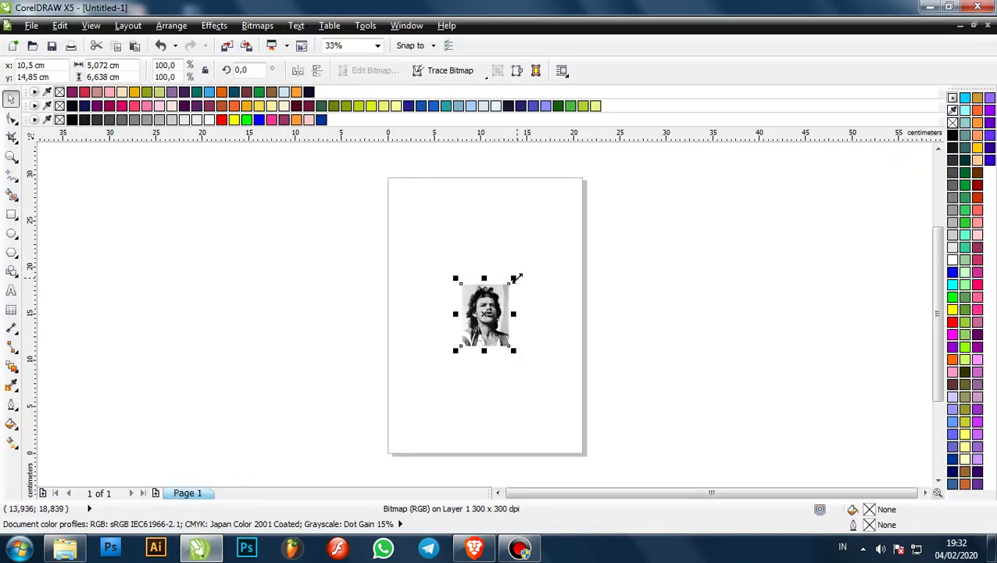
- Enlarge the photo proportionally about its centre to about 20.6 × 26.9 cm so it nearly spans the page width, and deselect it
left_click_drag(514, 279, 600, 170)
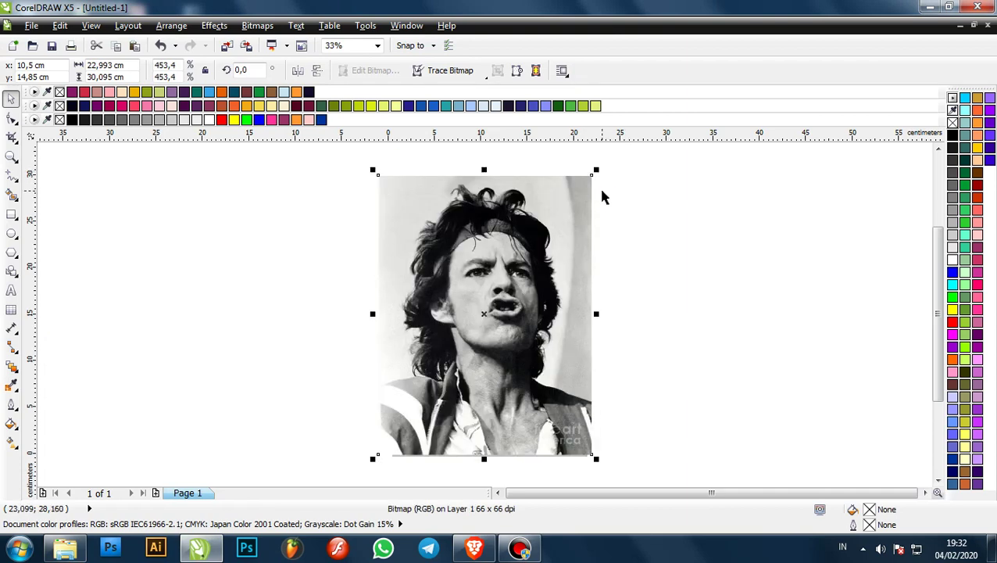
key("ctrl+z")
left_click_drag(516, 279, 588, 174)
scroll(578, 196, "up", 2)
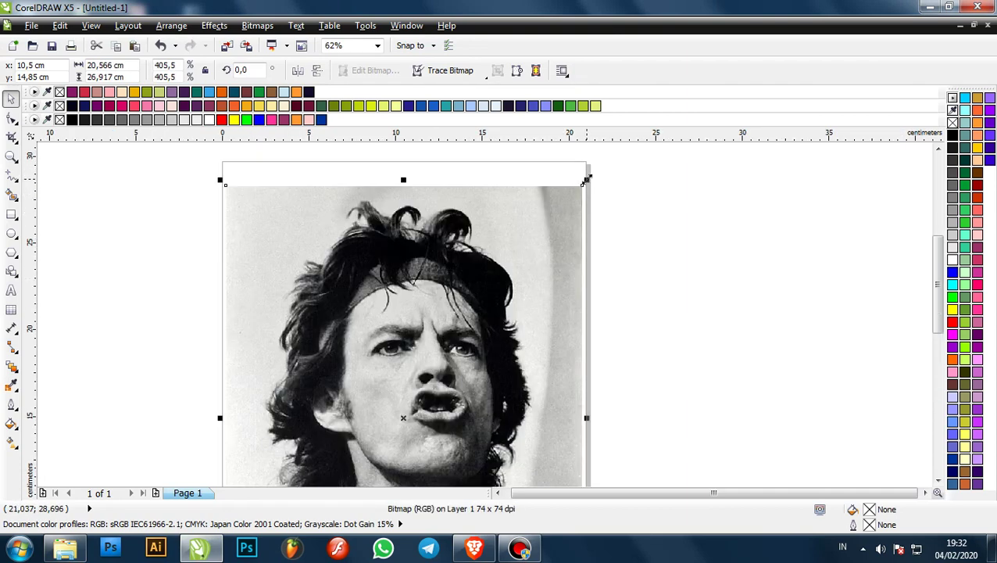
scroll(588, 175, "down", 2)
right_click(564, 202)
left_click(595, 200)
scroll(628, 243, "down", 2)
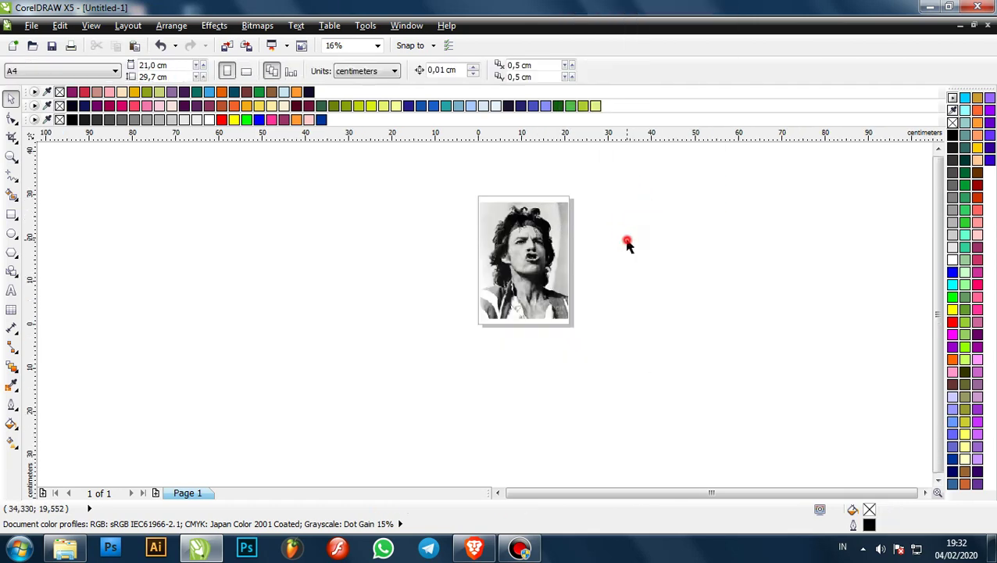
- Activate the Pen tool for drawing lines node by node
scroll(592, 261, "up", 2)
left_click(11, 177)
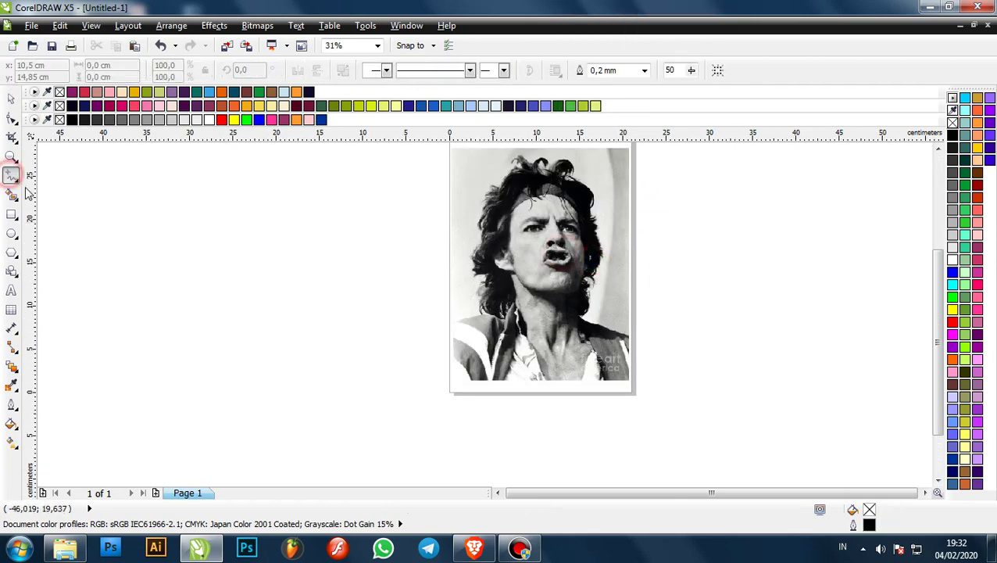
left_click(16, 180)
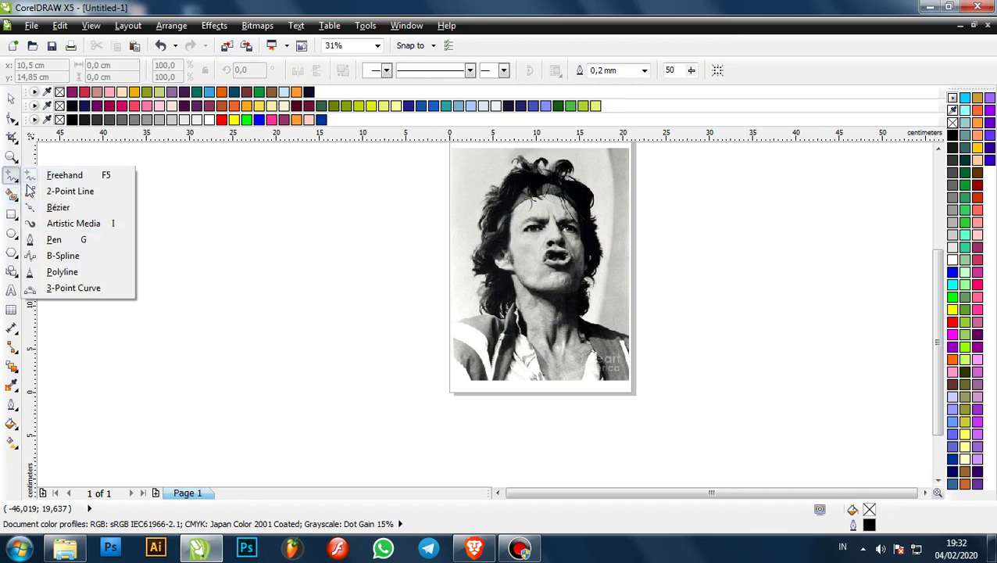
left_click(47, 236)
left_click(372, 276)
scroll(292, 275, "up", 1)
key("Delete")
left_click(265, 287)
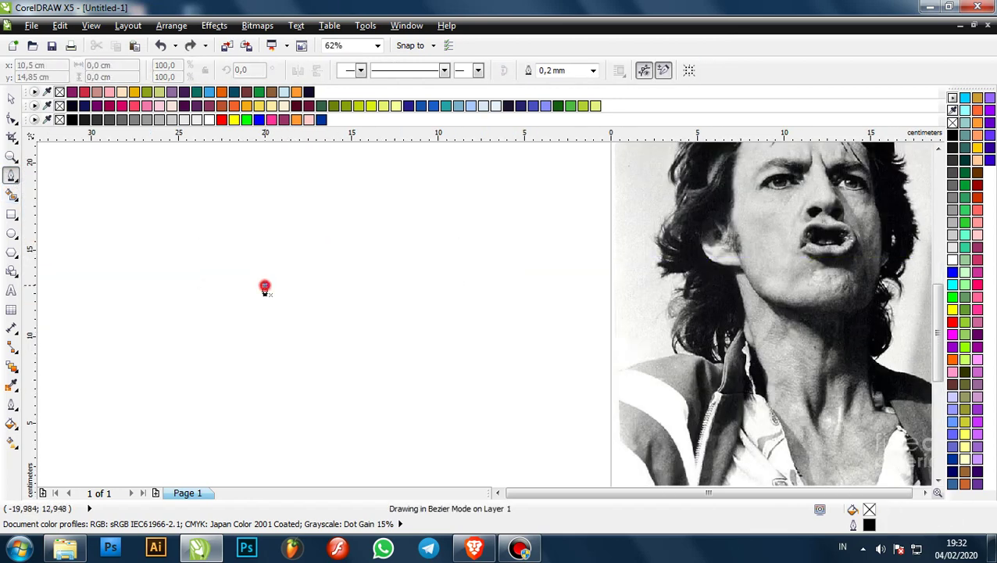
left_click(486, 178)
scroll(380, 215, "up", 1)
key("ctrl+z")
scroll(399, 229, "down", 2)
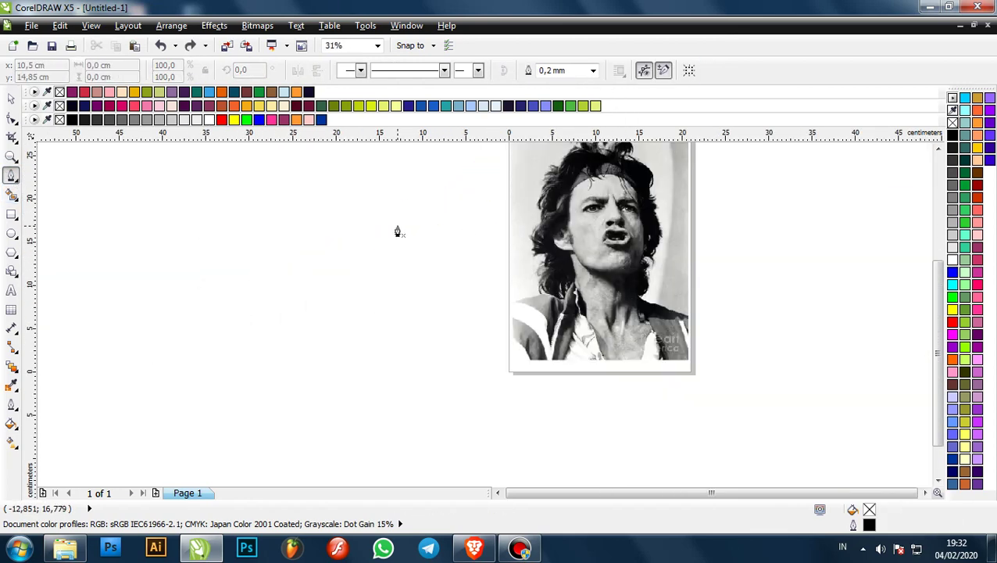
scroll(436, 220, "up", 1)
scroll(636, 233, "up", 3)
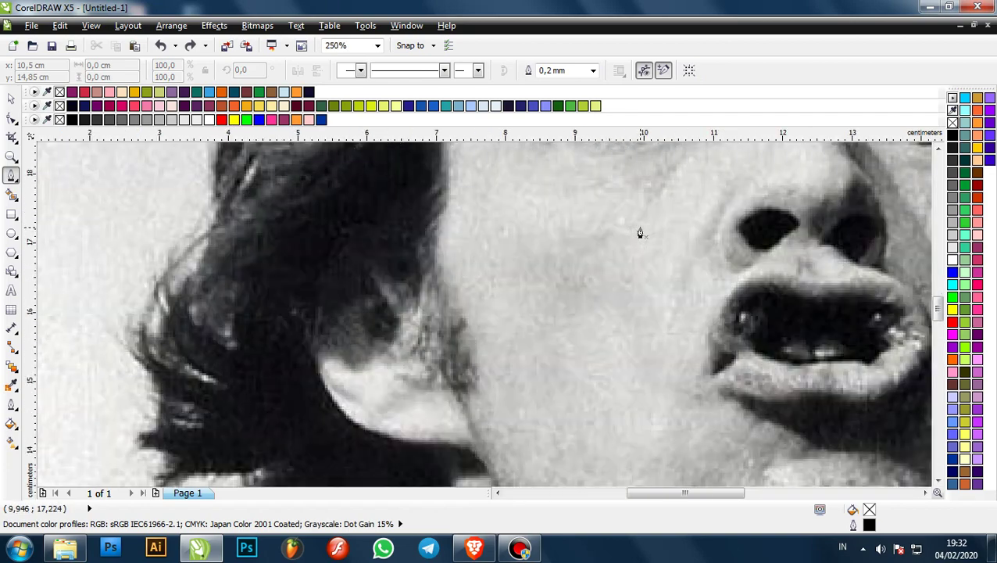
left_click(659, 214)
double_click(429, 258)
key("Delete")
- Set the default outline colour for new graphic objects to red
right_click(222, 118)
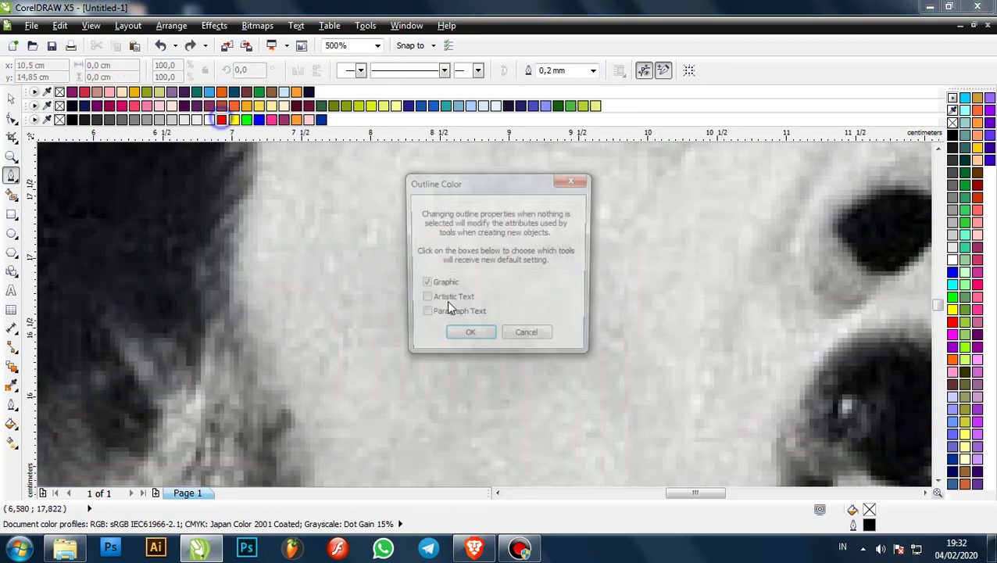
left_click(460, 337)
left_click(375, 213)
left_click(690, 215)
key("ctrl+z")
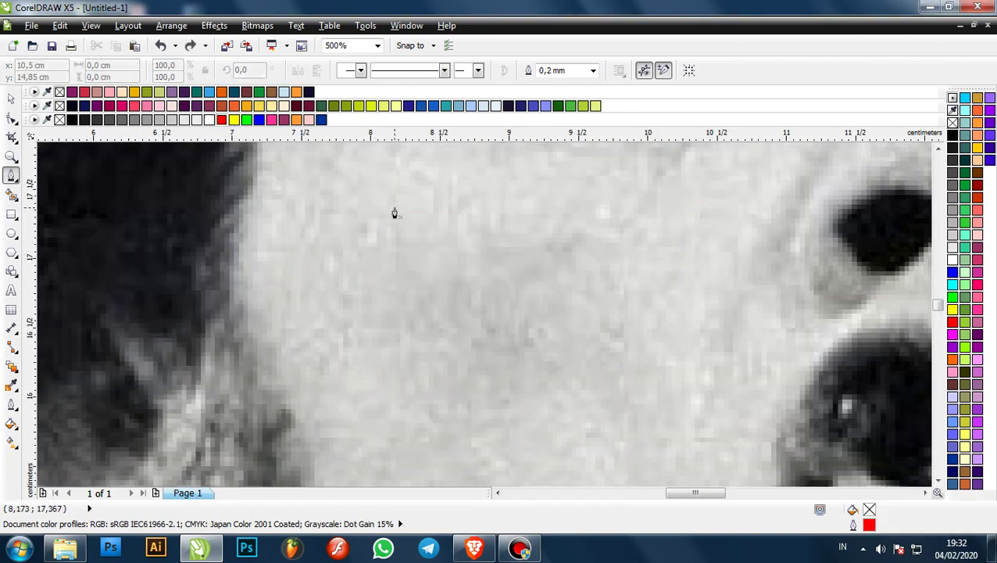
- Set the default outline width for new graphic objects to Hairline
left_click(594, 71)
left_click(557, 93)
left_click(470, 336)
left_click(233, 260)
left_click(592, 212)
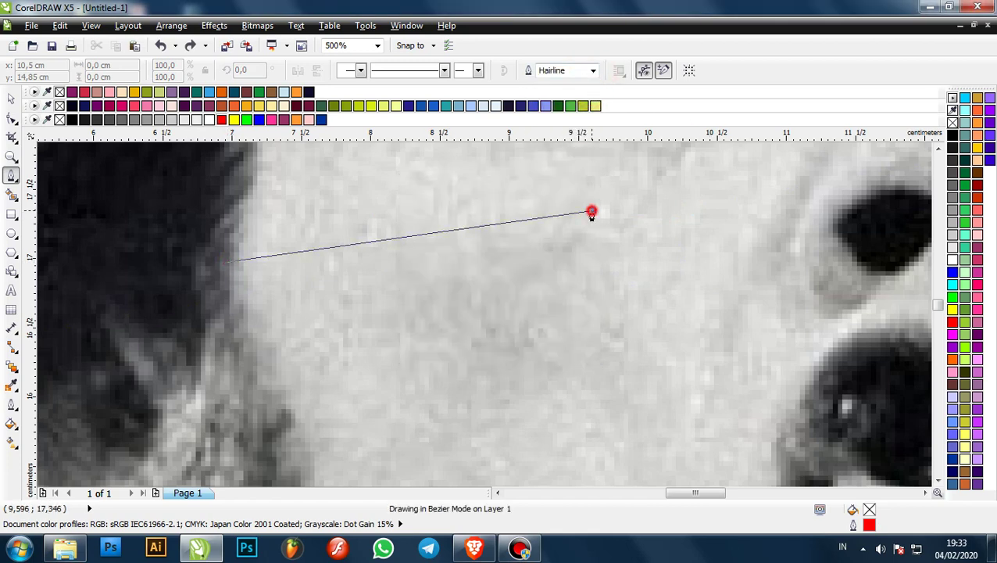
key("Escape")
left_click(12, 102)
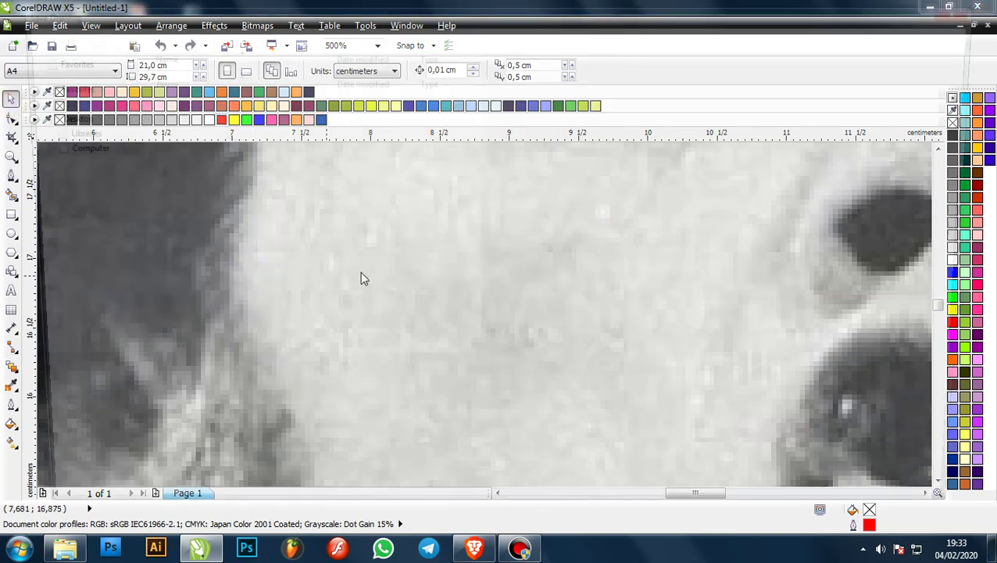
- Save the drawing in the WPAP 2020 folder as a CDR file named WPAP MICK JAGGER 2020
key("ctrl+s")
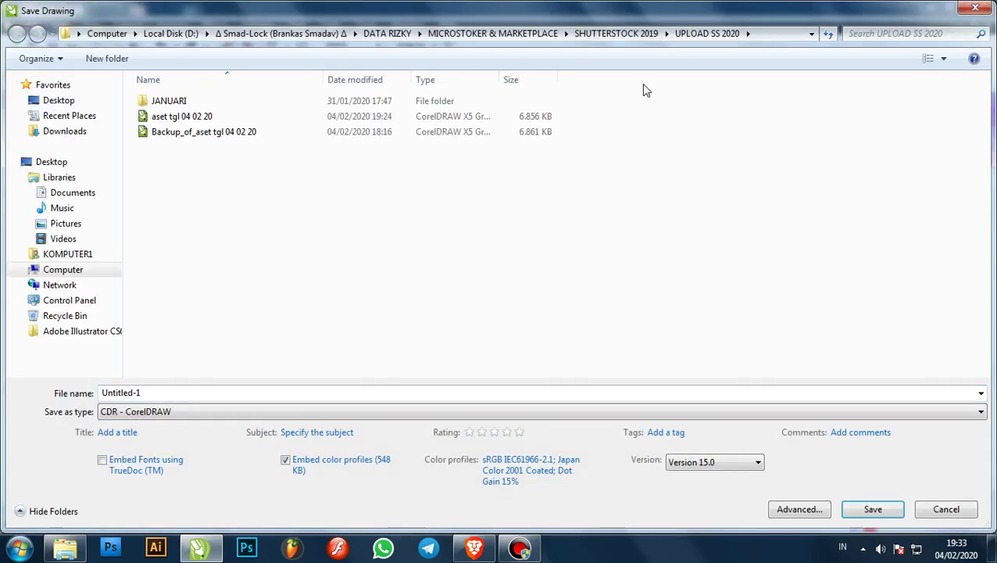
left_click(388, 34)
double_click(286, 225)
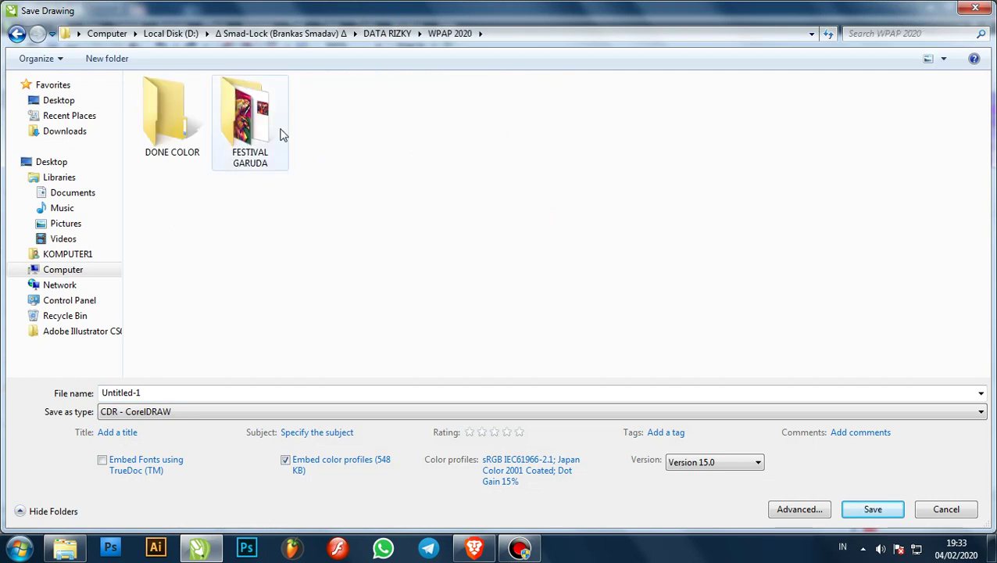
double_click(239, 393)
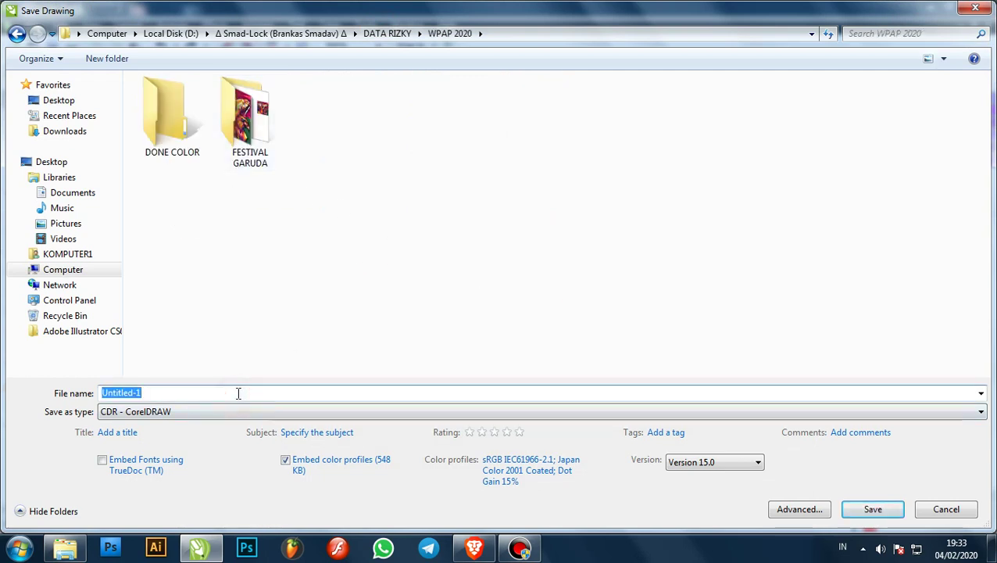
type("MICK JAGGER W2020")
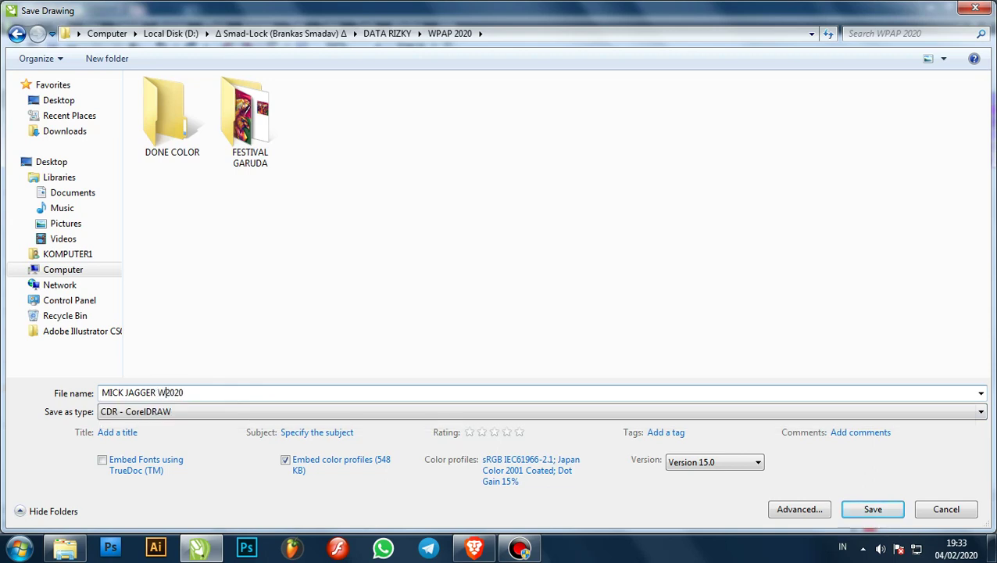
key("ctrl+Left")
key("ctrl+Left")
type("WPAP")
key("Return")
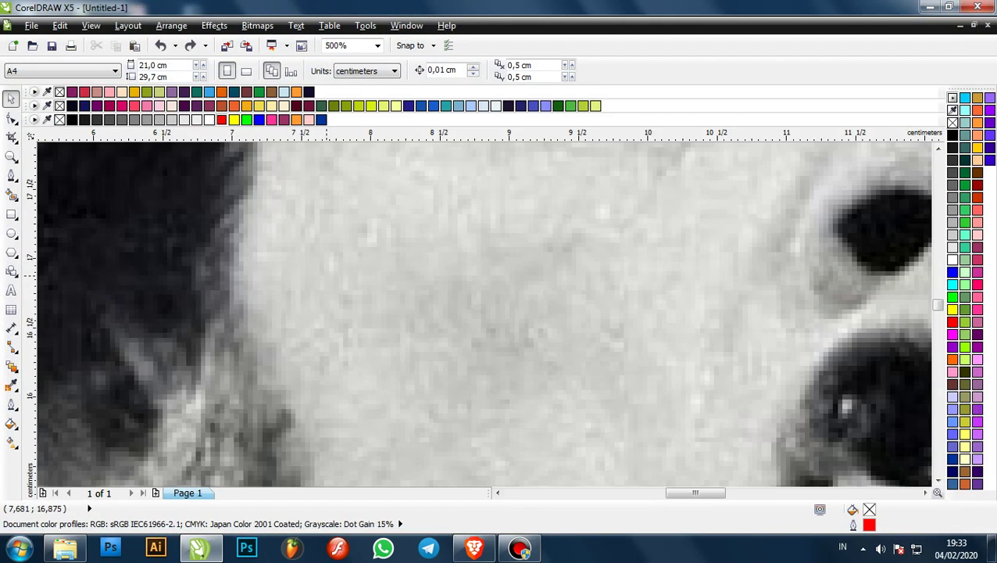
- Start a Pen outline at the outer corner of the eye on the photo's left side, about 0.09 cm wide and 0.27 cm high
key("F4")
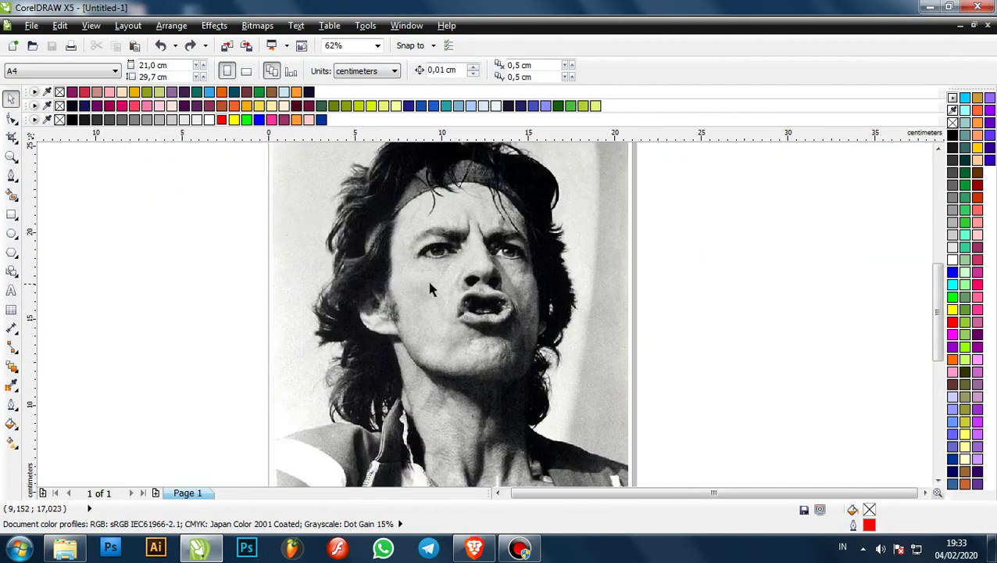
key("F5")
scroll(479, 279, "up", 4)
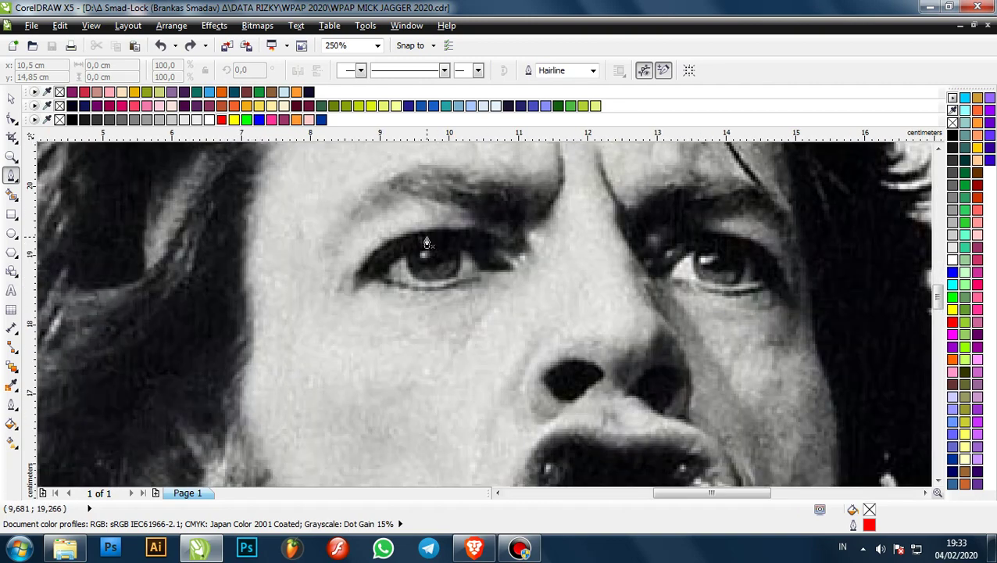
scroll(335, 311, "down", 2)
scroll(329, 321, "up", 4)
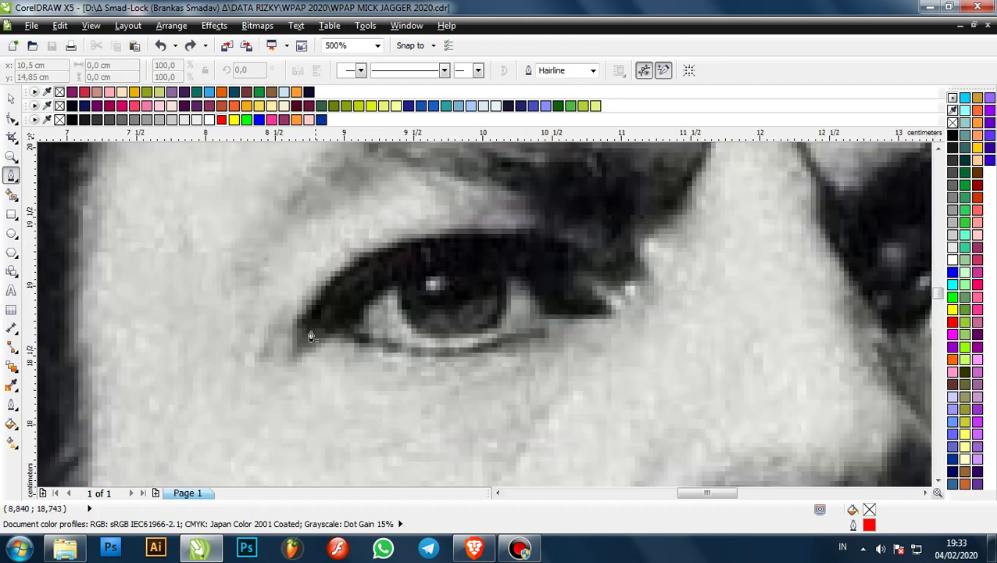
scroll(300, 361, "down", 2)
scroll(295, 351, "up", 1)
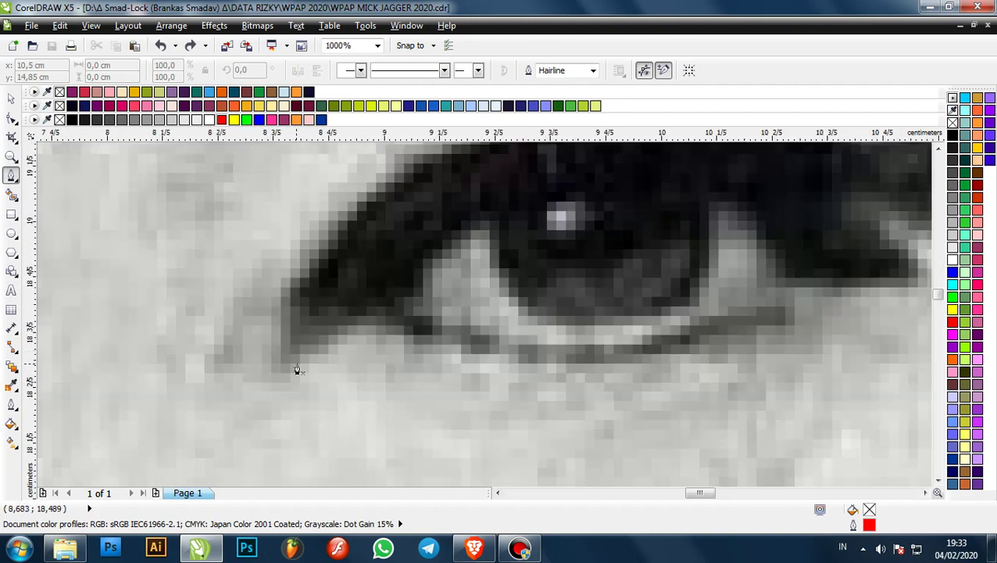
scroll(297, 369, "up", 1)
left_click(319, 370)
left_click(268, 368)
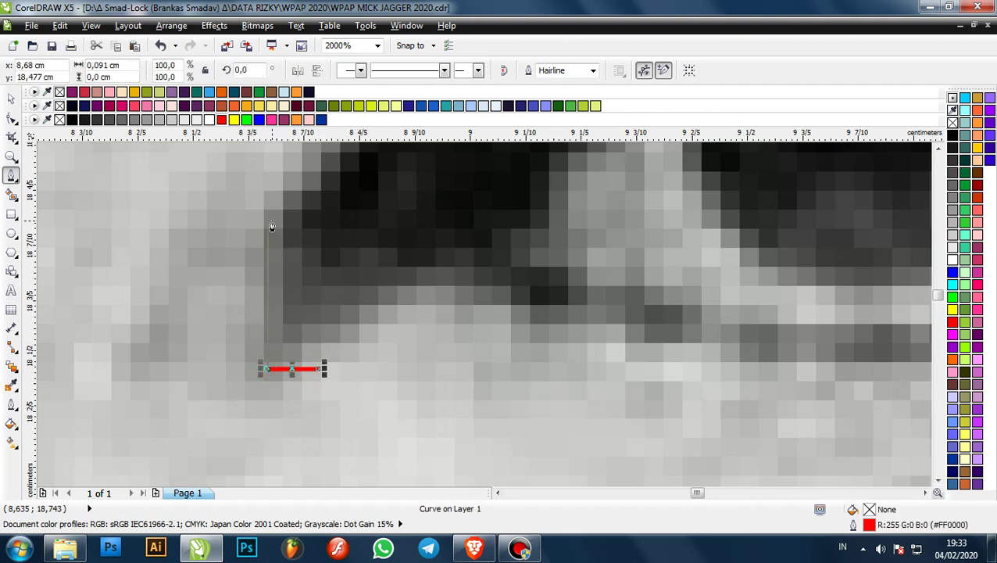
left_click(272, 226)
scroll(272, 227, "down", 3)
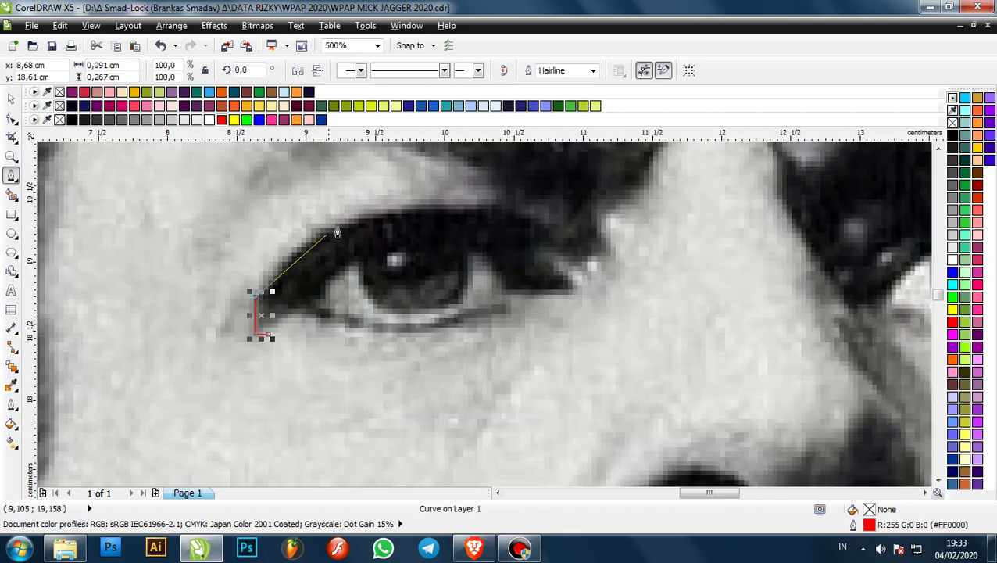
scroll(337, 233, "up", 1)
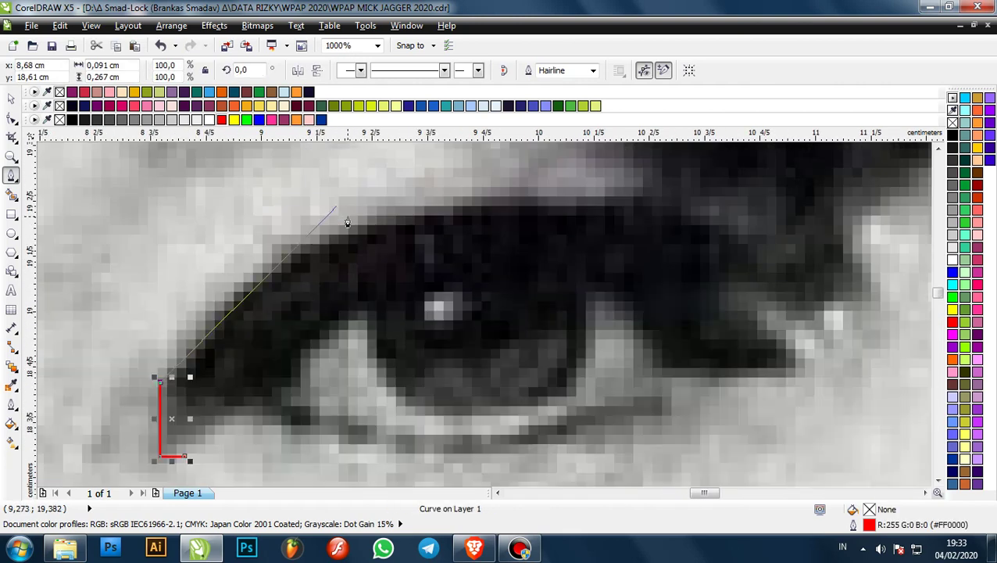
left_click(296, 249)
left_click(487, 198)
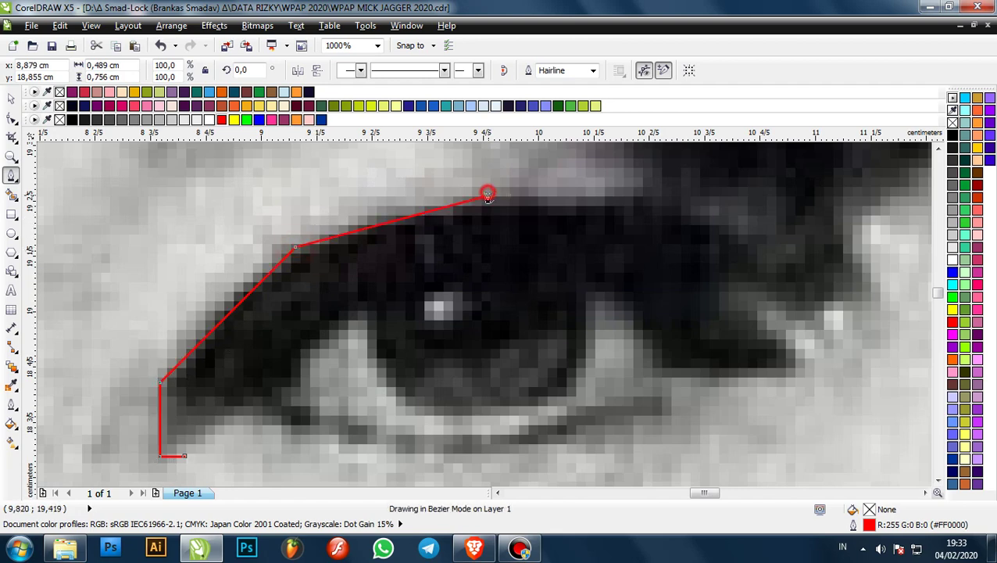
left_click(668, 195)
scroll(521, 238, "down", 2)
scroll(523, 237, "up", 1)
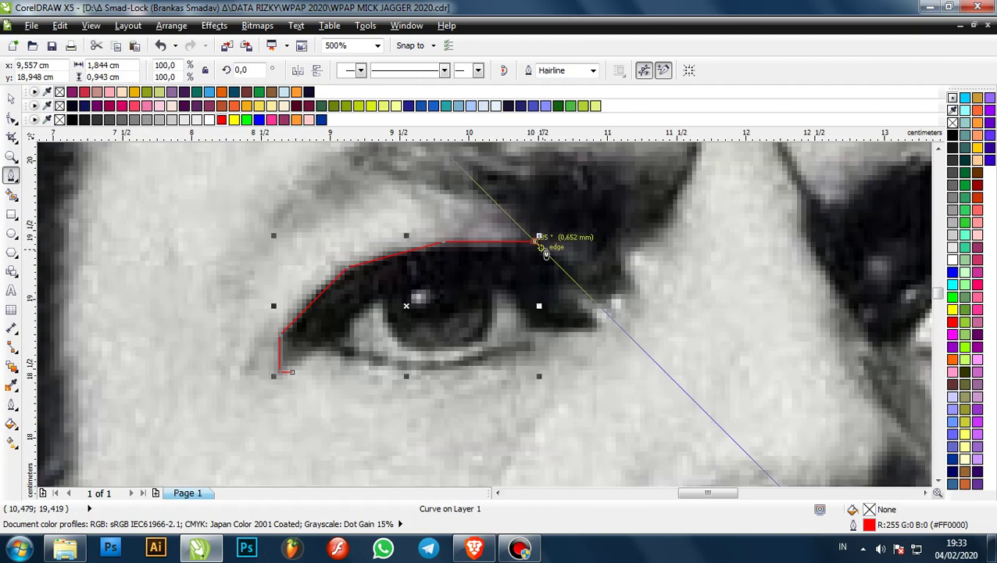
scroll(532, 238, "up", 1)
key("ctrl+z")
scroll(399, 245, "down", 1)
scroll(319, 262, "up", 1)
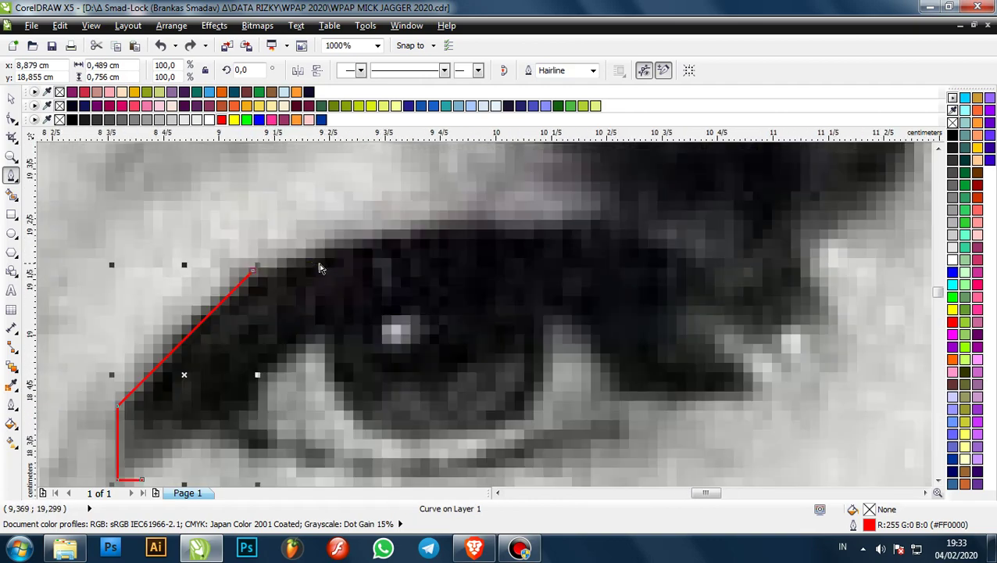
key("ctrl+z")
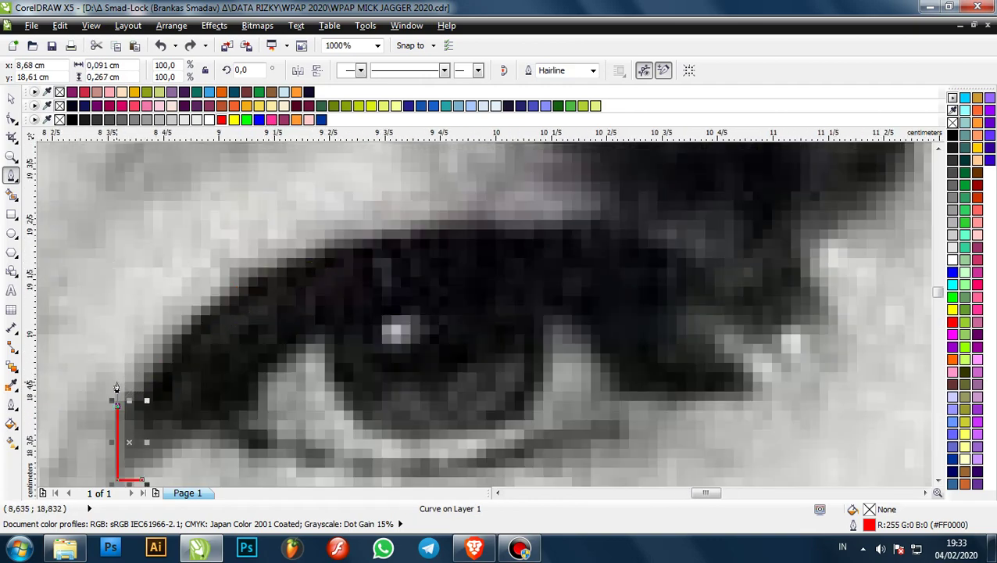
- Extend the outline with straight segments up from the outer eye corner and along the upper eyelid, to about 1.88 × 0.90 cm overall
left_click(117, 378)
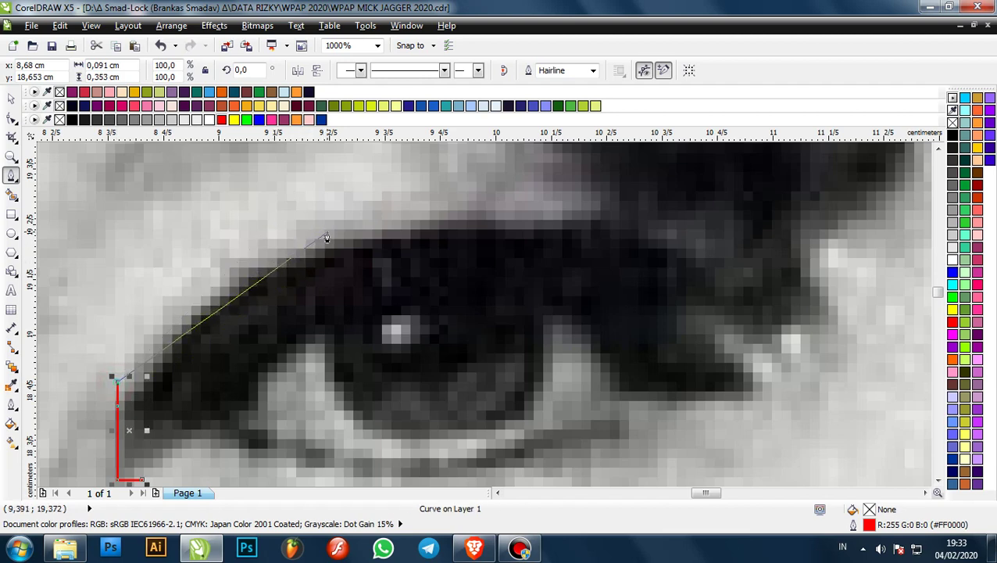
left_click(328, 231)
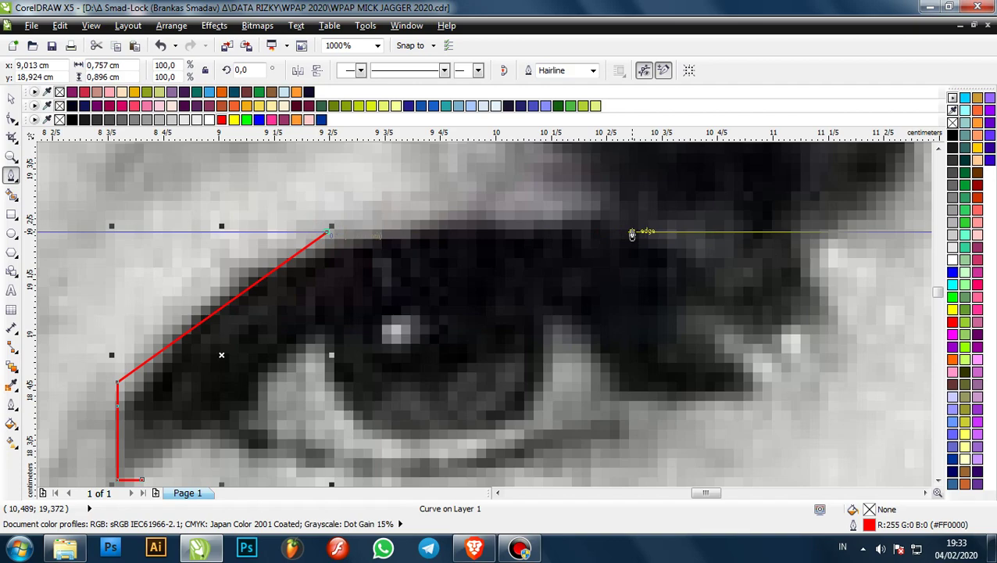
left_click(637, 234)
- Extend the upper-eyelid outline around the inner eye corner and back along its lower edge, to about 2.48 × 0.90 cm overall
scroll(637, 235, "down", 3)
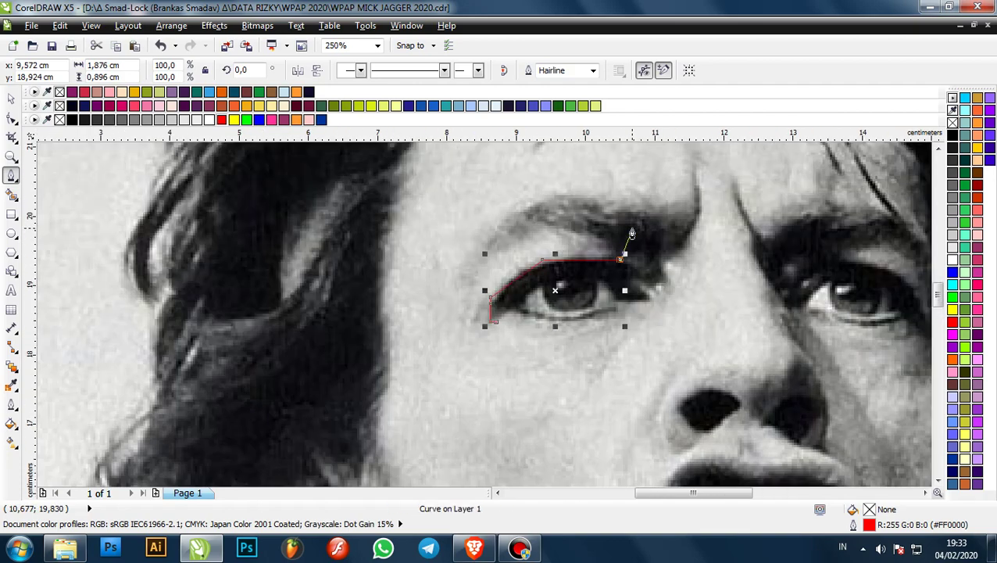
scroll(606, 271, "up", 3)
scroll(581, 305, "down", 3)
scroll(594, 289, "up", 2)
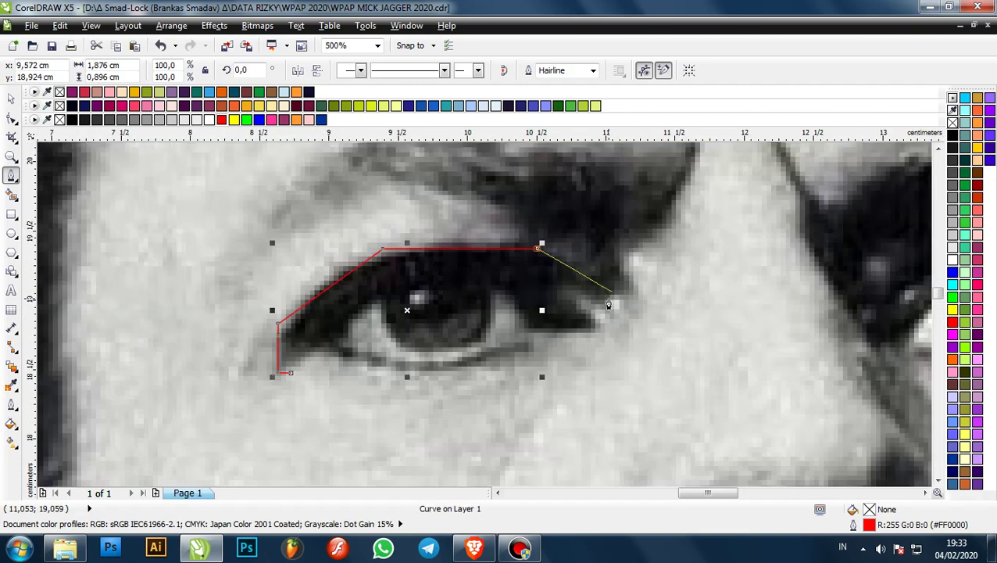
scroll(617, 303, "up", 1)
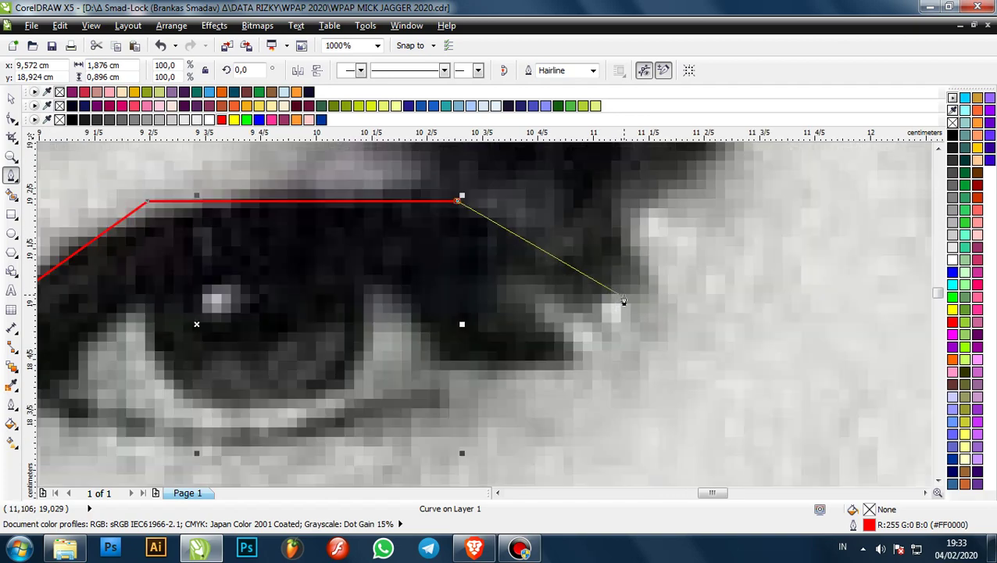
scroll(624, 301, "down", 2)
scroll(620, 266, "up", 2)
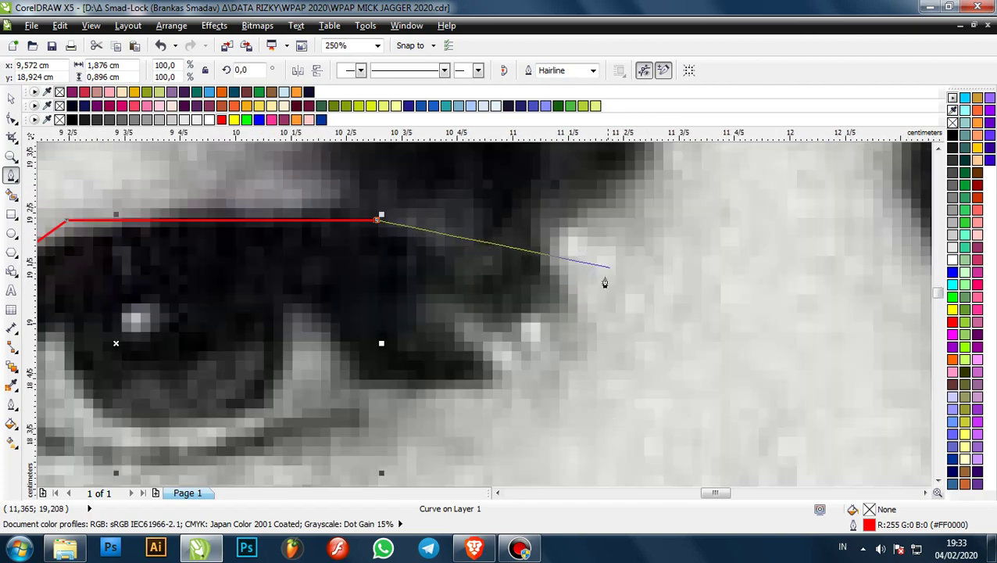
left_click_drag(542, 316, 500, 386)
left_click(502, 384)
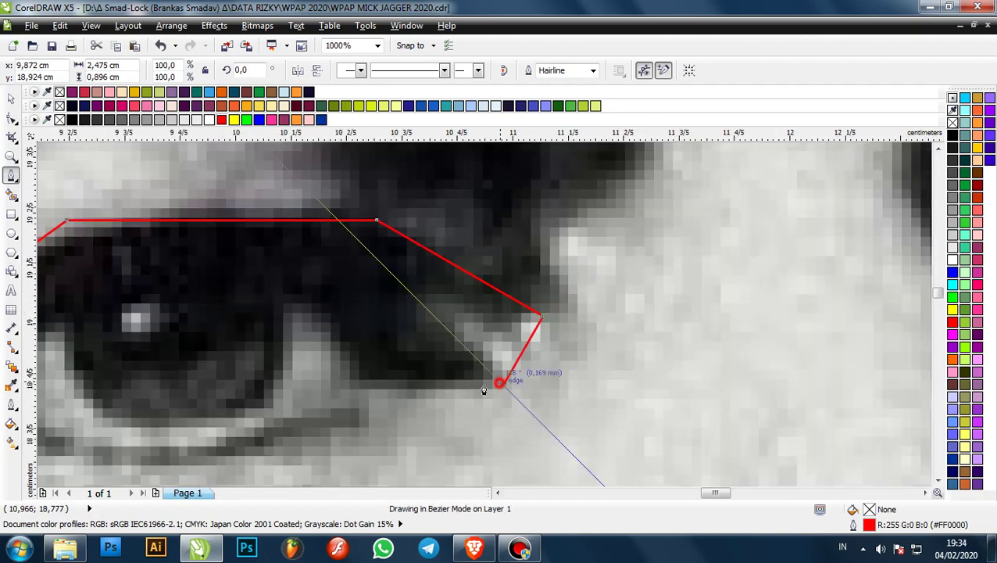
left_click(355, 384)
- Continue the outline up around the inner part of the eye white and down the adjoining side of the iris
scroll(489, 315, "down", 2)
scroll(435, 332, "up", 2)
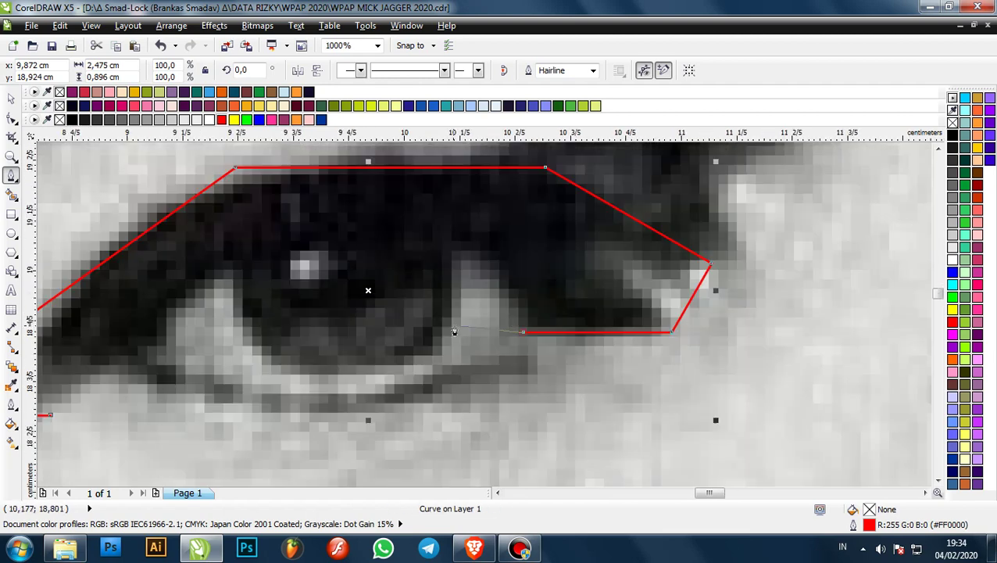
left_click(524, 295)
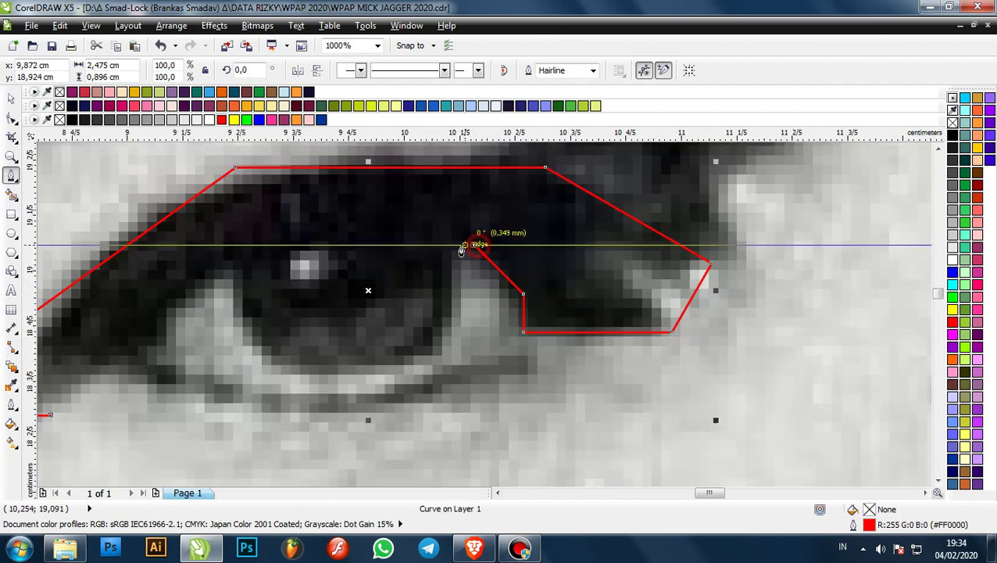
left_click(456, 246)
left_click(455, 313)
scroll(532, 282, "down", 2)
scroll(480, 324, "up", 2)
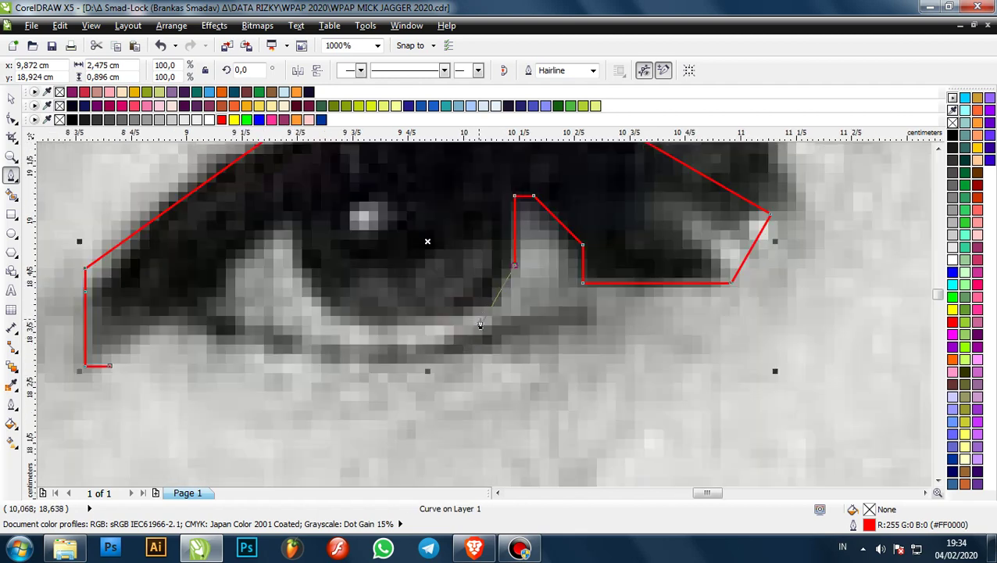
left_click(480, 323)
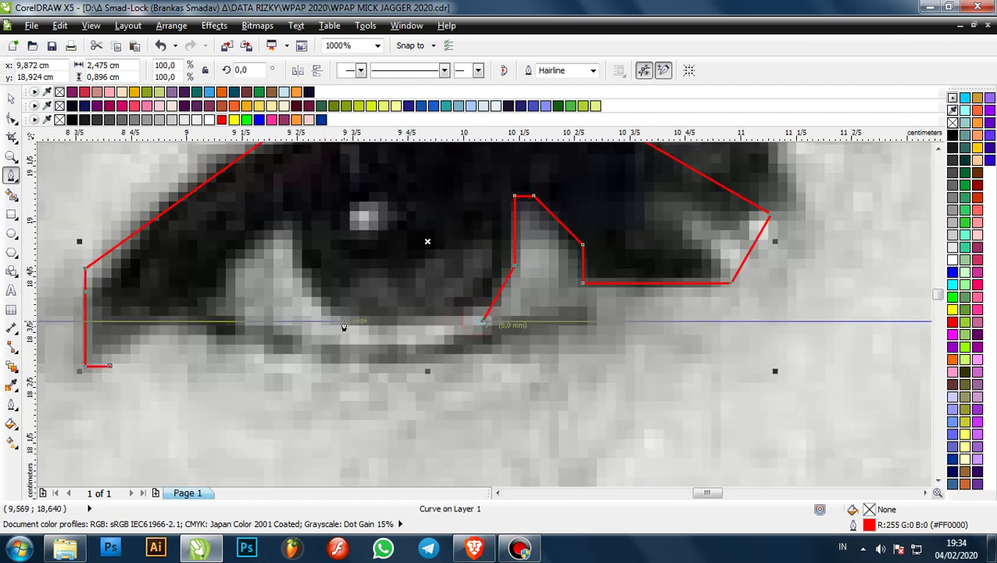
scroll(445, 319, "up", 1)
key("ctrl+z")
scroll(582, 298, "down", 1)
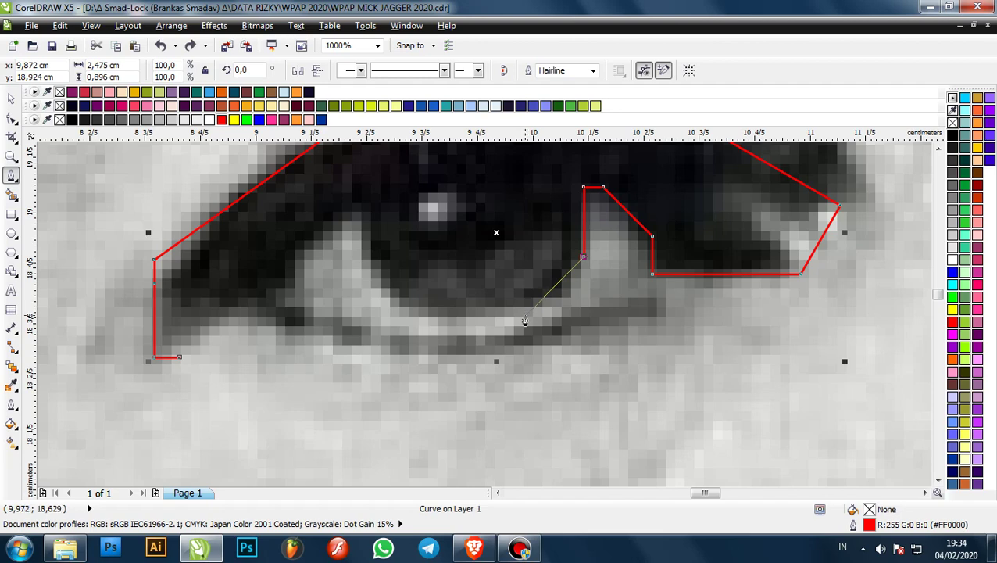
- Continue the outline along the iris's lower edge, up its outer side, around the outer eye white and onto the lower lash line
left_click(525, 315)
left_click(406, 315)
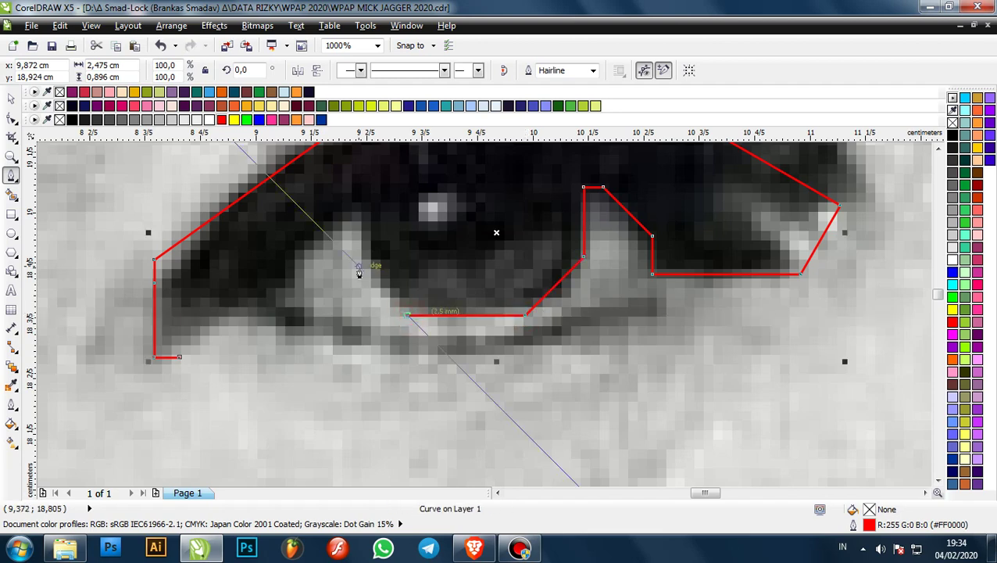
left_click(362, 271)
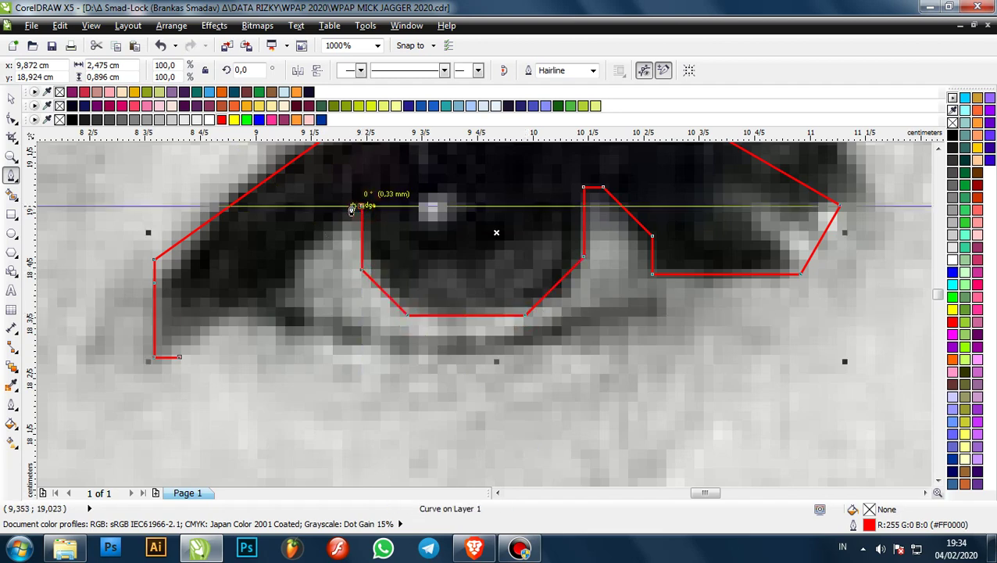
left_click(356, 207)
left_click(276, 280)
left_click(276, 307)
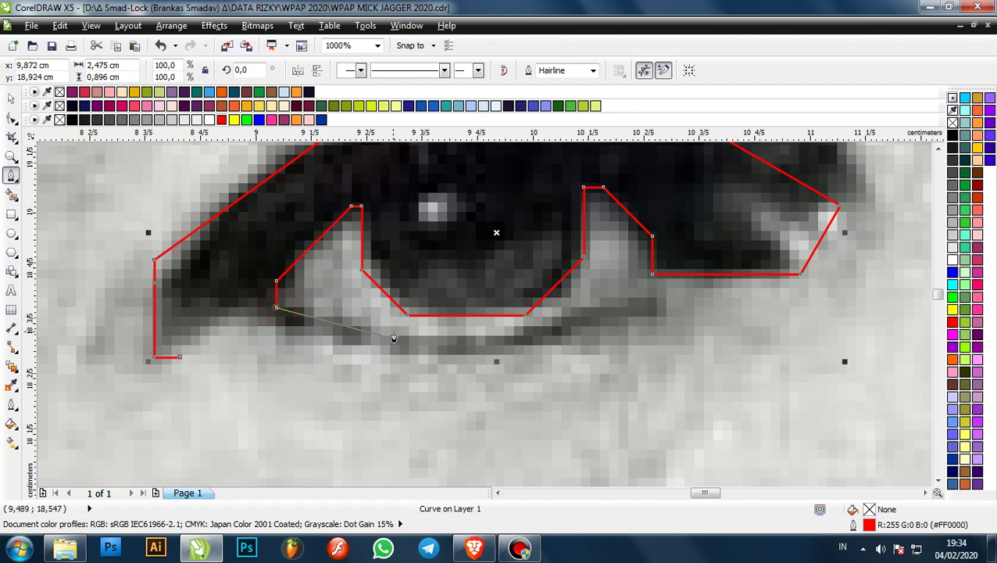
left_click(400, 339)
left_click(512, 339)
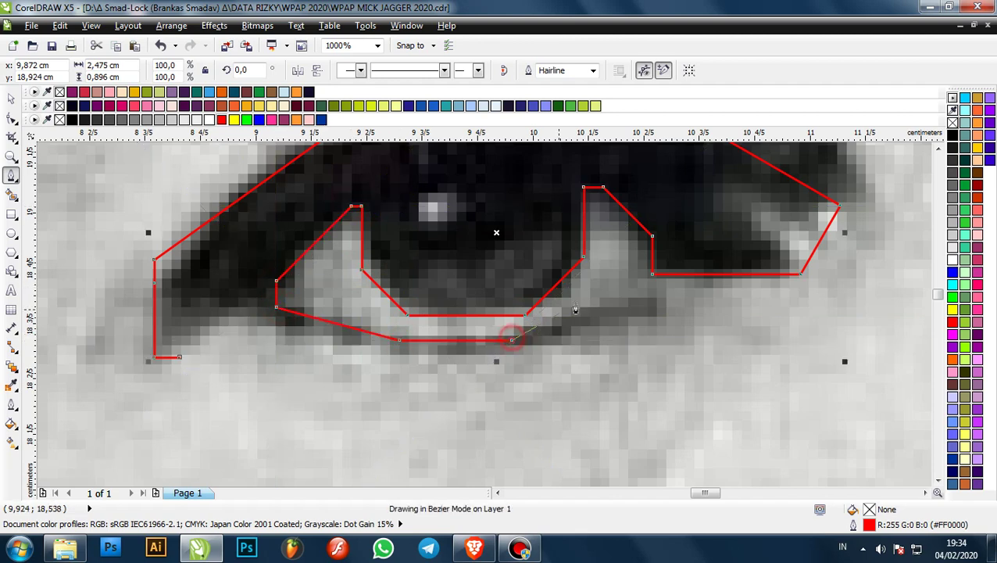
left_click(590, 295)
left_click(688, 295)
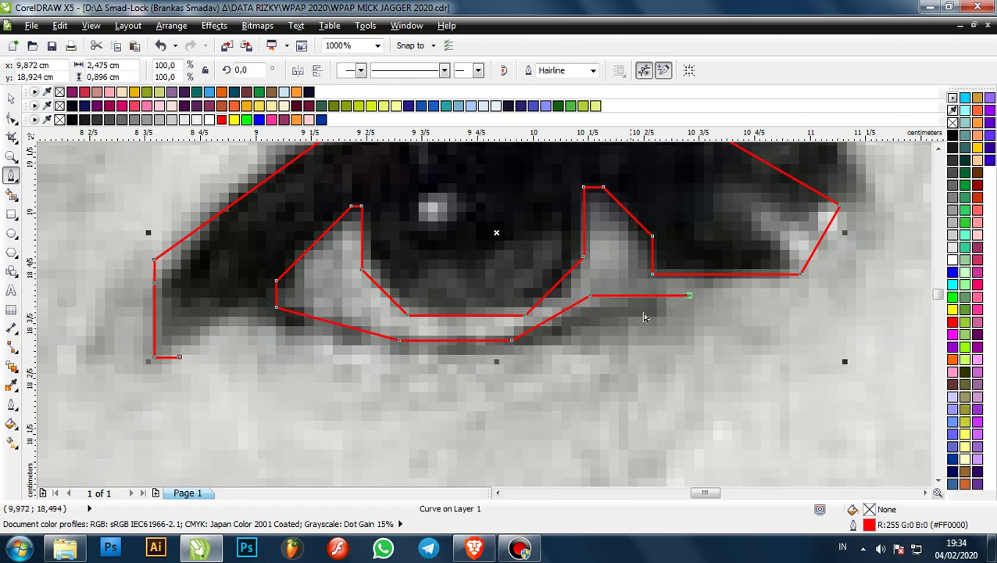
key("BackSpace")
key("BackSpace")
key("BackSpace")
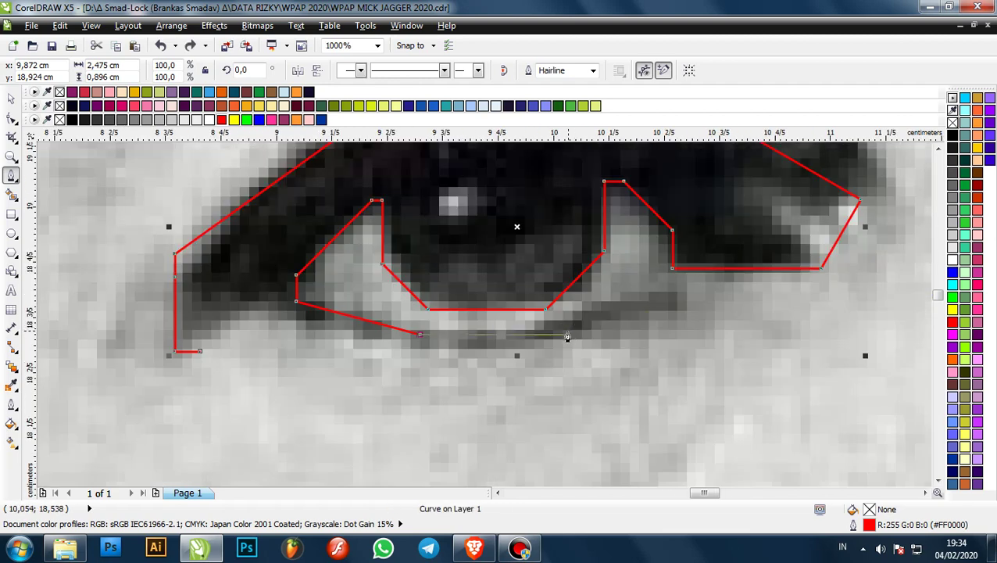
- Trace the rest of the lower lash line in straight segments up to the outline's existing node below the inner eye white
scroll(686, 266, "up", 4)
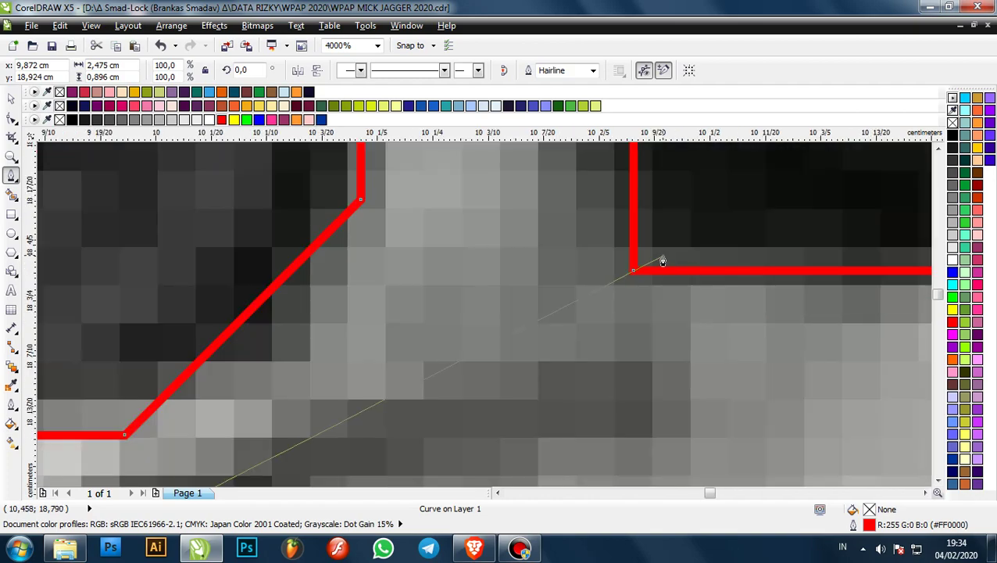
scroll(664, 258, "down", 10)
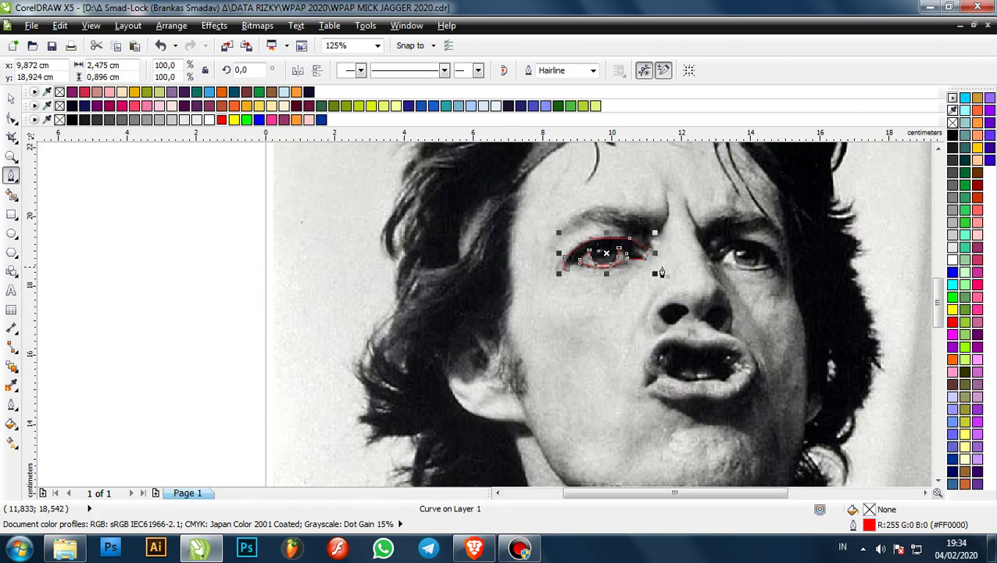
scroll(743, 263, "up", 4)
scroll(571, 250, "down", 3)
scroll(401, 235, "up", 1)
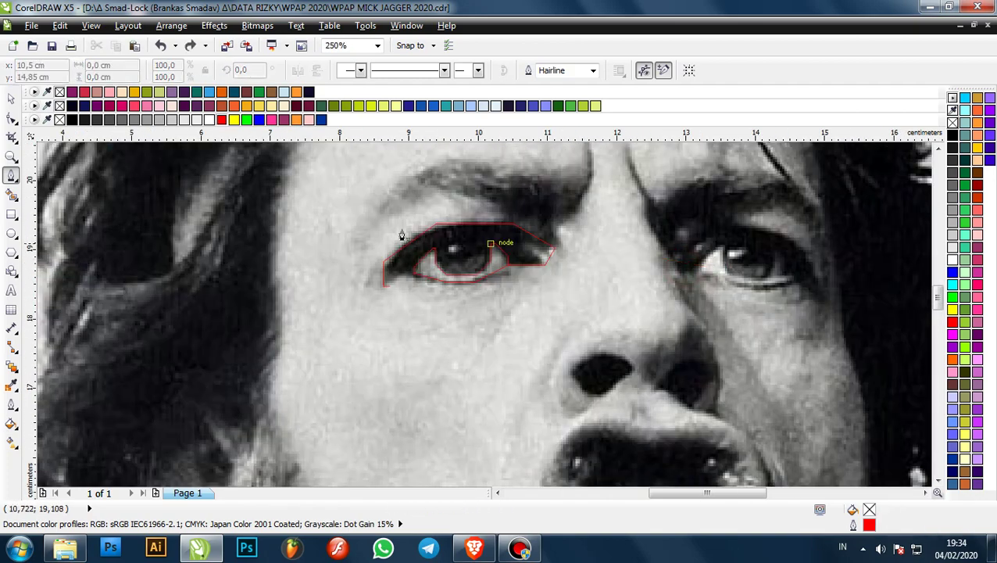
- Unlock the portrait photo and place a duplicate of it beside the page
left_click(12, 99)
scroll(341, 201, "down", 3)
left_click(680, 220)
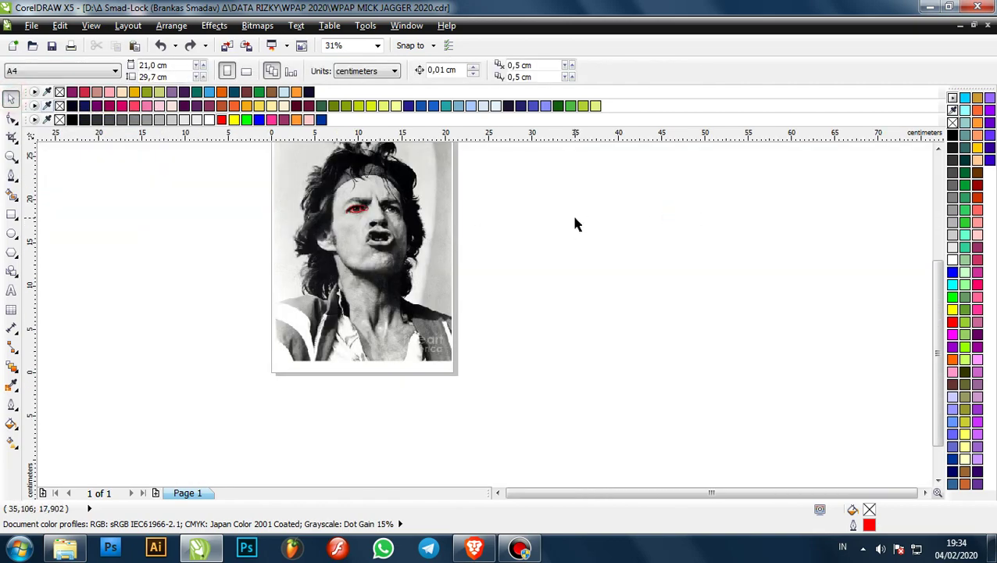
right_click(415, 237)
right_click(415, 239)
left_click(438, 245)
left_click_drag(436, 250, 621, 245)
left_click(762, 245)
- Lock both the duplicate photo and the original photo on the page
right_click(510, 247)
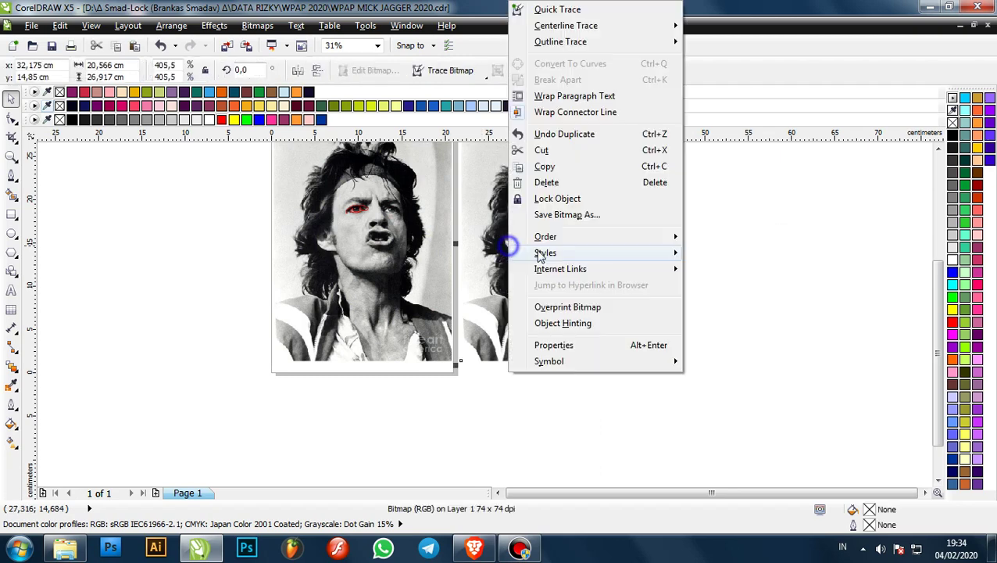
left_click(556, 200)
left_click(663, 269)
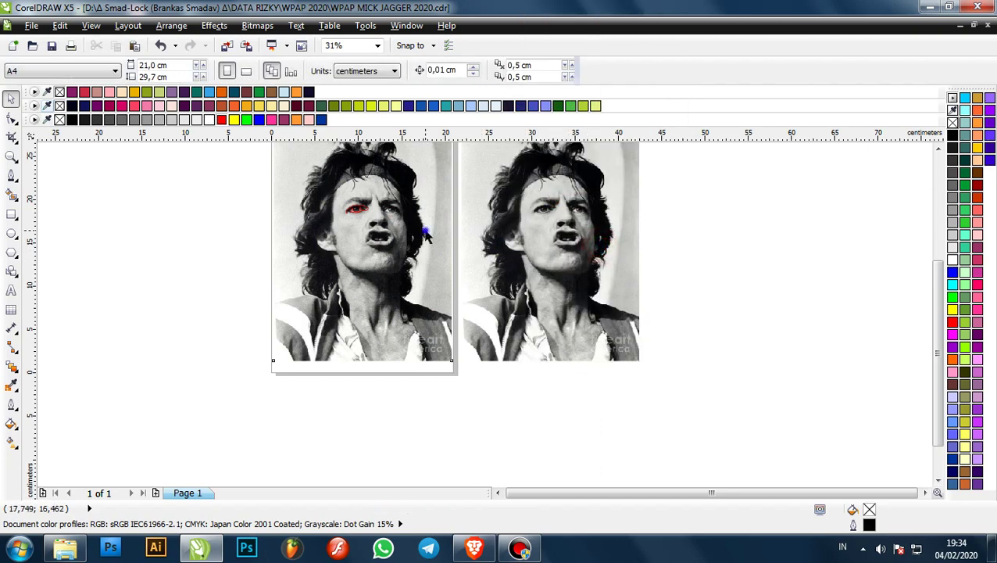
right_click(427, 237)
left_click(472, 199)
left_click(728, 238)
- Draw a rectangle about 0.16 × 0.13 cm around the light reflection in the traced eye's pupil
scroll(361, 208, "up", 3)
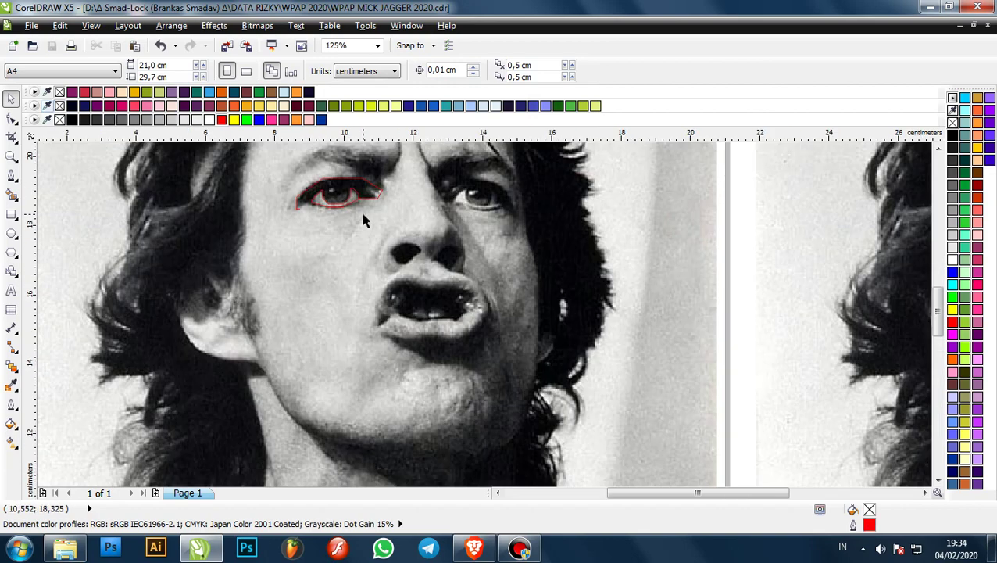
scroll(266, 210, "up", 5)
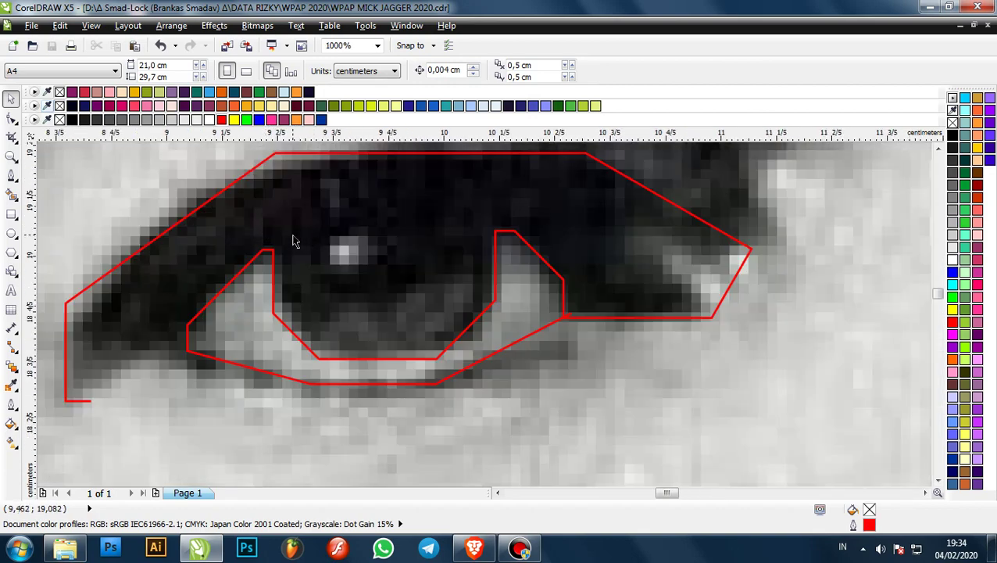
key("F6")
scroll(313, 240, "up", 2)
left_click_drag(325, 230, 410, 302)
left_click_drag(368, 264, 377, 264)
- Draw an open stepped Pen line across the iris below the reflection, about 0.74 cm wide and 0.17 cm high
key("F5")
scroll(391, 262, "down", 3)
scroll(418, 264, "up", 2)
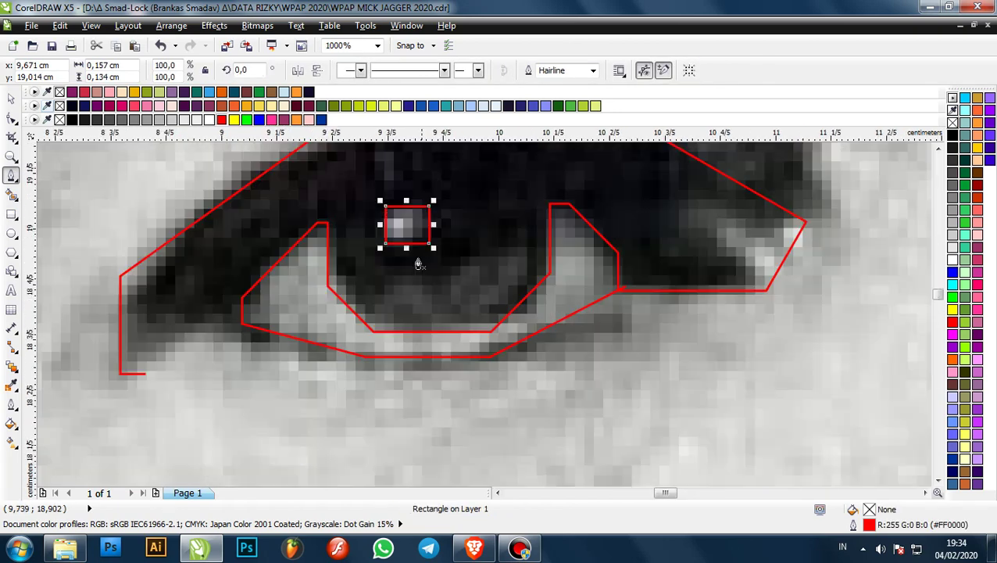
scroll(334, 264, "up", 1)
left_click(298, 263)
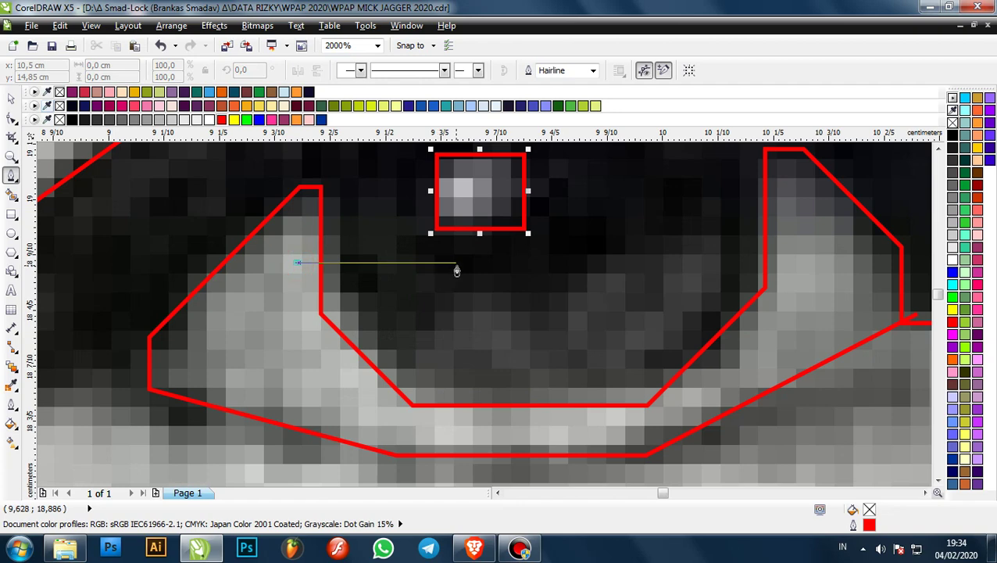
left_click(461, 262)
left_click(456, 330)
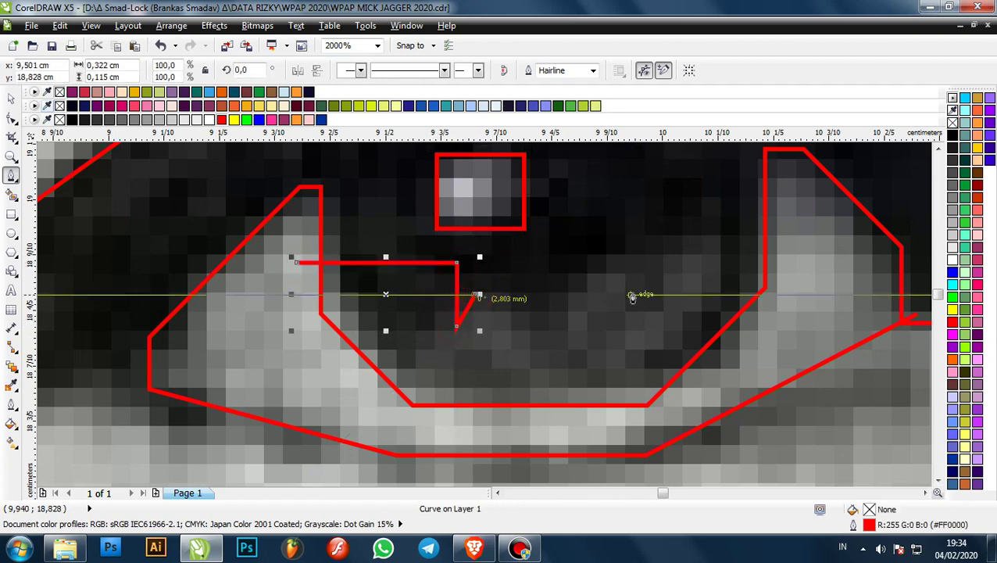
left_click(707, 296)
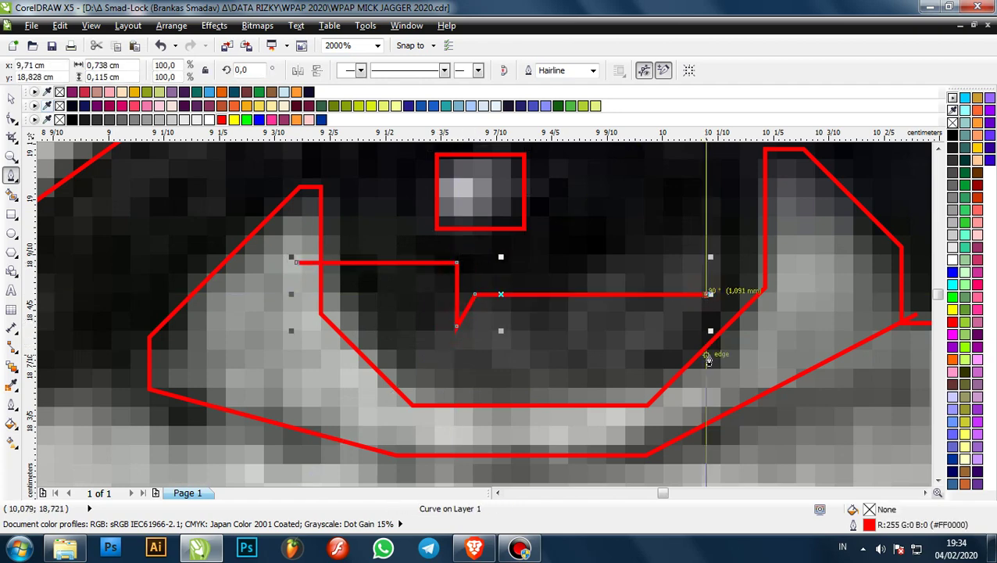
left_click(707, 353)
- Draw a second open, U-shaped Pen line in the lower iris, about 0.30 cm wide and 0.21 cm high
scroll(479, 301, "down", 2)
scroll(481, 301, "up", 3)
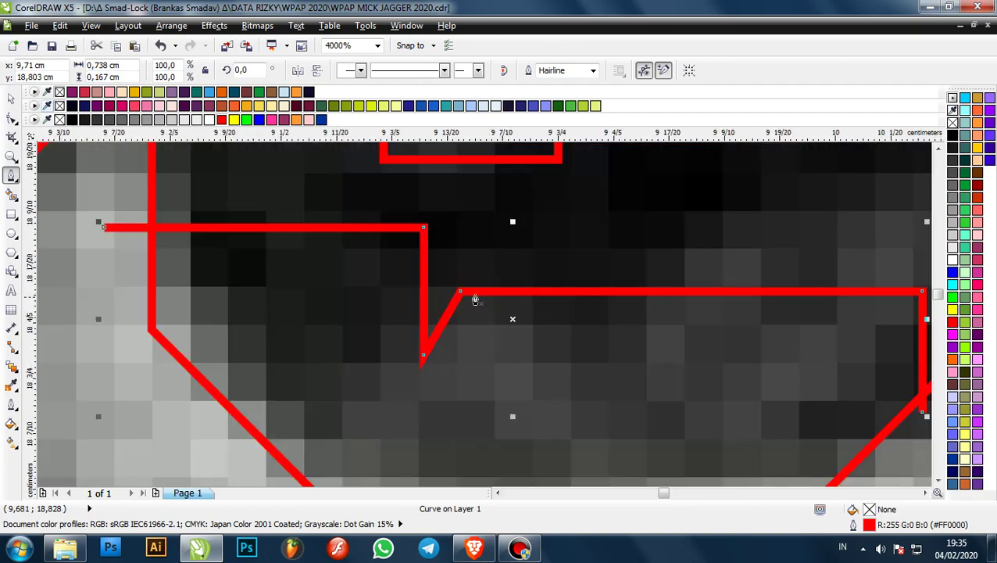
scroll(324, 210, "down", 1)
left_click(323, 189)
left_click(323, 313)
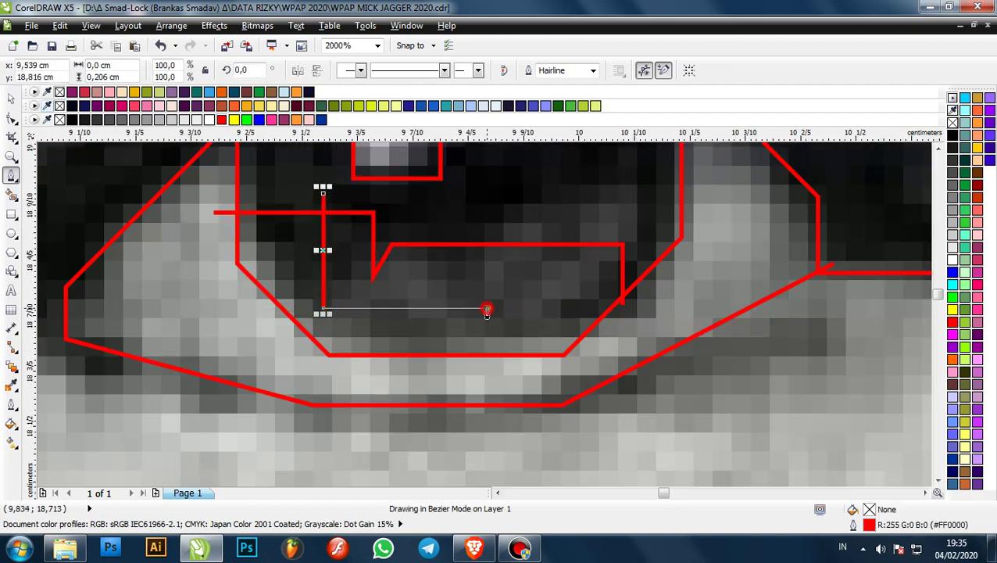
left_click(487, 308)
left_click(486, 229)
- Draw an open Pen line from the eye outline's loose lower end along the lower eyelid, about 1.30 cm wide and 0.16 cm high
scroll(447, 301, "down", 3)
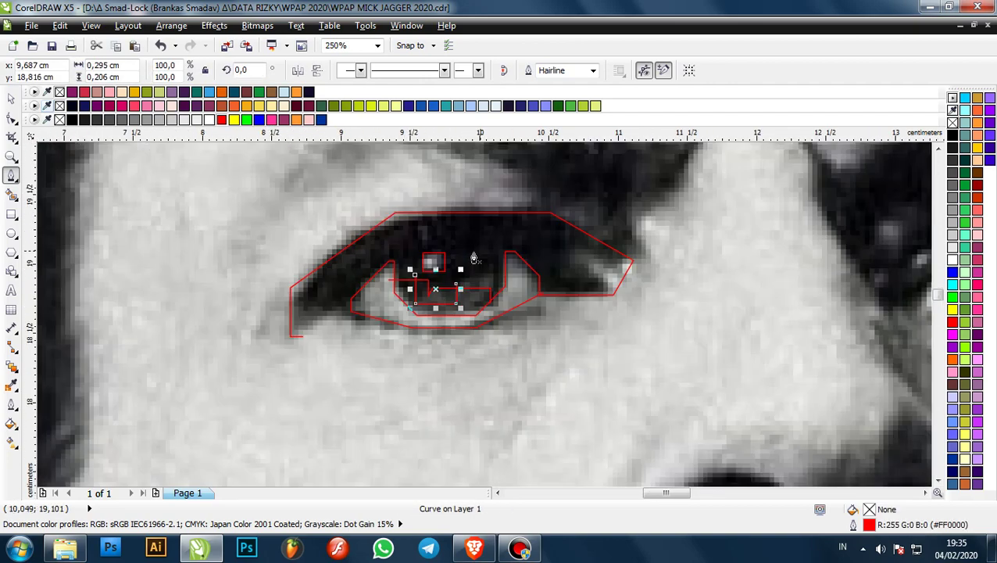
scroll(474, 258, "up", 1)
scroll(508, 234, "down", 1)
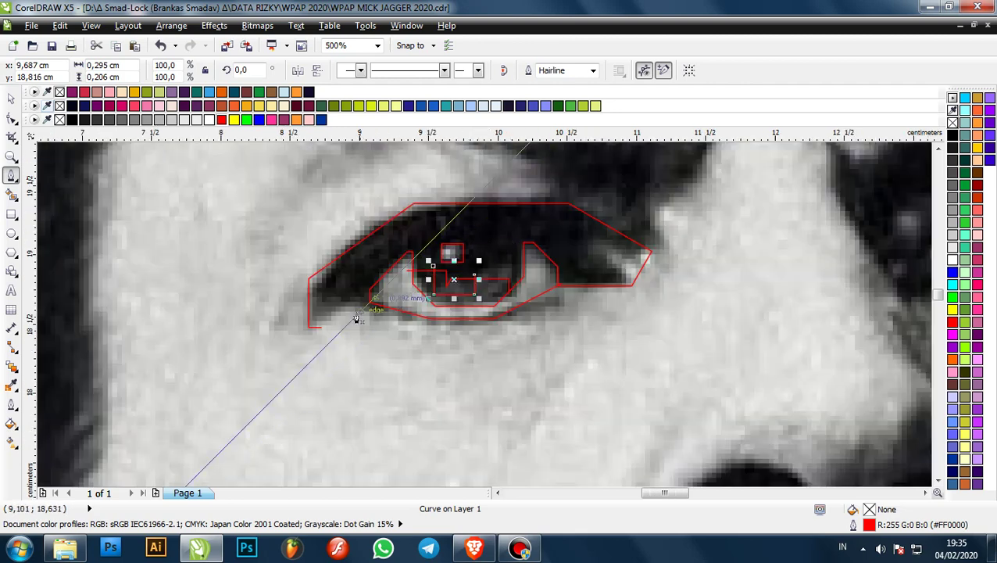
scroll(356, 319, "up", 4)
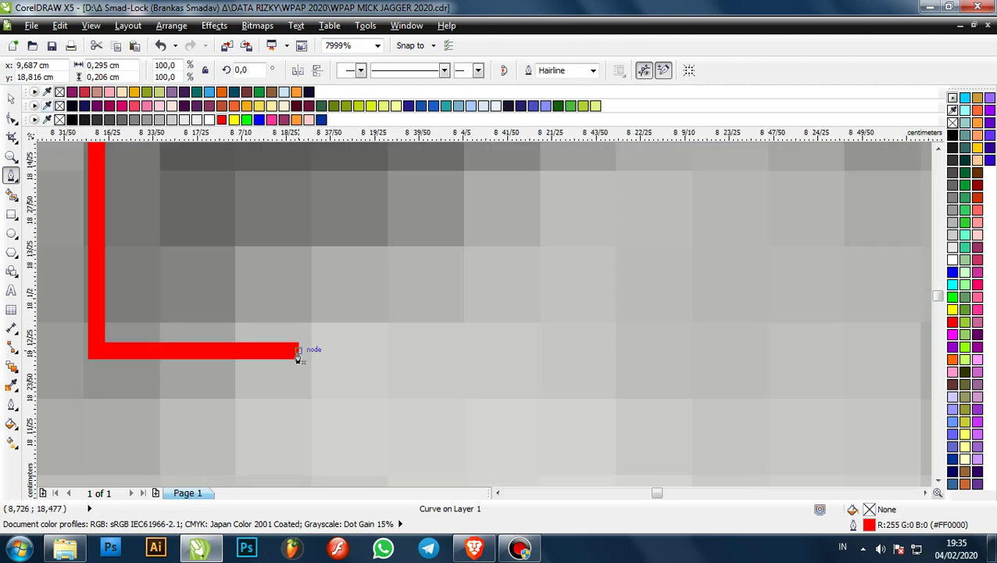
scroll(298, 358, "down", 3)
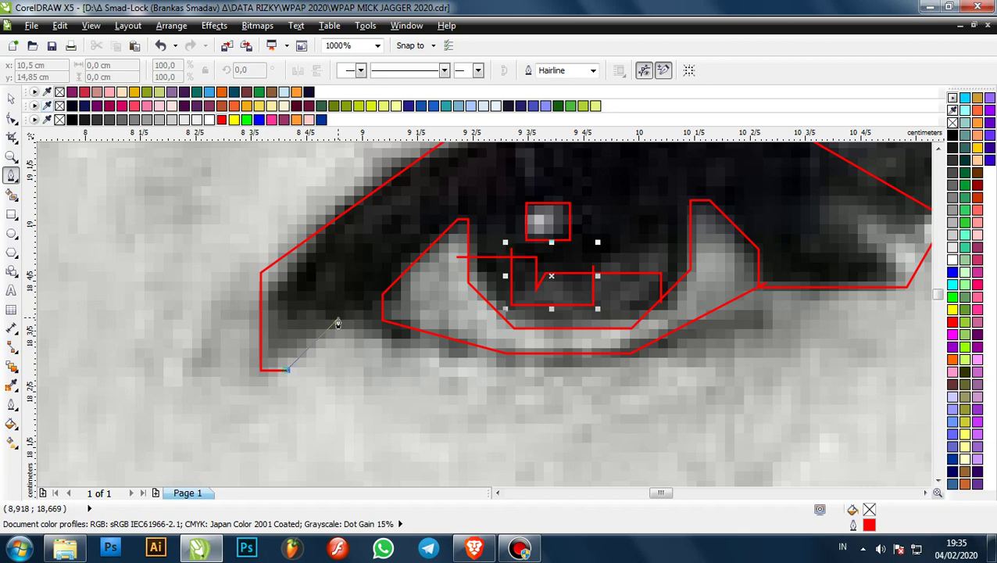
left_click(329, 326)
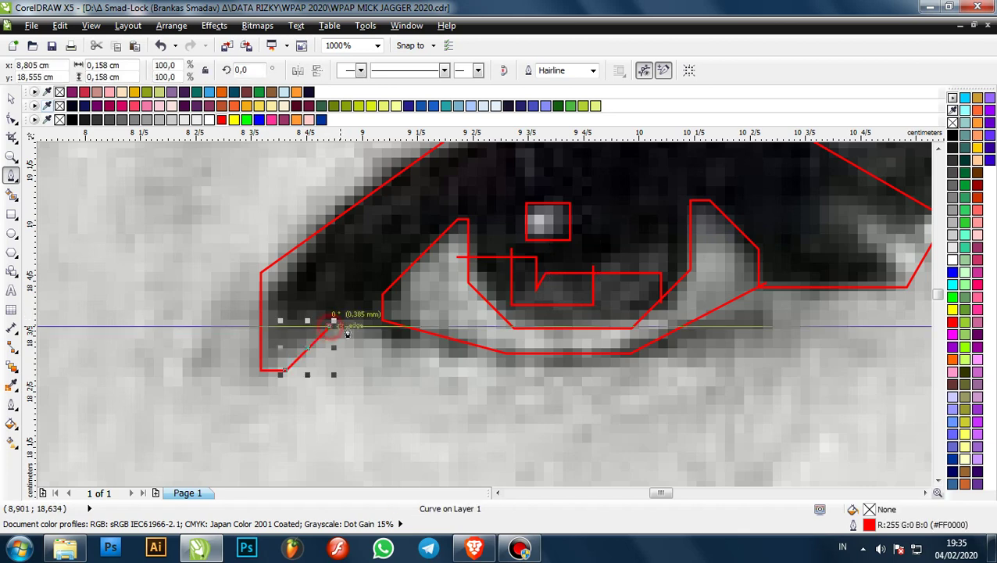
left_click(372, 325)
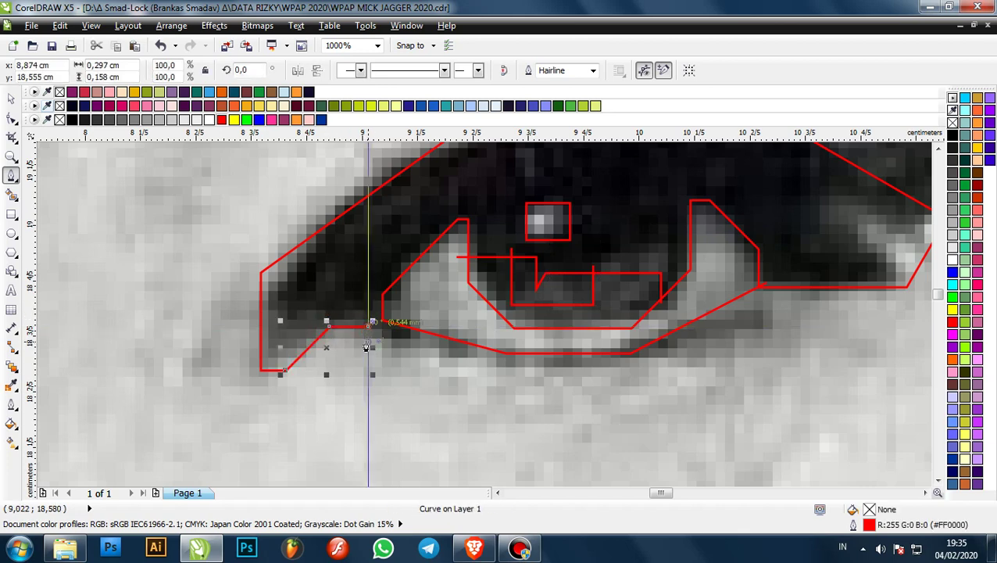
scroll(366, 347, "up", 1)
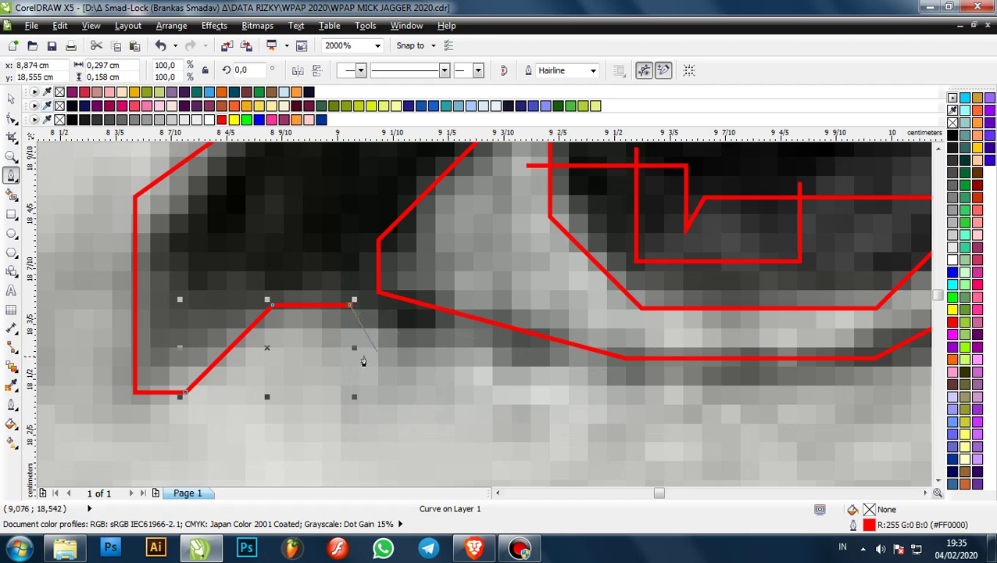
left_click(350, 326)
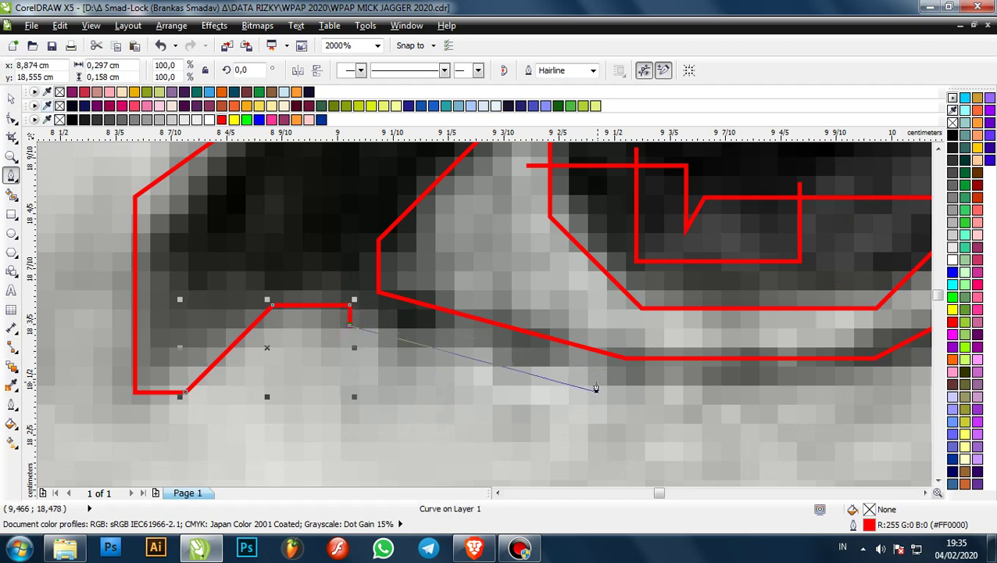
left_click(583, 387)
scroll(583, 387, "down", 1)
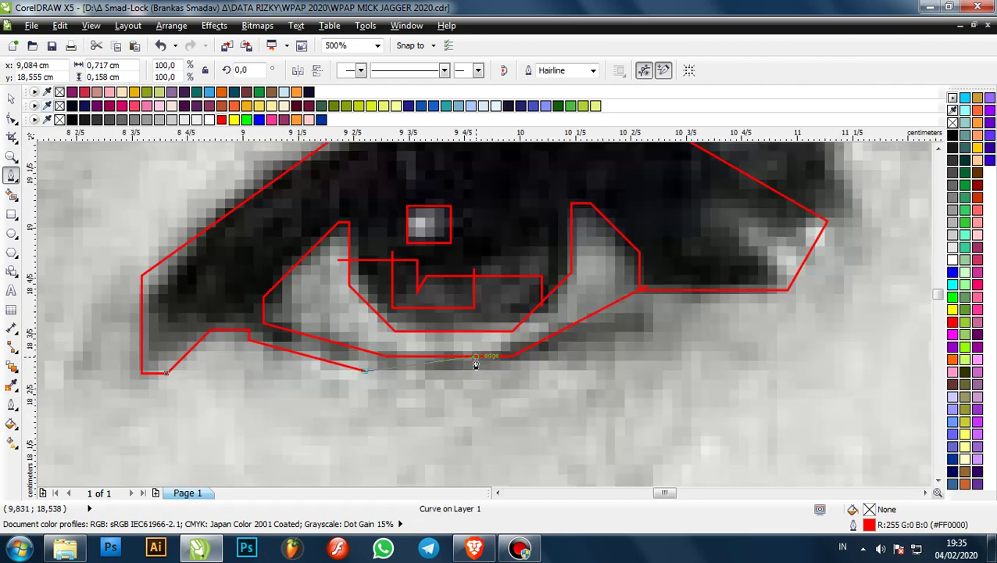
left_click(528, 372)
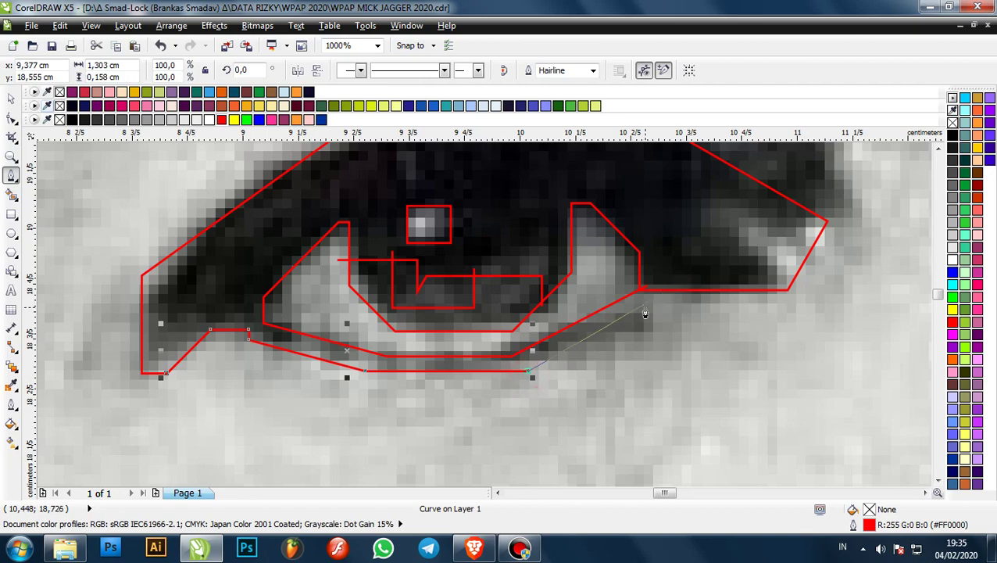
left_click(645, 314)
scroll(645, 313, "down", 2)
scroll(640, 309, "up", 1)
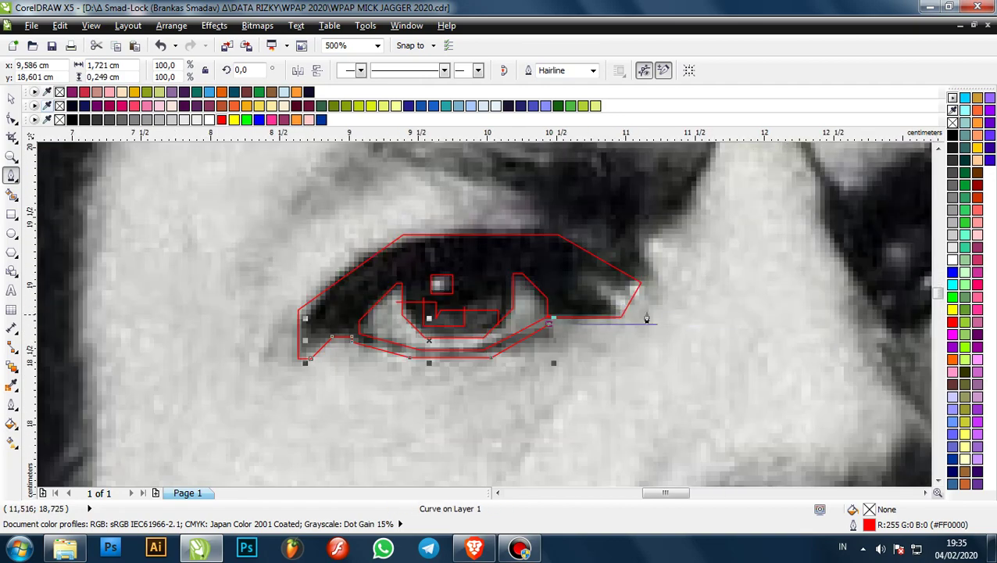
scroll(646, 318, "down", 2)
scroll(594, 317, "up", 1)
scroll(593, 318, "down", 1)
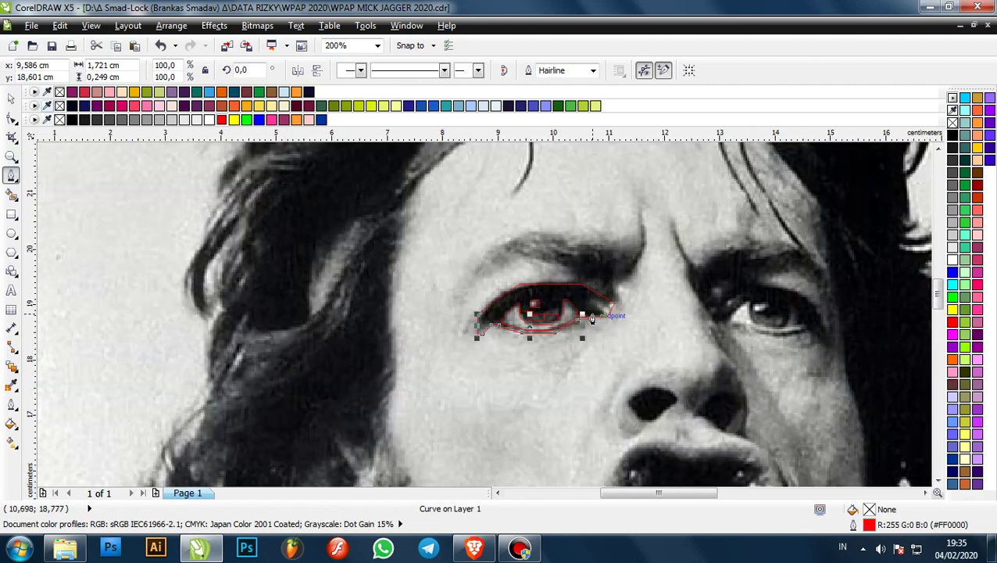
scroll(588, 332, "up", 3)
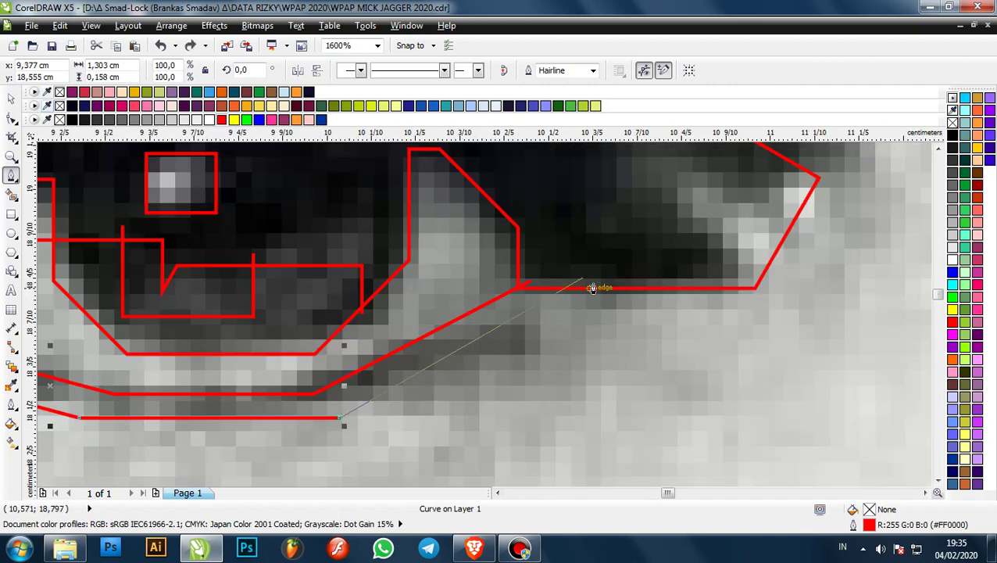
- Extend the lower-eyelid line into a pointed shape on the cheek and back to the eye's inner corner, about 2.28 × 1.32 cm overall
scroll(573, 354, "down", 3)
scroll(535, 323, "up", 1)
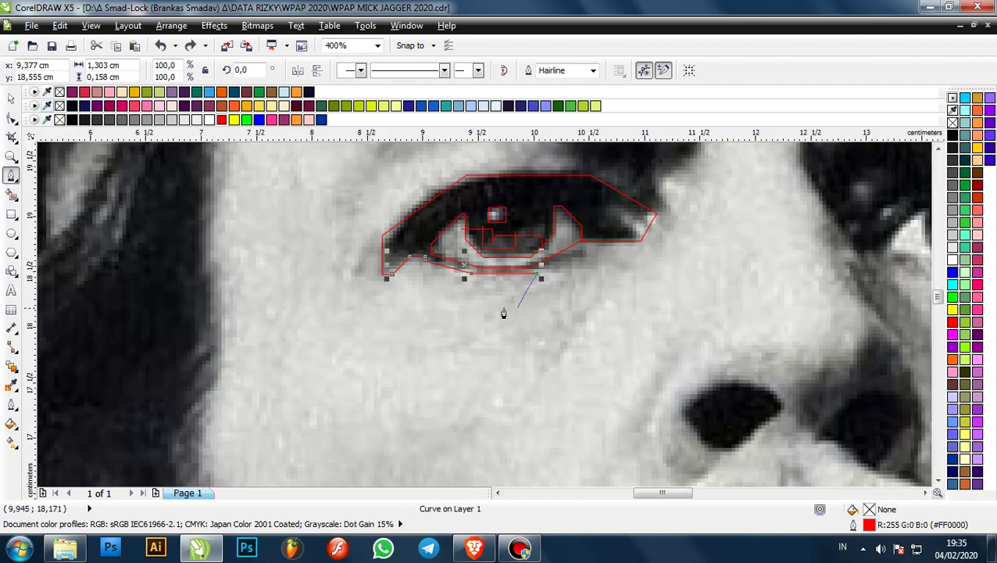
left_click(491, 299)
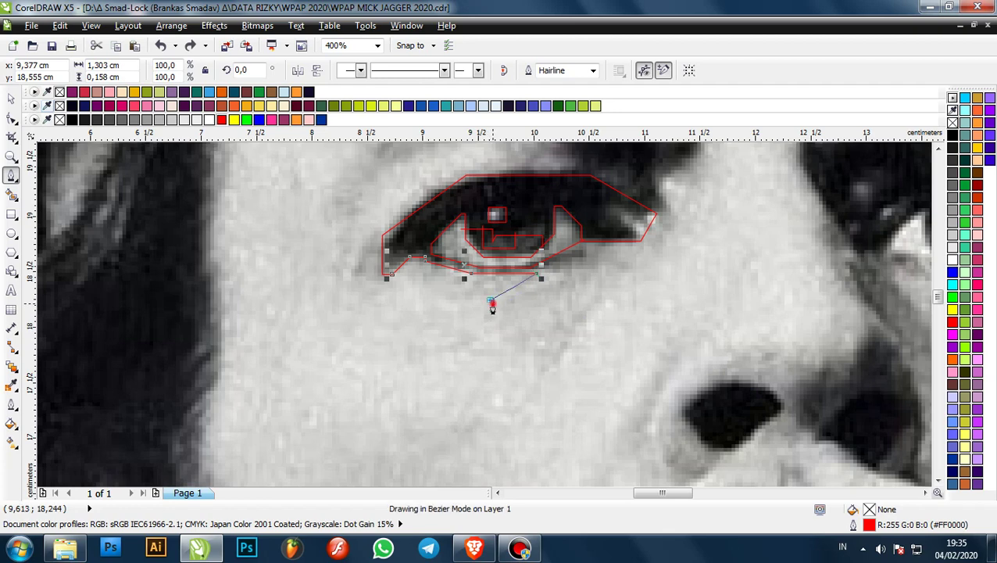
left_click(563, 374)
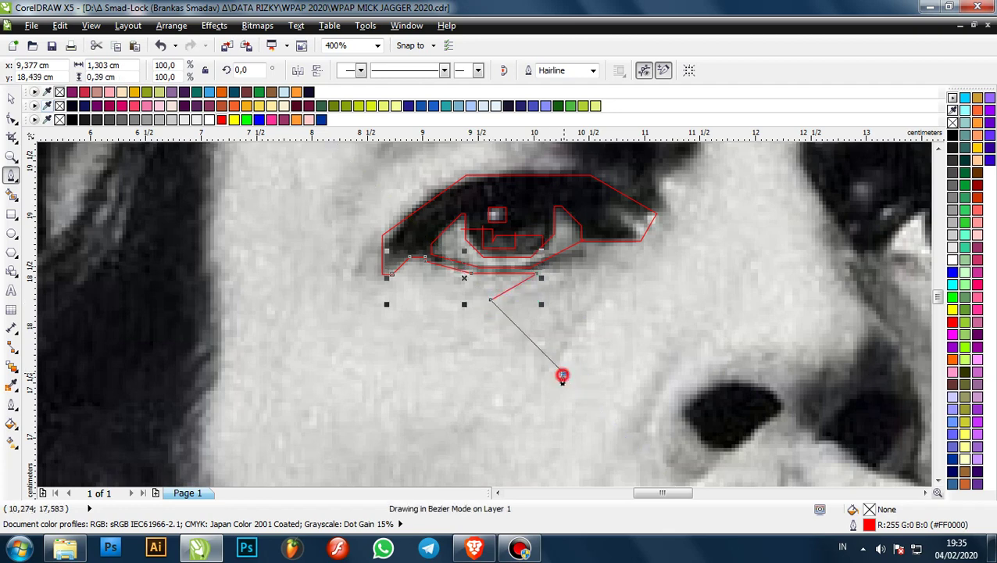
left_click(598, 258)
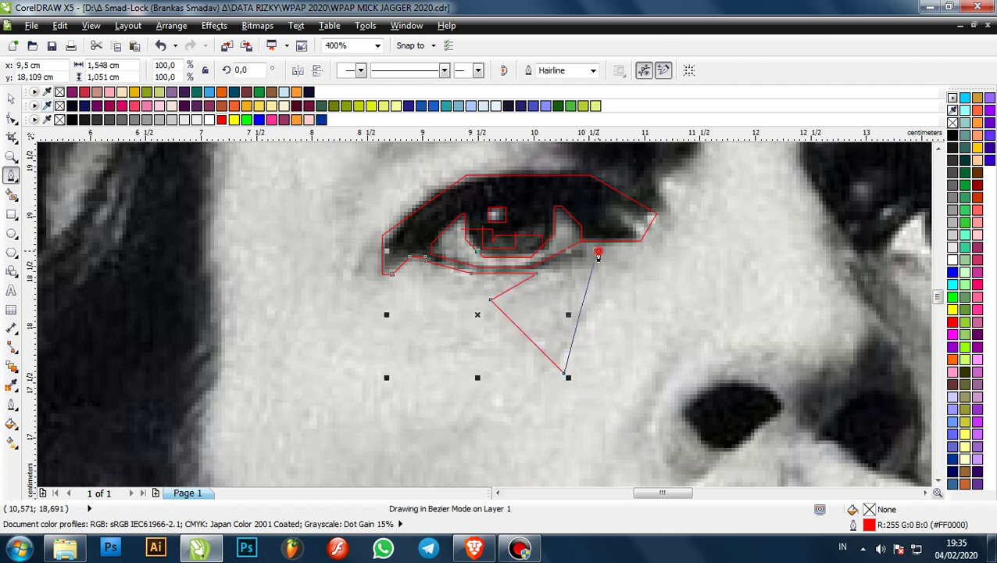
scroll(681, 247, "up", 2)
left_click(507, 295)
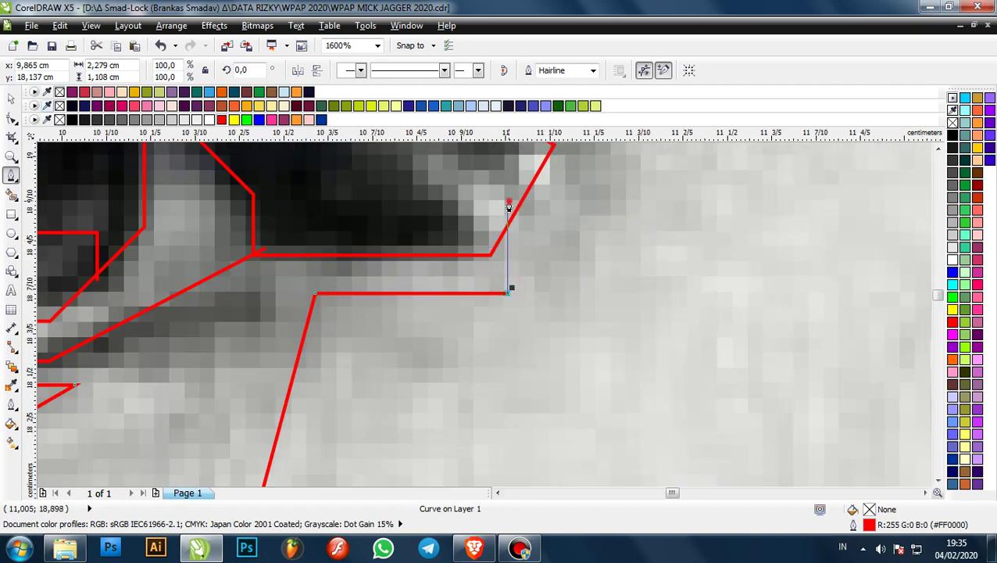
left_click(509, 201)
scroll(509, 201, "down", 4)
scroll(585, 192, "up", 1)
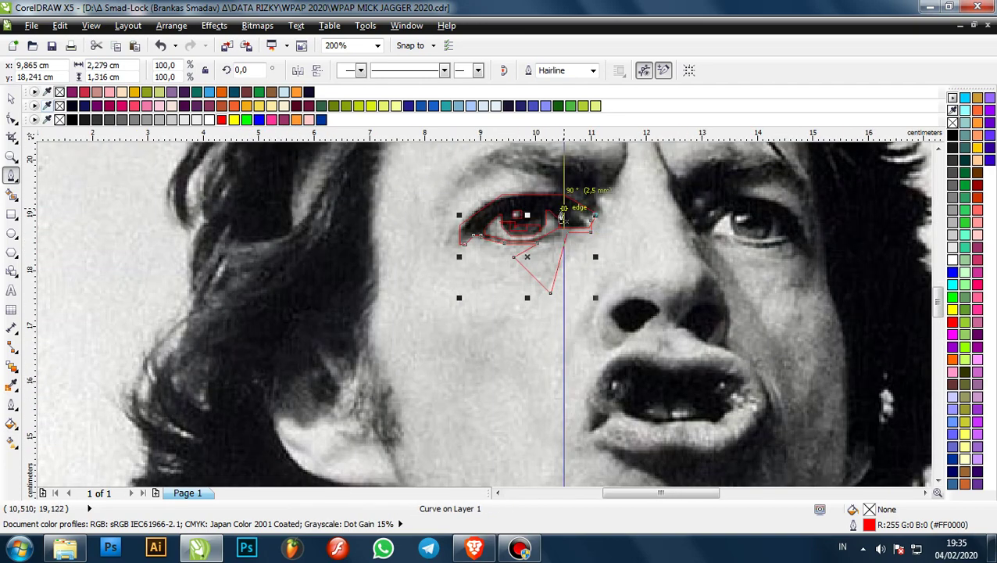
- Draw an open stepped Pen line below the lower eyelid, from near the inner corner to the outer lashes, about 1.71 cm wide and 0.61 cm high
scroll(567, 198, "up", 2)
scroll(593, 254, "up", 1)
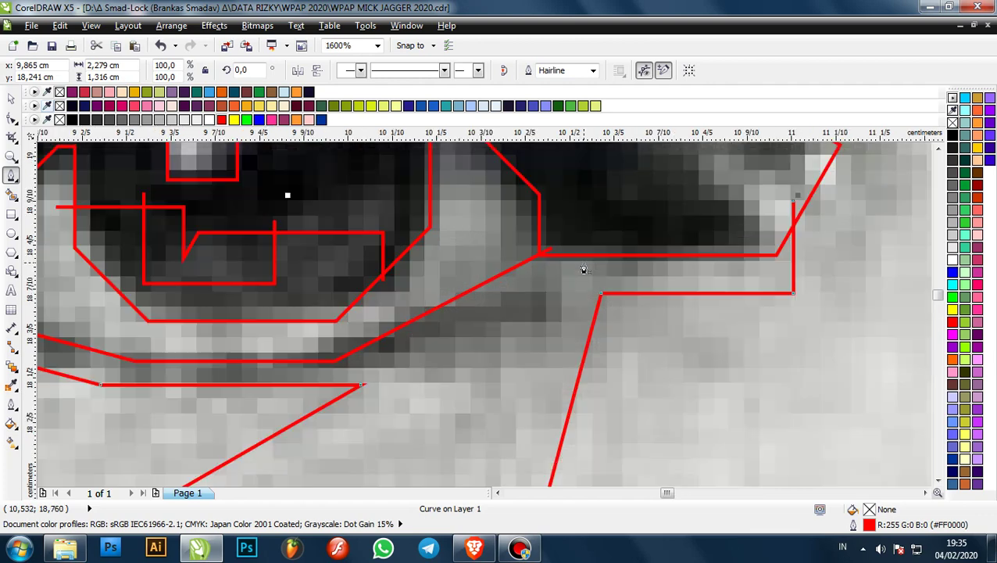
scroll(598, 261, "down", 1)
scroll(630, 239, "up", 1)
left_click(630, 245)
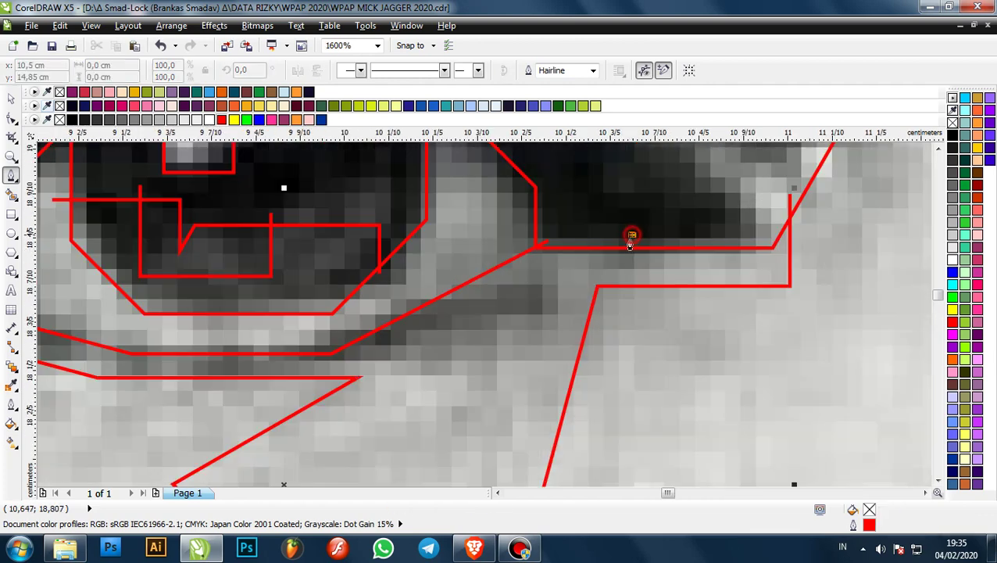
left_click(629, 358)
scroll(474, 391, "down", 1)
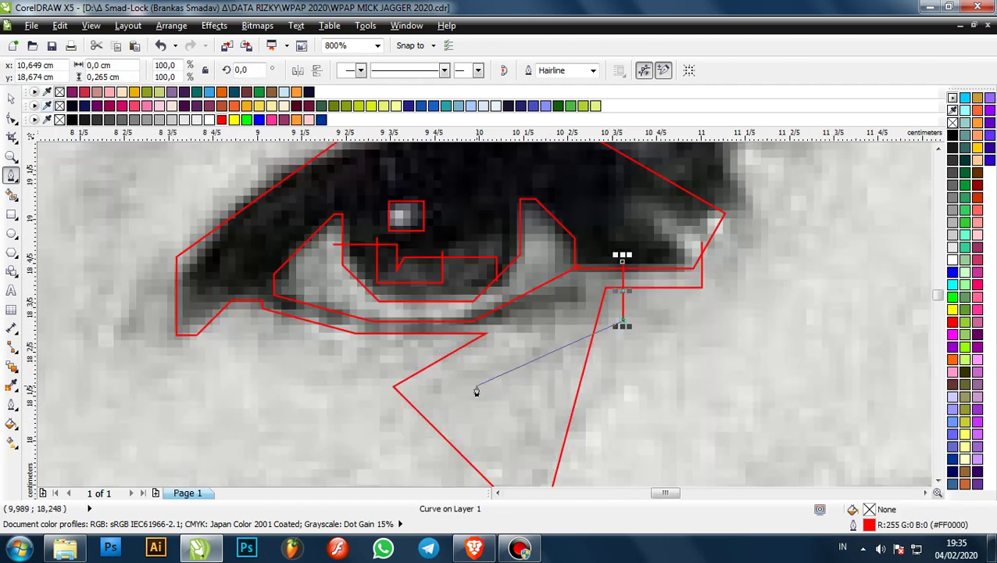
left_click(545, 365)
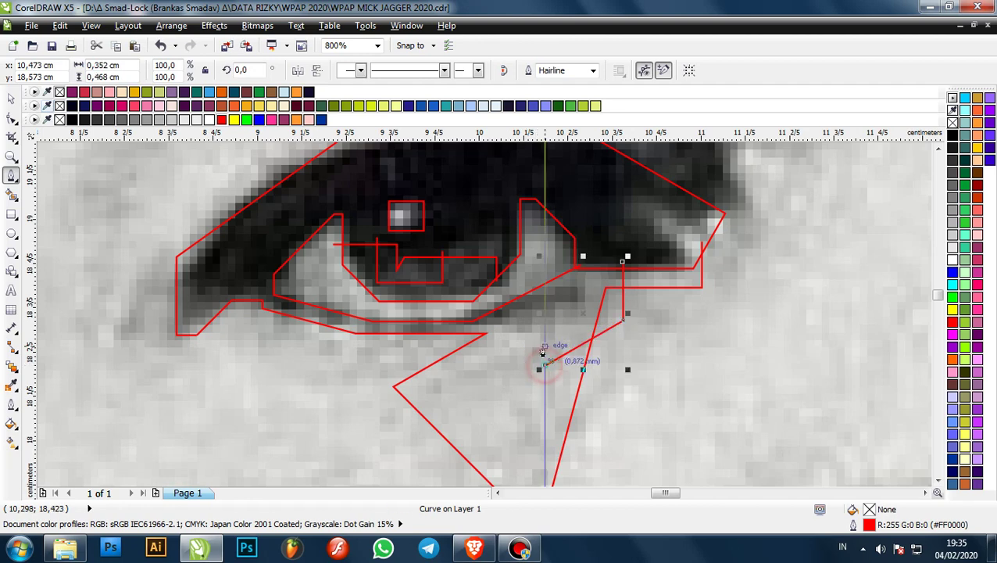
left_click(545, 341)
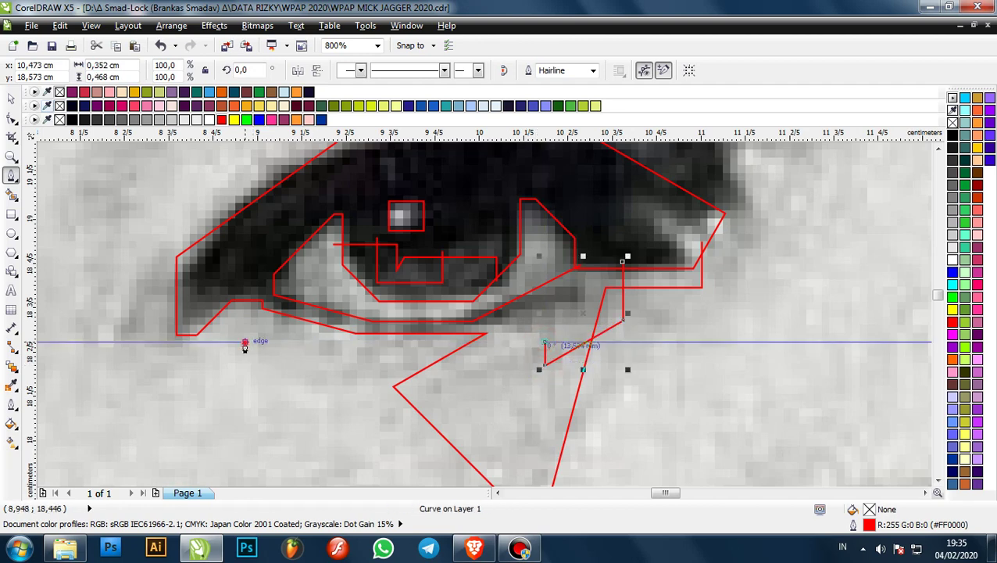
scroll(245, 347, "down", 1)
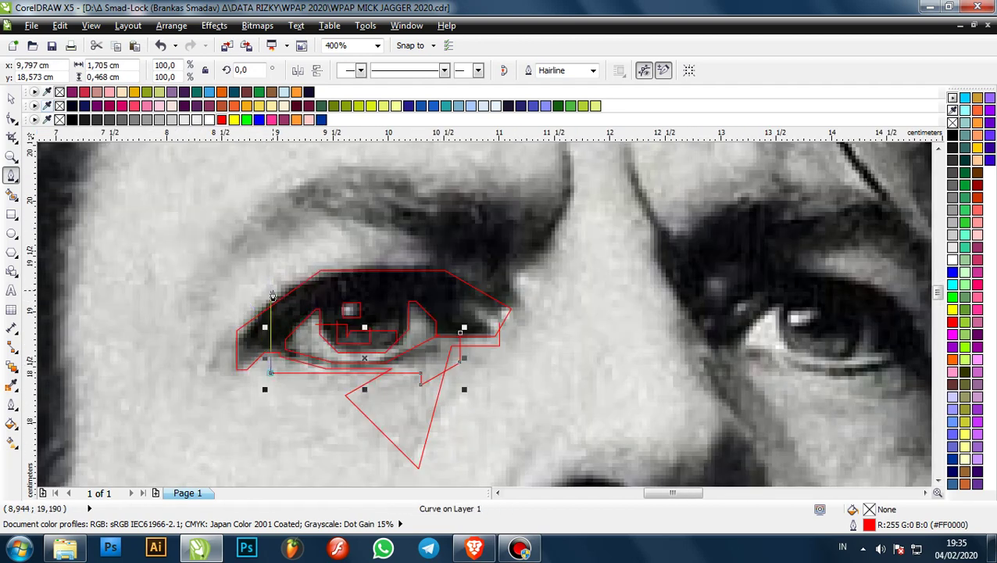
scroll(272, 296, "up", 1)
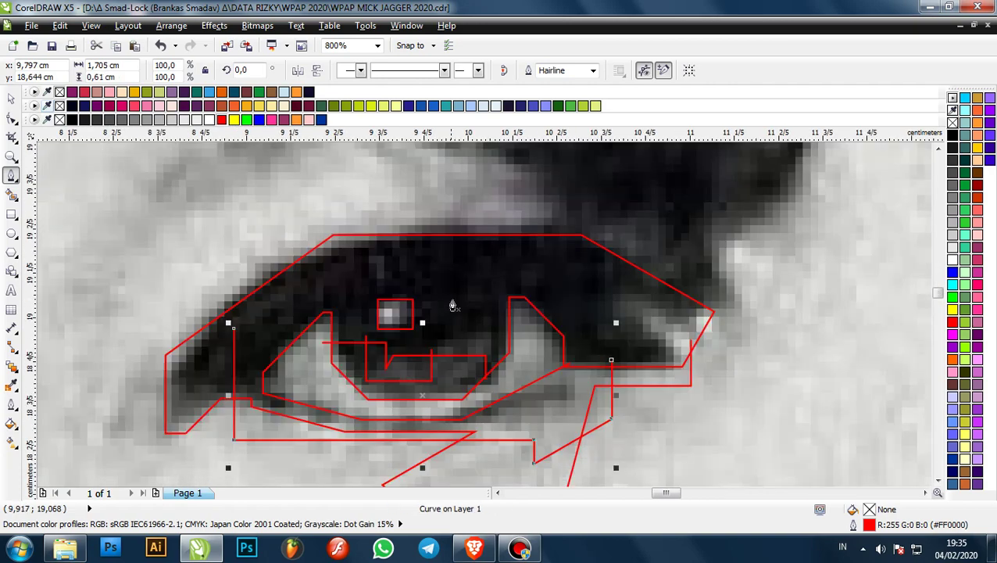
- Draw an open, tilted three-sided Pen line around the lighter area at the eye's inner corner, about 0.54 cm wide and 0.42 cm high
scroll(691, 314, "up", 1)
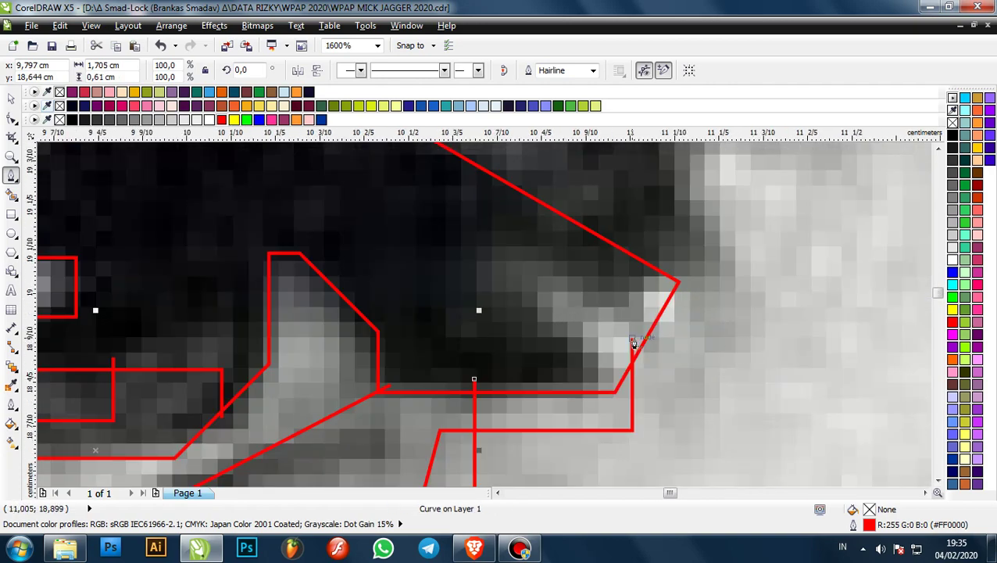
left_click(672, 319)
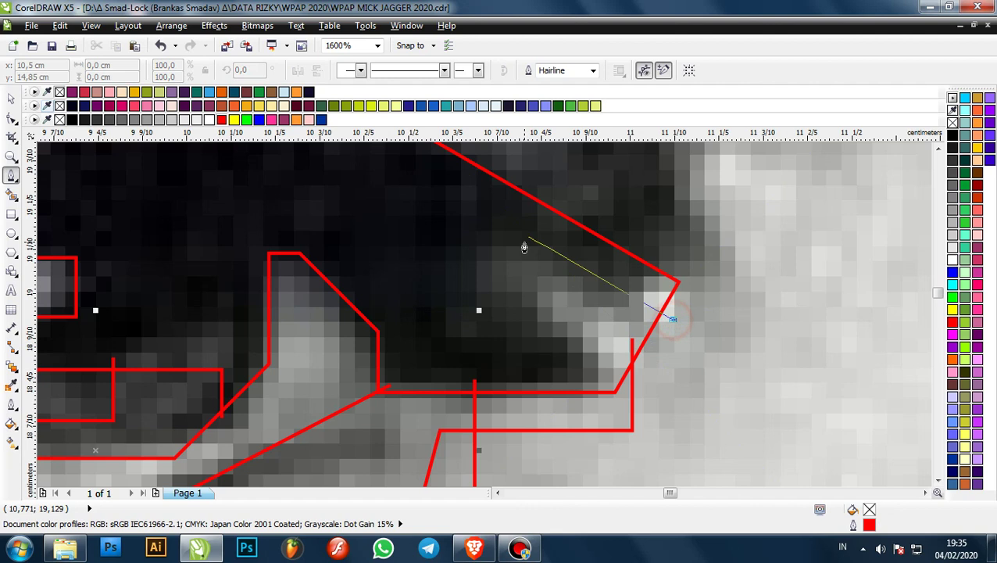
left_click(485, 209)
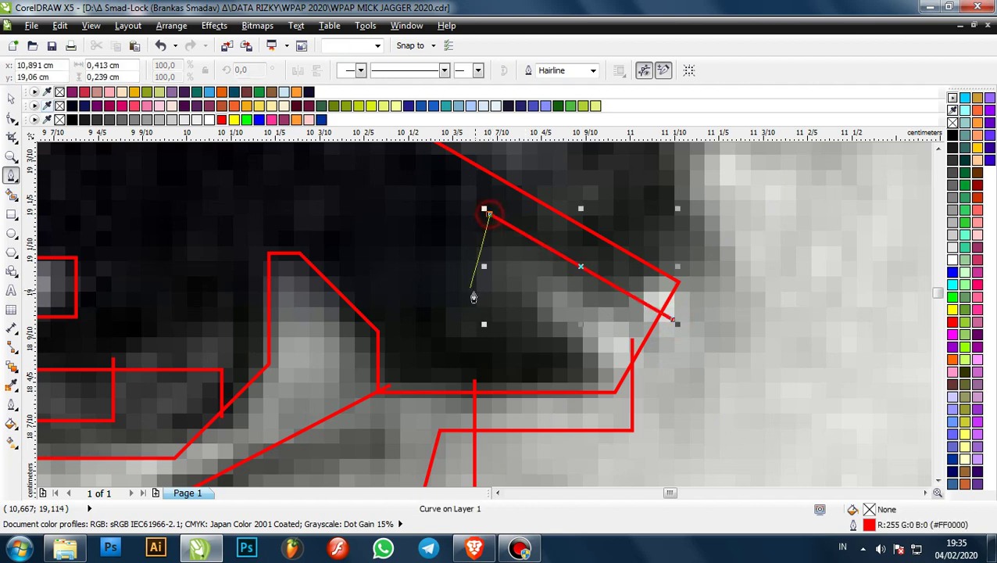
left_click(437, 309)
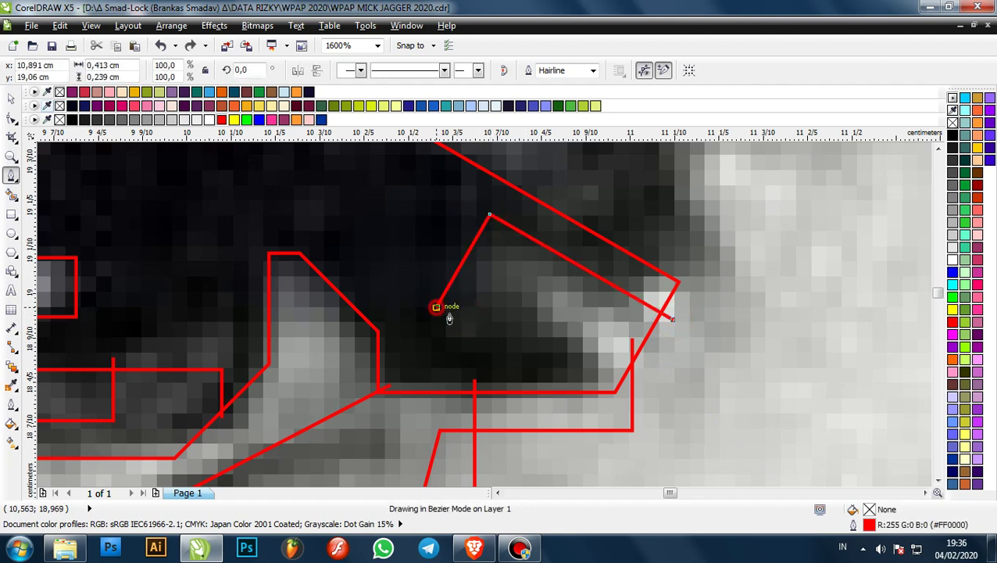
double_click(595, 399)
scroll(587, 317, "down", 2)
scroll(583, 317, "up", 2)
scroll(562, 288, "down", 2)
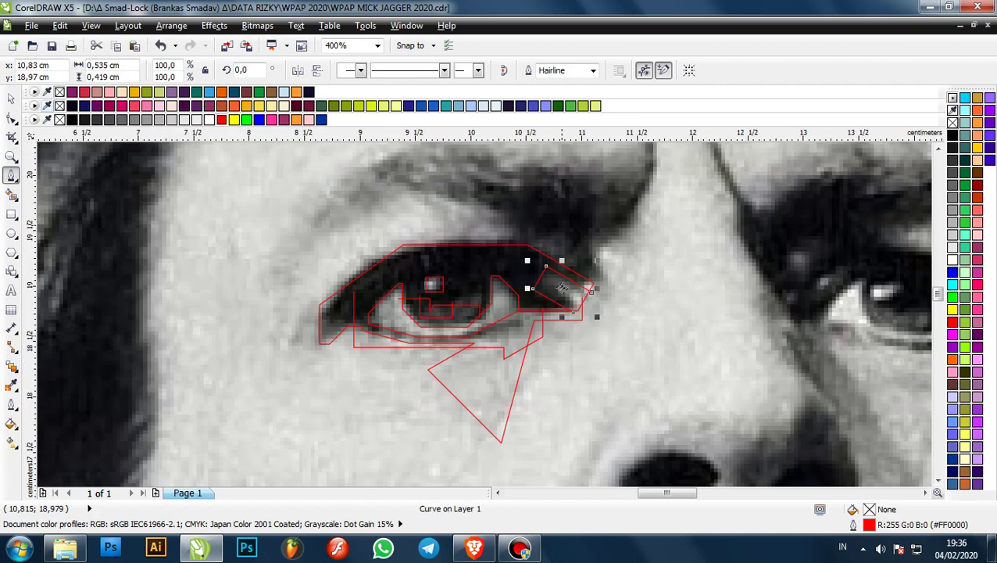
- Draw an open L-shaped Pen line around the bright highlight inside the inner-corner shape, about 0.24 cm wide and 0.31 cm high
scroll(561, 288, "up", 3)
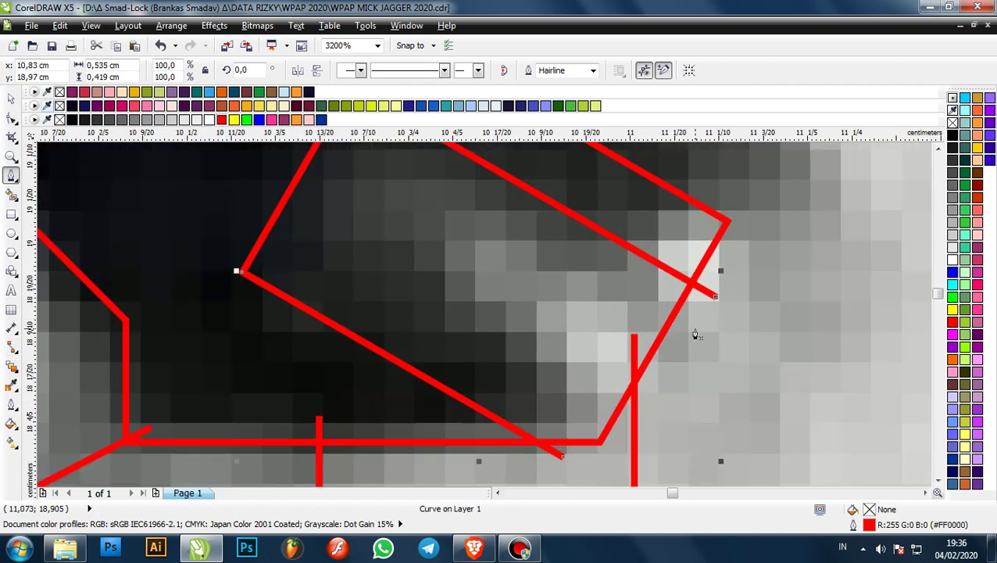
scroll(696, 335, "down", 2)
scroll(657, 371, "up", 4)
left_click(646, 367)
scroll(645, 368, "down", 3)
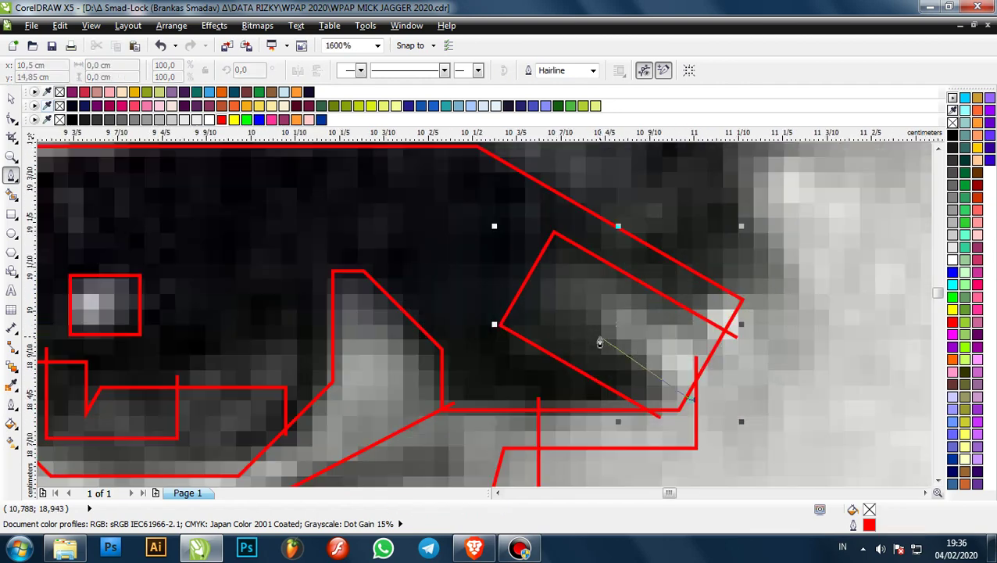
scroll(579, 341, "up", 1)
left_click(558, 332)
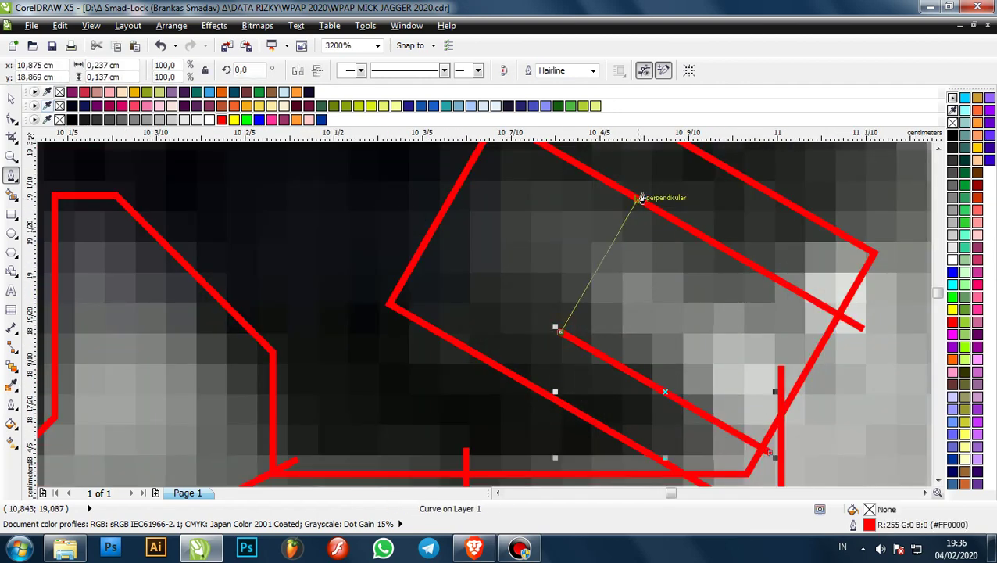
scroll(647, 184, "down", 1)
scroll(663, 185, "up", 1)
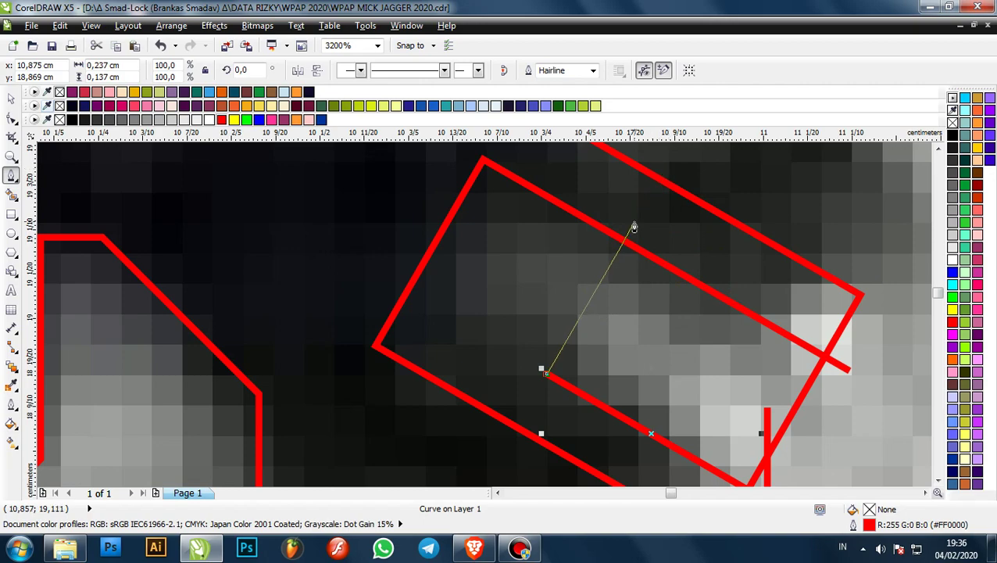
scroll(634, 226, "down", 1)
scroll(648, 219, "down", 2)
scroll(573, 252, "up", 1)
scroll(583, 288, "down", 1)
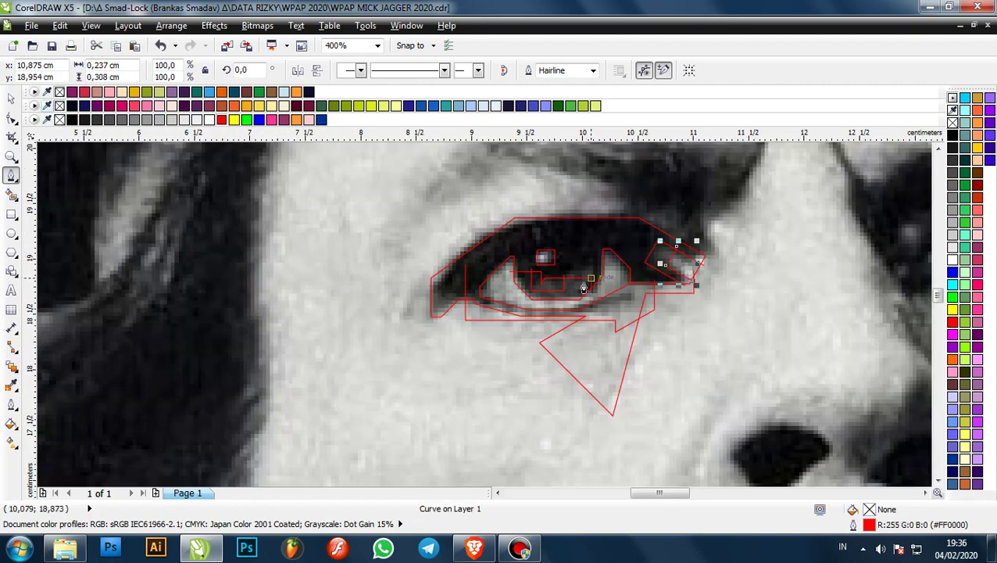
- Draw an open angular Pen line inside the eye white on the iris's outer side, about 0.39 cm wide and 0.38 cm high
scroll(584, 288, "up", 1)
scroll(509, 248, "up", 2)
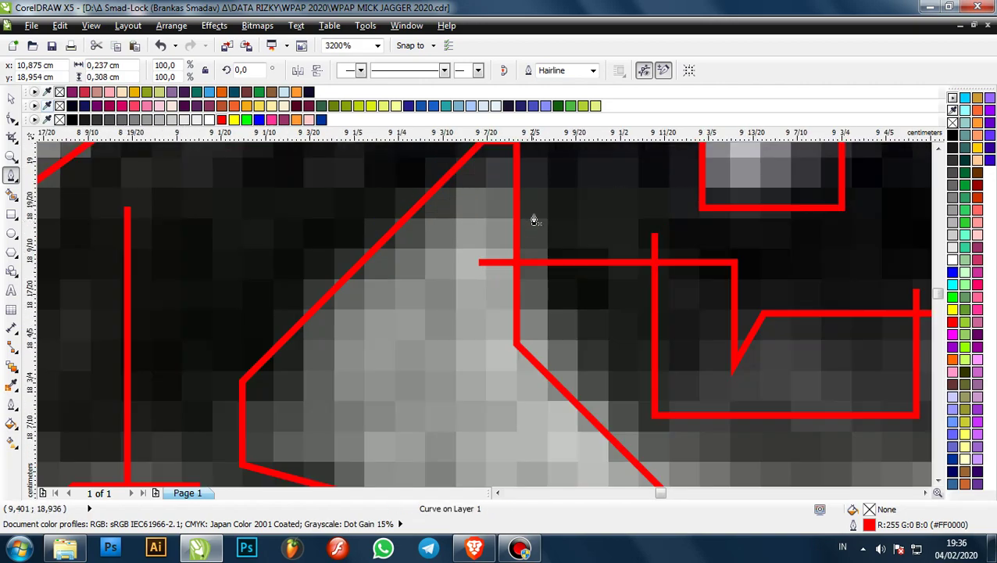
left_click(535, 210)
left_click(443, 212)
scroll(413, 295, "down", 1)
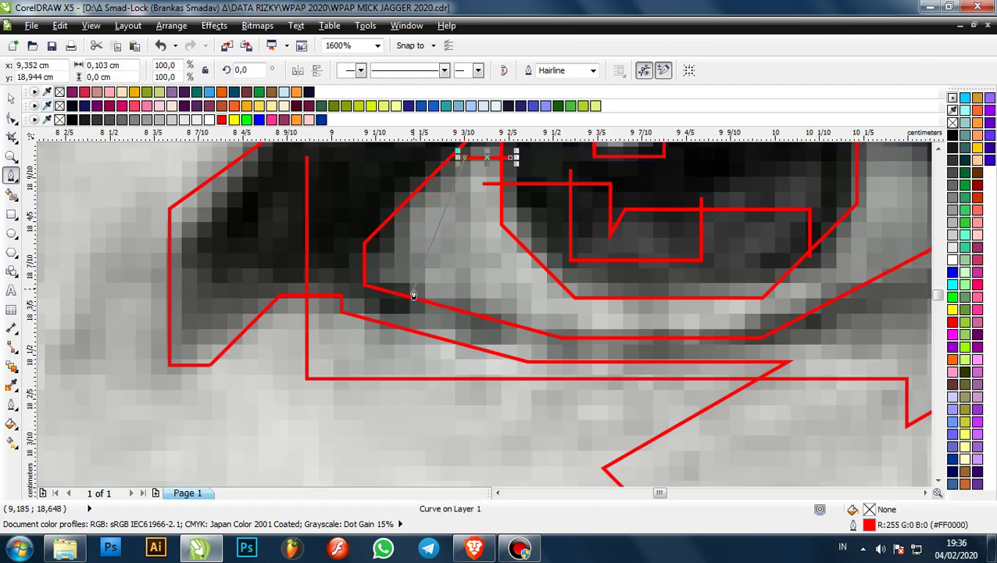
left_click(423, 198)
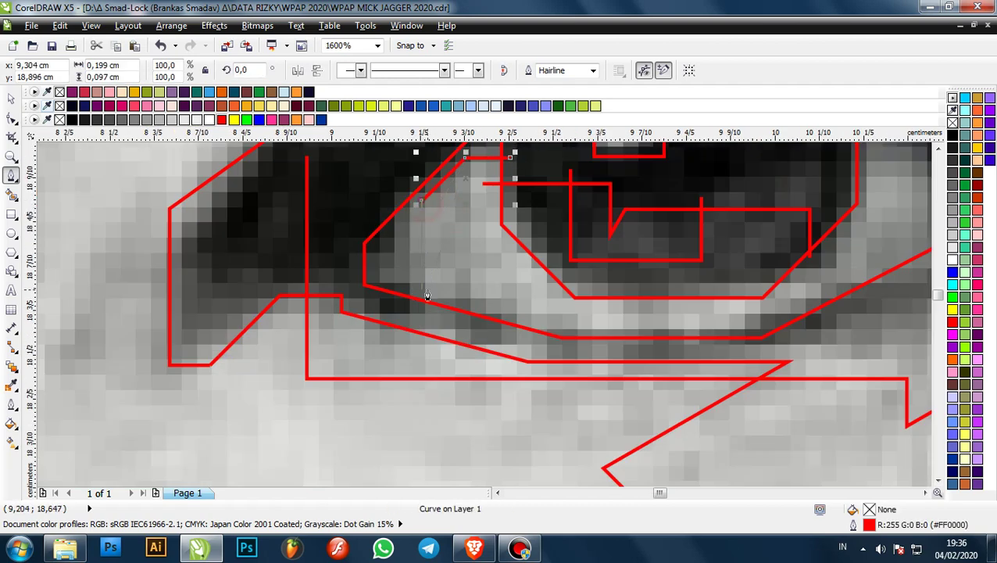
left_click(422, 286)
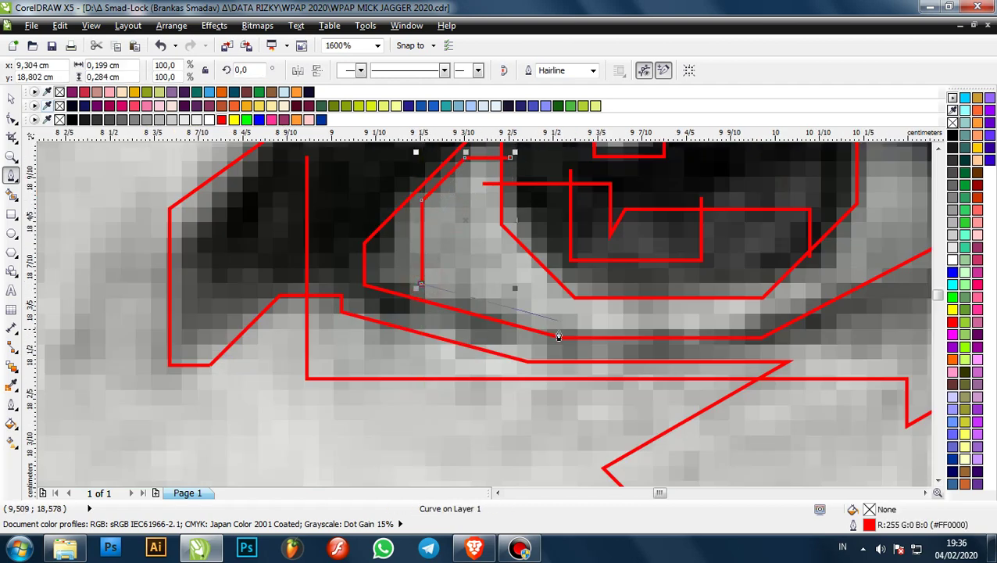
left_click(575, 324)
scroll(665, 286, "up", 1)
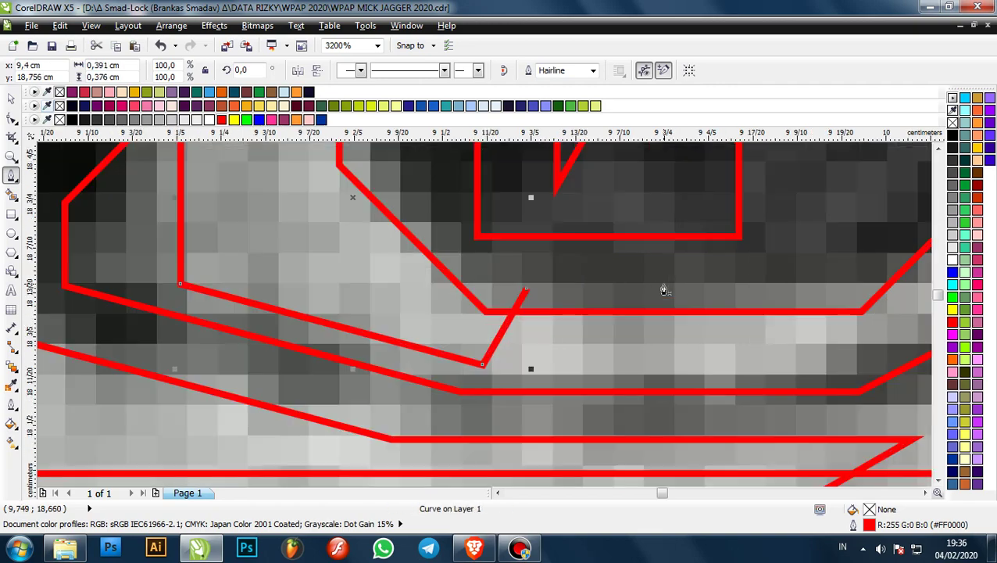
- Draw a straight vertical Pen line below the iris, crossing the lower eyelid outlines, about 0.19 cm high
left_click(664, 286)
scroll(652, 291, "down", 2)
scroll(678, 321, "up", 1)
scroll(649, 297, "down", 1)
scroll(665, 313, "up", 1)
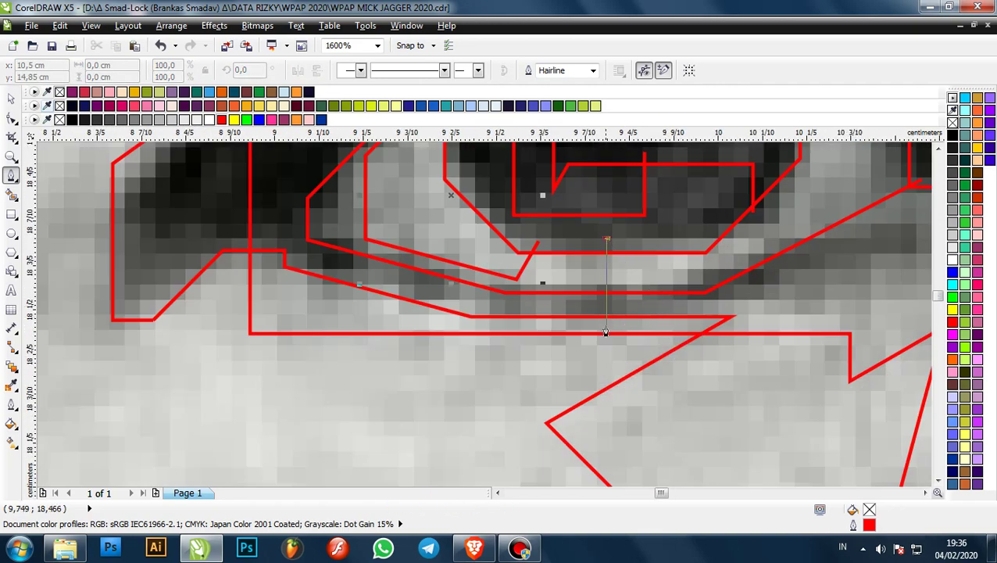
scroll(606, 332, "up", 1)
left_click(606, 331)
scroll(575, 321, "down", 4)
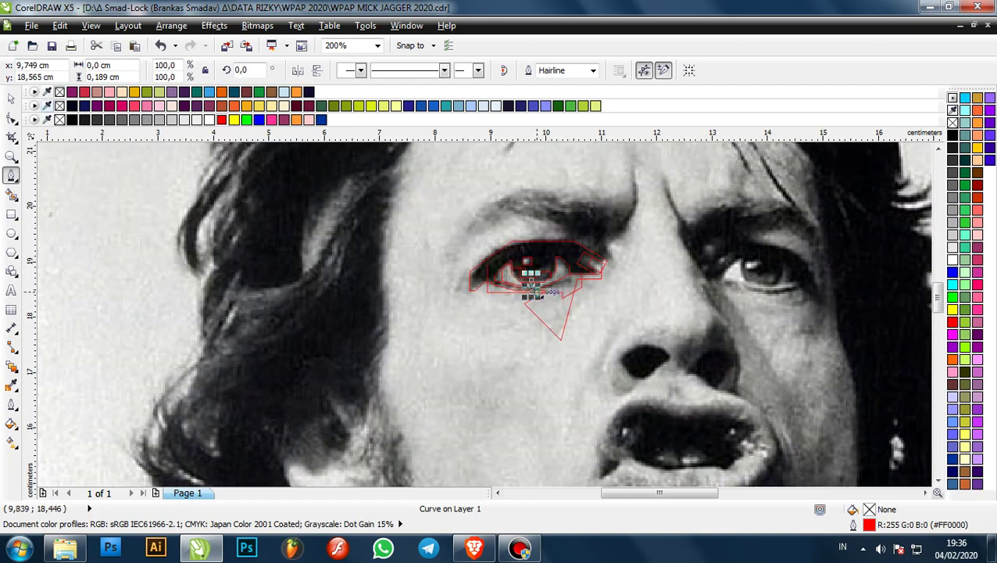
- Draw an open stepped Pen line across the pointed cheek shape below the eye, about 0.91 cm wide and 0.25 cm high
scroll(556, 323, "up", 1)
scroll(531, 299, "up", 1)
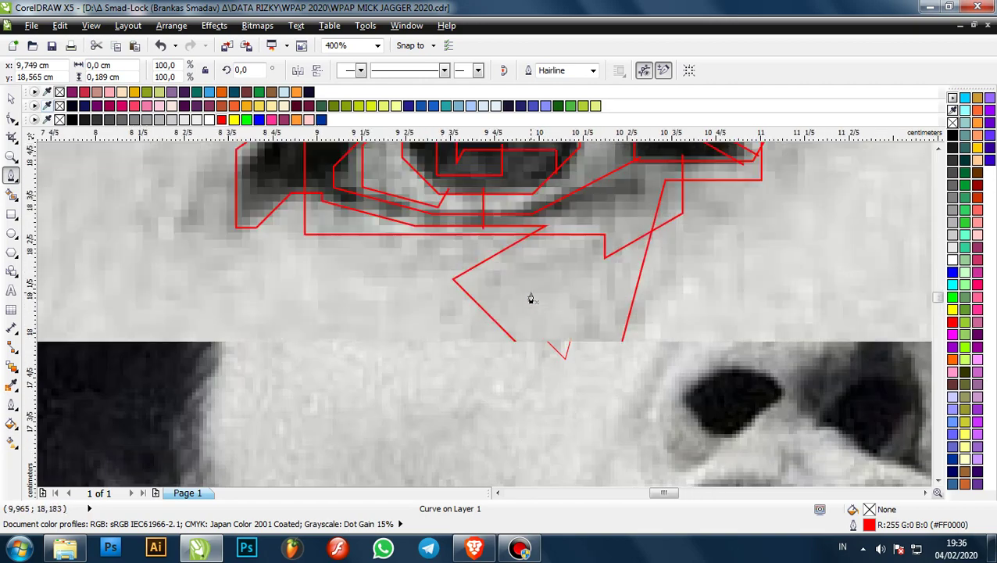
scroll(494, 278, "down", 1)
scroll(447, 272, "up", 1)
scroll(454, 285, "down", 1)
scroll(454, 286, "up", 2)
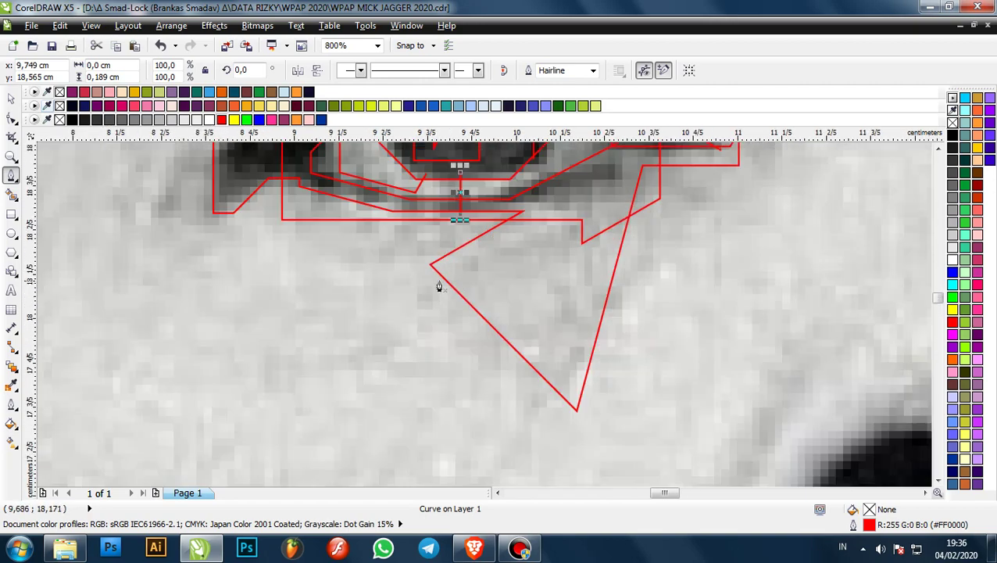
scroll(392, 272, "down", 1)
left_click(390, 268)
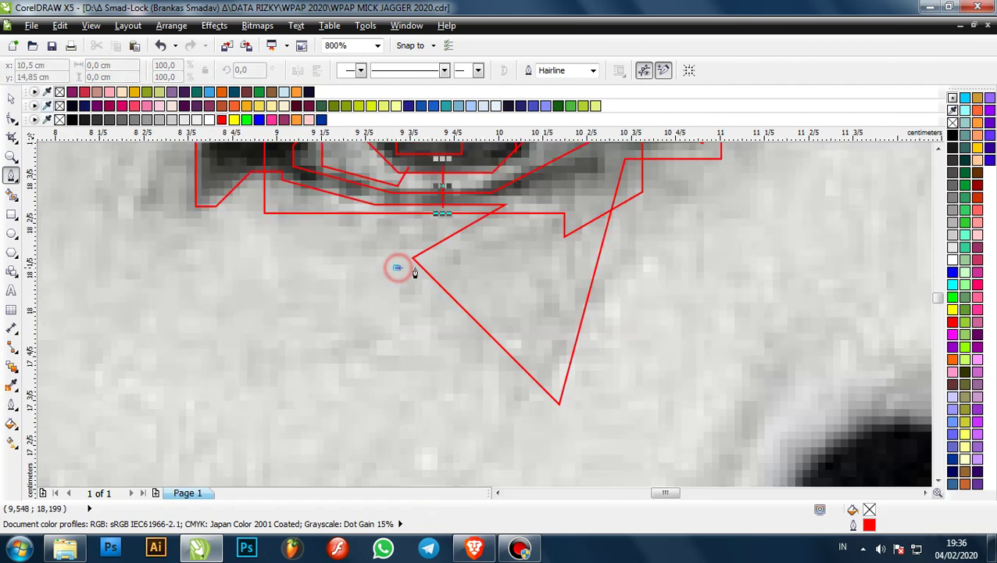
left_click(519, 267)
left_click(516, 329)
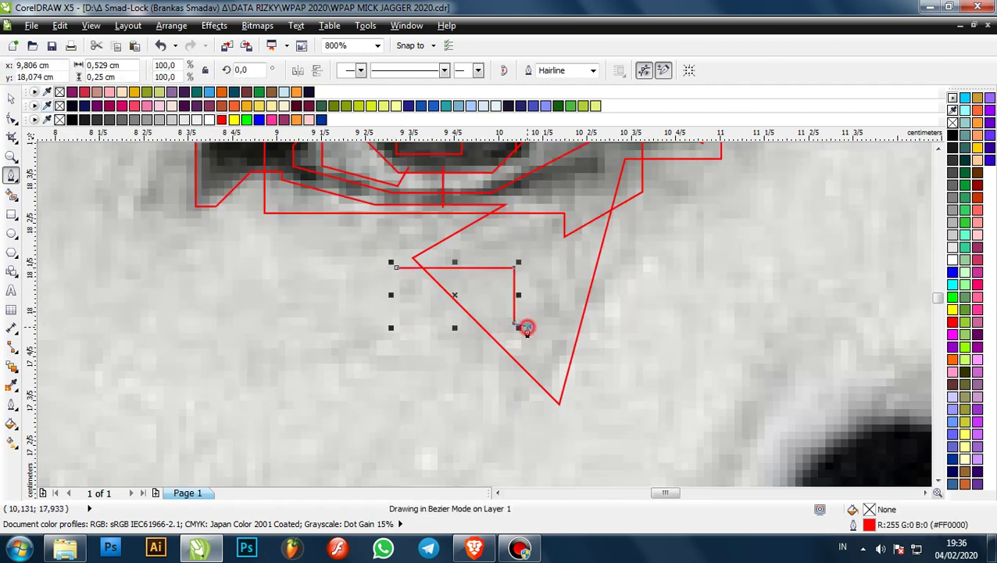
scroll(523, 336, "up", 1)
left_click(526, 337)
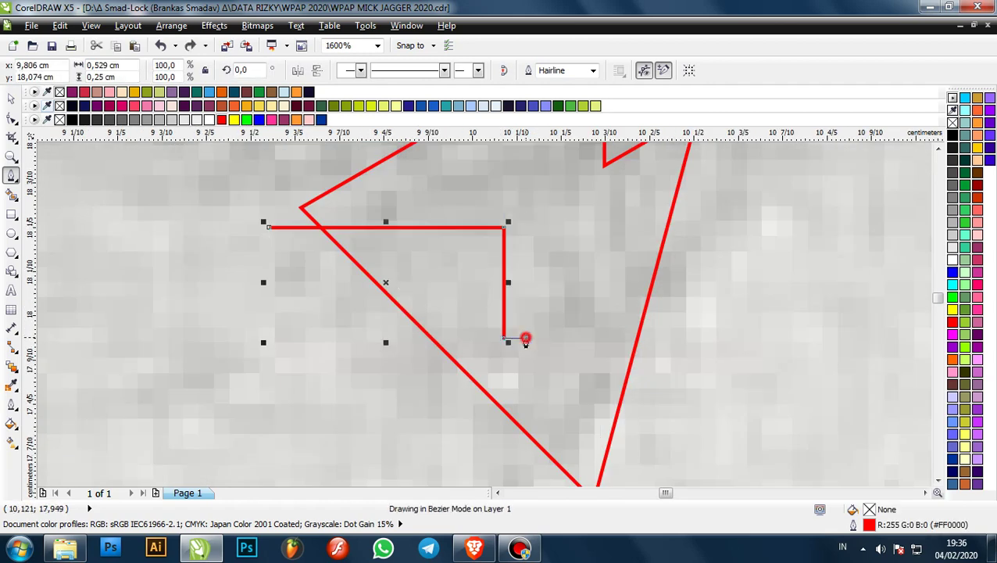
left_click(526, 297)
left_click(673, 297)
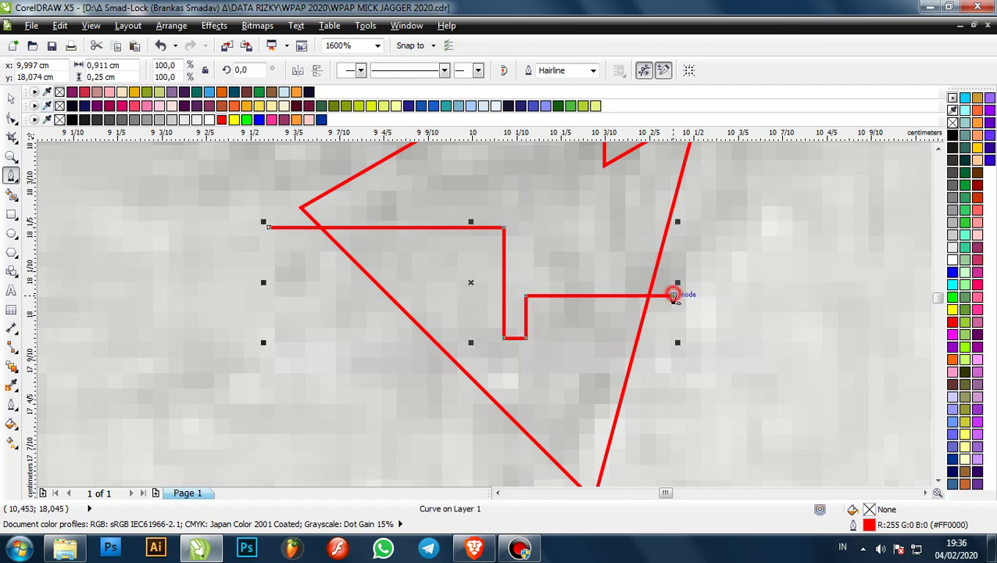
scroll(669, 301, "down", 3)
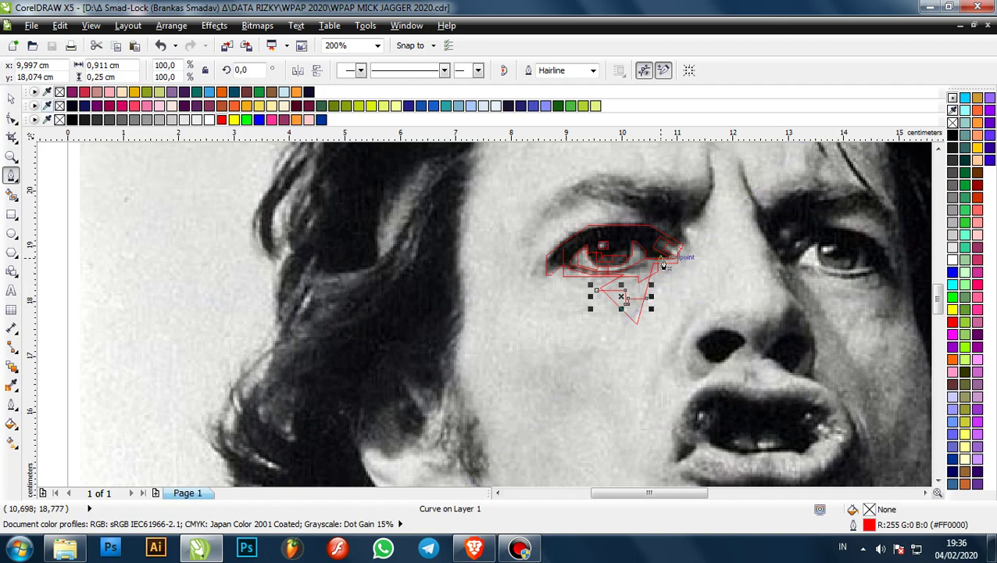
- Draw a closed, tilted four-sided Pen shape above the square pupil highlight, about 0.11 cm wide and 0.15 cm high
scroll(665, 263, "up", 1)
left_click(665, 263)
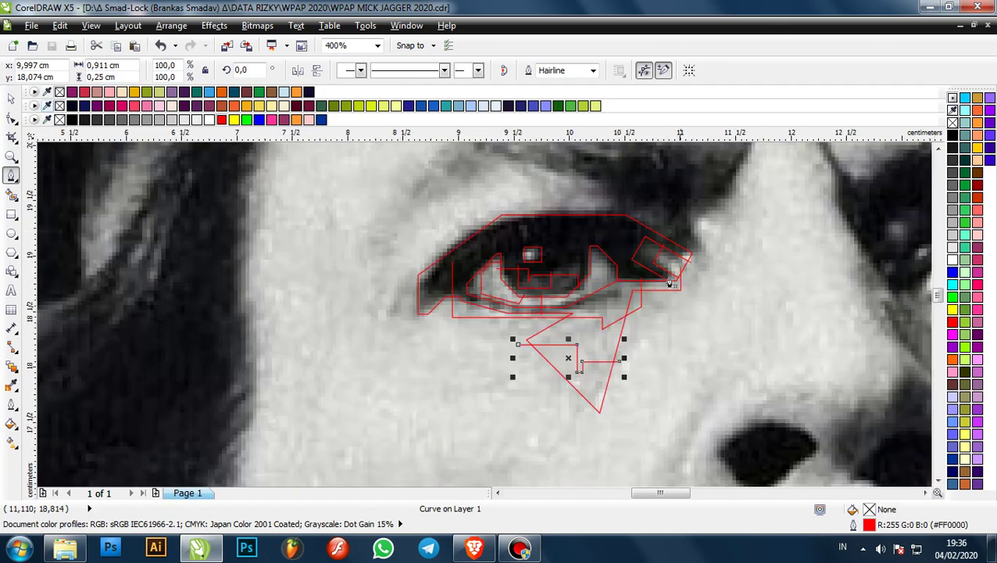
scroll(570, 247, "up", 2)
left_click(428, 213)
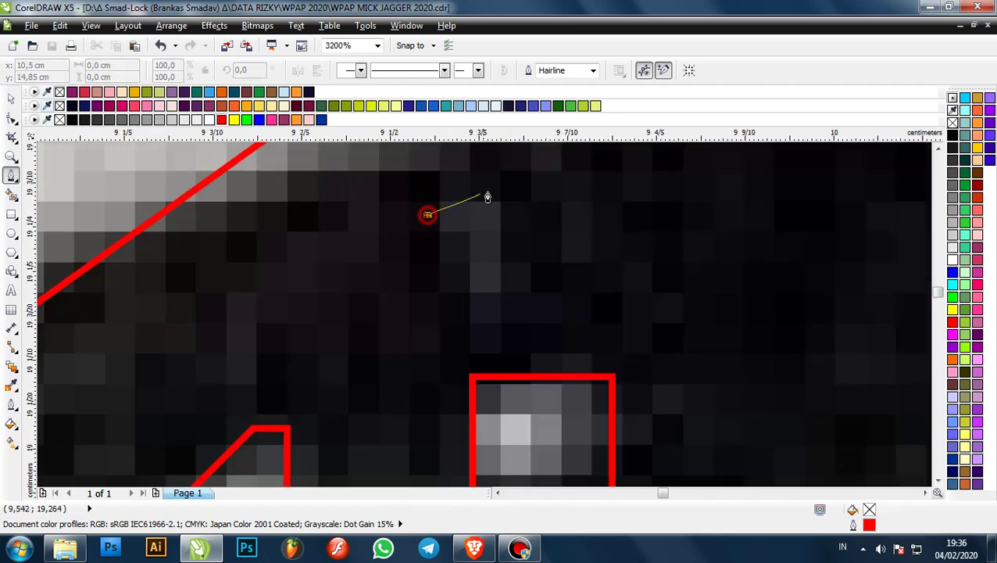
left_click(497, 187)
left_click(524, 304)
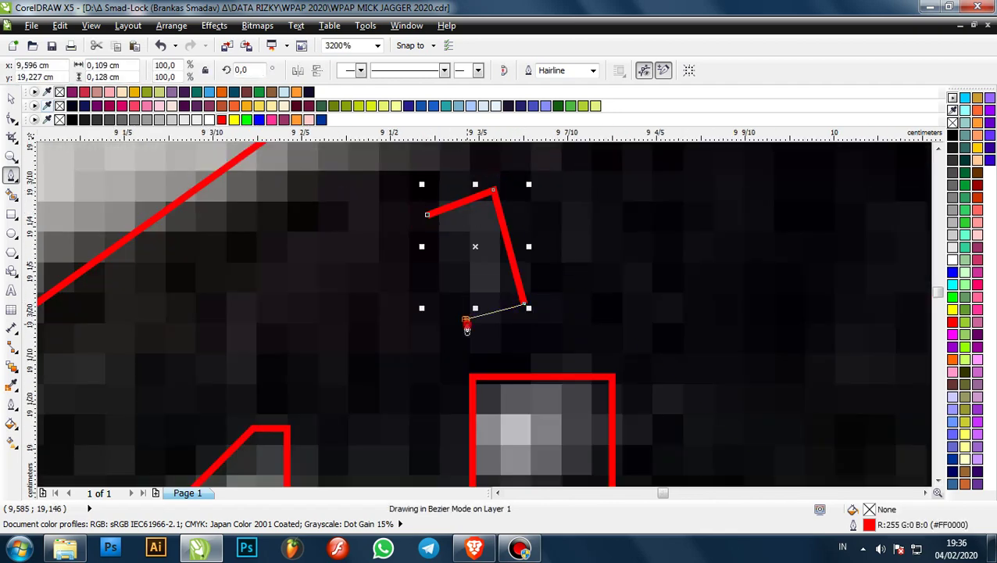
left_click(465, 319)
left_click(427, 215)
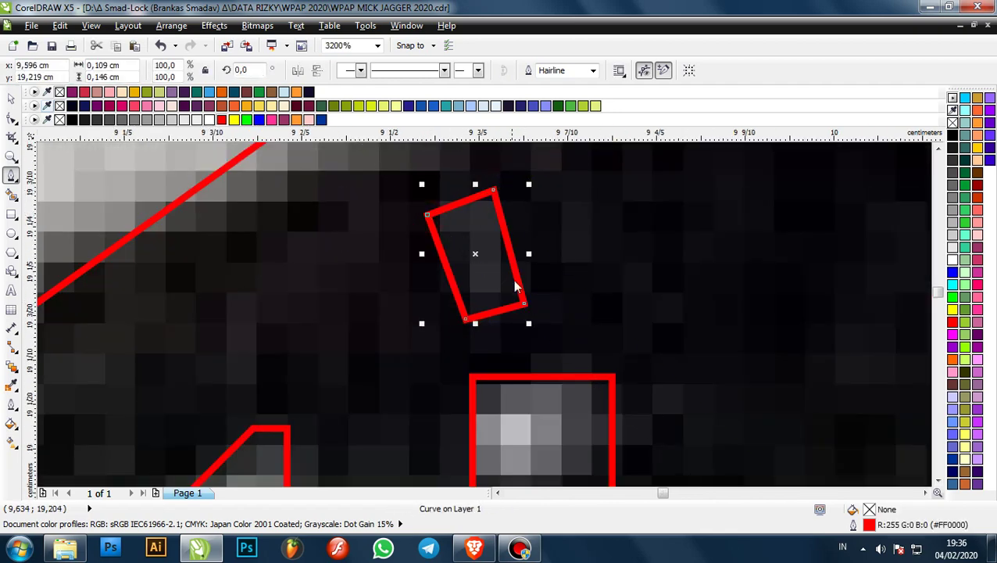
- Scale the small tilted shape down to 87.3 %, about 0.095 × 0.127 cm, and deselect it
left_click_drag(423, 324, 436, 305)
scroll(238, 227, "down", 1)
left_click(11, 100)
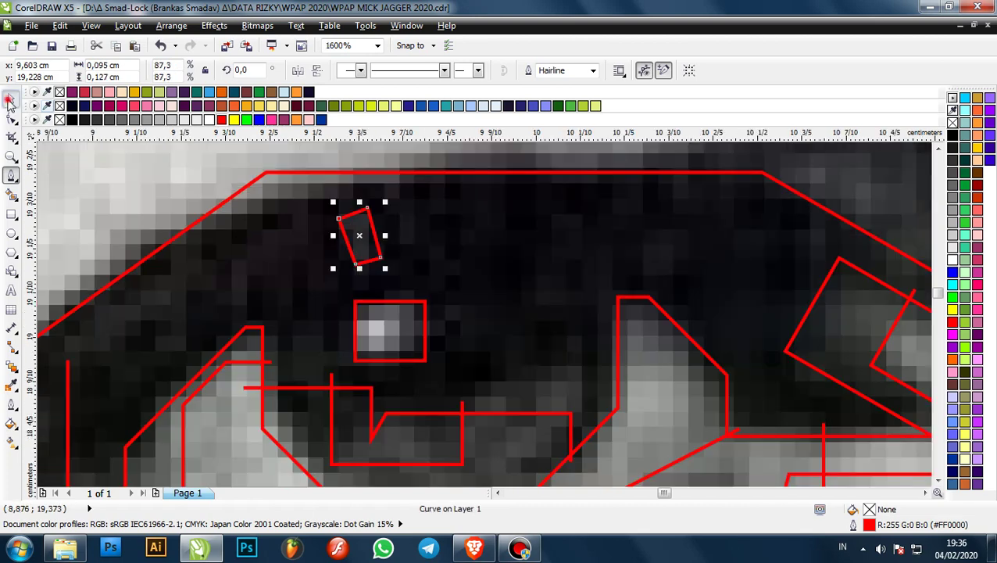
scroll(530, 245, "down", 2)
left_click(593, 165)
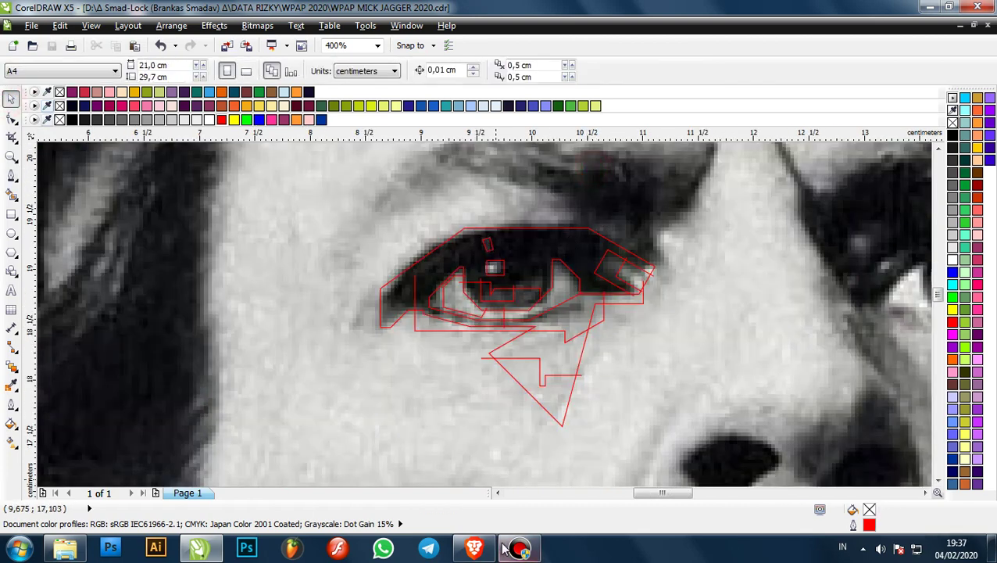
- Switch to the Brave browser, play the Marshmello ft. Bastille "Happier" video on YouTube, and return to CorelDRAW
left_click(474, 547)
left_click(80, 8)
scroll(514, 320, "down", 2)
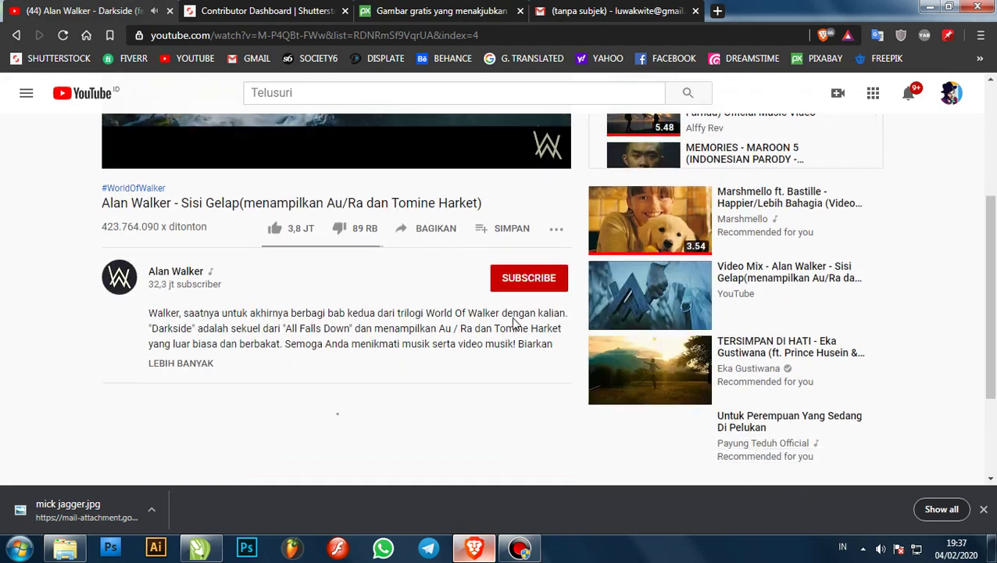
left_click(678, 217)
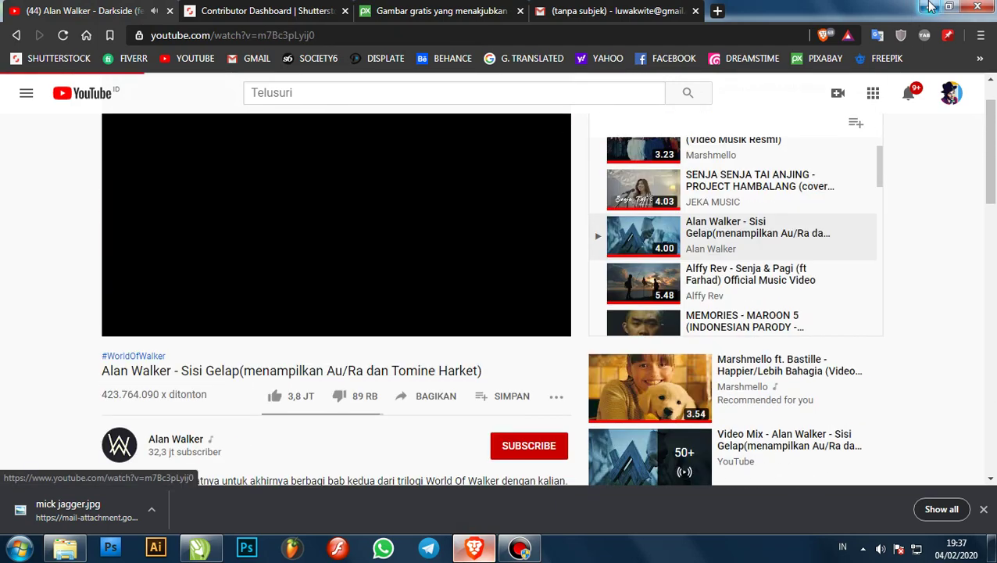
left_click(930, 6)
- Start a Pen outline on the upper lid's top edge, rising about 0.33 cm and sloping to the brow's underside, about 0.80 × 0.55 cm overall
scroll(562, 278, "down", 2)
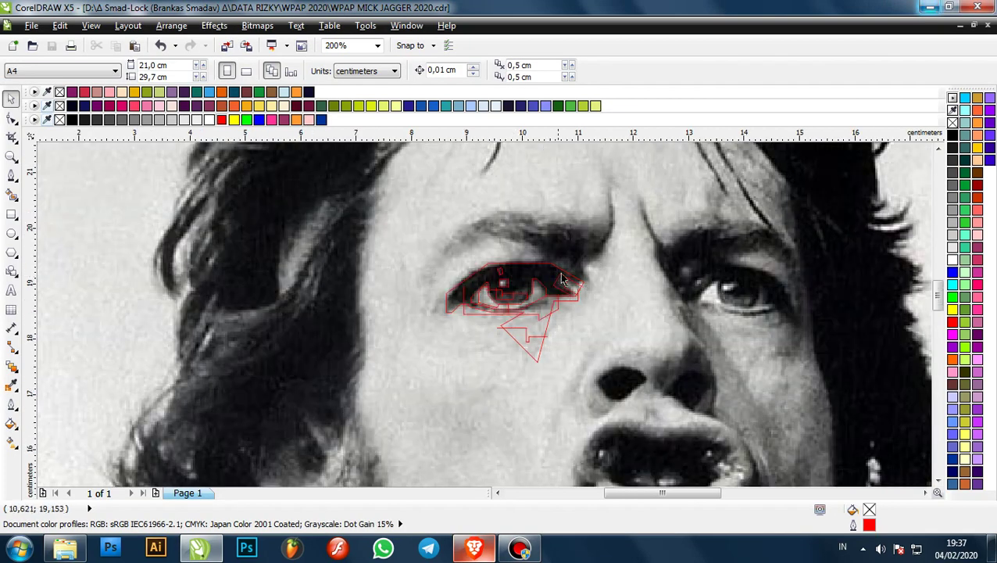
scroll(562, 278, "up", 2)
scroll(449, 273, "down", 1)
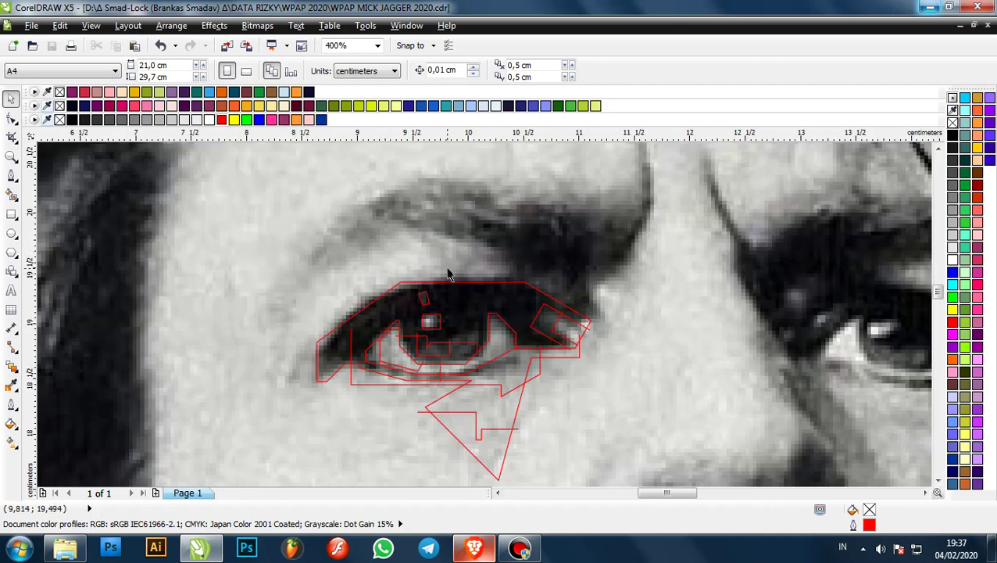
scroll(448, 274, "up", 1)
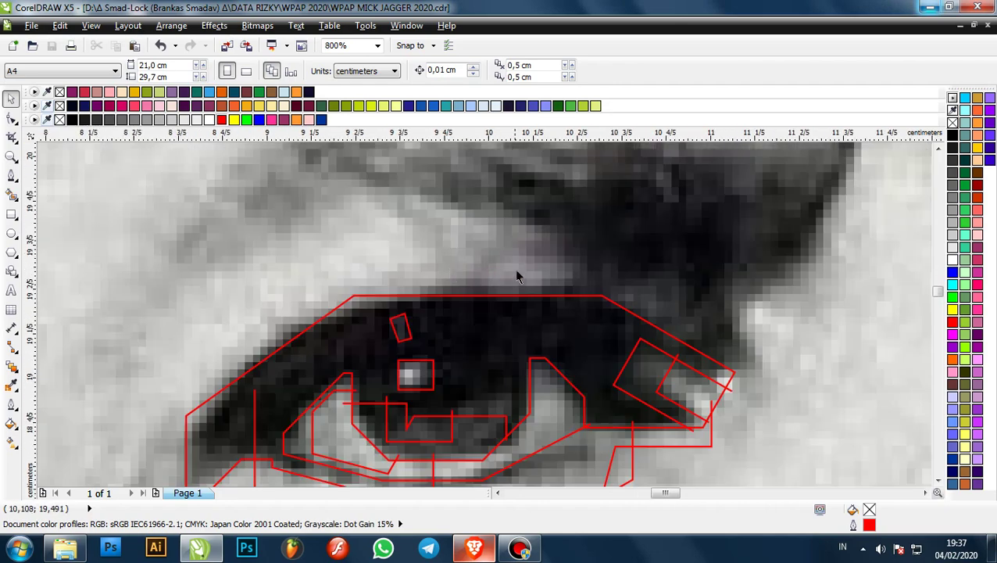
left_click(11, 175)
scroll(439, 298, "down", 1)
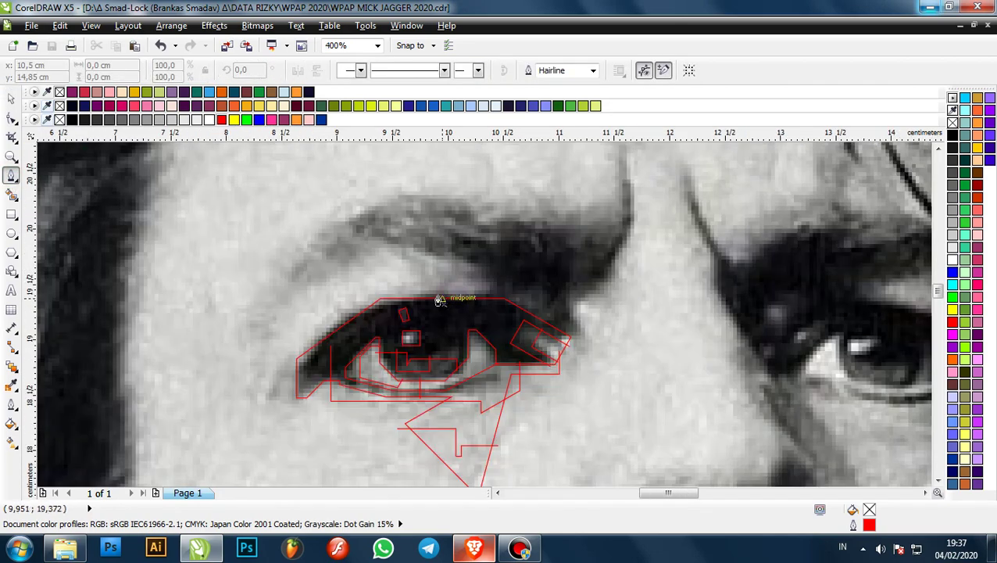
scroll(456, 300, "up", 1)
scroll(519, 298, "down", 1)
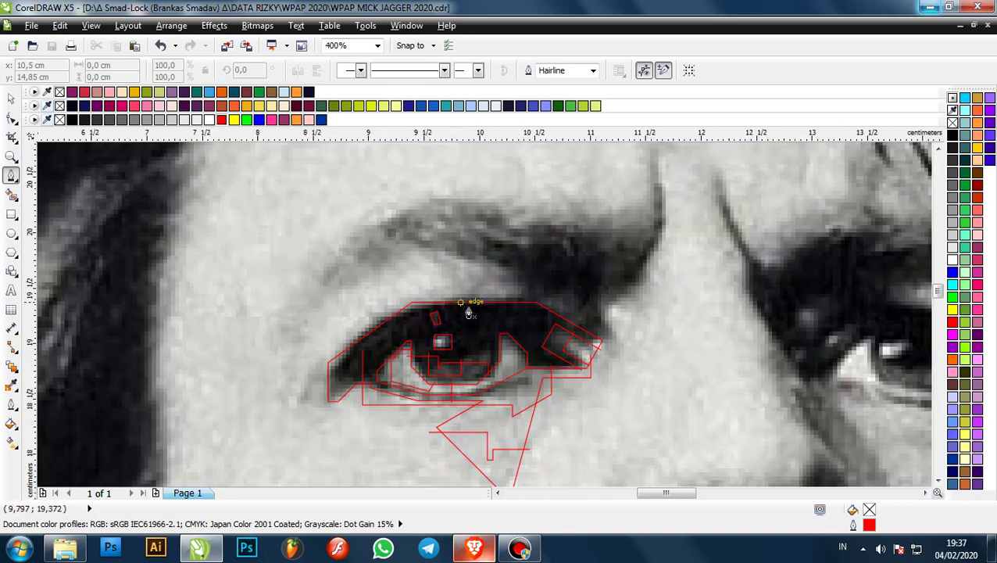
scroll(424, 293, "down", 1)
scroll(432, 288, "up", 1)
scroll(432, 287, "down", 1)
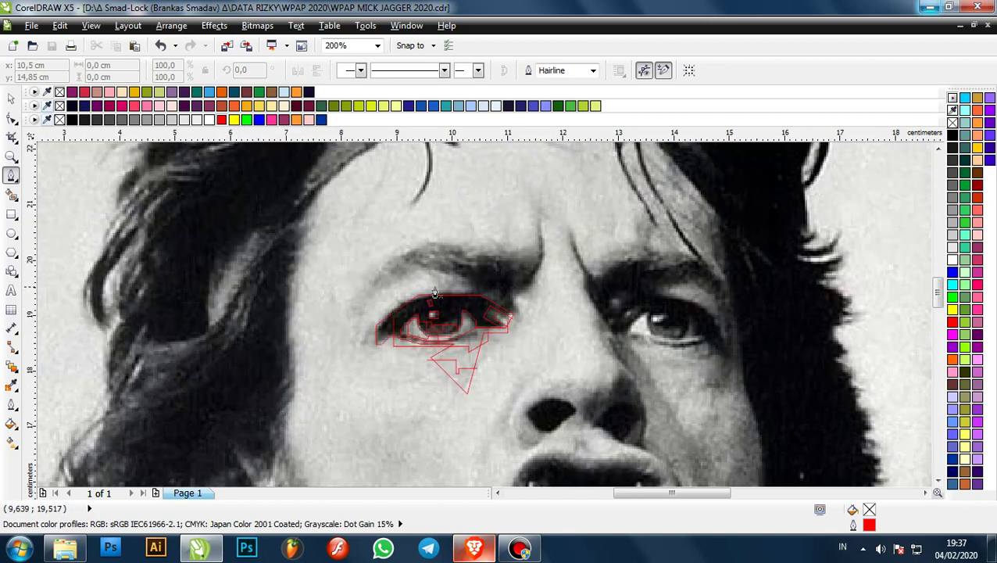
scroll(466, 293, "up", 2)
scroll(445, 283, "down", 2)
scroll(436, 283, "down", 1)
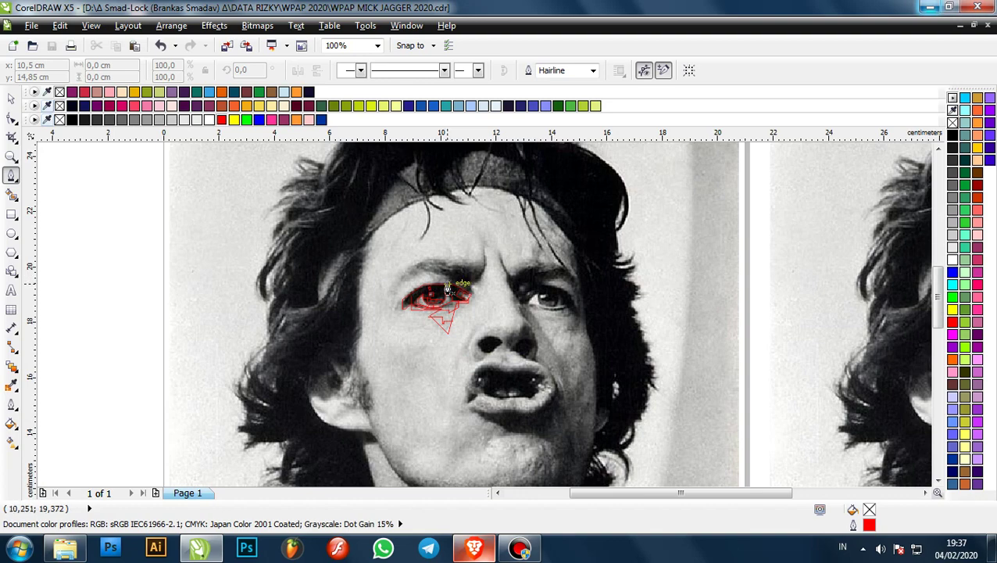
scroll(447, 290, "up", 4)
left_click(451, 306)
scroll(462, 307, "down", 2)
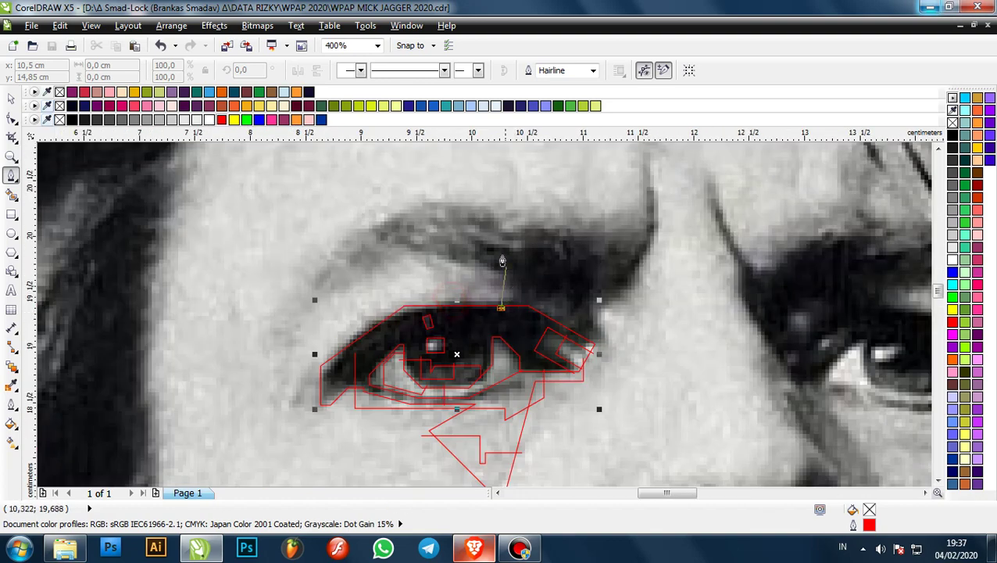
scroll(498, 311, "up", 2)
left_click(496, 329)
scroll(495, 330, "down", 3)
scroll(525, 301, "up", 2)
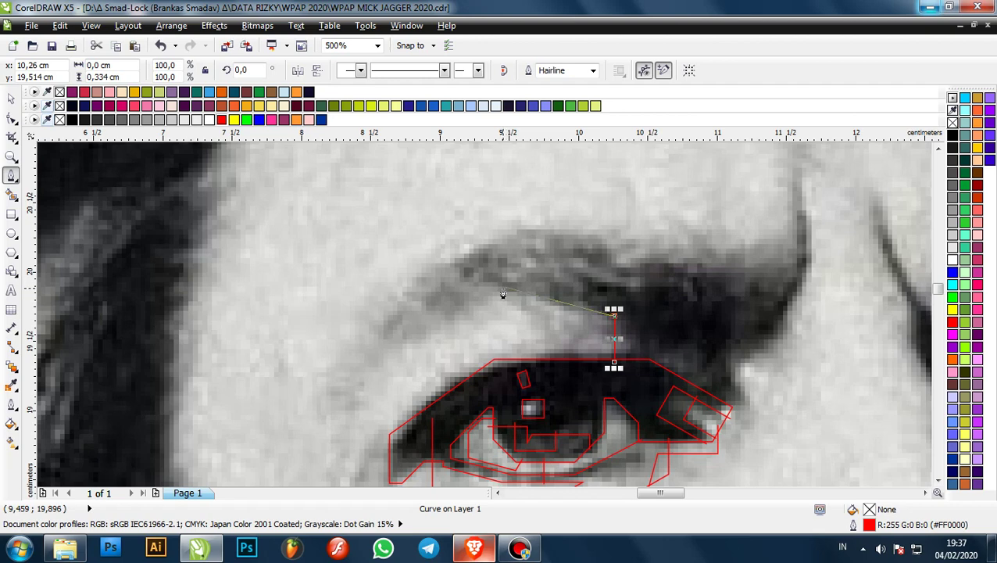
left_click(502, 288)
scroll(425, 338, "up", 1)
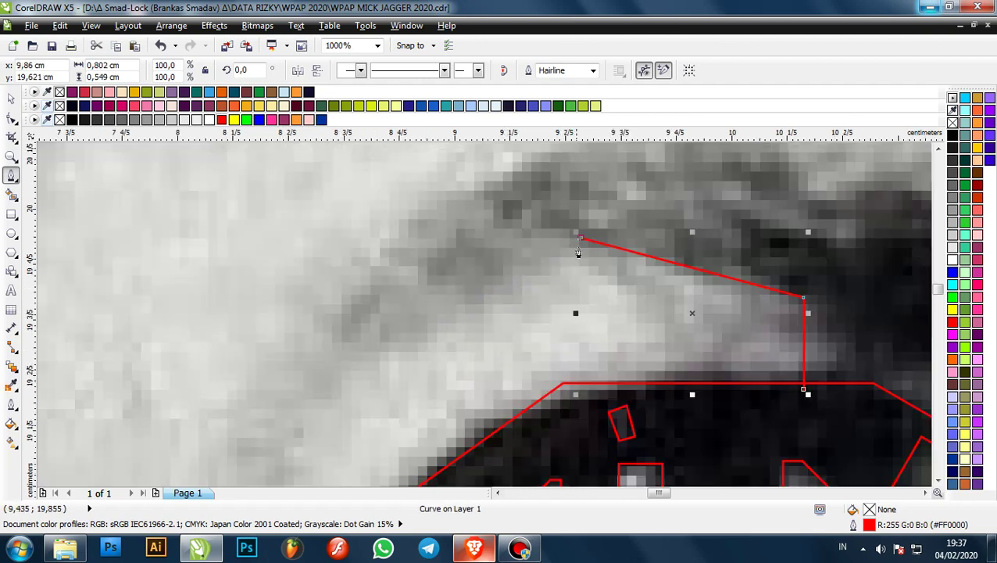
left_click(582, 257)
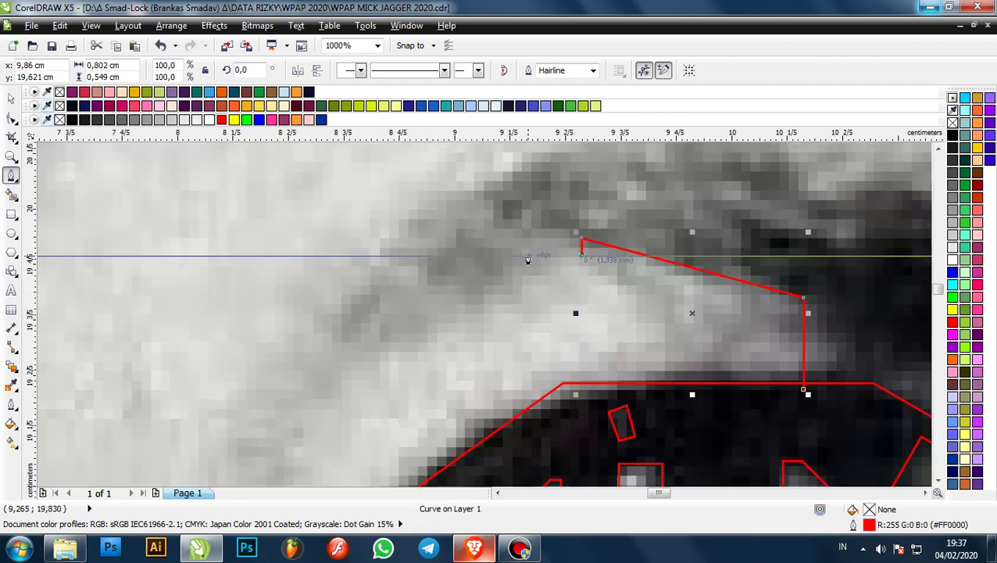
left_click(528, 257)
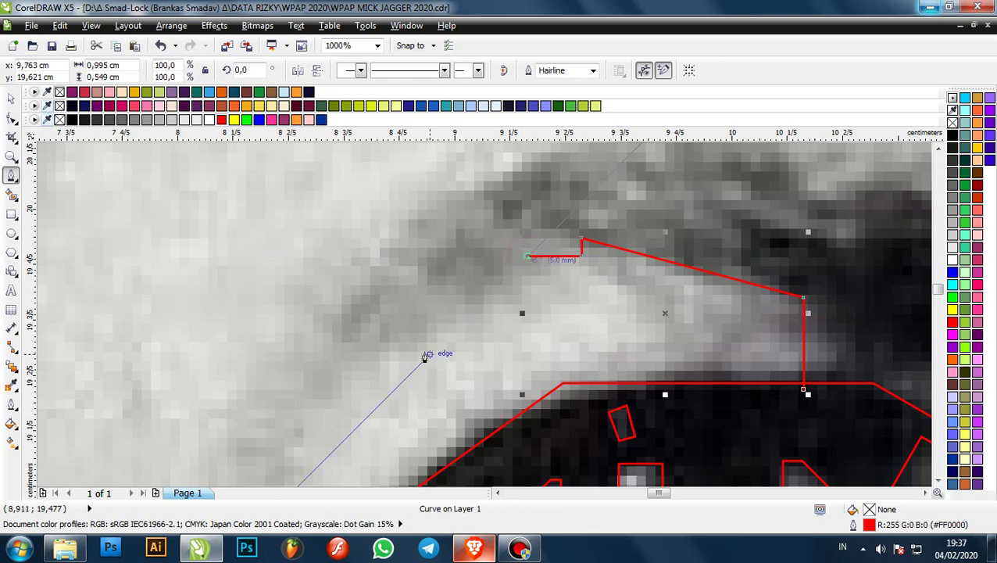
key("ctrl+z")
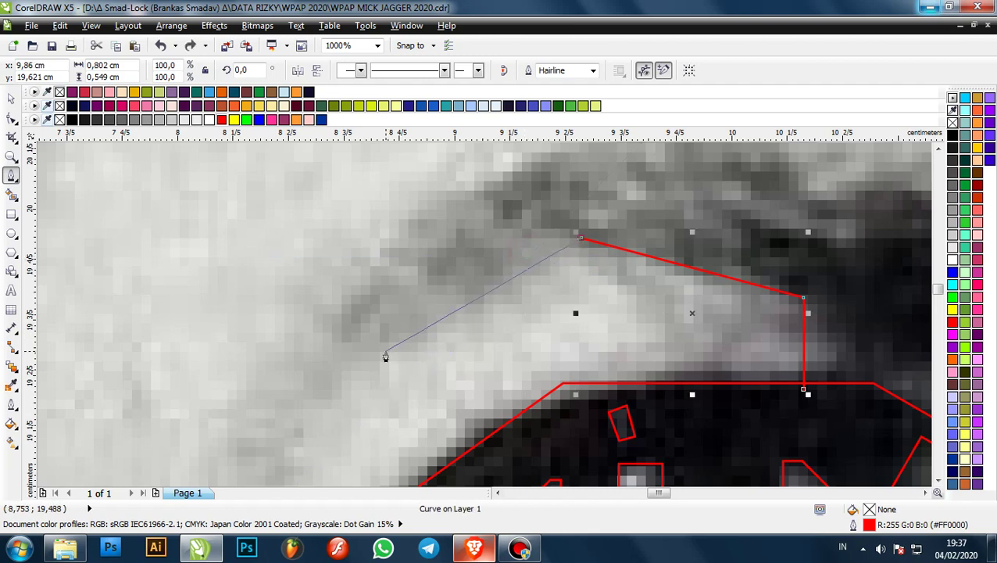
- Extend the outline down the brow's underside and around its outer tail with small right-angled steps, reaching about 1.72 cm wide overall
left_click(386, 350)
left_click(385, 336)
left_click(329, 334)
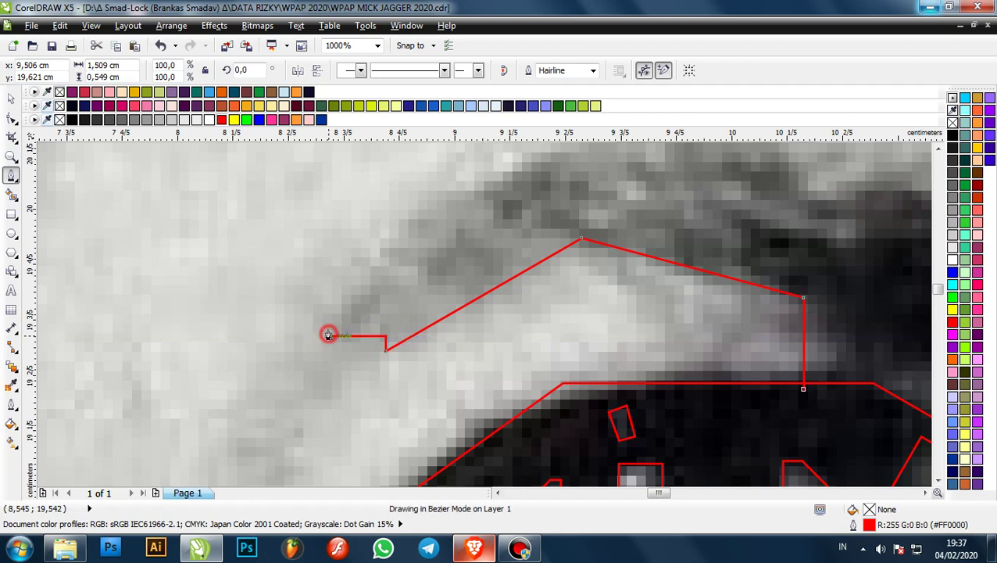
key("space")
left_click(329, 303)
scroll(334, 307, "down", 1)
scroll(428, 226, "up", 1)
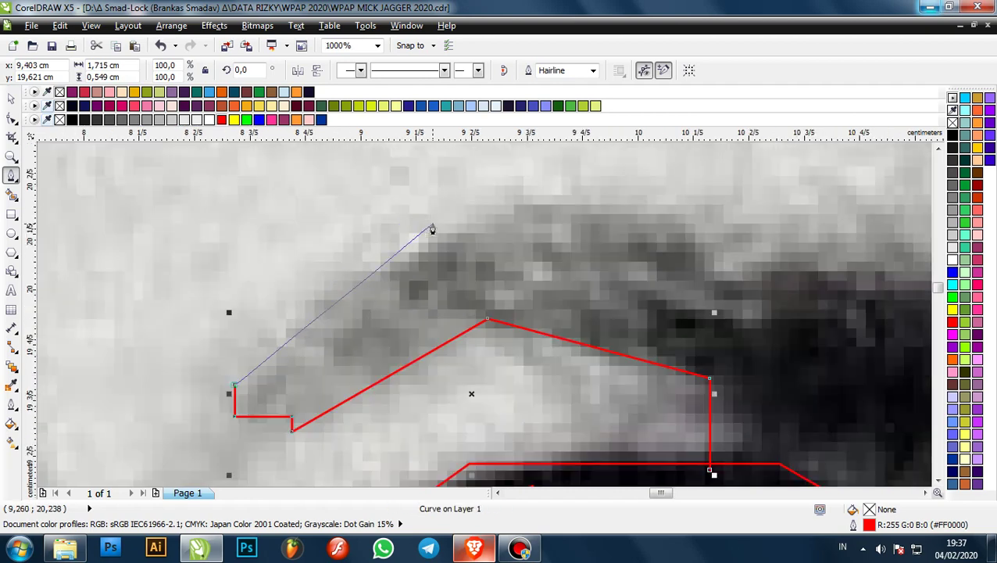
- Trace the outer half of the brow's upper edge with a small notch, a flat top and a downward cut, about 0.99 cm high overall
left_click(381, 247)
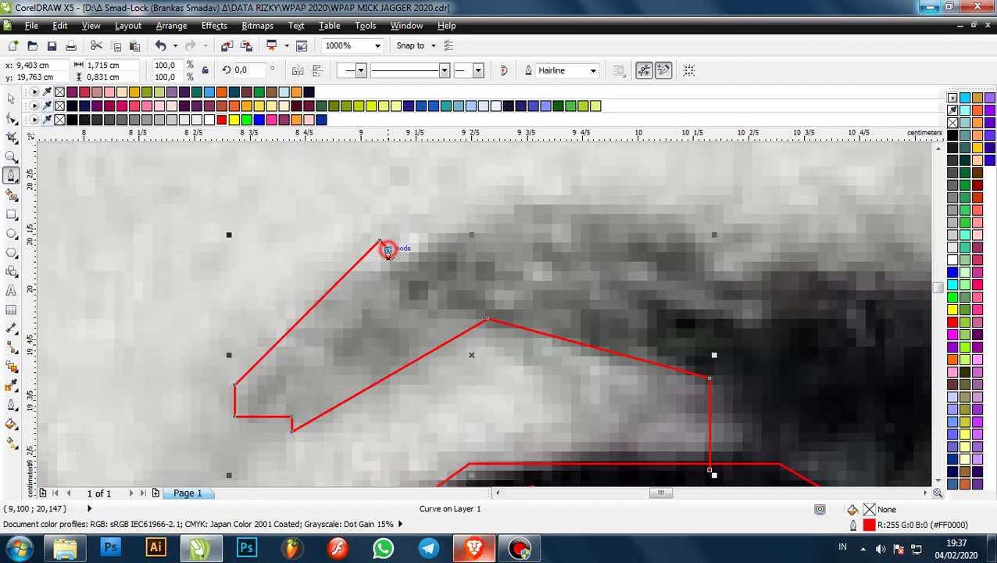
scroll(389, 249, "up", 1)
scroll(389, 250, "right", 1)
left_click(411, 223)
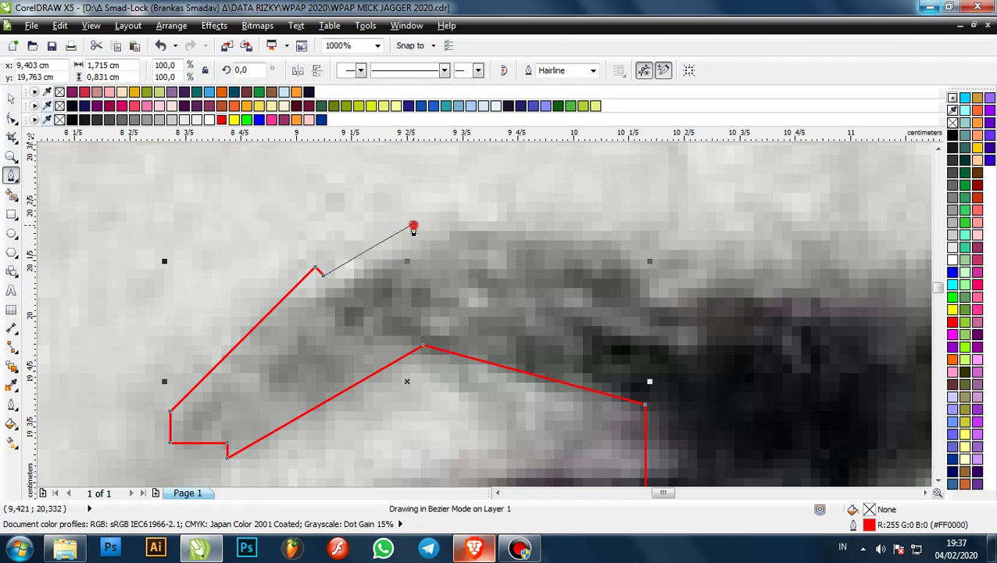
left_click(583, 222)
left_click(584, 283)
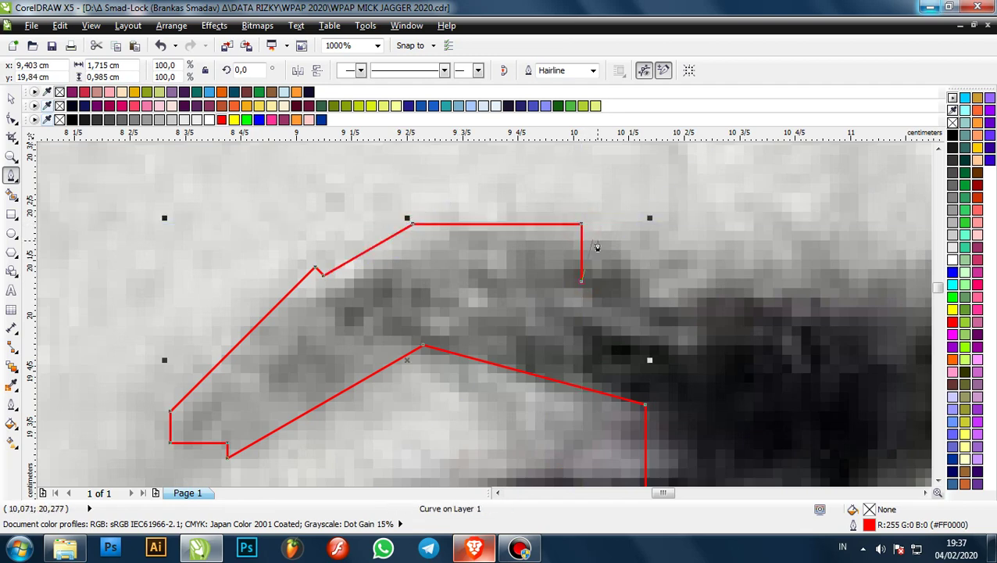
scroll(560, 258, "down", 2)
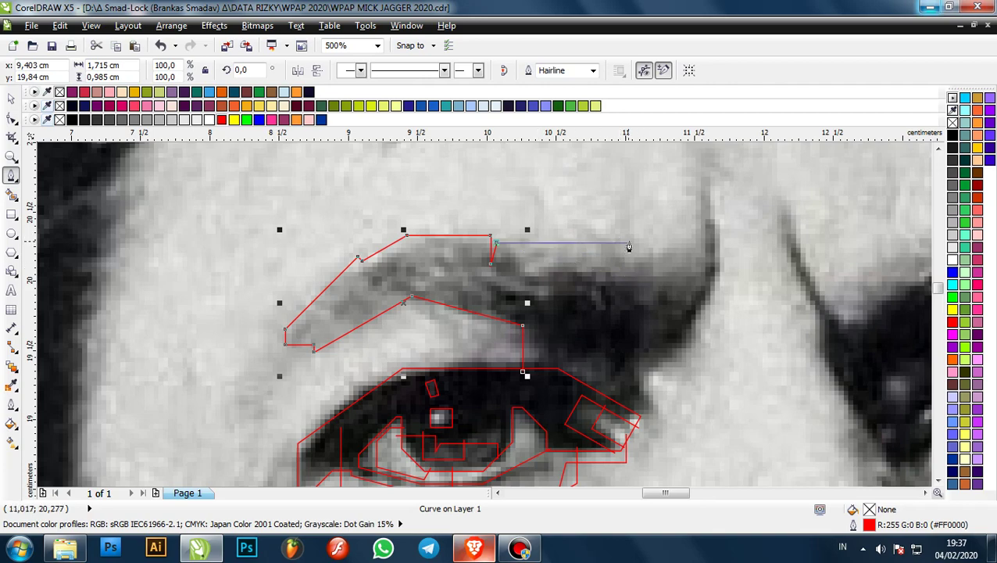
- Continue the outline along the brow's upper edge with two flat segments separated by a notch, reaching about 2.89 cm wide overall
left_click(630, 246)
scroll(626, 262, "down", 3)
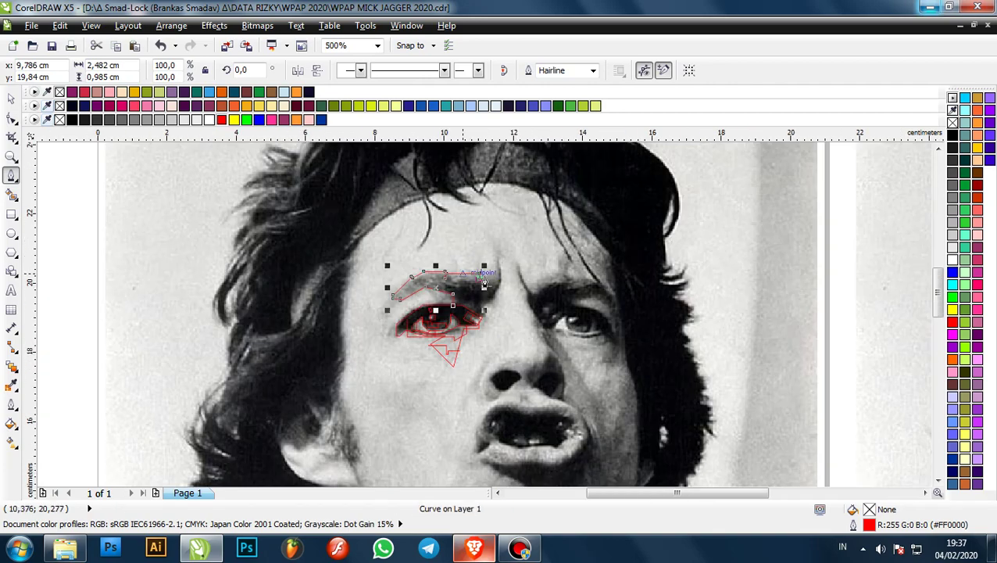
scroll(485, 283, "up", 3)
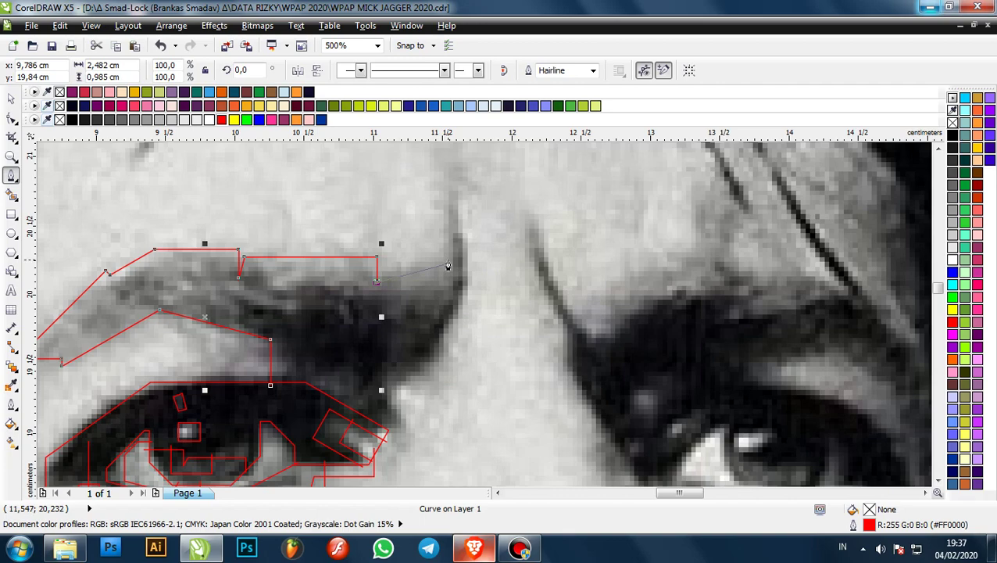
scroll(387, 271, "up", 2)
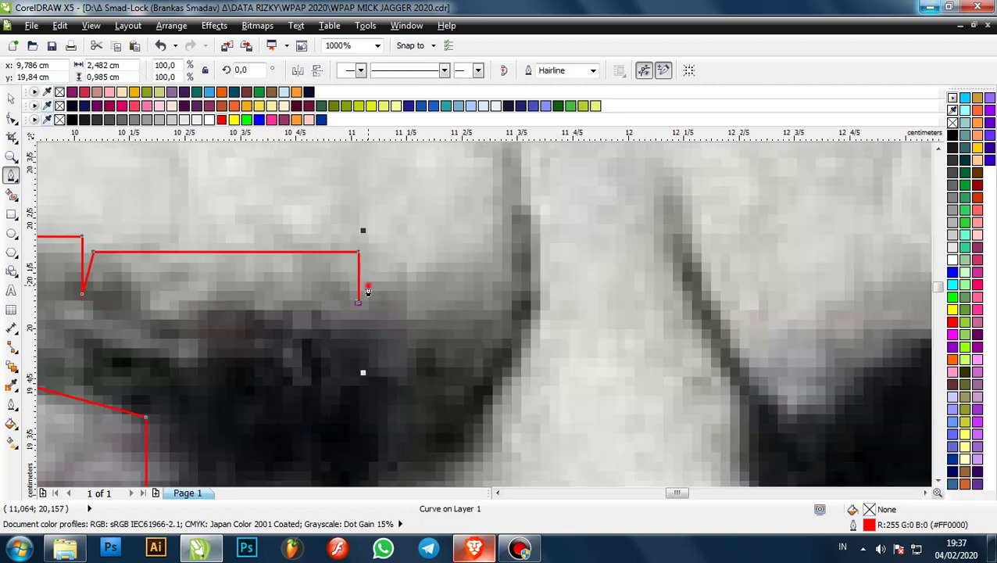
left_click(368, 287)
left_click(469, 287)
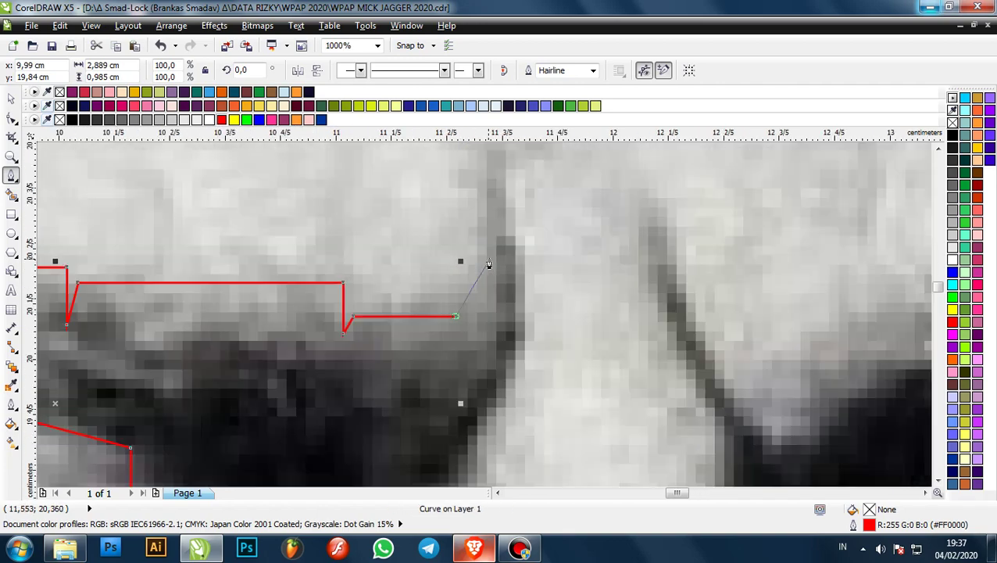
- Trace the frown line above the brow's inner end as a pointed spike and slope down towards the inner eye corner, about 3.16 cm wide overall
left_click(492, 260)
scroll(491, 242, "down", 2)
left_click(490, 196)
scroll(504, 305, "up", 2)
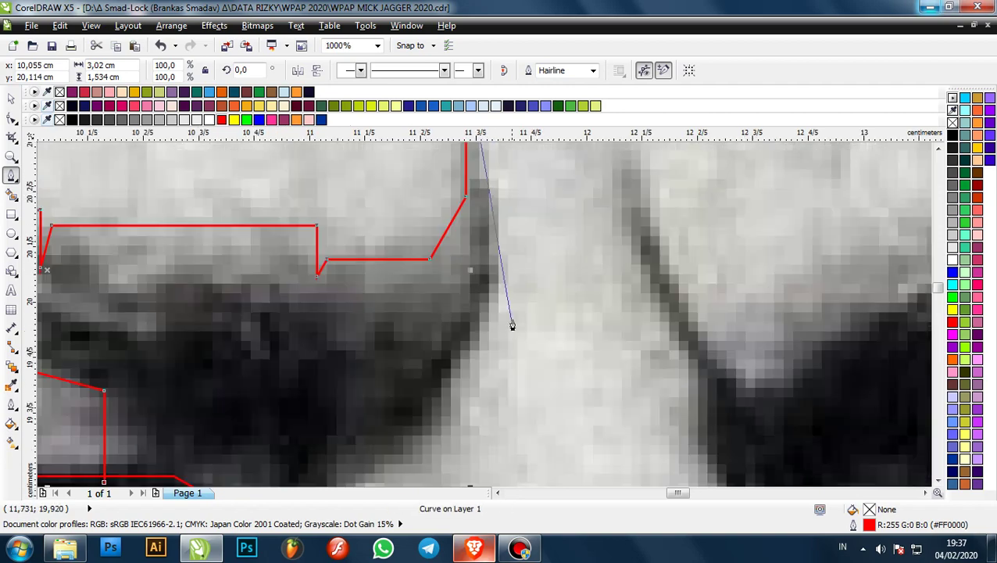
left_click(507, 286)
scroll(503, 270, "down", 2)
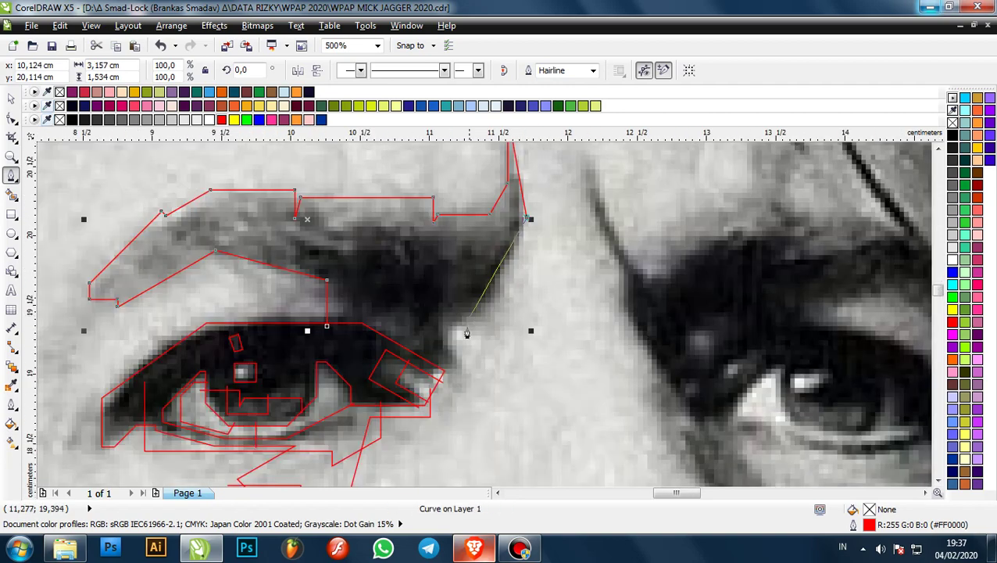
scroll(464, 337, "up", 2)
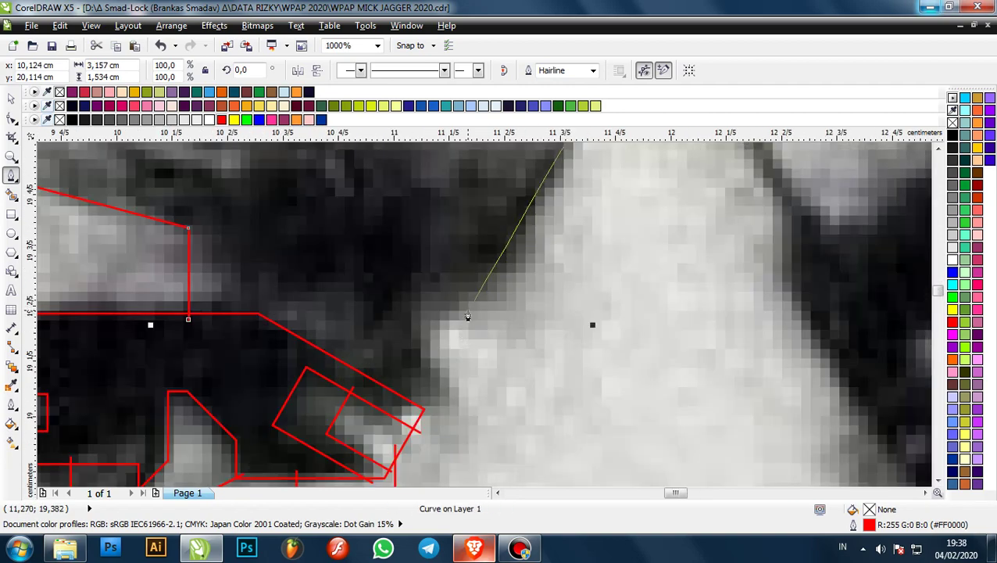
left_click(468, 313)
left_click(436, 304)
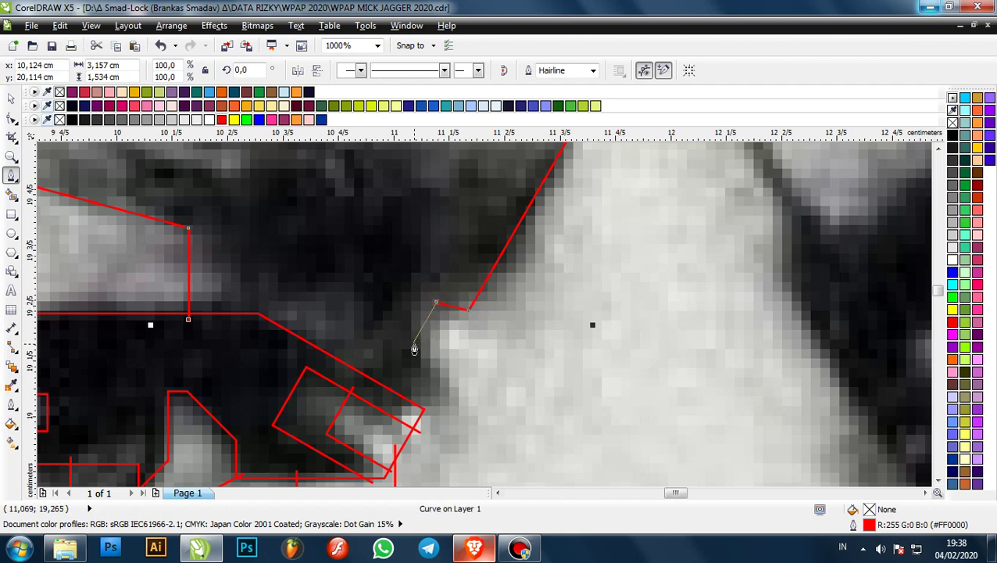
left_click(413, 344)
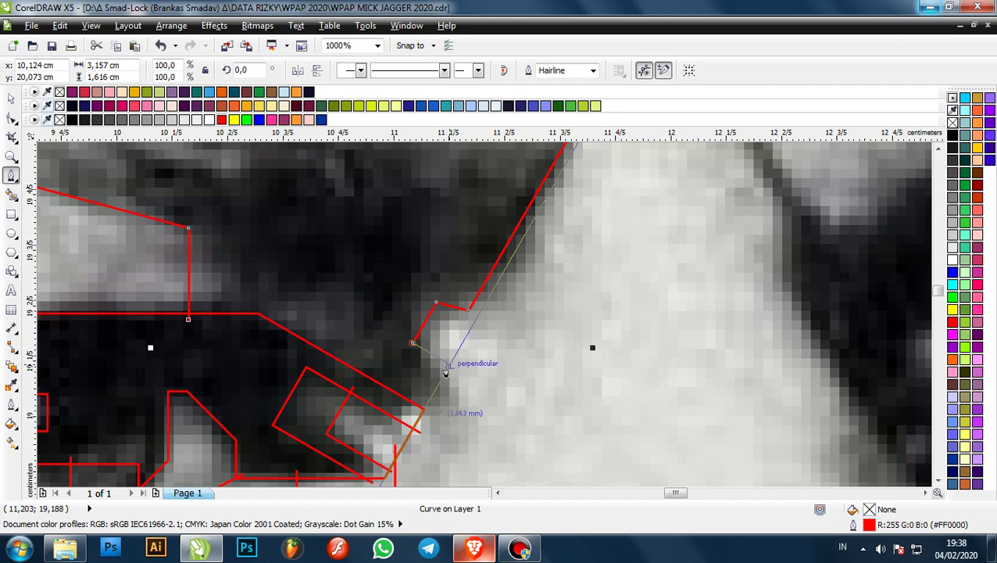
key("ctrl+z")
key("ctrl+z")
- Finish the brow outline with stepped segments beside the inner eye corner, ending on the existing eye outline, about 3.16 × 1.89 cm overall
scroll(429, 379, "up", 1)
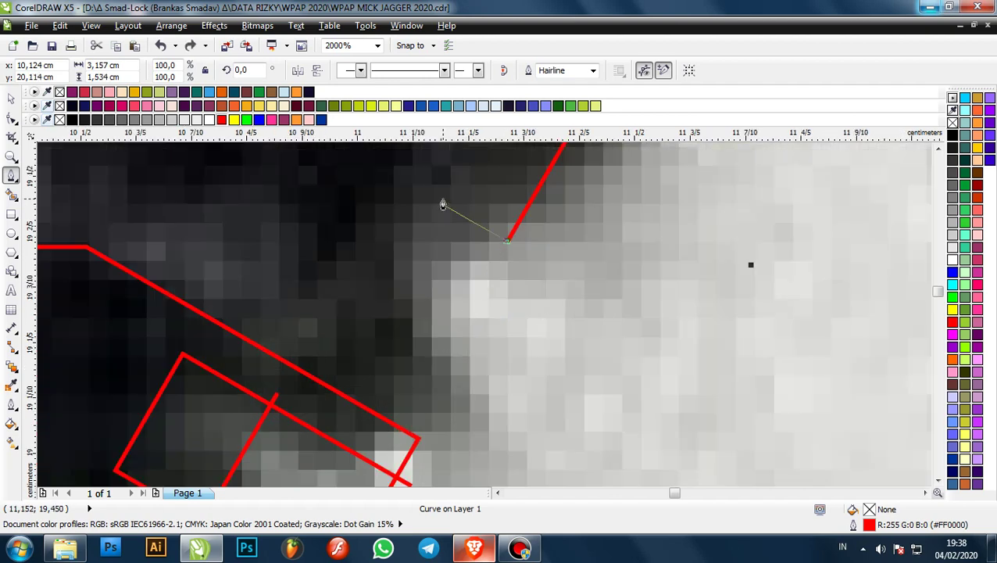
left_click(442, 205)
left_click(381, 305)
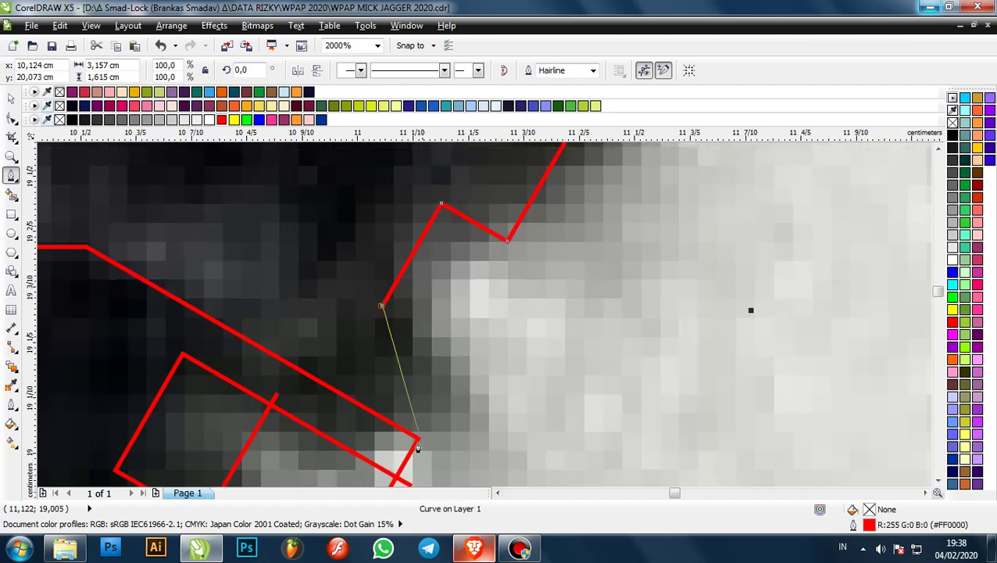
left_click(468, 359)
scroll(403, 457, "up", 1)
left_click(407, 451)
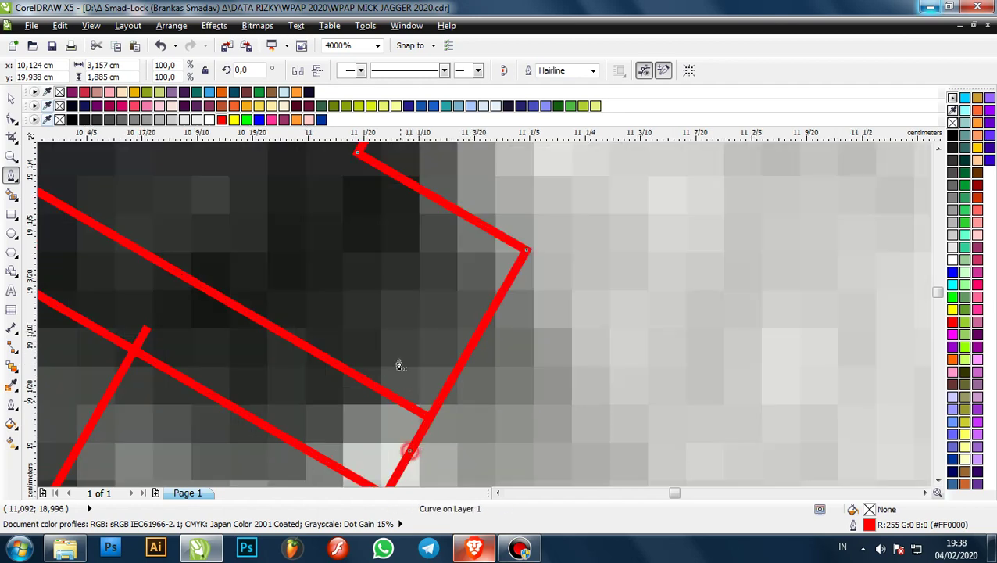
scroll(460, 269, "down", 4)
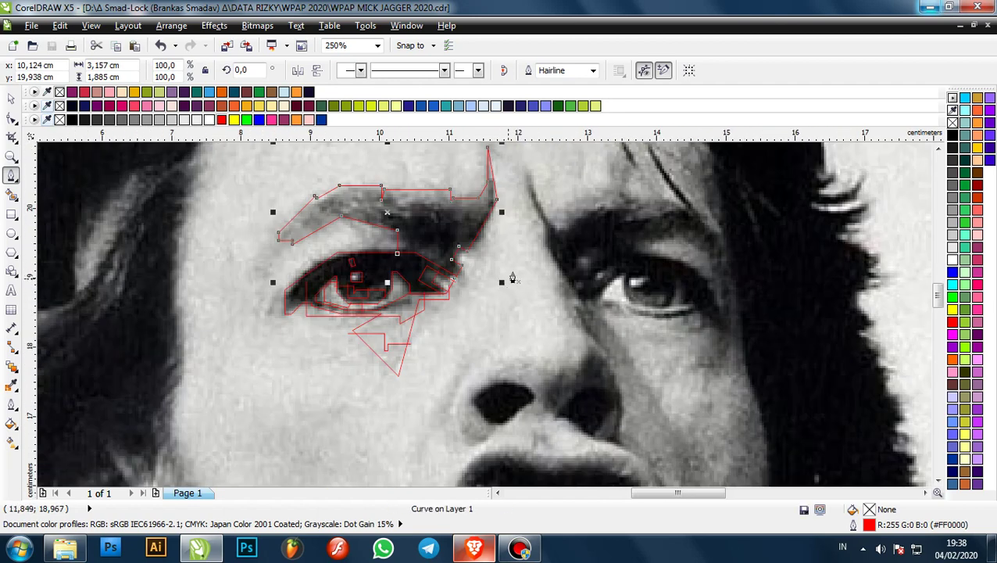
- Trace the frown line beside the other brow's inner end downwards with straight segments, about 0.27 × 1.21 cm overall
scroll(515, 258, "down", 2)
scroll(528, 219, "up", 3)
scroll(523, 218, "down", 1)
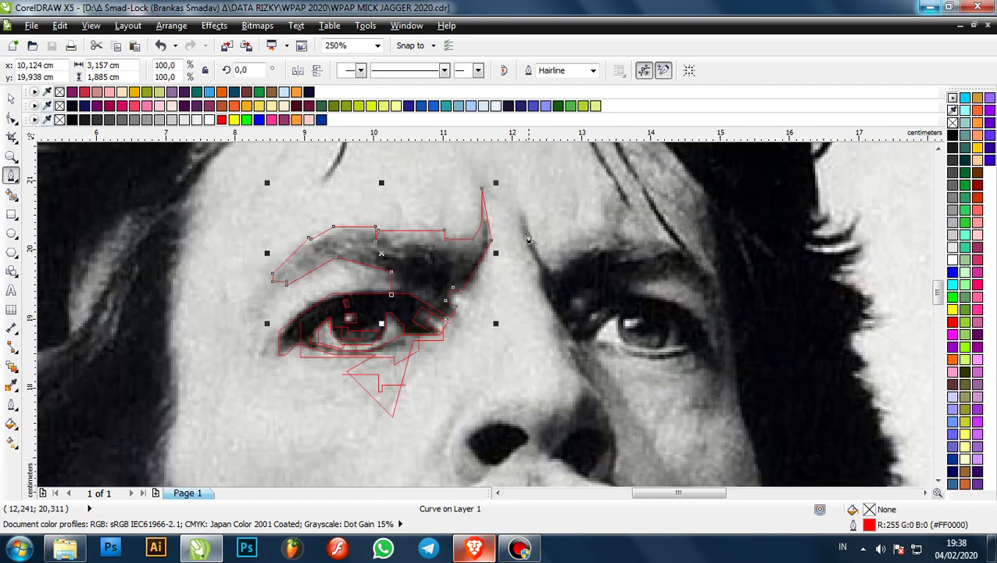
scroll(523, 211, "up", 2)
left_click(513, 208)
scroll(503, 225, "down", 1)
scroll(511, 283, "up", 1)
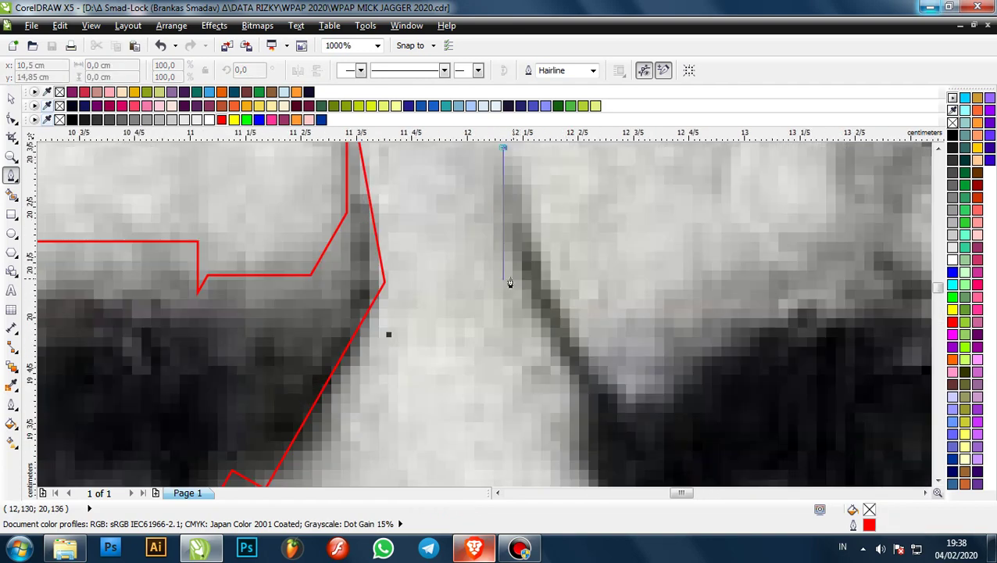
left_click(506, 266)
scroll(506, 267, "down", 1)
scroll(533, 323, "up", 1)
left_click(550, 338)
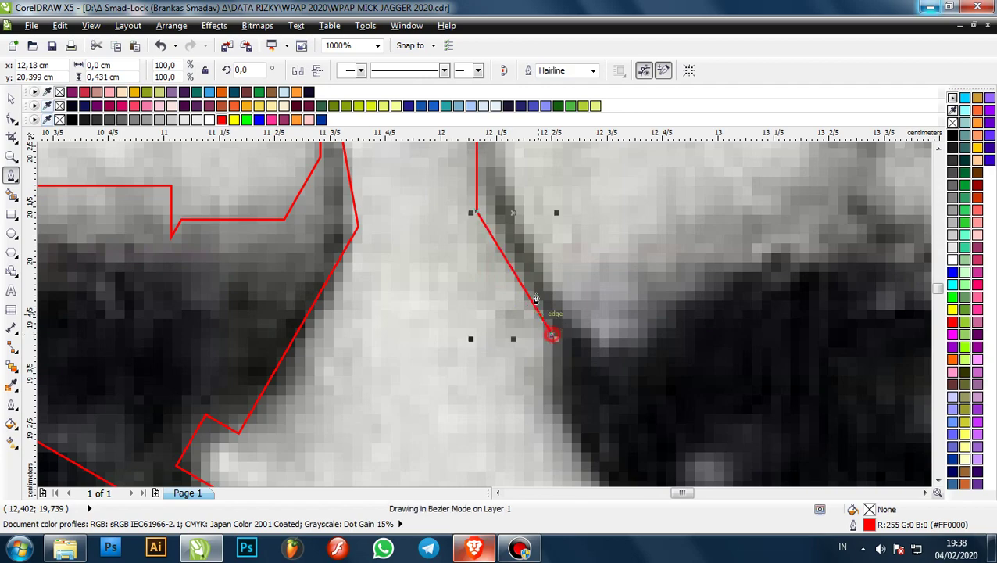
scroll(528, 278, "down", 2)
scroll(534, 317, "up", 1)
scroll(534, 320, "down", 1)
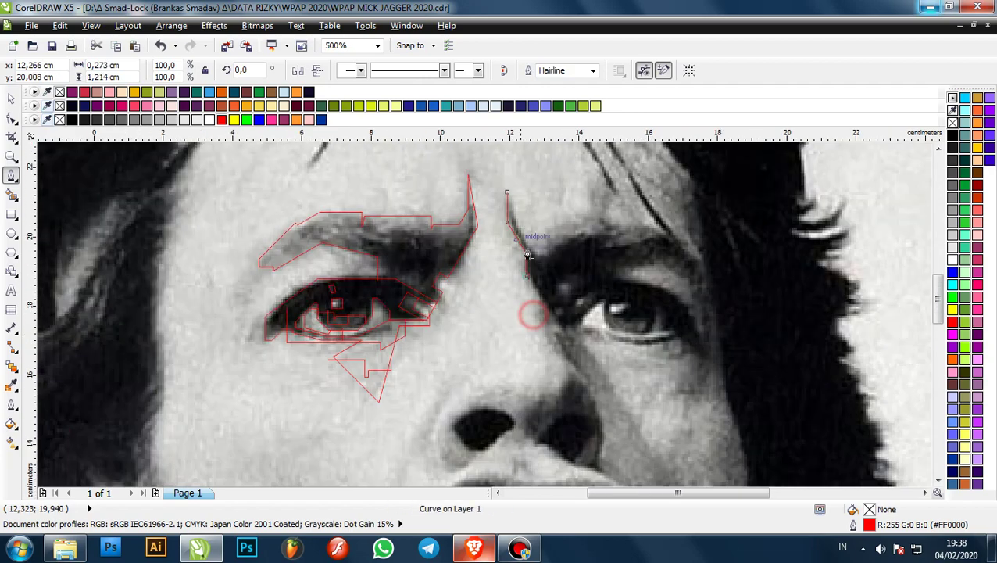
- Extend the line down the side of the nose and along the underside of its tip, about 1.08 × 2.96 cm overall
scroll(534, 289, "down", 1)
scroll(542, 287, "up", 1)
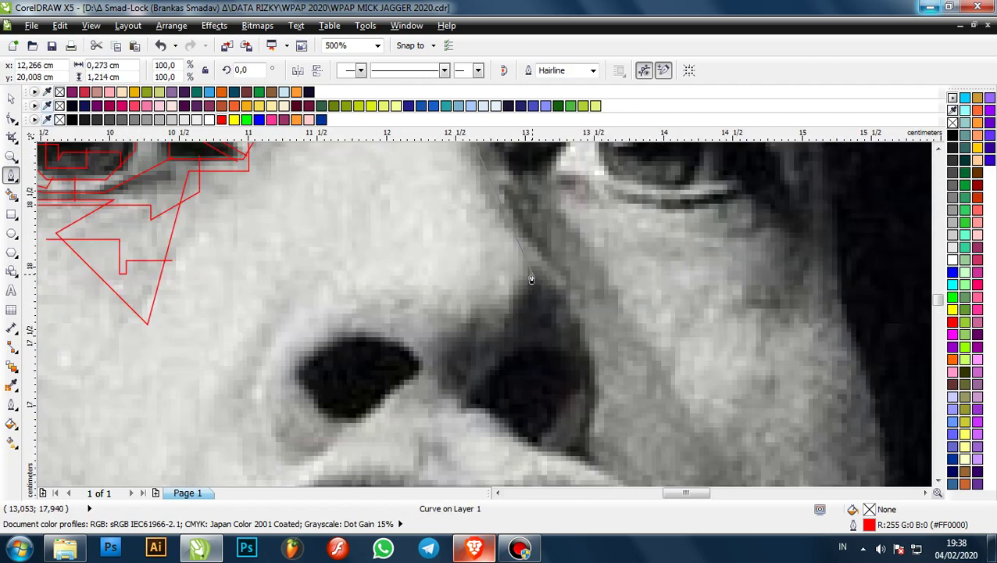
left_click(529, 289)
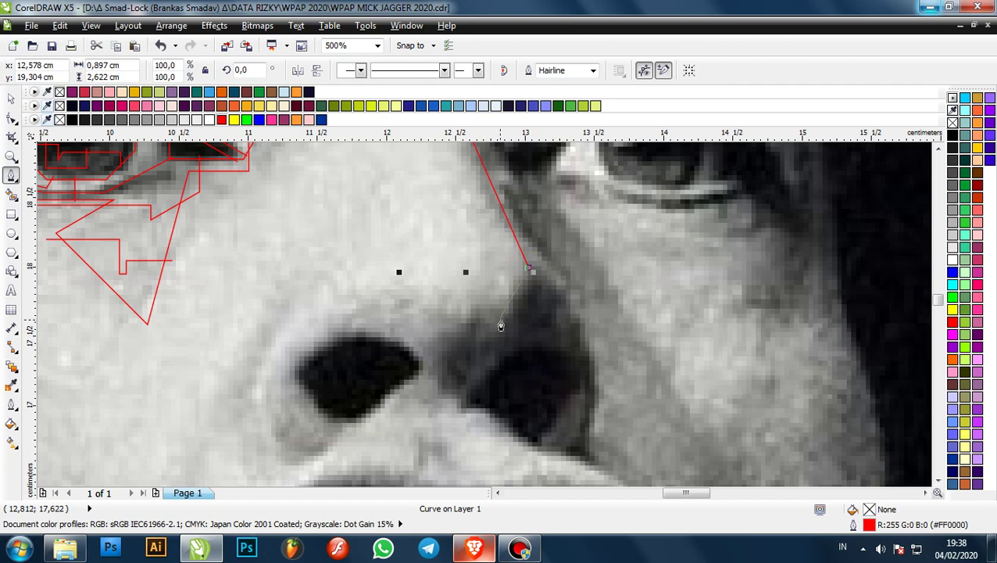
left_click(503, 314)
left_click(432, 314)
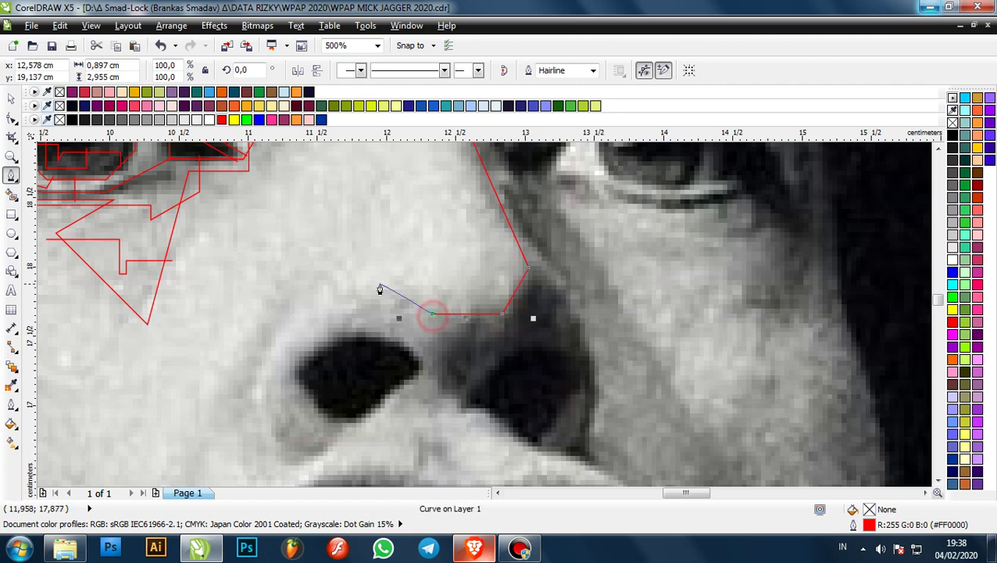
left_click(379, 287)
scroll(379, 288, "down", 1)
scroll(336, 336, "up", 1)
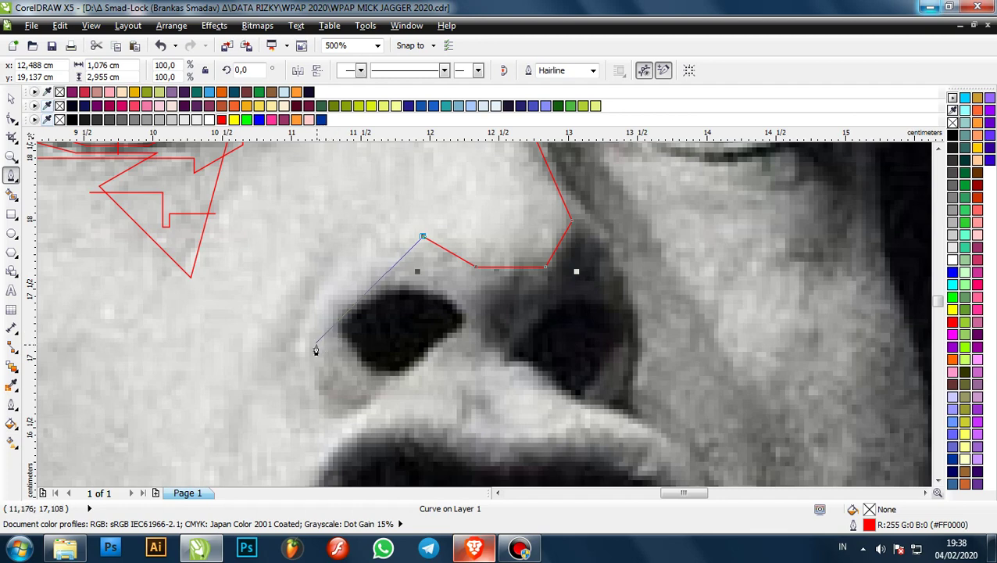
- Continue the outline around the nostril wing with a narrow folded highlight and a flat base segment, about 2.05 × 3.98 cm overall
left_click(313, 346)
left_click(313, 303)
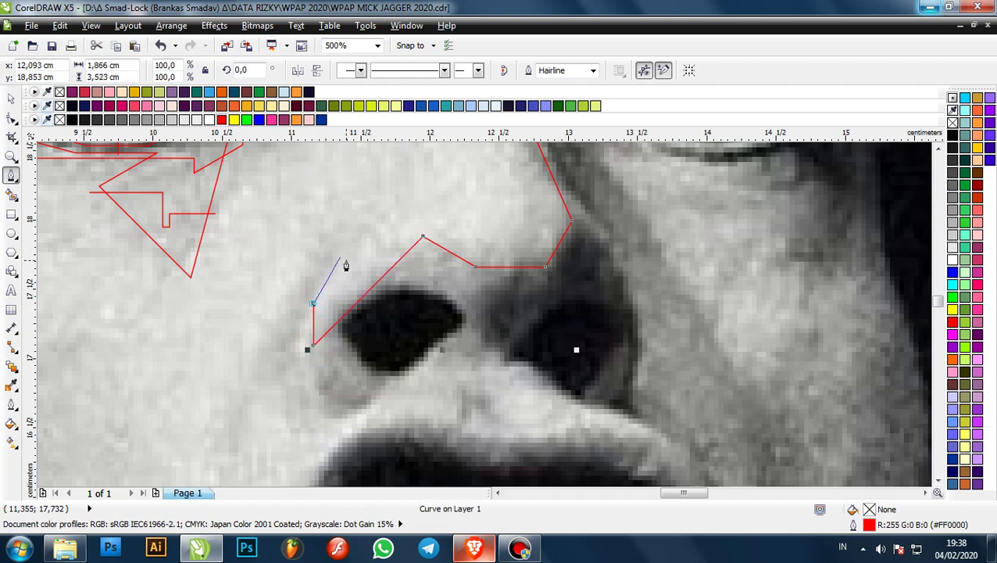
left_click(349, 266)
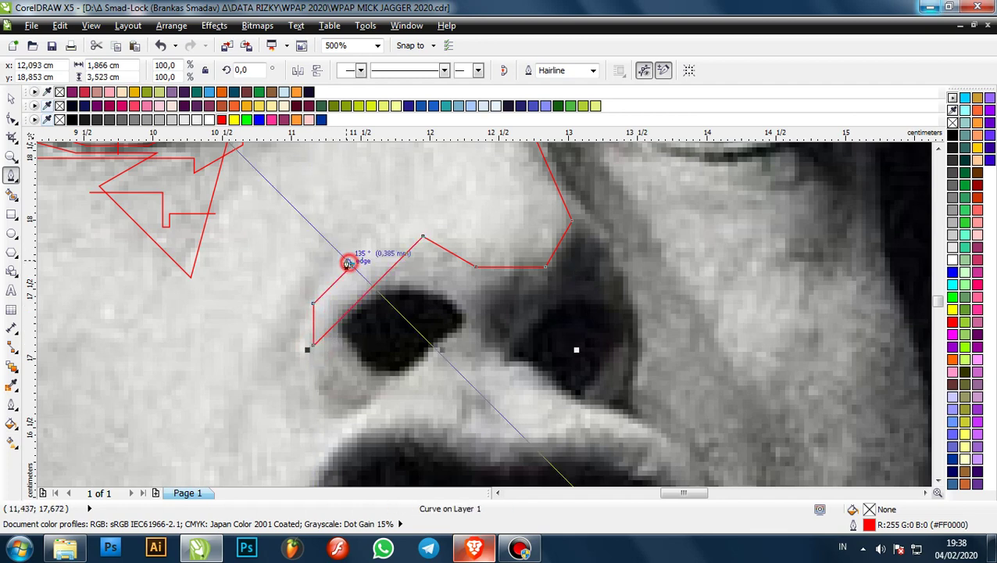
left_click(290, 317)
scroll(291, 343, "down", 1)
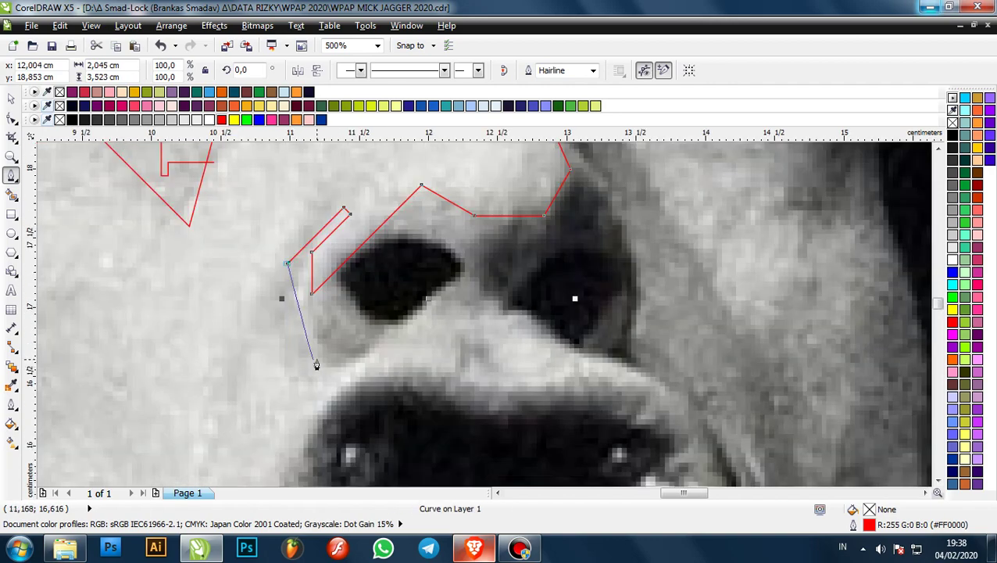
left_click(310, 358)
left_click(370, 356)
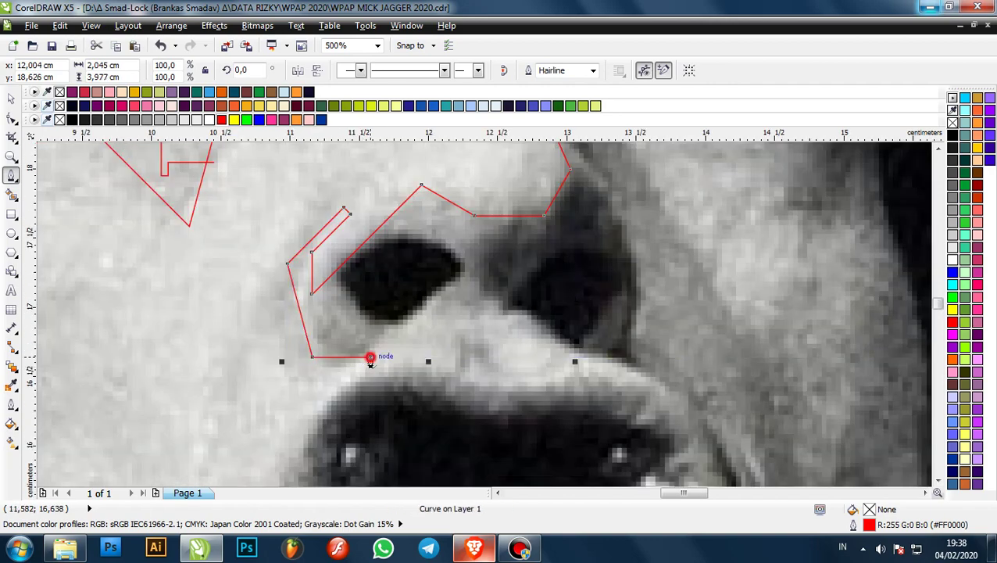
- Reshape the nostril wing by shifting its outer corner and base corner nodes inwards, making the curve about 2.00 cm wide
scroll(396, 258, "down", 2)
scroll(397, 258, "down", 2)
scroll(404, 264, "up", 6)
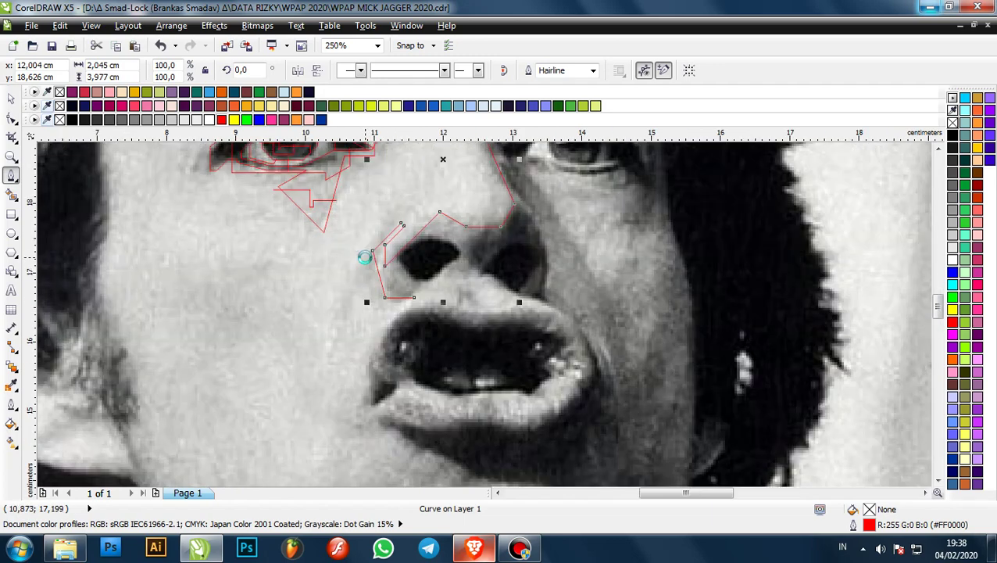
key("F10")
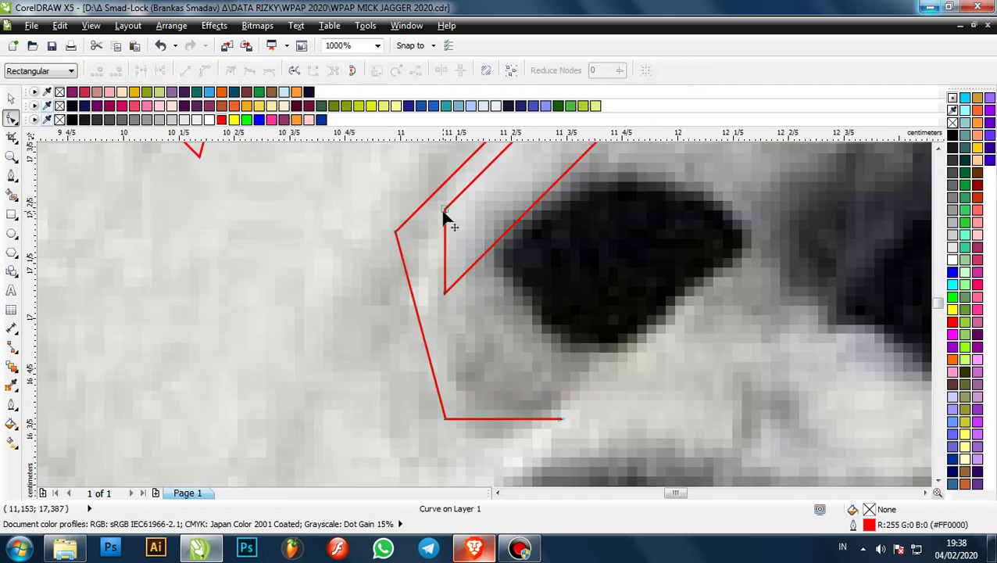
left_click_drag(444, 211, 409, 233)
scroll(423, 293, "down", 1)
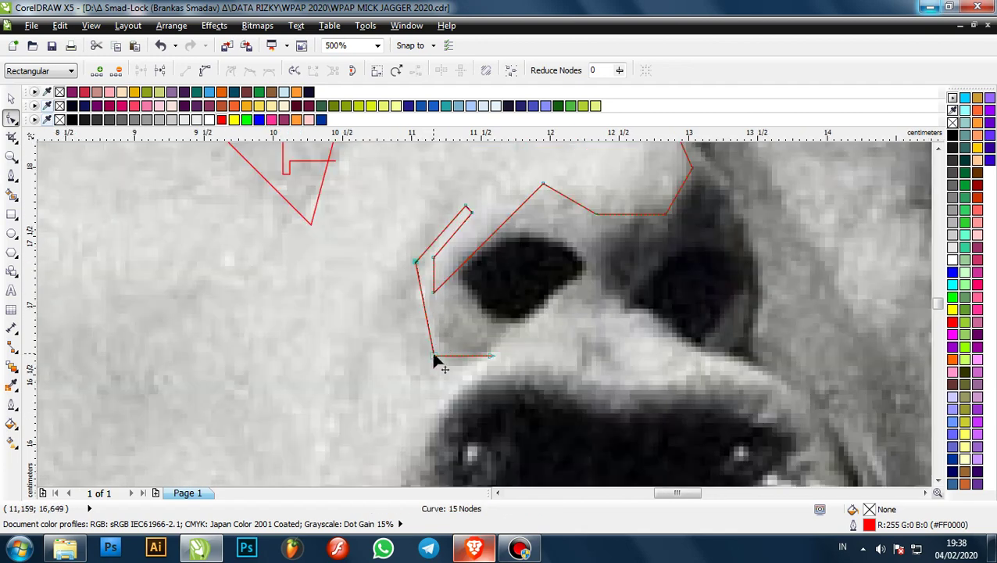
left_click_drag(434, 355, 442, 357)
scroll(476, 336, "down", 1)
key("F5")
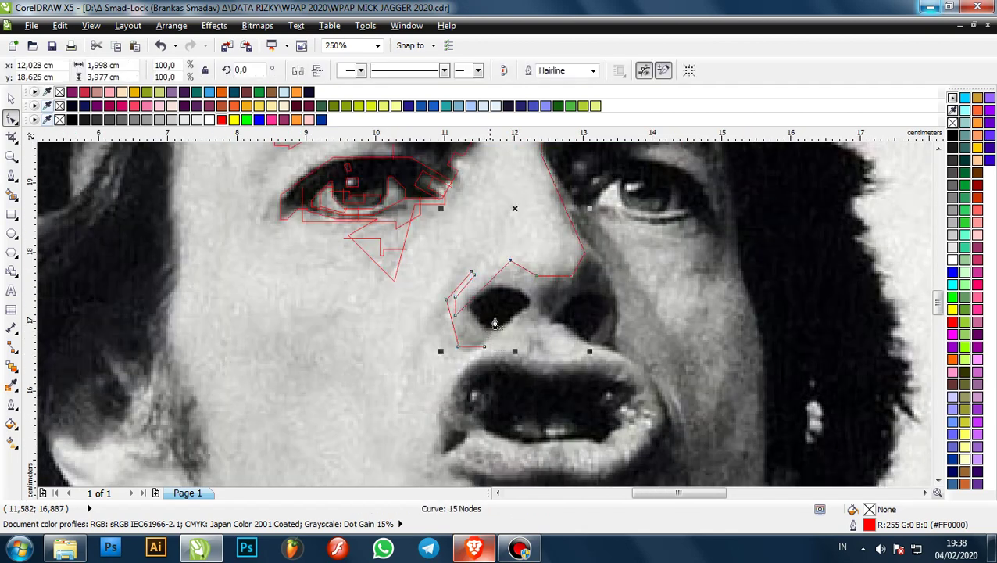
- Trace the first dark nostril's lower edge and stepped inner end with straight segments, about 0.89 × 0.45 cm overall
key("z")
left_click(495, 323)
left_click(435, 338)
left_click(389, 305)
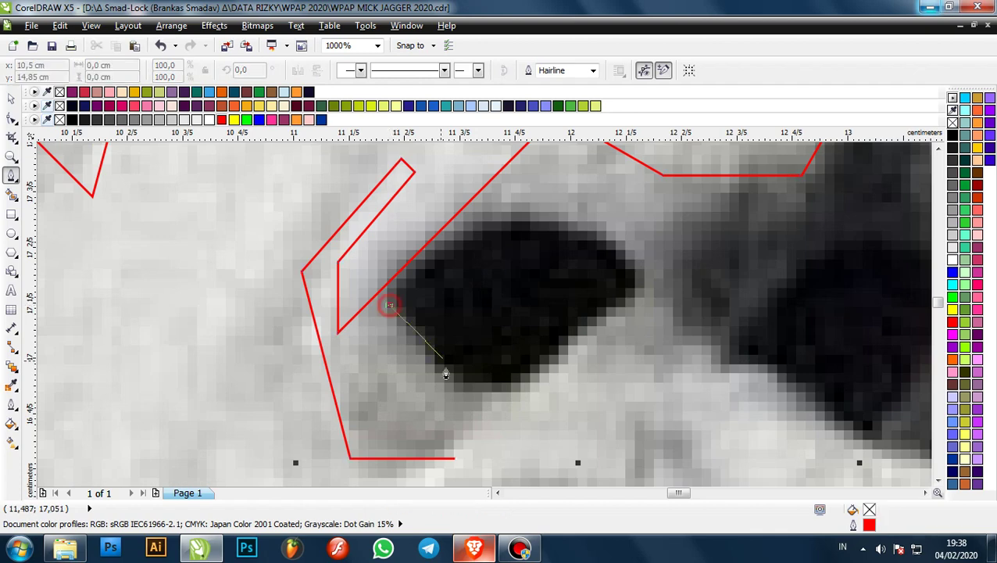
left_click(434, 388)
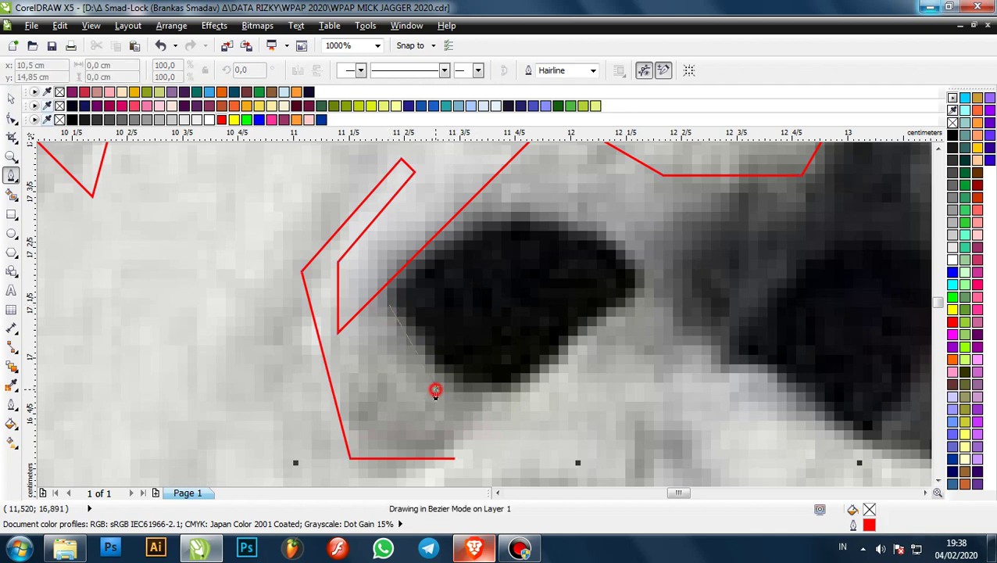
left_click(525, 389)
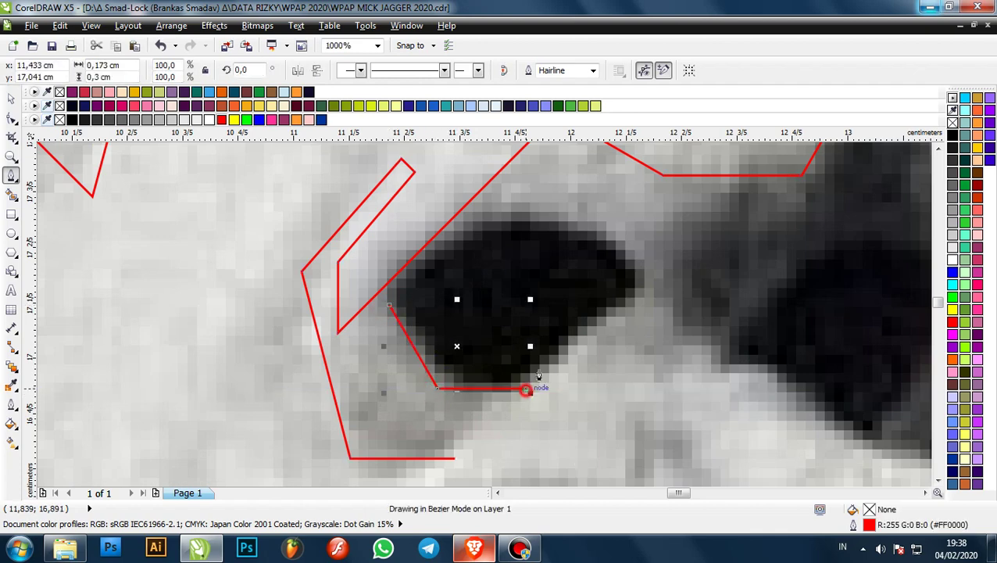
left_click(612, 301)
left_click(635, 301)
left_click(635, 264)
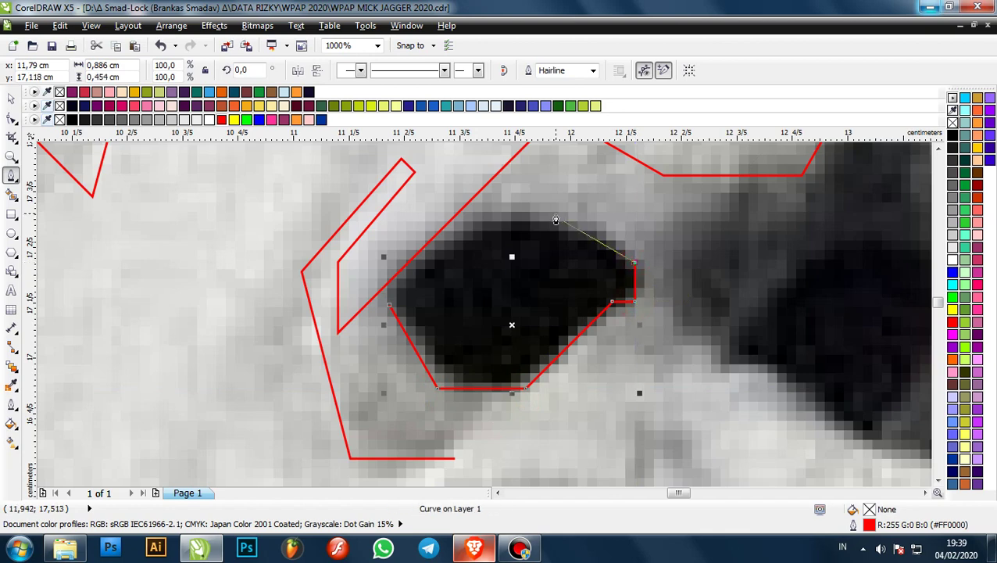
- Close the nostril outline across its upper edge, undoing and redrawing the last two segments, about 0.89 × 0.62 cm overall
left_click(556, 218)
left_click(467, 217)
left_click(390, 305)
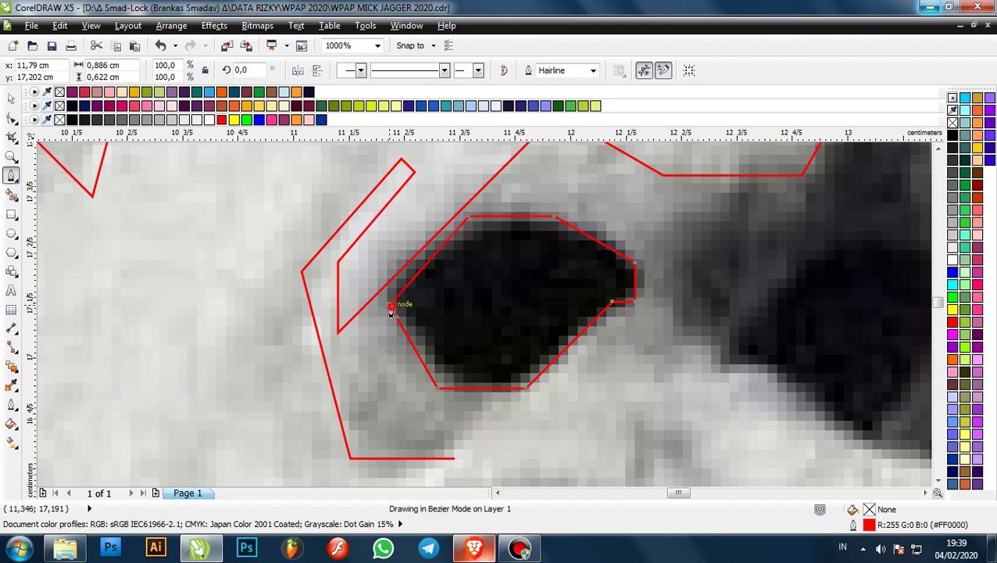
scroll(383, 283, "down", 1)
scroll(402, 268, "up", 2)
key("ctrl+z")
key("ctrl+z")
left_click(444, 198)
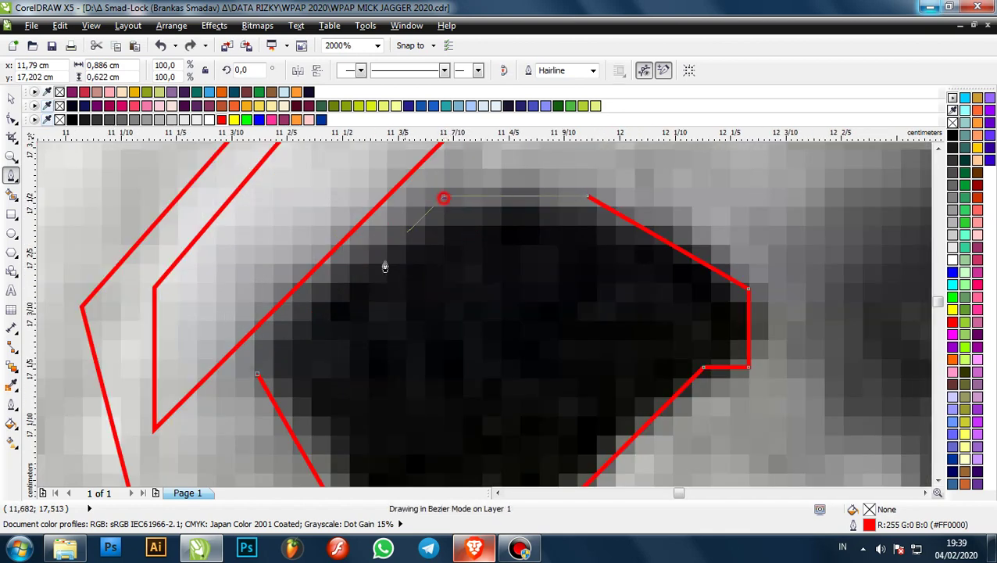
left_click(257, 374)
scroll(312, 229, "down", 1)
scroll(328, 275, "up", 1)
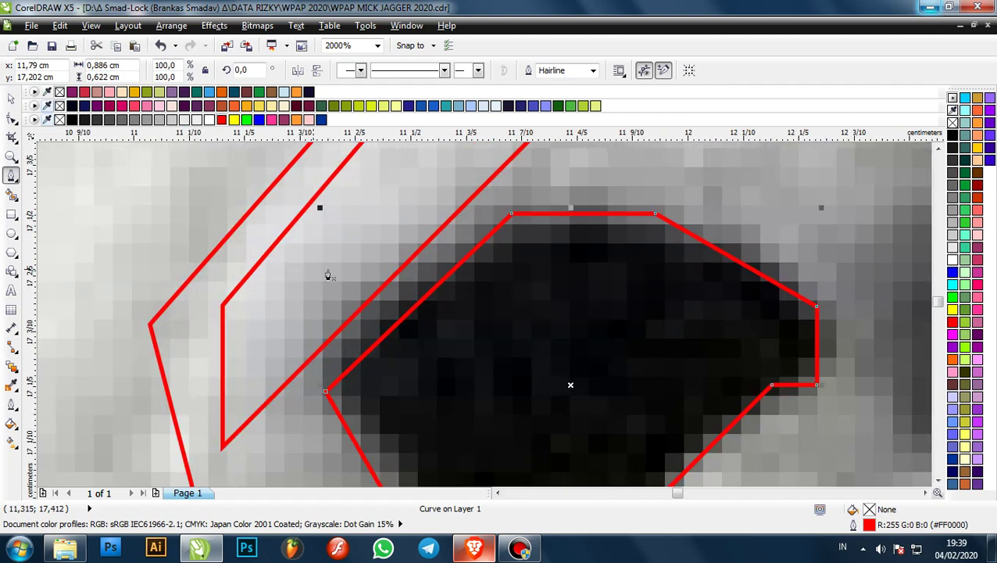
- Nudge the nostril outline's upper and outer corner nodes outwards to fit the dark area, about 0.90 × 0.64 cm overall
key("F10")
left_click_drag(494, 247, 493, 249)
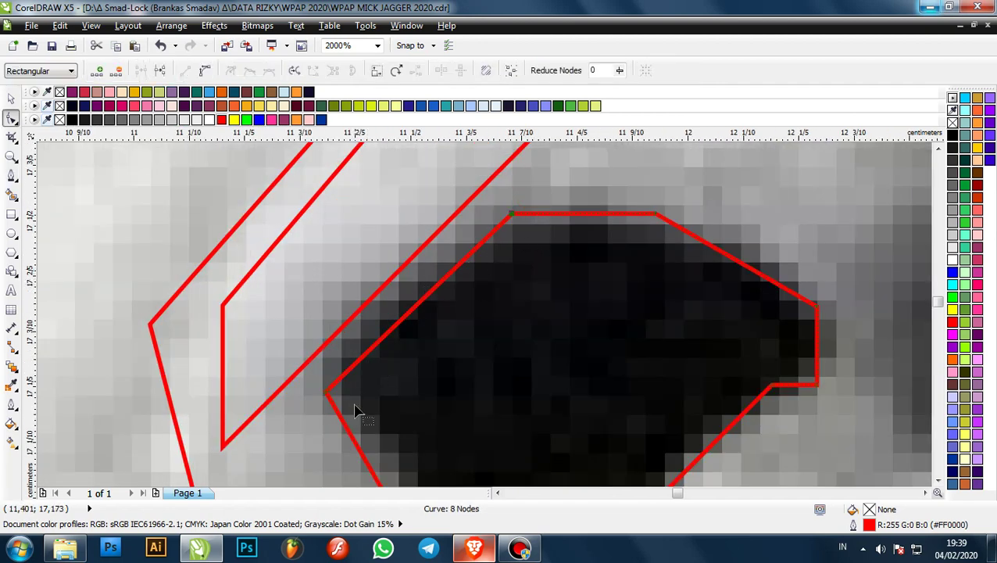
left_click(331, 393, "shift")
left_click_drag(325, 387, 319, 384)
scroll(384, 341, "down", 1)
key("F5")
- Trace the second nostril's upper contour from its inner corner over the peak to a small outer step, about 0.90 × 0.50 cm overall
scroll(405, 313, "down", 1)
scroll(596, 379, "up", 1)
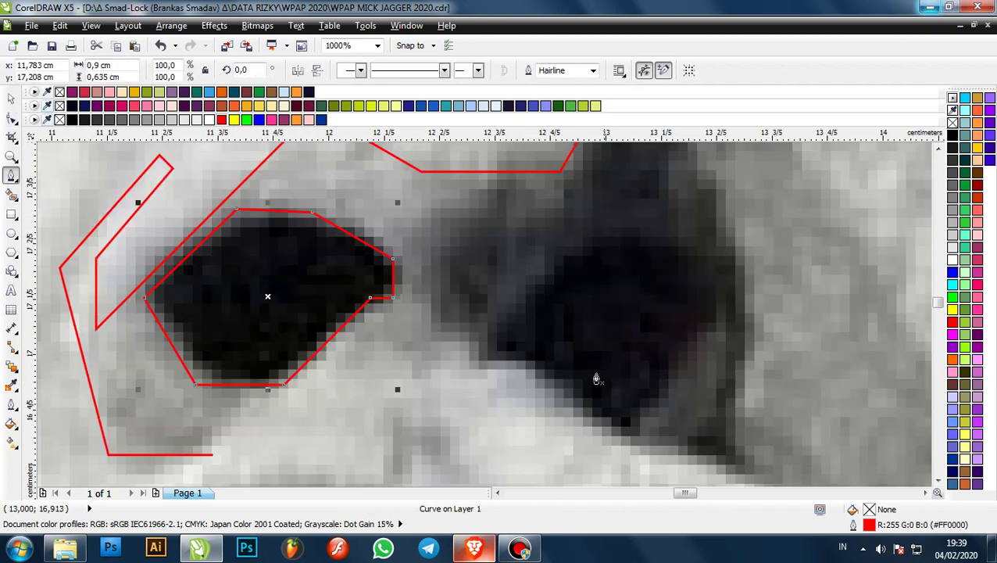
left_click(485, 363)
left_click(486, 334)
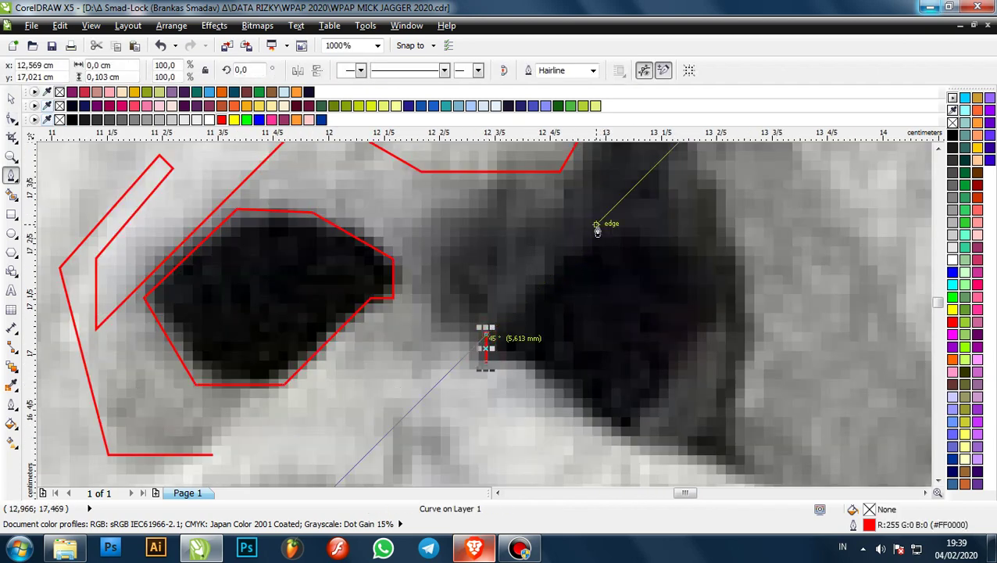
left_click(596, 224)
left_click(734, 261)
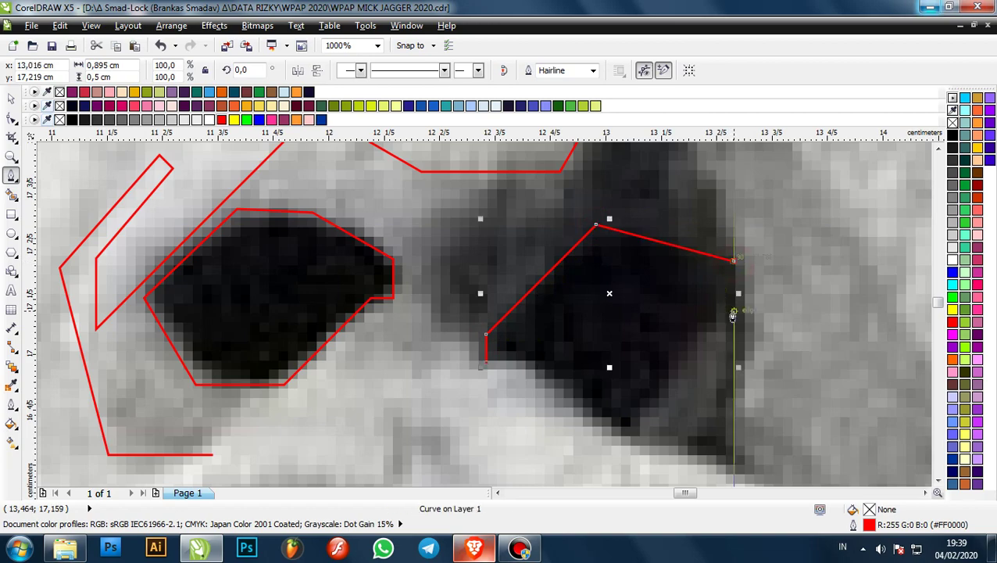
left_click(734, 311)
left_click(718, 312)
scroll(708, 313, "down", 1)
scroll(675, 381, "up", 1)
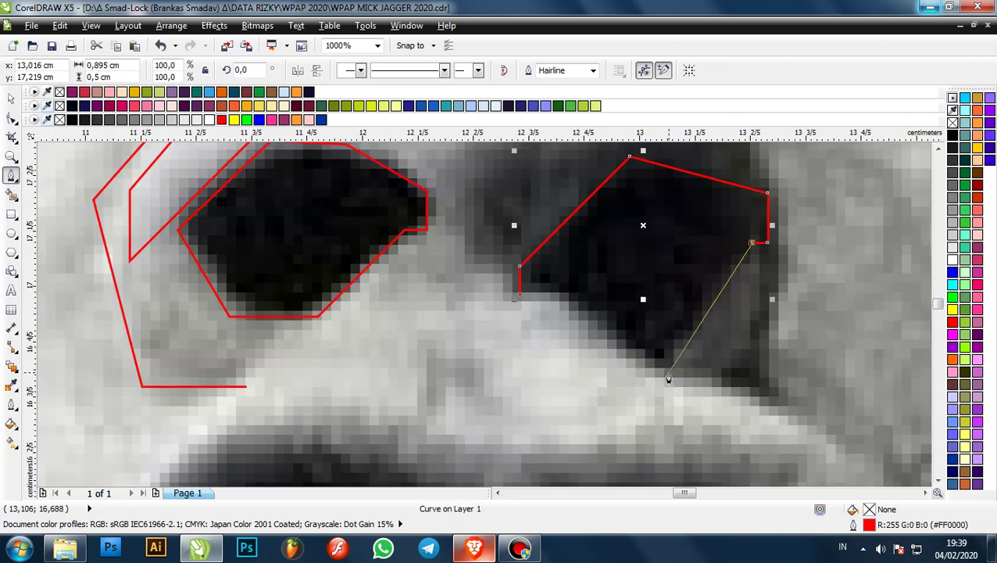
- Close the second nostril's outline around its lower tip with a short flat segment and a diagonal, about 0.90 × 0.78 cm overall
left_click(669, 380)
scroll(602, 291, "down", 1)
scroll(583, 306, "up", 1)
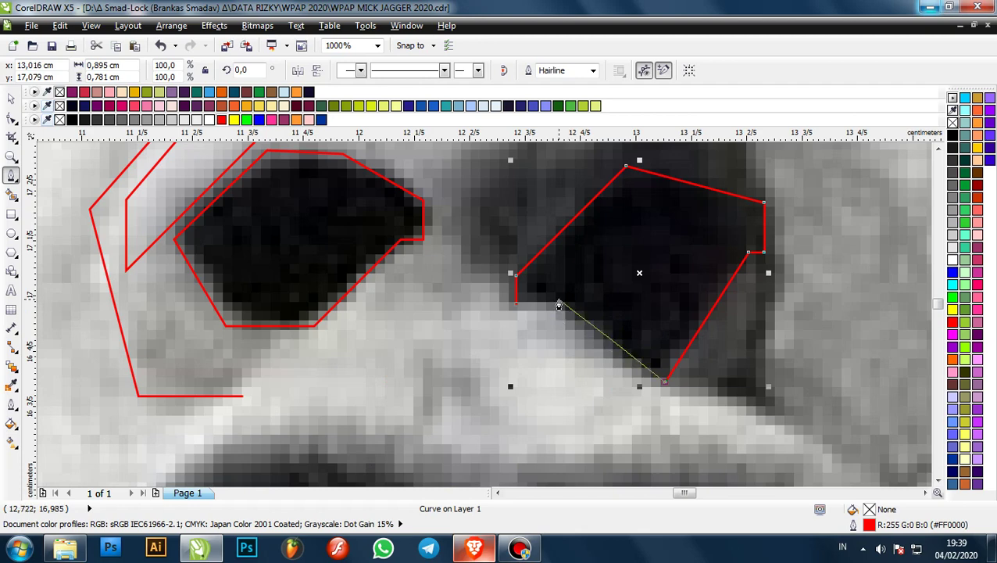
scroll(639, 384, "up", 1)
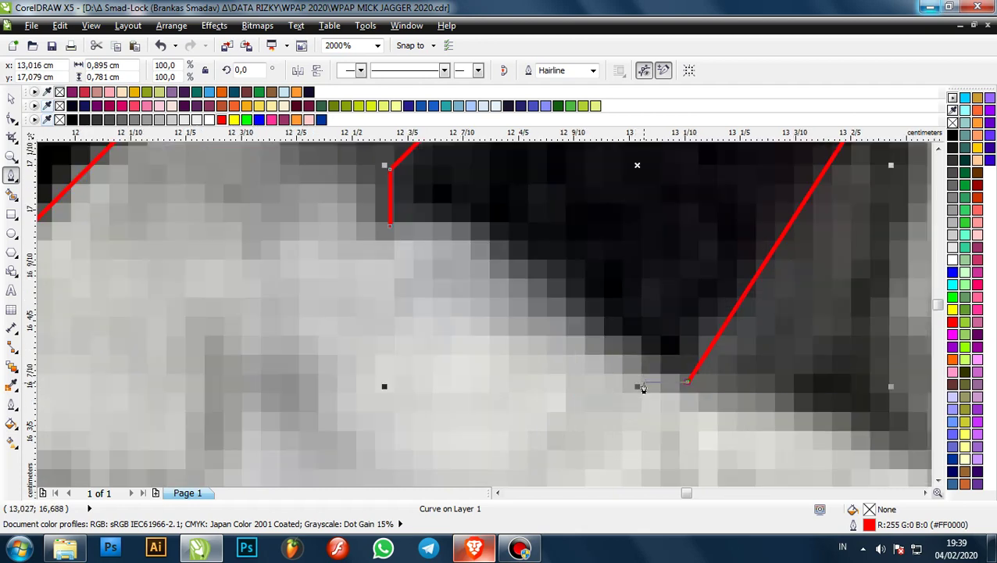
left_click(642, 385)
left_click(484, 225)
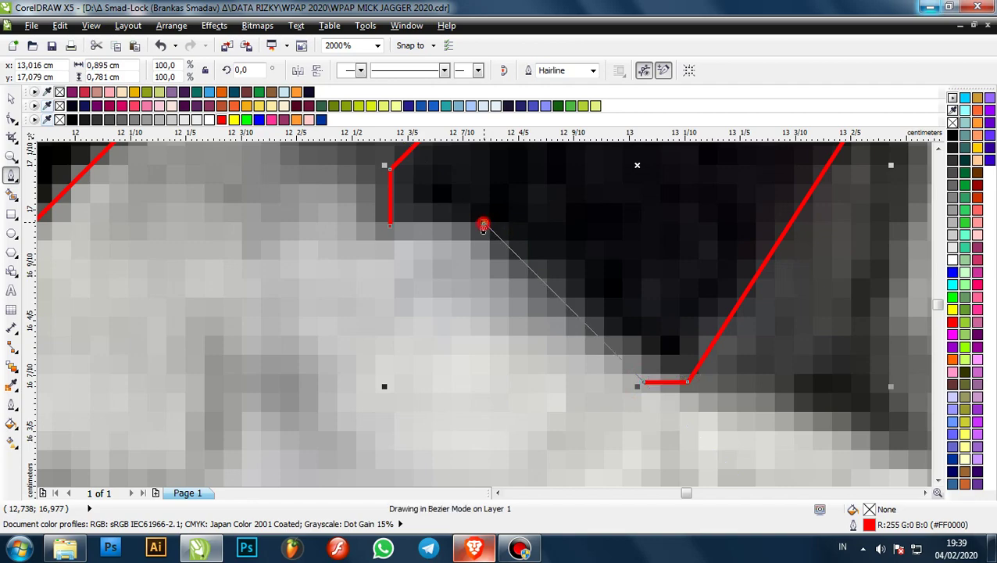
left_click(642, 385)
- Draw a notched line under the nose tip joining the two nostril outlines, about 0.65 × 0.16 cm overall
scroll(512, 261, "down", 2)
scroll(516, 265, "down", 1)
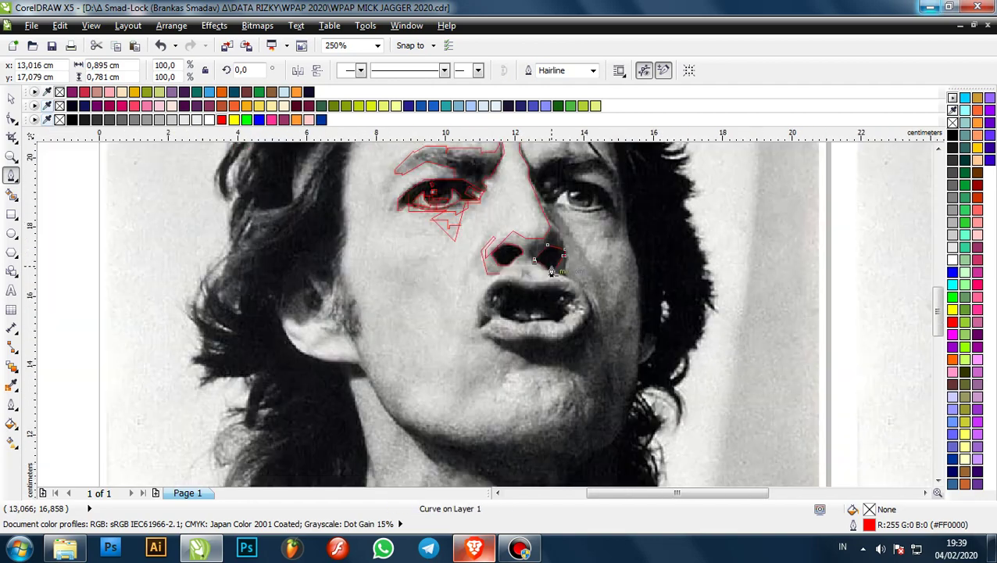
scroll(539, 328, "up", 1)
scroll(508, 348, "up", 1)
scroll(485, 308, "up", 2)
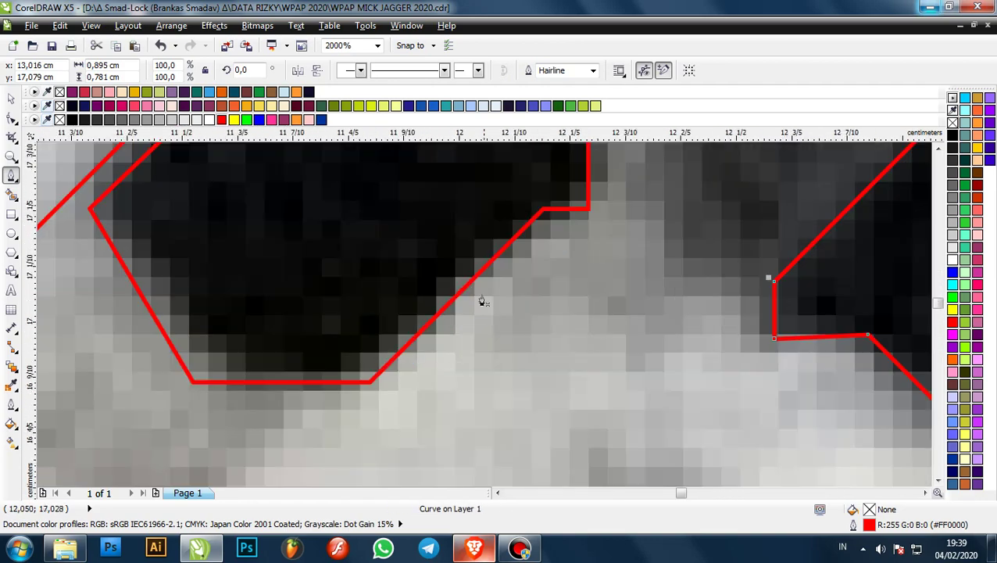
scroll(454, 274, "down", 1)
left_click(453, 269)
left_click(542, 268)
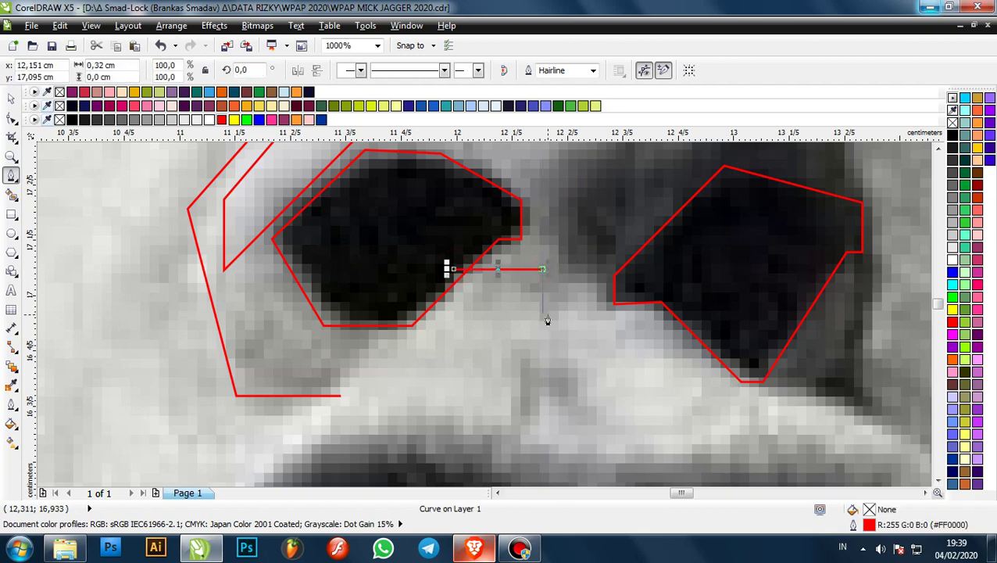
left_click(543, 313)
left_click(634, 288)
scroll(632, 274, "down", 1)
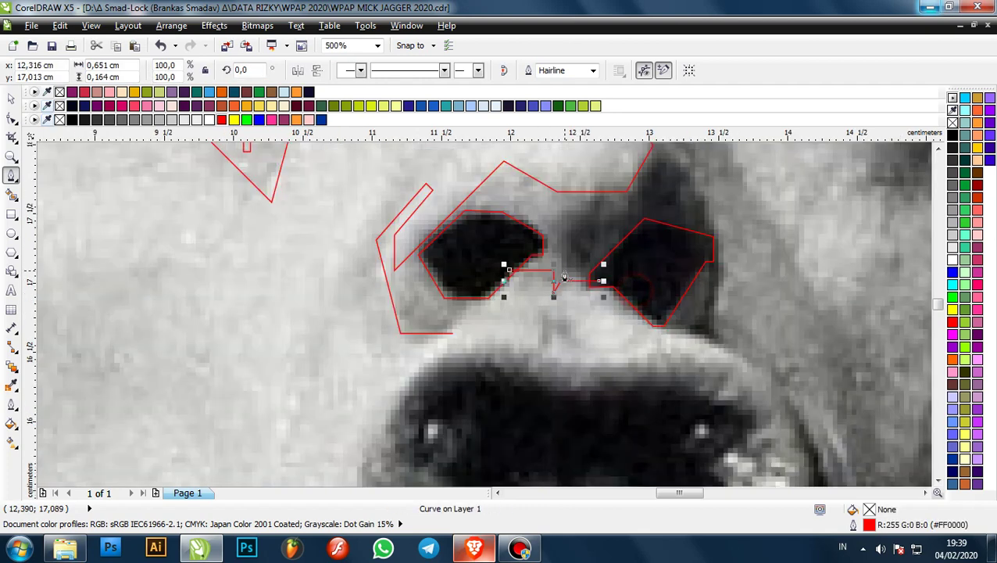
- Draw a diagonal line from the first nostril's lower edge down across the nose wing's base line, about 0.31 × 0.30 cm
scroll(522, 290, "down", 1)
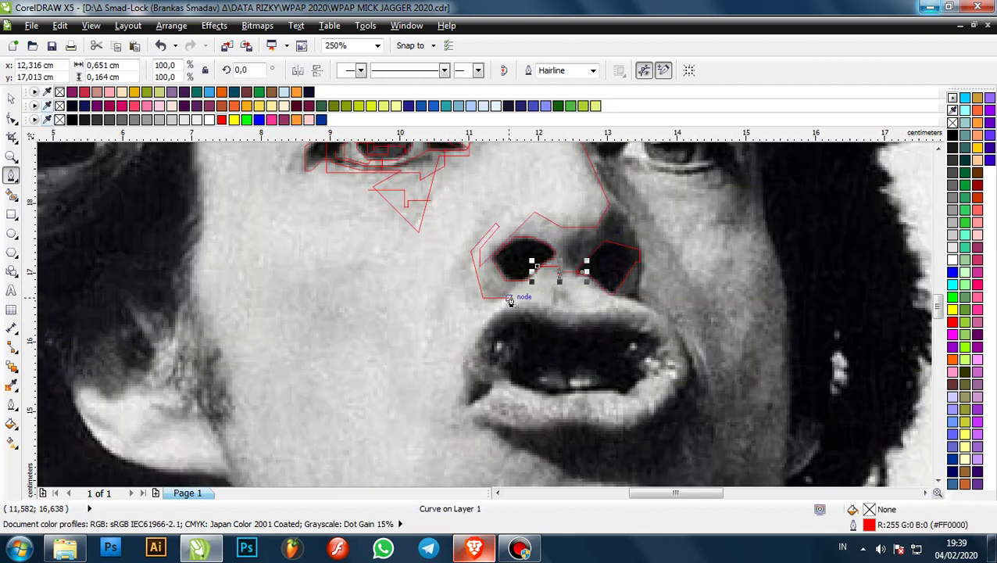
scroll(556, 246, "up", 2)
scroll(556, 246, "up", 1)
left_click(574, 223)
scroll(574, 222, "down", 3)
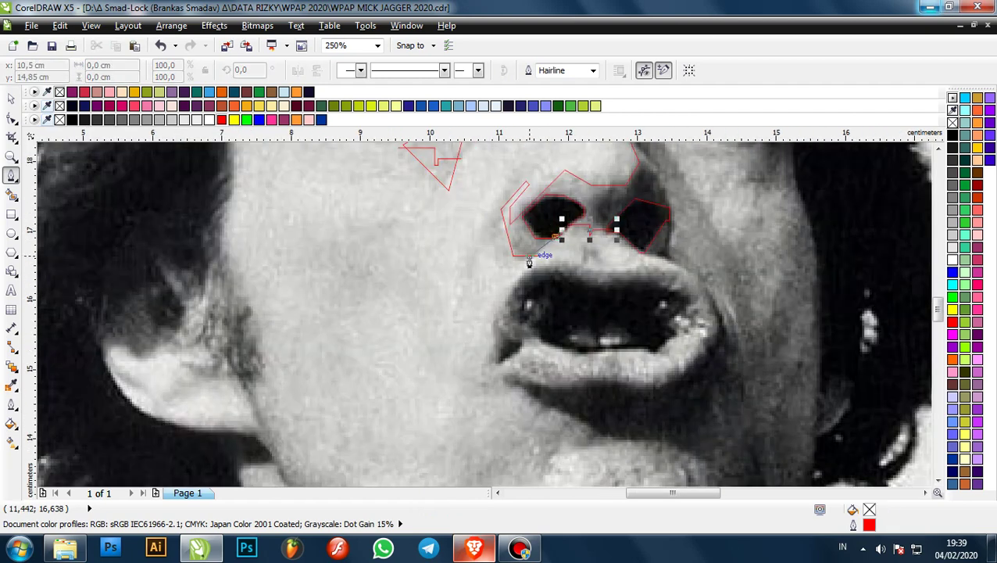
scroll(534, 245, "up", 1)
scroll(527, 264, "up", 2)
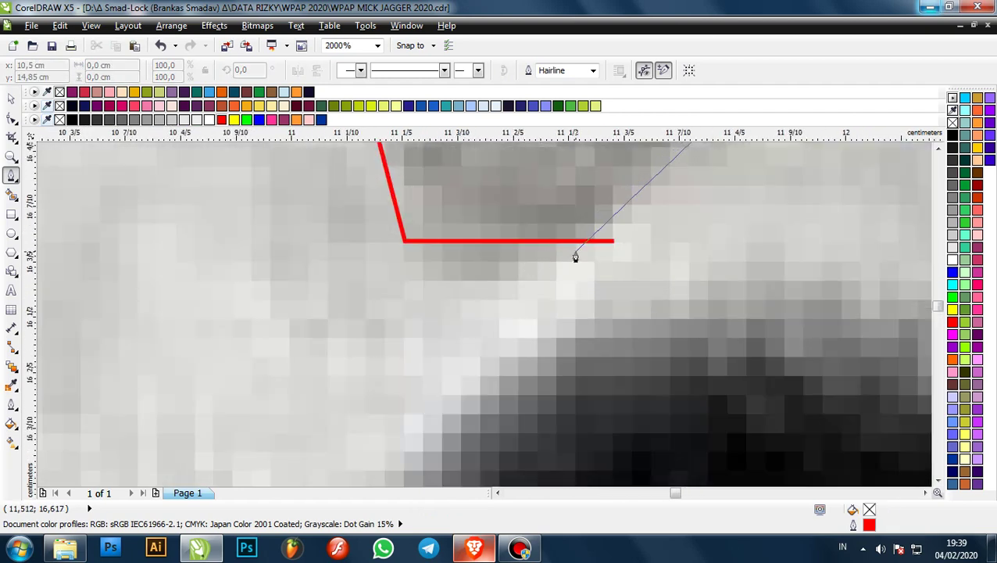
left_click(576, 257)
scroll(575, 255, "up", 1)
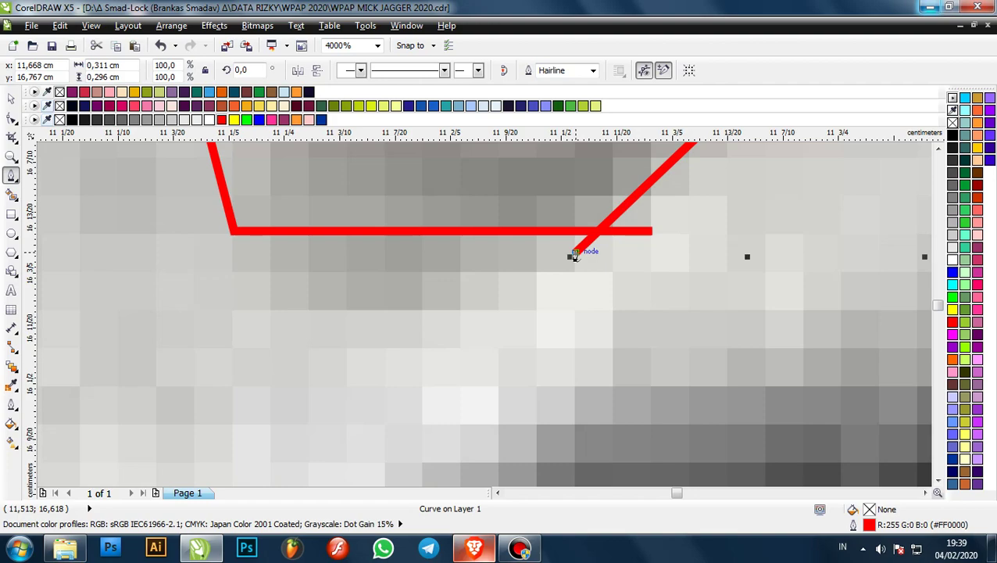
- Start the nose's shadowed-side contour near the second eye's inner corner with vertical, diagonal and short flat segments, about 0.31 × 0.74 cm overall
scroll(547, 266, "down", 5)
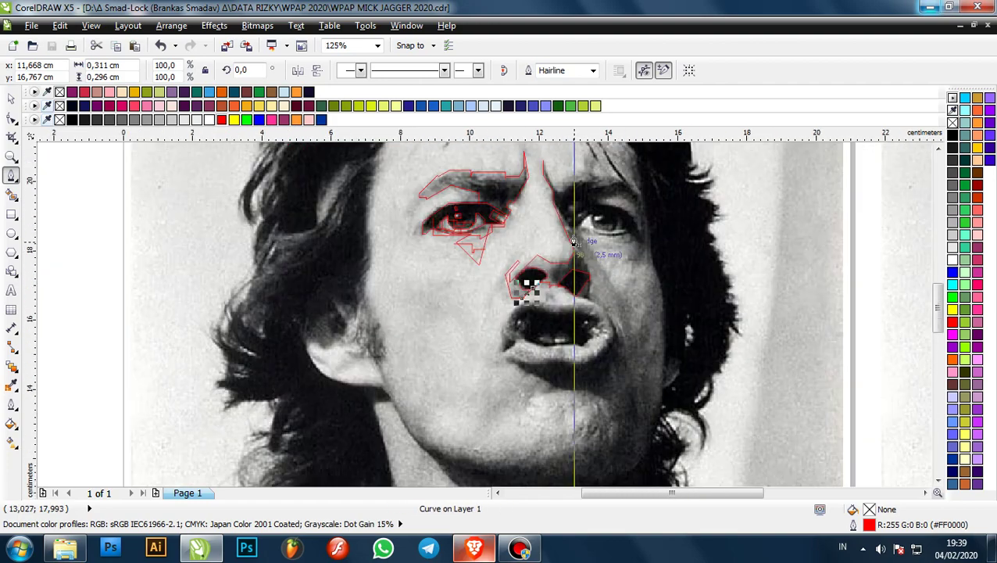
scroll(574, 242, "up", 4)
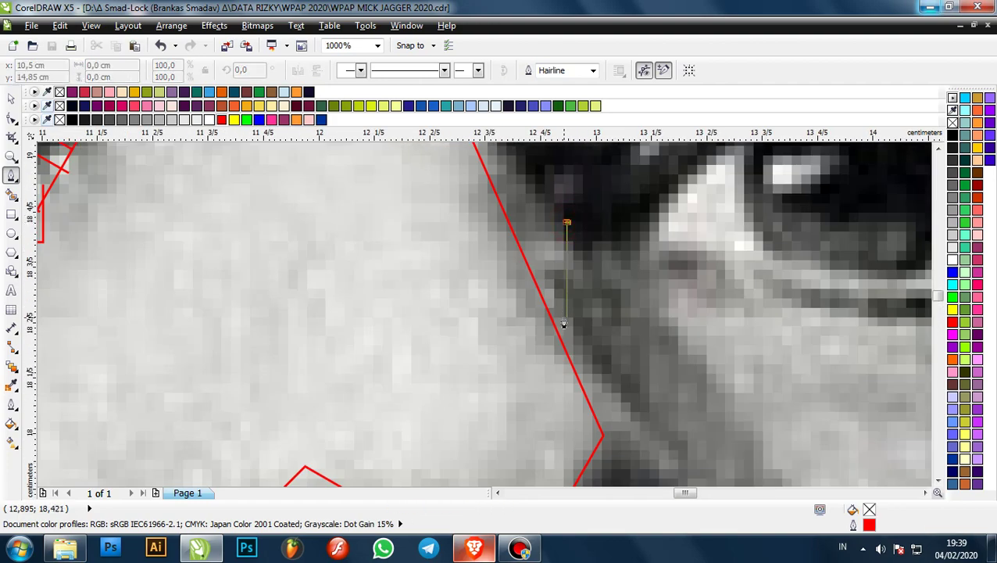
scroll(563, 323, "down", 2)
scroll(577, 293, "up", 2)
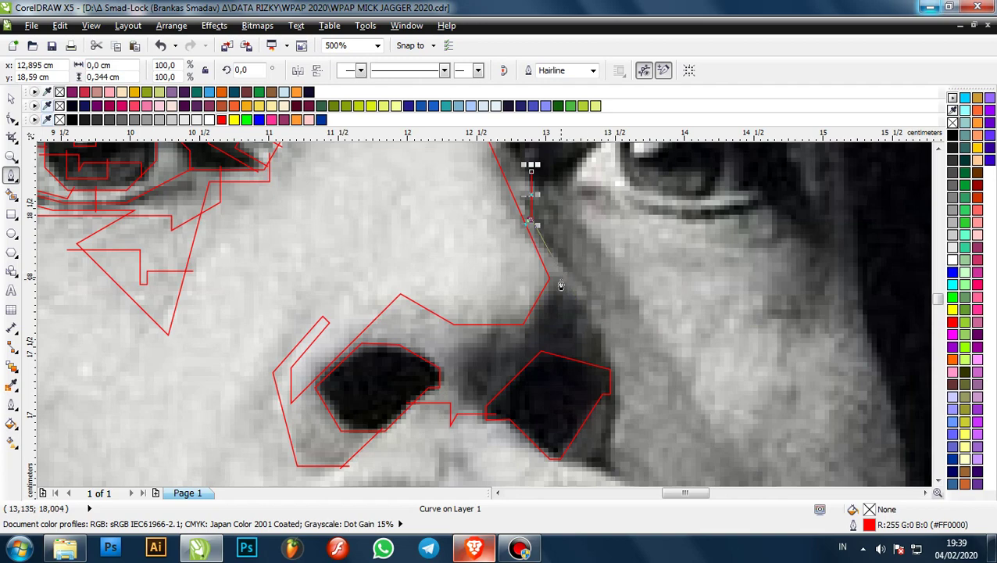
scroll(560, 285, "up", 2)
left_click(562, 281)
scroll(564, 277, "down", 3)
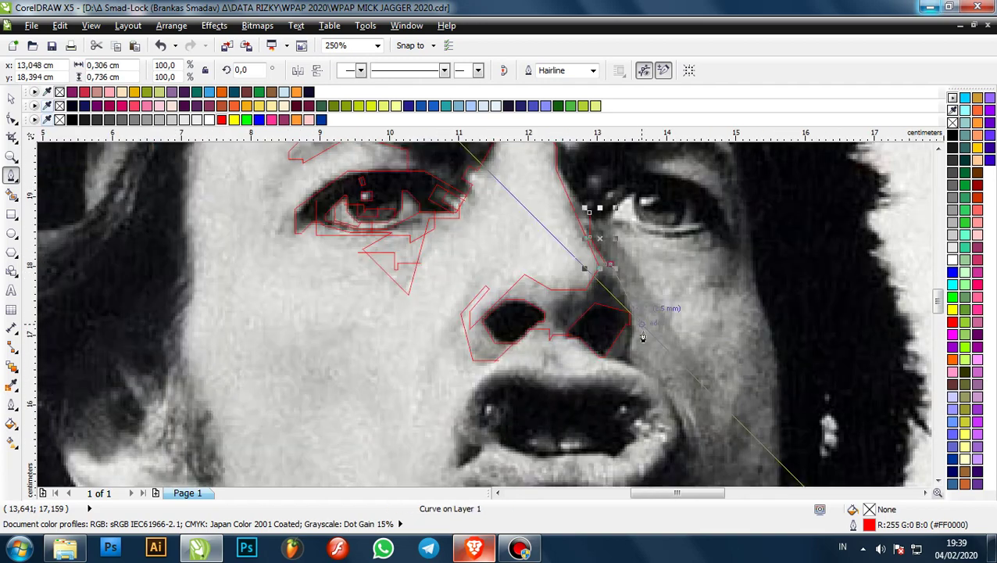
- Continue the shadowed-side contour down around the second nostril's outer wing, finishing with an inward diagonal just above the upper lip
scroll(640, 332, "up", 4)
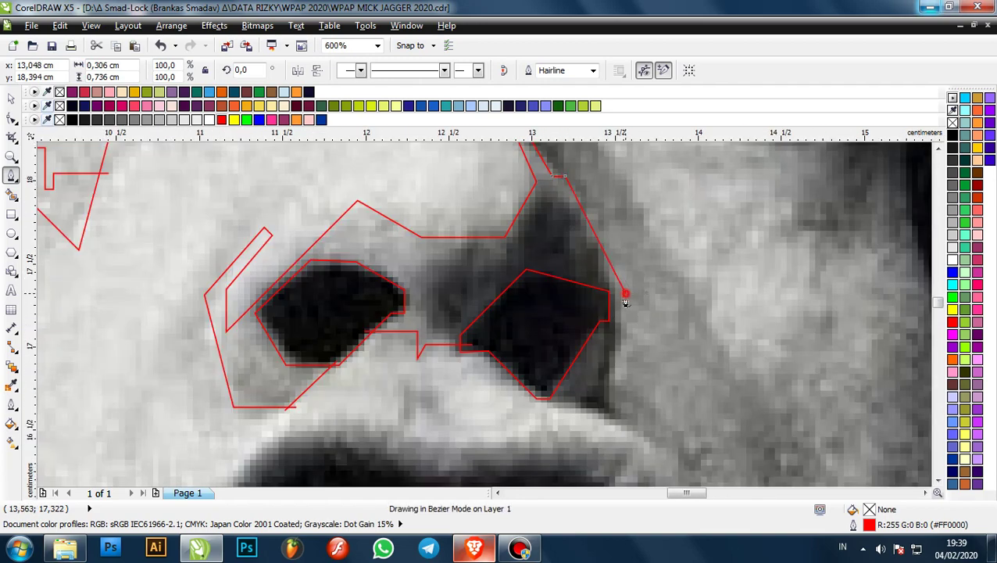
scroll(618, 302, "up", 2)
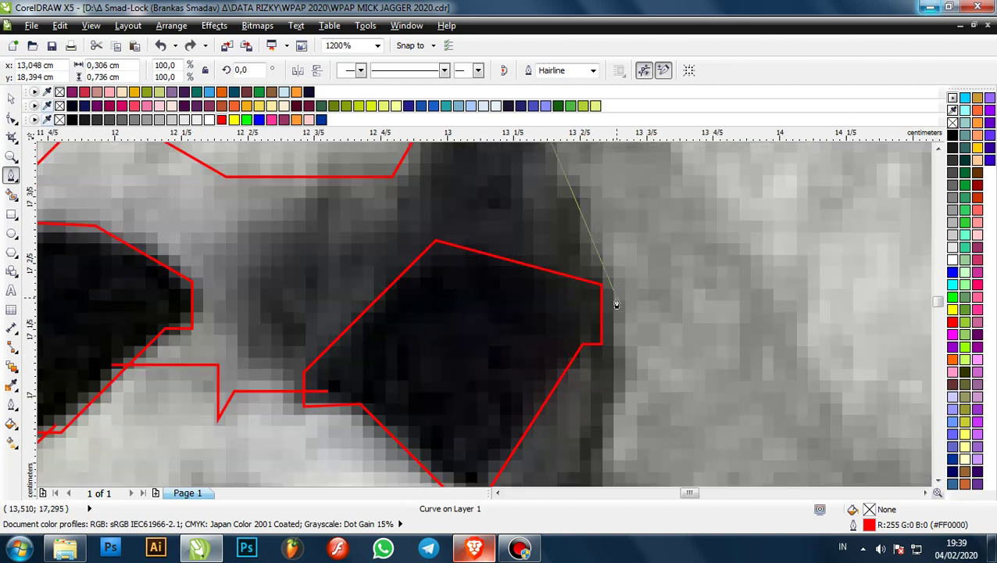
left_click(614, 255)
scroll(614, 258, "down", 2)
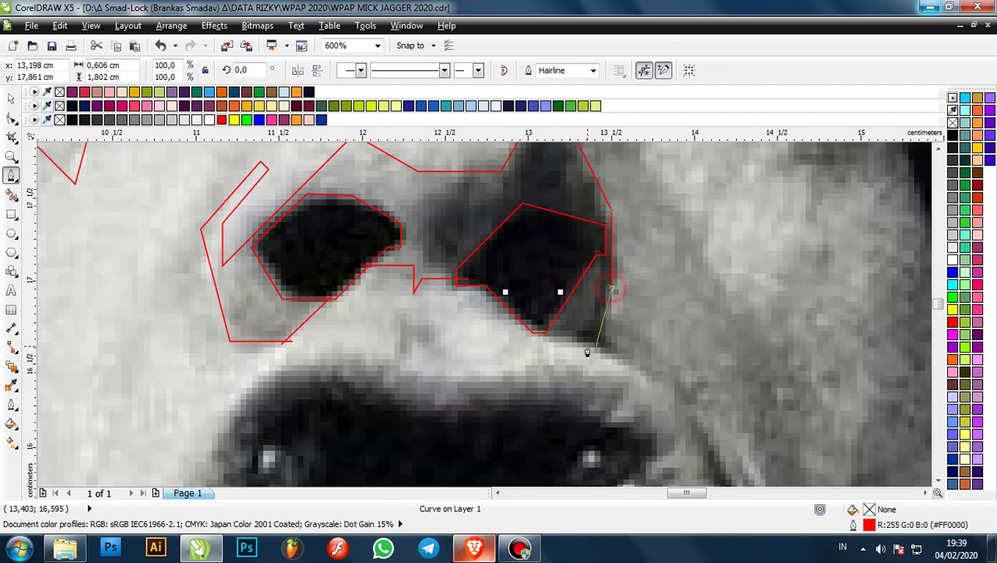
scroll(590, 348, "up", 3)
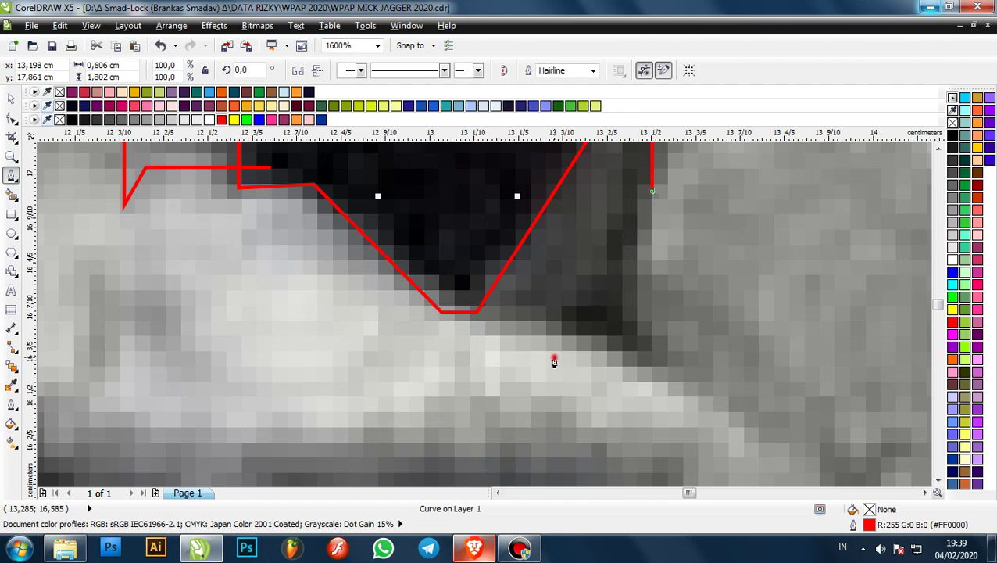
left_click(554, 361)
scroll(451, 301, "up", 2)
left_click(480, 317)
scroll(479, 317, "down", 1)
left_click(537, 316)
scroll(521, 317, "down", 1)
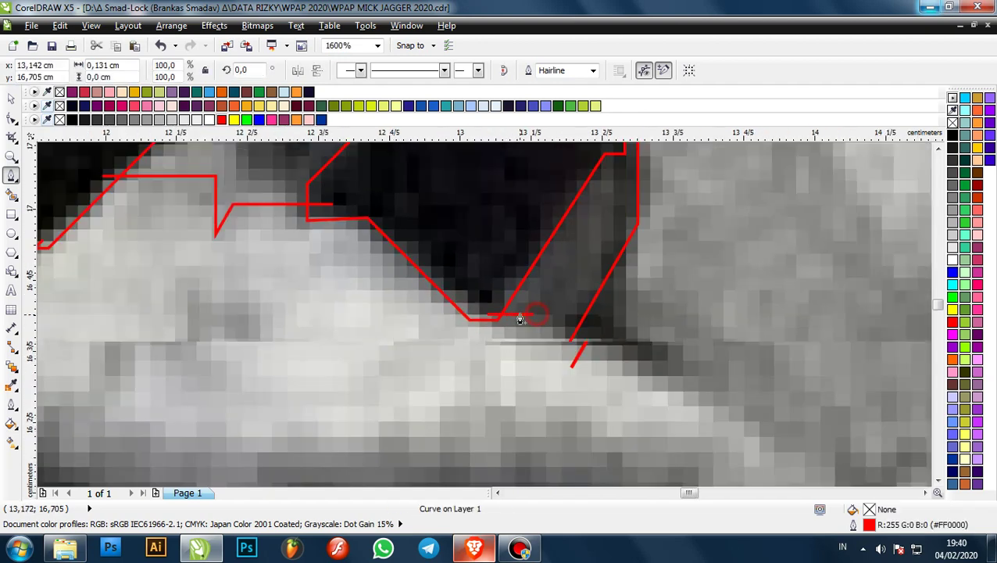
scroll(548, 349, "up", 1)
left_click(530, 321)
key("ctrl+z")
- Draw a short, nearly flat line from the second nostril's lower tip towards the wing contour, about 0.13 × 0.01 cm
scroll(463, 307, "up", 2)
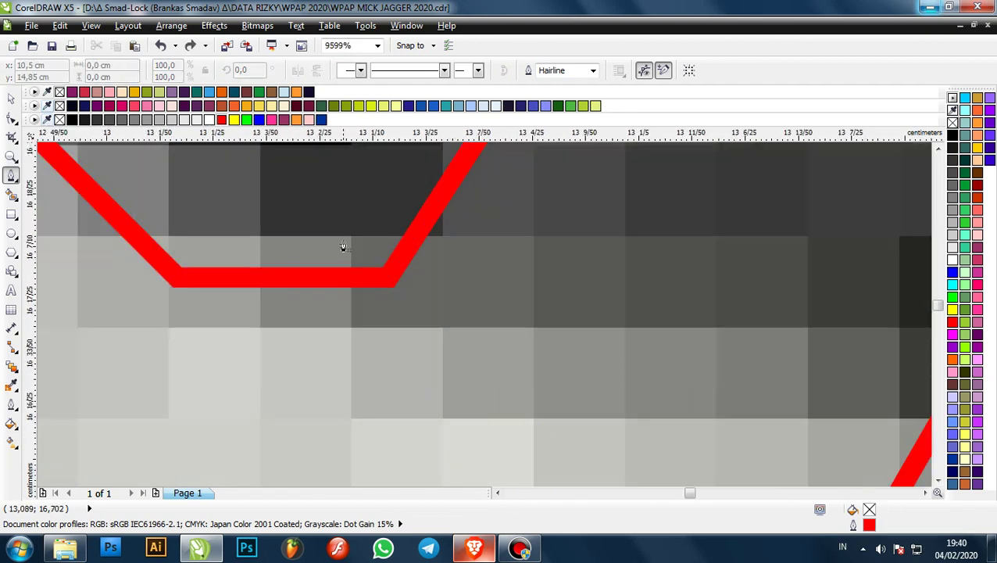
left_click(345, 287)
scroll(341, 280, "down", 2)
scroll(429, 283, "down", 3)
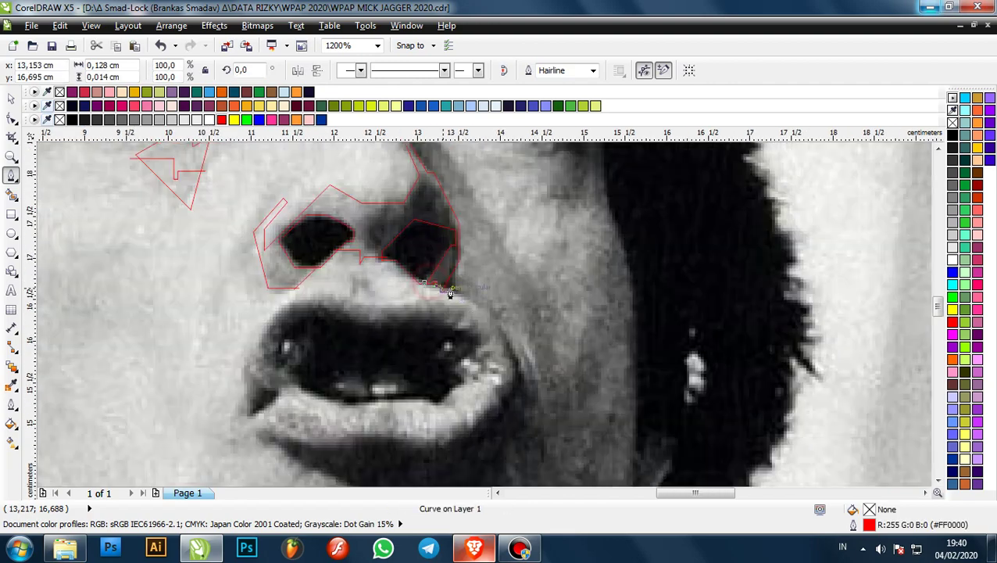
- Extend the line at the second nostril's tip diagonally down to the cheek fold beside the upper lip, about 0.79 × 0.40 cm overall
scroll(451, 292, "up", 2)
scroll(509, 319, "down", 2)
scroll(492, 299, "up", 3)
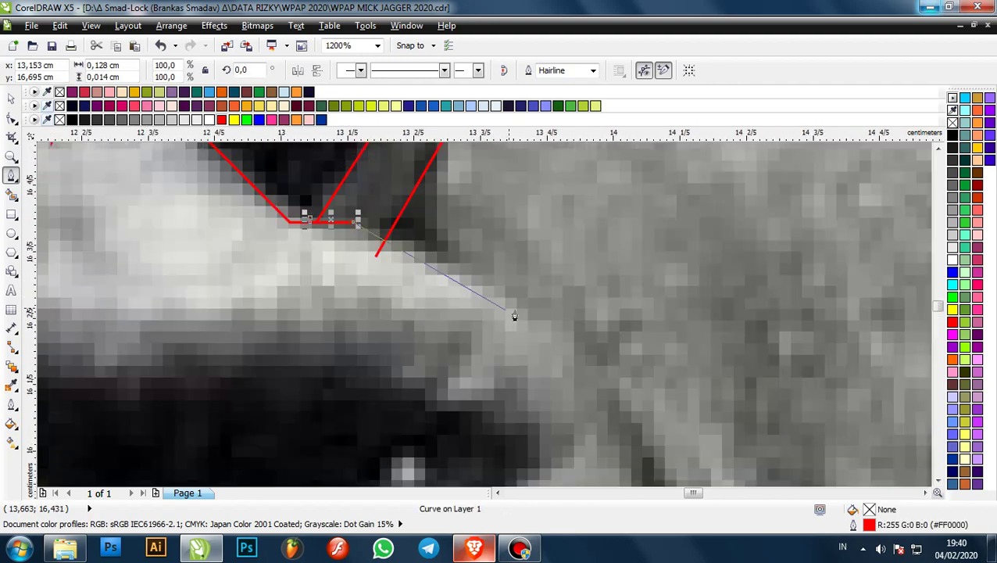
left_click(542, 335)
scroll(547, 321, "down", 1)
scroll(551, 305, "up", 1)
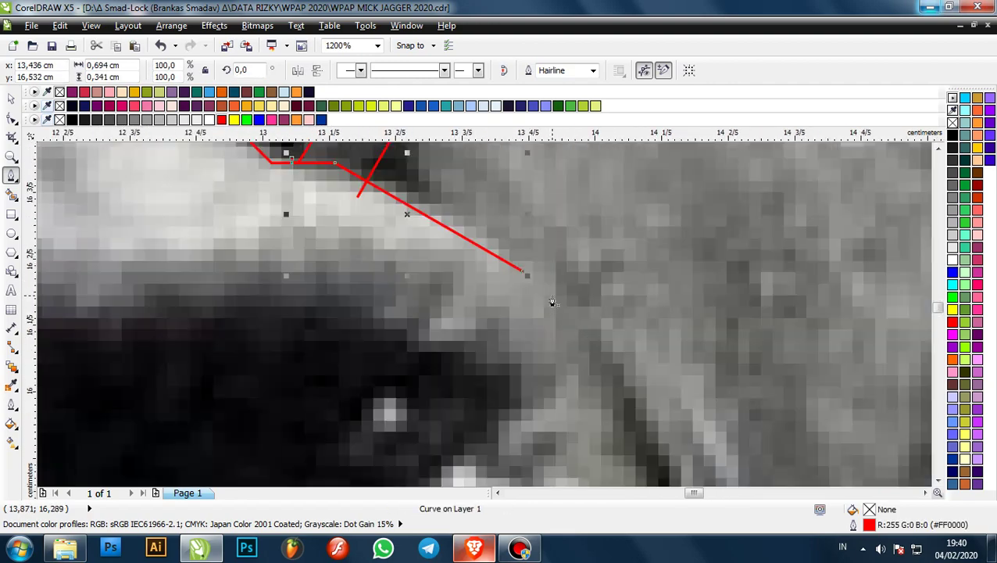
key("ctrl+z")
left_click(554, 290)
scroll(554, 290, "down", 3)
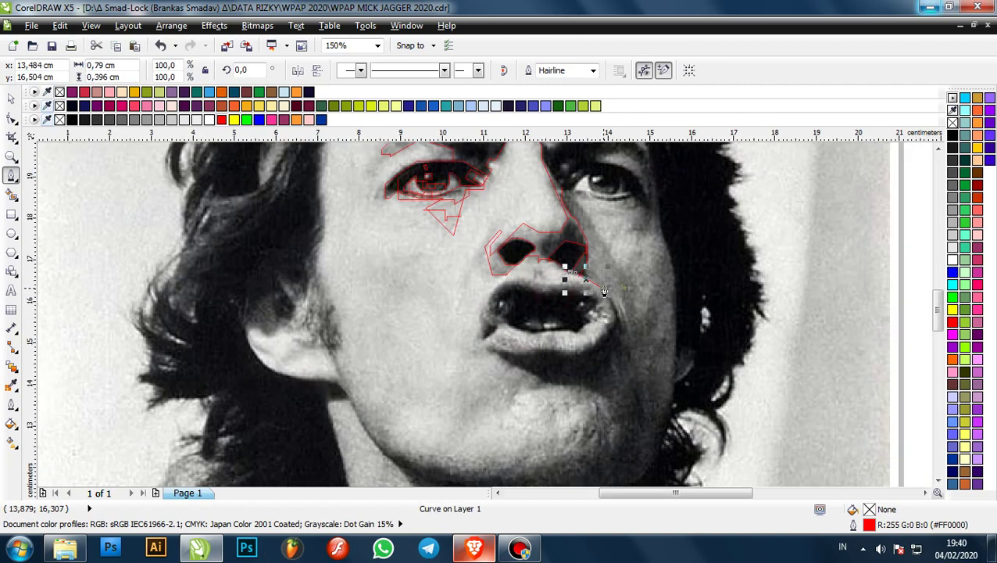
- Draw a vertical line from above the first nose wing down into the first nostril, about 0.62 cm long
scroll(601, 289, "up", 2)
scroll(496, 263, "down", 3)
scroll(539, 234, "up", 2)
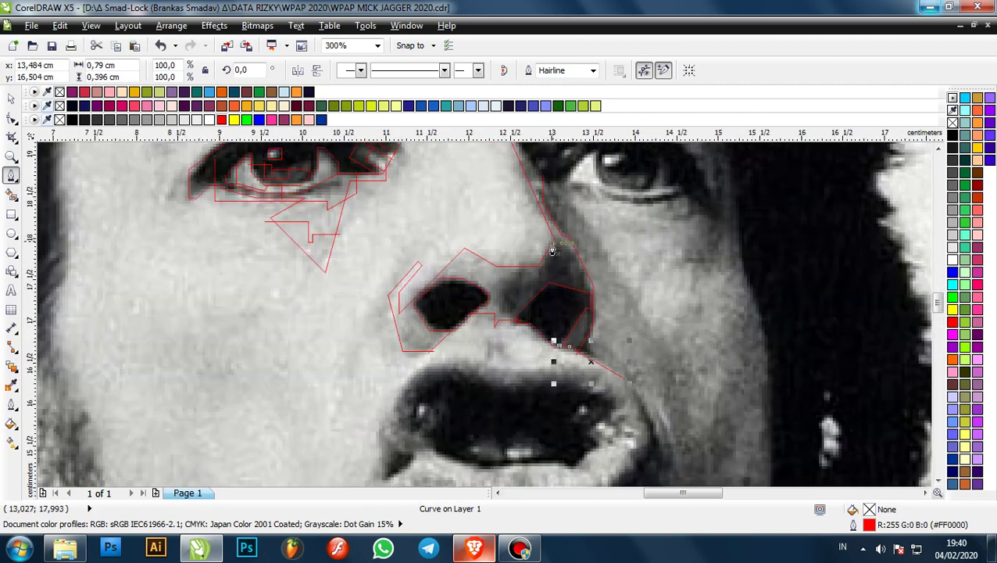
scroll(524, 295, "down", 1)
scroll(492, 317, "up", 2)
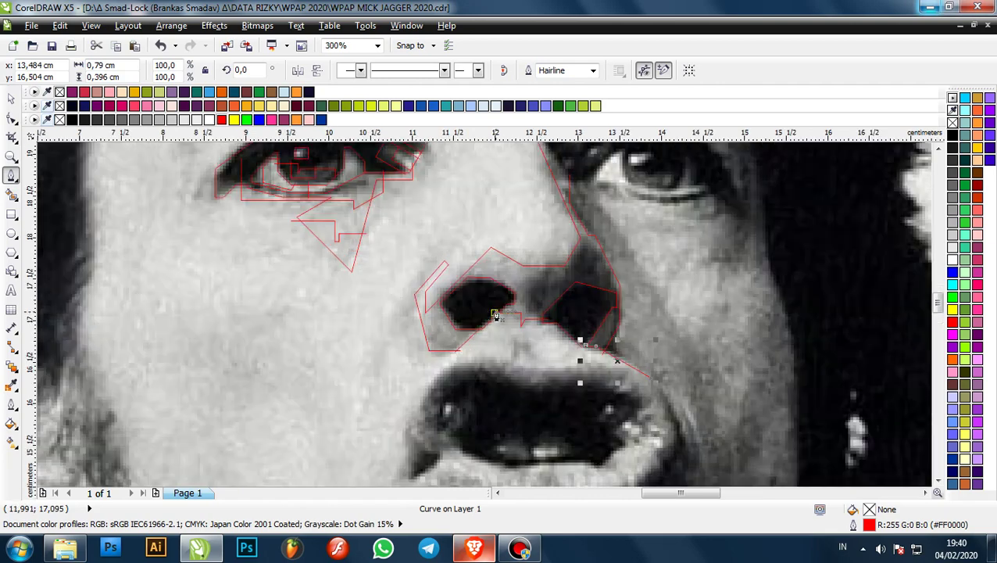
scroll(437, 278, "down", 2)
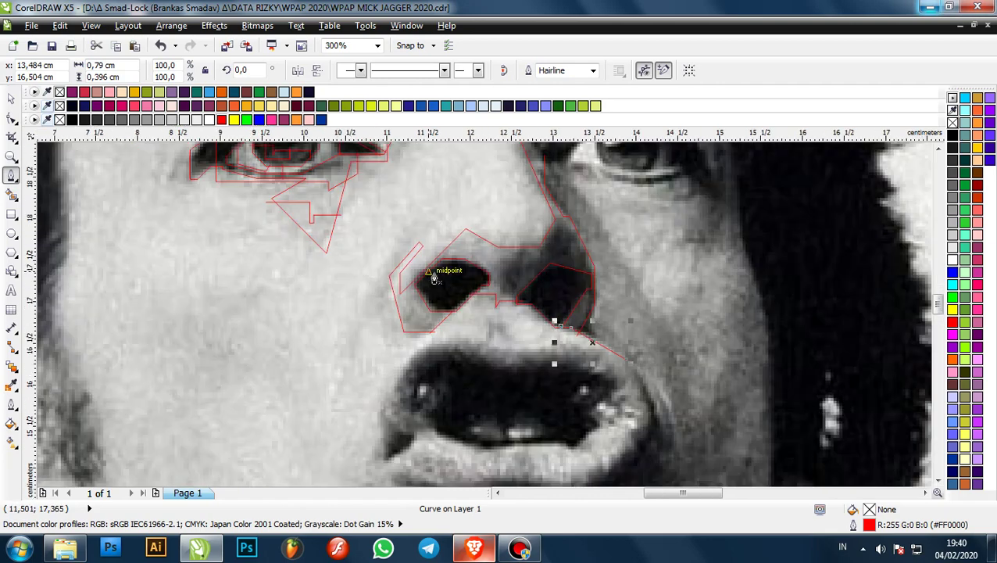
scroll(450, 278, "up", 1)
scroll(443, 284, "up", 2)
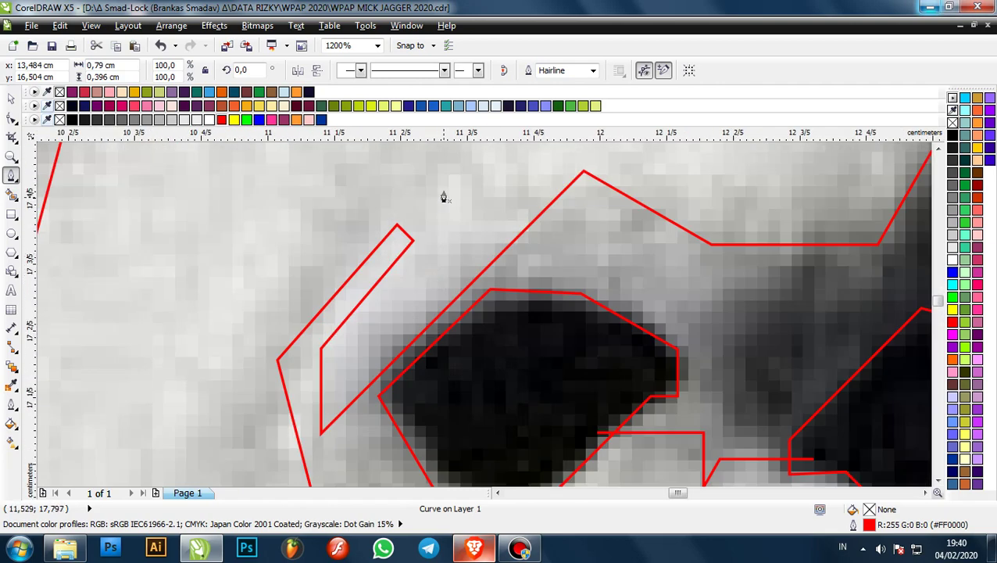
left_click(427, 185)
scroll(426, 184, "down", 1)
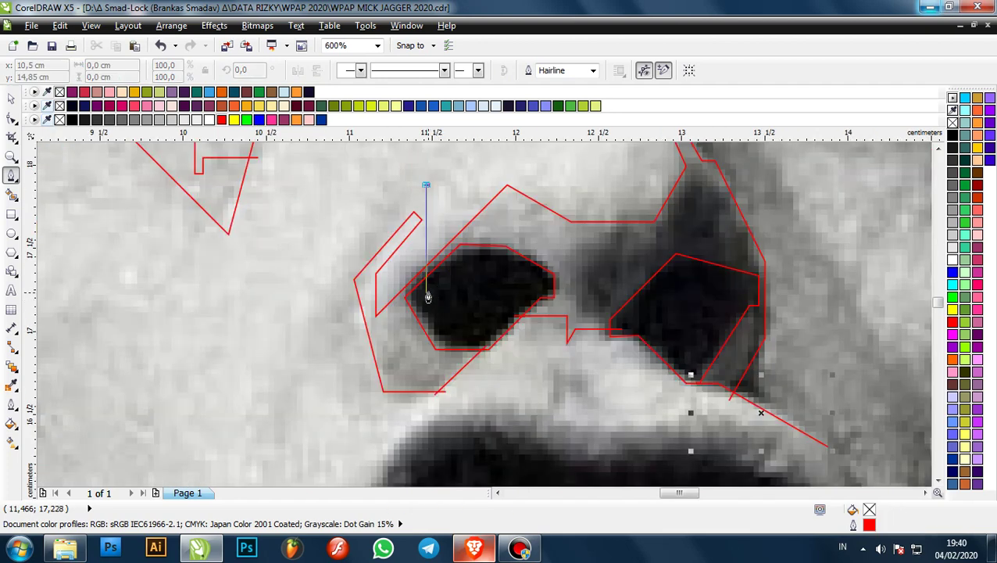
left_click(427, 290)
scroll(503, 263, "up", 1)
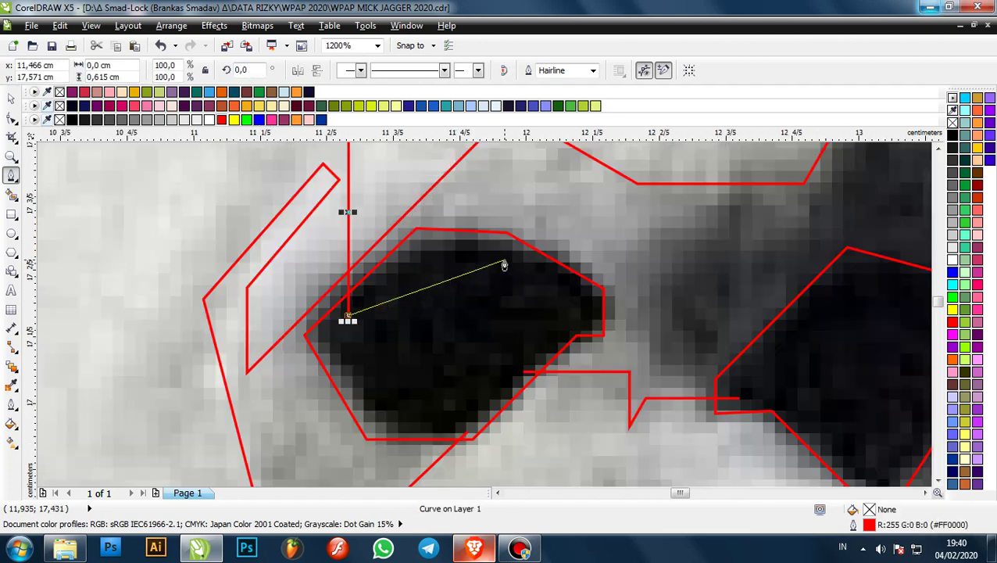
- Extend the vertical line across the nose tip and up to the bridge's shadow edge, about 1.38 × 0.91 cm overall
scroll(603, 253, "down", 1)
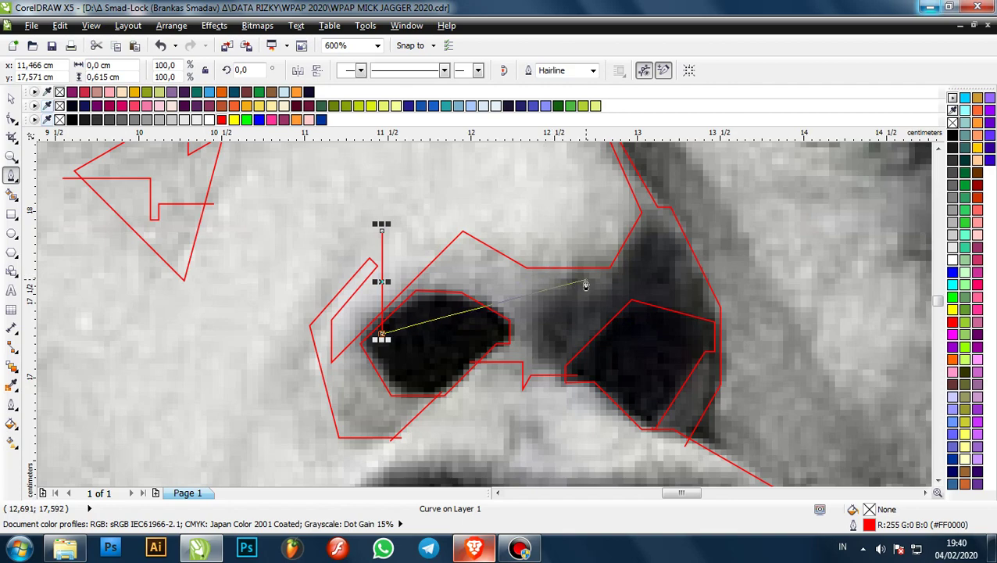
left_click(585, 286)
scroll(580, 266, "down", 1)
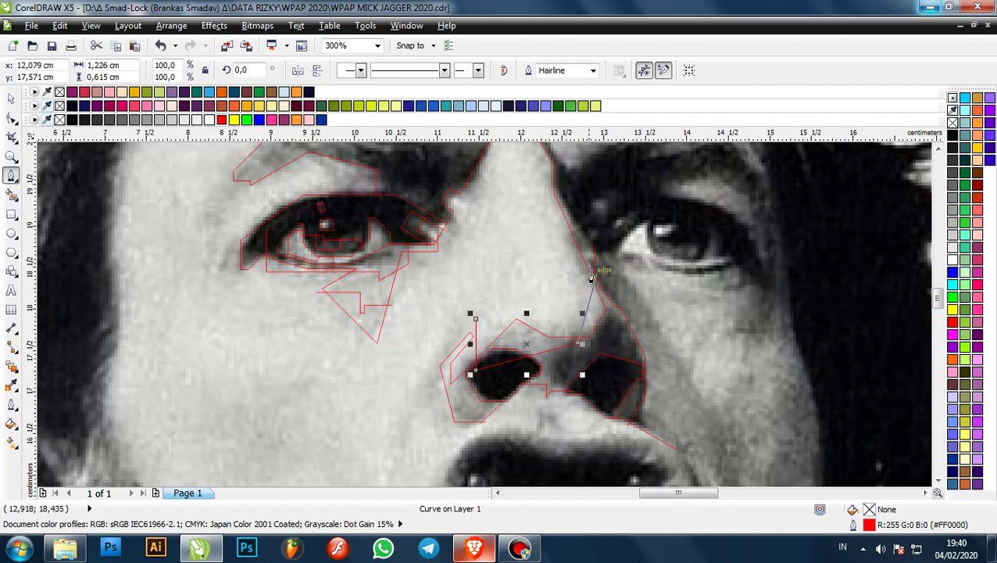
scroll(590, 341, "up", 1)
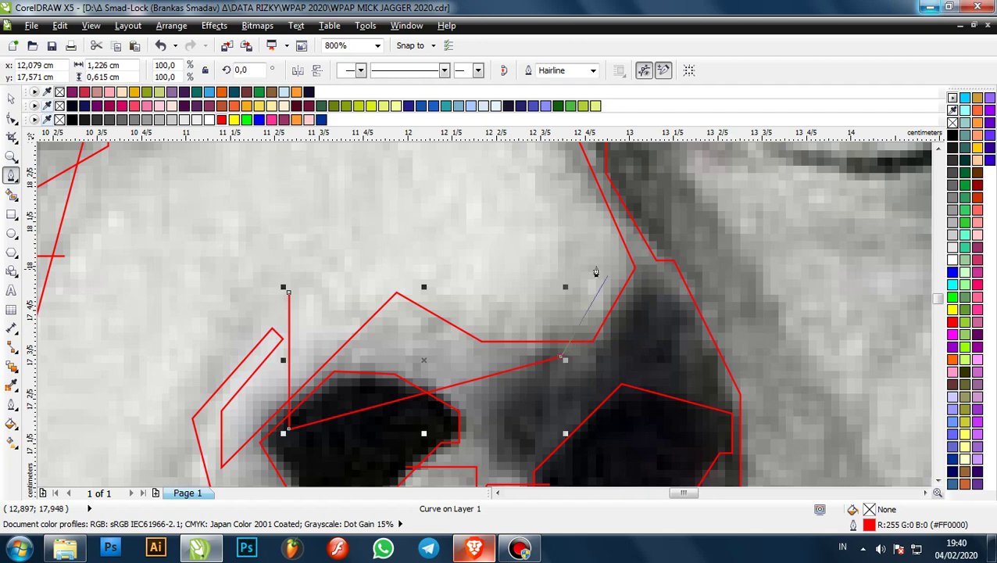
scroll(599, 236, "down", 2)
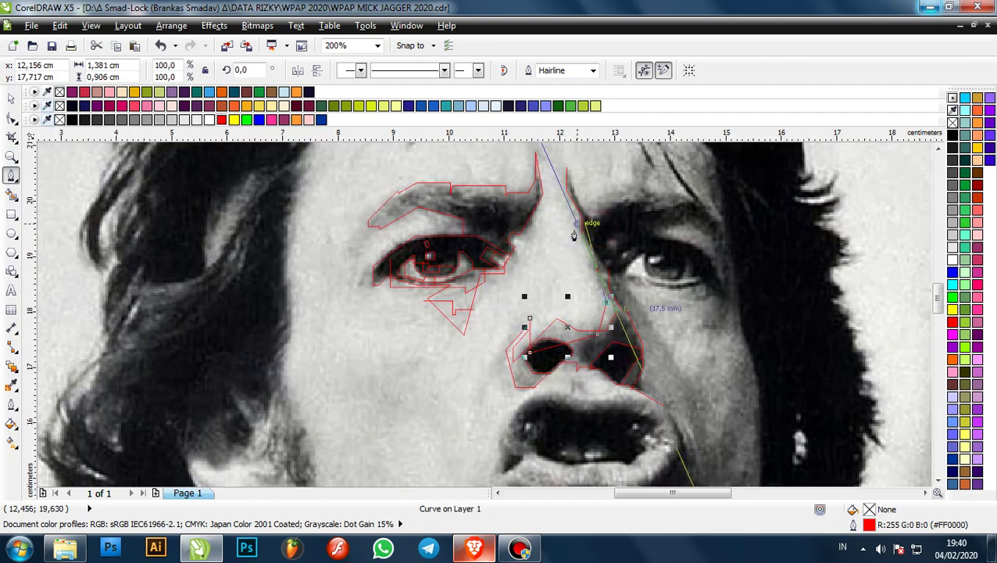
scroll(574, 230, "up", 1)
scroll(603, 239, "down", 2)
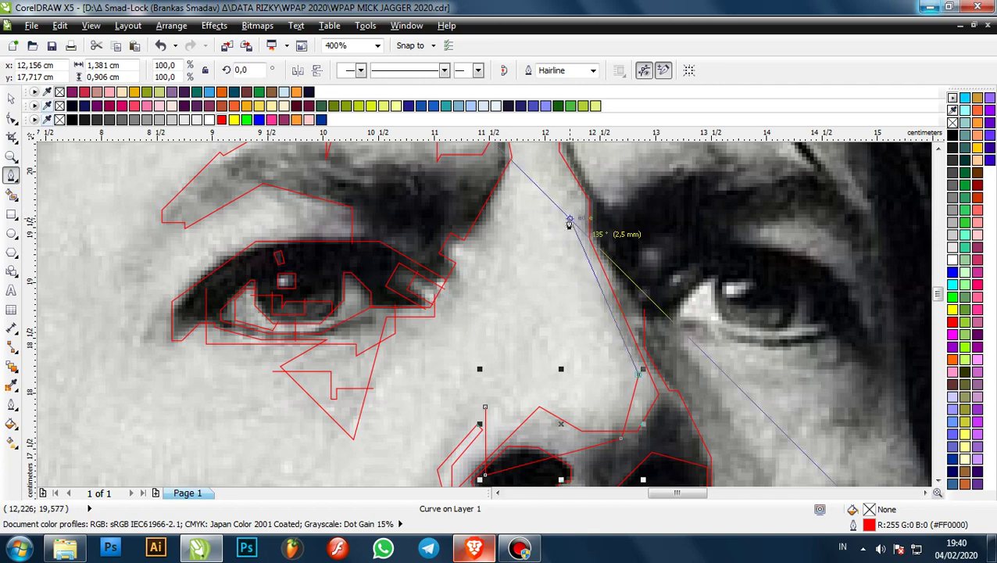
scroll(578, 233, "up", 2)
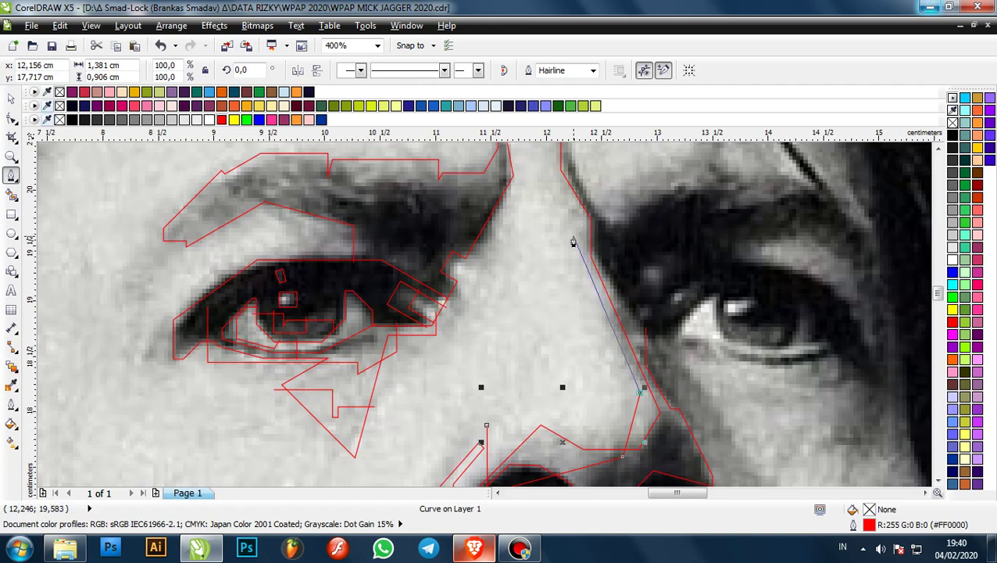
left_click(573, 242)
scroll(579, 239, "down", 2)
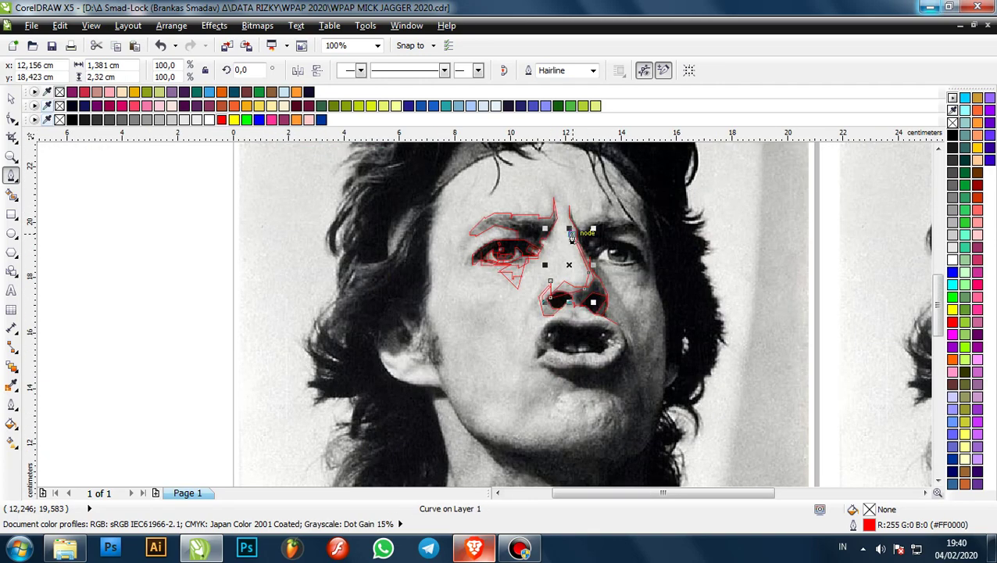
scroll(579, 252, "up", 1)
scroll(575, 248, "up", 1)
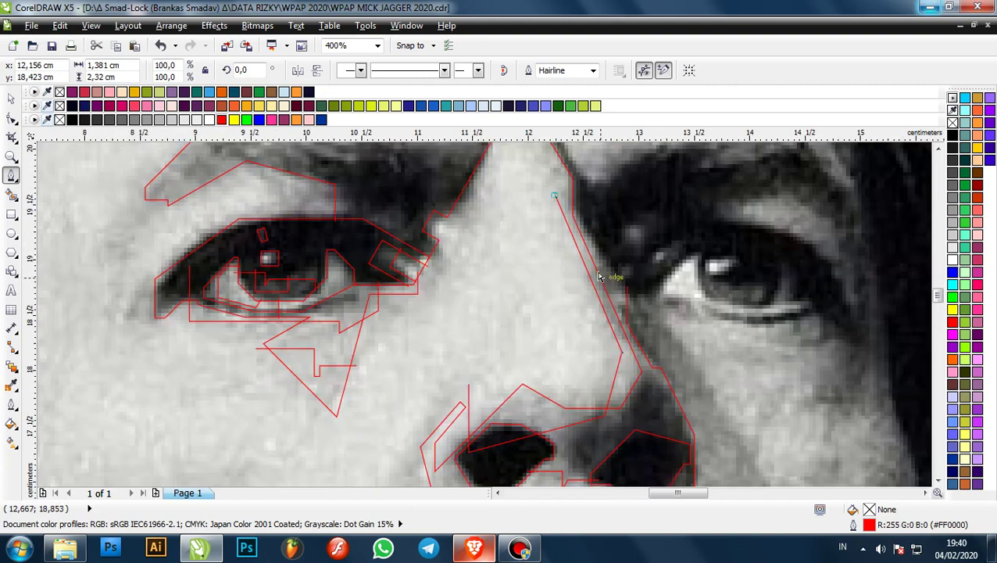
- Try to extend the nose outline up along the bridge to the inner brow, about 1.38 × 2.70 cm overall
left_click(549, 229)
scroll(548, 227, "down", 2)
scroll(549, 226, "up", 1)
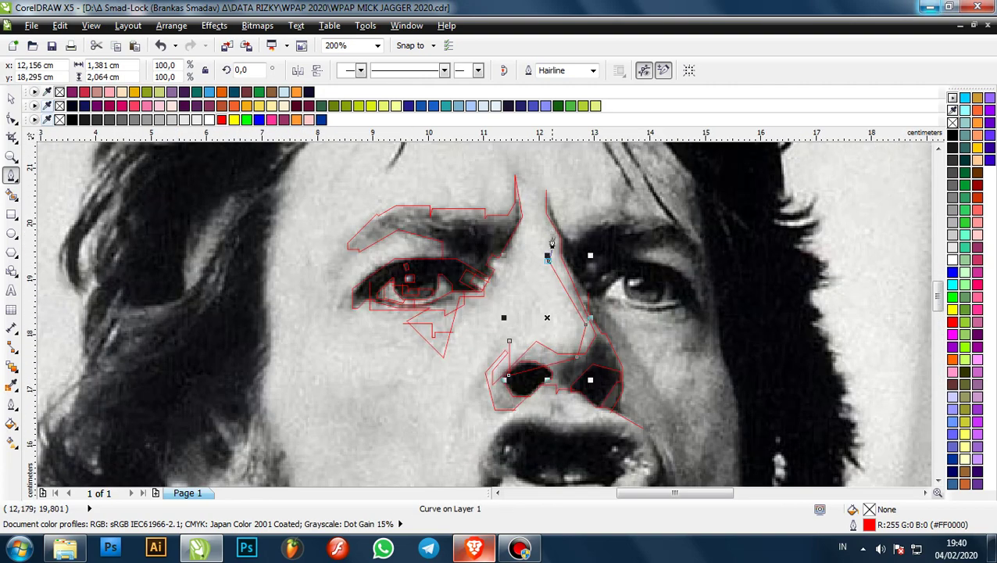
scroll(552, 244, "up", 2)
scroll(544, 221, "down", 1)
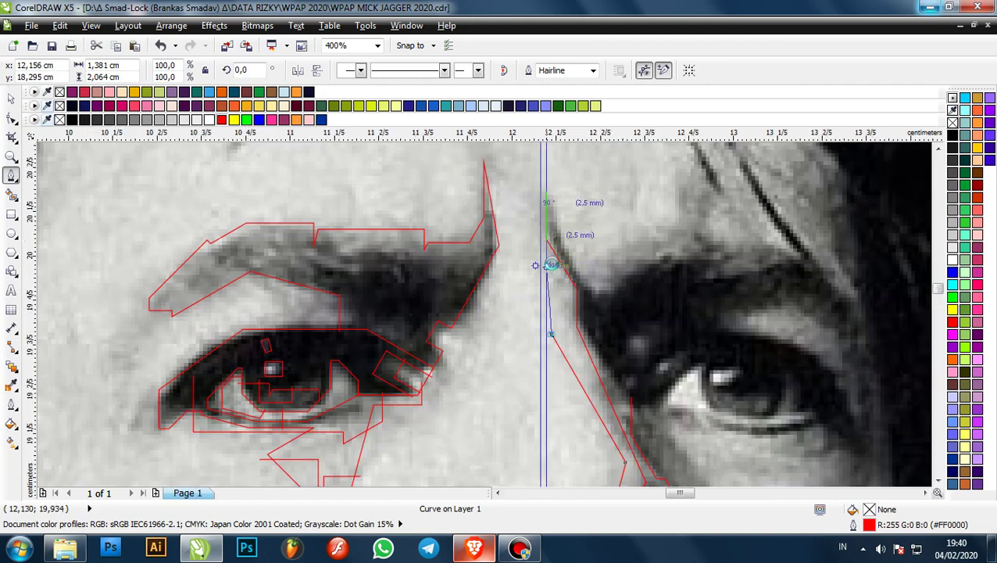
scroll(550, 266, "up", 2)
left_click(557, 270)
scroll(551, 221, "down", 3)
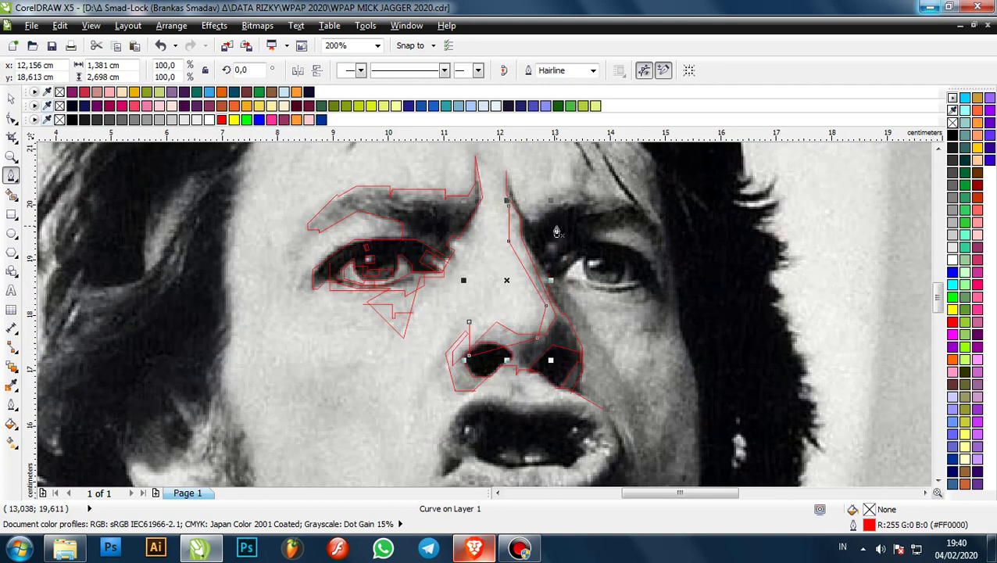
- Extend the nose-tip line down into the second nostril and up to the outer wing contour, about 1.95 × 0.62 cm overall
scroll(546, 335, "up", 2)
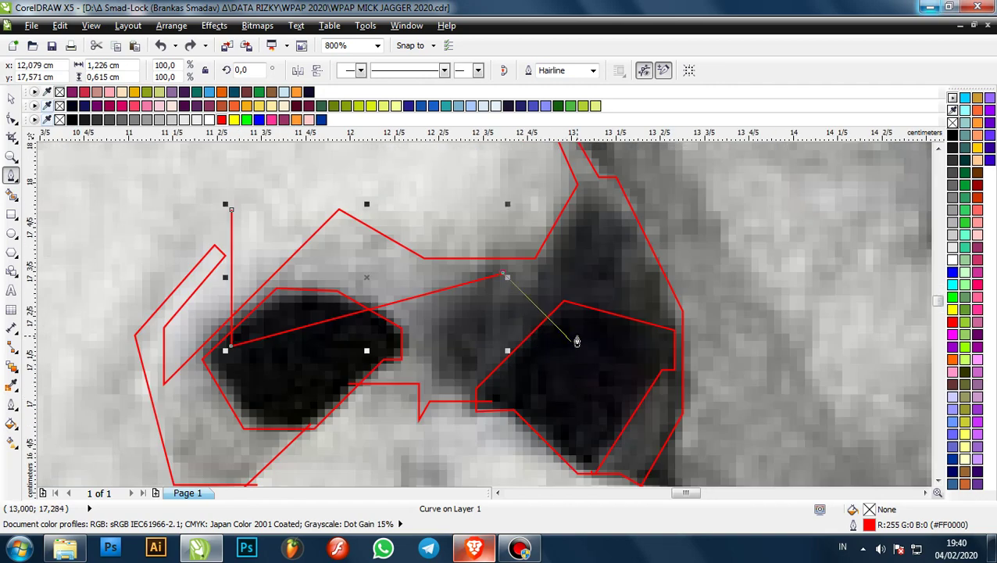
left_click(571, 344)
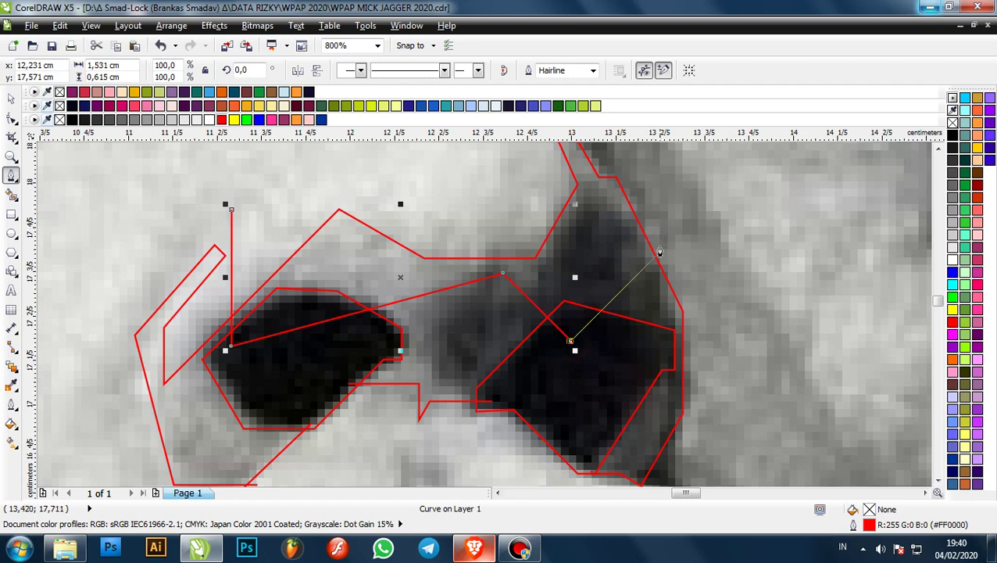
left_click(664, 254)
scroll(663, 250, "down", 1)
scroll(667, 344, "up", 1)
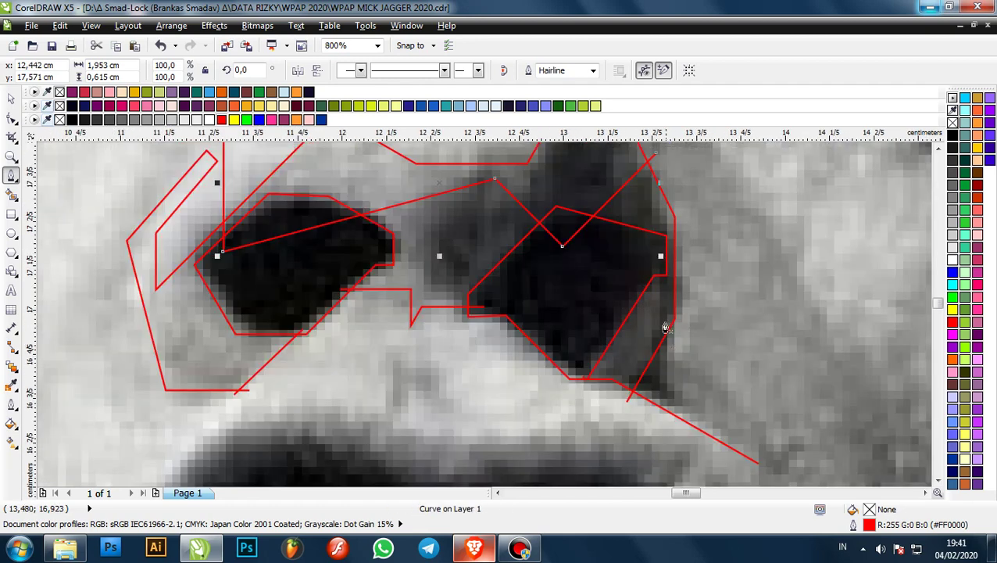
- Try to draw an L-shaped line from the second nostril to the outer wing contour, about 0.15 × 0.22 cm
scroll(661, 337, "up", 1)
left_click(614, 239)
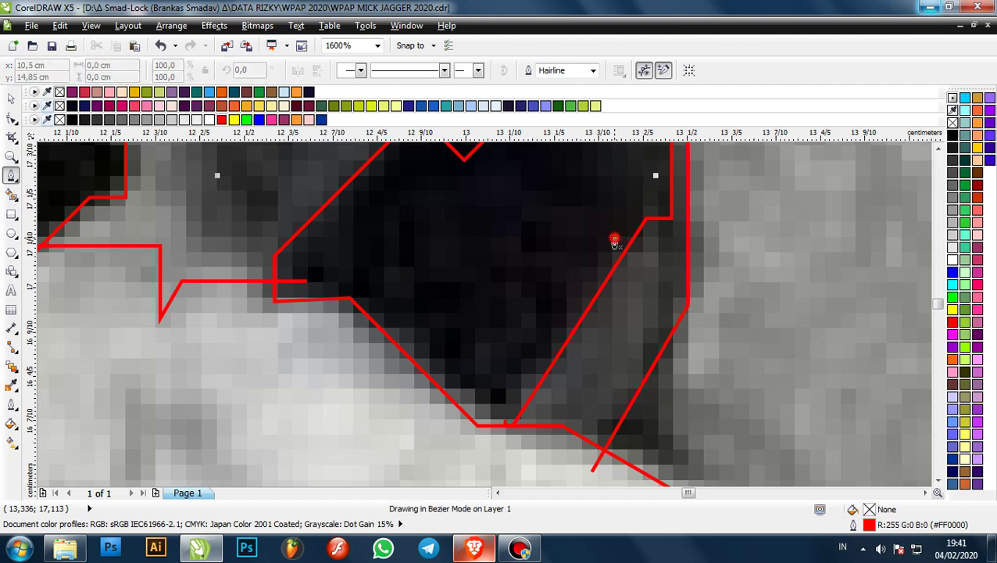
left_click(617, 342)
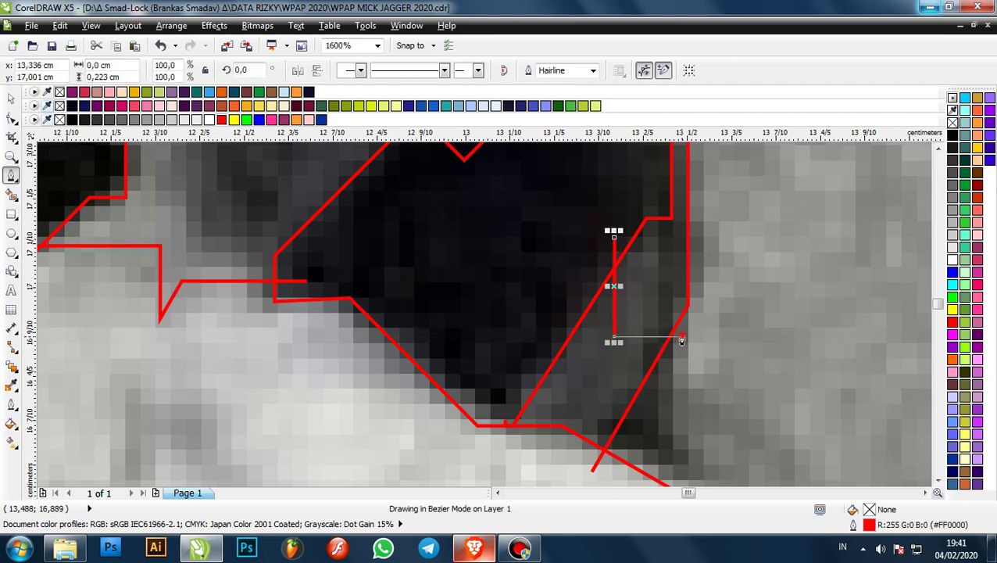
scroll(668, 338, "down", 2)
scroll(657, 316, "up", 3)
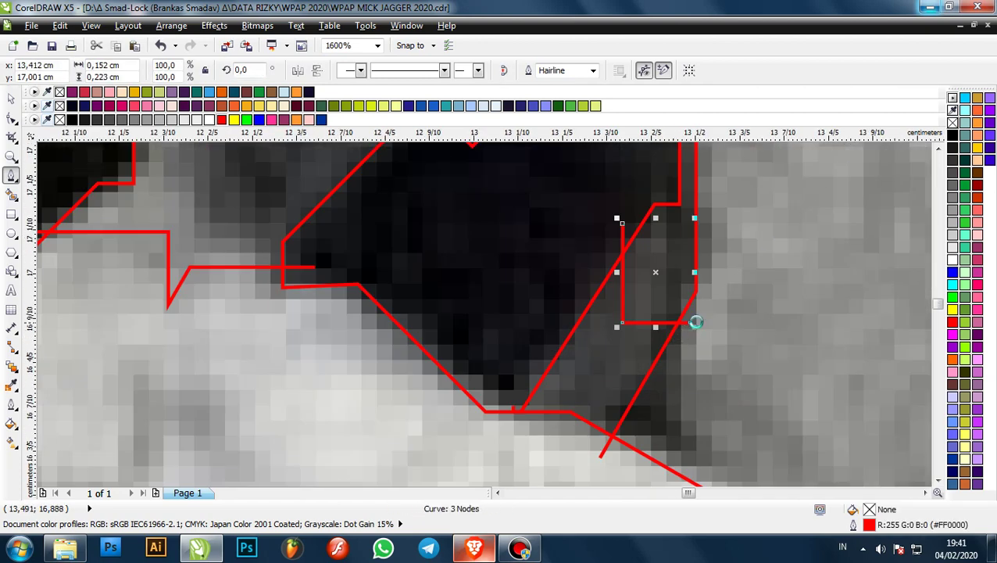
key("Escape")
- Draw a diagonal line from inside the second nostril down across the outer wing contour, about 0.18 × 0.18 cm
left_click(613, 260)
scroll(613, 260, "down", 1)
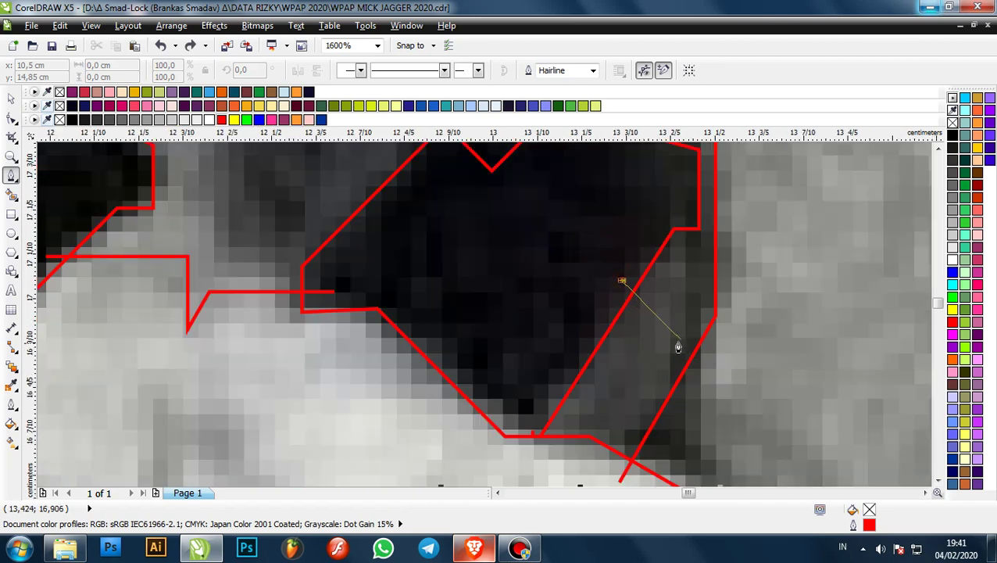
left_click(703, 368)
scroll(703, 368, "down", 2)
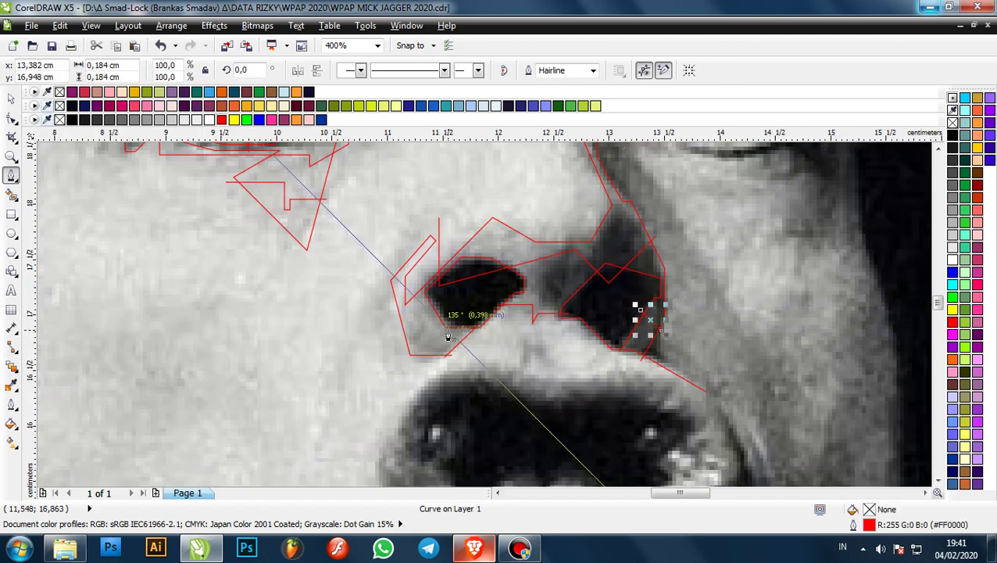
- Draw a vertical line from inside the first nostril's lower edge down into the wing shadow, about 0.17 cm long
scroll(536, 293, "down", 1)
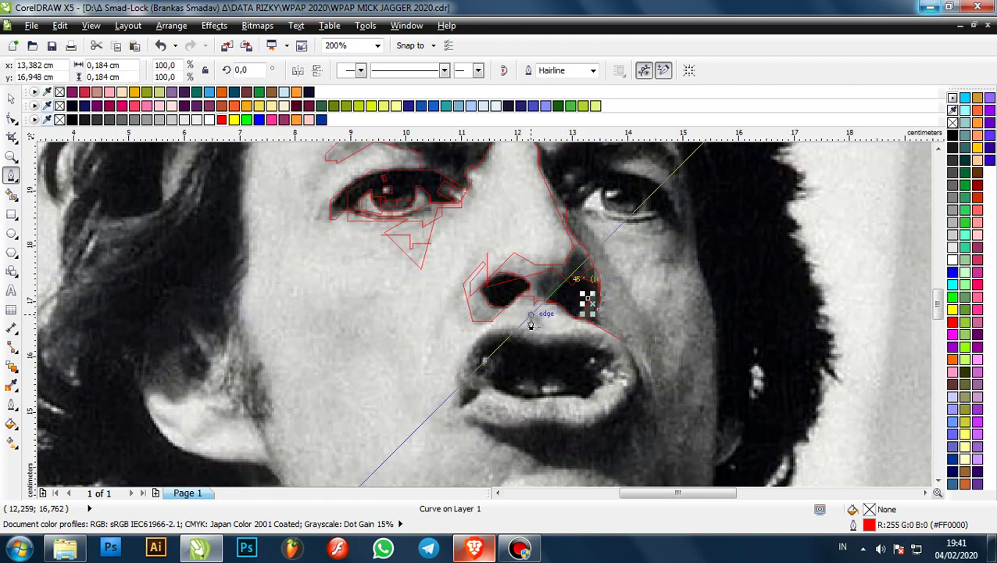
scroll(520, 317, "up", 3)
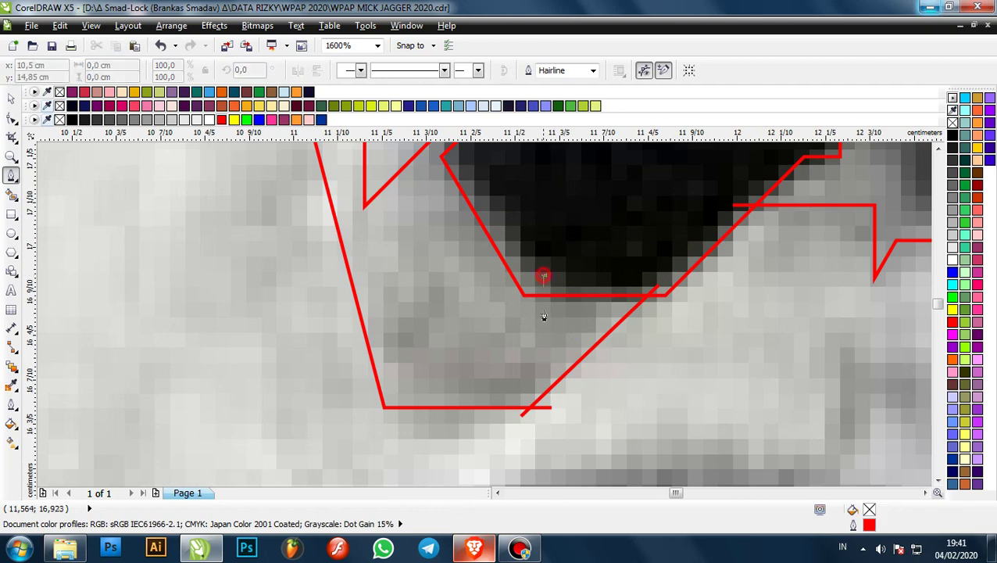
left_click(543, 351)
- Try to extend the line below the first nostril in right-angled steps across the wing contour, about 0.50 × 0.22 cm overall
left_click(385, 348)
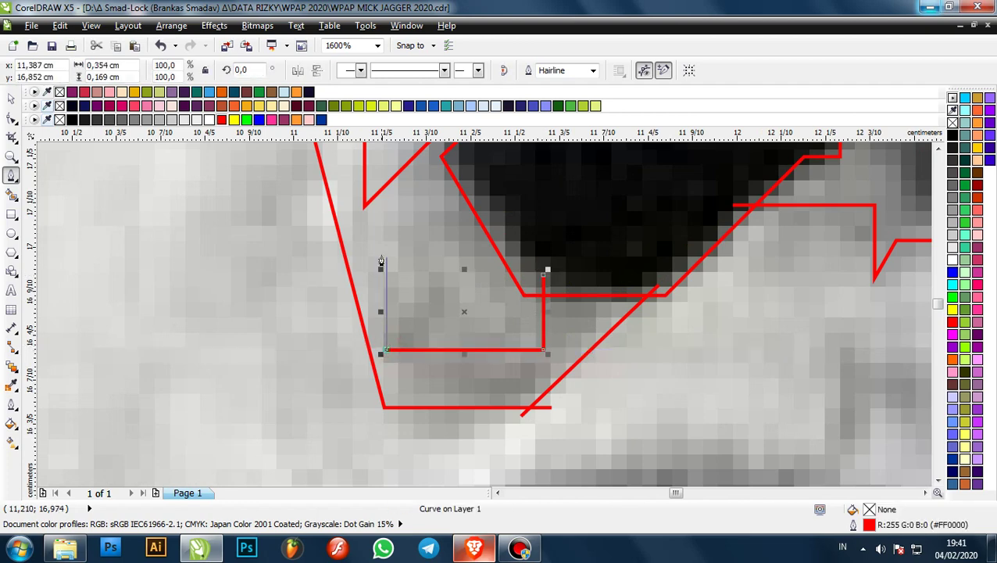
left_click(383, 252)
left_click(318, 252)
scroll(477, 284, "down", 2)
scroll(478, 284, "down", 1)
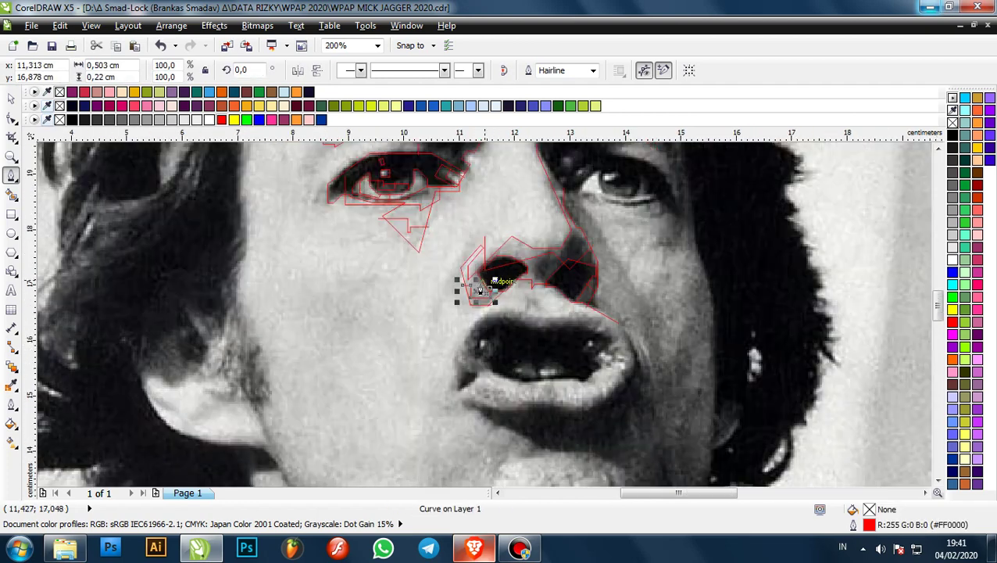
scroll(478, 286, "up", 2)
key("ctrl+z")
key("ctrl+z")
key("ctrl+z")
- Extend the line below the first nostril horizontally and diagonally up across the wing contour, about 0.48 × 0.27 cm overall
scroll(495, 323, "up", 2)
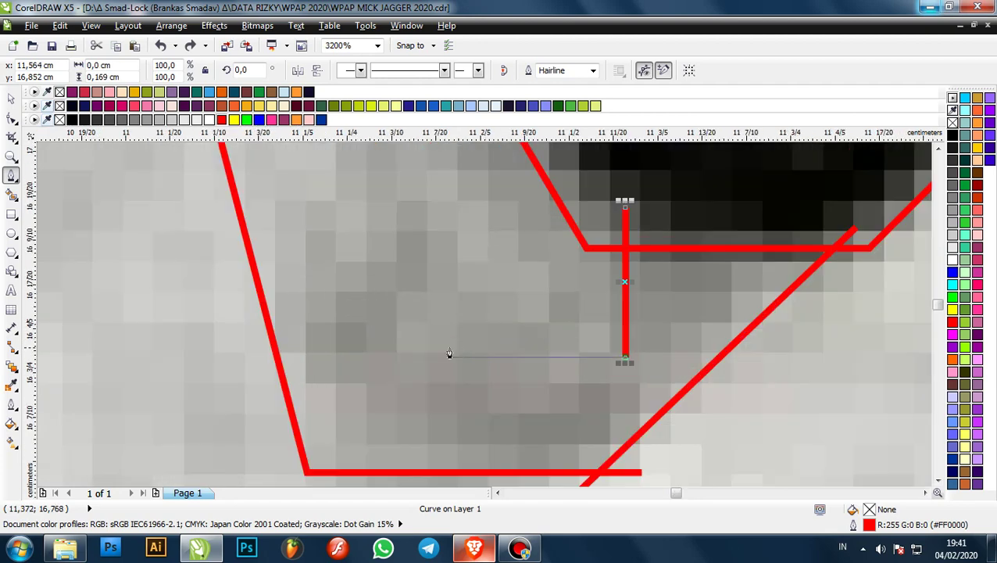
left_click(436, 362)
scroll(436, 362, "down", 1)
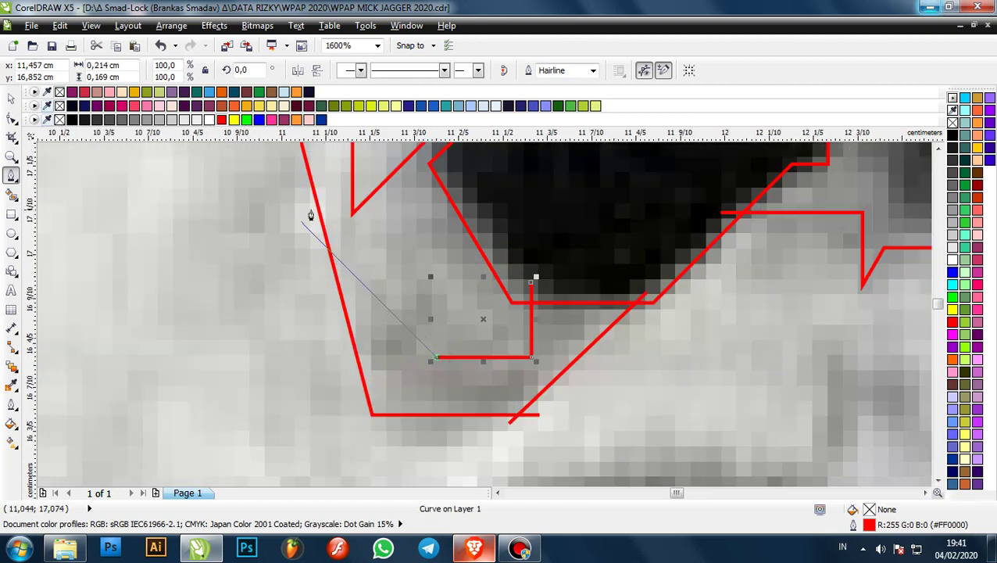
scroll(466, 275, "down", 2)
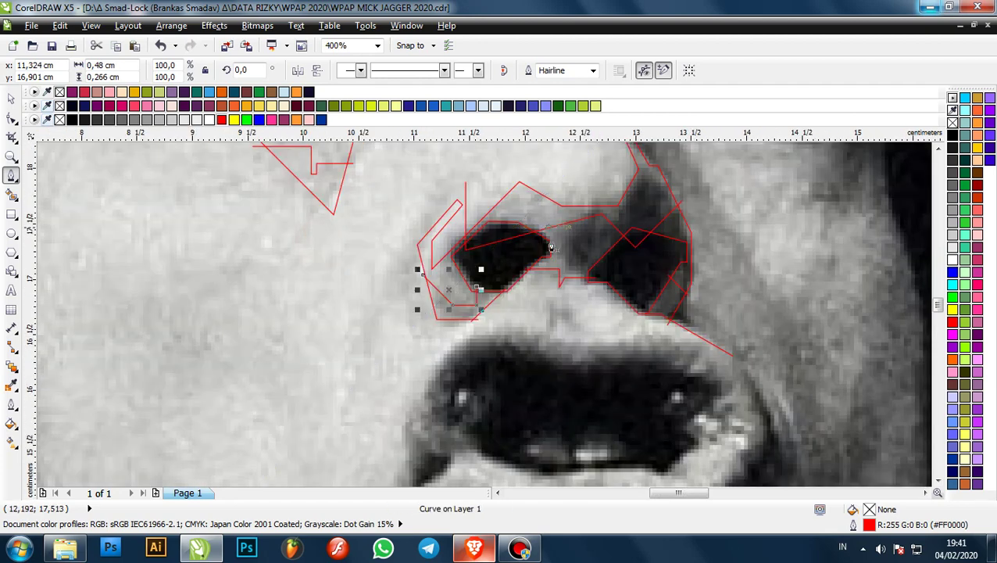
- Draw a short horizontal line joining the two contours at the bridge's lower end, about 0.14 cm long
scroll(552, 248, "down", 2)
scroll(572, 205, "up", 1)
scroll(590, 307, "up", 1)
scroll(623, 292, "down", 1)
scroll(595, 258, "up", 1)
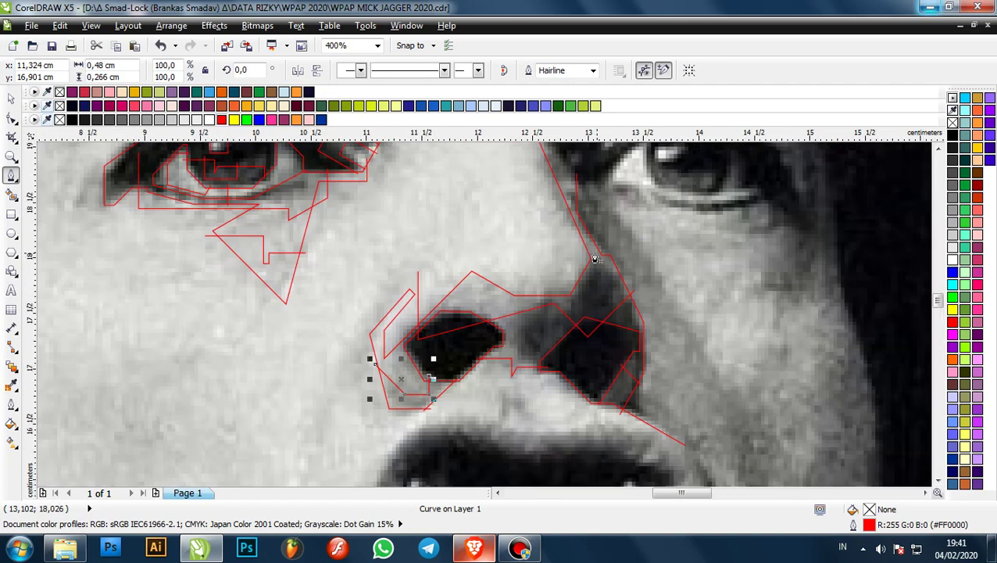
scroll(594, 258, "up", 3)
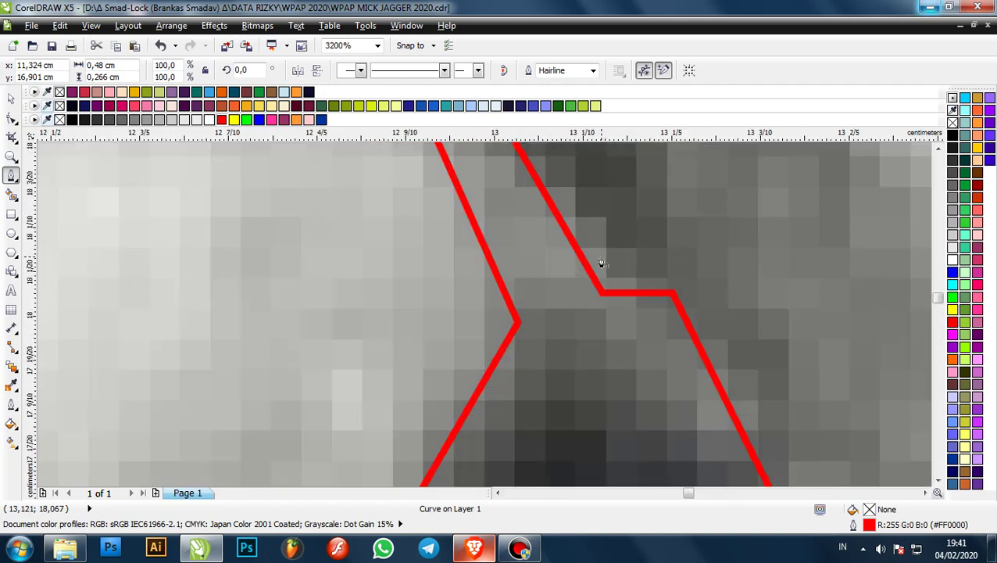
left_click(474, 258)
scroll(475, 258, "down", 3)
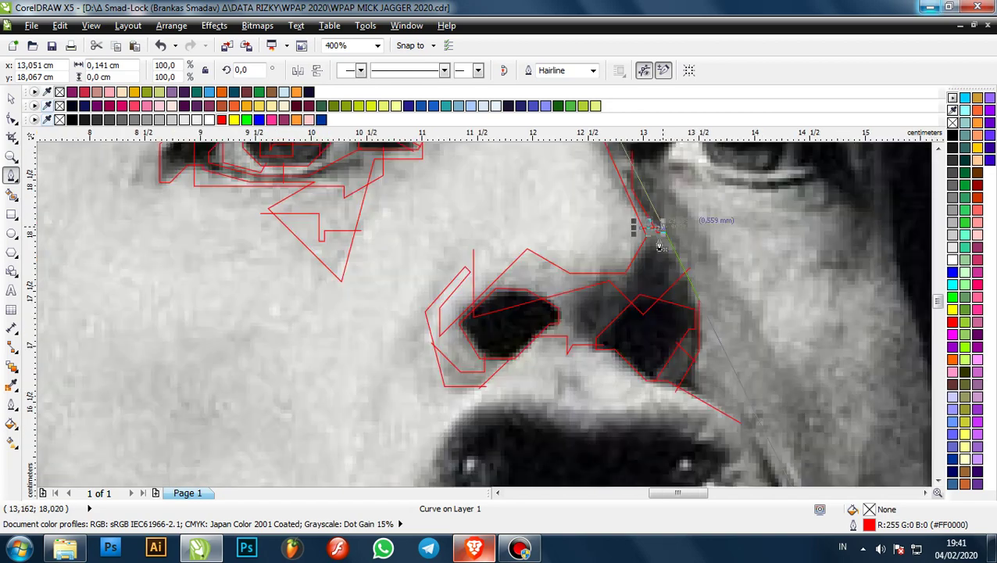
- Try to outline the nose-tip shadow with a bent line from the first nostril to the outer wing contour, about 1.18 × 0.59 cm
scroll(659, 274, "up", 1)
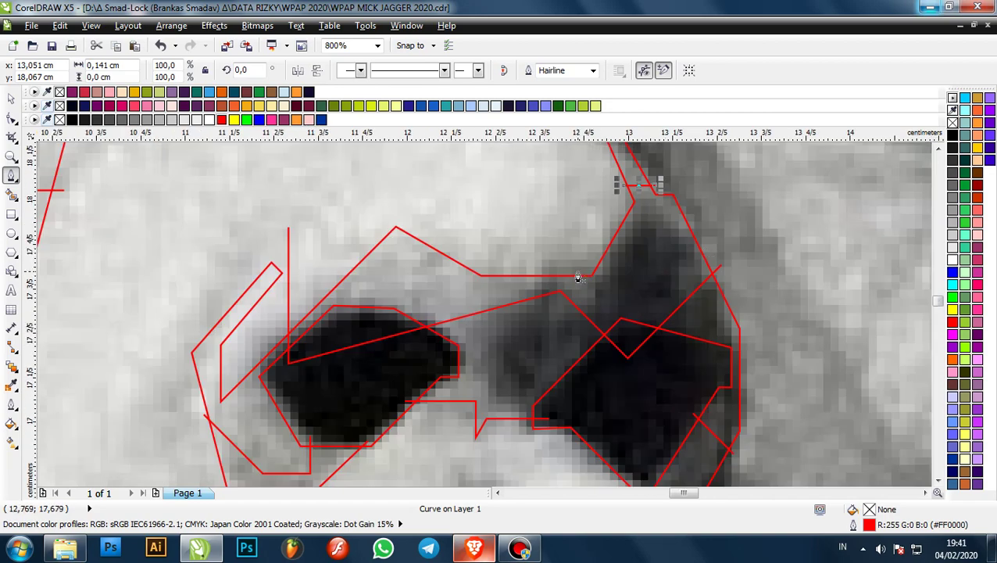
scroll(579, 277, "down", 1)
scroll(486, 341, "up", 1)
left_click(496, 326)
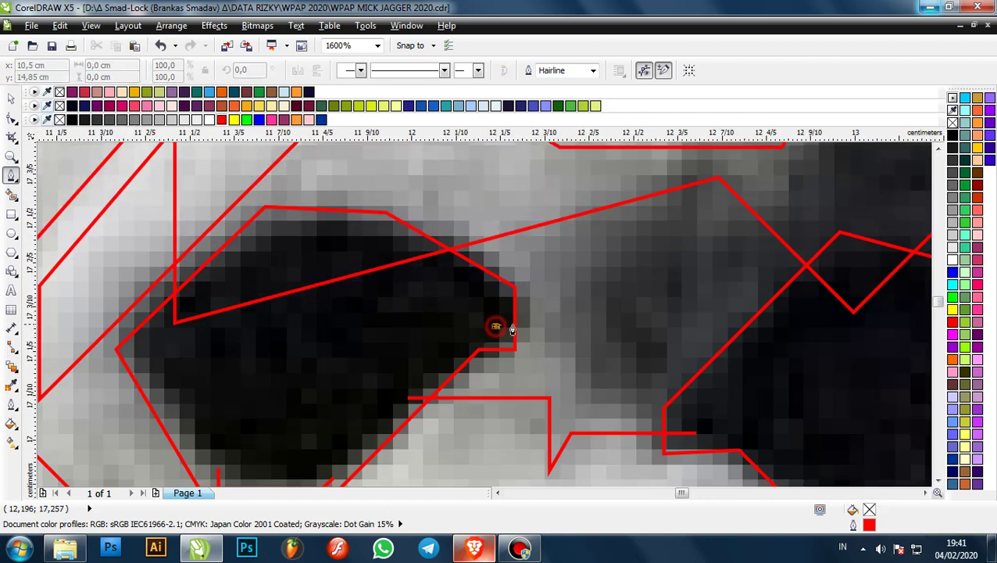
left_click(587, 329)
scroll(615, 296, "down", 2)
scroll(618, 275, "up", 1)
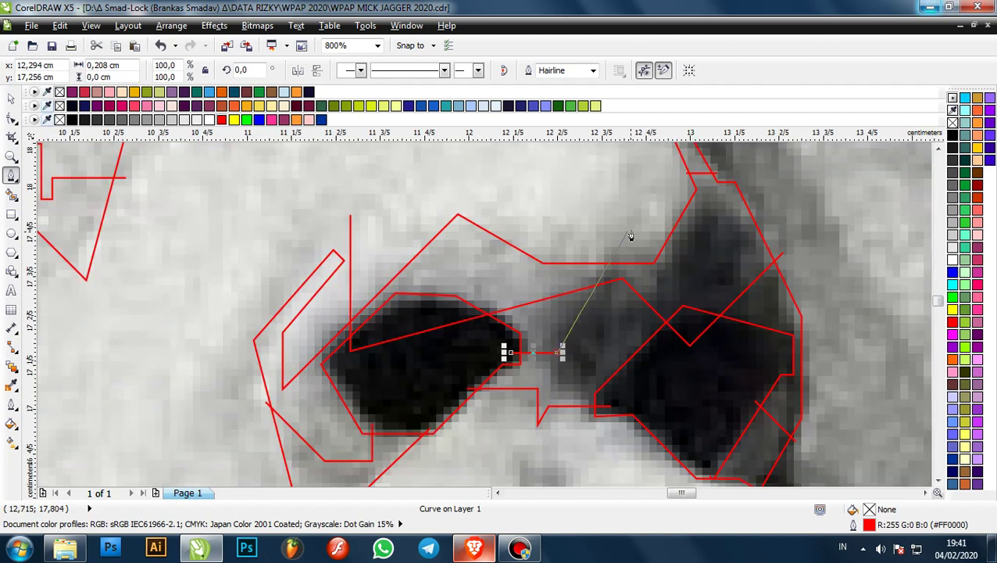
left_click(768, 223)
scroll(579, 277, "down", 1)
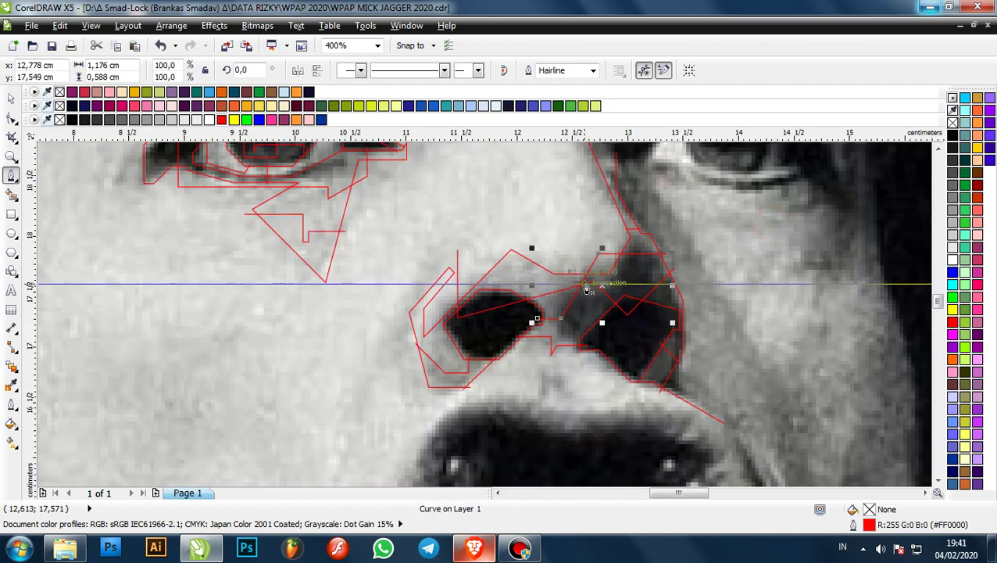
scroll(588, 289, "down", 1)
scroll(588, 286, "up", 1)
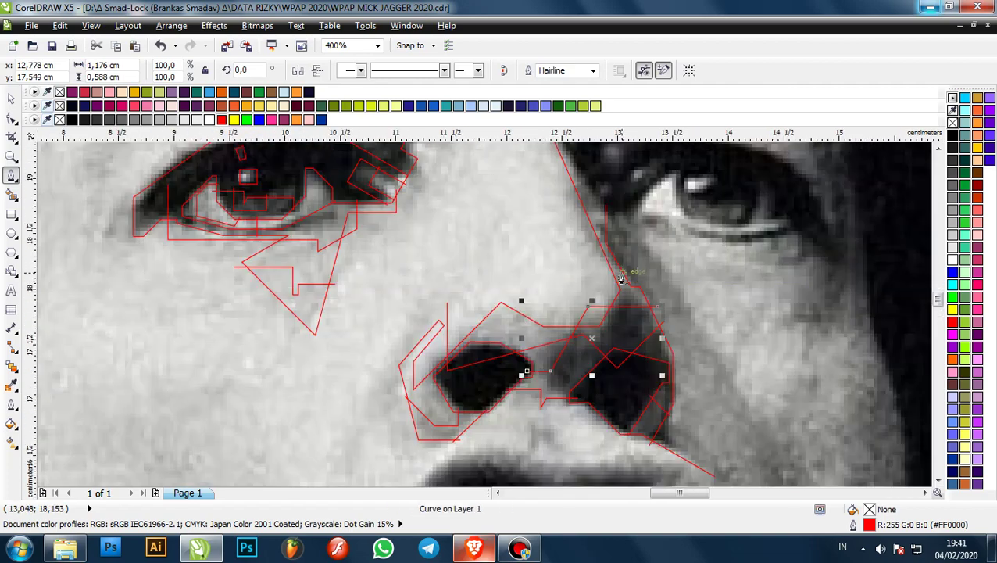
key("Escape")
- Draw a bent line from the bridge's shadow edge down to the nose tip and into the first nostril, about 0.62 × 1.77 cm overall
scroll(585, 241, "down", 1)
scroll(586, 223, "up", 3)
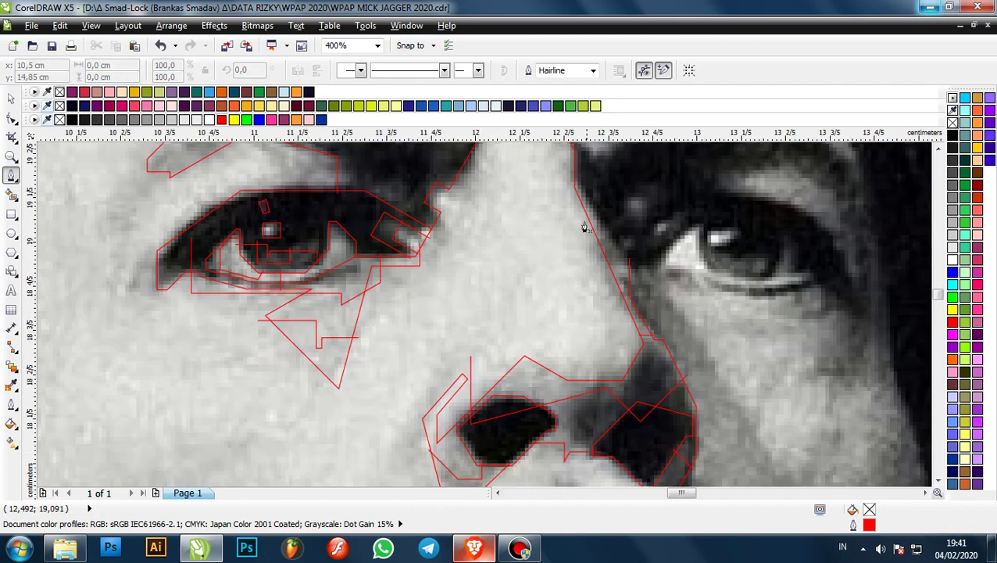
left_click(585, 227)
scroll(585, 227, "down", 3)
scroll(594, 286, "up", 2)
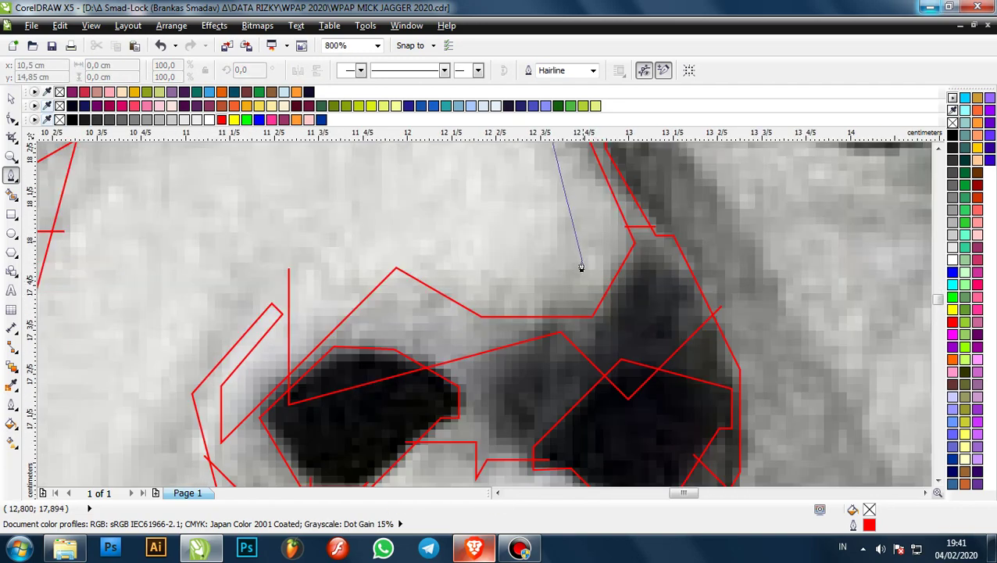
left_click(588, 255)
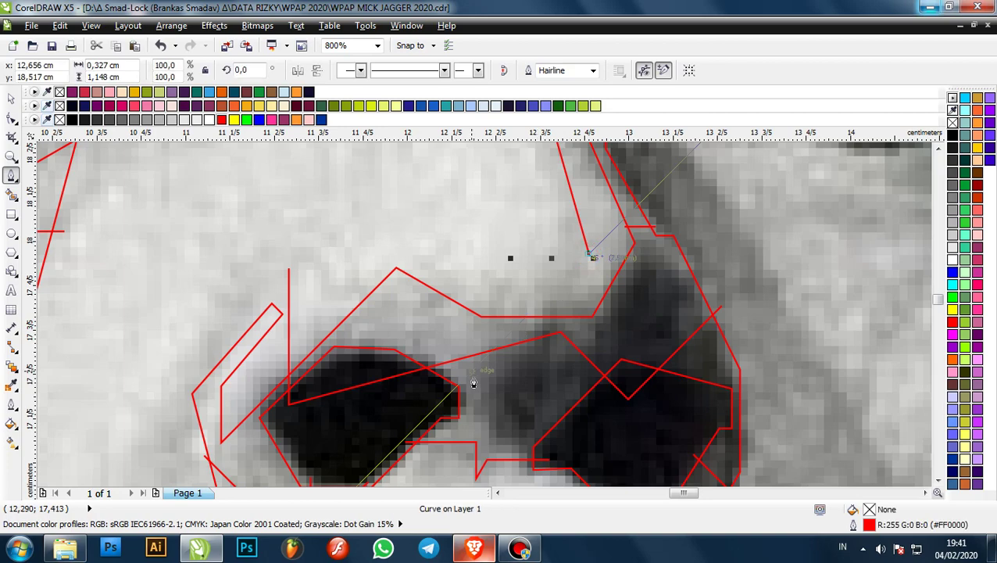
left_click(456, 397)
scroll(592, 299, "down", 1)
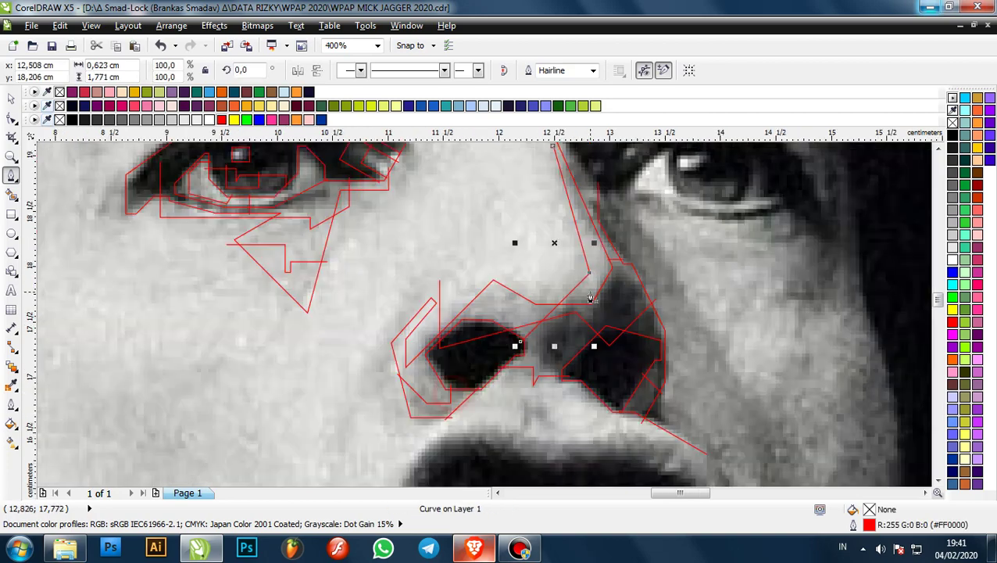
- Extend the nose bridge's inner shadow line up to the bend in the brow-side contour, about 0.64 × 2.82 cm overall
scroll(554, 318, "down", 1)
scroll(579, 321, "up", 2)
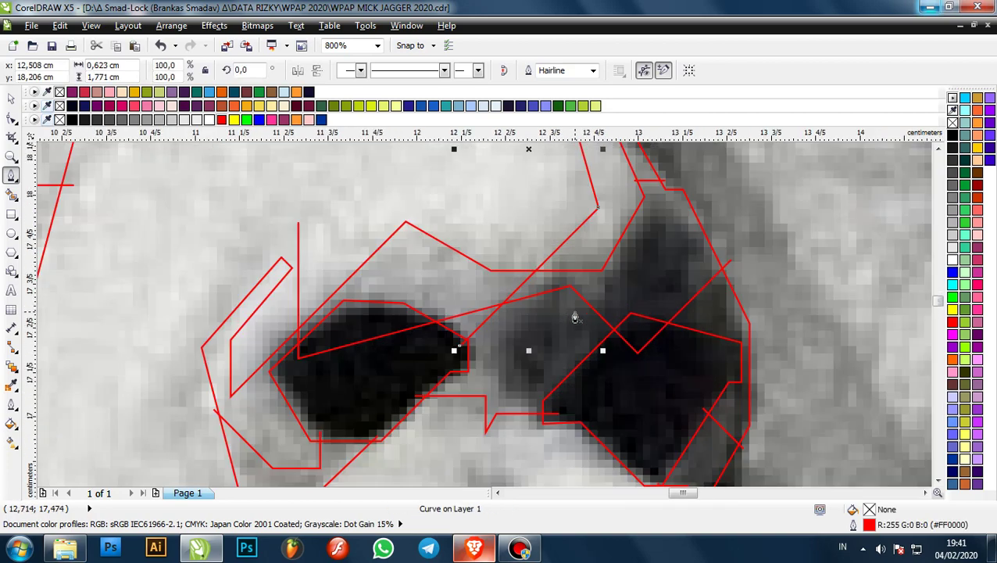
scroll(618, 304, "down", 2)
scroll(610, 258, "up", 2)
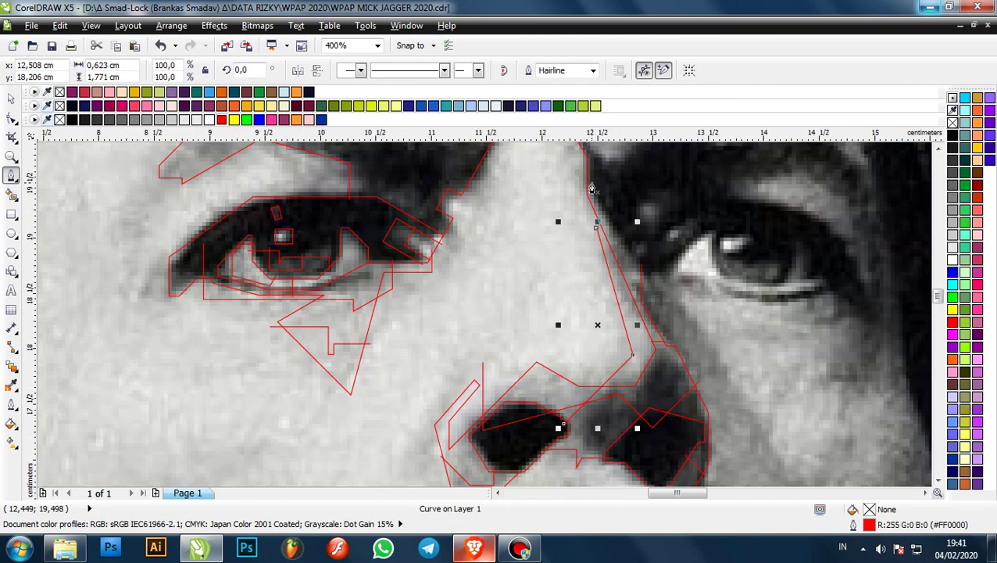
scroll(594, 258, "up", 2)
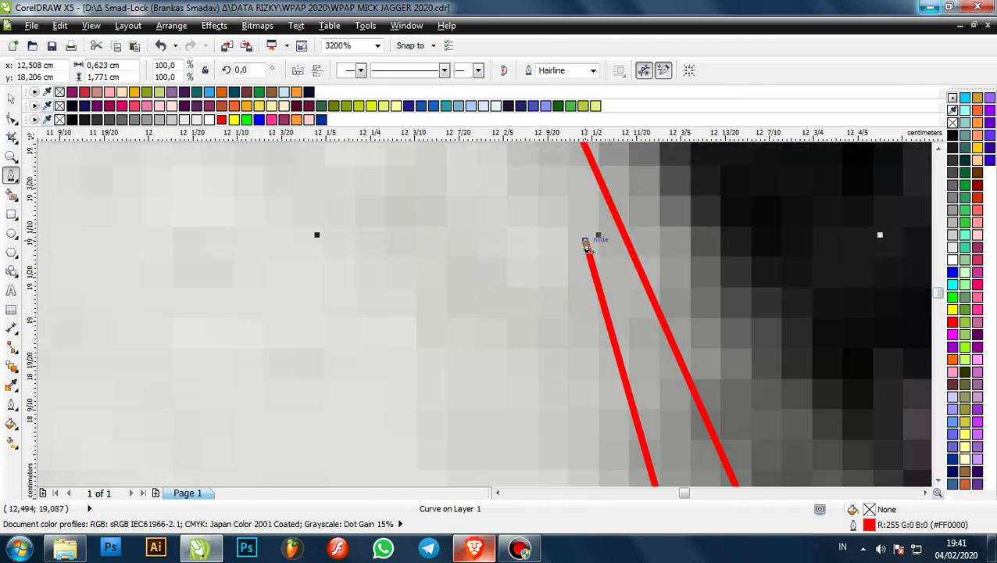
left_click(580, 243)
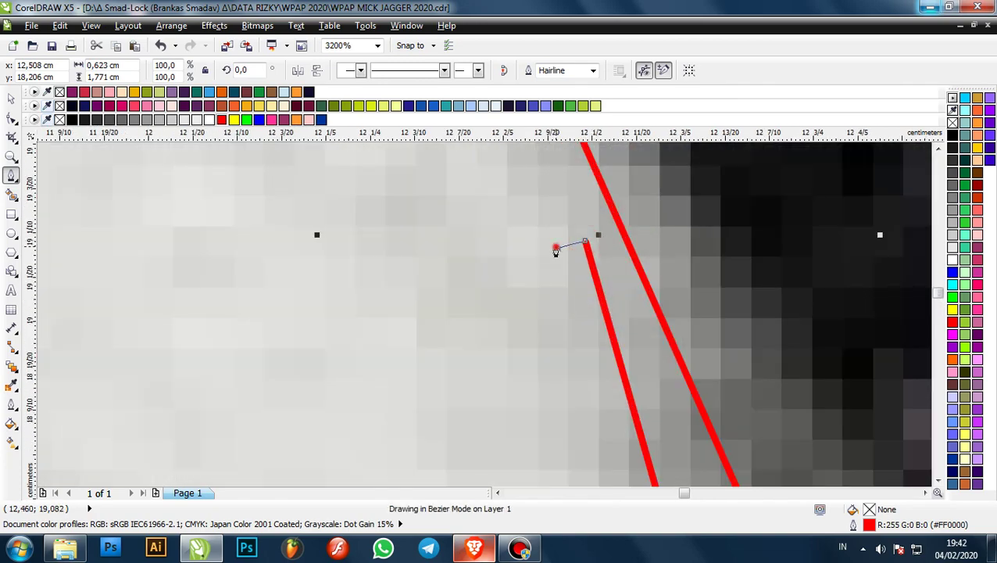
scroll(583, 242, "down", 3)
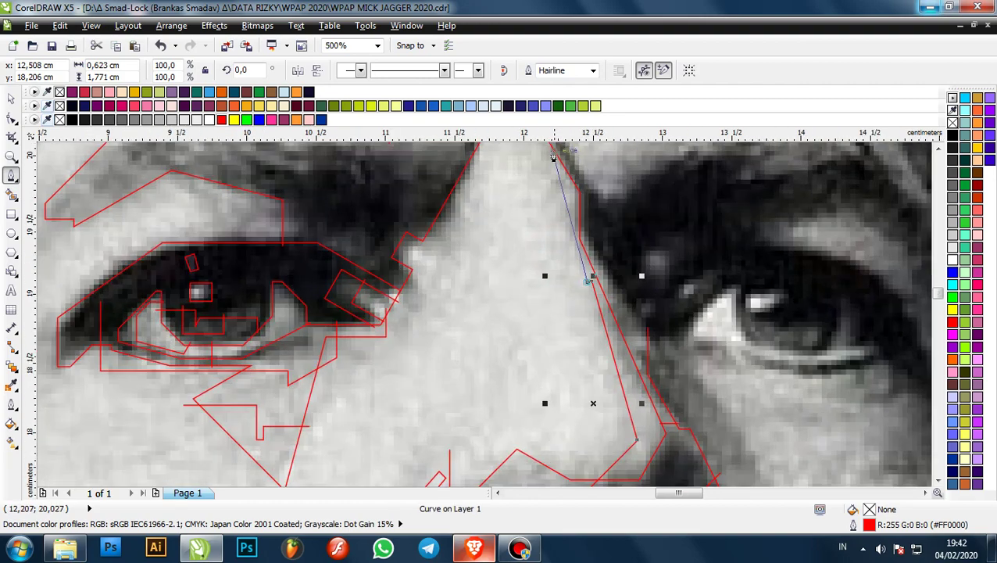
scroll(554, 157, "down", 3)
scroll(562, 247, "up", 3)
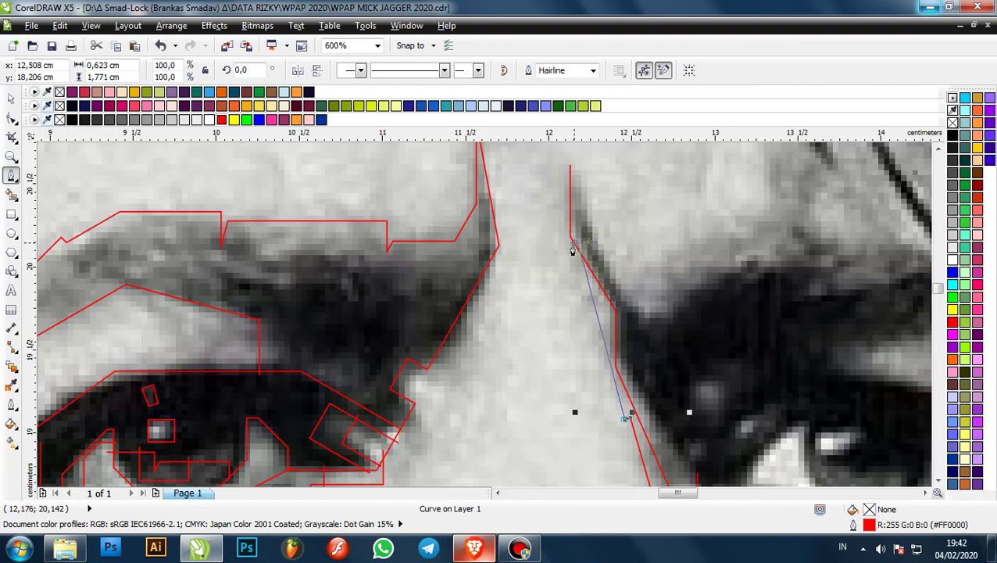
scroll(573, 250, "up", 2)
double_click(574, 243)
scroll(536, 285, "down", 3)
scroll(535, 282, "up", 2)
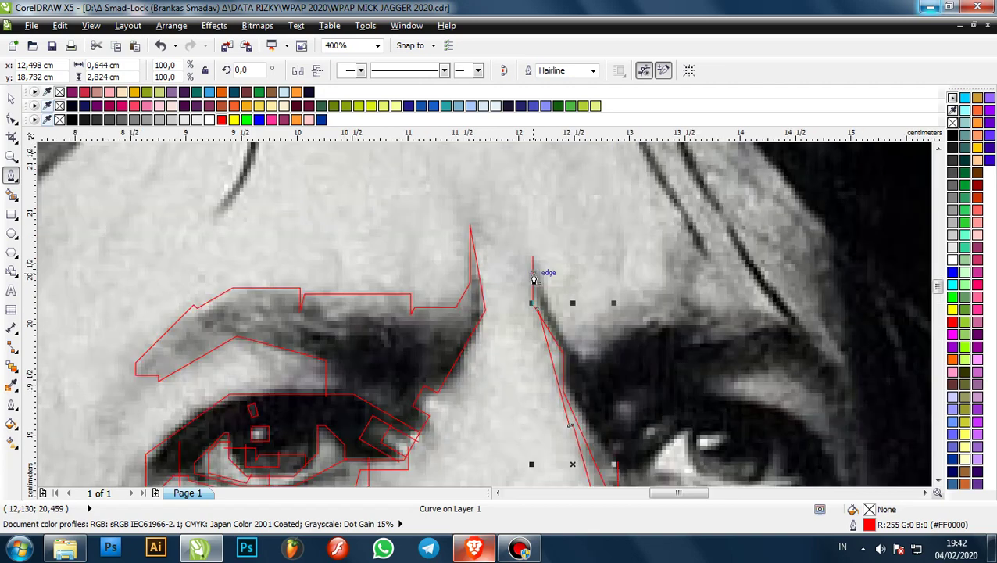
- Draw a bent line from the top of the brow-side contour down to the second eyebrow's inner corner and outward, about 0.60 × 0.89 cm overall
scroll(533, 243, "down", 3)
scroll(552, 265, "up", 2)
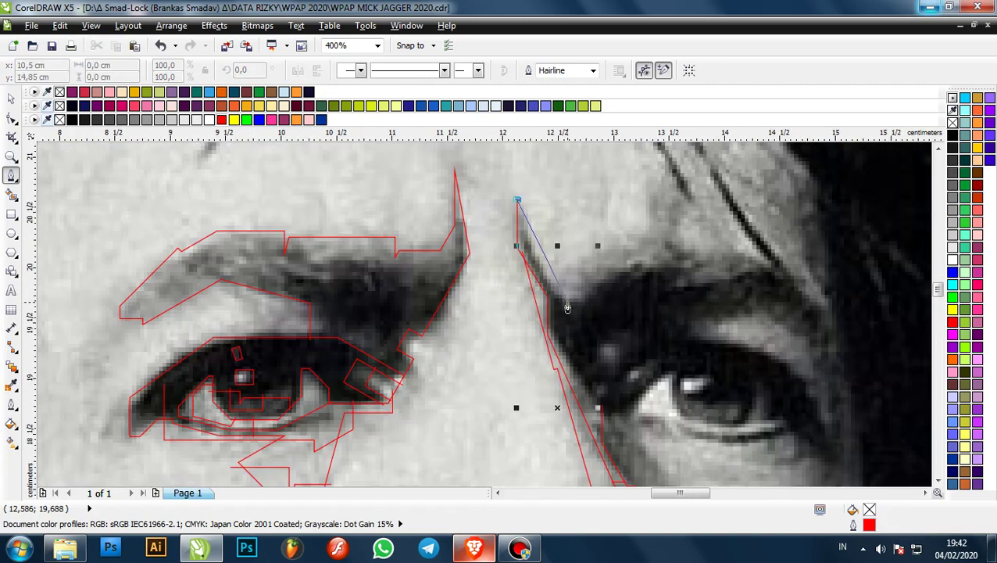
scroll(553, 295, "up", 2)
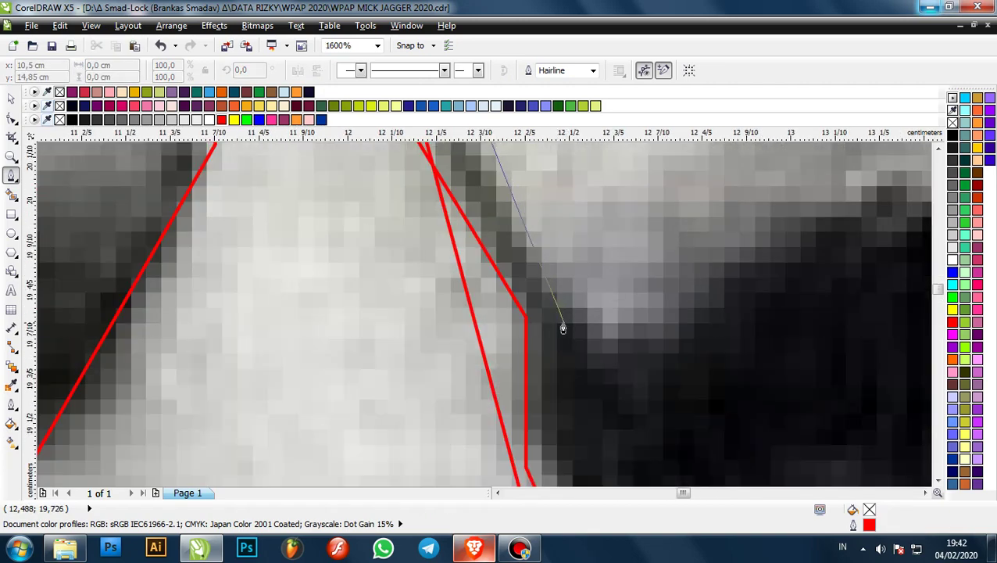
left_click(562, 326)
scroll(615, 328, "down", 2)
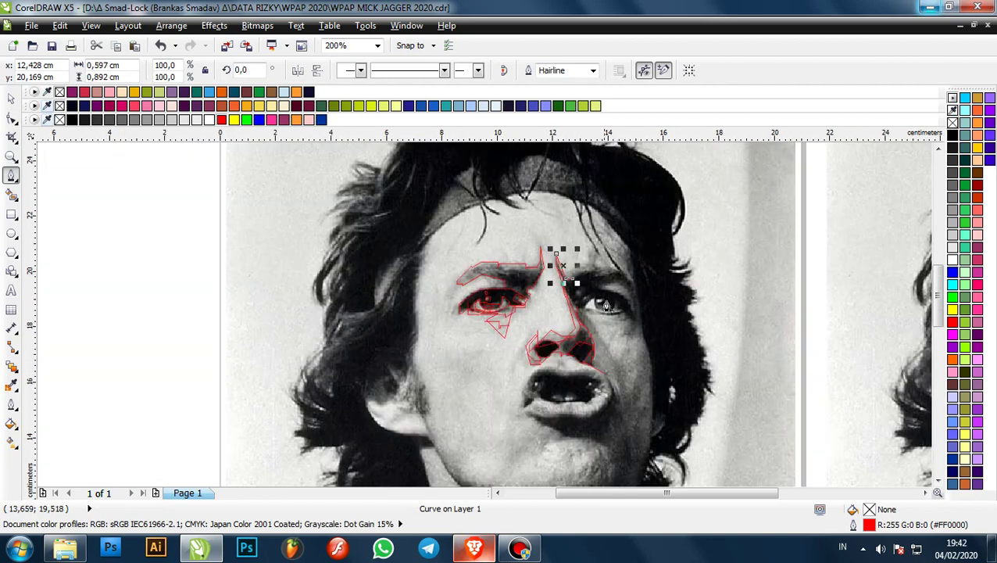
- Outline the second eye's inner corner and the adjoining eye white from the nose-side line, about 0.69 × 0.37 cm overall
scroll(609, 305, "up", 2)
scroll(592, 284, "up", 3)
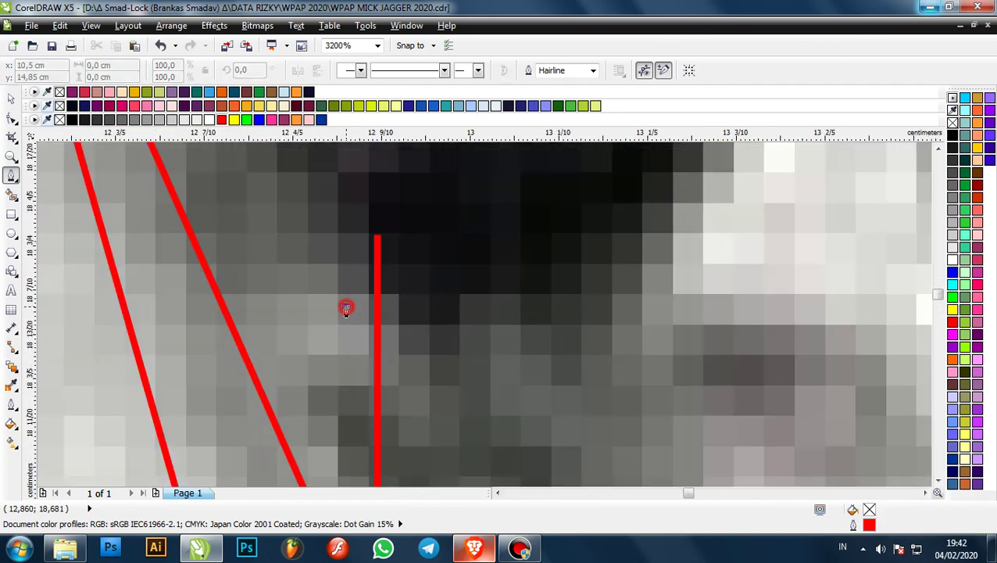
scroll(346, 309, "down", 2)
left_click(411, 287)
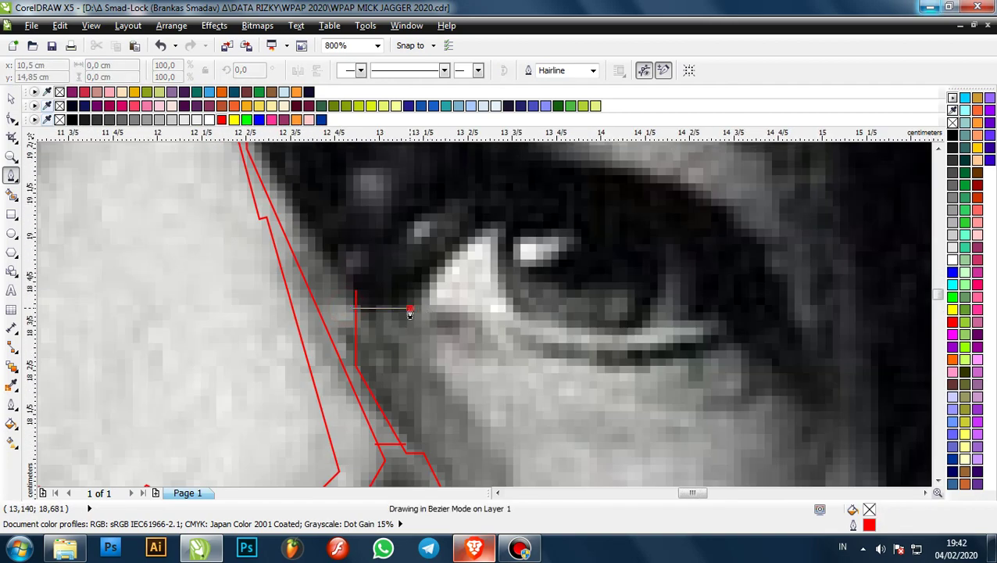
scroll(476, 231, "up", 1)
left_click(483, 225)
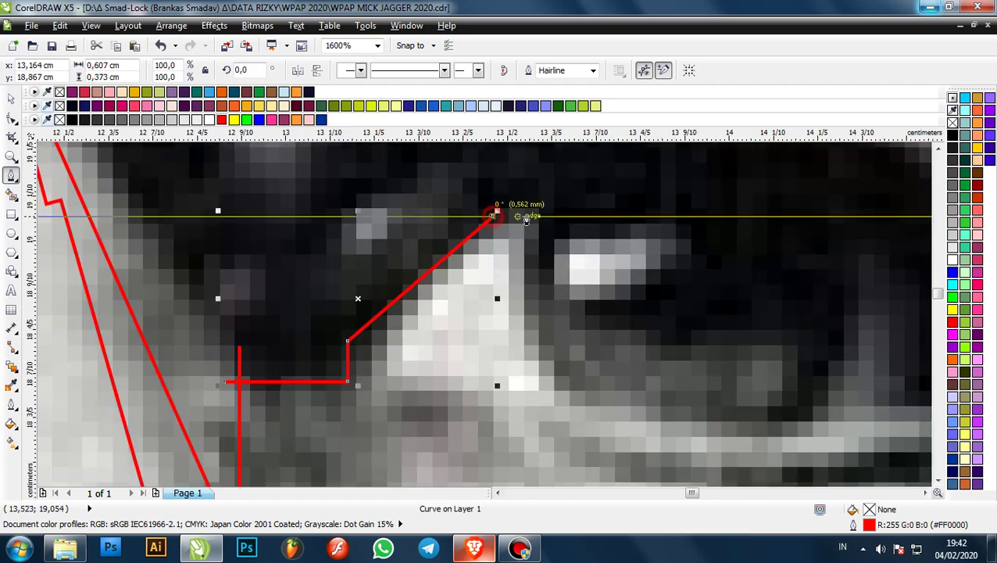
left_click(503, 224)
left_click(529, 339)
- Continue the second eye's outline under the iris and up its outer side, about 1.41 × 0.50 cm overall
scroll(525, 352, "down", 1)
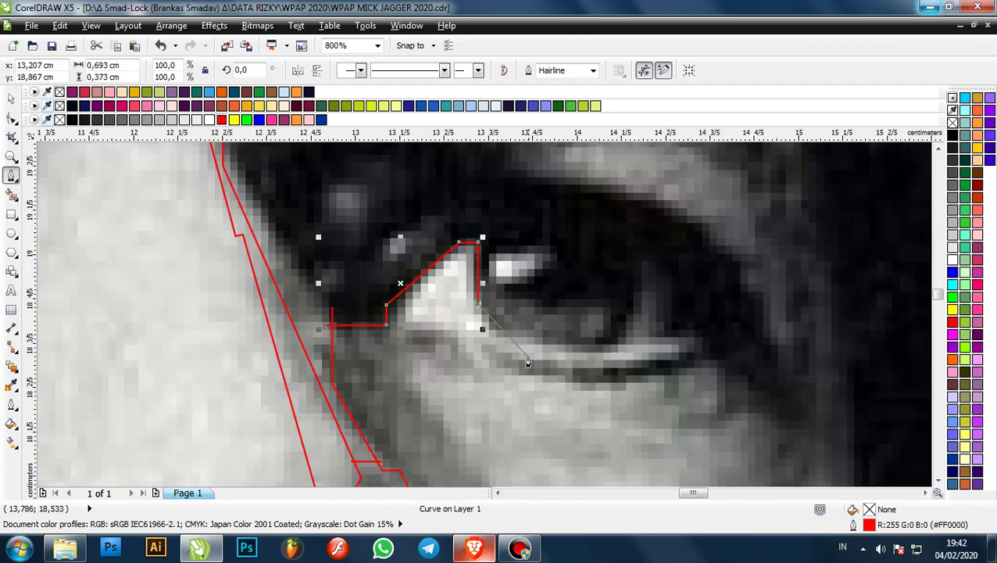
scroll(508, 348, "up", 1)
left_click(498, 339)
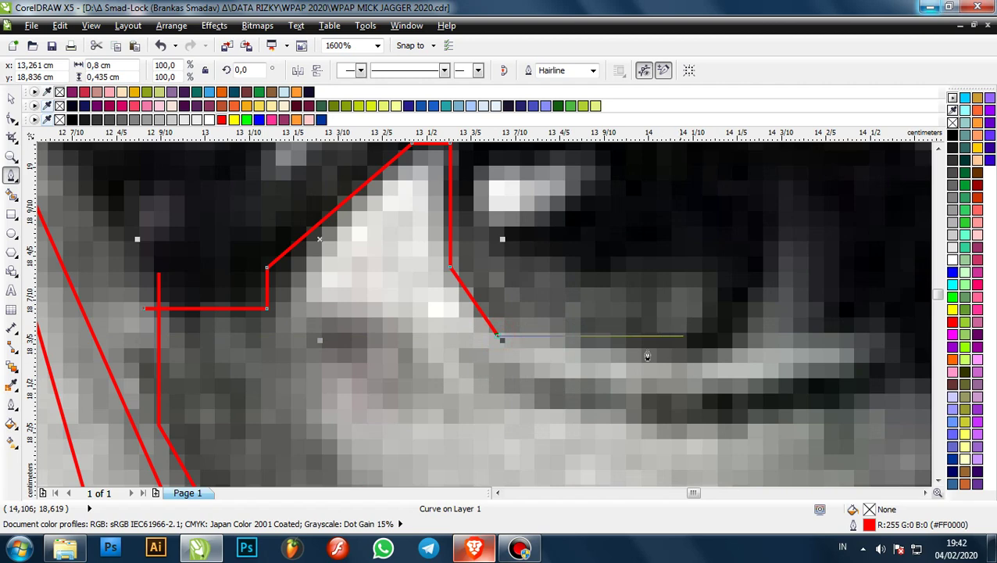
scroll(647, 357, "down", 1)
scroll(583, 348, "up", 1)
left_click(584, 344)
scroll(612, 300, "down", 1)
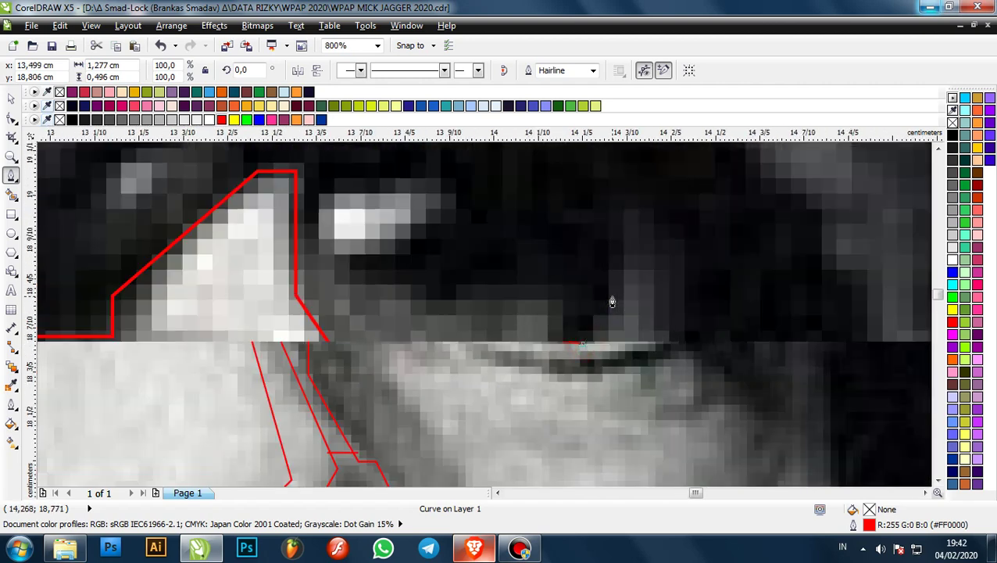
scroll(614, 307, "up", 1)
left_click_drag(615, 303, 616, 197)
left_click(616, 197)
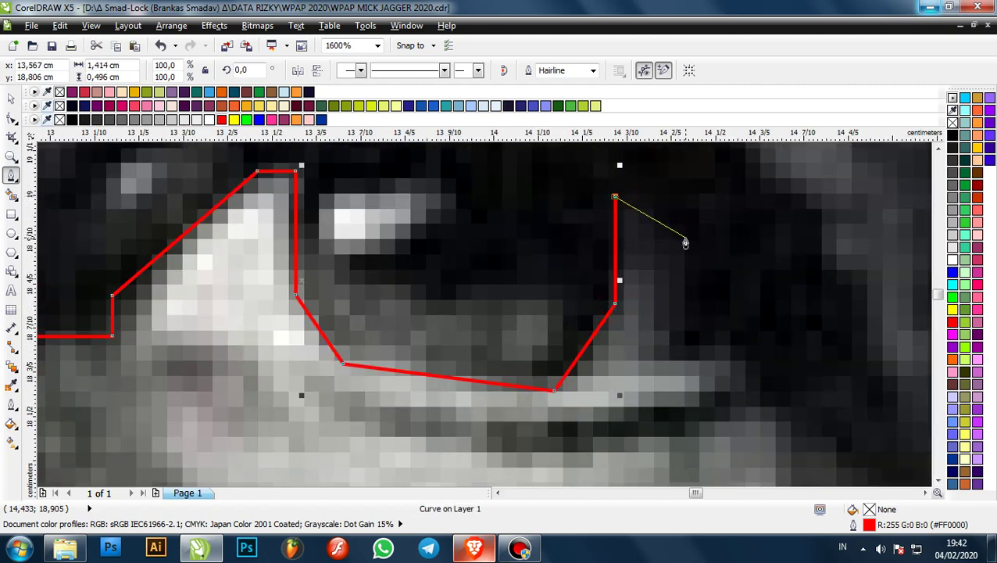
- Continue the outline around the outer eye white and down around the outer corner's tip, about 2.13 × 0.79 cm overall
left_click(685, 239)
left_click(686, 355)
scroll(686, 355, "down", 1)
scroll(636, 327, "up", 1)
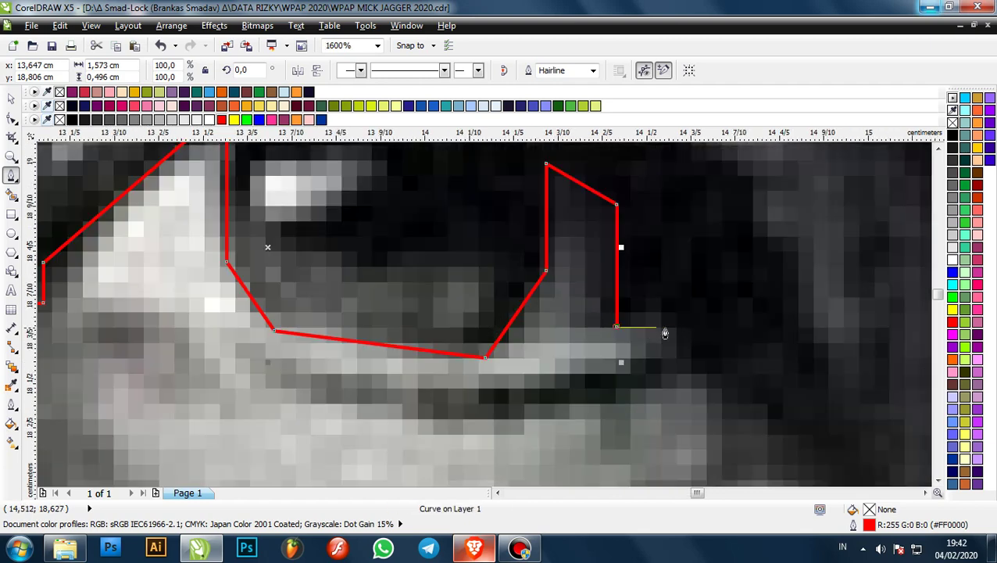
left_click(675, 333)
scroll(676, 333, "down", 2)
left_click(703, 377)
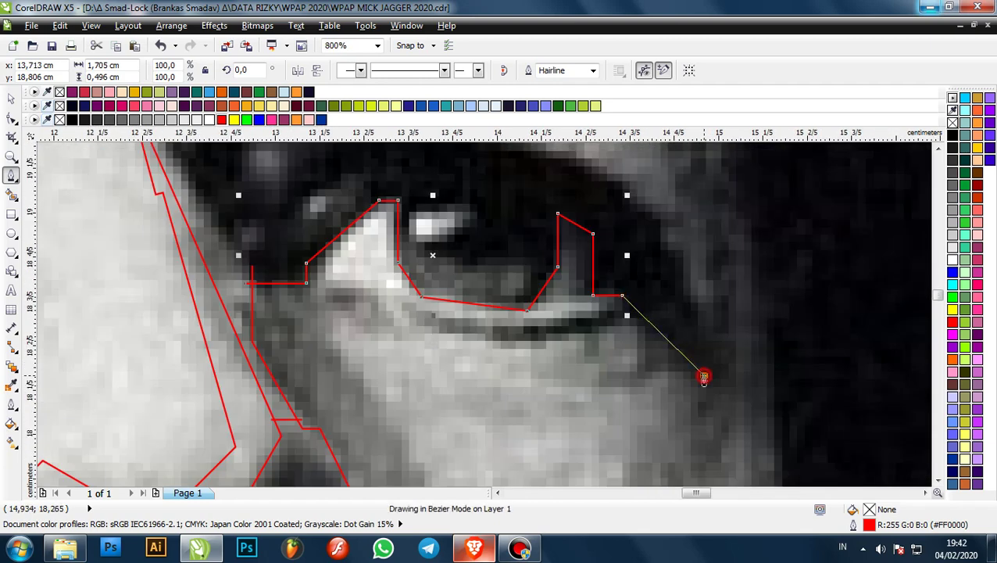
scroll(706, 371, "down", 2)
scroll(678, 281, "up", 2)
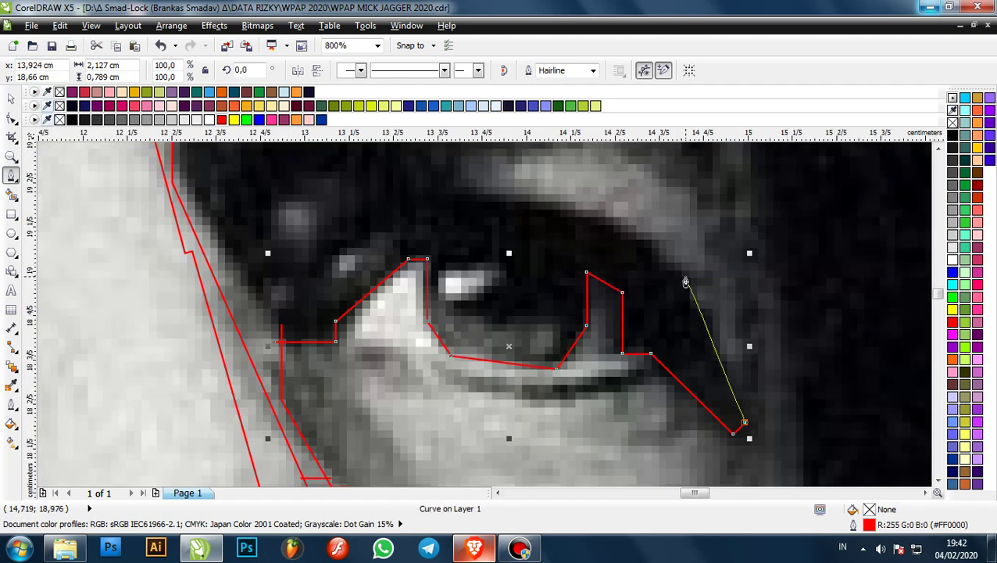
- Continue the outline from the outer corner back along the upper lid to above the iris, about 2.13 × 1.10 cm overall
left_click(691, 277)
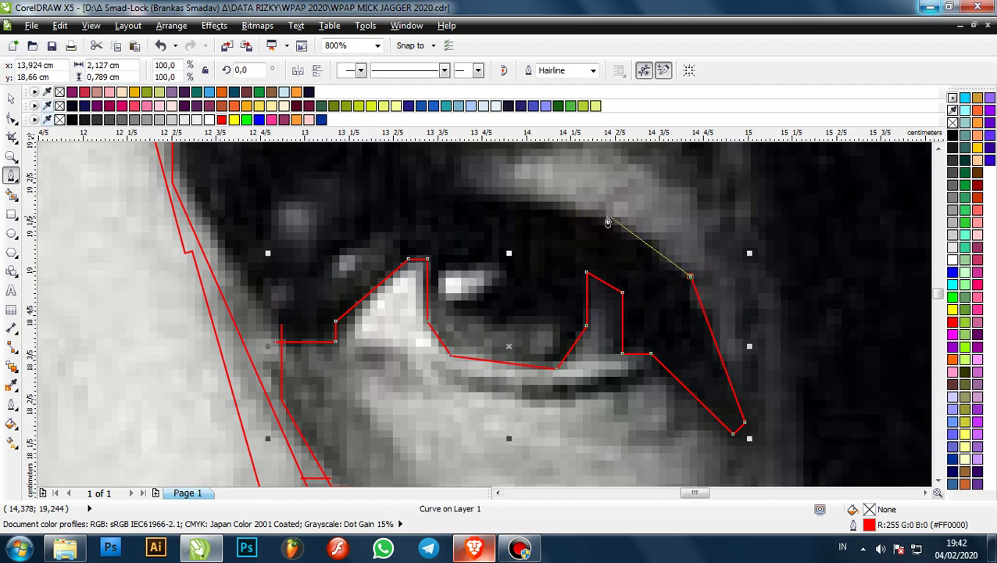
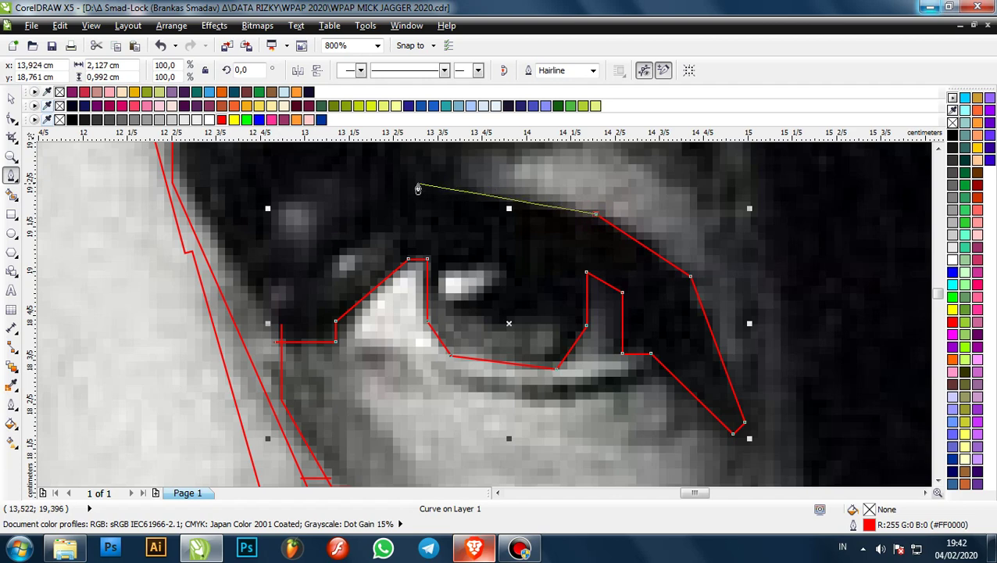
scroll(612, 352, "down", 2)
scroll(486, 274, "up", 2)
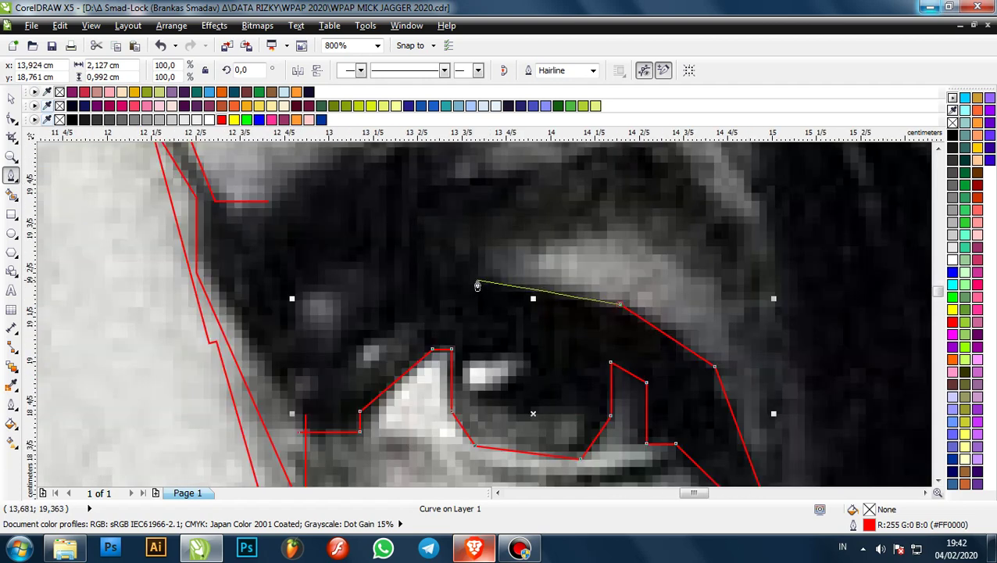
left_click(477, 281)
- Extend the outline up around the light eyelid area and down its outer side below the brow, about 2.13 × 1.46 cm overall
left_click(477, 239)
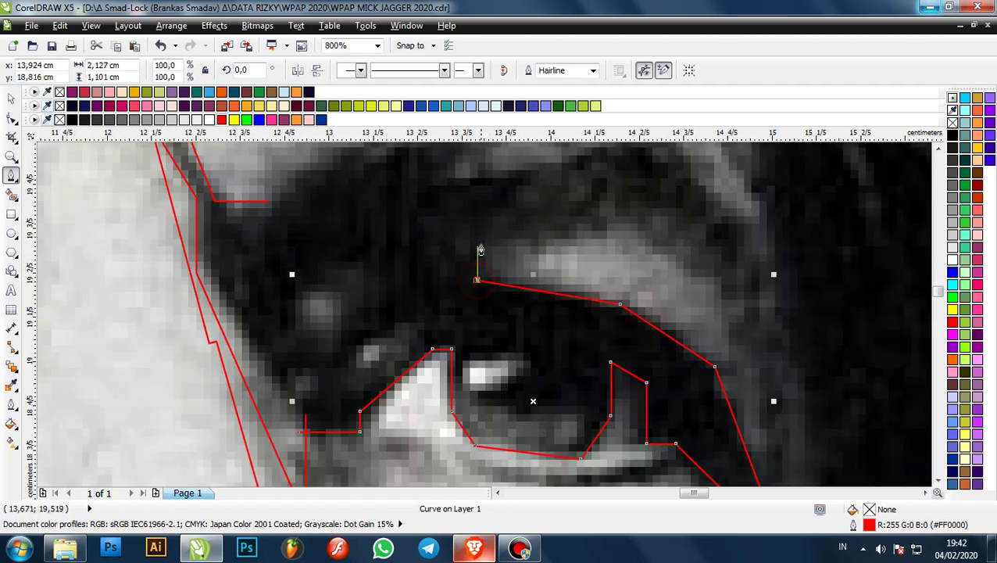
left_click(622, 201)
scroll(717, 294, "down", 1)
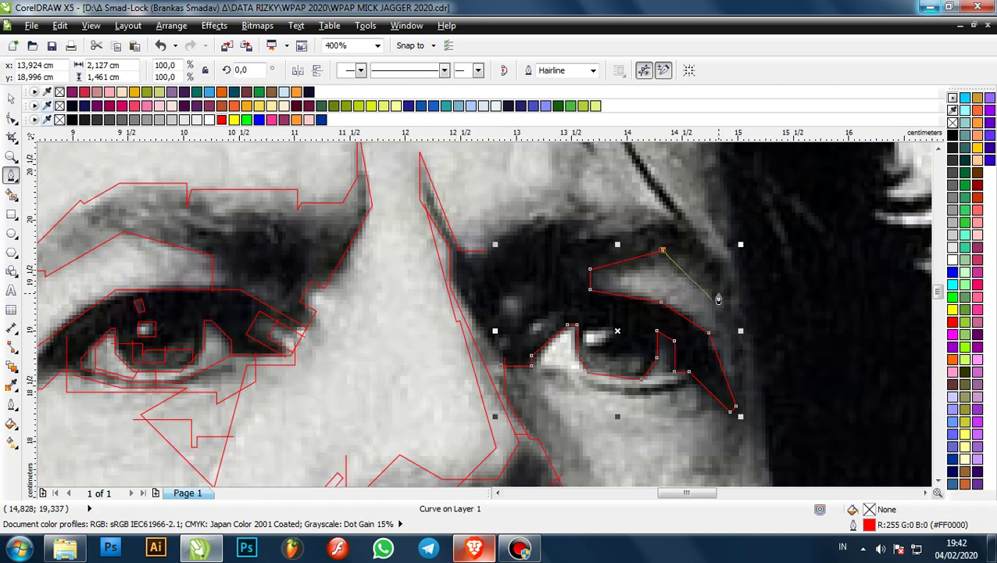
scroll(719, 302, "down", 2)
scroll(723, 306, "up", 3)
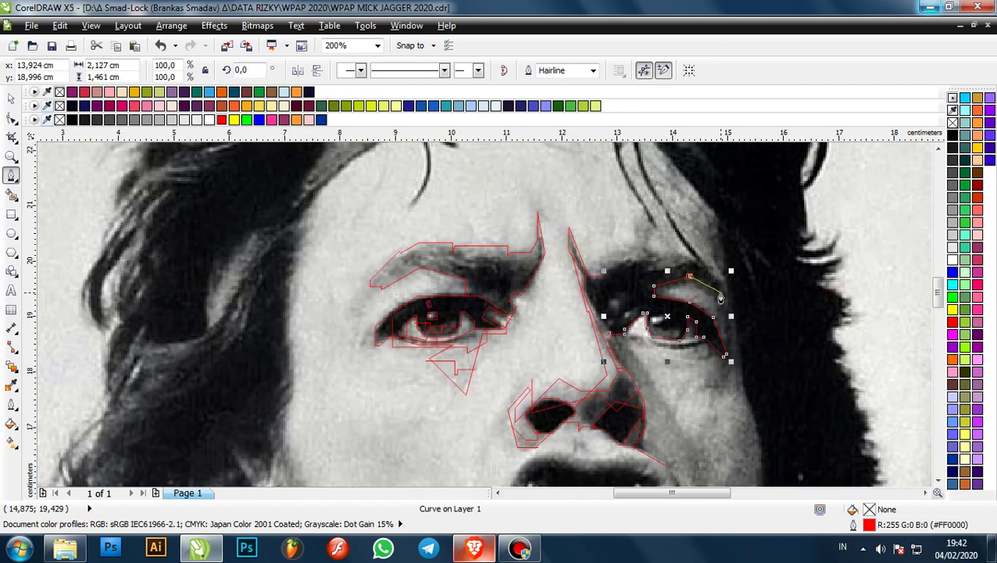
left_click(726, 315)
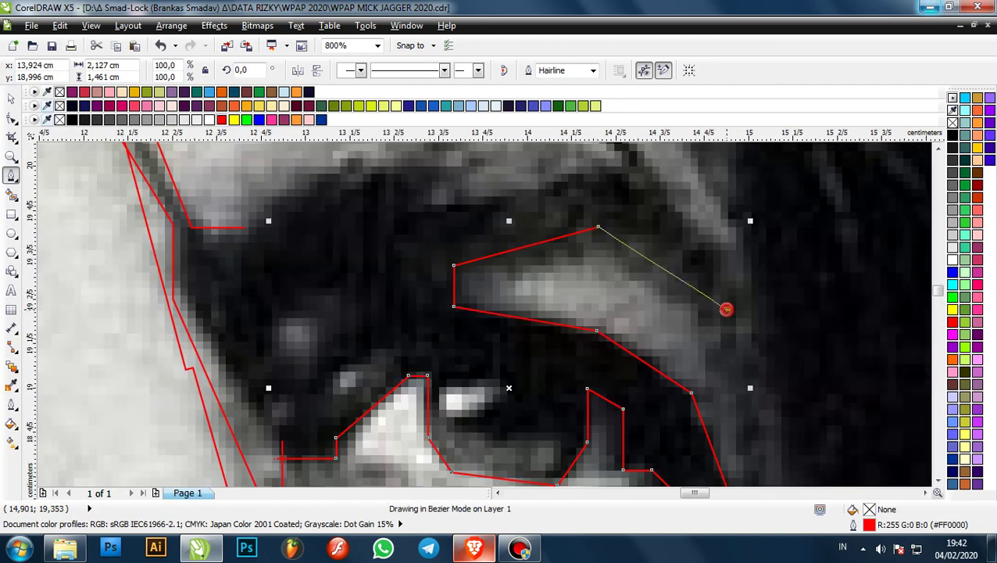
scroll(727, 315, "down", 2)
scroll(694, 319, "up", 3)
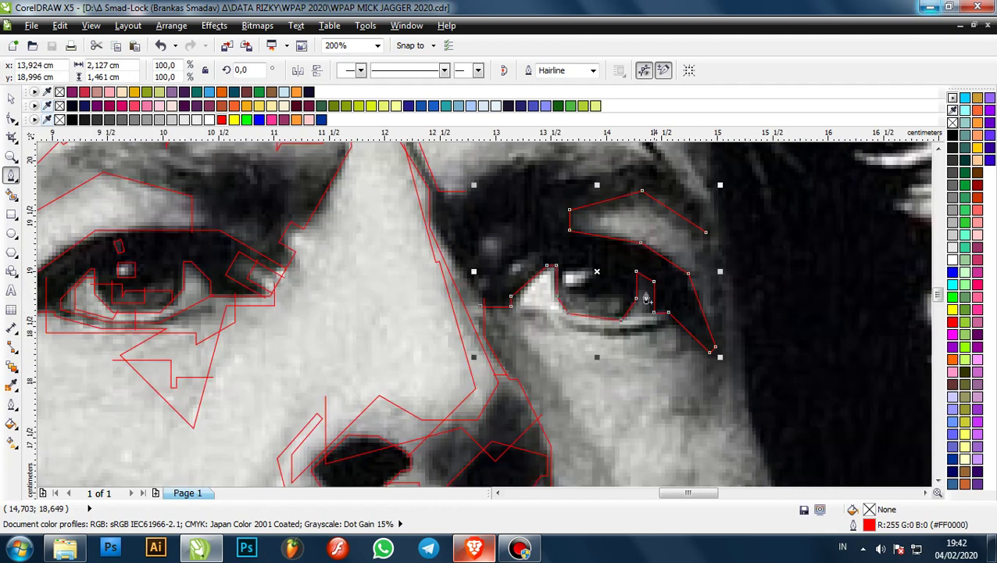
- Outline the second eye's iris highlight as a closed five-sided shape, about 0.28 × 0.20 cm
left_click(456, 239)
left_click(456, 303)
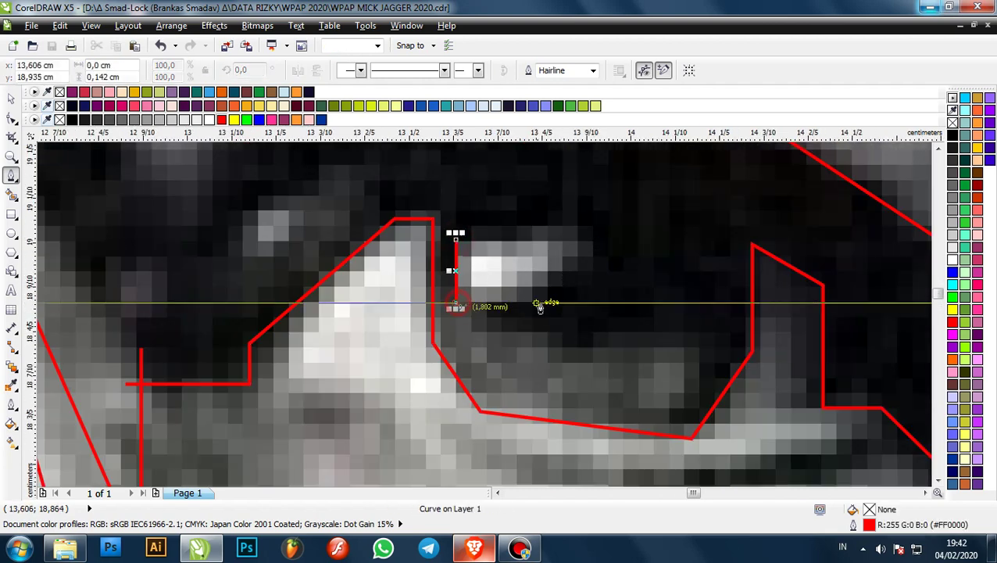
left_click(544, 304)
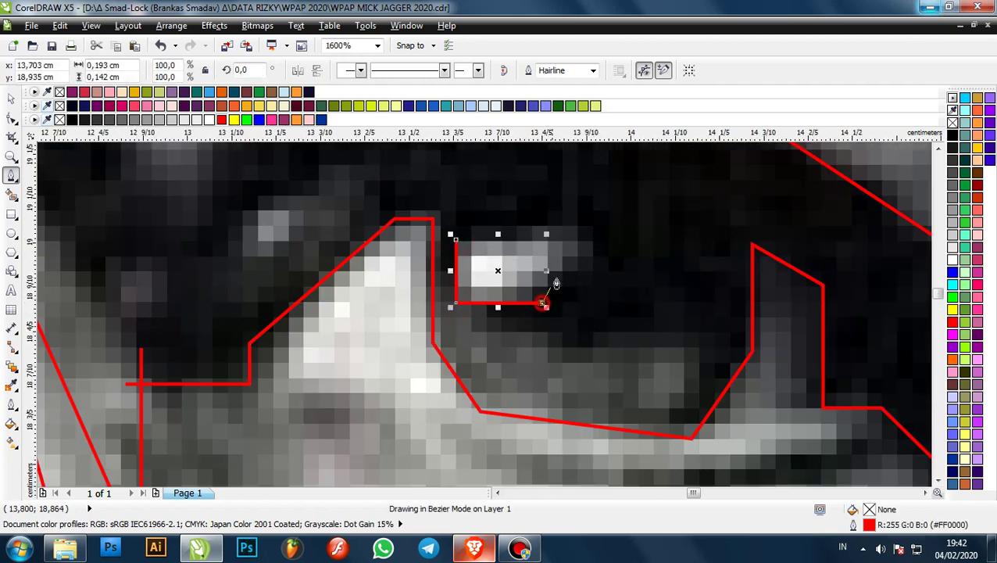
left_click(578, 239)
left_click(553, 213)
left_click(455, 238)
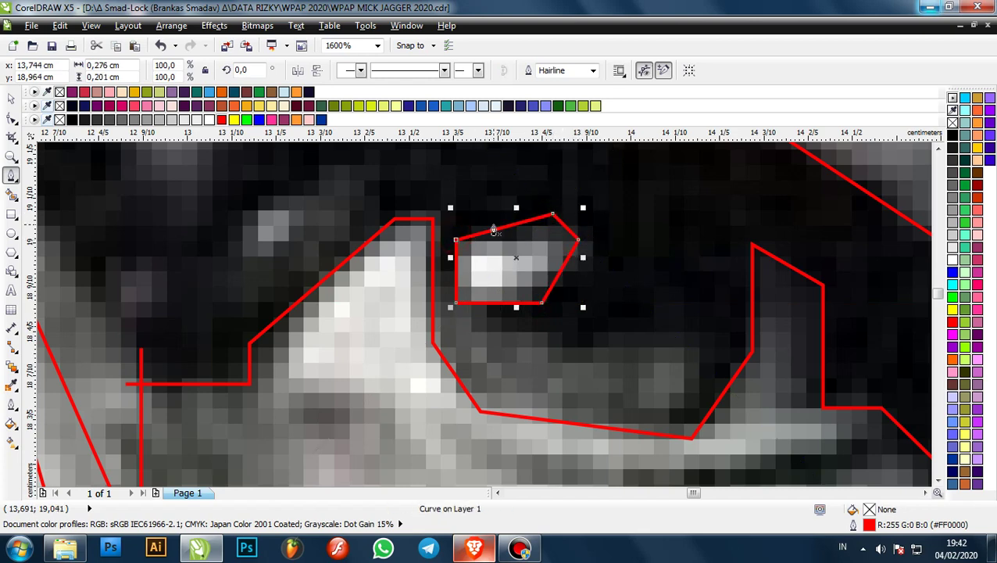
- Draw a right-angled line across the iris highlight and straight down into the iris, about 0.19 × 0.21 cm
scroll(494, 231, "up", 2)
left_click(389, 240)
left_click(724, 245)
scroll(723, 245, "down", 2)
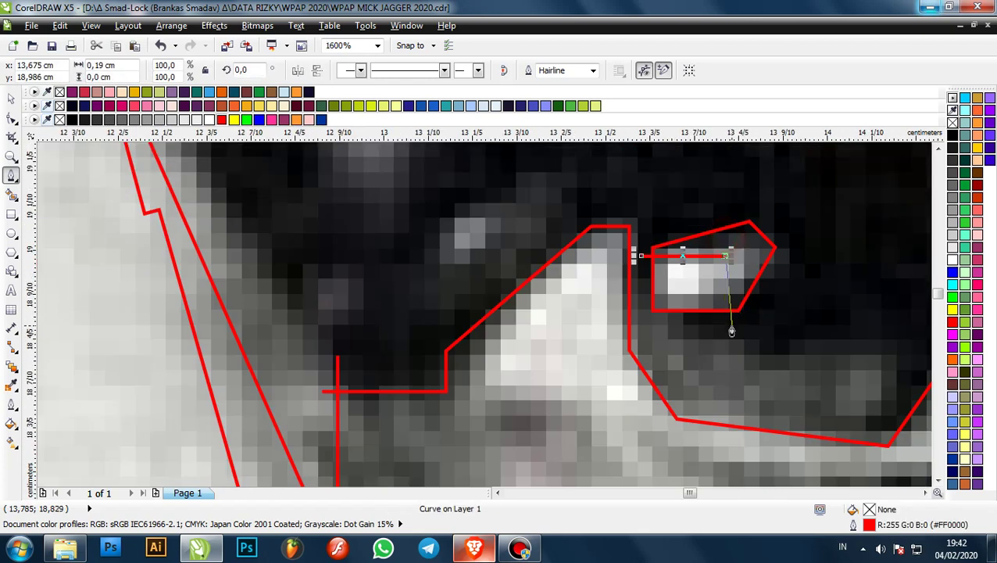
scroll(732, 332, "up", 1)
scroll(724, 312, "down", 1)
scroll(539, 313, "up", 1)
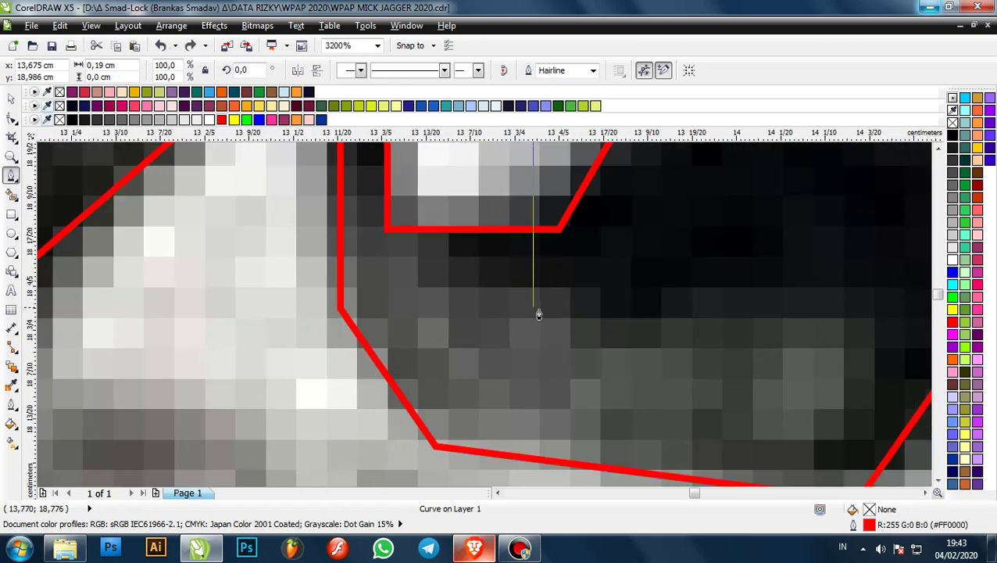
left_click(534, 309)
- Extend the line in a stepped path across the lower iris to the outer eye-white contour, about 0.73 × 0.27 cm overall
scroll(539, 314, "down", 1)
left_click(649, 301)
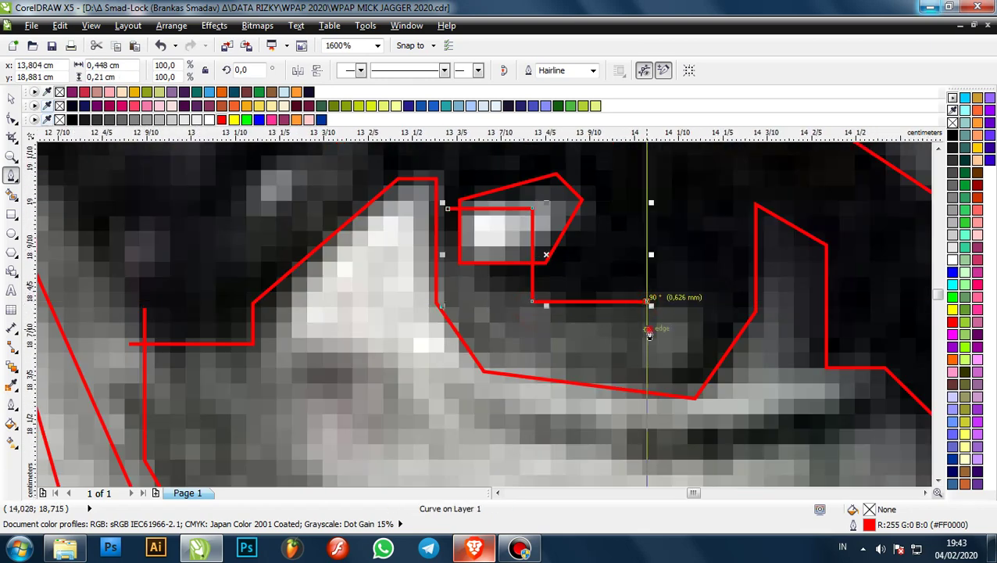
left_click(649, 330)
left_click(677, 279)
left_click(767, 283)
scroll(606, 321, "down", 1)
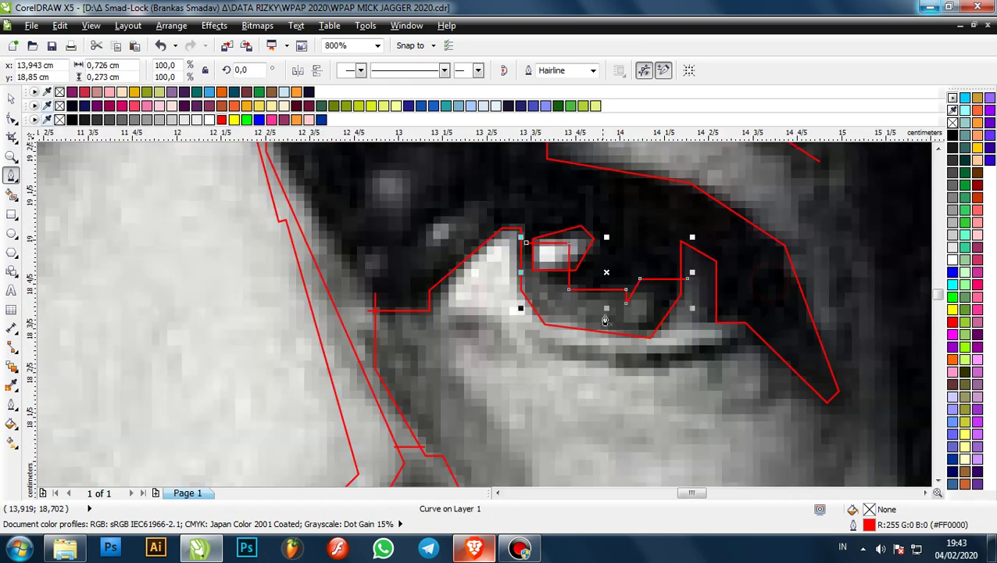
- Draw a four-segment right-angled outline around the lighter patch in the second eye's lower iris, about 0.32 × 0.16 cm
scroll(606, 321, "up", 2)
left_click(646, 219)
left_click(735, 220)
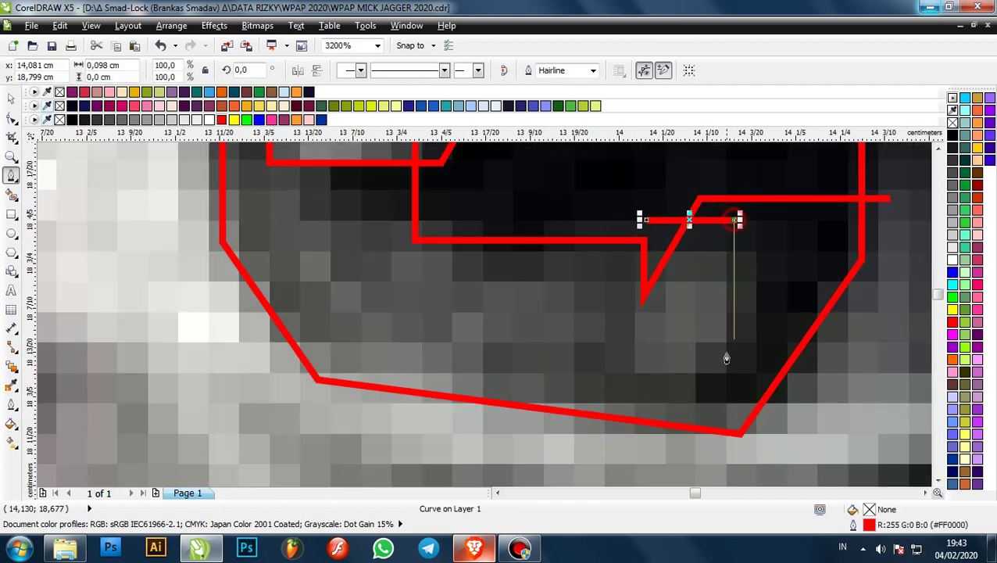
left_click(735, 363)
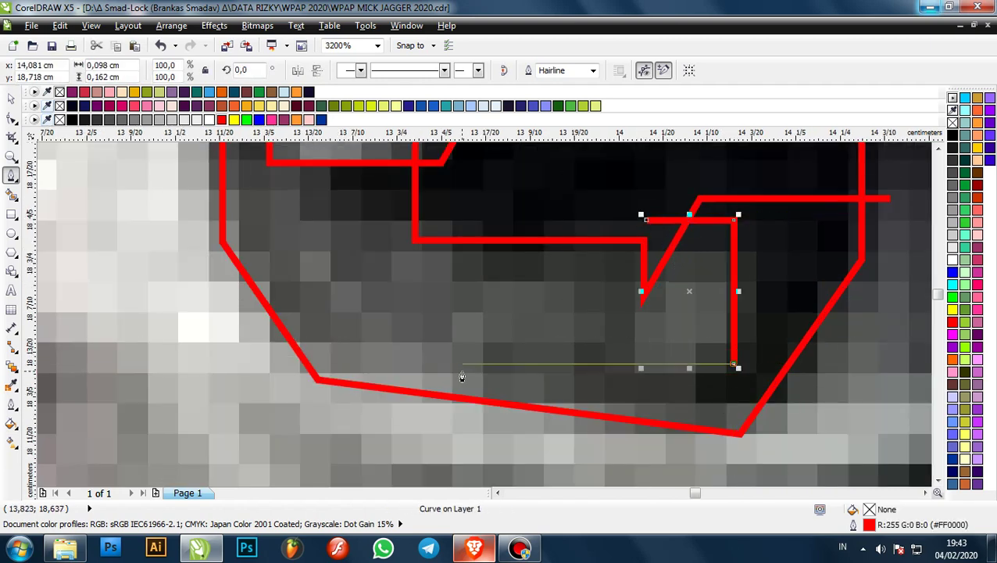
left_click(452, 364)
double_click(452, 229)
scroll(562, 266, "down", 2)
scroll(541, 265, "up", 1)
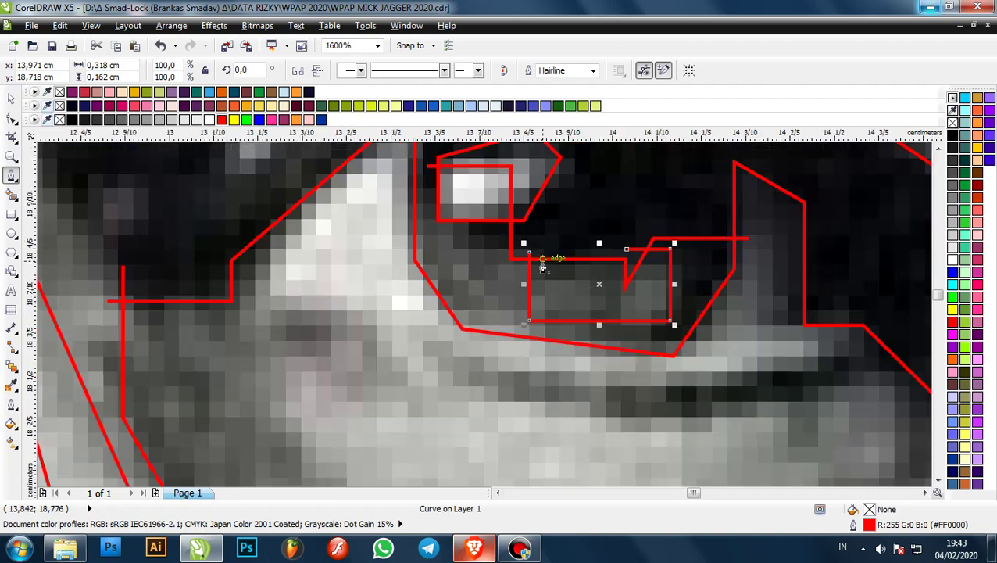
- Draw a right-angled line from the lower iris shadow down and across the eye-white contour, about 0.19 × 0.15 cm
scroll(508, 263, "up", 2)
scroll(573, 233, "down", 2)
left_click(574, 232)
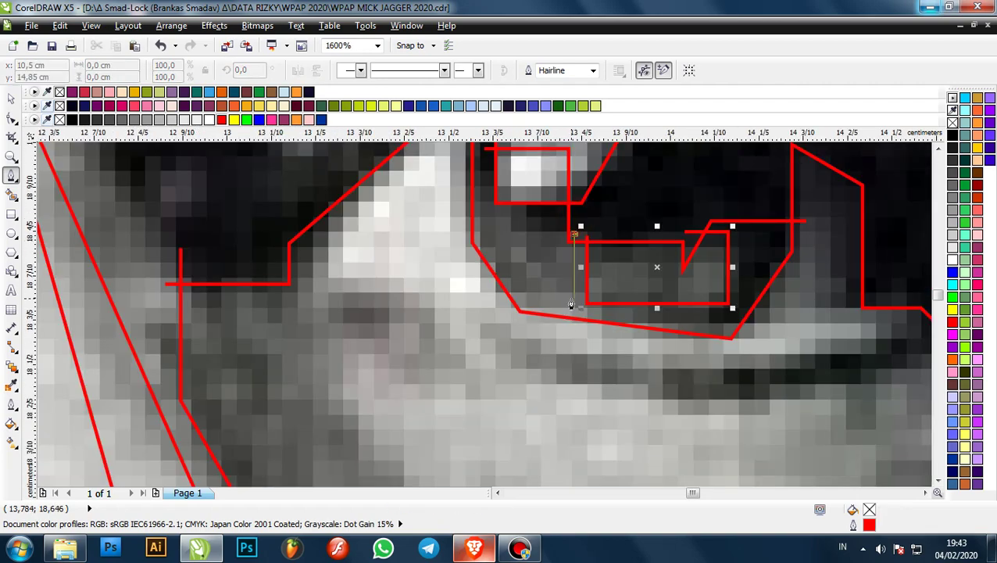
left_click(573, 302)
double_click(486, 302)
scroll(551, 235, "up", 2)
scroll(571, 243, "down", 1)
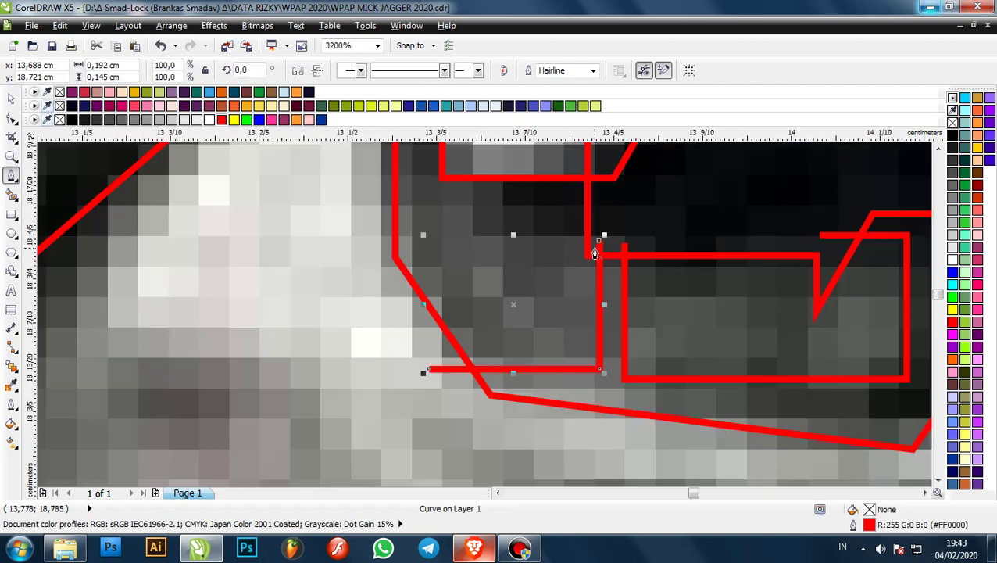
scroll(595, 252, "down", 2)
scroll(563, 266, "up", 2)
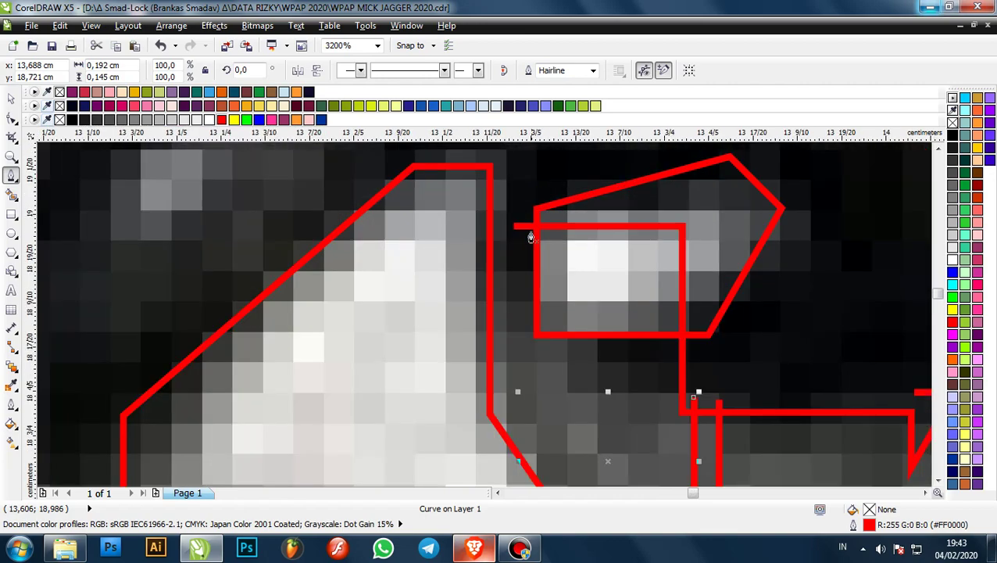
- Extend the iris highlight's horizontal line across the eye-white contour with a short straight segment, about 0.04 cm long
left_click(515, 229)
double_click(476, 227)
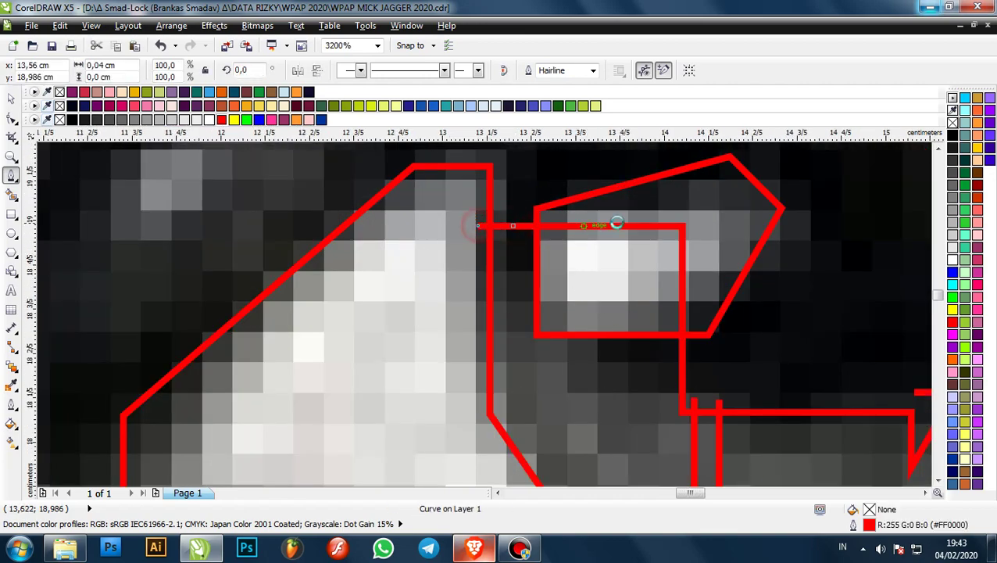
scroll(605, 225, "down", 3)
scroll(632, 244, "up", 1)
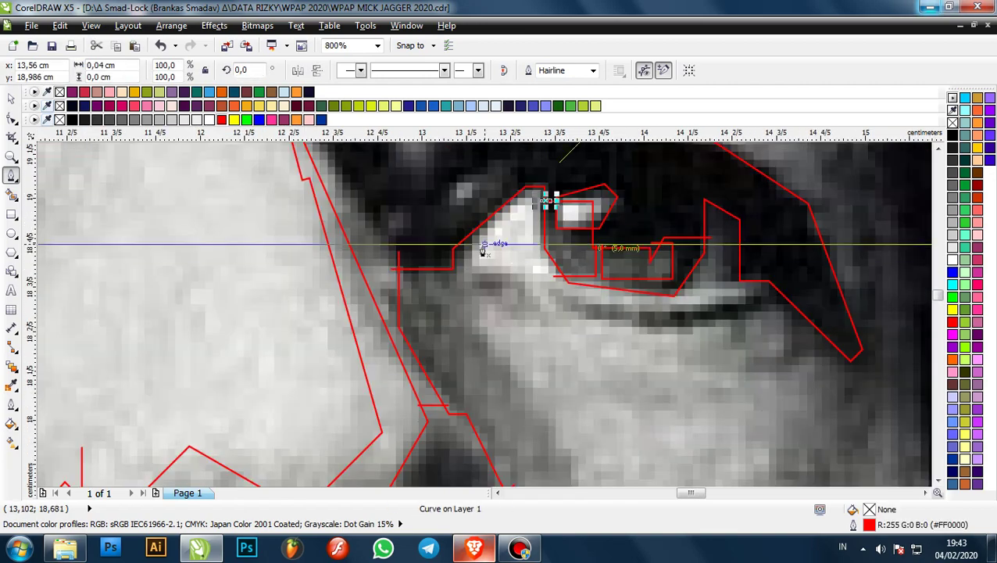
- Start the lower eyelid outline at the second eye's inner corner with a short downward stretch, about 0.02 × 0.06 cm
scroll(479, 250, "up", 2)
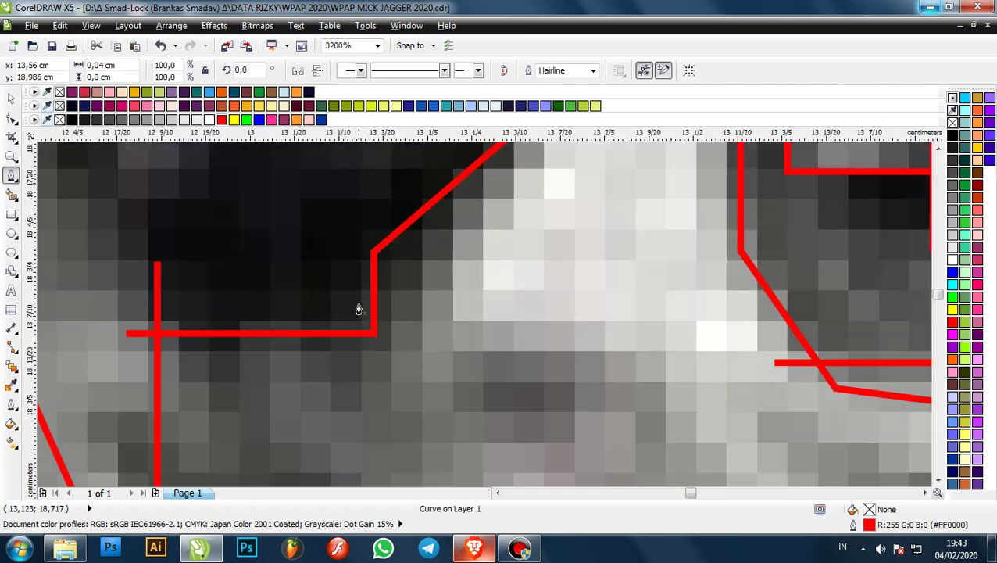
scroll(396, 280, "down", 2)
scroll(396, 278, "up", 2)
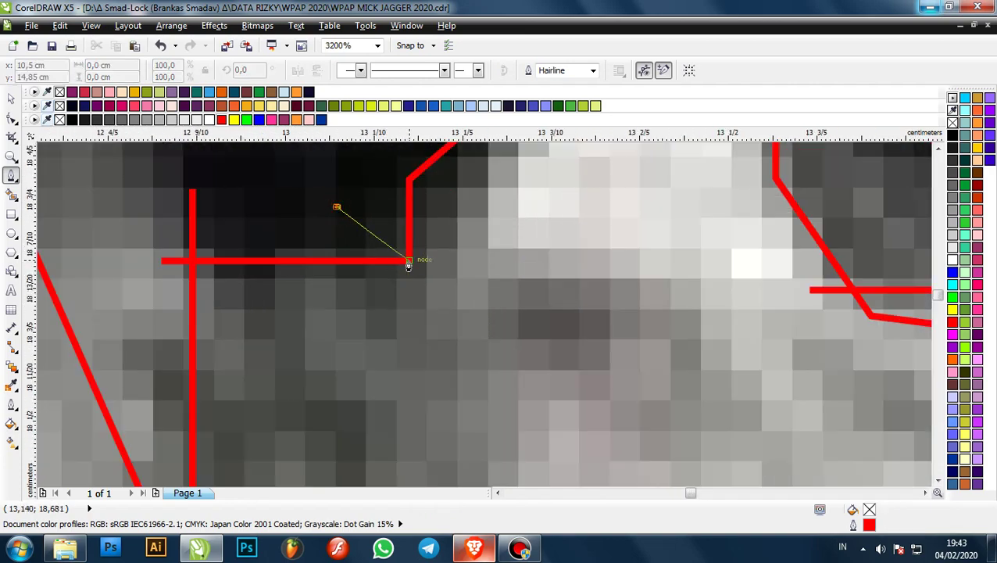
left_click(408, 262)
key("Escape")
left_click(410, 265)
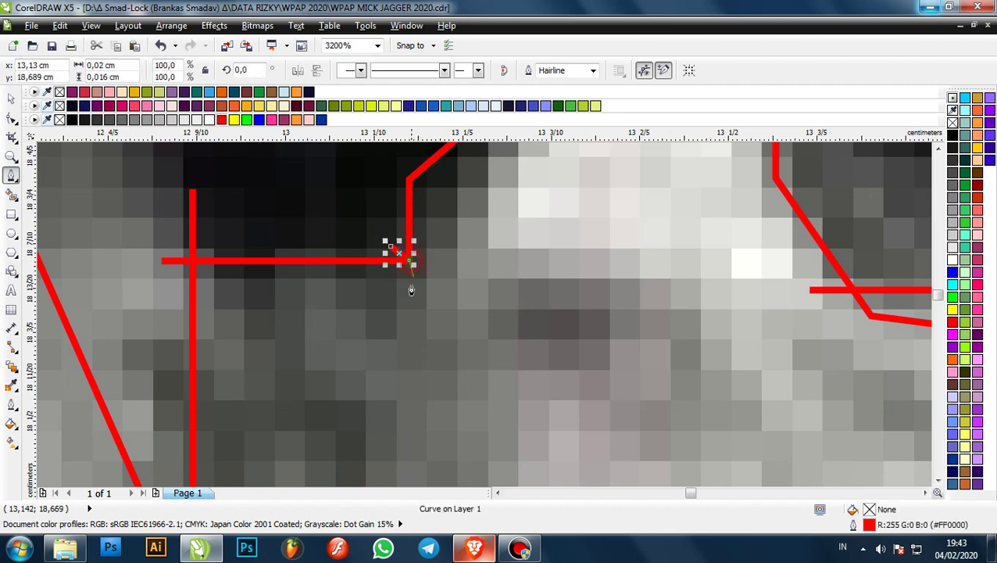
scroll(437, 287, "down", 1)
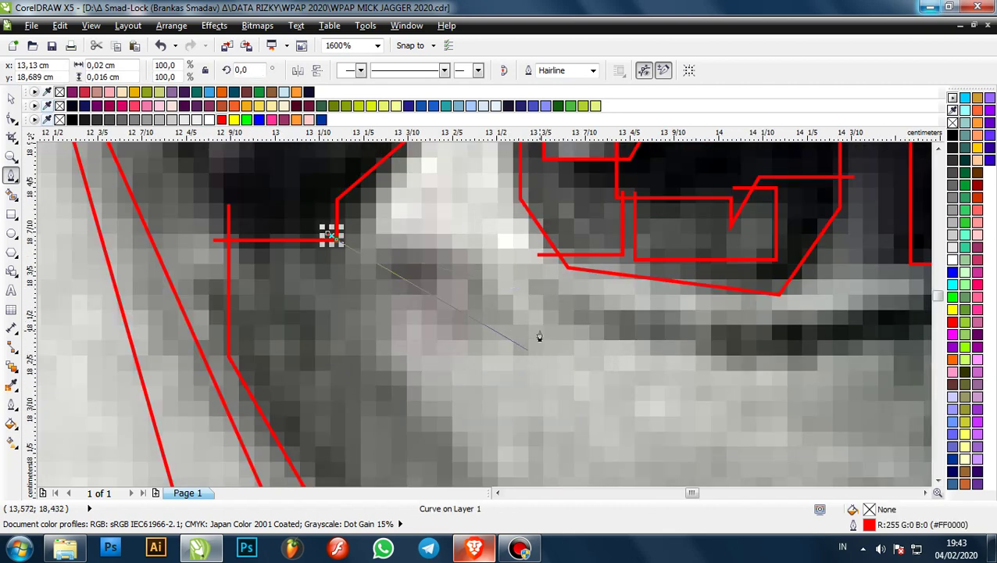
left_click(336, 261)
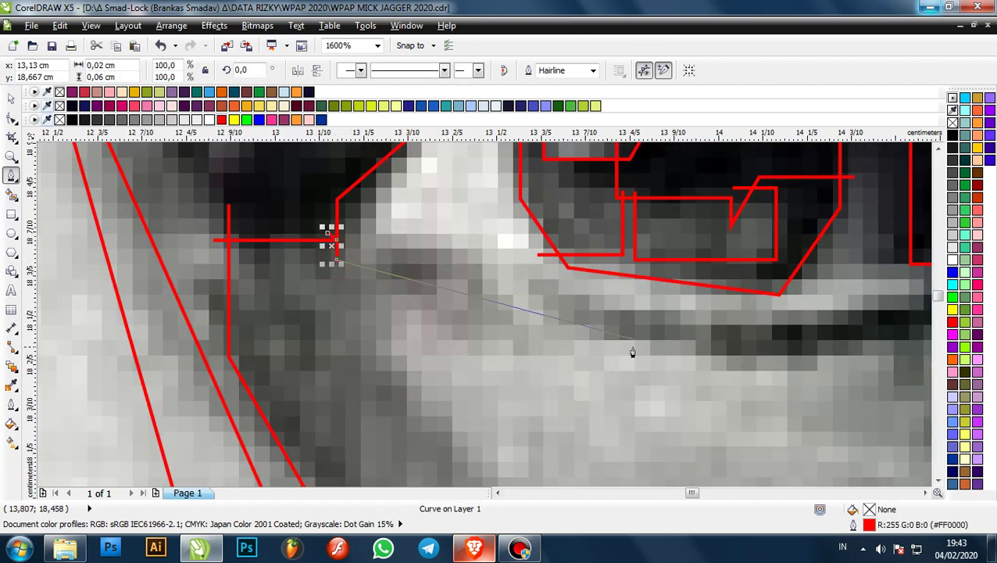
- Extend the outline along the lower eyelid crease and up across the outer lash contour, about 1.57 × 0.24 cm overall
left_click(639, 348)
scroll(641, 345, "down", 1)
left_click(607, 328)
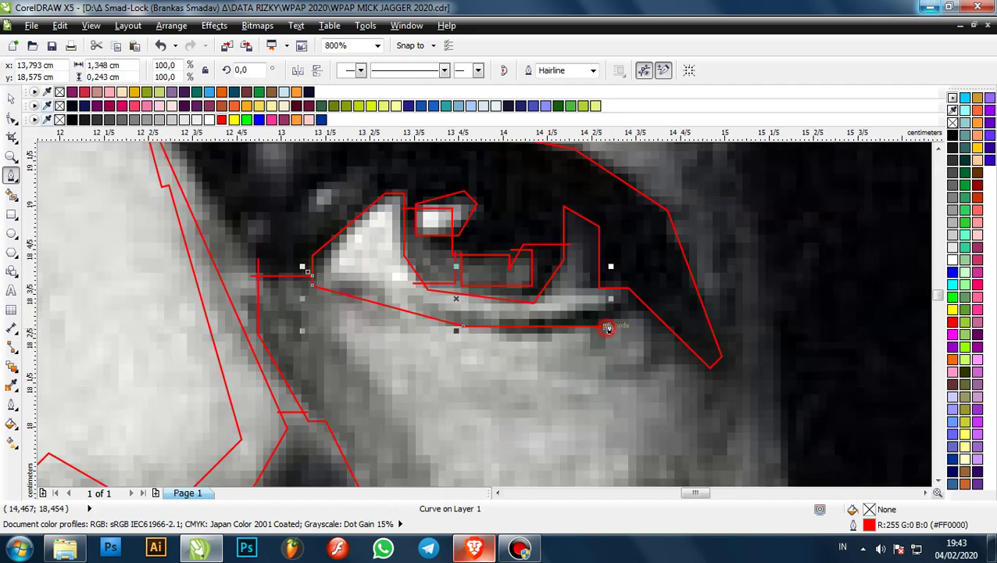
left_click(654, 301)
scroll(540, 300, "down", 1)
scroll(457, 287, "up", 2)
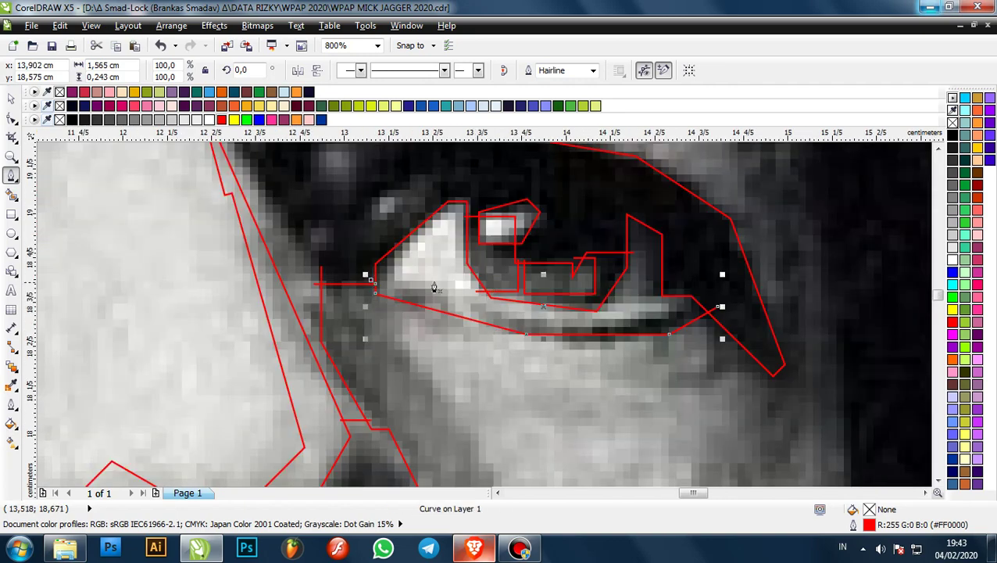
- Draw a second lower eyelid line inside the first, from above the inner corner to the outer lash contour, about 1.36 × 0.38 cm
scroll(357, 250, "down", 1)
scroll(315, 223, "up", 1)
scroll(389, 252, "up", 1)
left_click(374, 208)
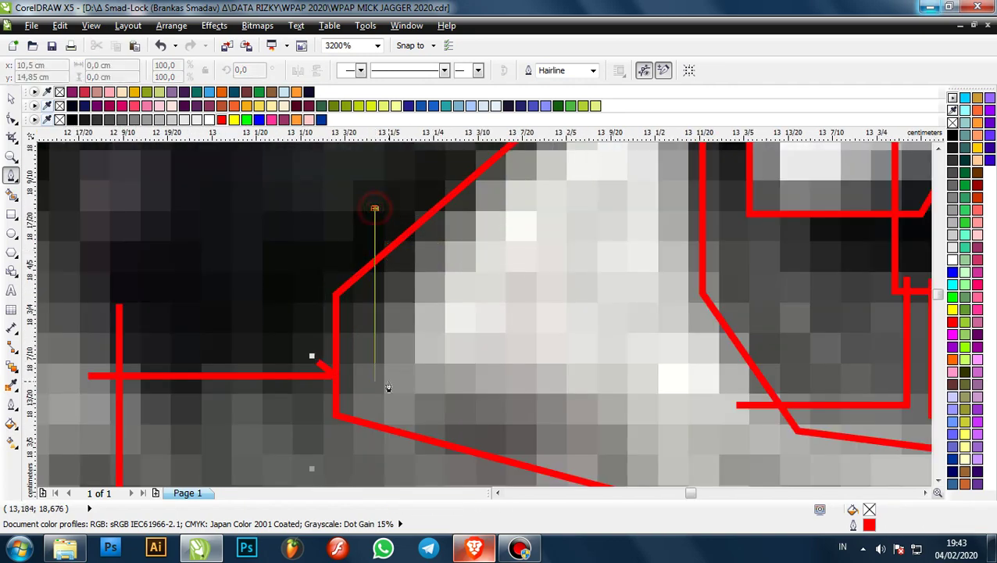
left_click(378, 387, "ctrl")
scroll(374, 356, "down", 2)
scroll(524, 405, "up", 1)
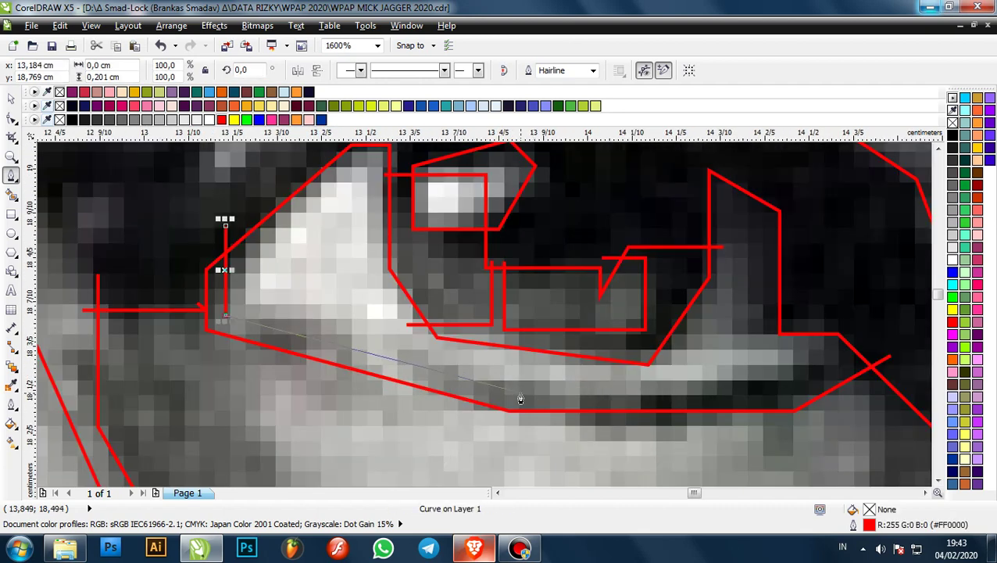
left_click(520, 394)
left_click(756, 393)
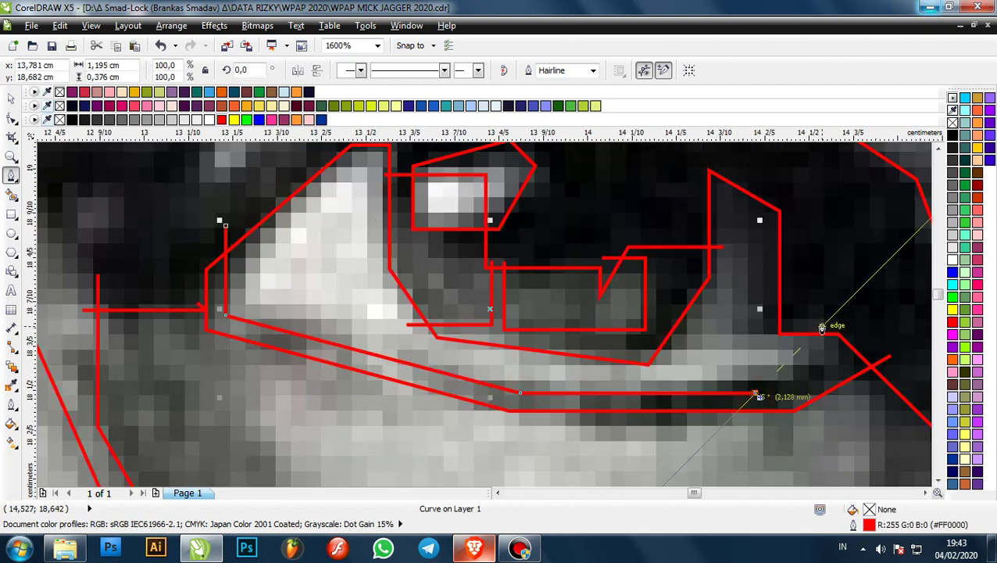
left_click(822, 328)
scroll(721, 278, "up", 1)
scroll(718, 273, "down", 1)
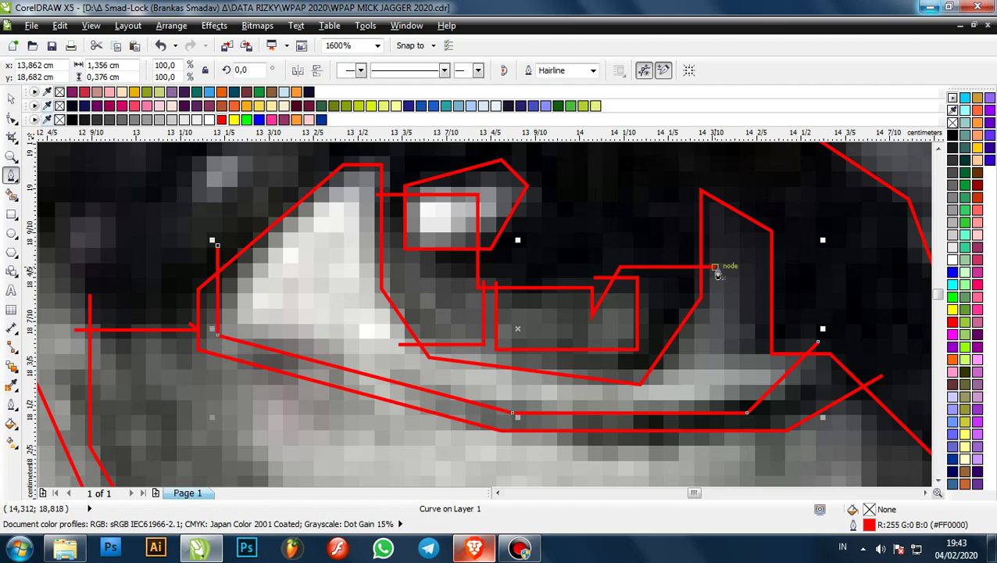
- Draw a three-segment right-angled line inside the eye's outer grey corner, crossing the iris contour, about 0.27 × 0.30 cm
scroll(717, 274, "up", 1)
left_click(672, 227)
left_click(797, 226)
scroll(785, 297, "down", 1)
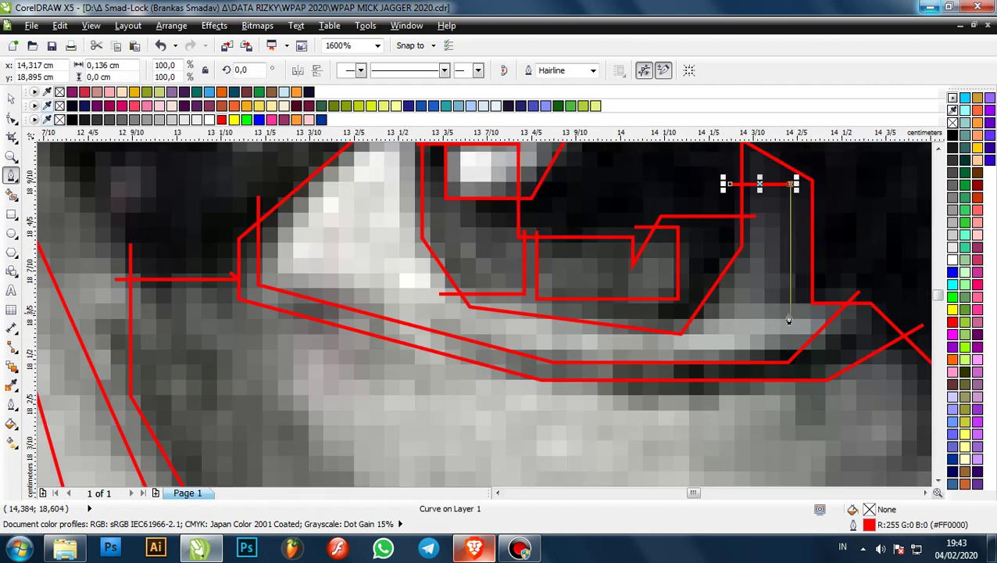
left_click(789, 319)
left_click(673, 324)
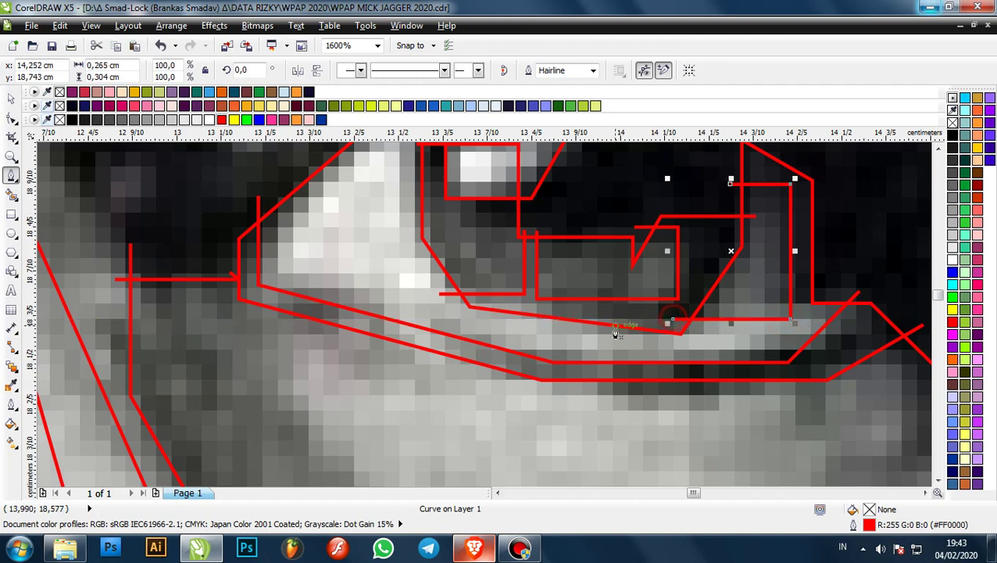
- Draw a vertical line from below the iris through both lower eyelid lines, about 0.48 cm long
scroll(617, 331, "up", 1)
scroll(633, 344, "down", 2)
scroll(637, 367, "up", 2)
scroll(636, 368, "down", 3)
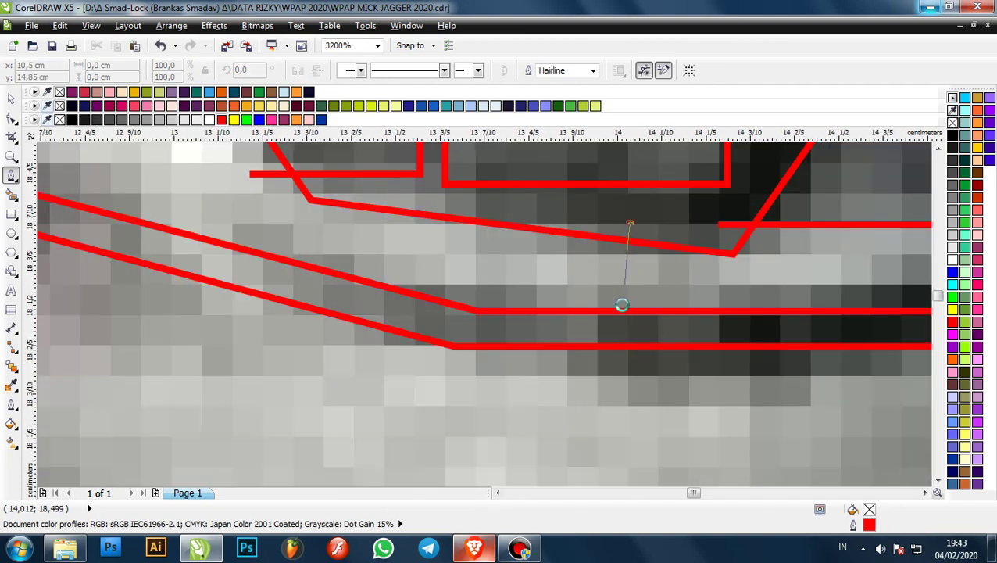
left_click(619, 326)
scroll(619, 325, "up", 2)
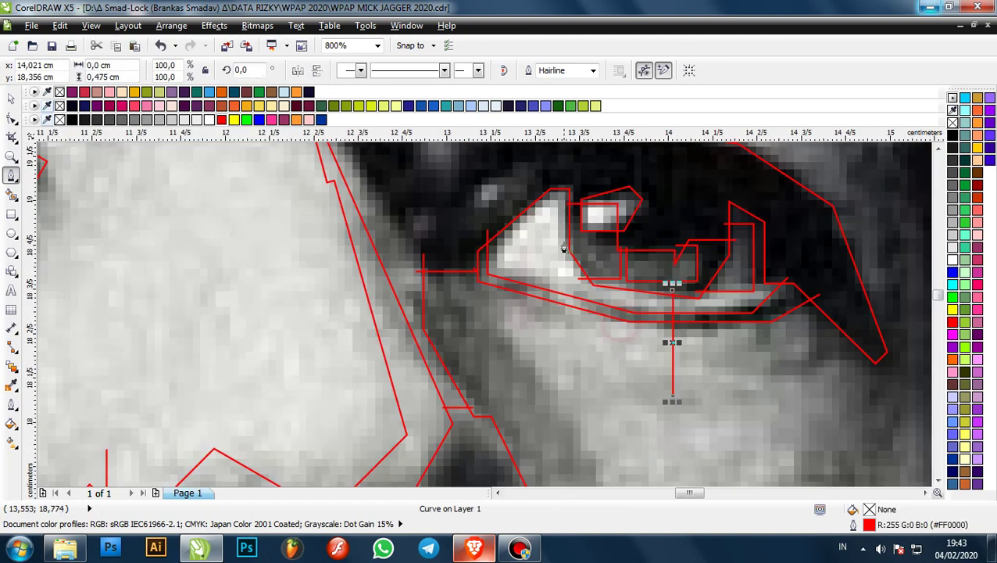
scroll(614, 179, "up", 2)
scroll(607, 196, "down", 2)
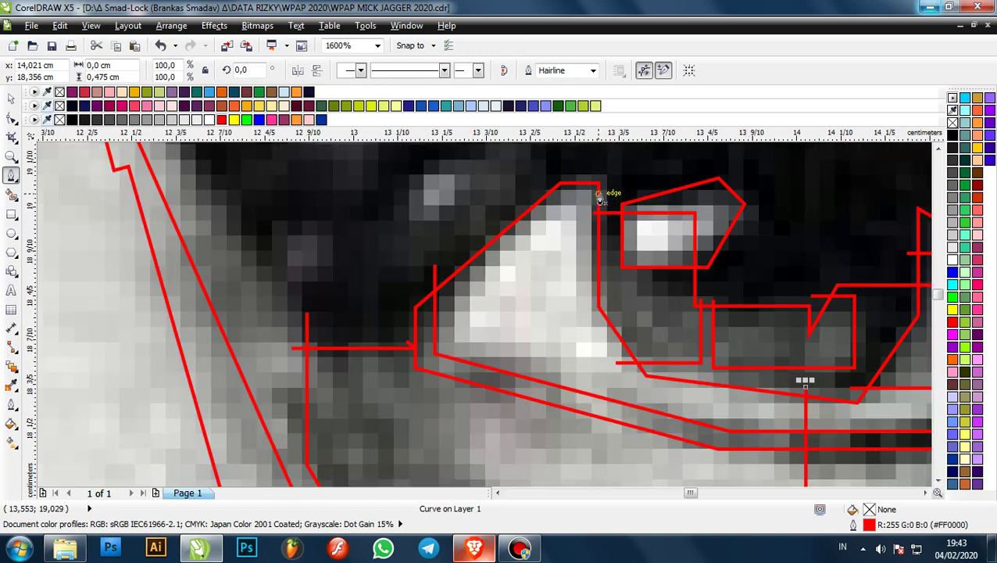
scroll(617, 205, "up", 2)
left_click(628, 212)
scroll(440, 219, "down", 2)
scroll(359, 298, "up", 1)
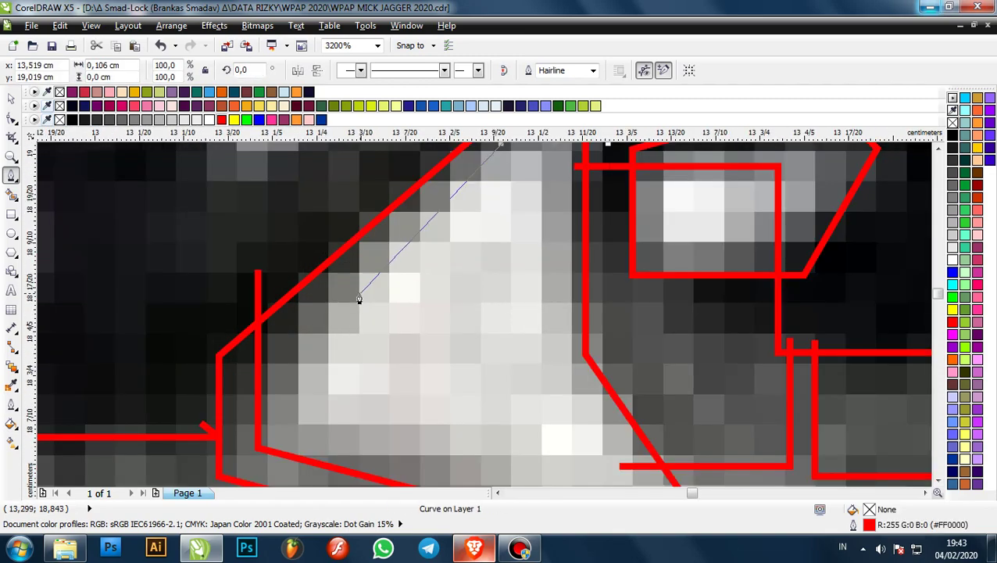
left_click(328, 306)
scroll(329, 309, "down", 1)
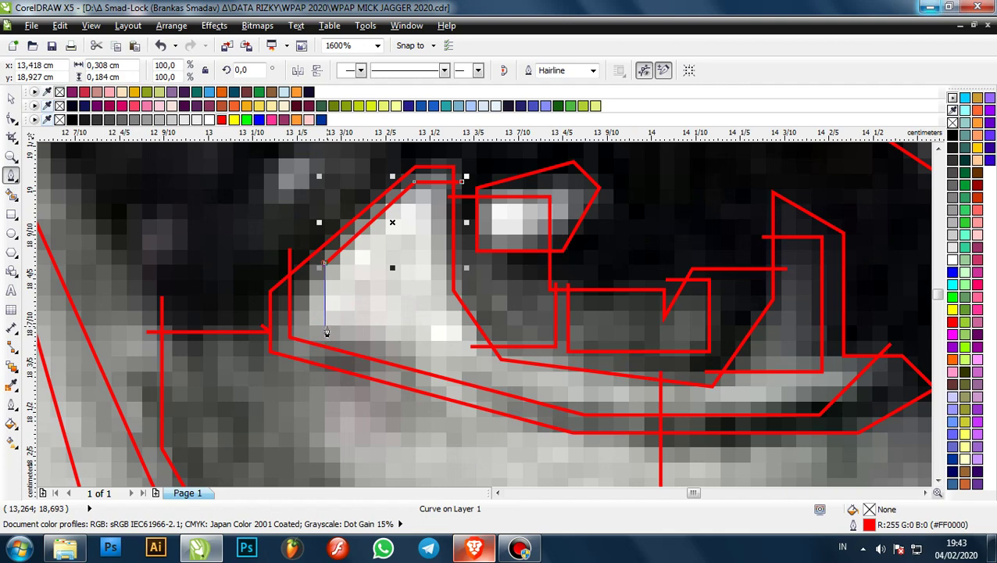
left_click(326, 328)
key("Delete")
- Outline the bright eye-white area from the highlight line down and along to the iris contour, about 0.41 × 0.39 cm
scroll(456, 181, "up", 1)
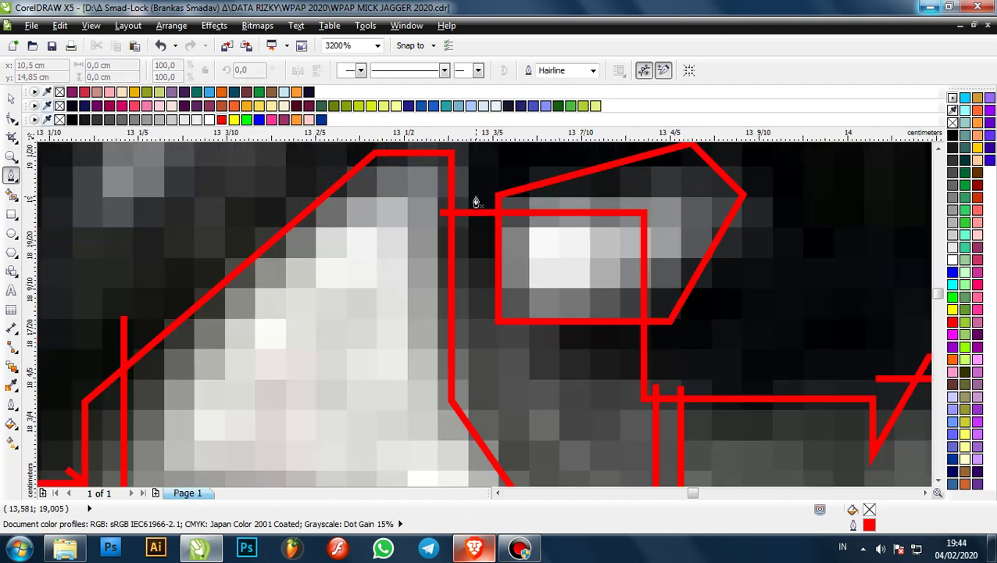
left_click(475, 212)
left_click(440, 213)
left_click(354, 213)
scroll(353, 212, "down", 2)
scroll(312, 282, "up", 1)
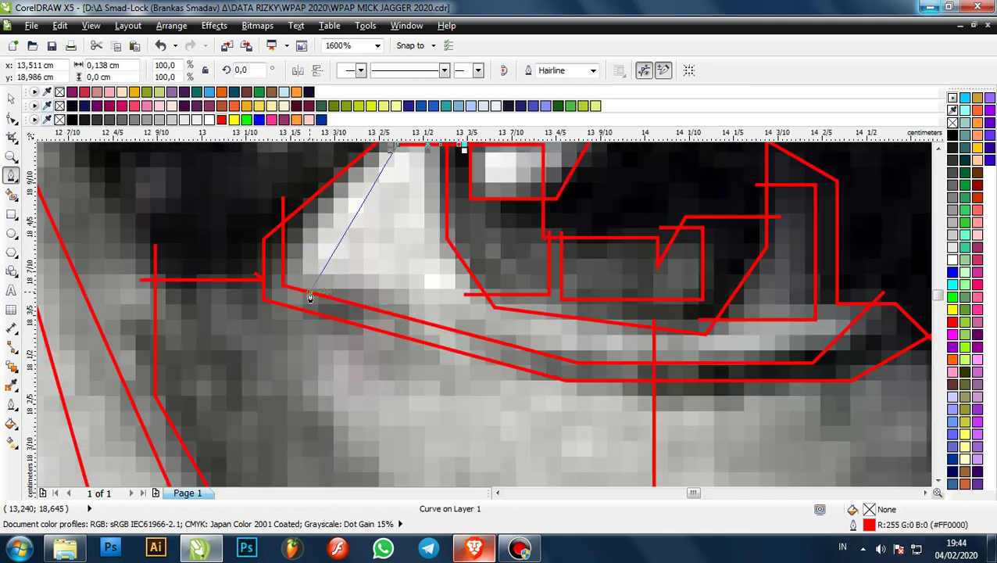
left_click(316, 231)
left_click(317, 275)
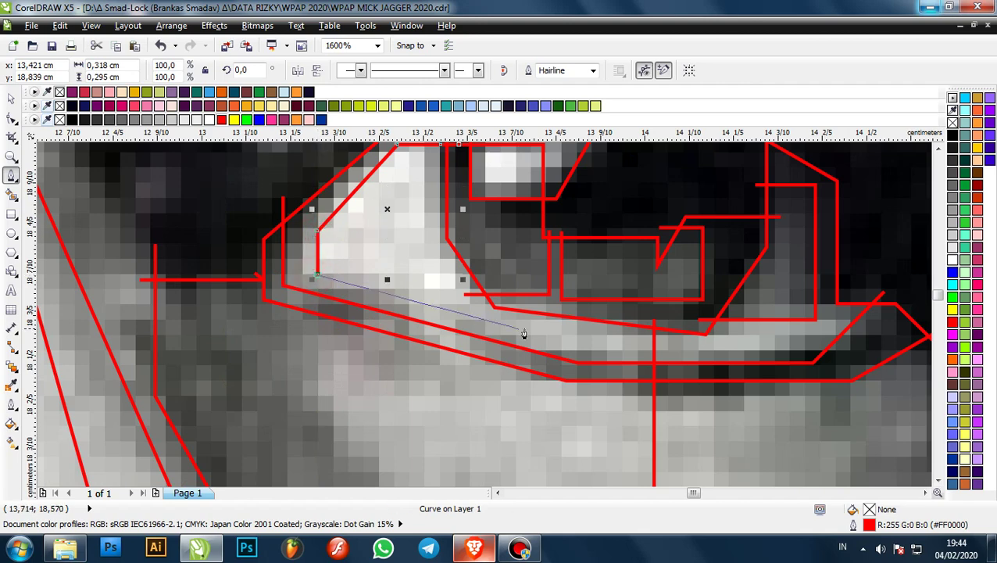
left_click(480, 319)
scroll(489, 301, "up", 1)
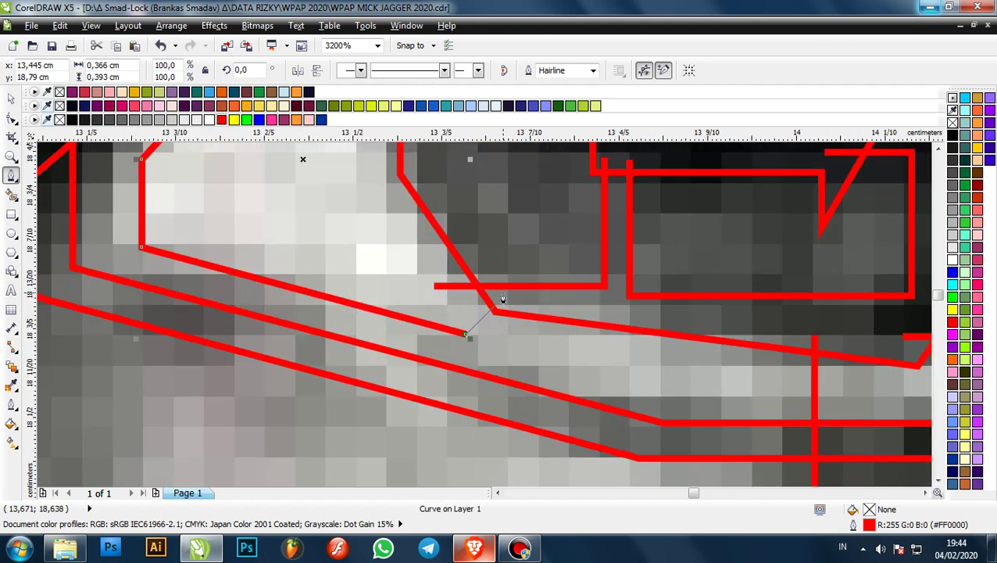
left_click(502, 300)
- Outline the eye-white area between the iris and inner corner of the other eye, ending on the iris contour, about 0.28 × 0.35 cm
scroll(538, 293, "down", 3)
scroll(539, 281, "down", 1)
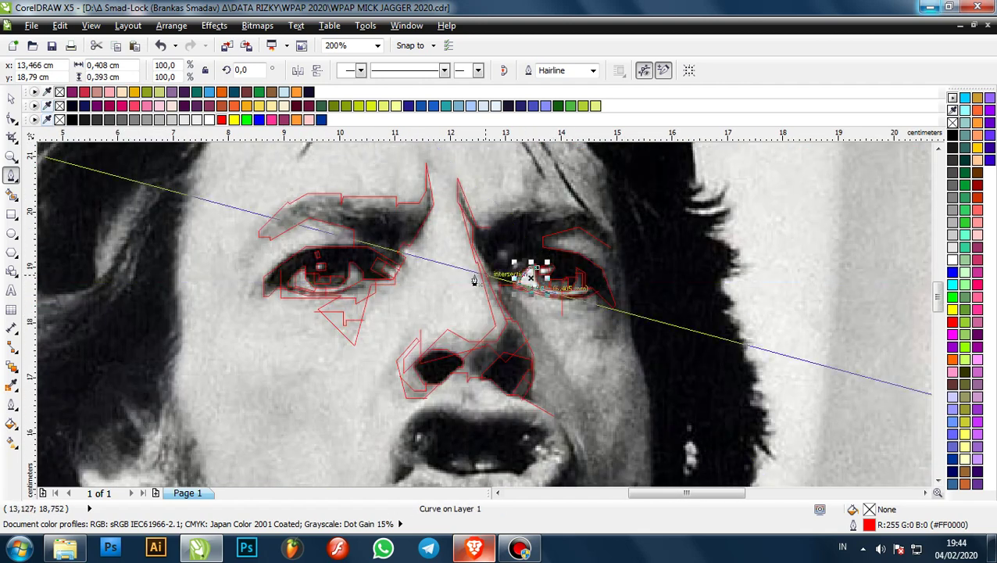
scroll(371, 301, "up", 3)
scroll(391, 283, "up", 1)
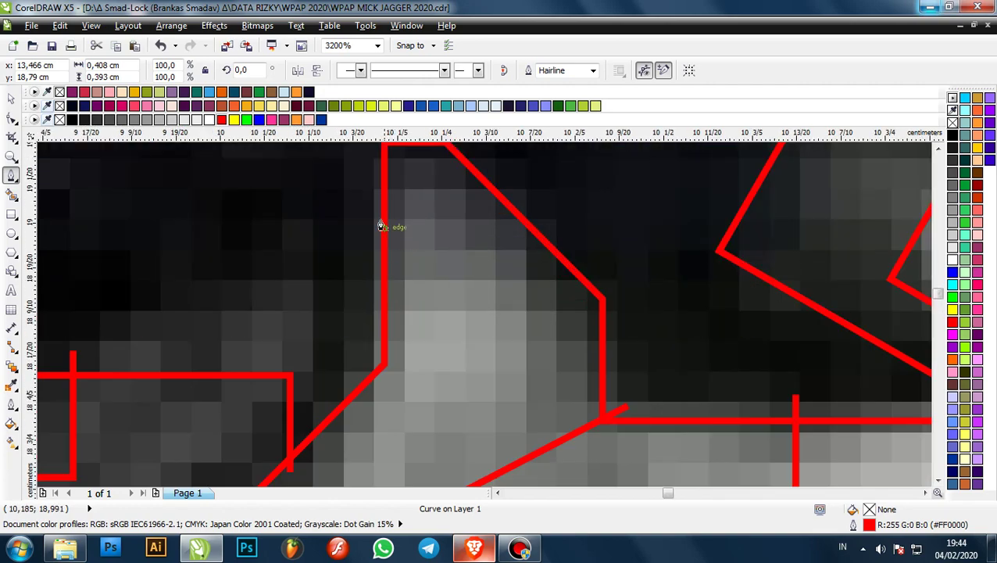
left_click(369, 189)
left_click(444, 190)
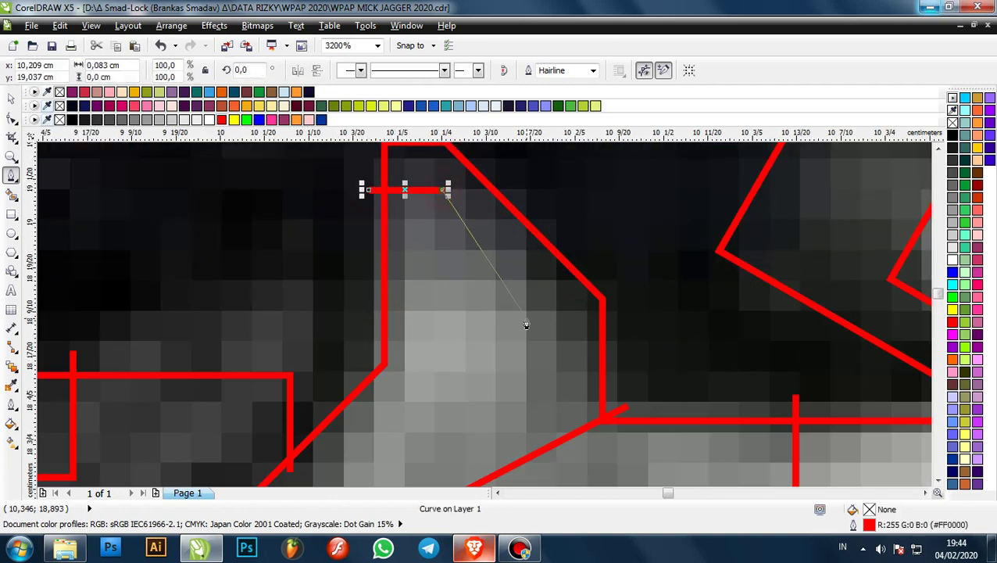
left_click(536, 309)
scroll(533, 266, "down", 1)
left_click(535, 334)
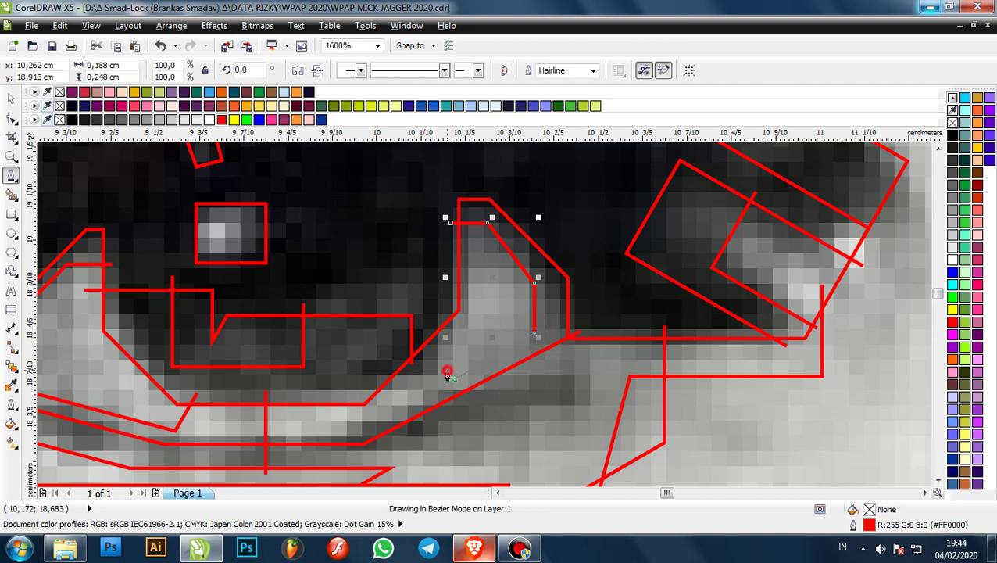
left_click(452, 379)
scroll(412, 351, "up", 2)
scroll(412, 352, "down", 2)
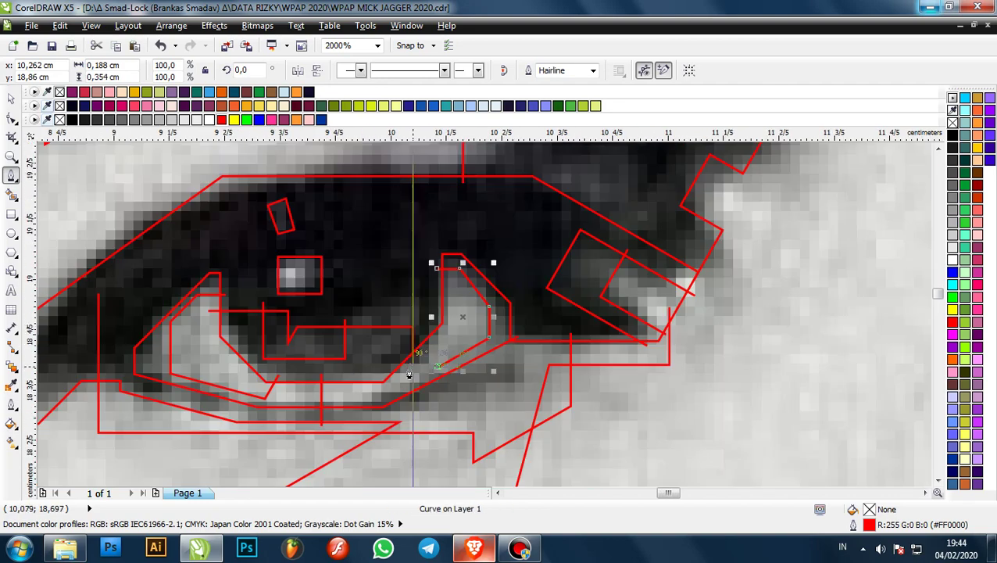
scroll(410, 349, "up", 3)
scroll(418, 342, "up", 1)
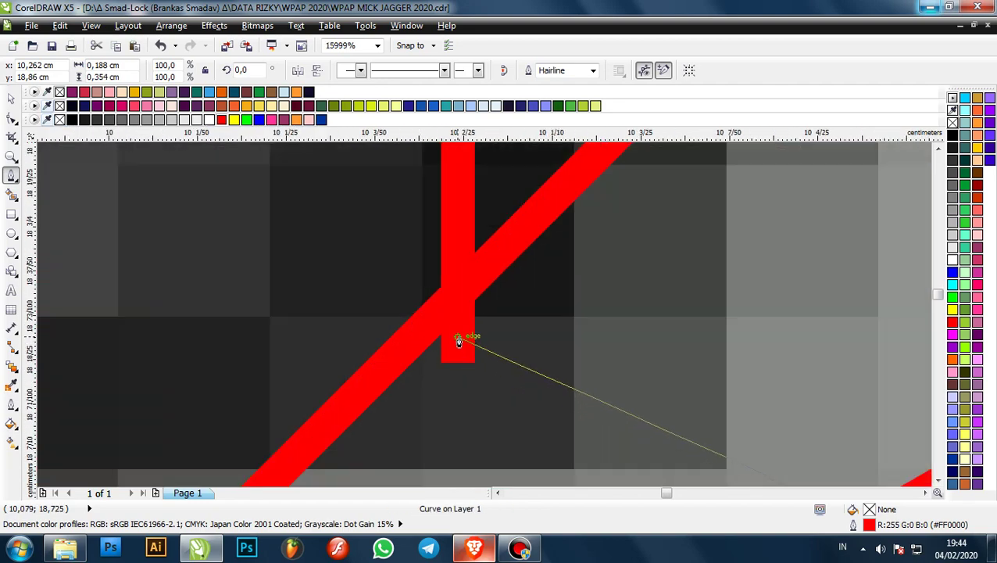
left_click(459, 341)
scroll(459, 341, "down", 4)
scroll(480, 325, "down", 2)
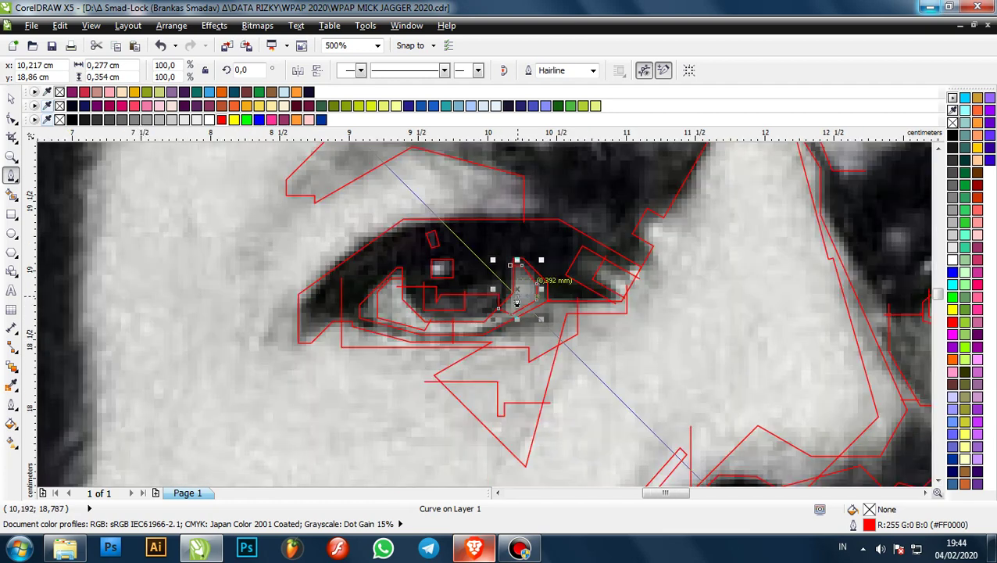
- Draw a closed four-sided shape around the dark shadow beneath that eye's inner lower lid, about 0.33 × 0.25 cm
scroll(552, 339, "up", 3)
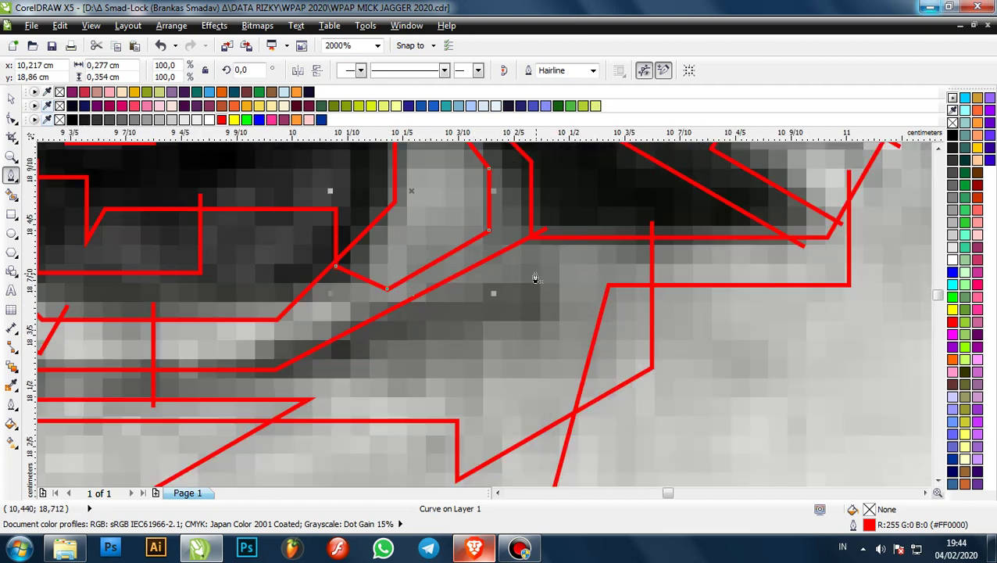
left_click(500, 278)
left_click(582, 278)
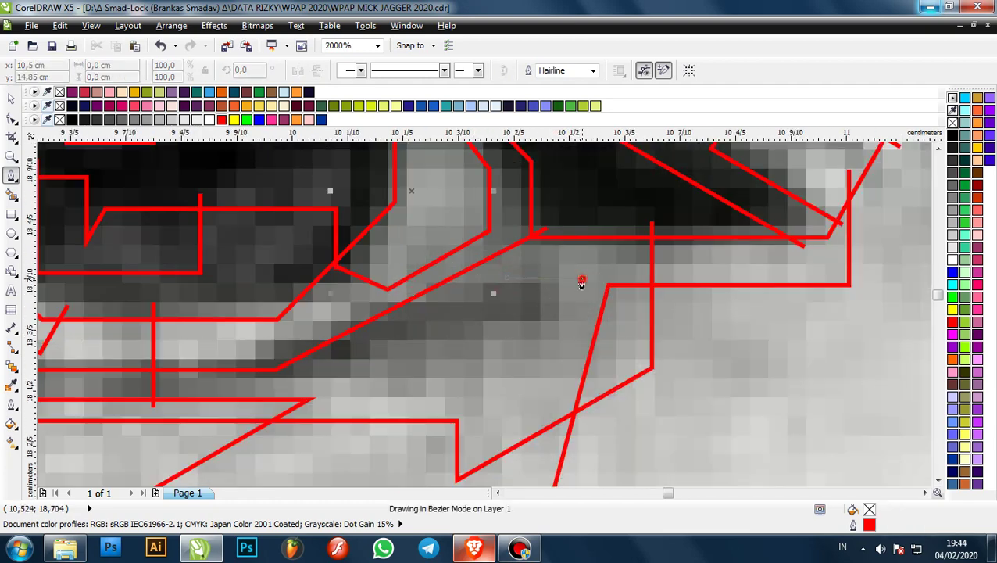
left_click(493, 418)
double_click(395, 361)
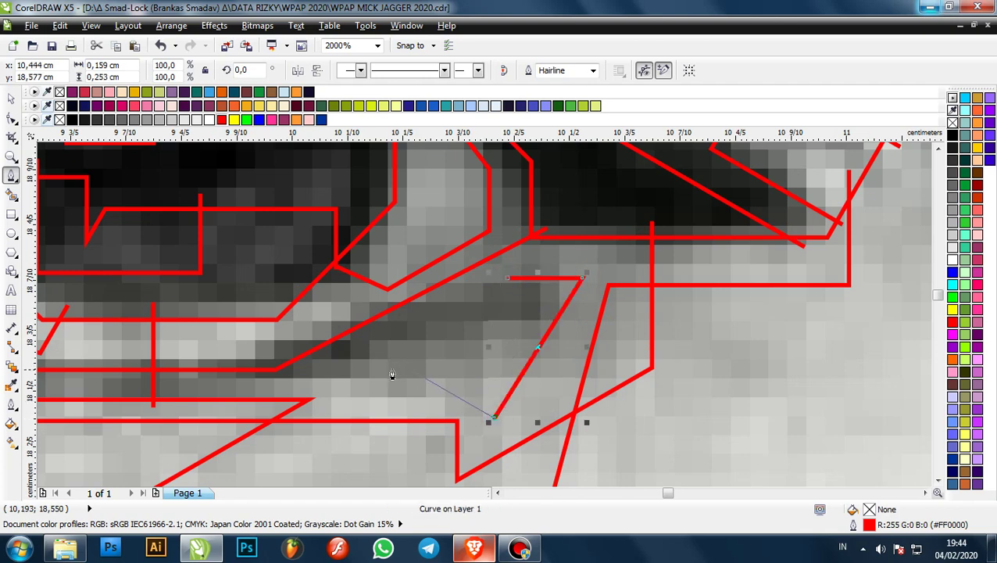
- Move the shadow shape's corner node nearest the lower eyelid line upward toward that line, and deselect the shape
key("F10")
scroll(492, 288, "up", 2)
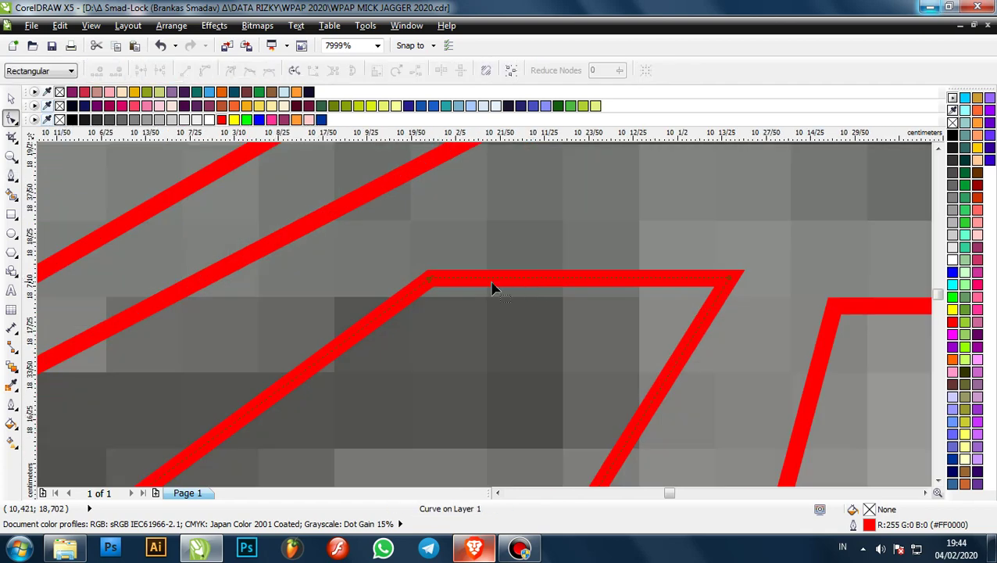
left_click_drag(428, 280, 525, 213)
scroll(575, 224, "down", 1)
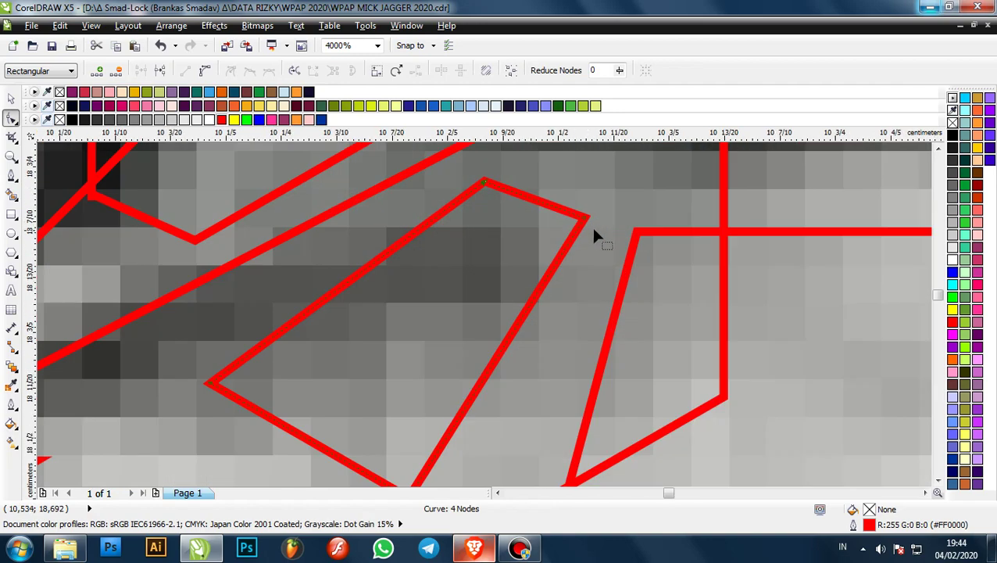
scroll(587, 227, "down", 6)
key("F5")
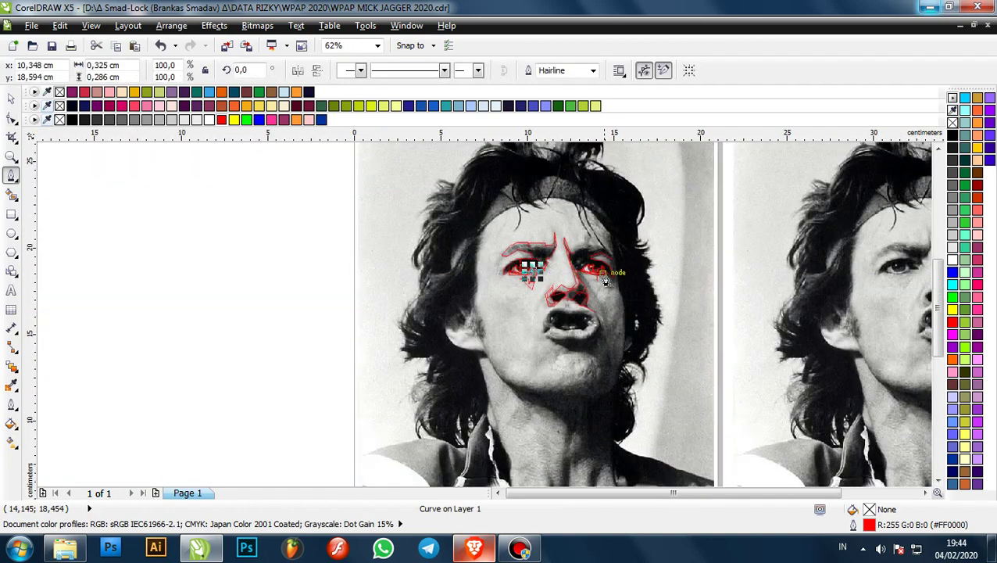
scroll(589, 283, "up", 1)
key("space")
left_click(710, 273)
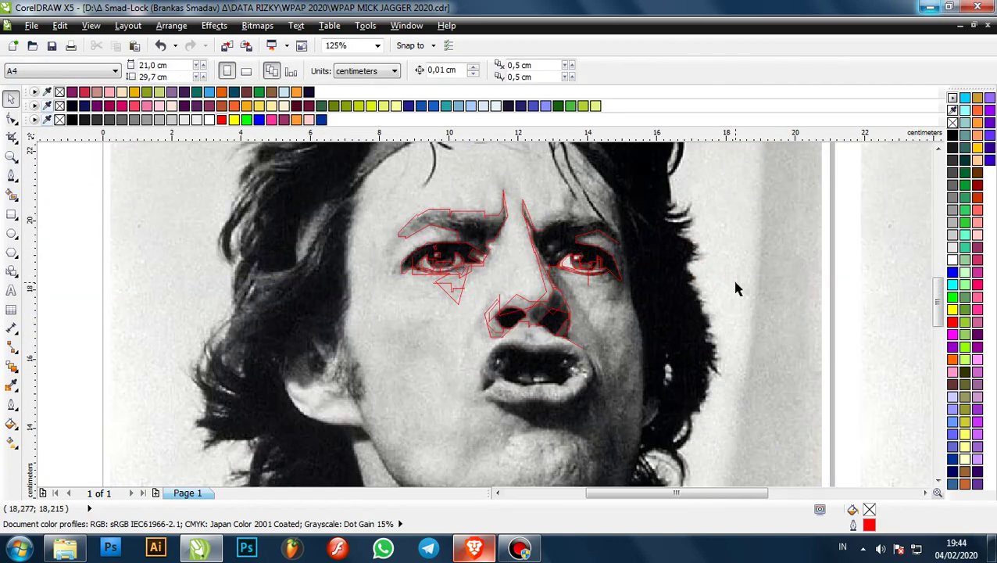
key("space")
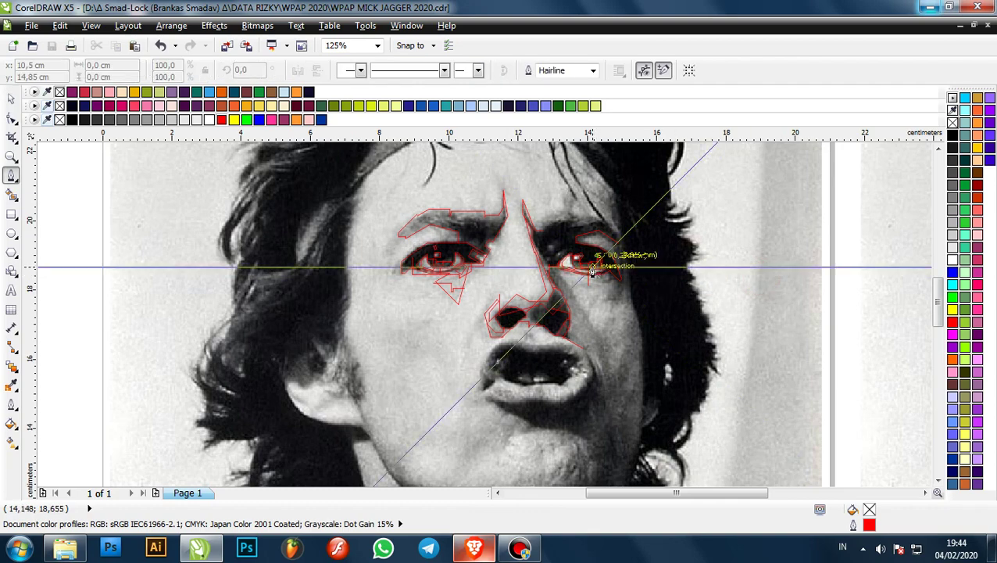
- Draw a stepped line down the dark area beside the nose bridge, ending in a small right-angled notch, about 0.15 × 0.59 cm
scroll(523, 272, "up", 2)
scroll(523, 272, "down", 1)
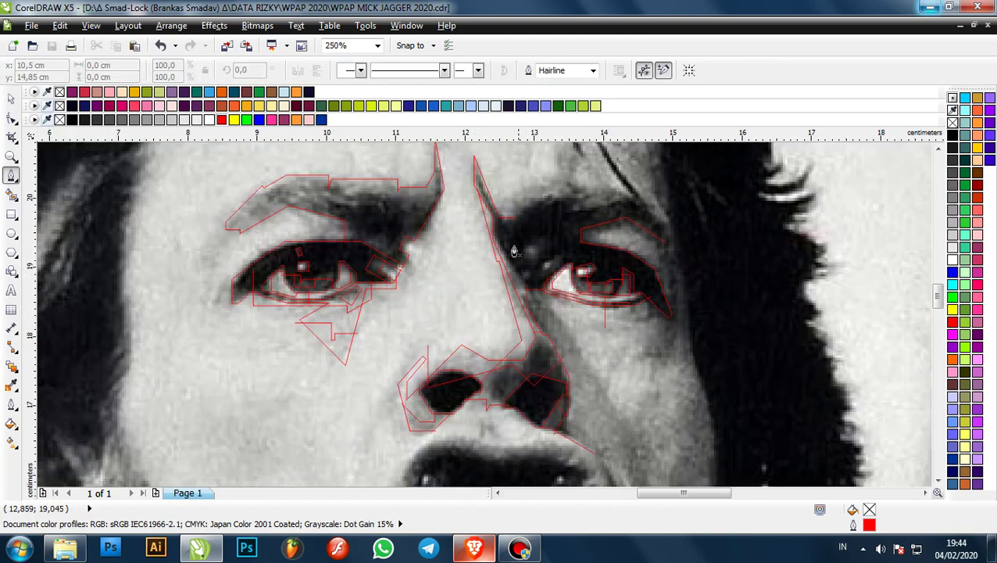
scroll(505, 216, "up", 2)
scroll(508, 249, "down", 1)
scroll(507, 237, "up", 1)
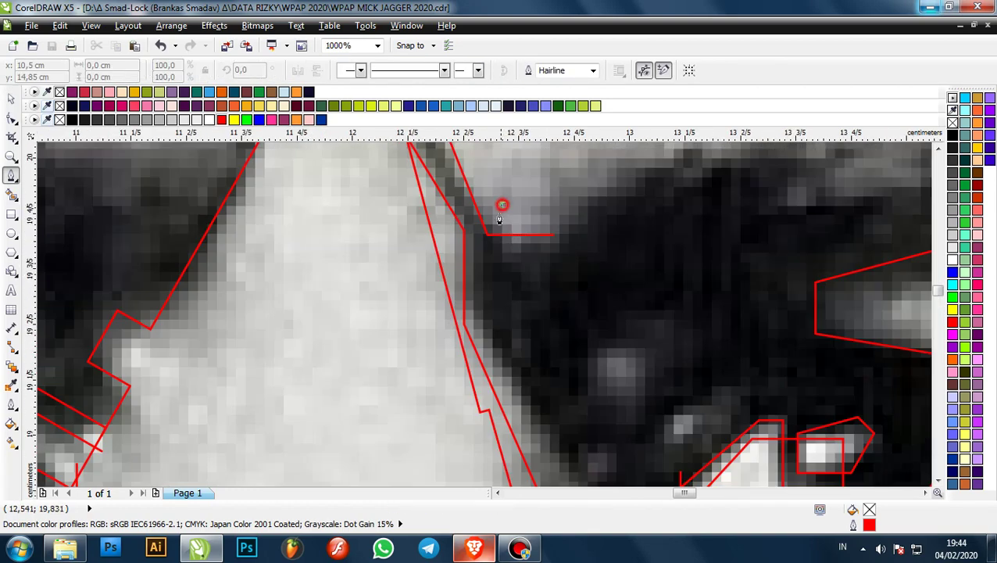
scroll(501, 209, "down", 1)
scroll(506, 301, "up", 1)
left_click(498, 256)
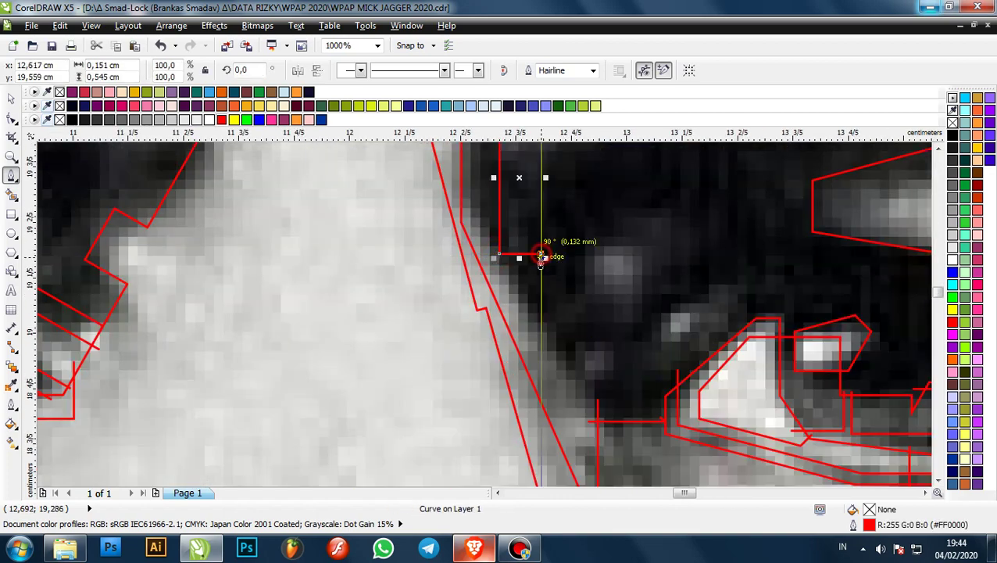
left_click(541, 257)
scroll(521, 265, "up", 1)
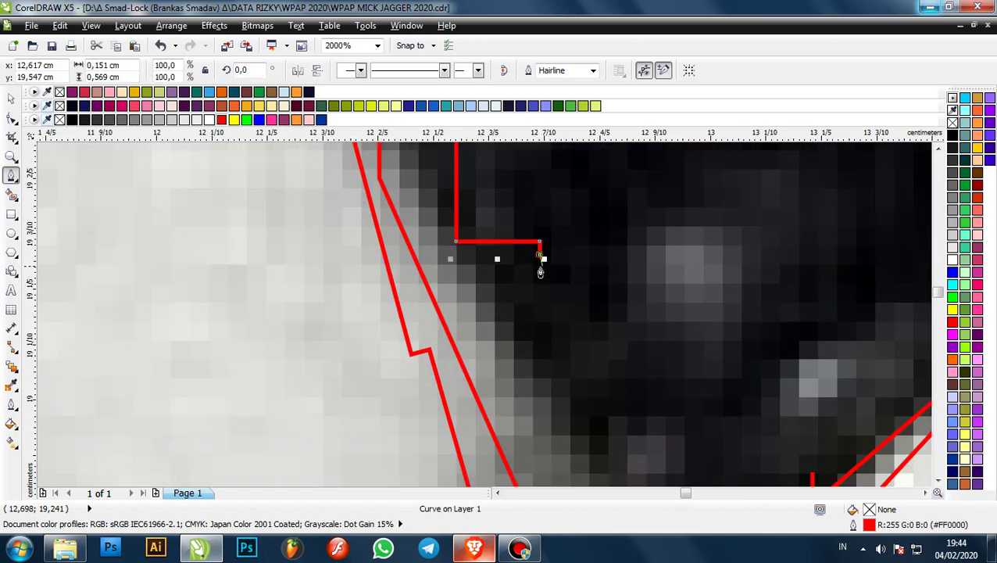
left_click(540, 269)
left_click(488, 269)
scroll(501, 289, "down", 3)
scroll(519, 326, "up", 1)
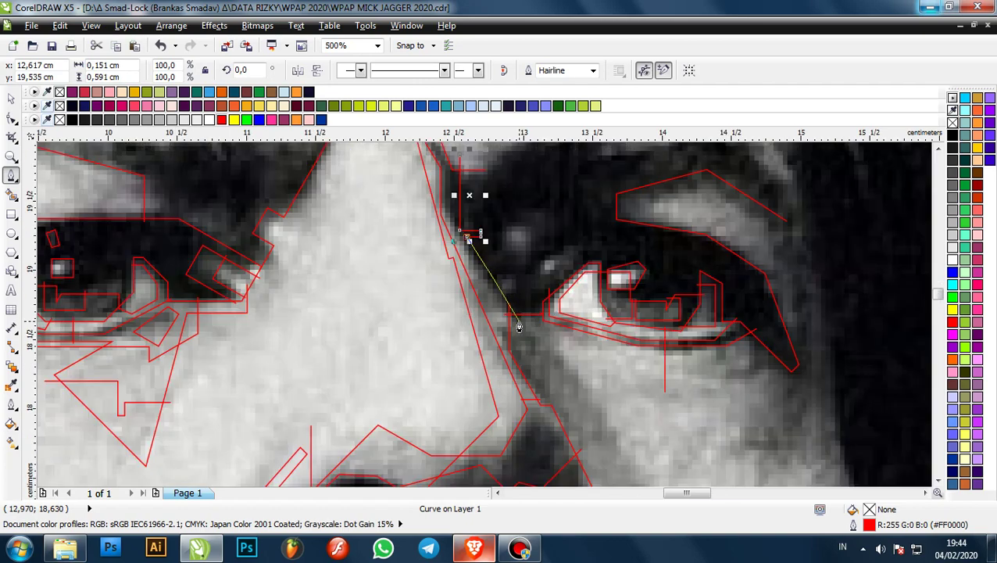
scroll(519, 327, "up", 3)
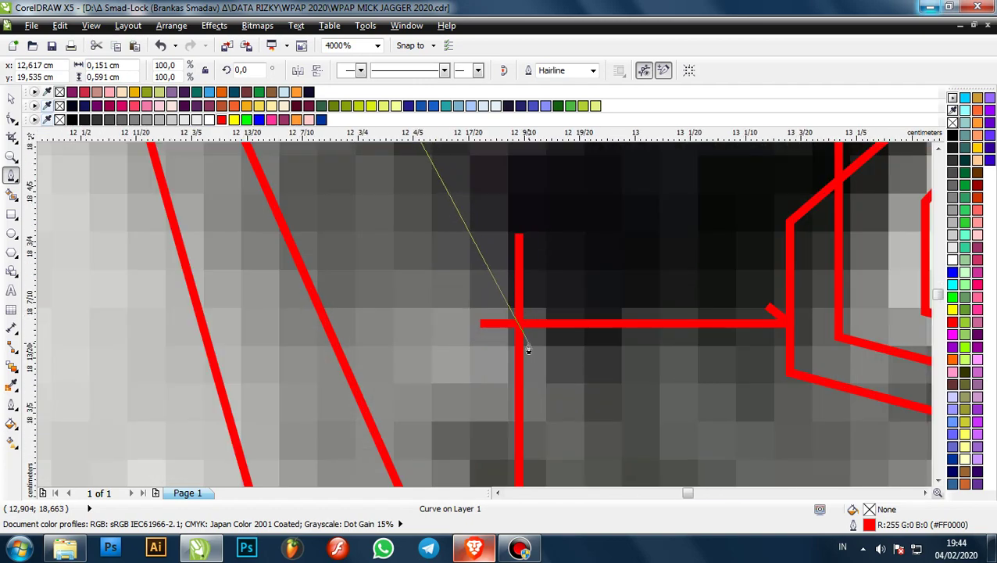
scroll(529, 350, "down", 3)
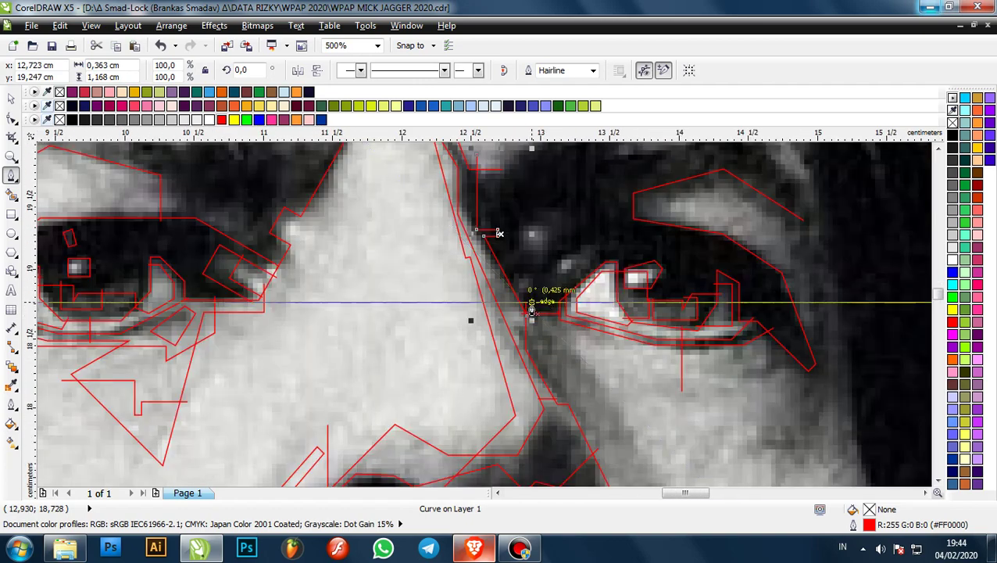
- Extend the stepped line diagonally along the dark edge to the vertical line at the eye's inner corner, about 0.36 × 1.11 cm overall
scroll(523, 300, "up", 1)
scroll(520, 305, "up", 1)
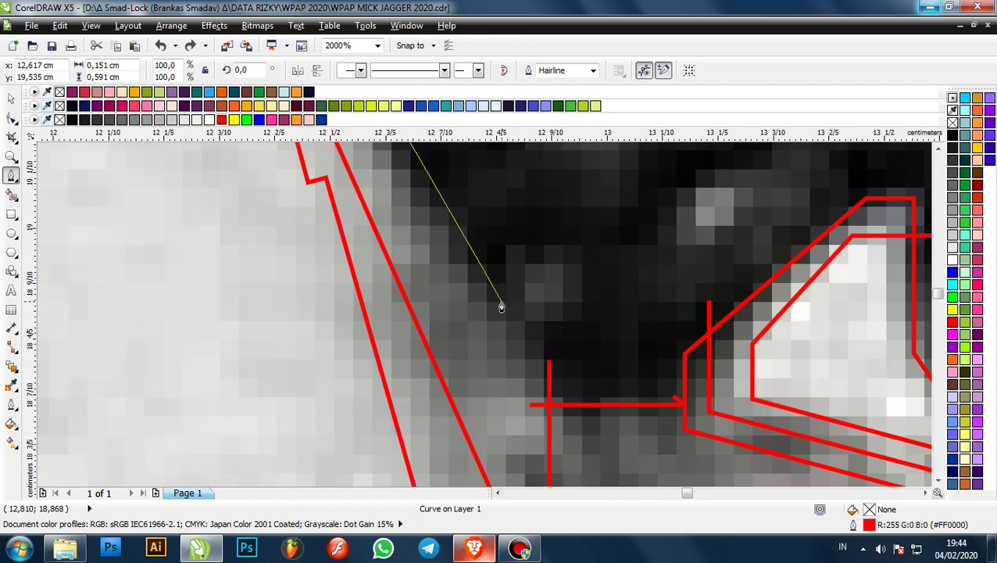
left_click(502, 307)
scroll(505, 288, "down", 3)
scroll(490, 271, "up", 2)
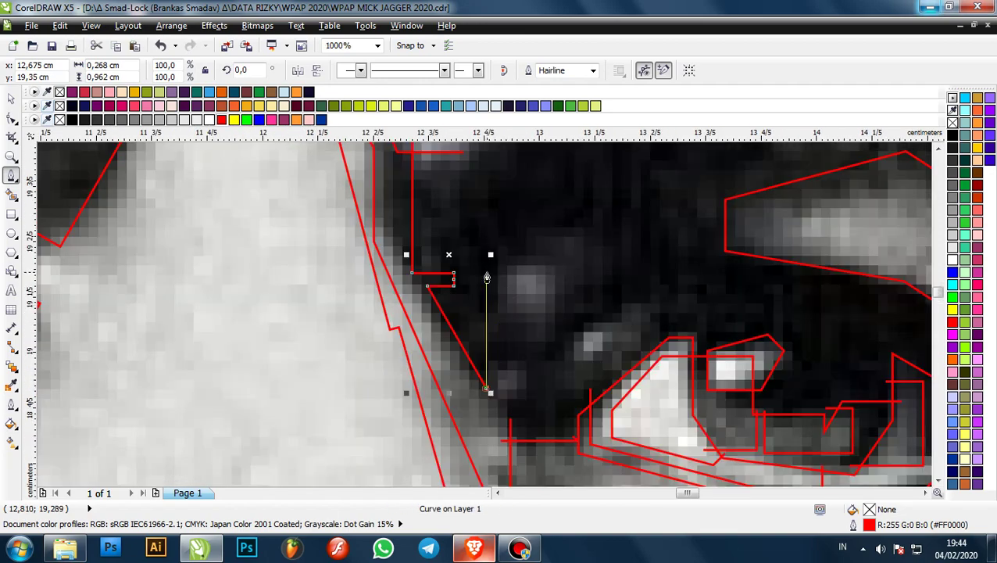
scroll(487, 279, "down", 2)
scroll(501, 336, "up", 4)
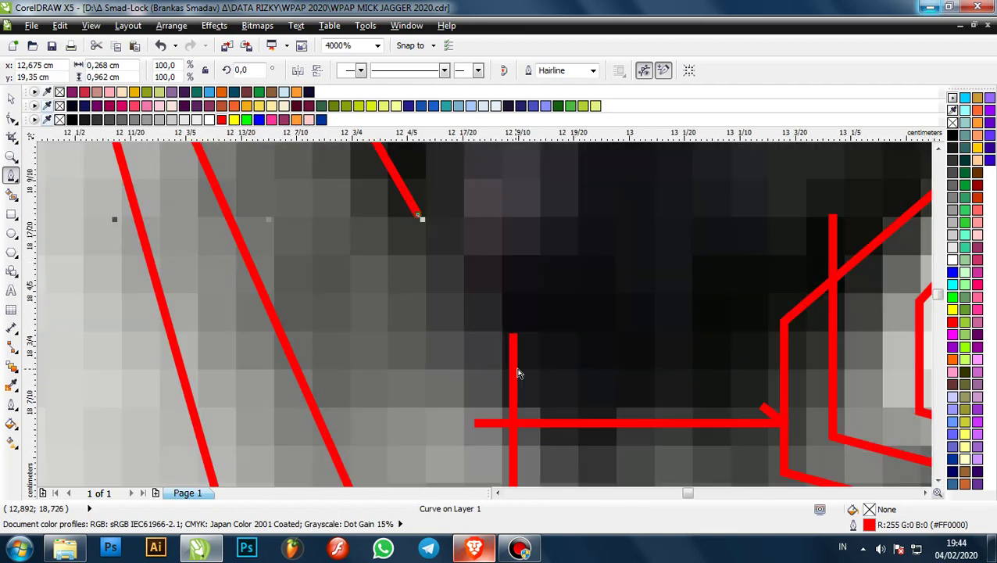
left_click(521, 381)
- Start an angular contour between the nose-side line and the light spots, running down to a short upturned end, about 0.20 × 0.61 cm
scroll(462, 350, "down", 4)
scroll(505, 317, "up", 2)
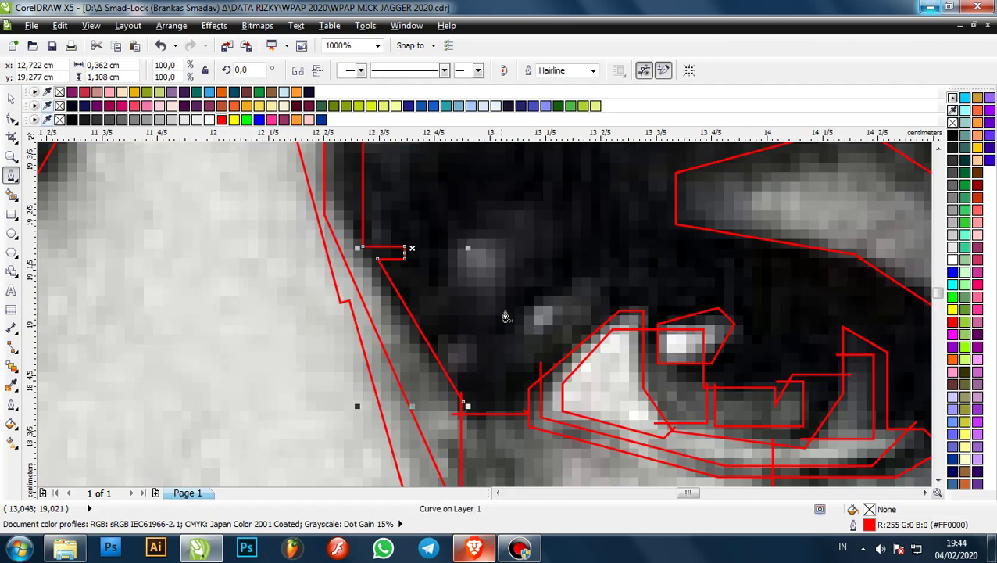
left_click_drag(441, 253, 442, 288)
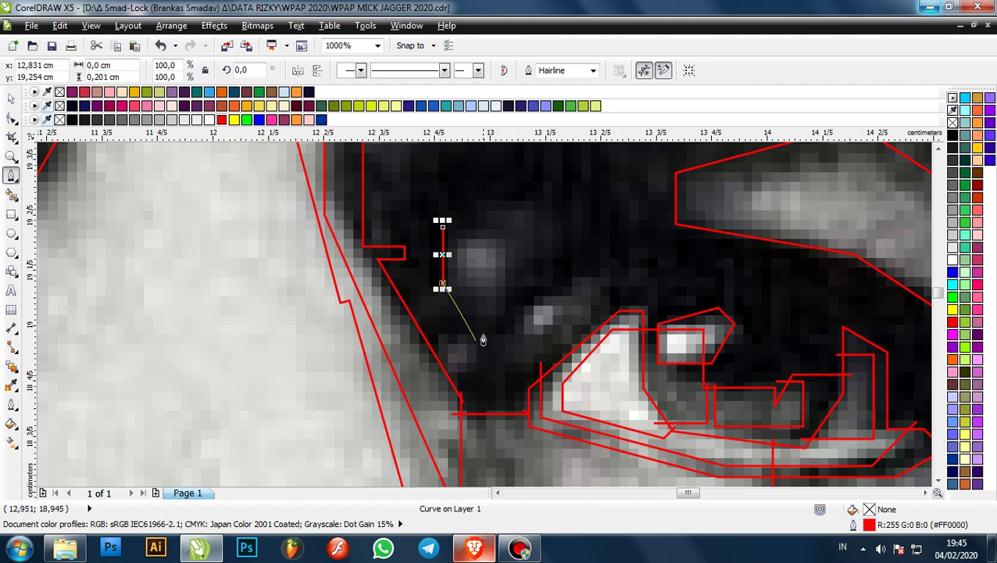
left_click(482, 322)
left_click(482, 397)
left_click(500, 397)
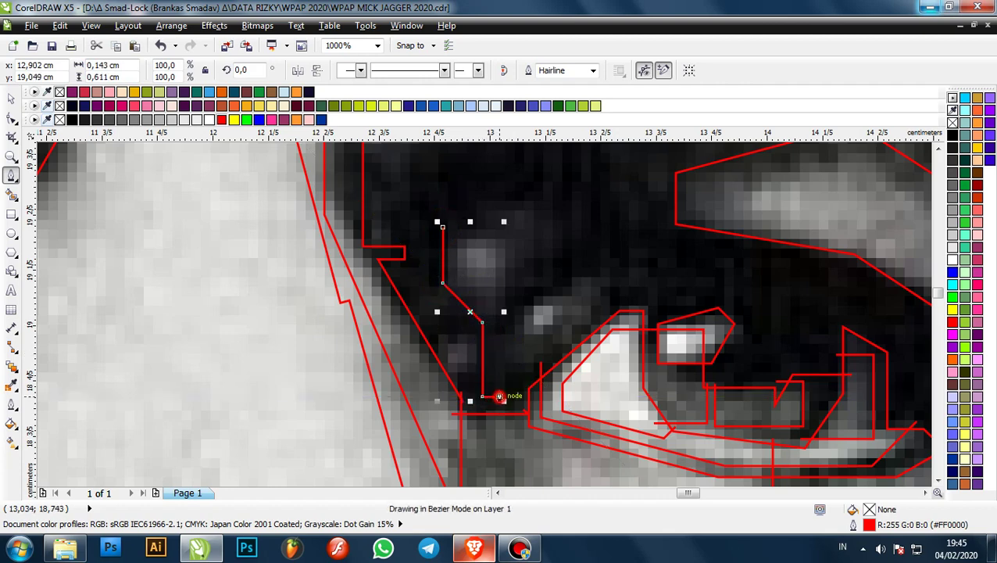
left_click(499, 372)
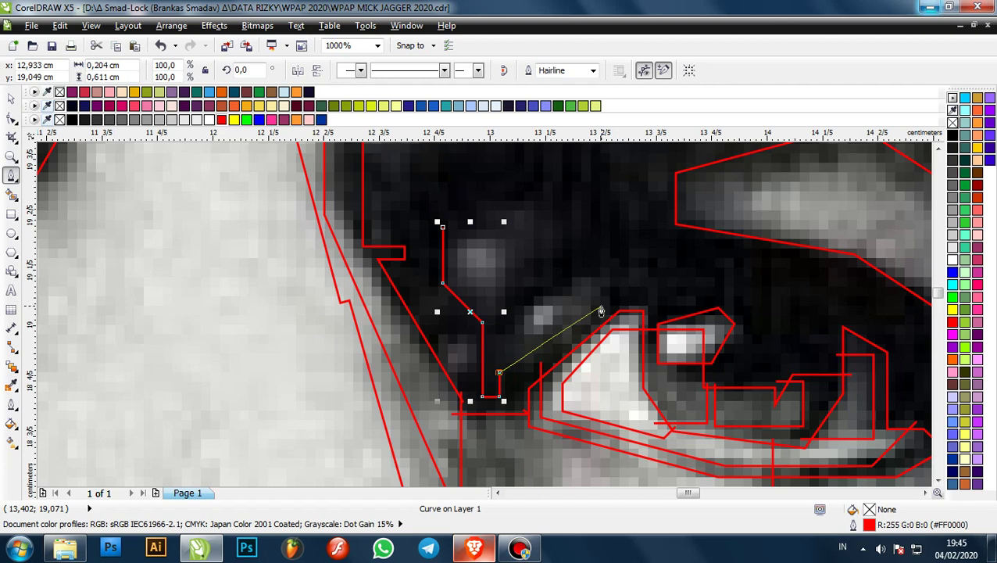
- Extend the contour diagonally above the eye-white outline, then across and up in a short step, to about 0.73 cm overall width
scroll(602, 311, "up", 1)
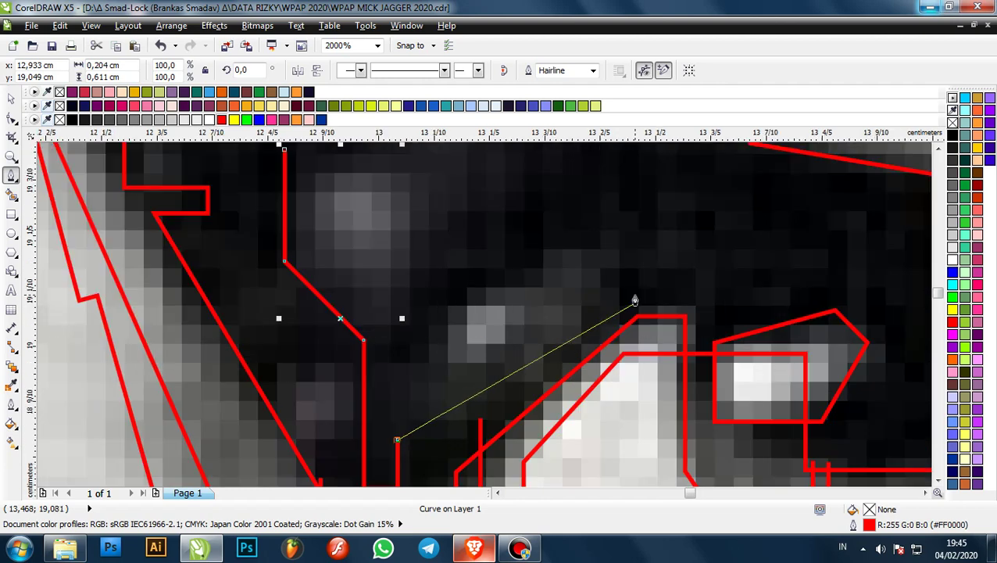
left_click(641, 300)
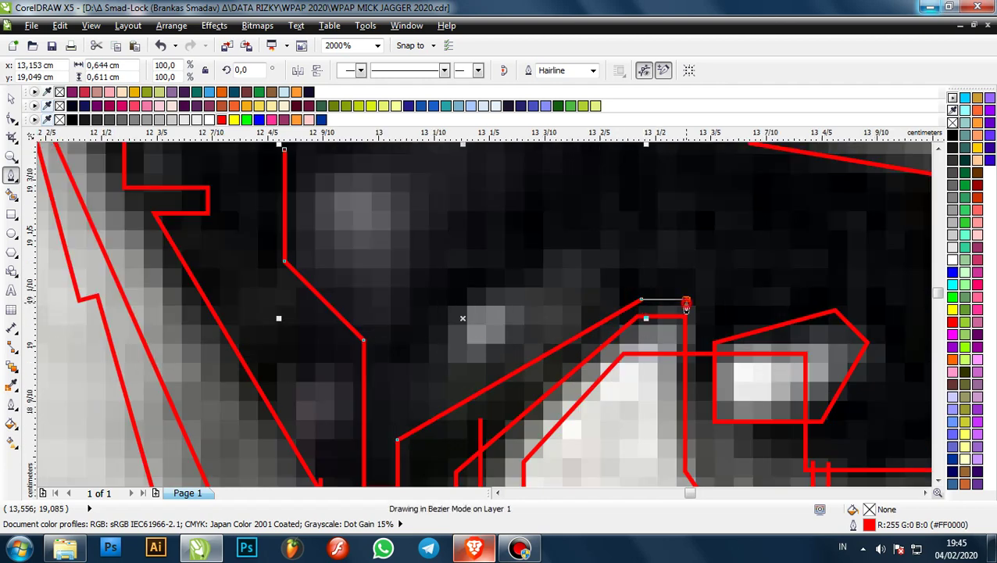
left_click(686, 299)
left_click(686, 268)
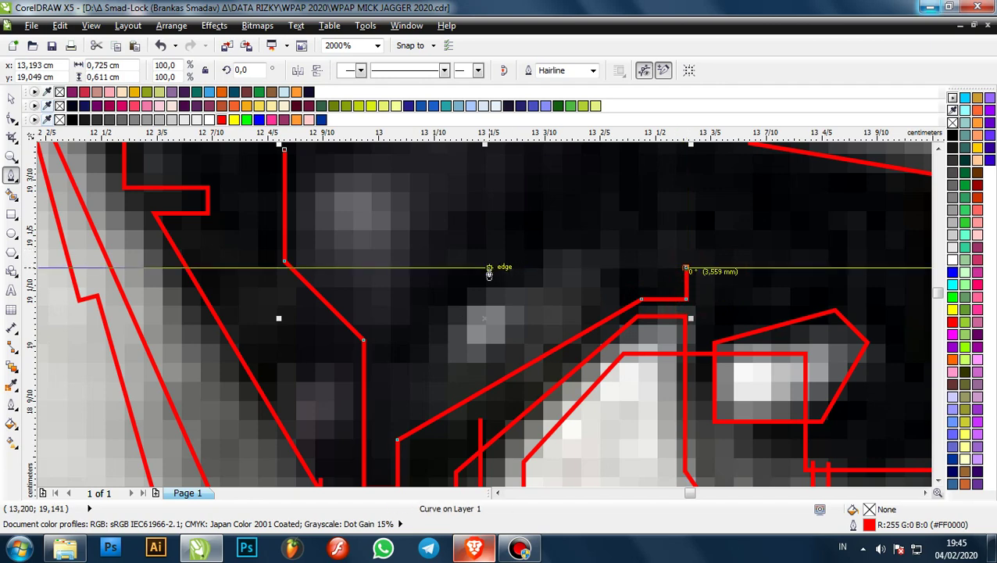
- Extend the contour across about 0.36 cm above the small light spot, diagonally down around a short squared end and back up in parallel
left_click(488, 269)
left_click(399, 355)
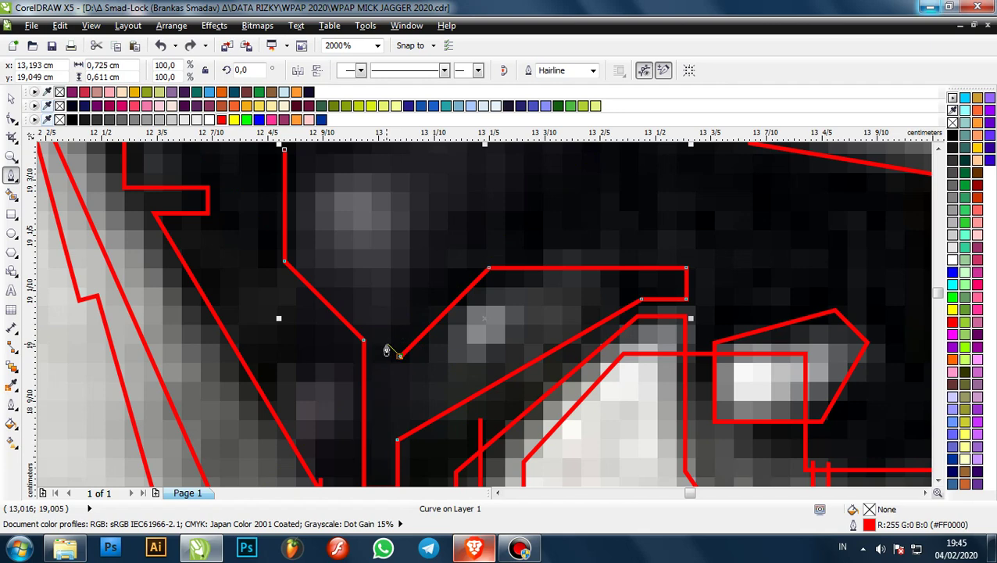
left_click(386, 343)
left_click(451, 279)
- Continue the contour with a short vertical rise and a pointed bend, and close it at its start, about 0.73 × 0.72 cm overall
scroll(453, 258, "up", 1)
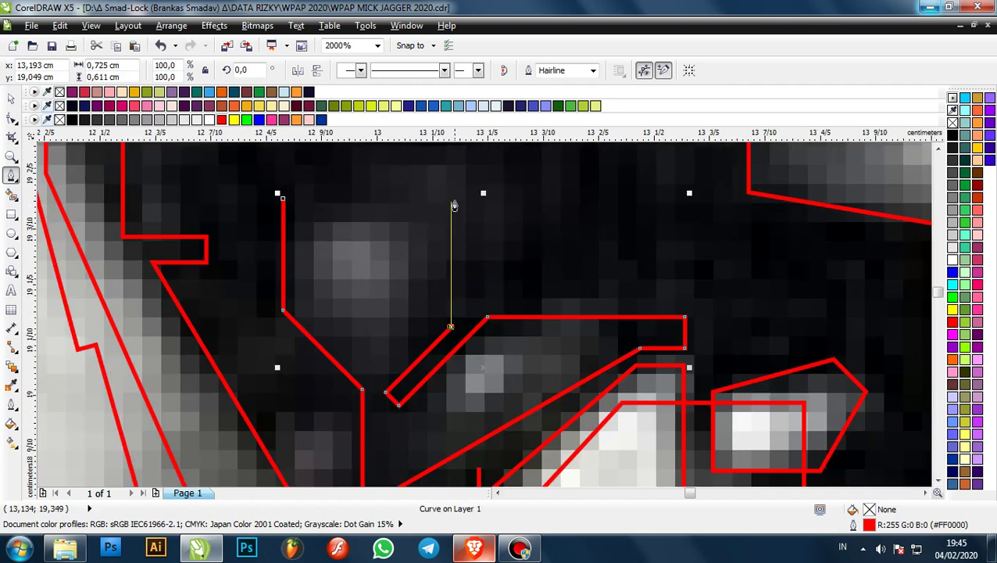
left_click(452, 201)
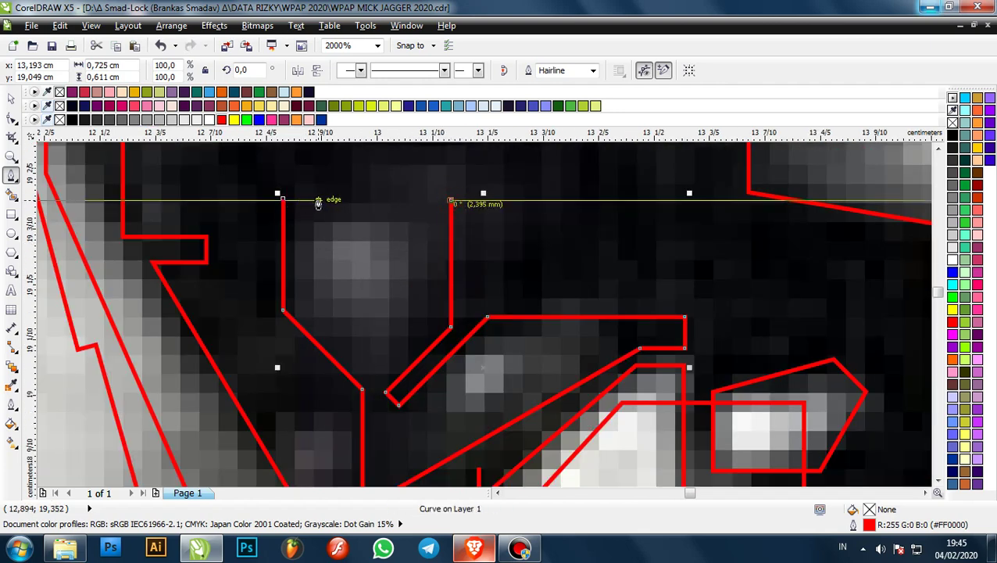
key("ctrl+z")
scroll(459, 335, "down", 1)
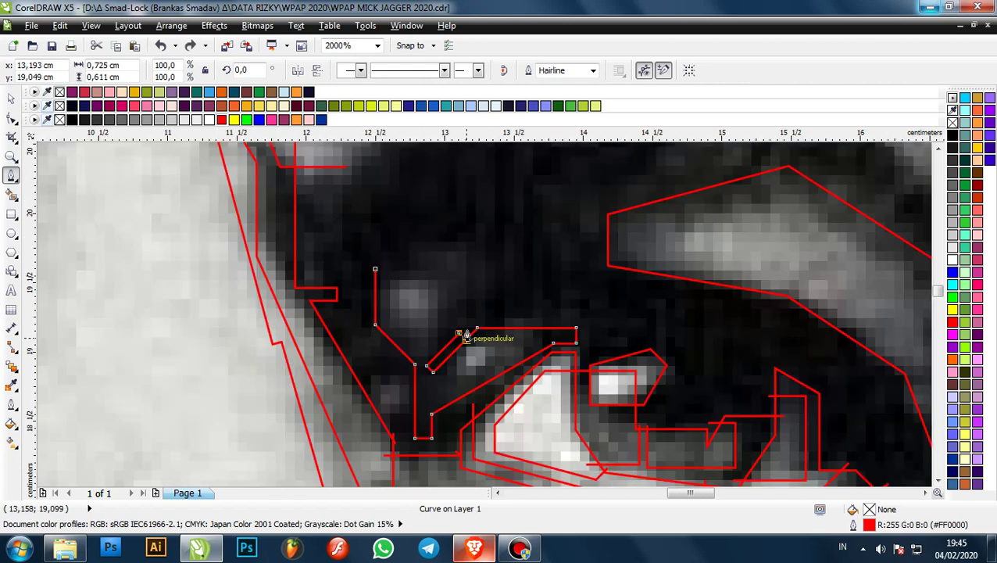
scroll(463, 321, "up", 1)
left_click(459, 324)
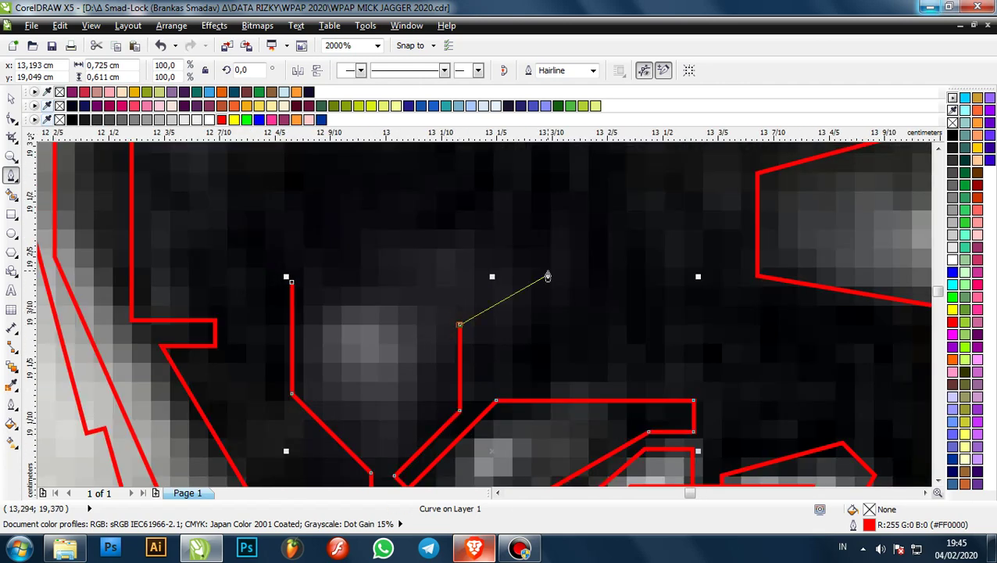
left_click(548, 277)
left_click(500, 224)
left_click(292, 283)
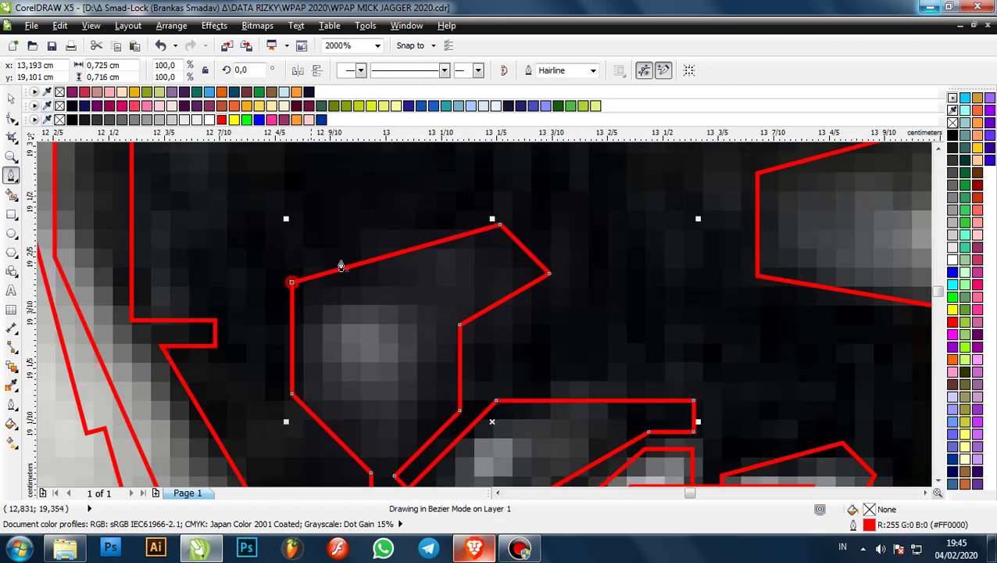
- Draw a vertical line through the larger light spot and continue it diagonally toward the eye-white outline, about 0.38 × 0.50 cm overall
scroll(519, 233, "down", 2)
scroll(511, 254, "down", 2)
scroll(485, 244, "up", 3)
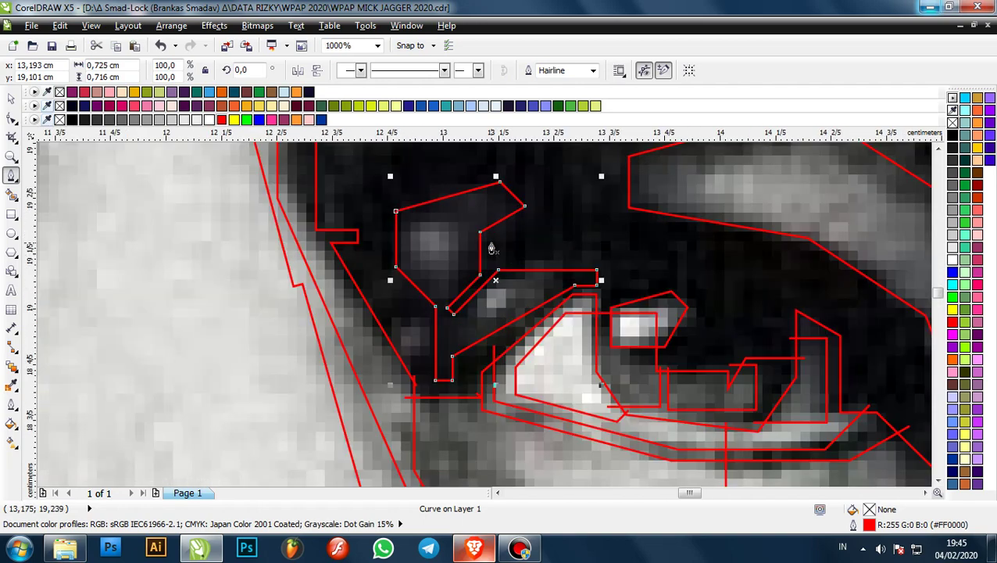
scroll(438, 219, "up", 1)
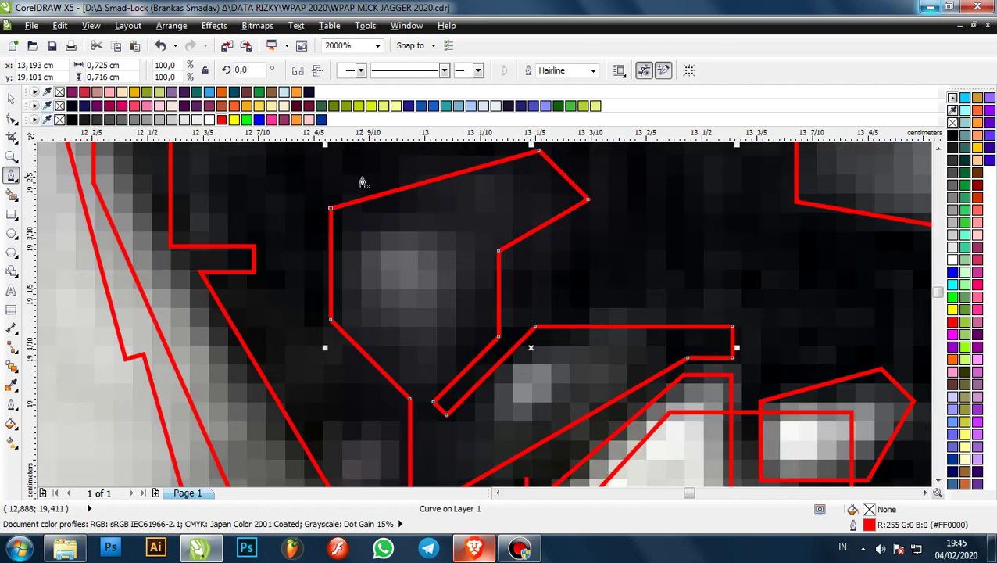
left_click(374, 157)
left_click(375, 321)
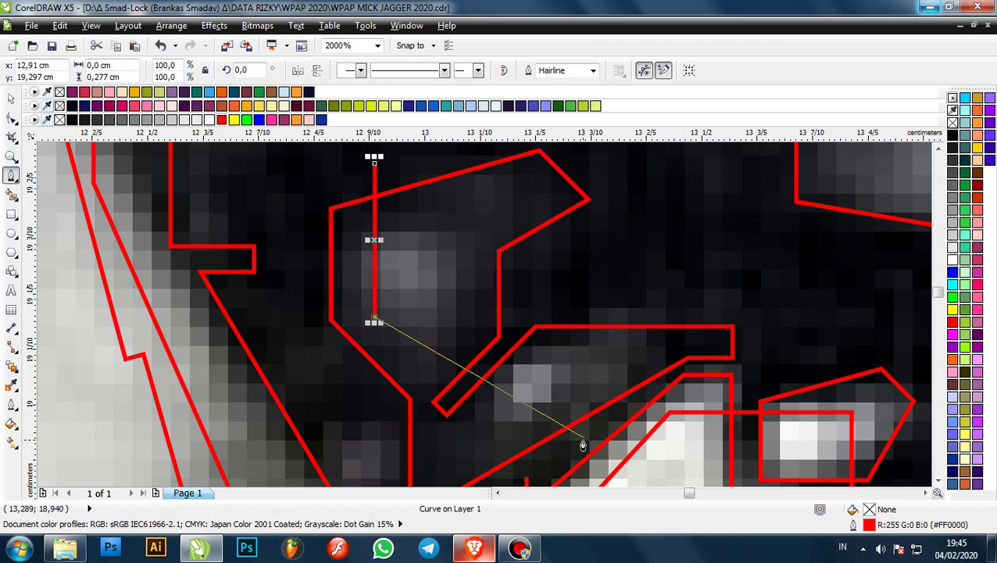
left_click(583, 446)
- Draw an L-shaped line inside the closed contour beside the larger light spot, about 0.13 × 0.19 cm
scroll(500, 321, "down", 2)
scroll(503, 323, "up", 3)
scroll(492, 274, "down", 1)
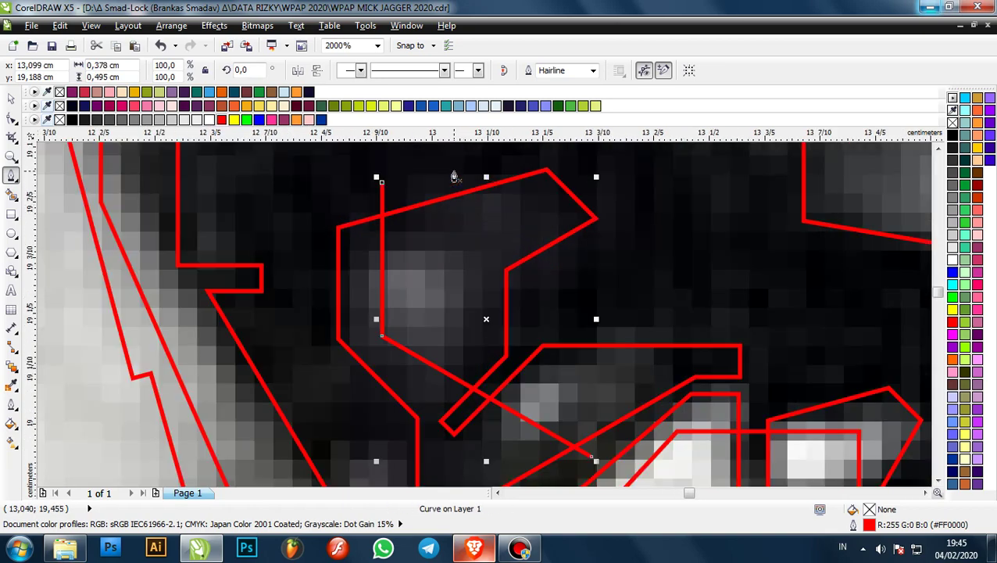
left_click(454, 172)
left_click(454, 278)
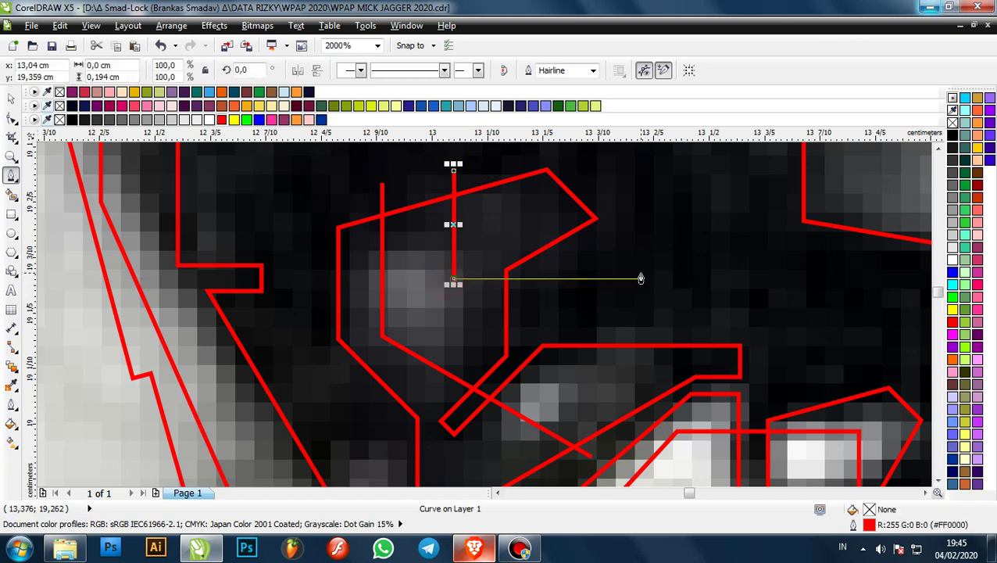
left_click(641, 278)
key("ctrl+z")
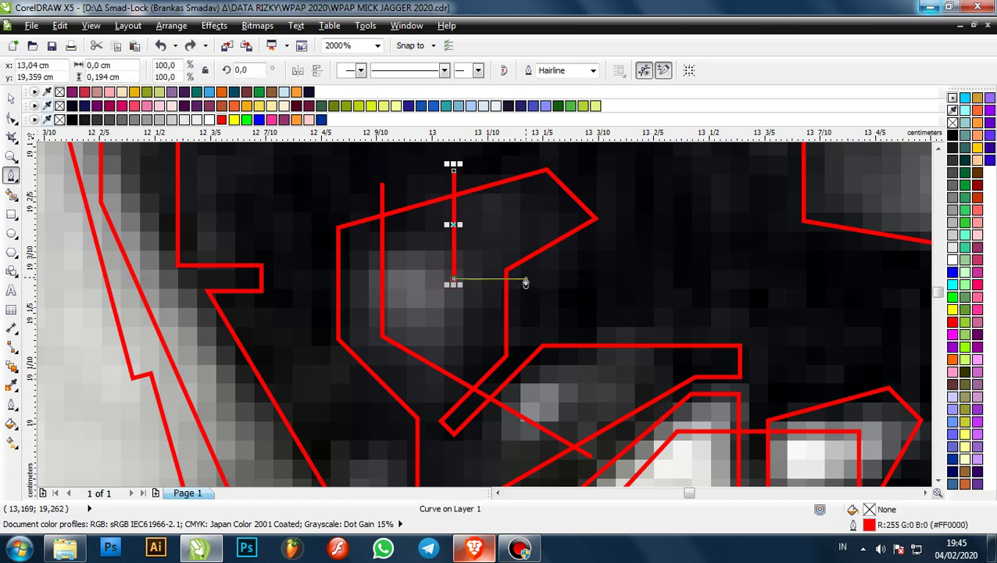
double_click(525, 280)
- Draw a vertical dividing line about 0.24 cm long across the narrow arm of the contour above the eye white
left_click(629, 300)
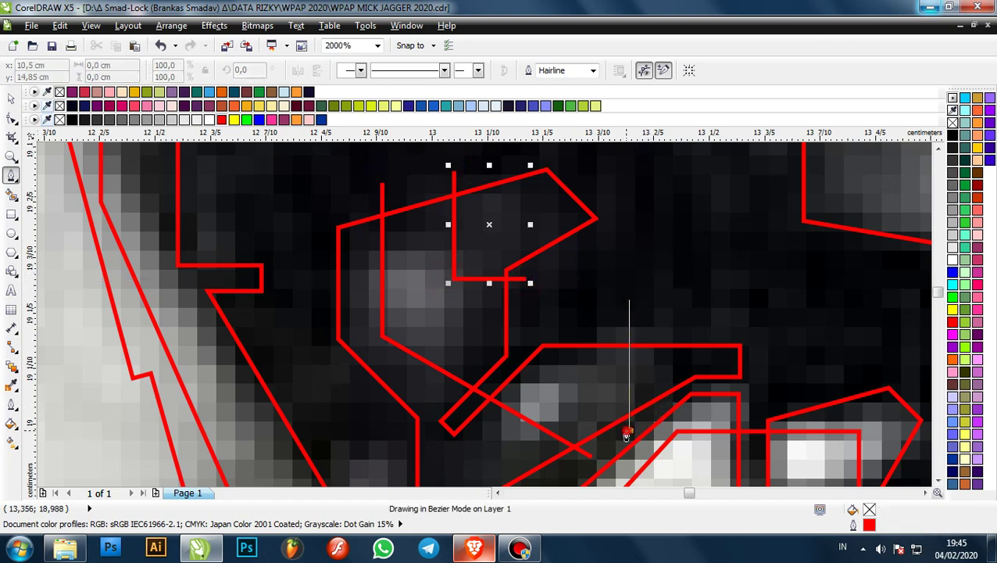
double_click(629, 432)
scroll(512, 276, "down", 1)
scroll(500, 390, "up", 2)
scroll(483, 299, "down", 3)
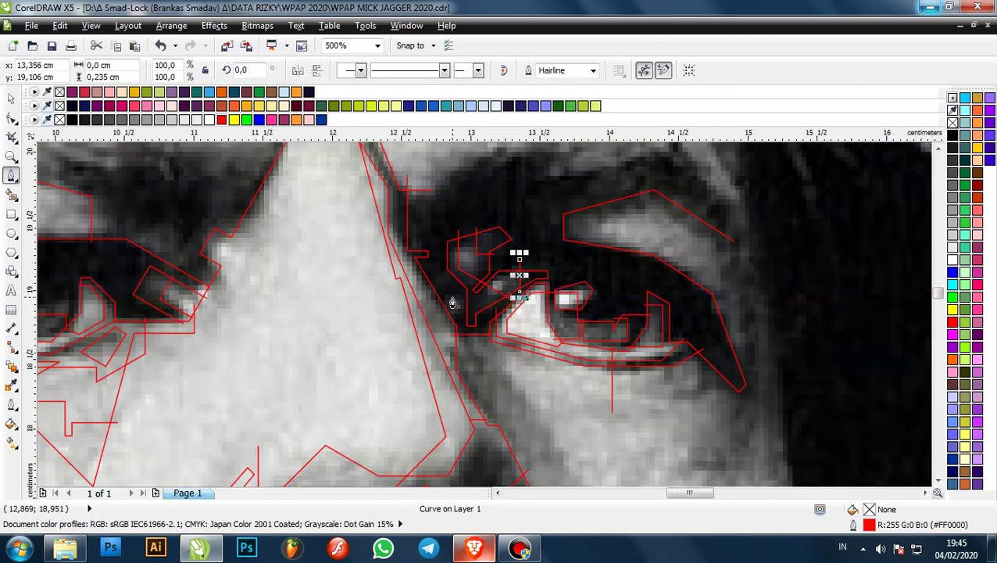
- Draw a closed four-sided outline around the faint spot between the nose-side line and the contour, about 0.16 × 0.18 cm
scroll(453, 304, "up", 2)
left_click(485, 263)
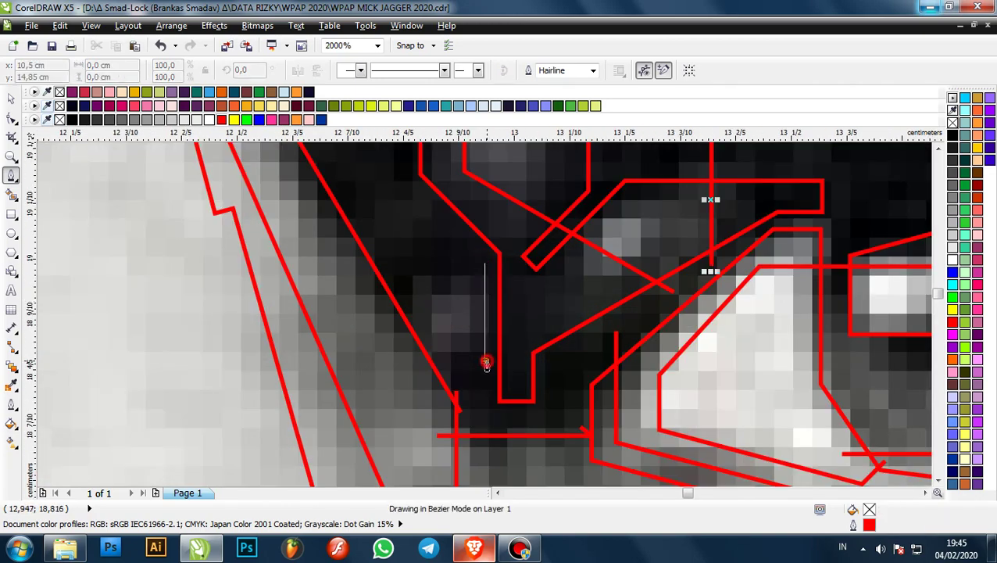
left_click(485, 361)
left_click(450, 362)
left_click(401, 274)
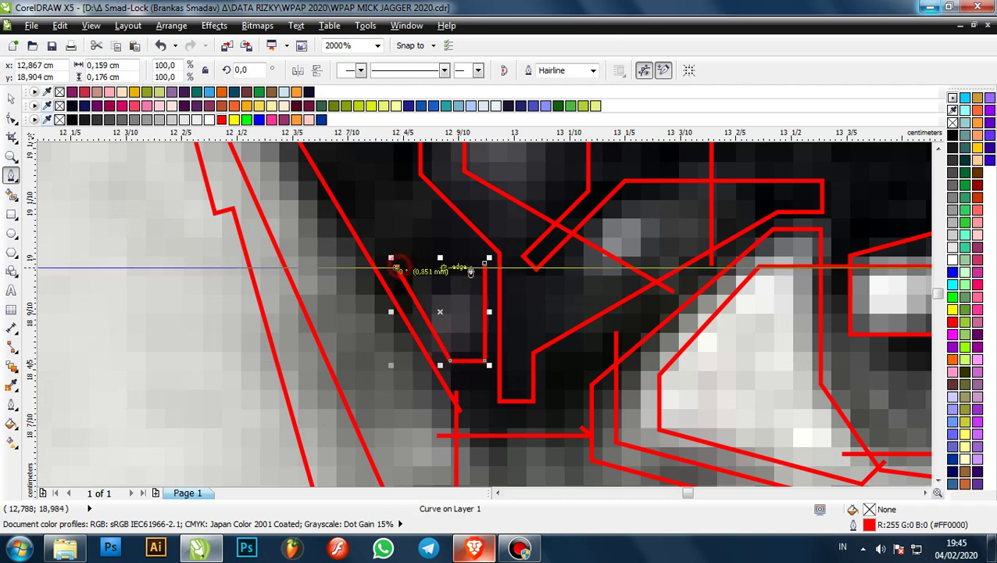
scroll(438, 265, "down", 4)
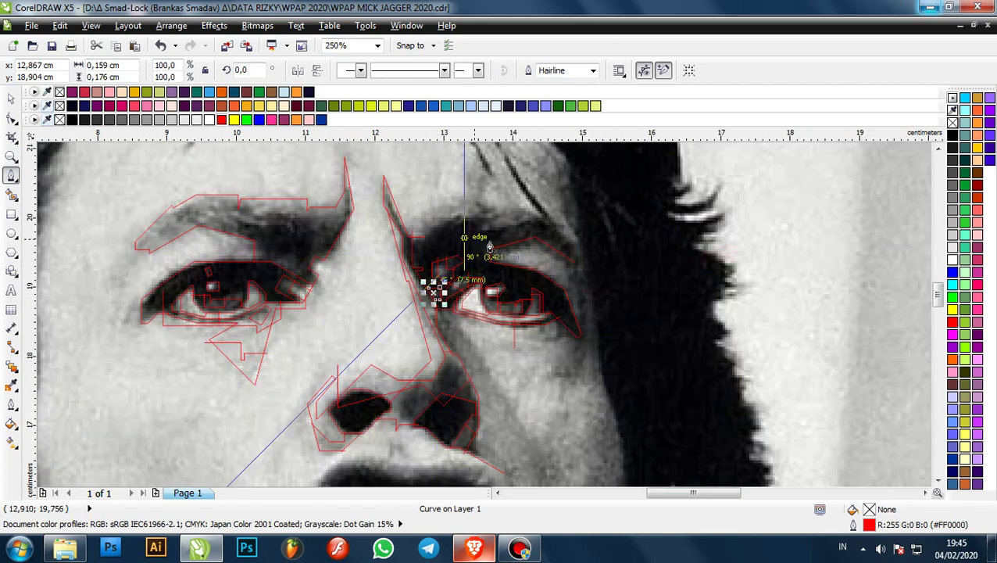
scroll(436, 285, "up", 4)
scroll(430, 278, "down", 1)
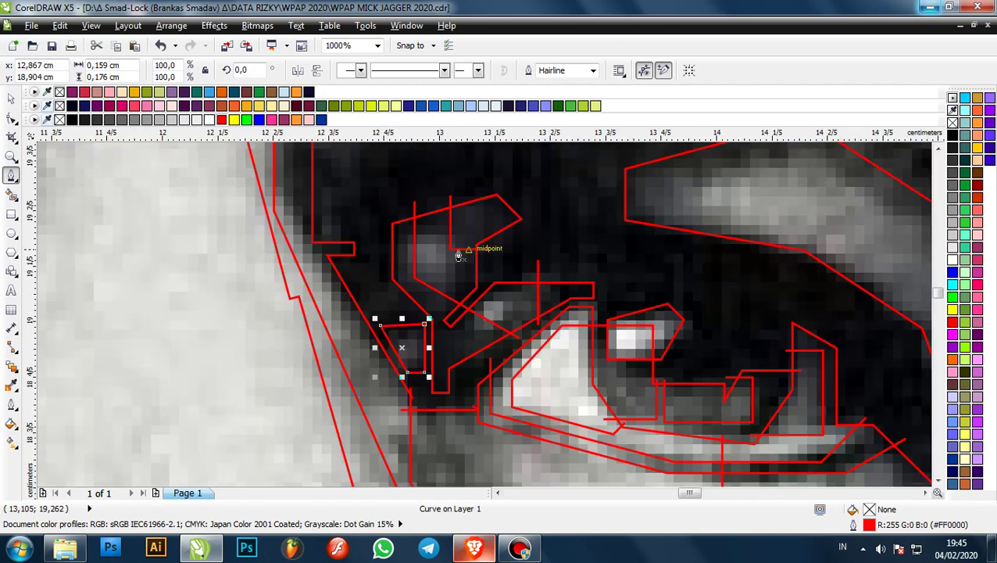
- Delete the vertical-and-diagonal line and the small L-shaped line crossing the closed contour
left_click(11, 99)
scroll(538, 357, "up", 2)
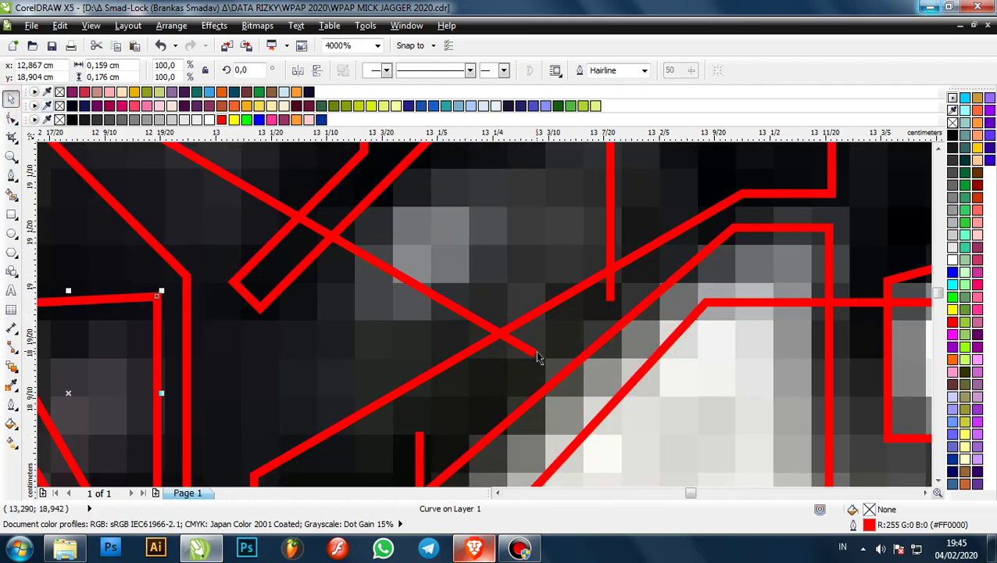
scroll(556, 371, "down", 3)
scroll(547, 348, "up", 1)
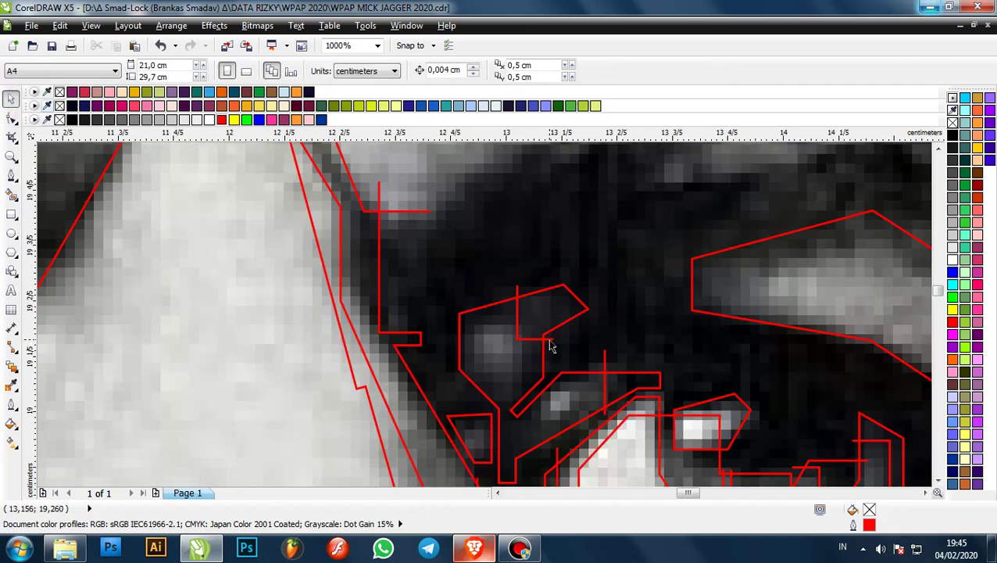
left_click(551, 341)
key("Delete")
- Draw an L-shaped line down beside the larger light spot and across beneath it, about 0.28 × 0.28 cm
scroll(527, 388, "up", 1)
key("space")
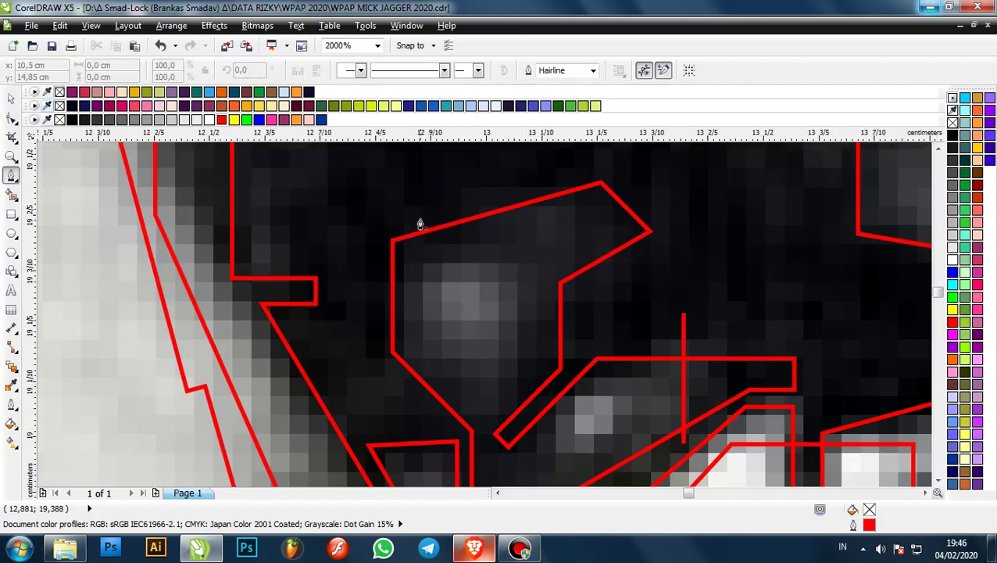
left_click(420, 203)
left_click(421, 363)
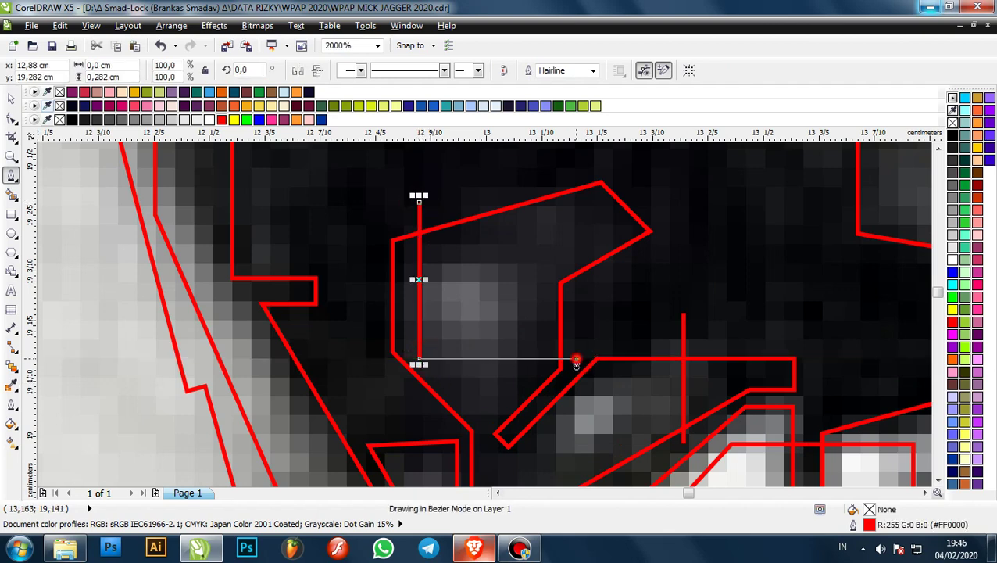
left_click(581, 362)
- Draw a second corner line across the contour's upper part and down at its pointed side, about 0.25 × 0.12 cm
left_click(464, 205)
double_click(608, 205)
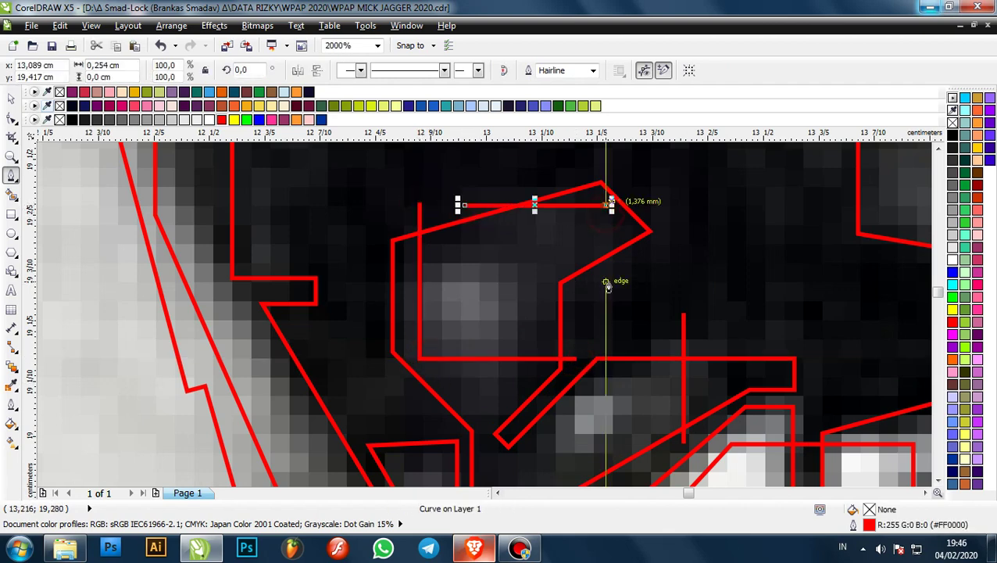
left_click(608, 282)
key("ctrl+z")
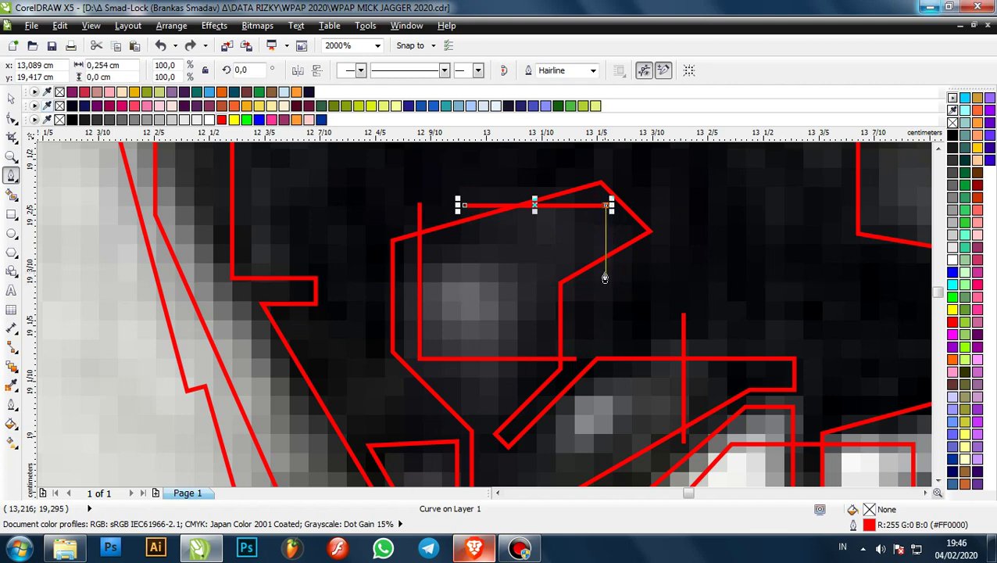
left_click(605, 273)
- Draw a rectangle around the larger light spot inside the contour and narrow it to about 0.17 × 0.17 cm
key("F6")
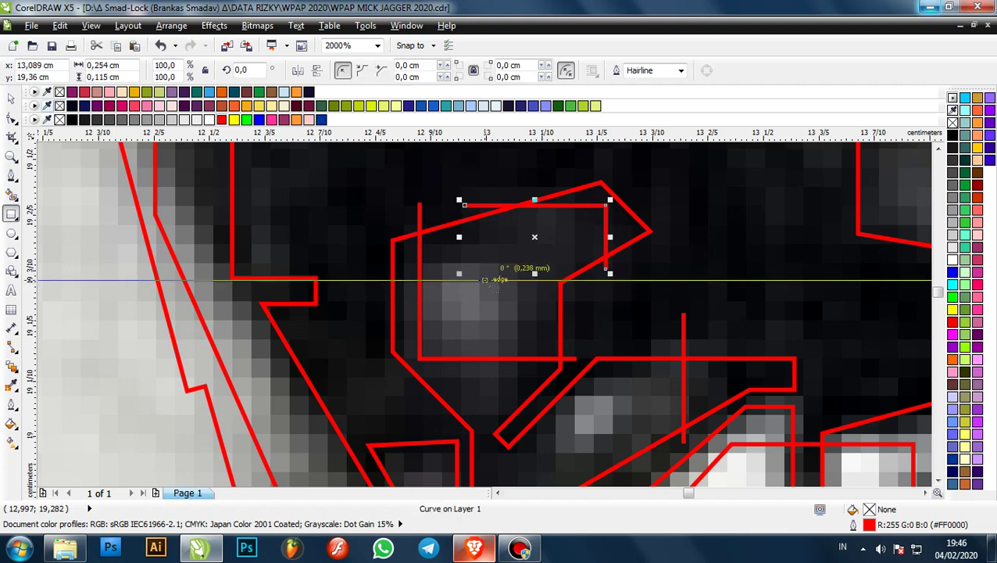
left_click_drag(434, 243, 534, 338)
scroll(484, 306, "up", 1)
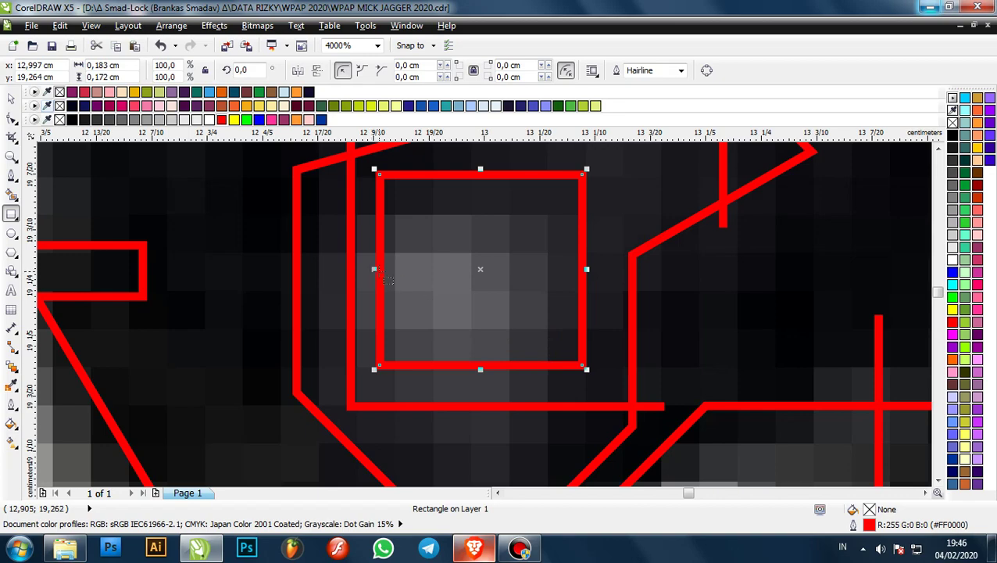
- Draw a closed slanted four-sided outline around the small light spot in the contour's narrow arm, about 0.25 × 0.22 cm
key("F5")
scroll(500, 289, "down", 4)
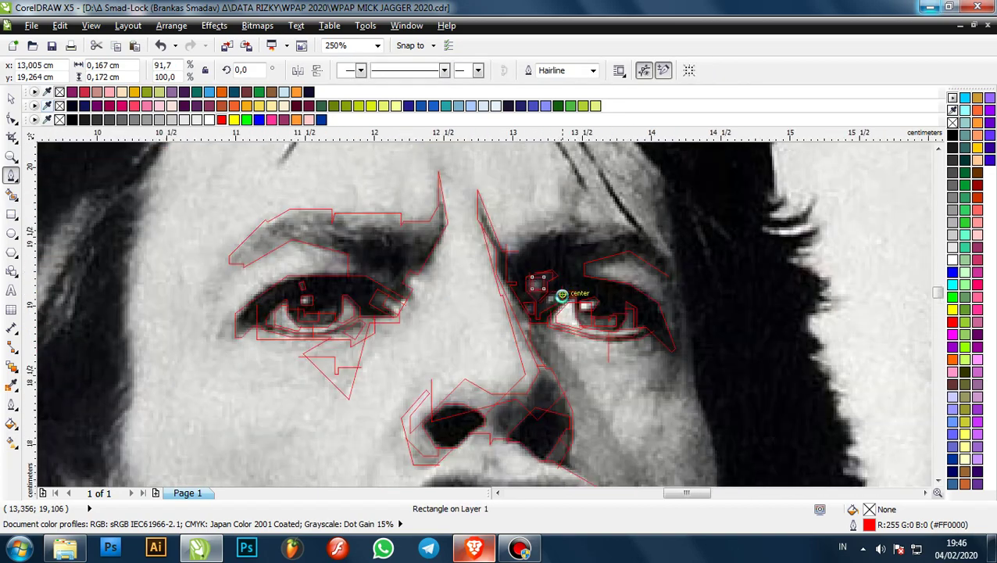
scroll(522, 320, "up", 2)
scroll(523, 330, "up", 2)
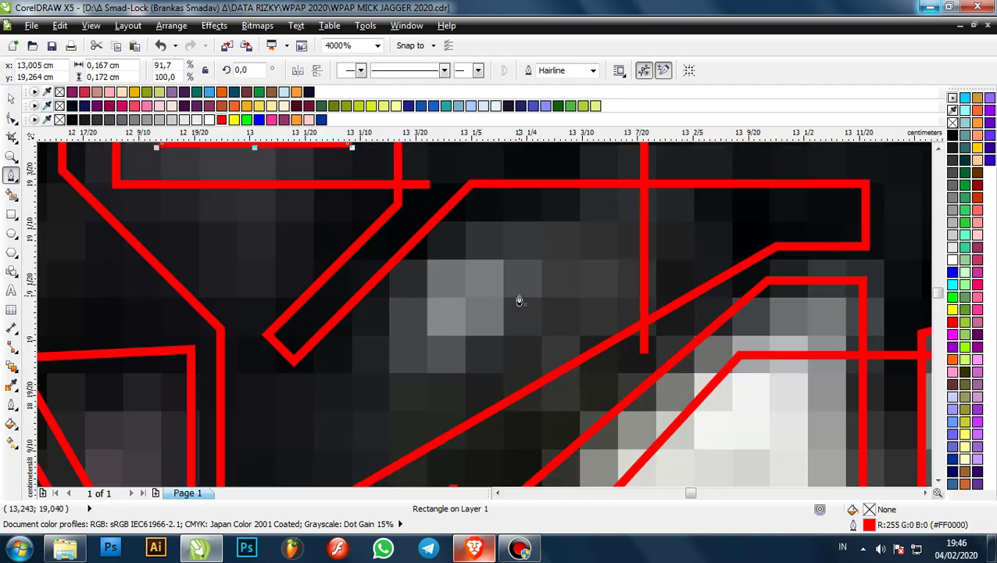
left_click(524, 201)
left_click(605, 312)
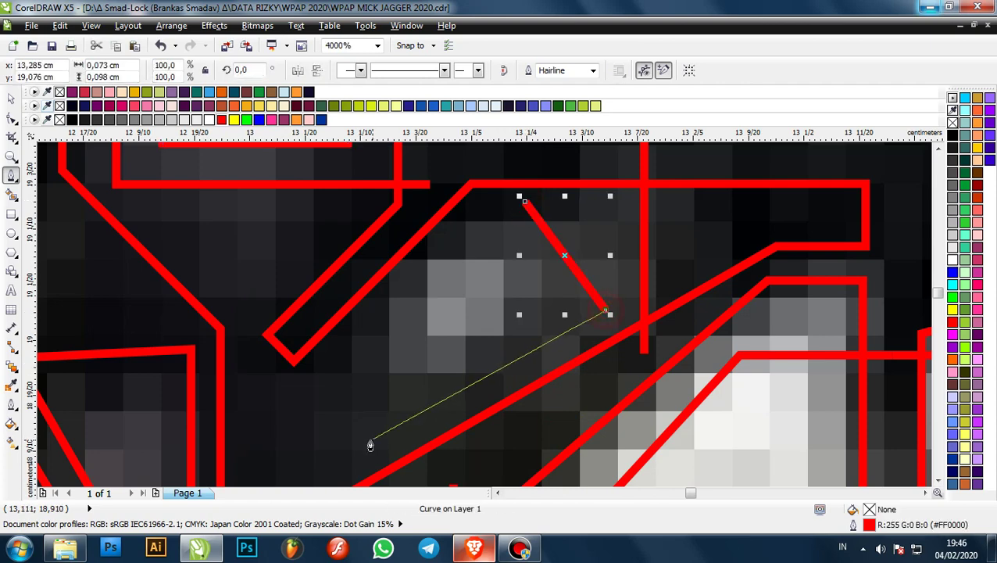
left_click(365, 442)
left_click(323, 391)
left_click(525, 202)
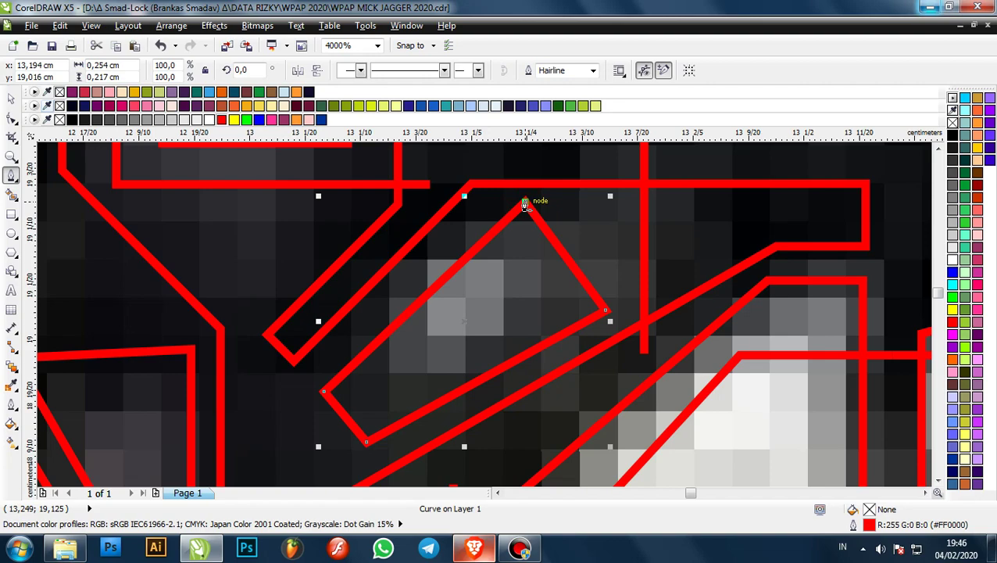
- Examine the traced outlines across the whole portrait and around the eyes, nose bridge and nostrils
scroll(525, 205, "down", 3)
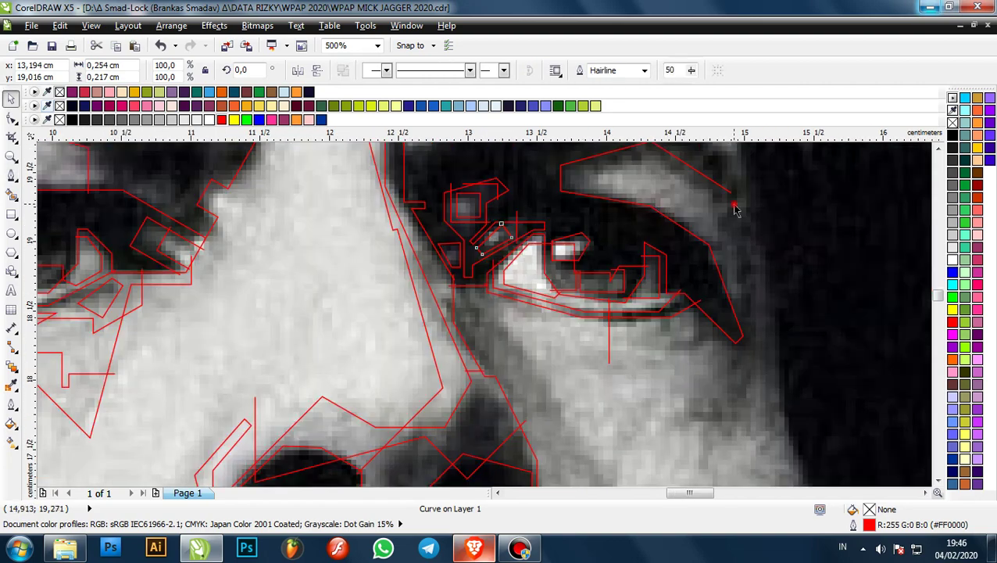
key("space")
scroll(770, 253, "down", 1)
scroll(544, 224, "down", 2)
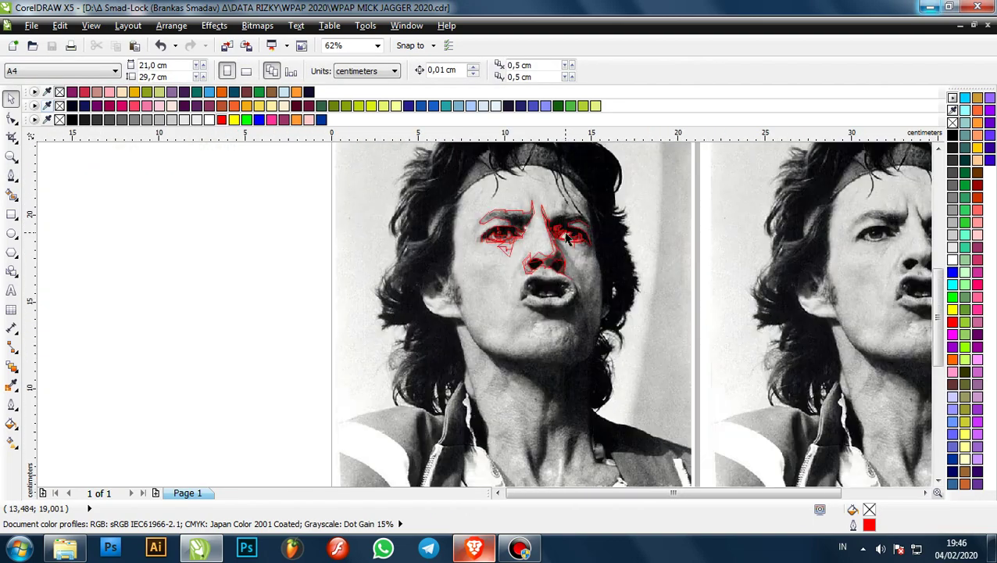
scroll(567, 231, "up", 1)
key("space")
scroll(582, 250, "up", 1)
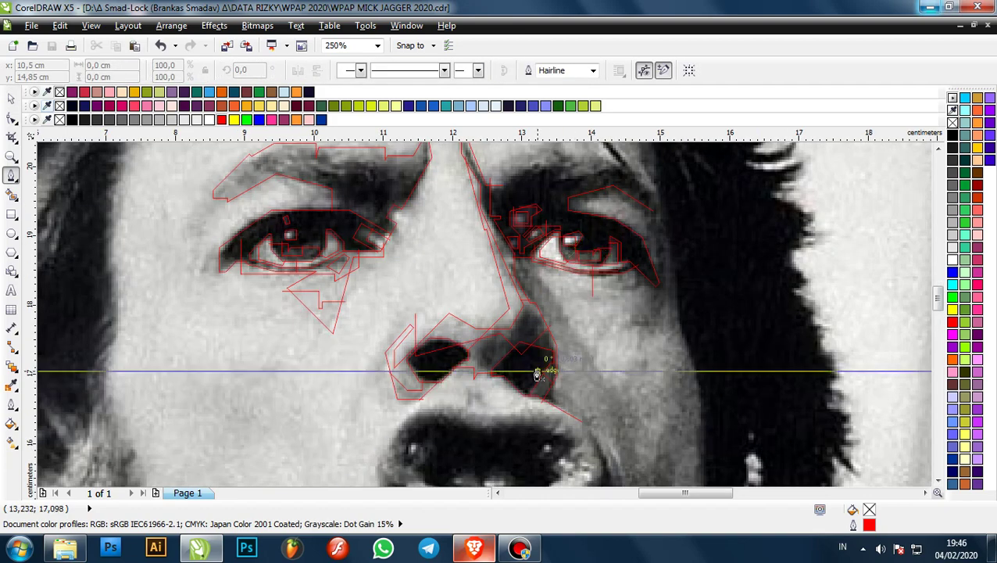
scroll(546, 356, "up", 1)
scroll(539, 275, "down", 1)
scroll(516, 219, "up", 1)
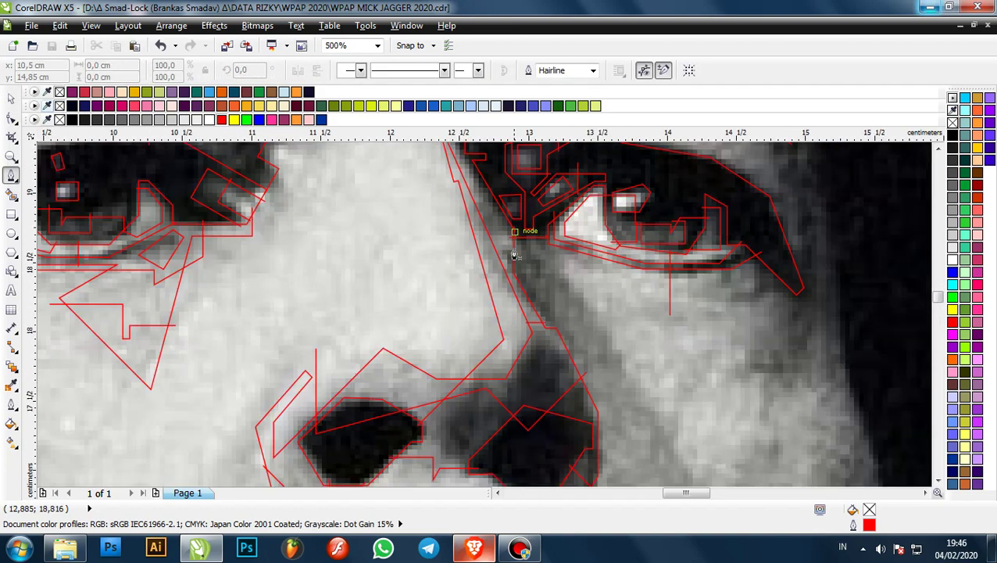
scroll(501, 195, "down", 1)
scroll(489, 193, "up", 1)
left_click(489, 193)
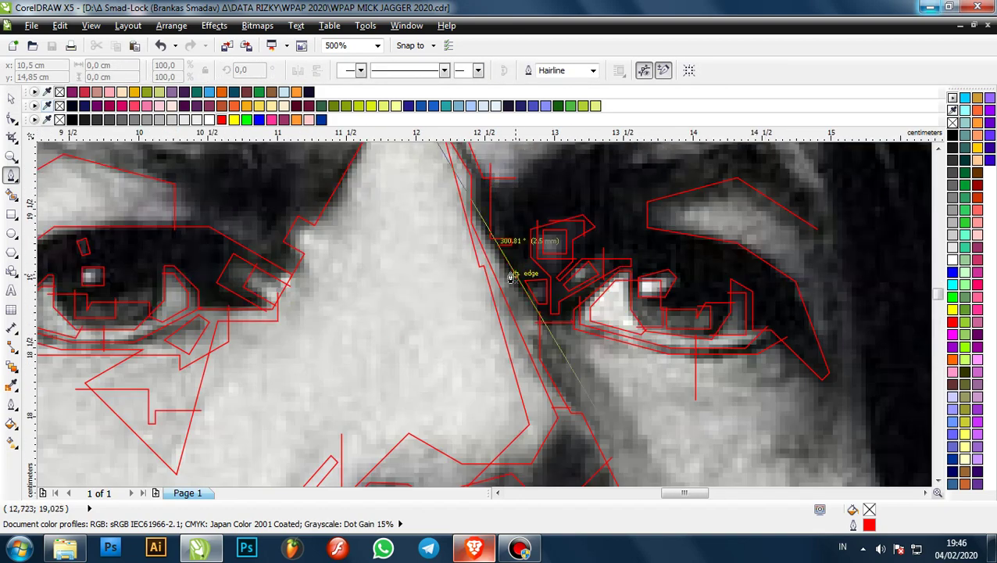
- Extend the open inner-corner end of the eye outline beside the nose bridge about 0.16 cm horizontally, across the slanted nose-side line
scroll(512, 278, "down", 1)
scroll(541, 318, "up", 1)
scroll(541, 312, "up", 1)
left_click(537, 328)
scroll(545, 378, "down", 1)
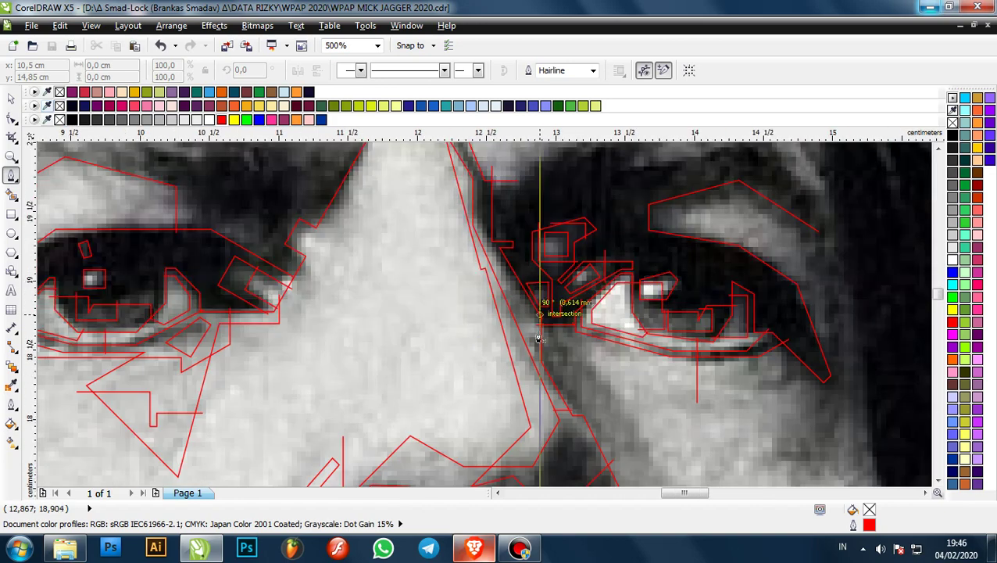
scroll(539, 338, "up", 2)
left_click(523, 291)
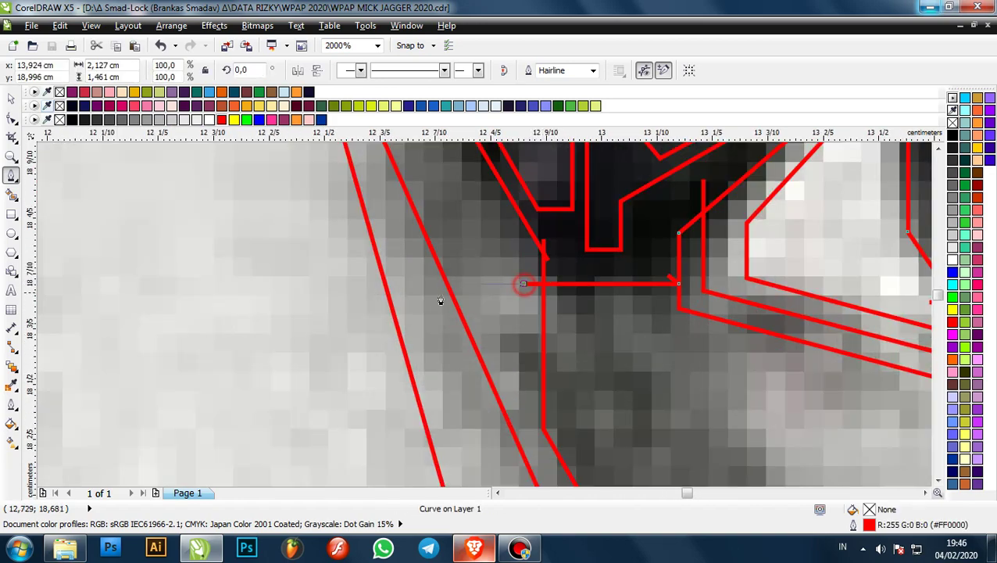
scroll(474, 300, "down", 2)
scroll(446, 300, "up", 2)
scroll(474, 311, "down", 2)
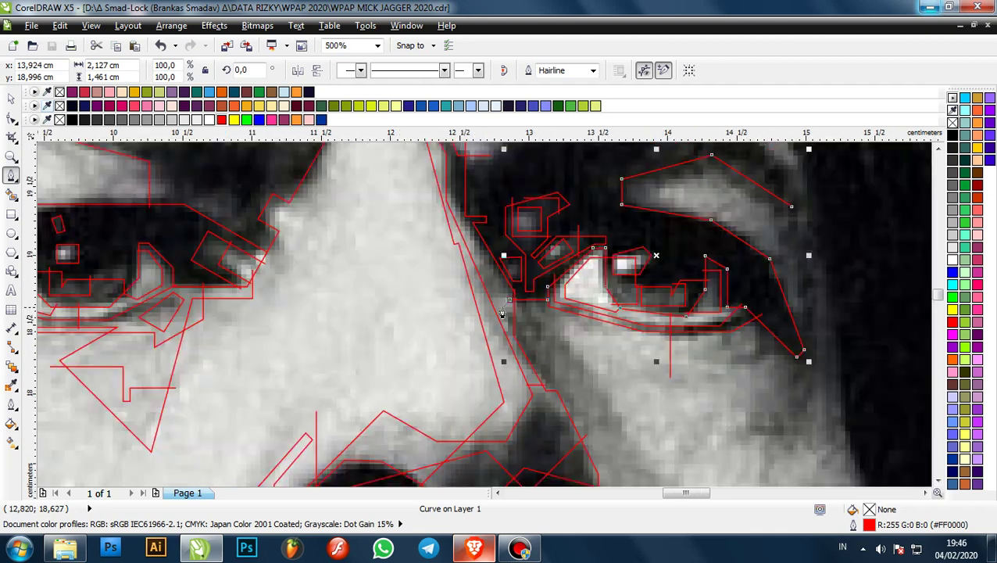
scroll(502, 312, "down", 1)
scroll(501, 312, "up", 2)
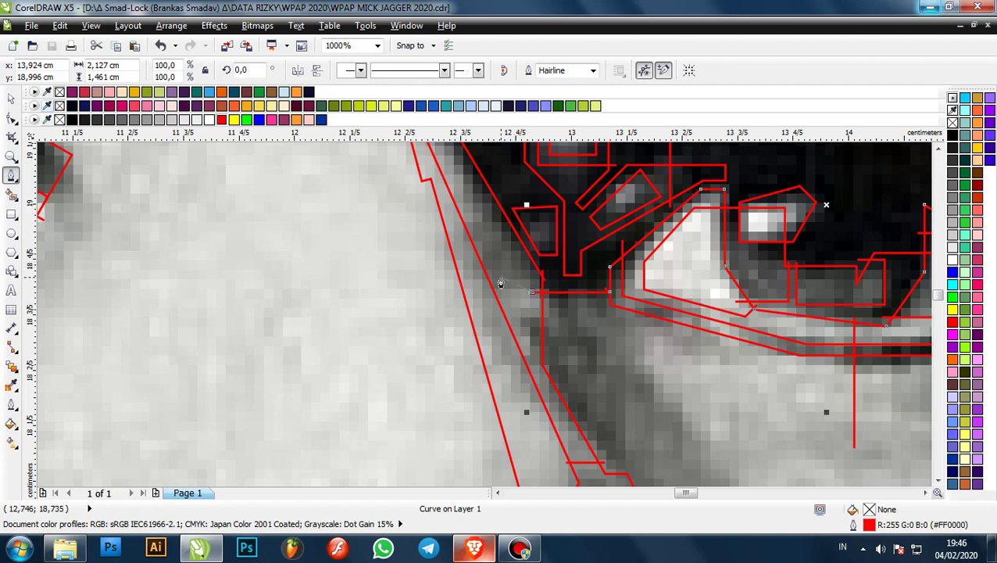
scroll(501, 283, "up", 2)
left_click(435, 329)
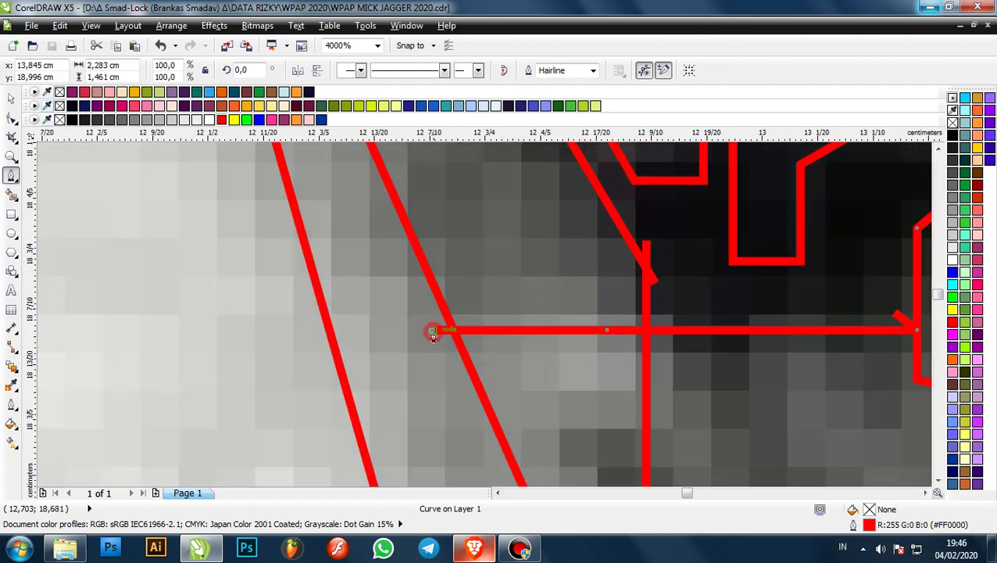
- Examine the traced outlines across the face, around both eyebrows and the gap between them
scroll(434, 329, "down", 4)
scroll(551, 279, "down", 1)
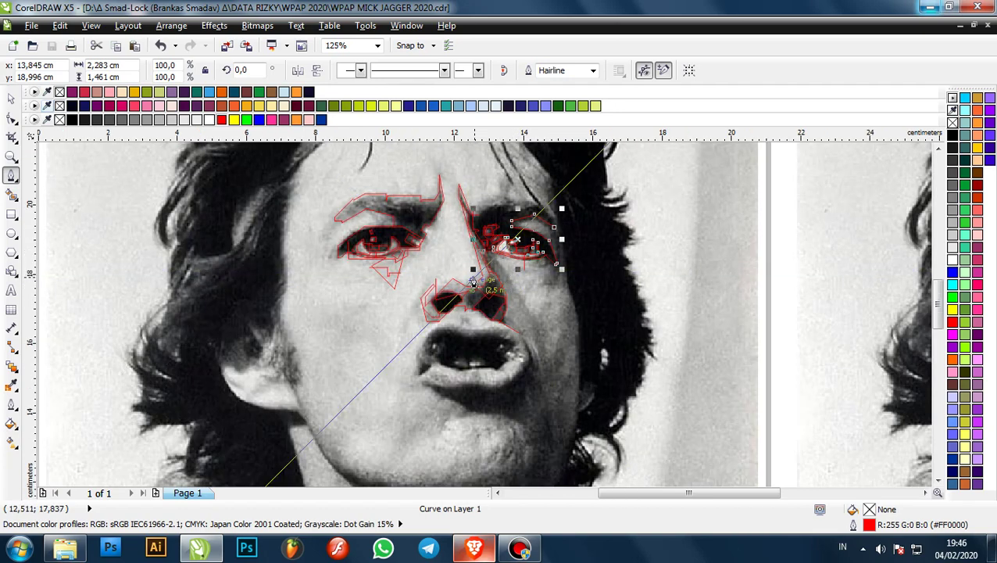
scroll(391, 188, "up", 1)
scroll(456, 239, "up", 1)
scroll(452, 276, "up", 1)
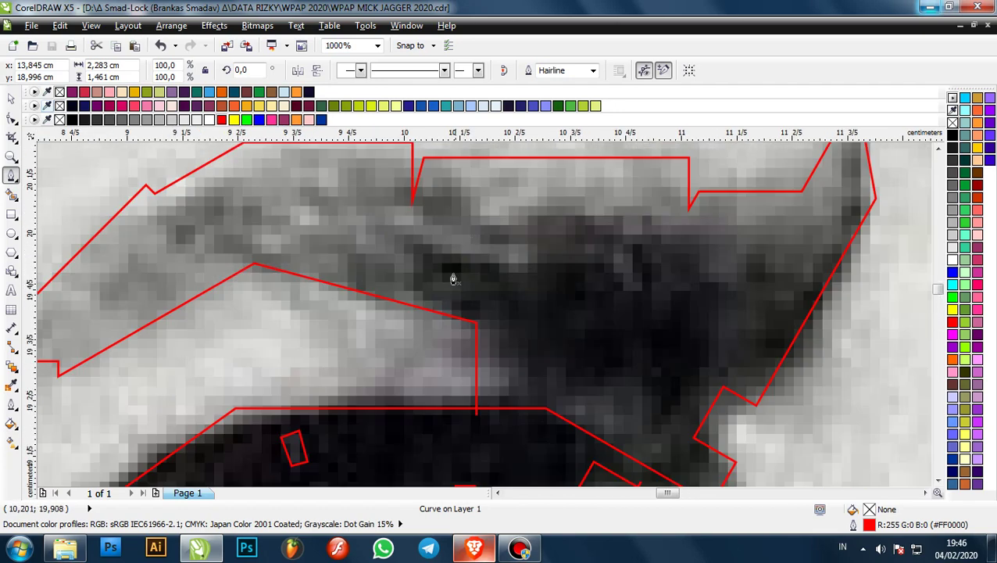
scroll(452, 283, "down", 1)
scroll(461, 286, "up", 1)
scroll(477, 288, "down", 1)
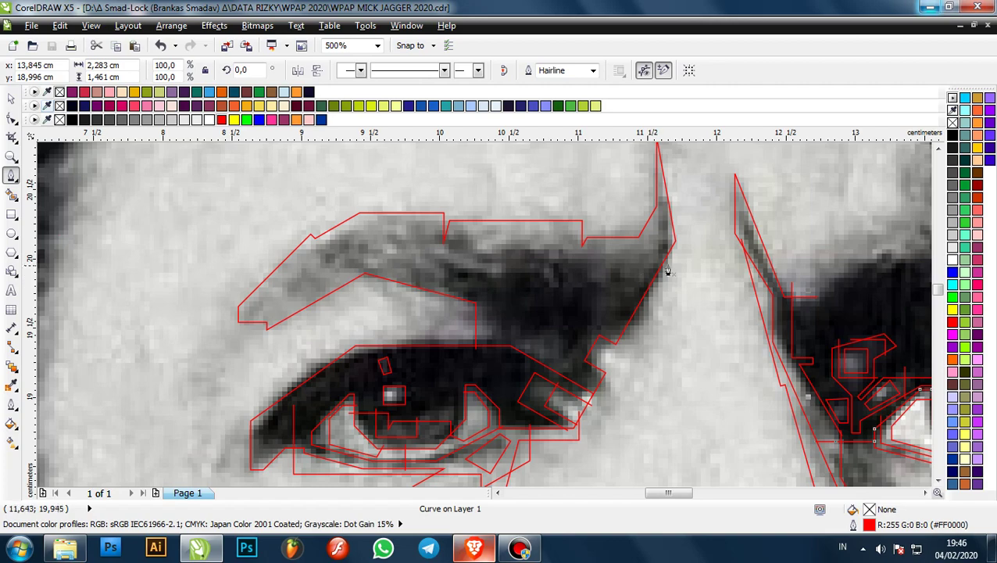
scroll(602, 258, "down", 3)
scroll(538, 265, "up", 5)
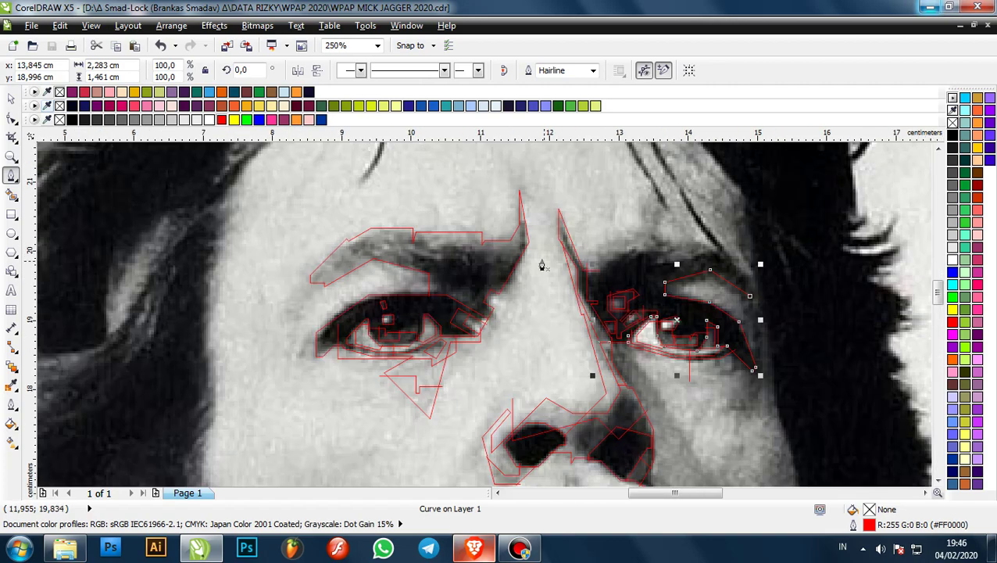
- Draw a stepped line down the frown crease at the traced eyebrow's inner end and along the dark brow's upper edge, about 1.09 × 0.59 cm
scroll(522, 252, "down", 3)
scroll(588, 258, "up", 2)
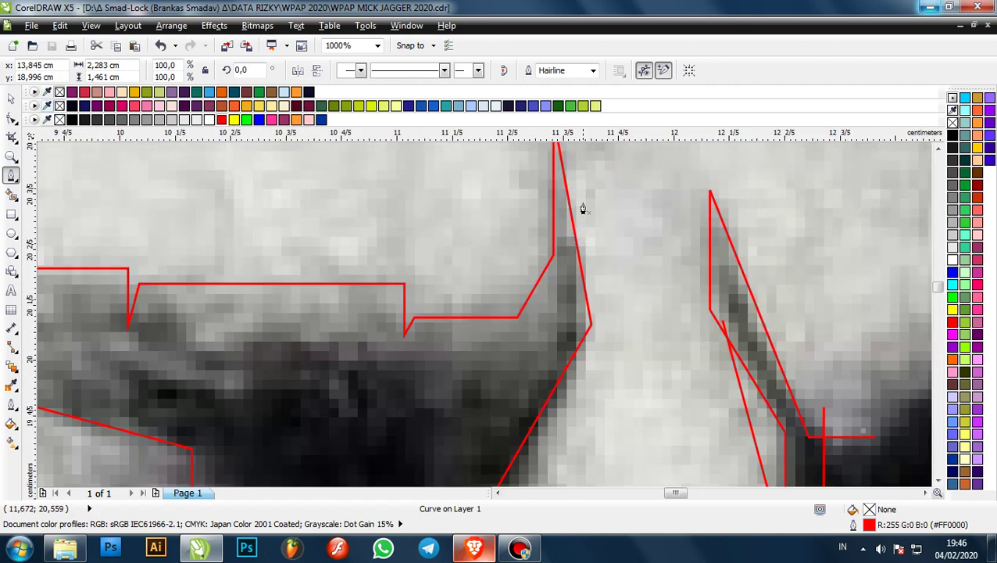
left_click(579, 197)
left_click(579, 319)
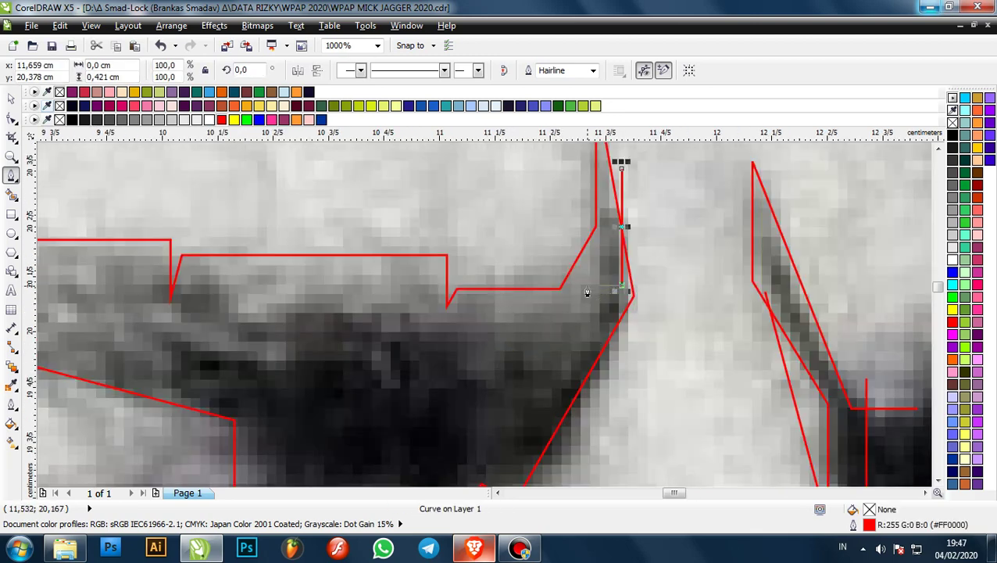
left_click(589, 286)
left_click(588, 329)
left_click(320, 330)
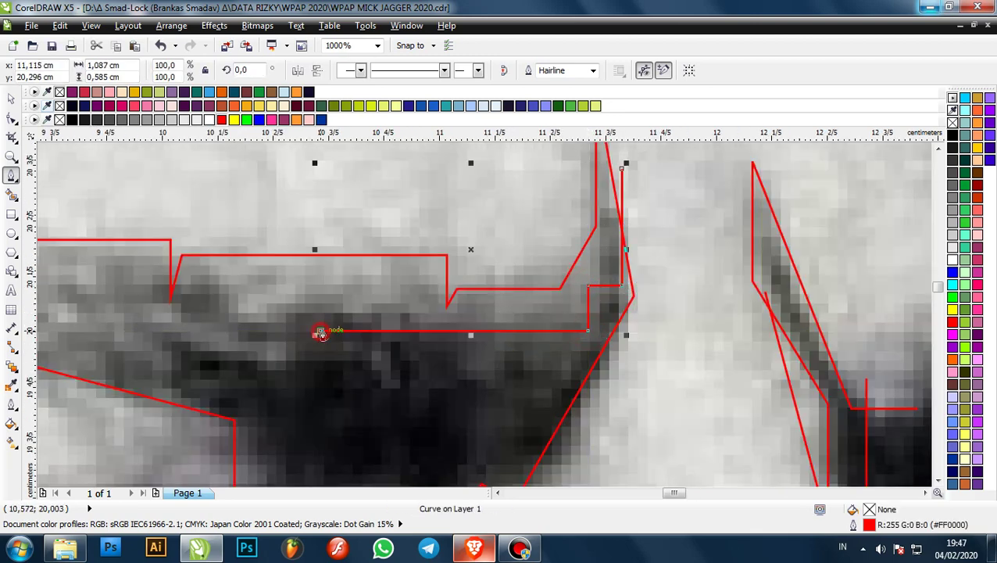
- Undo the long horizontal segment, redraw it about 0.54 cm long, and add a short upward segment beside the brow outline's notch
scroll(320, 331, "down", 3)
scroll(500, 312, "up", 2)
scroll(575, 306, "up", 2)
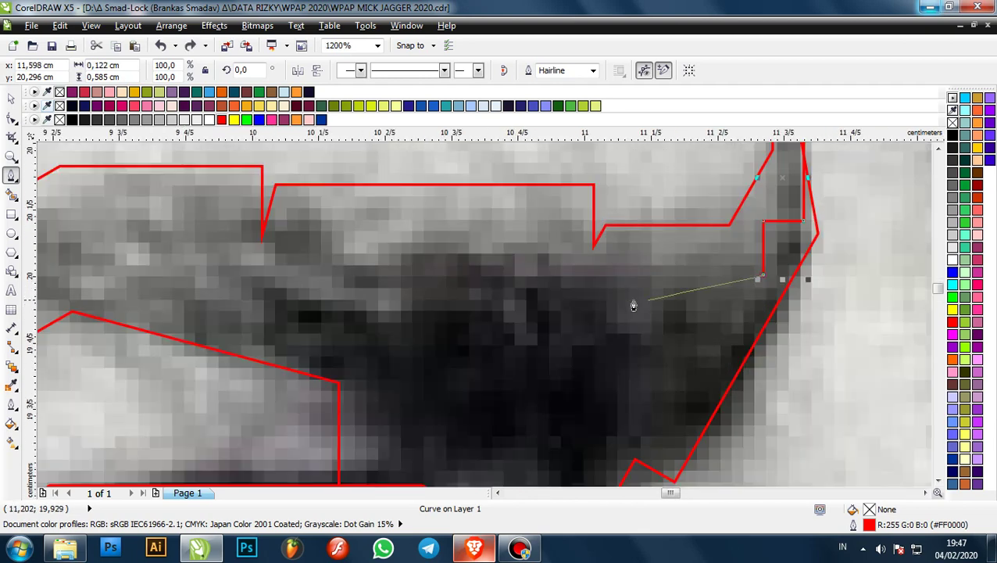
left_click(583, 250)
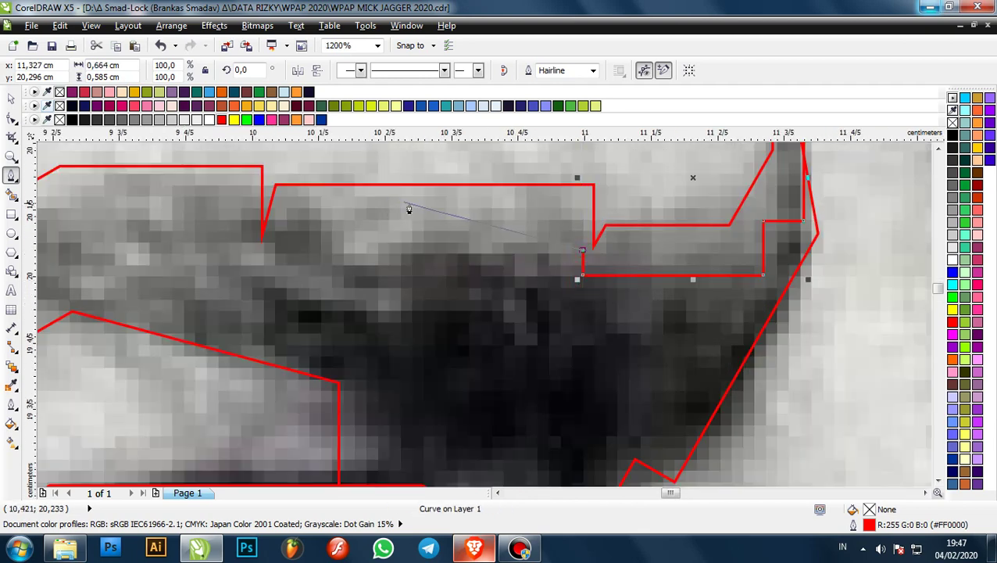
- Continue the open pen line in angular segments through the left eyebrow's upper shading to its outer part, about 2.51 by 0.69 cm overall
left_click(422, 208)
left_click(502, 250)
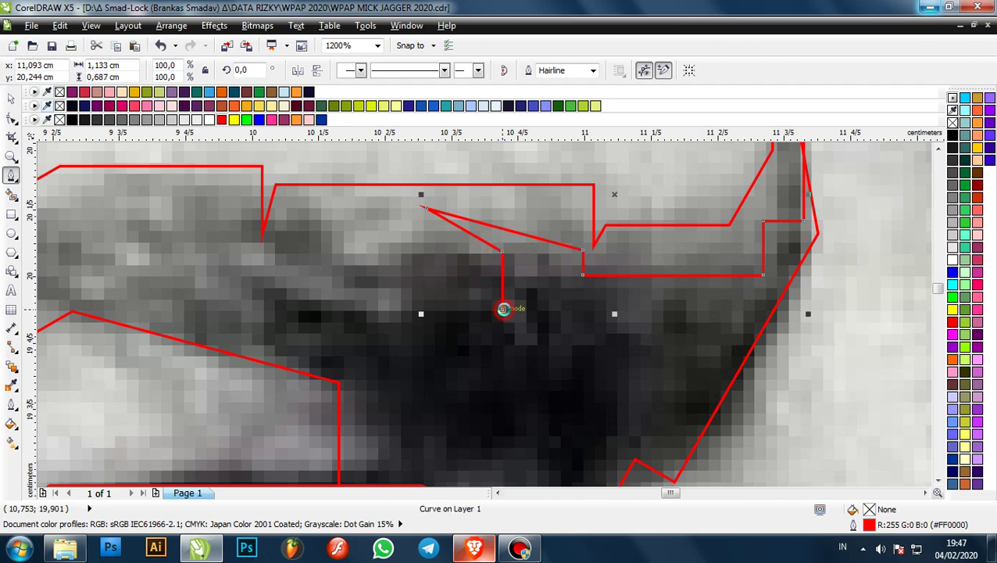
left_click(503, 309)
scroll(503, 308, "down", 1)
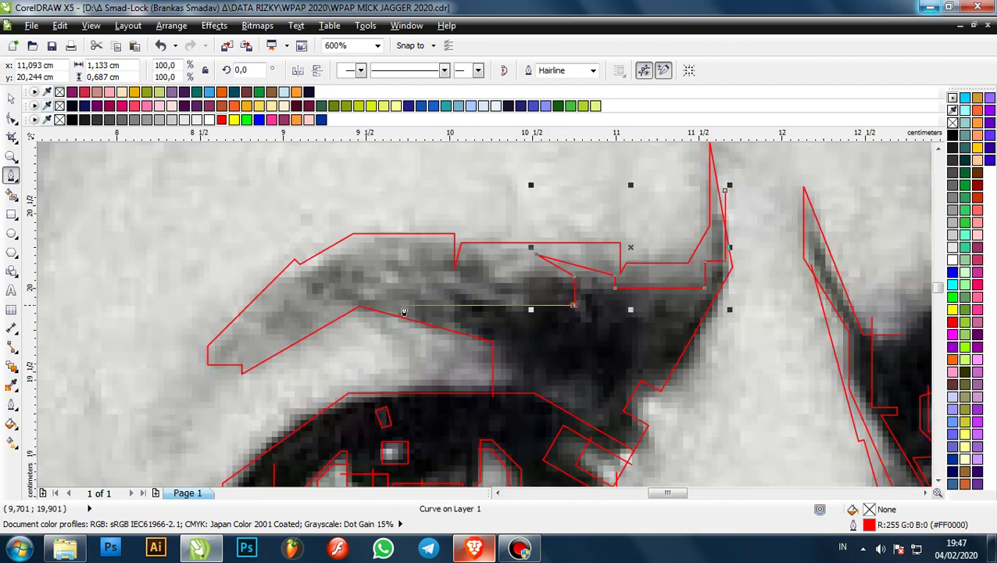
left_click(423, 309)
scroll(426, 304, "up", 1)
left_click(426, 262)
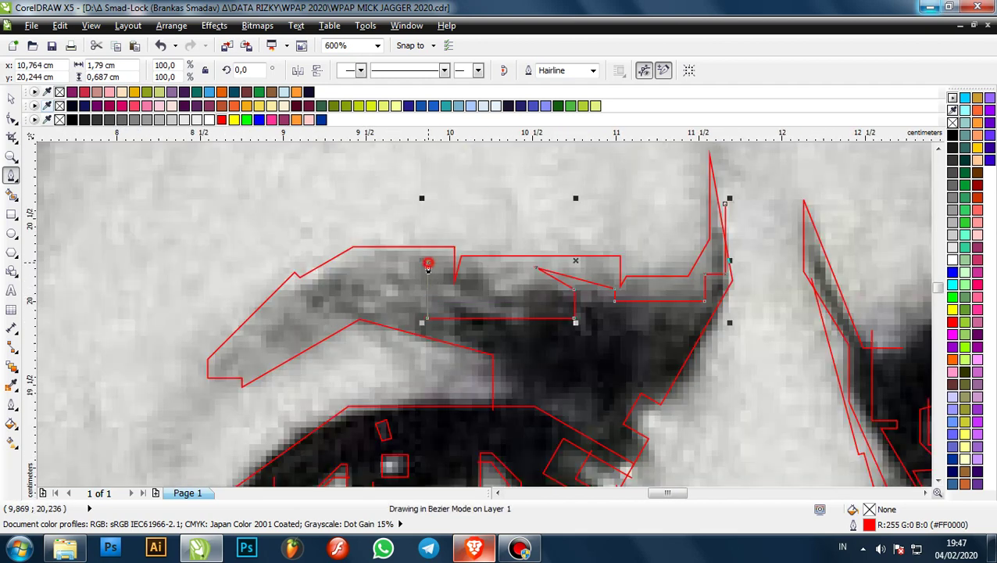
left_click(307, 263)
- Examine the shading of the left eyebrow and upper eyelid around the traced lines
scroll(509, 257, "down", 1)
scroll(548, 298, "up", 1)
scroll(540, 281, "down", 1)
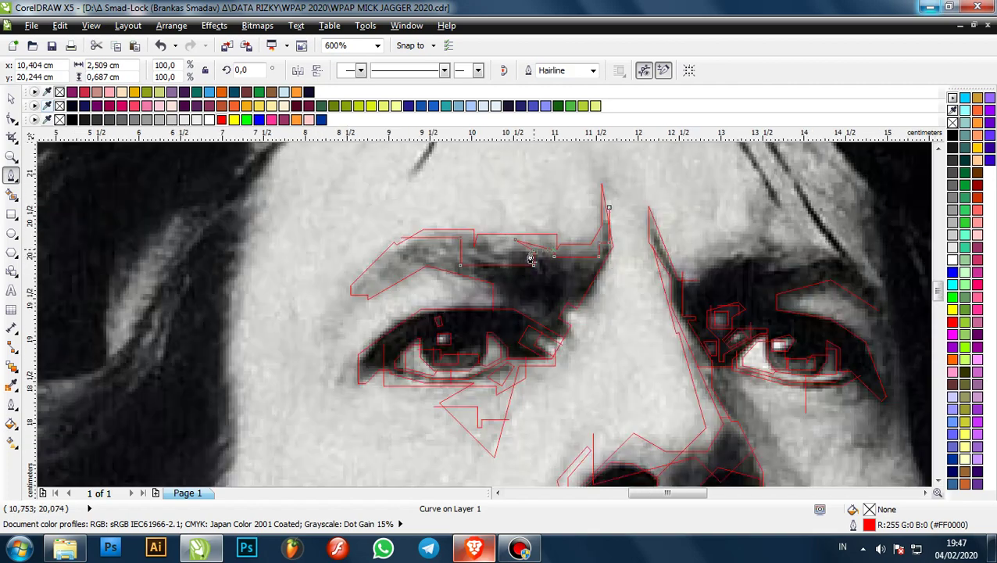
scroll(516, 266, "up", 1)
scroll(508, 275, "down", 1)
scroll(548, 290, "up", 1)
scroll(562, 298, "down", 1)
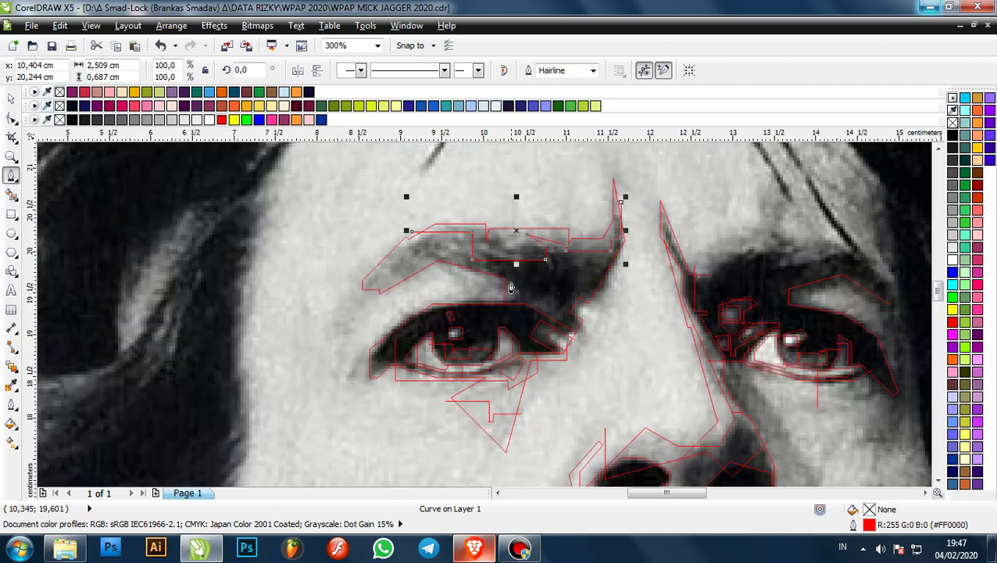
scroll(529, 284, "up", 1)
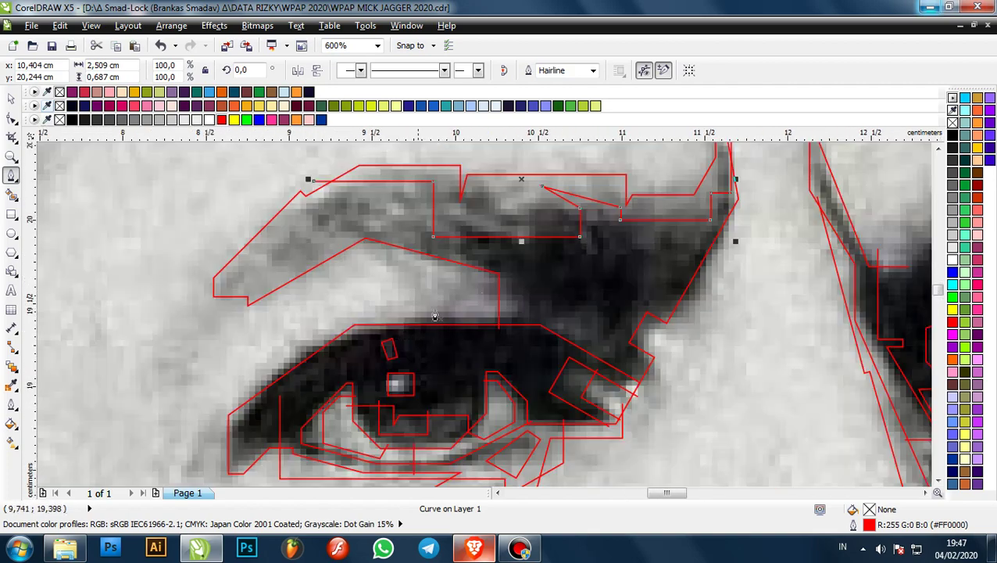
- Start a pen line on the left upper eyelid, running diagonally to the eyelid crease and straight up into the eyebrow, about 0.69 cm high
scroll(435, 316, "down", 1)
scroll(424, 335, "up", 2)
left_click(452, 335)
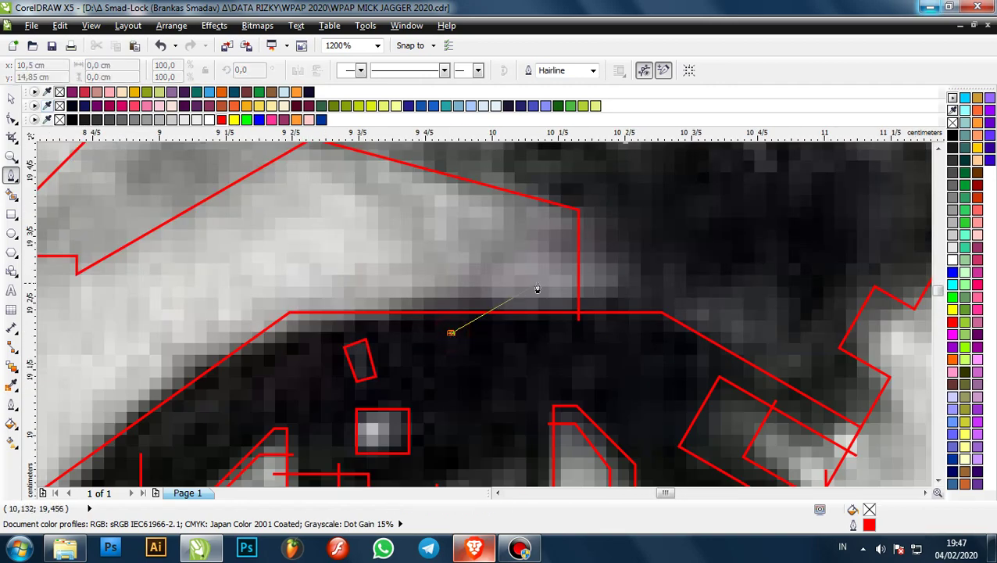
left_click(541, 278)
scroll(541, 281, "down", 1)
scroll(541, 281, "up", 1)
scroll(544, 317, "down", 1)
scroll(544, 317, "up", 1)
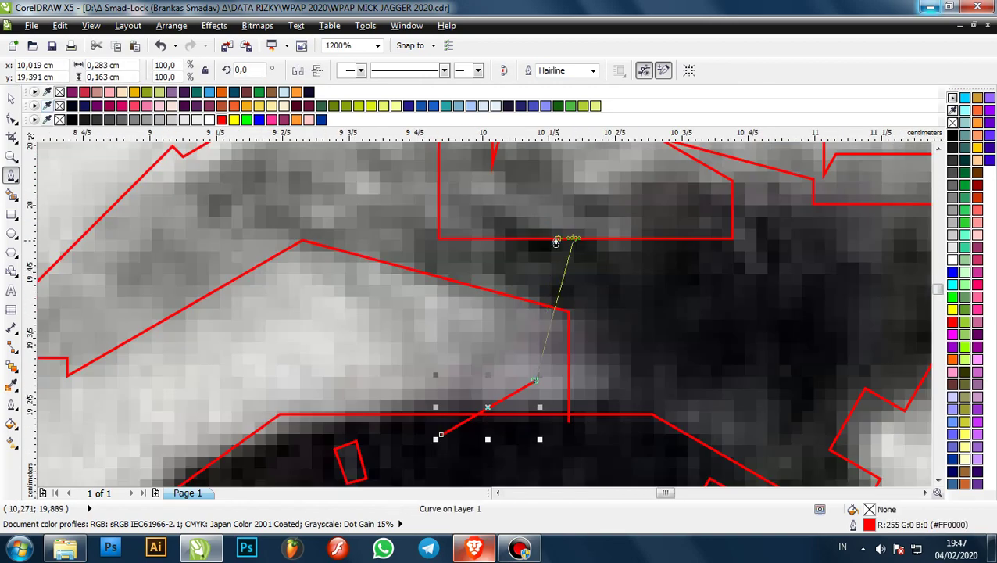
left_click(536, 205)
scroll(538, 207, "down", 1)
scroll(604, 216, "up", 1)
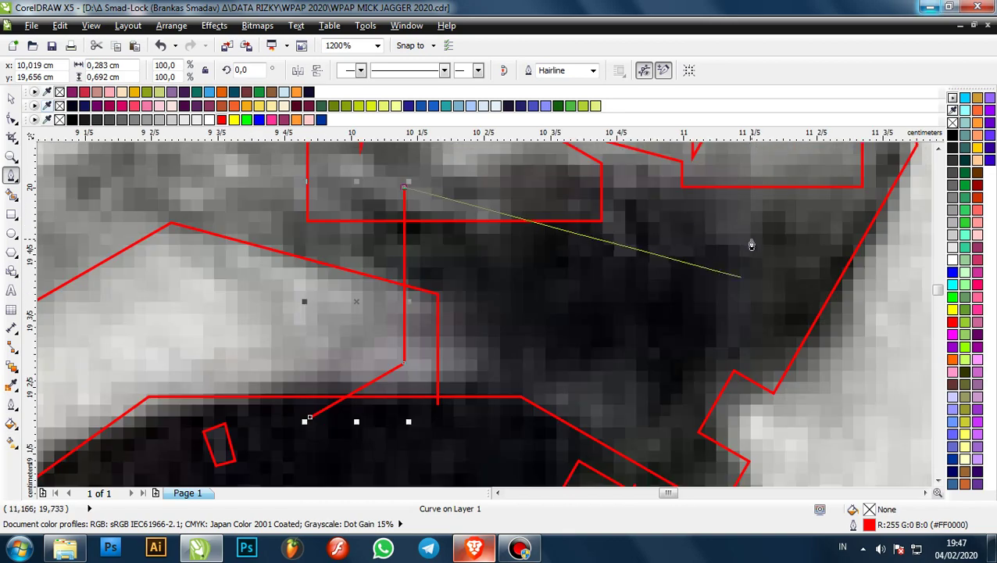
- Extend the line across the dark brow area, down and diagonally past the brow's inner edge, about 1.51 cm wide overall
left_click(664, 194)
scroll(660, 207, "down", 1)
scroll(656, 232, "up", 1)
left_click(649, 245)
scroll(650, 247, "down", 2)
scroll(621, 251, "up", 1)
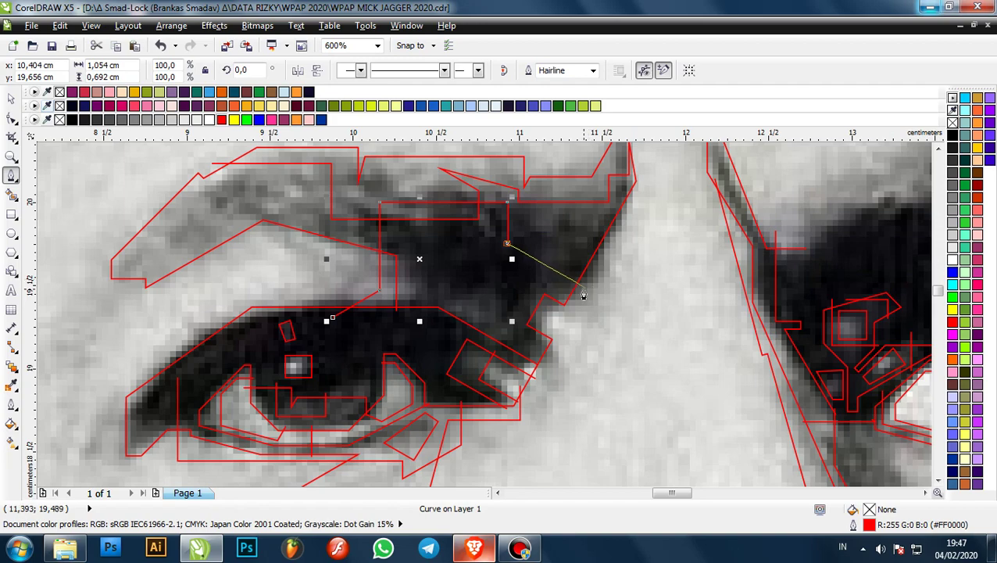
scroll(583, 289, "down", 1)
scroll(489, 262, "up", 1)
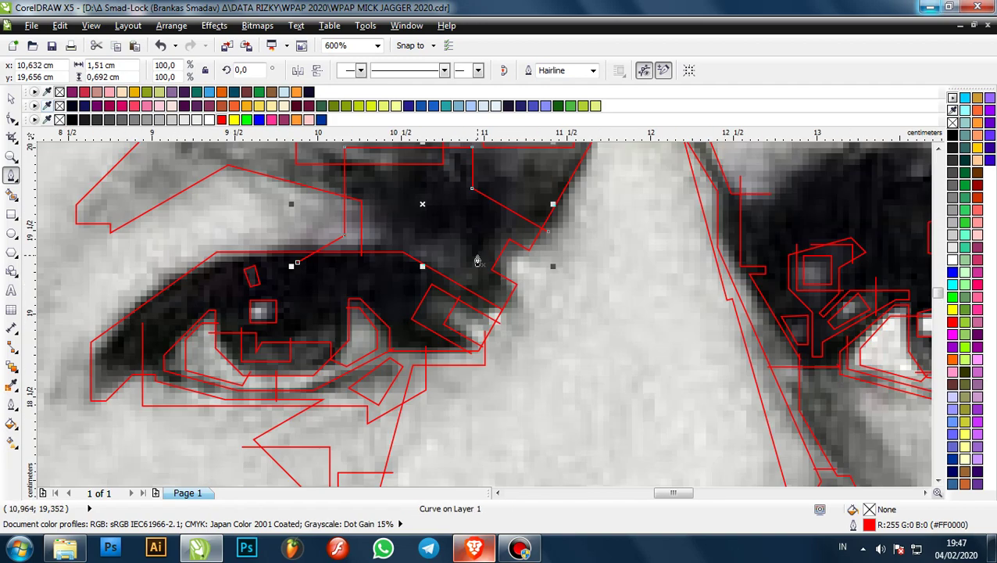
- Draw a closed tilted square about 0.31 by 0.30 cm in the dark area above the left eye's inner corner
scroll(484, 258, "down", 1)
scroll(447, 246, "up", 1)
scroll(589, 292, "up", 1)
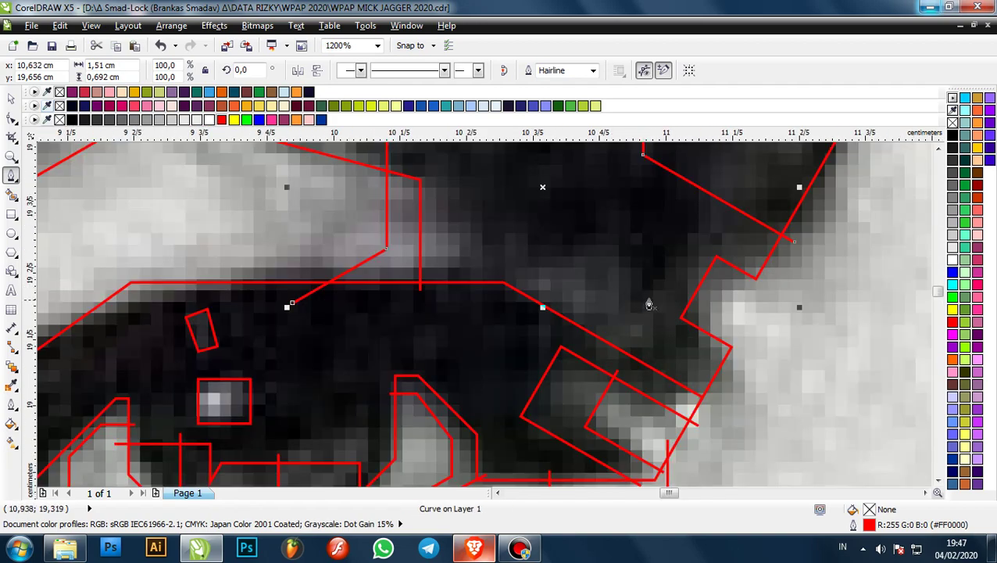
left_click(699, 246)
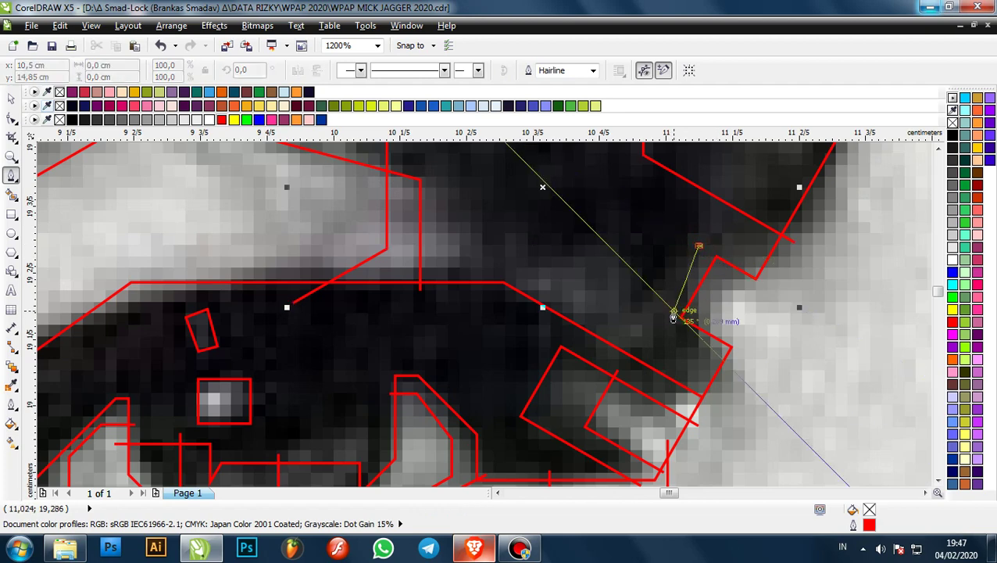
left_click(665, 311)
left_click(594, 272)
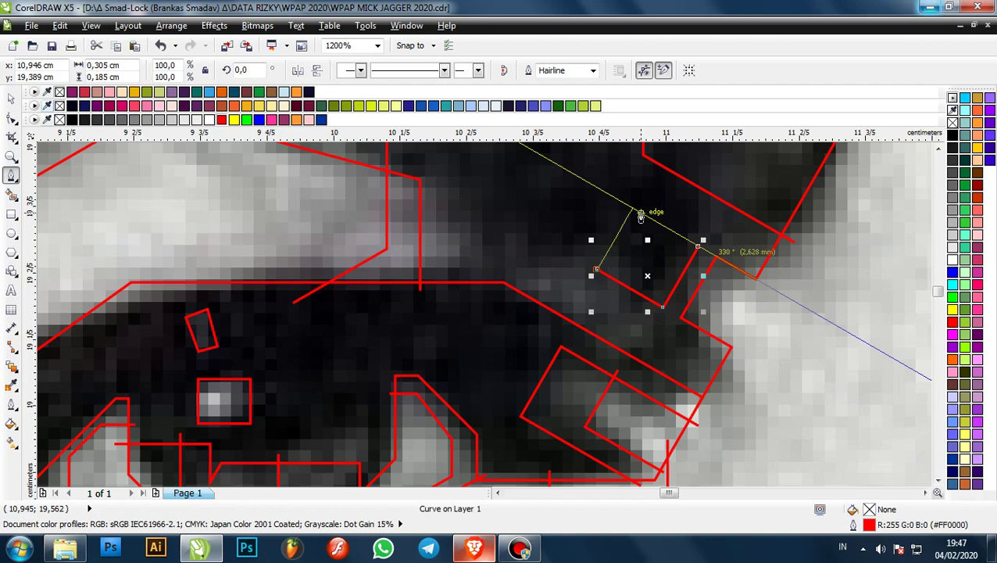
left_click(633, 212)
scroll(696, 249, "up", 1)
left_click(690, 241)
scroll(625, 265, "down", 3)
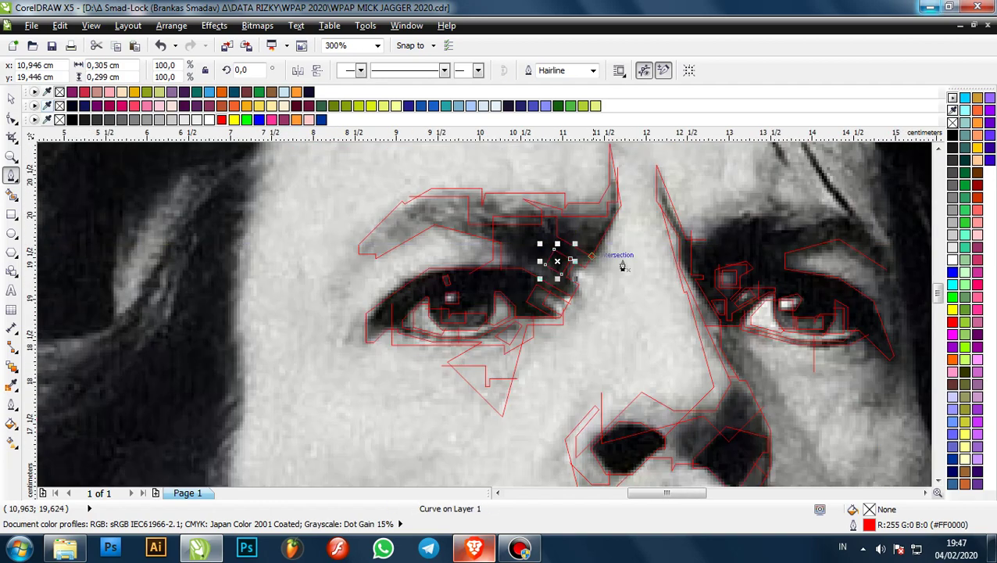
- Examine the traced outlines around the left eye and eyebrow for areas still lacking shading lines
scroll(634, 274, "up", 1)
scroll(634, 273, "down", 2)
scroll(594, 283, "up", 1)
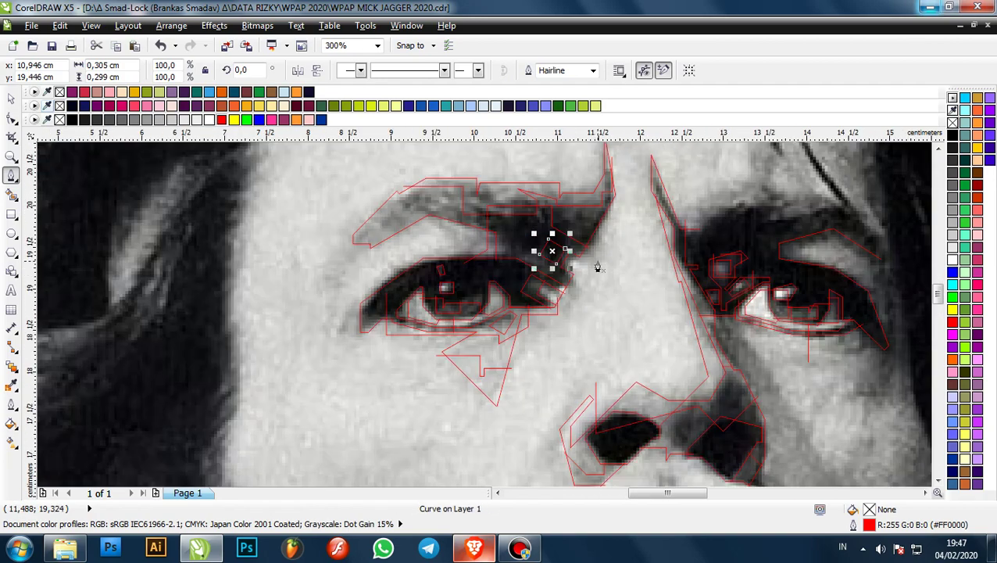
scroll(590, 273, "up", 1)
scroll(610, 305, "down", 2)
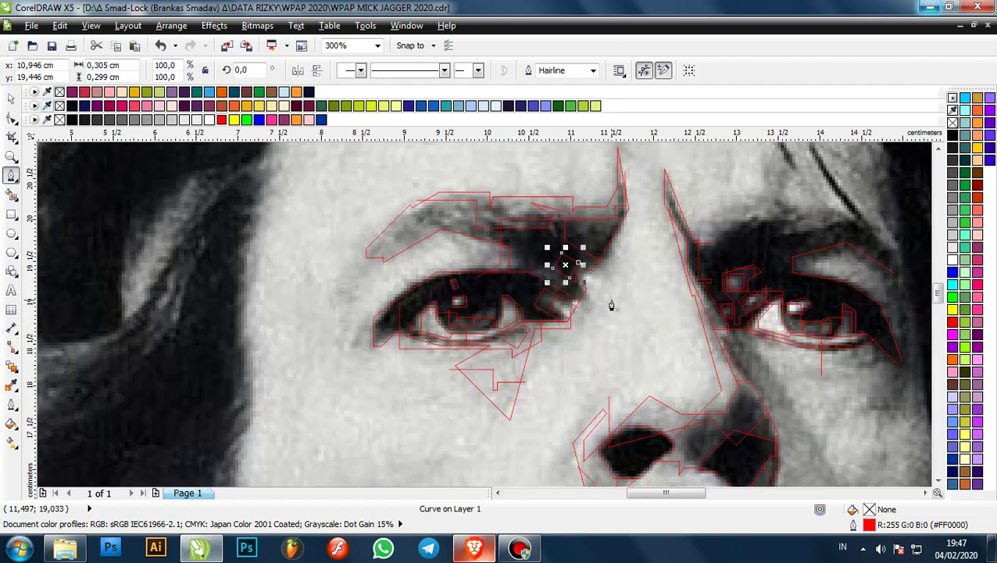
scroll(579, 287, "up", 2)
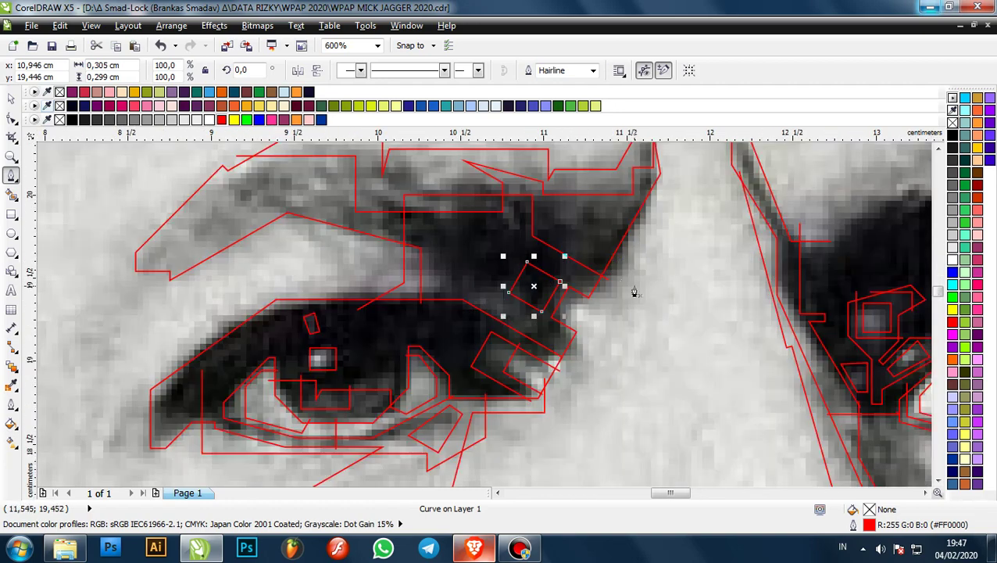
scroll(539, 288, "down", 1)
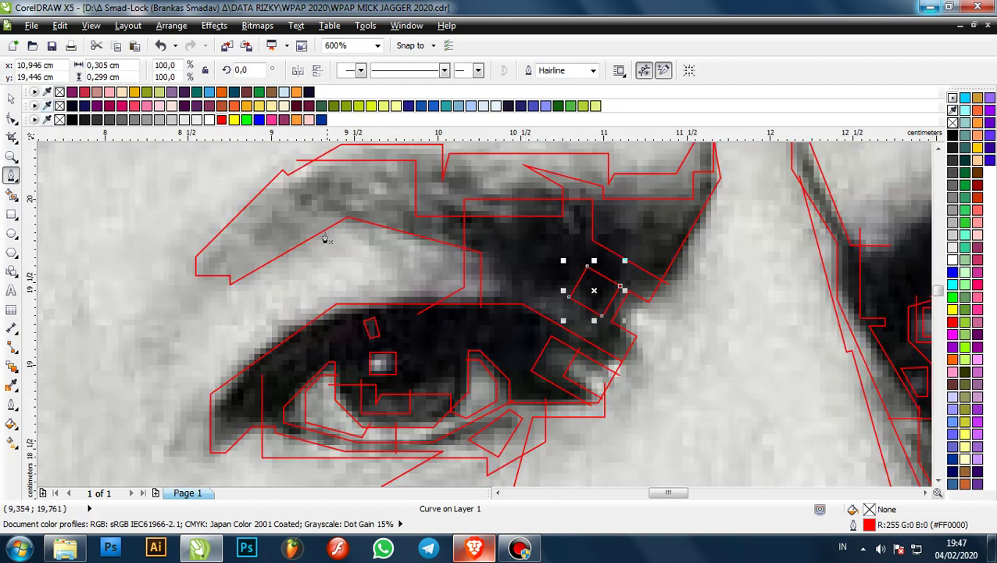
scroll(534, 274, "down", 1)
scroll(533, 274, "down", 2)
scroll(447, 256, "up", 1)
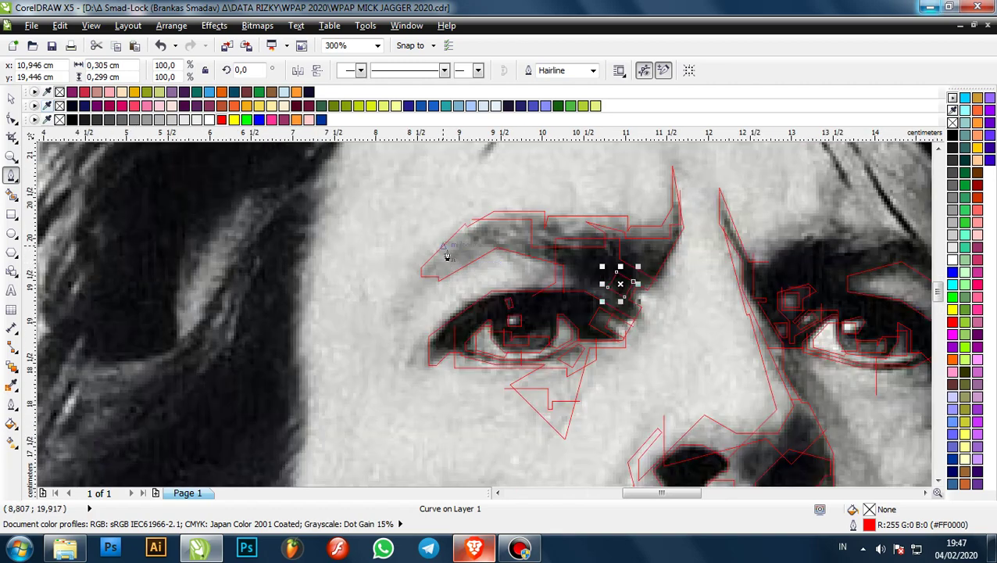
scroll(460, 249, "up", 1)
scroll(496, 250, "down", 1)
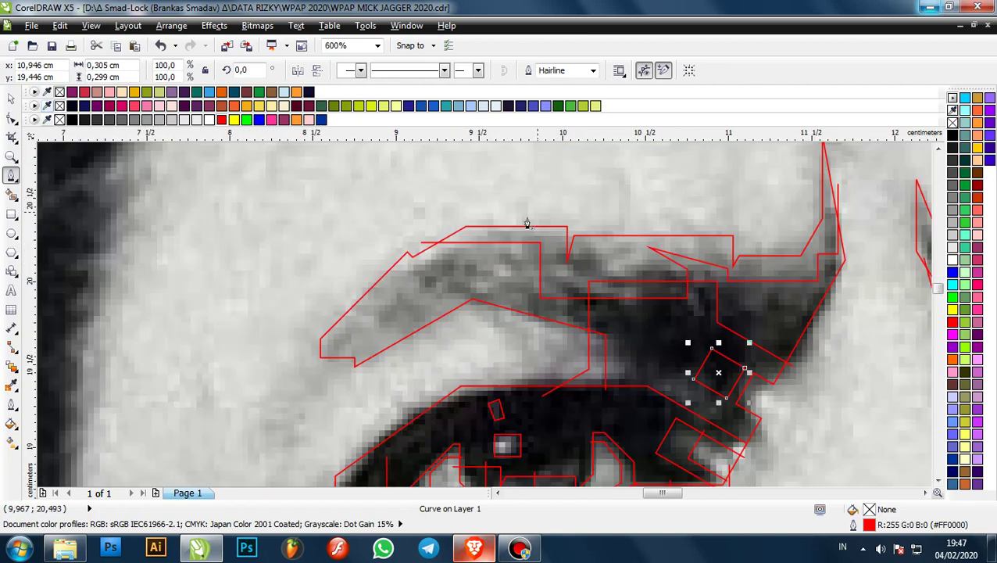
- Start a pen line with a horizontal segment about 0.61 cm long, from outside the left eyebrow's outer end into the brow
scroll(355, 303, "up", 2)
left_click(211, 358)
left_click(413, 357)
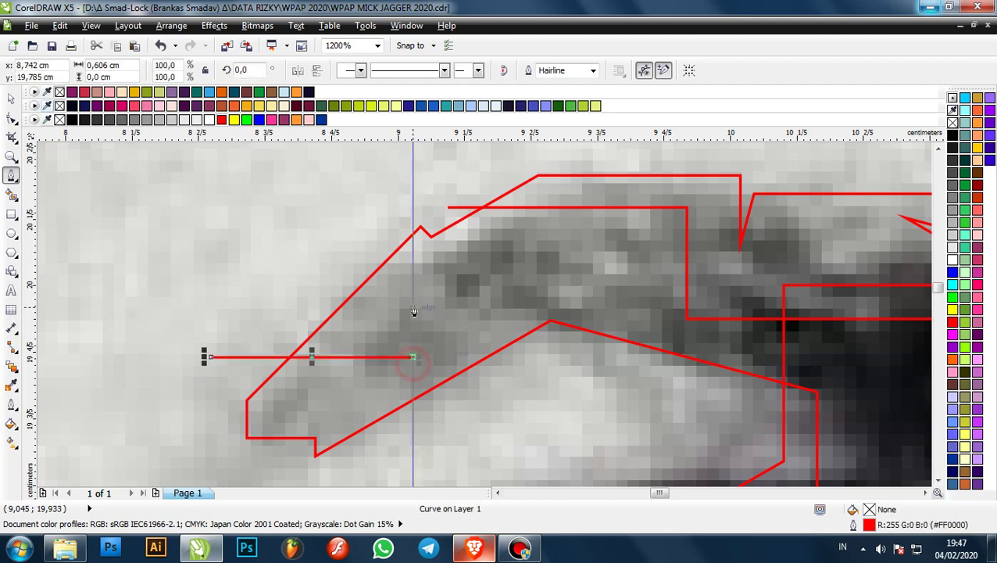
left_click(412, 295)
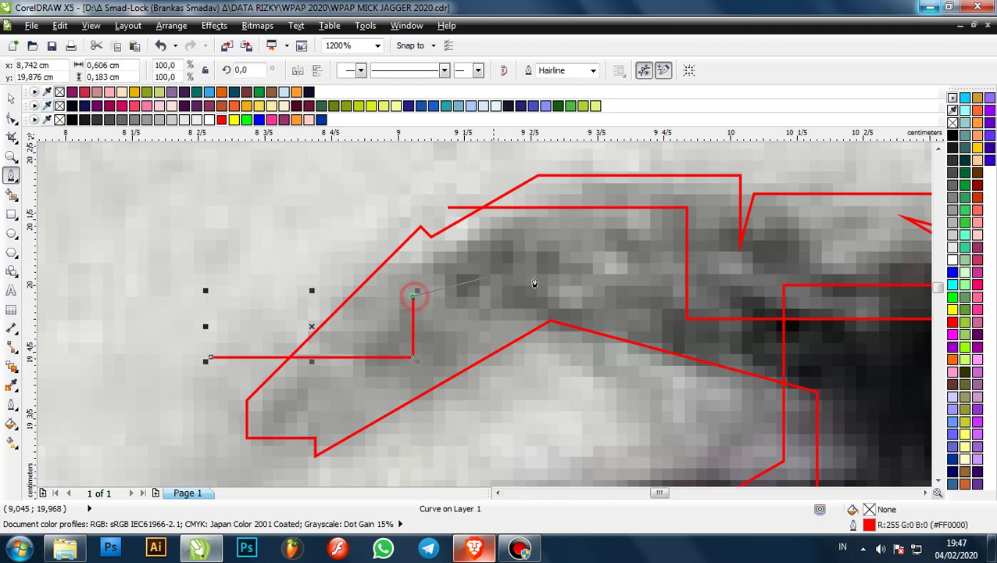
left_click(757, 294)
scroll(757, 172, "down", 1)
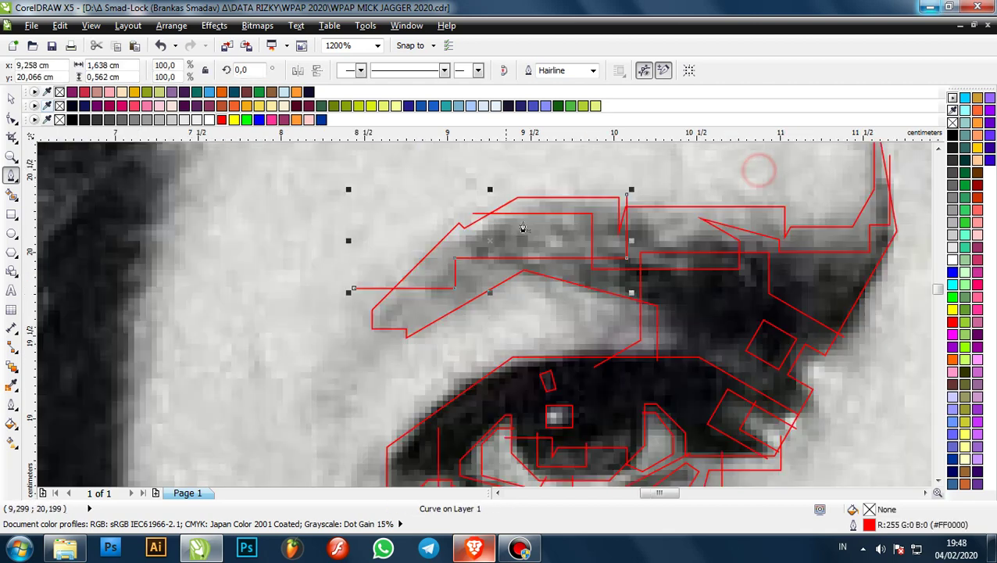
scroll(597, 223, "up", 1)
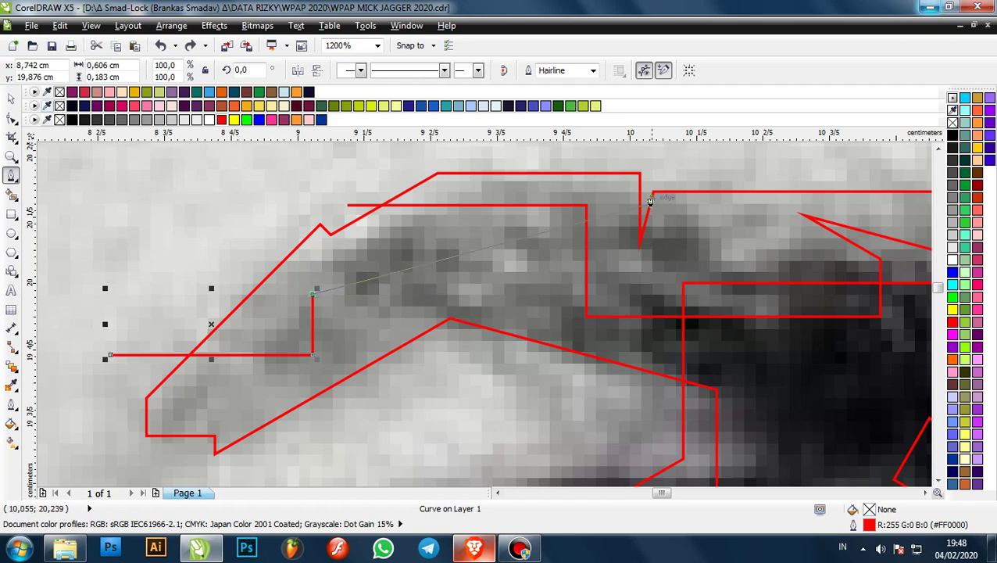
key("ctrl+z")
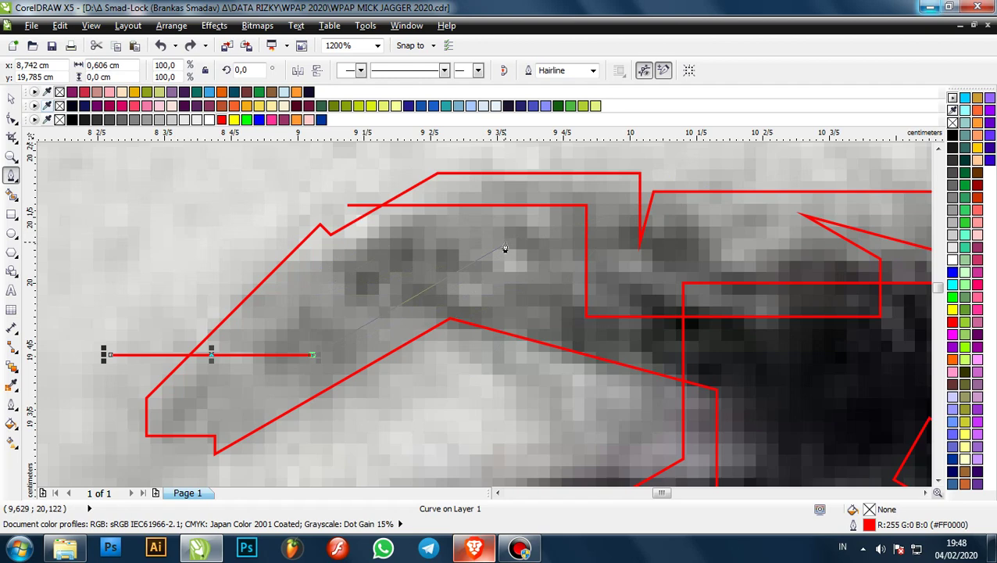
- Continue the line diagonally up through the brow, down, briefly across and straight up past its upper edge, about 1.23 by 0.60 cm overall
left_click(505, 247)
left_click(506, 301)
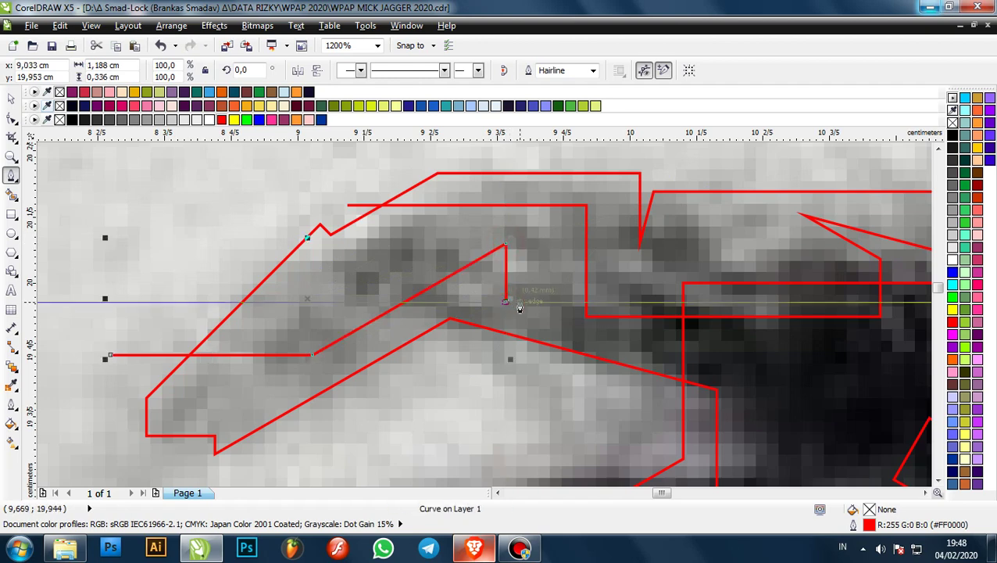
left_click(520, 302)
left_click(520, 154)
scroll(500, 237, "down", 3)
scroll(485, 248, "up", 2)
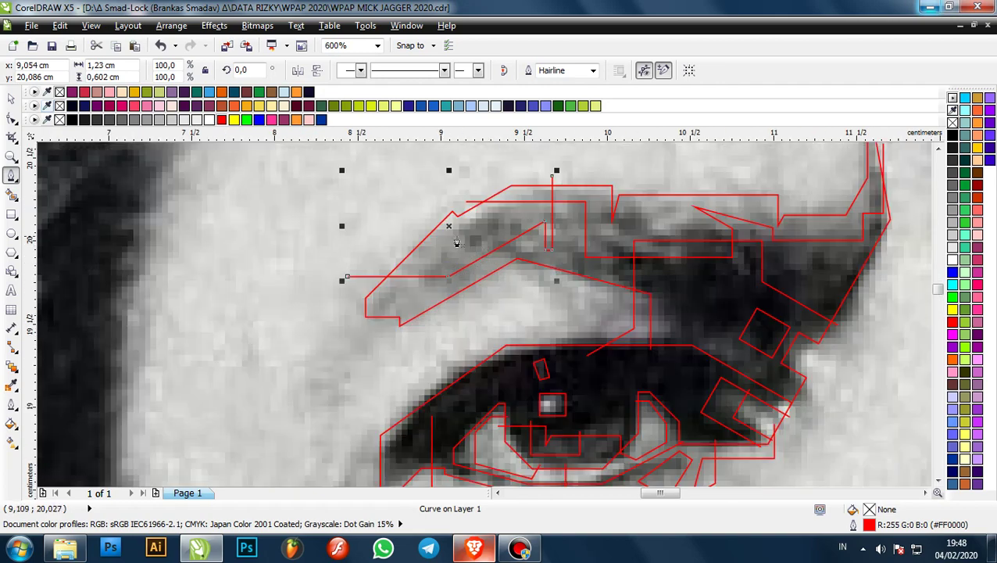
- Delete the line's start node outside the eyebrow to remove its horizontal segment, and return to the Pen tool
key("F10")
scroll(362, 263, "up", 2)
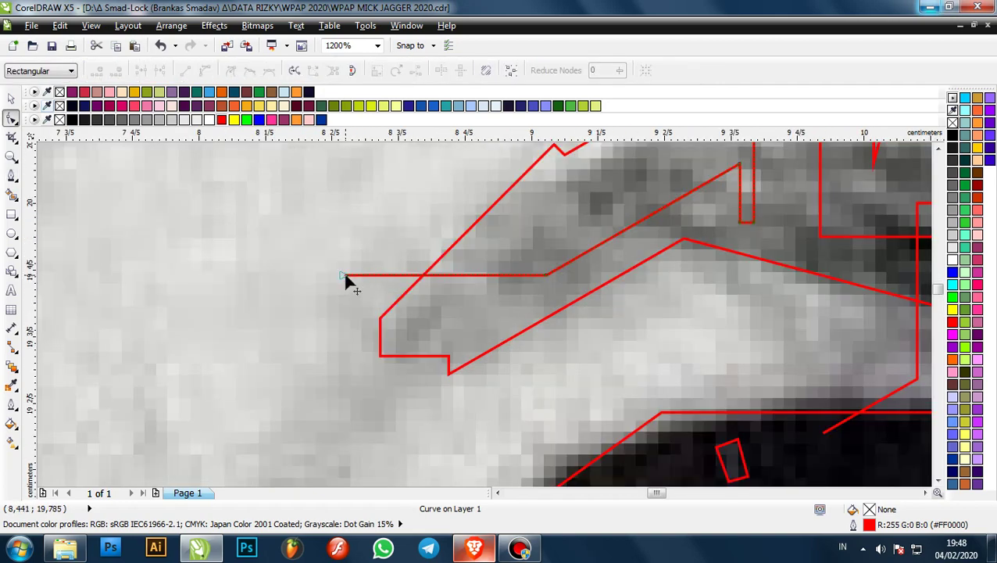
left_click(345, 275)
key("F5")
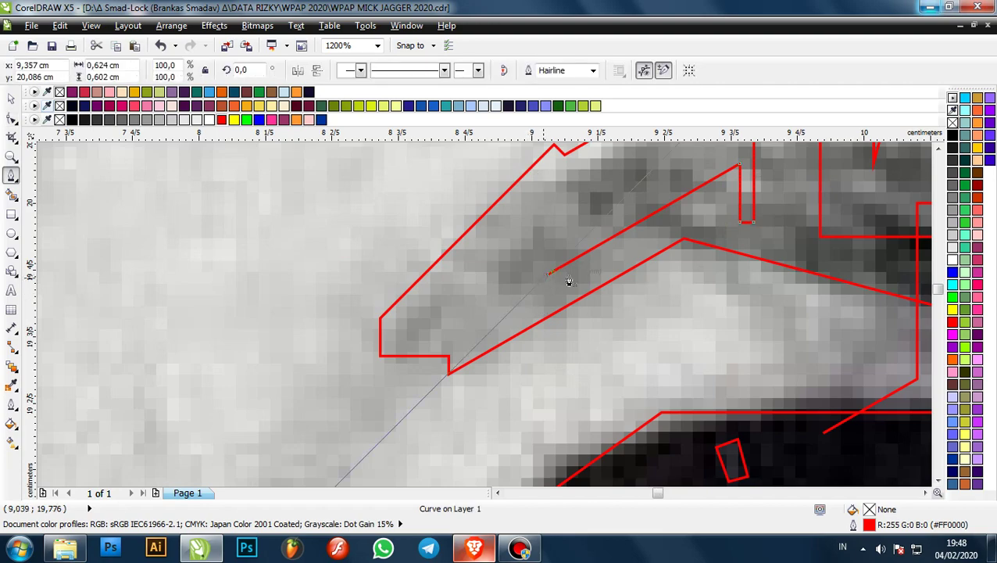
- Extend the line from its lower open end diagonally up across the brow's outer edge, making it about 0.85 cm wide overall
scroll(567, 279, "up", 3)
left_click(408, 272)
scroll(404, 266, "down", 5)
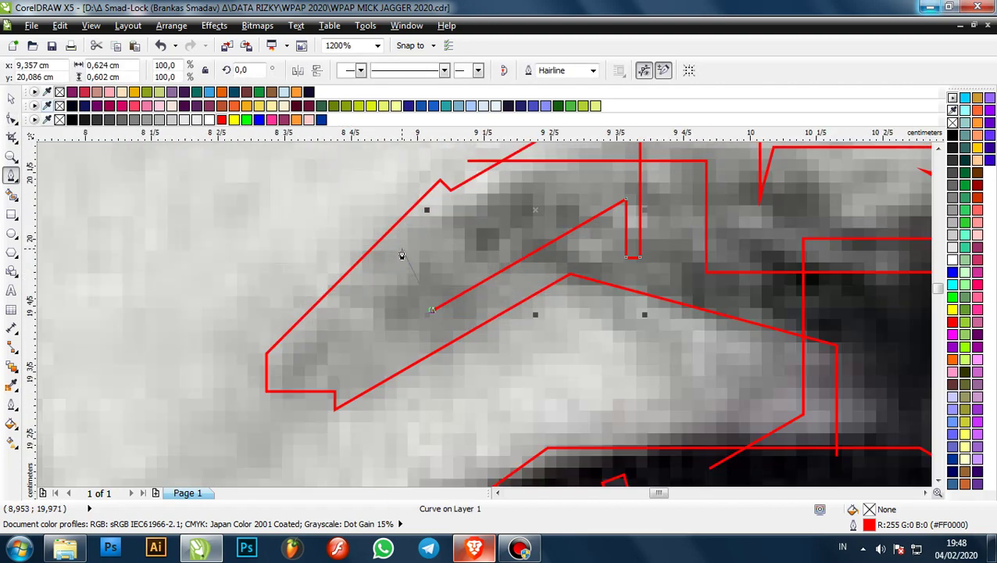
left_click(358, 238)
scroll(360, 235, "down", 3)
scroll(441, 298, "up", 3)
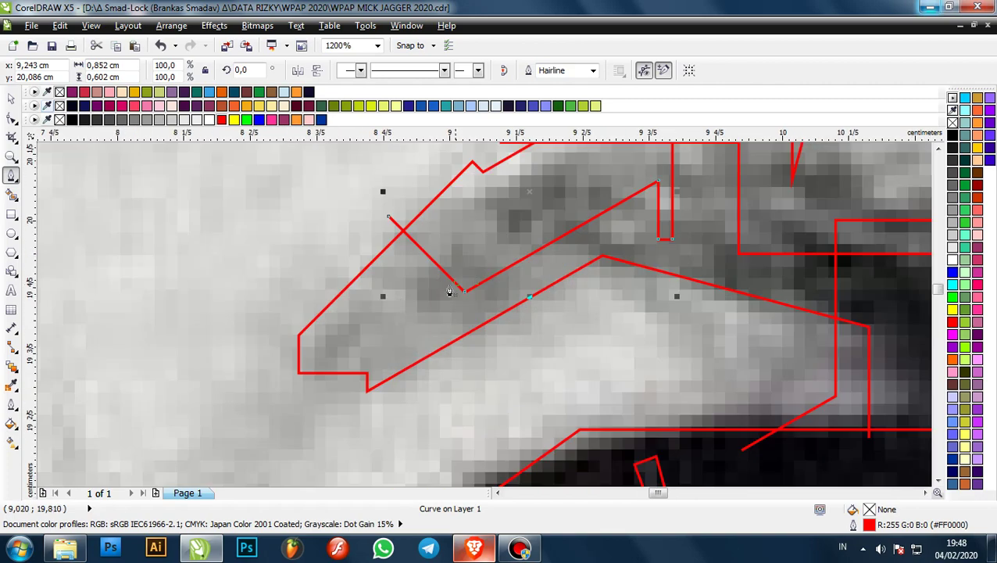
- Draw an open zigzag line about 0.85 by 0.24 cm across the left eyebrow's outer end, crossing both edges of its outline
scroll(415, 281, "up", 1)
left_click(150, 338)
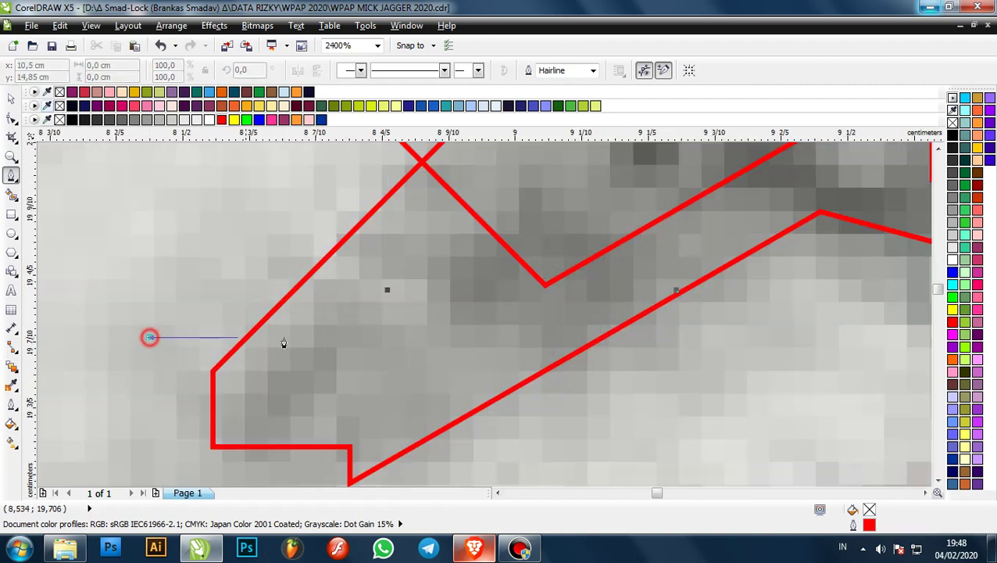
left_click(427, 338)
scroll(427, 344, "down", 1)
left_click(506, 259)
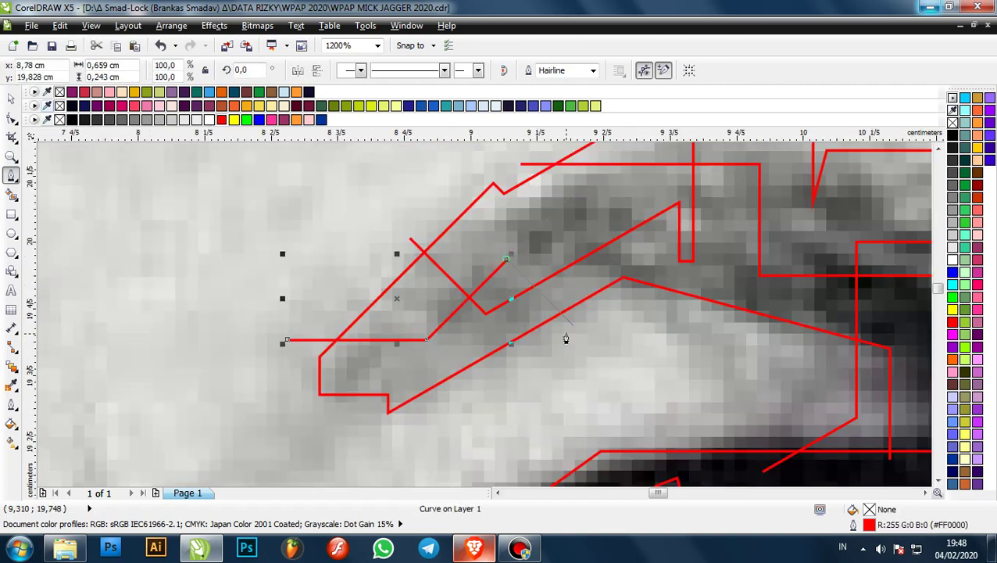
left_click(569, 330)
scroll(568, 325, "down", 1)
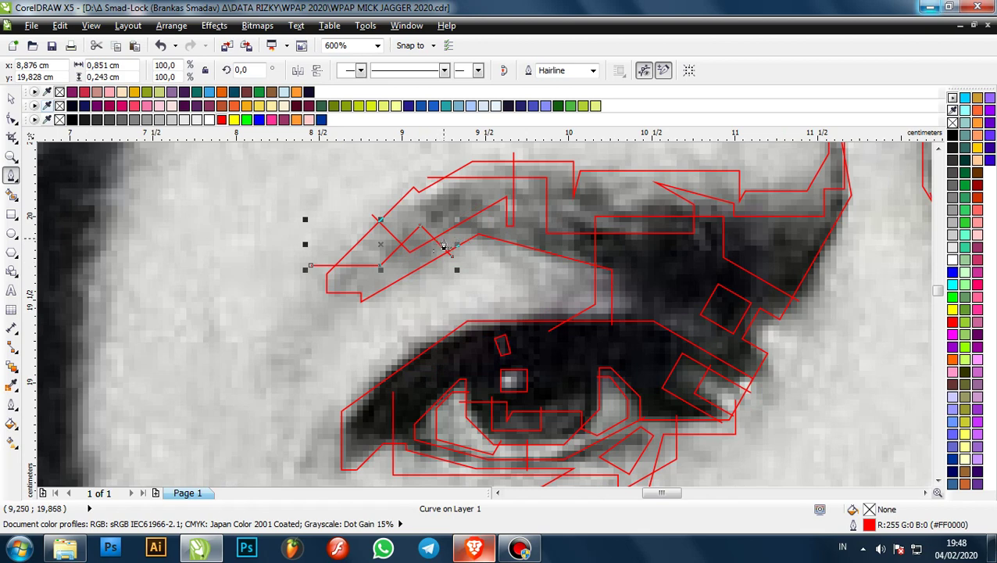
- Remove the open zigzag line across the left eyebrow's outer end and try a straight diagonal line in its place
key("Escape")
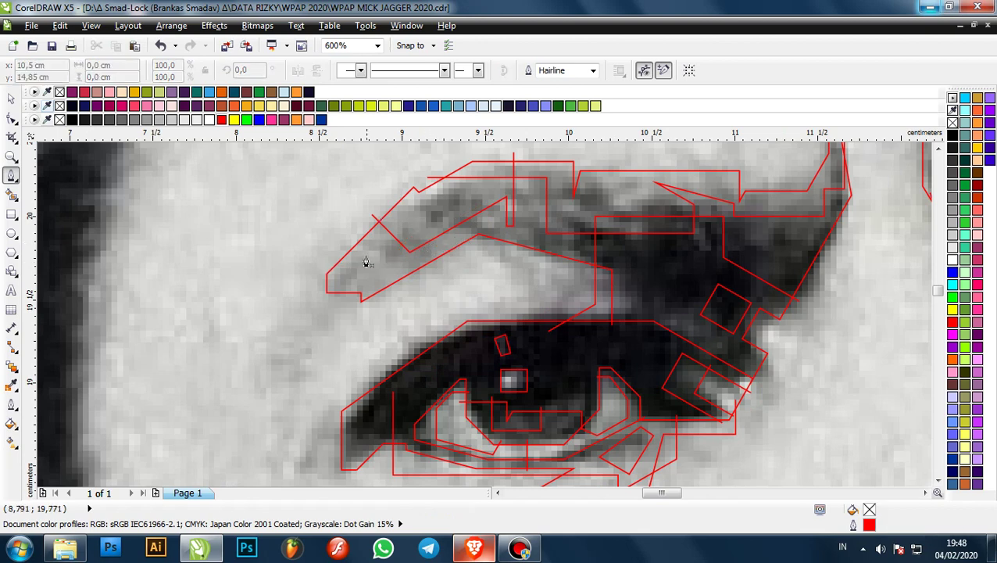
scroll(368, 262, "up", 2)
left_click(285, 349)
scroll(285, 349, "down", 1)
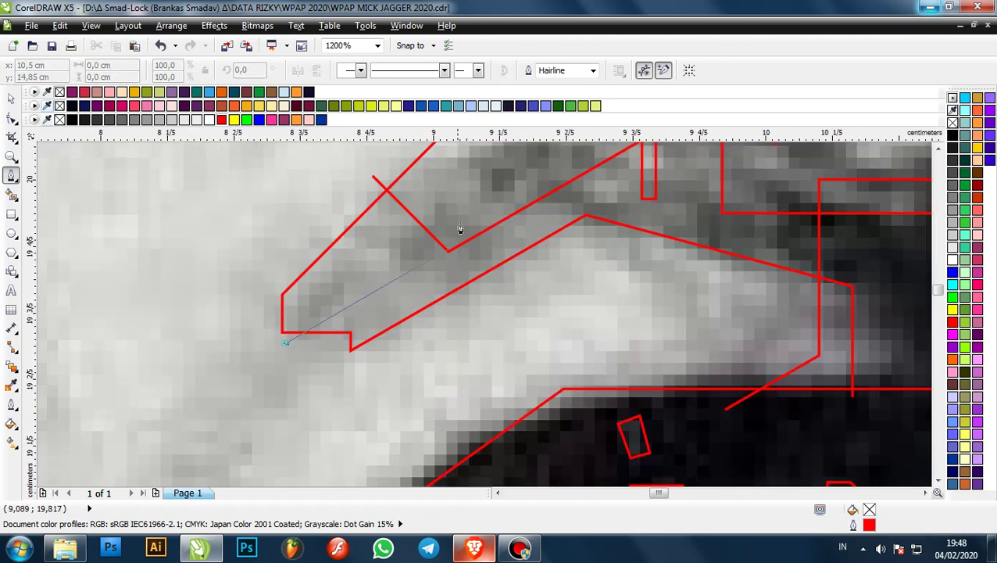
left_click(469, 218)
key("ctrl+z")
- Draw an open angled line rising through the left eyebrow's outer end and descending across its lower edge, about 0.77 by 0.36 cm
scroll(274, 325, "up", 2)
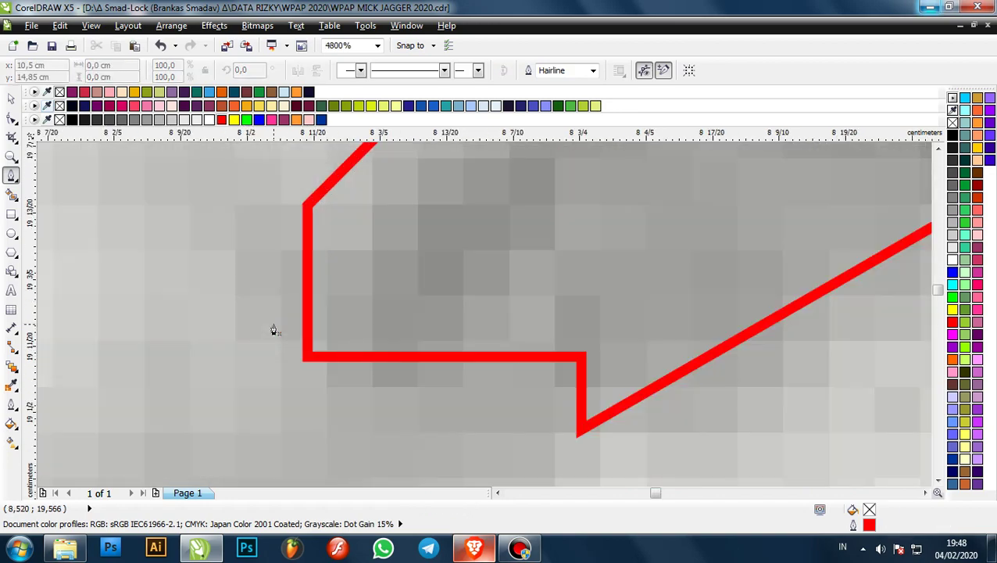
left_click(274, 323)
scroll(275, 324, "down", 3)
scroll(383, 260, "up", 2)
left_click(389, 245)
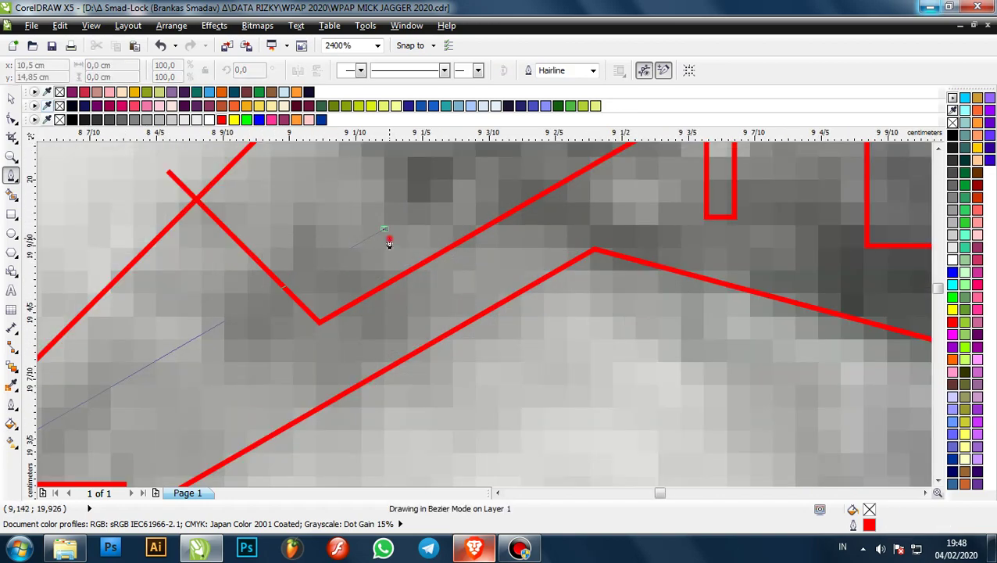
scroll(389, 245, "down", 2)
scroll(394, 254, "up", 2)
left_click(420, 277)
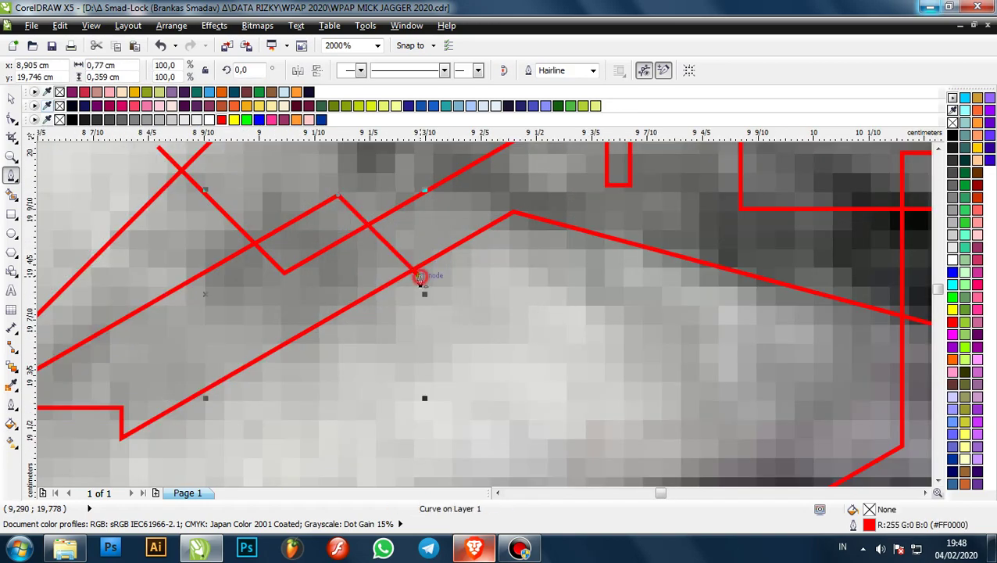
- Draw a line from the open node at the right eyebrow's inner end diagonally up, down, across and up to a notch, about 0.87 by 0.44 cm
scroll(419, 278, "down", 4)
scroll(334, 245, "up", 2)
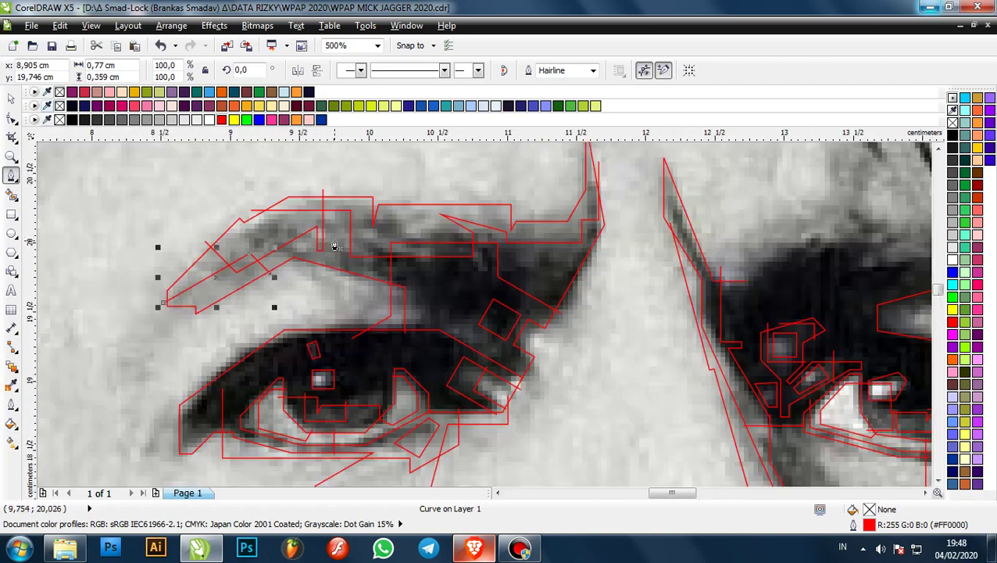
scroll(471, 273, "down", 3)
scroll(517, 273, "up", 2)
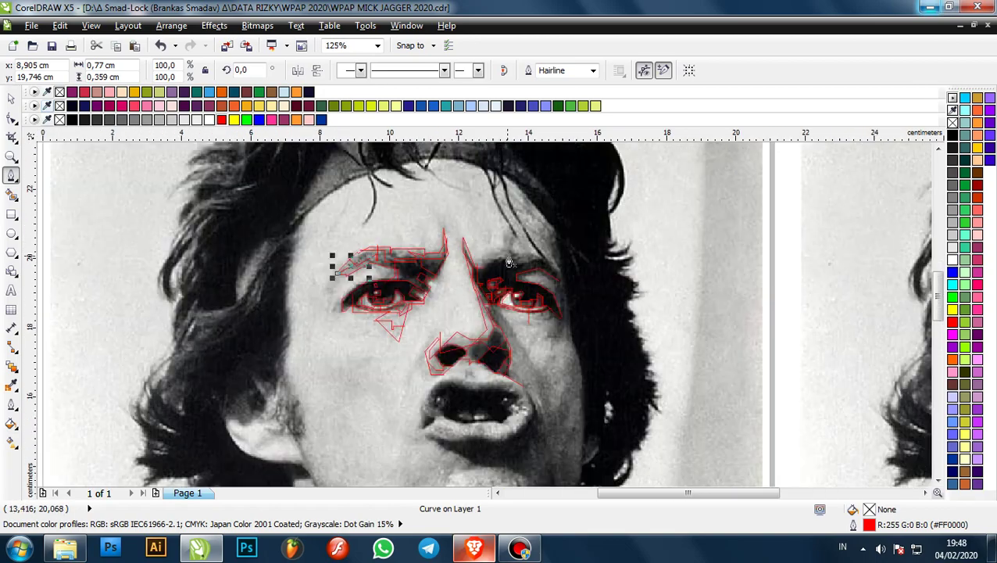
scroll(517, 272, "up", 2)
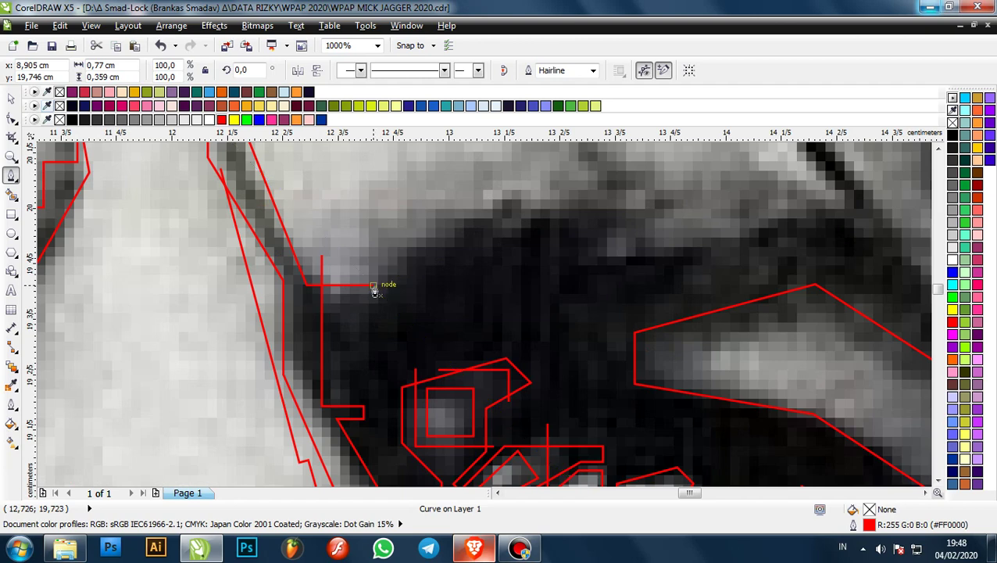
left_click(375, 286)
scroll(414, 290, "down", 1)
scroll(465, 252, "up", 1)
left_click(448, 286)
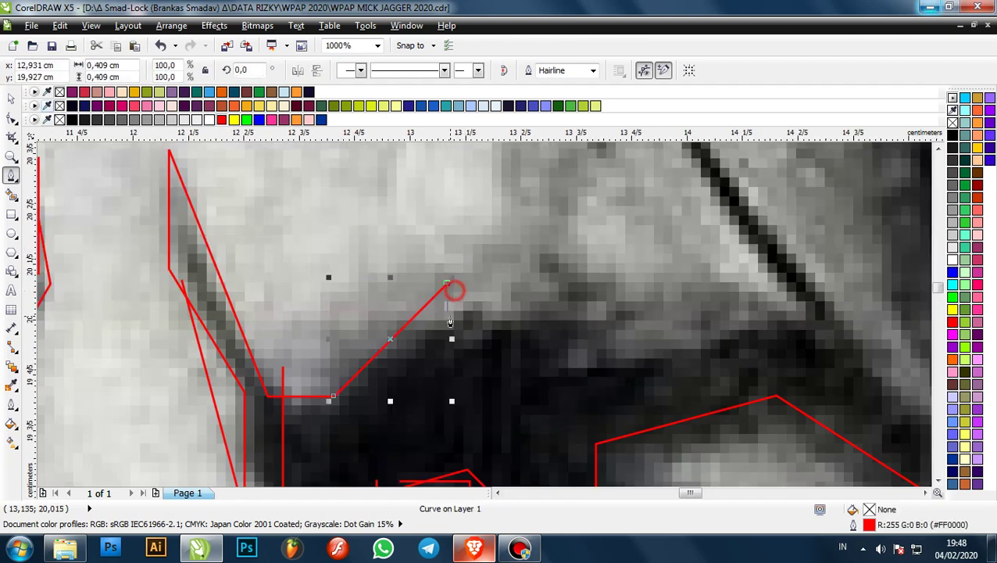
left_click(449, 316)
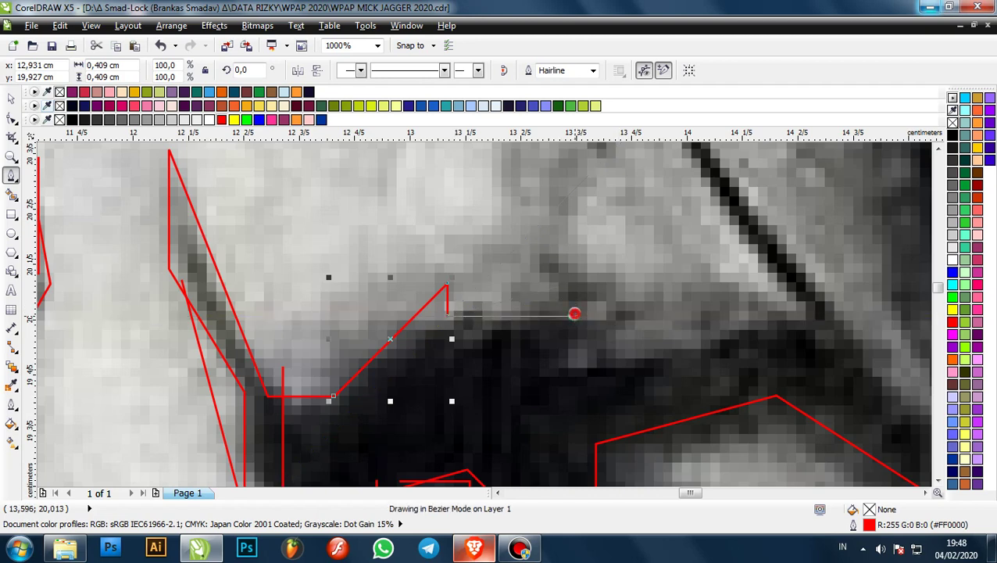
left_click(575, 315)
left_click(550, 275)
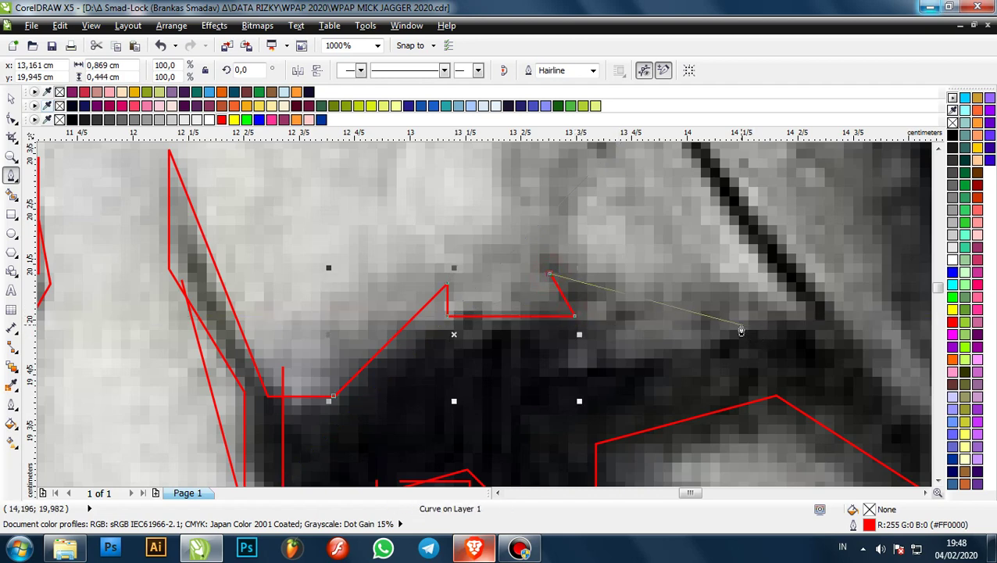
- Continue the line along the right eyebrow's upper edge, ending in a small step down and out, about 1.94 by 0.44 cm overall
left_click(734, 325)
scroll(641, 305, "down", 4)
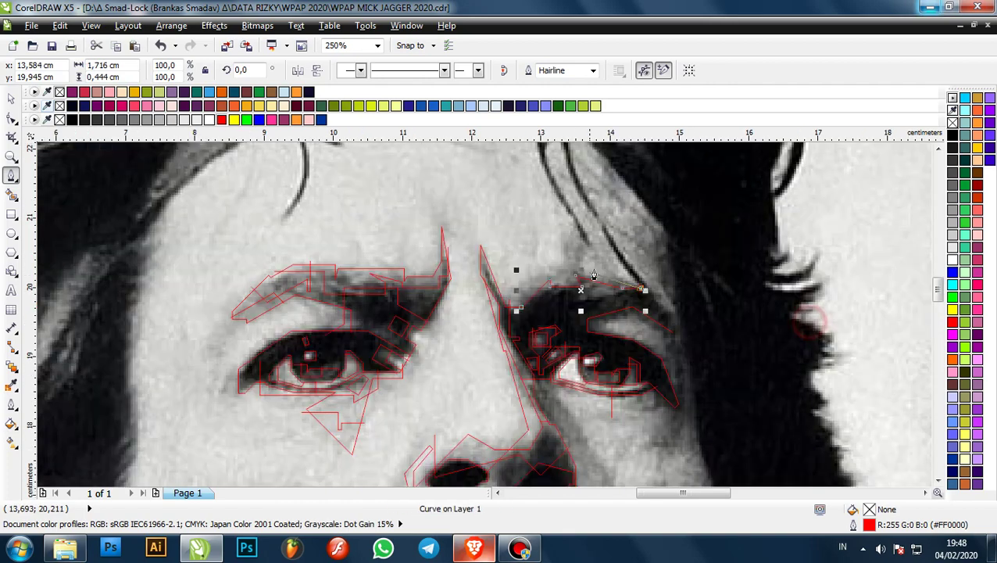
scroll(631, 288, "up", 4)
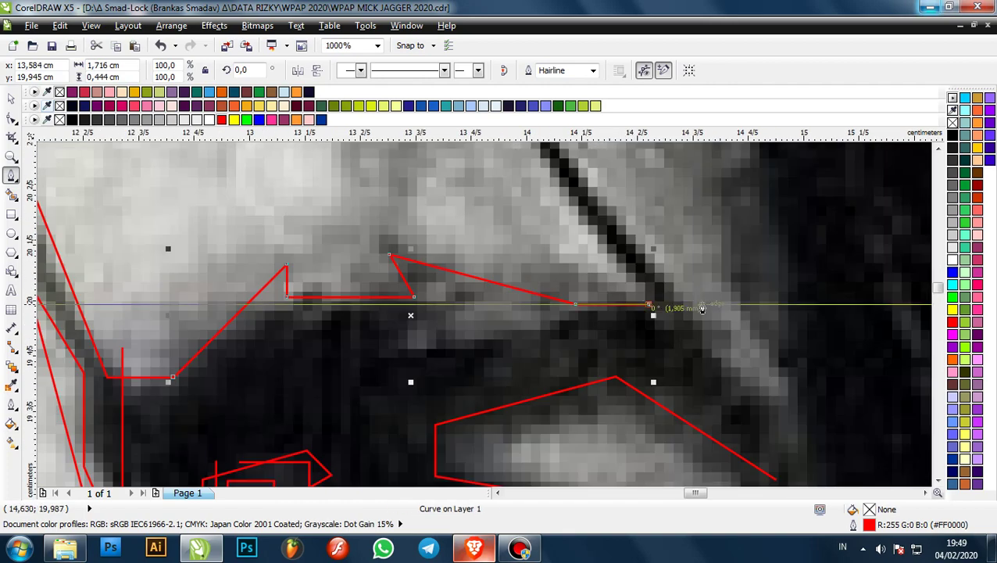
left_click(698, 304)
scroll(699, 305, "down", 1)
scroll(702, 327, "up", 1)
left_click(696, 316)
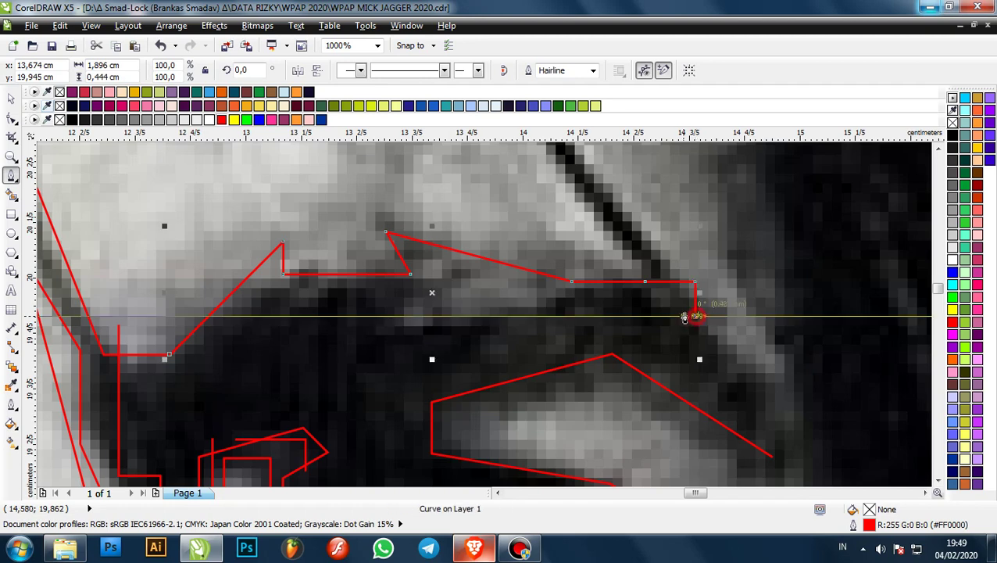
left_click(706, 304)
scroll(707, 308, "down", 1)
scroll(746, 348, "up", 1)
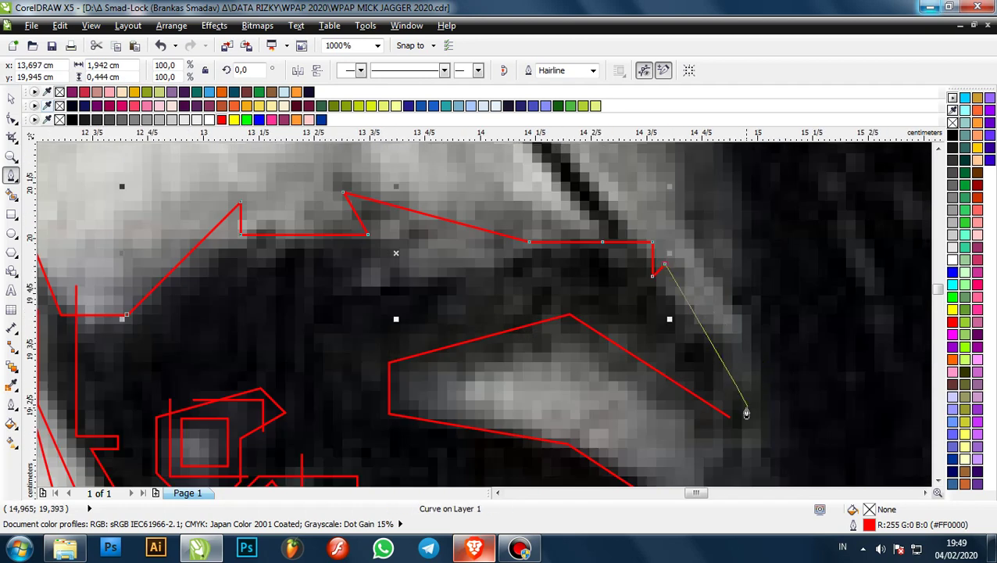
left_click(741, 396)
left_click(709, 417)
scroll(727, 391, "down", 1)
scroll(735, 390, "up", 2)
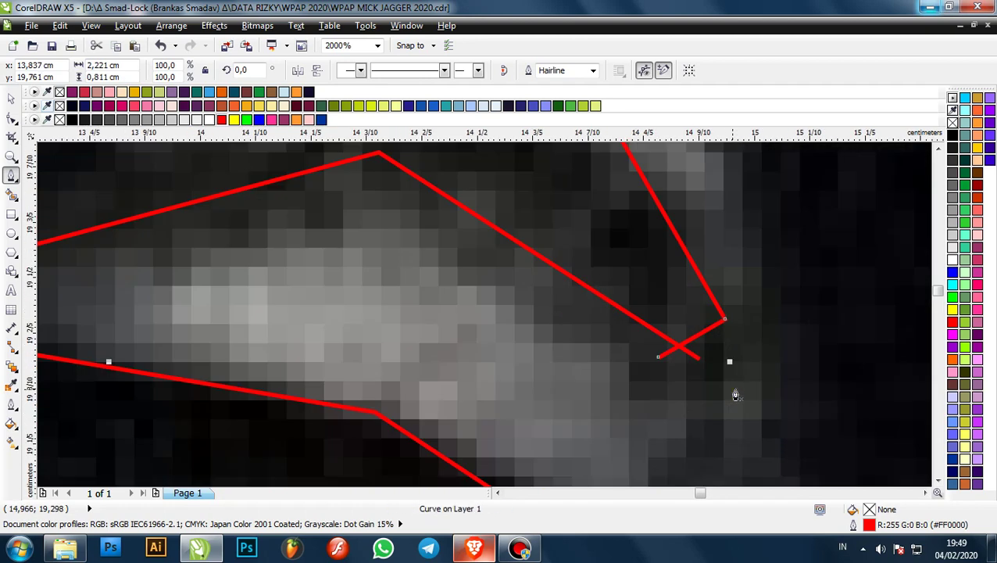
key("ctrl+z")
key("ctrl+z")
left_click(720, 310)
left_click(679, 354)
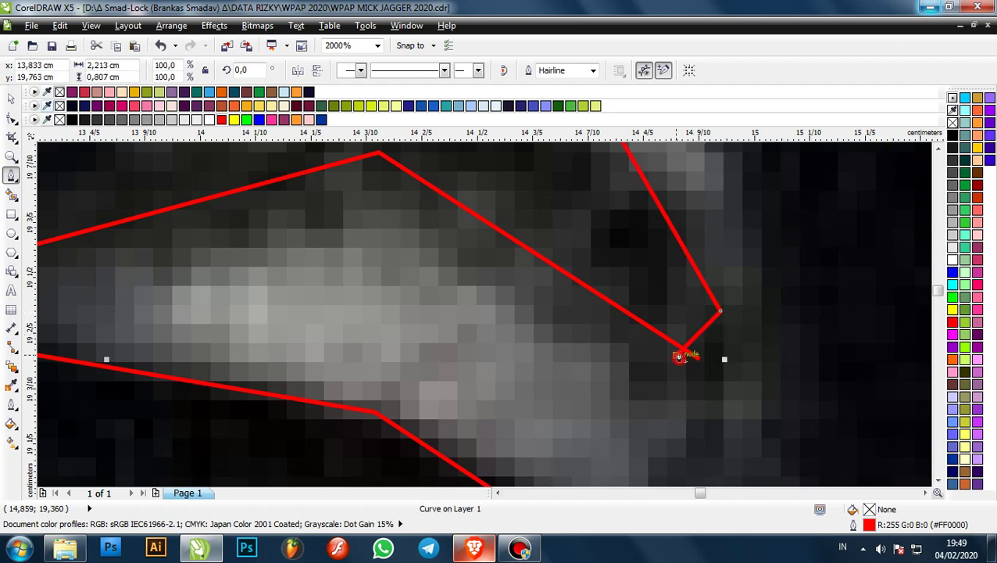
scroll(680, 352, "down", 2)
key("ctrl+z")
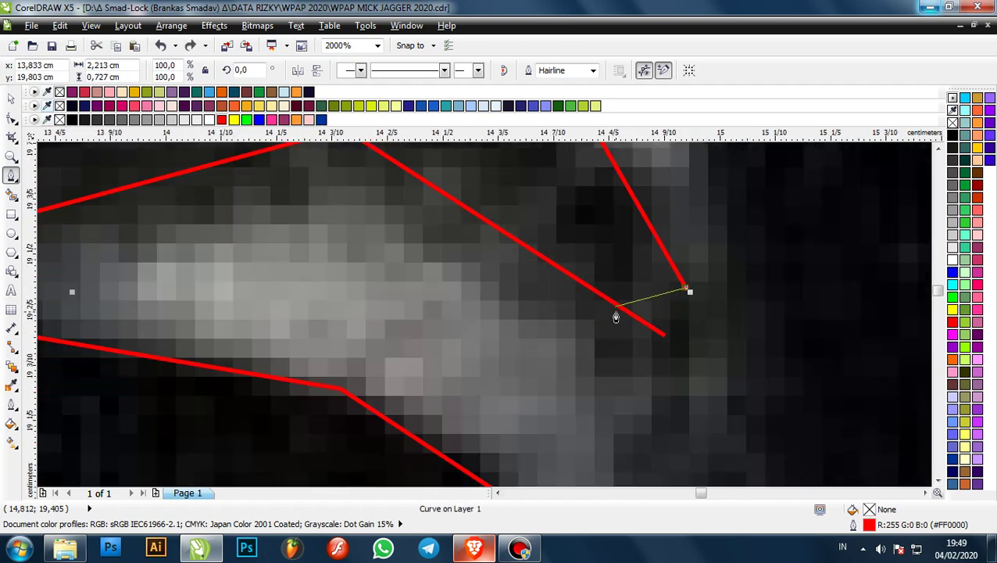
key("ctrl+z")
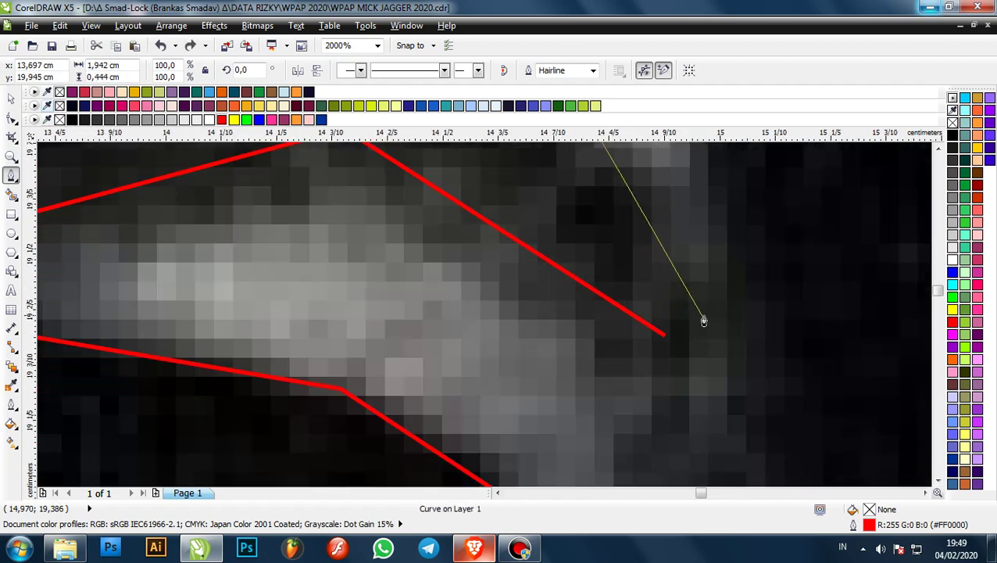
- Extend the line down the brow's outer edge and back across the eyelid highlight outline's open end, about 2.24 by 0.81 cm overall
left_click(704, 319)
left_click(641, 336)
scroll(641, 240, "down", 2)
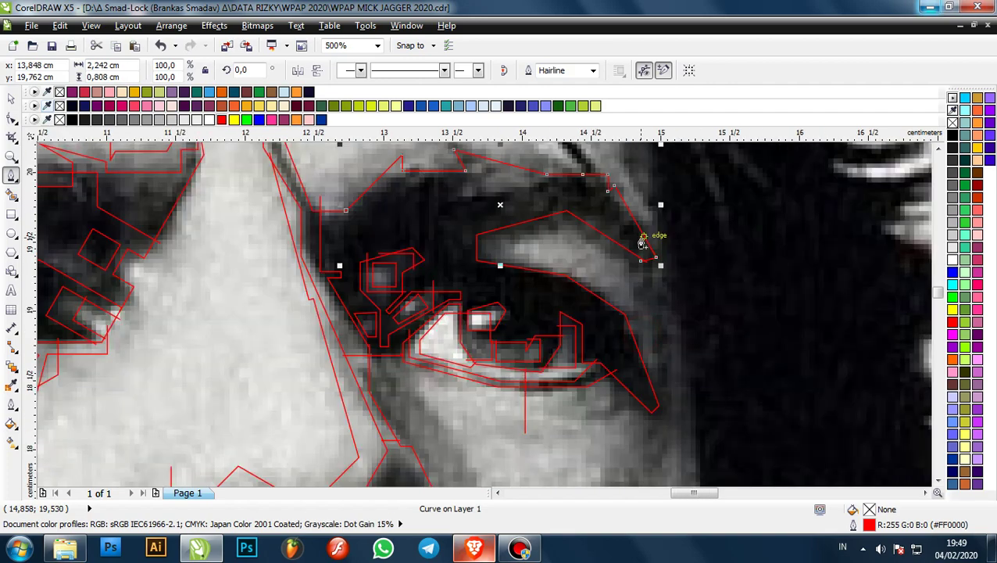
- Examine the traced eyes, eyebrows and nose against the photo for shading areas still missing lines
scroll(643, 241, "down", 1)
scroll(645, 244, "up", 1)
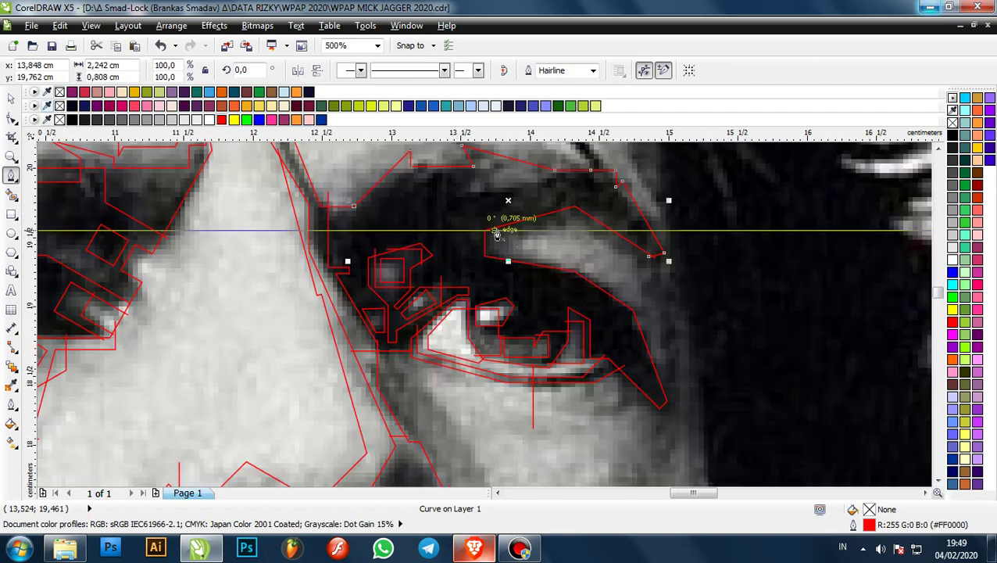
scroll(513, 227, "down", 2)
scroll(516, 235, "up", 2)
scroll(516, 252, "down", 3)
scroll(516, 253, "up", 1)
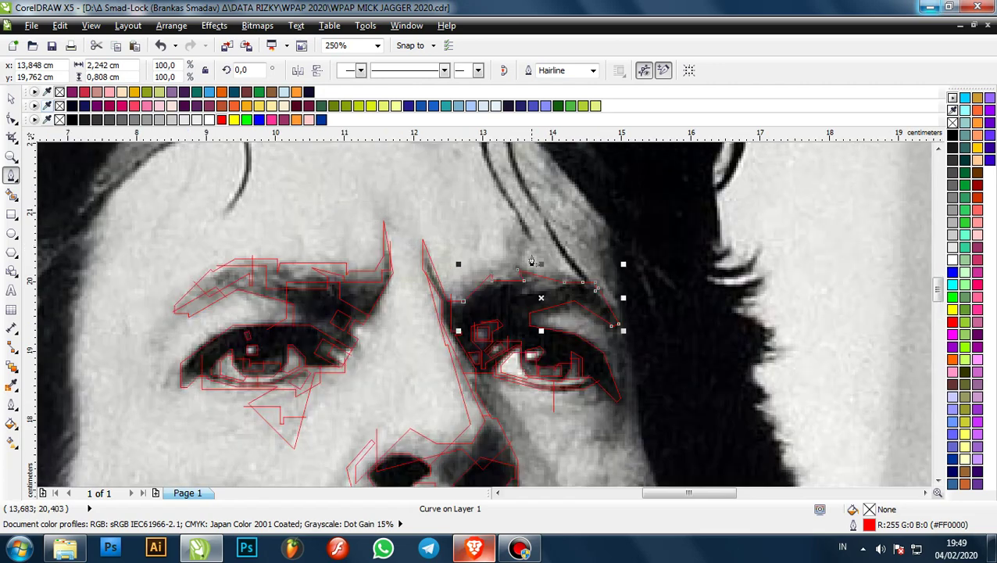
scroll(555, 276, "down", 1)
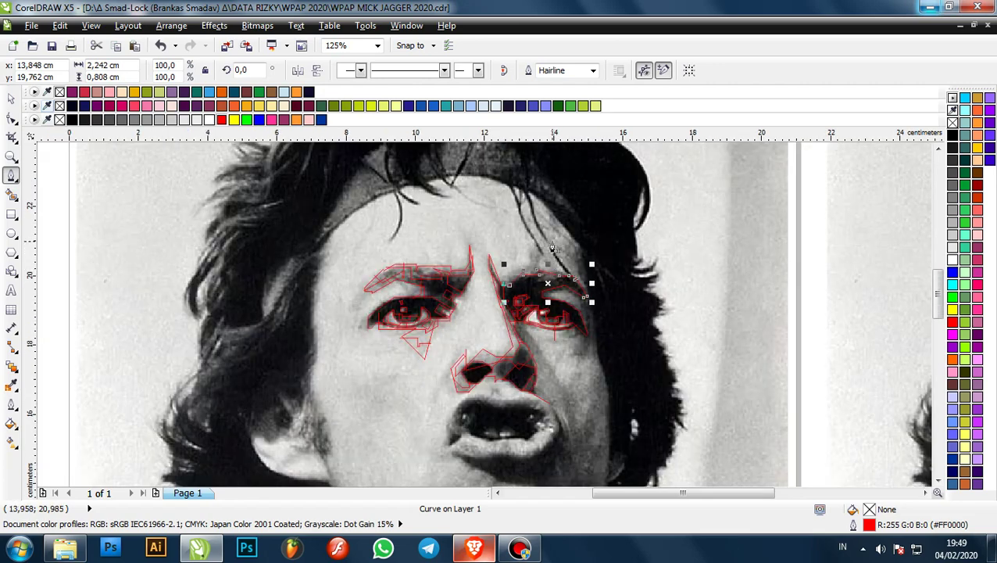
scroll(535, 296, "up", 1)
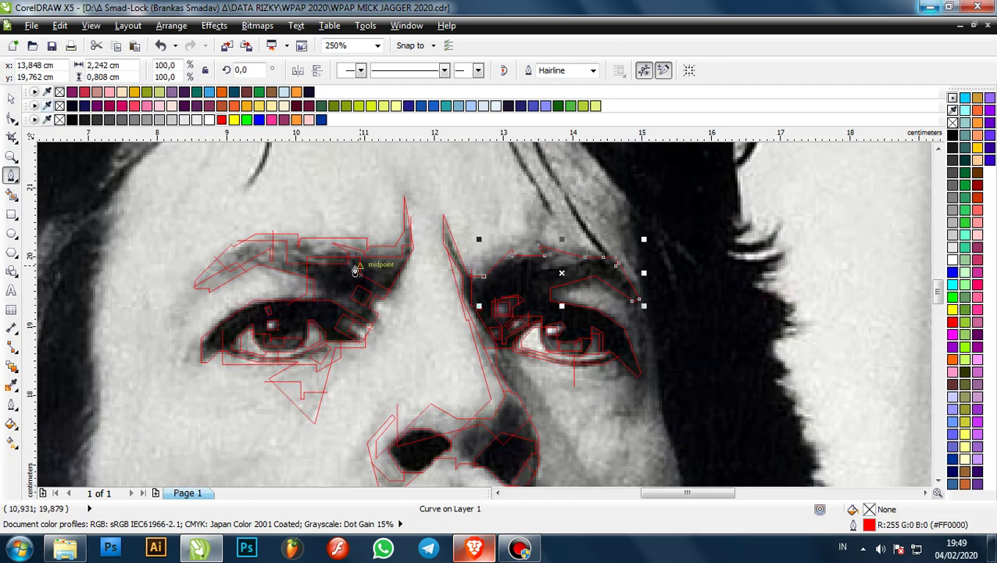
scroll(355, 270, "up", 1)
scroll(336, 272, "down", 2)
scroll(485, 333, "up", 1)
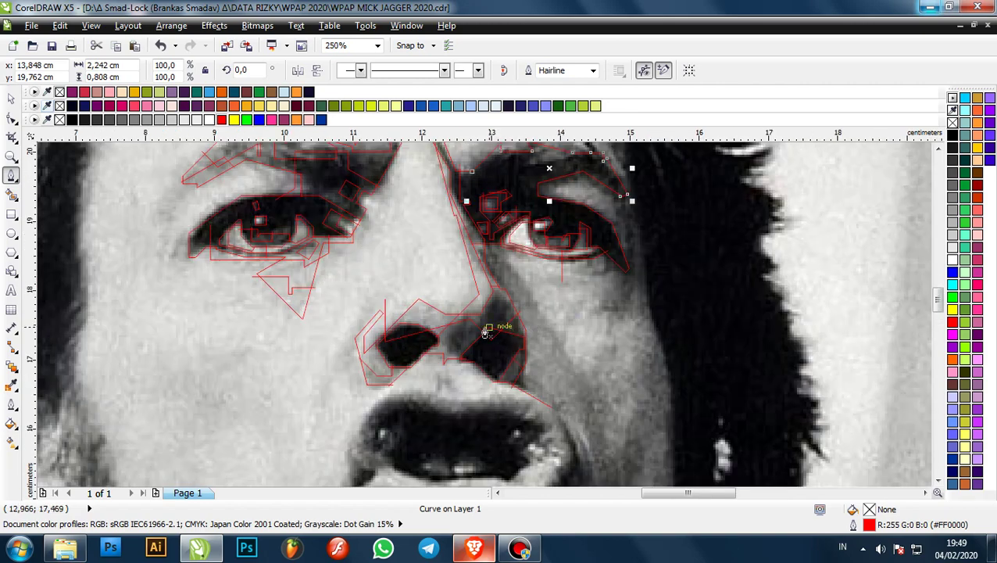
scroll(447, 385, "up", 1)
scroll(481, 212, "down", 1)
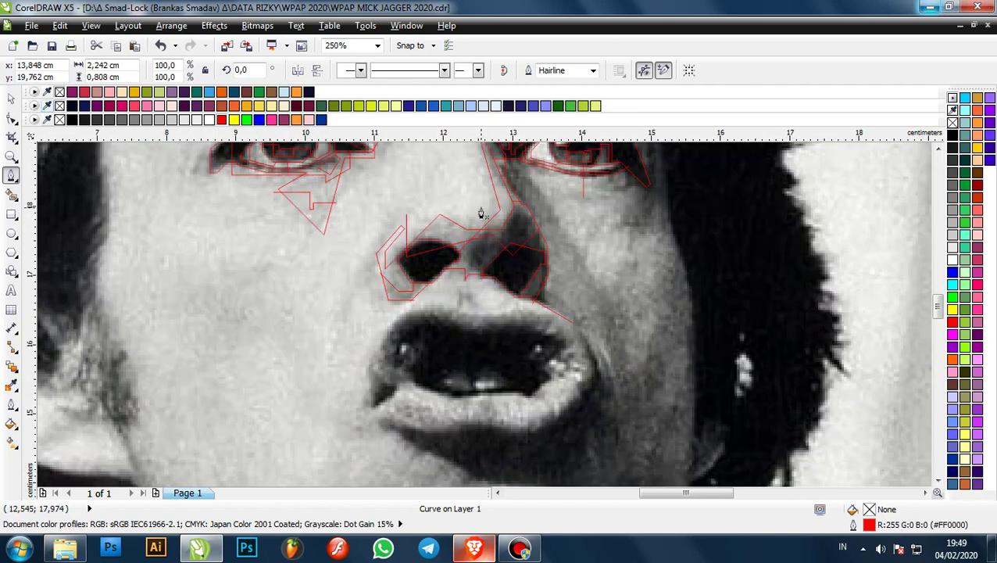
scroll(478, 250, "down", 1)
scroll(455, 272, "up", 1)
scroll(512, 279, "down", 2)
scroll(533, 234, "up", 2)
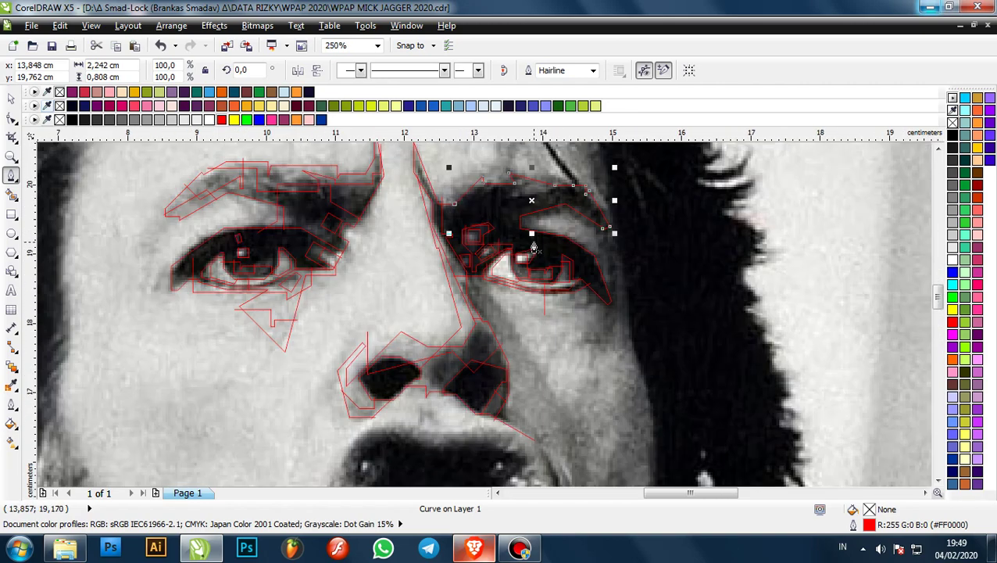
scroll(534, 247, "up", 1)
scroll(555, 296, "down", 1)
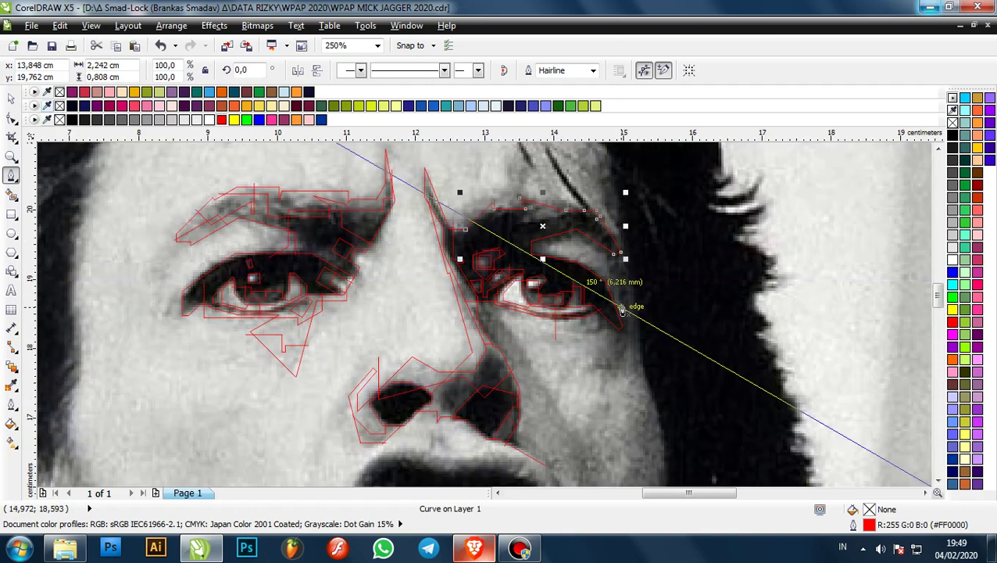
- Draw a line from the right lower eyelid line's open end slightly up and horizontally out past the face edge, about 0.65 by 0.05 cm
scroll(597, 318, "up", 3)
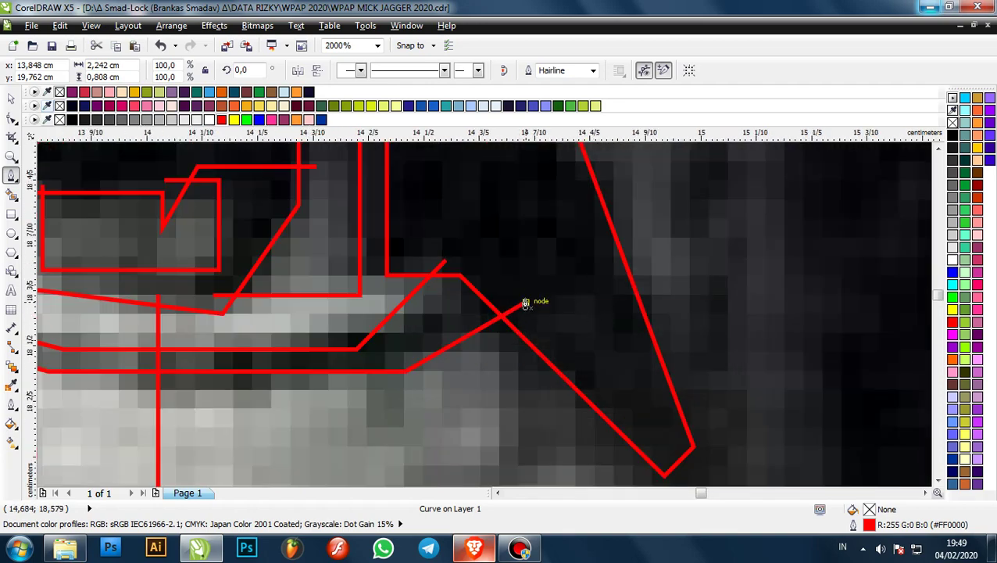
left_click(525, 302)
scroll(572, 281, "down", 2)
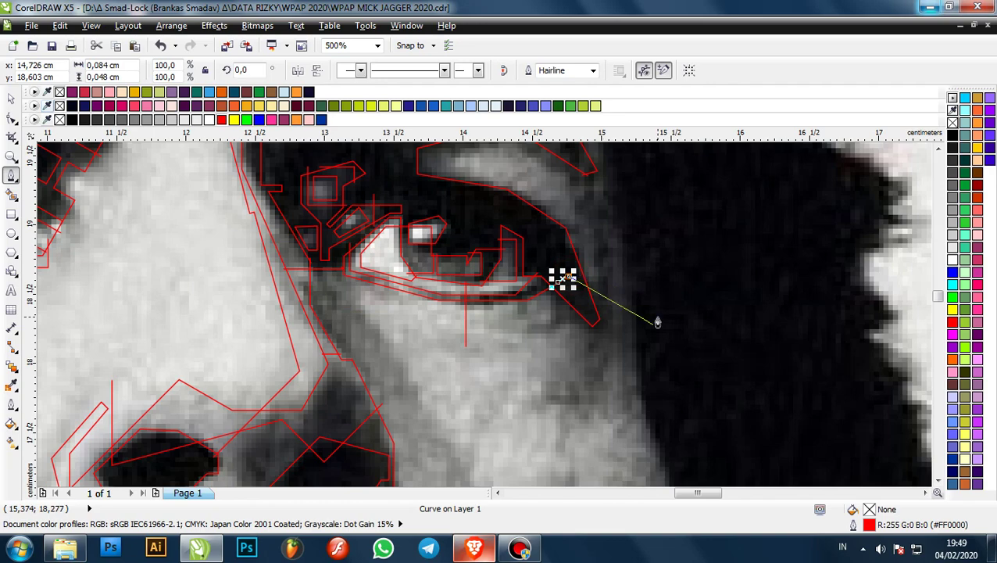
left_click(648, 279)
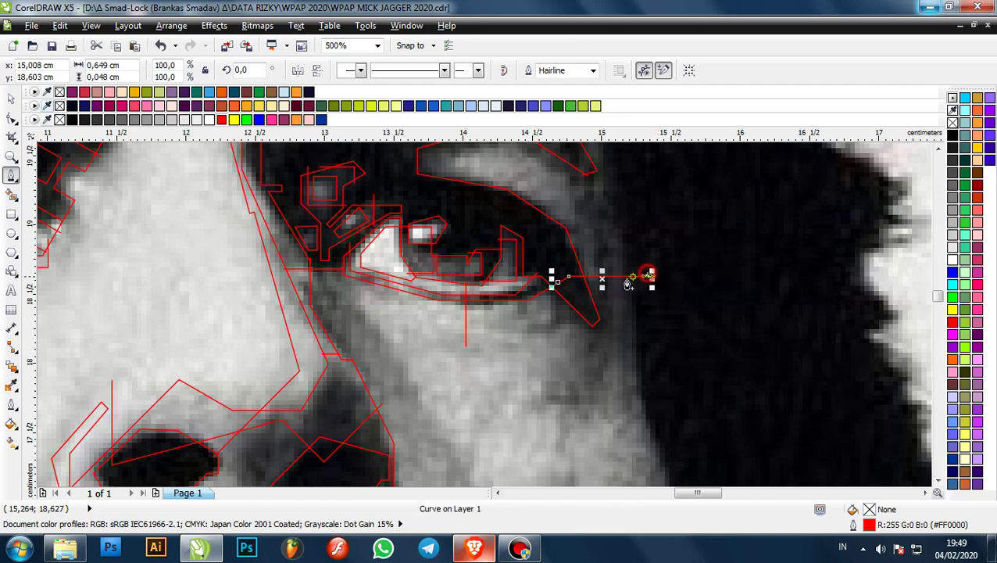
- Draw a line down the face's right edge from beside the eyebrow to the cheek, about 0.61 by 3.05 cm overall
scroll(622, 226, "up", 1)
scroll(612, 199, "down", 1)
scroll(625, 379, "up", 1)
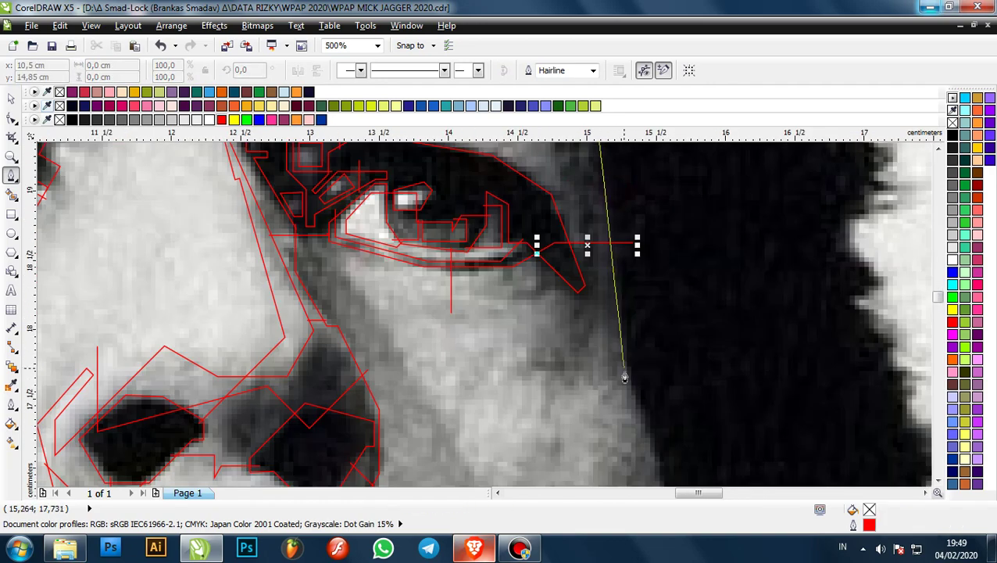
left_click(631, 405)
scroll(625, 376, "down", 1)
scroll(593, 259, "up", 1)
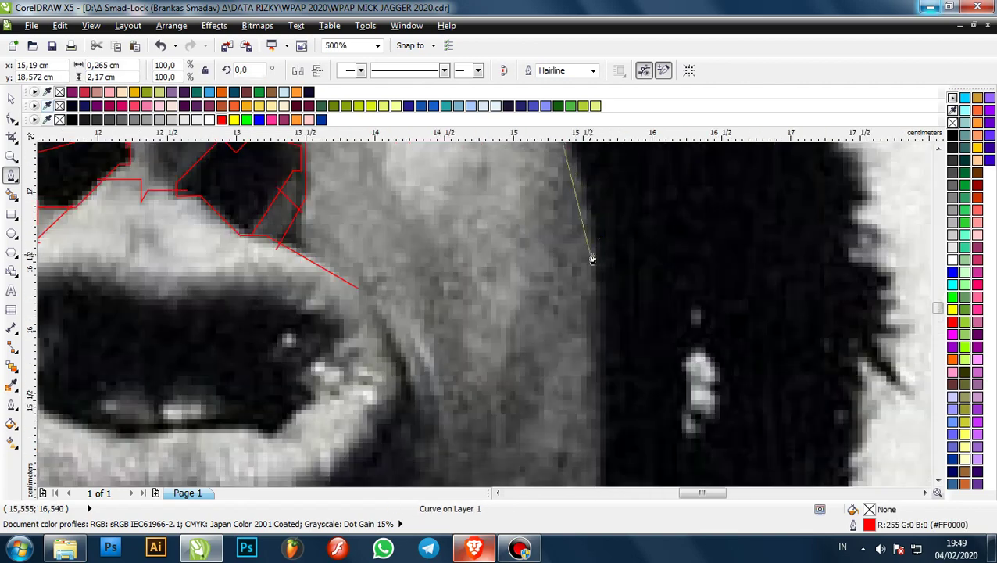
left_click(606, 252)
scroll(603, 329, "down", 1)
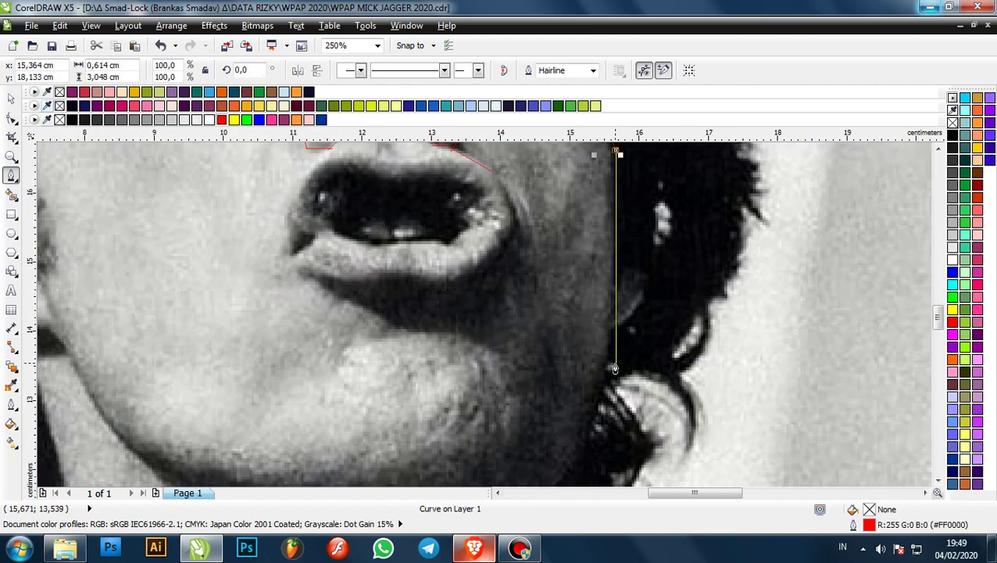
- Continue the face edge line down the cheek and in along the right jaw, reaching about 7.49 cm in overall height
scroll(615, 344, "up", 1)
scroll(607, 336, "up", 1)
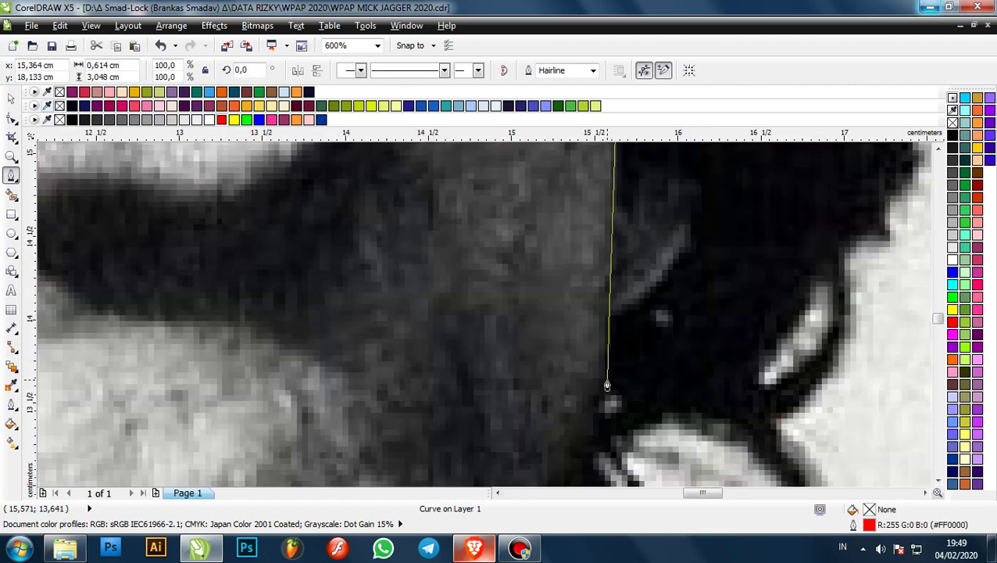
scroll(622, 288, "down", 1)
scroll(602, 239, "up", 1)
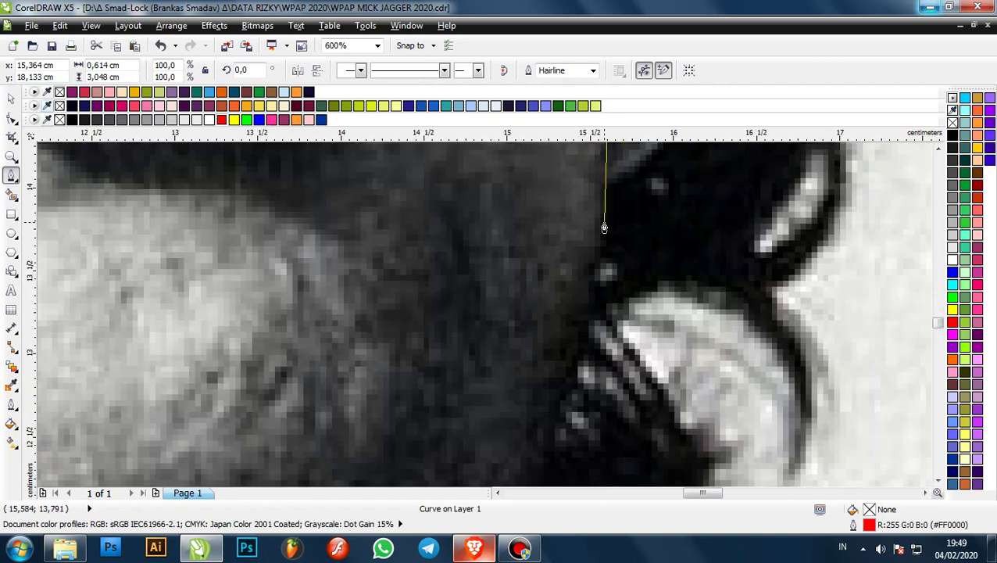
scroll(606, 229, "down", 2)
scroll(594, 283, "up", 1)
scroll(601, 283, "down", 1)
scroll(609, 238, "up", 1)
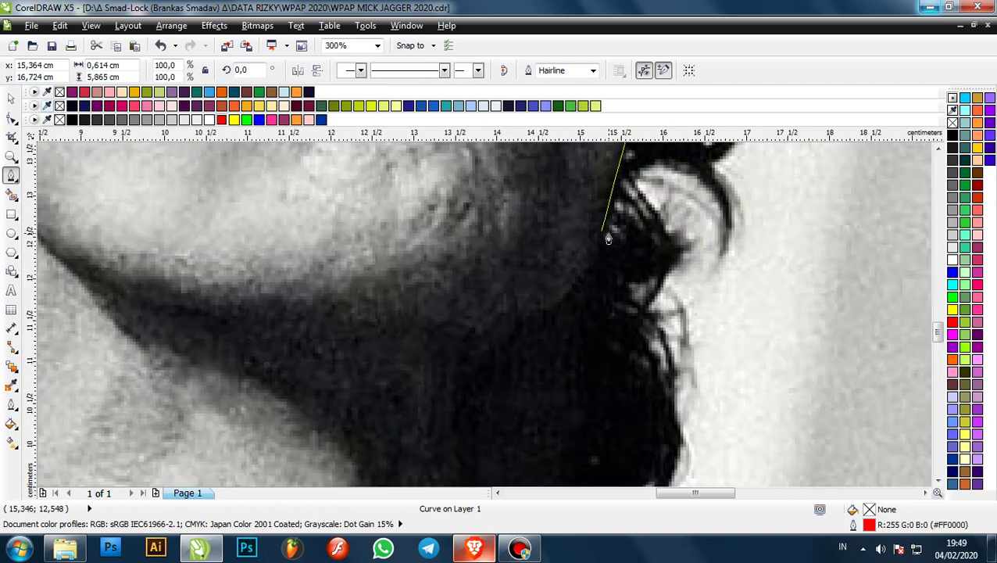
left_click(593, 271)
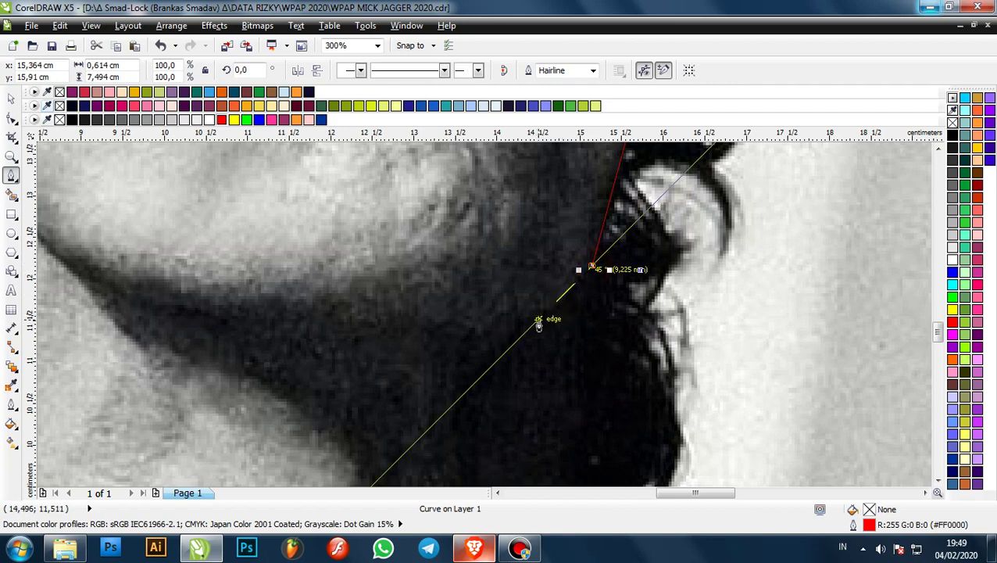
- Extend the line diagonally around the jaw corner and under the chin with small steps, about 2.74 by 8.22 cm overall
left_click(538, 322)
left_click(513, 320)
scroll(510, 325, "up", 2)
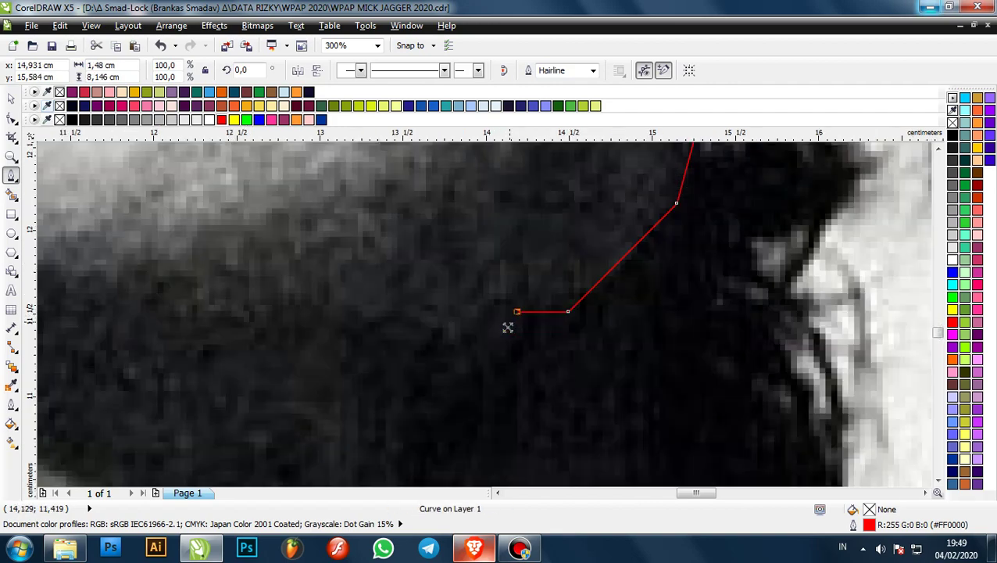
scroll(500, 324, "down", 2)
scroll(494, 325, "down", 3)
scroll(468, 324, "up", 4)
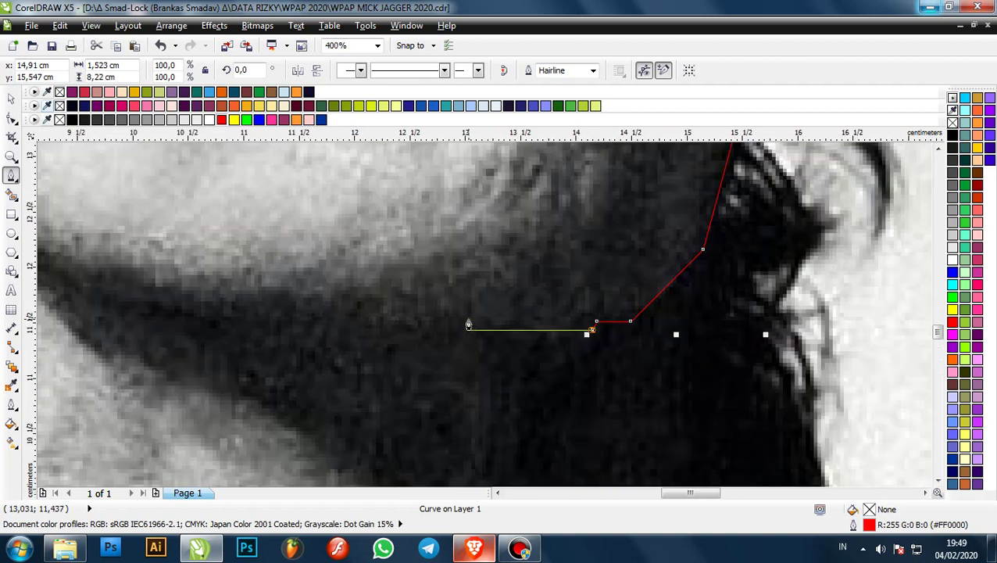
left_click(472, 333)
left_click(458, 316)
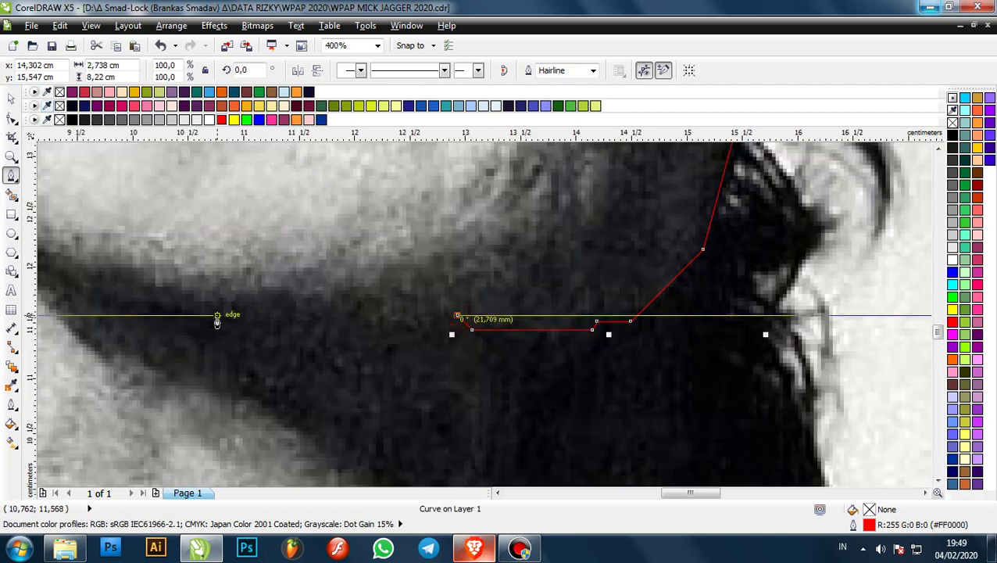
- Continue the line horizontally under the chin and up the left jaw edge against the neck, reaching about 7.52 cm in overall width
left_click(207, 322)
scroll(403, 324, "down", 3)
scroll(438, 340, "up", 3)
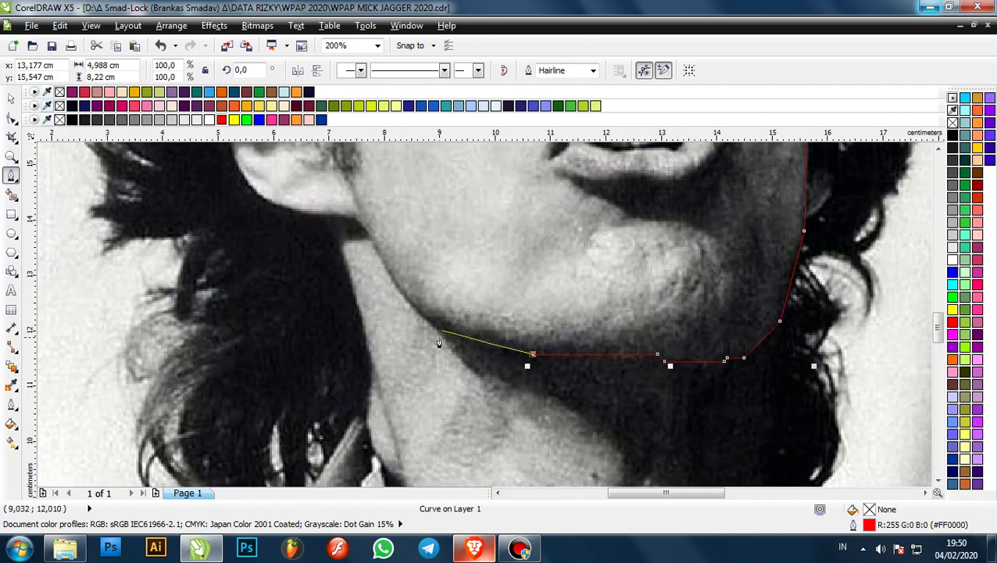
scroll(436, 338, "up", 2)
left_click(451, 329)
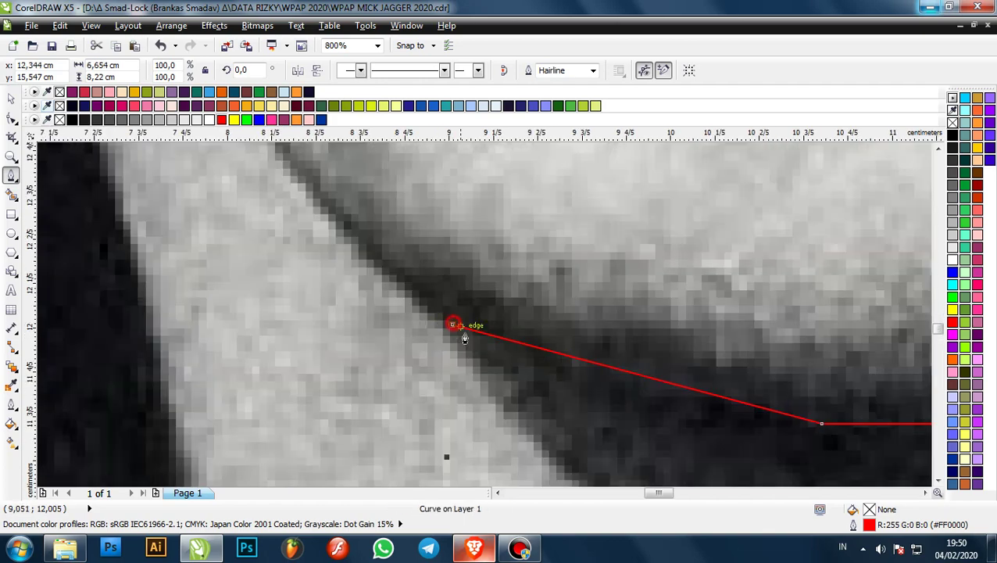
scroll(457, 329, "down", 1)
left_click(392, 257)
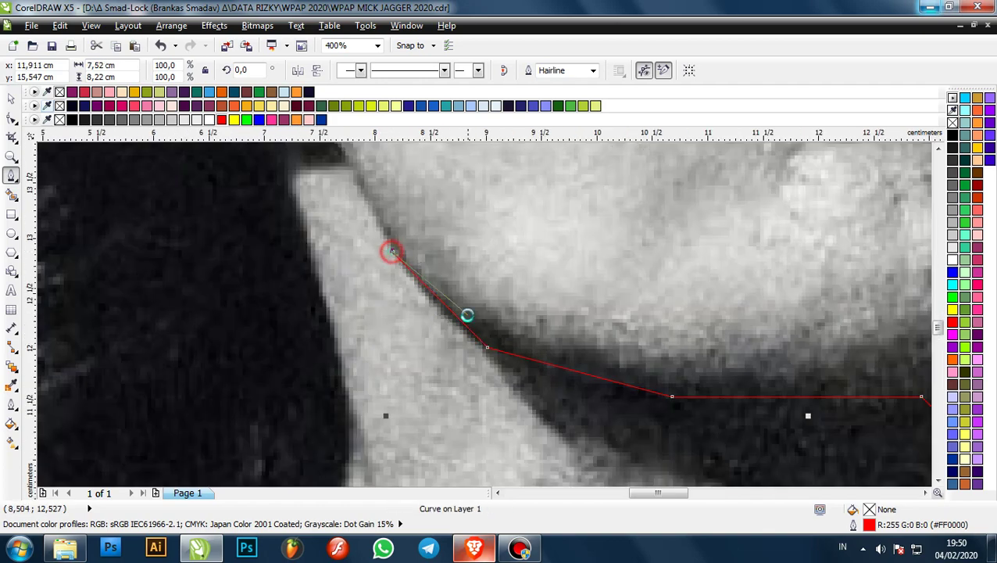
- Extend the jaw line up the left cheek edge to beside the ear, about 8.49 by 8.22 cm overall
scroll(467, 317, "down", 2)
scroll(429, 259, "up", 2)
scroll(447, 315, "down", 2)
scroll(454, 262, "up", 2)
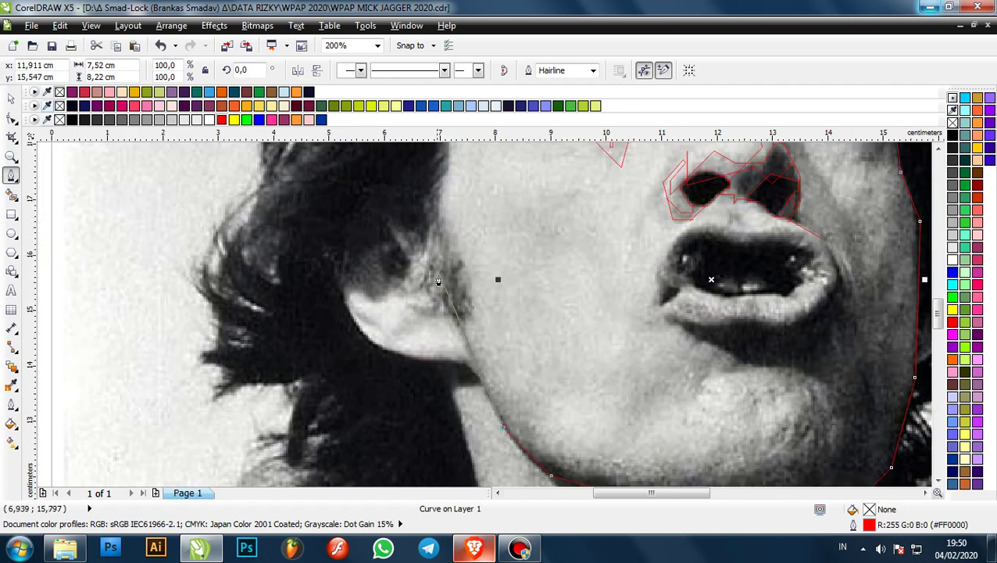
left_click(461, 327)
scroll(418, 285, "down", 2)
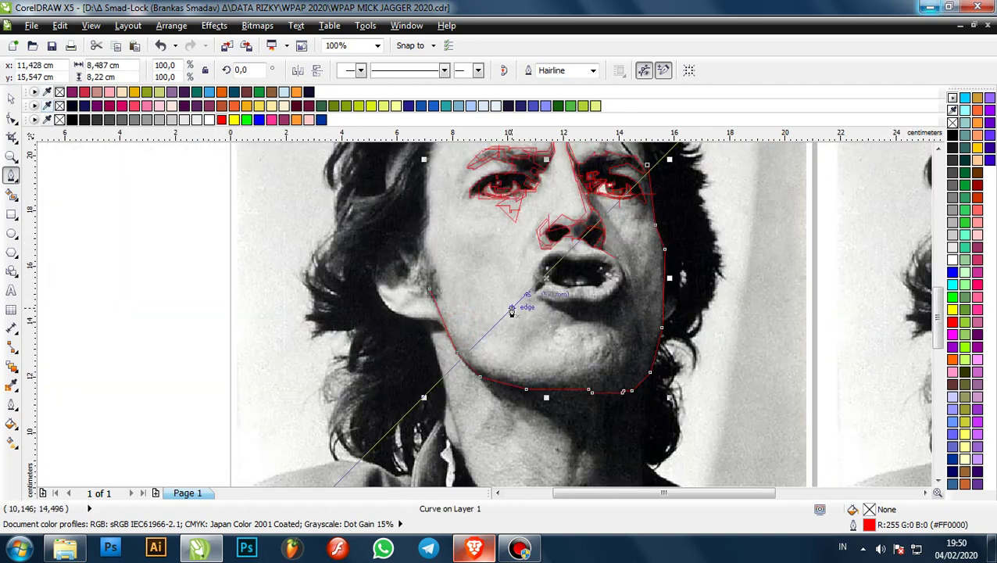
scroll(619, 285, "down", 2)
scroll(529, 402, "up", 5)
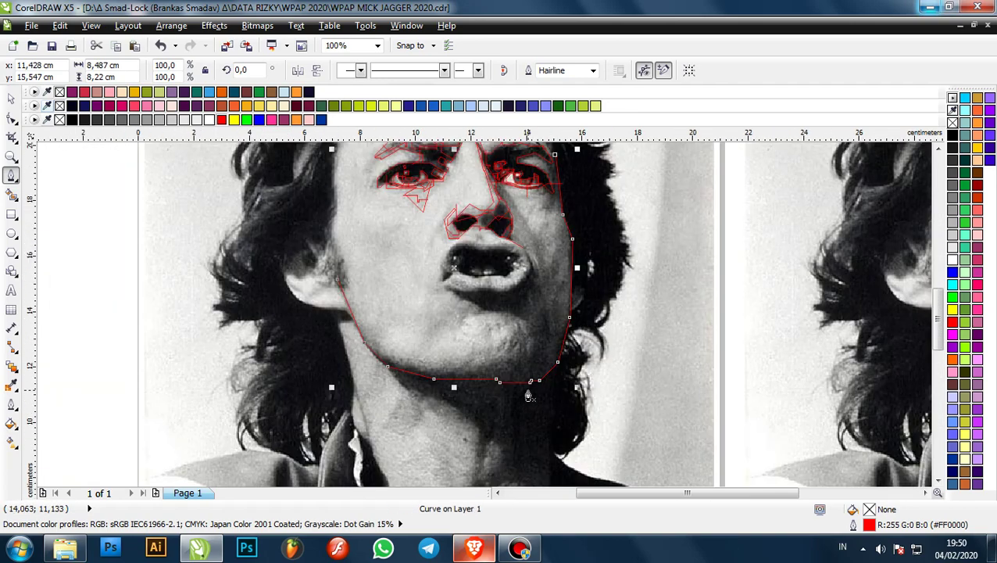
scroll(532, 378, "down", 1)
scroll(532, 376, "down", 1)
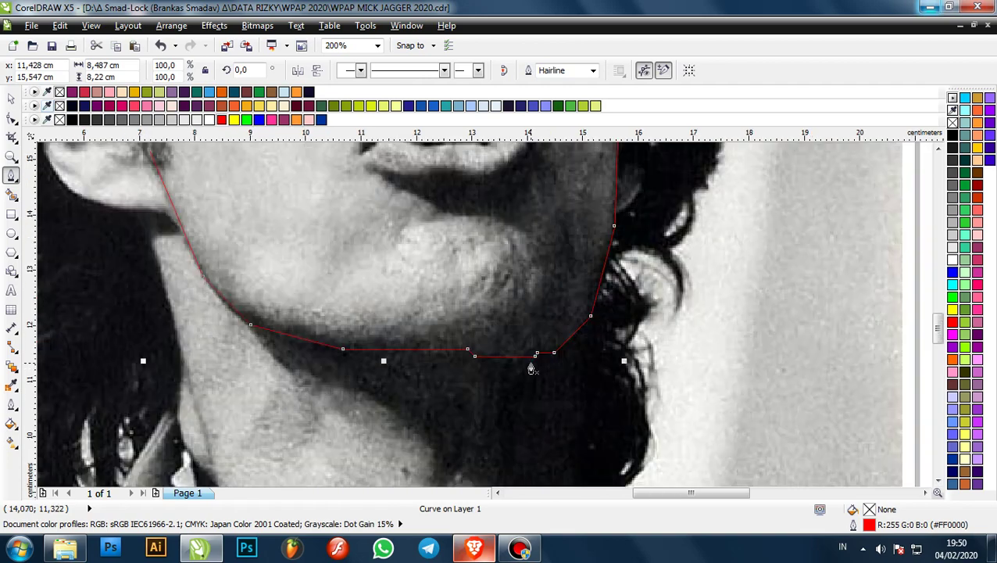
scroll(506, 360, "down", 2)
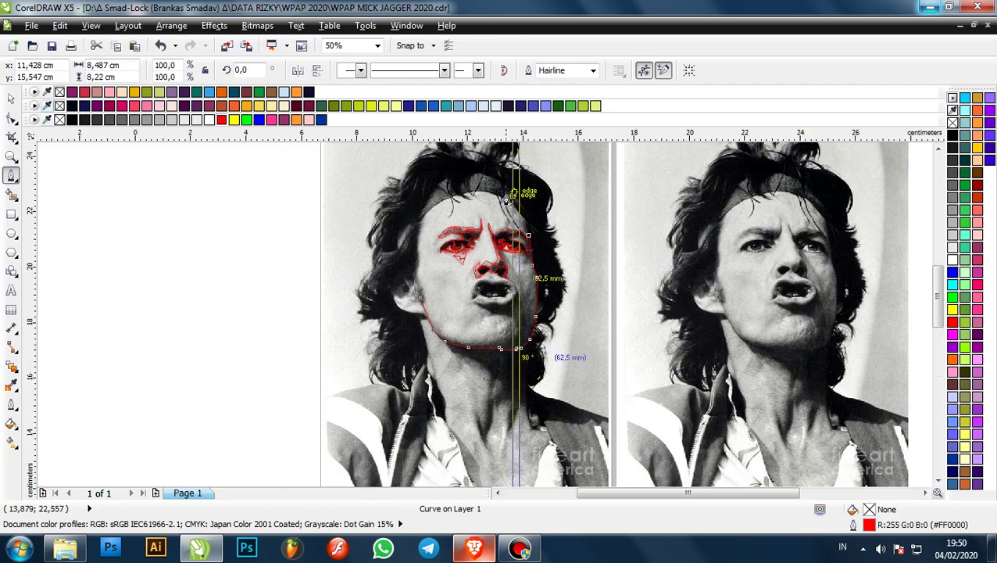
- Start a new line at the inner end of the right eyelid highlight with a vertical segment about 0.25 cm long
scroll(508, 217, "up", 4)
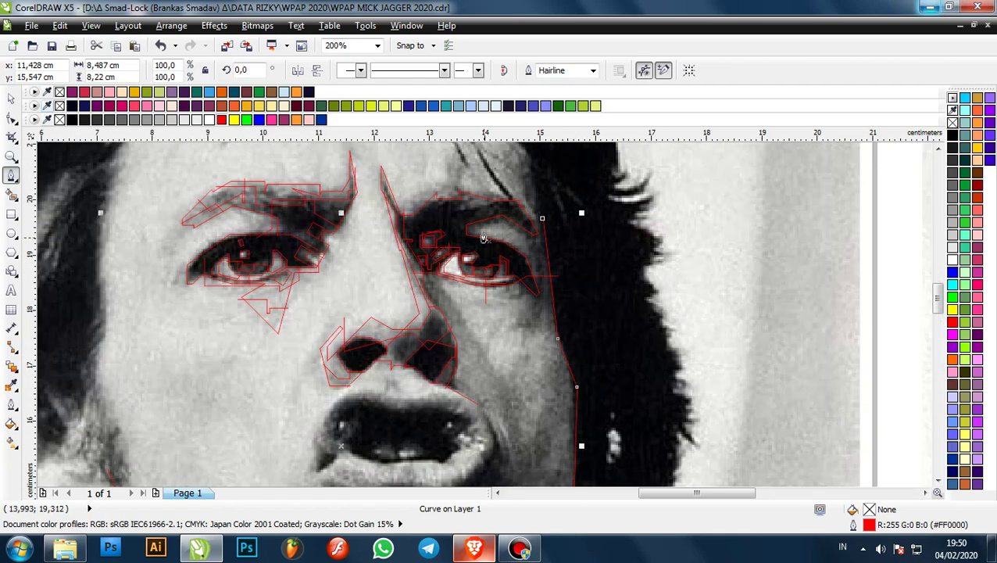
scroll(441, 297, "up", 1)
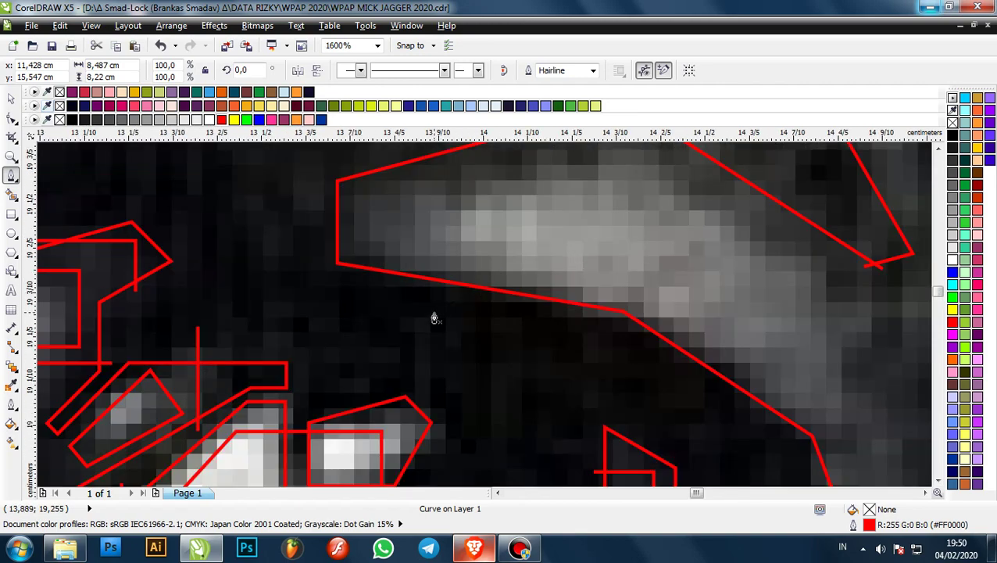
left_click(421, 302)
scroll(422, 258, "up", 1)
scroll(422, 258, "down", 2)
scroll(421, 227, "up", 1)
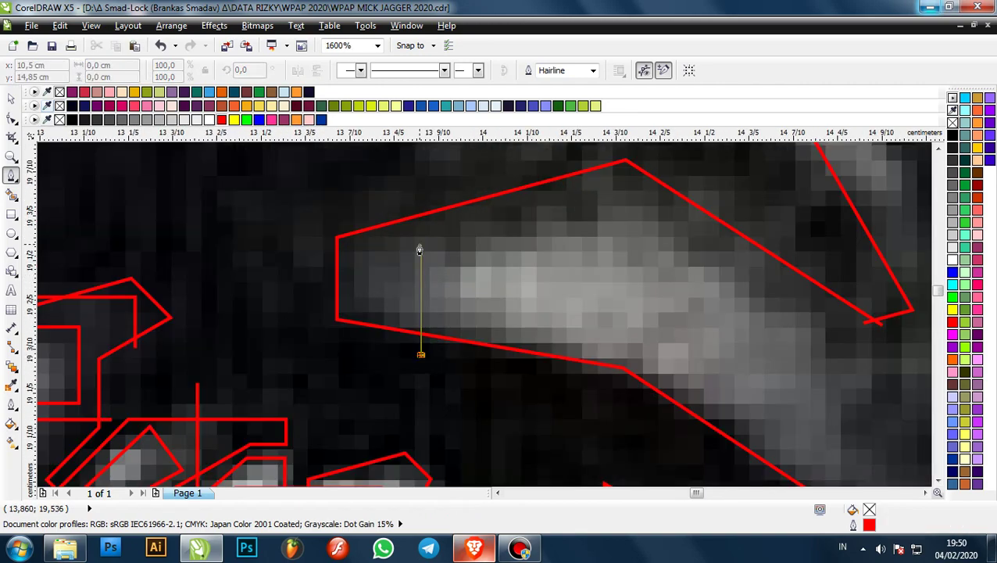
left_click(421, 244)
left_click(599, 201)
scroll(598, 201, "down", 1)
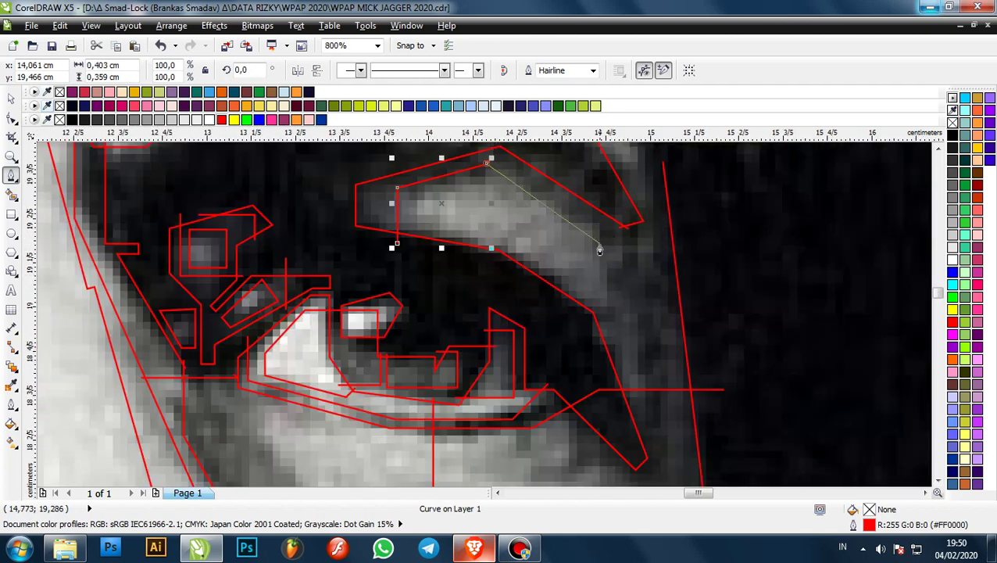
key("ctrl+z")
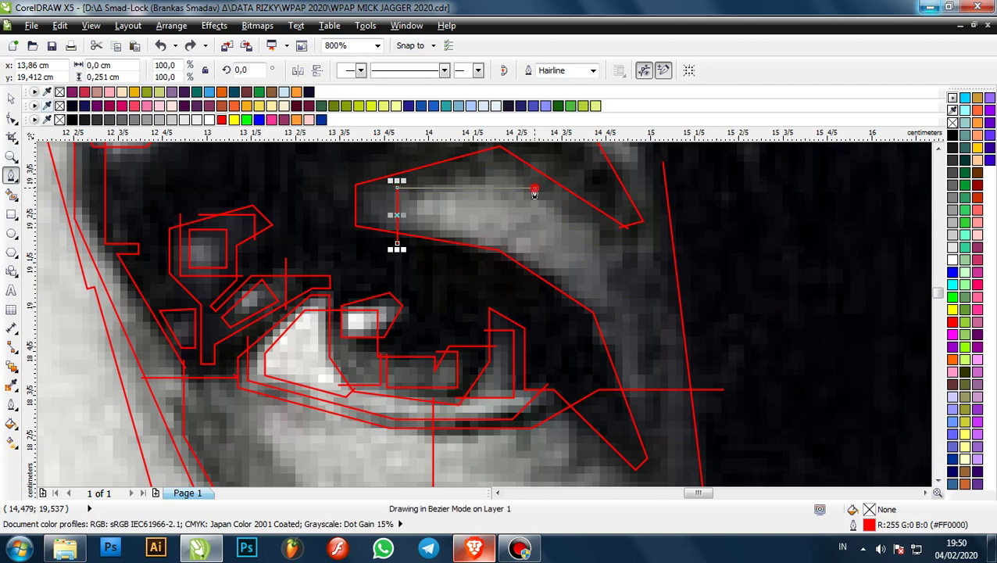
- Continue the line horizontally across the eyelid highlight and straight down past its lower outline, about 0.62 by 0.45 cm overall
left_click(535, 187)
left_click(533, 288)
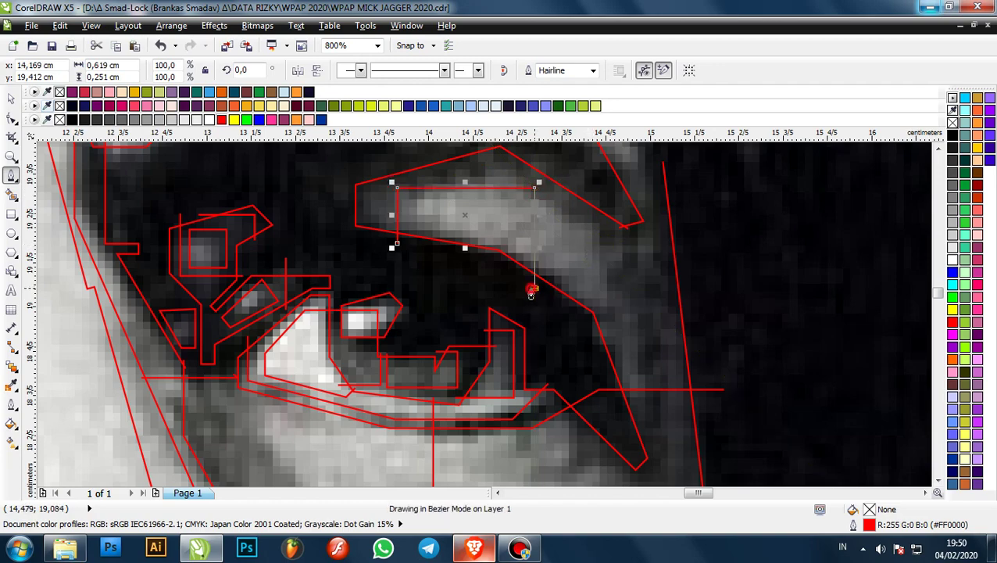
scroll(508, 250, "down", 1)
scroll(419, 251, "up", 2)
key("Escape")
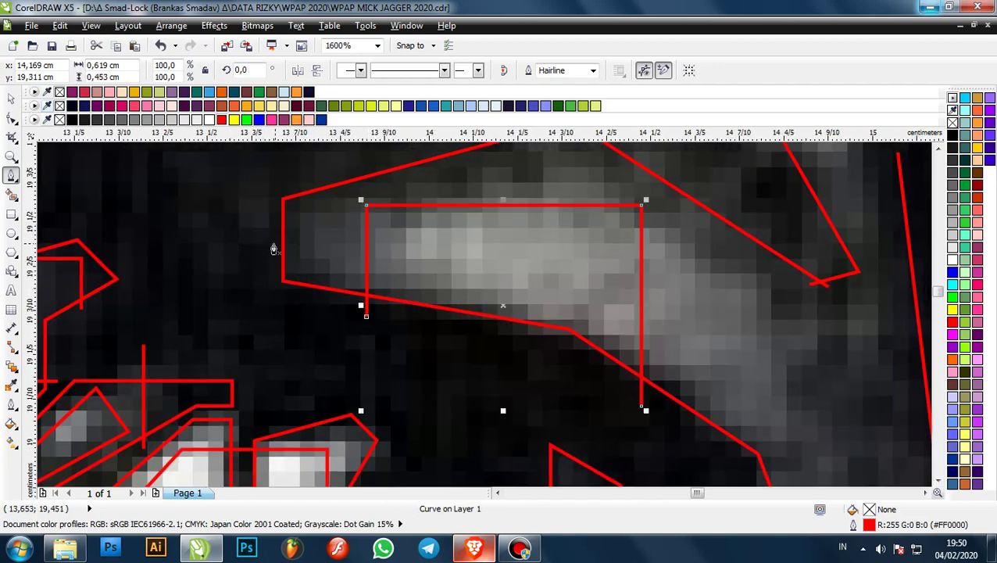
- Draw a line horizontally through the eyelid highlight, diagonally down its outer side and back inward across the outline, about 1.29 by 0.65 cm overall
left_click(261, 239)
left_click(692, 242)
scroll(693, 241, "down", 2)
scroll(687, 287, "up", 1)
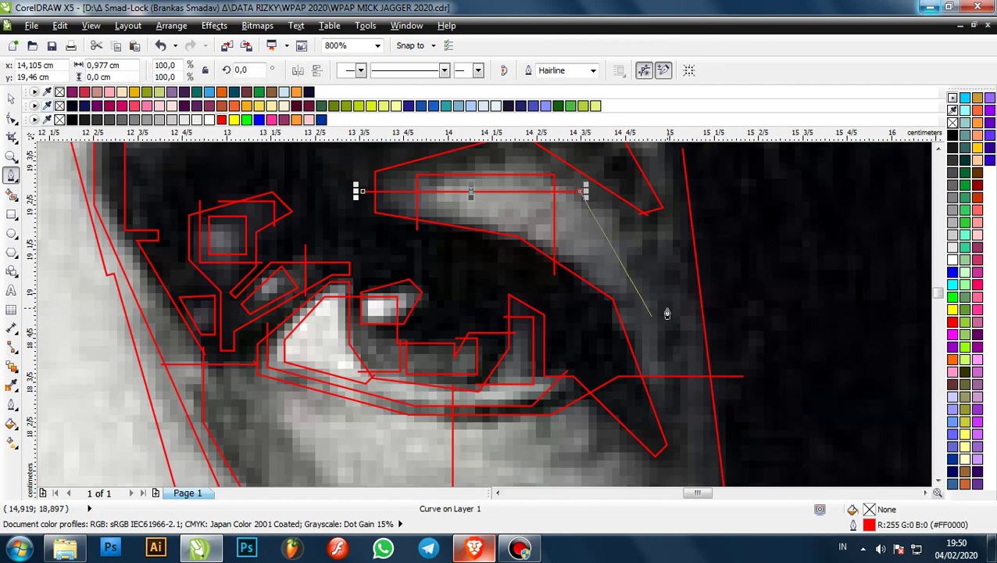
left_click(653, 310)
left_click(612, 339)
scroll(612, 340, "down", 1)
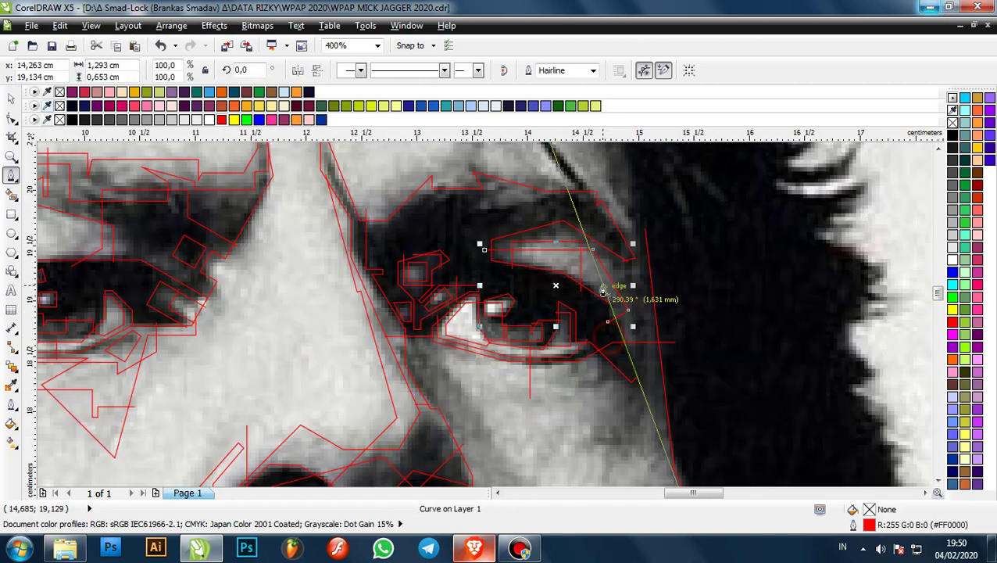
- Draw a line straight down from the hairline into the right eyebrow, inward along it and slightly up, about 0.88 by 1.62 cm overall
scroll(526, 255, "down", 2)
scroll(589, 218, "up", 2)
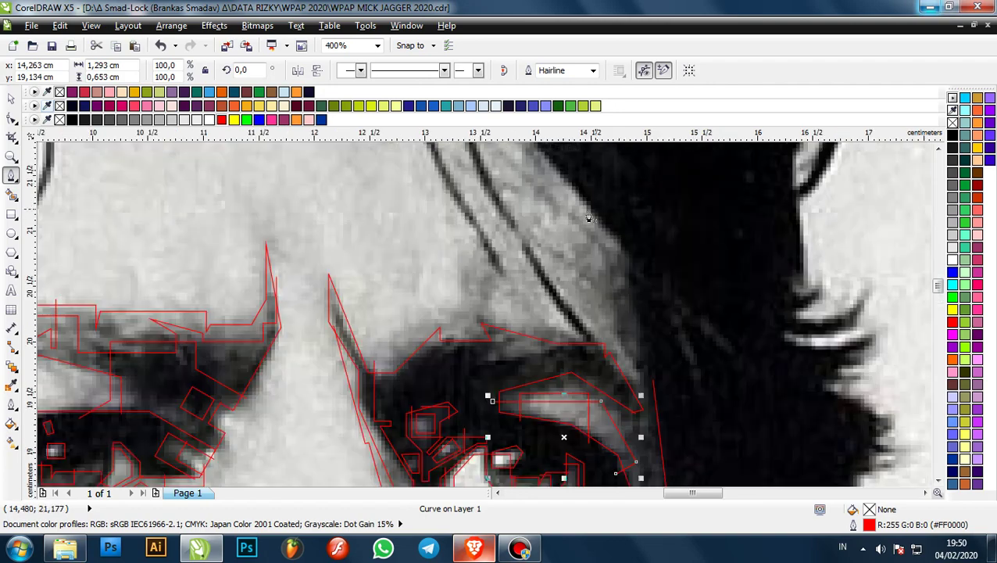
left_click(593, 185)
scroll(594, 366, "up", 1)
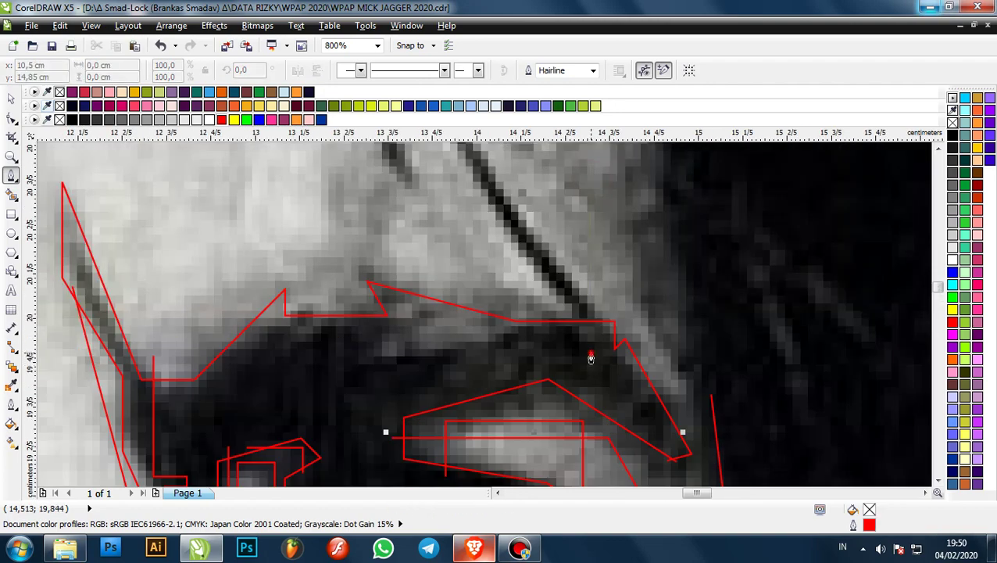
left_click(591, 357)
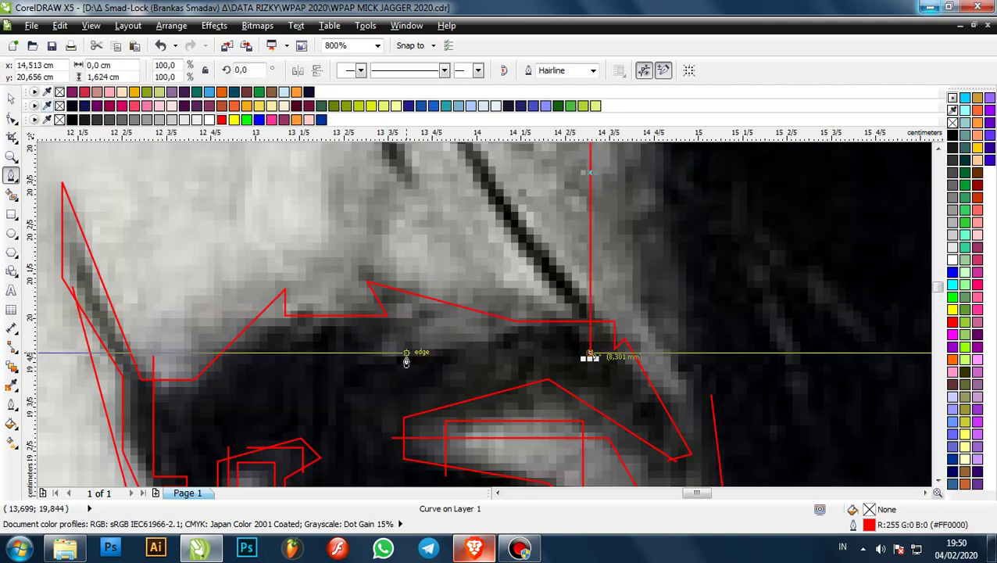
left_click(394, 353)
left_click(394, 337)
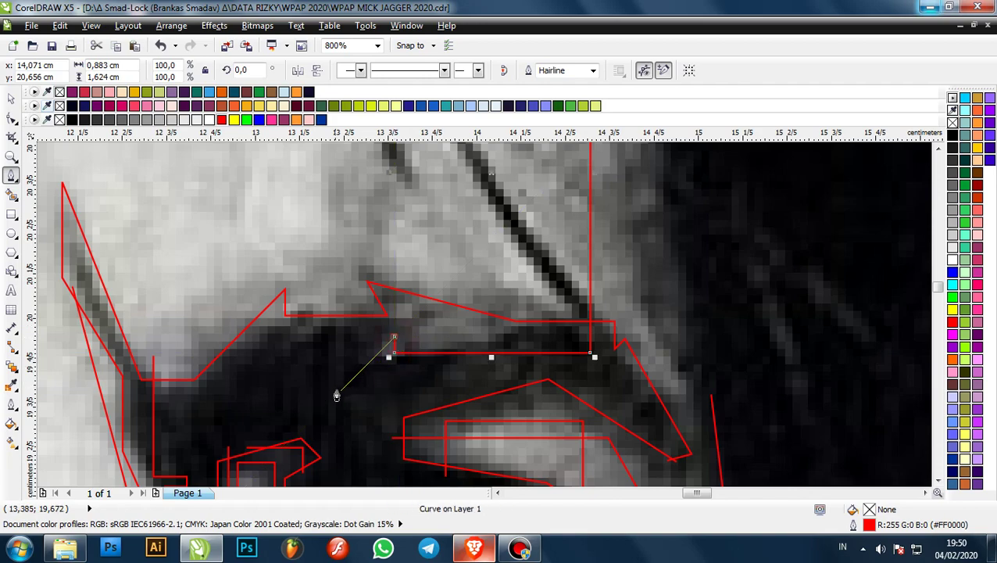
- Continue the right eyebrow line diagonally down, back up past its inner end and down to the existing vertical line, about 1.97 by 1.81 cm overall
left_click(334, 393)
scroll(494, 364, "down", 1)
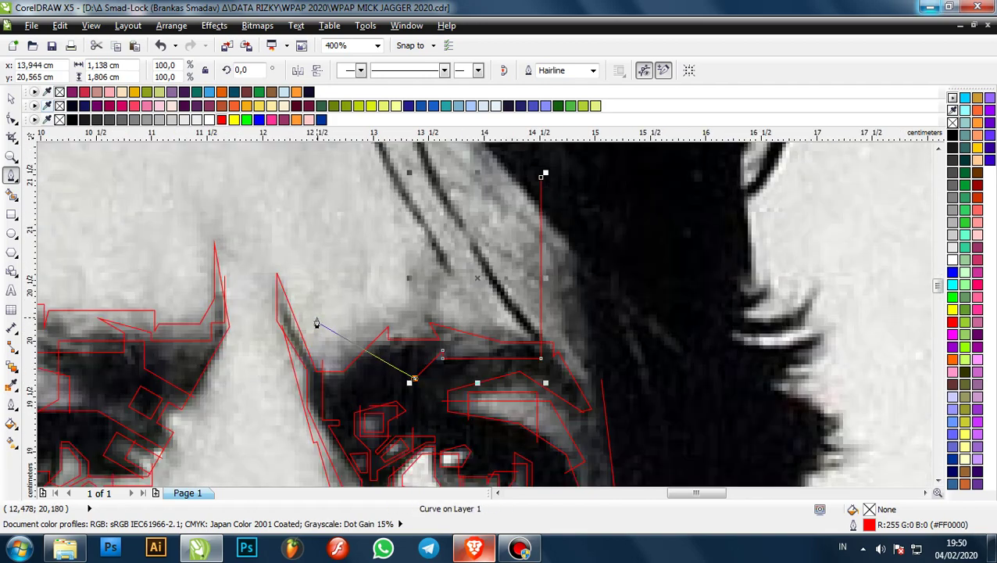
scroll(348, 357, "up", 1)
scroll(307, 363, "down", 1)
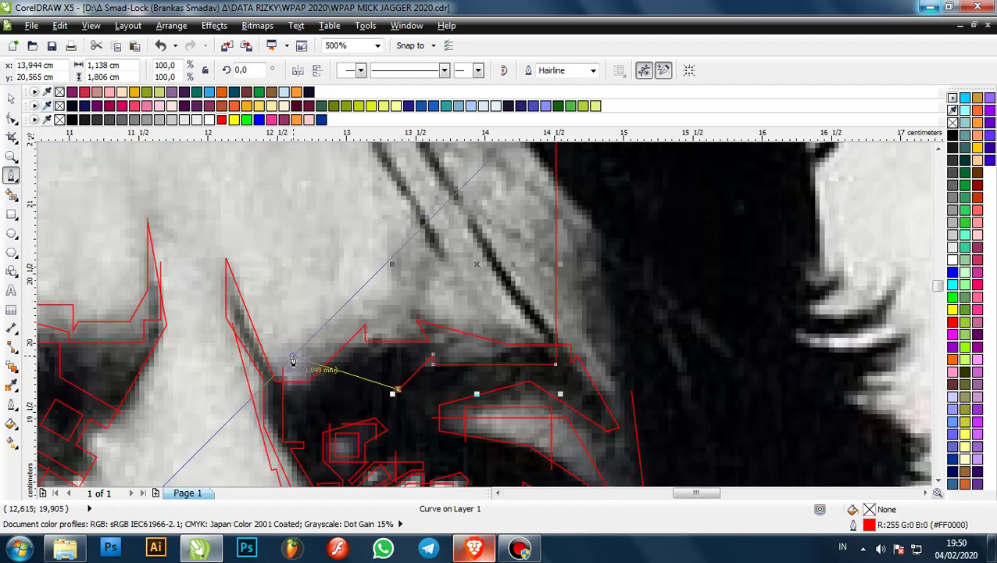
scroll(289, 363, "up", 2)
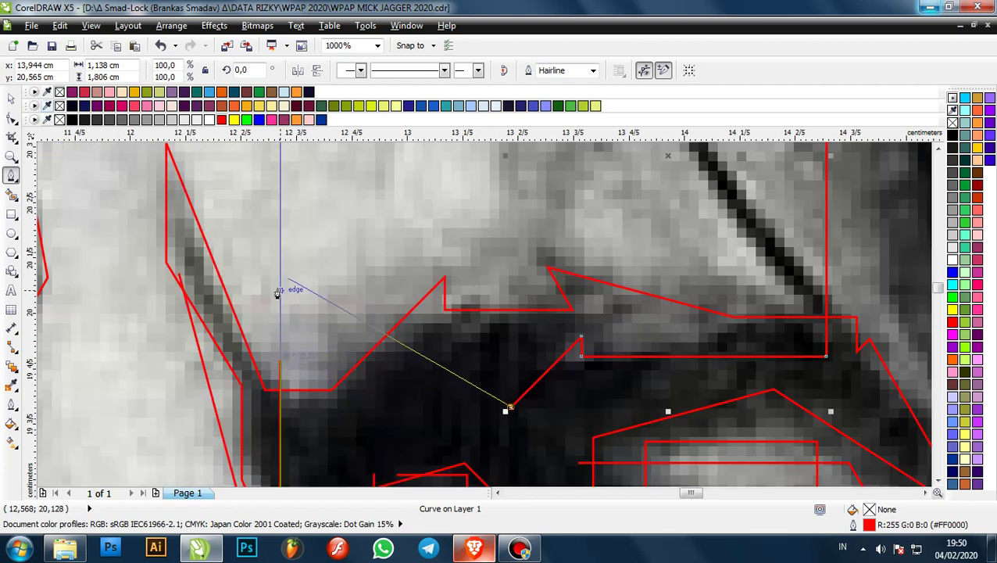
left_click(278, 315)
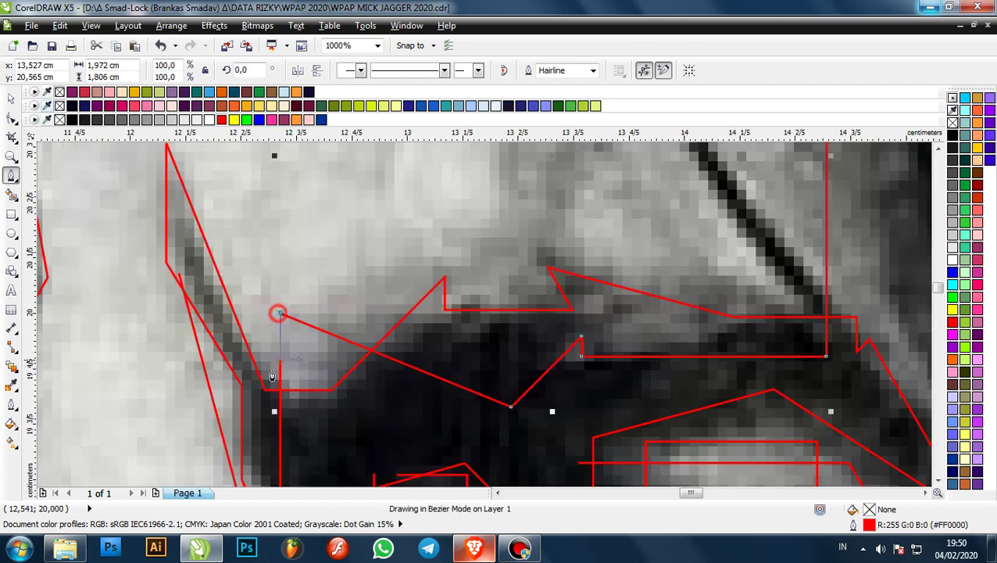
scroll(286, 381, "up", 1)
left_click(289, 376)
scroll(467, 240, "down", 2)
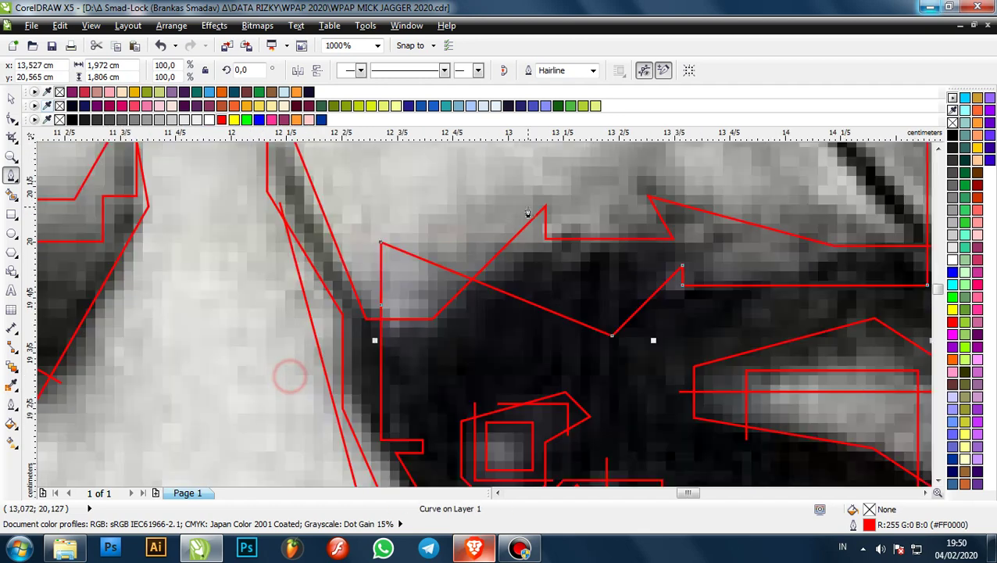
- Draw a closed four-sided shape inside the dark inner part of the right eyebrow, about 0.6 by 0.3 cm
scroll(549, 286, "up", 2)
left_click(421, 209)
left_click(421, 212)
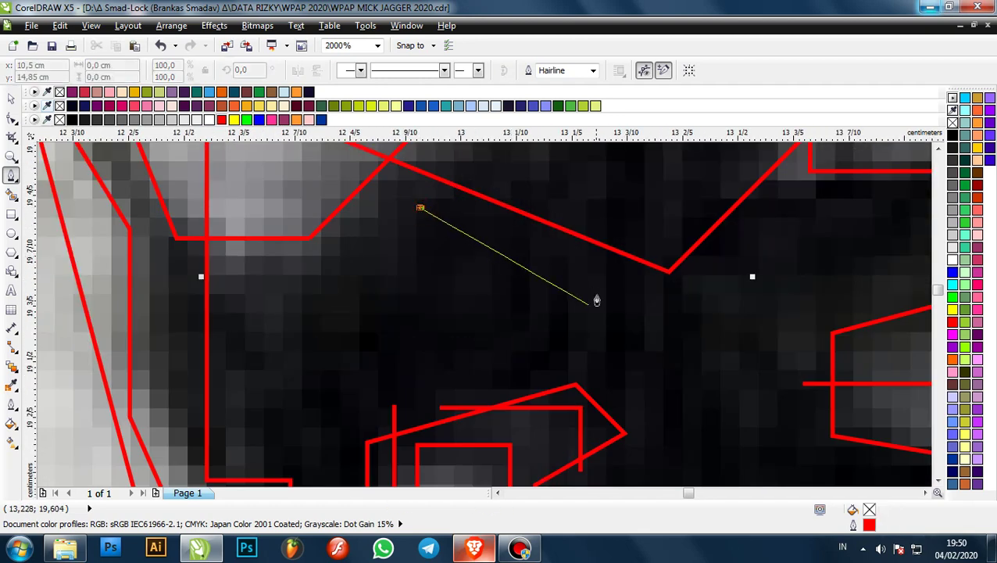
left_click(617, 291)
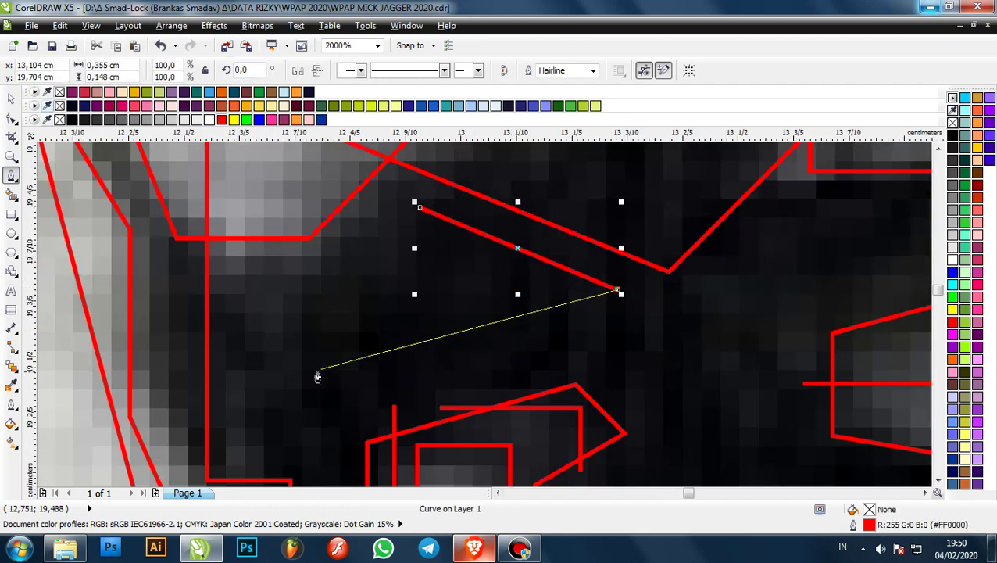
left_click(311, 371)
left_click(281, 342)
left_click(419, 208)
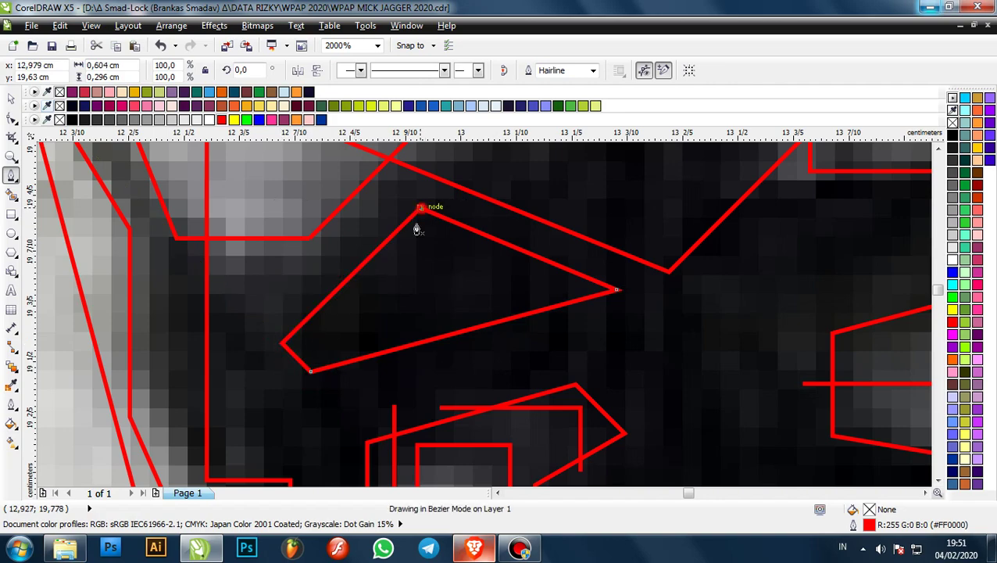
- Draw a line from the vertical line's end at the left eye's outer corner diagonally up and straight to the lid outline, about 0.42 by 0.44 cm
scroll(417, 228, "down", 6)
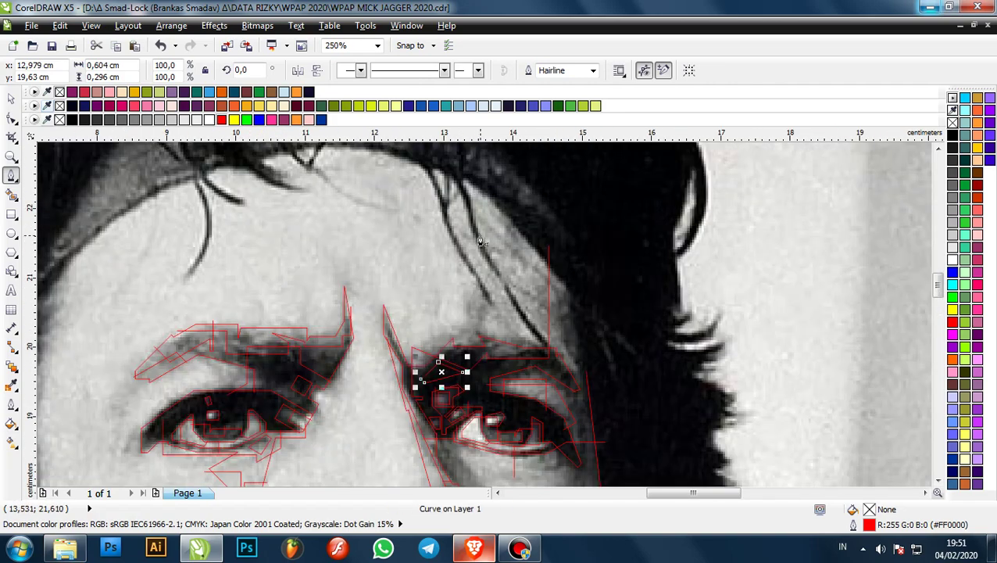
scroll(476, 227, "down", 2)
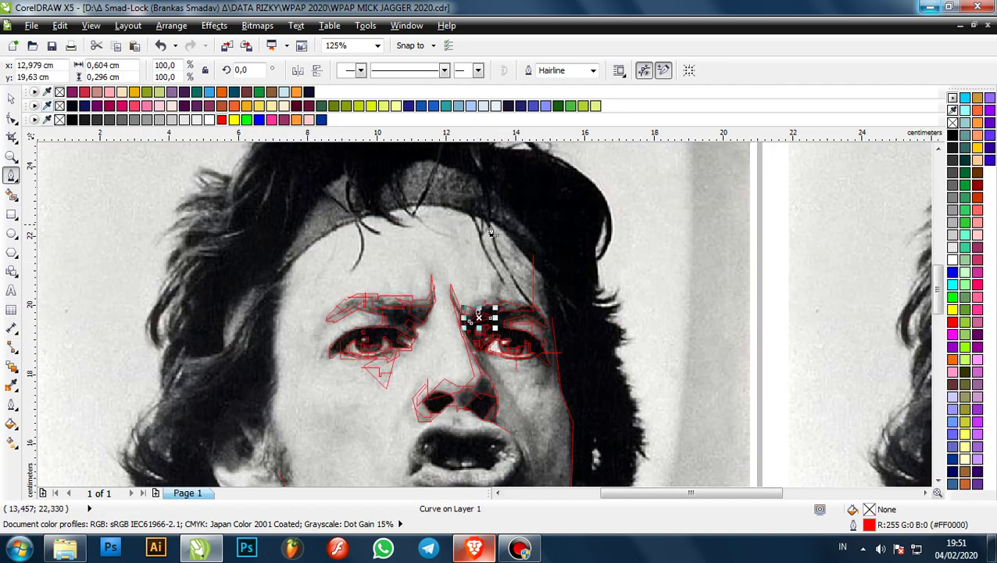
scroll(428, 229, "down", 1)
scroll(413, 308, "up", 1)
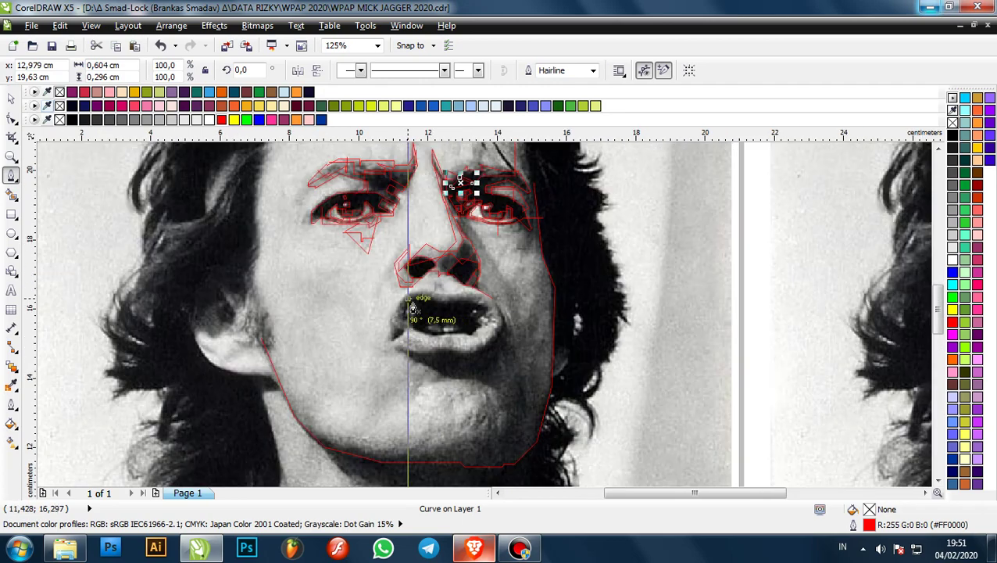
scroll(327, 205, "up", 3)
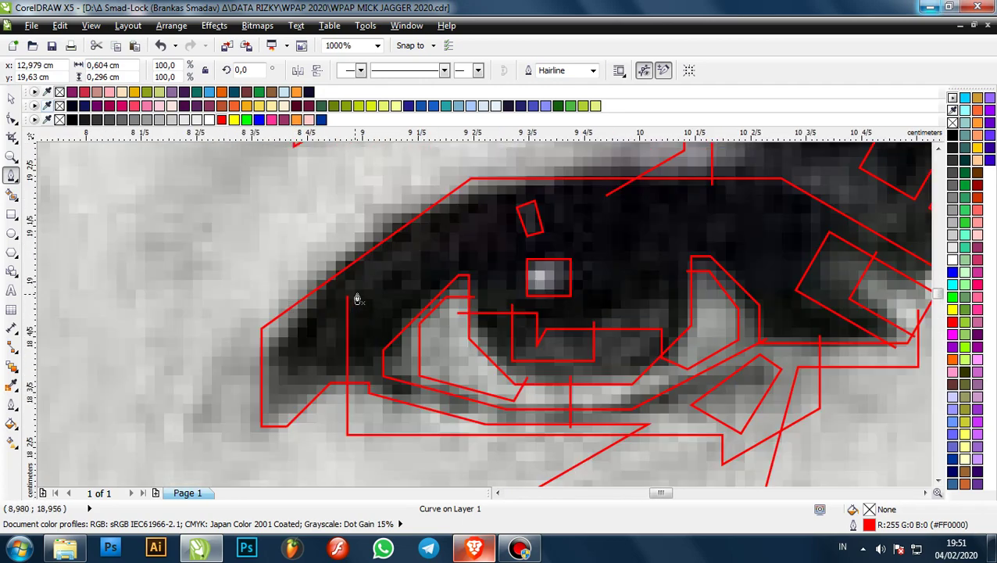
left_click(347, 301)
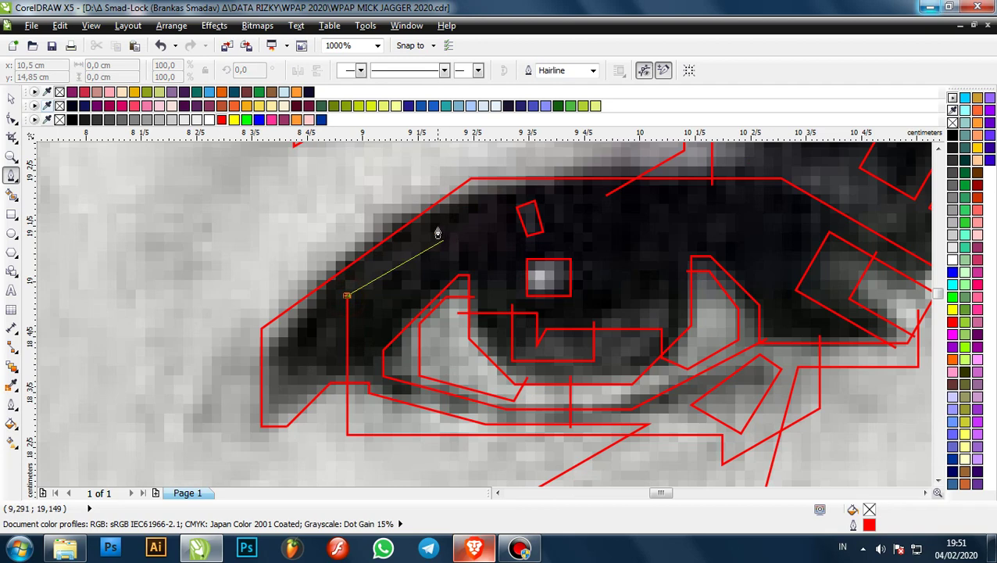
left_click(462, 220)
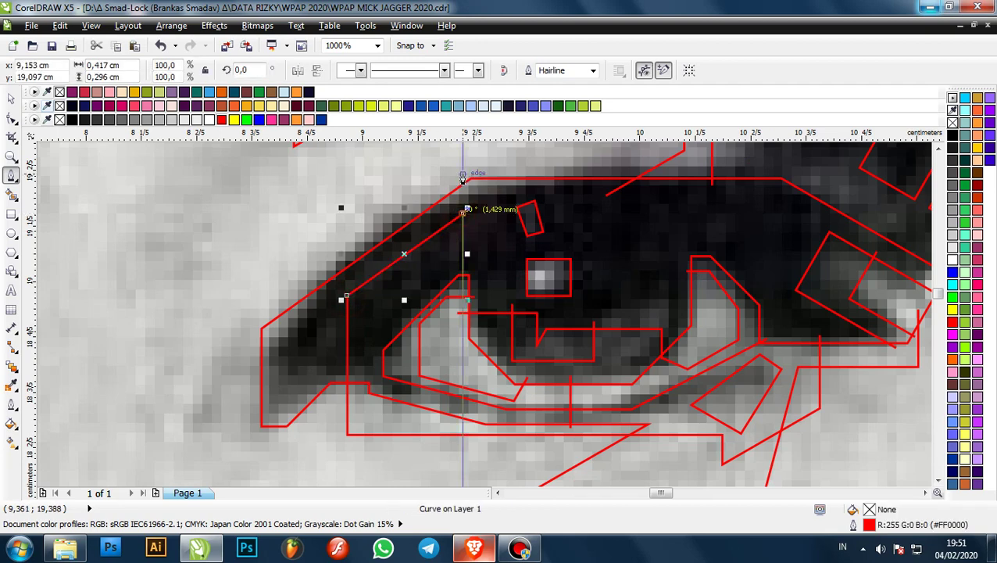
scroll(465, 223, "down", 2)
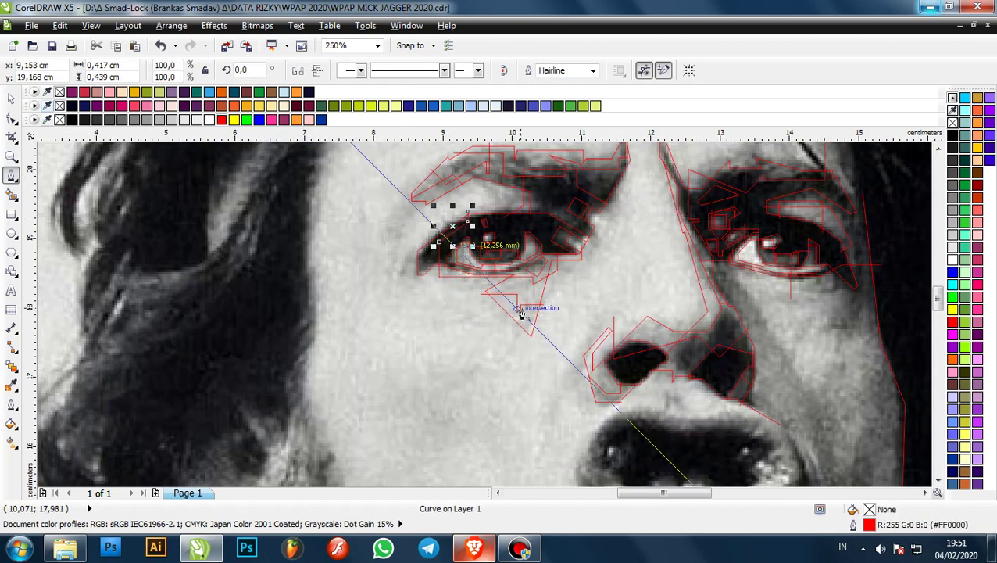
- Start a line below the right eye's lower lid with a short vertical segment and a horizontal one, about 0.43 by 0.07 cm overall
scroll(545, 283, "up", 1)
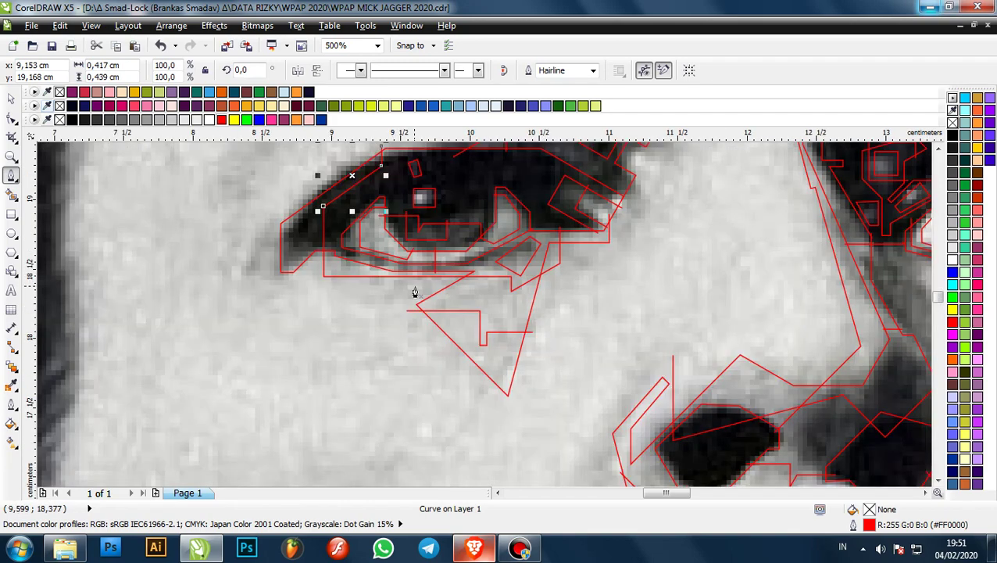
scroll(415, 292, "down", 1)
scroll(452, 285, "down", 1)
scroll(612, 311, "up", 1)
scroll(598, 295, "up", 1)
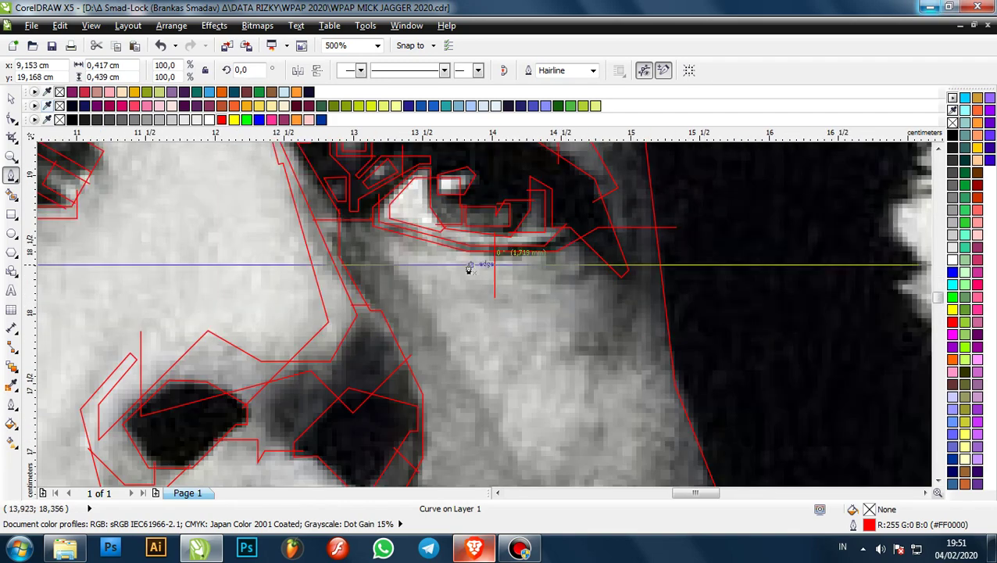
scroll(469, 268, "up", 1)
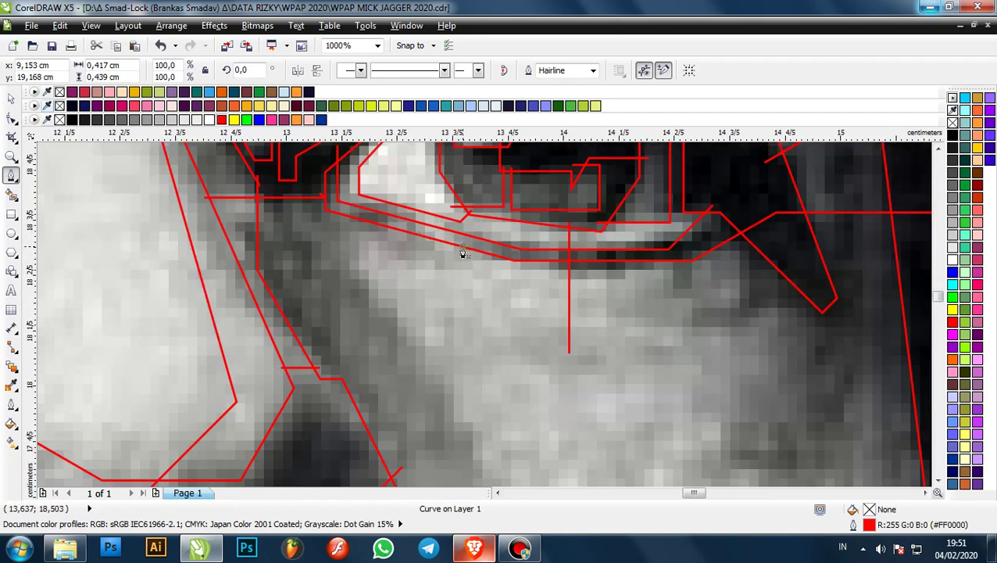
scroll(470, 258, "down", 2)
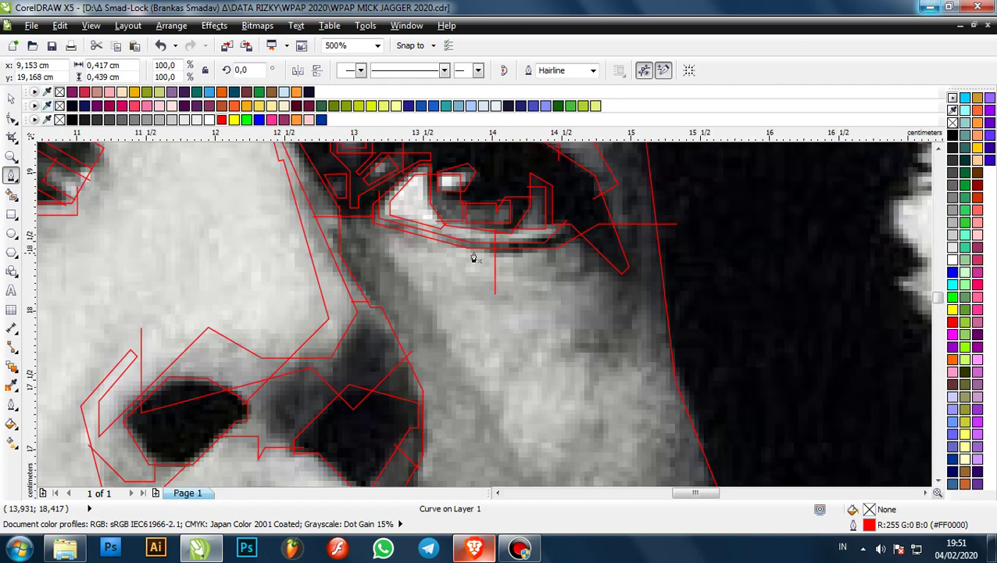
scroll(473, 260, "up", 3)
scroll(482, 262, "up", 1)
left_click(519, 250)
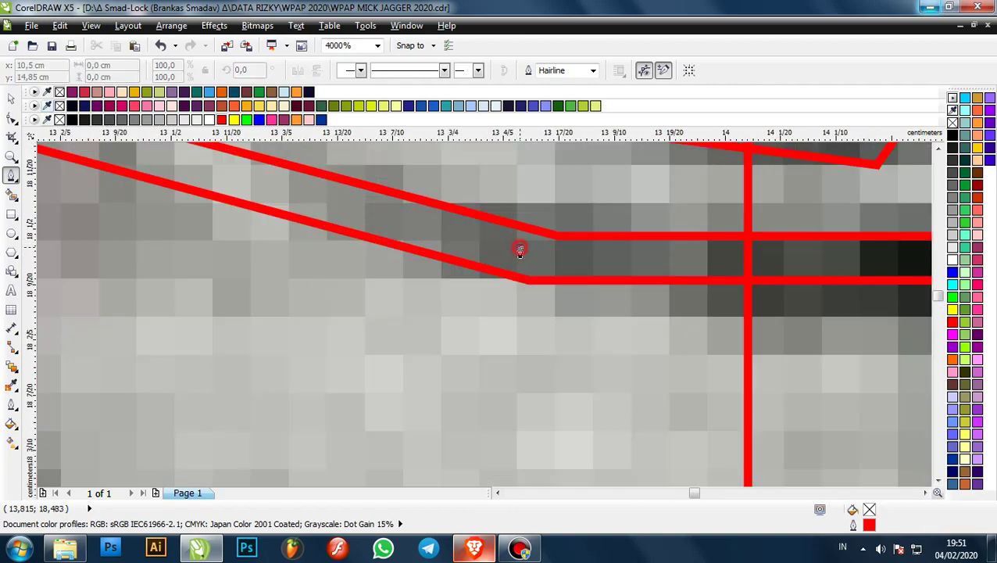
left_click(518, 329)
scroll(520, 328, "down", 1)
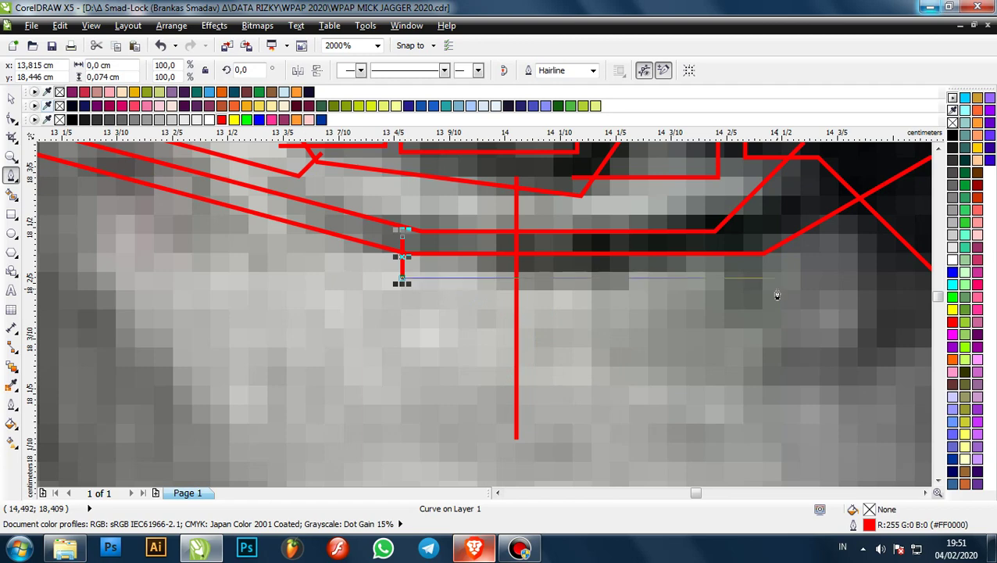
left_click(651, 281)
scroll(640, 317, "down", 1)
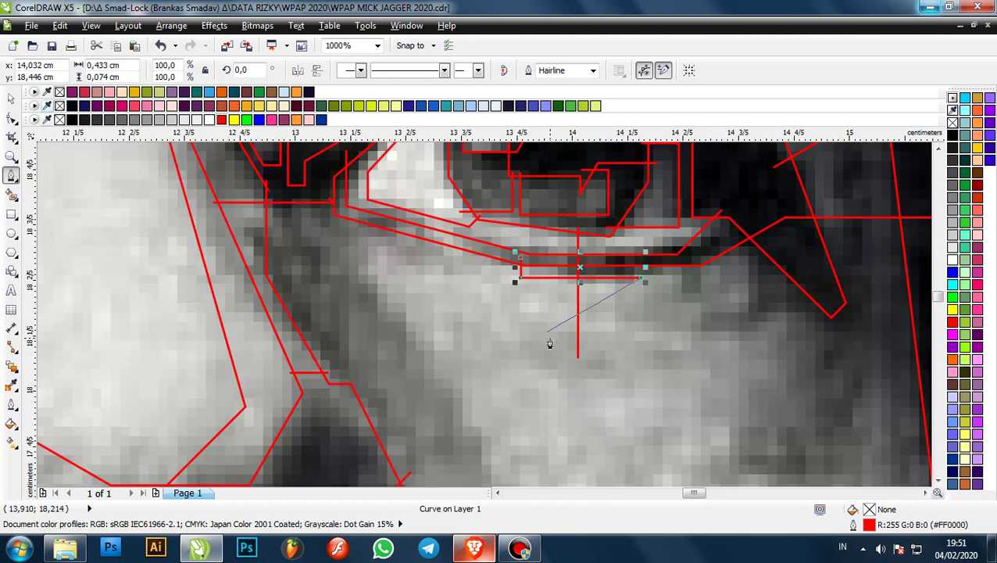
- Continue the under-eye line diagonally down inward, outward across the cheek and straight up toward the outer eye corner, about 1.01 cm wide overall
left_click(509, 350)
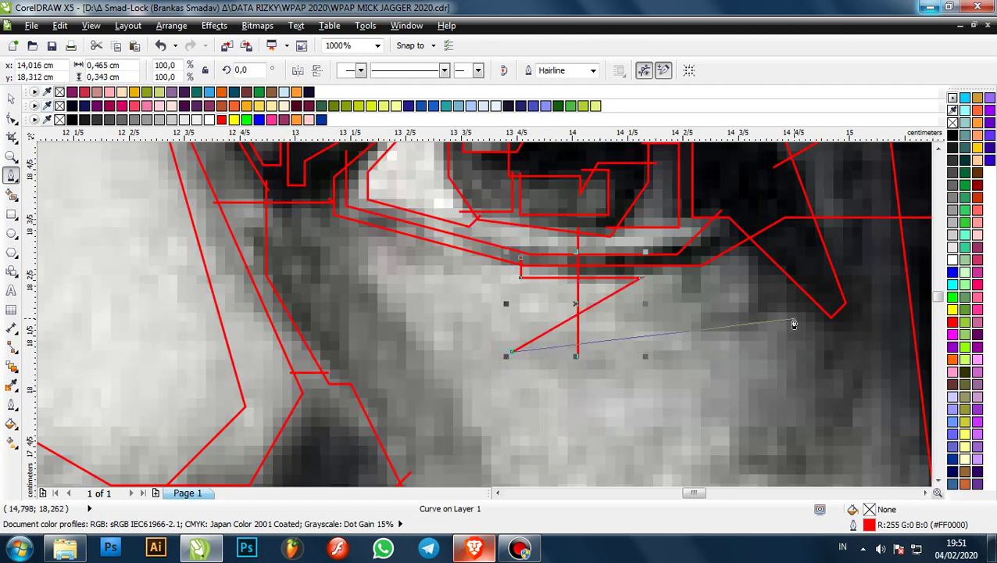
scroll(811, 303, "right", 1)
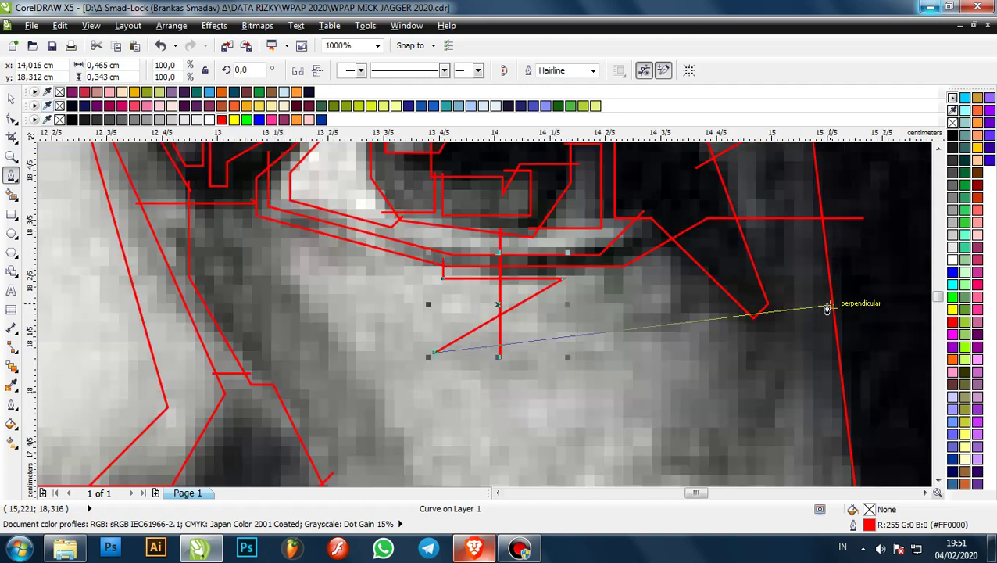
left_click(714, 312)
left_click(713, 263)
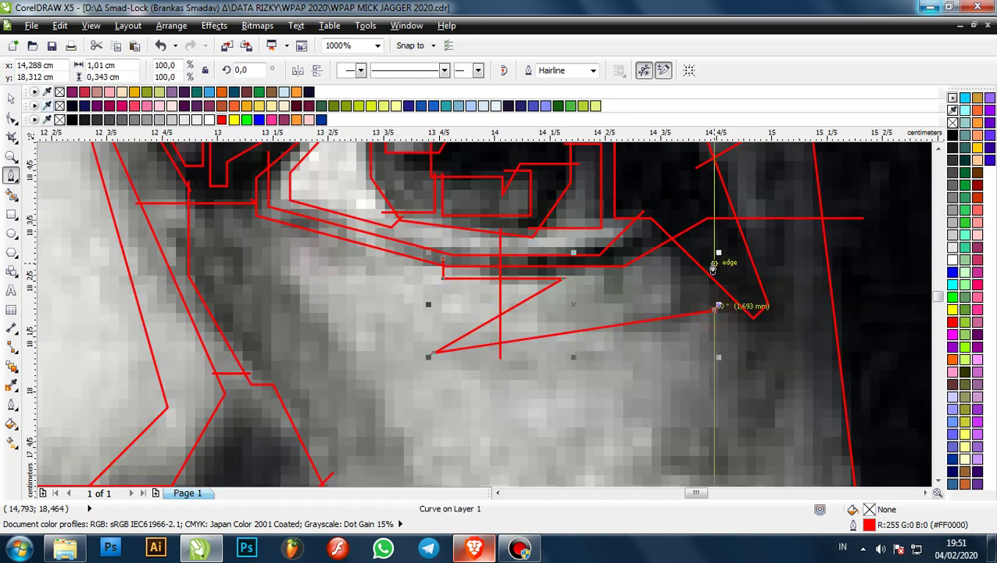
scroll(643, 267, "down", 1)
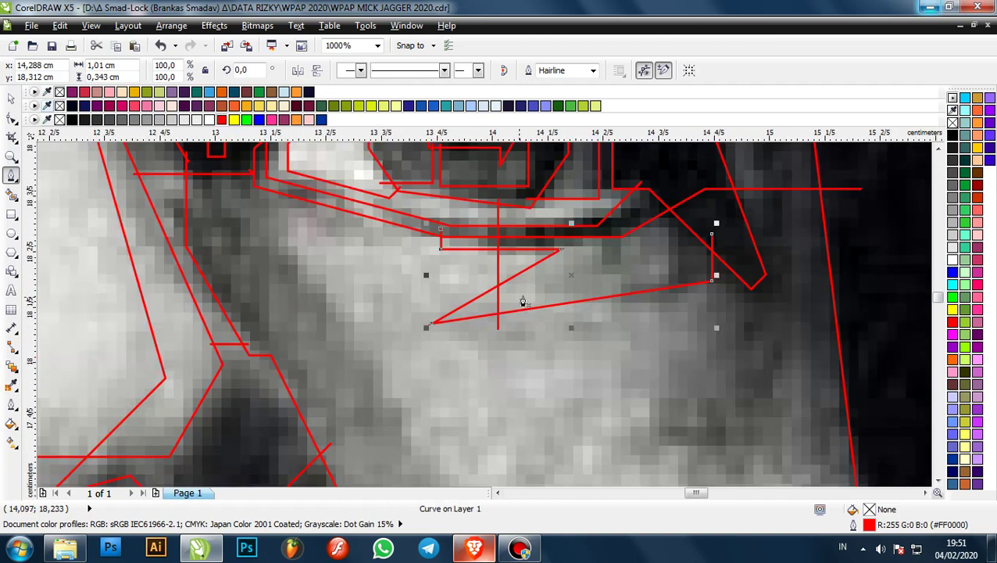
- Draw a narrow closed four-sided shape inside the under-eye outline near the outer corner, about 0.47 by 0.2 cm
scroll(677, 249, "up", 1)
scroll(571, 261, "down", 1)
scroll(602, 258, "up", 1)
left_click(613, 229)
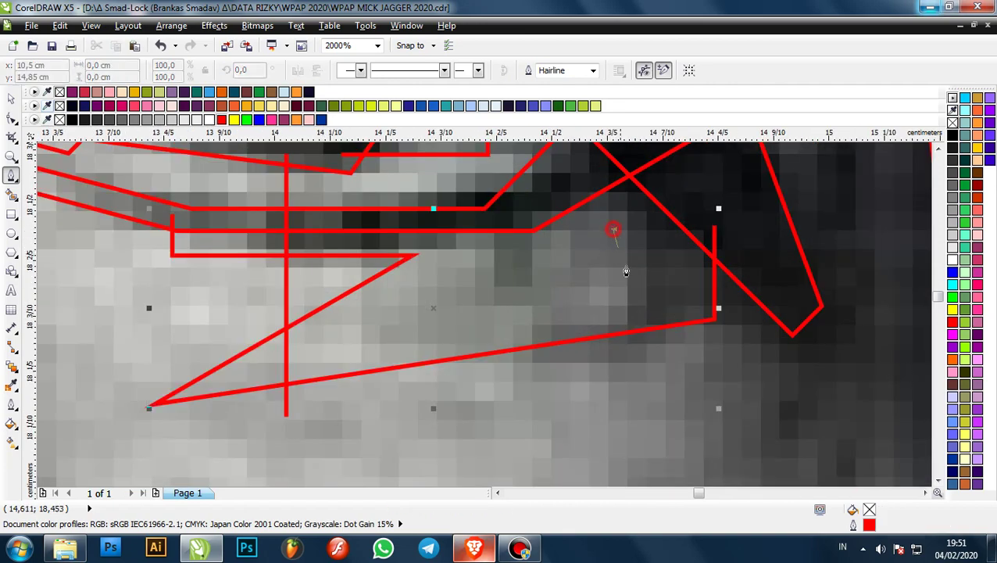
left_click(640, 288)
left_click(385, 339)
left_click(380, 318)
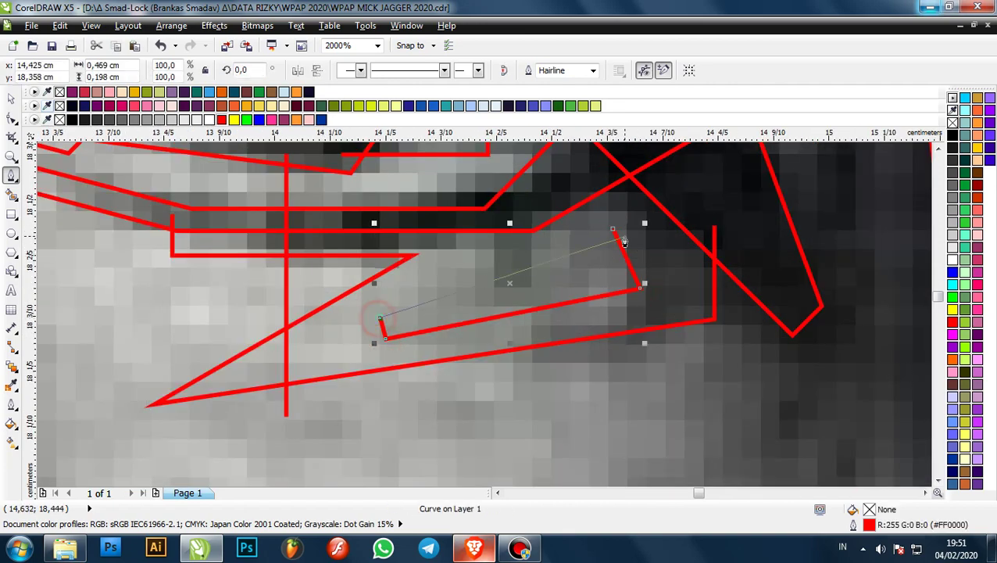
- Draw a line inward across the right eye's lower lid, slightly down, and diagonally down the cheek beside the mouth, about 1.65 by 2.6 cm overall
scroll(614, 237, "down", 4)
scroll(606, 274, "up", 2)
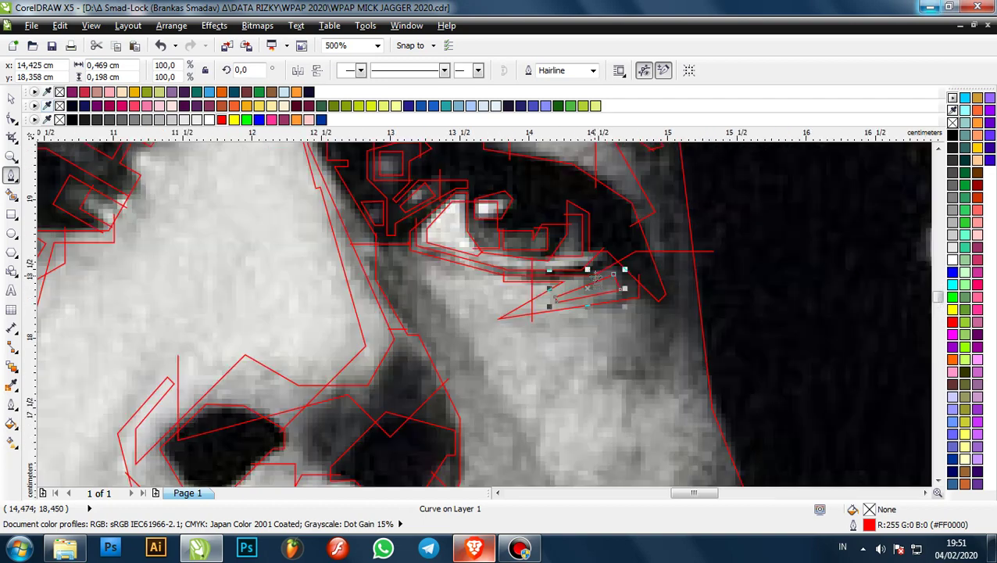
scroll(610, 294, "down", 1)
scroll(565, 292, "up", 1)
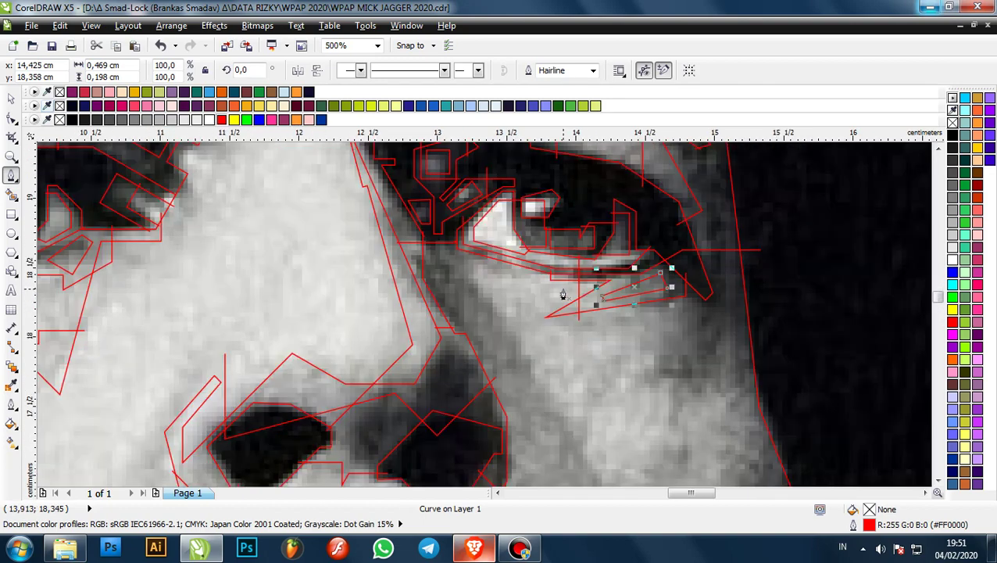
scroll(516, 262, "up", 3)
left_click(542, 249)
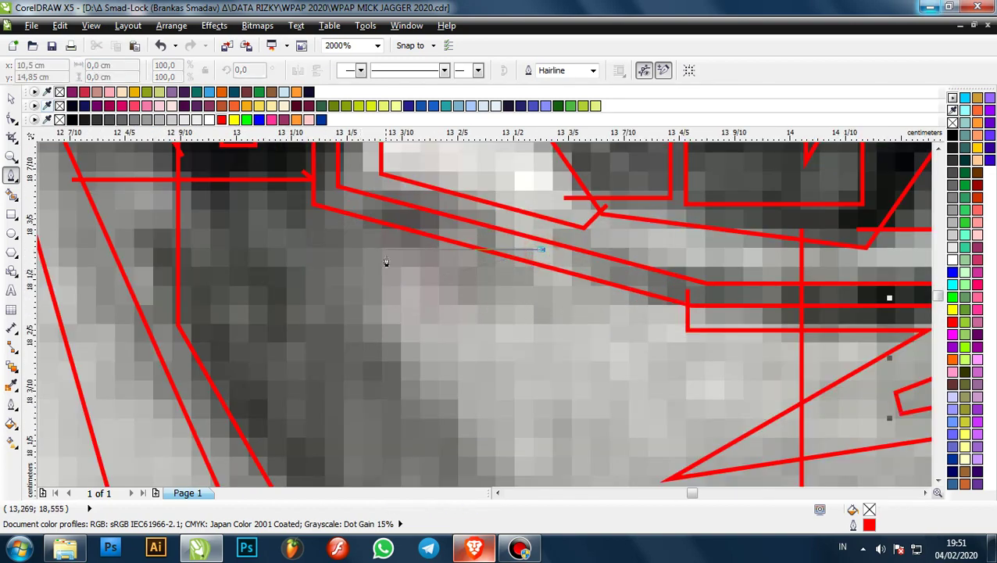
left_click(380, 250)
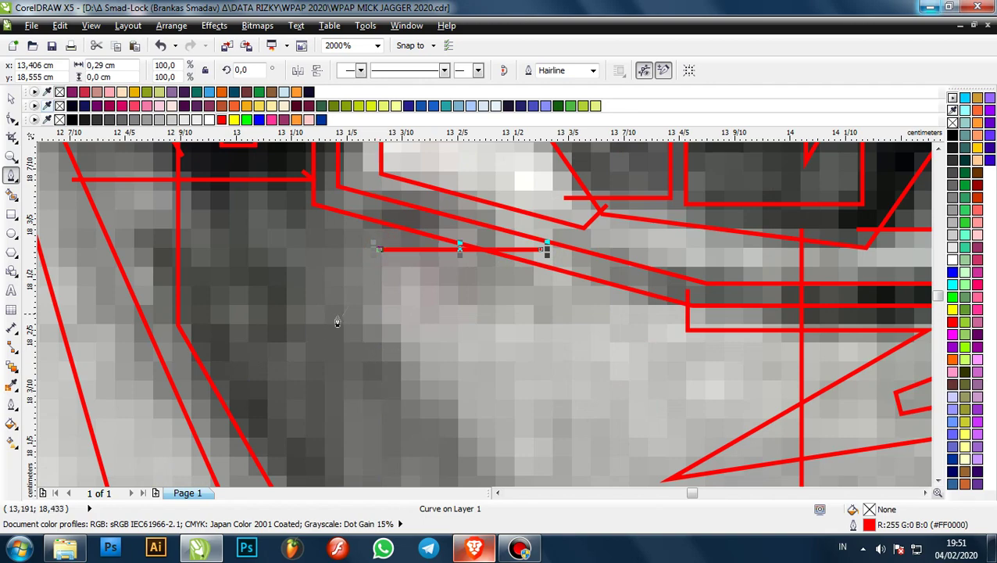
scroll(336, 328, "down", 3)
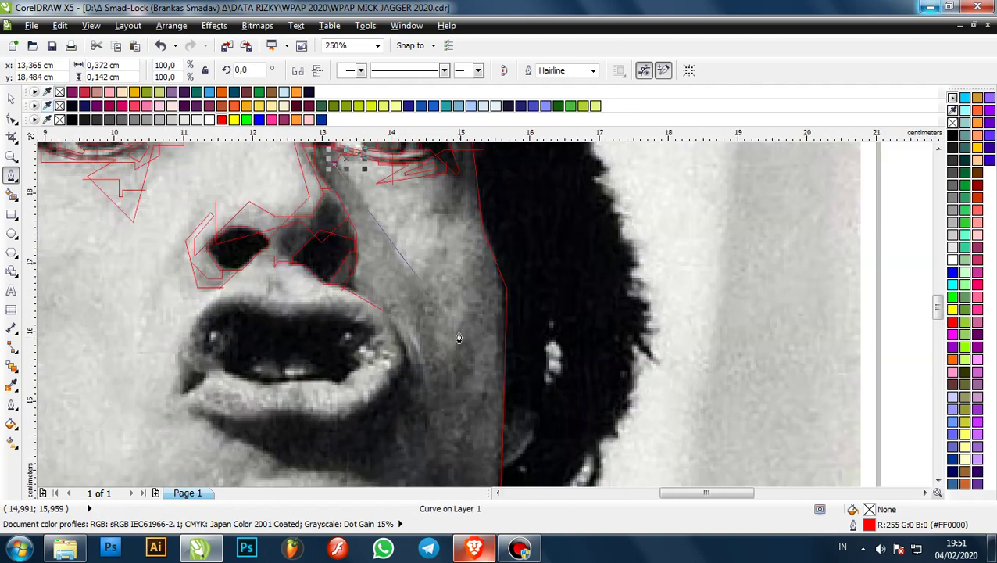
scroll(451, 335, "down", 2)
scroll(364, 270, "up", 1)
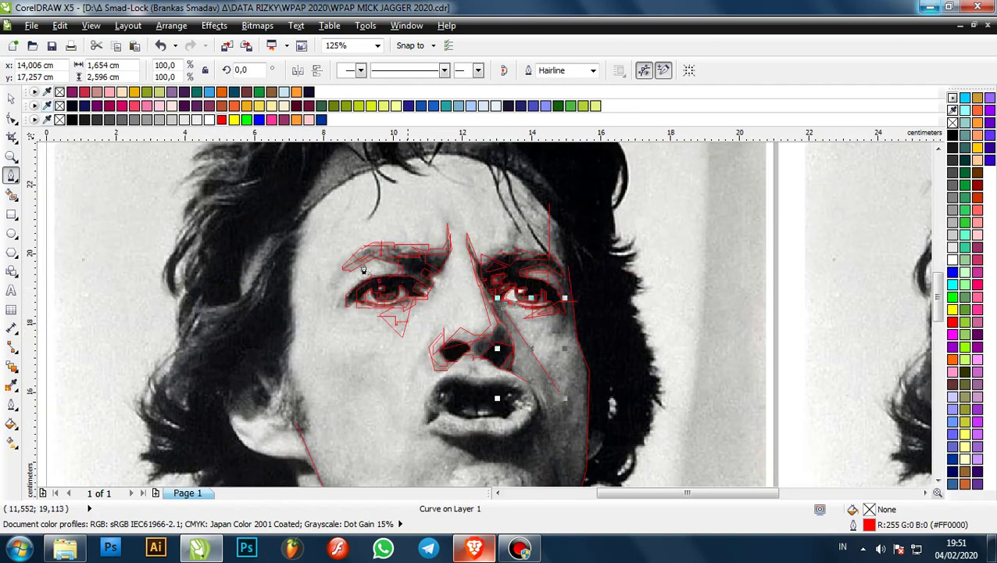
- Finish the line, clear the selection and save the drawing
left_click(9, 101)
left_click(765, 278)
key("ctrl+s")
left_click(814, 281)
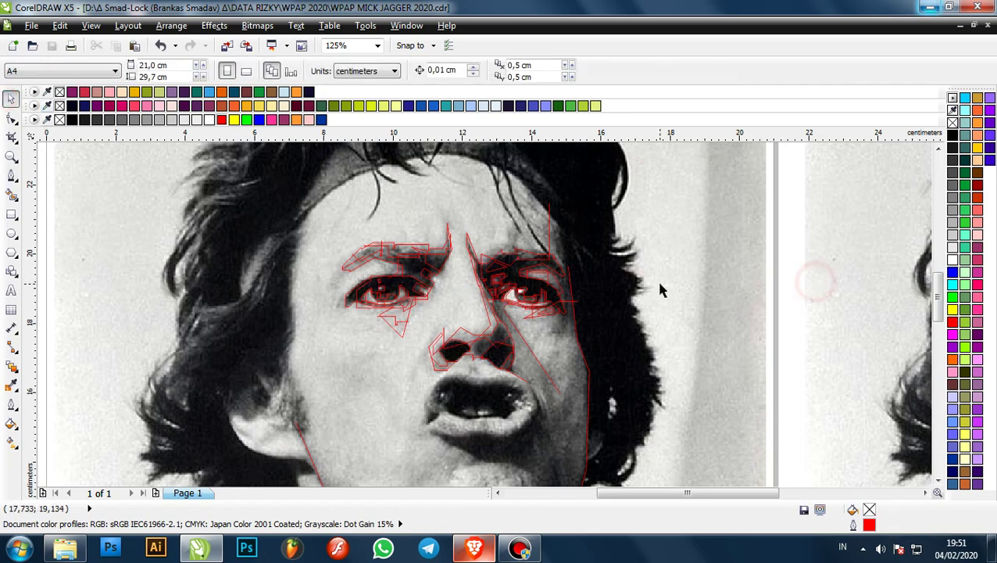
key("s")
scroll(422, 285, "up", 2)
left_click(410, 225)
scroll(378, 218, "up", 2)
scroll(457, 238, "down", 2)
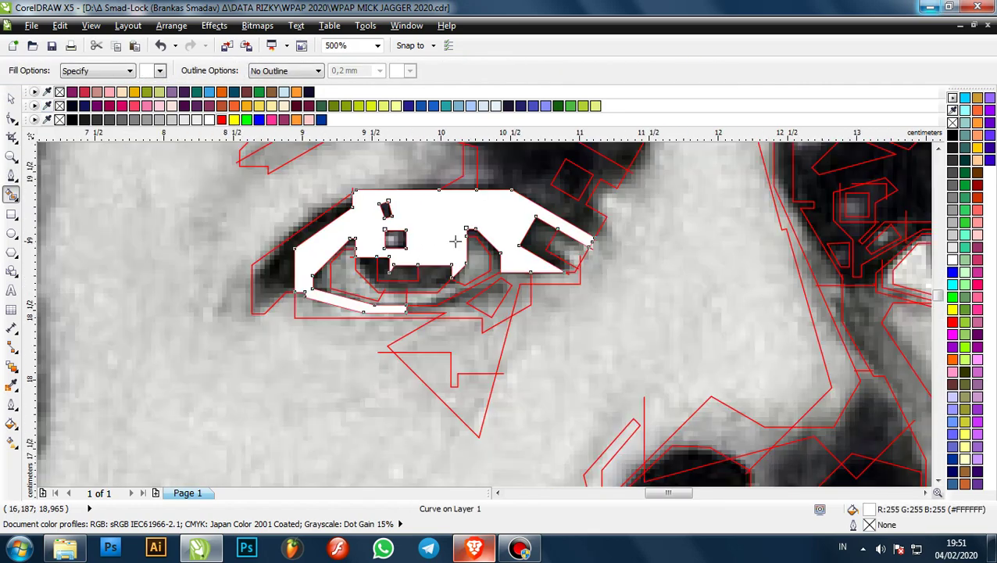
key("ctrl+z")
scroll(329, 253, "up", 1)
left_click(557, 199)
key("ctrl+z")
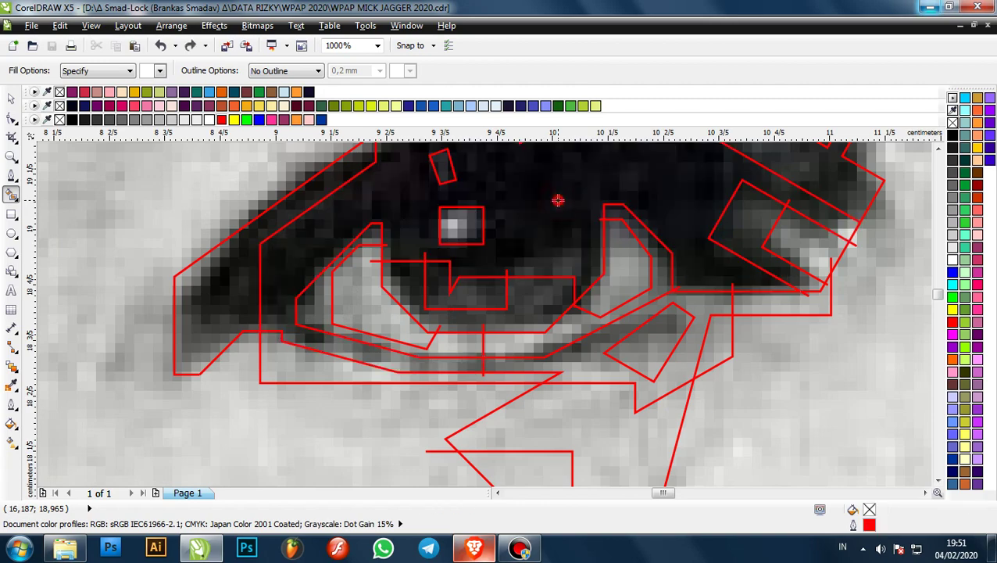
key("ctrl+z")
left_click(534, 222)
scroll(501, 275, "down", 3)
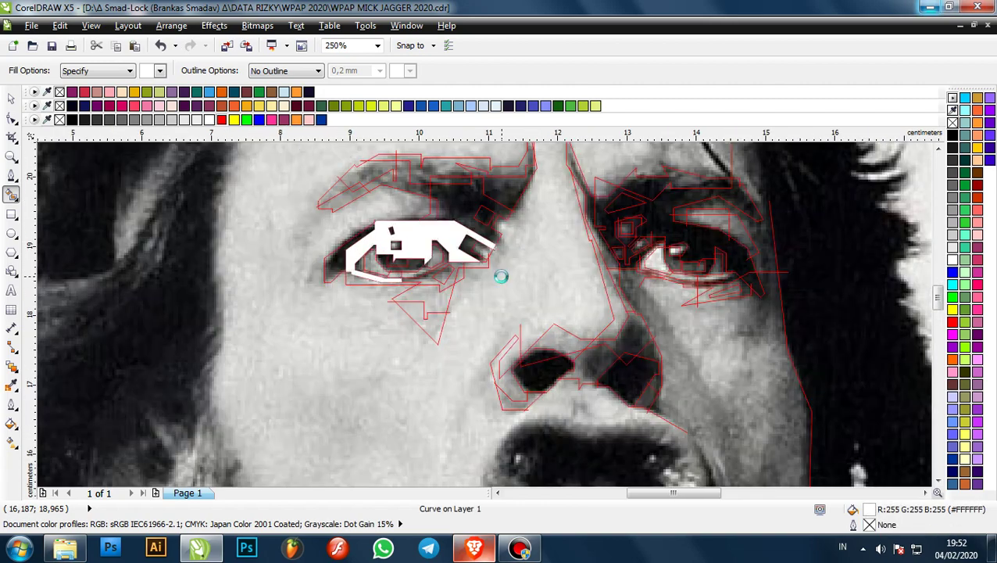
key("ctrl+z")
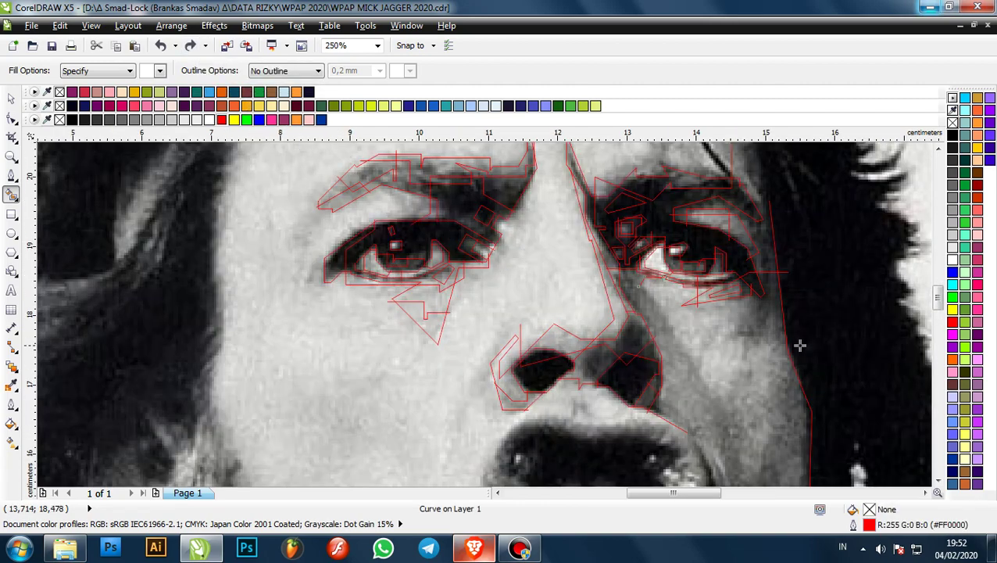
- Extend the line below the right eye's inner corner diagonally down the cheek, about 1.4 by 2.19 cm overall
key("F5")
scroll(723, 356, "down", 1)
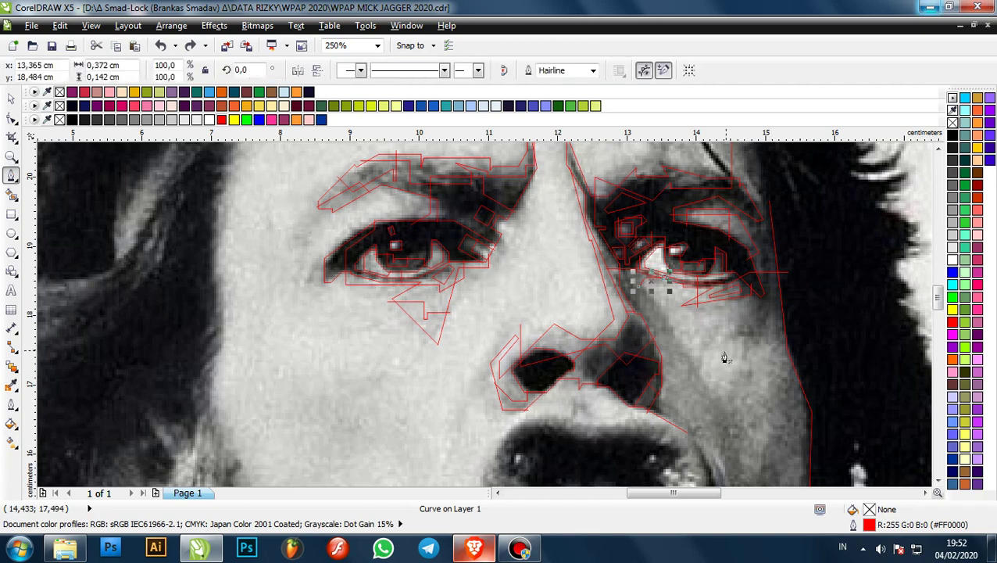
scroll(579, 267, "up", 3)
scroll(478, 188, "down", 1)
left_click(476, 182)
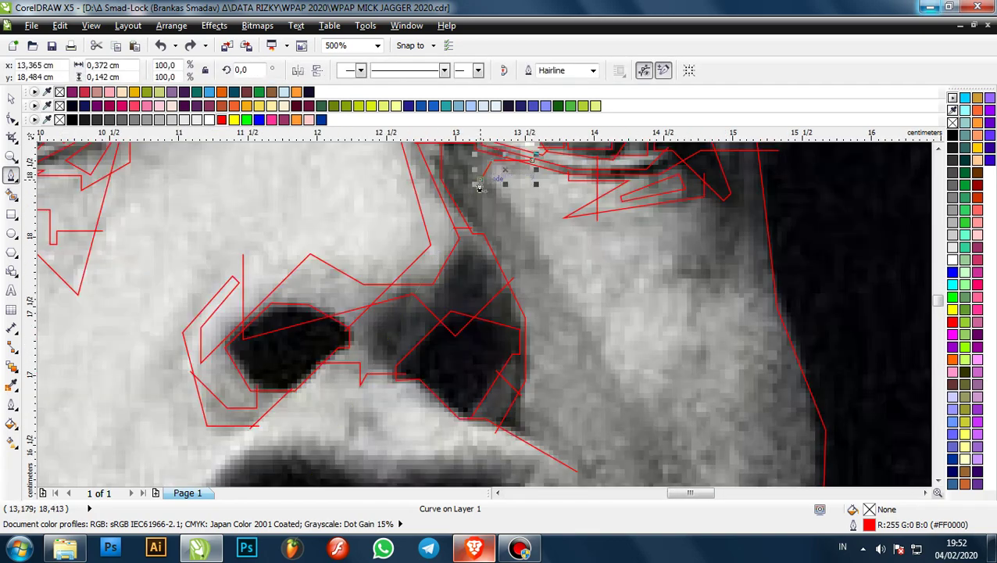
double_click(674, 469)
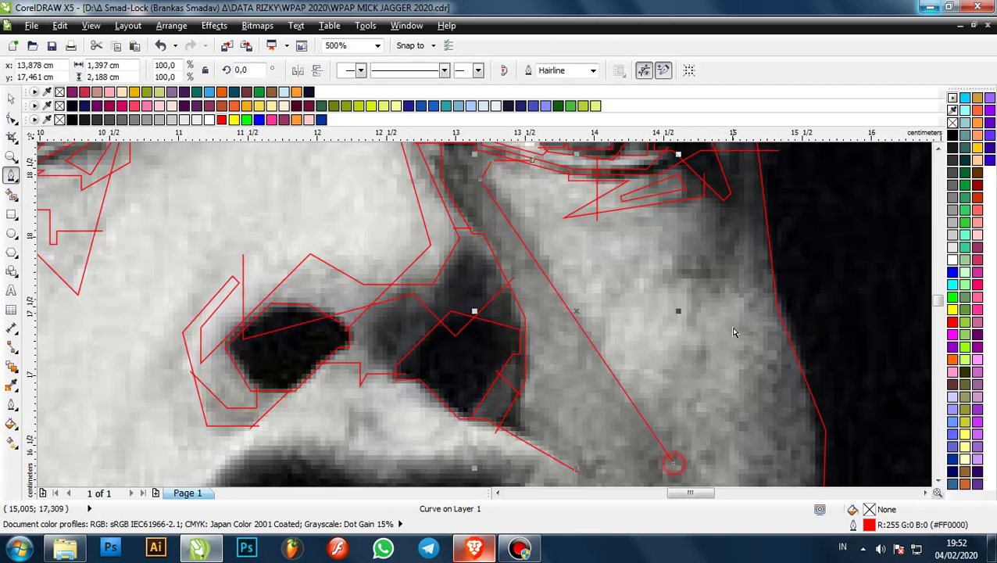
- Draw a short diagonal pen line closing the gap between the outlines at the left eye's outer lower corner
scroll(734, 332, "down", 1)
key("s")
scroll(375, 205, "up", 2)
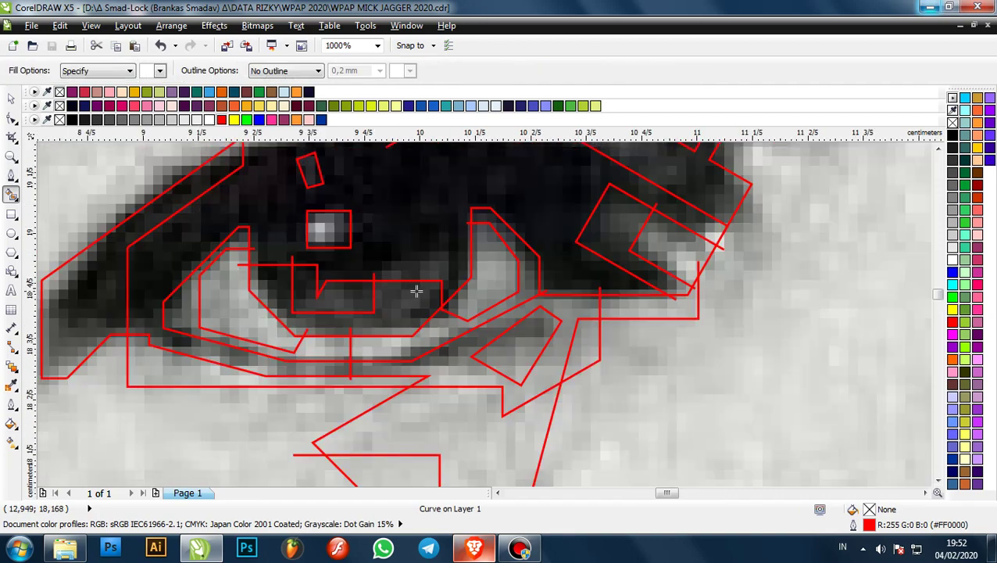
key("F5")
scroll(115, 327, "up", 5)
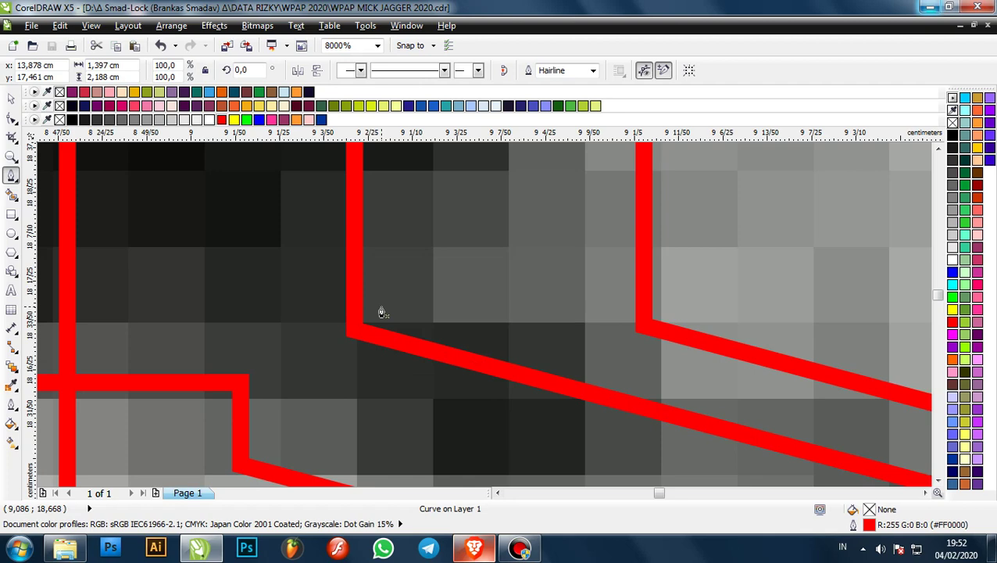
left_click(381, 312)
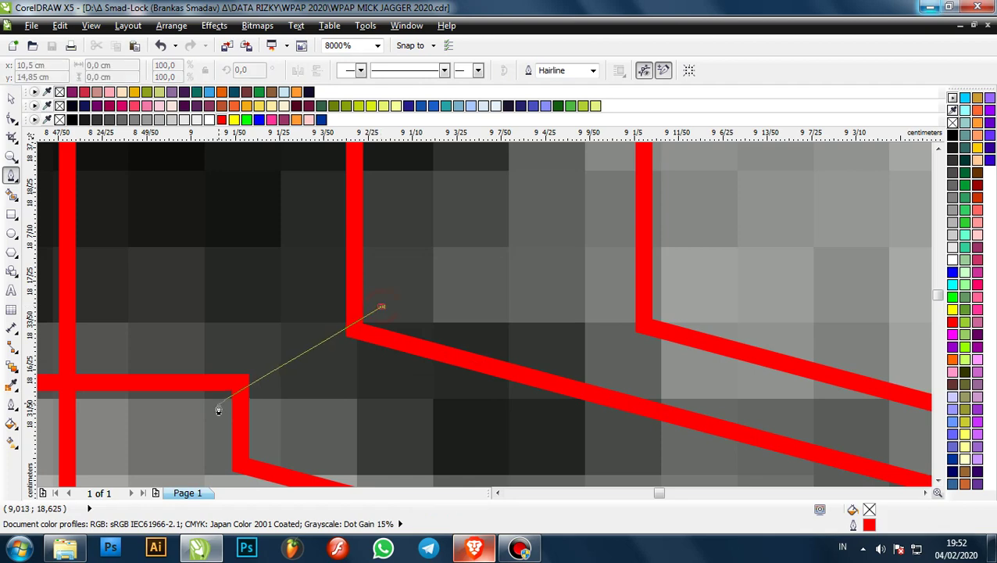
left_click(214, 396)
- Create a Smart Fill shape from the left eye's main upper lid and iris area and colour it black
scroll(325, 318, "down", 5)
left_click(342, 265)
scroll(342, 265, "down", 1)
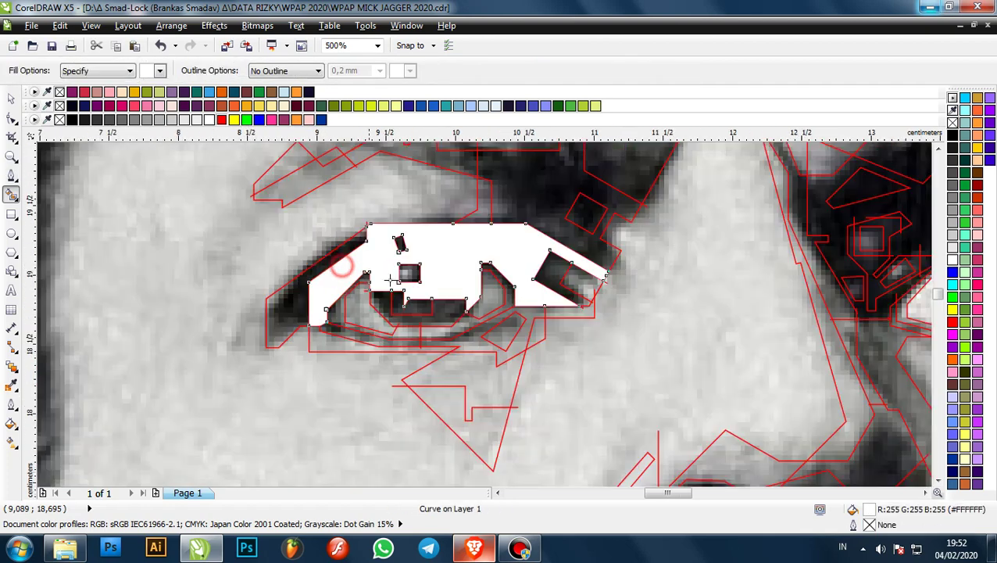
scroll(520, 207, "up", 1)
left_click(72, 116)
- Smart-fill the left eye's lower iris with #1A1A1A and the notched shape inside it with #333333
scroll(489, 355, "up", 1)
left_click(489, 355)
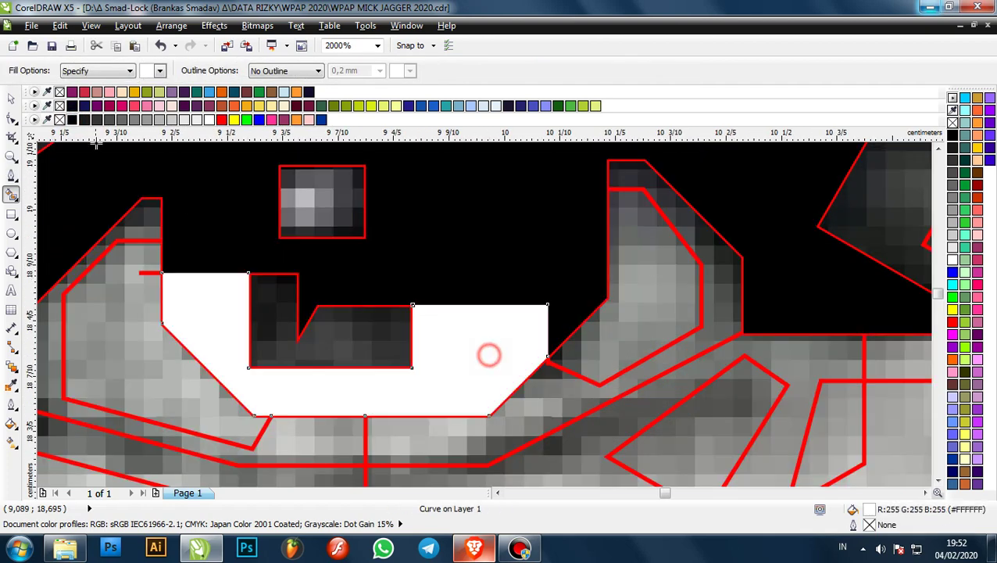
left_click(84, 119)
left_click(313, 305)
left_click(345, 327)
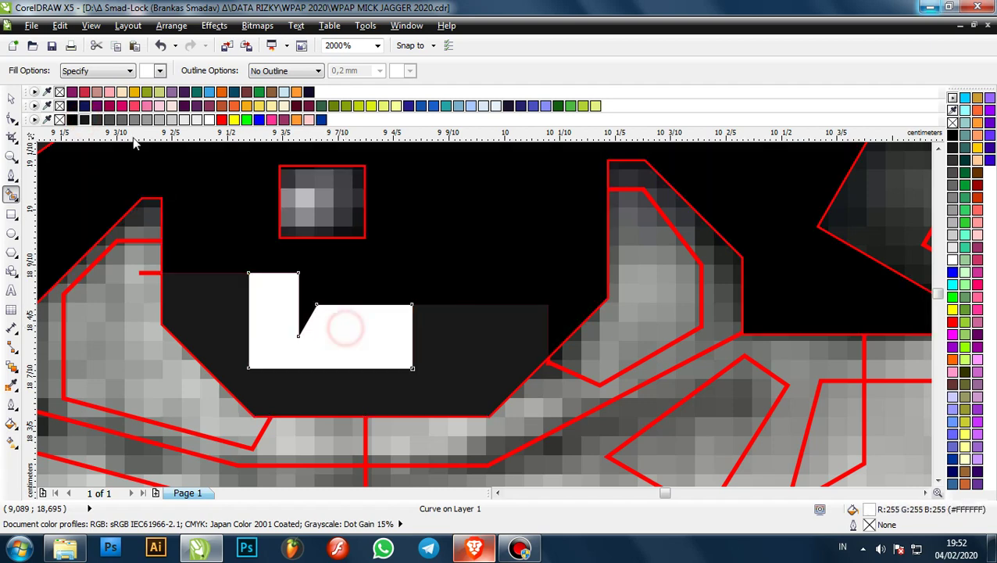
left_click(97, 118)
- Smart-fill the square highlight in the left eye's pupil with grey #808080
left_click(342, 206)
left_click(122, 119)
left_click(147, 120)
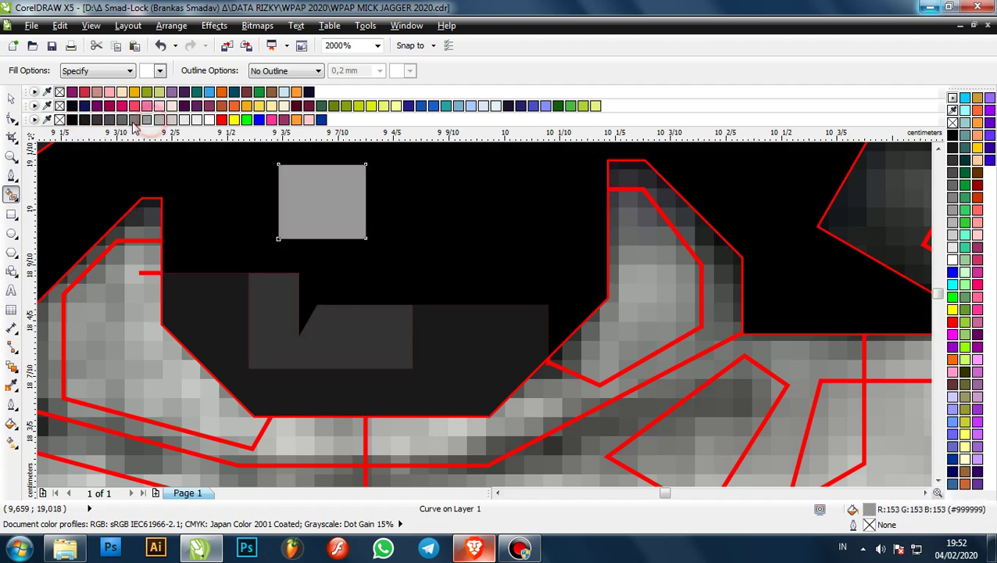
left_click(135, 120)
- Smart-fill the left eye's inner eye-white shape with light grey and the band around it with #808080
scroll(385, 229, "down", 1)
scroll(494, 243, "up", 1)
left_click(541, 246)
scroll(215, 157, "down", 1)
scroll(330, 185, "up", 1)
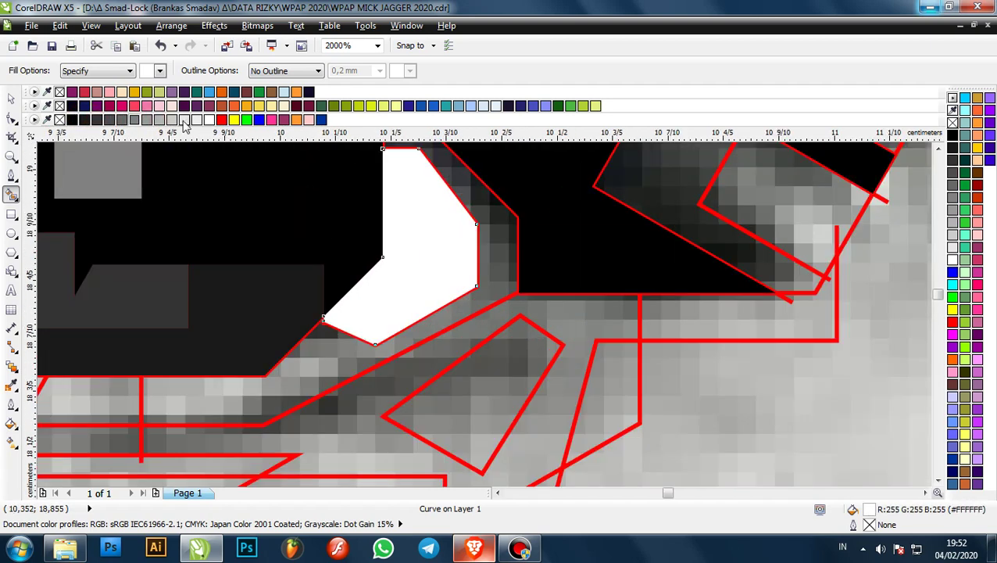
left_click(160, 120)
left_click(501, 213)
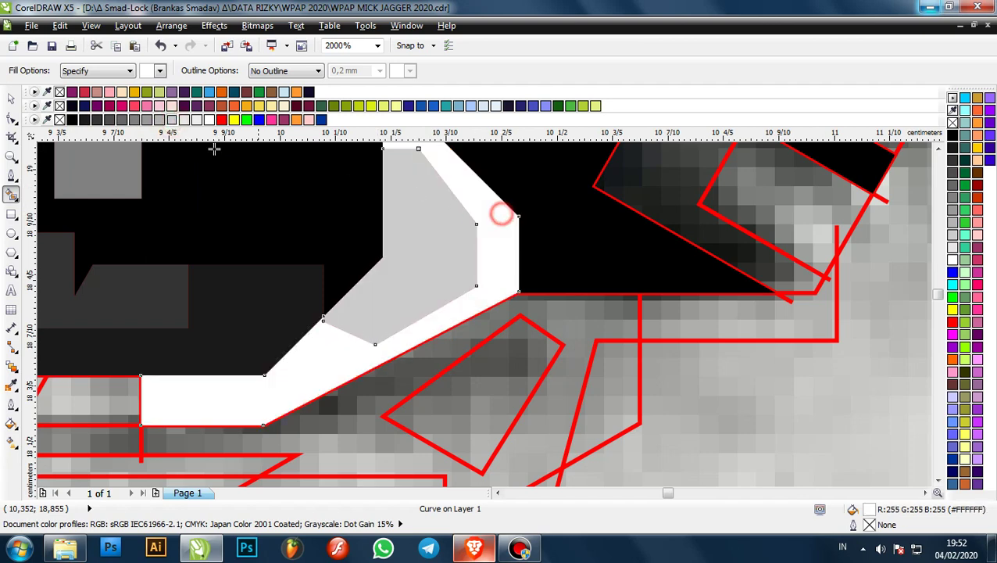
left_click(135, 119)
- Smart-fill the left eye's outer eye-white shape with white and the band around it with #B3B3B3
scroll(519, 259, "down", 1)
scroll(204, 297, "up", 1)
left_click(204, 292)
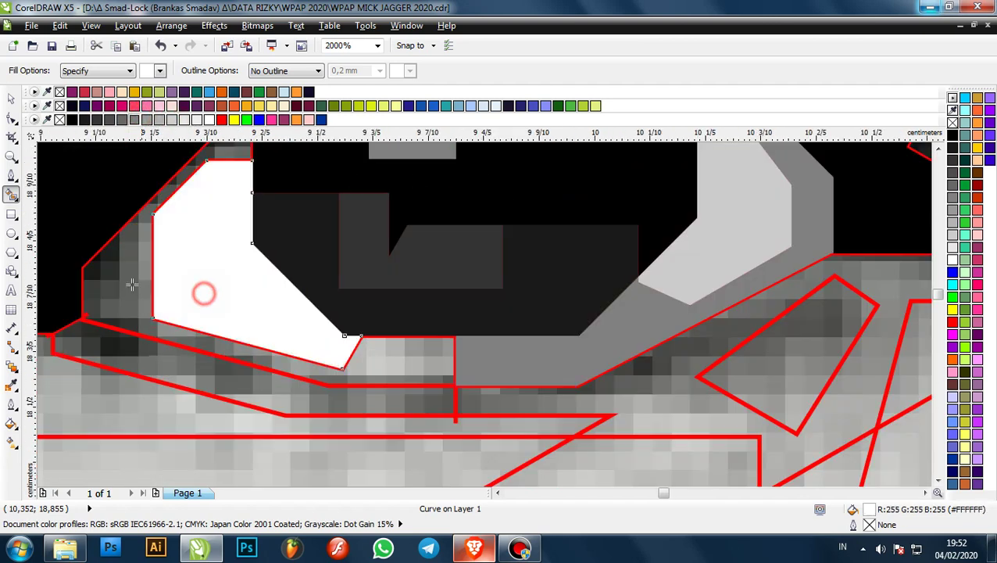
left_click(128, 283)
left_click(161, 121)
- Smart-fill the small slanted highlight above the left pupil with dark grey and the outer eye-corner shape with #1A1A1A
scroll(430, 295, "down", 3)
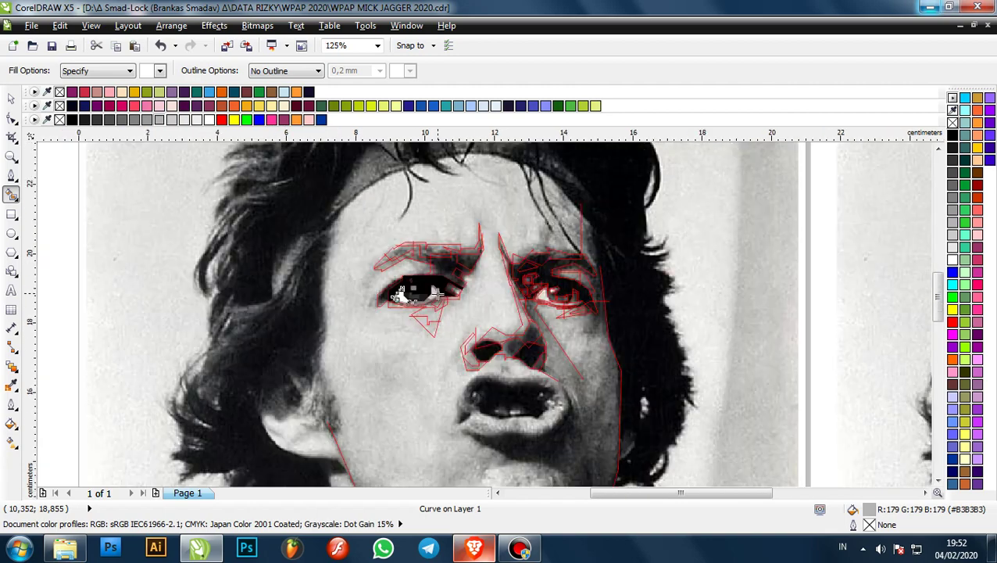
scroll(430, 294, "up", 3)
scroll(347, 223, "up", 2)
left_click(415, 246)
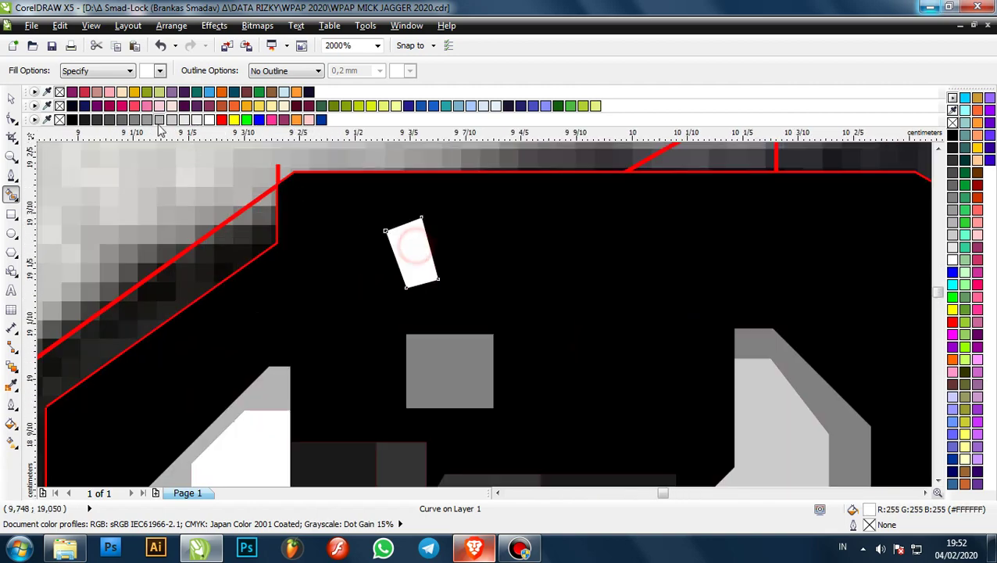
left_click(97, 120)
scroll(408, 240, "down", 3)
scroll(364, 261, "up", 1)
left_click(339, 269)
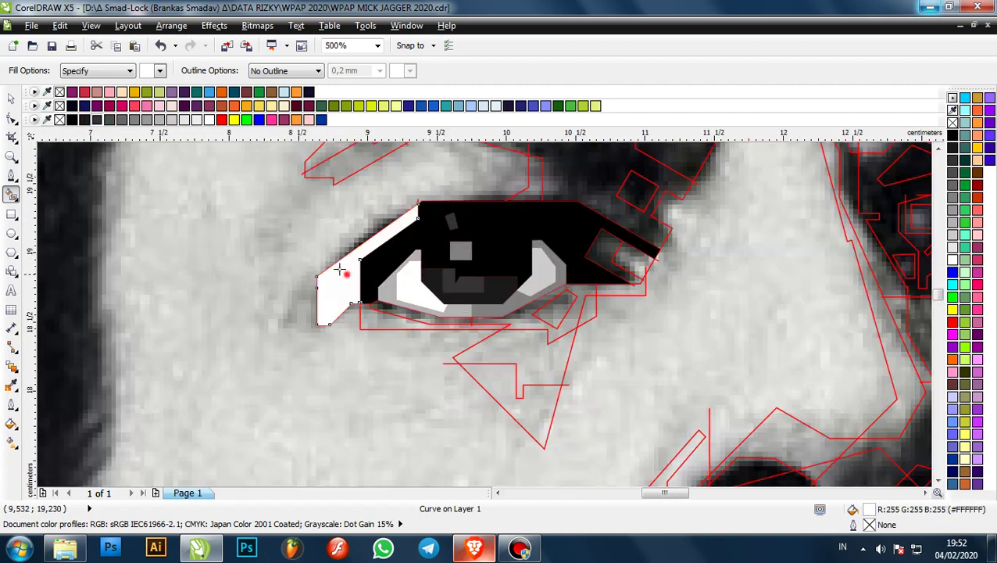
left_click(84, 119)
- Smart-fill the left eye's outer lower-lid band with #333333 and the strip beneath the inner corner with #1A1A1A
scroll(437, 336, "up", 4)
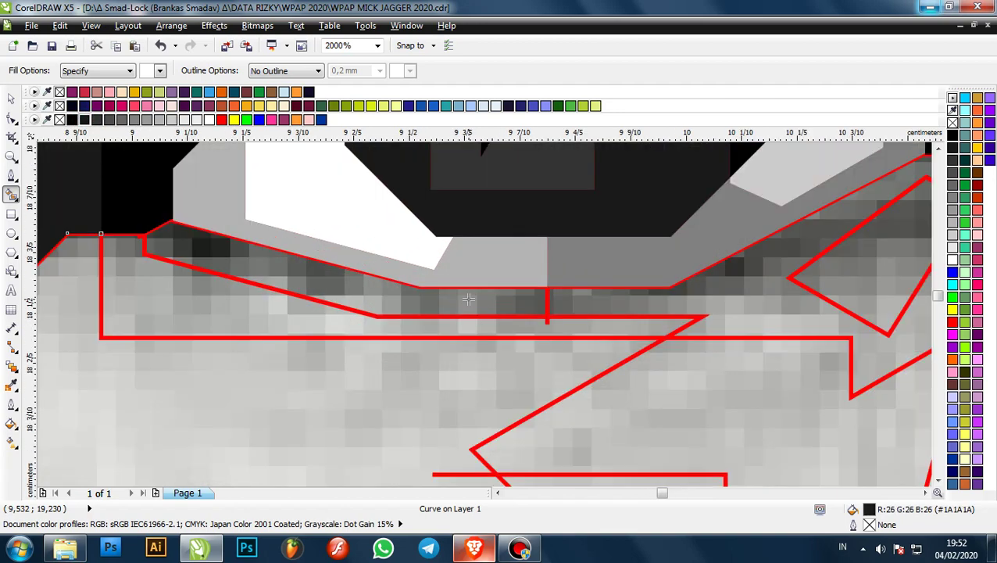
left_click(469, 299)
left_click(97, 118)
scroll(468, 245, "down", 2)
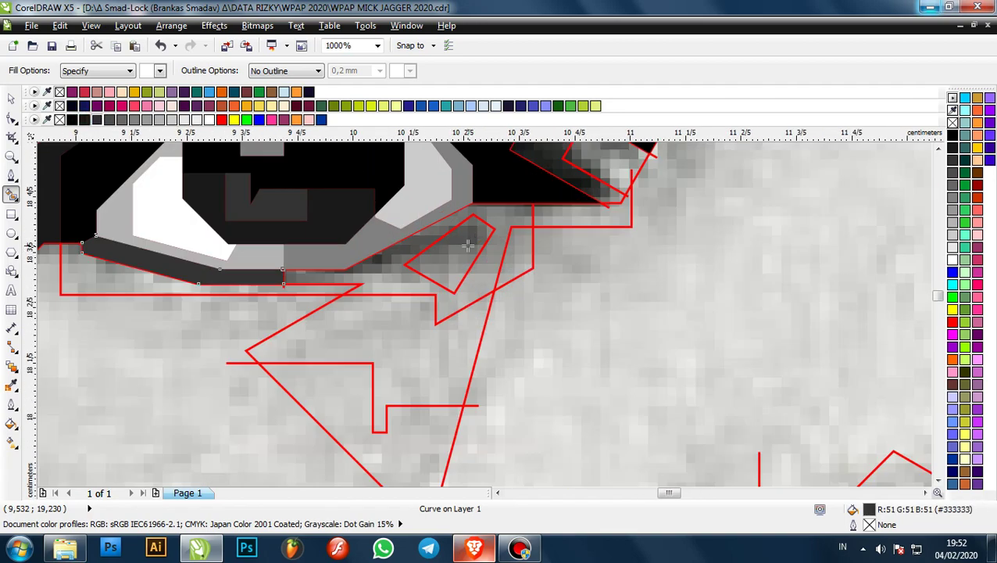
scroll(504, 213, "up", 2)
scroll(508, 214, "down", 2)
left_click(548, 219)
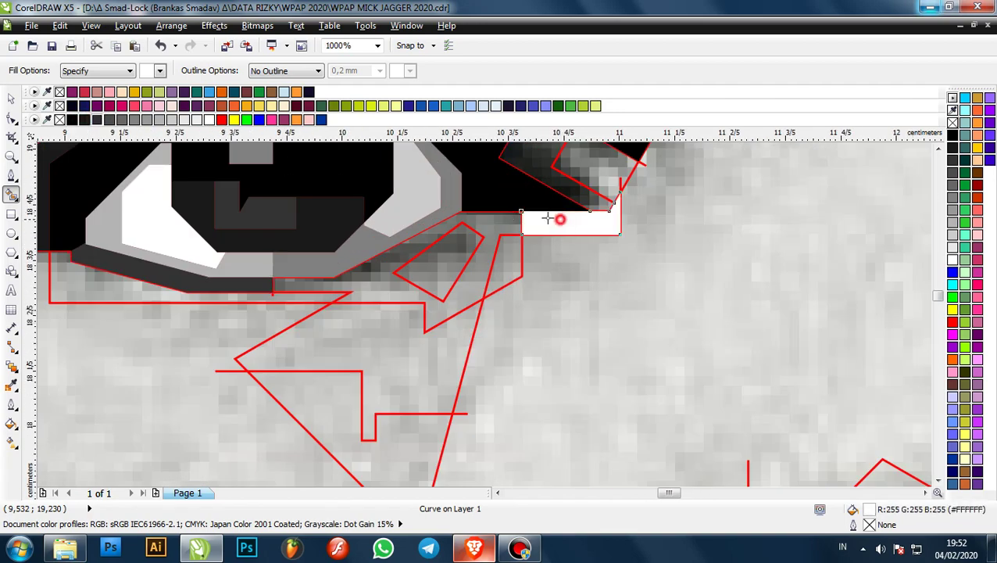
left_click(81, 120)
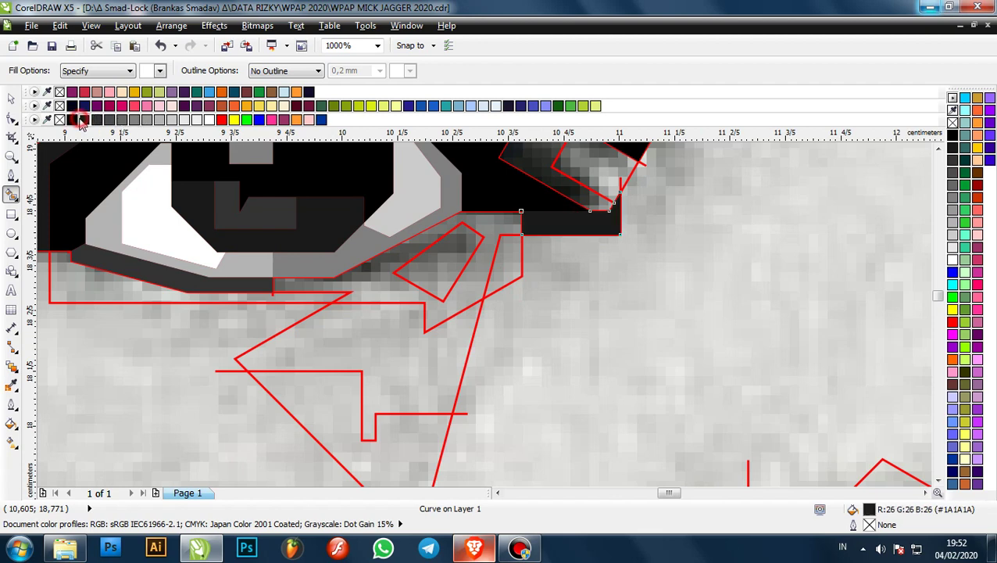
- Smart-fill the left eye's inner lower-lid shadow with dark grey, and the four-sided shape inside it and the piece beside it with #808080
left_click(485, 223)
left_click(97, 120)
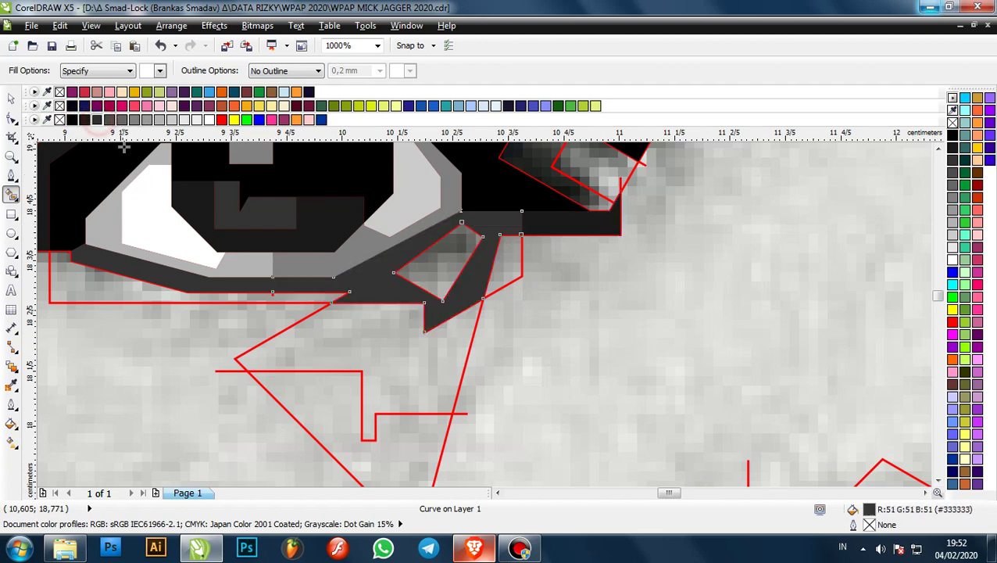
left_click(110, 120)
scroll(461, 269, "up", 2)
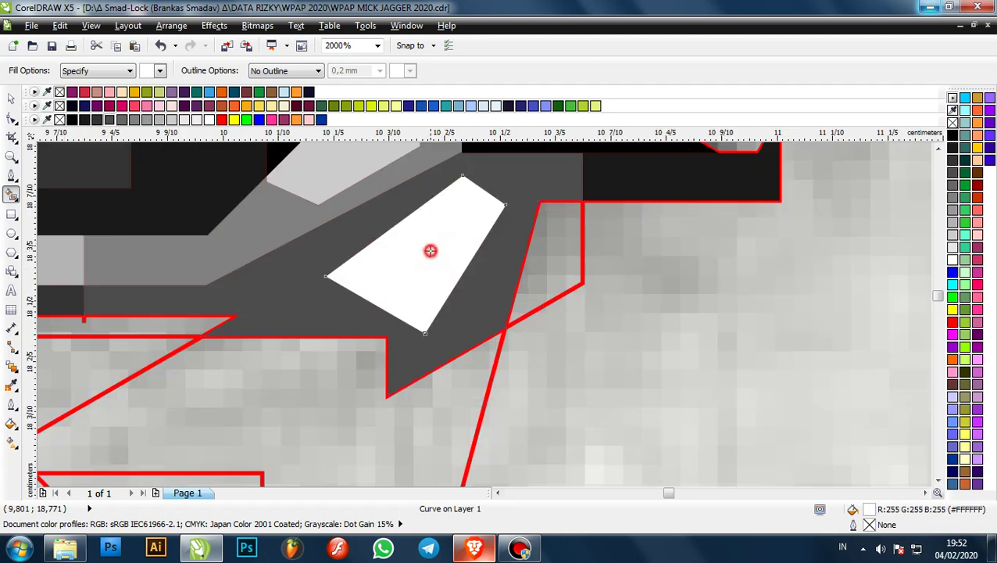
left_click(134, 119)
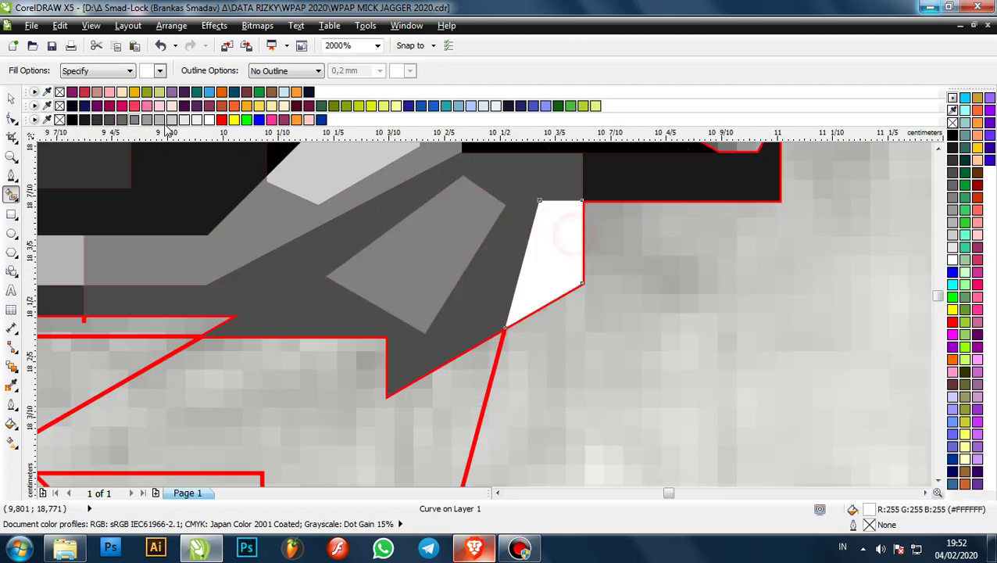
left_click(134, 119)
- Smart-fill the lower part of the triangle under the left eye with light grey and its upper part with #999999
scroll(457, 277, "down", 3)
scroll(437, 304, "up", 2)
left_click(438, 305)
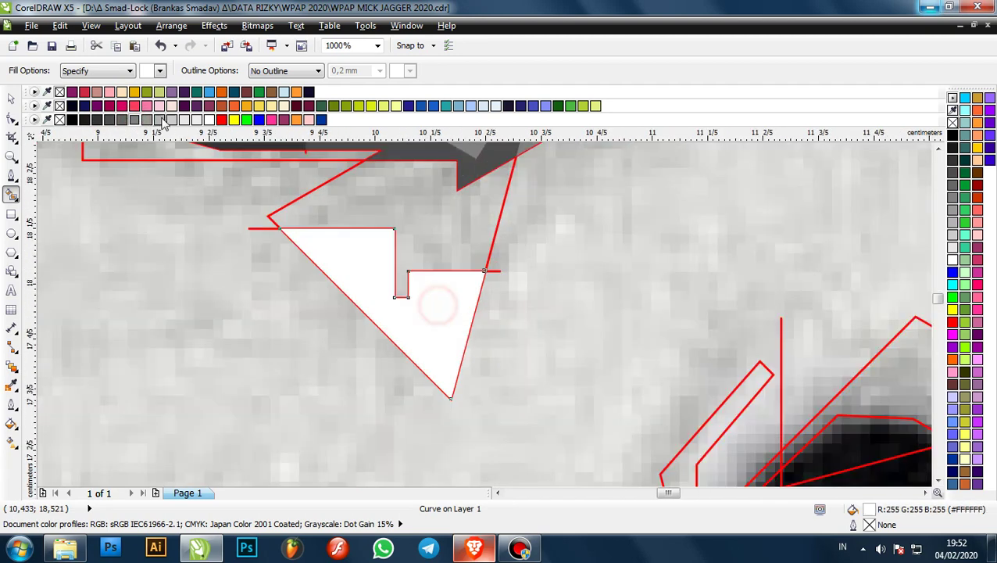
left_click(170, 120)
left_click(410, 216)
left_click(134, 120)
scroll(395, 235, "down", 2)
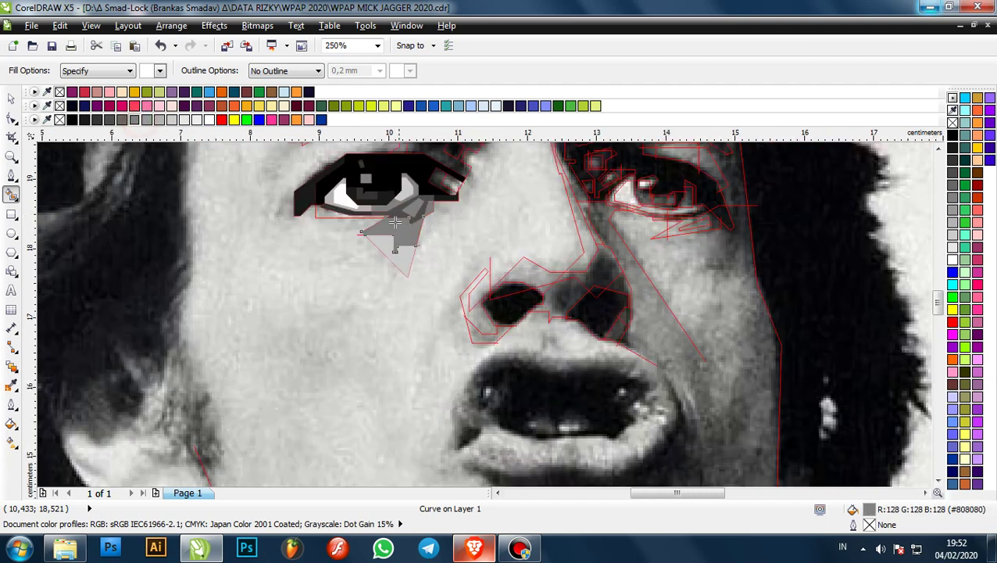
scroll(383, 205, "up", 1)
left_click(146, 120)
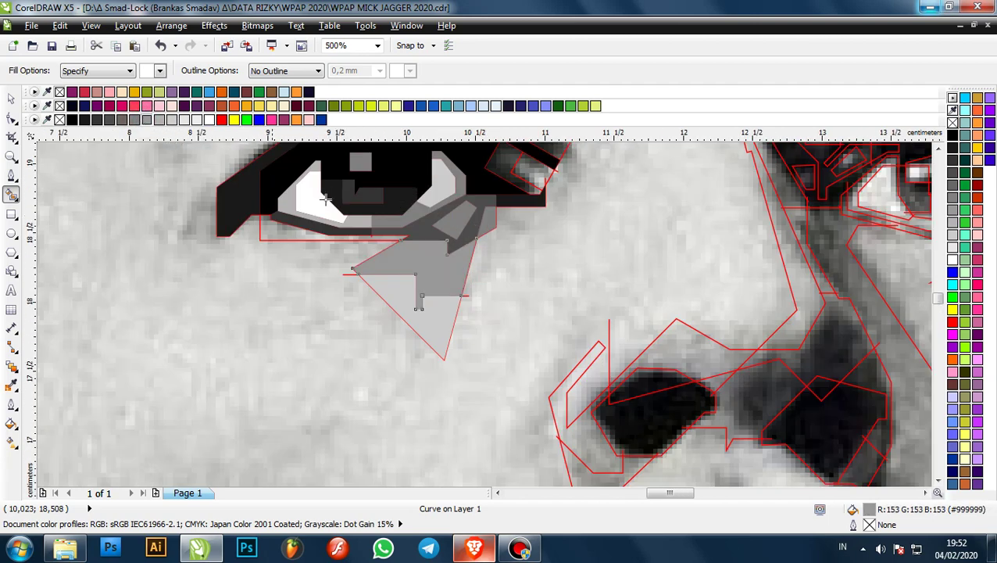
- Smart-fill the thin strip under the left eye's outer lower lid with grey #808080
scroll(327, 200, "up", 2)
left_click(261, 224)
left_click(146, 120)
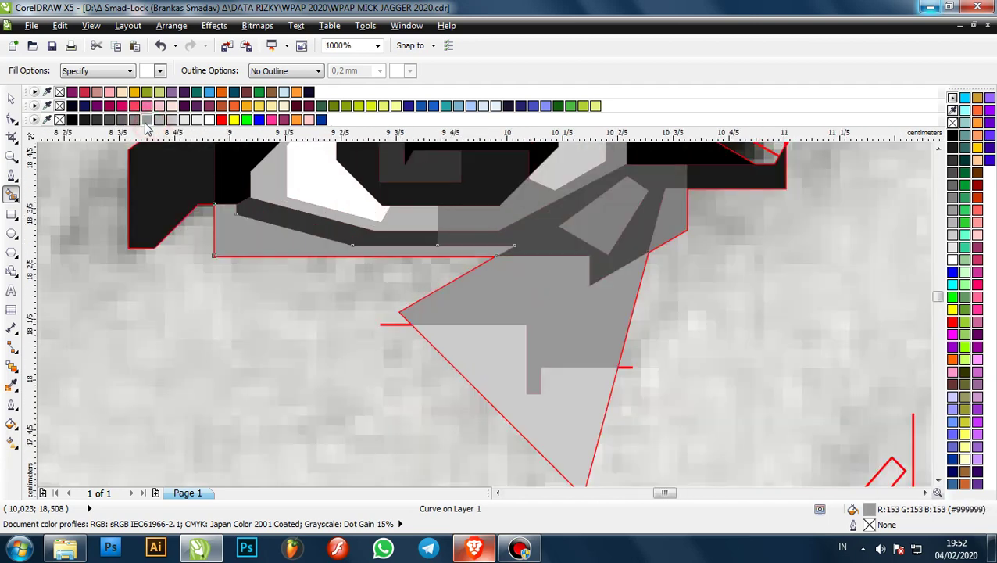
left_click(134, 119)
- Smart-fill the tilted shape at the left eye's inner corner with dark grey and the smaller rectangle inside it with #666666
scroll(449, 250, "down", 3)
scroll(506, 219, "up", 3)
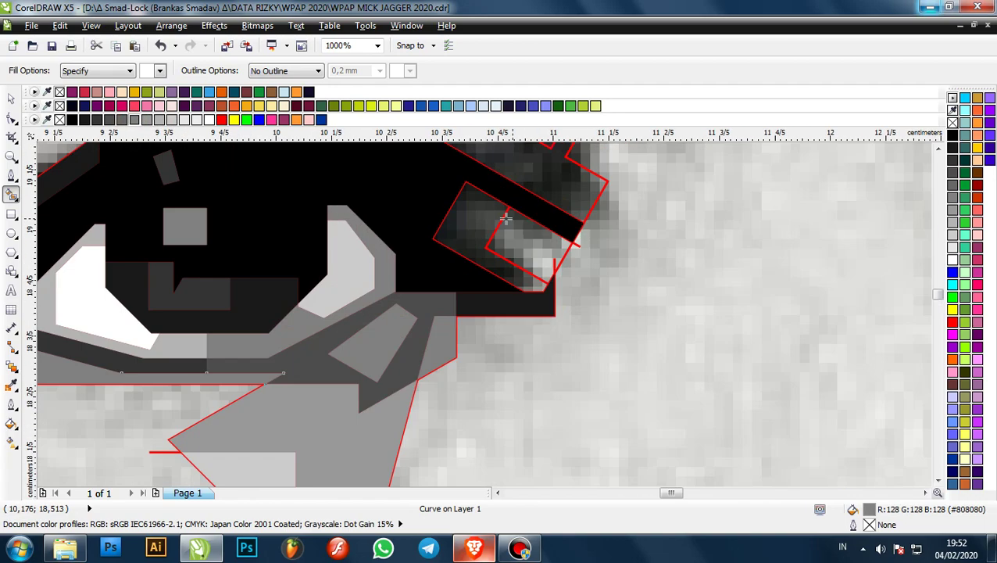
left_click(467, 217)
scroll(559, 219, "up", 1)
left_click(98, 120)
left_click(470, 271)
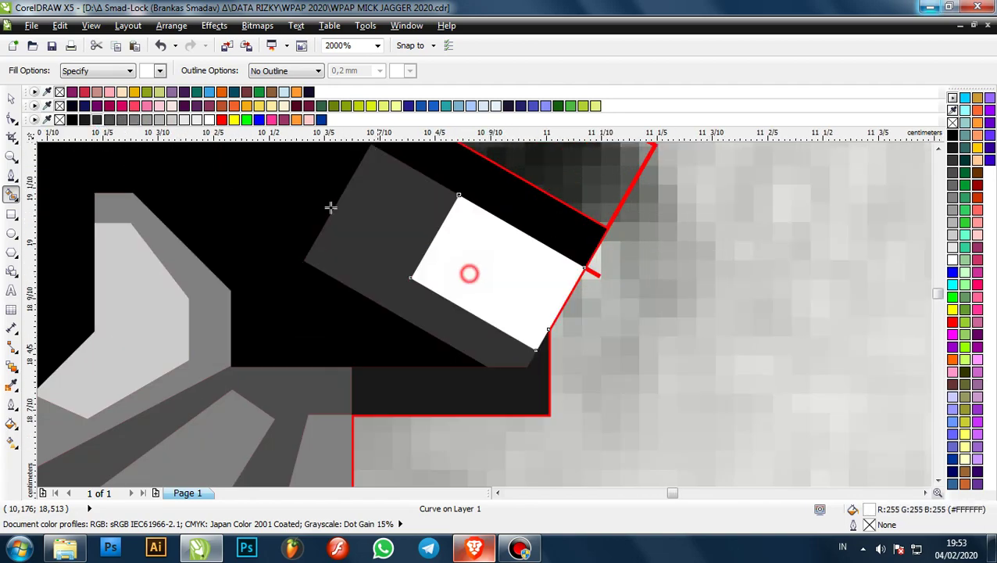
left_click(118, 119)
- Smart-fill the shadow between the left eye and eyebrow with #1A1A1A and the small tilted square inside it with #4D4D4D
scroll(541, 293, "down", 4)
scroll(535, 285, "up", 2)
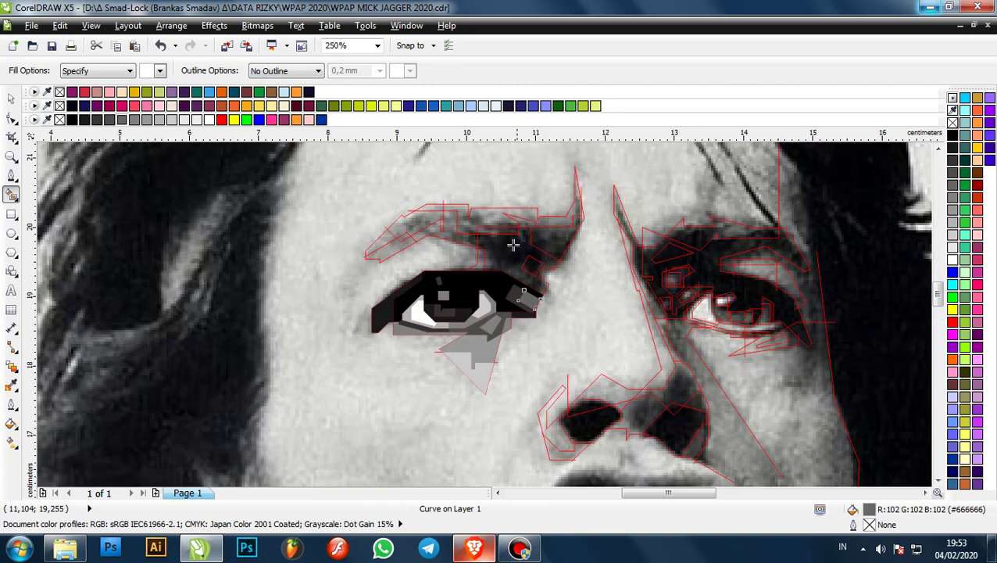
left_click(487, 272)
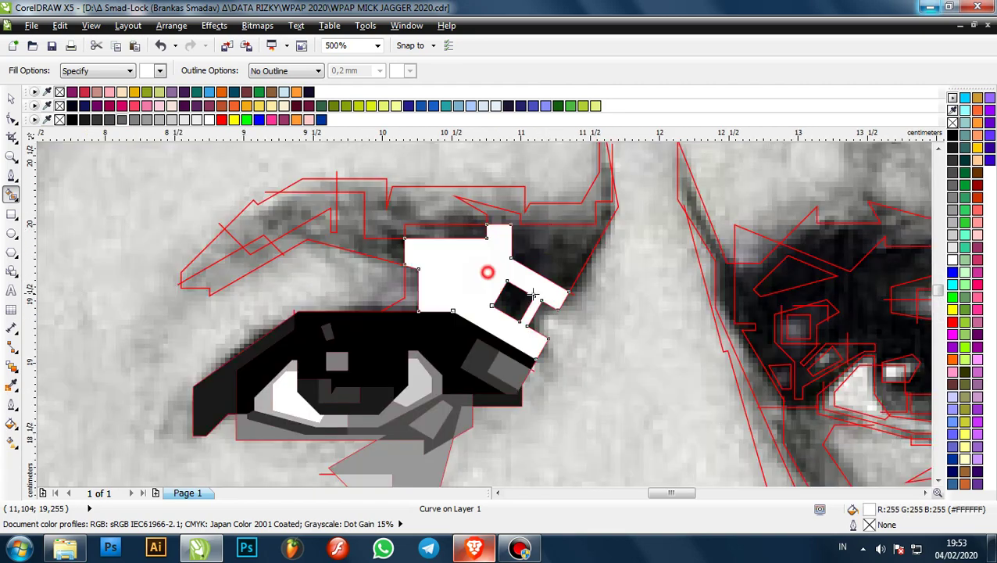
left_click(88, 121)
scroll(541, 301, "up", 1)
left_click(478, 296)
left_click(108, 122)
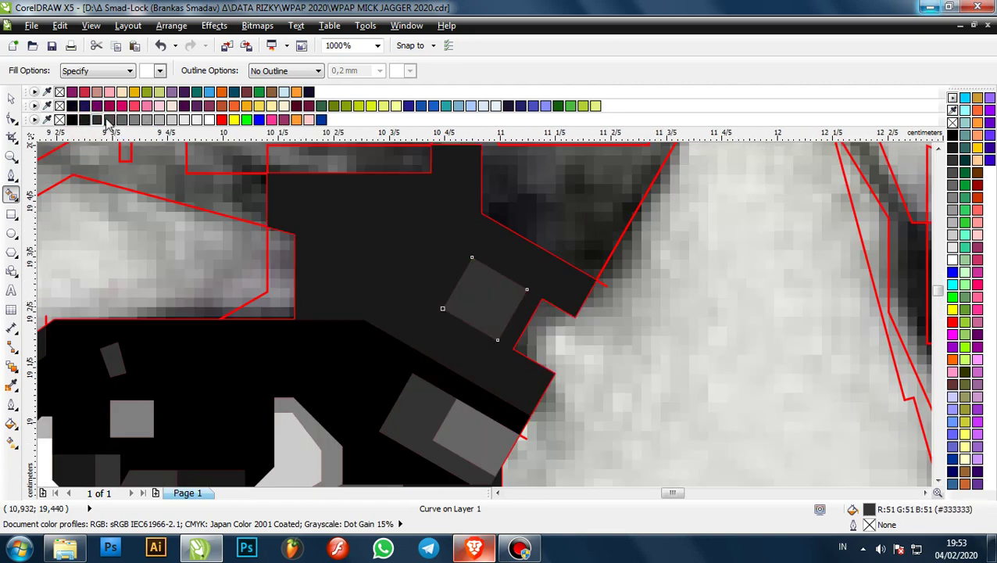
left_click(108, 121)
scroll(561, 252, "down", 2)
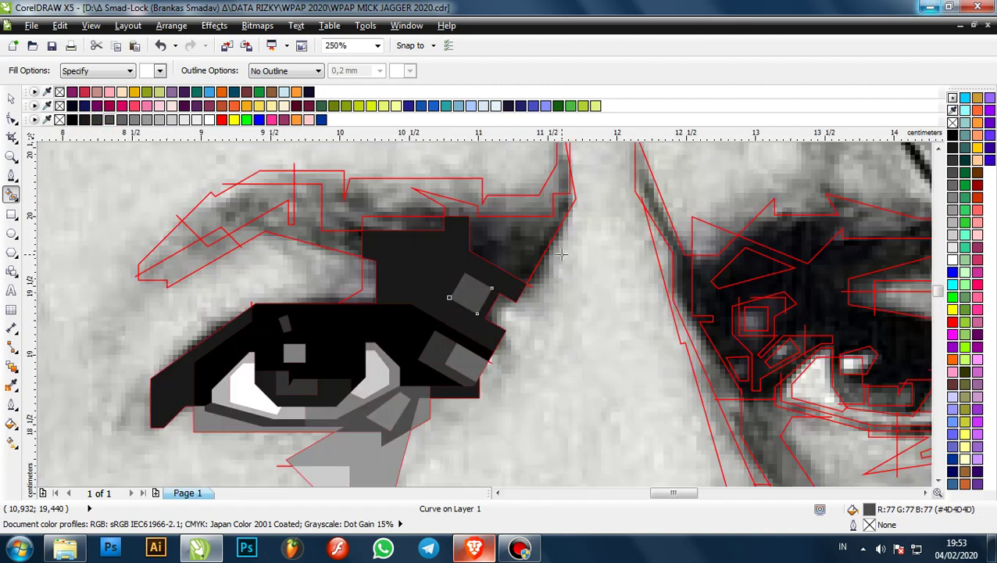
- Smart-fill the narrow strip at that shadow's outer edge with dark grey and the left eyebrow's lower band with #333333
scroll(372, 270, "up", 1)
left_click(367, 266)
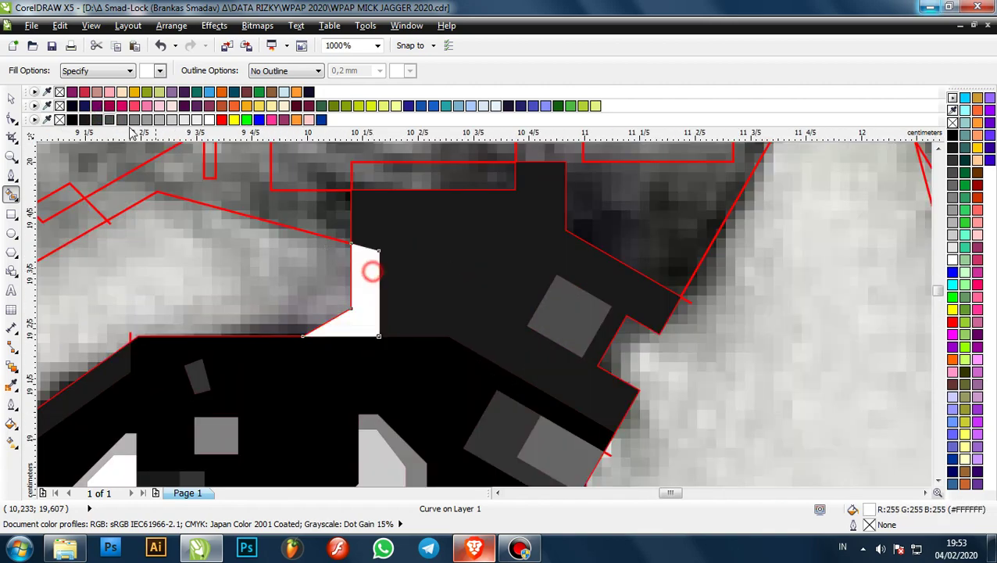
left_click(98, 118)
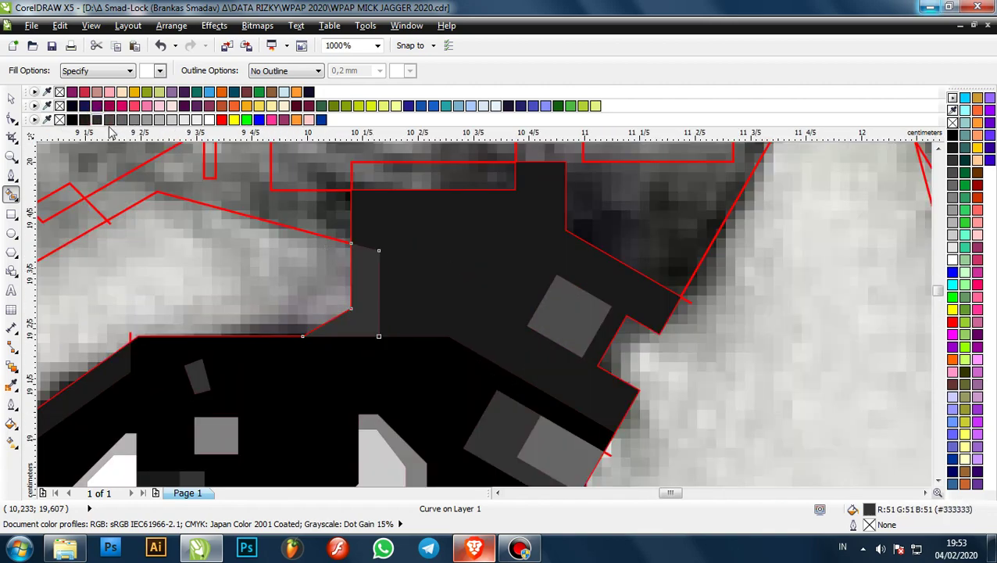
scroll(487, 267, "down", 2)
scroll(430, 256, "up", 2)
left_click(430, 256)
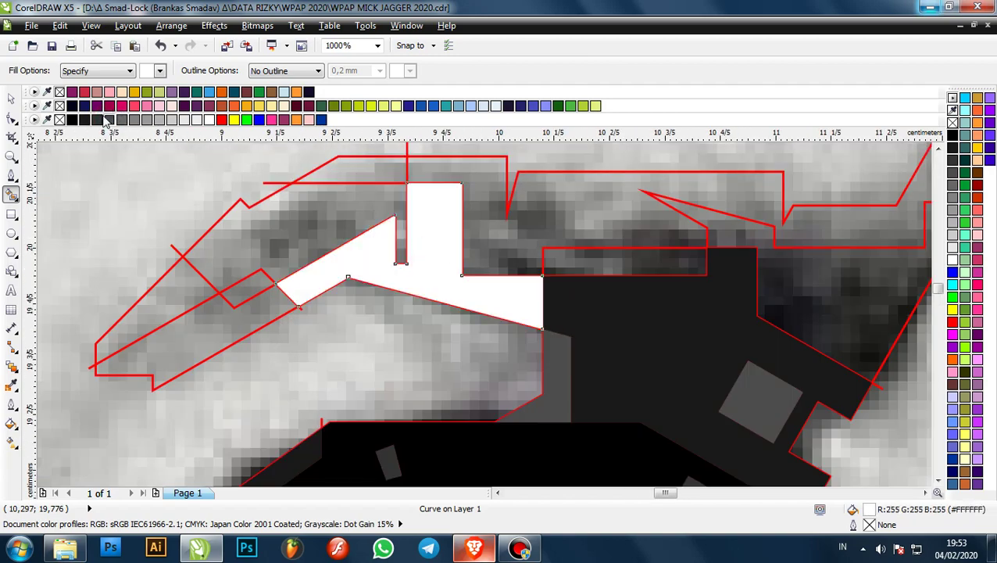
left_click(102, 119)
- Smart-fill the left eyebrow's inner end and the thin rectangle above the eye shadow with #333333
scroll(214, 235, "down", 2)
scroll(463, 250, "up", 1)
scroll(281, 230, "up", 1)
left_click(281, 230)
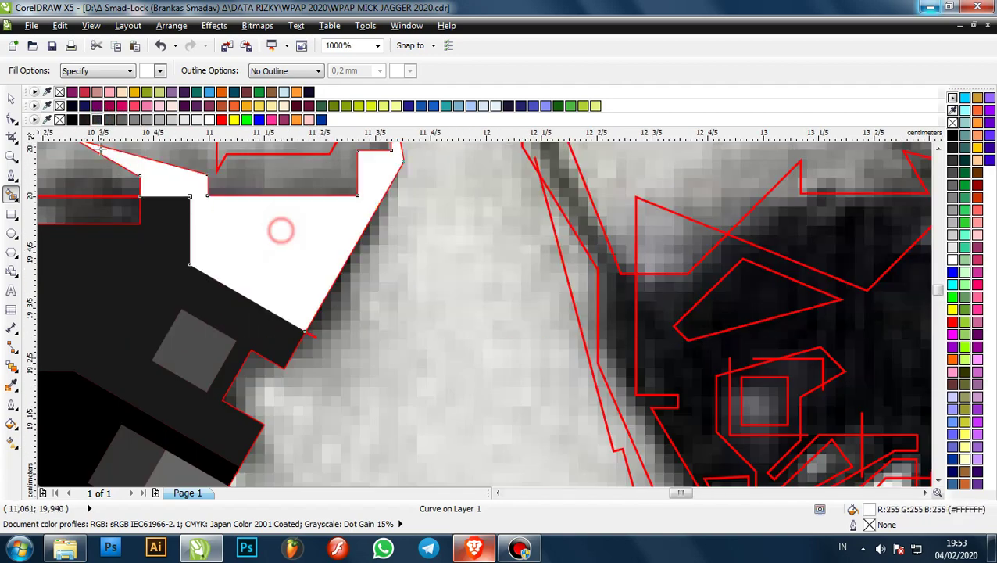
left_click(98, 119)
scroll(528, 266, "down", 1)
scroll(357, 241, "up", 1)
left_click(267, 233)
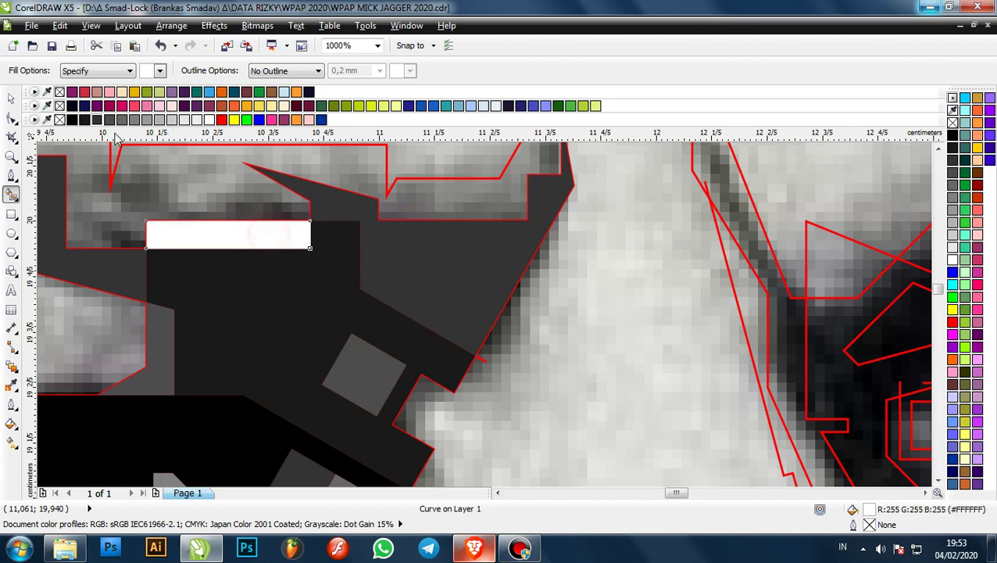
left_click(98, 120)
- Smart-fill the left eyebrow's long upper band and its outer continuation with #666666, and the small strip on its upper edge with #999999
scroll(208, 193, "down", 3)
scroll(410, 252, "up", 2)
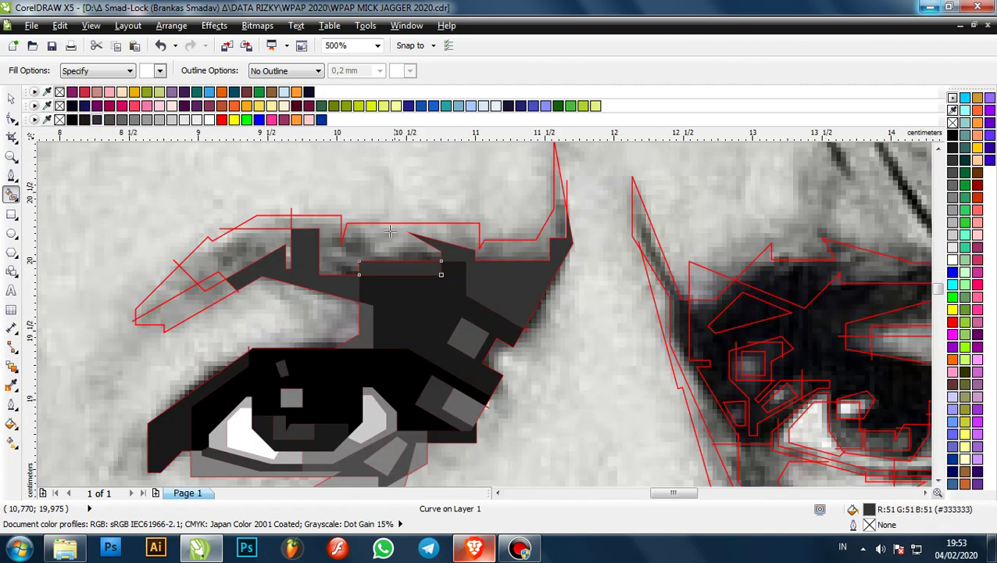
left_click(390, 228)
left_click(122, 119)
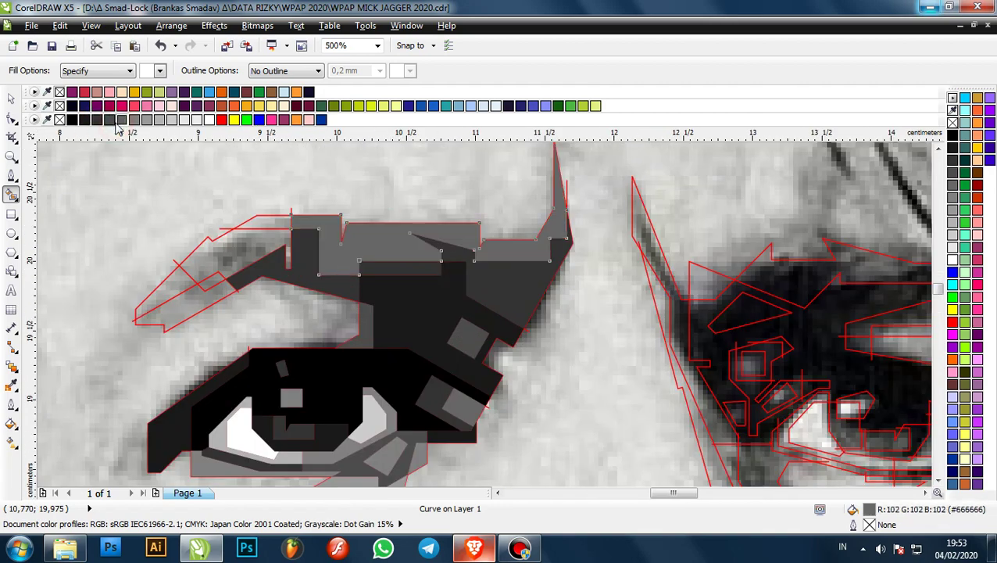
scroll(235, 246, "up", 1)
left_click(250, 249)
left_click(121, 119)
left_click(318, 182)
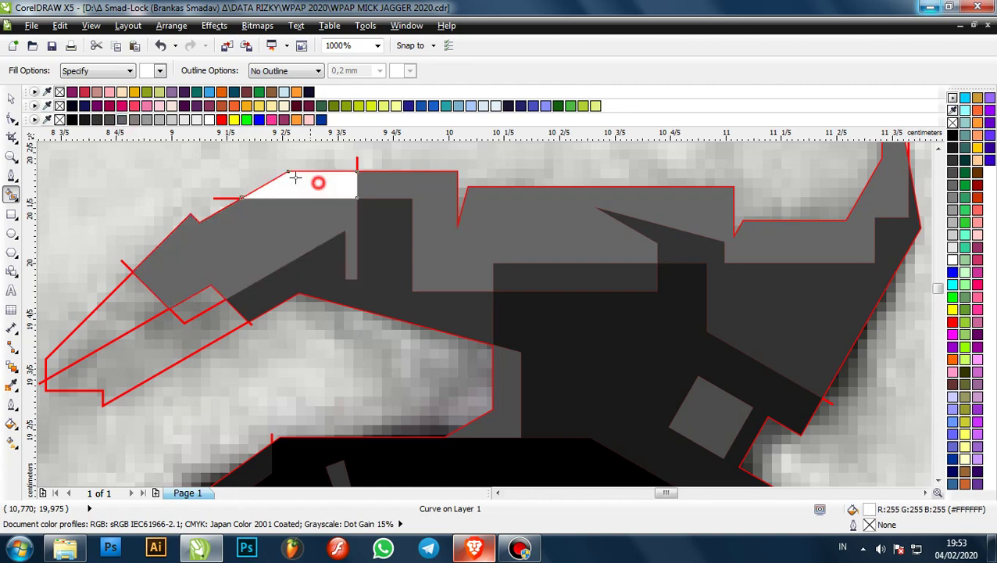
left_click(147, 119)
scroll(147, 124, "down", 2)
scroll(358, 226, "up", 2)
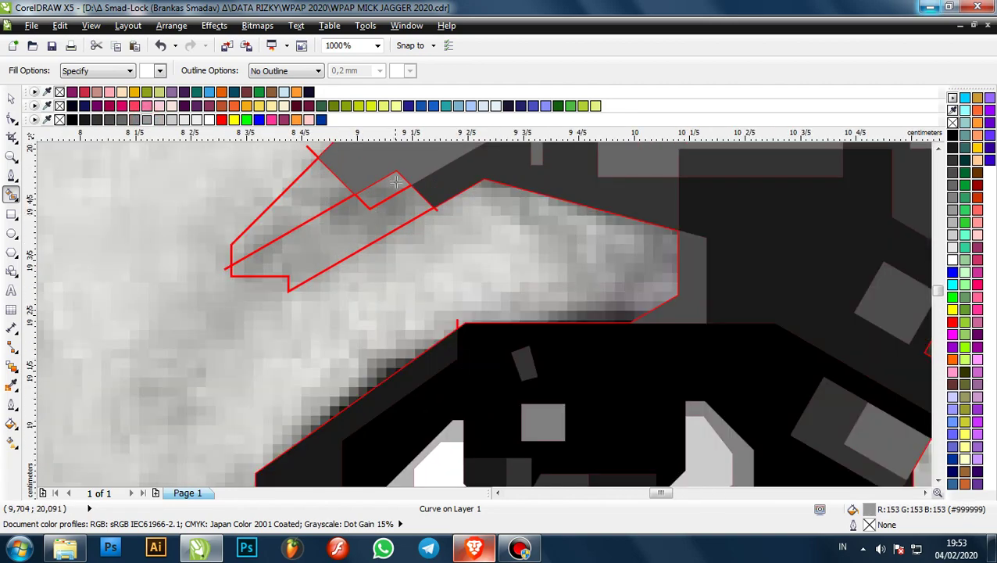
- Smart-fill the small four-sided piece at the start of the left eyebrow's tail with #4D4D4D
scroll(396, 182, "up", 1)
scroll(383, 238, "down", 1)
scroll(386, 207, "up", 1)
scroll(377, 270, "down", 2)
scroll(376, 270, "up", 2)
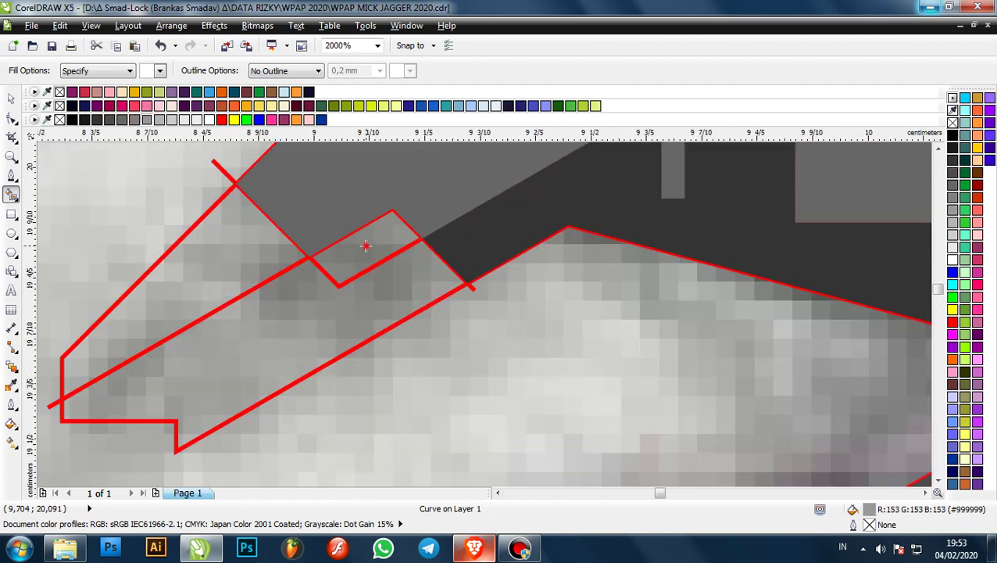
left_click(366, 246)
left_click(130, 120)
left_click(97, 120)
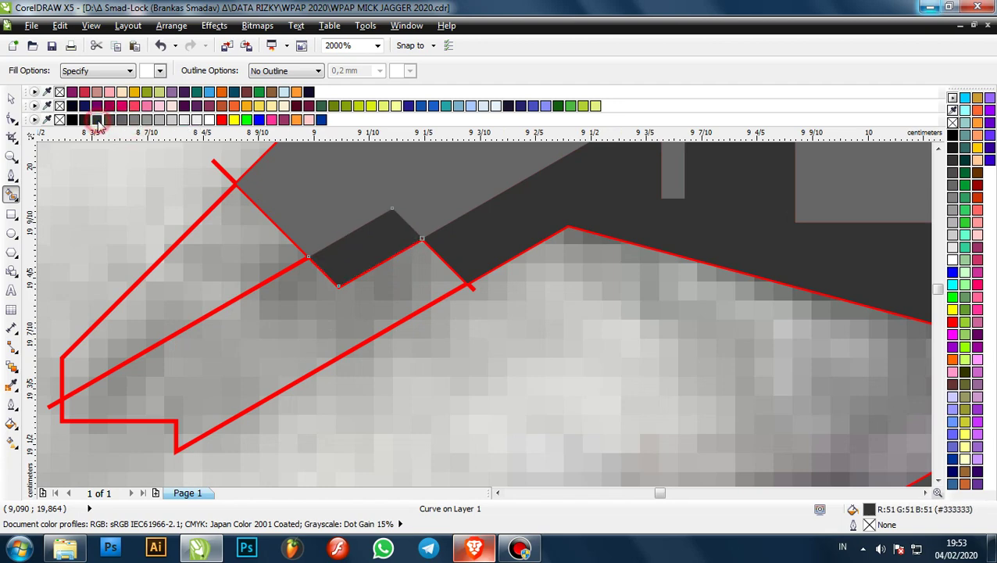
left_click(110, 119)
- Smart-fill the eyebrow tail's upper strip and the small four-sided piece with #333333, and the tail's lower strip with #1A1A1A
left_click(283, 263)
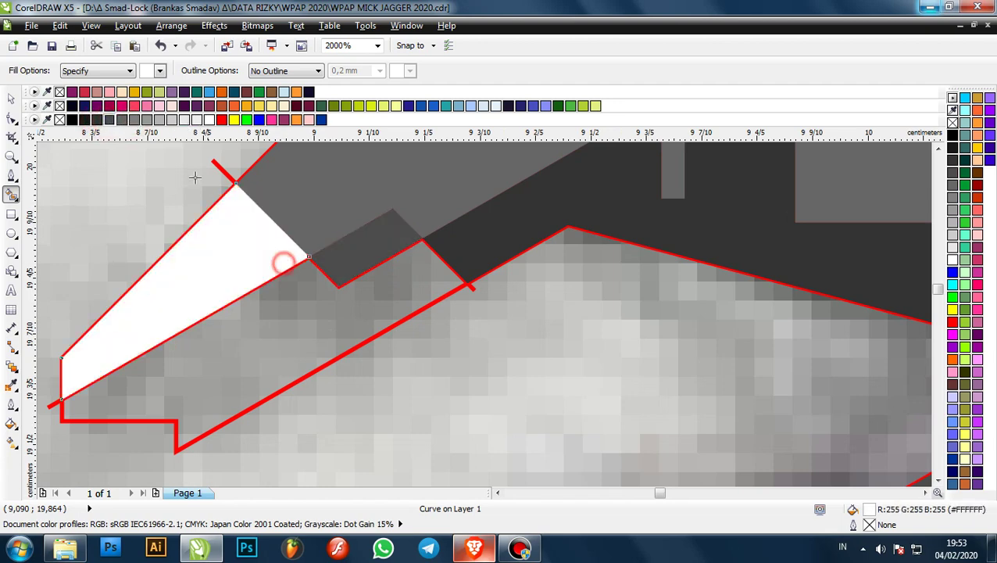
left_click(109, 119)
left_click(96, 120)
left_click(379, 224)
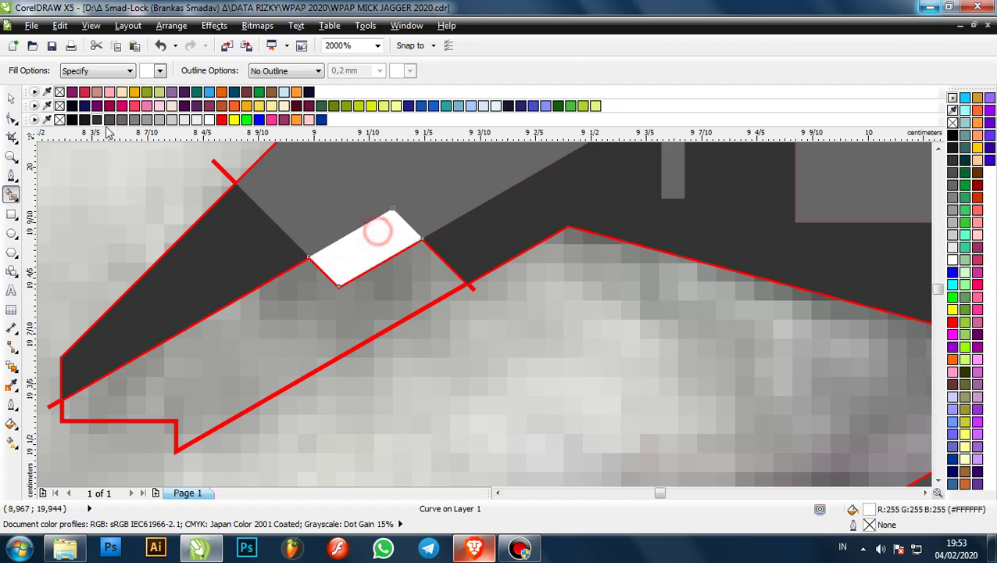
left_click(97, 120)
left_click(313, 313)
left_click(84, 120)
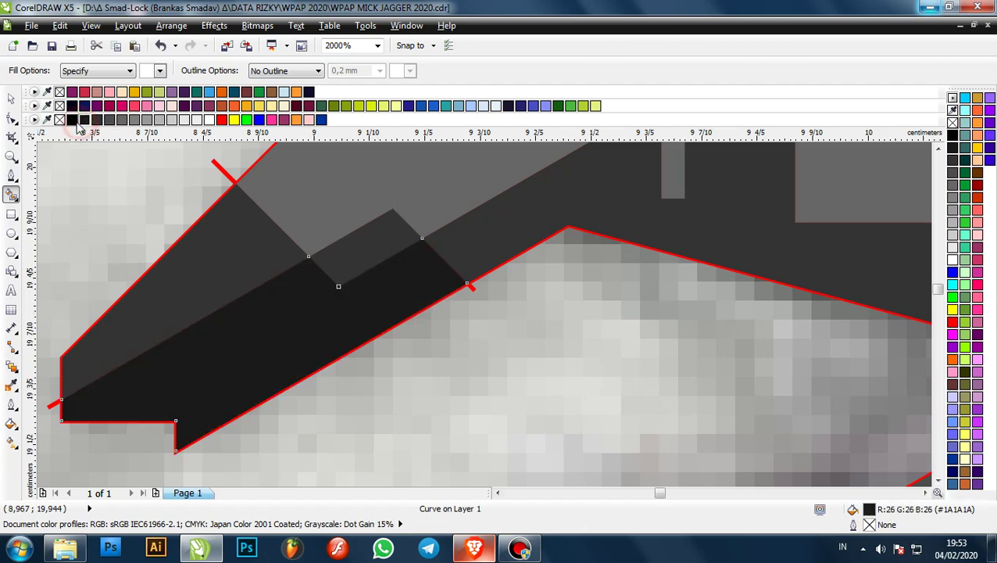
- Try removing the outlines from the traced eye, eyebrow and nose shapes, and undo the change
scroll(411, 289, "down", 1)
scroll(418, 286, "down", 2)
scroll(439, 272, "up", 1)
left_click(12, 99)
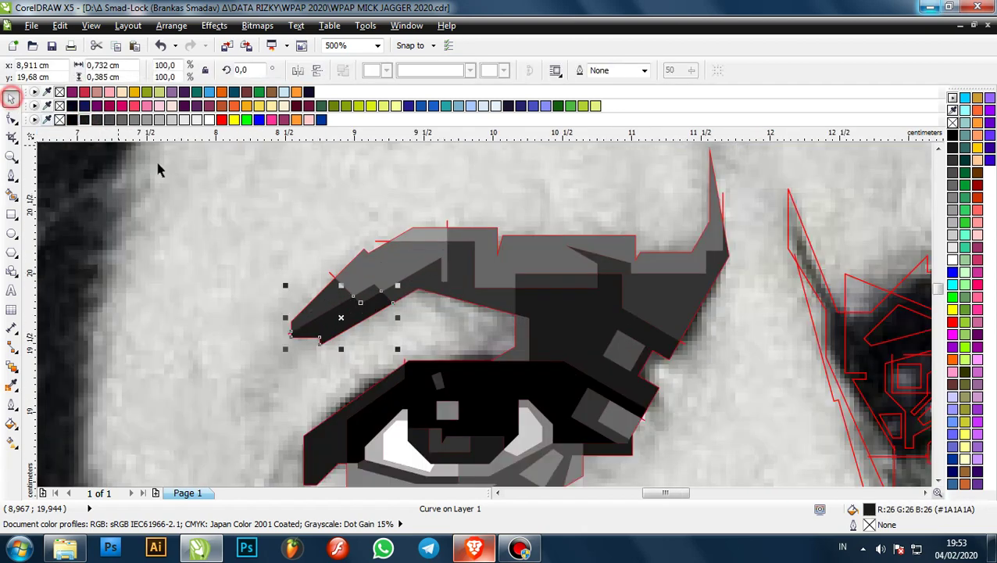
left_click(180, 176)
scroll(482, 227, "down", 2)
scroll(481, 226, "down", 1)
mouse_move(347, 182)
left_mouse_down()
mouse_move(580, 316)
mouse_move(617, 395)
left_mouse_up()
scroll(460, 237, "up", 1)
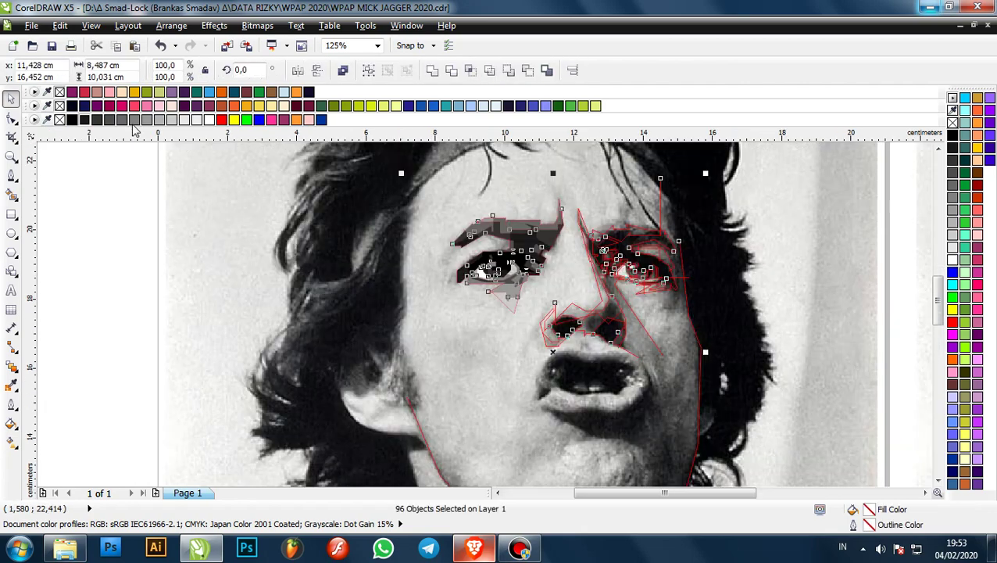
right_click(59, 120)
left_click(259, 253)
scroll(529, 256, "up", 1)
scroll(528, 256, "down", 1)
key("ctrl+z")
scroll(419, 286, "down", 1)
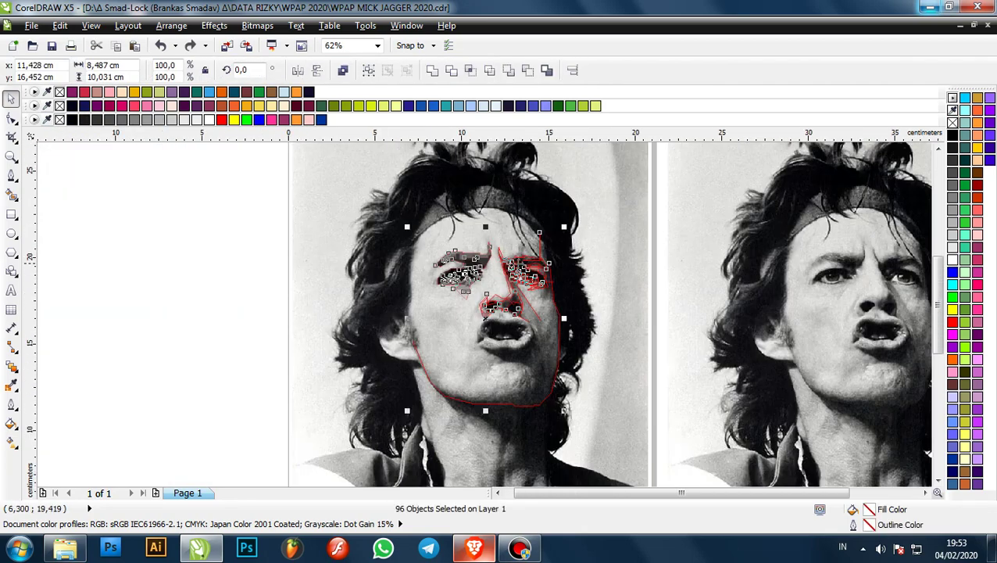
- Preview the traced eye shapes without outlines on the blank area beside the portrait, and undo the placement and outline removal
left_click(665, 225)
scroll(644, 226, "down", 2)
left_click_drag(391, 194, 625, 355)
left_click_drag(571, 256, 381, 256)
scroll(351, 241, "up", 2)
right_click(59, 120)
left_click(182, 190)
scroll(321, 185, "up", 2)
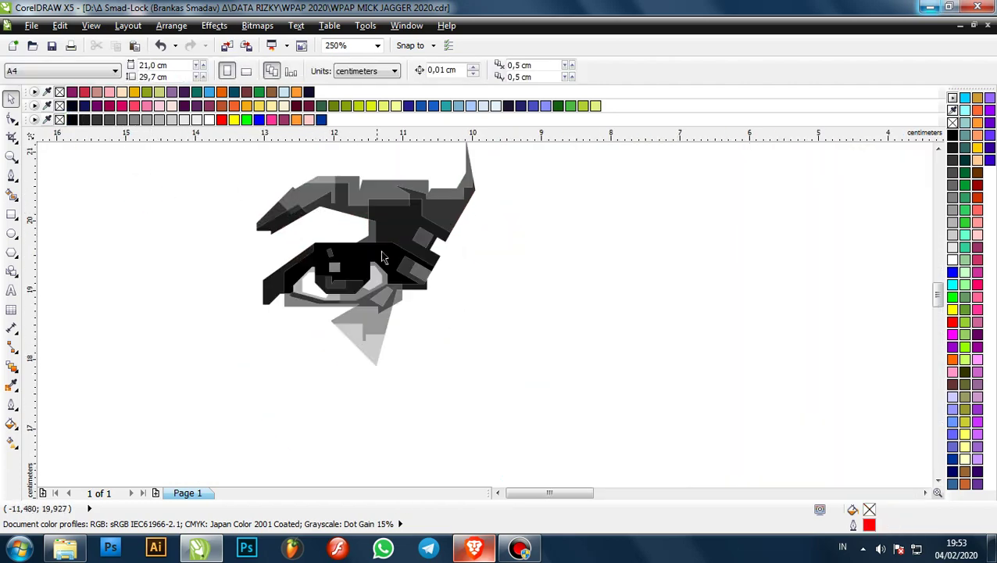
scroll(376, 263, "down", 3)
left_click(197, 248)
left_click(226, 276)
key("ctrl+z")
key("ctrl+z")
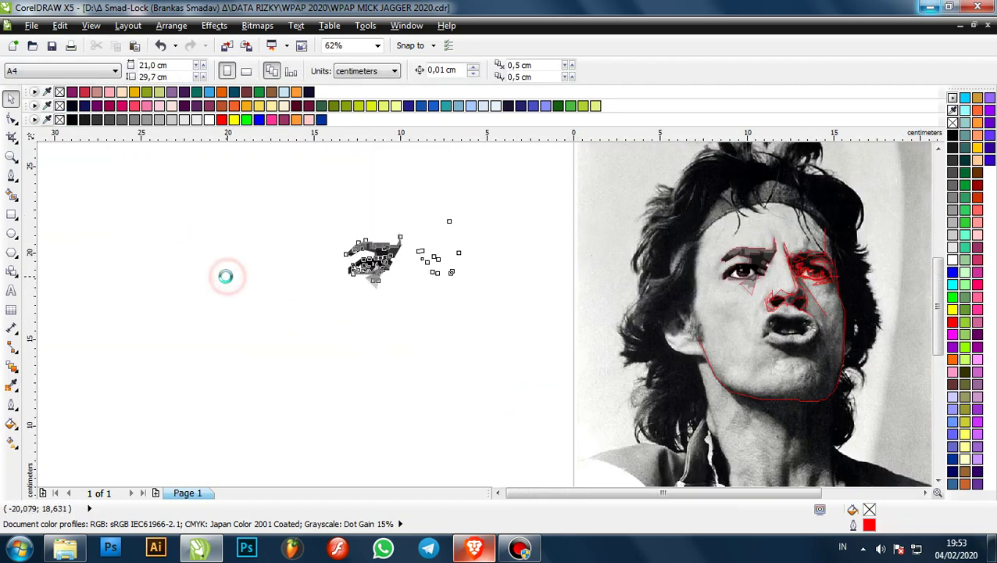
- Smart-fill the large shadow area around the right eye and beneath its eyebrow with black
scroll(235, 273, "down", 1)
scroll(564, 267, "up", 1)
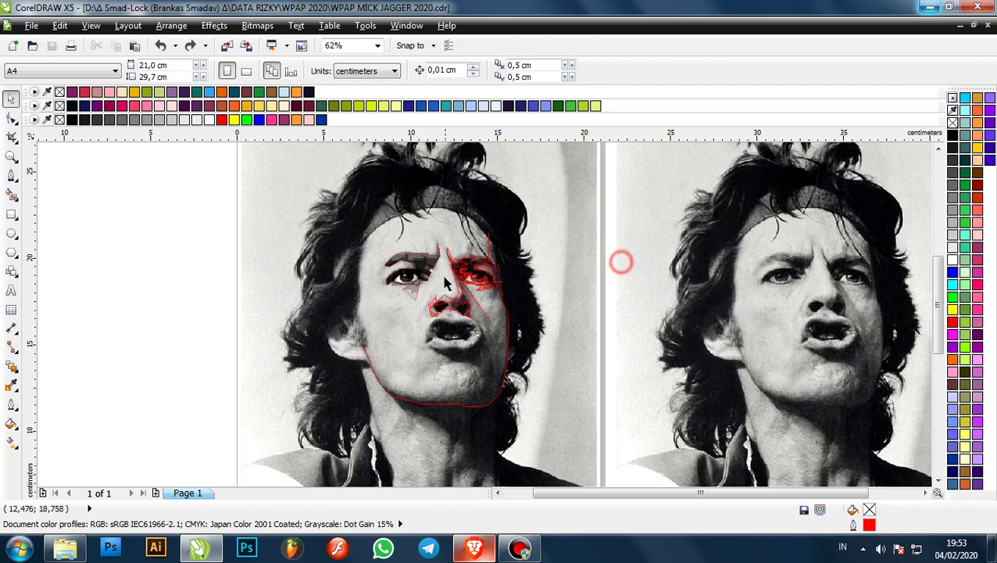
scroll(459, 275, "up", 4)
key("space")
scroll(537, 262, "down", 1)
left_click(537, 263)
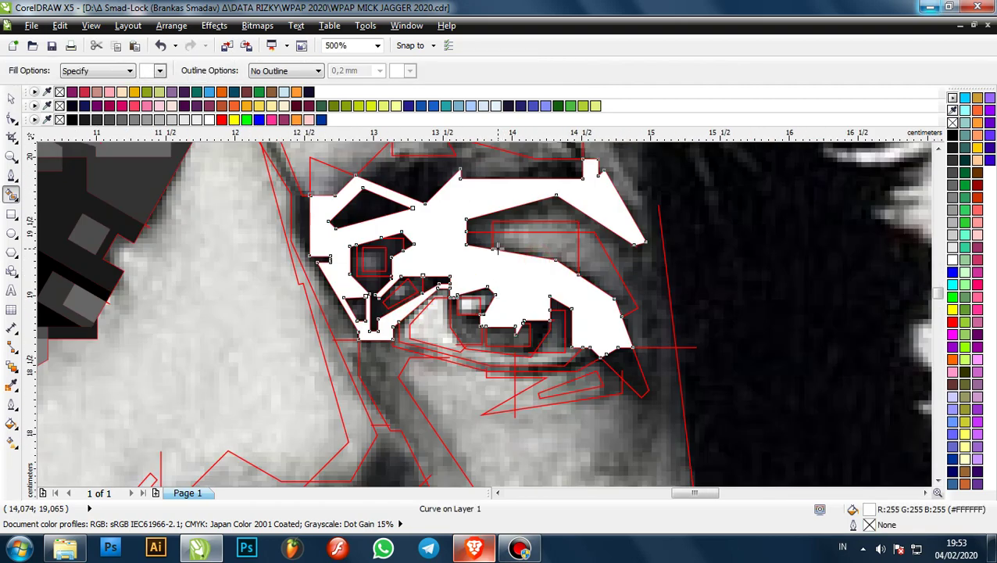
key("ctrl+z")
left_click(462, 206)
key("ctrl+z")
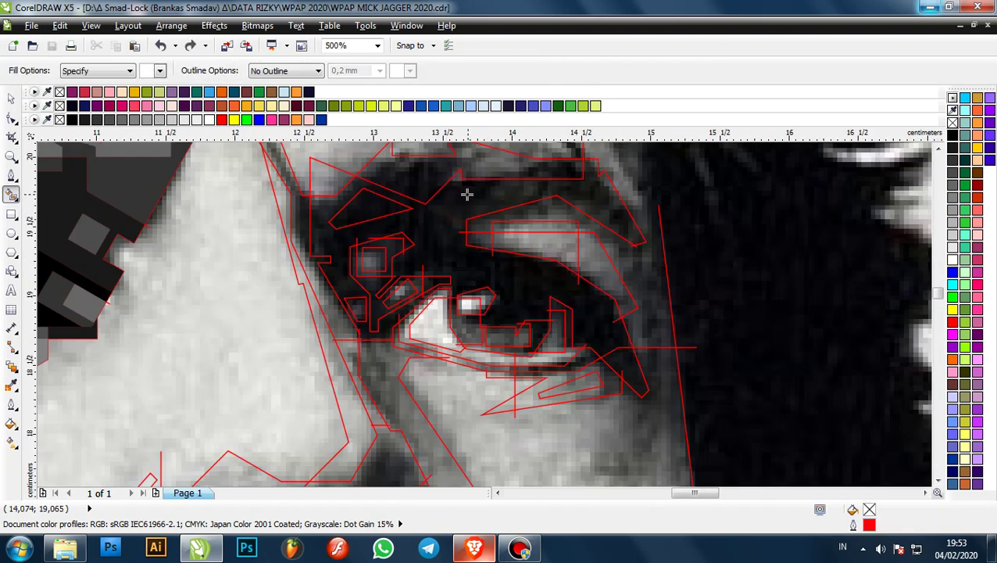
left_click(462, 214)
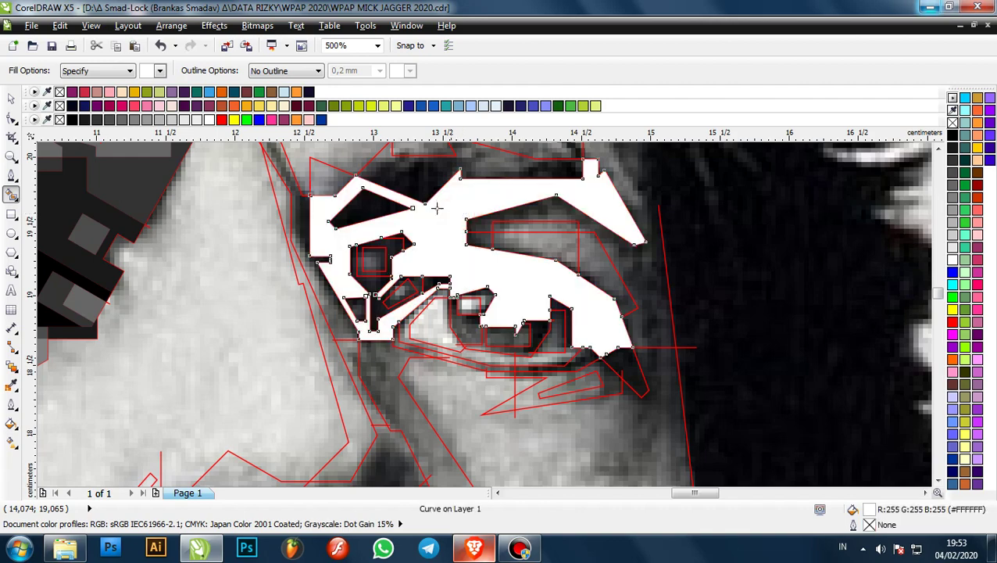
left_click(71, 120)
- Smart-fill the inner white of the right eye with white and the band around and below it with #CCCCCC
scroll(509, 256, "down", 3)
scroll(512, 273, "up", 4)
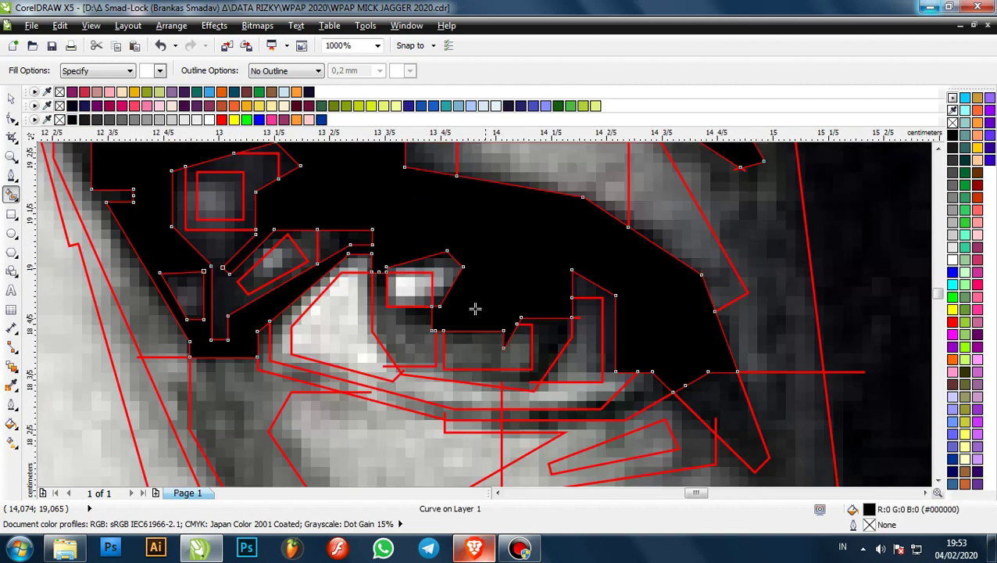
left_click(363, 325)
left_click_drag(337, 342, 413, 300)
scroll(376, 308, "up", 1)
scroll(346, 308, "down", 1)
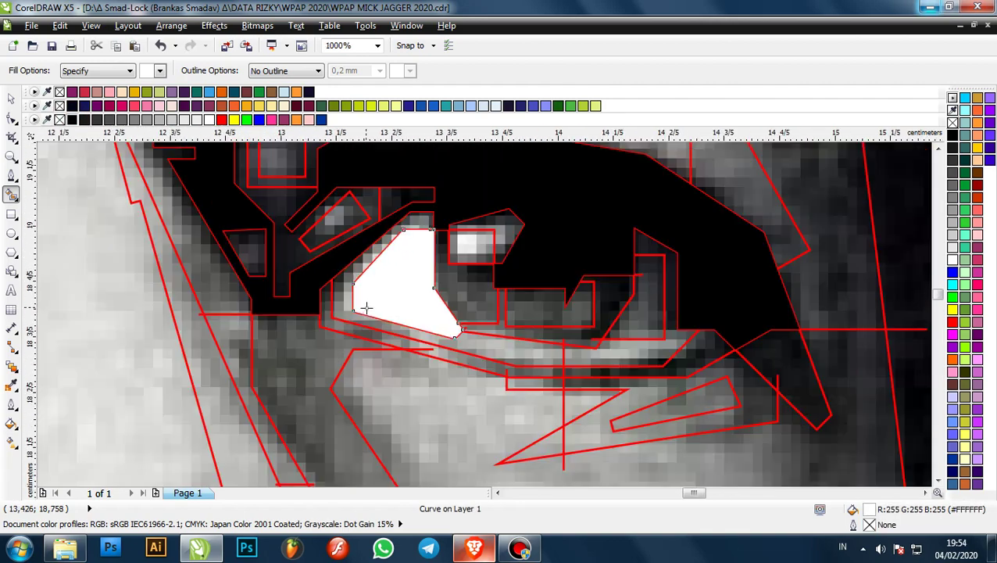
left_click(401, 332)
left_click(172, 120)
- Smart-fill the right eye's outer eyeball piece with light grey and the band around and below it with #808080
scroll(646, 297, "up", 2)
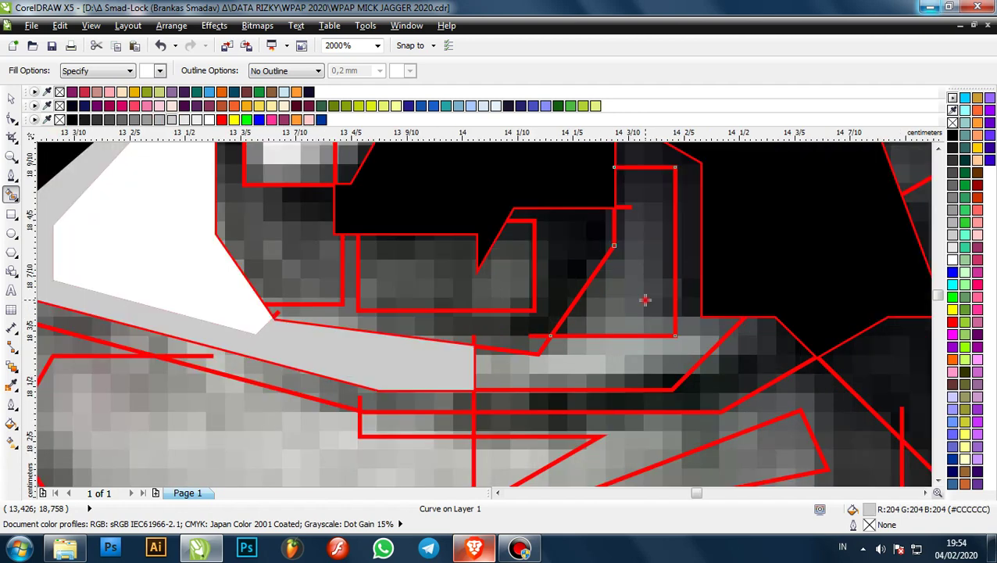
left_click(645, 297)
left_click(172, 120)
scroll(562, 326, "down", 2)
scroll(563, 326, "up", 2)
left_click(562, 325)
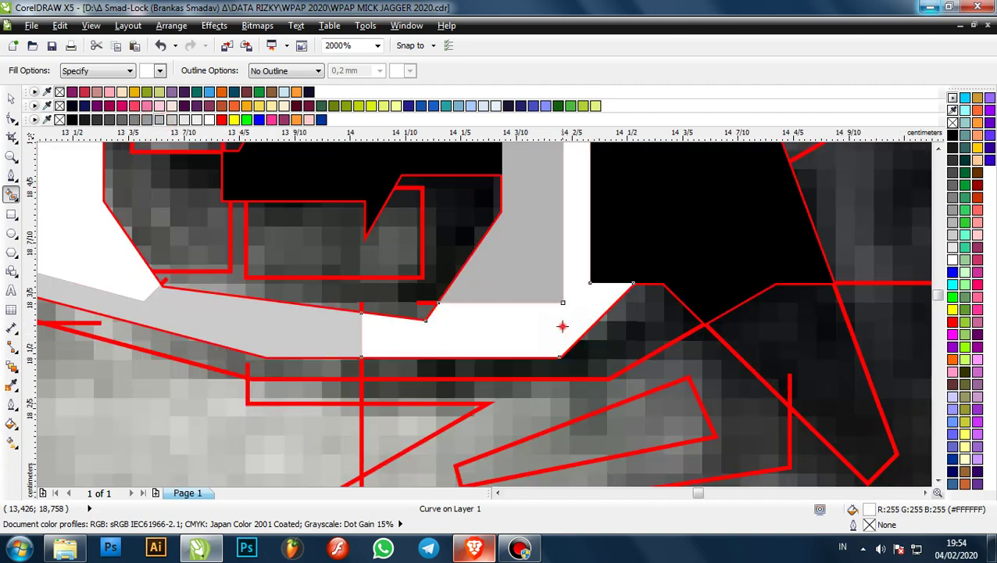
left_click(147, 119)
- Smart-fill the right eye's rectangular highlight with light grey and the angular shape beside it with #666666
scroll(461, 249, "down", 2)
scroll(439, 232, "up", 2)
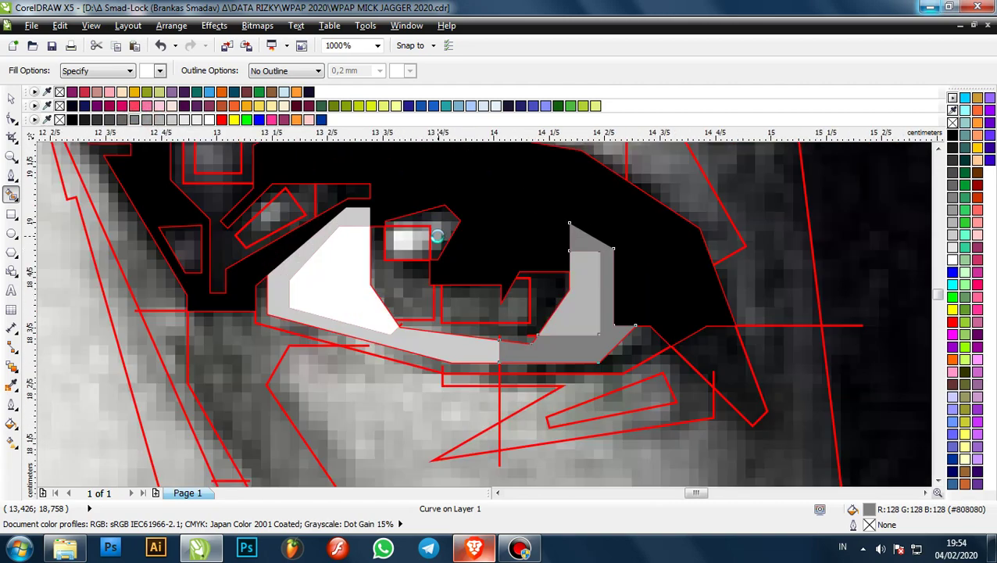
left_click(374, 241)
scroll(423, 195, "up", 1)
left_click(423, 195)
key("ctrl+z")
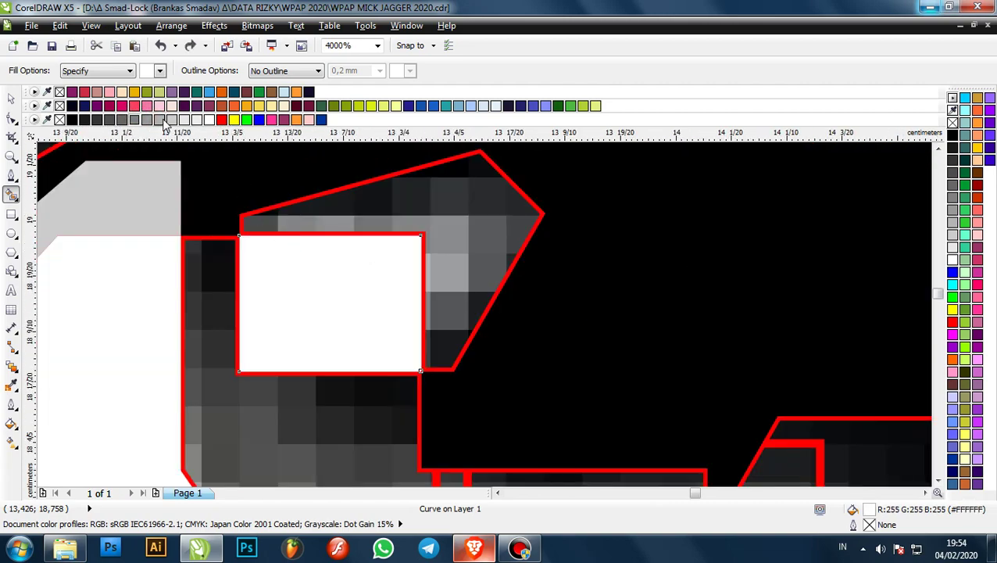
left_click(164, 121)
left_click(446, 214)
left_click(125, 120)
scroll(333, 291, "down", 2)
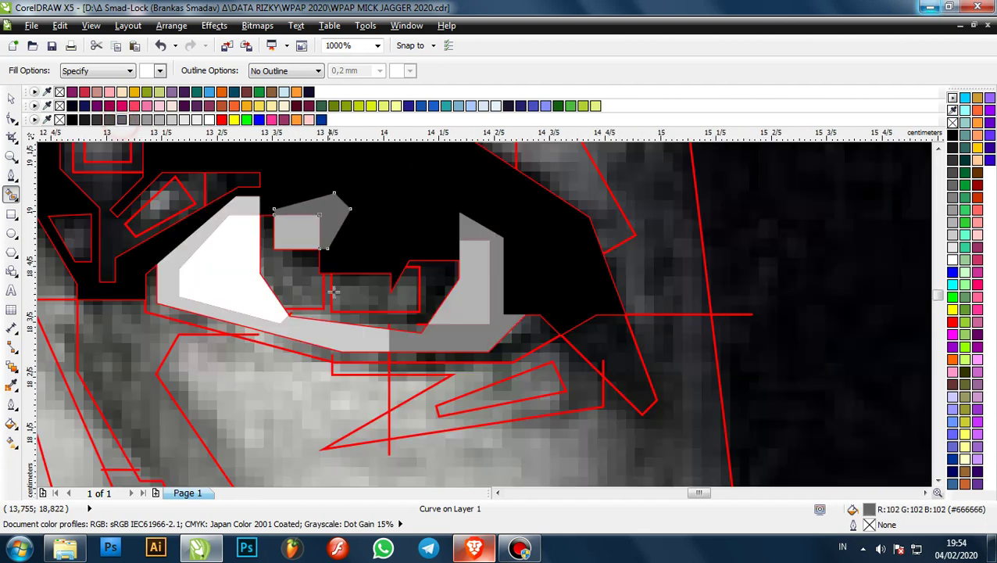
- Smart-fill the lower iris of the right eye with near-black and the shapes inside and on the inner side of it with #333333
scroll(334, 291, "up", 1)
left_click(436, 326)
left_click(86, 119)
left_click(329, 282)
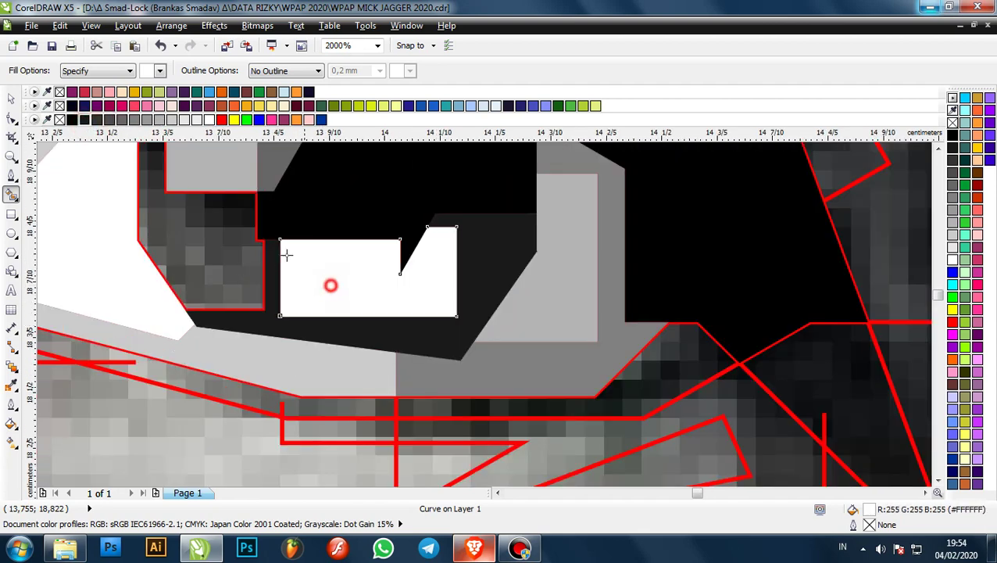
left_click(97, 120)
left_click(189, 227)
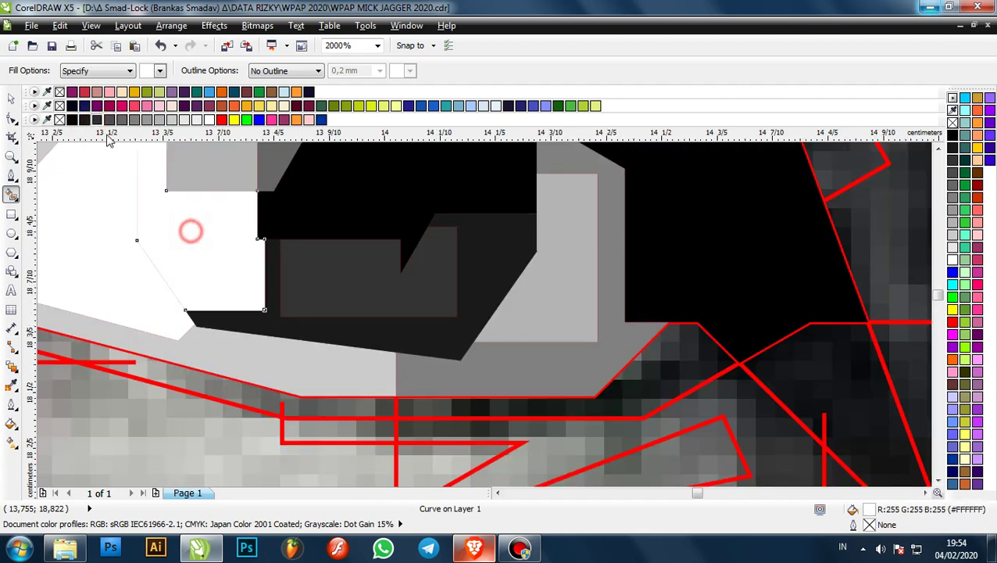
left_click(97, 119)
- Recolour the right eye's rectangular highlight to #E6E6E6 and the angular shape beside it to #999999
scroll(469, 243, "down", 4)
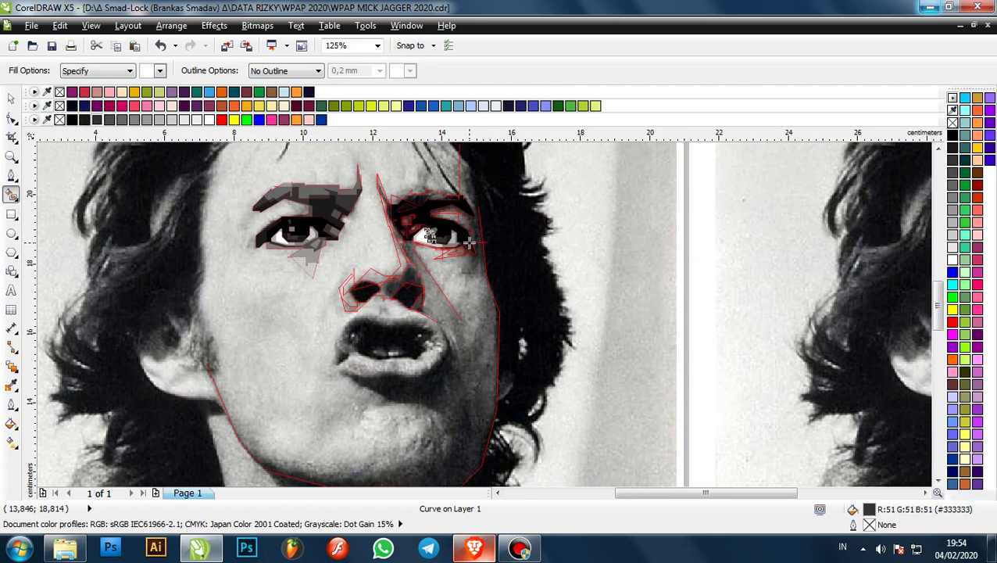
scroll(469, 243, "down", 1)
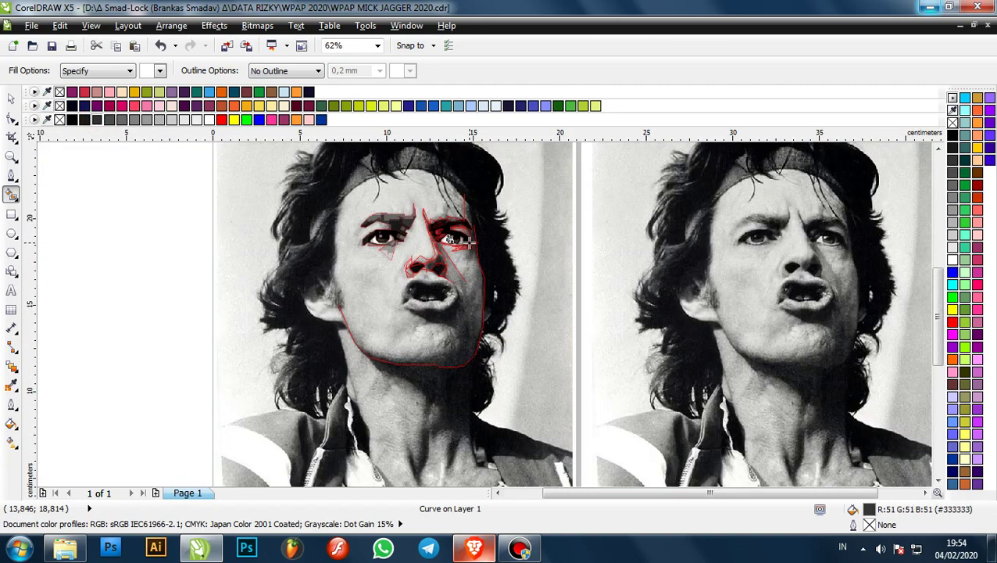
scroll(450, 240, "up", 6)
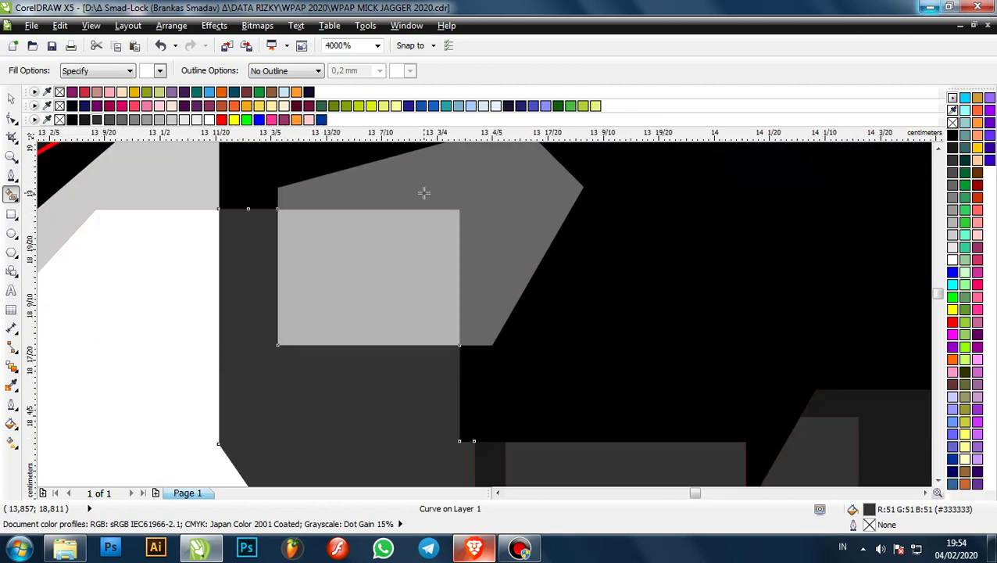
key("space")
left_click(367, 229)
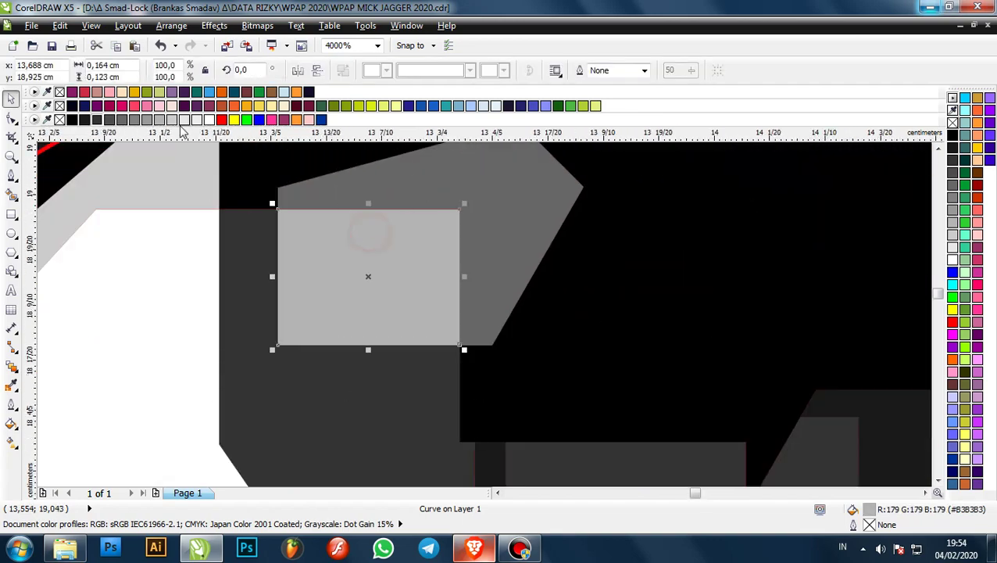
left_click(173, 119)
left_click(416, 189)
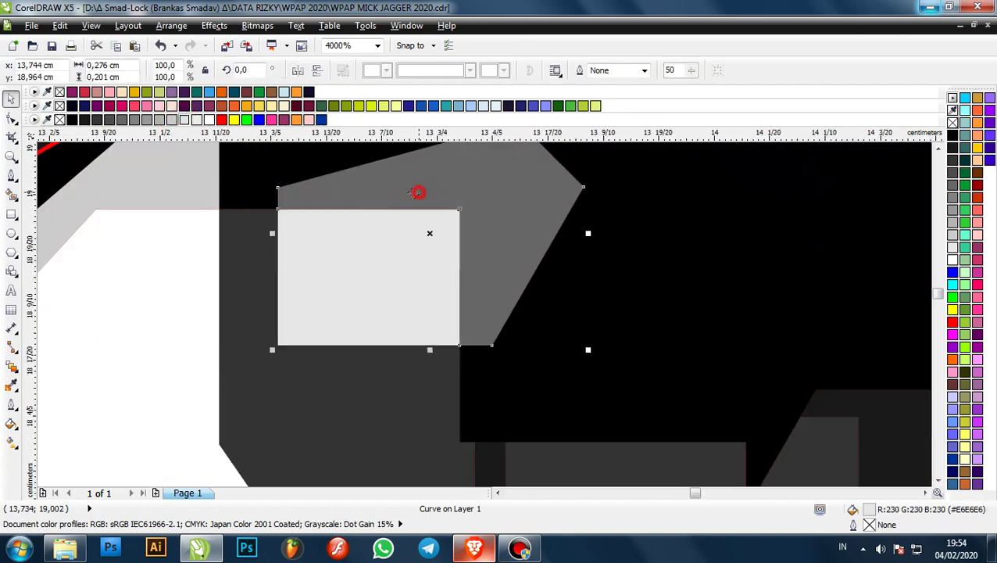
left_click(147, 120)
scroll(412, 223, "down", 4)
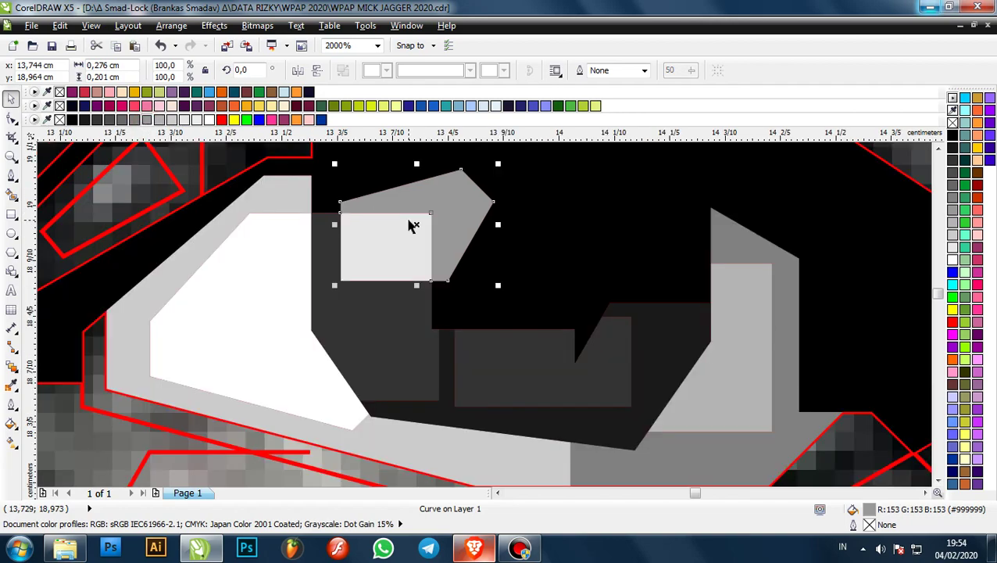
- Smart-fill the small square near the right eye's inner corner with #999999 and the shape surrounding it with #666666
key("space")
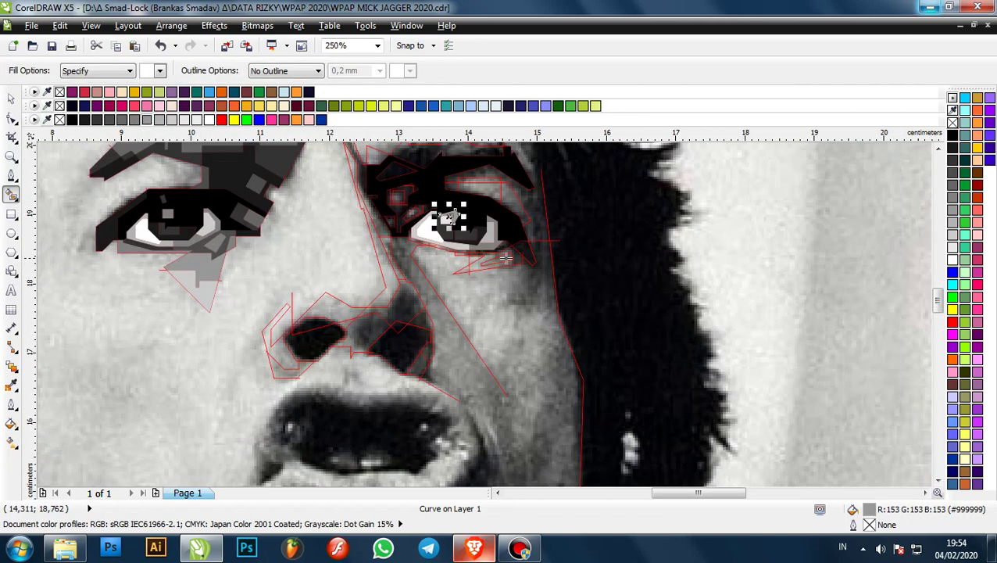
scroll(507, 258, "down", 1)
scroll(472, 213, "up", 4)
left_click(478, 306)
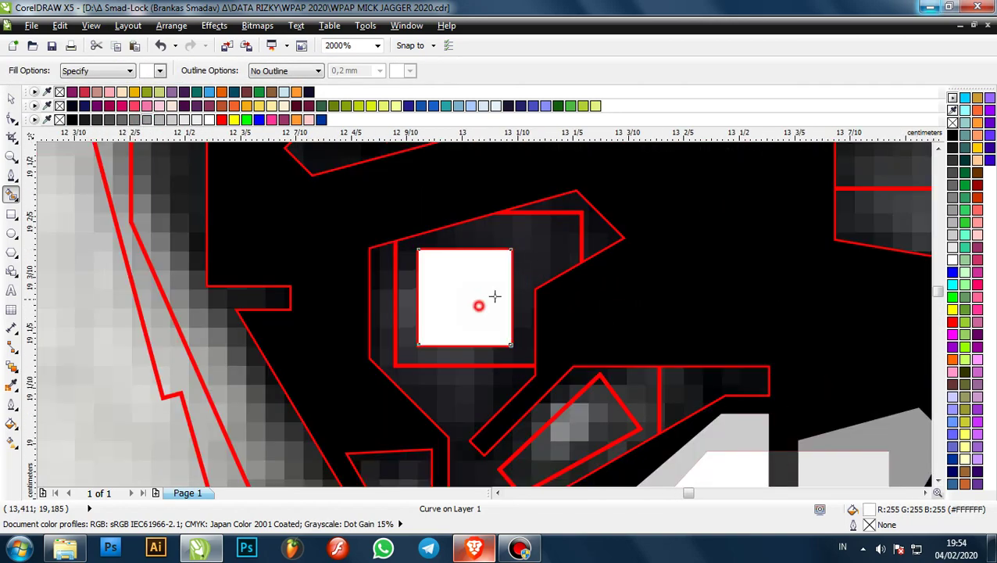
left_click(148, 121)
left_click(536, 248)
left_click(135, 120)
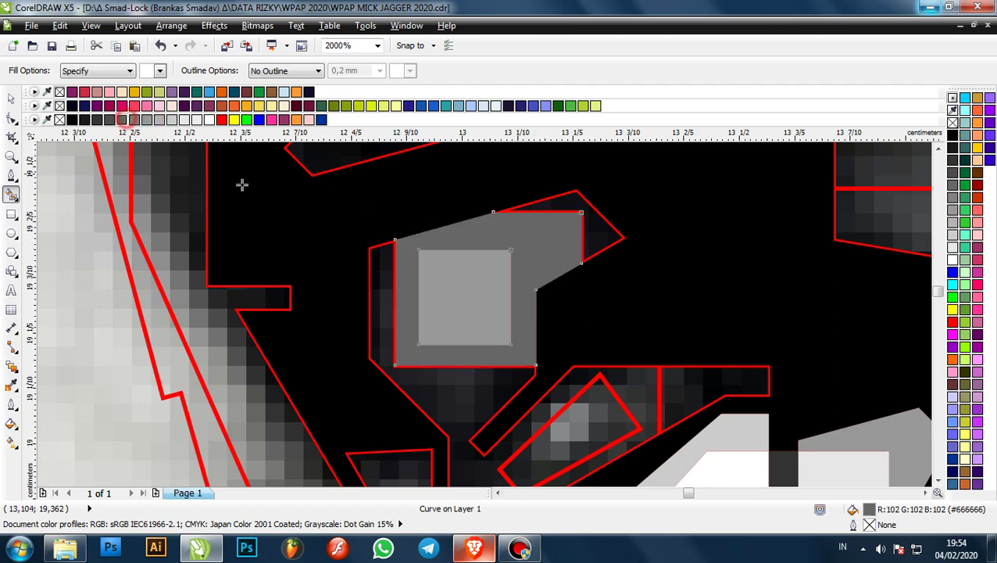
- Smart-fill the pointed tip beside the grey square and the branching band below it with #333333
scroll(240, 184, "down", 1)
scroll(454, 225, "up", 1)
left_click(442, 207)
left_click(98, 120)
scroll(315, 213, "down", 1)
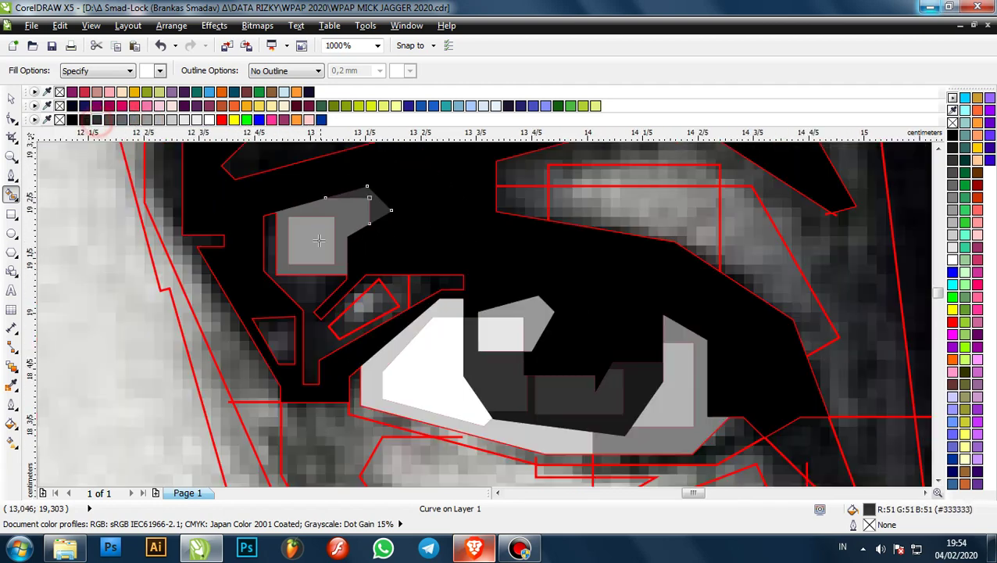
scroll(311, 280, "up", 1)
left_click(315, 289)
left_click(98, 120)
- Smart-fill the short strip above the right eye's inner corner and the slanted four-sided shape beside it with #666666
scroll(420, 246, "down", 1)
scroll(514, 269, "up", 1)
left_click(485, 259)
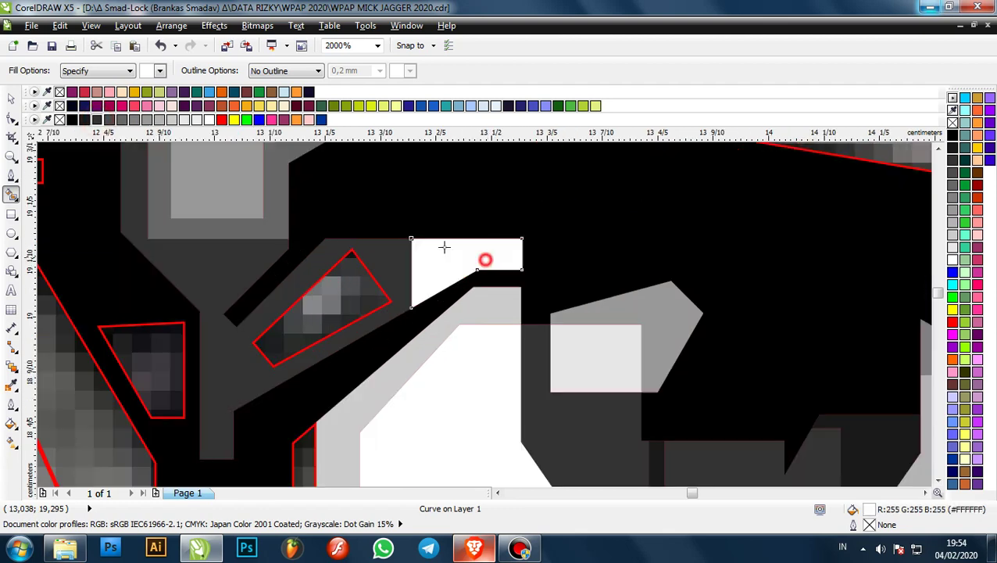
left_click(120, 120)
left_click(350, 297)
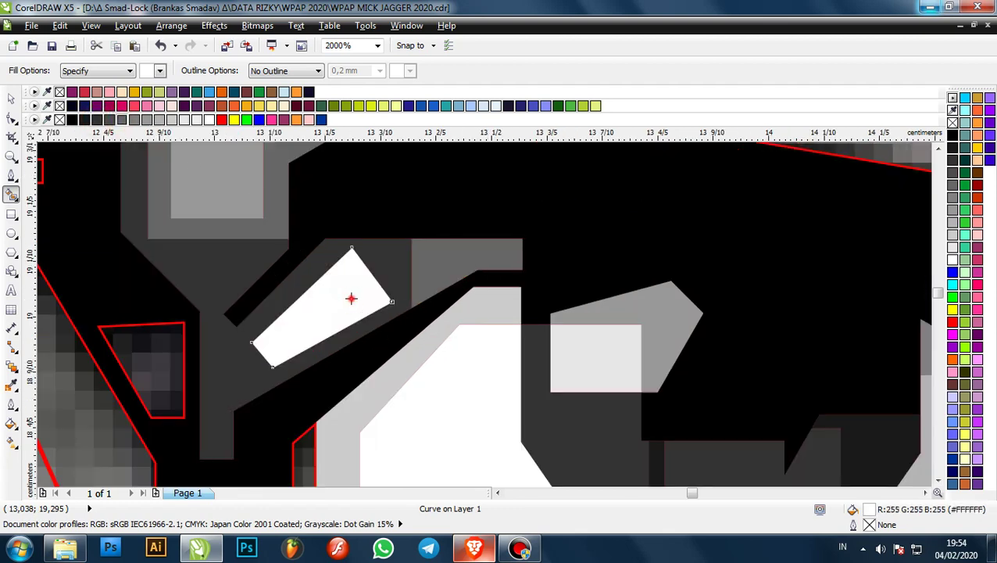
left_click(124, 120)
- Smart-fill the small trapezoid in the shadow between the nose bridge and the right eye with #4D4D4D
scroll(467, 280, "down", 1)
scroll(334, 311, "up", 1)
left_click(300, 316)
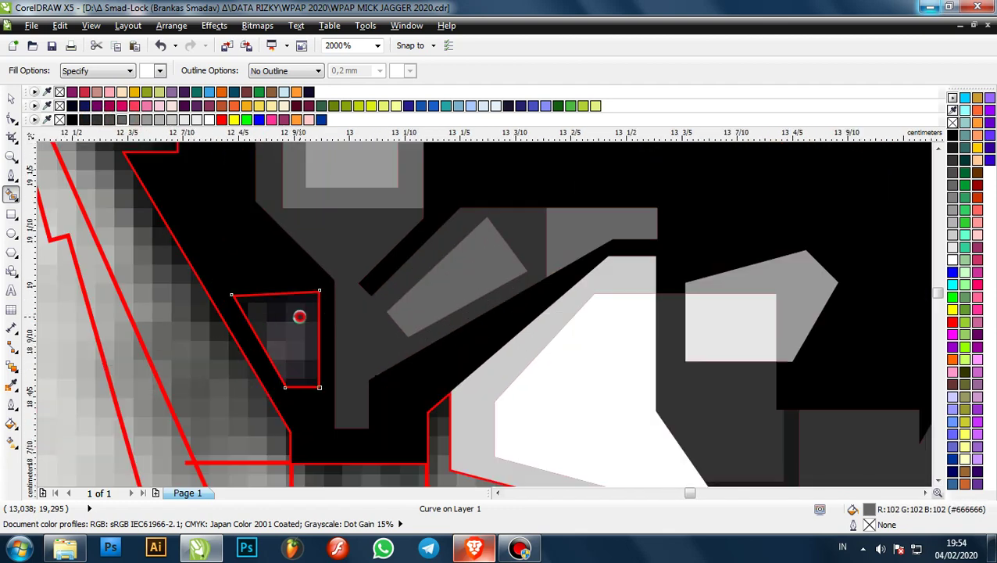
left_click(124, 120)
scroll(370, 251, "down", 2)
scroll(375, 250, "up", 1)
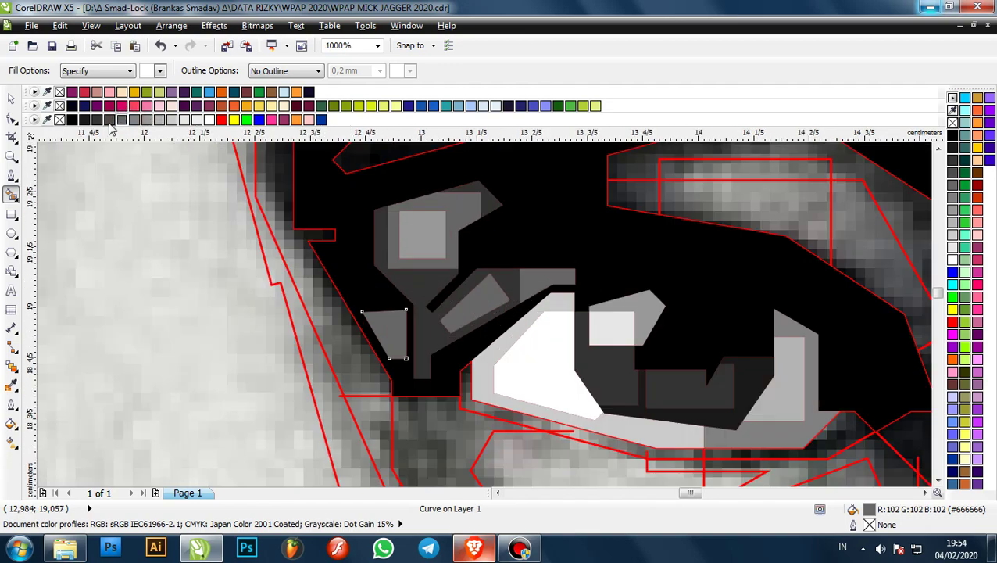
left_click(110, 119)
- Smart-fill the wedge under the right eyebrow's inner end with dark grey and the small trapezoid near the nose bridge with #333333
scroll(436, 298, "down", 1)
scroll(411, 216, "up", 1)
left_click(412, 217)
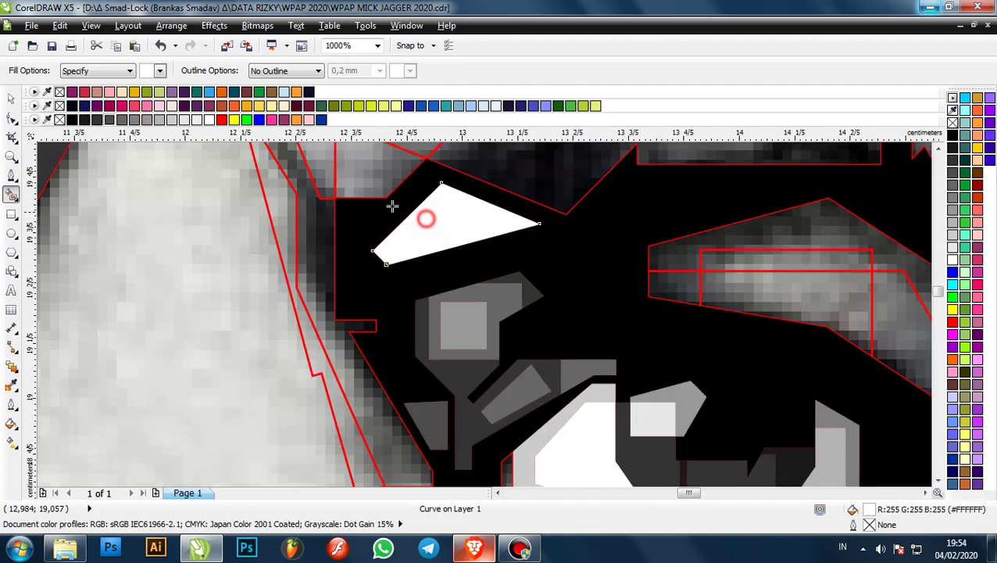
left_click(122, 120)
scroll(346, 237, "down", 1)
scroll(392, 329, "up", 2)
left_click(394, 329)
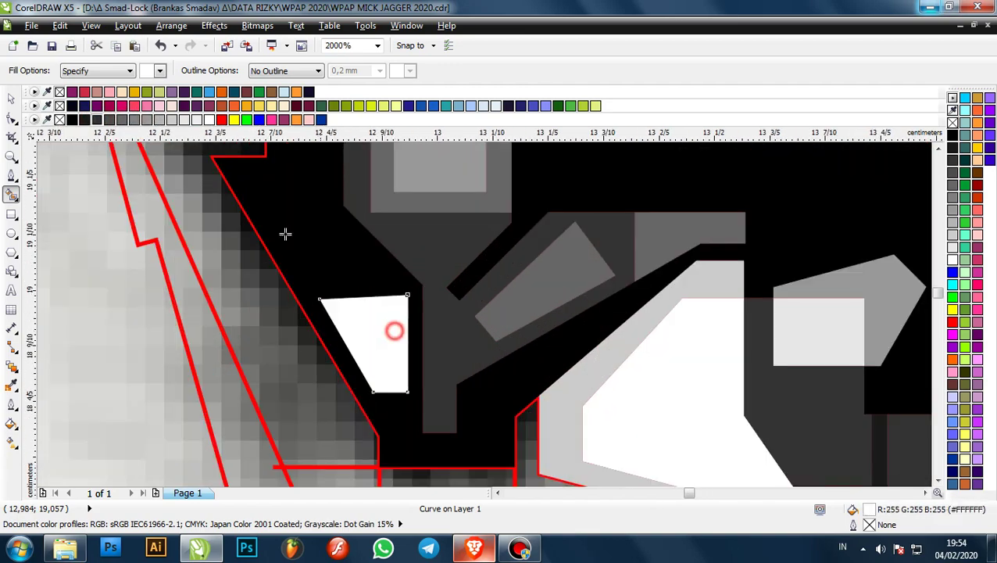
left_click(97, 119)
- Smart-fill the central upper eyelid of the right eye with #E6E6E6 and the eyelid's outer piece with light grey
scroll(513, 247, "down", 4)
scroll(514, 247, "up", 3)
left_click(514, 252)
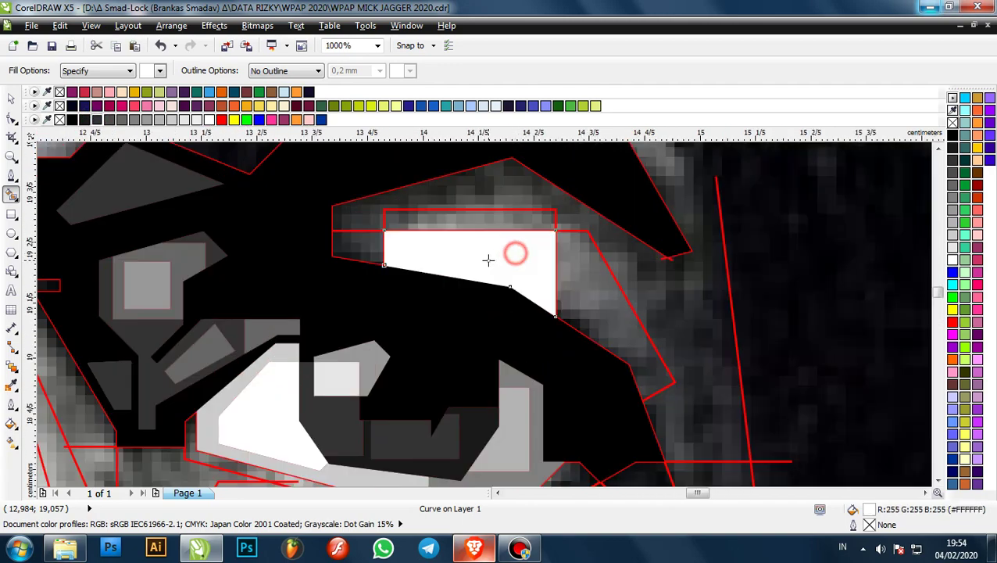
scroll(485, 272, "down", 1)
scroll(531, 264, "up", 1)
left_click(180, 119)
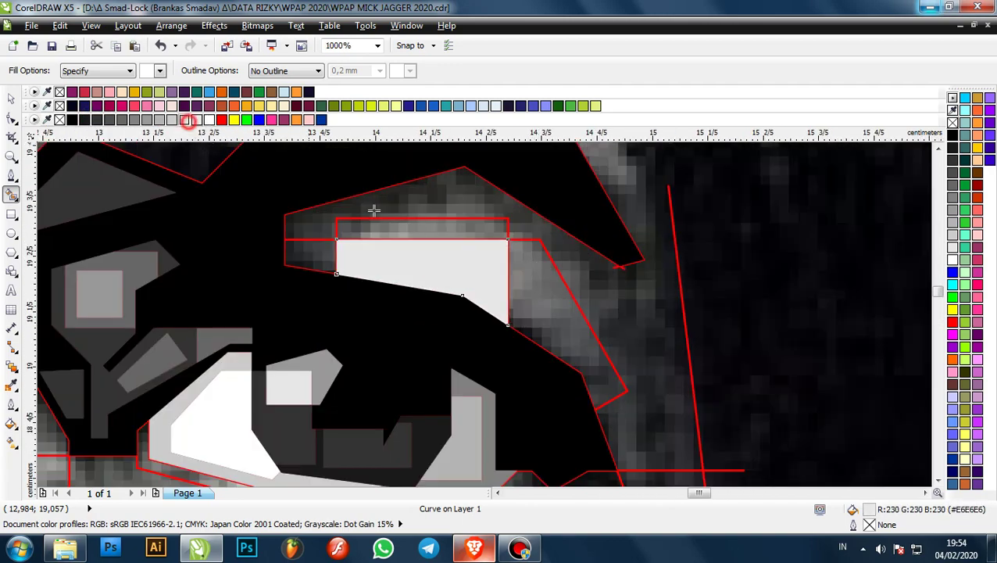
left_click(561, 290)
left_click(159, 120)
- Smart-fill the thin strip along the top of the right eyelid and the eyelid's small inner piece with #B3B3B3
scroll(430, 226, "up", 1)
left_click(430, 226)
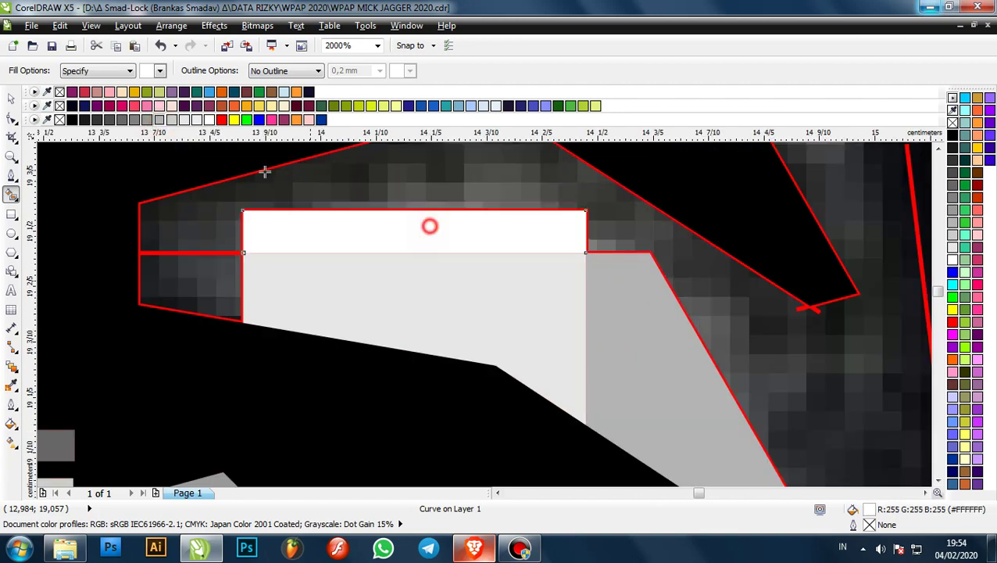
left_click(159, 119)
left_click(225, 288)
left_click(225, 289)
- Try to smart-fill the outlined area above the right eyebrow
scroll(597, 285, "down", 3)
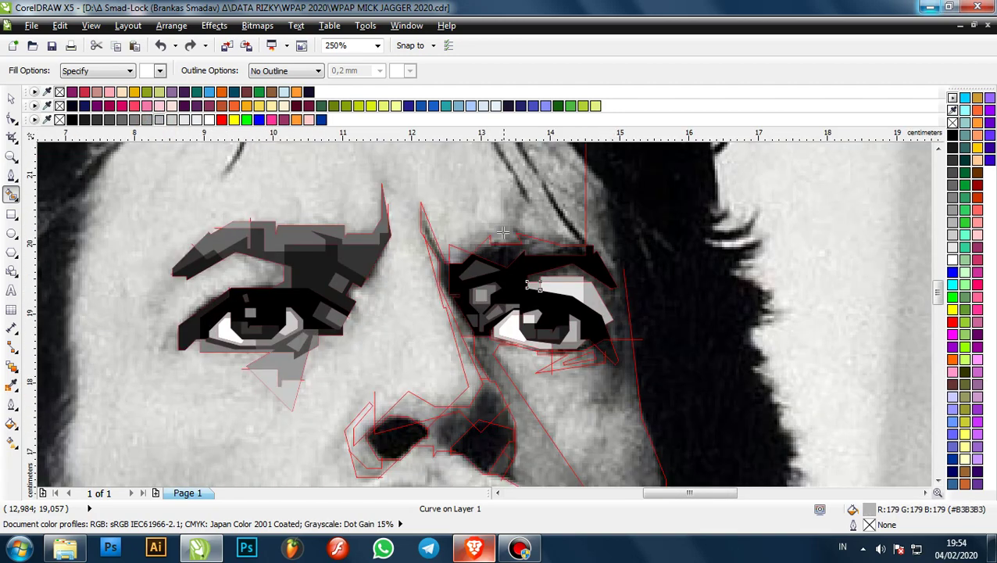
scroll(530, 261, "up", 2)
left_click(530, 263)
scroll(577, 242, "down", 3)
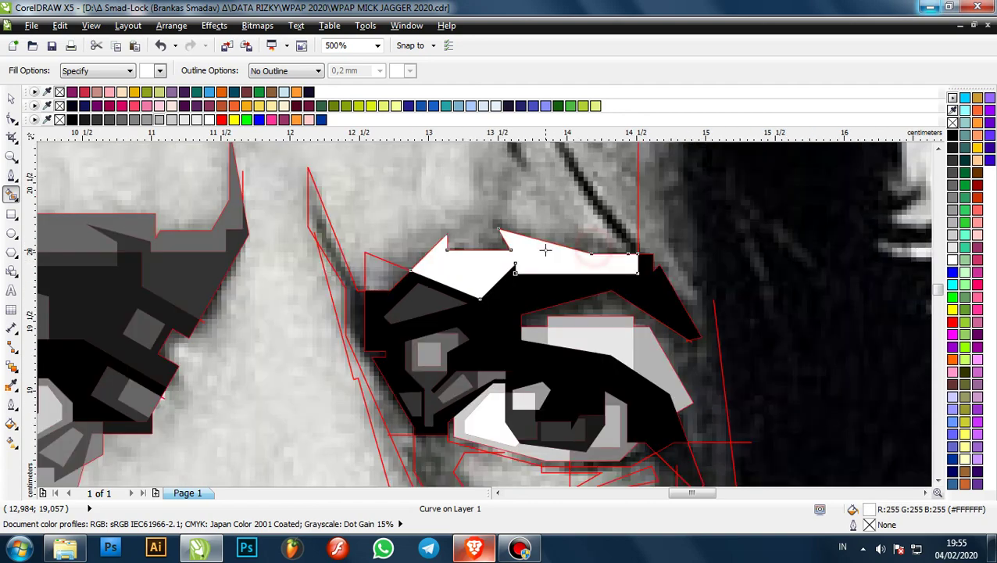
scroll(551, 226, "up", 1)
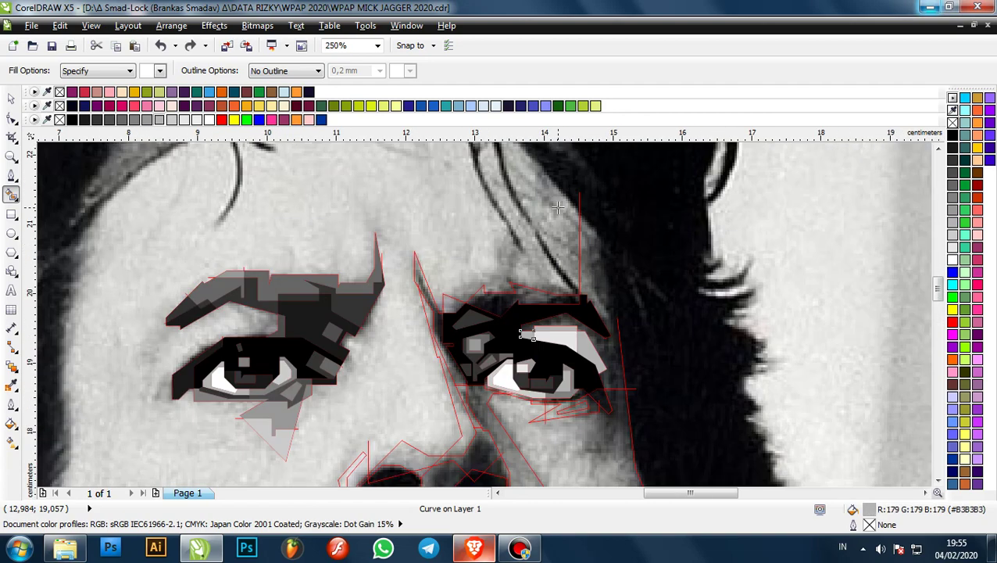
left_click(12, 178)
scroll(532, 235, "down", 1)
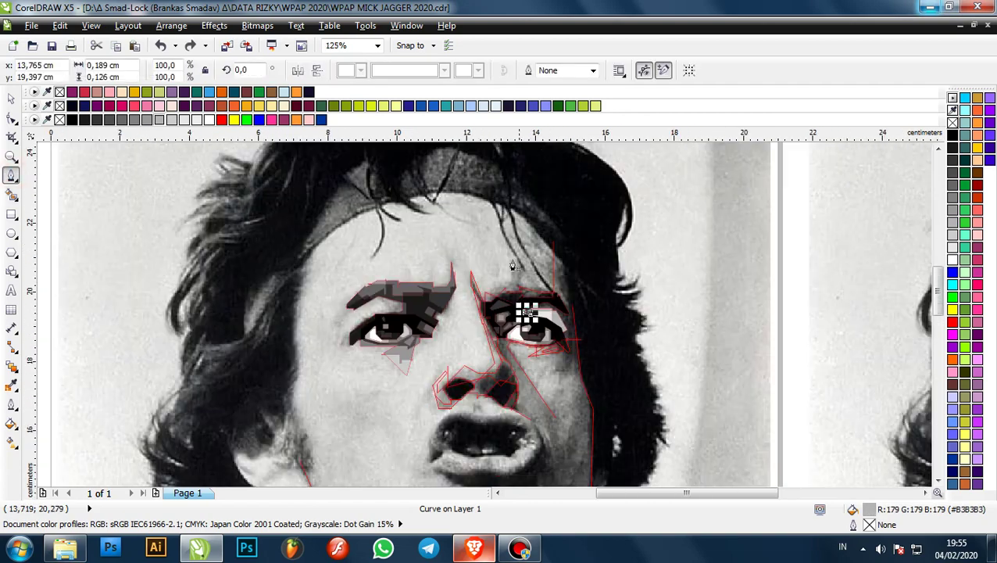
scroll(532, 234, "up", 1)
scroll(535, 231, "down", 1)
scroll(535, 231, "up", 2)
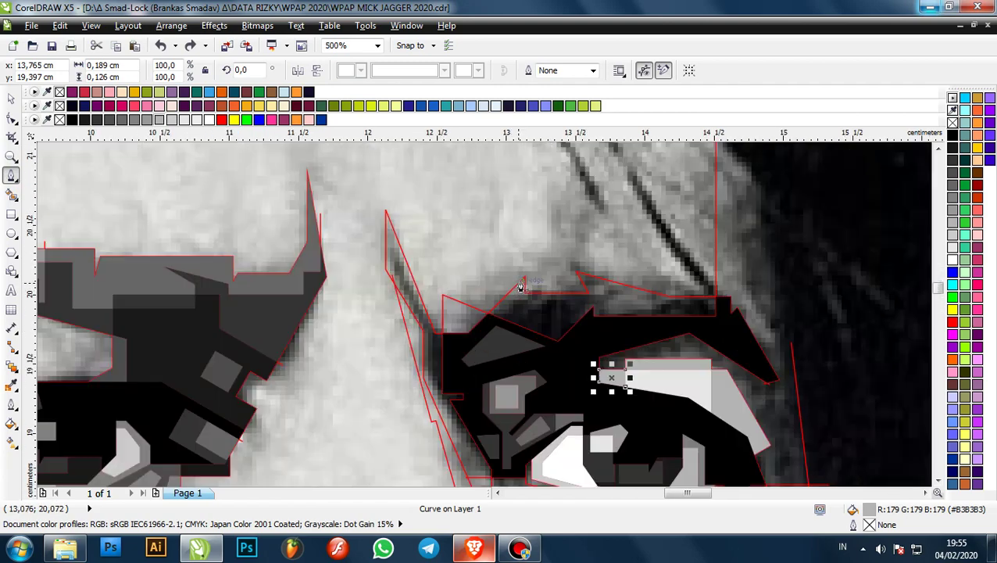
scroll(426, 258, "down", 1)
scroll(434, 269, "up", 1)
scroll(434, 270, "up", 1)
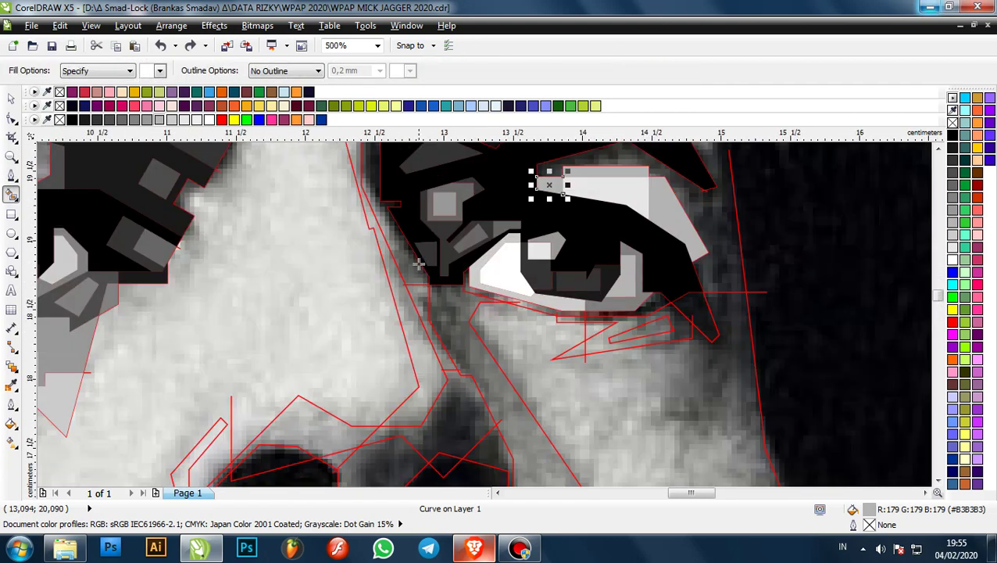
- Smart-fill the narrow band between the nose bridge and the right eye's black shadow with #4D4D4D
left_click(417, 262)
scroll(406, 234, "down", 1)
scroll(402, 209, "up", 1)
left_click(102, 120)
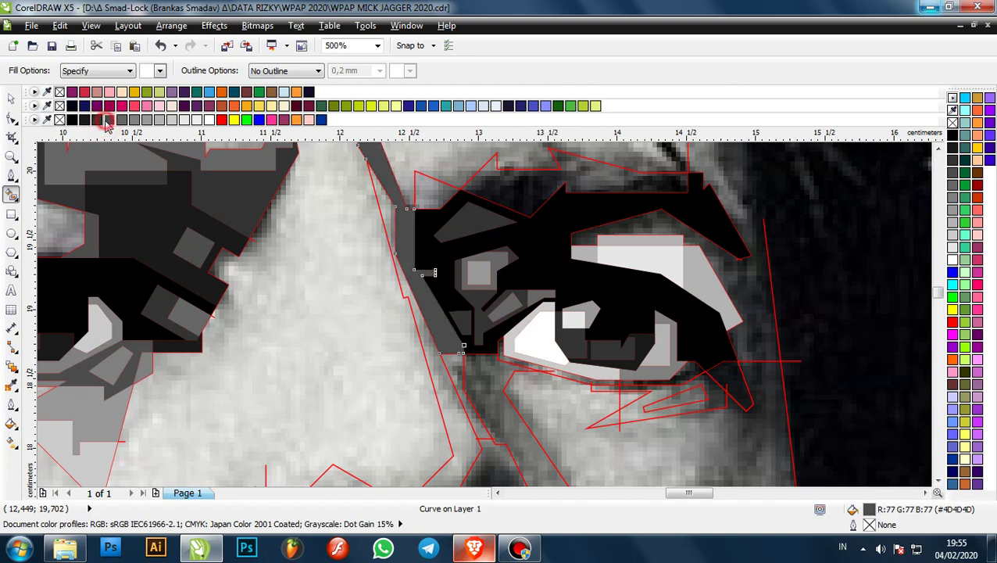
- Smart-fill the long strip down the side of the nose with light grey and the narrow sliver beside it with a darker grey
scroll(395, 229, "down", 1)
scroll(422, 356, "up", 1)
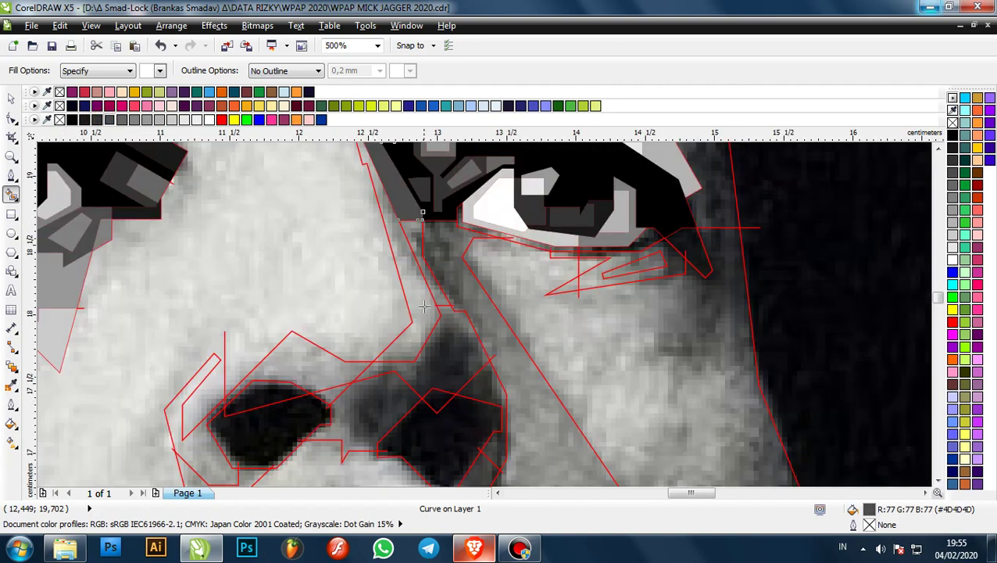
scroll(422, 344, "down", 1)
scroll(419, 356, "up", 1)
left_click(422, 325)
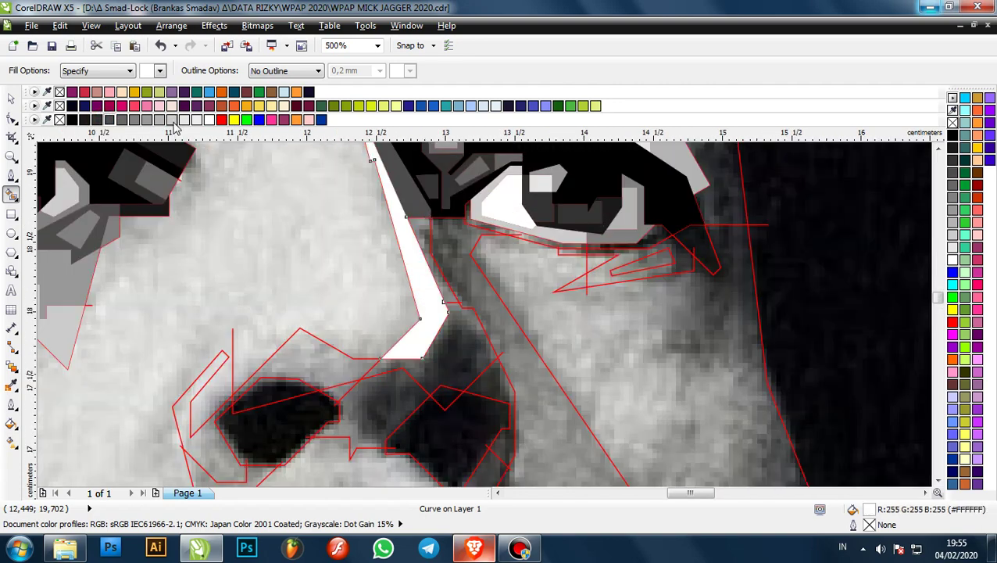
left_click(171, 120)
scroll(379, 233, "up", 1)
left_click(418, 252)
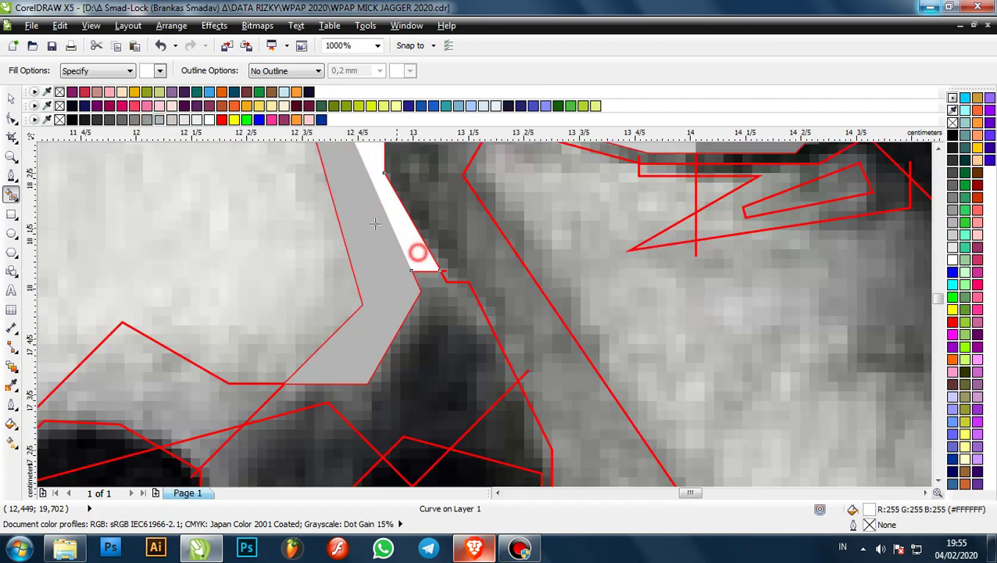
left_click(134, 120)
- Smart-fill the shadow on the side of the nose above the right nostril with #666666
scroll(344, 241, "down", 1)
left_click(387, 287)
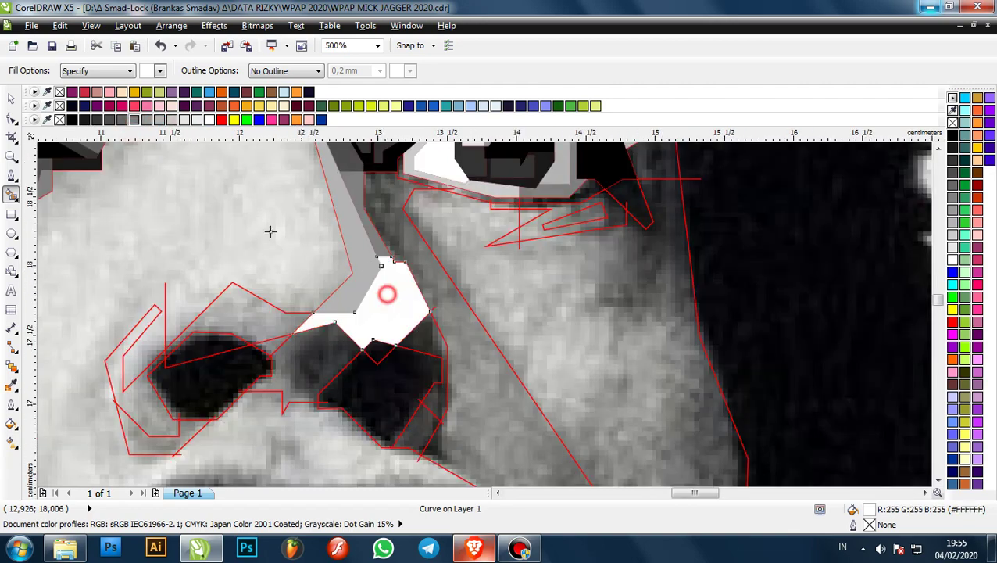
left_click(109, 119)
scroll(387, 297, "down", 1)
scroll(387, 297, "up", 1)
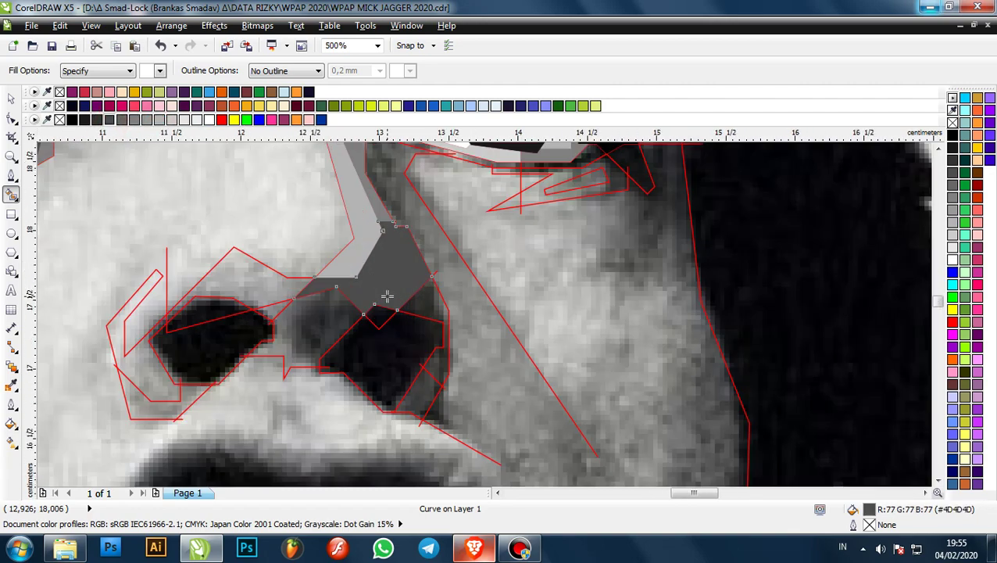
left_click(124, 120)
- Smart-fill the band around the right nostril's outer edge with #4D4D4D
scroll(416, 306, "up", 1)
scroll(487, 290, "down", 2)
scroll(481, 289, "up", 2)
left_click(477, 291)
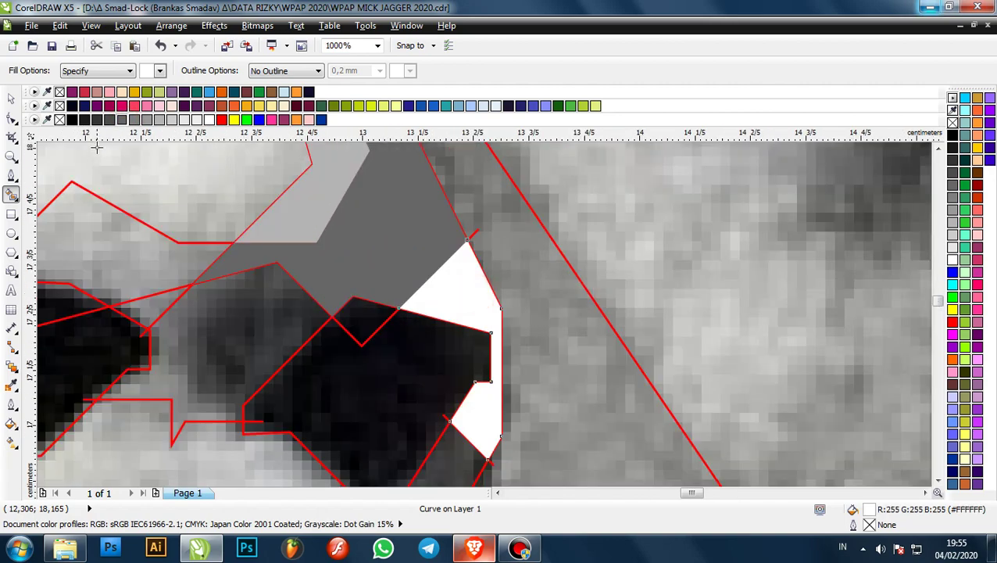
left_click(109, 119)
- Smart-fill the slanted strip along the right nostril's lower outer edge with dark grey #333333
scroll(455, 259, "down", 1)
scroll(455, 344, "up", 1)
left_click(459, 359)
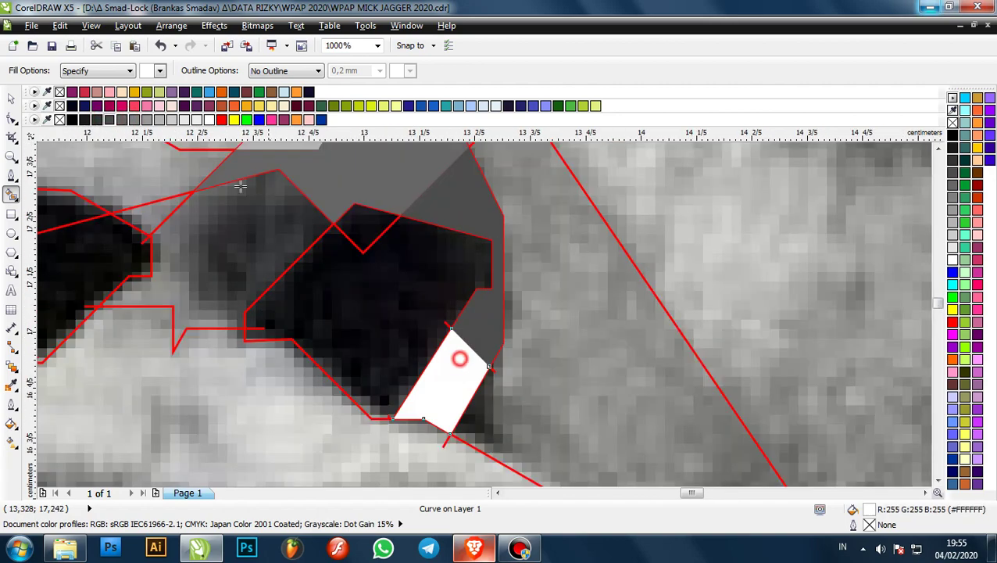
left_click(96, 119)
- Smart-fill the angular area above the left nostril, reaching to the nose strip, with #B3B3B3
scroll(501, 304, "down", 2)
scroll(401, 262, "up", 2)
left_click(407, 267)
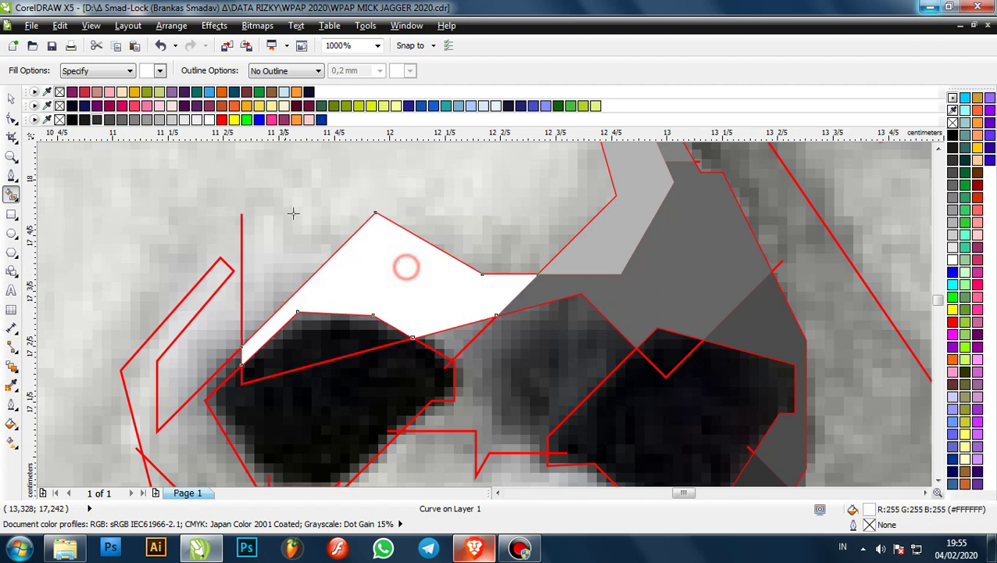
scroll(292, 213, "down", 1)
scroll(368, 245, "up", 1)
left_click(159, 119)
scroll(468, 276, "down", 1)
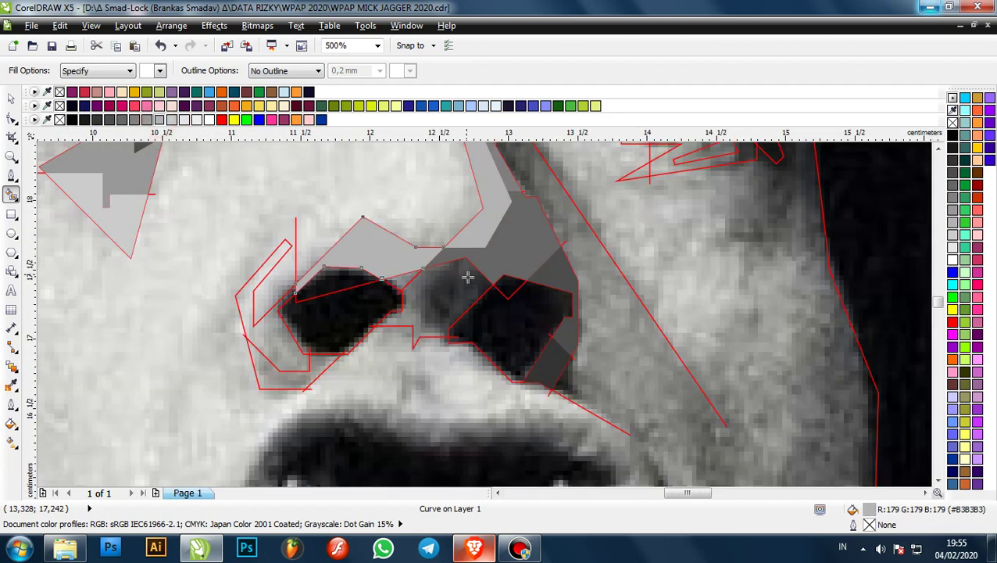
- Smart-fill the small wedge at the left nostril's inner upper edge with #666666
scroll(419, 282, "up", 1)
left_click(341, 283)
left_click(135, 119)
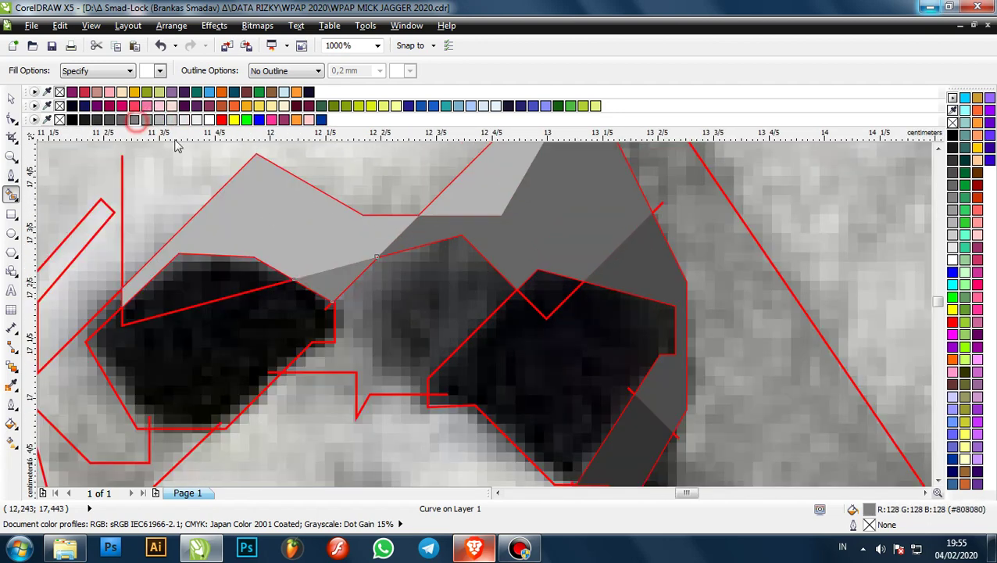
left_click(392, 276)
left_click(134, 119)
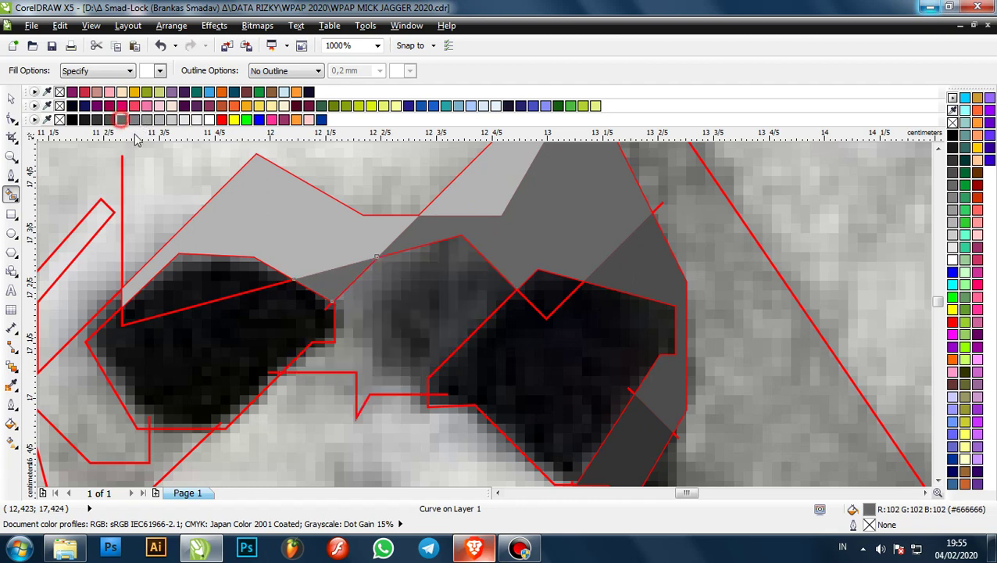
- Smart-fill the shadow area between the two nostrils with #4D4D4D
left_click(420, 305)
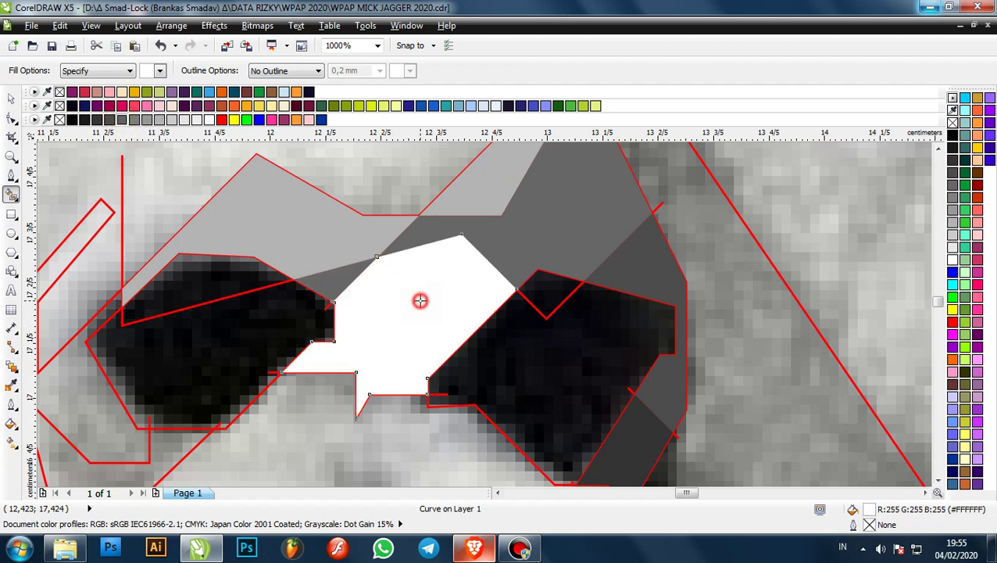
left_click(110, 119)
scroll(430, 285, "down", 1)
scroll(334, 291, "up", 1)
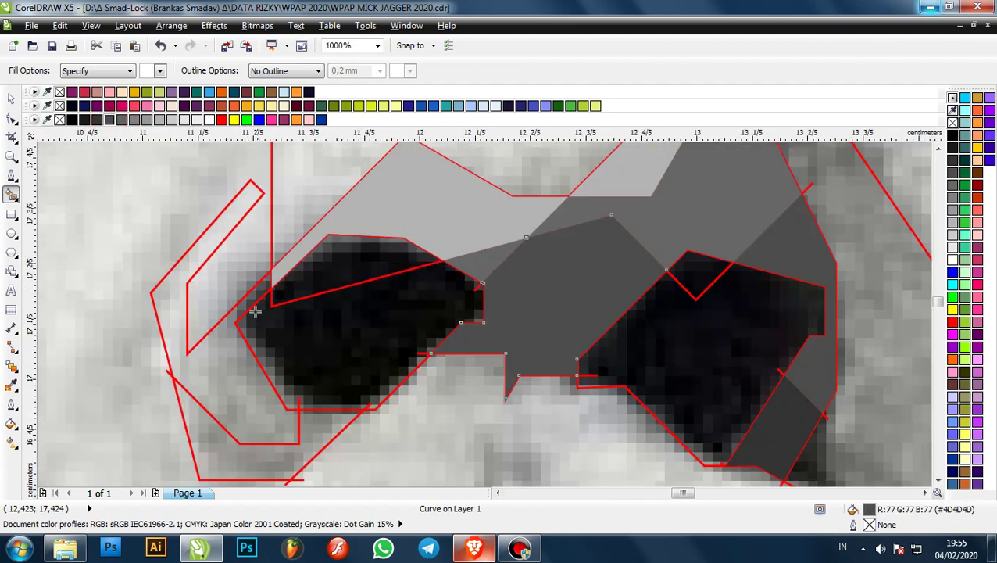
- Smart-fill the band around the left nostril's outer wing with #808080 and the section beneath it with #4D4D4D
left_click(231, 336)
left_click(110, 119)
scroll(286, 293, "down", 1)
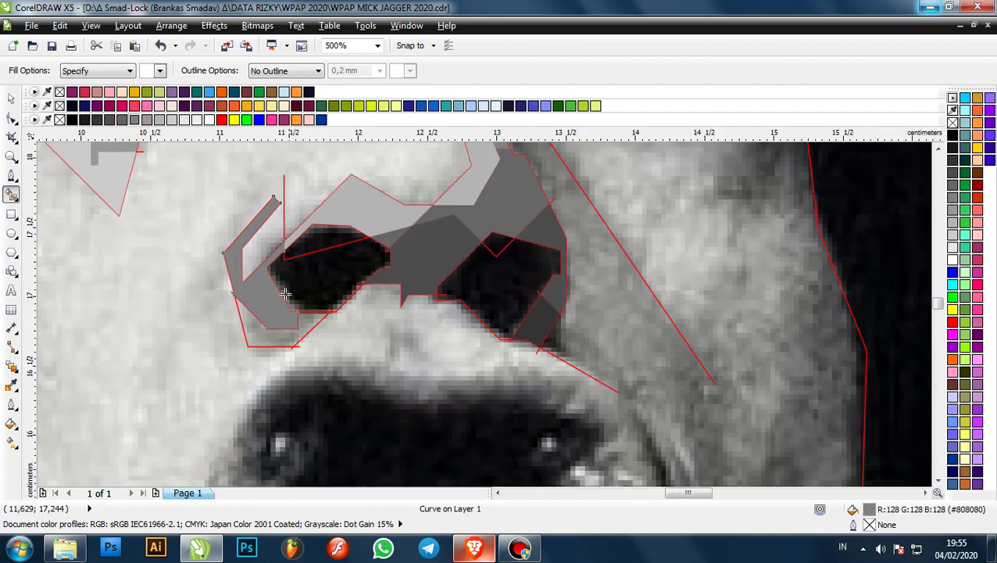
scroll(294, 320, "up", 1)
left_click(324, 322)
left_click(110, 119)
scroll(345, 263, "down", 3)
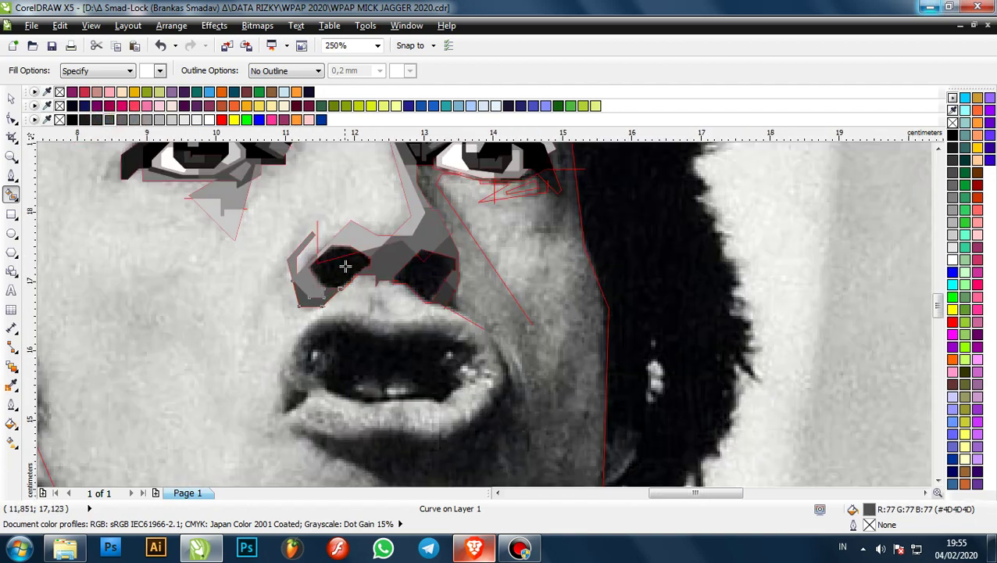
- Smart-fill the upper part of the left nostril with near-black grey and the rest of it with black
scroll(341, 264, "up", 3)
left_click(319, 294)
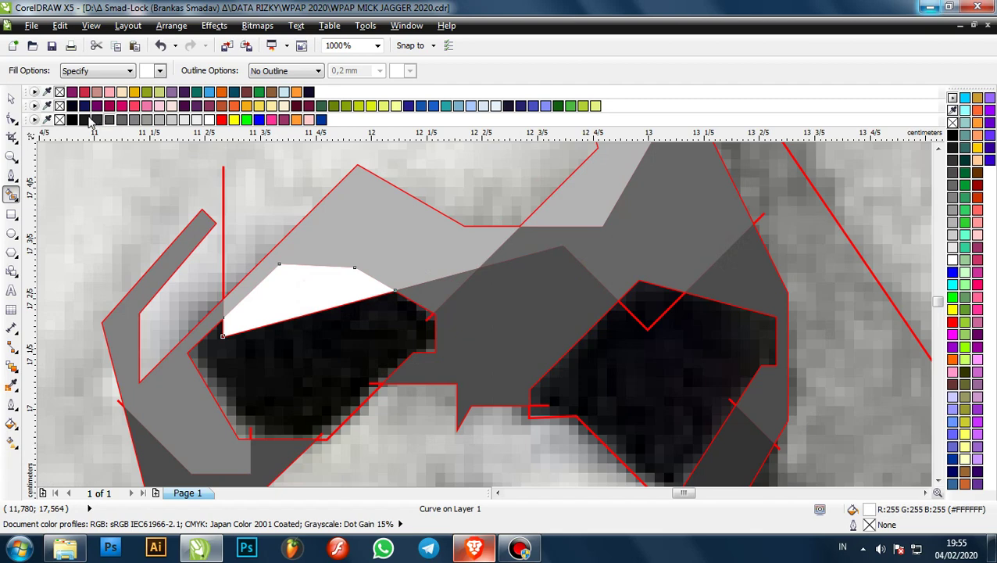
left_click(89, 118)
scroll(325, 318, "down", 1)
left_click(324, 317)
left_click(73, 120)
scroll(349, 255, "down", 1)
scroll(432, 310, "up", 1)
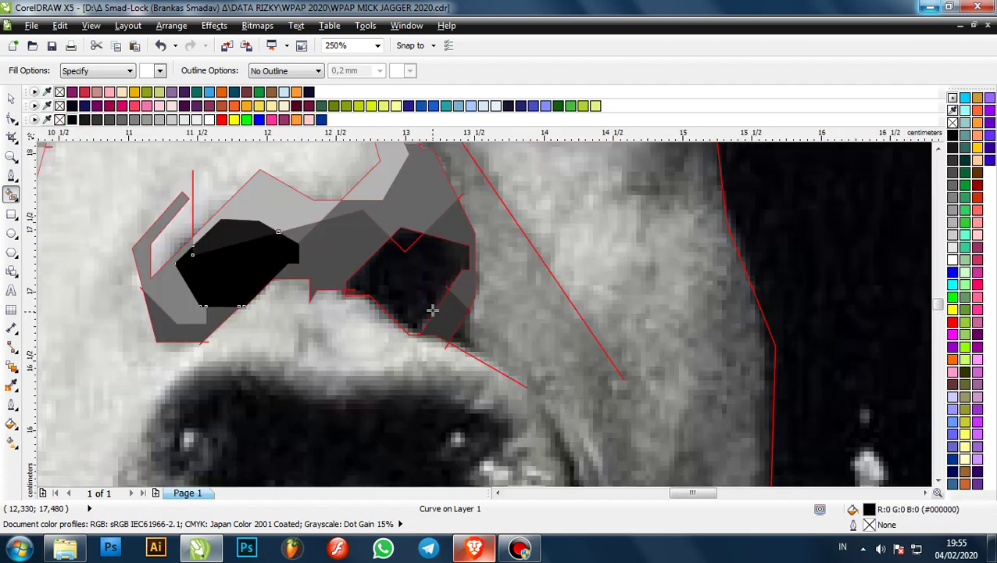
- Smart-fill the small notch at the top of the right nostril with near-black grey and the rest of it with black
left_click(400, 237)
scroll(409, 252, "up", 1)
left_click(84, 120)
left_click(404, 289)
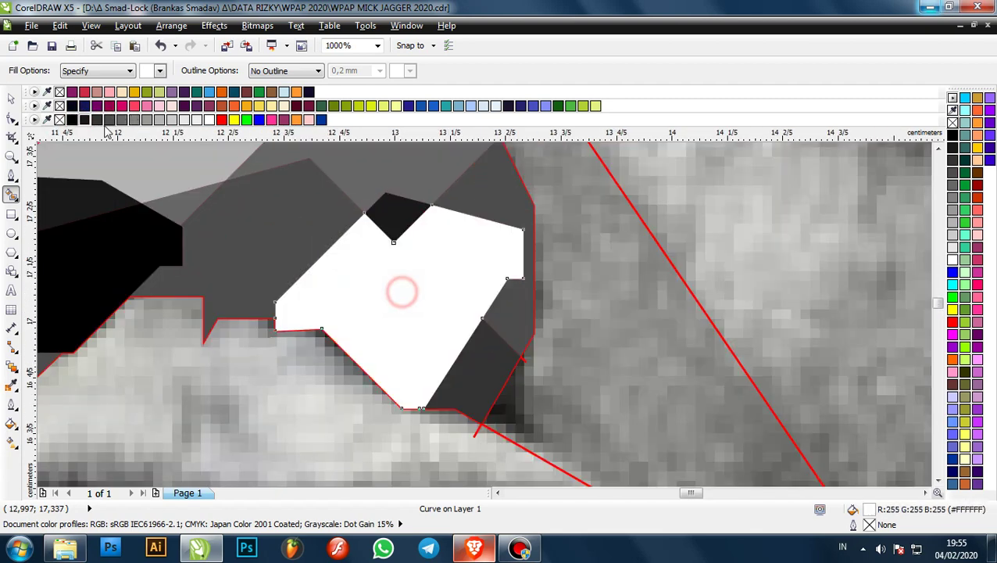
left_click(72, 118)
scroll(476, 282, "down", 1)
scroll(484, 279, "up", 1)
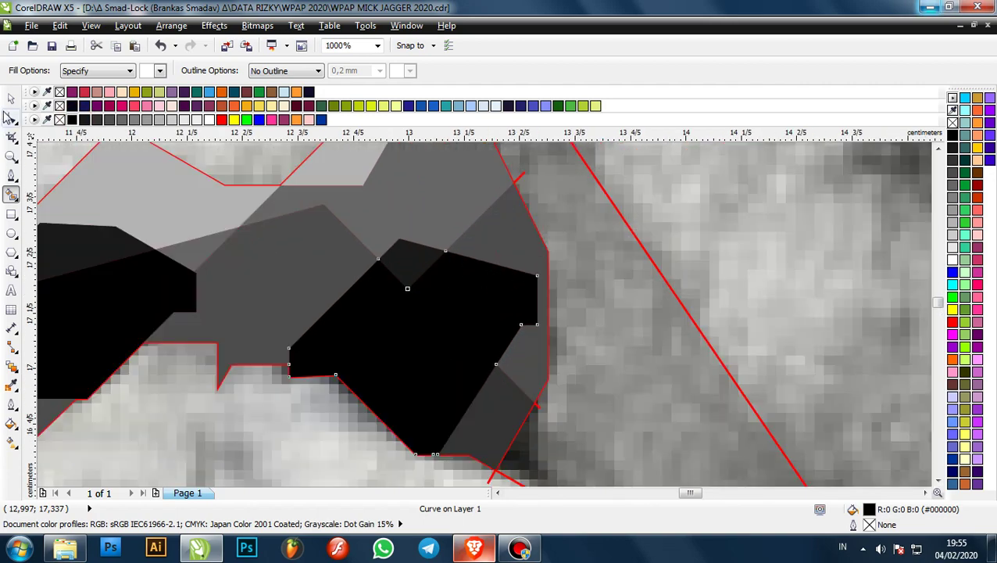
- Try #4D4D4D on the right nostril's lower edge strip and #666666 on the band around its outer edge
left_click(10, 98)
scroll(364, 286, "down", 1)
scroll(440, 352, "up", 1)
left_click(431, 344)
left_click(109, 119)
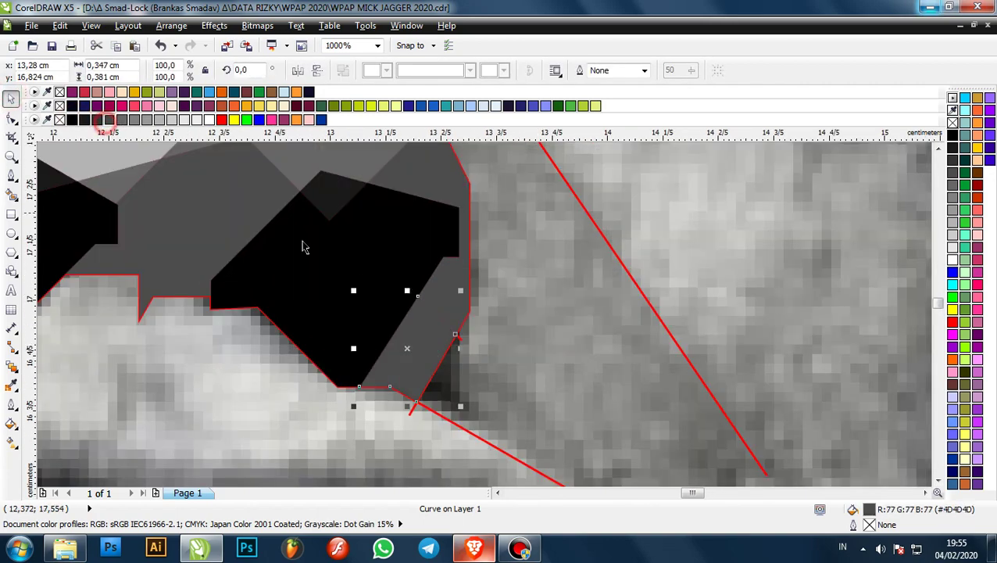
left_click(439, 182)
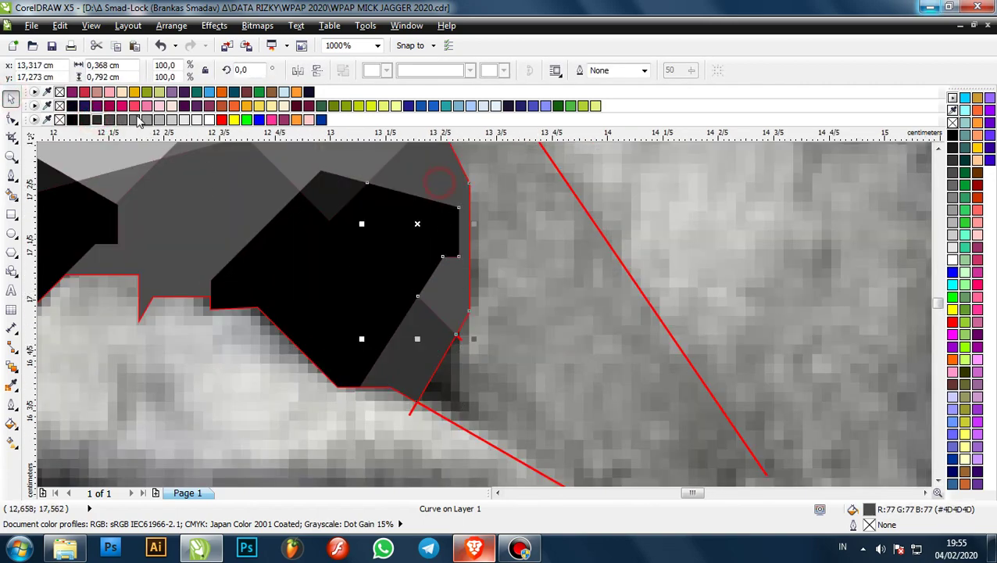
left_click(122, 119)
scroll(436, 250, "down", 2)
- Try lighter greys #999999 and #808080 on the shadow at the side of the nose above the right nostril
left_click(436, 204)
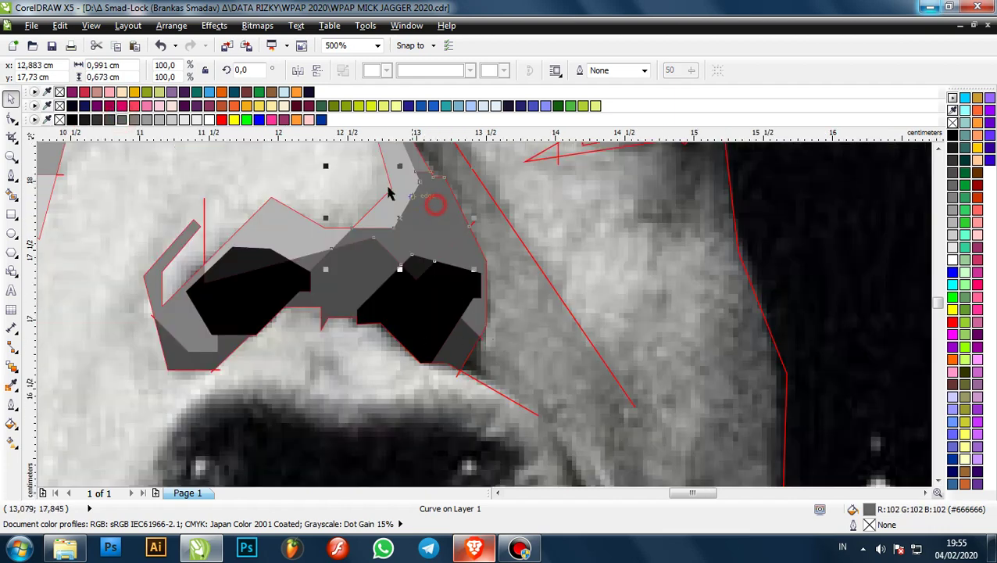
left_click(146, 119)
scroll(357, 219, "up", 2)
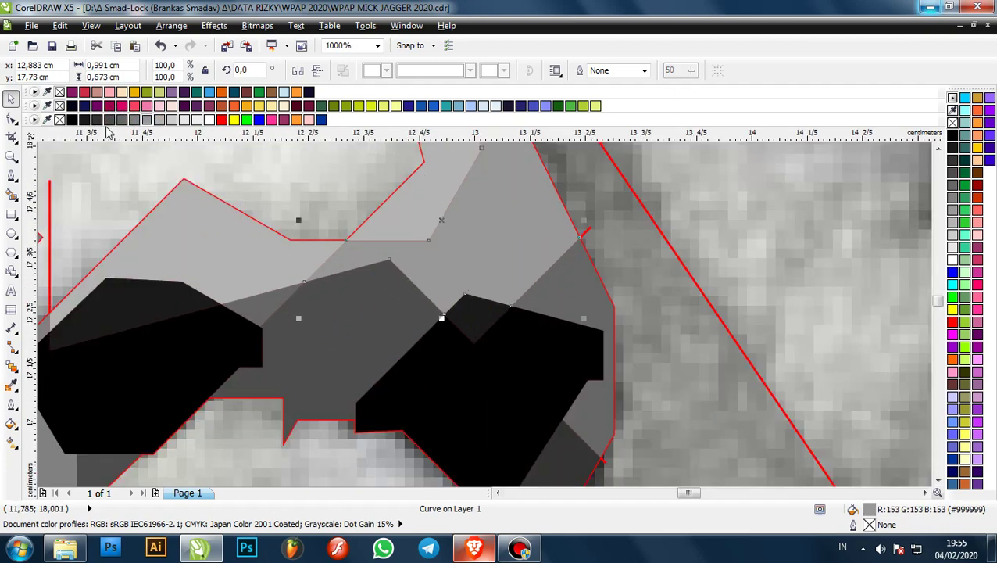
left_click(122, 119)
scroll(501, 285, "down", 1)
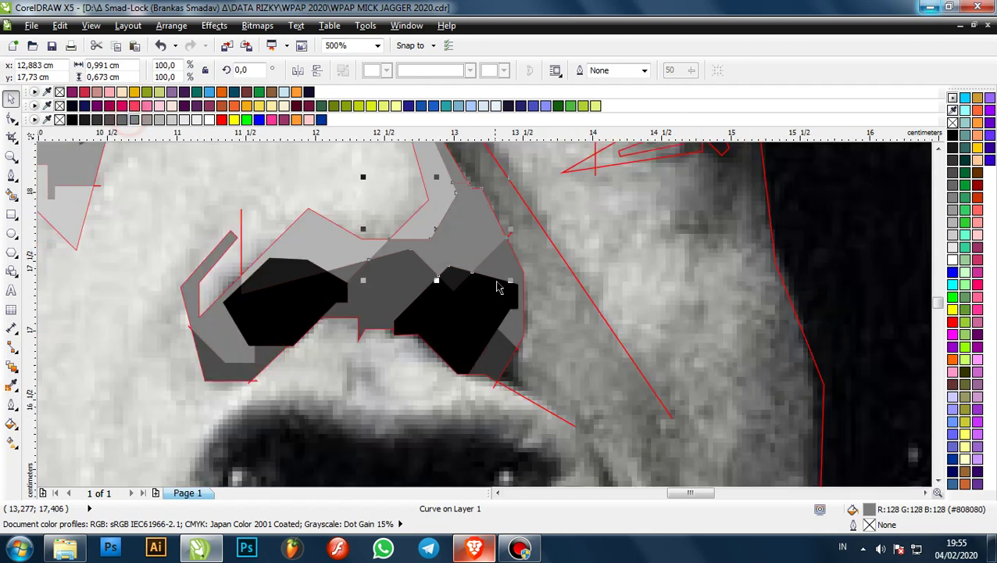
- Set the nose's side shadow back to #666666 and the right nostril's outer band back to #4D4D4D
scroll(501, 285, "up", 1)
left_click(518, 261)
left_click(468, 205)
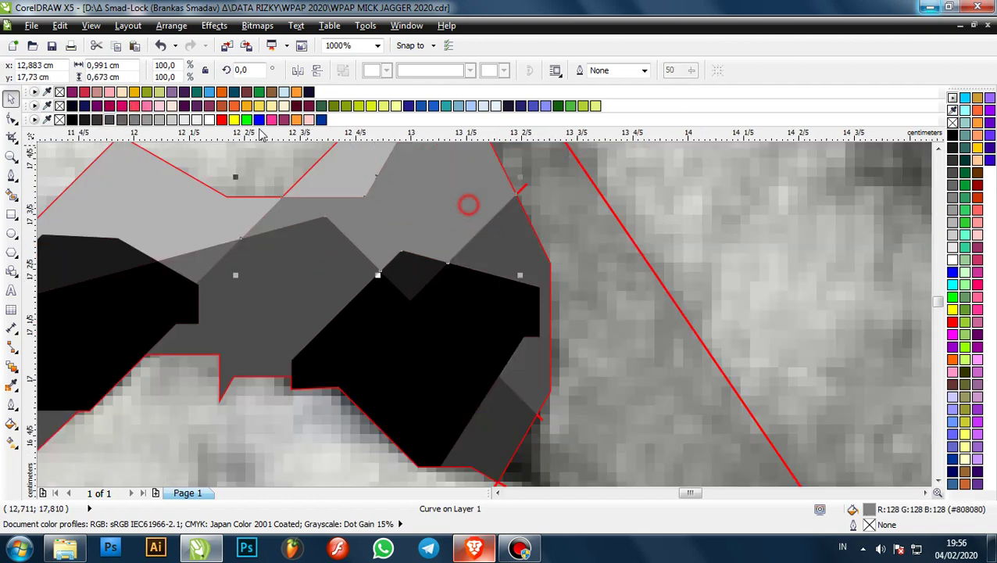
left_click(122, 121)
left_click(133, 120)
left_click(122, 120)
scroll(410, 293, "down", 2)
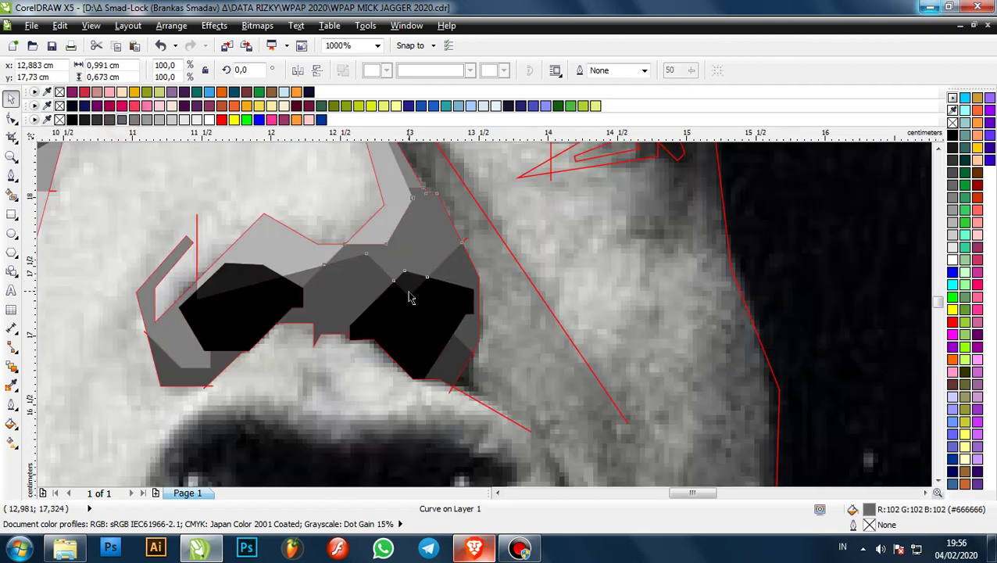
scroll(404, 247, "up", 1)
scroll(404, 250, "up", 1)
scroll(455, 283, "down", 1)
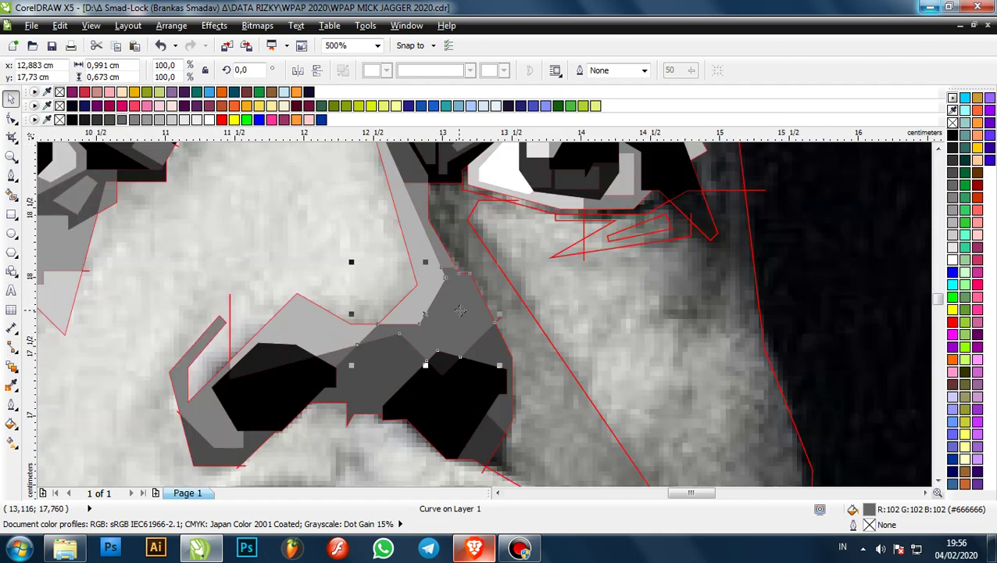
- Recolour the long light strip down the side of the nose to #999999
left_click(429, 236)
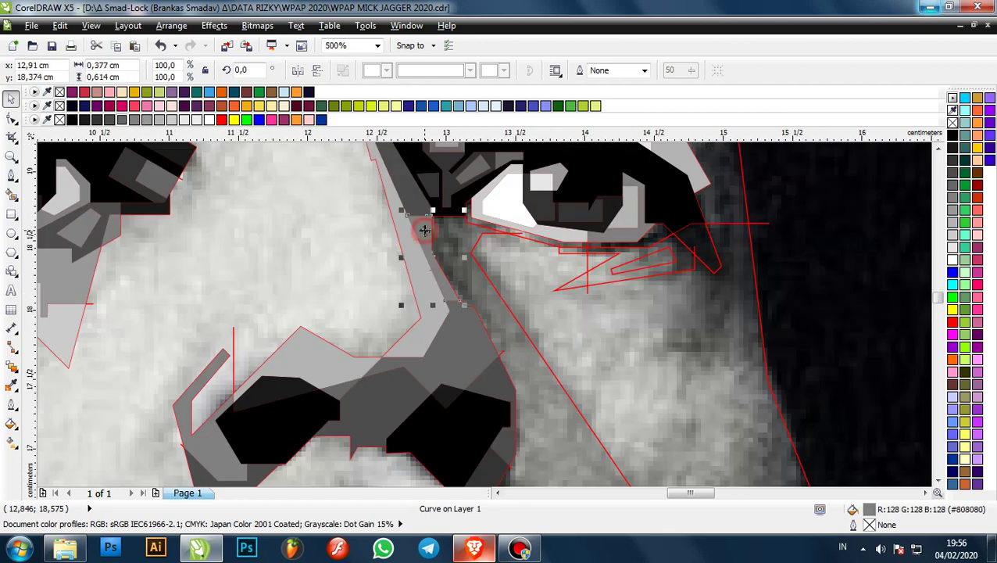
scroll(437, 238, "down", 2)
left_click(626, 232)
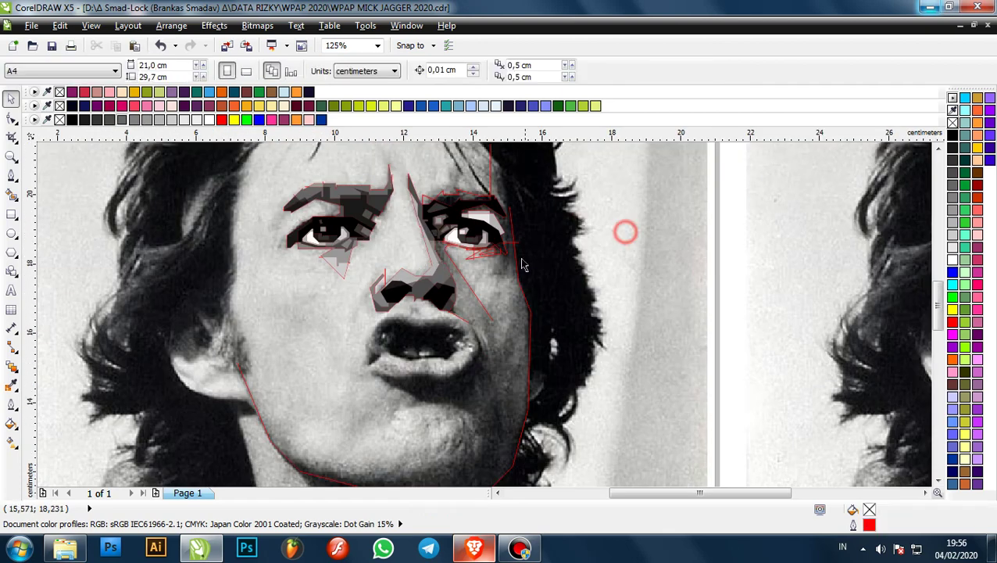
scroll(441, 250, "up", 2)
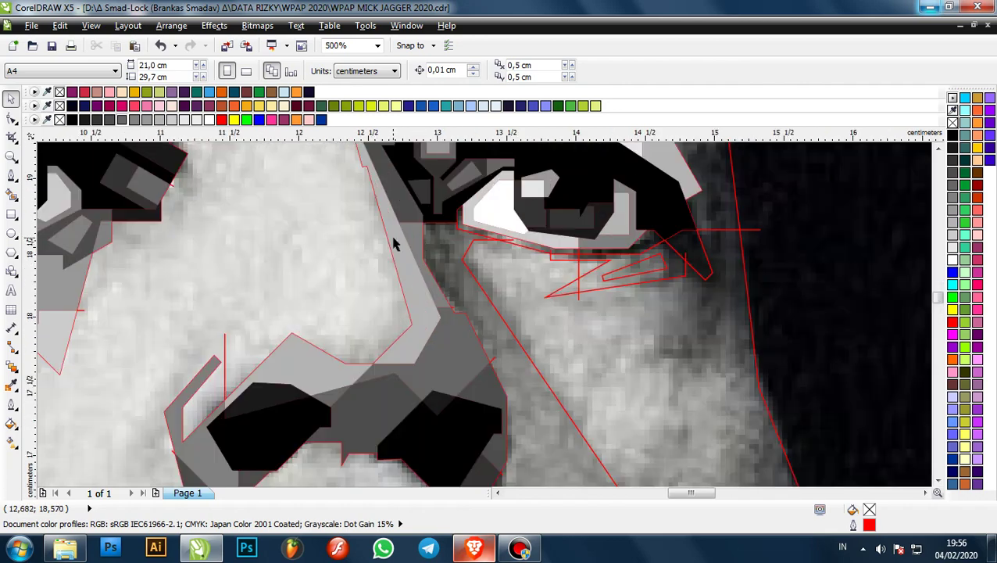
left_click(394, 239)
left_click(172, 119)
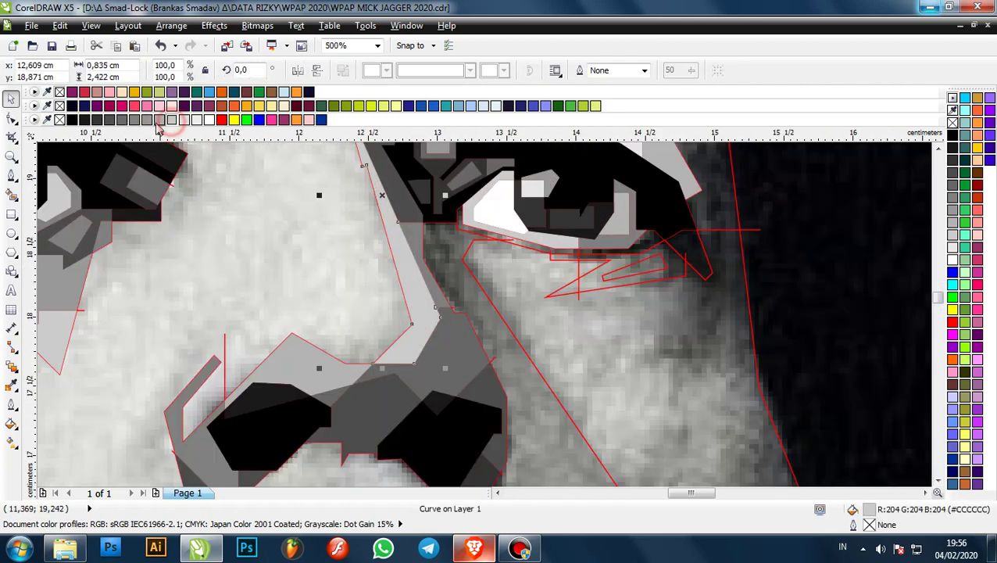
left_click(160, 119)
left_click(147, 119)
scroll(374, 292, "down", 1)
scroll(374, 291, "up", 1)
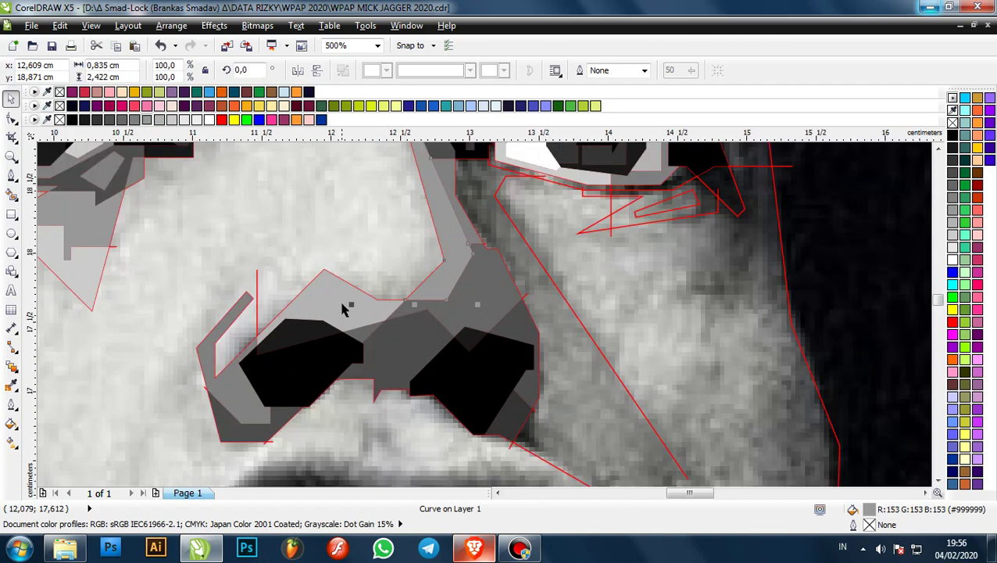
- Recolour the angular area above the left nostril to #999999 and clear the selection
left_click(334, 291)
left_click(147, 118)
scroll(283, 207, "down", 1)
key("Escape")
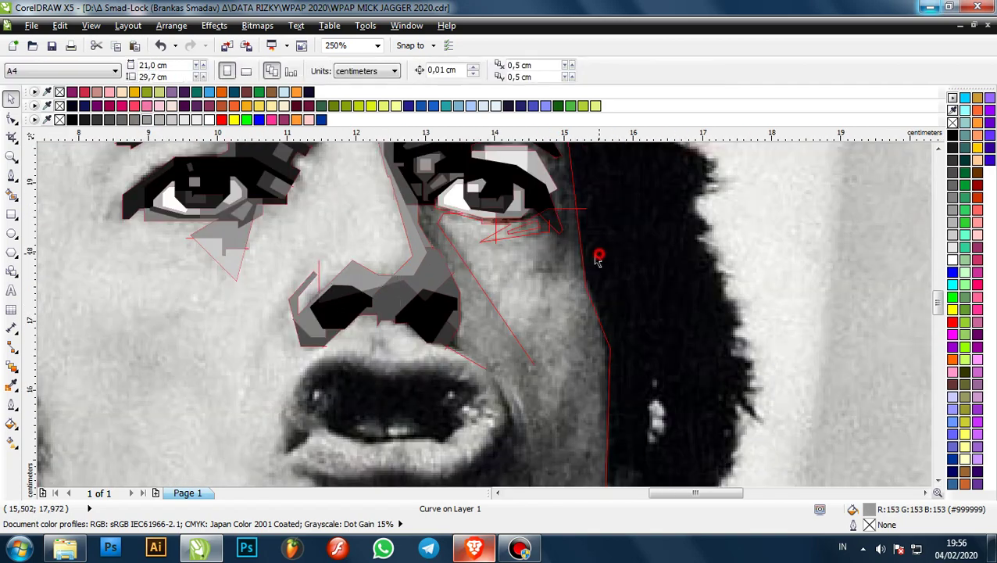
- Recolour the left nostril's outer wing band to #666666 and the section beneath it to a darker grey
scroll(303, 297, "up", 1)
scroll(329, 295, "up", 1)
left_click(289, 345)
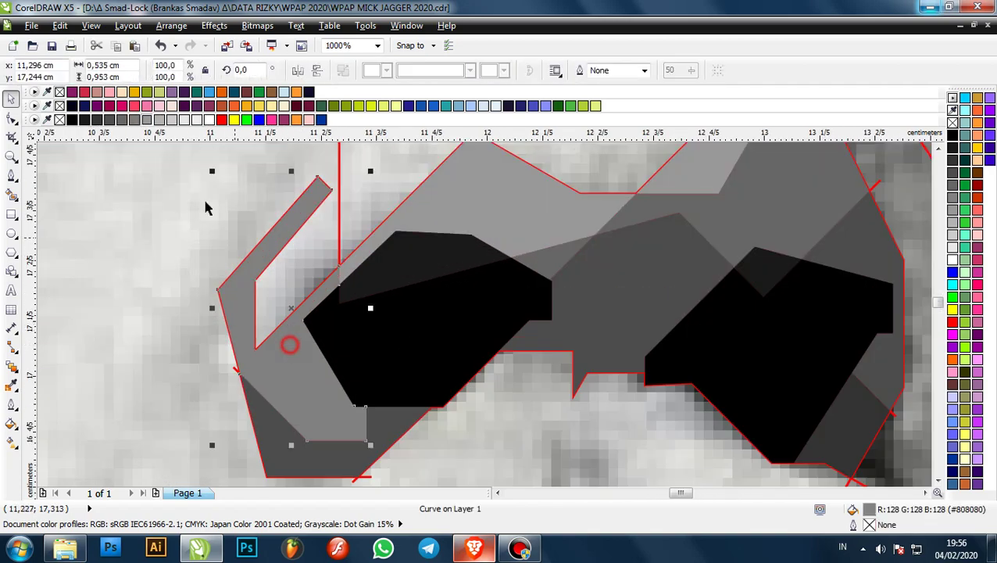
left_click(121, 120)
scroll(279, 211, "down", 1)
scroll(331, 333, "up", 1)
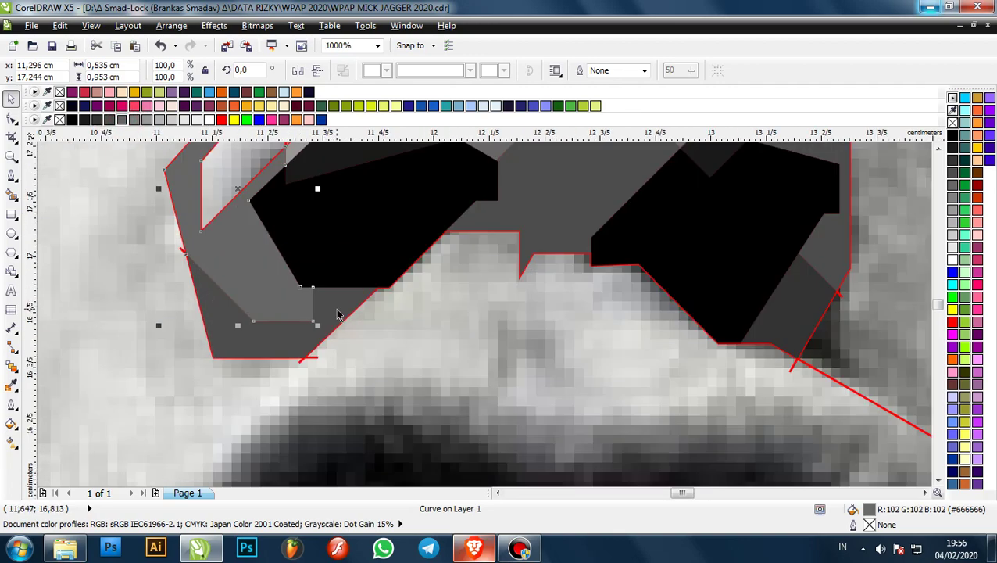
left_click(336, 307)
scroll(341, 296, "down", 4)
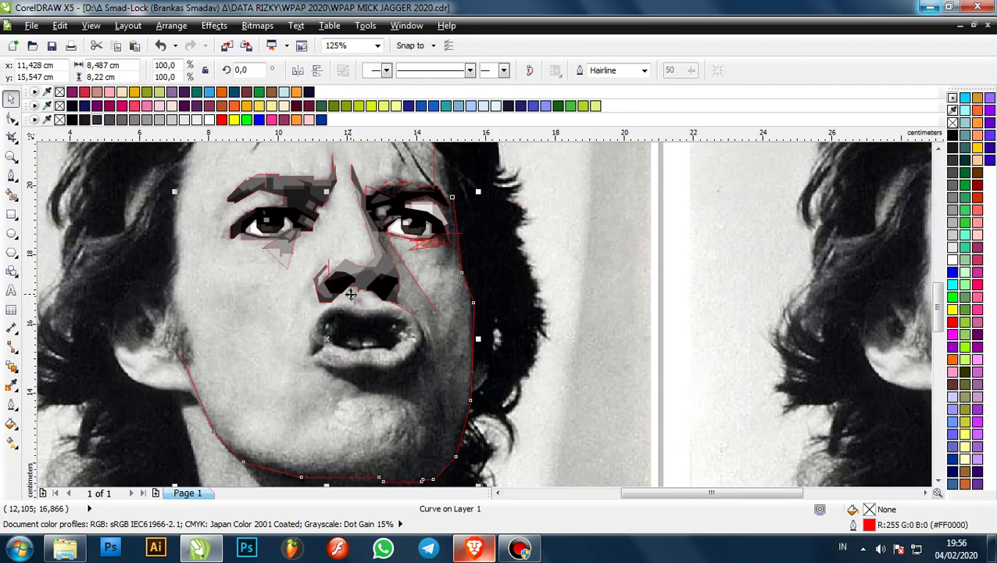
key("Escape")
- Try removing the outlines from all the traced shapes on the left portrait, then undo the removal
scroll(472, 203, "down", 1)
left_click(472, 198)
scroll(373, 321, "up", 1)
left_click(150, 267)
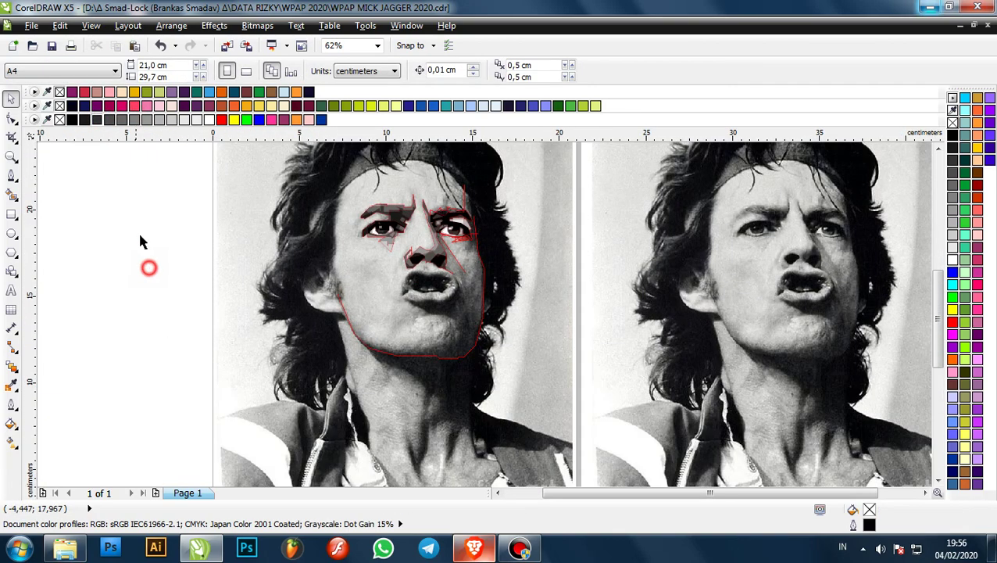
left_click_drag(152, 147, 558, 424)
scroll(328, 279, "up", 1)
right_click(57, 122)
left_click(178, 263)
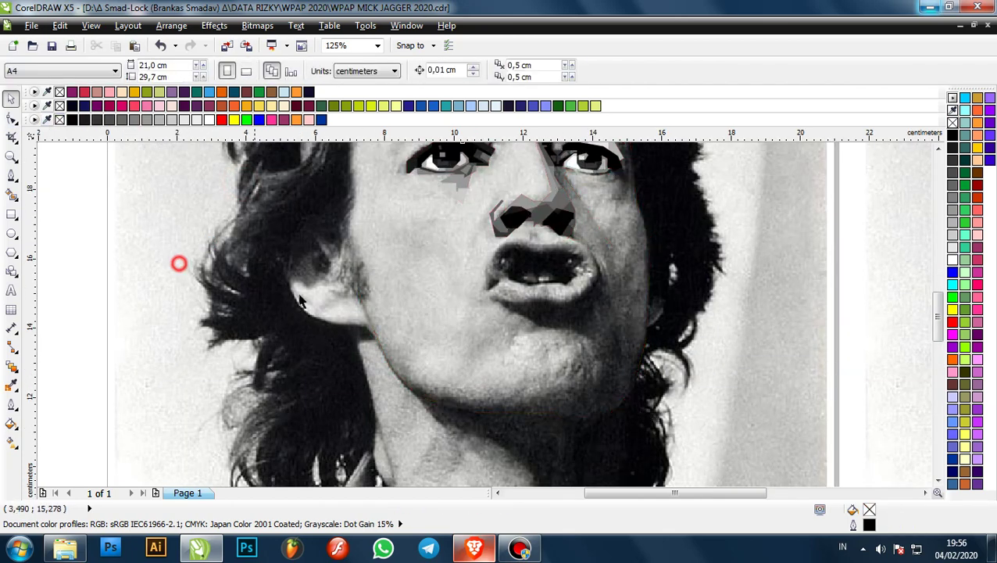
scroll(394, 308, "down", 1)
scroll(461, 228, "up", 1)
key("ctrl+z")
left_click(777, 269)
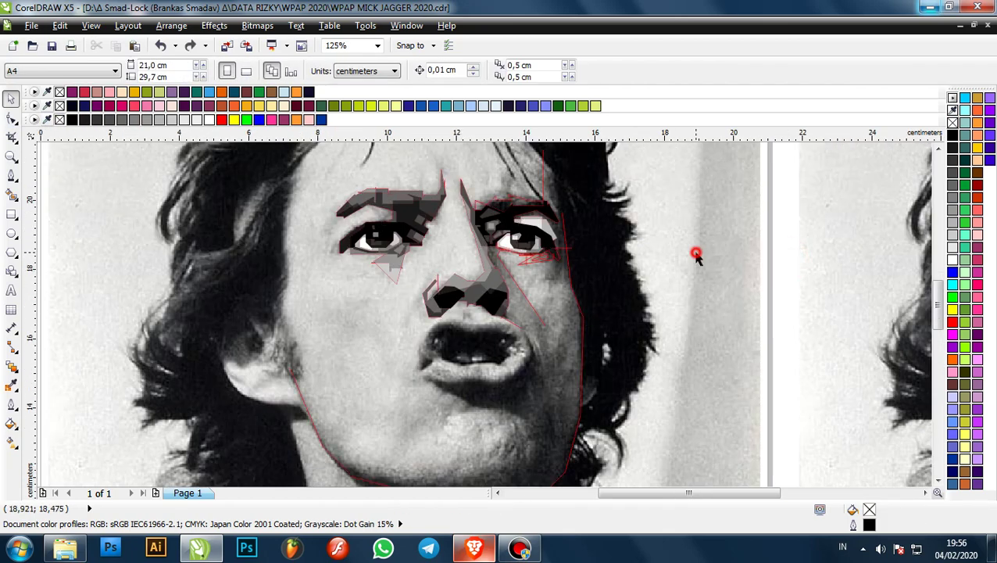
scroll(488, 268, "up", 3)
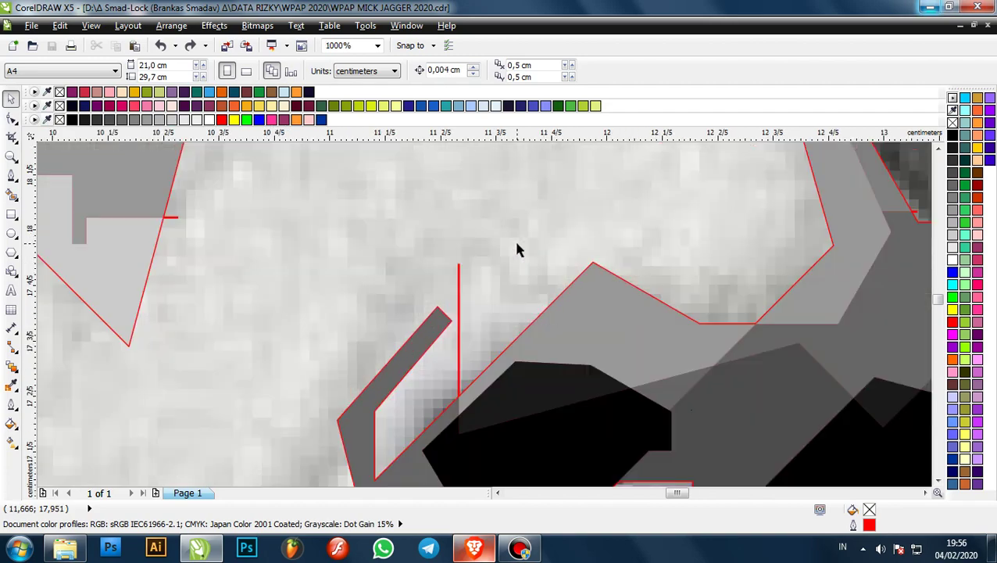
scroll(447, 268, "down", 1)
scroll(447, 268, "down", 1)
scroll(449, 270, "up", 1)
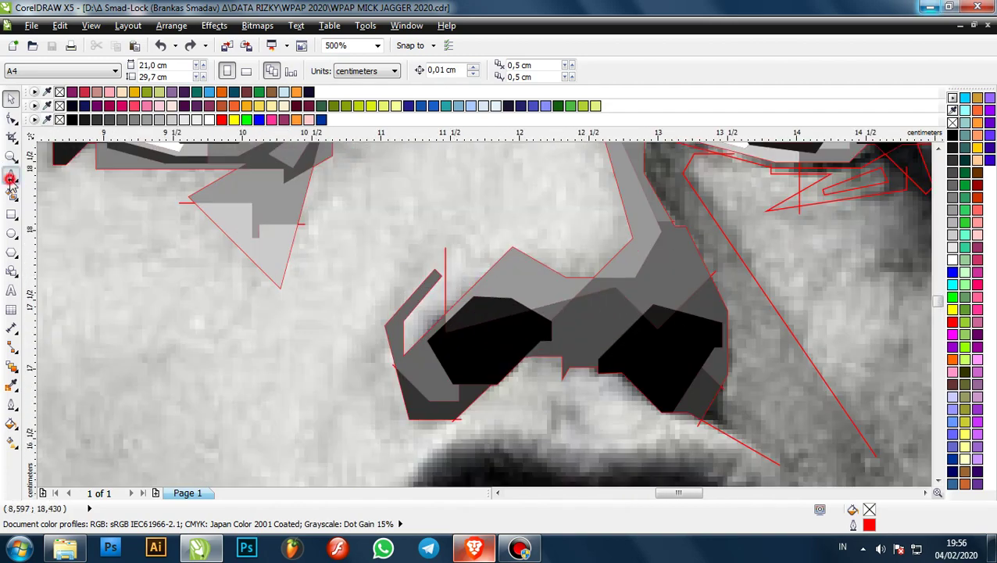
- Draw an angular red line from the top of the vertical line above the left nostril down to the wing's outer edge
left_click(10, 179)
scroll(426, 252, "down", 1)
scroll(426, 252, "up", 2)
left_click_drag(426, 248, 420, 248)
scroll(420, 248, "down", 1)
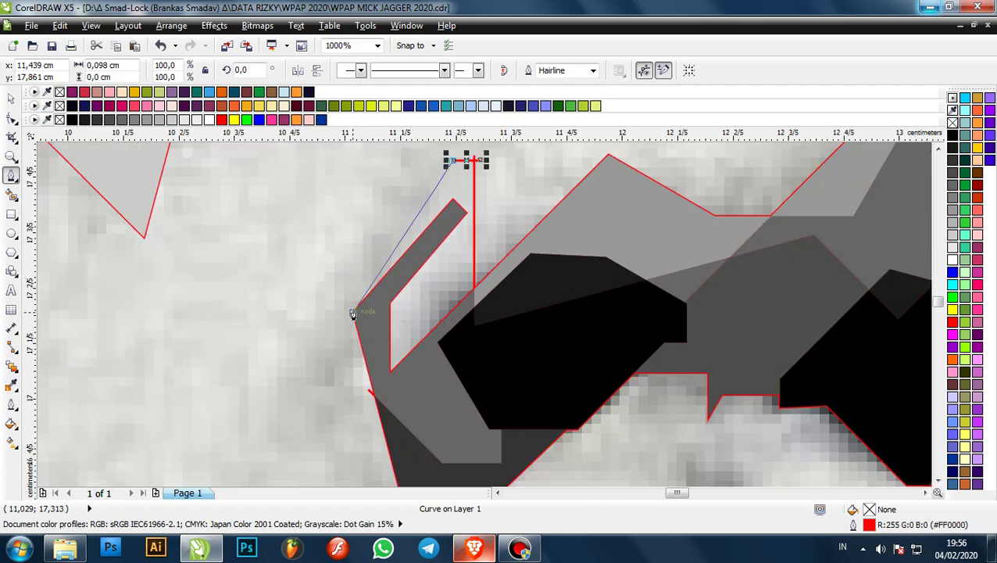
scroll(406, 269, "down", 1)
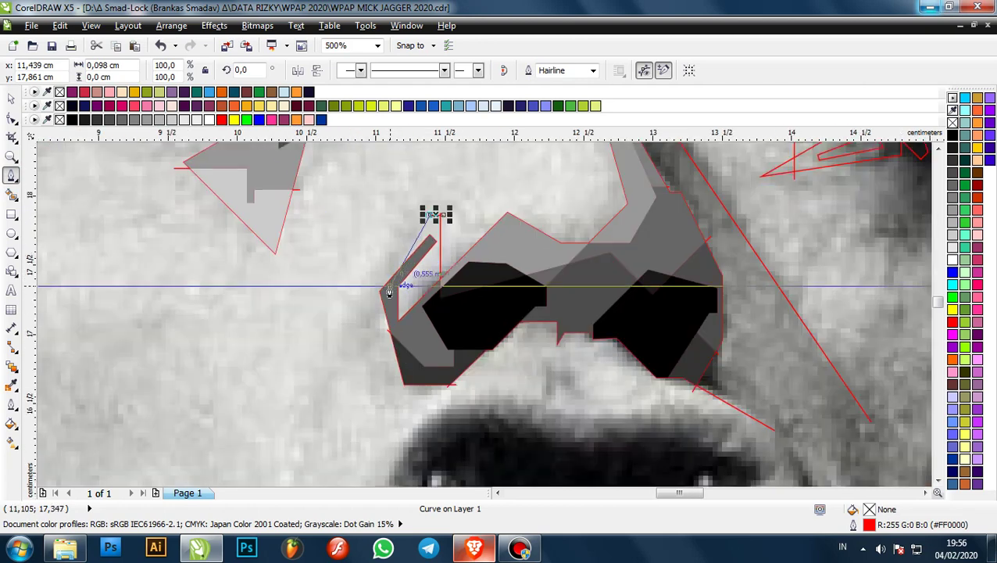
scroll(390, 290, "up", 1)
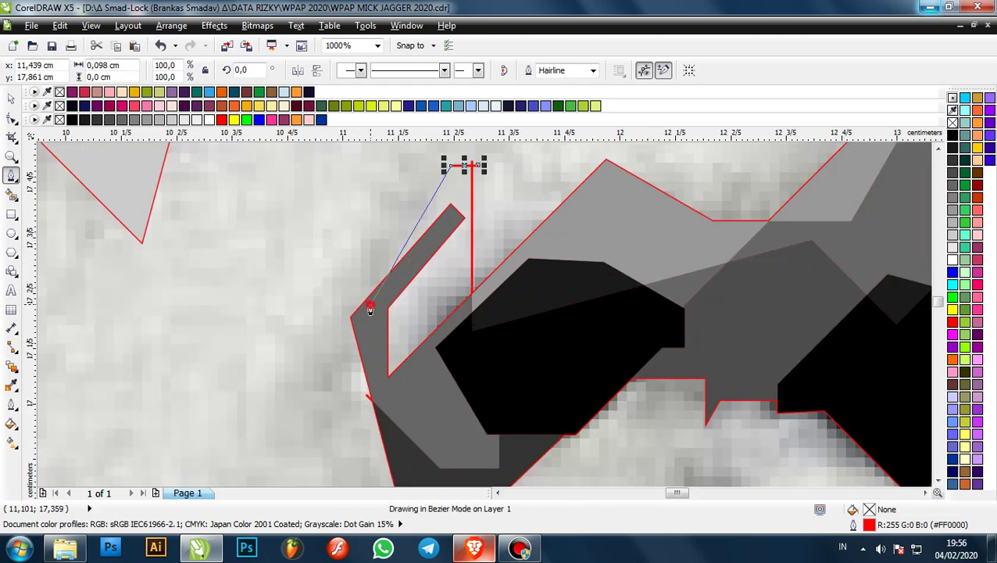
left_click(371, 311)
- Fill the newly enclosed area around the left nostril's narrow wing band with light grey and clear the selection
scroll(441, 282, "up", 1)
left_click(439, 281)
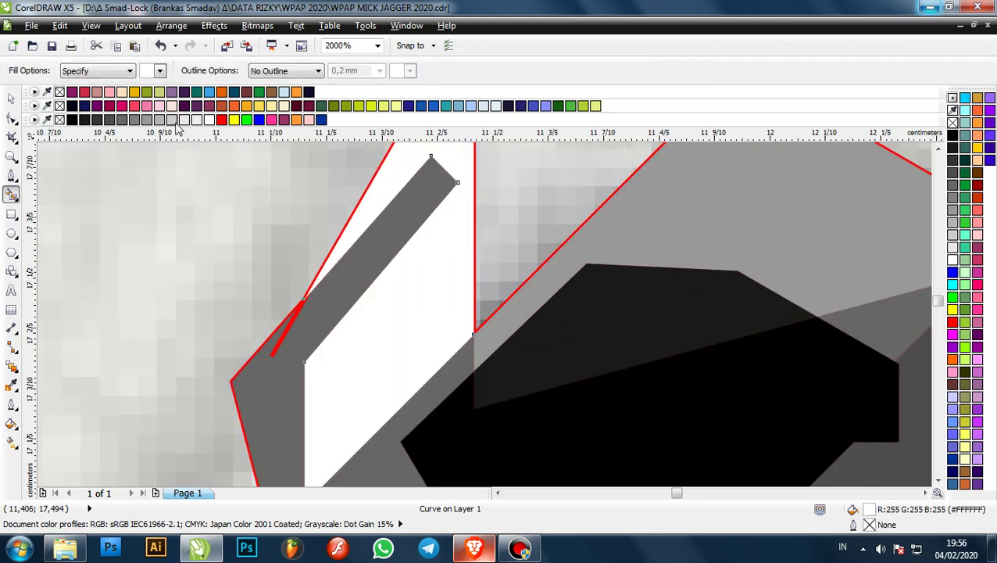
left_click(181, 121)
left_click(9, 100)
left_click(214, 258)
scroll(284, 334, "up", 1)
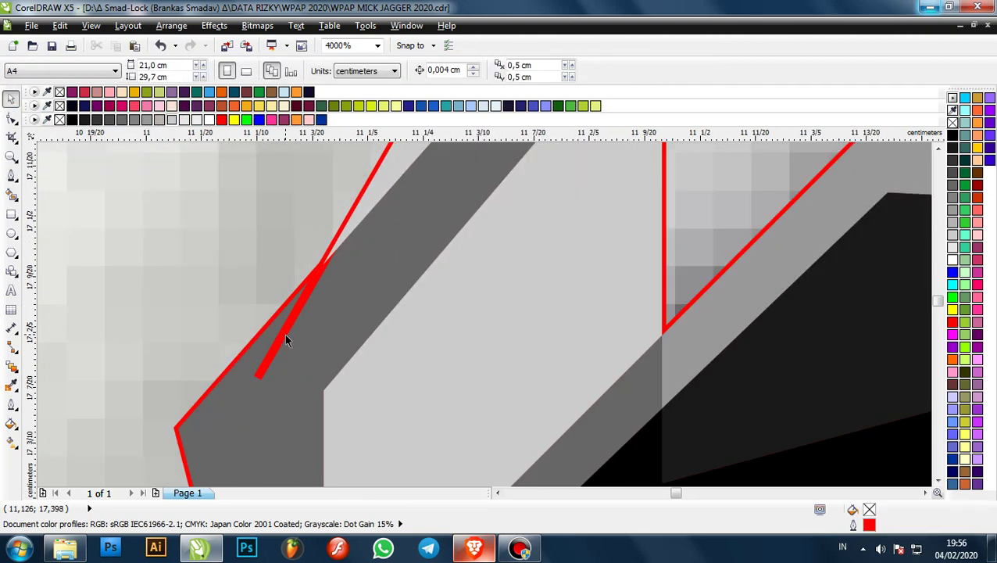
- Try deleting the red line along the left nostril's outer wing, then undo the deletion and clear the selection
left_click(285, 334)
scroll(285, 332, "down", 2)
key("Delete")
scroll(301, 311, "down", 1)
left_click(257, 281)
scroll(304, 289, "up", 1)
key("ctrl+z")
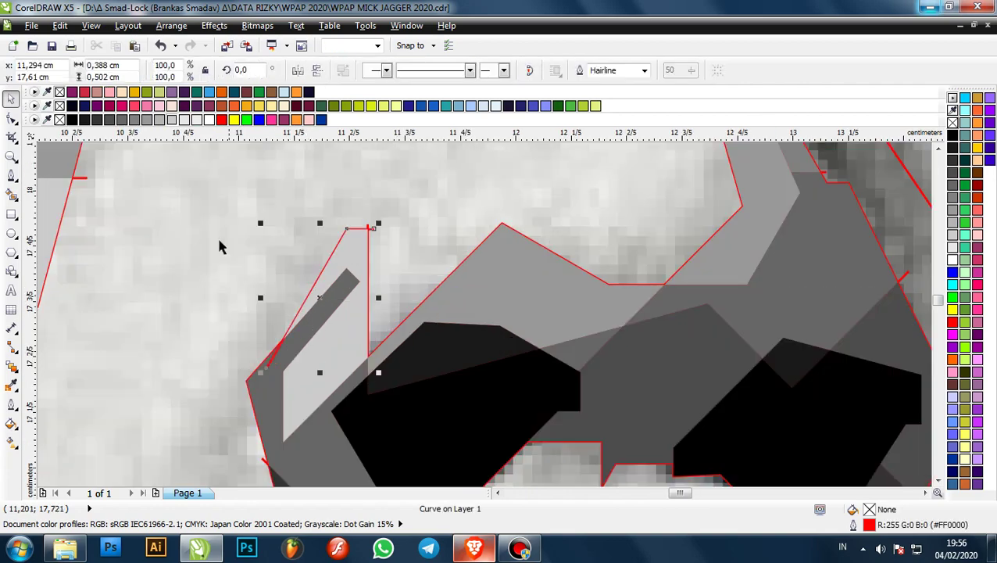
left_click(218, 241)
- Recolour the light fill inside the left nostril wing to a slightly darker grey and clear the selection
left_click(331, 341)
left_click(160, 121)
left_click(221, 206)
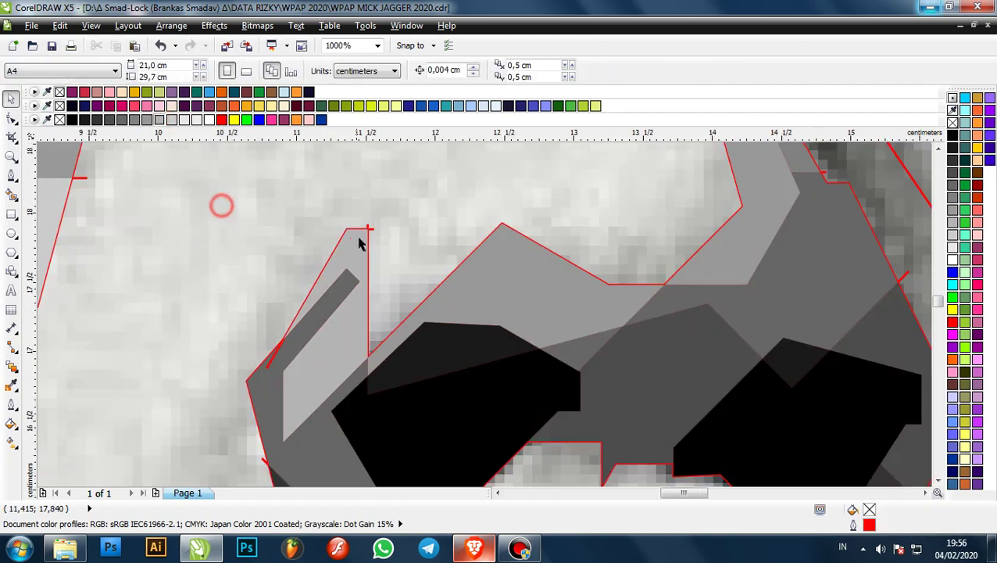
- Start tracing the dark mouth opening with an angular red line up its left side and along the upper edge
scroll(358, 240, "down", 3)
scroll(361, 242, "up", 2)
scroll(355, 229, "down", 1)
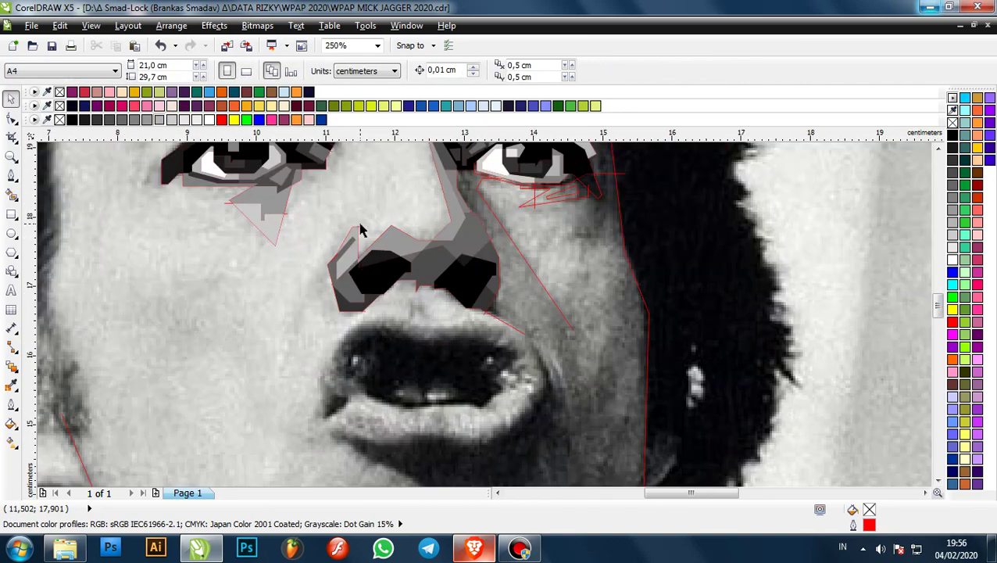
left_click(378, 202)
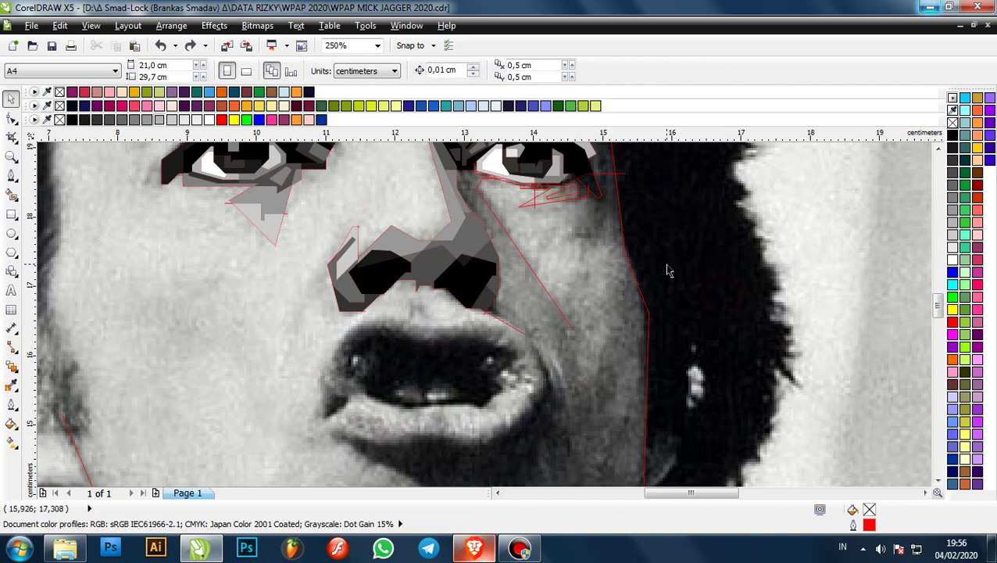
left_click_drag(419, 291, 427, 234)
left_click(13, 179)
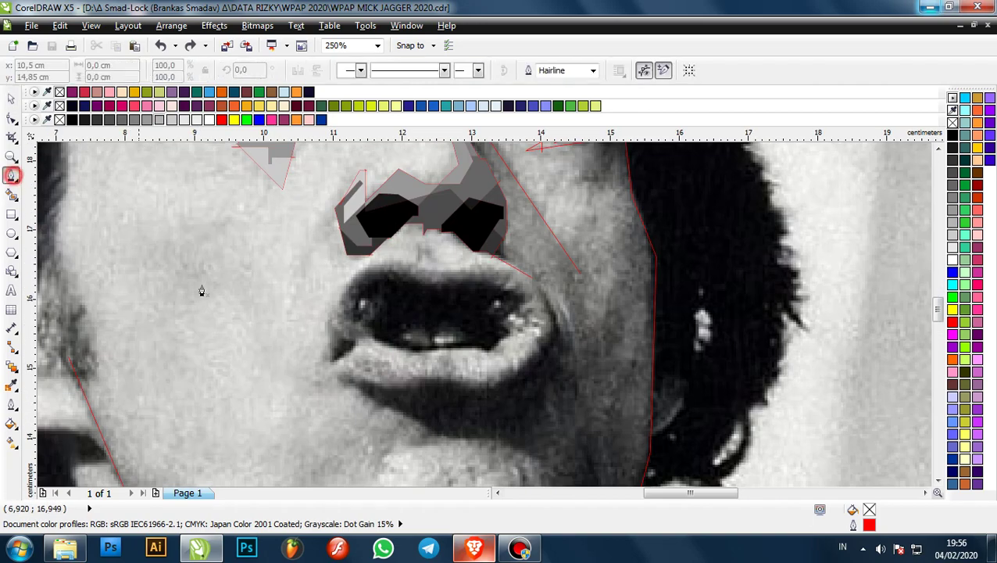
scroll(368, 320, "up", 3)
left_click(288, 387)
scroll(288, 388, "down", 2)
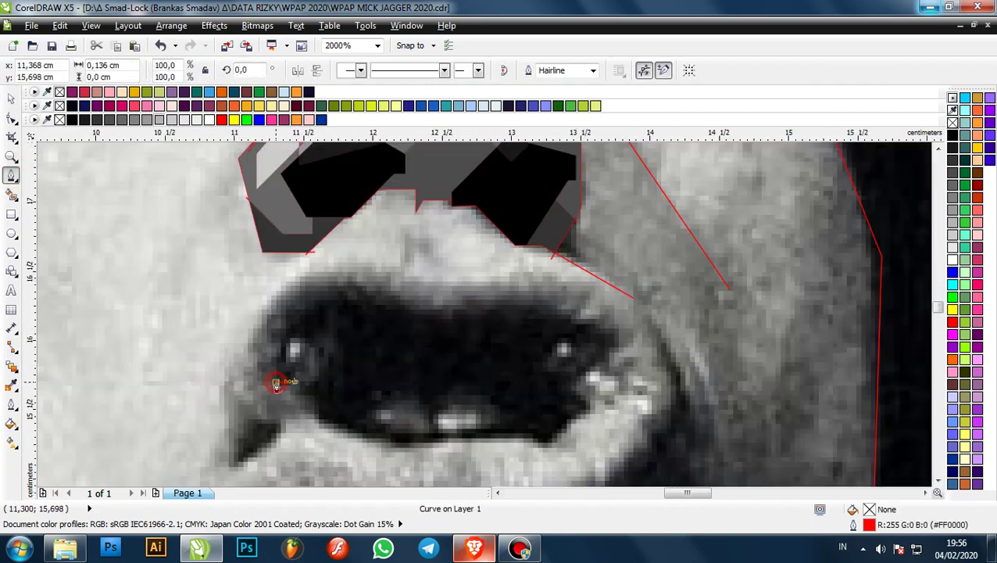
scroll(280, 343, "up", 1)
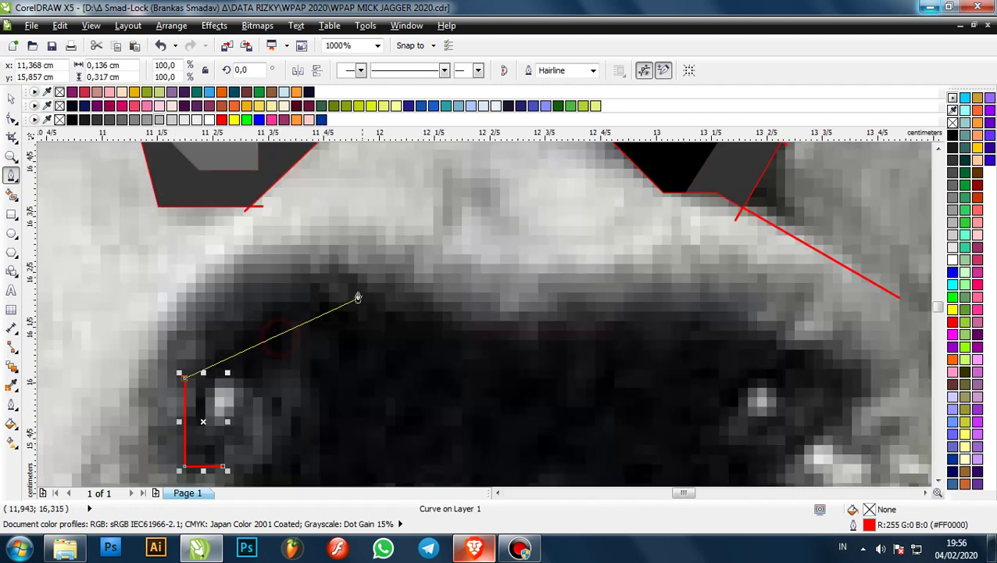
left_click(318, 282)
left_click_drag(415, 282, 493, 341)
left_click(466, 328)
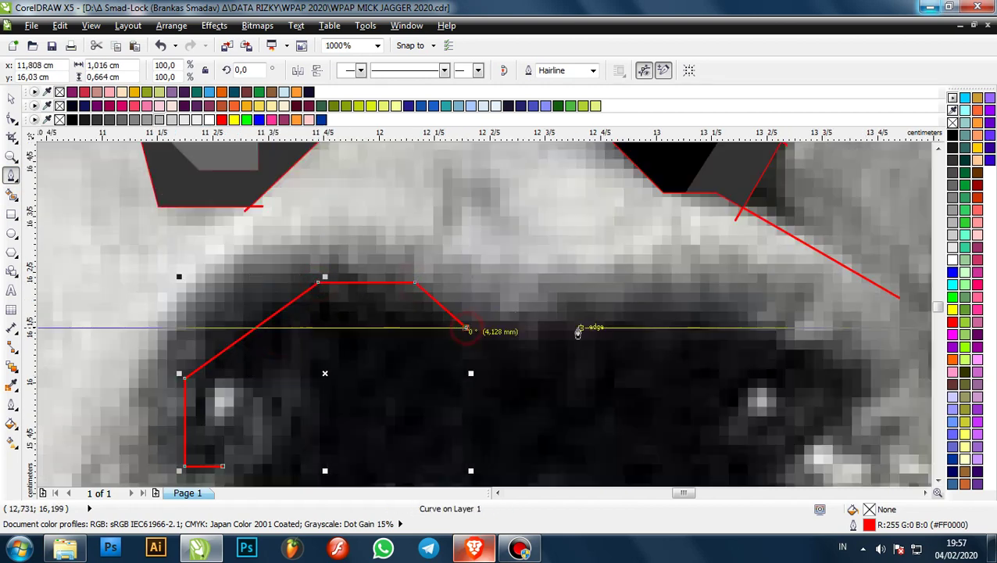
left_click(559, 327)
left_click(622, 300)
- Continue the mouth opening's outline around the right corner with angular segments down to the lower lip
scroll(623, 300, "down", 1)
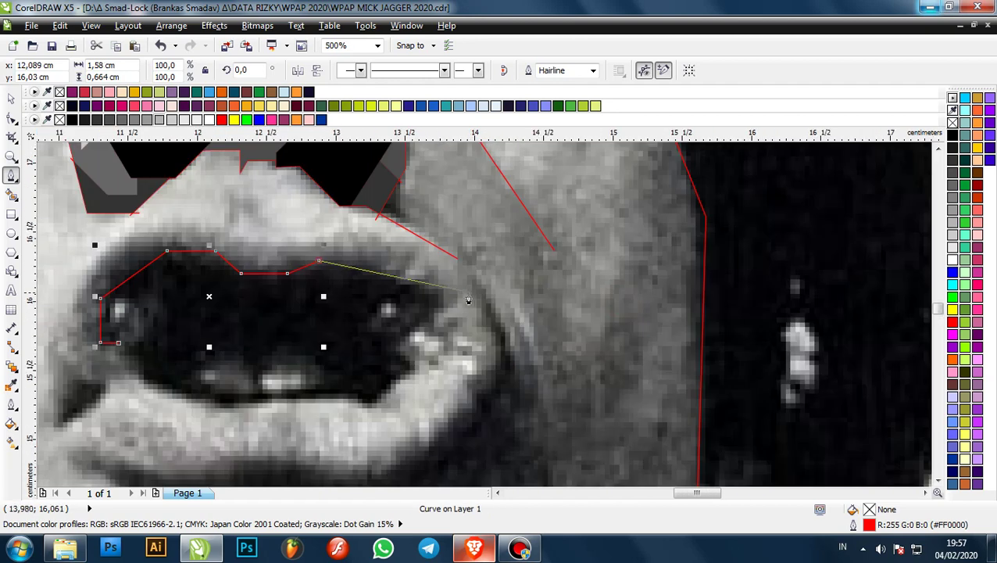
left_click(447, 298)
left_click(446, 312)
scroll(446, 313, "up", 1)
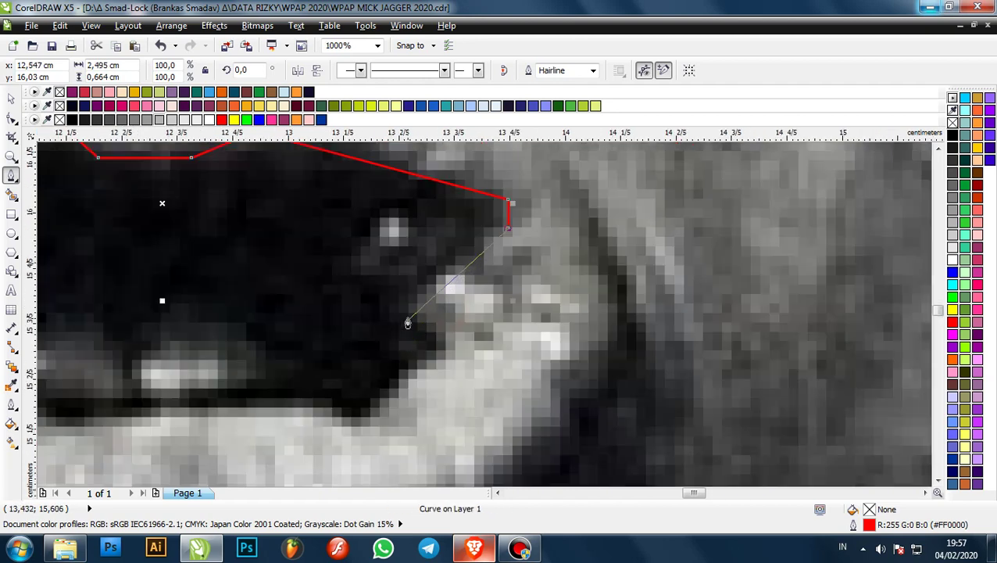
left_click(395, 353)
left_click(448, 358)
scroll(448, 358, "down", 1)
scroll(390, 393, "up", 1)
left_click(413, 393)
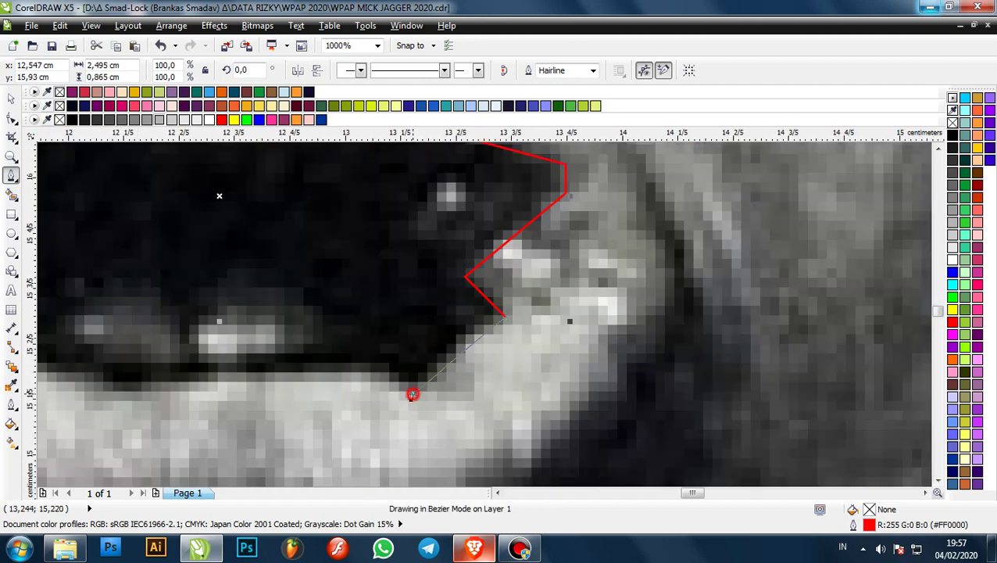
left_click(379, 359)
- Trace the mouth opening's lower edge back to the start, closing the outline at about 2.5 by 1.2 cm
scroll(383, 360, "down", 1)
scroll(450, 336, "up", 1)
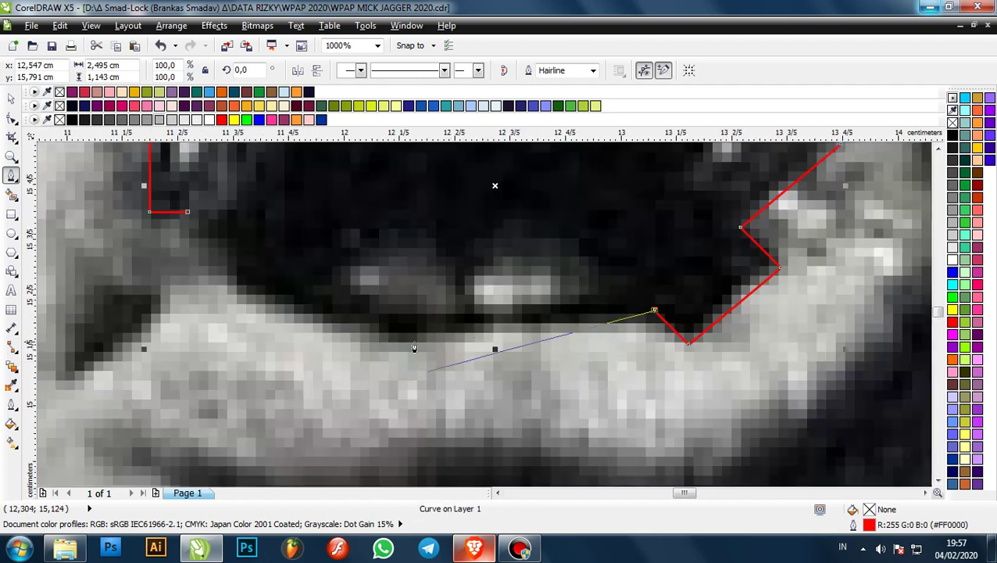
left_click(666, 322)
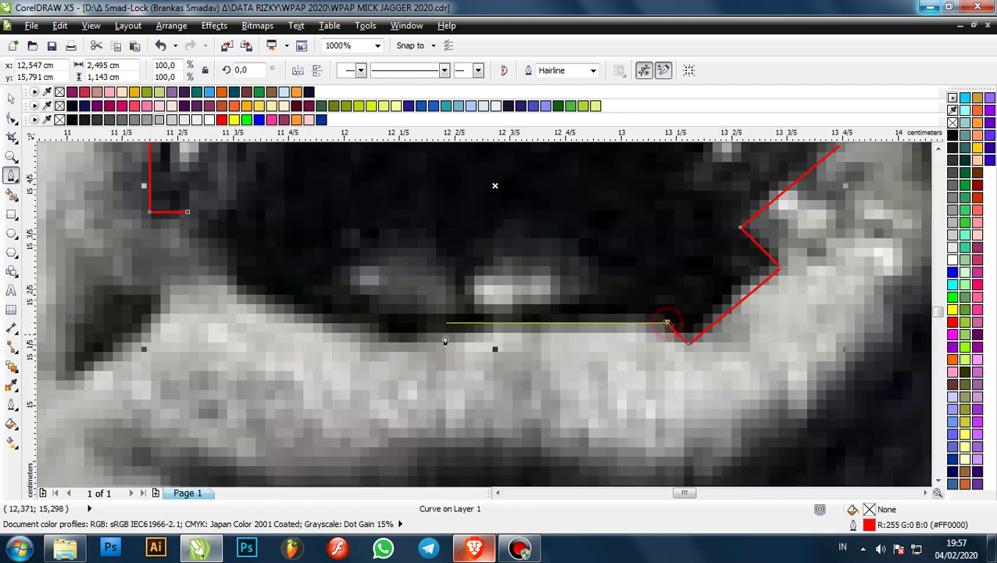
left_click(466, 326)
left_click(402, 360)
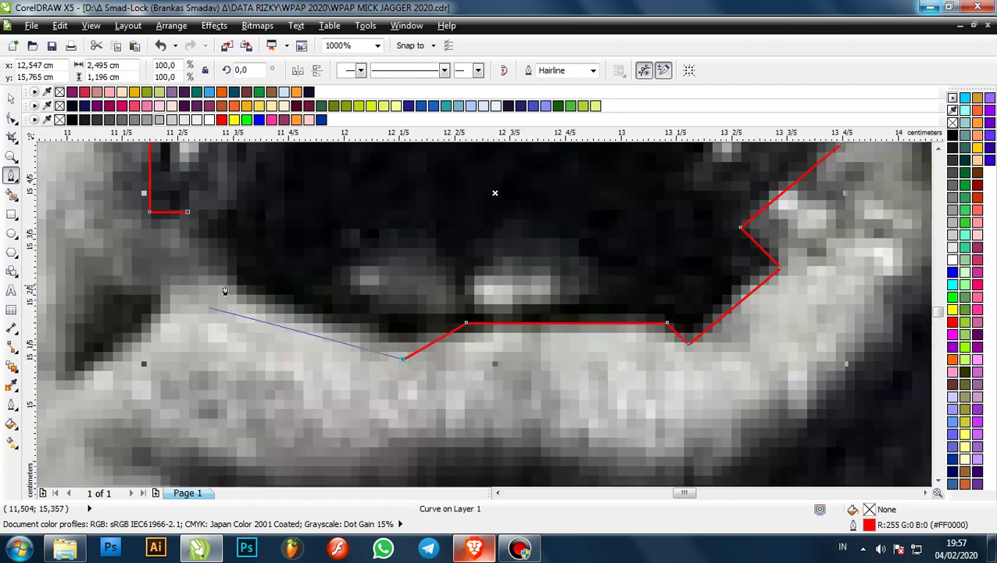
left_click(216, 269)
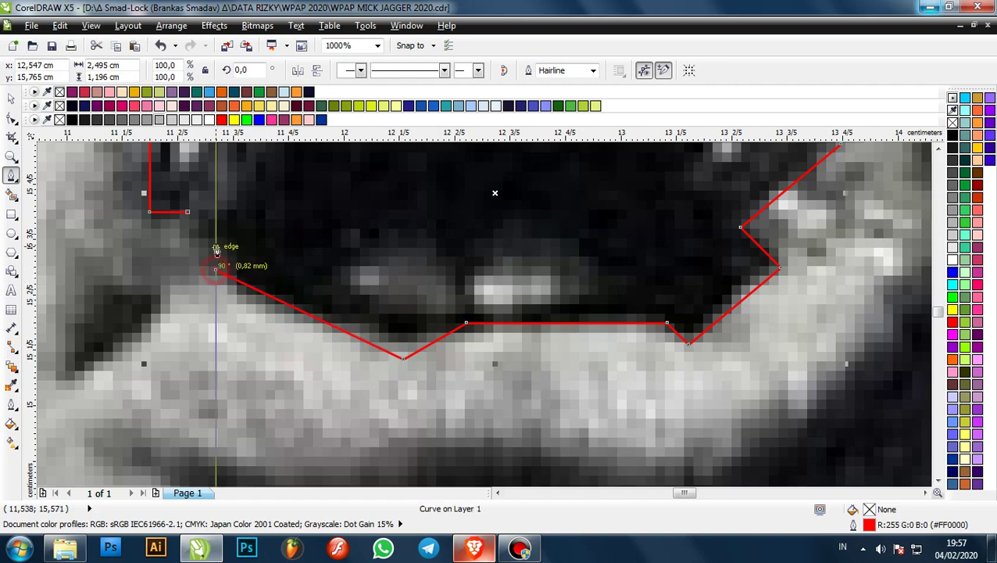
left_click(216, 244)
scroll(195, 227, "up", 1)
left_click(187, 211)
scroll(408, 279, "down", 2)
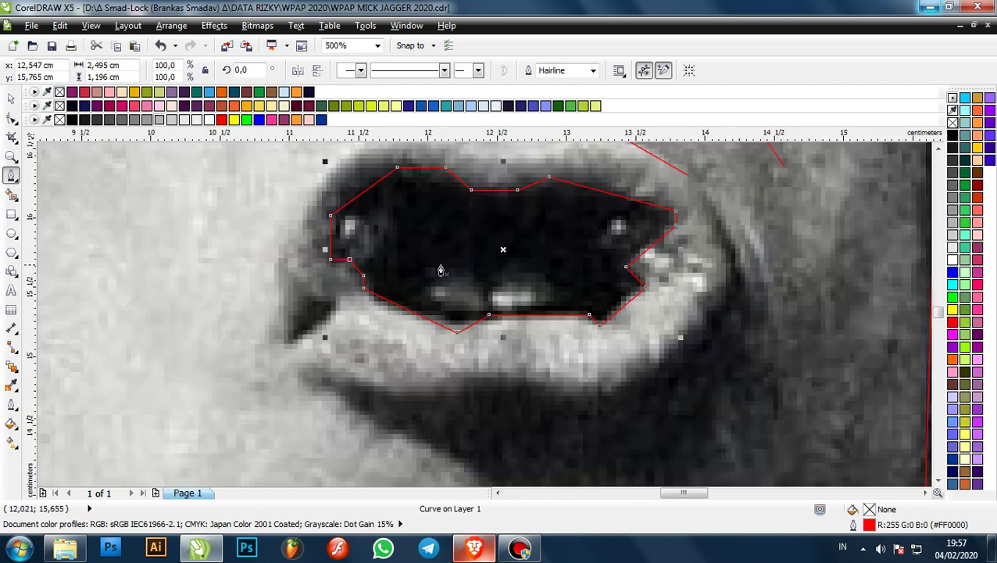
- Trace a closed angular outline about 0.48 by 0.32 cm around the left tooth highlight inside the mouth
scroll(405, 278, "up", 2)
scroll(406, 279, "up", 1)
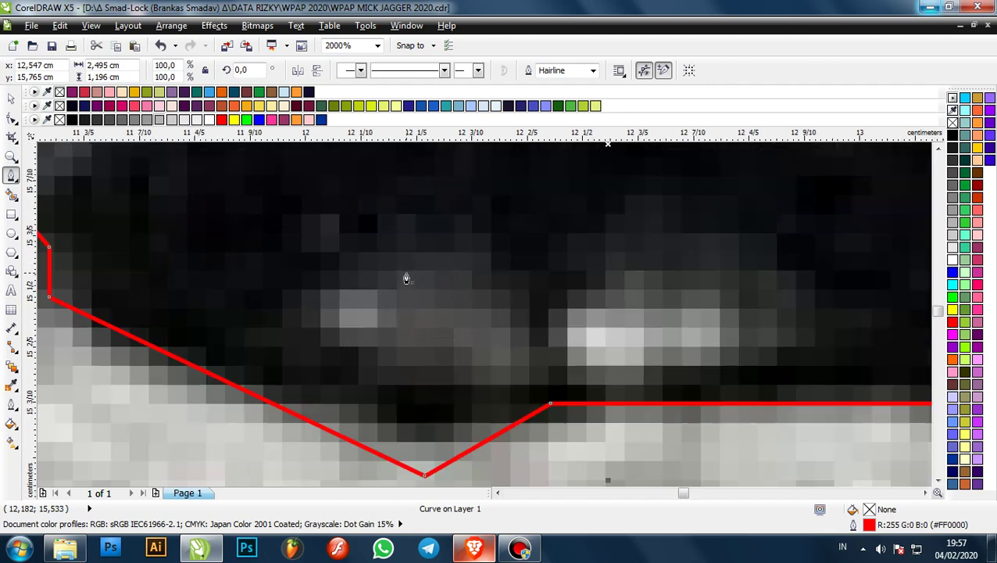
left_click(286, 283)
left_click(287, 344)
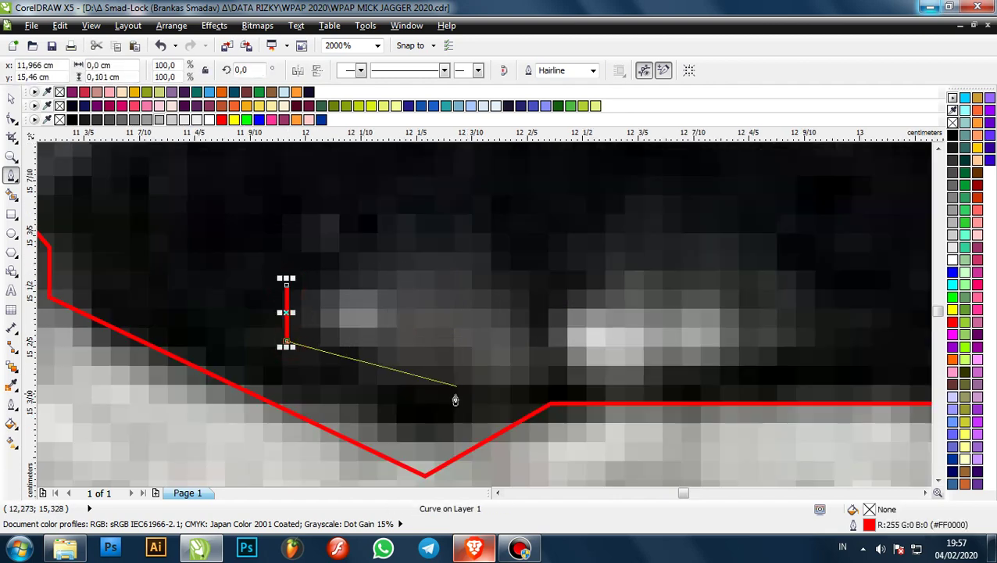
left_click(390, 392)
left_click(551, 392)
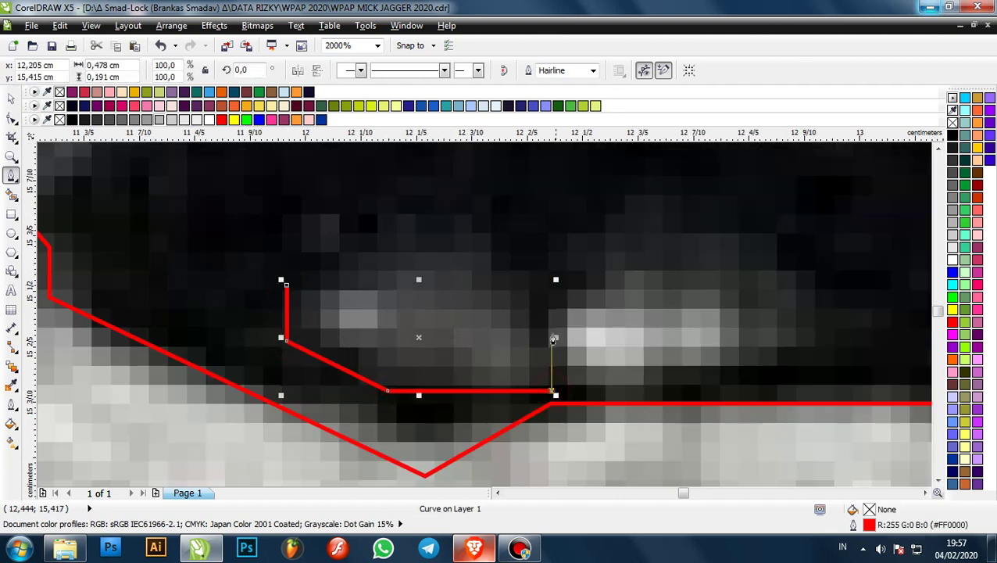
left_click(551, 332)
left_click(454, 214)
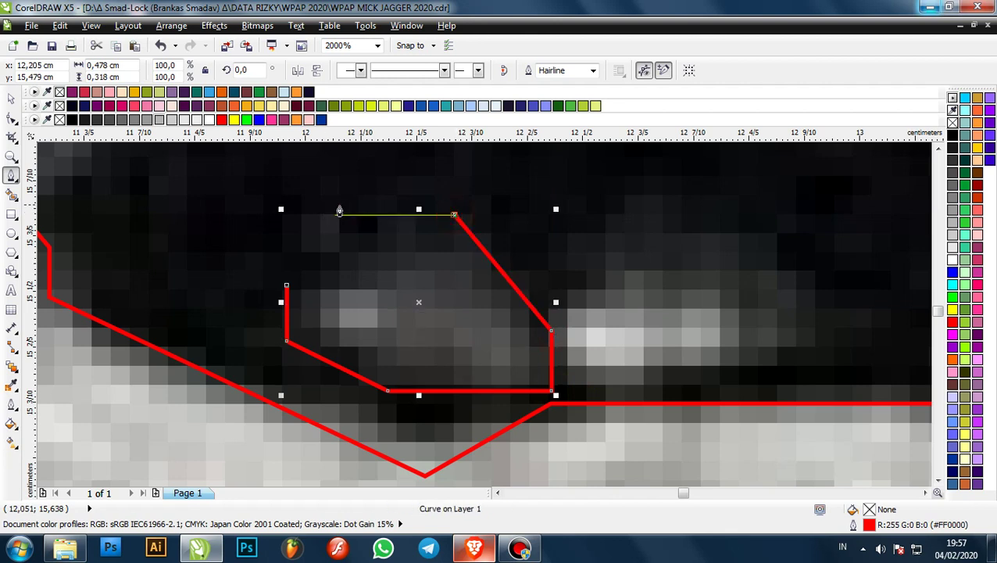
left_click(340, 214)
left_click(286, 285)
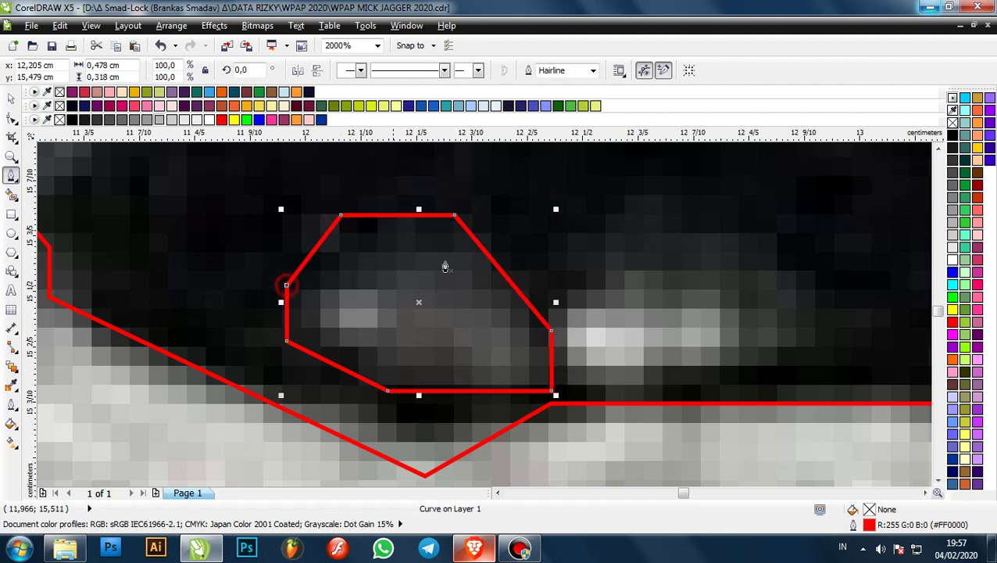
- Undo the left tooth outline's upper points and retrace them lower, closing the shape at about 0.48 by 0.25 cm
key("ctrl+z")
key("ctrl+z")
key("ctrl+z")
left_click(494, 252)
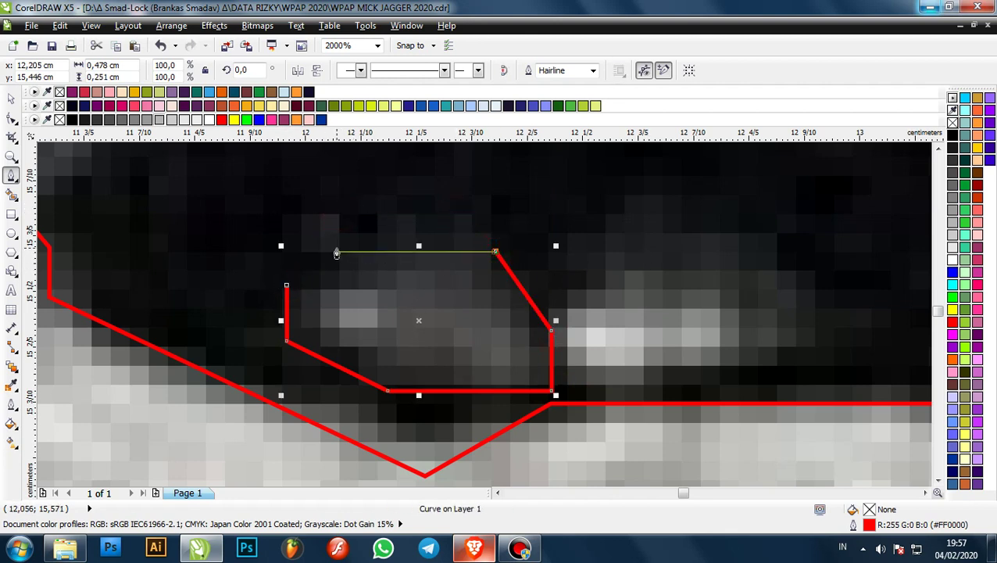
left_click(336, 252)
left_click(288, 287)
key("ctrl+z")
left_click(287, 286)
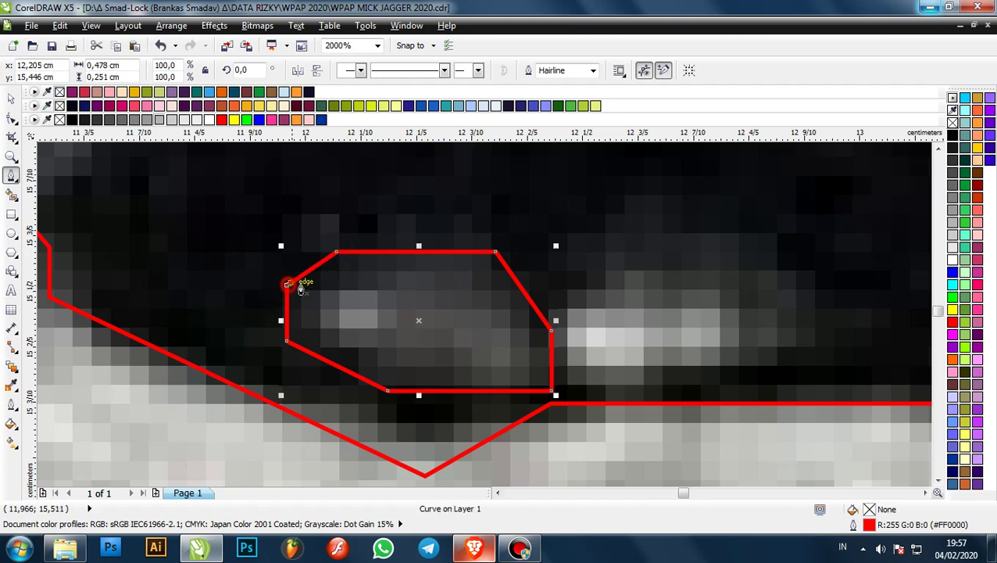
- Trace a closed angular outline about 0.49 by 0.27 cm around the right tooth highlight inside the mouth
scroll(328, 288, "down", 1)
scroll(461, 308, "up", 1)
left_click_drag(432, 281, 431, 341)
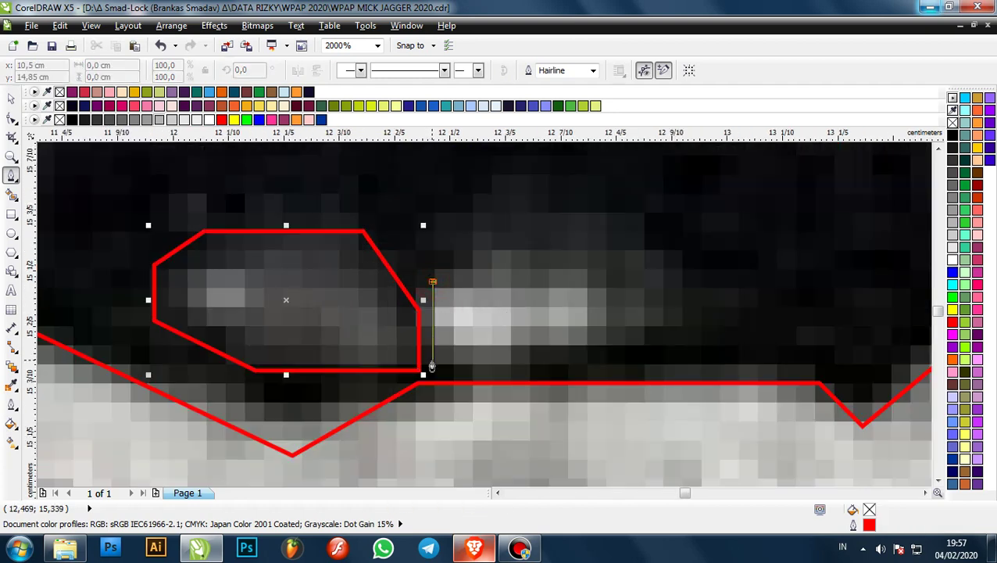
left_click(432, 363)
left_click(586, 362)
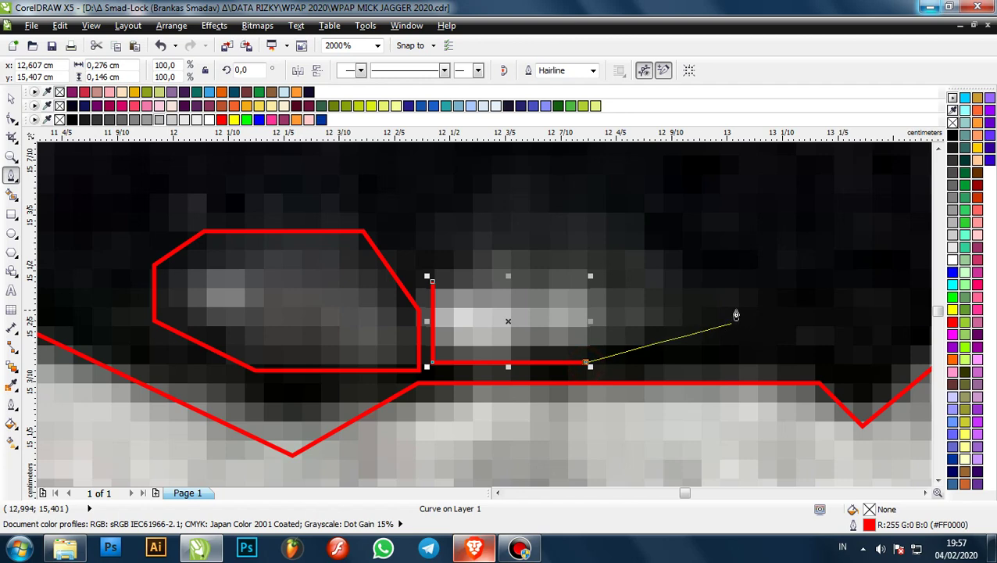
left_click(652, 324)
left_click(703, 323)
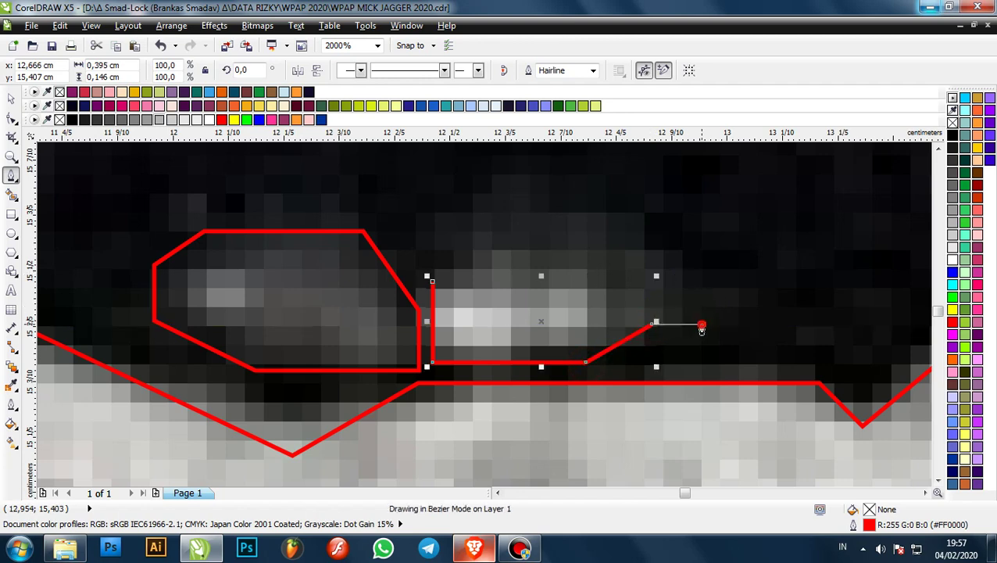
left_click(702, 268)
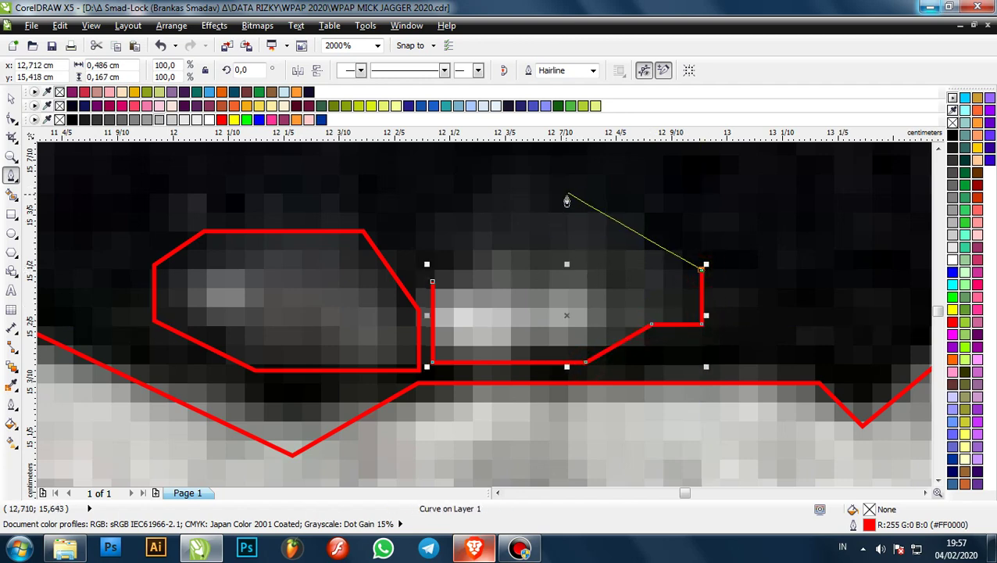
left_click(605, 216)
left_click(480, 215)
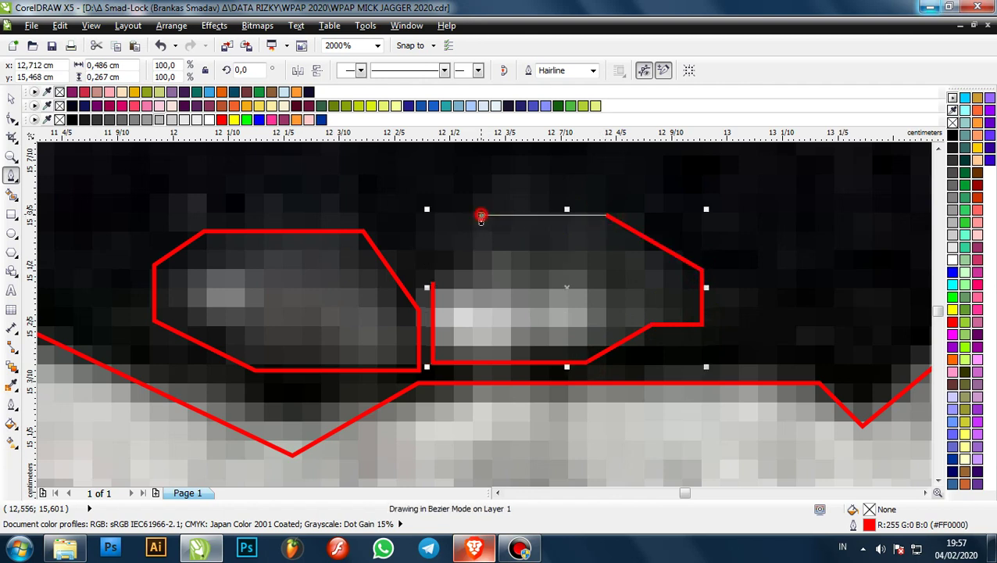
left_click(434, 282)
- Draw an L-shaped red line about 0.3 by 0.19 cm across the right tooth shape to separate its brightest part
left_click(432, 266)
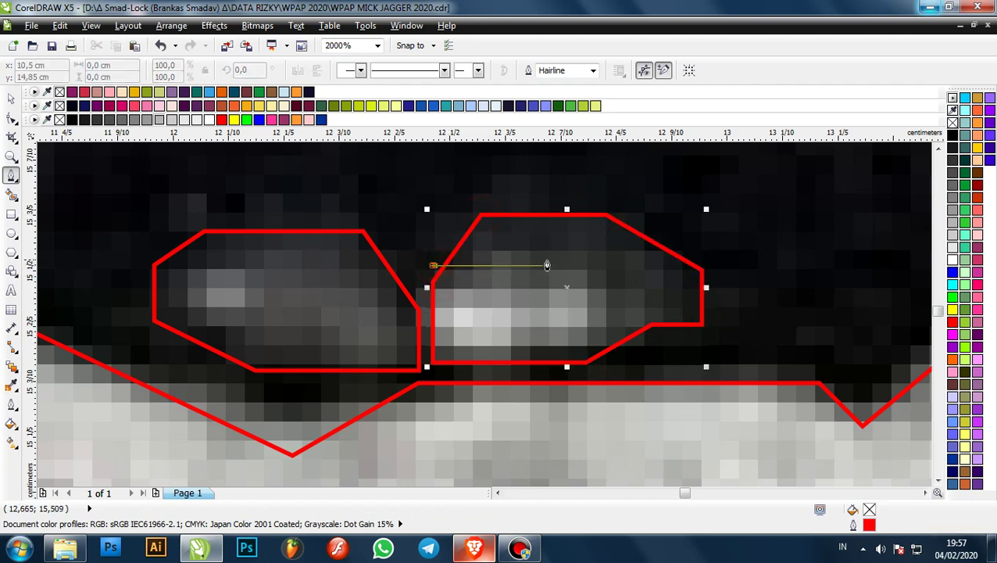
left_click(597, 266)
double_click(597, 368)
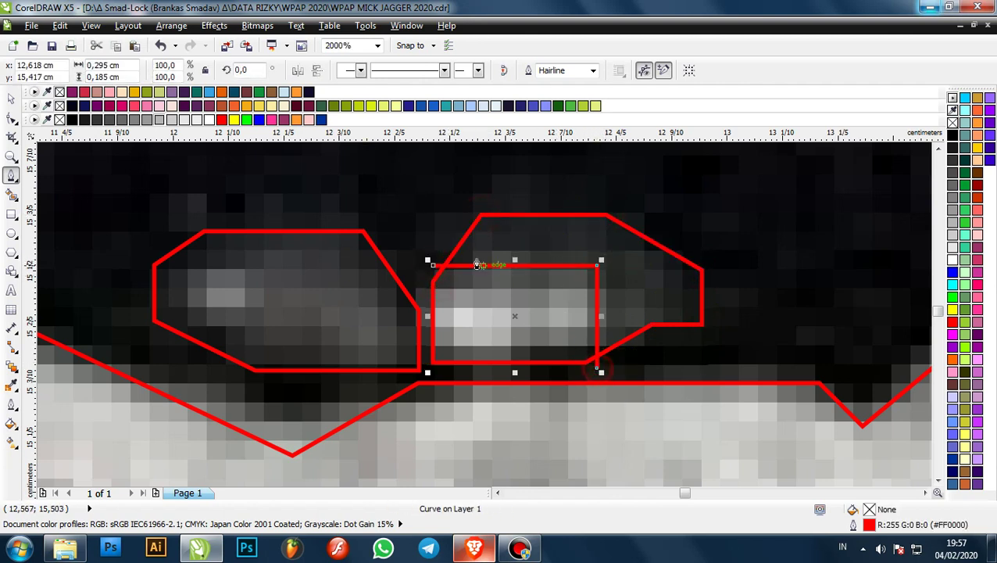
left_click(484, 195)
double_click(655, 361)
key("ctrl+z")
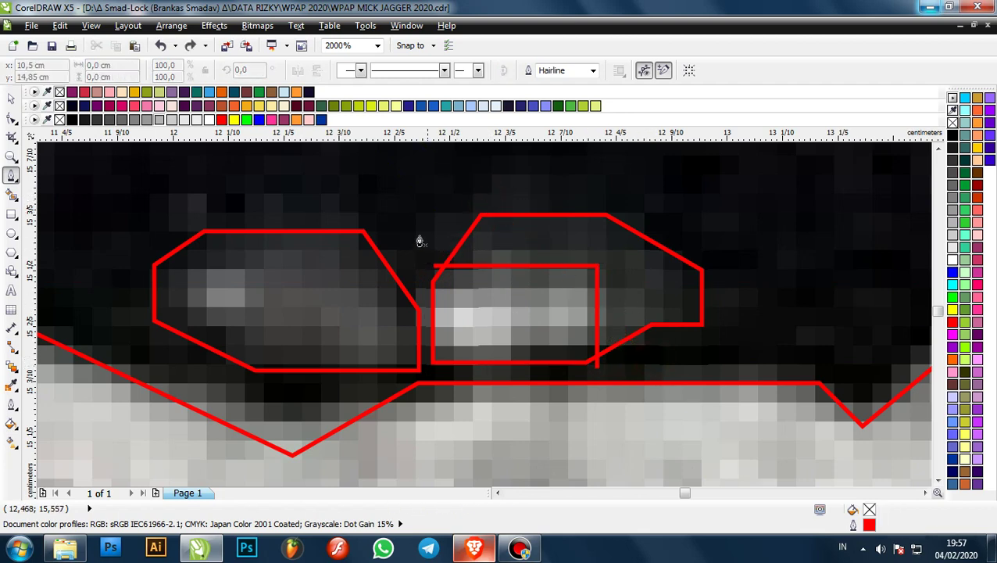
- Draw a vertical red line about 0.32 cm long through the right tooth shape, crossing its L-shaped divider
scroll(558, 373, "up", 2)
double_click(558, 367)
scroll(557, 367, "down", 3)
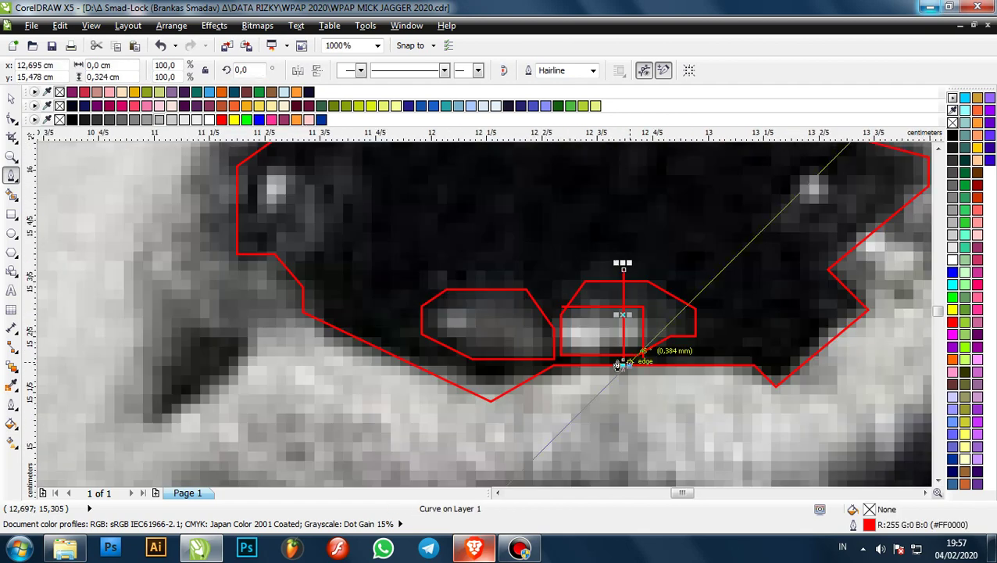
- Draw an L-shaped line about 0.17 by 0.13 cm around the brightest patch of the right tooth
scroll(620, 365, "up", 3)
left_click(383, 221)
left_click(583, 220)
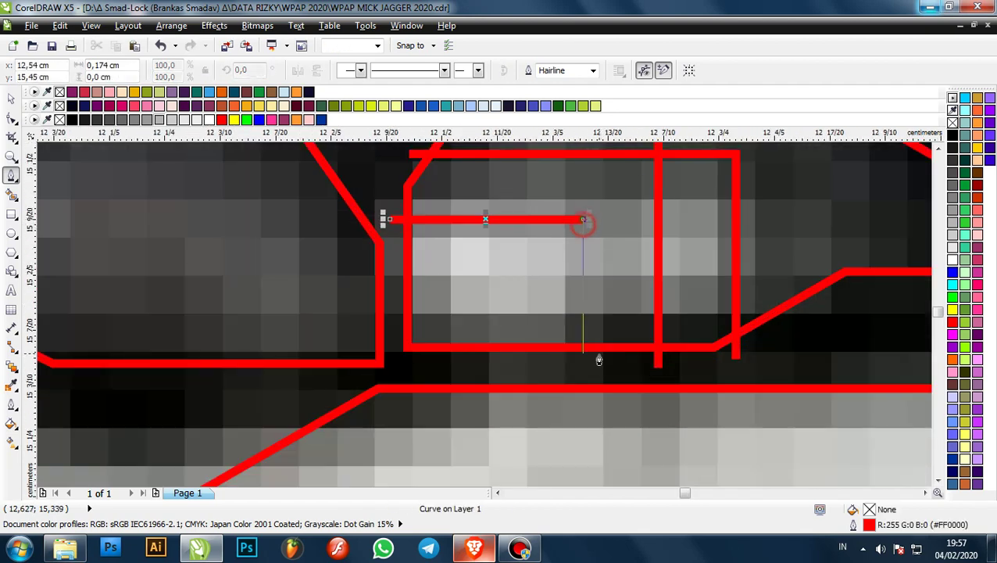
double_click(582, 357)
scroll(557, 318, "down", 3)
scroll(568, 312, "up", 3)
left_click(179, 226)
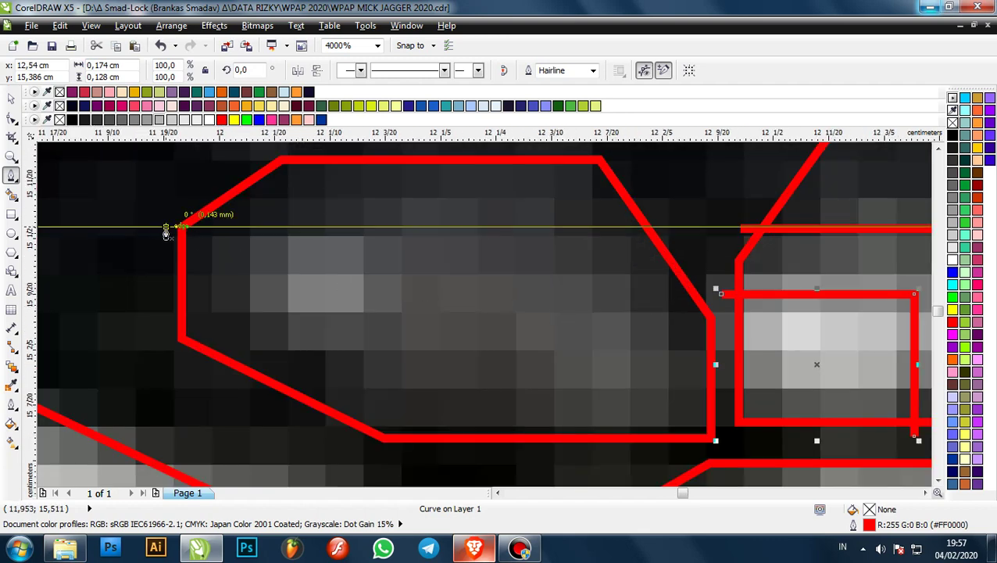
left_click(162, 222)
left_click(423, 223)
left_click(426, 341)
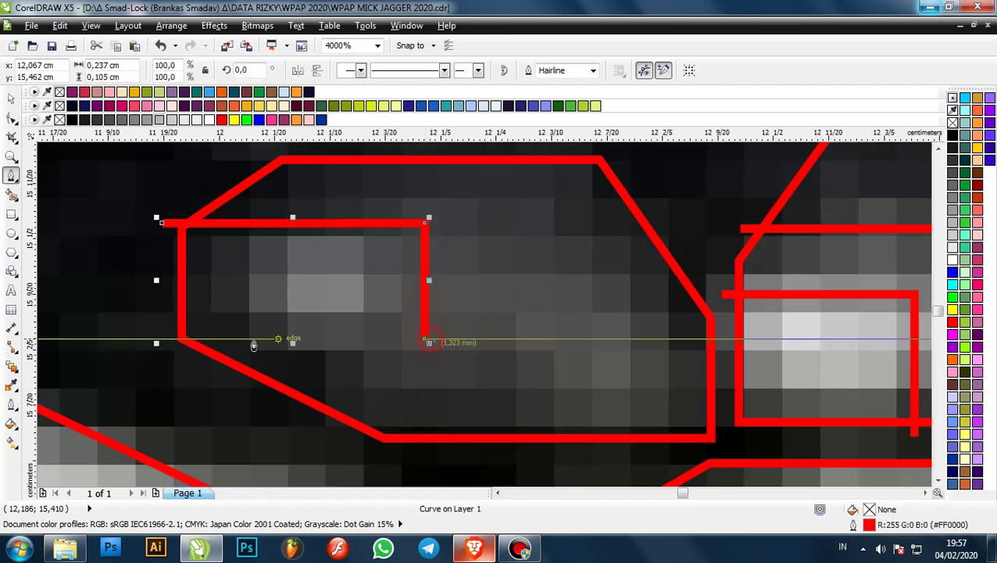
double_click(151, 339)
key("Delete")
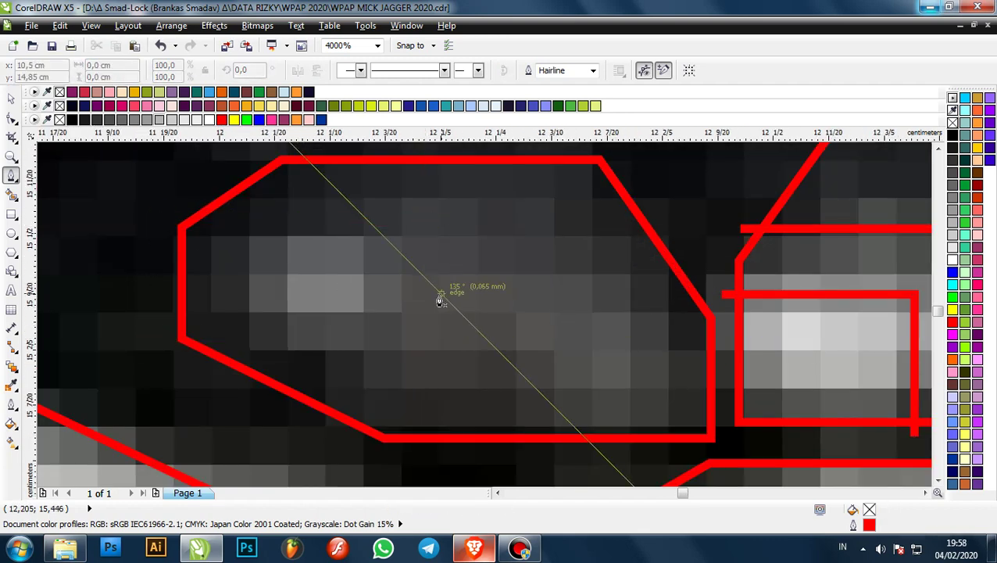
- Draw a rectangle about 0.15 by 0.11 cm around the left tooth's bright spot and an angled line about 0.25 cm tall across the tooth
key("F6")
left_click_drag(249, 225, 413, 341)
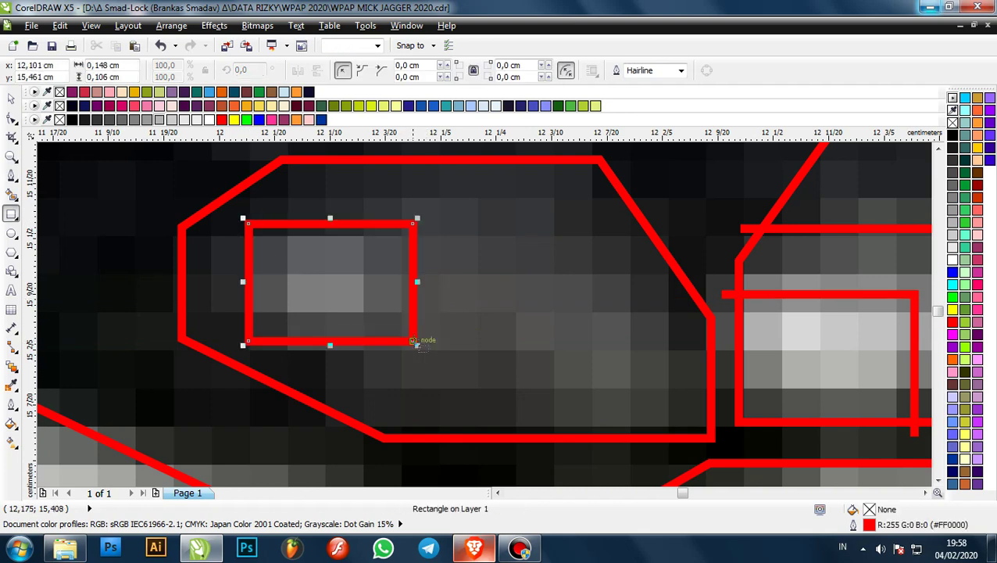
key("F5")
scroll(446, 265, "down", 1)
scroll(446, 265, "up", 1)
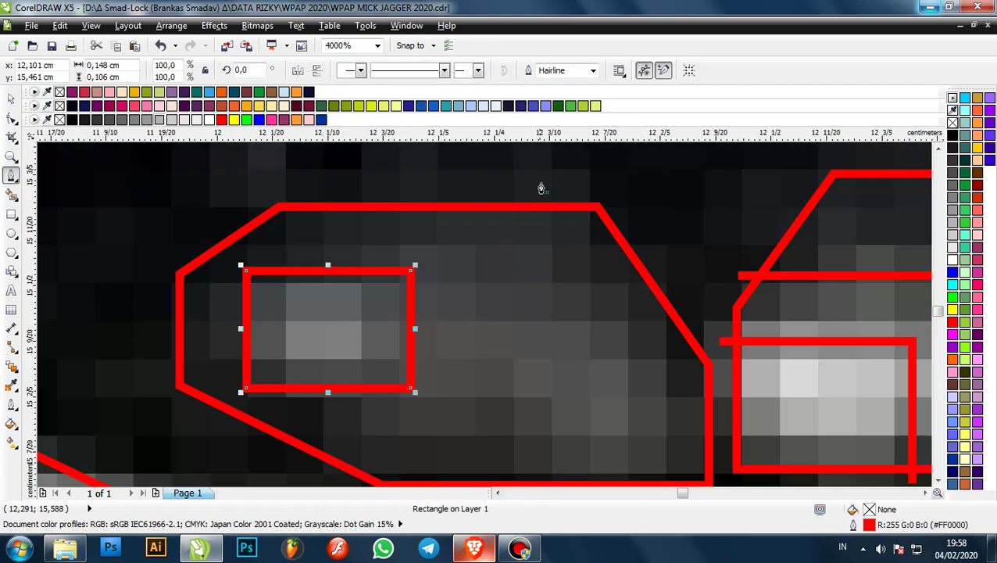
left_click(551, 171)
left_click(550, 398)
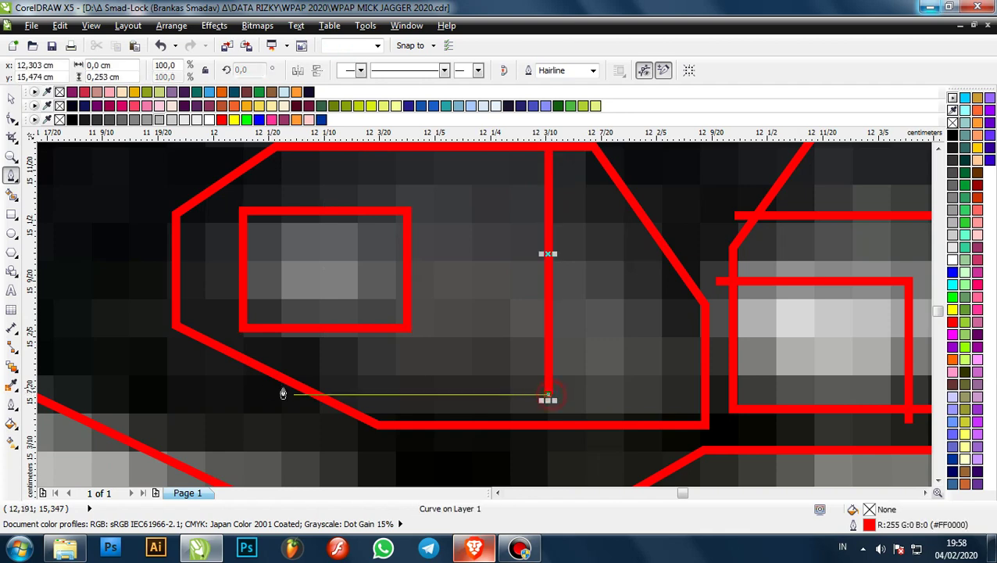
left_click(258, 396)
scroll(445, 314, "down", 1)
scroll(400, 238, "up", 1)
- Draw a diagonal line about 0.29 by 0.3 cm across the left tooth shape, down to its lower inner corner
left_click(403, 185)
scroll(553, 274, "down", 2)
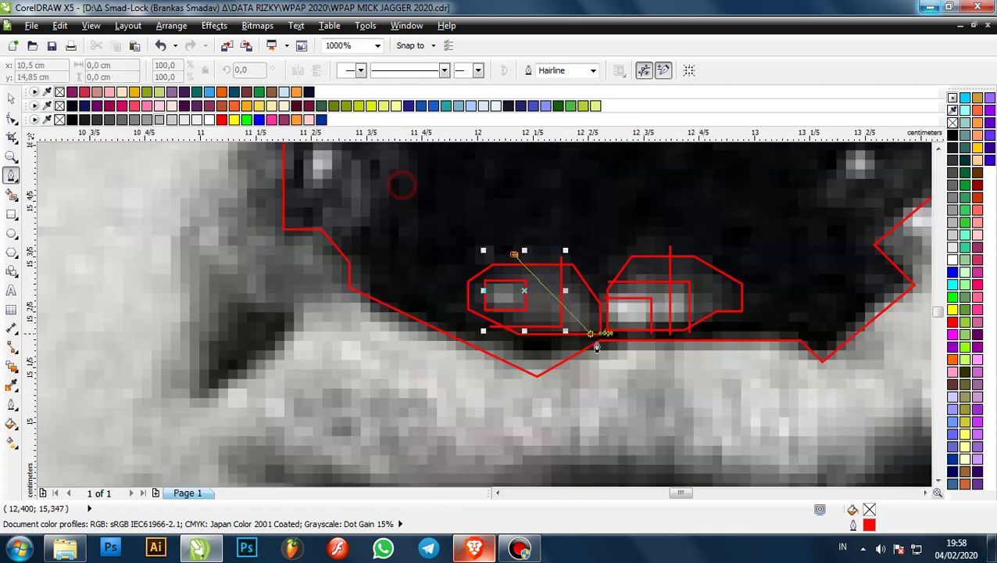
scroll(598, 341, "up", 1)
scroll(589, 321, "up", 2)
double_click(588, 335)
scroll(559, 313, "down", 2)
scroll(555, 305, "down", 3)
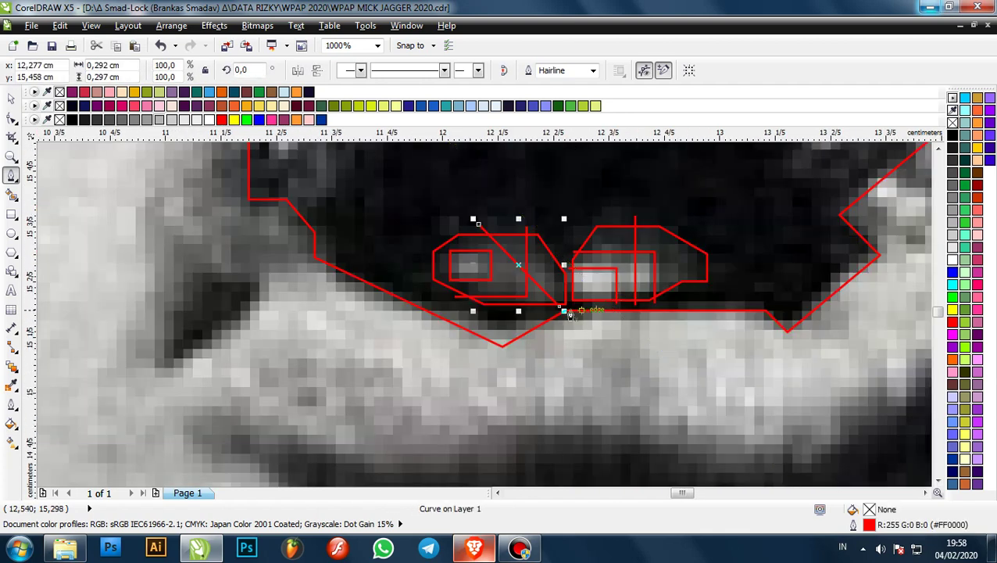
- Draw a square about 0.14 cm wide around the highlight near the mouth's right corner and shrink it to about 0.13 cm
scroll(614, 282, "up", 2)
scroll(618, 269, "up", 3)
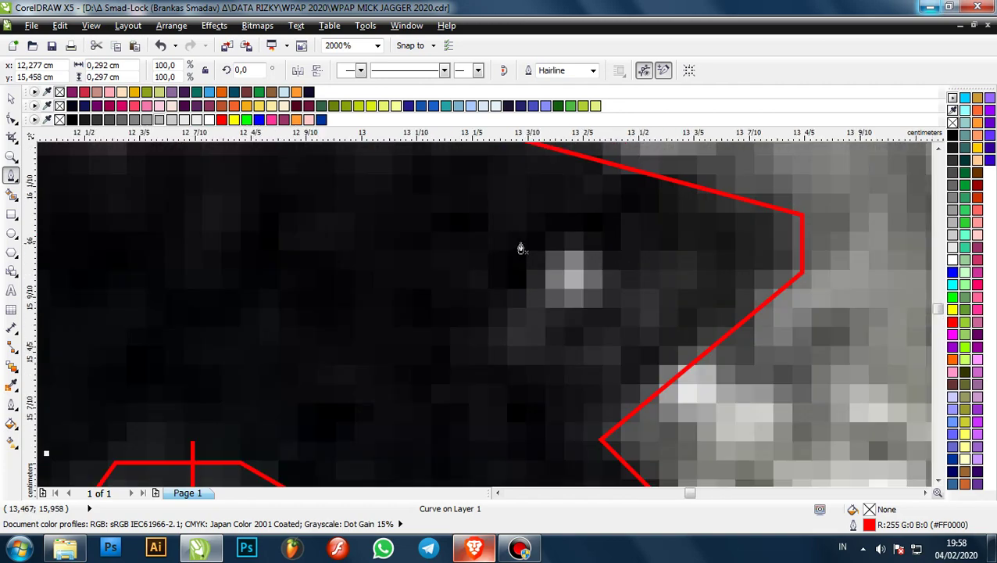
key("F6")
left_click_drag(399, 236, 552, 392)
scroll(552, 391, "down", 2)
scroll(702, 327, "up", 1)
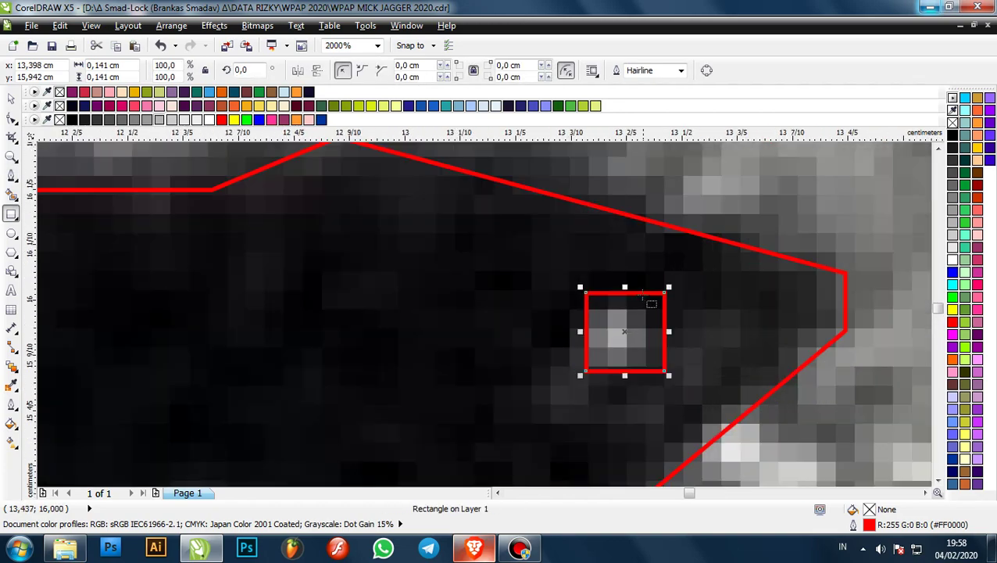
left_click_drag(666, 286, 653, 301)
scroll(688, 305, "down", 3)
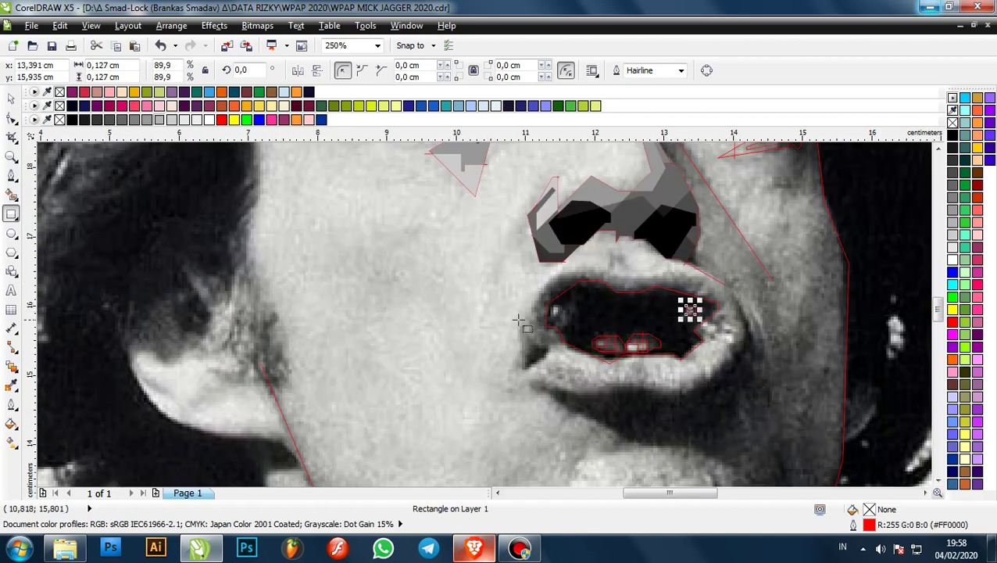
- Trace an angular line about 0.4 by 0.66 cm around the dark grey area inside the mouth's left corner
scroll(643, 304, "up", 2)
scroll(685, 296, "up", 2)
scroll(684, 295, "down", 4)
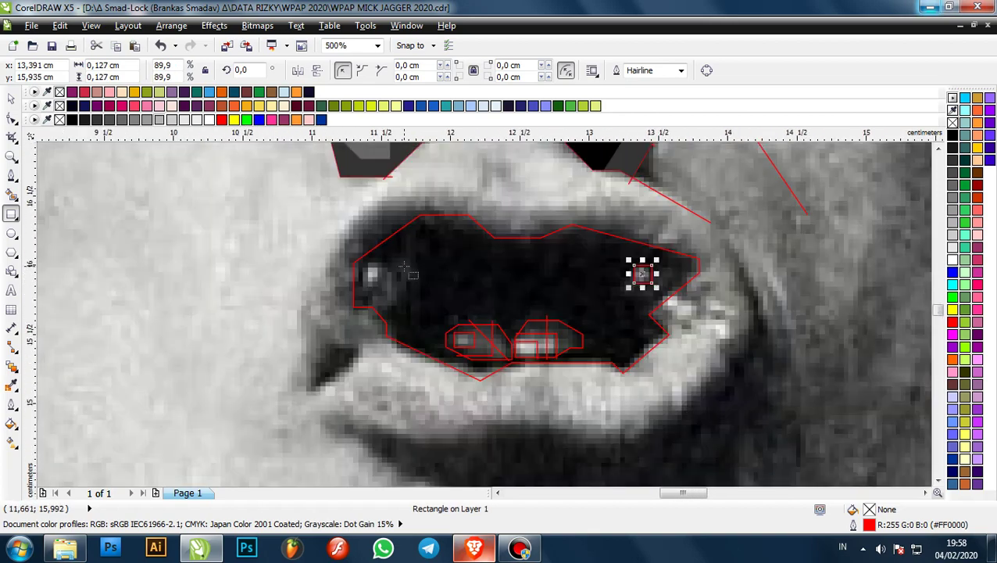
scroll(408, 279, "up", 2)
key("F5")
scroll(330, 274, "up", 1)
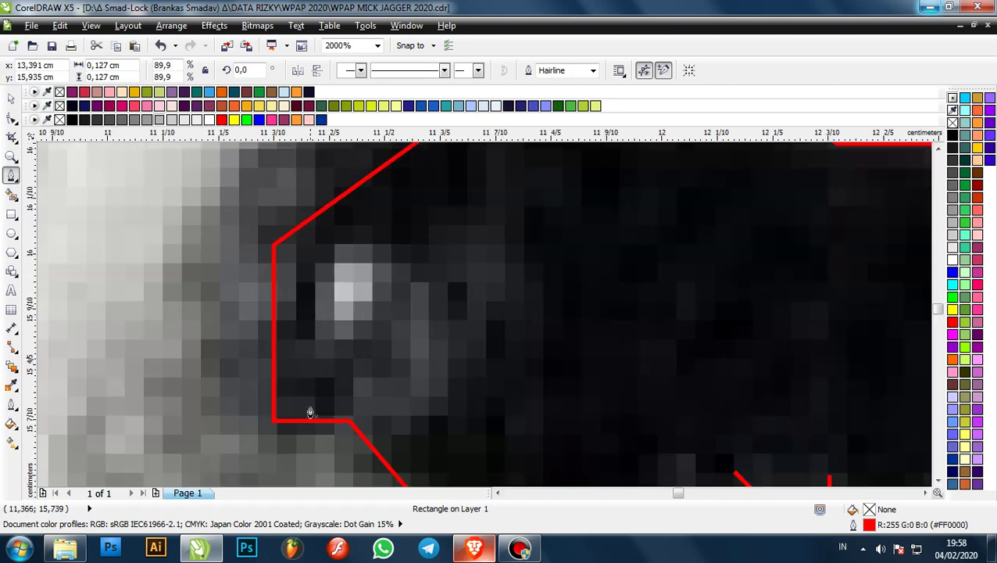
left_click(308, 437)
double_click(312, 269)
scroll(312, 269, "down", 2)
scroll(401, 256, "up", 1)
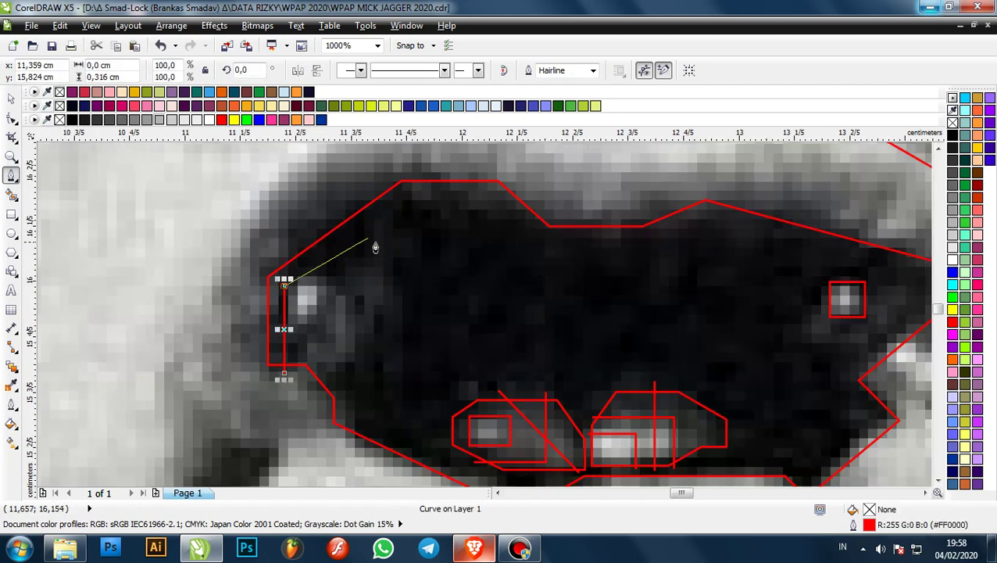
double_click(356, 245)
double_click(395, 241)
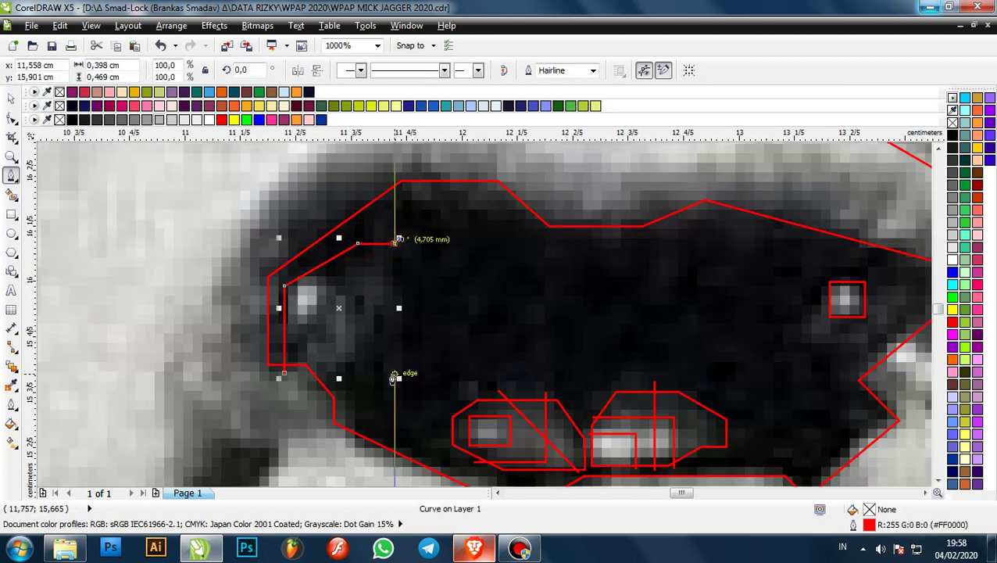
double_click(396, 423)
scroll(362, 427, "up", 1)
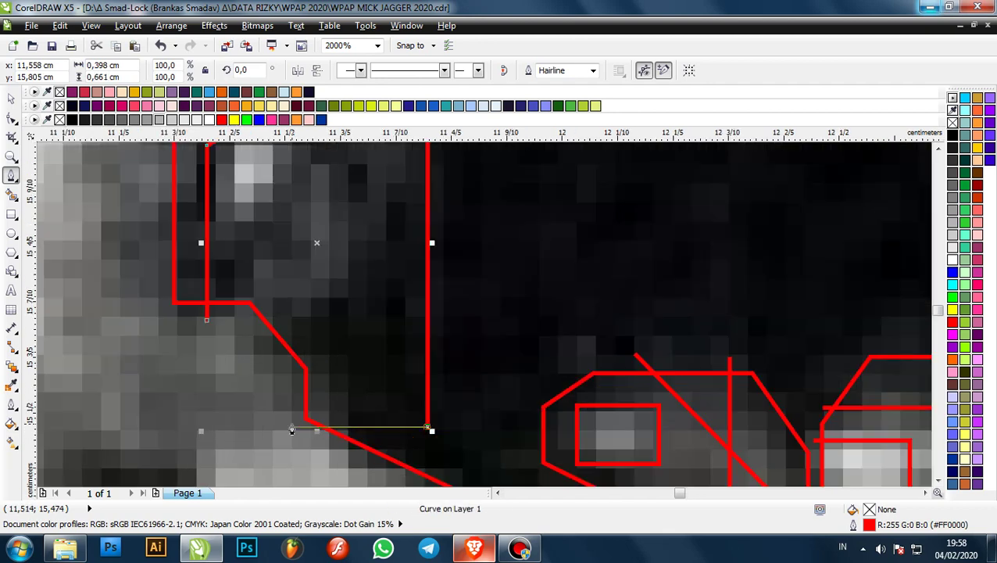
- Draw a three-sided line about 0.2 by 0.43 cm around the lighter zone inside the left mouth corner shape
scroll(388, 381, "down", 1)
scroll(346, 248, "up", 1)
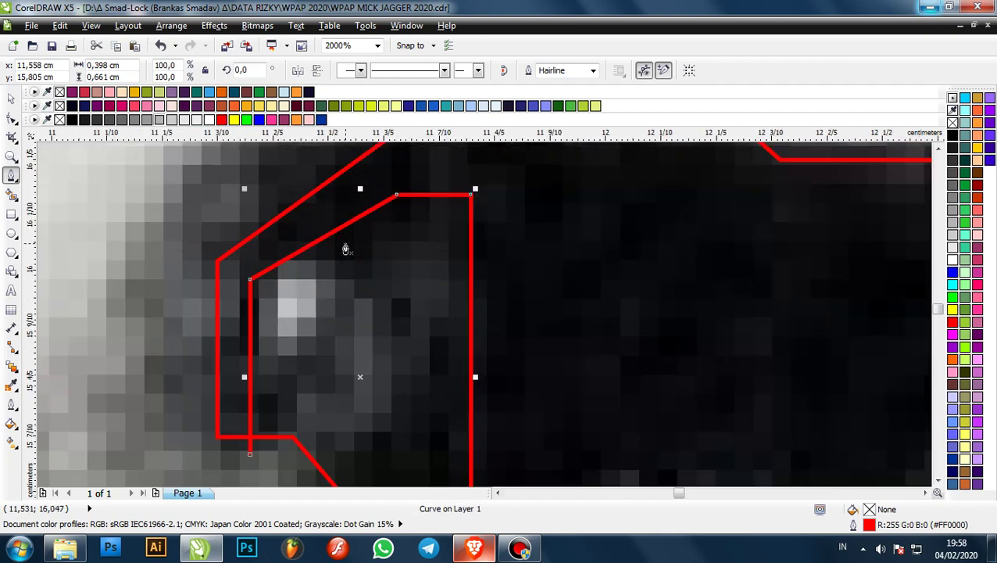
left_click(263, 250)
double_click(376, 250)
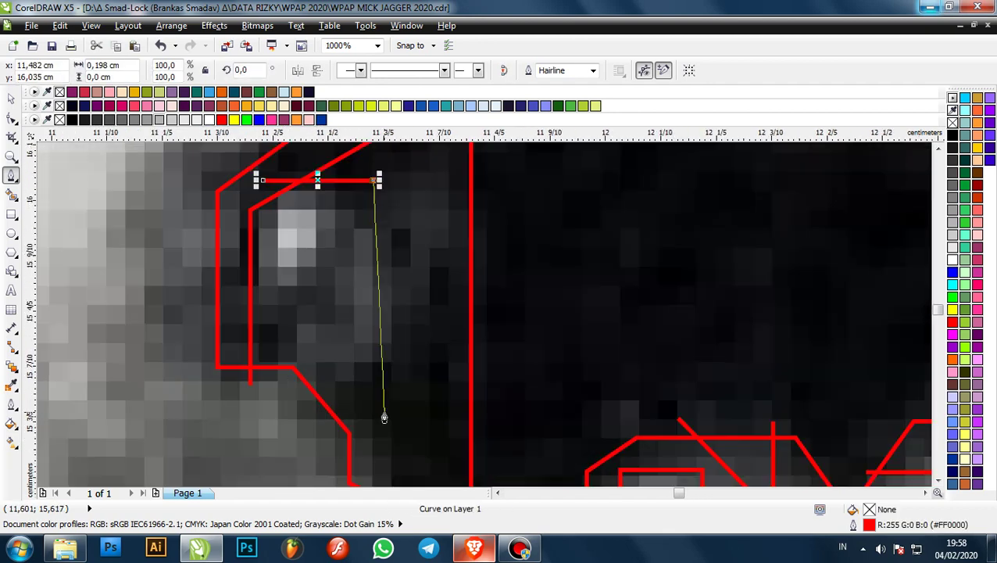
left_click(373, 419)
double_click(311, 419)
scroll(378, 316, "down", 1)
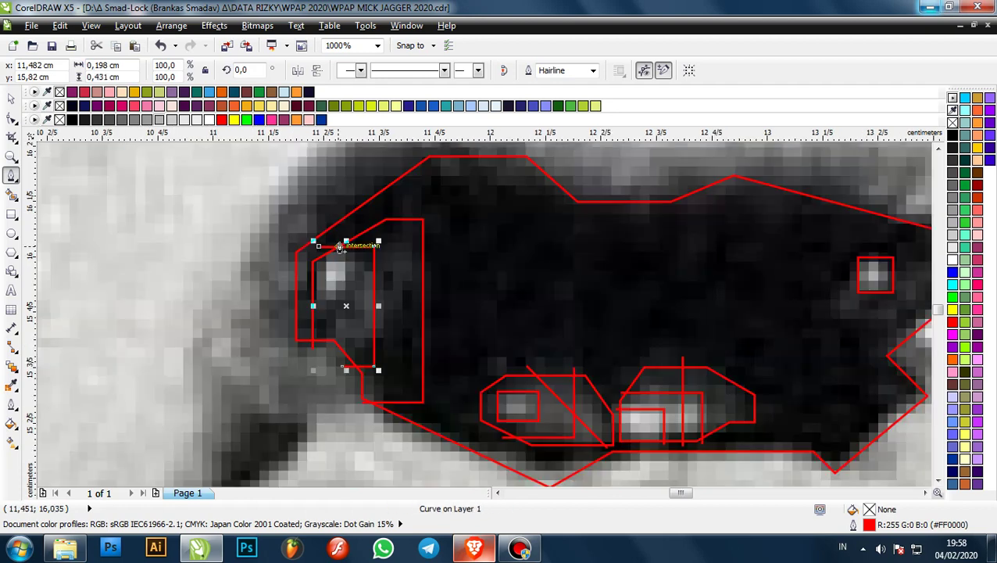
- Draw a pointed V-shaped line about 0.28 by 0.47 cm across the left mouth corner shape, with its tip facing the mouth's centre
scroll(340, 245, "up", 1)
left_click(366, 201)
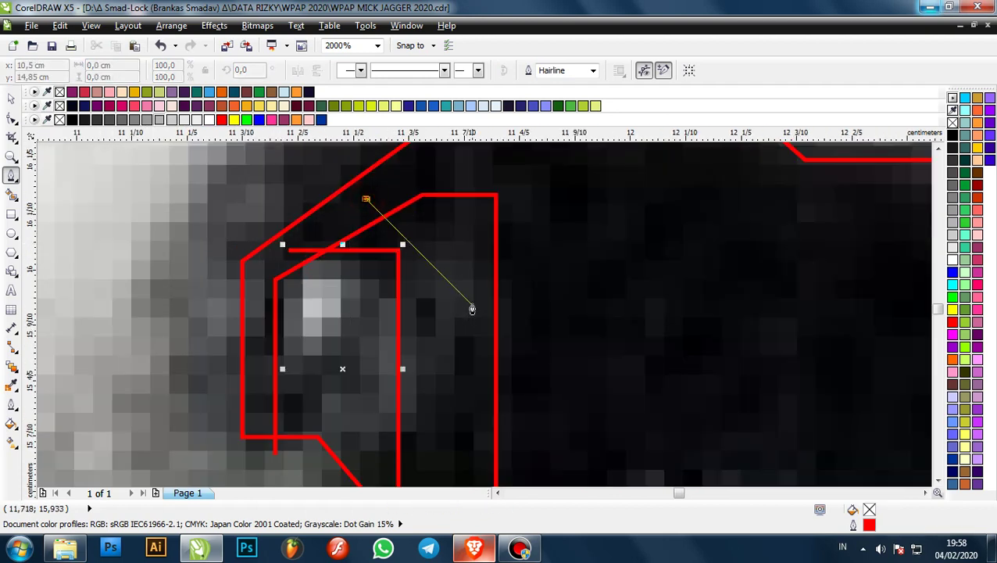
left_click(472, 309)
scroll(469, 305, "down", 1)
scroll(394, 394, "up", 1)
left_click(370, 394)
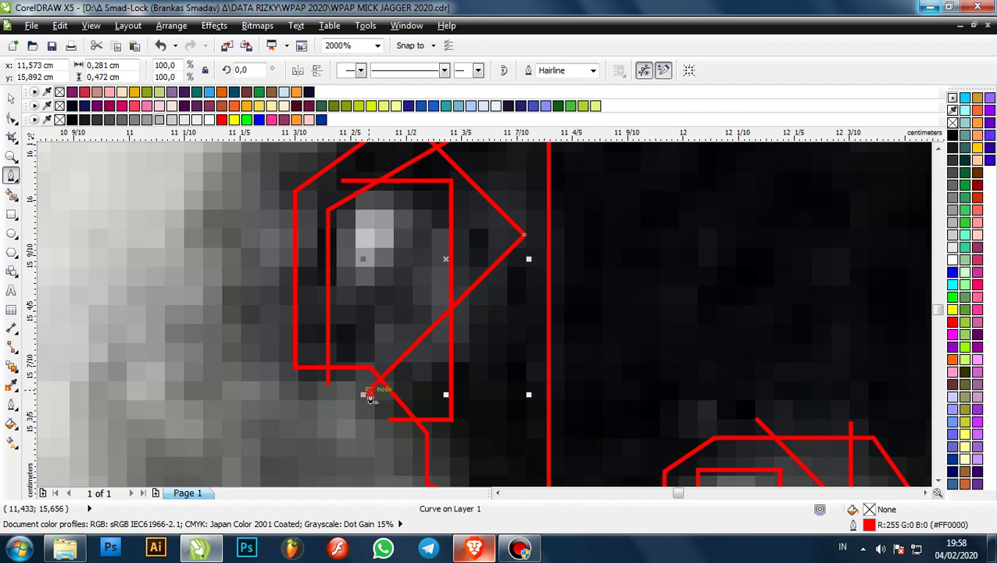
- Draw a U-shaped line about 0.15 by 0.26 cm around the left corner's bright highlight and shorten it to 0.22 cm tall
scroll(359, 201, "up", 1)
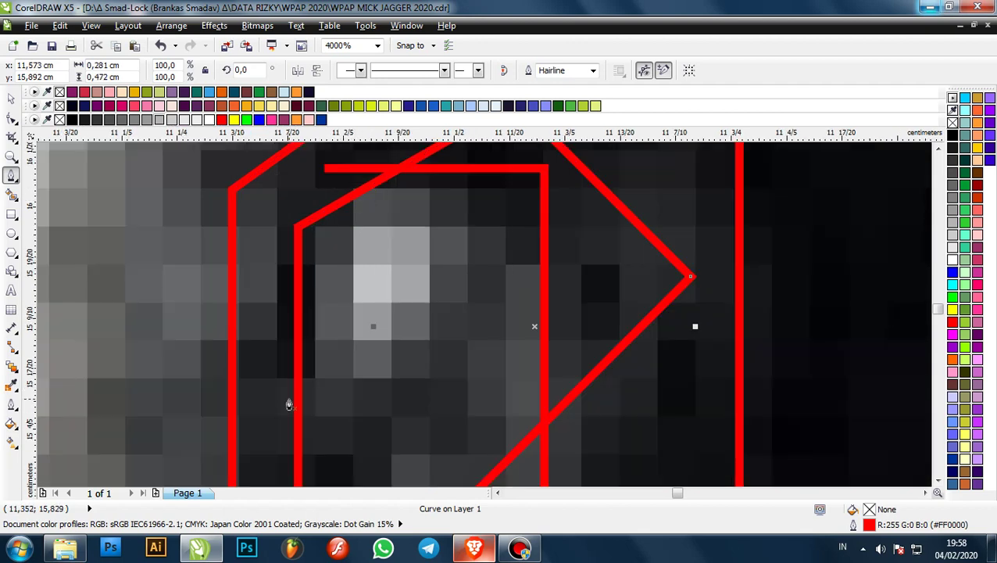
left_click(318, 188)
left_click(319, 444)
left_click(485, 443)
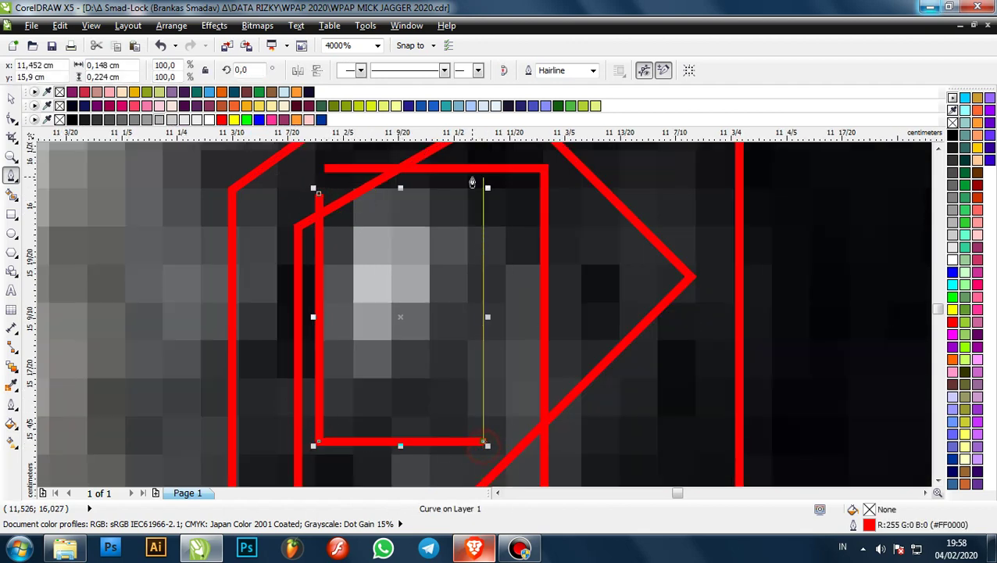
double_click(484, 151)
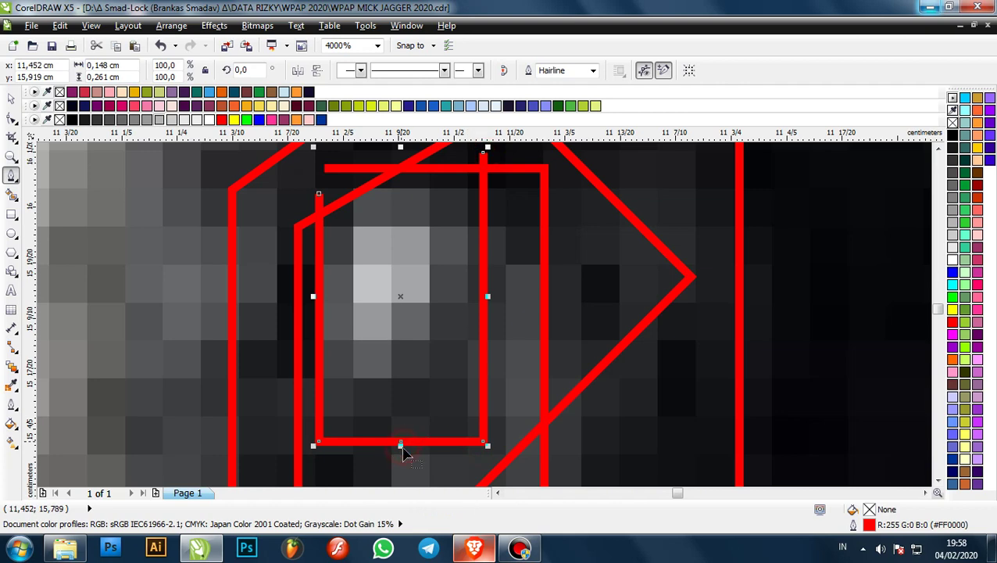
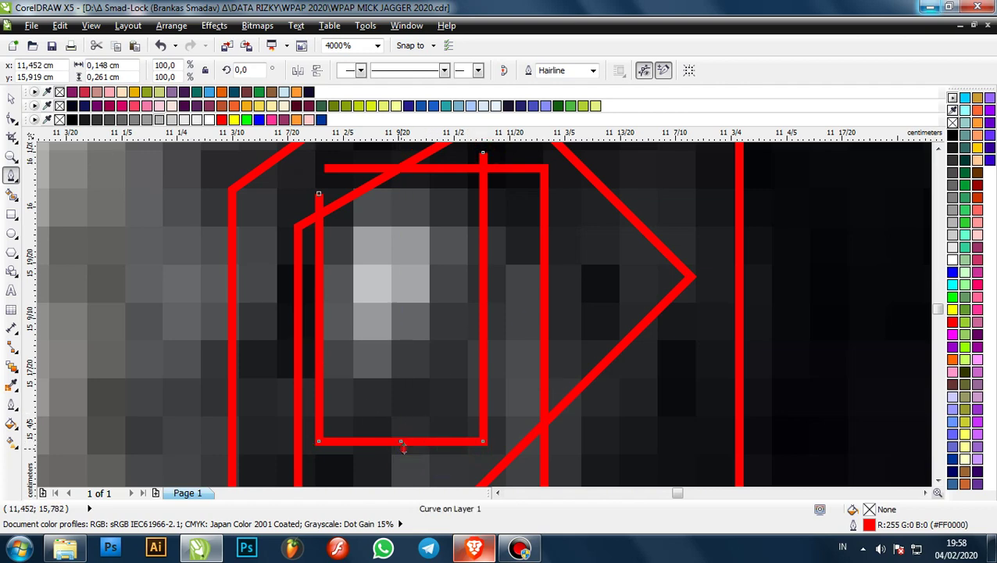
scroll(408, 287, "down", 2)
scroll(506, 257, "down", 2)
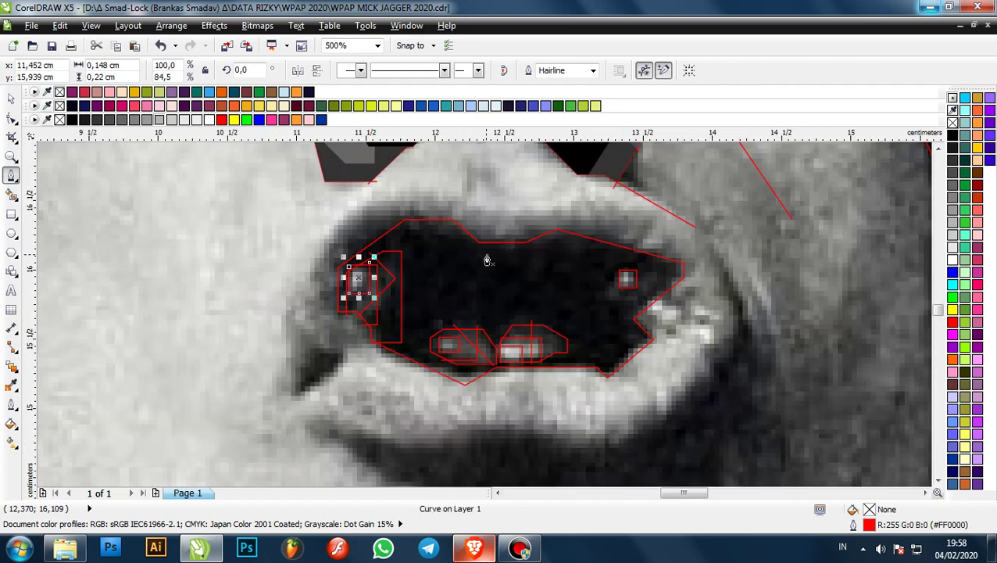
- Start an angular outline along the upper lip's outer edge beneath the nose, about 1.25 by 0.14 cm
scroll(453, 193, "up", 1)
left_click(298, 197)
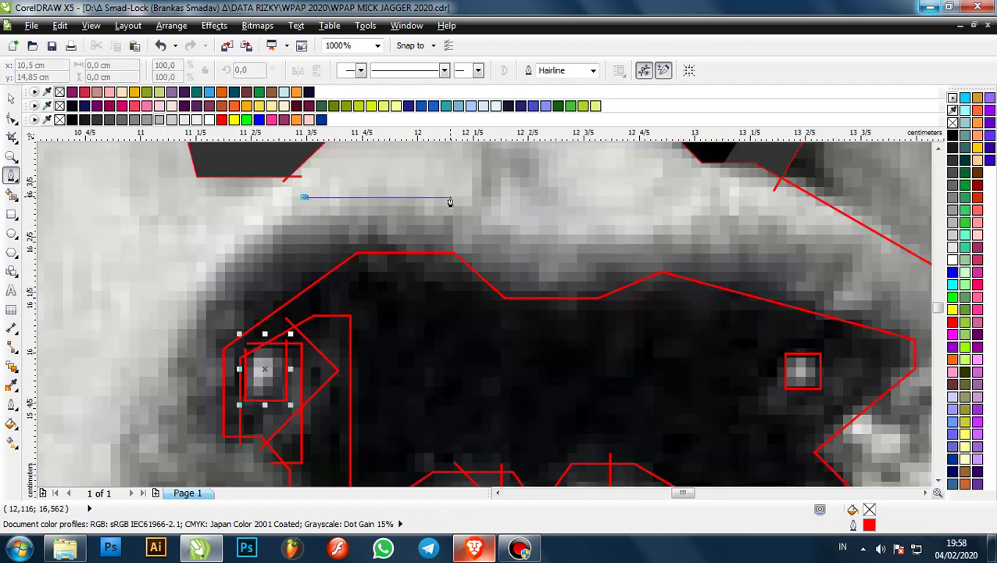
left_click(455, 196)
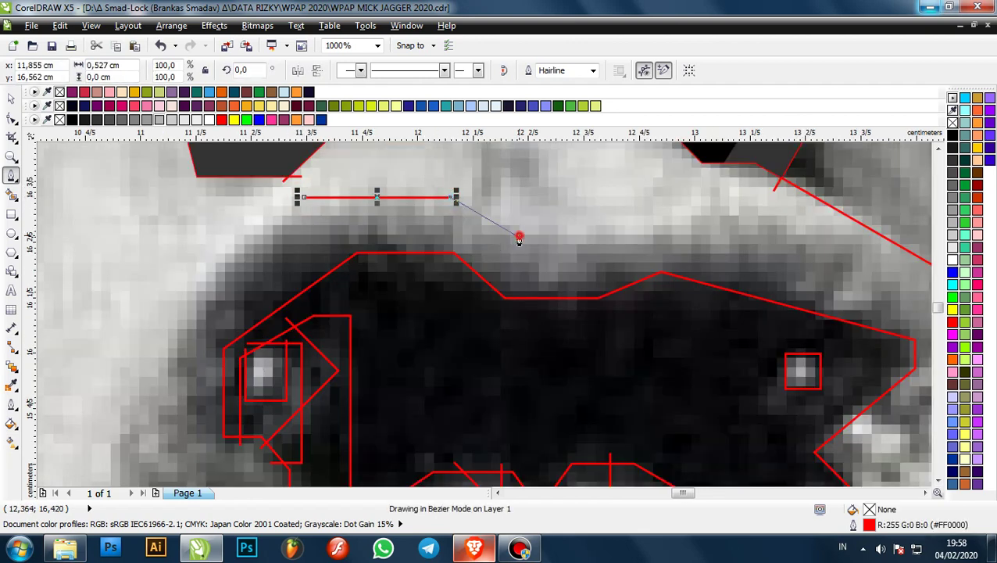
left_click(518, 236)
left_click(652, 236)
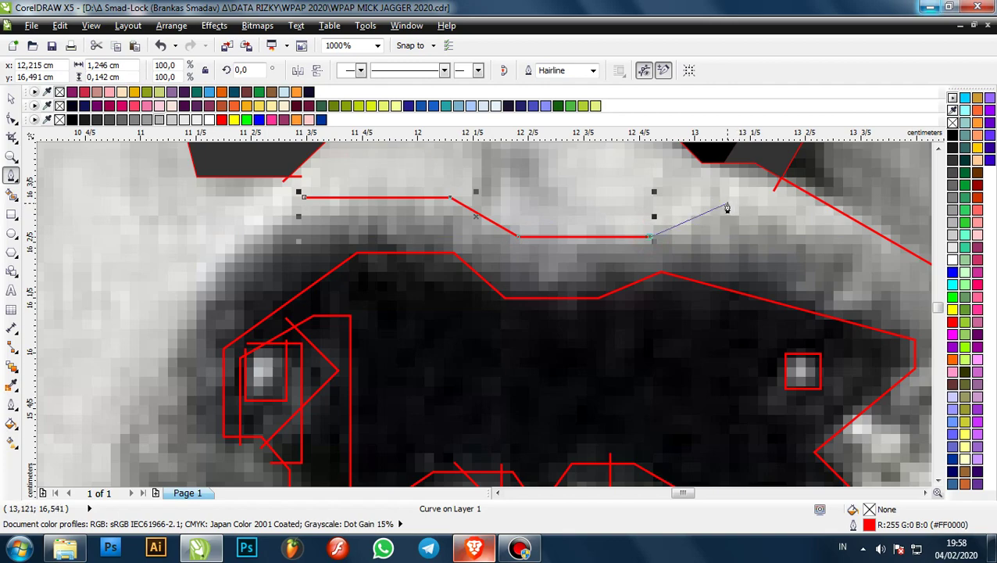
- Extend the outer lip outline along the upper lip's right edge to an overall size of about 2.33 by 0.25 cm
scroll(703, 209, "down", 2)
scroll(630, 209, "up", 4)
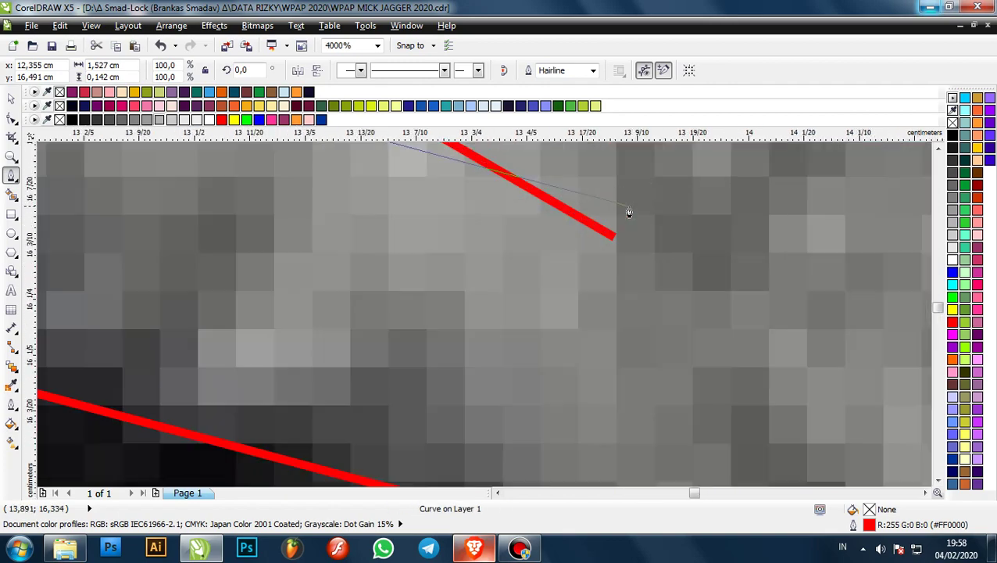
scroll(662, 308, "down", 3)
scroll(646, 266, "up", 2)
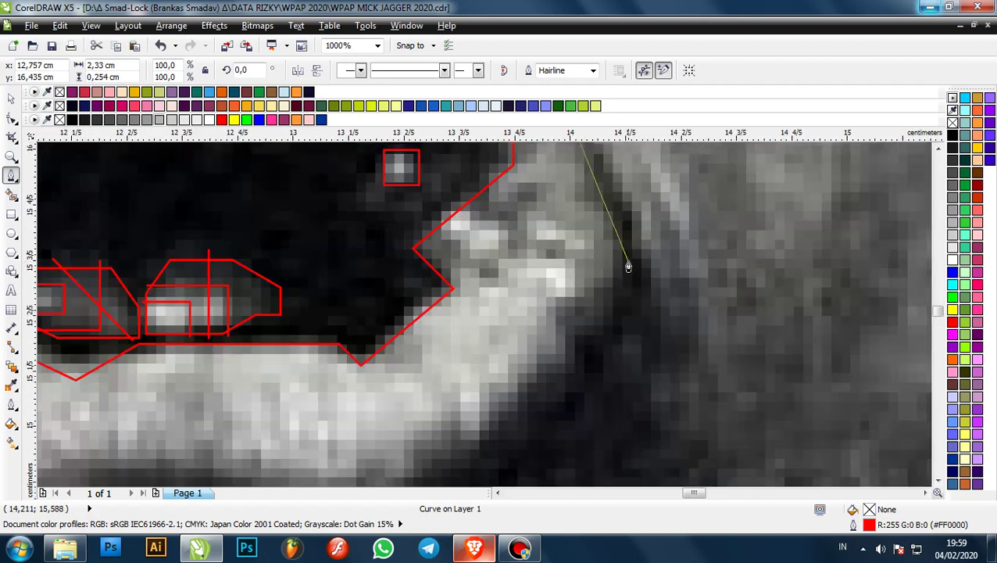
left_click(629, 266)
scroll(625, 311, "down", 2)
scroll(621, 324, "up", 2)
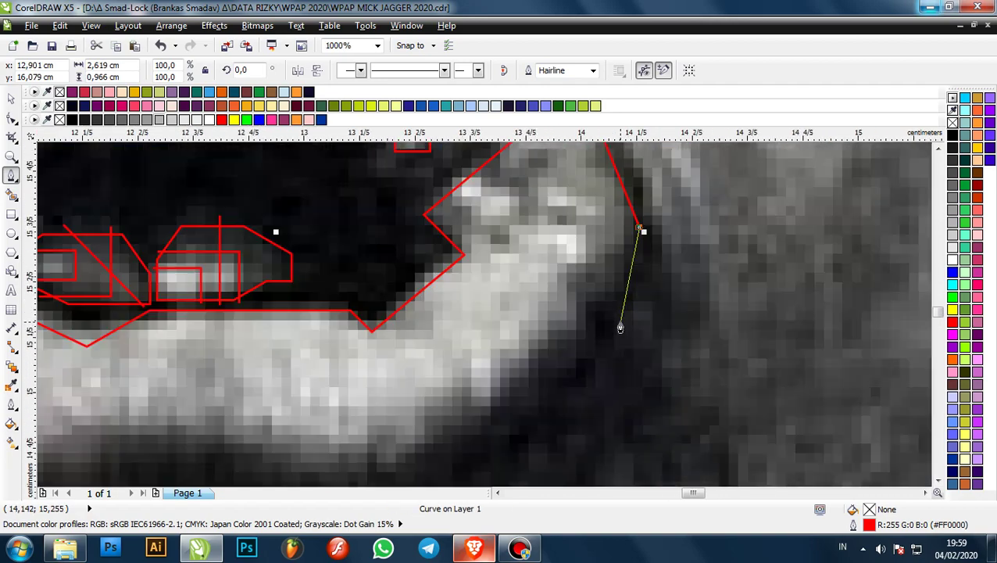
scroll(646, 282, "down", 2)
scroll(637, 302, "up", 3)
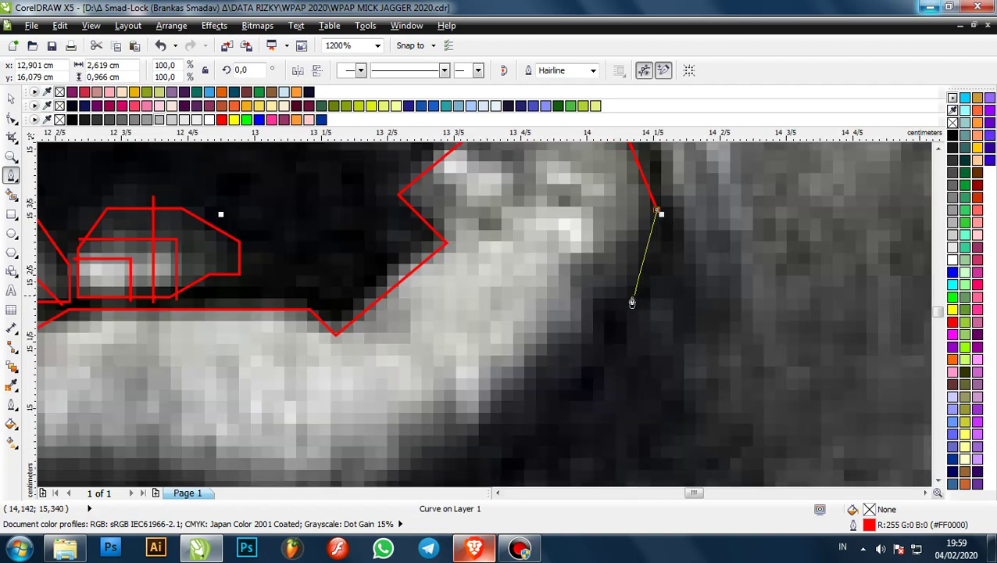
key("ctrl+z")
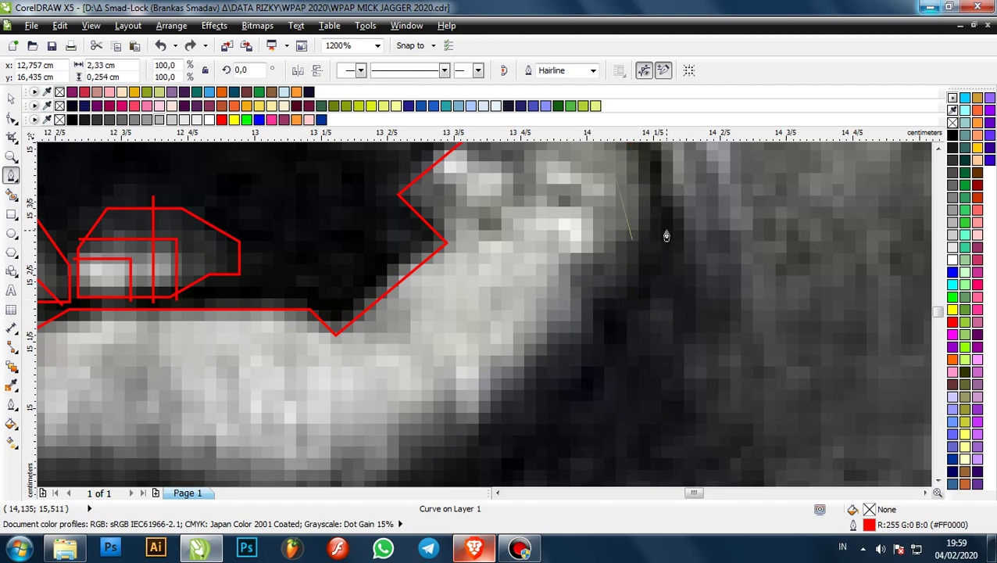
- Continue the lip outline around the right mouth corner with a short notch, reaching about 2.65 by 1.21 cm overall
left_click(666, 237)
left_click(609, 293)
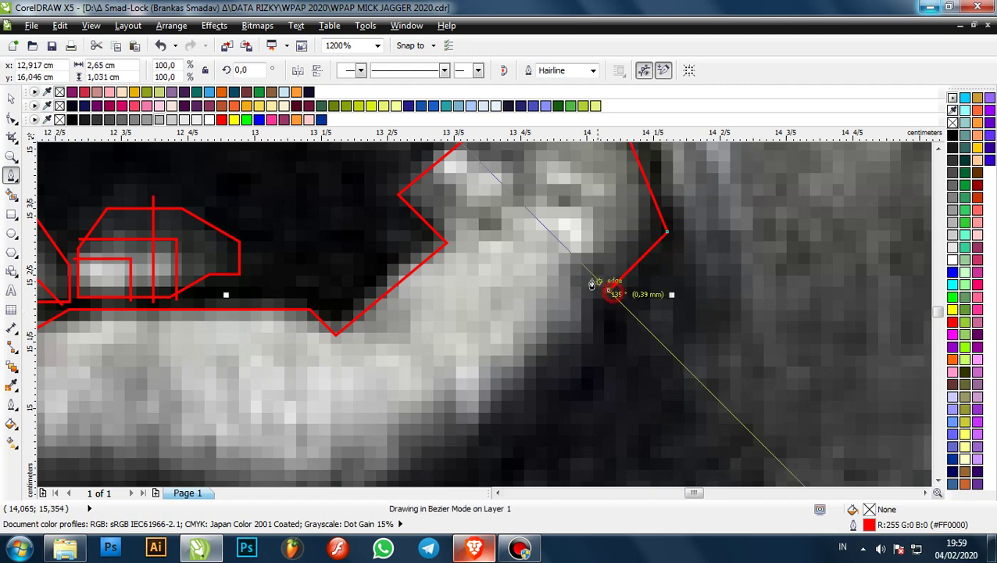
scroll(605, 277, "up", 2)
left_click(638, 278)
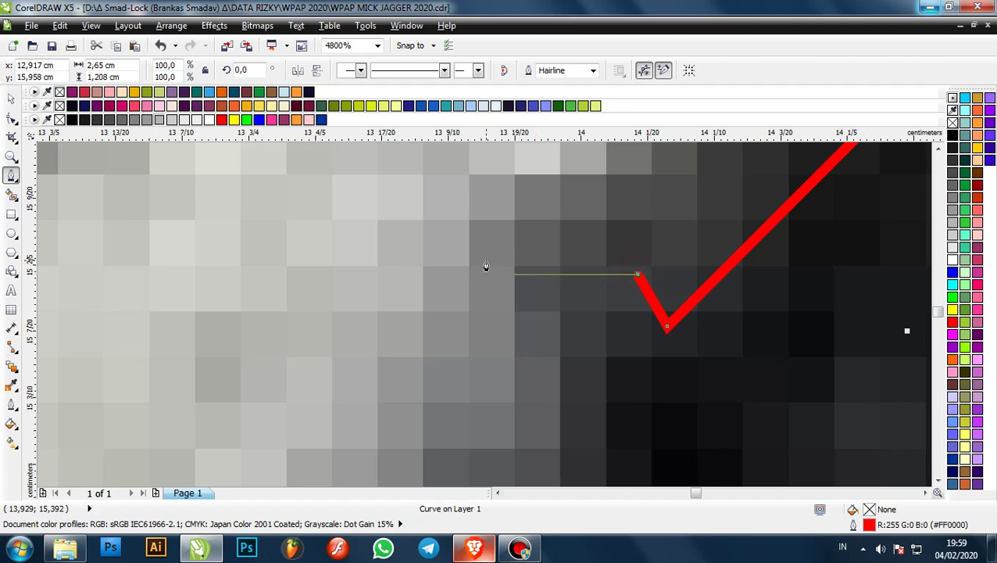
left_click(474, 274)
left_click(585, 304)
scroll(589, 322, "down", 1)
scroll(588, 330, "down", 2)
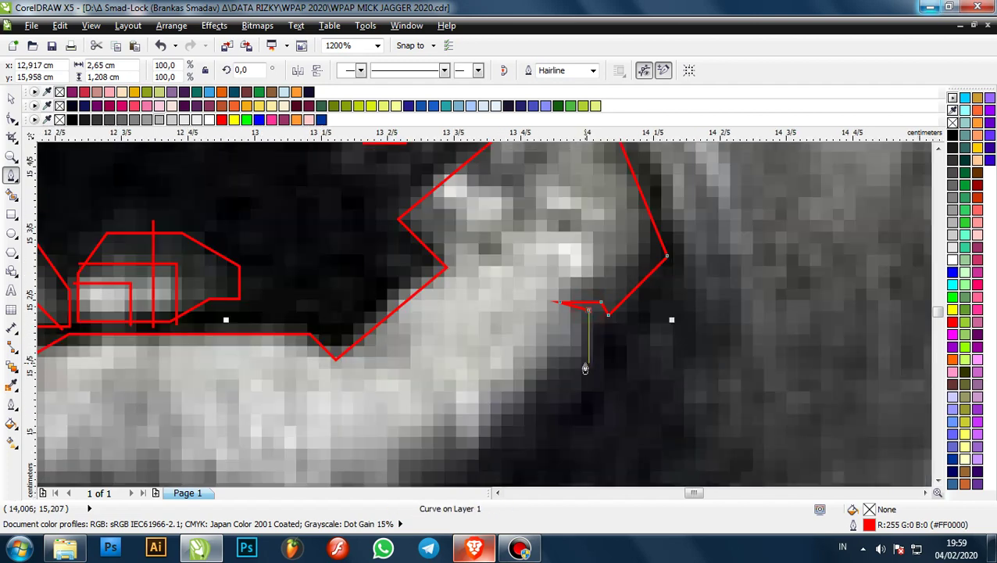
left_click(587, 364)
scroll(646, 263, "down", 1)
scroll(590, 362, "up", 1)
scroll(688, 199, "up", 2)
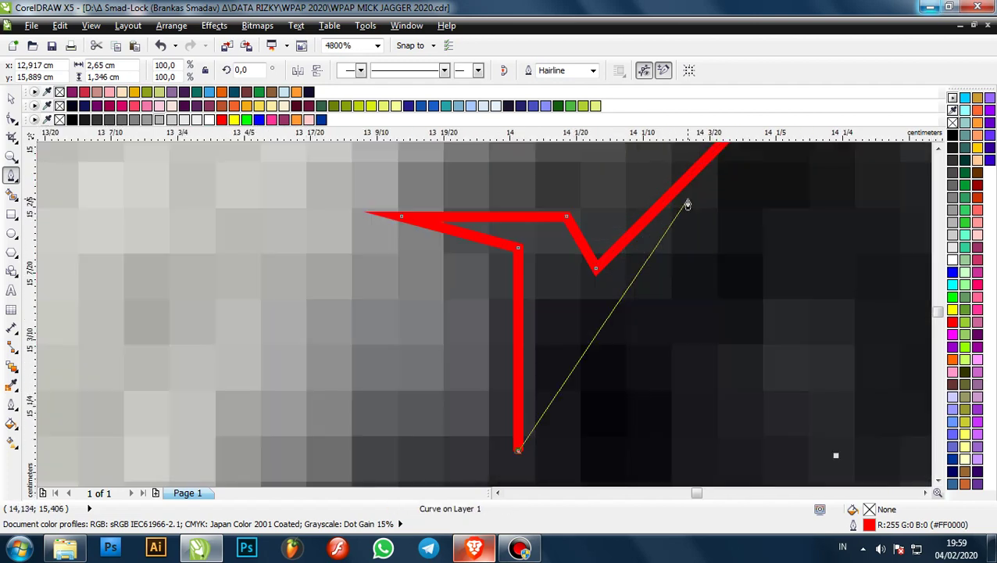
key("ctrl+z")
key("ctrl+z")
key("ctrl+z")
- Finish the right corner notch and continue the outline diagonally beneath the lower lip's right half, reaching about 1.89 cm tall
scroll(625, 270, "down", 2)
scroll(614, 264, "up", 1)
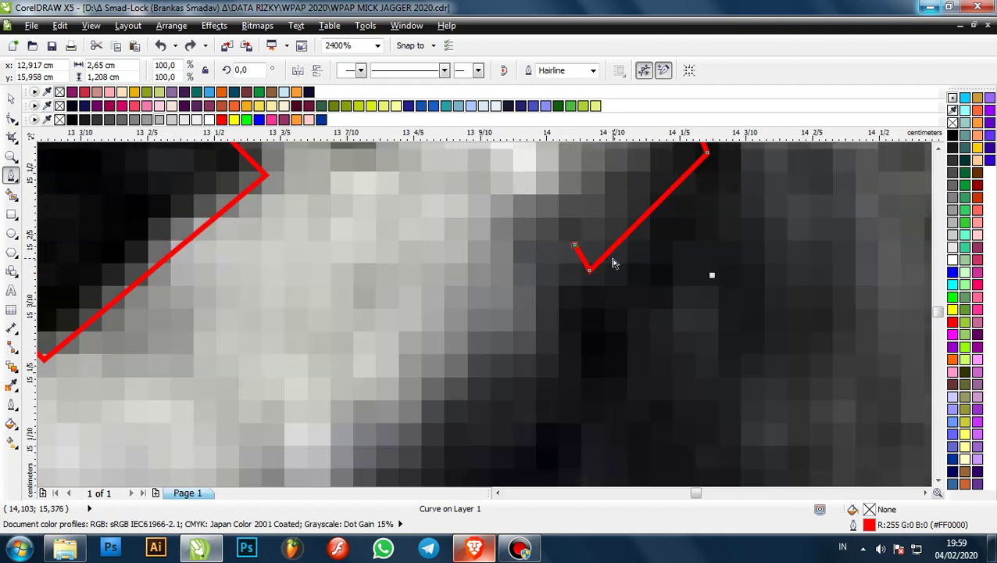
left_click(539, 243)
left_click(580, 320)
scroll(563, 359, "down", 2)
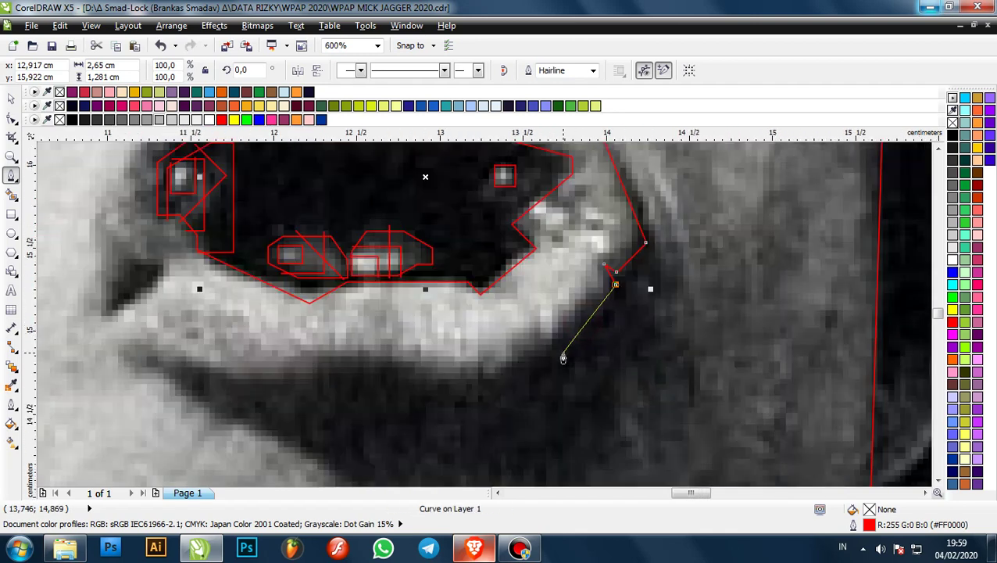
scroll(563, 359, "up", 1)
scroll(605, 305, "down", 1)
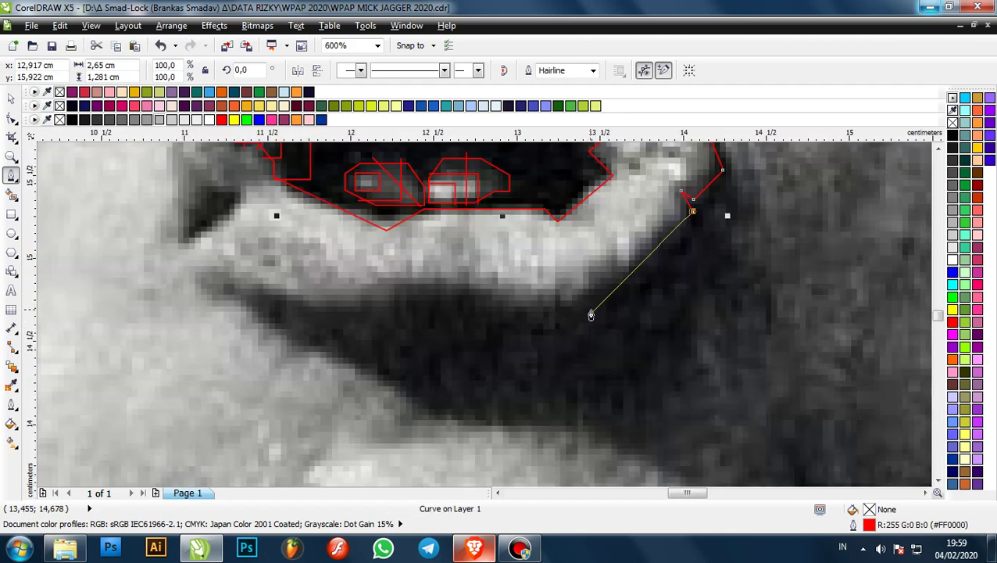
left_click(591, 313)
left_click(507, 312)
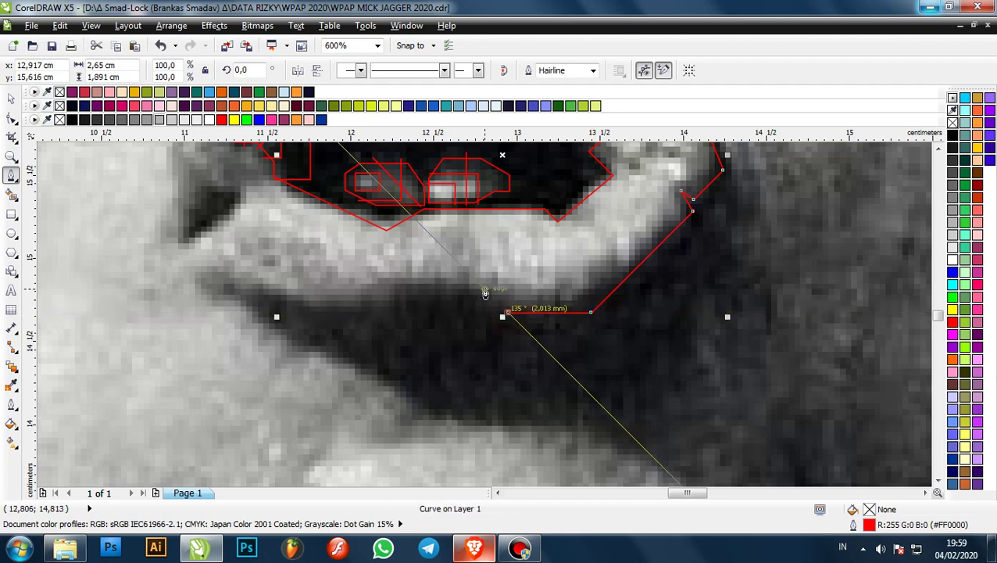
- Continue the outline leftward under the lower lip with a raised flat section at its middle and a lower flat section beyond
left_click(485, 290)
left_click(404, 291)
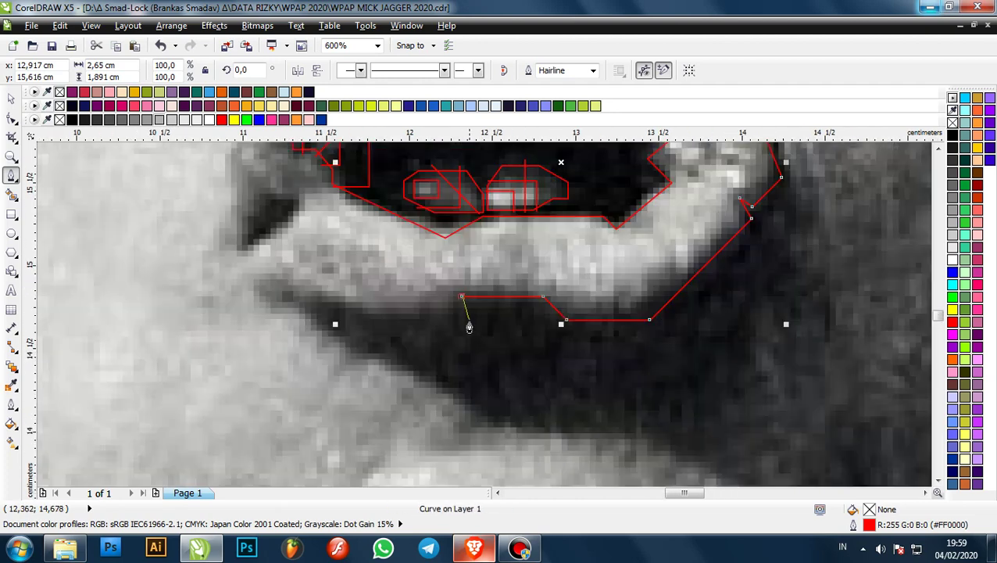
left_click(443, 315)
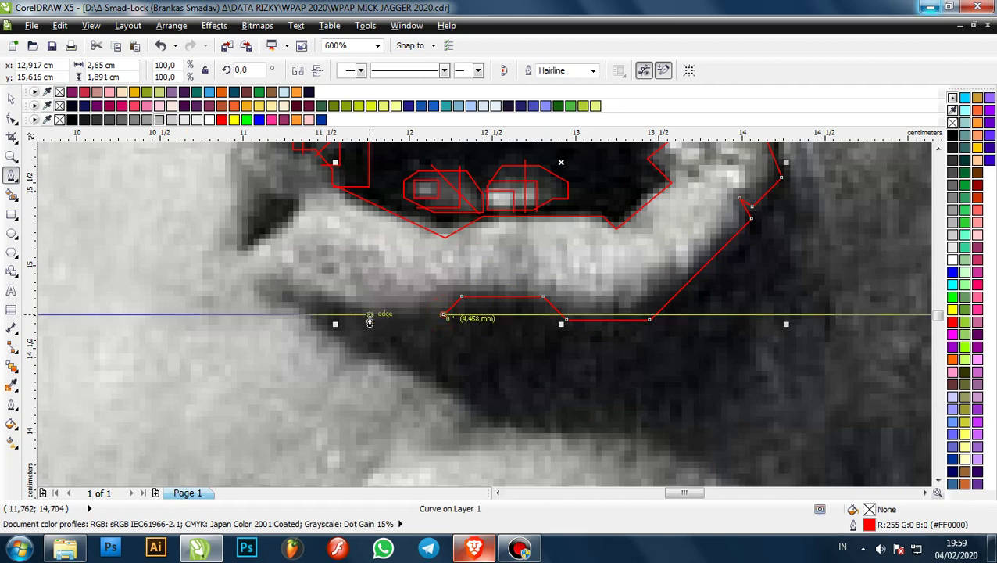
left_click(369, 315)
- Continue the outline around the left mouth corner and close it at its upper lip start point, about 3.29 by 1.89 cm overall
scroll(369, 315, "down", 2)
scroll(480, 292, "up", 2)
scroll(626, 355, "up", 2)
scroll(423, 308, "down", 3)
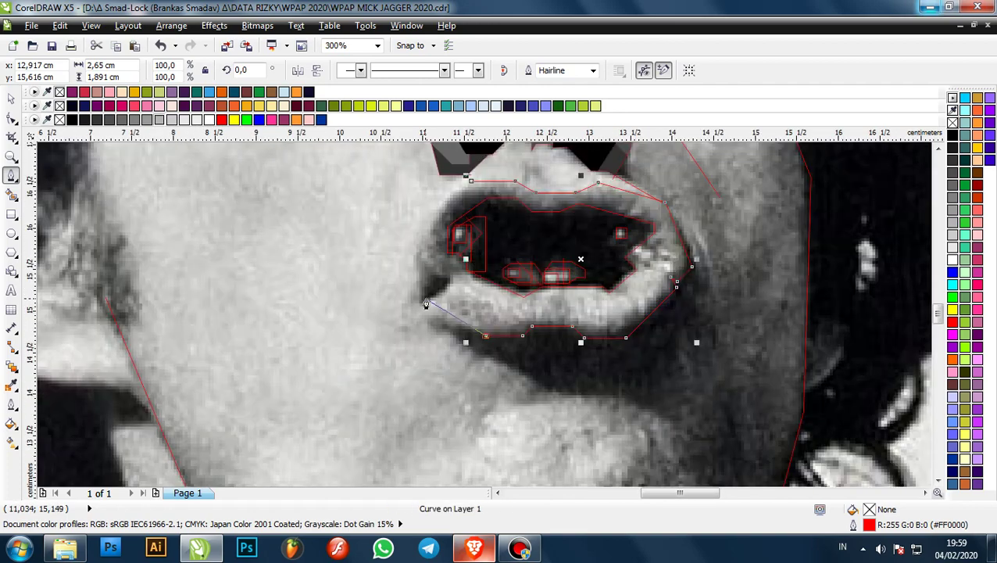
scroll(423, 328, "up", 3)
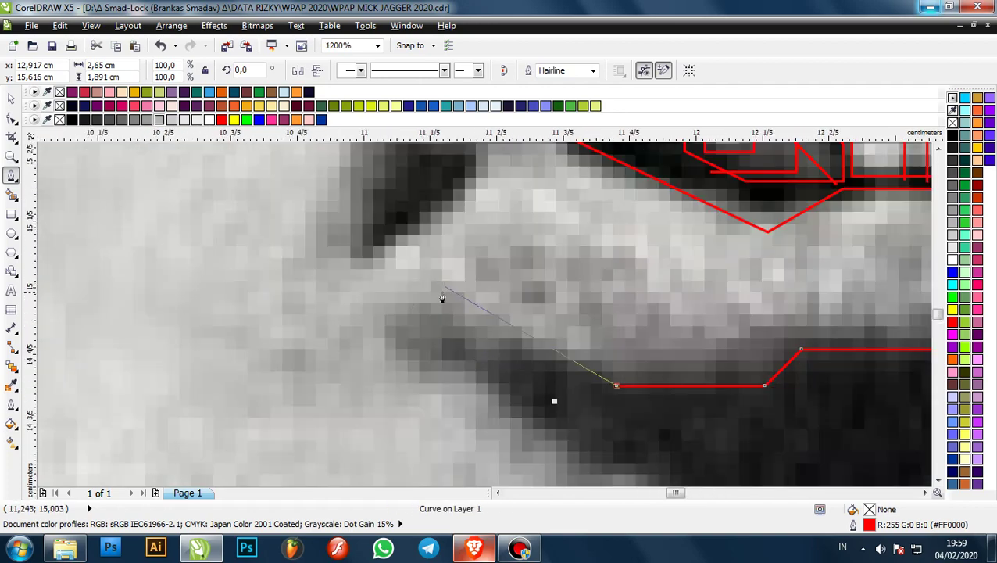
scroll(387, 256, "down", 2)
scroll(434, 328, "up", 1)
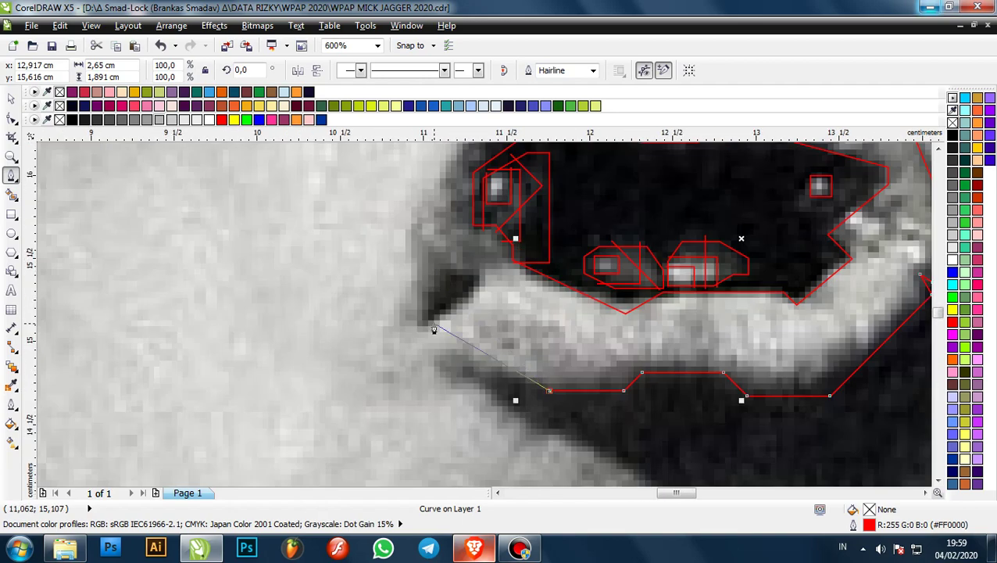
left_click(415, 312)
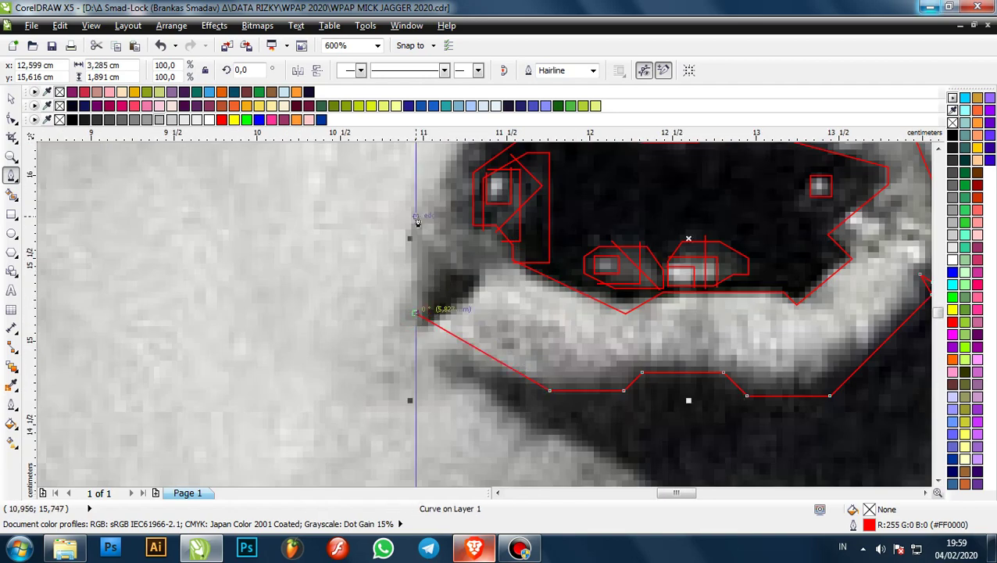
scroll(417, 221, "down", 2)
scroll(462, 214, "up", 3)
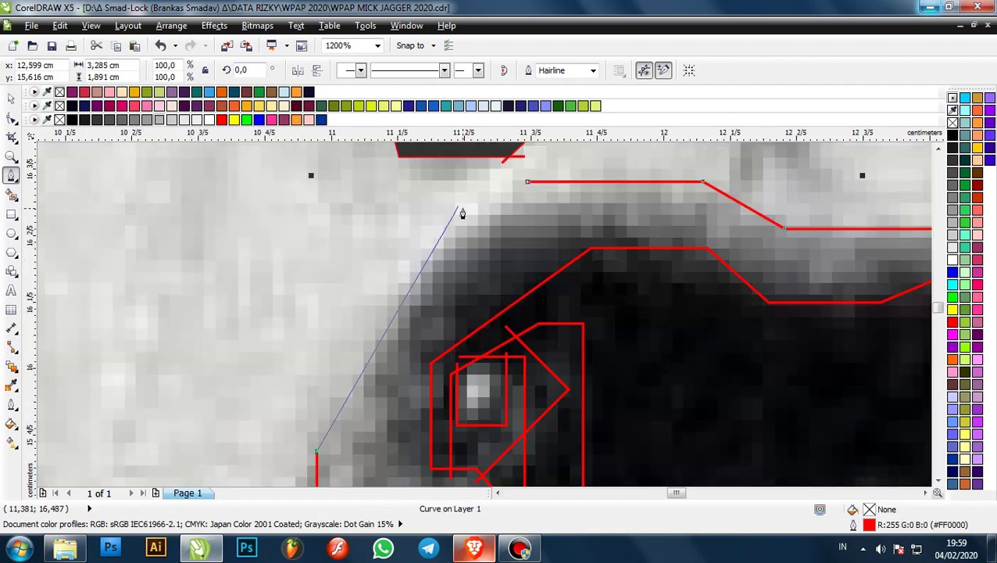
left_click(430, 251)
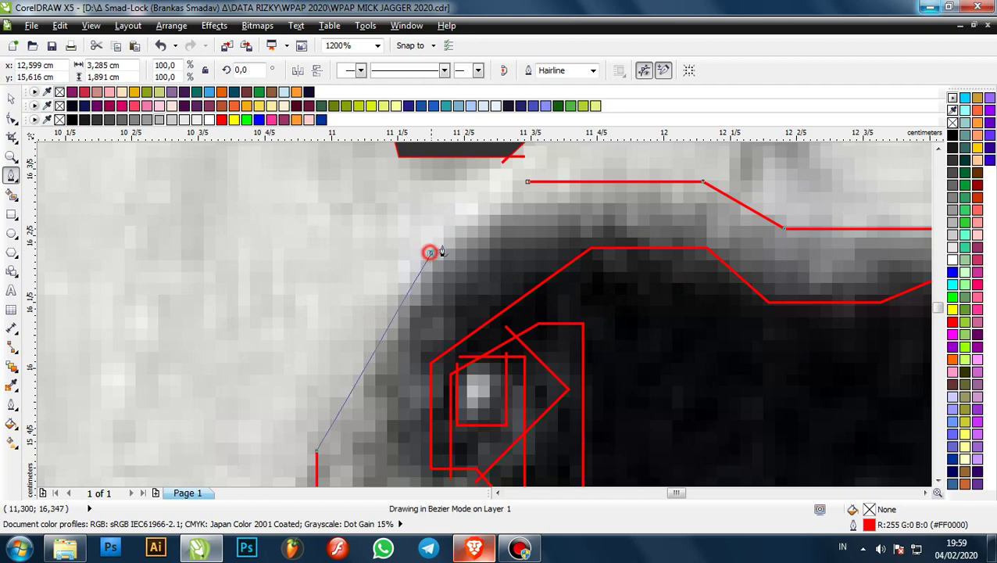
left_click(527, 183)
- Draw an angular line about 0.66 by 0.55 cm down the left mouth corner and across above its dark triangular patch
scroll(486, 241, "down", 2)
scroll(516, 304, "up", 1)
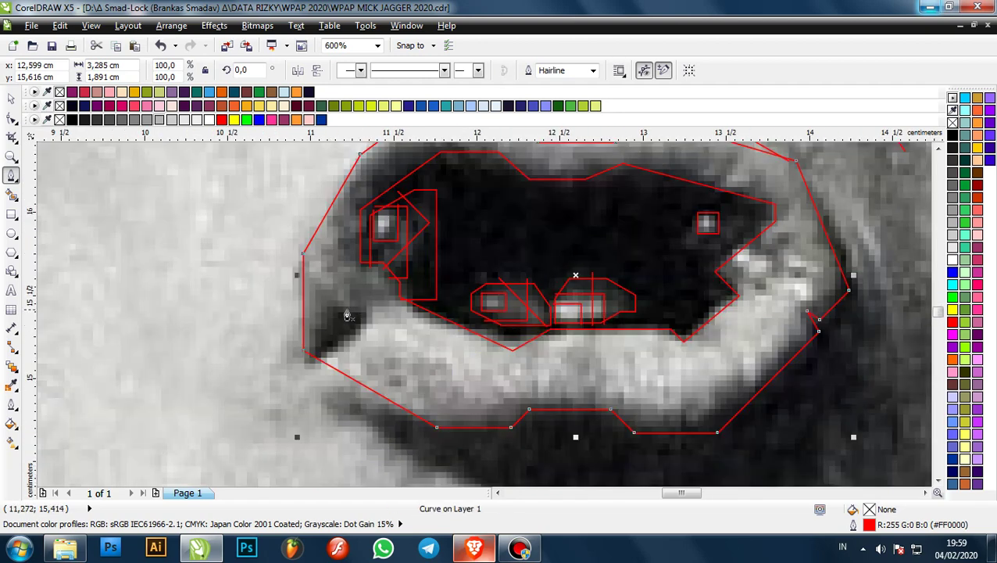
scroll(323, 310, "up", 1)
left_click(297, 172)
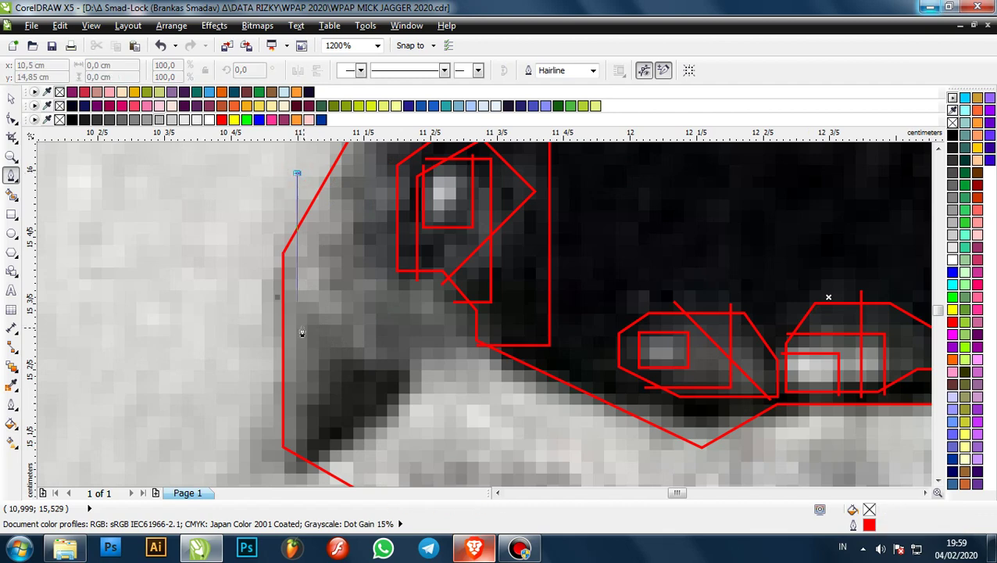
left_click(297, 316)
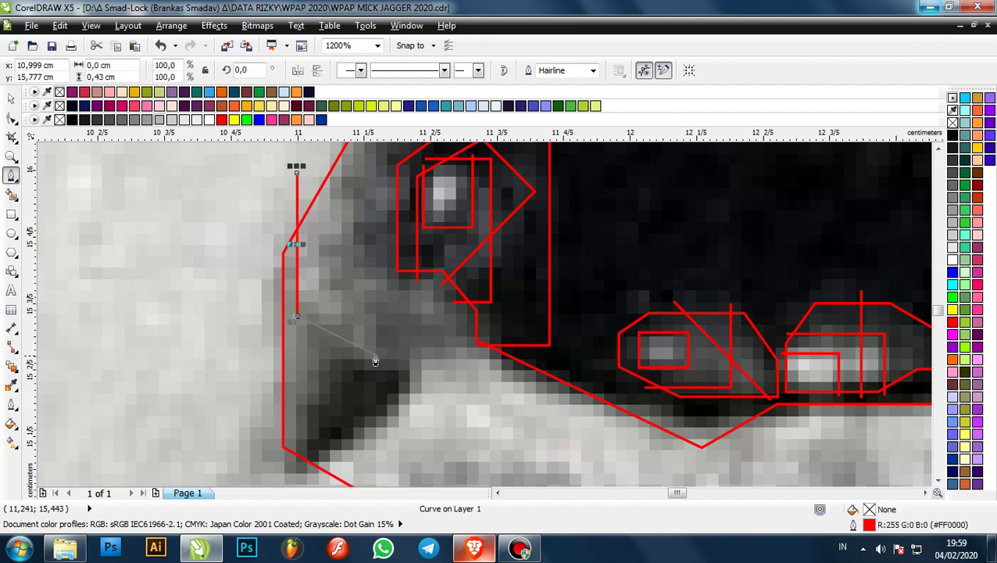
left_click(372, 354)
left_click(415, 354)
scroll(415, 339, "down", 1)
scroll(416, 386, "up", 1)
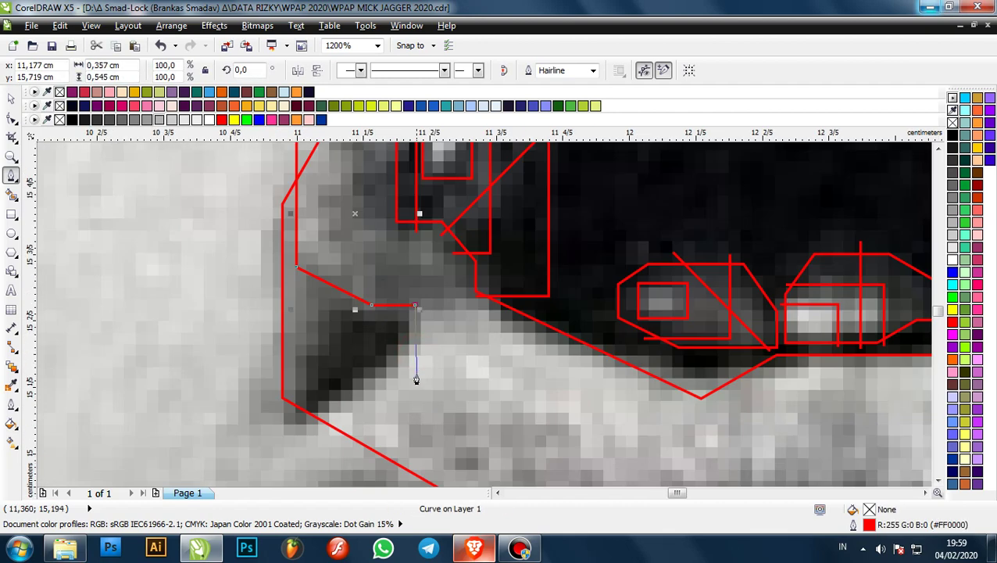
scroll(467, 302, "up", 1)
scroll(466, 302, "up", 2)
left_click(666, 314)
scroll(528, 268, "down", 3)
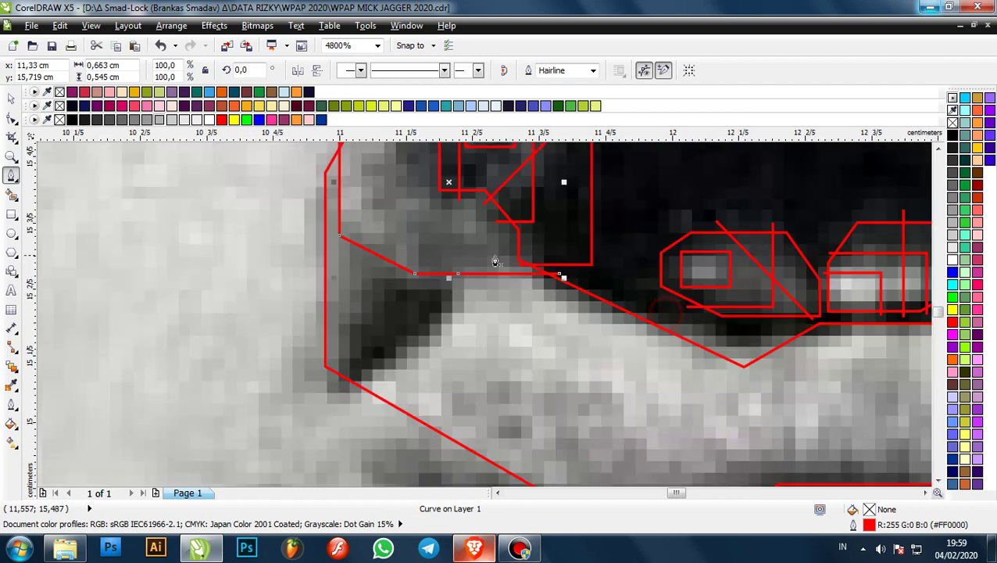
- Draw a two-segment line about 0.33 by 0.37 cm along the lower right edge of the left corner's dark patch
scroll(470, 283, "up", 2)
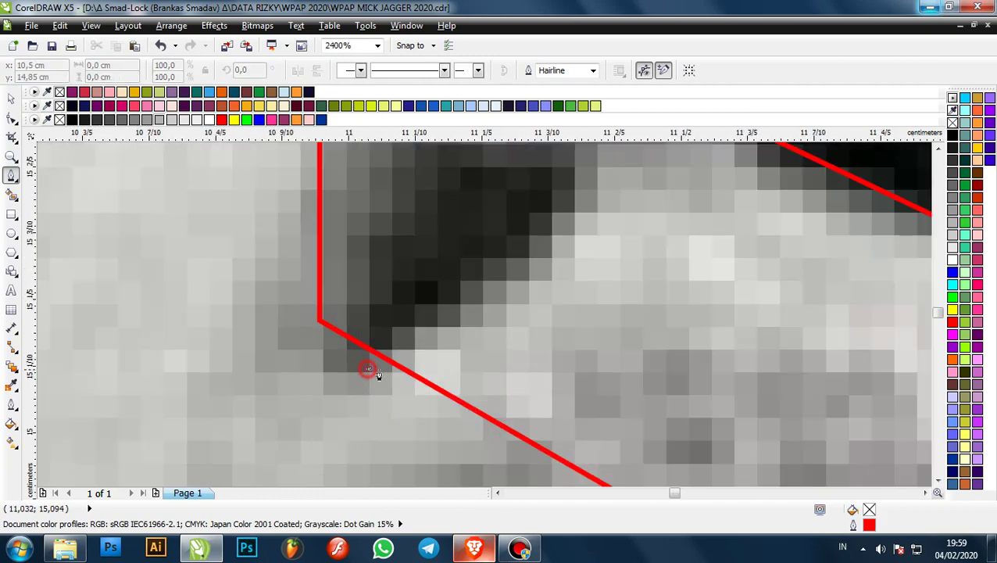
scroll(379, 378, "down", 1)
scroll(442, 344, "up", 1)
left_click(430, 356)
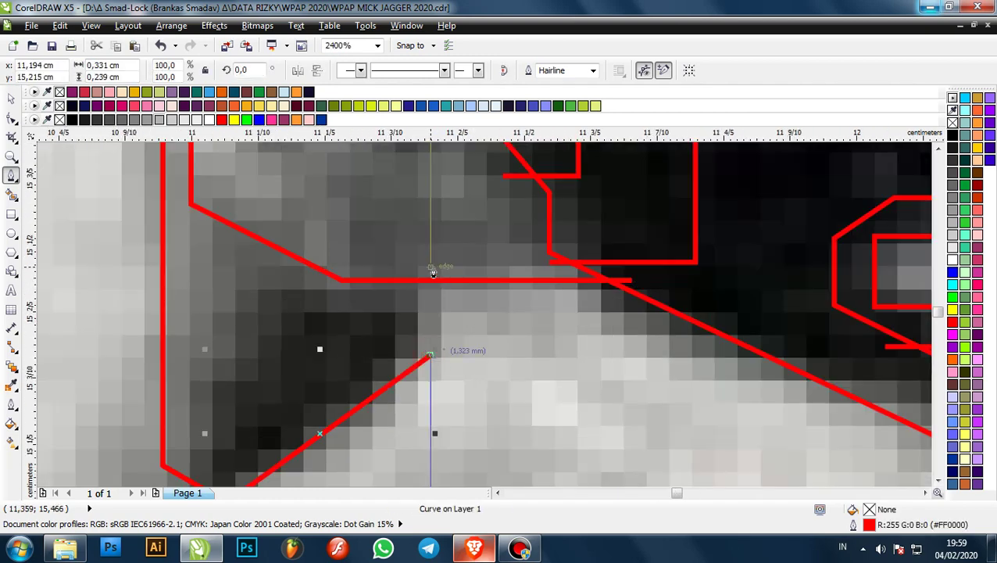
left_click(430, 267)
scroll(388, 299, "down", 1)
scroll(352, 320, "up", 1)
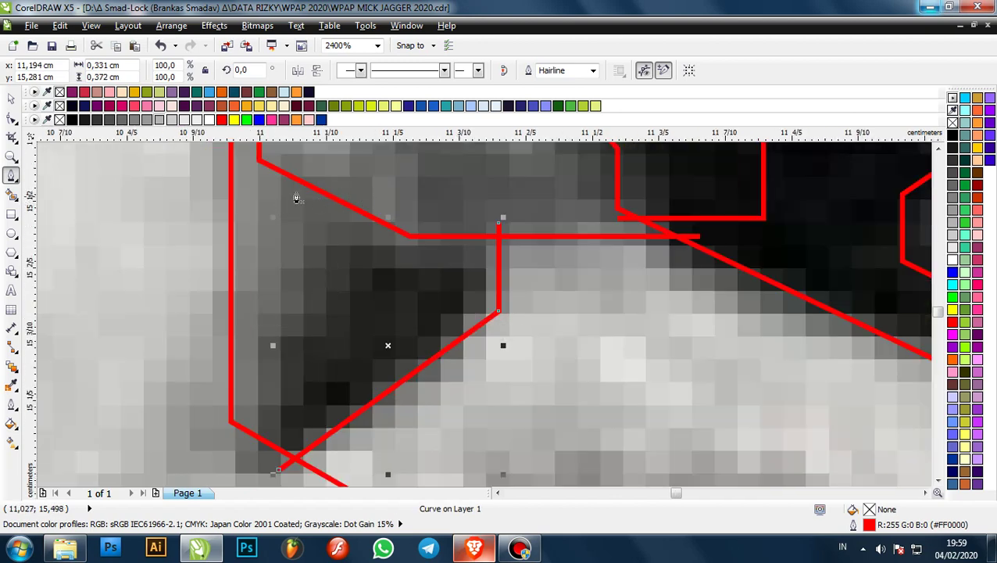
left_click(296, 162)
left_click(383, 276)
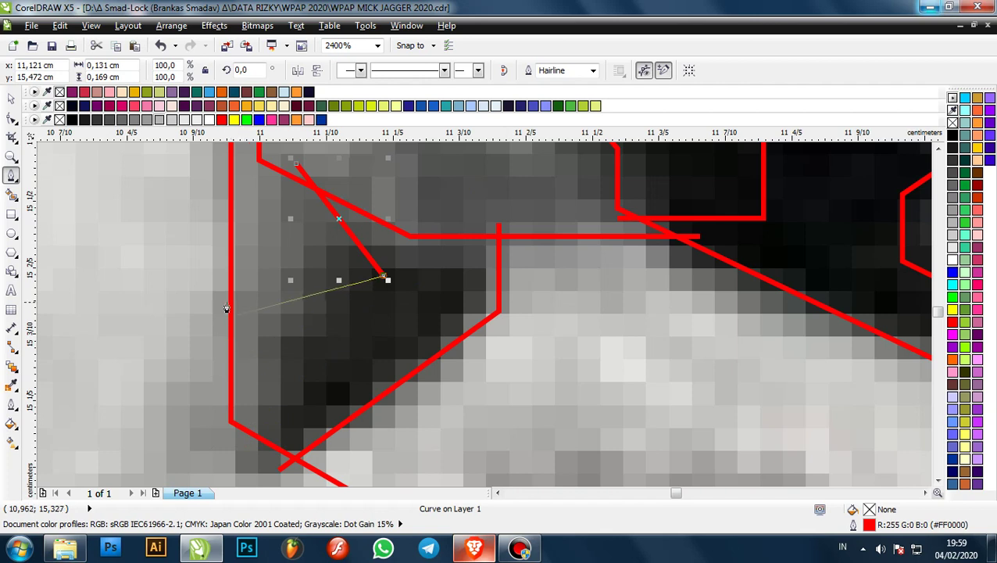
left_click(321, 378)
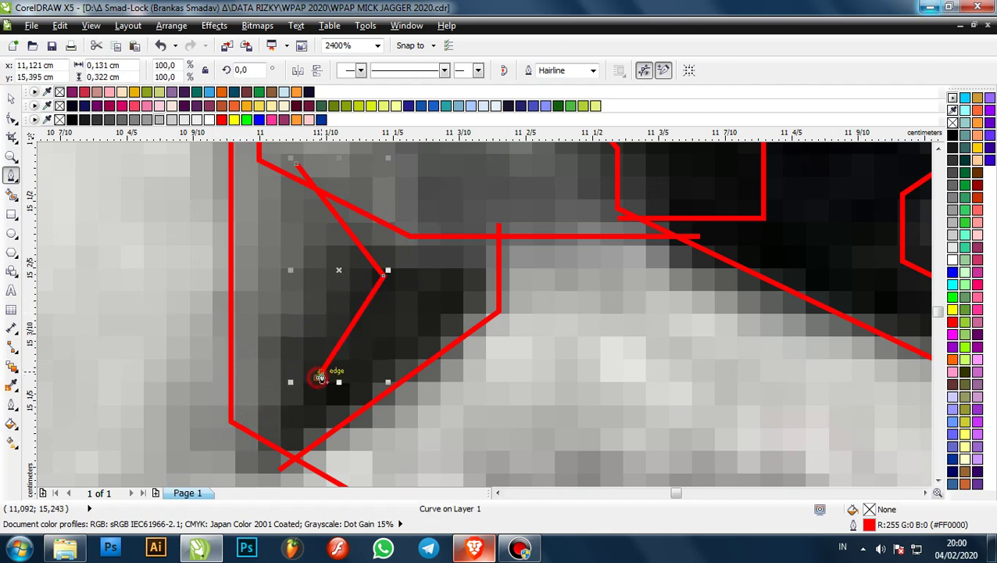
key("Delete")
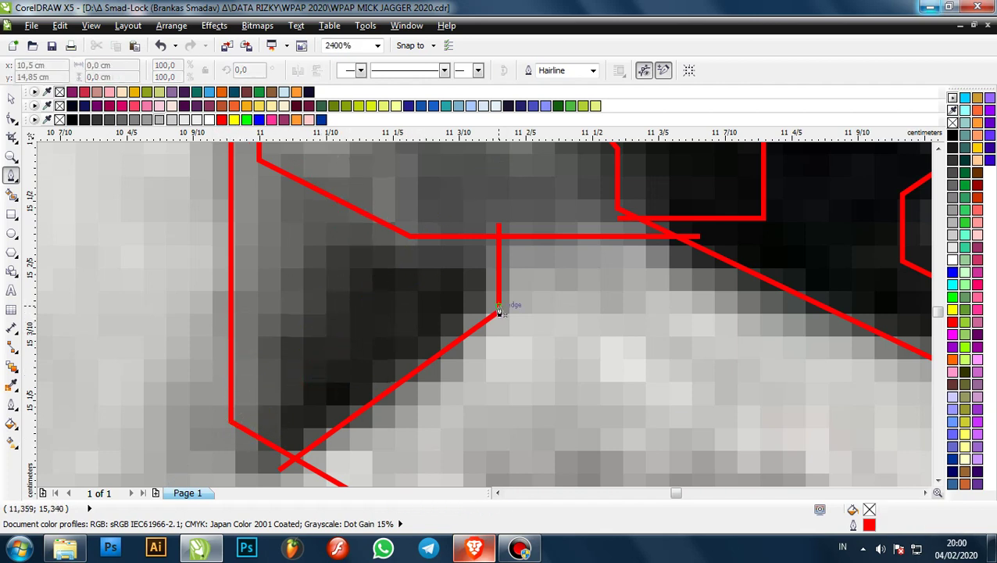
- Draw an L-shaped line about 0.33 by 0.14 cm across the upper part of the left corner's dark patch
left_click(436, 210)
left_click(436, 307)
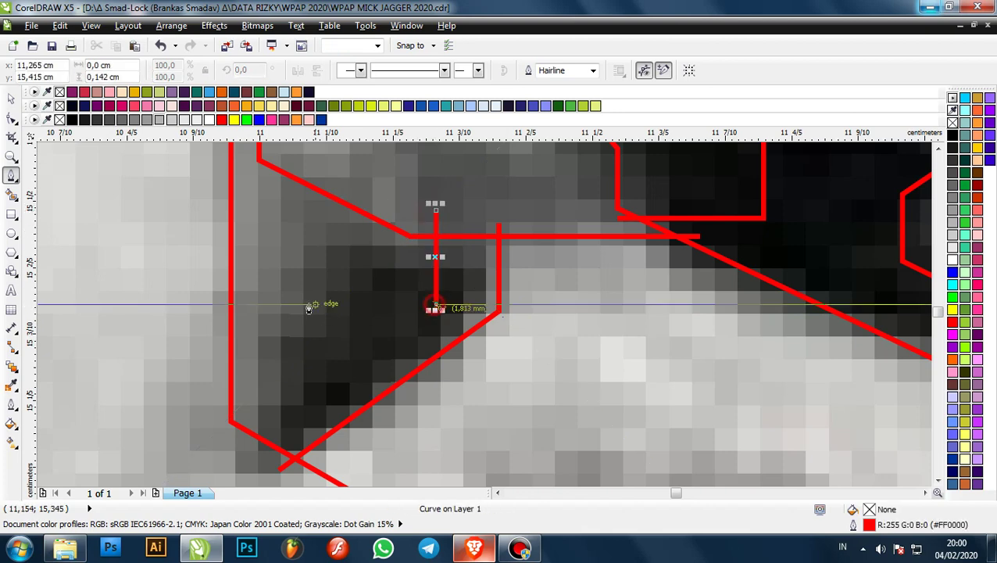
scroll(219, 304, "down", 3)
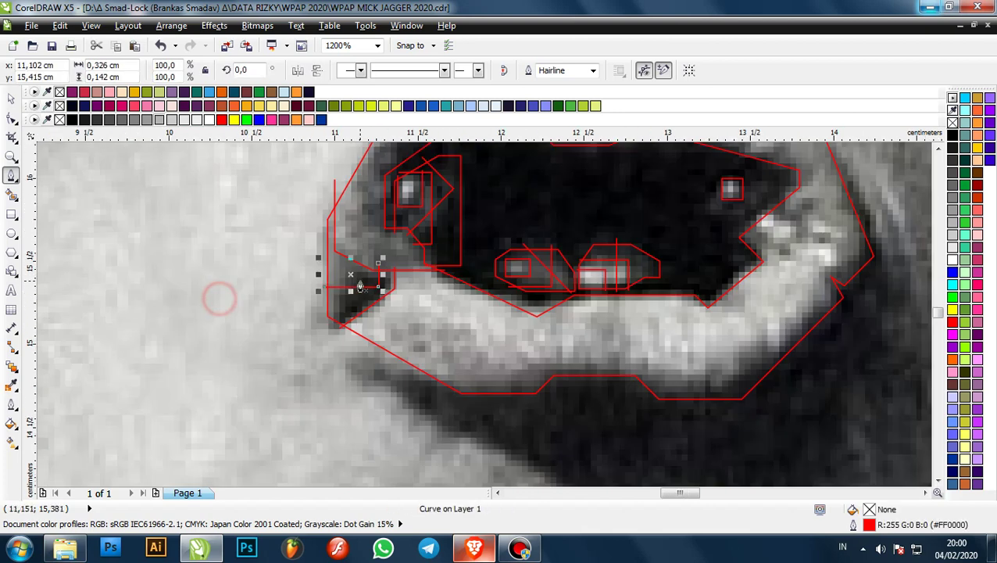
scroll(375, 269, "up", 1)
scroll(350, 244, "up", 1)
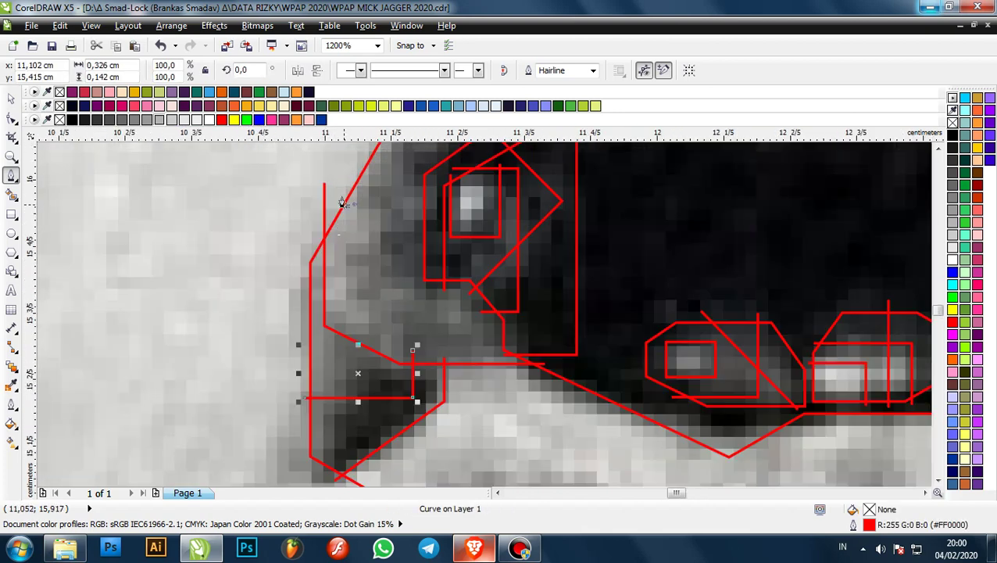
- Draw an angular line about 0.38 by 0.52 cm down the left mouth corner, across below the dark teeth shapes and back up
left_click(338, 170)
left_click(339, 319)
scroll(453, 345, "up", 1)
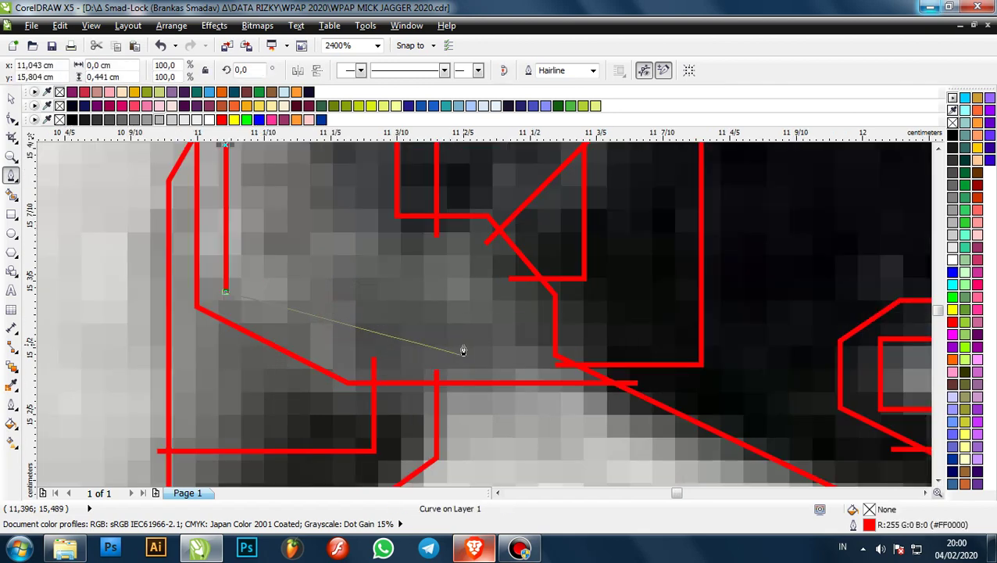
left_click(323, 348)
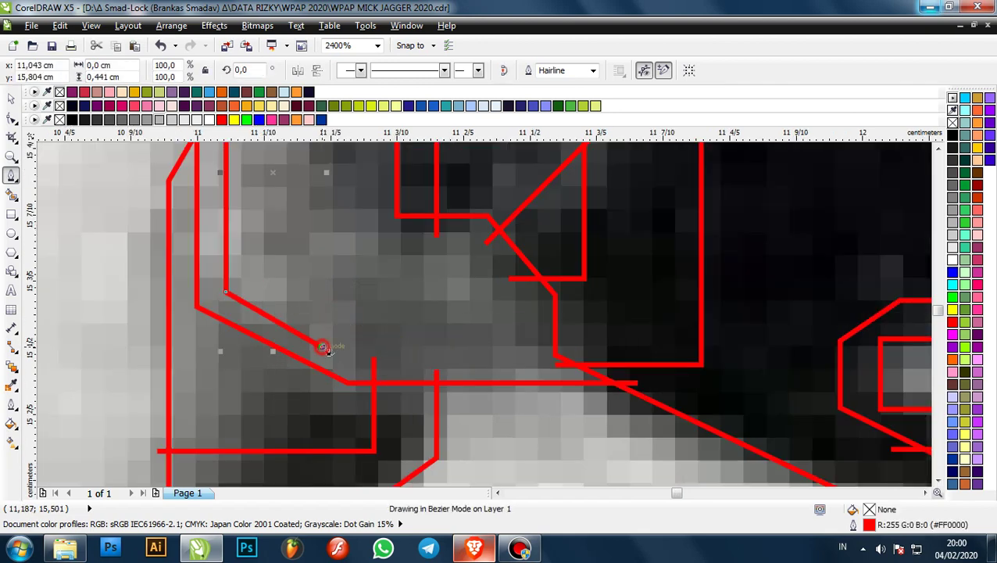
left_click(479, 350)
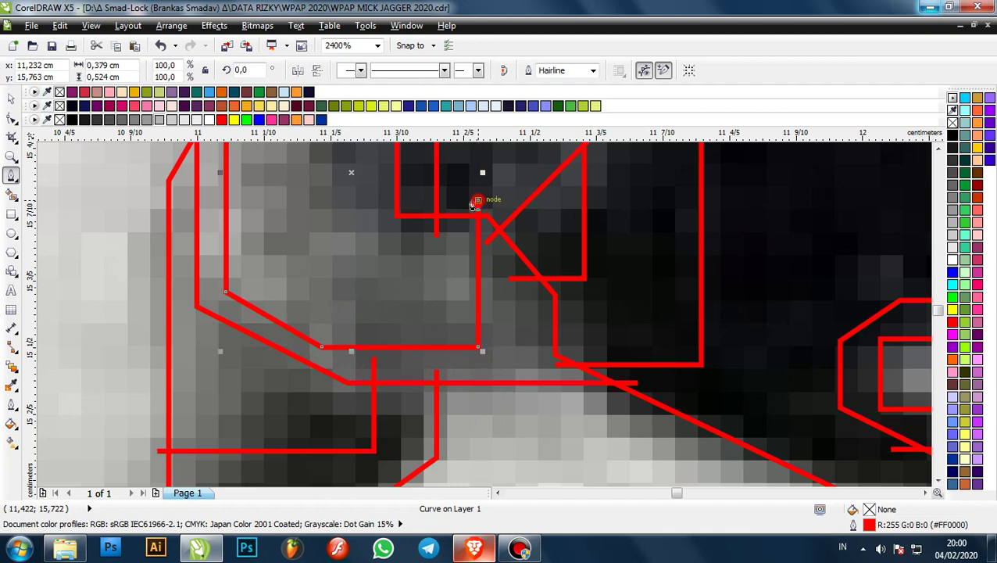
scroll(499, 279, "down", 2)
scroll(500, 280, "down", 2)
scroll(524, 280, "up", 2)
scroll(429, 348, "right", 3)
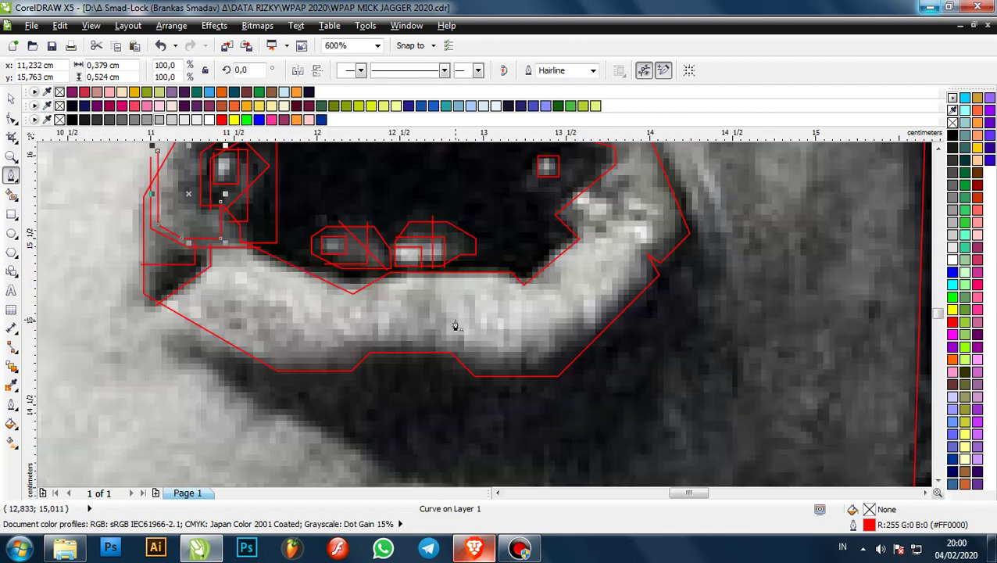
left_click(880, 548)
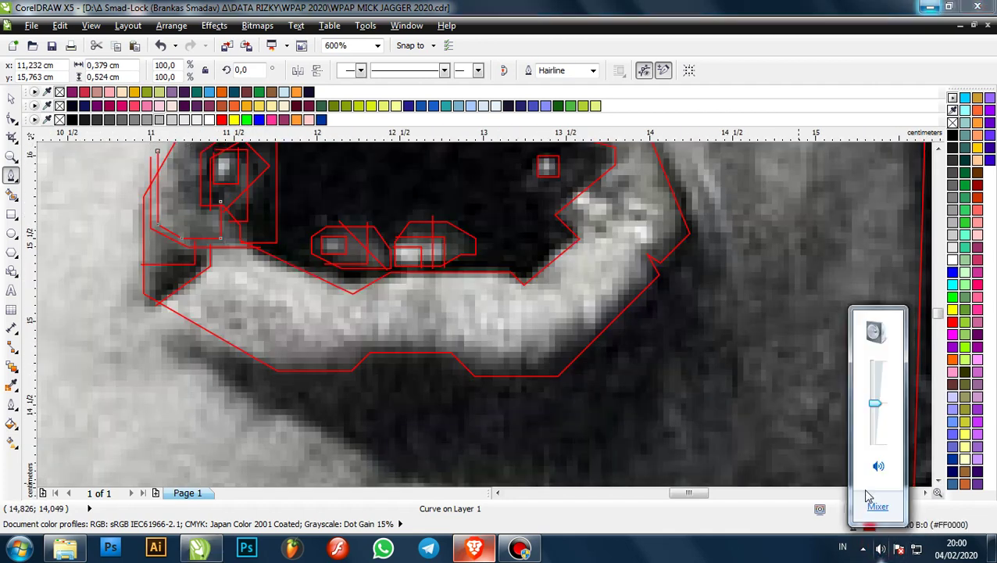
left_click(550, 7)
scroll(558, 336, "down", 2)
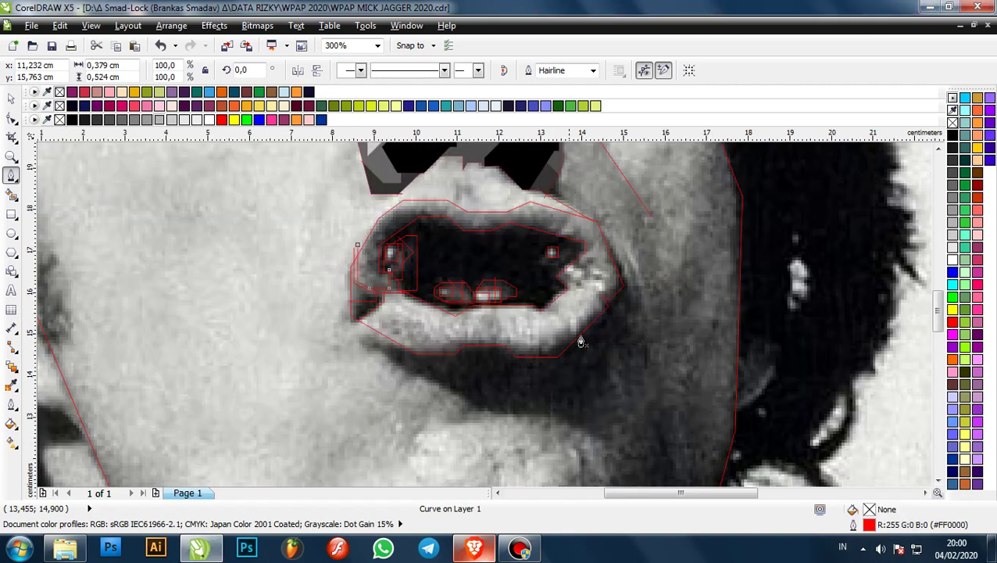
scroll(539, 357, "down", 1)
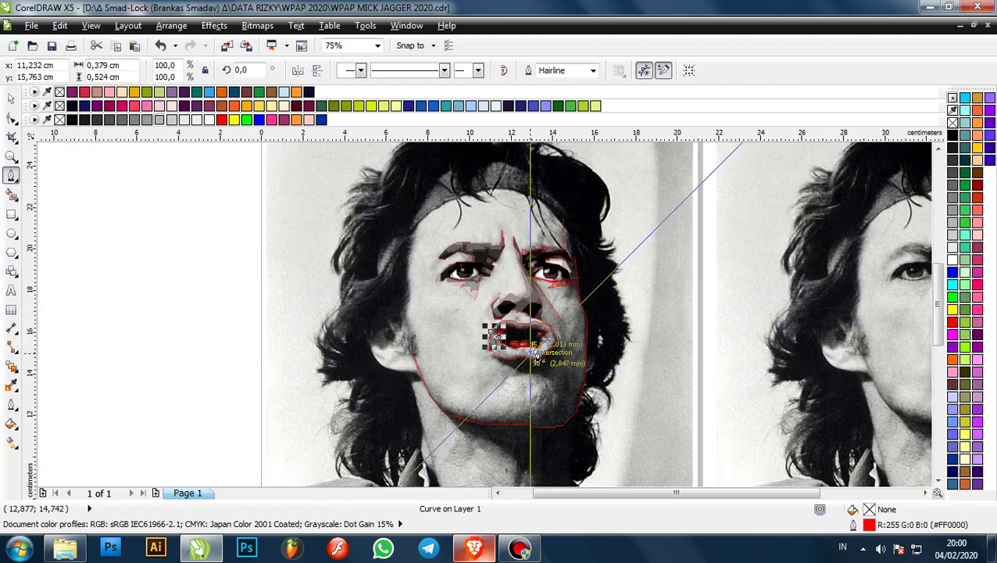
scroll(540, 352, "up", 1)
scroll(426, 283, "down", 1)
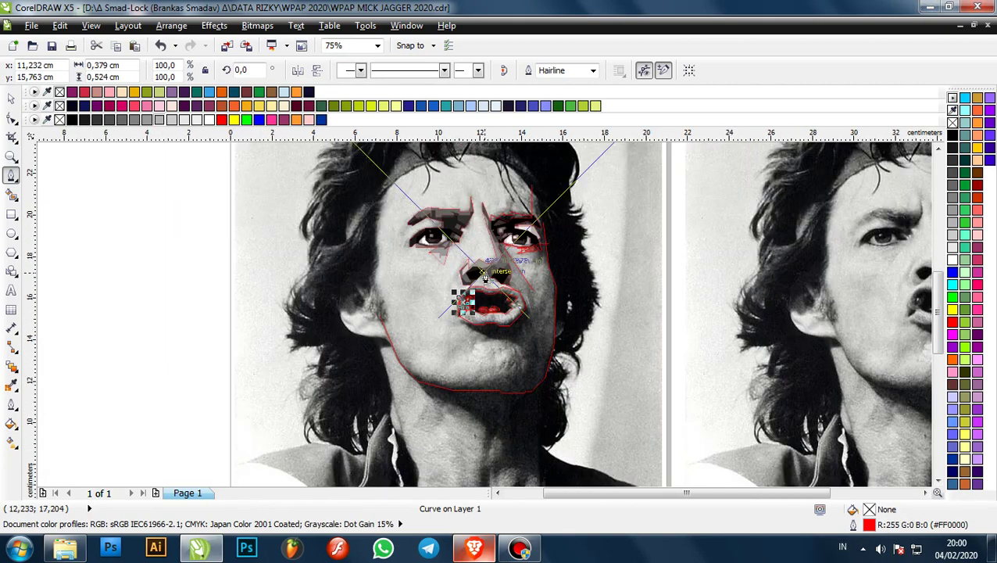
- Draw a two-segment line about 0.44 by 0.55 cm from the left eyebrow's lower edge down across the eyelid into the eye's black shape
scroll(426, 226, "up", 3)
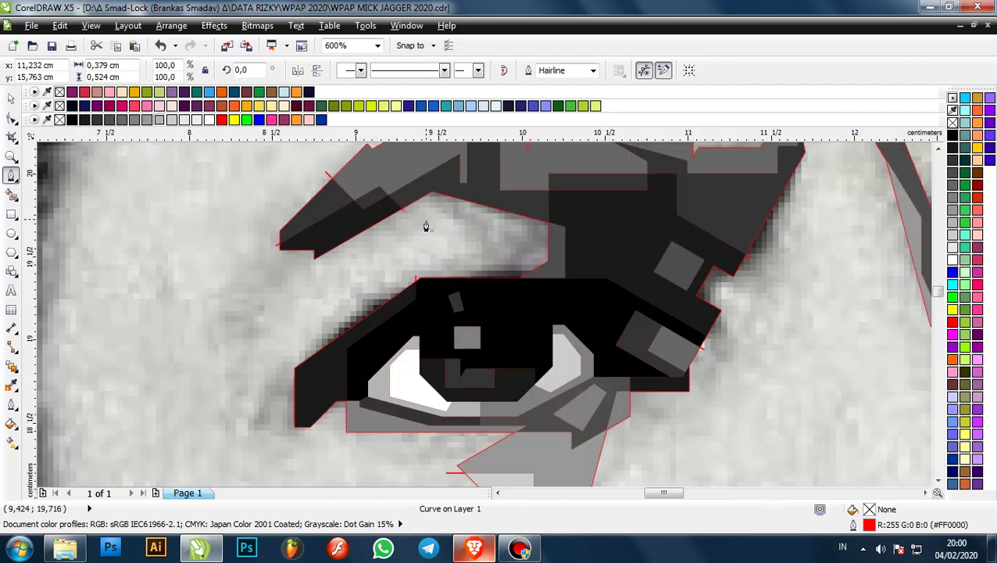
scroll(422, 200, "up", 1)
left_click(404, 191)
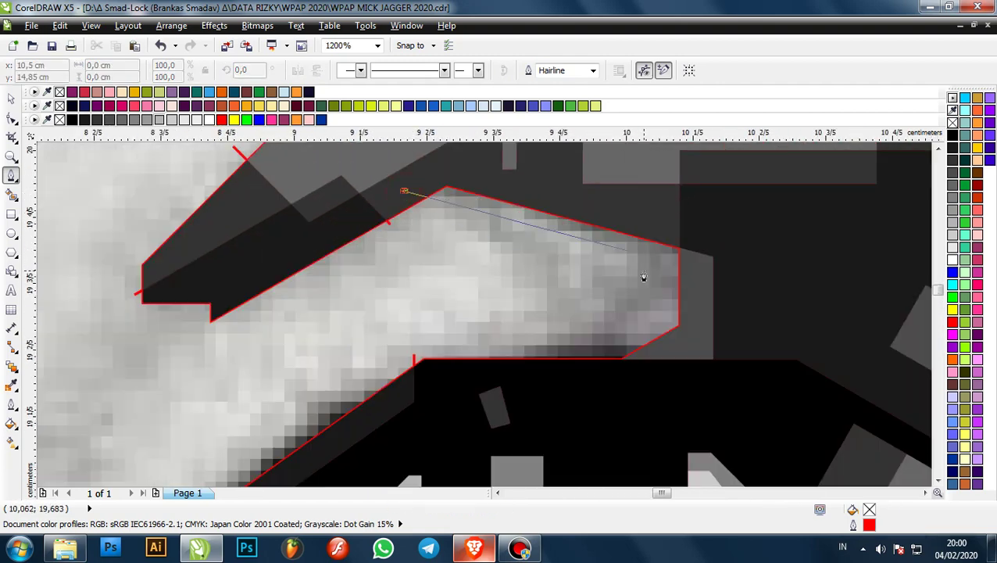
left_click(550, 273)
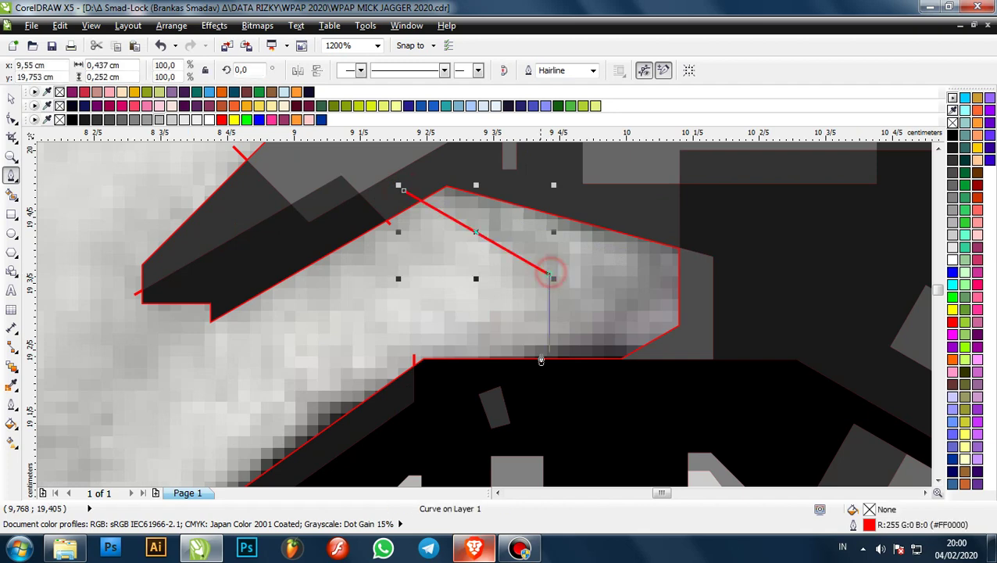
left_click(550, 369)
scroll(548, 341, "down", 1)
scroll(586, 372, "up", 1)
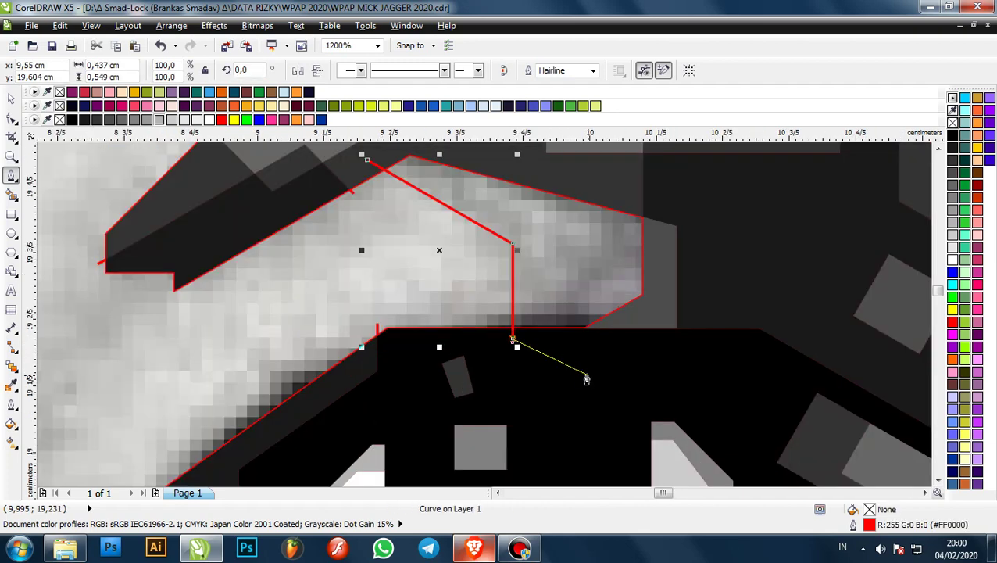
key("ctrl+z")
left_click(512, 341)
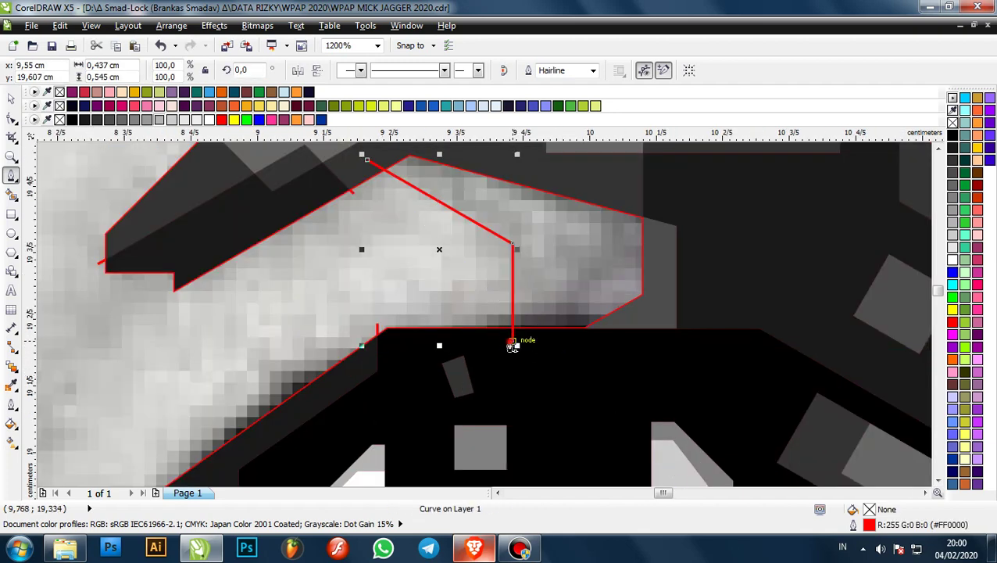
- Smart-fill the enclosed eyelid area between the left eyebrow and eye with grey #B3B3B3 and no outline
key("s")
left_click(589, 252)
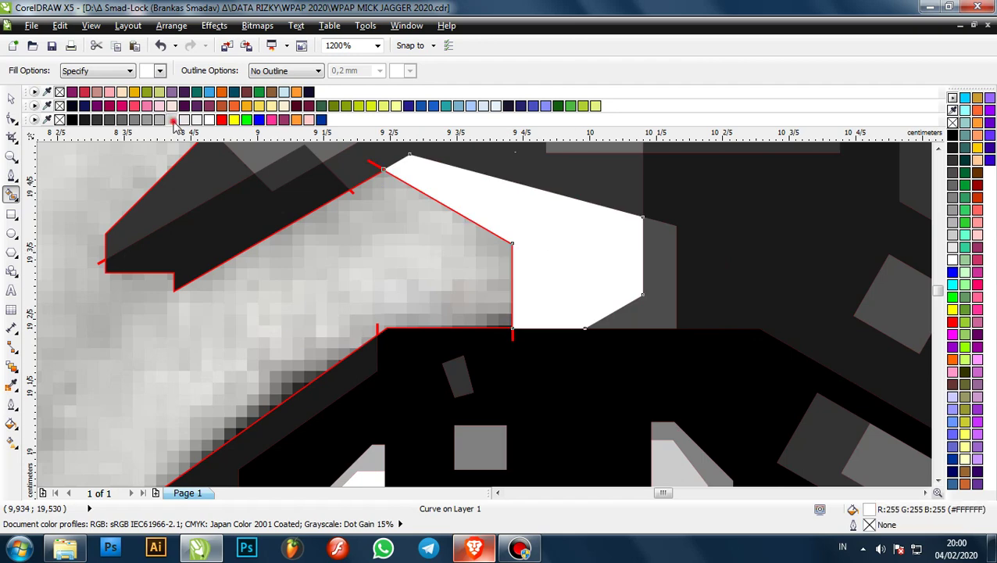
left_click(173, 121)
left_click(164, 120)
scroll(518, 264, "down", 3)
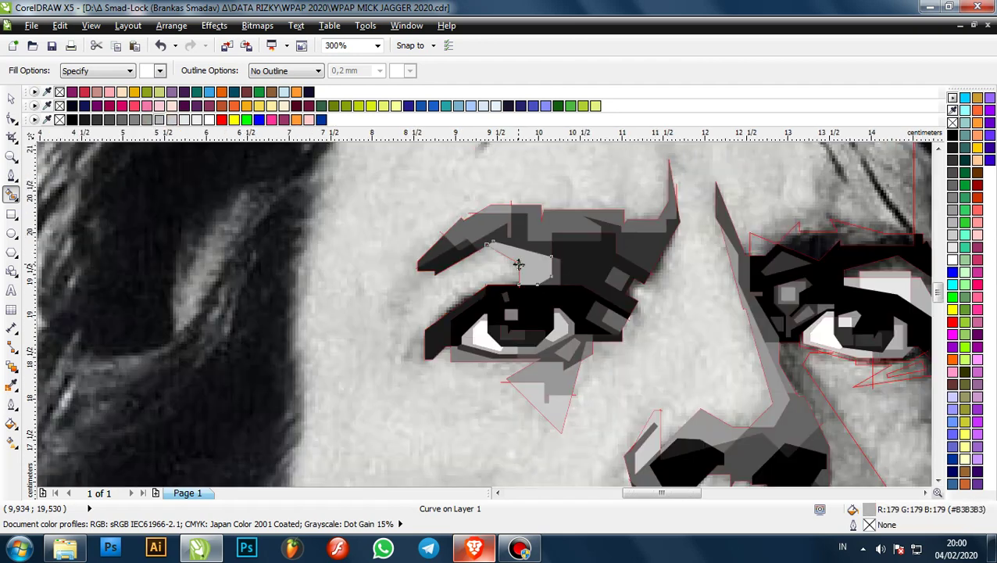
scroll(496, 245, "up", 1)
key("space")
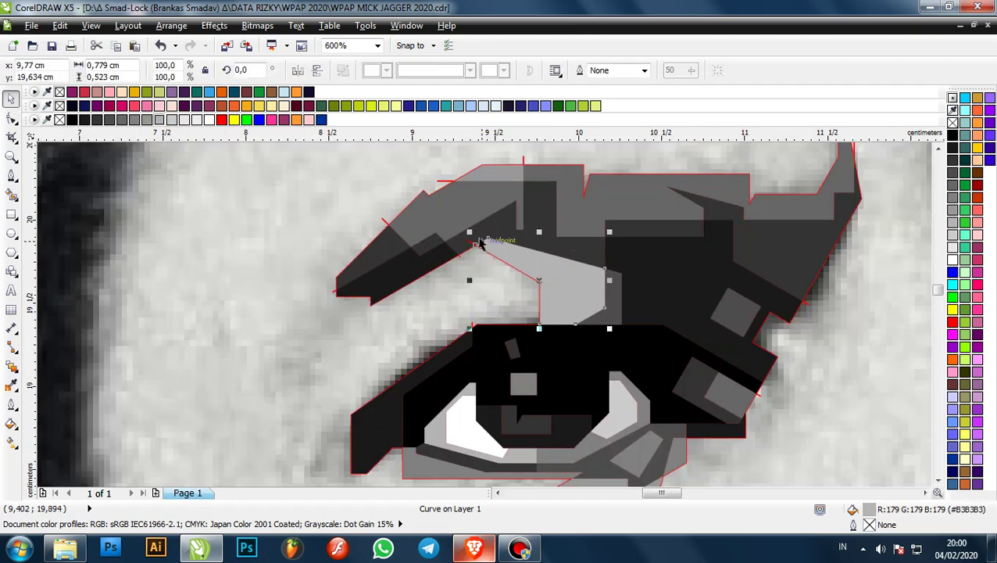
left_click(294, 234)
scroll(410, 226, "down", 2)
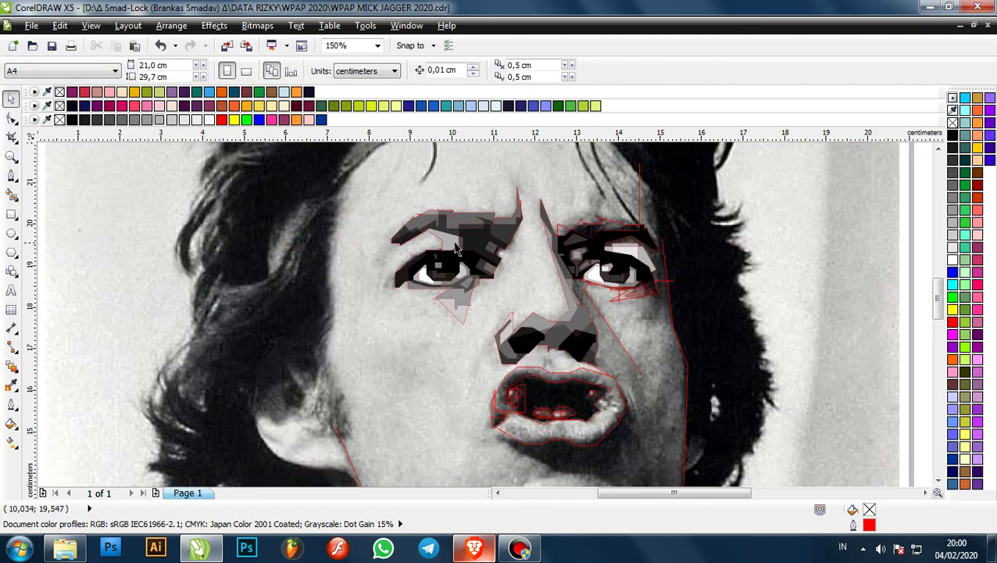
- Compare the left eyelid shape with its darker neighbour and change its fill to grey #999999
scroll(462, 247, "up", 3)
left_click(474, 243)
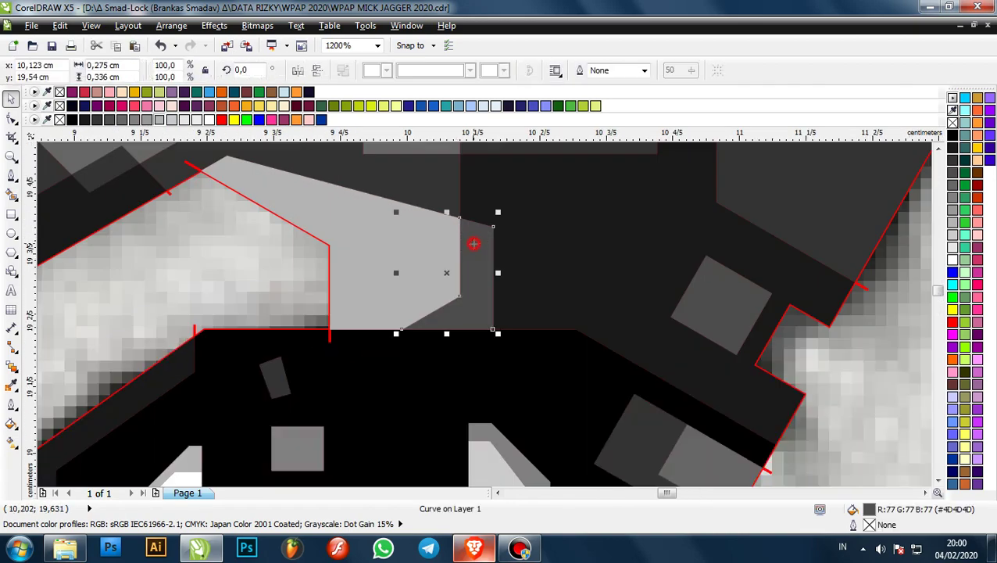
scroll(469, 232, "down", 4)
left_click(349, 228)
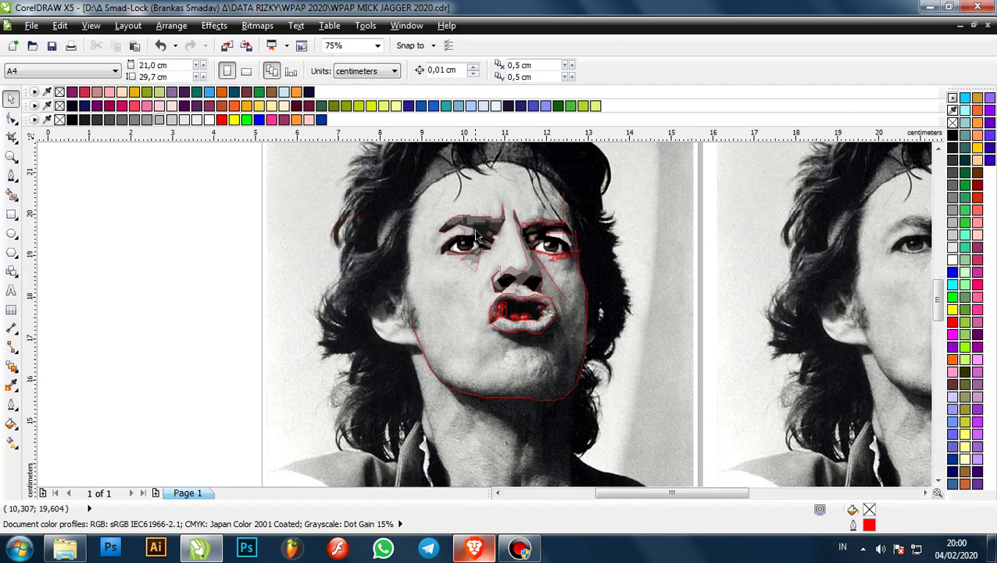
scroll(474, 229, "up", 2)
left_click(457, 224)
left_click(457, 224)
scroll(457, 224, "up", 1)
scroll(211, 247, "down", 3)
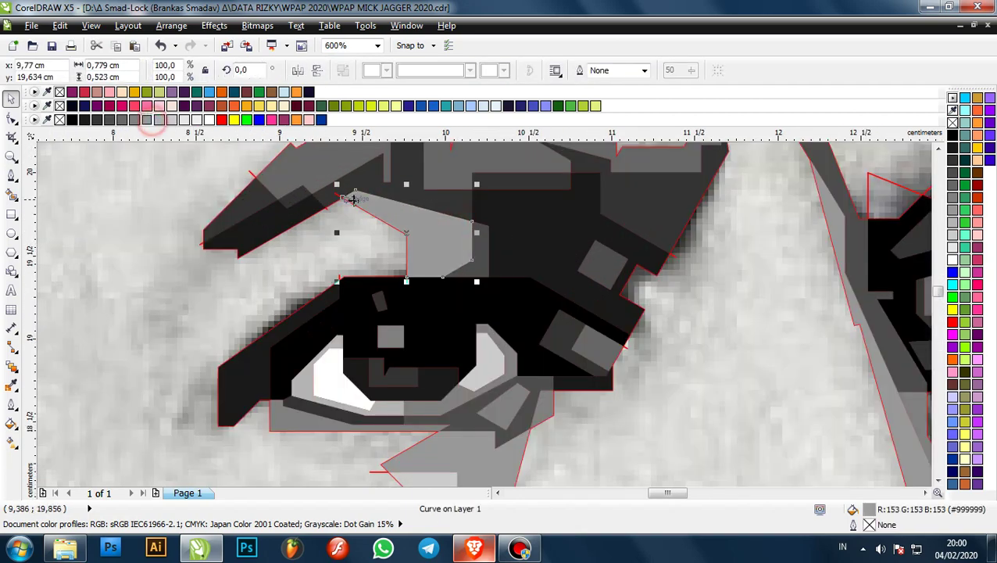
key("Escape")
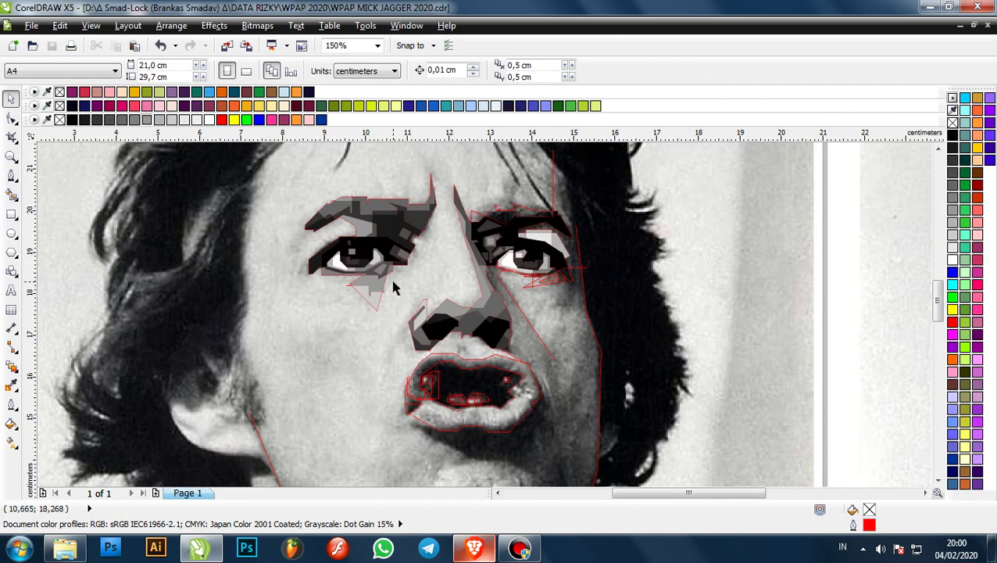
- Start an angular line just outside the upper left slope of the upper lip outline
key("F5")
scroll(446, 407, "up", 1)
scroll(434, 310, "up", 1)
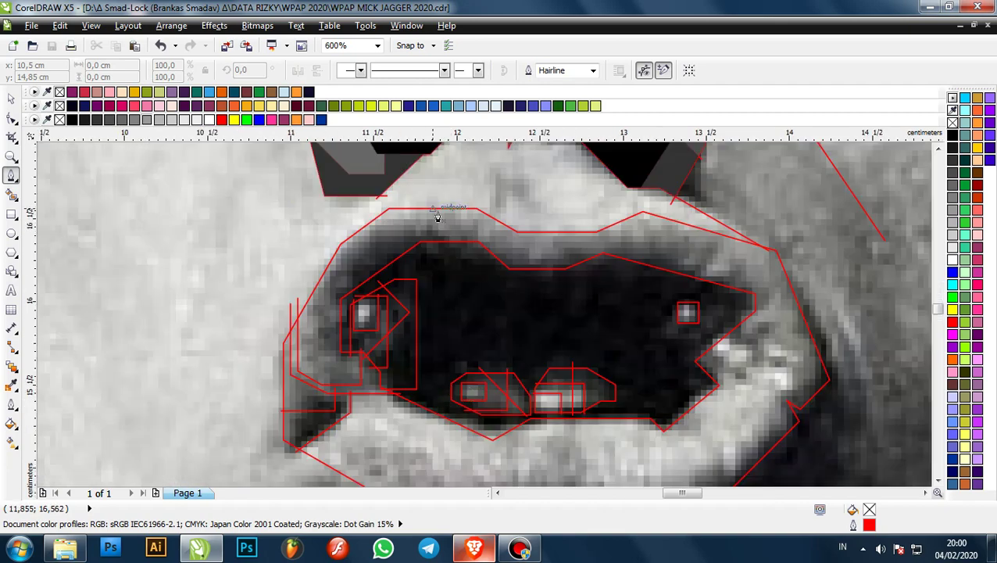
scroll(438, 217, "up", 2)
left_click(193, 250)
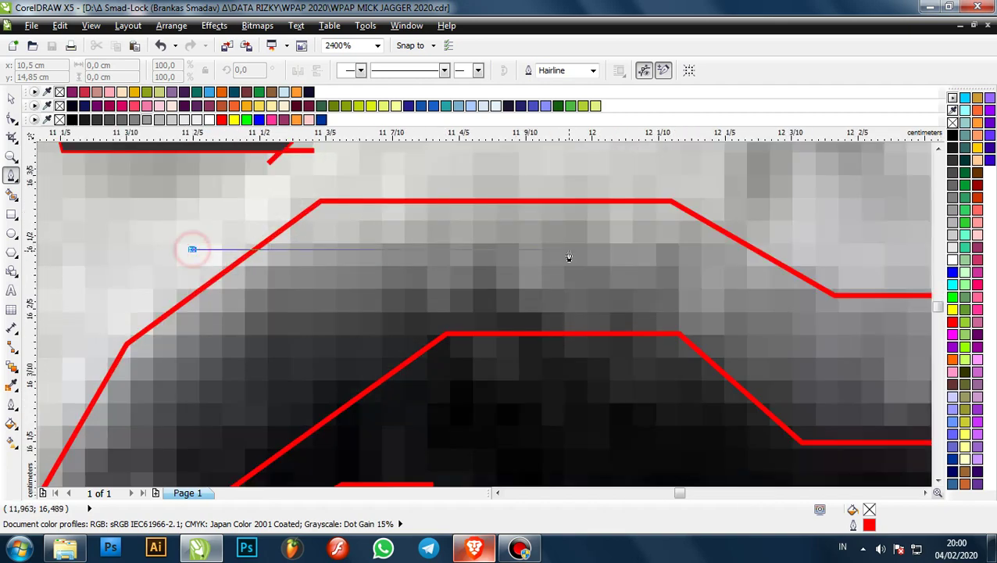
- Draw an open red line about 0.57 cm across and 0.15 cm down over the left part of the upper lip
left_click(567, 250)
left_click(567, 348)
scroll(322, 217, "down", 2)
scroll(332, 221, "down", 1)
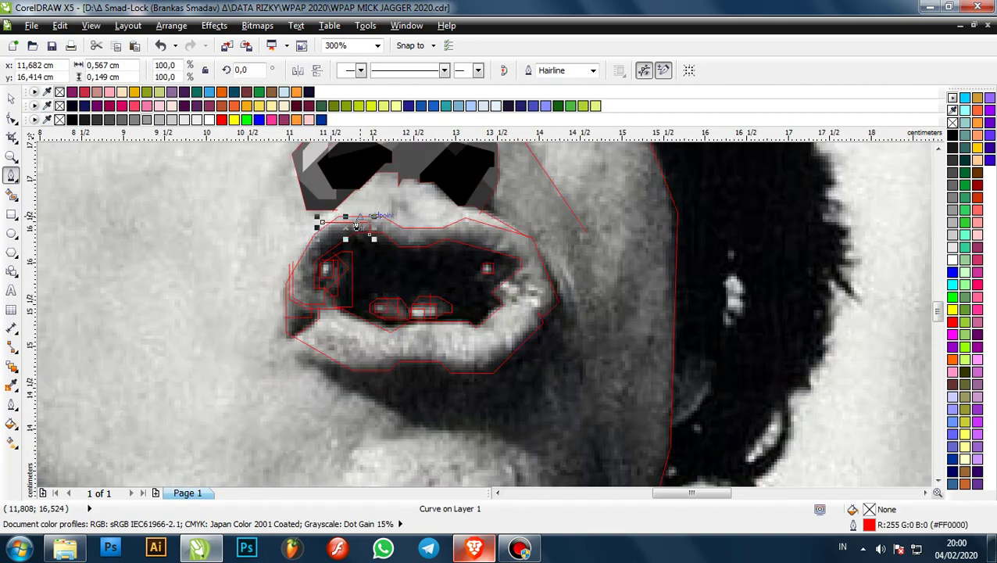
- Draw a line slanting down across the upper lip and running horizontally over the mouth, about 1.01 by 0.32 cm overall
scroll(336, 221, "up", 1)
scroll(330, 217, "up", 2)
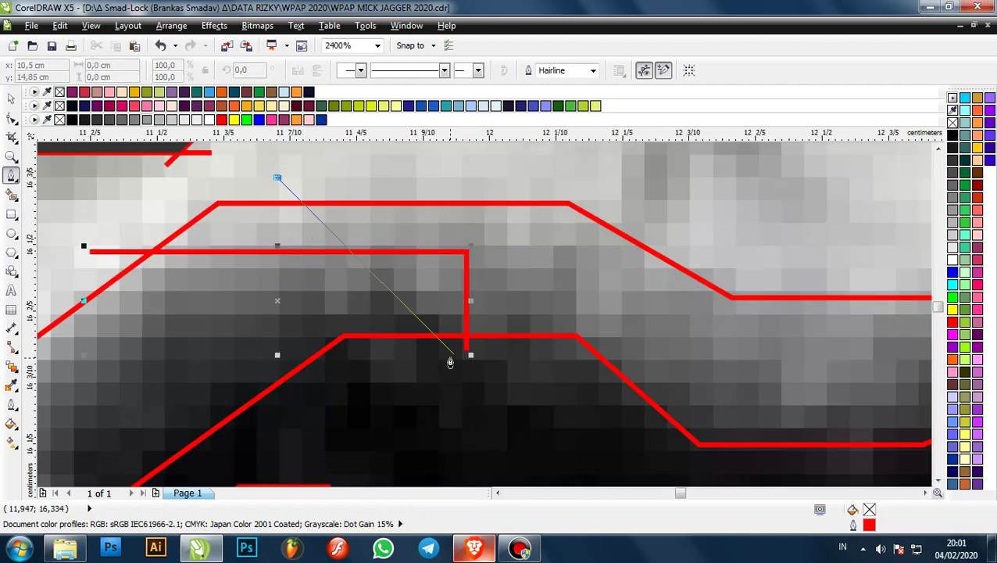
scroll(451, 358, "down", 2)
scroll(403, 320, "up", 1)
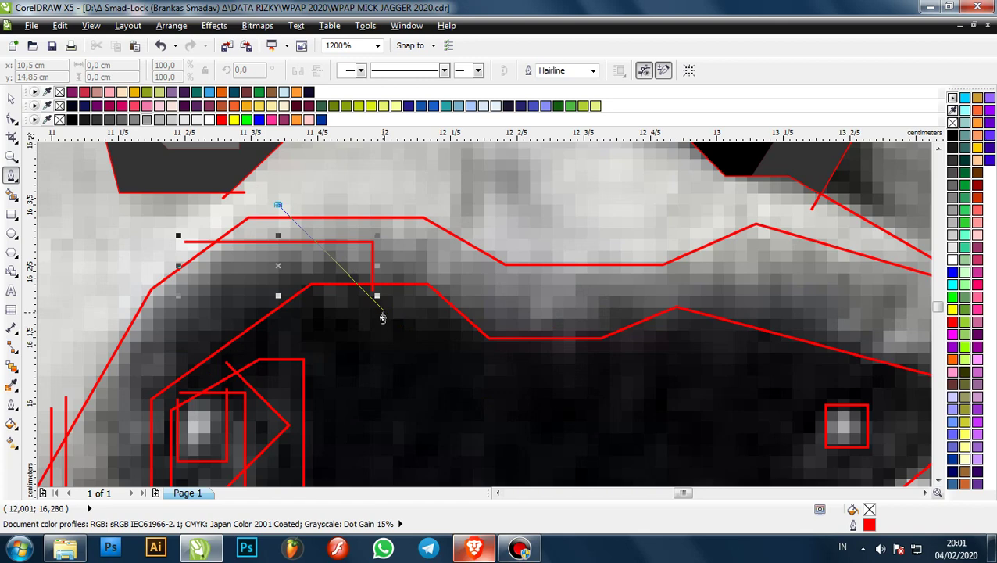
left_click(384, 311)
left_click(618, 311)
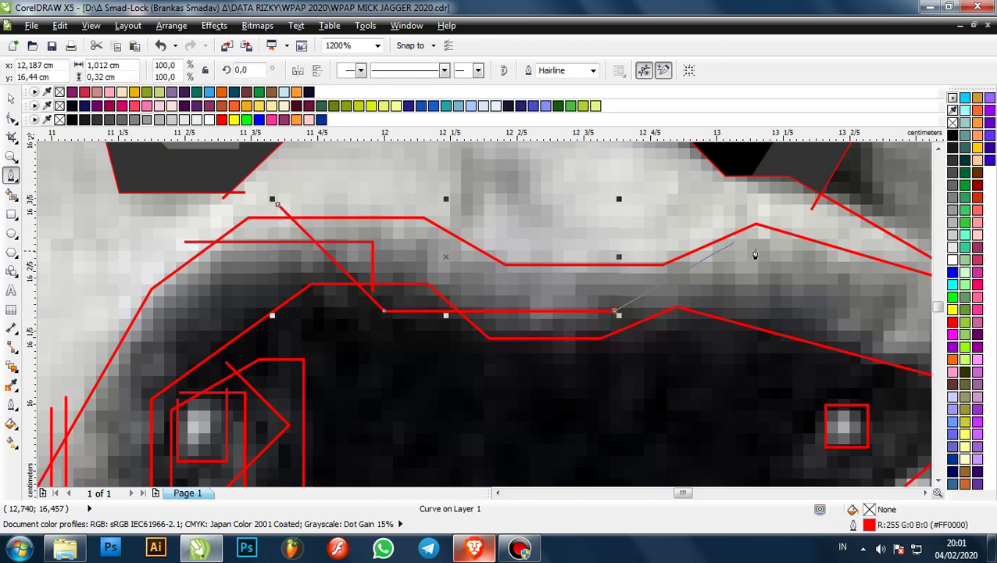
scroll(770, 226, "down", 1)
scroll(375, 234, "up", 2)
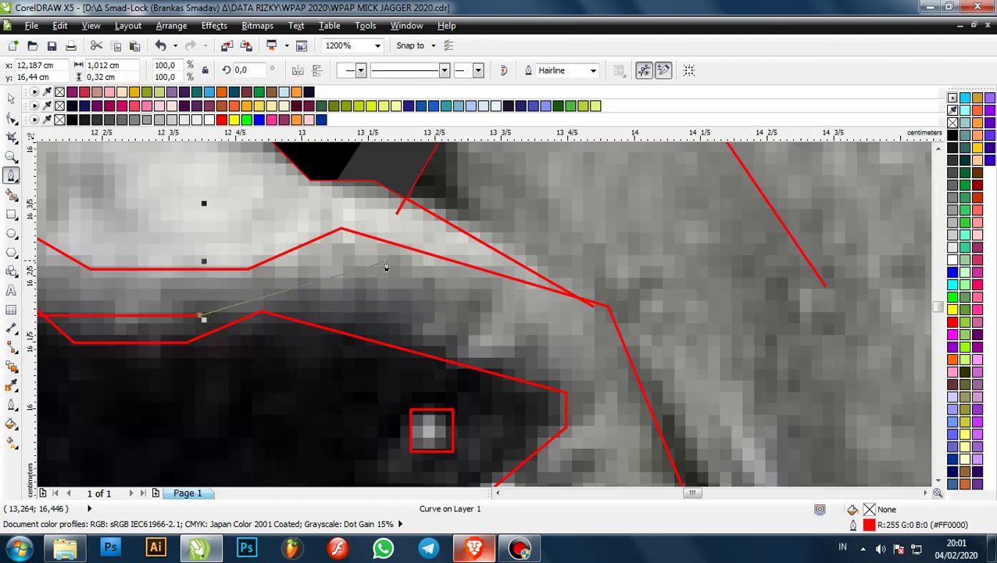
scroll(395, 232, "down", 2)
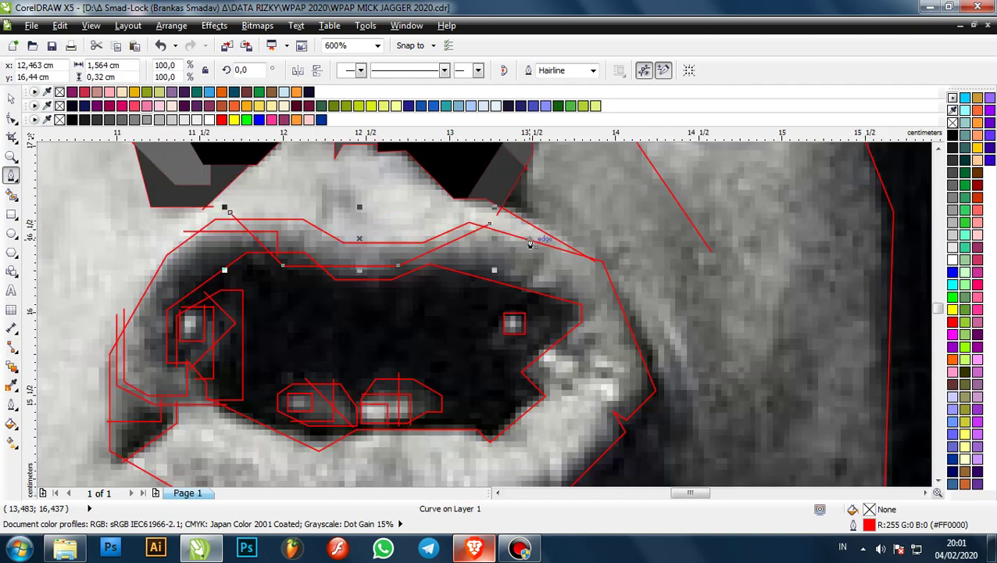
scroll(445, 227, "down", 1)
scroll(472, 247, "up", 2)
key("ctrl+z")
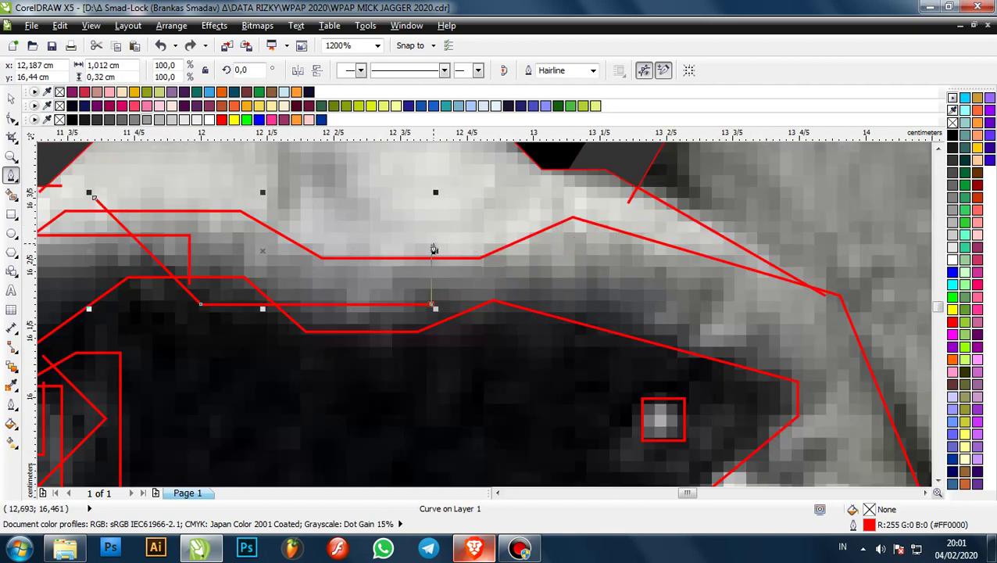
- End the mid-upper-lip line with a vertical segment and add a separate vertical line about 0.21 cm long beside it
left_click(434, 248)
scroll(435, 248, "down", 1)
scroll(465, 263, "up", 1)
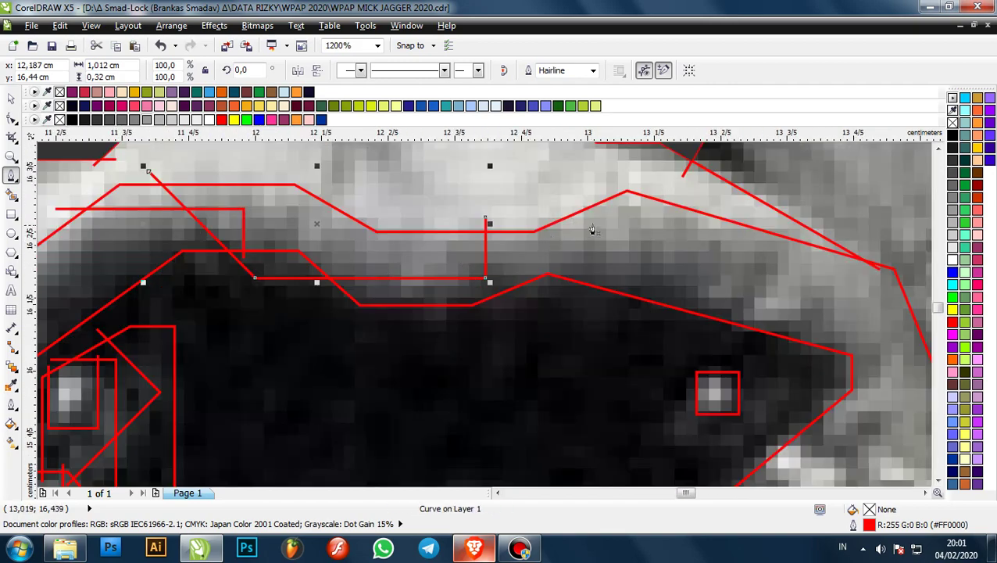
scroll(579, 218, "up", 1)
left_click(490, 361)
left_click(490, 216)
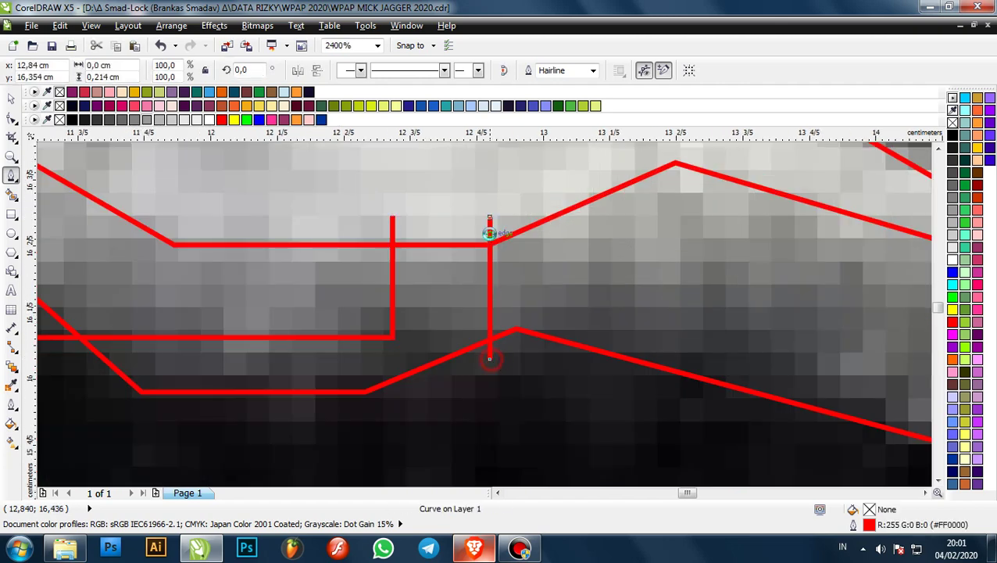
- Draw an open three-segment outline about 0.71 by 0.31 cm around the dark shading on the right part of the upper lip
scroll(603, 252, "down", 1)
scroll(618, 237, "up", 1)
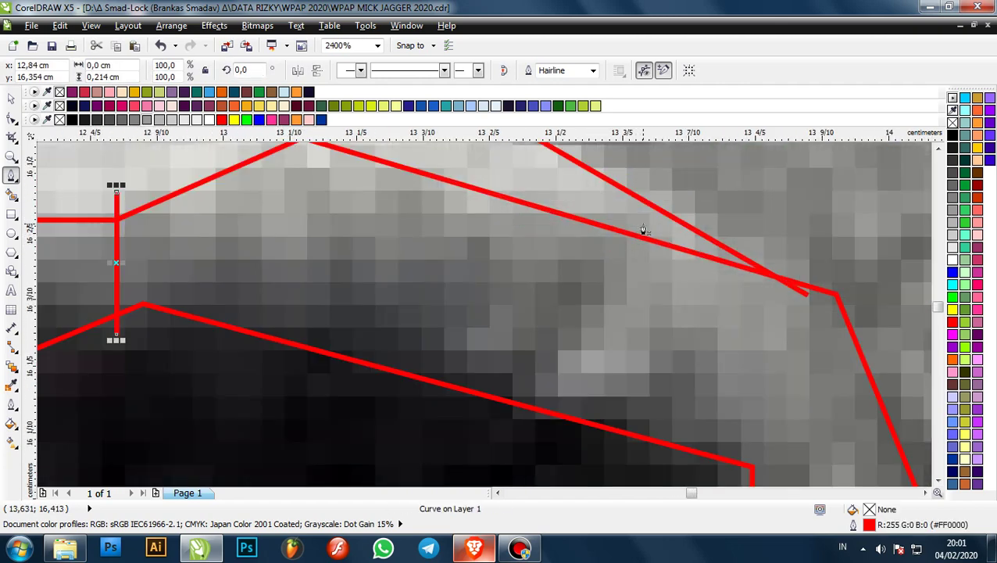
left_click(643, 228)
left_click(550, 382)
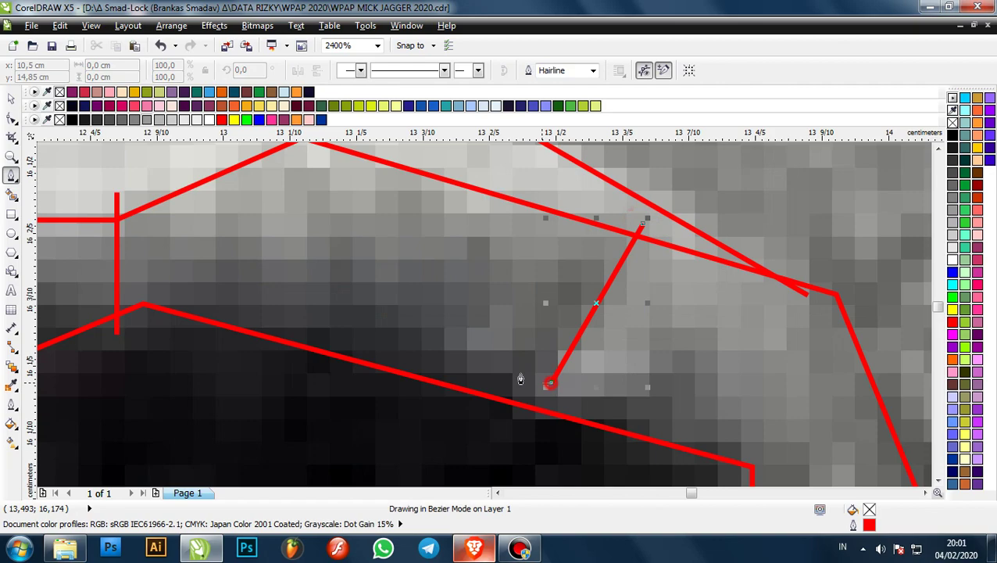
left_click(172, 292)
left_click(171, 178)
scroll(504, 219, "down", 3)
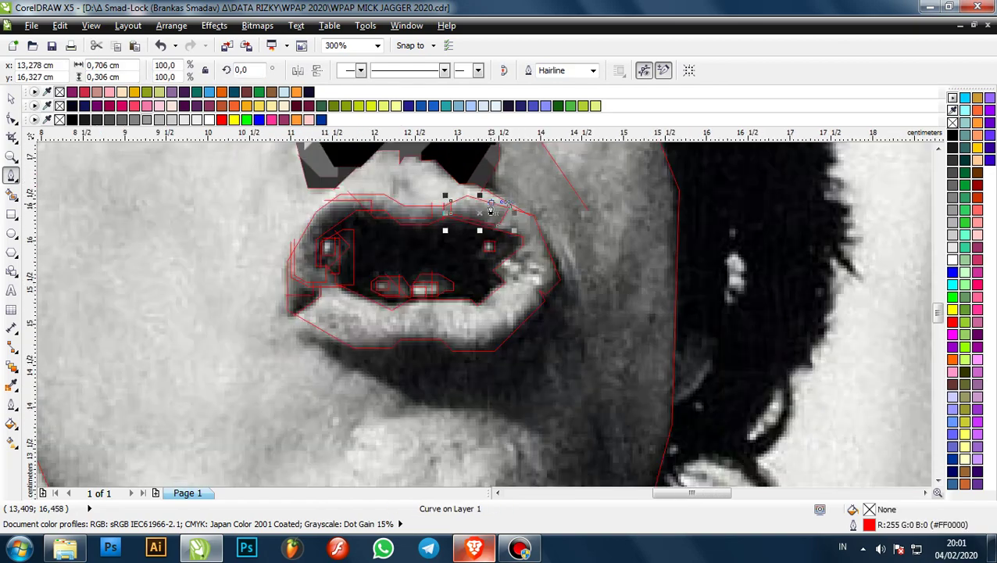
scroll(592, 269, "up", 1)
scroll(592, 269, "up", 4)
scroll(499, 283, "down", 4)
left_click(499, 280)
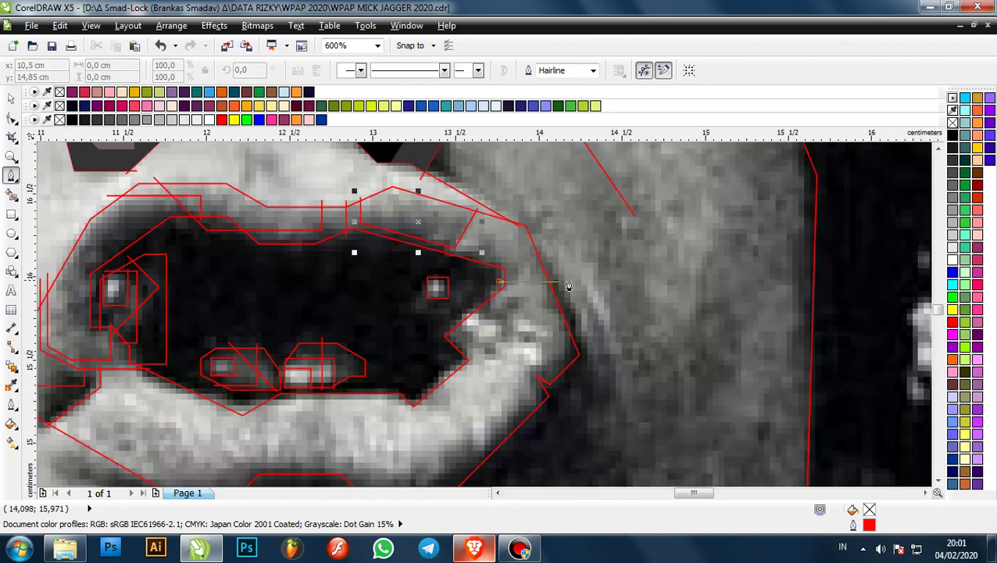
scroll(558, 287, "up", 1)
key("Escape")
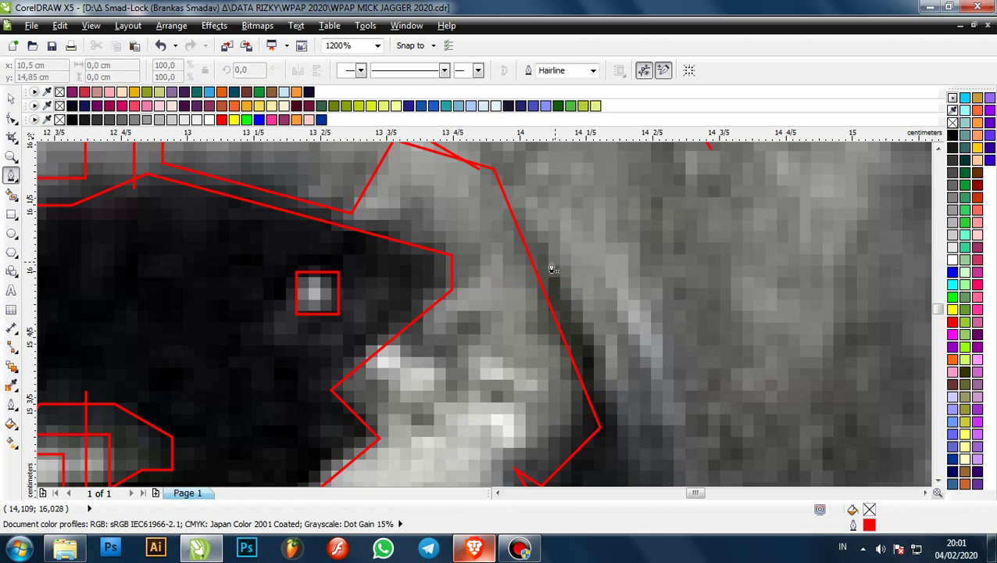
- Trace the right mouth corner with a horizontal line about 0.51 cm long, a vertical segment down and a short horizontal segment
left_click(377, 269)
scroll(381, 268, "down", 1)
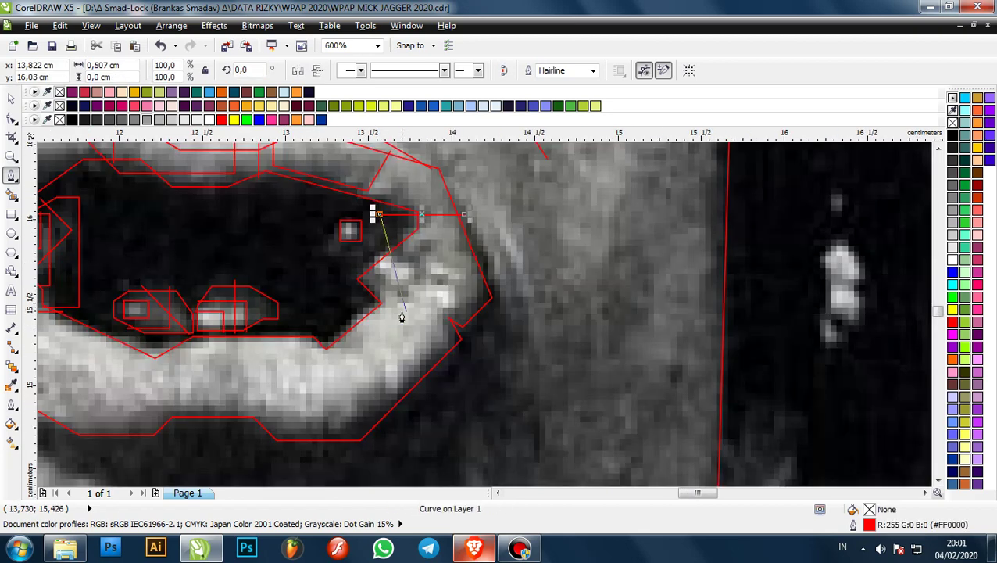
scroll(381, 294, "up", 2)
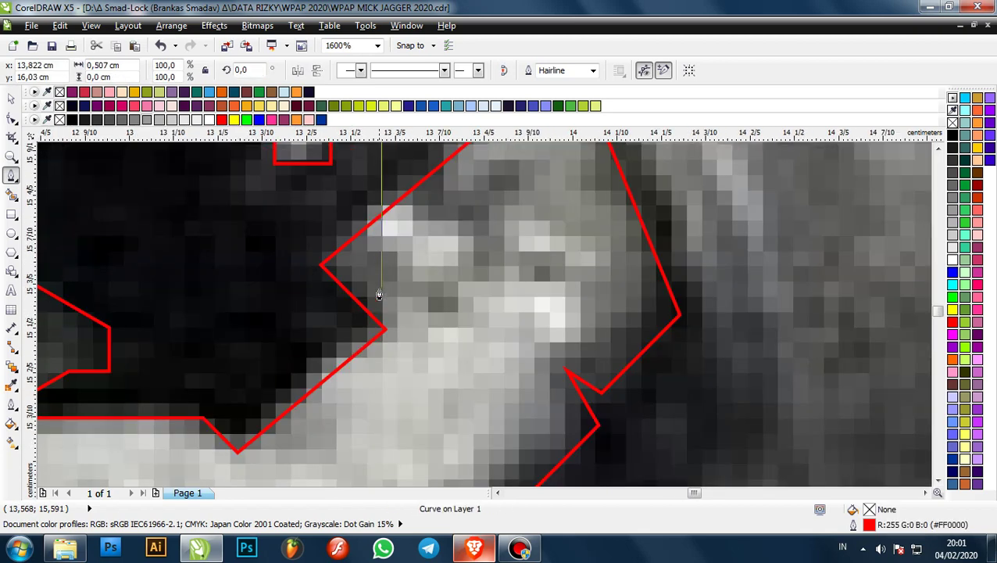
scroll(380, 291, "down", 1)
scroll(379, 286, "up", 1)
left_click(378, 283)
left_click(409, 283)
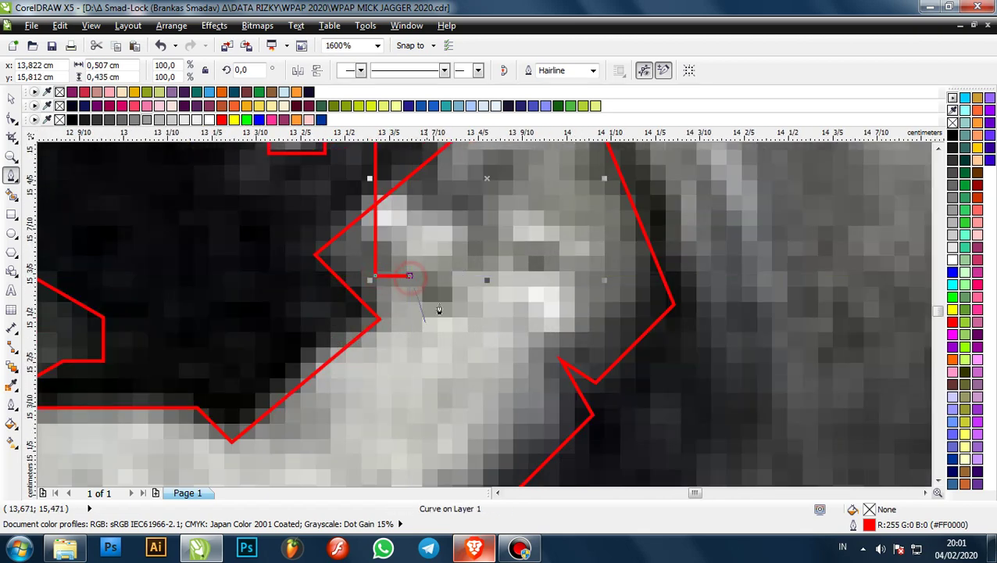
- Extend the right mouth corner outline straight down and back to the left, making it about 0.68 by 0.63 cm overall
scroll(438, 310, "down", 1)
left_click(458, 277)
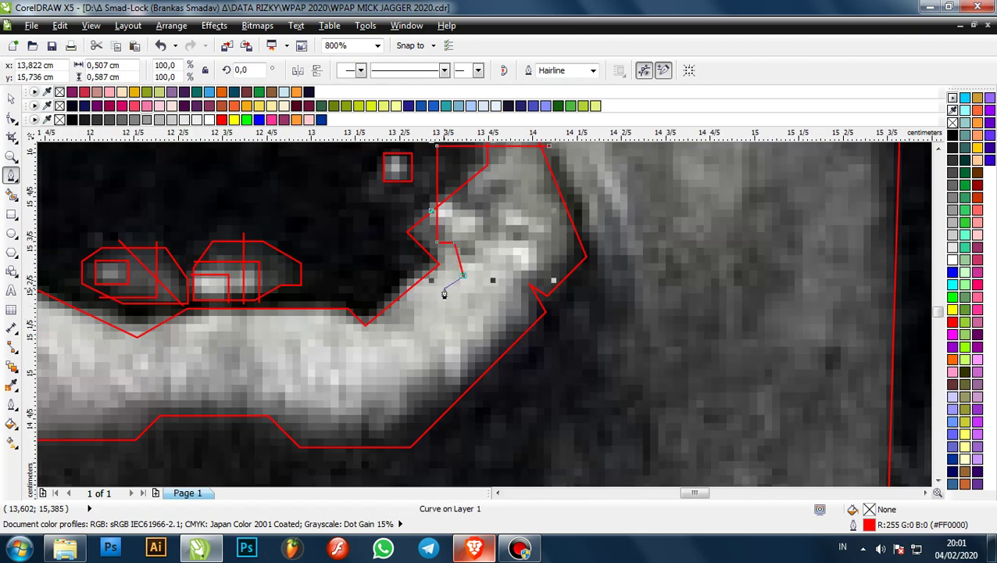
key("ctrl+z")
double_click(453, 286)
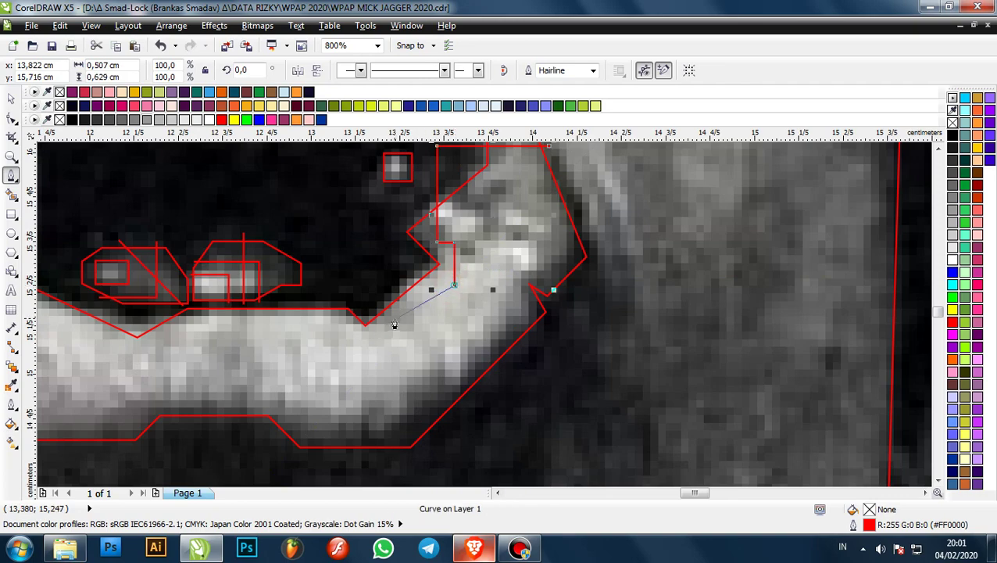
scroll(626, 283, "down", 1)
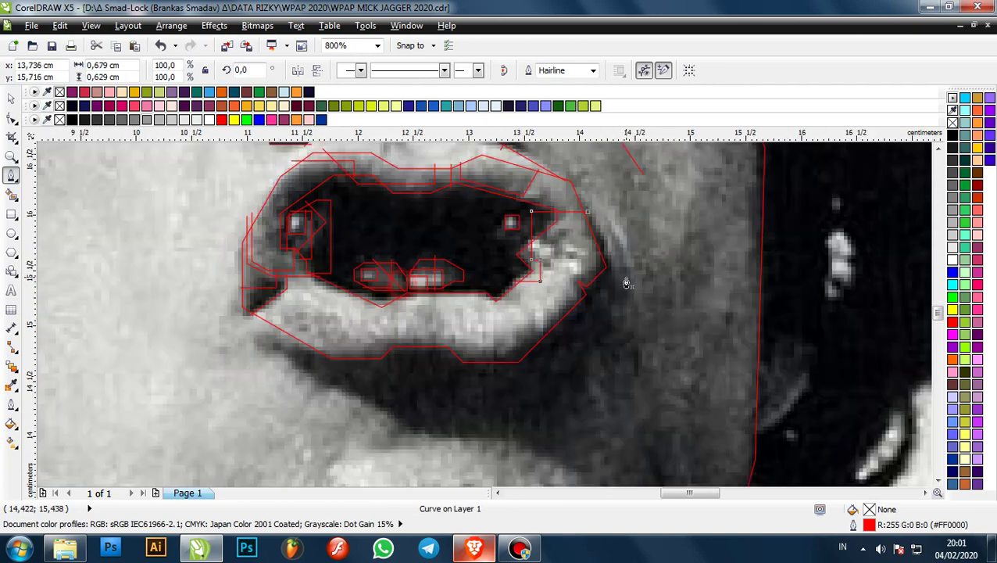
- Examine the traced outlines around the mouth for lip shading areas that are not yet covered
scroll(646, 273, "down", 1)
scroll(633, 266, "up", 2)
scroll(626, 258, "down", 1)
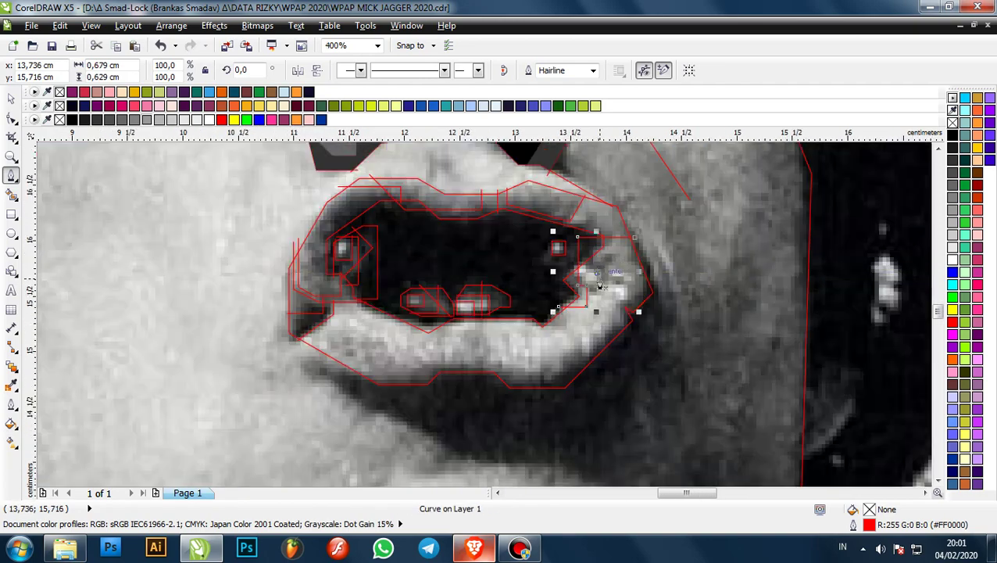
scroll(622, 253, "up", 1)
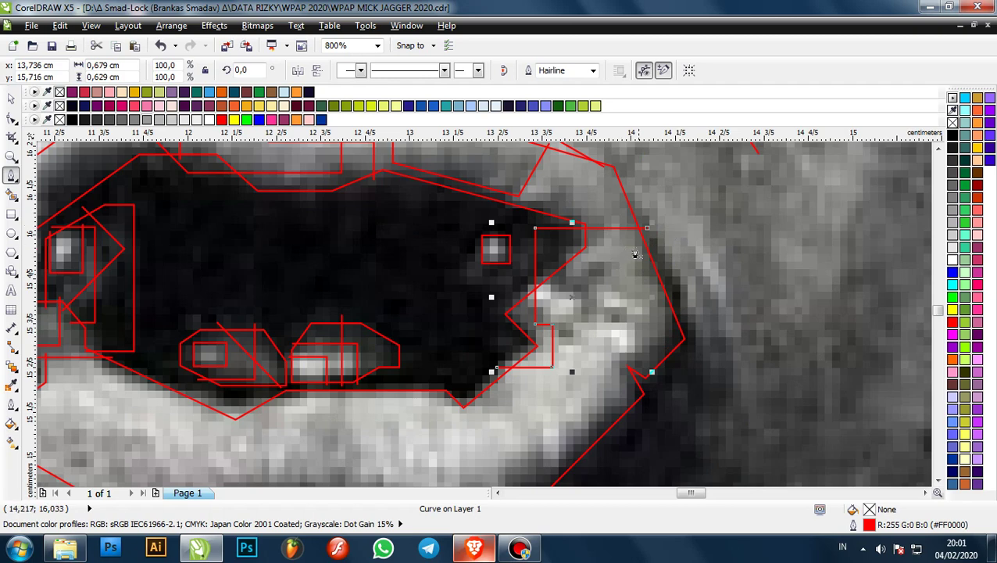
scroll(639, 263, "down", 1)
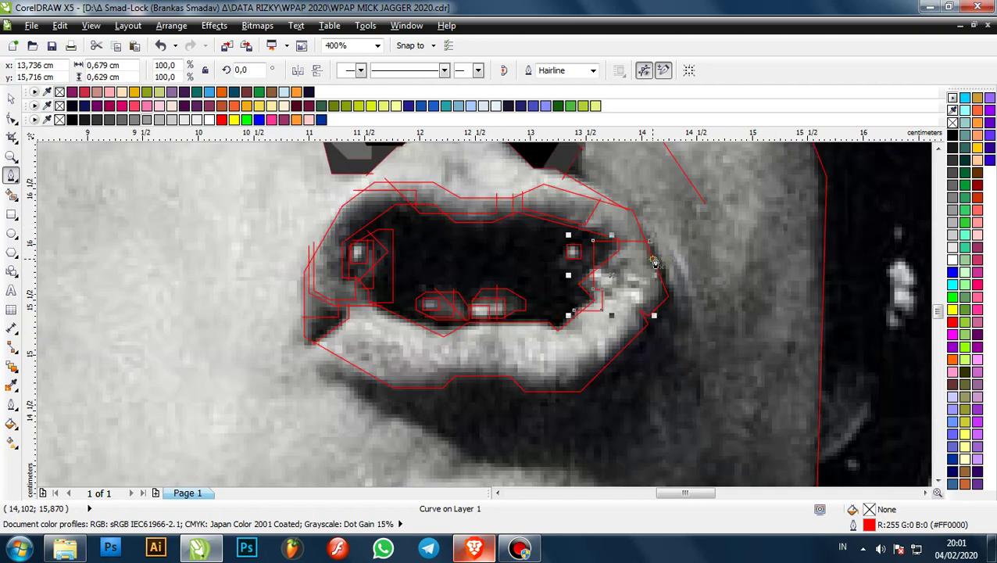
scroll(548, 266, "down", 1)
scroll(552, 263, "up", 1)
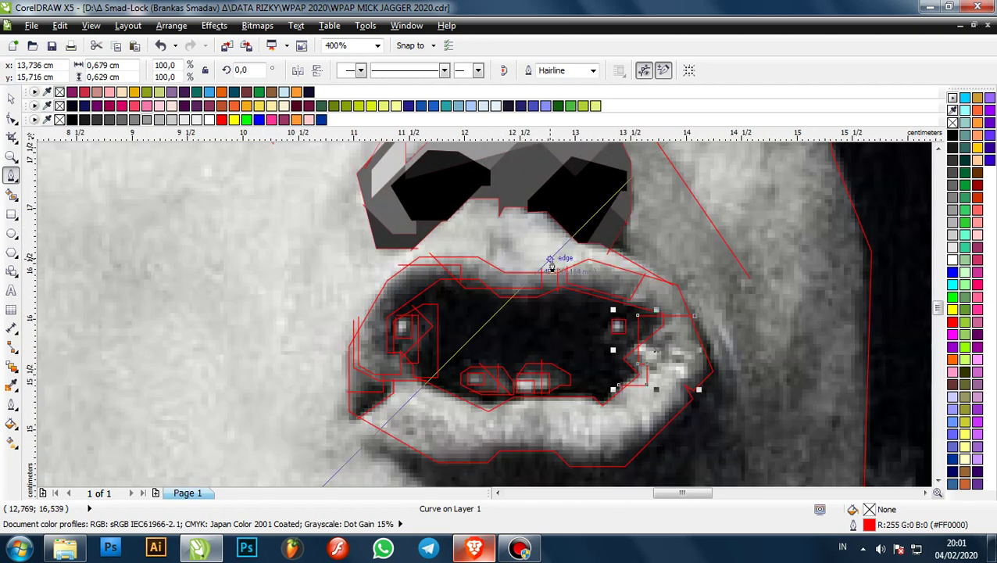
scroll(564, 289, "up", 1)
scroll(453, 250, "down", 1)
scroll(519, 258, "up", 1)
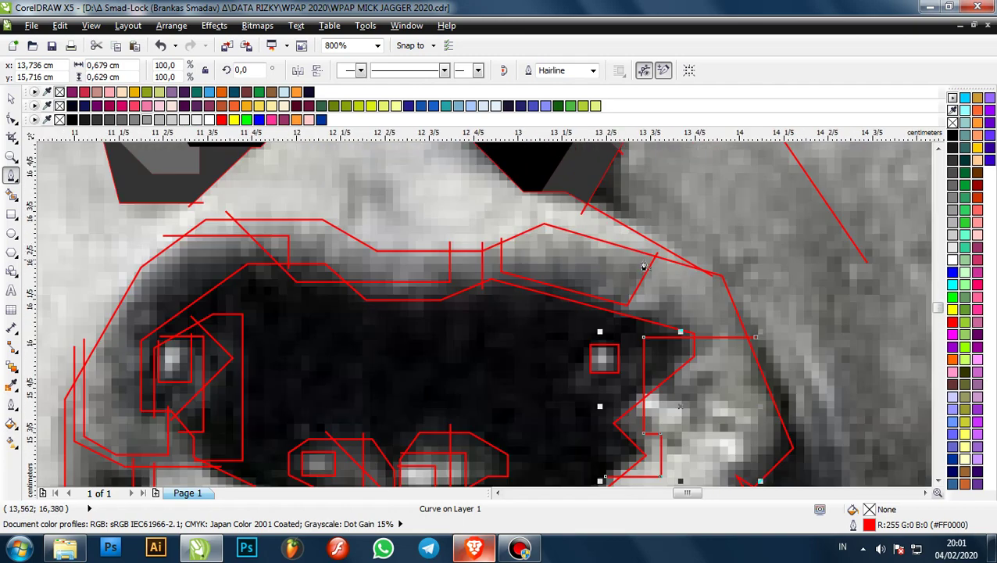
- Draw a closed triangle about 0.51 by 0.18 cm inside the shading outline on the right part of the upper lip
scroll(621, 266, "up", 1)
scroll(630, 272, "down", 2)
scroll(525, 239, "up", 1)
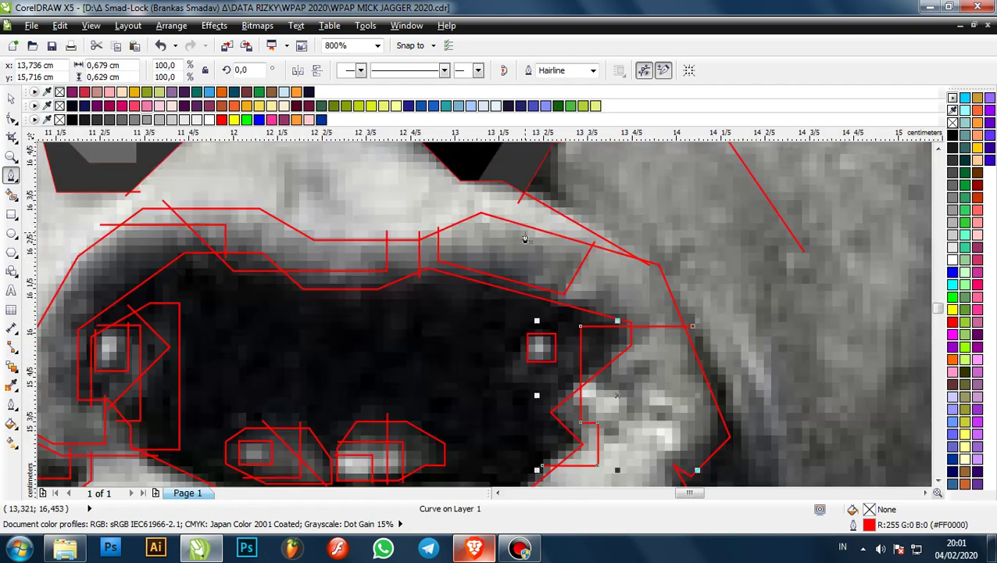
scroll(525, 239, "up", 1)
left_click(626, 266)
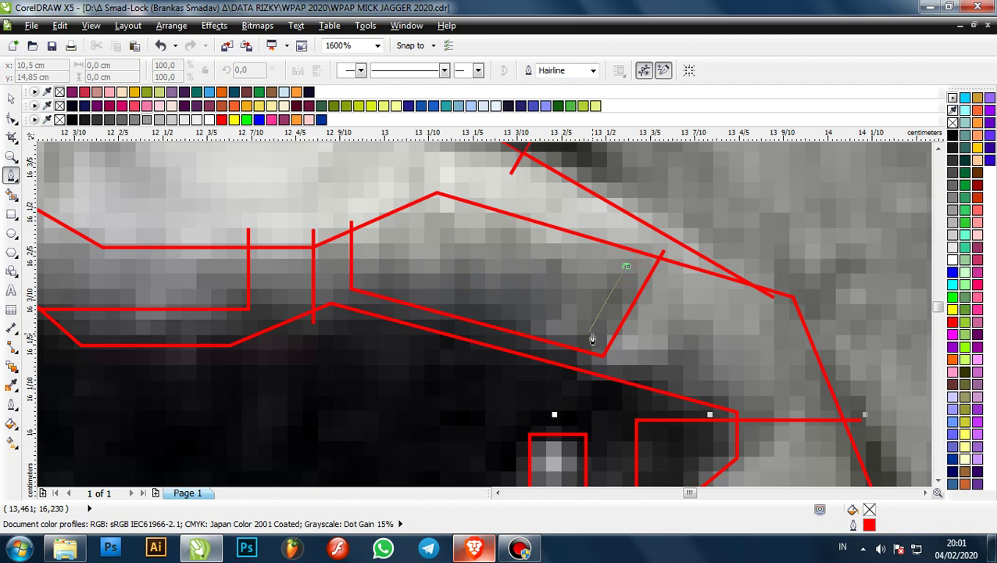
left_click(590, 331)
left_click(392, 251)
left_click(626, 268)
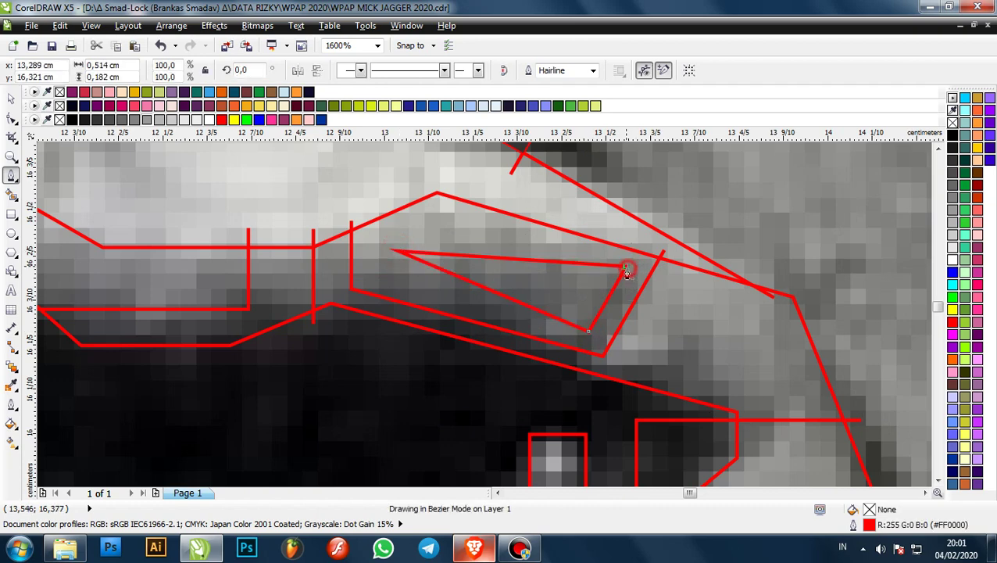
- Start a shading line down the outer right corner of the lips, about 0.3 cm wide and 0.77 cm high
scroll(627, 268, "down", 3)
scroll(663, 261, "up", 3)
scroll(663, 261, "up", 1)
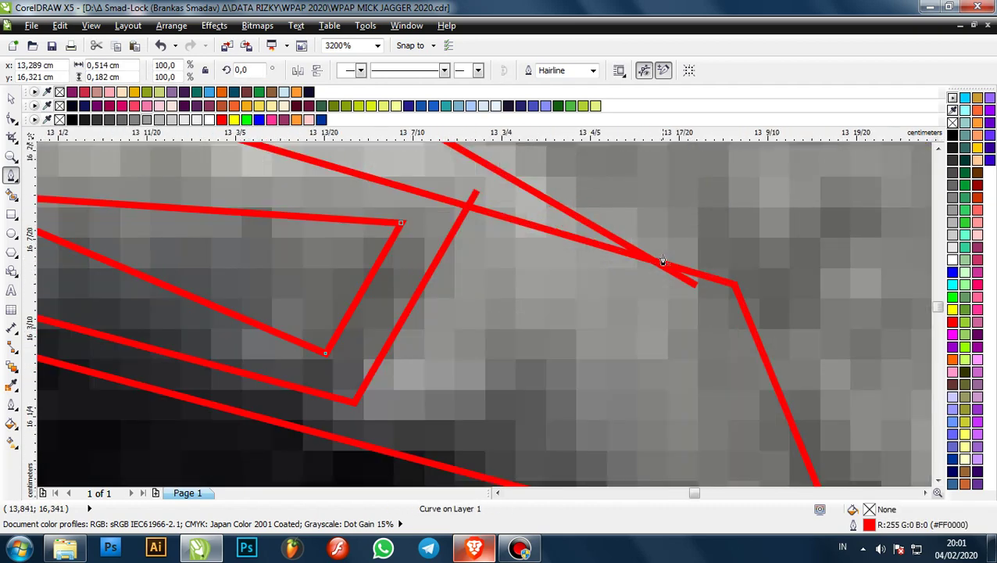
scroll(663, 261, "up", 2)
scroll(570, 201, "down", 4)
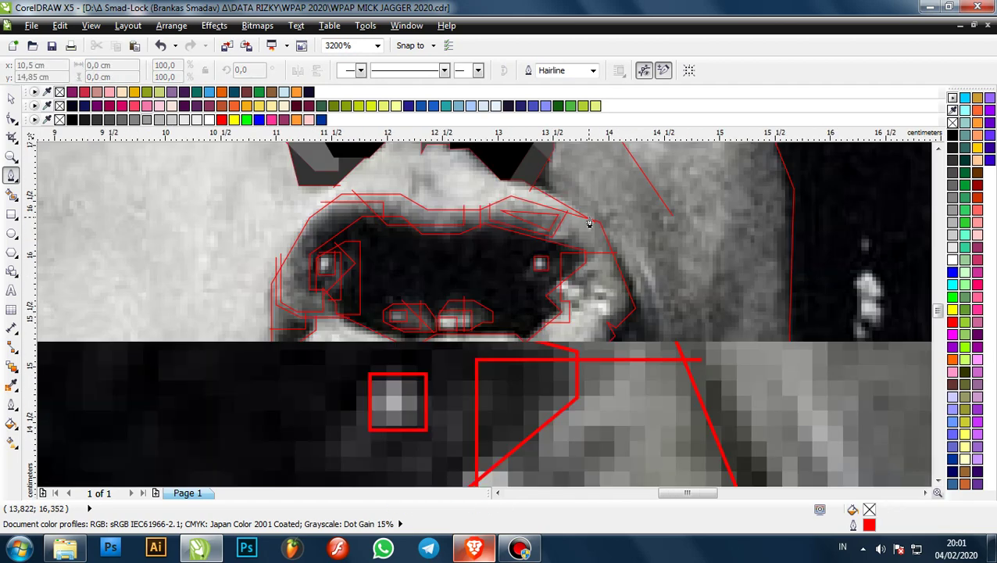
left_click(604, 290)
scroll(604, 290, "down", 1)
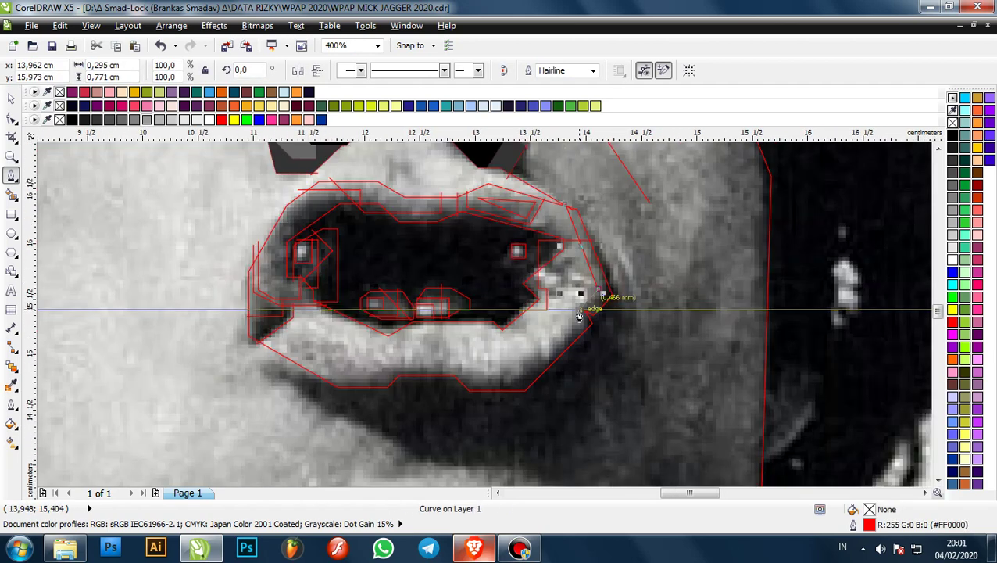
- Extend the outer lip shading line with a horizontal segment inward and a vertical segment down, to about 1.1 cm high
scroll(583, 291, "up", 1)
scroll(586, 272, "up", 2)
left_click(512, 195)
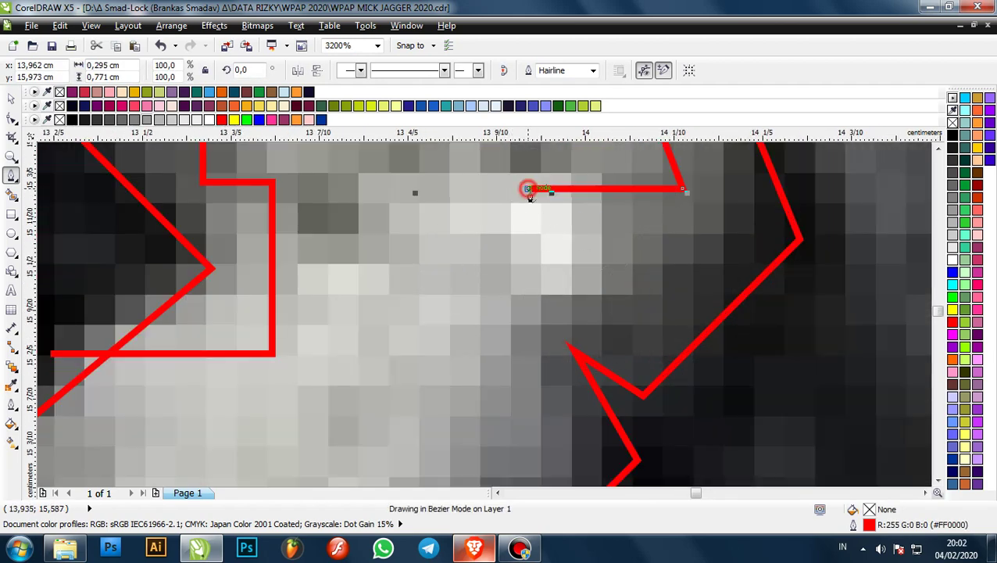
scroll(528, 194, "down", 1)
left_click(532, 346)
scroll(533, 347, "down", 1)
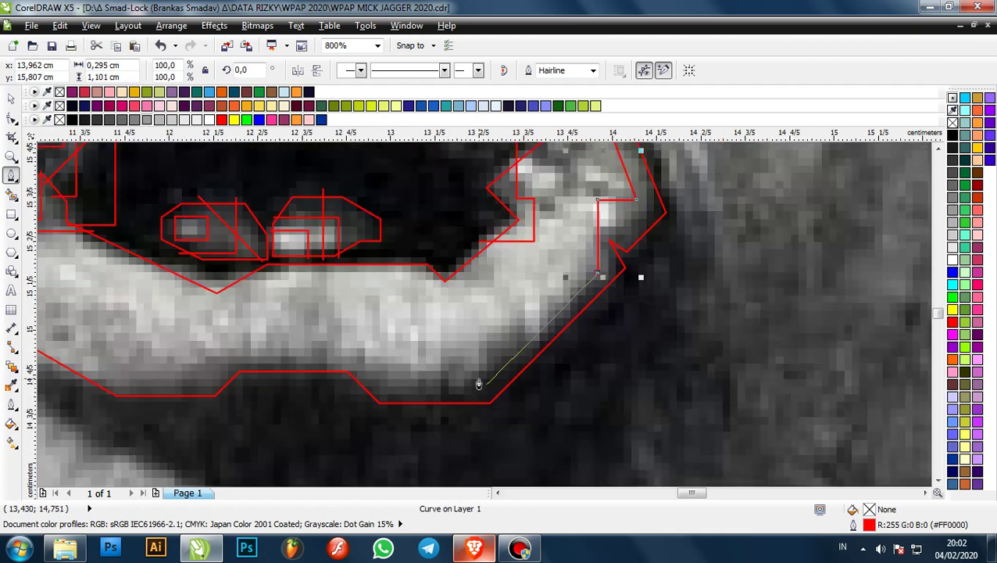
- Continue the outer lip shading line in stepped segments along the underside of the lower lip, to about 2.54 by 1.6 cm overall
left_click(545, 324)
left_click(495, 324)
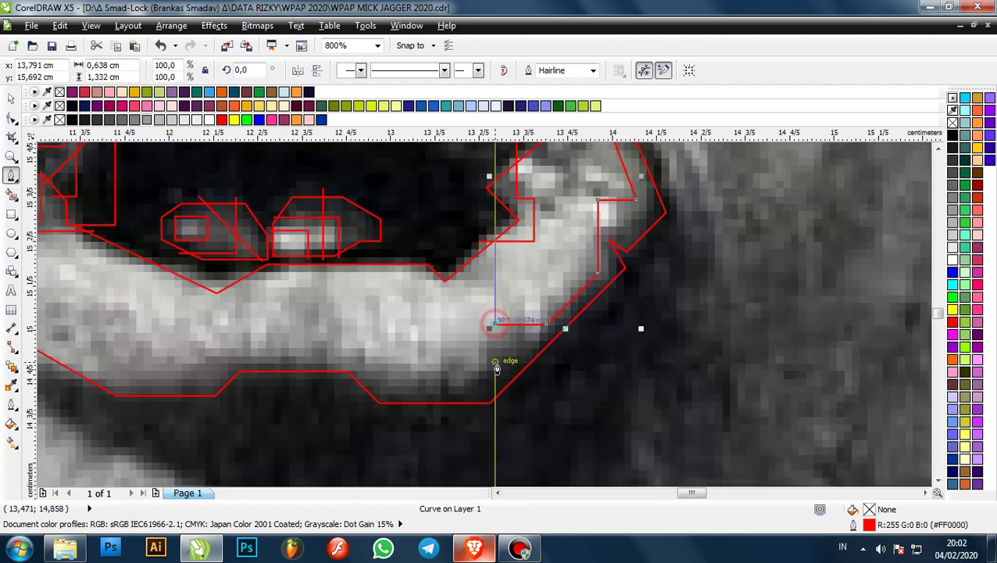
left_click(495, 374)
left_click(372, 372)
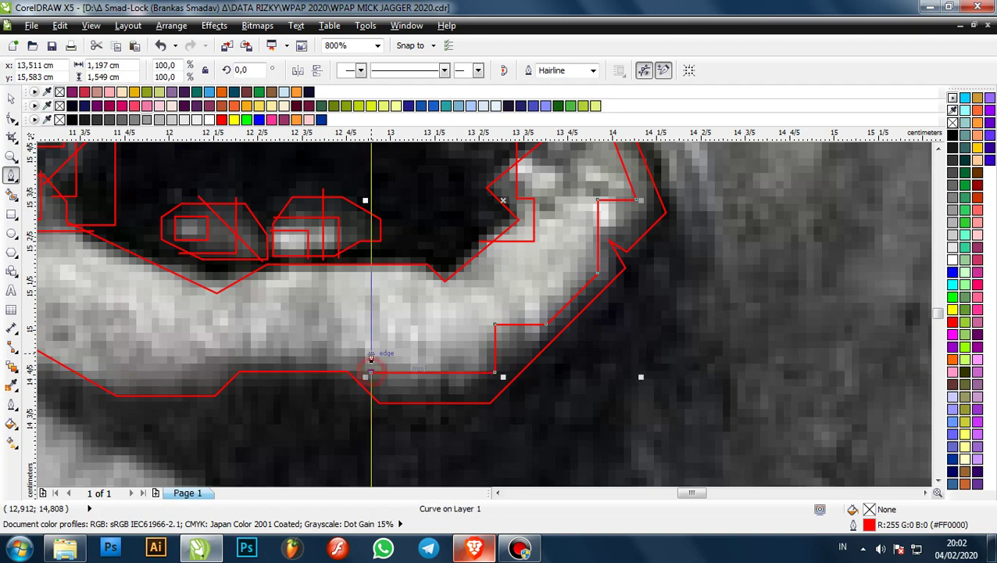
left_click(370, 352)
scroll(371, 352, "down", 2)
scroll(446, 356, "up", 2)
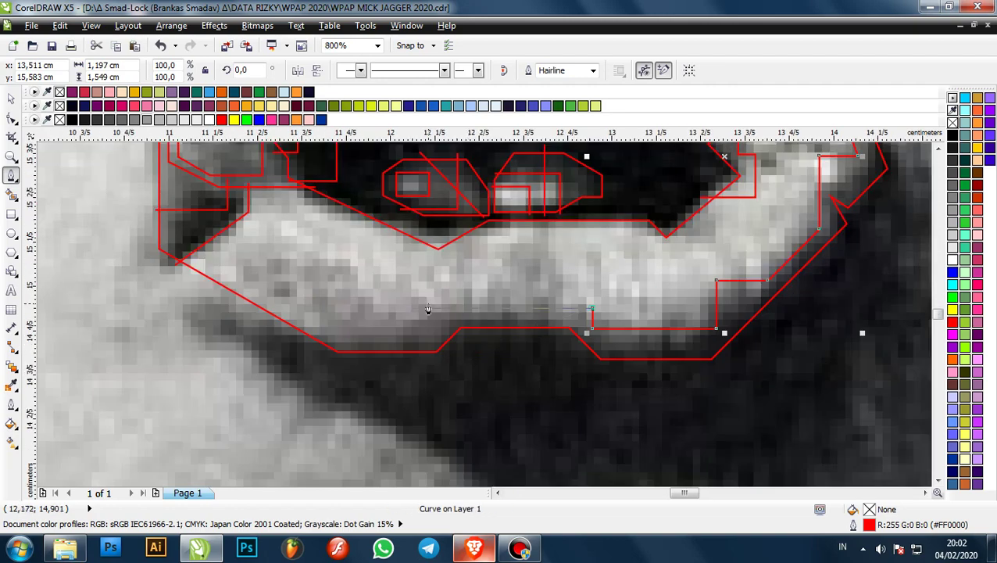
left_click(428, 310)
left_click(429, 339)
left_click(290, 341)
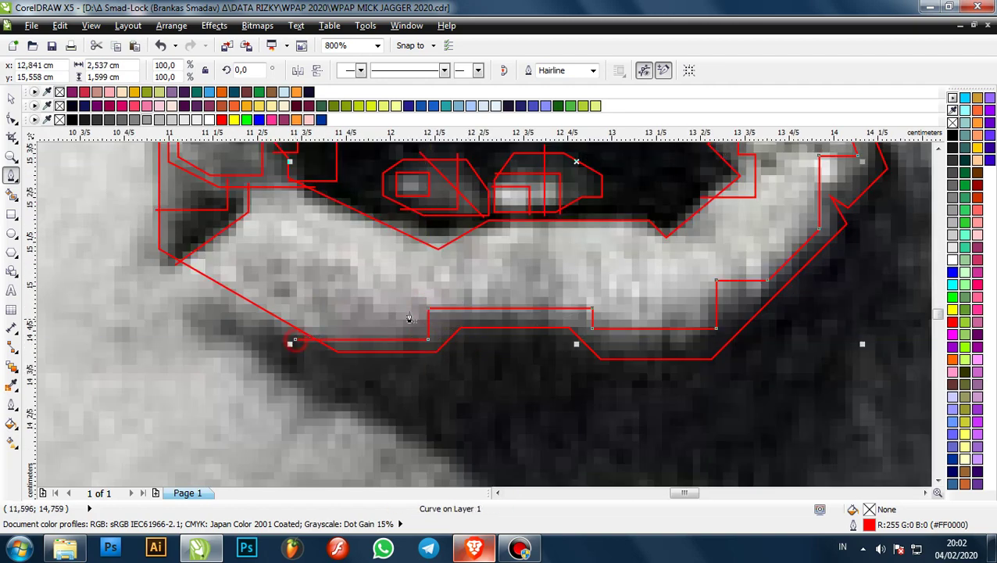
- Draw an open rectangular shading line about 1.1 by 0.42 cm on the left half of the lower lip, ending above its upper edge
scroll(409, 318, "down", 2)
scroll(362, 266, "up", 3)
left_click(497, 283)
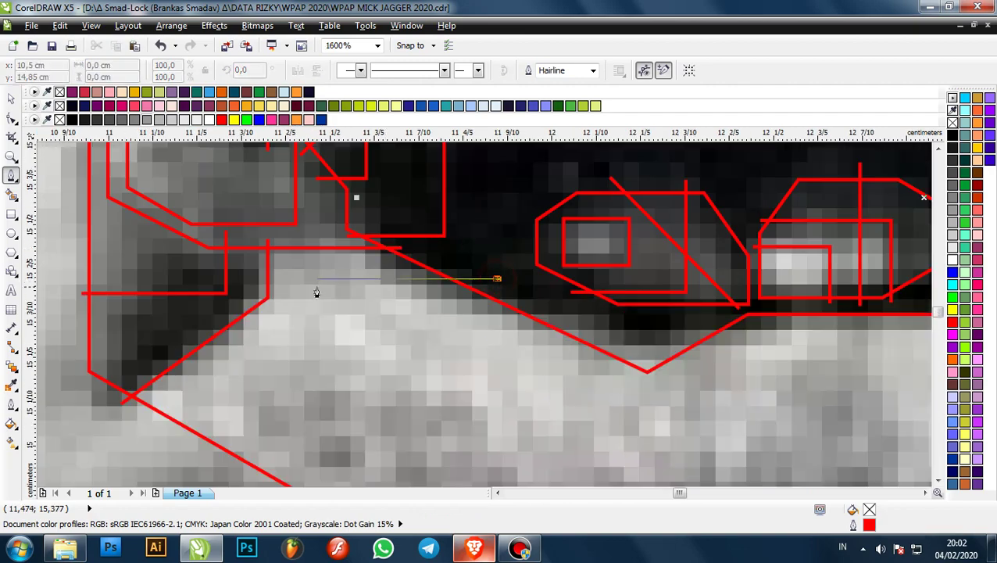
left_click(310, 280)
scroll(312, 328, "down", 1)
scroll(311, 397, "down", 2)
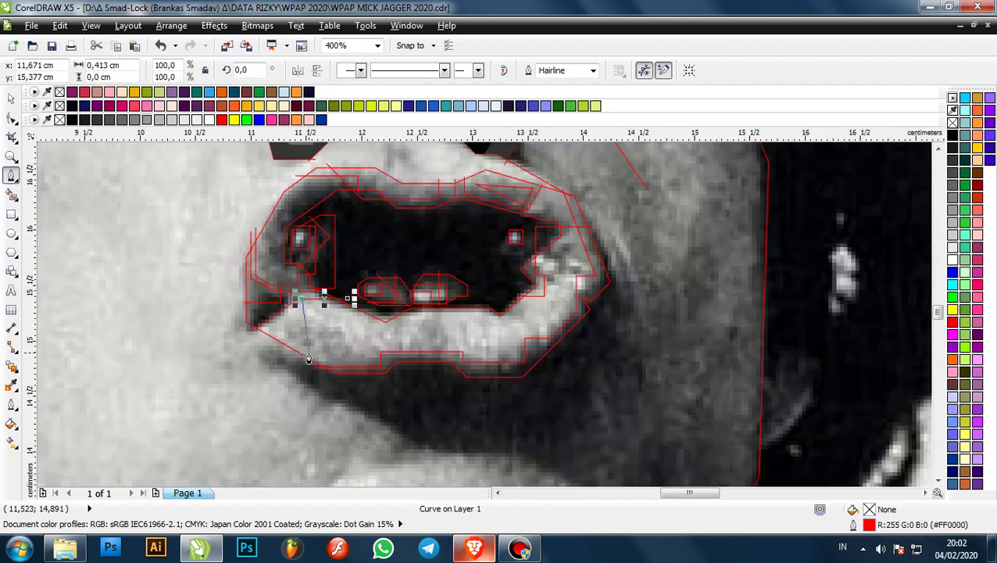
scroll(309, 351, "up", 1)
left_click(294, 339)
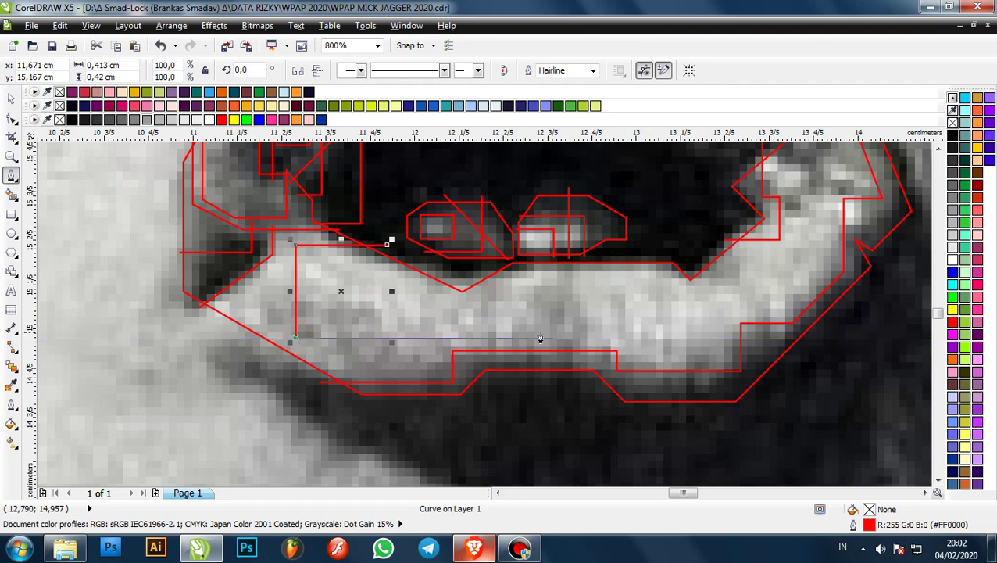
left_click(540, 339)
scroll(528, 276, "up", 2)
left_click(573, 210)
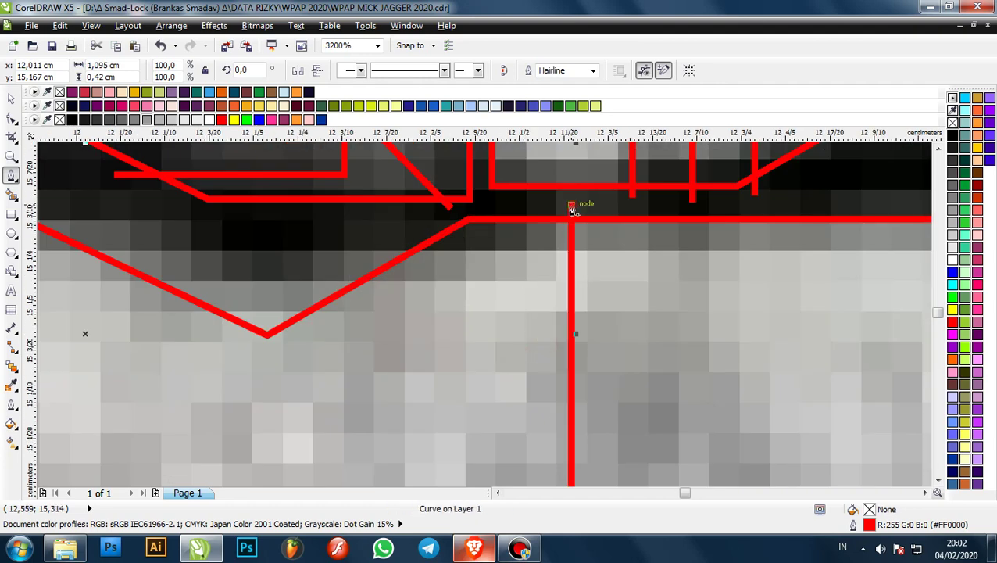
- Draw an L-shaped shading line about 1.2 by 0.33 cm down and across the right half of the lower lip
left_click(633, 214)
scroll(632, 214, "down", 3)
scroll(481, 223, "up", 1)
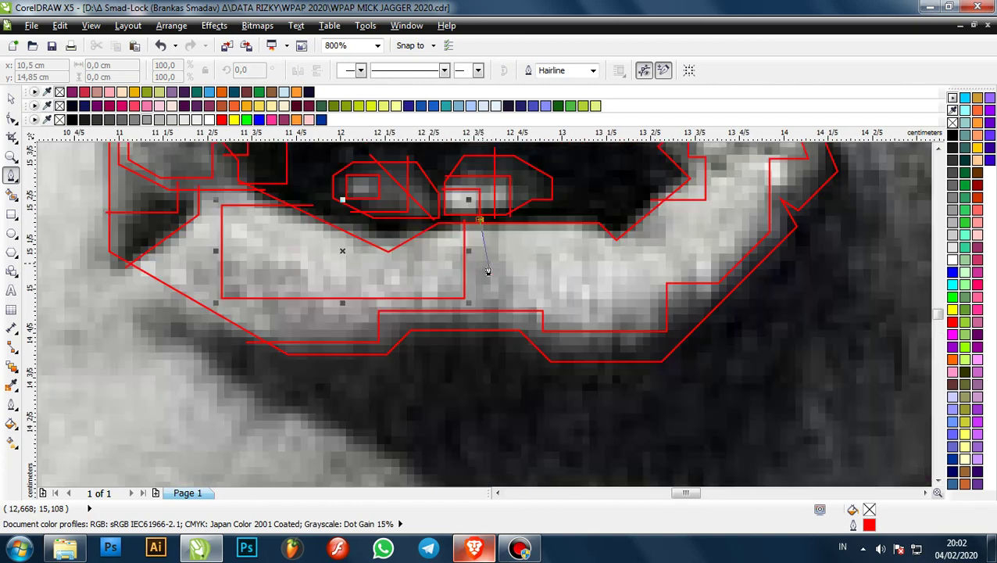
left_click(478, 296)
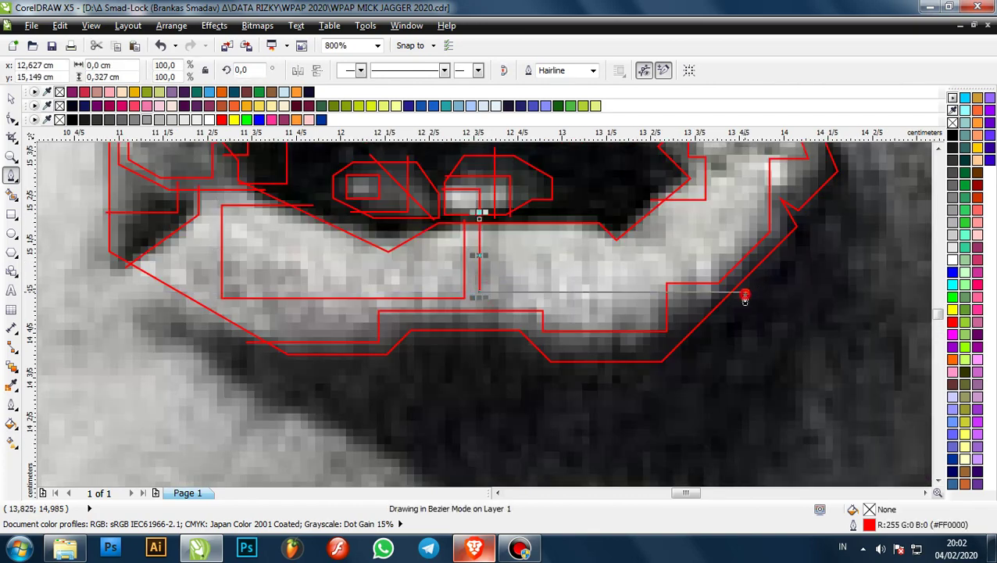
scroll(746, 291, "down", 1)
scroll(686, 200, "up", 1)
- Delete the lower nodes of the stepped shading line at the right corner of the mouth, keeping only its upper horizontal segment
scroll(671, 215, "down", 1)
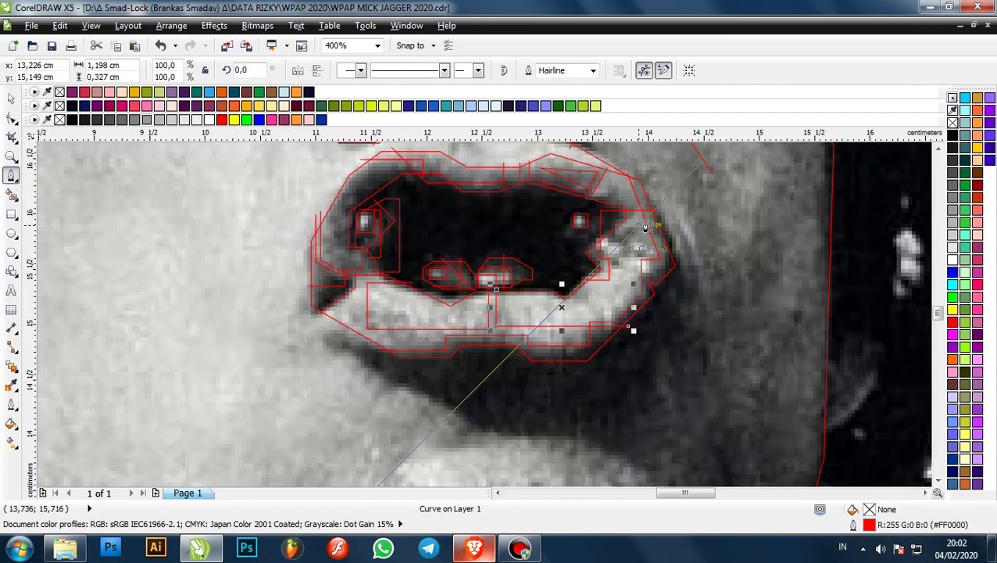
scroll(635, 243, "up", 1)
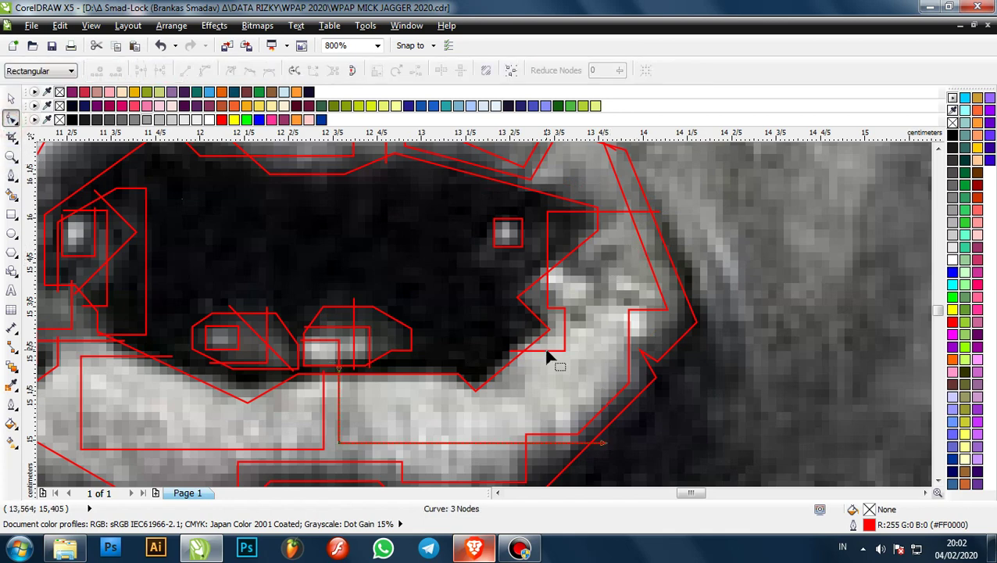
left_click(543, 351)
left_click(584, 369)
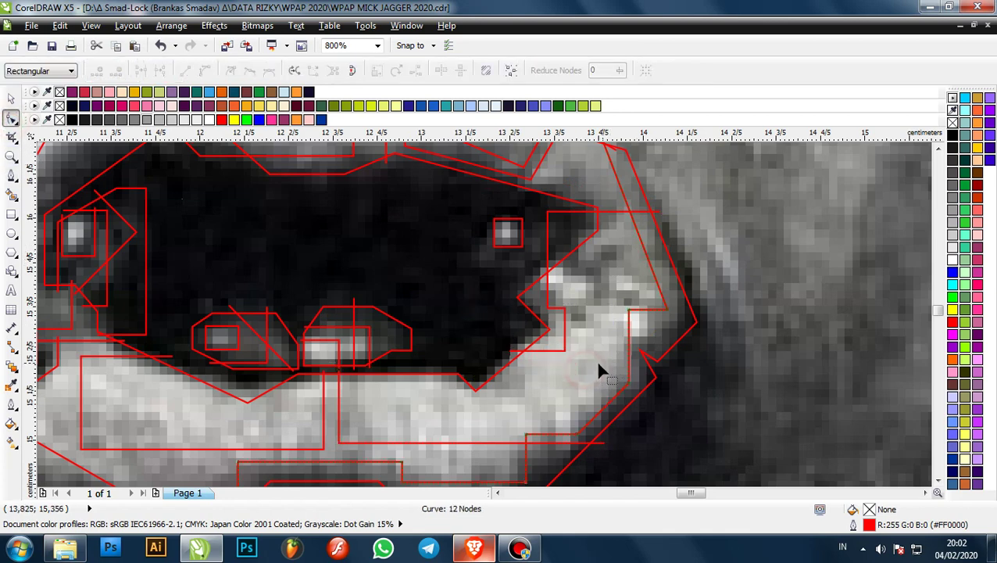
left_click_drag(483, 310, 454, 295)
left_click(564, 311)
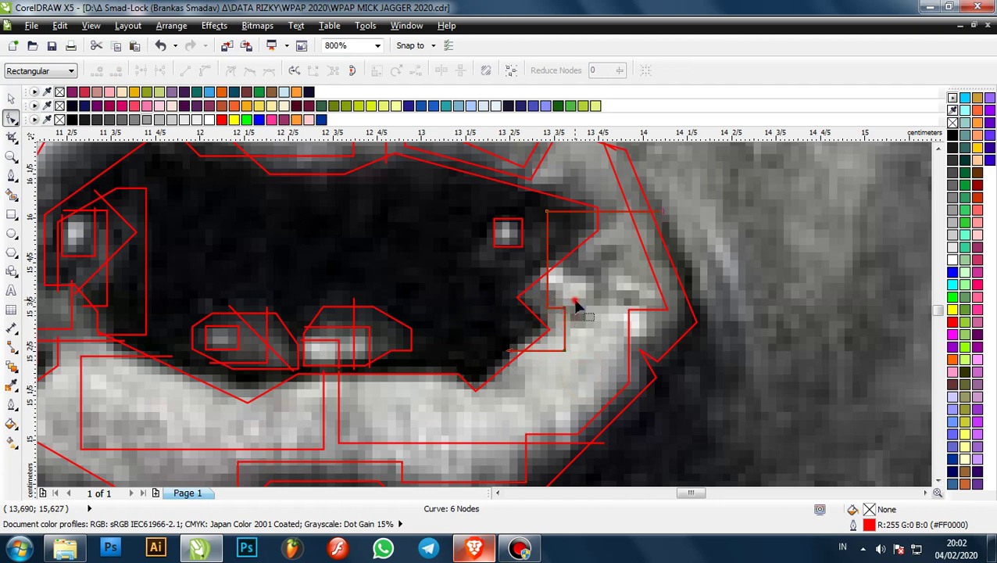
left_click_drag(577, 298, 512, 363)
key("Delete")
scroll(536, 350, "up", 1)
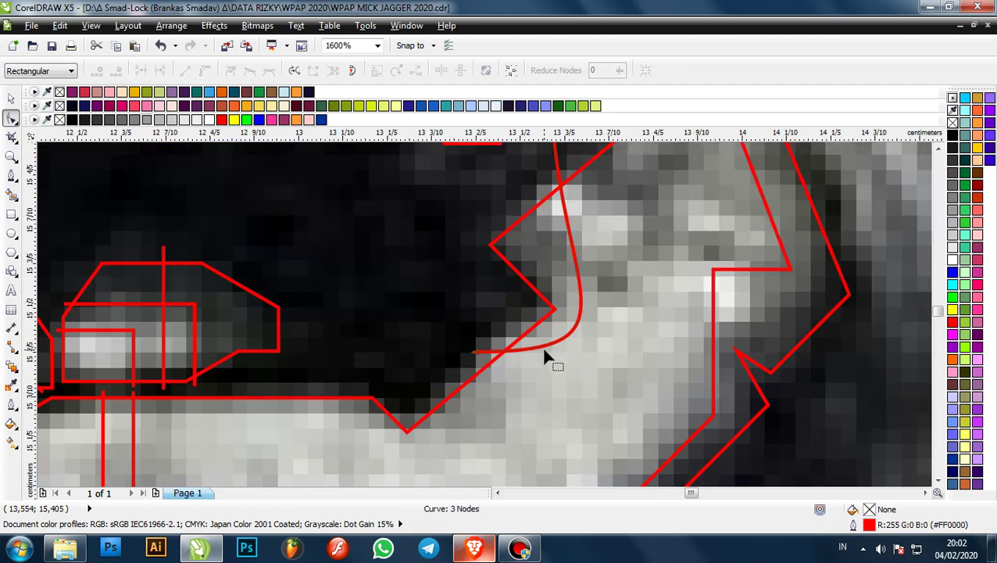
key("ctrl+z")
left_click_drag(623, 242, 416, 396)
key("Delete")
scroll(523, 348, "down", 1)
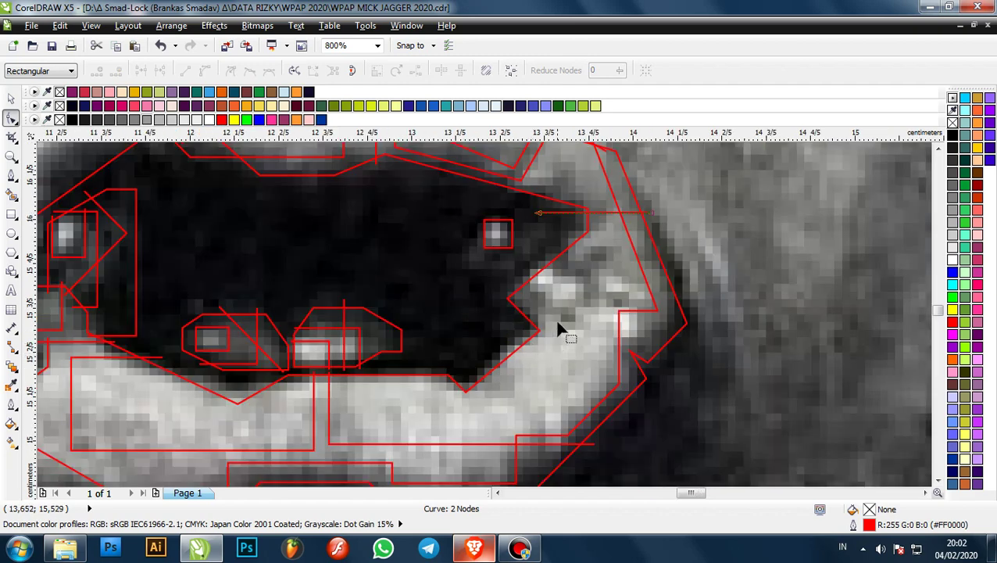
- Extend the remaining horizontal line at the right mouth corner downward and back to the right, to about 0.75 by 0.39 cm
key("F5")
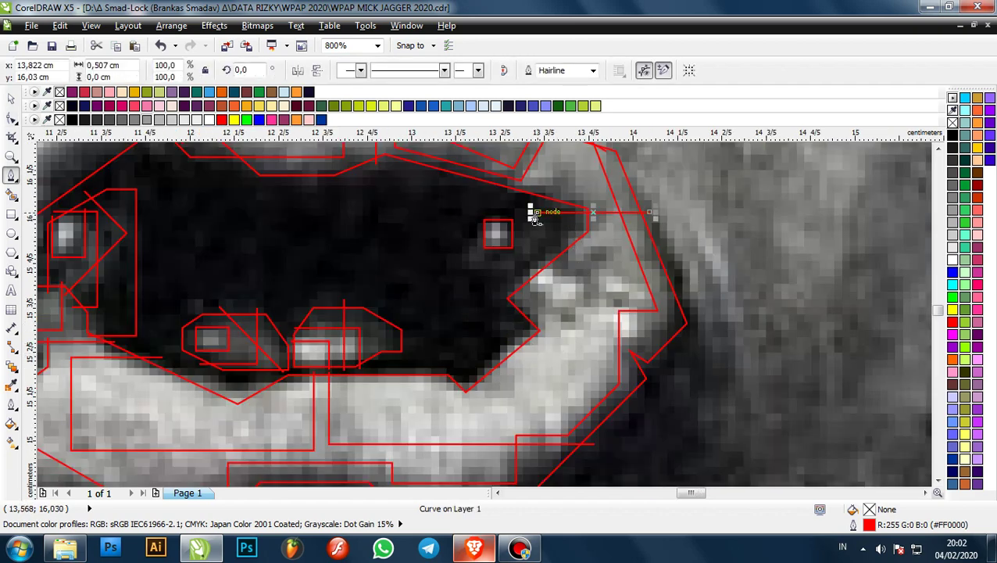
left_click(535, 214)
scroll(688, 285, "down", 2)
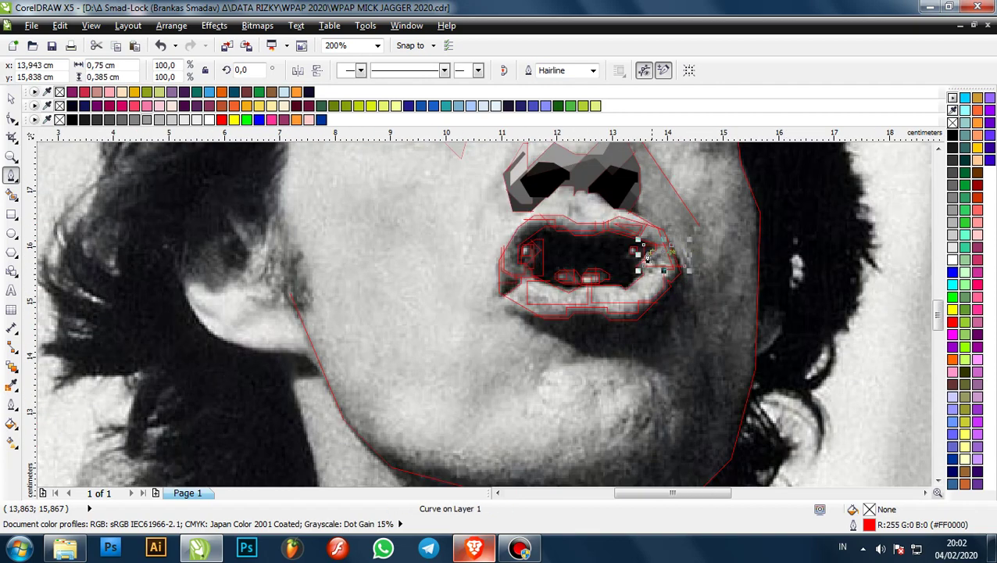
- Draw a narrow L-shaped shading line about 0.07 by 0.62 cm down the left side of the upper lip
scroll(649, 262, "up", 1)
scroll(386, 232, "up", 1)
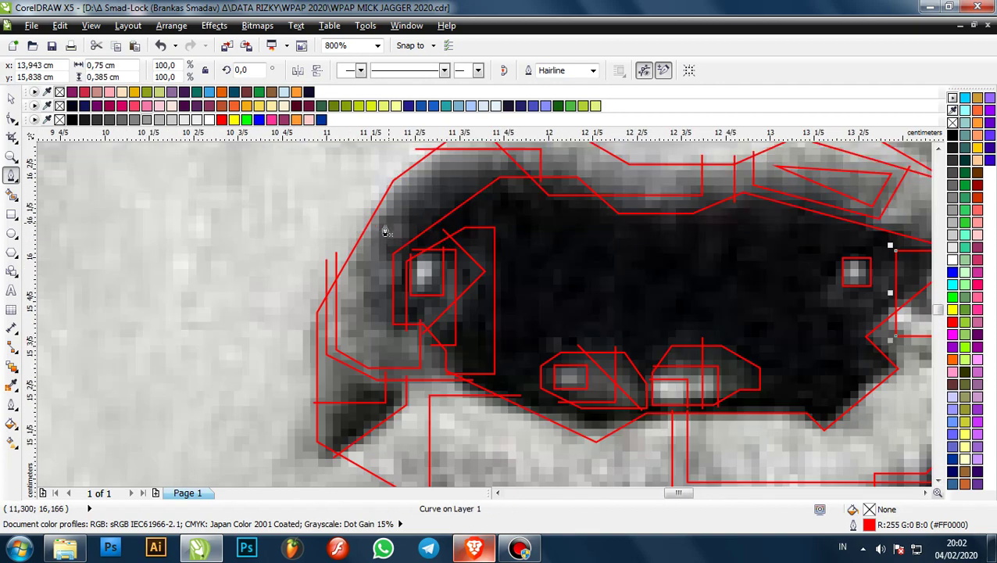
scroll(382, 181, "up", 1)
left_click(383, 182)
scroll(382, 183, "down", 2)
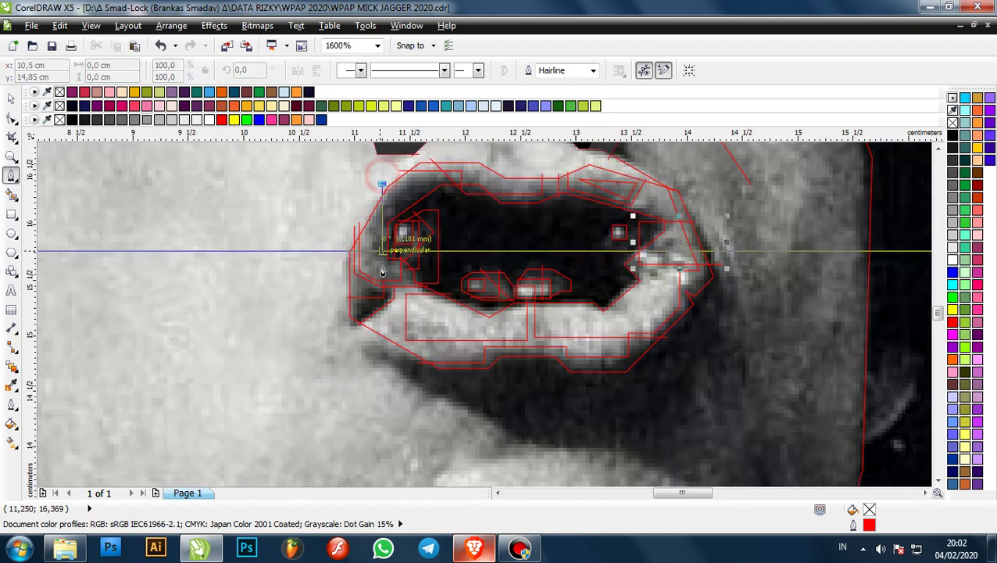
left_click(386, 237)
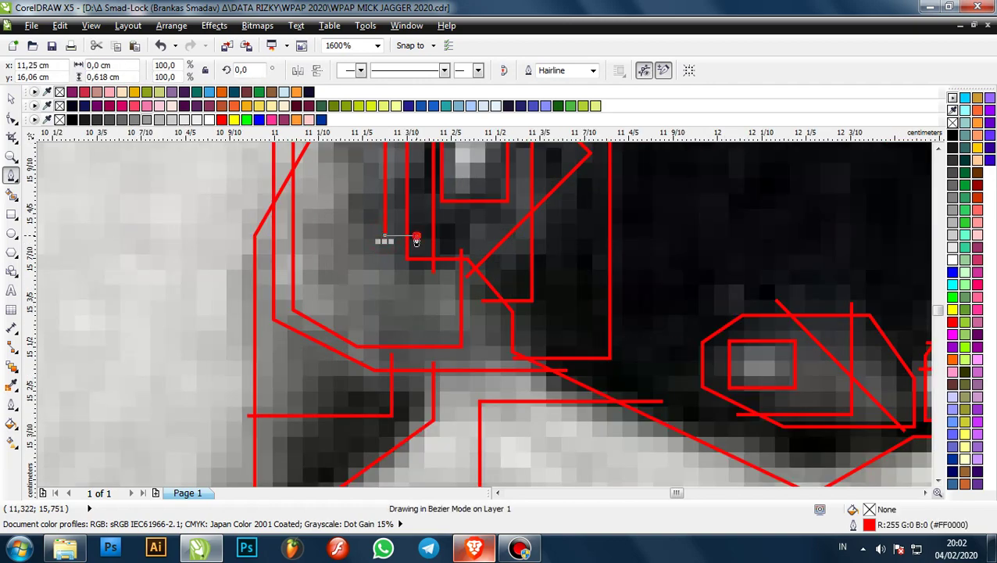
- Draw an L-shaped shading line about 0.34 by 0.17 cm across the left corner of the lips, extending past the outer outline
scroll(417, 240, "down", 2)
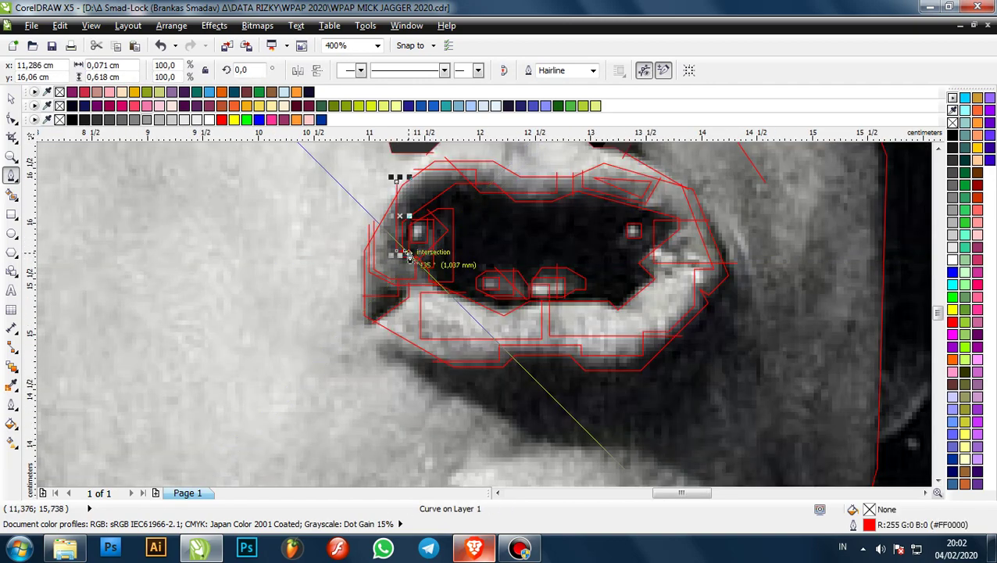
scroll(408, 258, "up", 3)
scroll(413, 328, "down", 2)
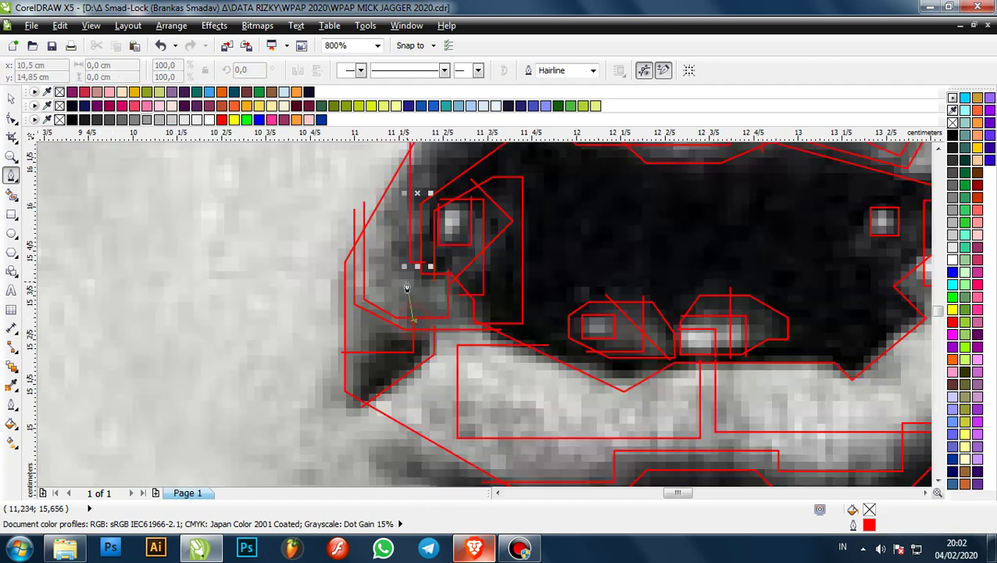
scroll(420, 297, "up", 1)
left_click(419, 285)
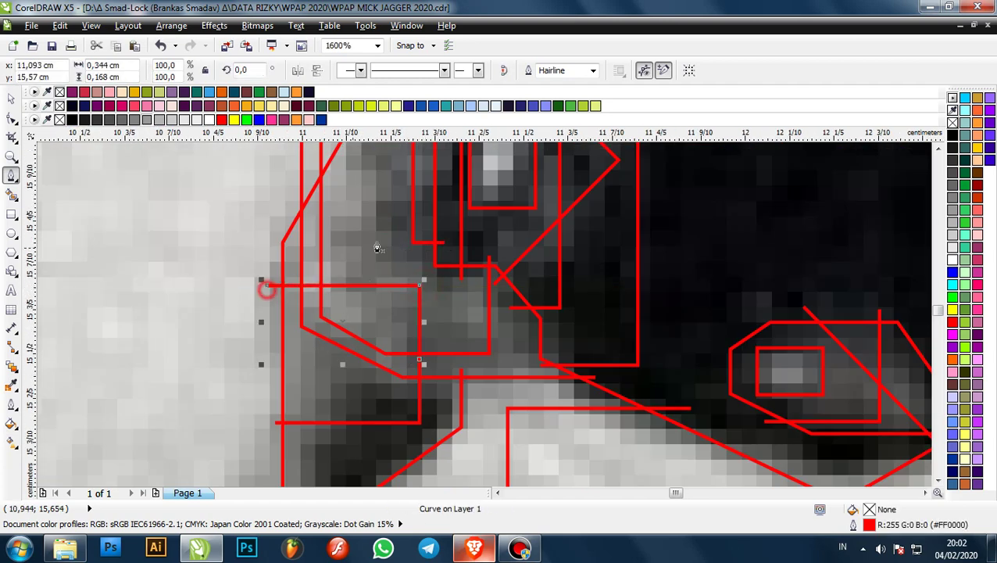
- Create a Smart Fill shape from the dark interior of the open mouth and color it black (#000000)
scroll(348, 291, "down", 2)
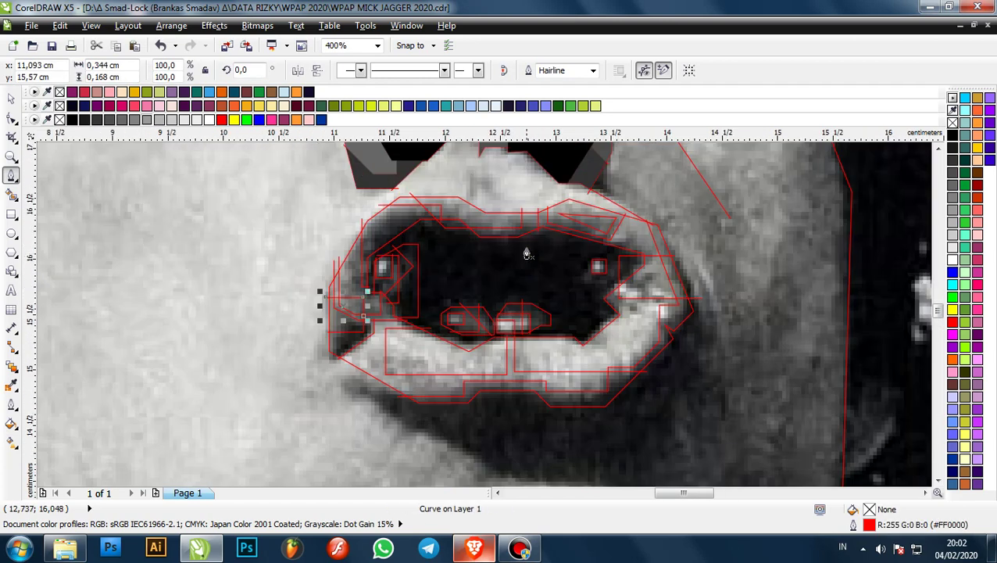
scroll(519, 264, "up", 1)
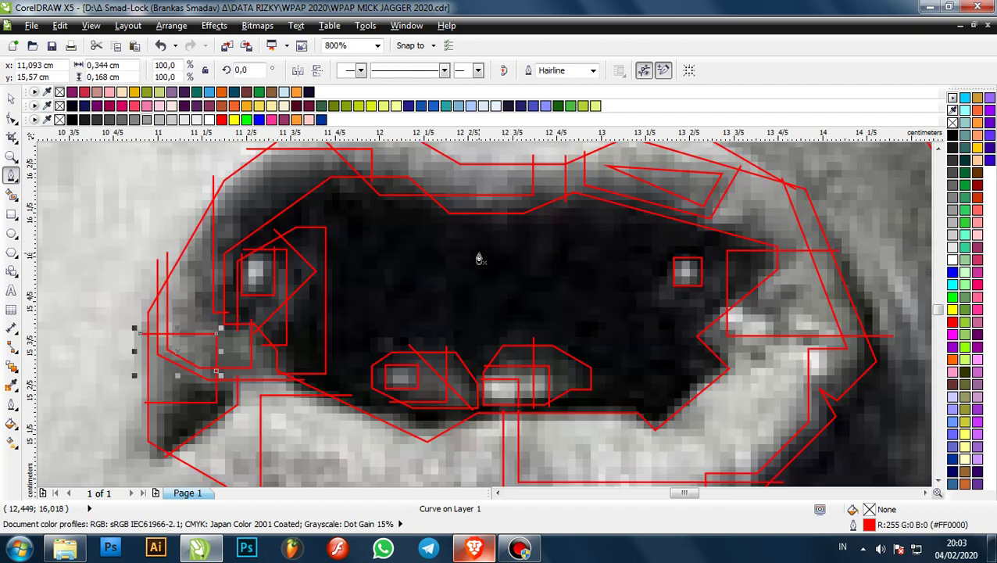
scroll(483, 258, "down", 2)
scroll(485, 254, "up", 2)
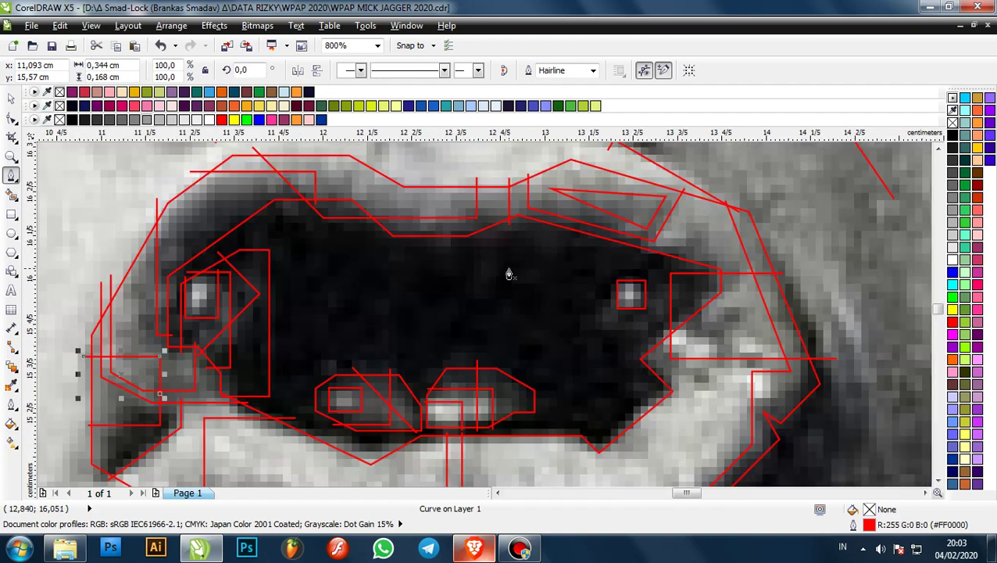
scroll(509, 274, "down", 4)
scroll(517, 274, "up", 2)
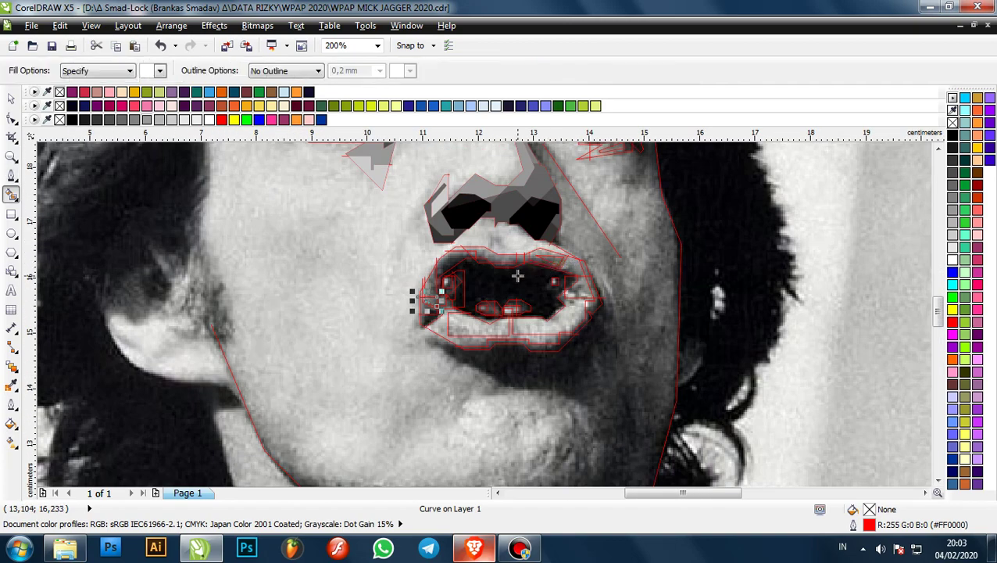
left_click(517, 275)
scroll(508, 266, "up", 1)
left_click(73, 119)
scroll(463, 289, "down", 2)
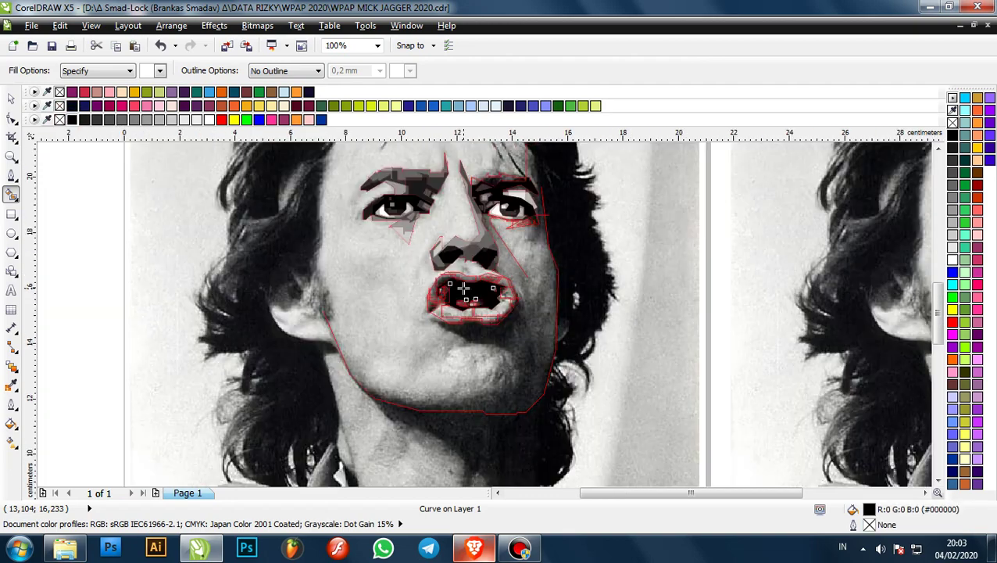
- Fill the outer facet beside the left tooth with near-black, and the pointed facet and lower triangle with dark grey
scroll(455, 291, "up", 2)
scroll(440, 273, "up", 2)
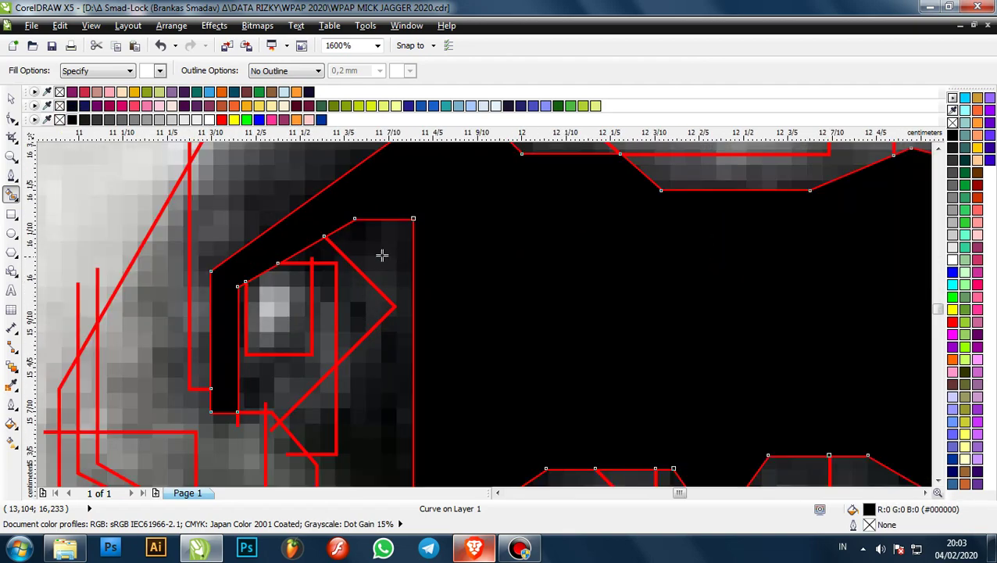
left_click(395, 264)
left_click(81, 120)
scroll(383, 243, "up", 1)
left_click(382, 243)
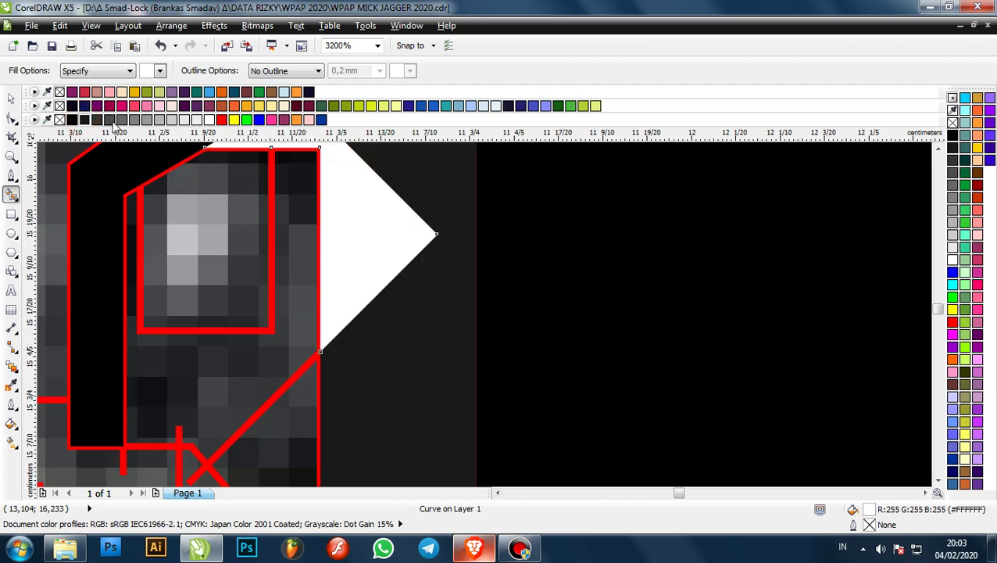
left_click(109, 121)
scroll(358, 237, "down", 1)
left_click(330, 333)
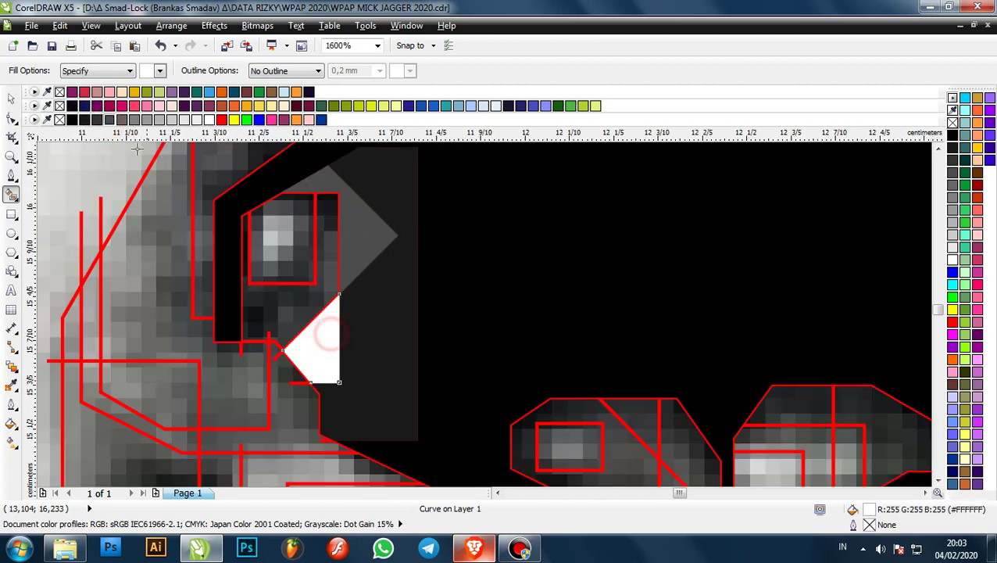
left_click(109, 120)
- Fill the area around the left tooth highlight with medium grey and the highlight itself with light grey (#B3B3B3)
left_click(326, 227)
left_click(134, 120)
left_click(296, 220)
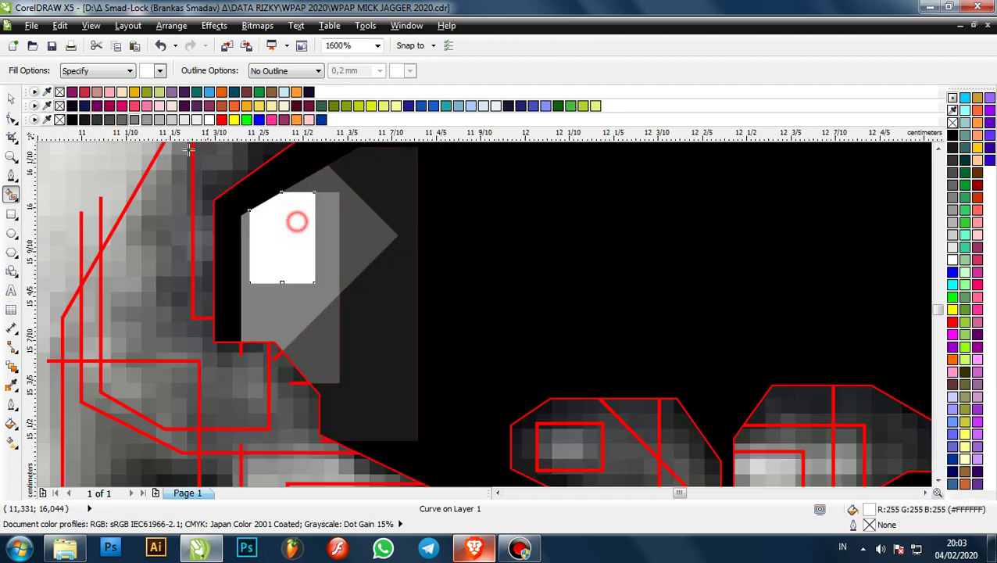
left_click(160, 120)
- Fill the highlight of the right lower tooth with white and the area around it with light grey (#B3B3B3)
scroll(344, 262, "down", 3)
scroll(379, 229, "up", 3)
scroll(379, 228, "down", 4)
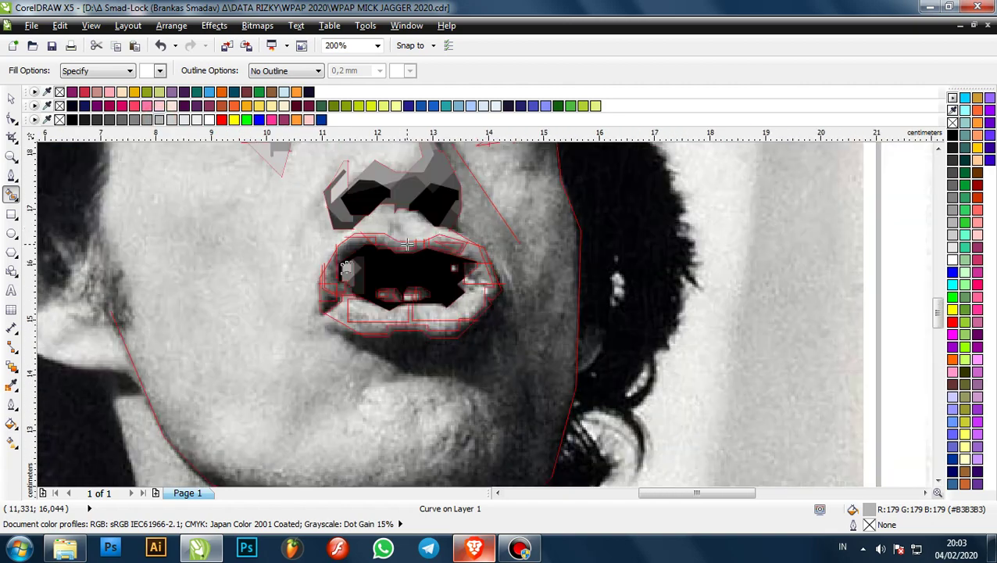
scroll(395, 267, "up", 4)
left_click(408, 265)
scroll(461, 236, "up", 1)
left_click(462, 234)
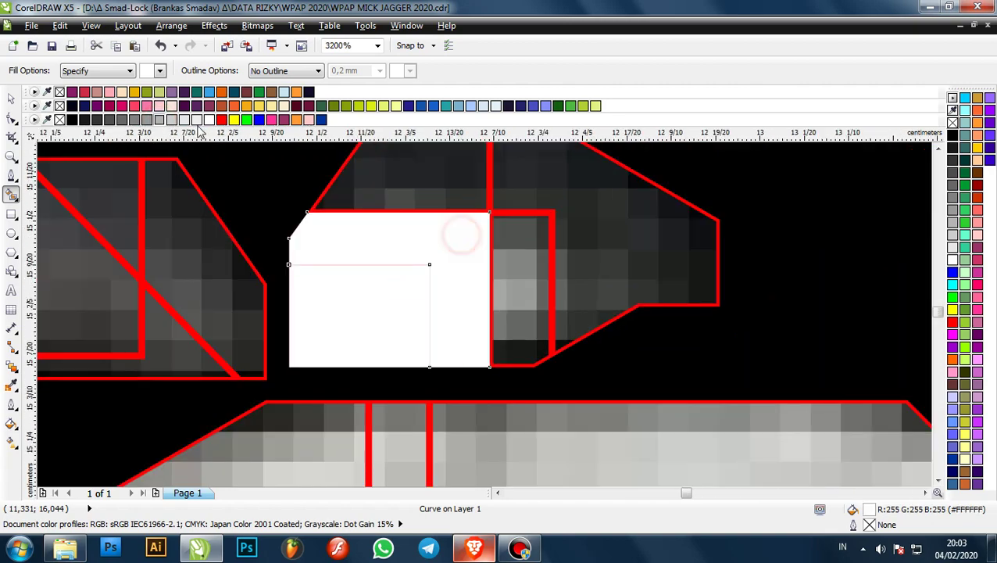
left_click(159, 120)
- Fill the right lower tooth's side strip and upper facet with medium grey, and its large outer facet with dark grey
scroll(406, 259, "down", 2)
scroll(435, 256, "up", 2)
left_click(433, 256)
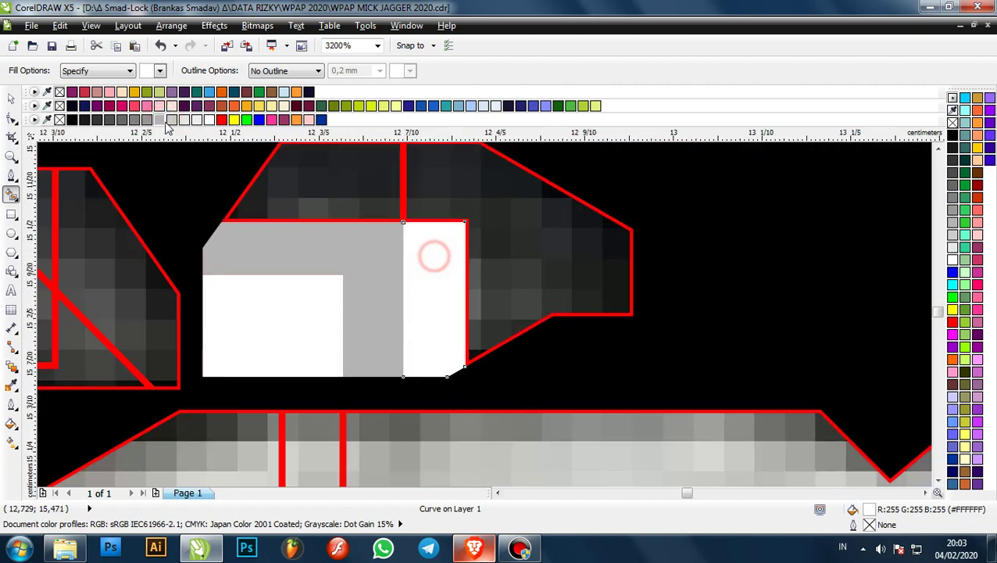
left_click(134, 120)
left_click(312, 171)
left_click(138, 121)
left_click(451, 179)
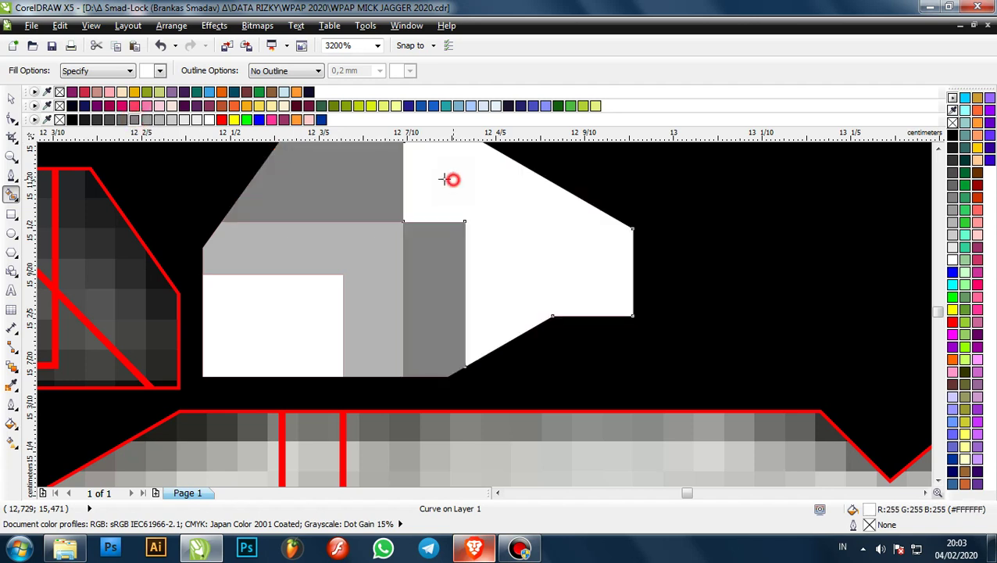
left_click(109, 120)
- Fill the rectangular highlight of the left lower tooth with very light grey and its surrounding facet with mid grey (#999999)
scroll(521, 232, "down", 1)
left_click(206, 247)
scroll(205, 247, "up", 1)
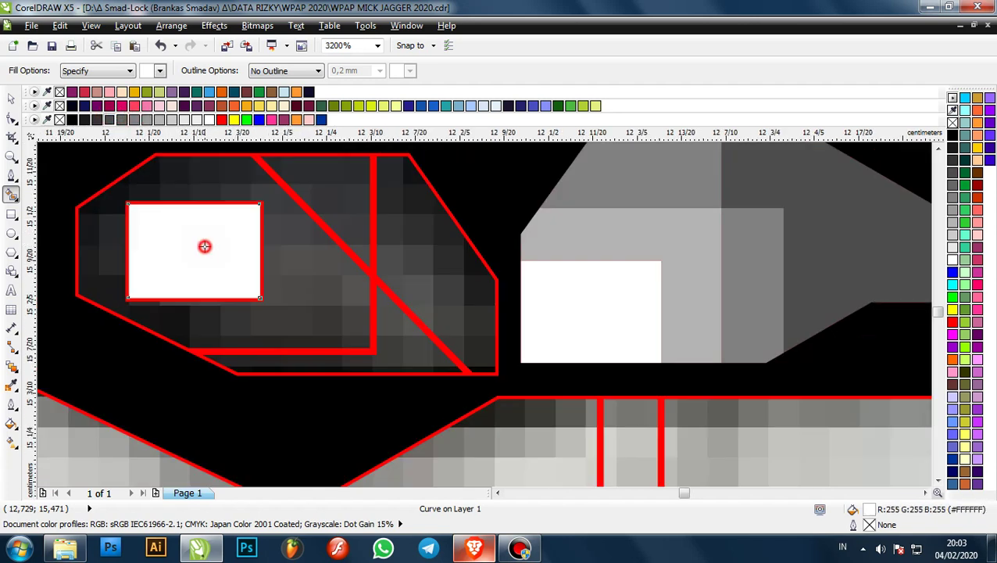
left_click(180, 119)
left_click(236, 182)
left_click(147, 119)
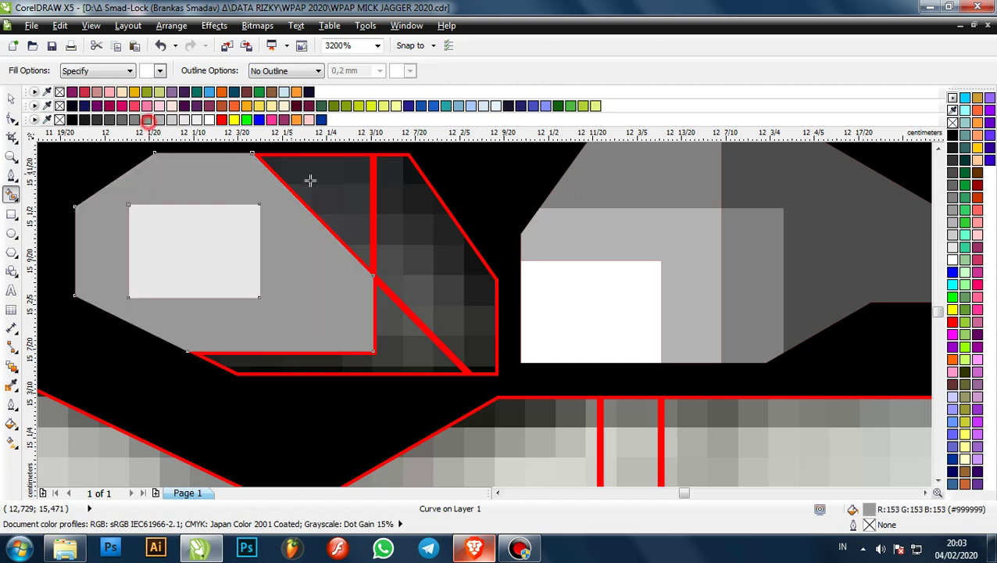
- Fill the left lower tooth's upper and lower triangles with dark grey and its outer facet with near-black grey (#333333)
left_click(329, 185)
left_click(122, 120)
left_click(383, 318)
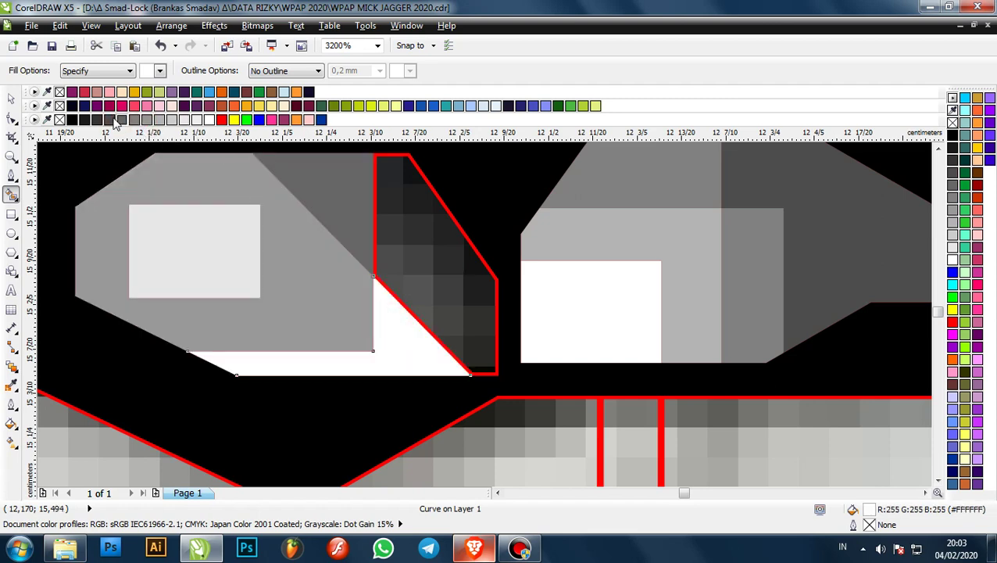
left_click(122, 119)
left_click(398, 245)
left_click(109, 120)
scroll(428, 234, "down", 3)
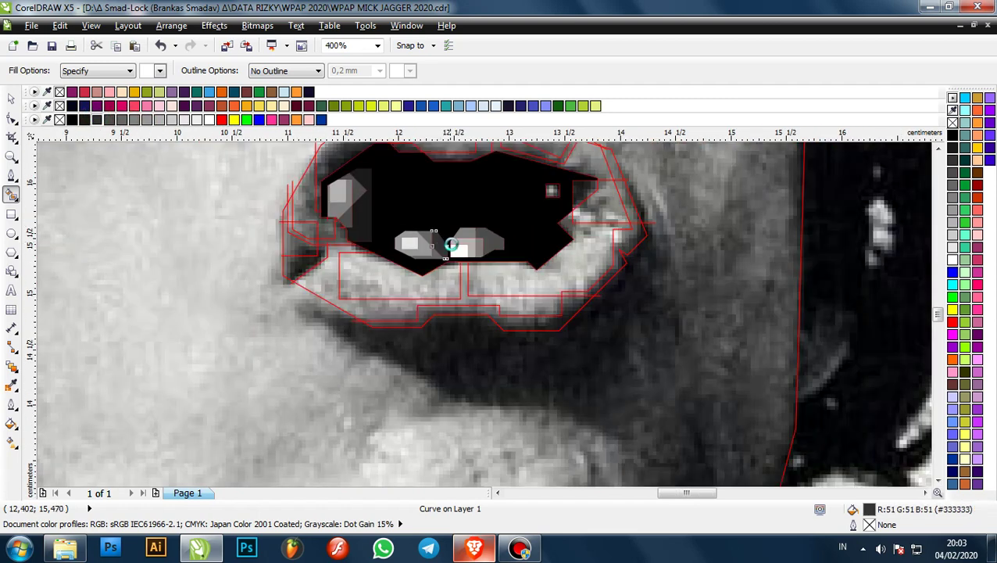
- Create white Smart Fill shapes for the two large highlight areas of the lower lip
scroll(452, 244, "down", 1)
scroll(486, 274, "up", 1)
left_click(520, 286)
left_click(423, 274)
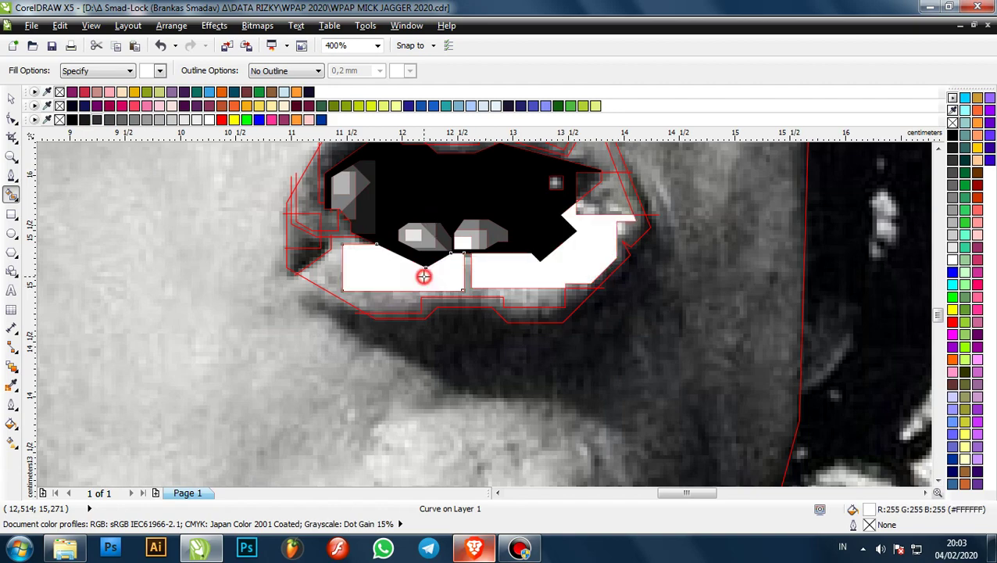
- Fill the lower lip band around the highlights and its strip toward the right mouth corner with light grey (#CCCCCC)
scroll(423, 273, "down", 2)
scroll(509, 288, "up", 3)
left_click(510, 288)
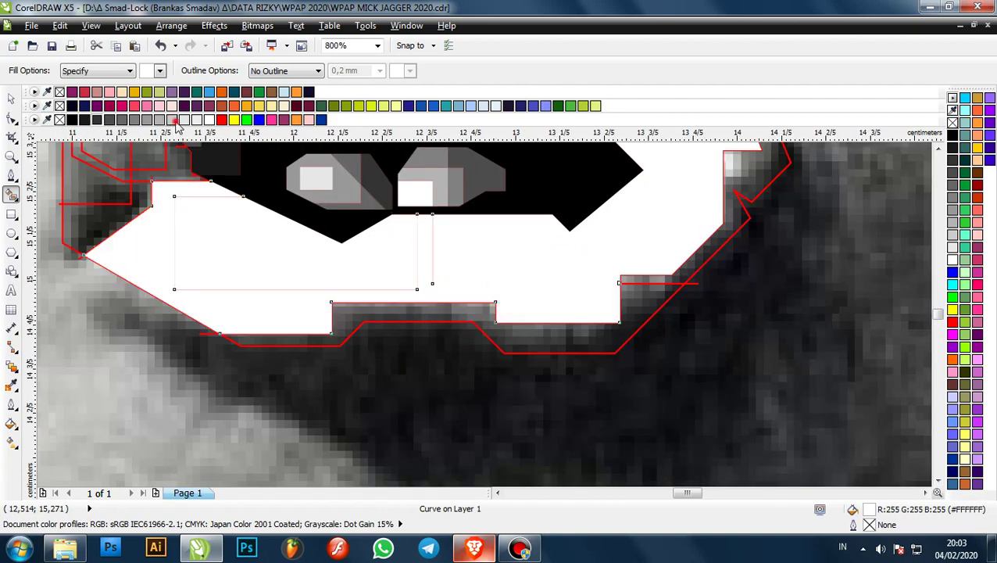
left_click(175, 120)
scroll(486, 290, "down", 2)
scroll(556, 278, "up", 2)
left_click(606, 249)
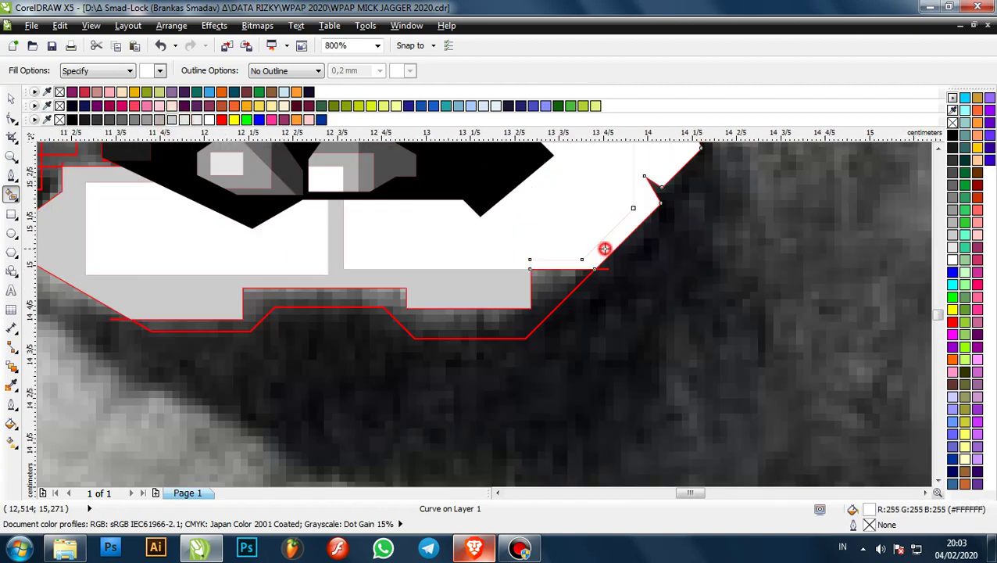
left_click(172, 120)
- Fill the stepped shadow strip along the lower lip's bottom edge with mid grey (#999999)
scroll(391, 258, "down", 2)
scroll(516, 282, "up", 2)
left_click(529, 278)
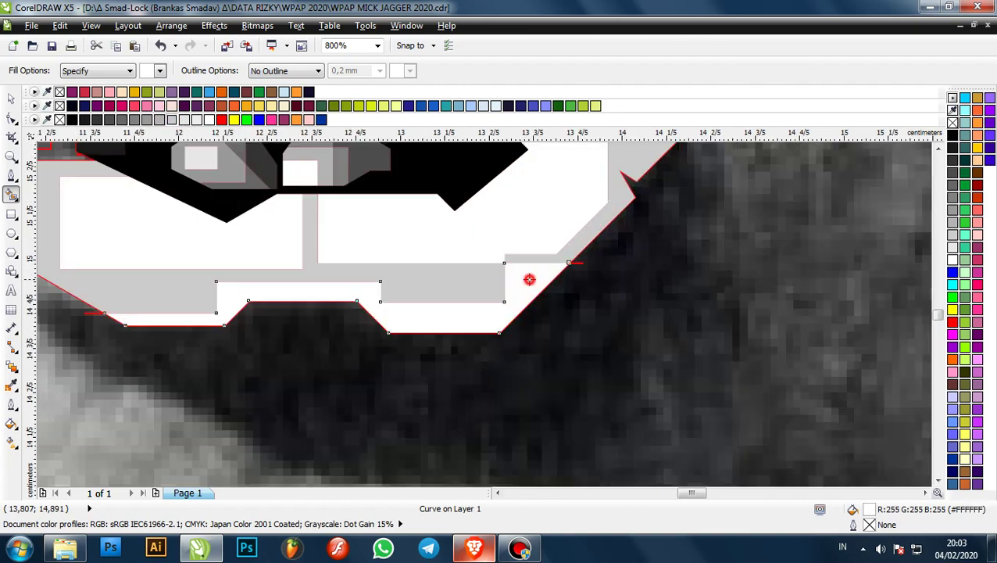
left_click(147, 119)
- Fill the large facet at the right mouth corner with light grey (#CCCCCC) and the narrow strip outside it with #999999
scroll(463, 263, "down", 2)
scroll(495, 226, "up", 2)
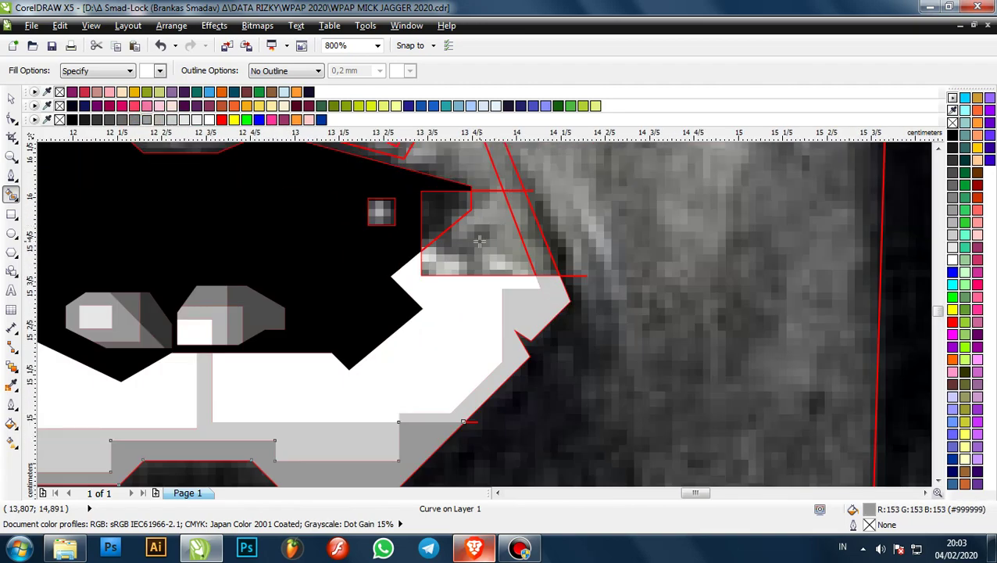
scroll(479, 241, "up", 1)
left_click(470, 267)
left_click(151, 119)
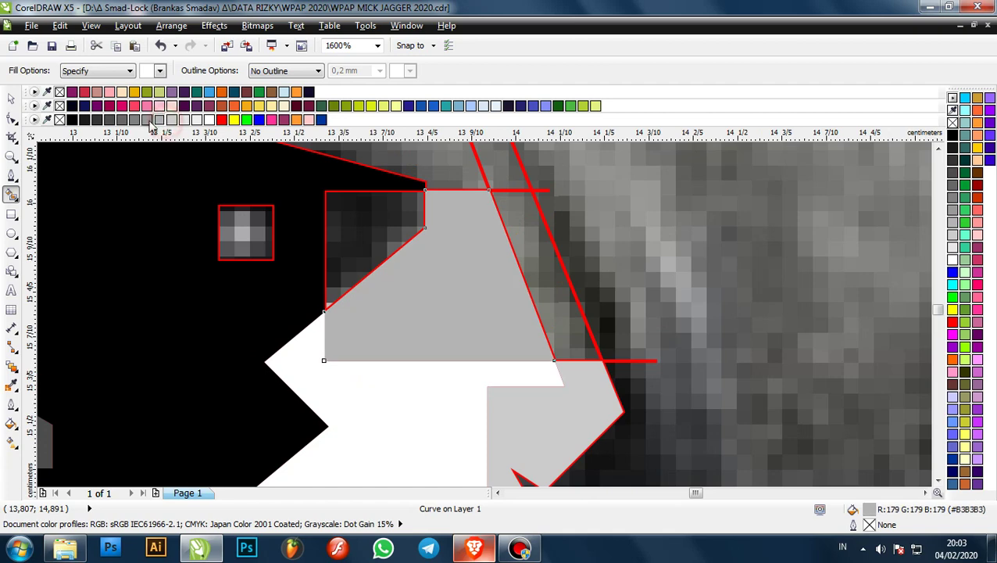
left_click(526, 248)
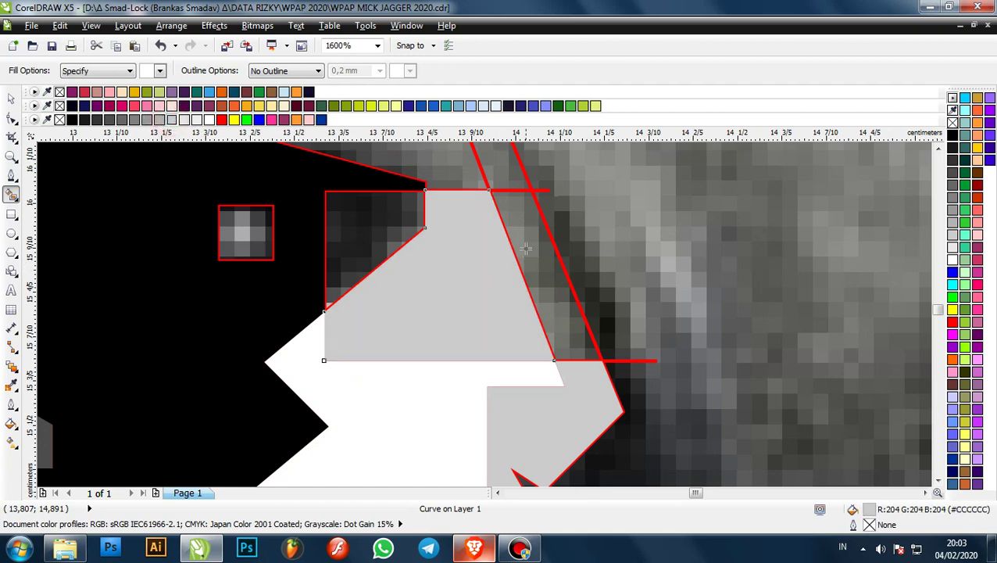
left_click(148, 121)
- Fill the inner facet at the right mouth corner and the small square inside the mouth with dark grey (#4D4D4D)
left_click(389, 240)
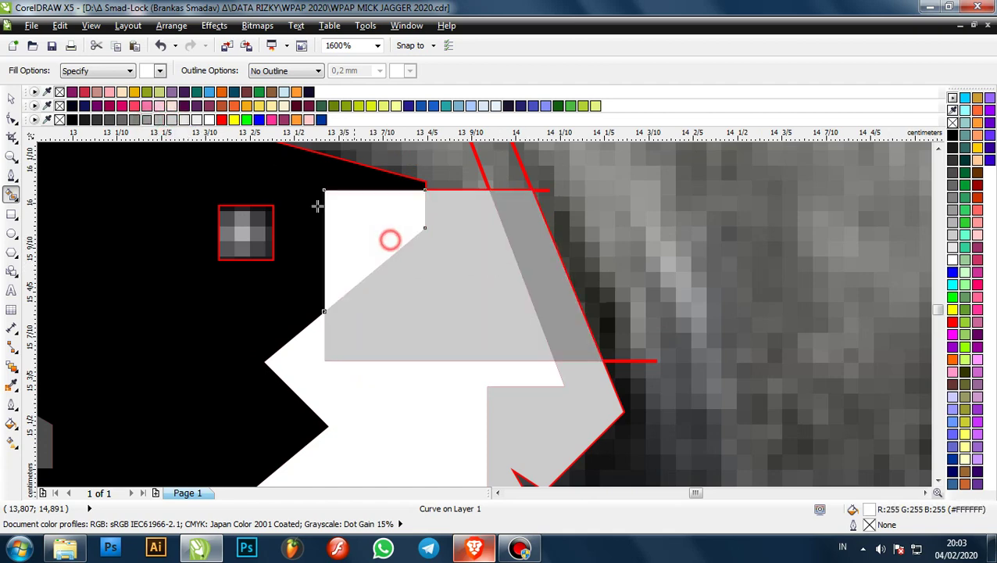
left_click(110, 120)
scroll(343, 247, "down", 1)
scroll(300, 240, "up", 1)
left_click(300, 240)
left_click(299, 240)
left_click(110, 120)
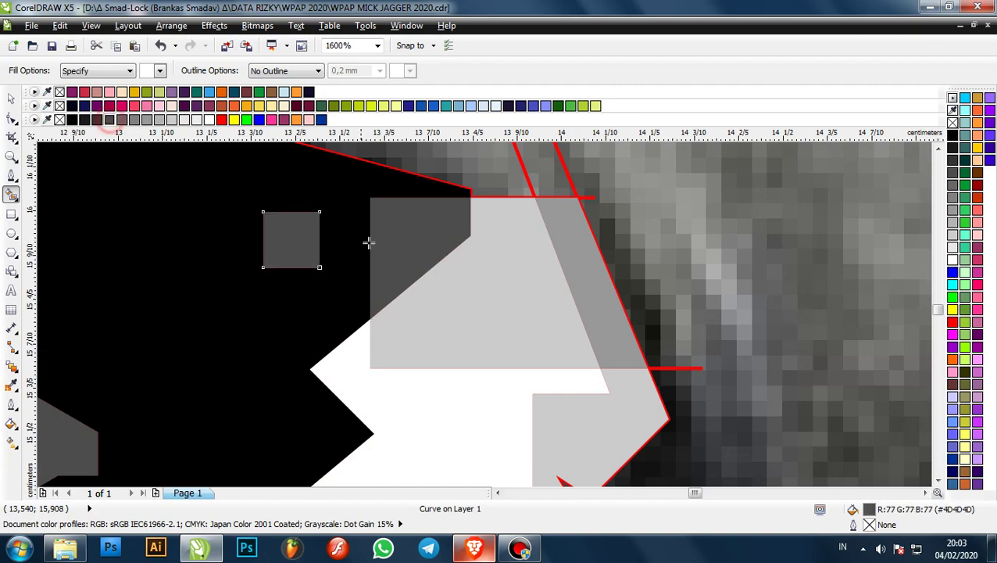
- Examine the filled mouth shapes and the unfilled outlines of the upper lip
scroll(467, 223, "down", 3)
scroll(424, 234, "down", 1)
scroll(422, 258, "up", 4)
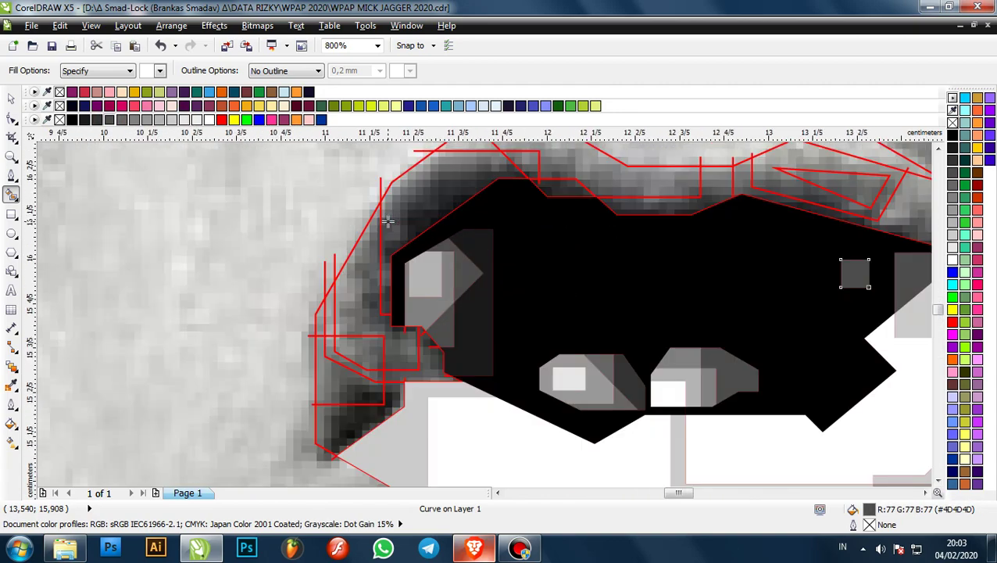
scroll(407, 297, "down", 4)
scroll(390, 341, "up", 2)
scroll(298, 297, "up", 1)
scroll(395, 203, "down", 1)
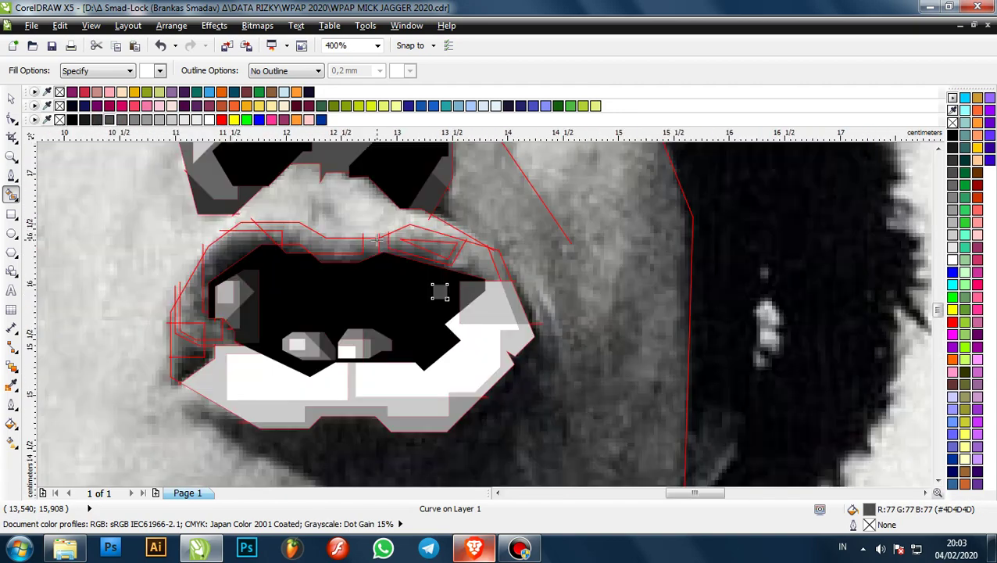
scroll(380, 247, "down", 1)
scroll(383, 250, "up", 1)
scroll(440, 264, "down", 2)
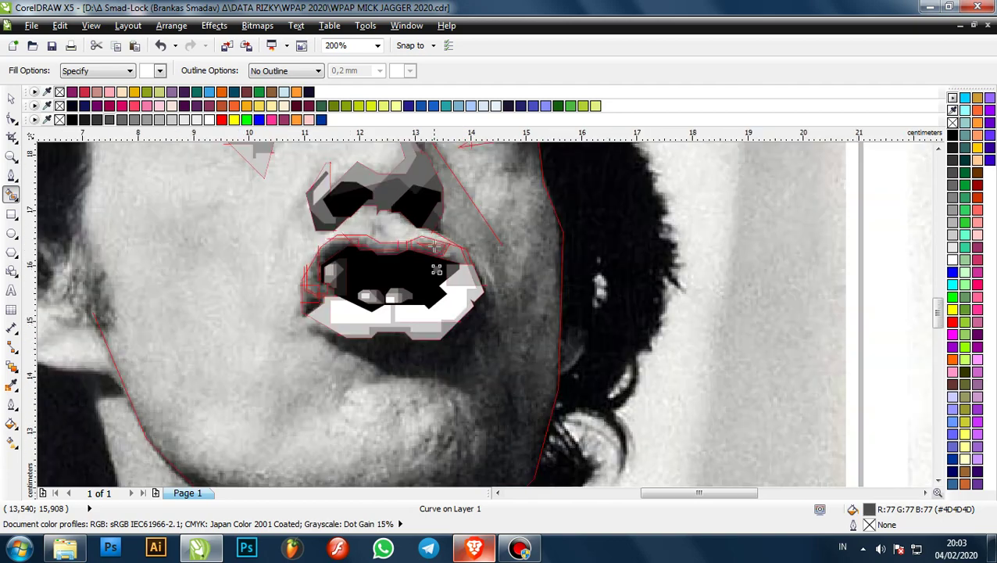
- Fill the small triangle on the right part of the upper lip with light grey and the facet around it with mid grey
scroll(422, 250, "up", 2)
scroll(419, 243, "up", 3)
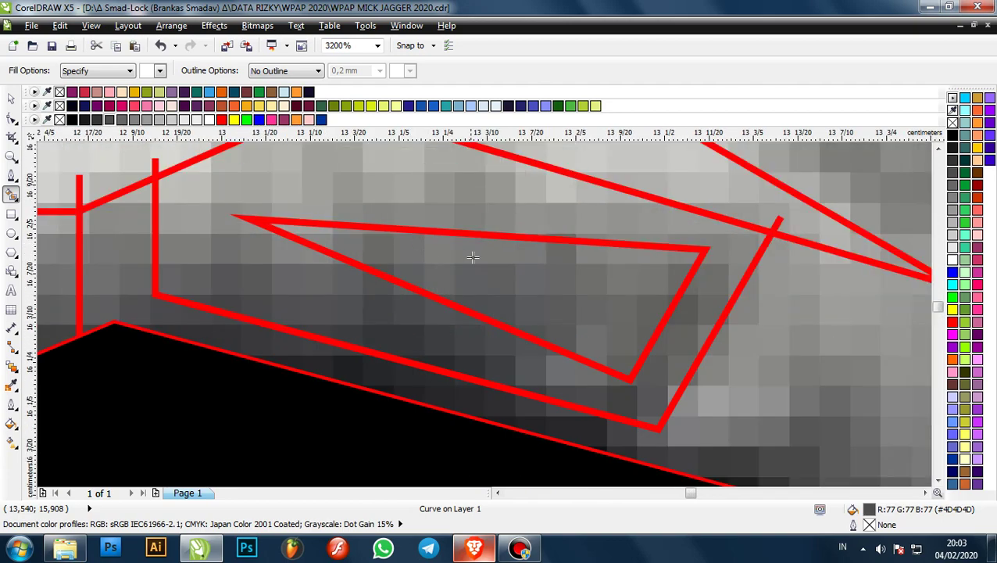
left_click(475, 256)
scroll(348, 246, "down", 2)
scroll(391, 246, "up", 1)
left_click(166, 123)
left_click(320, 212)
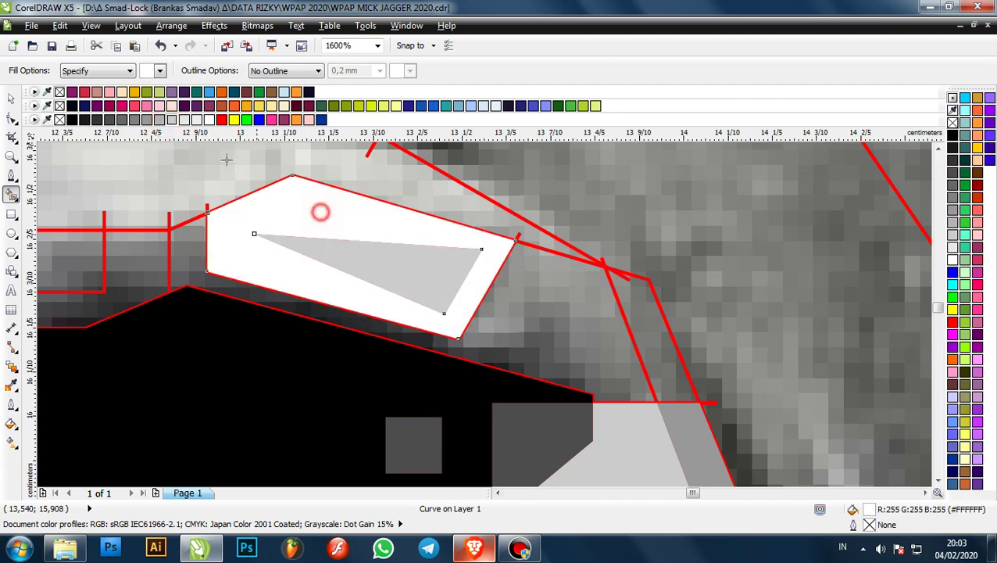
left_click(147, 120)
- Fill the shading area below and beside the triangular upper-lip facet, down to the right mouth corner, with dark grey (#666666)
scroll(293, 200, "down", 1)
scroll(390, 240, "up", 1)
left_click(448, 255)
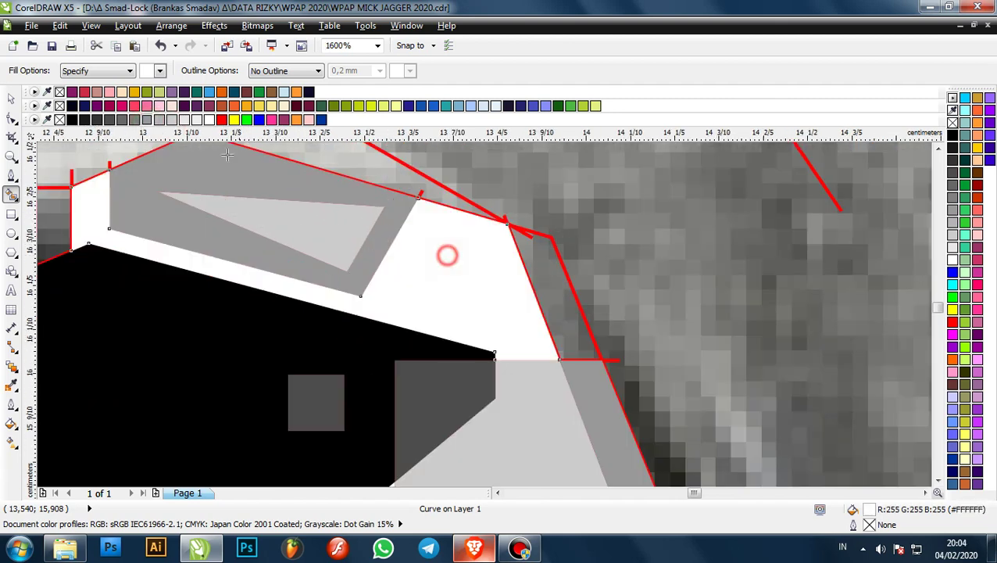
scroll(234, 167, "down", 1)
scroll(240, 192, "up", 1)
left_click(173, 120)
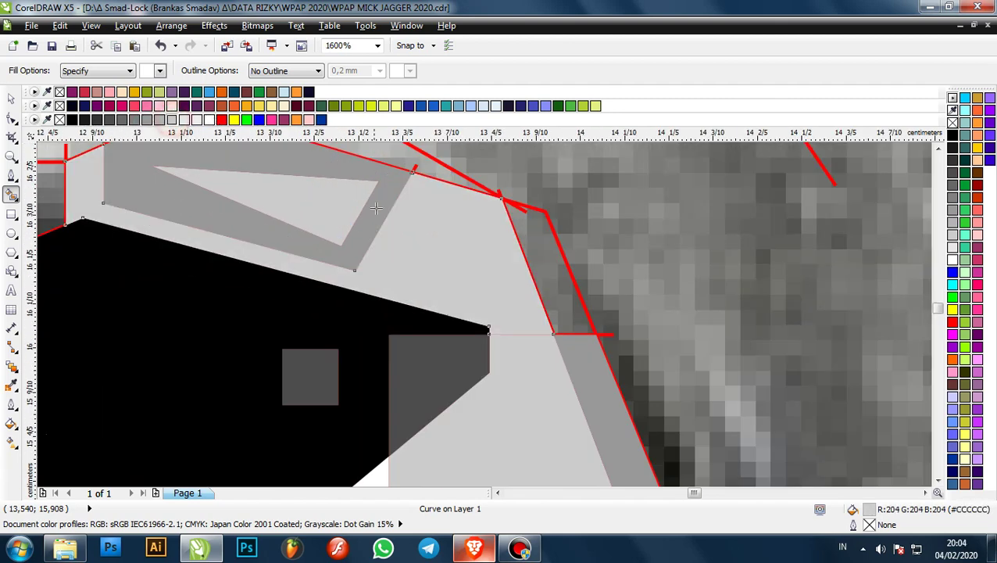
scroll(379, 222, "down", 1)
scroll(383, 224, "up", 1)
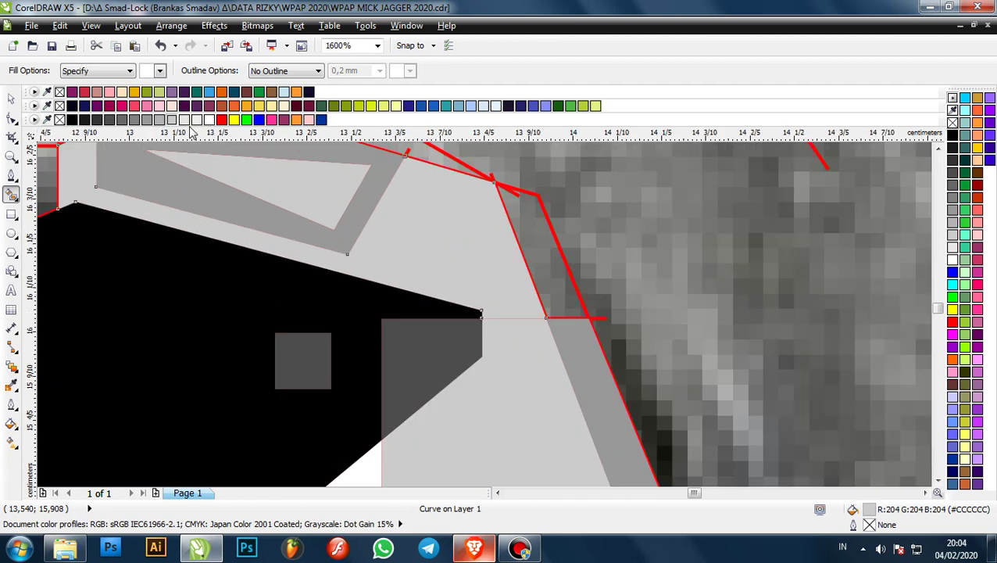
left_click(149, 119)
scroll(408, 213, "down", 2)
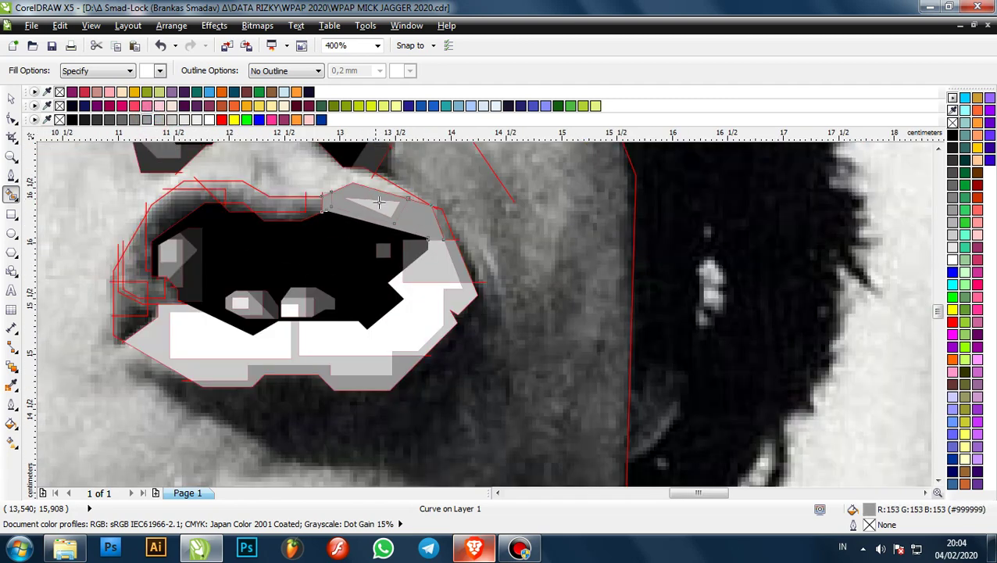
scroll(379, 202, "up", 1)
left_click(122, 119)
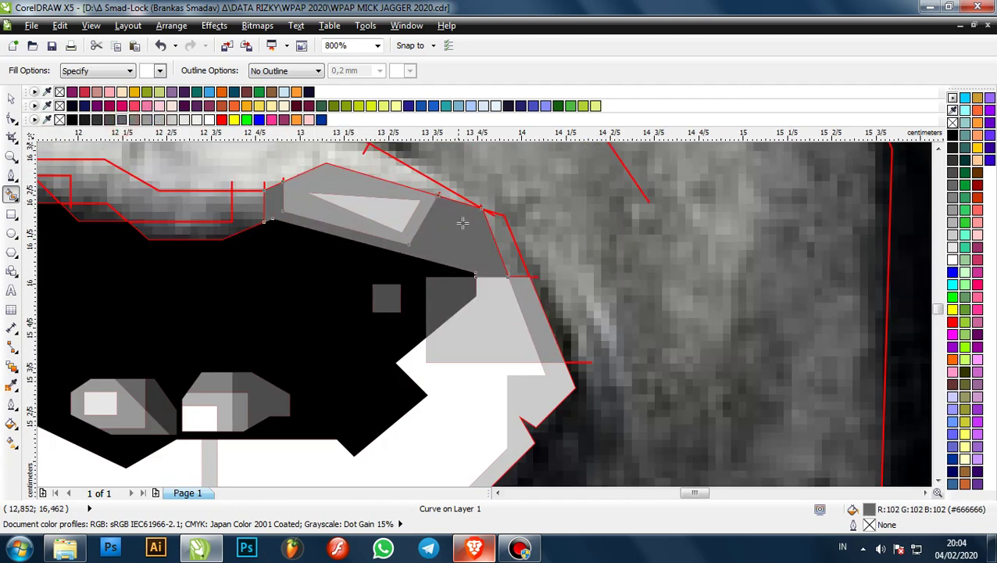
- Fill the narrow outer strip at the right end of the upper lip with dark grey (#4D4D4D)
scroll(463, 224, "up", 1)
left_click(197, 120)
left_click(110, 120)
scroll(437, 204, "down", 3)
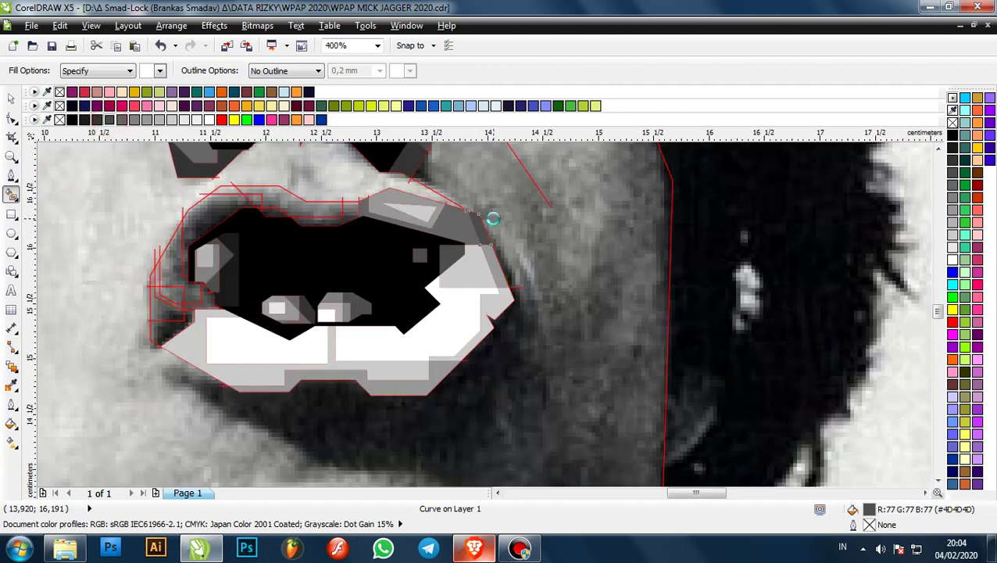
- Fill the upper lip's central area with light grey and the strip wrapping its lower right edge with mid grey (#999999)
scroll(426, 192, "up", 2)
left_click(197, 120)
scroll(197, 139, "up", 1)
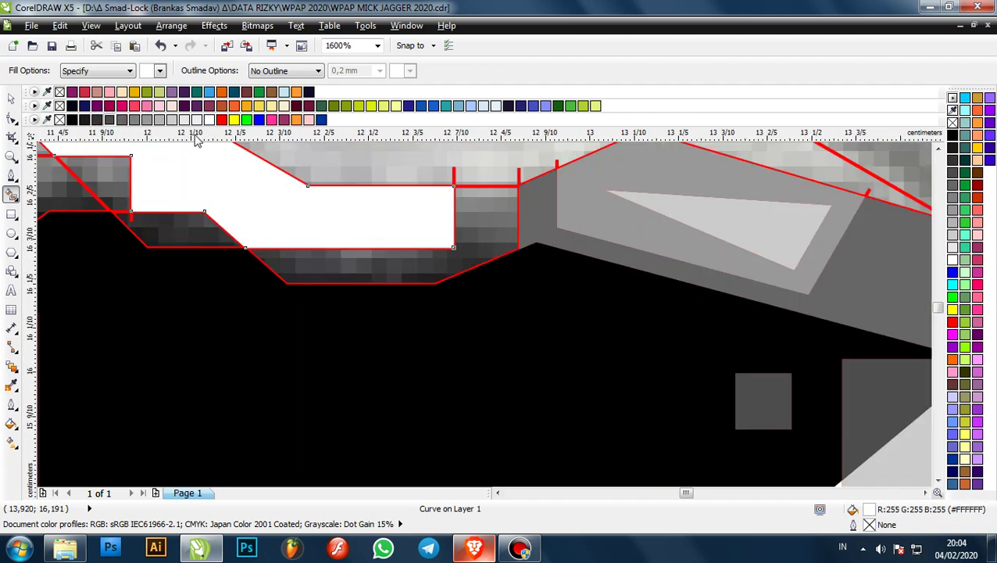
left_click(172, 119)
left_click(510, 222)
left_click(197, 120)
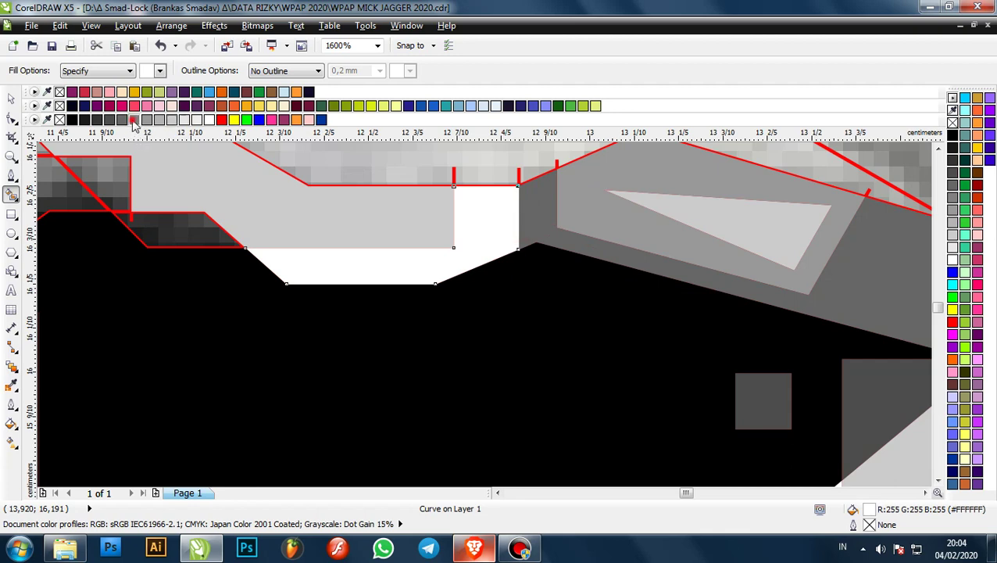
left_click(134, 119)
left_click(147, 120)
- Fill the small facet left of the central upper lip and the slanted one below it with mid grey (#999999)
scroll(456, 218, "down", 1)
scroll(290, 201, "up", 1)
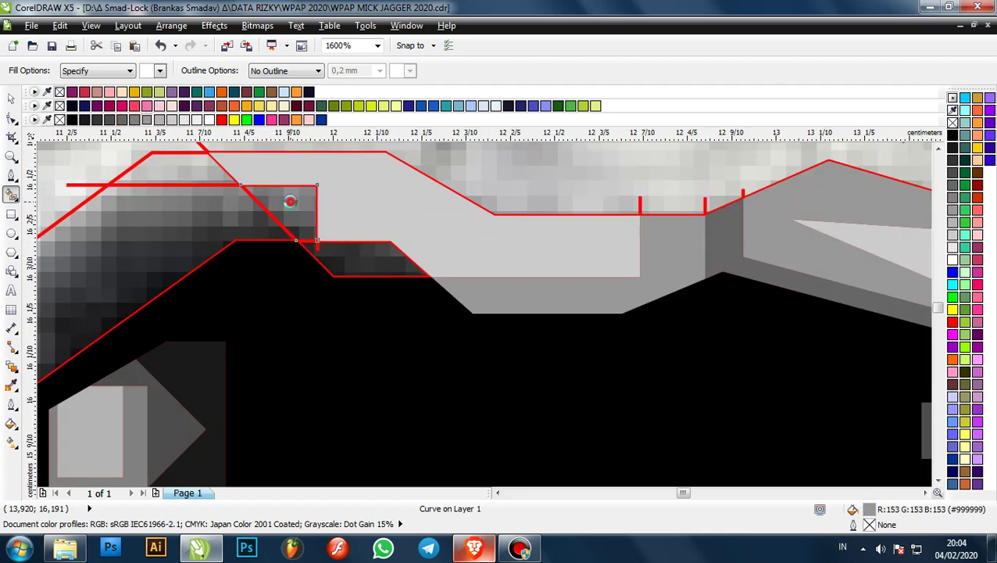
left_click(197, 119)
left_click(147, 119)
left_click(374, 248)
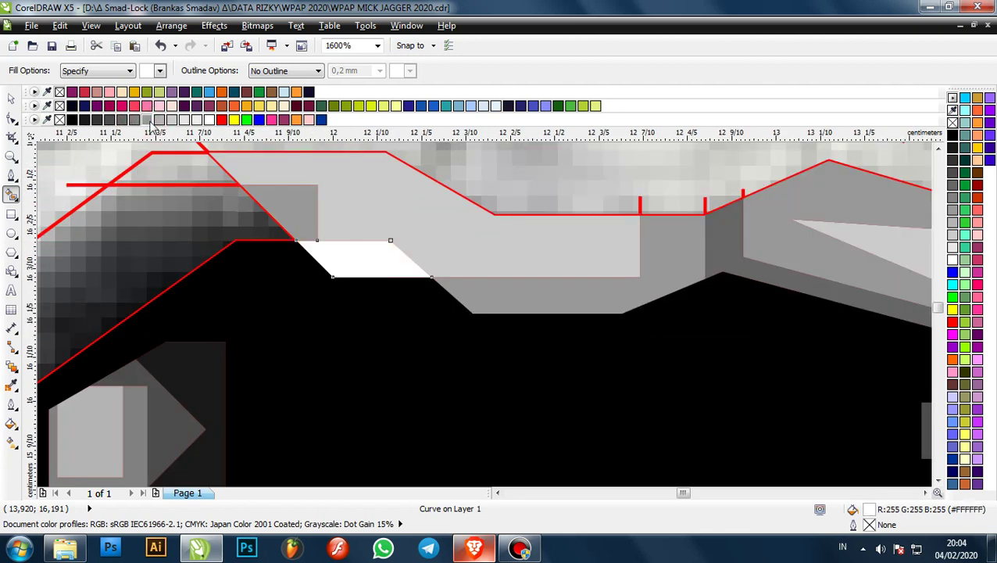
left_click(147, 119)
- Fill the top facet of the upper lip's left part with #999999 and the large shaded facet below it with #666666
scroll(183, 165, "down", 1)
scroll(333, 212, "up", 1)
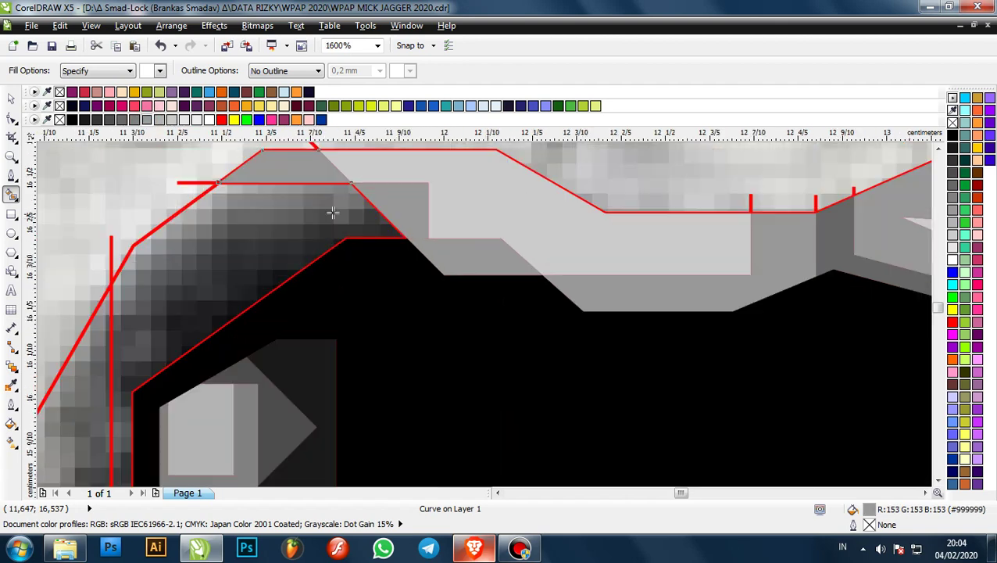
key("ctrl+z")
scroll(333, 212, "down", 1)
left_click(124, 121)
scroll(338, 207, "down", 1)
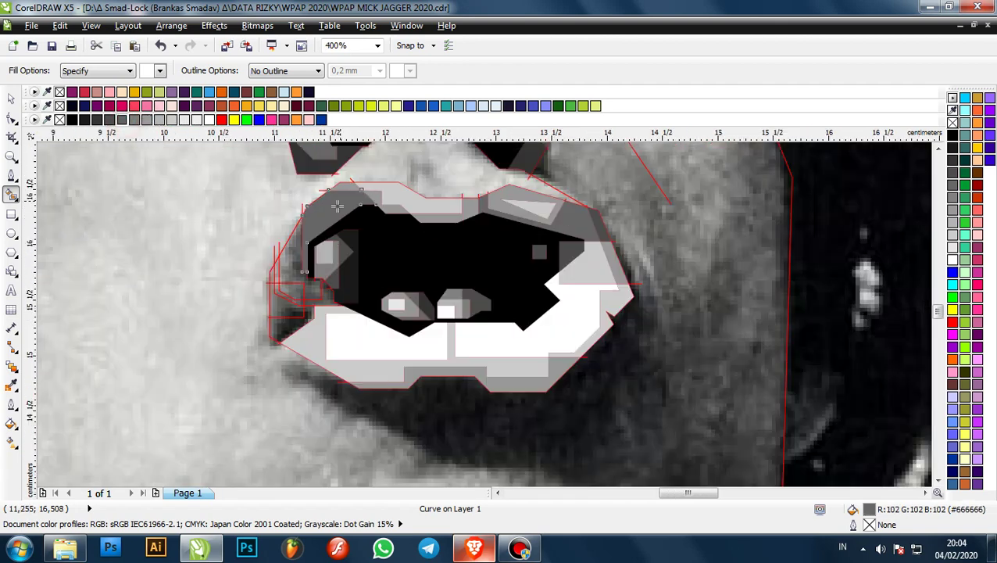
- Fill the outer facet running down to the left mouth corner with dark grey (#4D4D4D)
scroll(298, 243, "up", 1)
left_click(289, 249)
left_click(109, 120)
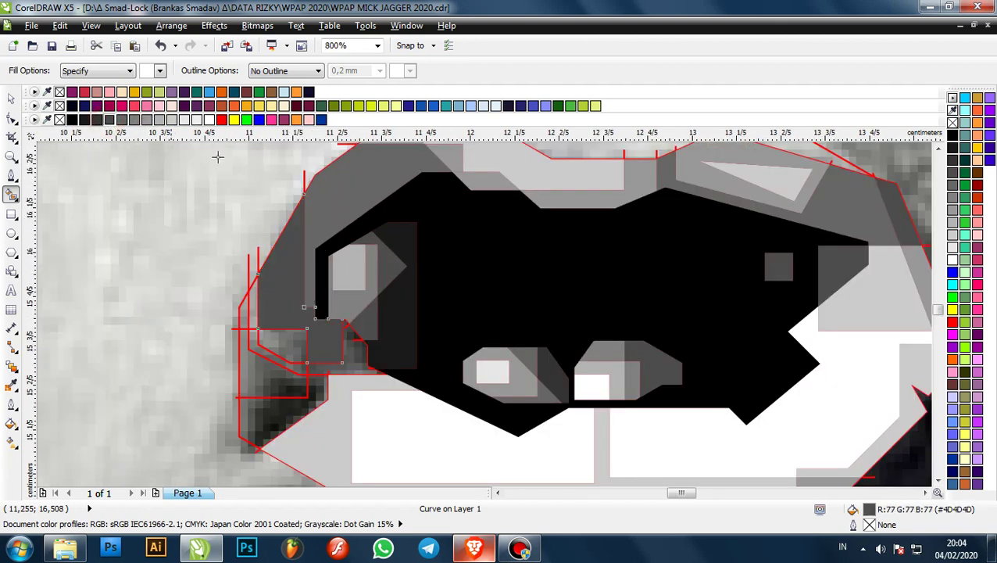
- Fill the facet under the left mouth corner's dark square and the adjoining facet to its left with #333333
scroll(217, 156, "down", 2)
scroll(329, 219, "up", 3)
left_click(425, 238)
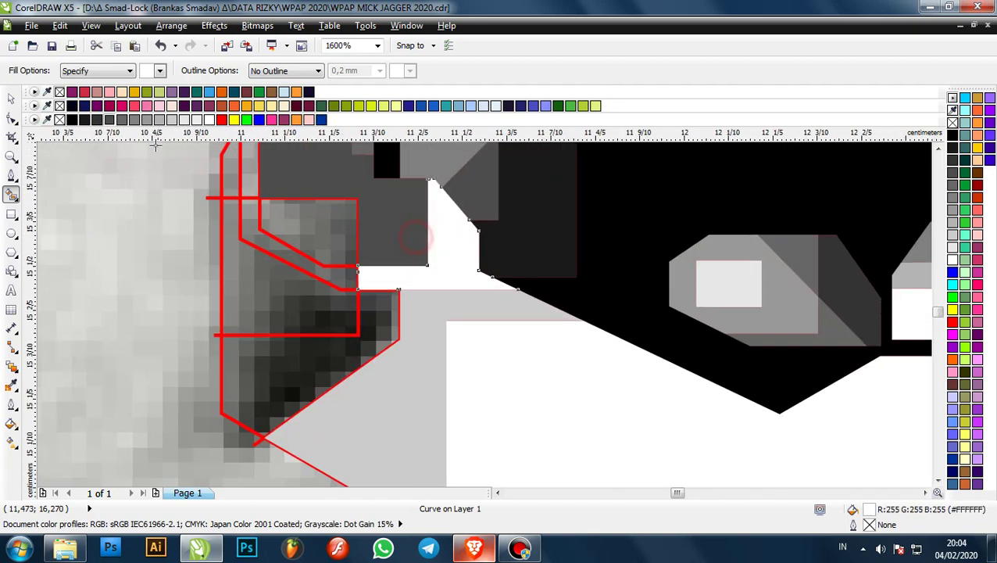
scroll(428, 234, "down", 1)
left_click(97, 119)
scroll(397, 281, "up", 2)
left_click(413, 271)
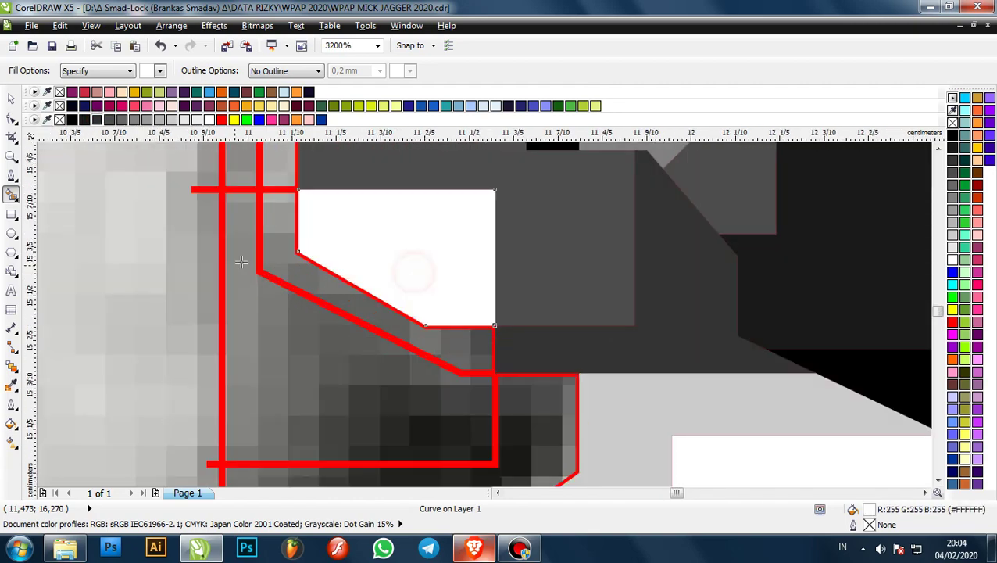
scroll(414, 272, "down", 3)
scroll(233, 213, "up", 3)
left_click(96, 121)
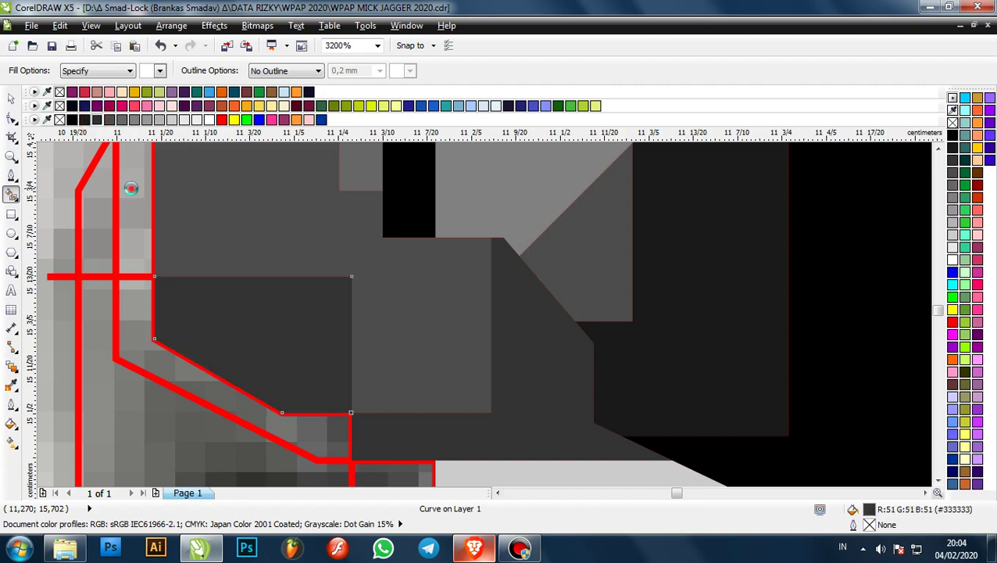
- Fill the narrow vertical strip beside the left mouth corner with #333333 and the pointed area at the corner's lower end with black
scroll(311, 249, "down", 2)
scroll(309, 297, "up", 1)
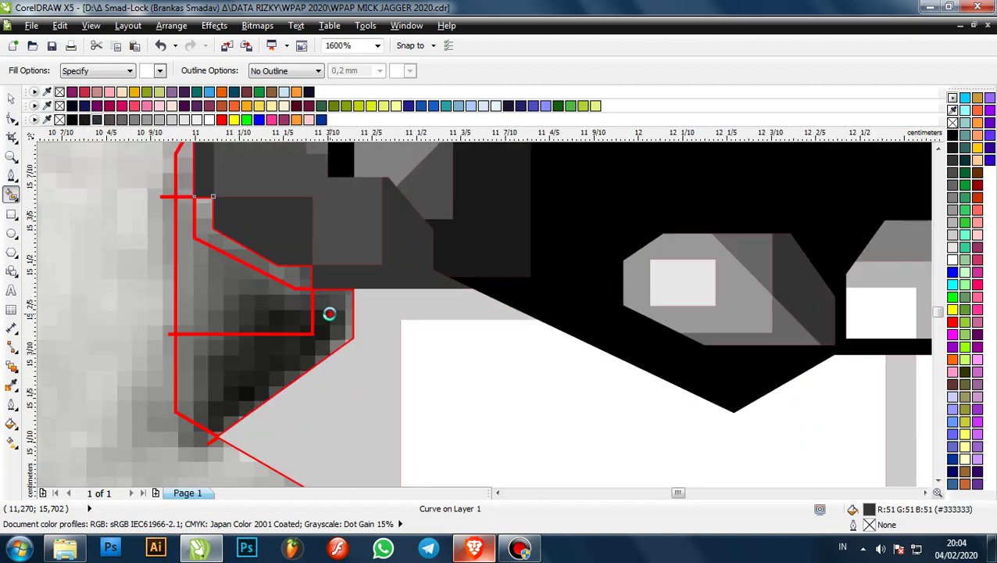
key("ctrl+z")
left_click(72, 119)
scroll(283, 262, "down", 5)
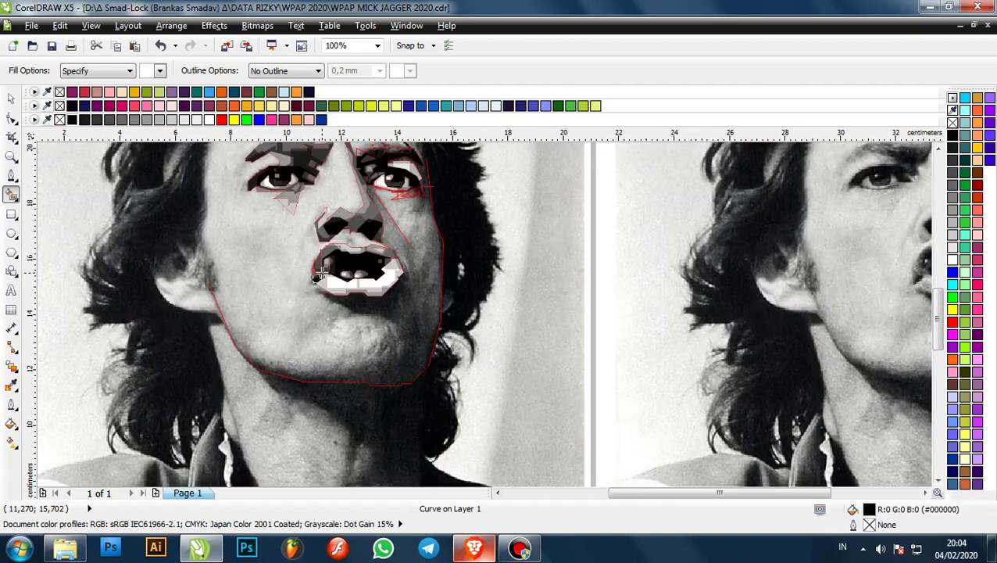
- Fill the block above the black mouth corner with #1A1A1A and the thin slanted strip along its upper edge with #333333
scroll(284, 263, "up", 5)
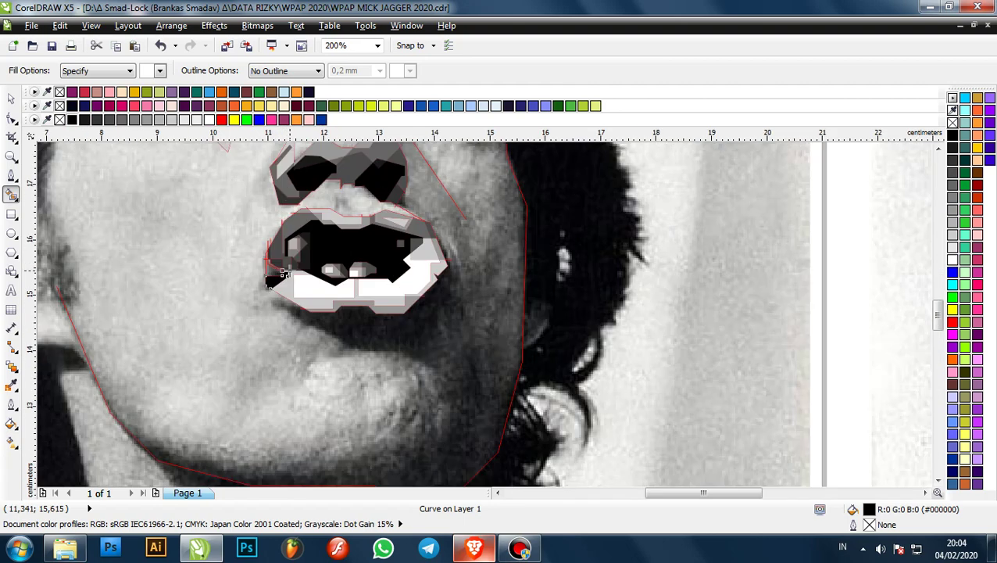
left_click(211, 268)
left_click(85, 121)
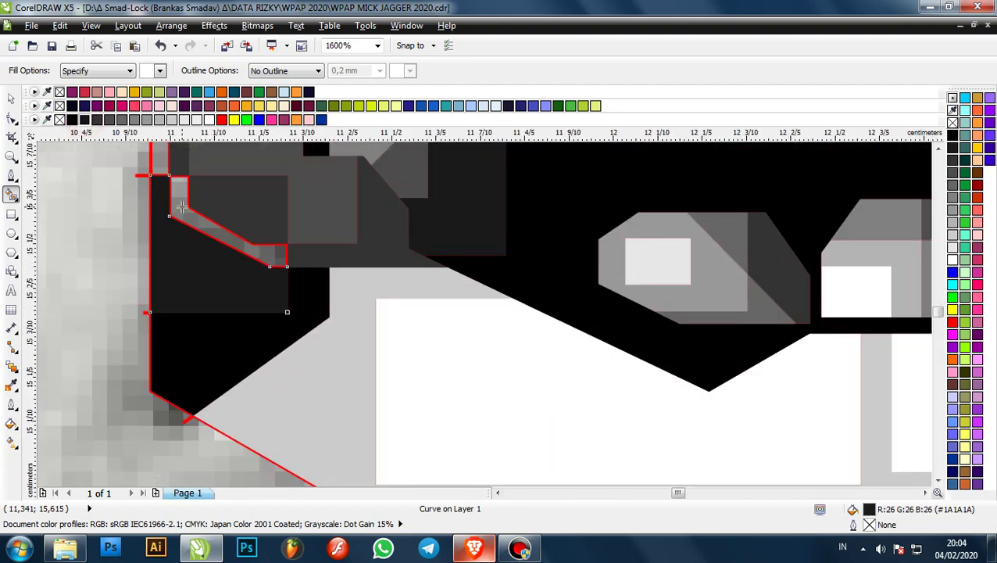
left_click(181, 206)
left_click(109, 121)
left_click(97, 120)
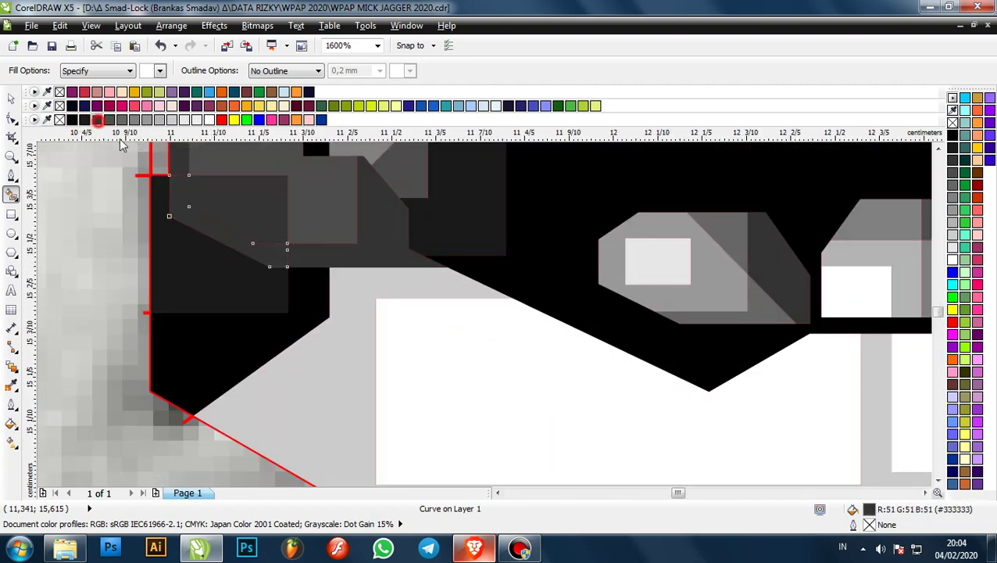
- Fill the outermost vertical strip at the left mouth corner with #333333 and deselect it
left_click_drag(154, 148, 202, 198)
left_click(208, 189)
left_click(100, 119)
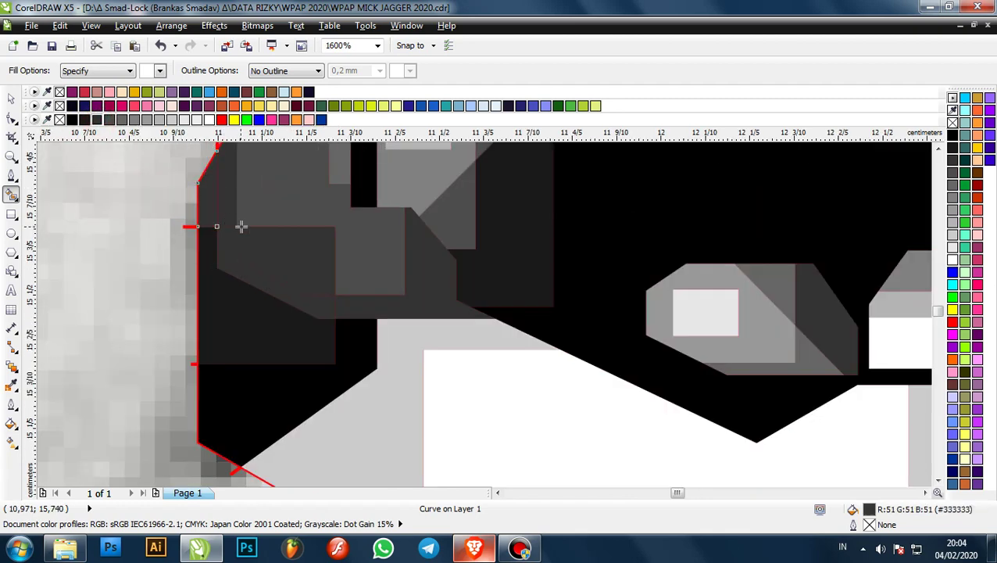
scroll(235, 223, "down", 2)
left_click(10, 100)
left_click(120, 213)
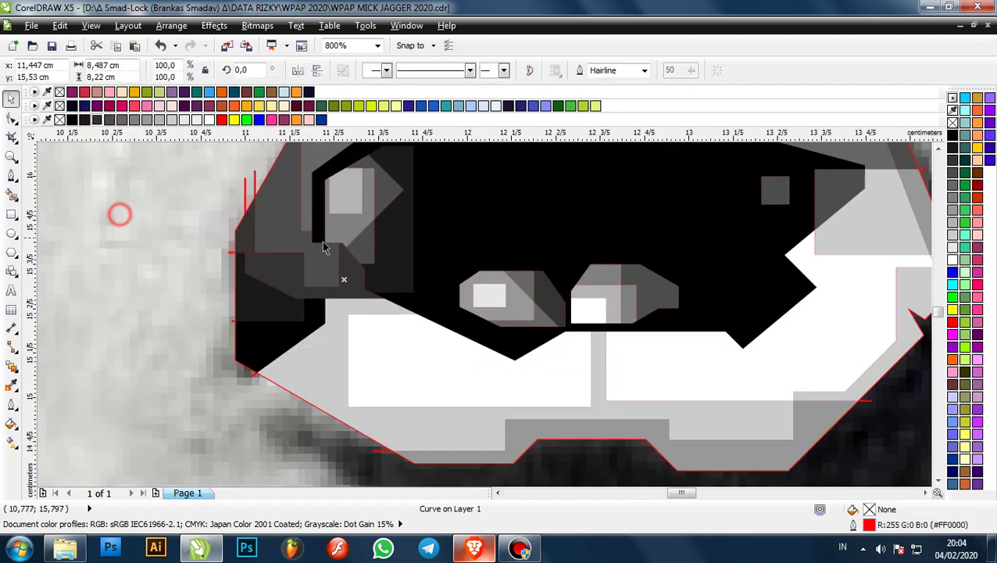
- Remove the outline from all traced shapes to preview the filled facets without the red lines, and undo the removal
scroll(347, 239, "down", 3)
left_click(546, 229)
scroll(430, 255, "up", 2)
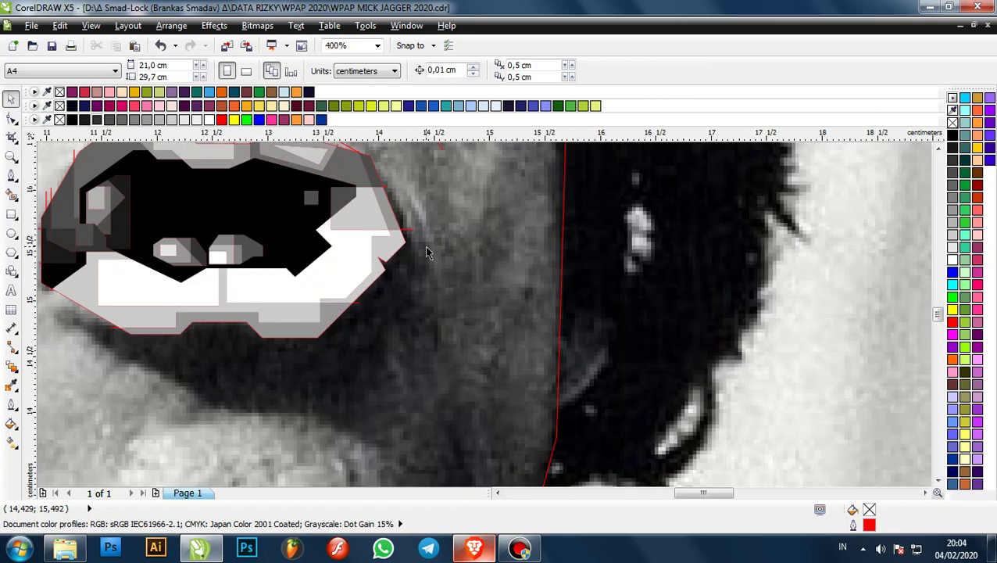
scroll(438, 278, "down", 3)
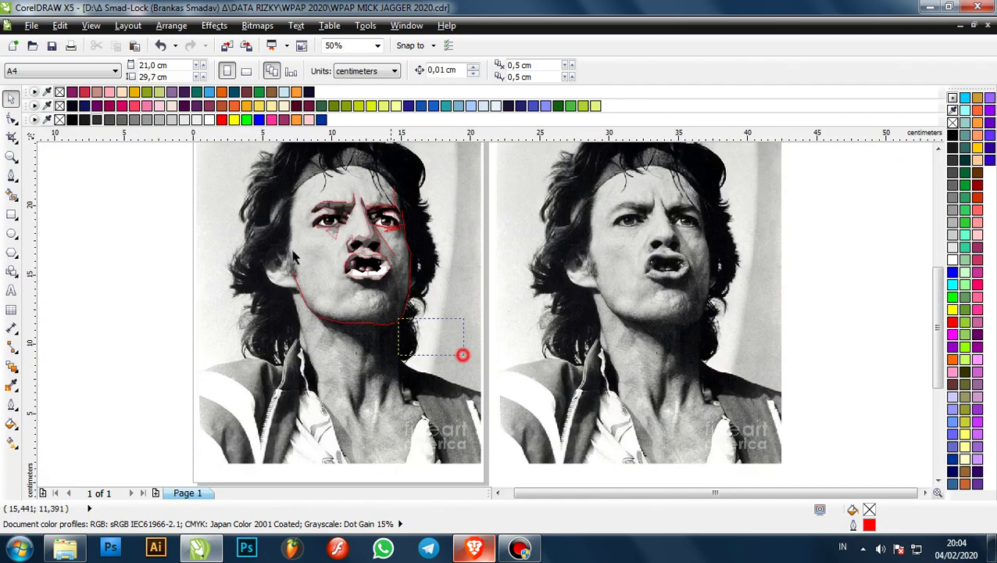
scroll(463, 353, "up", 1)
key("ctrl+a")
right_click(60, 120)
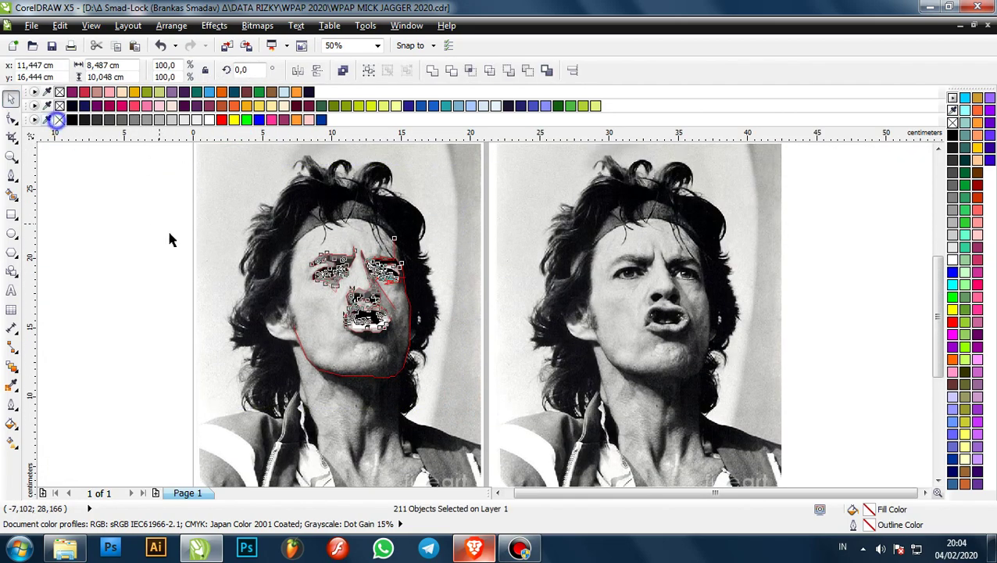
left_click(174, 236)
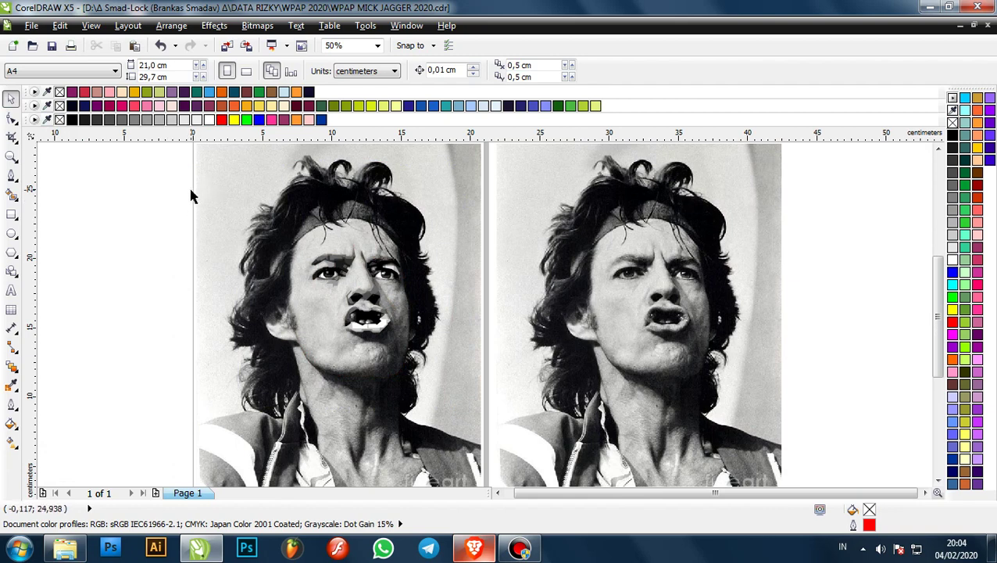
key("ctrl+z")
- Place a copy of all traced shapes on the empty area left of the photo to check them, and undo the copy
left_click_drag(358, 302, 75, 304)
right_click(76, 304)
left_click(149, 191)
scroll(214, 230, "down", 1)
scroll(113, 291, "up", 1)
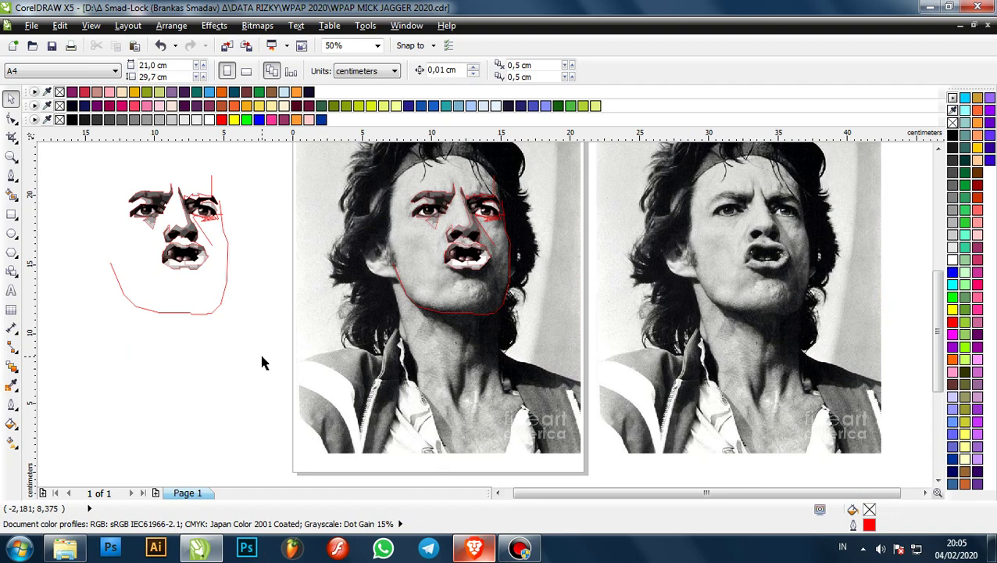
left_click(247, 347)
key("ctrl+z")
- Recolour the large upper-eyelid facet of the right-hand eye to #CCCCCC and the narrow rectangle above it to #999999
scroll(511, 198, "up", 3)
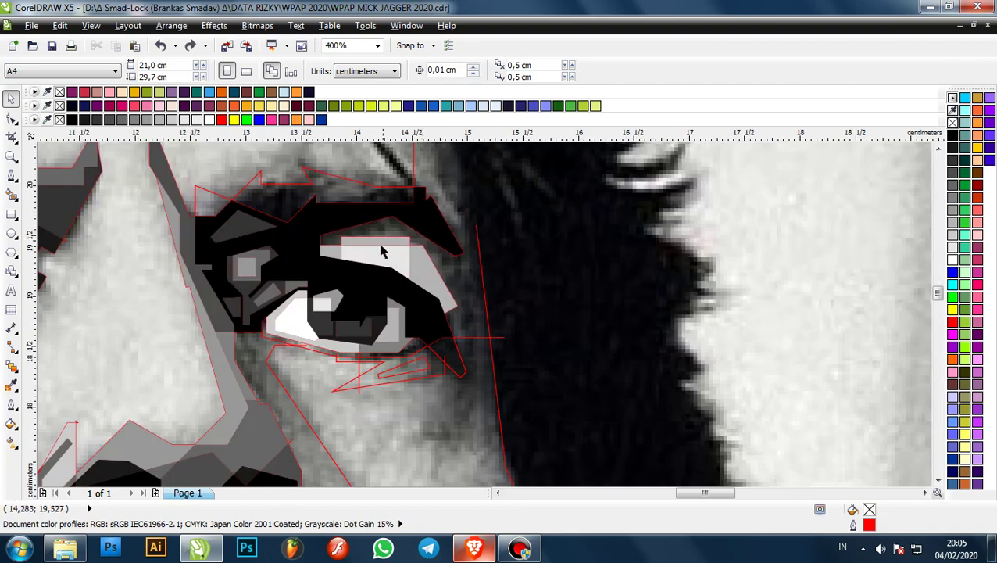
scroll(379, 246, "up", 1)
scroll(380, 246, "down", 1)
left_click(550, 234)
scroll(386, 250, "up", 2)
left_click(395, 261)
scroll(343, 237, "down", 1)
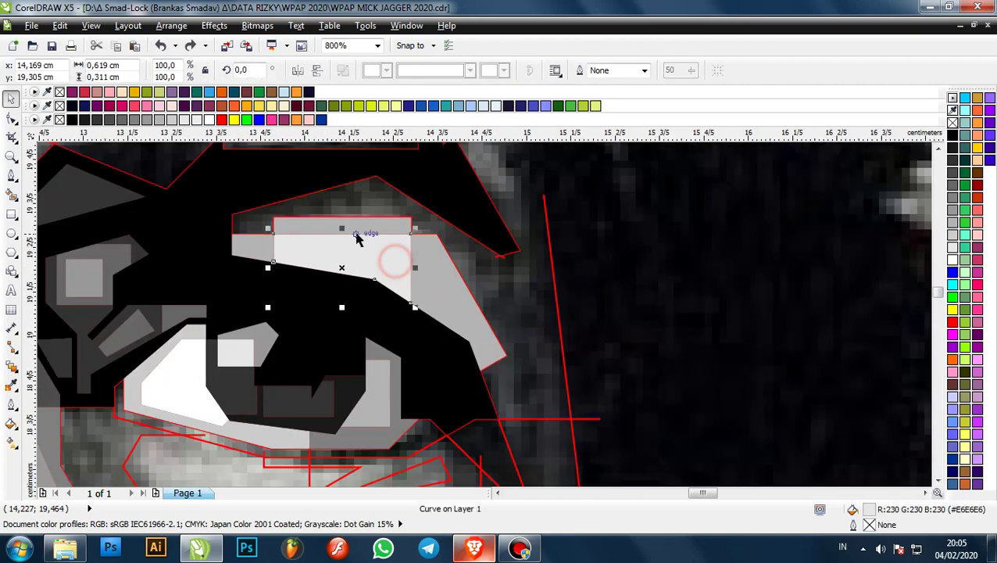
scroll(357, 240, "up", 1)
left_click(171, 121)
left_click(296, 216)
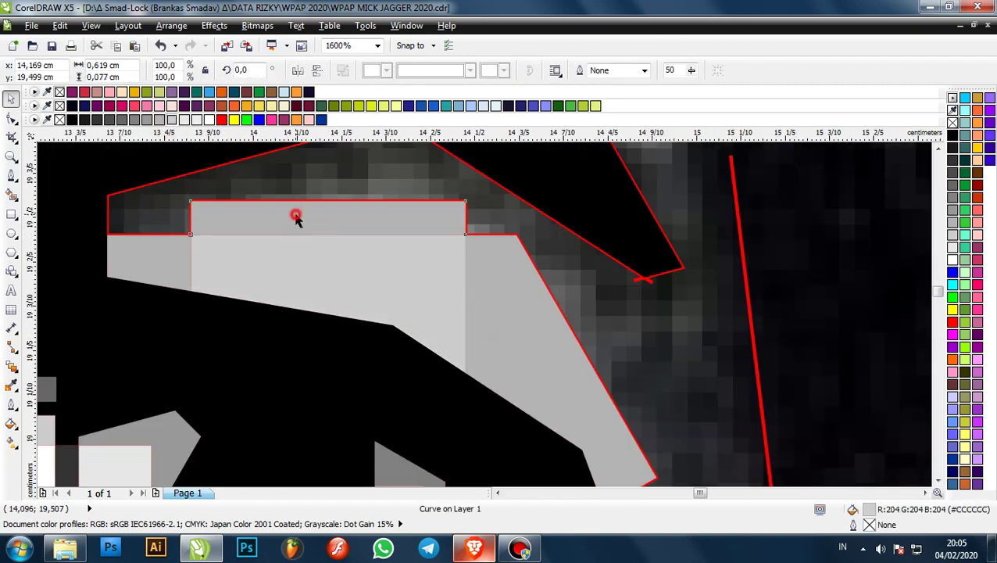
left_click(145, 119)
- Recolour the small inner facet and the slanted outer facet of the right-hand eye's upper lid to #999999
left_click(156, 241)
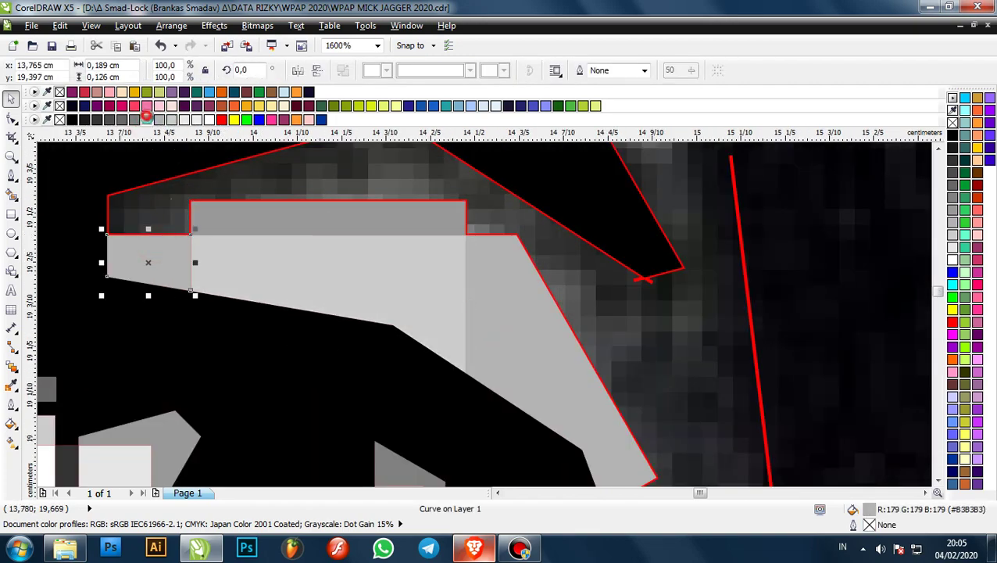
left_click(146, 118)
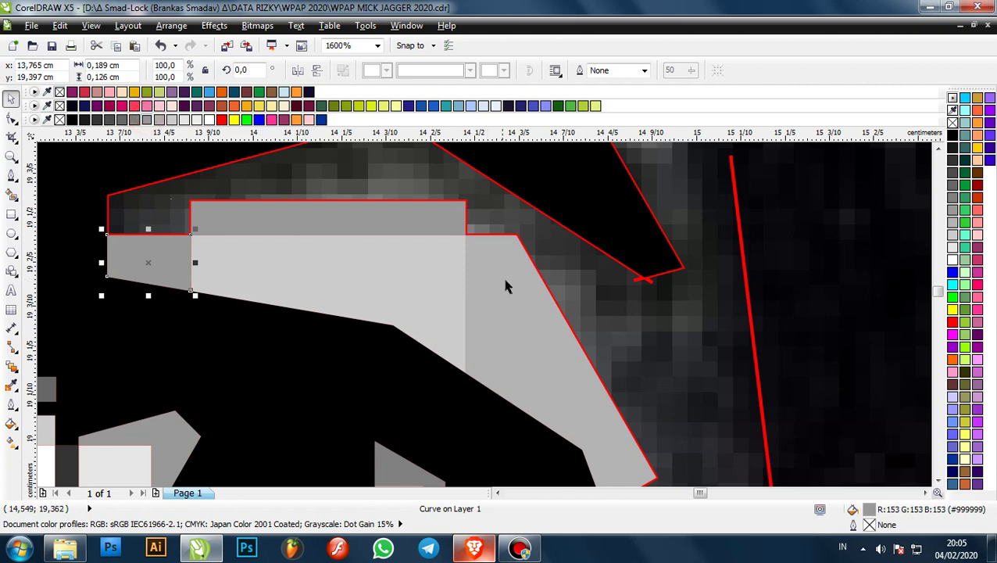
left_click(513, 320)
left_click(146, 120)
scroll(462, 257, "down", 2)
left_click(647, 251)
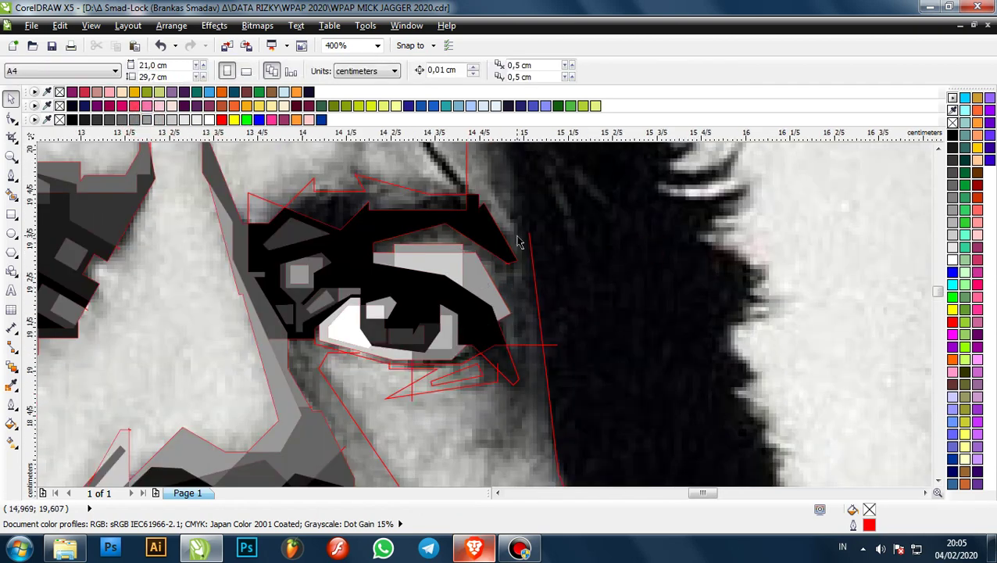
- Draw an L-shaped line about 0.28 cm wide and 1.33 cm high from the right-hand eyebrow's tail up along the temple
scroll(518, 242, "up", 1)
left_click(11, 174)
scroll(472, 249, "down", 1)
scroll(473, 247, "up", 1)
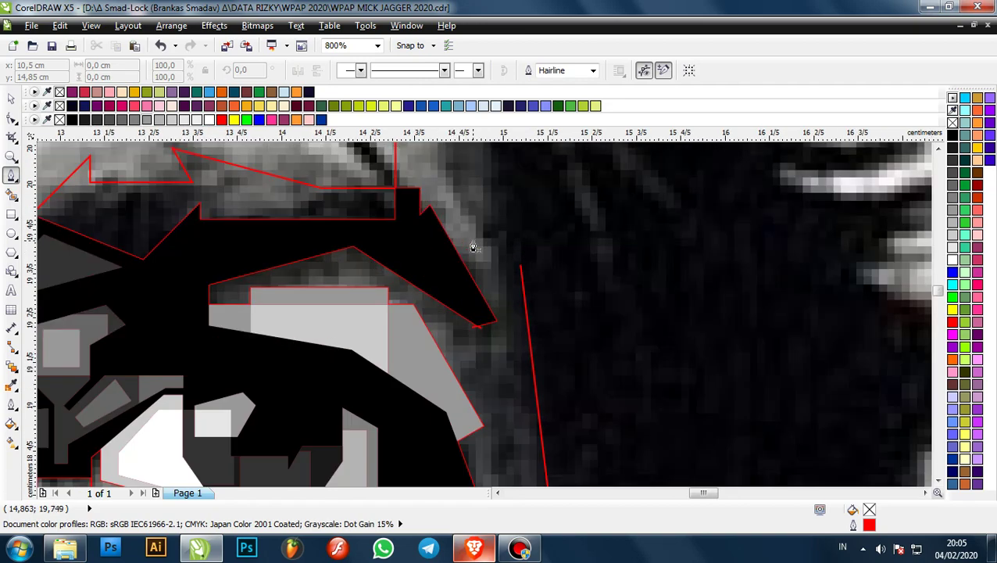
left_click(502, 272)
scroll(504, 270, "down", 1)
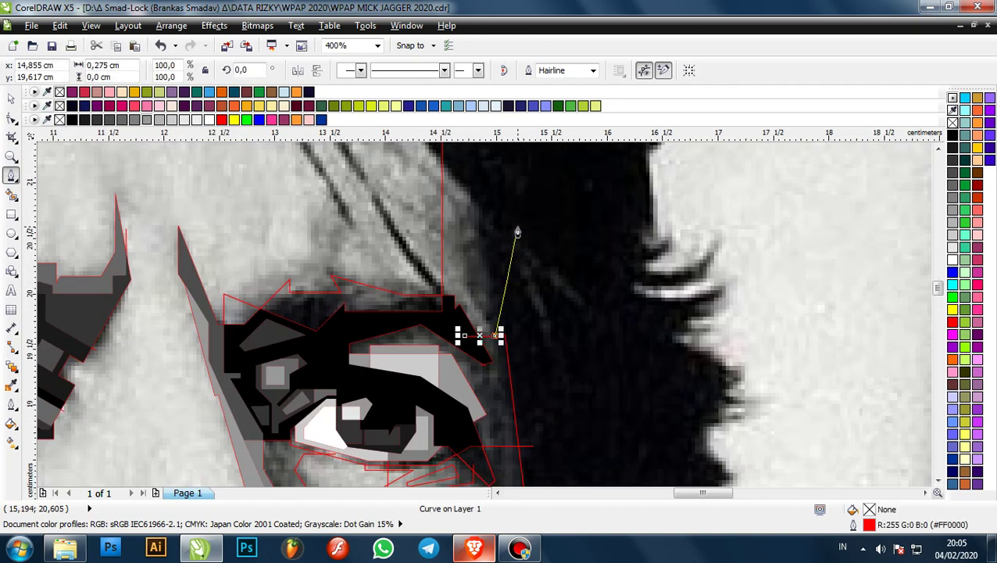
left_click(496, 188)
left_click(496, 188)
scroll(475, 212, "down", 2)
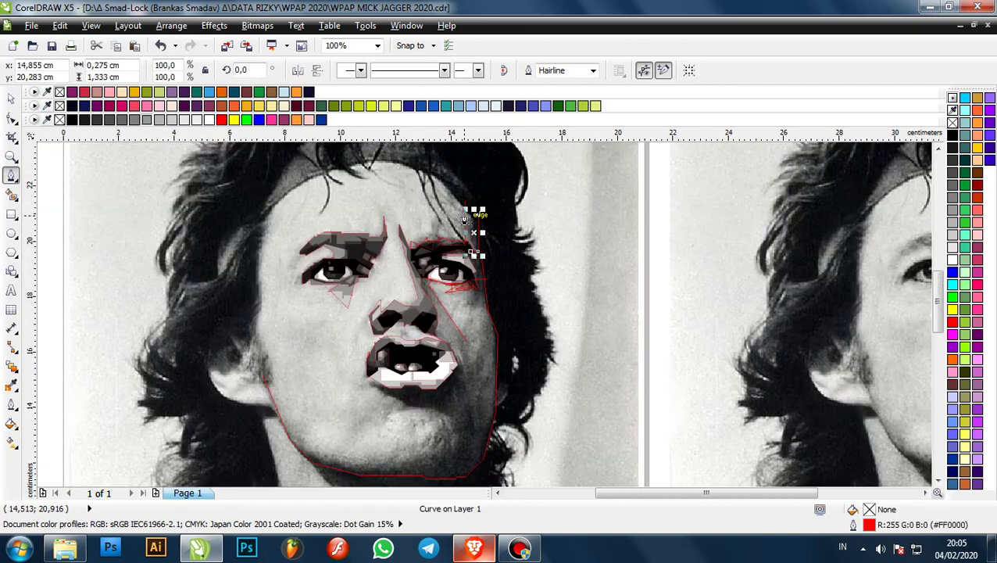
- Trace the hairline from the forehead down the temple to the face outline, about 1.82 cm wide and 2.86 cm high
scroll(434, 181, "up", 3)
left_click(407, 166)
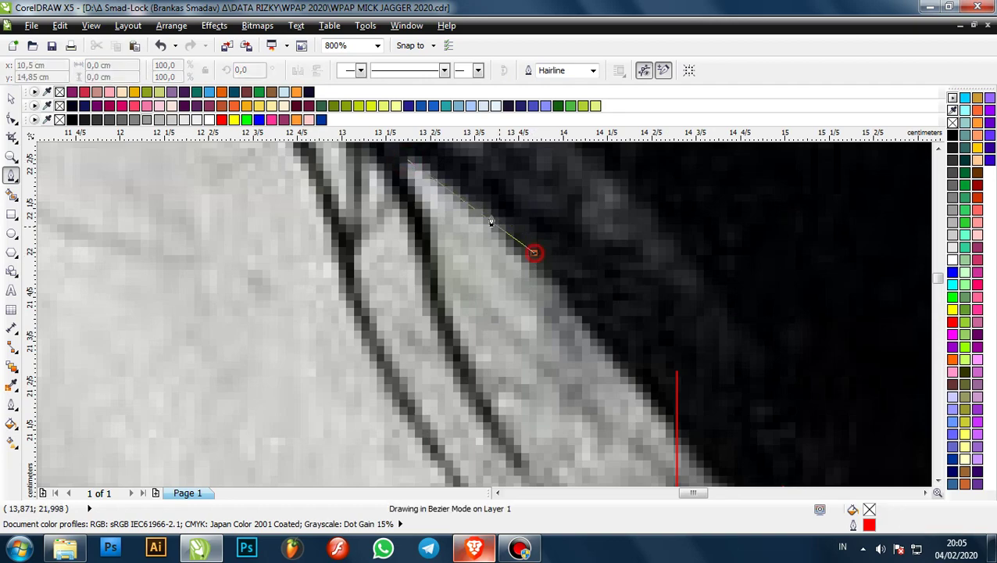
scroll(534, 252, "down", 1)
scroll(574, 332, "up", 1)
left_click(563, 311)
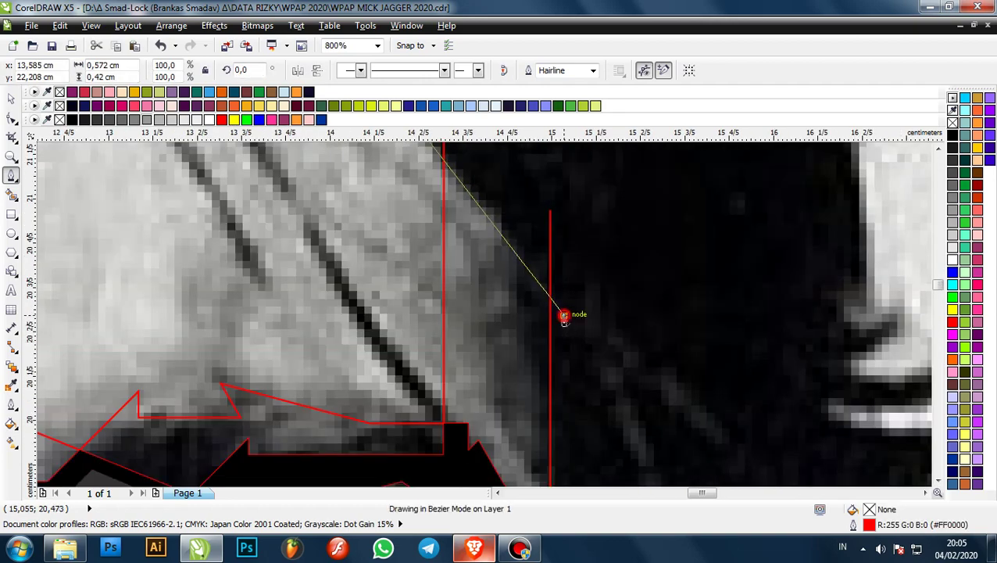
scroll(565, 344, "up", 1)
left_click(561, 349)
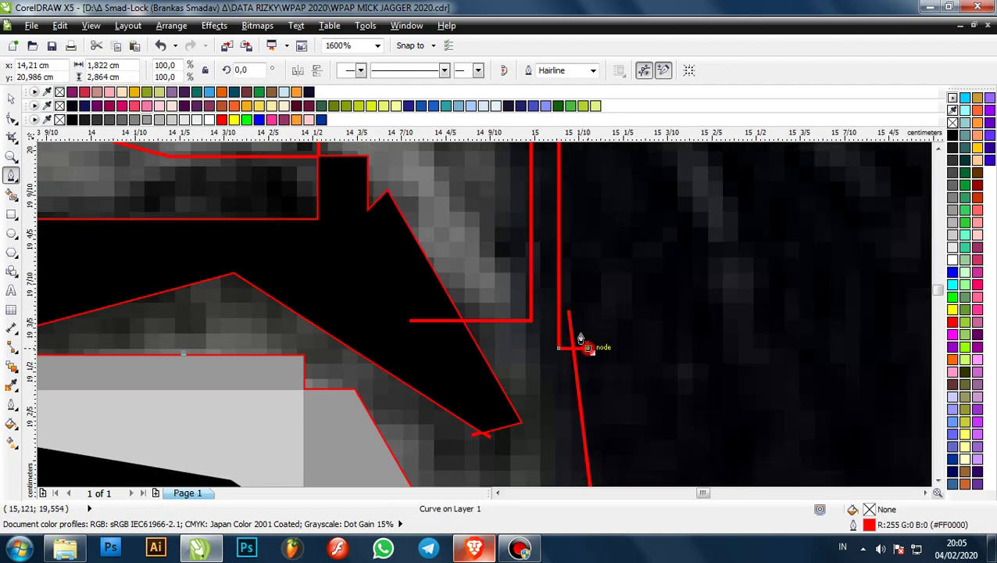
- Fill the area around the right-hand eye's upper lid, reaching out to the temple, with #333333
scroll(583, 341, "down", 2)
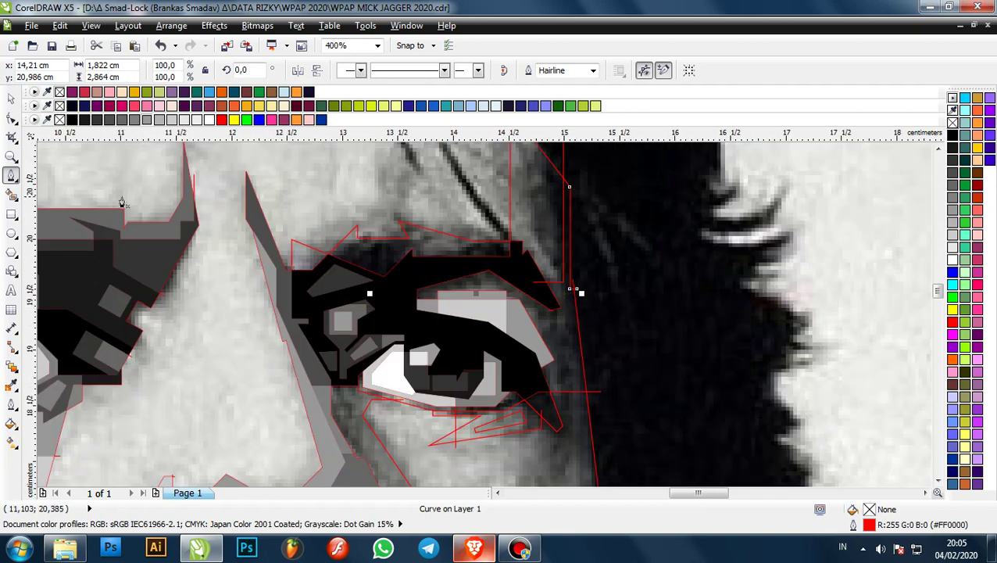
left_click(12, 196)
left_click(565, 344)
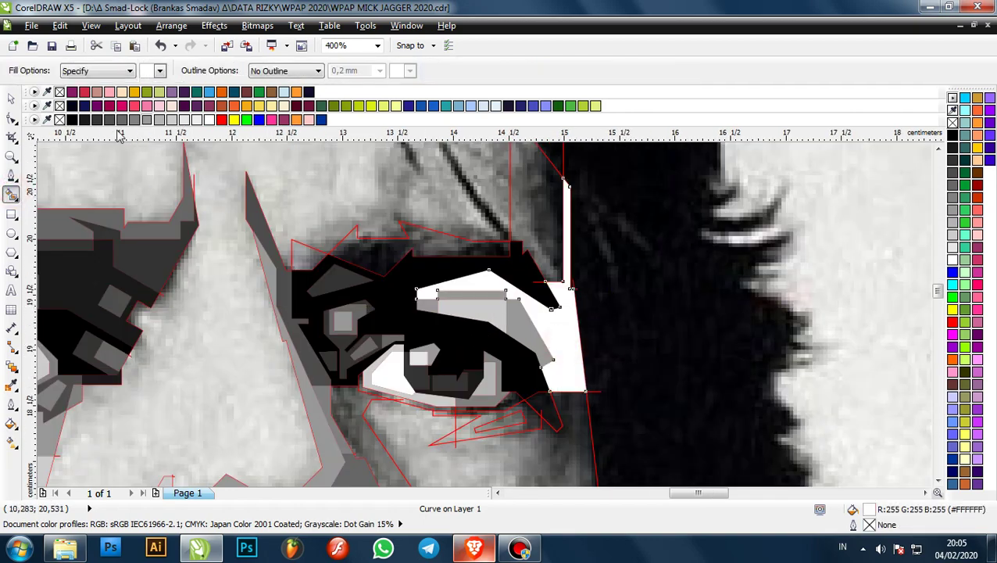
left_click(112, 120)
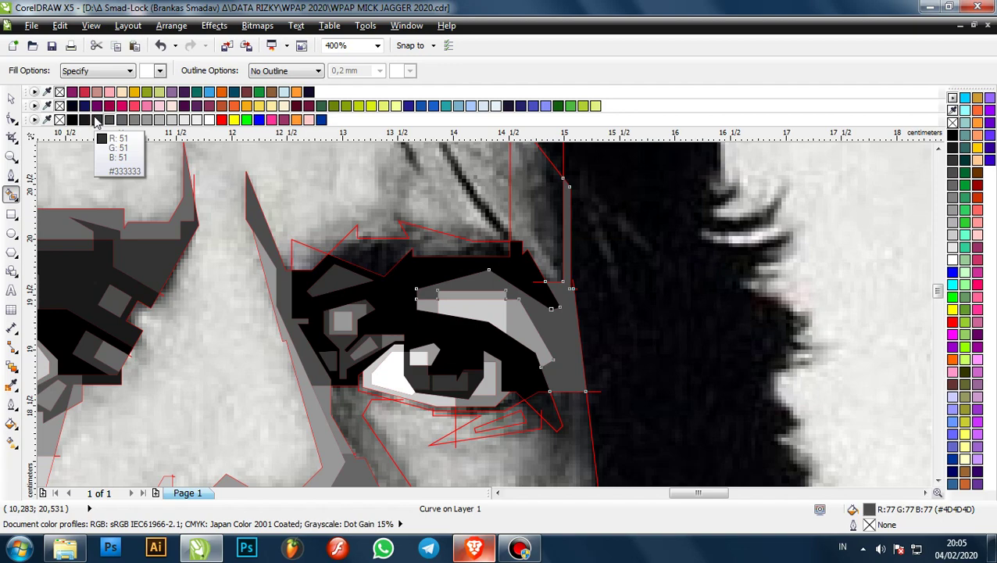
left_click(96, 120)
scroll(497, 242, "down", 1)
scroll(513, 289, "up", 2)
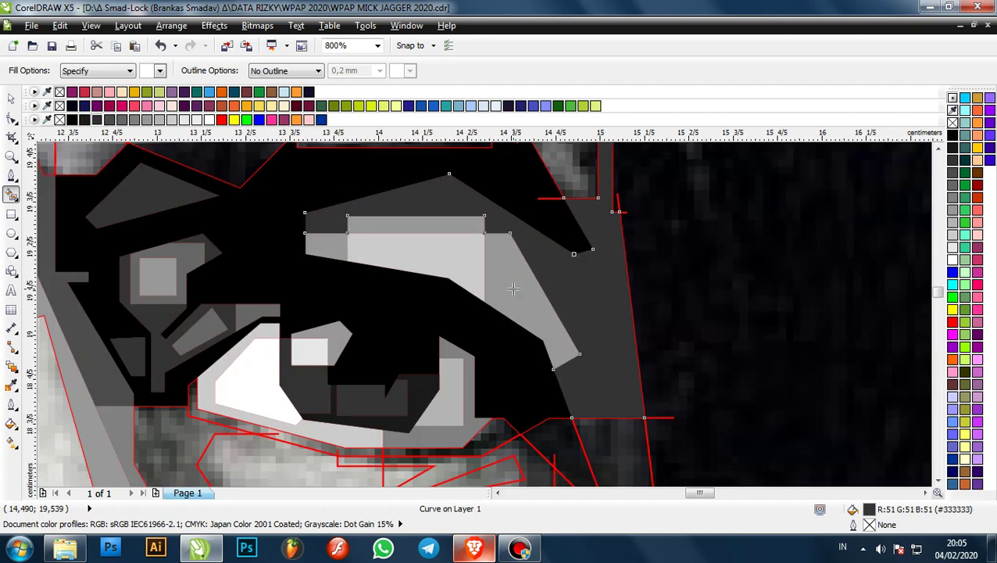
- Recolour the slanted outer facet, the top rectangle and the small inner facet of the right-hand eye's upper lid to #666666
key("space")
left_click(513, 290)
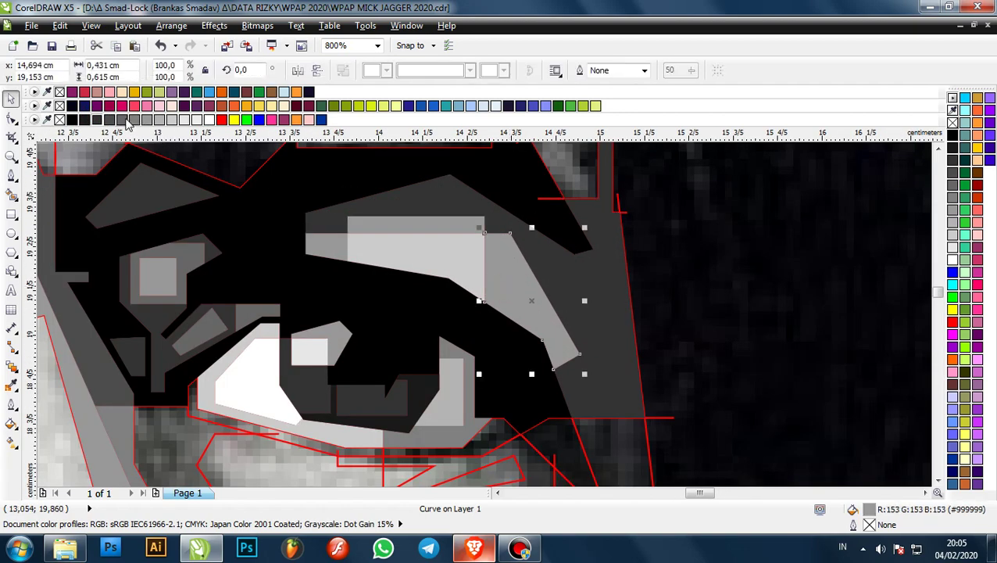
left_click(125, 120)
left_click(443, 226)
scroll(442, 225, "up", 1)
left_click(124, 122)
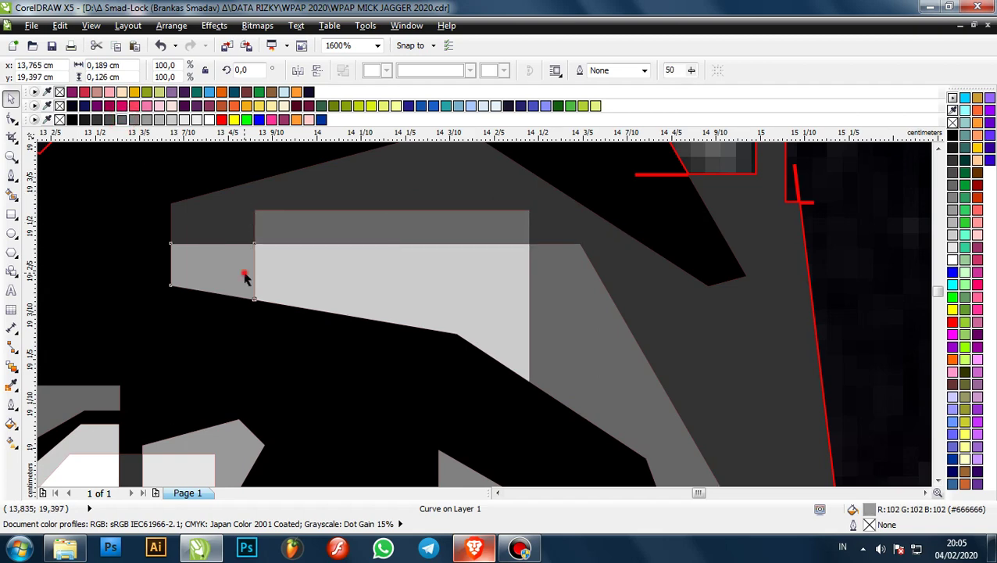
left_click(245, 275)
left_click(123, 121)
- Recolour the large central facet of the right-hand eye's upper lid to #999999
left_click(389, 292)
left_click(159, 121)
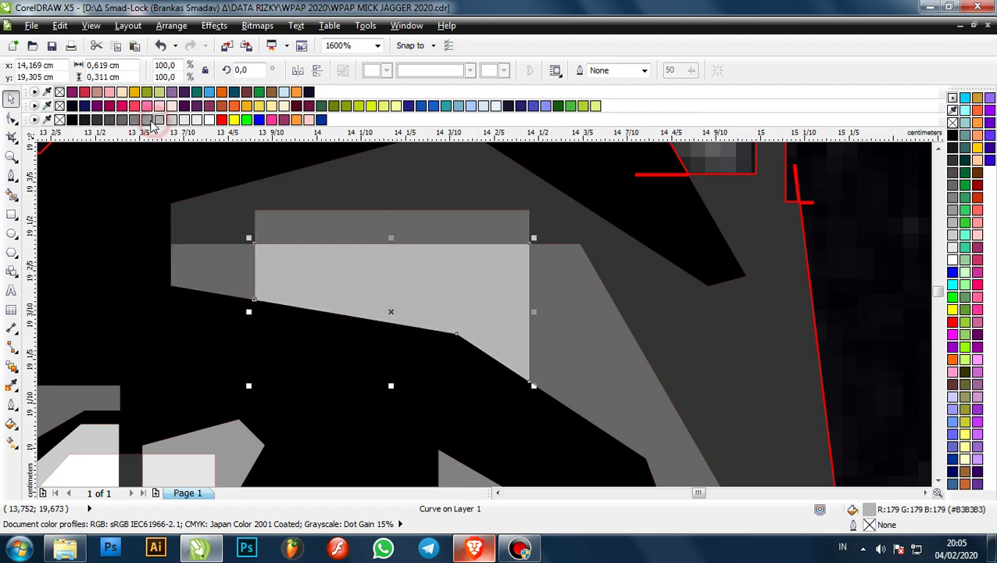
left_click(148, 120)
scroll(472, 204, "down", 2)
left_click(636, 216)
scroll(578, 254, "down", 3)
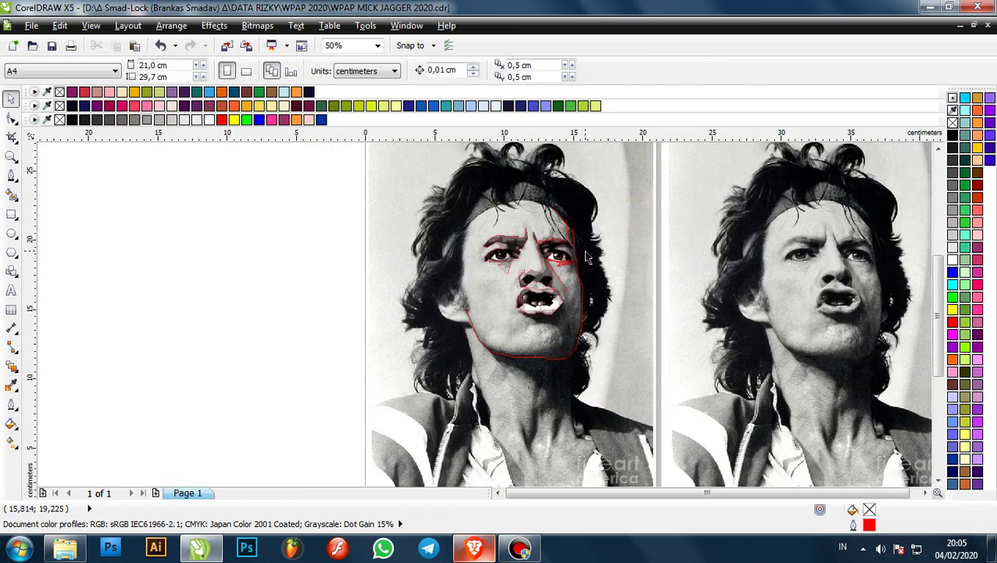
- Examine the traced facets across the eyes, nose and mouth, previewing the whole face tracing without outlines
scroll(609, 250, "up", 1)
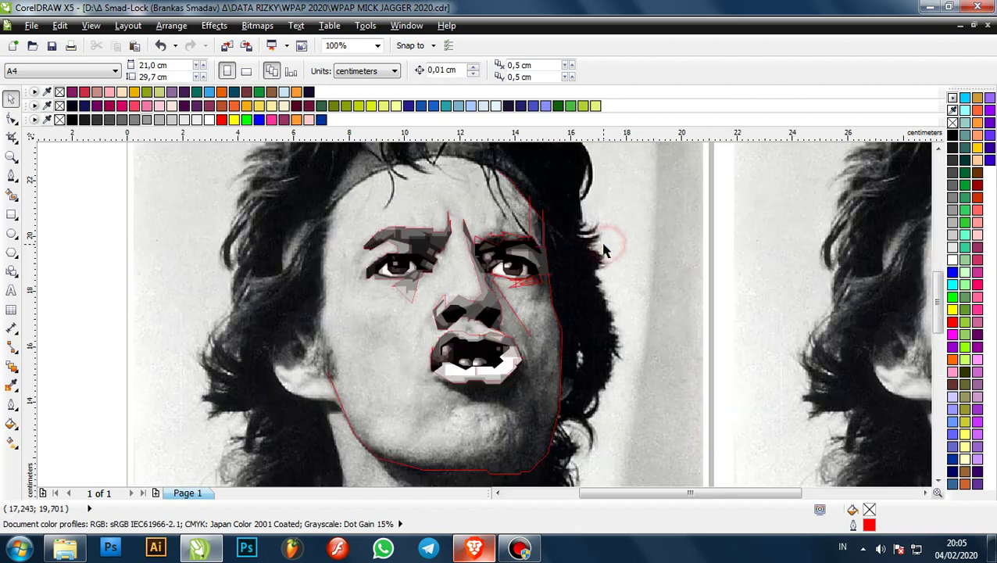
scroll(594, 266, "up", 1)
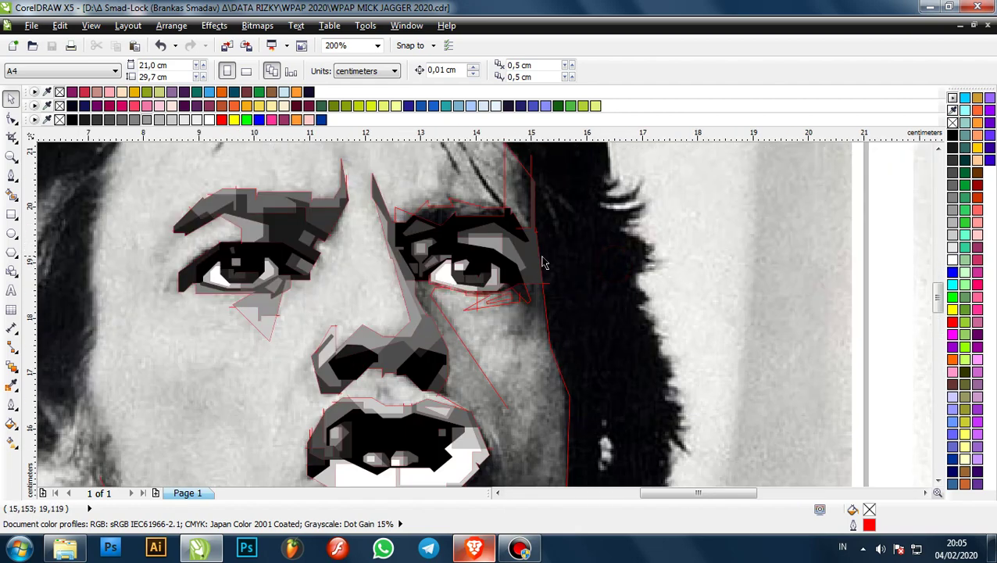
scroll(510, 310, "up", 1)
scroll(465, 256, "down", 1)
scroll(442, 269, "down", 2)
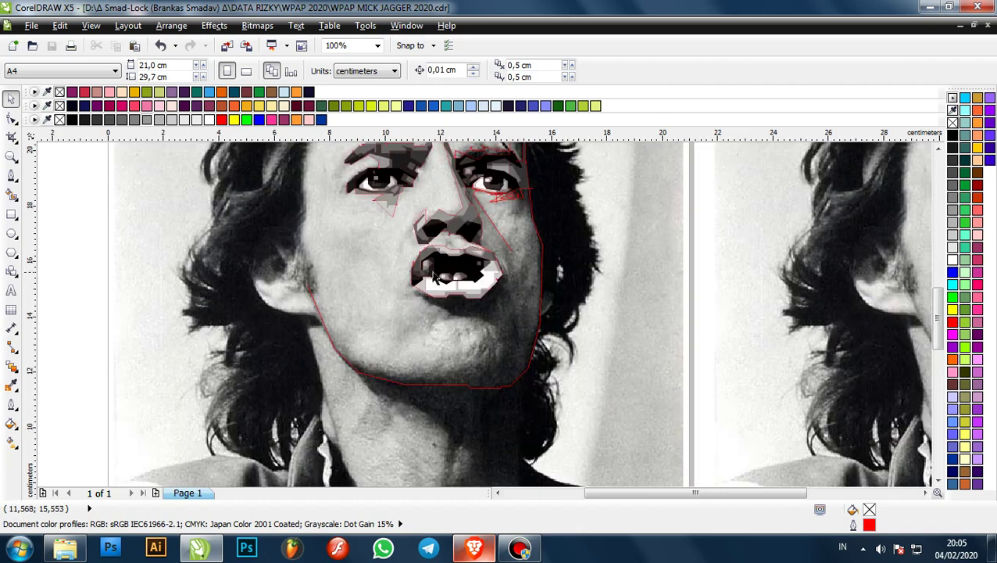
left_click_drag(546, 362, 53, 137)
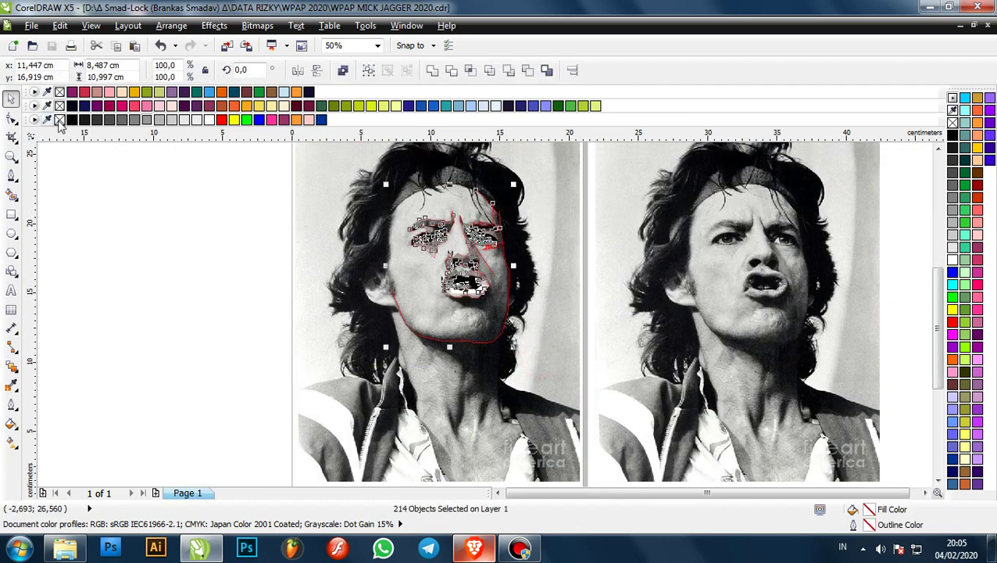
left_click(192, 229)
scroll(480, 272, "up", 1)
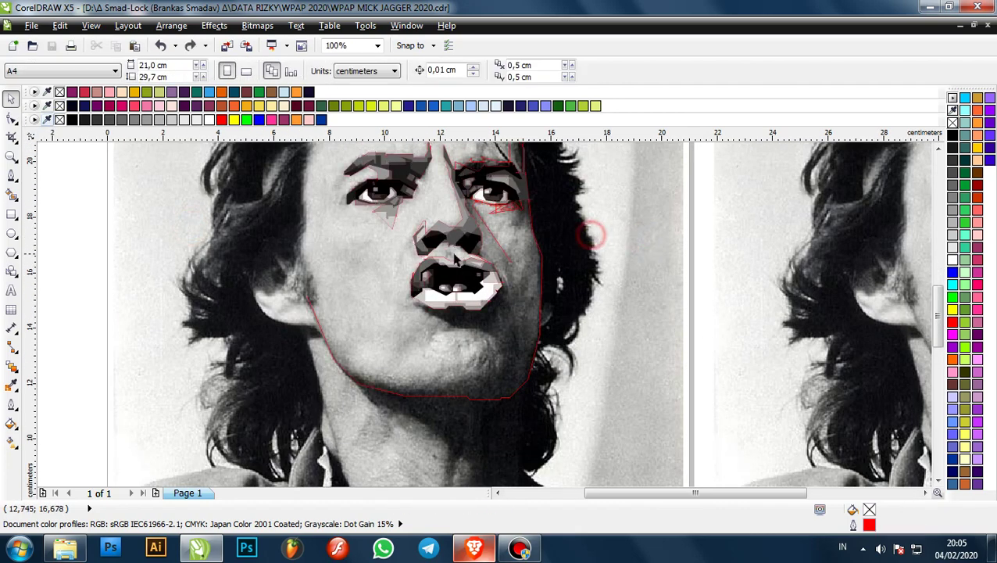
- Trace the philtrum shadow between nose and upper lip with an open Pen outline about 0.66 cm wide and 0.44 cm high
scroll(452, 250, "up", 2)
left_click(11, 178)
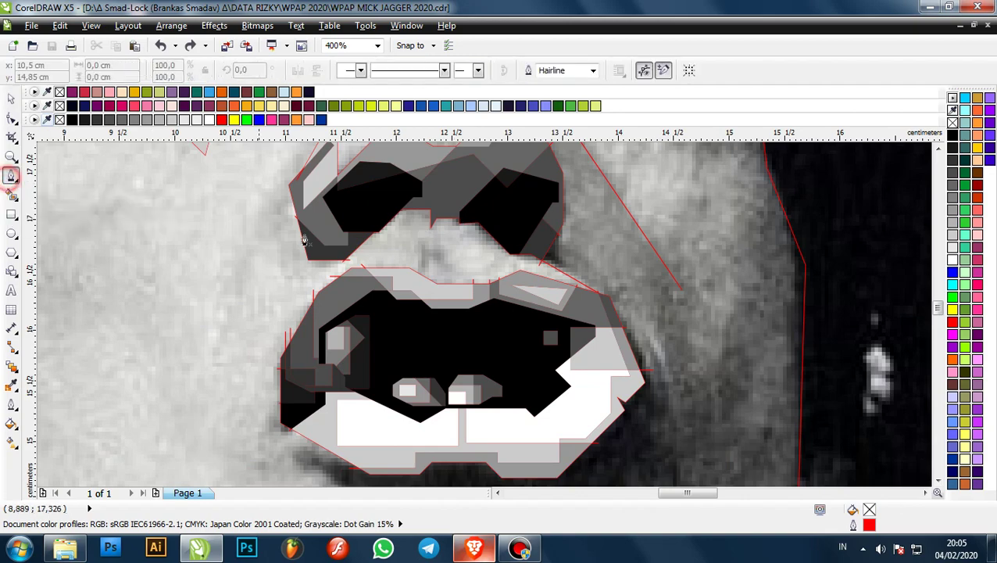
scroll(441, 297, "up", 2)
left_click(442, 285)
left_click(496, 285)
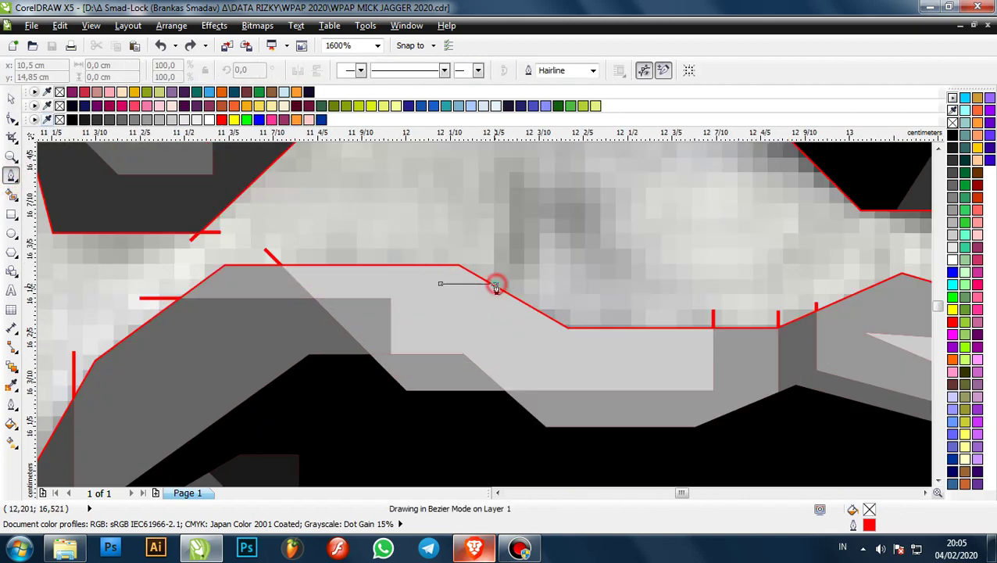
scroll(517, 236, "up", 1)
key("ctrl+z")
scroll(445, 314, "up", 1)
left_click(362, 313)
scroll(501, 319, "up", 1)
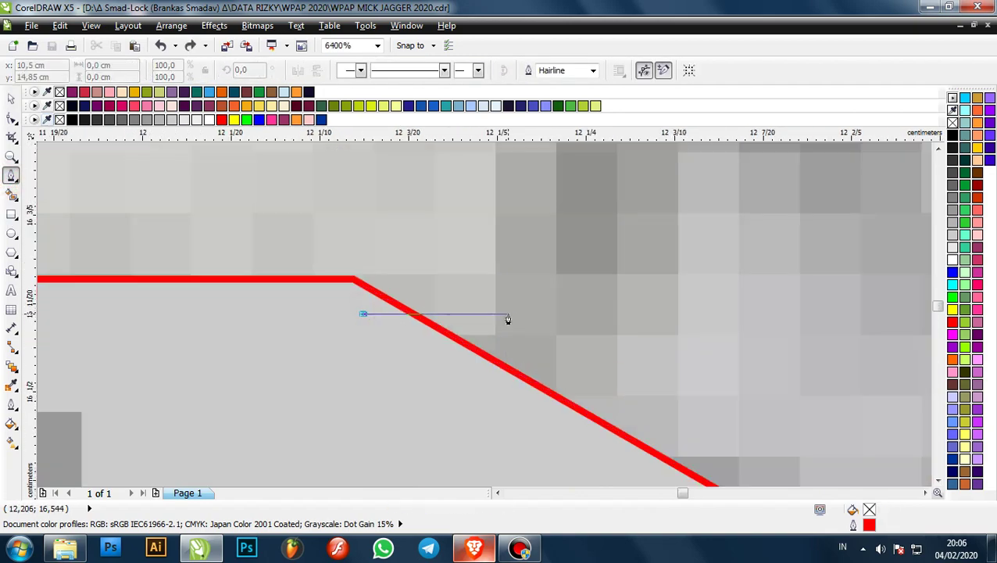
left_click(508, 319)
scroll(508, 319, "down", 2)
left_click(468, 249)
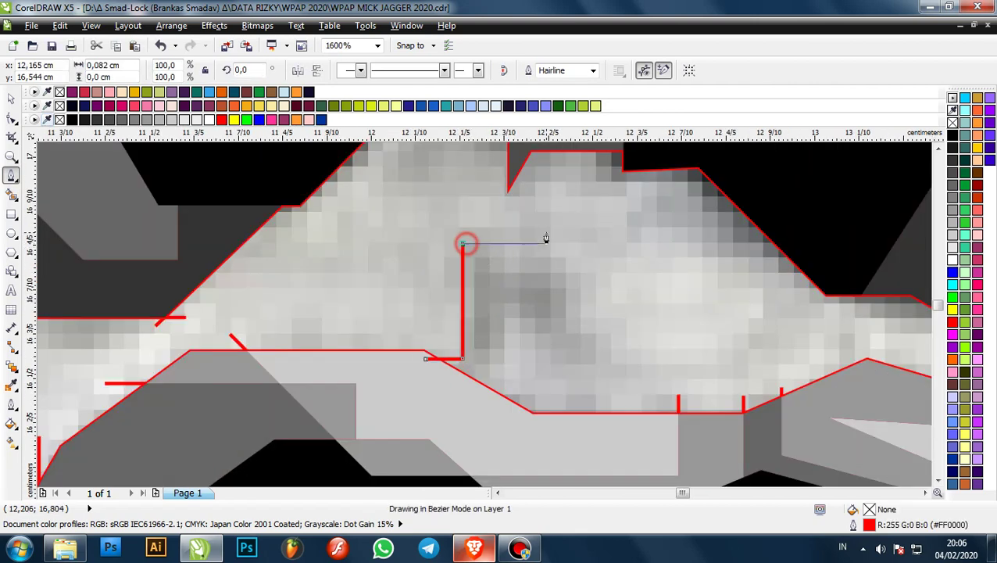
left_click(536, 226)
scroll(517, 243, "down", 1)
scroll(571, 286, "up", 1)
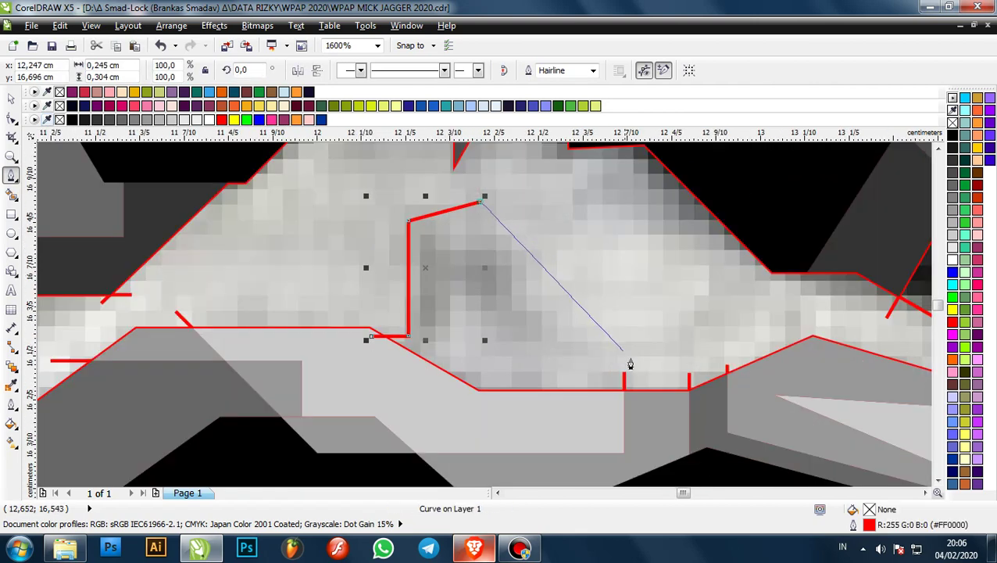
left_click(664, 396)
left_click(521, 549)
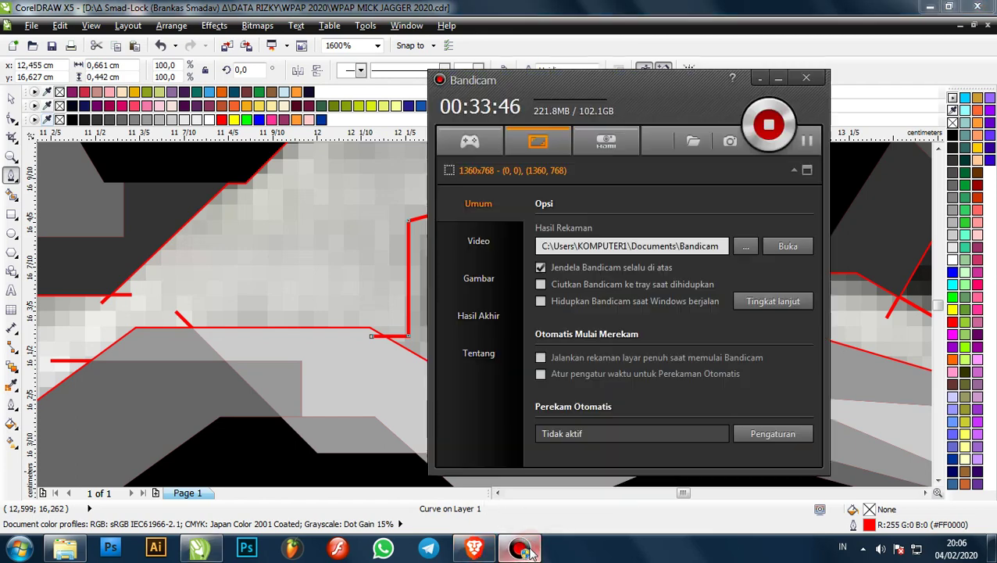
left_click(528, 551)
- Trace the darker core inside the philtrum shadow with an open outline about 0.26 cm wide and 0.29 cm high
scroll(531, 329, "down", 1)
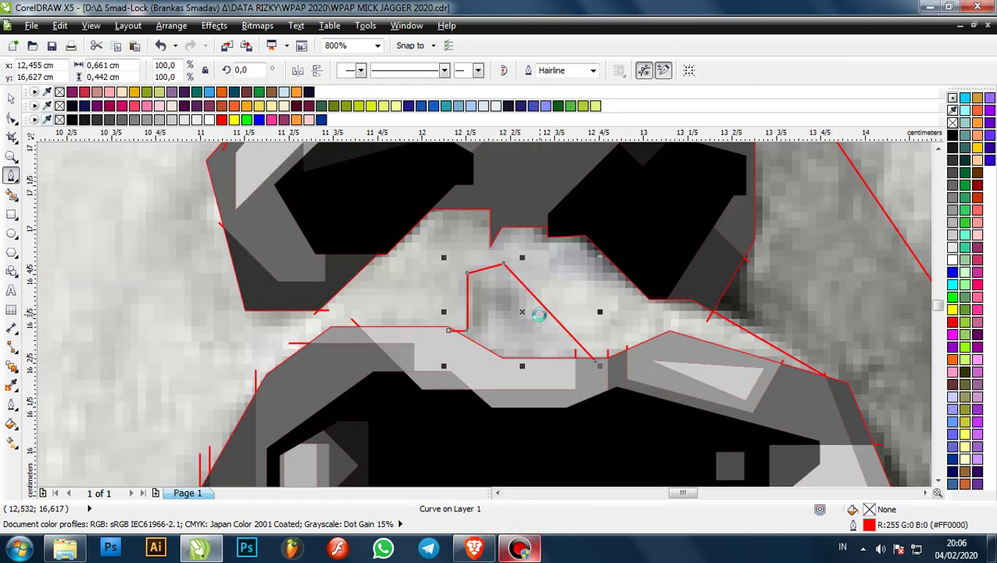
scroll(528, 325, "up", 1)
scroll(532, 319, "down", 1)
scroll(479, 357, "up", 1)
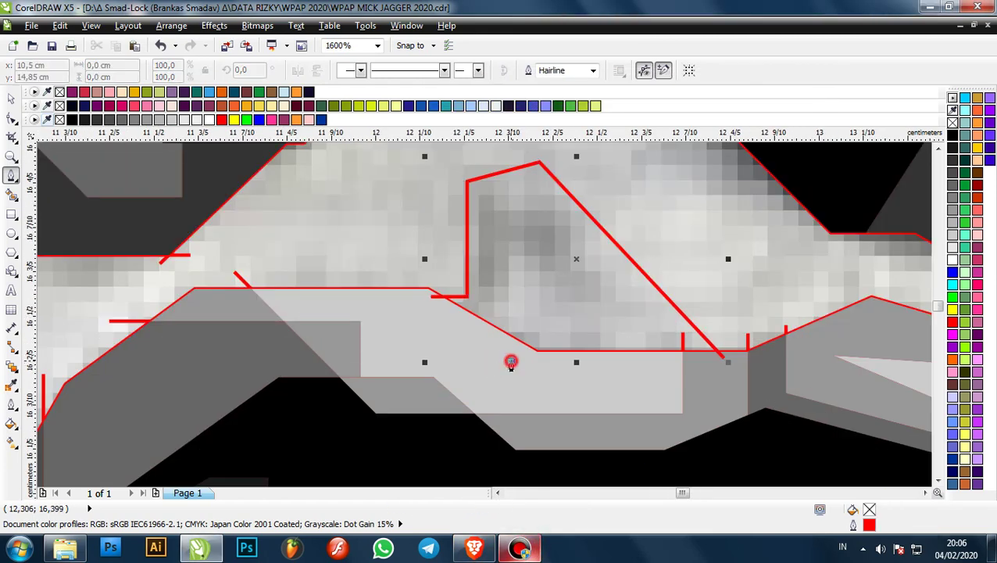
left_click(511, 360)
left_click(510, 245)
left_click(552, 245)
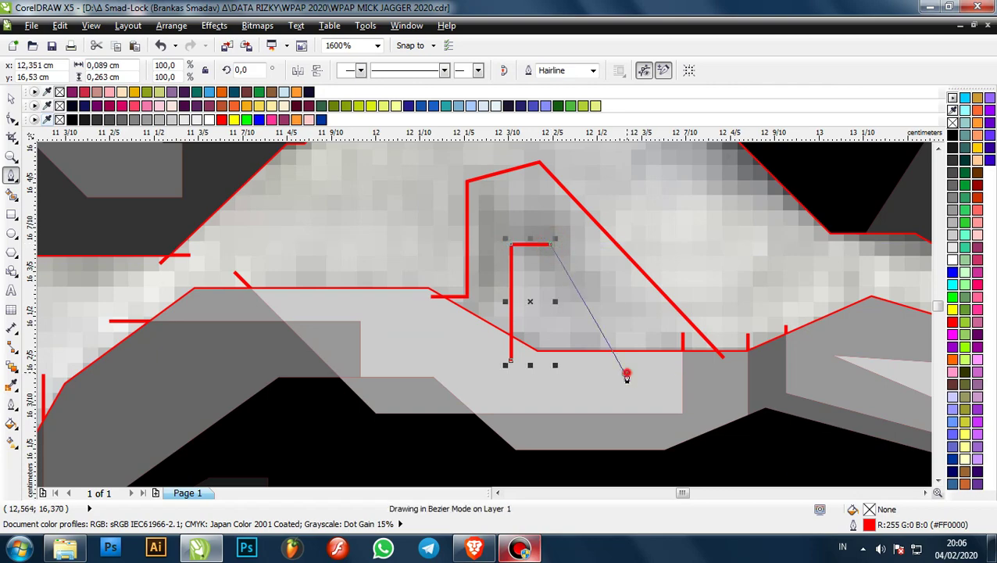
scroll(625, 374, "down", 4)
scroll(510, 250, "up", 2)
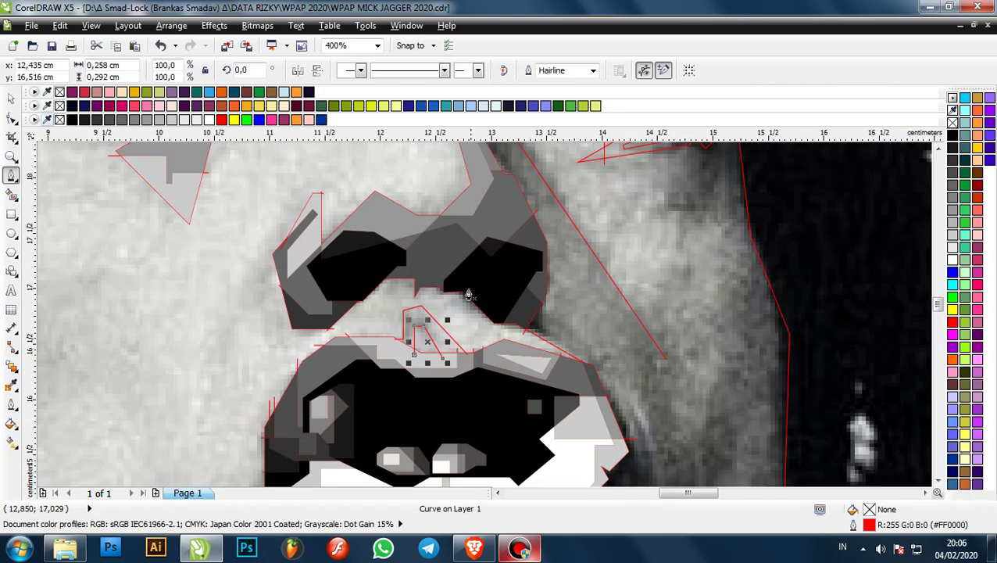
- Shorten the overshooting ends of the vertical and horizontal facet lines at the upper lip's left-hand corner
scroll(308, 360, "up", 2)
scroll(458, 255, "down", 1)
scroll(400, 287, "down", 1)
scroll(375, 300, "up", 1)
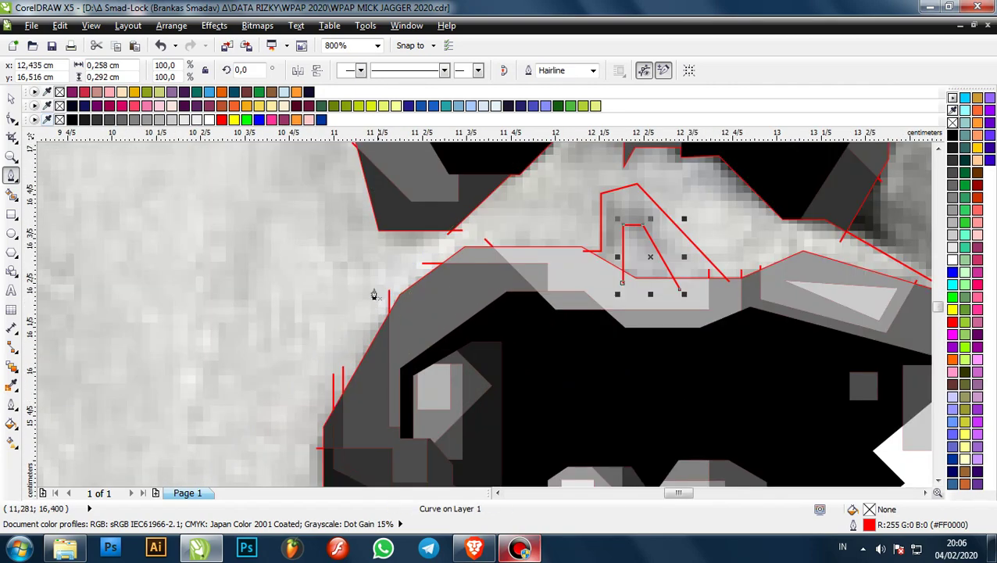
key("F10")
left_click(391, 303)
scroll(391, 303, "up", 1)
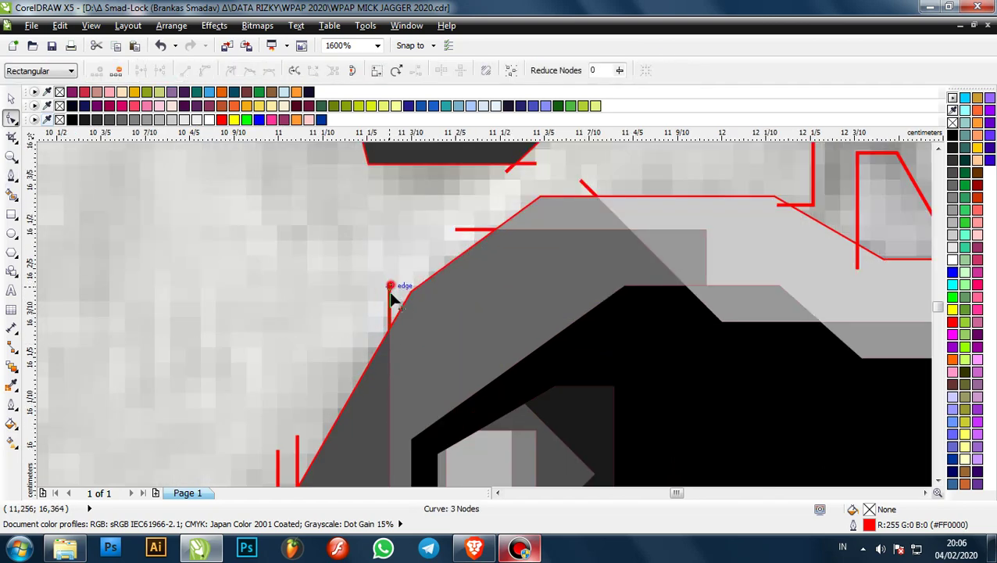
left_click(466, 230)
left_click_drag(457, 230, 485, 231)
scroll(497, 282, "down", 2)
- Trace the highlight edge from below the left-hand nostril down to the lip's outer edge, about 0.35 cm wide and 0.6 cm high
key("F5")
scroll(500, 250, "up", 2)
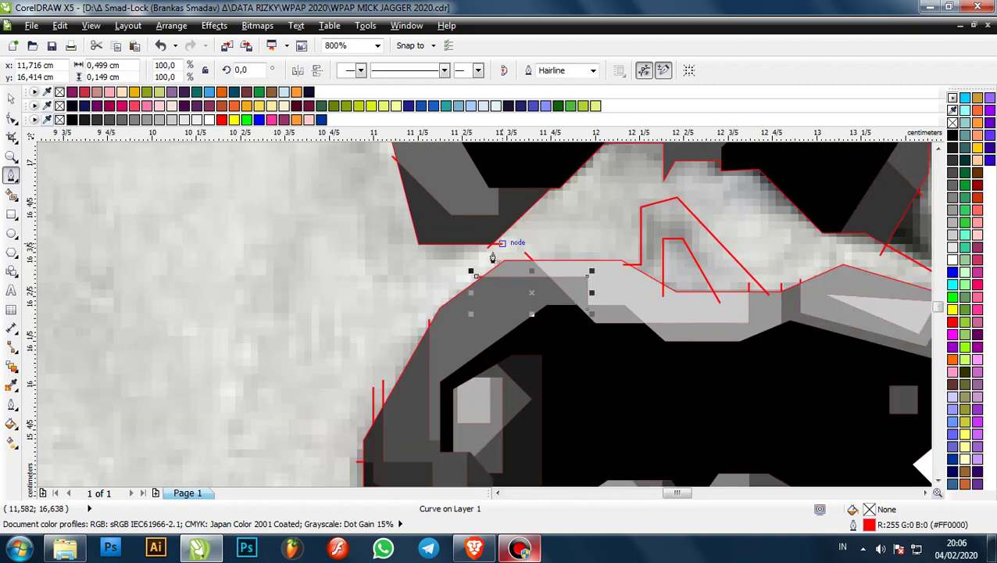
left_click(481, 244)
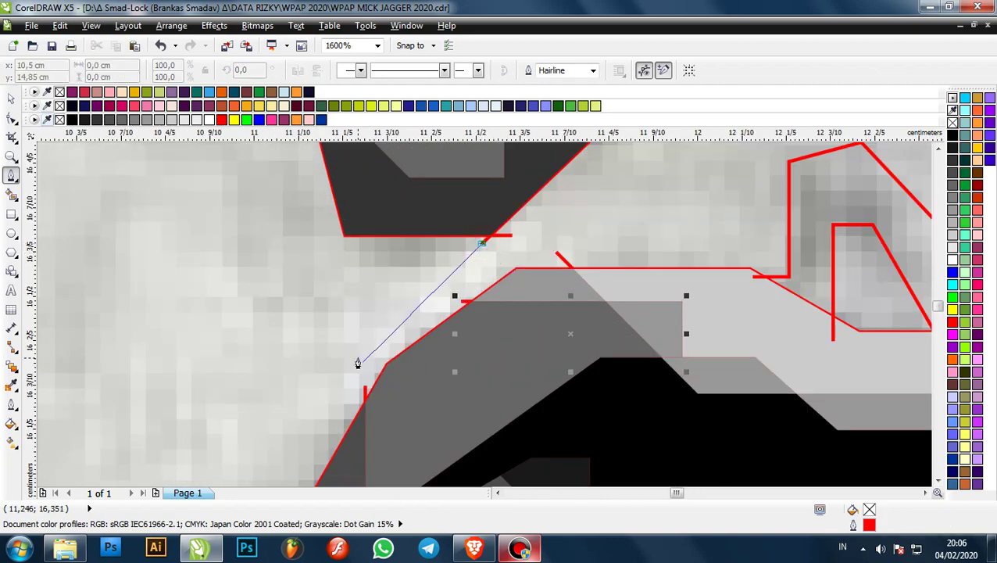
left_click(335, 378)
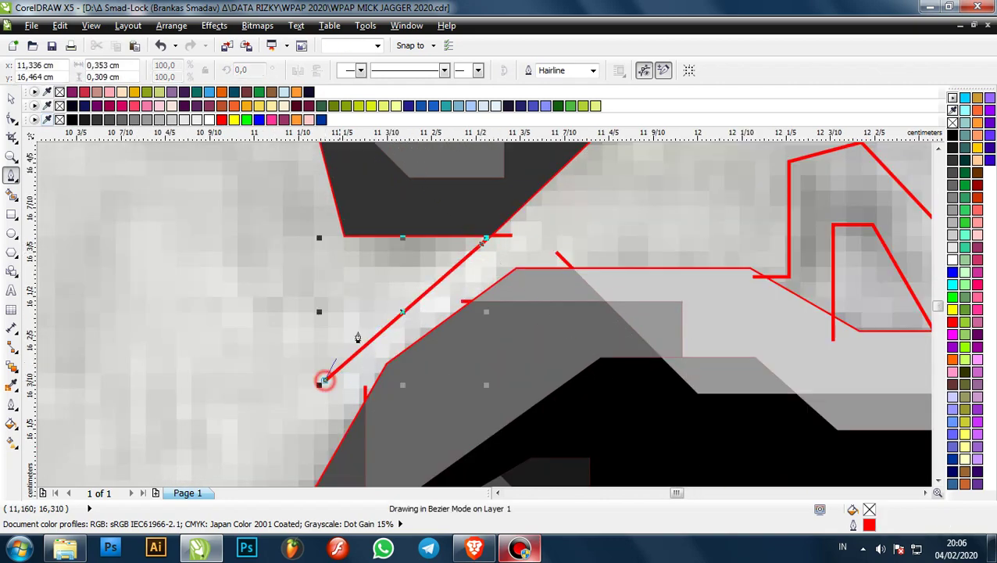
scroll(344, 360, "down", 1)
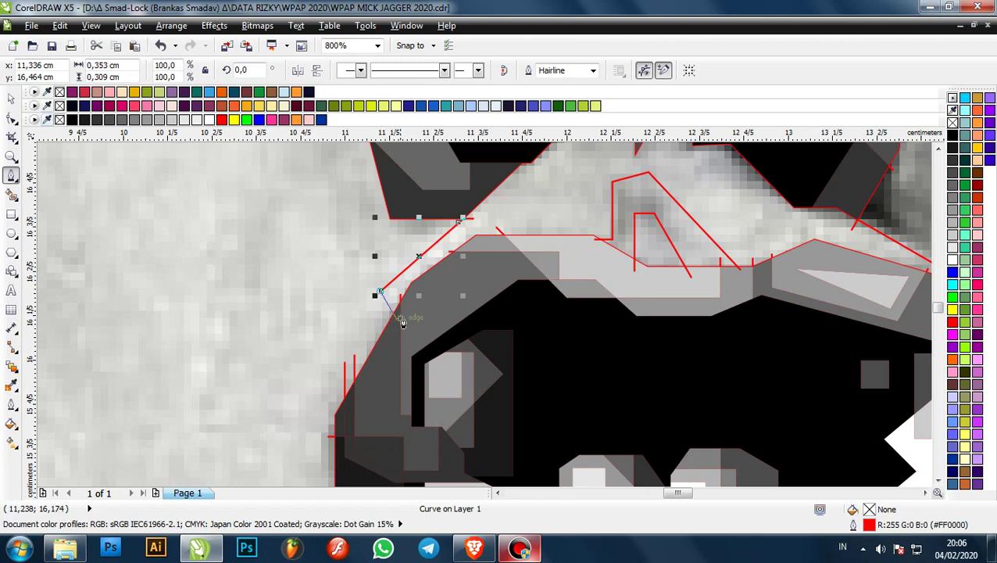
scroll(404, 324, "up", 1)
double_click(373, 370)
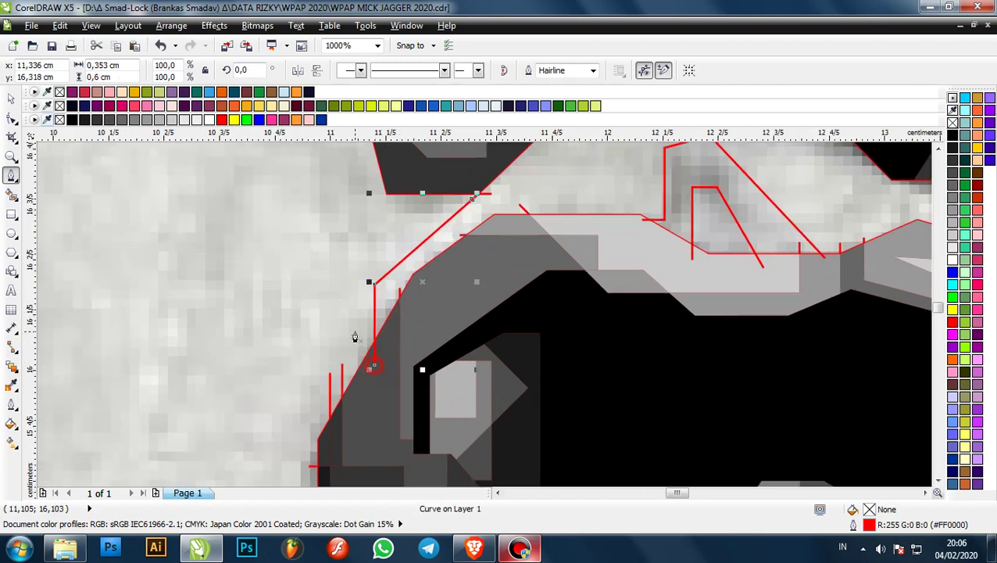
- Start an outline beneath the nose with a horizontal edge about 0.77 cm long and a drop of about 0.13 cm
scroll(394, 307, "down", 3)
scroll(427, 288, "up", 2)
scroll(441, 281, "up", 2)
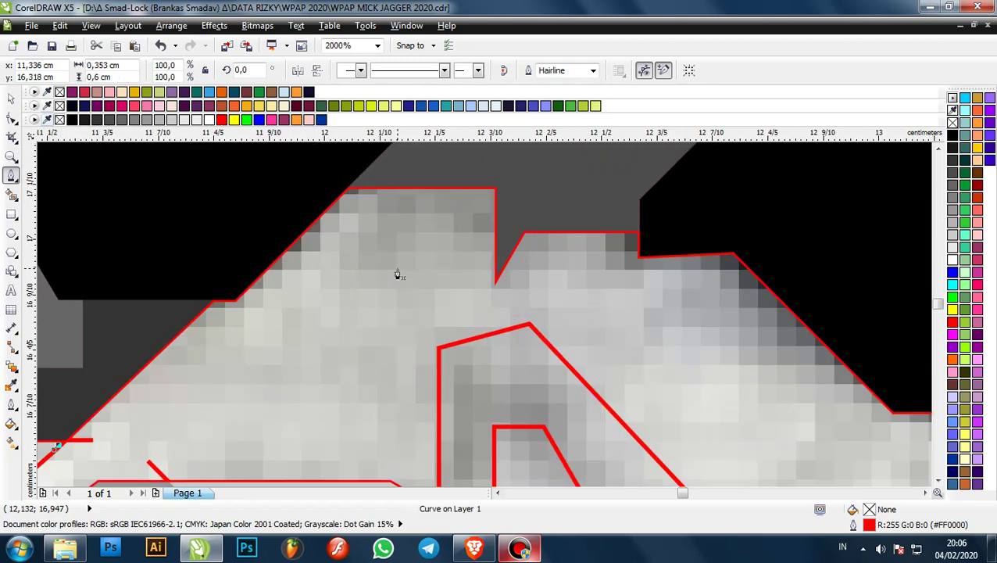
scroll(341, 261, "down", 2)
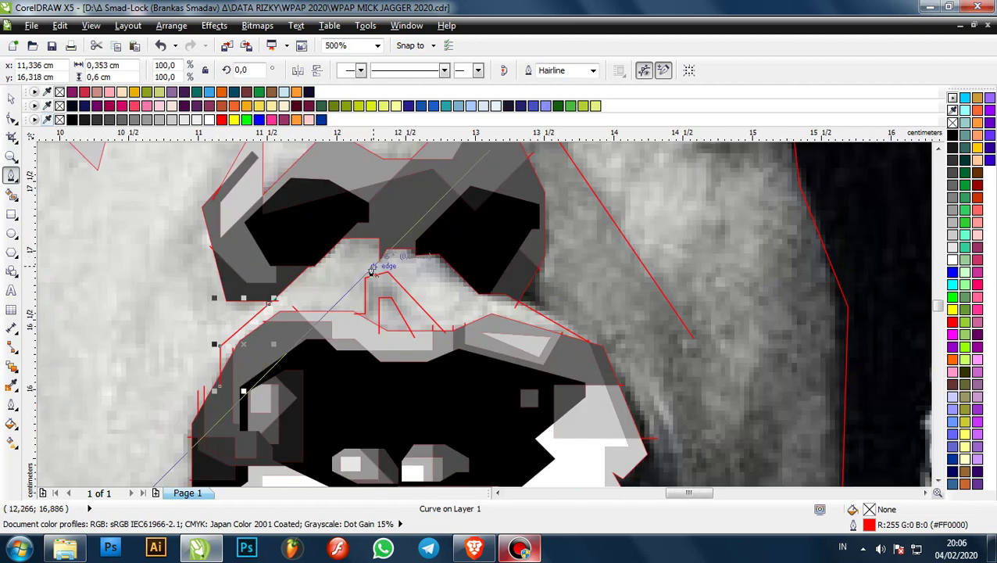
scroll(358, 265, "up", 2)
left_click(238, 242)
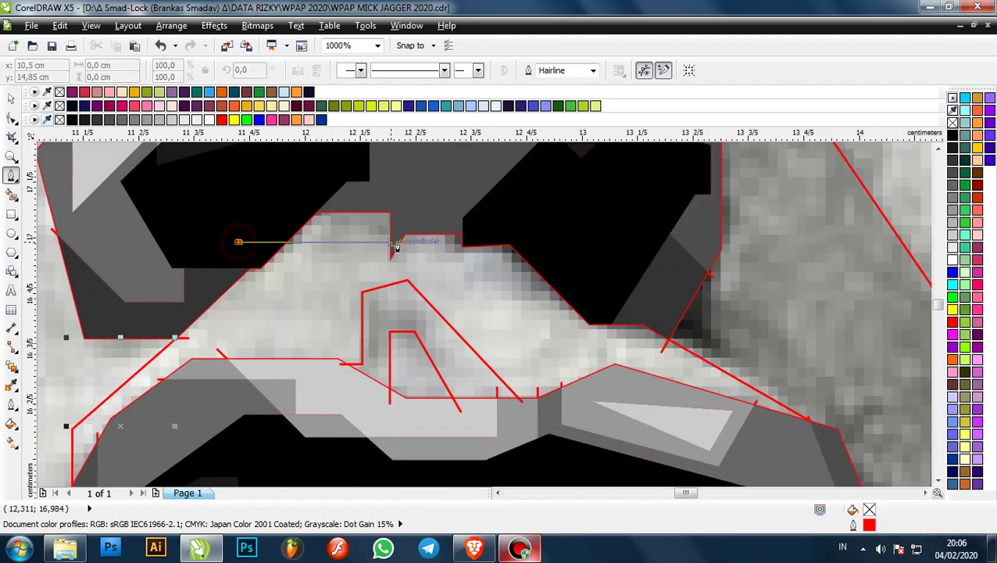
left_click(443, 246)
scroll(447, 280, "up", 2)
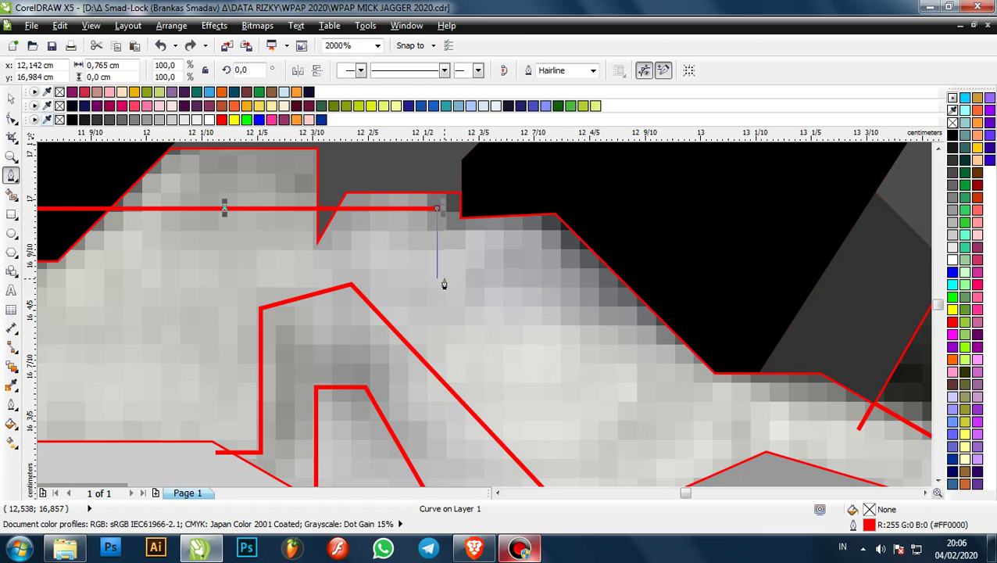
left_click(437, 278)
- Try to extend the outline beneath the nose with a horizontal segment about 0.26 cm long
left_click(580, 278)
scroll(579, 283, "down", 2)
scroll(580, 340, "up", 2)
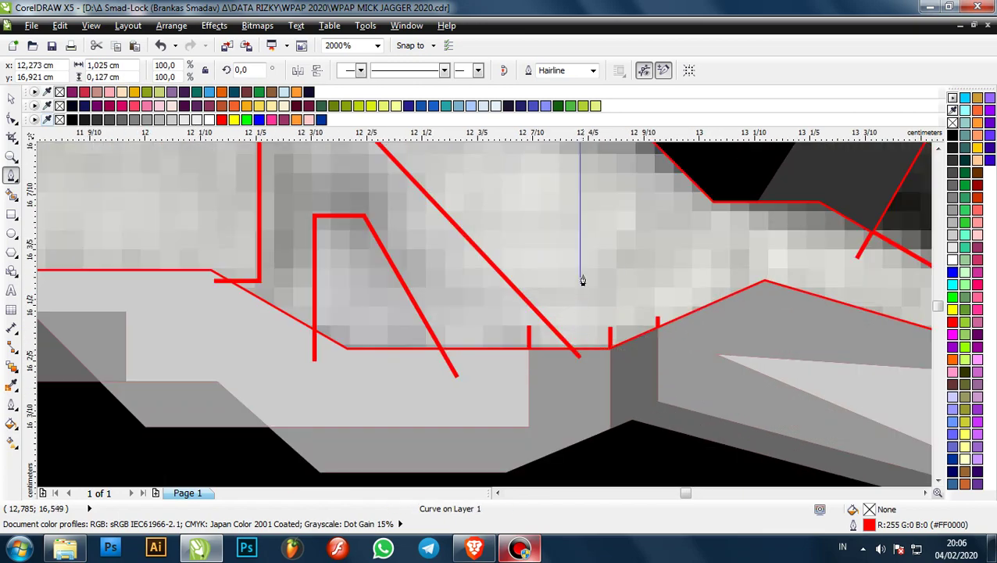
scroll(583, 280, "down", 2)
scroll(565, 312, "up", 2)
scroll(575, 367, "down", 3)
scroll(601, 300, "up", 4)
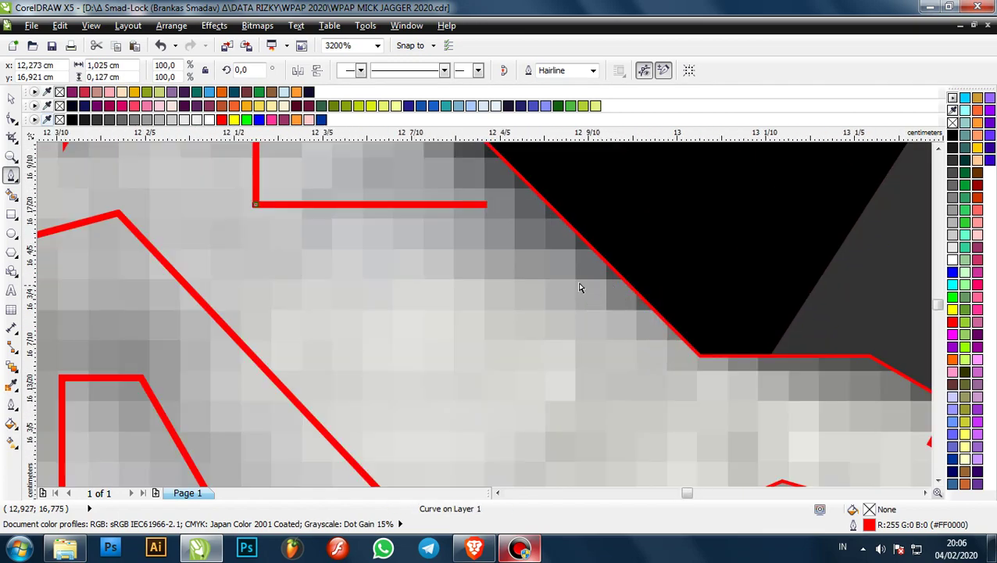
key("ctrl+z")
- Continue the outline beneath the nose sideways and down to the upper lip, about 1.04 cm wide and 0.59 cm high overall
scroll(485, 300, "down", 4)
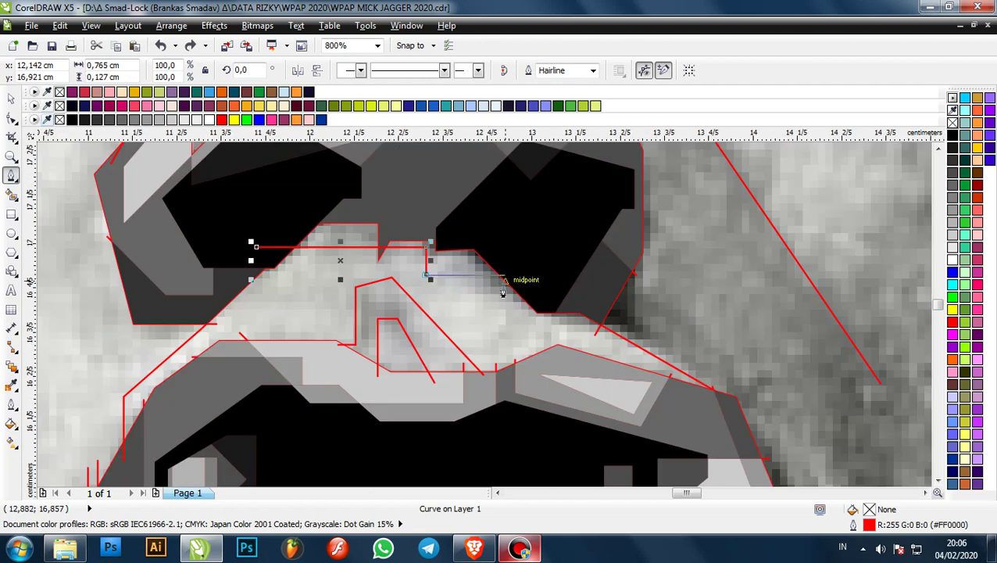
scroll(490, 279, "up", 1)
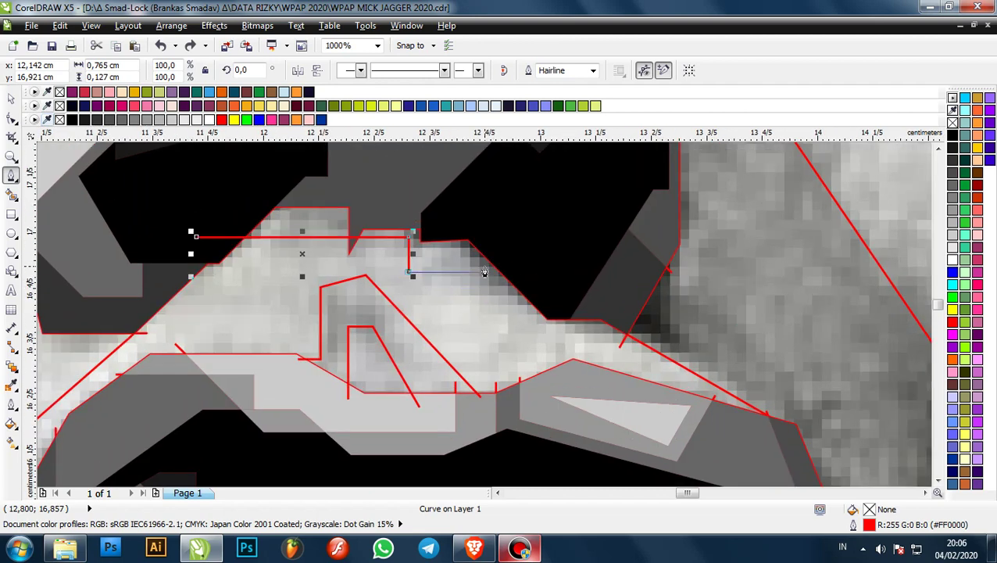
scroll(491, 391, "up", 1)
left_click(485, 397)
scroll(487, 292, "down", 2)
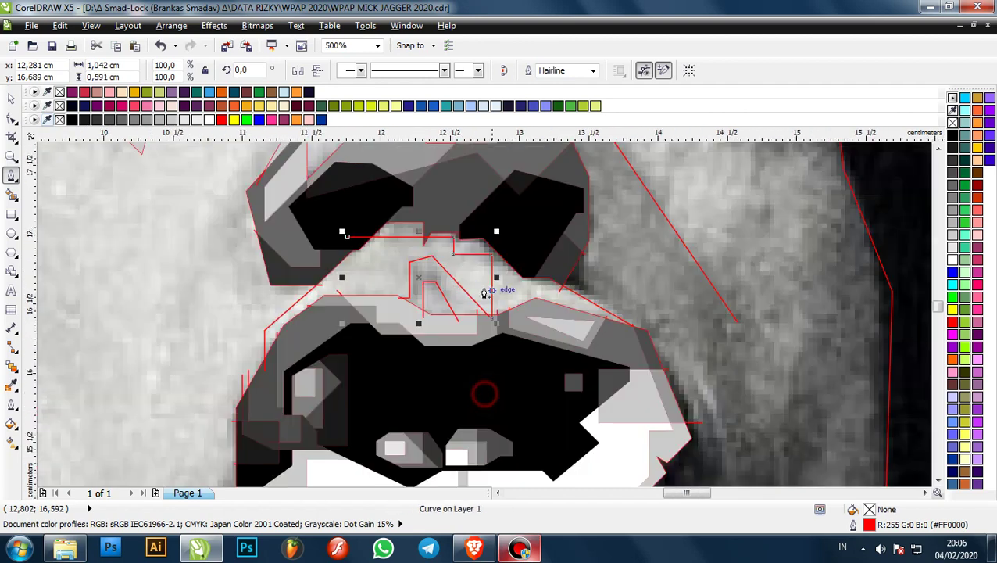
- Fill the large skin area between nose and upper lip, around the philtrum shadow, with white using Smart Fill
scroll(405, 267, "up", 1)
left_click(12, 195)
left_click(361, 260)
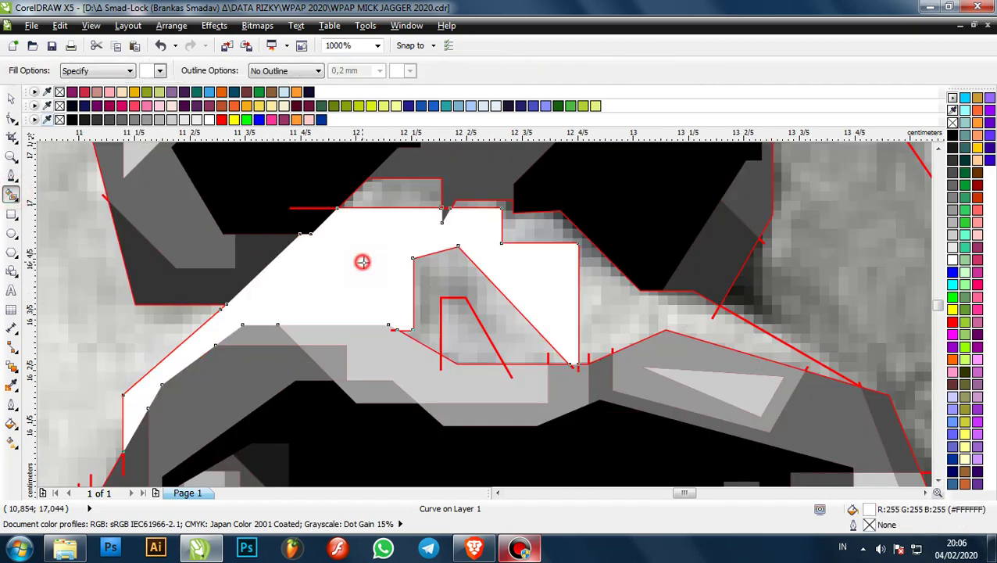
- Fill the right-hand strip above the upper lip and the small area directly beneath the nose with #E6E6E6
scroll(391, 274, "down", 4)
scroll(558, 273, "up", 3)
left_click(558, 274)
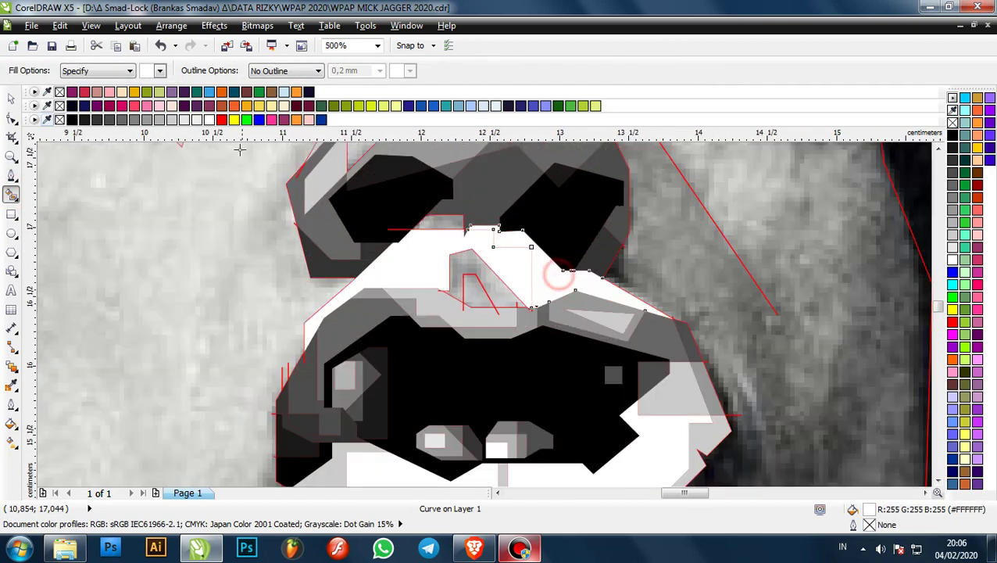
scroll(419, 225, "up", 1)
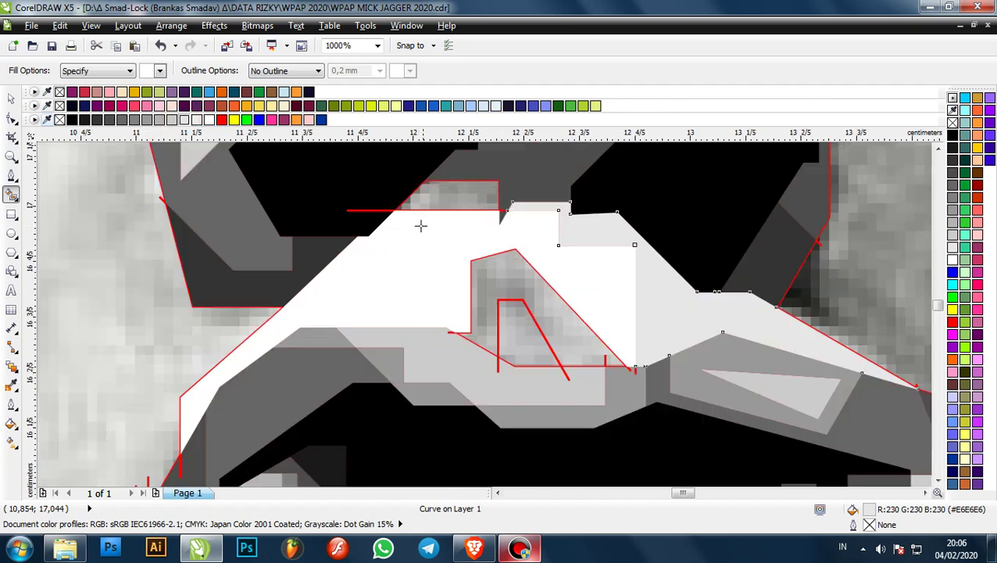
left_click(434, 199)
left_click(185, 120)
scroll(258, 186, "down", 1)
scroll(437, 255, "up", 1)
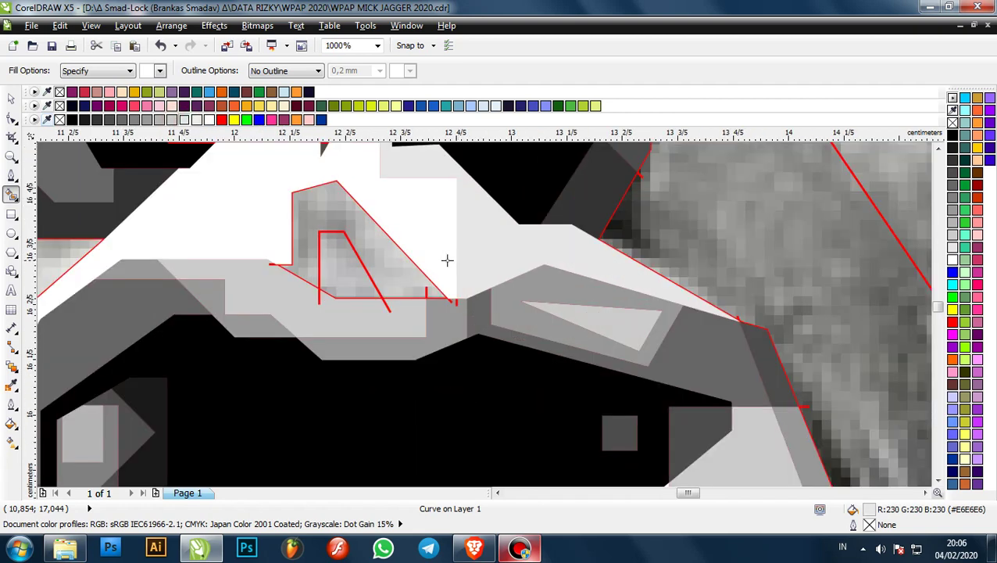
- Fill the philtrum shadow beneath the nose with #CCCCCC and the small area inside it with #999999 using Smart Fill
left_click(381, 247)
left_click(173, 119)
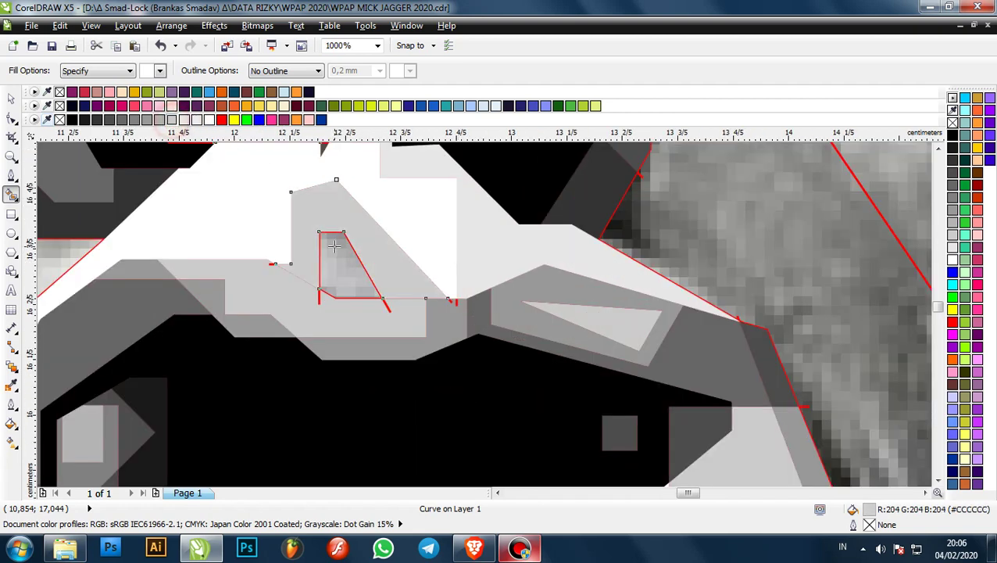
left_click(335, 246)
left_click(148, 121)
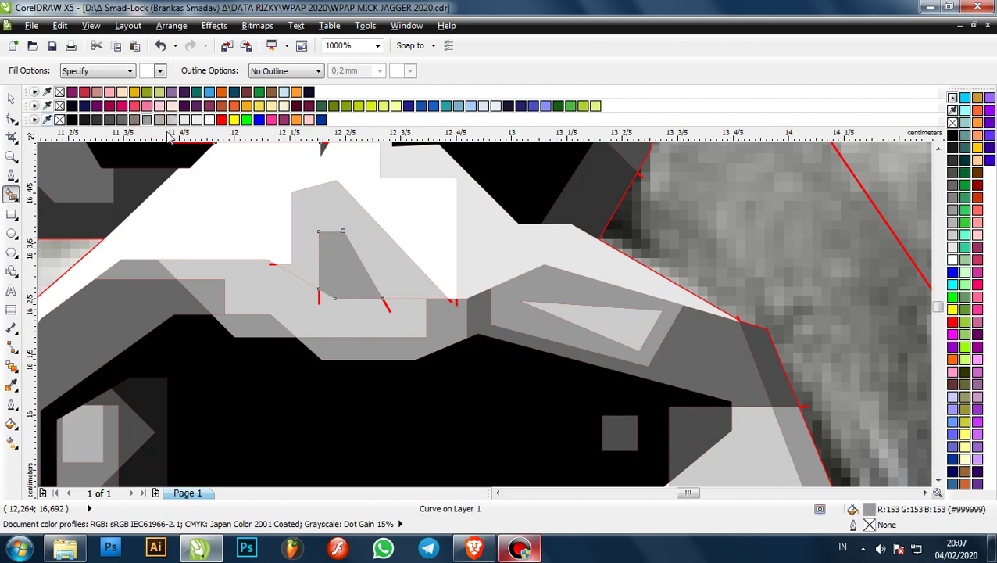
- Undo the inner philtrum fill, recolour the surrounding shadow #E6E6E6 and fill the inner area with white
scroll(383, 210, "down", 6)
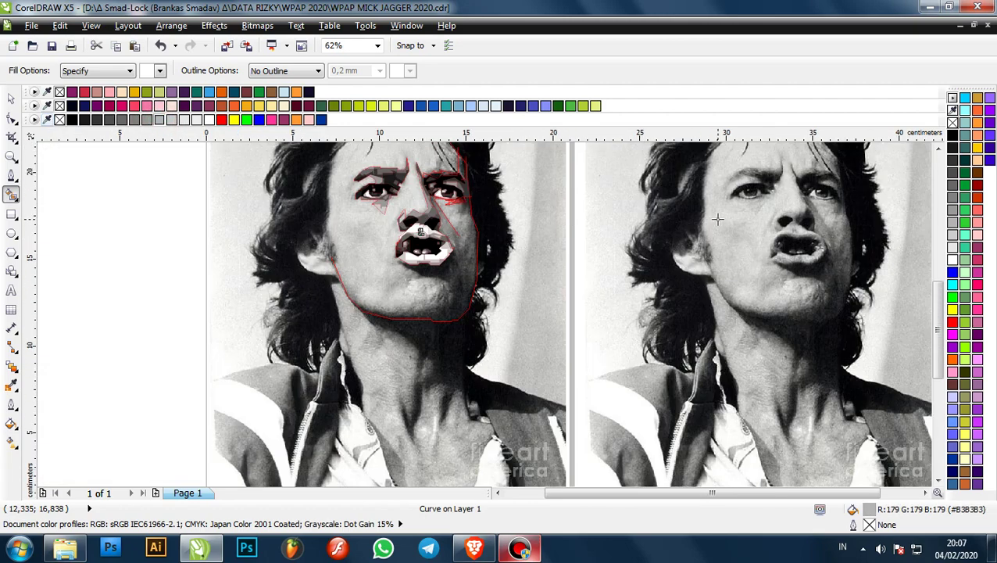
scroll(718, 220, "up", 3)
scroll(717, 219, "down", 3)
scroll(439, 239, "up", 3)
scroll(418, 227, "up", 5)
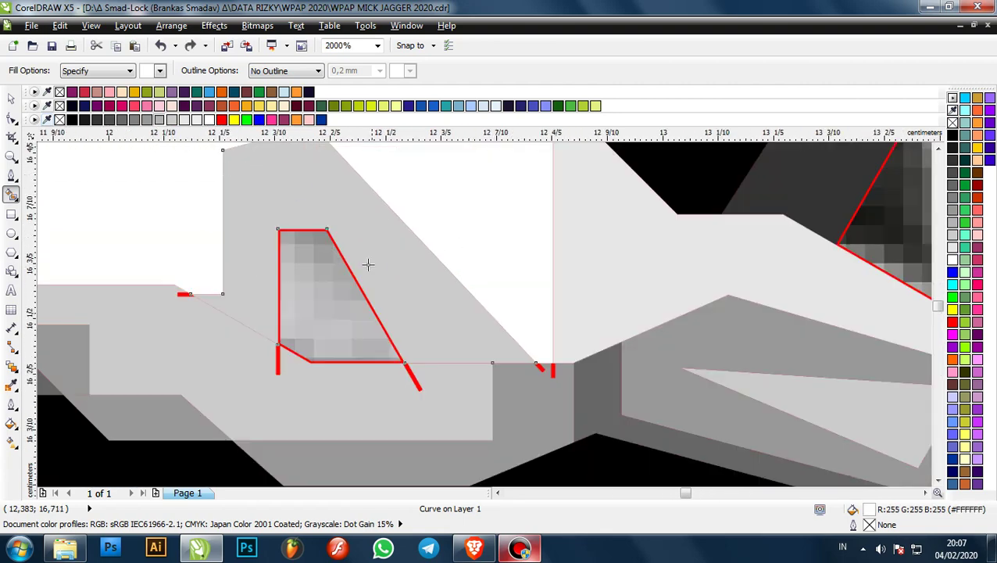
left_click(186, 118)
left_click(338, 266)
scroll(379, 254, "down", 4)
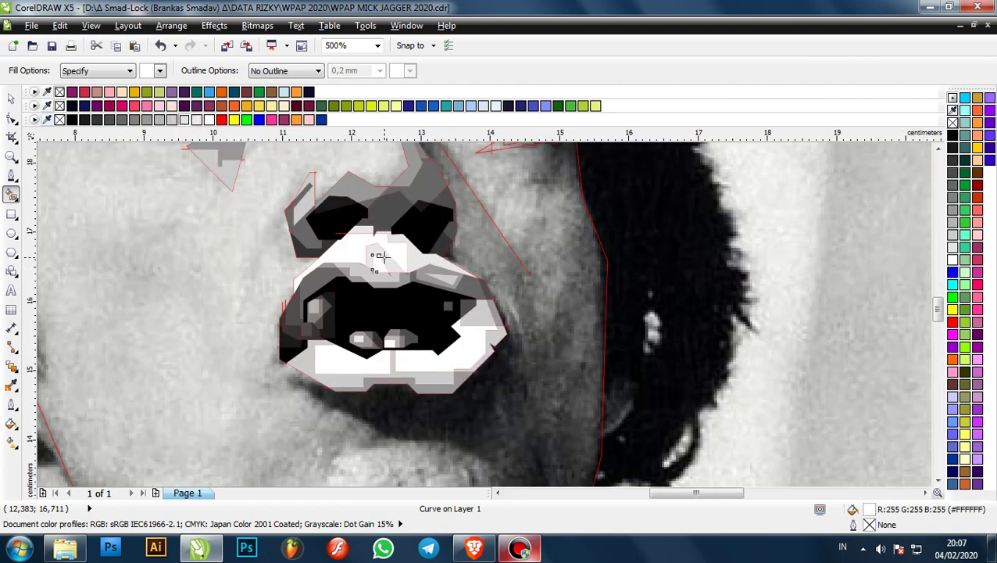
- Remove the outlines from all traced shapes to compare the bare tones with the reference photo, and undo the removal
left_click(11, 101)
scroll(415, 296, "down", 3)
left_click(579, 274)
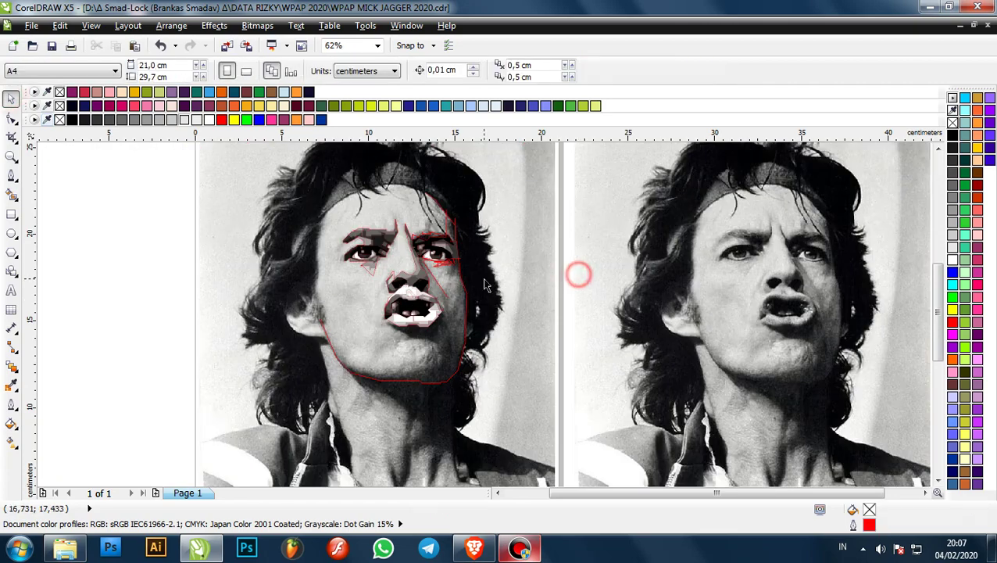
left_click_drag(545, 427, 188, 149)
key("ctrl+a")
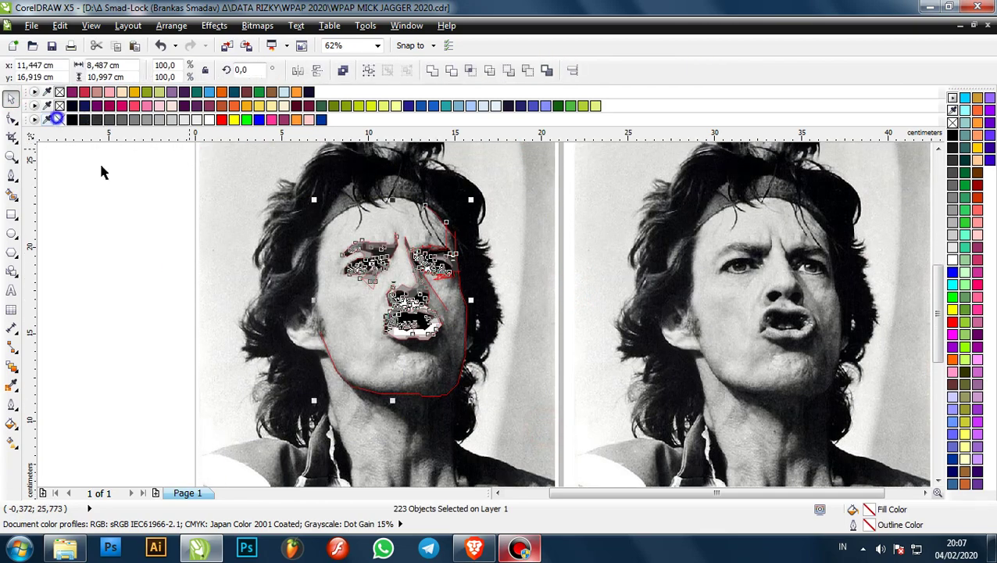
left_click(173, 268)
scroll(422, 309, "up", 2)
scroll(443, 302, "down", 2)
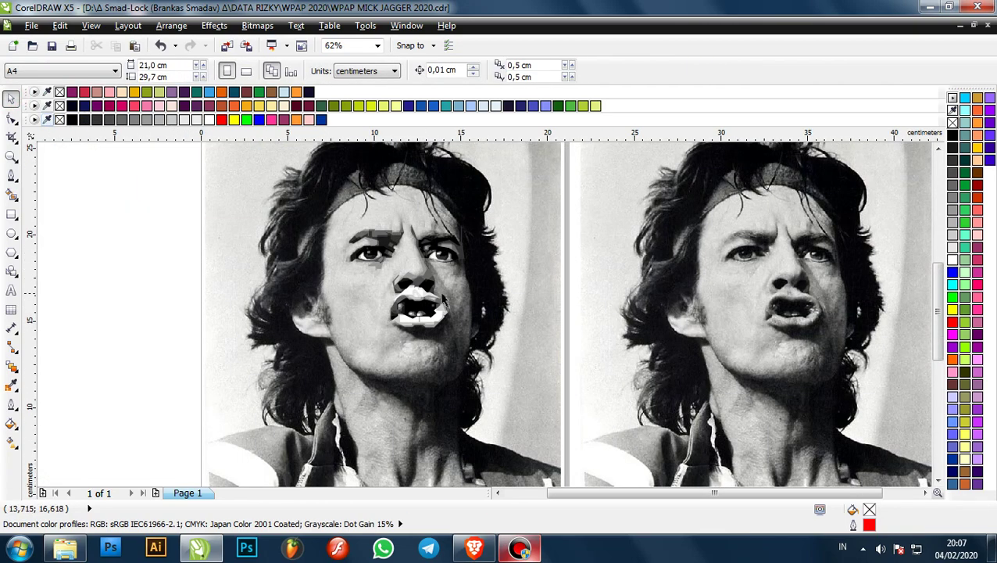
left_click(560, 277)
left_click(588, 265)
key("ctrl+z")
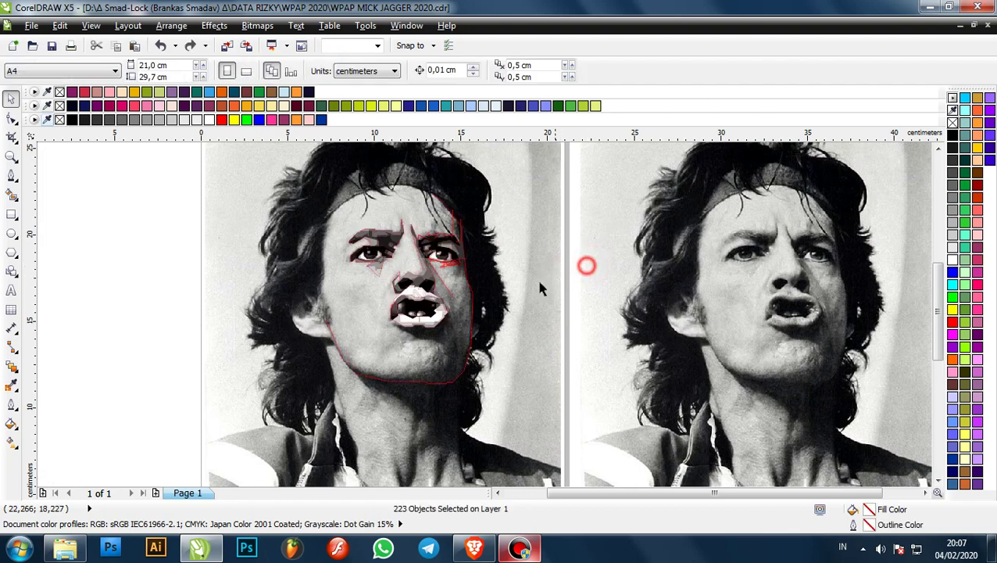
- Recolour the small area directly beneath the nose #B3B3B3 and the right-hand strip above the upper lip #CCCCCC
scroll(414, 297, "up", 5)
left_click(356, 230)
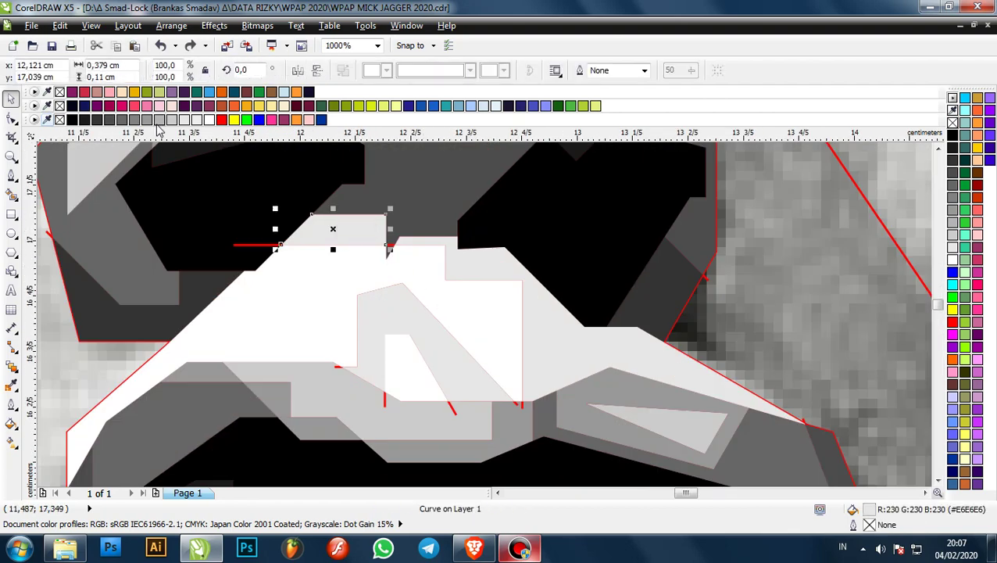
left_click(492, 268)
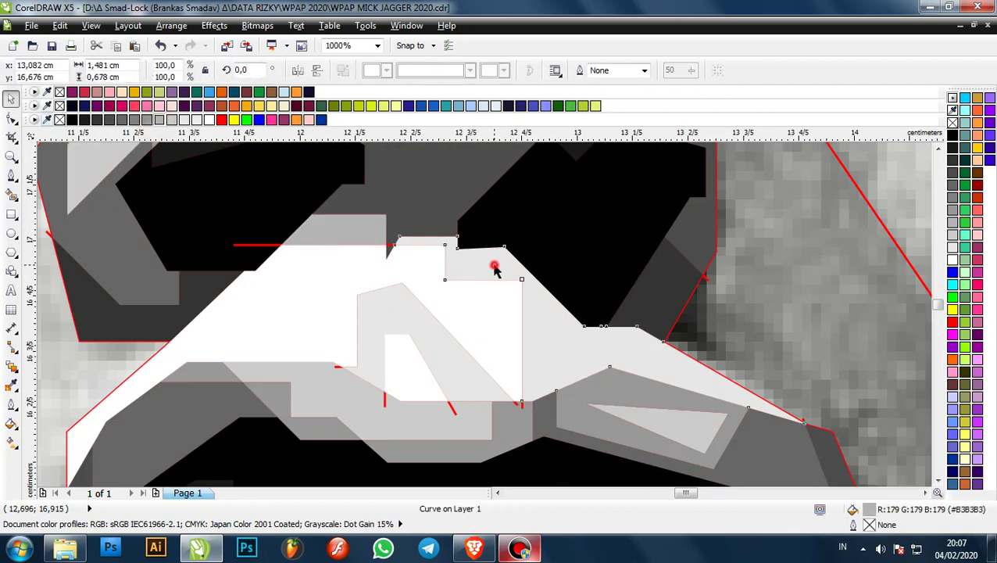
scroll(286, 185, "down", 3)
left_click(169, 120)
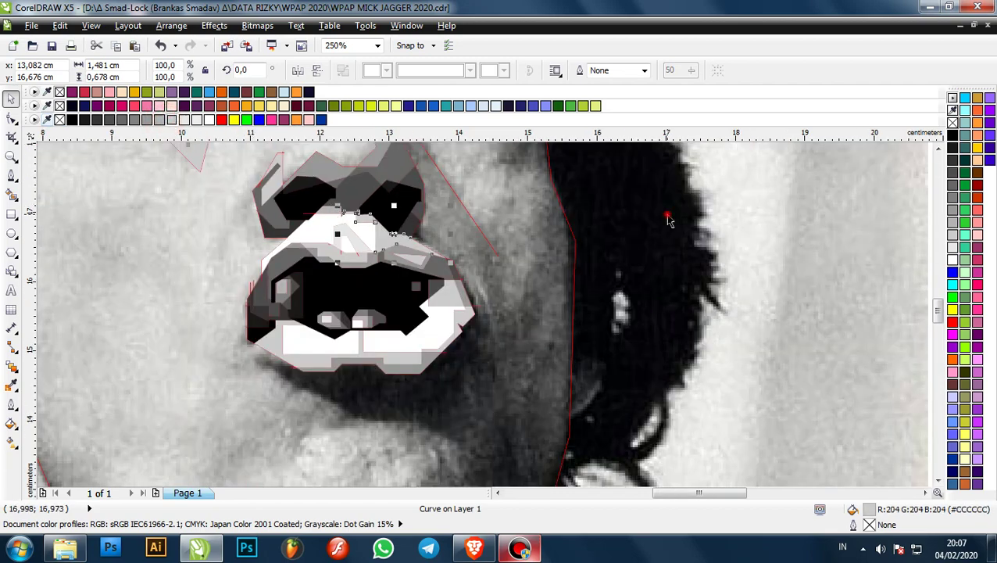
left_click(666, 215)
scroll(398, 225, "down", 3)
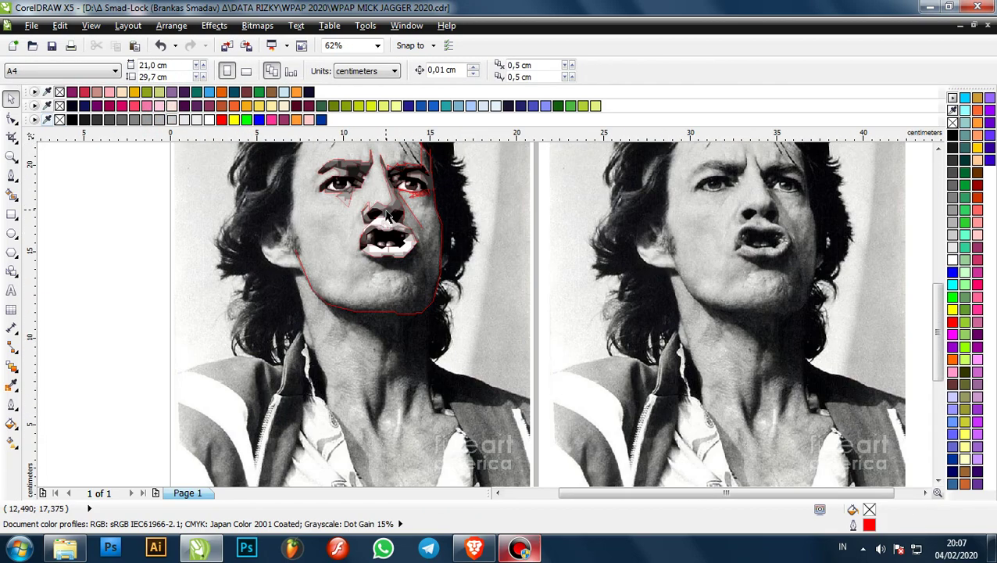
- Compare the tones of the traced nose and mouth with the same areas of the reference photo
scroll(391, 220, "up", 2)
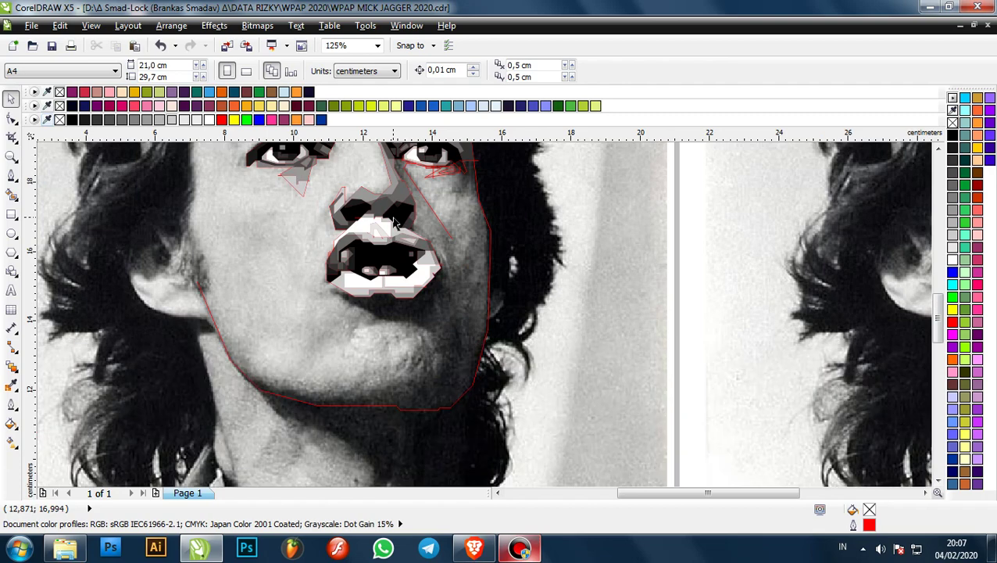
scroll(395, 222, "down", 2)
scroll(747, 222, "up", 2)
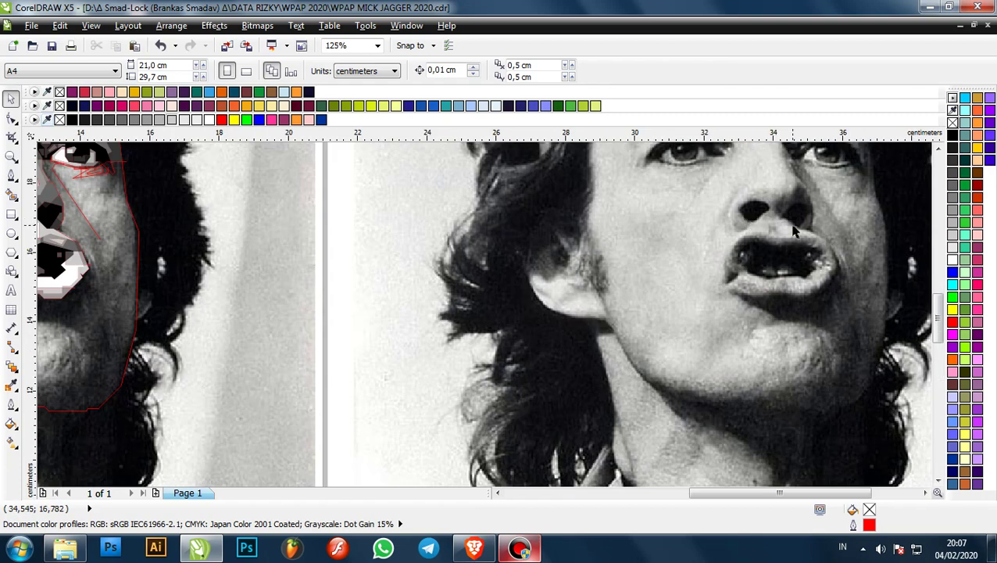
scroll(568, 207, "down", 2)
scroll(568, 207, "up", 2)
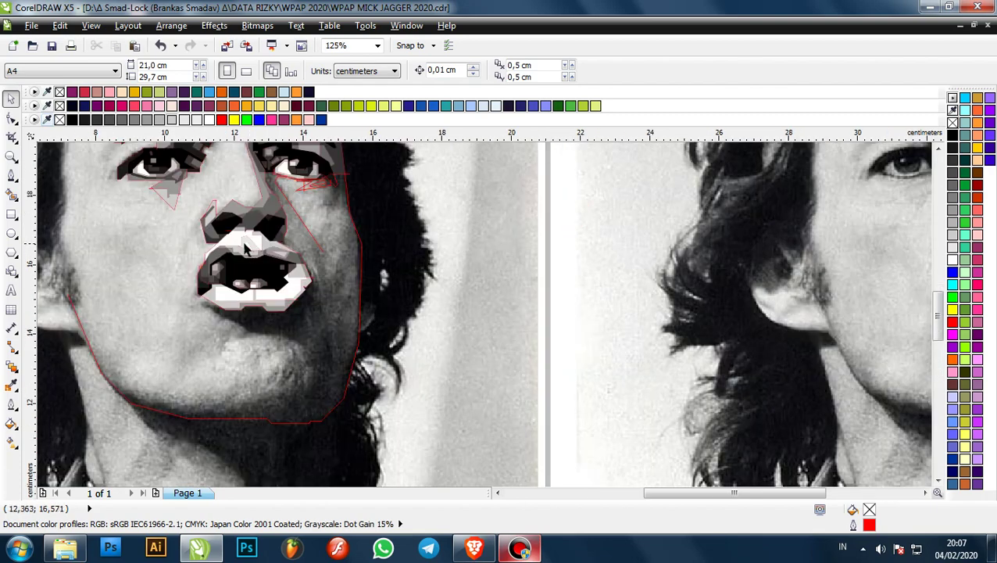
scroll(245, 249, "up", 3)
scroll(252, 222, "down", 3)
scroll(344, 264, "down", 2)
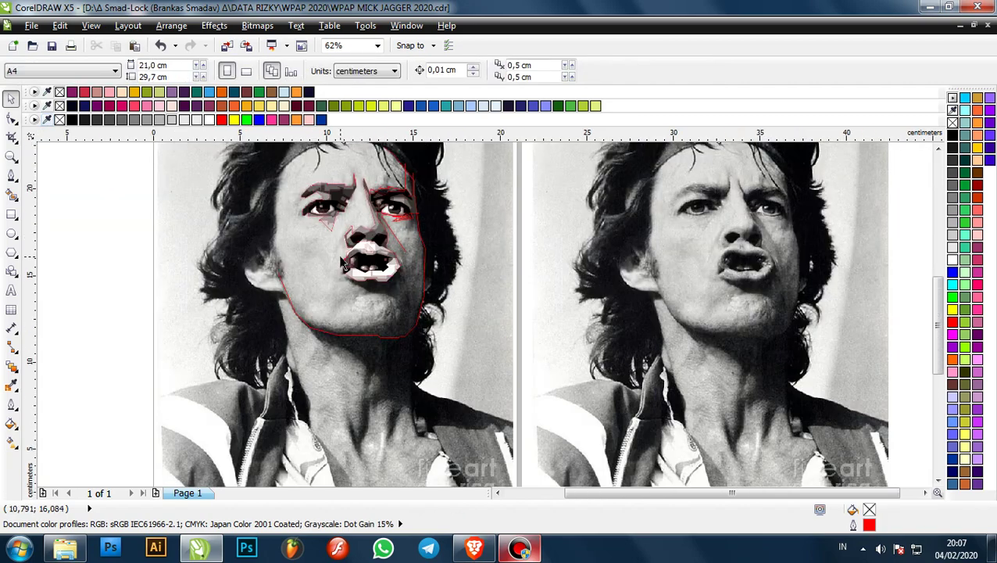
scroll(426, 262, "up", 4)
scroll(626, 263, "down", 4)
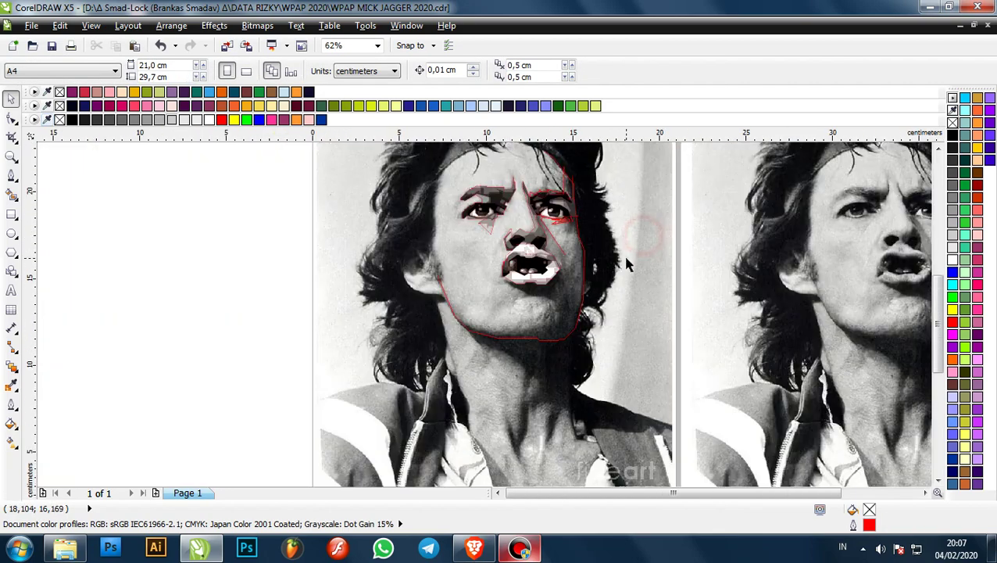
- Recolour the narrow strip and the adjoining stepped segment on the left part of the upper lip #808080
scroll(569, 258, "up", 4)
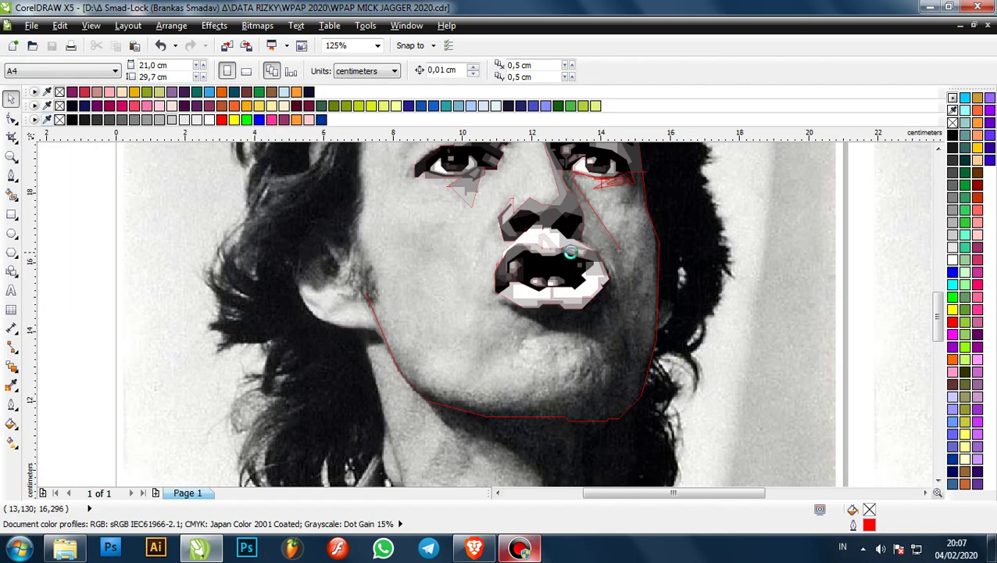
scroll(566, 258, "up", 1)
scroll(245, 252, "up", 1)
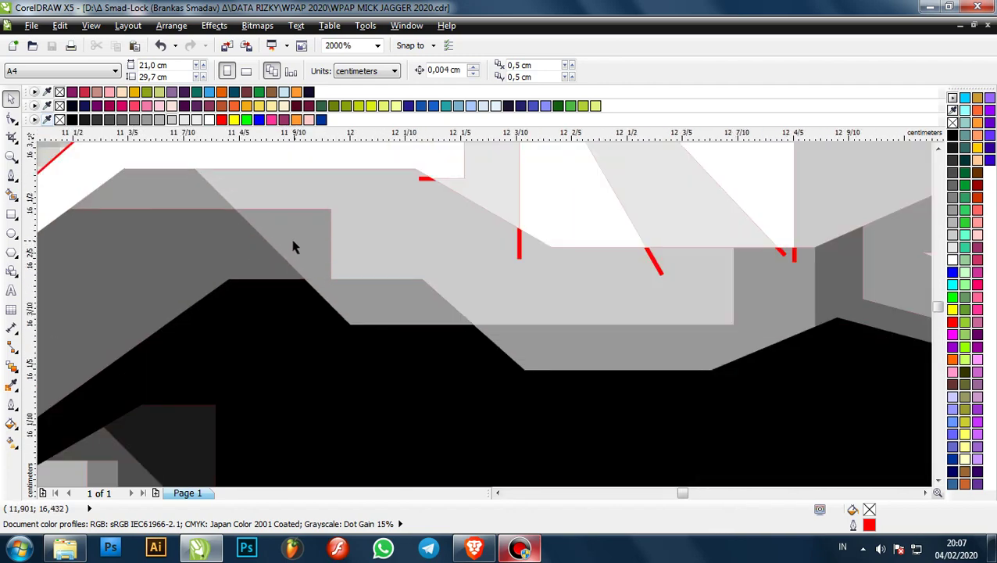
scroll(294, 242, "down", 1)
left_click(292, 239)
scroll(329, 267, "up", 1)
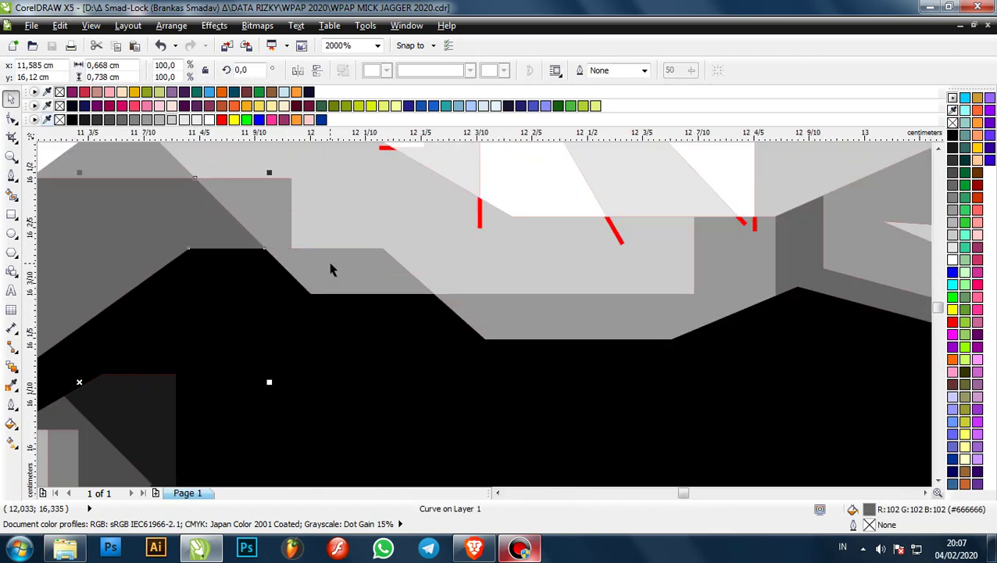
left_click(329, 264)
left_click(127, 156)
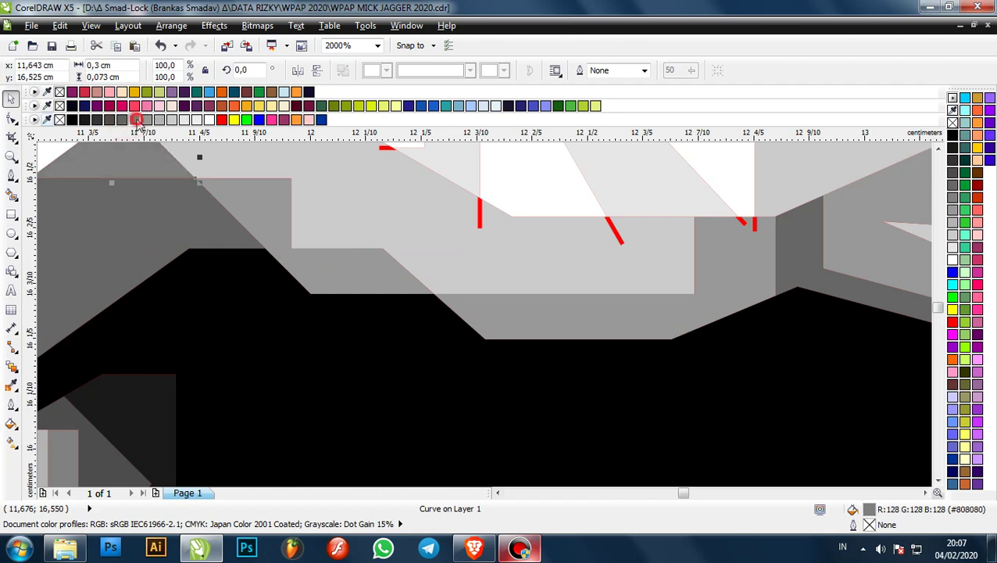
left_click(252, 197)
- Recolour the two middle segments along the upper lip's lower edge, bordering the open mouth, #808080
left_click(349, 271)
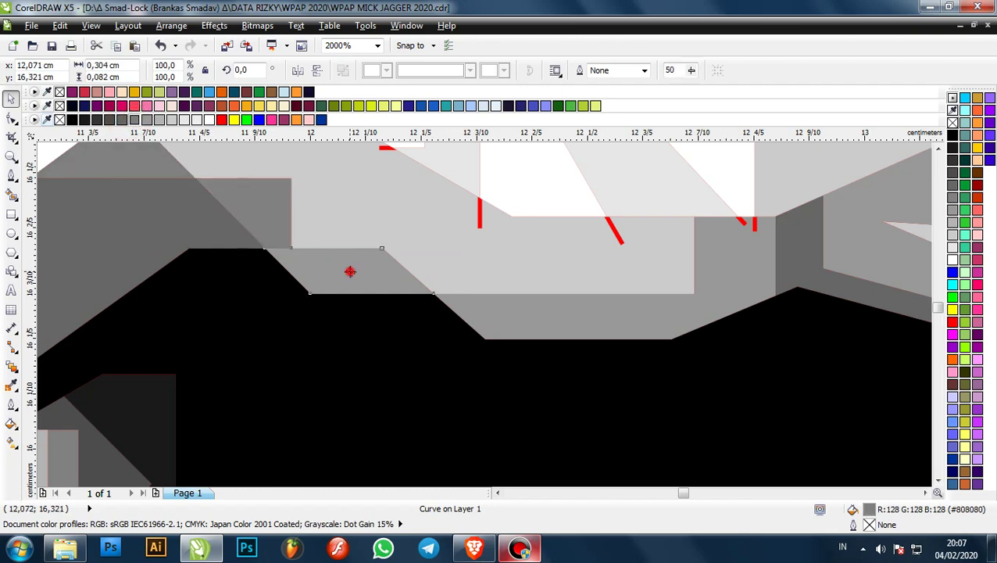
left_click(135, 120)
left_click(557, 318)
left_click(135, 119)
scroll(272, 259, "down", 1)
scroll(383, 255, "up", 1)
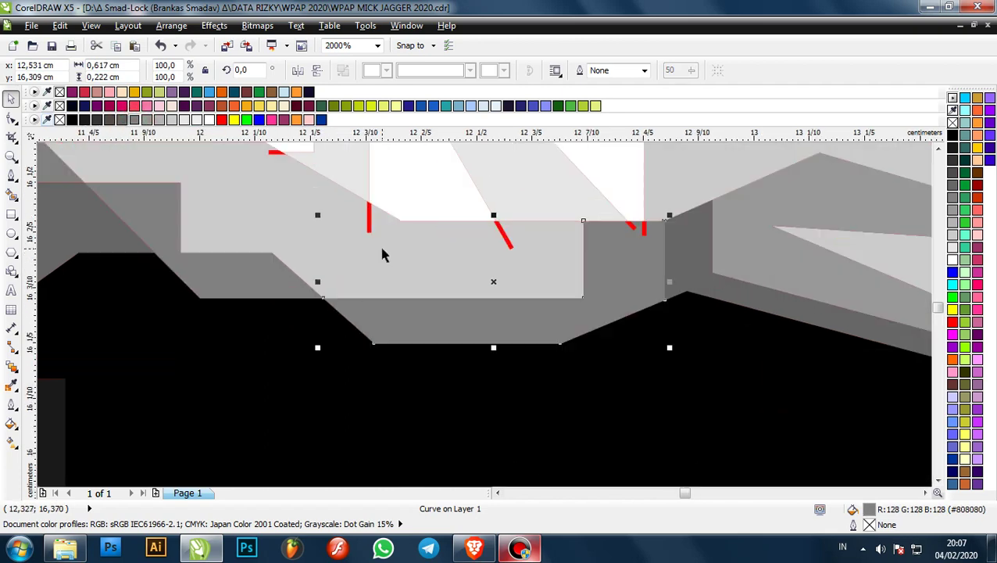
- Recolour the light central area of the upper lip, directly below the philtrum, #B3B3B3
left_click(413, 253)
left_click(148, 120)
scroll(319, 289, "down", 1)
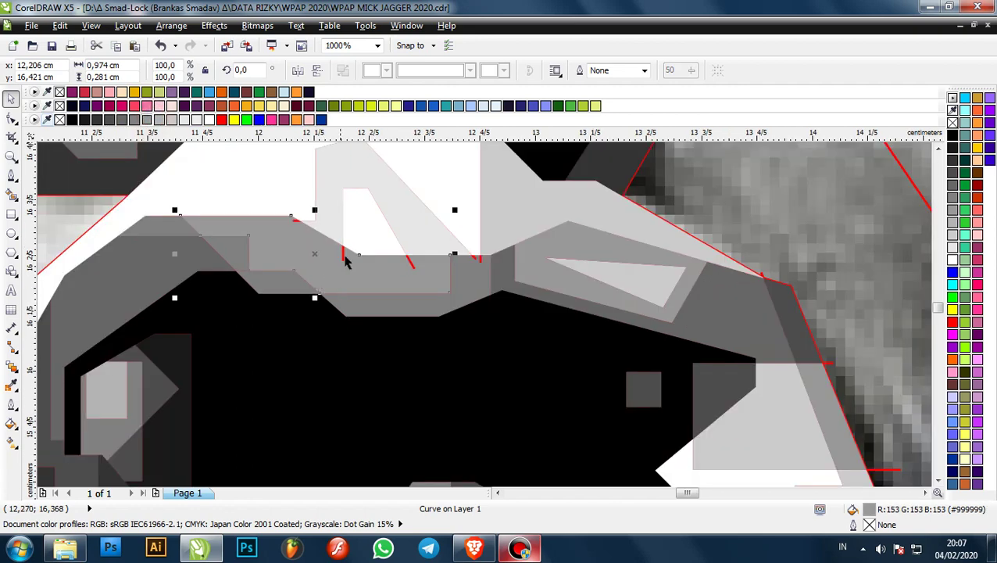
scroll(372, 234, "up", 1)
scroll(321, 236, "down", 2)
left_click(159, 119)
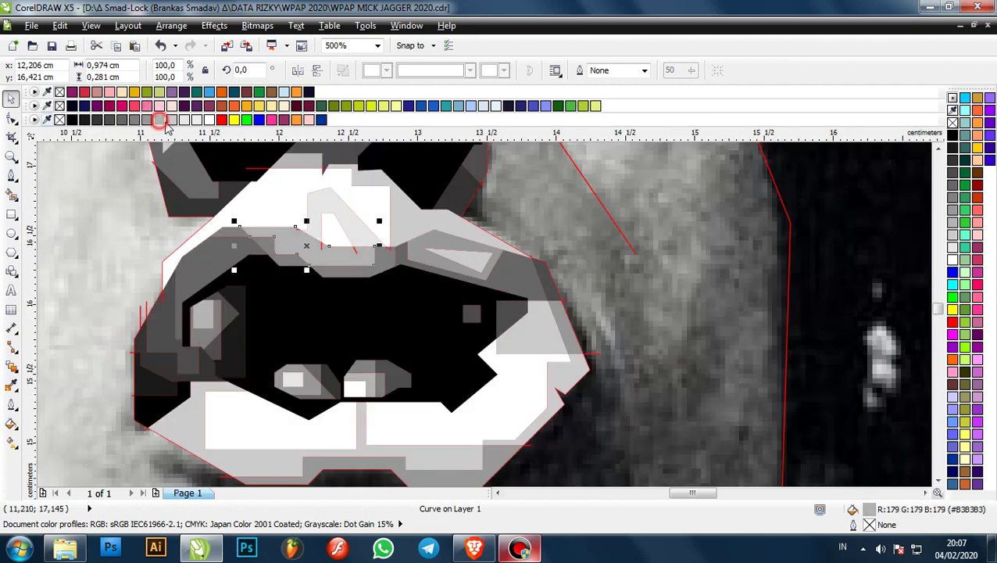
left_click(792, 233)
- Recolour the philtrum shadow surrounding the small white area #CCCCCC
scroll(337, 209, "up", 2)
left_click(335, 205)
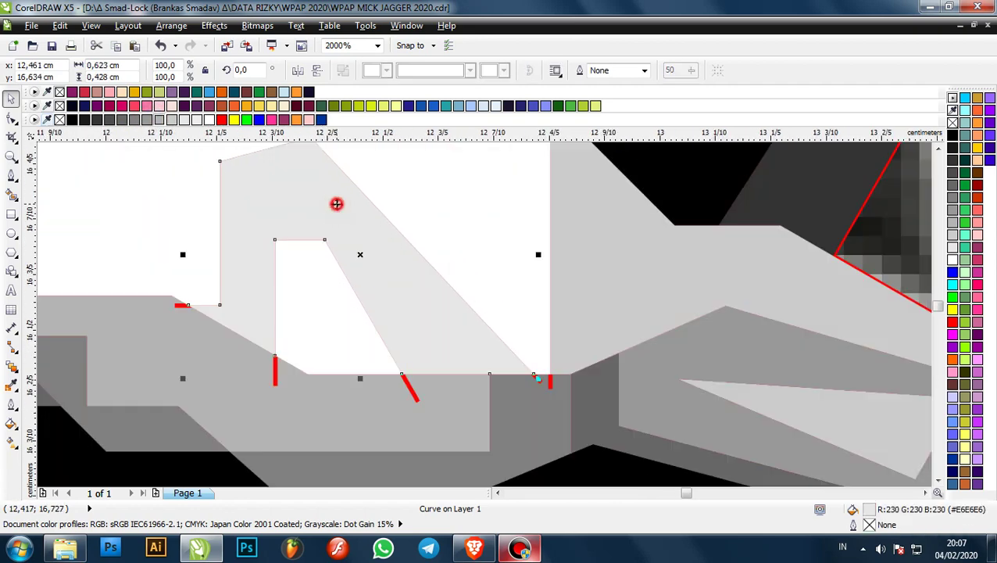
left_click(178, 123)
scroll(347, 282, "down", 1)
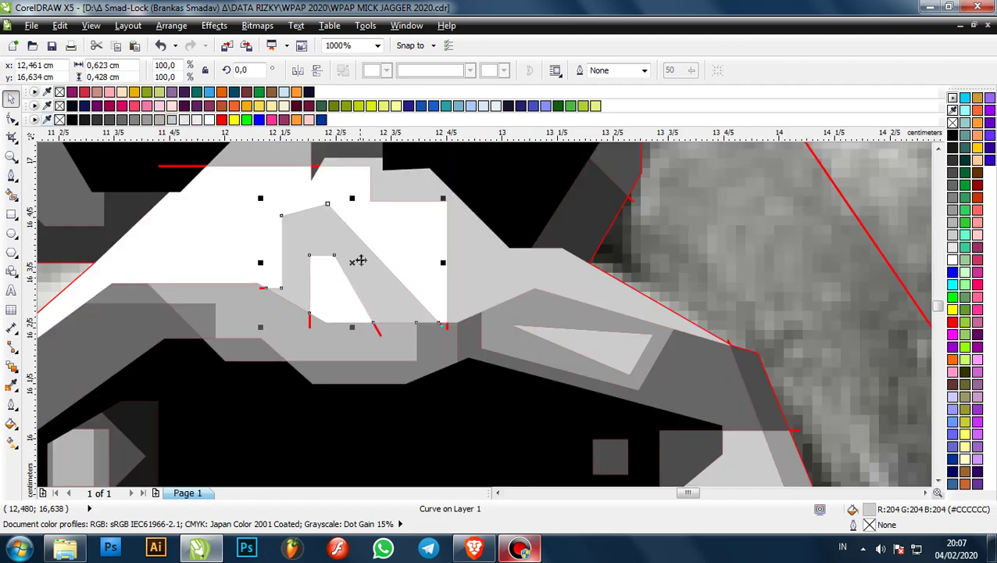
scroll(357, 261, "down", 2)
key("Escape")
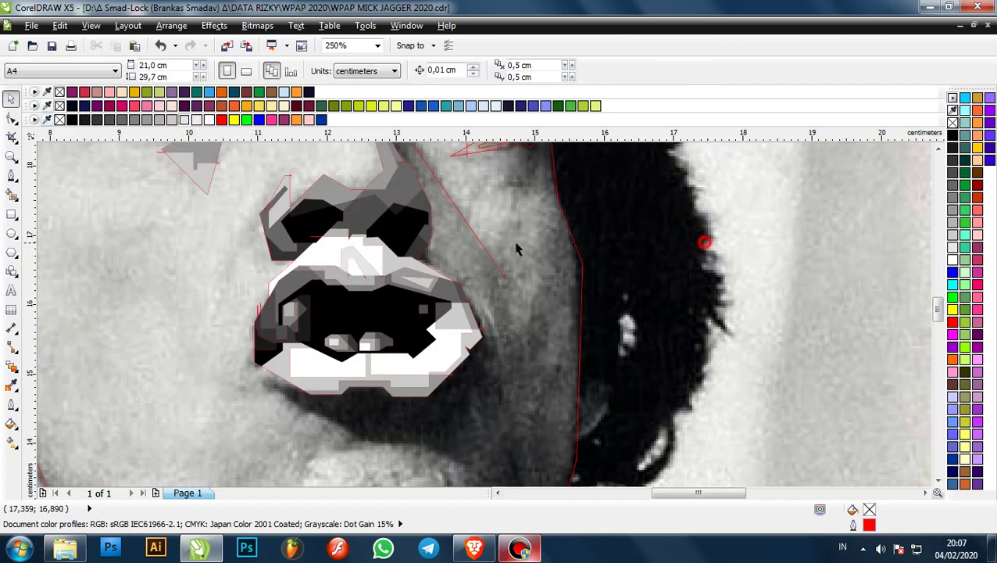
scroll(448, 241, "down", 1)
scroll(365, 246, "down", 1)
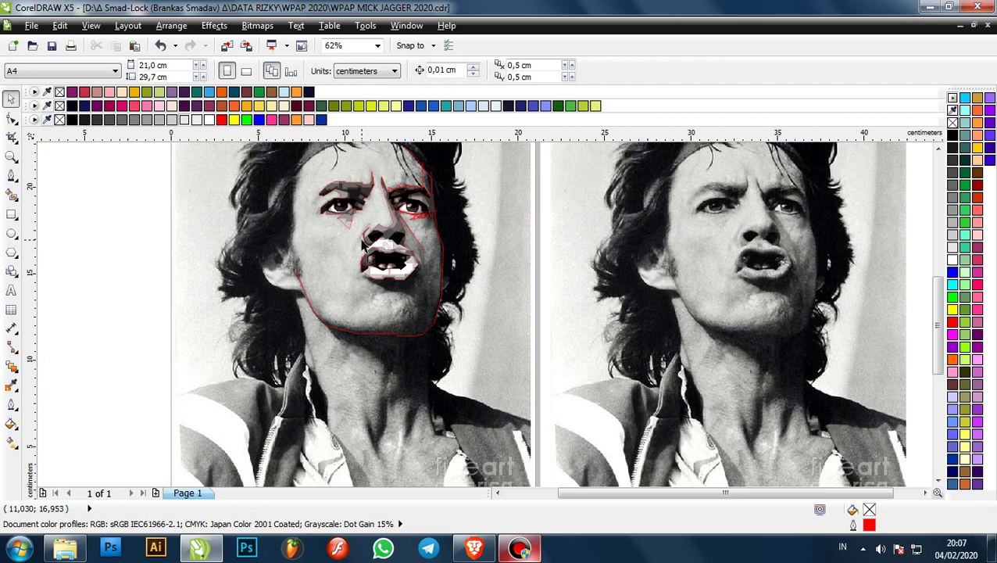
left_click(12, 176)
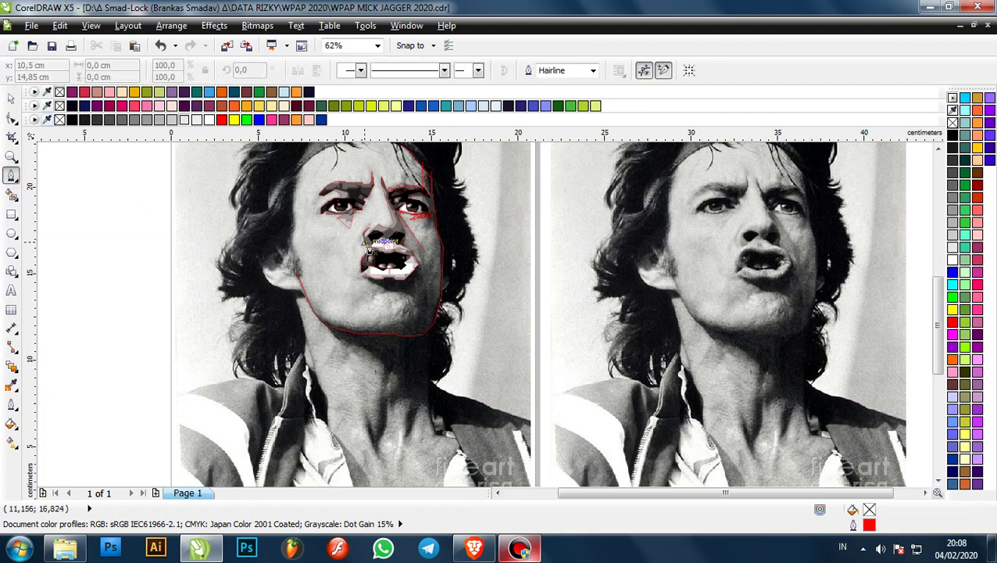
scroll(401, 250, "up", 2)
scroll(461, 262, "down", 1)
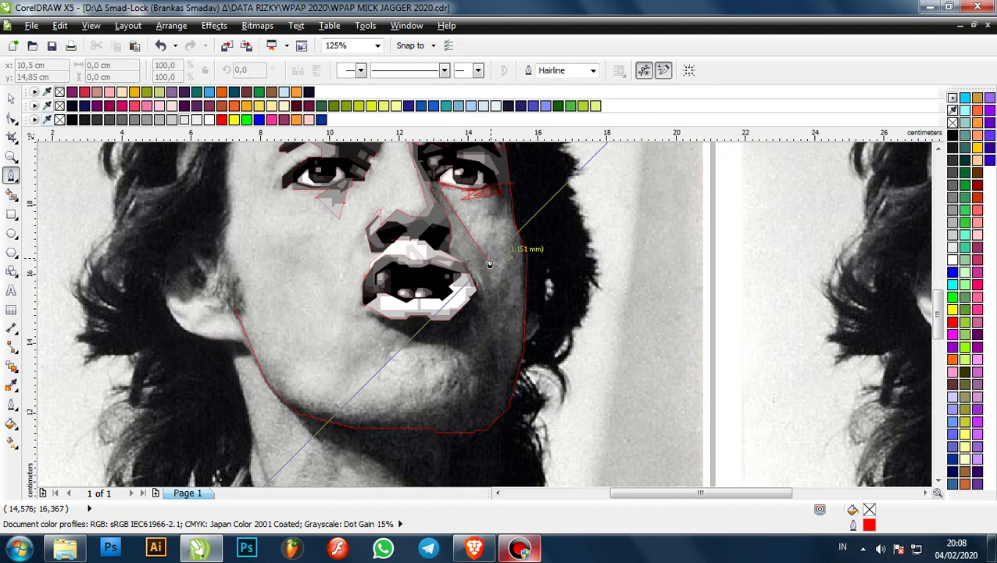
scroll(466, 264, "down", 1)
scroll(467, 264, "up", 3)
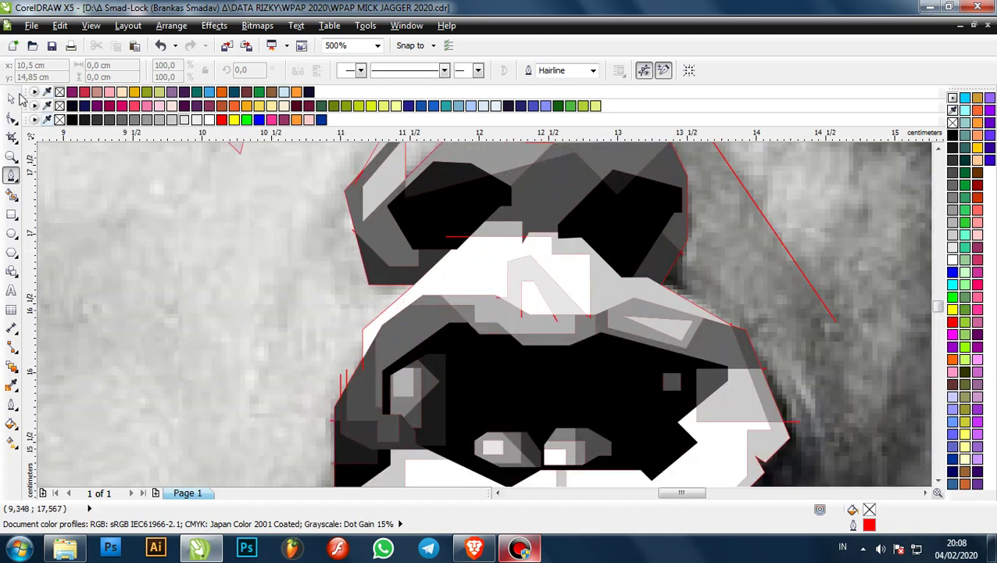
- Delete the large white skin fill between the nose and the upper lip
left_click(11, 98)
left_click(317, 276)
left_click(479, 274)
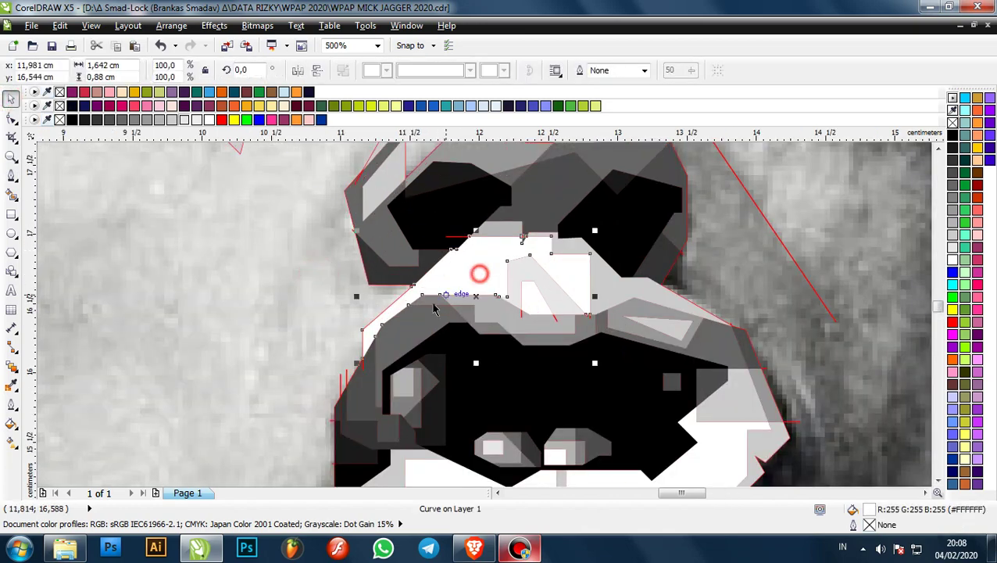
key("Delete")
- Delete the leftover red guide line between the left nostril's lower edge and the left side of the upper lip
left_click(371, 322)
left_click(365, 327)
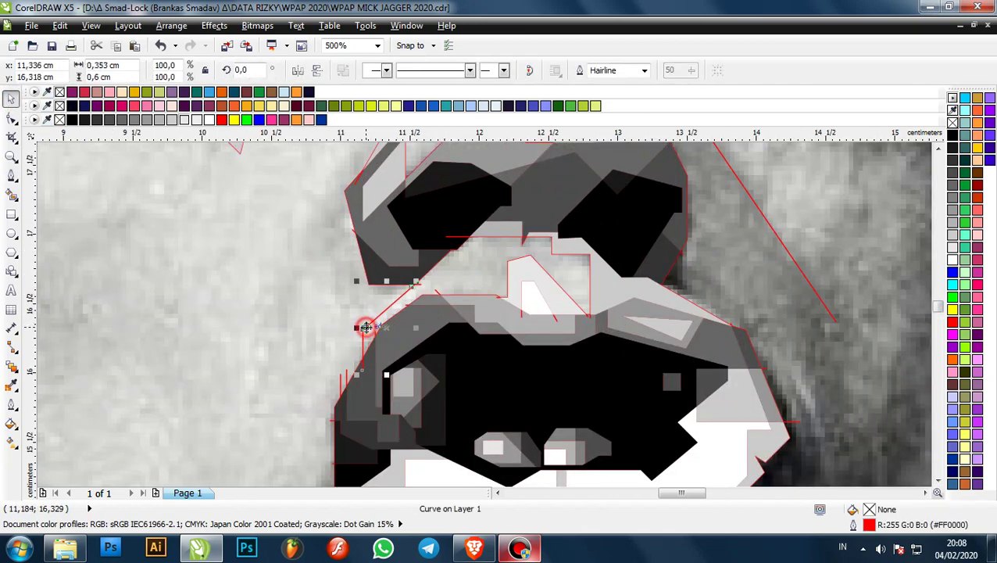
key("Delete")
scroll(385, 281, "down", 1)
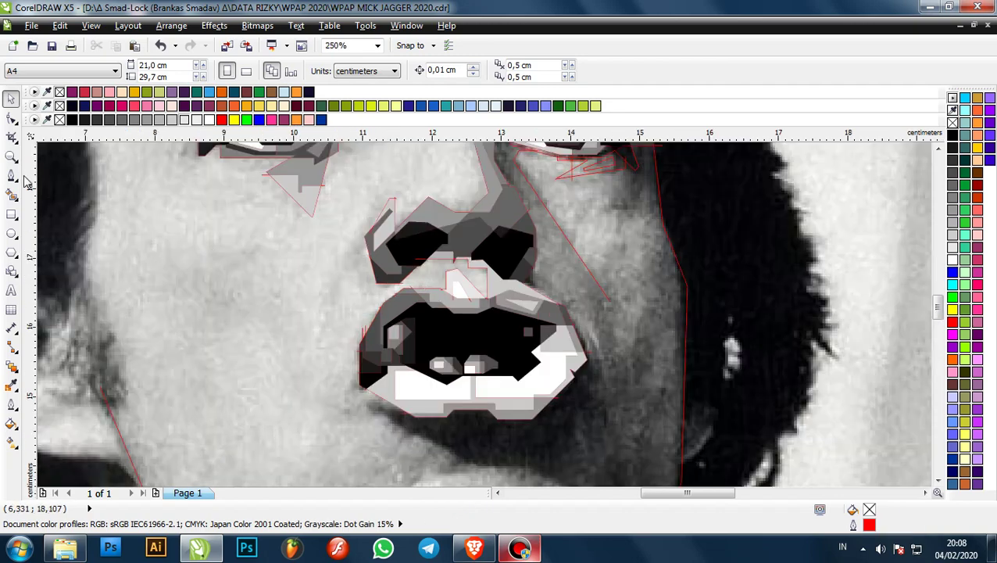
- Delete the light grey highlight fill on the left nostril wing together with its slanted red guide outline
left_click(11, 176)
scroll(369, 216, "down", 2)
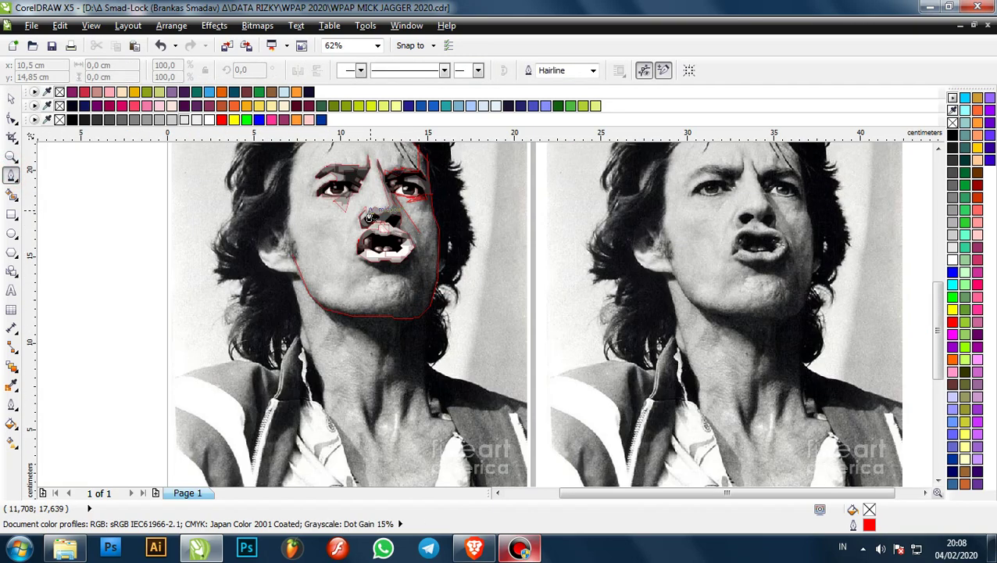
scroll(369, 216, "up", 4)
left_click(11, 98)
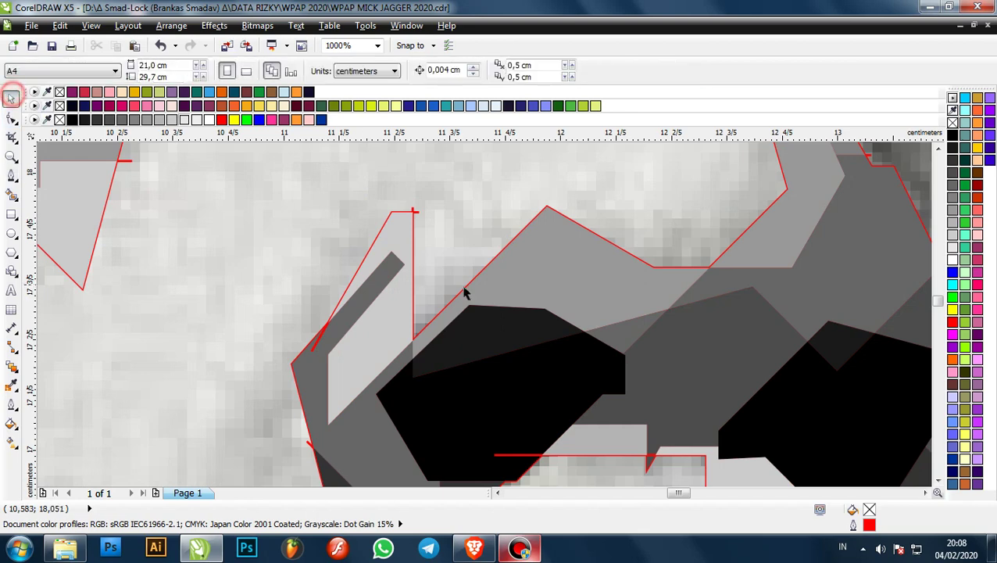
left_click(395, 243)
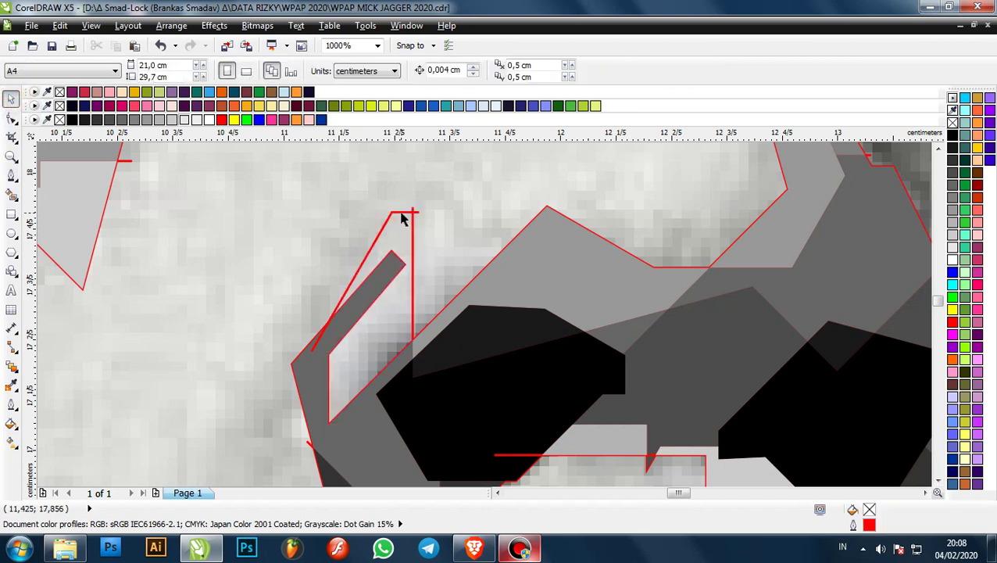
left_click(11, 175)
scroll(418, 216, "up", 2)
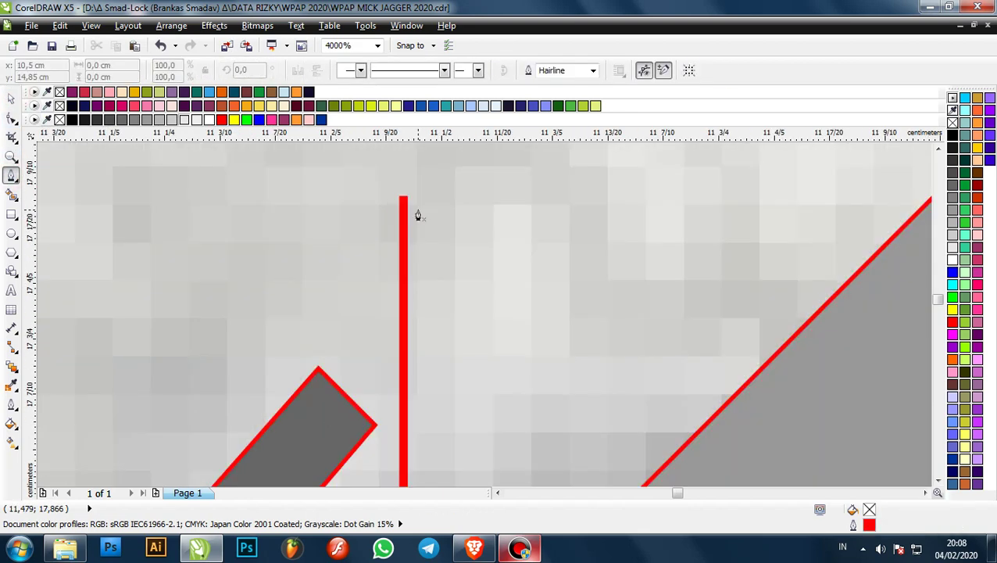
scroll(421, 211, "down", 1)
left_click(430, 229)
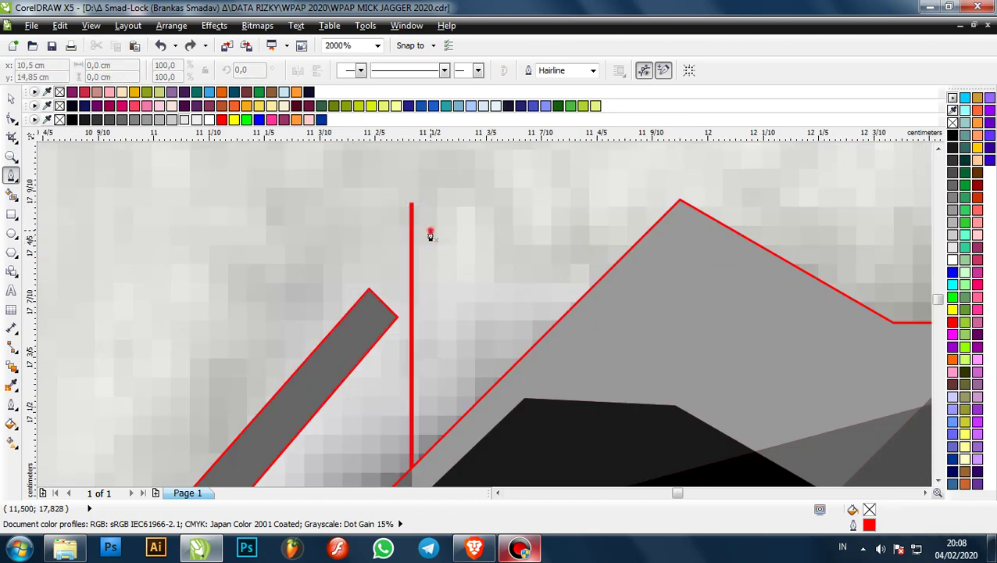
left_click(367, 195)
scroll(355, 234, "down", 3)
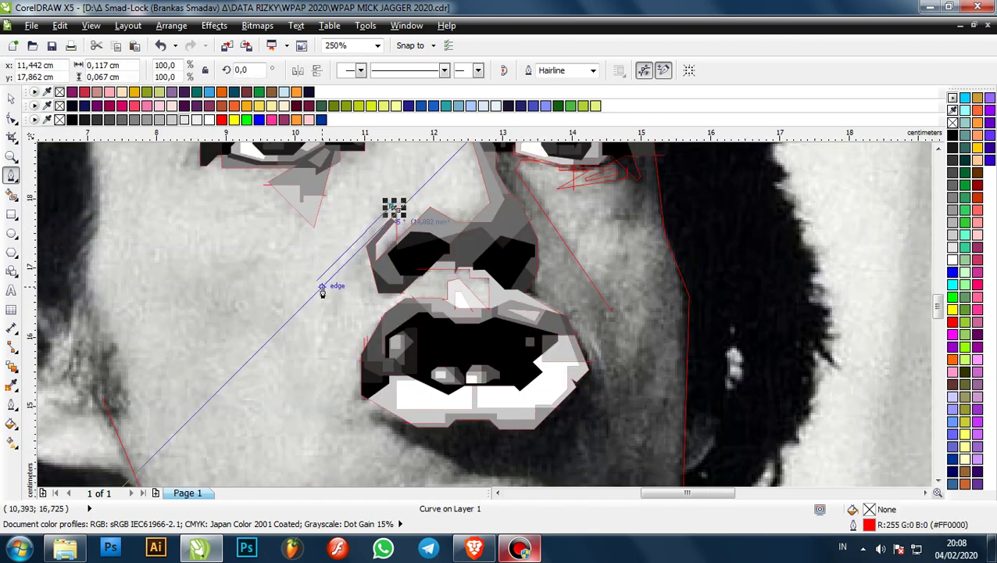
scroll(328, 299, "up", 1)
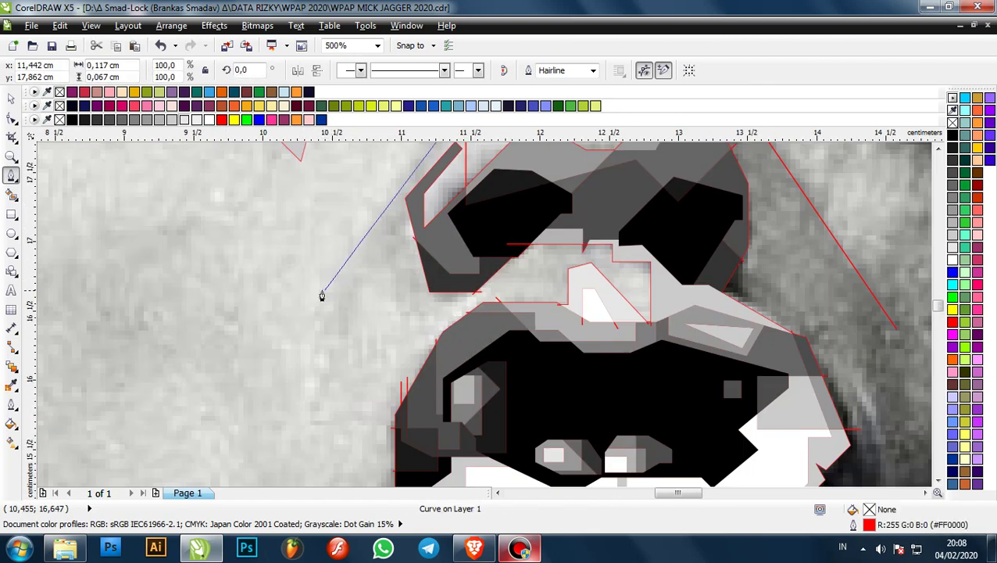
left_click(328, 302)
scroll(327, 303, "down", 1)
scroll(401, 206, "up", 2)
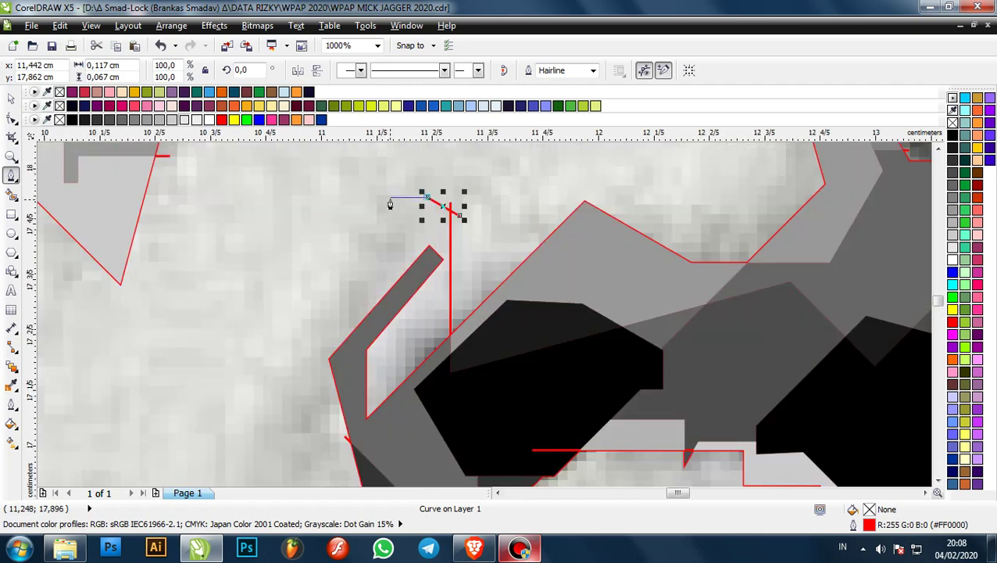
scroll(393, 202, "up", 1)
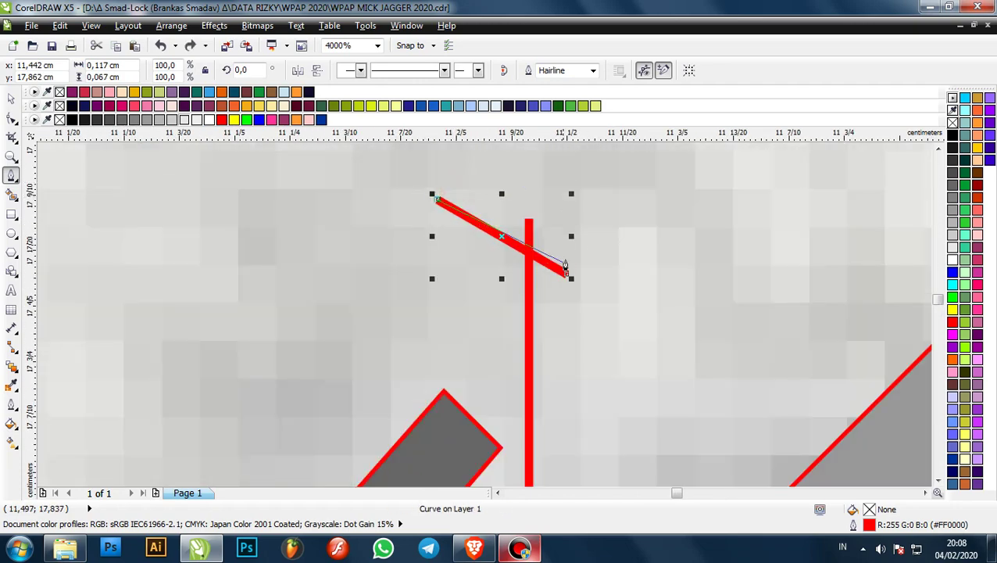
scroll(579, 262, "down", 1)
key("ctrl+z")
- Draw a straight-sided Pen outline from above the left nostril wing down onto the cheek and back up, about 1.1 by 1.6 cm
left_click(562, 263)
left_click(430, 225)
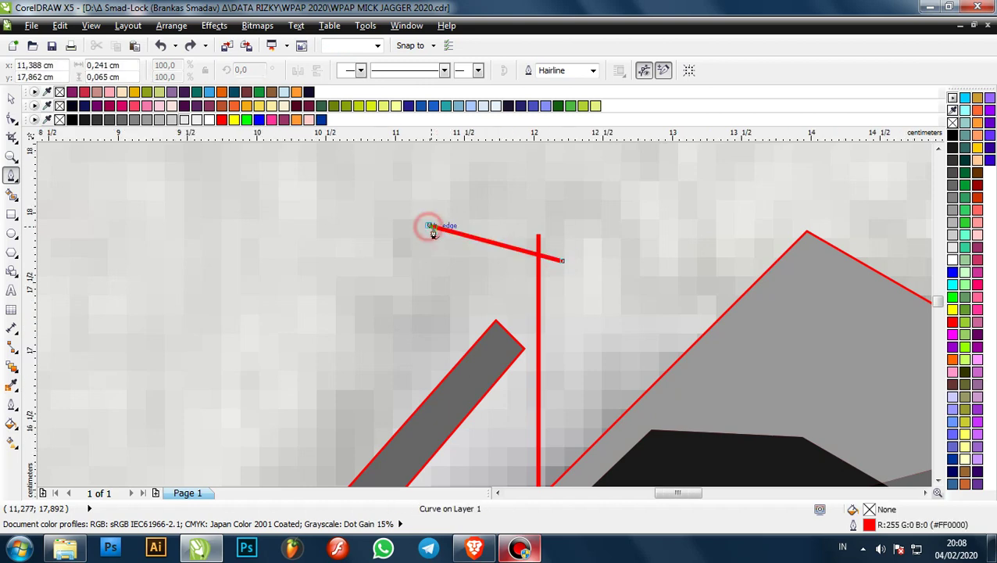
scroll(430, 226, "down", 2)
scroll(373, 340, "up", 1)
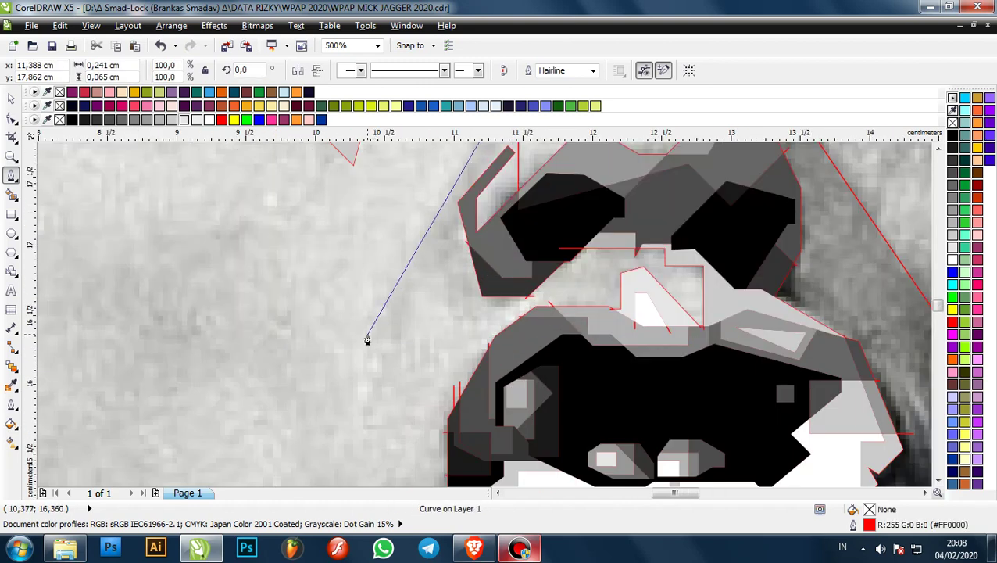
left_click(368, 337)
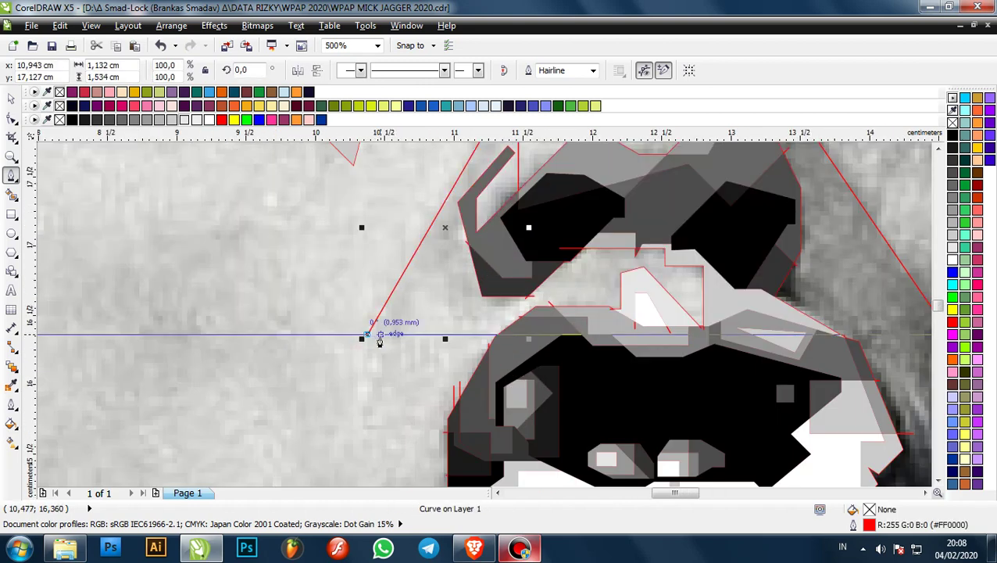
left_click(381, 342)
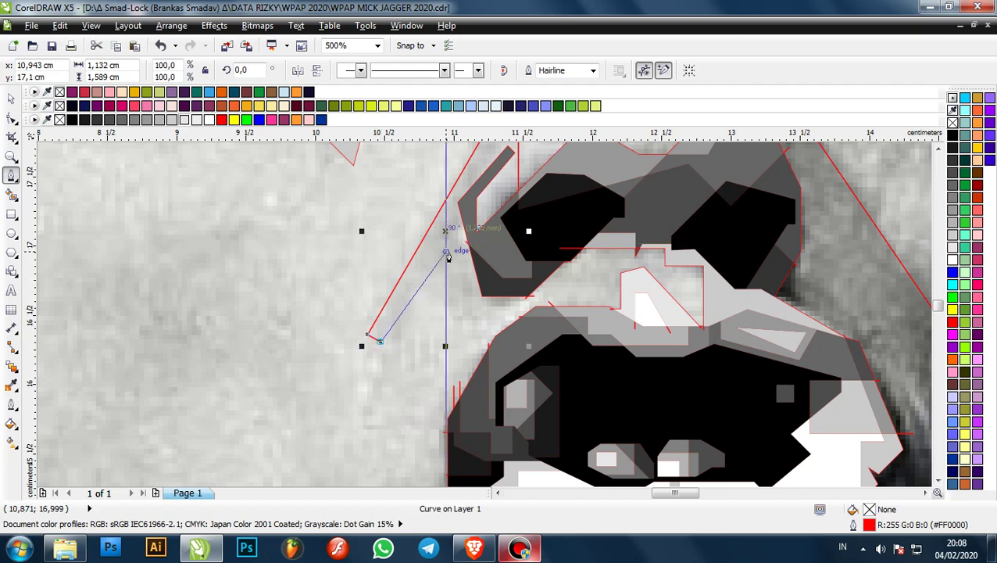
scroll(445, 247, "up", 1)
left_click(437, 241)
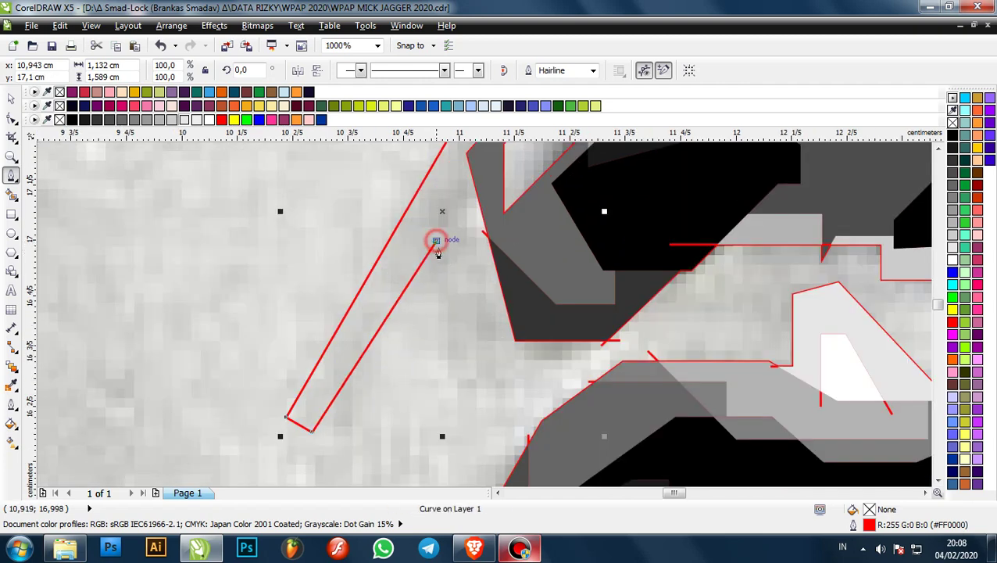
- Continue the cheek outline down beneath the left nostril and end it on the nostril shadow's slanted lower edge
scroll(436, 241, "down", 1)
scroll(469, 279, "up", 1)
left_click(468, 315)
scroll(526, 317, "up", 1)
scroll(525, 323, "up", 1)
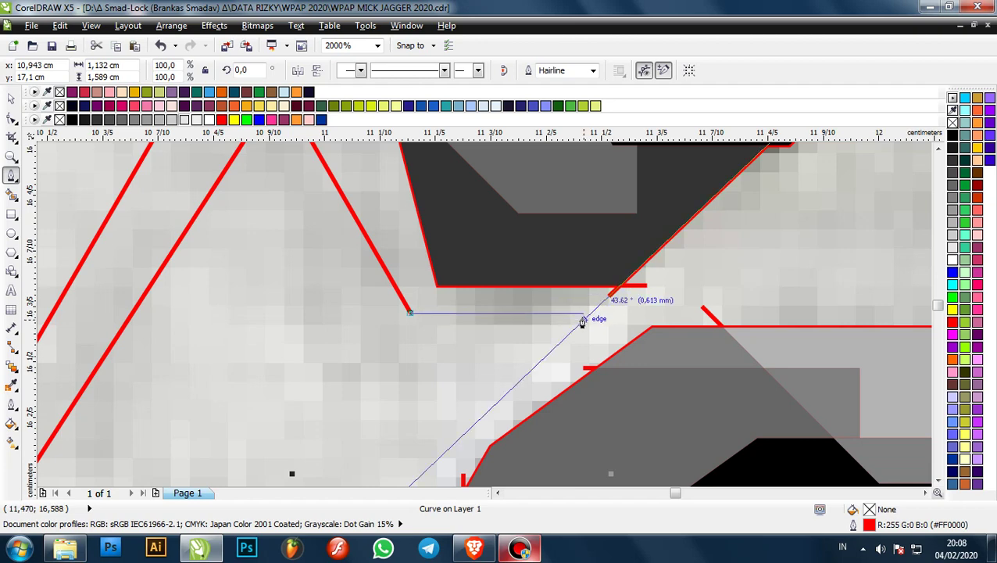
left_click(591, 316)
scroll(594, 314, "up", 2)
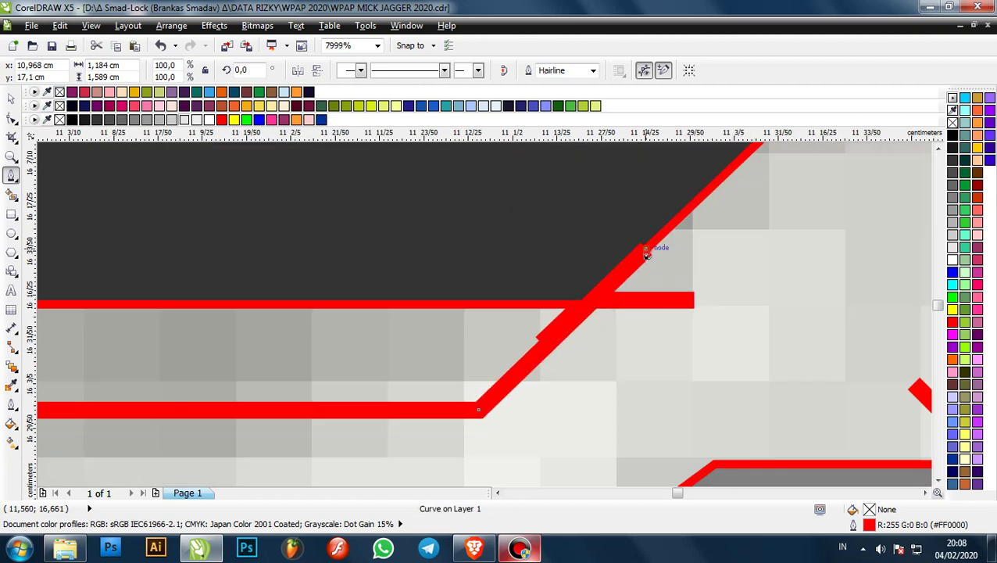
scroll(646, 254, "down", 2)
scroll(469, 269, "down", 2)
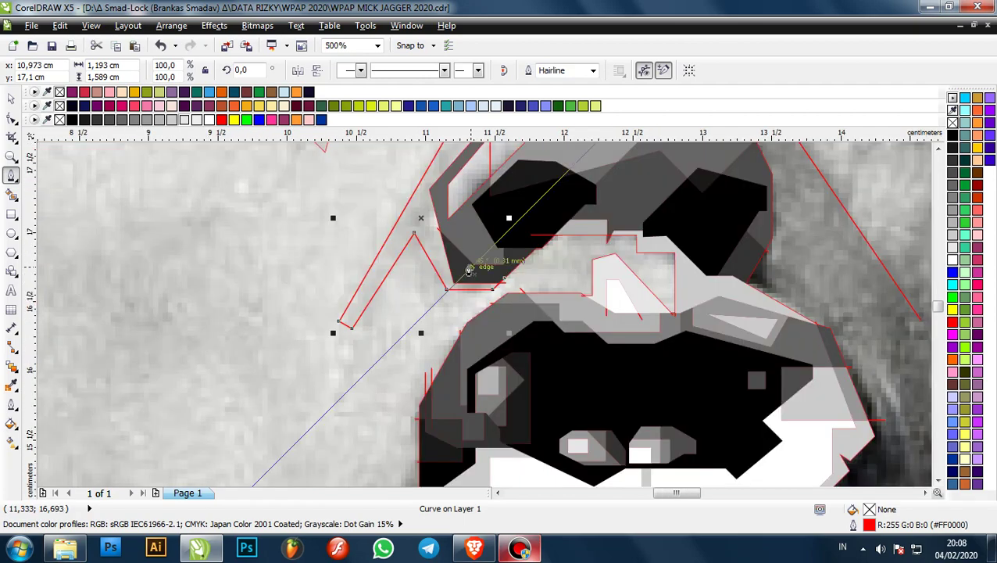
- Smart-fill the newly outlined area around the left nostril wing and colour it #CCCCCC
scroll(469, 269, "down", 3)
scroll(383, 238, "down", 1)
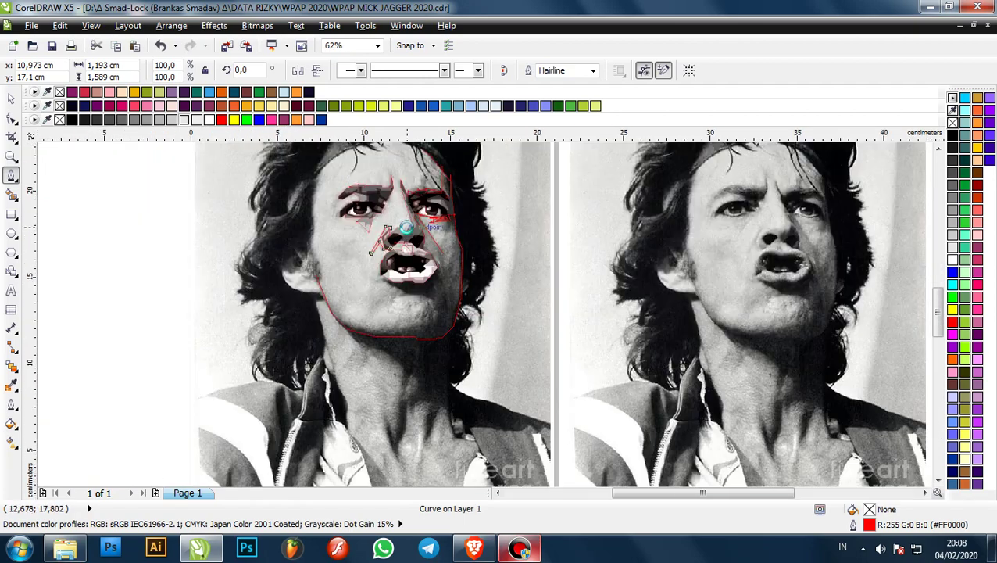
scroll(389, 227, "up", 1)
scroll(586, 228, "down", 1)
scroll(605, 236, "up", 2)
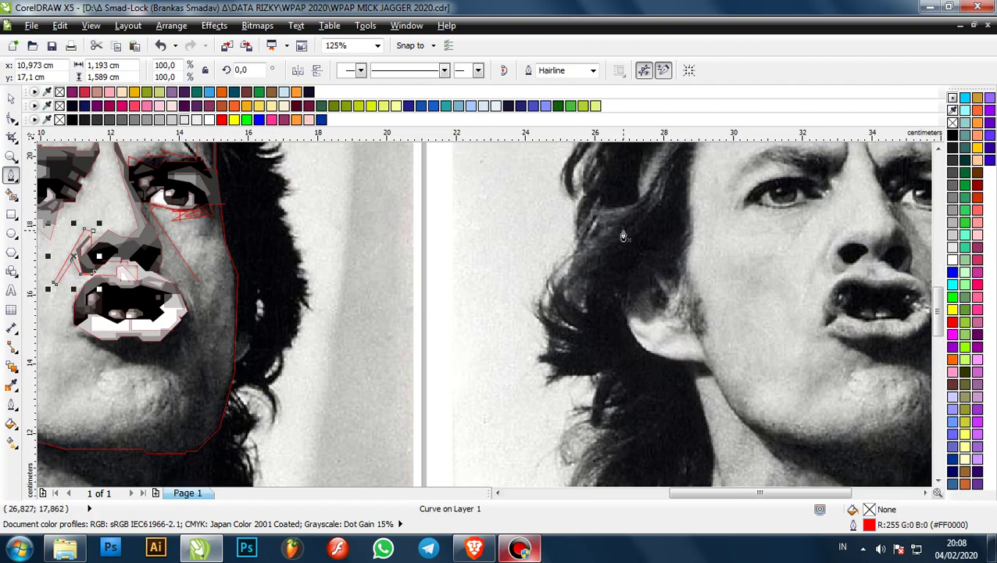
scroll(624, 236, "down", 1)
scroll(358, 241, "up", 3)
key("s")
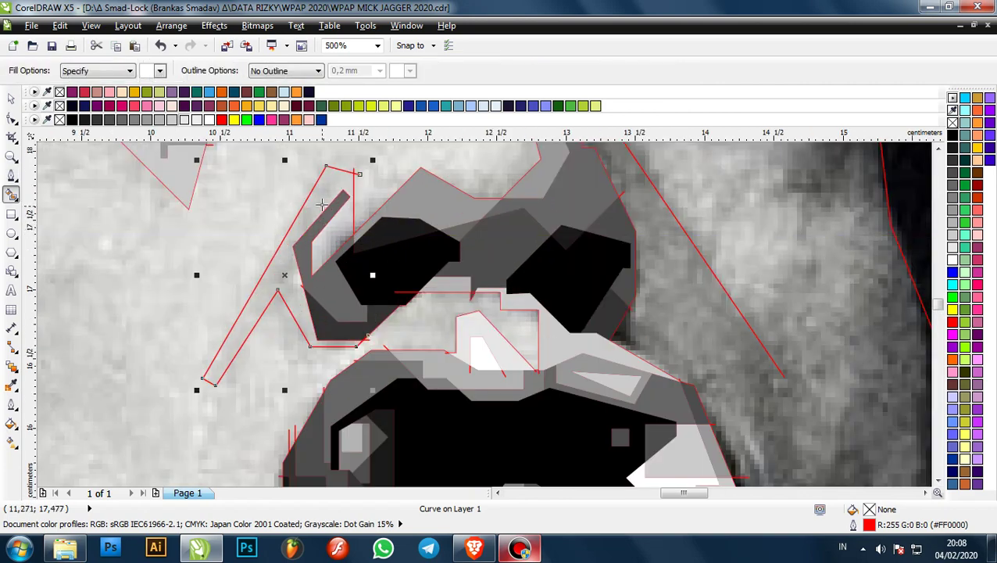
left_click(329, 194)
left_click(185, 120)
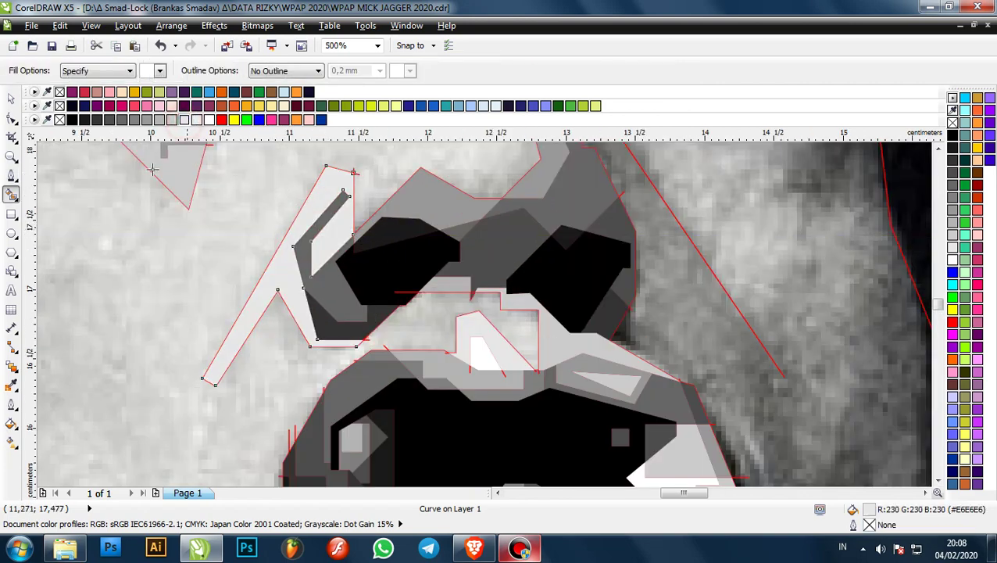
left_click(175, 121)
scroll(371, 233, "down", 1)
key("space")
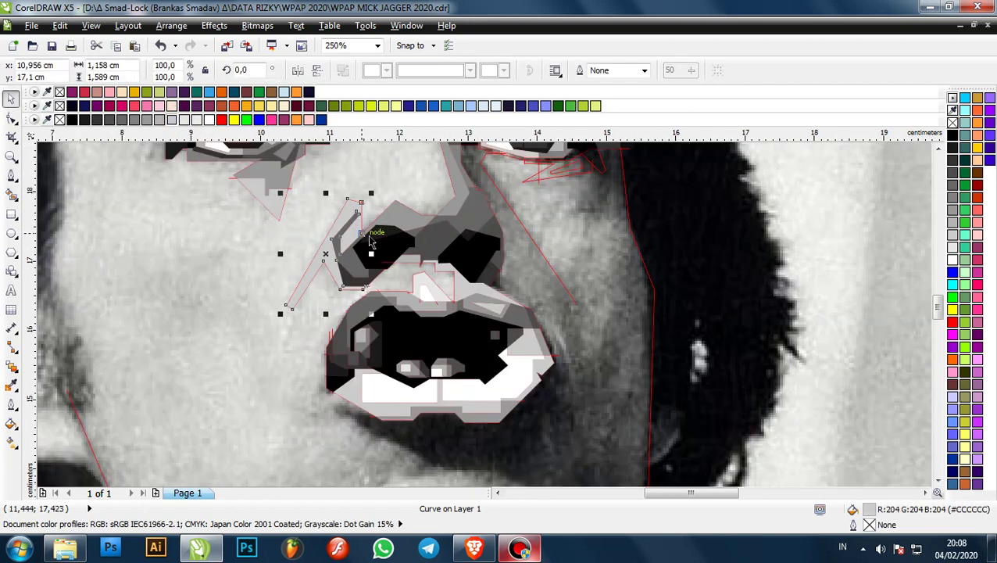
scroll(367, 233, "down", 1)
left_click(577, 222)
left_click(12, 194)
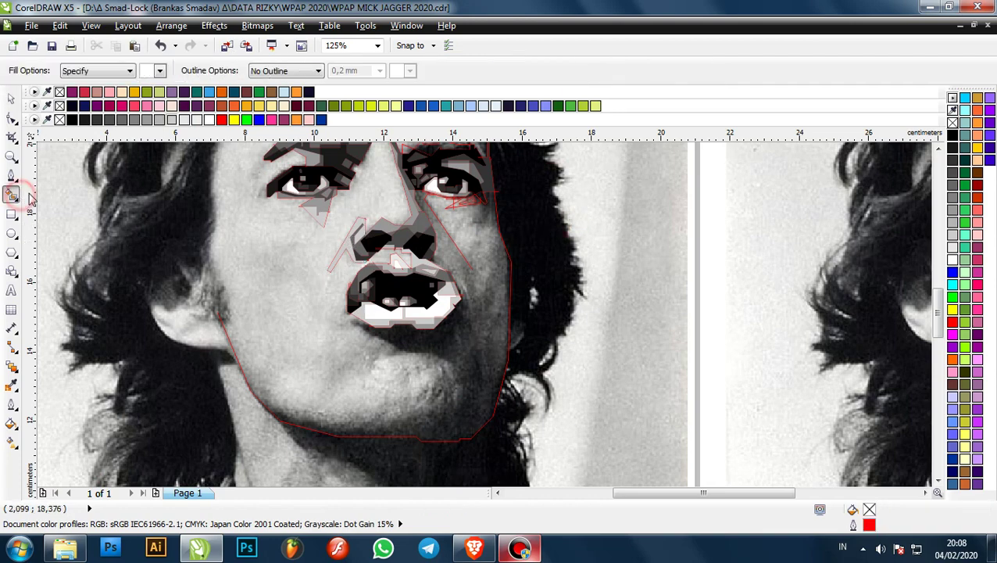
left_click(266, 226)
scroll(349, 269, "down", 1)
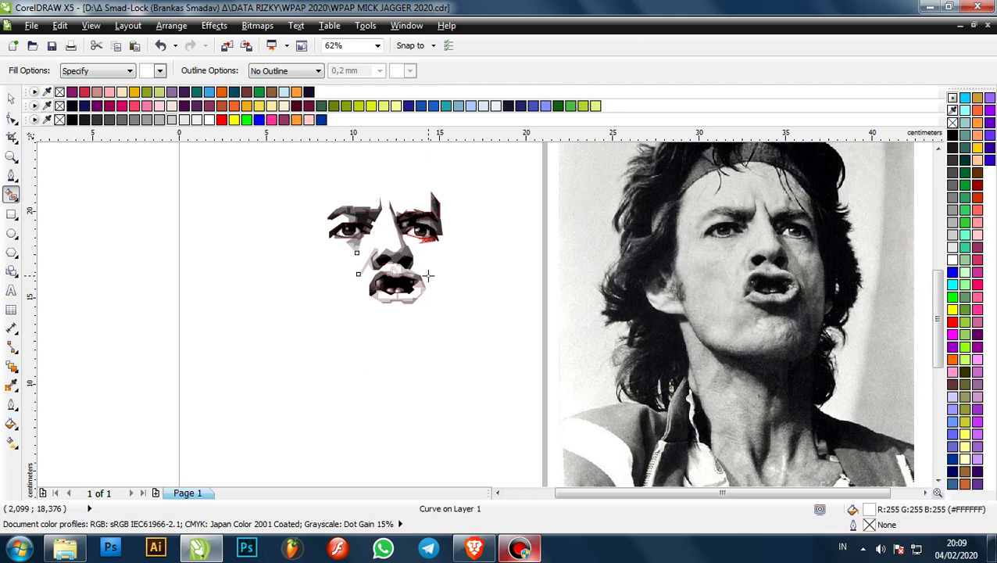
scroll(425, 267, "up", 5)
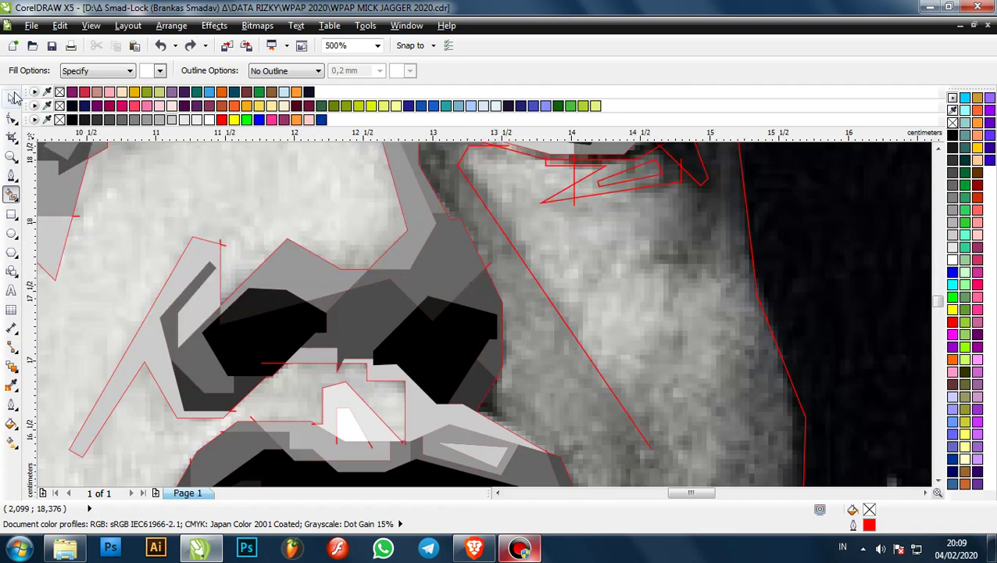
- Draw an angular Pen line about 0.26 by 0.76 cm from the left eyebrow's outer end down to the eye's outer corner
left_click(14, 97)
scroll(514, 276, "down", 4)
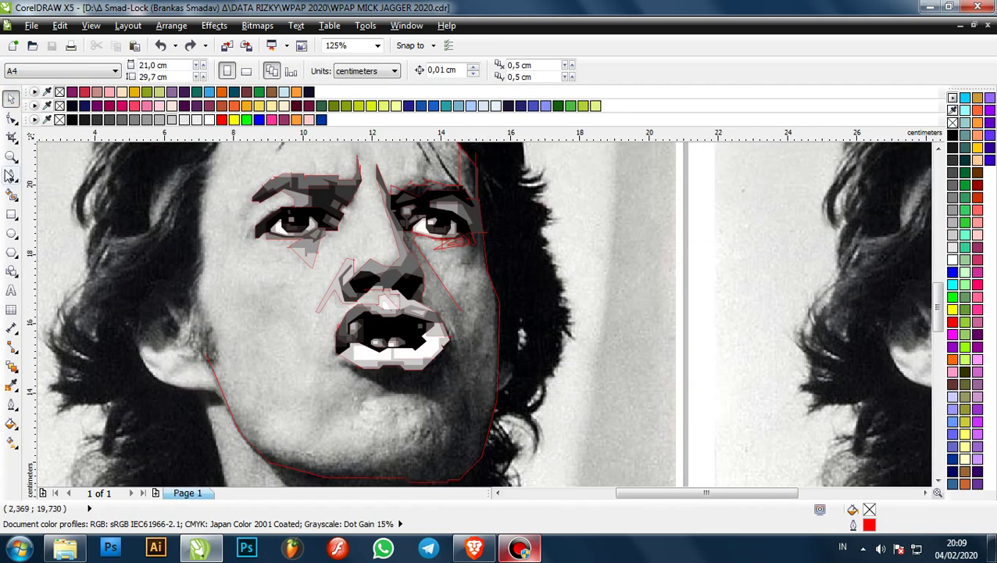
left_click(10, 176)
scroll(393, 269, "down", 1)
scroll(352, 341, "up", 1)
scroll(309, 344, "down", 1)
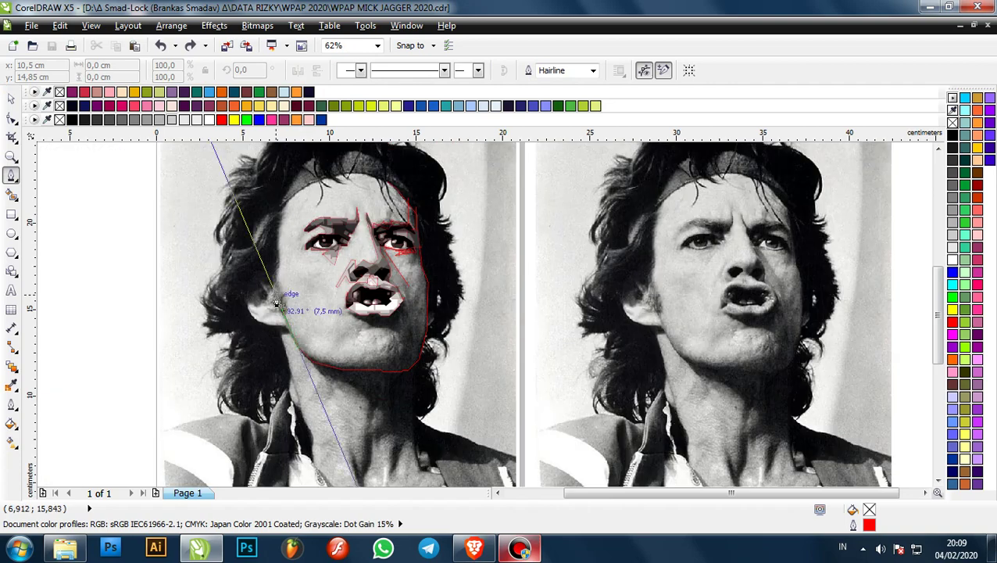
scroll(276, 301, "up", 1)
scroll(333, 273, "down", 1)
scroll(367, 244, "up", 2)
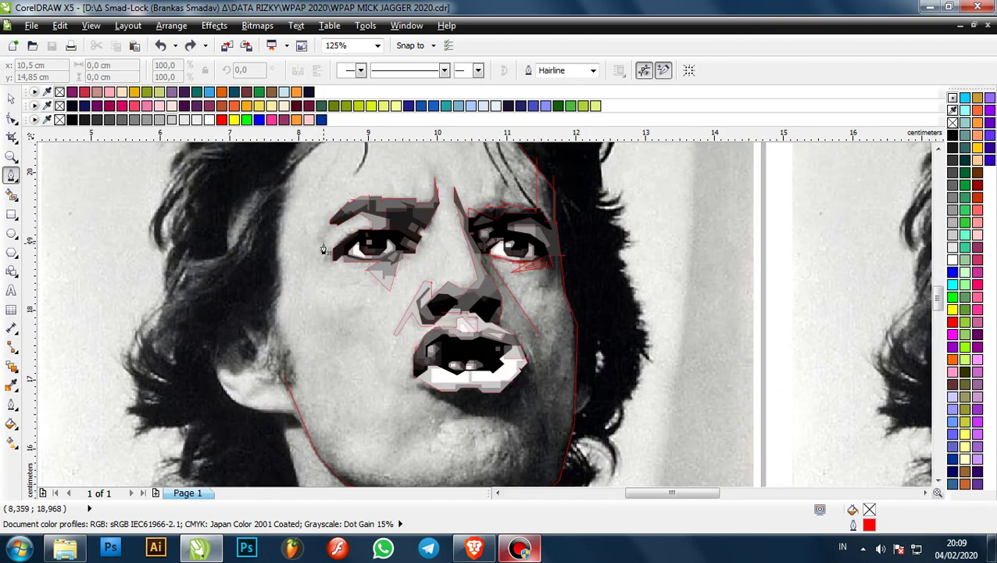
scroll(372, 241, "down", 1)
scroll(373, 240, "up", 4)
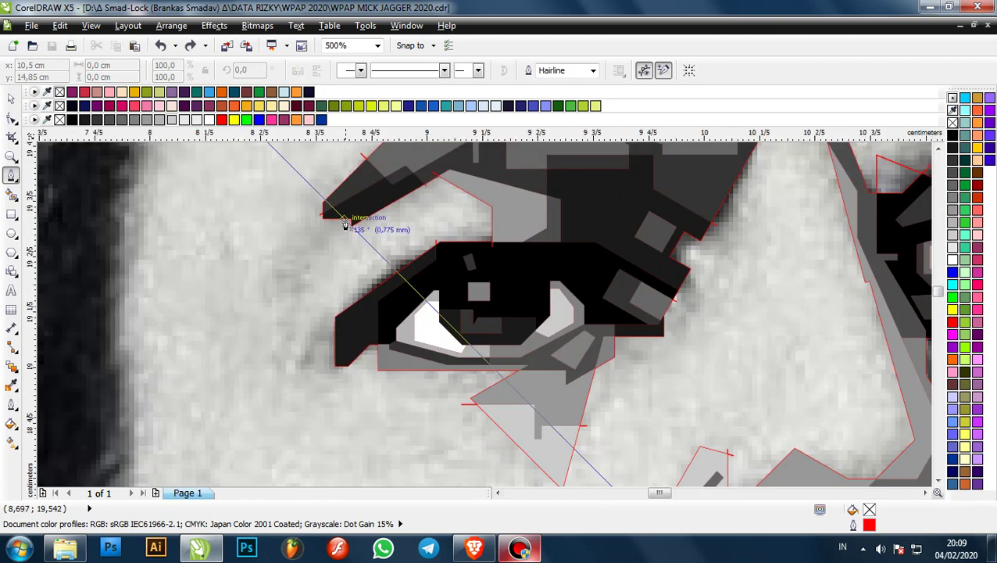
left_click_drag(407, 193, 418, 218)
scroll(419, 218, "down", 1)
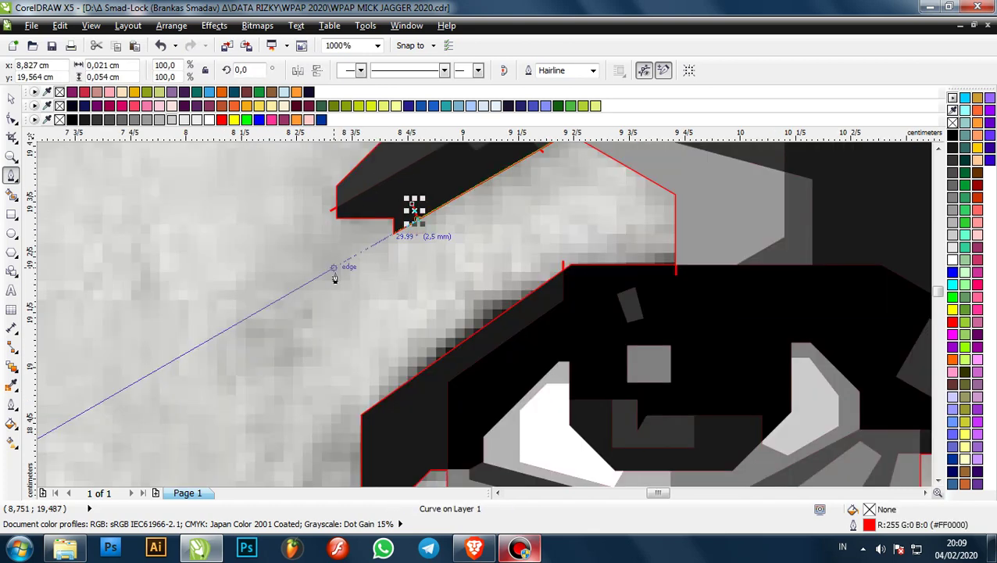
left_click(346, 267)
scroll(346, 267, "down", 1)
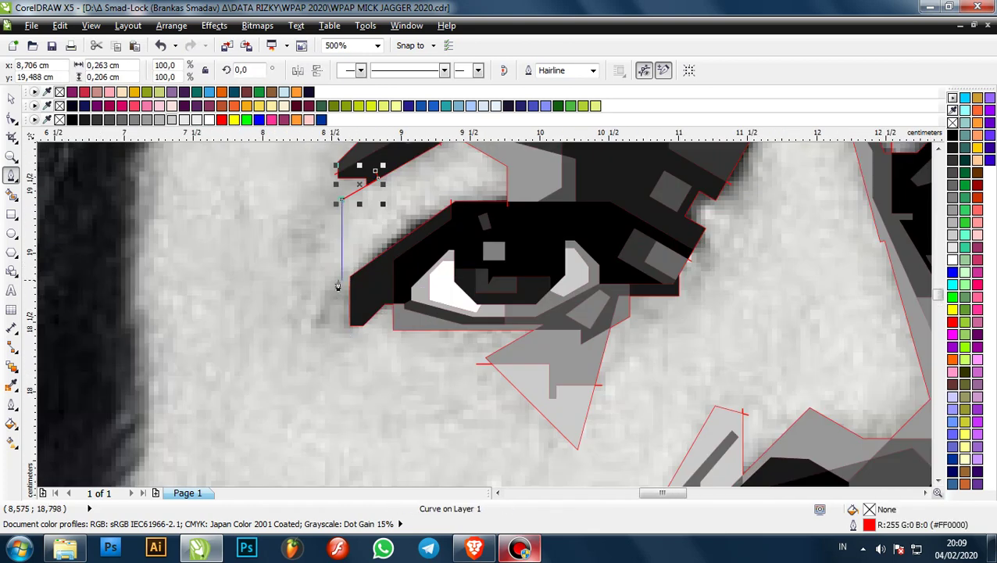
scroll(338, 285, "up", 2)
left_click(356, 260)
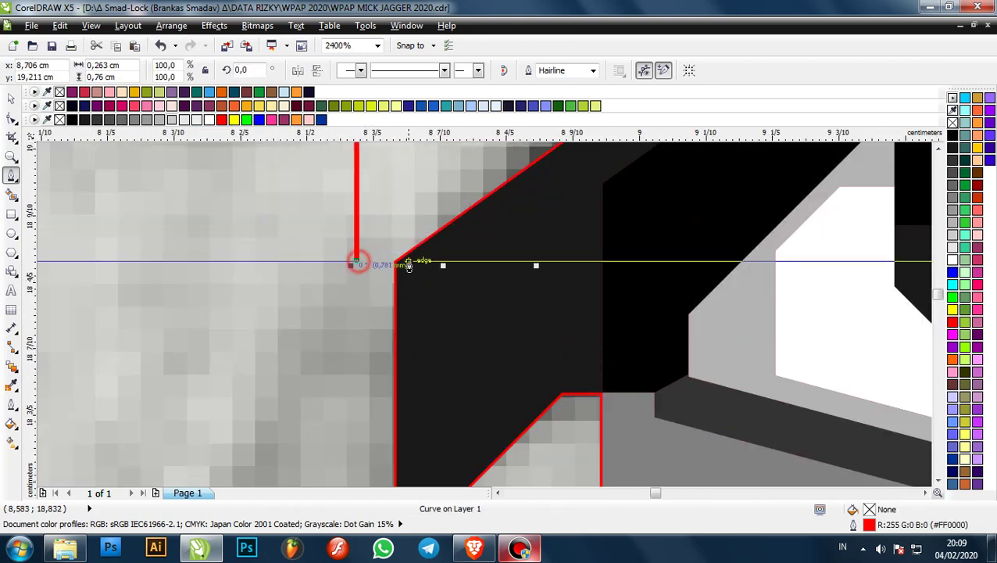
left_click(405, 259)
scroll(401, 269, "down", 3)
scroll(389, 189, "up", 1)
scroll(389, 189, "down", 2)
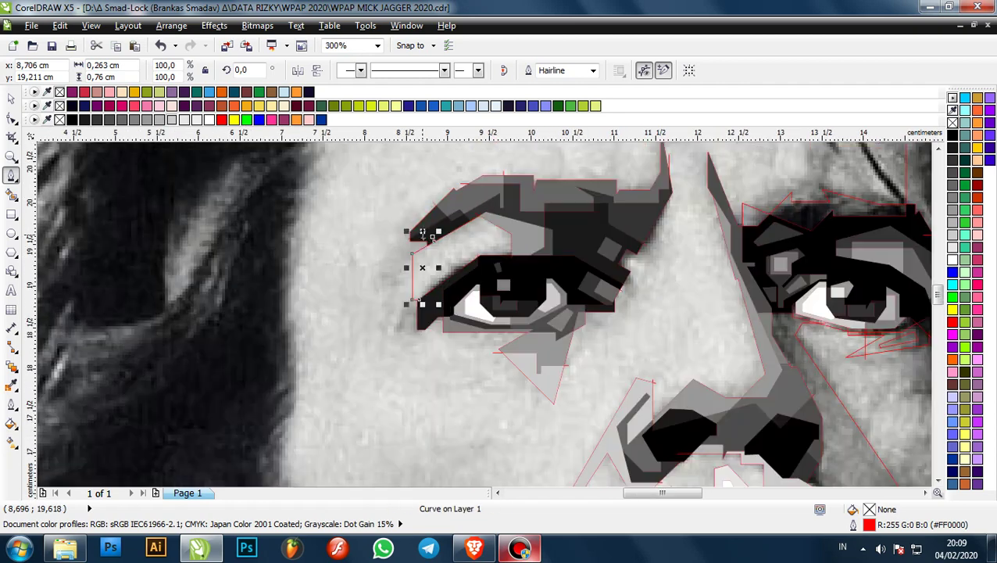
scroll(412, 233, "up", 4)
left_click(401, 245)
left_click(357, 251)
scroll(357, 251, "down", 1)
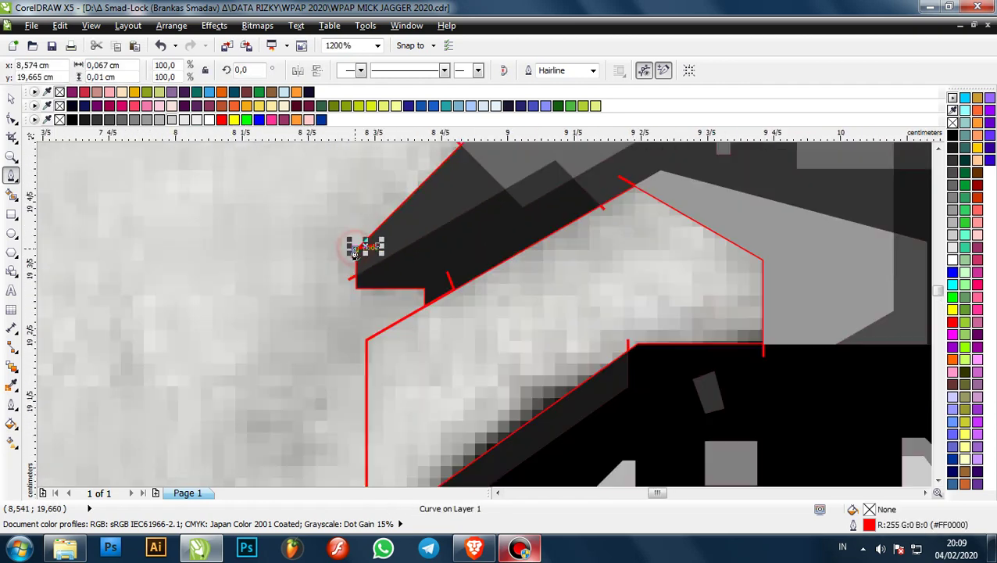
scroll(374, 251, "up", 1)
left_click(366, 261)
scroll(370, 252, "up", 2)
key("ctrl+z")
- Draw a Pen outline from the left eyebrow's outer tip down the temple and across to the eye's lower outer corner, about 0.53 by 1.4 cm
left_click(375, 261)
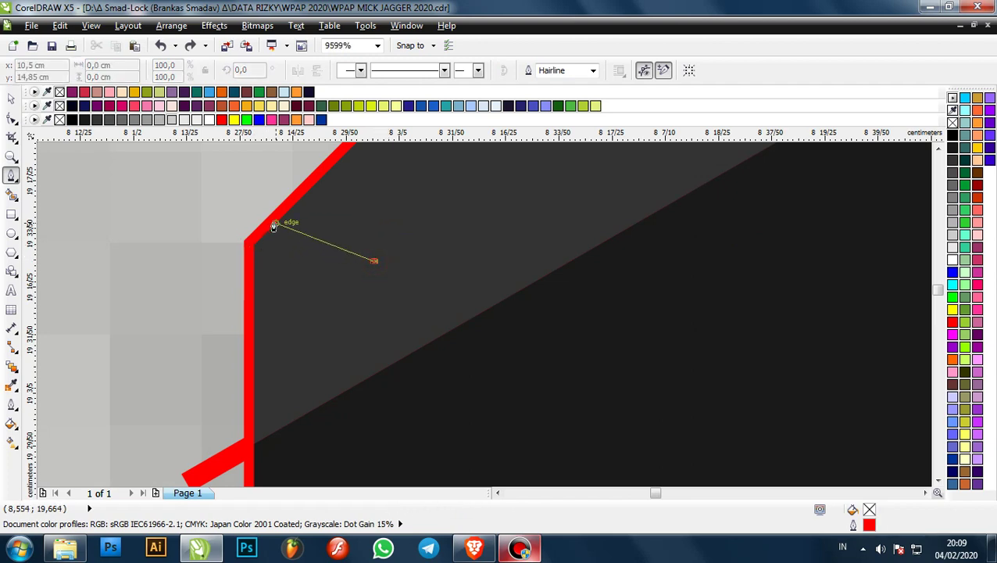
scroll(274, 226, "down", 3)
scroll(272, 287, "down", 1)
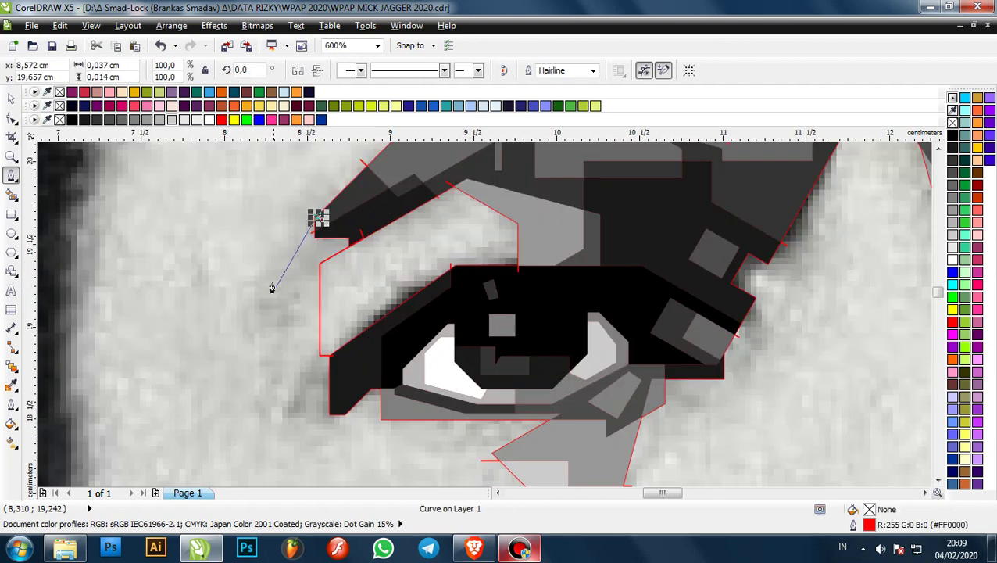
left_click(248, 280)
scroll(258, 296, "down", 1)
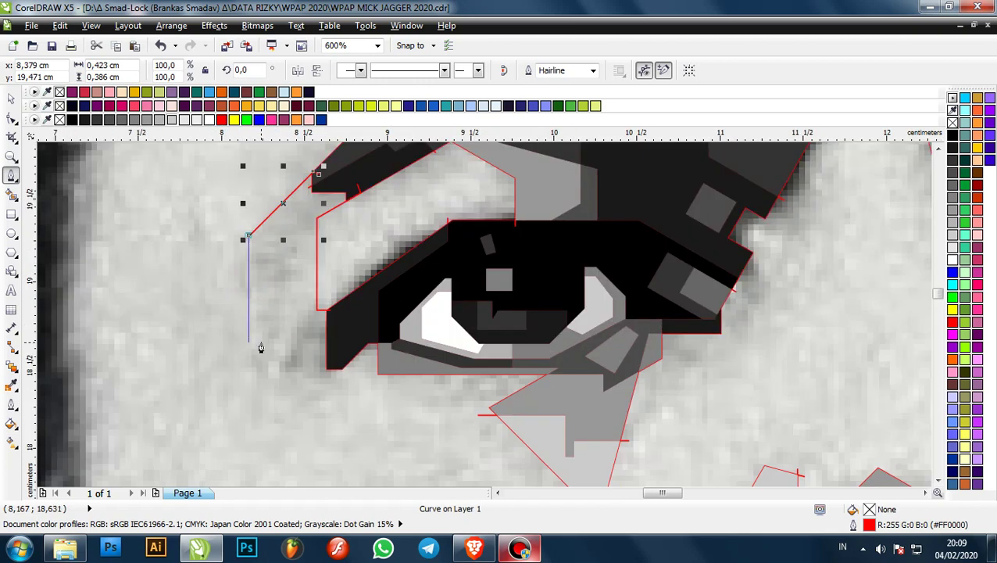
left_click(250, 407)
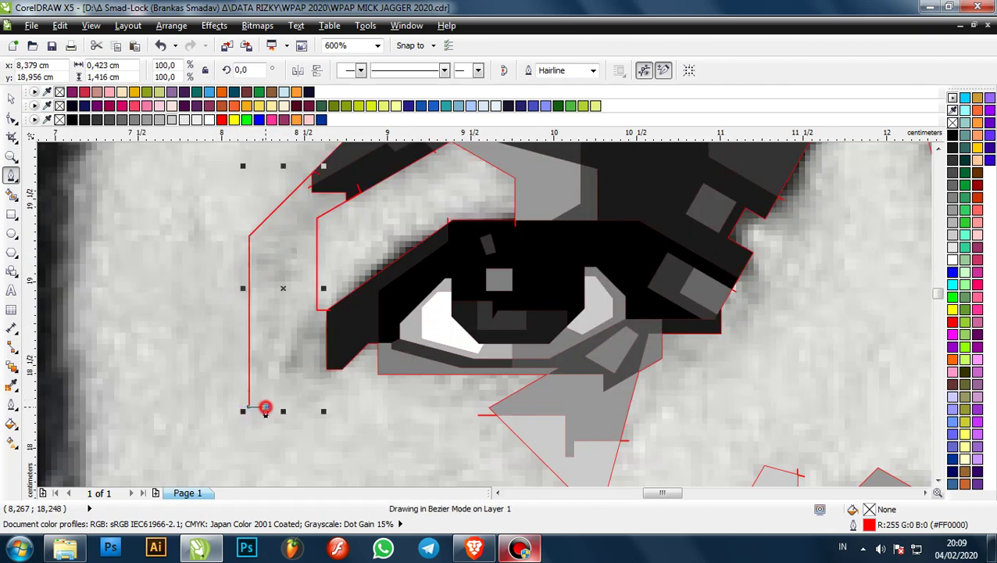
left_click(266, 407)
scroll(329, 366, "up", 2)
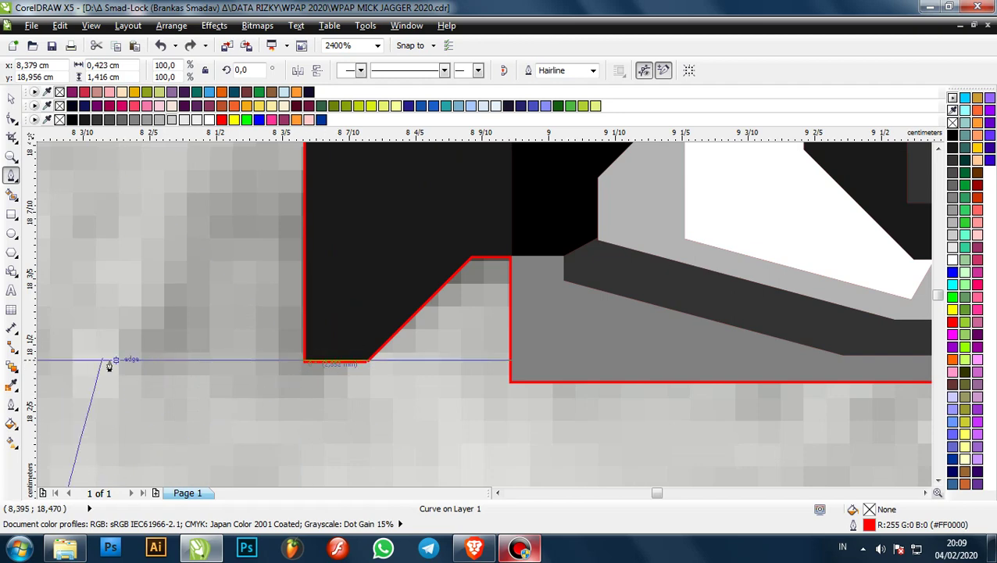
left_click(61, 360)
left_click(343, 362)
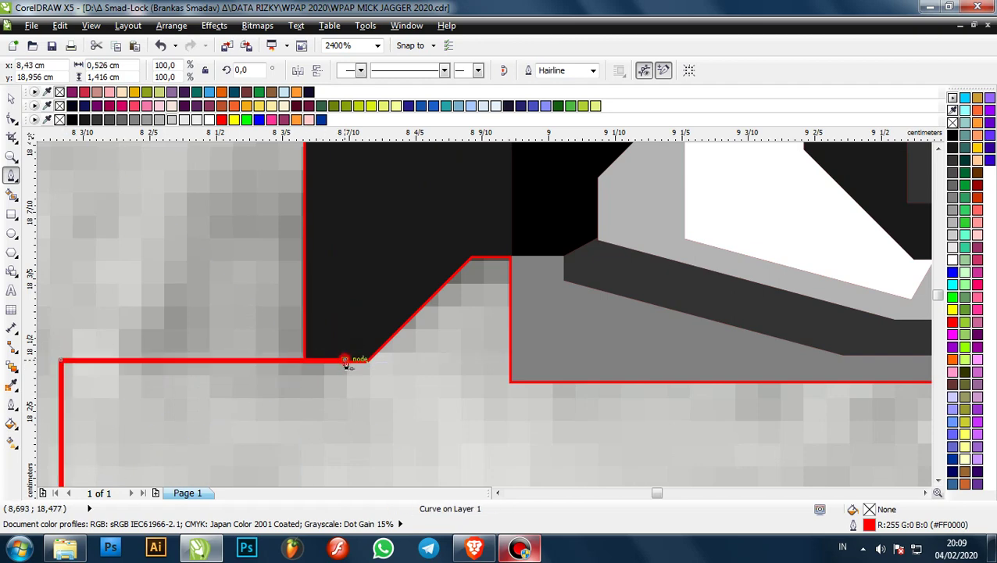
- Draw an angular Pen line from the left eye's outer corner out to the temple and back over the eyelid, about 1.3 by 0.97 cm
scroll(345, 360, "down", 3)
scroll(379, 268, "up", 1)
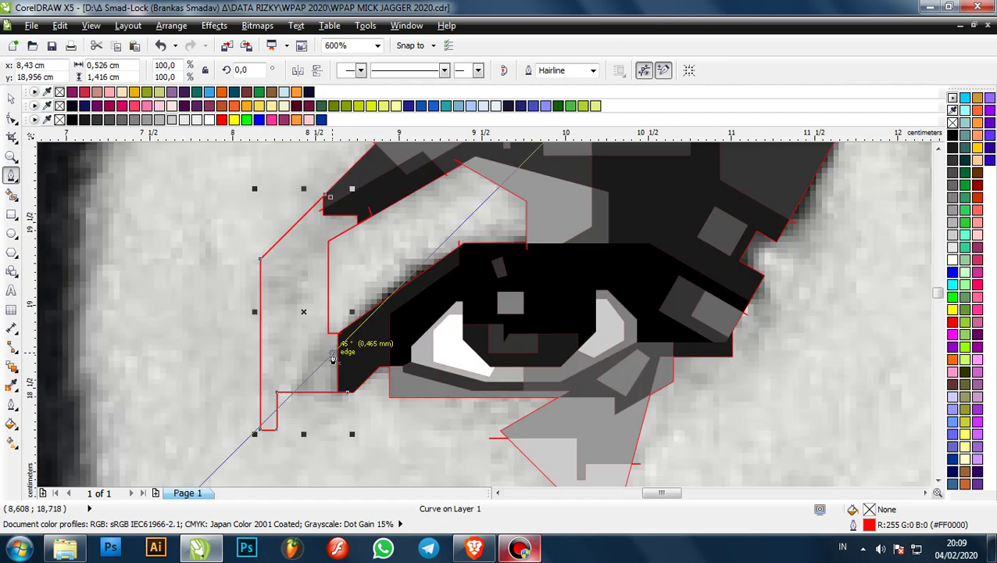
scroll(335, 357, "up", 1)
left_click(354, 379)
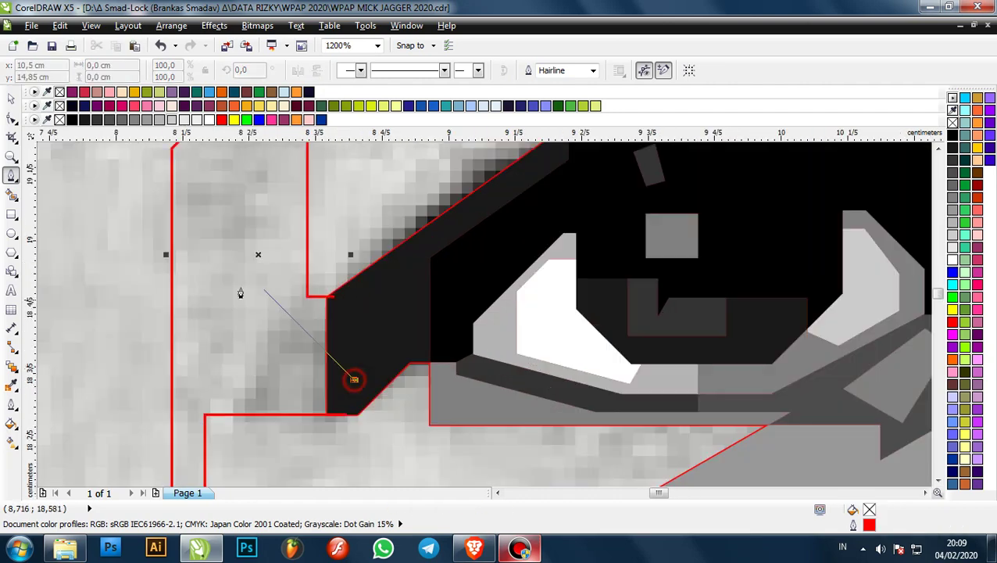
left_click(217, 243)
scroll(279, 305, "down", 2)
scroll(343, 243, "up", 1)
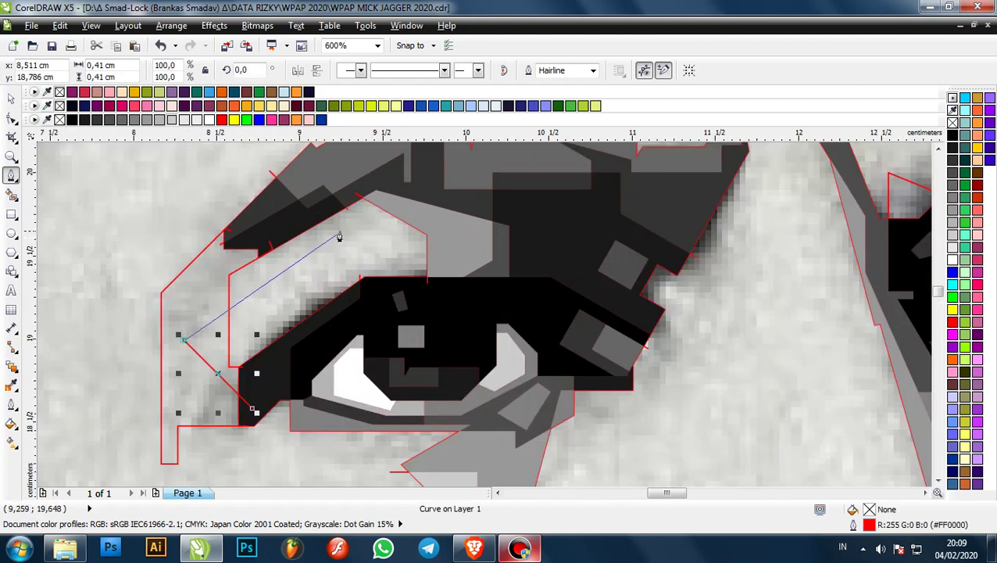
left_click(312, 250)
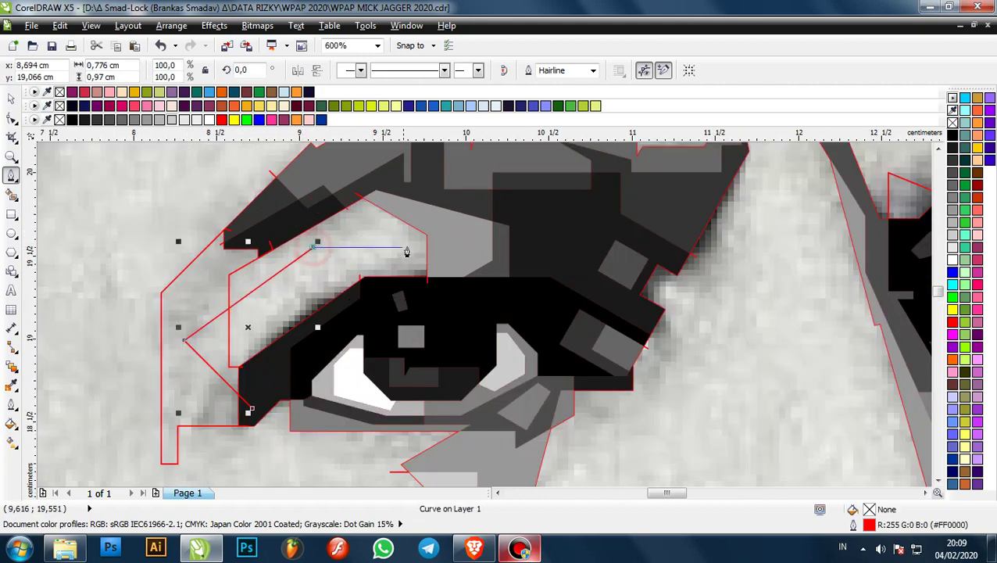
left_click(403, 247)
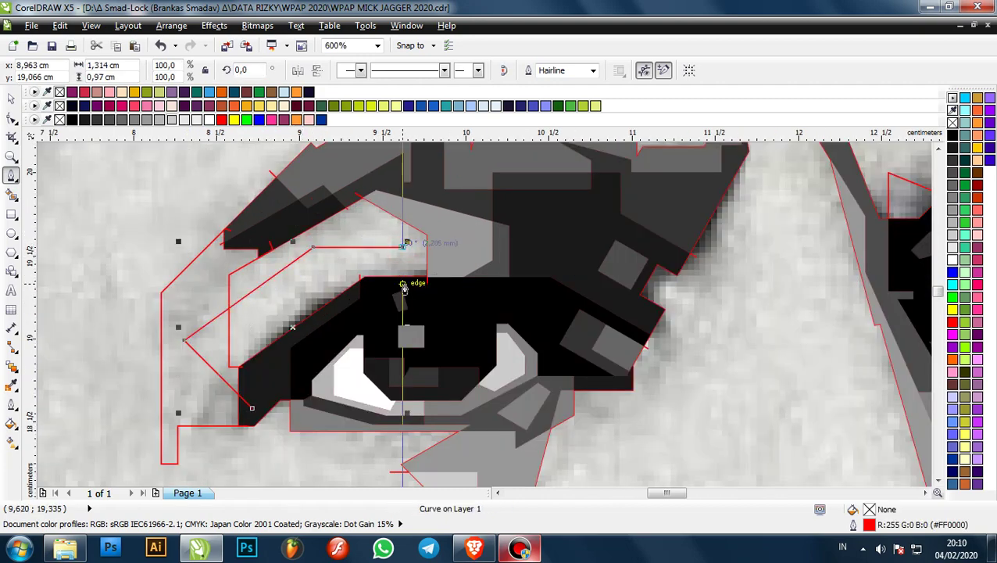
left_click(404, 285)
- Smart-fill the left upper eyelid strip with white and the band between it and the eyebrow with #CCCCCC
scroll(377, 248, "down", 1)
scroll(349, 268, "up", 1)
left_click(350, 268)
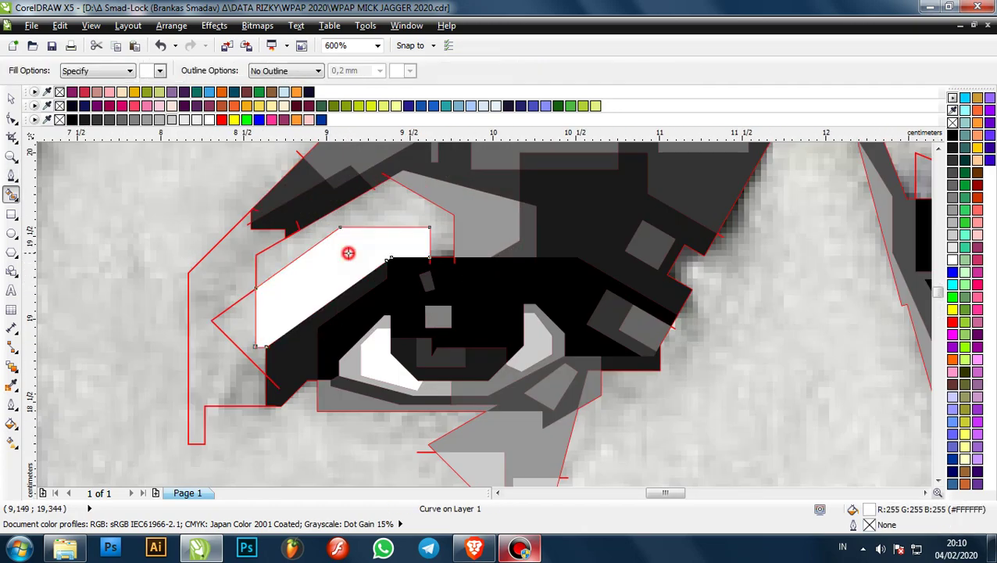
scroll(469, 258, "down", 6)
scroll(554, 247, "up", 2)
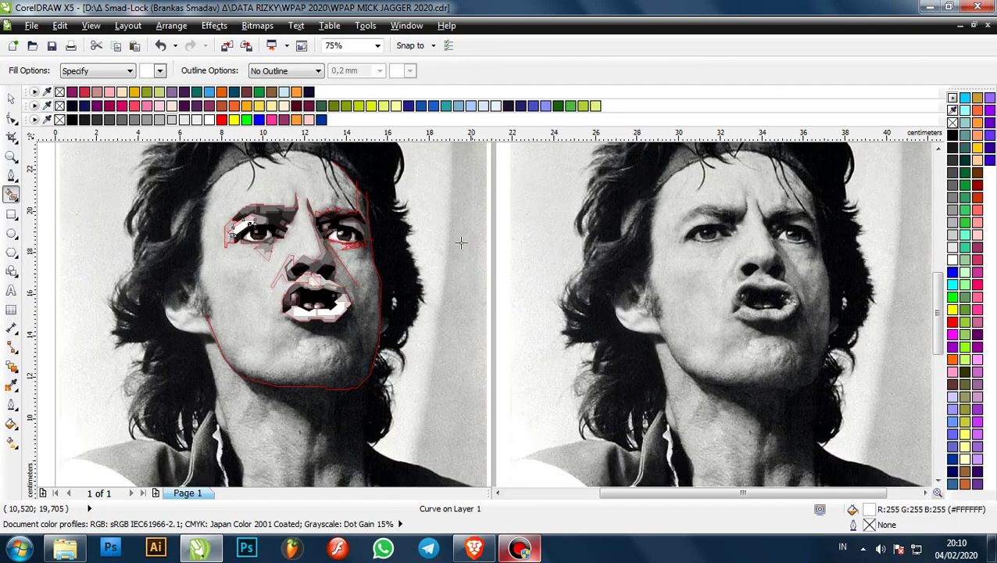
scroll(243, 226, "up", 5)
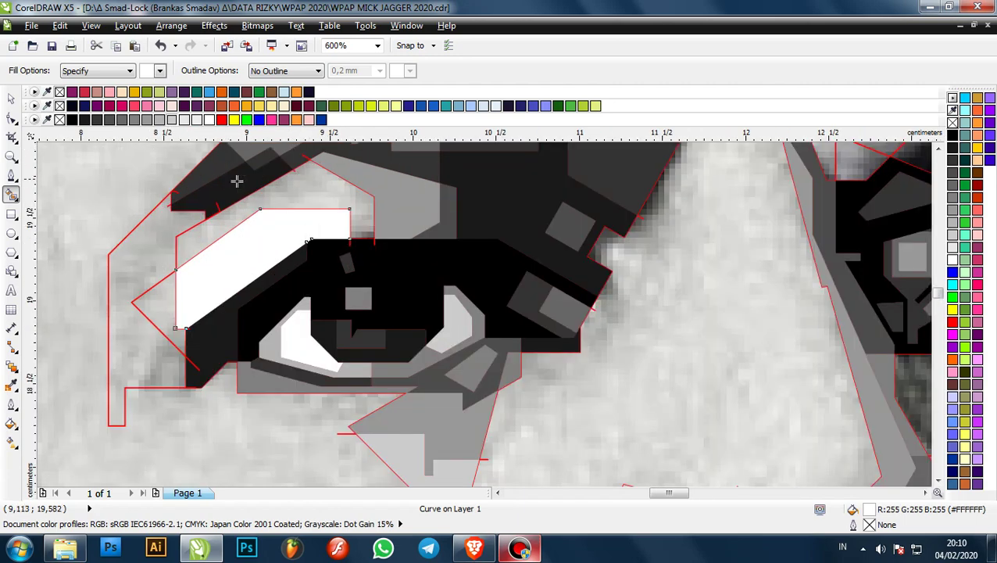
left_click(291, 189)
left_click(172, 118)
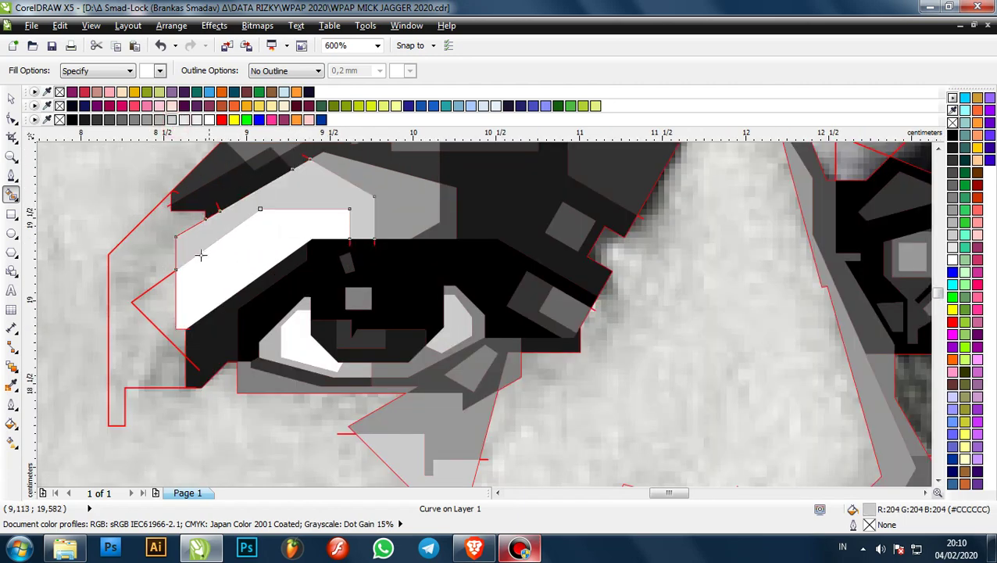
- Smart-fill the outer band beside the left eye and colour it mid grey
scroll(157, 301, "up", 2)
scroll(180, 215, "down", 2)
left_click(177, 203)
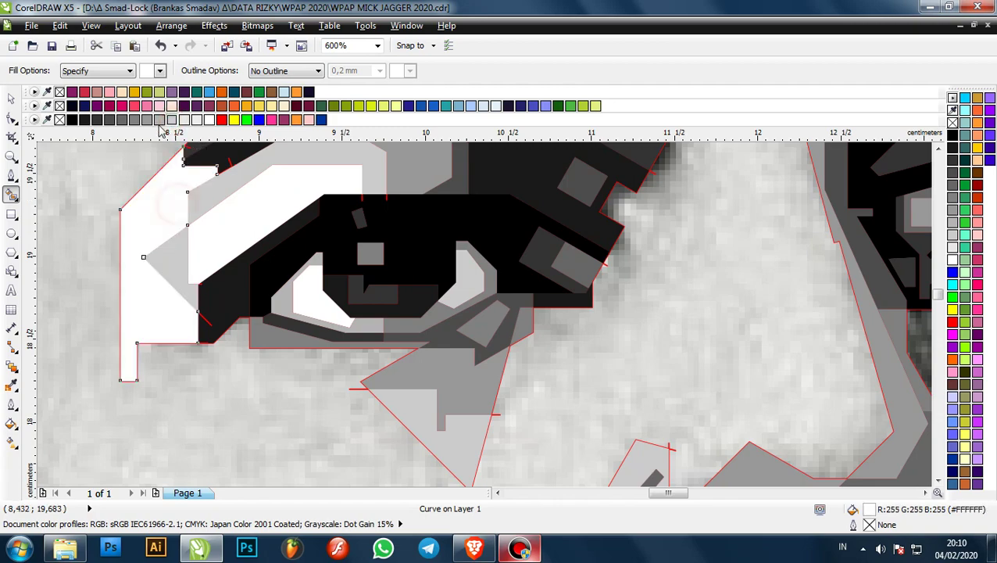
left_click(147, 120)
- Select all the traced face shapes and remove their outlines to preview the fills
left_click(11, 99)
scroll(337, 199, "down", 2)
left_click(248, 212)
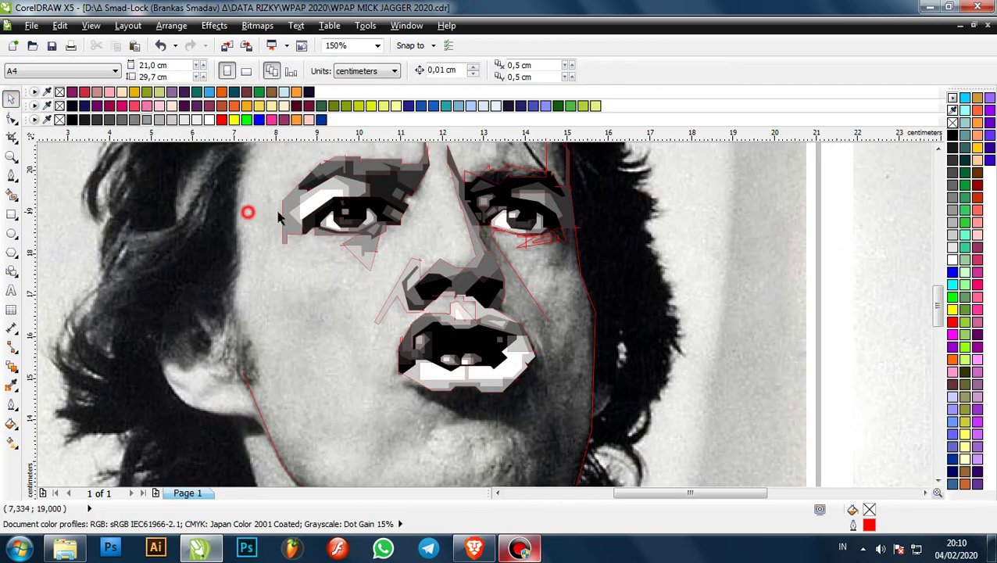
scroll(421, 219, "down", 1)
scroll(389, 213, "down", 1)
scroll(510, 189, "up", 1)
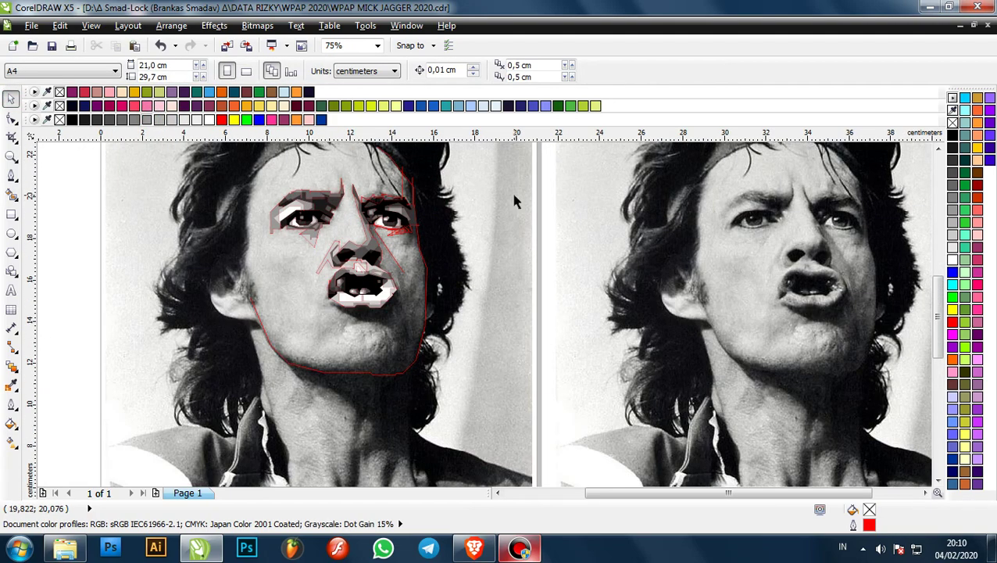
scroll(511, 189, "down", 1)
left_click_drag(464, 169, 224, 332)
scroll(407, 218, "up", 1)
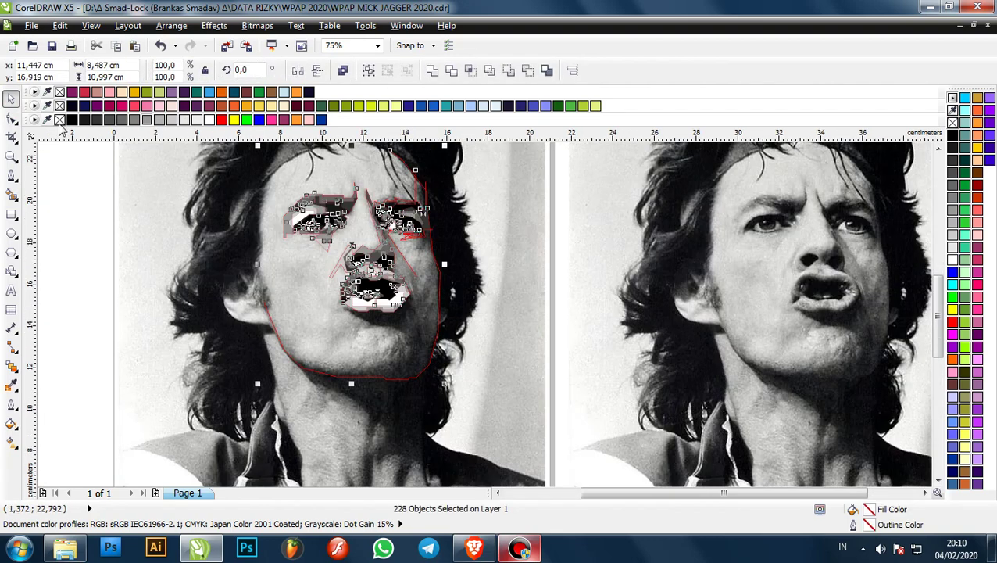
right_click(59, 120)
left_click(455, 206)
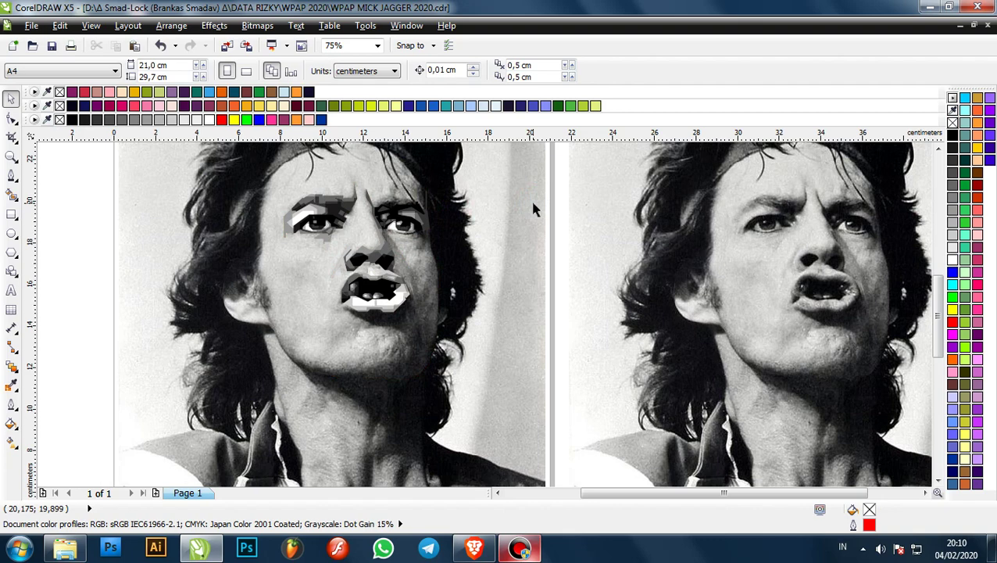
scroll(540, 199, "up", 2)
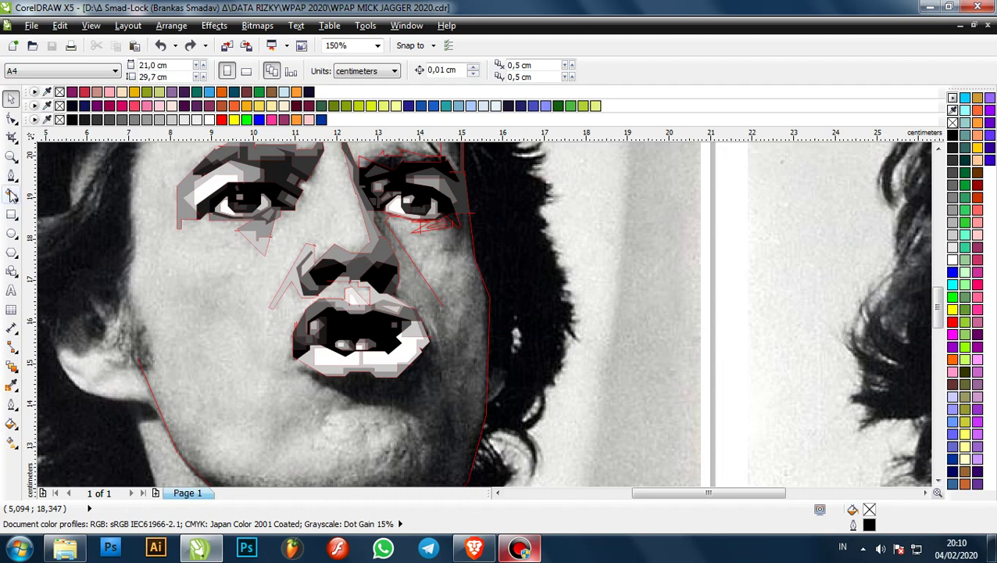
- Draw a stepped Pen outline from the right eye's lower lid down and outwards across the upper cheek, about 1.04 by 0.92 cm
left_click(11, 176)
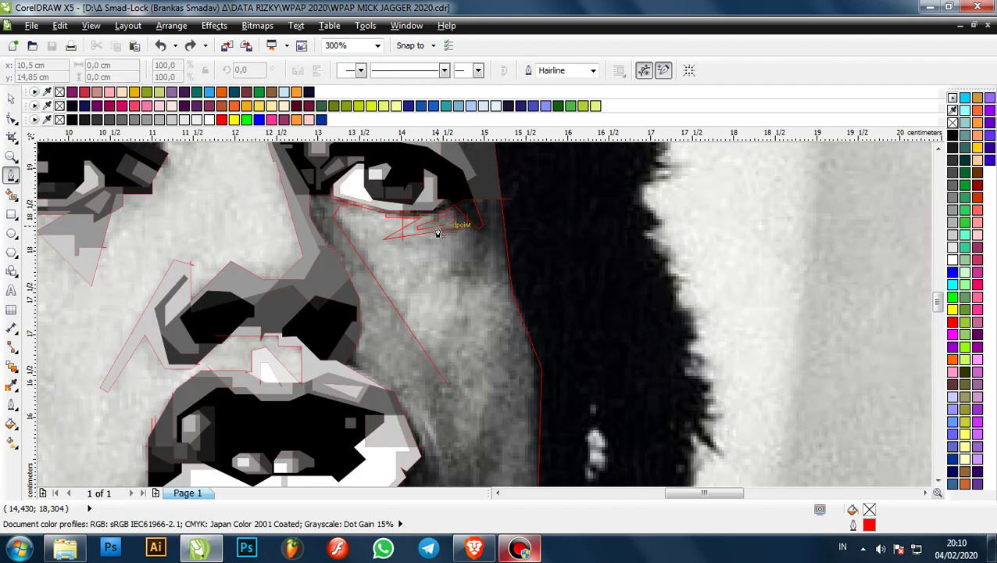
scroll(455, 244, "up", 4)
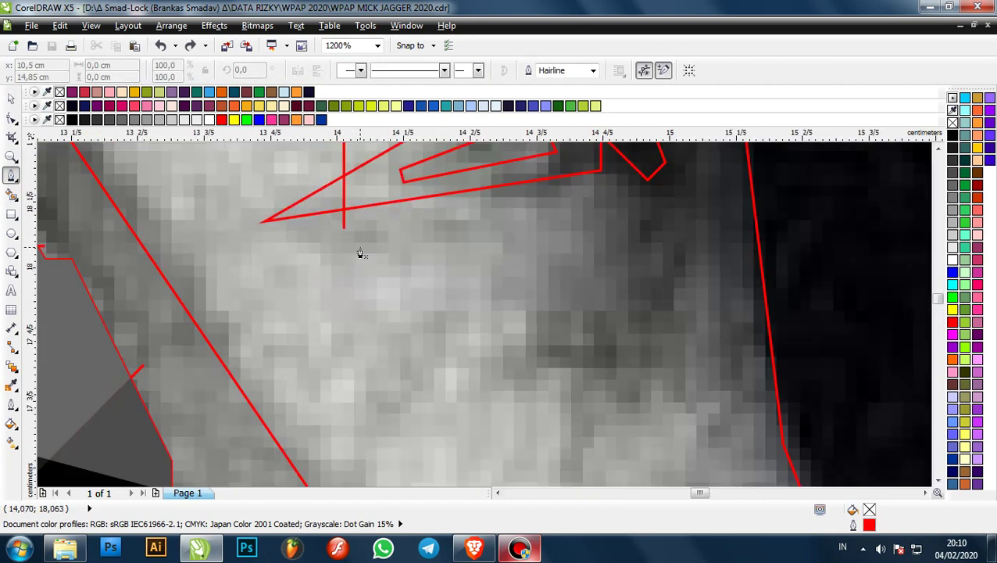
left_click(345, 231)
scroll(463, 245, "down", 3)
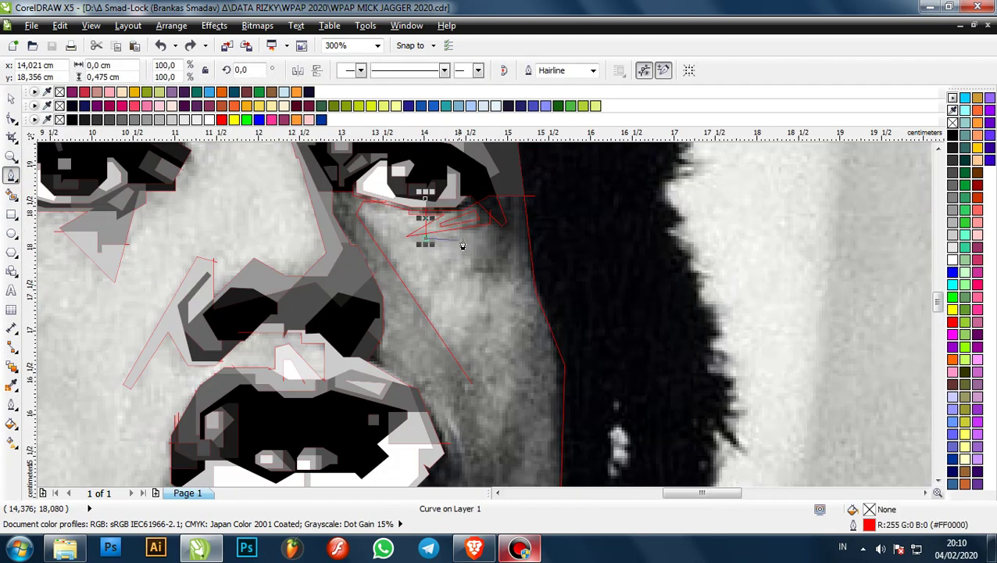
scroll(467, 243, "up", 1)
left_click(444, 243)
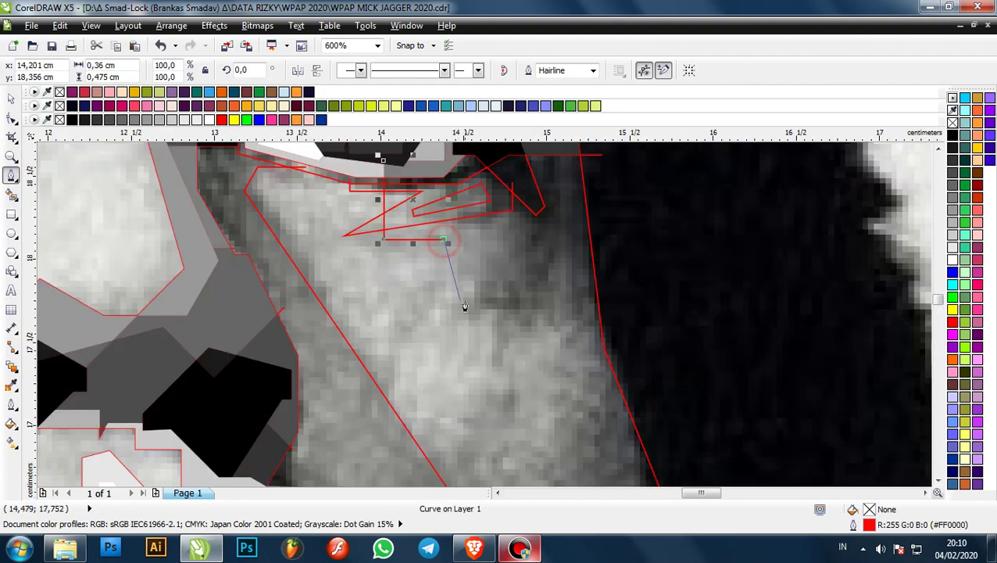
left_click(463, 311)
left_click(557, 313)
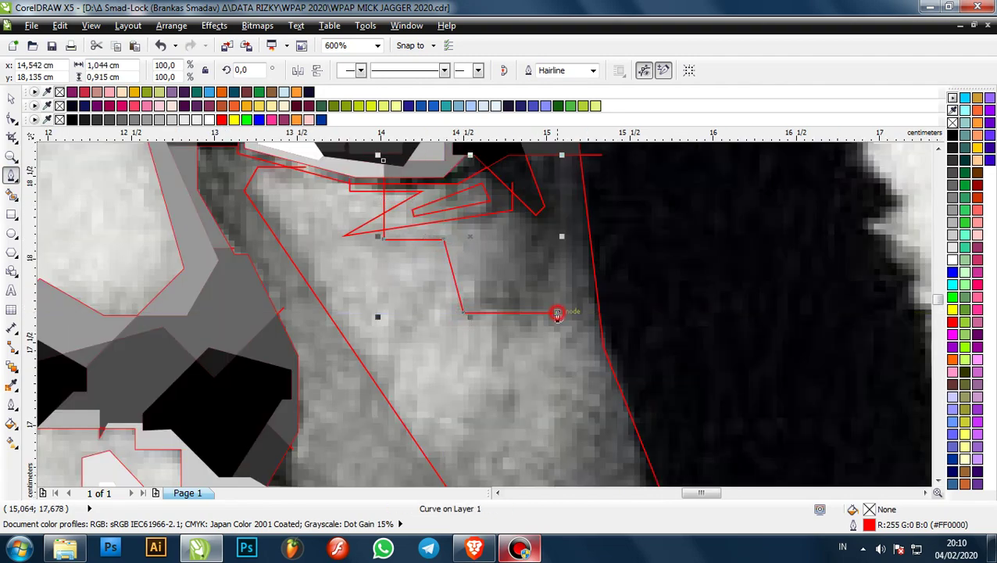
scroll(569, 258, "down", 1)
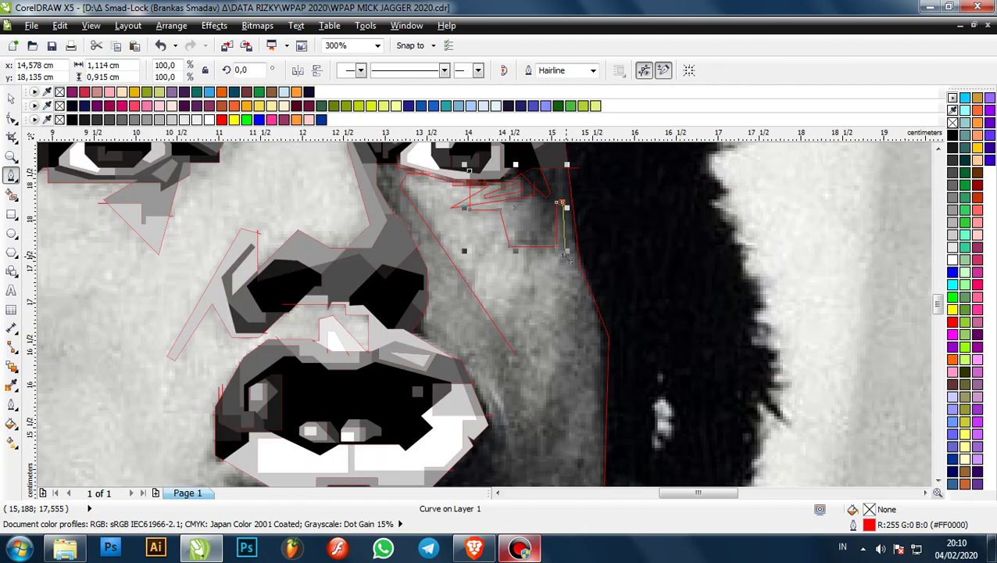
scroll(546, 212, "down", 1)
scroll(559, 322, "up", 1)
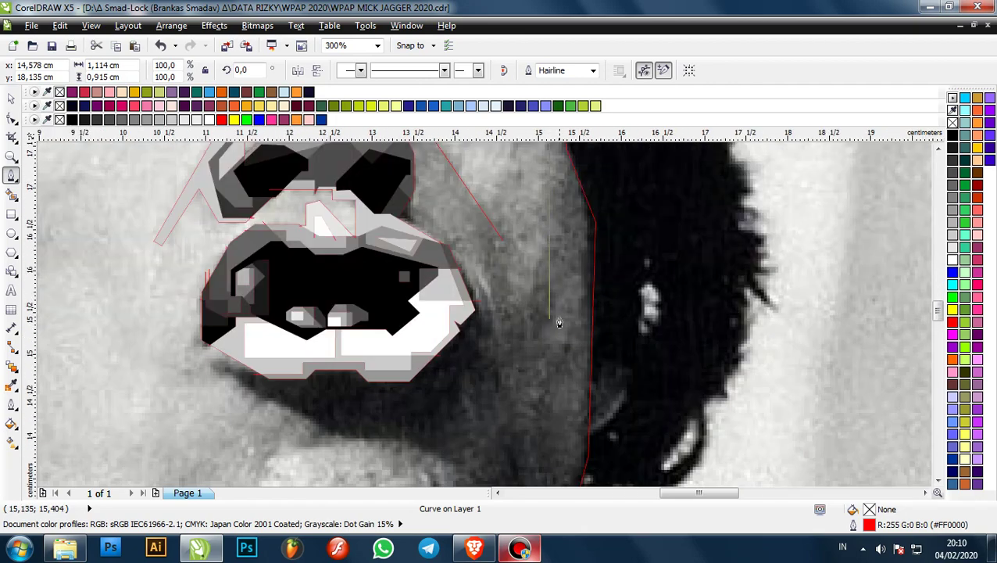
left_click(551, 291)
scroll(447, 292, "up", 2)
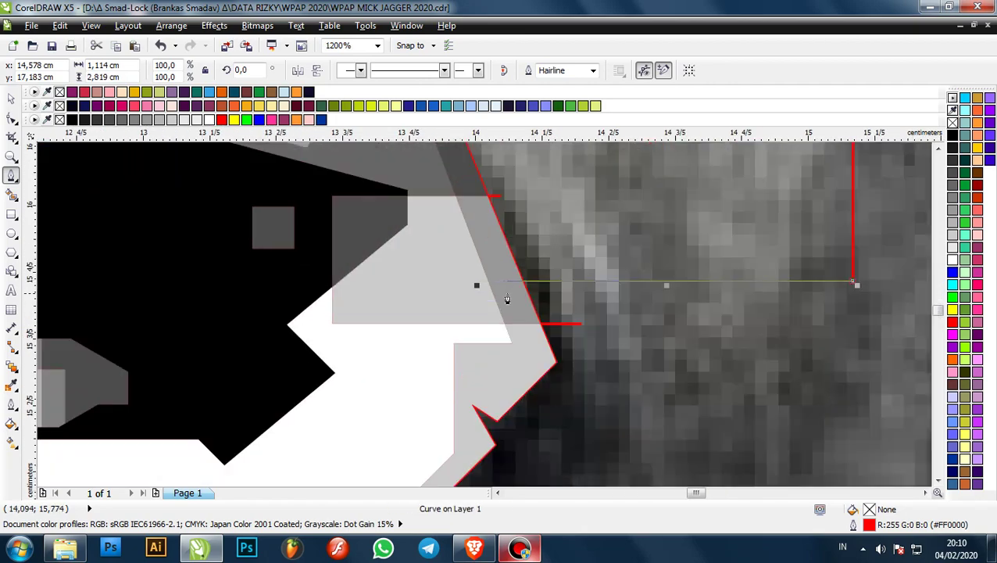
scroll(535, 307, "down", 2)
scroll(651, 318, "up", 1)
key("ctrl+z")
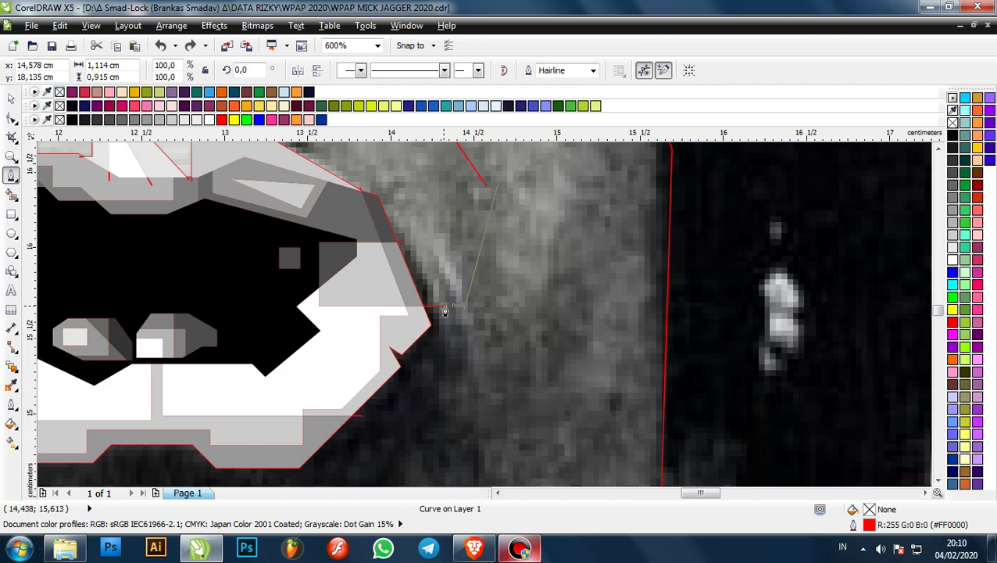
- Extend the right cheek outline straight down and across to the mouth corner, making it about 1.1 by 2.9 cm overall
left_click(580, 305)
scroll(461, 313, "up", 1)
left_click(400, 308)
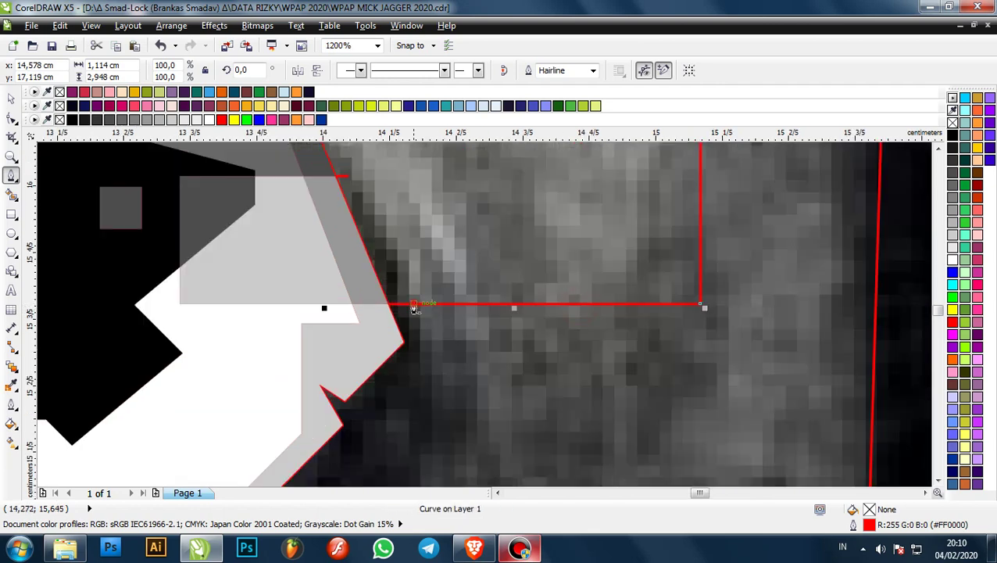
- Draw a horizontal Pen line about 1.2 cm long from the lower end of the nose-side cheek diagonal across the right face edge
scroll(412, 307, "down", 3)
scroll(472, 289, "up", 1)
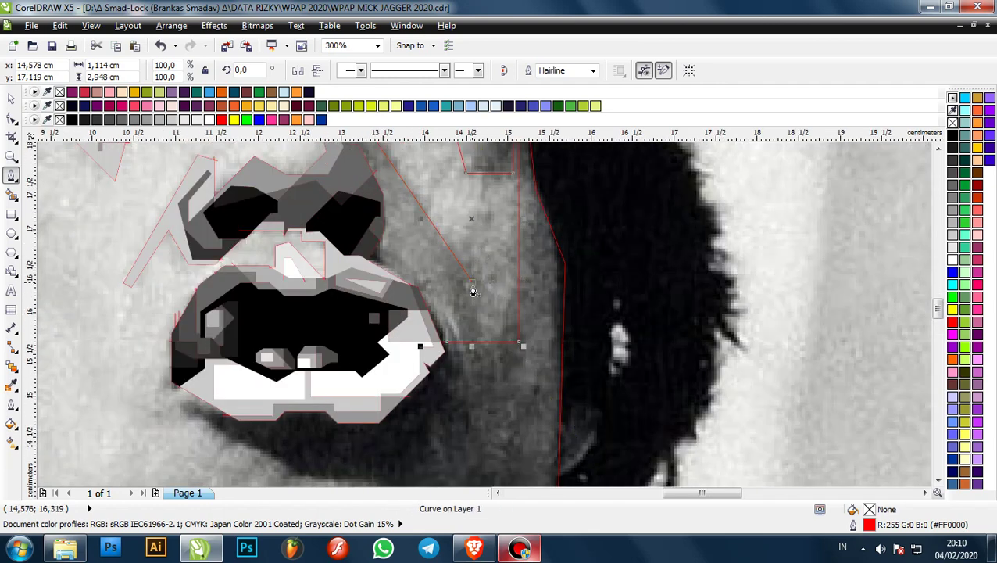
left_click(472, 285)
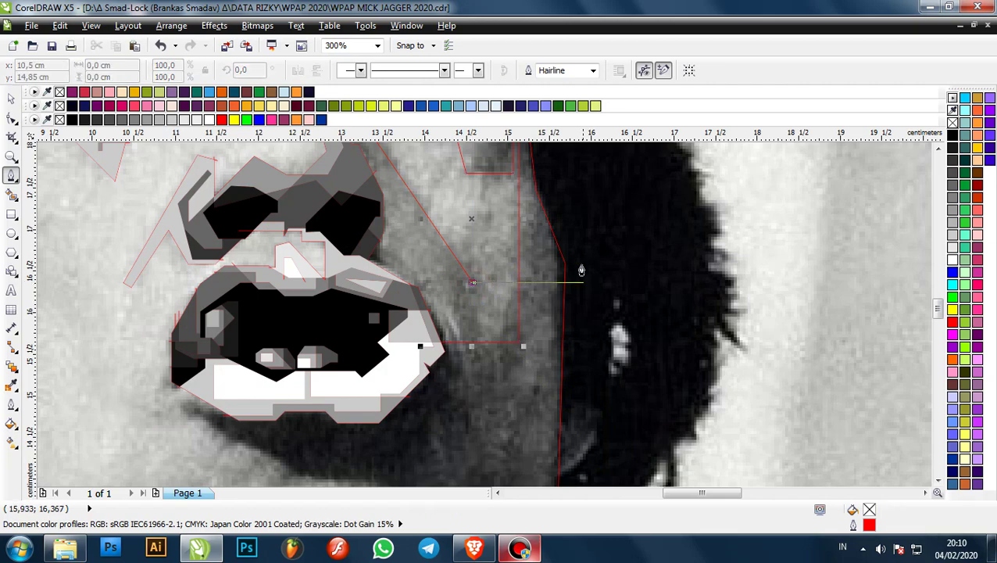
left_click(574, 286)
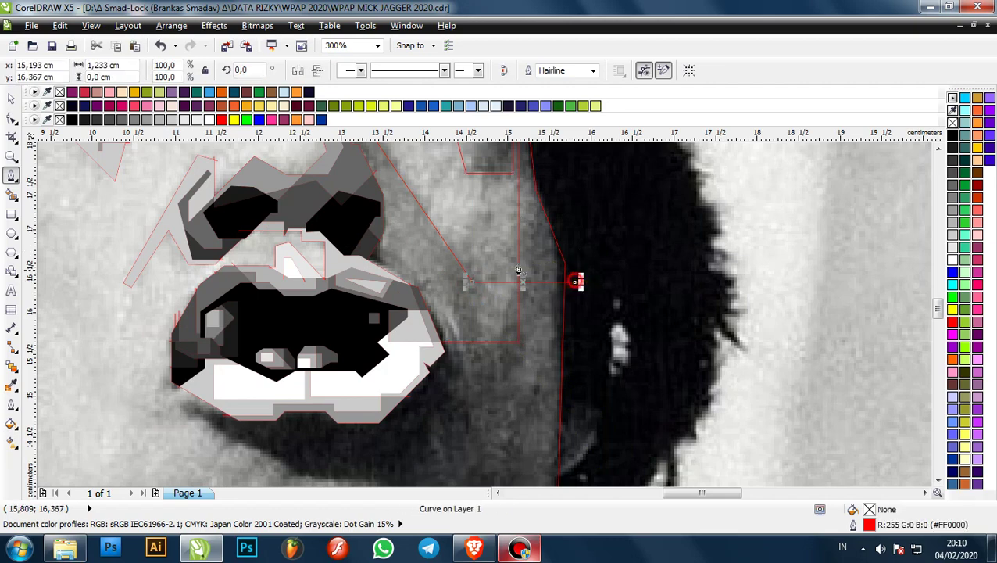
- Remove the horizontal cheek line and draw a Pen path from the right nostril's outer edge down beside the mouth corner, about 1.1 by 2.5 cm
scroll(519, 262, "down", 1)
scroll(521, 252, "up", 2)
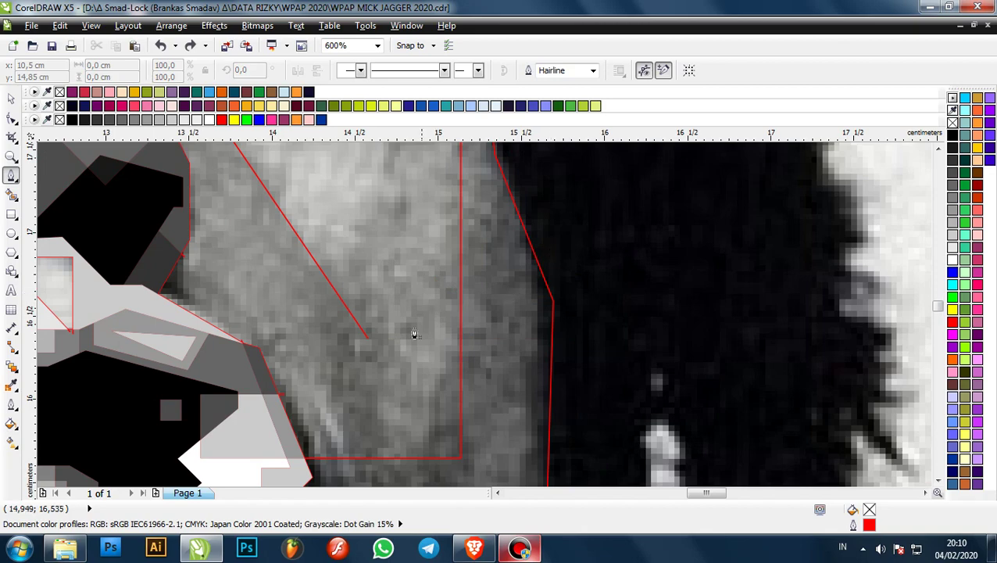
scroll(414, 334, "down", 2)
scroll(360, 289, "up", 3)
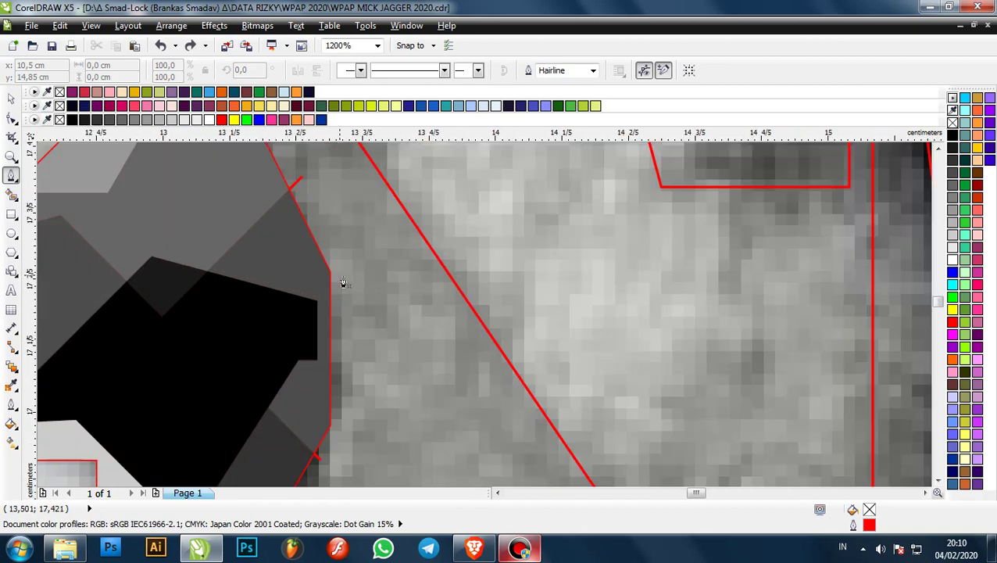
scroll(343, 283, "down", 2)
scroll(341, 271, "up", 3)
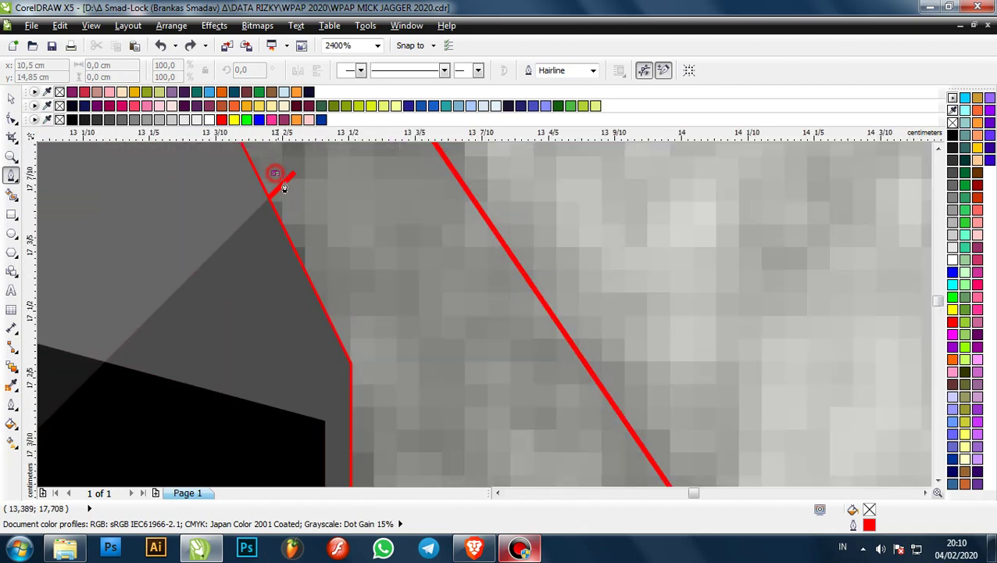
scroll(336, 234, "down", 4)
scroll(373, 278, "up", 1)
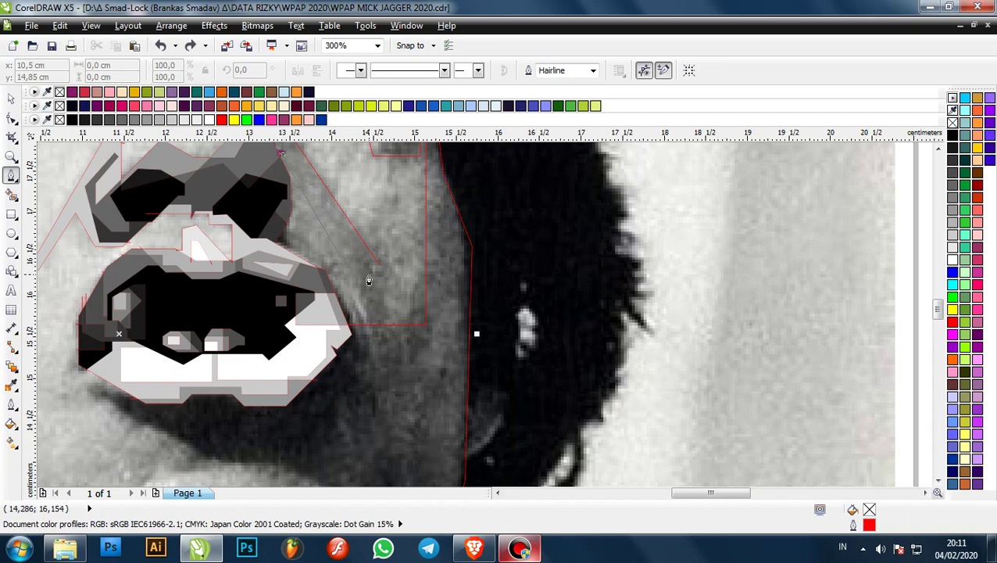
left_click(373, 319)
scroll(376, 342, "up", 1)
left_click(381, 359)
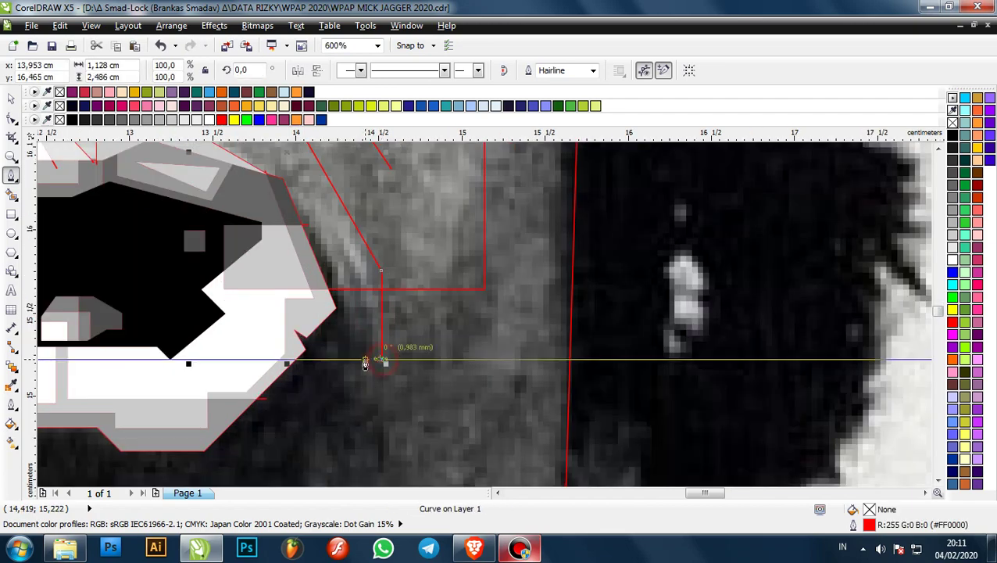
- Extend the fold path a short way inward, straight back up, and diagonally to the short stub at the upper lip's right edge
left_click(365, 360)
left_click(365, 275)
scroll(306, 226, "up", 4)
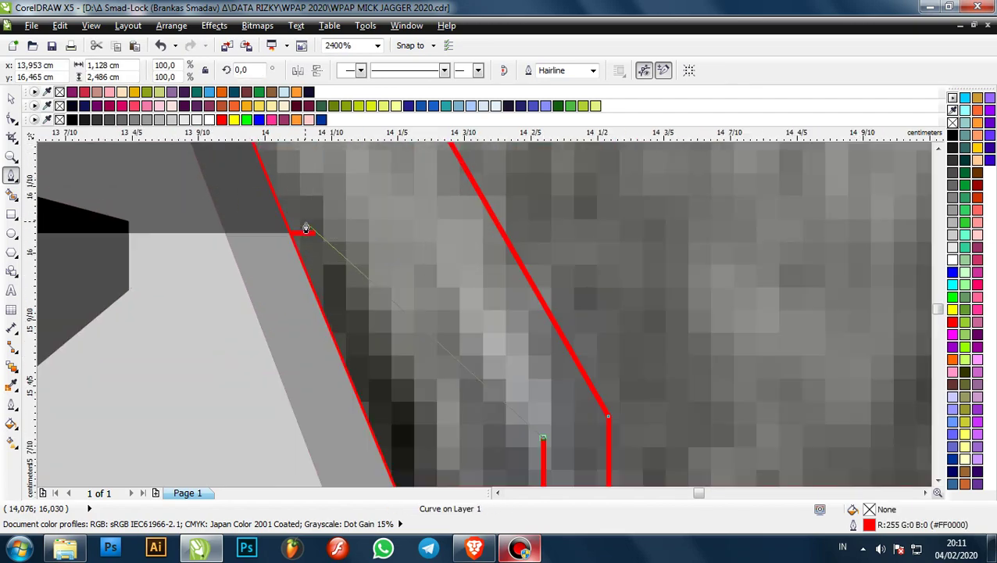
scroll(383, 230, "down", 5)
scroll(395, 234, "down", 1)
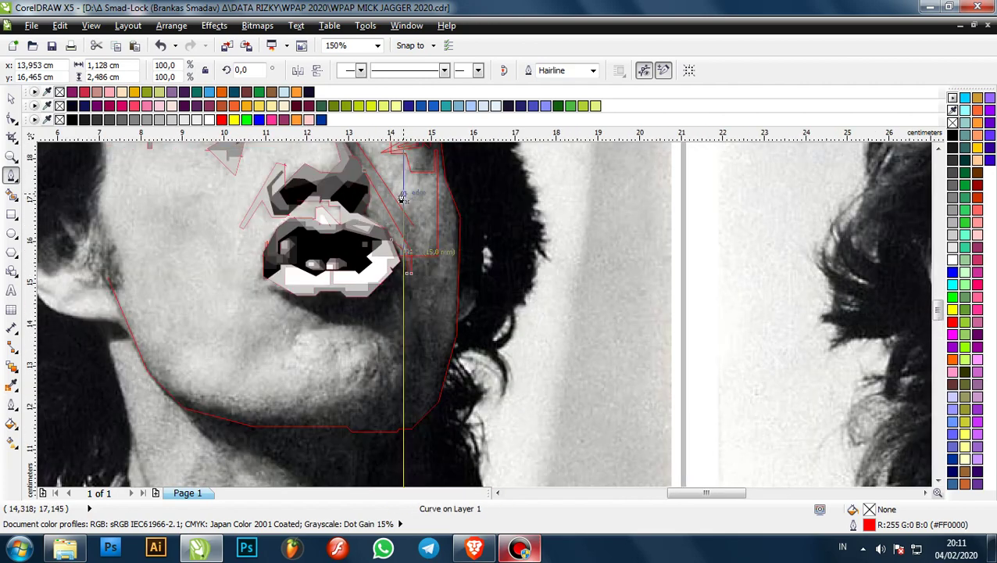
- Draw a sloped Pen line from the lower end of the nose-side cheek diagonal across the right face edge, about 1.2 by 0.32 cm
scroll(414, 235, "up", 2)
left_click(426, 259)
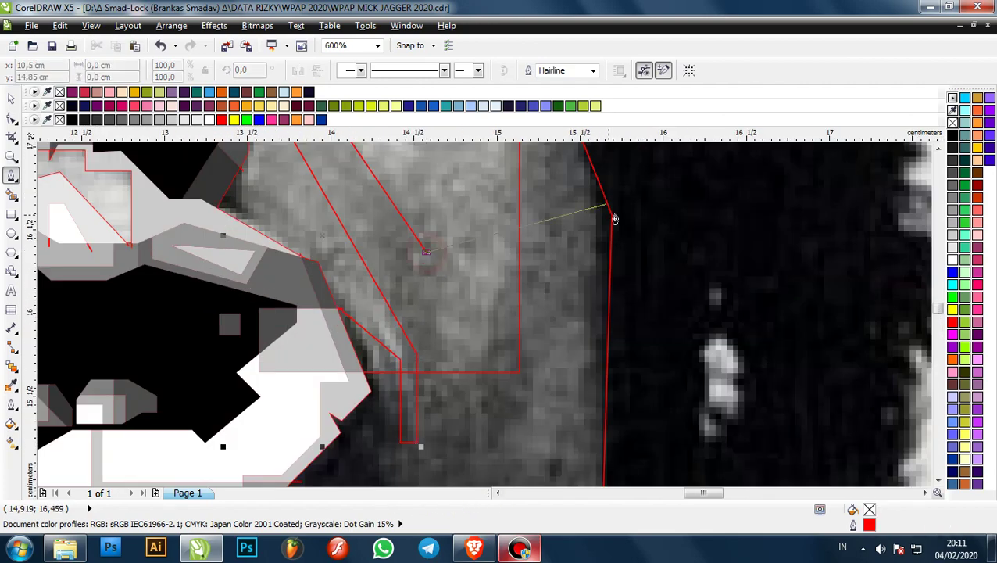
left_click(625, 205)
scroll(518, 243, "down", 2)
scroll(515, 236, "up", 1)
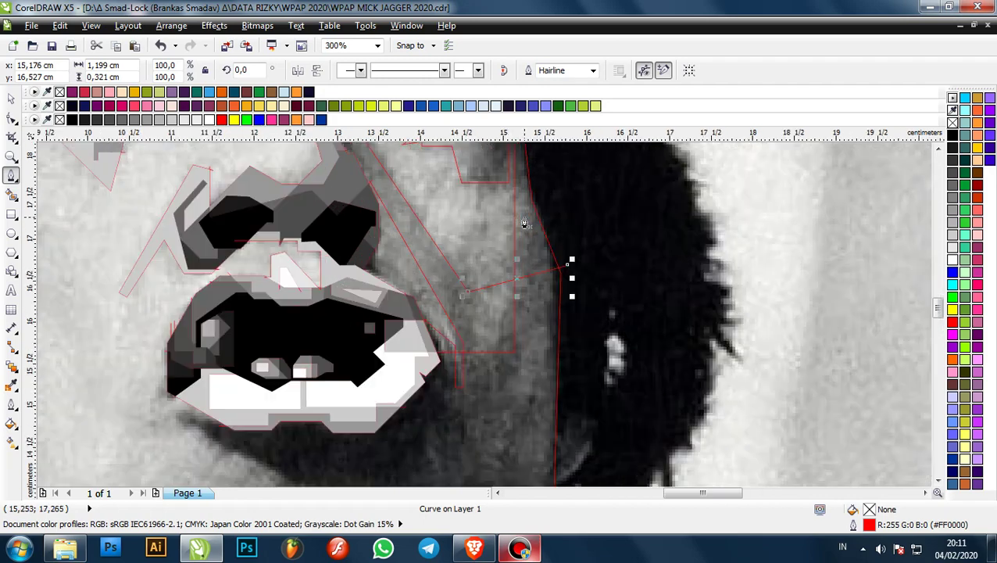
scroll(530, 267, "down", 1)
scroll(543, 251, "up", 2)
left_click(546, 182)
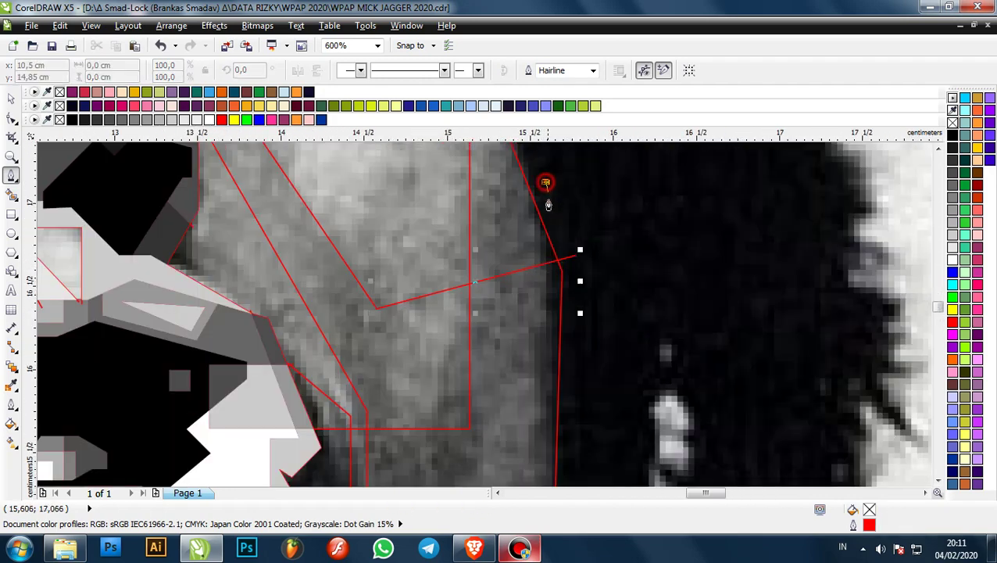
scroll(540, 316, "down", 1)
scroll(532, 337, "down", 1)
scroll(530, 344, "up", 1)
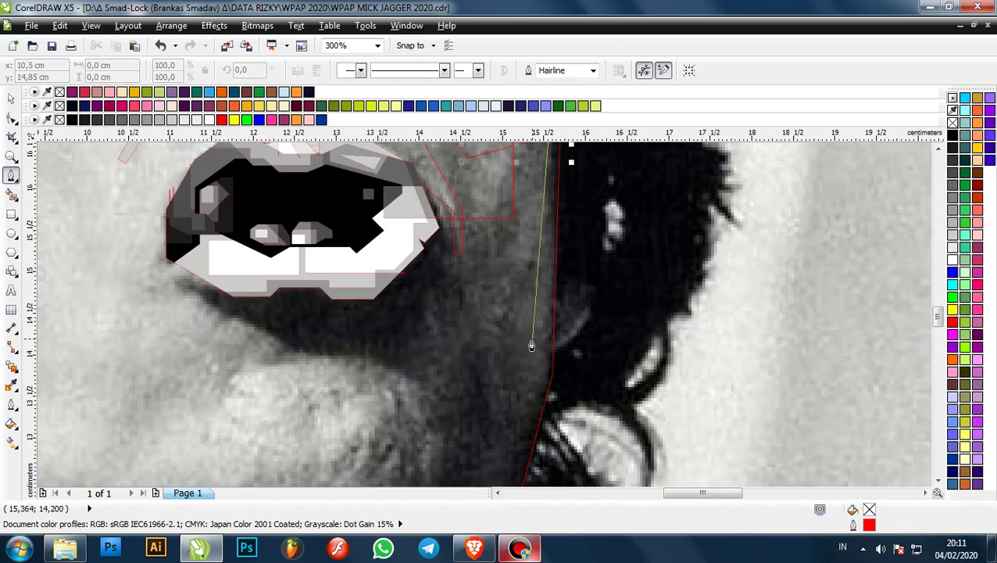
left_click(523, 357)
scroll(344, 274, "down", 2)
scroll(383, 301, "up", 1)
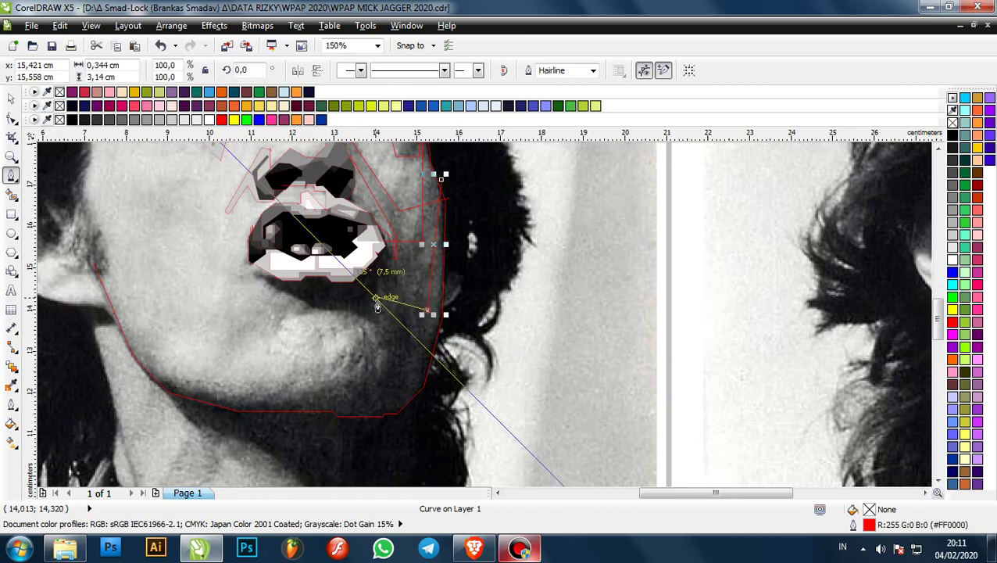
left_click(386, 299)
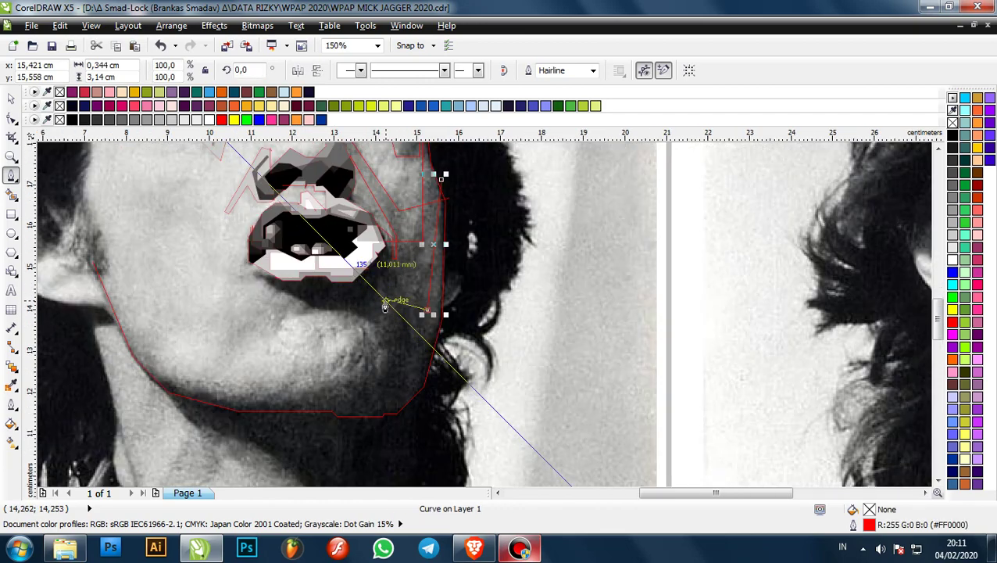
left_click(349, 432)
scroll(351, 428, "down", 1)
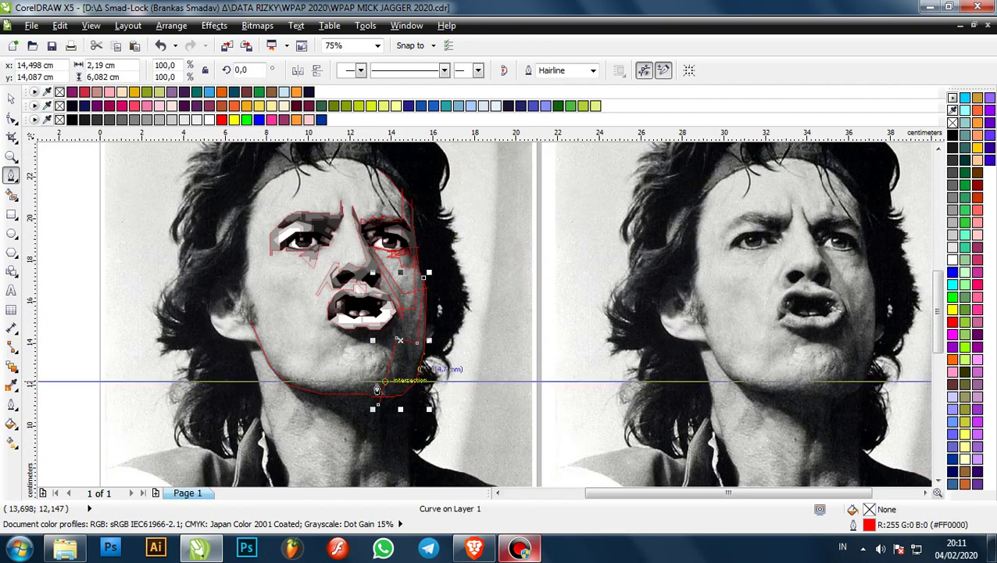
scroll(376, 388, "up", 1)
scroll(444, 338, "down", 1)
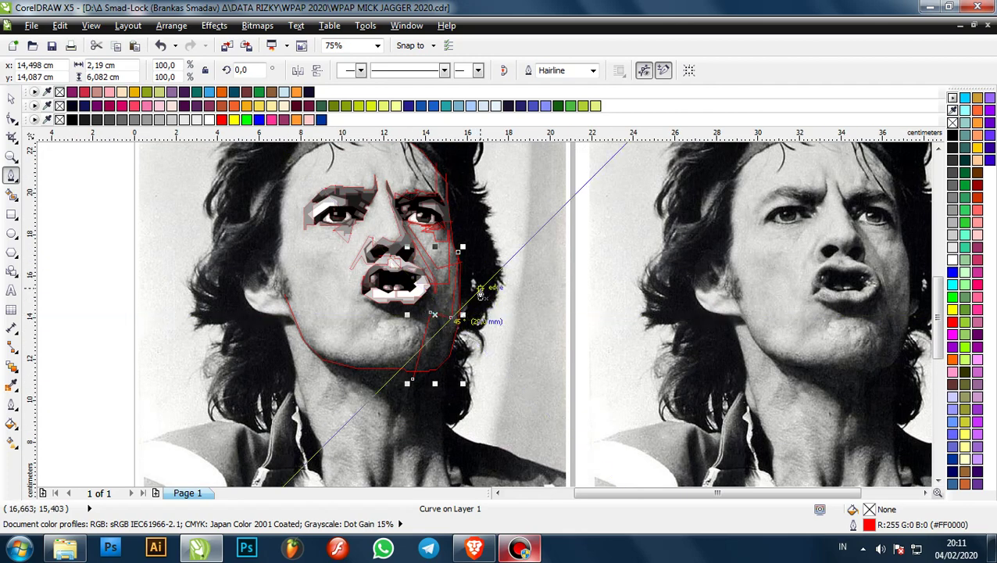
key("Delete")
- Draw a Pen outline from the right mouth corner down the lower cheek and horizontally across the jaw edge, about 1.4 by 2.7 cm
scroll(422, 288, "up", 4)
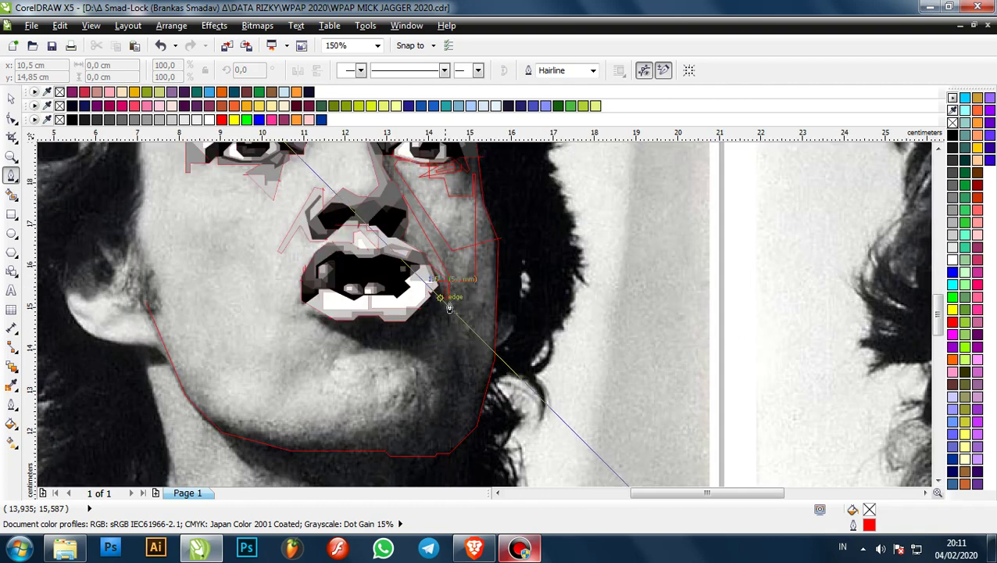
scroll(422, 282, "up", 2)
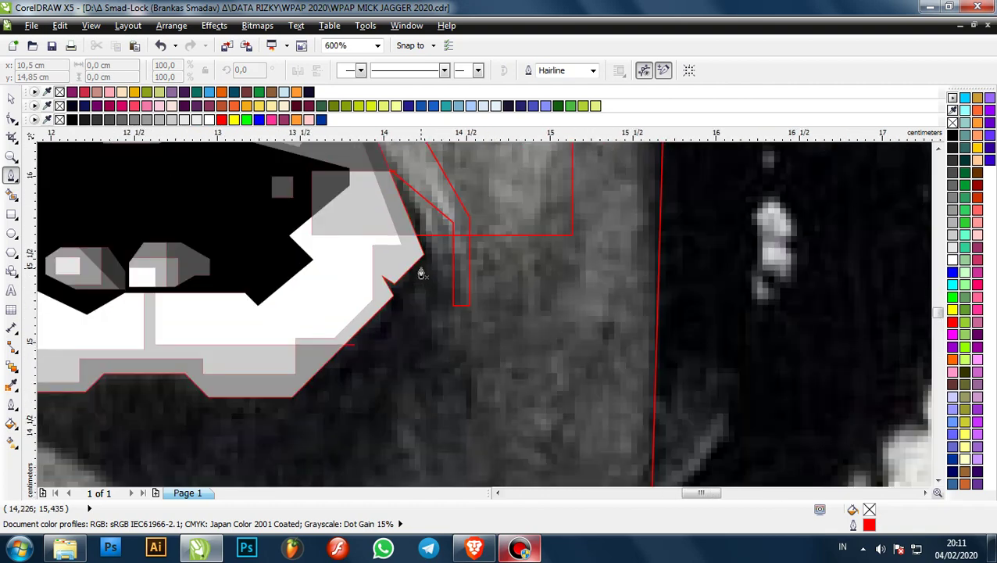
left_click(349, 208)
scroll(352, 211, "down", 4)
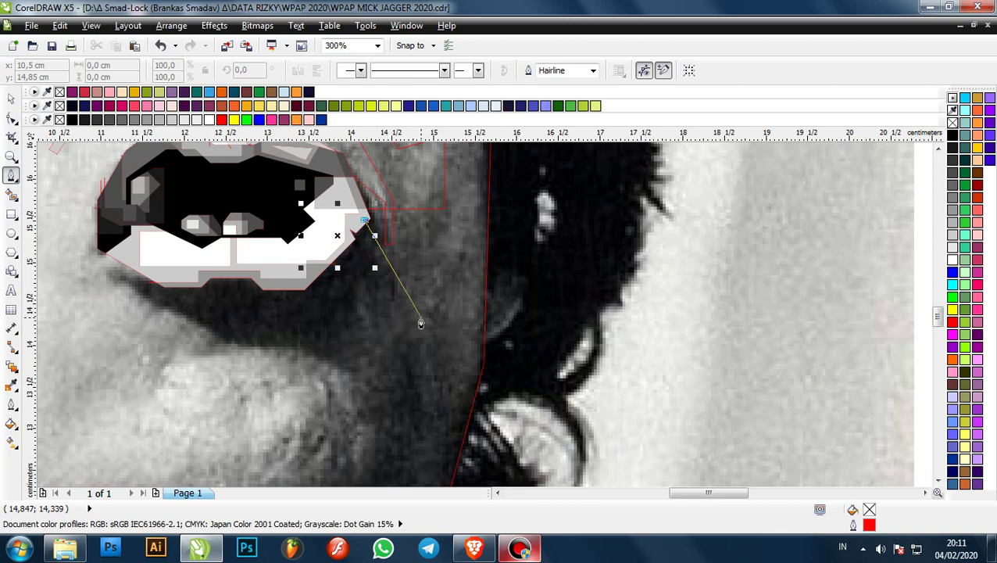
scroll(420, 323, "down", 2)
left_click(422, 352)
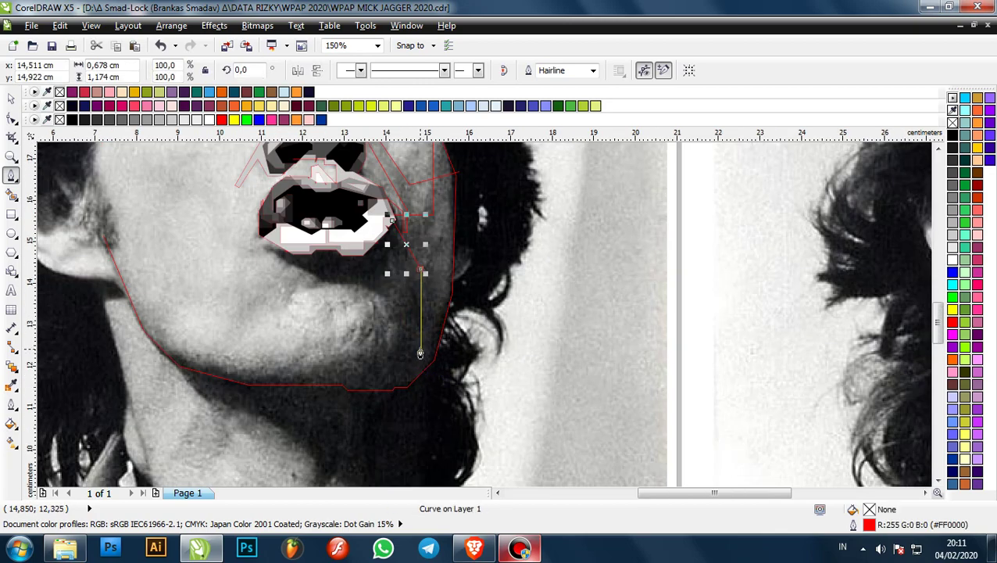
scroll(423, 359, "up", 2)
left_click(421, 329)
left_click(460, 329)
- Draw a Pen outline from the right face edge down inside the jaw, across onto the chin and around its shadow, about 2.8 by 2.5 cm
scroll(461, 328, "down", 1)
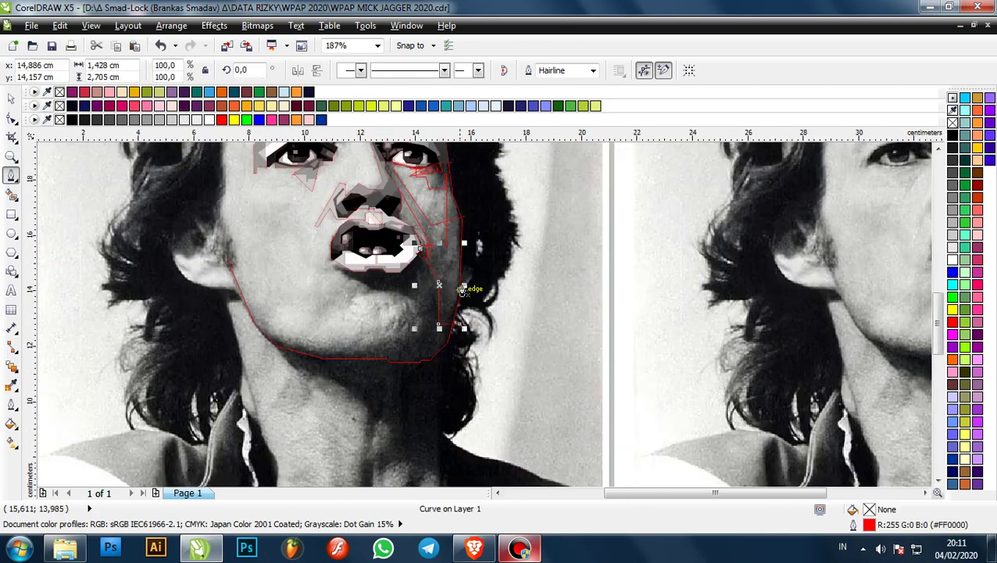
scroll(466, 281, "up", 2)
scroll(462, 249, "down", 2)
scroll(445, 312, "up", 2)
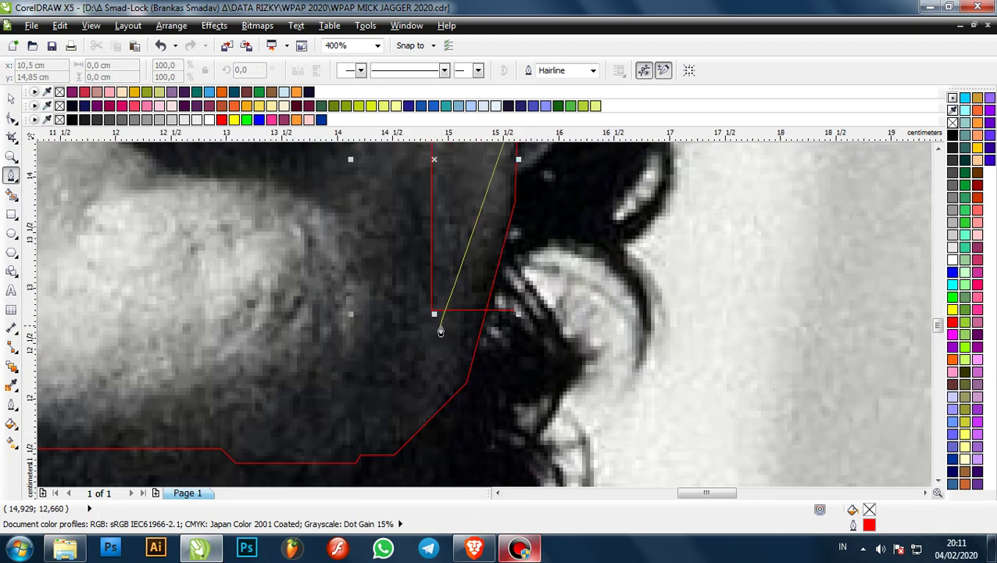
left_click(467, 291)
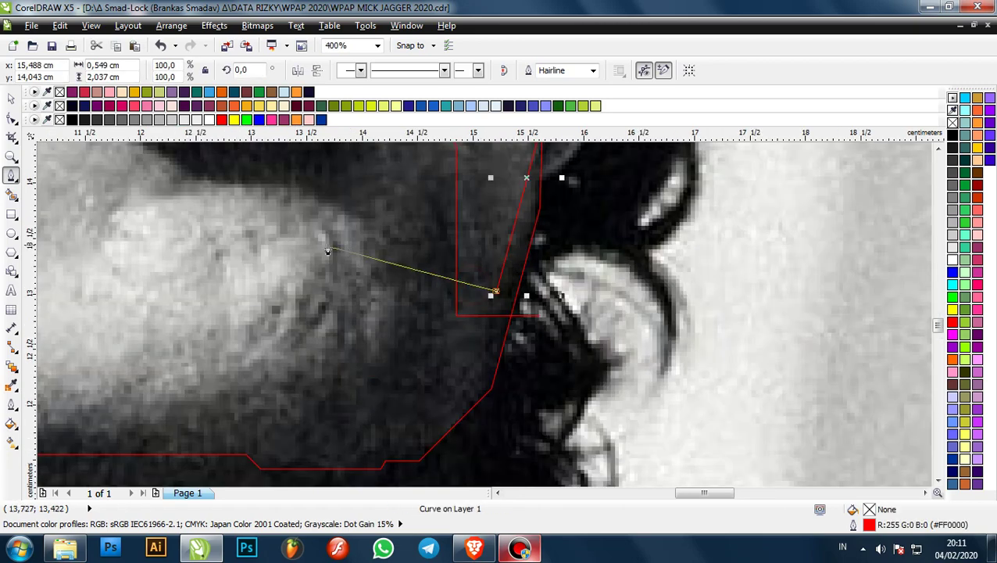
left_click_drag(274, 235, 262, 335)
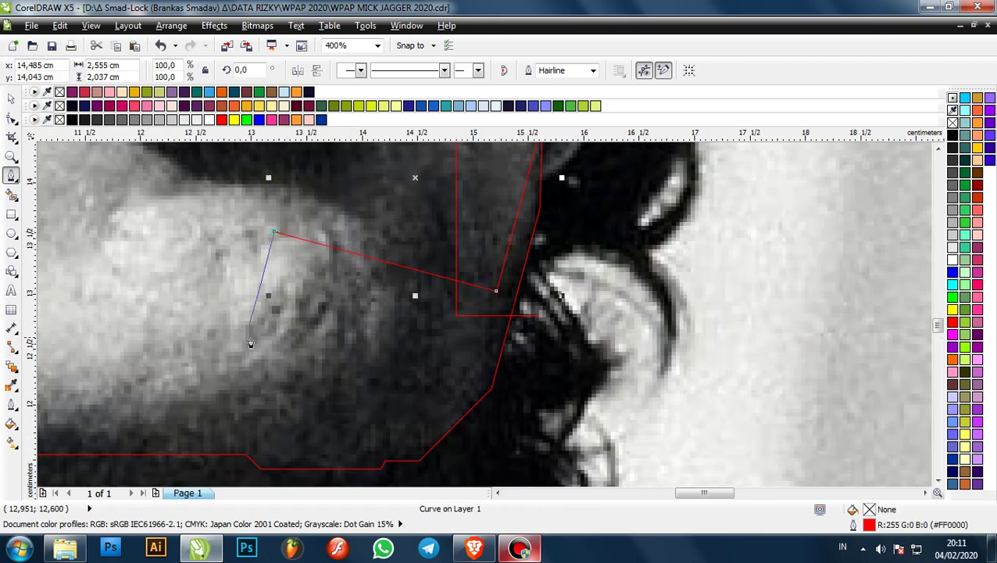
left_click(244, 347)
left_click(375, 349)
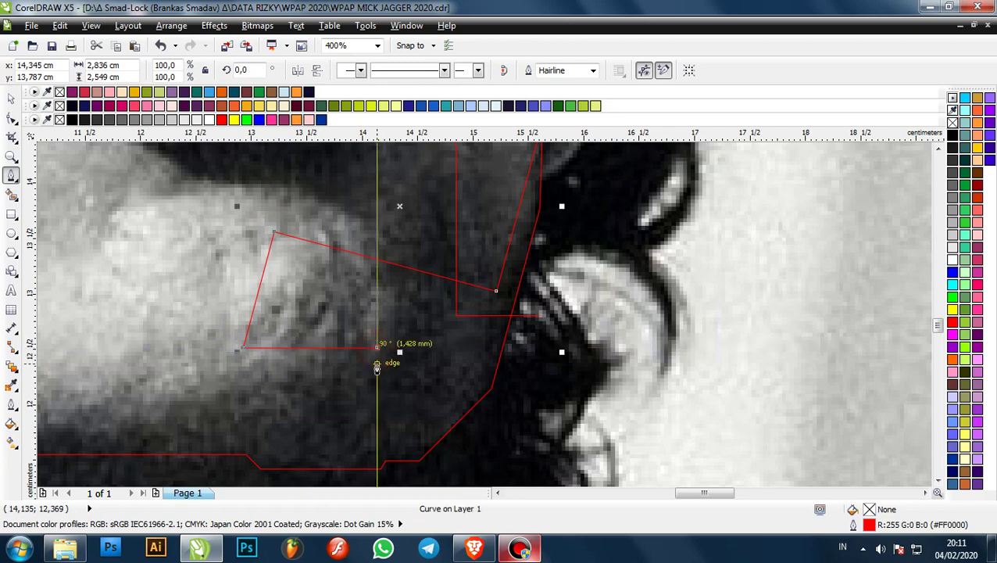
- Extend the chin shadow outline a short way straight down, redoing the segment until the outline is about 2.8 cm high
left_click(376, 367)
scroll(428, 363, "down", 1)
scroll(403, 366, "left", 1)
scroll(466, 393, "up", 1)
key("ctrl+z")
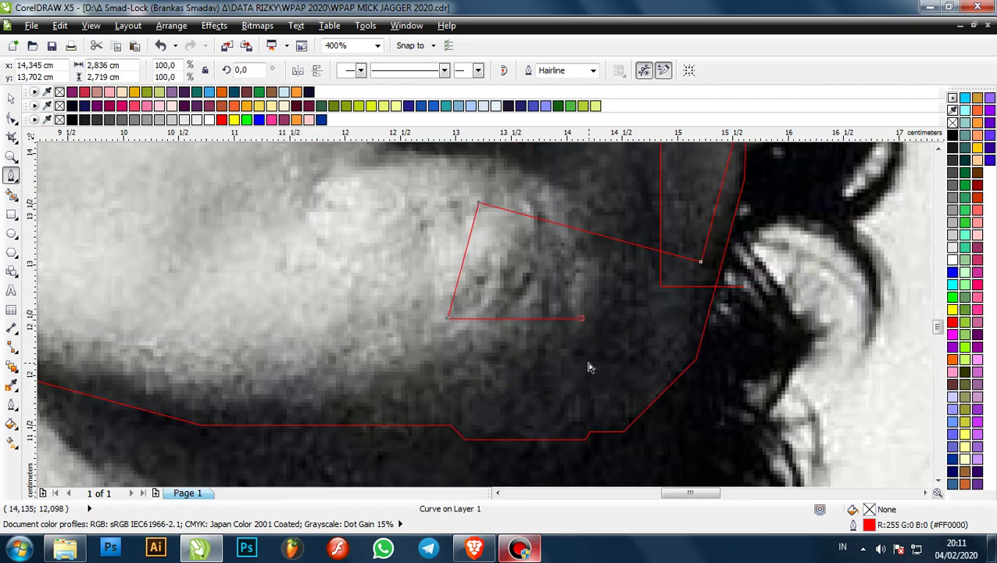
left_click(582, 346)
scroll(490, 383, "down", 1)
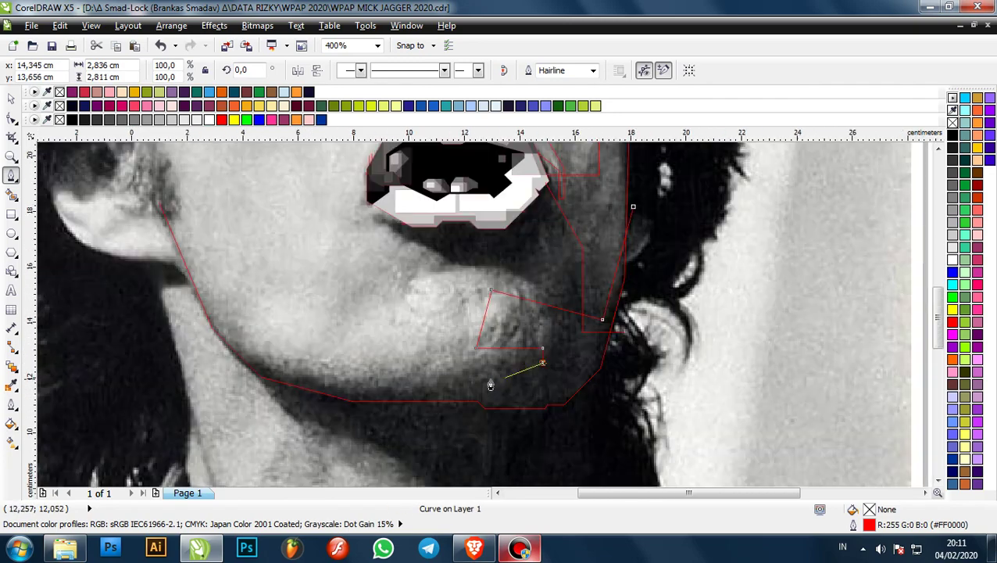
scroll(422, 381, "left", 2)
left_click(370, 373)
scroll(370, 373, "up", 1)
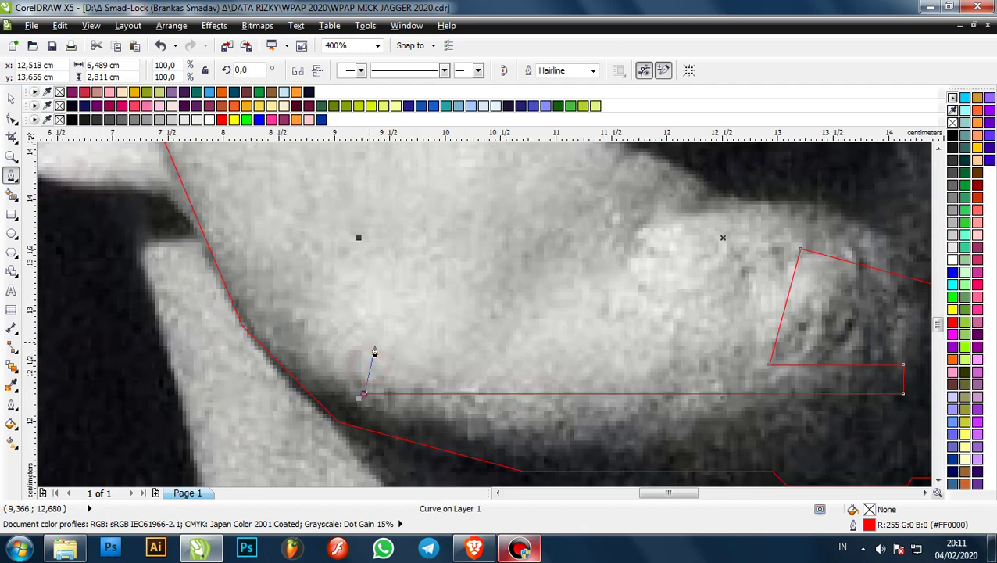
left_click(365, 361)
left_click(348, 361)
left_click(348, 383)
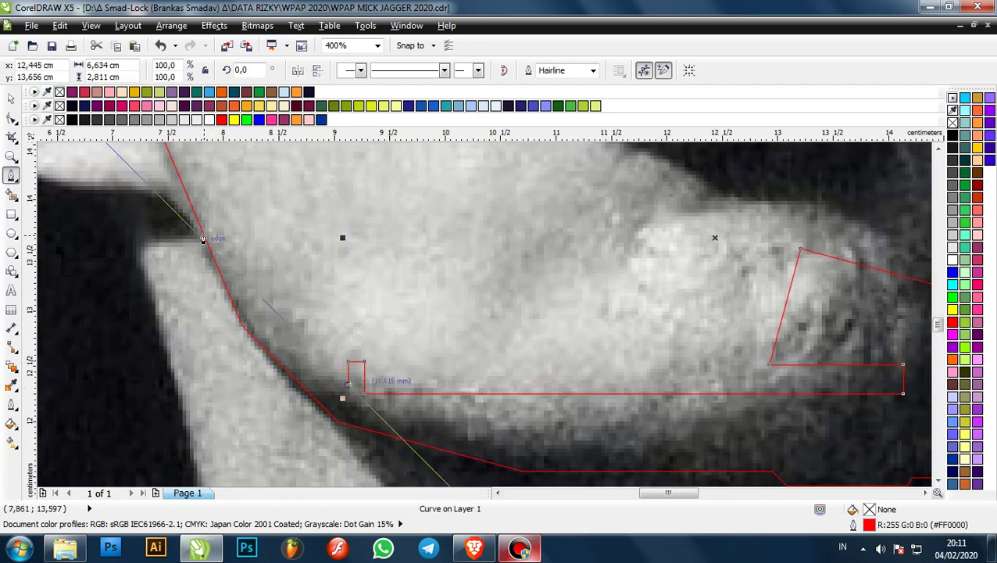
scroll(229, 307, "up", 1)
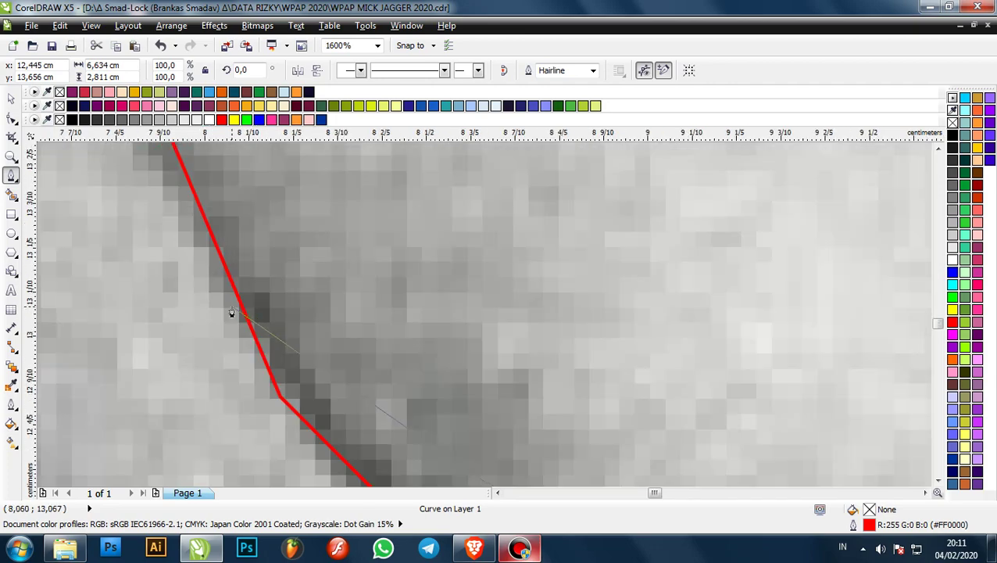
scroll(229, 309, "down", 3)
scroll(294, 298, "up", 2)
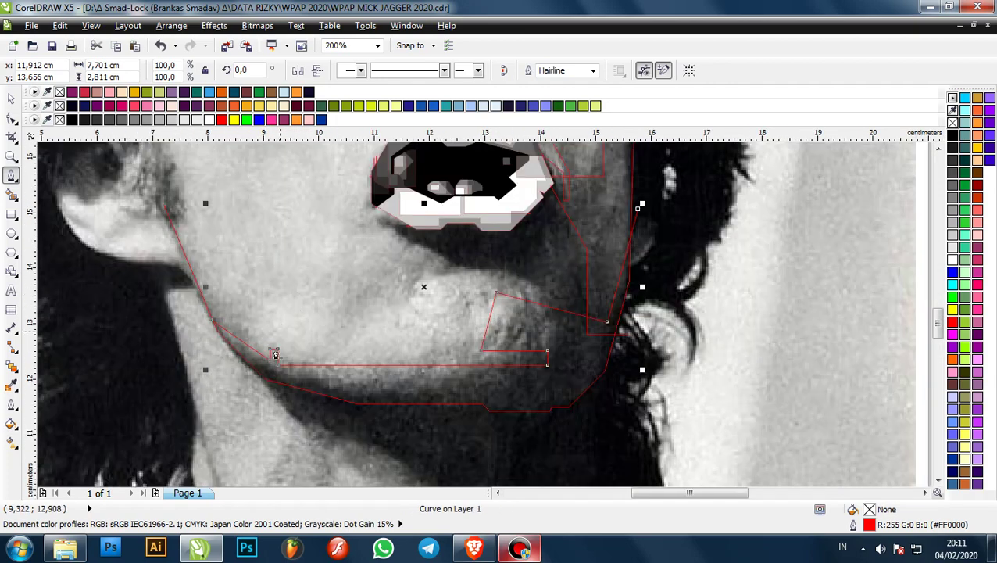
key("ctrl+z")
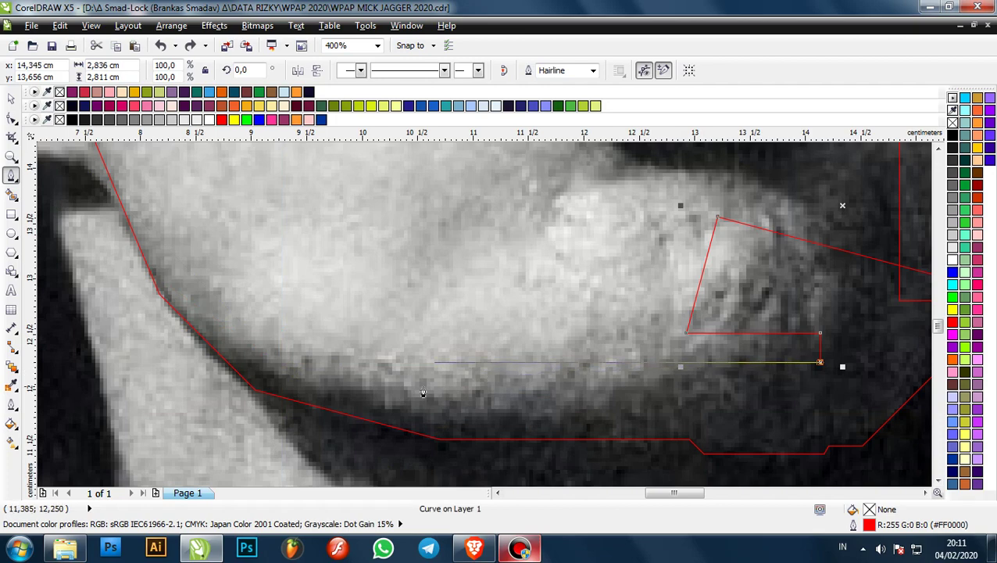
- Extend the chin shadow outline down to the chin's underside, along the lower jaw and up the left jaw edge, about 7.9 by 3.2 cm overall
scroll(403, 373, "down", 1)
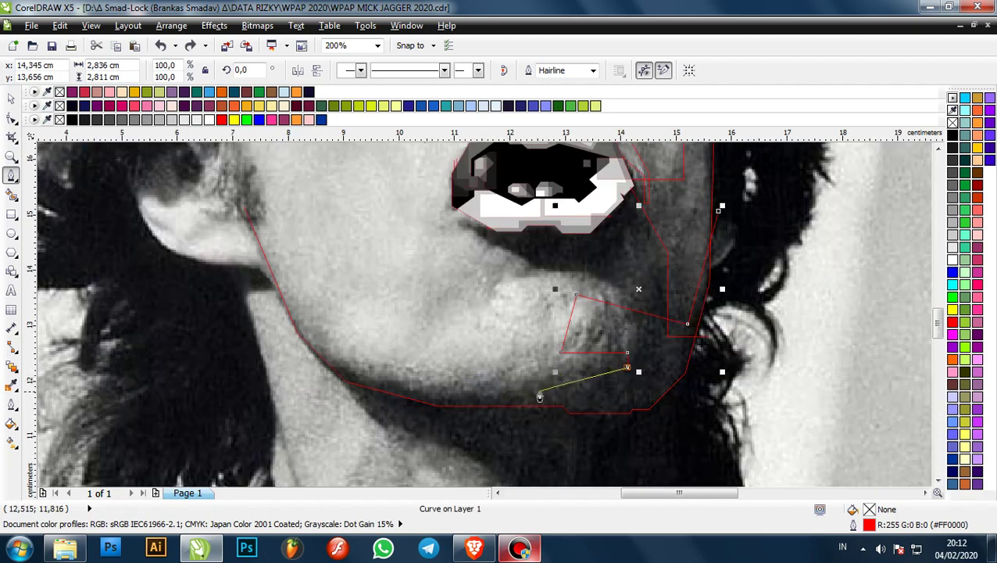
left_click(539, 392)
scroll(408, 380, "up", 1)
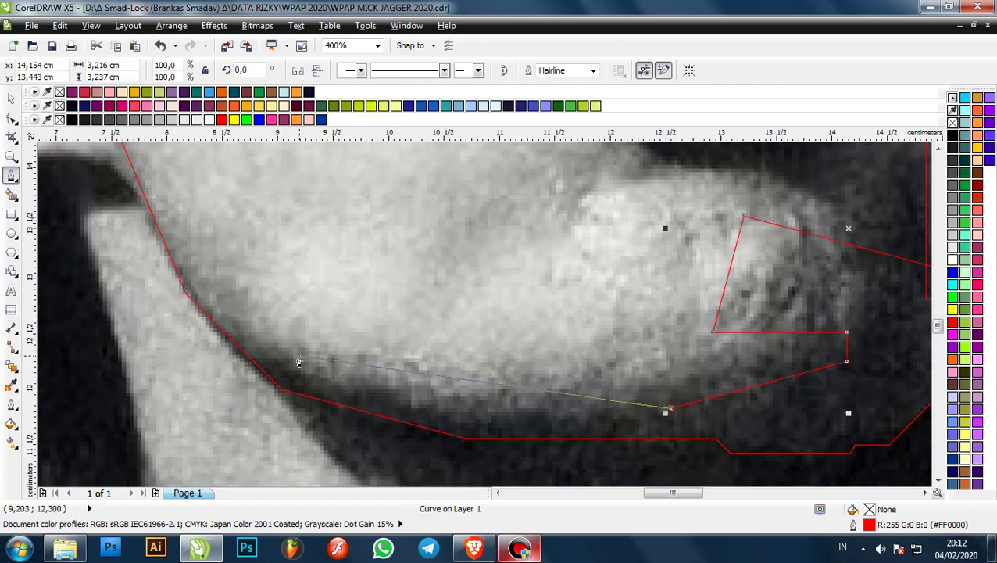
left_click(302, 379)
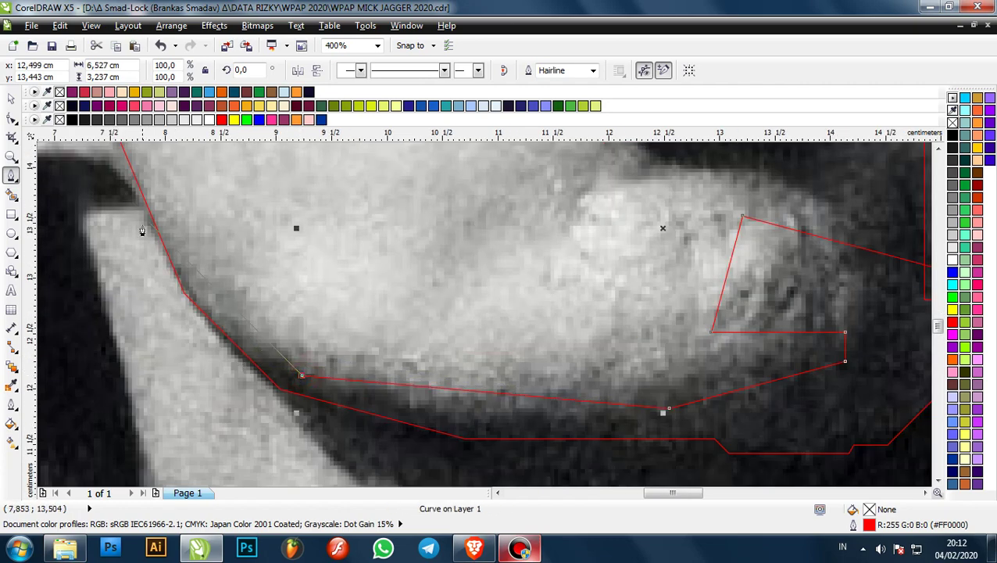
scroll(254, 280, "down", 2)
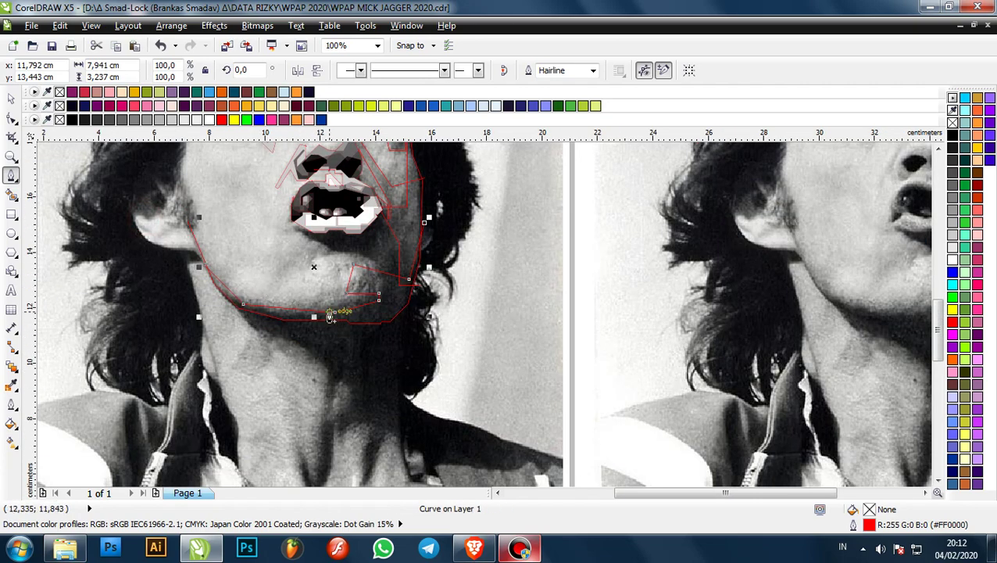
- Undo the chin shadow outline's jaw section and redraw its horizontal and short downward segments, about 2.8 by 2.7 cm overall
scroll(296, 291, "up", 1)
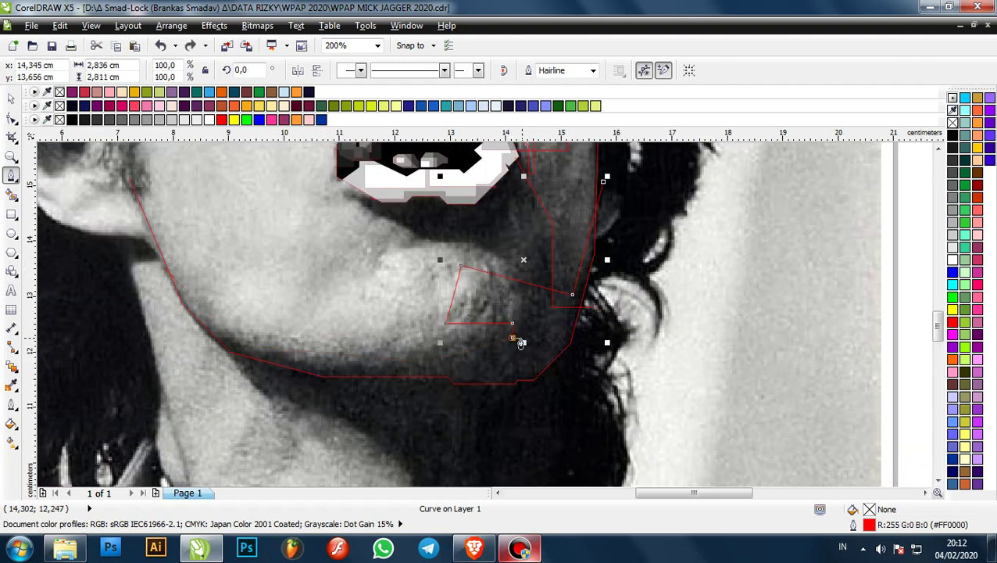
key("ctrl+z")
key("ctrl+z")
scroll(536, 343, "up", 2)
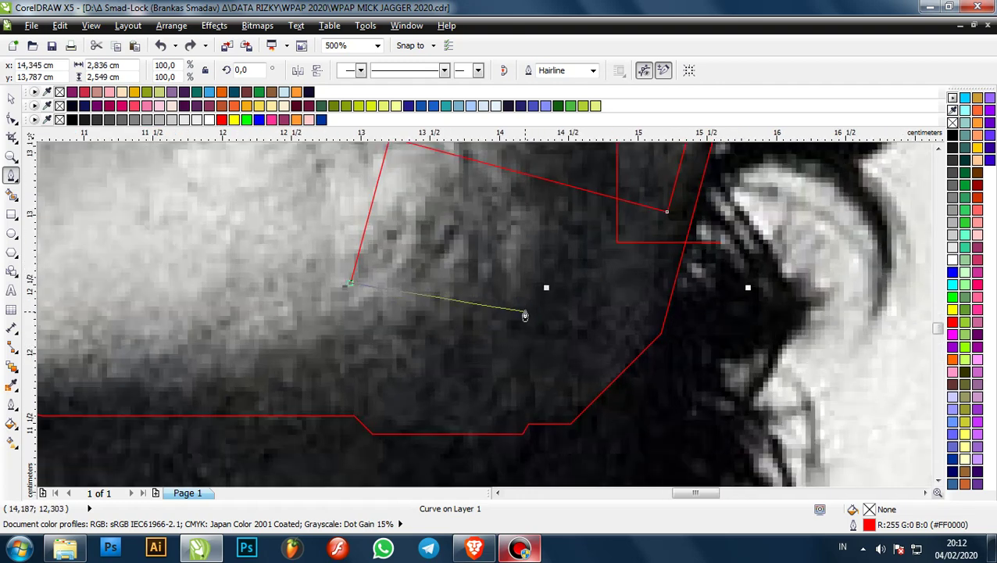
left_click(537, 323)
scroll(534, 330, "down", 2)
scroll(444, 313, "up", 1)
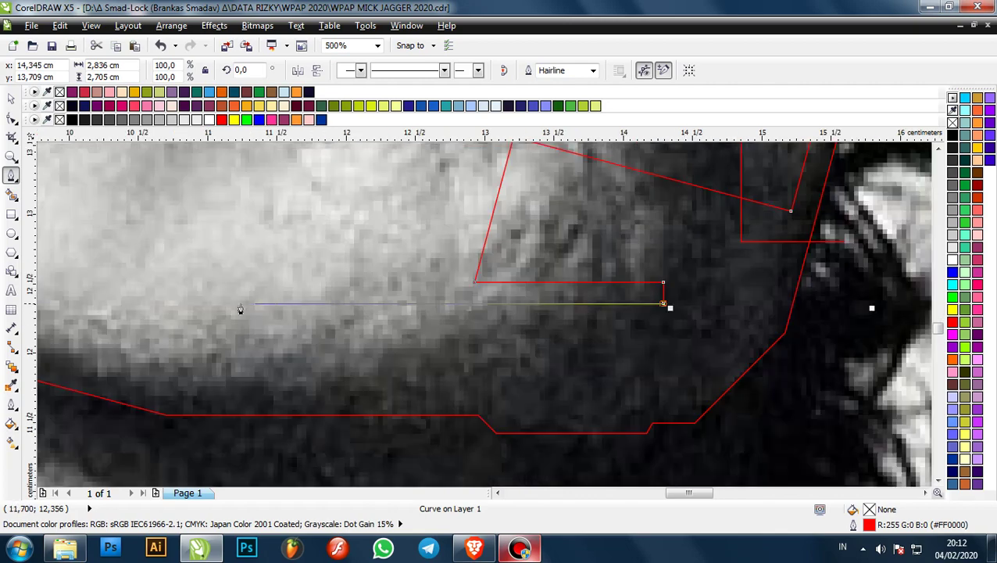
- Extend the chin shadow outline horizontally left, a short way down and up to the left jaw edge, about 7.5 by 3.1 cm overall
left_click(225, 308)
scroll(228, 321, "down", 1)
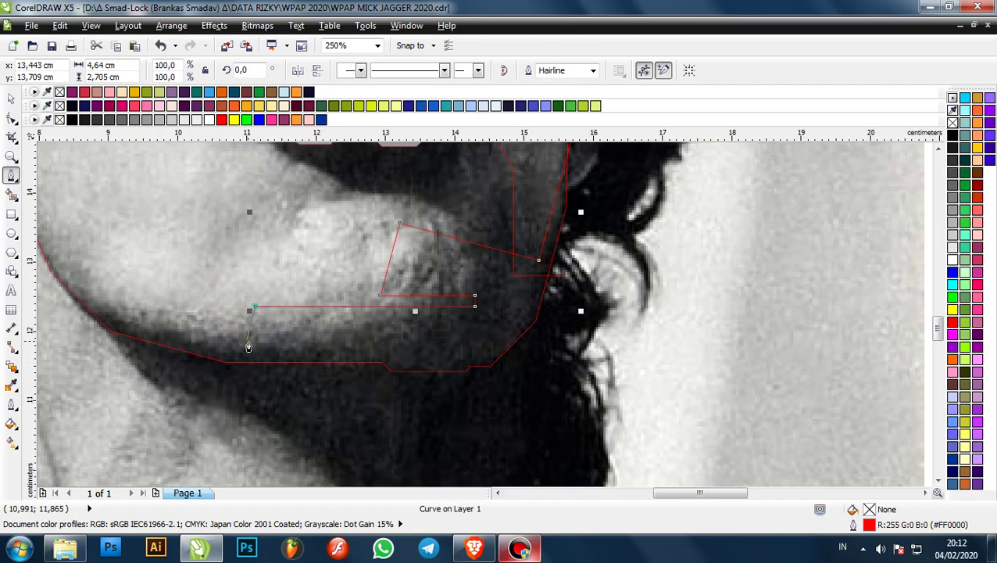
left_click(254, 333)
scroll(255, 333, "down", 1)
scroll(156, 305, "up", 1)
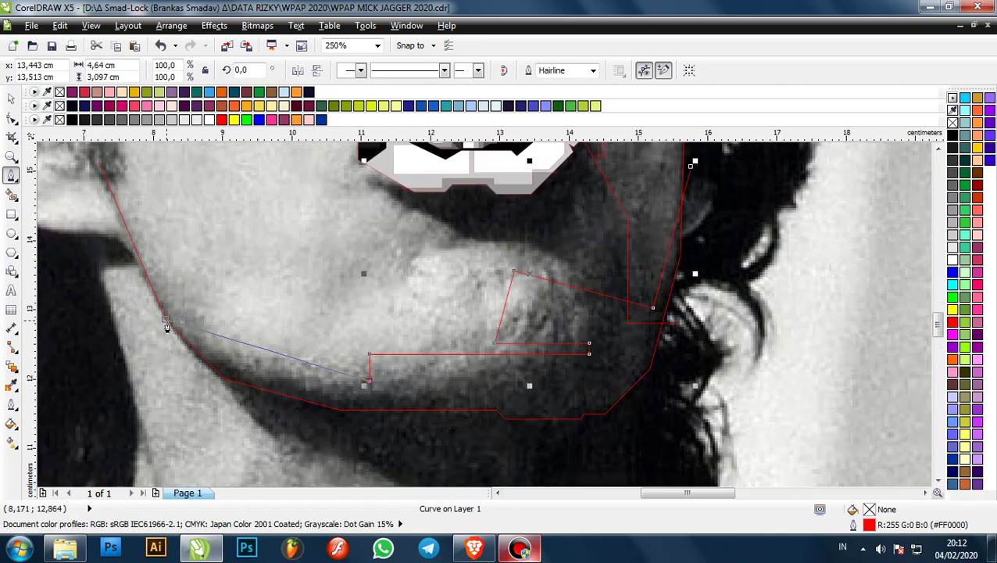
left_click(206, 337)
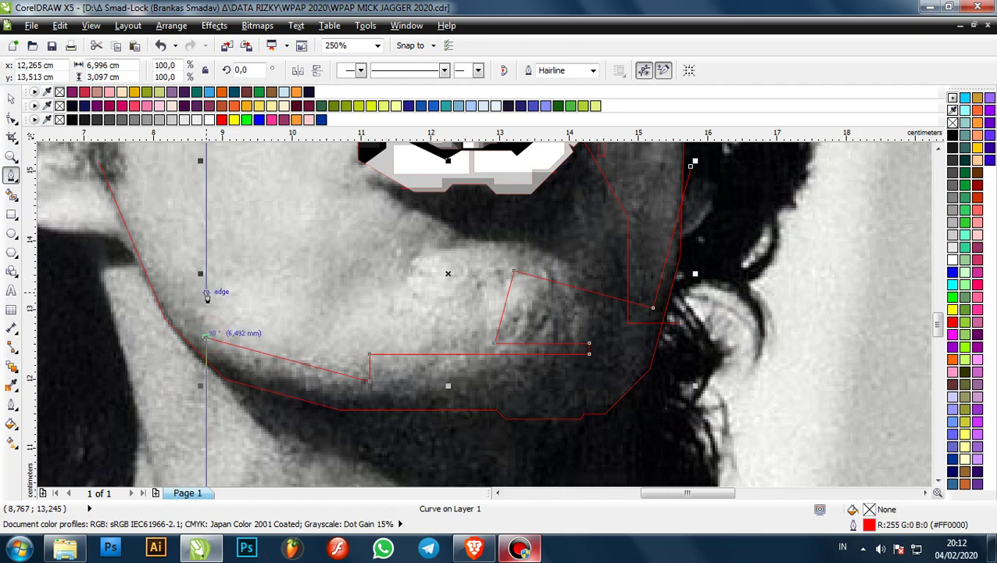
key("ctrl+z")
scroll(178, 324, "up", 1)
double_click(165, 334)
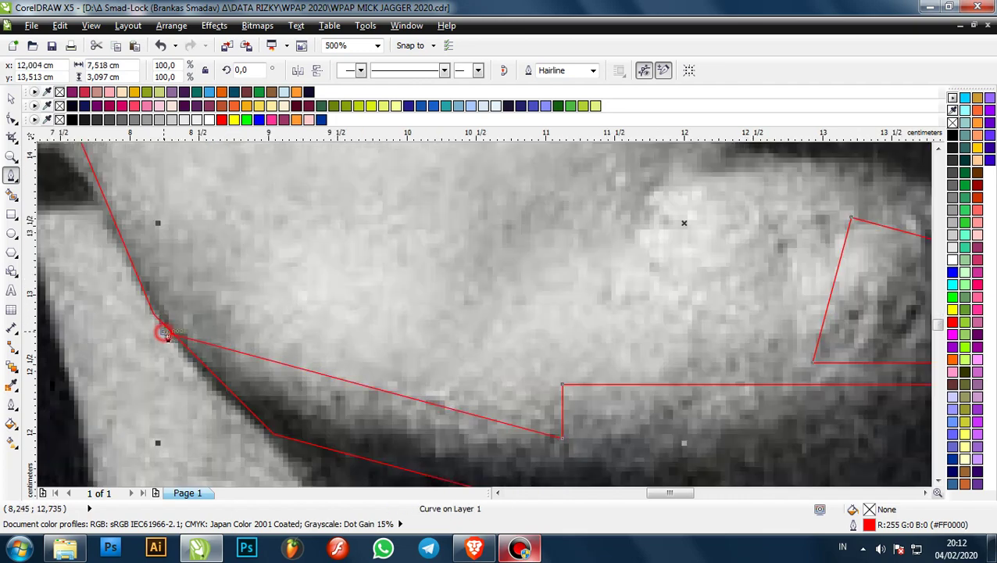
- Draw a Pen outline from the left jaw edge diagonally into the cheek and straight down to the jawline, about 1.2 by 1.6 cm
scroll(212, 317, "down", 1)
scroll(160, 283, "up", 1)
scroll(156, 253, "up", 1)
left_click(156, 251)
scroll(216, 254, "down", 2)
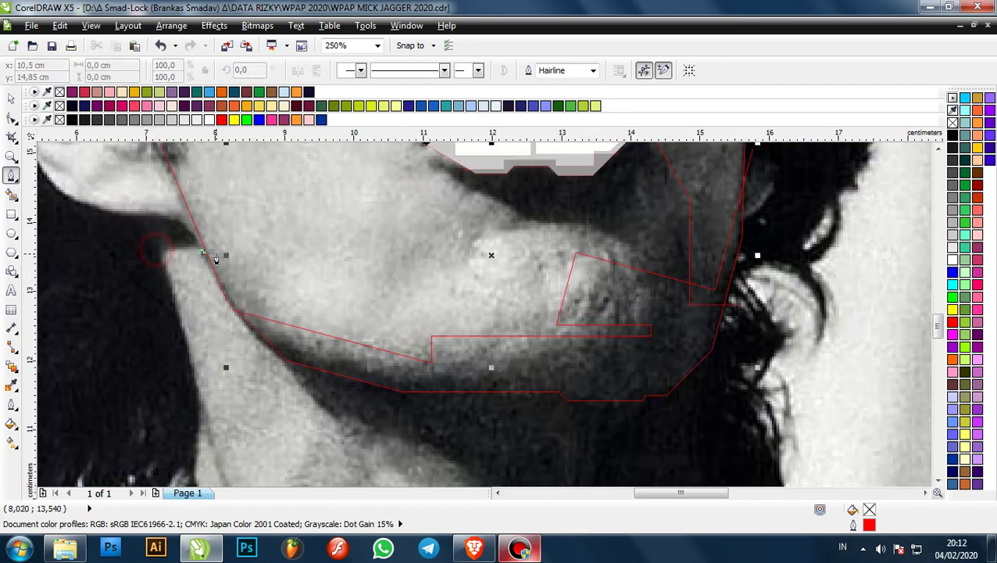
left_click(285, 298)
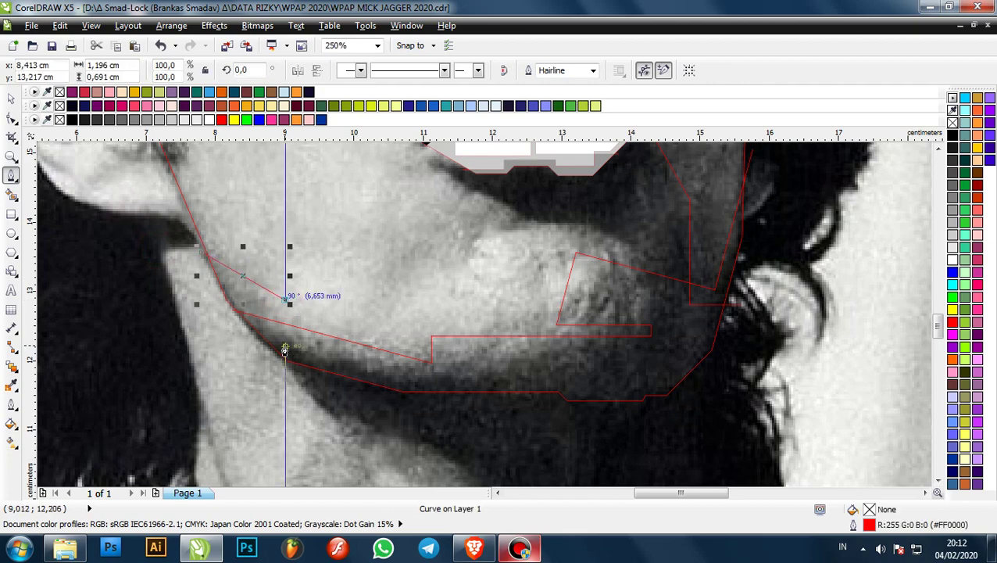
scroll(282, 368, "up", 2)
left_click(296, 346)
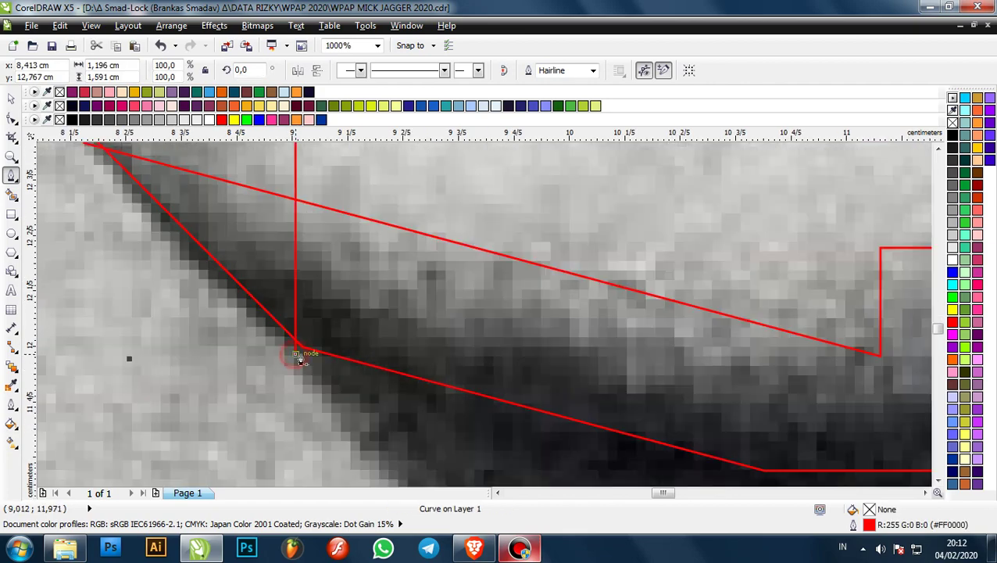
- Start a Pen outline under the lower lip's left side, following the shadow edge diagonally down towards the chin, about 1.3 by 1 cm
scroll(300, 348, "down", 1)
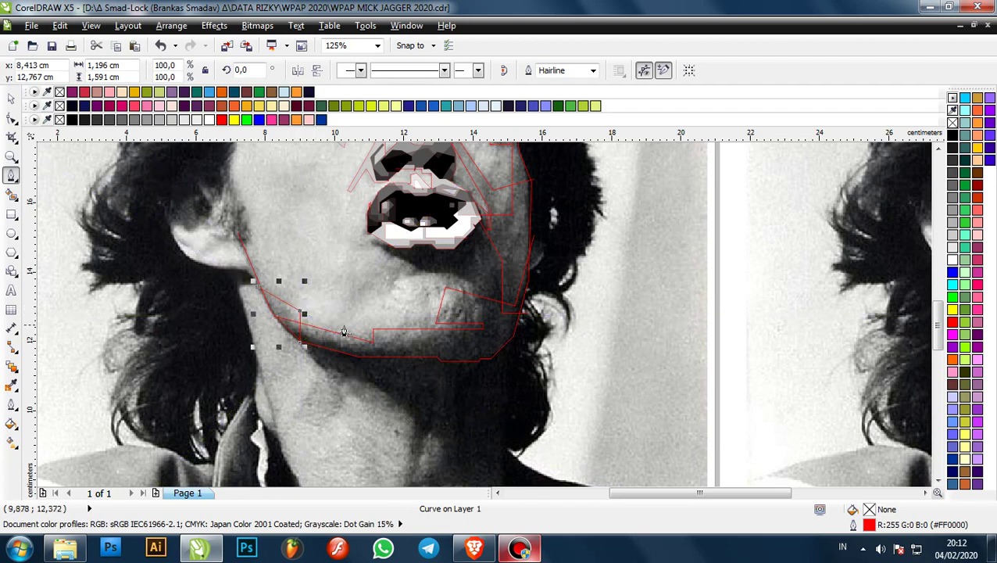
scroll(409, 340, "up", 1)
scroll(413, 351, "down", 1)
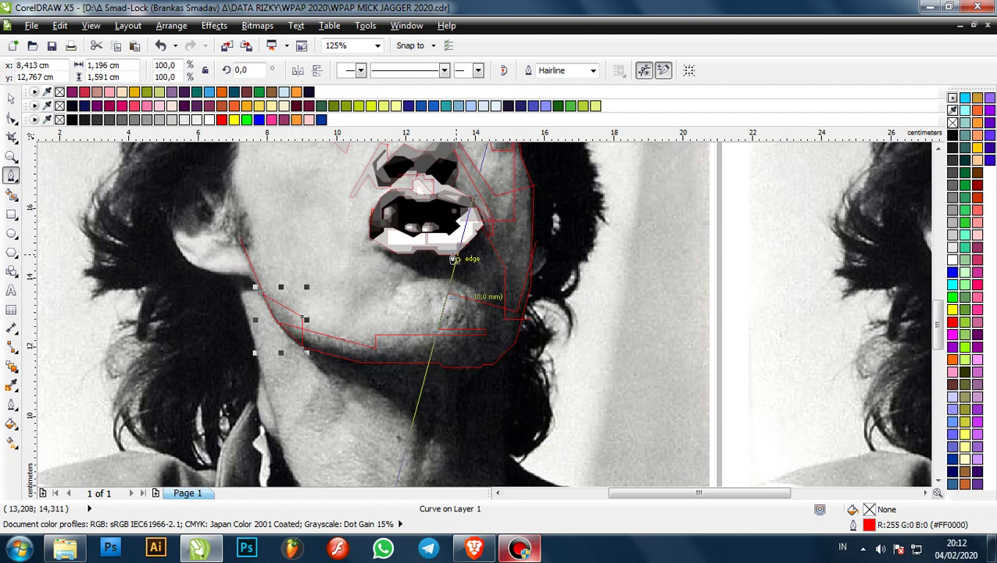
scroll(310, 260, "up", 2)
scroll(136, 214, "up", 2)
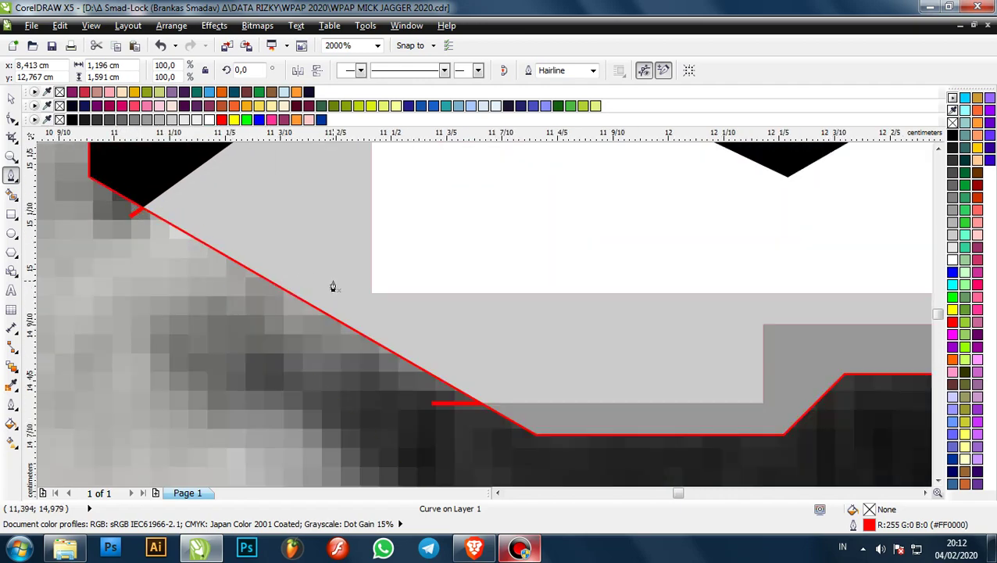
scroll(333, 287, "down", 1)
left_click(359, 317)
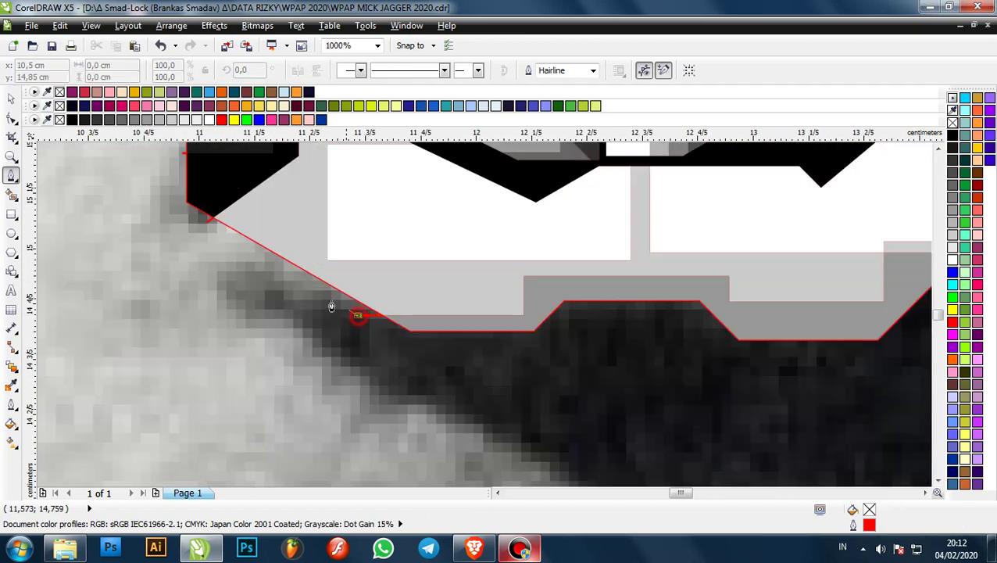
left_click(253, 256)
left_click(236, 289)
scroll(236, 288, "down", 1)
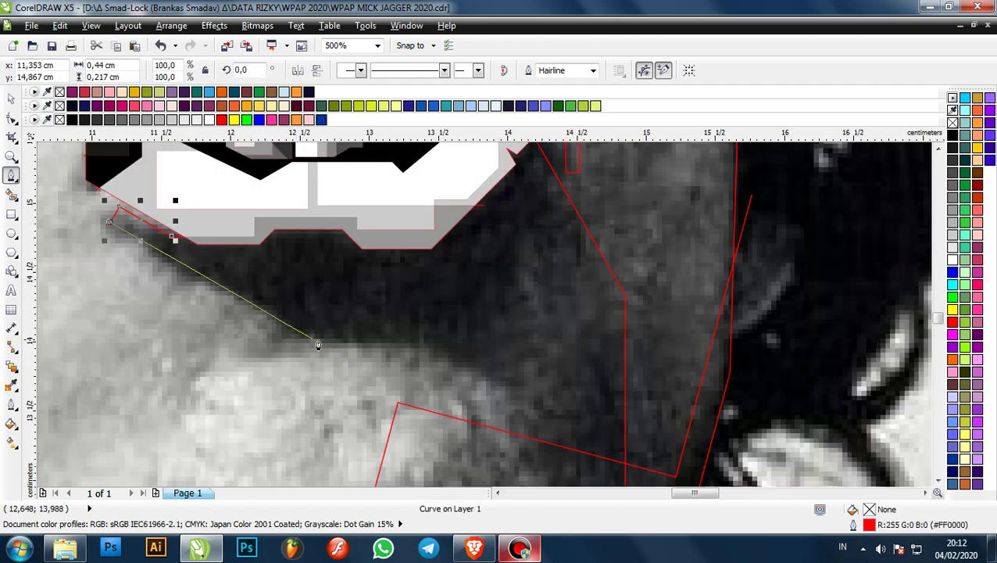
left_click(290, 327)
left_click(268, 345)
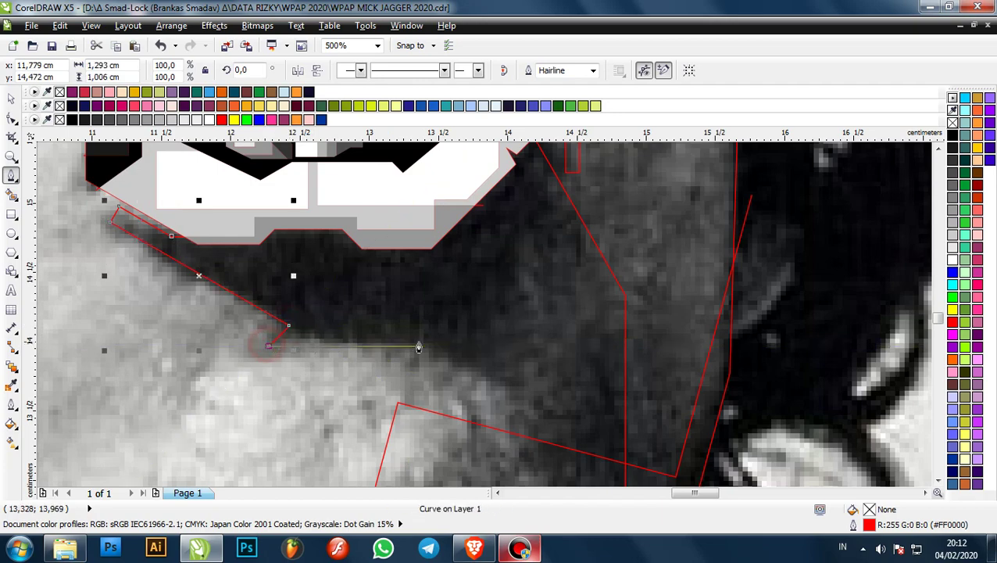
- Extend the under-lip shadow outline horizontally along the chin's upper edge to about 2.4 cm wide, undoing the slanted segment after it
left_click(444, 347)
left_click(519, 390)
scroll(523, 392, "down", 1)
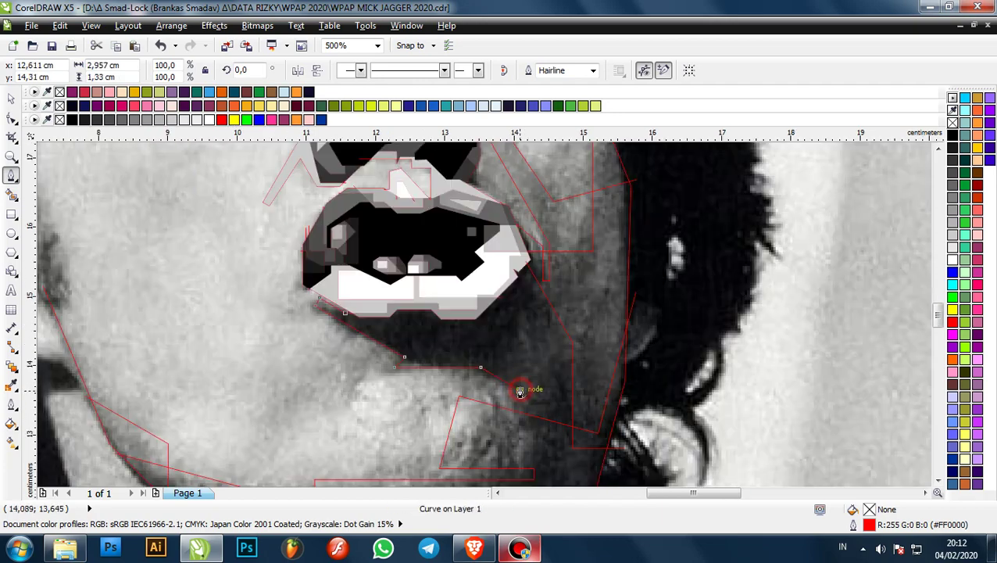
scroll(523, 391, "up", 1)
scroll(566, 307, "down", 2)
scroll(551, 309, "up", 1)
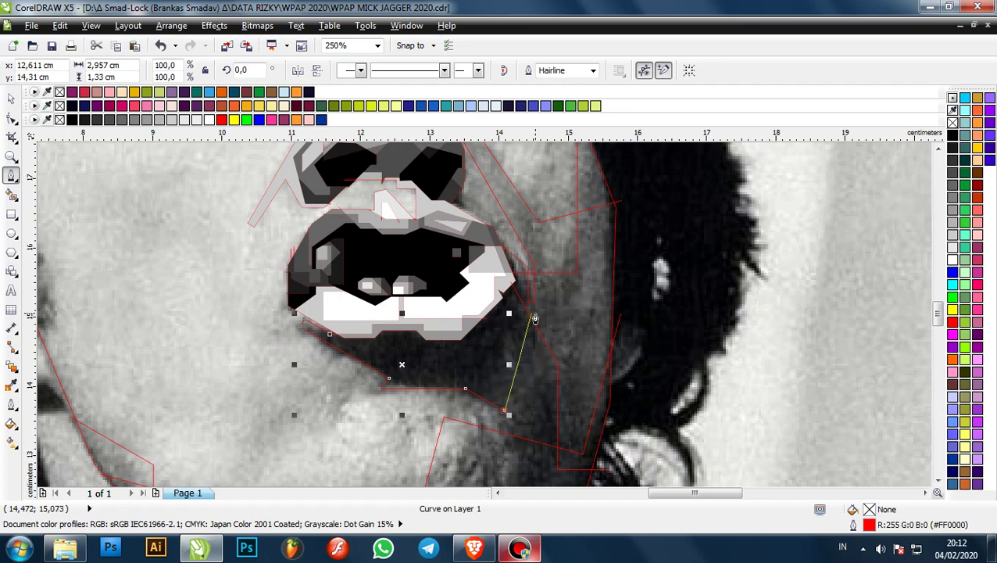
scroll(540, 317, "up", 1)
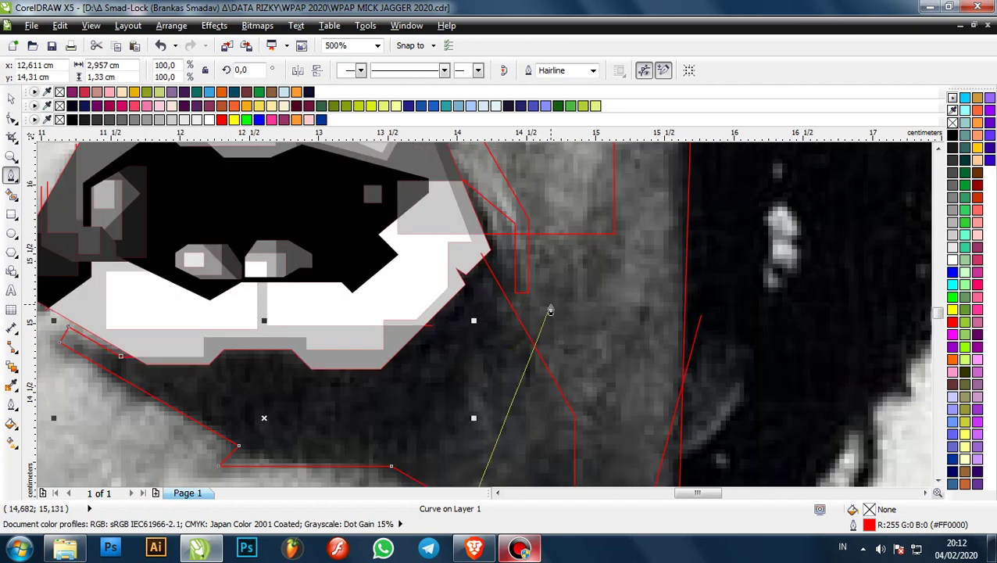
scroll(549, 309, "down", 1)
scroll(550, 308, "up", 1)
scroll(546, 312, "down", 1)
scroll(525, 378, "up", 1)
key("ctrl+z")
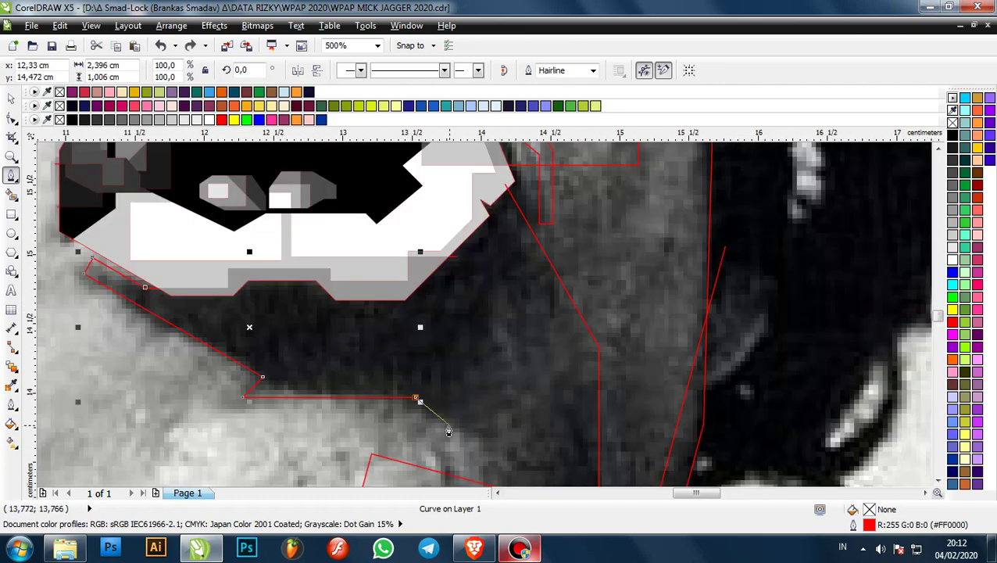
- Continue the under-lip shadow outline down around the chin, up beside it and diagonally outward, about 3.4 by 1.2 cm overall
left_click(464, 426)
left_click(514, 427)
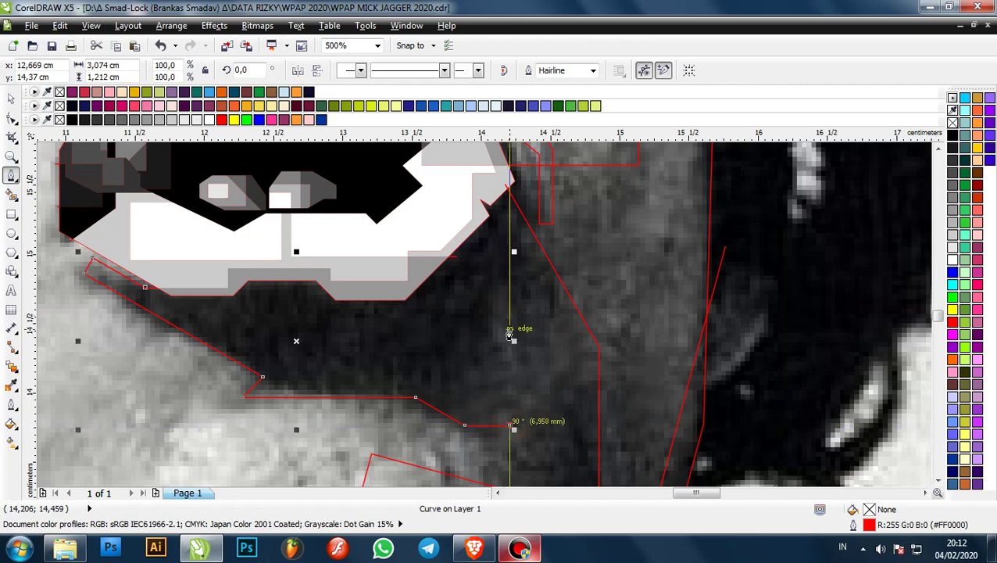
left_click(509, 328)
scroll(540, 320, "down", 1)
scroll(526, 318, "up", 1)
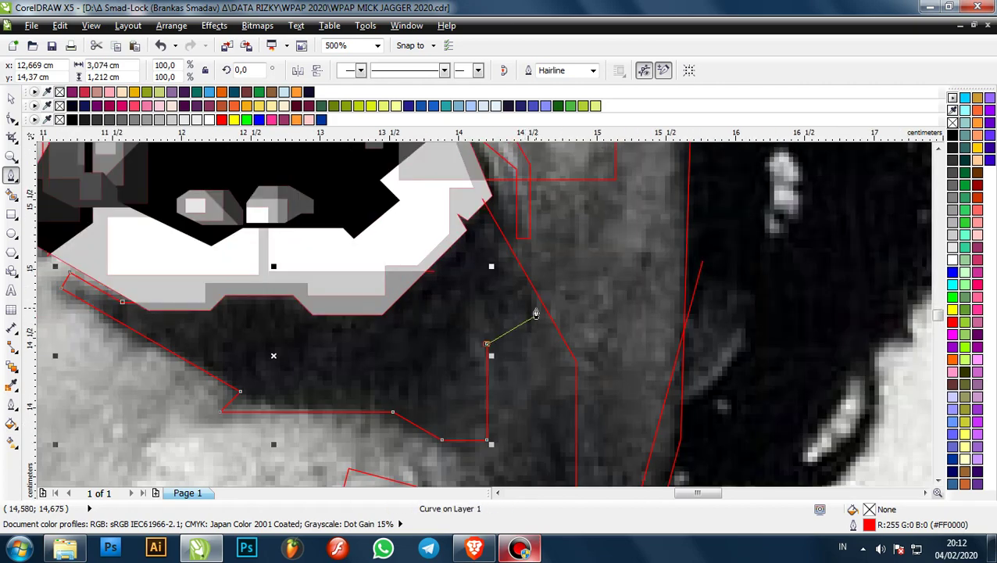
left_click(528, 323)
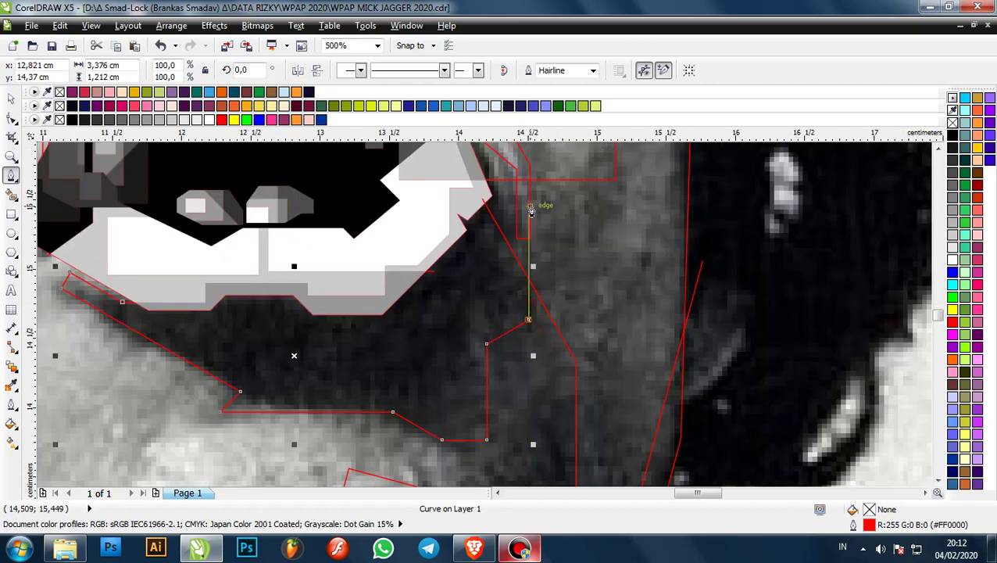
- Redo the under-lip outline's outer corner, then run it straight up and across to the right mouth corner, about 3.3 by 1.8 cm overall
scroll(529, 218, "up", 2)
scroll(518, 267, "down", 1)
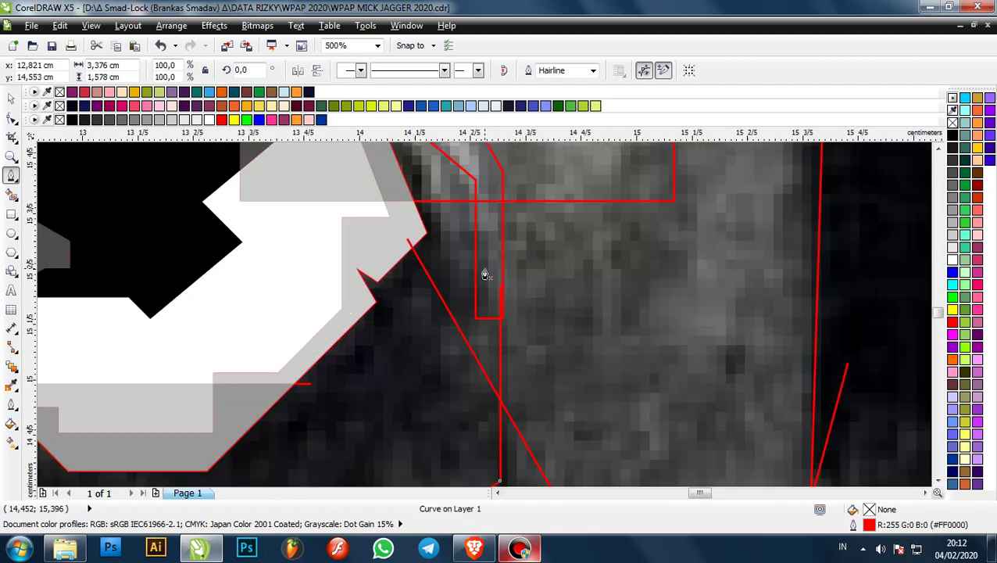
scroll(516, 261, "up", 1)
scroll(512, 344, "down", 2)
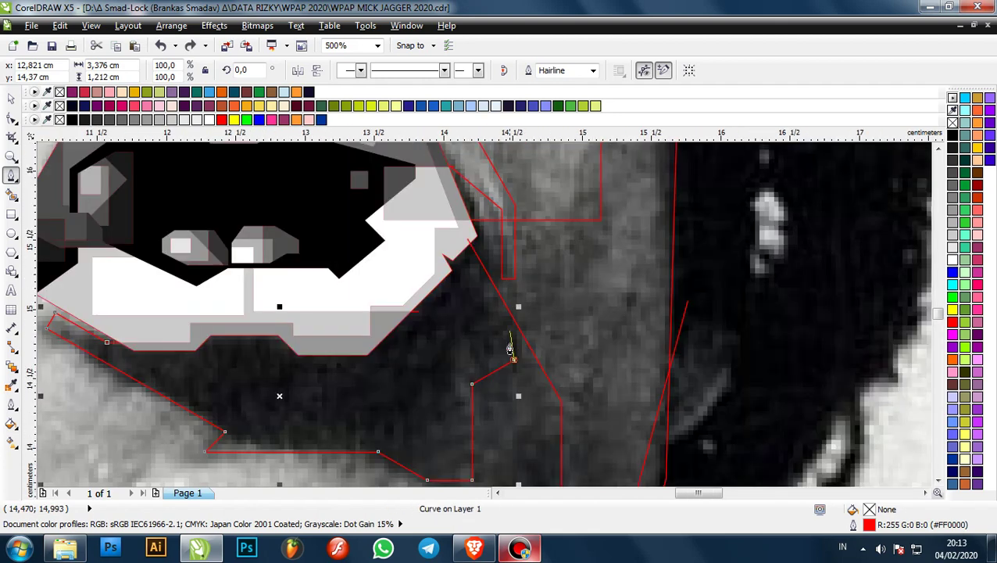
scroll(517, 356, "up", 1)
left_click(504, 362)
scroll(504, 364, "down", 2)
scroll(503, 263, "up", 2)
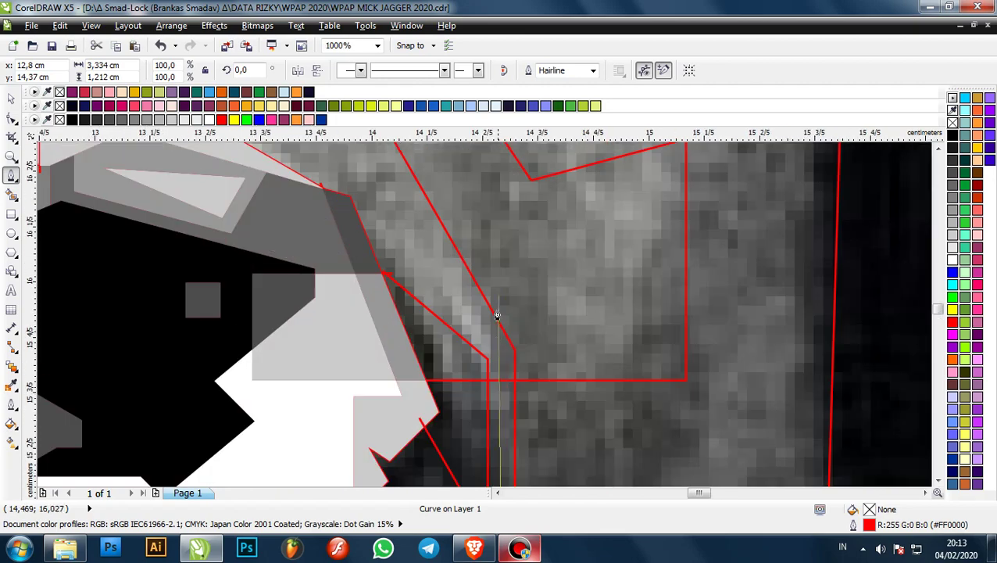
left_click(499, 406)
left_click(414, 405)
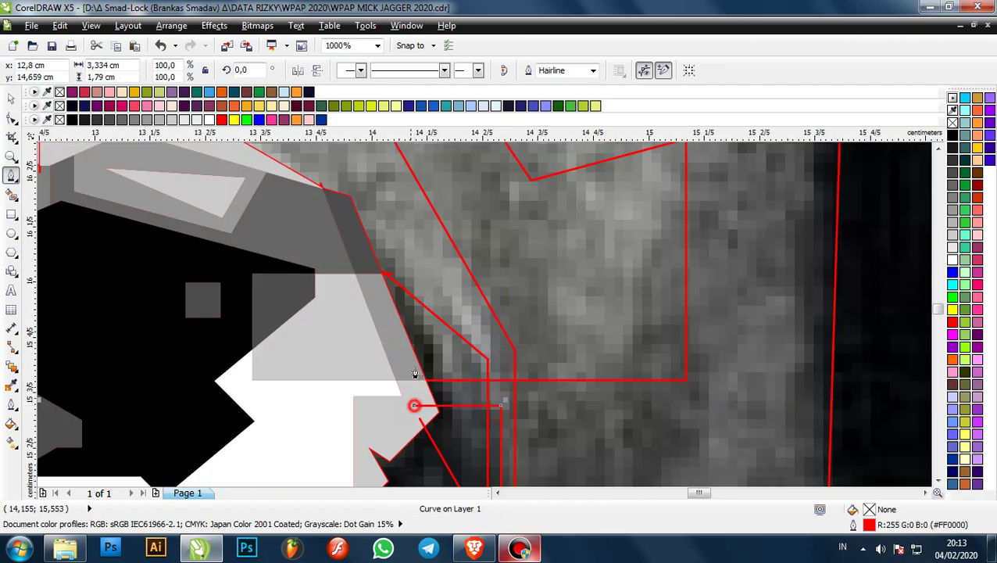
scroll(414, 391, "down", 2)
scroll(379, 356, "up", 3)
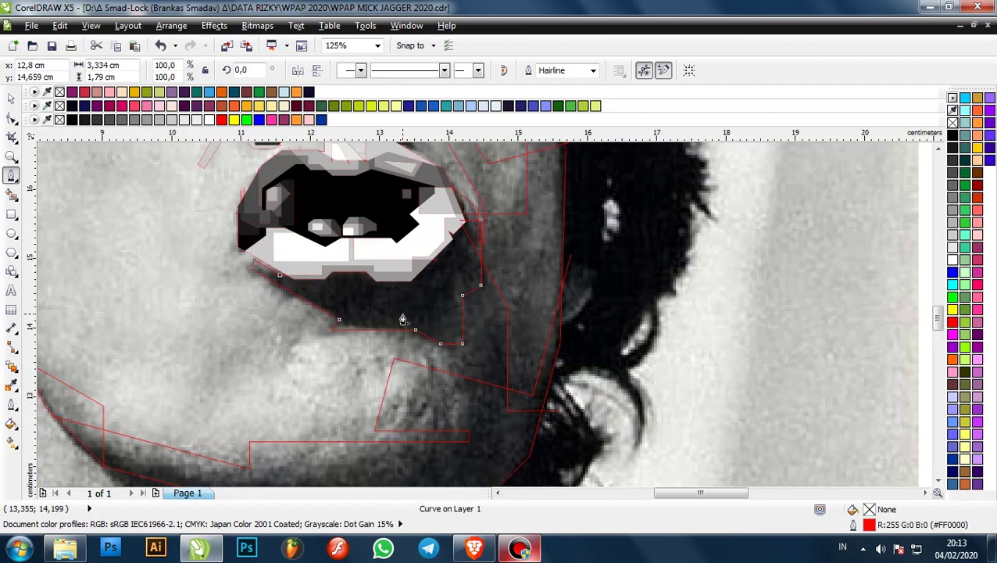
- Draw a Pen outline from near the right face edge inward and steeply up the cheek beside the mouth, about 0.8 by 1.7 cm
scroll(462, 297, "down", 1)
scroll(484, 292, "down", 2)
scroll(508, 260, "up", 1)
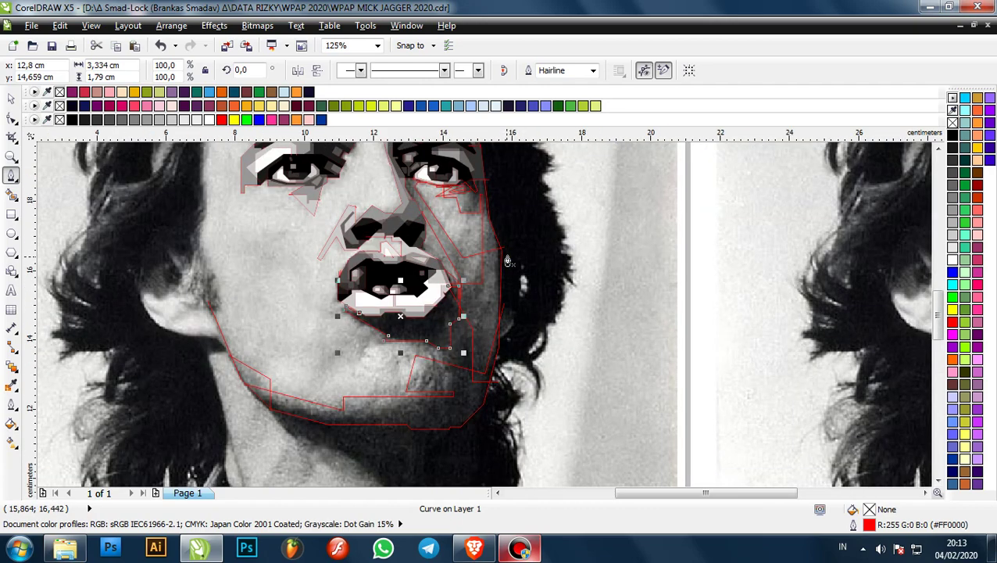
scroll(491, 289, "up", 1)
scroll(493, 297, "down", 1)
scroll(508, 328, "up", 2)
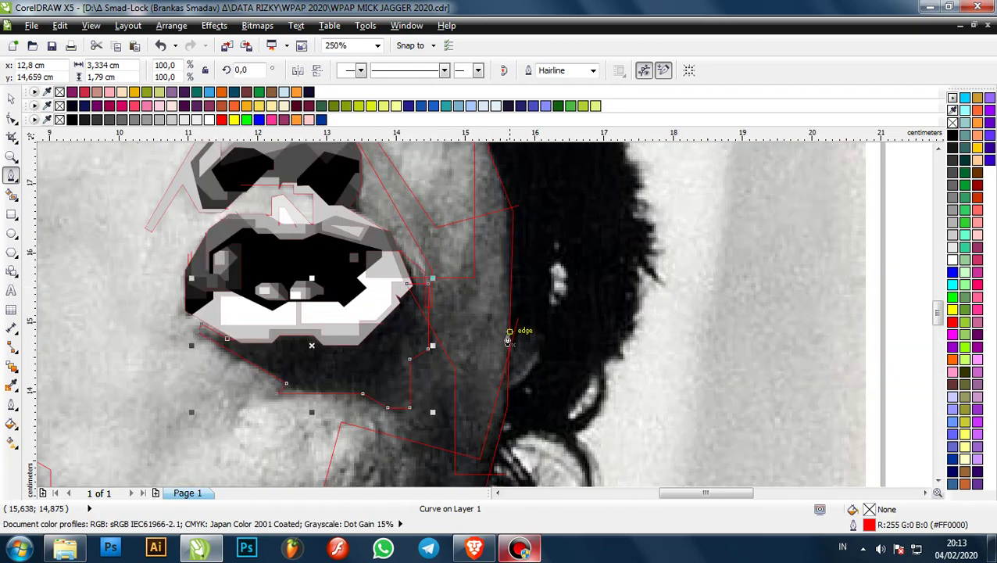
left_click(497, 346)
scroll(424, 393, "down", 2)
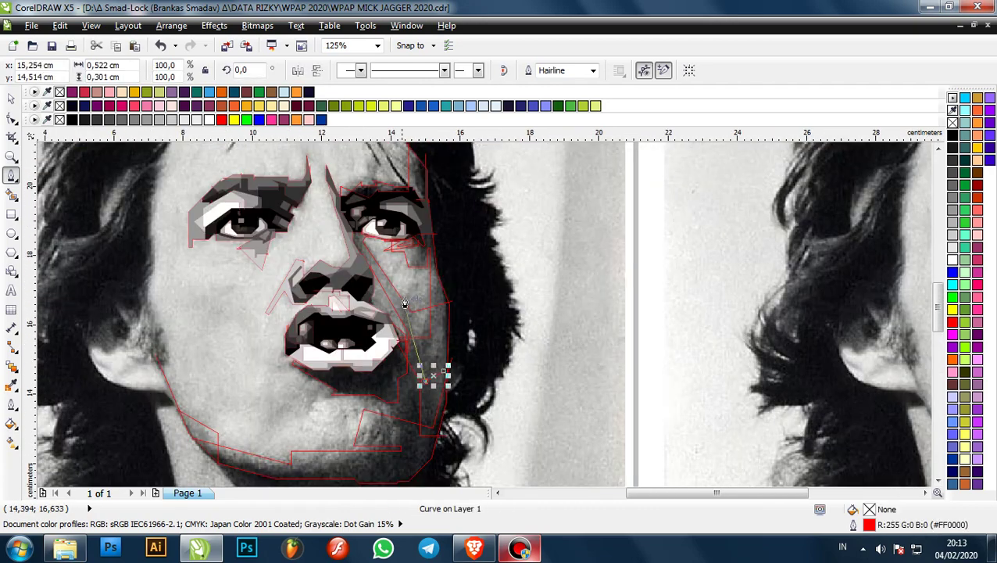
scroll(428, 374, "up", 1)
scroll(427, 352, "up", 2)
scroll(428, 347, "down", 2)
scroll(486, 372, "up", 2)
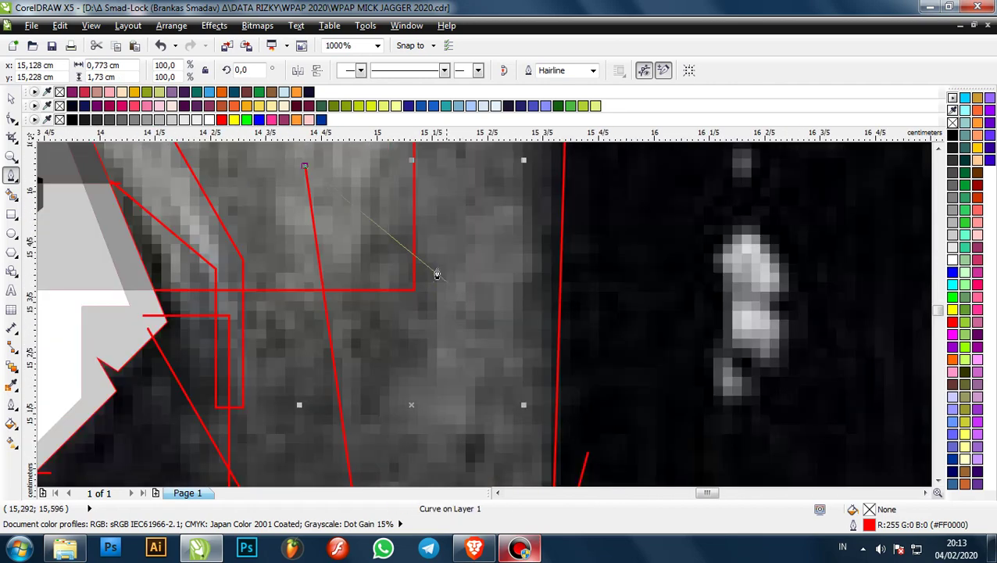
- Add the top edge and close the right cheek outline as a narrow four-sided shape about 0.8 by 1.8 cm
scroll(397, 261, "down", 2)
scroll(397, 236, "up", 2)
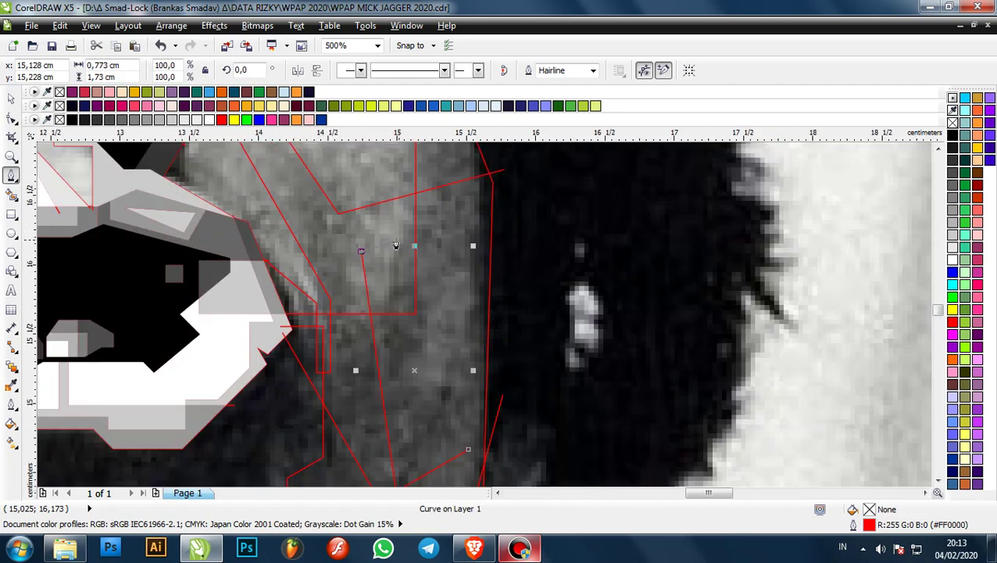
left_click(419, 237)
scroll(421, 238, "down", 2)
scroll(444, 329, "up", 1)
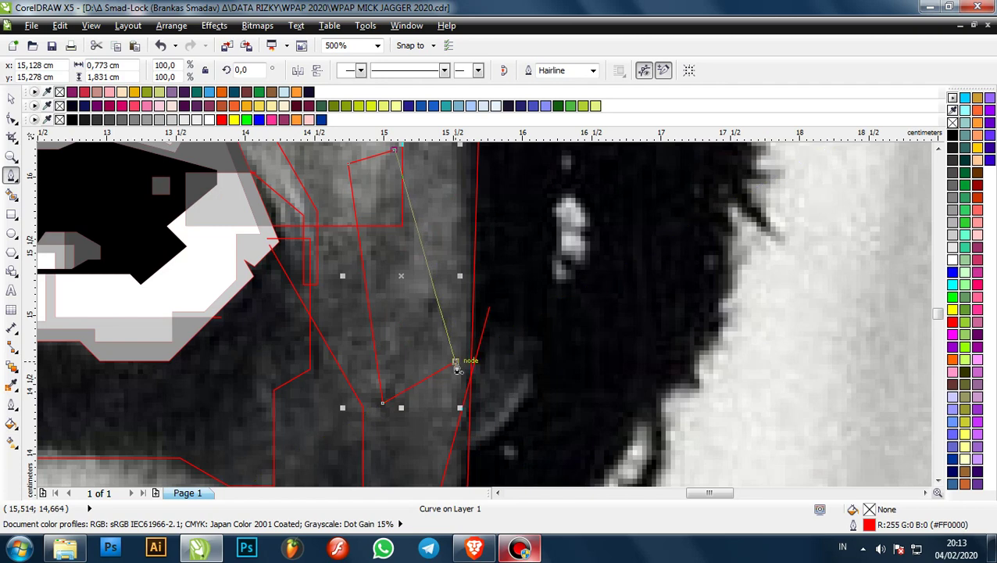
left_click(456, 363)
scroll(451, 333, "down", 1)
scroll(428, 305, "up", 1)
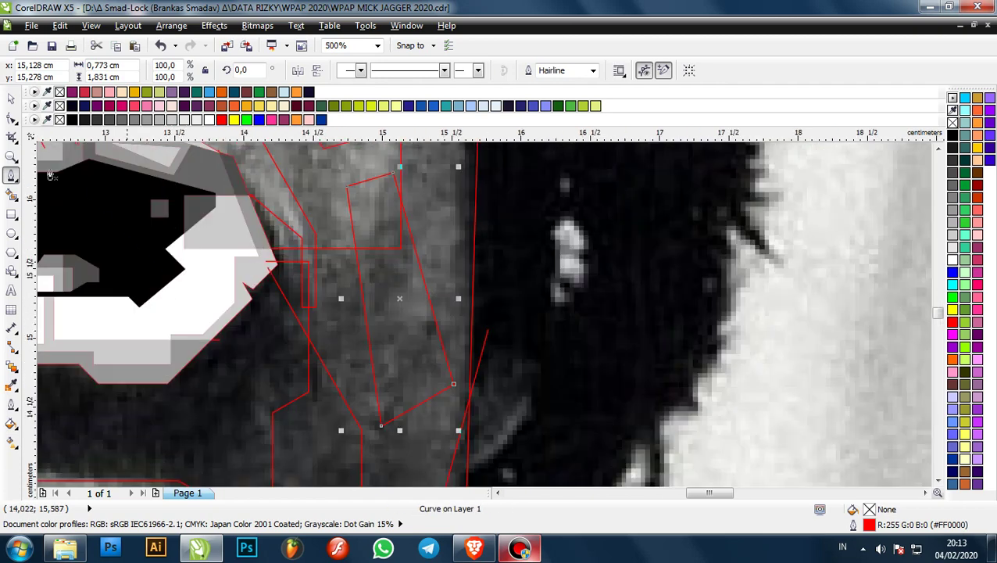
- Reshape the narrow four-sided right cheek outline by moving its corner nodes, stretching it to about 0.8 by 2.2 cm
left_click(12, 117)
left_click_drag(346, 189, 338, 189)
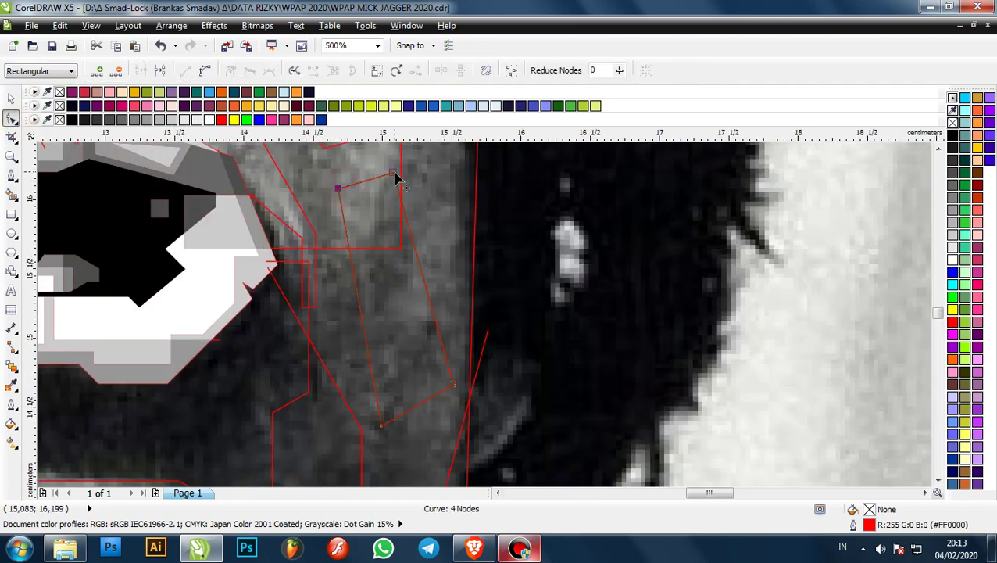
left_click_drag(394, 174, 348, 186)
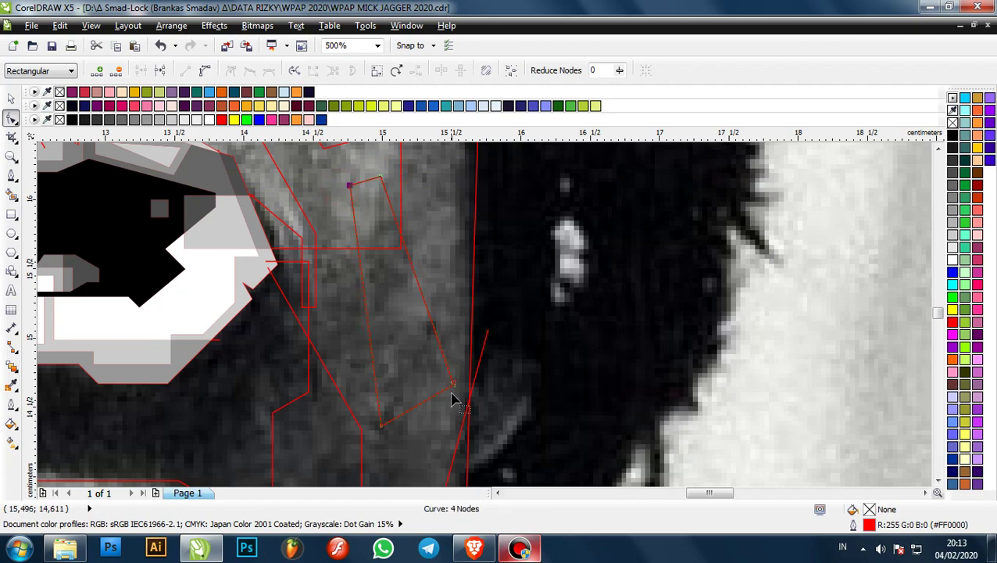
left_click_drag(452, 396, 446, 378)
left_click_drag(379, 429, 390, 415)
scroll(430, 275, "down", 2)
scroll(464, 272, "up", 2)
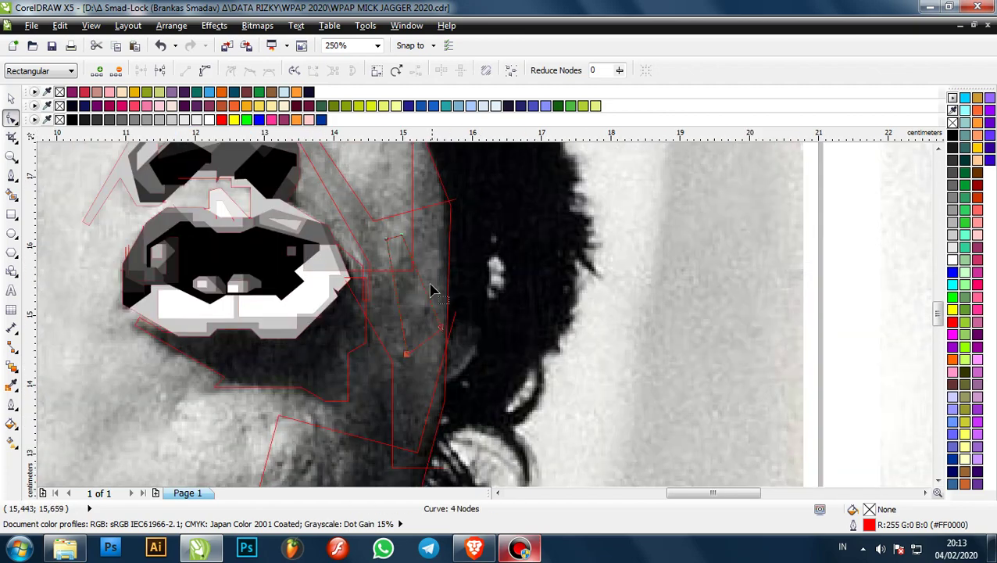
left_click_drag(405, 356, 406, 390)
scroll(406, 237, "up", 2)
left_click_drag(375, 266, 371, 266)
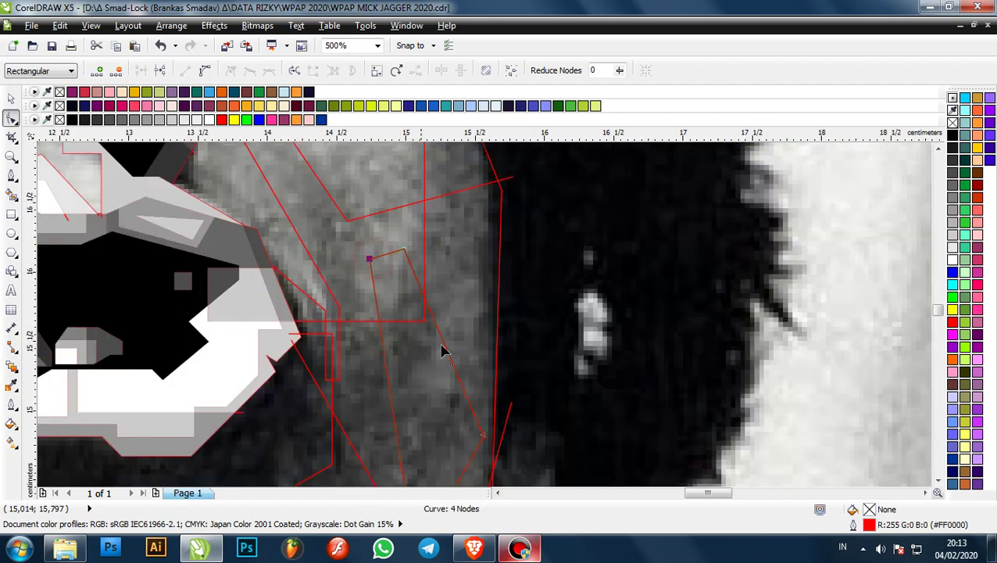
left_click_drag(485, 431, 482, 401)
- Try to fill the enclosed right cheek area below the eye with white using Smart Fill
scroll(409, 259, "down", 1)
key("s")
scroll(473, 264, "down", 1)
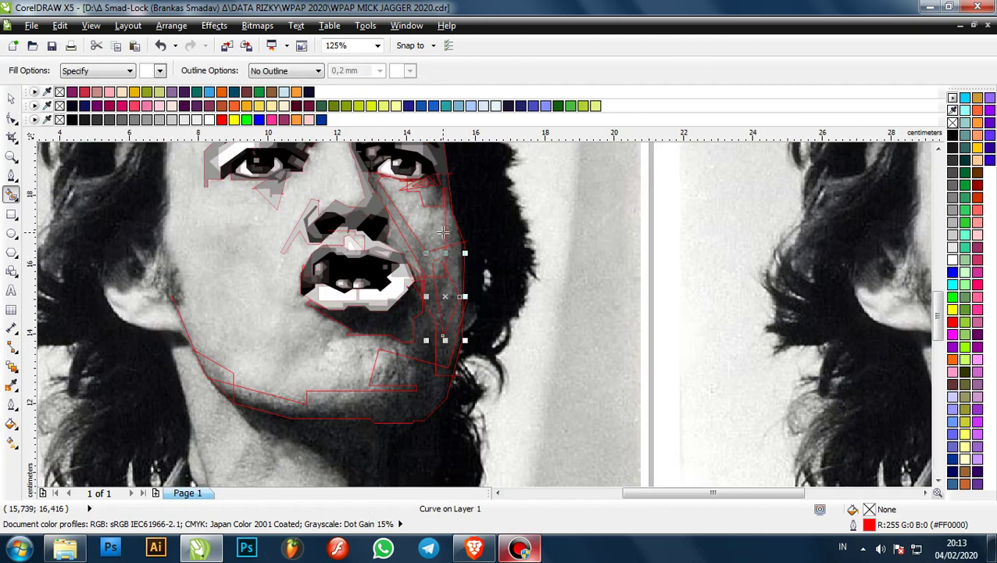
scroll(442, 233, "up", 1)
scroll(461, 243, "down", 2)
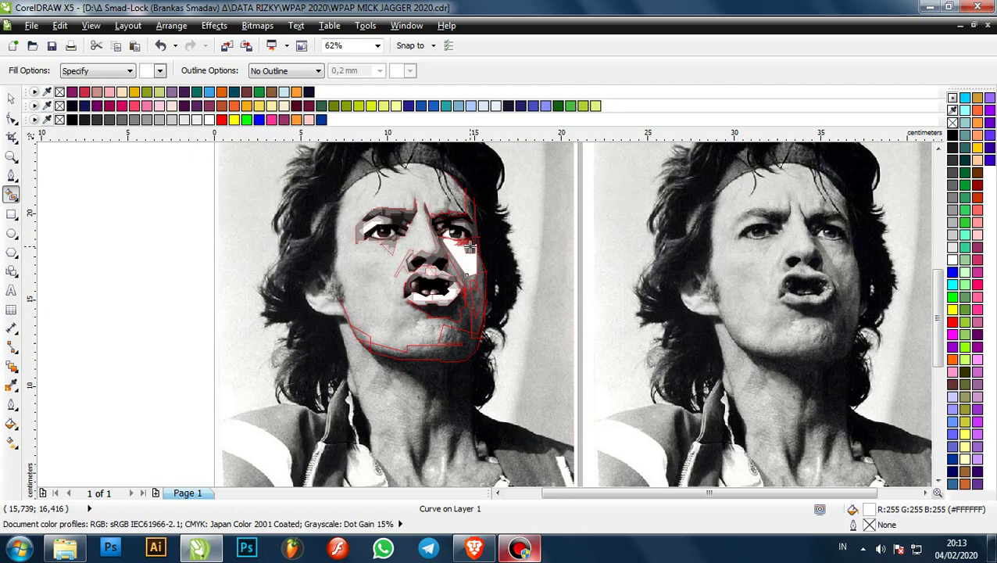
- Draw a near-vertical Pen line about 0.6 cm long from the inner corner of the right eye down beside the nose bridge
scroll(470, 246, "up", 2)
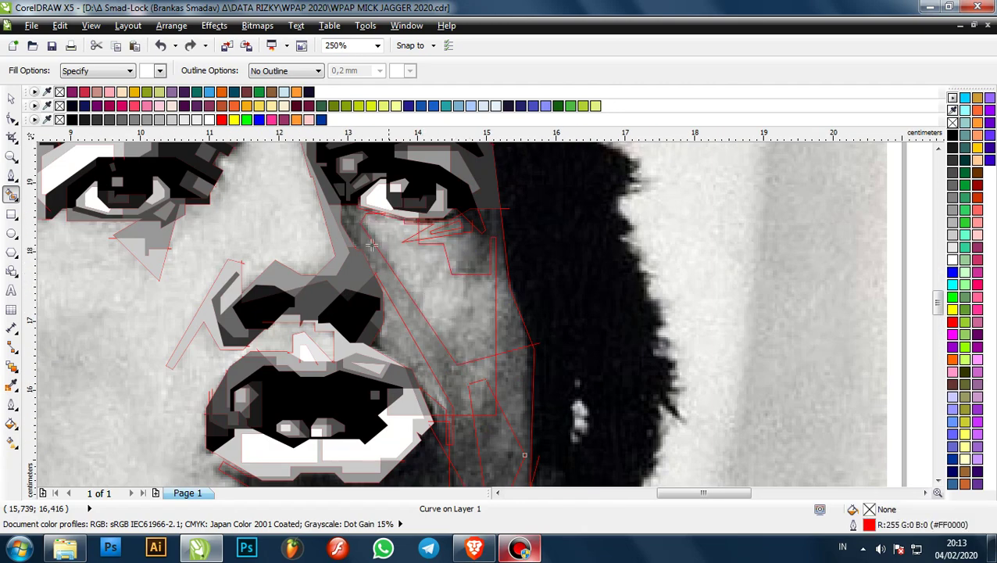
scroll(357, 211, "up", 2)
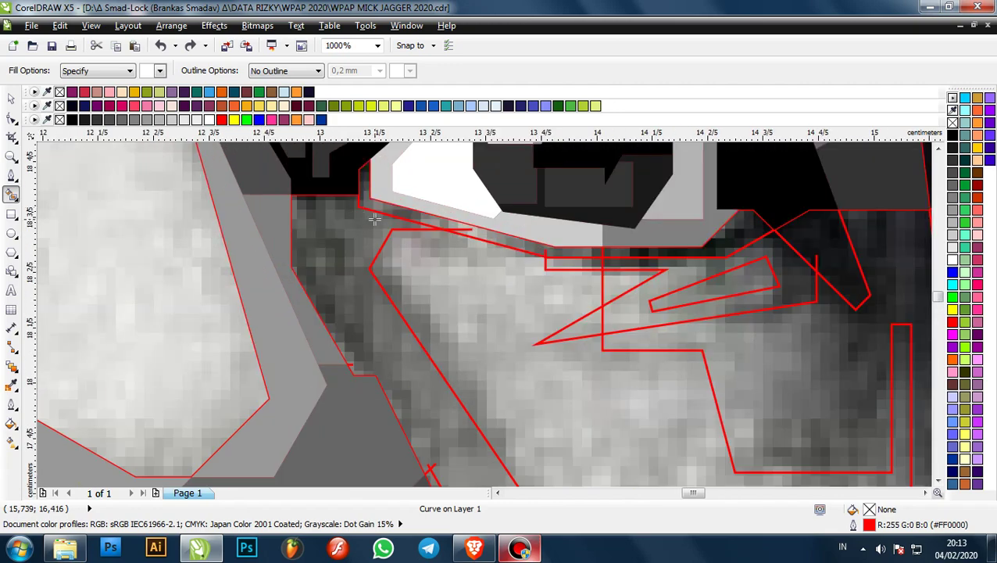
key("F5")
scroll(387, 316, "up", 2)
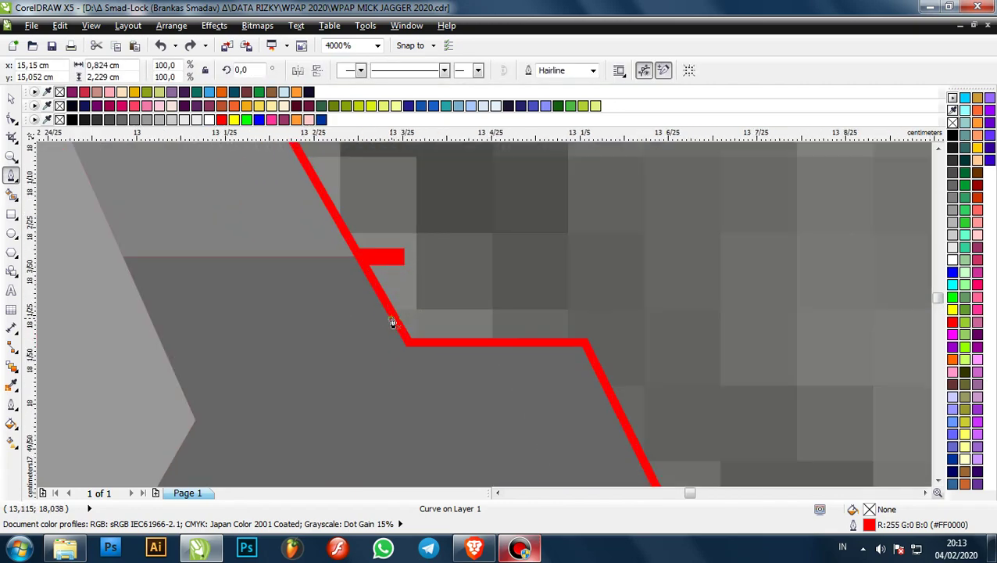
scroll(460, 381, "down", 3)
scroll(438, 255, "up", 1)
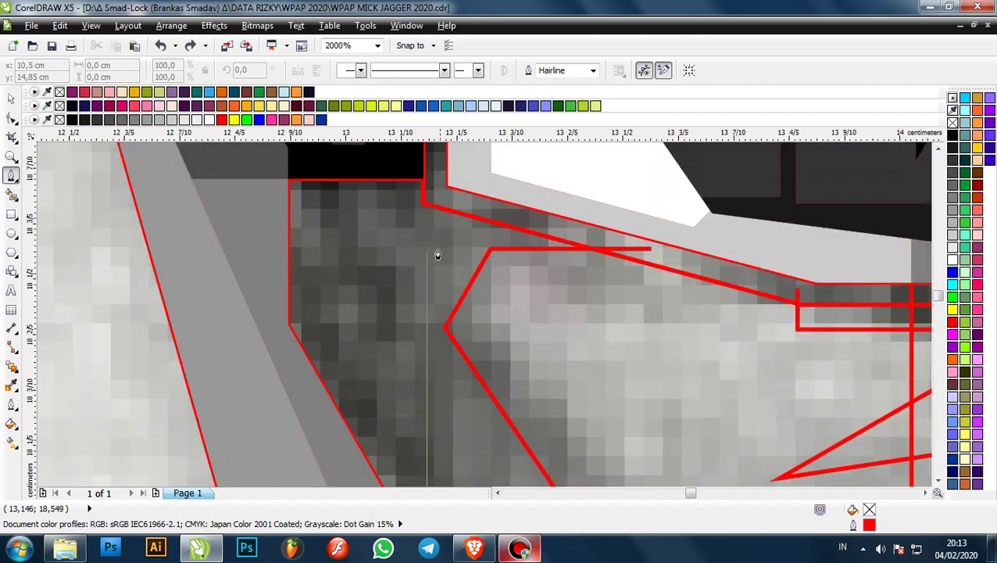
scroll(424, 197, "up", 1)
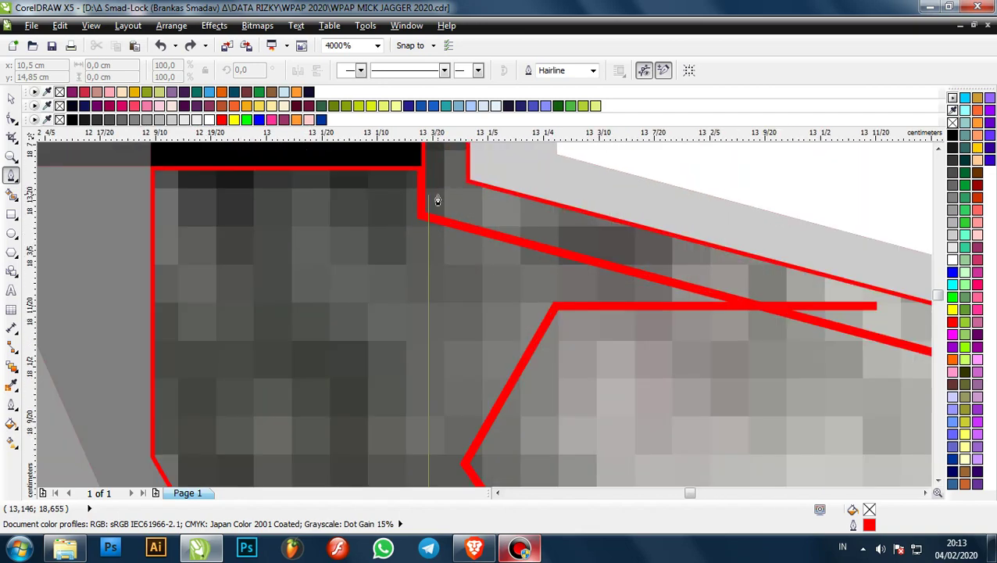
left_click(431, 199)
left_click(452, 203)
scroll(423, 197, "down", 5)
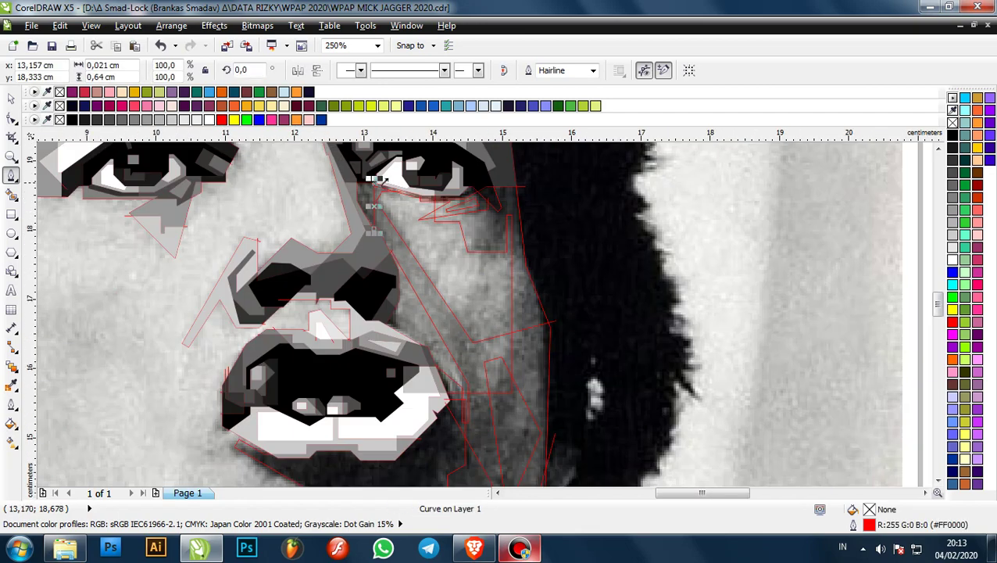
- Smart Fill the main right cheek area below the eye with white
scroll(420, 225, "down", 1)
key("s")
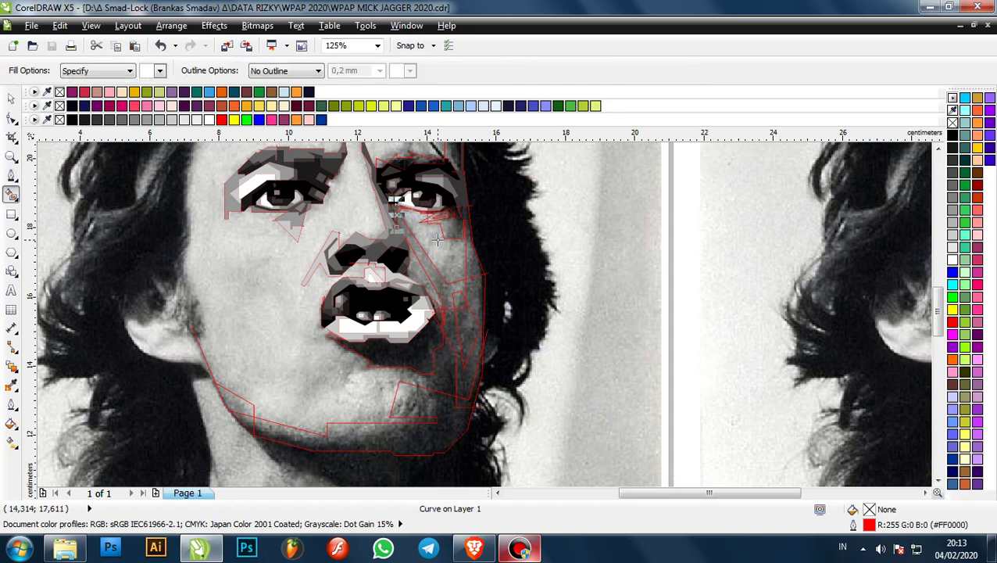
scroll(437, 240, "up", 1)
left_click(437, 240)
scroll(452, 212, "down", 1)
- Fill the outer right cheek area beneath the eye and along the face edge with light grey #CCCCCC
scroll(461, 196, "up", 2)
left_click(448, 236)
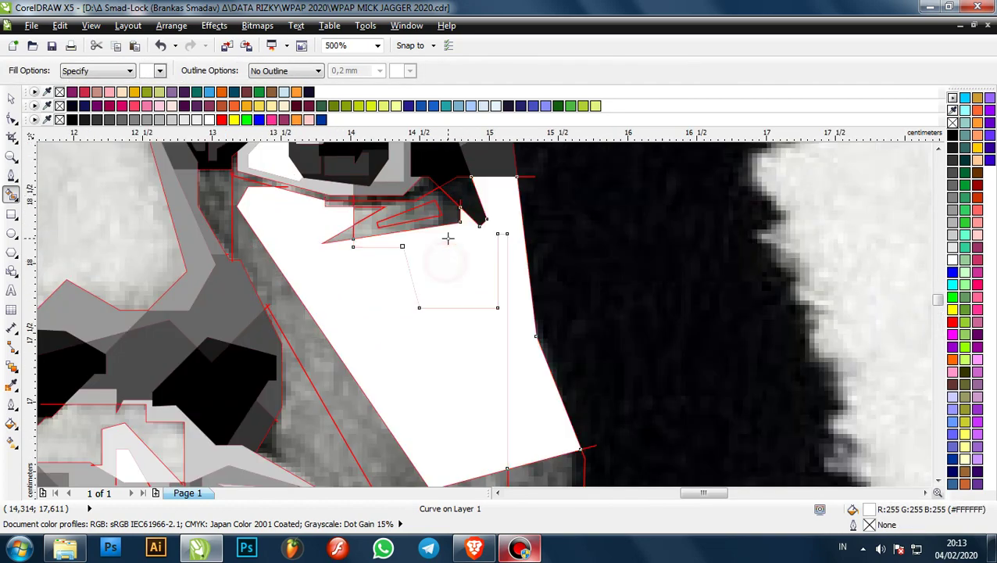
scroll(448, 236, "down", 1)
scroll(457, 227, "up", 2)
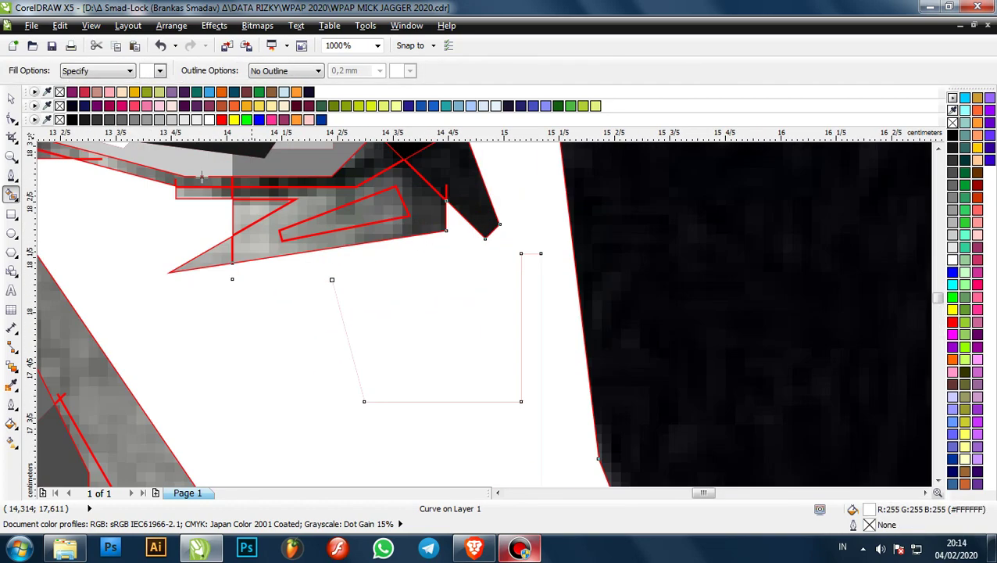
left_click(172, 121)
- Fill the diagonal inner cheek strip running from the inner eye down toward the mouth corner with light grey #CCCCCC
scroll(349, 170, "down", 3)
scroll(375, 271, "up", 1)
left_click(376, 258)
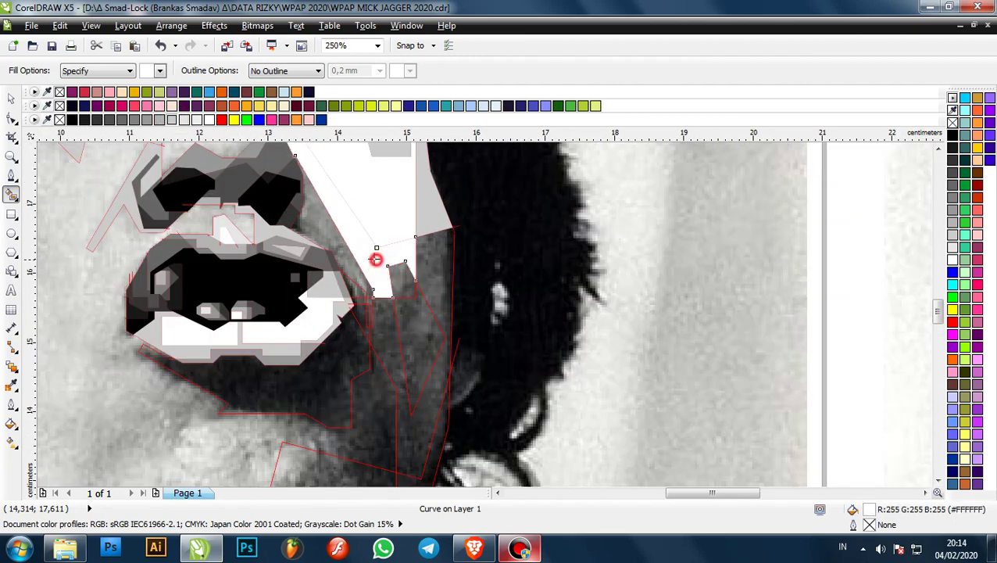
left_click(172, 119)
scroll(403, 365, "down", 1)
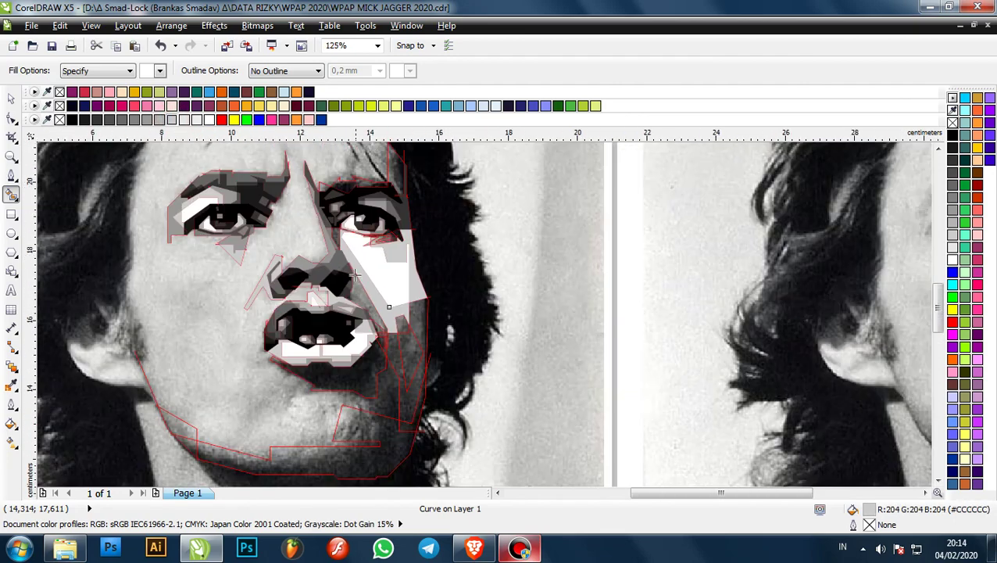
- Fill the inner eye-corner area with medium grey and the thin strip under the right eye's lower lid with darker grey
scroll(355, 275, "up", 3)
left_click(329, 265)
left_click(159, 118)
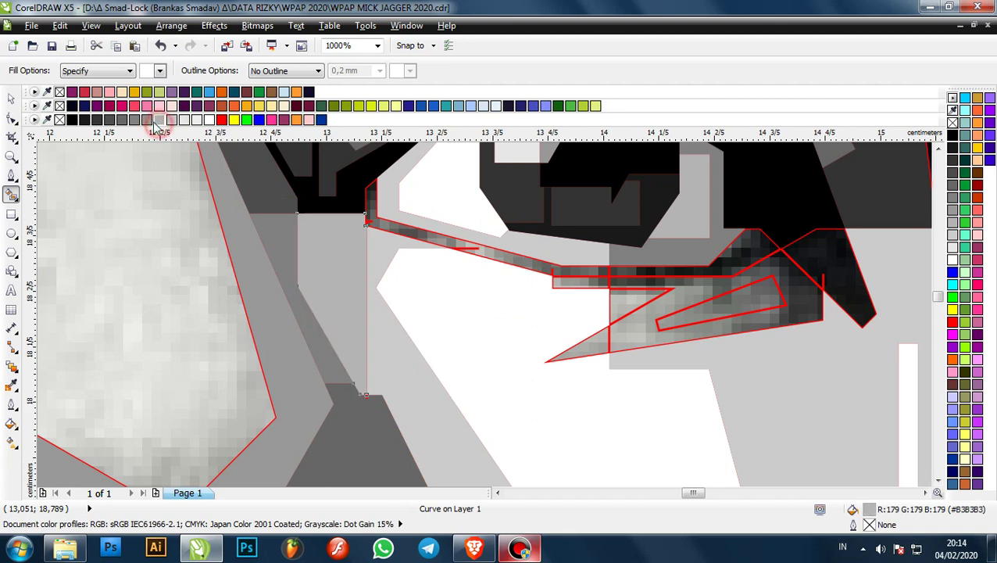
left_click(150, 122)
scroll(252, 205, "down", 1)
scroll(403, 231, "up", 1)
left_click(343, 242)
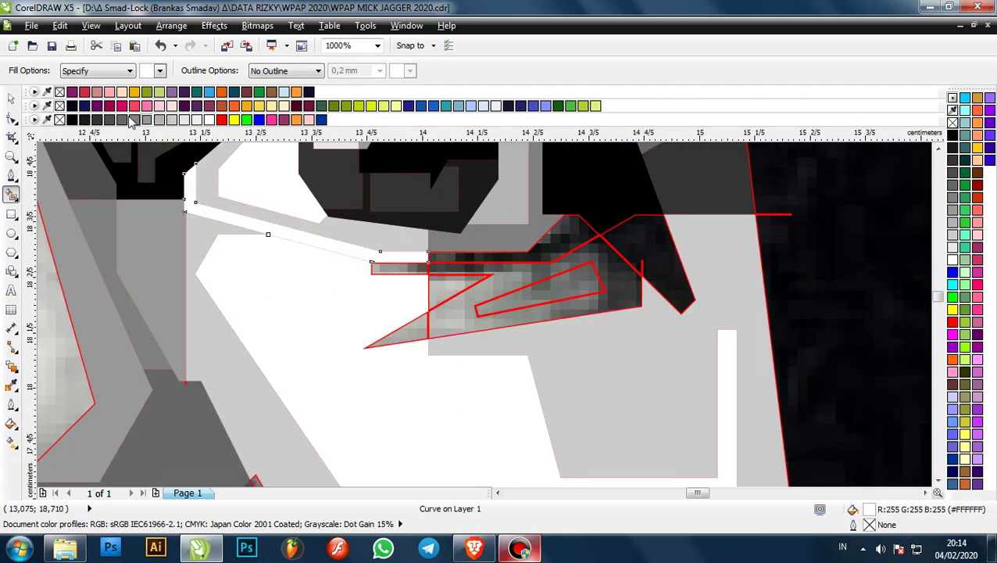
left_click(133, 119)
- Fill the outer part of the lower-lid strip with #333333 and the dark wedge at the outer eye corner with #1A1A1A
scroll(147, 194, "down", 1)
scroll(374, 223, "up", 1)
left_click(353, 228)
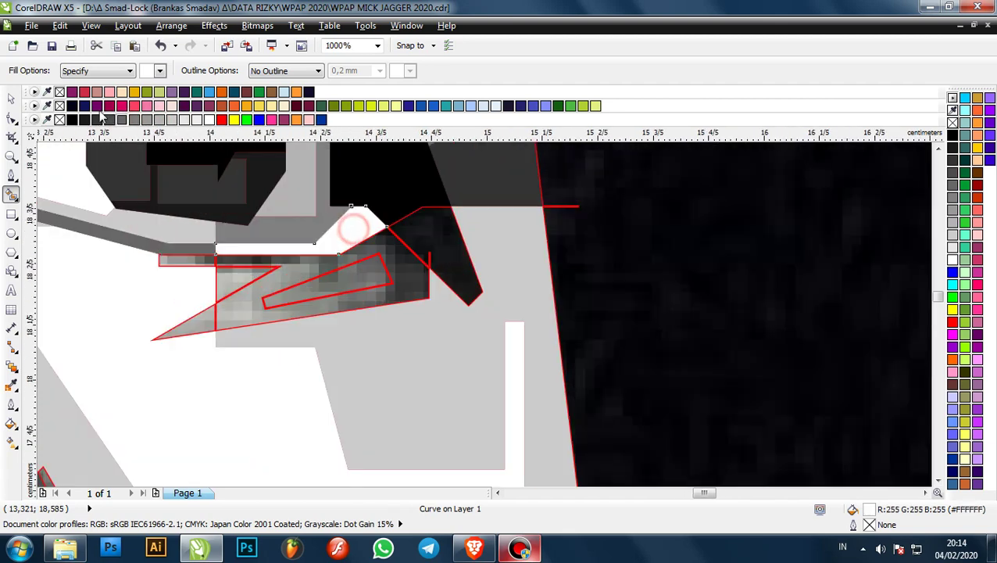
left_click(99, 118)
scroll(231, 166, "up", 1)
scroll(426, 216, "down", 1)
scroll(426, 215, "up", 1)
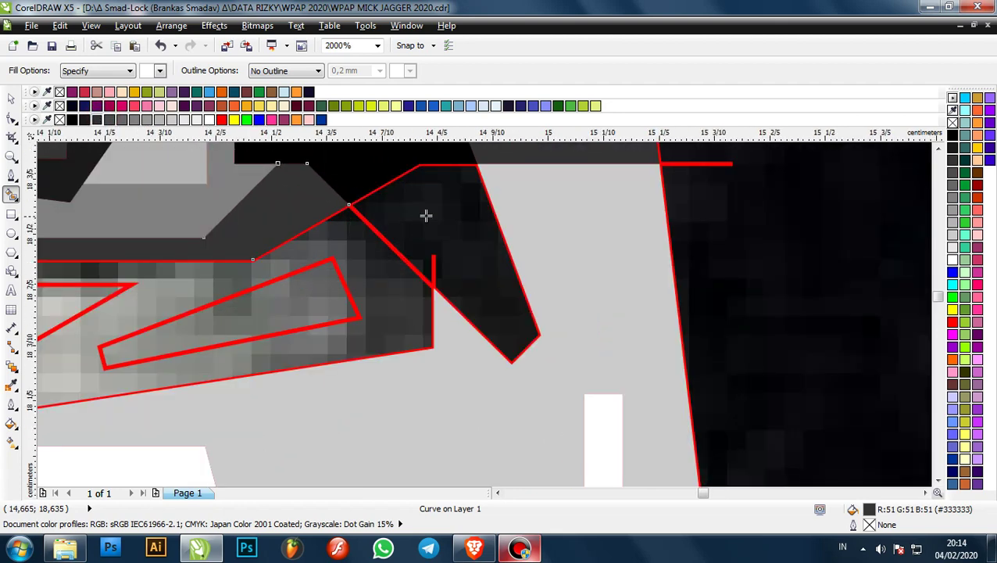
left_click(426, 216)
scroll(400, 212, "down", 2)
scroll(400, 213, "up", 1)
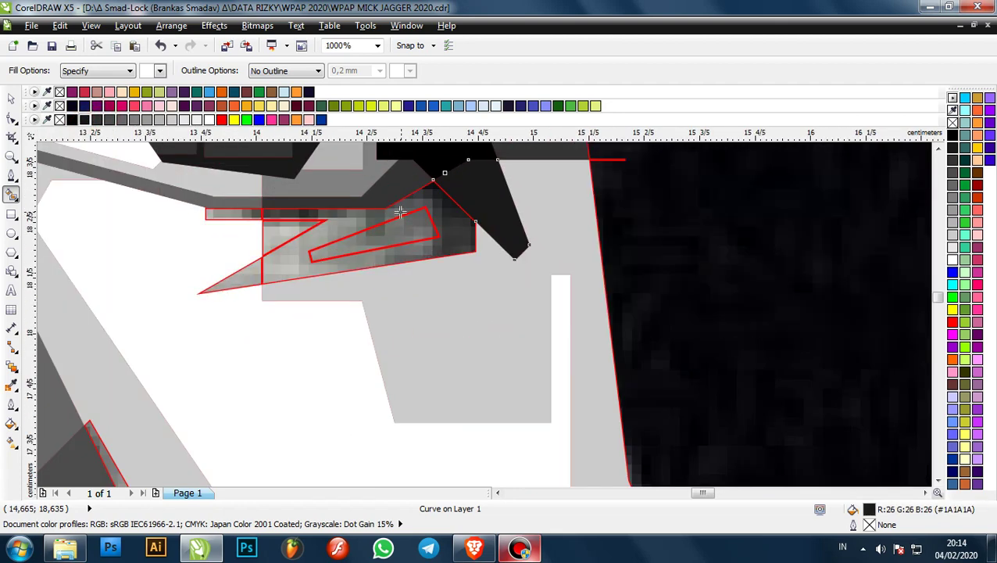
- Fill the pointed tip, thin strip and small triangle of the under-eye crease with light grey #CCCCCC
left_click(237, 270)
left_click(167, 119)
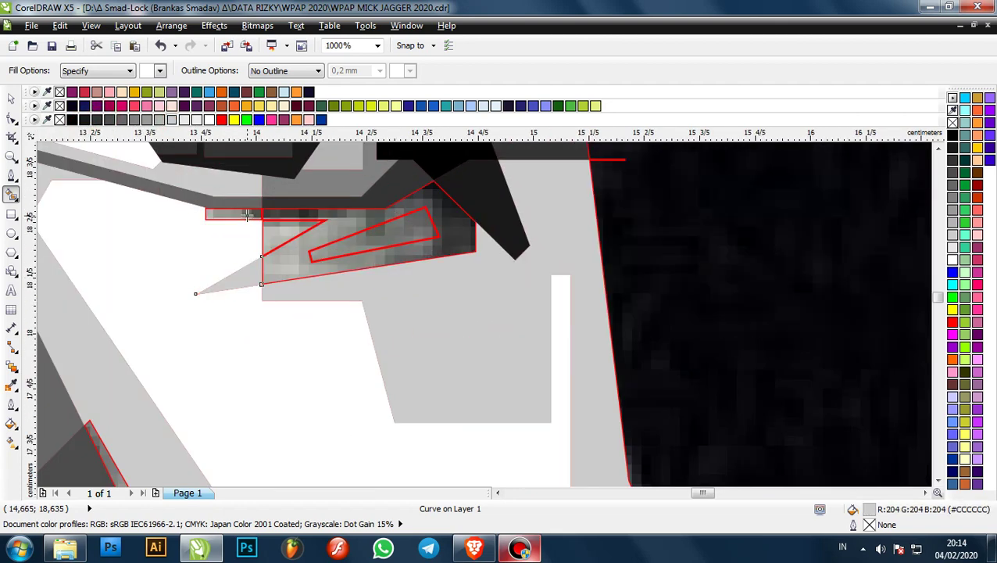
left_click(167, 121)
left_click(284, 227)
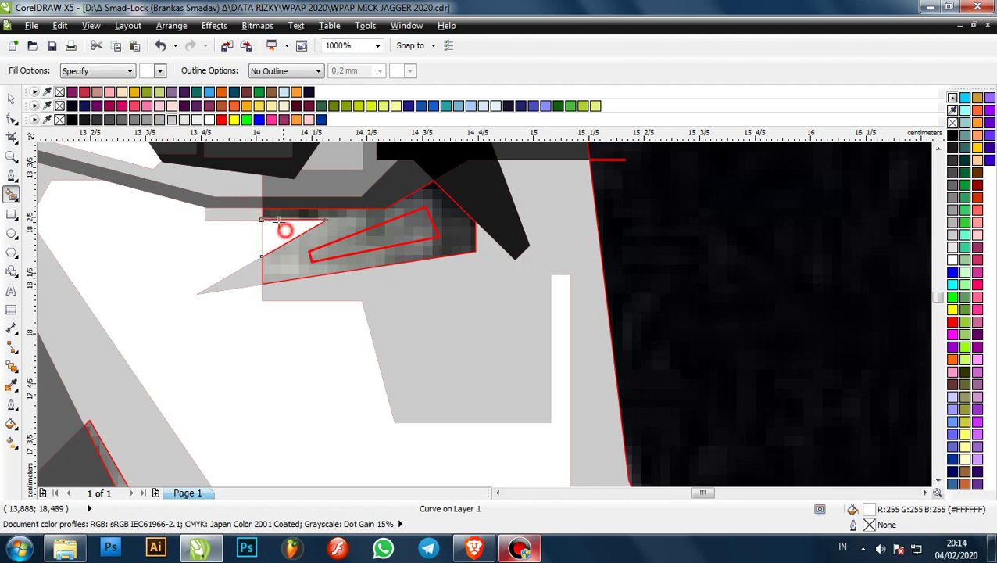
left_click(184, 119)
left_click(174, 120)
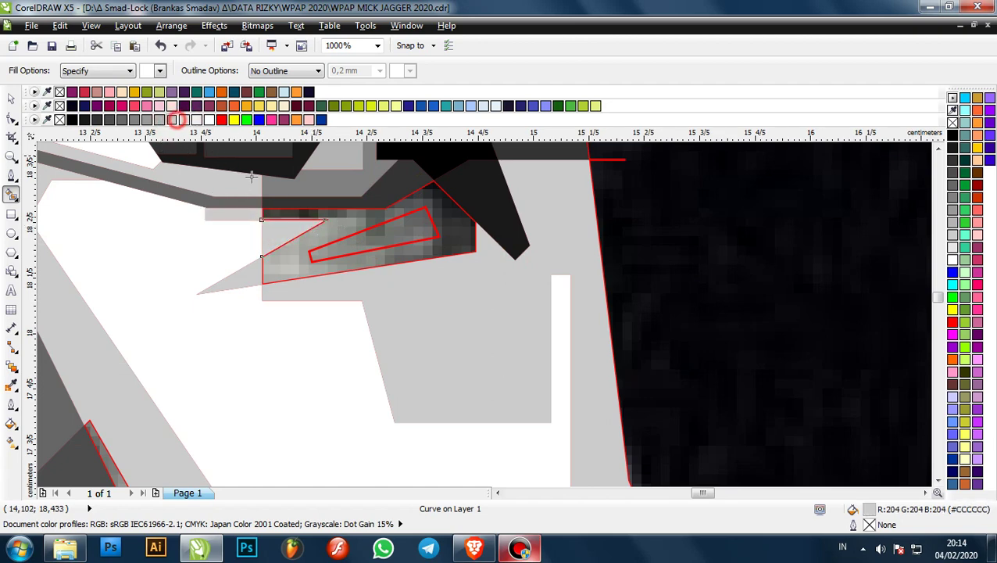
- Fill the main under-eye crease with medium grey and the narrow four-sided sliver inside it with light grey #CCCCCC
left_click(350, 225)
left_click(147, 121)
left_click(398, 232)
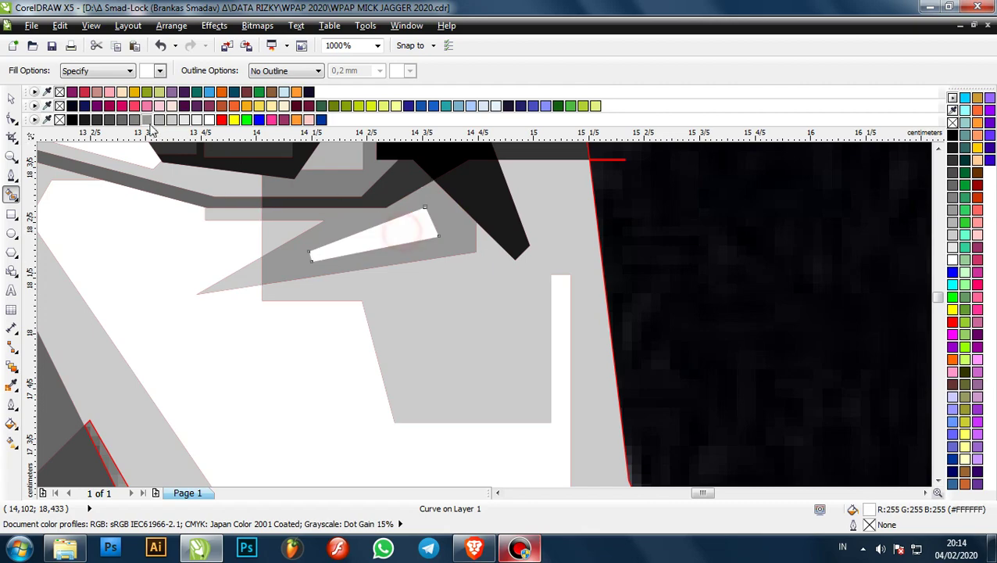
left_click(174, 119)
scroll(466, 217, "down", 3)
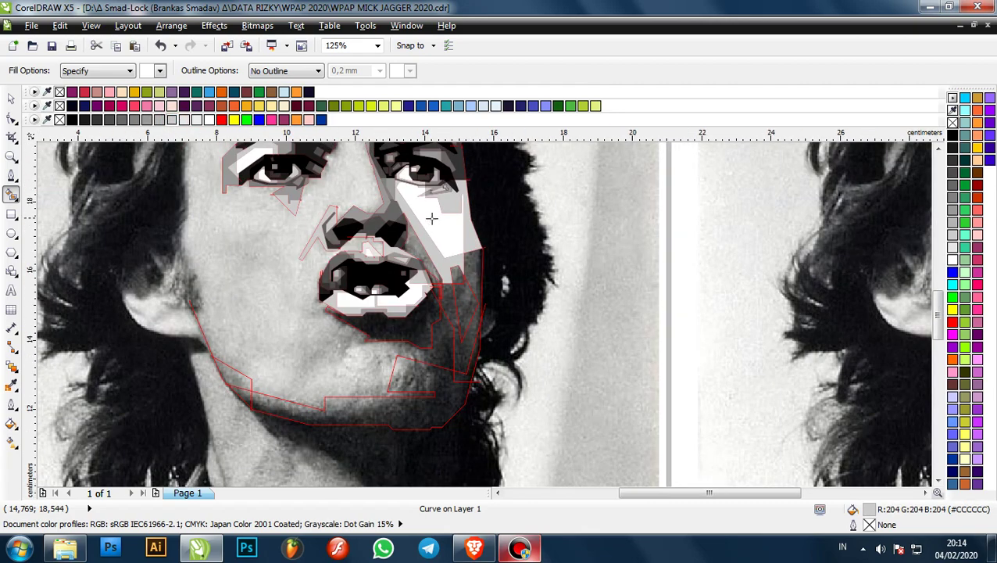
- Save the drawing and fill the fold strip from the nostril down to the right mouth corner with grey #999999
scroll(369, 209, "up", 1)
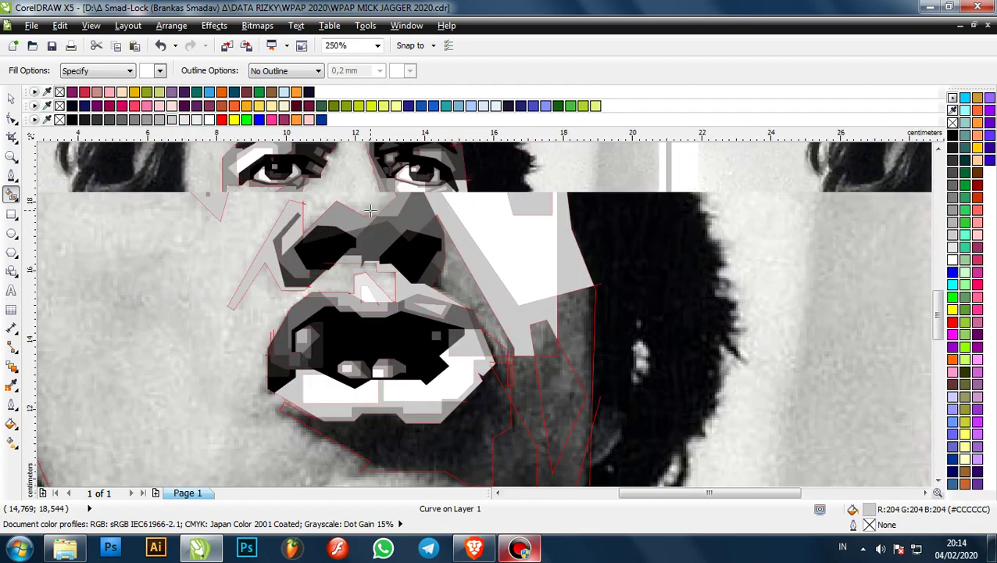
scroll(446, 216, "down", 2)
scroll(447, 215, "up", 1)
scroll(441, 227, "down", 1)
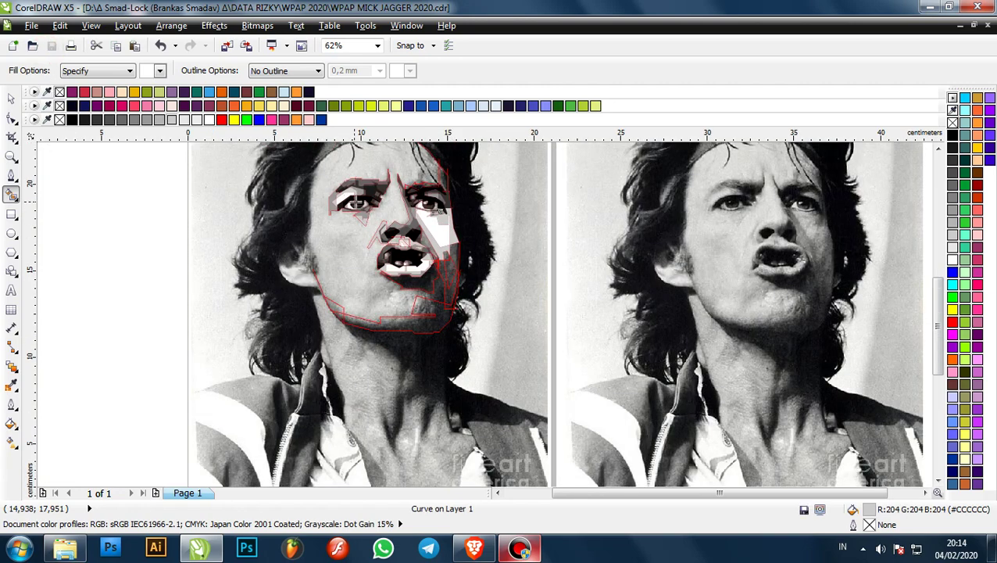
scroll(412, 232, "up", 1)
scroll(412, 233, "up", 1)
scroll(465, 262, "up", 1)
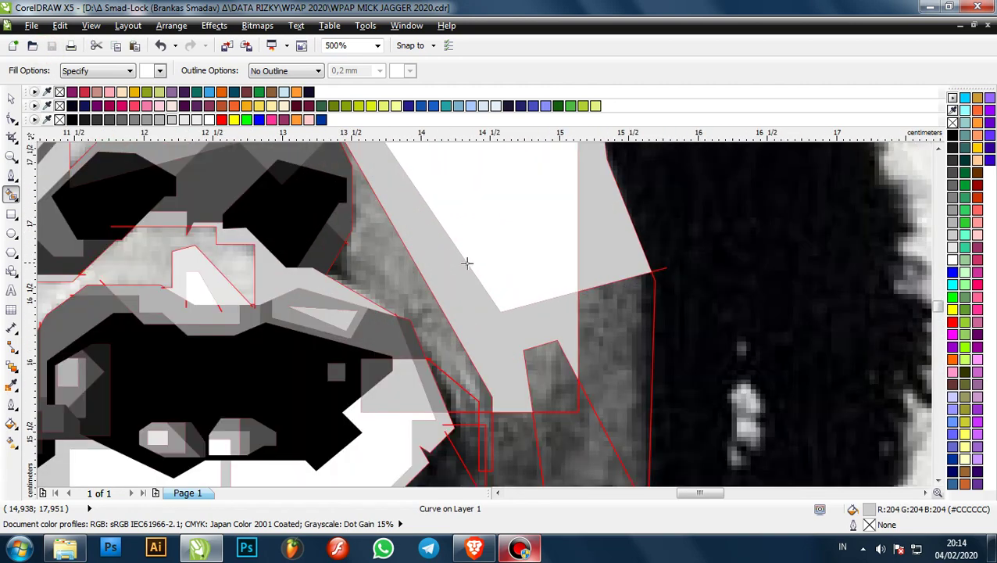
scroll(381, 256, "down", 1)
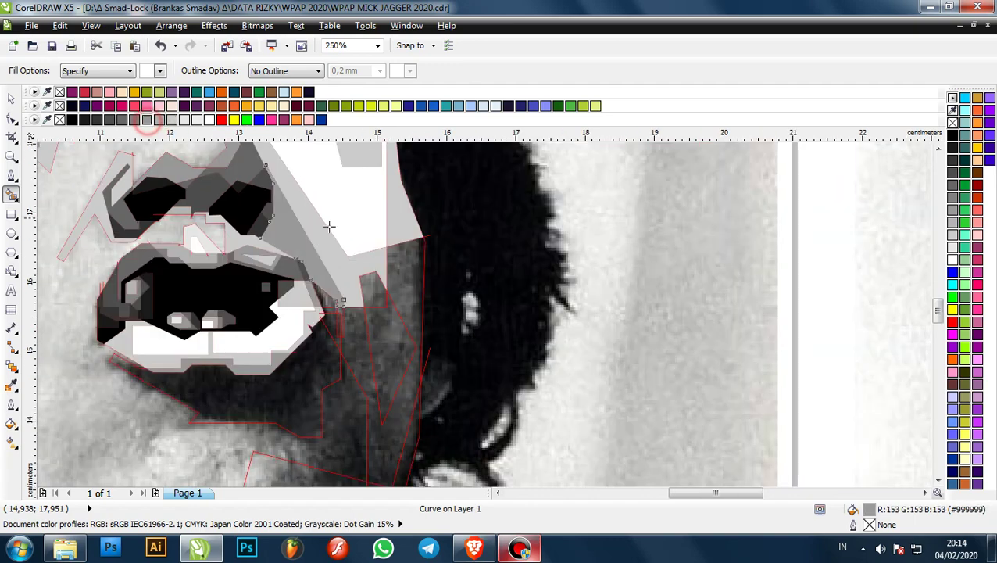
- Fill the lower right cheek area around the narrow four-sided shape, down to the jaw, with grey #808080
scroll(415, 265, "up", 1)
scroll(322, 224, "down", 2)
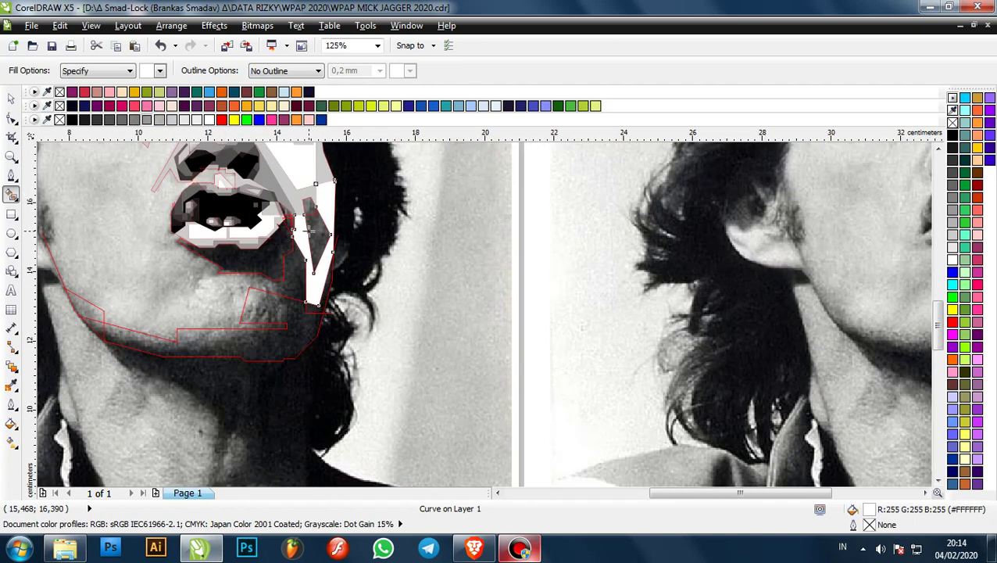
scroll(309, 229, "up", 1)
left_click(153, 118)
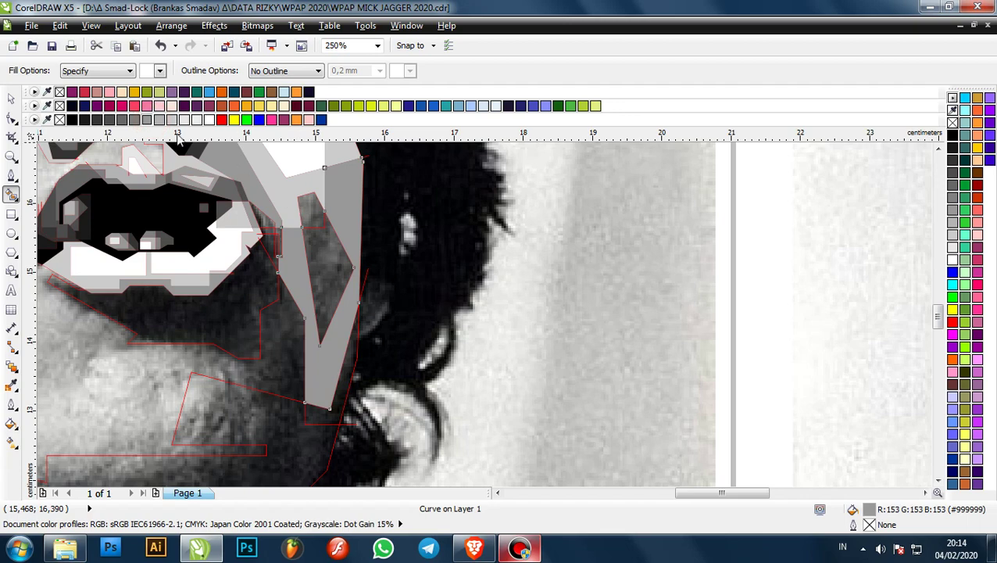
left_click(145, 119)
- Fill the upper section of the narrow four-sided right cheek shape with grey #B3B3B3
scroll(327, 225, "down", 1)
scroll(312, 205, "up", 2)
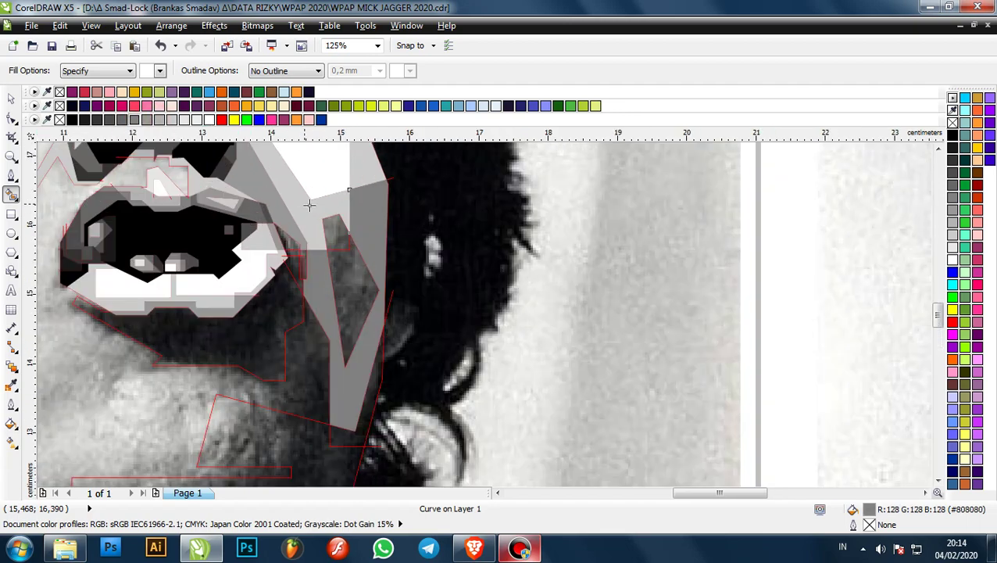
left_click(338, 223)
left_click(159, 119)
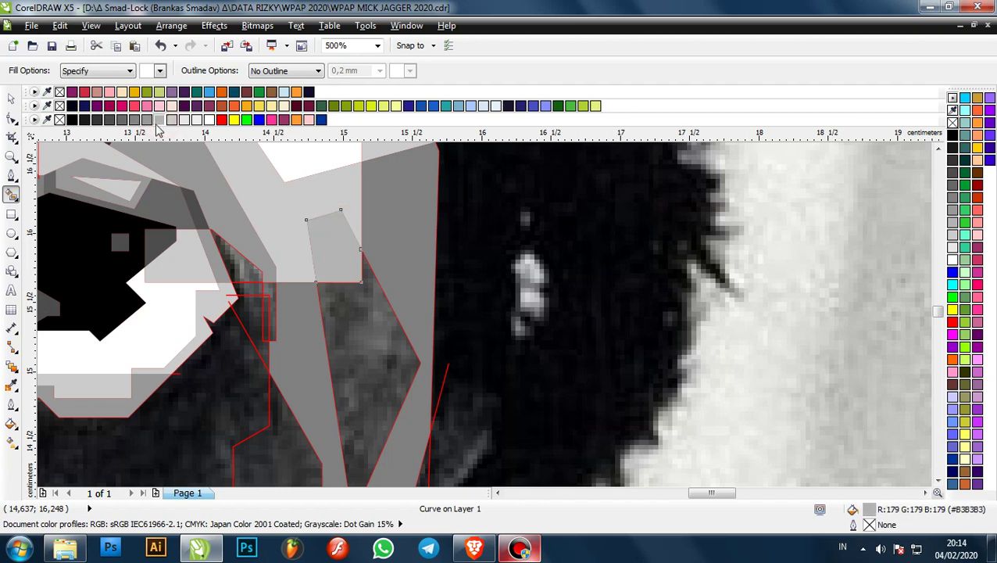
- Fill the upper section of the narrow right cheek shape with light grey #E6E6E6 and its lower pointed section with grey #B3B3B3
left_click(185, 120)
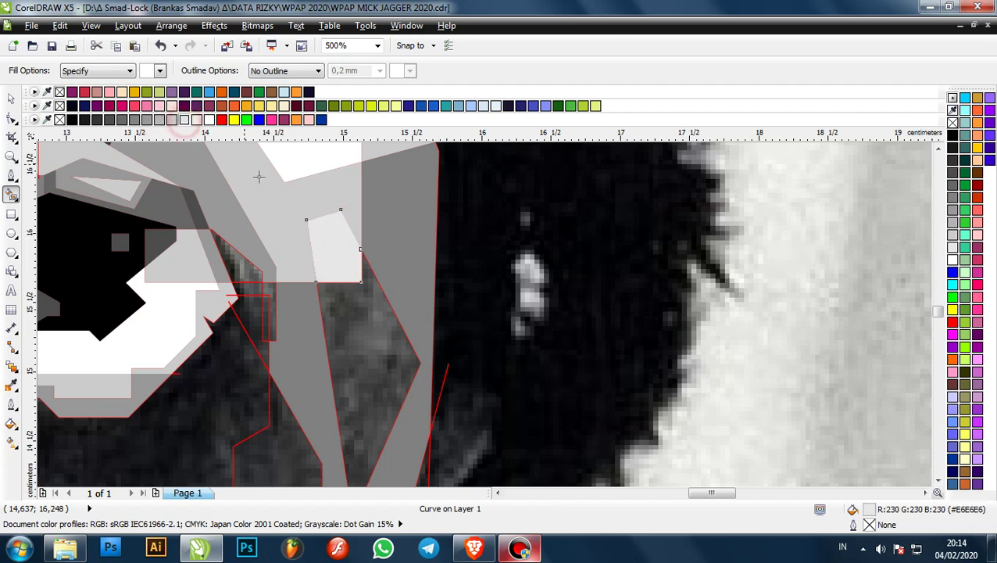
scroll(312, 197, "down", 1)
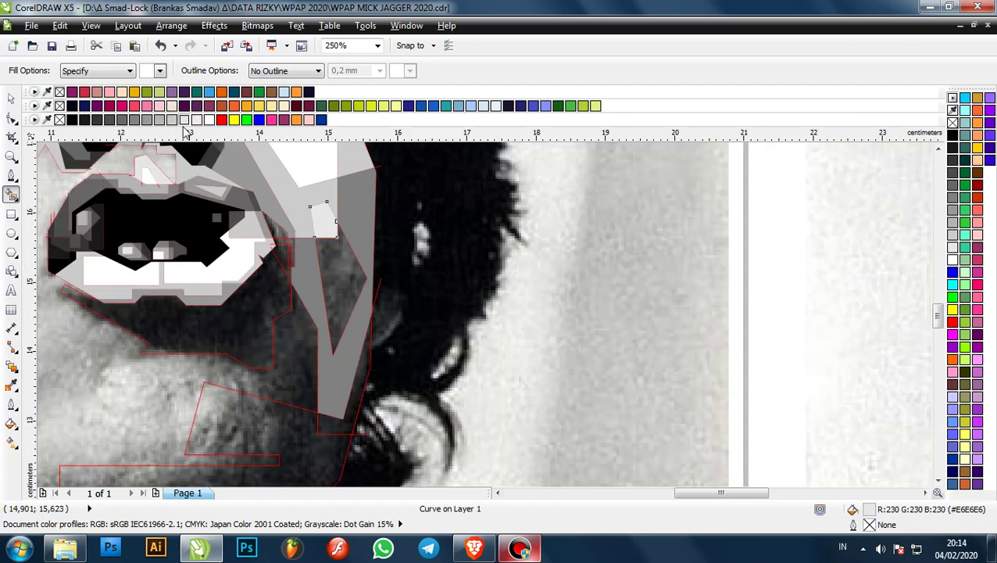
left_click(338, 255)
left_click(161, 121)
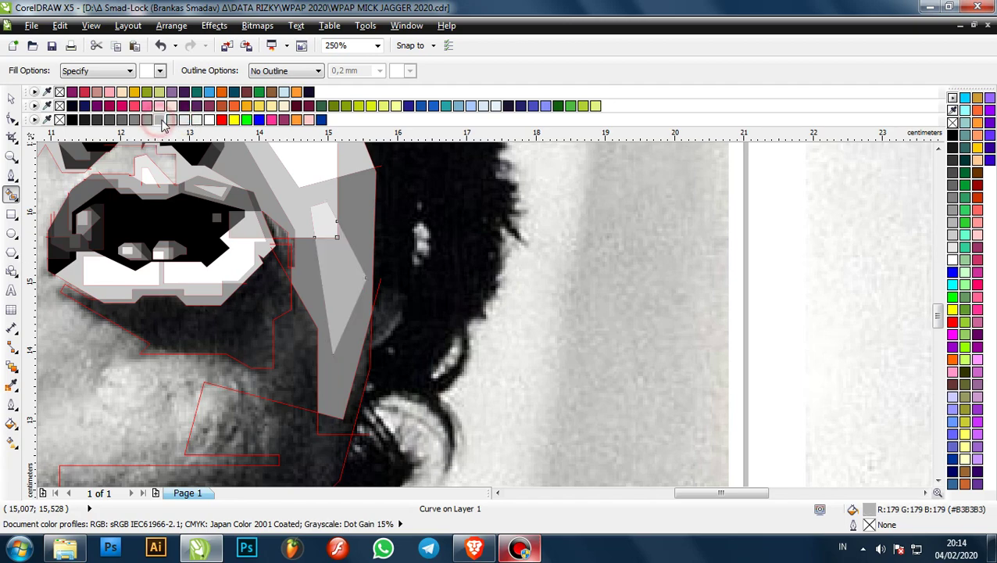
scroll(410, 244, "down", 2)
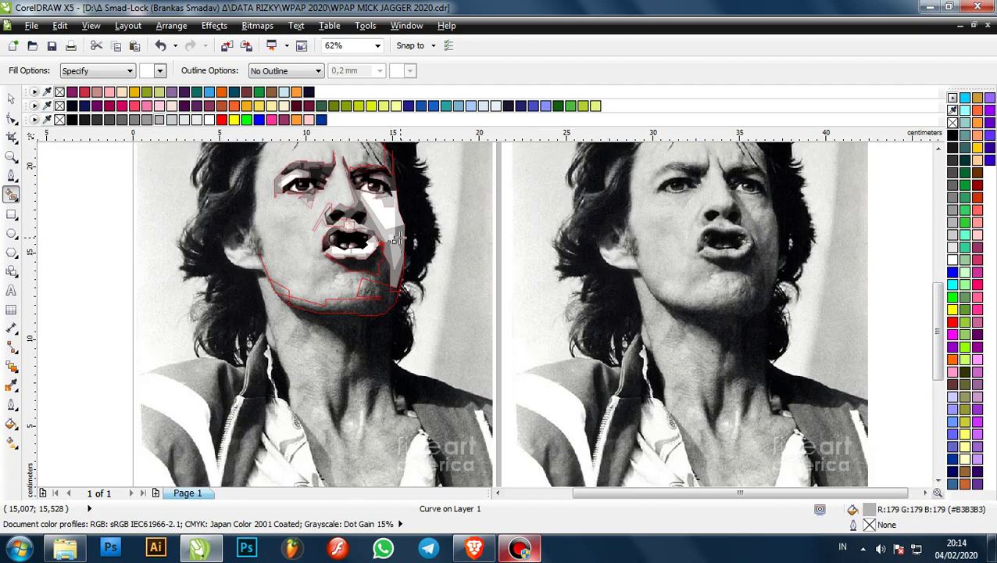
scroll(399, 238, "up", 2)
scroll(399, 272, "up", 1)
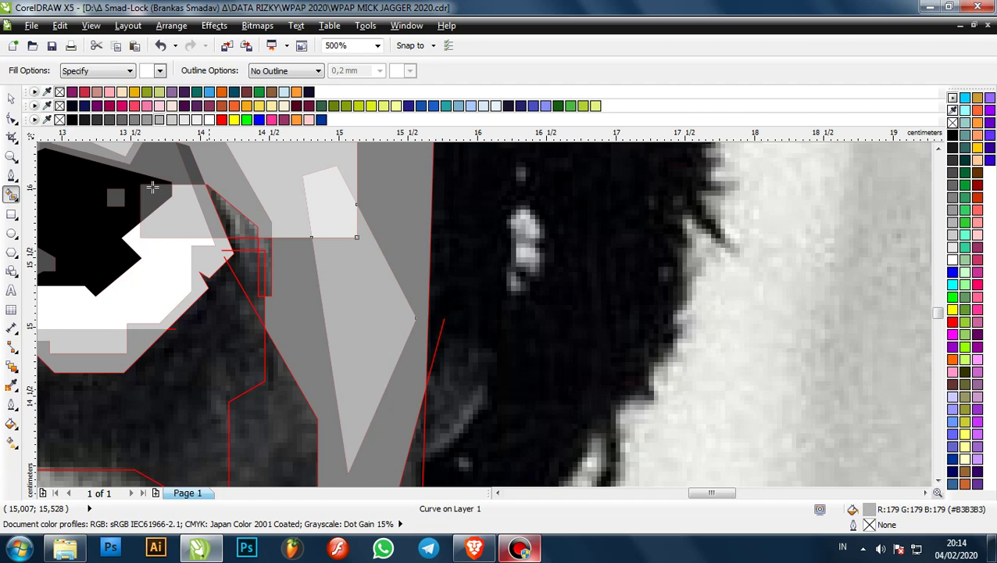
- Try grey #999999 on the lower pointed section of the narrow right cheek shape and return it to #B3B3B3
left_click(12, 97)
left_click(148, 120)
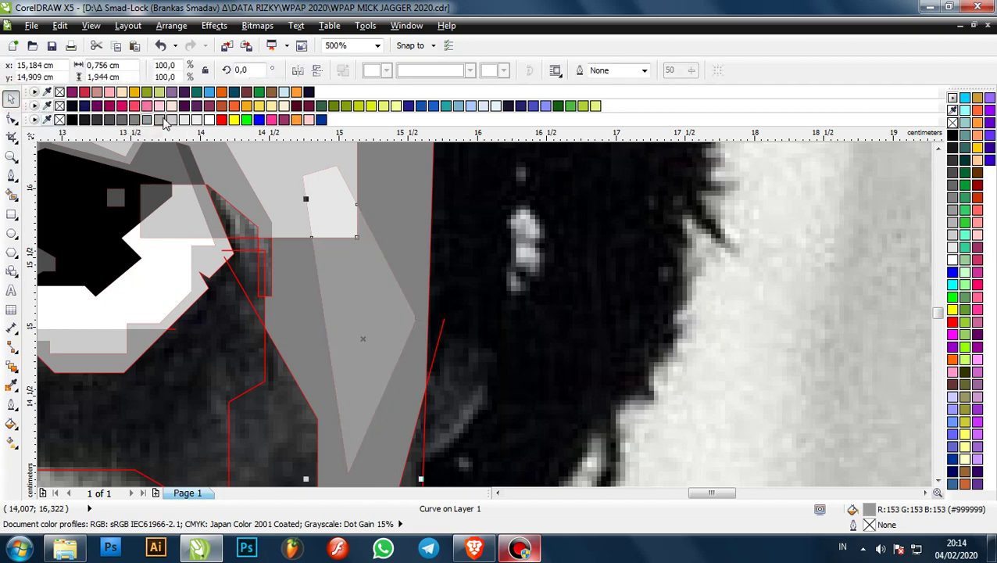
left_click(161, 119)
- Lighten the fill of the small upper section of the narrow right cheek shape to white and deselect it
left_click(327, 194)
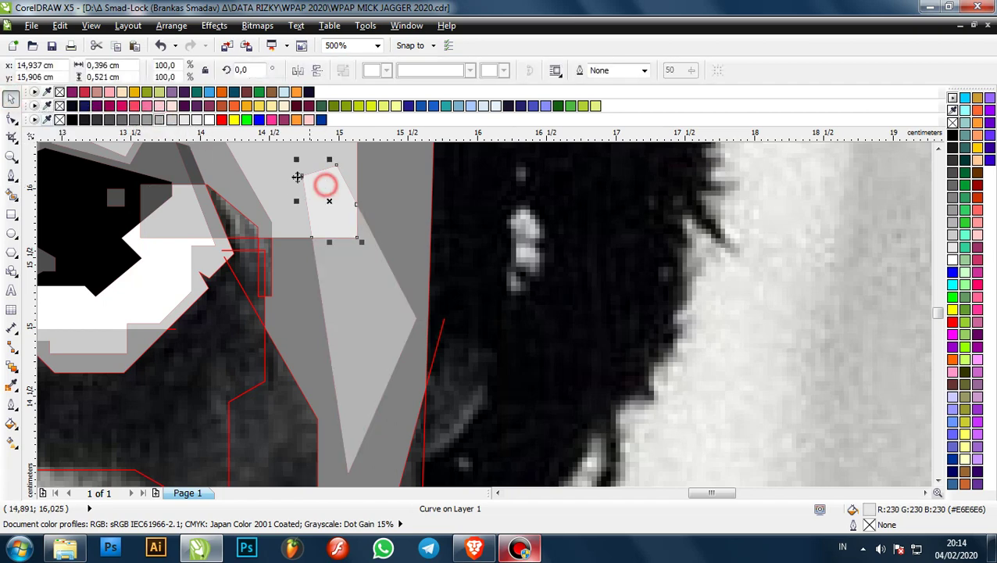
left_click(171, 119)
left_click(185, 118)
left_click(207, 121)
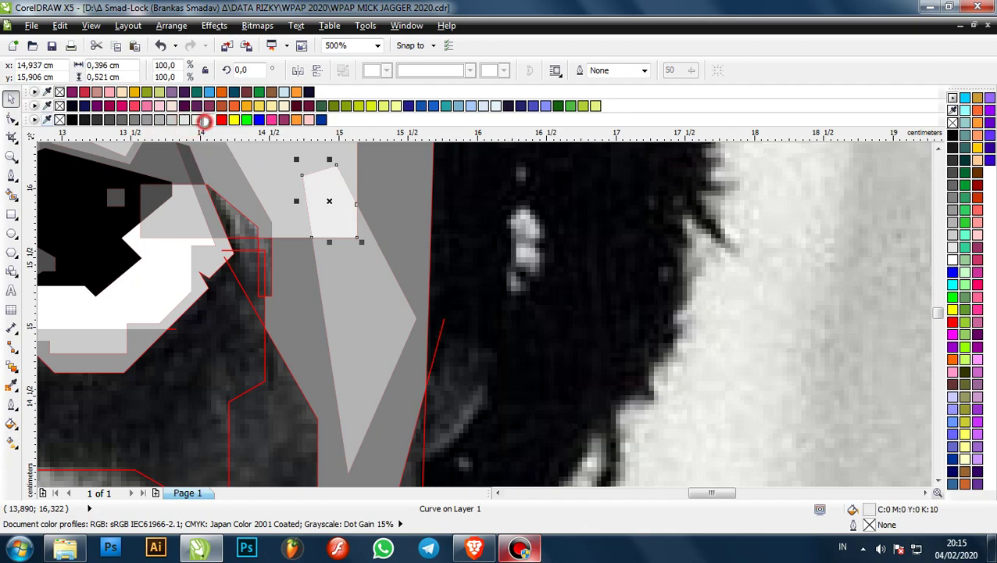
scroll(362, 258, "down", 3)
left_click(444, 230)
scroll(371, 229, "up", 2)
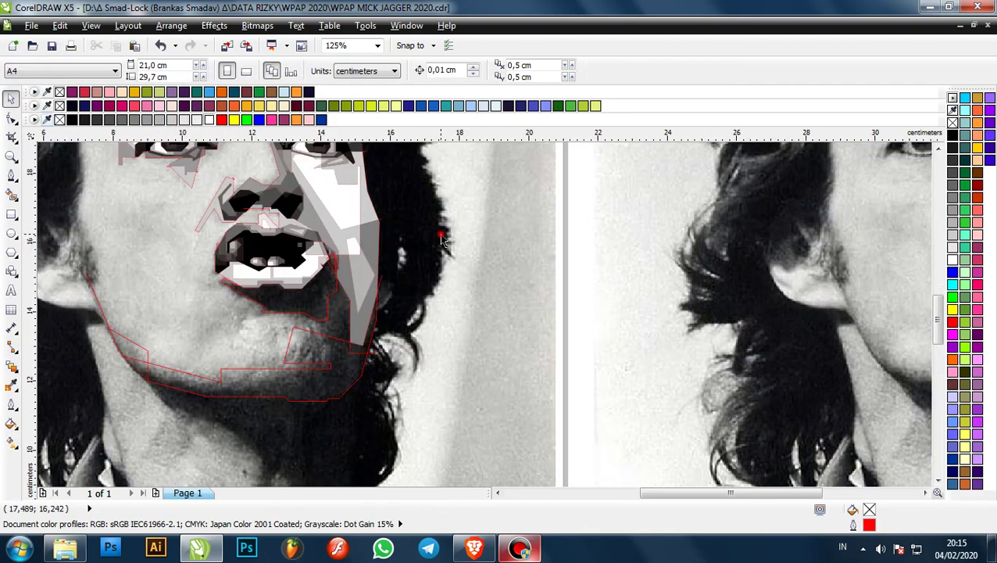
scroll(442, 238, "down", 2)
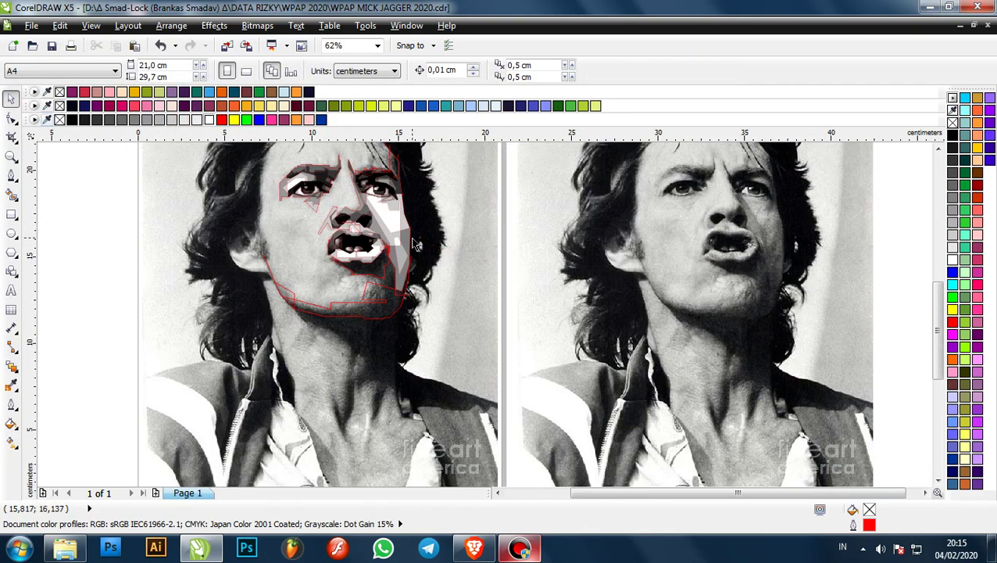
scroll(370, 245, "up", 2)
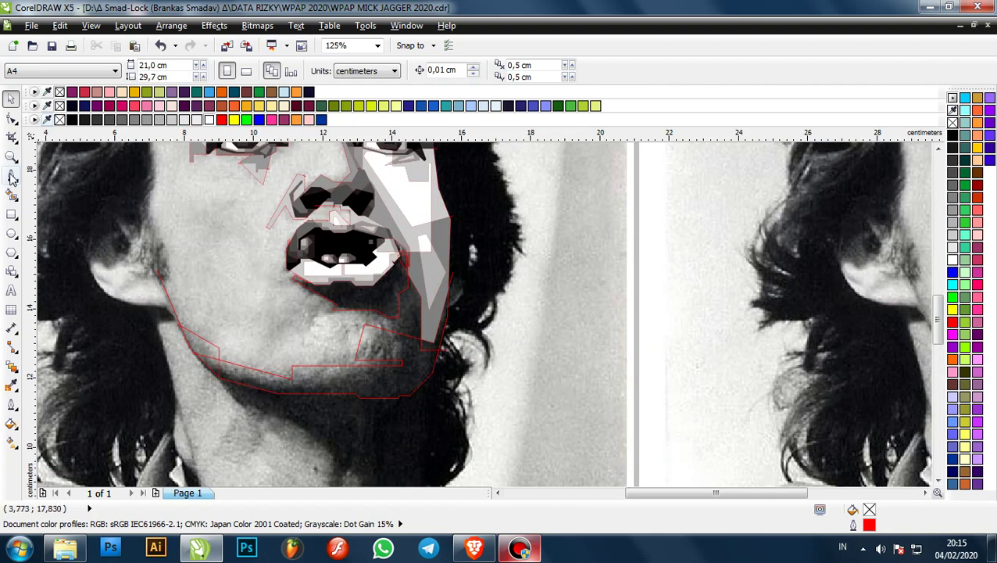
scroll(512, 275, "down", 2)
scroll(512, 276, "down", 2)
scroll(516, 271, "up", 2)
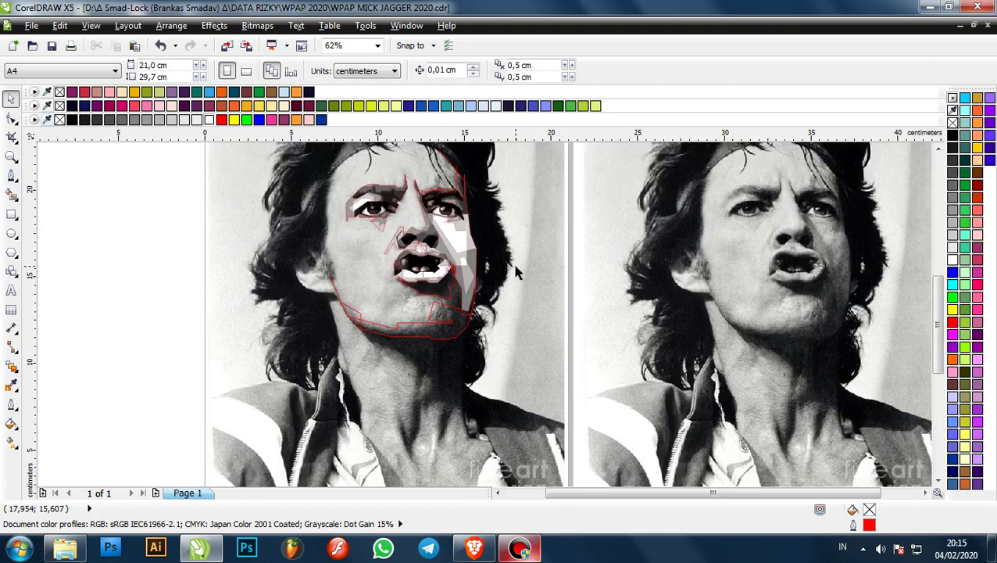
- Fill the small white polygon beside the mouth with the same light grey as the cheek facet around it
scroll(501, 269, "up", 2)
scroll(480, 268, "up", 2)
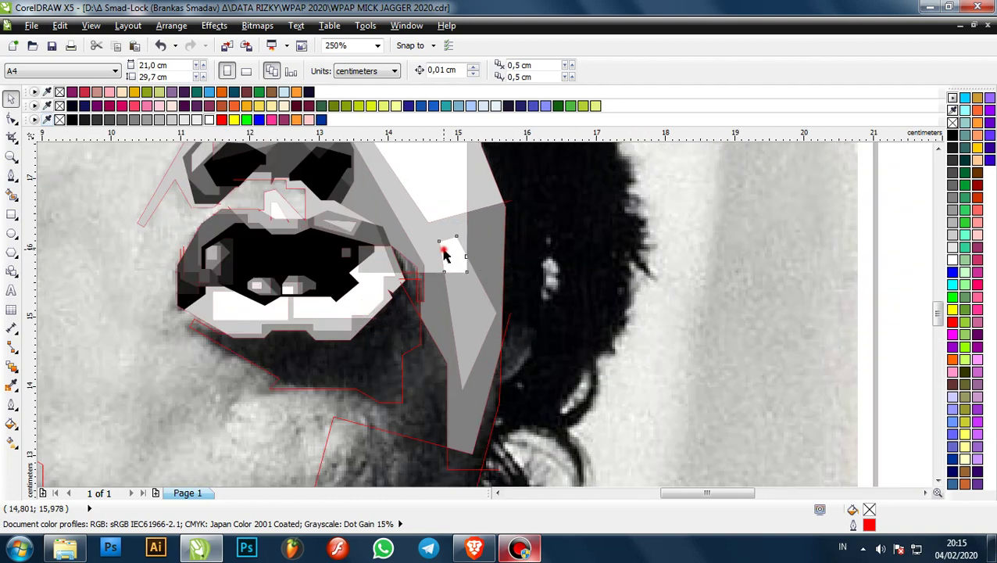
left_click(446, 252)
scroll(446, 252, "up", 1)
left_click(178, 120)
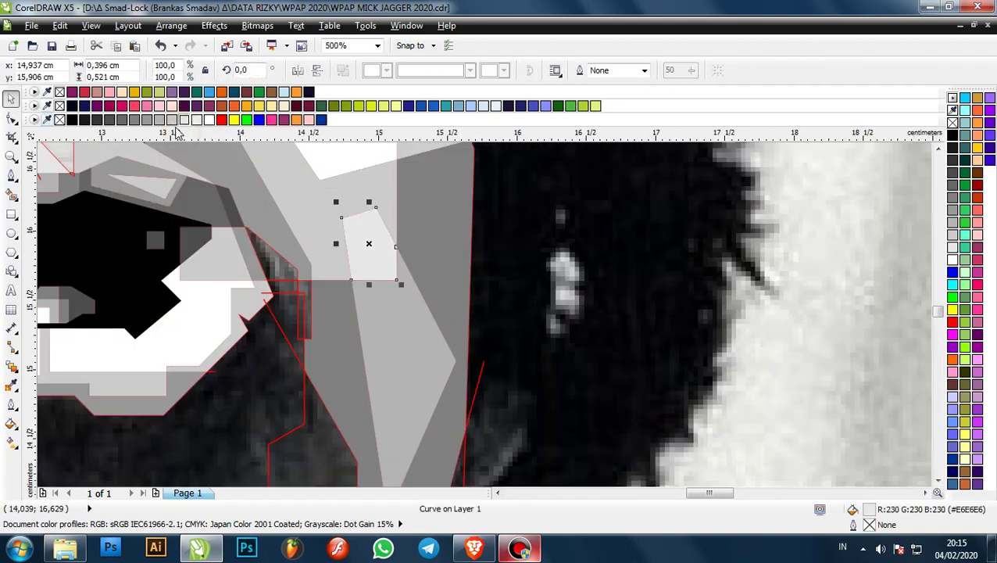
- Fill the inner pointed facet on the lower cheek, below the small light grey polygon, with 50% grey (#808080)
left_click(373, 298)
scroll(318, 223, "down", 2)
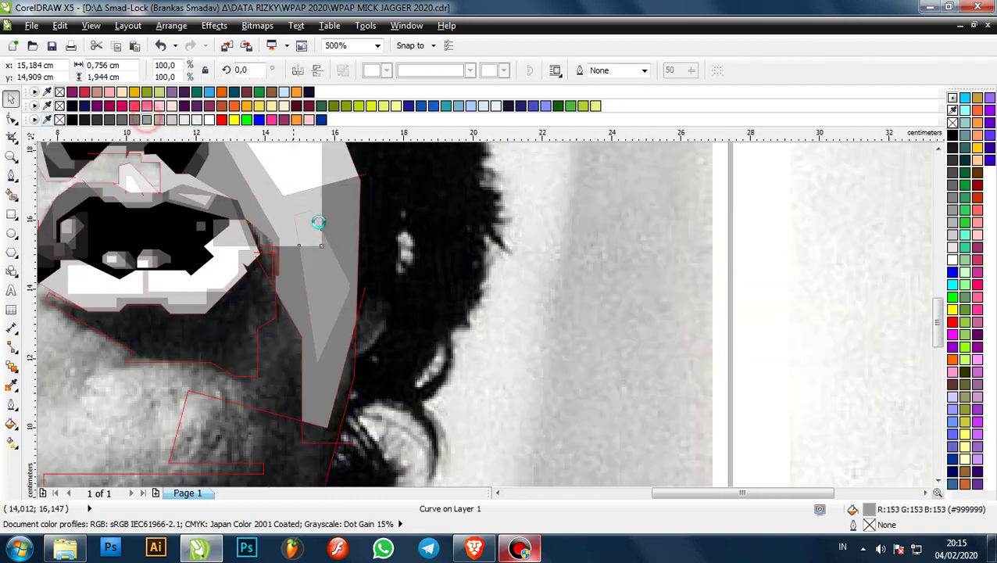
scroll(319, 222, "down", 2)
scroll(298, 235, "up", 1)
left_click(134, 120)
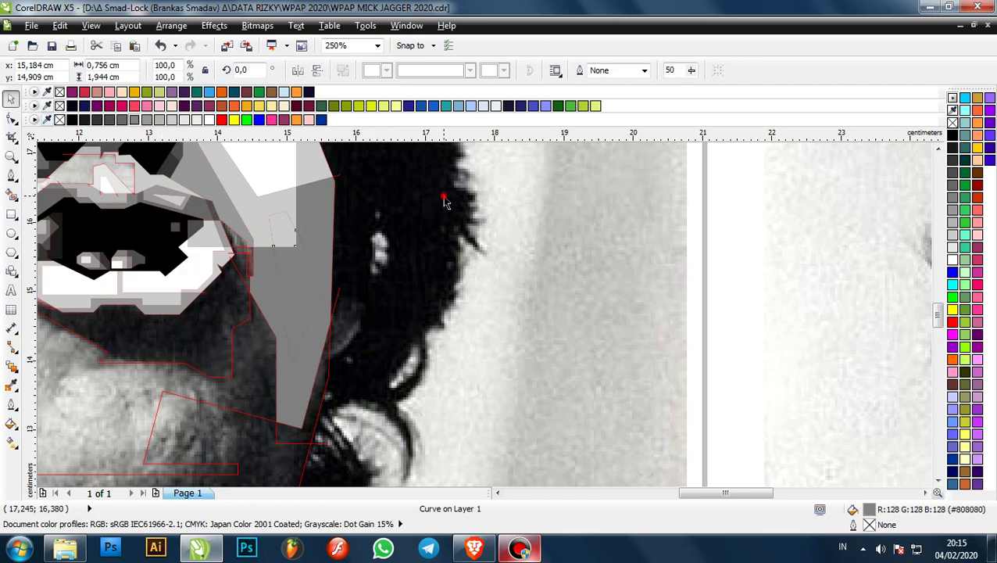
key("Escape")
scroll(443, 201, "down", 3)
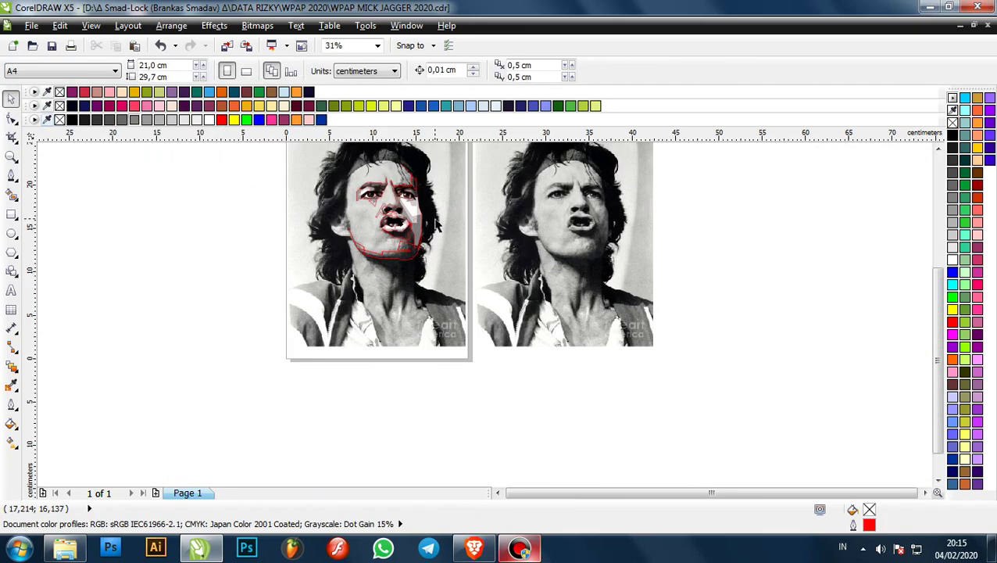
- Weld the inner lower cheek facet to the adjoining #808080 facet so they form one shape
scroll(437, 216, "up", 1)
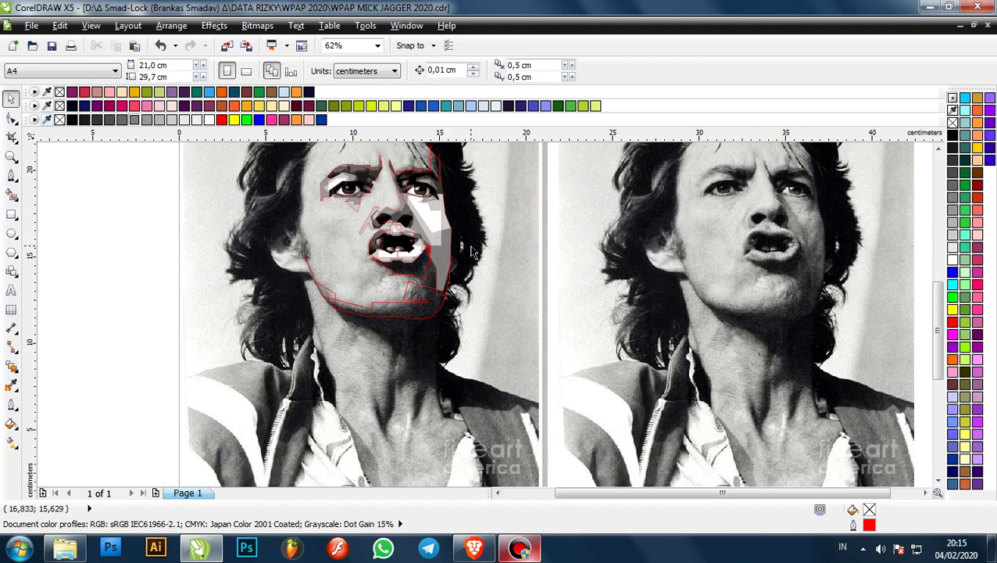
scroll(471, 250, "up", 4)
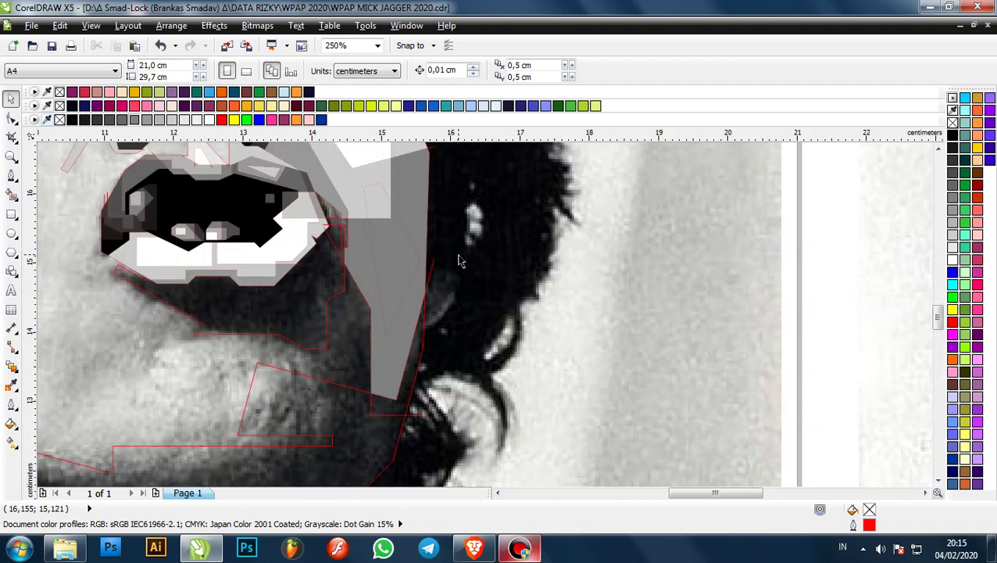
left_click(395, 258)
scroll(398, 176, "up", 1)
left_click(413, 178, "shift")
left_click(432, 69)
left_click(553, 206)
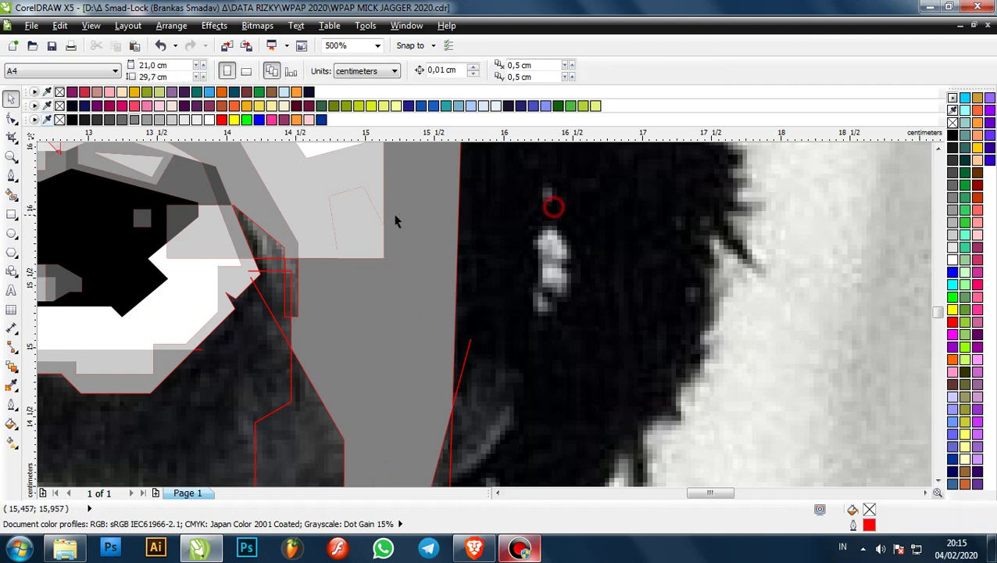
- Weld the small light grey polygon beside the mouth to the large #CCCCCC cheek facet
left_click(356, 214)
left_click(343, 169, "shift")
left_click(547, 245)
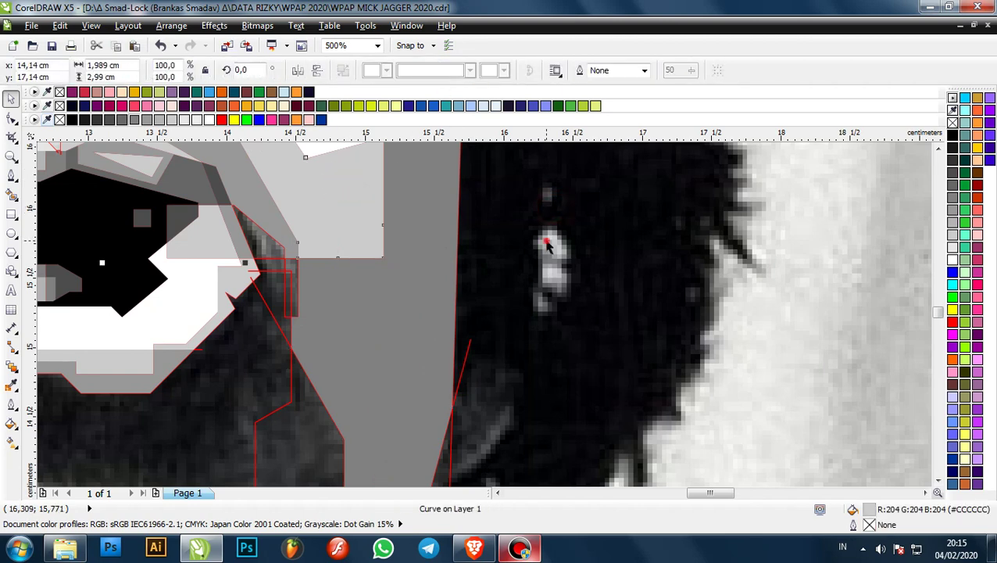
scroll(441, 243, "down", 2)
left_click_drag(446, 260, 473, 261)
key("ctrl+z")
left_click(532, 266)
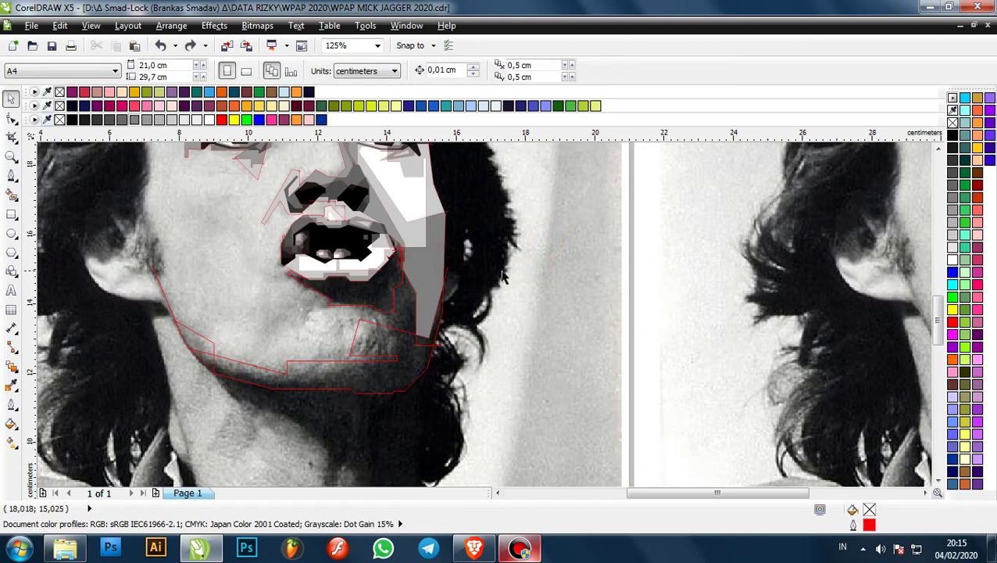
- Extend the open curve at the lower lip's edge with the Pen tool, straight down to just below the jawline, making it about 4 cm tall
scroll(425, 283, "up", 1)
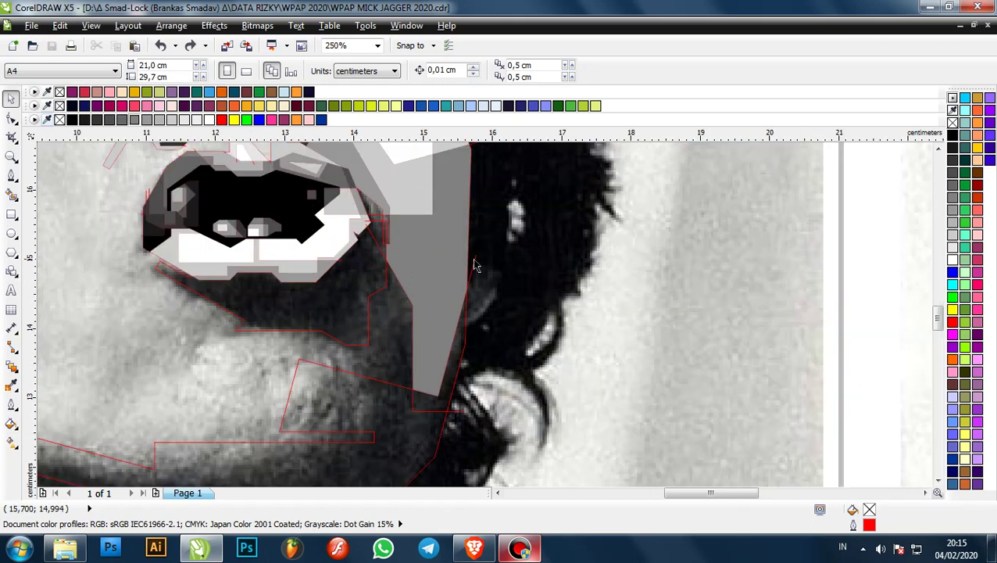
scroll(394, 287, "down", 1)
left_click(11, 177)
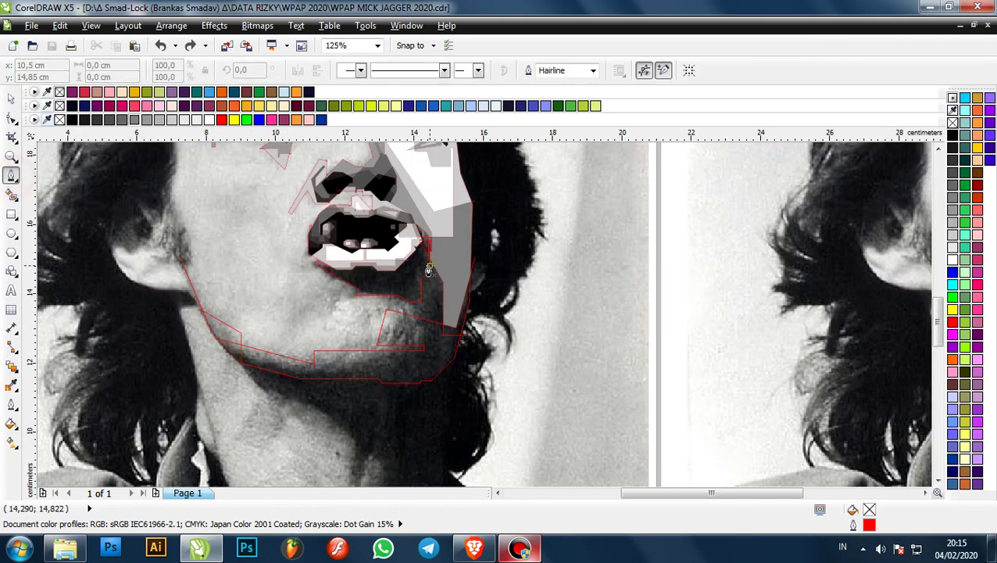
scroll(428, 269, "up", 4)
scroll(527, 222, "up", 1)
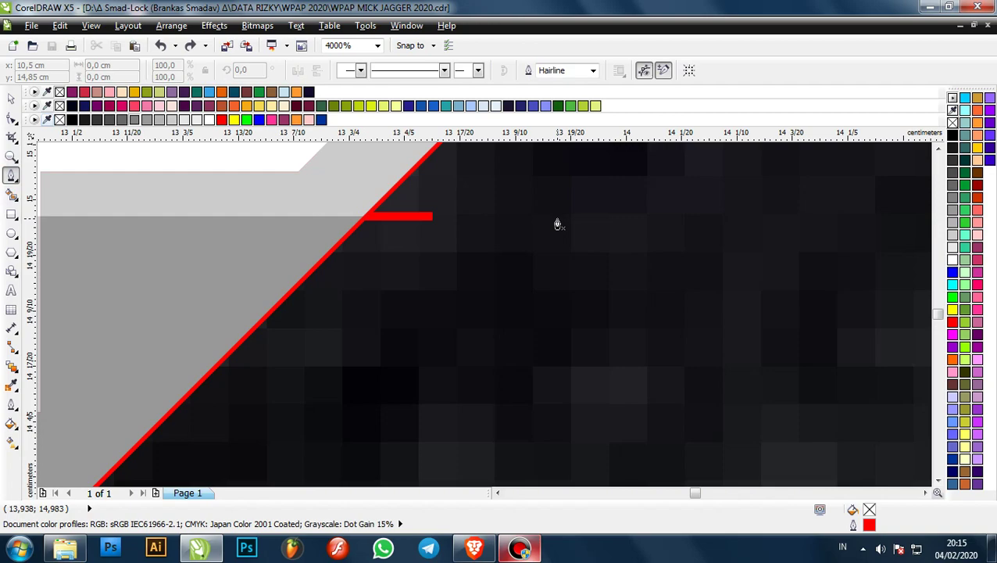
left_click(431, 219)
scroll(434, 221, "down", 4)
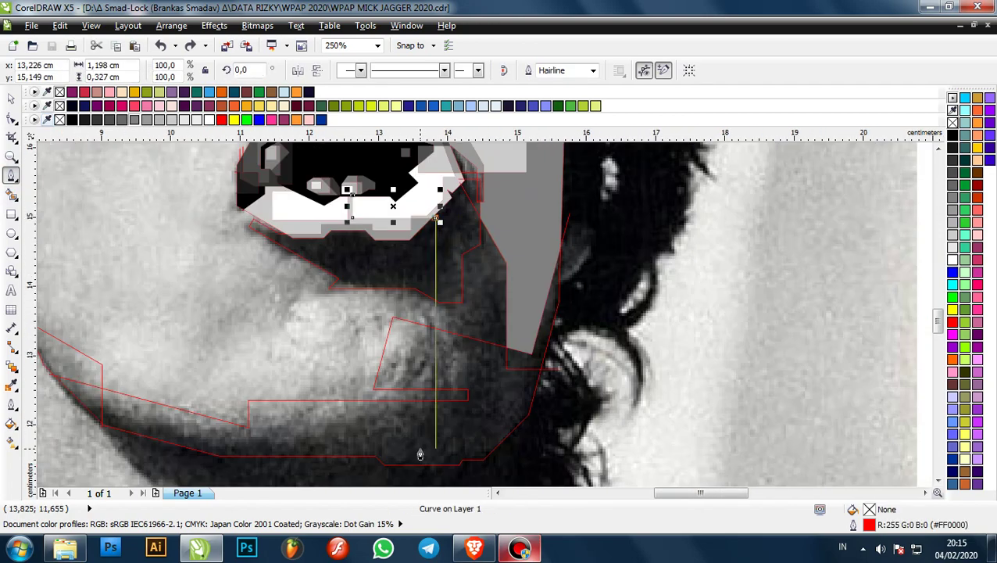
scroll(443, 380, "up", 1)
double_click(471, 408)
scroll(469, 405, "down", 2)
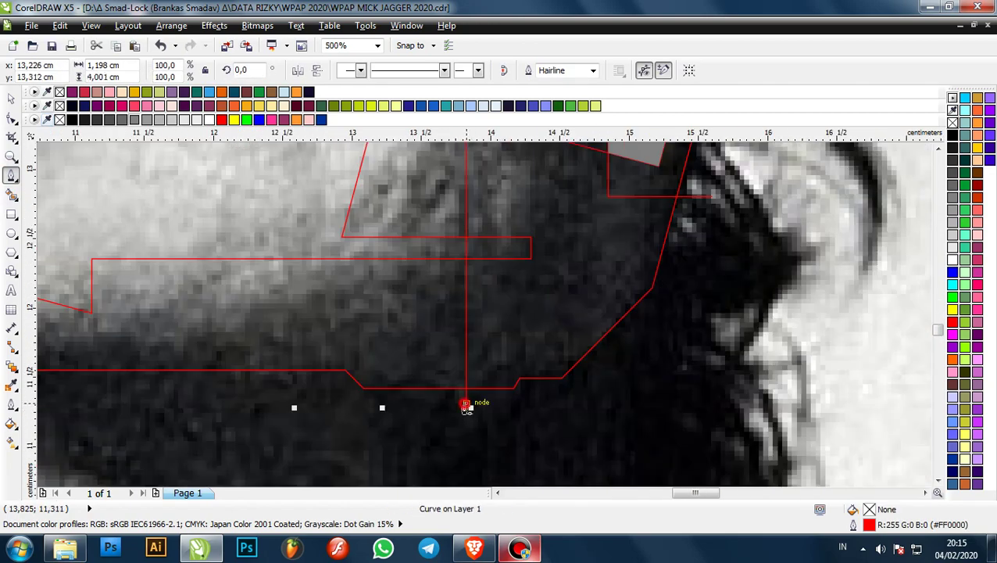
- Draw a new curve about 5 by 2 cm along the jawline, angling up at the chin's corner to a point below the mouth shadow
scroll(481, 399, "up", 2)
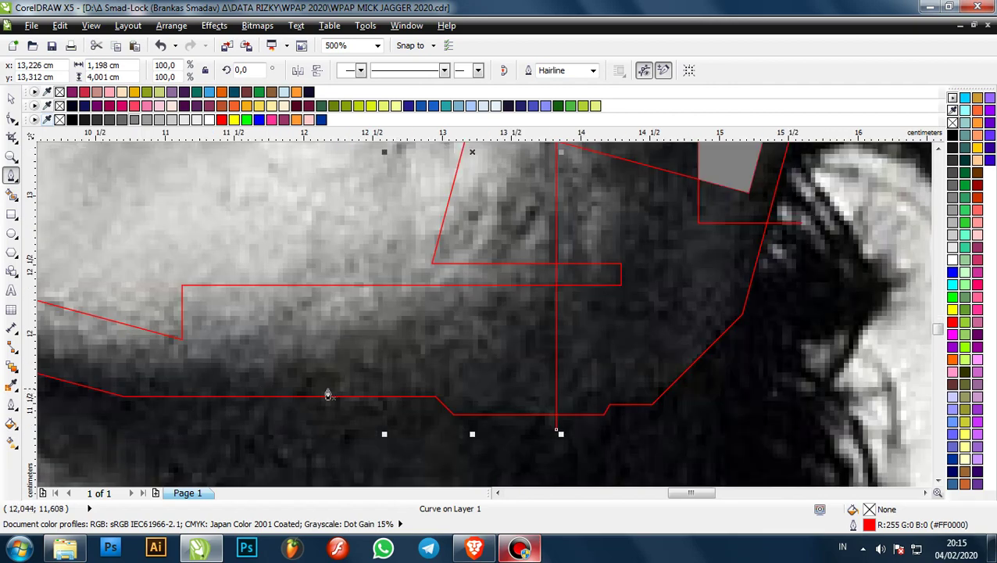
scroll(327, 394, "down", 1)
scroll(222, 390, "up", 1)
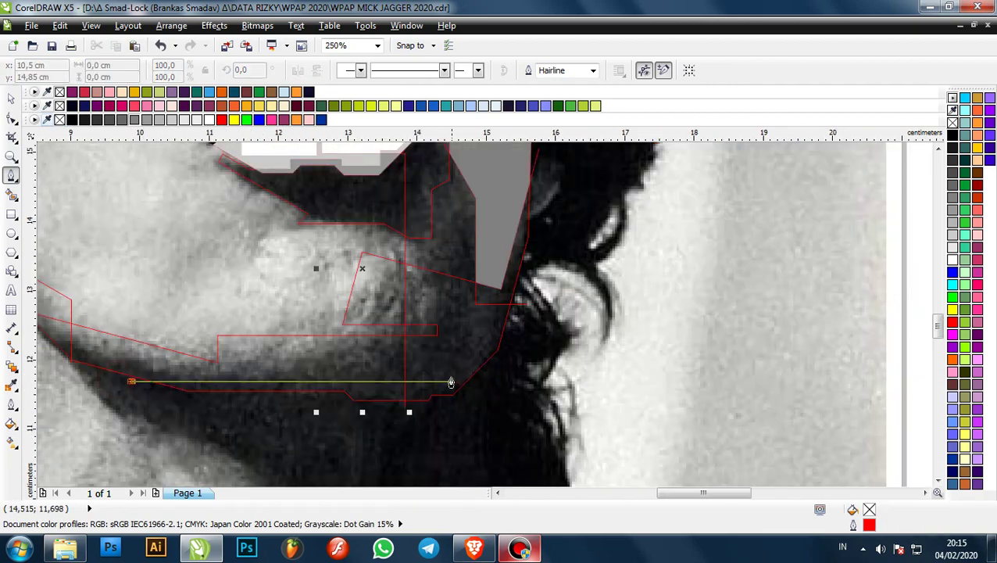
left_click(439, 386)
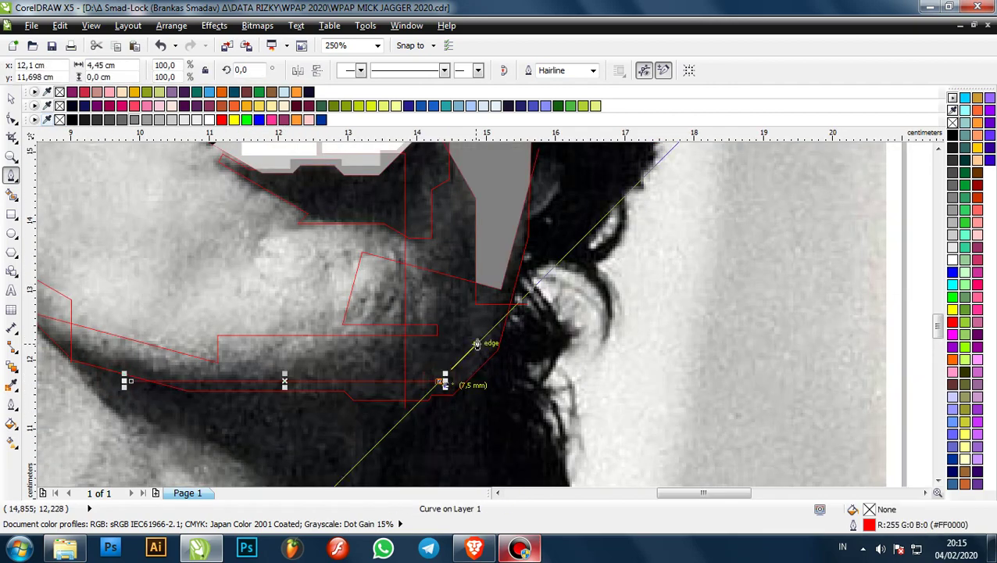
left_click(480, 342)
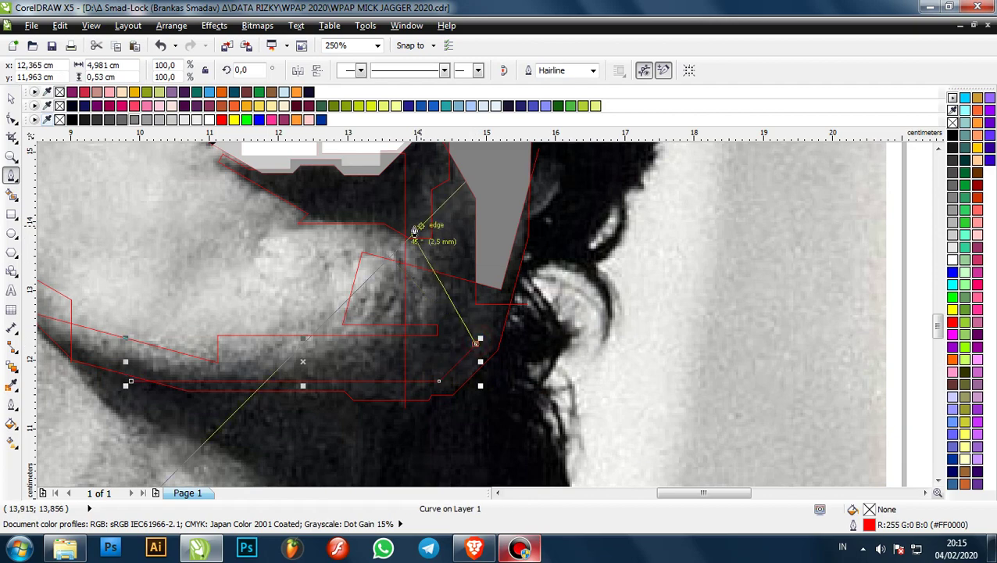
scroll(410, 226, "up", 2)
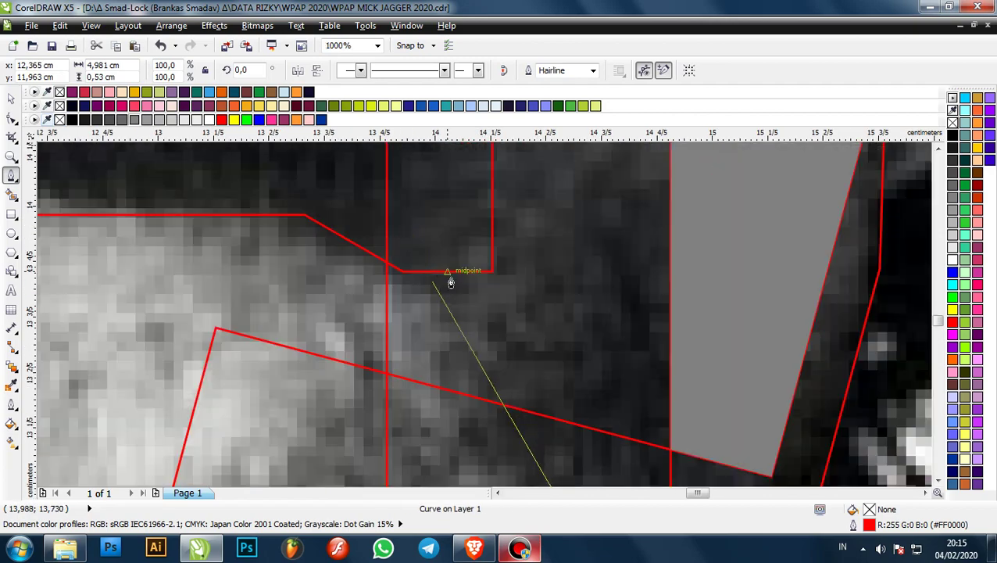
left_click(440, 295)
- Continue the curve along a stepped edge beneath the mouth shadow and straight up into the lower lip, ending it at about 3 cm tall
scroll(440, 295, "down", 1)
scroll(268, 301, "down", 1)
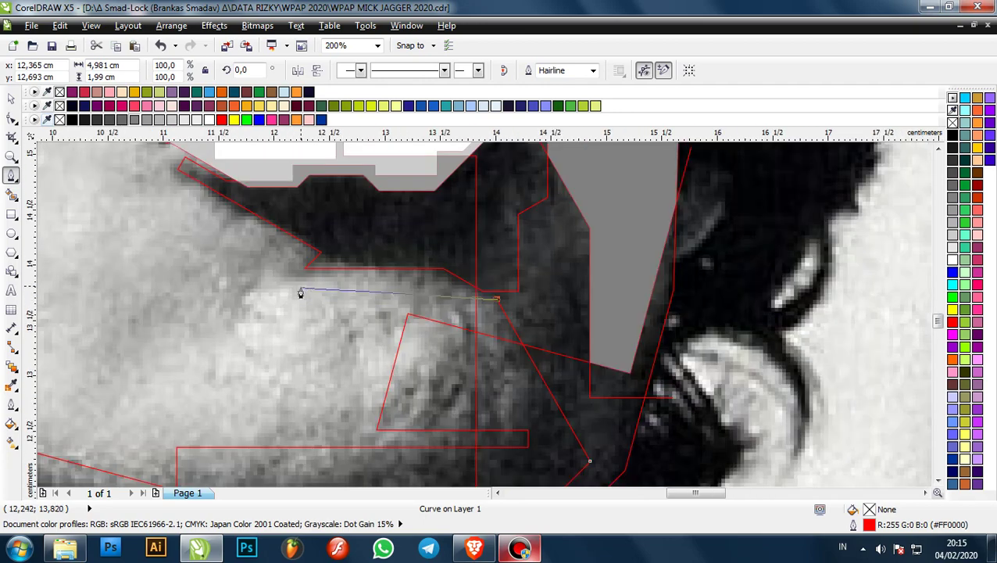
scroll(424, 300, "up", 1)
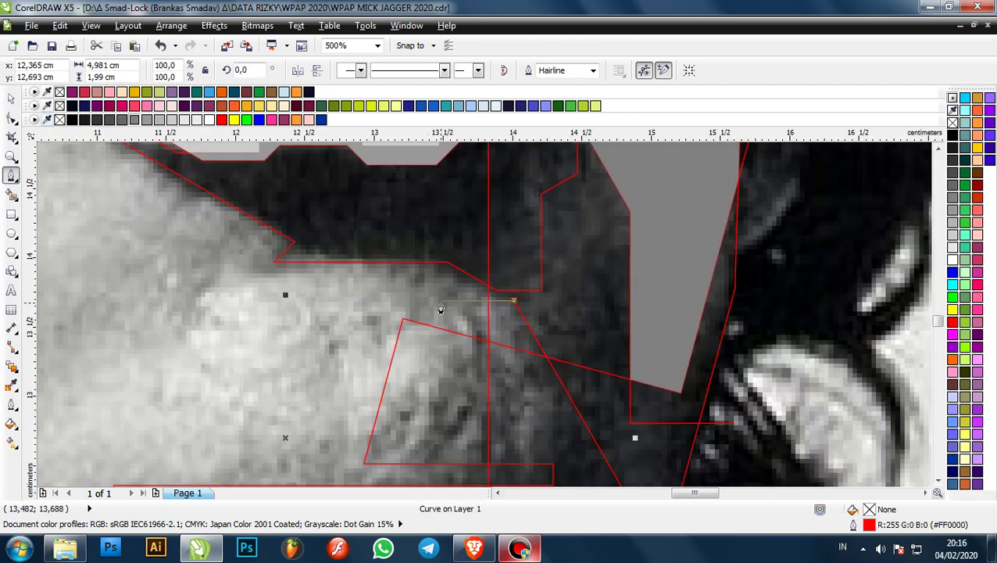
left_click(441, 301)
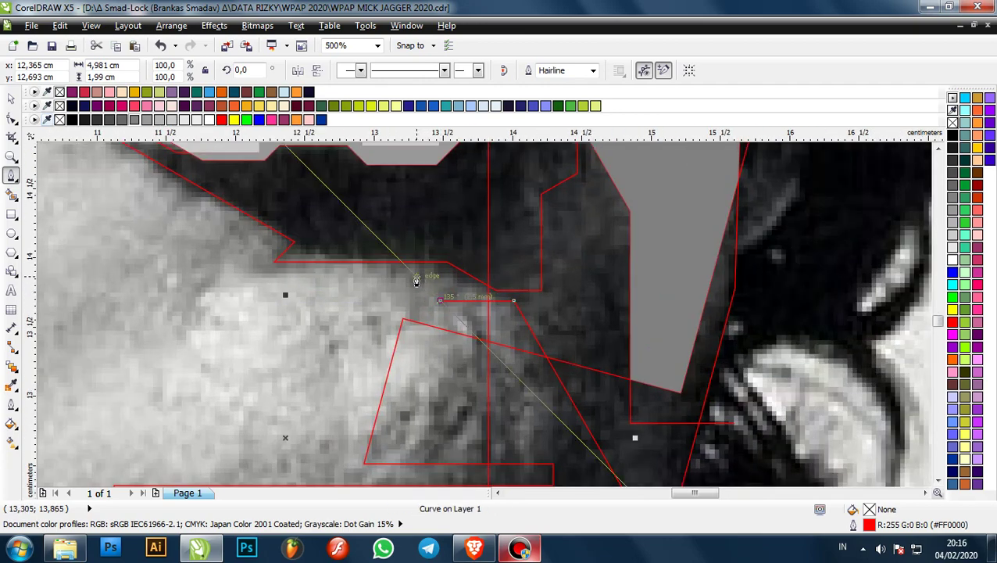
left_click(417, 278)
left_click(251, 275)
scroll(277, 239, "up", 2)
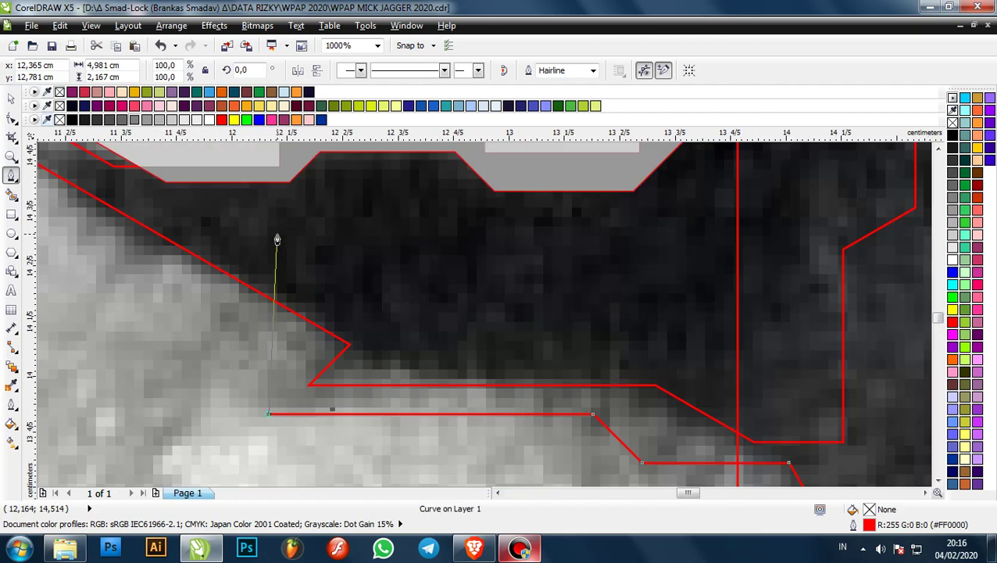
left_click(268, 178)
scroll(277, 175, "up", 3)
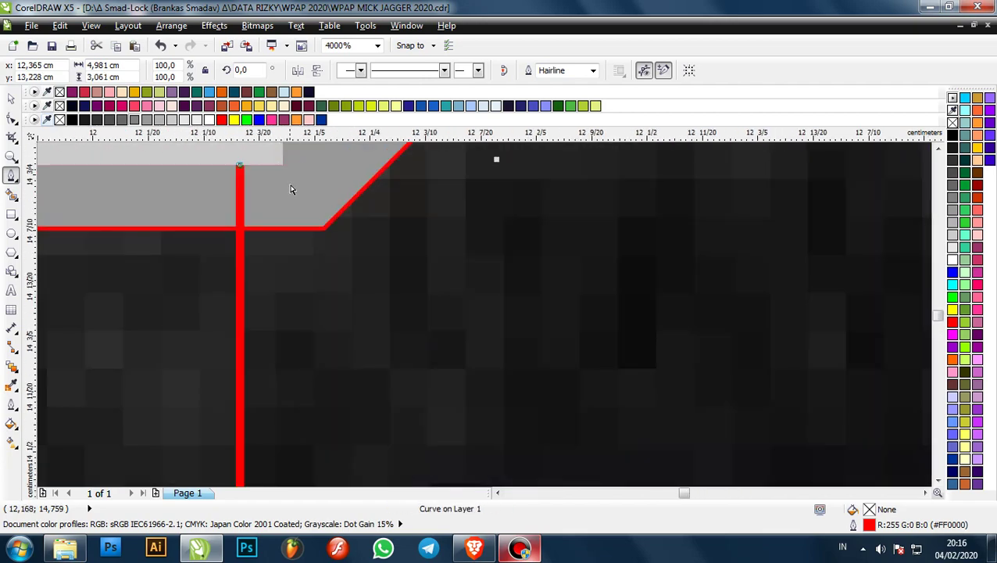
scroll(336, 220, "down", 4)
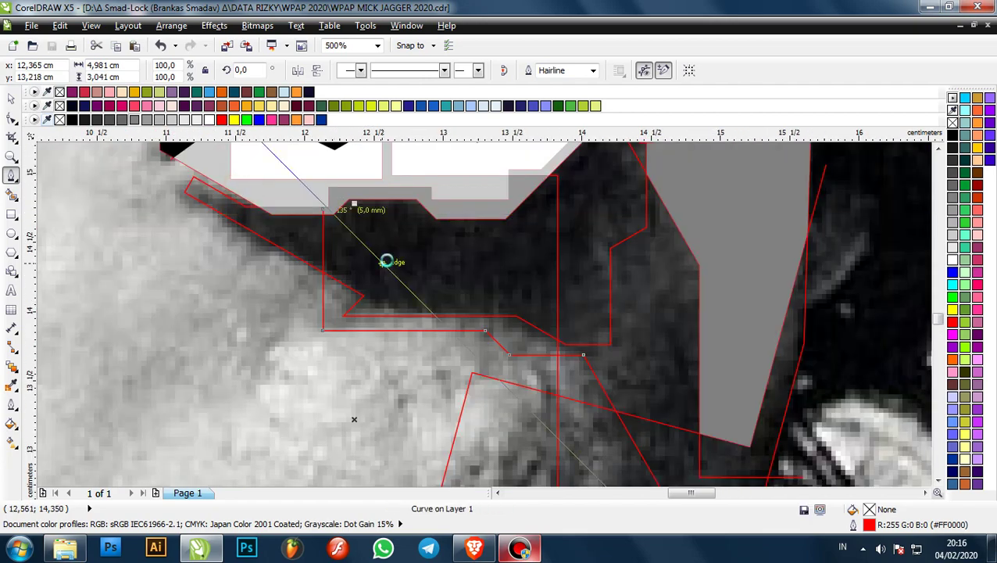
- Start a new curve at the mouth's left corner and run it down onto the cheek, about 0.56 by 0.8 cm
scroll(387, 266, "down", 2)
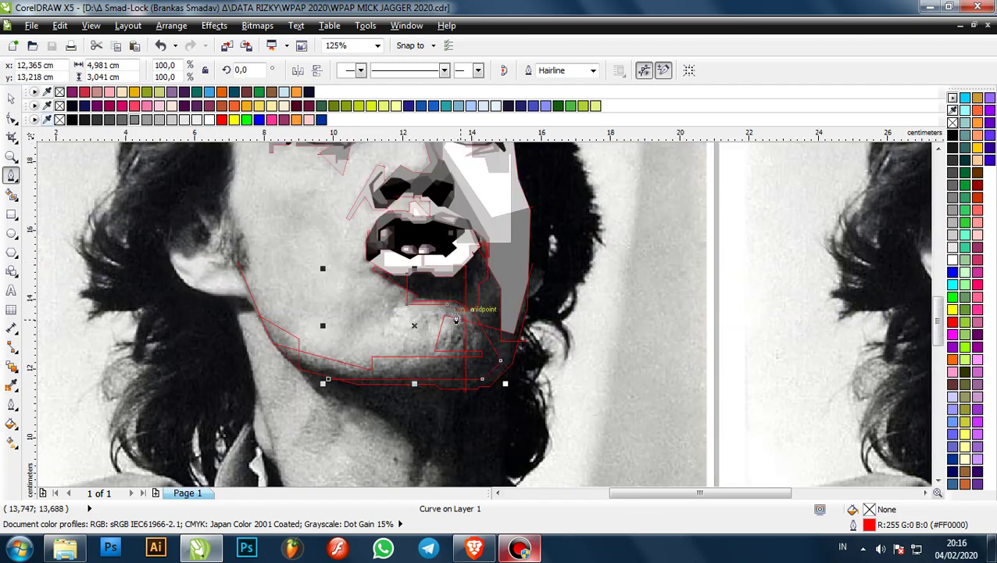
scroll(387, 300, "up", 2)
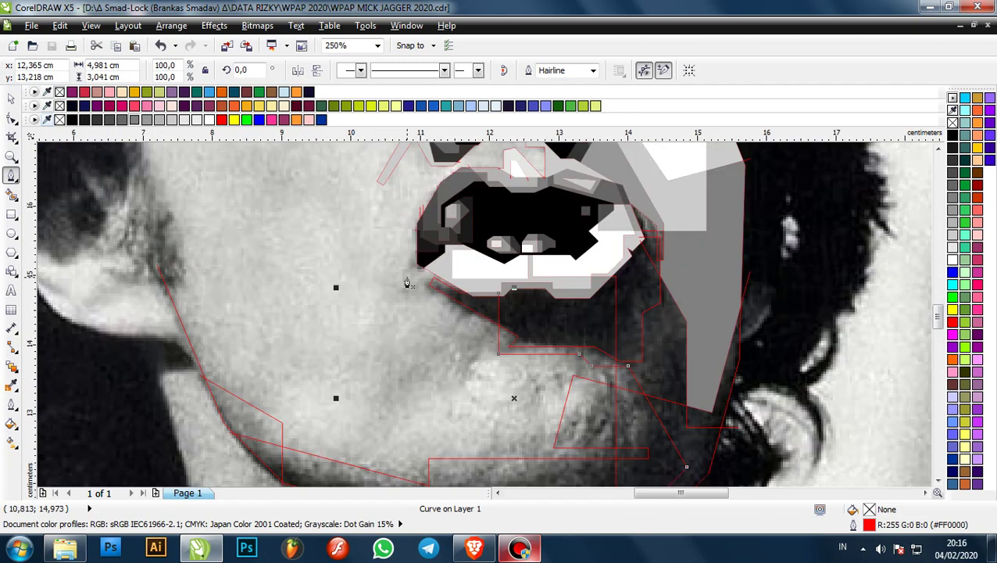
scroll(407, 284, "down", 1)
scroll(427, 258, "up", 1)
scroll(427, 258, "up", 3)
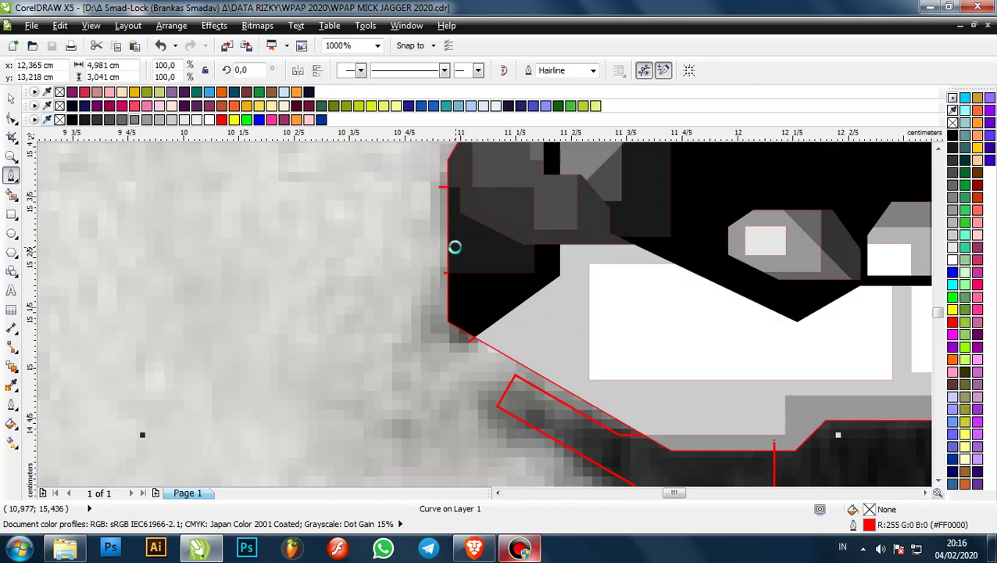
left_click(453, 240)
scroll(454, 240, "down", 2)
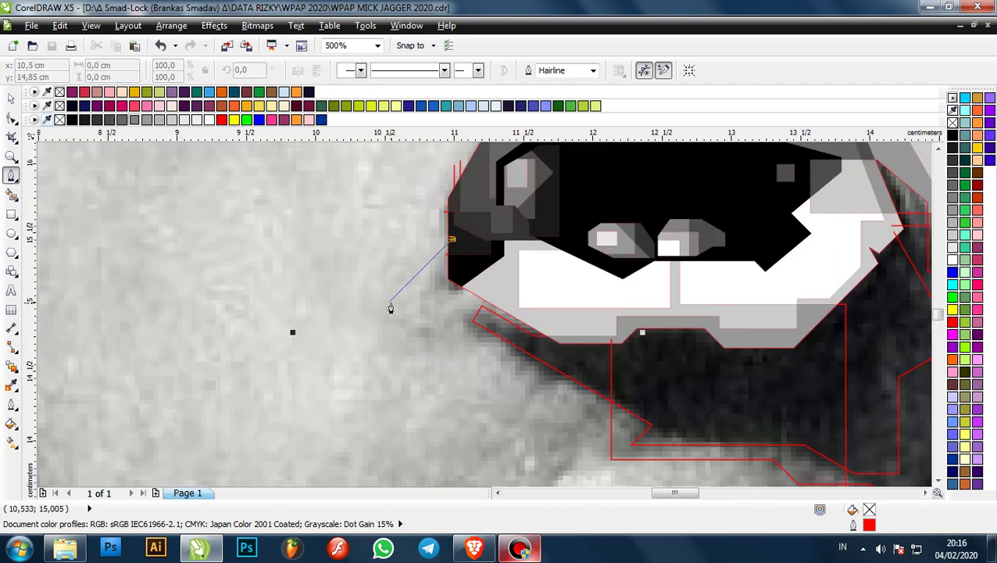
left_click(439, 244)
scroll(437, 242, "down", 1)
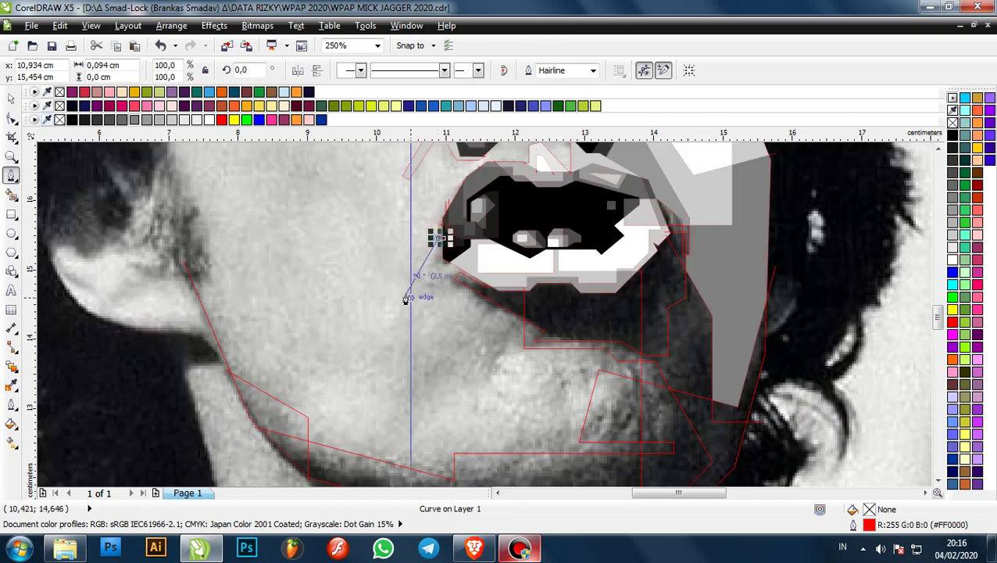
left_click(405, 296)
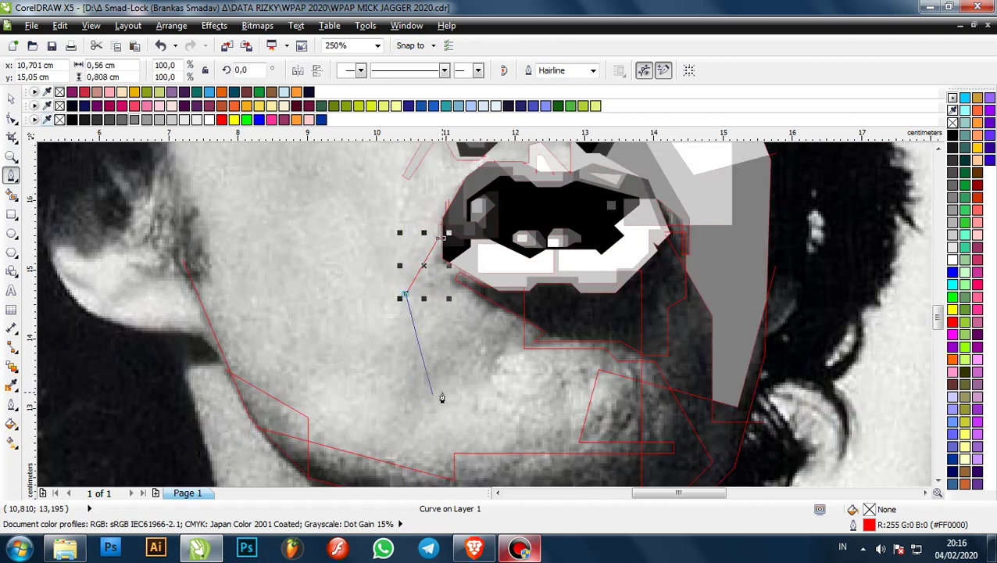
- Extend the open cheek curve straight down to about 2.4 cm tall and try a diagonal segment up toward the chin highlight, undoing that segment
left_click(403, 408)
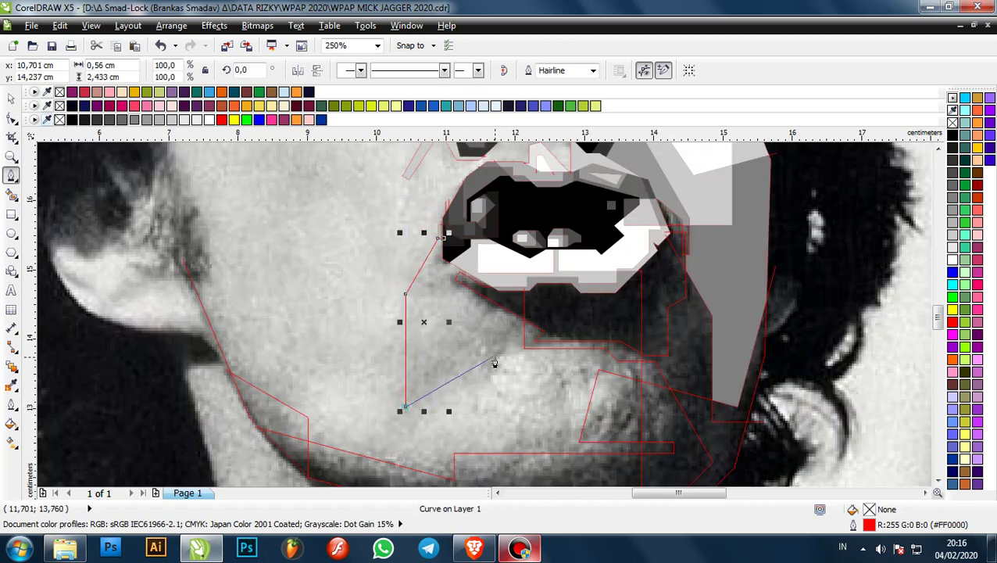
left_click(494, 359)
scroll(481, 342, "up", 1)
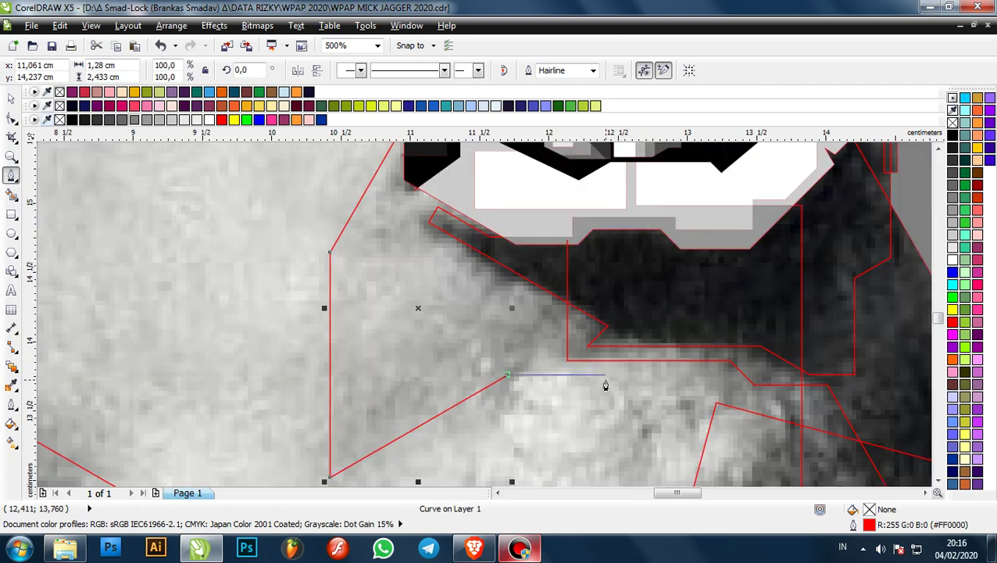
scroll(605, 384, "down", 2)
scroll(444, 354, "up", 1)
scroll(430, 355, "up", 1)
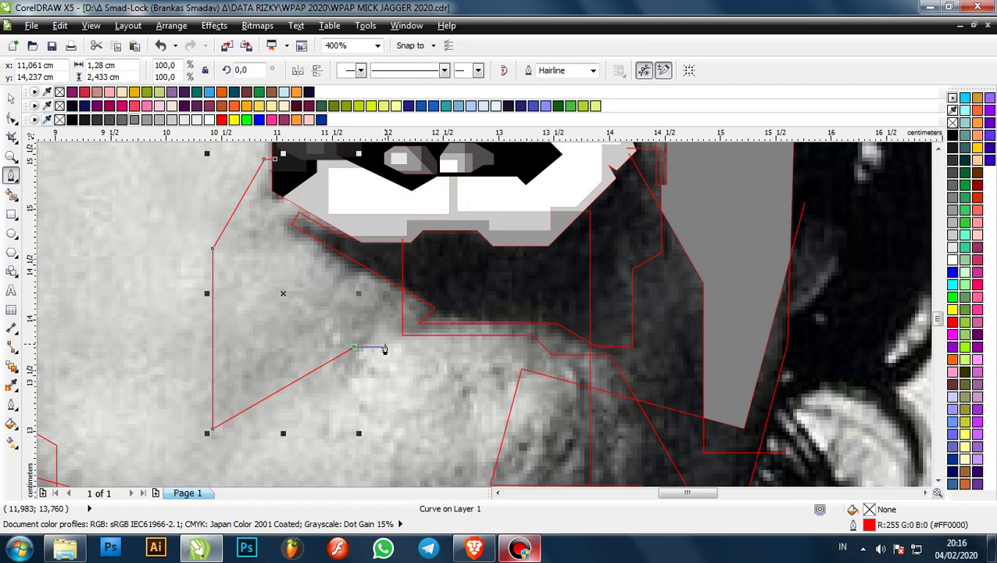
scroll(385, 349, "up", 1)
key("ctrl+z")
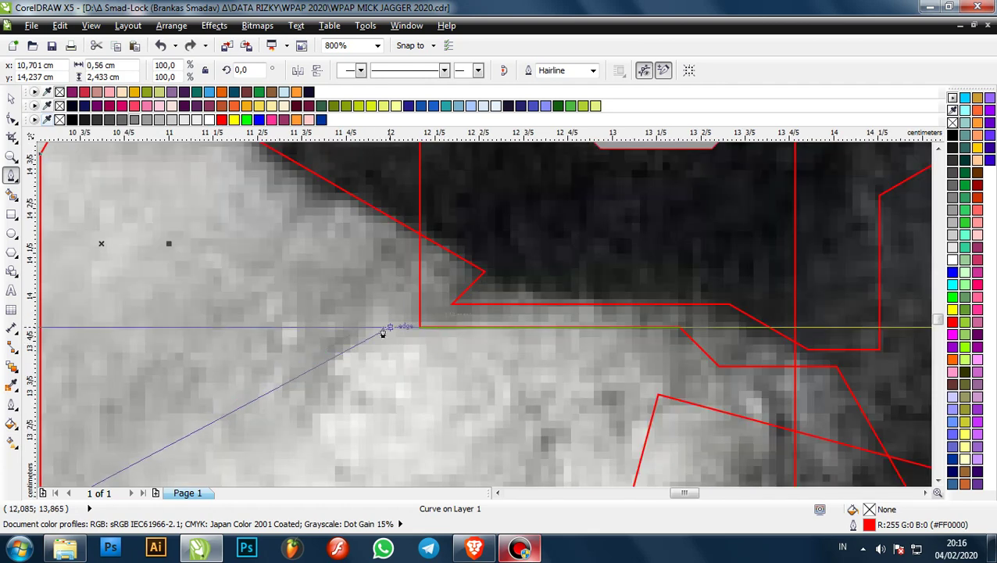
- Run the cheek curve diagonally up and along the mouth shadow's lower edge, ending it at about 1.9 by 2.4 cm
left_click(356, 329)
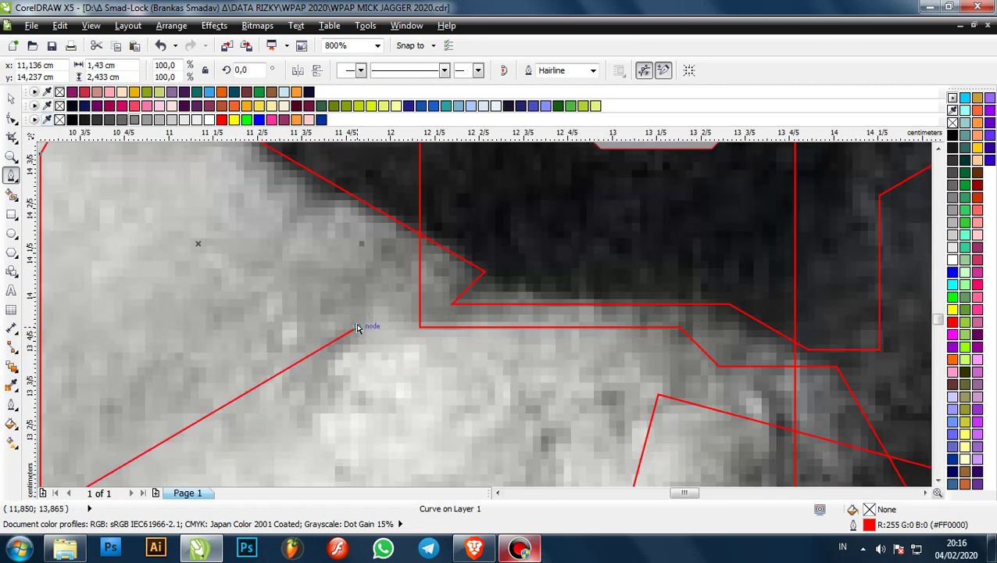
key("ctrl+z")
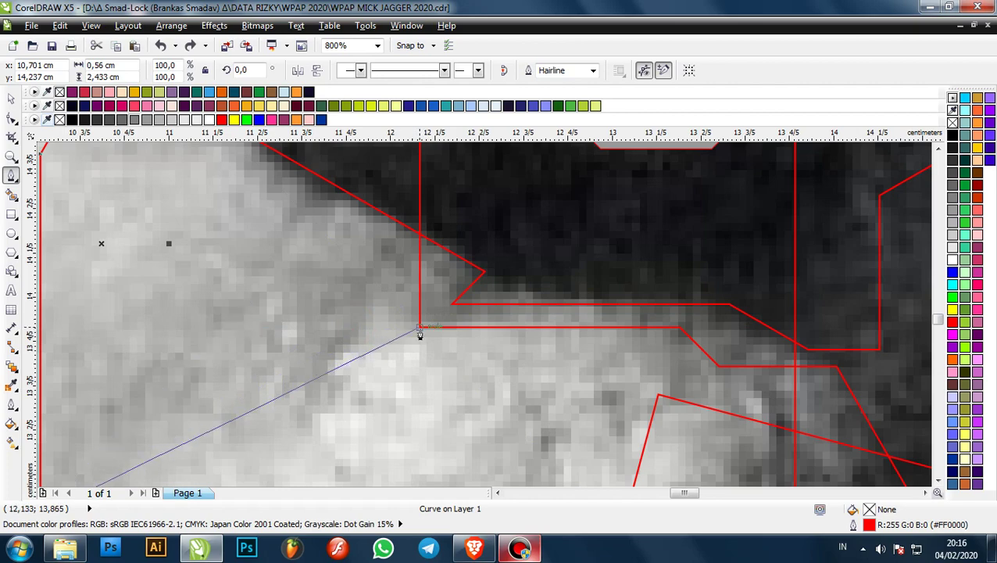
left_click(350, 328)
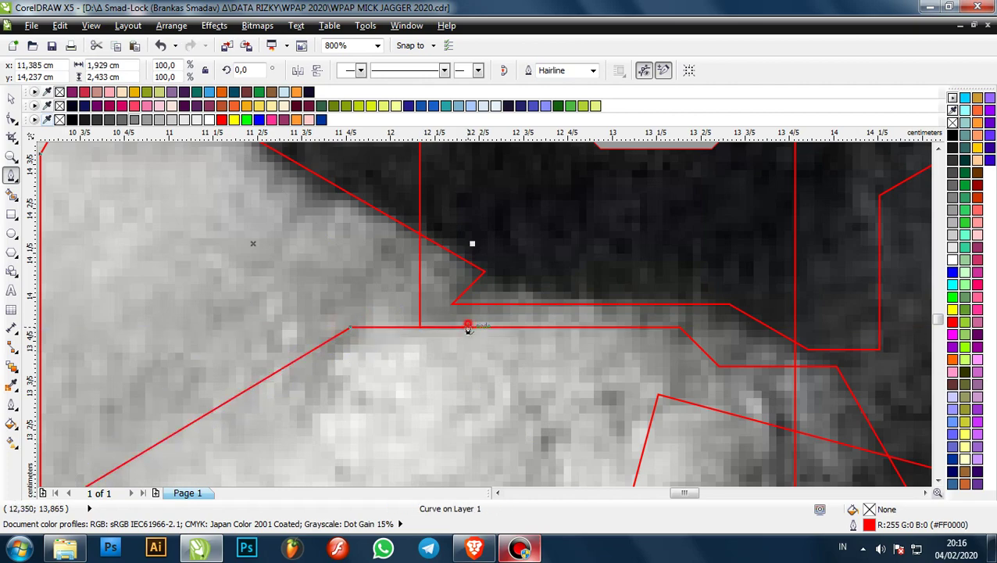
left_click(468, 327)
scroll(467, 328, "down", 3)
scroll(405, 298, "up", 2)
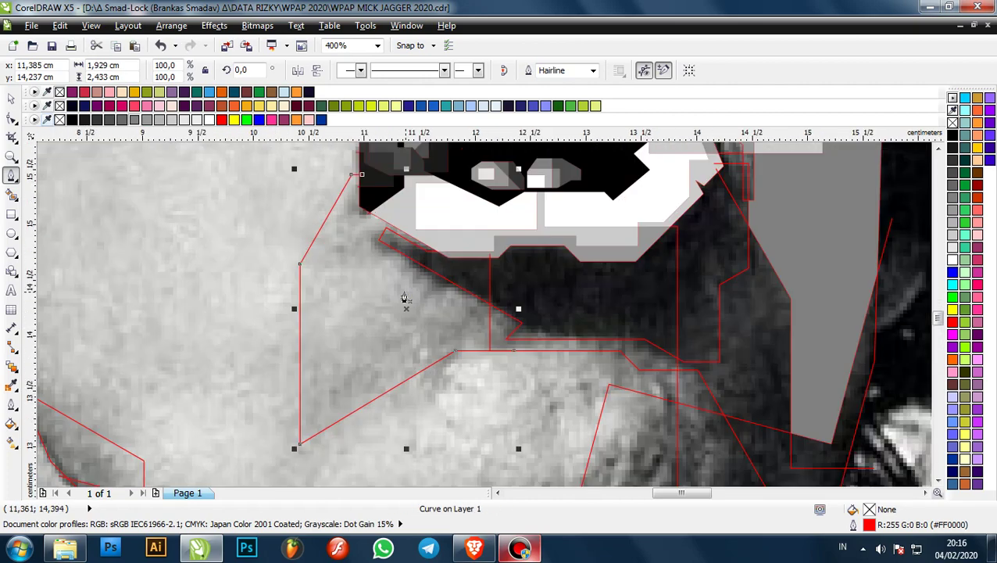
- Draw a closed four-sided facet inside the cheek curve, pointing toward the mouth shadow, about 1.3 by 1.3 cm
scroll(404, 298, "down", 1)
scroll(394, 284, "up", 2)
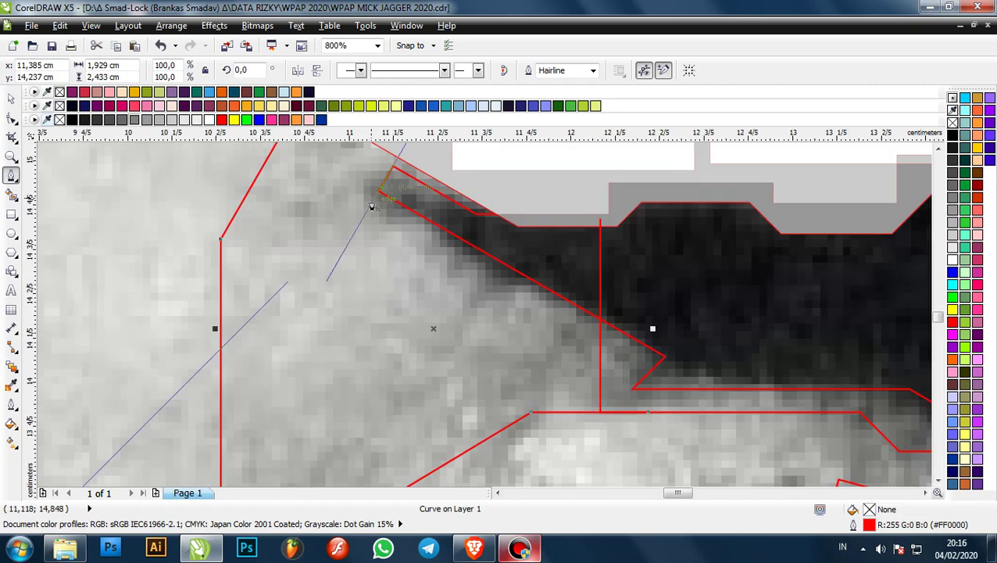
left_click(358, 227)
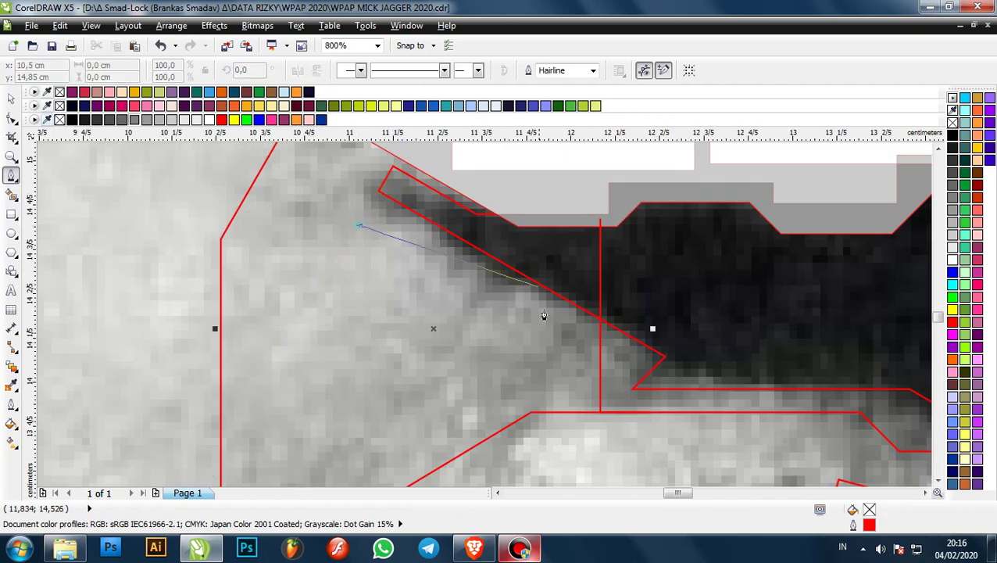
left_click(571, 350)
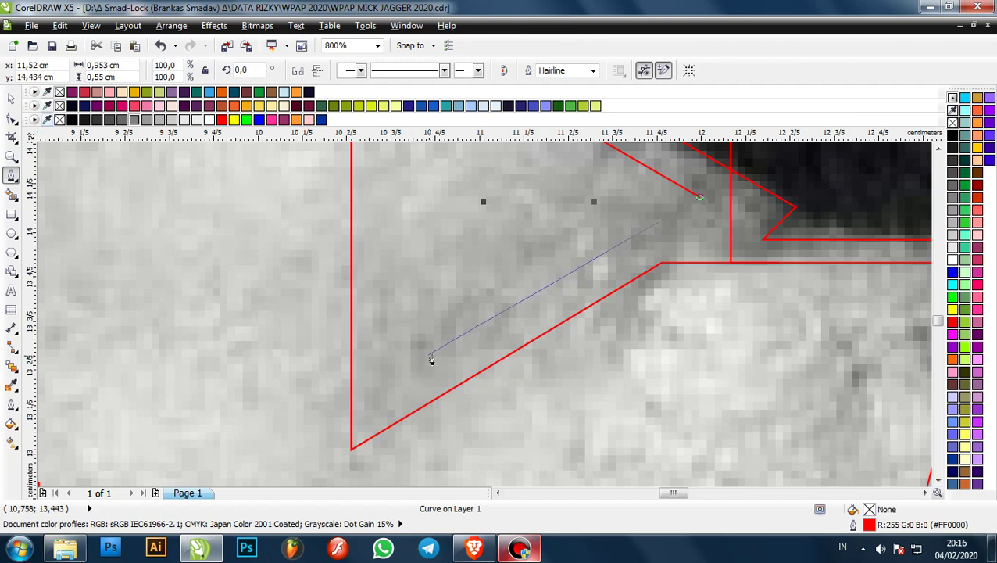
scroll(432, 359, "down", 2)
left_click(438, 359)
scroll(436, 321, "up", 1)
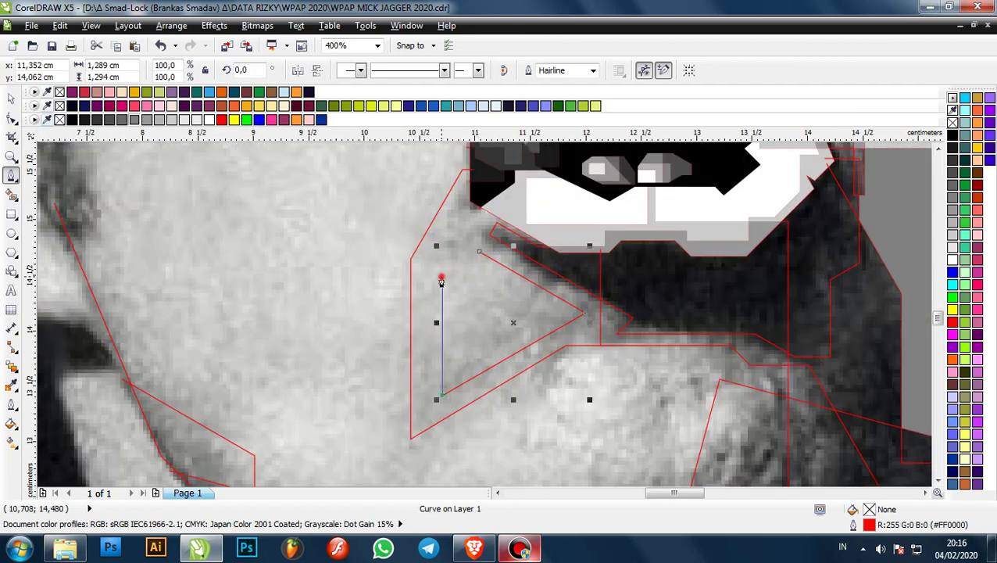
left_click(441, 278)
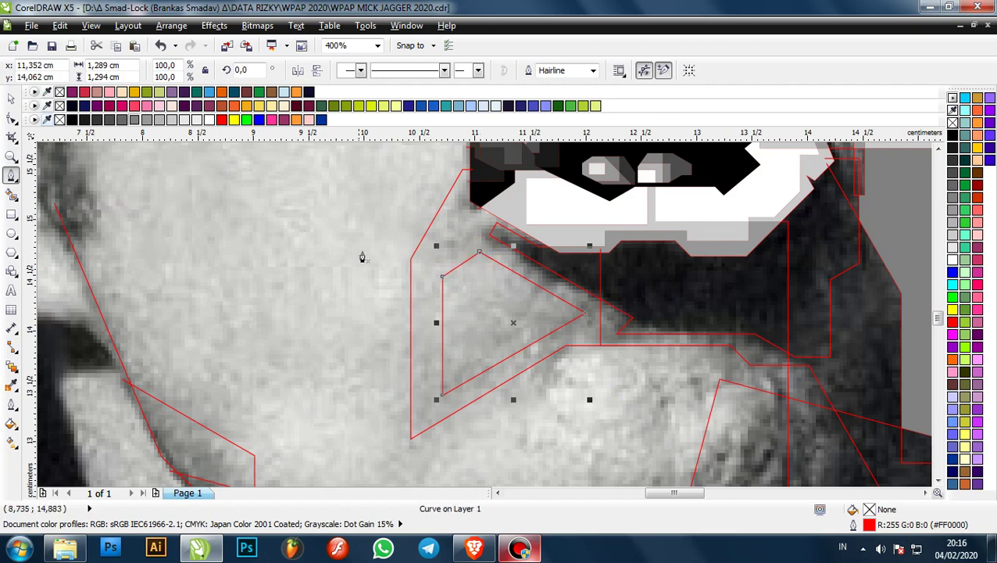
- Examine the traced cheek, mouth and chin outlines against the photo's shading
scroll(362, 258, "down", 2)
scroll(408, 266, "up", 1)
scroll(407, 274, "down", 1)
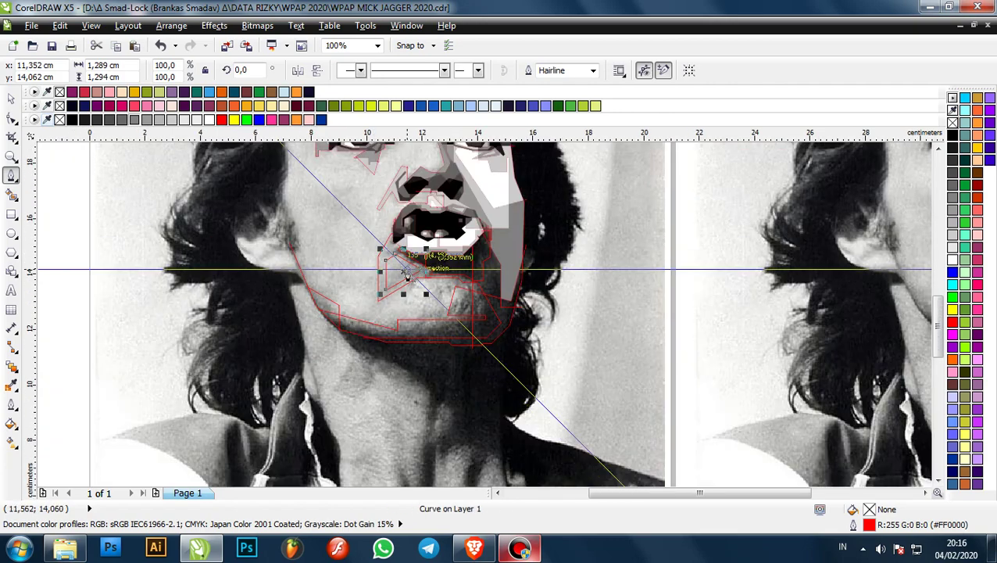
scroll(406, 274, "up", 2)
scroll(391, 272, "down", 1)
scroll(395, 266, "up", 1)
scroll(402, 255, "down", 1)
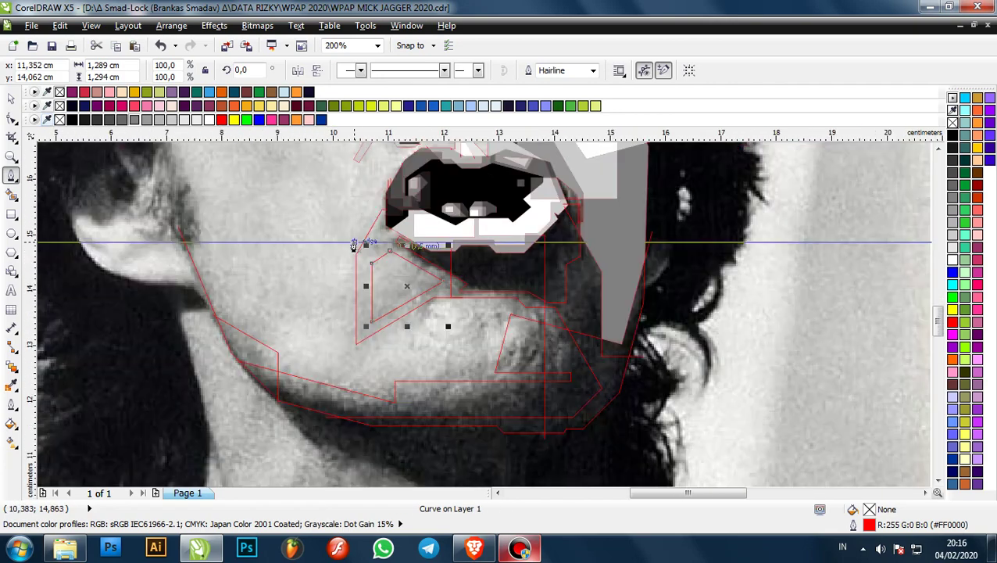
scroll(492, 291, "up", 1)
scroll(417, 253, "down", 1)
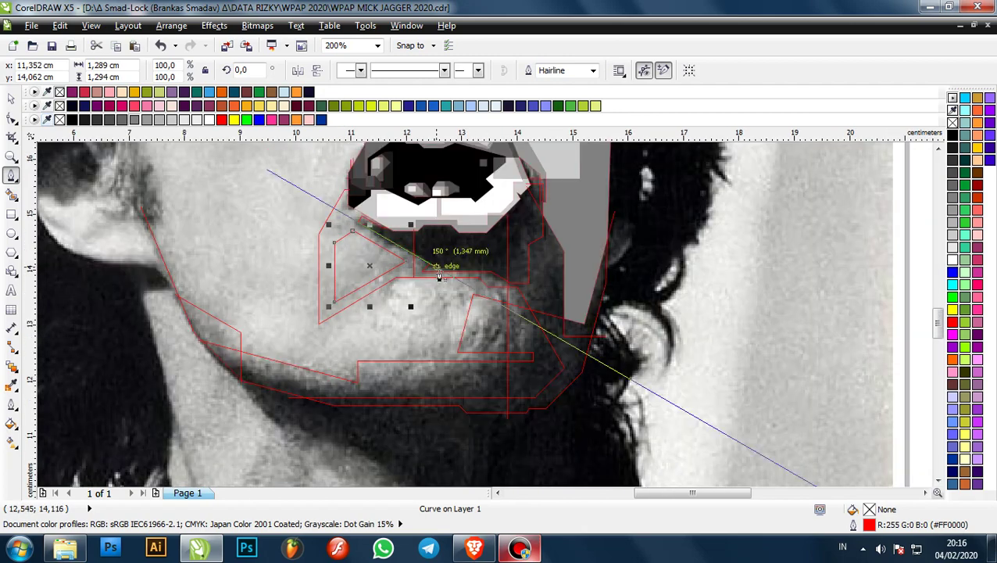
scroll(427, 286, "down", 1)
scroll(435, 317, "up", 1)
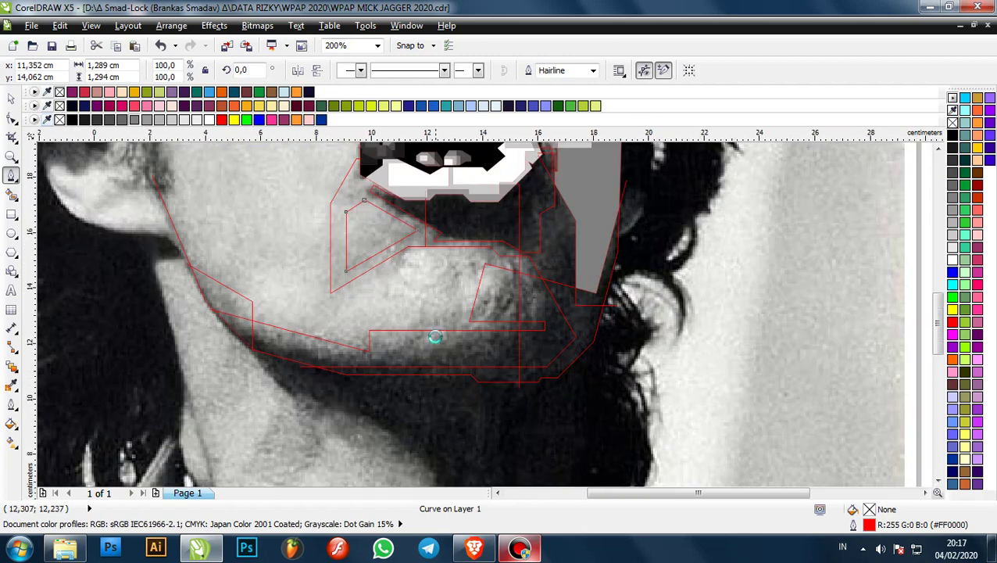
scroll(406, 344, "down", 2)
scroll(497, 332, "up", 1)
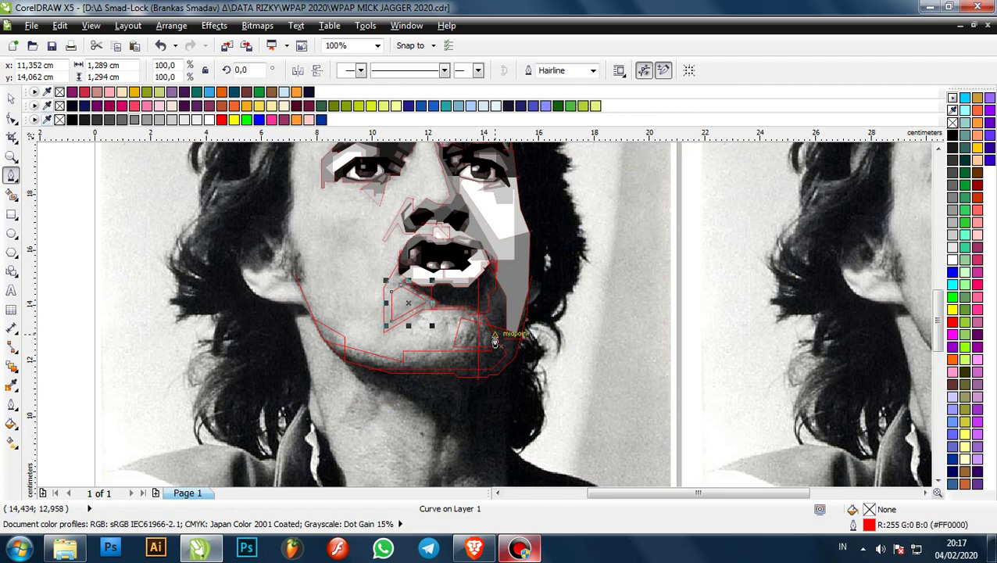
scroll(473, 339, "up", 1)
scroll(438, 320, "down", 1)
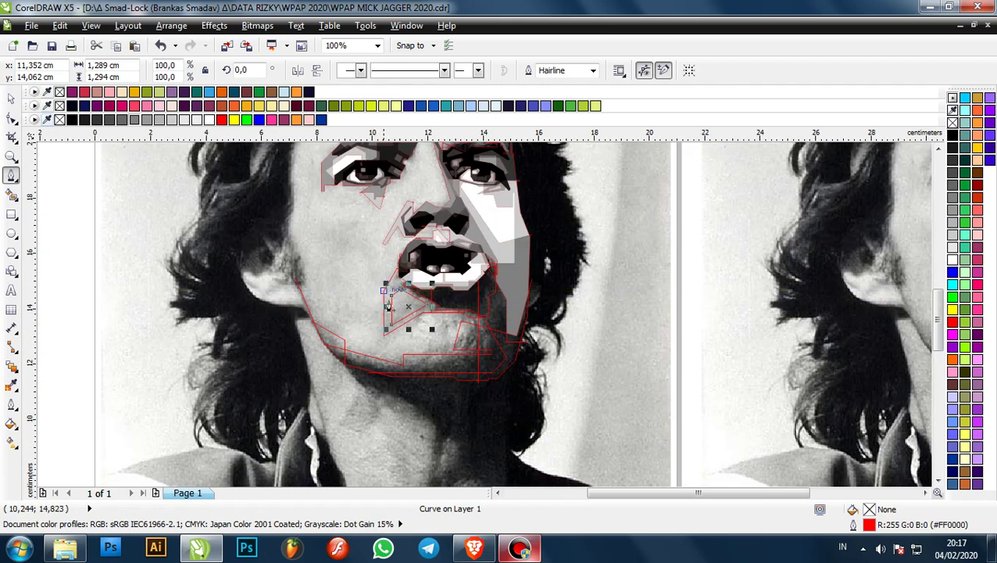
scroll(394, 293, "down", 1)
scroll(396, 301, "up", 1)
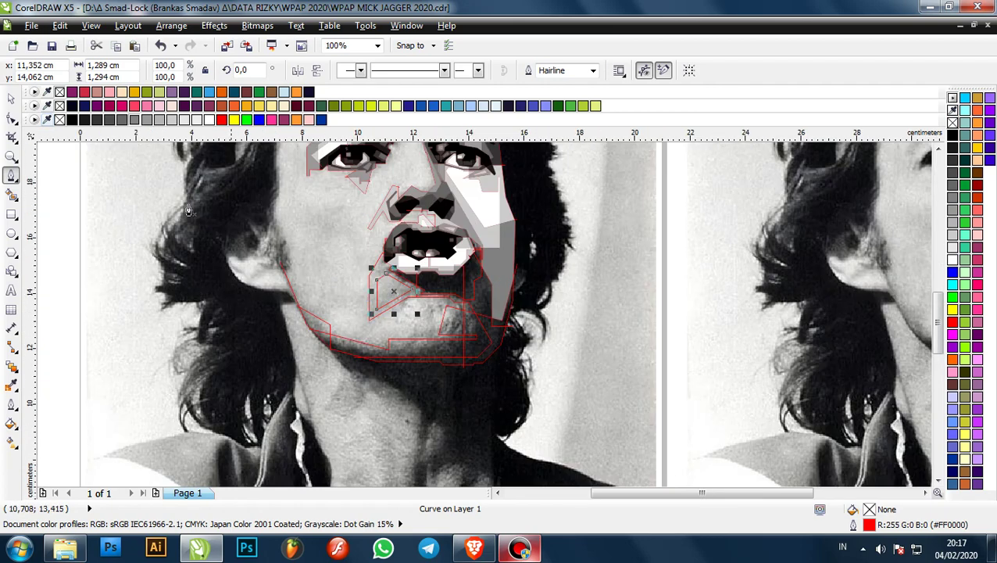
- Delete the inner four-sided facet and the surrounding open curve on the cheek beside the mouth
left_click(11, 100)
scroll(372, 306, "up", 1)
left_click(437, 291)
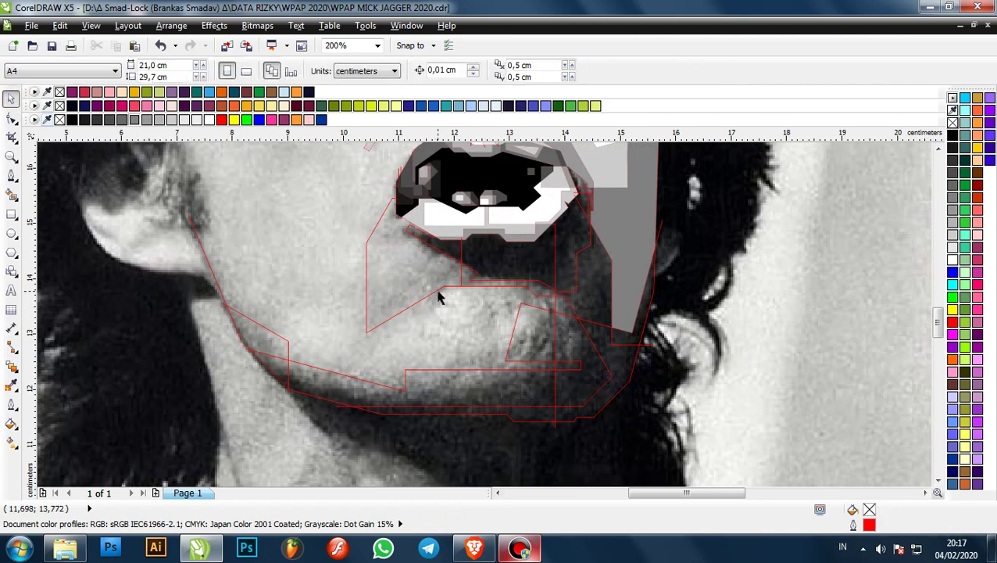
left_click(440, 293)
key("Delete")
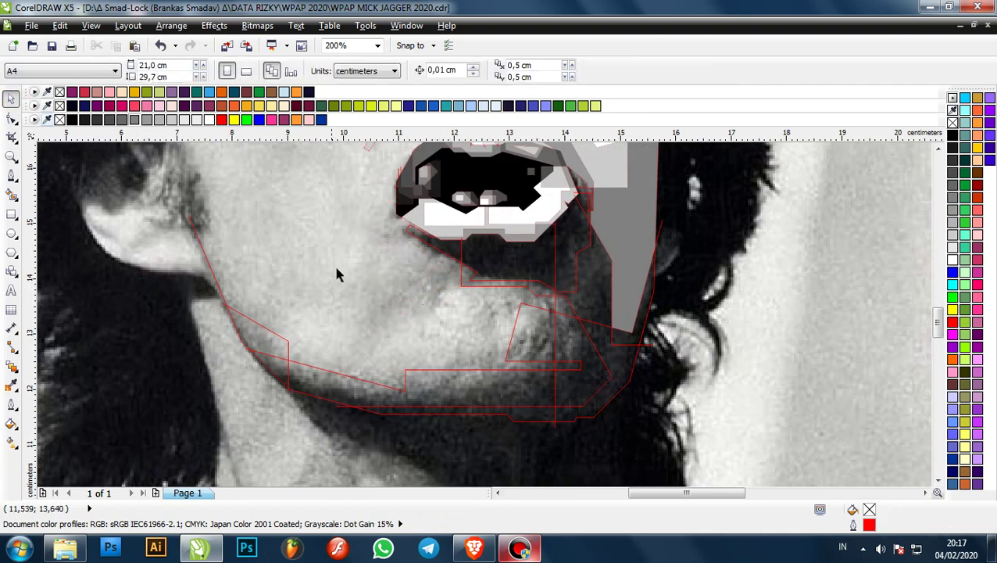
- Start a new Pen curve inside the mouth's left corner and run it just past the lip's edge, about 0.4 by 0.14 cm
left_click(11, 176)
scroll(397, 200, "up", 3)
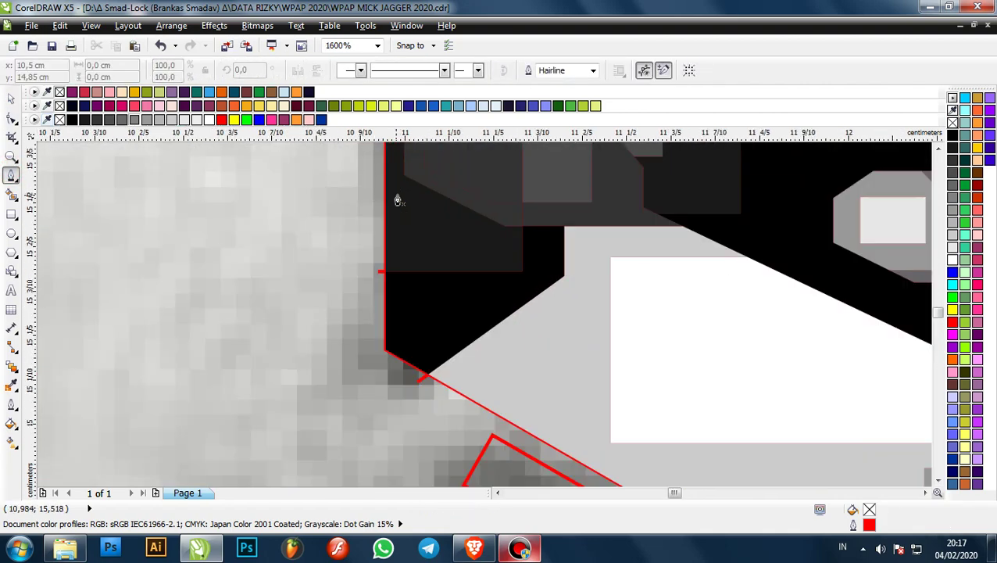
left_click(378, 271)
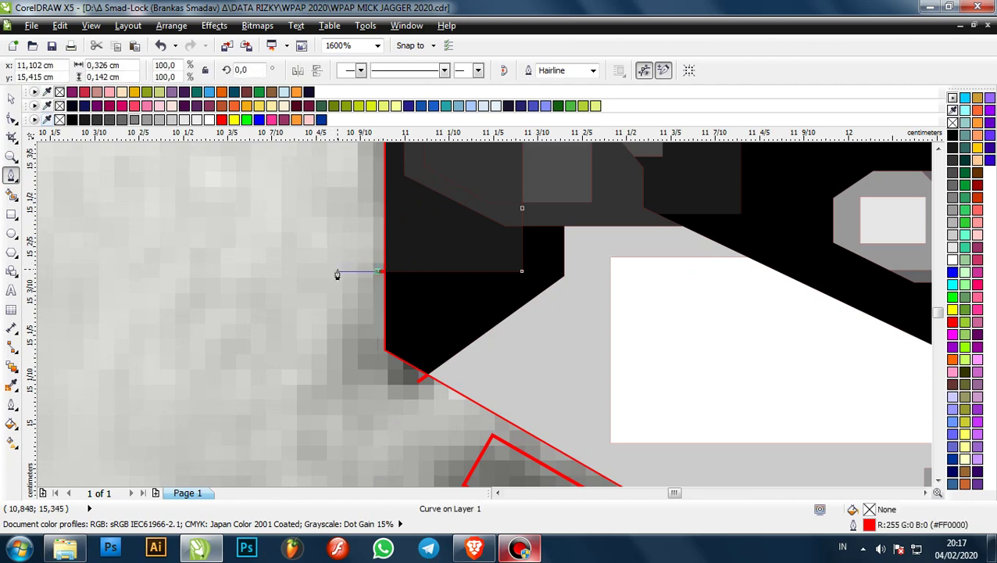
scroll(336, 297, "down", 3)
scroll(321, 344, "up", 1)
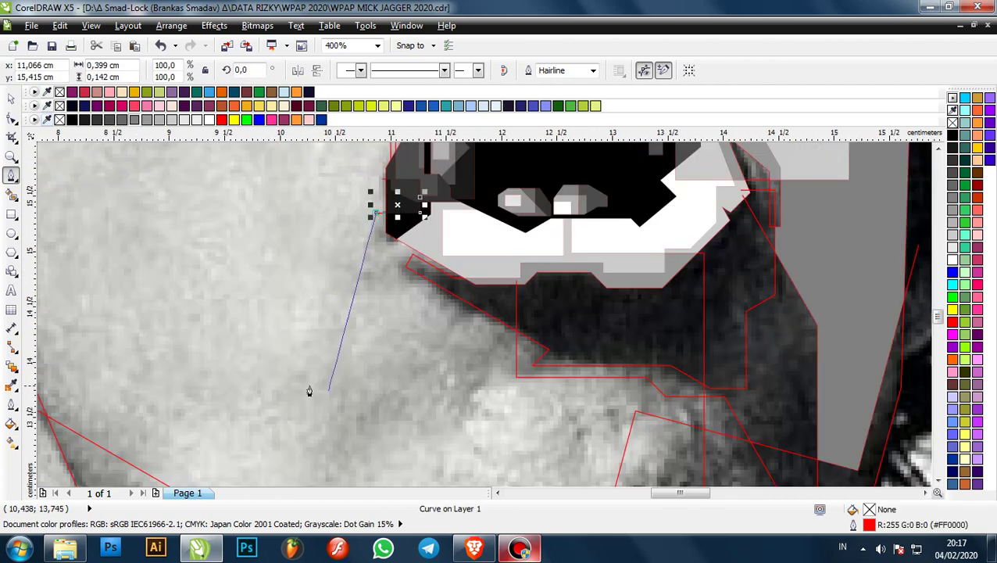
- Continue the curve down the cheek, across toward the chin, back up and into the lower lip, ending it at about 1.6 by 2.3 cm
scroll(333, 403, "down", 1)
left_click(329, 404)
left_click(404, 401)
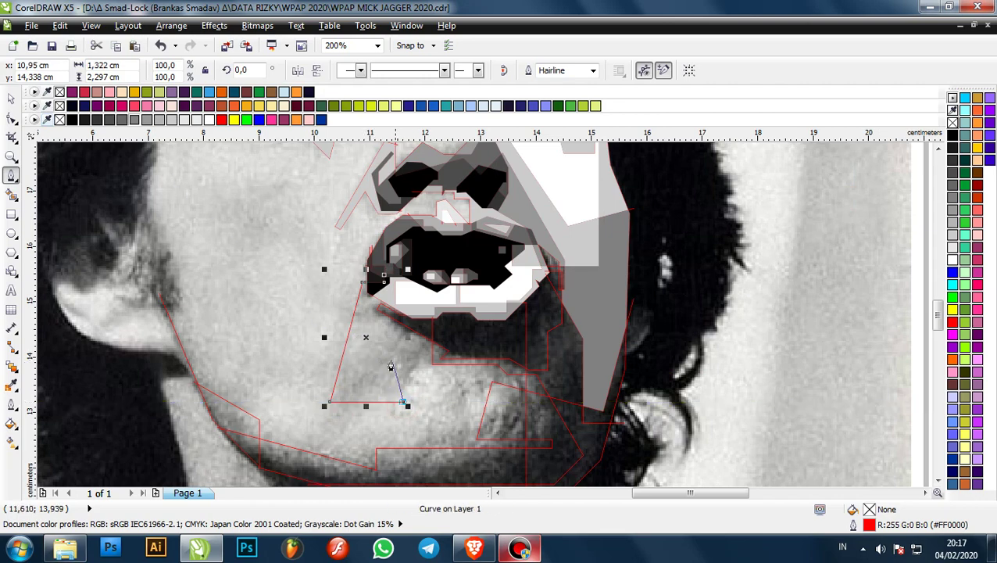
left_click(372, 344)
scroll(418, 325, "up", 3)
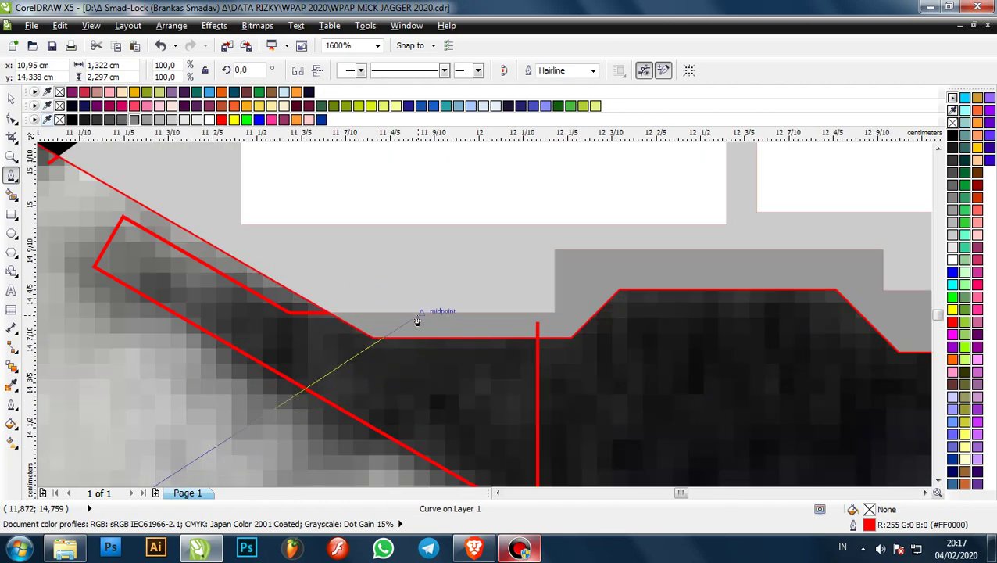
left_click(439, 324)
scroll(412, 315, "down", 5)
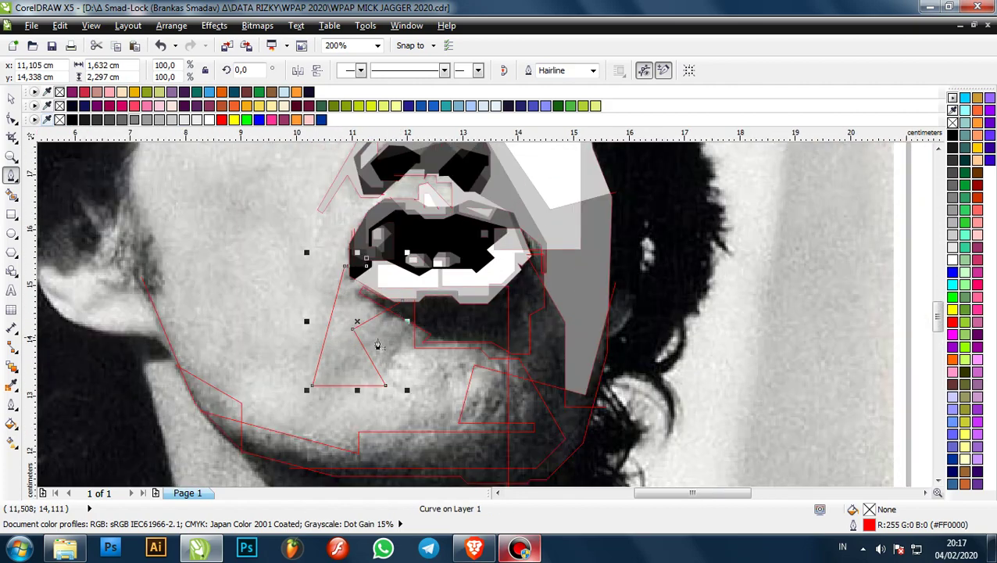
- Start a new curve under the mouth shadow's lower left corner with a short downward segment, then run it horizontally onto the cheek, about 1.4 cm wide
scroll(392, 341, "up", 1)
scroll(376, 335, "down", 1)
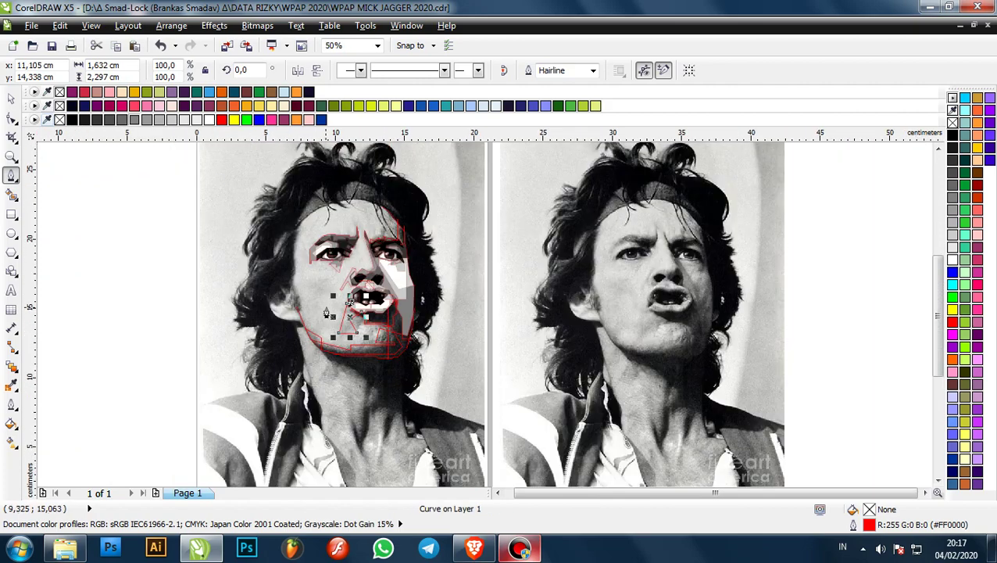
scroll(422, 334, "up", 1)
scroll(254, 325, "up", 1)
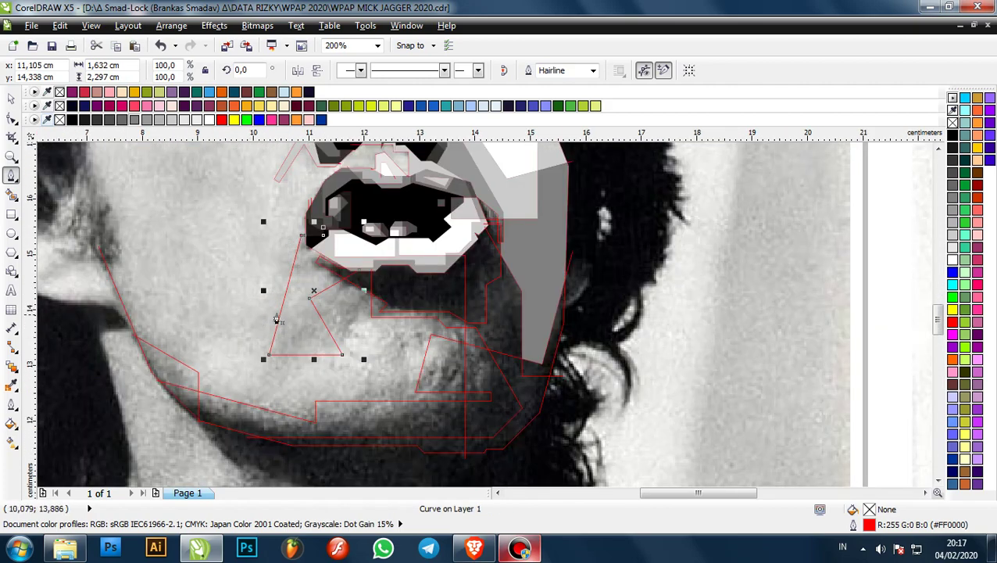
scroll(270, 317, "down", 2)
scroll(377, 315, "up", 5)
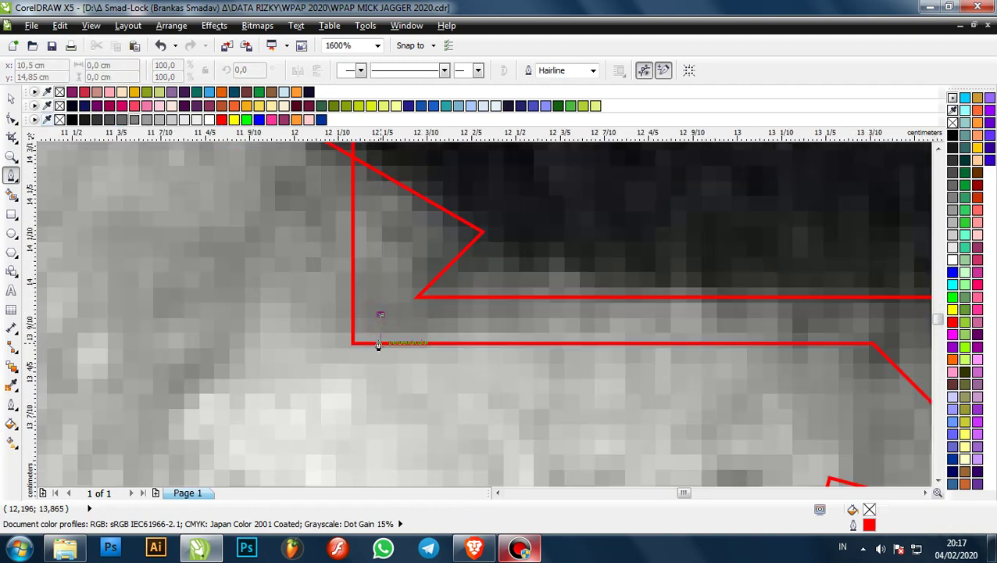
left_click(378, 344)
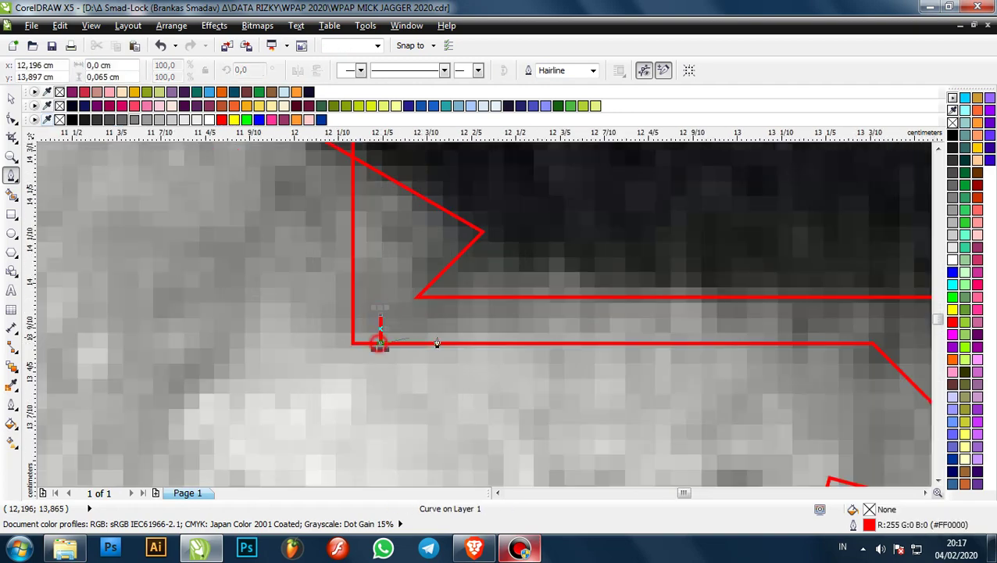
scroll(415, 343, "down", 3)
left_click(328, 343)
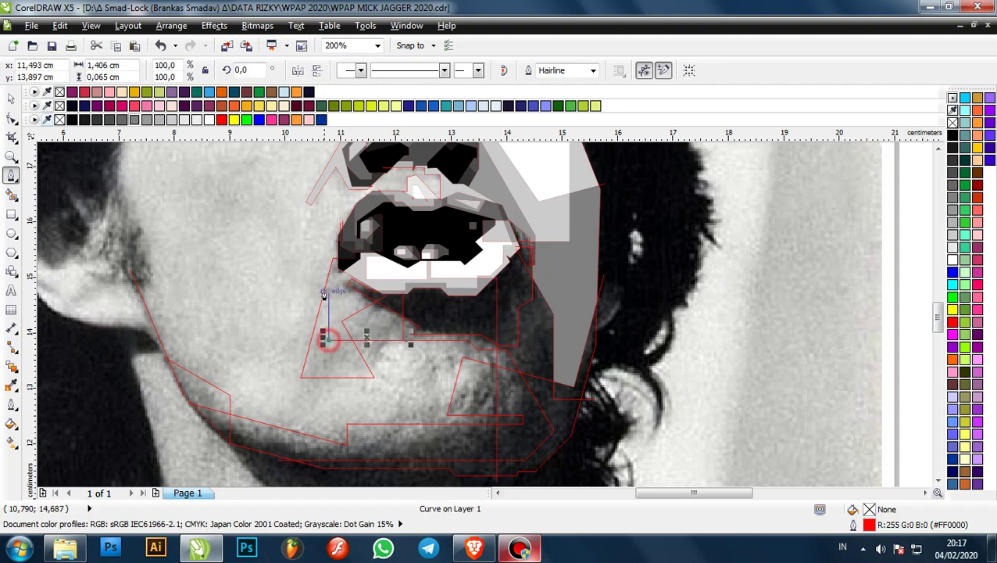
- Undo the last horizontal segment of the curve running from under the mouth shadow onto the cheek
scroll(327, 280, "up", 1)
scroll(334, 305, "up", 3)
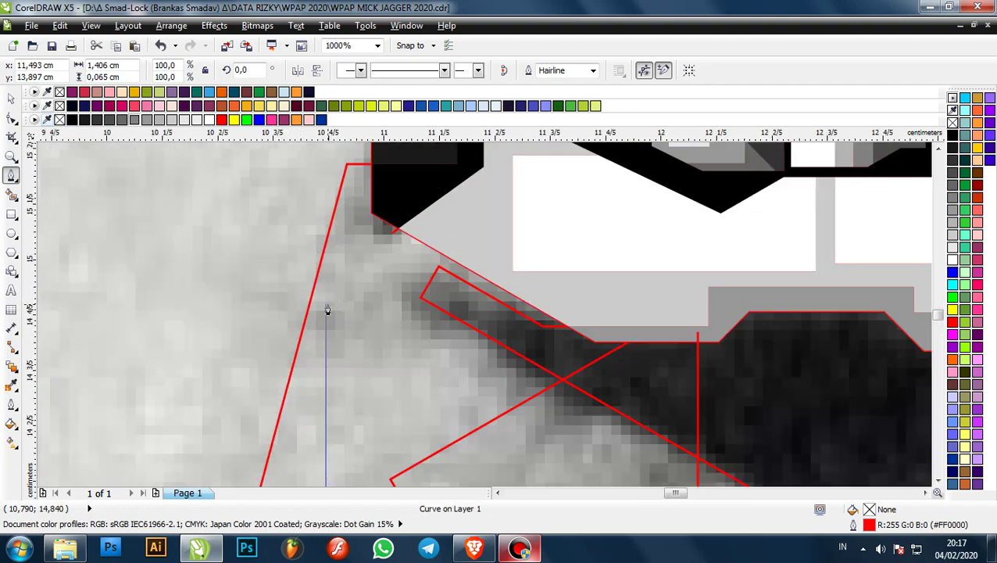
left_click(326, 304)
scroll(367, 312, "down", 4)
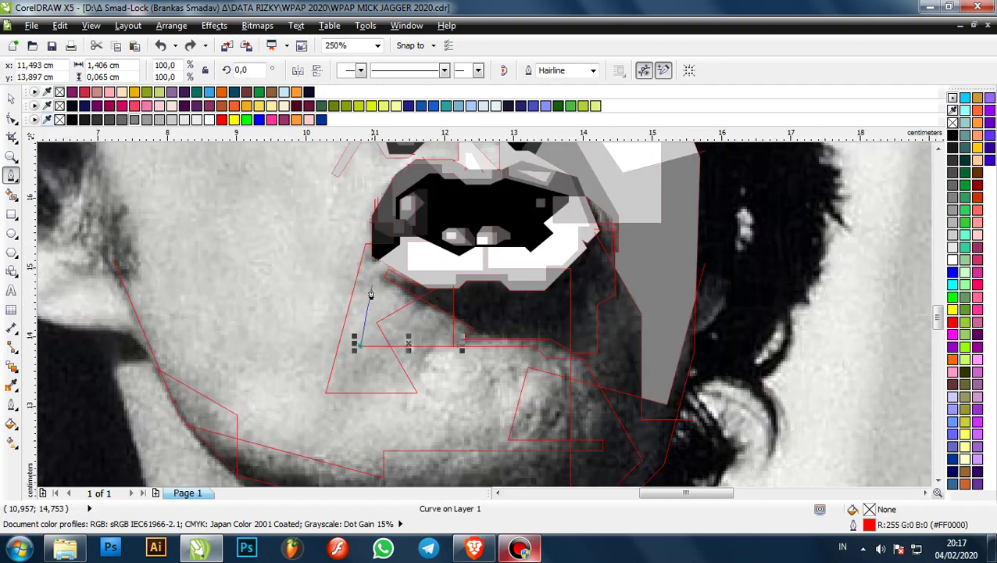
scroll(378, 333, "up", 3)
scroll(378, 333, "up", 1)
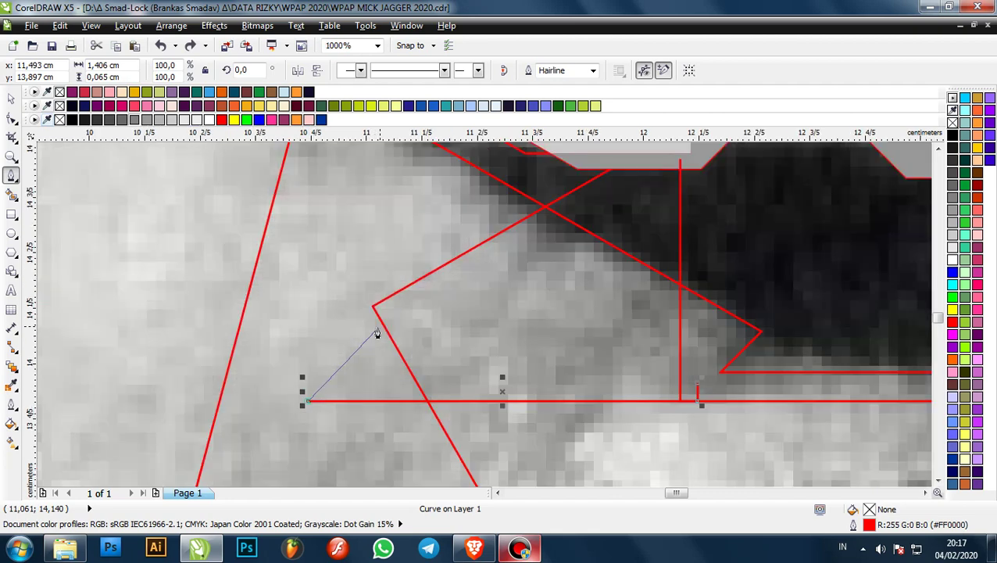
scroll(378, 332, "up", 1)
key("ctrl+z")
- Redraw the horizontal segment about 1.29 cm onto the cheek, then run it up and join it to the mouth's lower left corner
scroll(351, 348, "down", 3)
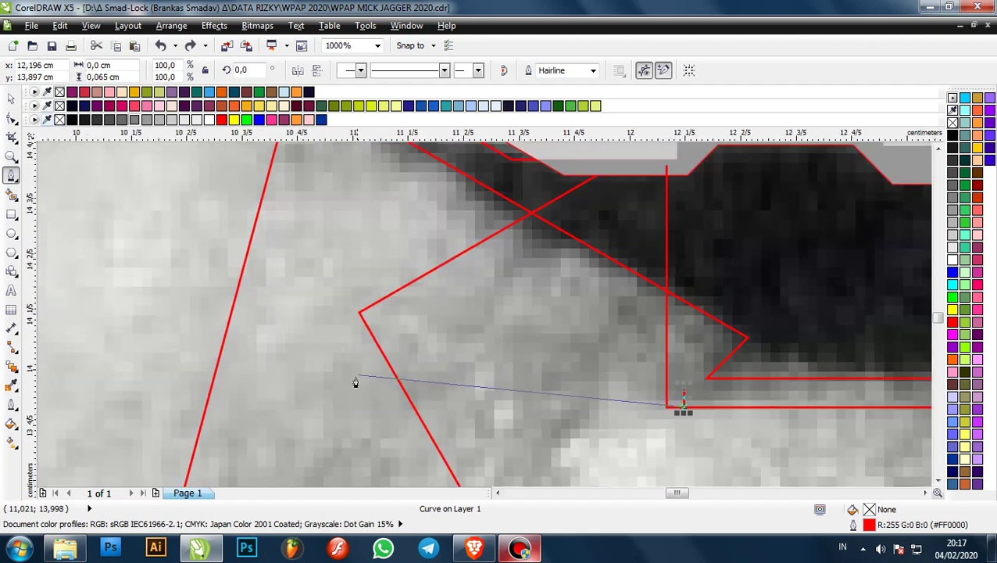
scroll(345, 270, "up", 3)
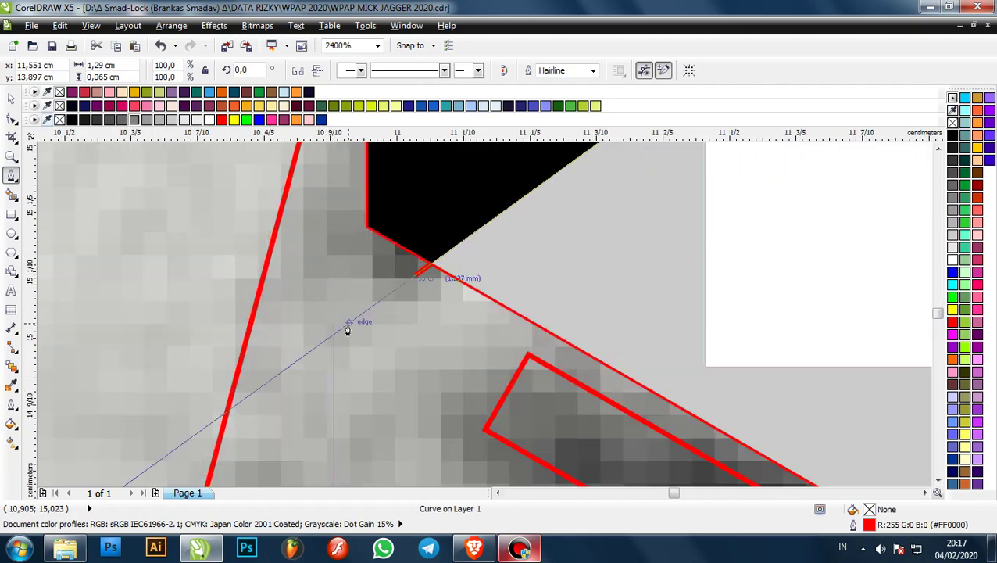
left_click(334, 331)
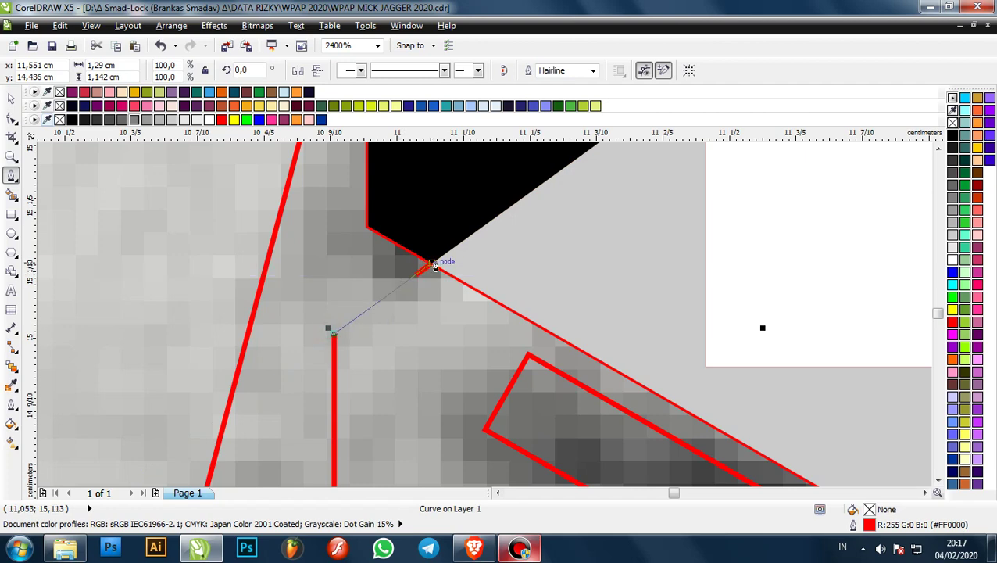
left_click_drag(436, 262, 483, 253)
scroll(387, 242, "down", 5)
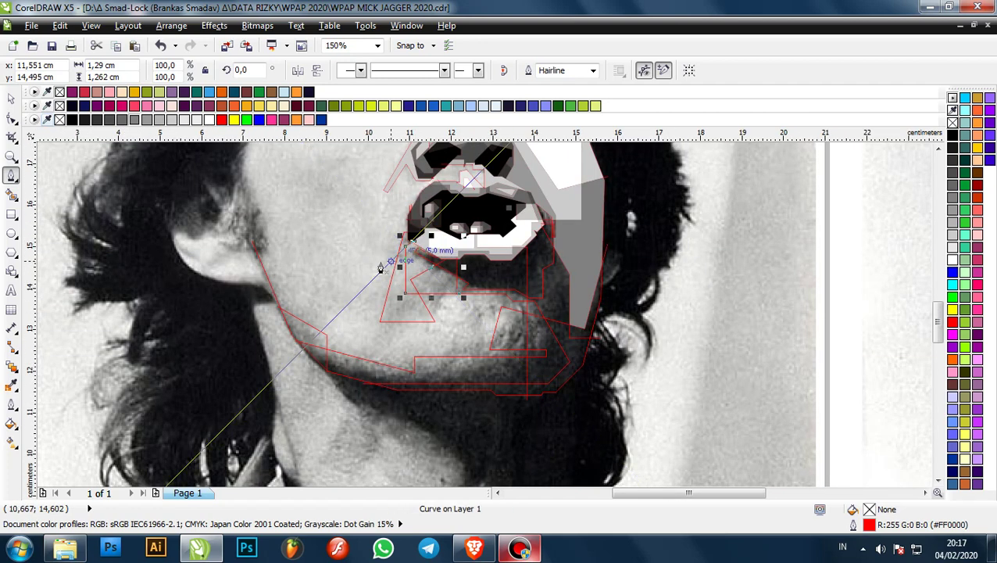
scroll(334, 275, "down", 3)
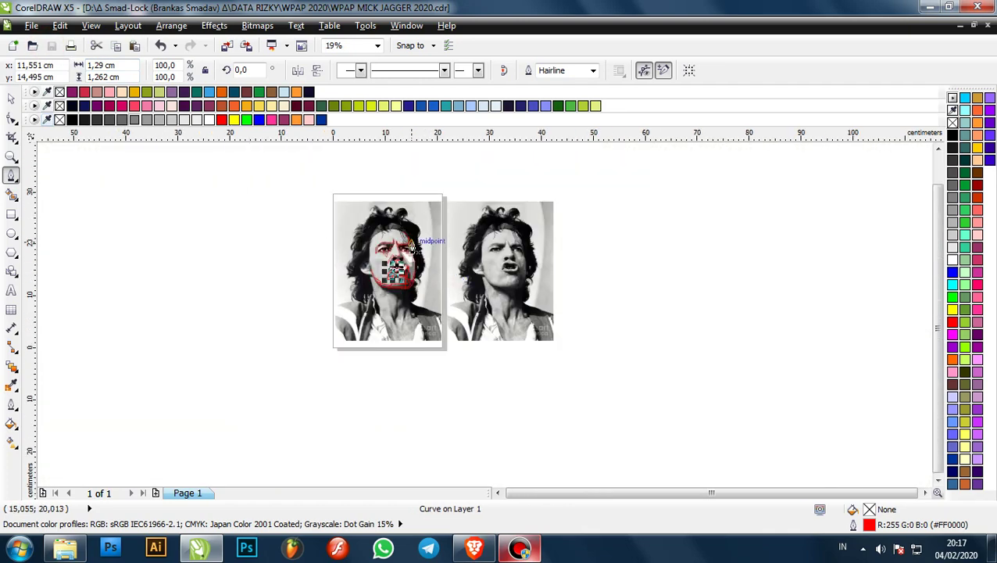
scroll(379, 290, "up", 2)
left_click(520, 551)
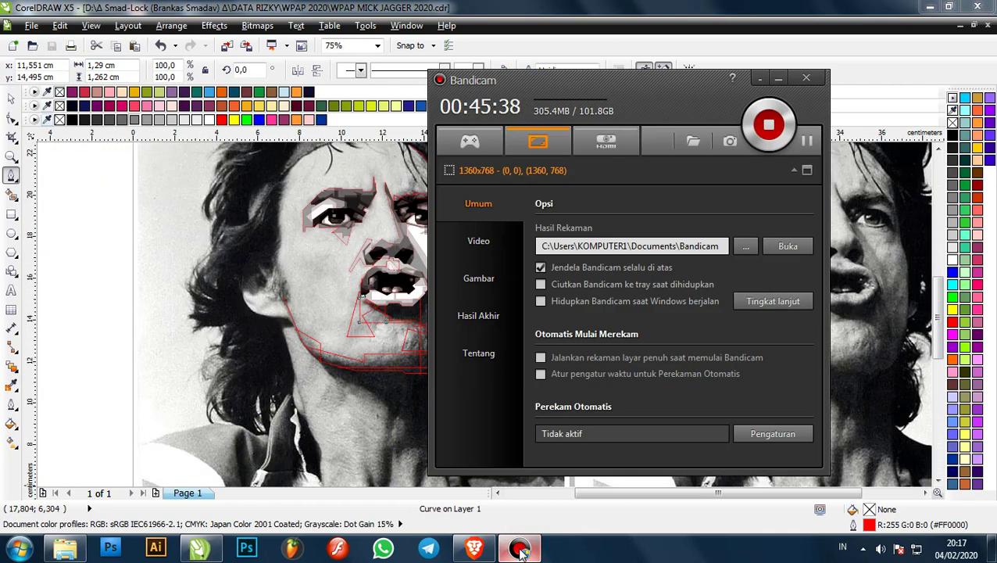
left_click(521, 551)
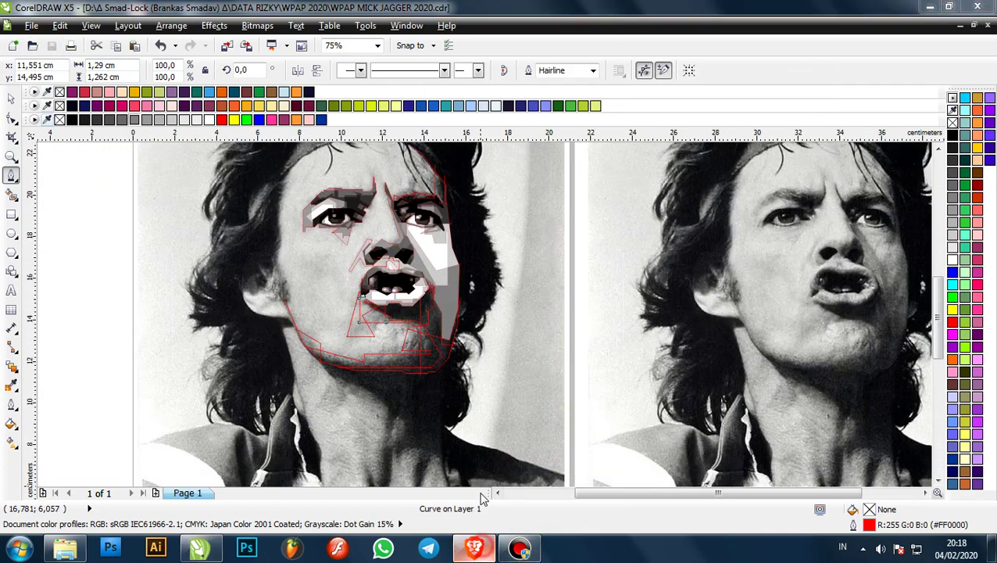
- Switch to YouTube in the browser and play the "Abu-abu dan biru" cover, followed by another recommended video
left_click(399, 314)
left_click(541, 311)
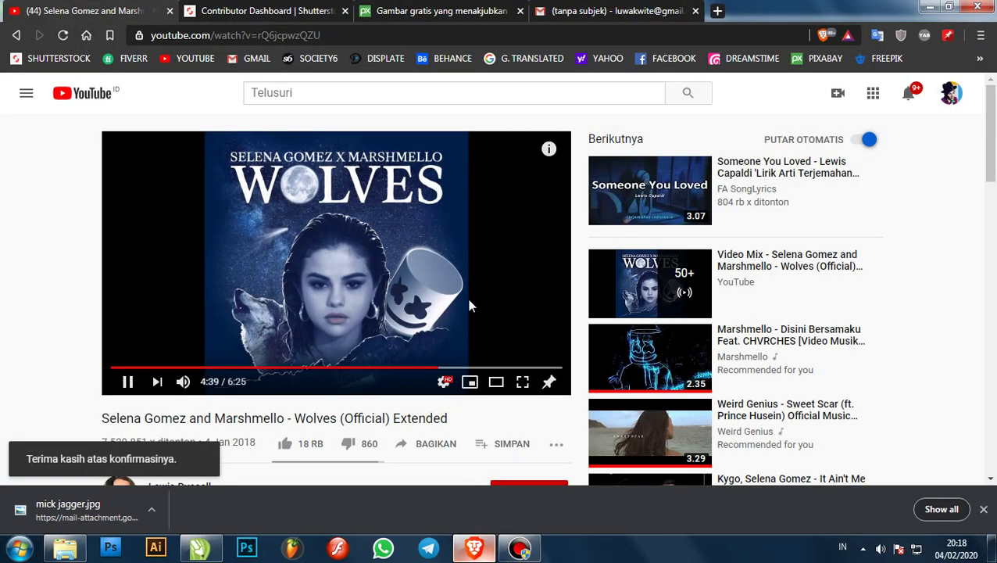
scroll(468, 305, "down", 3)
scroll(468, 305, "down", 4)
scroll(467, 305, "up", 3)
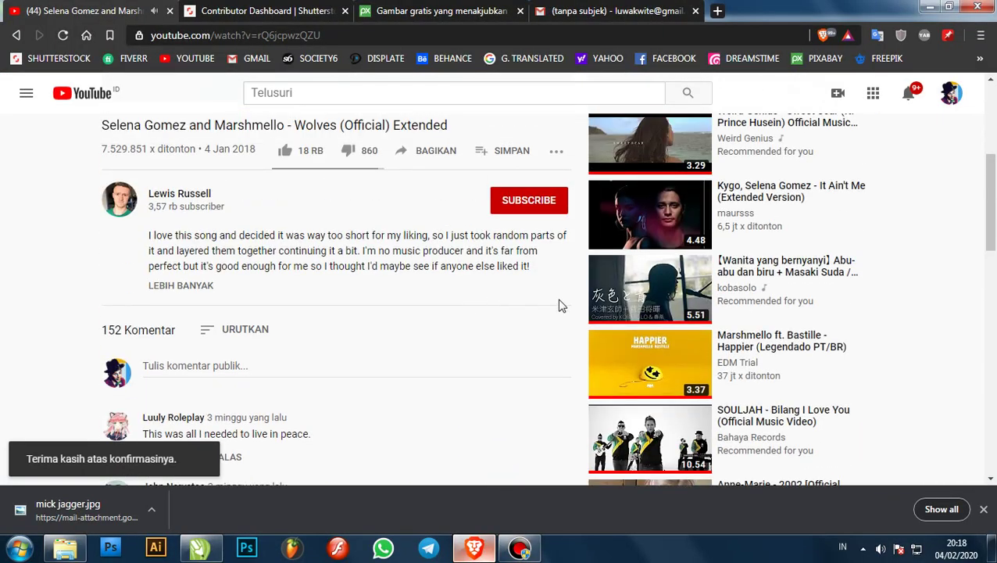
scroll(625, 321, "up", 2)
scroll(629, 313, "down", 3)
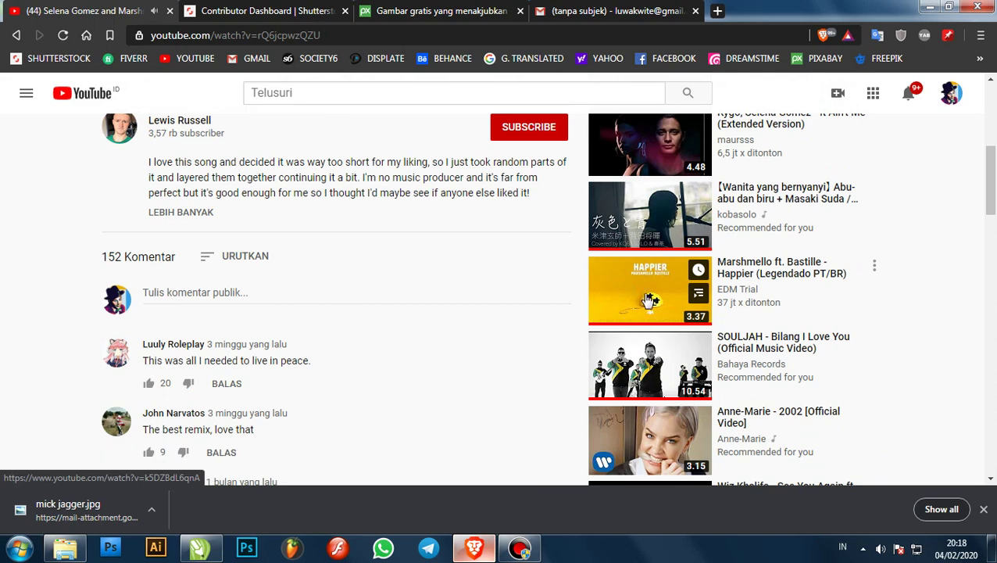
left_click(645, 227)
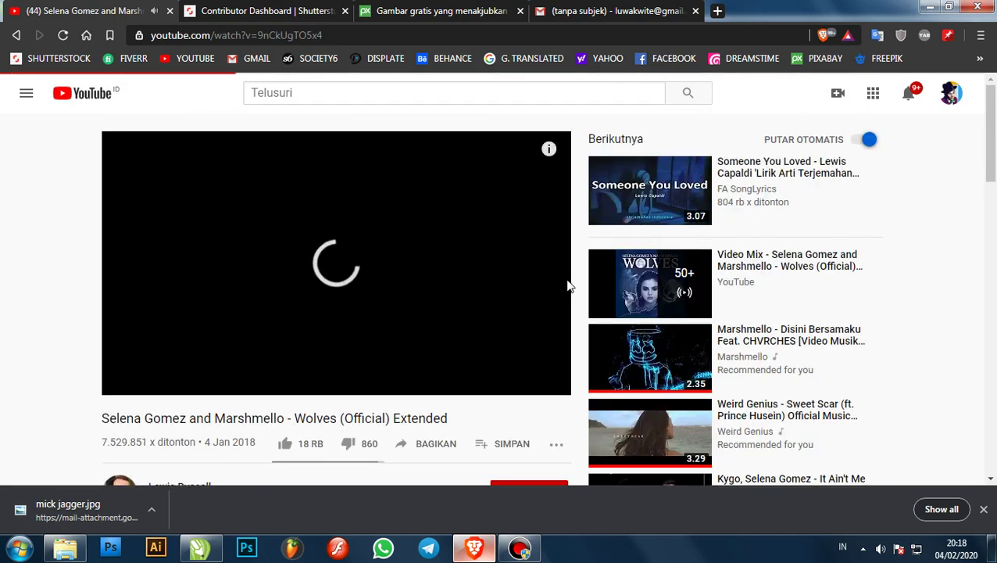
scroll(570, 286, "down", 2)
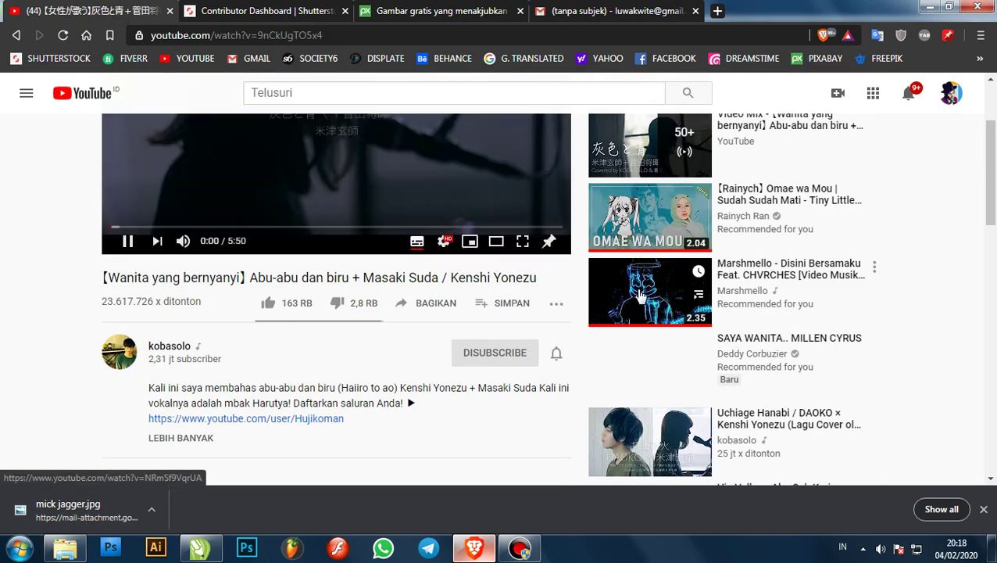
scroll(647, 244, "up", 2)
left_click(647, 233)
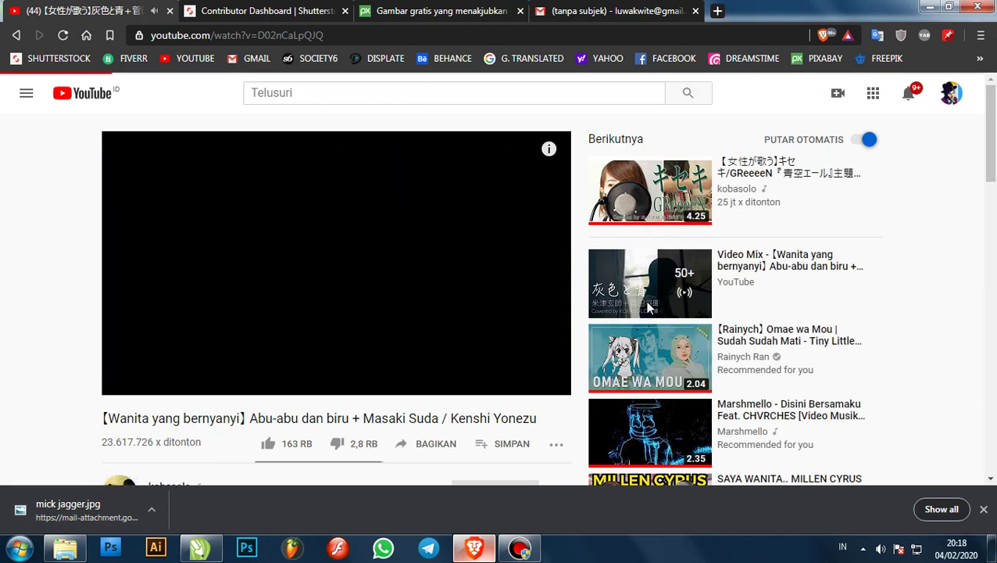
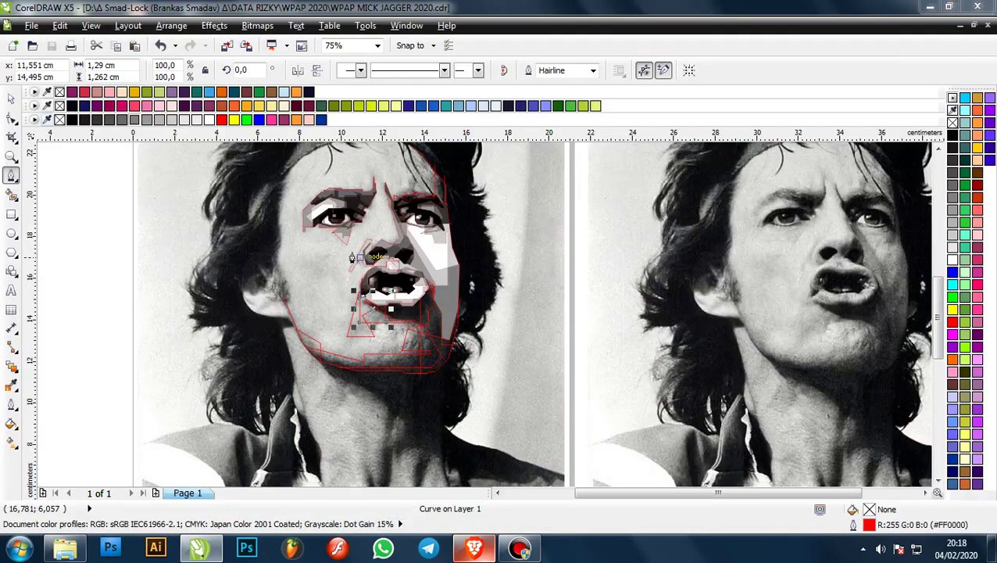
- Return to CorelDRAW and start a new Pen curve on the left ear with a horizontal segment about 0.51 cm long toward the sideburn
scroll(329, 223, "up", 2)
scroll(437, 313, "up", 2)
scroll(433, 289, "up", 1)
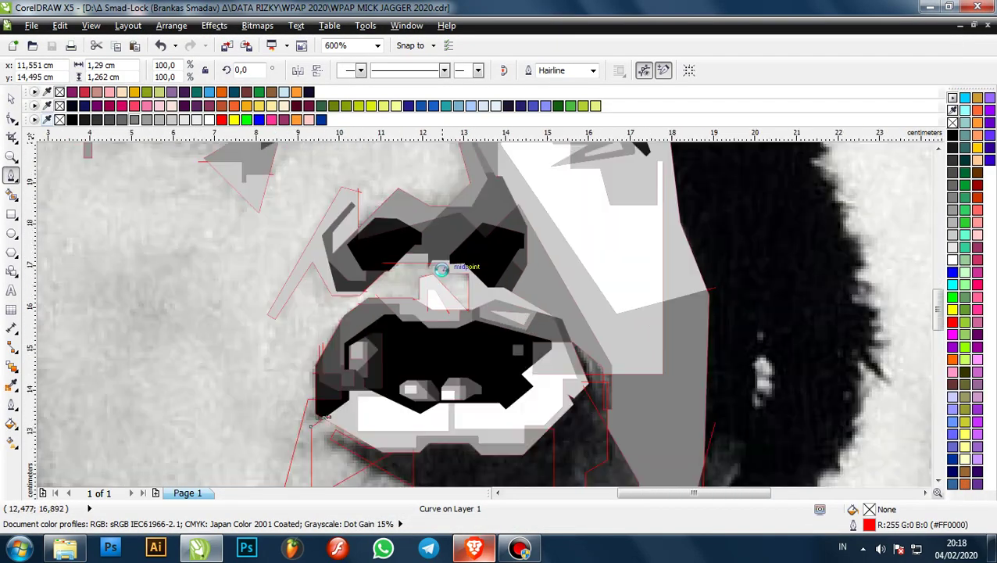
scroll(441, 270, "down", 4)
scroll(443, 268, "up", 2)
scroll(442, 268, "down", 2)
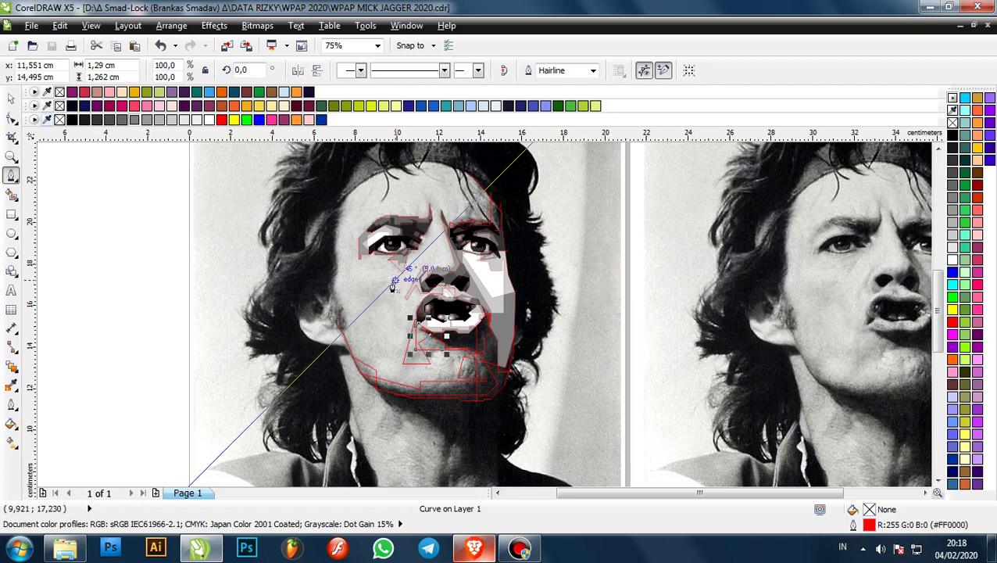
scroll(346, 343, "up", 2)
scroll(346, 343, "up", 1)
scroll(341, 374, "up", 1)
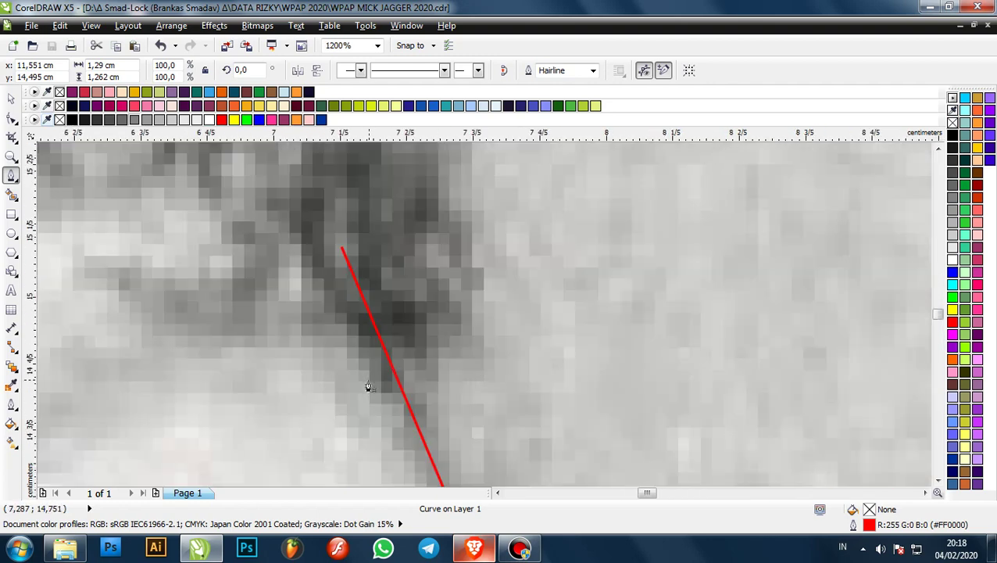
scroll(368, 383, "down", 1)
scroll(274, 352, "up", 1)
left_click(221, 336)
left_click(388, 342)
scroll(388, 342, "down", 2)
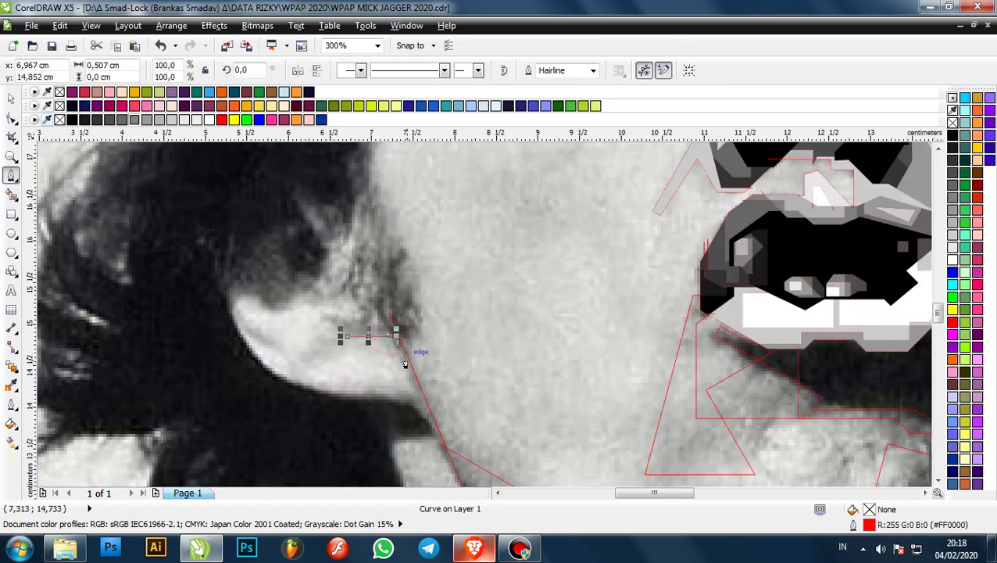
- Continue the curve down along the jaw edge, back up to the right, and in small steps left, up and right at the sideburn's base
scroll(396, 330, "up", 1)
left_click_drag(401, 363, 457, 279)
scroll(457, 278, "up", 2)
left_click(403, 304)
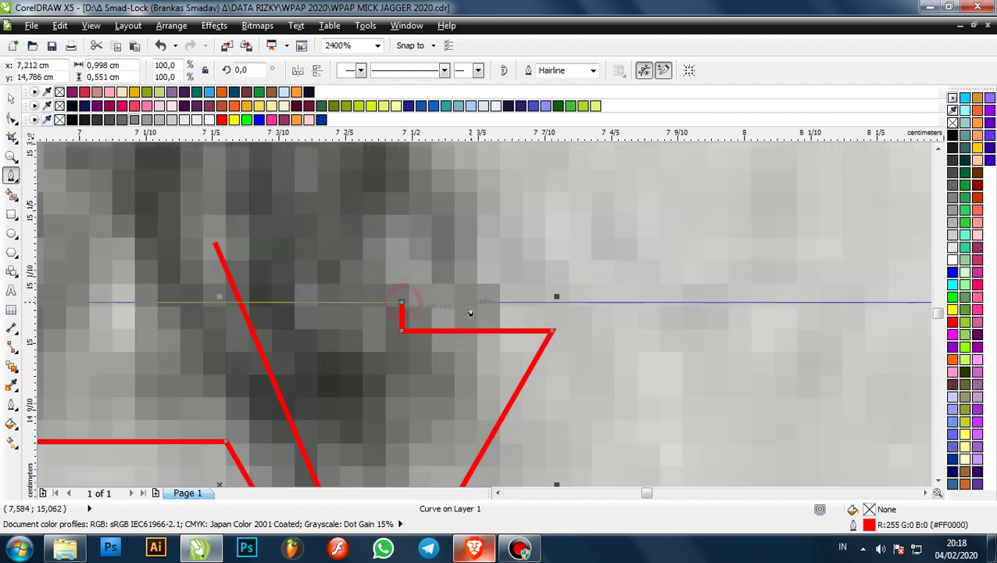
left_click(471, 302)
scroll(459, 326, "down", 4)
- Extend the curve straight up along the sideburn's outer edge, making it about 1 by 1.1 cm overall
scroll(458, 301, "up", 2)
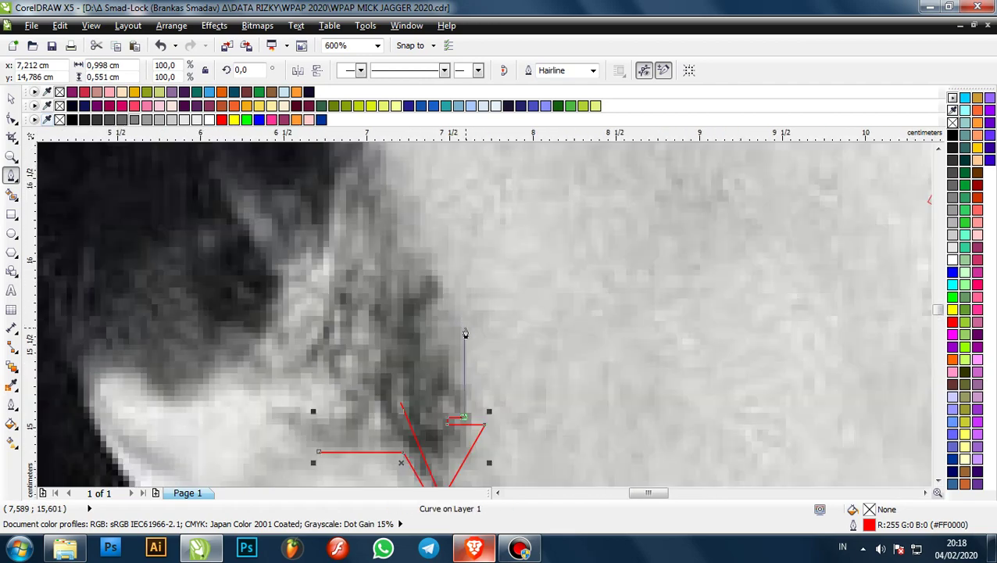
left_click(466, 326)
scroll(465, 327, "down", 2)
scroll(437, 303, "up", 2)
left_click(441, 239)
scroll(441, 239, "down", 2)
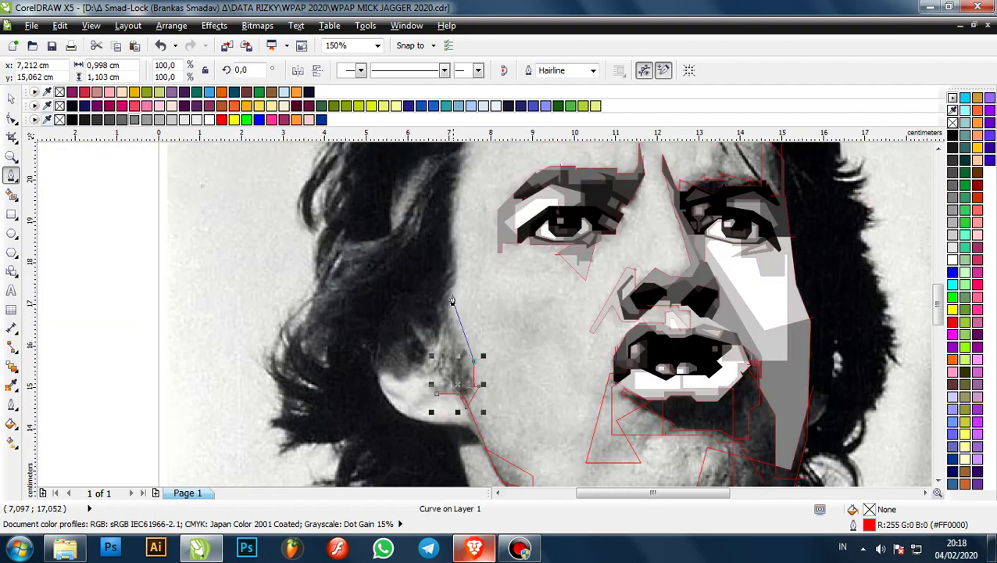
- Trace the curve up the left hairline past the eye to just above brow level, about 5.1 cm tall overall
scroll(459, 293, "up", 1)
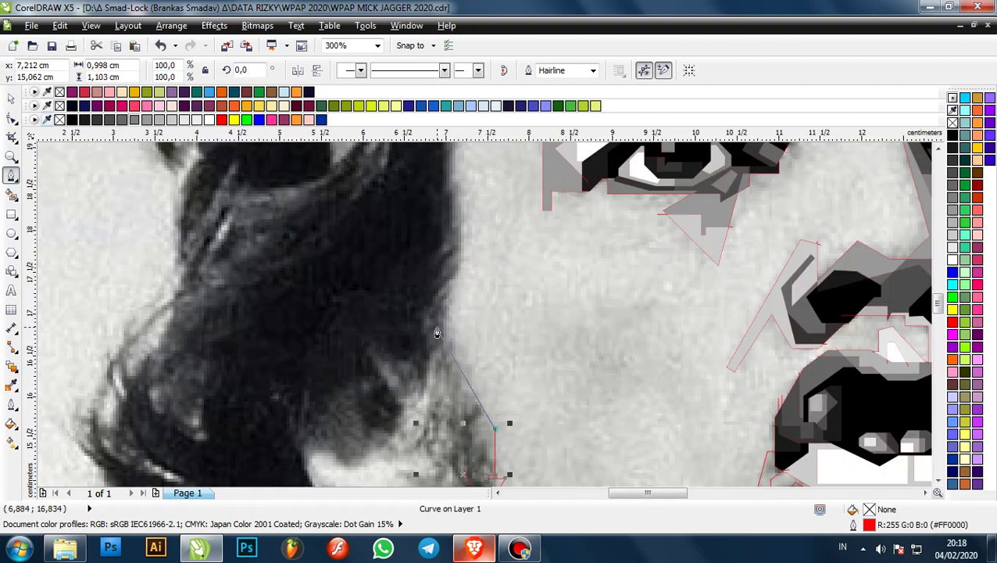
left_click(456, 293)
scroll(457, 294, "down", 1)
scroll(460, 278, "up", 1)
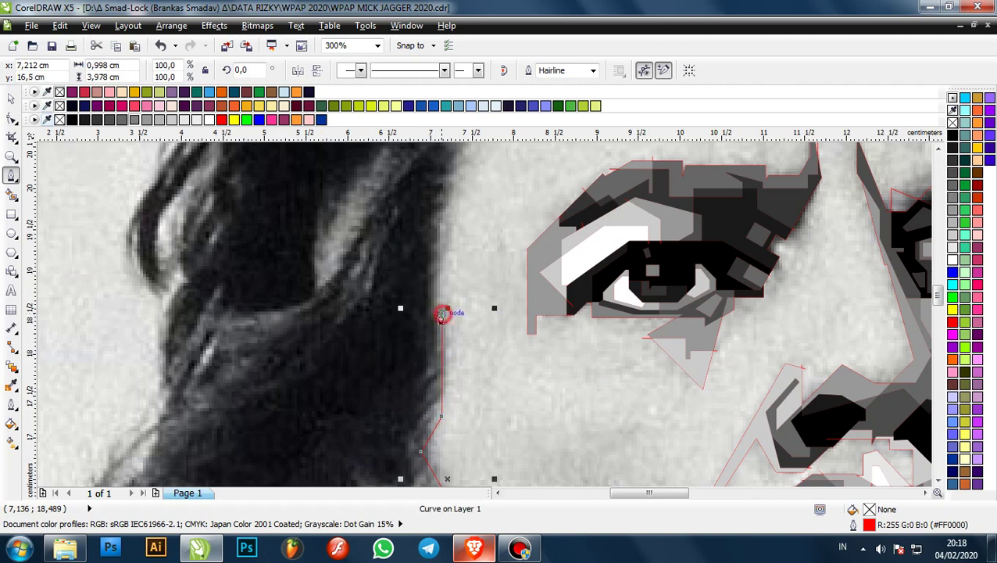
scroll(439, 312, "down", 1)
scroll(423, 271, "up", 2)
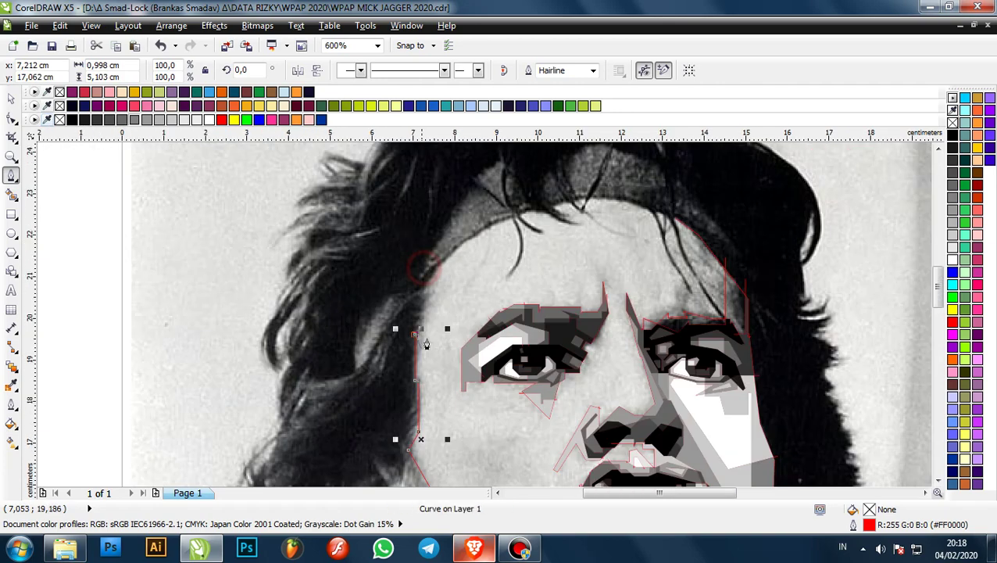
scroll(426, 344, "up", 3)
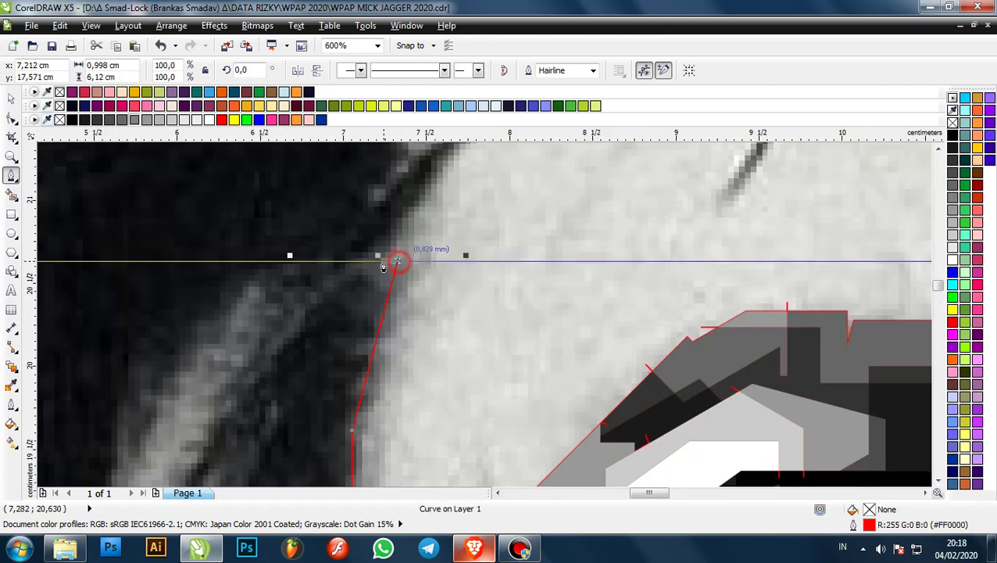
left_click(383, 233)
scroll(395, 258, "down", 2)
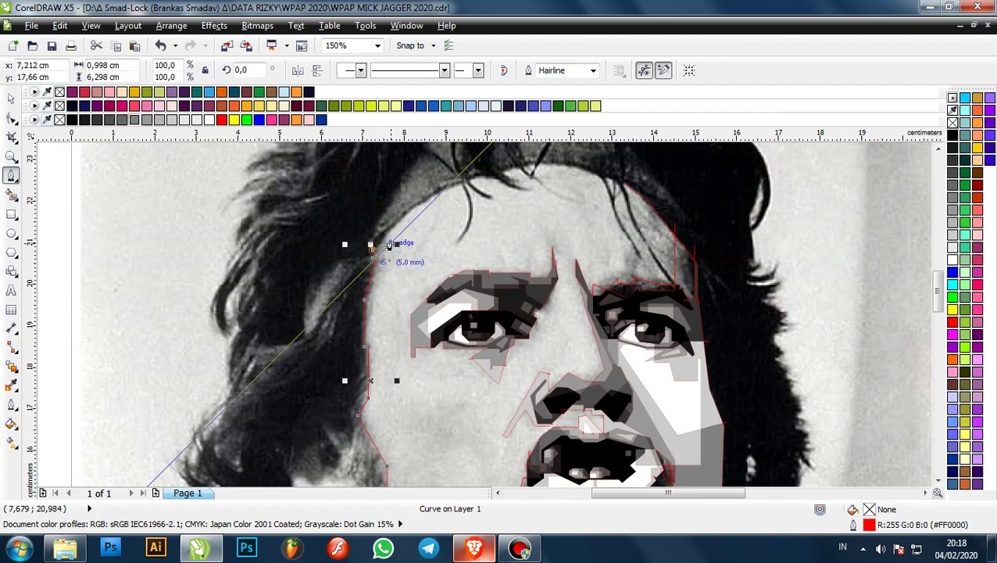
scroll(387, 243, "up", 1)
scroll(383, 266, "down", 1)
scroll(436, 196, "up", 1)
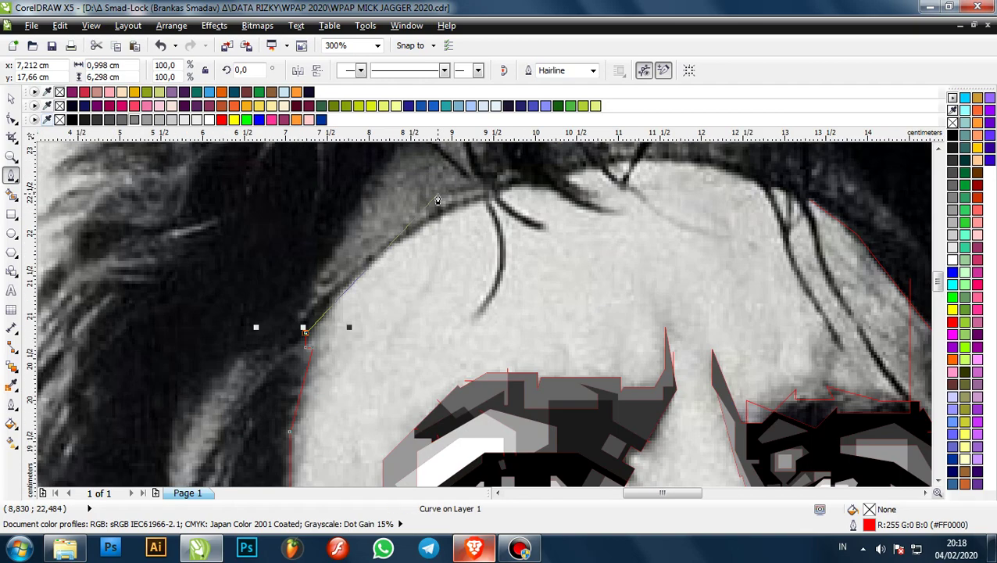
scroll(437, 195, "down", 2)
scroll(403, 247, "up", 2)
key("ctrl+z")
key("ctrl+z")
- Extend the curve in one slanted segment up to the headband's lower end at the left temple, about 6.72 cm tall overall
scroll(438, 226, "up", 1)
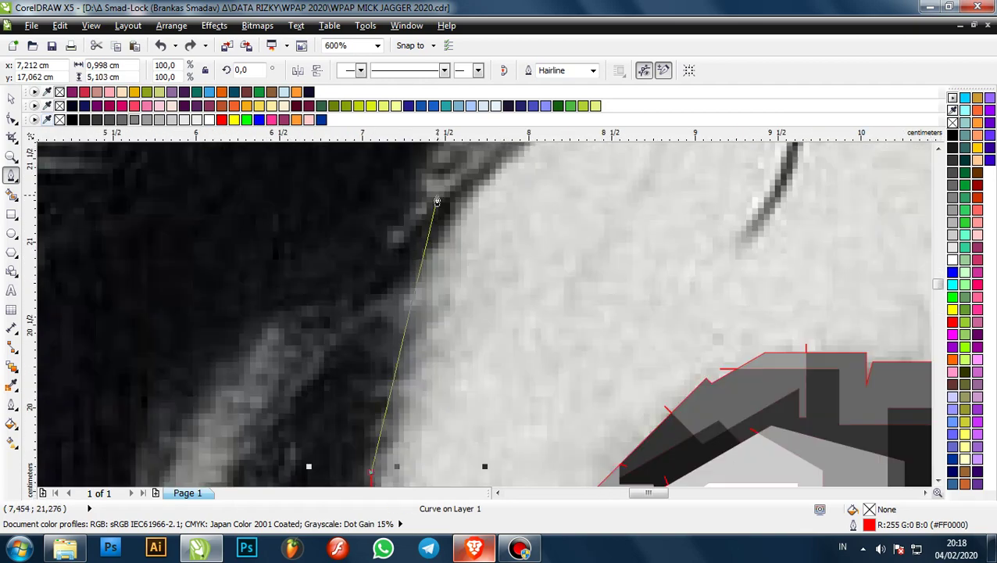
scroll(434, 203, "down", 2)
scroll(421, 291, "up", 1)
left_click(428, 275)
scroll(429, 275, "down", 2)
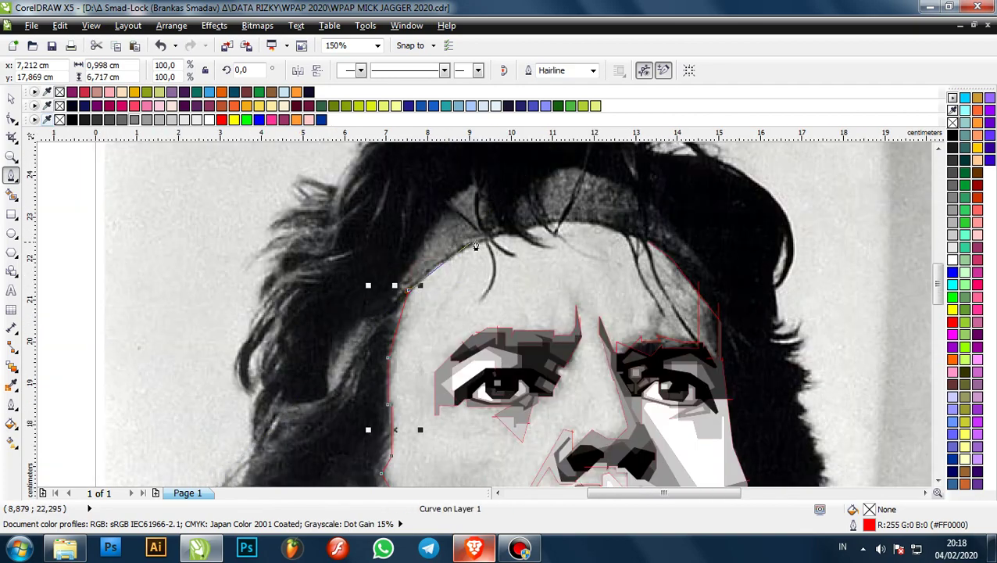
- Follow the headband's lower edge with two straight segments toward the middle of the forehead, making the curve about 4.16 by 8.38 cm
scroll(482, 244, "up", 2)
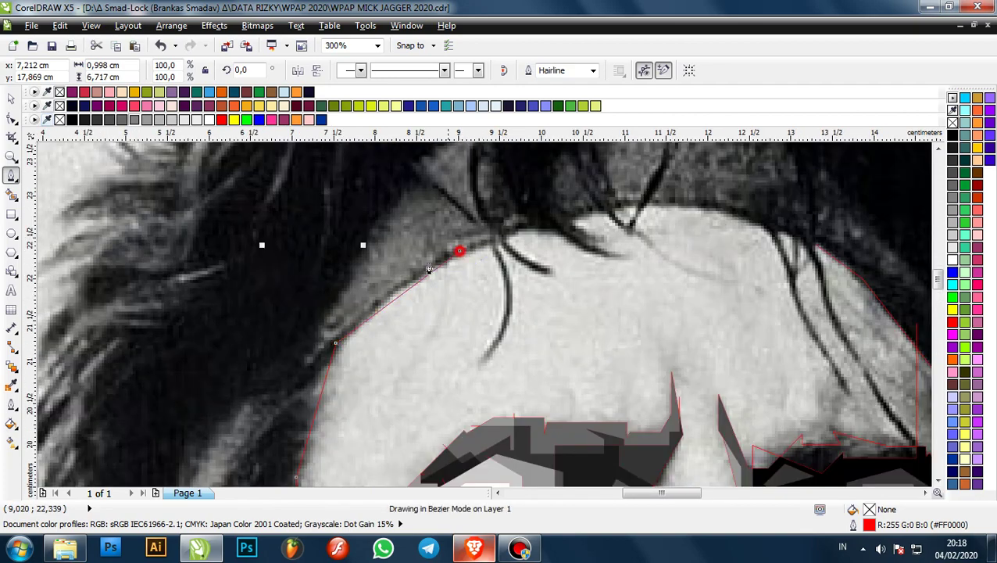
left_click(459, 251)
scroll(460, 251, "up", 1)
scroll(500, 246, "up", 1)
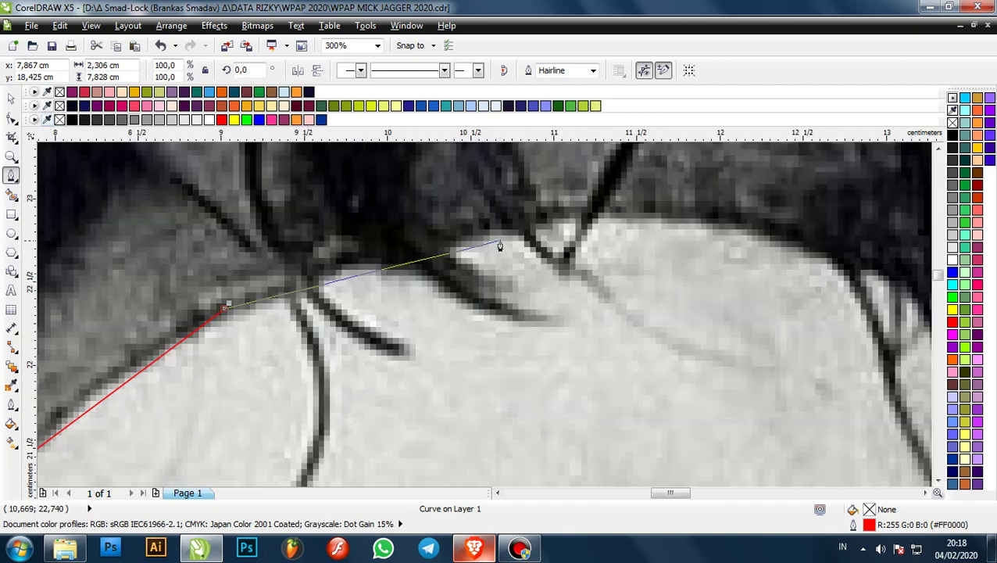
left_click(532, 223)
scroll(532, 223, "down", 2)
scroll(546, 239, "up", 1)
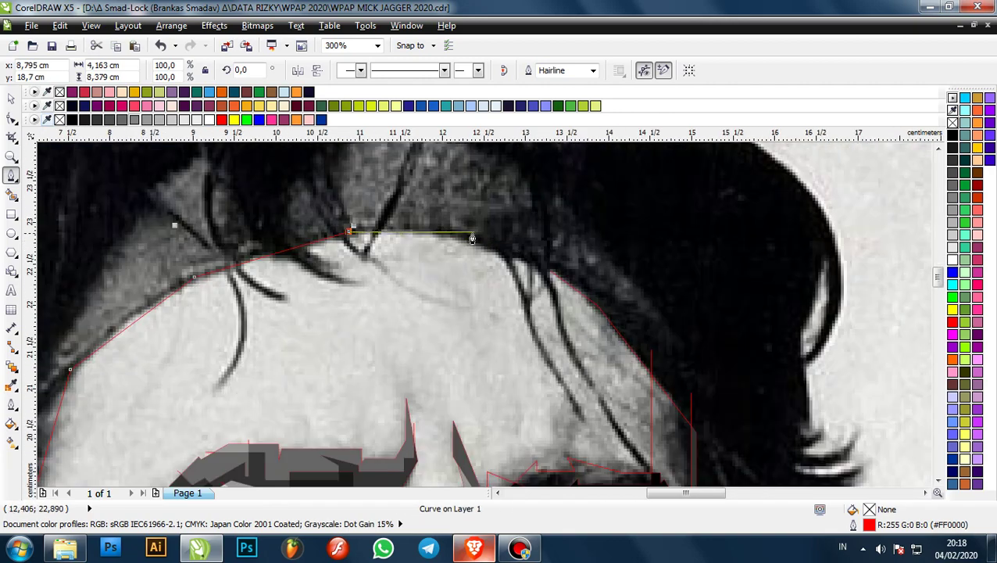
- Extend the face curve along the headband's lower edge to overlap the existing right temple outline, making it about 6.8 by 8.38 cm
left_click(443, 236)
scroll(443, 236, "up", 2)
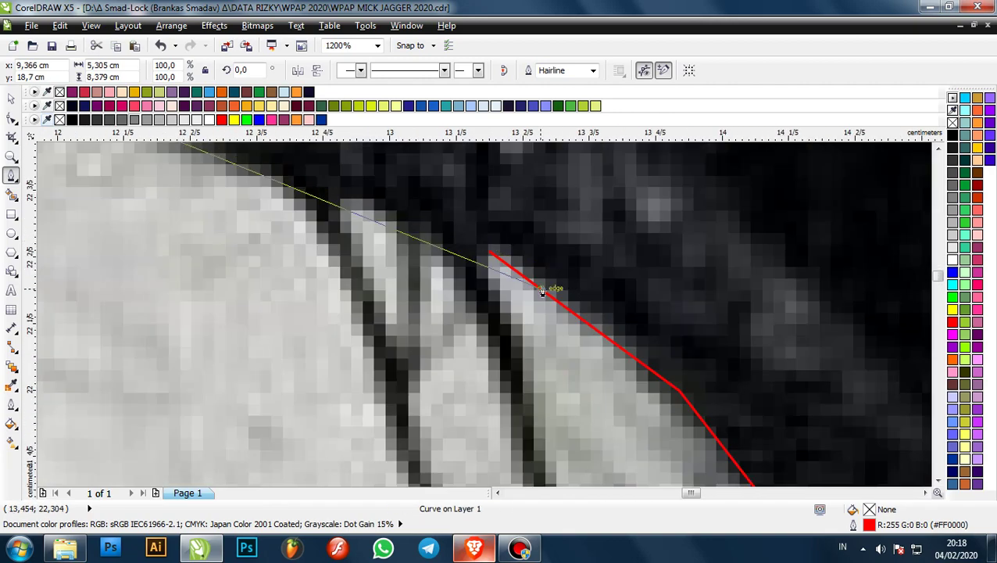
left_click(562, 289)
scroll(561, 286, "down", 3)
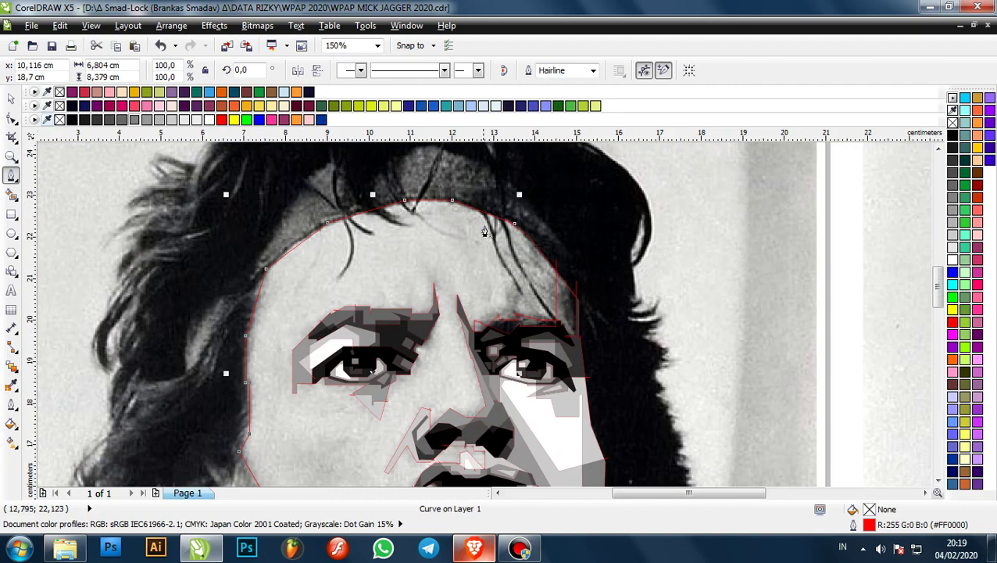
scroll(352, 225, "up", 2)
scroll(344, 234, "down", 2)
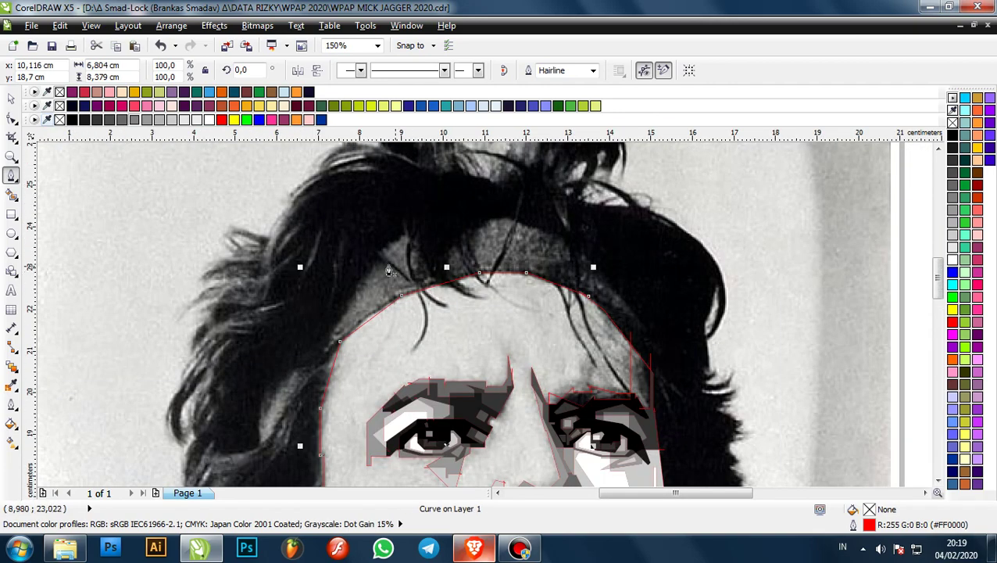
- Begin a new curve along the lower-left edge of the left hair strand, from the headband onto the forehead, about 1.15 by 1.25 cm
scroll(335, 253, "up", 3)
left_click(303, 228)
scroll(415, 255, "down", 2)
scroll(450, 298, "up", 2)
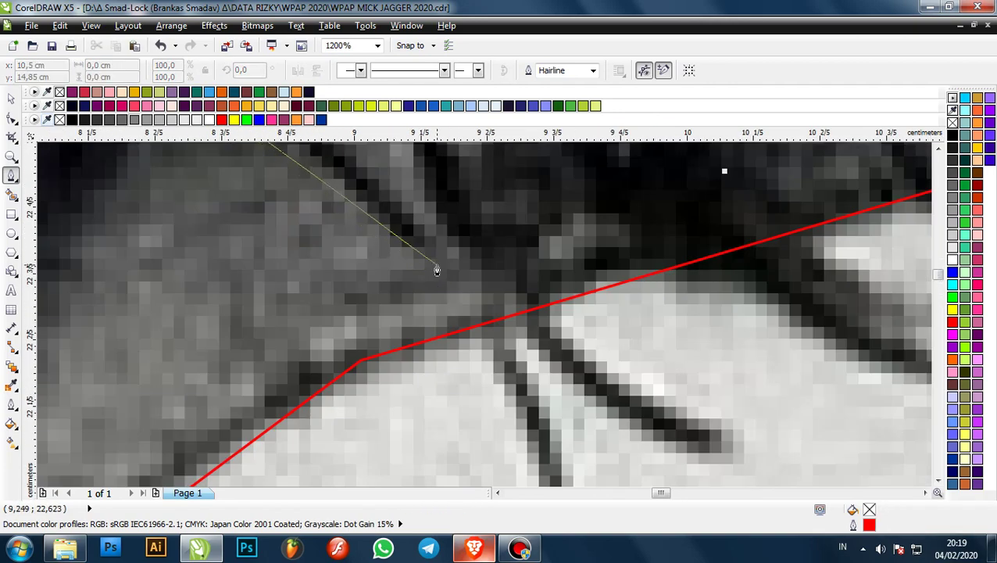
left_click(437, 270)
scroll(443, 269, "down", 2)
scroll(472, 329, "up", 1)
left_click(474, 330)
scroll(475, 330, "down", 1)
scroll(474, 340, "up", 1)
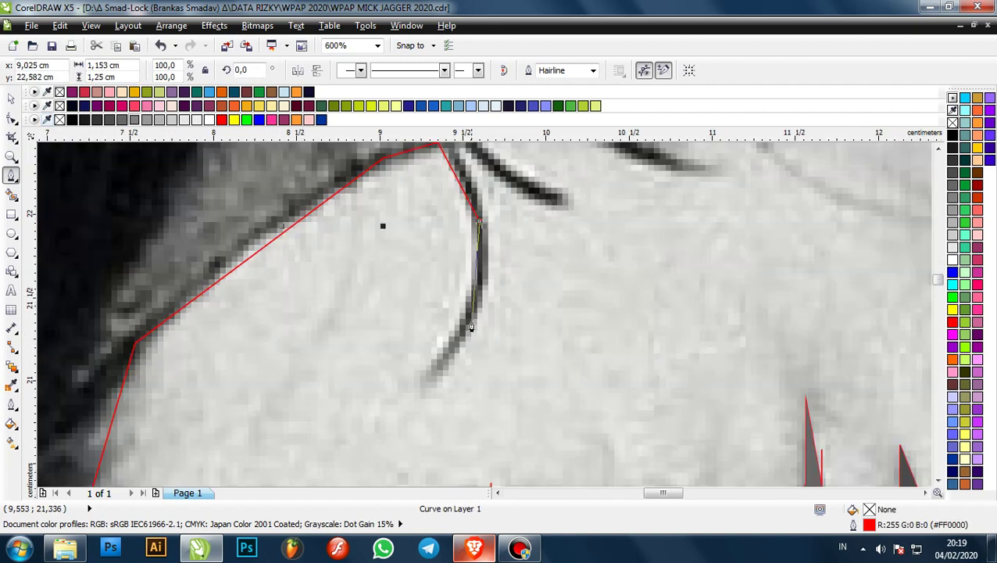
- Continue the curve down the strand's left edge to its tip on the forehead, making it about 2.24 cm tall overall
left_click(420, 383)
scroll(430, 392, "up", 1)
scroll(432, 385, "down", 3)
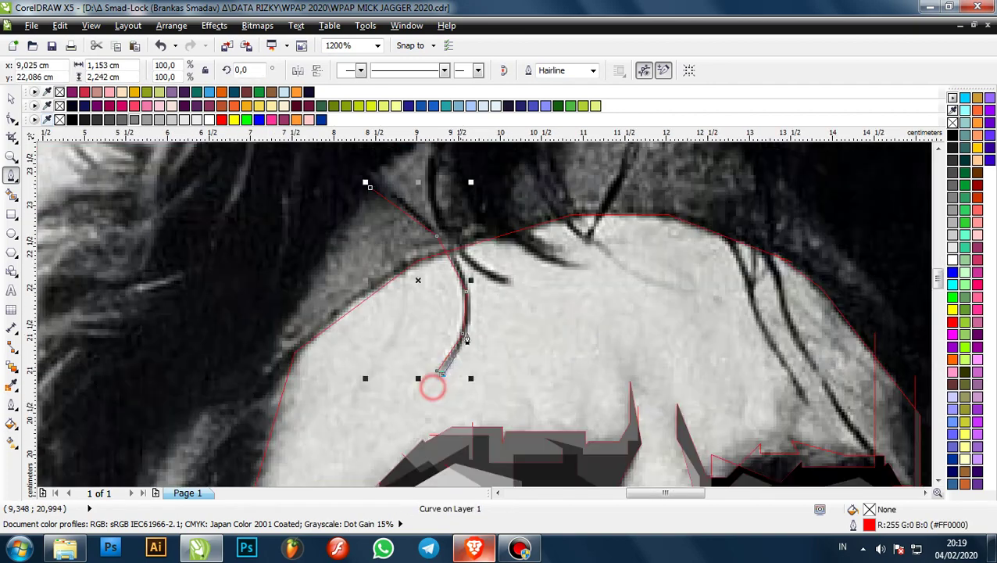
- Trace back up the strand's right edge past the headband's lower edge, making the curve about 1.24 by 2.24 cm
scroll(464, 354, "up", 2)
scroll(464, 355, "up", 1)
scroll(466, 354, "up", 3)
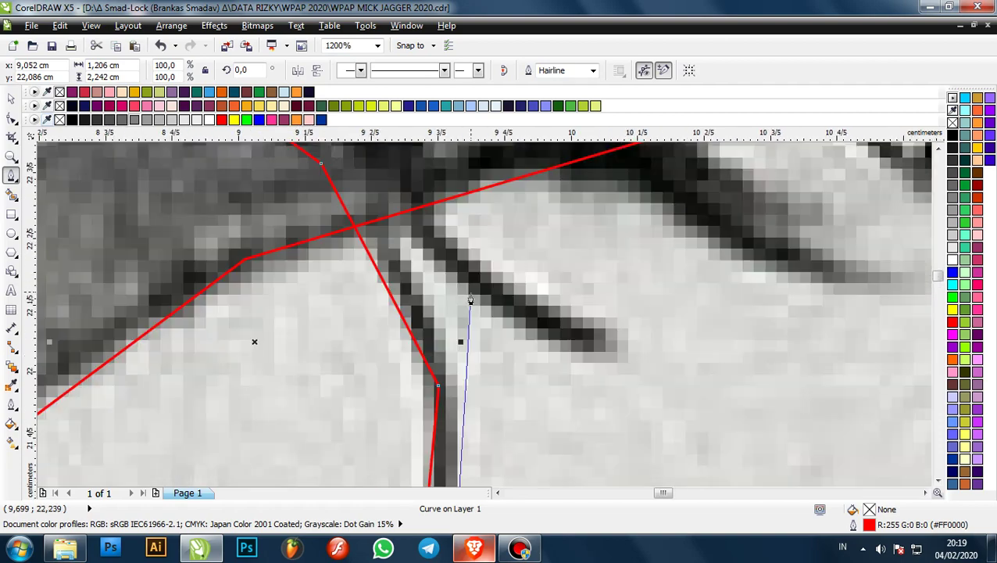
scroll(466, 383, "down", 2)
scroll(430, 310, "up", 1)
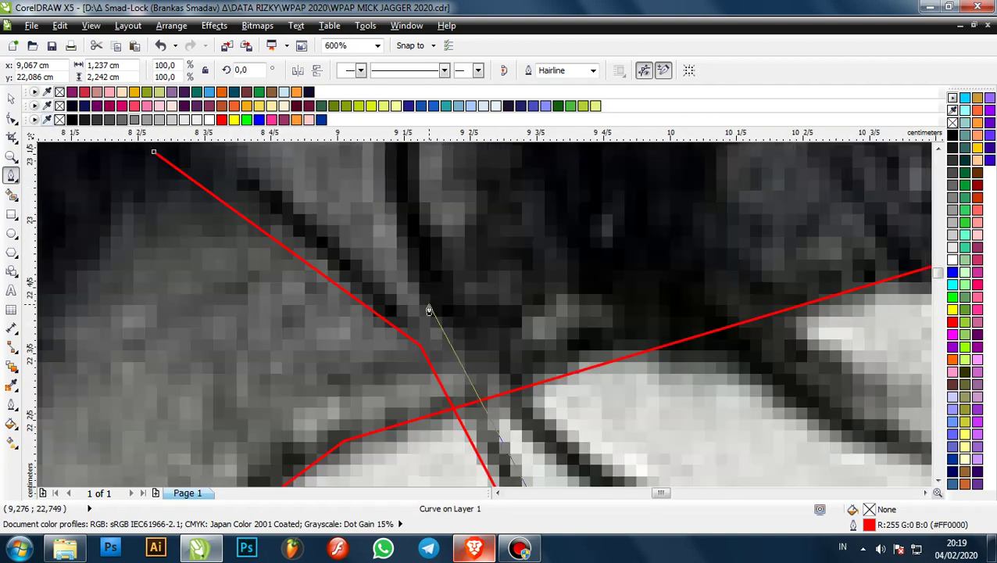
scroll(440, 334, "down", 2)
scroll(394, 292, "up", 2)
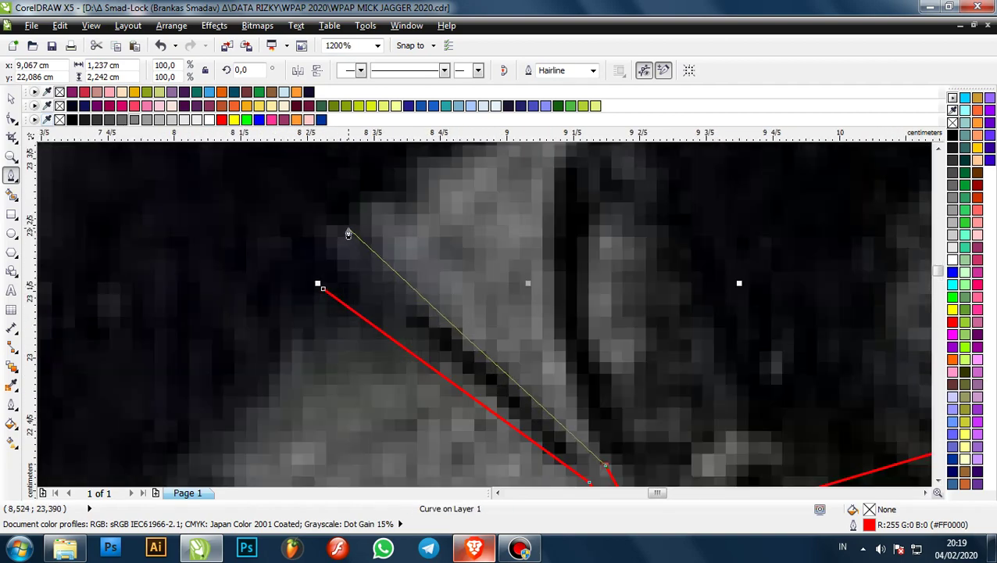
scroll(348, 234, "down", 2)
scroll(415, 231, "up", 2)
scroll(395, 262, "down", 2)
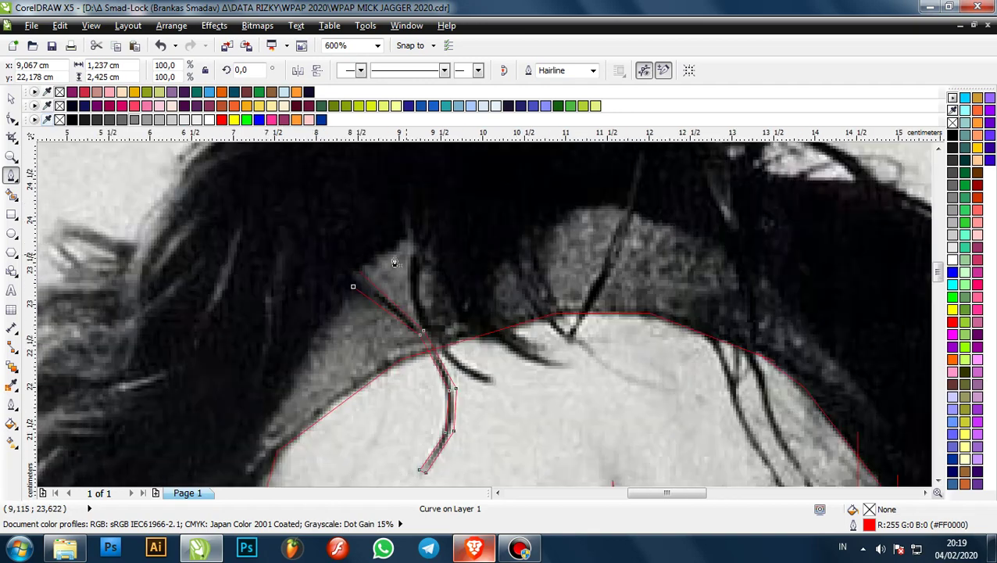
scroll(394, 262, "up", 1)
key("ctrl+z")
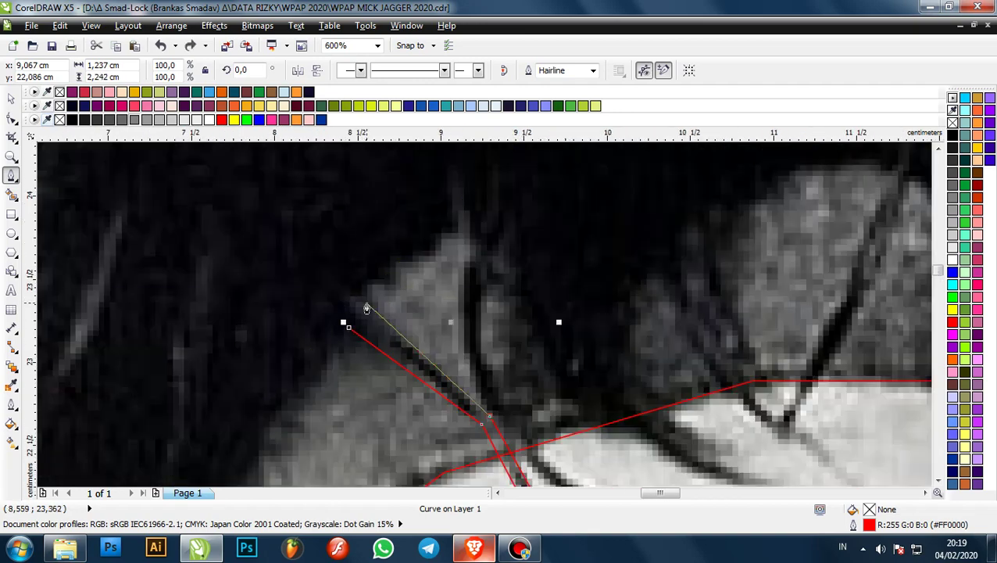
- Trace around the triangular headband patch's upper edge with a narrow spike into the hair, making the curve about 3.28 cm tall
scroll(426, 258, "up", 1)
left_click(442, 320)
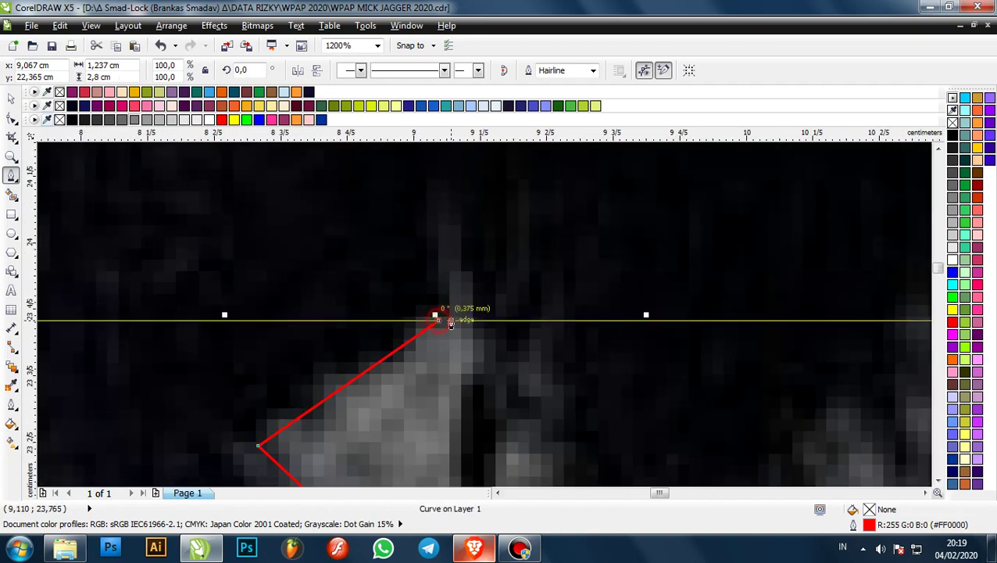
scroll(445, 297, "up", 2)
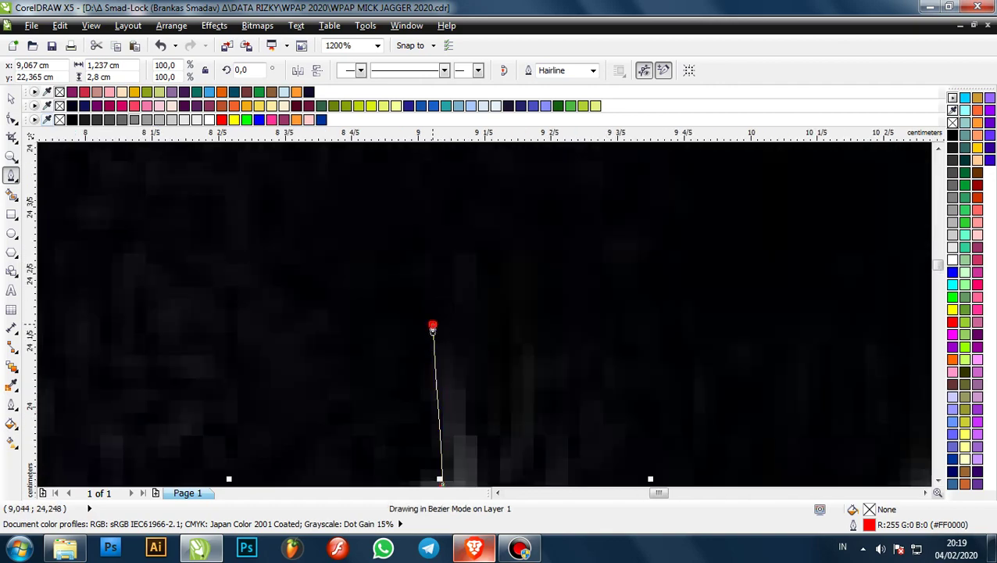
left_click(432, 328)
scroll(432, 328, "down", 2)
scroll(462, 339, "up", 2)
left_click(419, 323)
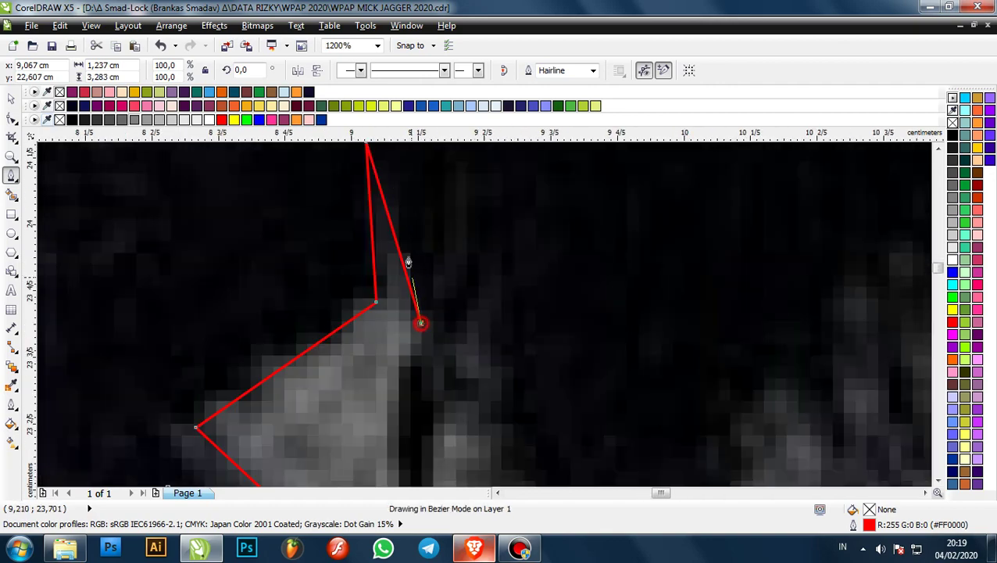
- Trace down the triangular patch's right side and along the second strand's lower edge around its tip, about 1.81 cm wide overall
scroll(406, 266, "down", 1)
left_click(393, 302)
scroll(393, 303, "down", 2)
scroll(407, 324, "up", 2)
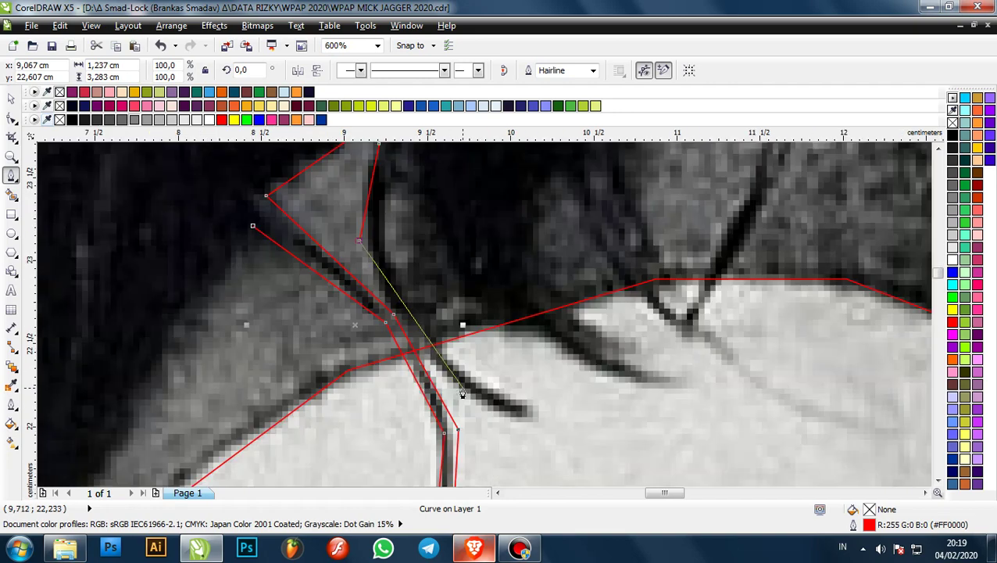
left_click(472, 407)
left_click(550, 422)
scroll(550, 420, "up", 1)
left_click(554, 409)
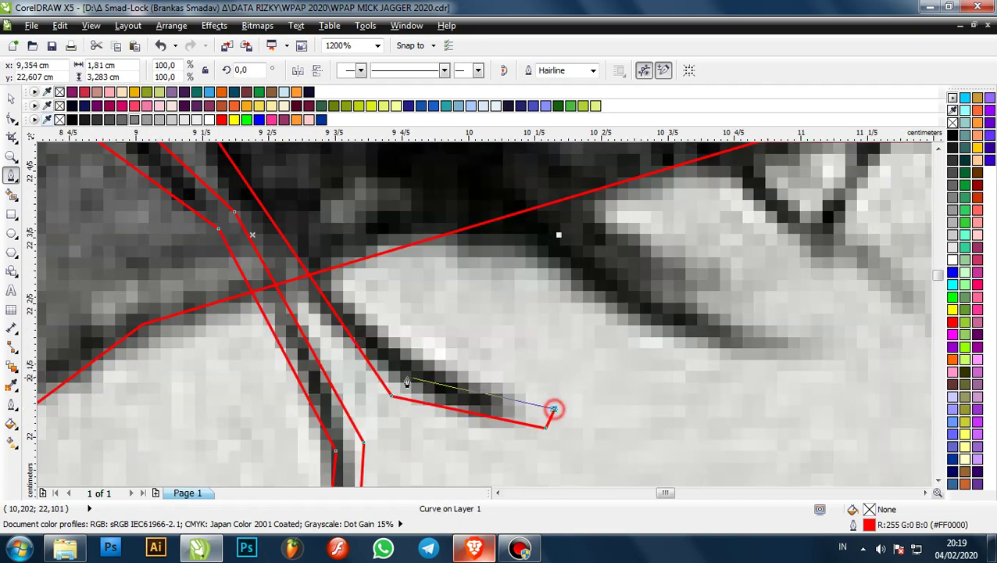
- Follow the second strand's upper edge back to the headband and rise to a pointed peak in the dark hair
left_click(406, 377)
scroll(419, 382, "down", 2)
scroll(376, 314, "up", 2)
left_click(346, 298)
scroll(383, 305, "down", 2)
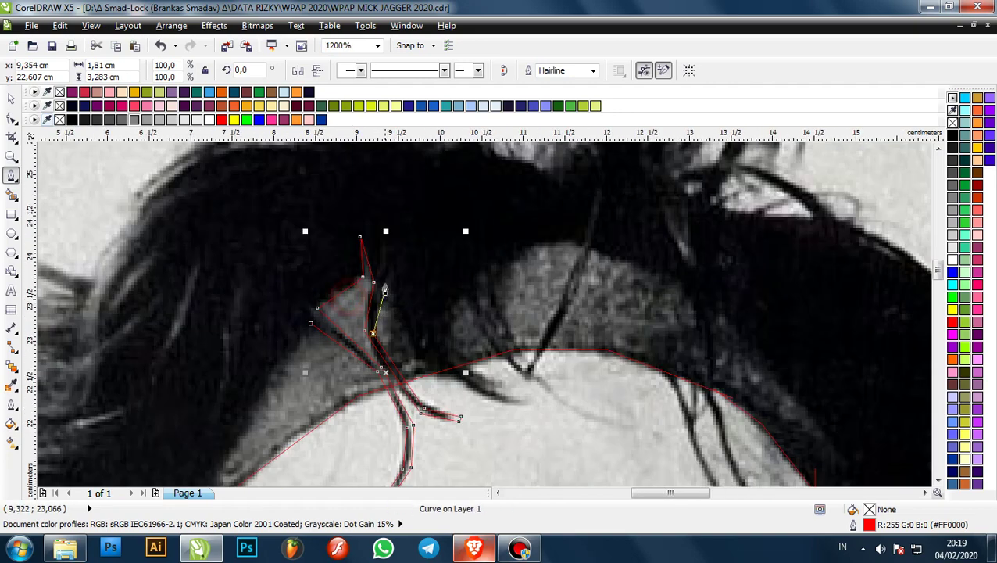
scroll(385, 274, "up", 1)
left_click(391, 256)
scroll(433, 398, "down", 1)
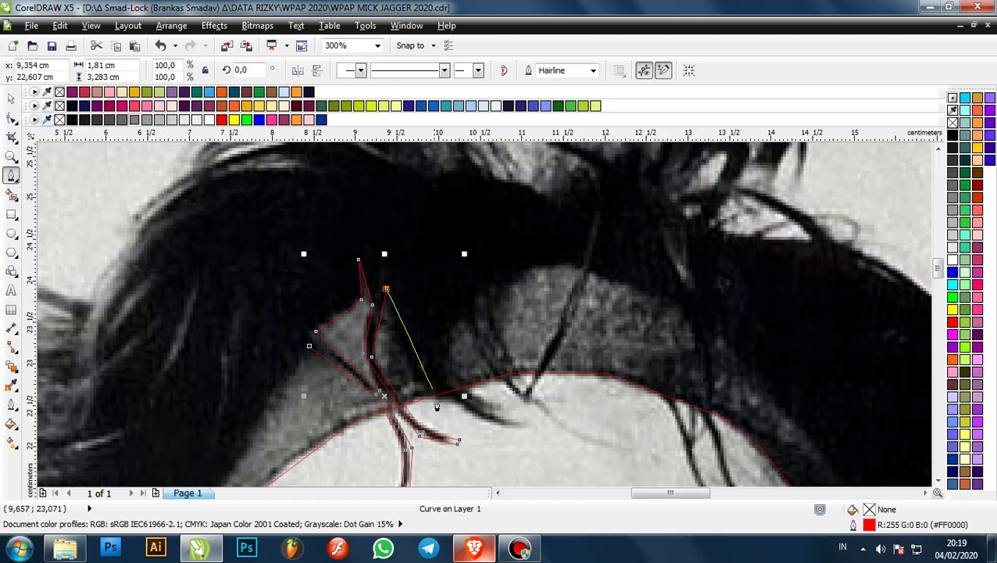
- Trace down from the peak and along the third strand's lower edge around its blunt tip, making the curve about 2.74 cm wide
scroll(437, 404, "up", 1)
left_click(385, 362)
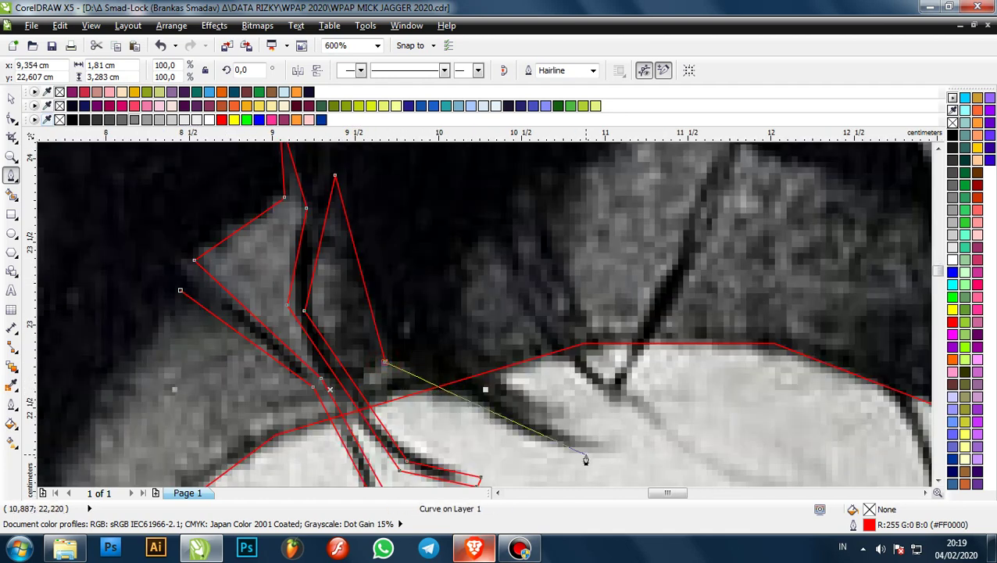
left_click(586, 455)
scroll(624, 455, "up", 1)
left_click(646, 454)
left_click(648, 441)
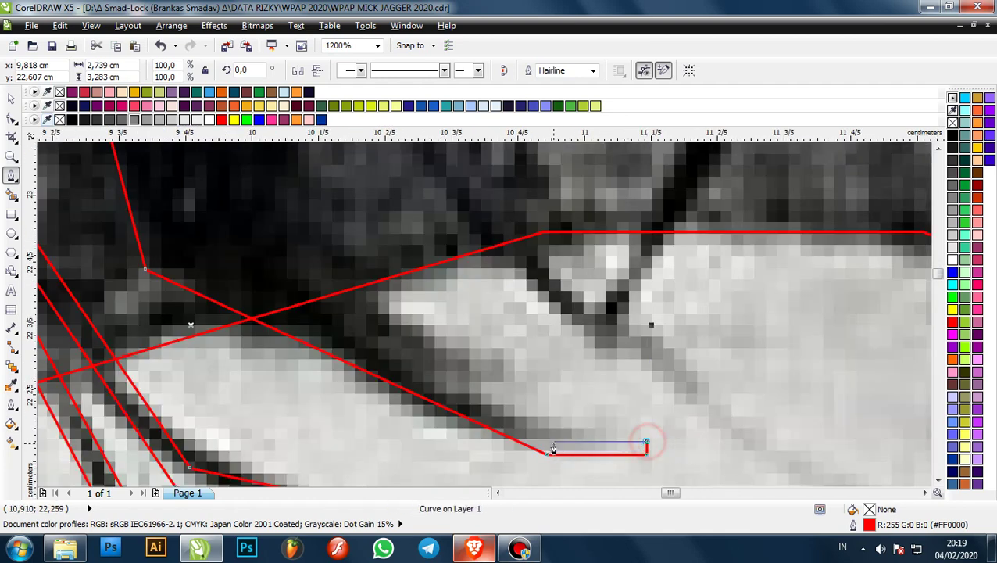
- Trace the third strand's upper edge back into the dark hair, adding a short pointed side strand on the forehead
left_click(553, 440)
left_click(390, 349)
left_click(568, 398)
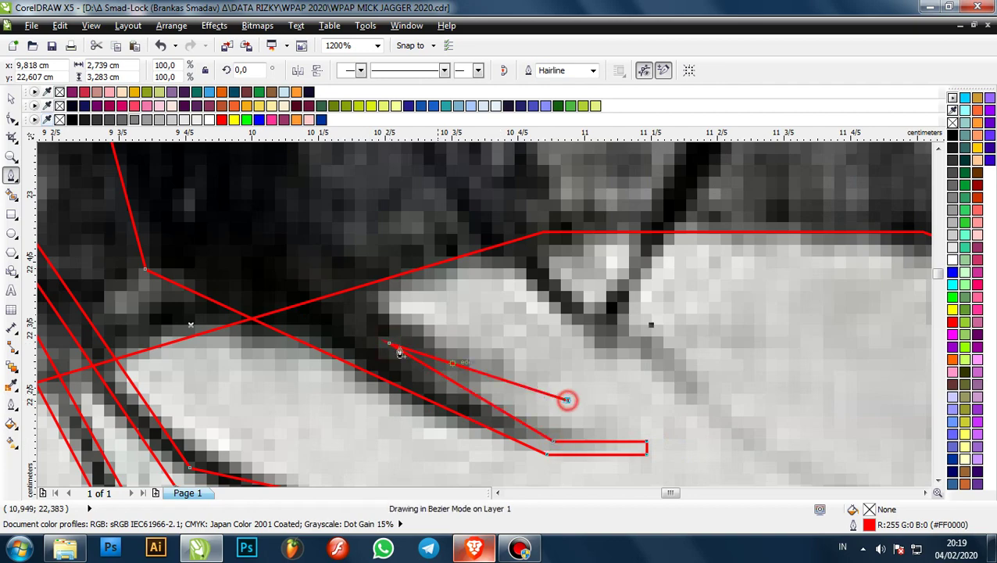
scroll(383, 347, "down", 2)
scroll(388, 336, "up", 2)
scroll(388, 336, "down", 3)
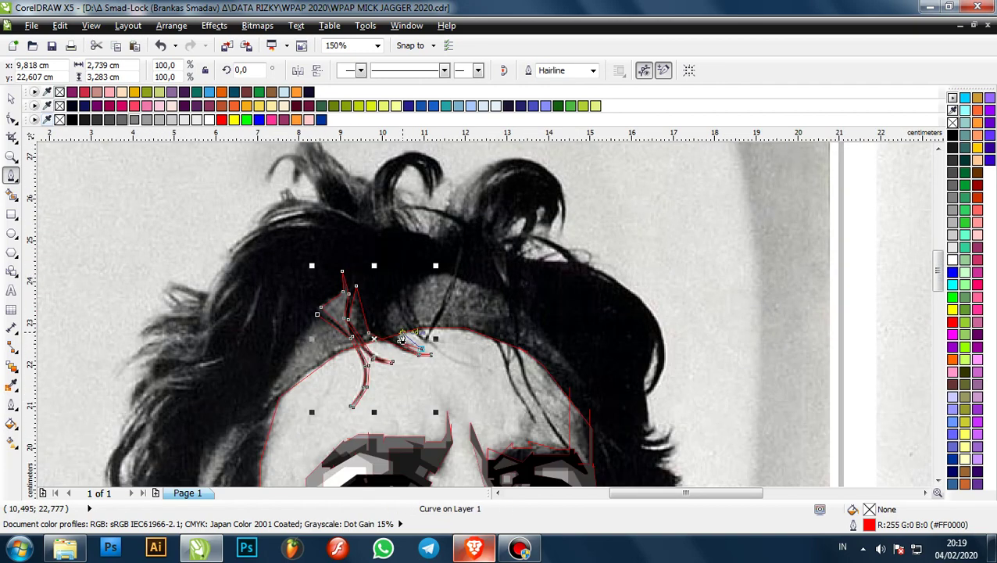
scroll(395, 335, "up", 3)
left_click(308, 345)
scroll(311, 329, "down", 2)
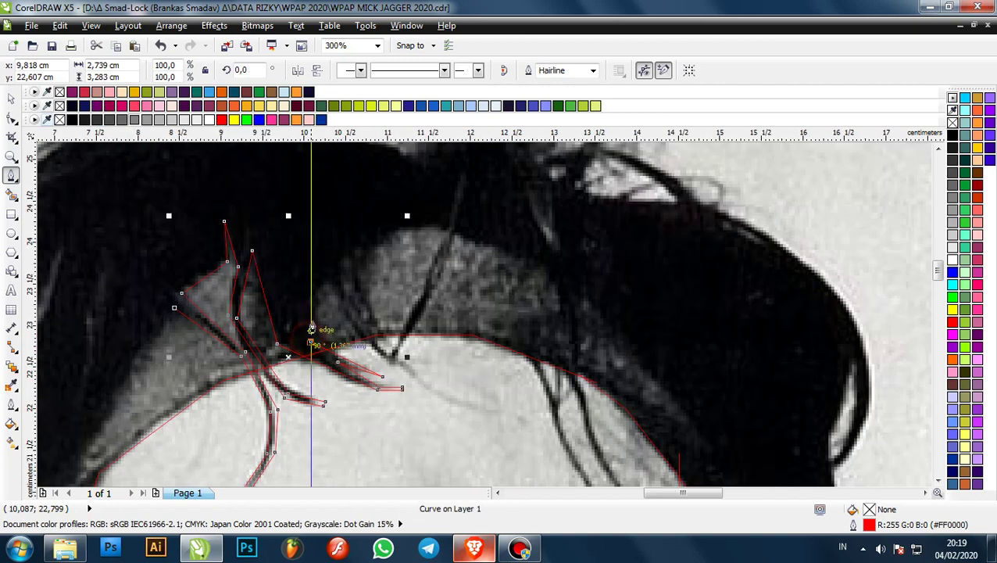
scroll(306, 300, "up", 1)
left_click(312, 280)
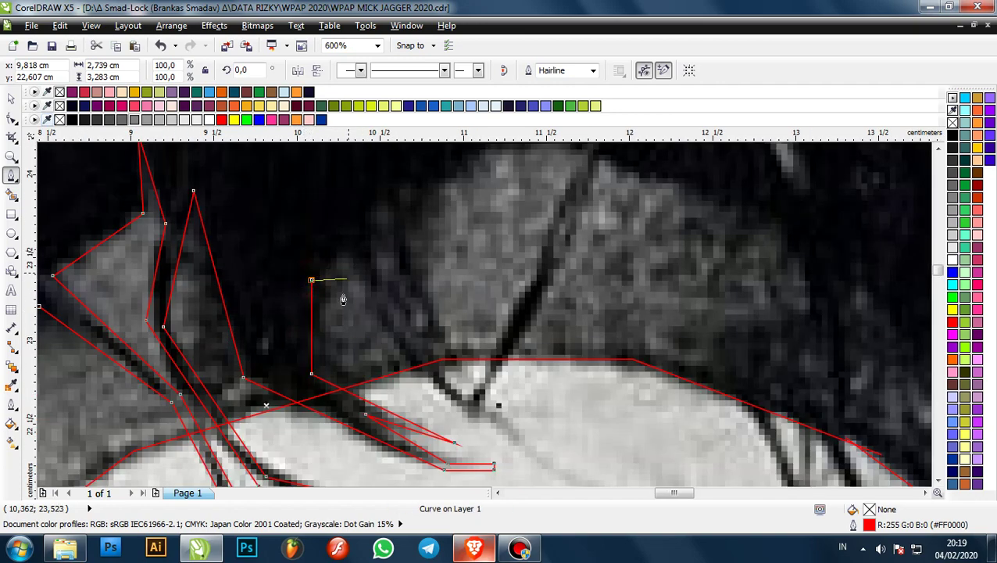
scroll(344, 297, "down", 2)
scroll(374, 267, "up", 2)
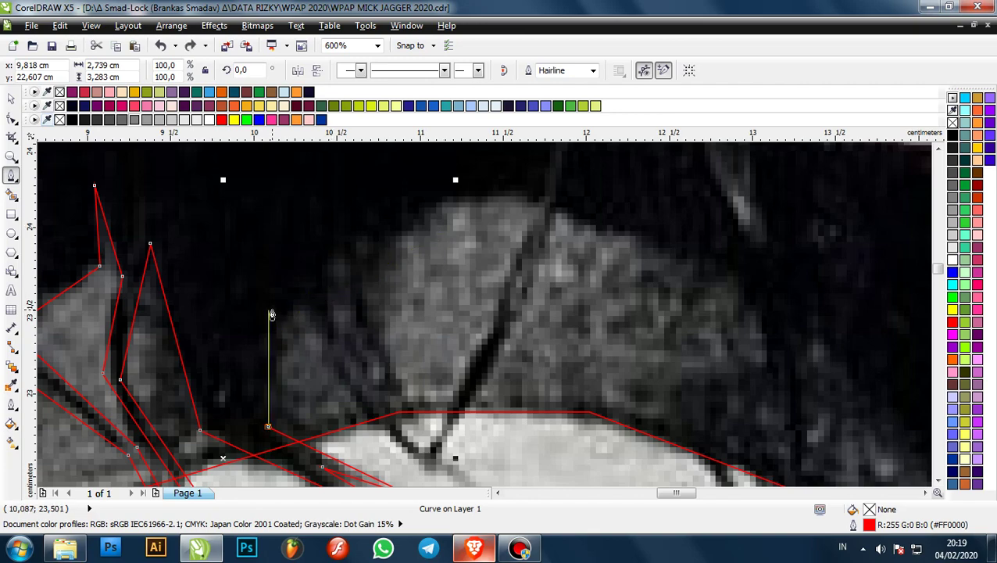
- Outline the small dim headband patch and run down to the fine strand's tip on the forehead, about 3.39 cm wide overall
left_click(270, 311)
left_click(302, 292)
scroll(302, 291, "down", 1)
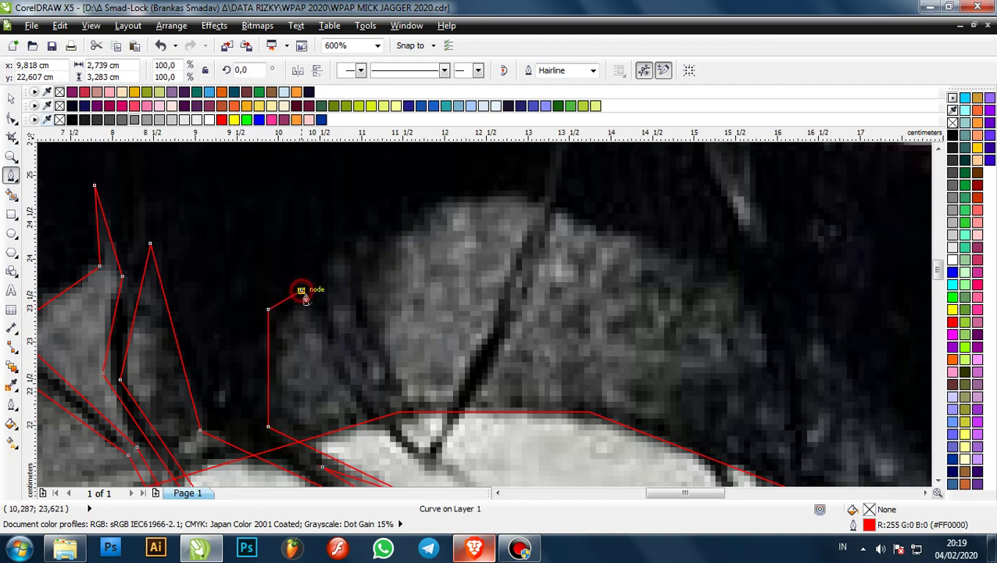
scroll(395, 446, "up", 1)
left_click(465, 391)
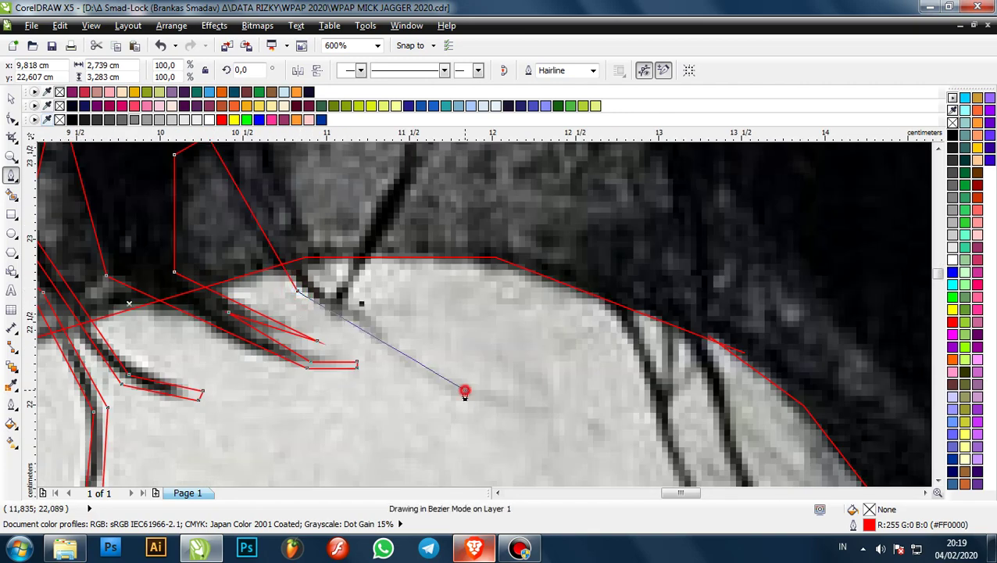
- Trace back up the fine strand with a narrow notch and continue along the large headband patch's upper-left edge
scroll(299, 277, "up", 1)
left_click(301, 275)
scroll(357, 322, "down", 3)
scroll(344, 307, "up", 2)
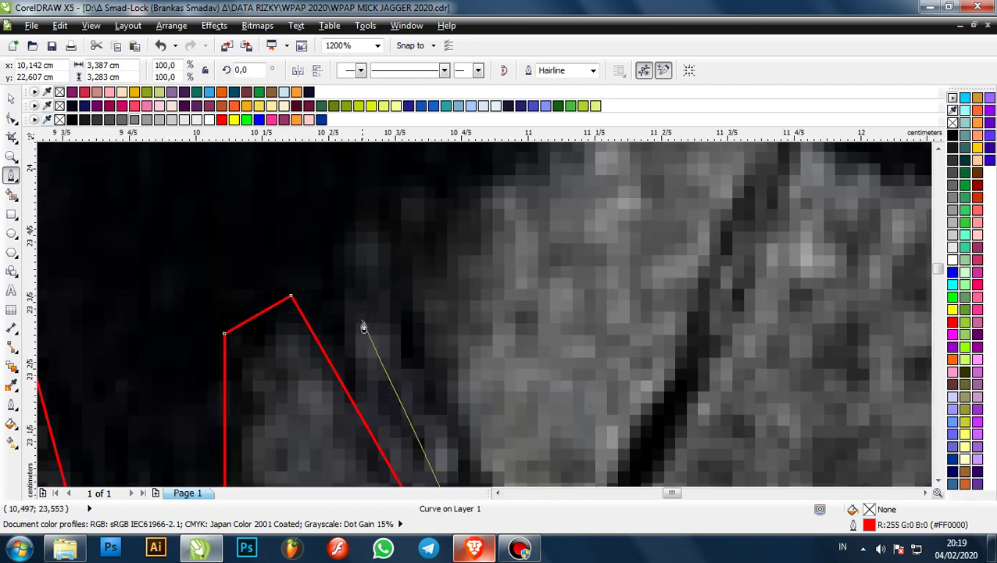
scroll(362, 327, "down", 1)
left_click(366, 339)
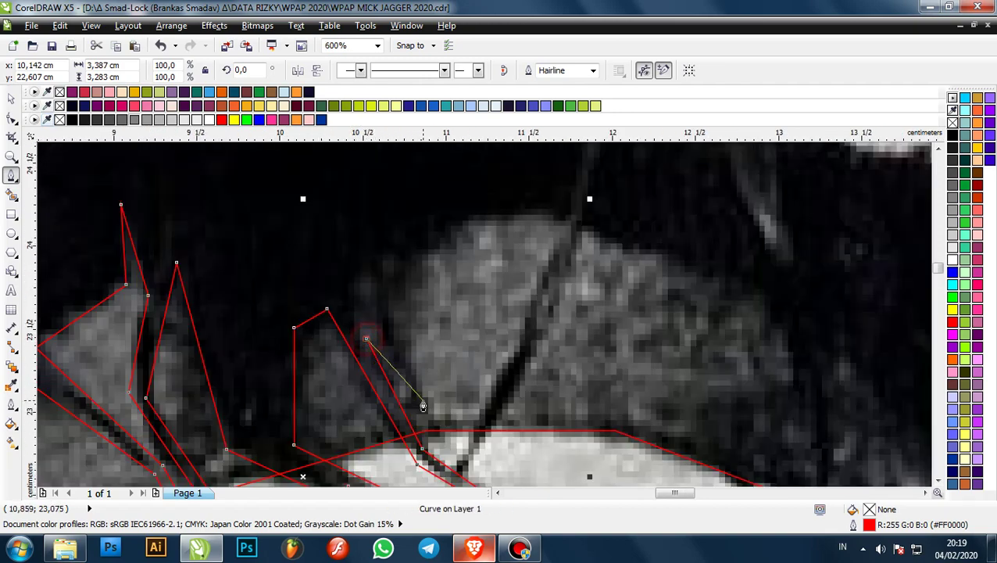
left_click(360, 291)
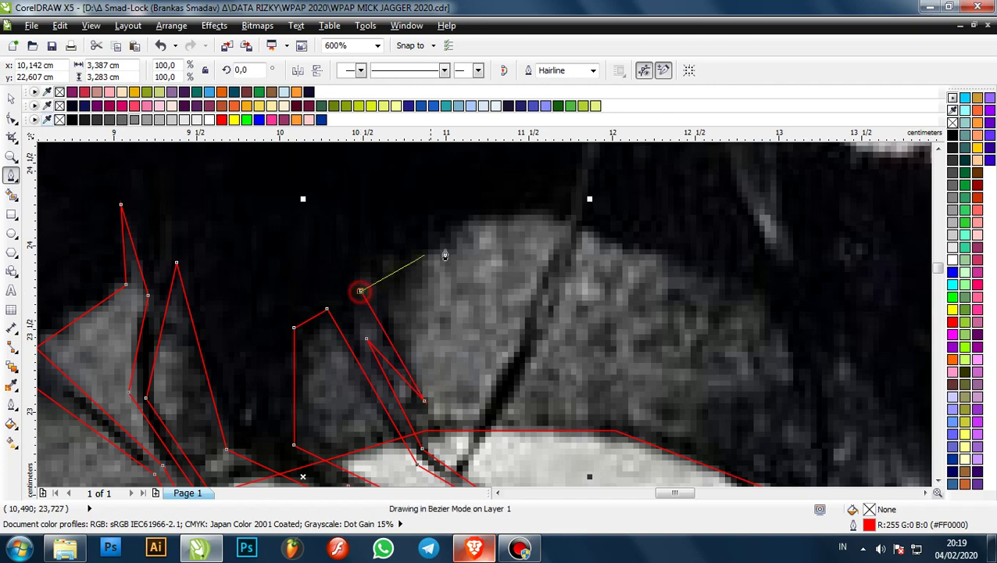
left_click(471, 227)
left_click(595, 221)
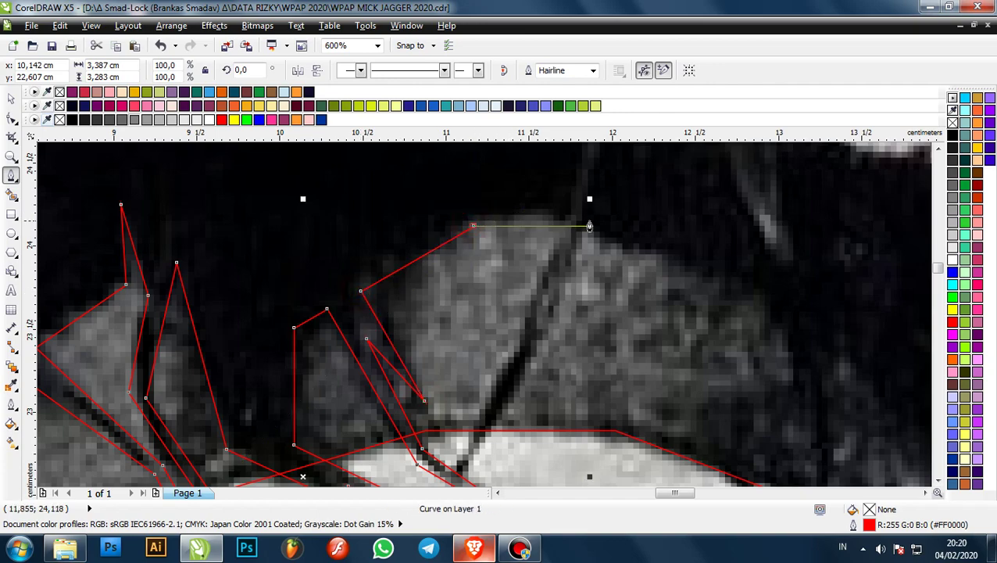
scroll(365, 251, "down", 1)
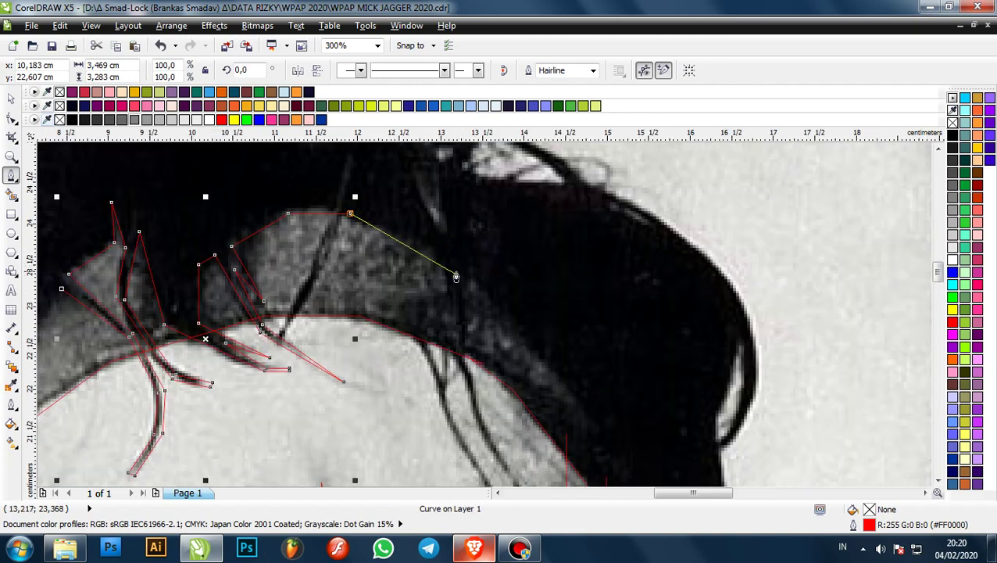
scroll(443, 265, "down", 2)
scroll(421, 261, "up", 3)
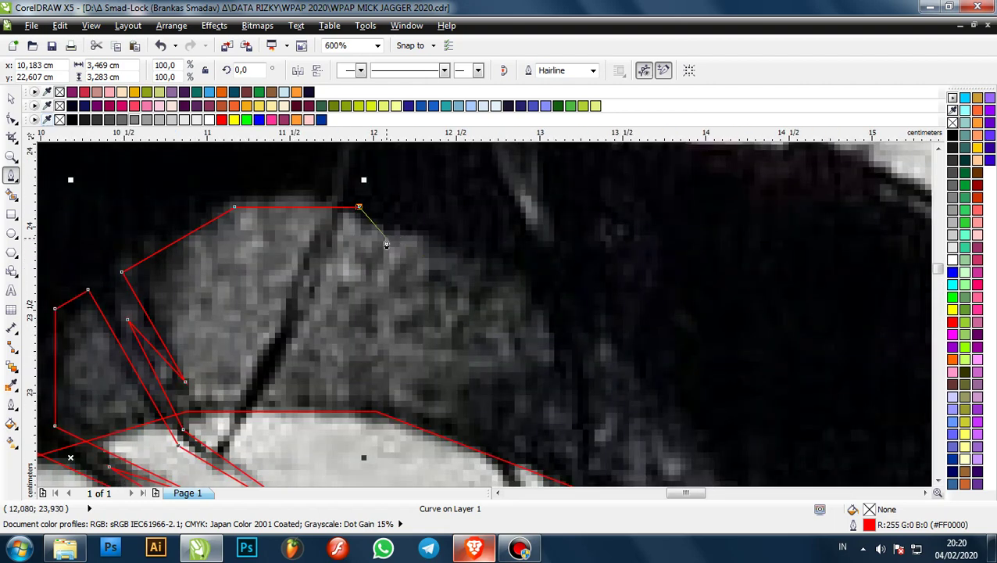
- End the large patch's upper edge at the dark diagonal strand and trace the strand's left edge down to the forehead
left_click(328, 208)
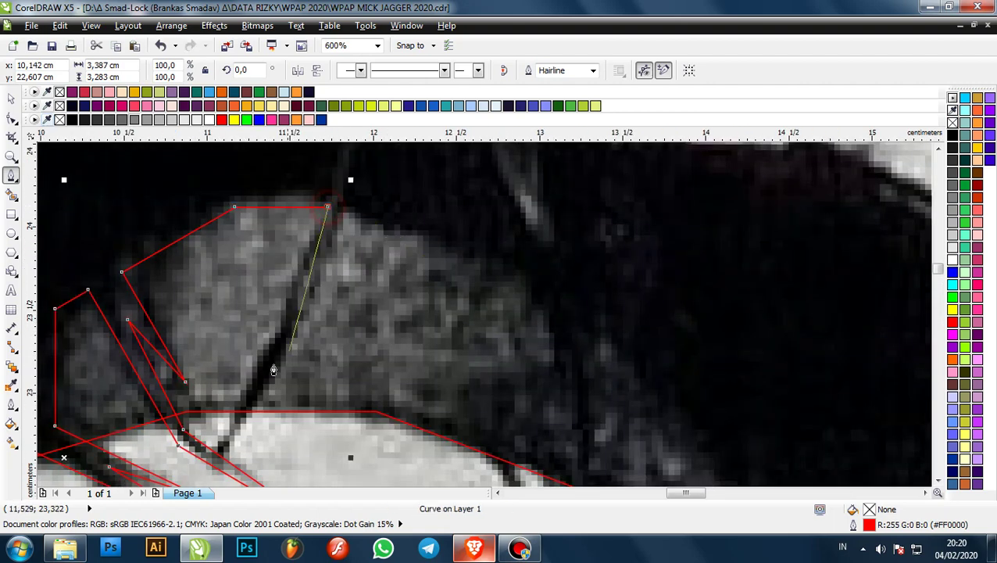
left_click(233, 441)
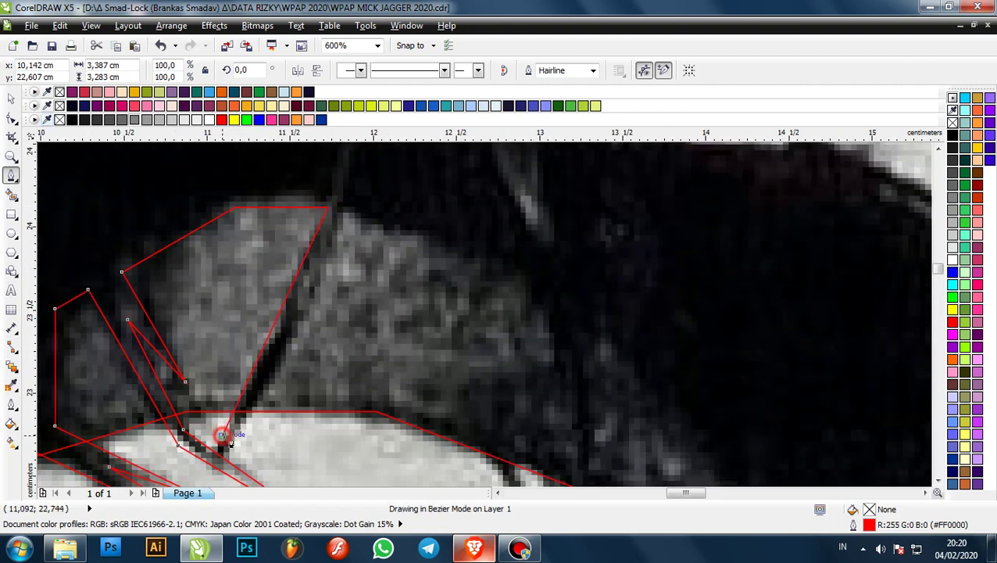
- Trace the dark diagonal strand's right edge back up and continue along the large headband patch's sloping upper edge
left_click(347, 208)
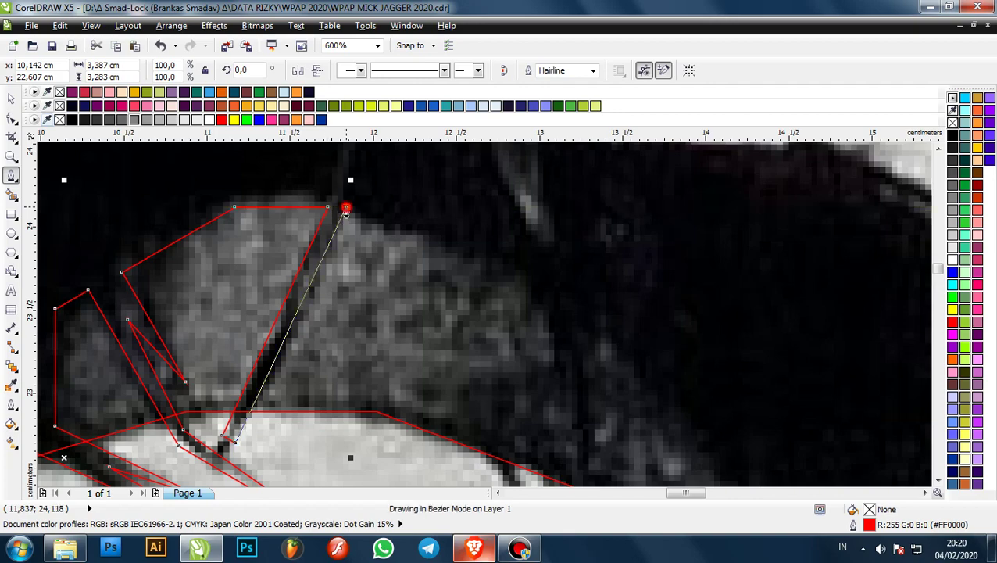
scroll(505, 270, "down", 2)
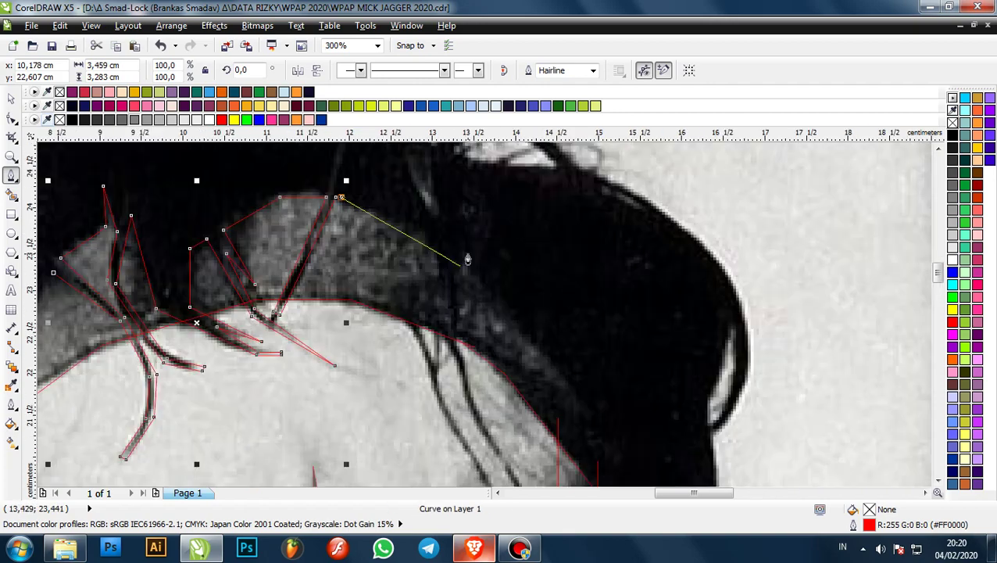
scroll(439, 241, "up", 2)
left_click(423, 240)
scroll(423, 241, "down", 3)
scroll(427, 278, "up", 2)
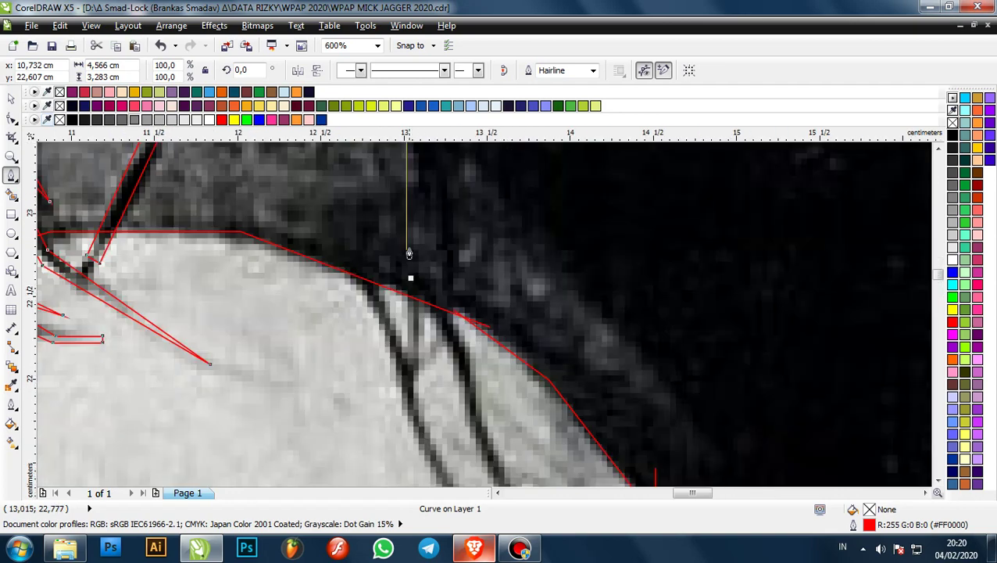
- Cut a narrow vertical notch into the headband patch's right end, tracing down toward the forehead and back up
left_click(408, 240)
scroll(414, 243, "up", 4)
left_click(403, 252)
scroll(410, 254, "down", 3)
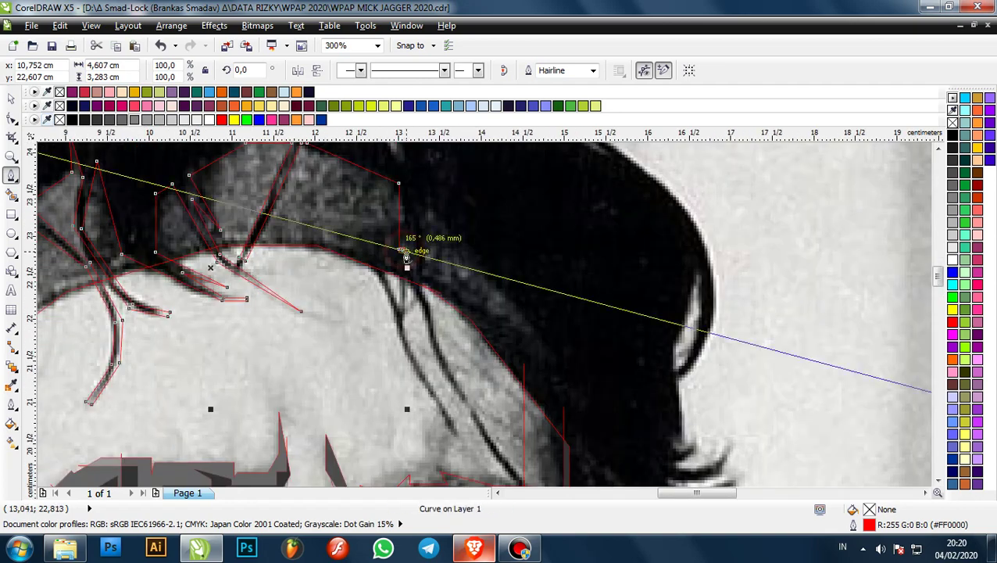
scroll(414, 236, "down", 1)
scroll(415, 222, "up", 2)
scroll(415, 217, "up", 2)
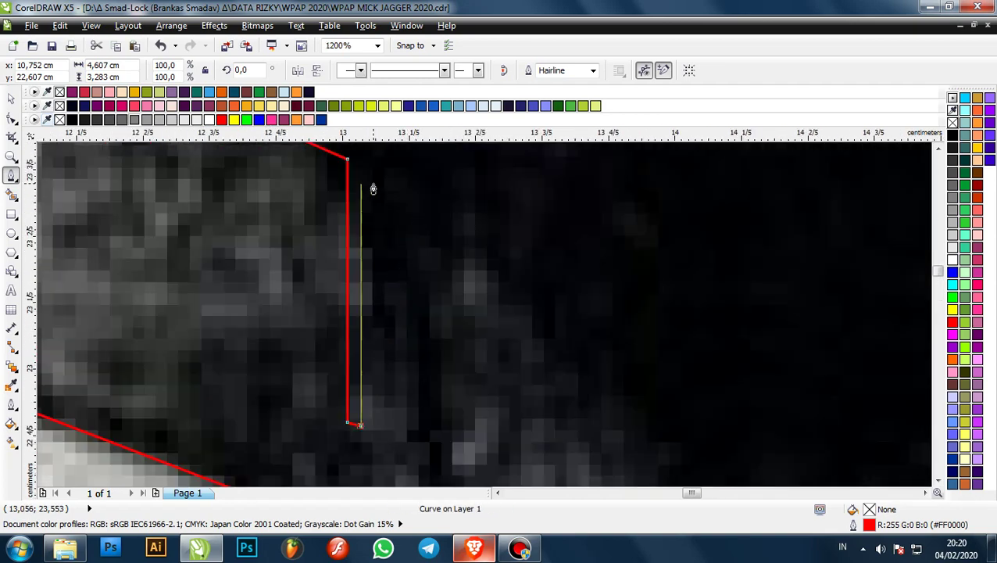
scroll(376, 213, "down", 2)
scroll(376, 209, "up", 2)
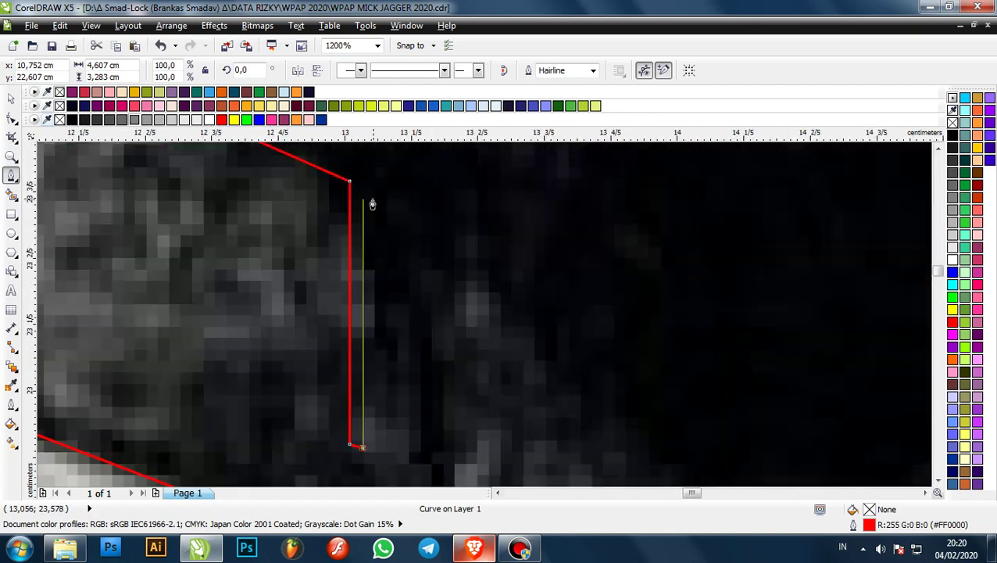
left_click(365, 201)
- Run the outline down to the forehead's edge and back up, forming a second narrow vertical gap across the headband
scroll(367, 203, "down", 2)
scroll(382, 230, "up", 1)
left_click(375, 218)
scroll(376, 212, "down", 2)
scroll(381, 252, "up", 2)
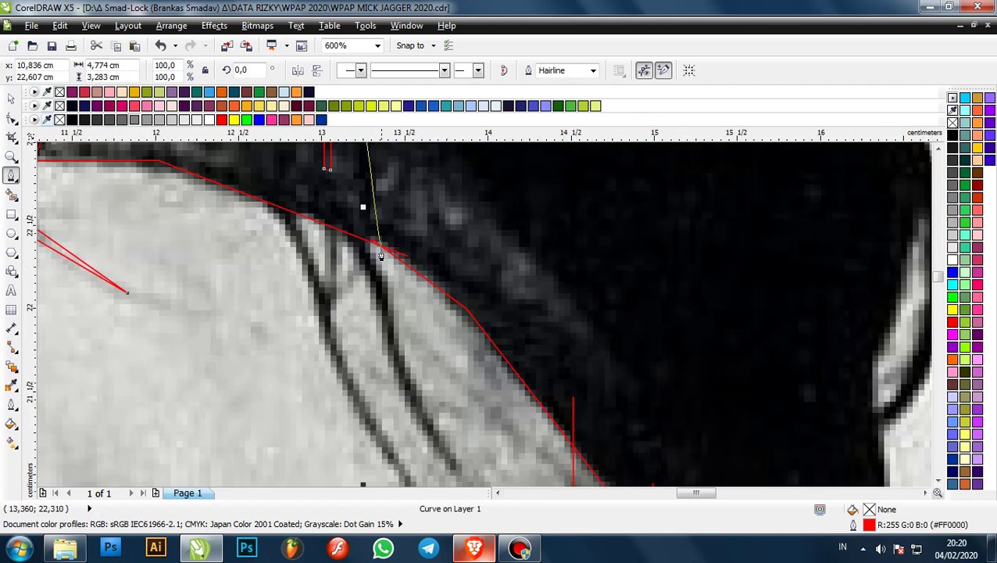
scroll(381, 256, "up", 1)
scroll(366, 242, "down", 2)
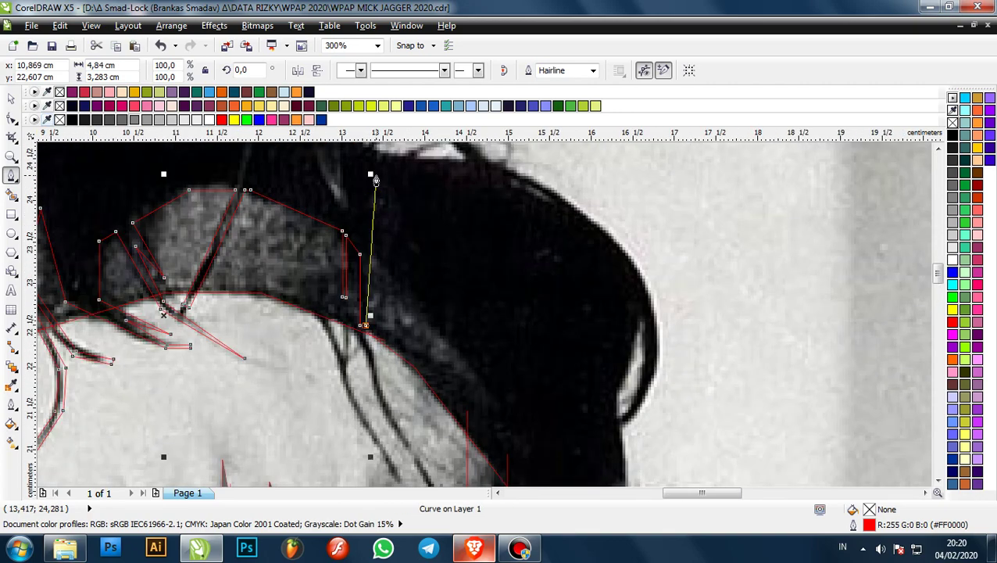
scroll(368, 251, "up", 1)
left_click(352, 248)
left_click(379, 247)
- Trace the headband's long outer diagonal down toward the temple, adding a short vertical end and a notch in the dark hair
scroll(377, 247, "down", 2)
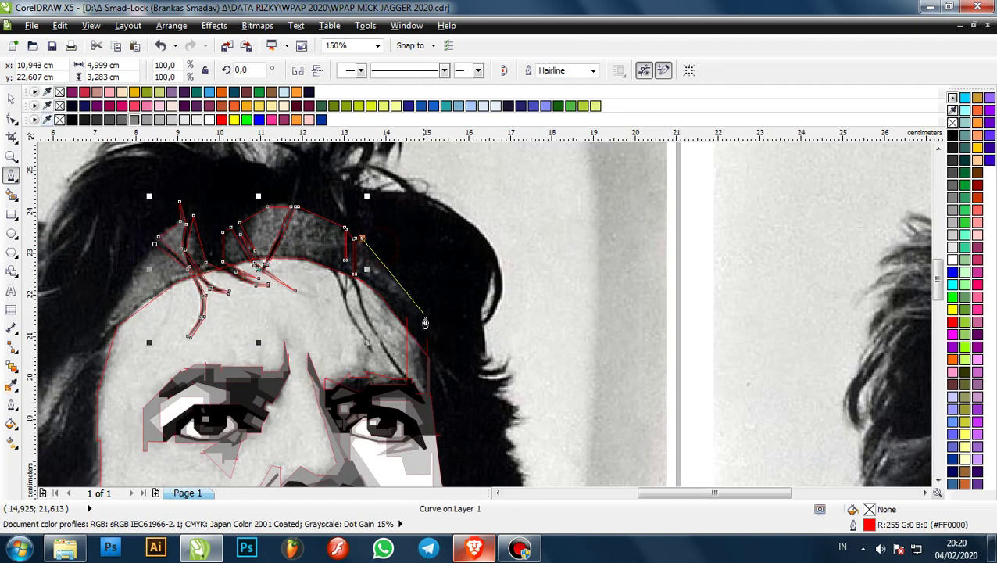
scroll(429, 323, "up", 2)
left_click(431, 319)
left_click(431, 344)
left_click(371, 310)
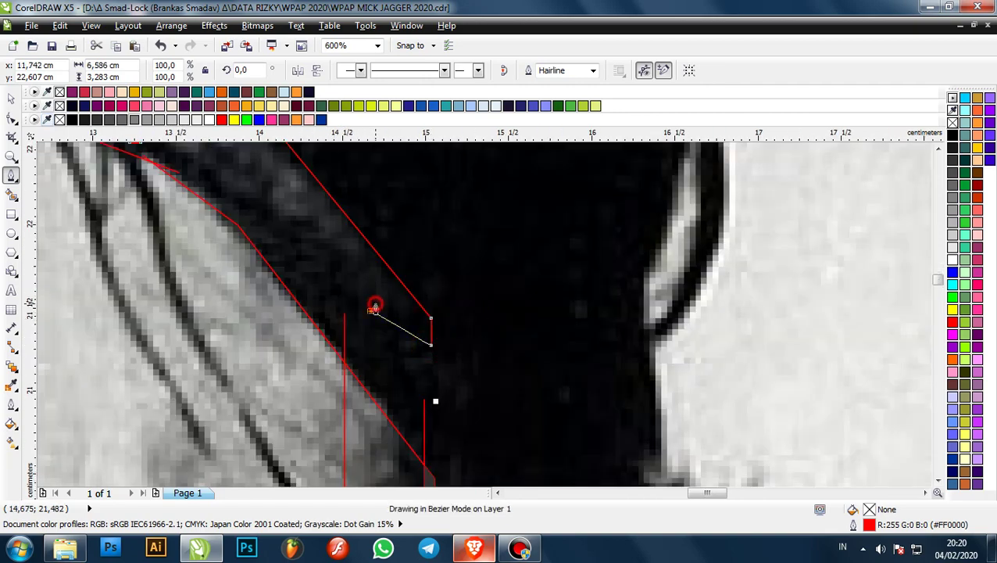
scroll(371, 312, "down", 2)
scroll(366, 364, "up", 2)
scroll(394, 254, "down", 2)
scroll(403, 227, "up", 4)
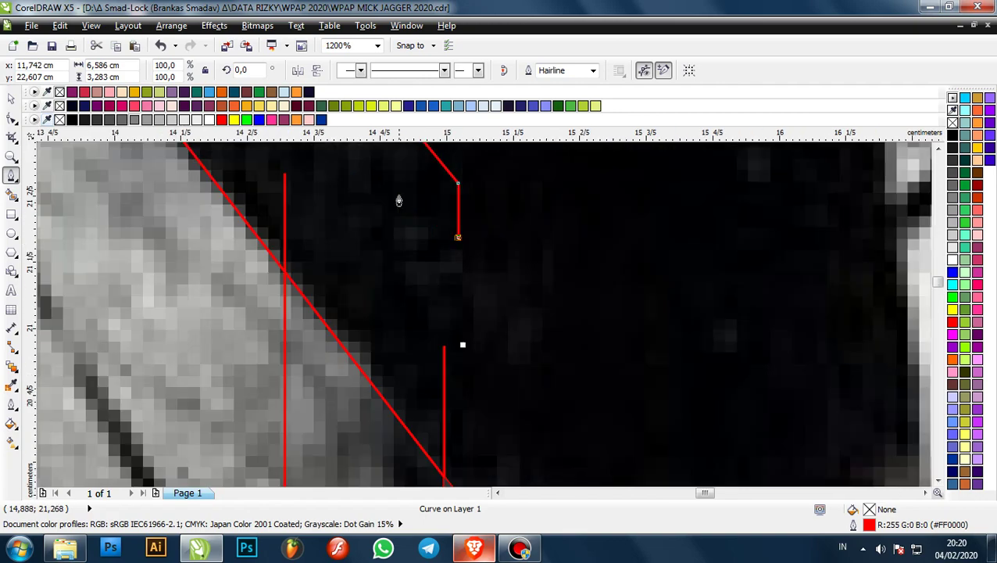
left_click(378, 198)
scroll(358, 285, "down", 3)
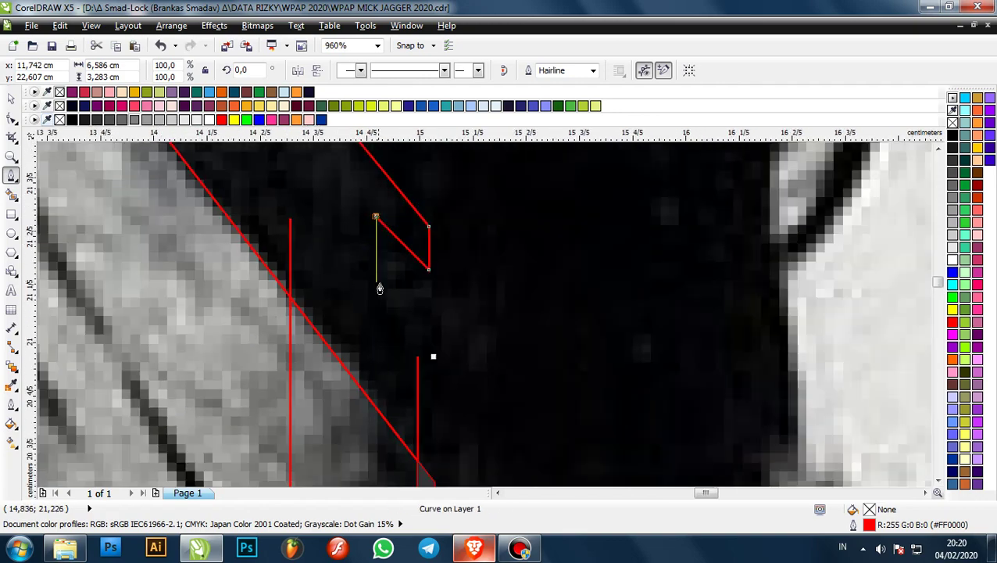
left_click(377, 363)
scroll(376, 362, "down", 2)
scroll(407, 352, "up", 2)
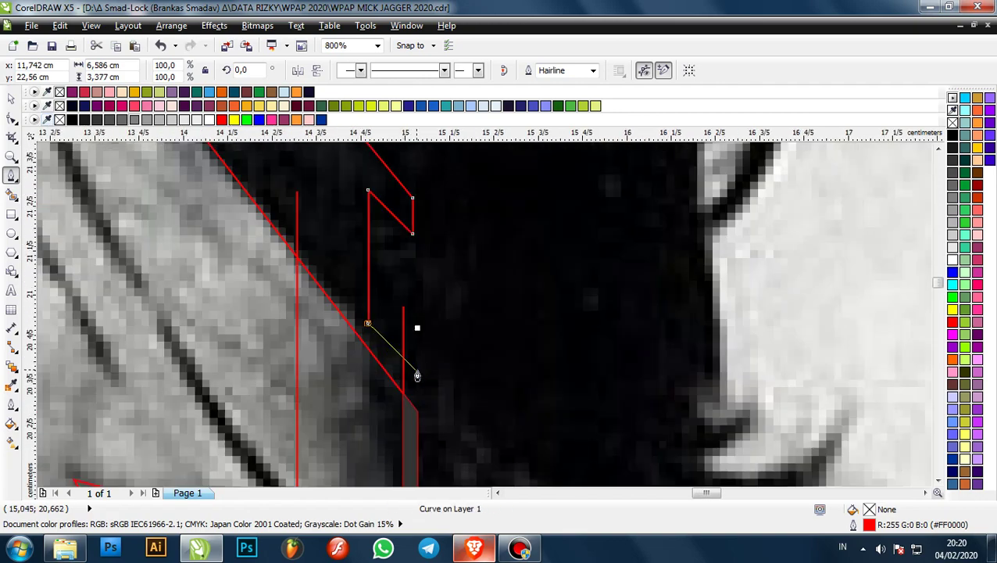
- Extend the outline past the temple and trace a narrow hair strand down to its blunt tip and back up
scroll(415, 344, "down", 2)
scroll(423, 274, "up", 2)
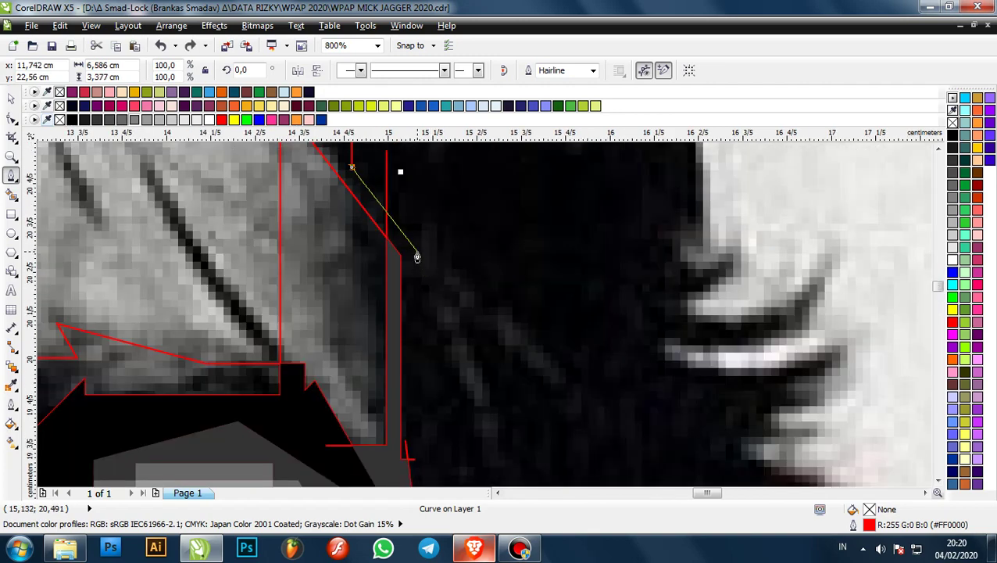
left_click(419, 235)
left_click(418, 291)
scroll(418, 291, "down", 1)
scroll(461, 359, "up", 1)
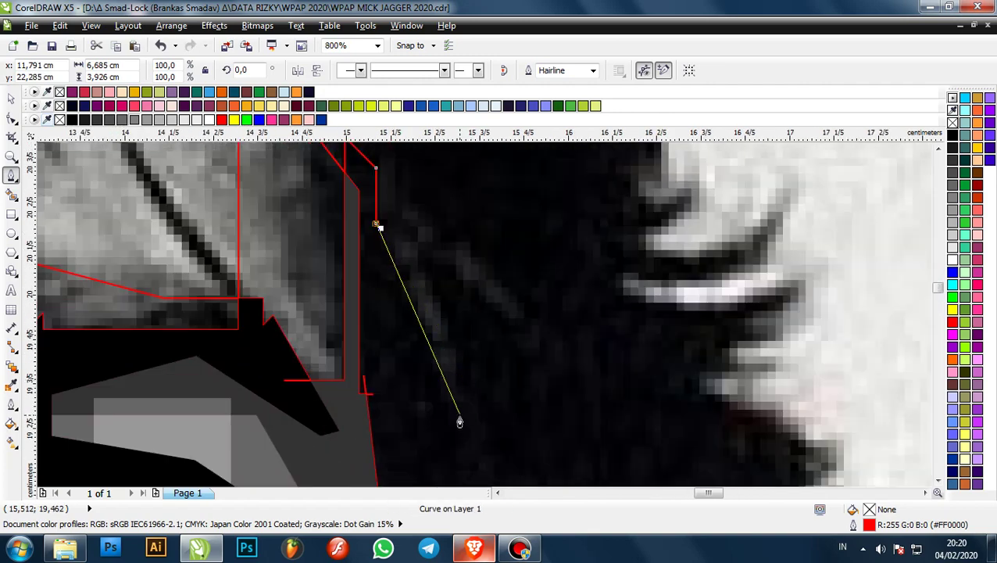
left_click(467, 429)
left_click(477, 428)
left_click(413, 247)
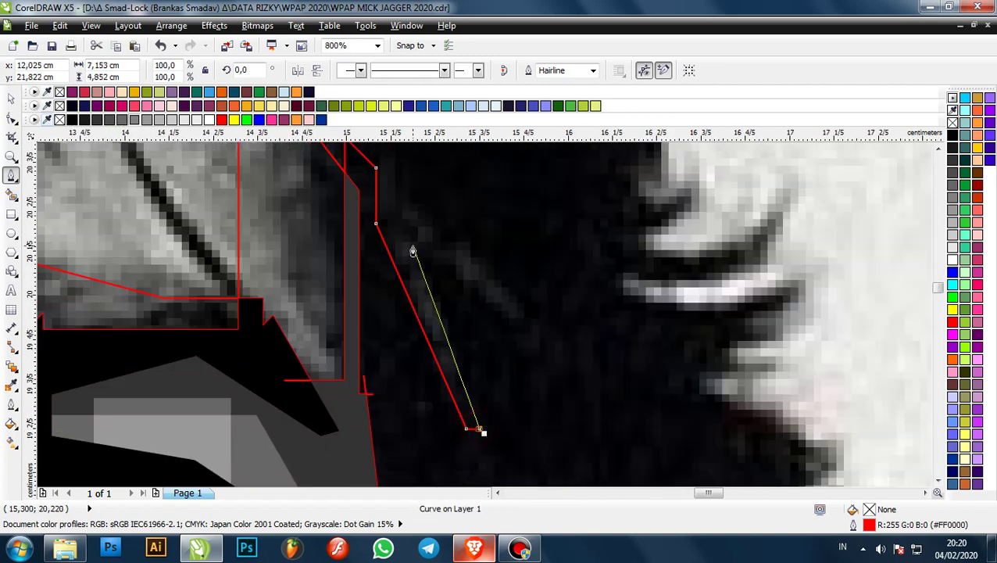
- Trace the neighbouring faint diagonal strand to its tip and back, and continue up through the dark hair beside the temple
left_click(560, 363)
scroll(569, 350, "down", 1)
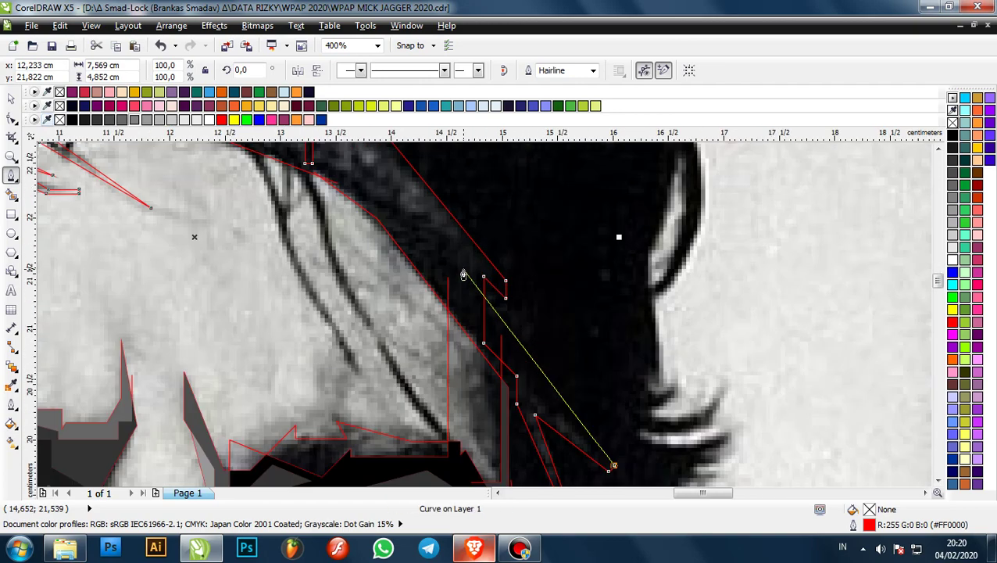
scroll(533, 378, "up", 1)
left_click(533, 378)
scroll(533, 379, "down", 1)
scroll(541, 329, "up", 1)
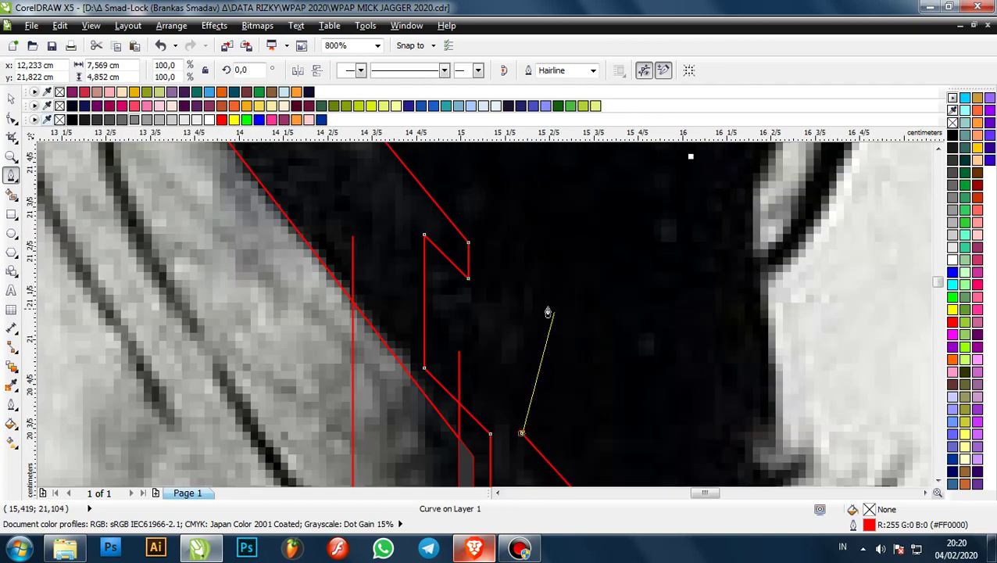
left_click(557, 305)
- Finish the headband outline with a diagonal back to its outer edge and a vertical down to the forehead line
scroll(558, 306, "down", 2)
scroll(512, 273, "up", 1)
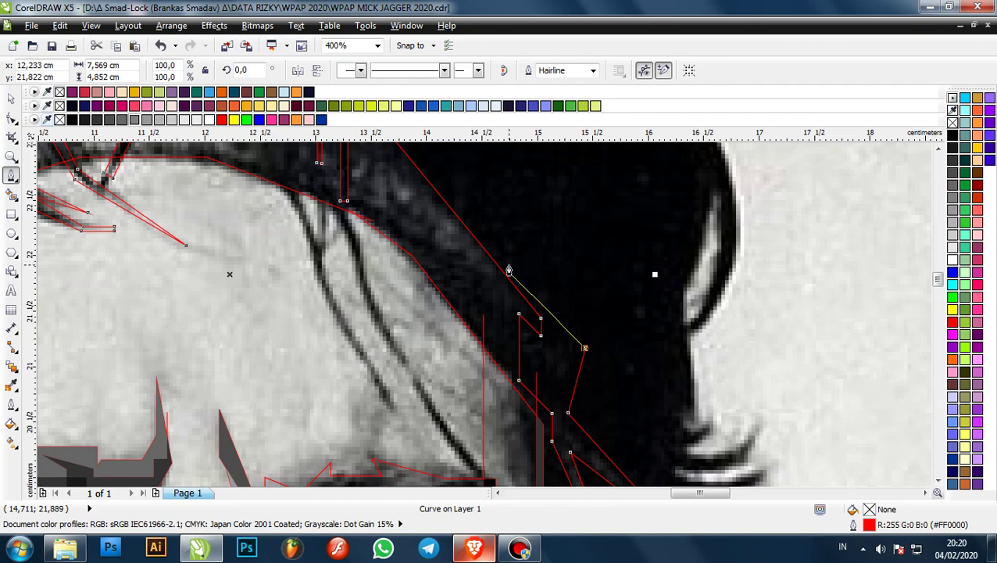
scroll(509, 269, "up", 1)
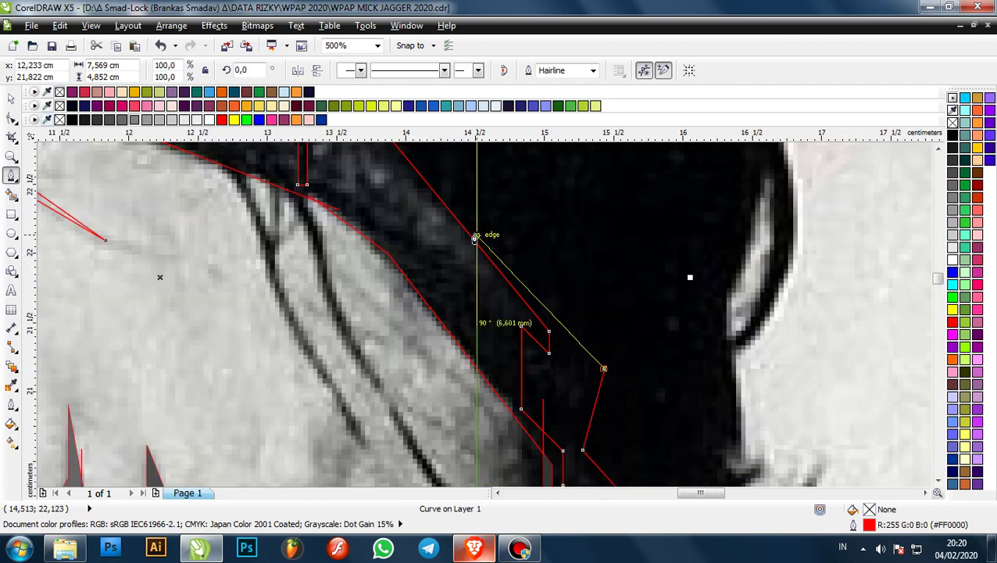
left_click(476, 231)
left_click(478, 336)
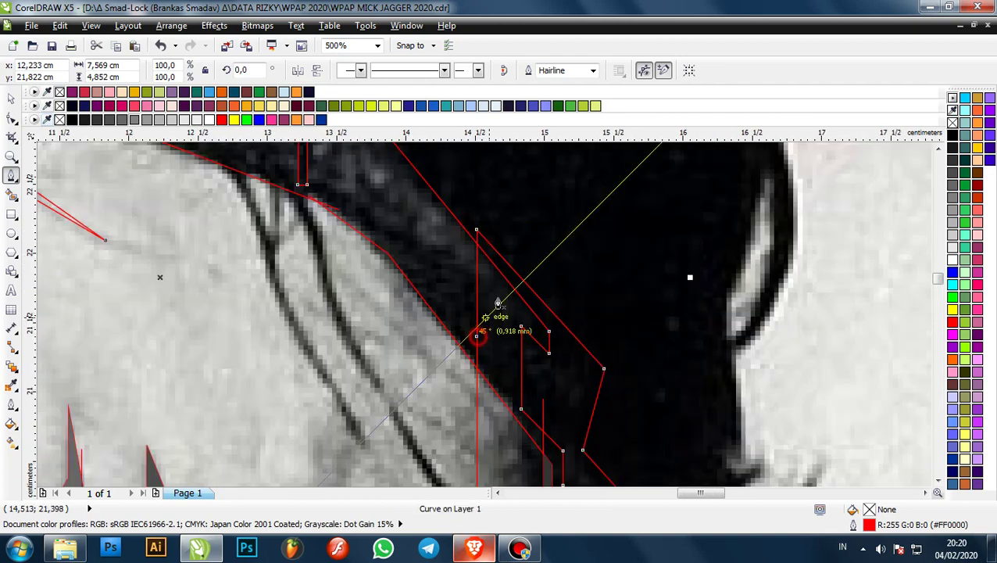
- Draw a small closed four-sided facet about 0.22 by 0.66 cm inside the hair outline beside the temple
scroll(542, 281, "down", 1)
scroll(586, 350, "up", 2)
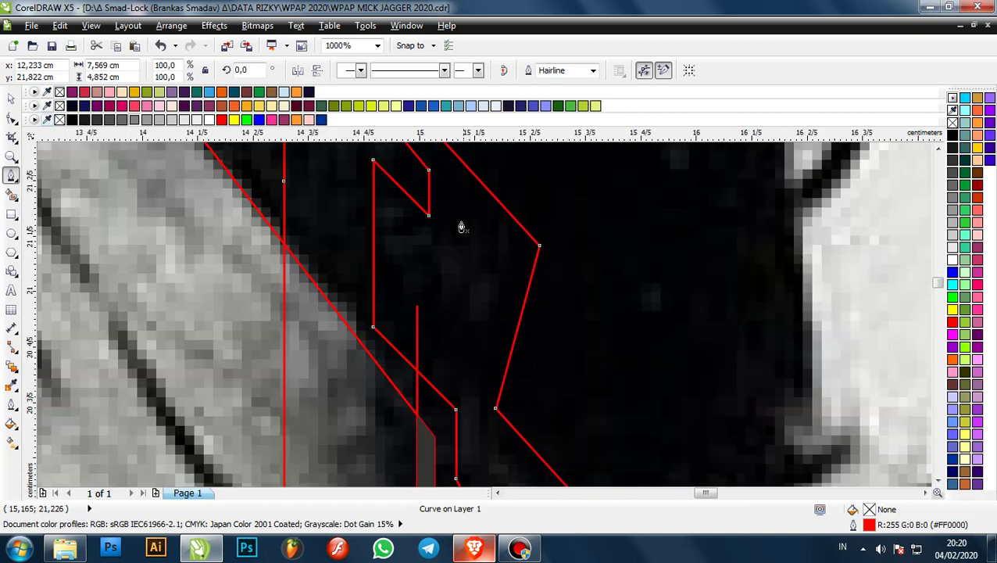
left_click(454, 201)
left_click(453, 352)
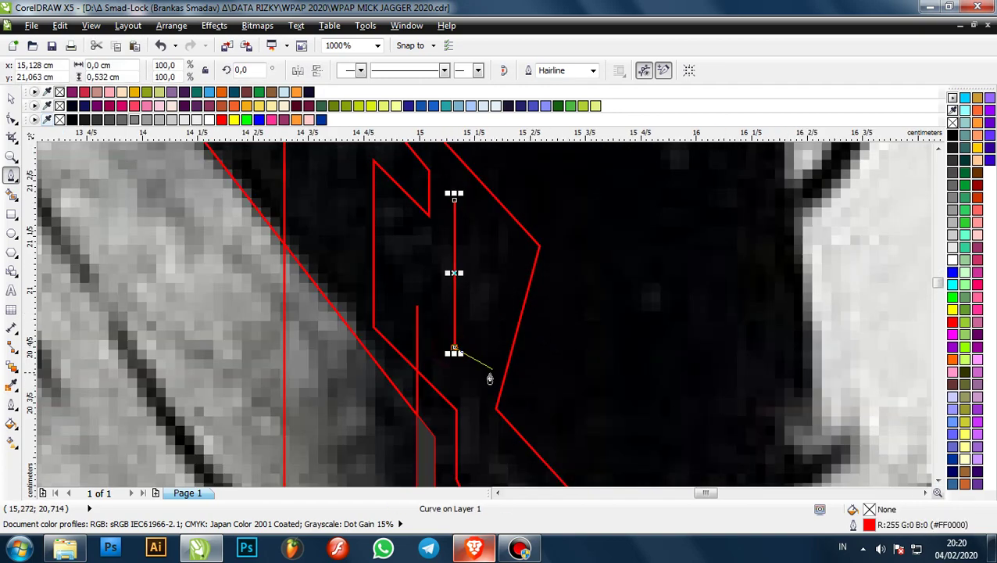
left_click(488, 383)
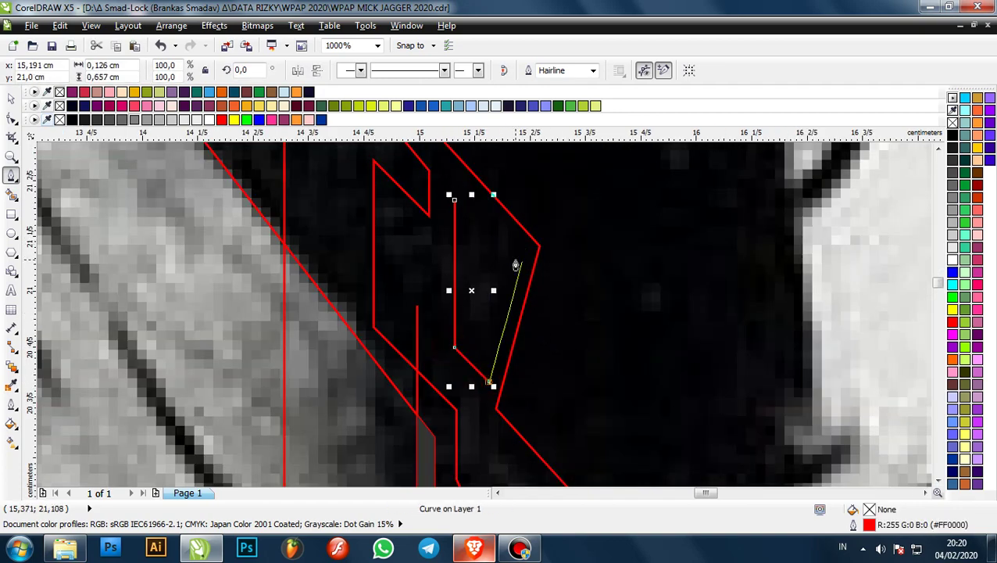
left_click(516, 259)
left_click(454, 200)
scroll(535, 317, "down", 2)
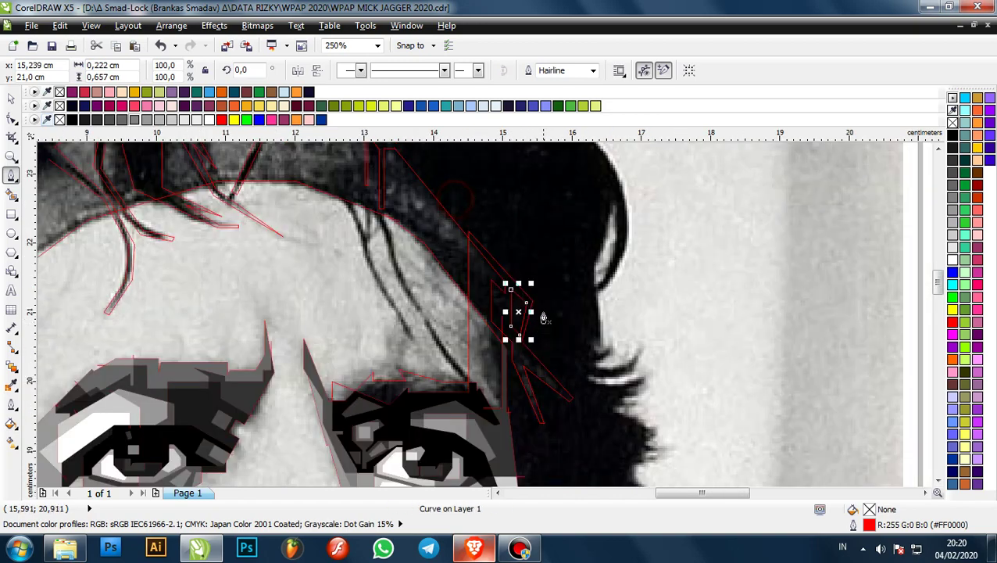
- Trace the shorter forehead strand's left edge from the headband down to its tip, about 1.11 by 2.12 cm overall
scroll(500, 321, "down", 2)
scroll(371, 219, "up", 3)
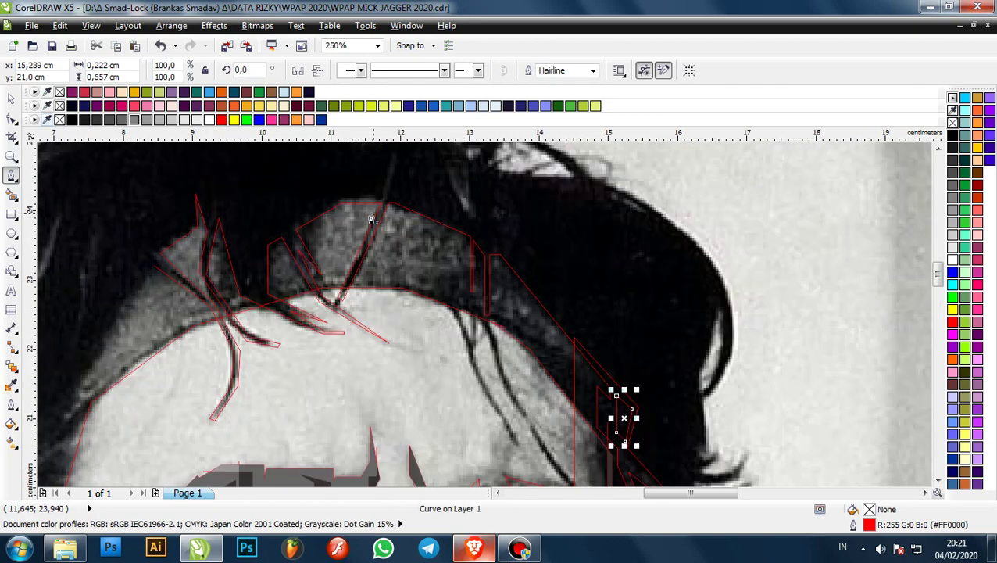
scroll(372, 219, "down", 2)
scroll(328, 242, "up", 4)
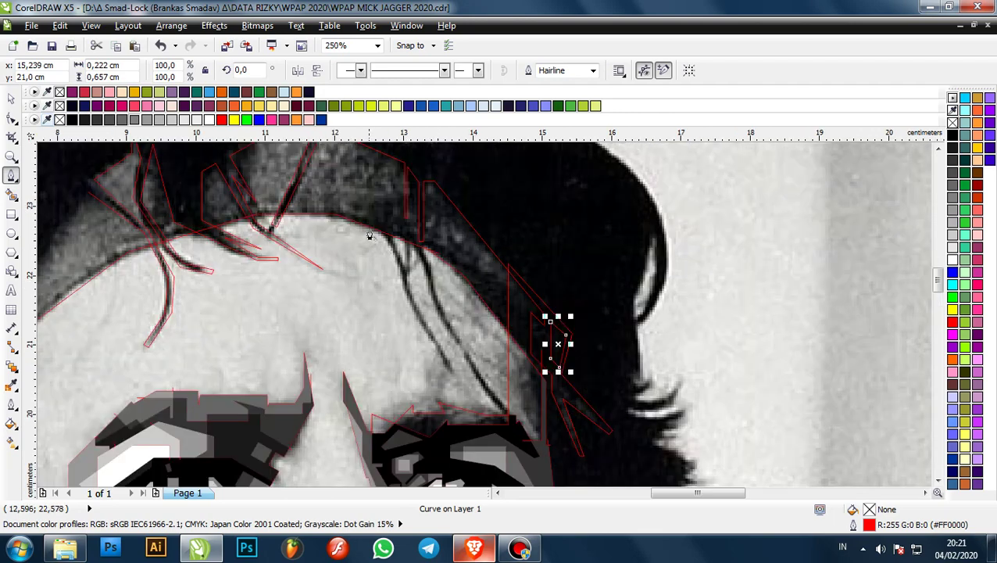
left_click(329, 242)
scroll(329, 235, "down", 1)
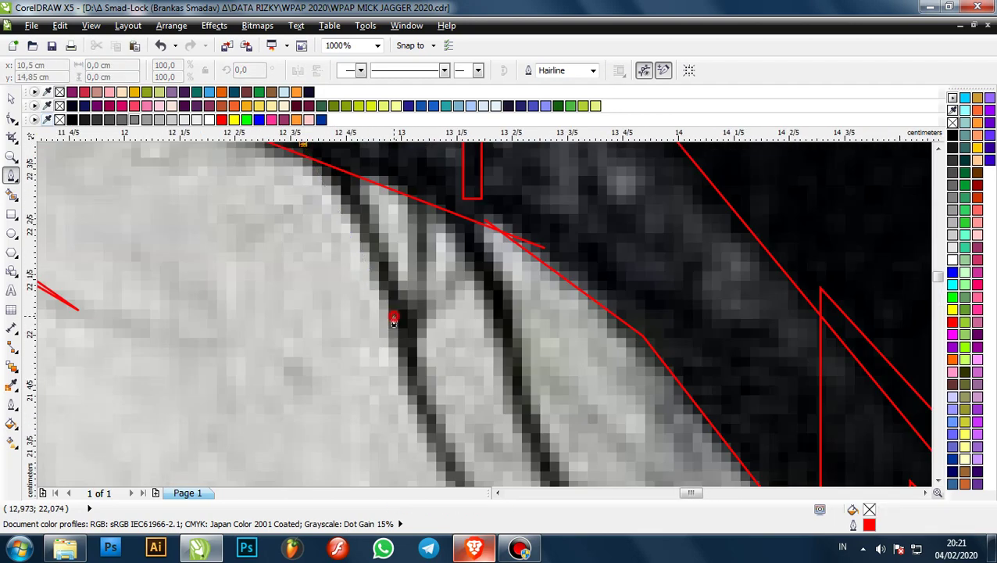
left_click(394, 317)
scroll(394, 318, "down", 2)
scroll(390, 349, "up", 1)
scroll(398, 331, "down", 2)
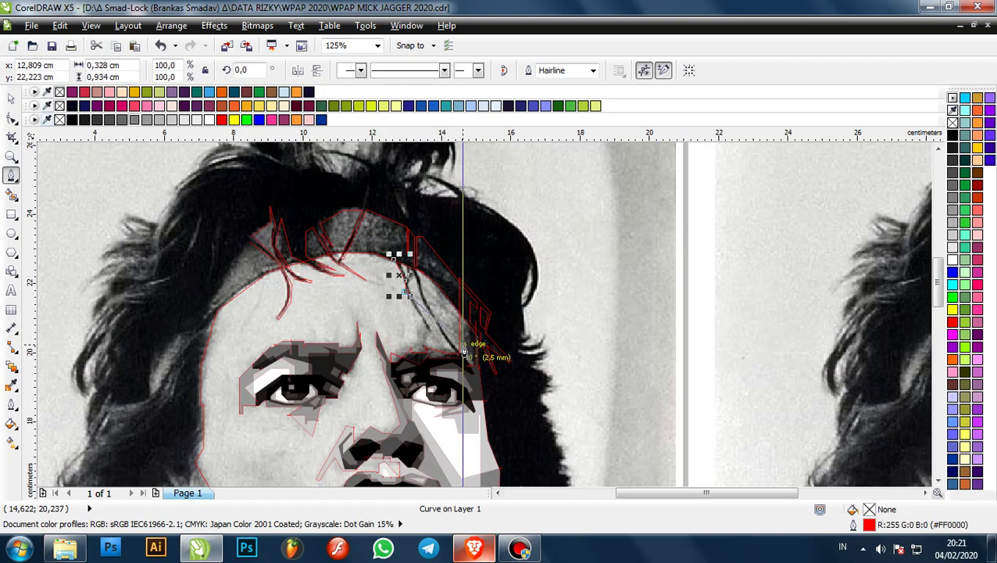
scroll(508, 385, "up", 3)
left_click(508, 384)
scroll(528, 374, "down", 1)
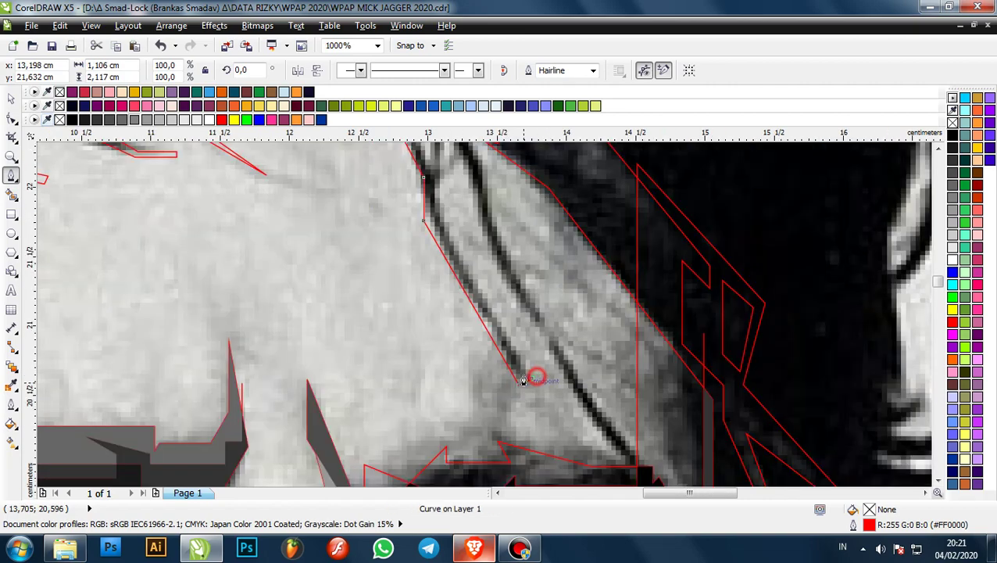
- Trace the shorter strand's right edge back up to the headband, with a small angled notch at the strand fork
scroll(516, 359, "up", 2)
left_click(411, 279)
scroll(414, 281, "down", 2)
scroll(434, 277, "up", 1)
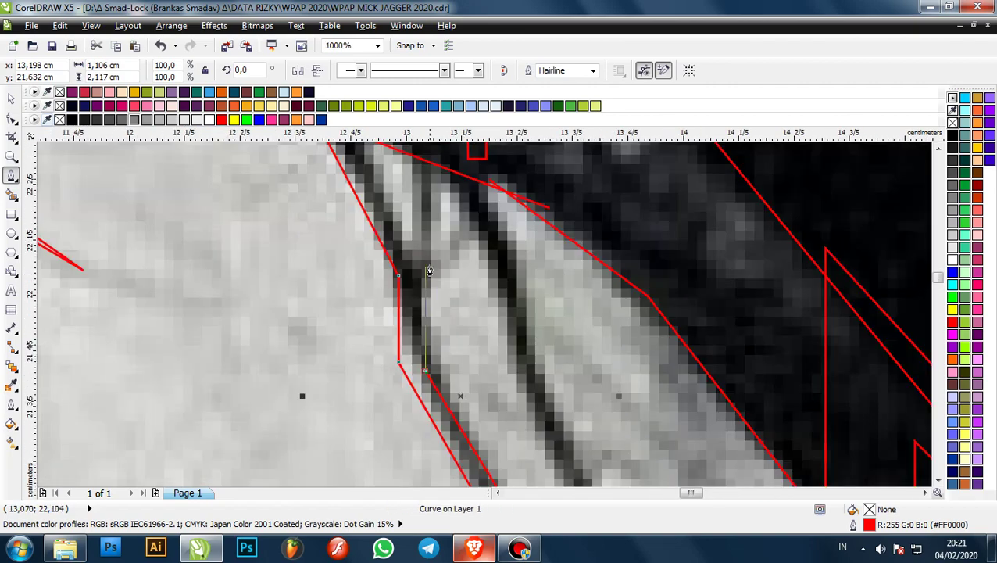
left_click(410, 250)
scroll(383, 200, "down", 1)
scroll(383, 197, "up", 2)
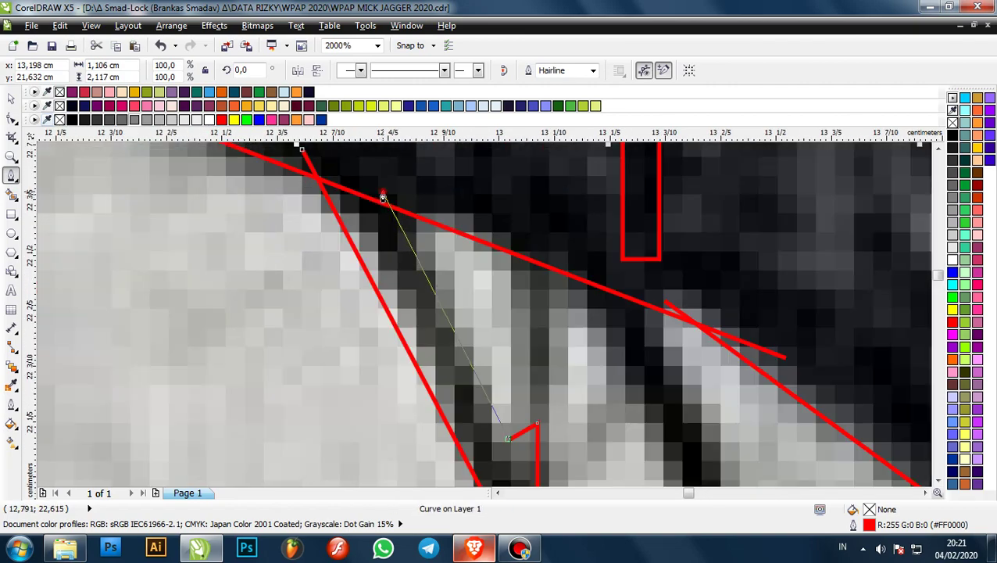
- Trace the longer forehead strand's left edge from the headband down to its tip, about 1.30 by 2.44 cm overall
left_click(562, 256)
scroll(545, 262, "down", 3)
scroll(551, 285, "up", 2)
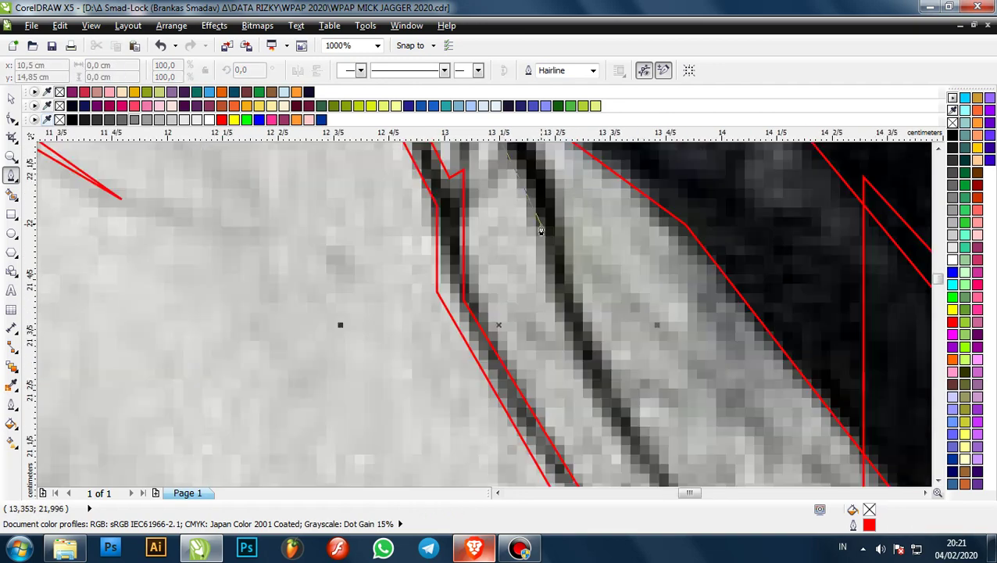
left_click(541, 225)
scroll(541, 246, "down", 1)
scroll(544, 262, "up", 1)
scroll(461, 245, "down", 2)
scroll(527, 334, "up", 2)
scroll(457, 274, "down", 2)
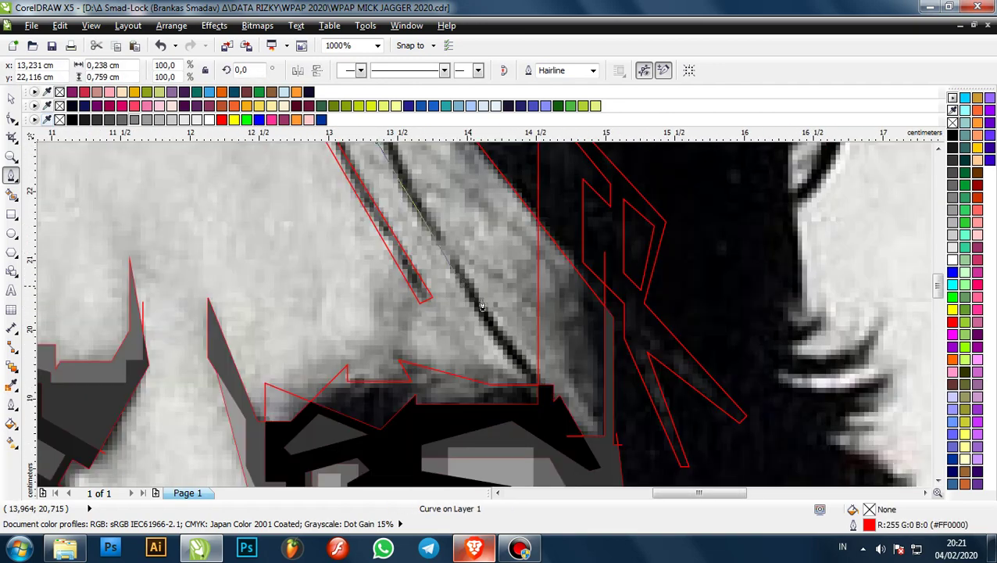
scroll(477, 312, "up", 3)
left_click_drag(475, 331, 509, 307)
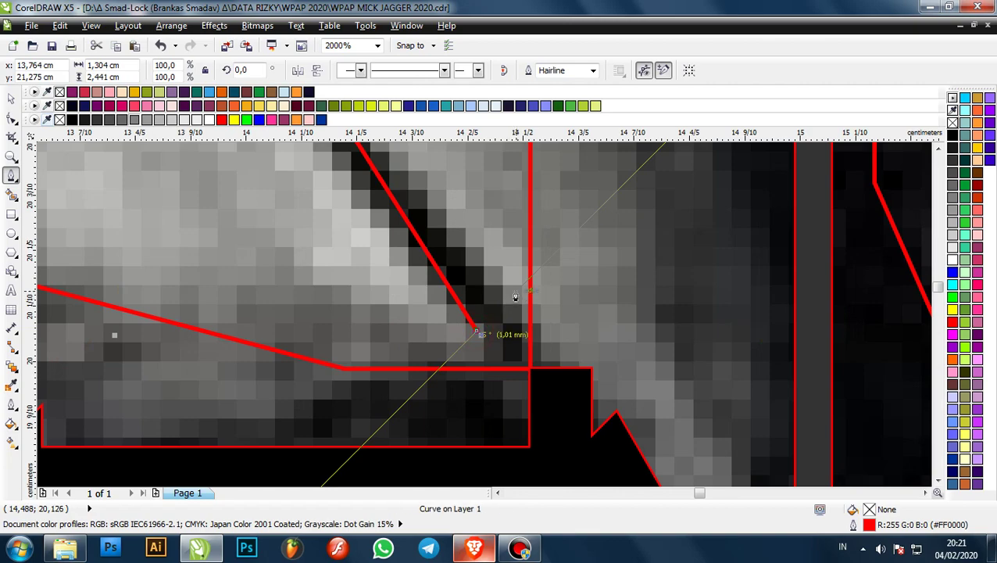
- Trace the longer strand's angled tip and its right edge back up past the headband line, about 1.36 cm wide at the tip
scroll(515, 296, "down", 4)
scroll(462, 343, "up", 5)
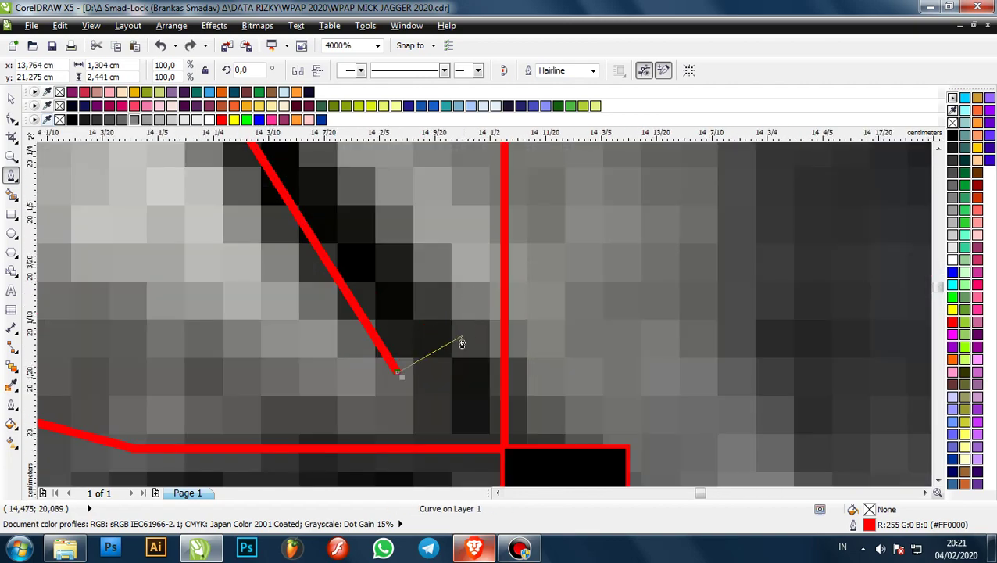
left_click(462, 338)
scroll(462, 352, "down", 4)
scroll(407, 262, "up", 2)
scroll(414, 278, "down", 2)
scroll(424, 301, "up", 2)
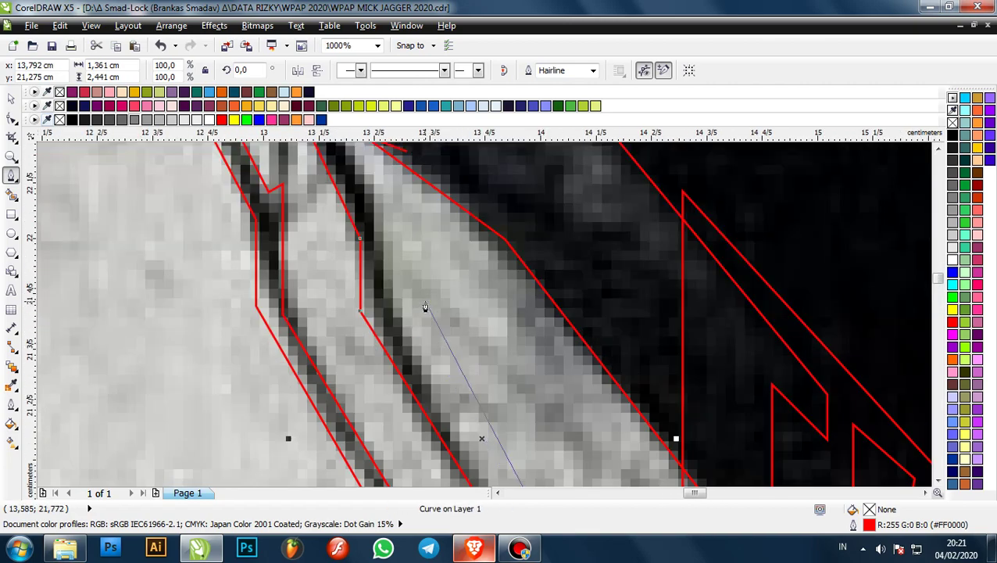
scroll(397, 309, "down", 2)
scroll(373, 238, "up", 2)
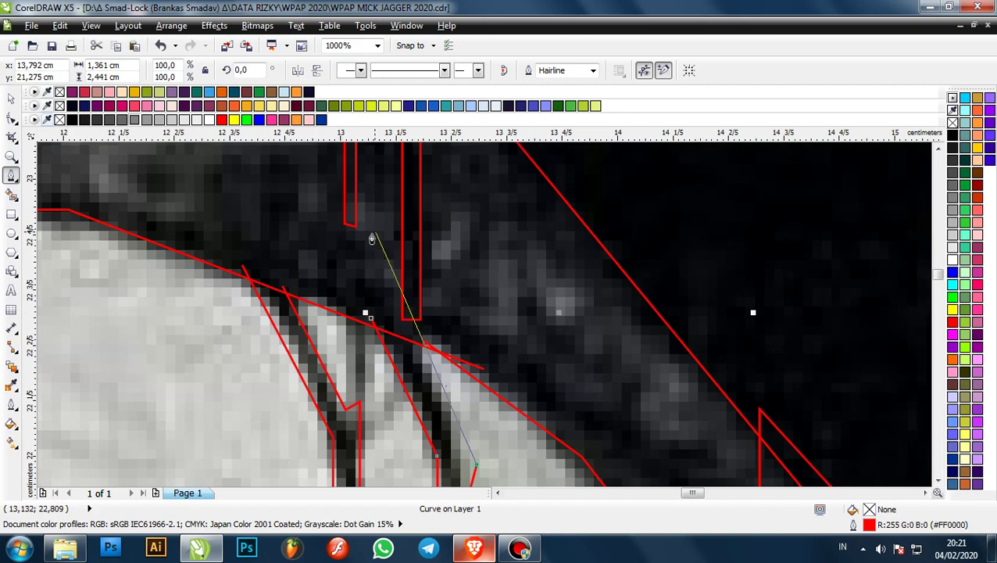
scroll(413, 330, "up", 2)
left_click(386, 330)
scroll(451, 236, "down", 4)
scroll(476, 238, "down", 2)
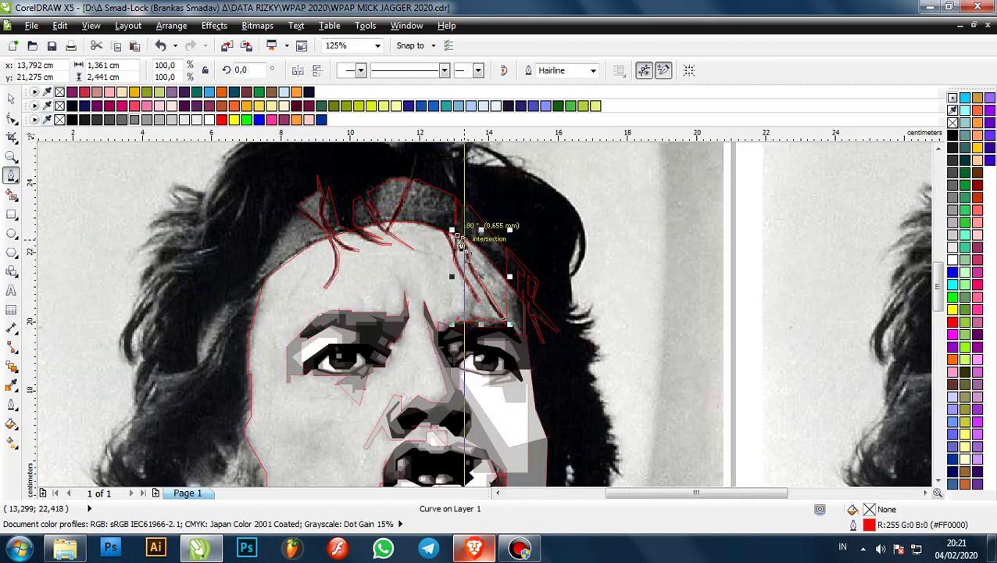
- Smart-fill the two leftmost forehead strands below the headband with dark grey #333333
scroll(372, 250, "up", 3)
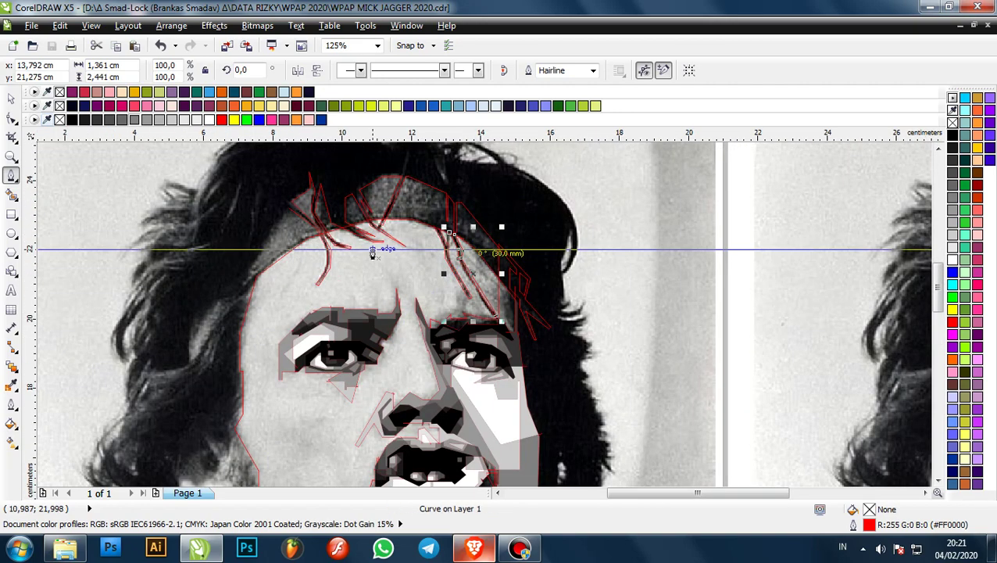
scroll(364, 235, "down", 1)
scroll(372, 234, "down", 2)
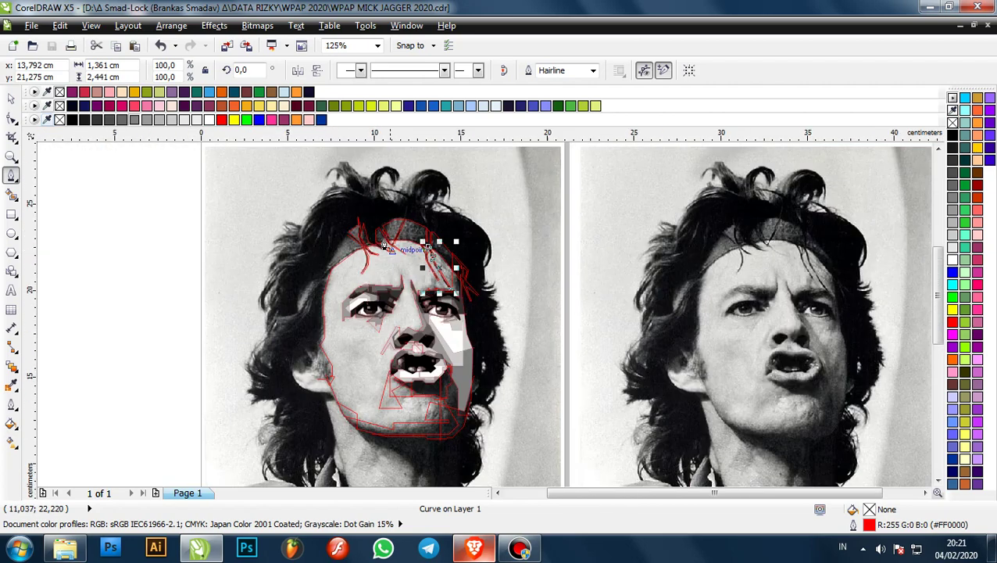
scroll(379, 273, "up", 1)
scroll(387, 300, "up", 1)
scroll(388, 299, "up", 1)
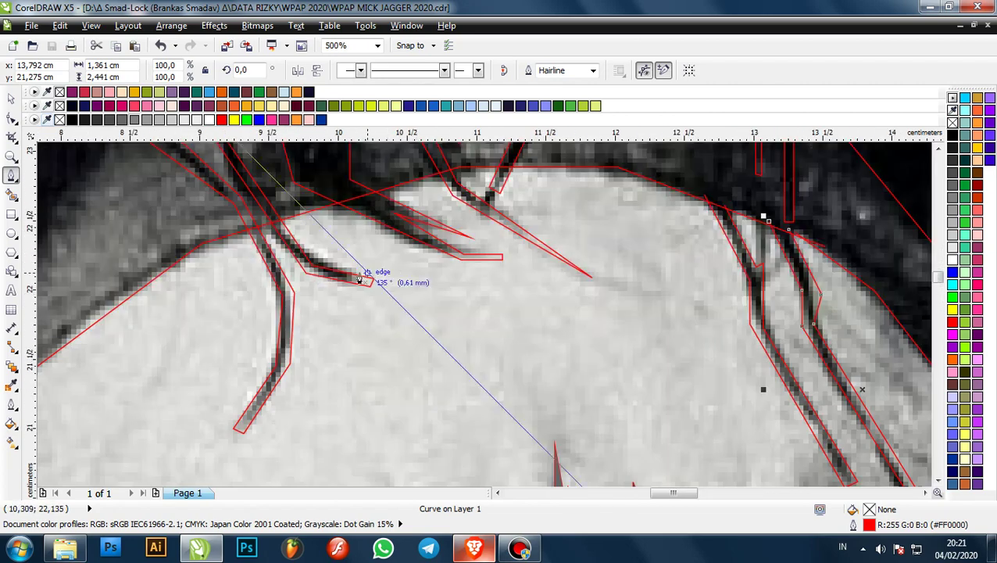
key("s")
scroll(271, 237, "up", 2)
left_click(208, 239)
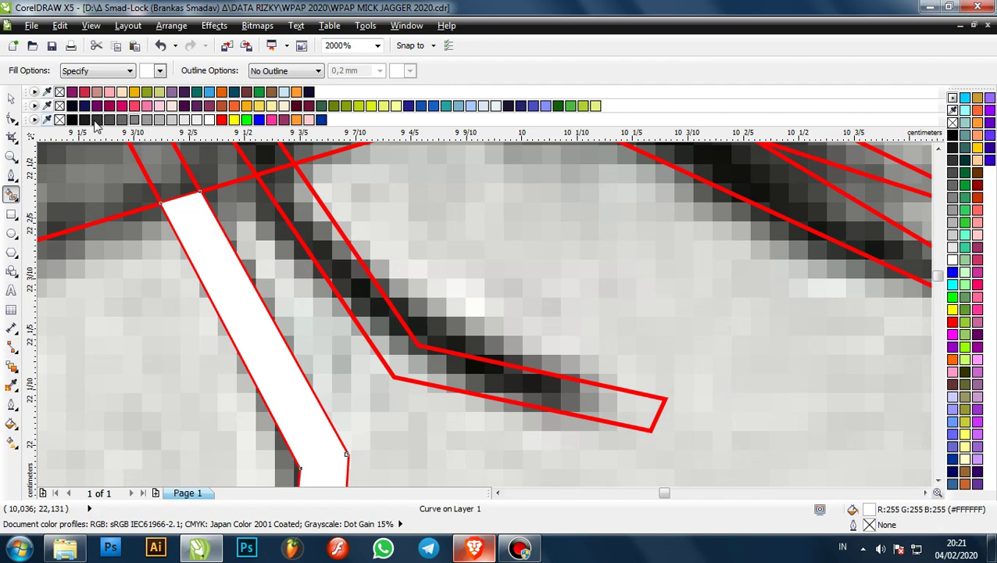
left_click(96, 120)
left_click(316, 218)
left_click(96, 120)
- Fill the forked hair strand below the headband with the same dark grey #333333
scroll(178, 255, "down", 2)
scroll(328, 237, "up", 2)
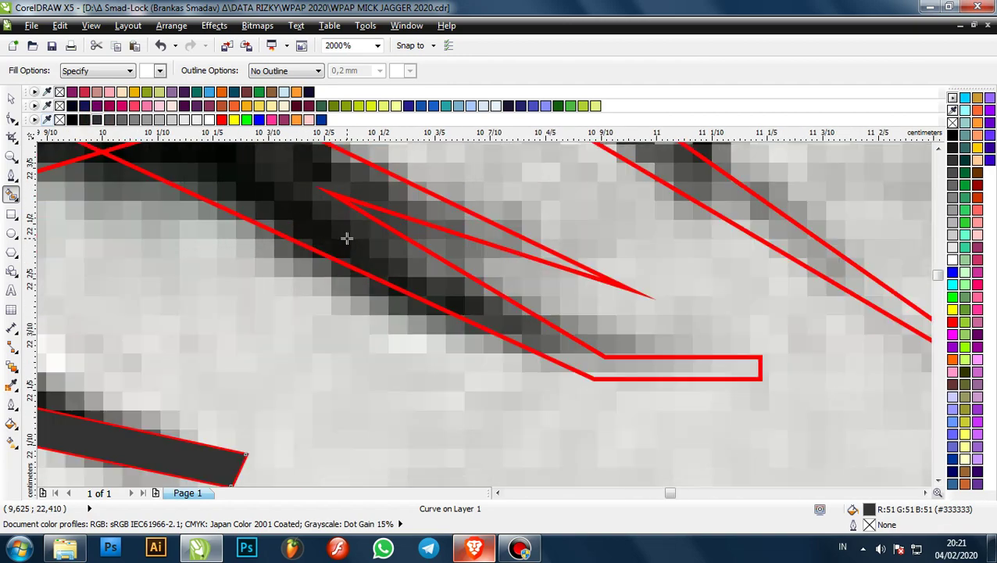
left_click(276, 203)
scroll(255, 205, "down", 1)
left_click(96, 120)
scroll(349, 235, "down", 1)
scroll(357, 196, "up", 1)
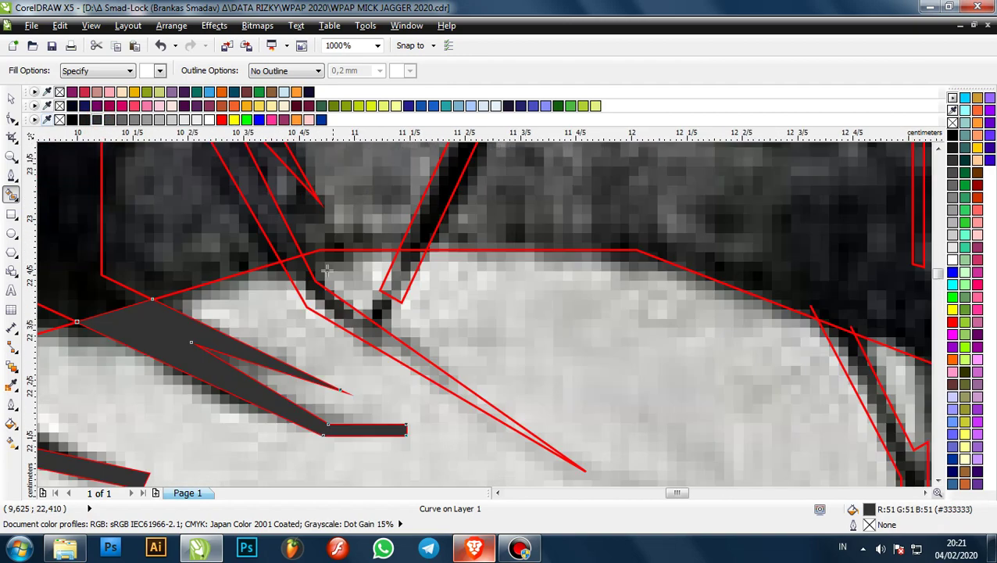
- Fill the long pointed central strand and the short slanted stub beside it below the headband with dark grey #333333
scroll(327, 270, "up", 1)
left_click(296, 286)
left_click(96, 120)
left_click(497, 283)
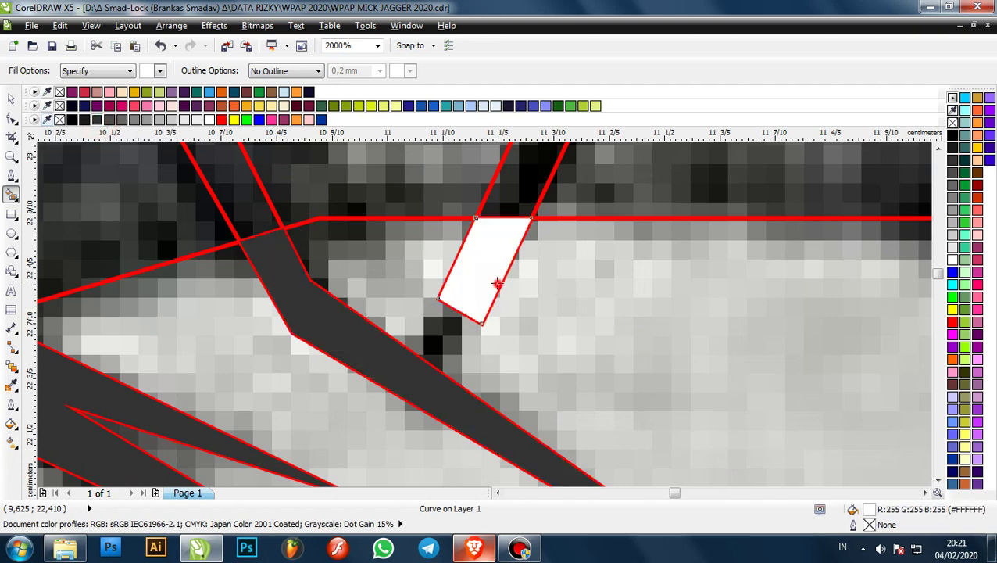
scroll(96, 137, "down", 1)
left_click(96, 121)
- Fill the two long strands on the right side of the forehead with dark grey #333333
scroll(95, 128, "down", 2)
scroll(475, 264, "up", 2)
left_click(509, 252)
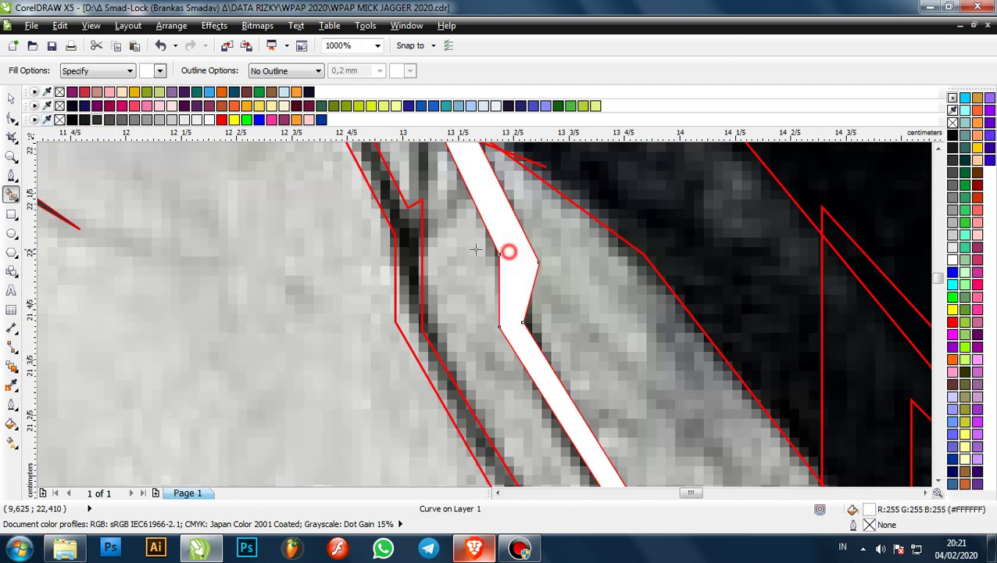
scroll(476, 250, "down", 1)
left_click(96, 120)
left_click(277, 186)
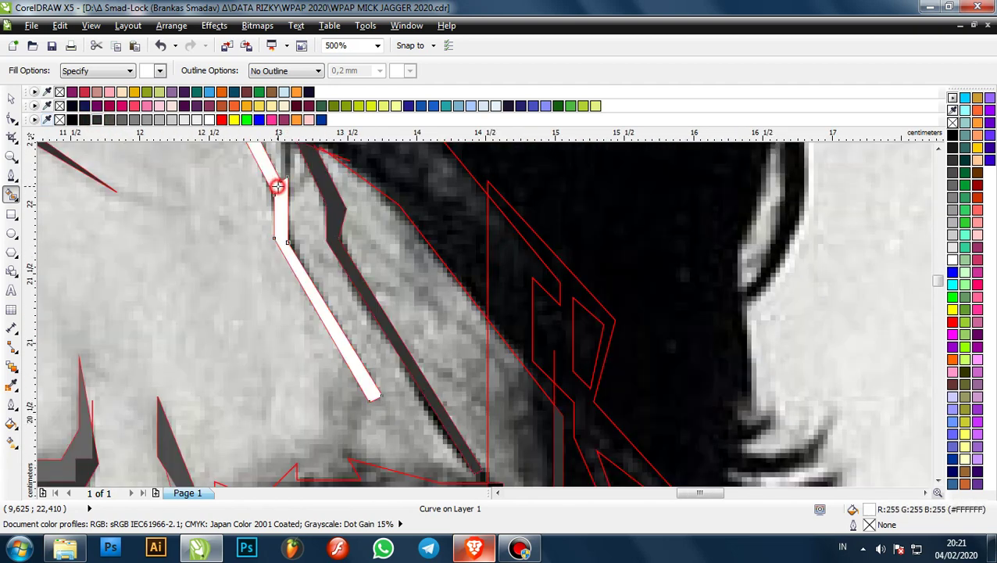
left_click(97, 120)
scroll(557, 333, "down", 2)
key("F5")
scroll(397, 288, "up", 2)
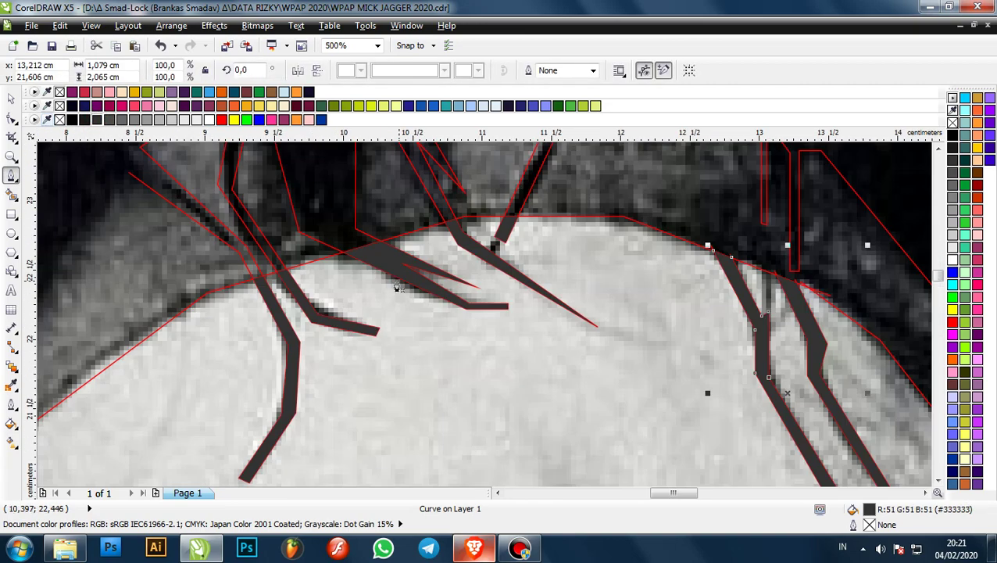
left_click(154, 315)
scroll(198, 316, "down", 2)
scroll(332, 325, "up", 1)
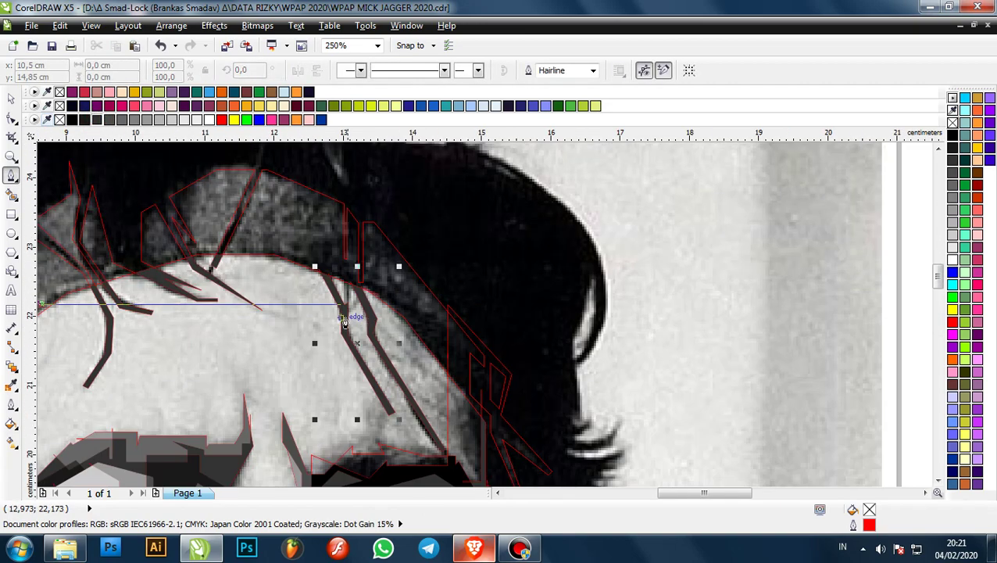
scroll(324, 291, "up", 1)
left_click(370, 278)
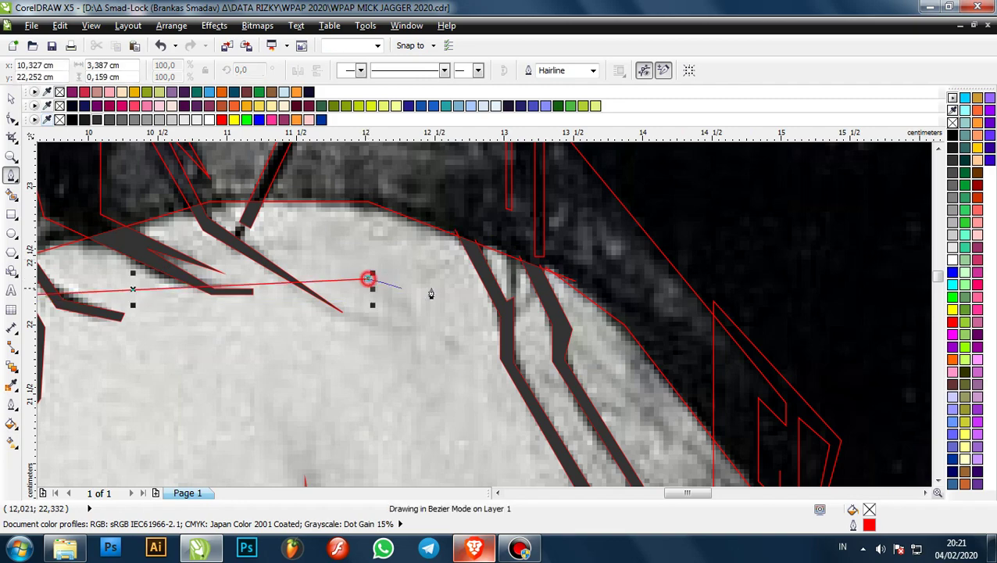
- Draw a horizontal line about 2.79 cm long across the upper forehead, starting from the left strands at the headband edge
scroll(393, 288, "down", 2)
scroll(393, 288, "up", 3)
scroll(141, 272, "up", 1)
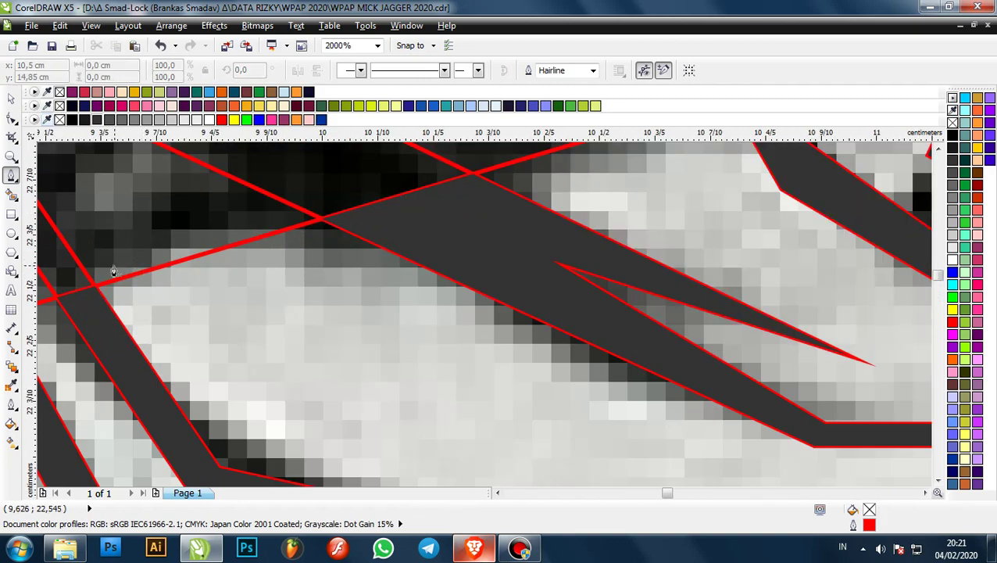
left_click(114, 267)
scroll(163, 271, "down", 2)
left_click(537, 268)
- Continue the forehead line diagonally down into the right eyebrow, making it about 4.37 by 2.74 cm overall
scroll(514, 268, "down", 2)
scroll(558, 330, "up", 1)
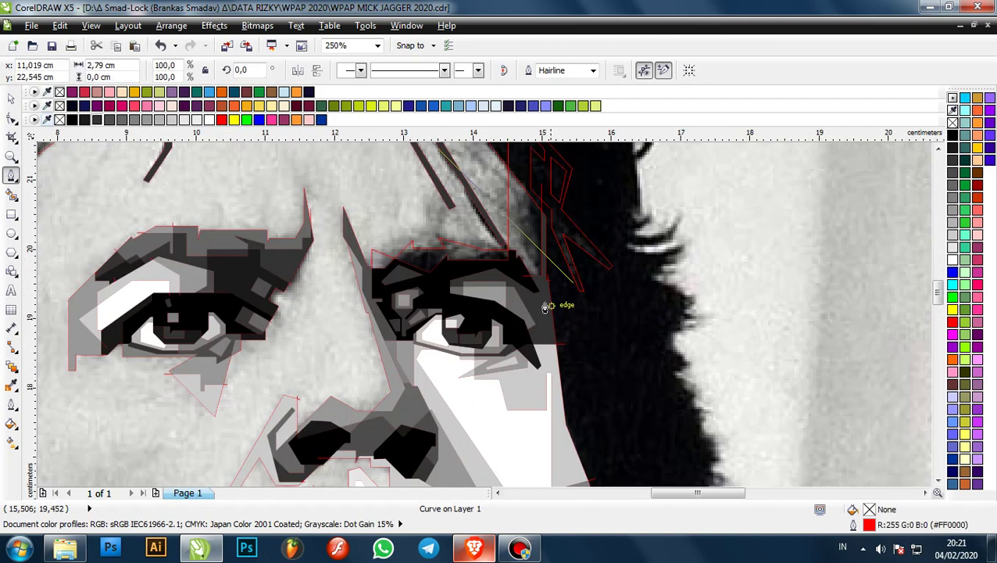
scroll(549, 307, "down", 1)
scroll(527, 218, "up", 1)
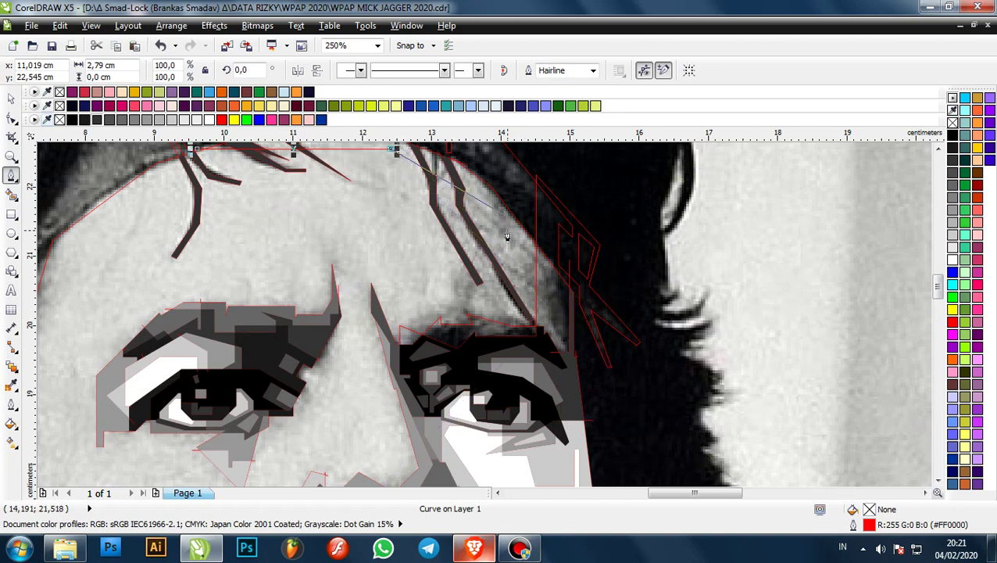
scroll(389, 151, "up", 1)
scroll(424, 207, "down", 1)
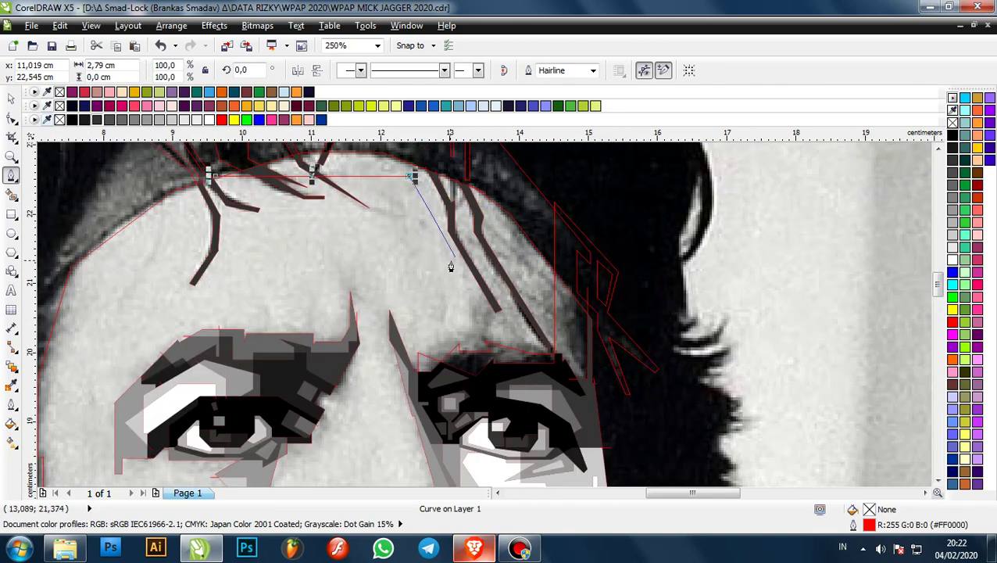
scroll(496, 274, "down", 1)
scroll(479, 309, "up", 1)
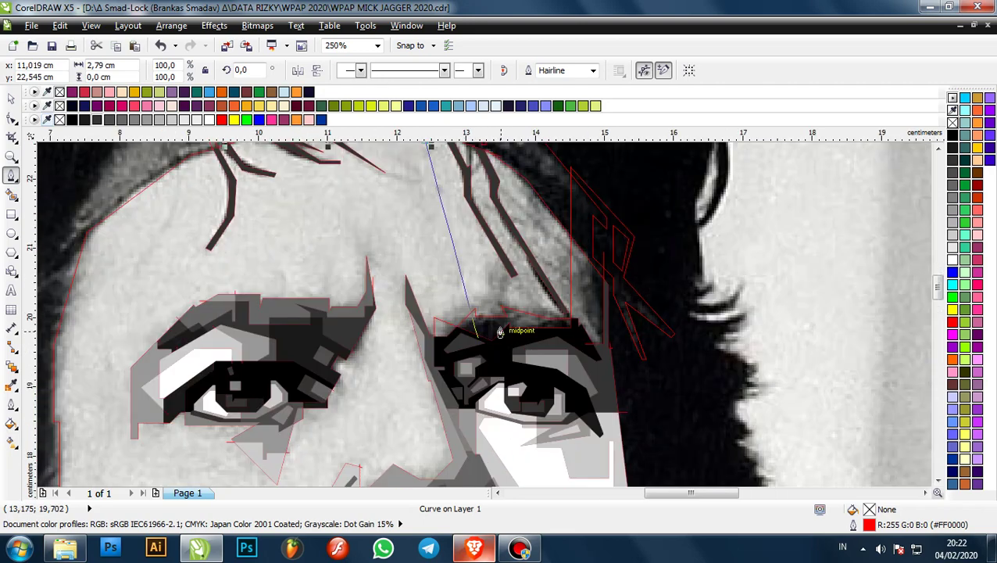
scroll(539, 332, "up", 2)
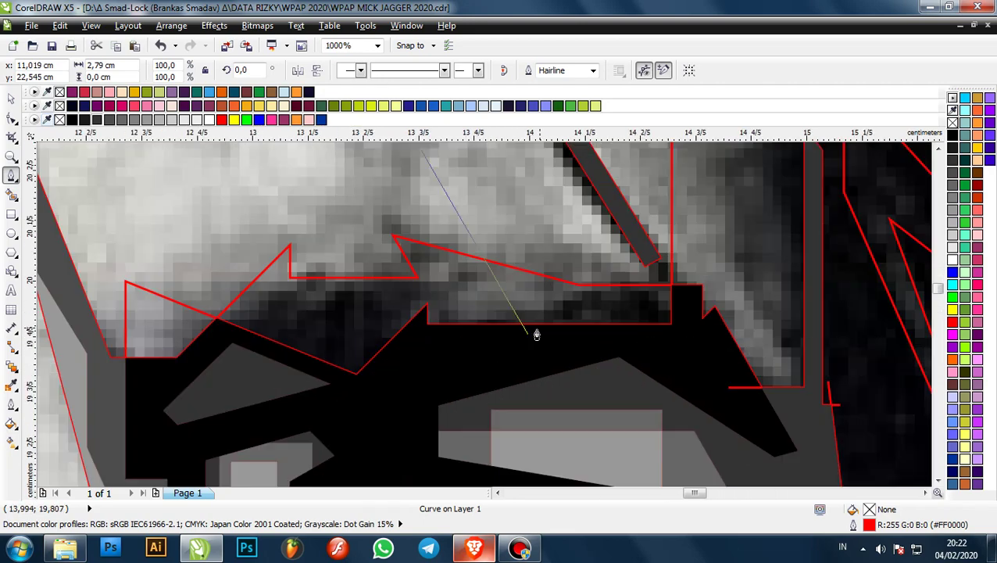
scroll(528, 338, "down", 3)
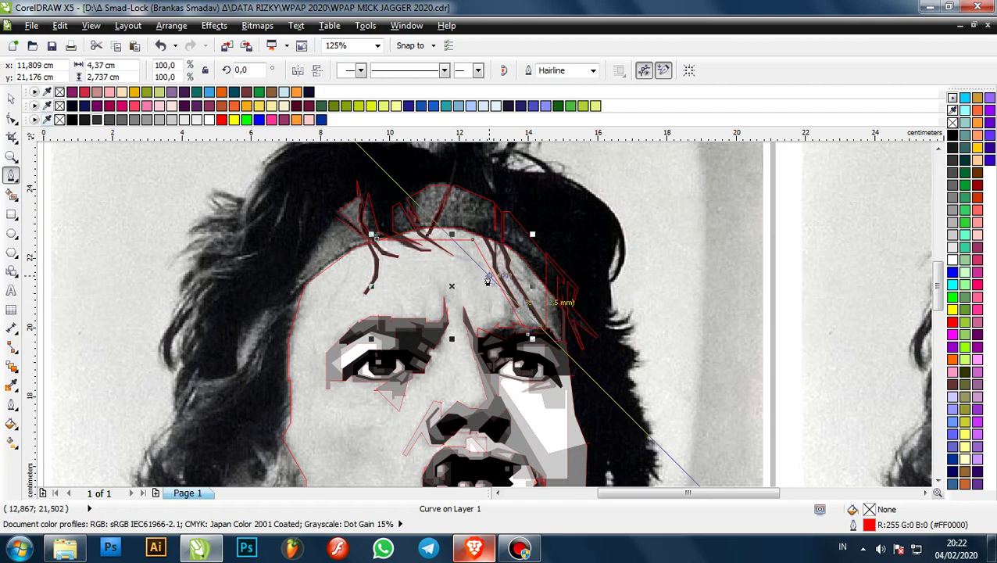
- Start a second forehead line with a vertical about 1.08 cm down from the headband and a 1 cm horizontal to the left
scroll(497, 260, "up", 1)
scroll(483, 218, "up", 3)
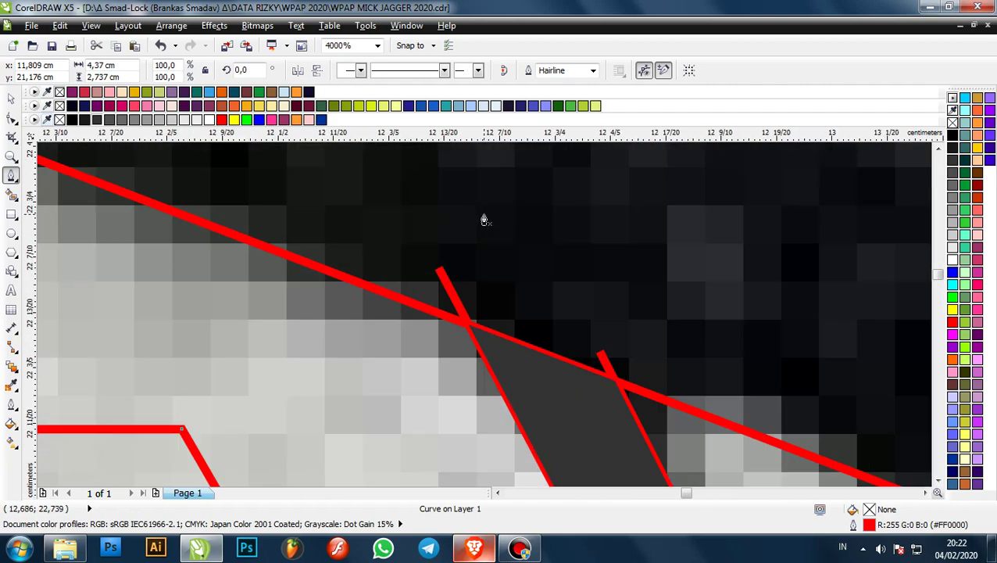
scroll(504, 235, "down", 1)
scroll(443, 196, "up", 1)
scroll(409, 187, "down", 1)
scroll(409, 187, "down", 4)
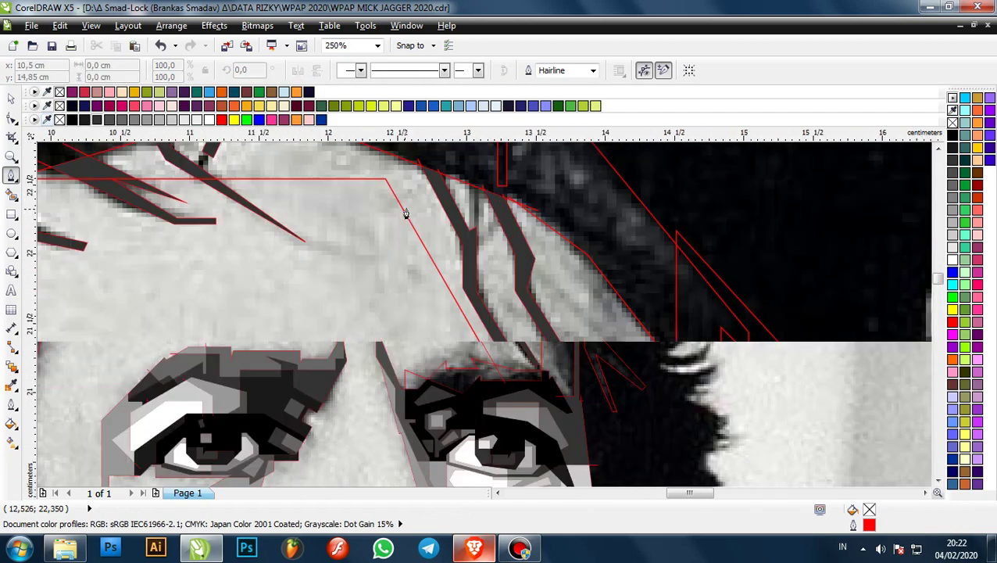
scroll(405, 214, "up", 1)
left_click(411, 302)
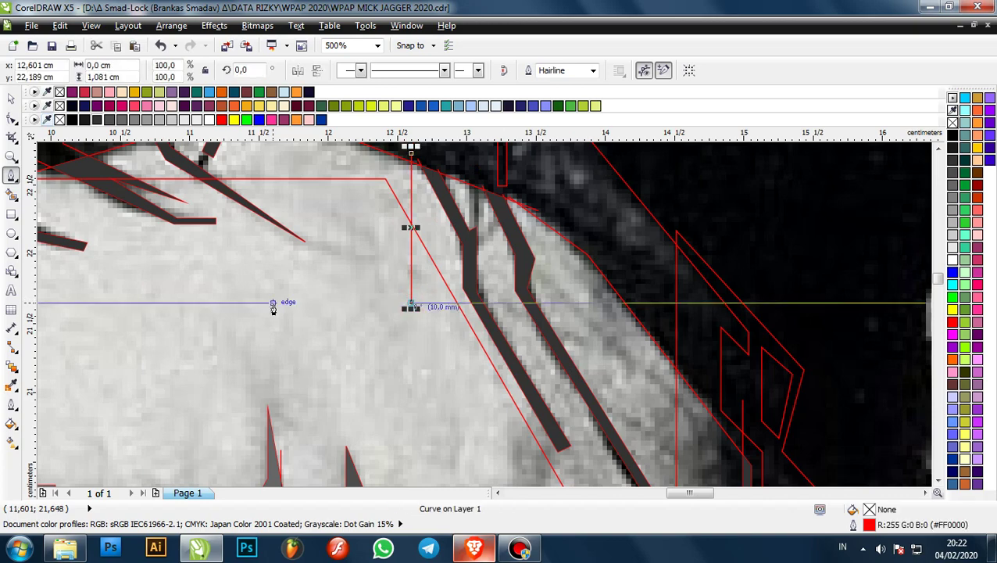
left_click(272, 301)
left_click(273, 326)
scroll(504, 284, "down", 3)
scroll(503, 284, "up", 2)
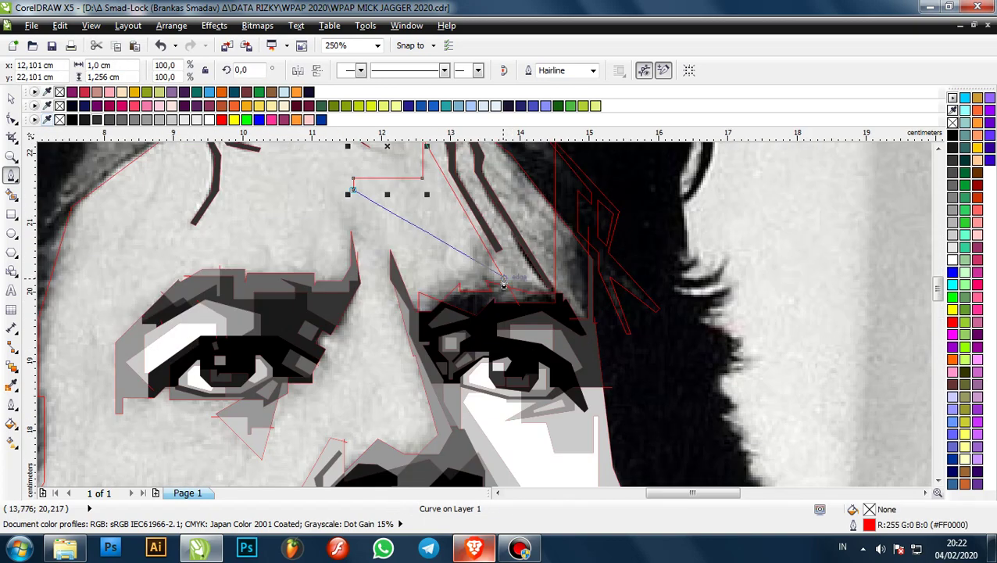
scroll(387, 227, "down", 2)
scroll(375, 223, "up", 4)
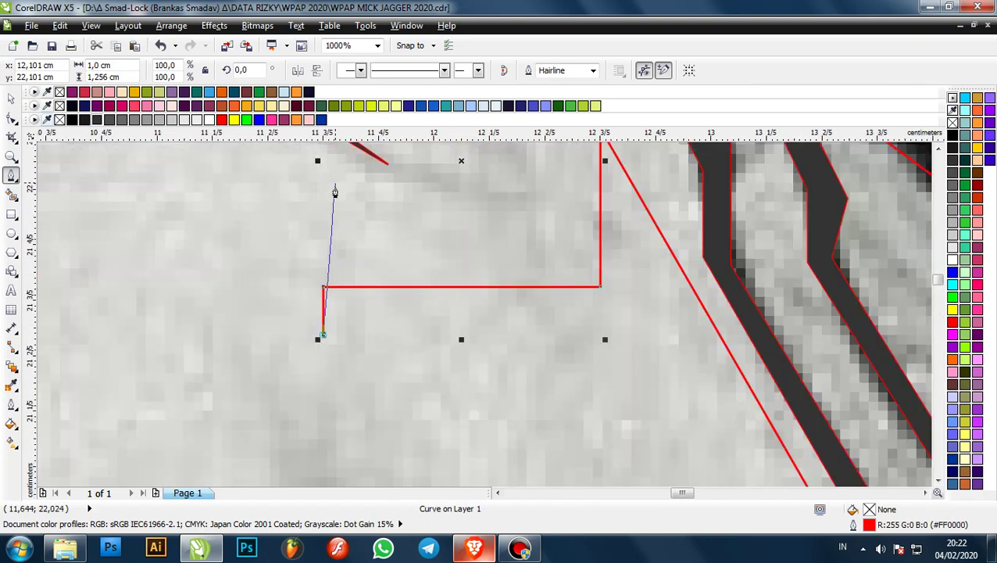
key("ctrl+z")
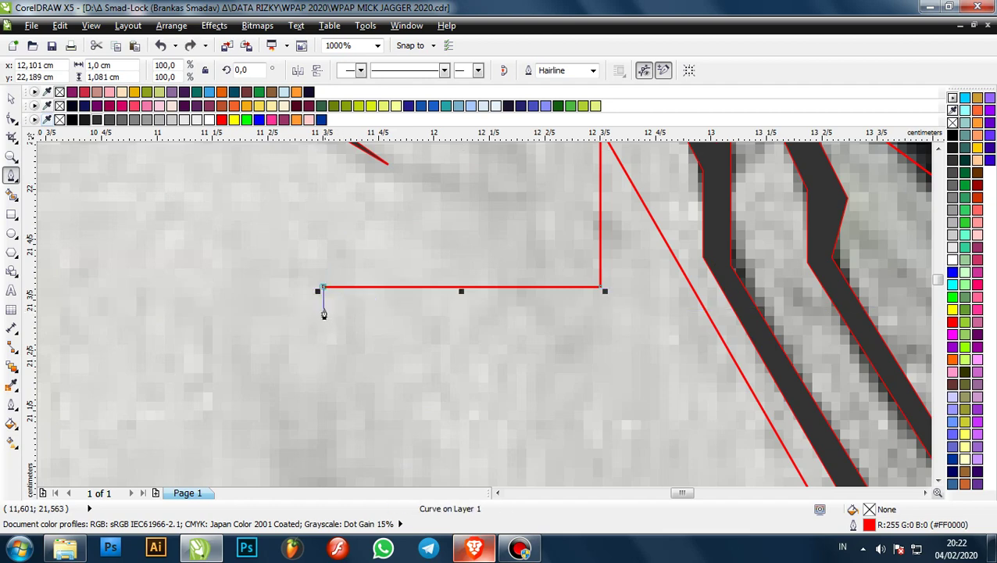
- Extend the second forehead line with a short vertical drop of about 0.08 cm at its left end
left_click(323, 312)
scroll(322, 305, "down", 1)
scroll(398, 275, "down", 1)
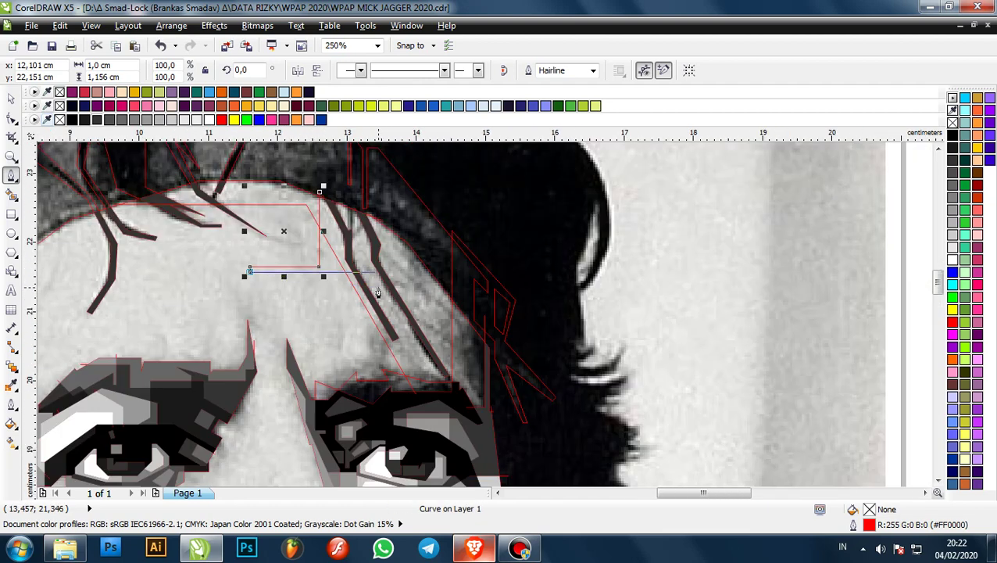
scroll(336, 273, "up", 1)
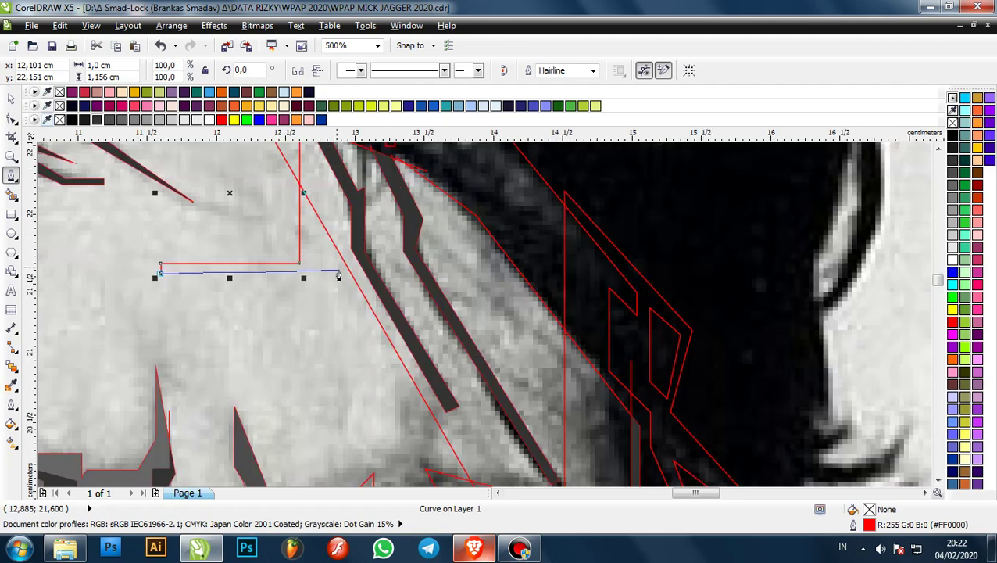
left_click(337, 275)
scroll(337, 275, "down", 2)
scroll(339, 336, "up", 4)
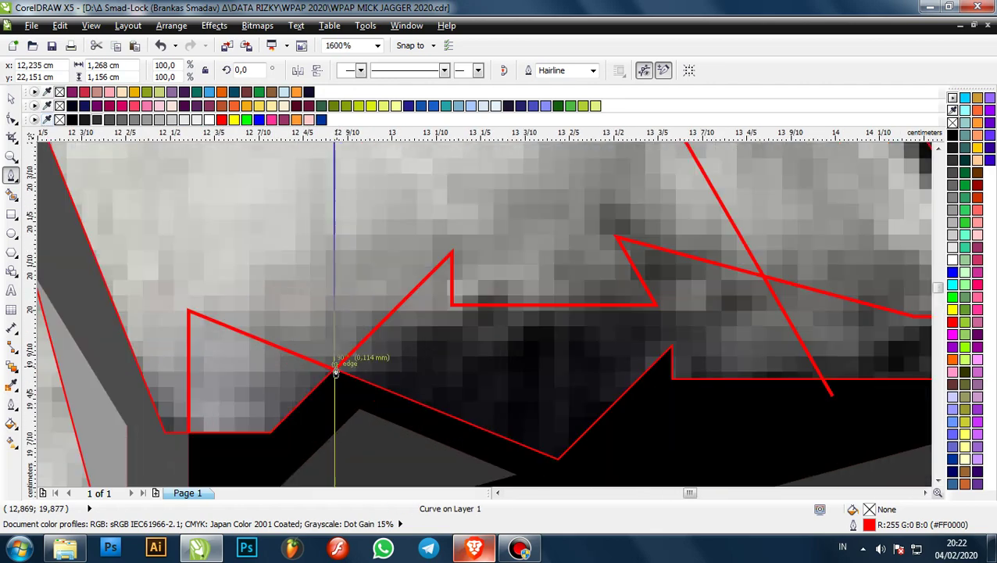
scroll(335, 373, "up", 2)
left_click(333, 382)
scroll(336, 375, "down", 5)
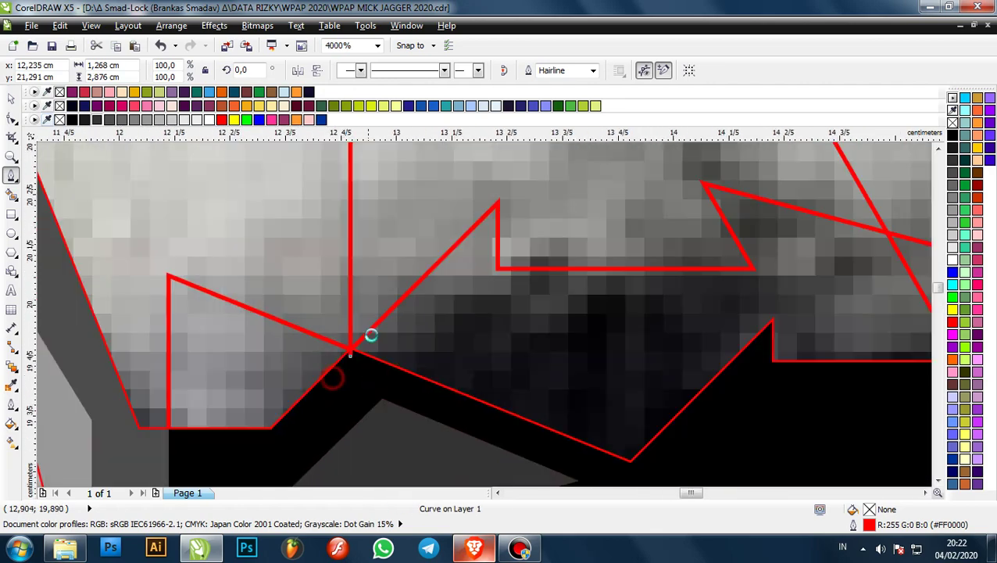
scroll(377, 301, "up", 1)
scroll(371, 346, "down", 1)
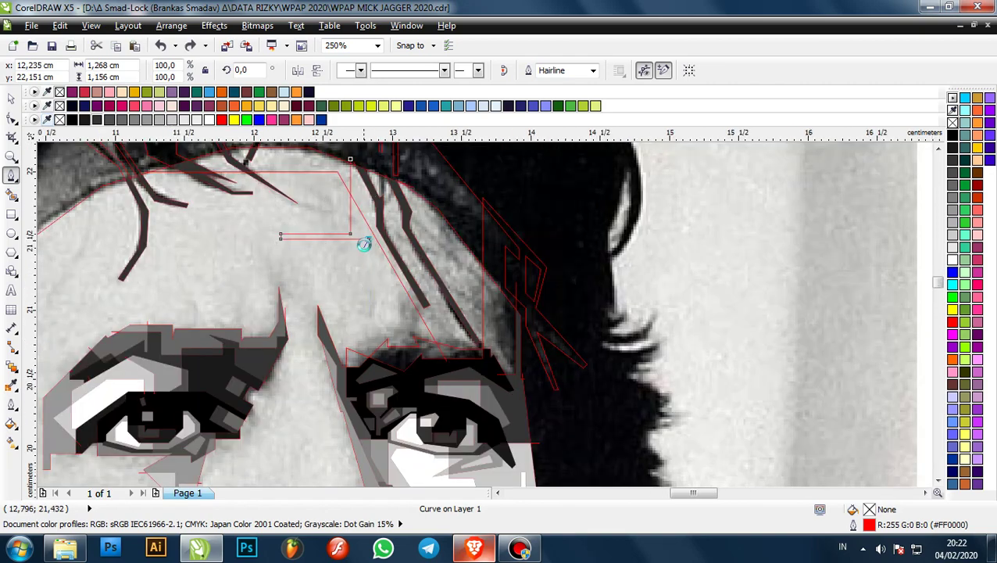
scroll(364, 254, "up", 2)
key("ctrl+z")
- Run the second forehead line back to the right and straight down into the right eyebrow, about 1.17 by 2.87 cm overall
scroll(357, 331, "up", 3)
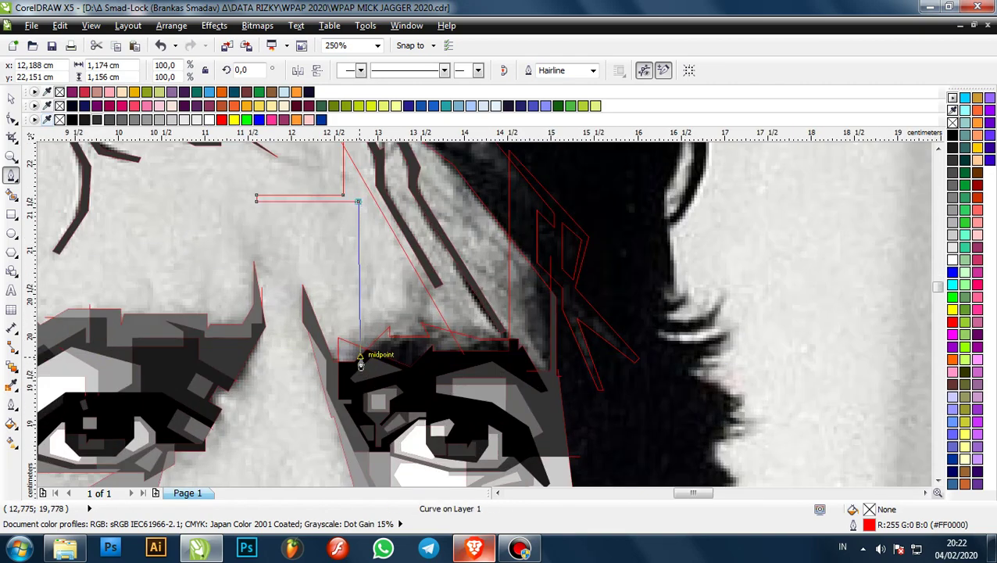
left_click(358, 333)
scroll(359, 344, "down", 4)
scroll(399, 304, "up", 3)
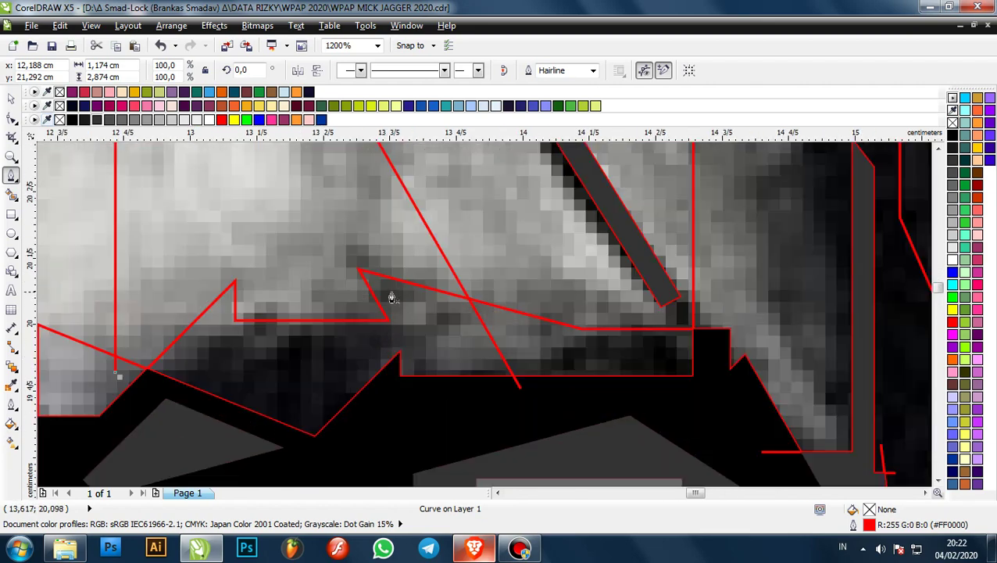
- Draw a bent line from above the right eyebrow, across the hair strands and up to the headband edge, about 0.57 by 1.86 cm
left_click(391, 296)
scroll(390, 296, "down", 2)
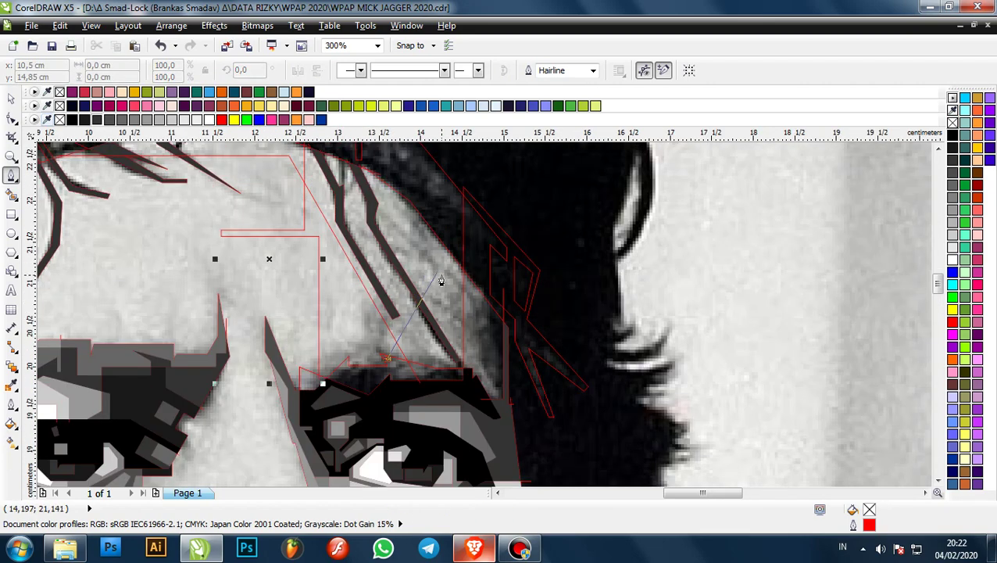
left_click(433, 278)
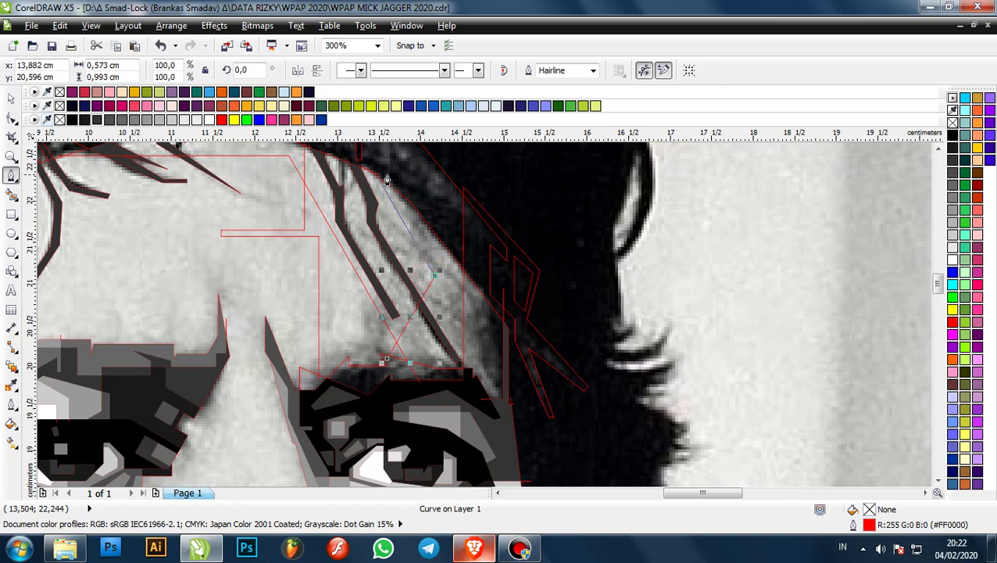
double_click(400, 175)
scroll(471, 225, "down", 2)
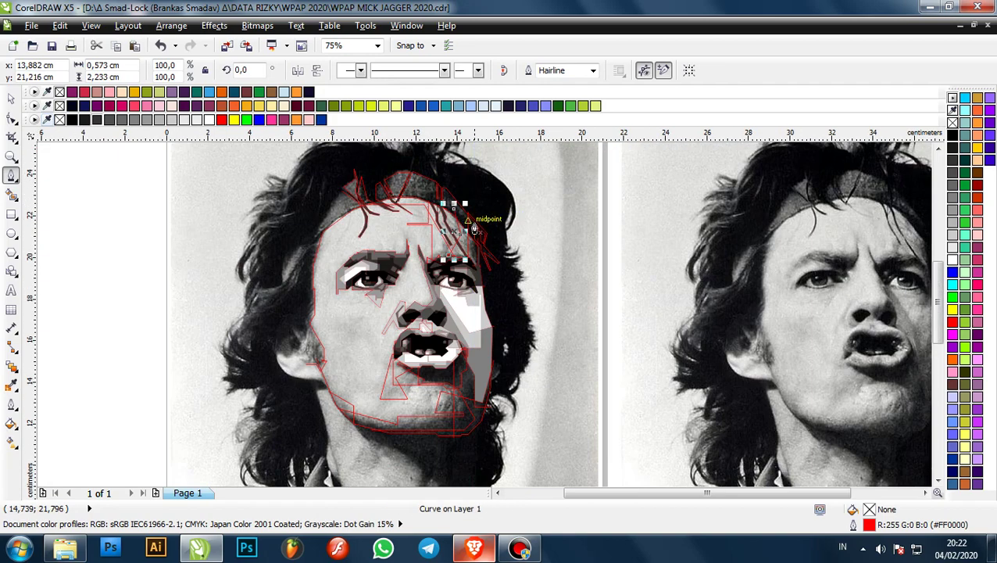
scroll(471, 224, "up", 3)
scroll(472, 225, "up", 1)
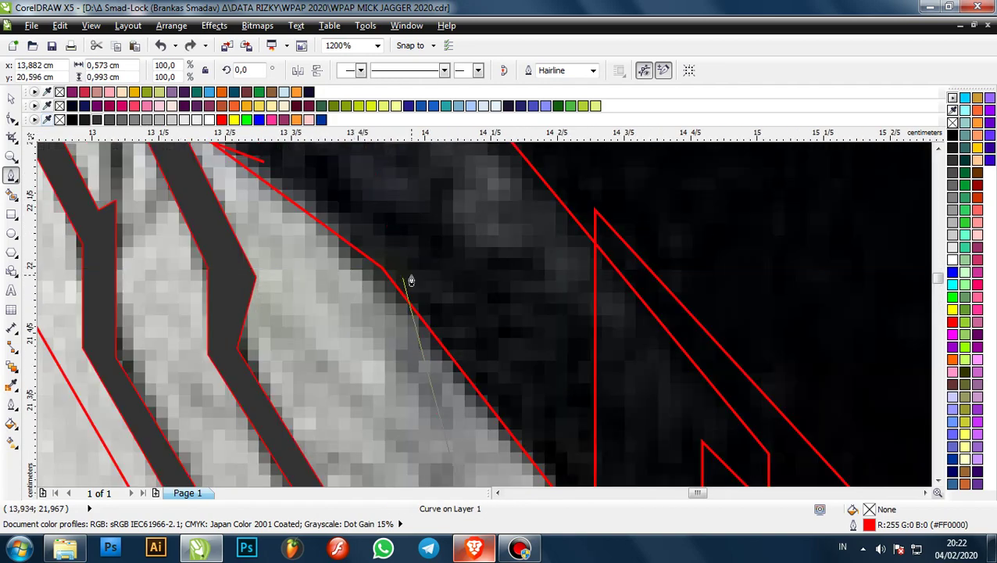
scroll(405, 276, "down", 2)
scroll(503, 170, "down", 2)
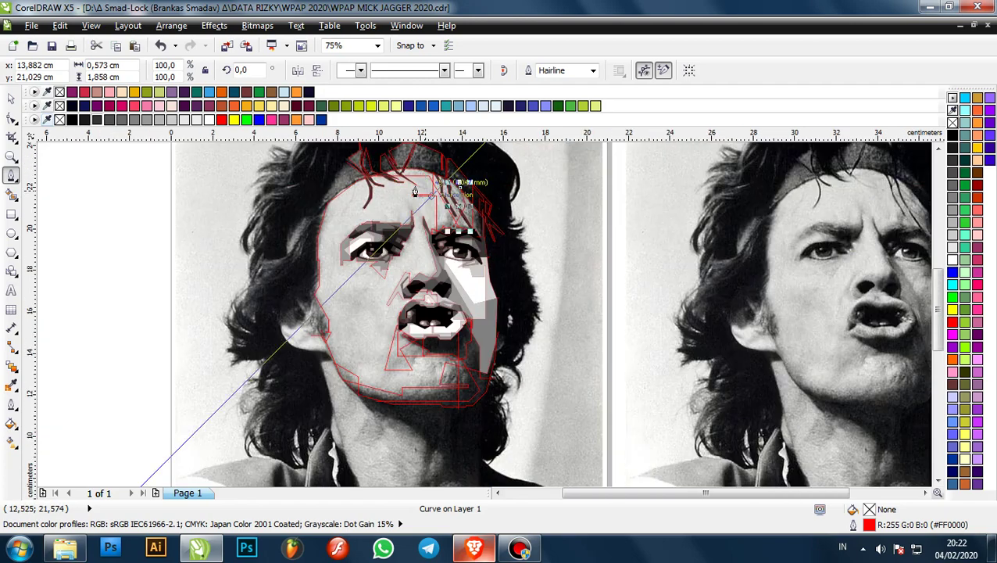
- Draw a line from the headband's left edge diagonally down the left forehead, ending in a vertical, about 1.06 by 1.97 cm
scroll(438, 195, "up", 1)
scroll(457, 207, "down", 1)
scroll(457, 207, "up", 3)
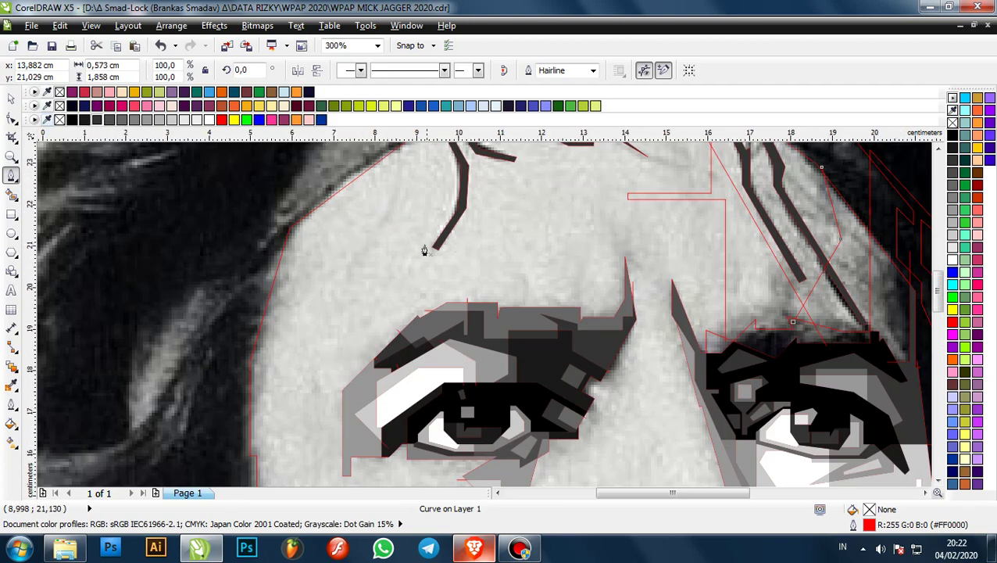
scroll(423, 250, "down", 2)
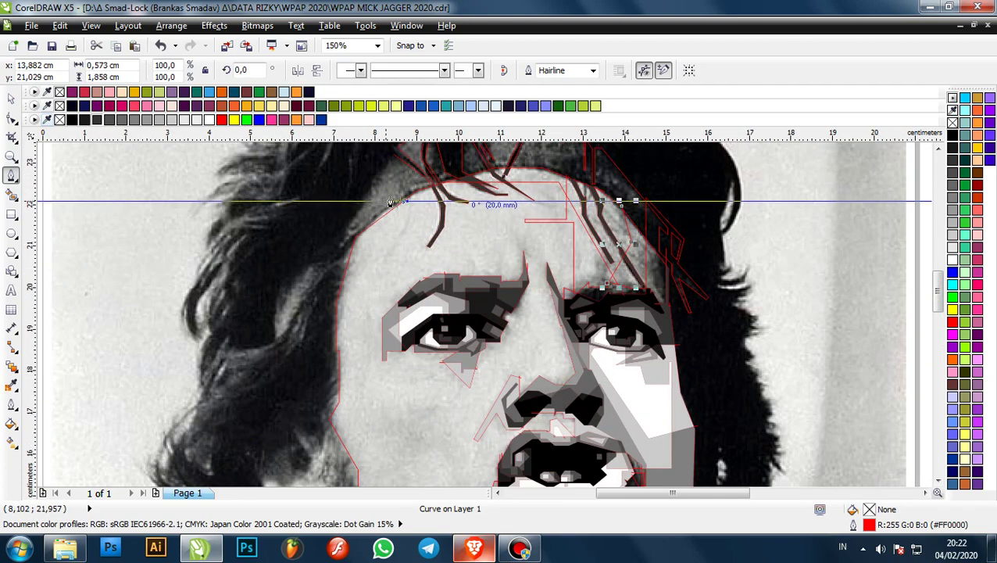
scroll(430, 201, "up", 3)
scroll(437, 198, "down", 4)
scroll(427, 207, "up", 2)
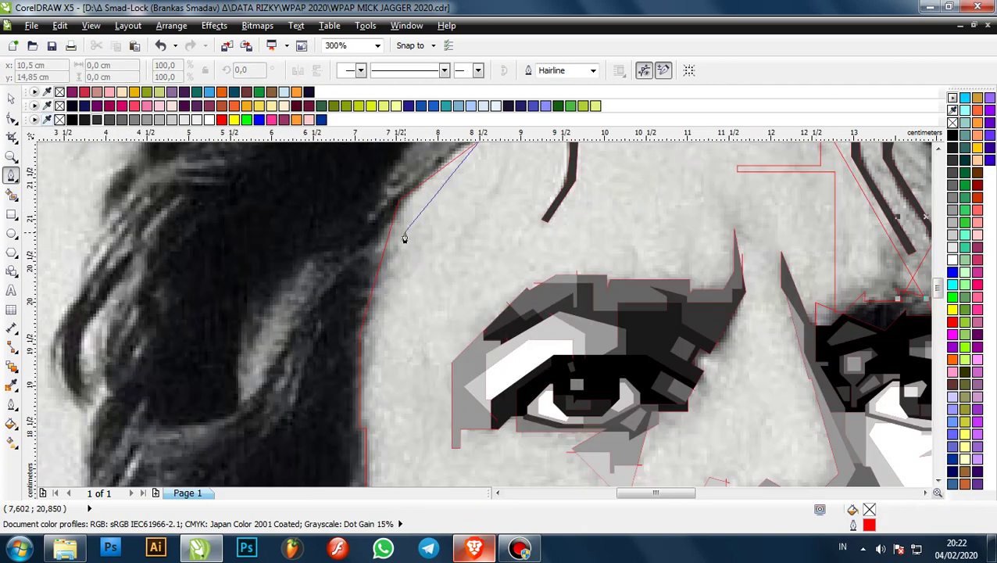
left_click(407, 227)
left_click(407, 283)
scroll(408, 278, "up", 1)
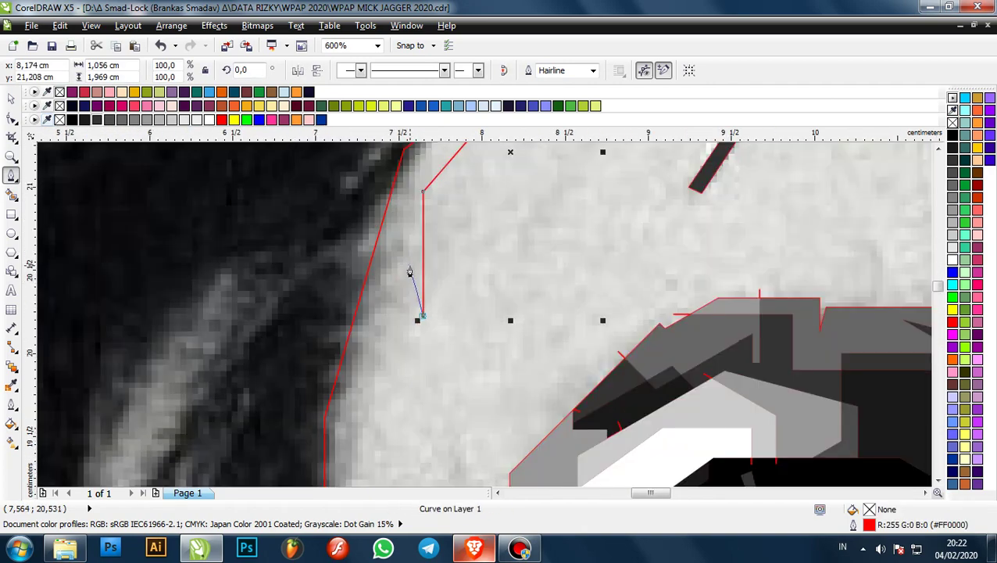
- Continue the left temple line with a tiny jog left, a short rise and a diagonal toward the face edge, about 1.33 cm wide overall
left_click(415, 315)
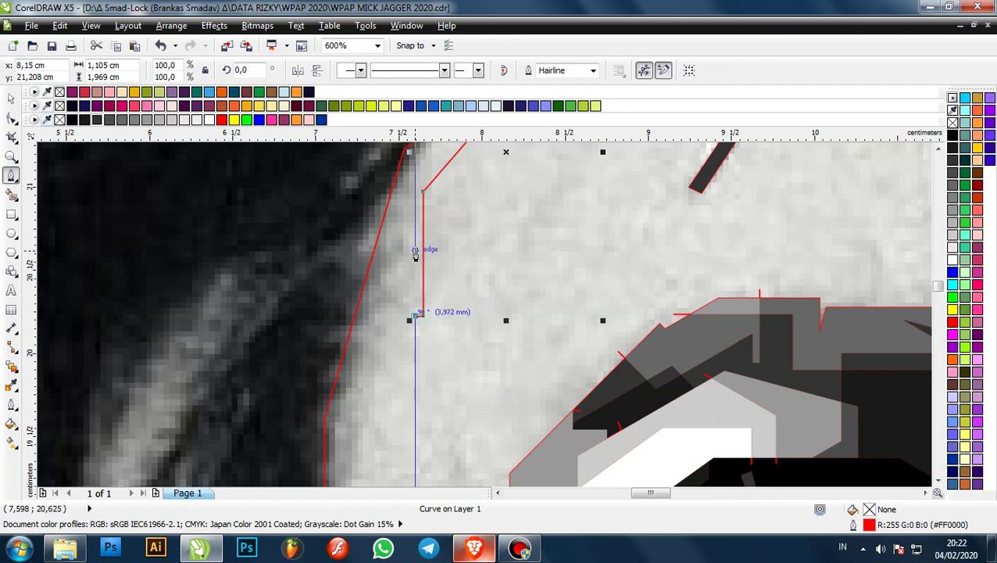
left_click(415, 251)
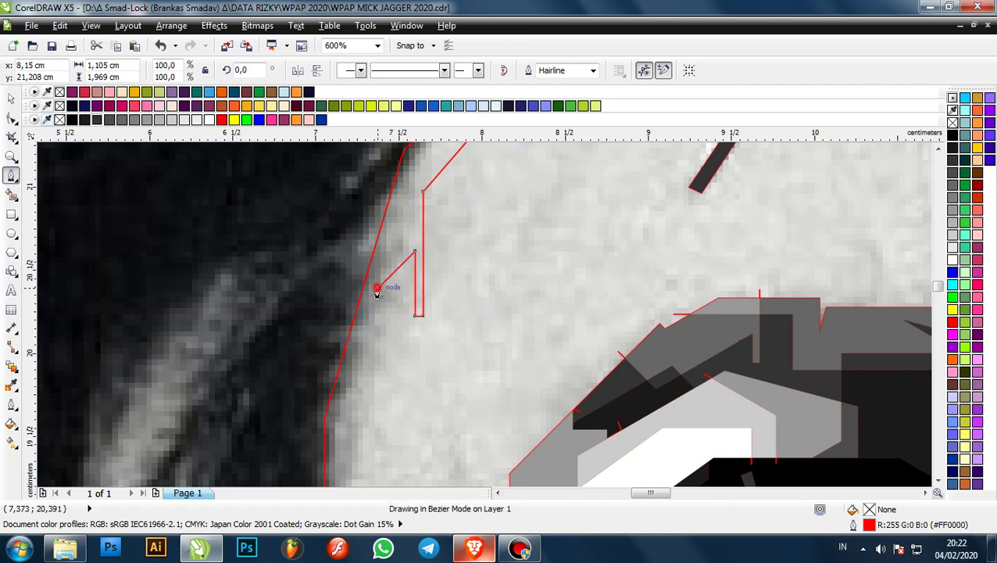
left_click(376, 289)
scroll(378, 344, "down", 1)
scroll(379, 345, "up", 1)
scroll(383, 352, "down", 3)
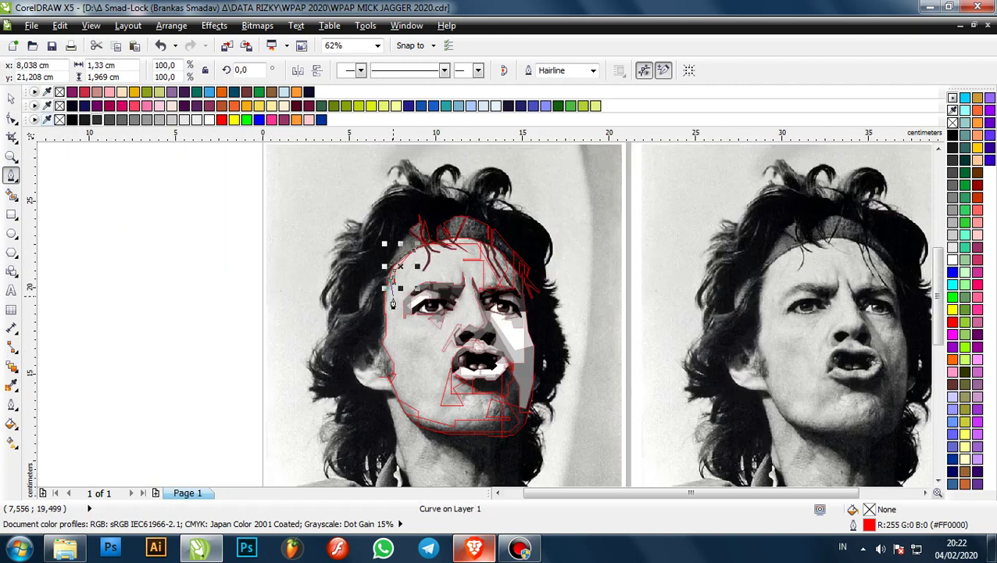
- Extend the left temple line straight down beside the face edge to about 3.6 cm tall, ending with a horizontal across the face outline
scroll(393, 336, "up", 2)
scroll(385, 357, "up", 2)
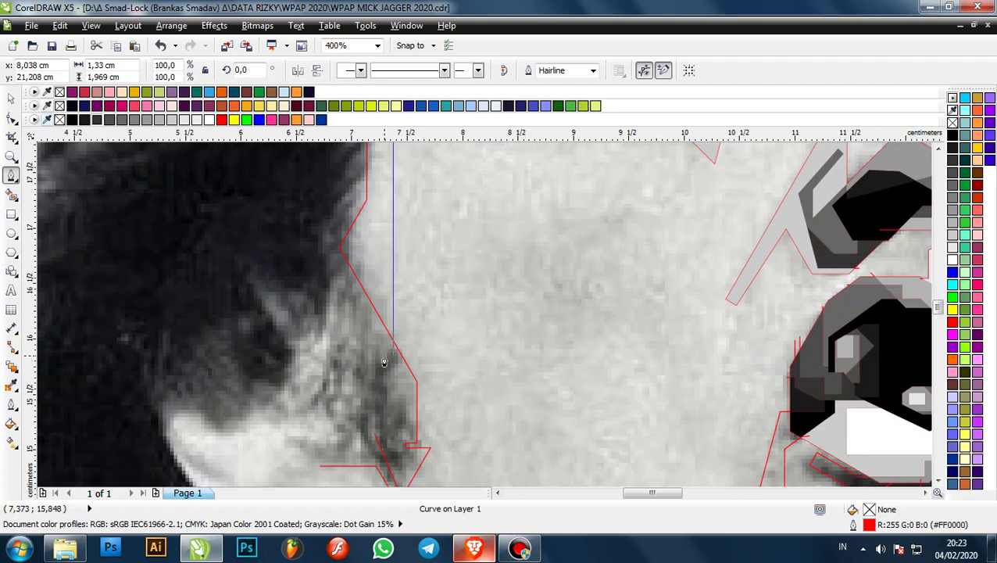
scroll(401, 318, "down", 4)
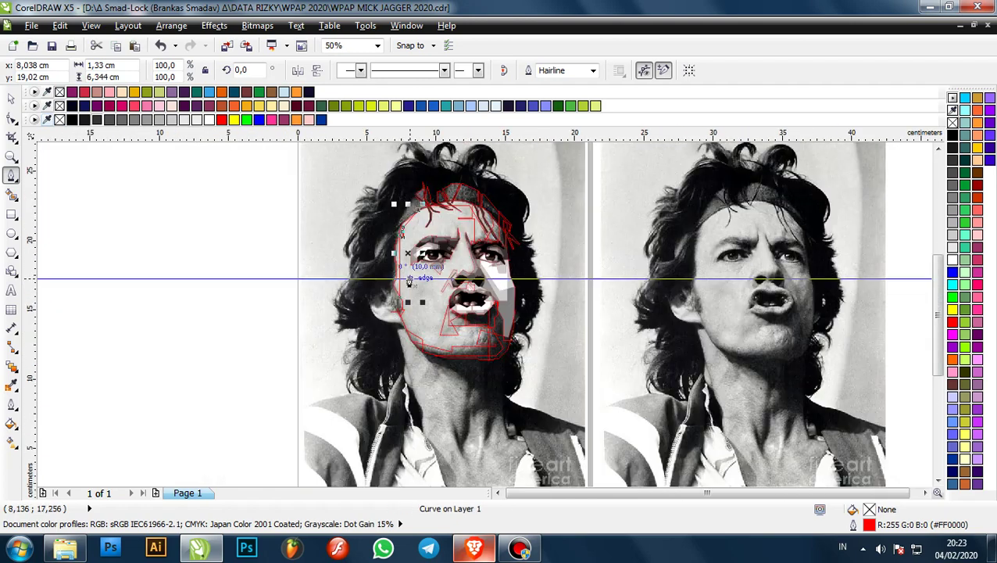
scroll(417, 302, "up", 2)
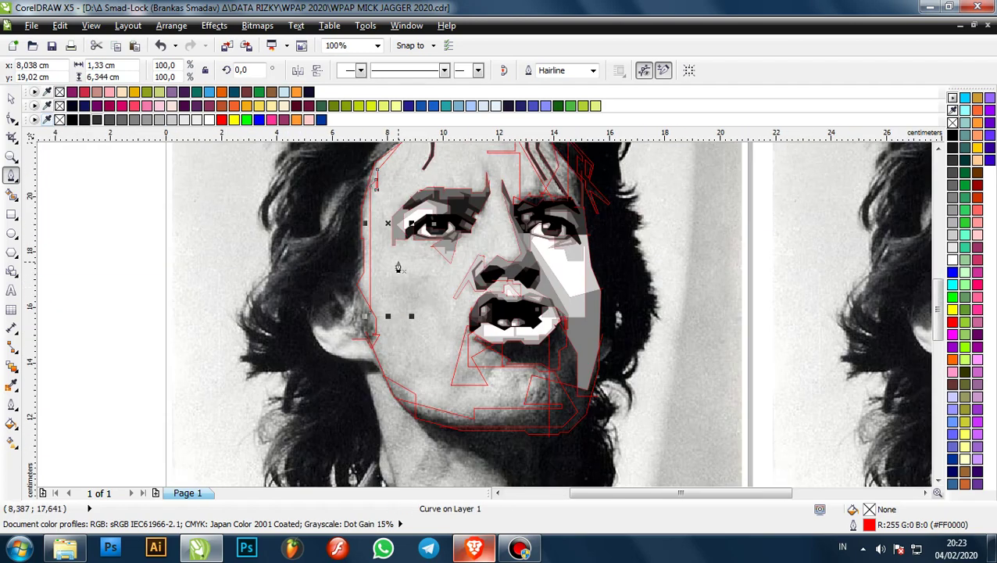
scroll(398, 268, "up", 5)
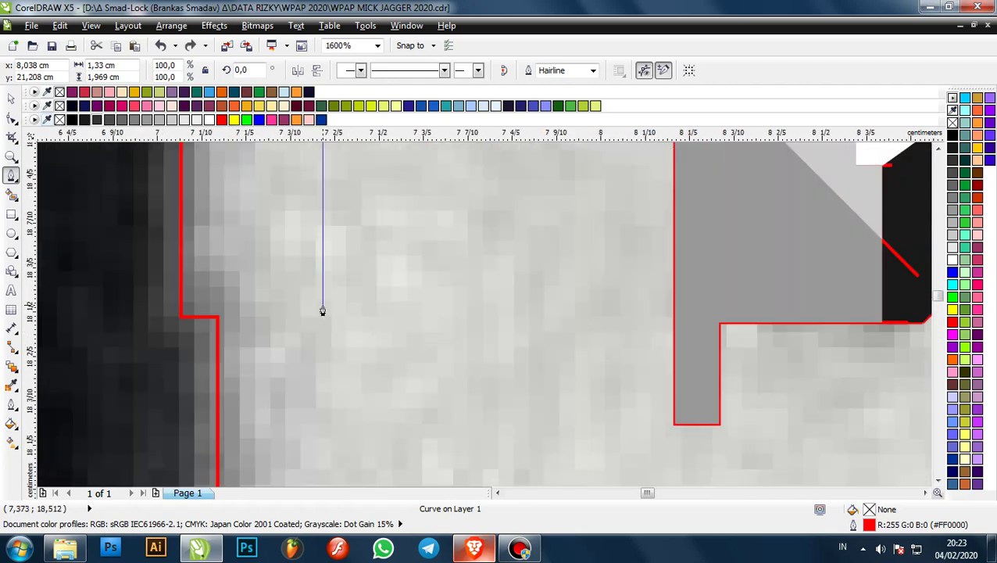
left_click(322, 272)
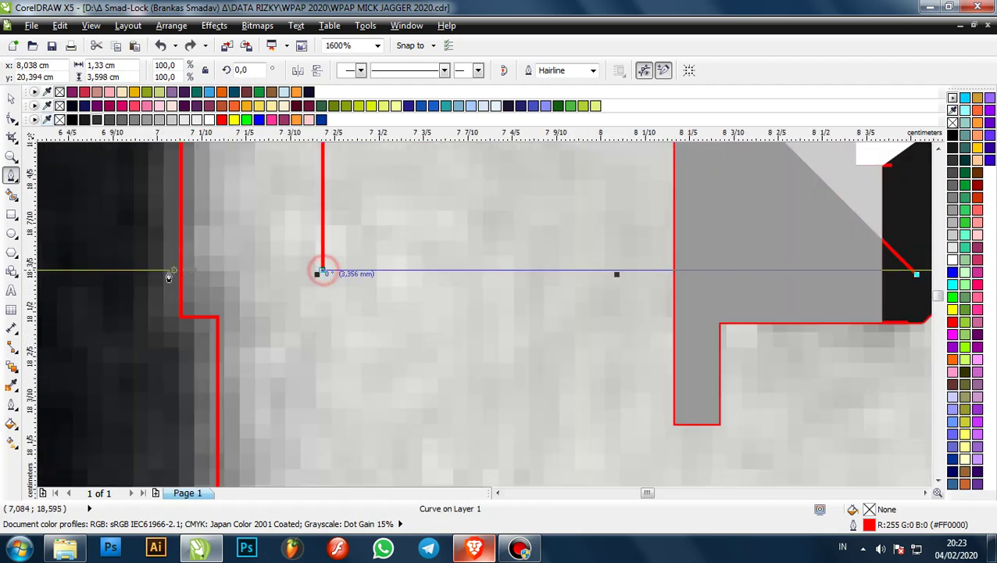
left_click(158, 272)
- Draw a line below it with a 0.28 cm horizontal from the face outline and a vertical about 2.63 cm down to the sideburn
left_click(200, 346)
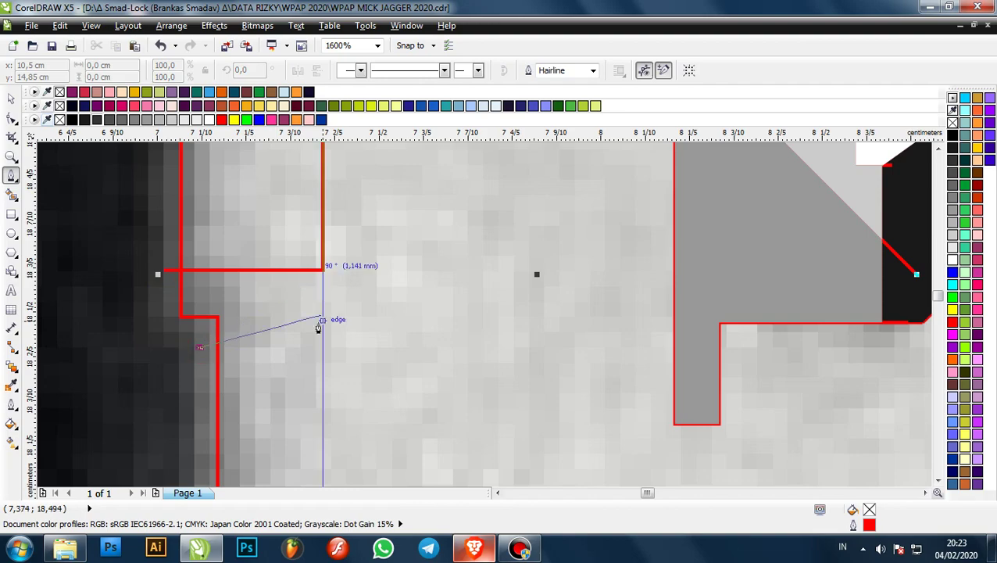
left_click(325, 349)
scroll(371, 235, "down", 4)
scroll(372, 261, "up", 2)
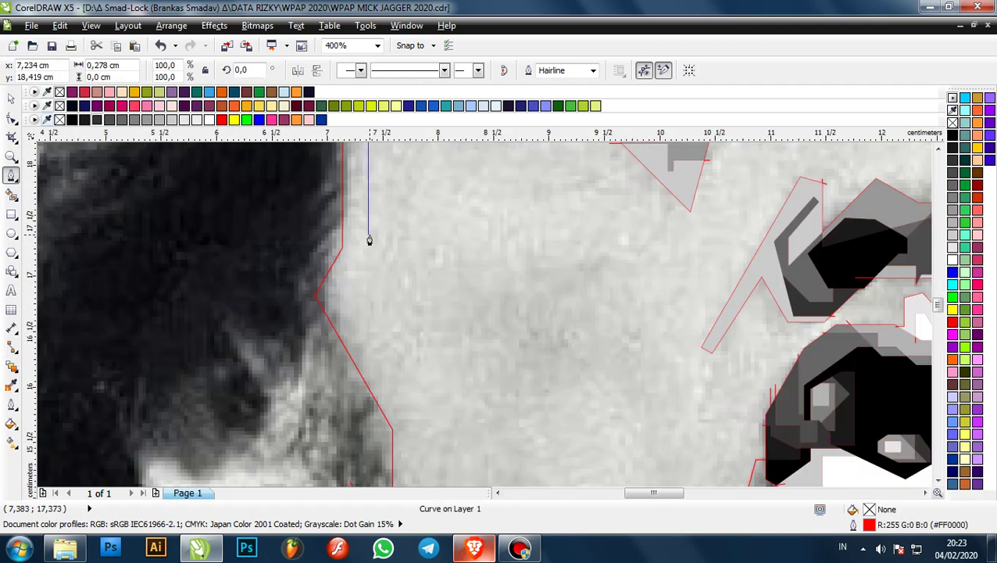
left_click(371, 417)
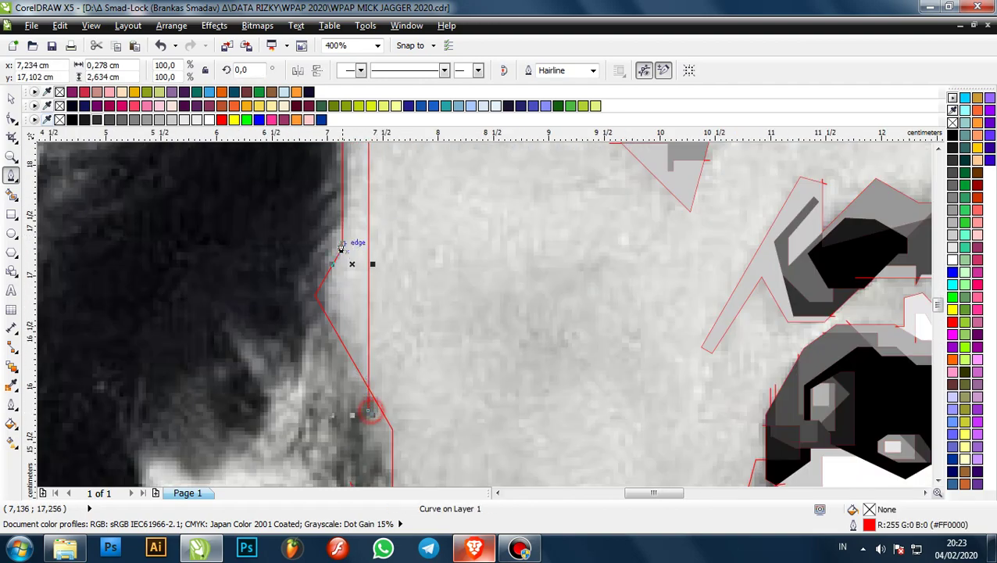
- Smart-fill the large enclosed area of forehead, cheek and chin with white #FFFFFF and no outline
scroll(364, 367, "down", 3)
scroll(391, 344, "up", 2)
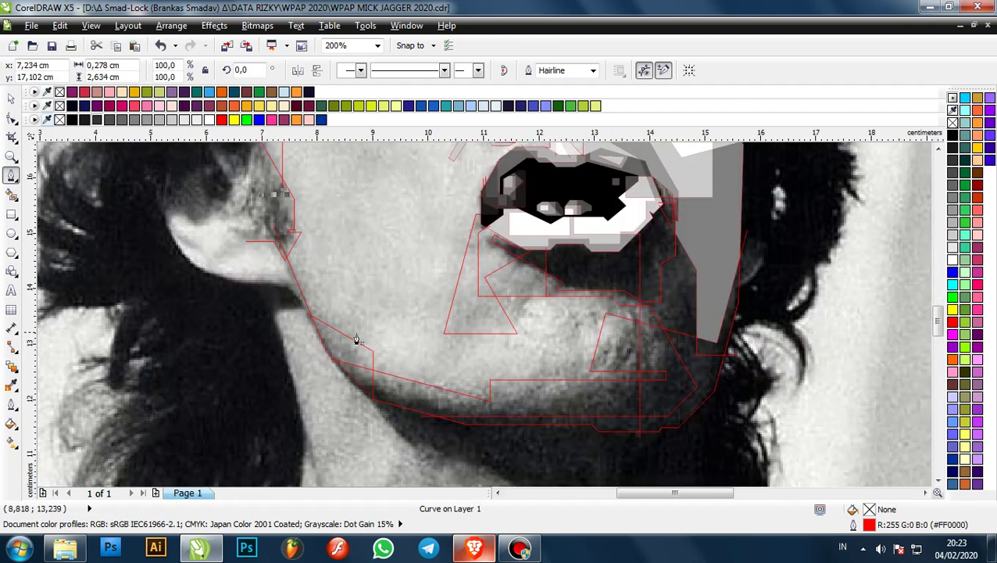
scroll(352, 352, "down", 2)
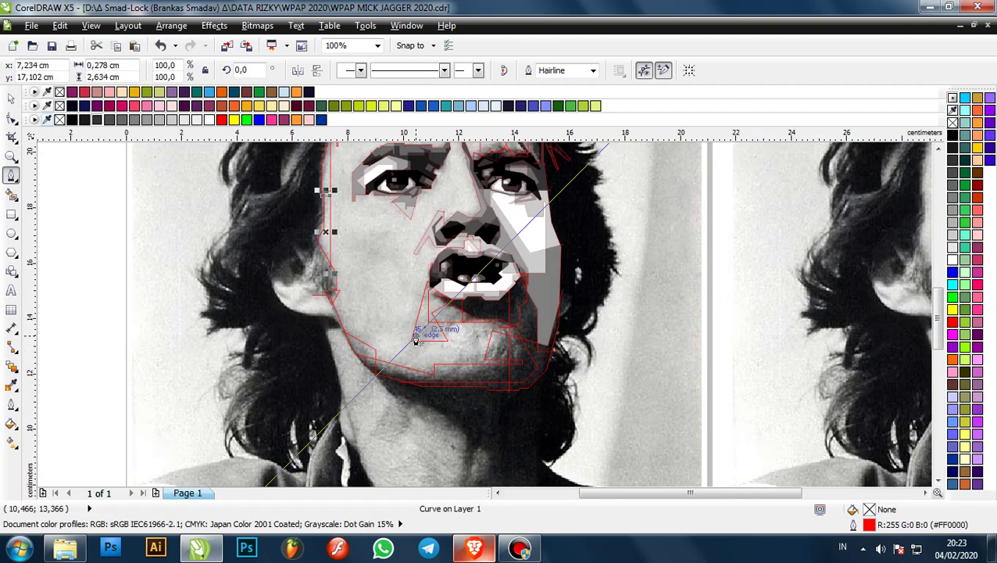
scroll(457, 316, "up", 1)
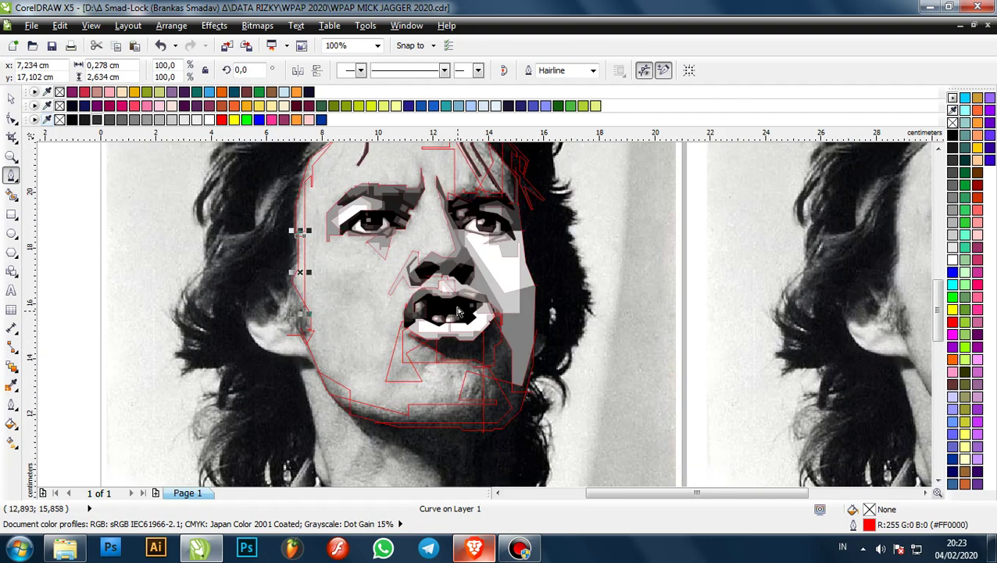
left_click(11, 193)
scroll(397, 234, "down", 1)
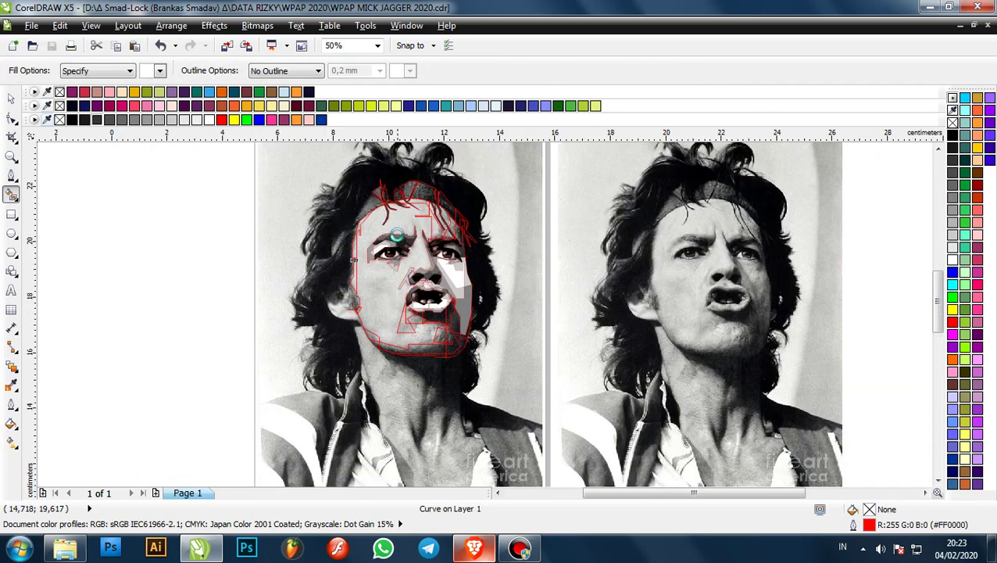
scroll(397, 235, "up", 1)
left_click(410, 231)
scroll(414, 233, "down", 1)
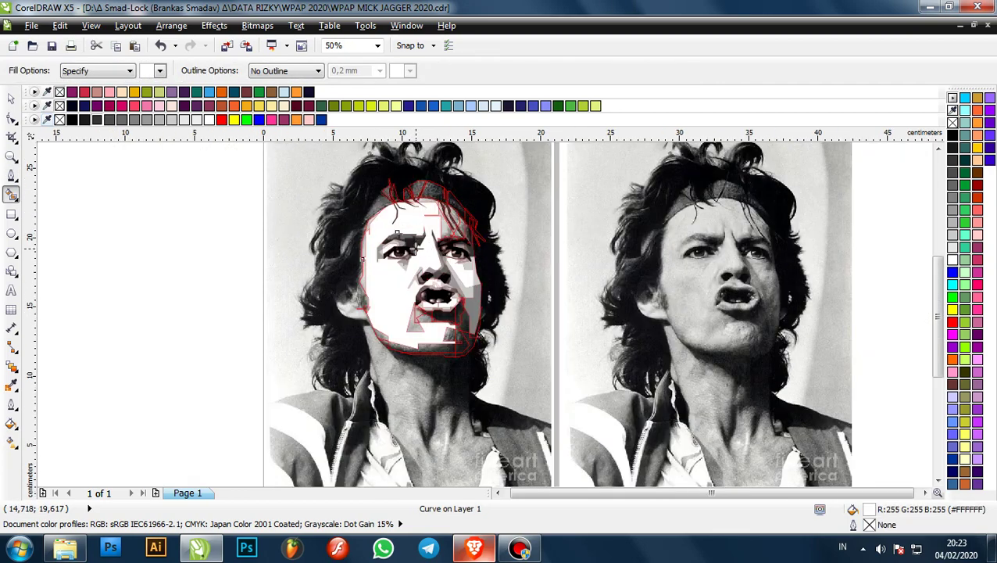
scroll(415, 248, "up", 1)
key("ctrl+z")
left_click(425, 261)
scroll(426, 259, "down", 1)
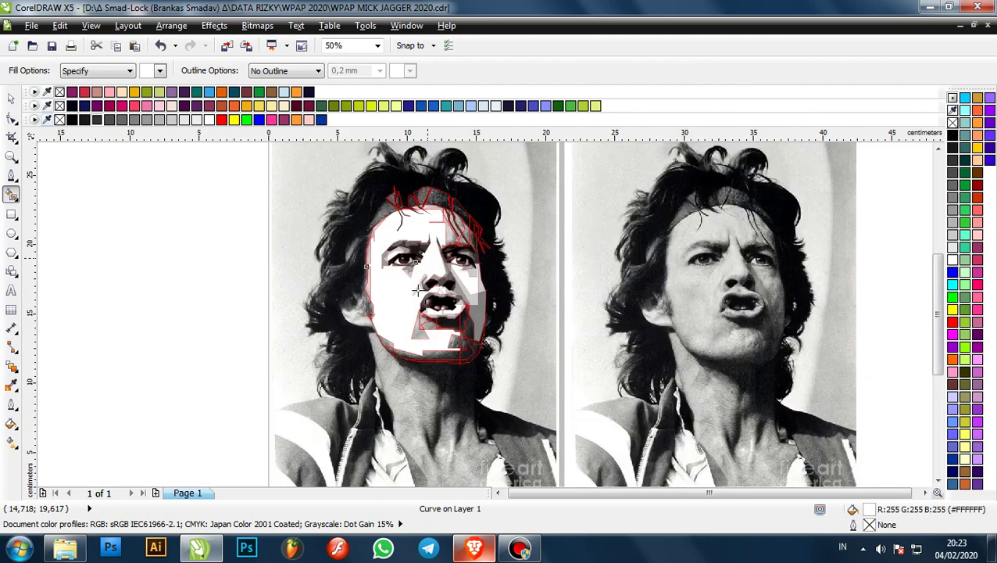
scroll(418, 291, "up", 1)
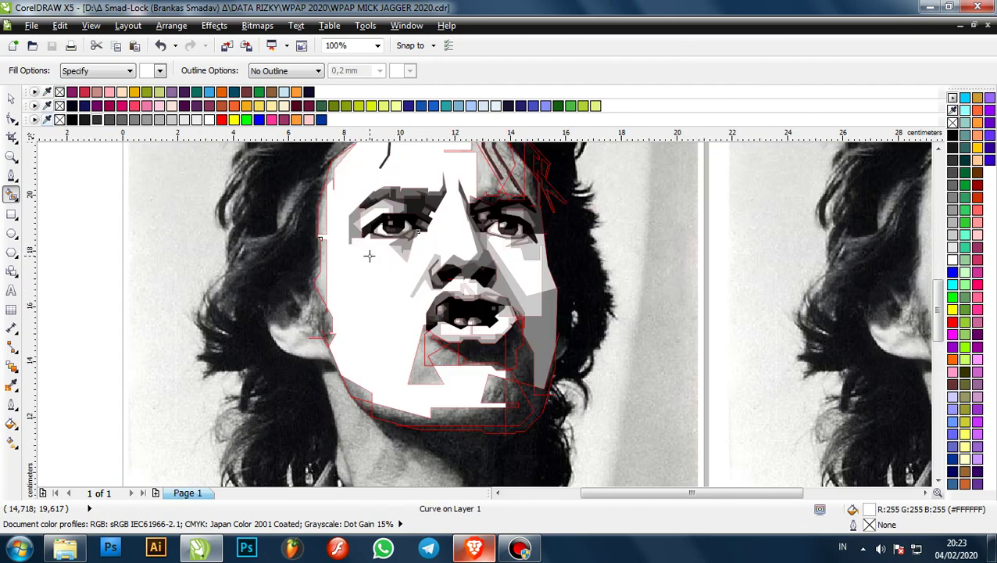
key("ctrl+z")
scroll(413, 256, "down", 1)
scroll(418, 227, "up", 1)
left_click(410, 200)
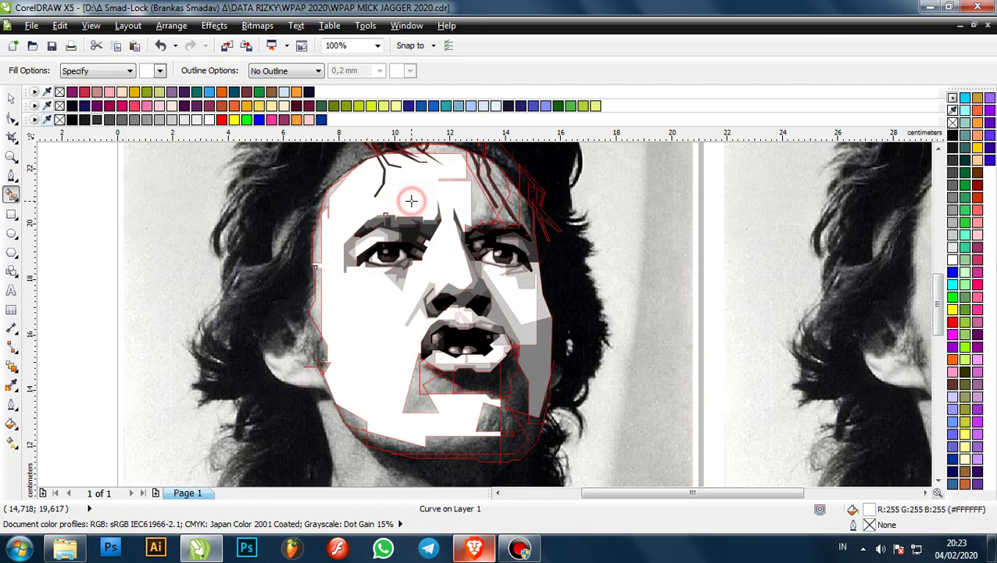
- Save the drawing, and undo and reapply the white #FFFFFF smart fill on the large face area
key("ctrl+s")
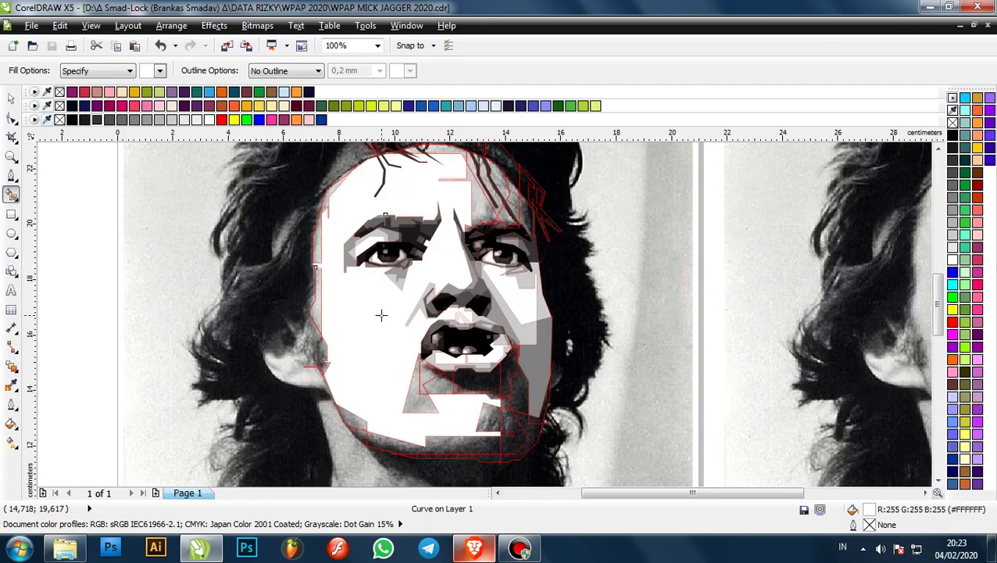
key("ctrl+z")
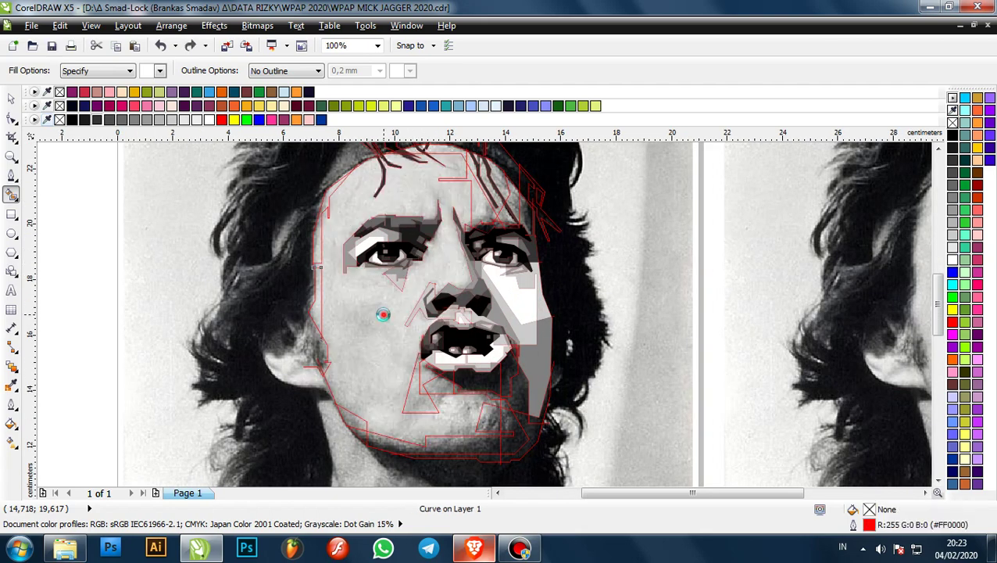
left_click(383, 314)
- Smart-fill the tall triangular facet below the left mouth corner and recolour it light grey #E6E6E6
scroll(464, 290, "down", 2)
scroll(465, 293, "up", 1)
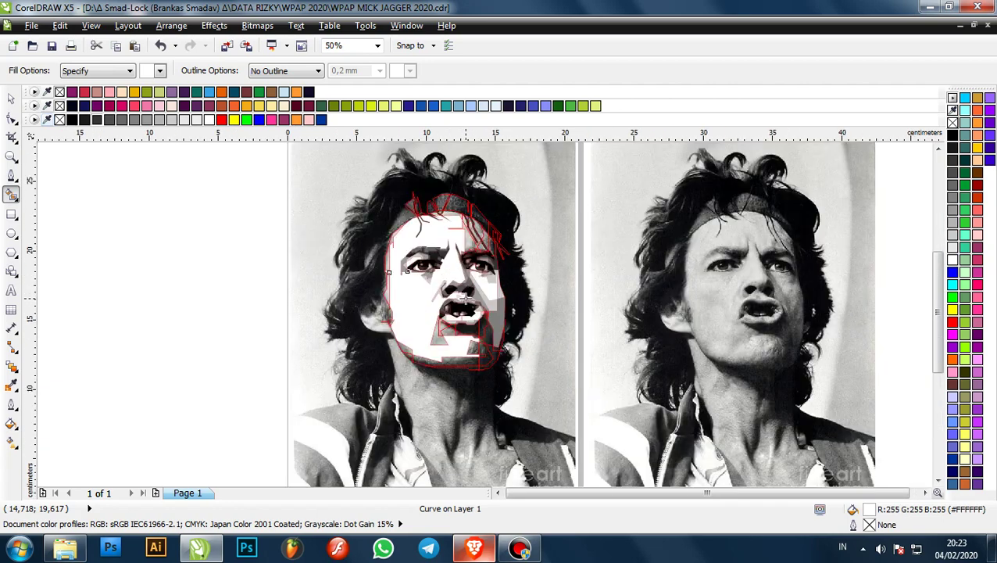
scroll(464, 297, "up", 2)
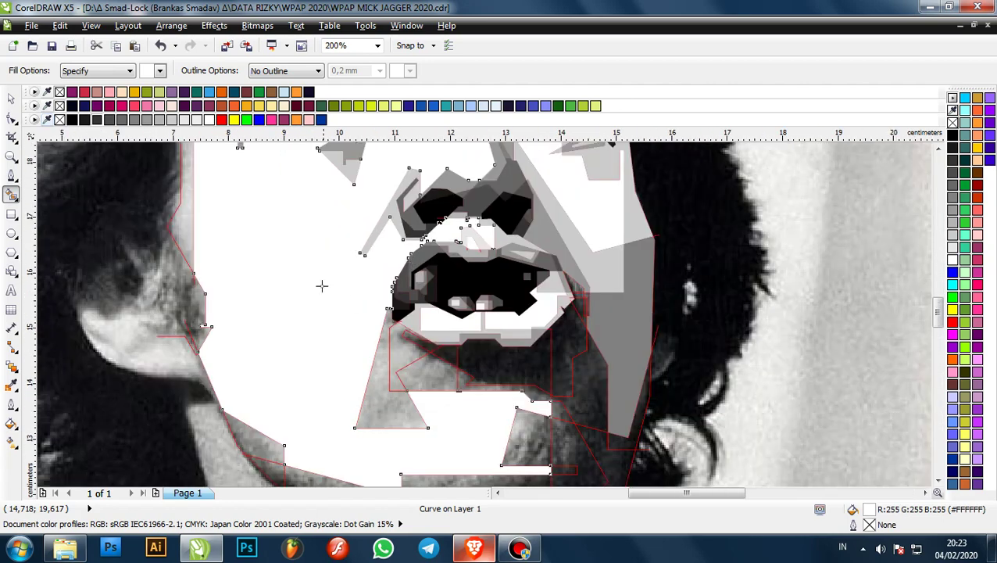
scroll(322, 286, "down", 1)
scroll(337, 337, "up", 2)
scroll(348, 326, "down", 2)
scroll(361, 327, "up", 1)
left_click(344, 337)
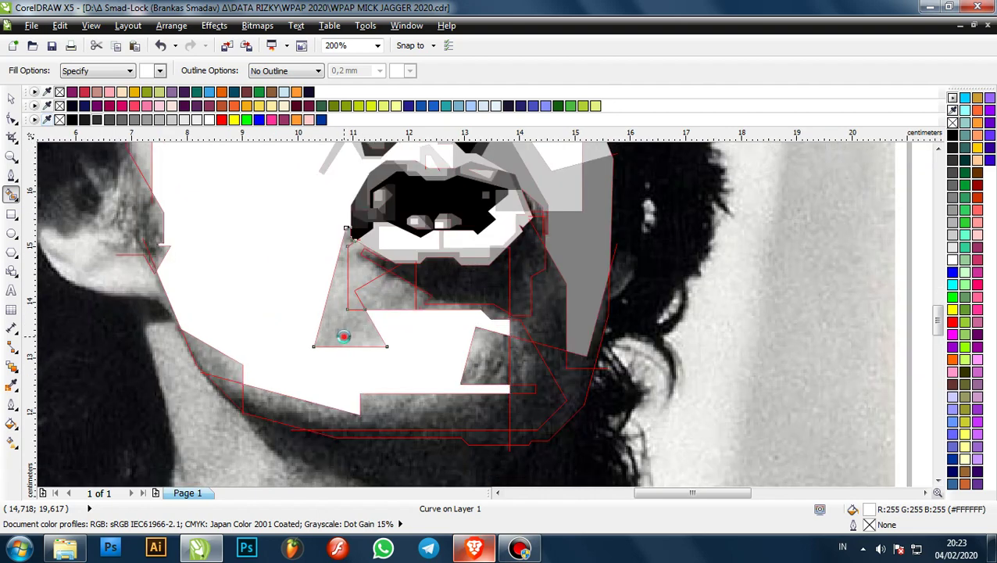
left_click(344, 336)
scroll(369, 302, "up", 1)
left_click(186, 121)
scroll(298, 264, "down", 1)
scroll(363, 271, "up", 1)
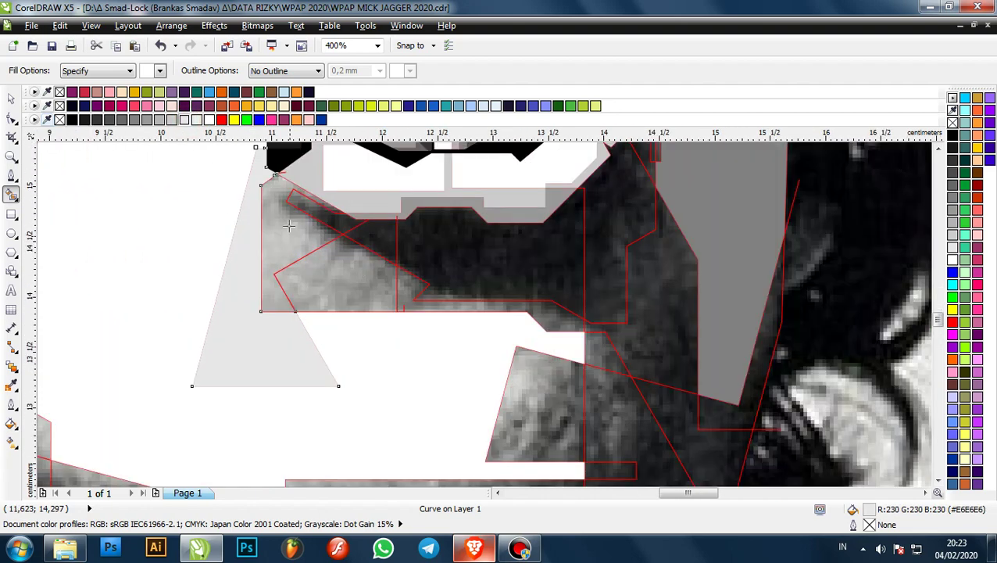
- Fill the facet just under the left mouth corner with grey #B3B3B3 and the adjoining pointed facet with #E6E6E6
left_click(288, 225)
left_click(169, 120)
left_click(160, 120)
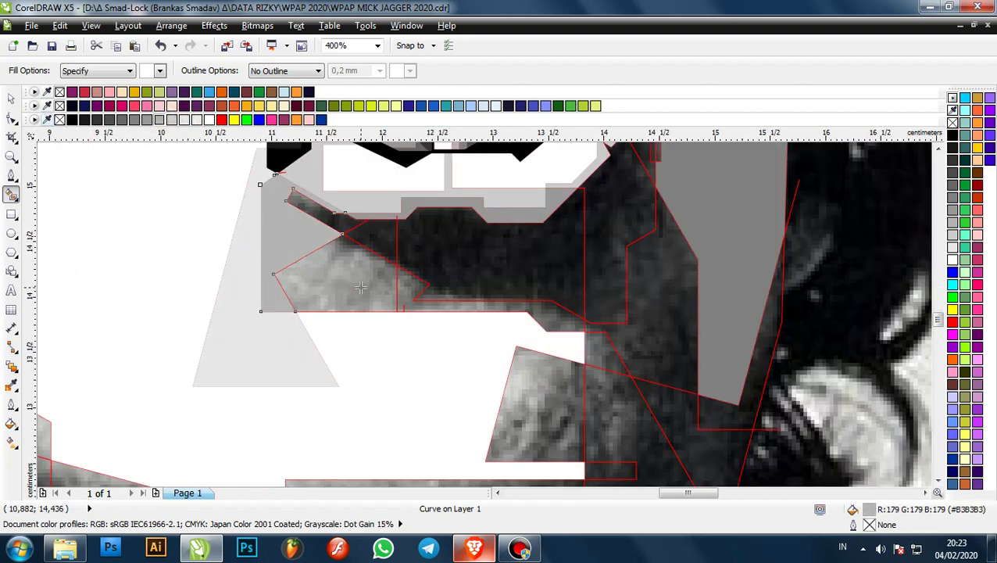
left_click(356, 281)
left_click(174, 120)
left_click(184, 120)
- Try a #666666 fill on the thin shadow strip below the left mouth corner, and undo the trial fills
scroll(232, 250, "down", 1)
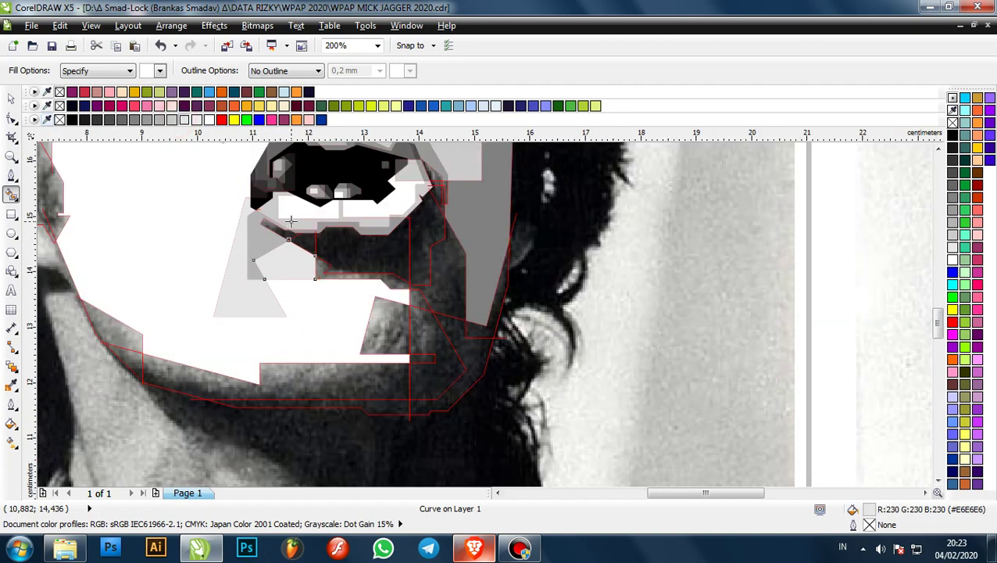
scroll(287, 226, "up", 2)
left_click(244, 260)
left_click(122, 120)
scroll(276, 241, "down", 1)
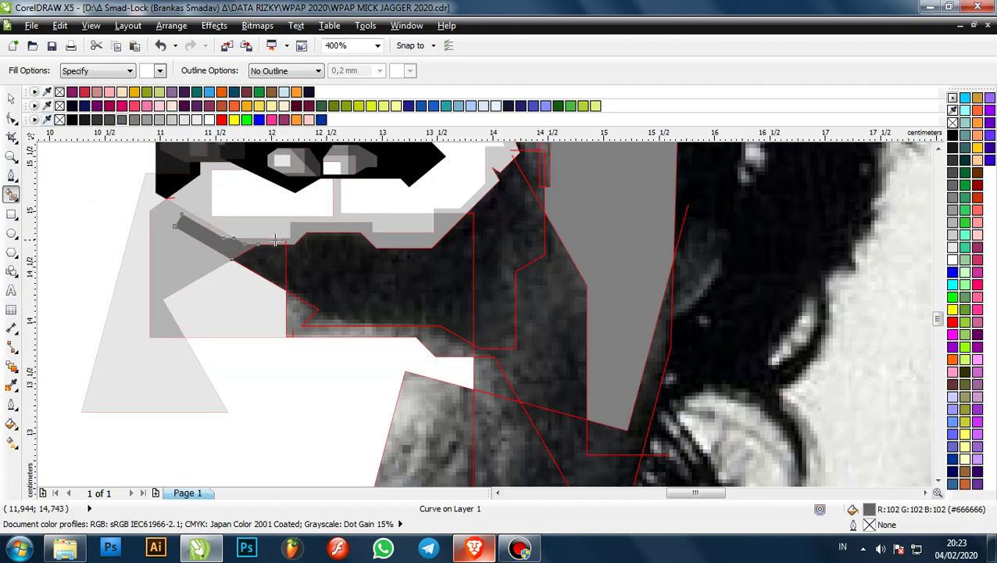
scroll(440, 253, "down", 1)
left_click(481, 233)
scroll(483, 231, "up", 1)
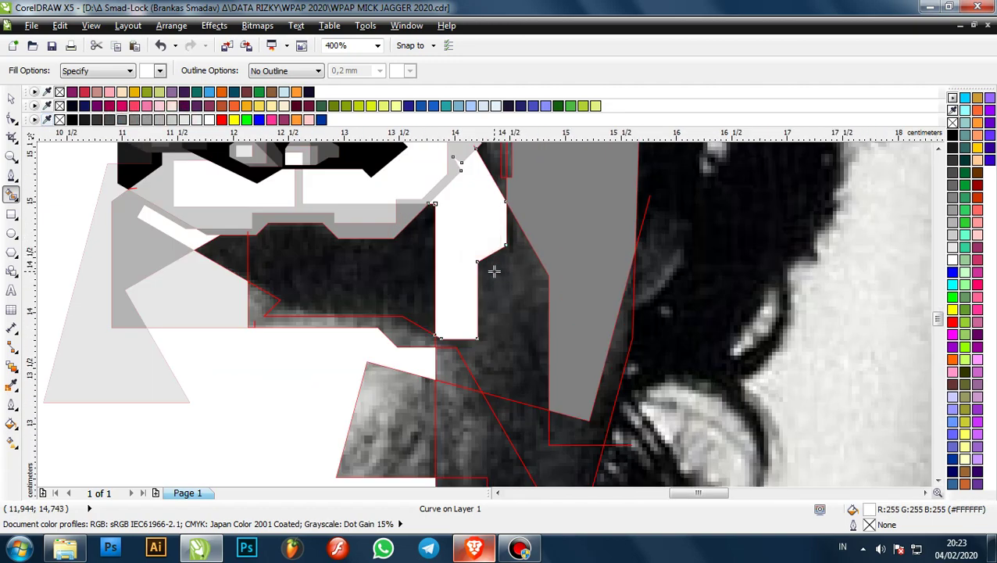
key("ctrl+z")
key("ctrl+z")
- Fill the shadow block beyond the lower lip's right end with black and the large shadow under the lip with near-black grey
left_click(468, 223)
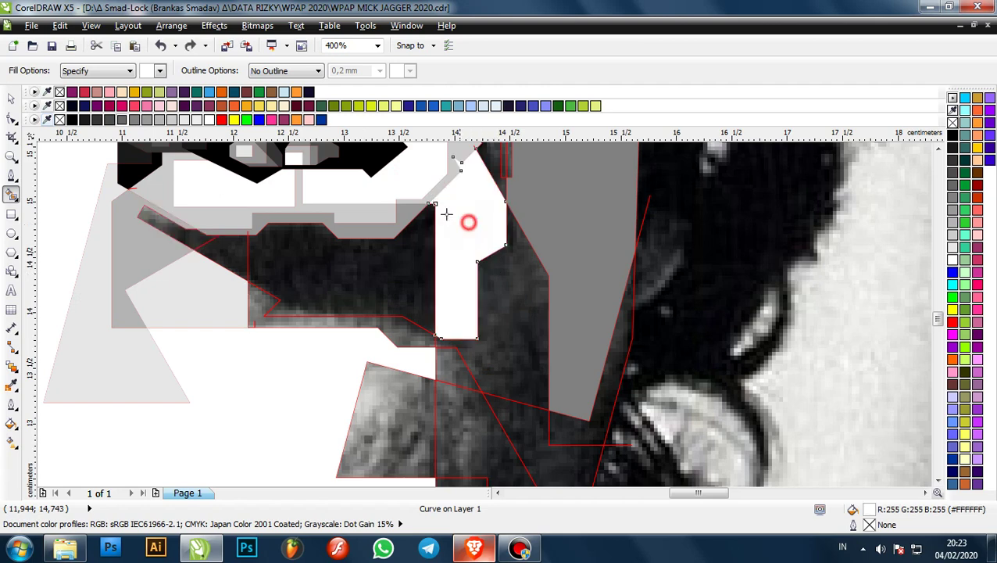
left_click(71, 119)
left_click(370, 271)
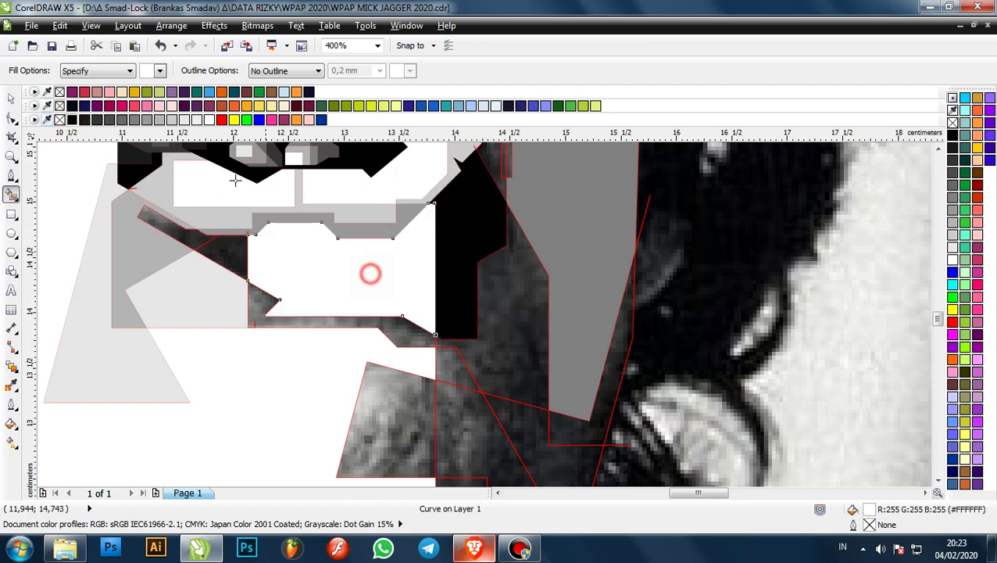
left_click(83, 120)
- Fill the small triangle left of the under-lip shadow with #333333 and the thin strip reaching the mouth corner with #4D4D4D
left_click(233, 248)
left_click(99, 121)
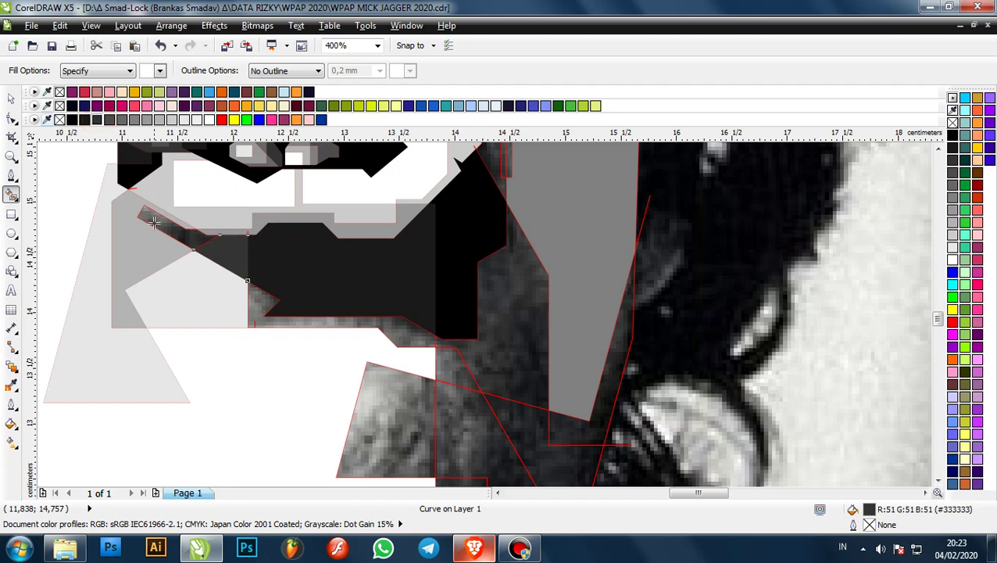
left_click(154, 221)
left_click(109, 120)
- Smart-fill the narrow facet along the lower edge of the under-lip shadow with grey #999999
scroll(220, 239, "down", 1)
scroll(254, 277, "up", 1)
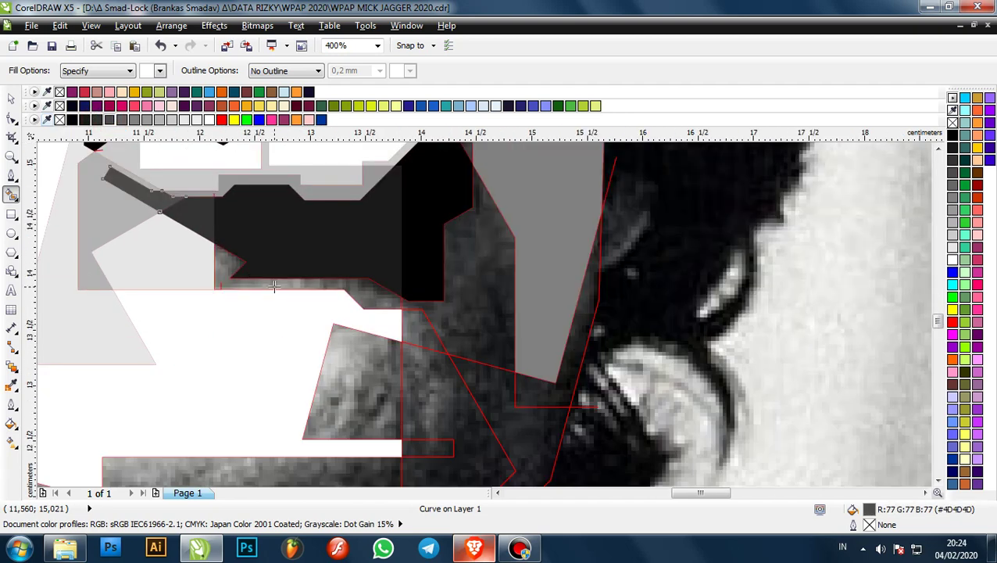
left_click(274, 286)
left_click(147, 119)
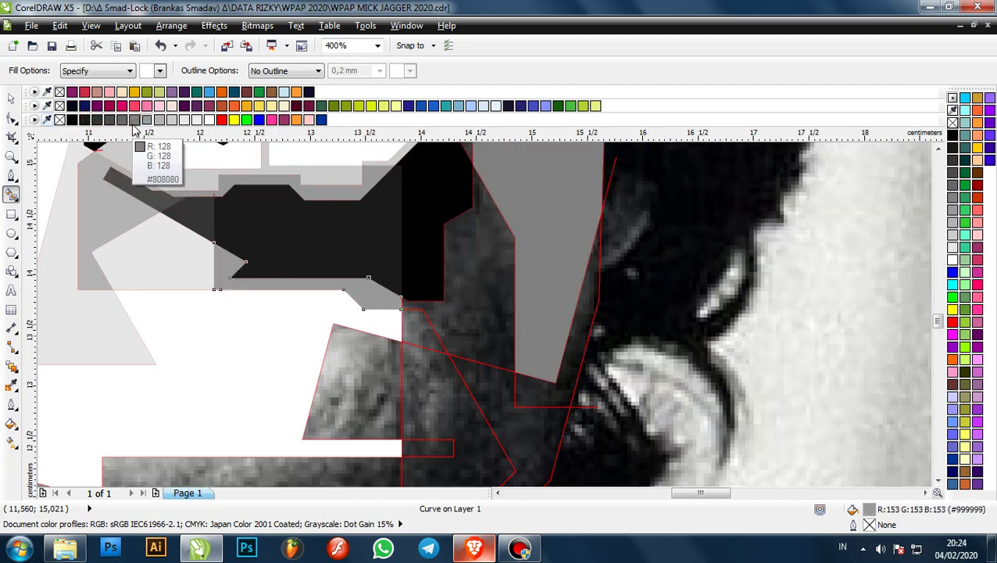
- Fill the area between the black shadow block and the right cheek's grey facet with dark grey #4D4D4D
scroll(306, 273, "down", 1)
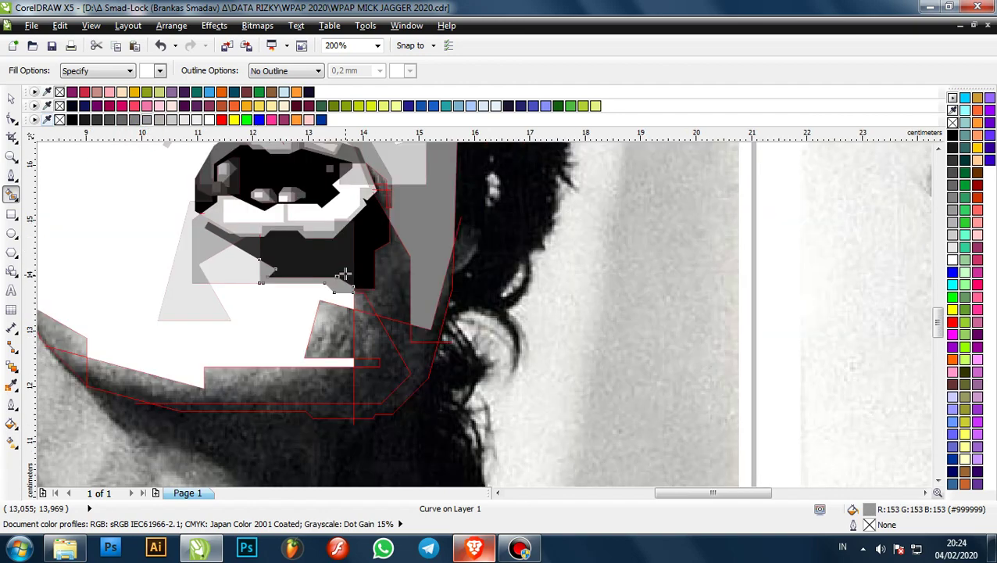
scroll(344, 275, "down", 1)
scroll(344, 280, "up", 3)
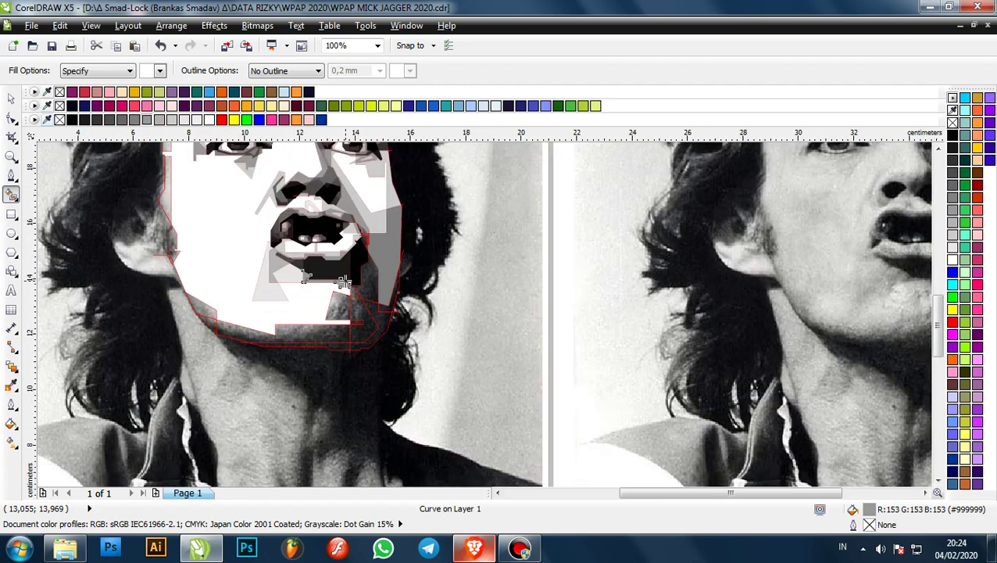
left_click(372, 278)
left_click(147, 119)
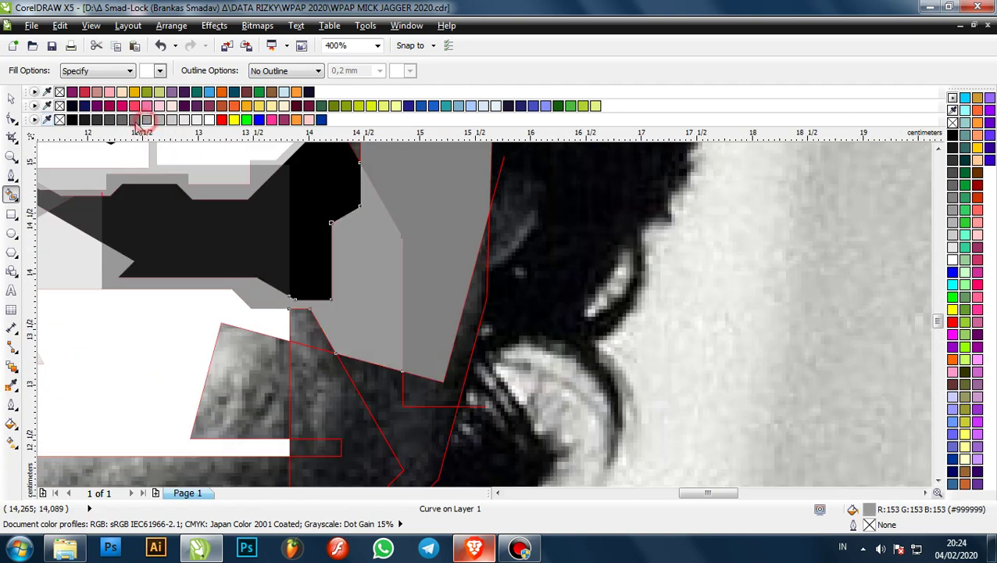
left_click(134, 120)
left_click(110, 120)
- Fill the right jaw-edge facet with #4D4D4D and the angular band wrapping the lower right jaw with #333333
scroll(255, 198, "down", 1)
scroll(356, 262, "up", 1)
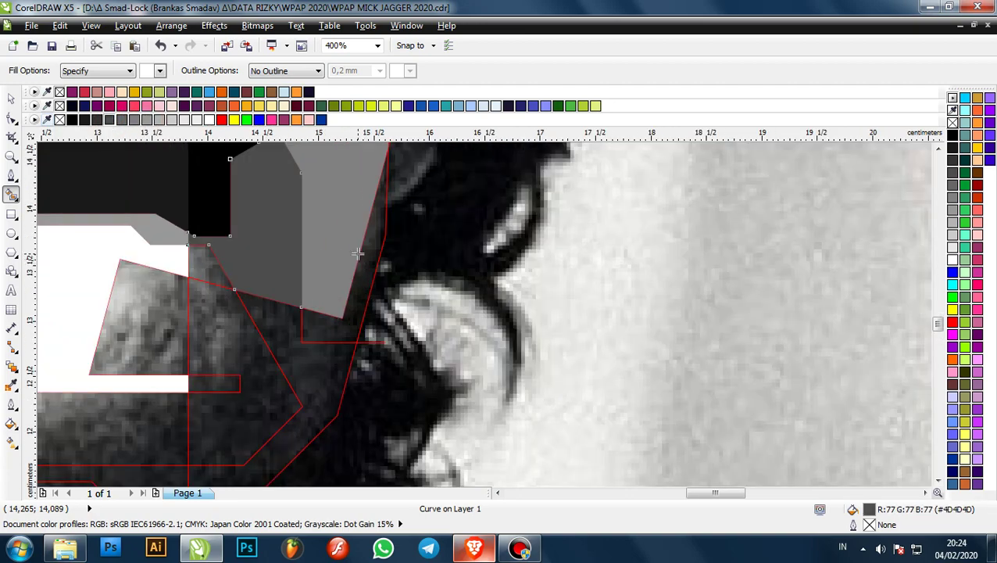
left_click(363, 254)
left_click(110, 120)
scroll(335, 246, "down", 1)
scroll(331, 296, "up", 1)
left_click(326, 308)
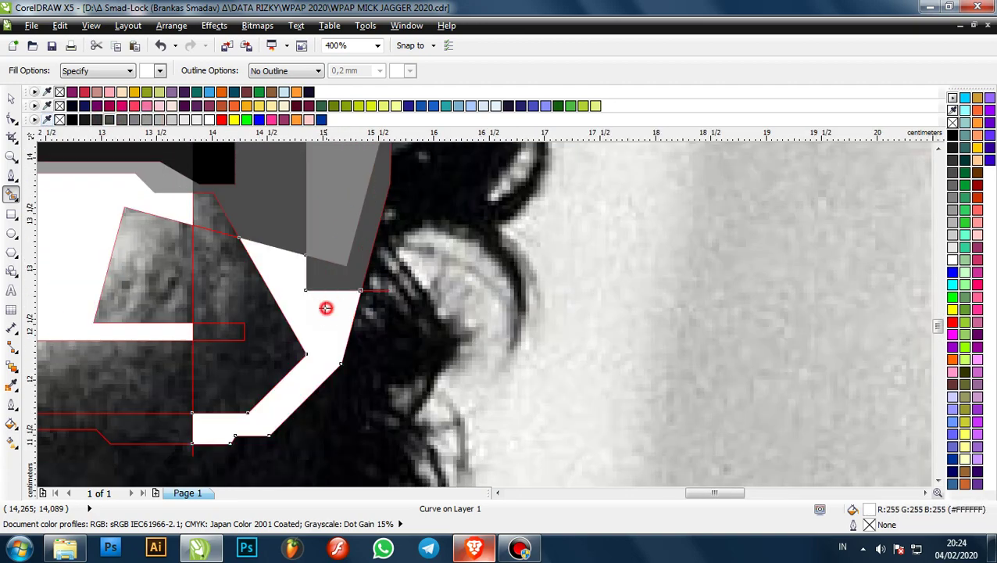
left_click(97, 119)
- Fill the small facet under the black shadow block with #666666 and the large right chin facet below it with #4D4D4D
left_click(208, 222)
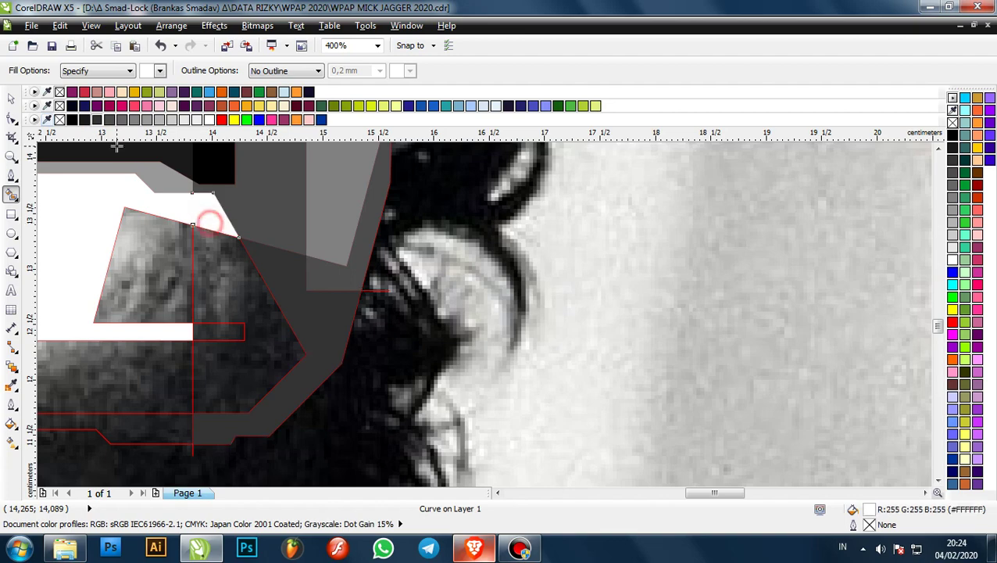
left_click(109, 120)
left_click(122, 120)
scroll(321, 248, "down", 1)
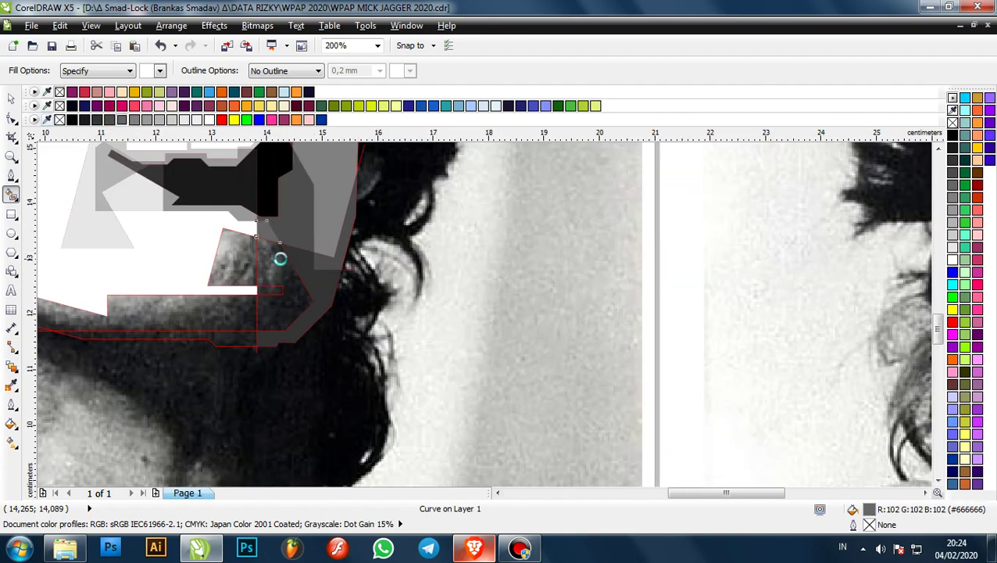
scroll(280, 258, "up", 1)
left_click(268, 265)
left_click(109, 119)
- Fill the slanted facet in the middle of the chin and the small bar at its lower right with grey #B3B3B3
scroll(390, 249, "down", 1)
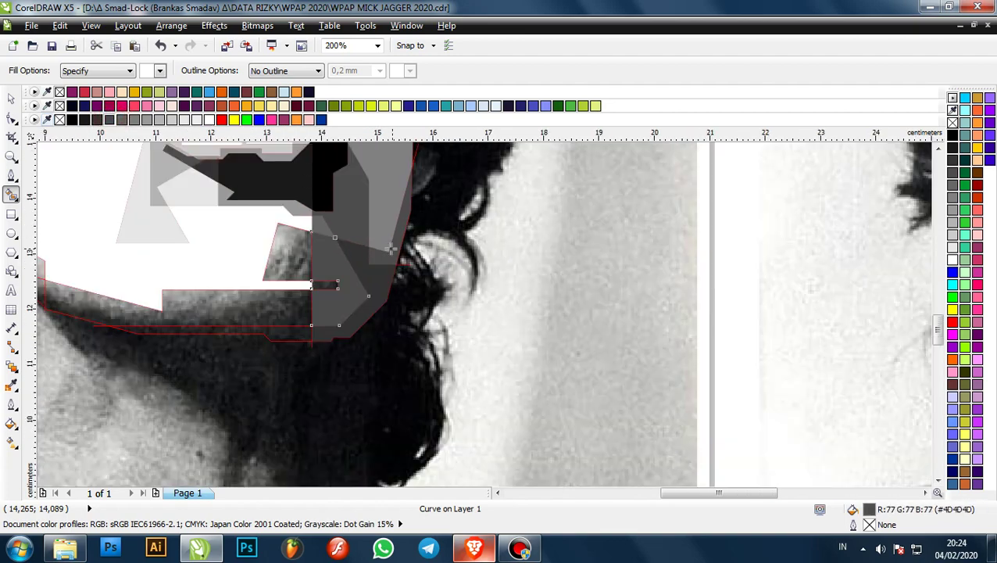
left_click(270, 260)
left_click(146, 120)
scroll(320, 285, "up", 1)
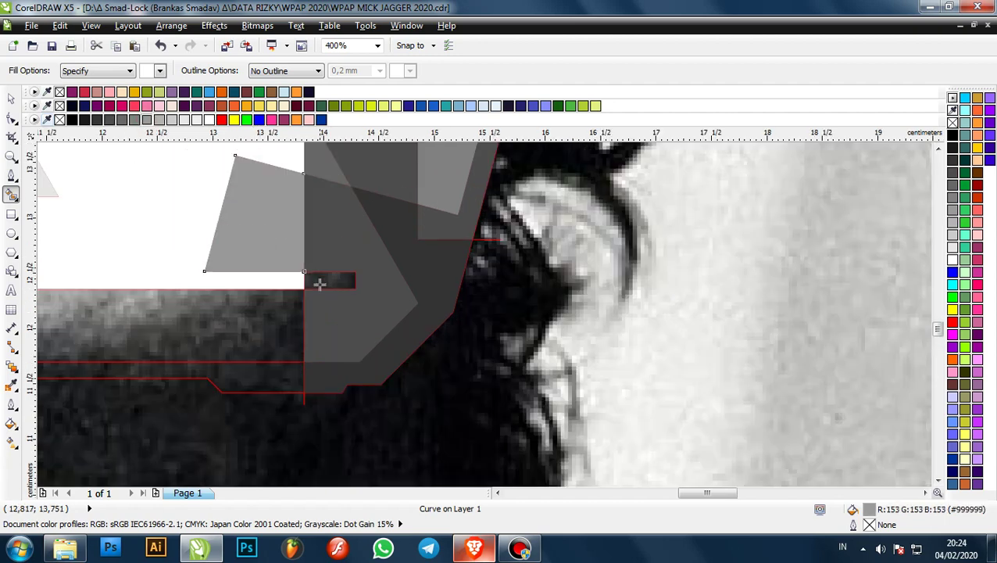
left_click(153, 120)
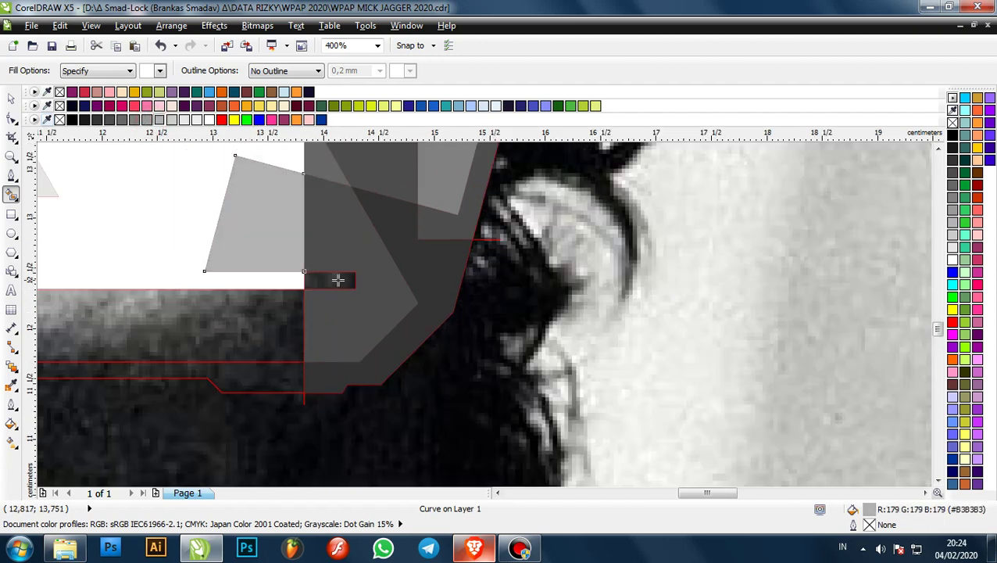
left_click(338, 280)
left_click(159, 121)
- Fill the long band along the chin's underside with #B3B3B3 and the thin strip beneath it with #666666
scroll(373, 249, "down", 1)
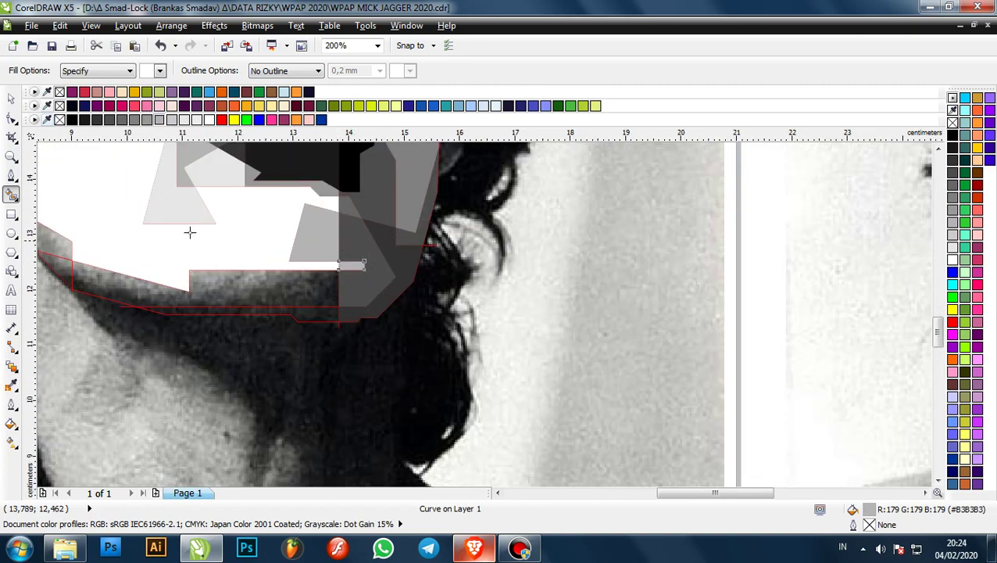
left_click(283, 280)
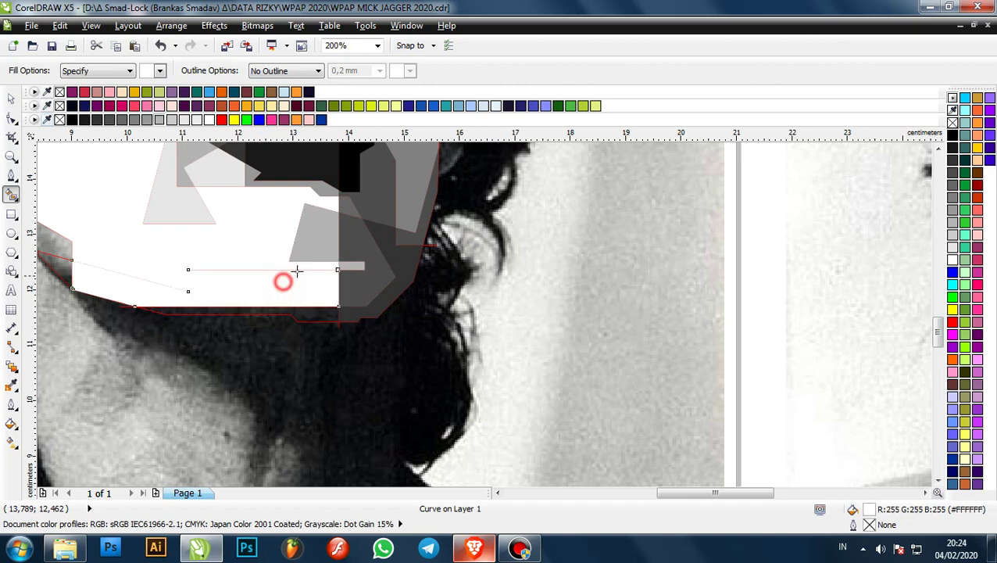
left_click(159, 120)
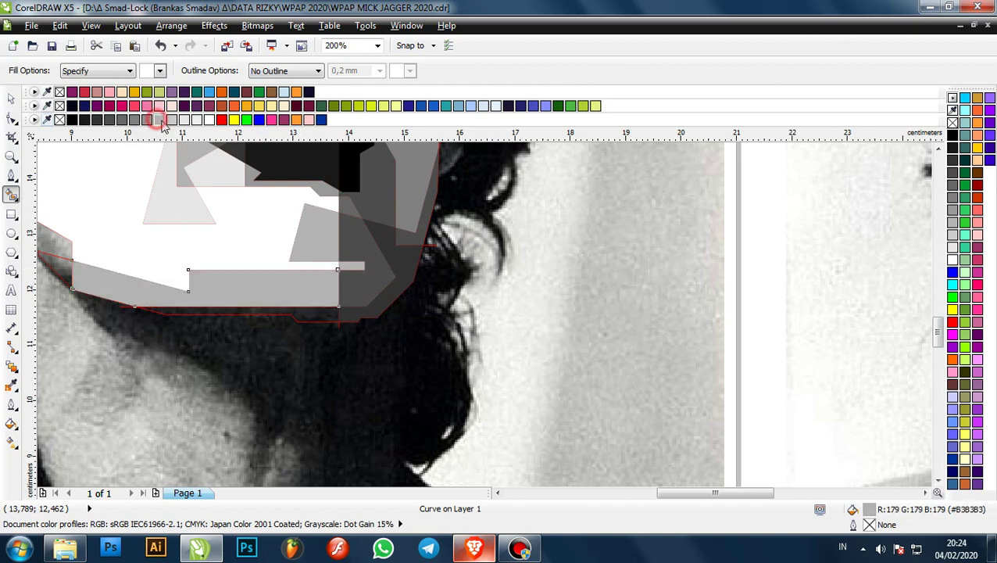
left_click(301, 311)
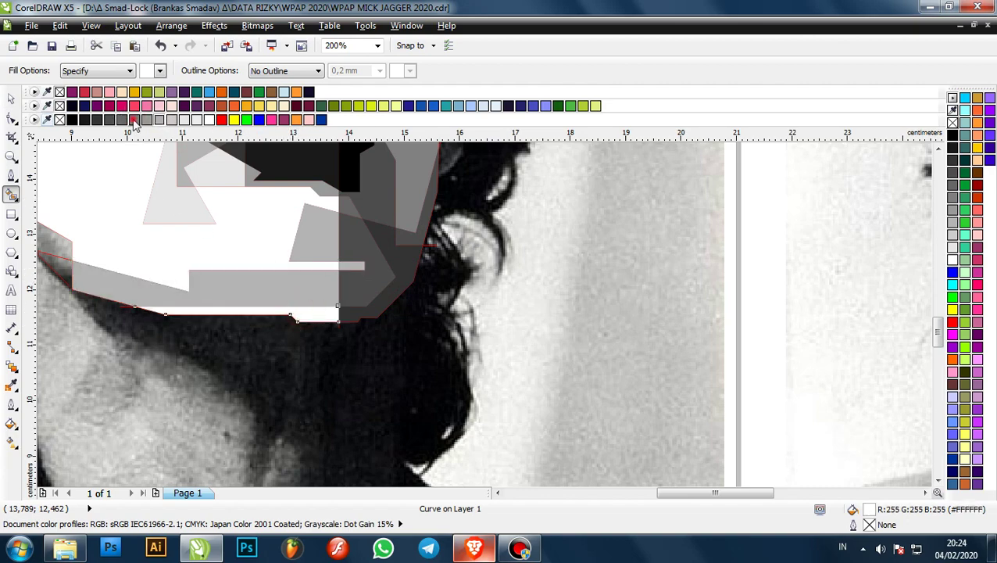
left_click(135, 120)
- Fill the small left jaw triangle with mid grey and the facet above it with #CCCCCC, and clear the selection
scroll(177, 154, "down", 2)
scroll(176, 154, "up", 2)
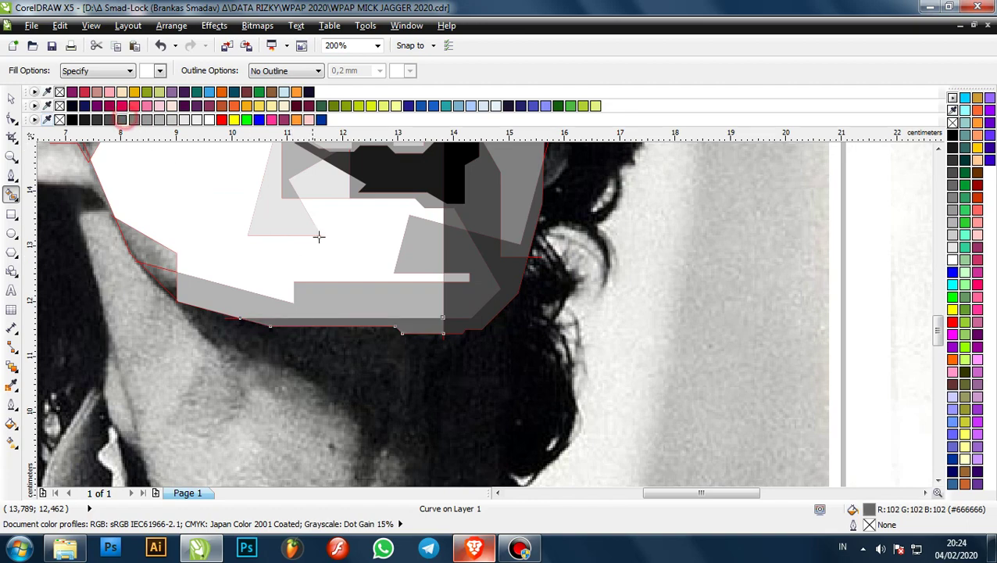
scroll(292, 269, "down", 2)
scroll(291, 269, "up", 2)
left_click(236, 279)
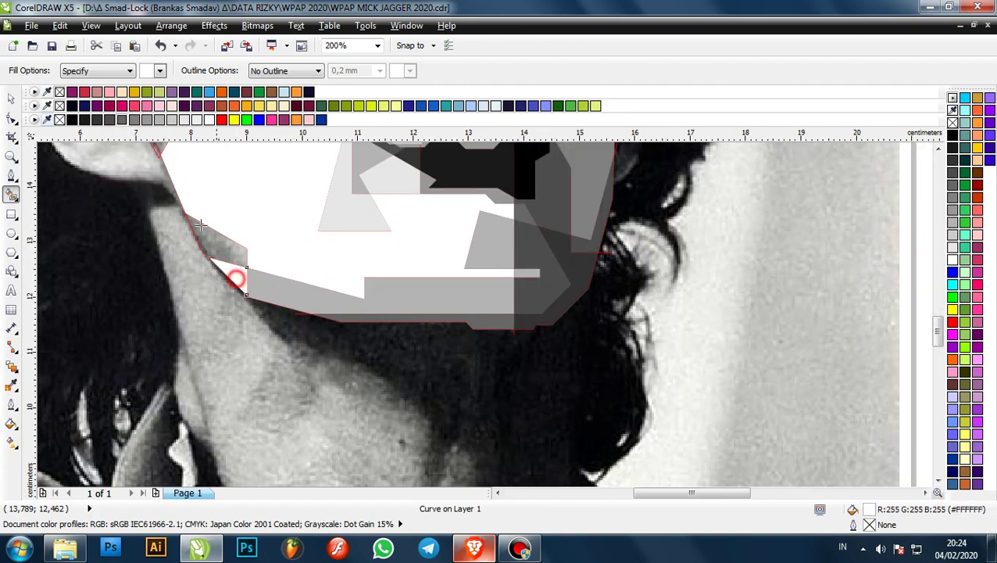
left_click(135, 121)
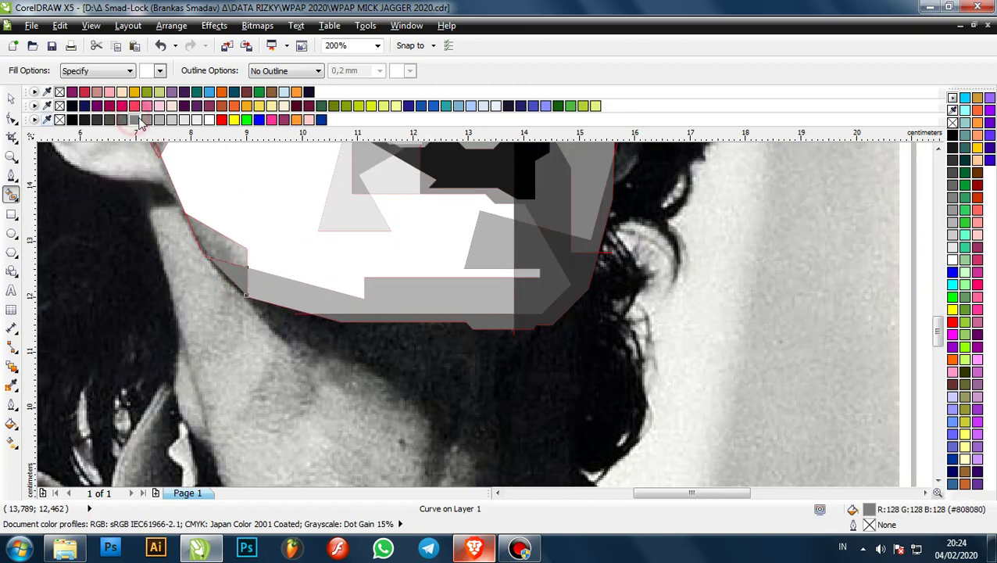
left_click(206, 237)
left_click(161, 120)
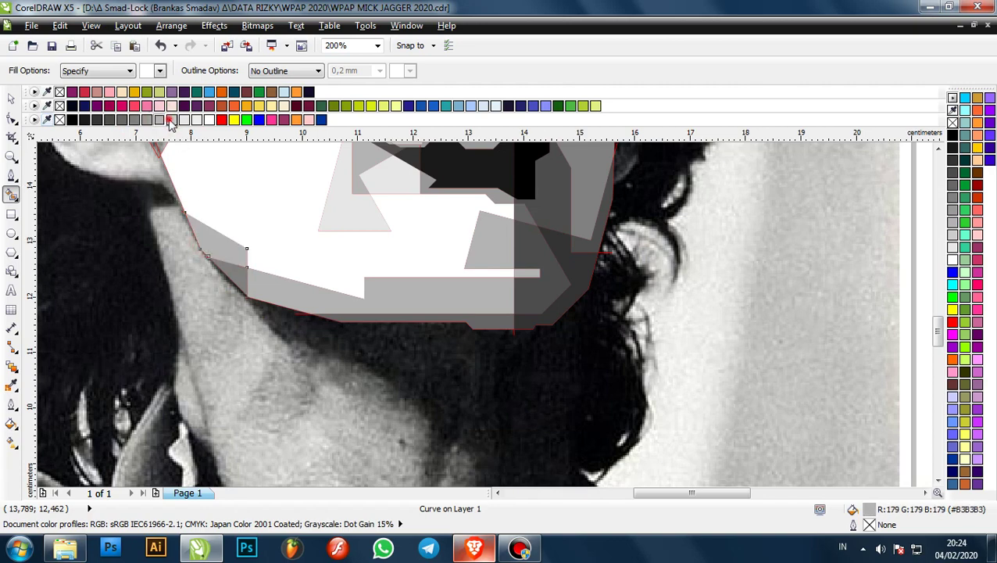
left_click(170, 120)
left_click(12, 98)
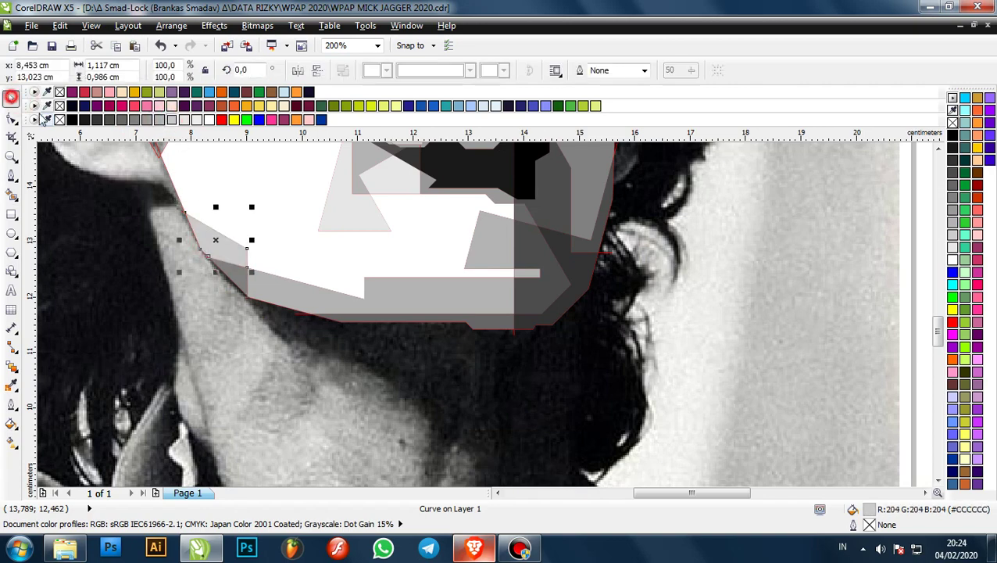
scroll(472, 305, "down", 2)
left_click(563, 281)
scroll(483, 320, "up", 4)
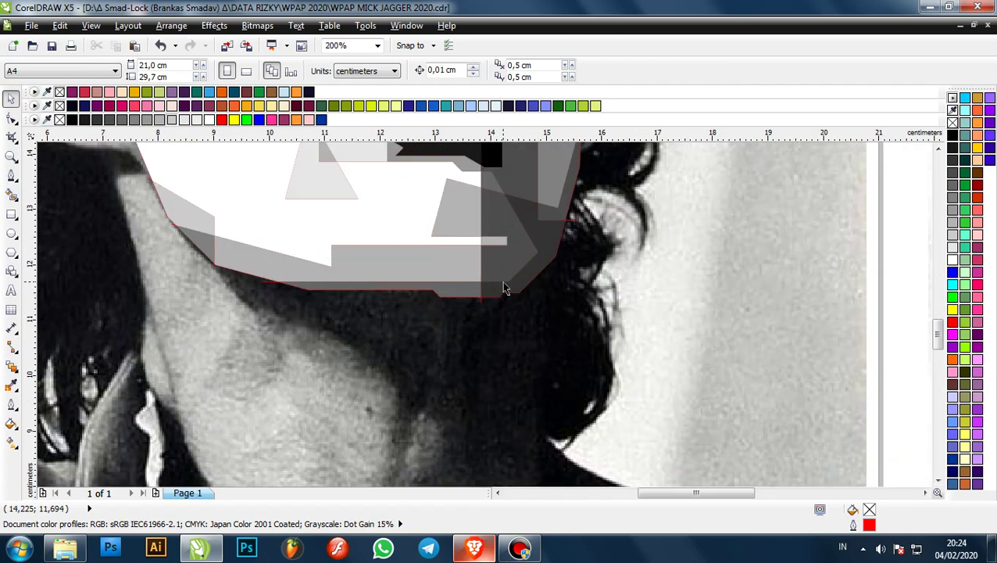
- Refill the small facet beneath the black shadow block with a lighter grey and the right chin facet with #808080
scroll(500, 266, "down", 1)
scroll(492, 239, "up", 1)
left_click(489, 235)
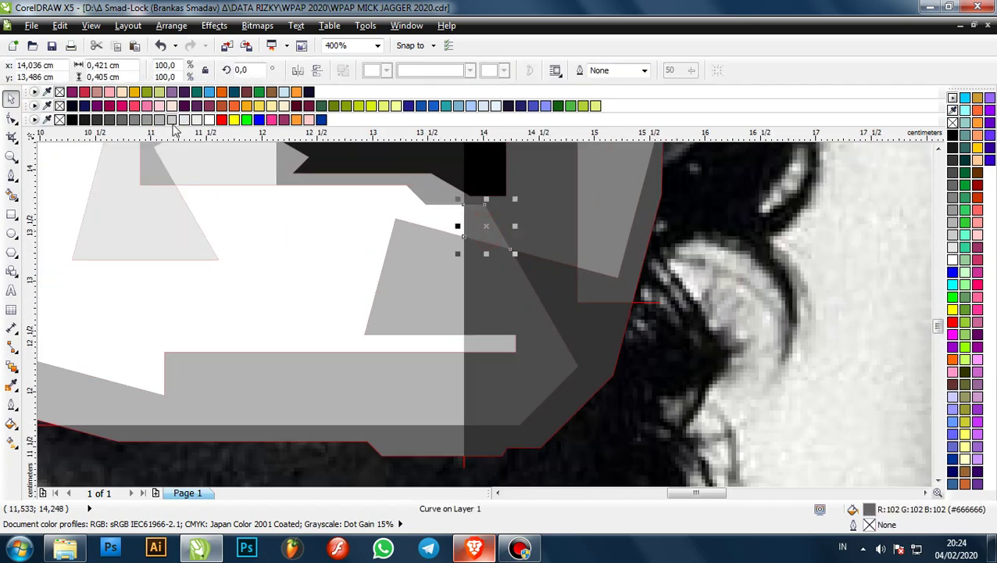
scroll(274, 235, "down", 1)
key("Escape")
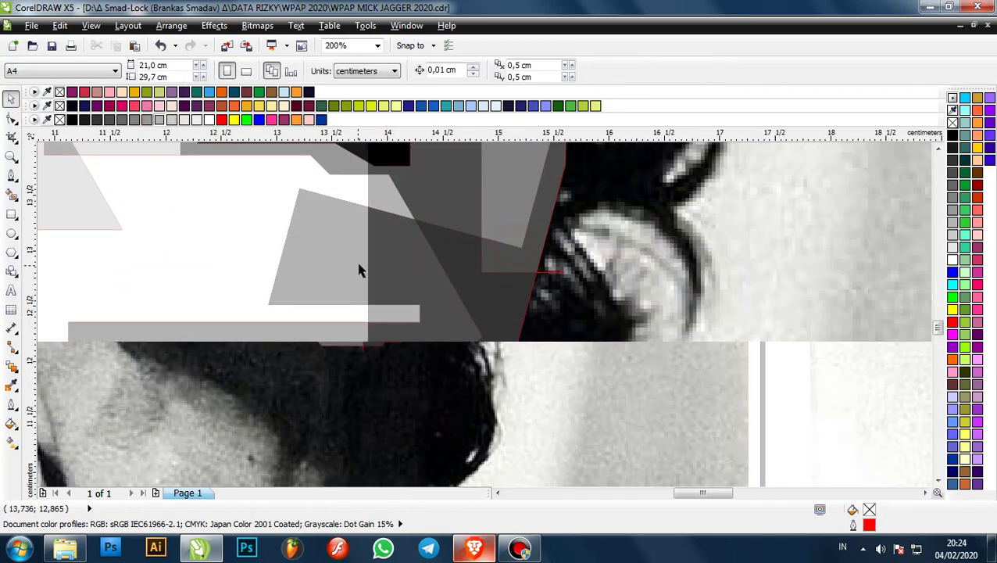
left_click(358, 270)
left_click(144, 121)
left_click(138, 122)
scroll(247, 210, "down", 1)
left_click(583, 244)
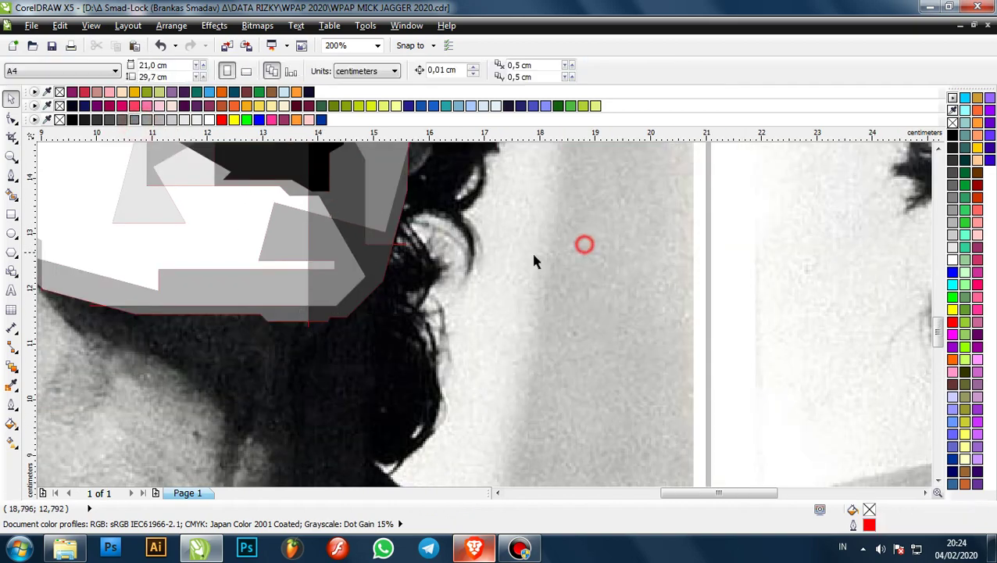
scroll(481, 261, "down", 1)
scroll(419, 253, "up", 1)
left_click(482, 540)
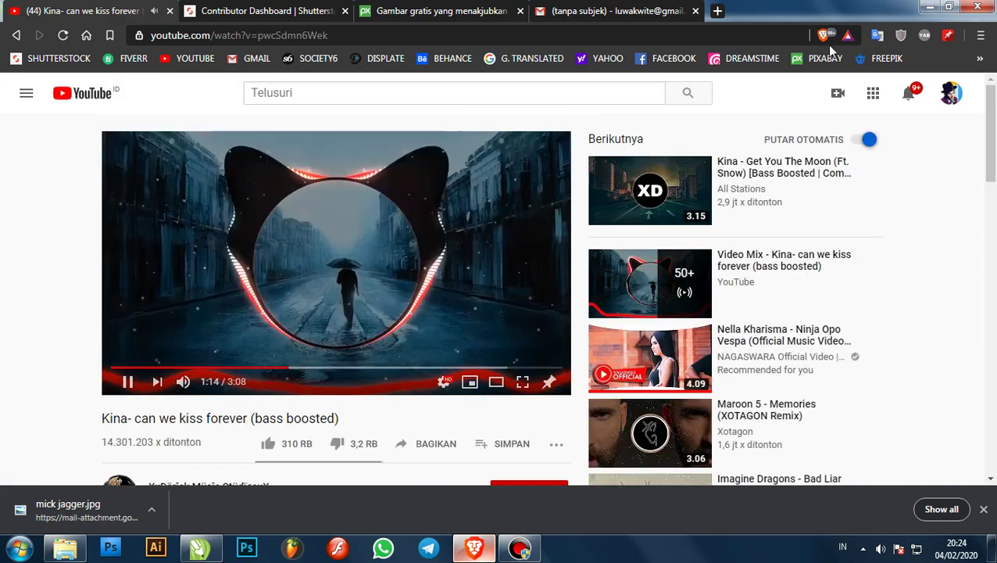
left_click(930, 7)
left_click(719, 271)
- Fill the small empty facet at the right mouth corner, above the horizontal guide, with #CCCCCC
scroll(719, 271, "down", 1)
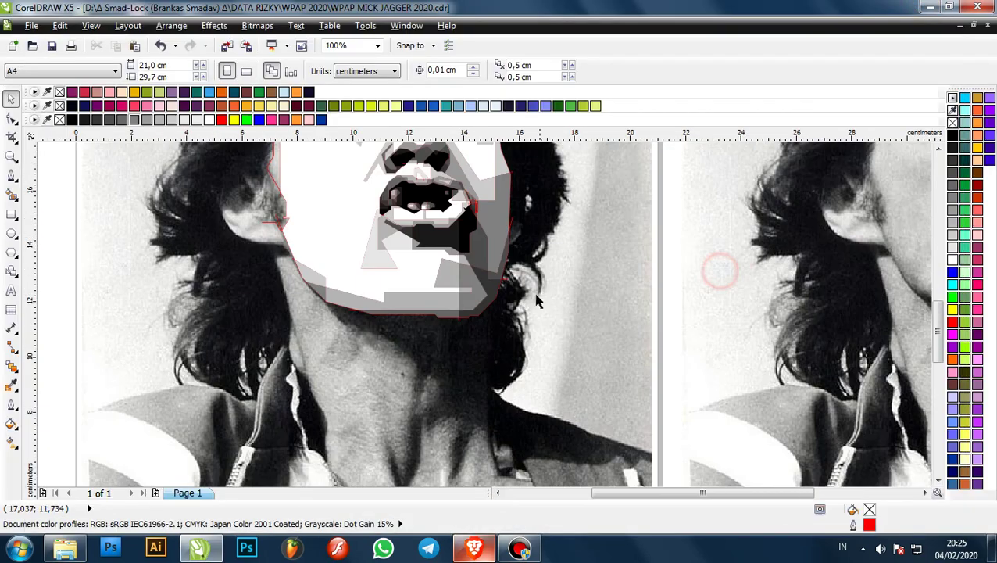
scroll(478, 205, "up", 2)
scroll(539, 211, "up", 1)
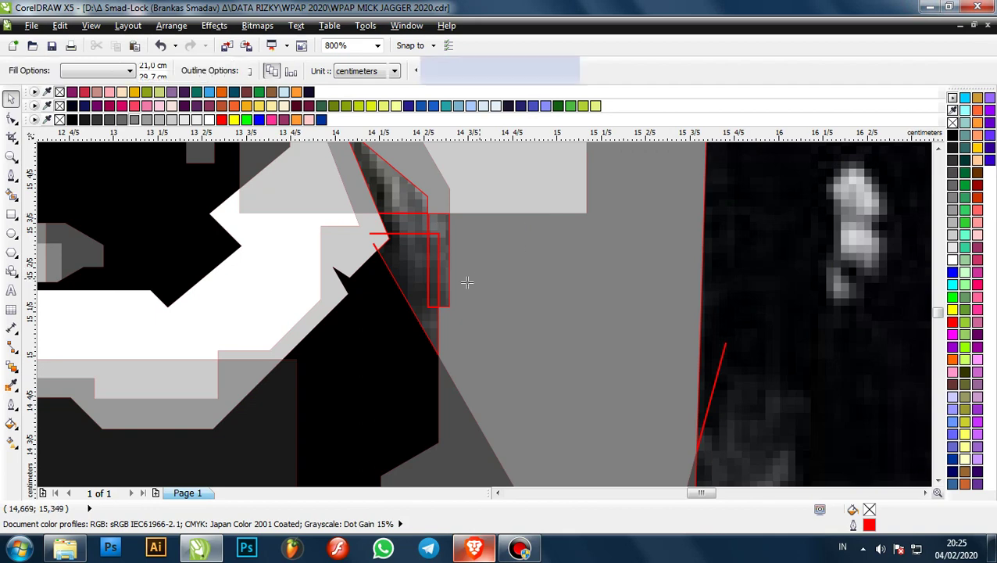
scroll(463, 280, "up", 1)
left_click(391, 247)
scroll(358, 243, "down", 1)
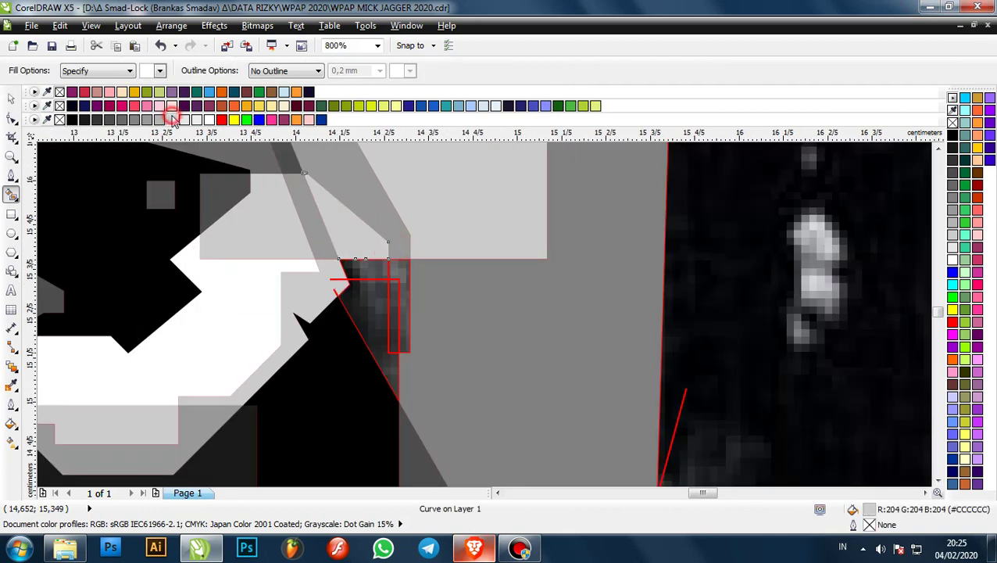
scroll(424, 316, "up", 1)
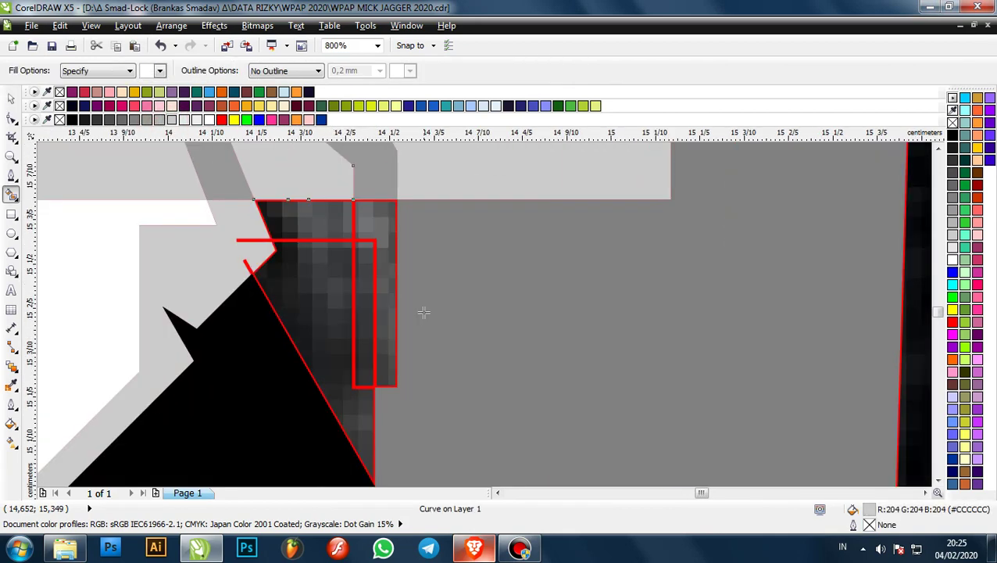
- Fill the narrow upright strip beside the mouth corner with #666666 and the thin bar inside it with #4D4D4D
left_click(374, 221)
left_click(135, 120)
left_click(122, 119)
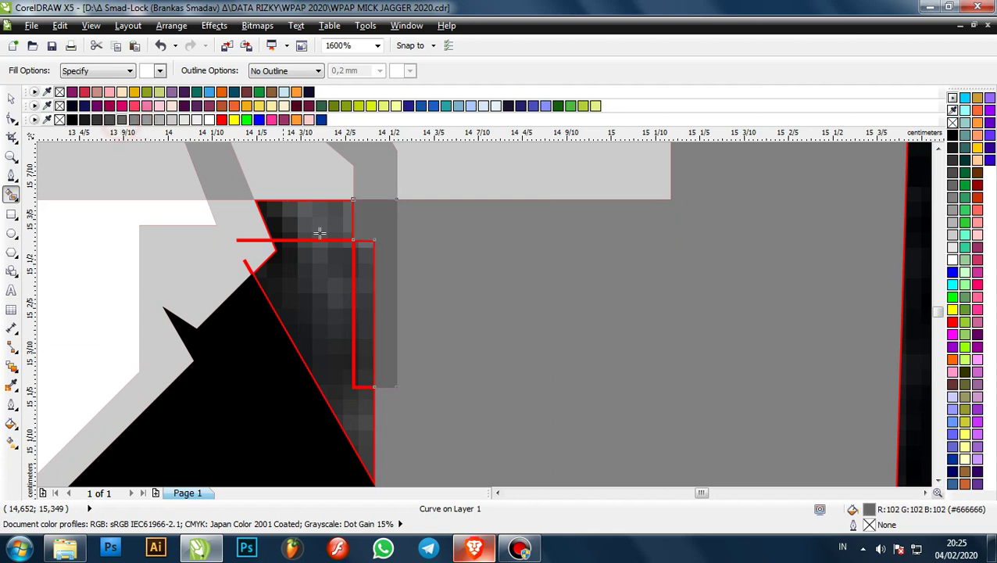
left_click(371, 248)
left_click(122, 119)
- Fill the short strip at the mouth corner with #808080 and the tapered facet below it with #666666, and clear the selection
left_click(323, 216)
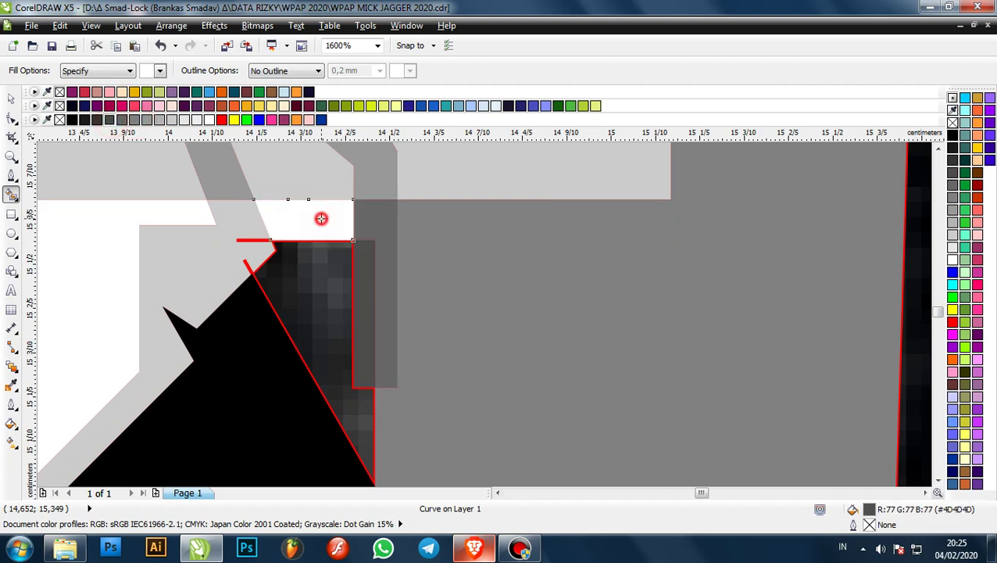
left_click(135, 119)
left_click(340, 289)
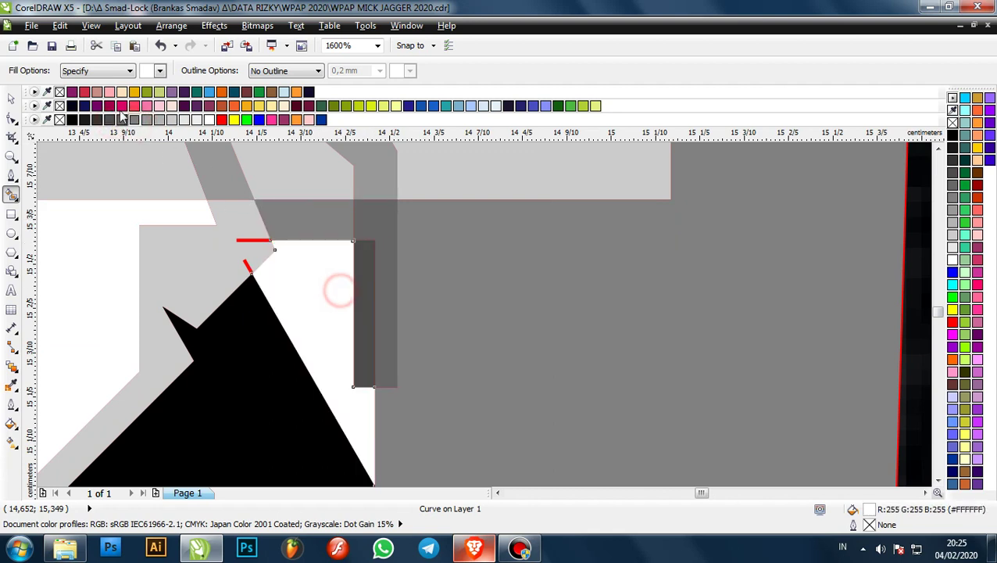
left_click(121, 118)
scroll(328, 212, "down", 6)
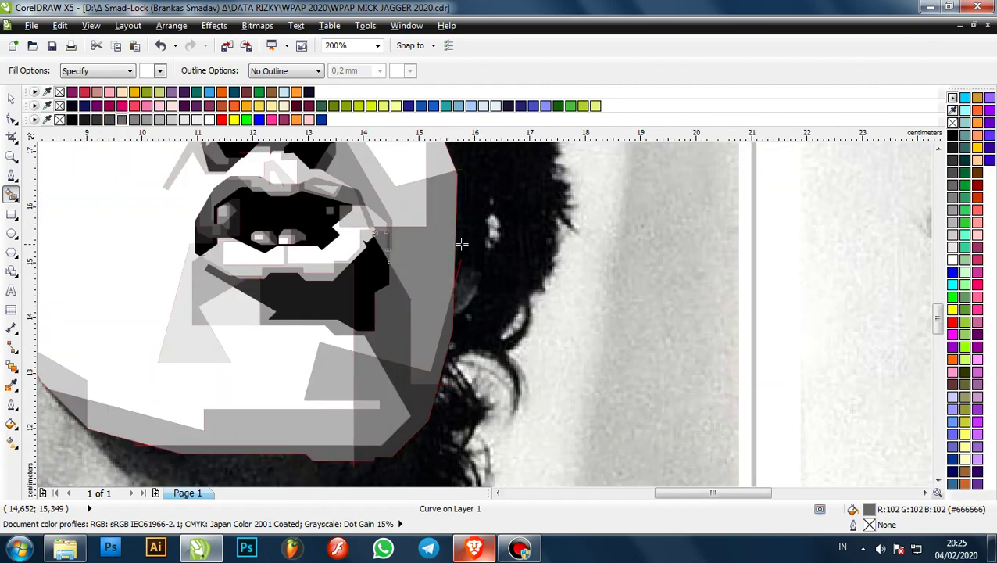
scroll(413, 271, "down", 1)
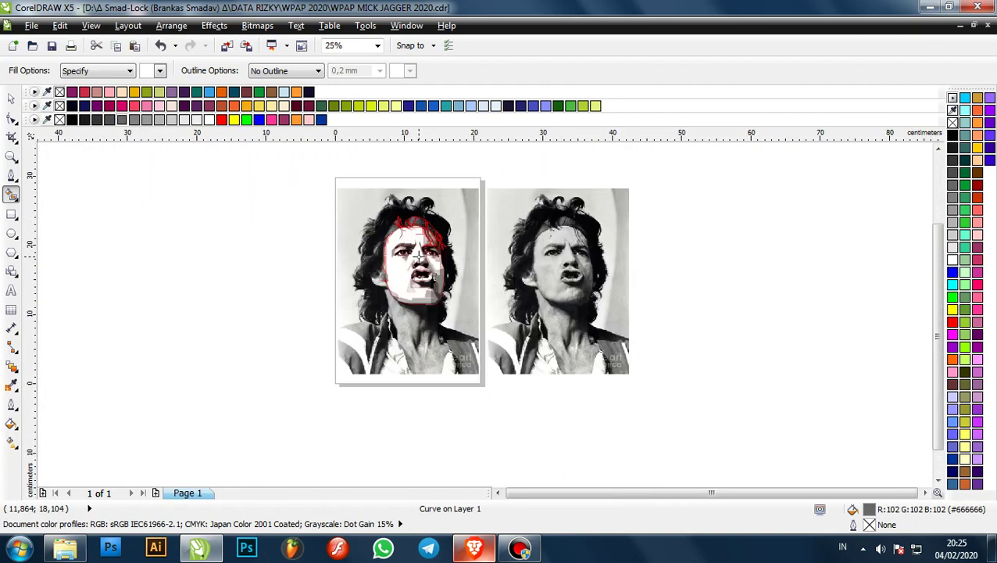
scroll(398, 274, "up", 1)
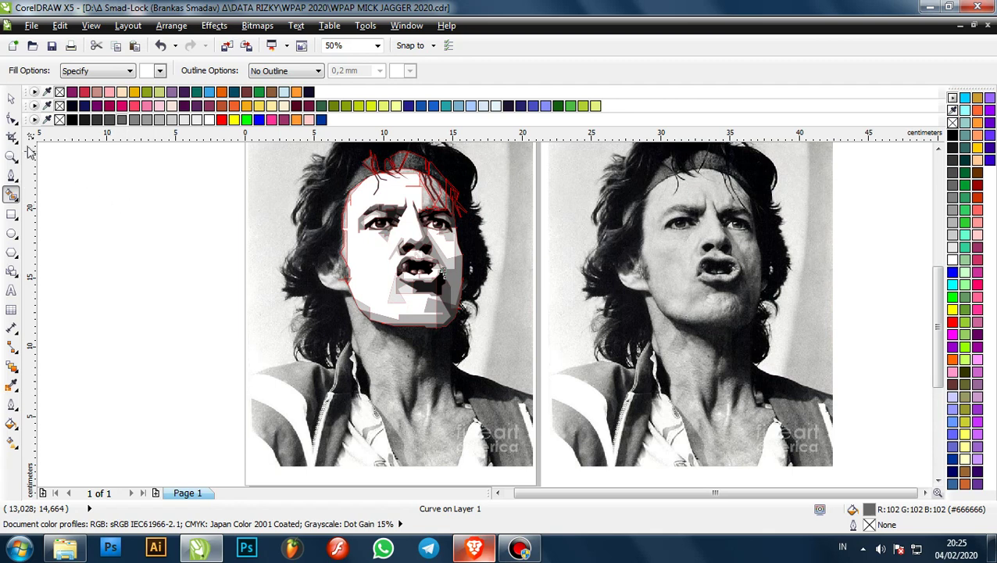
key("space")
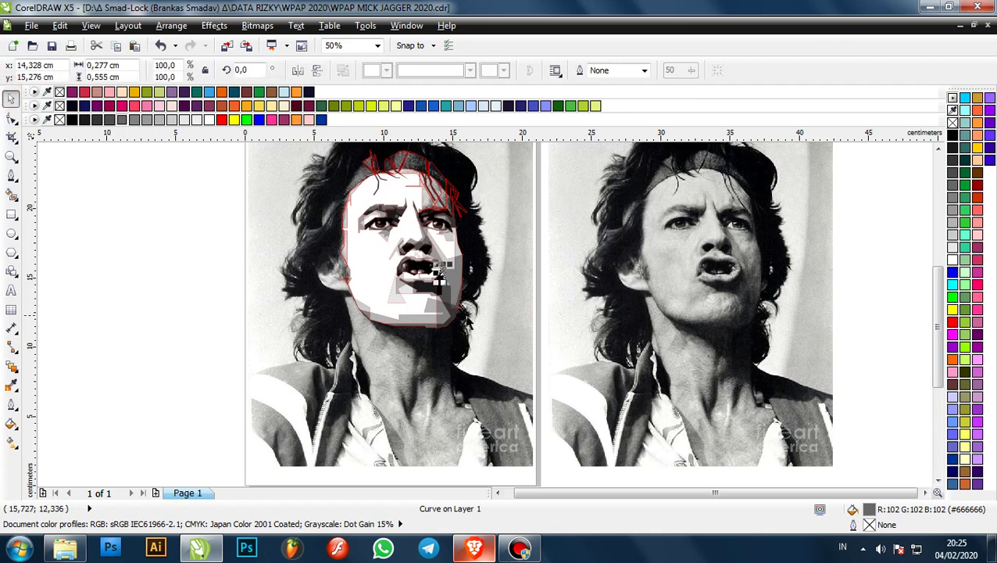
left_click(488, 320)
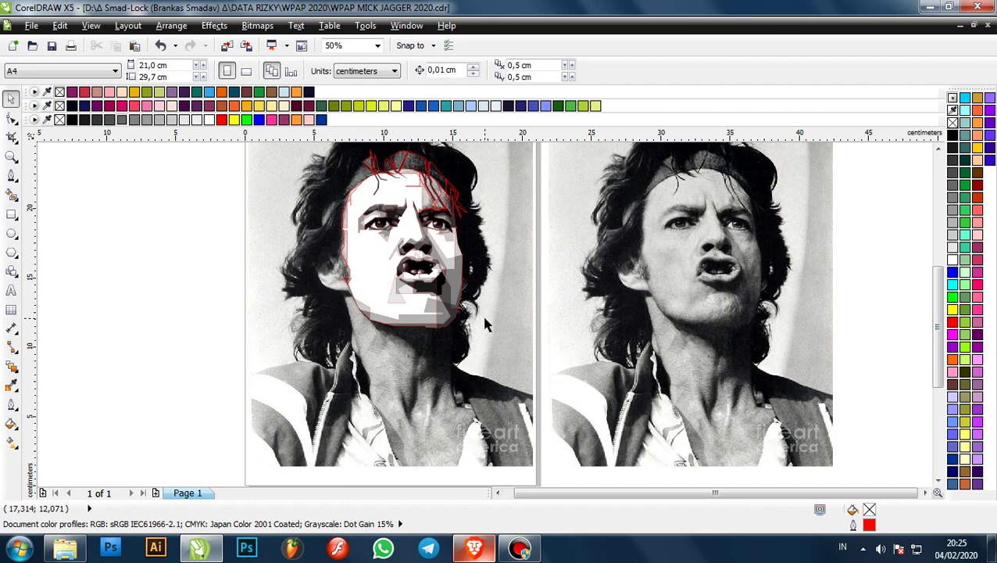
- Delete the fills of the slanted middle chin facet, the large white chin area and the right chin facet
scroll(442, 309, "up", 1)
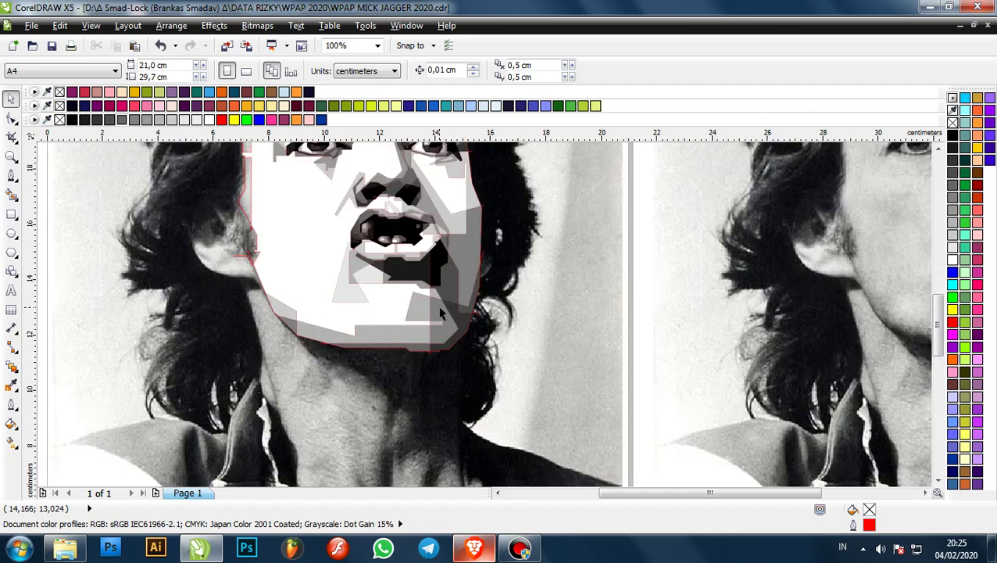
scroll(440, 312, "down", 1)
scroll(432, 313, "up", 2)
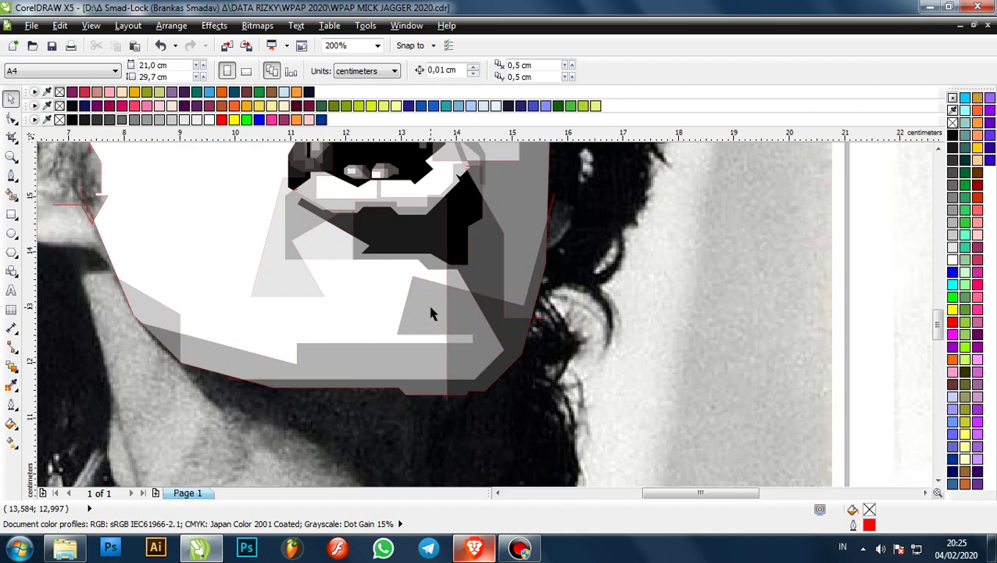
left_click(431, 308)
key("Delete")
left_click(380, 300)
key("Delete")
left_click(463, 317)
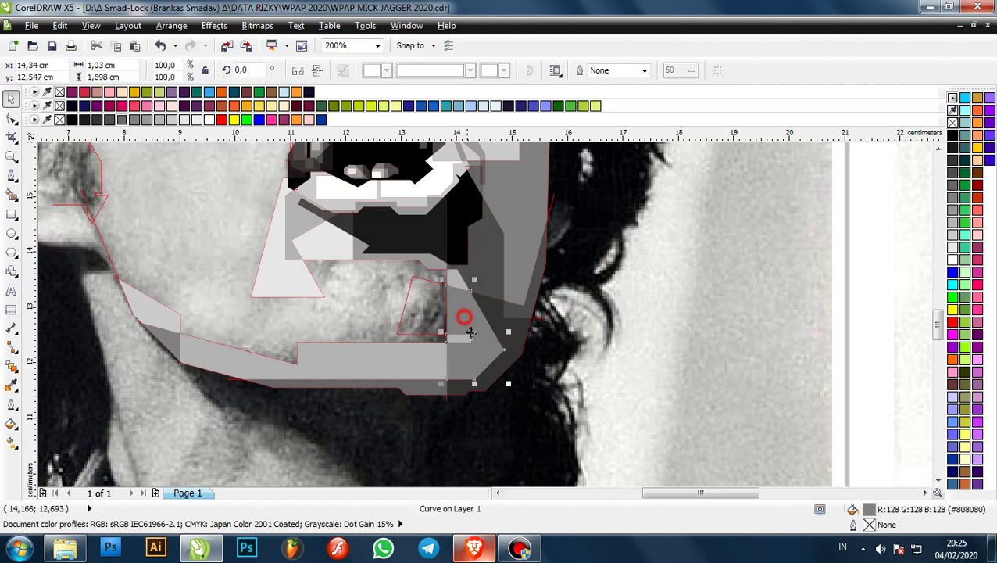
key("Delete")
- Delete the fills of the small chin bar, the long band along the chin's underside and the thin strip beneath it
left_click(462, 340)
key("Delete")
left_click(405, 352)
key("Delete")
left_click(419, 385)
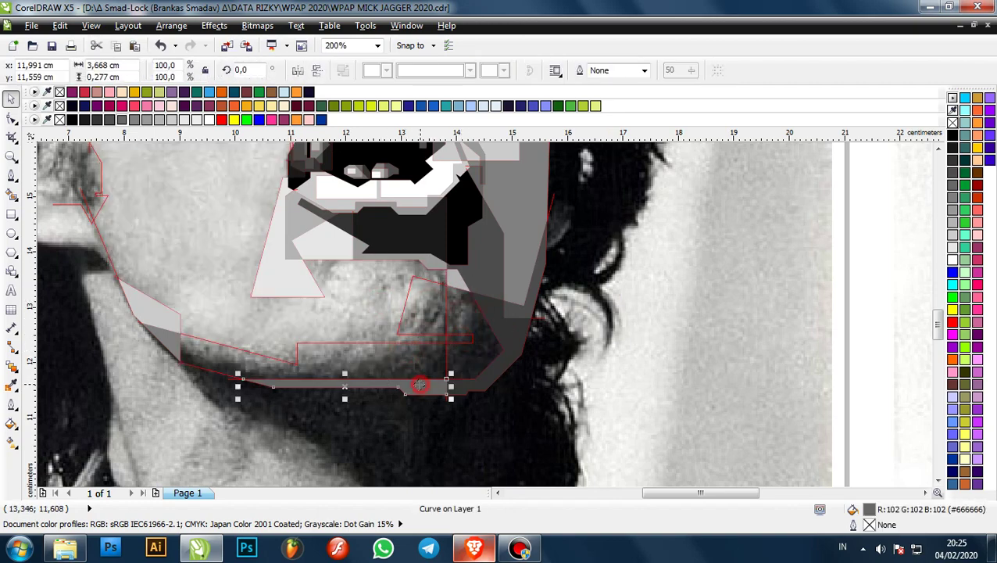
key("Delete")
- Delete the fills of the left jaw facets, the small facet under the black block and the strip under the mouth shadow
left_click(160, 321)
key("Delete")
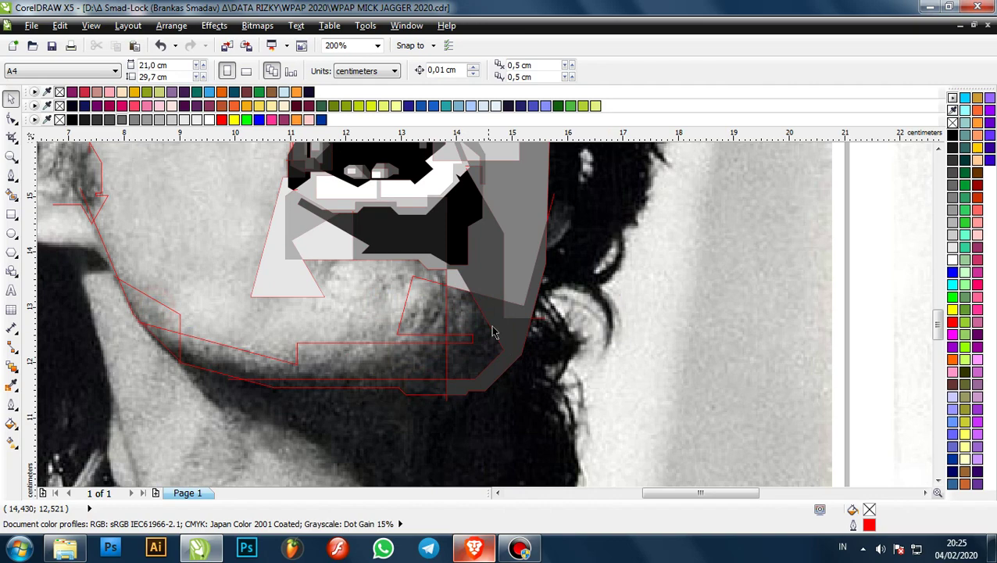
left_click(451, 280)
key("Delete")
left_click(428, 263)
key("Delete")
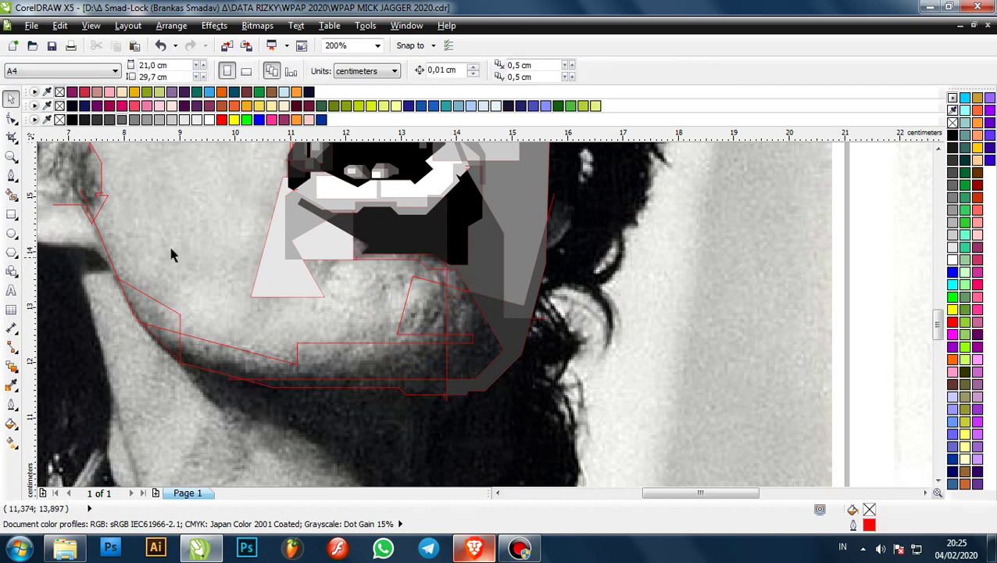
- Draw an angled two-segment Pen line, about 1.4 by 2.7 cm, from the mouth shadow across the chin to its underside
left_click(11, 178)
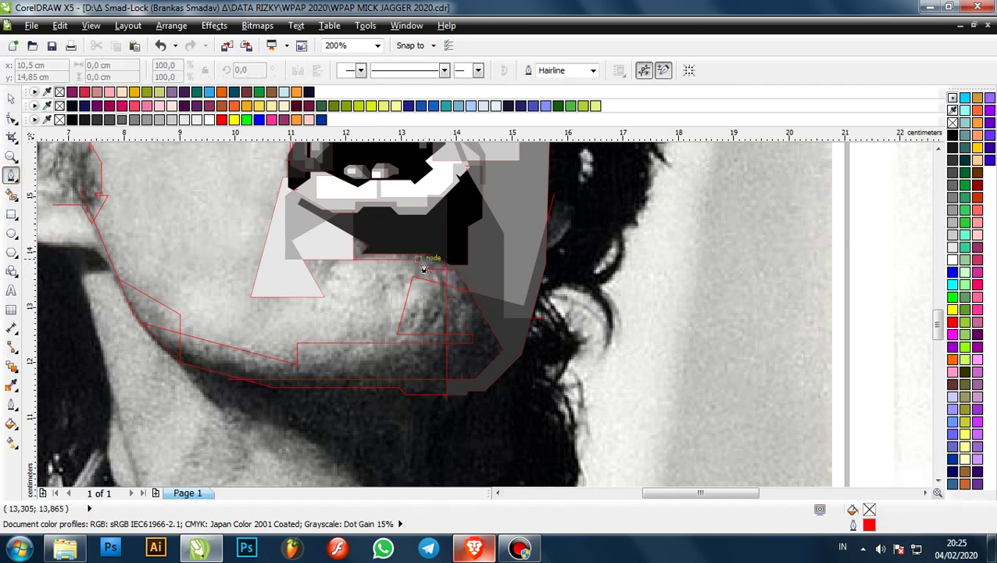
scroll(414, 260, "up", 2)
left_click(336, 210)
scroll(383, 254, "down", 1)
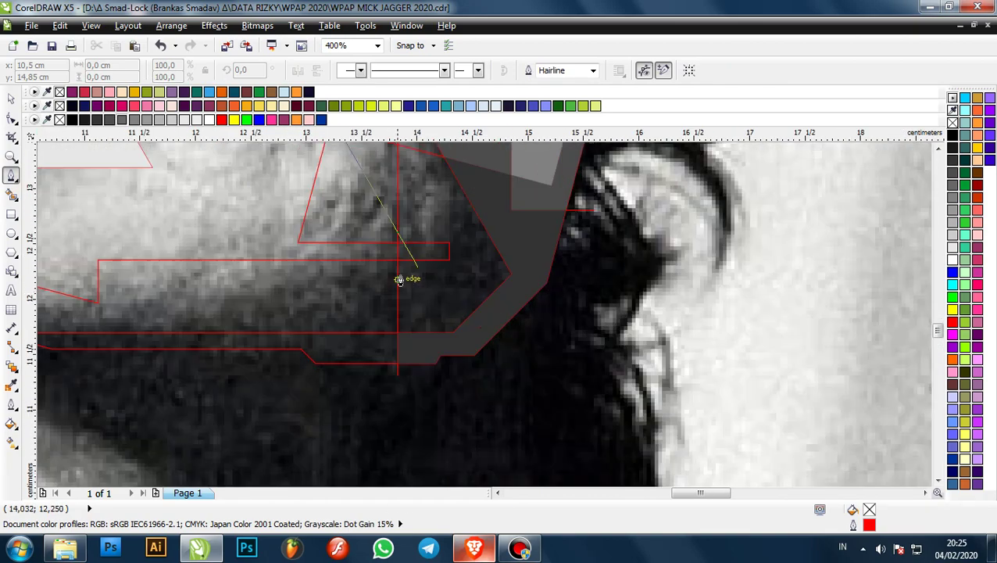
left_click(375, 204)
left_click(220, 353)
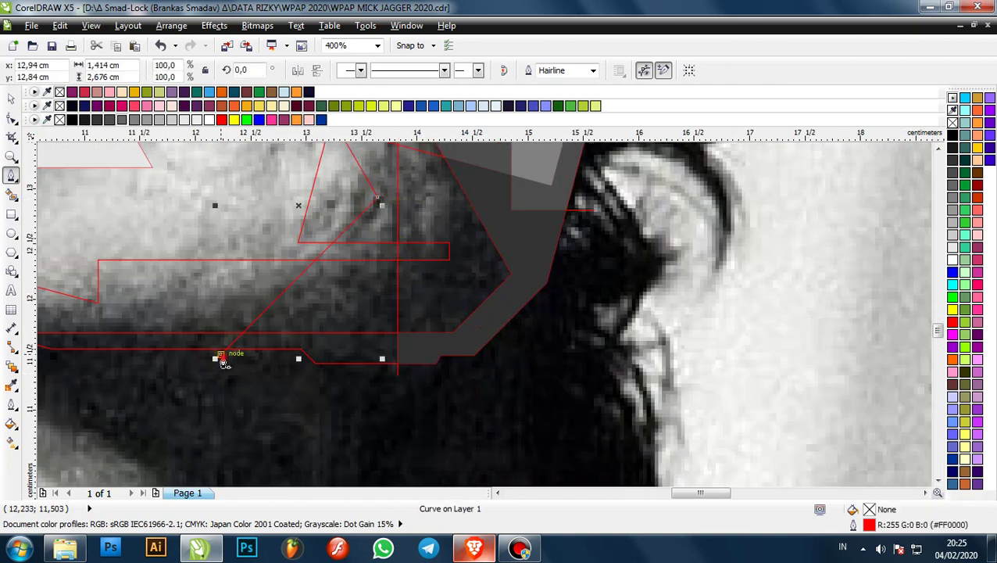
scroll(431, 328, "down", 2)
scroll(430, 329, "up", 1)
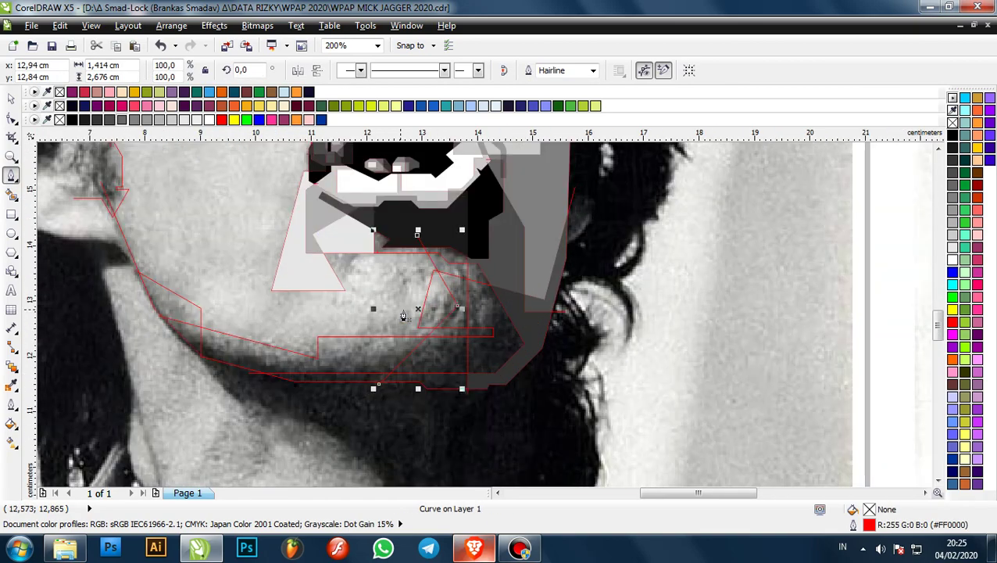
- Fill the large cheek and chin area with white and the pointed facet in the middle of the chin with #CCCCCC
left_click(10, 195)
left_click(358, 320)
scroll(449, 289, "up", 1)
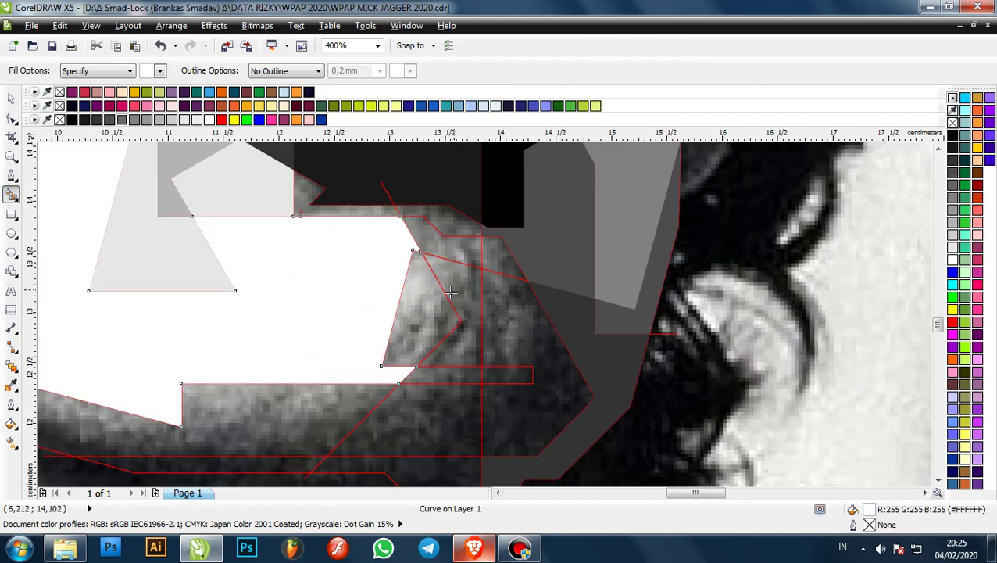
left_click(429, 306)
left_click(185, 120)
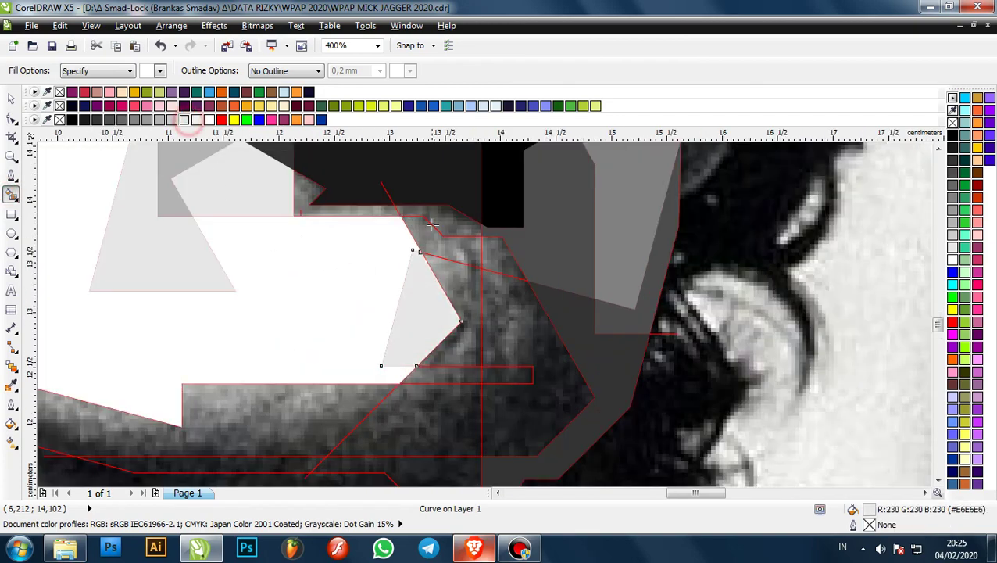
left_click(173, 120)
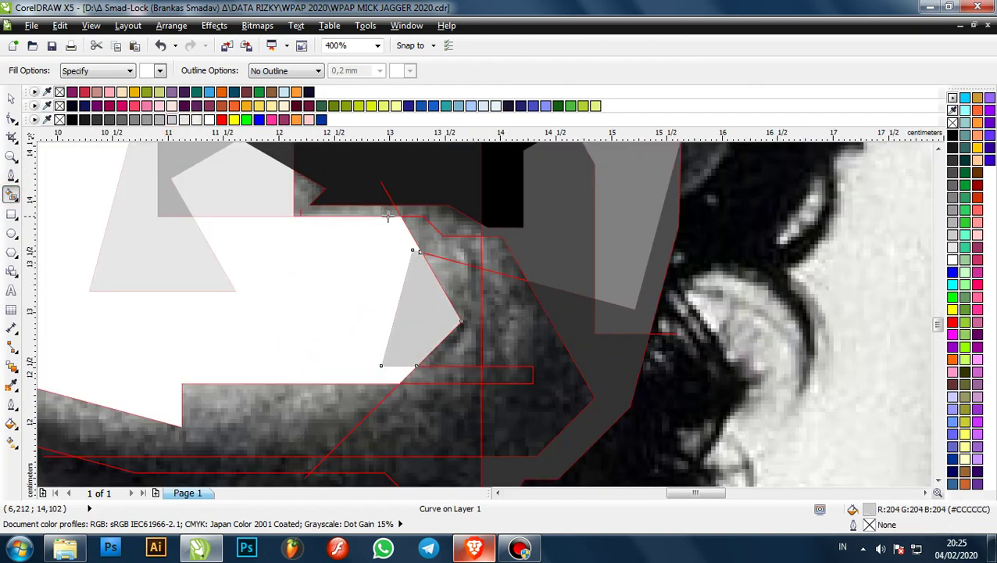
- Fill the thin strip beneath the mouth shadow with grey, its right part in #808080, and the facet below with #CCCCCC
left_click(171, 120)
left_click(159, 120)
scroll(376, 209, "down", 1)
scroll(425, 219, "up", 1)
left_click(413, 216)
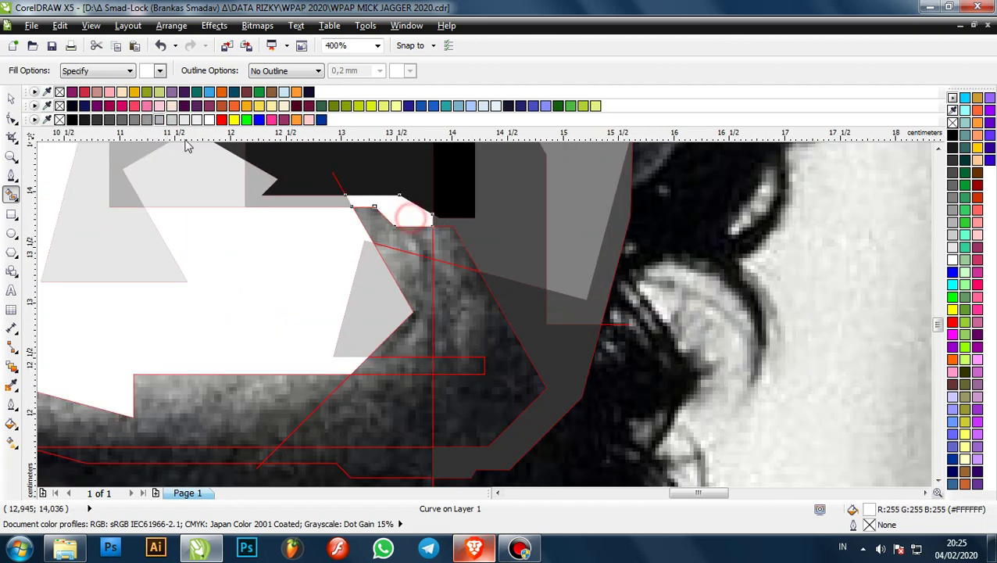
left_click(136, 120)
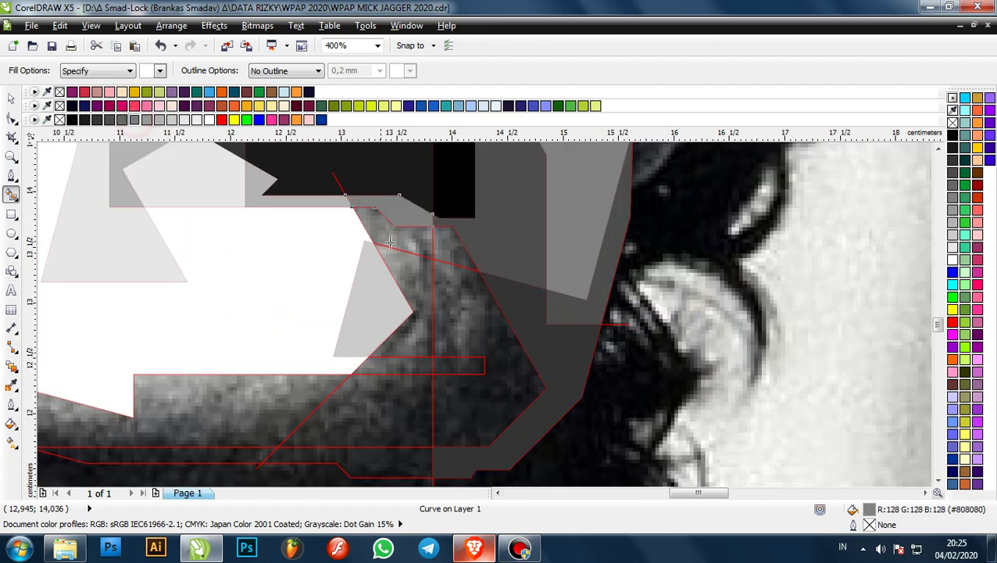
left_click(175, 121)
- Fill the facet to the right of the pointed chin facet with #999999 and the small bar beneath it with #CCCCCC
left_click(414, 267)
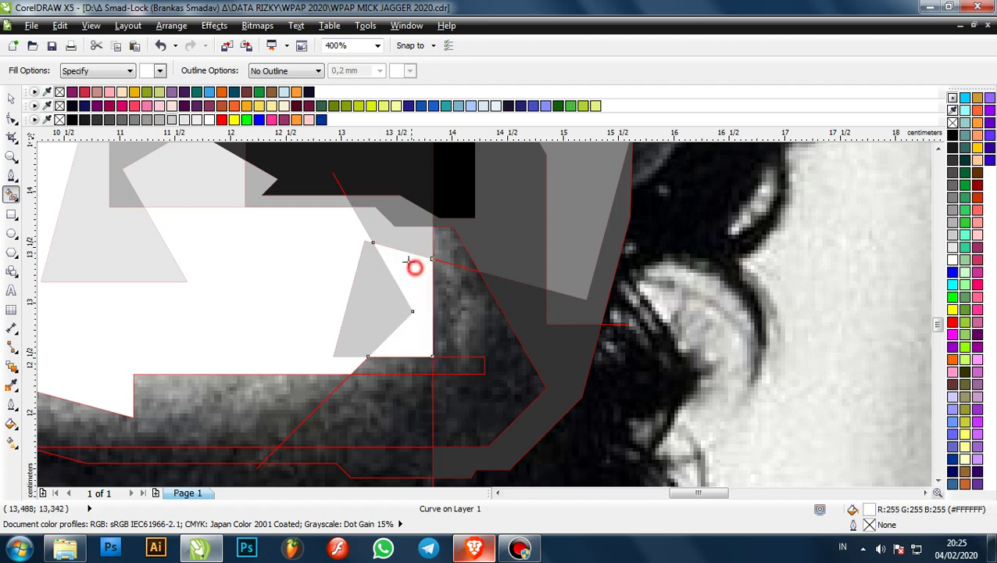
left_click(137, 119)
left_click(147, 120)
scroll(397, 252, "down", 1)
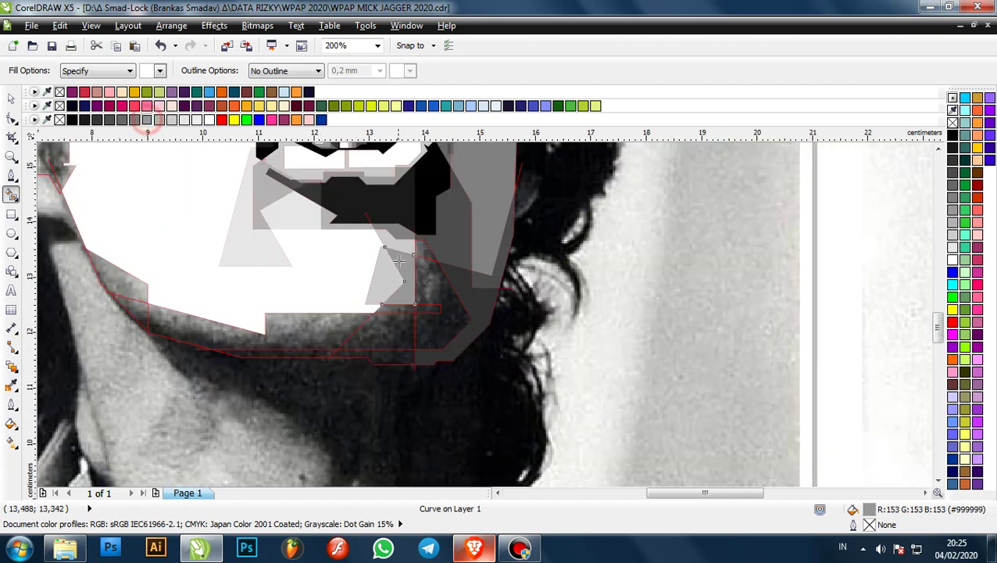
scroll(401, 305, "up", 1)
left_click(390, 315)
left_click(172, 119)
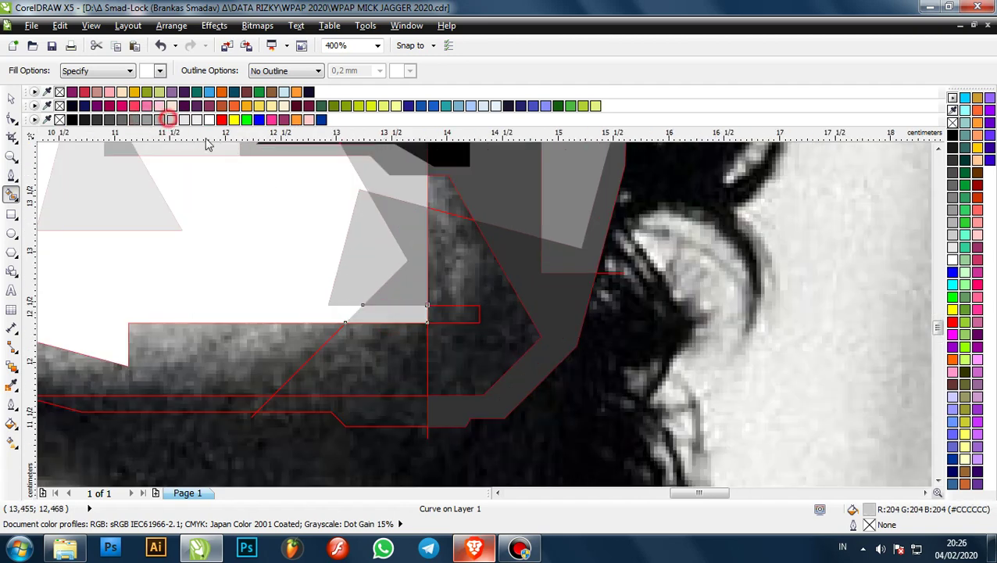
- Fill the long lower chin area with light grey and the triangular facet at its right end with #999999
scroll(207, 154, "down", 1)
left_click(292, 290)
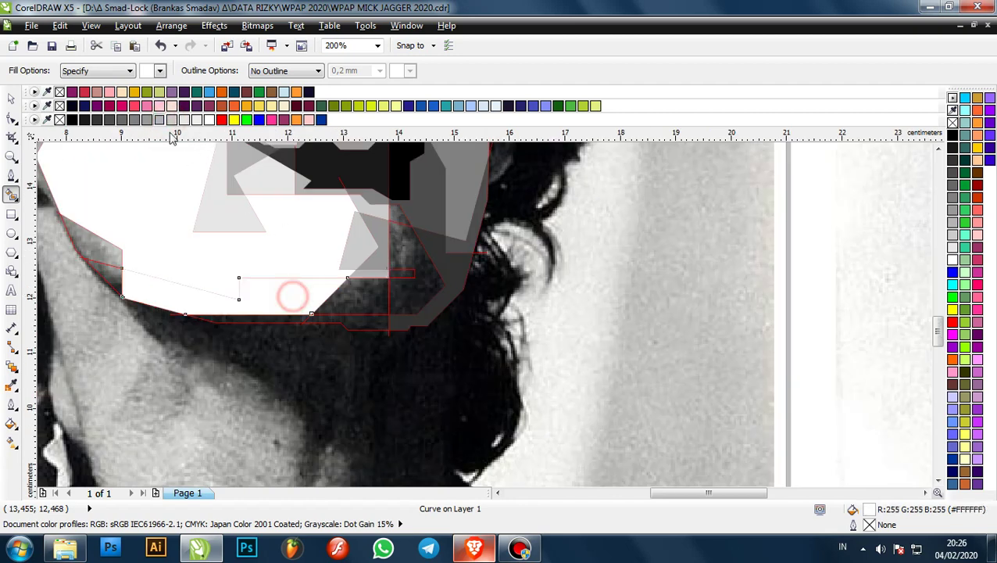
left_click(160, 120)
left_click(358, 291)
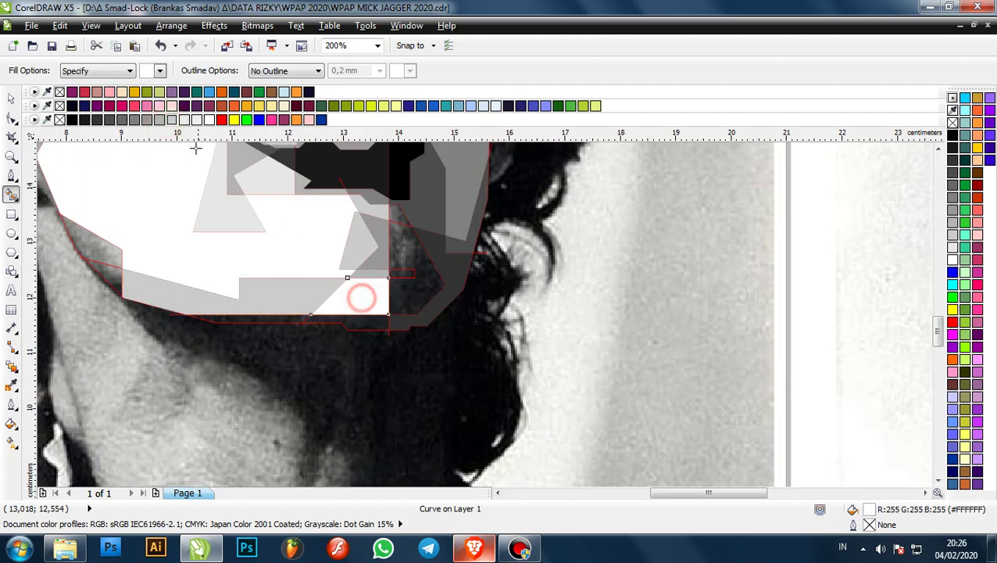
left_click(148, 120)
- Fill the upper and large facets right of the vertical chin line with #999999 and #666666, and the small bar between them with #808080
scroll(377, 254, "up", 1)
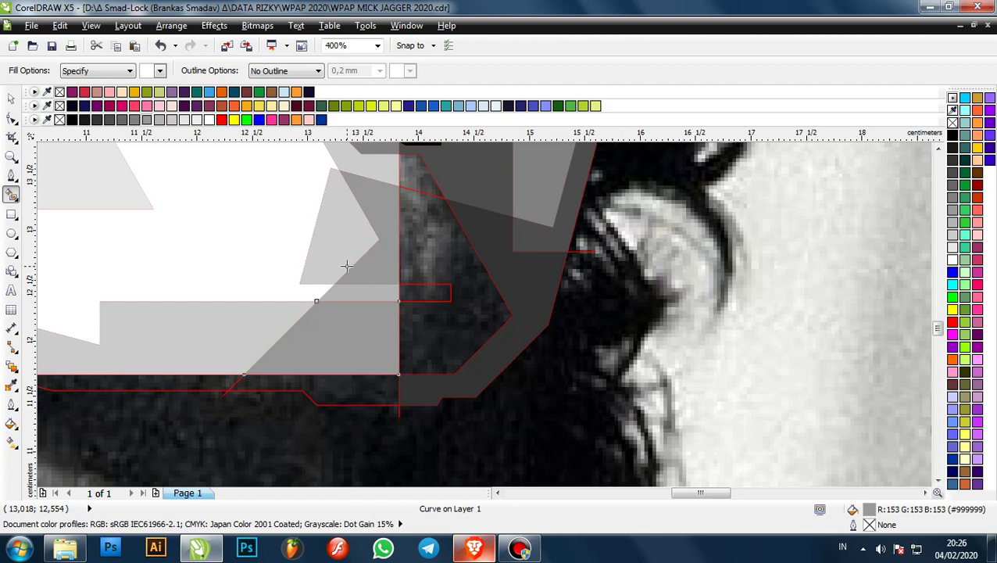
left_click(409, 256)
left_click(123, 120)
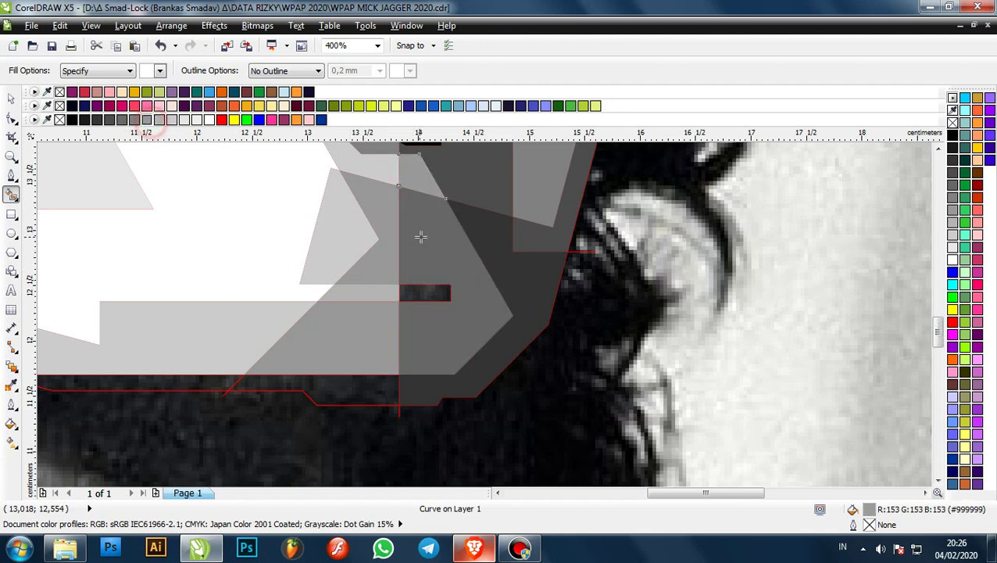
scroll(423, 235, "down", 3)
scroll(422, 246, "up", 3)
left_click(433, 244)
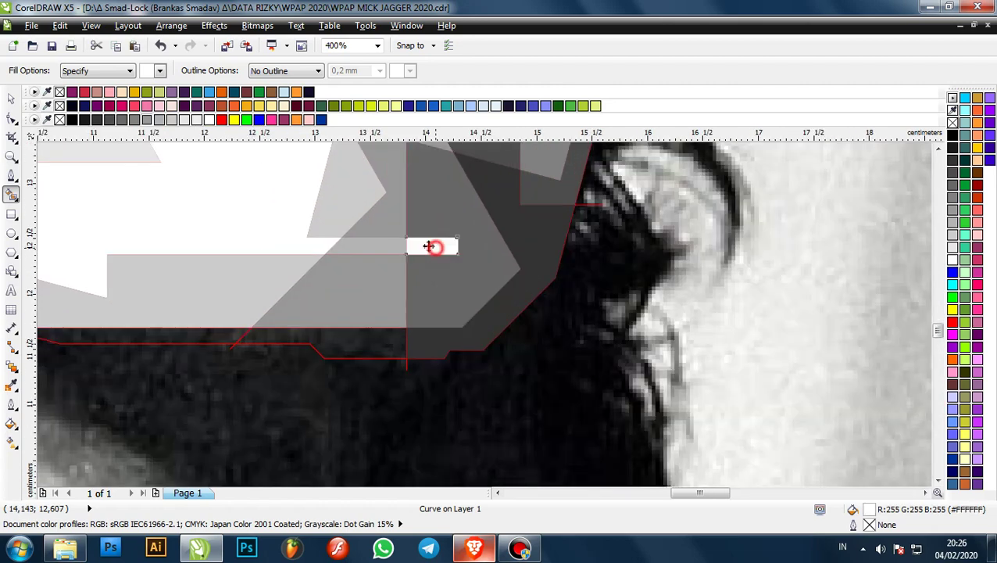
left_click(146, 120)
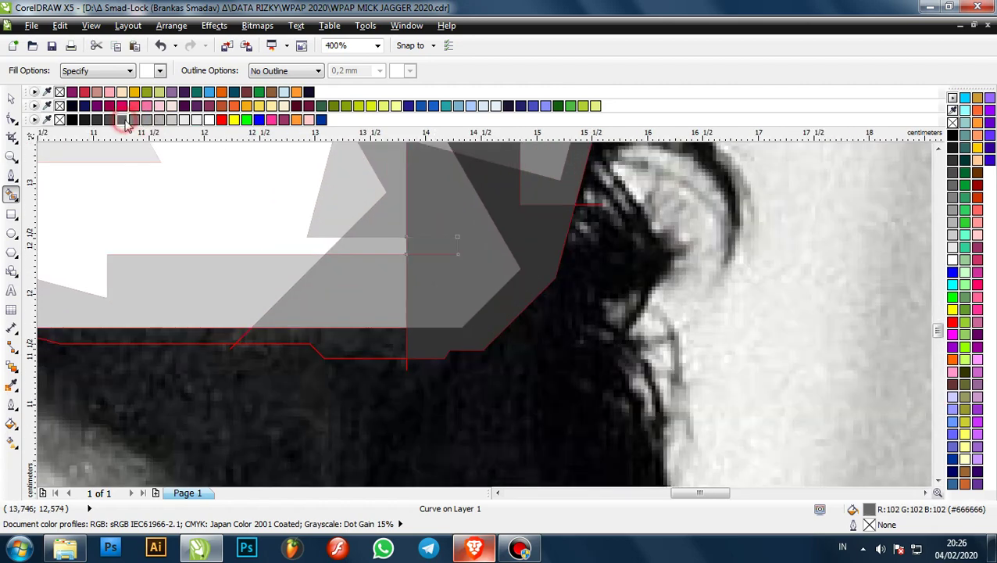
left_click(135, 120)
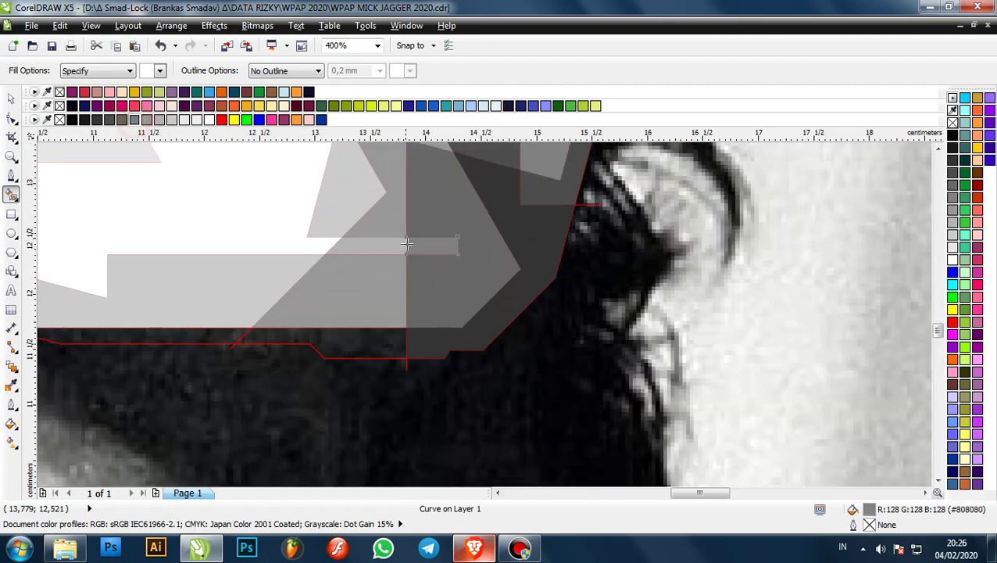
- Sample #CCCCCC with the Color Eyedropper and apply it to the small bar beneath the pointed chin facet
scroll(408, 246, "down", 1)
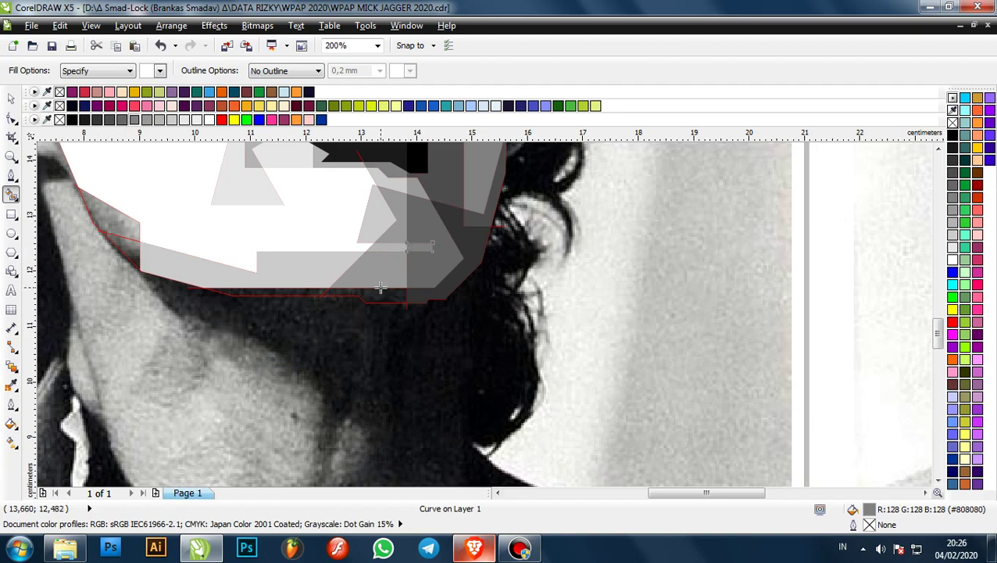
scroll(399, 193, "up", 2)
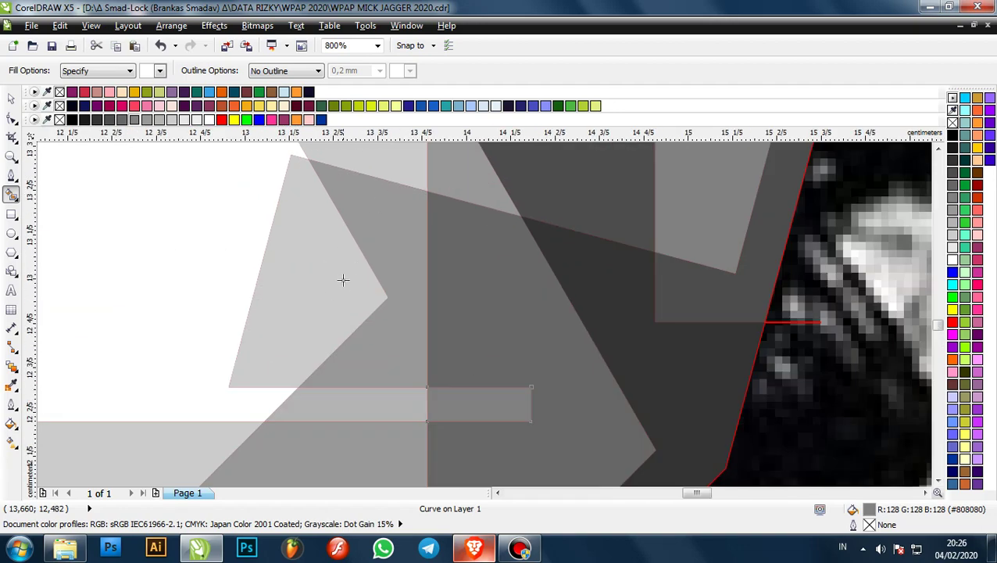
scroll(189, 317, "down", 1)
left_click(12, 385)
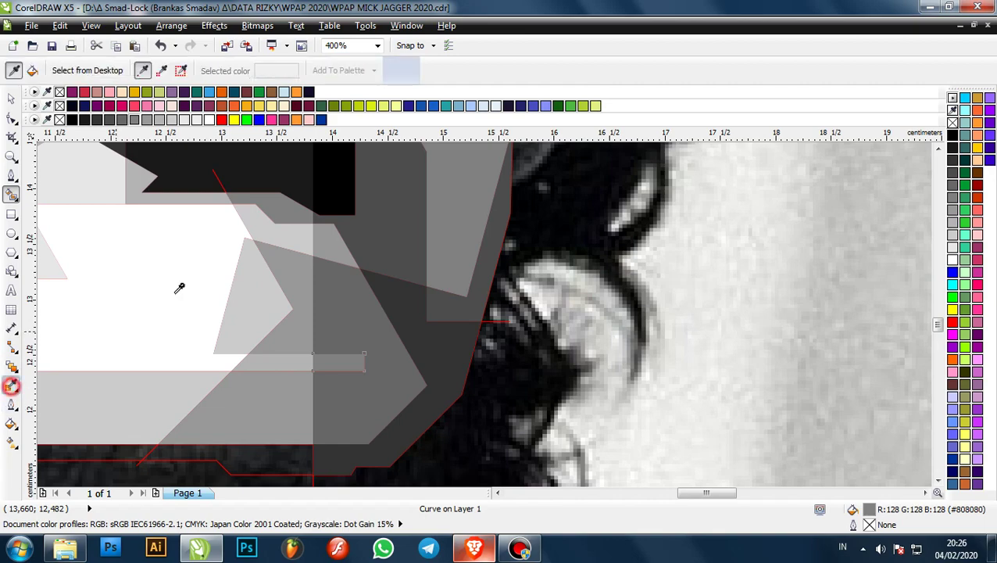
left_click(290, 237)
scroll(294, 361, "up", 1)
left_click(294, 363)
scroll(363, 334, "down", 1)
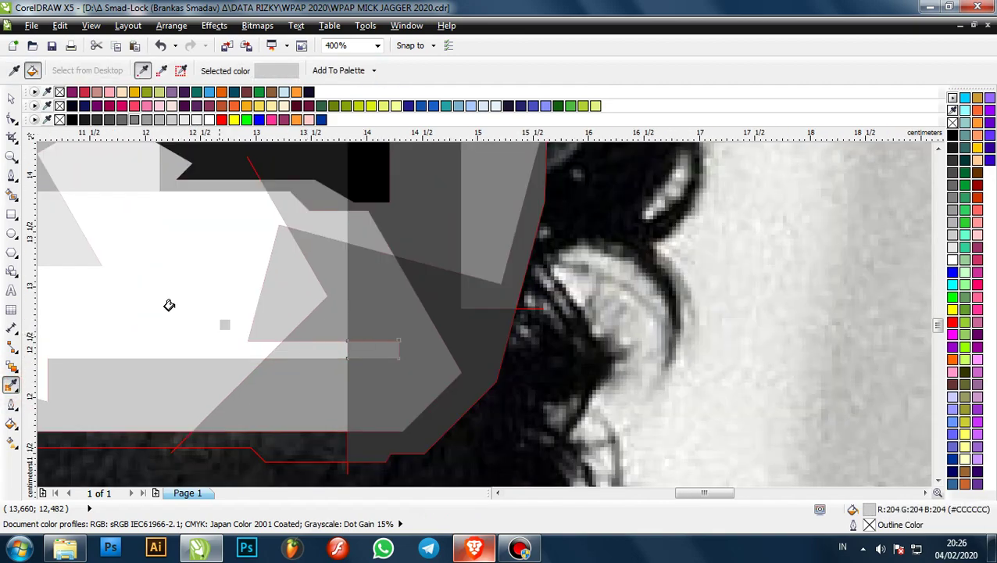
- Fill the strip along the chin's underside, its right part with darker grey and its long left part with #999999
scroll(328, 378, "down", 2)
scroll(329, 350, "up", 2)
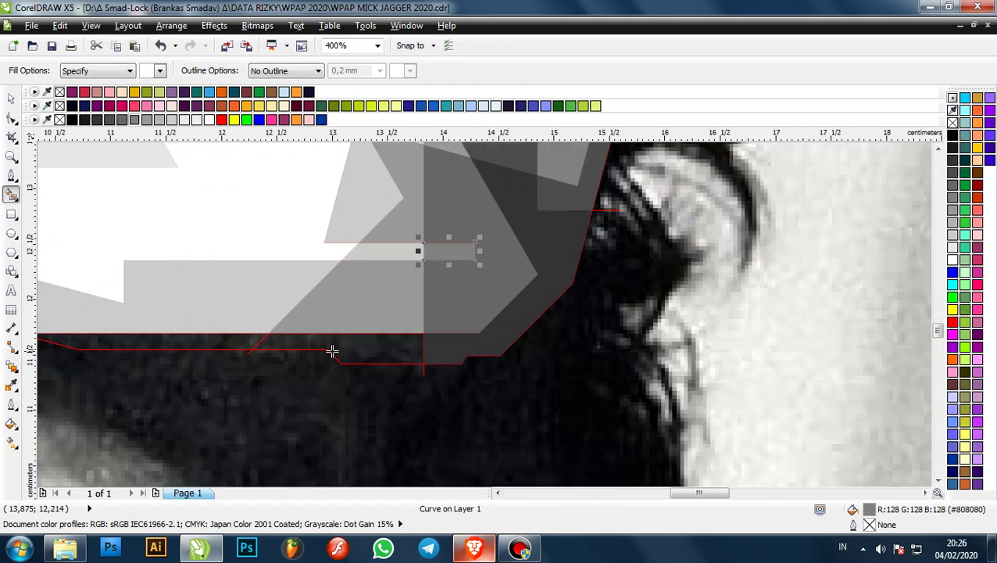
left_click(345, 341)
left_click(134, 119)
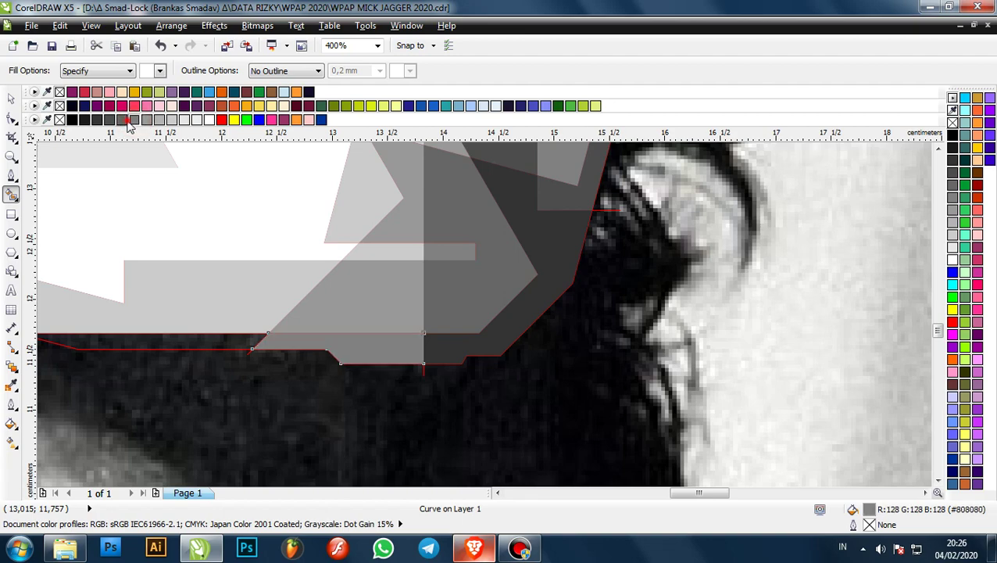
scroll(317, 334, "down", 1)
scroll(281, 333, "up", 1)
left_click(285, 316)
left_click(146, 120)
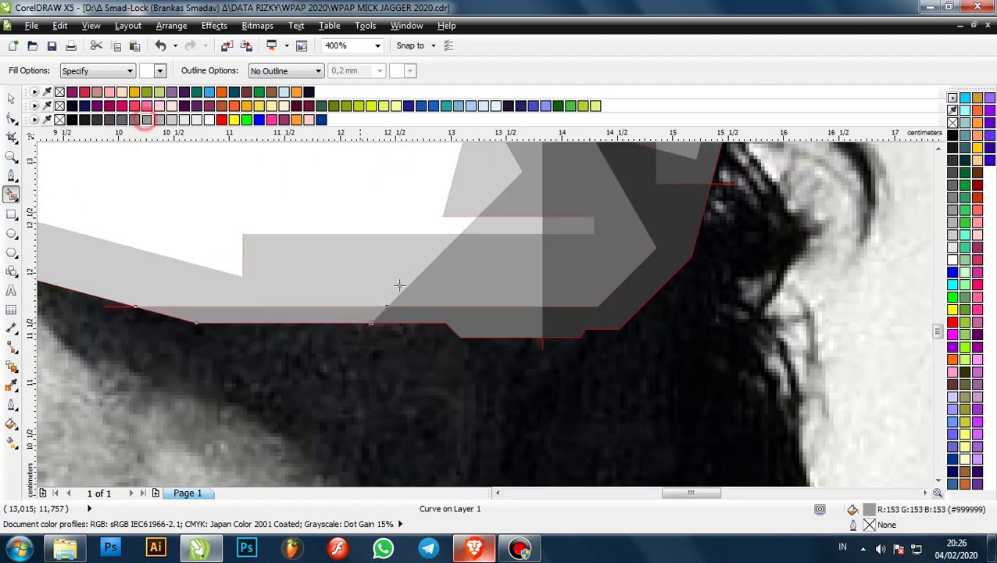
- Fill the upper facet at the left jaw corner with light grey and the small triangle beneath it with #999999
scroll(451, 317, "down", 1)
scroll(456, 331, "down", 1)
scroll(322, 276, "up", 2)
left_click(323, 276)
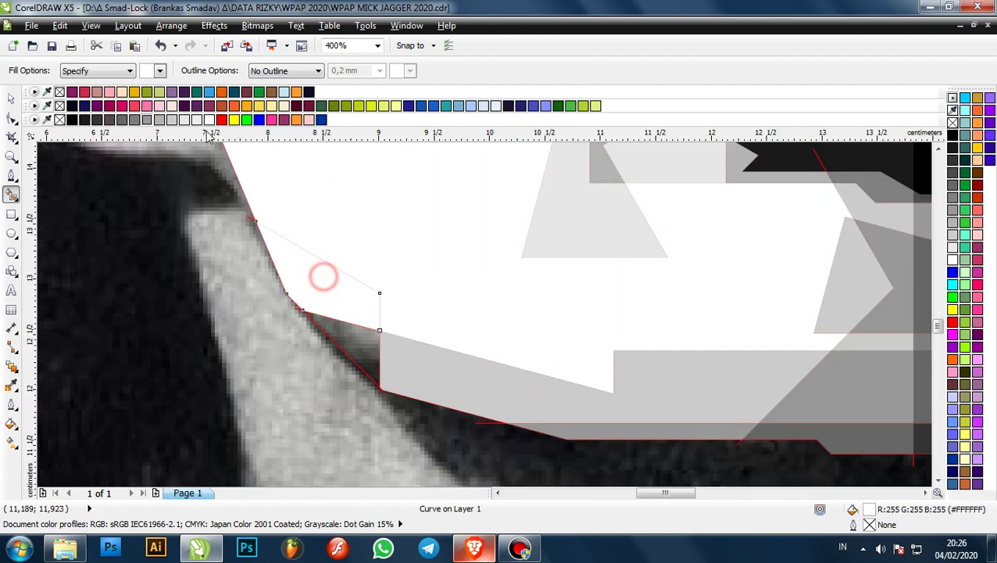
left_click(185, 120)
left_click(353, 351)
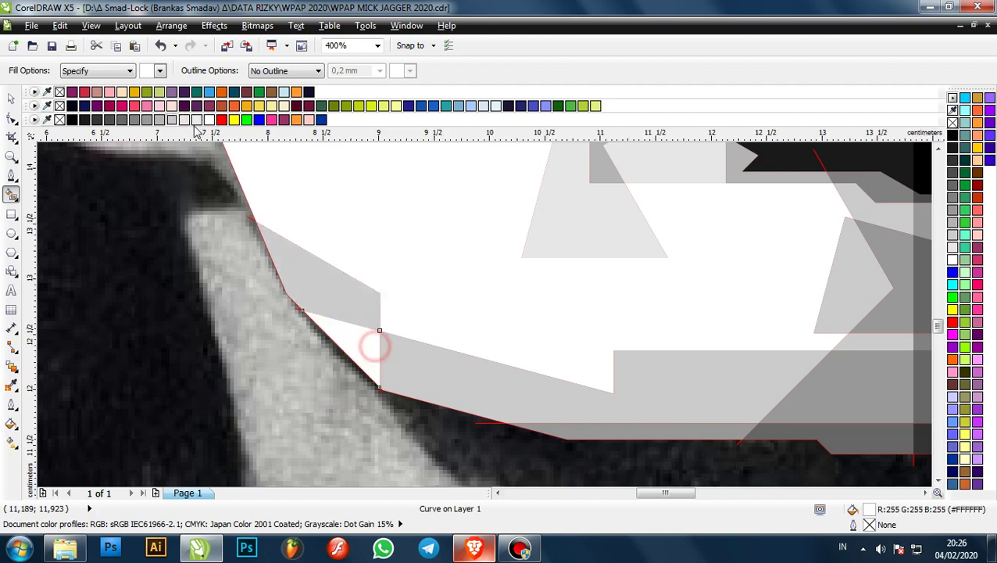
left_click(158, 120)
- Check the whole portrait against the reference photo and save the drawing
scroll(189, 171, "down", 2)
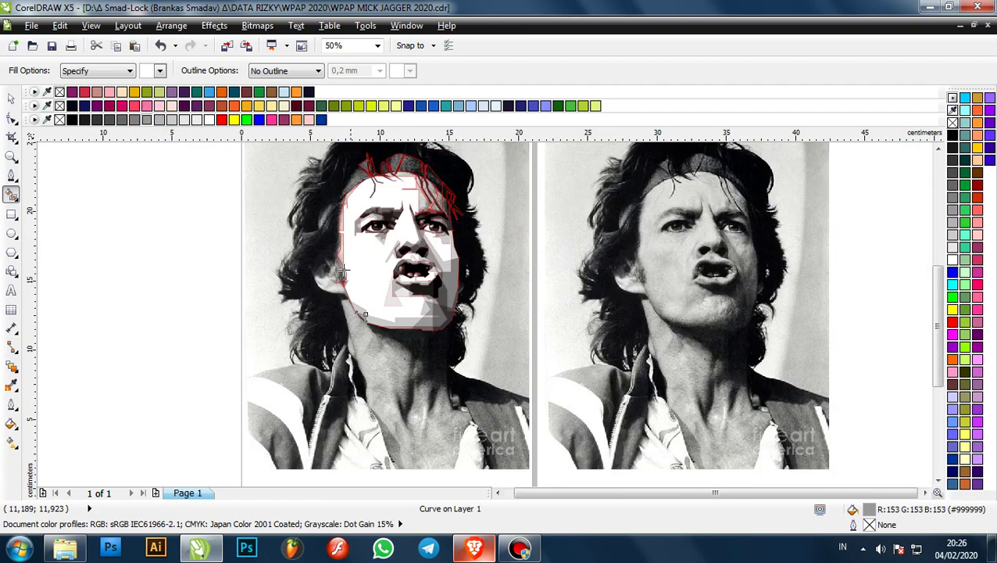
scroll(363, 303, "up", 1)
scroll(364, 304, "down", 2)
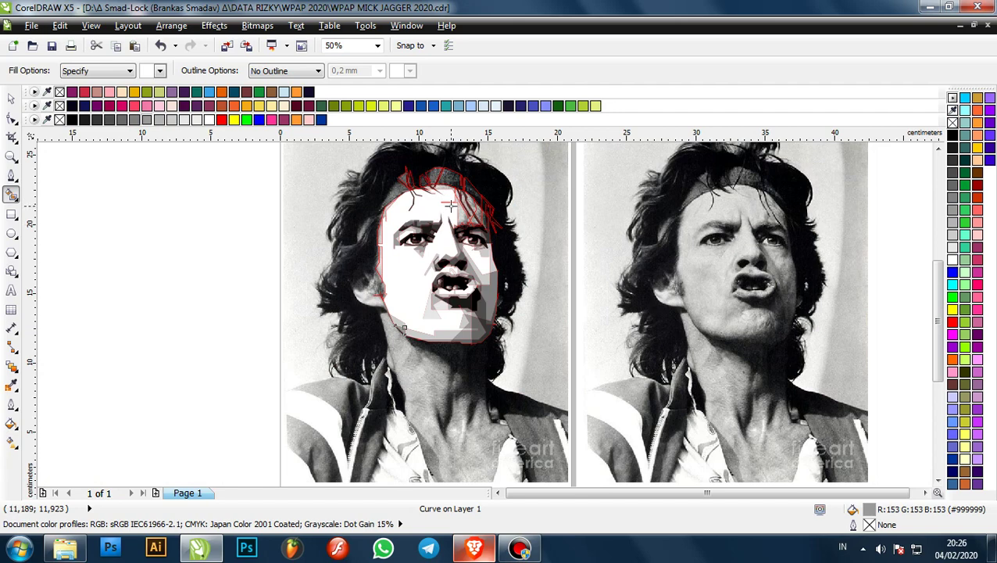
key("ctrl+s")
scroll(473, 321, "up", 1)
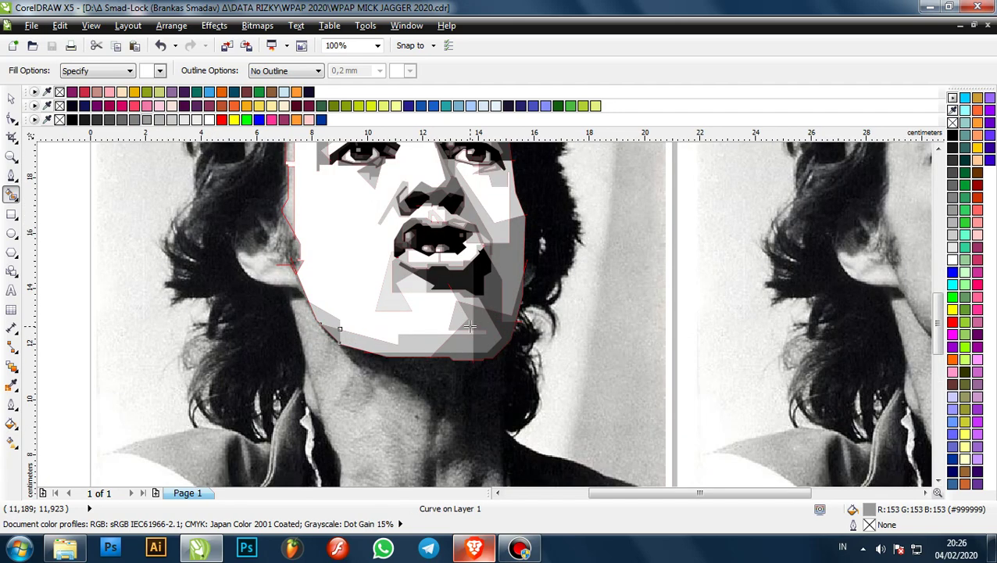
scroll(468, 336, "down", 1)
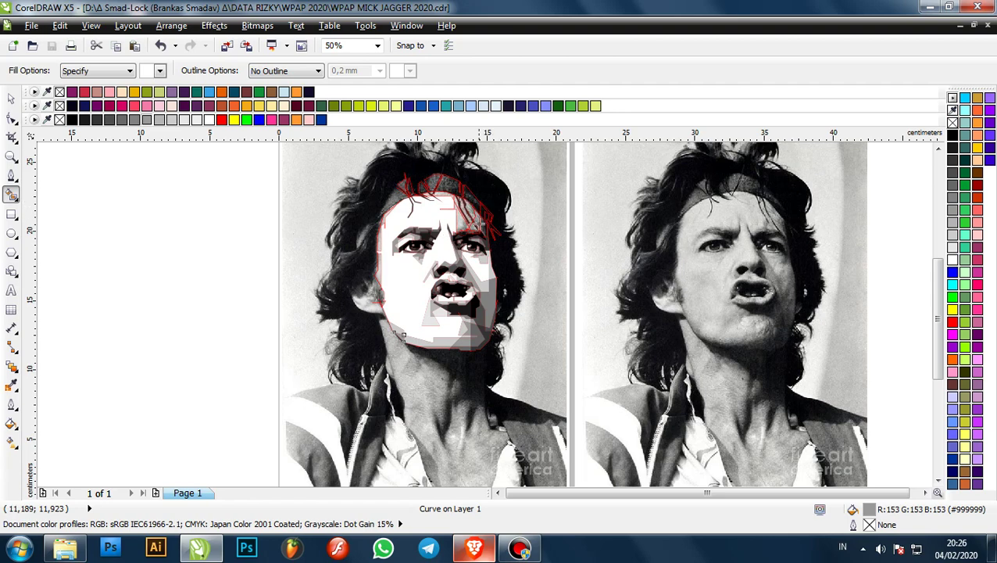
- Undo the fill between the hair strands and fill the wide facet along the top of the forehead with #CCCCCC
scroll(441, 190, "up", 3)
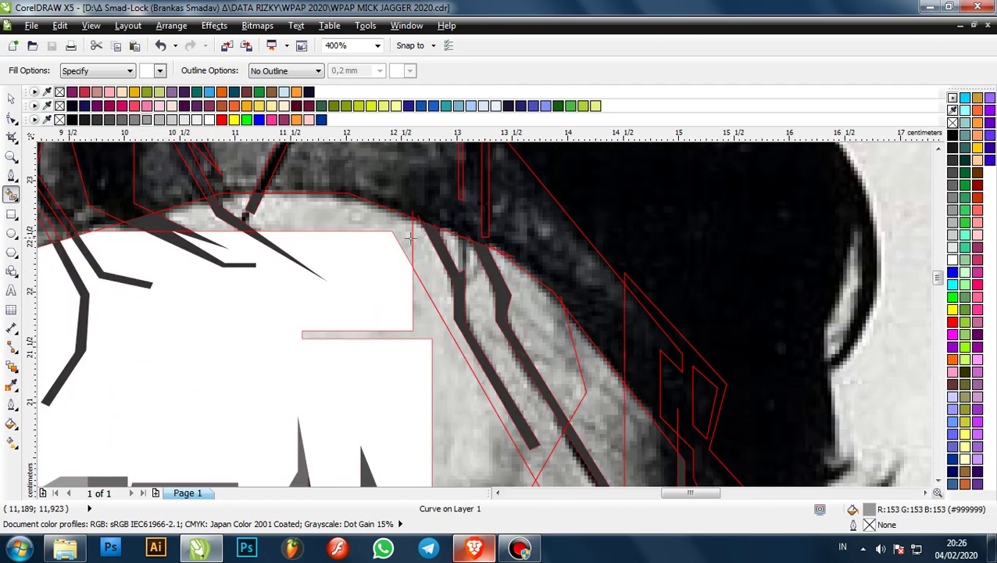
scroll(295, 218, "up", 1)
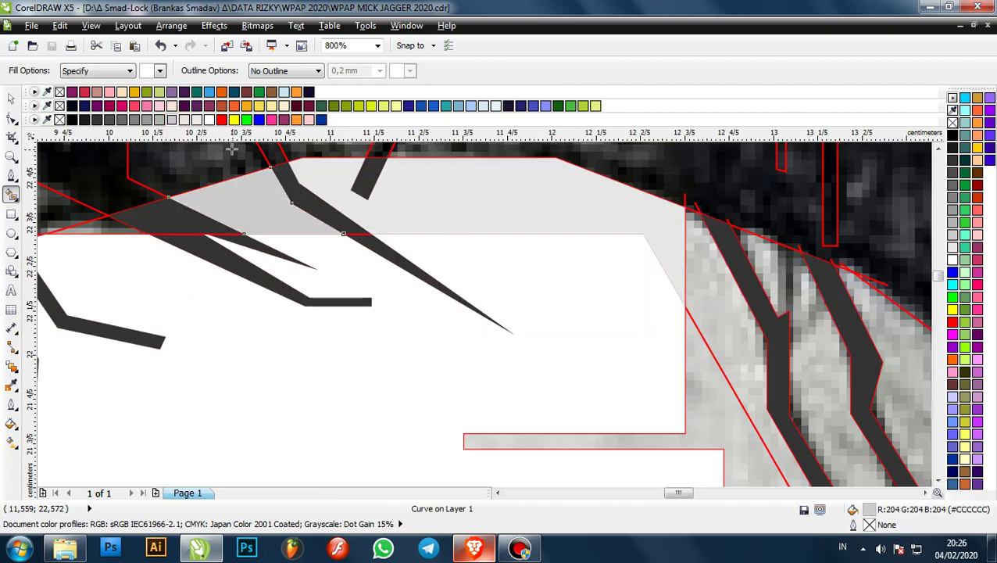
left_click(184, 119)
key("ctrl+z")
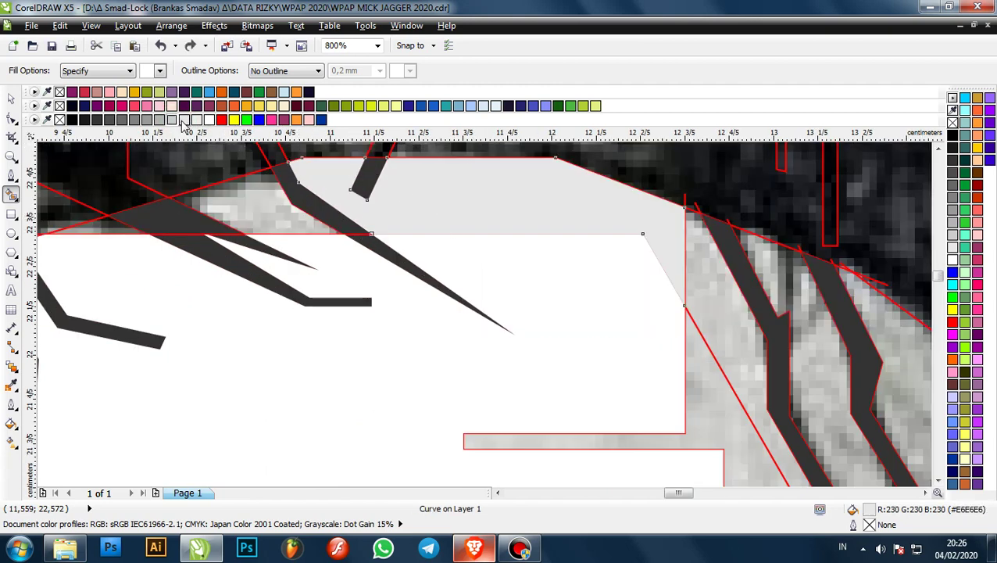
left_click(171, 119)
scroll(465, 244, "down", 1)
scroll(304, 221, "up", 1)
- Fill the two small facets between the hair strands at the forehead's upper left edge with #CCCCCC
left_click(397, 239)
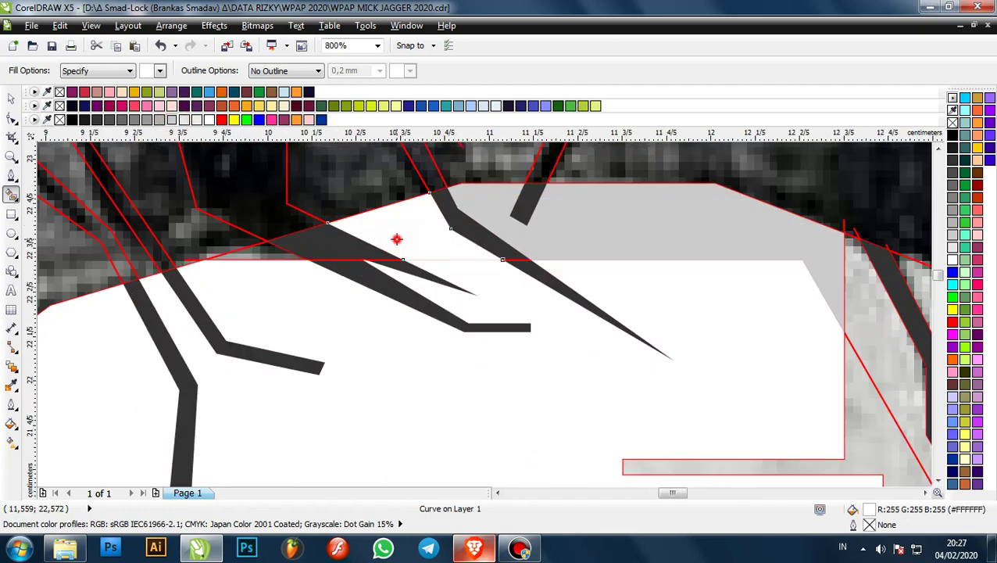
left_click(171, 119)
left_click(273, 248)
left_click(171, 121)
- Fill the large forehead area above the right-hand eyebrow, including its narrow horizontal bar, with #CCCCCC
scroll(371, 251, "down", 3)
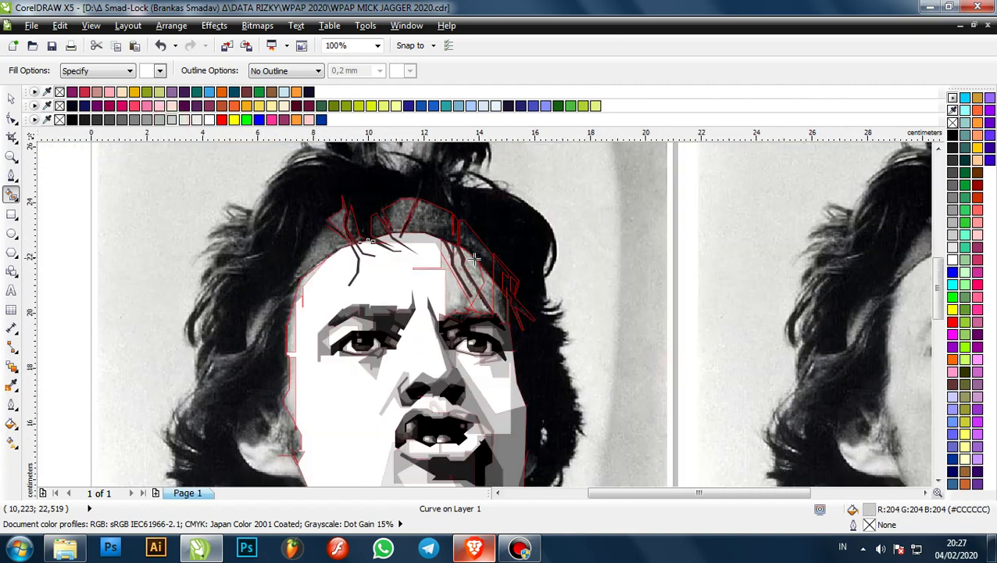
scroll(450, 280, "up", 1)
left_click(425, 309)
left_click(171, 121)
scroll(478, 273, "down", 1)
scroll(457, 307, "up", 1)
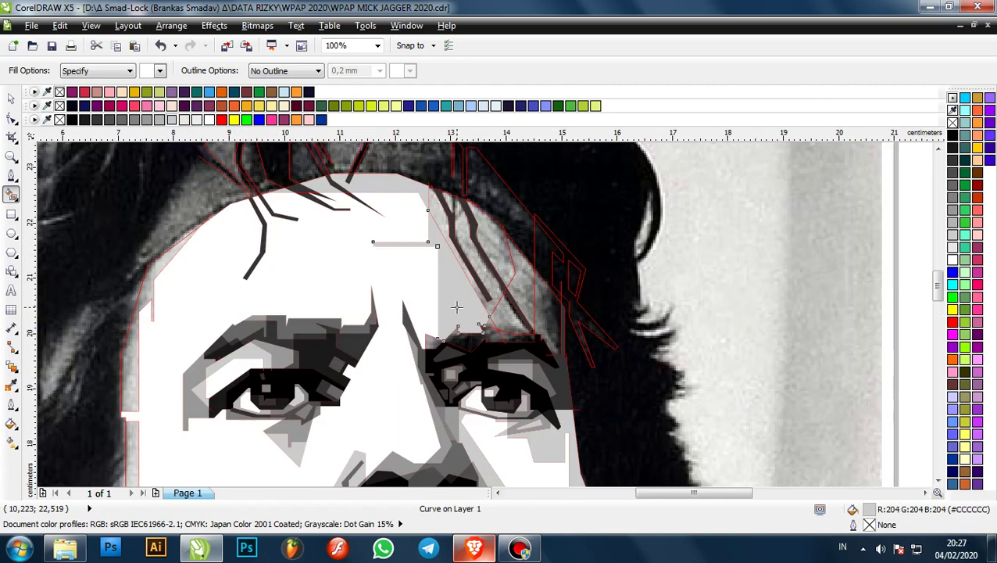
- Fill the small facet above the inner end of the right-hand eyebrow with #999999
scroll(441, 349, "up", 3)
left_click(369, 314)
left_click(171, 120)
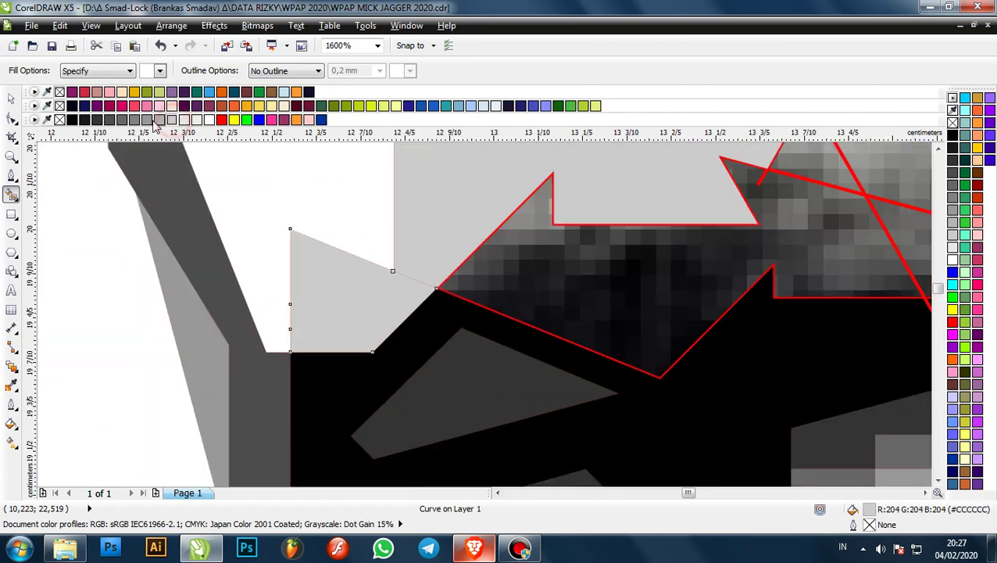
left_click(147, 120)
- Fill the jagged facet on top of the right-hand eyebrow with dark grey and the facet to its right with #4D4D4D
scroll(299, 268, "down", 2)
scroll(412, 276, "up", 1)
left_click(409, 263)
left_click(210, 119)
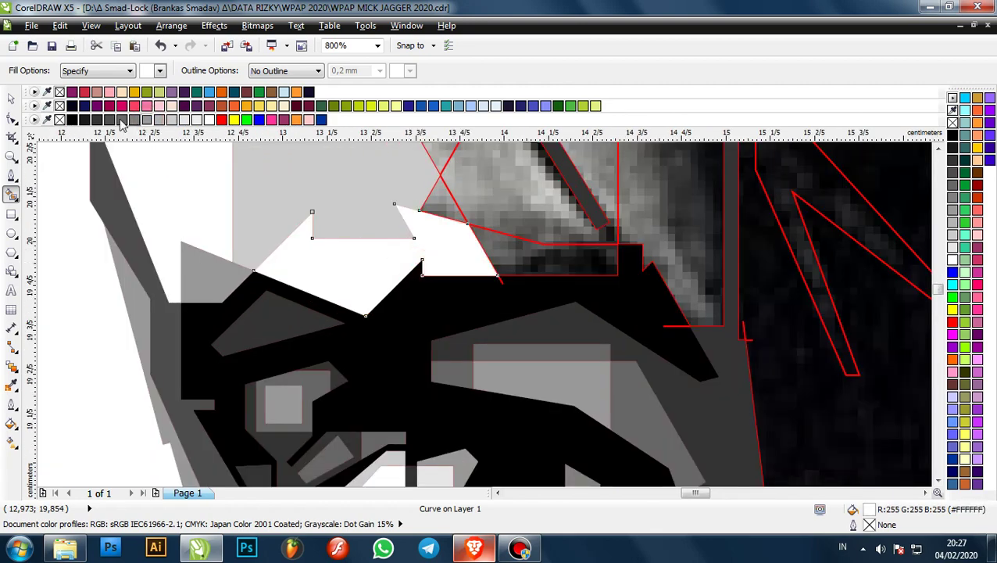
left_click(102, 119)
left_click(513, 264)
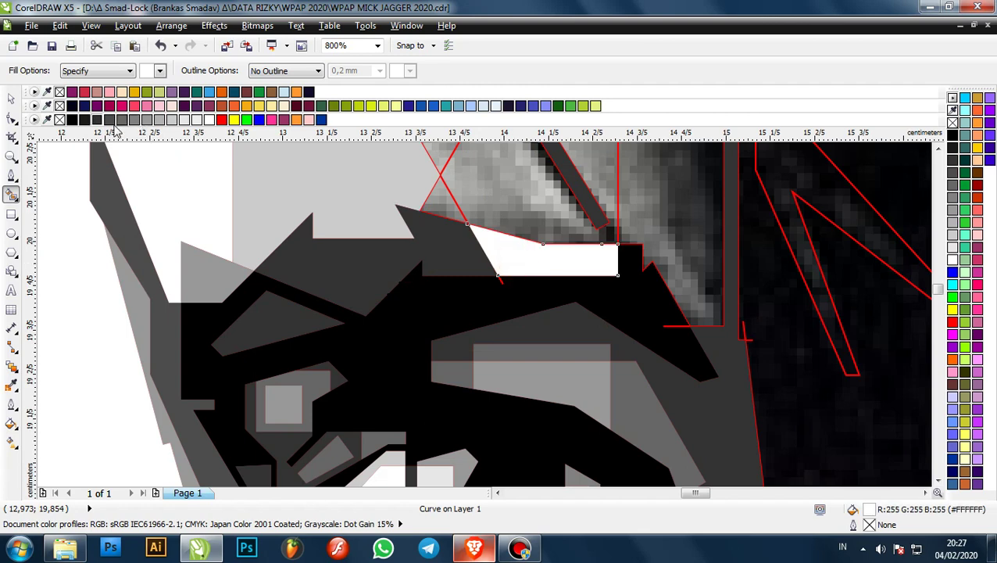
left_click(109, 119)
- Fill the forehead facets beside the two long hair strands on the right with #999999
scroll(473, 265, "down", 2)
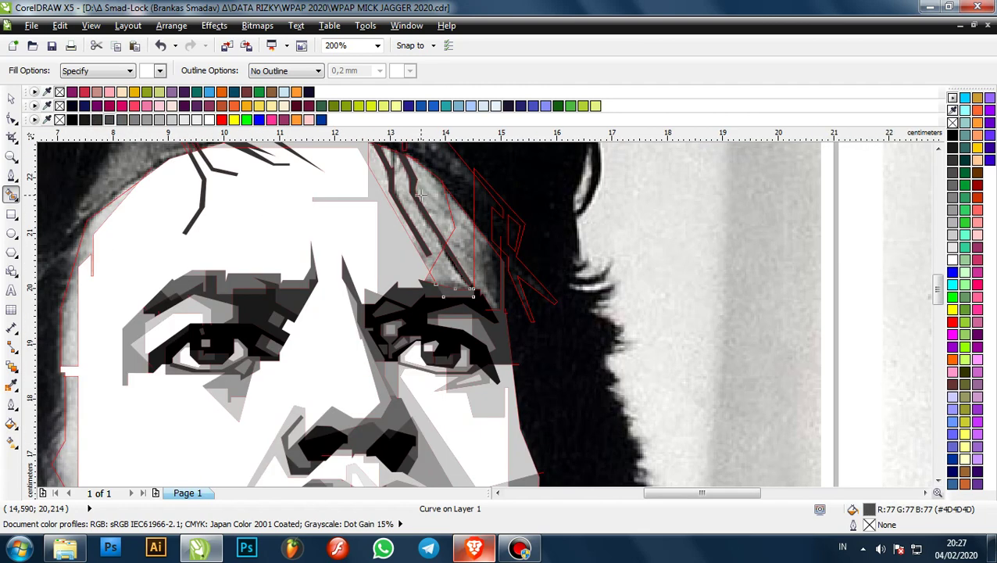
scroll(421, 194, "up", 2)
left_click(147, 119)
scroll(390, 261, "down", 2)
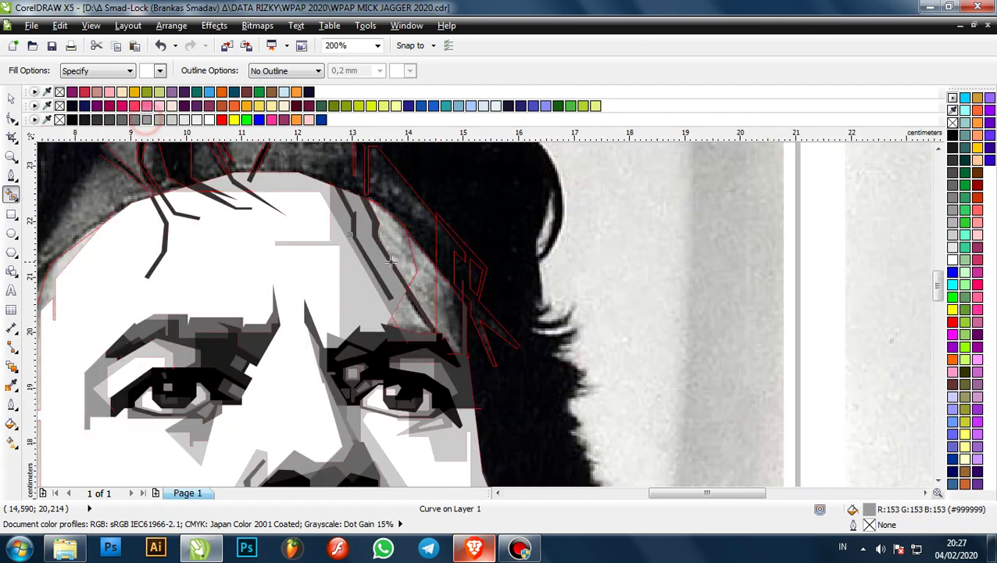
scroll(411, 248, "up", 1)
left_click(376, 241)
left_click(143, 120)
- Fill the small facet just above the right-hand eyebrow with #999999 and the facet around the strand's lower end with #666666
scroll(387, 245, "down", 1)
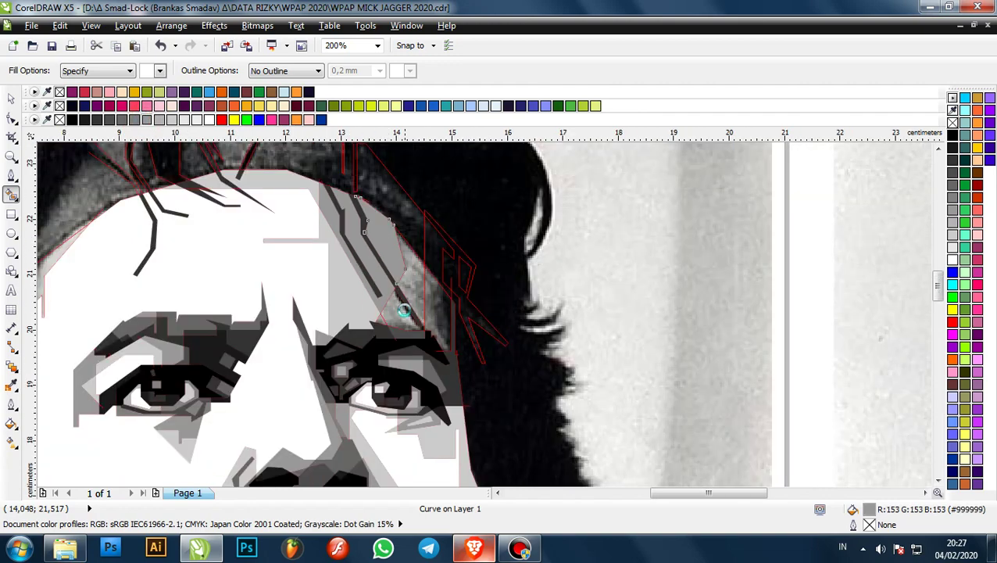
scroll(401, 312, "up", 2)
left_click(356, 329)
left_click(147, 120)
scroll(328, 285, "down", 1)
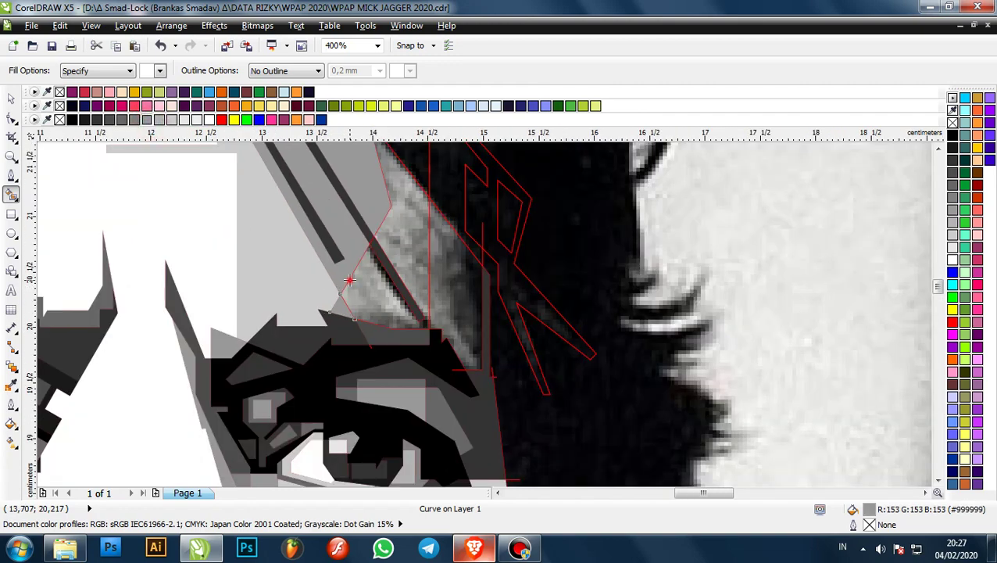
left_click(350, 281)
left_click(124, 121)
- Fill the facet at the right temple, beside the outer end of the eyebrow, with #4D4D4D
scroll(334, 244, "down", 1)
scroll(401, 274, "up", 1)
left_click(401, 273)
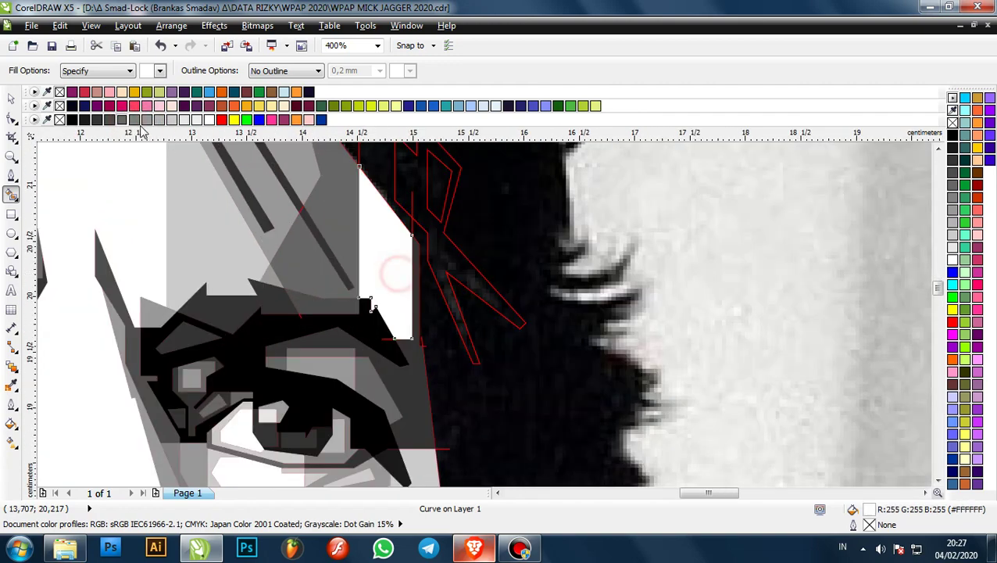
left_click(110, 119)
scroll(529, 275, "down", 2)
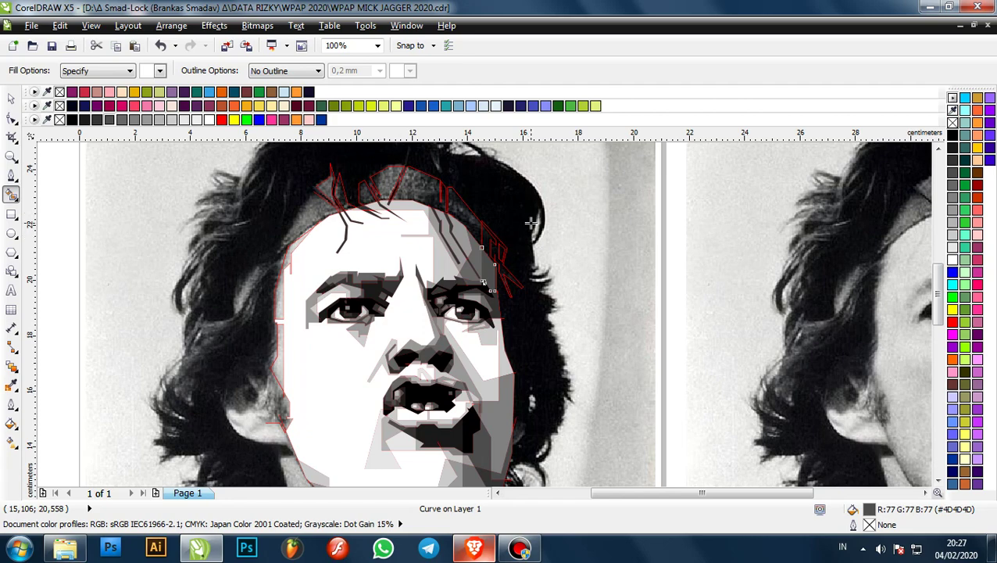
- Fill the two narrow facets along the left edge of the face, at the temple and cheek, with #CCCCCC and save the drawing
scroll(288, 241, "up", 2)
left_click(283, 239)
scroll(350, 202, "down", 2)
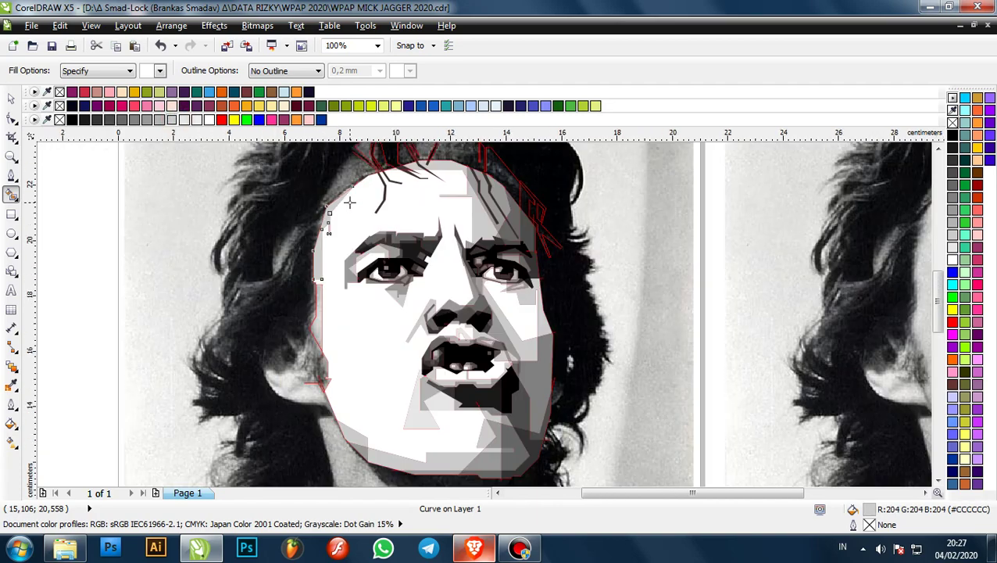
scroll(304, 283, "up", 2)
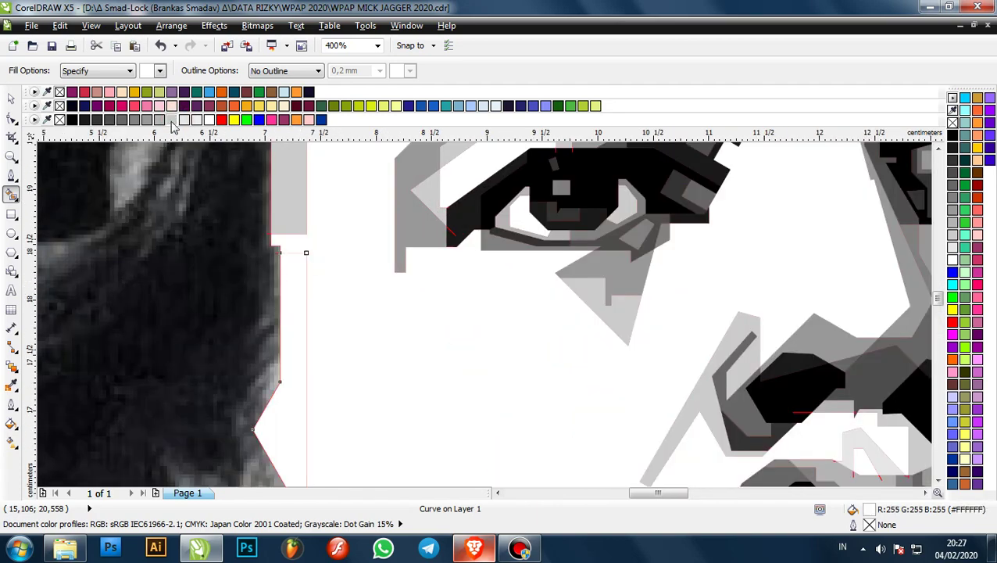
scroll(396, 232, "down", 1)
scroll(383, 281, "down", 2)
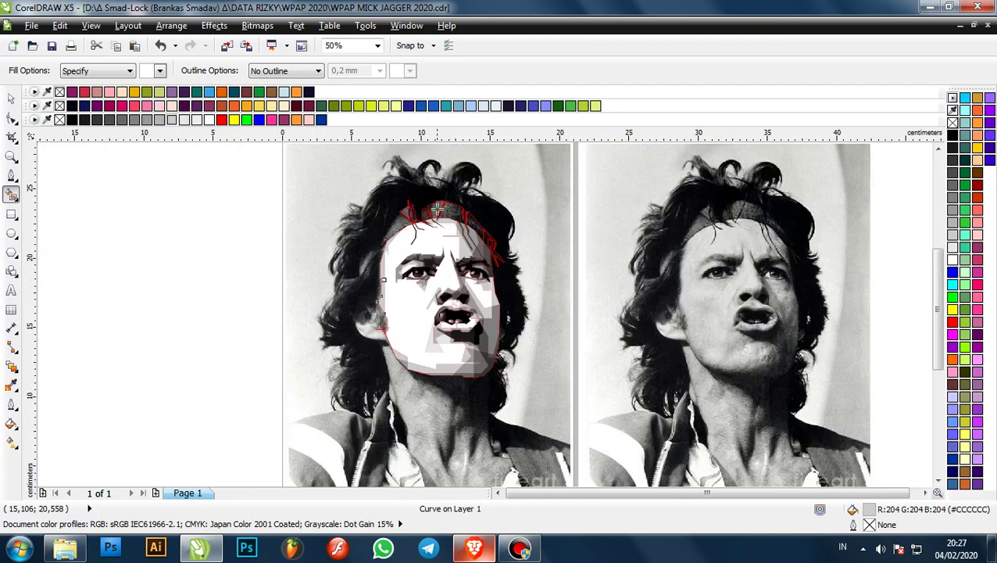
scroll(446, 189, "up", 3)
scroll(370, 254, "down", 1)
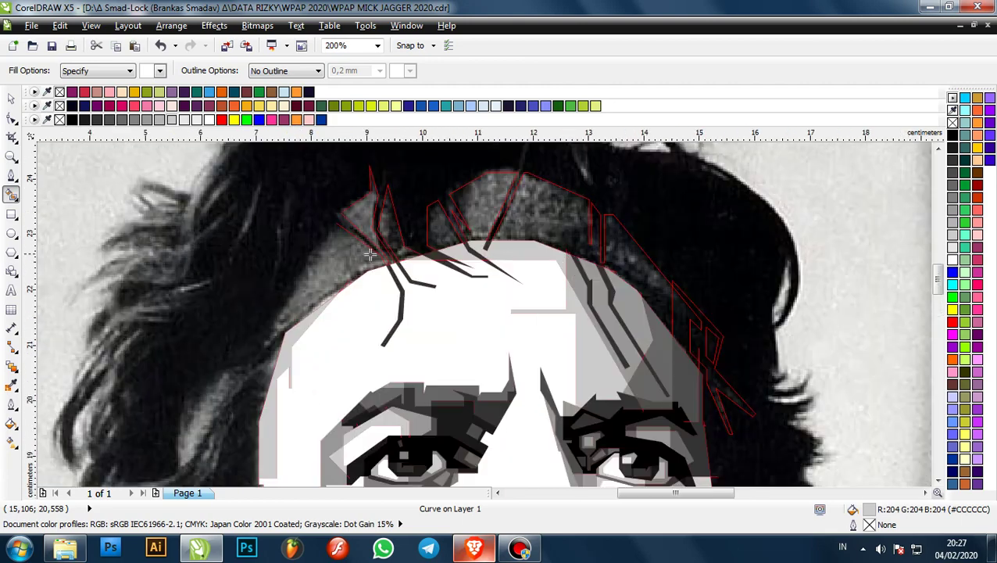
left_click(11, 176)
scroll(423, 271, "down", 2)
scroll(478, 215, "down", 1)
scroll(574, 223, "up", 1)
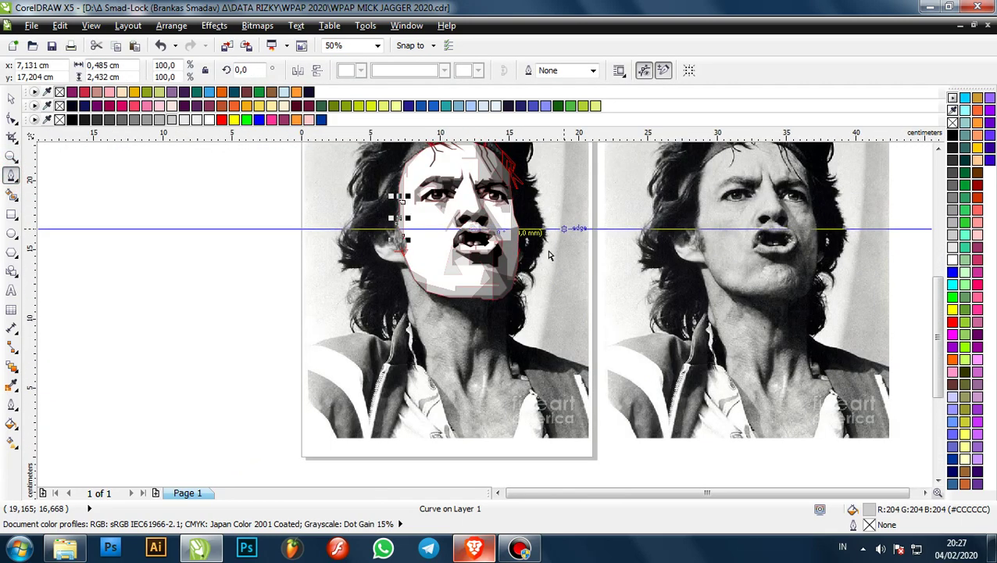
key("ctrl+s")
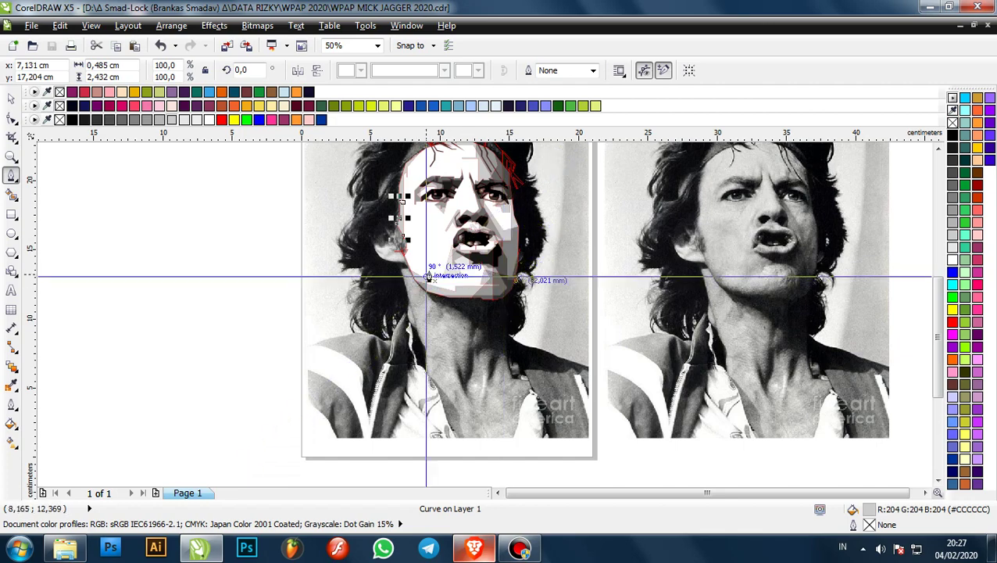
- Trace the outer edge of the headband's left section from the end of the crossing hair strand down to its narrow lower tip
scroll(501, 270, "down", 1)
scroll(490, 231, "up", 1)
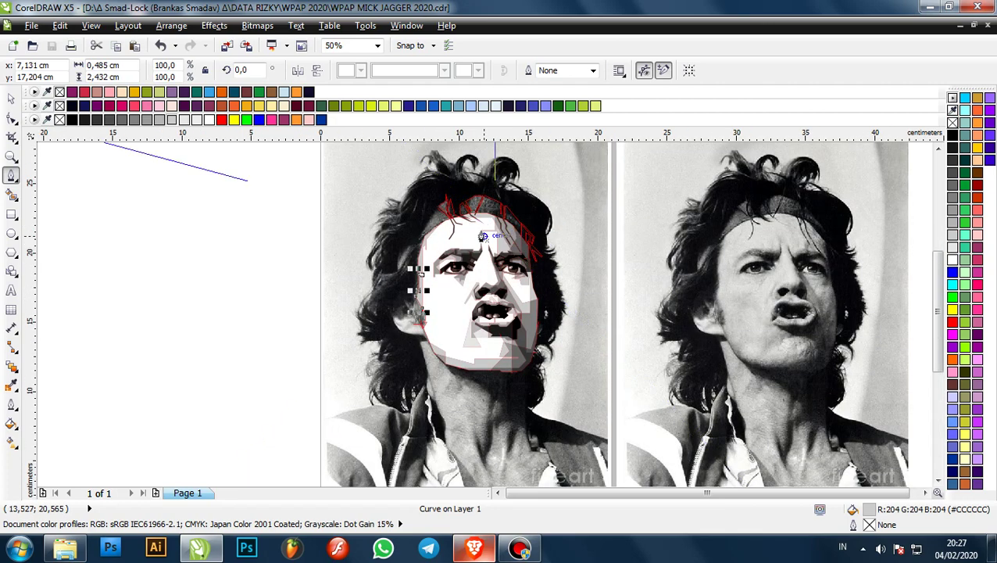
scroll(490, 231, "up", 3)
scroll(309, 225, "up", 2)
scroll(303, 225, "up", 1)
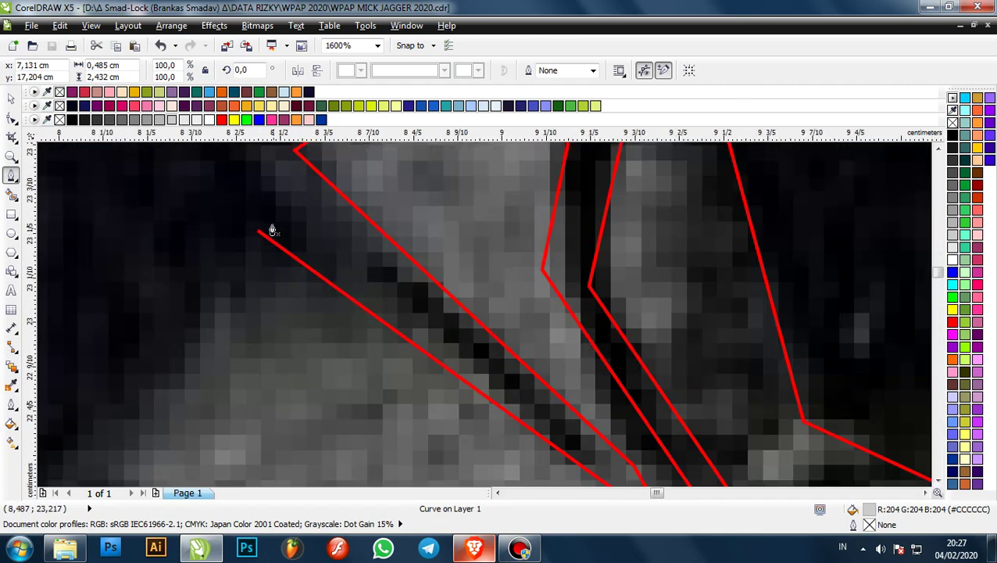
left_click(274, 231)
scroll(275, 232, "down", 2)
scroll(225, 314, "up", 1)
scroll(234, 375, "down", 2)
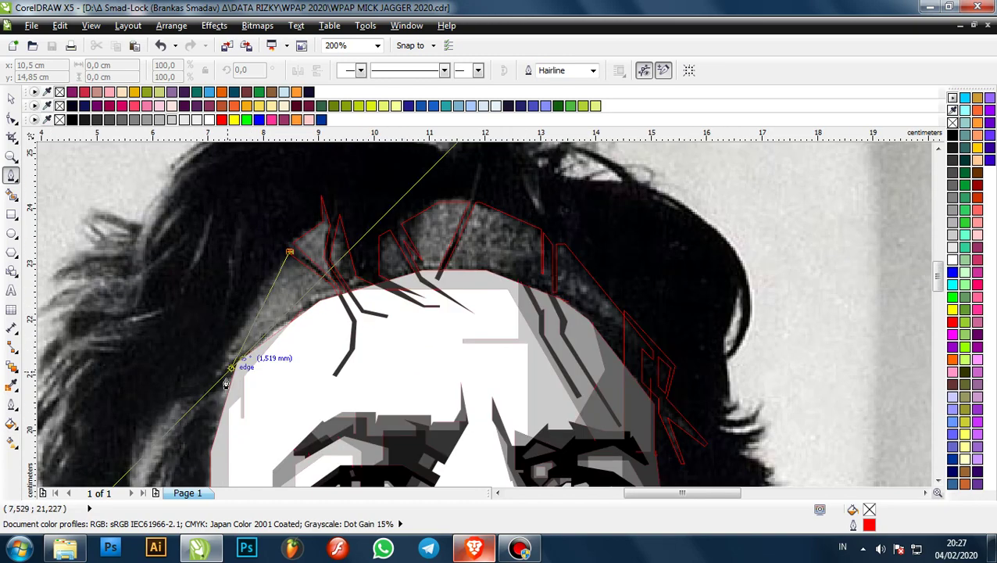
scroll(215, 373, "up", 2)
left_click(223, 366)
left_click(243, 376)
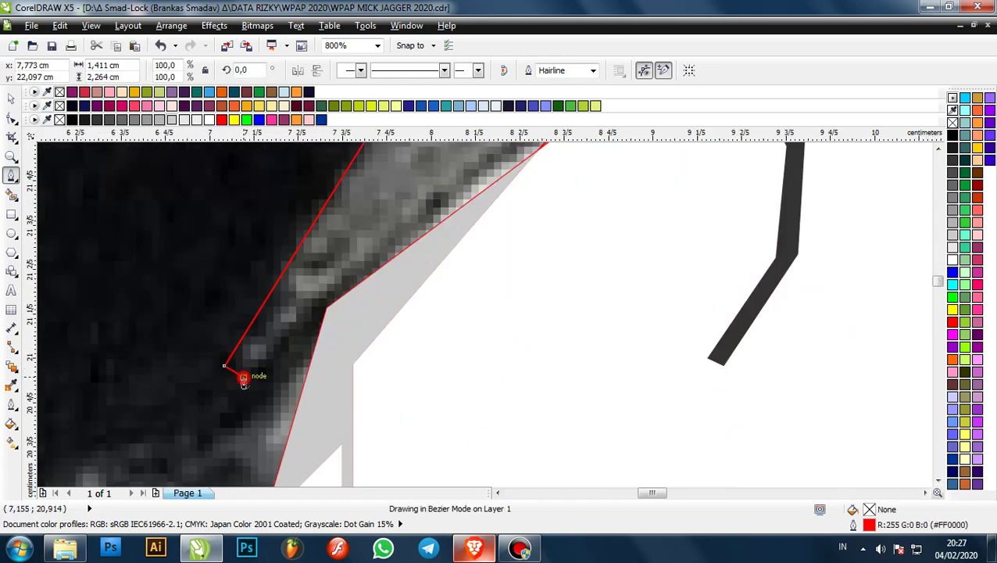
- Extend the left headband outline from its lower tip to the upper-left corner of the face outline, making it about 1.41 by 2.31 cm
scroll(299, 323, "up", 1)
scroll(319, 358, "down", 2)
scroll(356, 324, "up", 2)
scroll(352, 336, "down", 2)
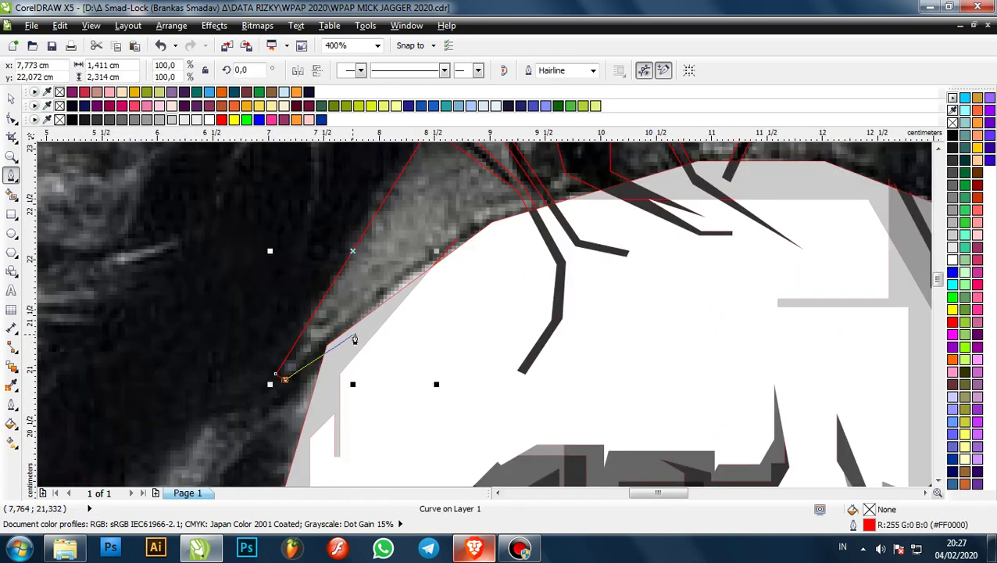
scroll(341, 344, "up", 3)
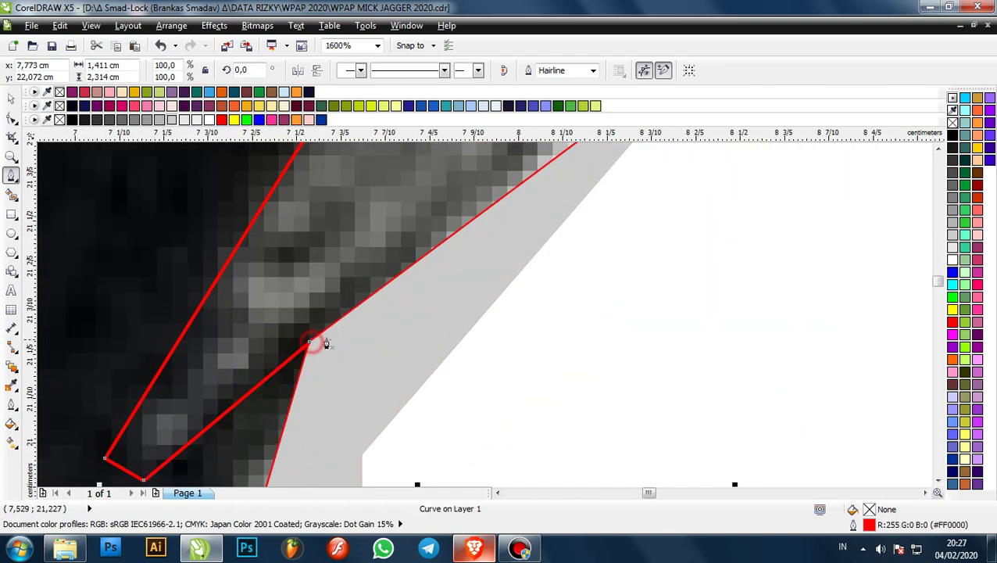
scroll(323, 345, "up", 1)
left_click(295, 345)
scroll(340, 344, "down", 2)
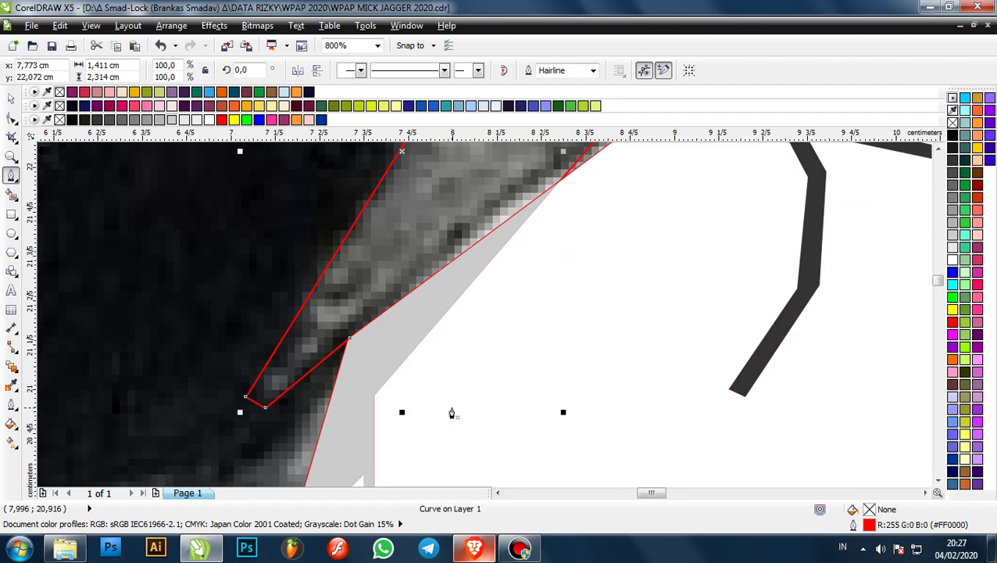
- Examine the traced headband sections, hair strands and forehead edge against the photo
scroll(466, 417, "down", 2)
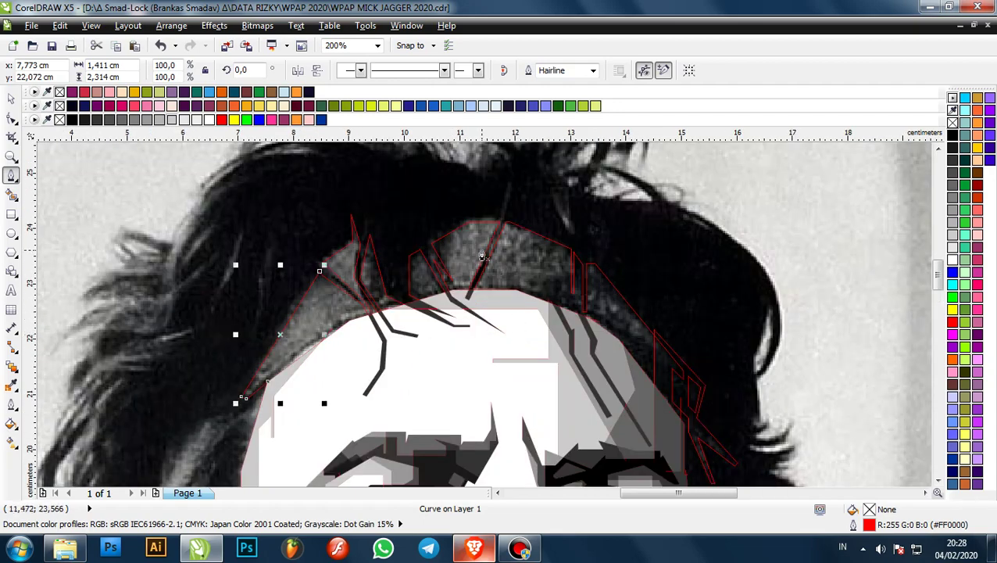
scroll(462, 237, "down", 1)
scroll(522, 292, "up", 3)
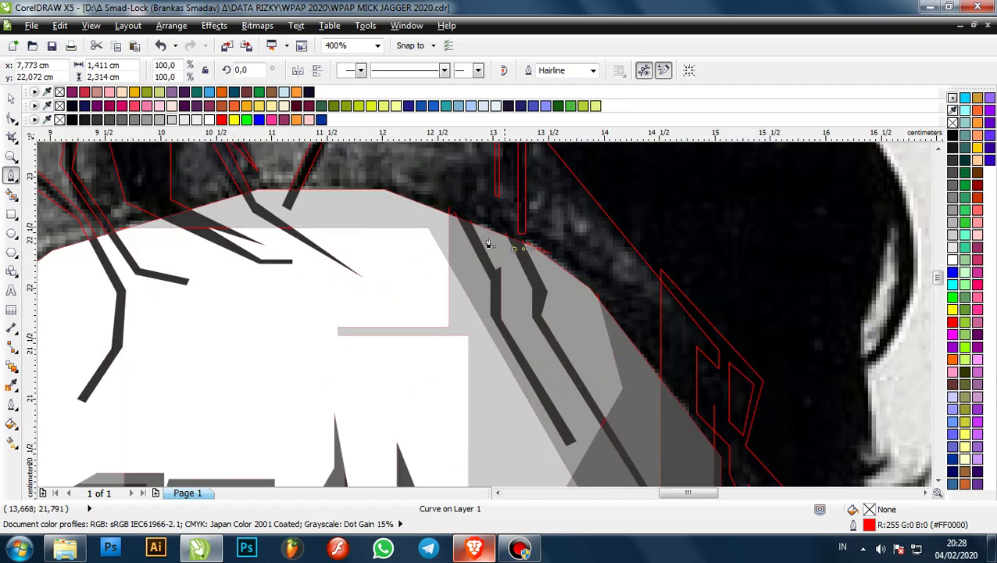
scroll(576, 221, "down", 2)
scroll(579, 212, "down", 1)
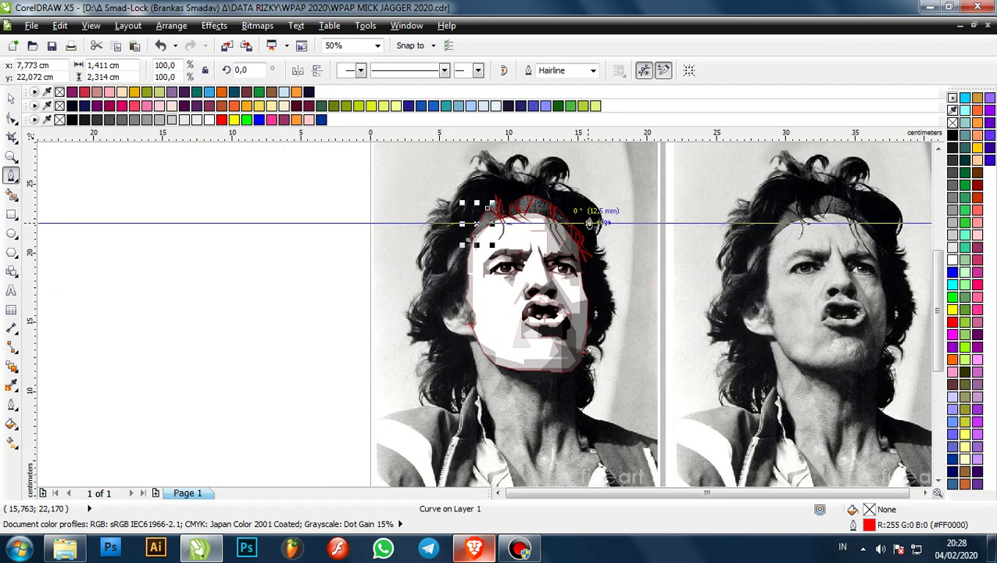
scroll(602, 213, "up", 2)
scroll(387, 199, "up", 2)
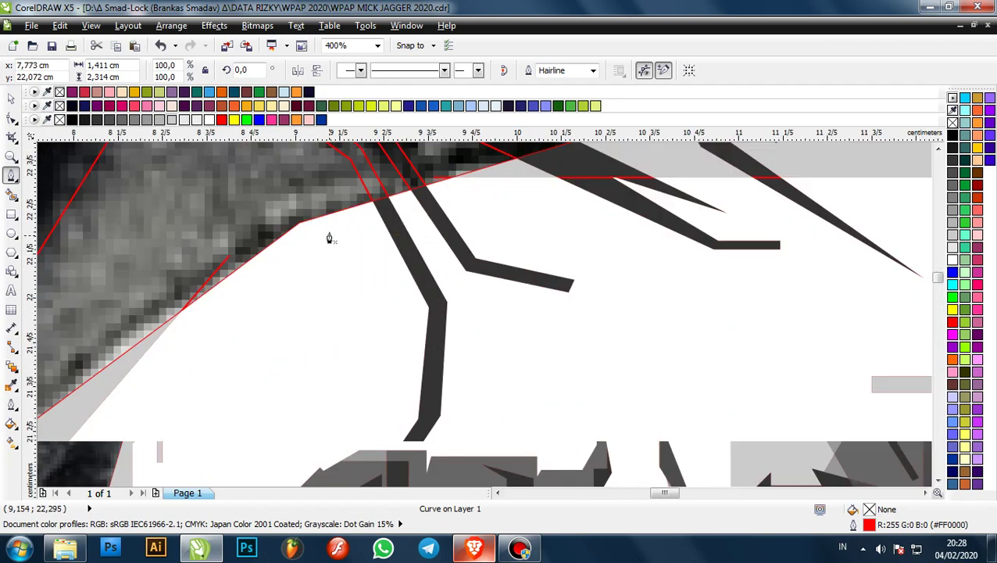
scroll(297, 229, "up", 2)
scroll(289, 236, "down", 4)
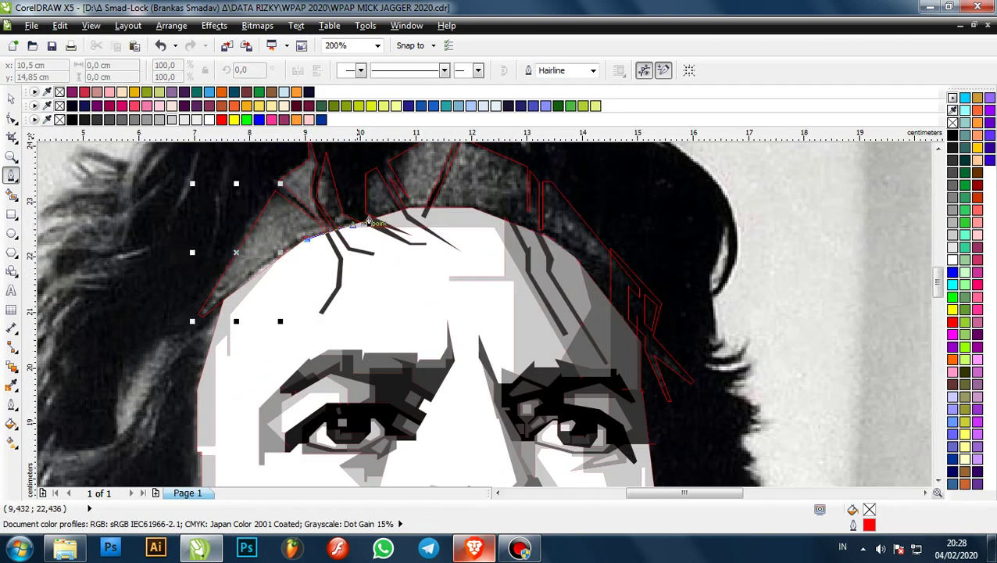
scroll(391, 219, "up", 1)
scroll(385, 252, "down", 1)
scroll(386, 252, "up", 1)
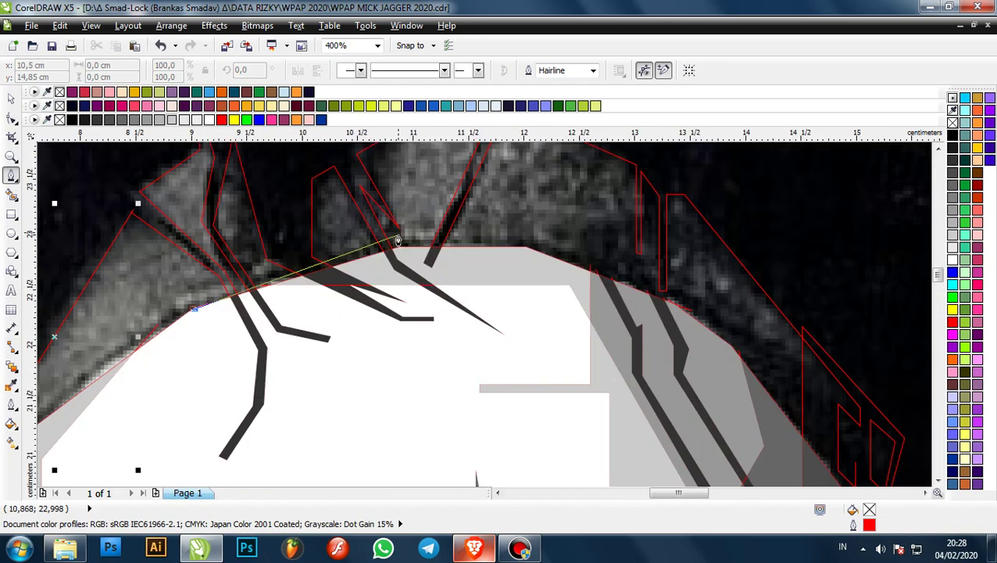
scroll(418, 229, "down", 3)
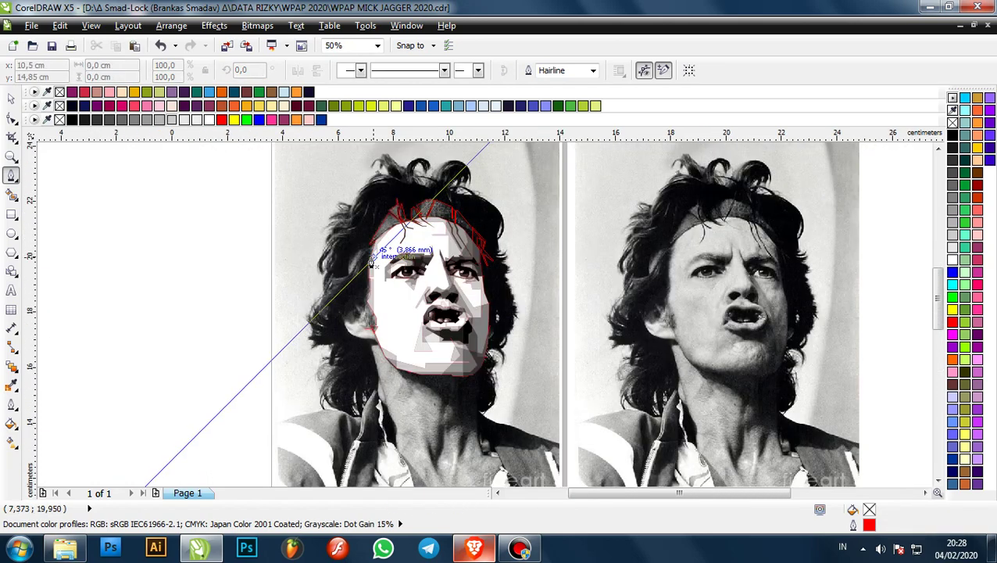
scroll(401, 254, "up", 3)
scroll(363, 231, "down", 2)
scroll(407, 286, "down", 1)
- Start a red outline of the dark hair above the headband with a small notch, a downward point and an edge rising left, about 0.71 cm wide
scroll(568, 247, "up", 4)
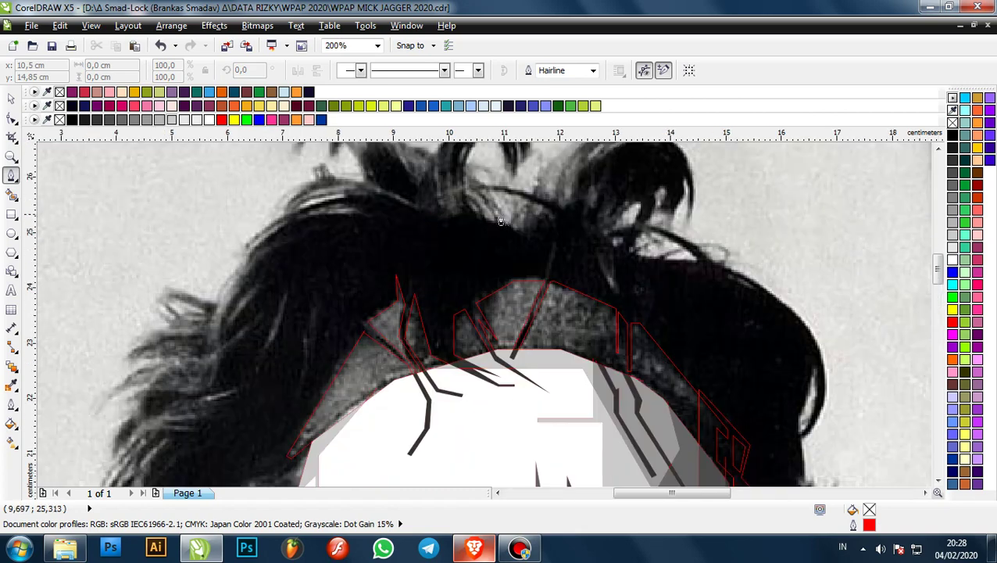
scroll(552, 268, "up", 1)
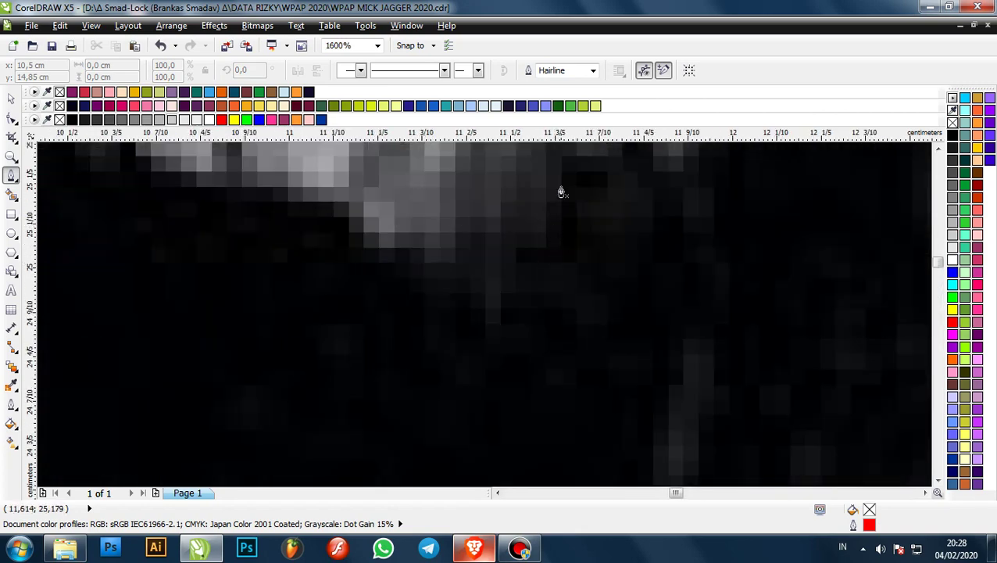
left_click(610, 175)
left_click(542, 173)
left_click(543, 256)
left_click(566, 250)
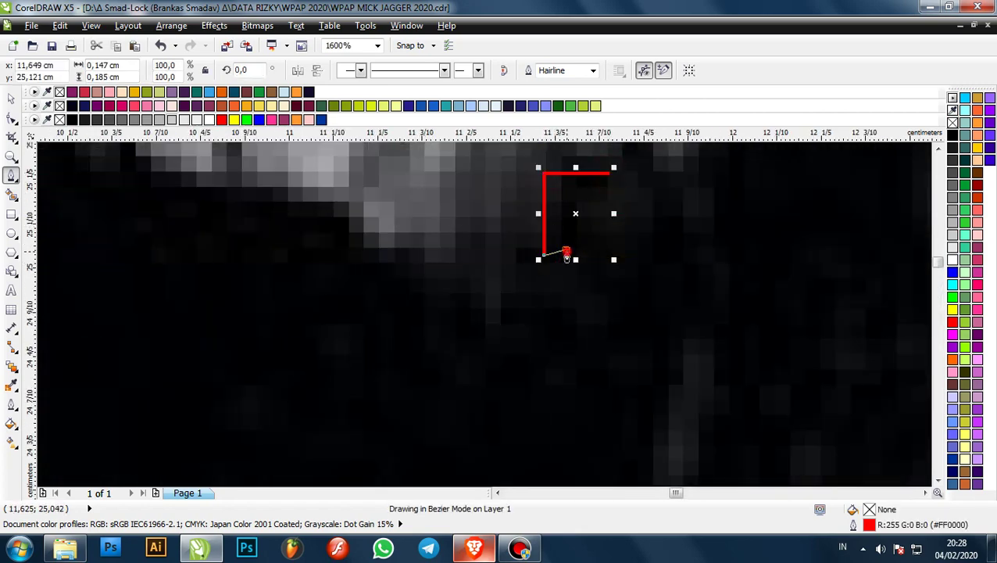
left_click(636, 365)
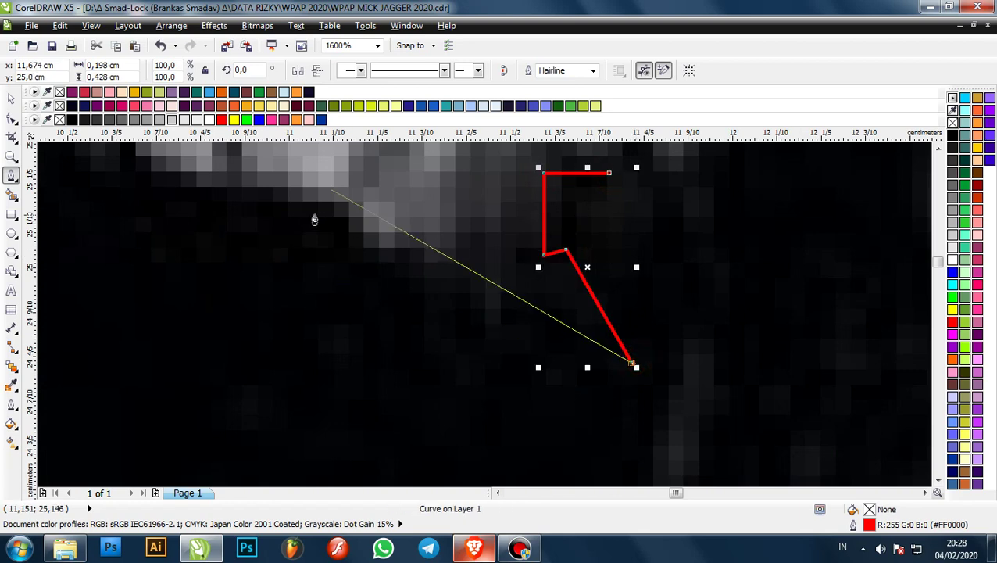
left_click(315, 181)
scroll(526, 284, "down", 2)
scroll(461, 253, "up", 2)
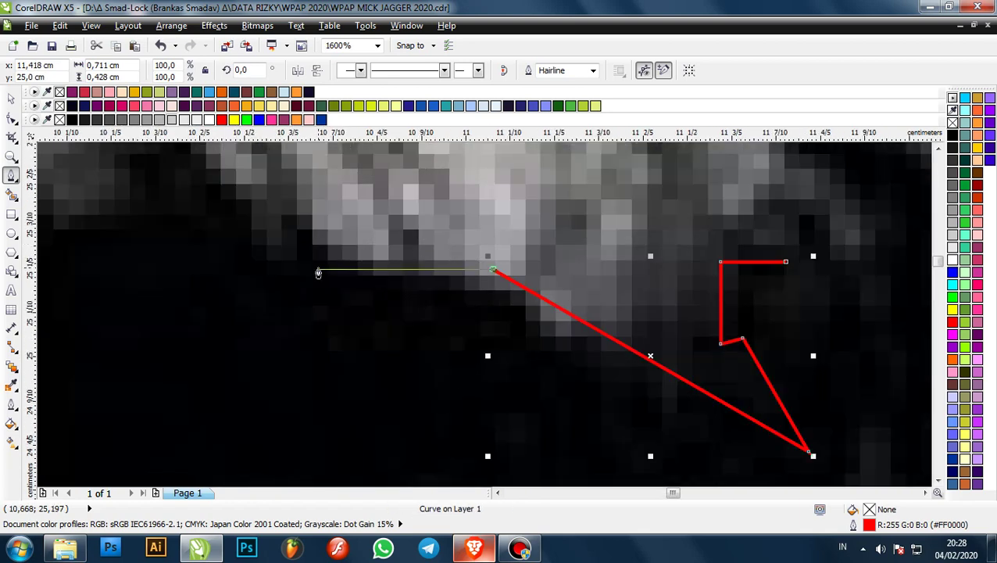
- Continue the hair outline leftward in one stair step under the light strands, to a total width of about 1.26 cm
left_click(342, 271)
scroll(397, 283, "down", 1)
scroll(341, 250, "up", 1)
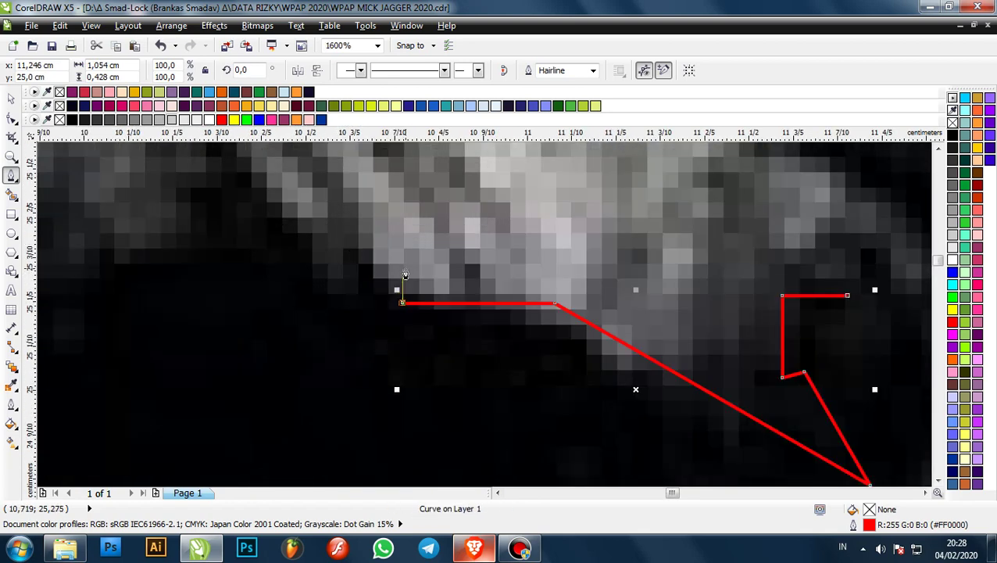
left_click(402, 269)
left_click(311, 268)
scroll(416, 258, "down", 1)
scroll(543, 309, "up", 1)
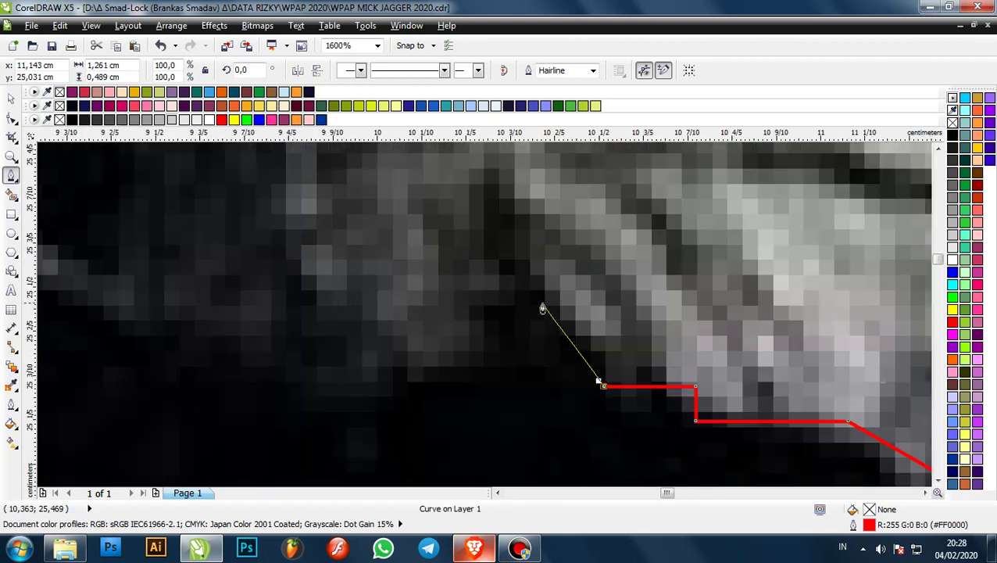
left_click(523, 296)
left_click(523, 196)
key("ctrl+z")
key("ctrl+z")
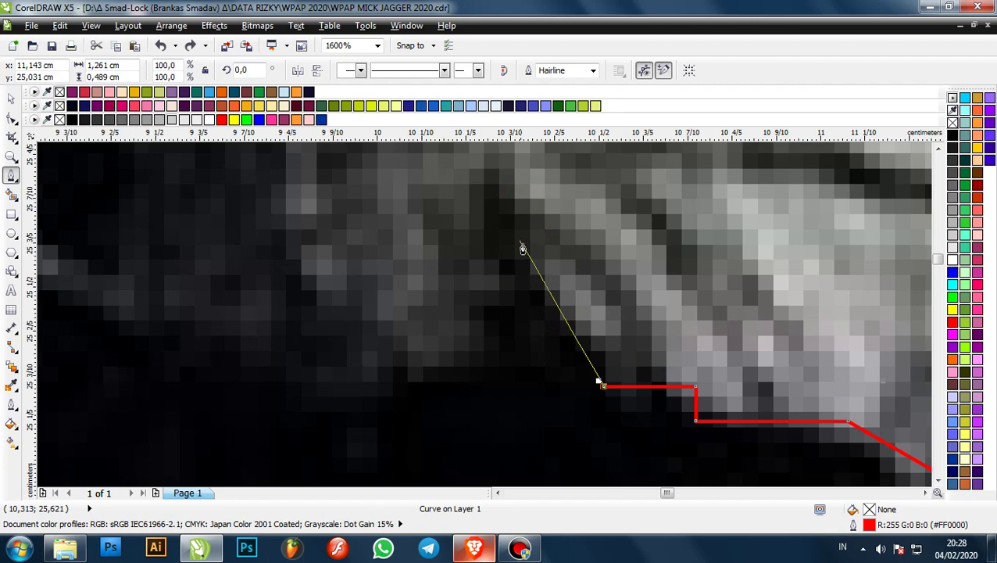
- Add a tall narrow spike between the light strands and a level edge to its left, making the hair outline about 1.98 by 0.92 cm
left_click(489, 191)
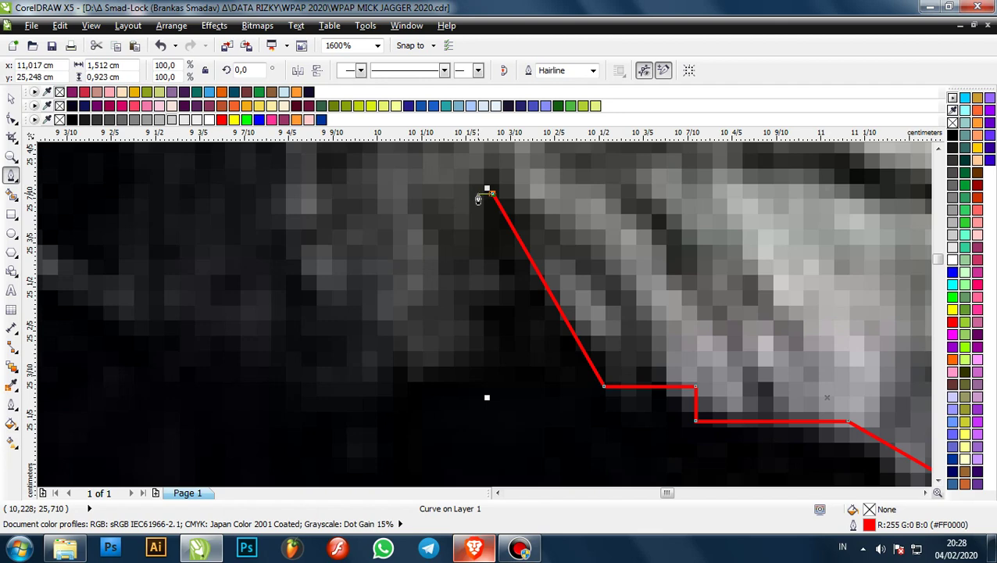
left_click(490, 376)
scroll(480, 383, "down", 1)
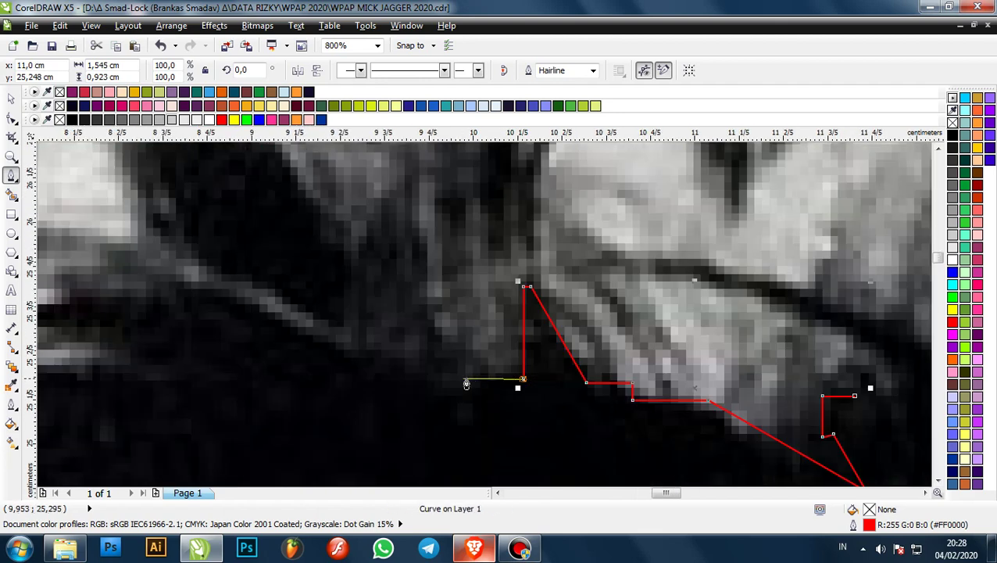
left_click(424, 383)
scroll(469, 258, "down", 1)
scroll(503, 242, "up", 1)
scroll(543, 313, "down", 1)
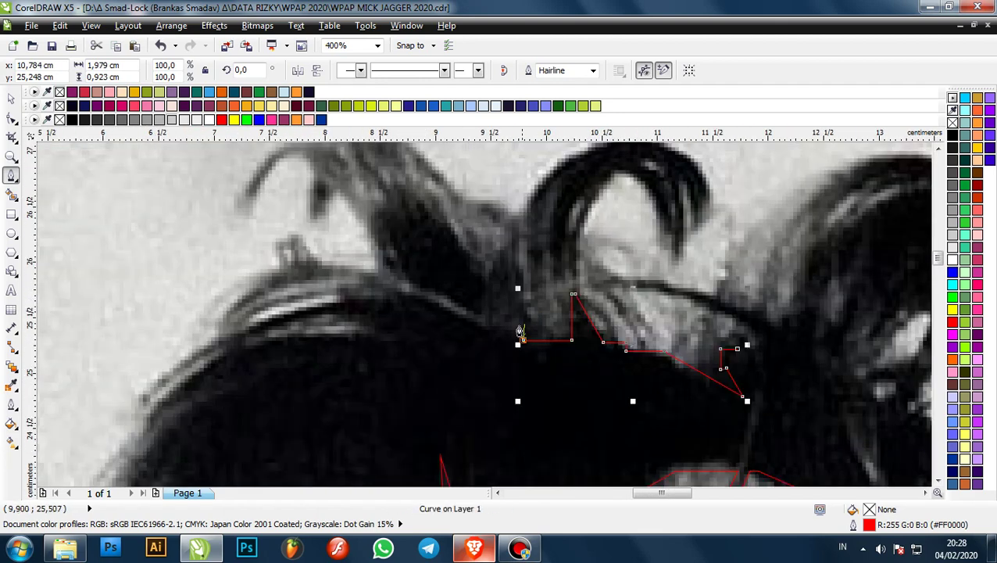
- Extend the hair outline left and diagonally up along the thin light strand, to a total width of about 2.99 cm
scroll(519, 331, "up", 1)
left_click(463, 328)
left_click(304, 228)
scroll(473, 272, "down", 1)
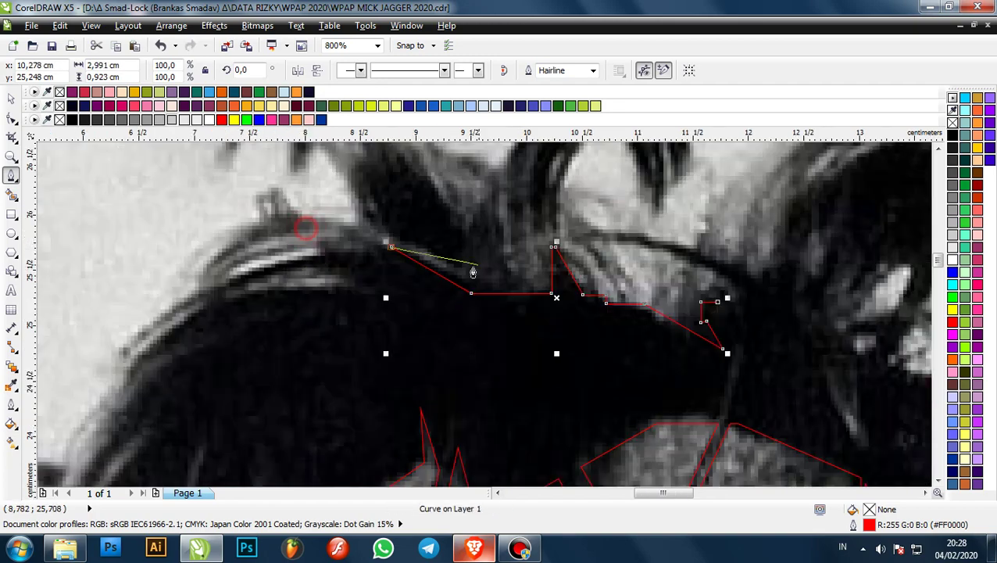
scroll(283, 268, "up", 1)
scroll(464, 258, "down", 1)
scroll(364, 276, "up", 1)
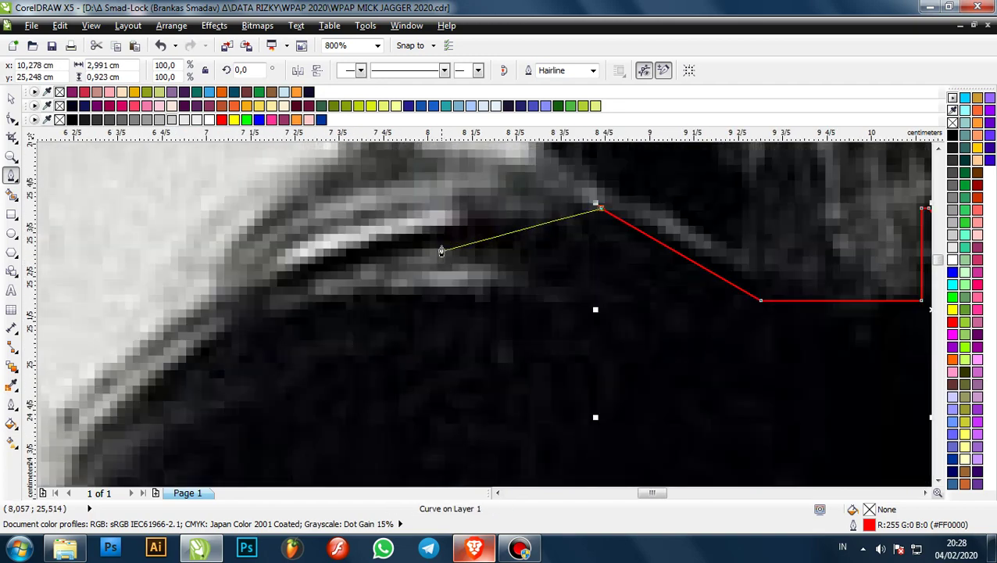
left_click(461, 208)
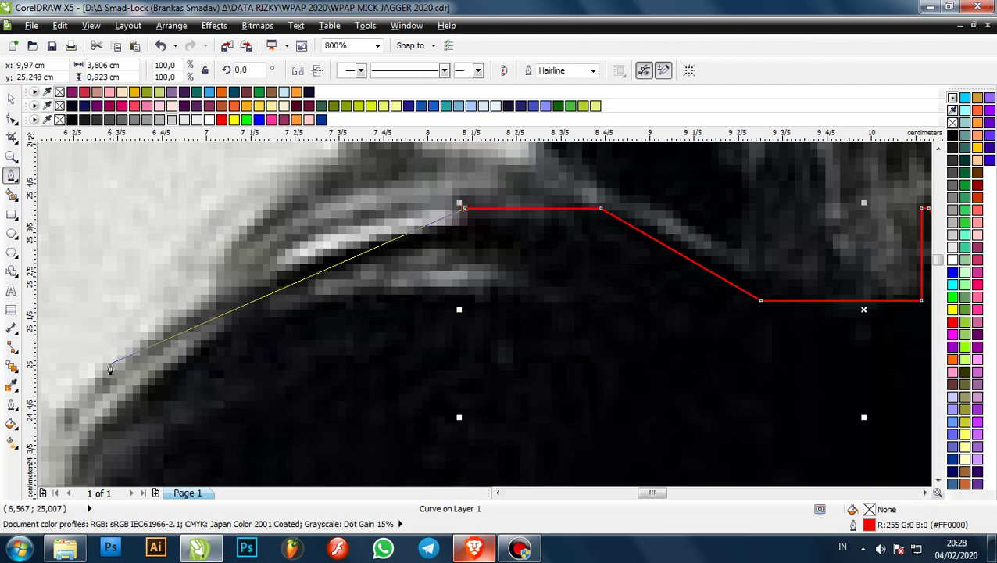
key("ctrl+z")
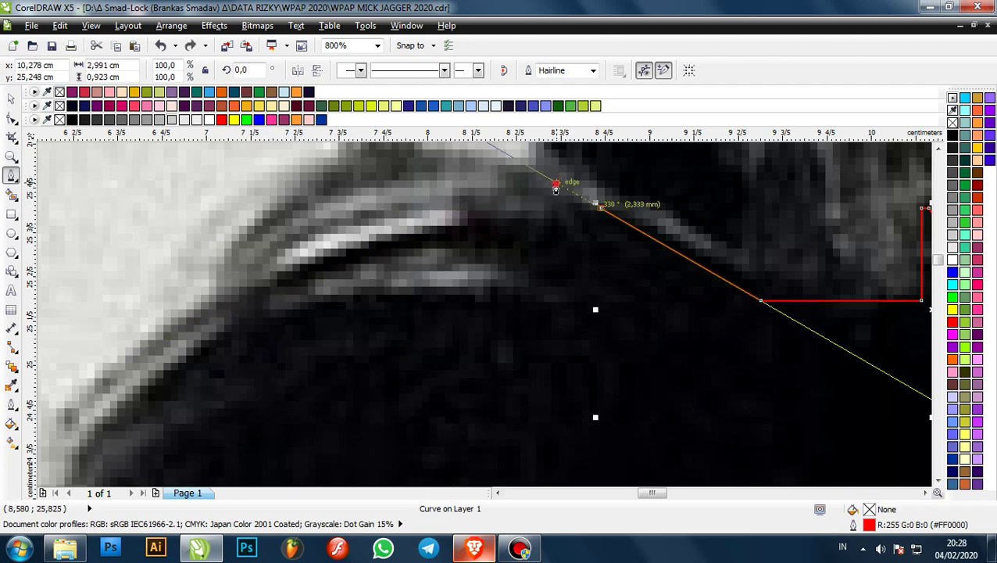
- Extend the hair outline leftward with a small level notch and a long thin sliver across the light strands, to a total width of about 5.06 cm
left_click(556, 184)
left_click(445, 184)
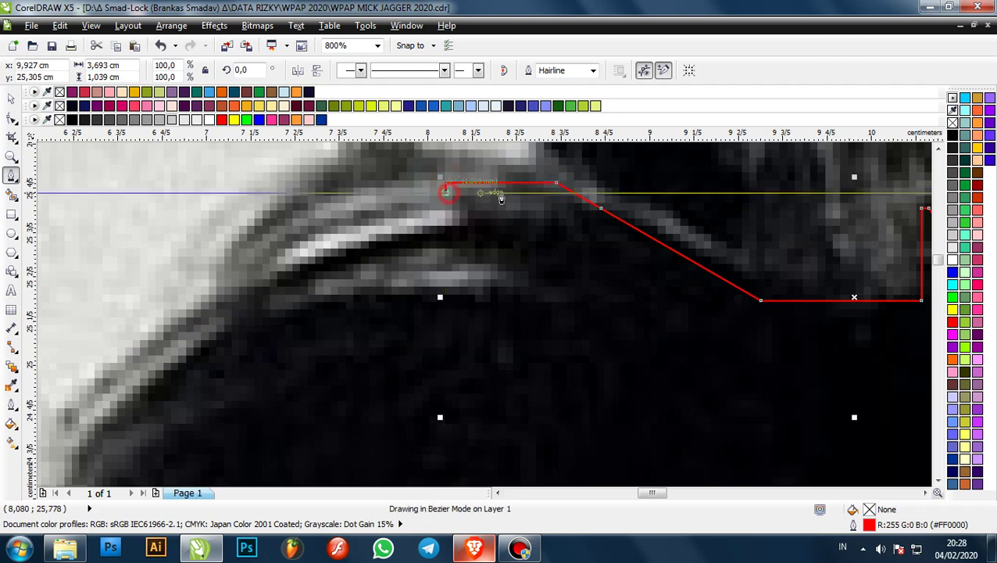
left_click(543, 191)
left_click(543, 208)
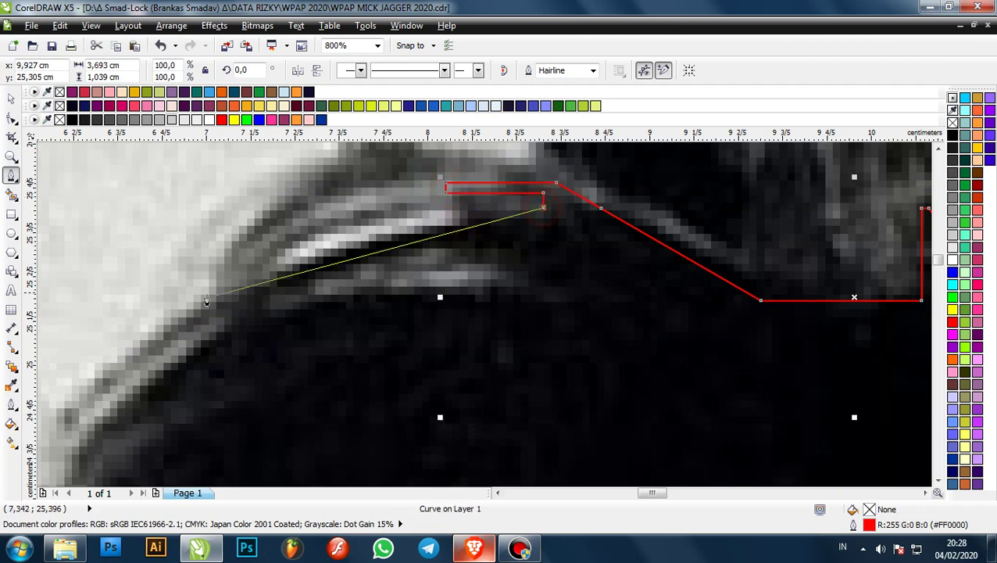
left_click(141, 316)
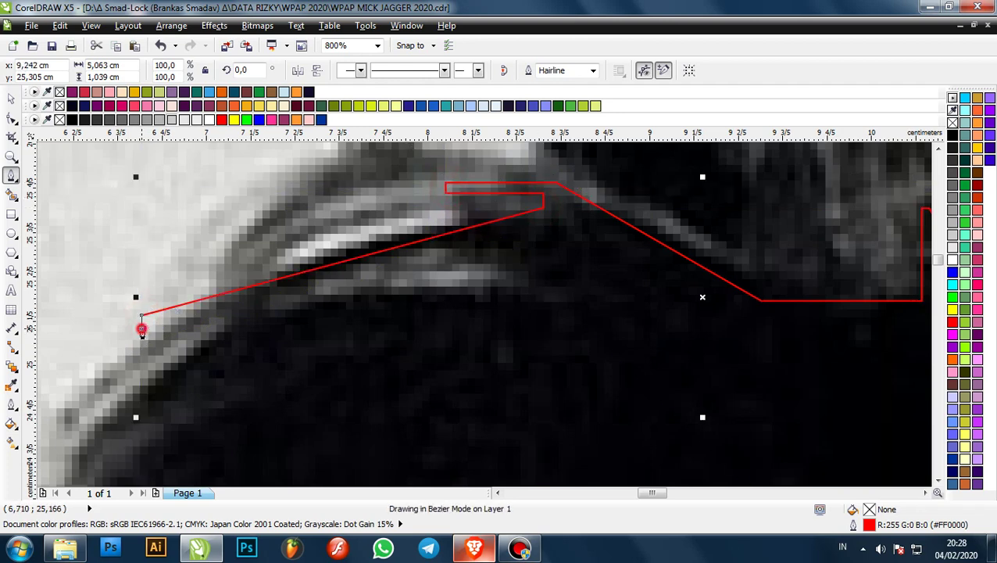
left_click(488, 236)
- Add a narrow diagonal spike running down and right into the dark hair, with its lower edge parallel to the upper one
left_click(631, 379)
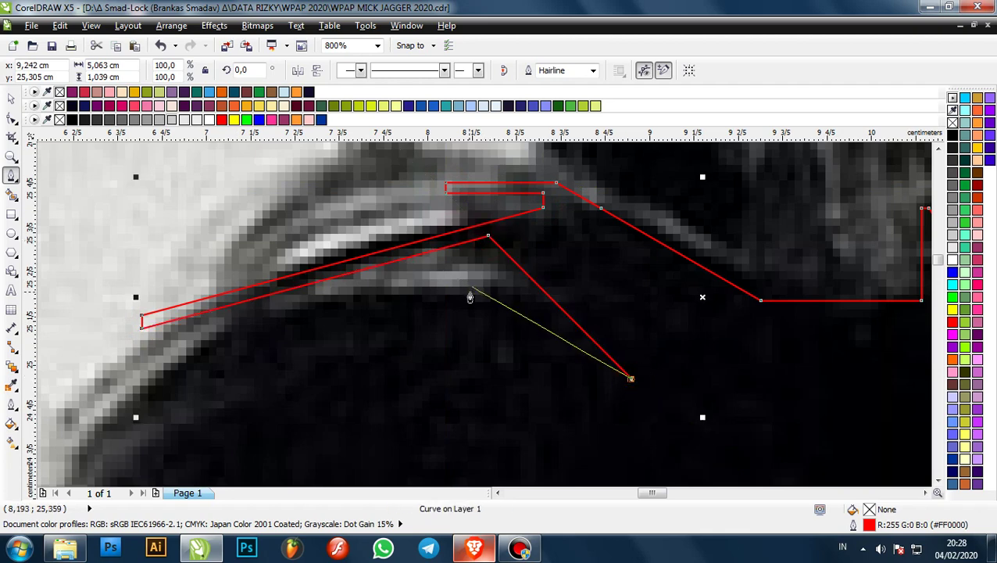
scroll(582, 297, "down", 1)
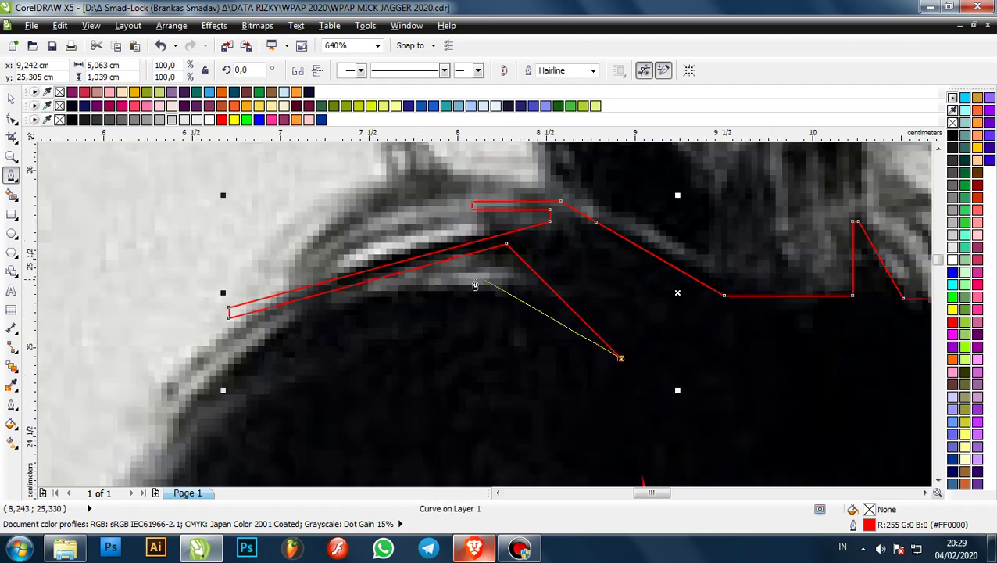
scroll(574, 289, "down", 1)
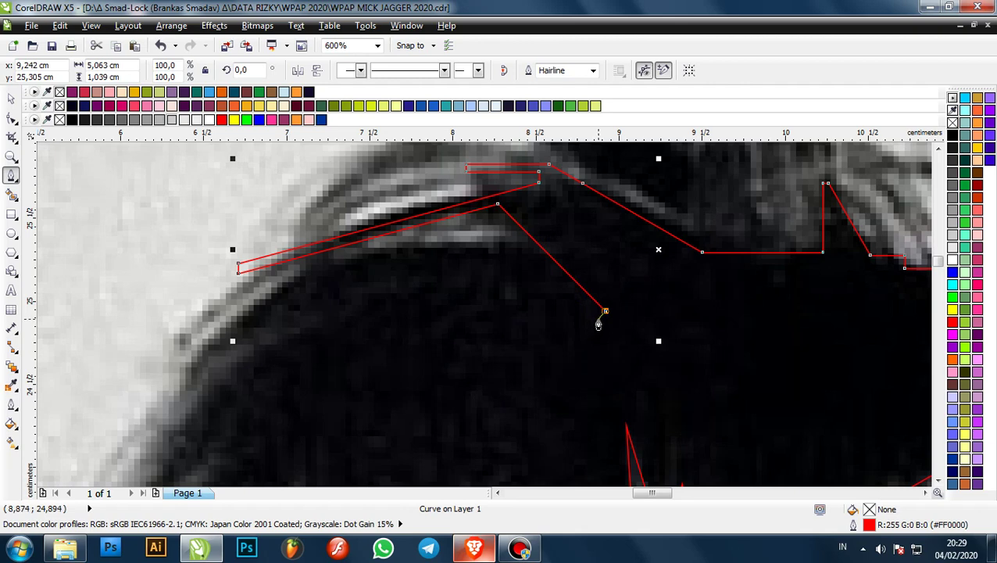
left_click(598, 319)
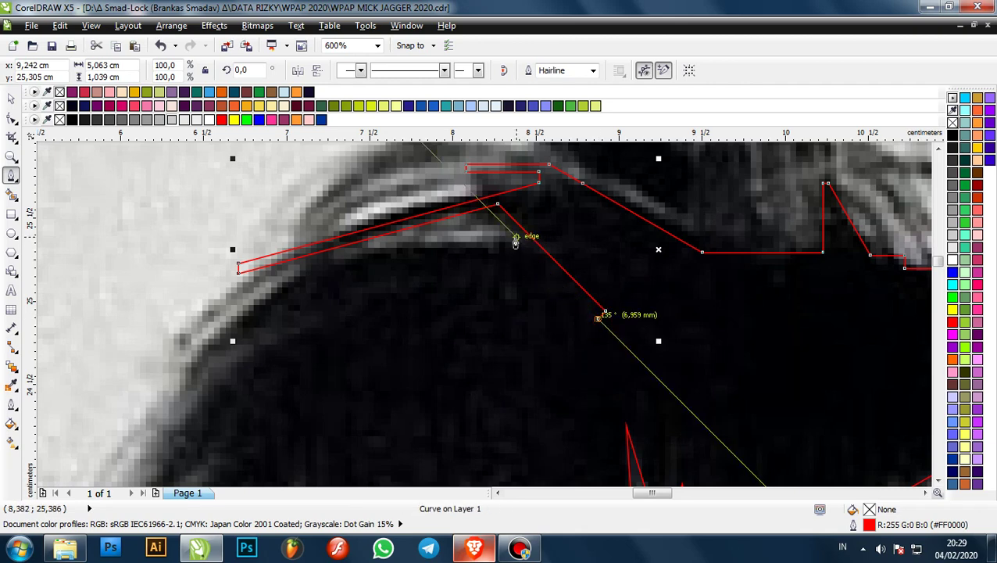
left_click(516, 241)
left_click(530, 252)
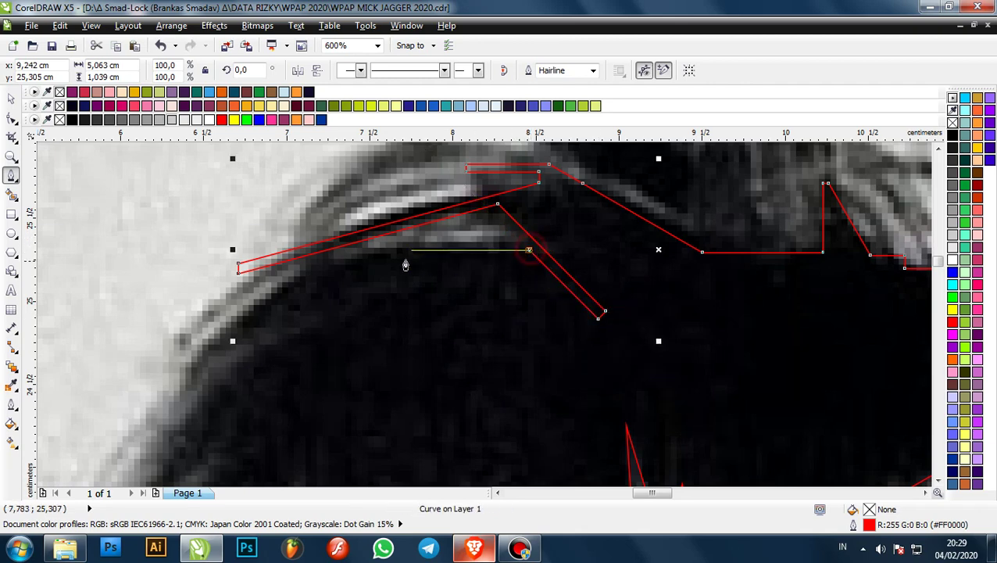
- Run the hair outline left under the light strands, down to the hair's outer edge and back diagonally inward, making it about 5.37 by 1.54 cm
left_click(370, 252)
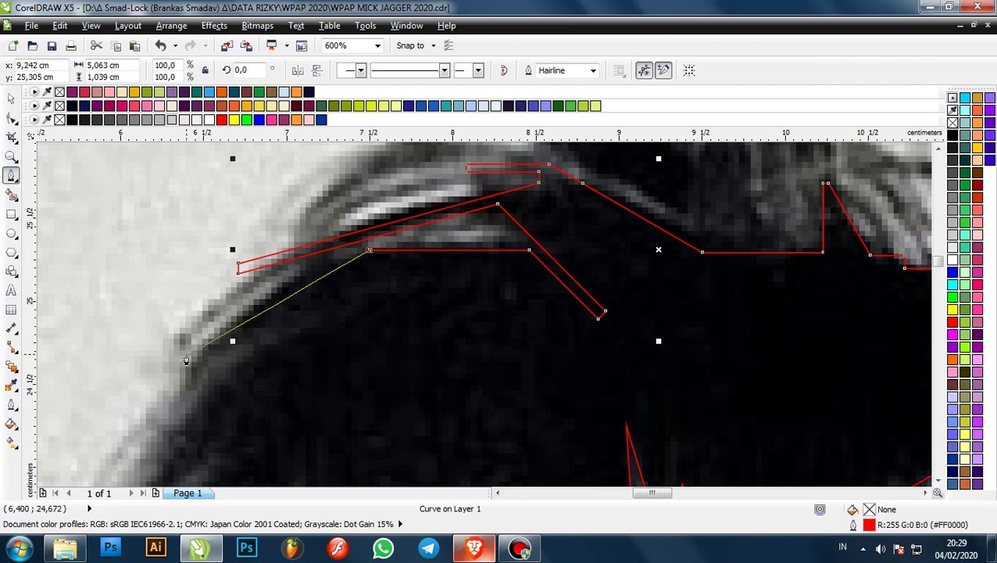
left_click(187, 356)
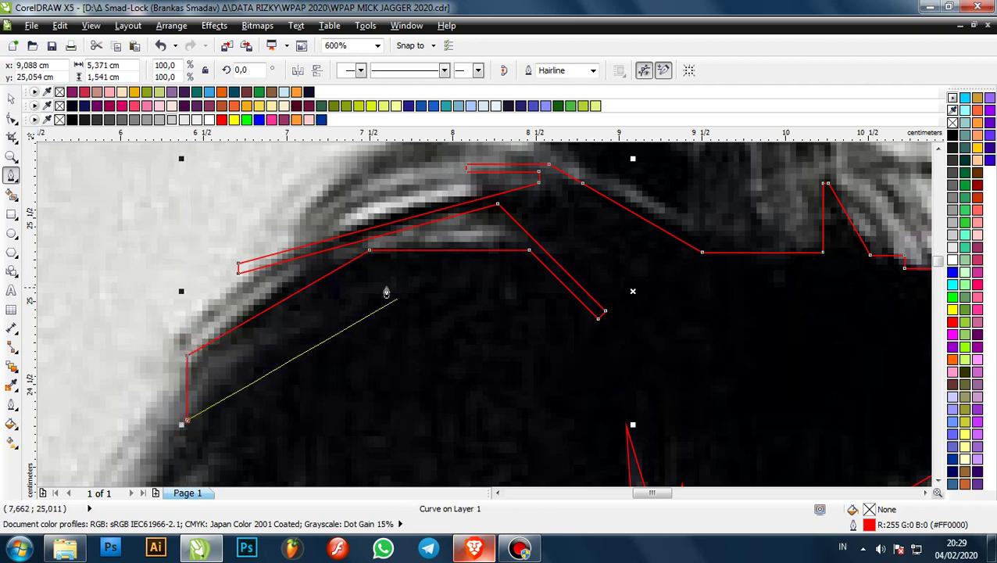
left_click(309, 300)
left_click(317, 306)
- Add a diagonal down the outer hair edge, a vertical drop and an edge rising back inward, making the outline about 5.82 by 2.84 cm
scroll(318, 308, "down", 2)
scroll(287, 389, "up", 1)
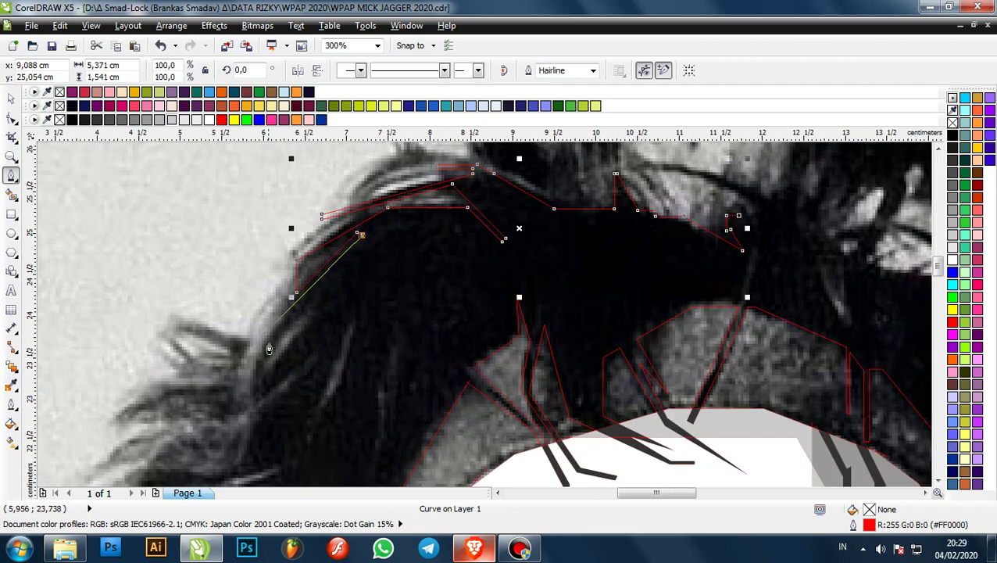
left_click(259, 339)
left_click(259, 400)
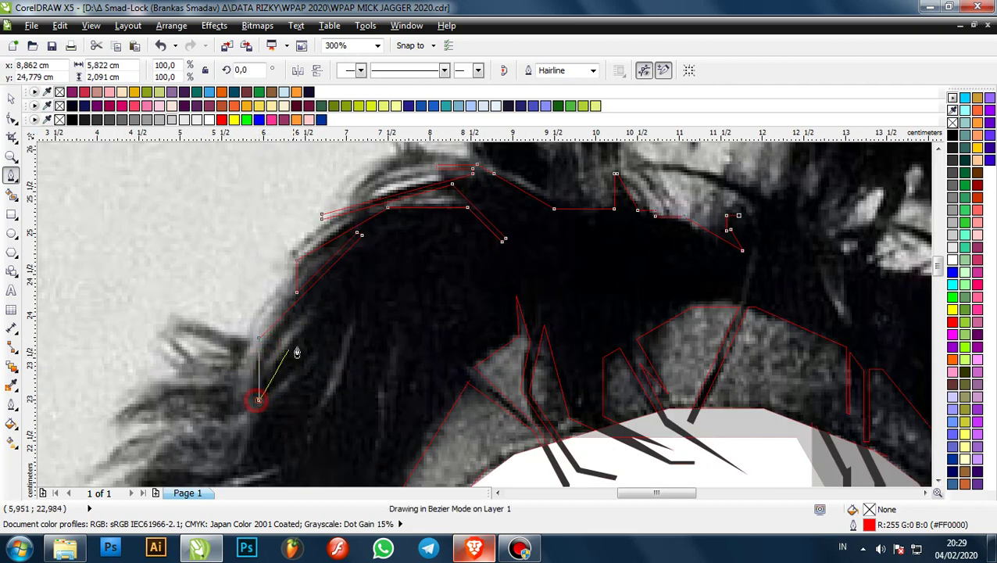
left_click(308, 349)
- Turn a short corner, run a long diagonal down left and drop a vertical edge, making the hair outline about 5.99 by 3.66 cm
scroll(308, 348, "down", 4)
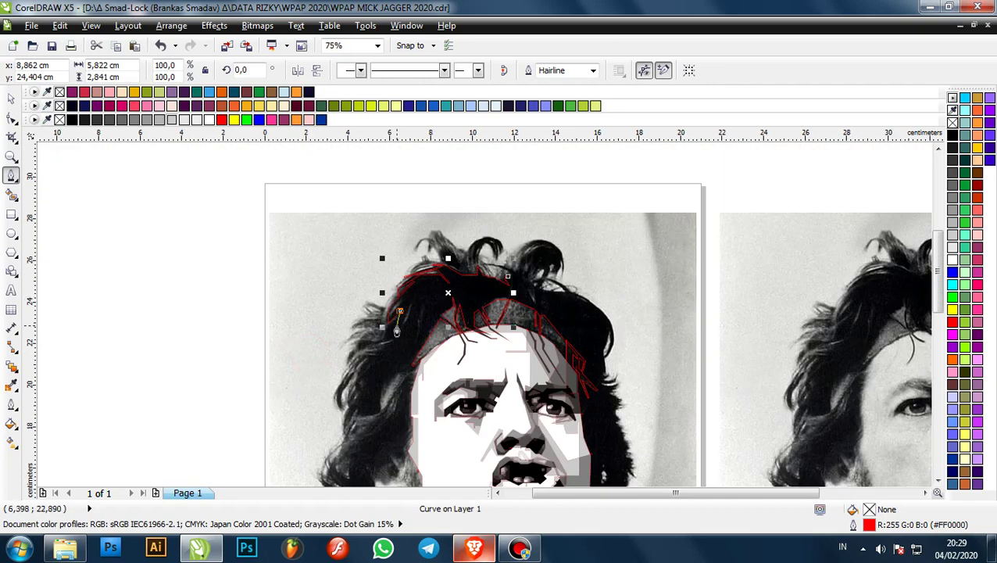
scroll(382, 322, "up", 8)
scroll(382, 322, "up", 1)
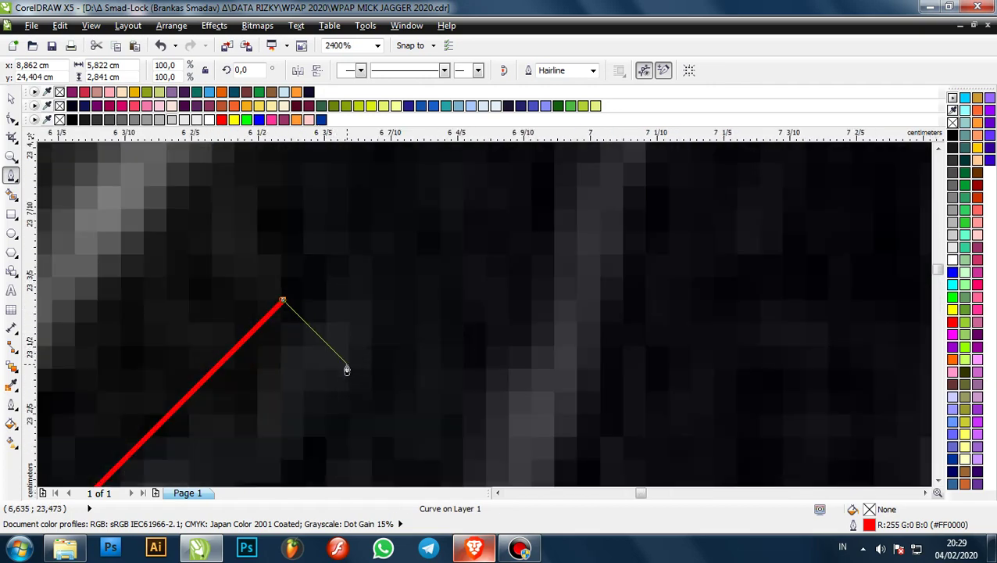
left_click(347, 365)
scroll(410, 228, "down", 3)
scroll(357, 318, "up", 1)
left_click(308, 311)
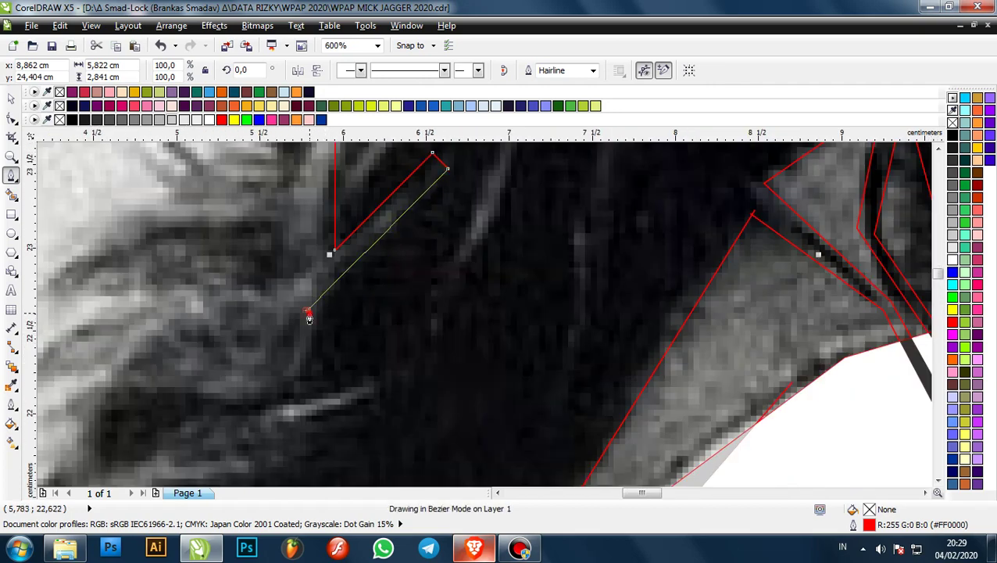
scroll(309, 315, "down", 3)
scroll(322, 312, "up", 2)
left_click(332, 298)
- Add a thin horizontal bar reaching into the dark hair and a long level edge back left, making the outline about 7.27 by 3.74 cm
scroll(332, 298, "up", 1)
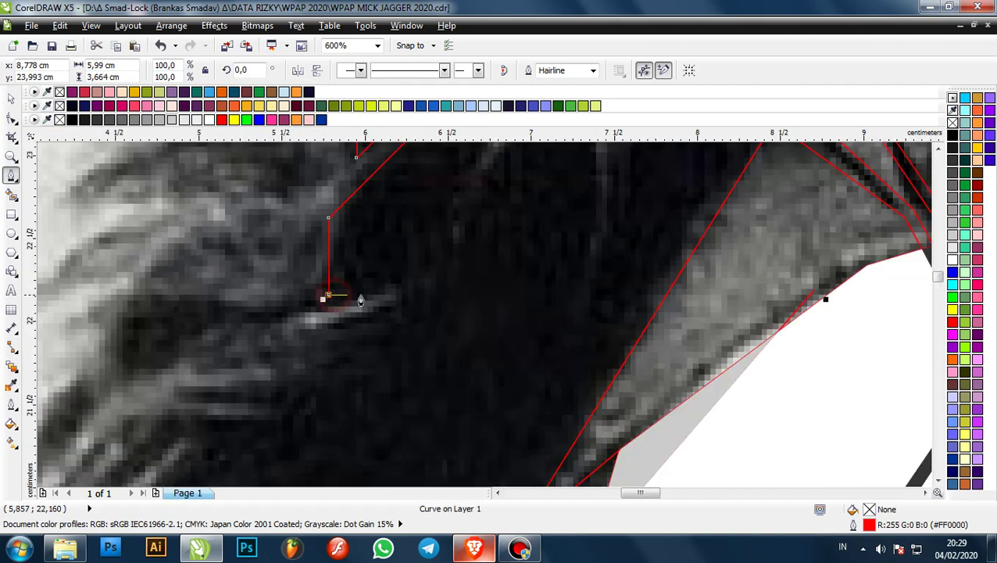
left_click(465, 296)
left_click(115, 304)
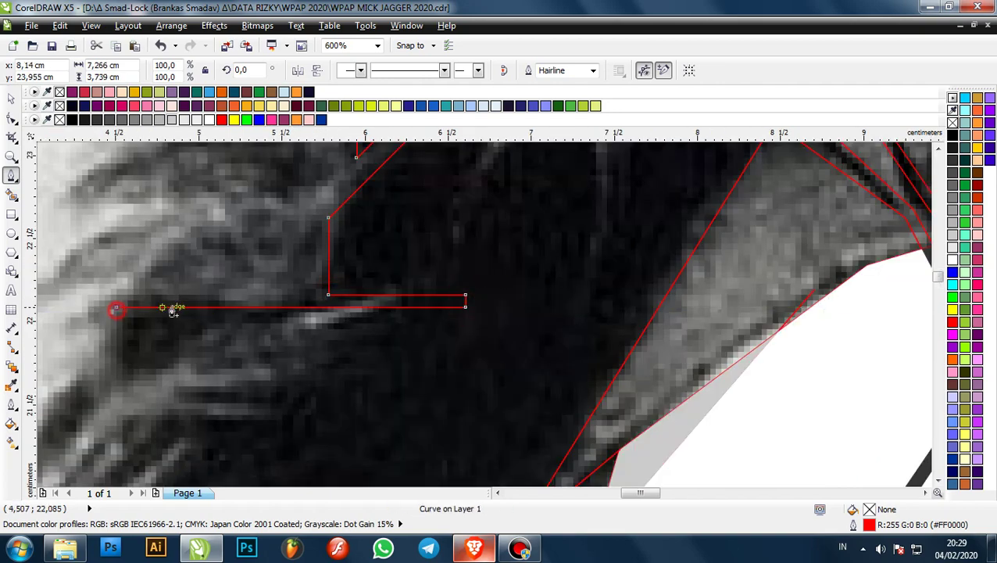
- Add a vertical drop at the outer hair with a peak rising inward and falling right, making the outline about 7.27 by 4.41 cm
scroll(156, 344, "down", 1)
left_click(175, 333)
scroll(215, 282, "up", 1)
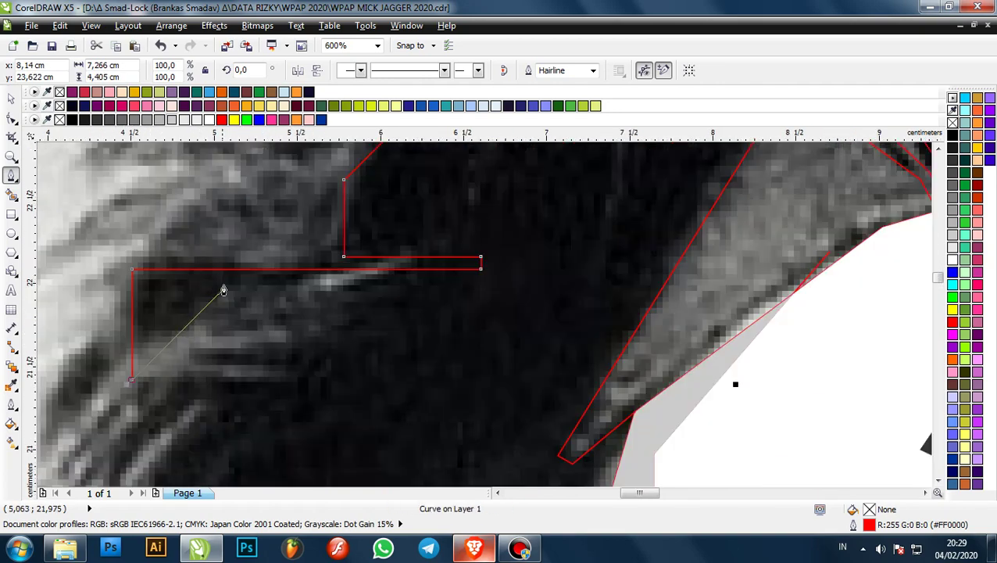
left_click(221, 283)
left_click(242, 292)
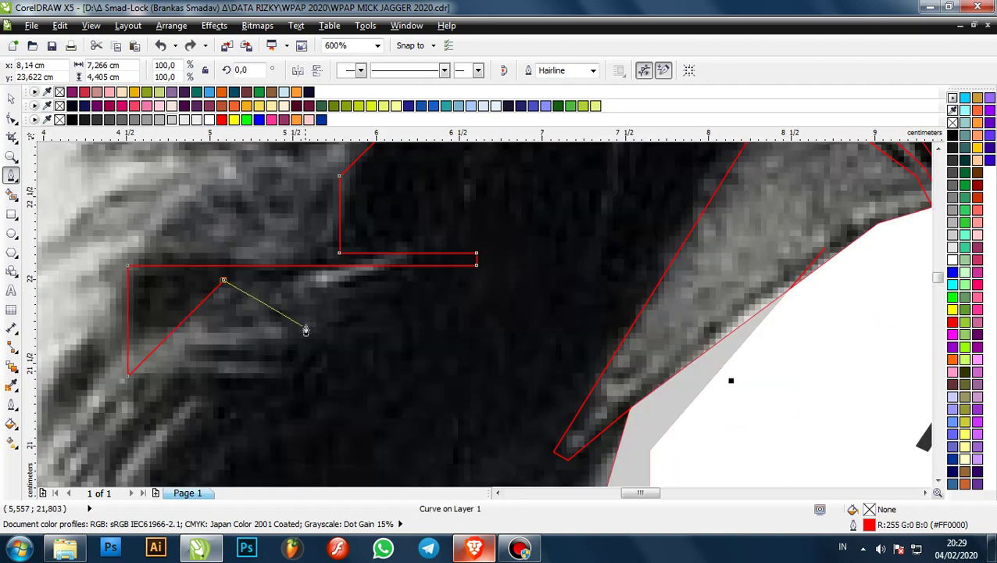
scroll(311, 338, "down", 2)
scroll(297, 272, "up", 1)
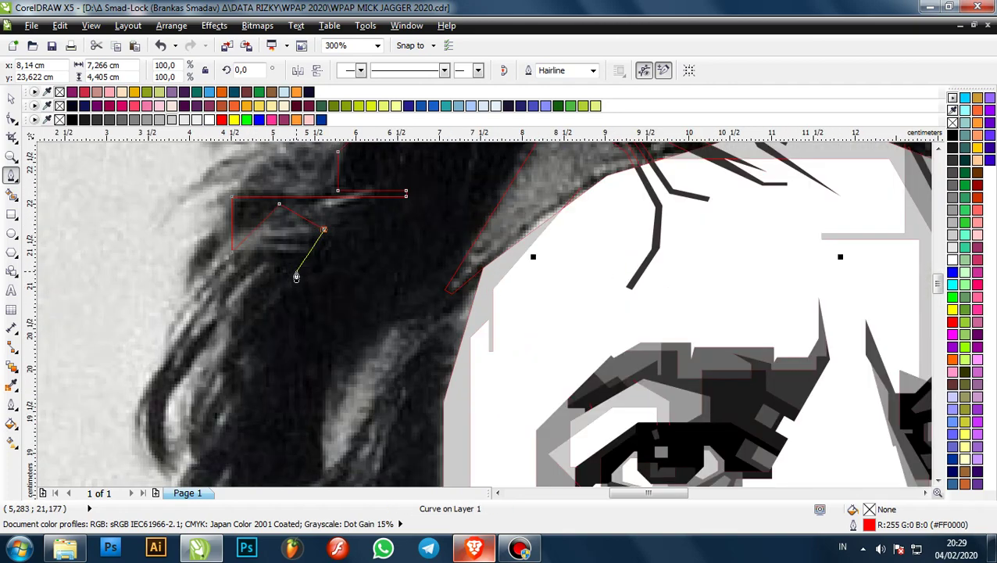
- Continue the red hair outline with a thin horizontal notch about 0.8 mm deep beneath the small triangular strand
scroll(264, 237, "up", 1)
left_click(268, 229)
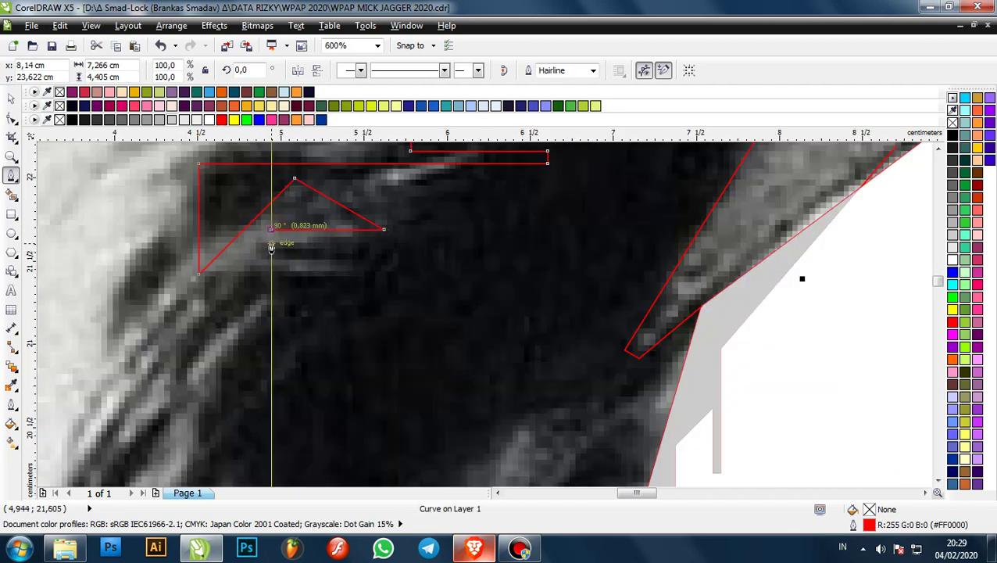
left_click(271, 241)
left_click(312, 242)
scroll(312, 242, "down", 1)
scroll(255, 295, "up", 1)
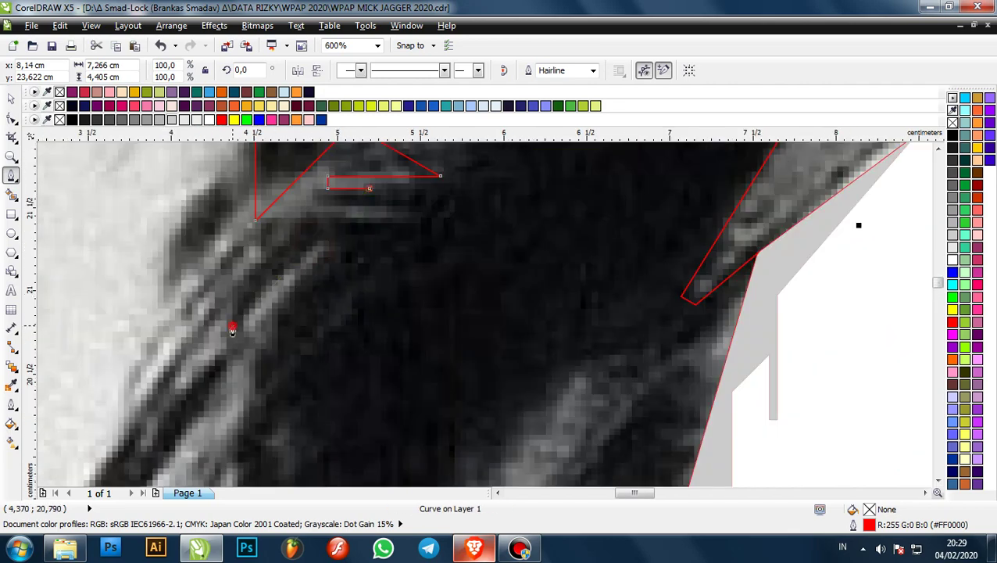
- Extend the hair outline diagonally down along the outer strands, then with a short horizontal edge and a vertical line about 10 mm long
scroll(232, 329, "down", 2)
scroll(368, 260, "up", 1)
left_click(354, 251)
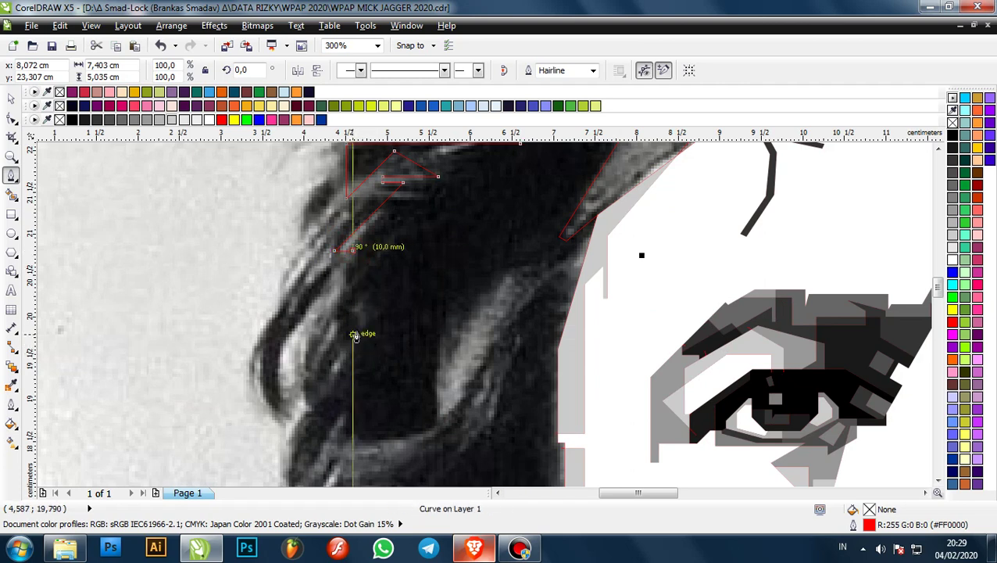
left_click(352, 333)
scroll(400, 299, "up", 1)
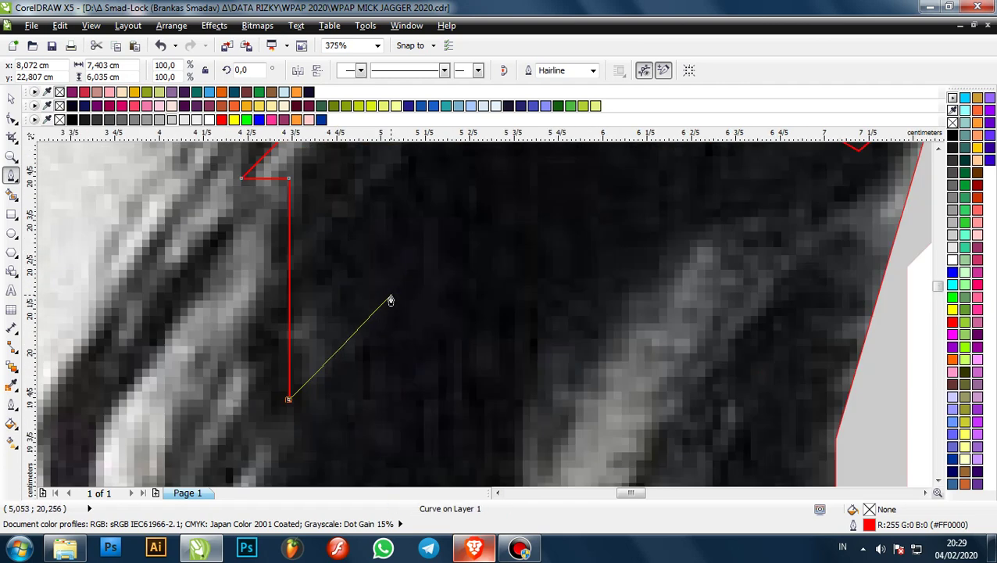
- Trace a narrow diagonal spike into the dark hair and bring the outline back down to the hair's outer edge
scroll(396, 296, "down", 4)
scroll(412, 266, "up", 4)
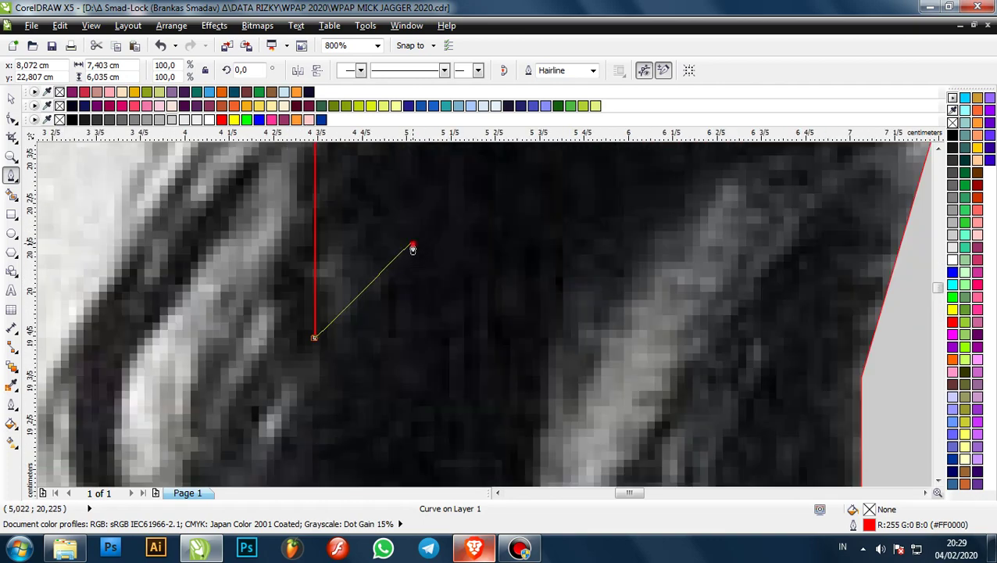
left_click(413, 247)
scroll(423, 250, "down", 3)
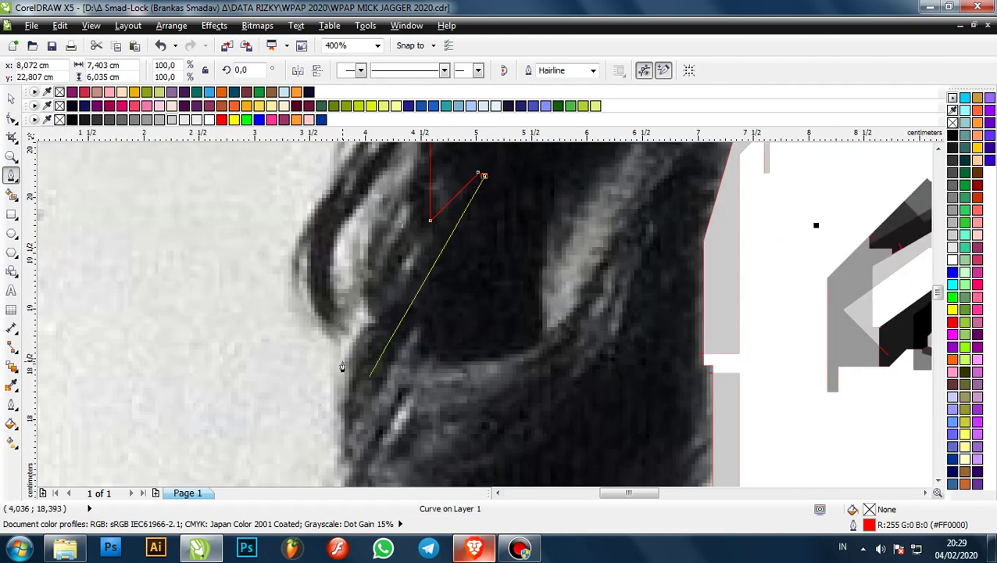
left_click(353, 311)
- Draw the outline about 13 mm straight down the outer hair edge, then slant it up along the light strand to a narrow tip
scroll(352, 312, "down", 3)
scroll(350, 373, "up", 3)
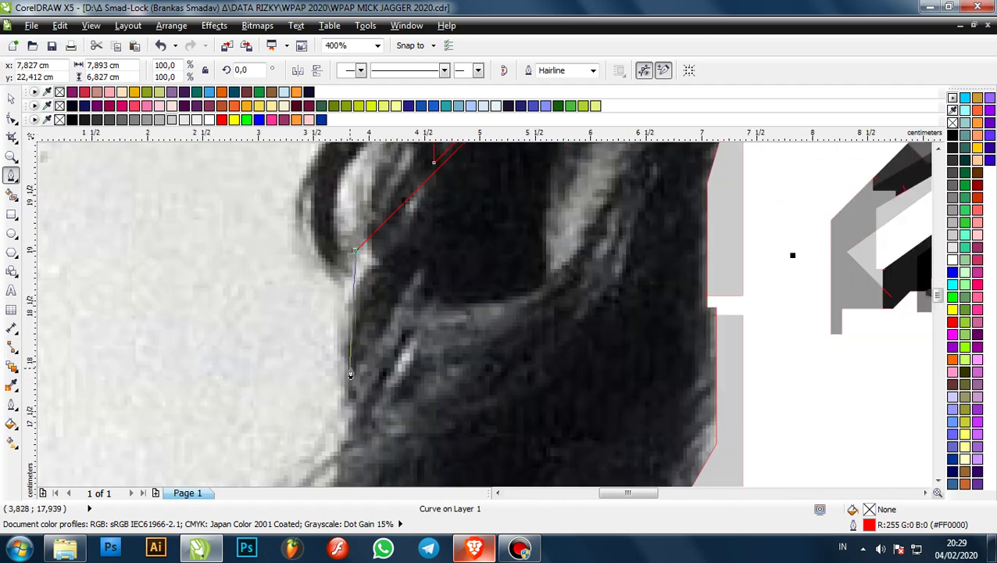
left_click(352, 400)
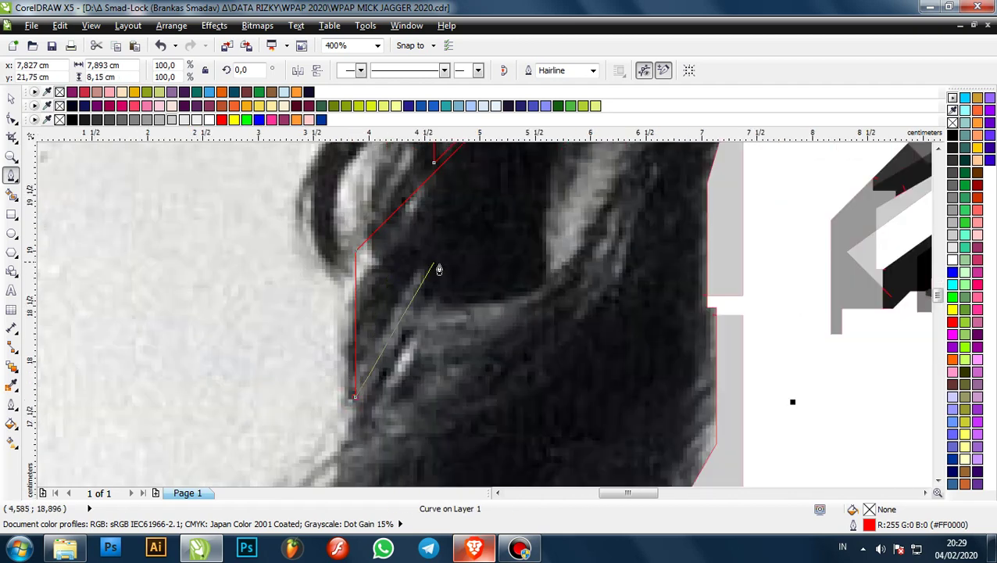
left_click(436, 262)
- Undo the misplaced point, bring the outline back down from the tip, and trace the dark area's horizontal lower edge
left_click(432, 311)
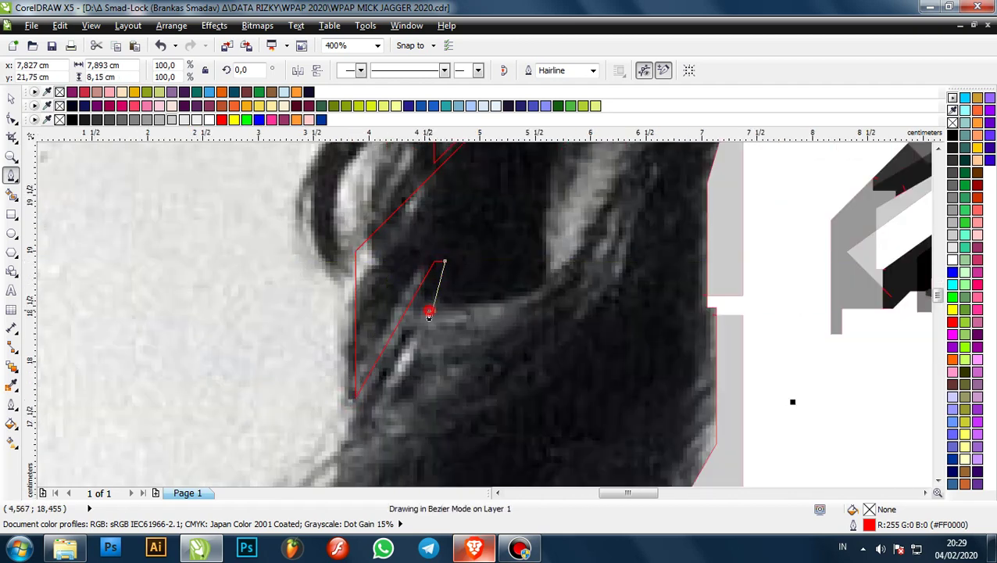
key("ctrl+z")
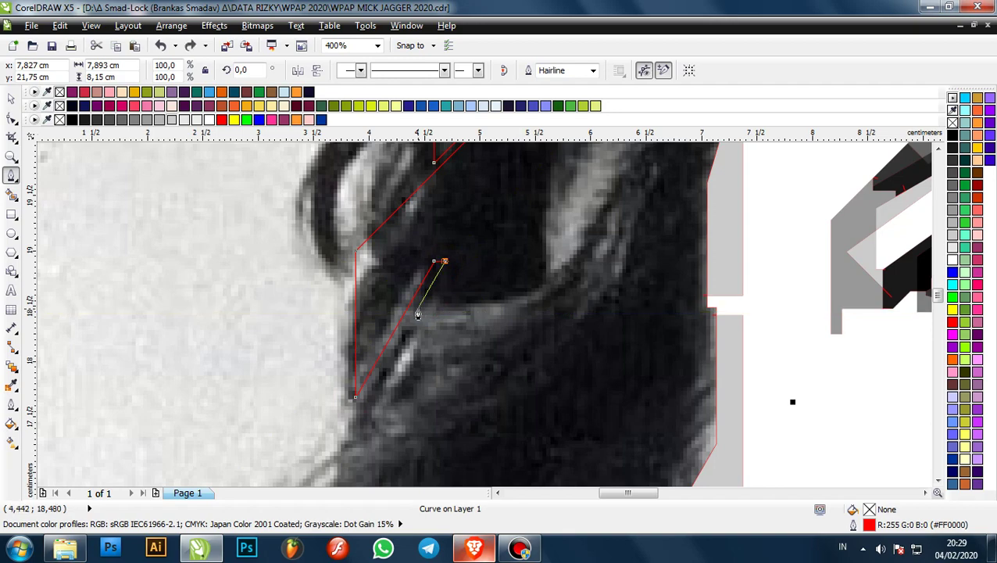
left_click(418, 312)
left_click(541, 311)
scroll(471, 325, "down", 2)
scroll(519, 289, "up", 1)
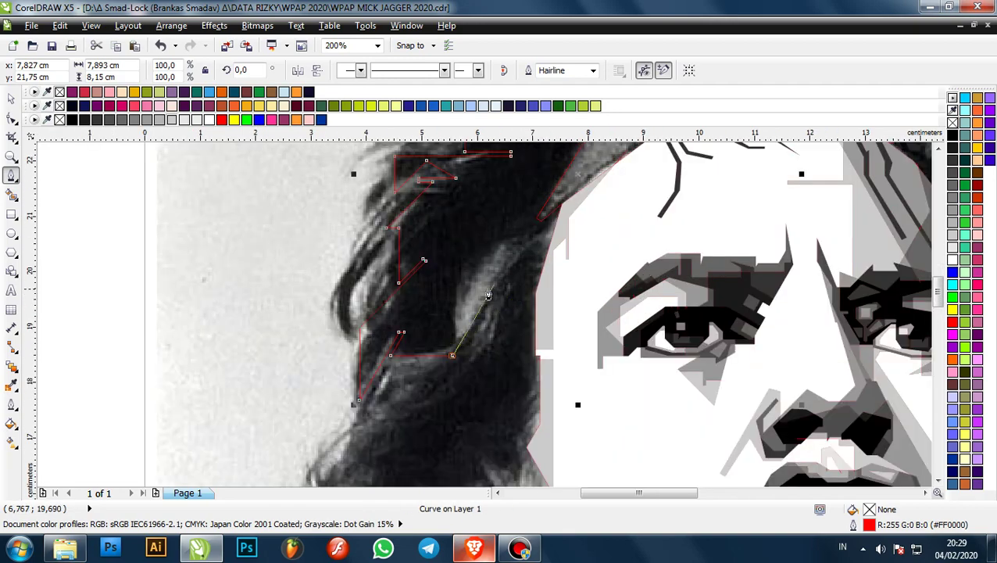
- Trace a narrow vertical spike up into the dark hair and slant the outline up along the light strand beside the face
scroll(459, 268, "up", 2)
left_click(453, 263)
scroll(455, 266, "down", 2)
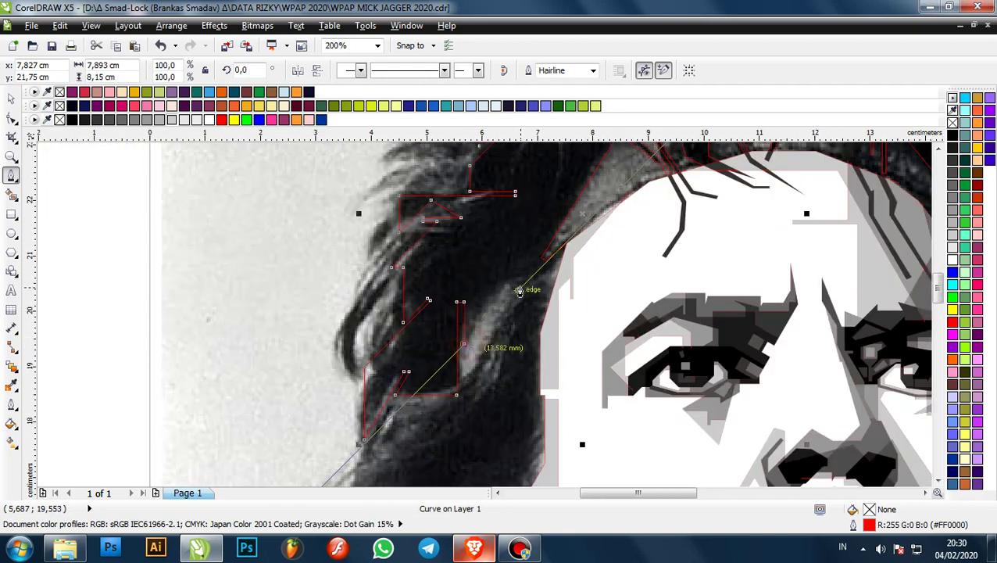
scroll(519, 291, "up", 2)
left_click(488, 262)
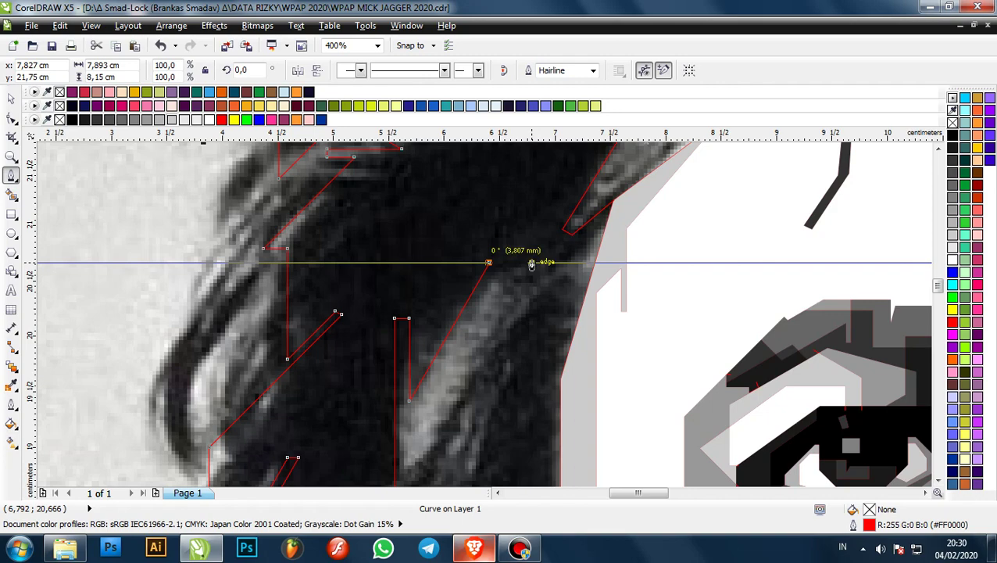
- Outline the light strand's squared top end with a horizontal edge, a short drop, and a return line about 2.8 mm upward
scroll(441, 223, "down", 4)
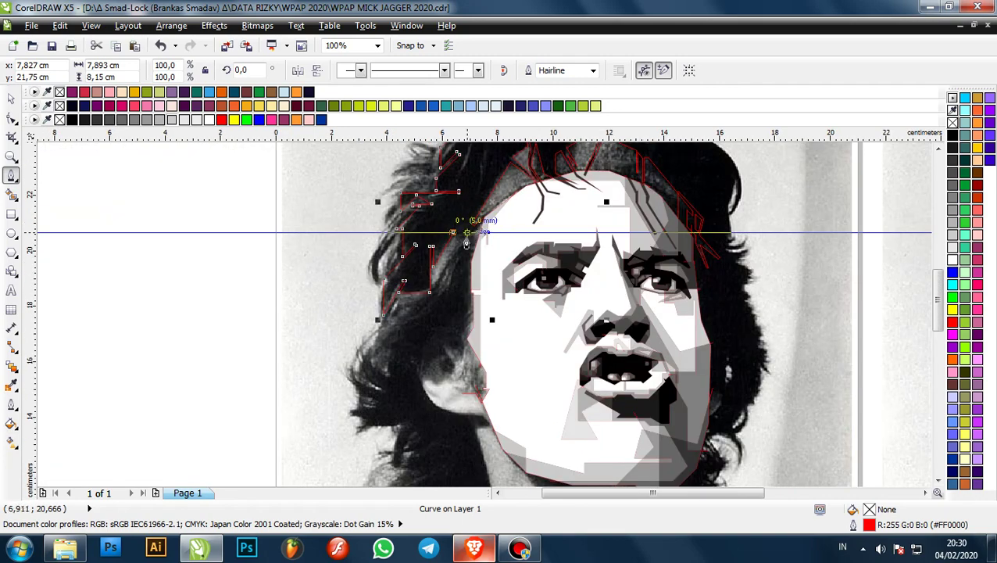
scroll(466, 242, "up", 1)
scroll(471, 243, "up", 1)
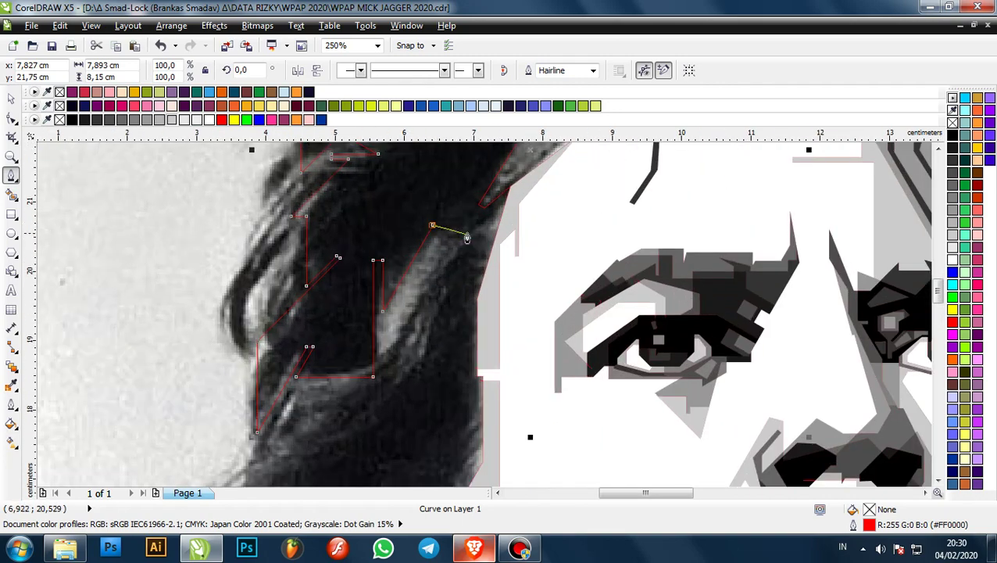
left_click(462, 226)
scroll(462, 265, "up", 1)
left_click(462, 265)
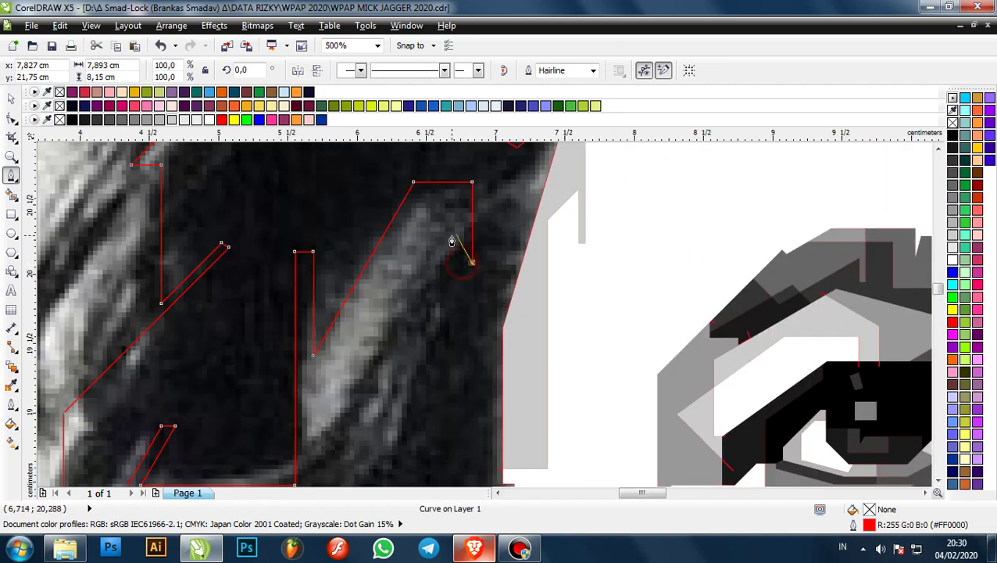
left_click(455, 263)
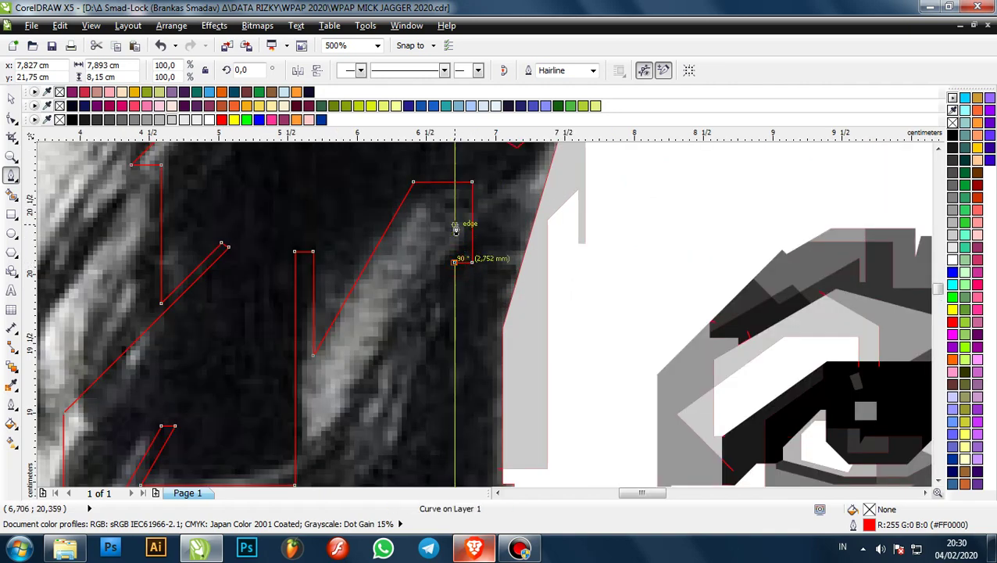
left_click(455, 223)
- Run a long slanted edge down the face side of the light strand and close its lower end with a short edge
scroll(445, 242, "down", 1)
scroll(409, 290, "up", 1)
scroll(431, 308, "down", 1)
scroll(432, 314, "up", 1)
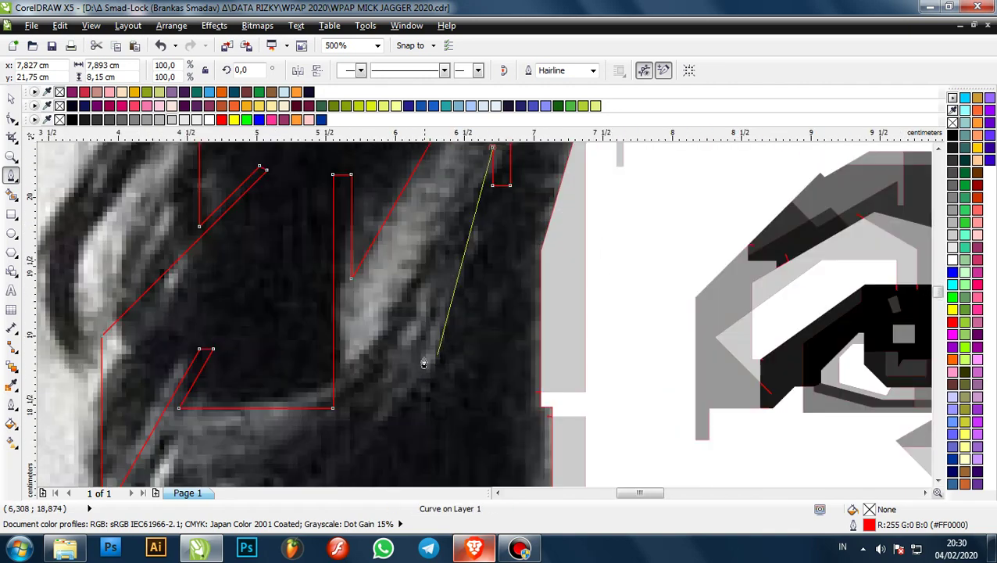
scroll(430, 388, "down", 2)
scroll(441, 277, "up", 1)
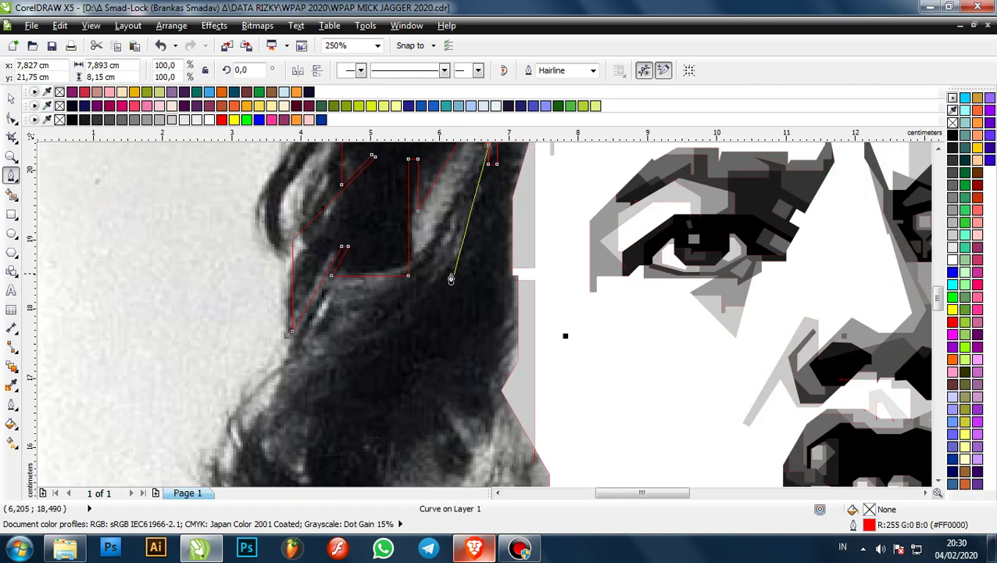
left_click(435, 275)
scroll(435, 273, "up", 1)
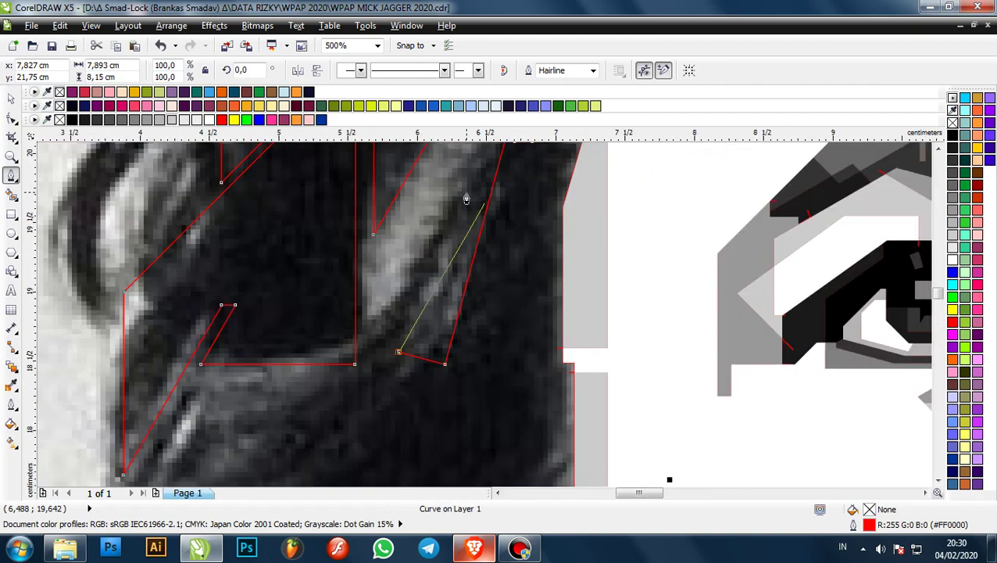
- Trace a narrow pointed dark wedge up between the light strands and back down to their base
left_click(462, 202)
scroll(461, 207, "down", 1)
scroll(423, 282, "up", 1)
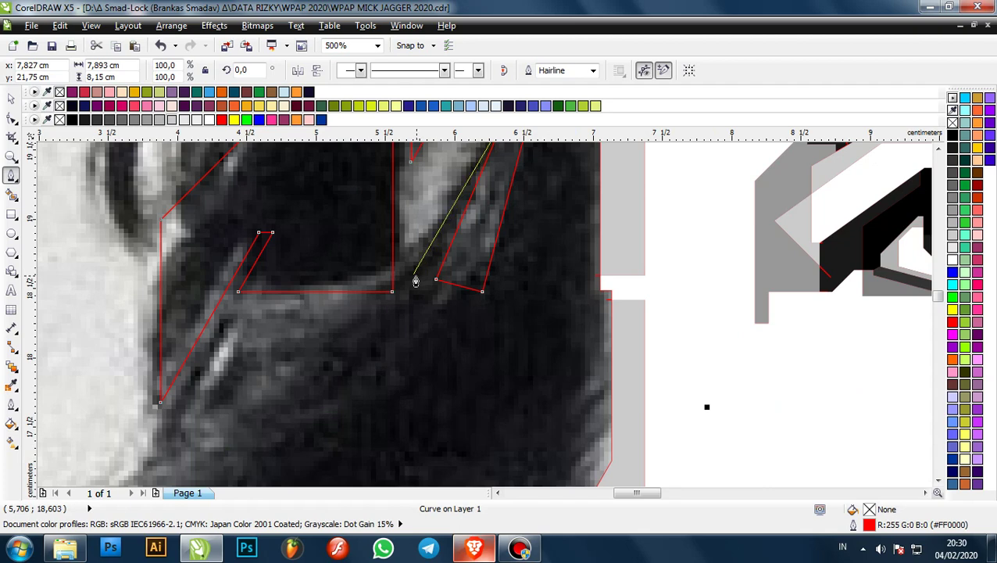
left_click(389, 319)
scroll(387, 313, "down", 2)
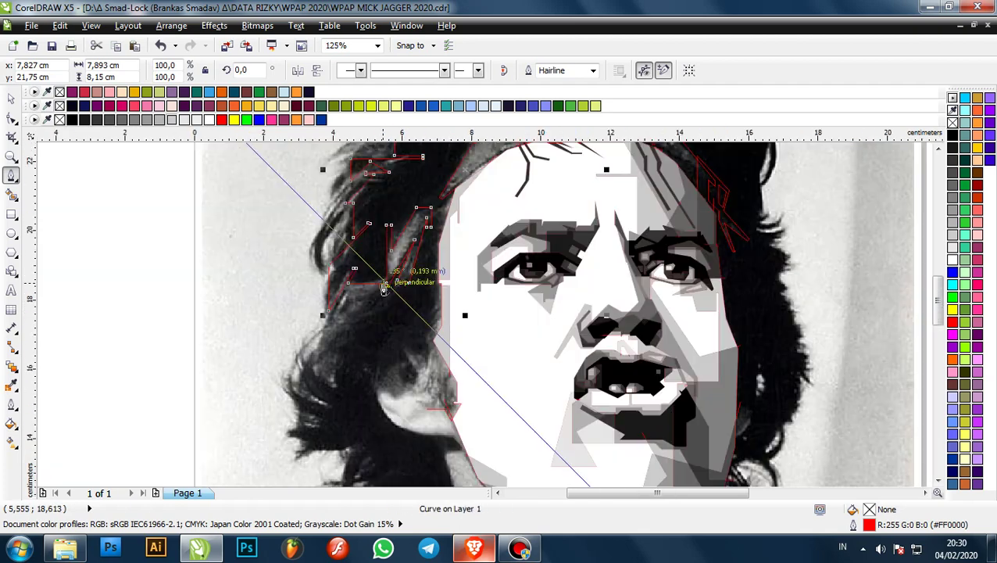
- Continue the outline diagonally down along the grey hair below the dark area and turn it up with a short corner edge
scroll(356, 315, "up", 1)
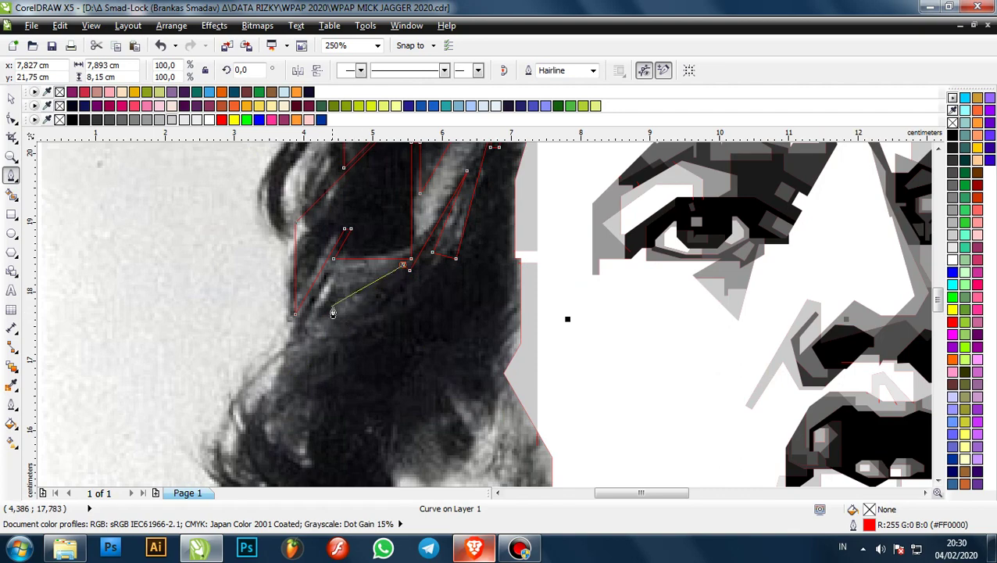
scroll(349, 271, "up", 1)
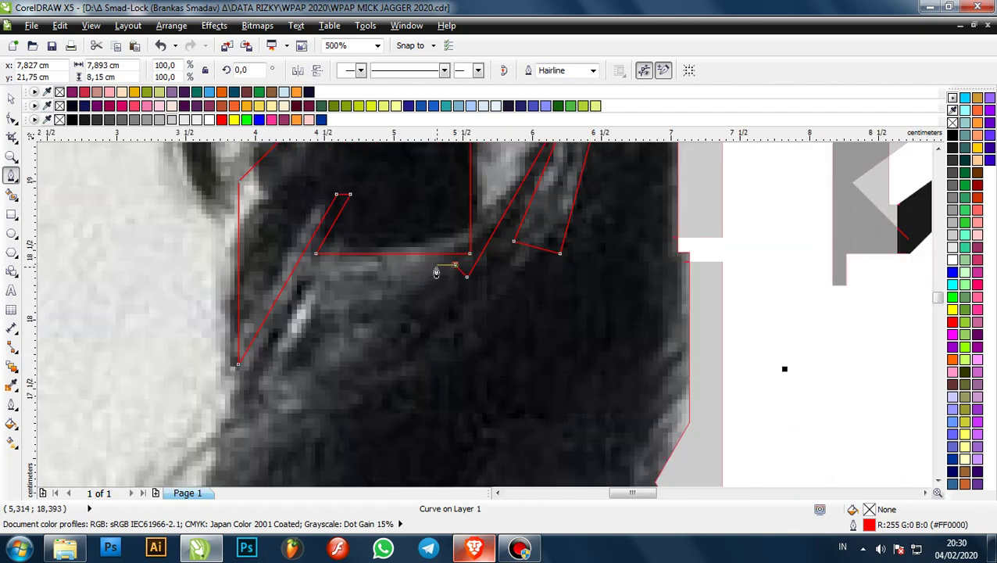
scroll(406, 283, "down", 2)
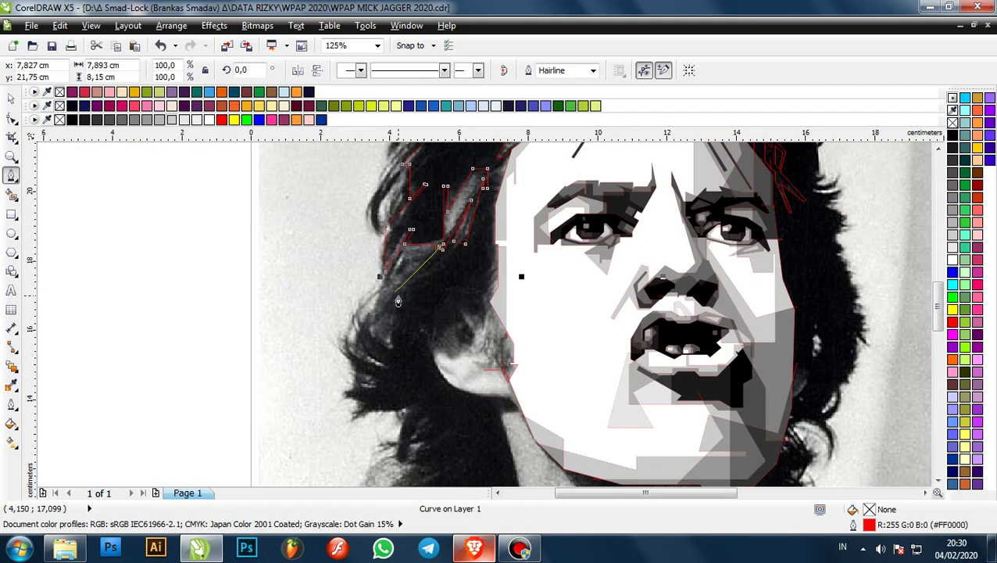
scroll(404, 291, "up", 1)
left_click(400, 282)
left_click(387, 271)
- Add a narrow notch at the lower end of the grey strand, returning the outline toward the dark hair
scroll(400, 305, "up", 2)
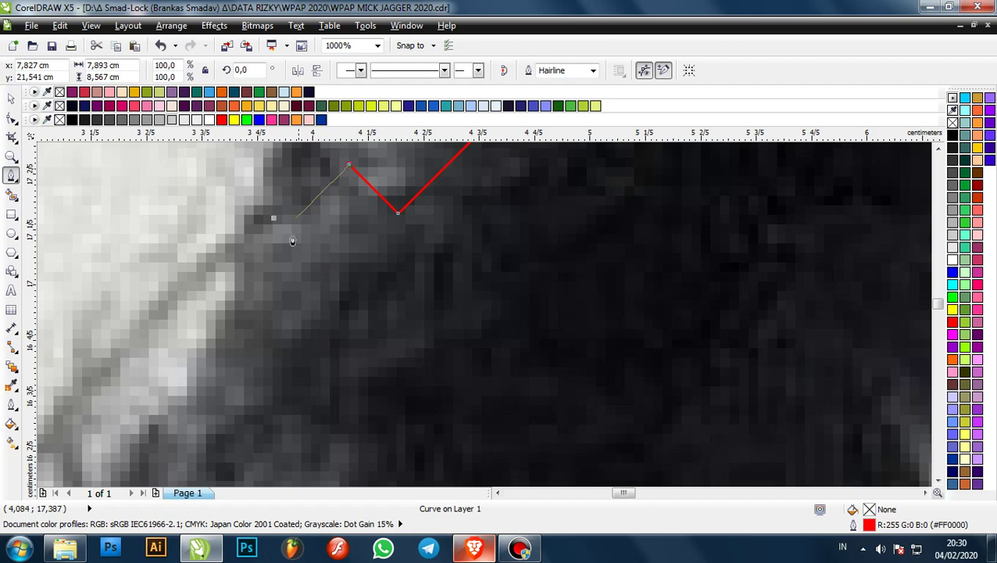
scroll(325, 197, "down", 1)
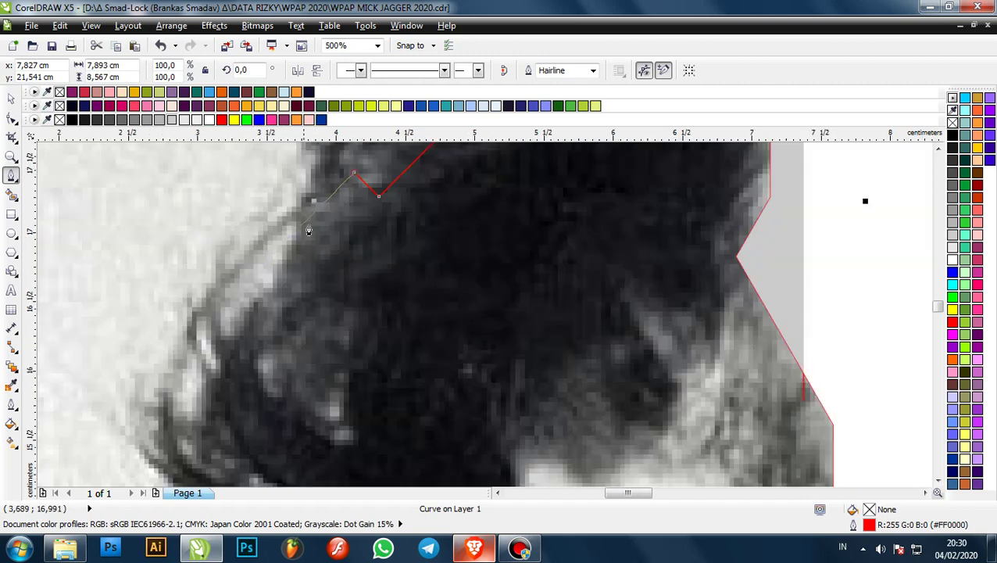
scroll(308, 231, "up", 2)
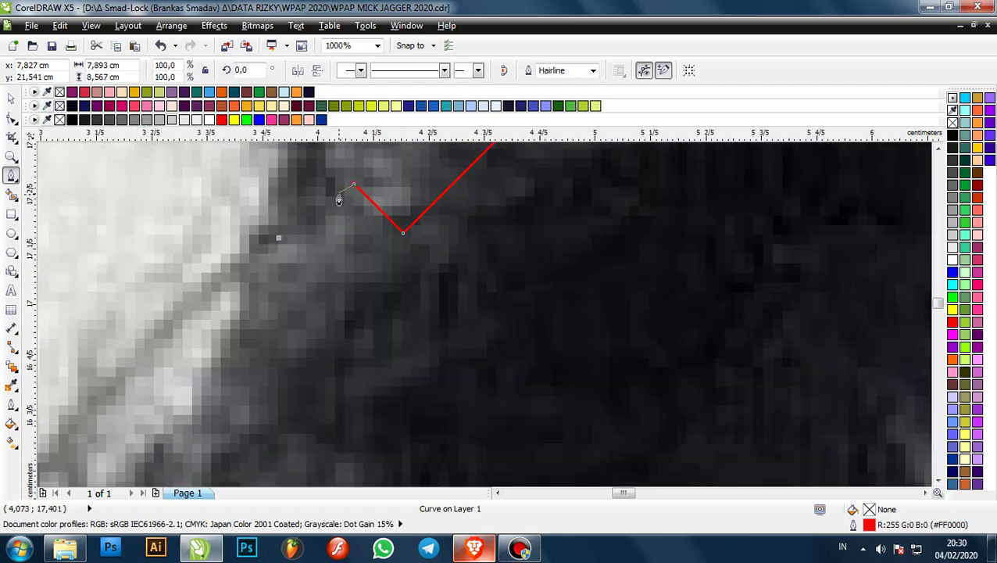
scroll(338, 204, "down", 1)
scroll(336, 212, "up", 1)
scroll(335, 200, "down", 1)
scroll(331, 234, "up", 1)
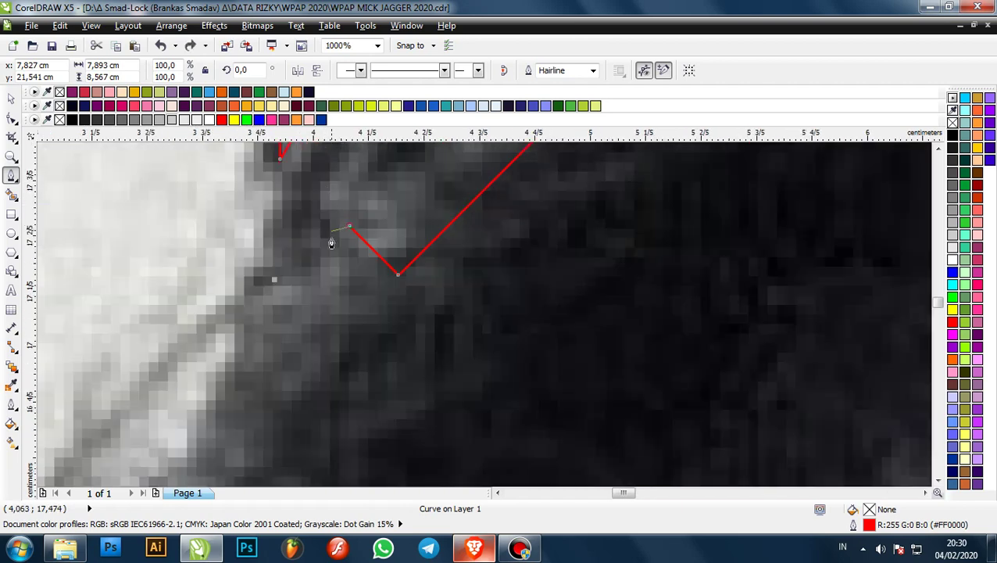
left_click(332, 243)
scroll(348, 239, "down", 1)
left_click_drag(383, 286, 386, 308)
- Draw a long slanted edge down the inner side of the grey hair patch beside the ear
scroll(383, 240, "down", 1)
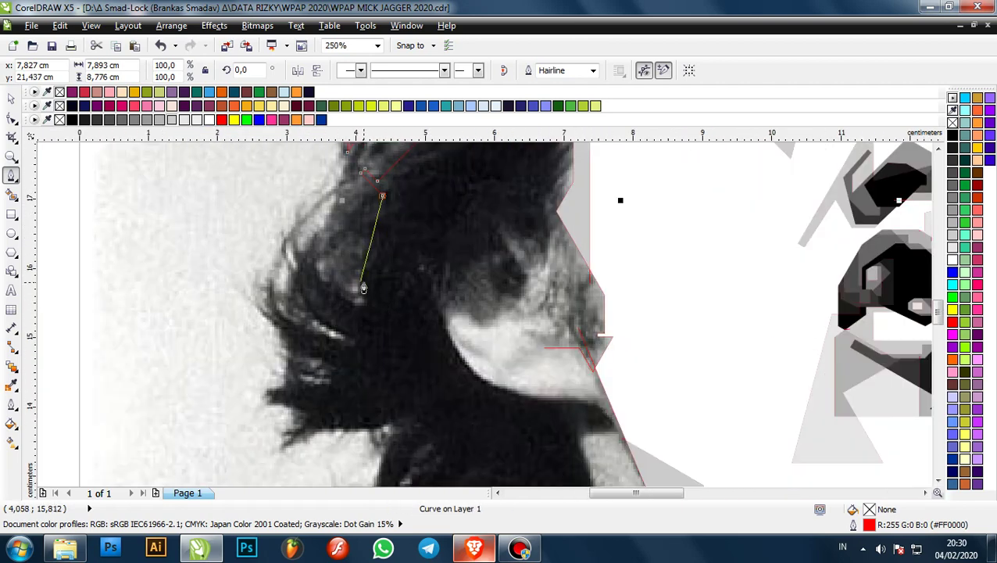
scroll(359, 292, "up", 1)
left_click_drag(360, 292, 358, 289)
left_click_drag(391, 319, 382, 334)
left_click(381, 329)
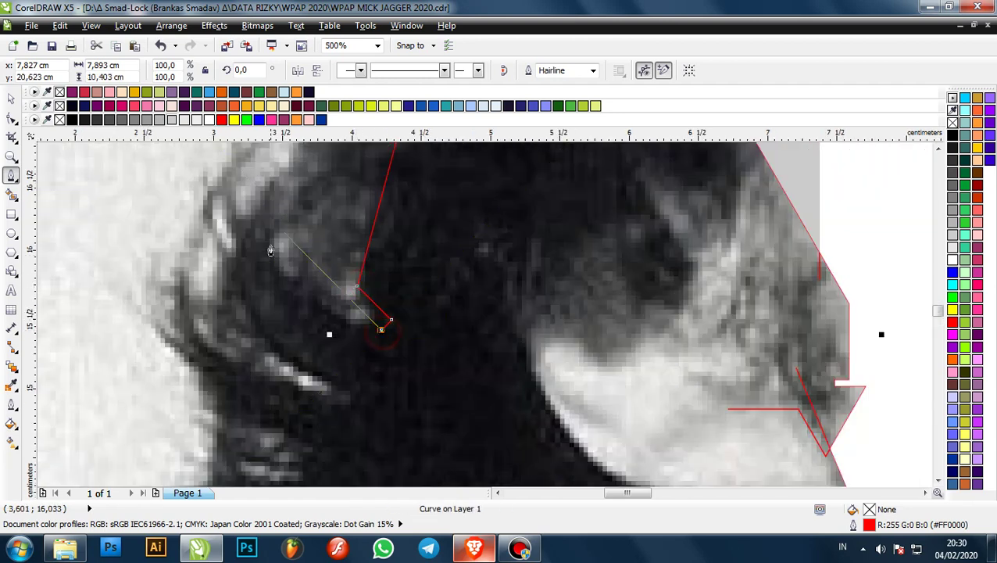
scroll(381, 326, "up", 1)
key("ctrl+z")
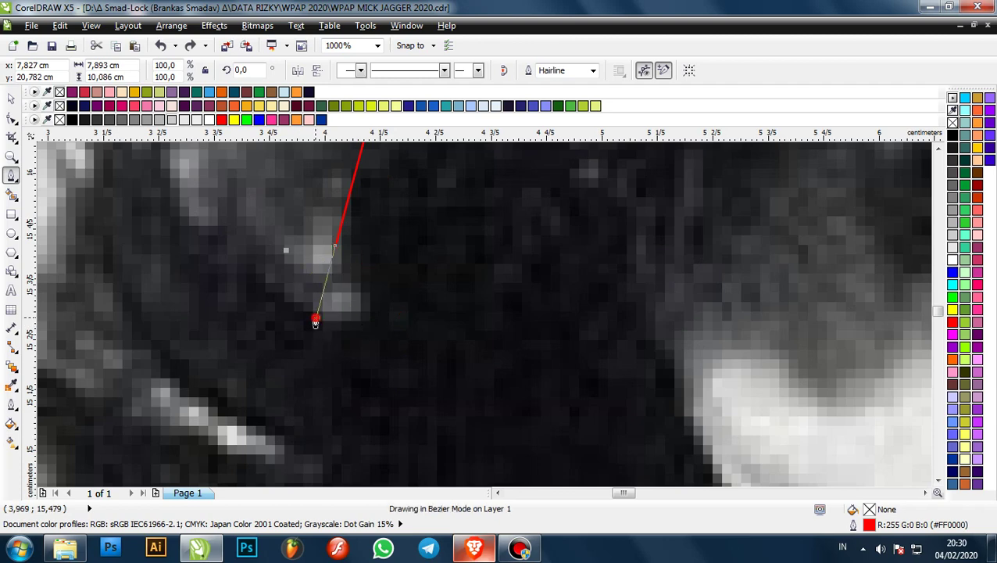
- Trace the lower edge of the grey hair patch diagonally up to its outer corner, up its outer side, and across a short end edge
scroll(315, 323, "down", 2)
left_click(260, 265)
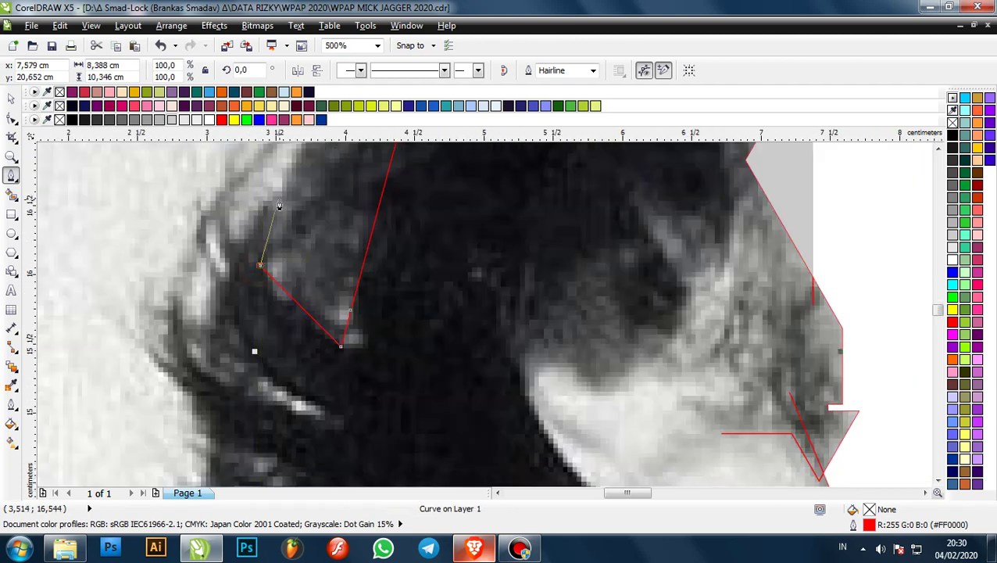
left_click(279, 193)
scroll(256, 204, "up", 1)
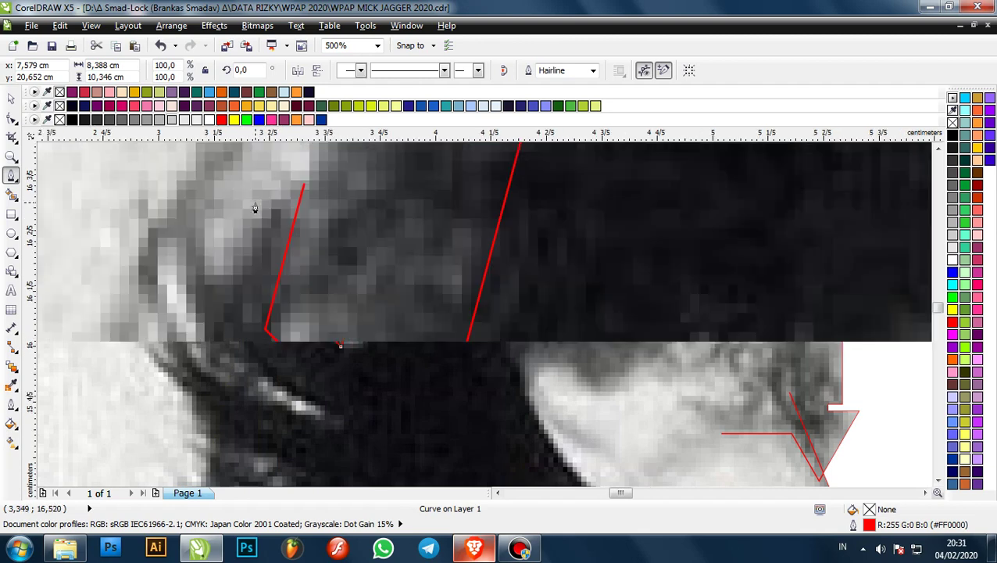
left_click(291, 181)
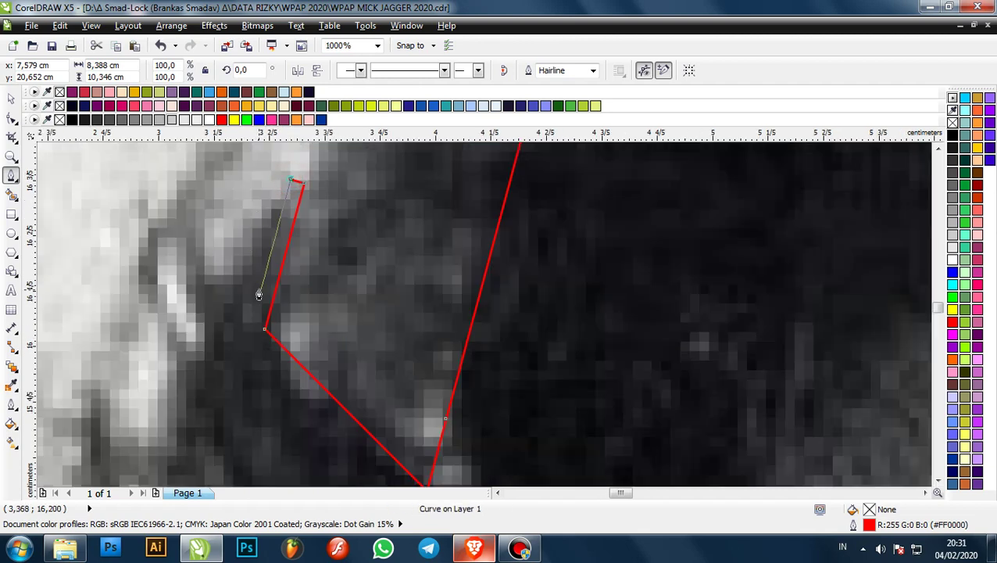
left_click(261, 289)
left_click(204, 255)
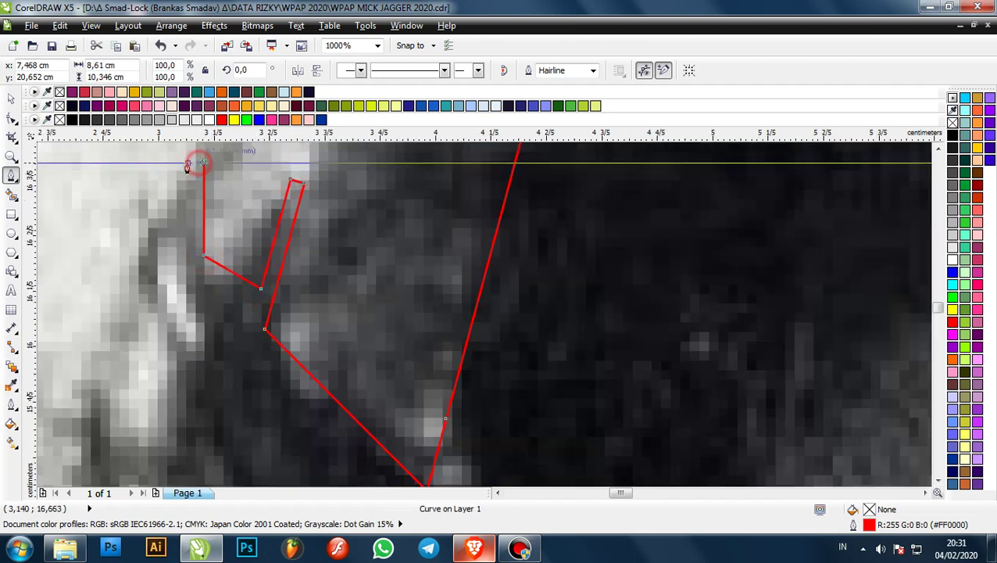
left_click(187, 166)
scroll(186, 163, "down", 1)
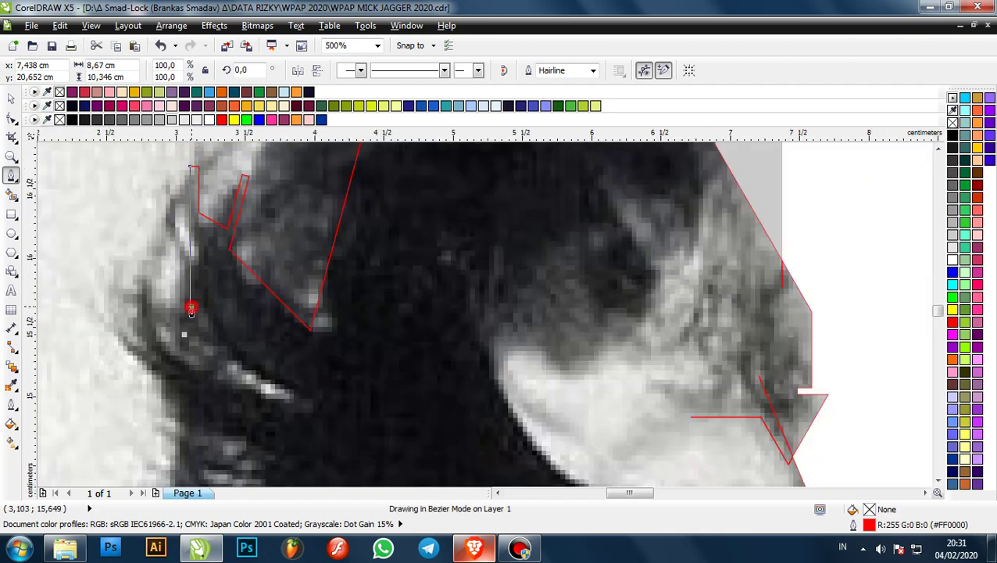
left_click(191, 307)
scroll(192, 307, "down", 1)
scroll(250, 346, "up", 1)
scroll(260, 347, "down", 1)
scroll(192, 255, "up", 2)
key("ctrl+z")
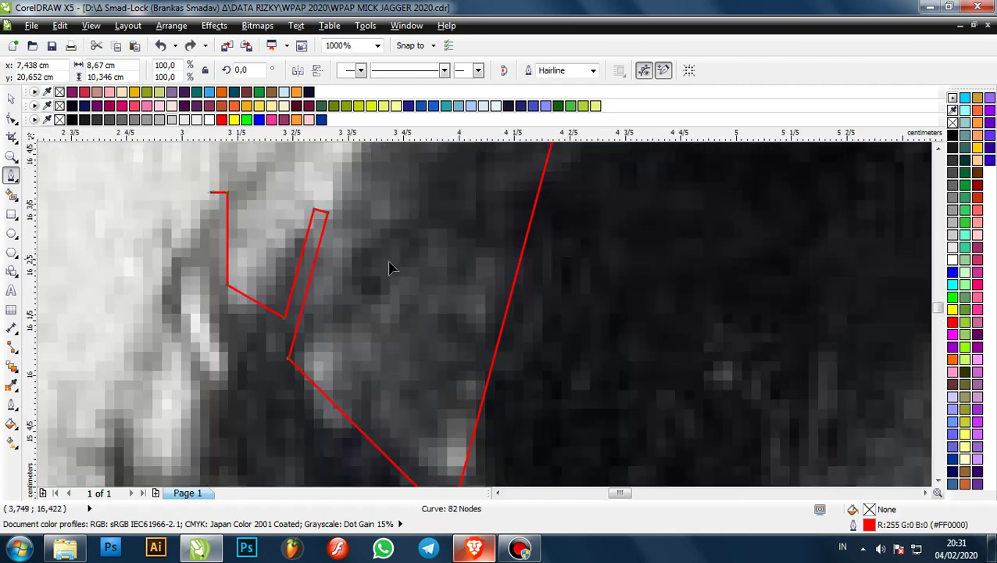
scroll(381, 272, "down", 1)
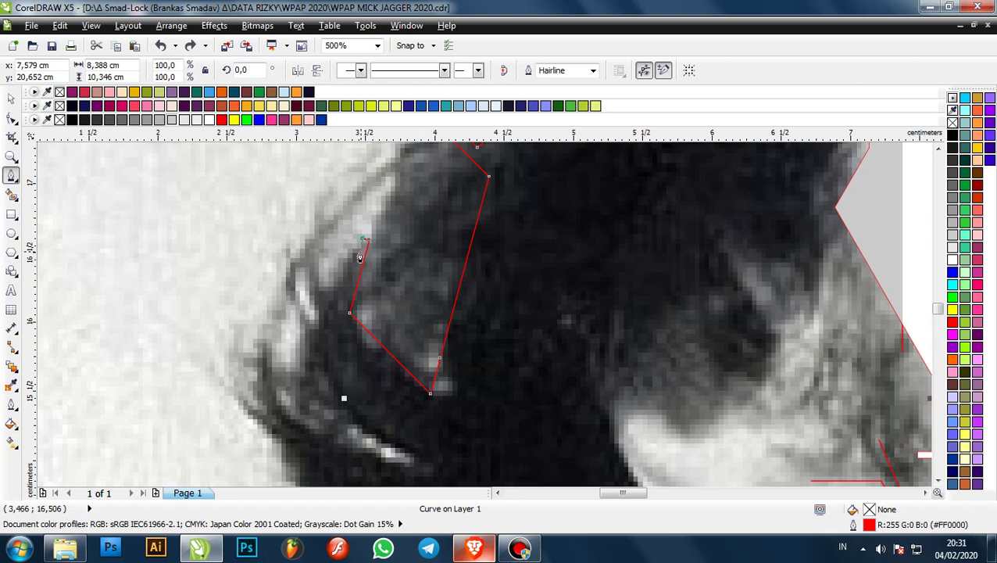
- Run the outline across the light strand, straight down the dark hair, back along a short diagonal, and straight down to the lower light strand
left_click(324, 217)
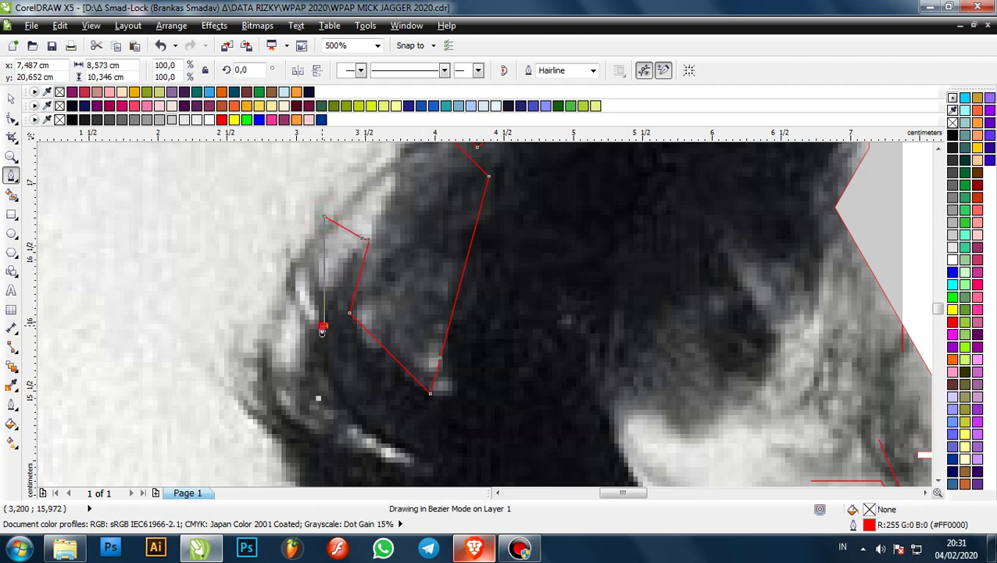
left_click_drag(325, 325, 300, 313)
scroll(303, 311, "up", 1)
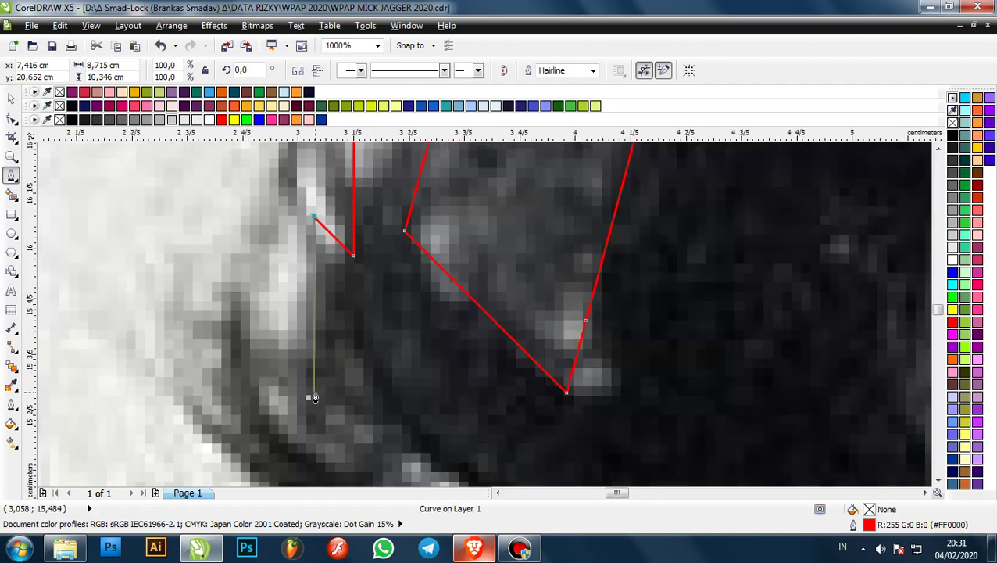
left_click(314, 397)
- Trace a narrow slanted sliver around the bright diagonal strand, ending with a vertical rise along the outer curl
scroll(430, 372, "down", 1)
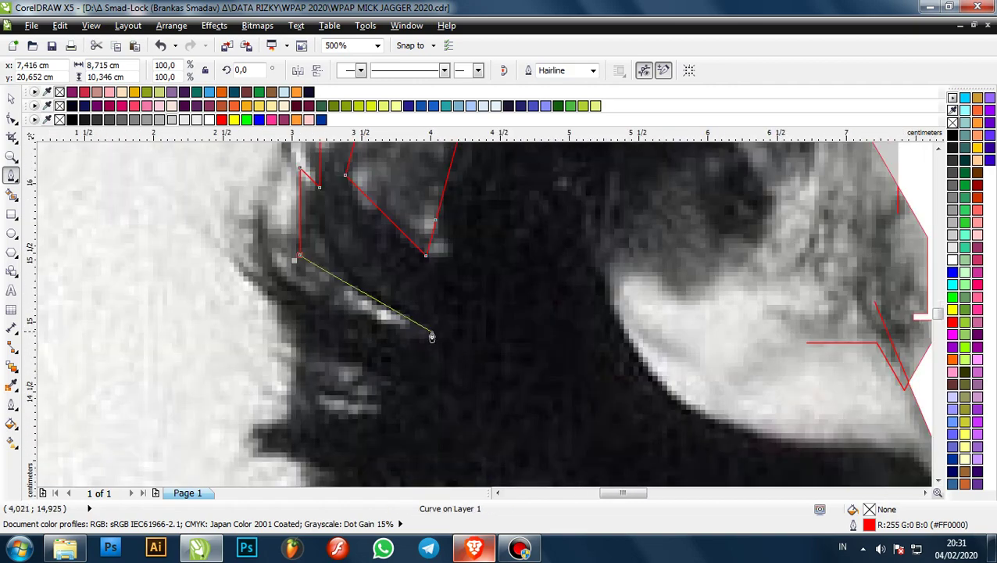
left_click(432, 334)
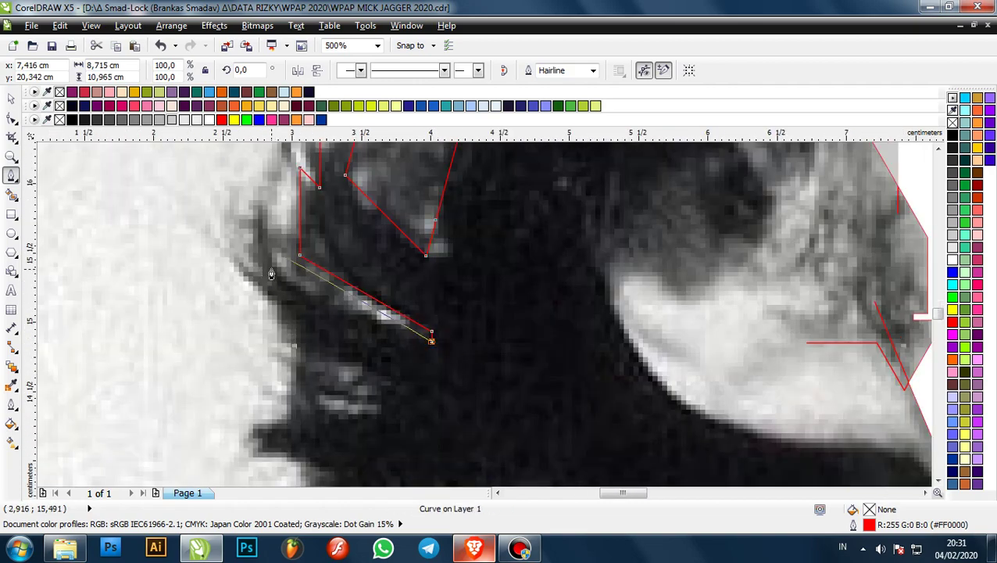
left_click(271, 251)
left_click(269, 190)
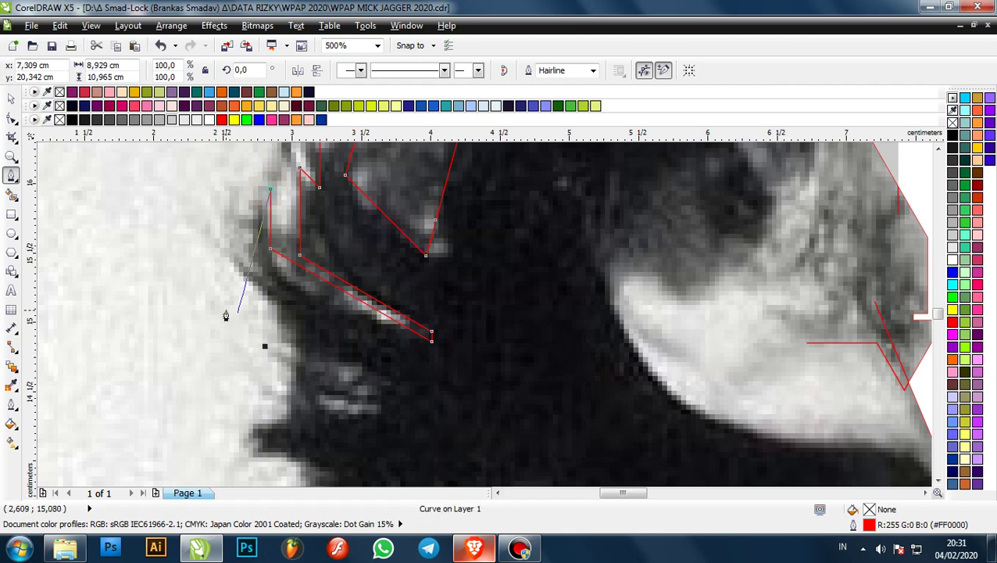
- Draw a slanted edge down the outer curl to a pointed corner and cut a thin horizontal notch into the dark hair below the bright strand
left_click(232, 329)
left_click(356, 328)
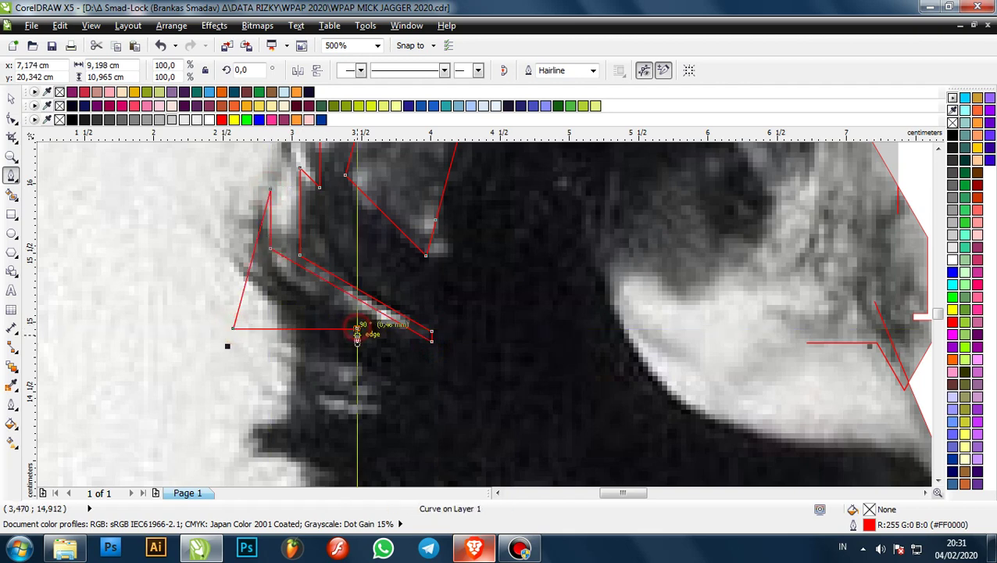
left_click(305, 334)
- Continue down past the small grey highlights, cut a thin slanted slit through them, and return to the tip of the outer dark spike
scroll(304, 334, "down", 3)
scroll(343, 329, "up", 3)
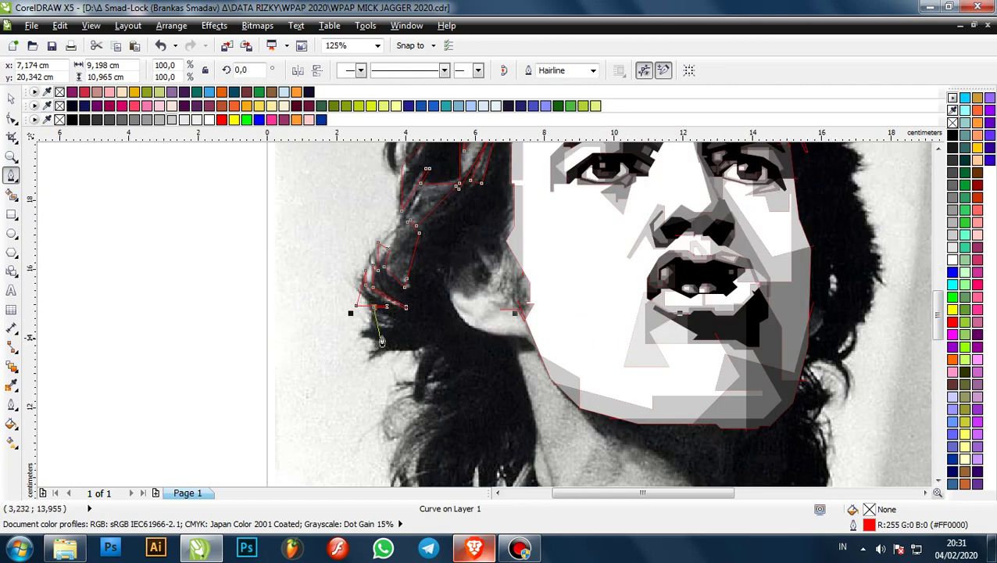
left_click(349, 311)
left_click(436, 261)
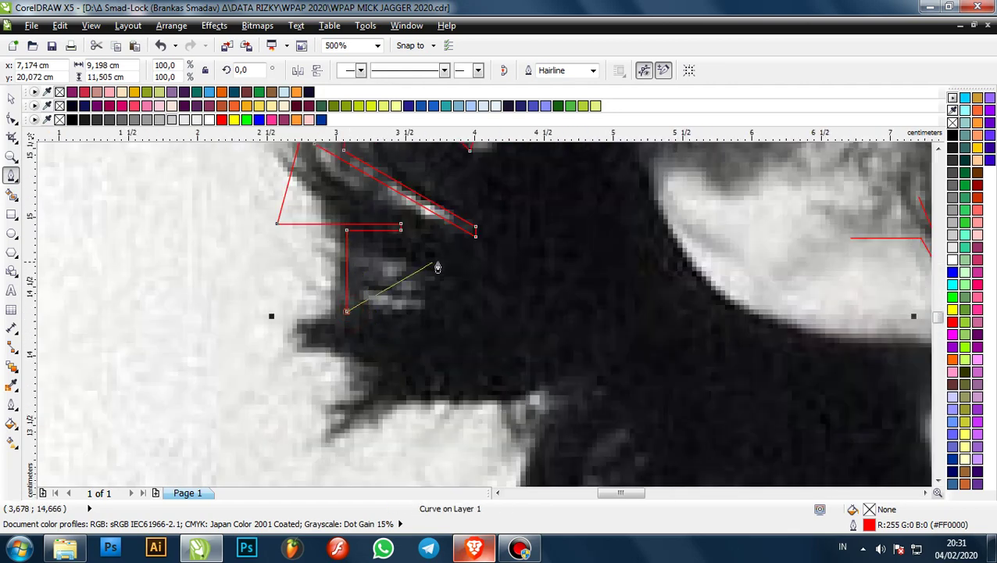
left_click(310, 342)
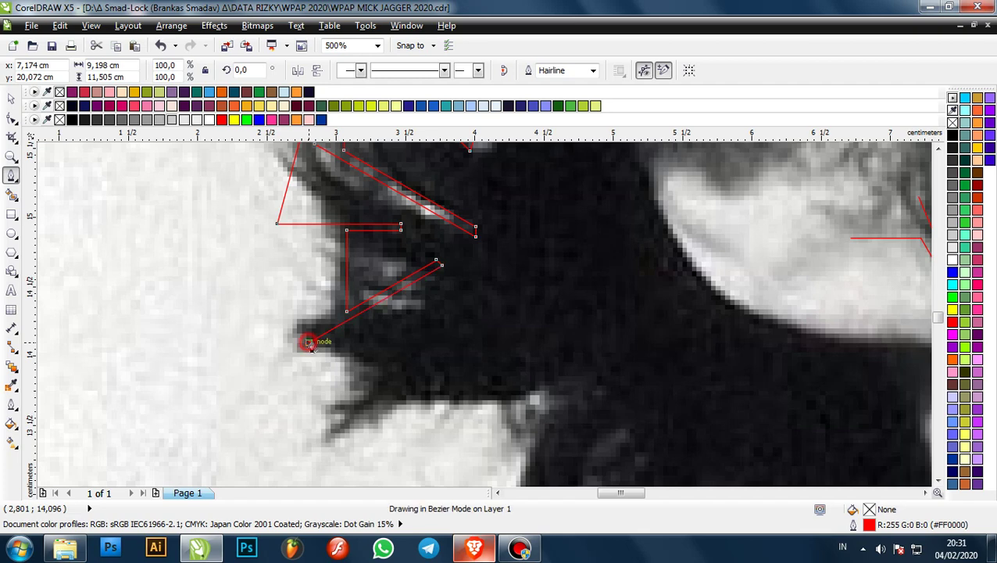
- Trace the underside of the dark spike and cut a thin vertical slit, ending at the lower boundary of the dark hair
left_click(394, 366)
left_click(401, 320)
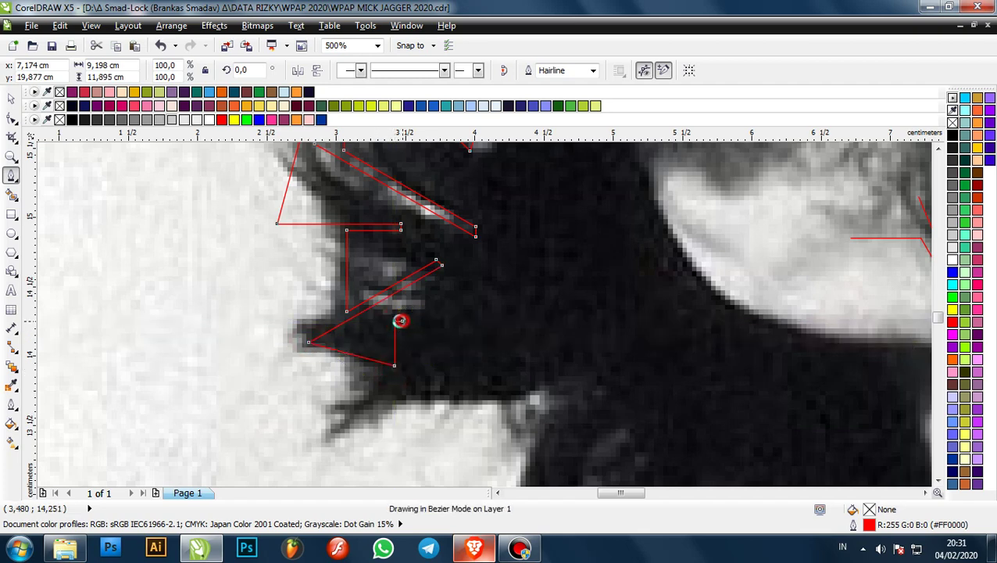
left_click(401, 406)
- Trace the flat lower hair edge, add a stepped horizontal notch above the light spot, and slant back down to the outer hair edge
scroll(375, 274, "down", 1)
scroll(530, 391, "up", 1)
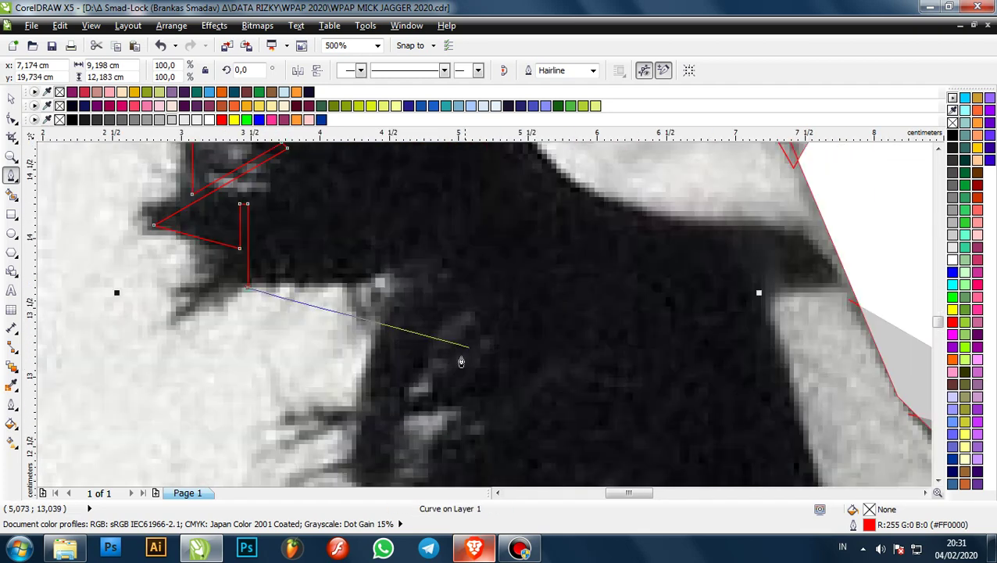
left_click(392, 288)
left_click(391, 270)
left_click(449, 270)
left_click(449, 280)
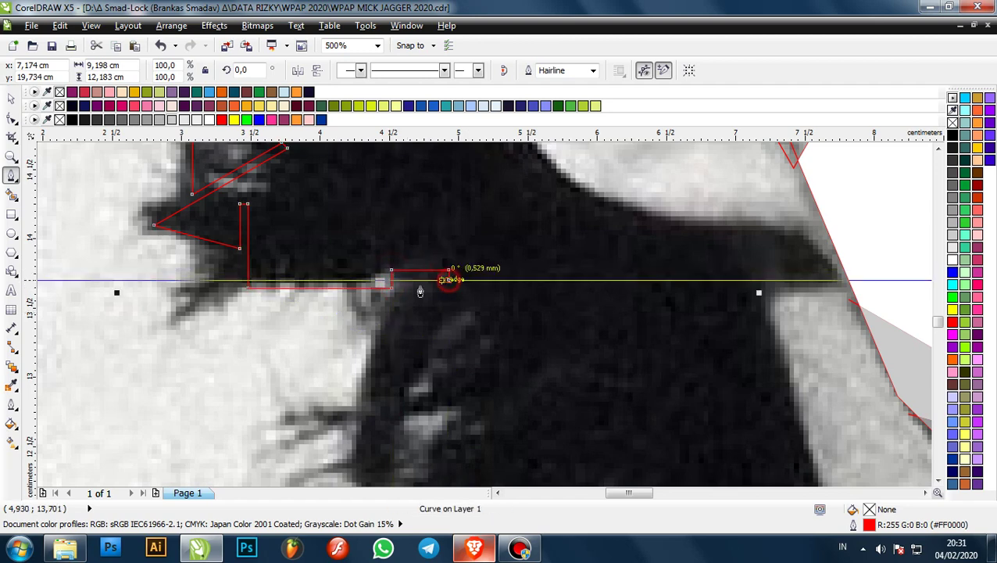
left_click(372, 326)
scroll(366, 348, "down", 1)
scroll(371, 362, "up", 1)
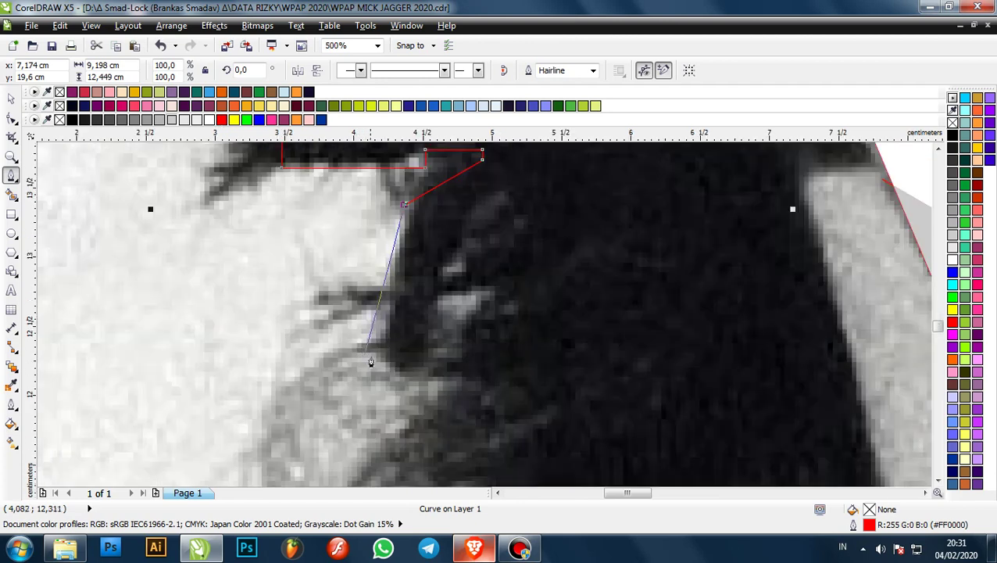
- Trace the outer hair edge down to the grey curls, across its pointed base, and around the top of a thin vertical slit
left_click(364, 360)
left_click(450, 383)
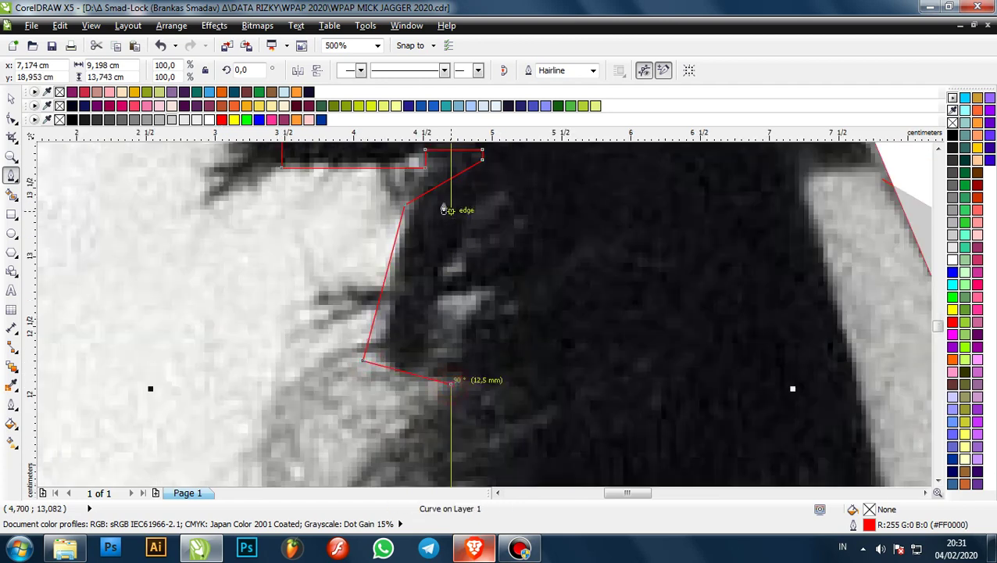
left_click(451, 211)
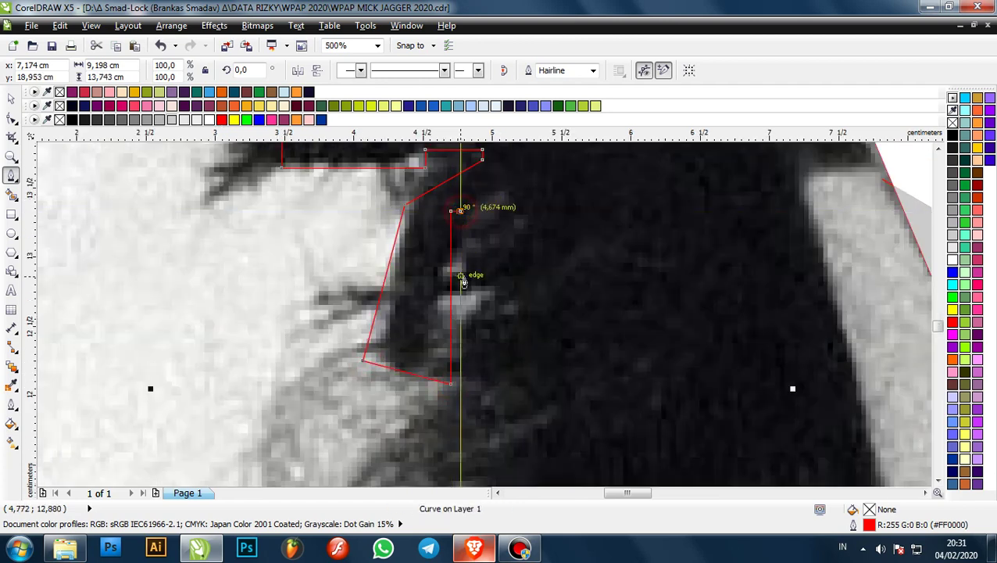
left_click(458, 278)
scroll(512, 295, "down", 4)
scroll(513, 295, "up", 2)
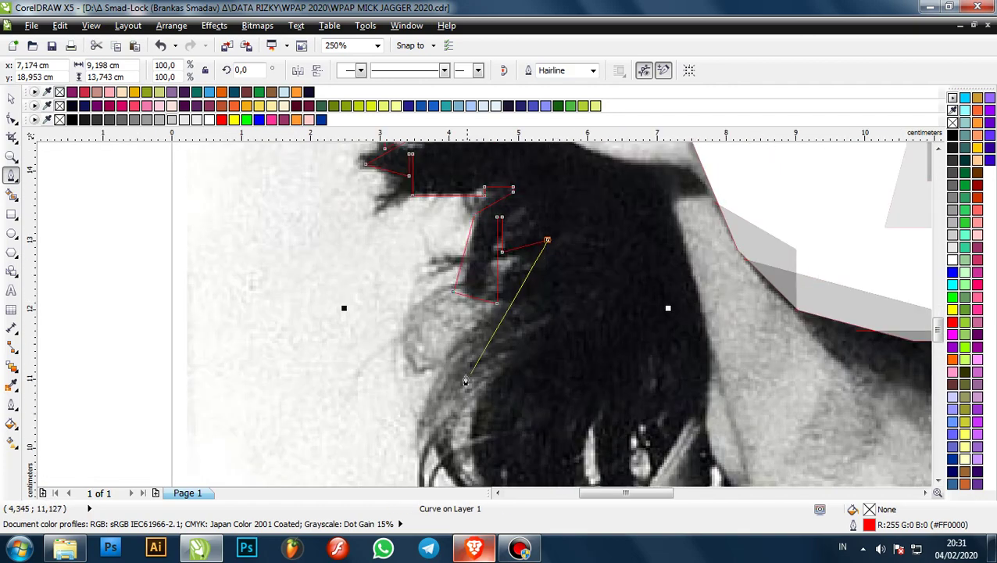
scroll(486, 283, "up", 2)
scroll(479, 262, "down", 2)
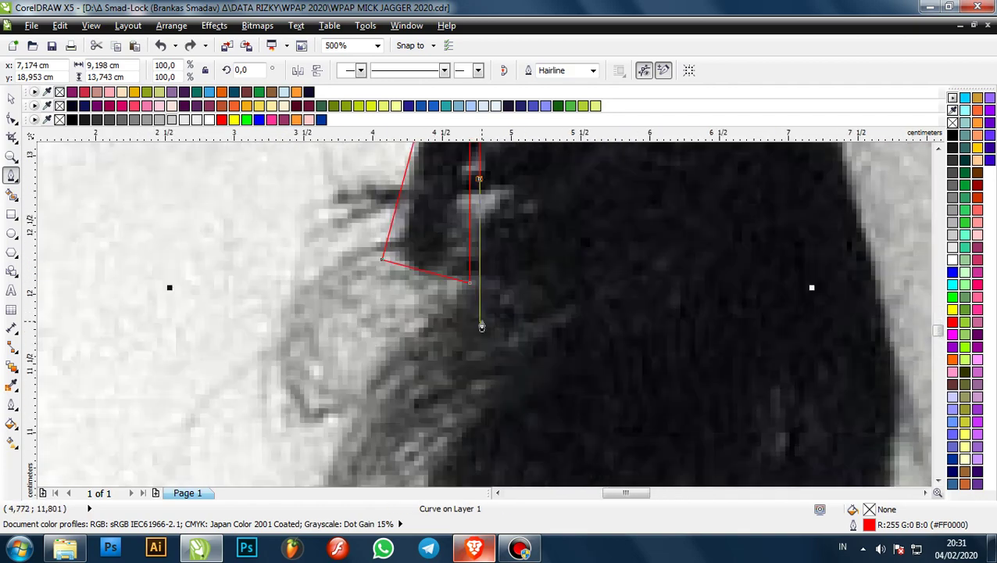
scroll(481, 328, "up", 2)
left_click(480, 315)
left_click(453, 301)
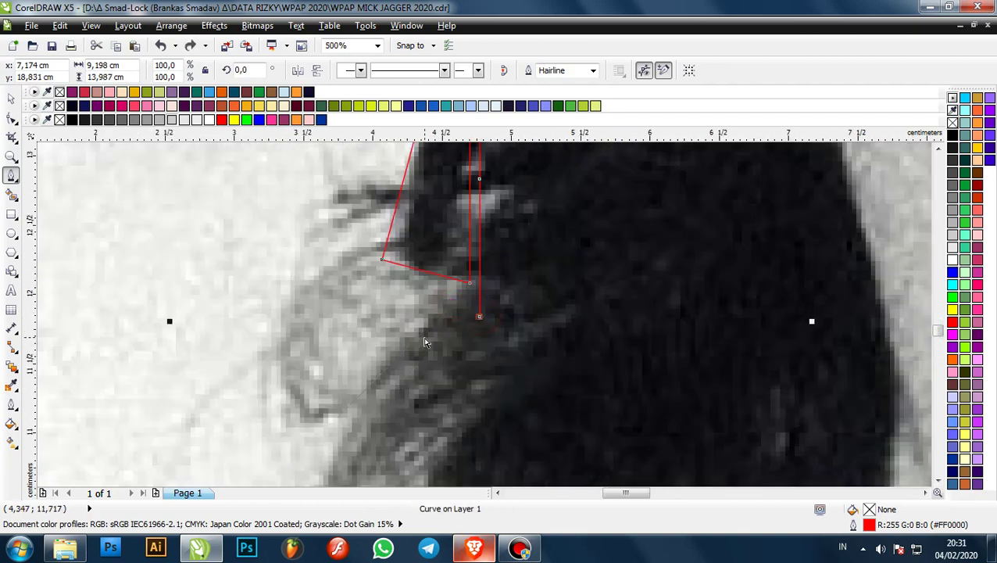
key("ctrl+z")
- Finish the thin slit downward, step out over the top of the grey curls, drop vertically, and run horizontally into the dark hair
left_click(480, 305)
left_click(428, 290)
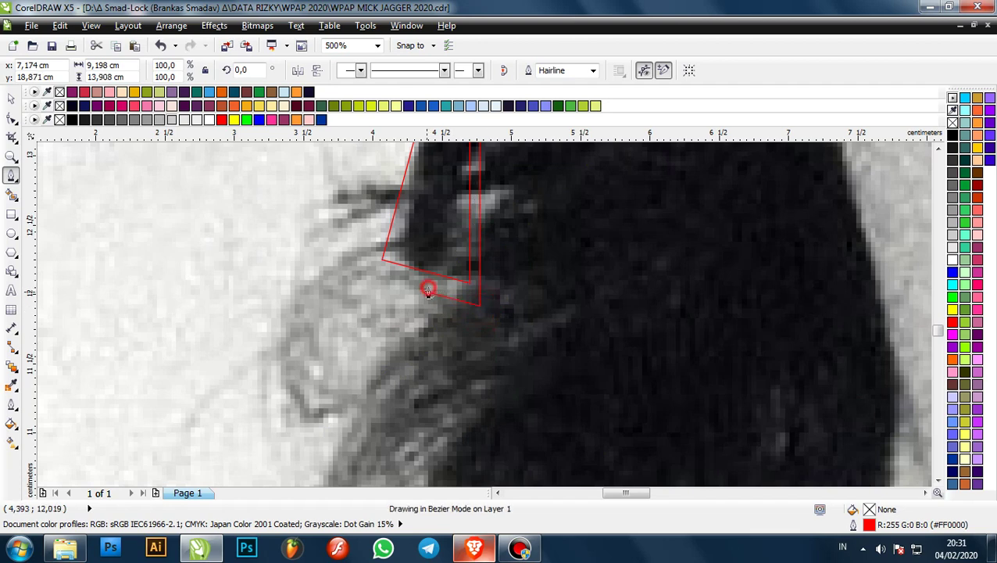
left_click(429, 291)
left_click(427, 349)
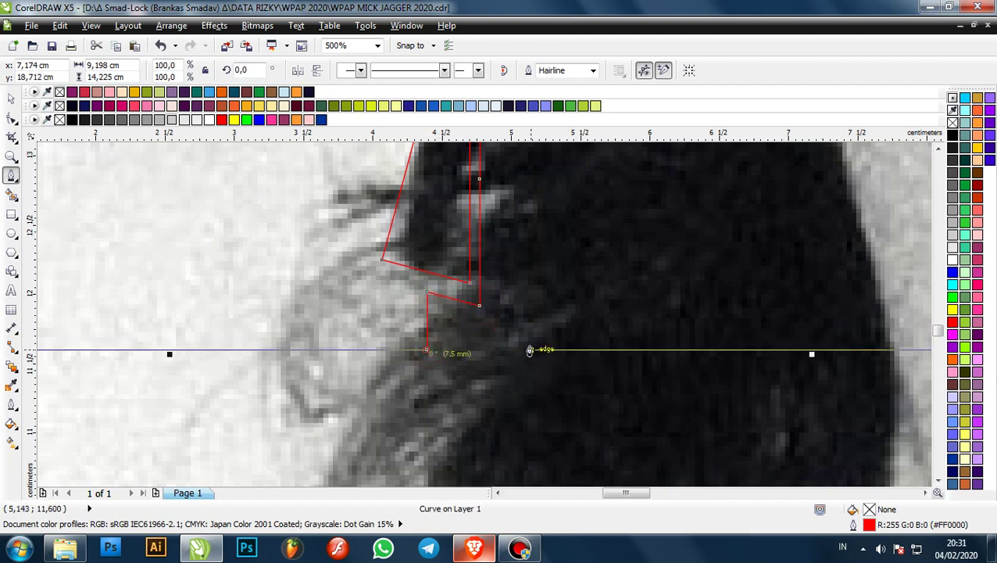
left_click(529, 352)
- Trace the dark hair's outer edge diagonally down beside the grey curls and on to where the hair meets the shoulder
scroll(512, 355, "down", 2)
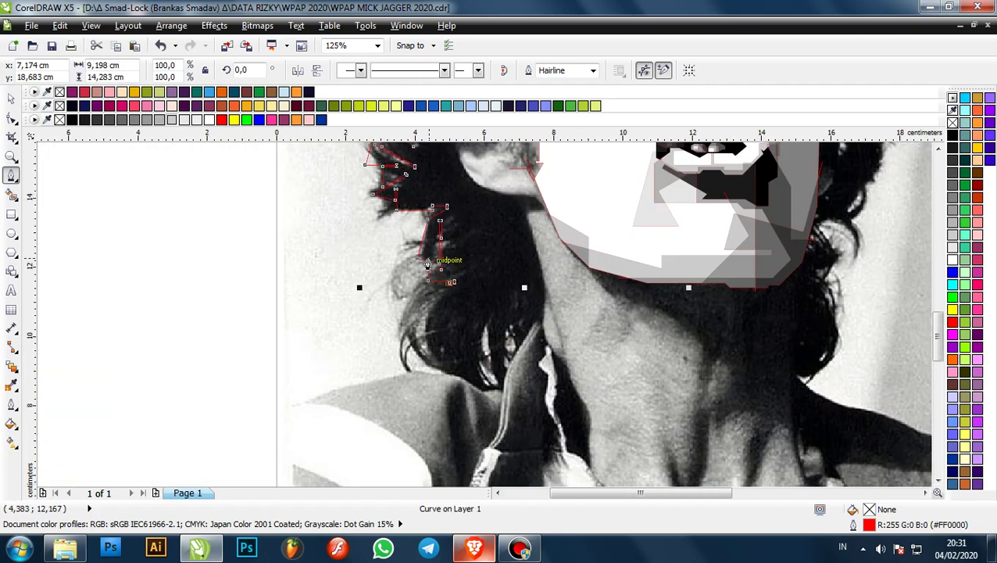
scroll(442, 335, "up", 1)
left_click(412, 314)
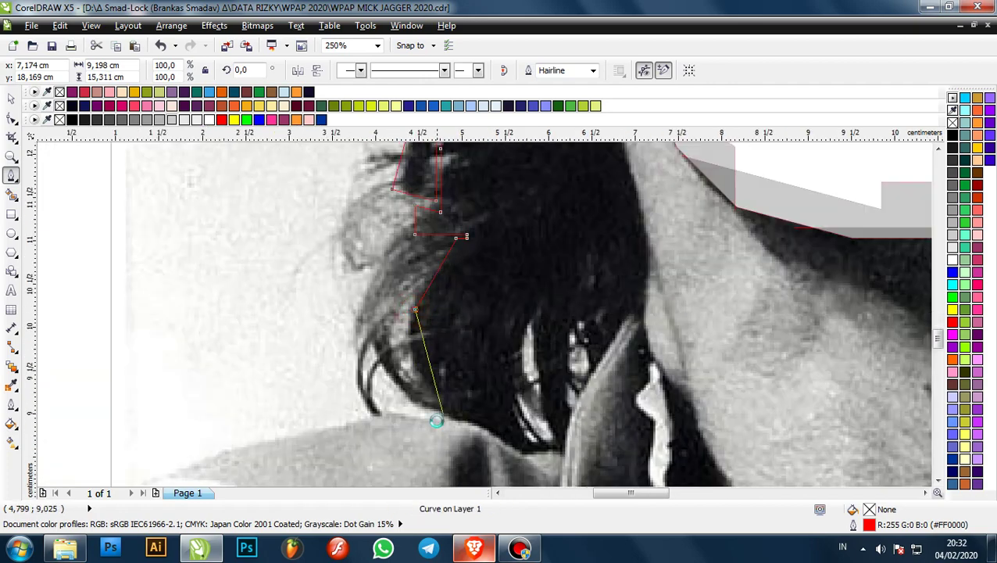
scroll(431, 422, "up", 1)
left_click(447, 412)
scroll(442, 410, "up", 3)
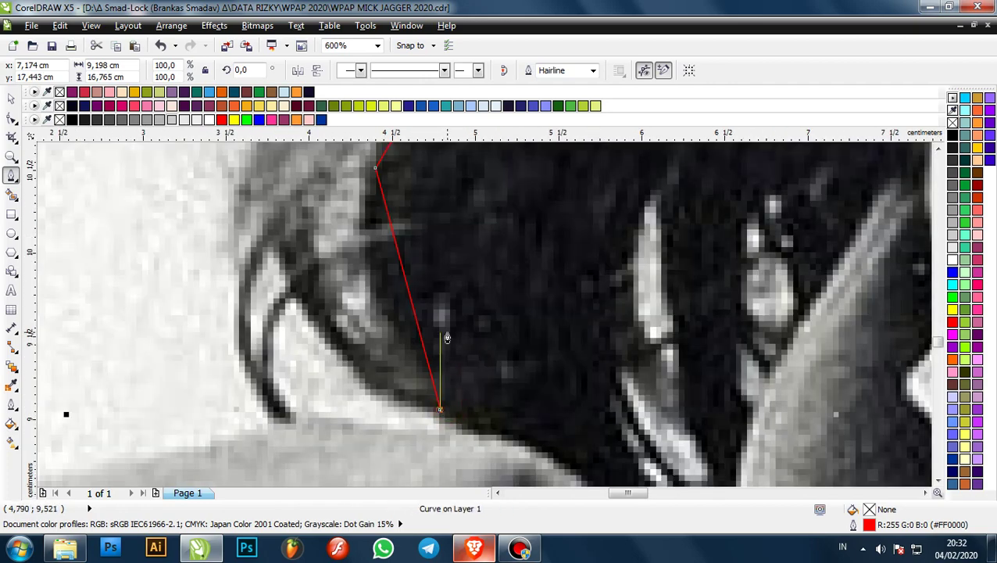
- Trace the bottom of the hair diagonally down along the shoulder and horizontally toward the collar
scroll(362, 331, "down", 2)
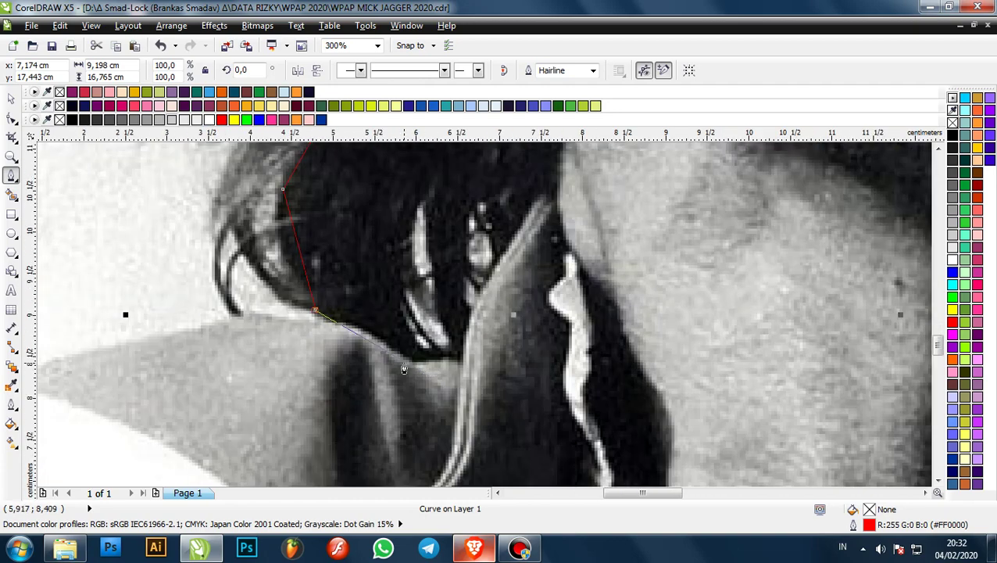
left_click(404, 364)
scroll(406, 367, "up", 3)
scroll(508, 381, "down", 2)
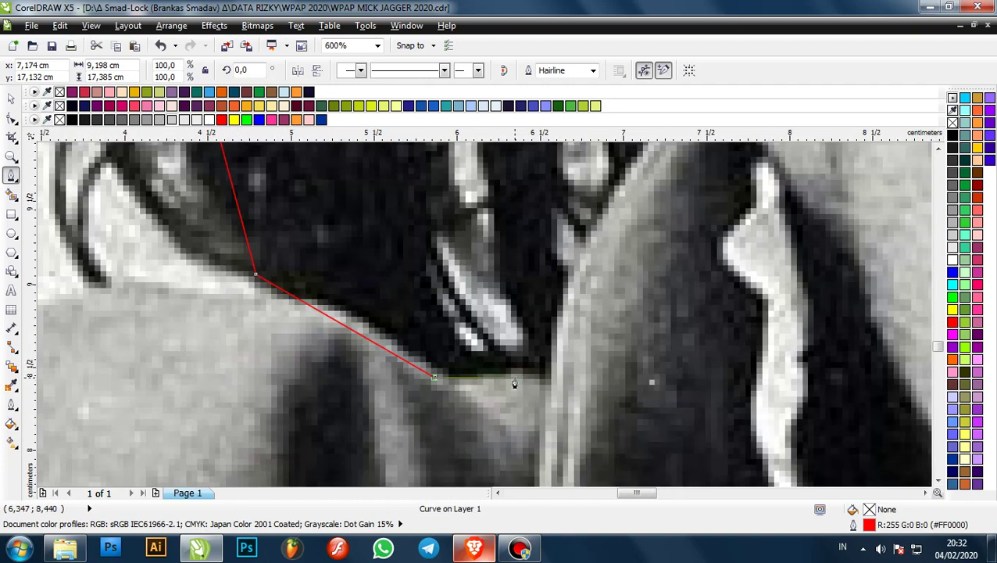
left_click(535, 379)
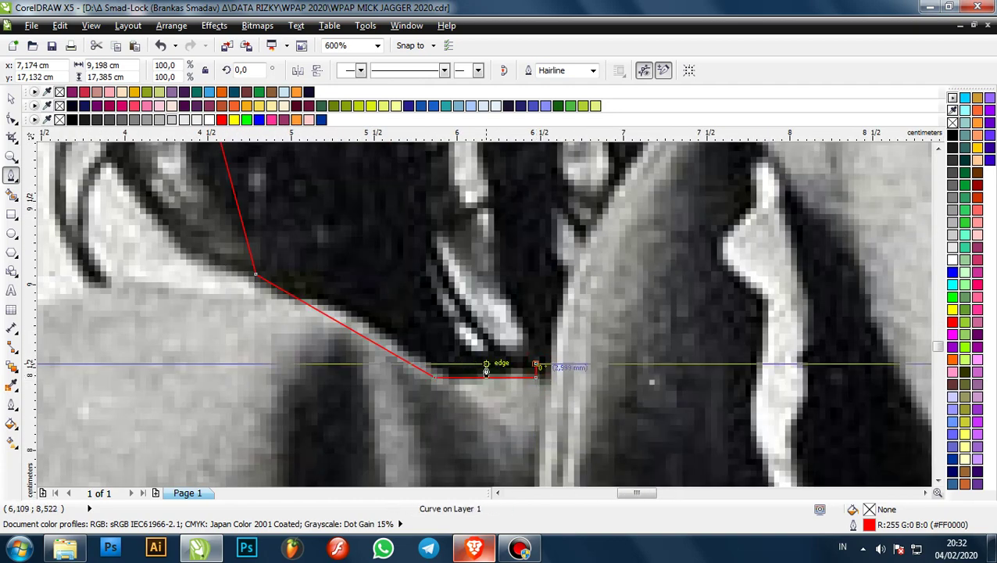
- Extend the horizontal bottom hair edge to the light border of the collar
scroll(486, 372, "down", 2)
scroll(487, 372, "up", 2)
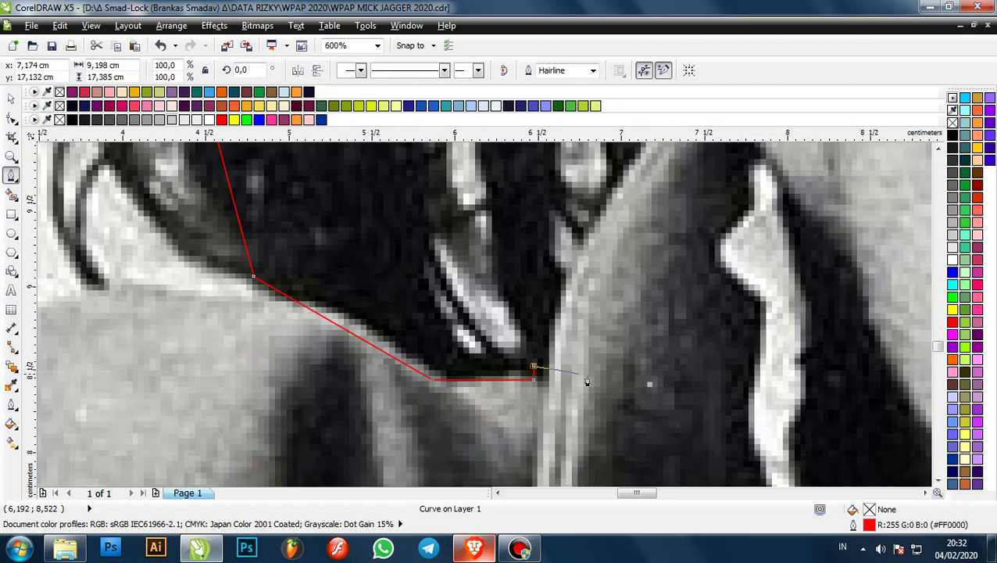
left_click(559, 382)
scroll(534, 362, "up", 2)
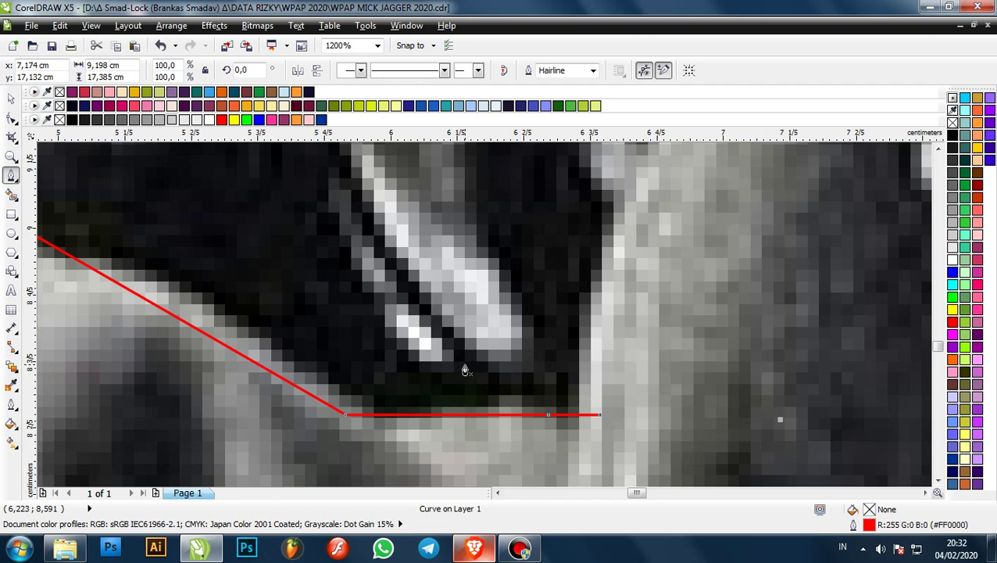
- Trace the thin grey hair strand just above the bottom hair edge as a closed, slanted four-sided outline
left_click(465, 365)
left_click(397, 364)
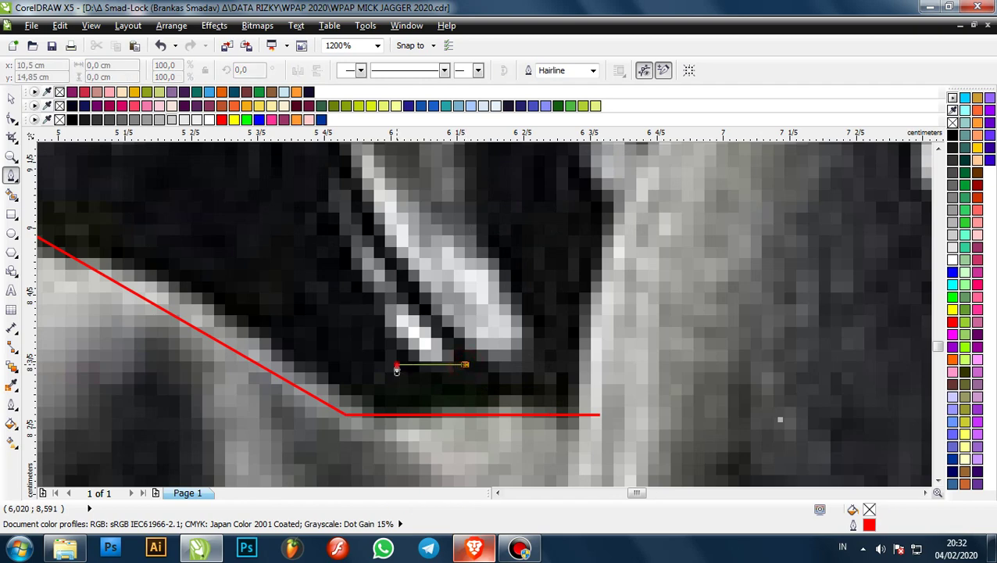
left_click(311, 178)
left_click(339, 179)
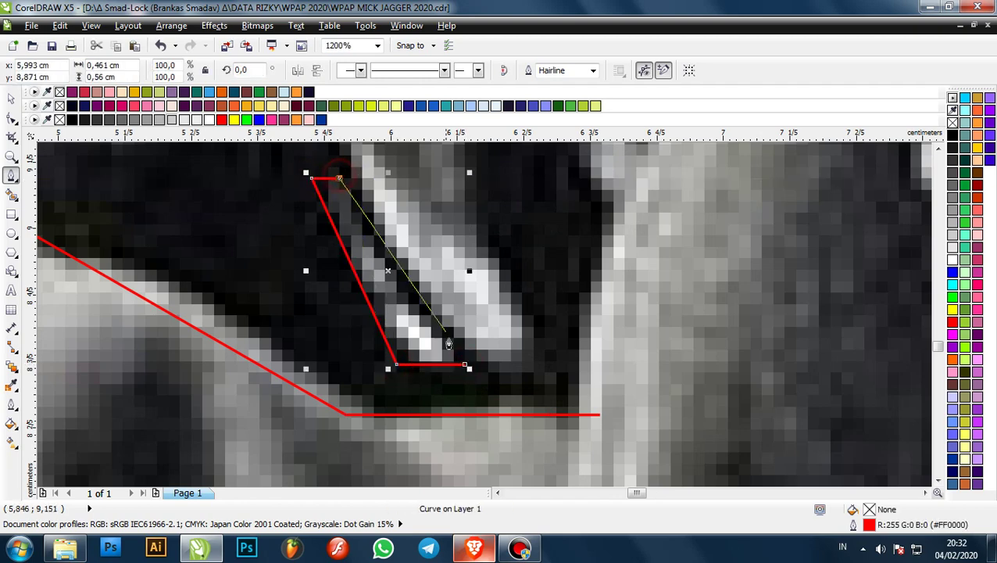
left_click(465, 365)
- Outline the wider highlight beside the thin strand: down its slanted side, across its base, up the far side and inward at the dark gap
left_click(355, 166)
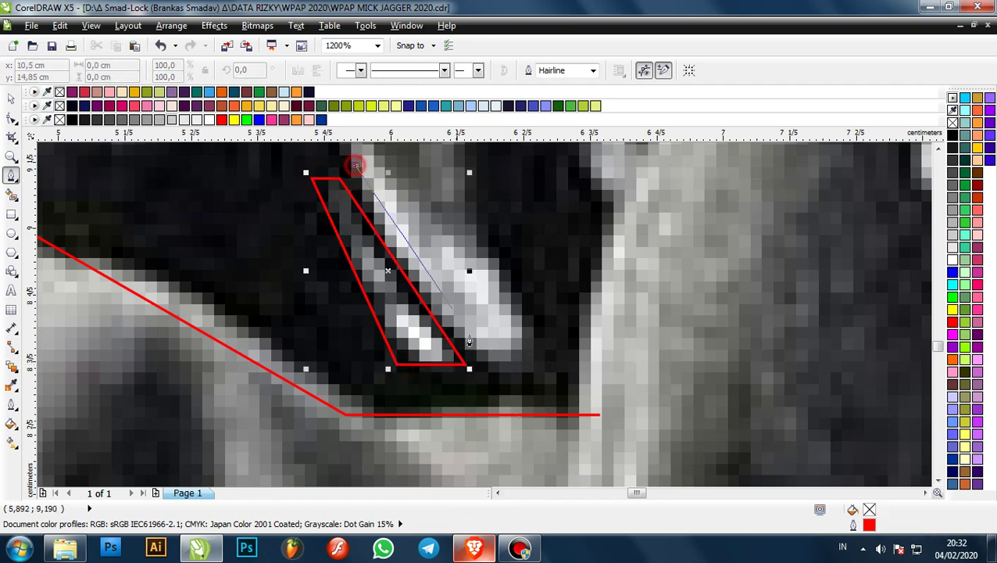
left_click(479, 367)
scroll(539, 357, "down", 1)
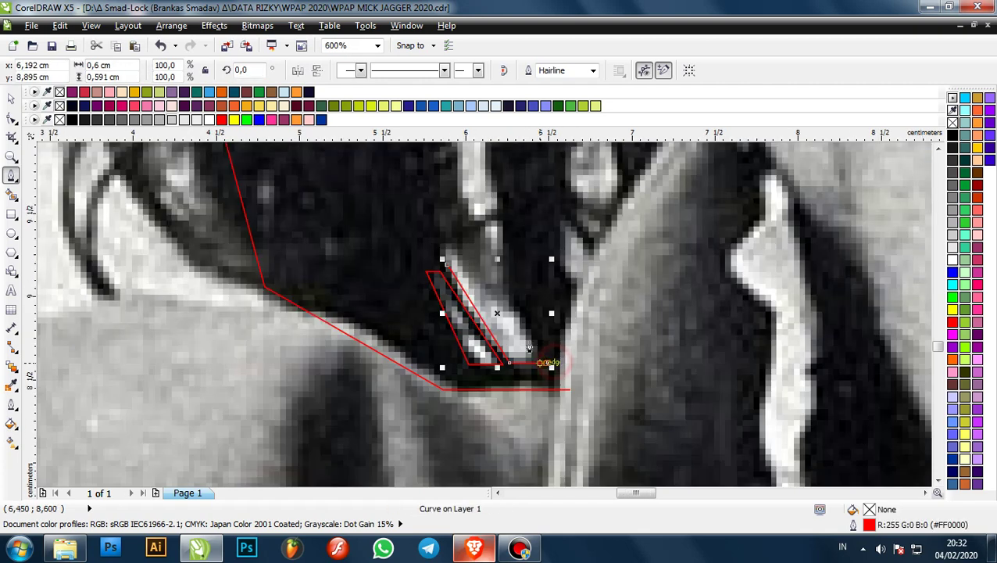
scroll(505, 294, "up", 2)
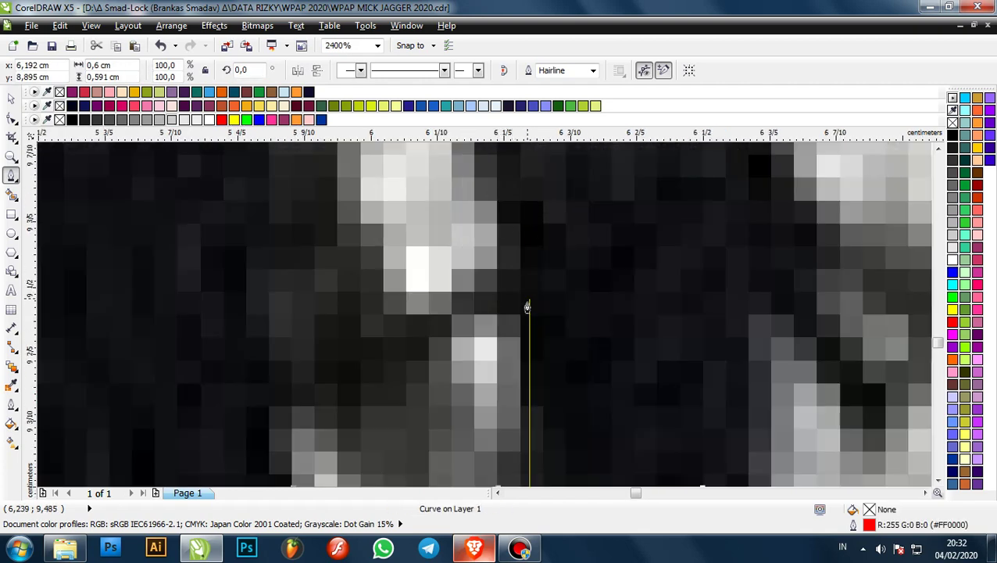
left_click(529, 311)
left_click(440, 309)
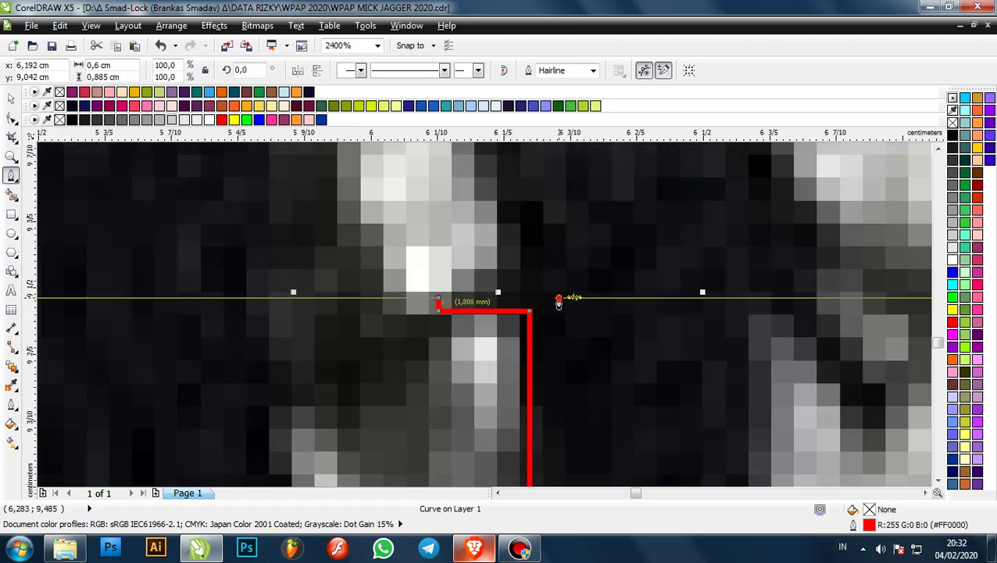
- Continue the highlight outline around the tapered upper strand and back down its other side, closing the shape at its starting point
scroll(557, 296, "down", 2)
left_click(524, 248)
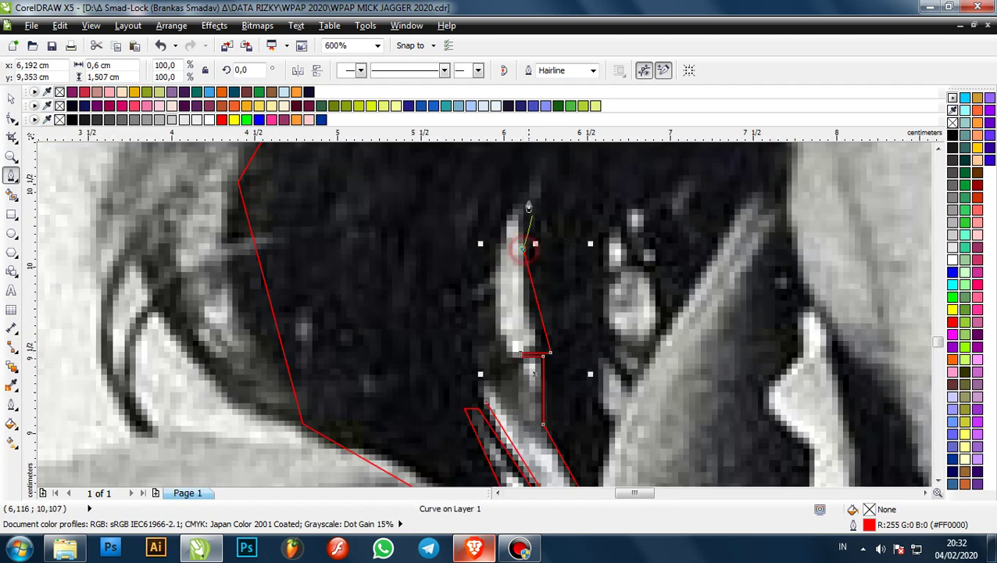
left_click(524, 190)
left_click(485, 287)
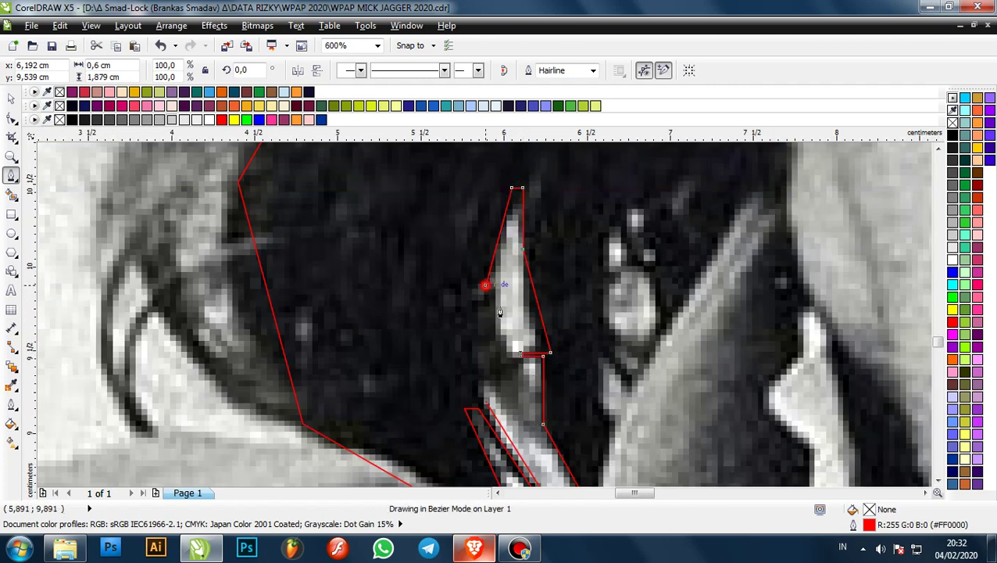
scroll(525, 363, "up", 1)
scroll(491, 369, "down", 1)
scroll(439, 391, "up", 1)
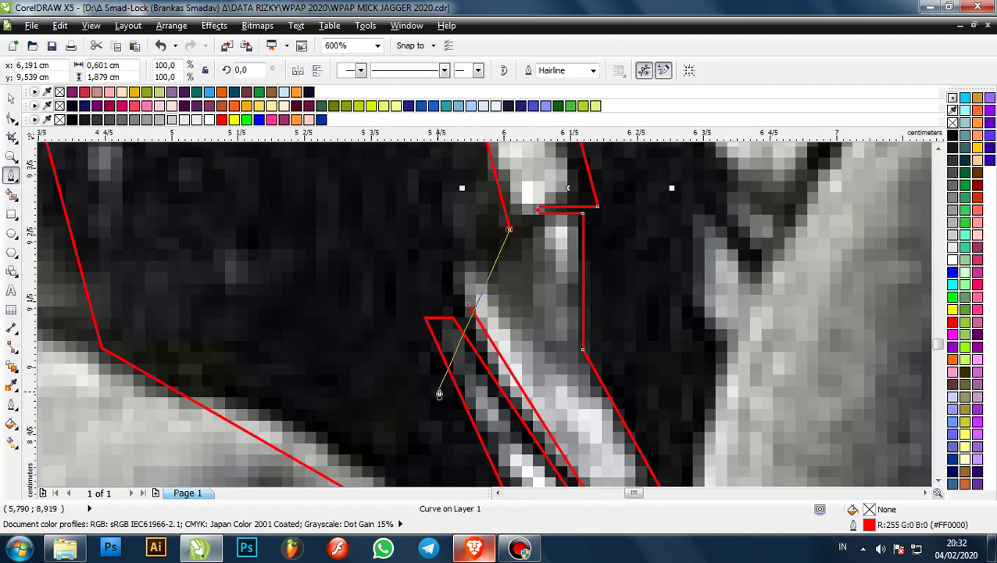
left_click(451, 279)
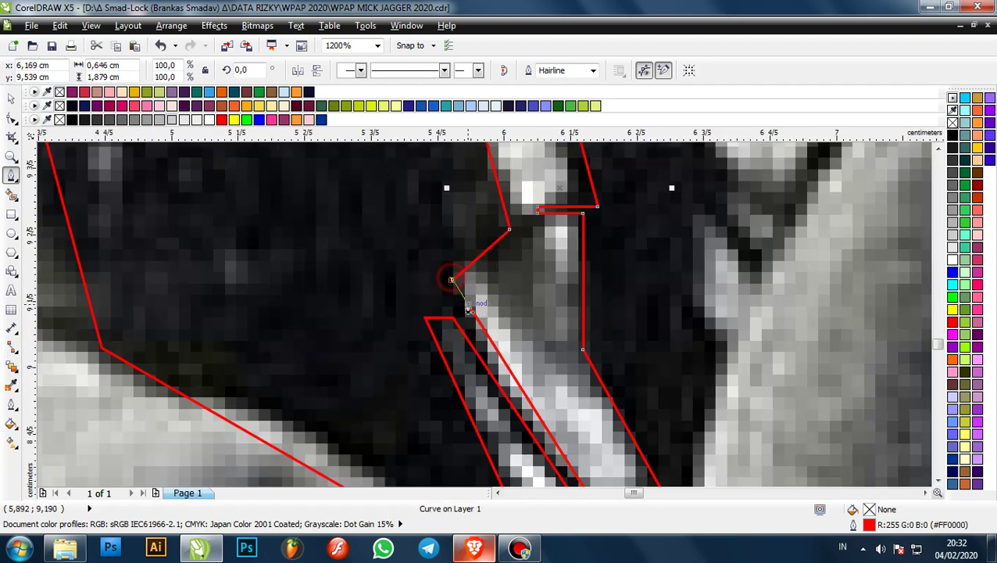
left_click(469, 311)
- Trace the hair boundary from the jaw along the underside of the earlobe and up the ear's back edge, ending with a short horizontal segment
scroll(469, 312, "down", 2)
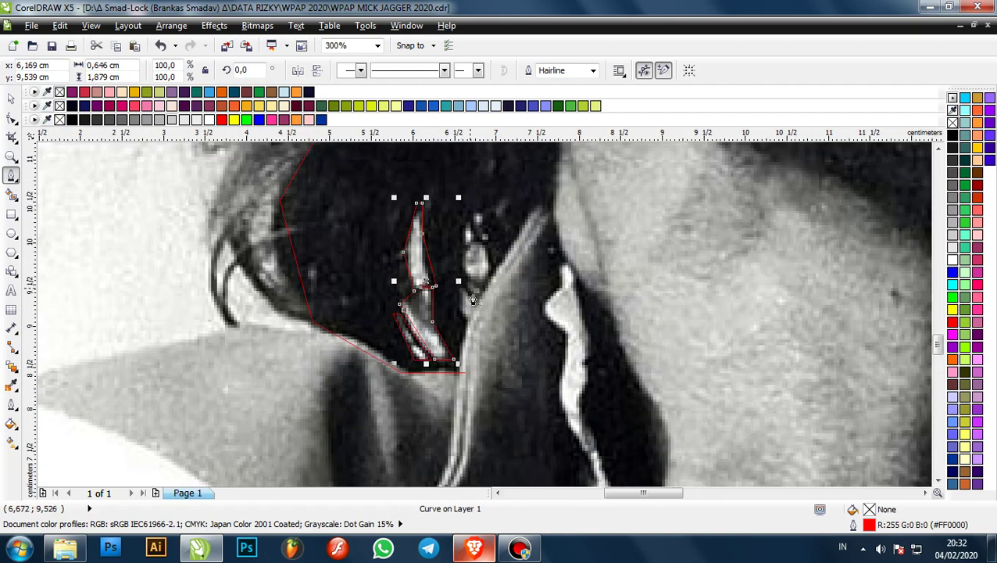
scroll(473, 299, "down", 1)
scroll(506, 279, "down", 1)
scroll(536, 285, "down", 1)
scroll(532, 214, "up", 1)
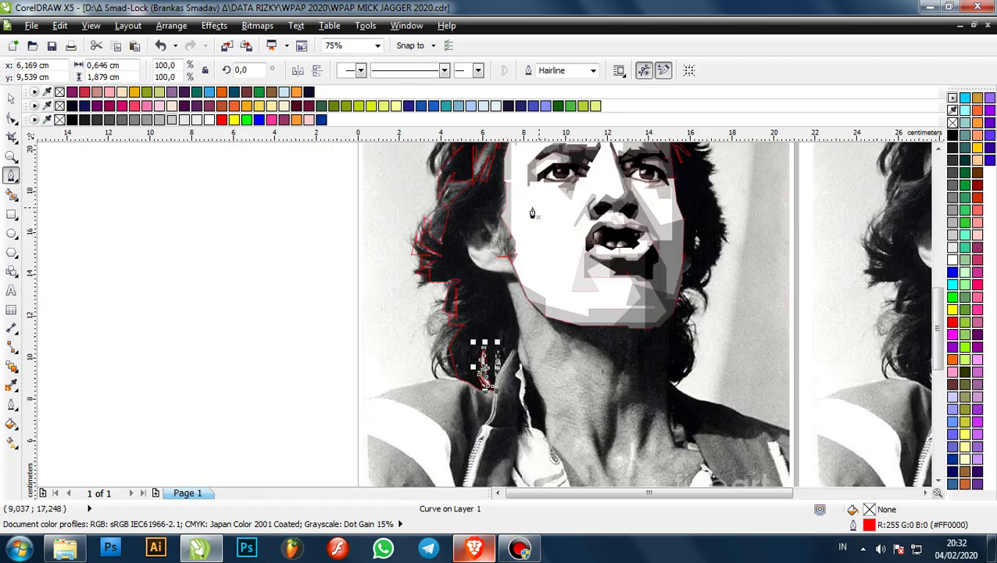
scroll(505, 288, "up", 2)
scroll(548, 301, "up", 2)
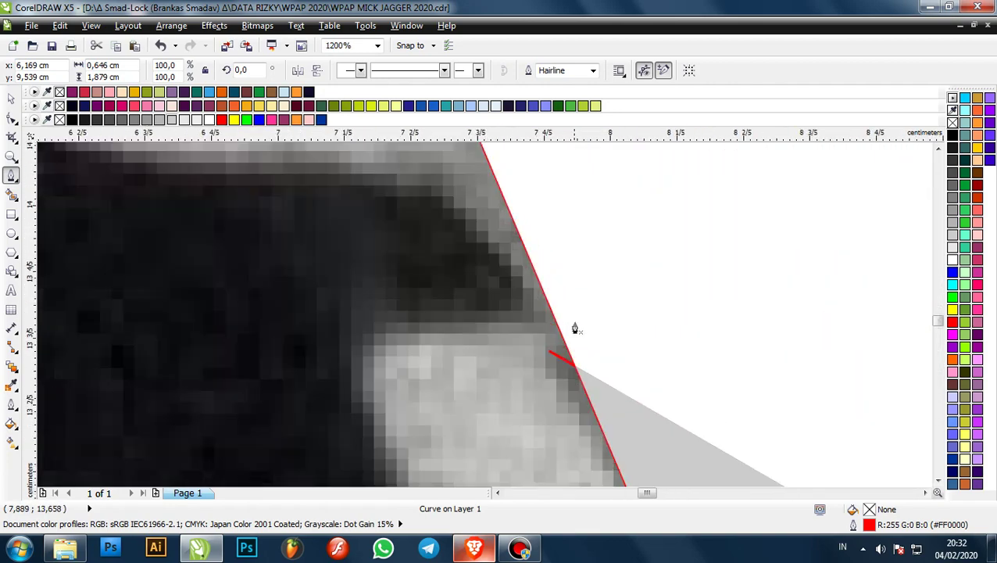
scroll(578, 330, "down", 1)
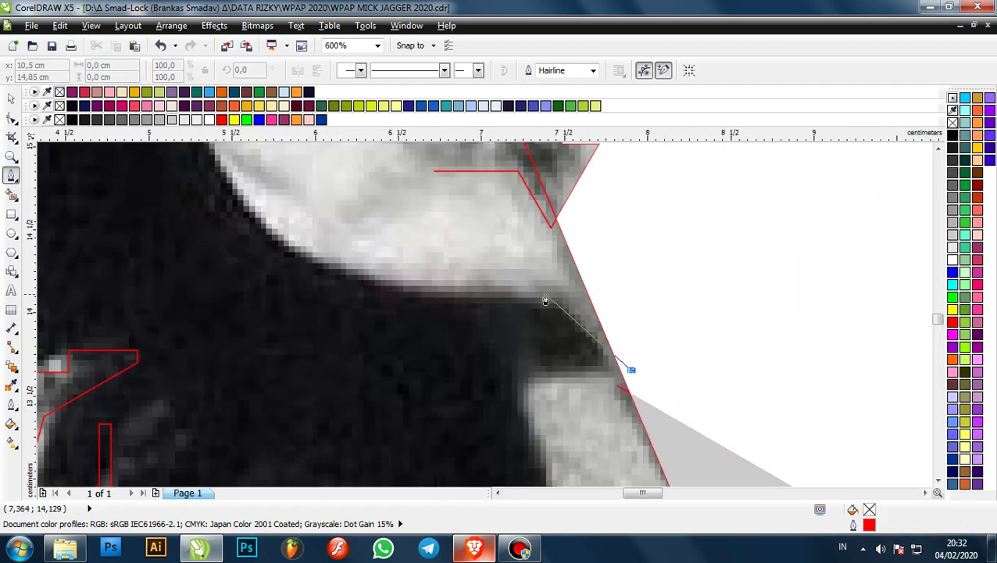
left_click(551, 301)
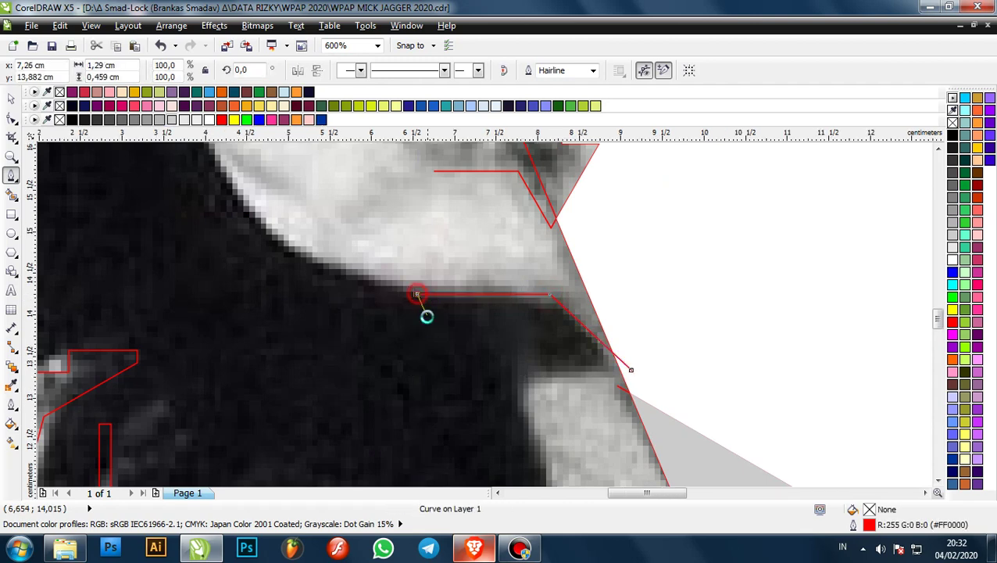
scroll(415, 315, "down", 1)
scroll(401, 314, "up", 1)
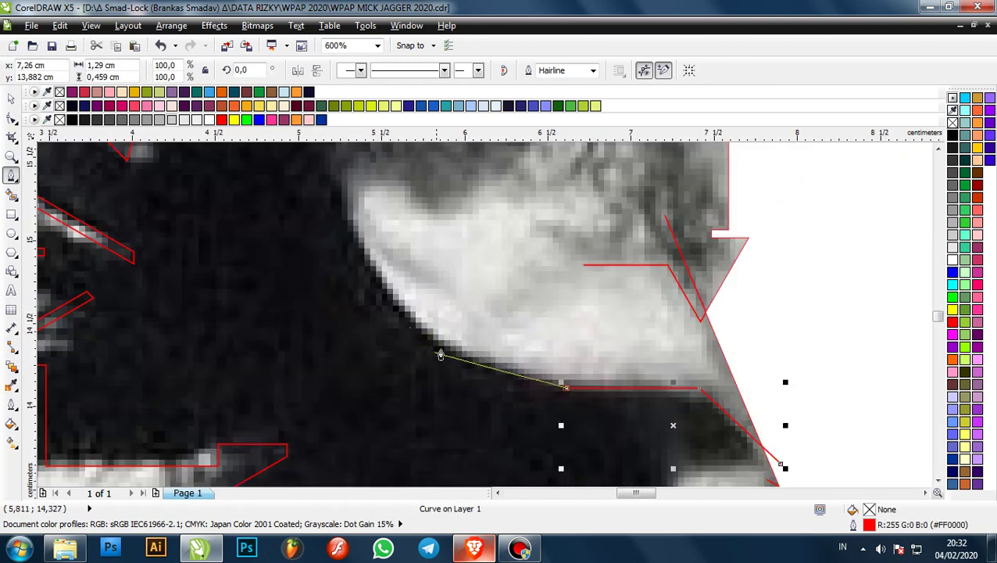
left_click(383, 315)
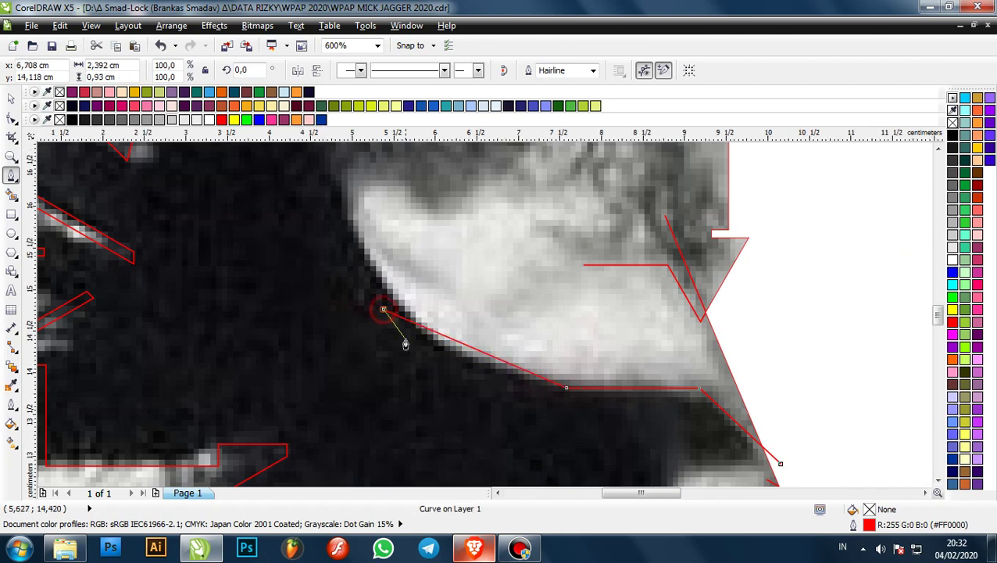
scroll(401, 337, "down", 1)
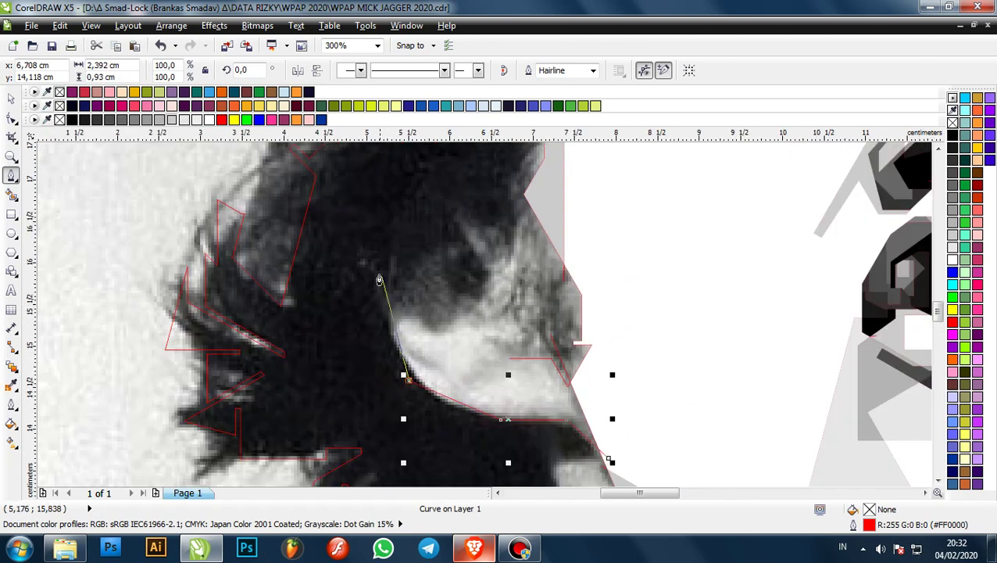
left_click_drag(380, 270, 406, 270)
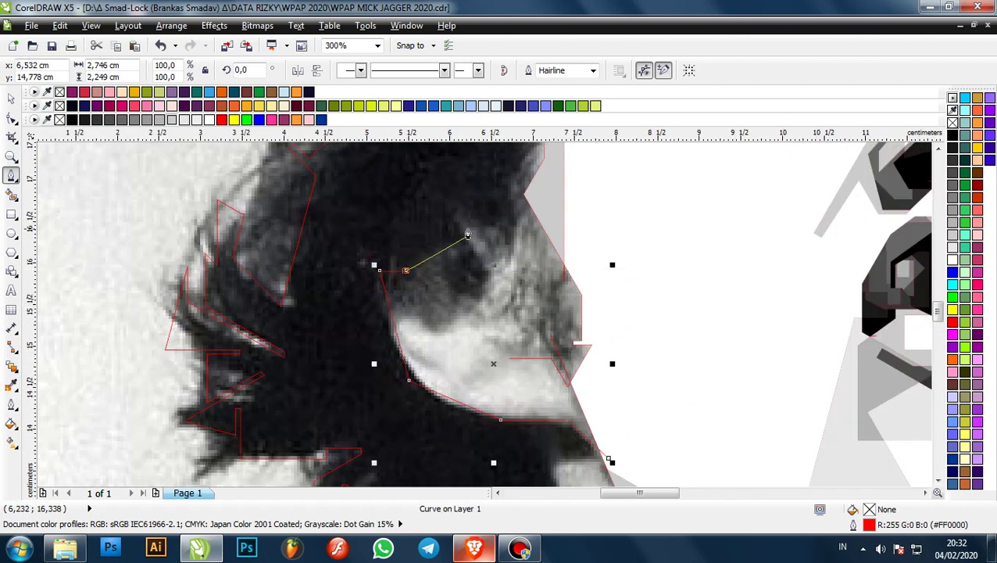
- Extend the ear outline diagonally to the grey streak, around its upper tip, and down to a short horizontal foot in the light area
scroll(450, 262, "up", 1)
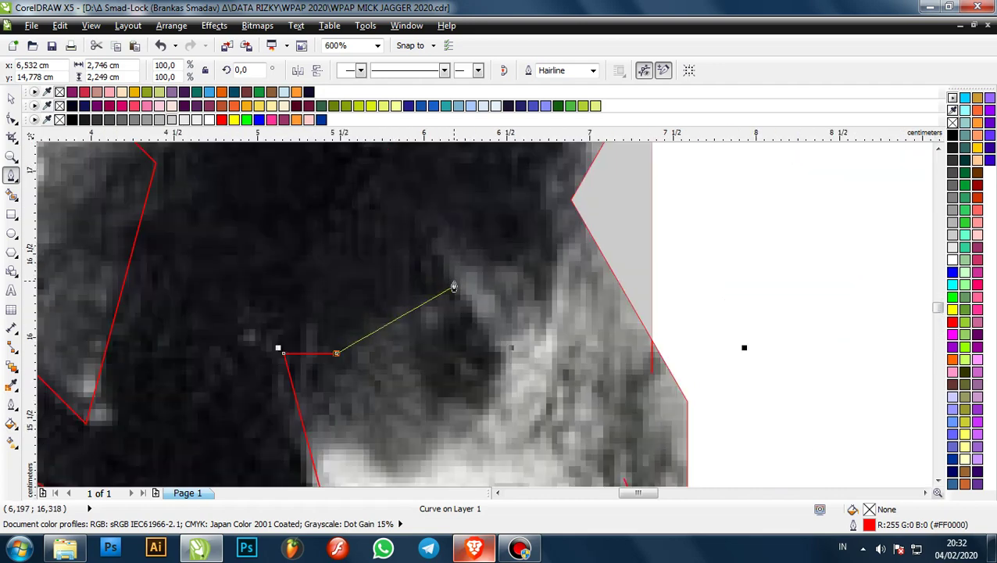
left_click(454, 287)
left_click(415, 213)
left_click(437, 201)
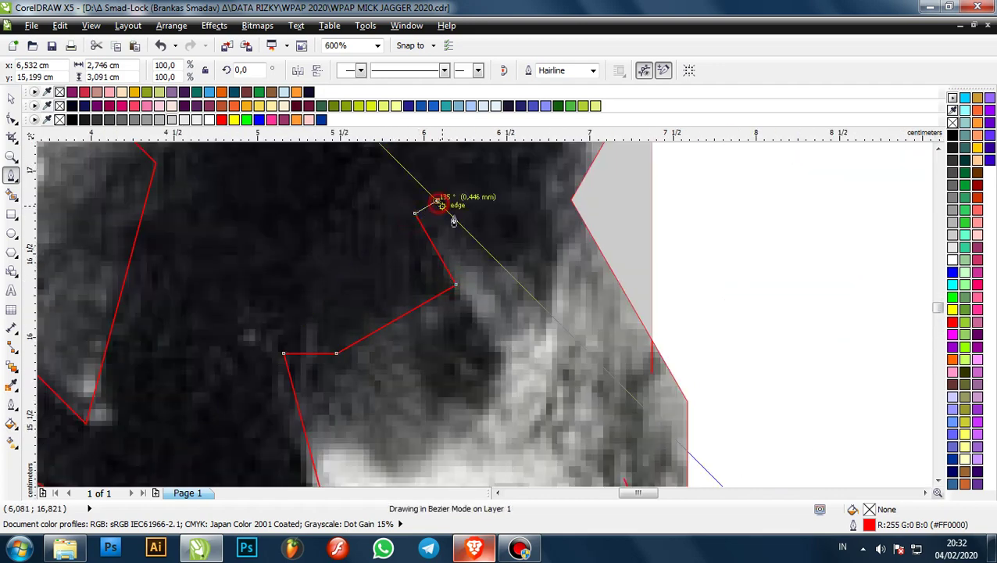
left_click(535, 298)
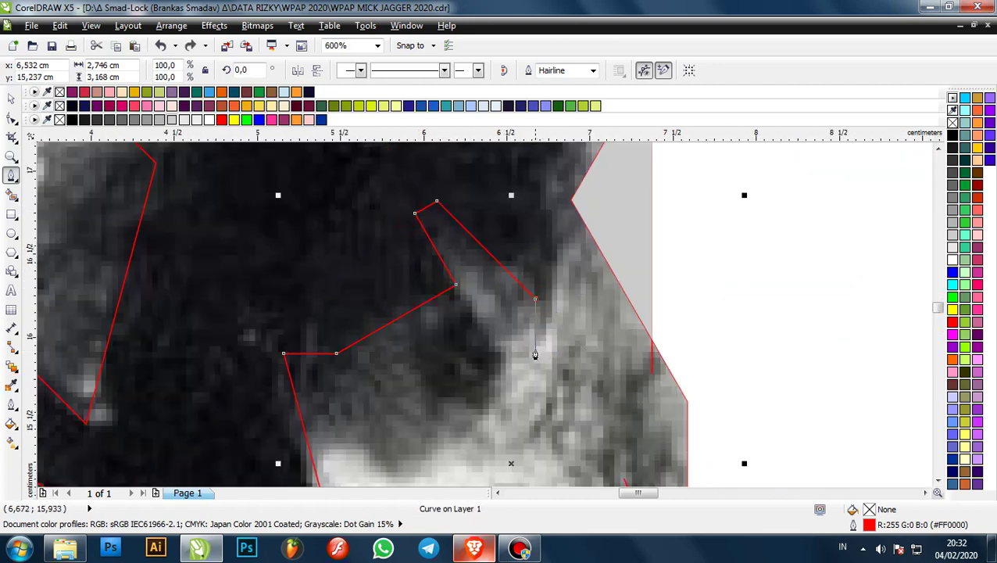
left_click(536, 349)
left_click(546, 349)
- Finish the ear outline with a vertical segment up from the foot and a horizontal one across the face's edge
scroll(533, 325, "down", 1)
scroll(549, 266, "up", 1)
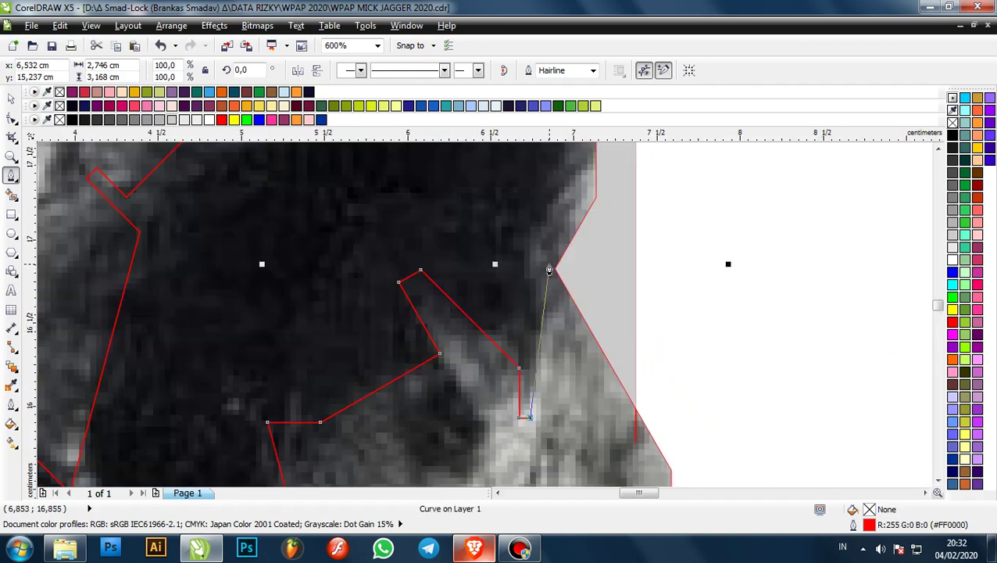
scroll(526, 351, "down", 1)
scroll(531, 360, "up", 1)
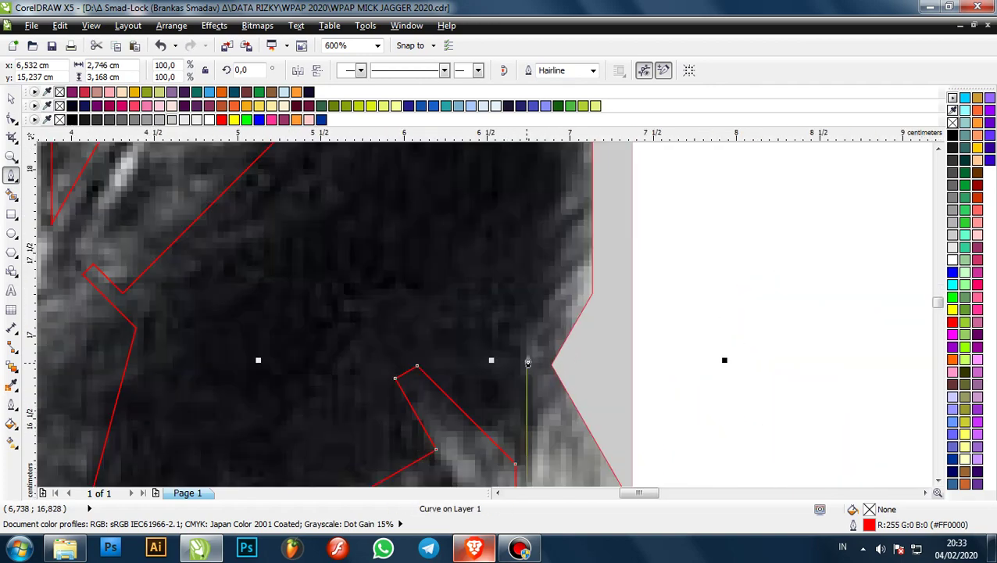
scroll(528, 360, "down", 1)
scroll(532, 319, "up", 1)
left_click(520, 321)
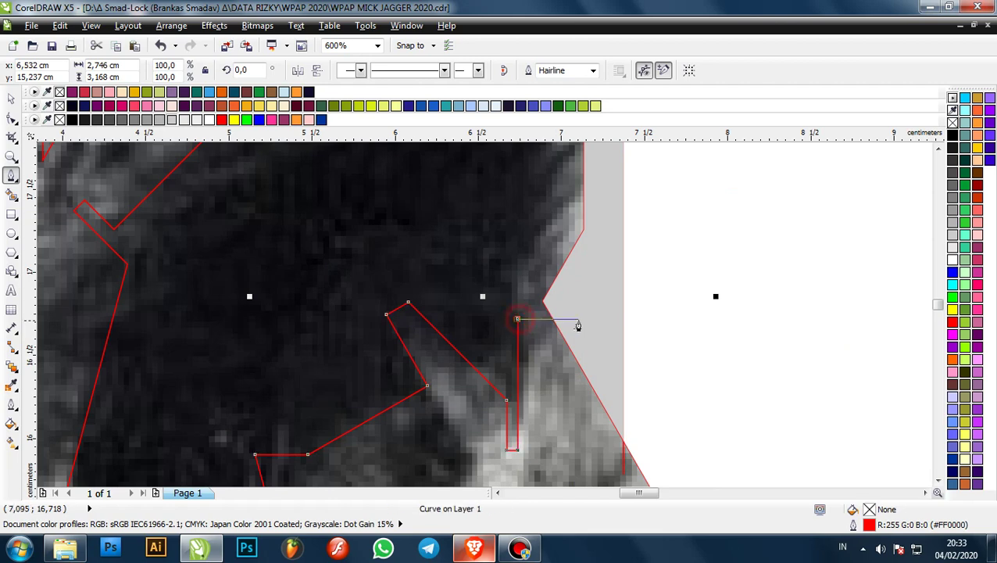
left_click(579, 318)
- Trace the dark hollow inside the ear from the outline's inner corner diagonally down, back toward the hair, and vertically up into the hair
scroll(579, 318, "down", 1)
scroll(485, 290, "up", 1)
scroll(460, 293, "up", 1)
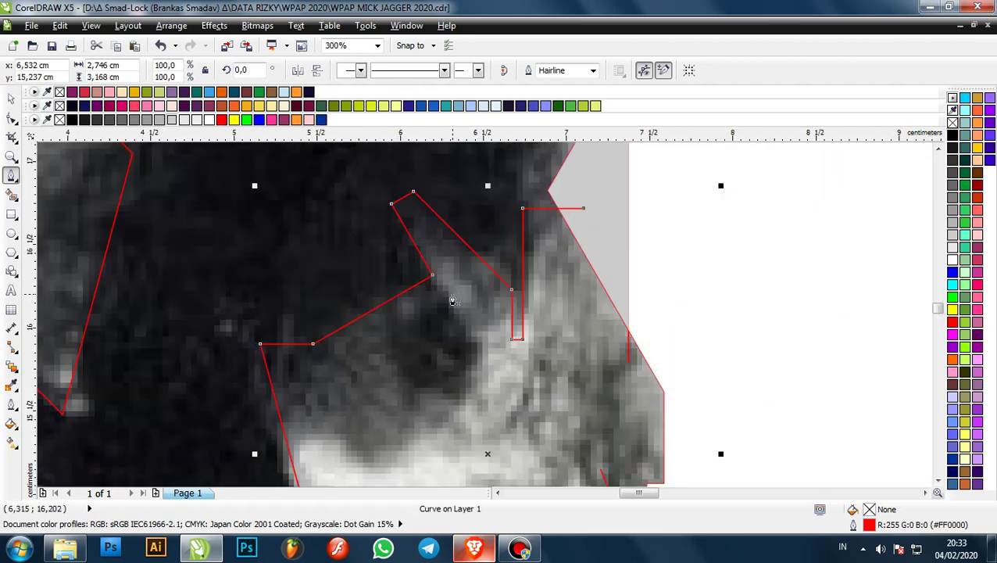
scroll(422, 258, "down", 1)
scroll(434, 278, "up", 1)
scroll(436, 273, "up", 2)
left_click(368, 283)
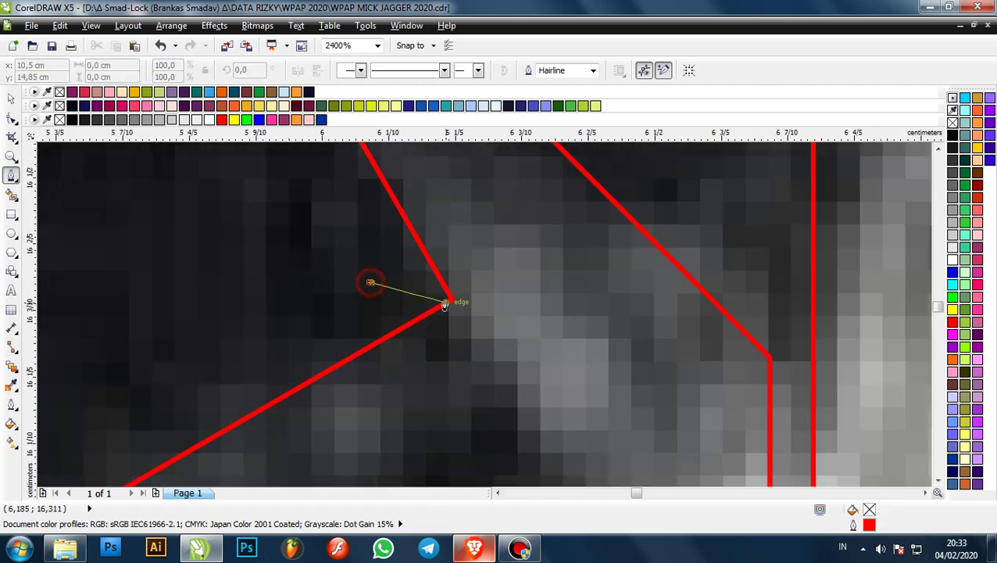
left_click(454, 304)
scroll(454, 305, "down", 2)
left_click(525, 359)
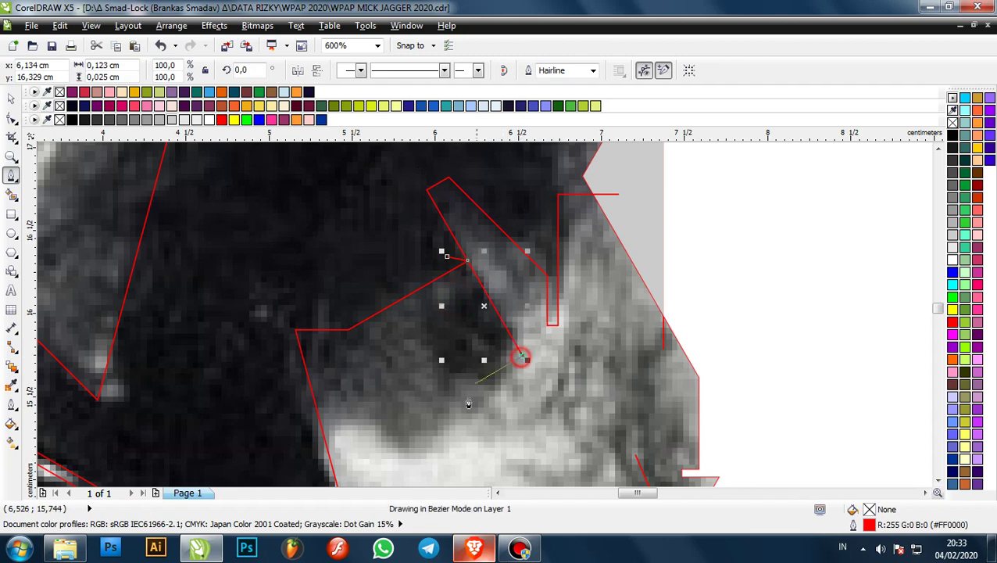
left_click(420, 412)
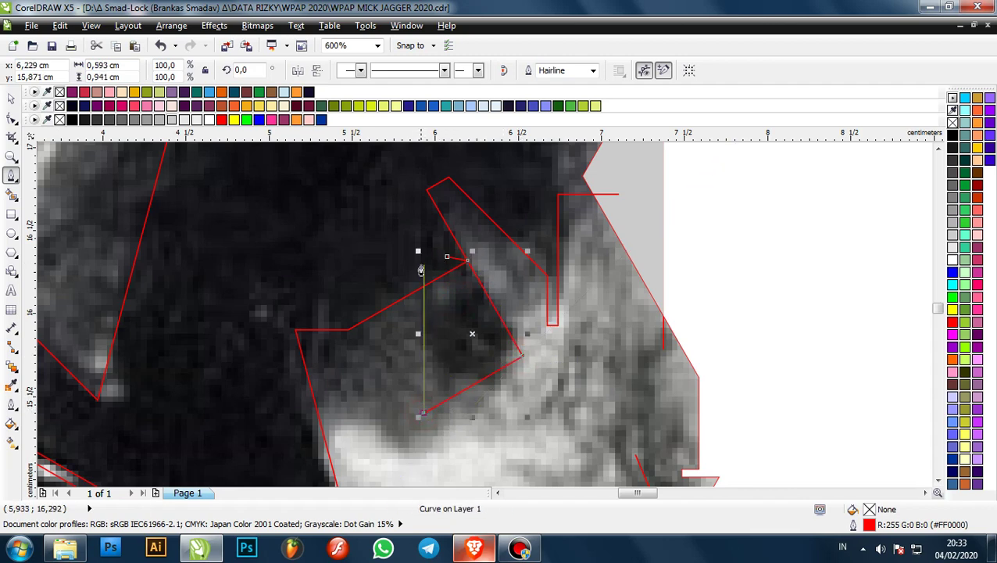
left_click(421, 263)
- Start the light earlobe outline in the dark hair below it, running up its back edge and stepping down along its top
scroll(456, 281, "down", 2)
scroll(450, 285, "up", 1)
scroll(451, 289, "down", 1)
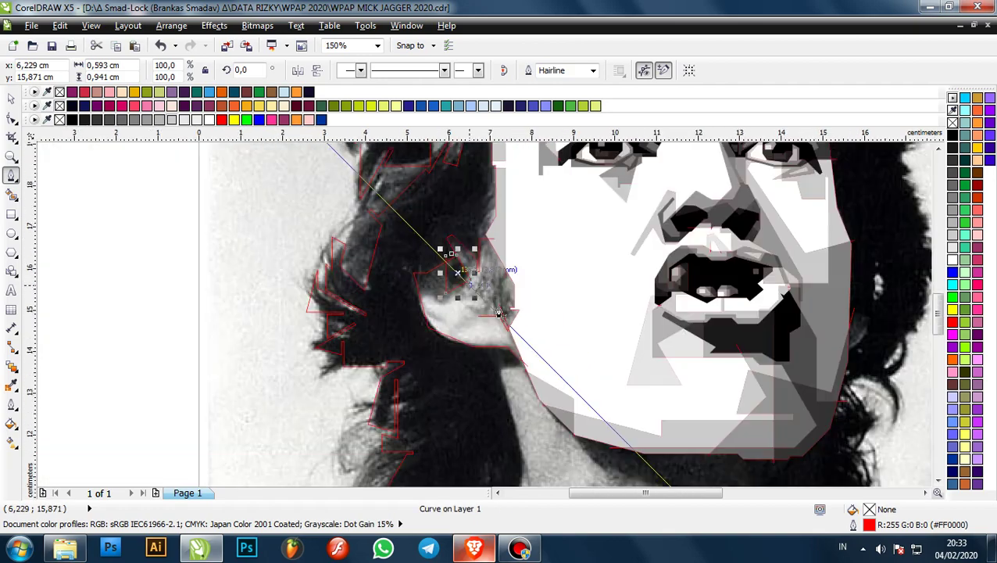
scroll(503, 314, "up", 1)
scroll(354, 298, "up", 1)
left_click(370, 418)
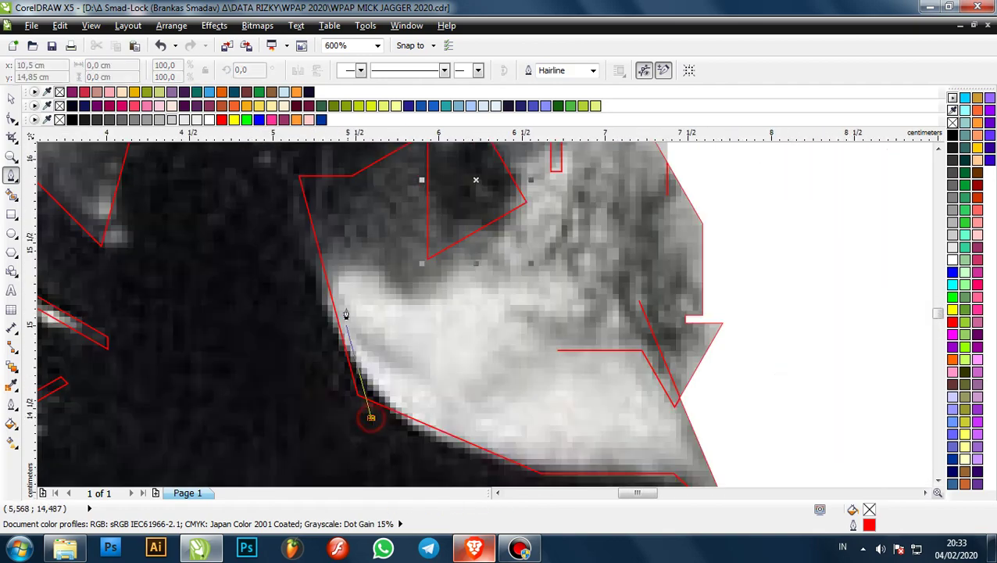
left_click(344, 272)
left_click(396, 268)
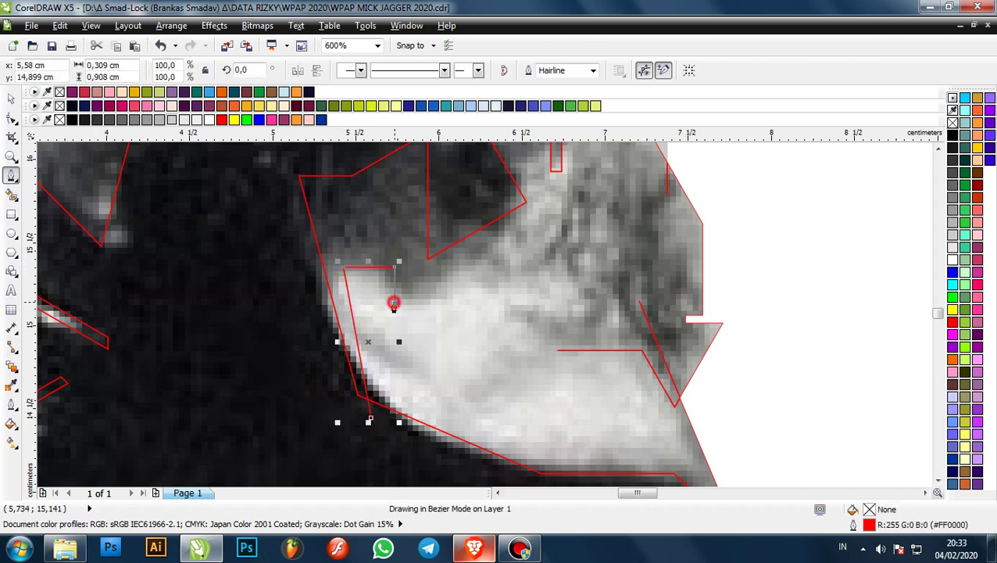
left_click(396, 302)
left_click(444, 304)
- Continue the earlobe outline diagonally up into the ear, down toward the jaw, and back across the lobe's lower edge into the hair
scroll(444, 303, "down", 1)
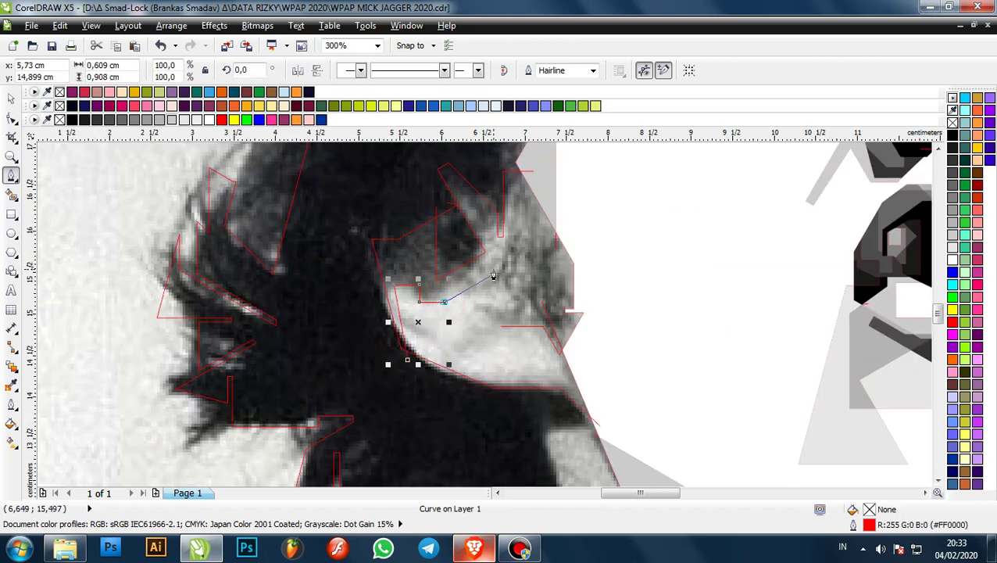
left_click(494, 274)
scroll(532, 358, "up", 1)
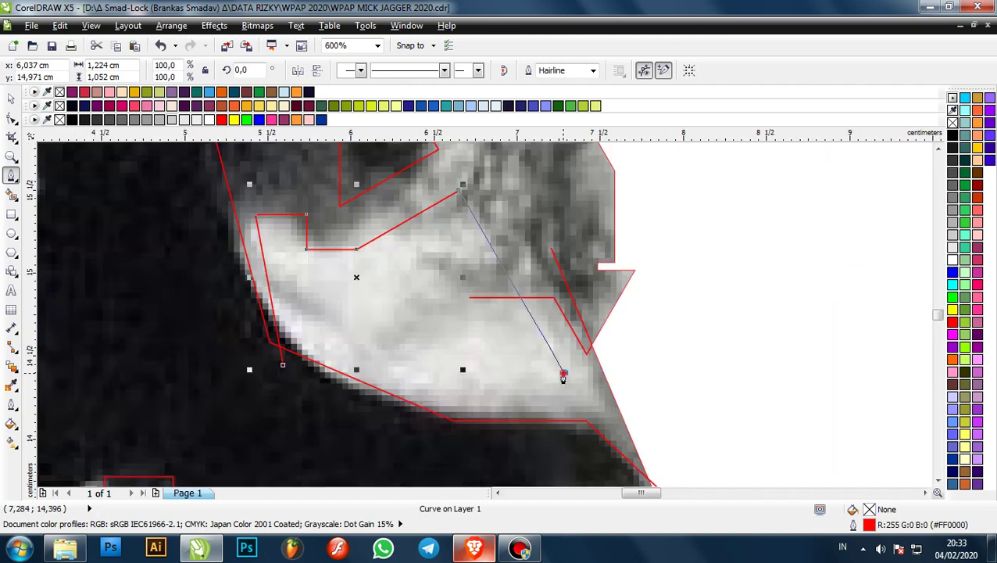
left_click(563, 375)
left_click(395, 420)
scroll(399, 422, "down", 1)
scroll(426, 307, "up", 1)
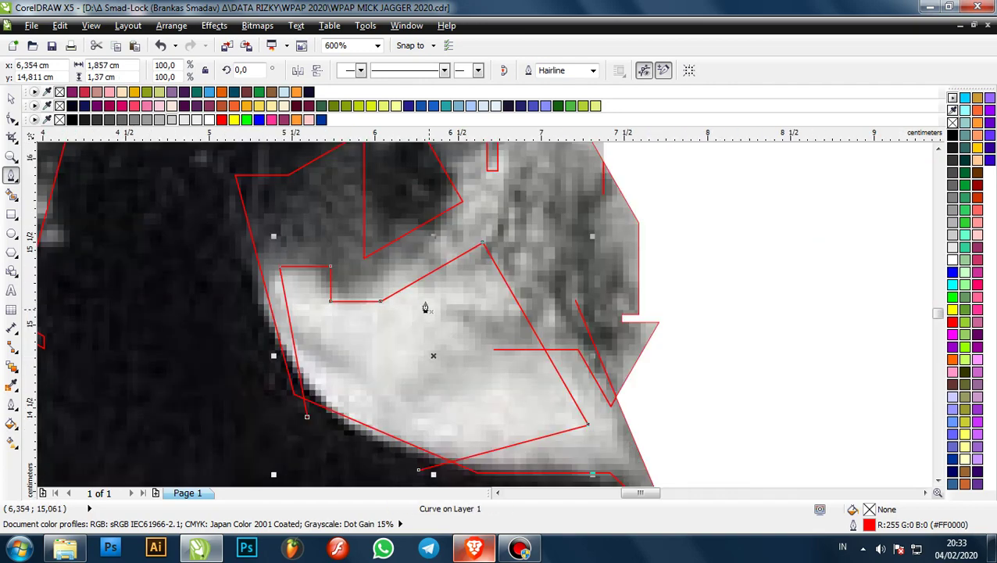
- Start a stepped shadow outline across the ear's dark hollow, running vertically down into the lobe and a short way horizontally toward the face
scroll(425, 307, "down", 1)
scroll(423, 216, "up", 2)
left_click(267, 234)
left_click(542, 238)
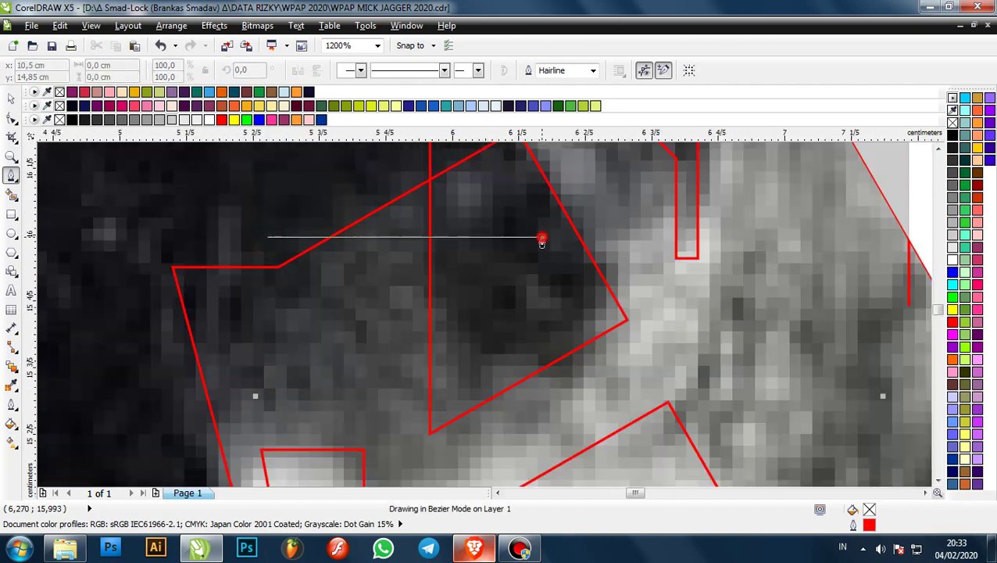
scroll(541, 238, "down", 1)
left_click(542, 342)
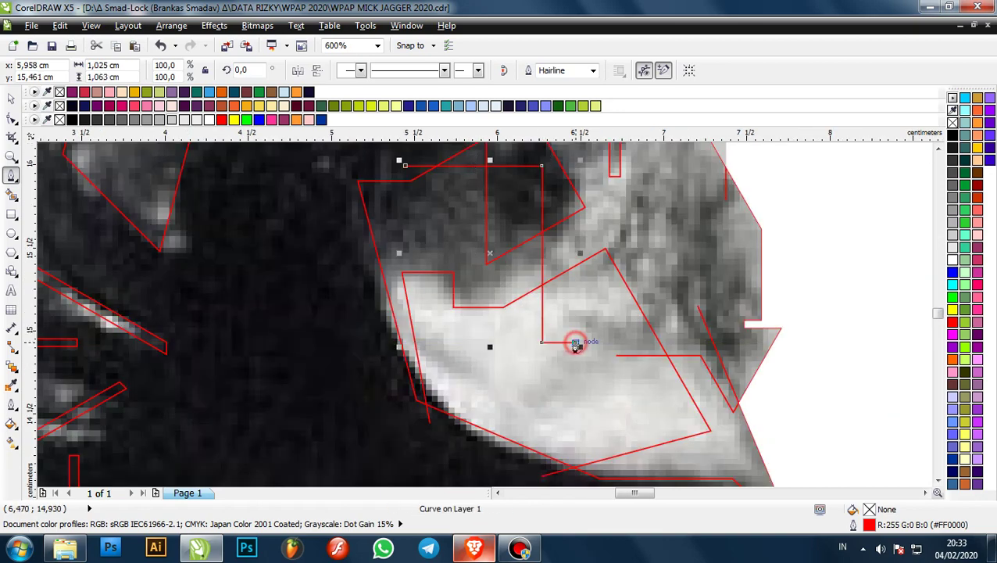
left_click(577, 344)
scroll(577, 344, "down", 1)
left_click(577, 397)
key("ctrl+z")
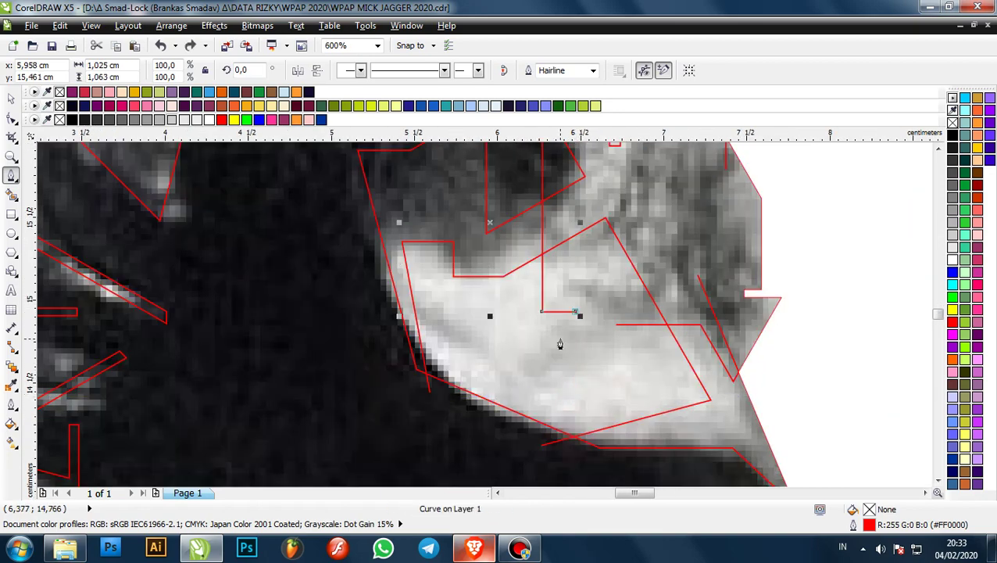
- Extend the stepped outline vertically down to the earlobe's lower edge and horizontally back into the dark hair
scroll(560, 342, "down", 1)
scroll(574, 382, "up", 1)
left_click(564, 379)
left_click(461, 378)
scroll(557, 341, "down", 1)
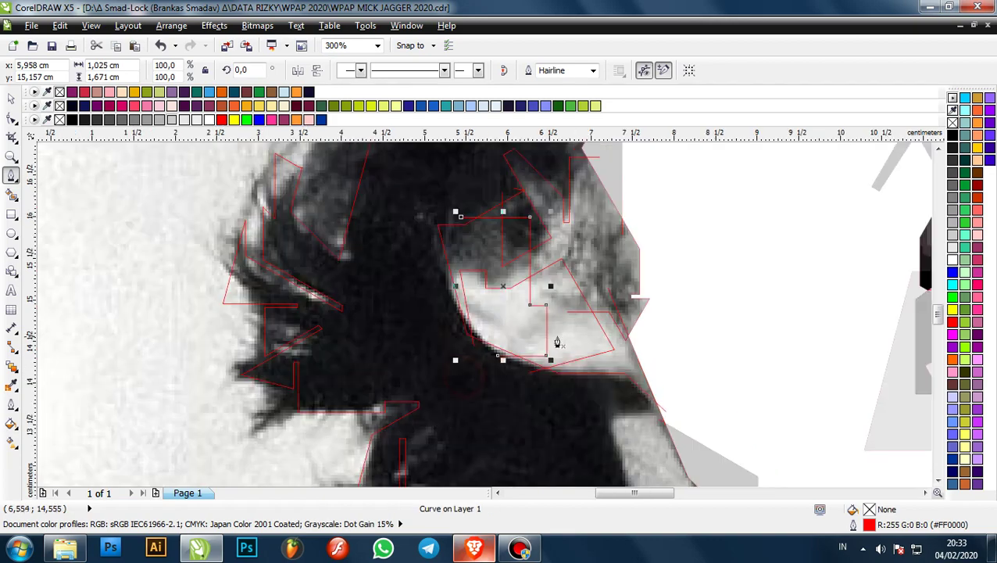
- Trace a vertical edge from the horizontal ear segment's inner end about 2.95 cm up into the hair, then a diagonal notch back with a short blunt tip
scroll(599, 337, "up", 1)
scroll(561, 322, "down", 1)
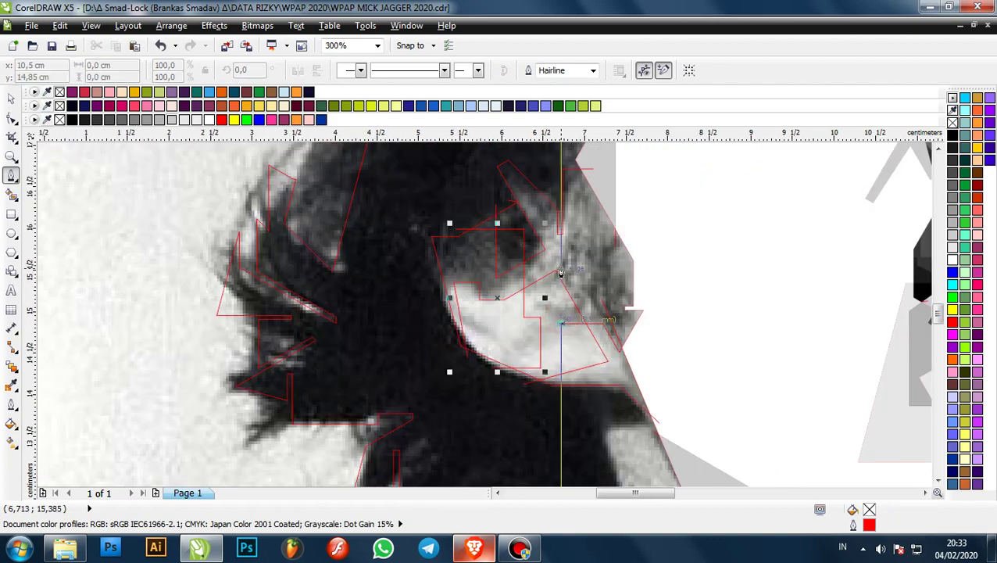
scroll(557, 234, "up", 3)
scroll(562, 293, "down", 2)
scroll(558, 251, "up", 2)
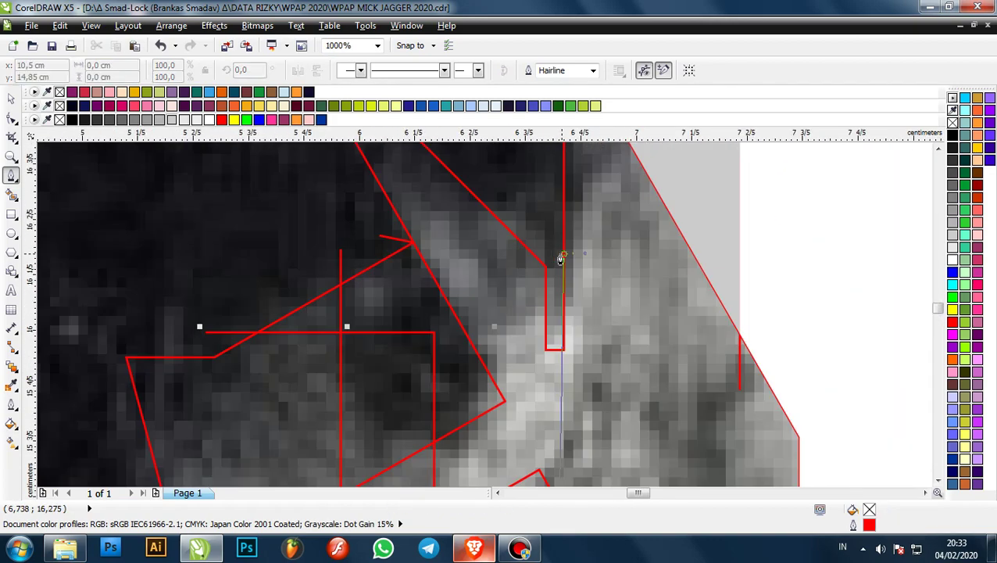
scroll(557, 338, "down", 3)
scroll(558, 324, "up", 1)
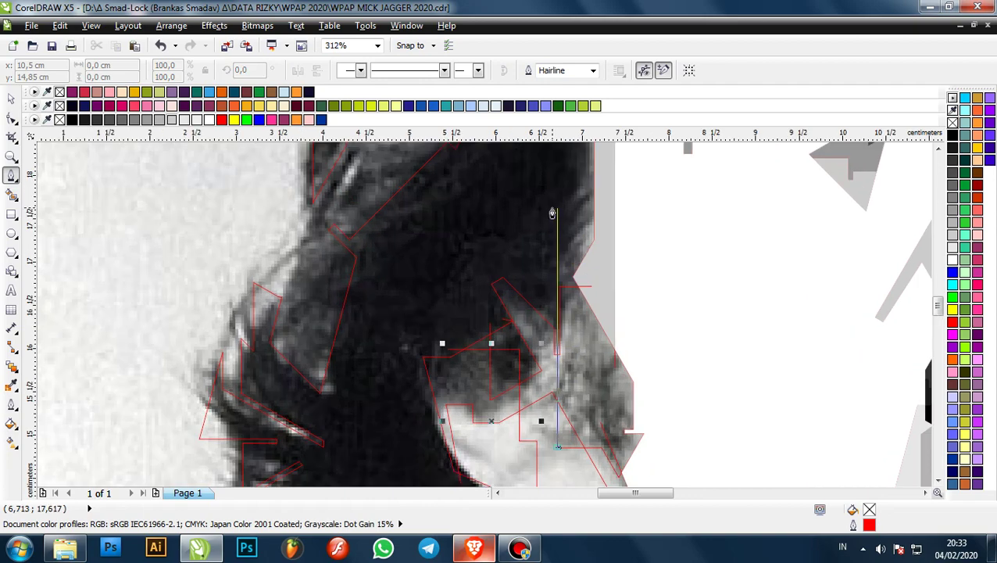
scroll(552, 234, "down", 2)
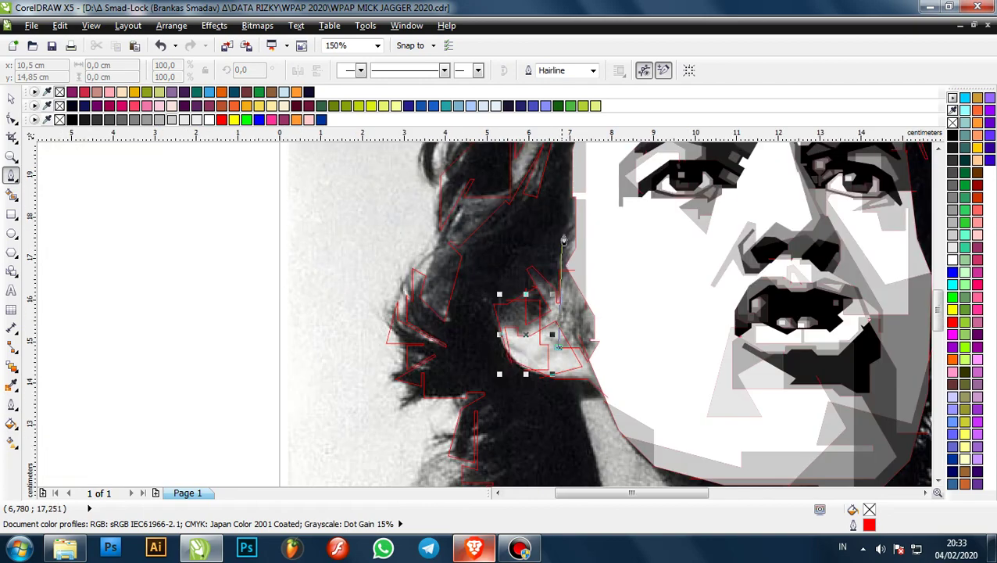
scroll(545, 233, "up", 2)
left_click(547, 251)
scroll(547, 251, "up", 1)
left_click(492, 307)
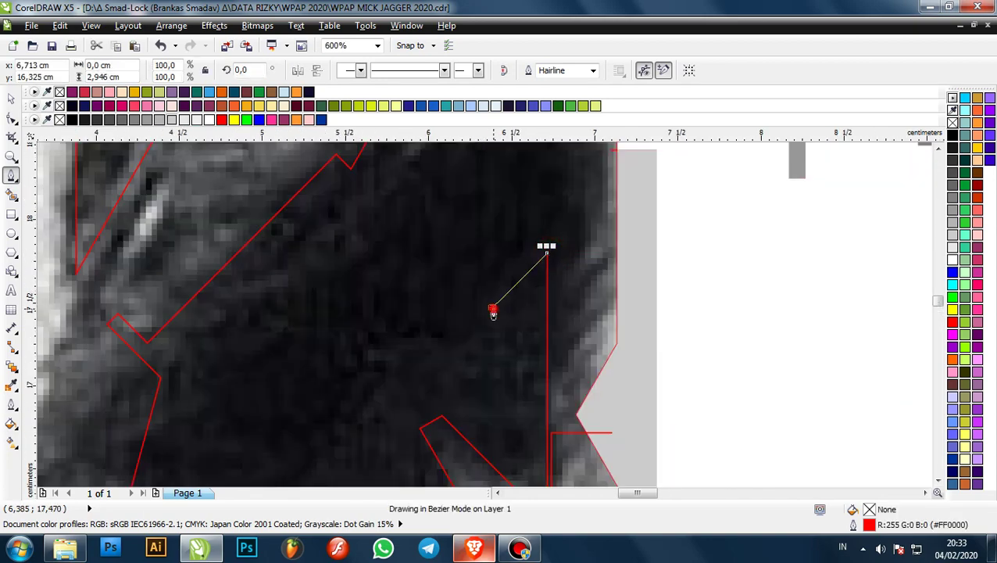
left_click(491, 299)
- Continue the hair edge diagonally up toward the face and add a second small notch beside the temple
scroll(492, 299, "down", 1)
scroll(526, 239, "up", 1)
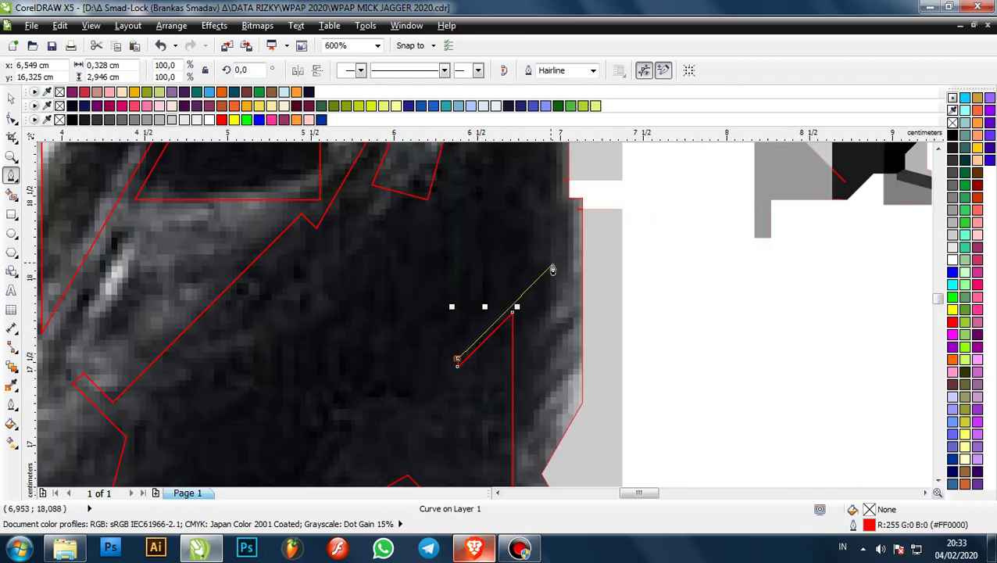
left_click(551, 265)
left_click(546, 242)
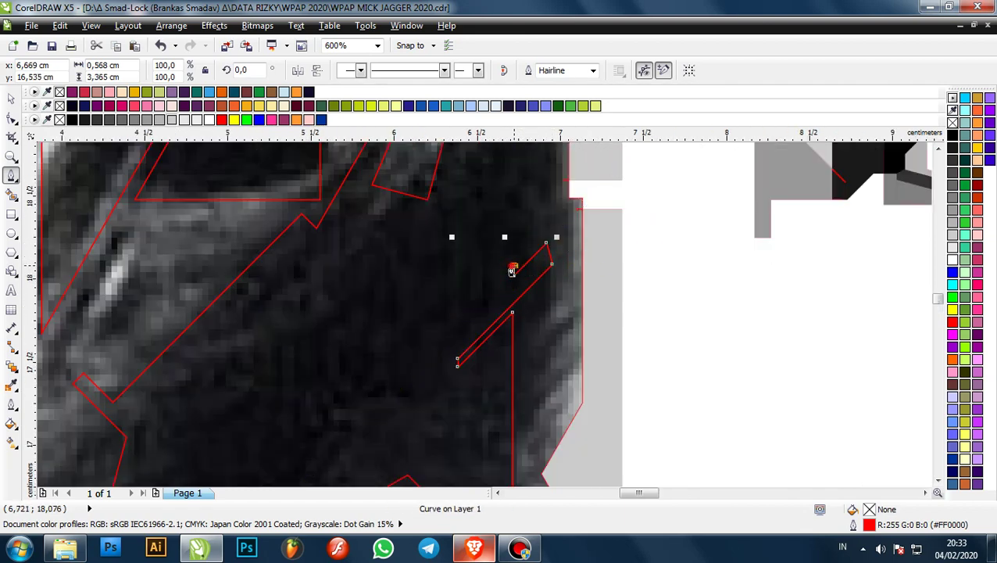
left_click(547, 221)
- Run the hair edge vertically up beside the face to the light strand's top and cut diagonally down into the dark hair
scroll(537, 270, "down", 1)
scroll(543, 223, "up", 1)
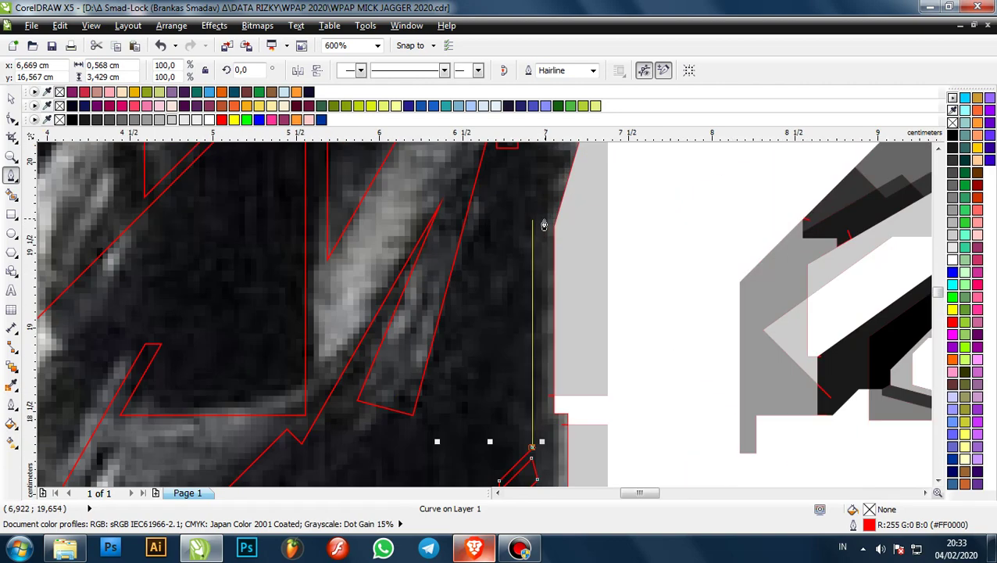
scroll(524, 311, "down", 1)
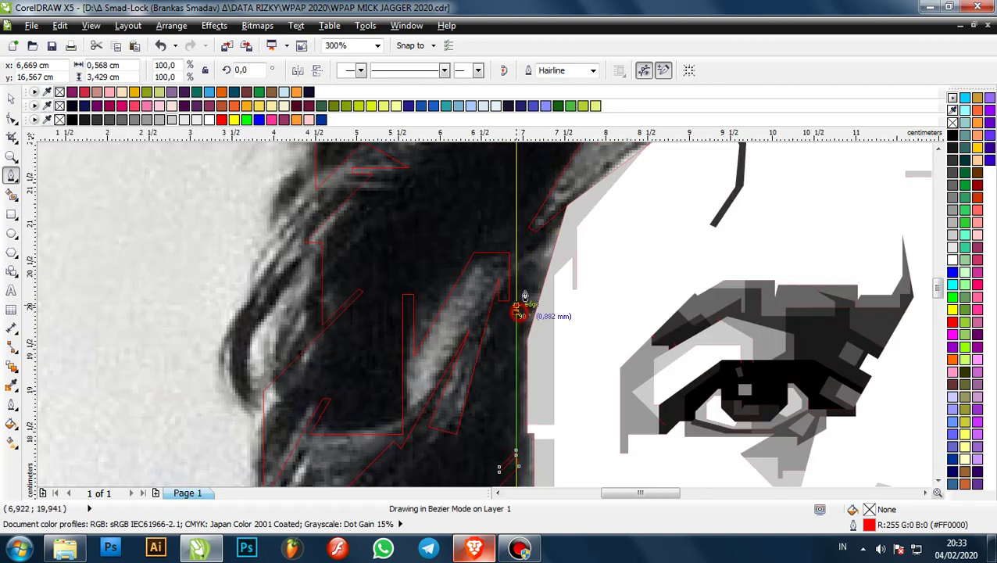
scroll(550, 241, "up", 2)
scroll(525, 241, "down", 1)
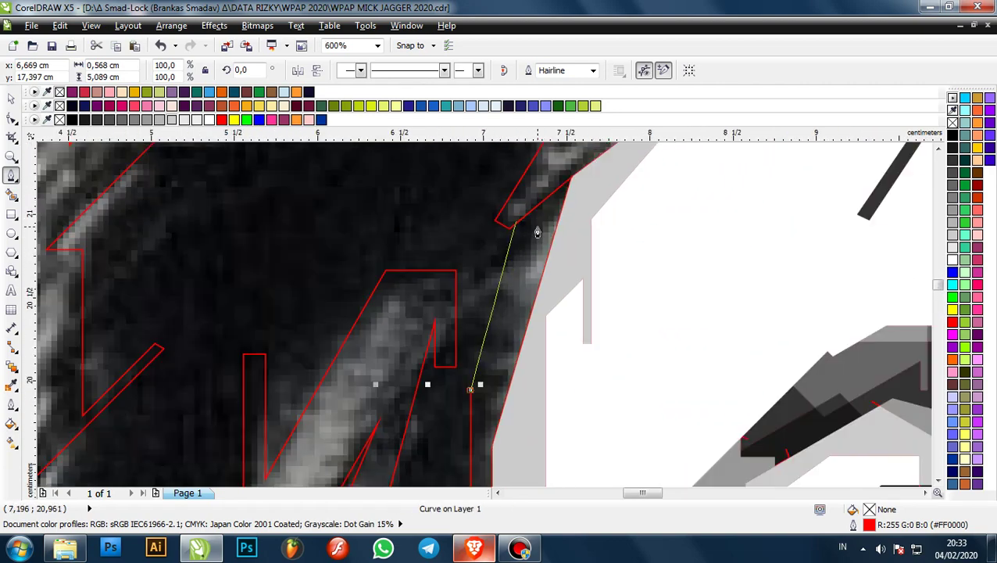
scroll(503, 309, "down", 1)
scroll(497, 361, "up", 1)
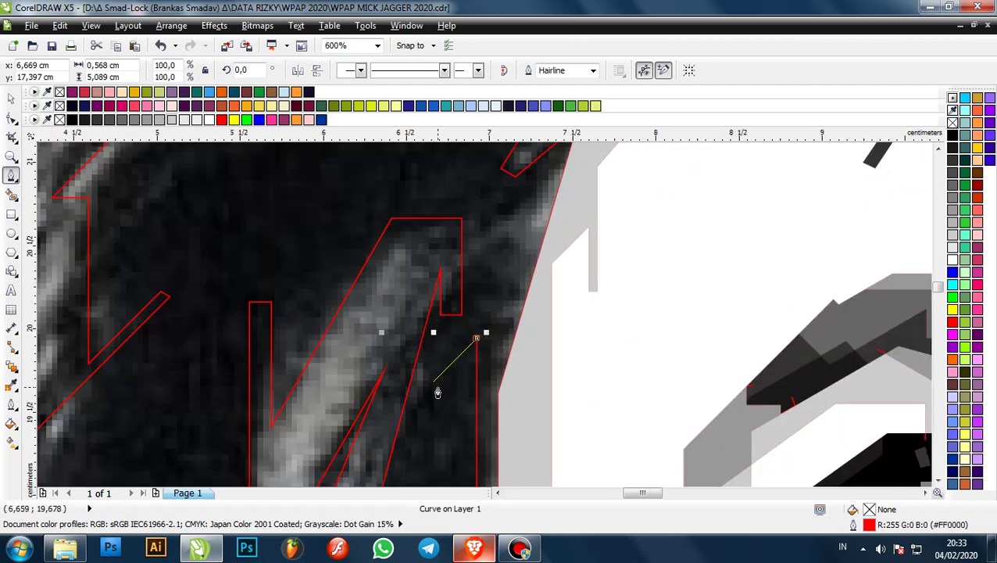
left_click(434, 393)
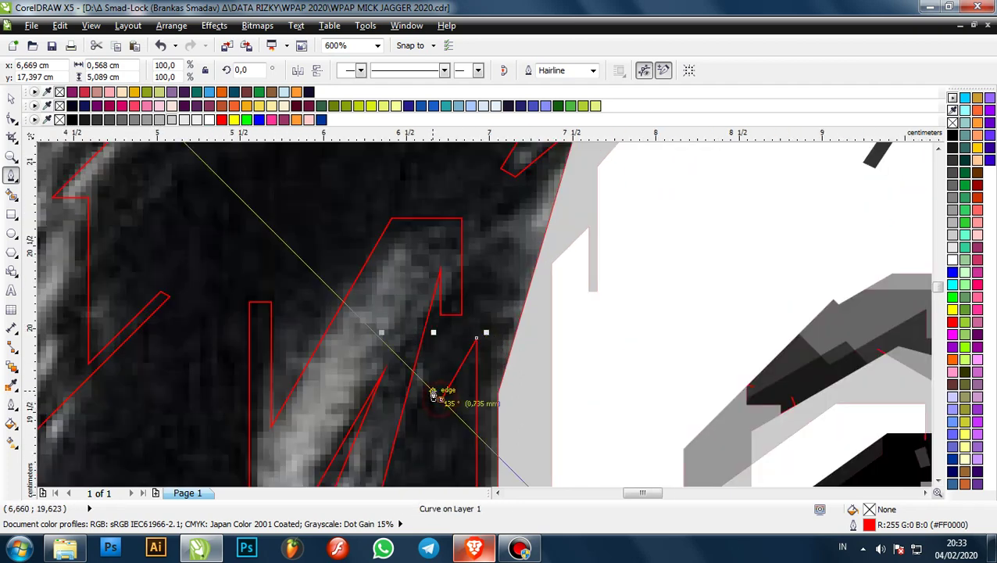
- Bring the hair edge diagonally up to the face's border and vertically into the highlight strand above it
left_click(538, 207)
scroll(537, 208, "down", 1)
scroll(536, 178, "up", 1)
left_click(535, 168)
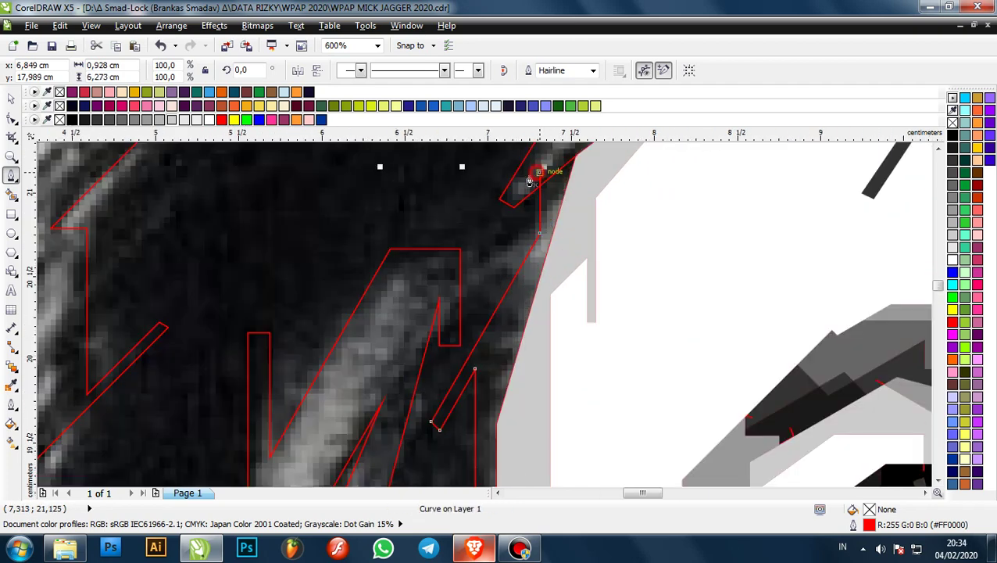
- Join the open diagonal at the sideburn's foot to the short vertical line by the face with a diagonal and a vertical segment
scroll(534, 164, "down", 3)
scroll(509, 313, "up", 1)
scroll(478, 284, "up", 1)
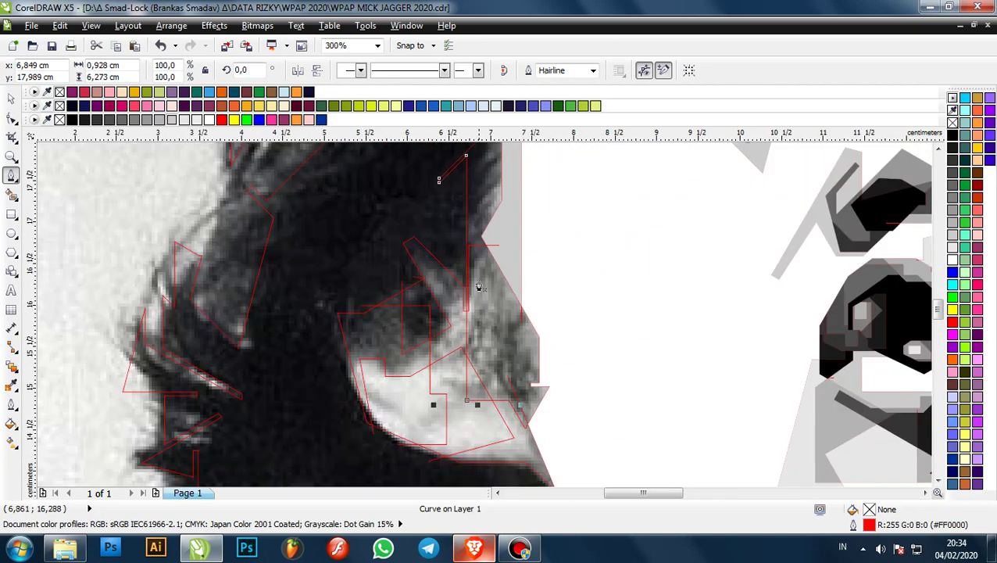
scroll(516, 280, "down", 1)
scroll(523, 317, "up", 1)
scroll(513, 339, "up", 1)
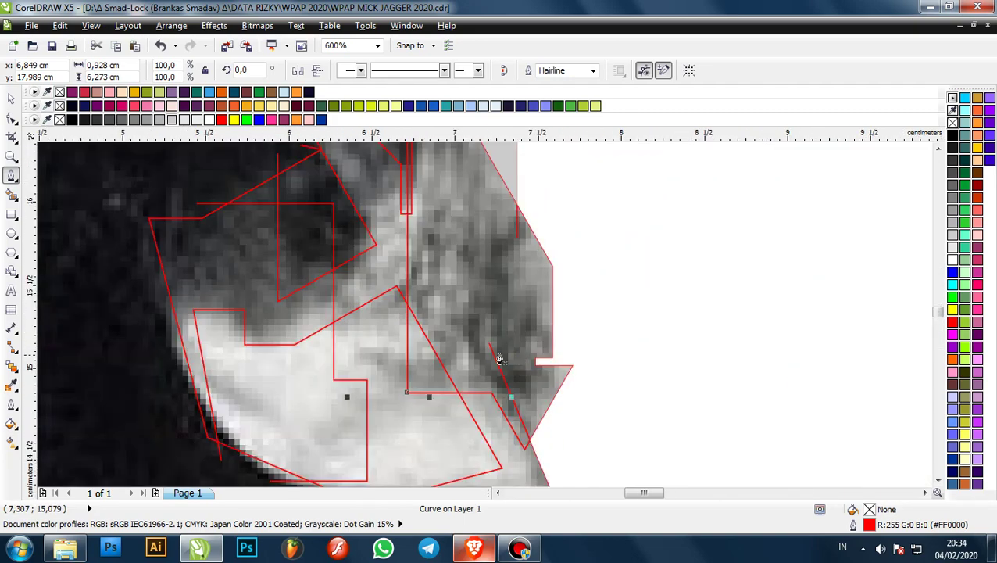
left_click(488, 345)
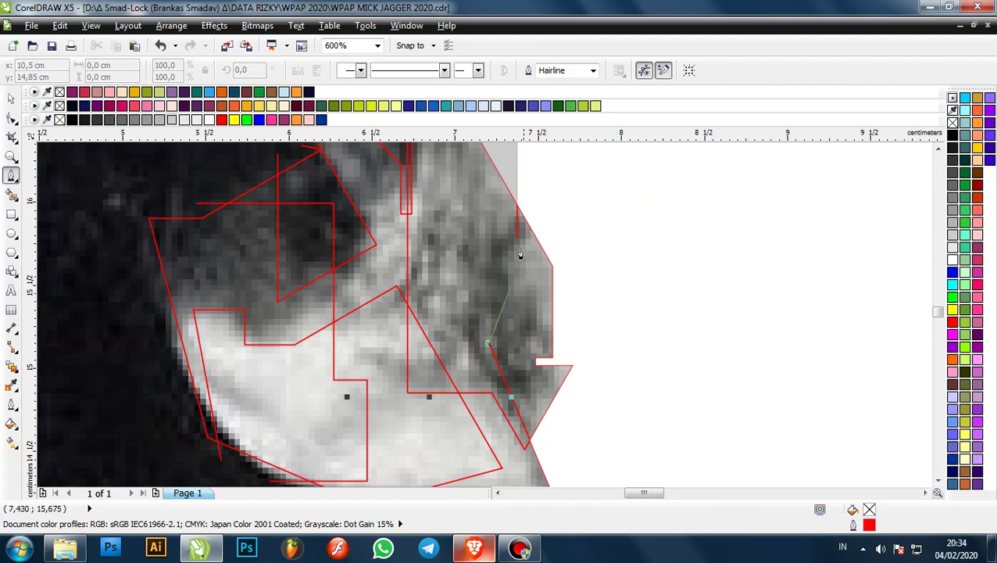
left_click(517, 300)
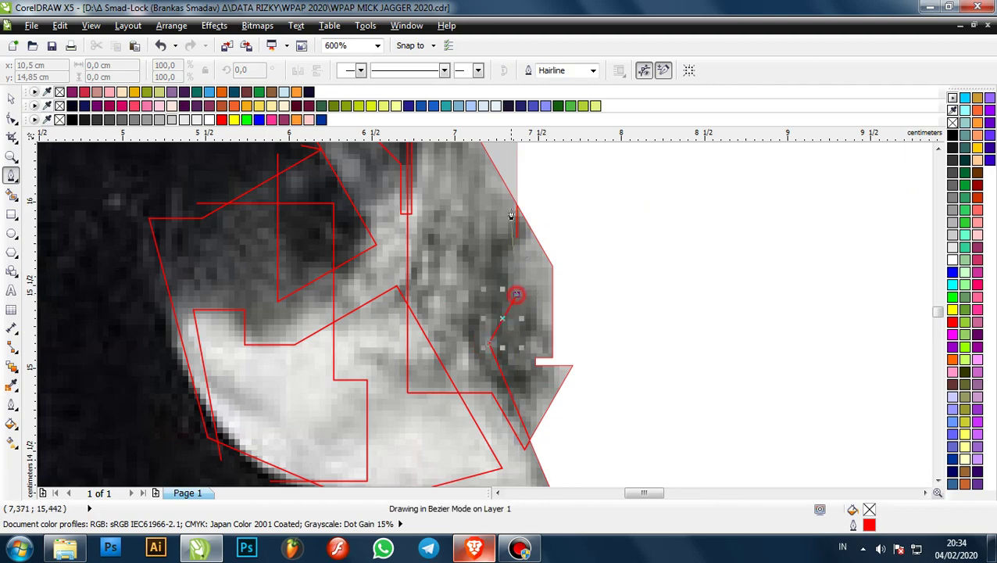
scroll(513, 210, "up", 2)
left_click(534, 232)
scroll(498, 212, "down", 4)
scroll(485, 256, "up", 2)
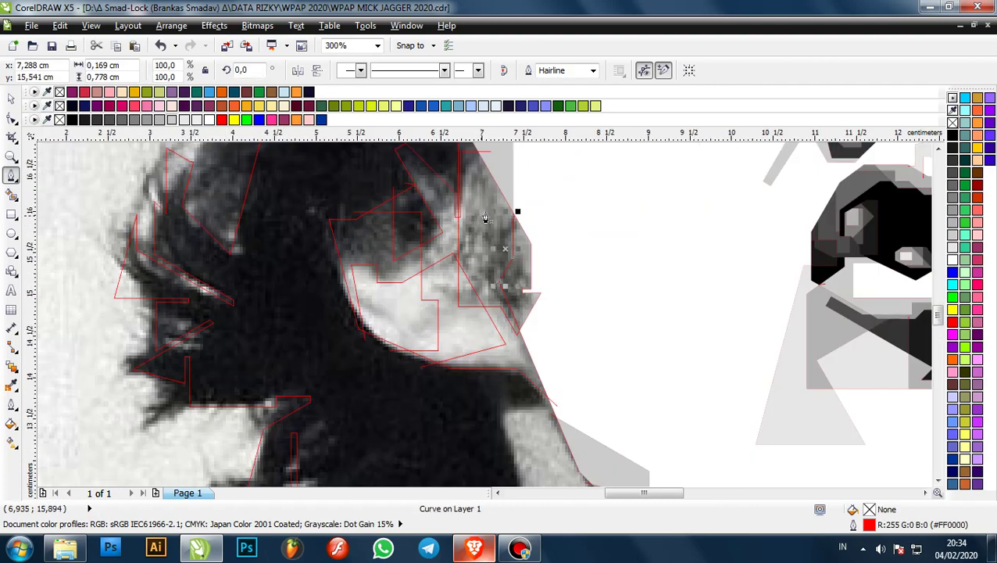
- Start the neck-side hair outline in the dark area below the earlobe and run it about 2.6 cm down along the neck's edge
scroll(488, 226, "down", 2)
scroll(442, 282, "up", 1)
scroll(410, 286, "up", 1)
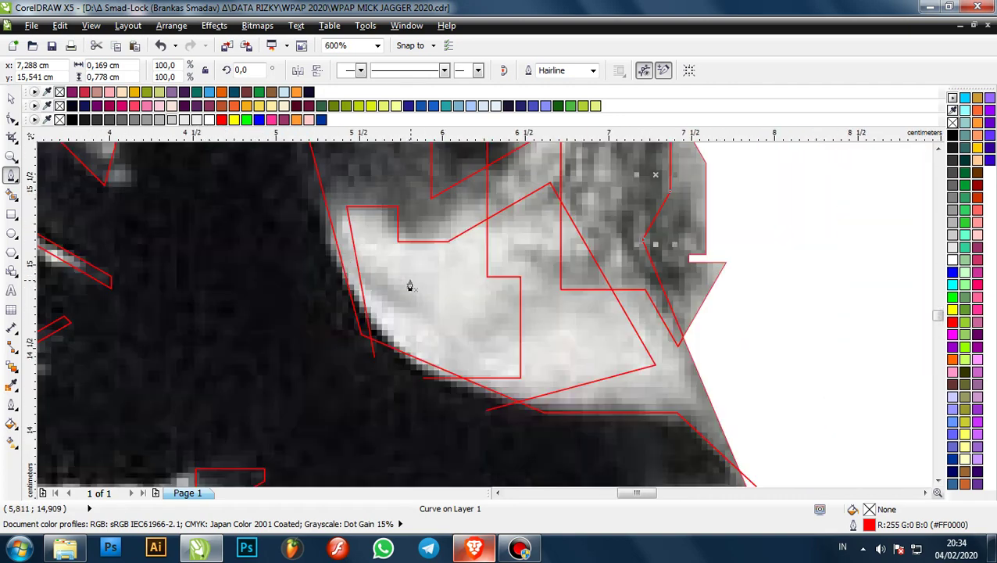
scroll(391, 291, "down", 1)
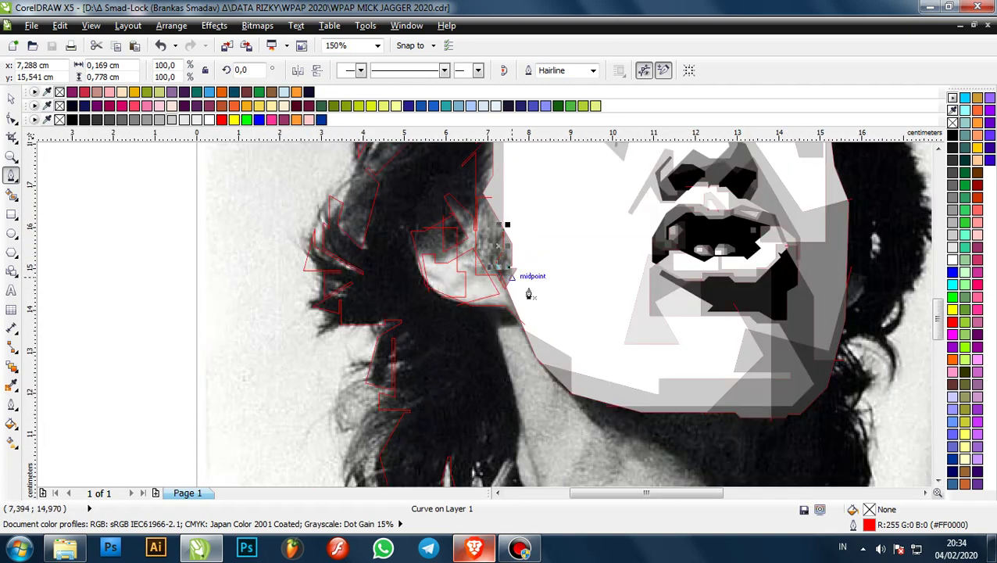
scroll(466, 293, "up", 2)
scroll(448, 295, "down", 2)
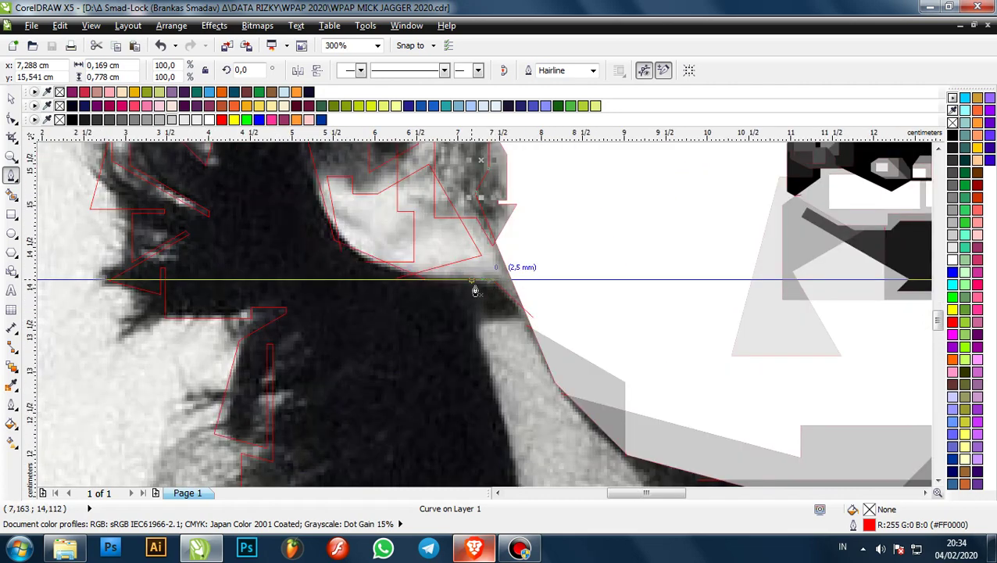
scroll(475, 286, "up", 2)
scroll(403, 254, "down", 4)
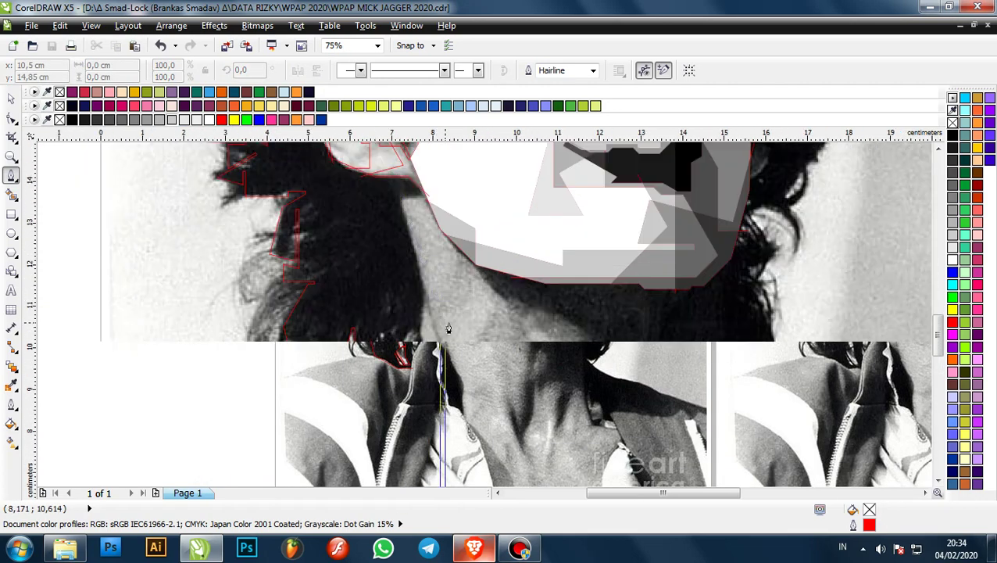
scroll(431, 317, "up", 2)
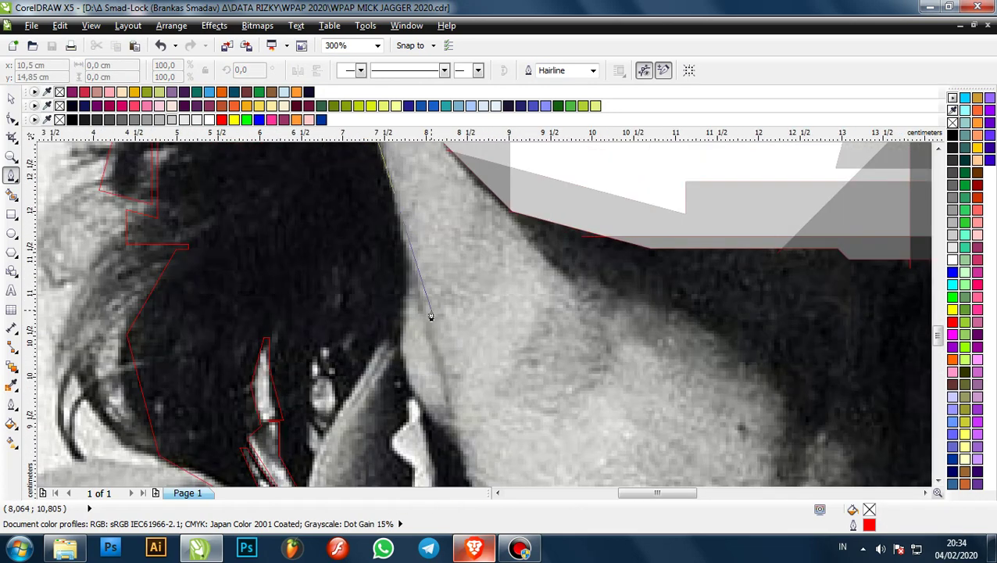
left_click(407, 255)
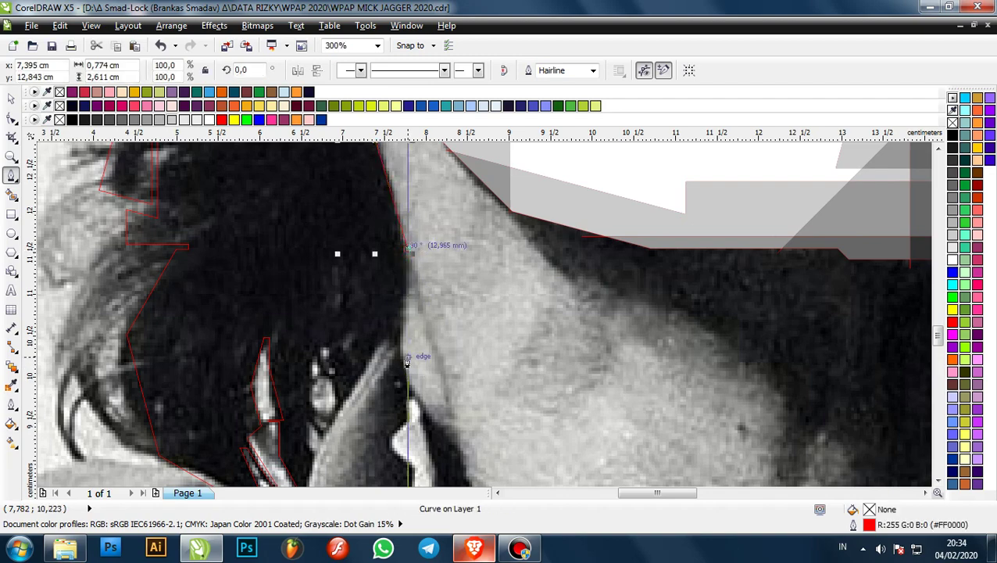
- Continue the neck-side outline down to the collar's tip, diagonally along the neck, and a short step horizontally onto the skin
scroll(407, 362, "up", 2)
left_click(377, 347)
scroll(379, 320, "down", 3)
scroll(406, 369, "up", 1)
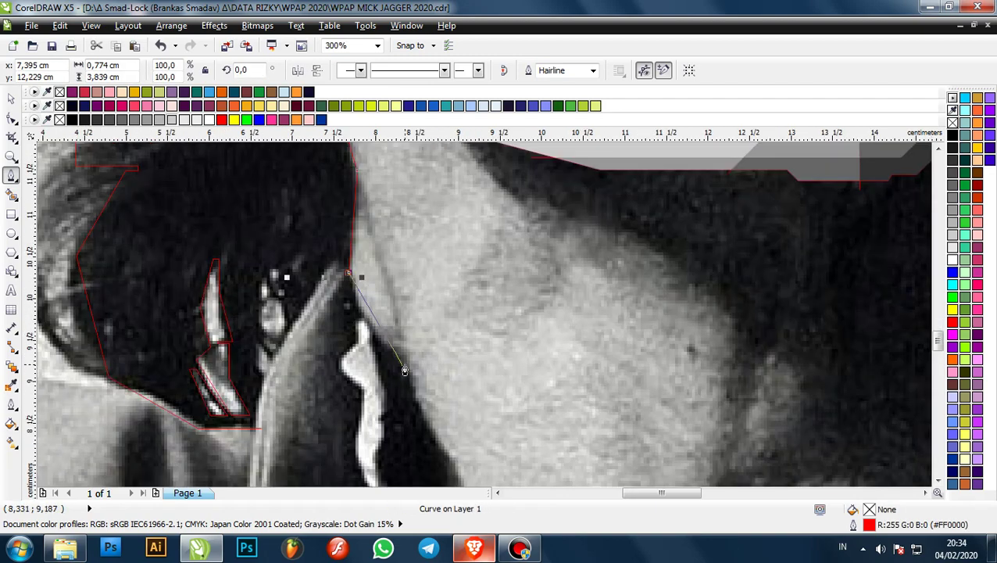
scroll(405, 371, "up", 1)
left_click(401, 371)
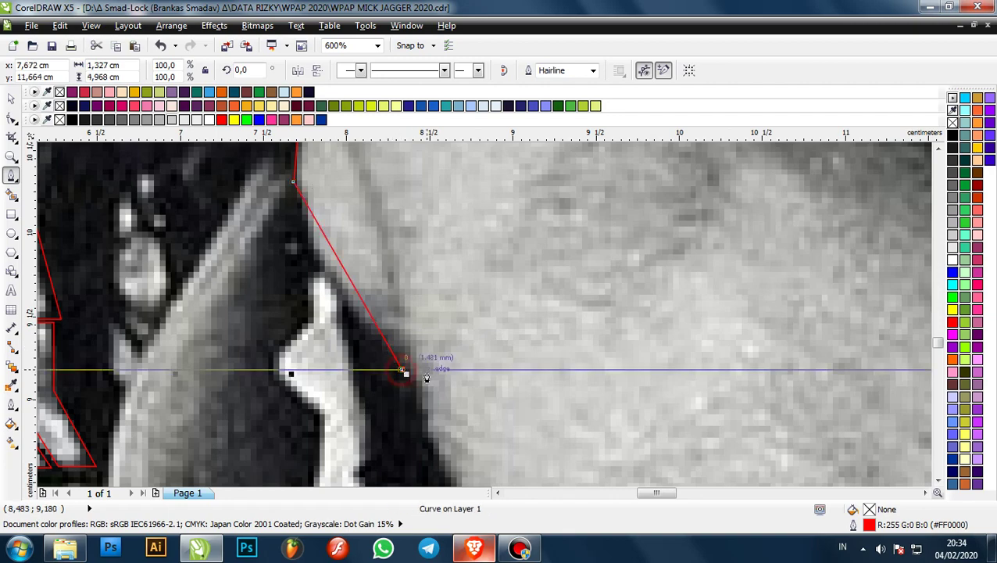
left_click(426, 371)
- Extend the neck-side outline diagonally down along the dark collar and vertically to the white shirt, making the curve about 8.3 cm tall
scroll(393, 305, "down", 2)
scroll(424, 391, "up", 2)
scroll(377, 303, "down", 2)
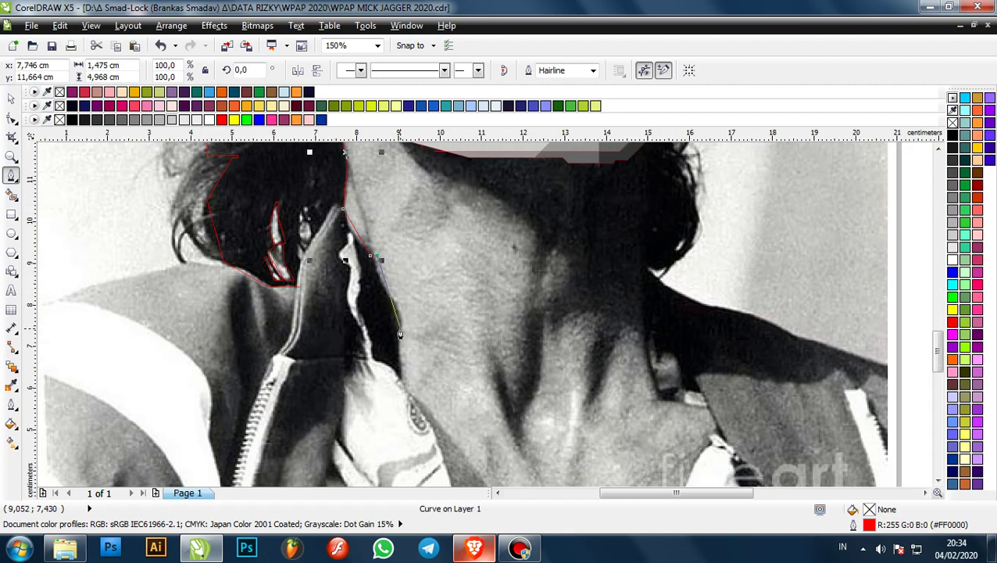
scroll(391, 311, "up", 2)
scroll(393, 308, "down", 3)
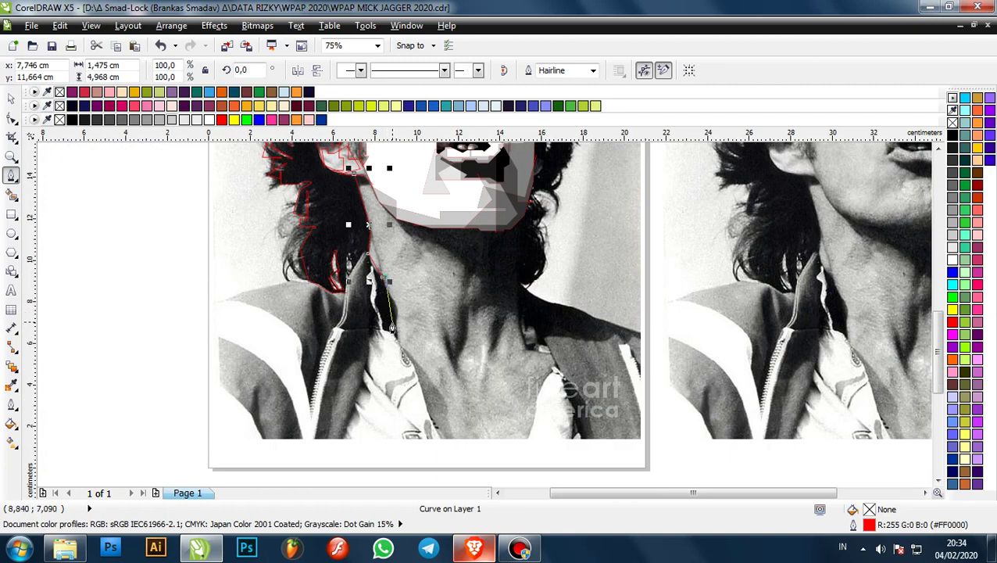
scroll(393, 328, "up", 2)
left_click(423, 322)
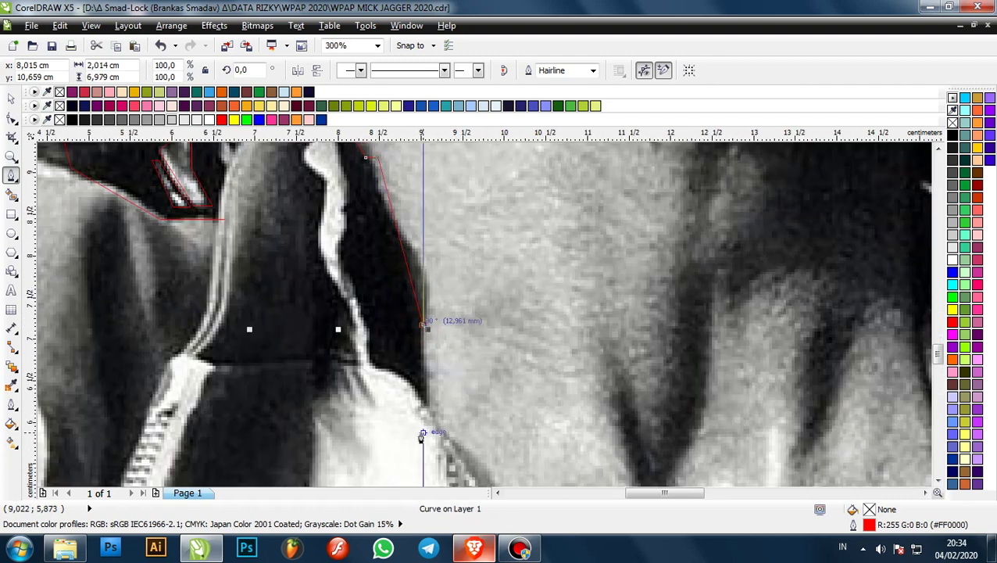
left_click(421, 437)
scroll(420, 432, "down", 2)
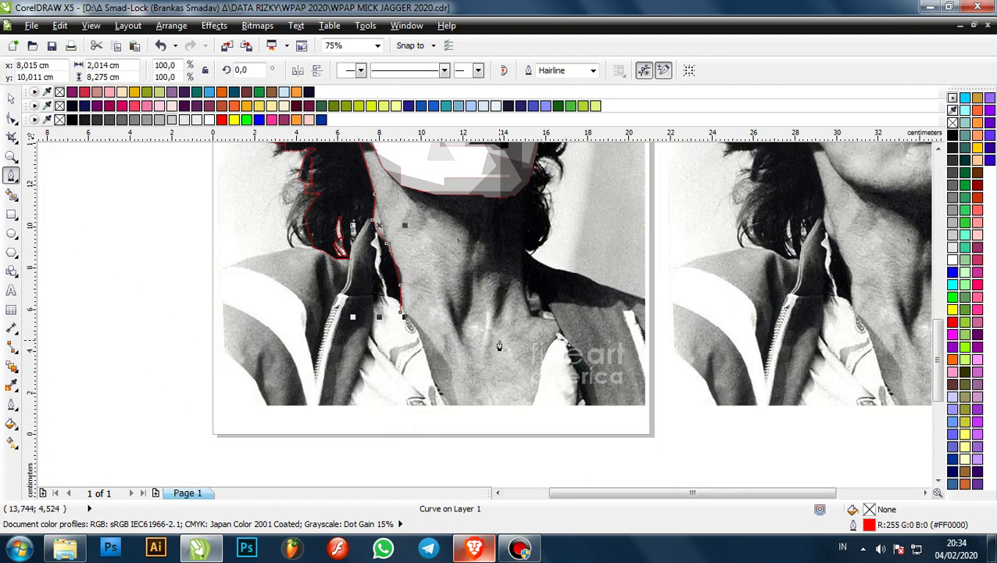
scroll(499, 345, "down", 1)
scroll(489, 320, "up", 1)
scroll(489, 321, "down", 1)
scroll(446, 272, "up", 1)
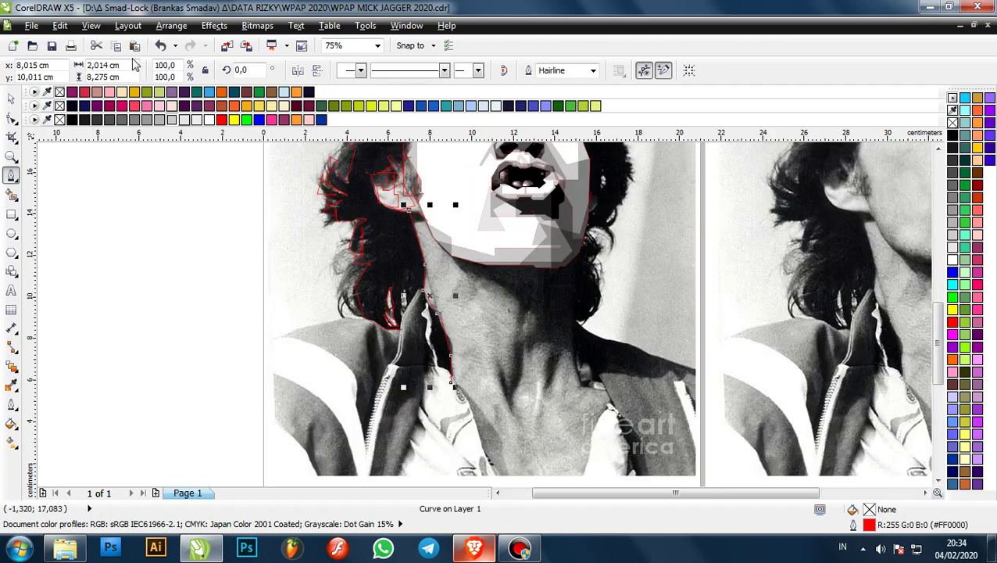
- Save the portrait drawing
left_click(52, 47)
left_click(520, 547)
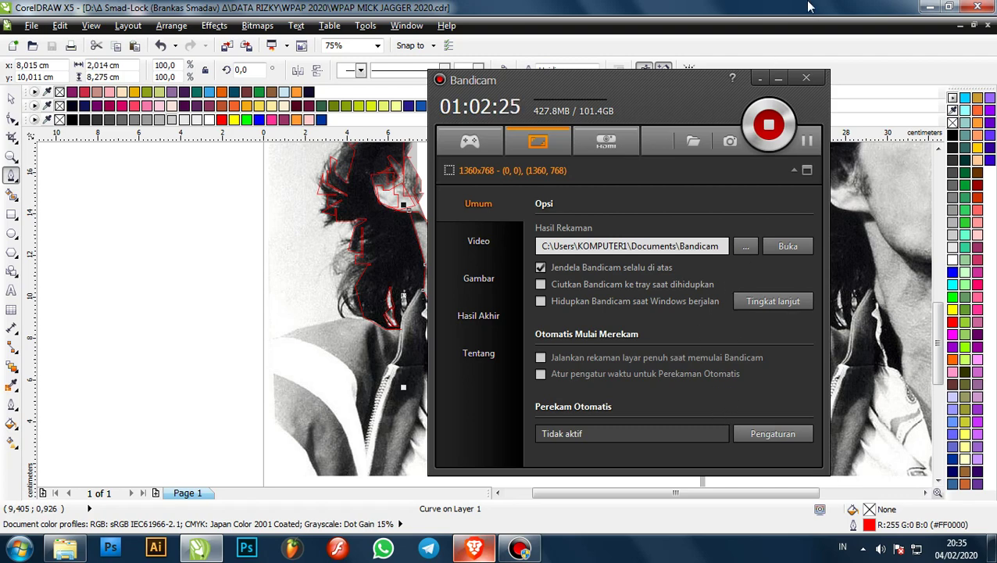
left_click(779, 78)
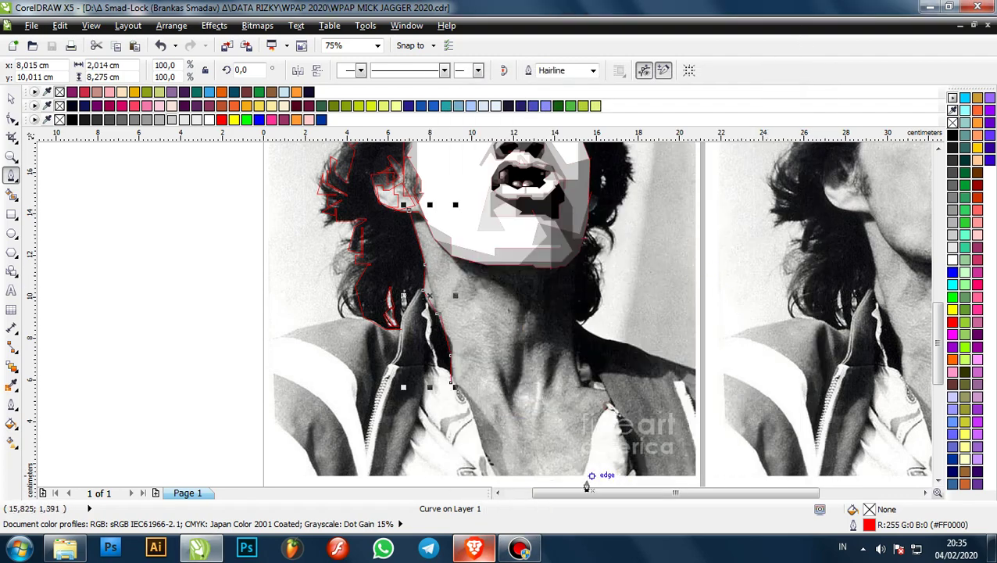
left_click(522, 549)
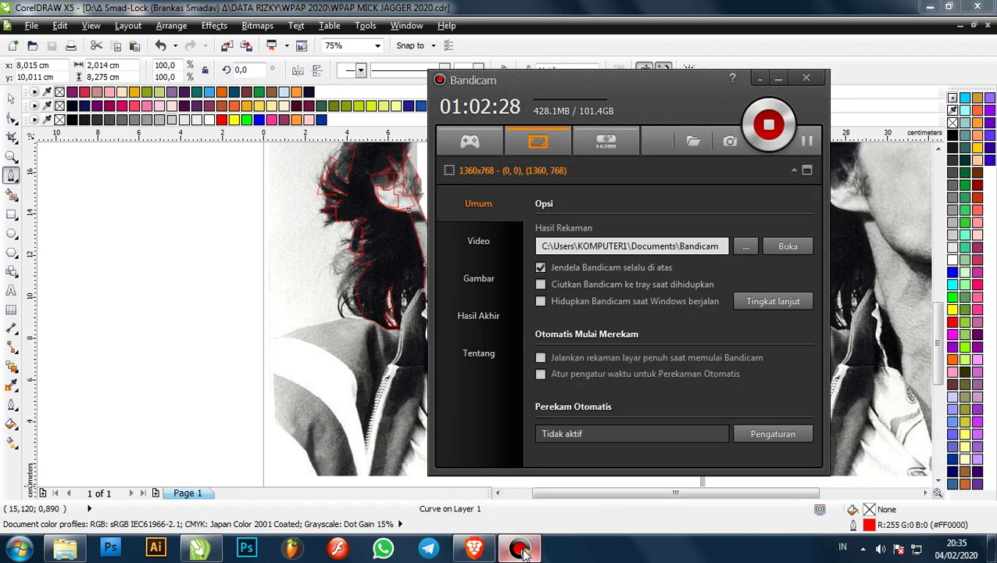
left_click(522, 549)
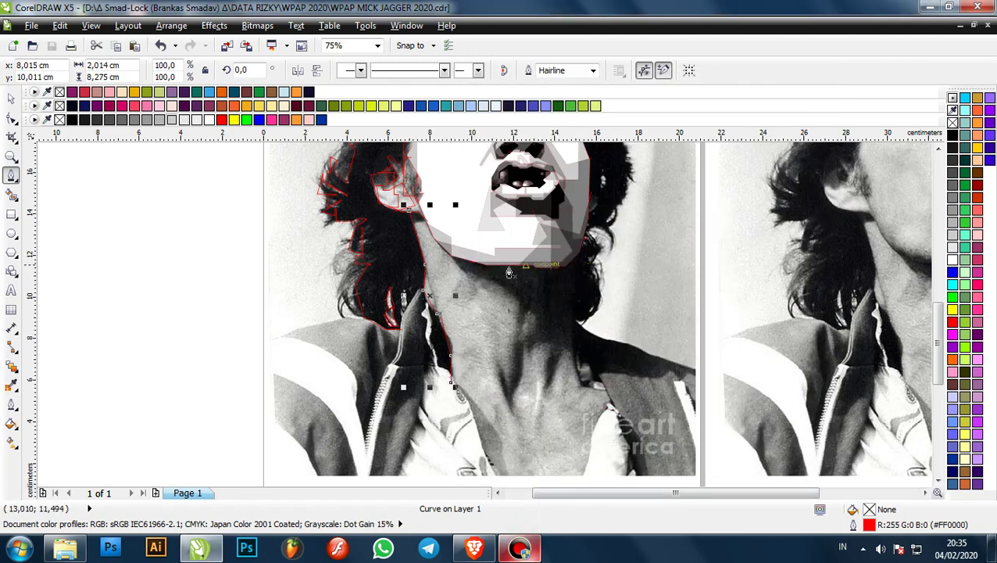
- Trace the upper end of the light neck patch from the jaw's edge below the earlobe, slanting across and vertically down, about 0.56 by 0.68 cm
scroll(449, 216, "up", 8)
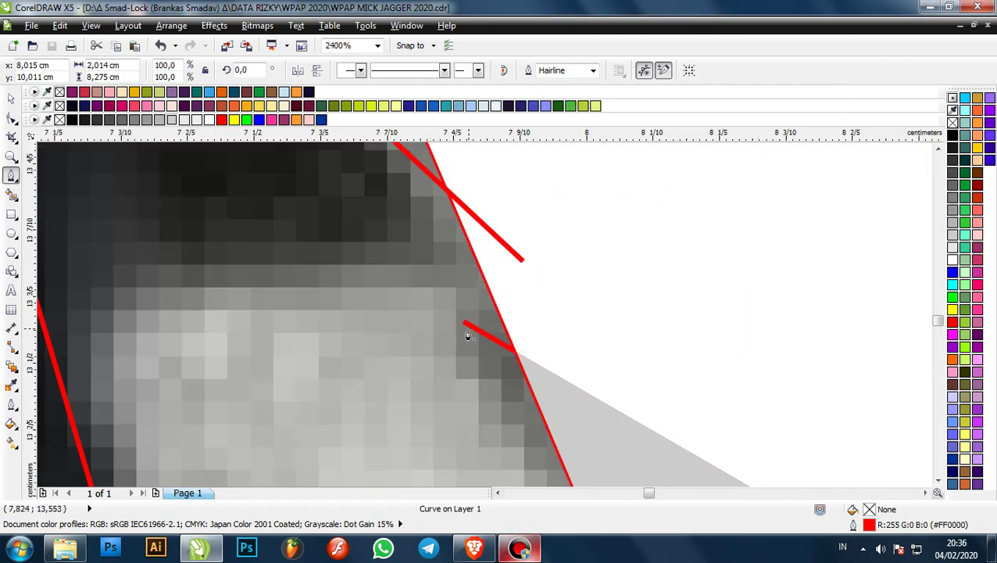
scroll(511, 311, "down", 1)
scroll(506, 292, "up", 1)
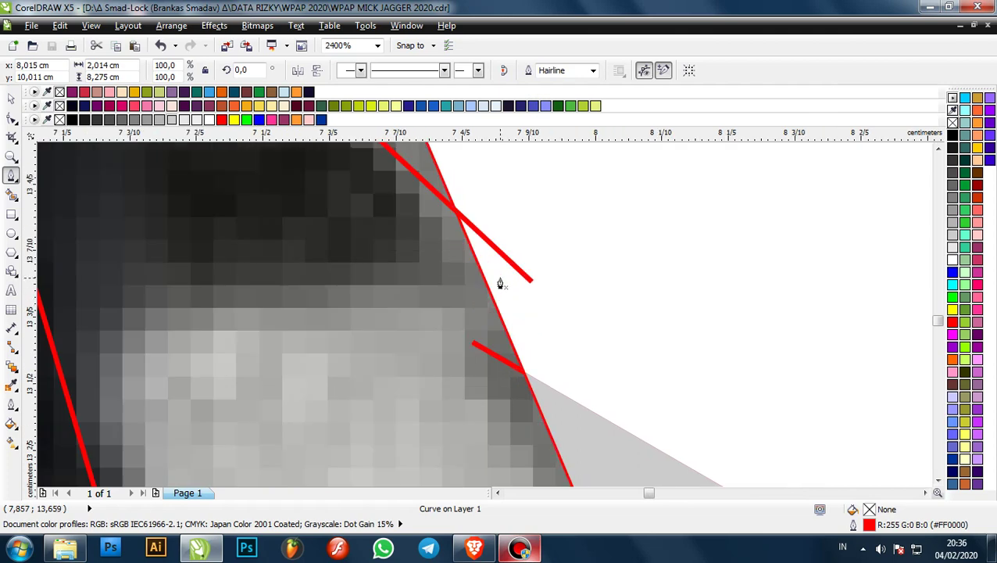
left_click(500, 279)
scroll(499, 280, "down", 2)
scroll(418, 314, "up", 1)
left_click(393, 301)
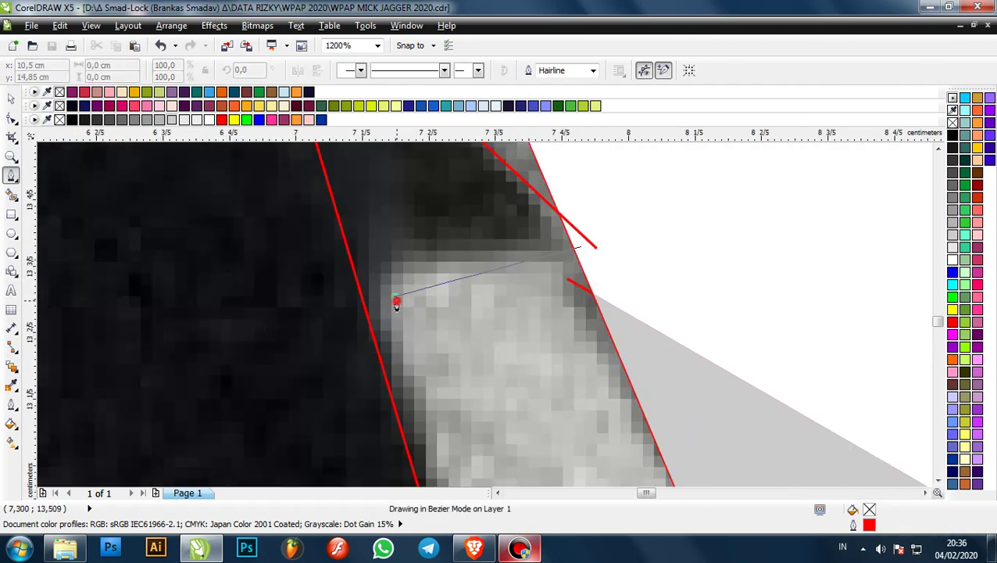
scroll(396, 303, "down", 2)
scroll(399, 336, "up", 1)
left_click(402, 359)
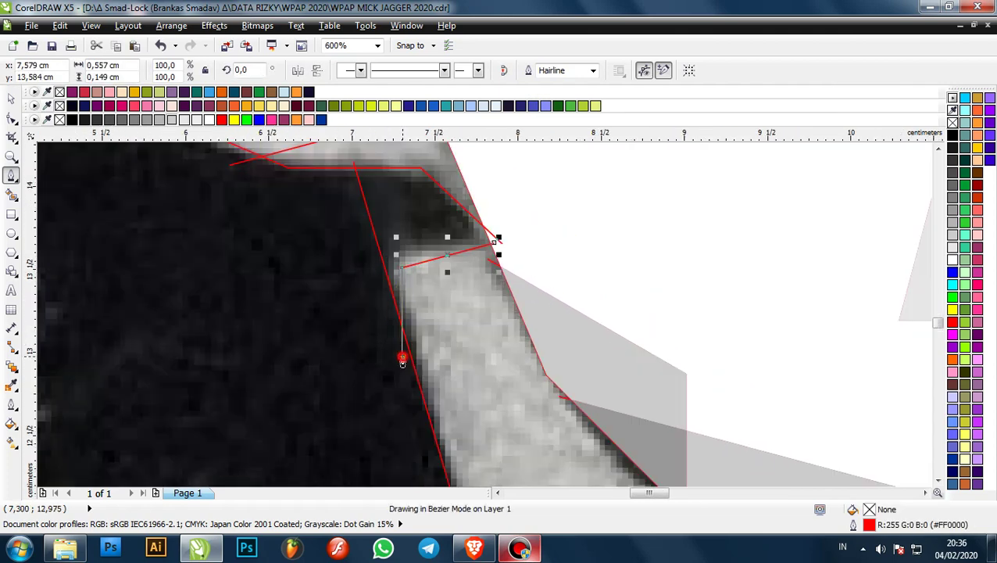
- Draw a long diagonal line from the dark area under the earlobe along the neck to the white shirt, about 2.7 cm wide and 9.5 cm tall
scroll(402, 358, "down", 1)
scroll(415, 282, "down", 2)
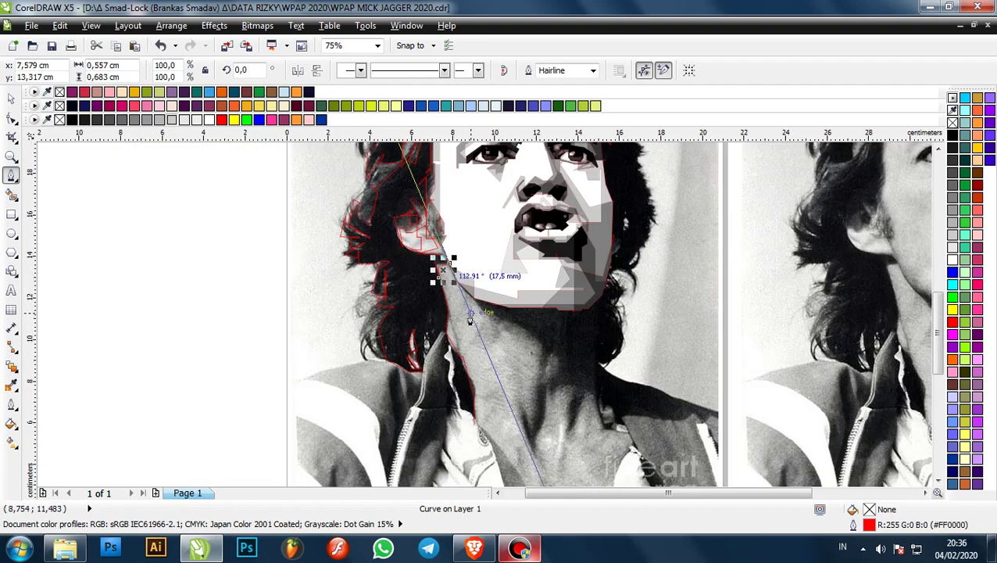
scroll(461, 285, "up", 2)
scroll(410, 331, "down", 1)
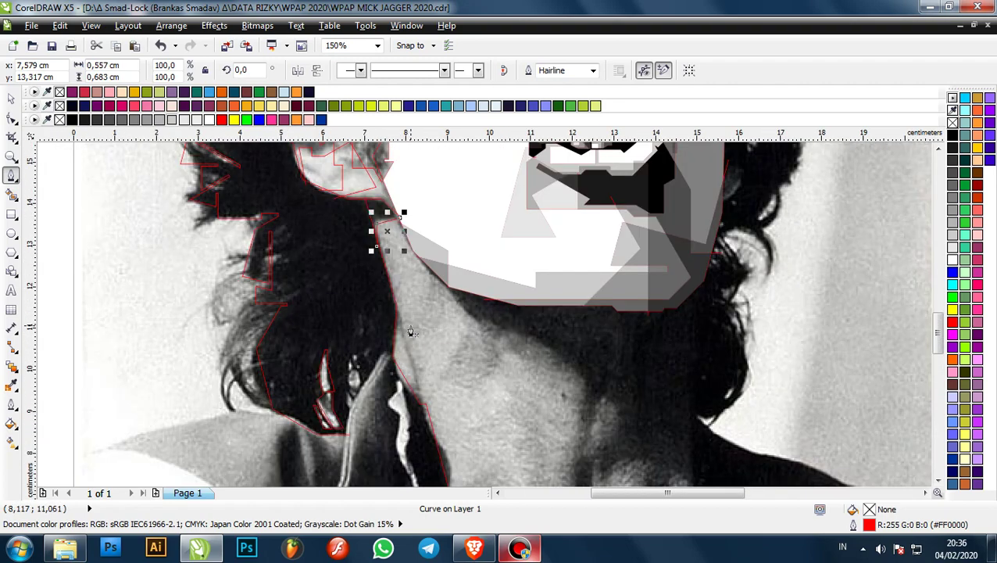
scroll(399, 249, "up", 3)
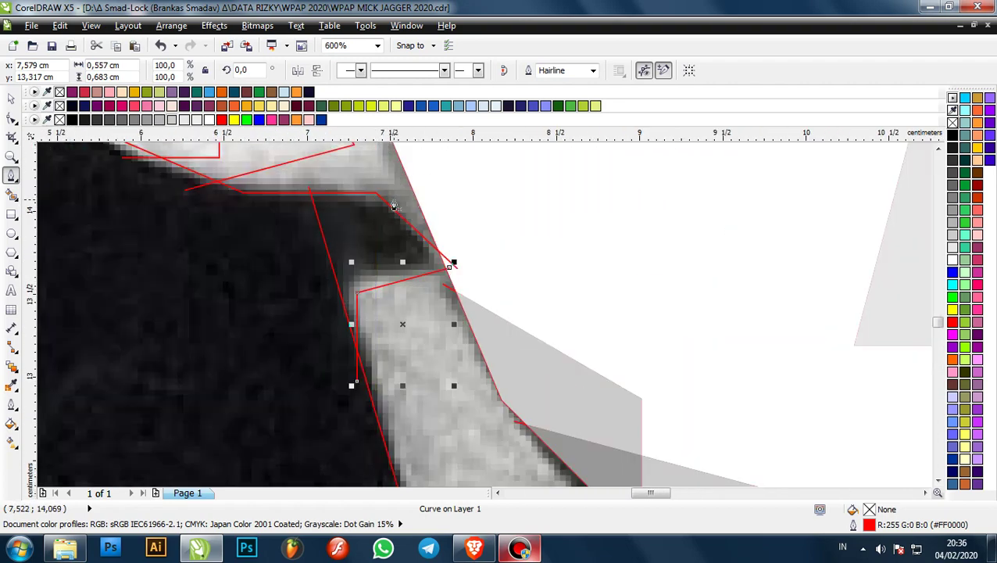
scroll(313, 195, "down", 3)
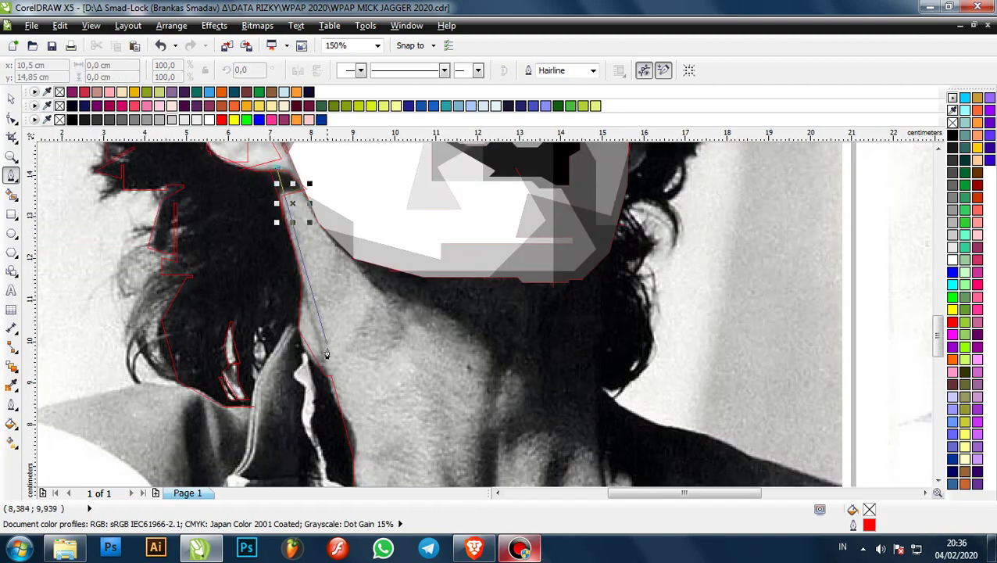
scroll(350, 341, "up", 1)
scroll(364, 428, "down", 1)
scroll(364, 429, "up", 1)
scroll(351, 316, "down", 1)
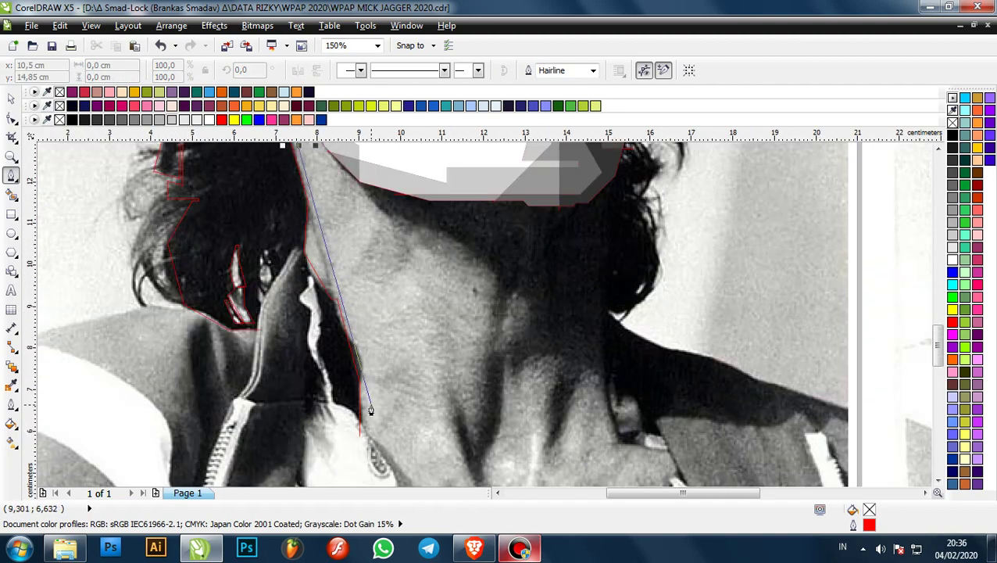
scroll(358, 412, "up", 1)
scroll(356, 396, "down", 1)
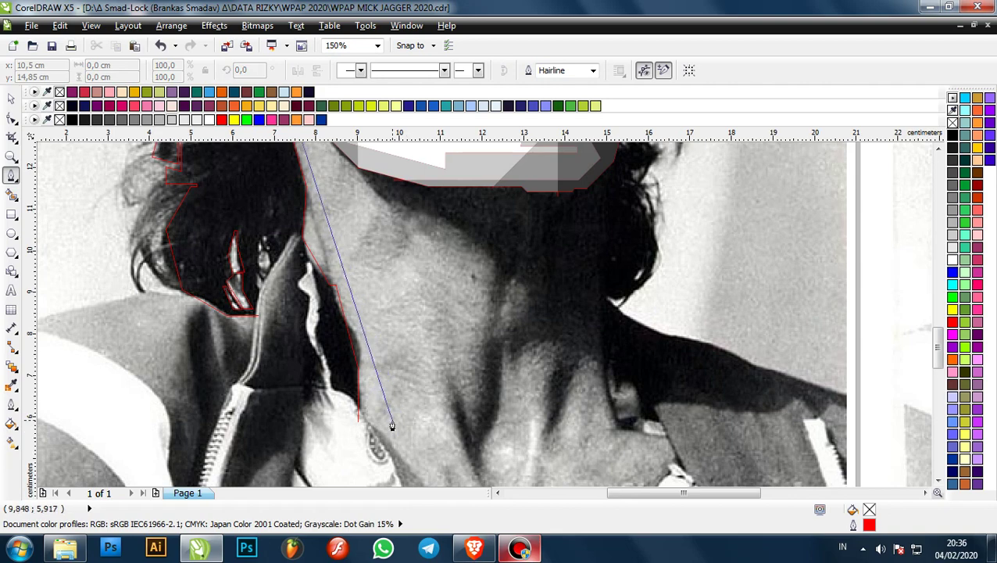
left_click(398, 472)
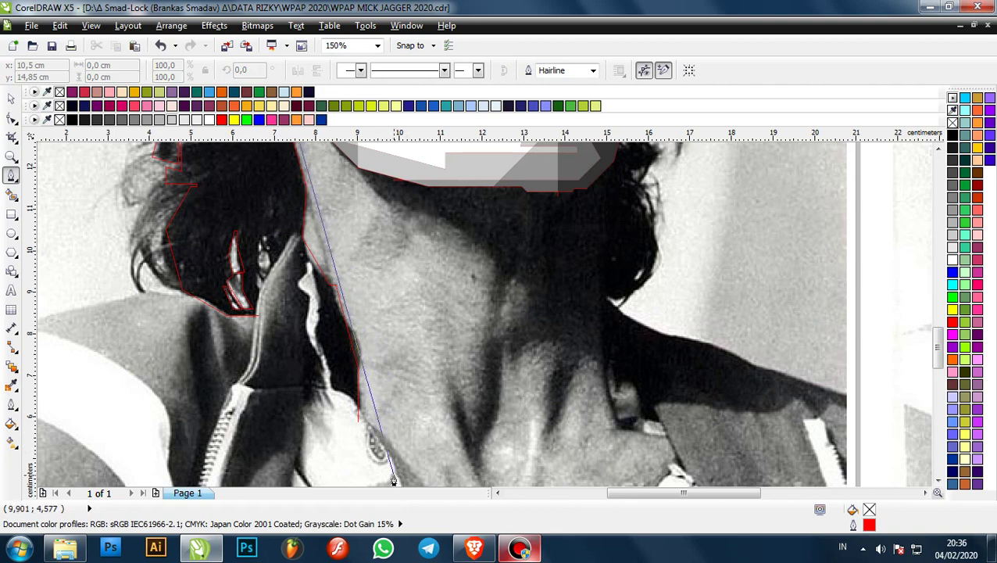
scroll(399, 473, "up", 2)
scroll(399, 472, "down", 3)
scroll(357, 322, "up", 4)
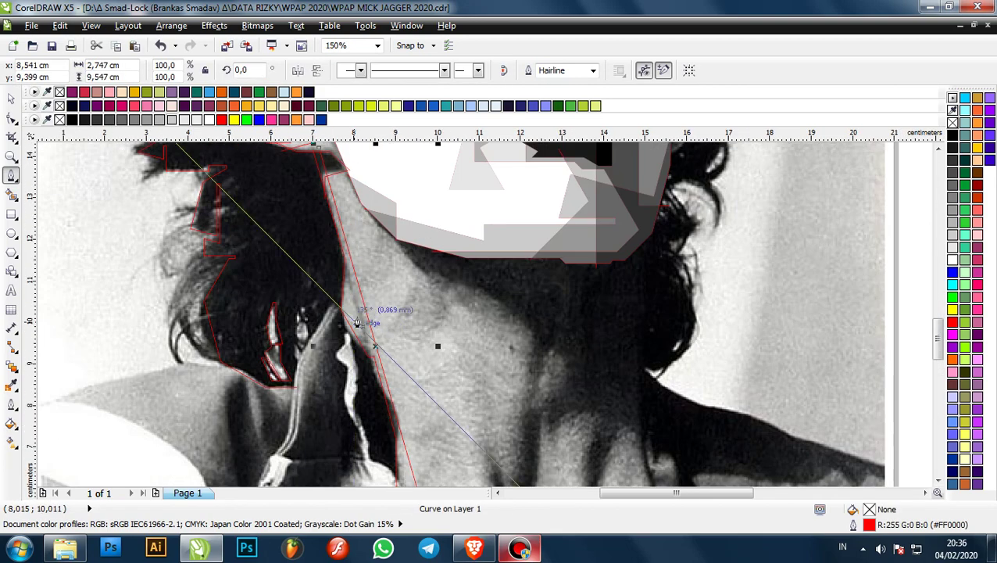
- Outline a shade strip on the neck from the dark hair above the collar tip, slanting onto the skin and down, about 0.96 by 2.04 cm
scroll(346, 235, "down", 2)
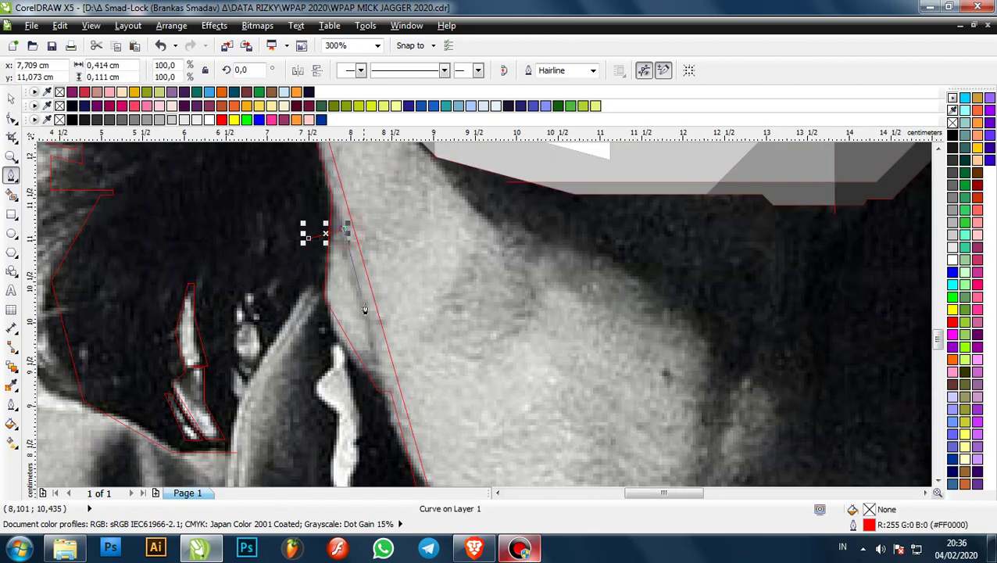
scroll(387, 395, "up", 1)
left_click(394, 400)
scroll(394, 400, "down", 1)
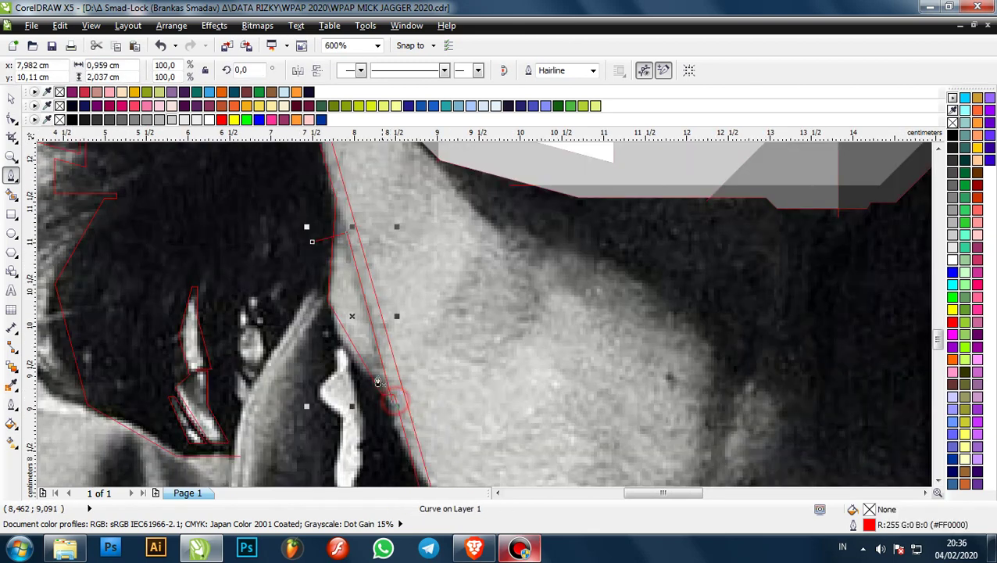
- Outline a second, smaller shade strip between the hair edge and the first strip, reaching down to the dark collar, about 0.49 by 1.16 cm
scroll(328, 301, "up", 1)
scroll(337, 221, "up", 1)
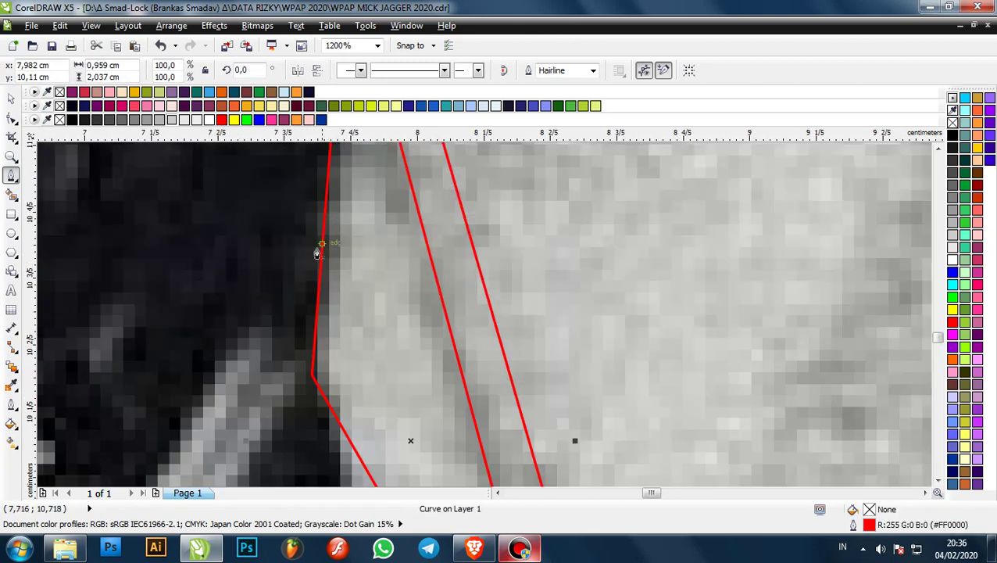
left_click(280, 270)
left_click(391, 246)
scroll(392, 248, "down", 1)
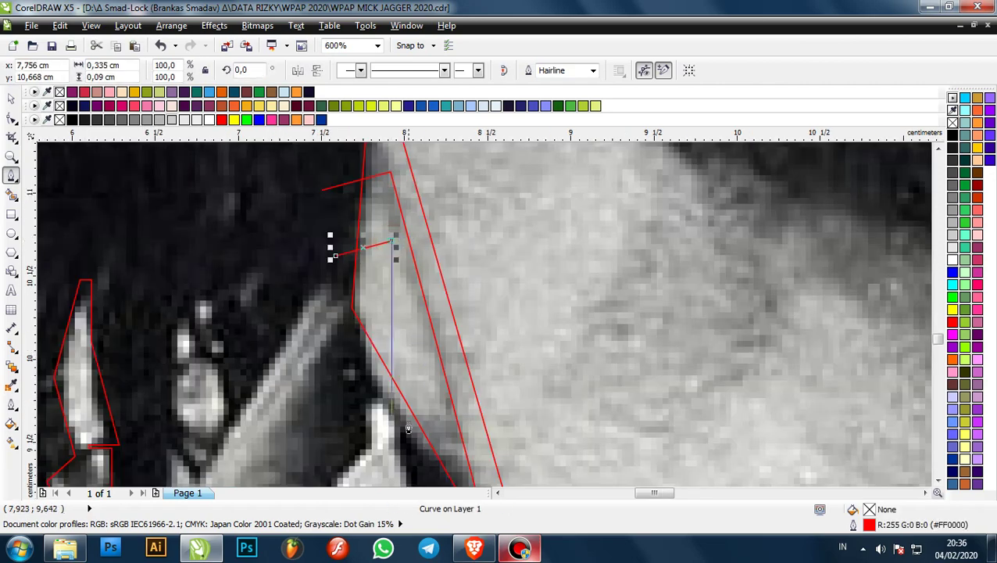
scroll(423, 428, "up", 1)
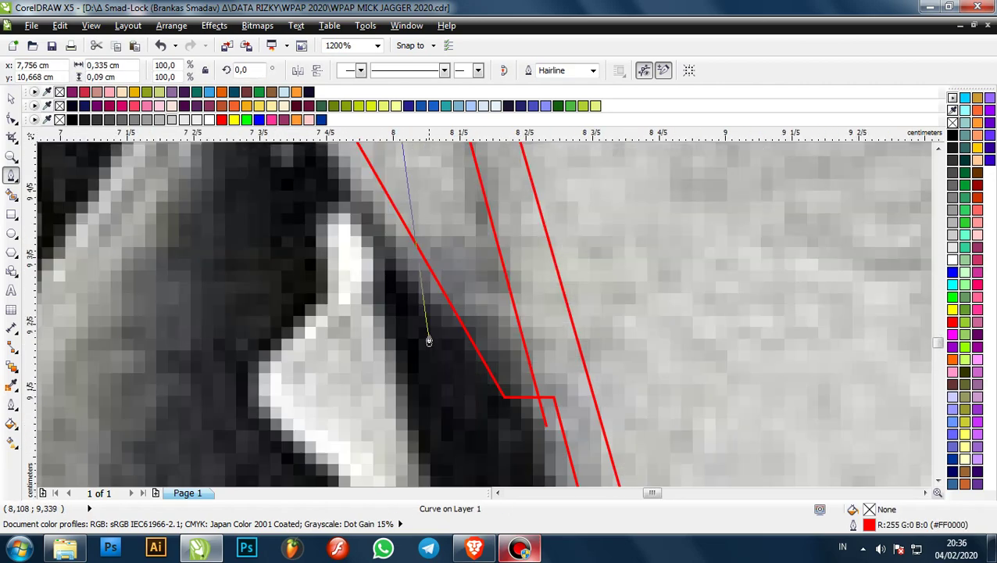
scroll(417, 279, "down", 4)
scroll(482, 327, "up", 1)
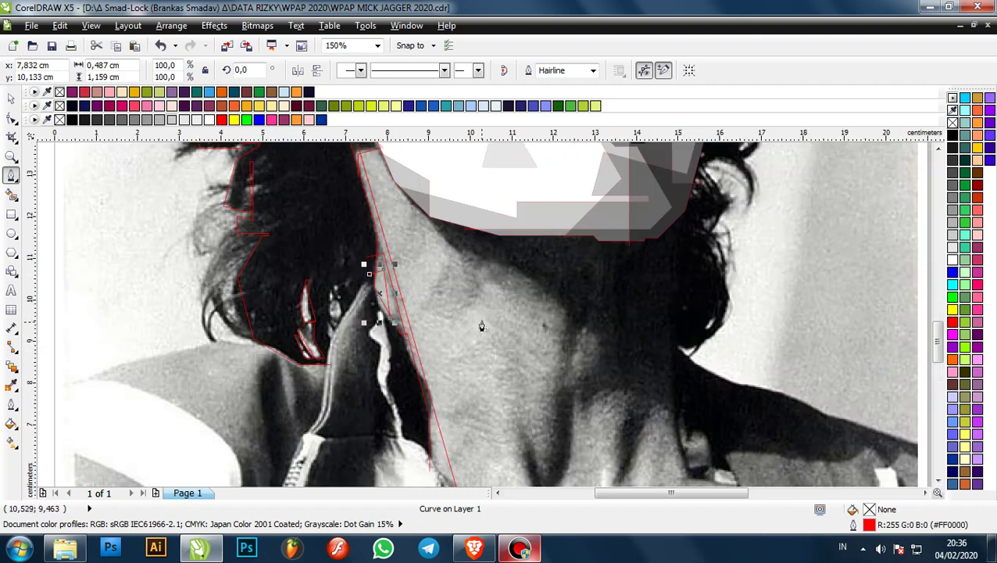
- Start the neck shadow outline just under the earlobe with a diagonal segment down along the jaw, about 0.56 cm wide and 1.33 cm tall
scroll(407, 228, "down", 1)
scroll(414, 205, "up", 2)
scroll(414, 252, "down", 1)
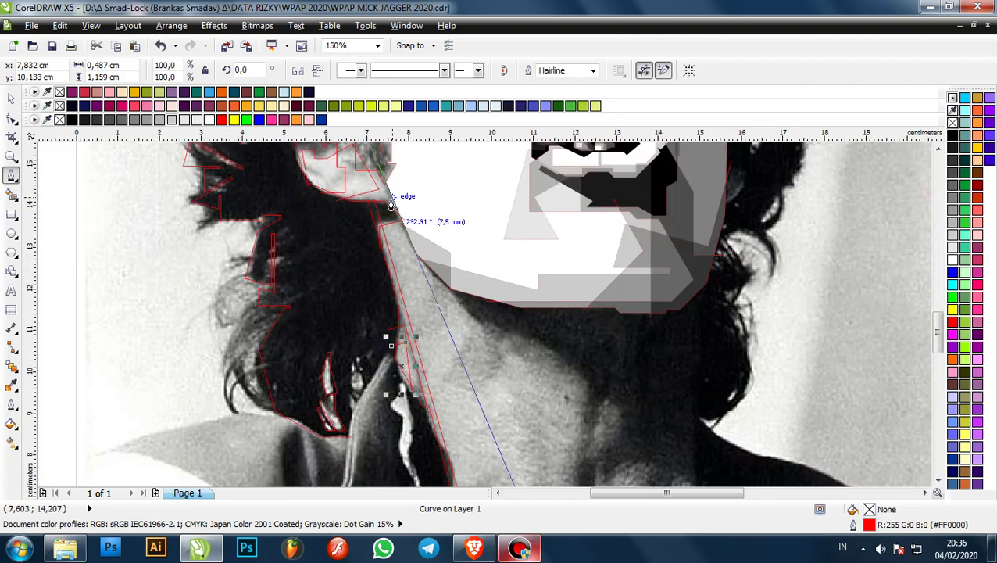
scroll(394, 196, "up", 2)
scroll(415, 293, "up", 1)
left_click(383, 167)
scroll(438, 297, "down", 1)
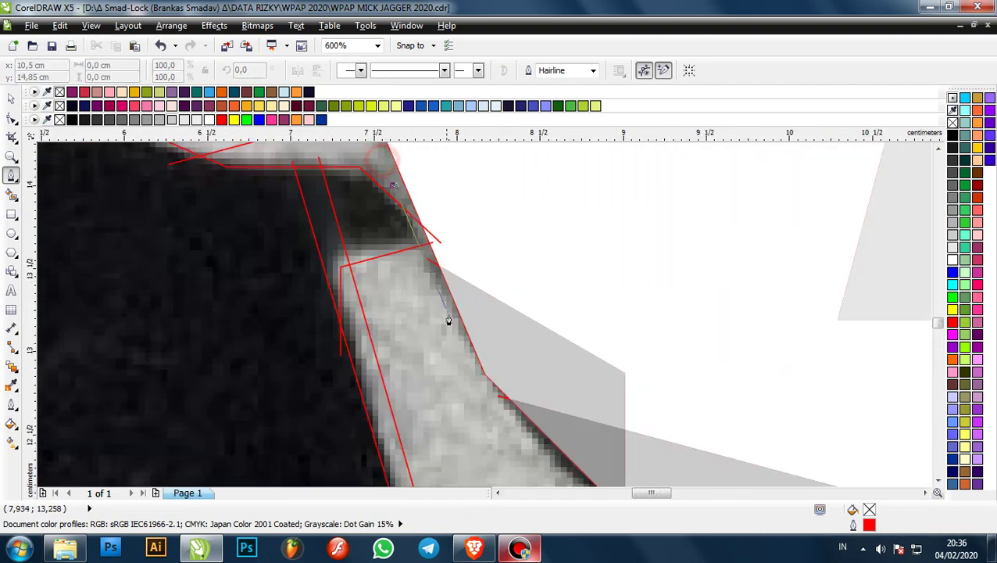
scroll(450, 332, "up", 1)
scroll(460, 367, "down", 1)
scroll(468, 389, "up", 1)
left_click(462, 391)
scroll(414, 313, "down", 3)
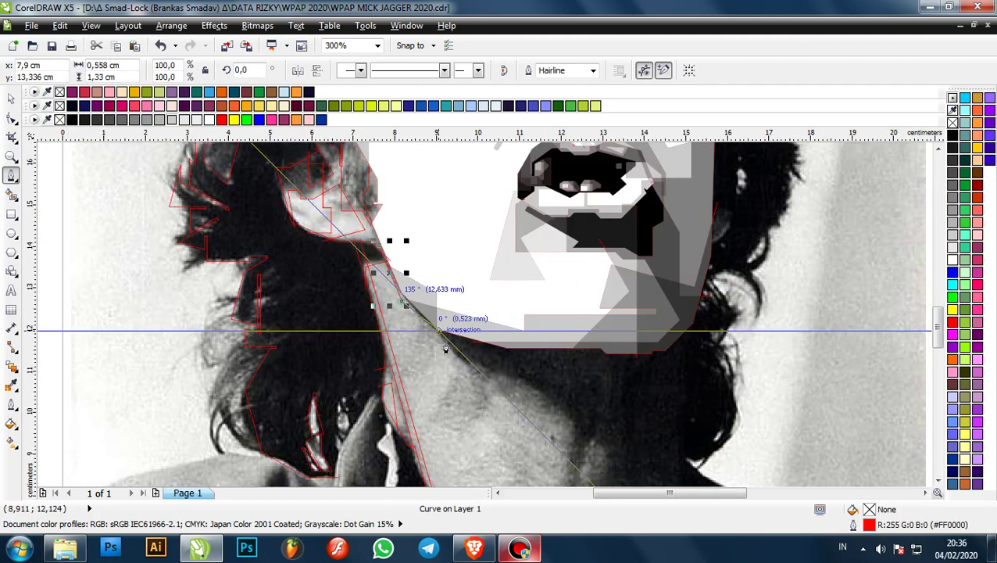
- Extend the neck shadow outline diagonally down below the jaw and horizontally along the shadow, making the curve about 3.5 cm wide and 3.1 cm tall
scroll(465, 366, "up", 1)
scroll(488, 393, "down", 2)
scroll(437, 328, "up", 2)
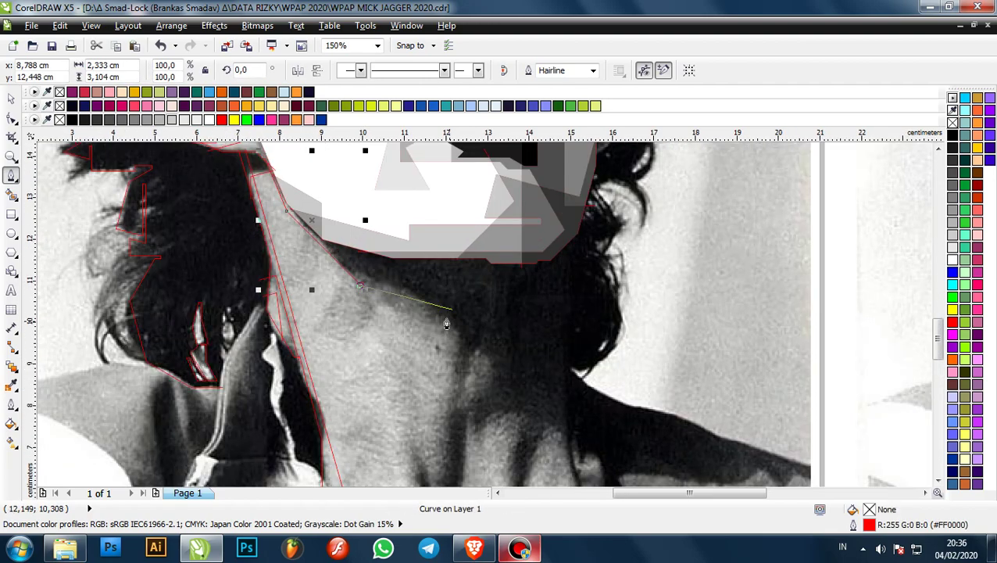
left_click(412, 289)
scroll(422, 285, "up", 1)
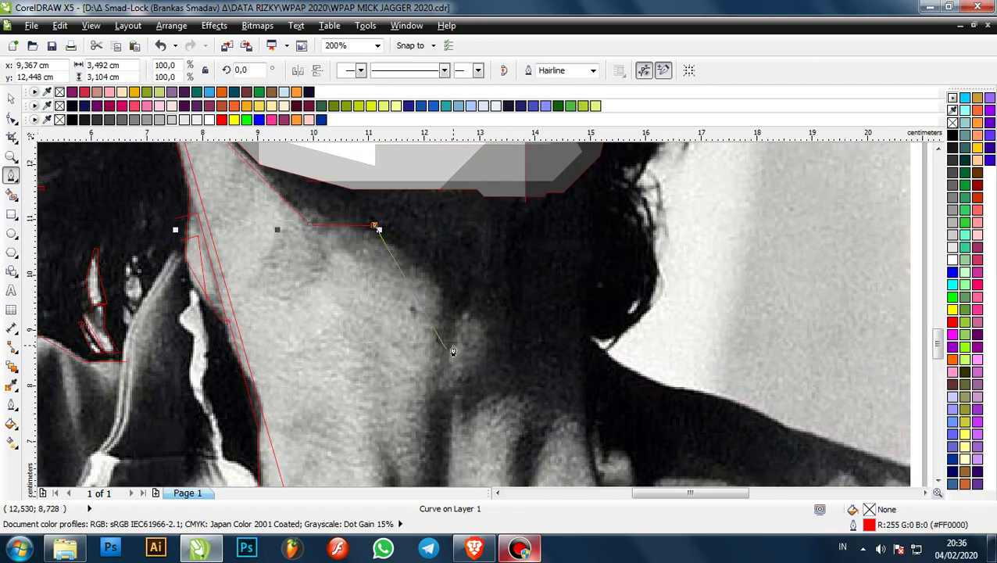
- Continue the neck shadow outline diagonally down to the middle of the throat, making the curve about 4.6 cm wide and 4.2 cm tall
left_click(441, 294)
scroll(449, 259, "down", 2)
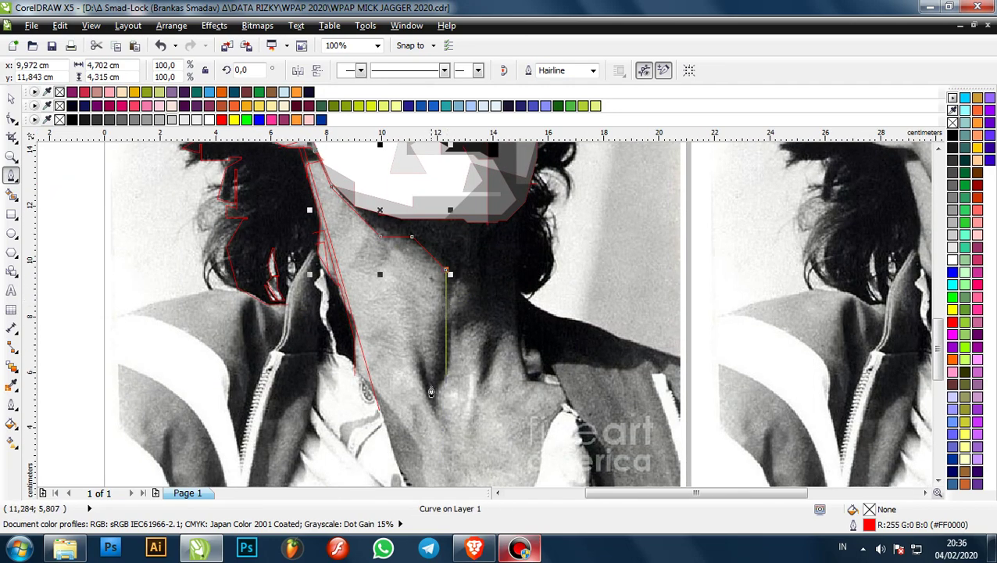
scroll(444, 390, "up", 2)
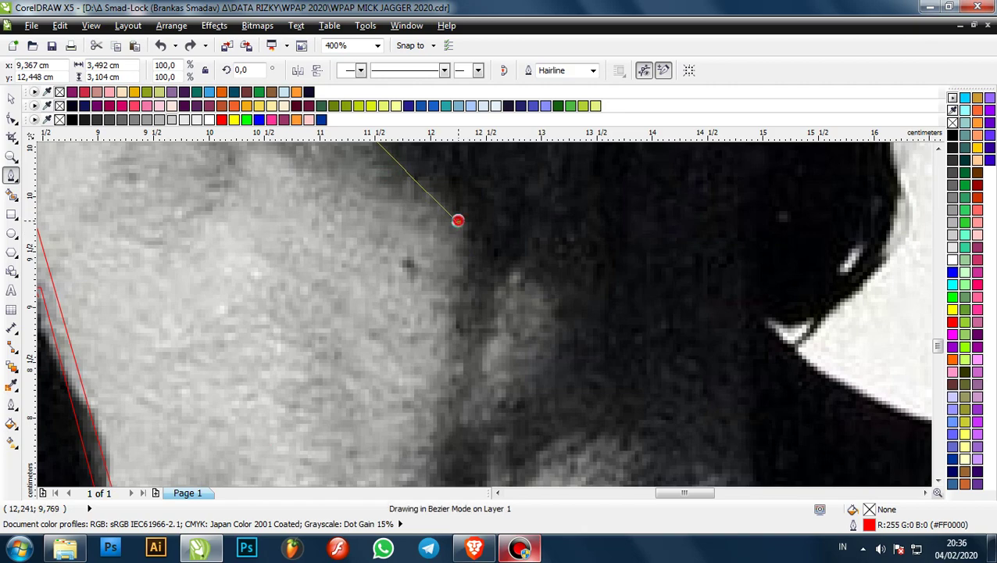
scroll(459, 219, "down", 2)
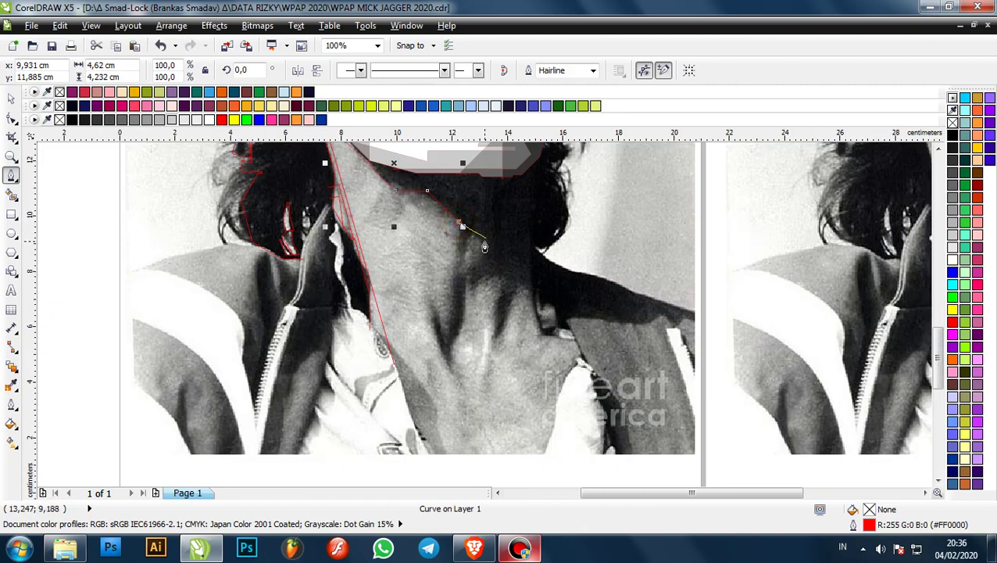
- Run the neck shadow outline diagonally into the dark throat area and back to the light neck, making the curve about 5.5 by 5.8 cm
scroll(482, 253, "up", 1)
left_click(484, 251)
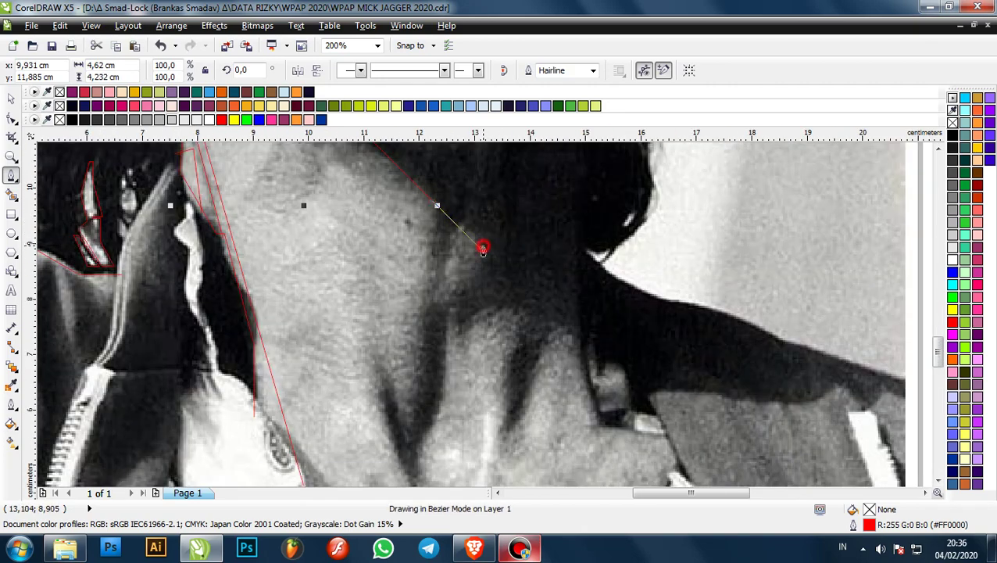
left_click(440, 290)
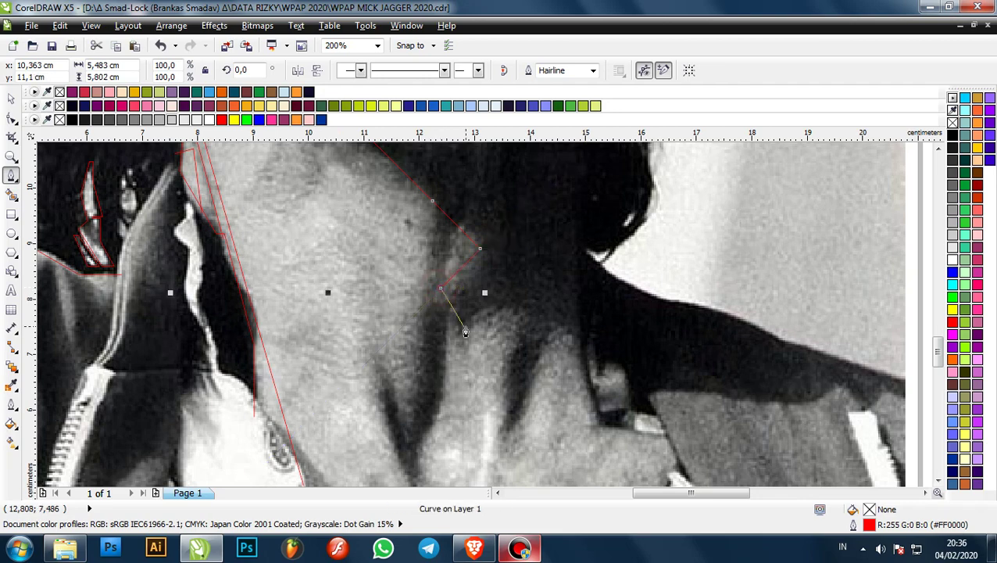
left_click(466, 327)
scroll(512, 301, "up", 1)
key("ctrl+z")
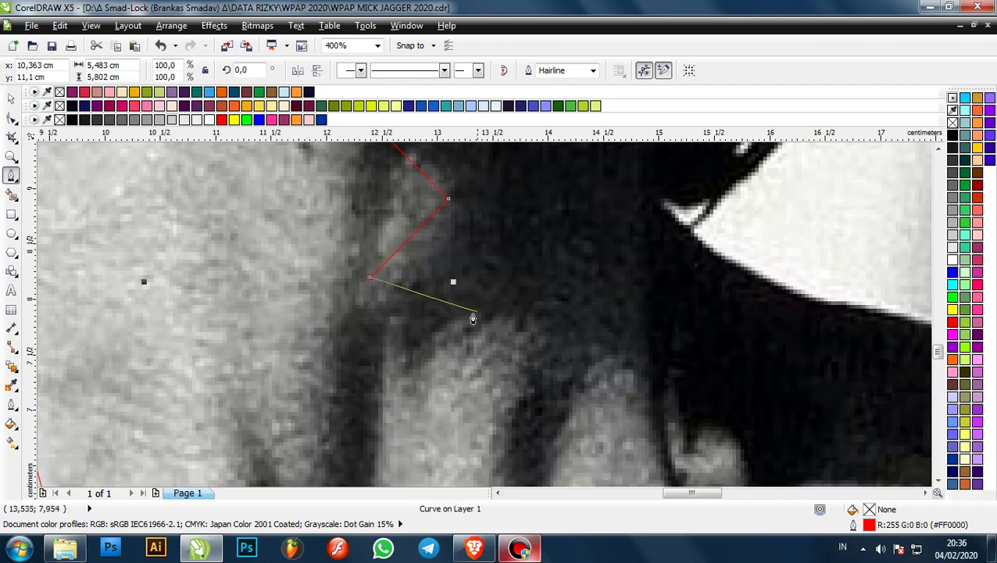
- Add a diagonal down to the lit throat muscle and a diagonal up along its upper edge, making the neck shadow outline about 5.8 by 6.4 cm
left_click(431, 341)
left_click(429, 342)
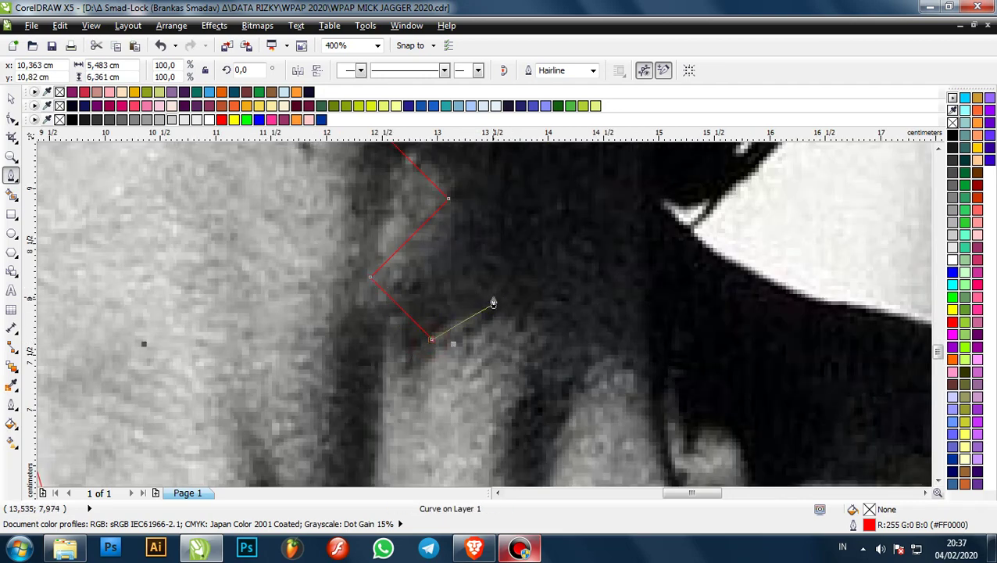
left_click(486, 287)
scroll(516, 312, "down", 2)
scroll(542, 335, "up", 1)
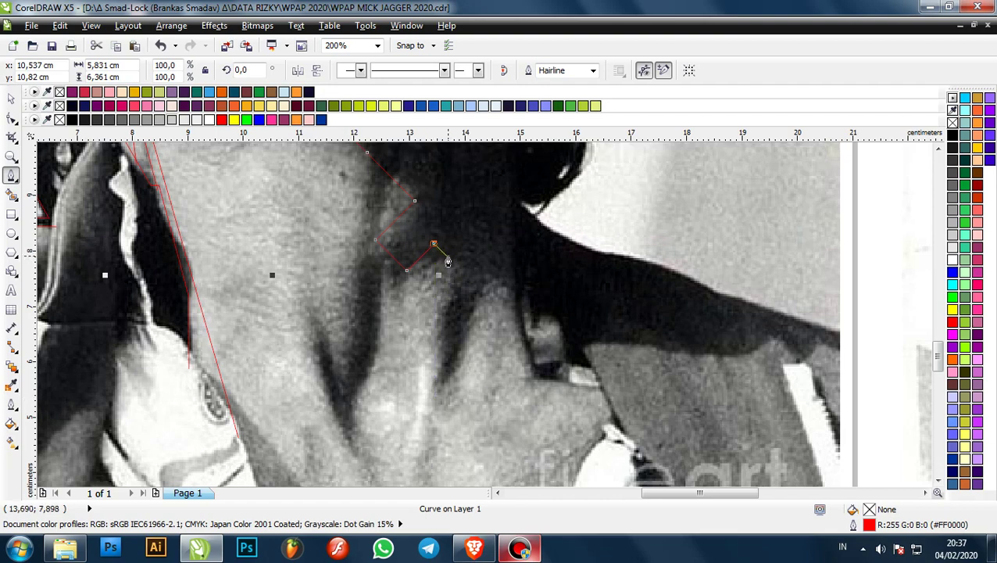
- Add a short diagonal down beside the lit throat muscle, making the neck shadow outline about 6.1 by 6.4 cm
left_click(447, 255)
left_click(448, 383)
scroll(449, 384, "up", 1)
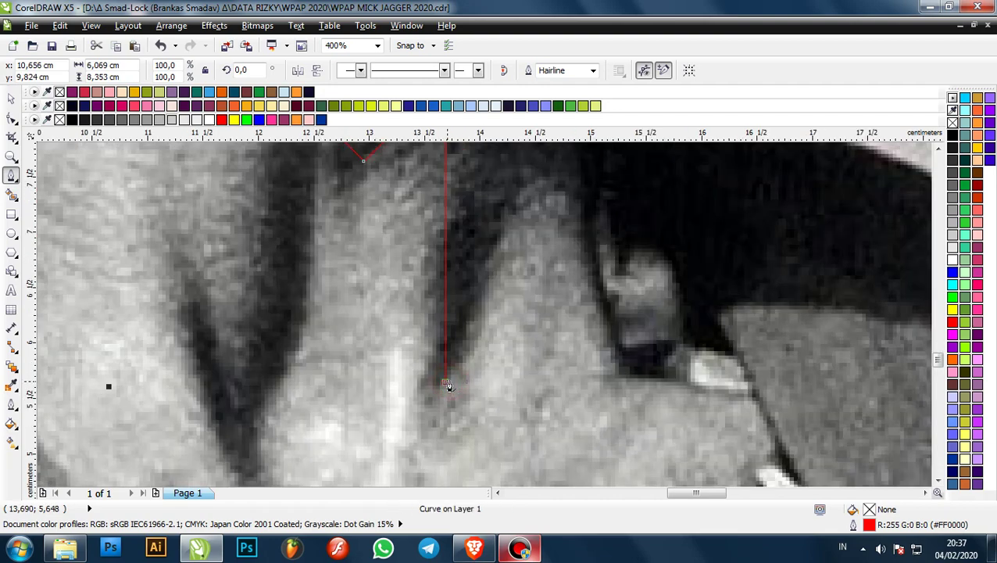
left_click(466, 384)
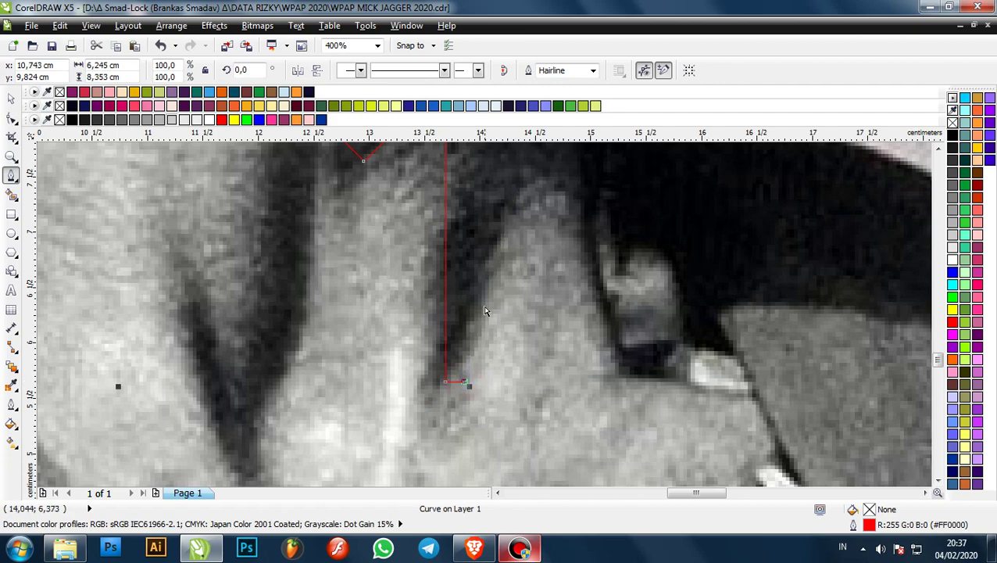
key("ctrl+z")
key("ctrl+z")
- Run the neck shadow outline straight down the dark throat crease and a short way across its tip, making it about 6.3 by 8.3 cm
scroll(456, 355, "down", 1)
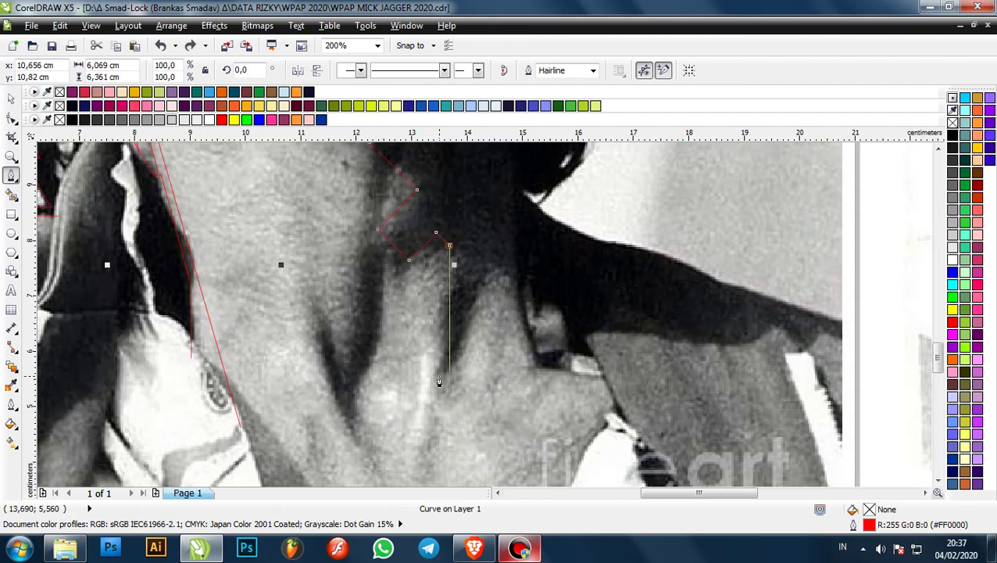
scroll(438, 381, "up", 1)
left_click(453, 367)
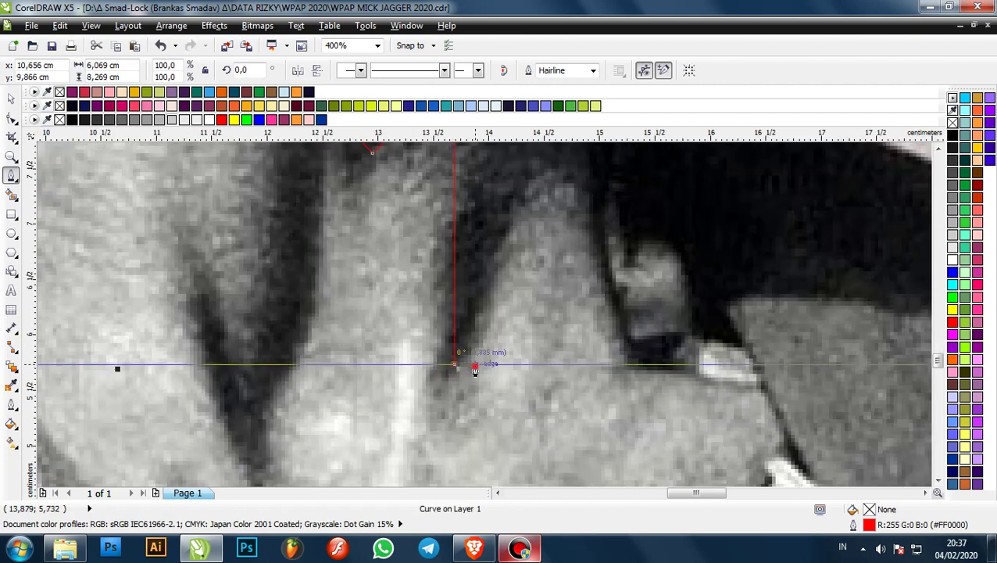
left_click(475, 366)
scroll(498, 323, "down", 1)
scroll(520, 258, "up", 1)
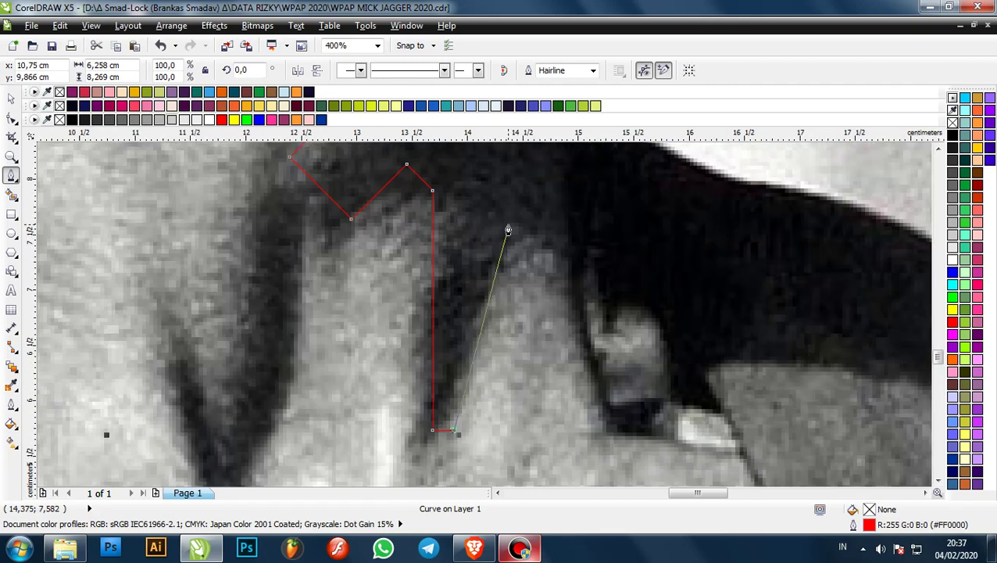
- Extend the neck shadow outline up the crease's other edge and diagonally down past the neck's edge, making it about 7.6 by 8.3 cm
left_click(508, 224)
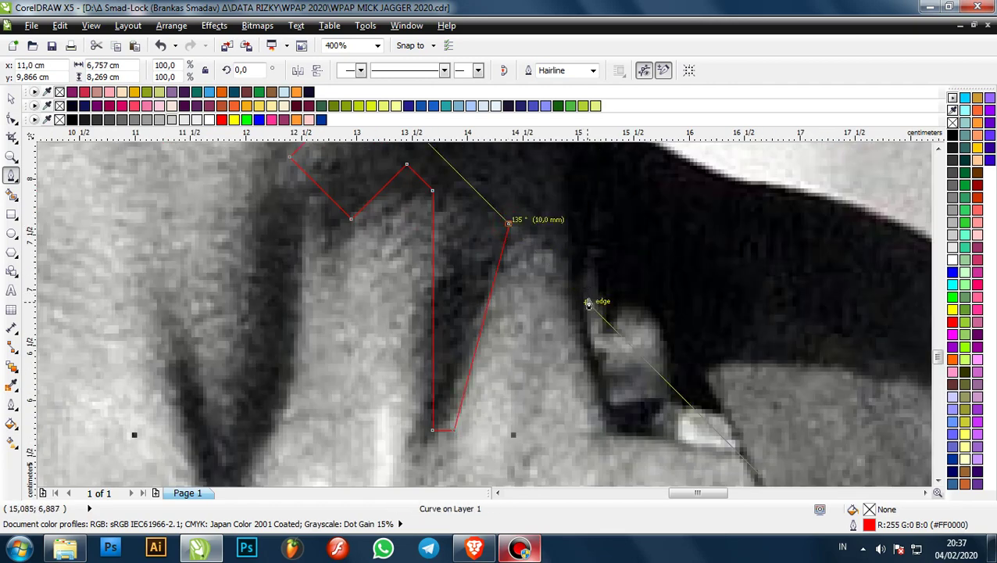
left_click(597, 322)
scroll(571, 313, "down", 2)
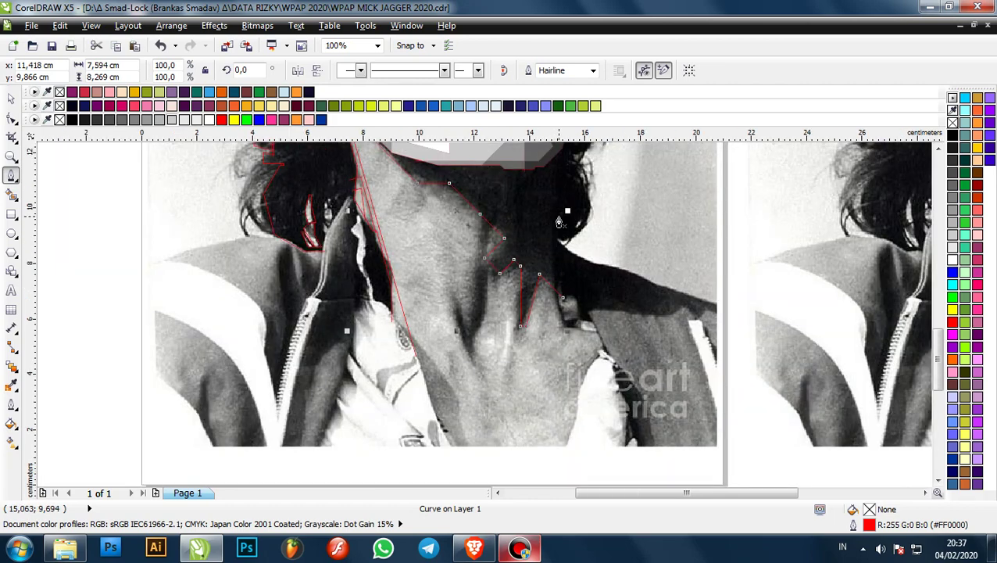
- Start a new outline below the jaw, running straight down and slanting along the neck's shadowed edge to the collar, about 0.5 by 4.1 cm
scroll(558, 222, "down", 1)
scroll(557, 237, "up", 1)
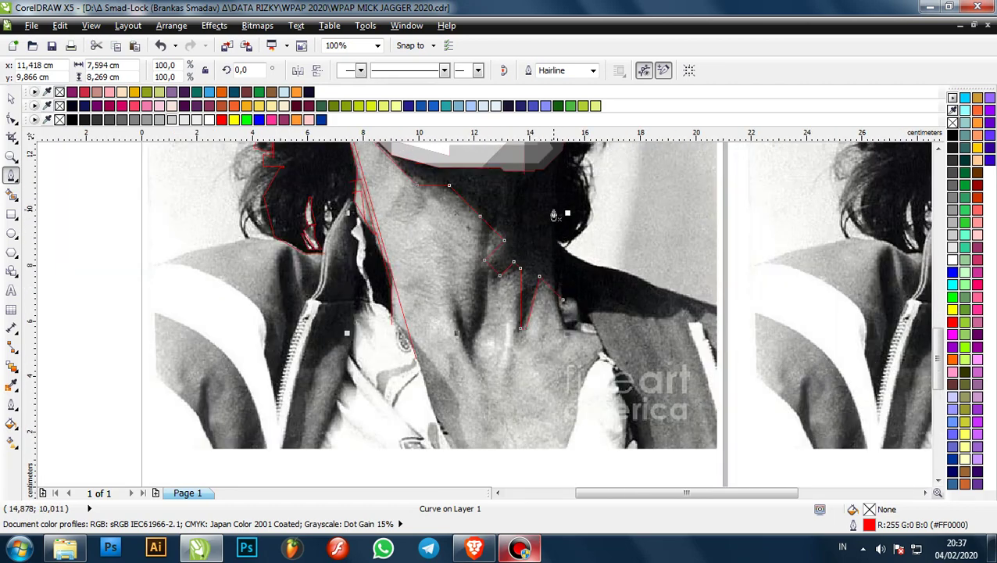
scroll(553, 216, "up", 2)
scroll(553, 216, "down", 2)
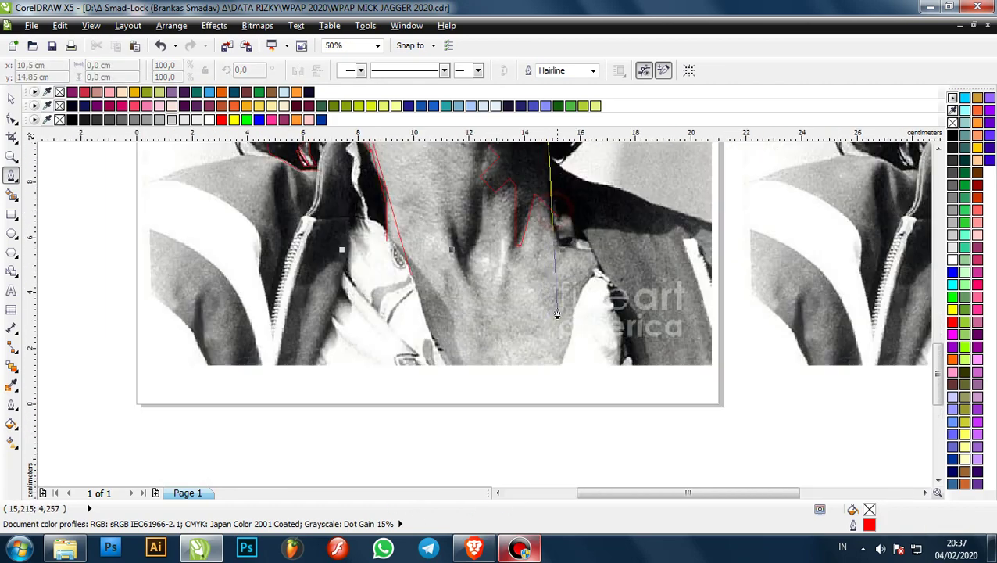
scroll(554, 258, "up", 2)
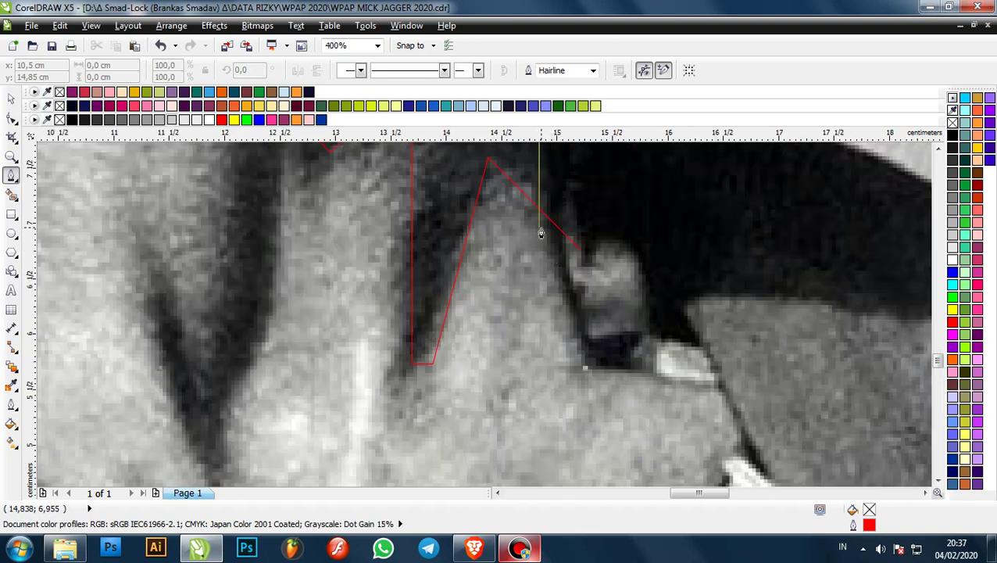
left_click(538, 162)
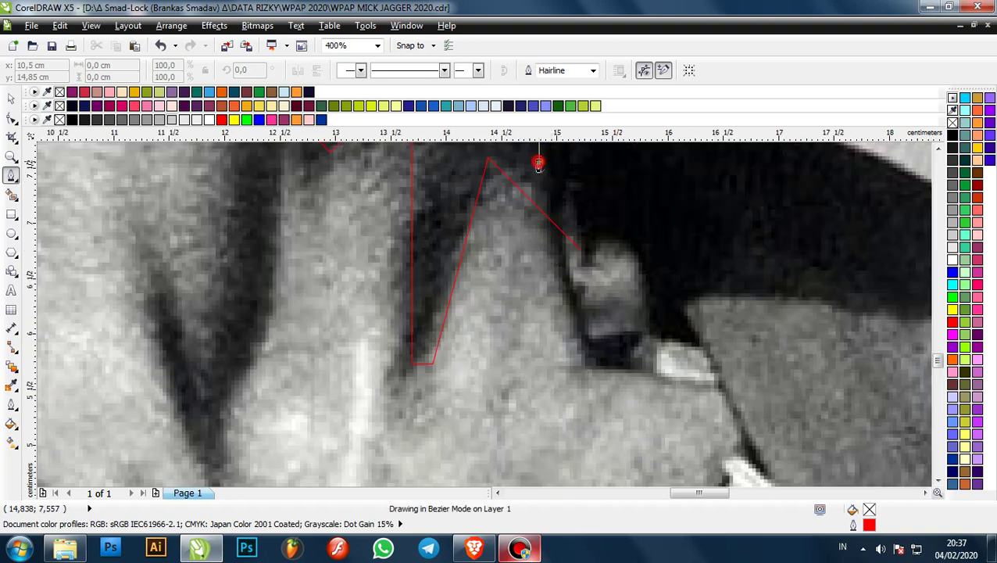
left_click(595, 378)
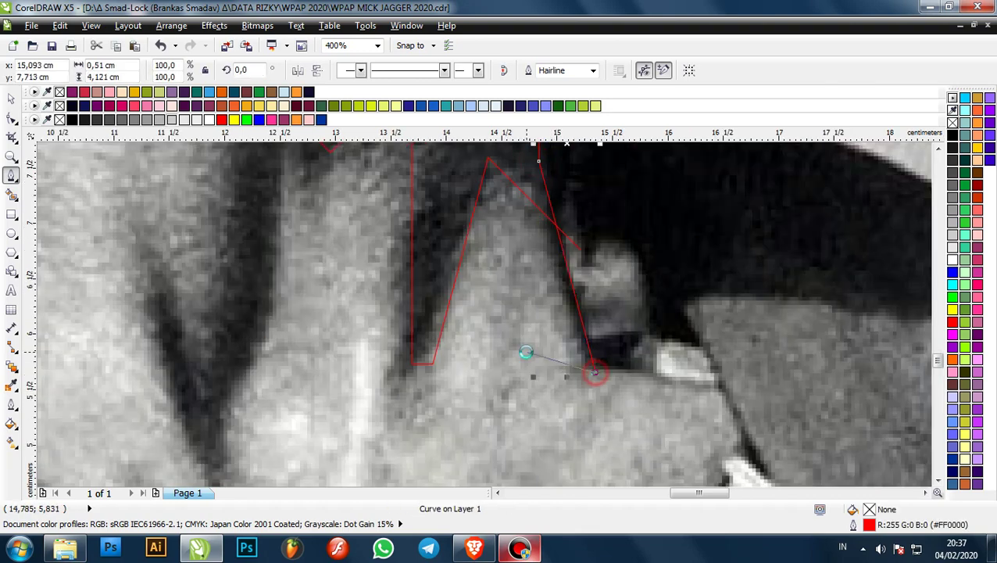
- Extend the new neck edge outline horizontally under the dark collar gap, diagonally below the white patch and horizontally again, making it about 1.8 by 4.3 cm
scroll(582, 369, "down", 1)
scroll(570, 364, "up", 1)
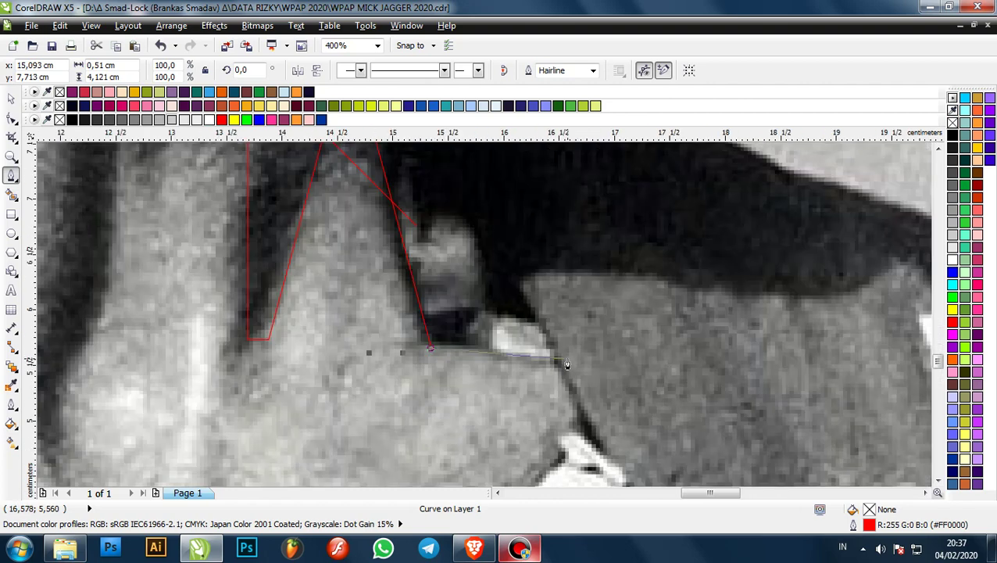
left_click(498, 354)
scroll(509, 373, "up", 2)
left_click(528, 375)
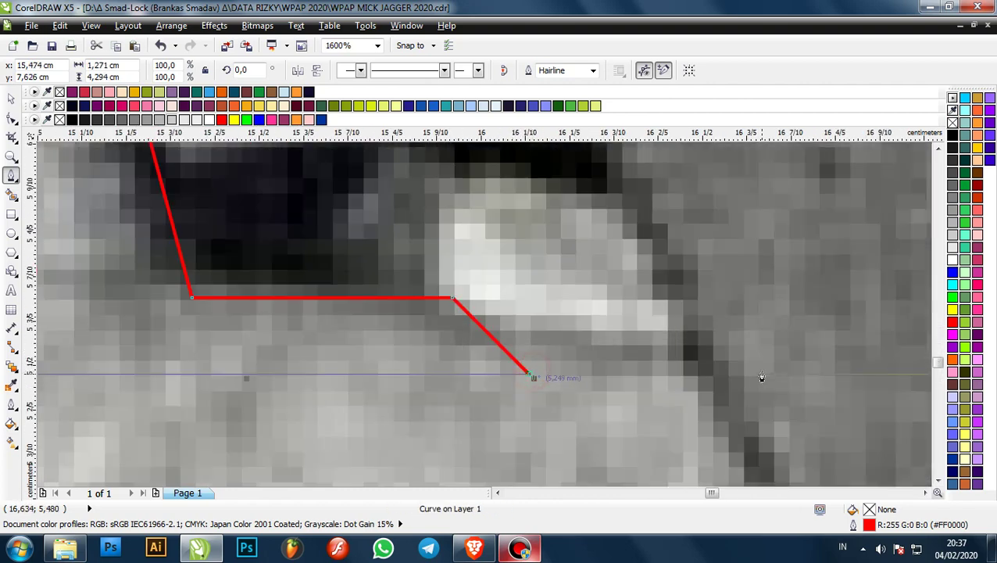
scroll(602, 367, "down", 5)
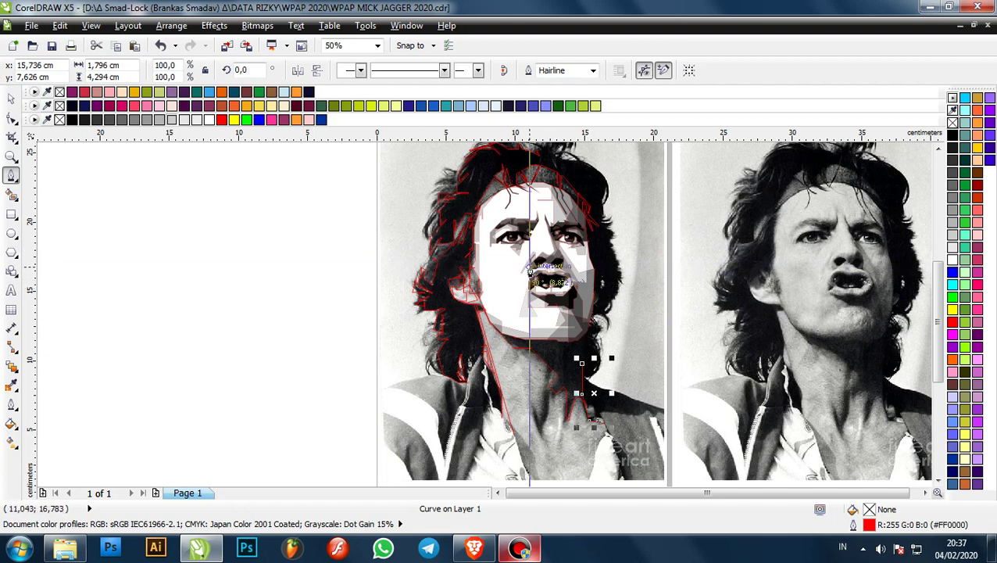
- Delete the white base shape of the face to expose the photo underneath
scroll(851, 256, "up", 1)
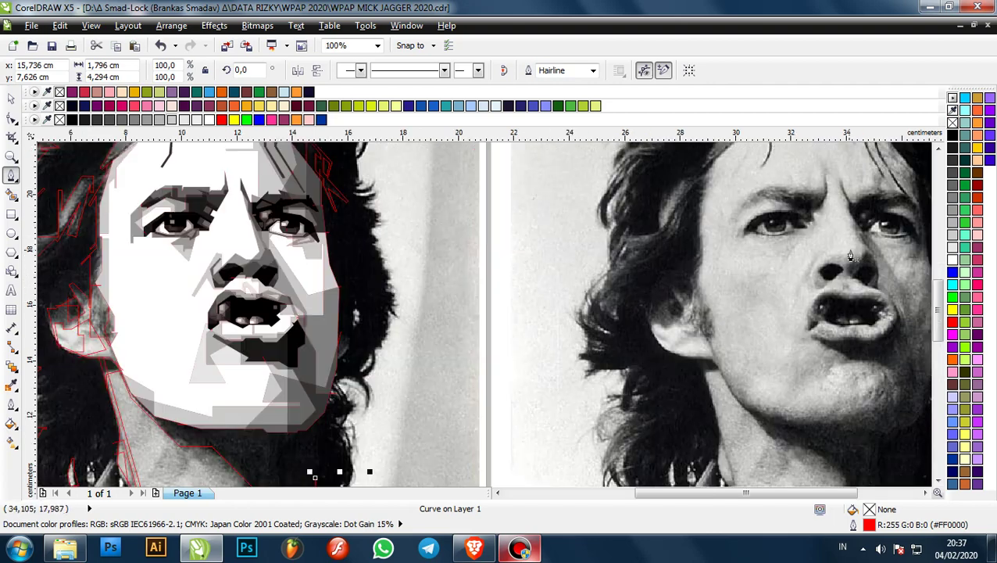
scroll(615, 235, "down", 1)
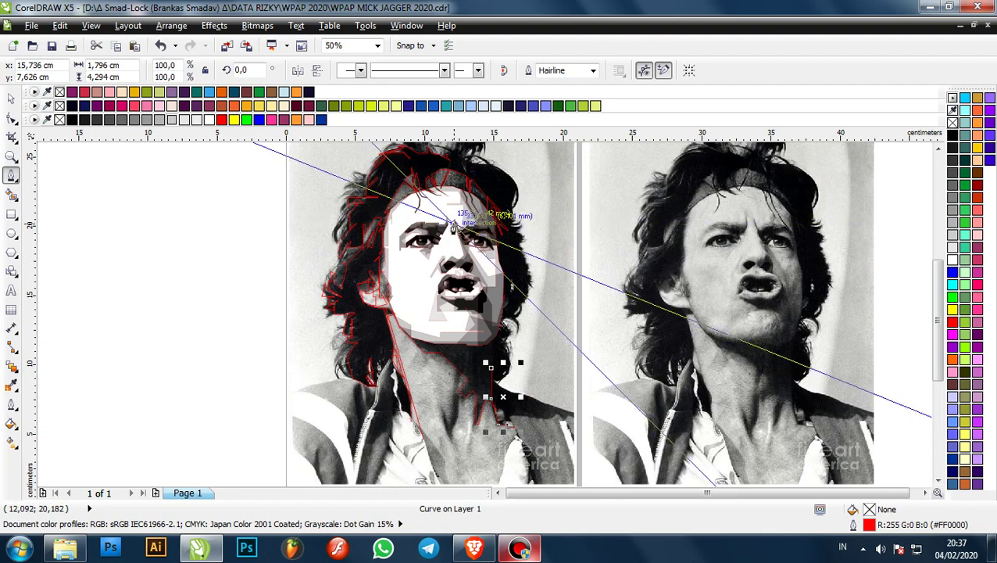
scroll(418, 244, "up", 1)
left_click(6, 104)
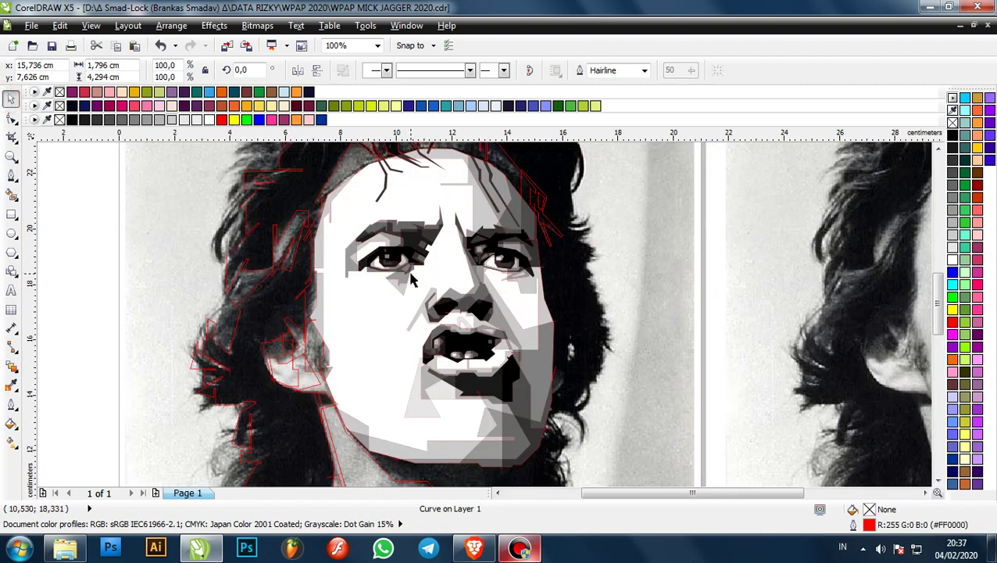
scroll(410, 281, "down", 1)
scroll(385, 307, "up", 1)
left_click(386, 305)
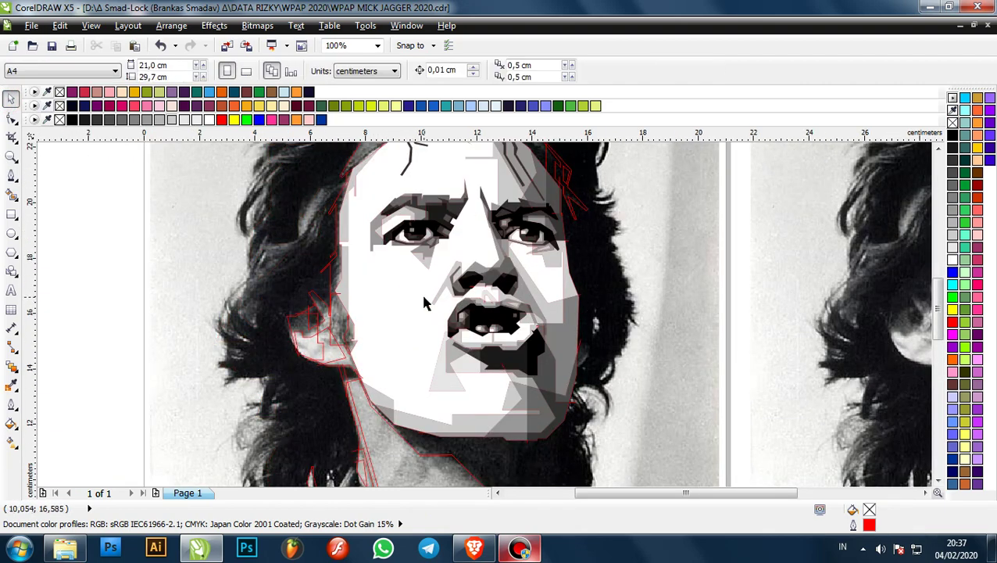
key("ctrl+z")
left_click_drag(409, 328, 423, 330)
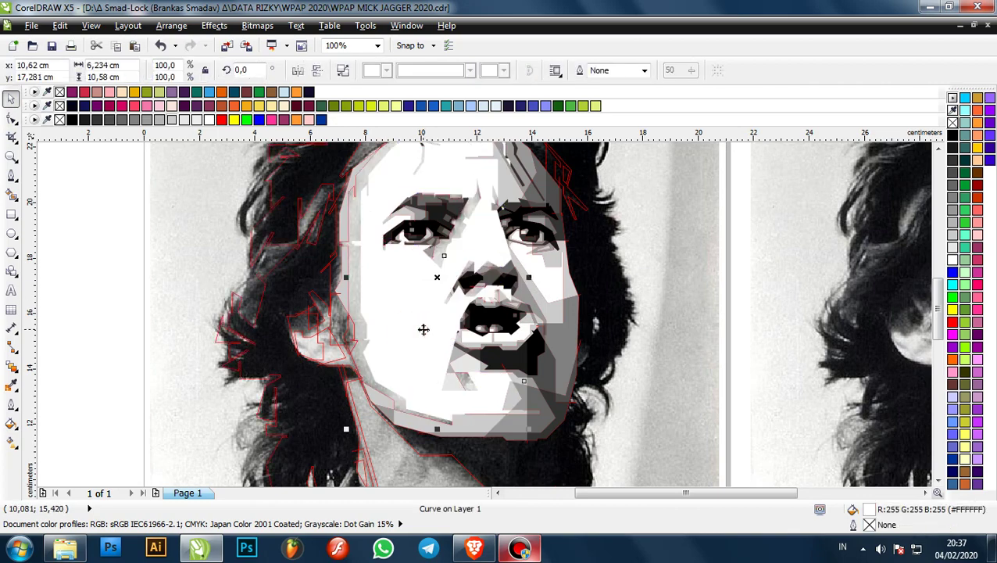
key("ctrl+z")
key("Delete")
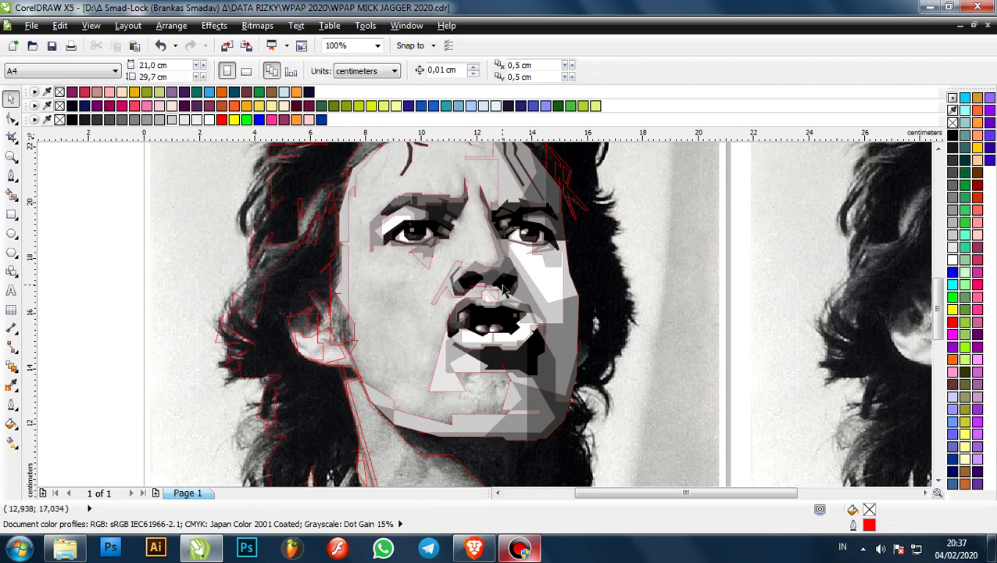
- Delete the lighter grey filled shapes along the lower cheek and jaw below the ear
scroll(492, 338, "down", 2)
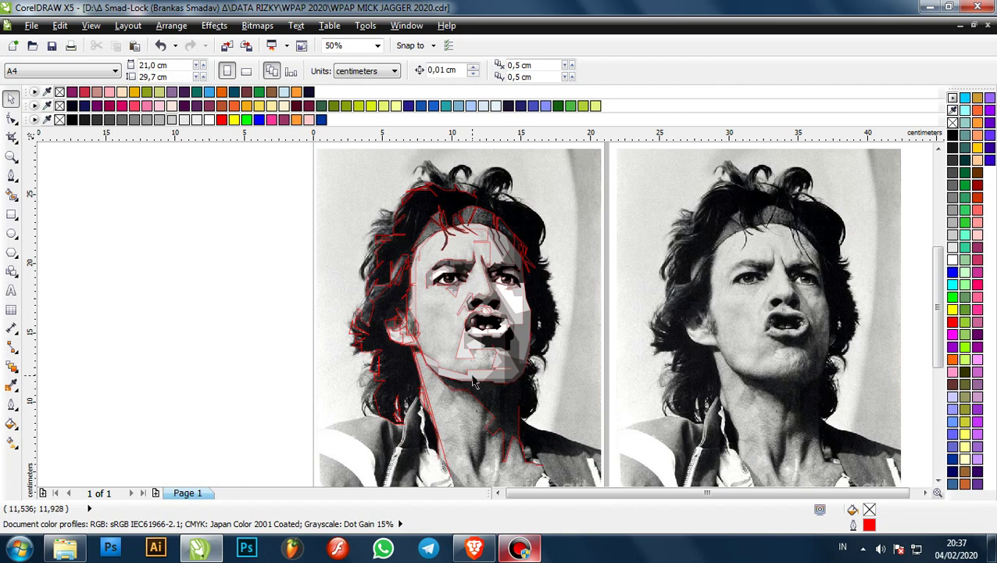
scroll(473, 381, "up", 4)
left_click(472, 362)
key("Escape")
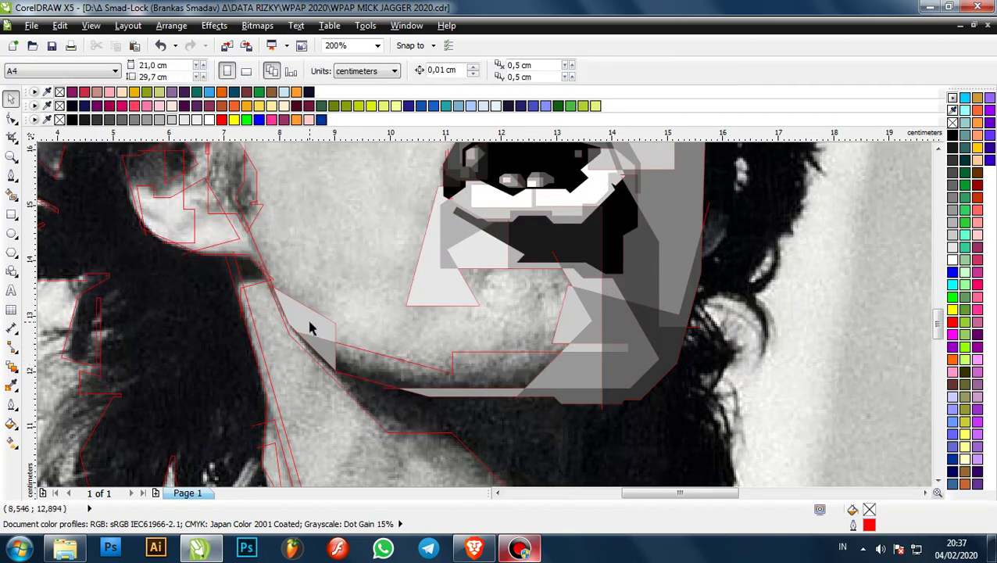
left_click(309, 328)
key("Escape")
scroll(313, 329, "up", 2)
left_click(320, 332)
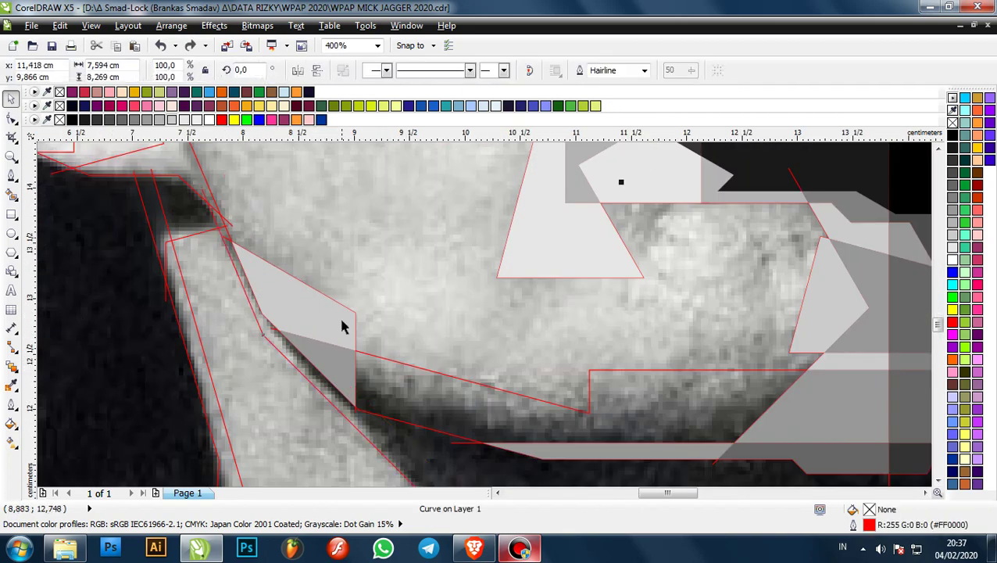
left_click(345, 322)
key("Delete")
- Delete the mid-grey (#999999) triangle along the jawline below the ear, keeping the neck shadow outline
scroll(347, 352, "up", 2)
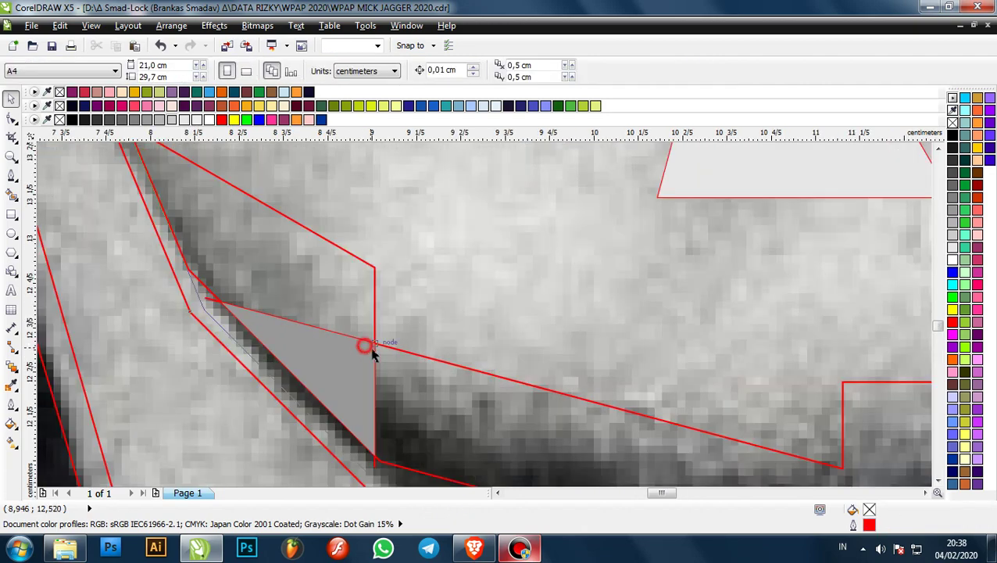
left_click(372, 353)
scroll(369, 350, "up", 2)
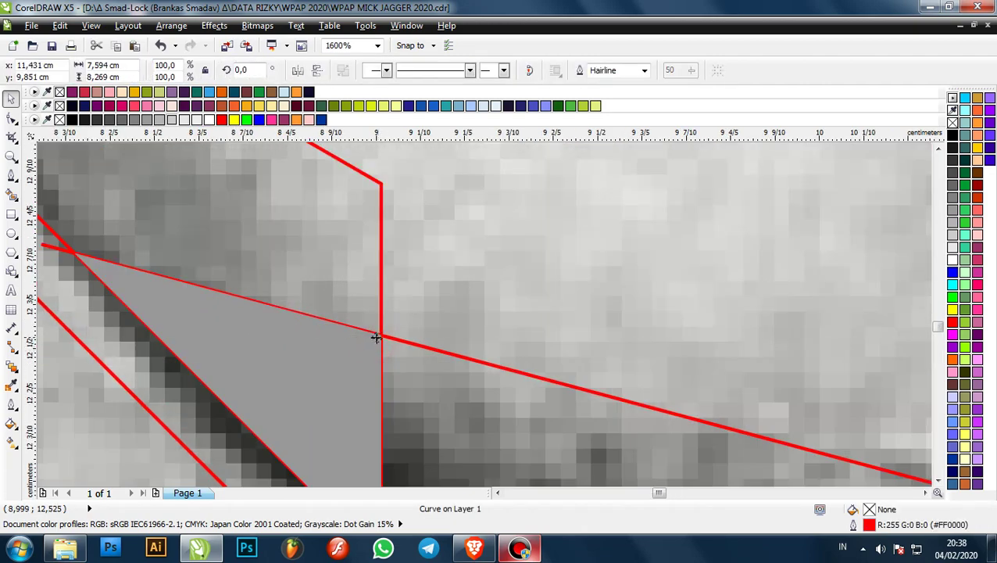
scroll(377, 338, "down", 2)
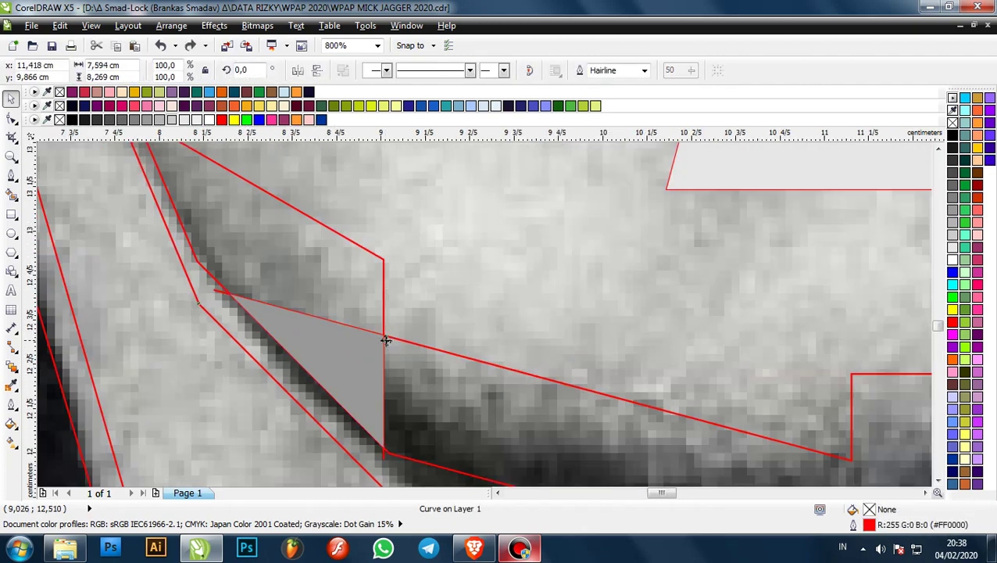
scroll(386, 341, "down", 2)
left_click(338, 323)
key("Delete")
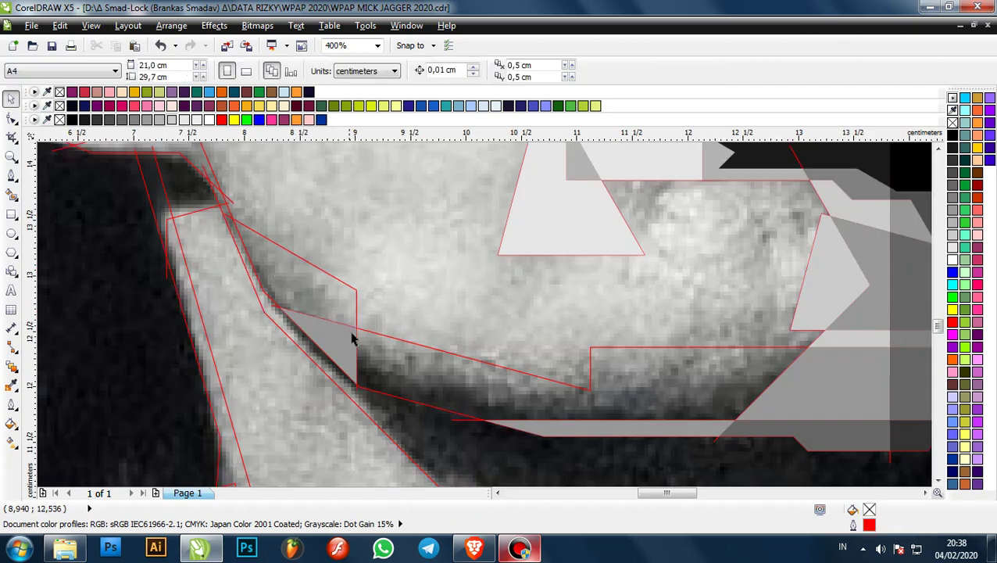
left_click(355, 333)
left_click(351, 327)
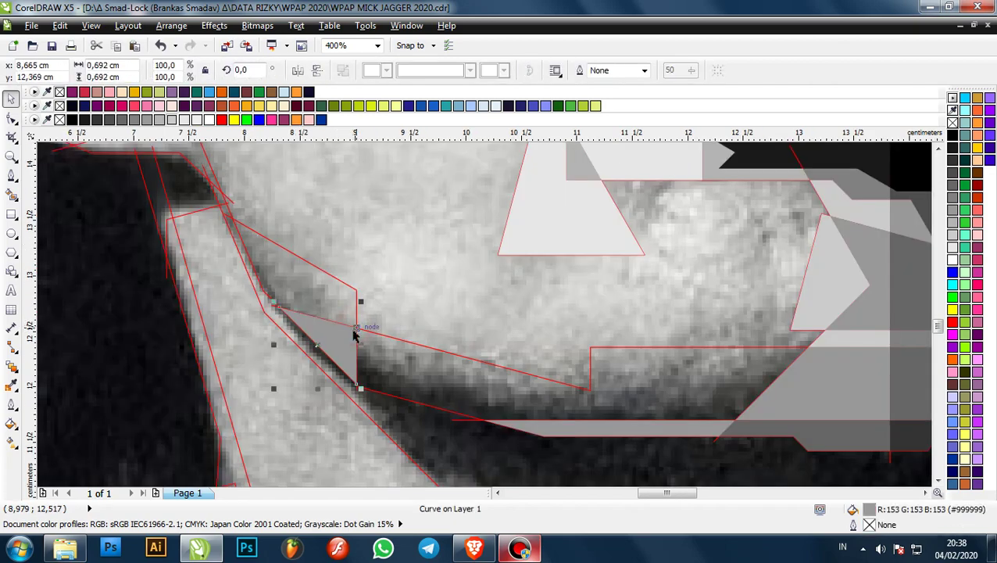
key("Delete")
- Try to trace a cheek outline from the hairline above the ear, diagonally down about 1.6 by 2.8 cm, ending in a vertical segment
scroll(361, 244, "down", 2)
scroll(371, 251, "down", 1)
scroll(531, 268, "down", 1)
scroll(496, 279, "up", 1)
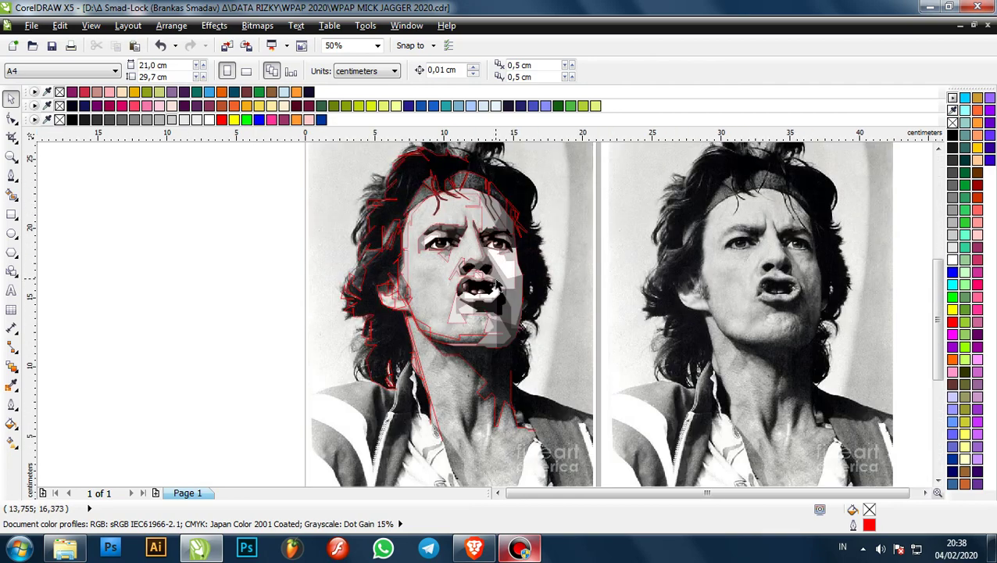
scroll(472, 334, "up", 2)
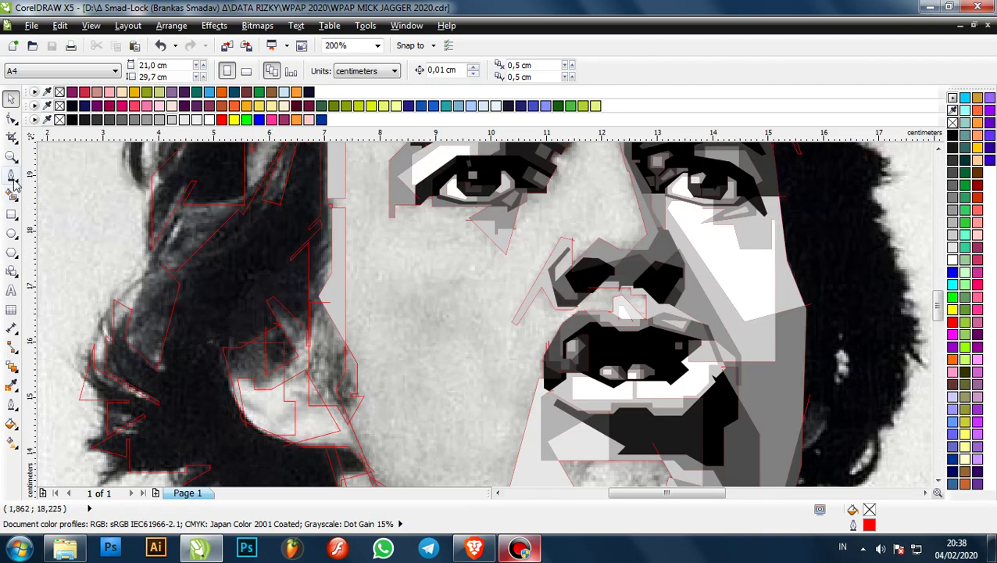
left_click(11, 177)
scroll(362, 239, "down", 1)
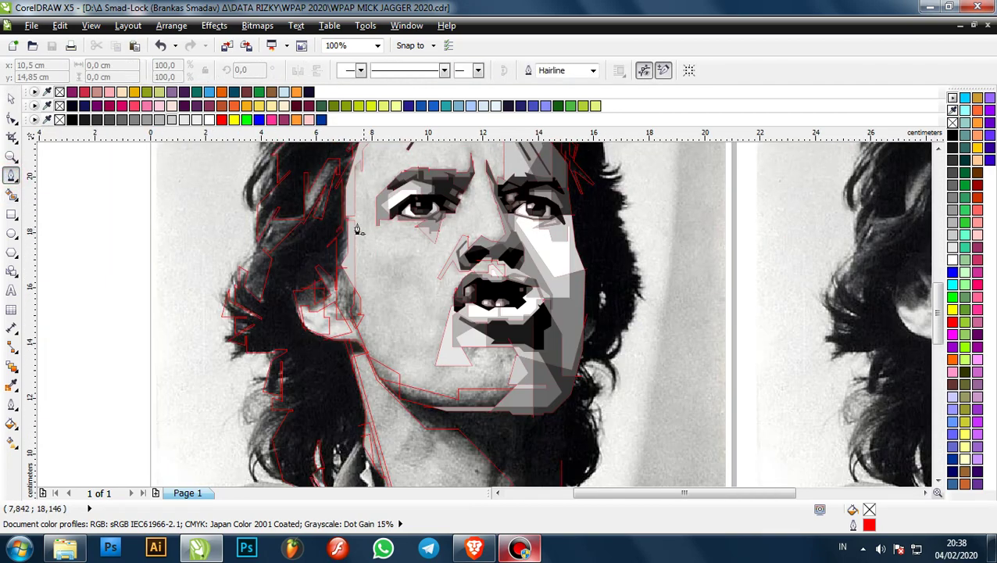
scroll(350, 240, "up", 3)
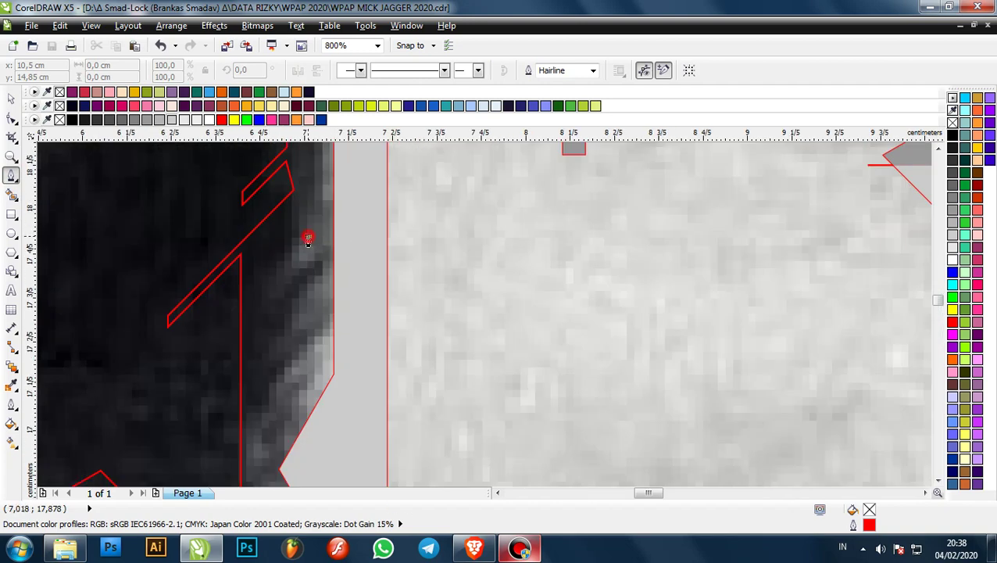
scroll(308, 241, "down", 3)
left_click(308, 239)
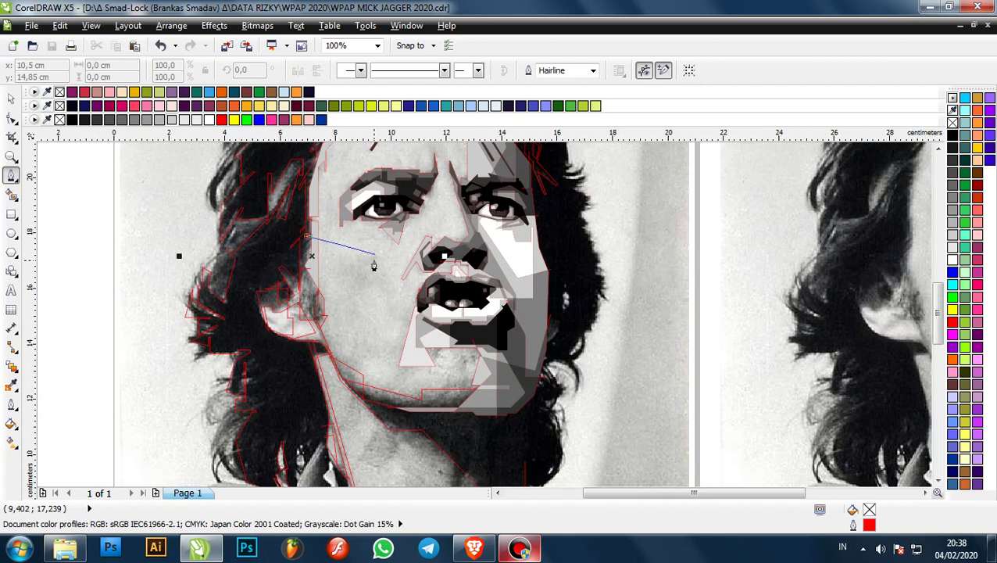
left_click(357, 317)
scroll(357, 371, "up", 1)
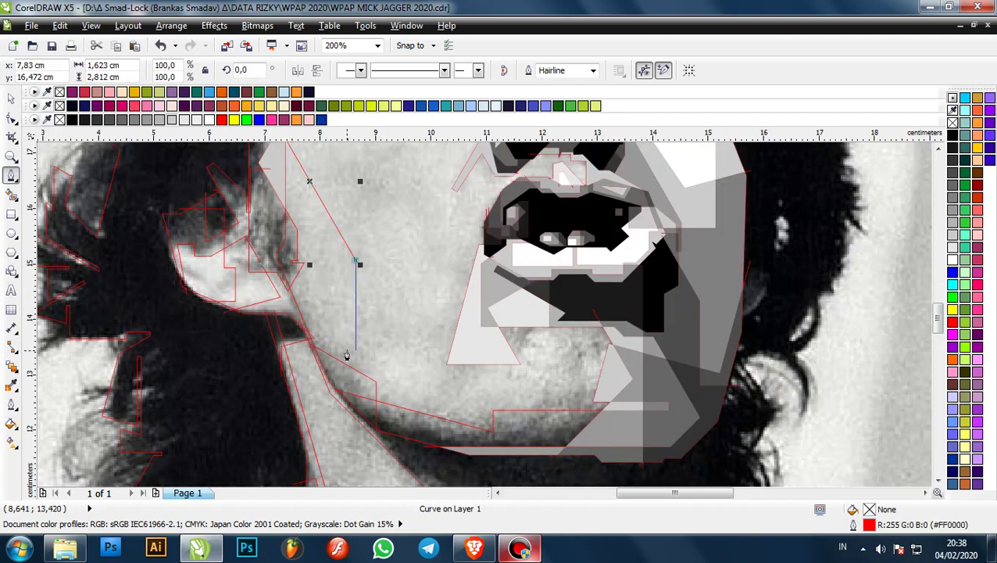
left_click(347, 349)
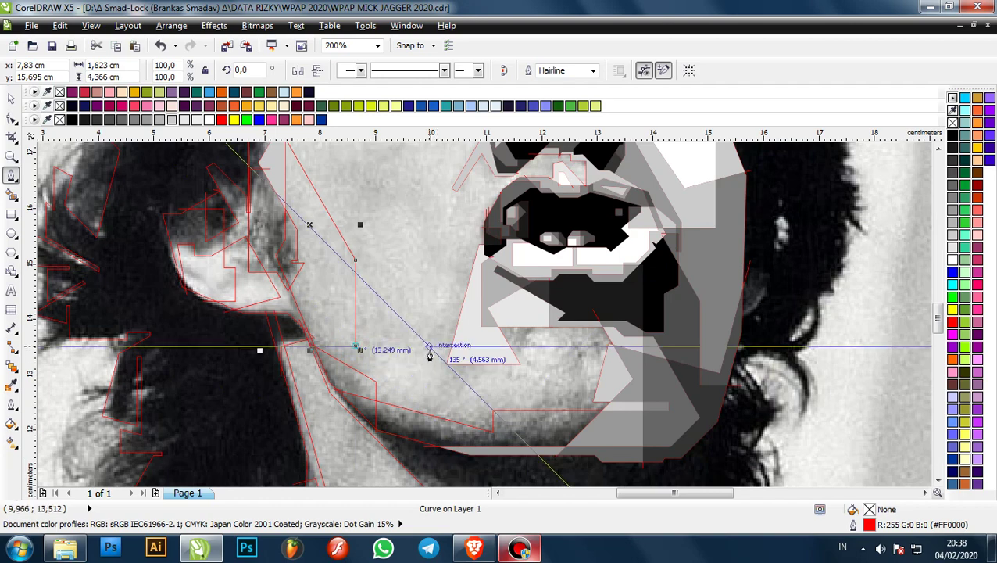
scroll(461, 360, "down", 1)
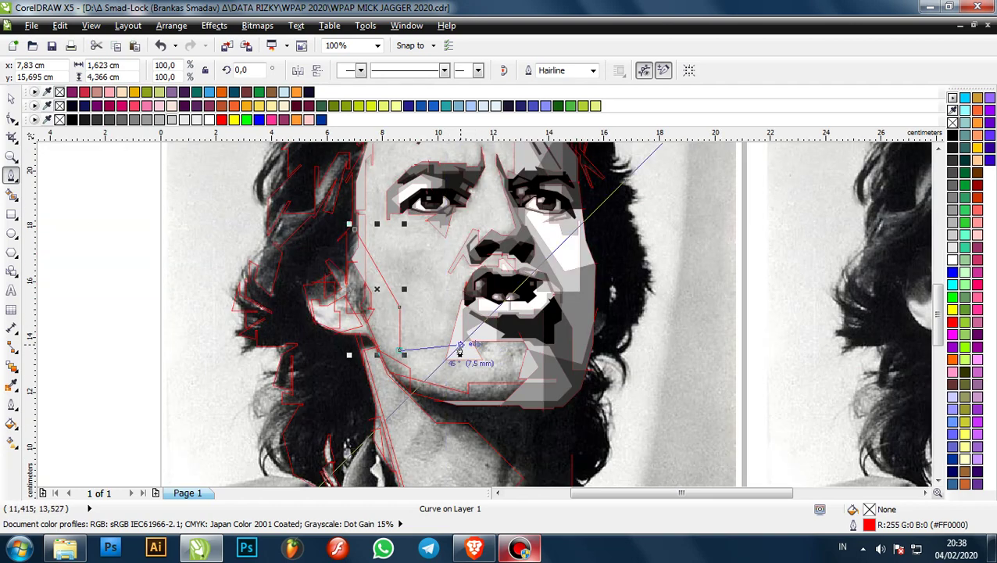
key("ctrl+z")
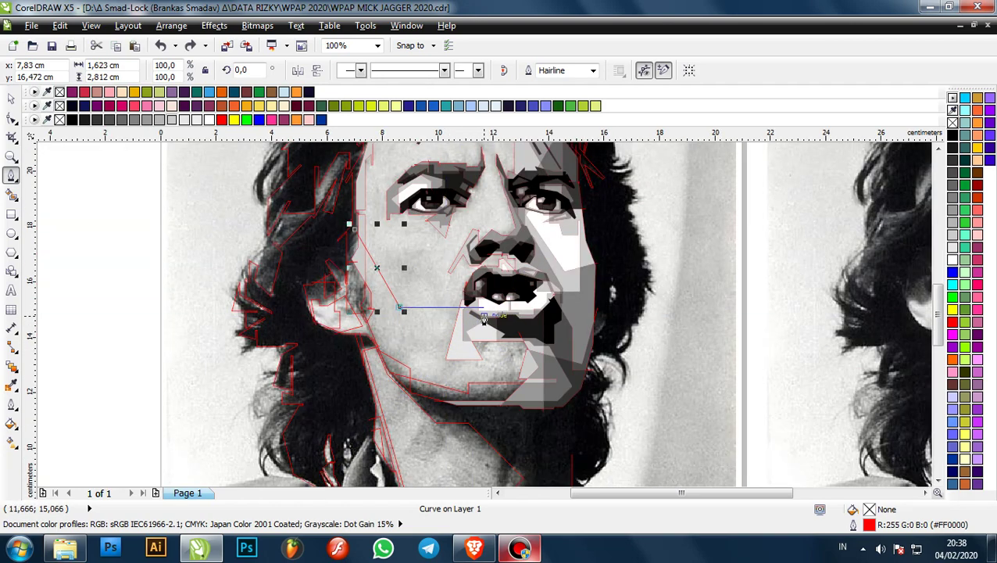
- Try to extend the cheek outline diagonally towards the chin and vertically down to the jaw edge, making it about 2.6 by 6.2 cm
scroll(432, 319, "up", 1)
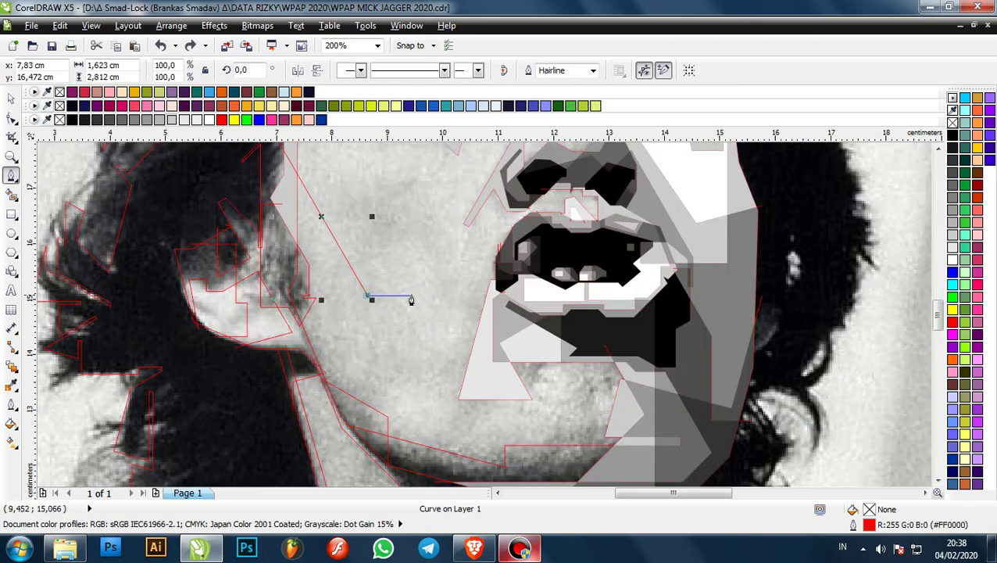
left_click(411, 295)
key("ctrl+z")
left_click(419, 331)
scroll(419, 331, "down", 1)
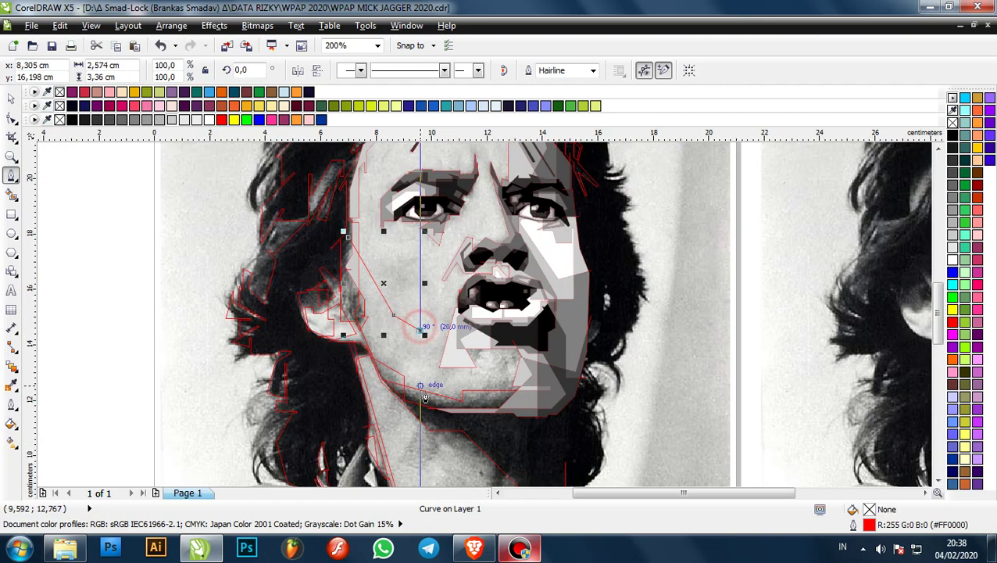
scroll(419, 389, "up", 1)
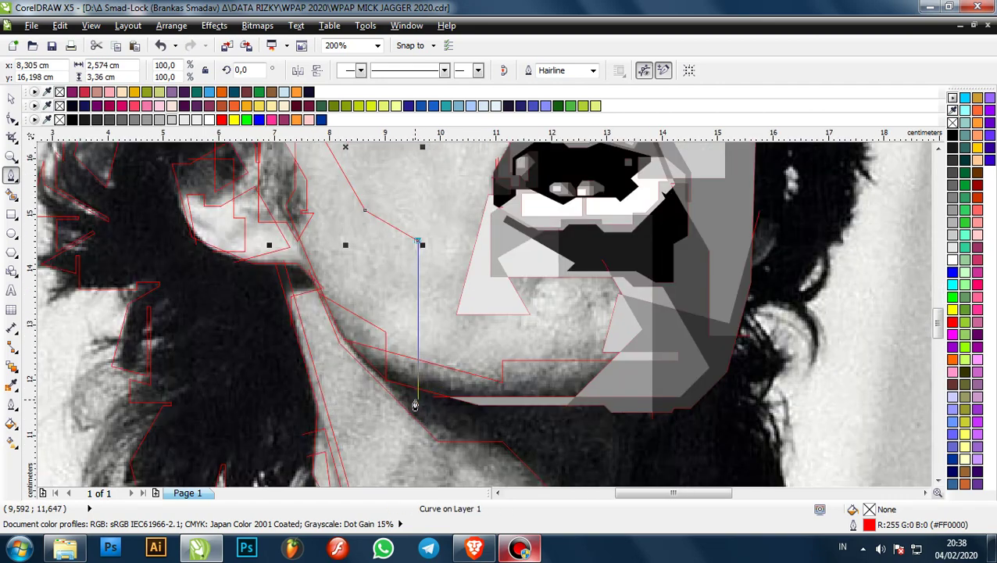
left_click(419, 397)
scroll(447, 387, "down", 1)
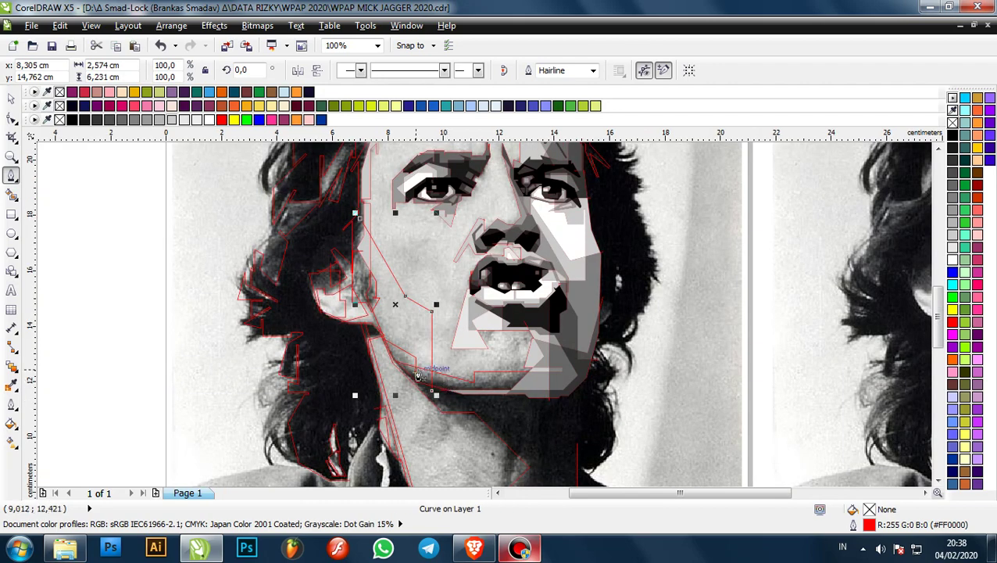
scroll(418, 376, "down", 1)
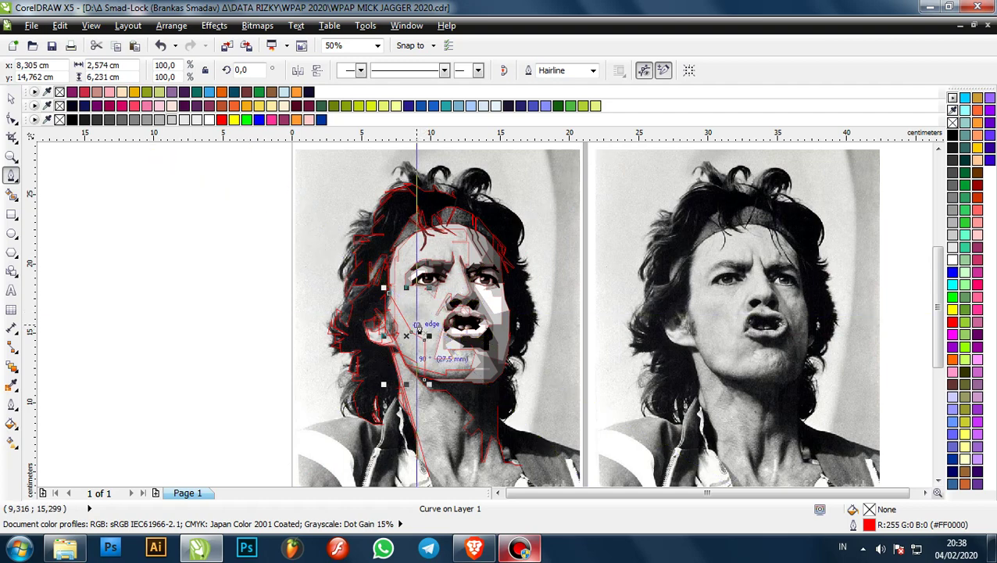
scroll(418, 332, "up", 1)
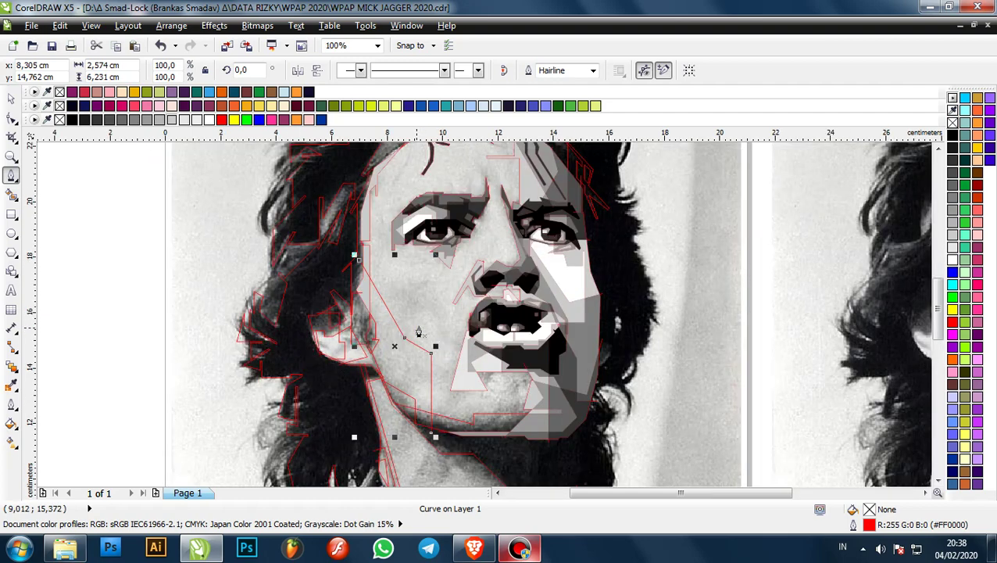
key("Escape")
scroll(419, 329, "down", 1)
scroll(433, 319, "down", 1)
scroll(468, 384, "up", 1)
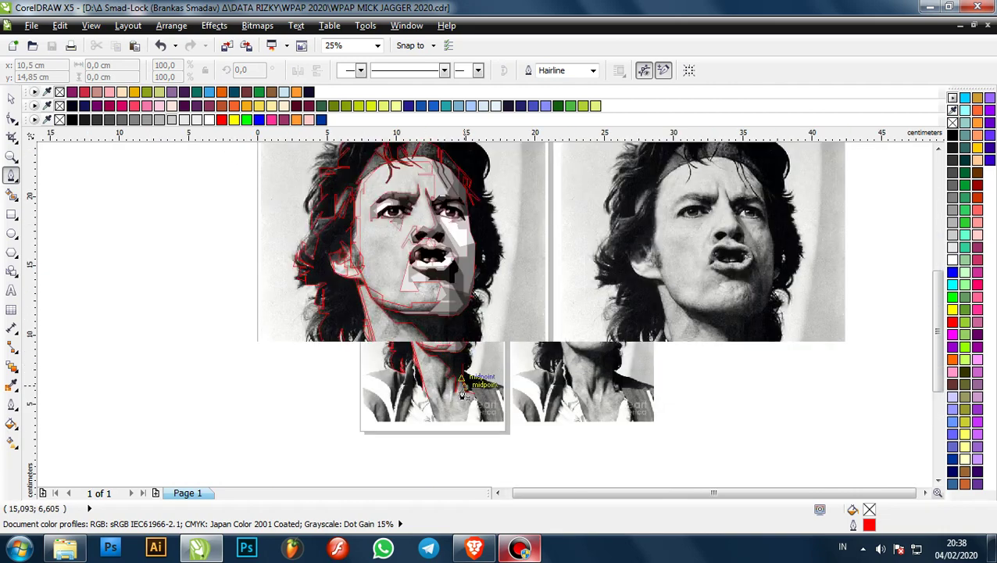
left_click(463, 344)
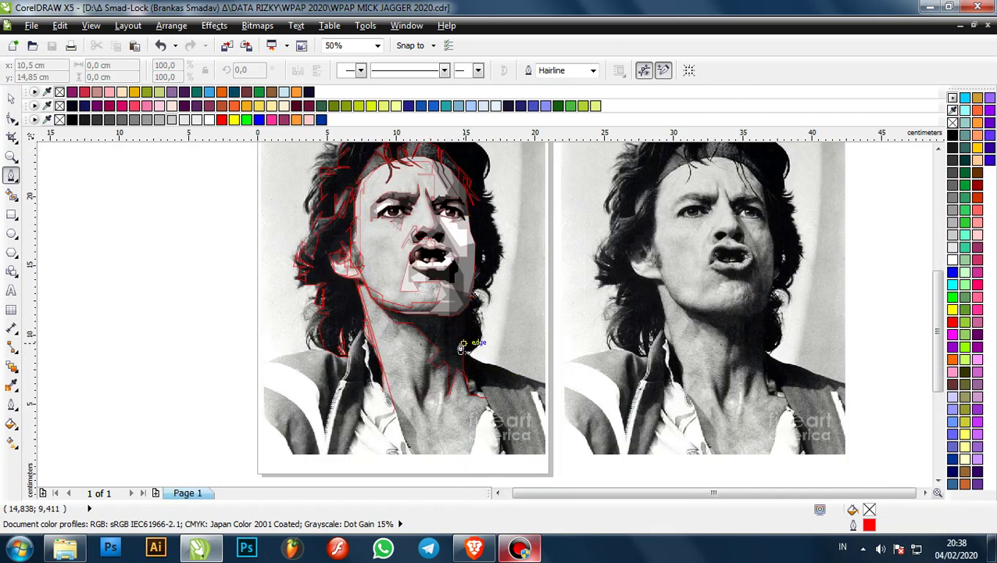
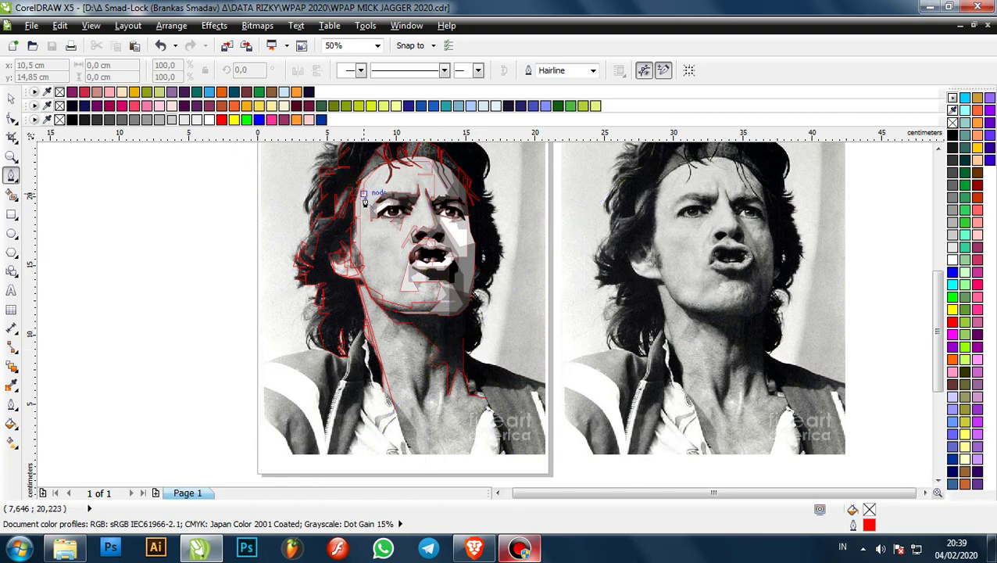
- Try to extend the outer end of the eyebrow shading outline diagonally up onto the forehead, making it about 1.3 by 1.3 cm
scroll(368, 197, "up", 2)
scroll(369, 199, "up", 1)
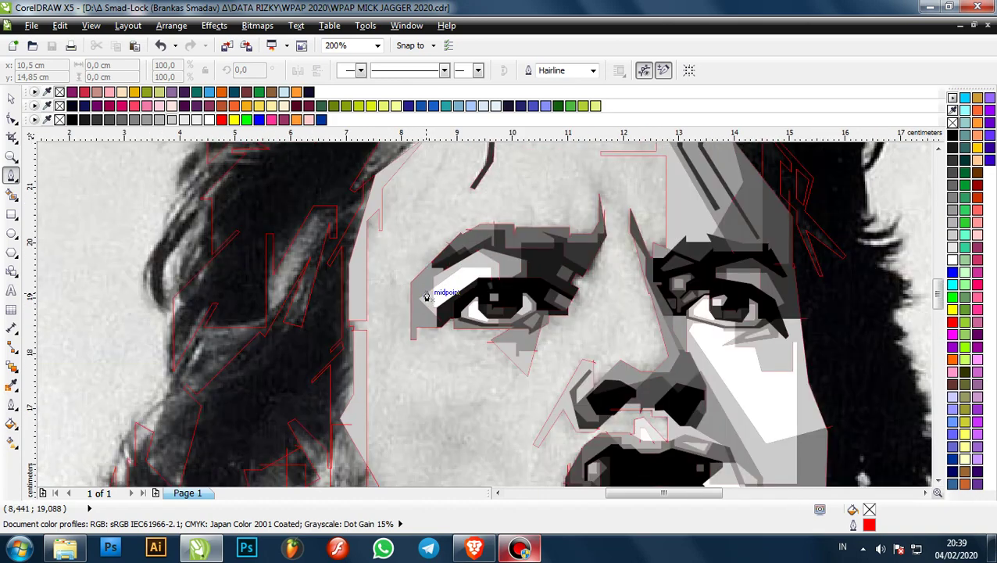
scroll(459, 245, "up", 1)
scroll(470, 280, "down", 1)
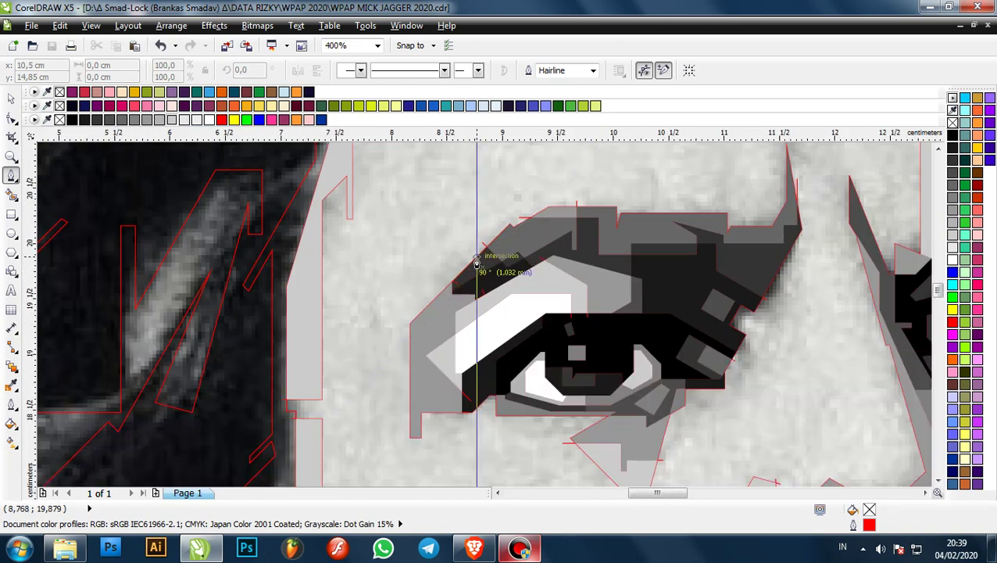
scroll(474, 271, "up", 1)
scroll(523, 291, "down", 2)
scroll(526, 289, "up", 2)
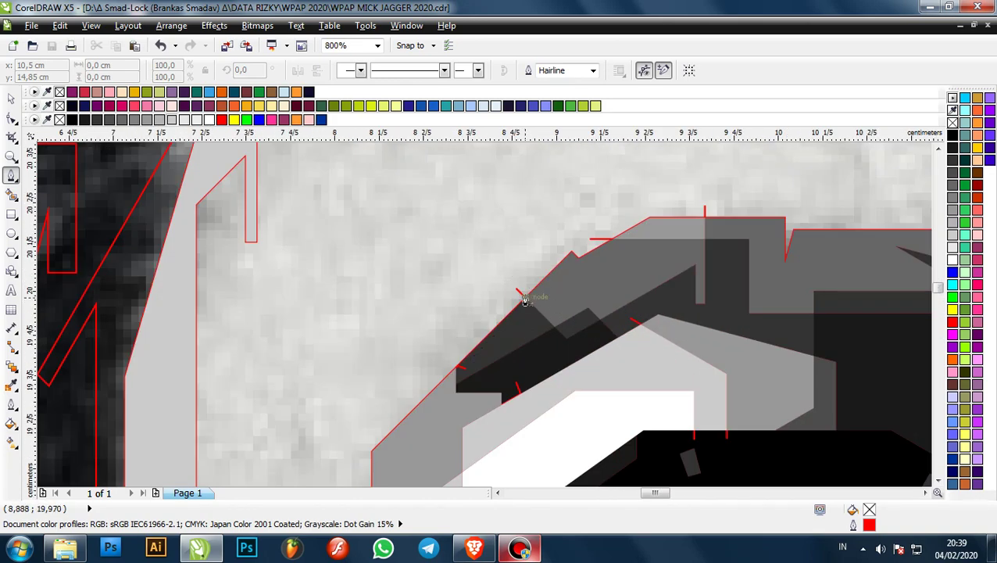
left_click(516, 292)
scroll(516, 293, "down", 2)
scroll(497, 263, "up", 1)
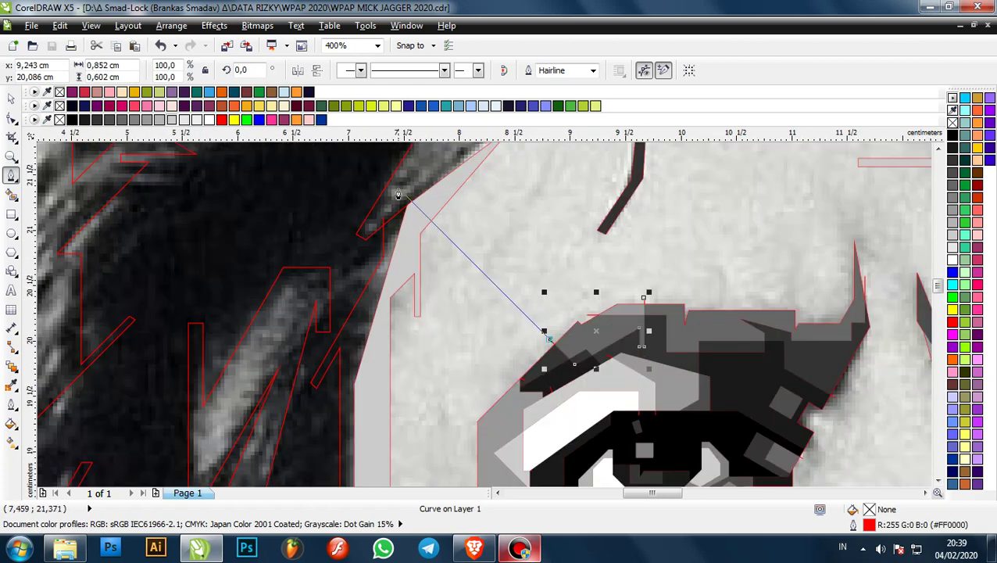
left_click(501, 225)
scroll(578, 247, "down", 1)
scroll(607, 285, "up", 1)
key("ctrl+z")
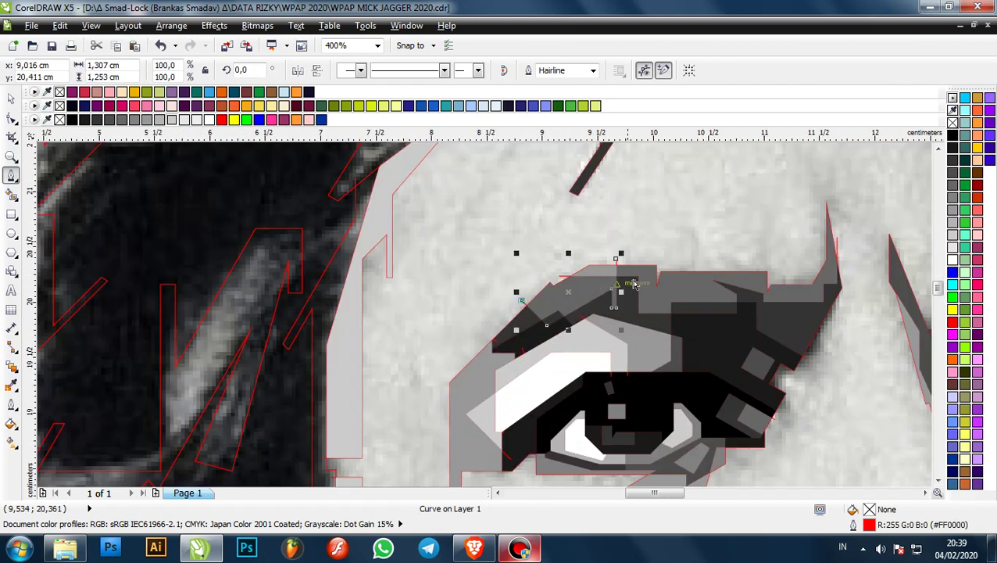
- Move the eyebrow outline's outer end node diagonally up to the inner edge of the light grey hairline strip, making the curve about 2.2 by 1.6 cm
scroll(538, 292, "up", 1)
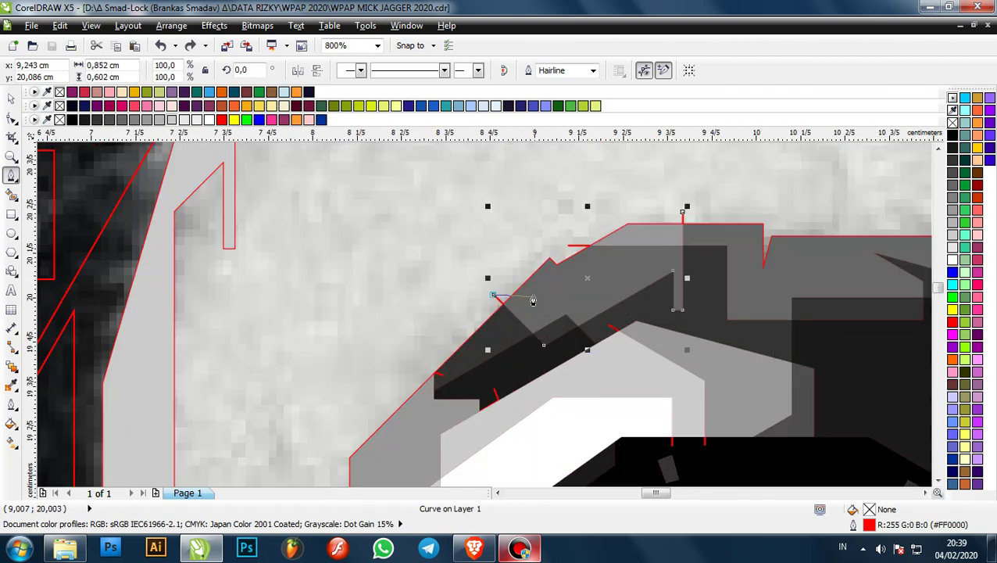
left_click(491, 295)
key("F10")
scroll(547, 328, "down", 1)
left_click_drag(521, 308, 377, 161)
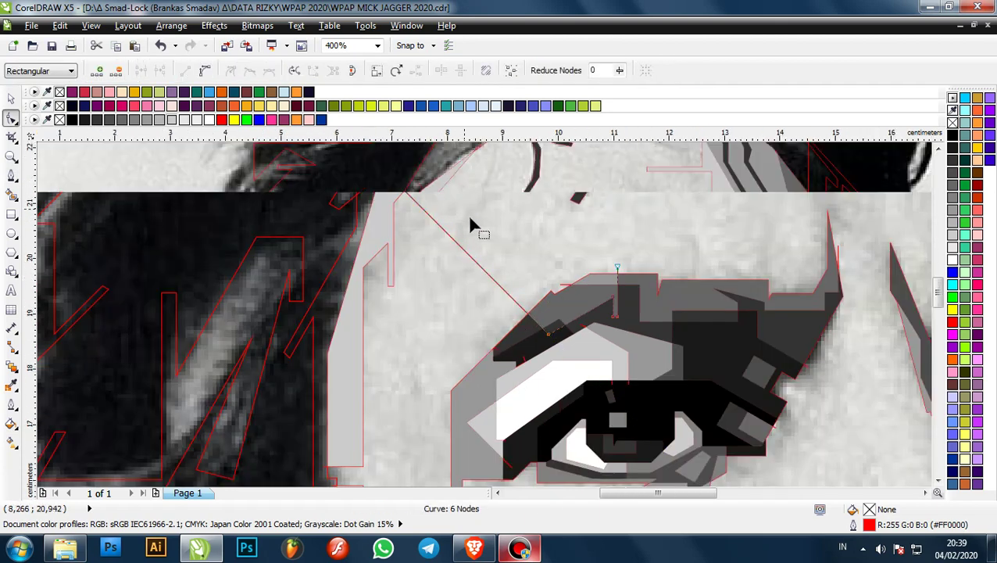
scroll(470, 222, "down", 1)
scroll(466, 311, "up", 1)
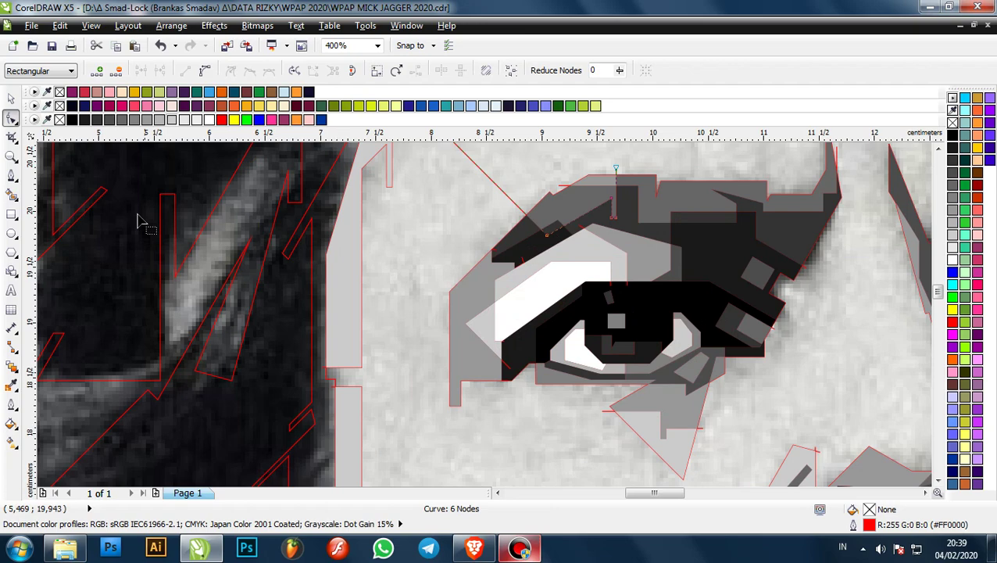
- Try to draw a horizontal line from the grey shape beside the outer eye corner to the hairline
left_click(11, 177)
scroll(423, 305, "down", 1)
scroll(423, 305, "up", 1)
scroll(453, 299, "down", 1)
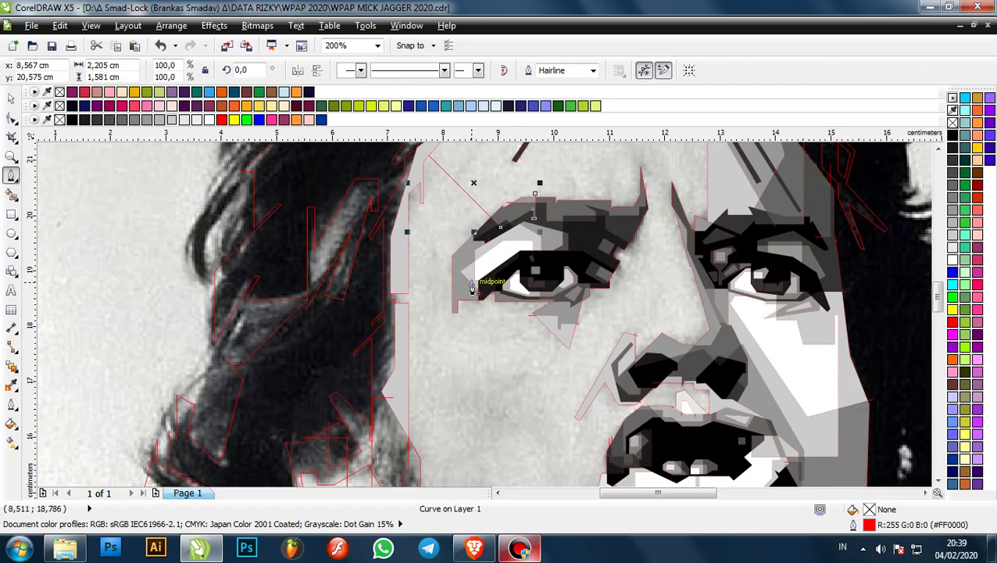
scroll(467, 293, "up", 3)
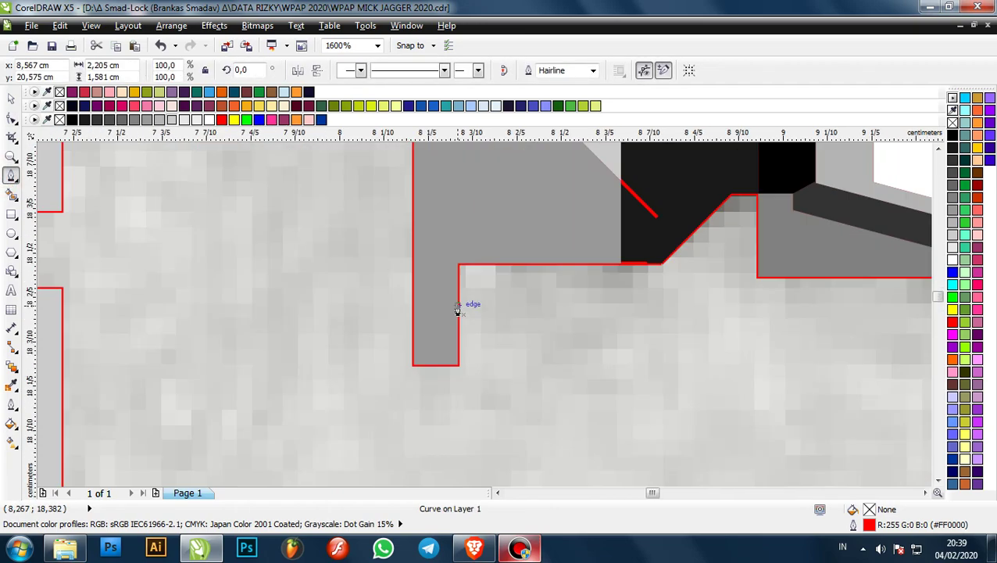
left_click(435, 266)
scroll(474, 273, "down", 2)
scroll(391, 274, "up", 1)
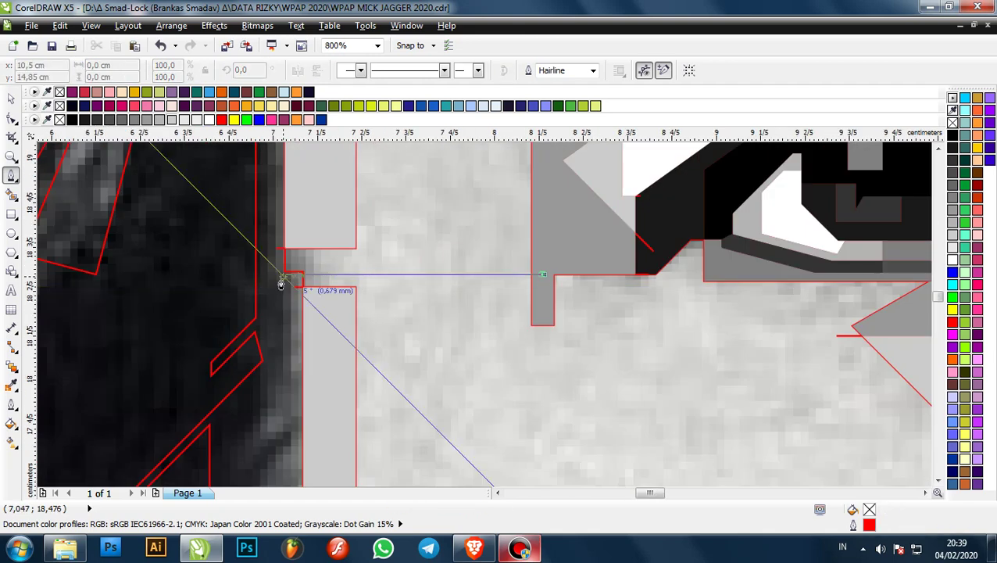
left_click(281, 278)
scroll(414, 293, "down", 3)
scroll(438, 234, "up", 1)
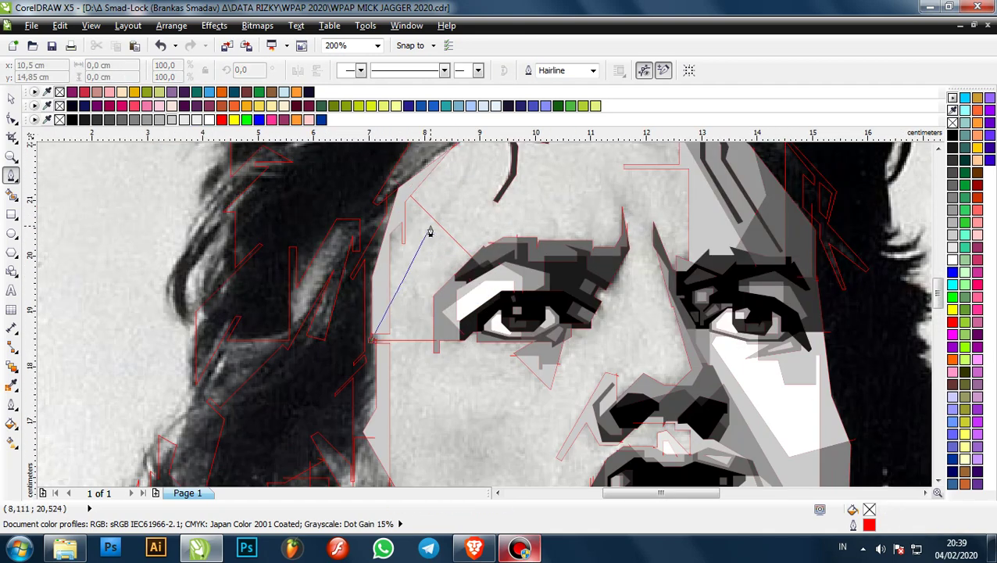
scroll(399, 334, "up", 1)
left_click(159, 46)
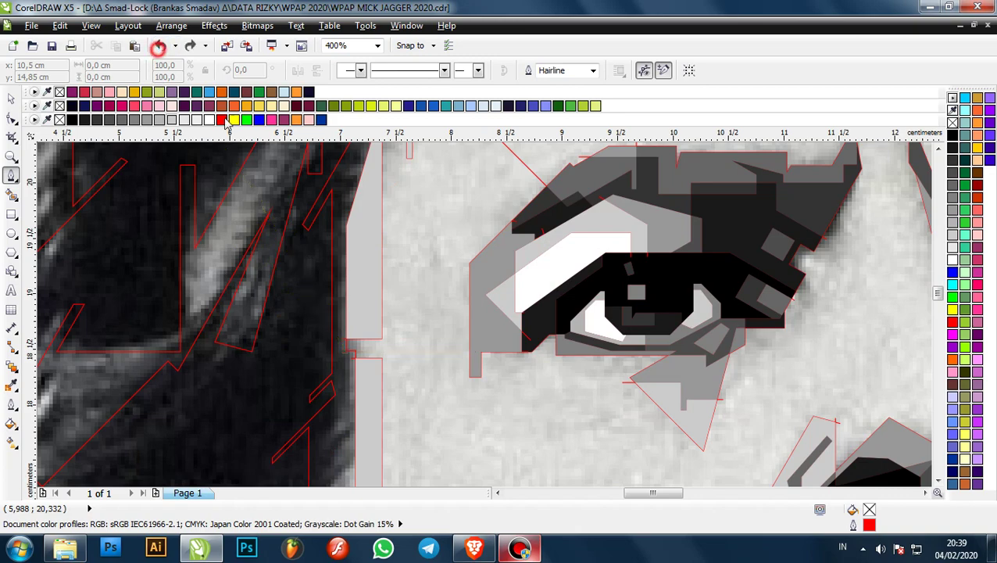
- Draw a horizontal line about 1.1 cm long from the grey shape beside the outer eye corner to the gap between the light grey hairline strips
scroll(493, 350, "up", 2)
left_click(427, 361)
scroll(453, 344, "down", 3)
scroll(370, 348, "up", 3)
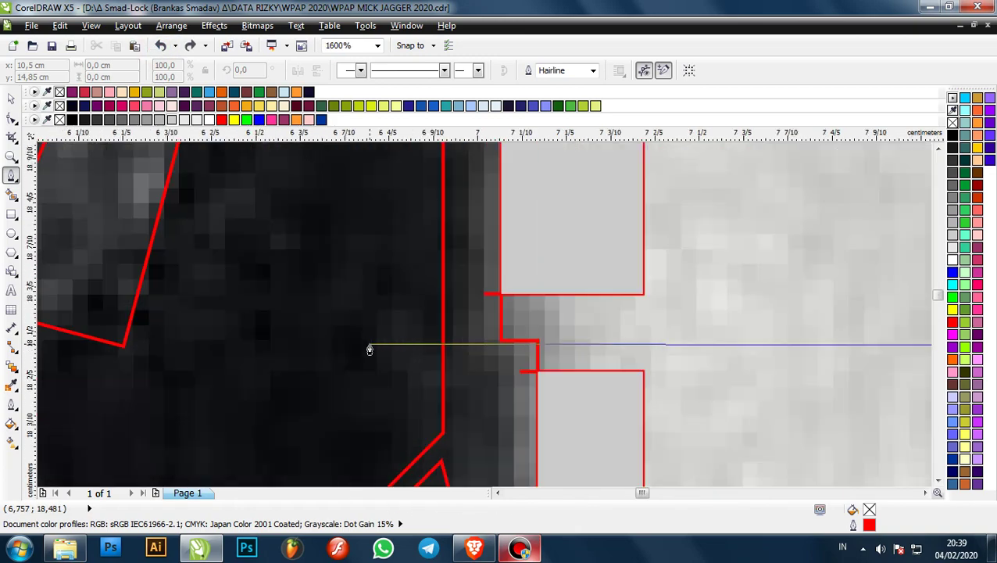
left_click(521, 352)
scroll(521, 351, "down", 5)
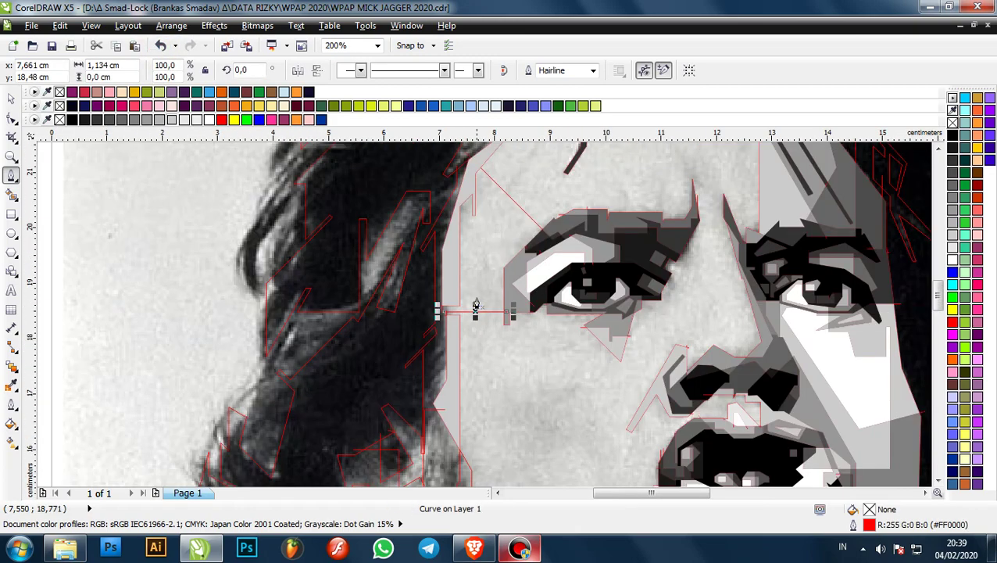
scroll(495, 258, "up", 1)
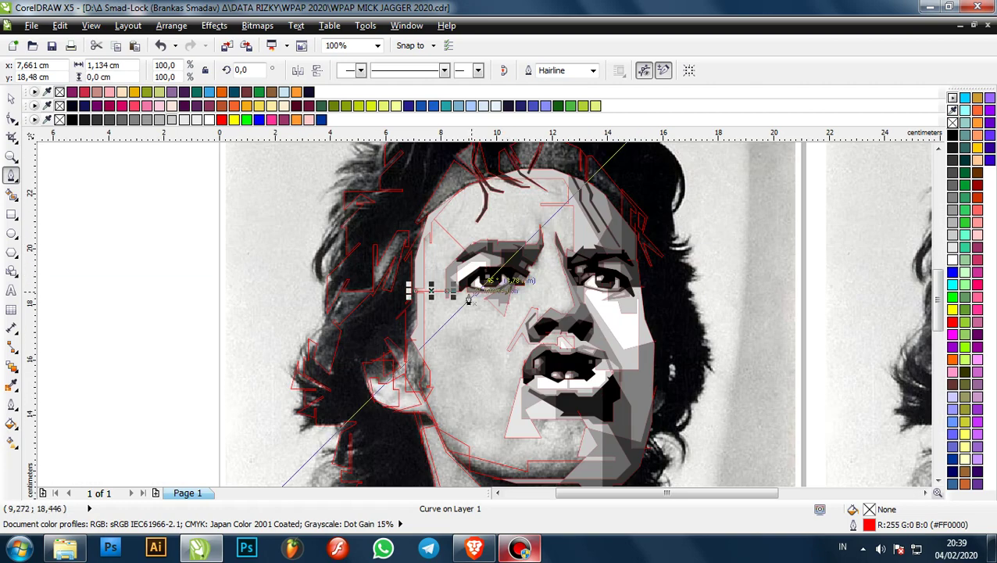
scroll(465, 285, "down", 1)
scroll(464, 283, "up", 1)
scroll(463, 283, "down", 1)
scroll(453, 270, "up", 2)
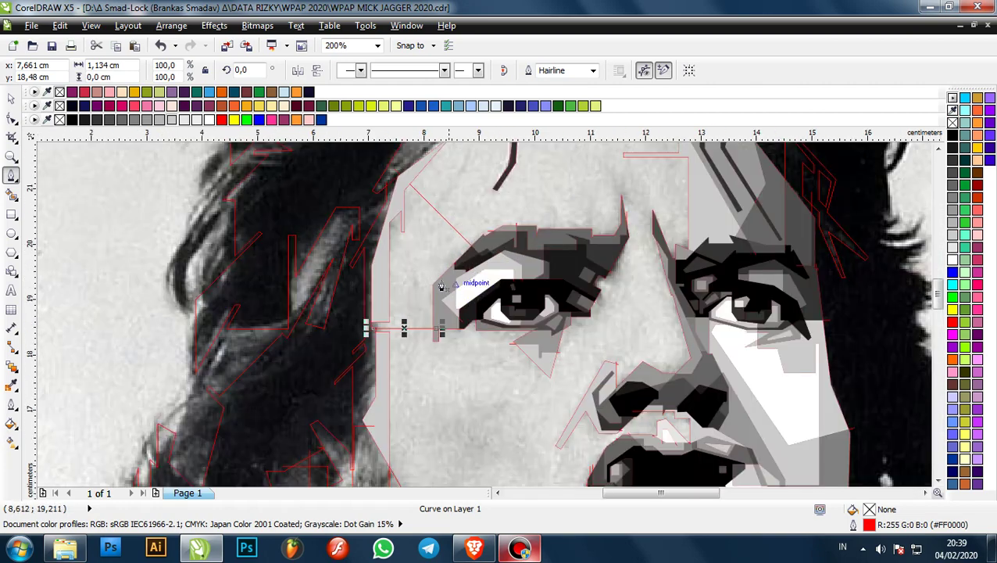
- Smart-fill the large forehead, cheek and nose area of the face with white and no outline
scroll(438, 305, "down", 2)
scroll(456, 249, "up", 1)
scroll(456, 249, "up", 1)
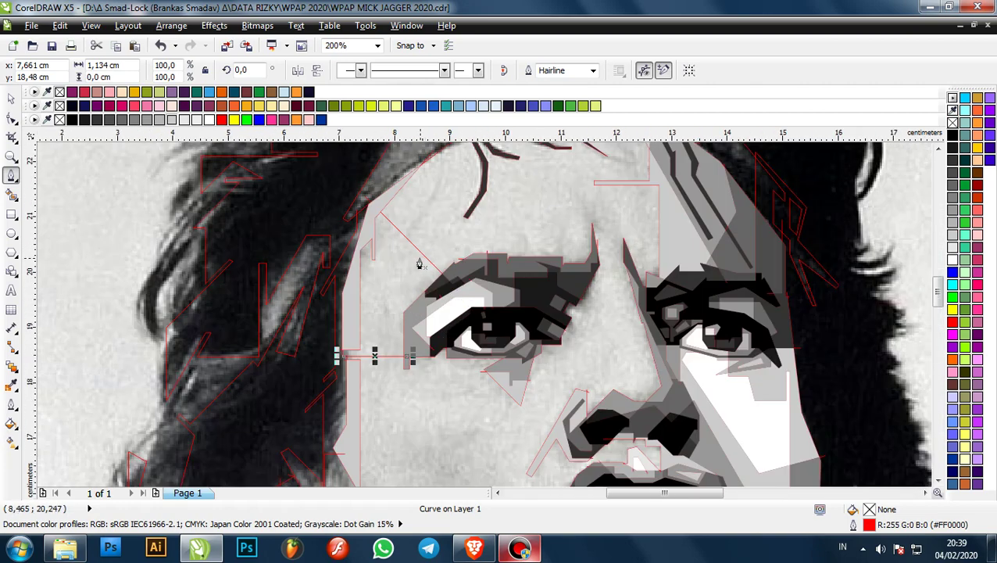
scroll(420, 264, "down", 1)
scroll(446, 234, "up", 1)
scroll(421, 229, "up", 1)
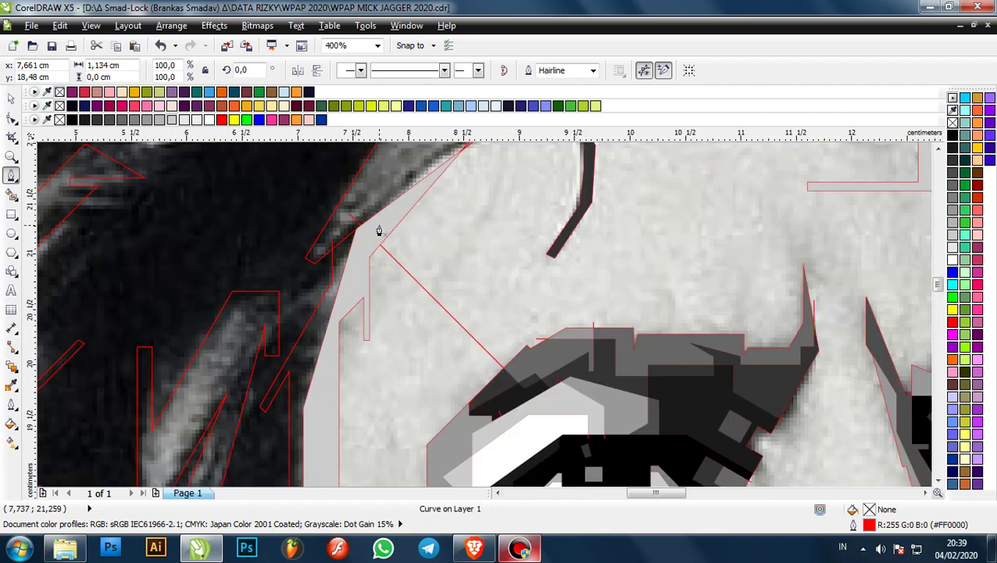
left_click(12, 193)
scroll(379, 222, "down", 1)
scroll(390, 233, "up", 1)
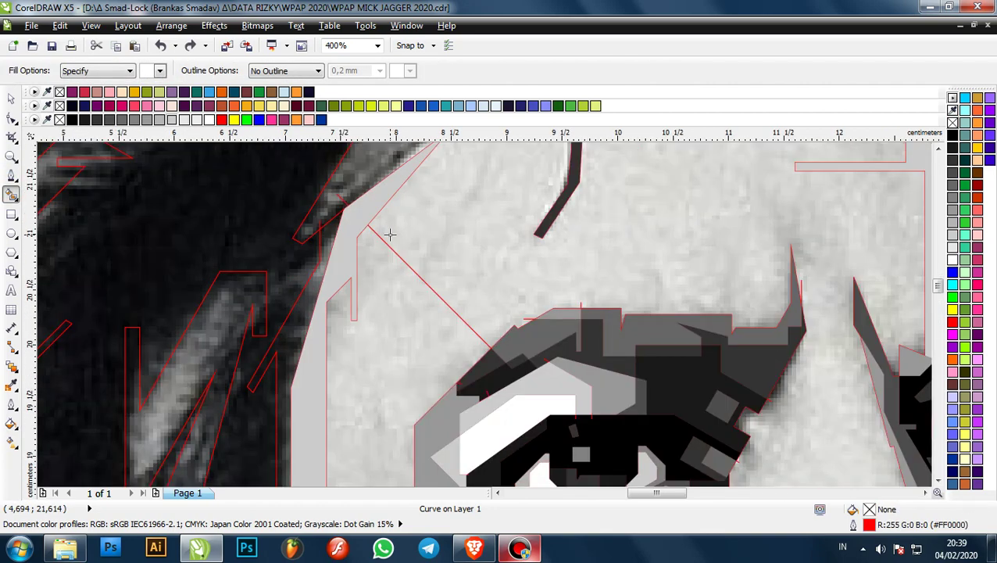
left_click(11, 98)
left_click(338, 195)
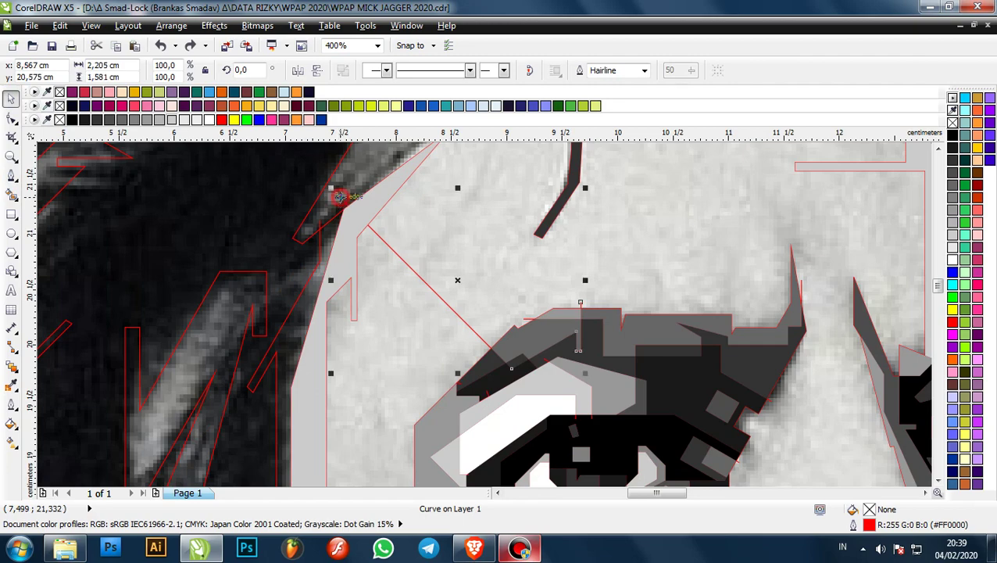
left_click(11, 193)
left_click(369, 204)
scroll(375, 209, "down", 1)
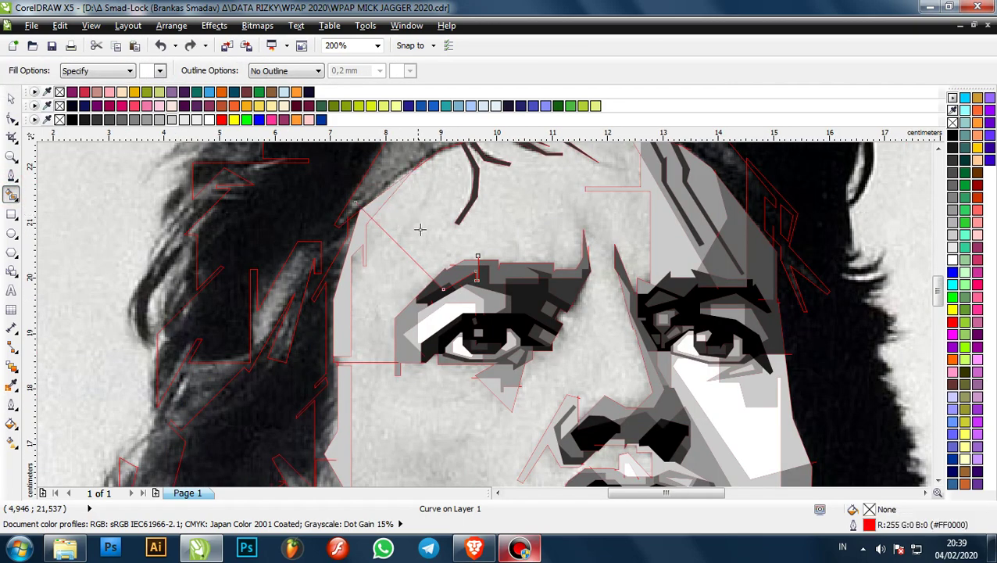
scroll(419, 230, "down", 1)
left_click(474, 221)
scroll(414, 235, "up", 1)
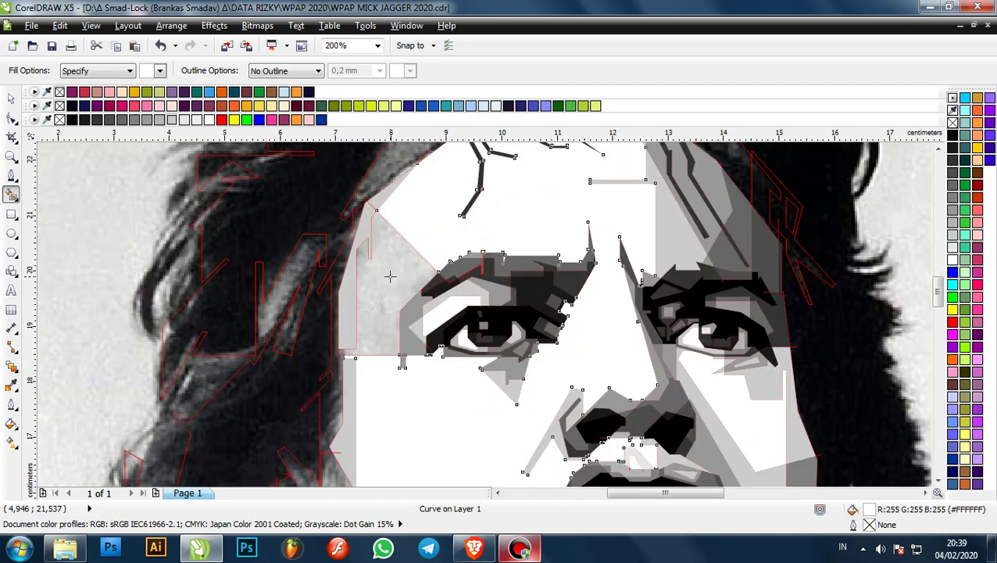
- Smart-fill the temple facet beside the outer eye with light grey and the adjoining hairline strip with grey #999999
left_click(390, 276)
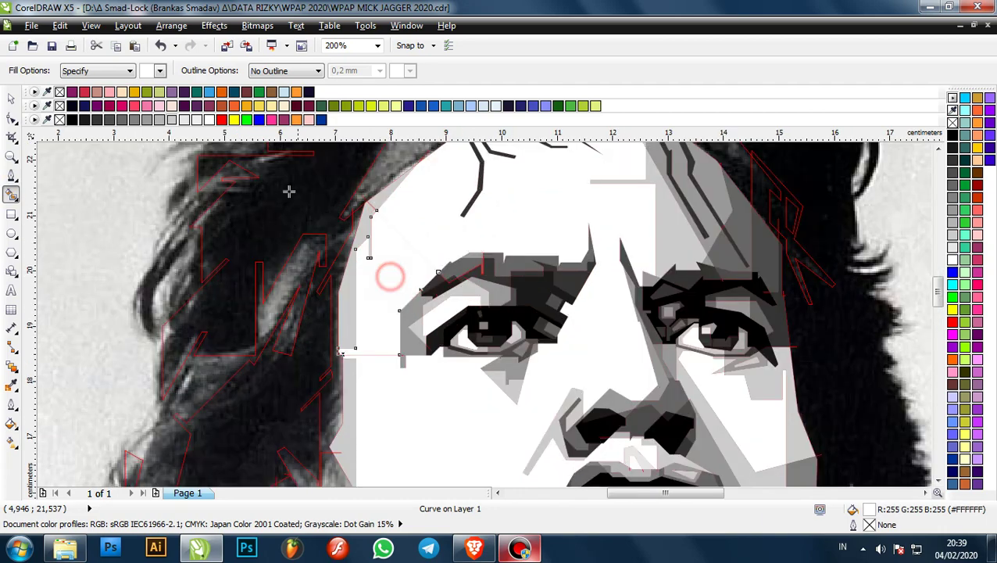
left_click(173, 120)
left_click(367, 219)
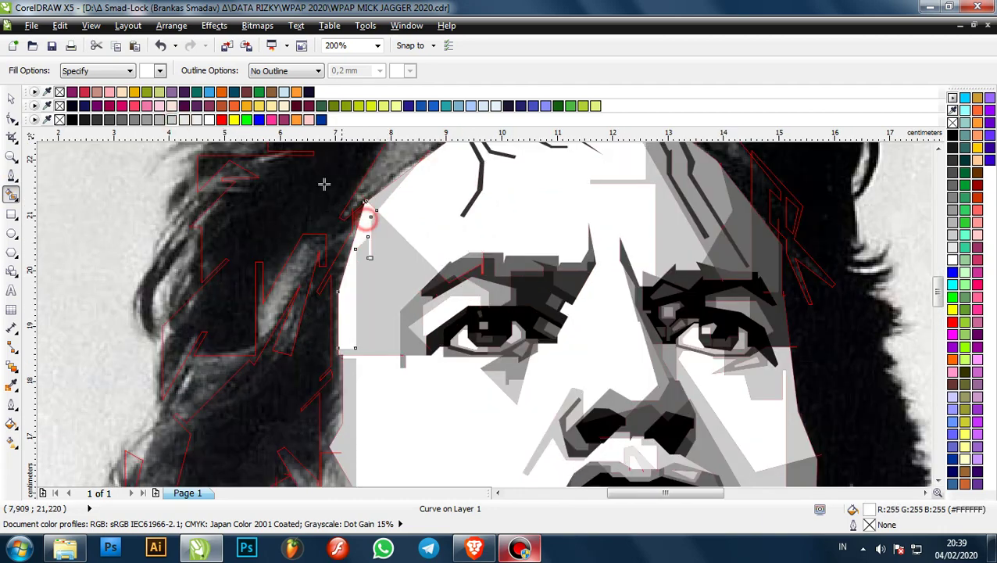
left_click(160, 119)
scroll(395, 250, "down", 1)
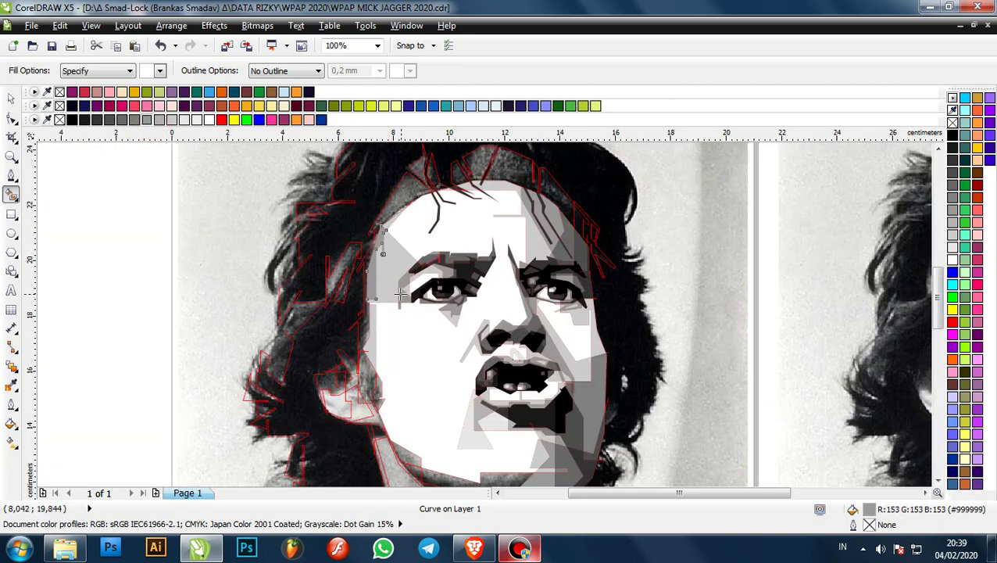
scroll(400, 293, "up", 1)
- Recolour the temple facet to very light grey #E6E6E6 and the adjoining hairline strip to a lighter grey
left_click(12, 100)
scroll(372, 241, "down", 1)
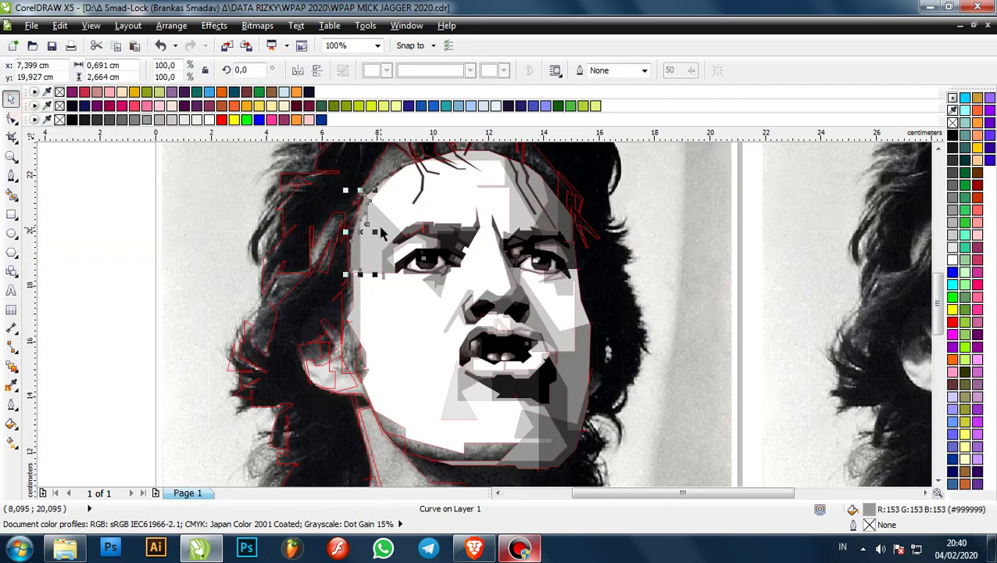
left_click(381, 227)
left_click(188, 120)
scroll(391, 202, "up", 2)
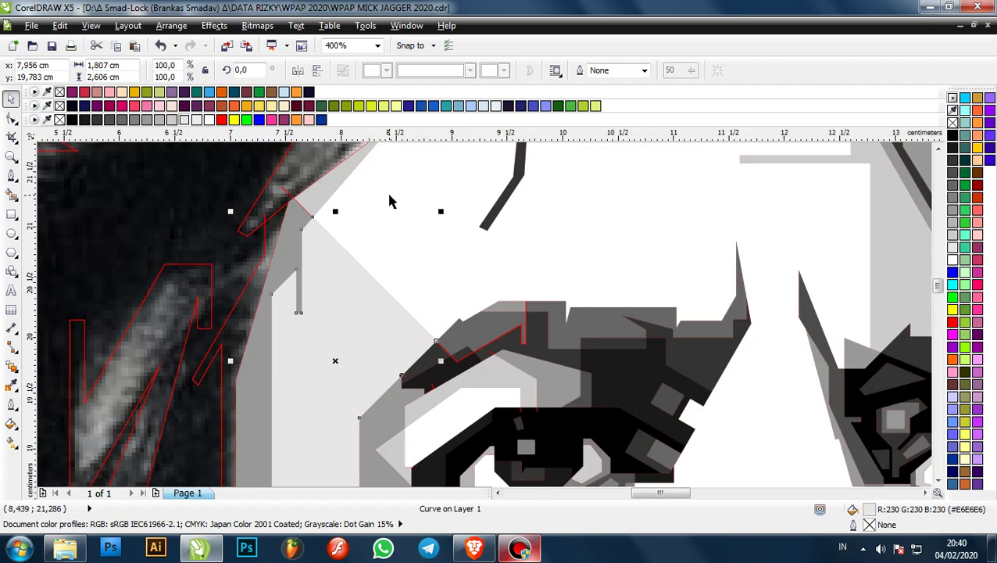
left_click(300, 223)
left_click(300, 227)
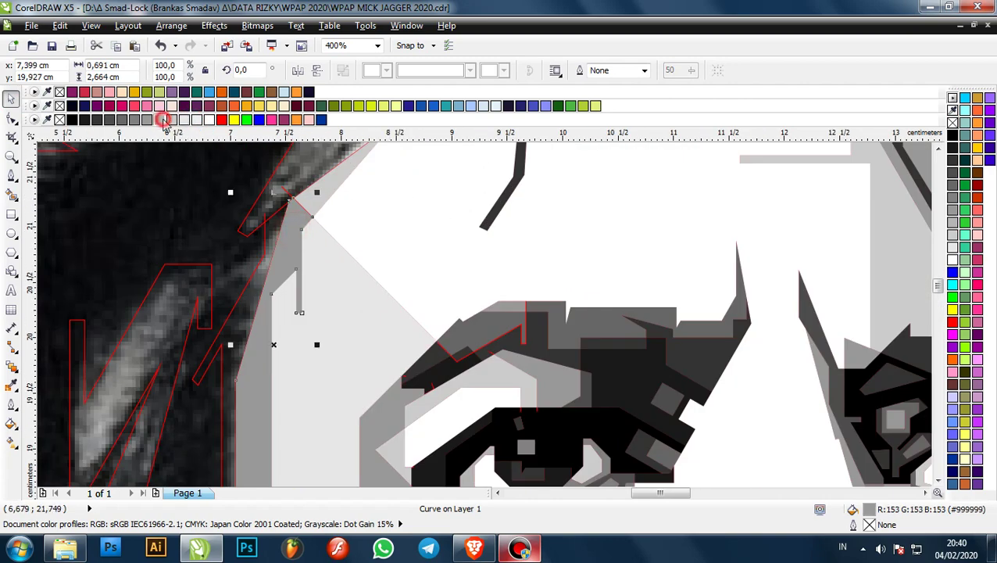
left_click(159, 119)
left_click(323, 186)
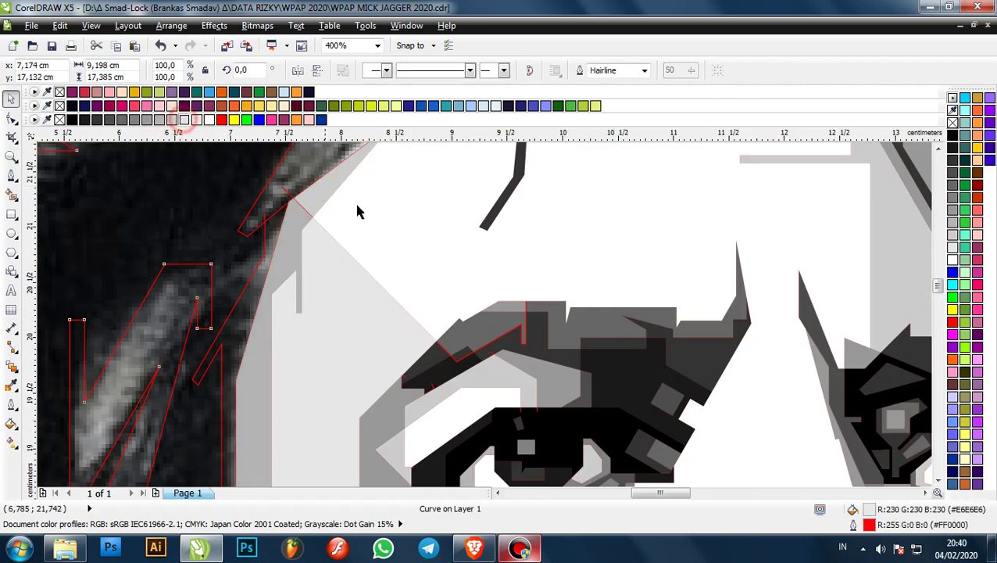
scroll(383, 220, "down", 1)
scroll(350, 202, "up", 2)
left_click(387, 212)
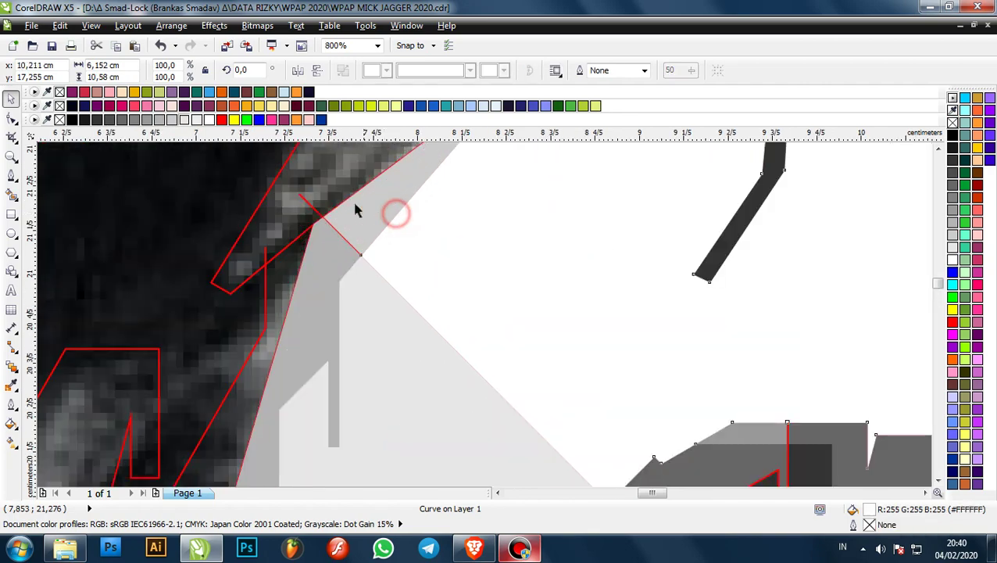
left_click(417, 186)
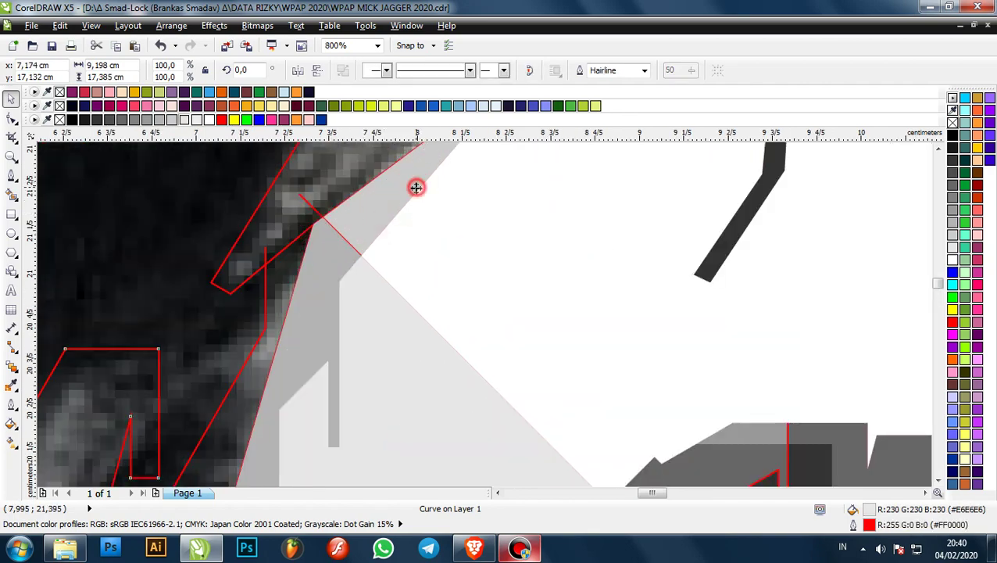
left_click(415, 196)
scroll(450, 223, "down", 4)
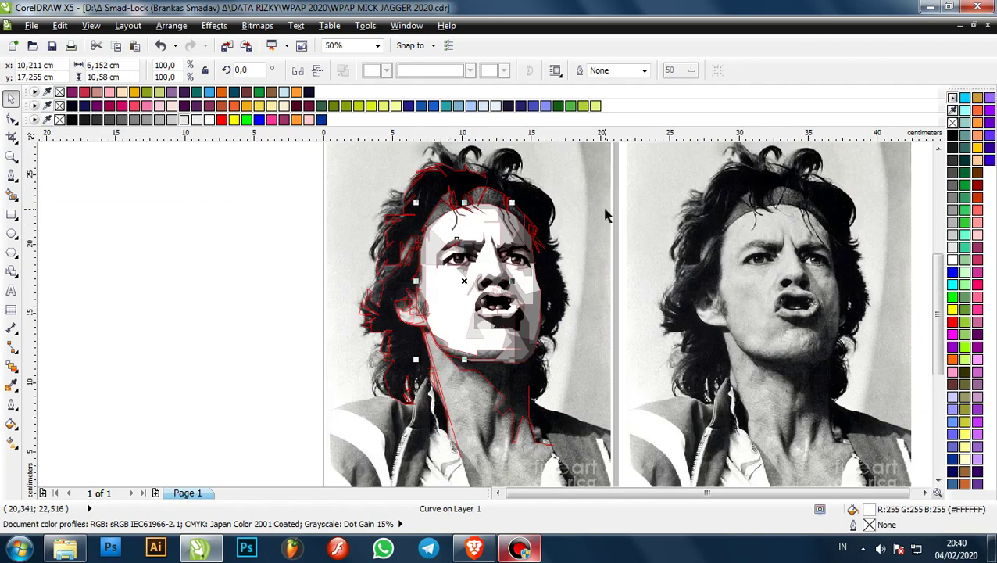
left_click(607, 208)
- Smart-fill the strip along the underside of the chin and colour it light grey #CCCCCC
scroll(475, 318, "up", 2)
scroll(460, 294, "down", 1)
scroll(475, 389, "up", 2)
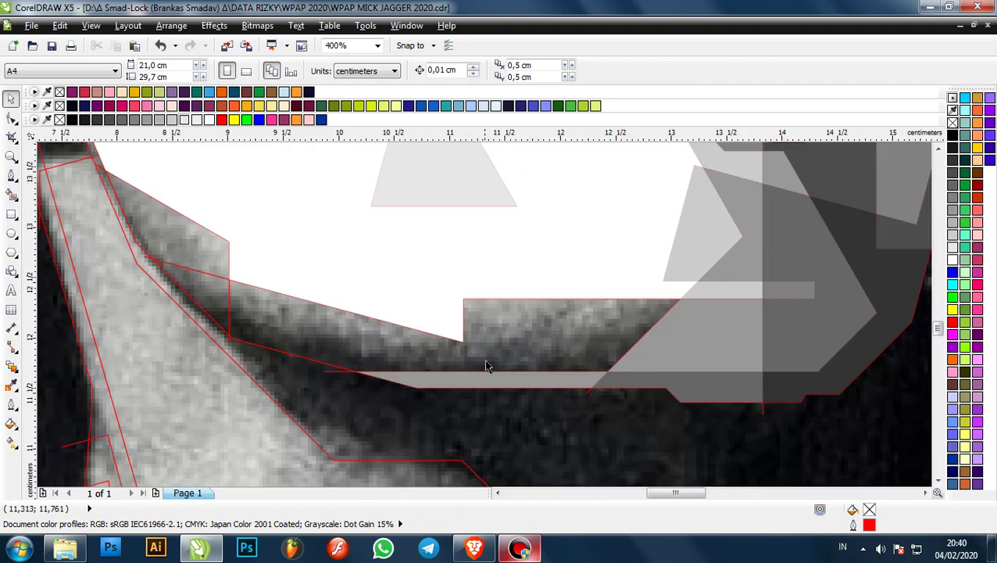
key("space")
left_click(558, 336)
left_click(182, 124)
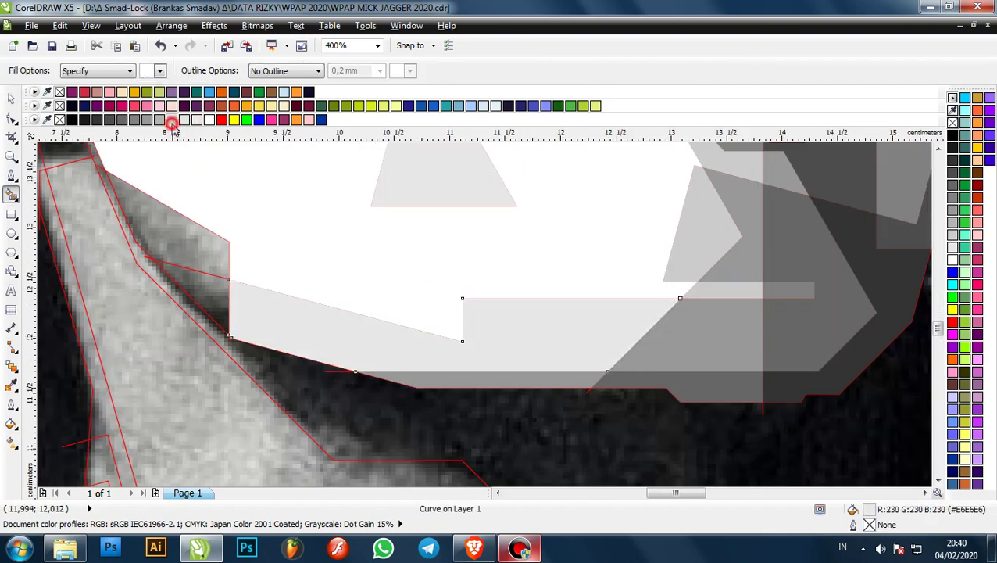
left_click(172, 121)
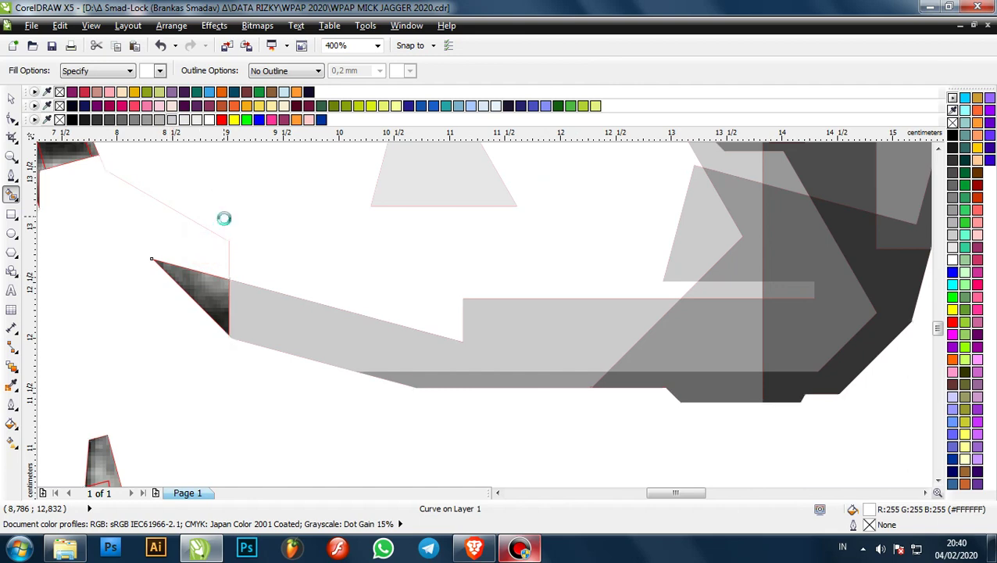
- Try to smart-fill the narrow jaw facet between the chin strip and the ear, undoing each fill that spreads outside it
key("ctrl+z")
scroll(301, 263, "down", 1)
scroll(199, 214, "up", 3)
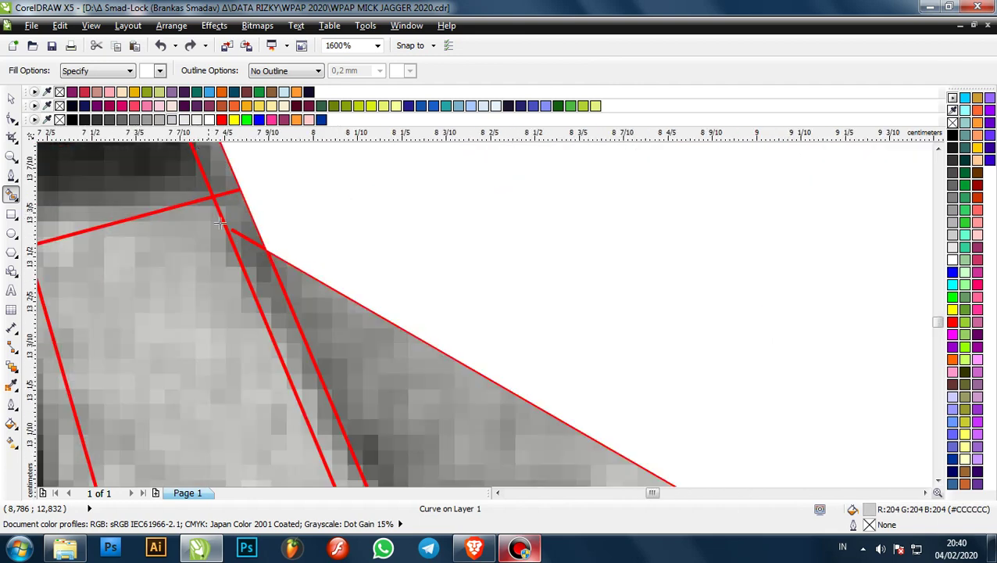
right_click(295, 267)
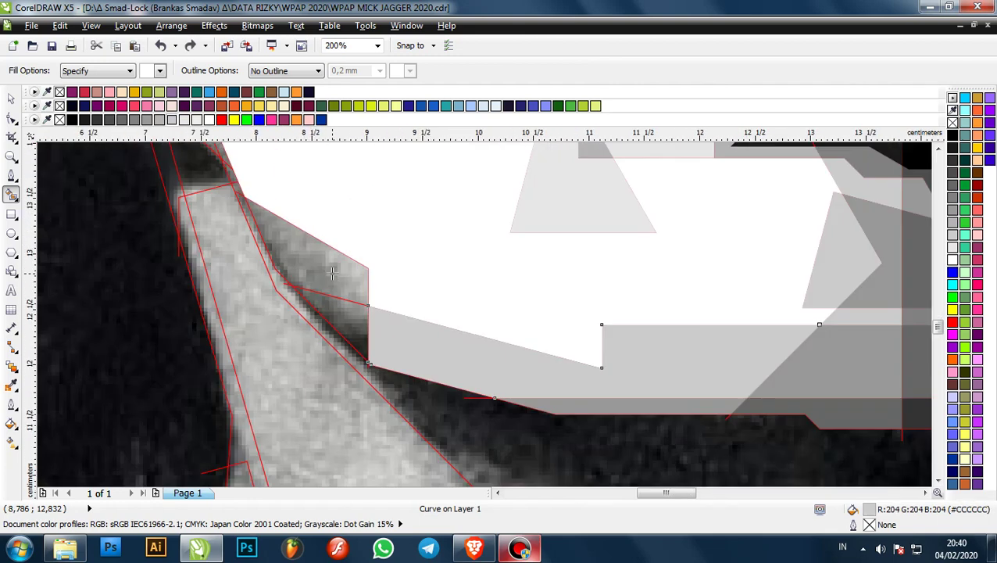
right_click(341, 271)
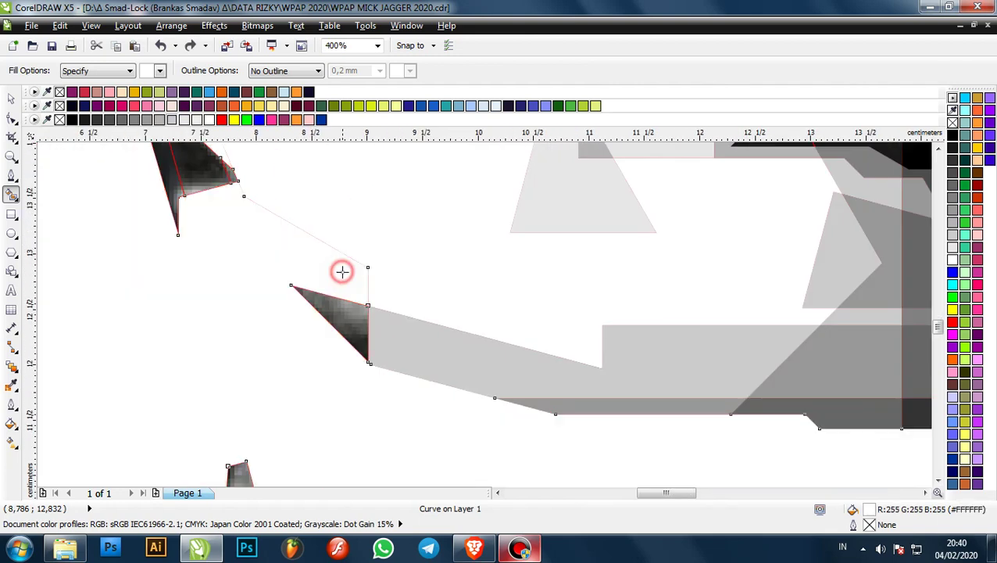
right_click(350, 284)
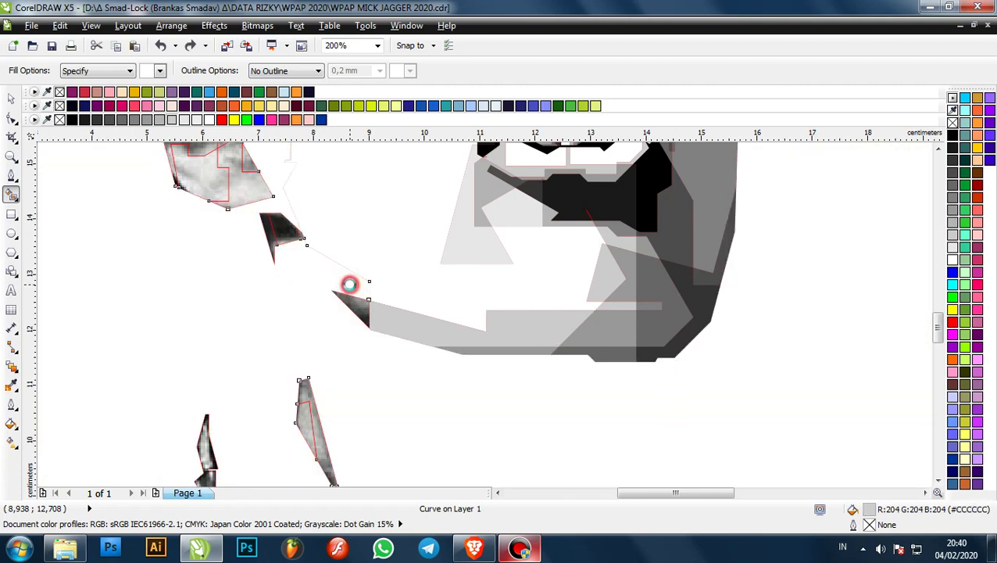
scroll(408, 300, "down", 1)
scroll(388, 246, "up", 1)
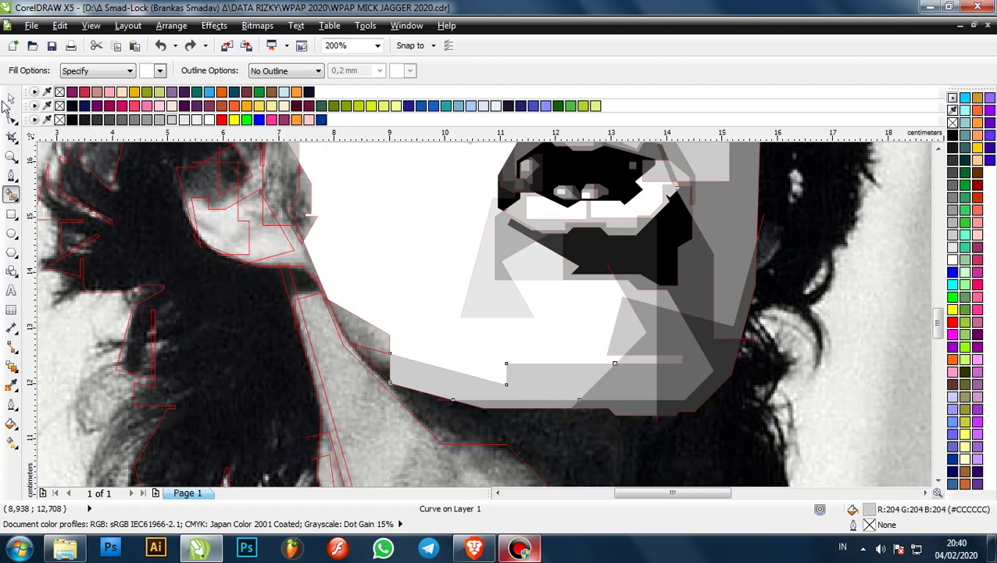
- Delete the large white face fill and retry the Smart Fill on the narrow jaw facet
left_click(11, 99)
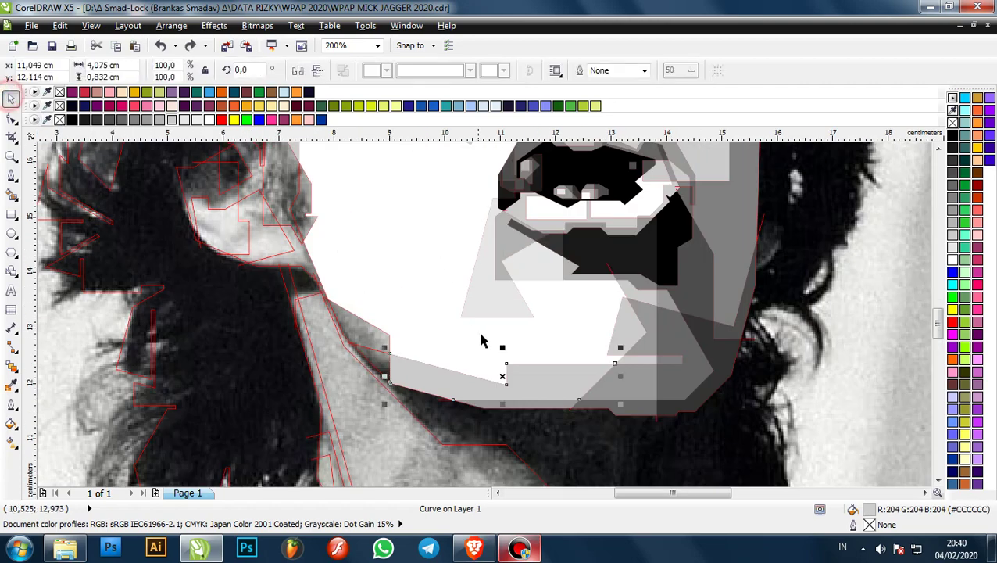
left_click(483, 335)
key("Delete")
scroll(386, 328, "up", 2)
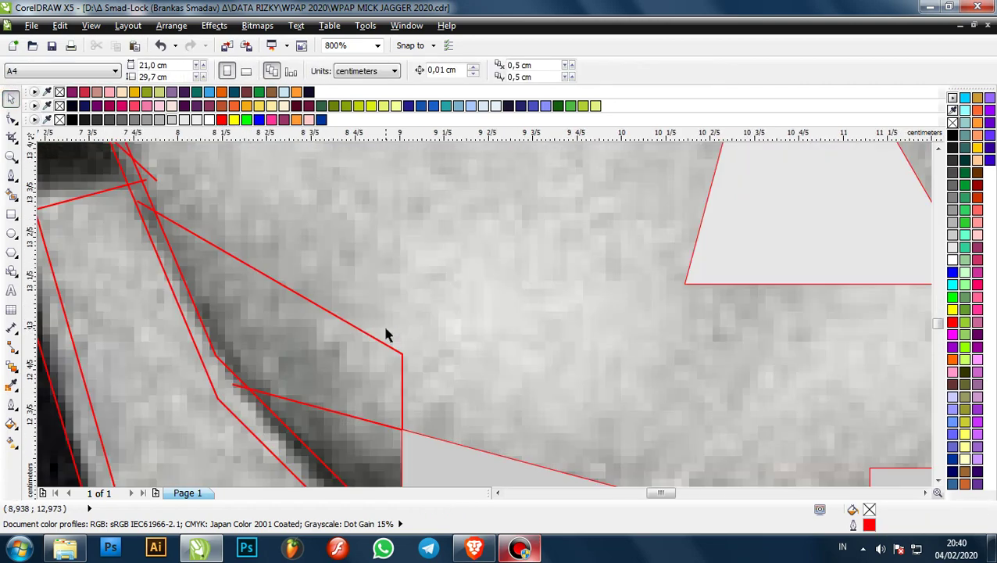
key("s")
left_click(355, 341)
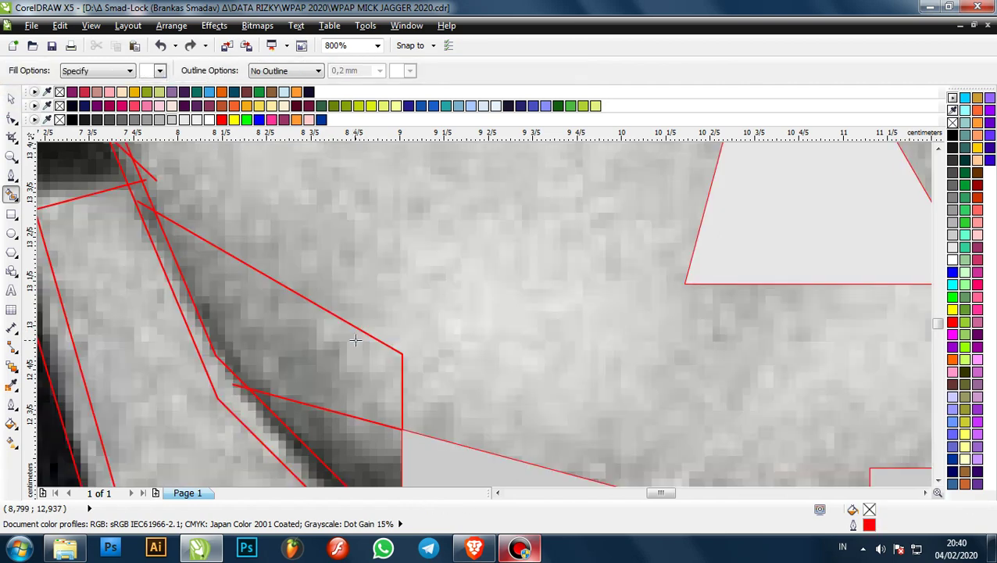
- Move the outer end nodes of the two jaw facet lines inward so they barely cross the neck edge line
key("F10")
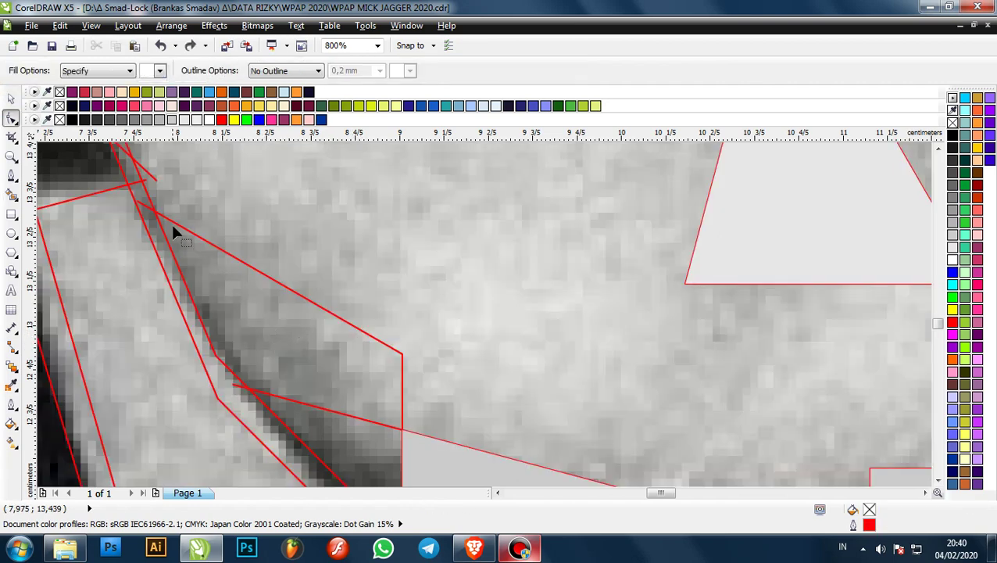
scroll(139, 209, "up", 2)
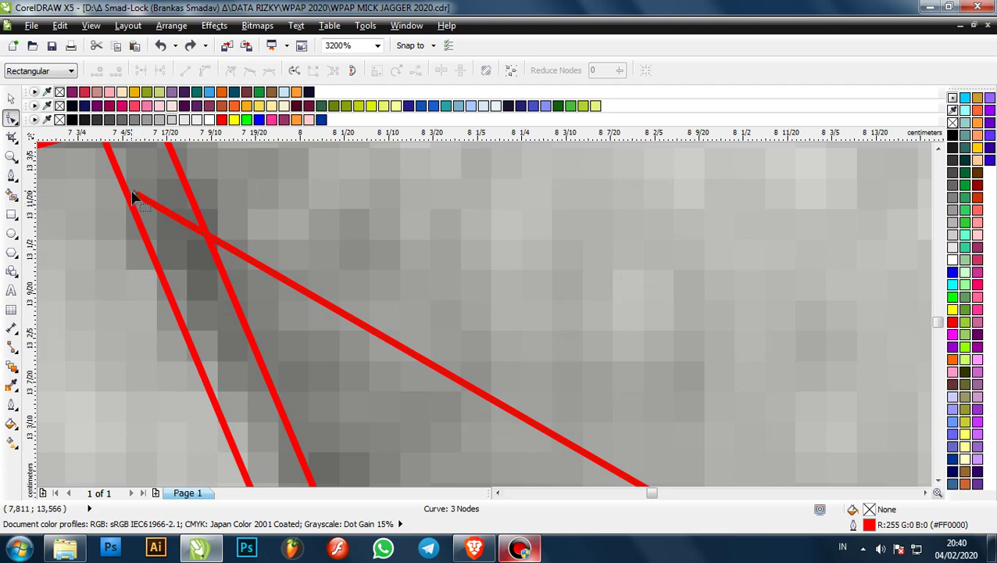
left_click_drag(134, 193, 195, 228)
scroll(277, 251, "down", 3)
scroll(305, 337, "up", 2)
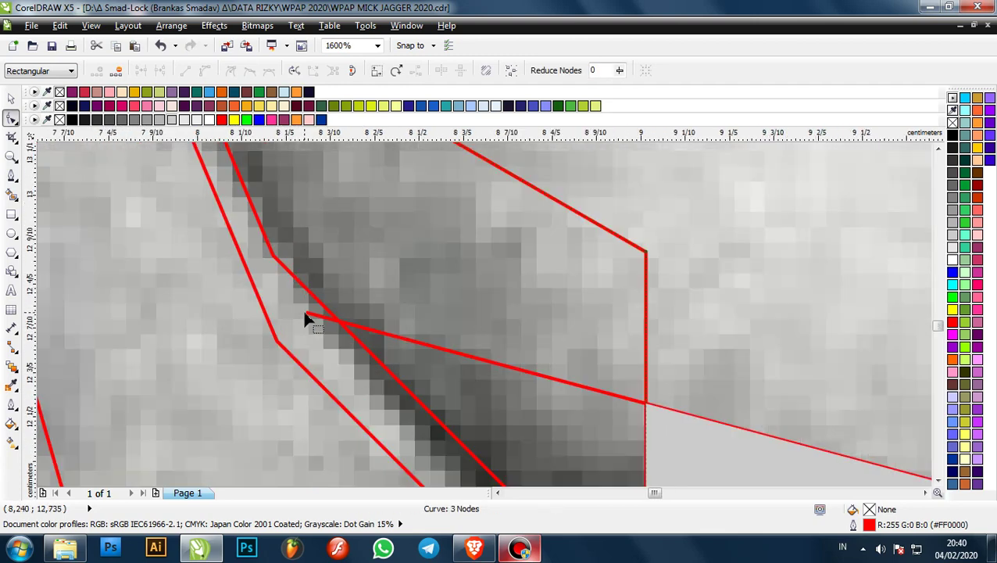
left_click(318, 324)
scroll(318, 324, "down", 1)
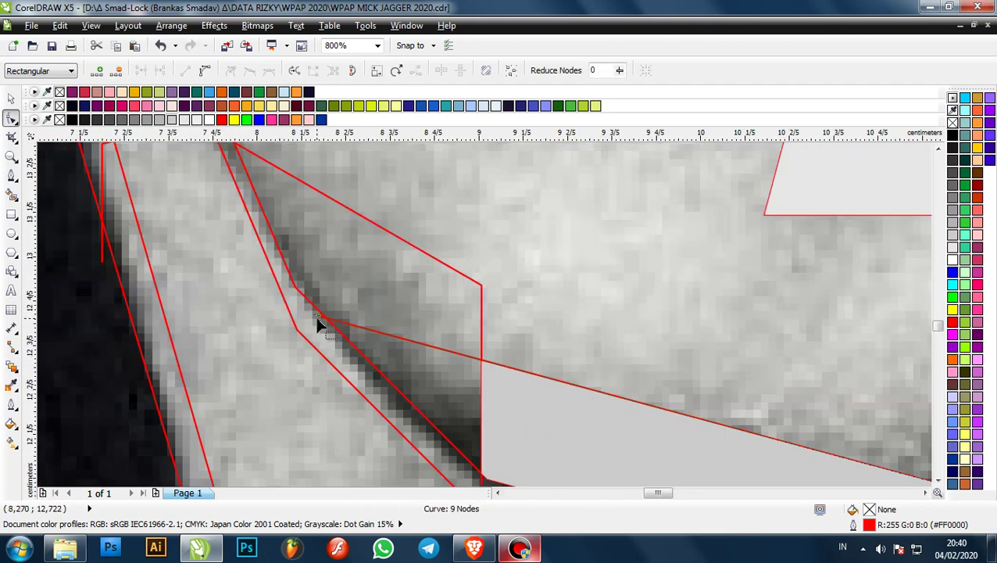
- Try again to smart-fill the jaw facet enclosed by the shortened lines, and undo the attempt
scroll(358, 339, "down", 1)
key("s")
left_click(361, 318)
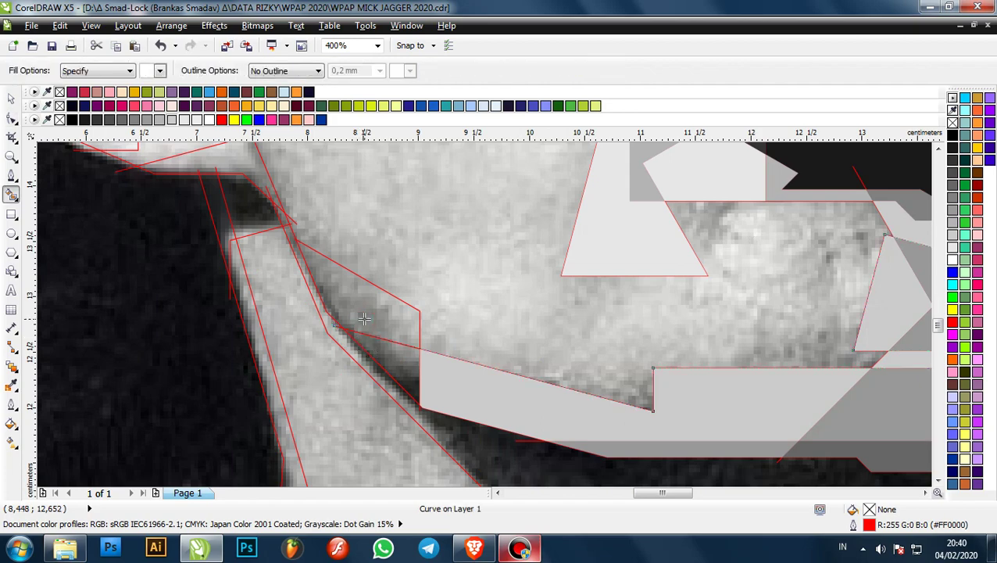
left_click(394, 300)
key("ctrl+z")
key("ctrl+shift+z")
key("ctrl+z")
- Undo the accidental enlargement of the outline curve running along the chin and jaw
scroll(453, 334, "down", 2)
scroll(454, 335, "down", 1)
scroll(455, 342, "up", 1)
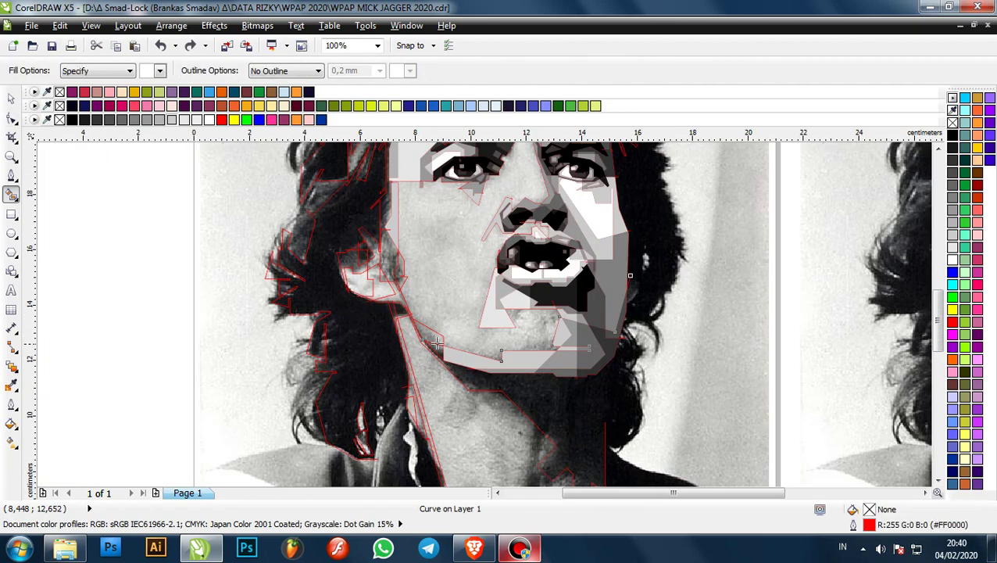
left_click(11, 99)
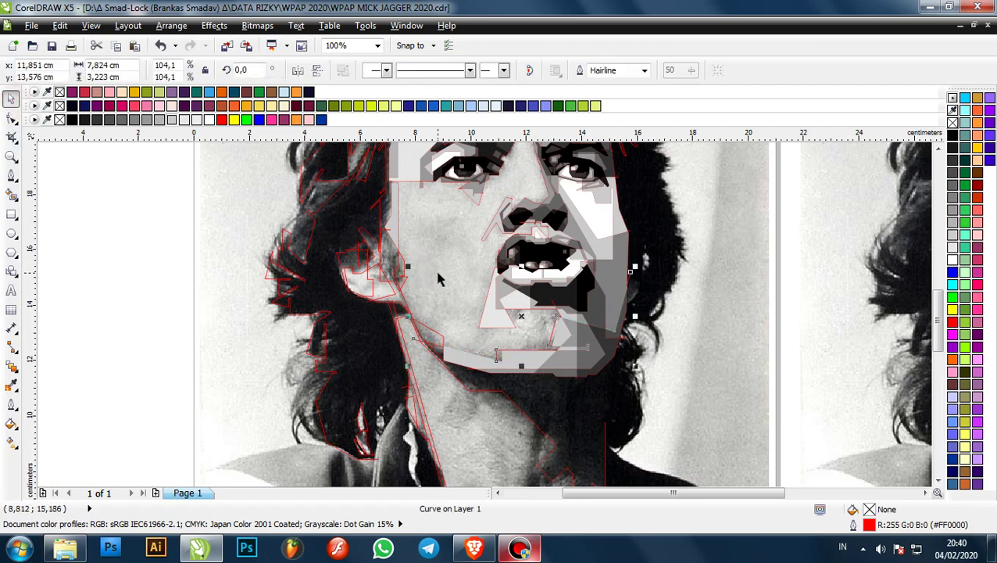
scroll(460, 337, "up", 1)
key("ctrl+z")
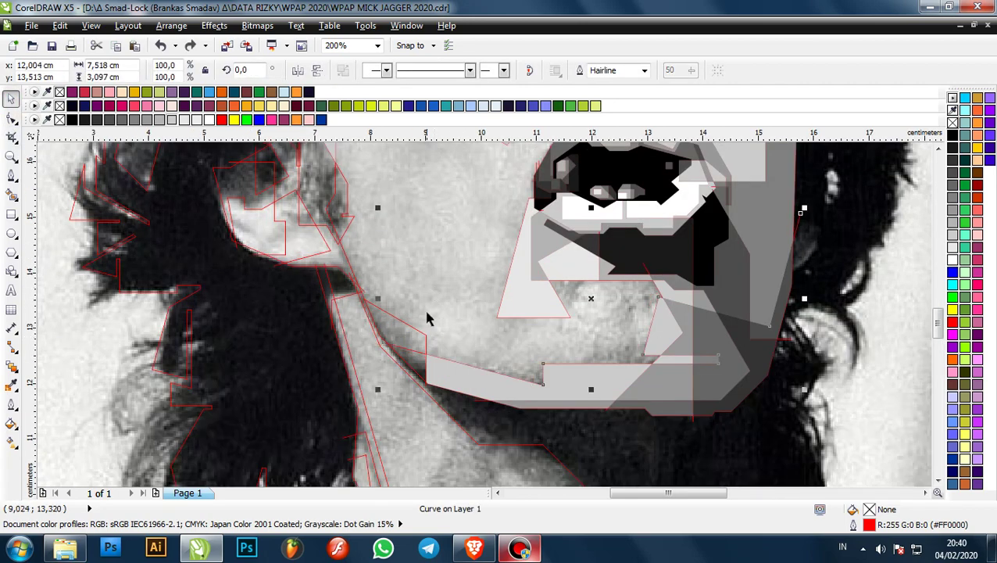
left_click_drag(439, 286, 461, 283)
key("ctrl+z")
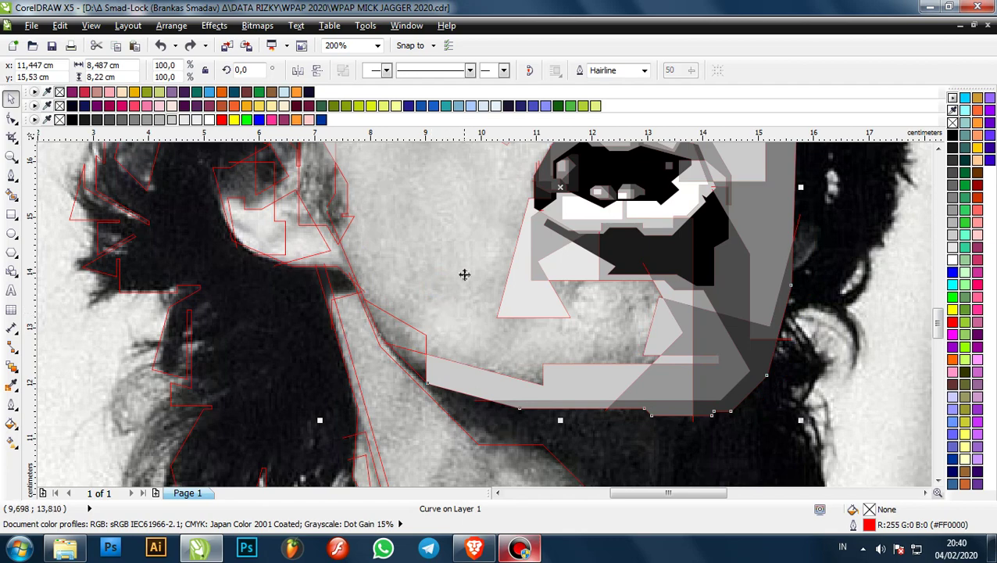
left_click(416, 350)
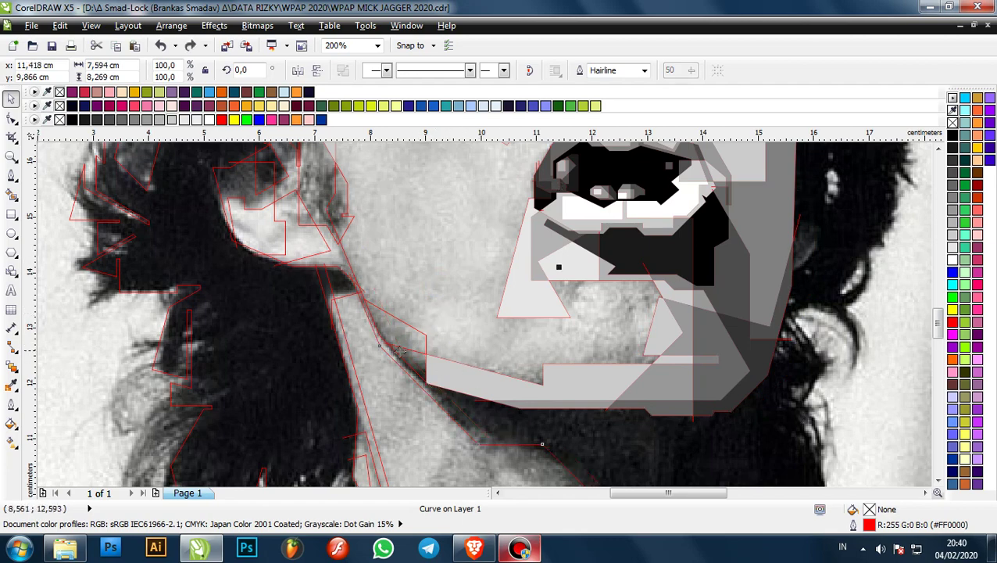
scroll(366, 327, "up", 2)
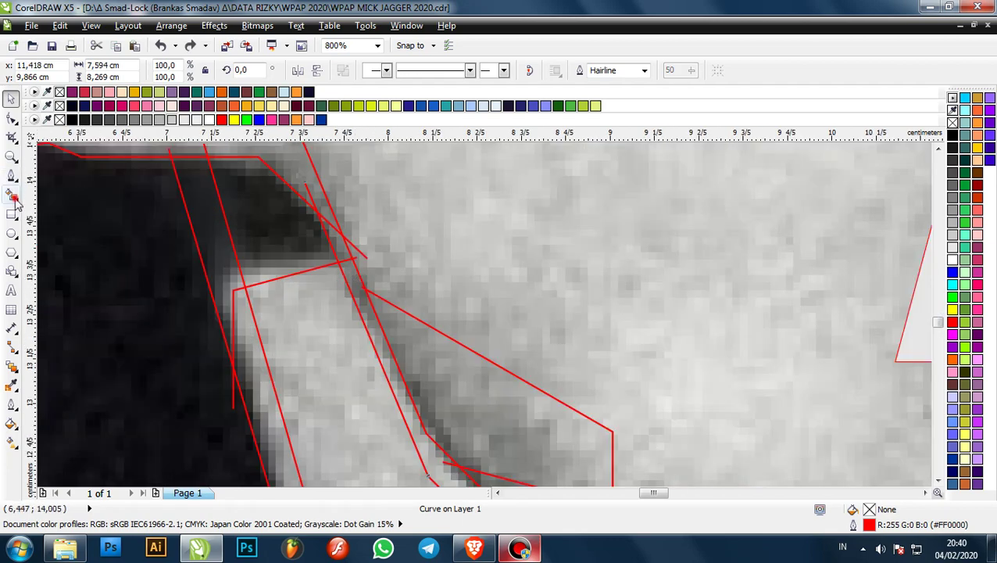
left_click(13, 195)
scroll(399, 289, "down", 2)
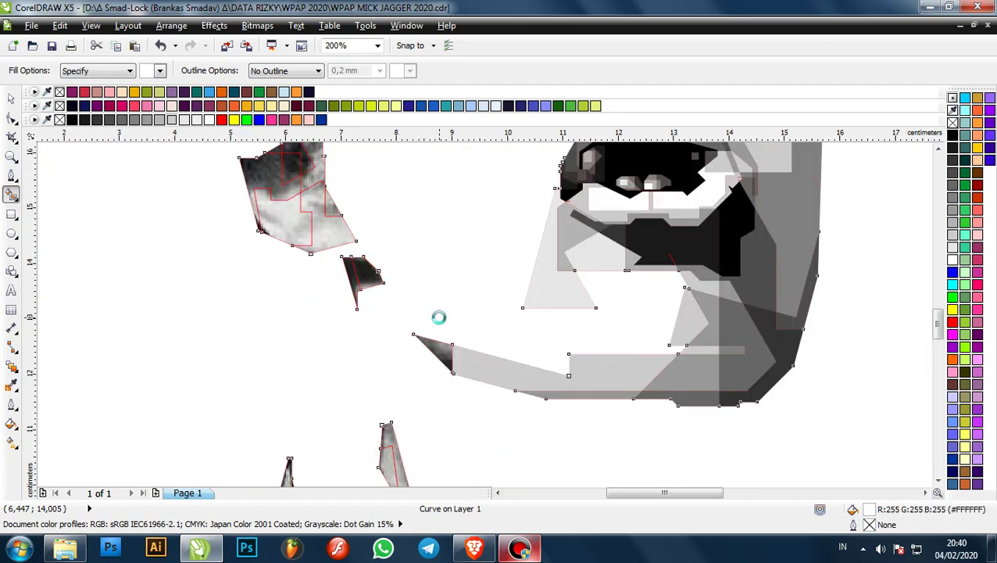
scroll(439, 317, "up", 2)
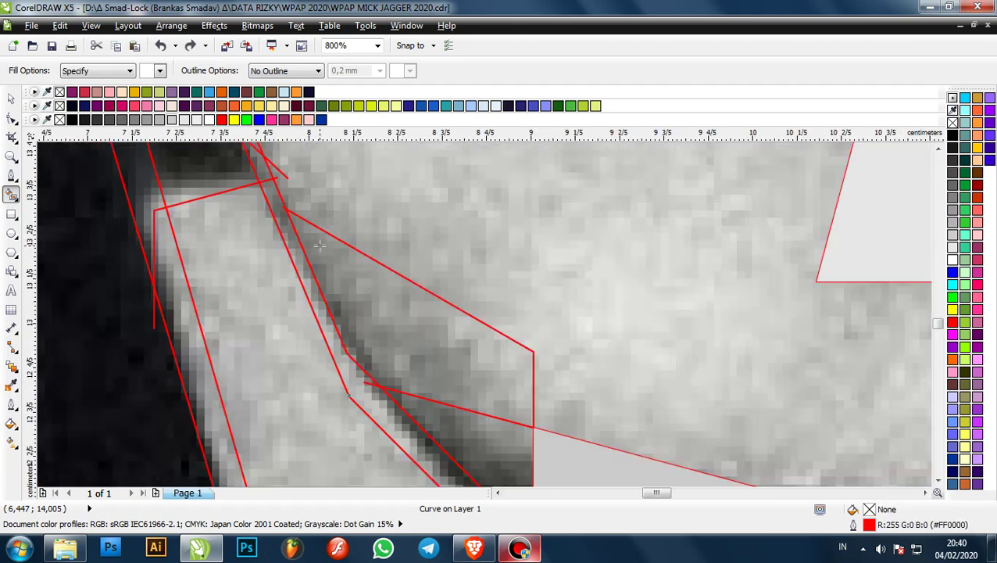
- Move the end node of the upper jaw facet line slightly further across the neck edge line
key("F10")
left_click(296, 218)
scroll(275, 211, "up", 1)
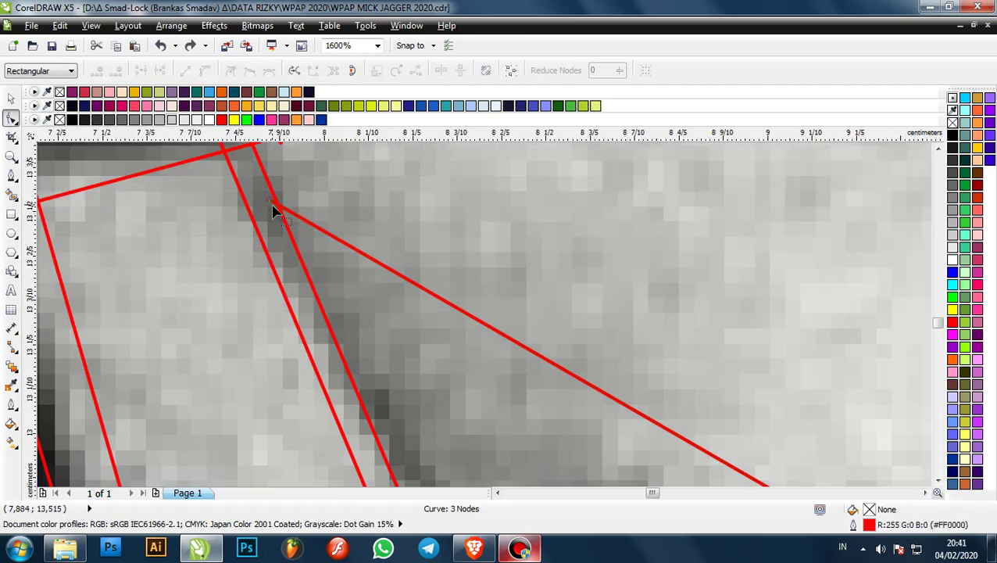
left_click_drag(273, 207, 270, 211)
- Delete the outer end node of the lower jaw facet line and draw a separate closing line about 0.92 cm long at 165° across the neck edge
scroll(363, 196, "down", 2)
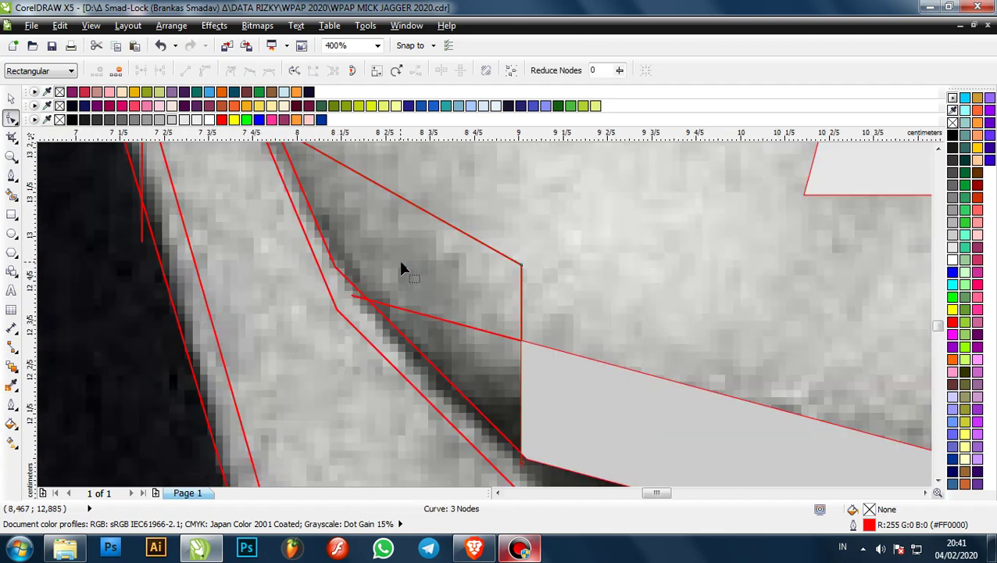
left_click(353, 303)
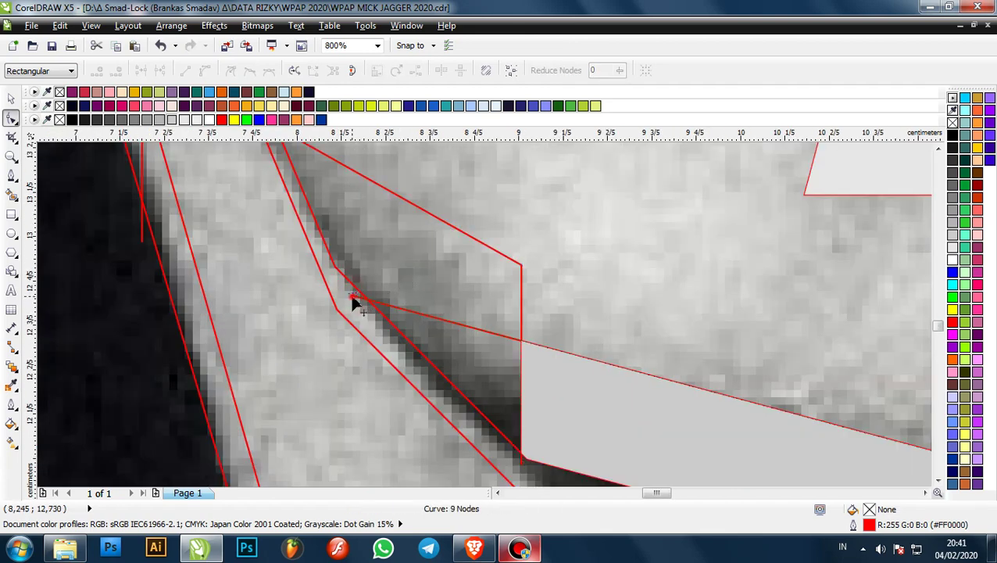
key("Delete")
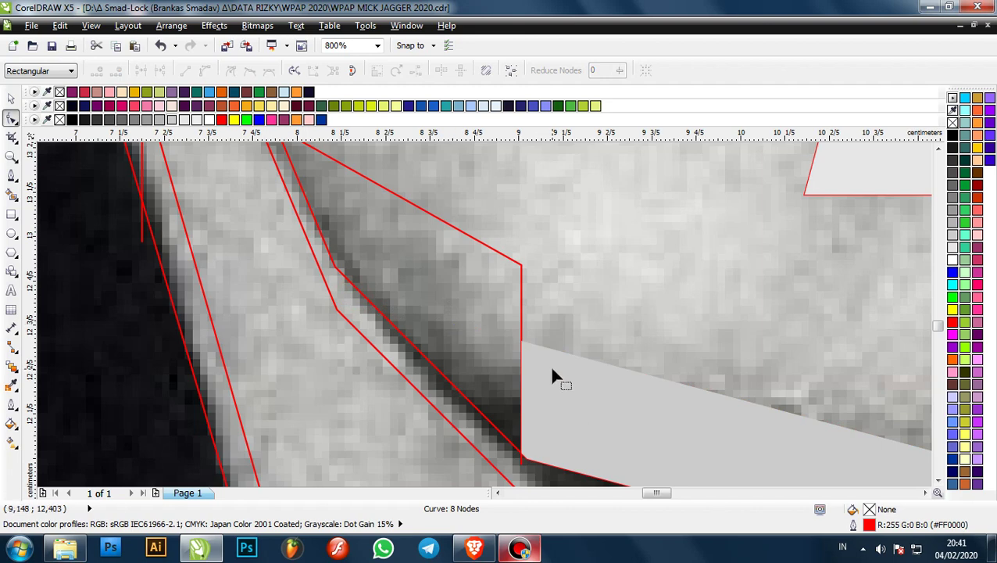
key("F5")
left_click(539, 345)
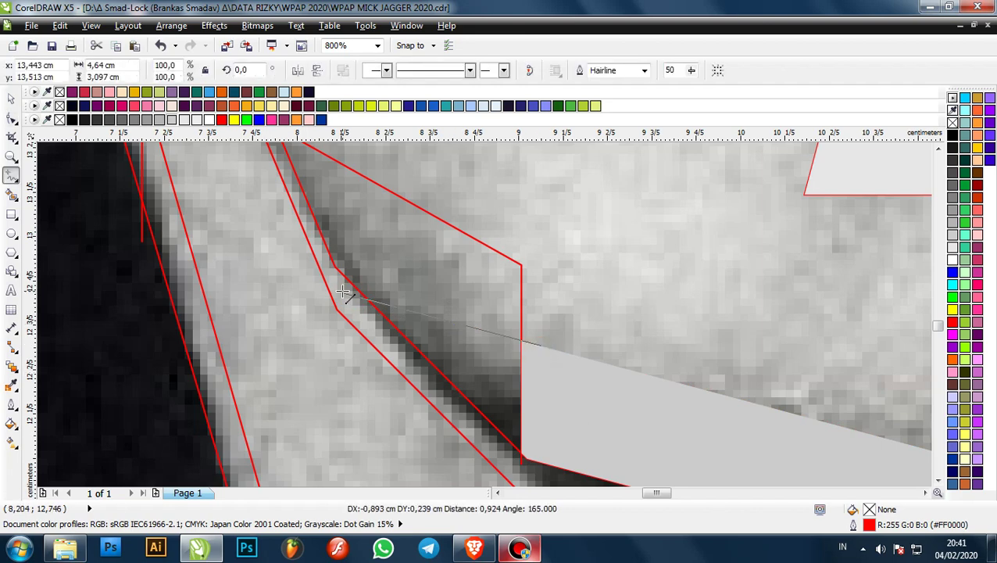
left_click(344, 293)
- Try to smart-fill the small triangular facet beneath the new jaw line, and undo the fill
scroll(443, 300, "down", 2)
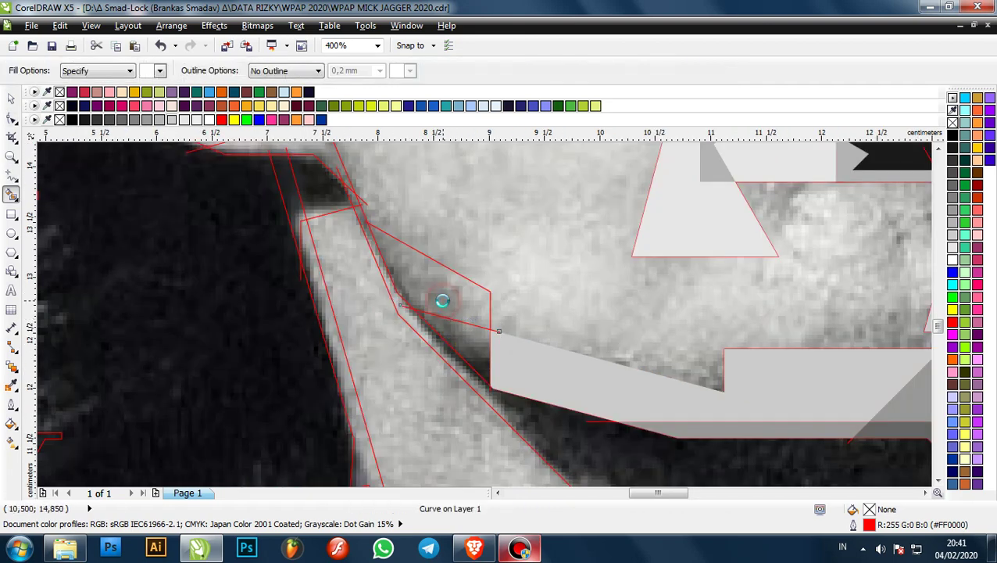
scroll(501, 314, "up", 1)
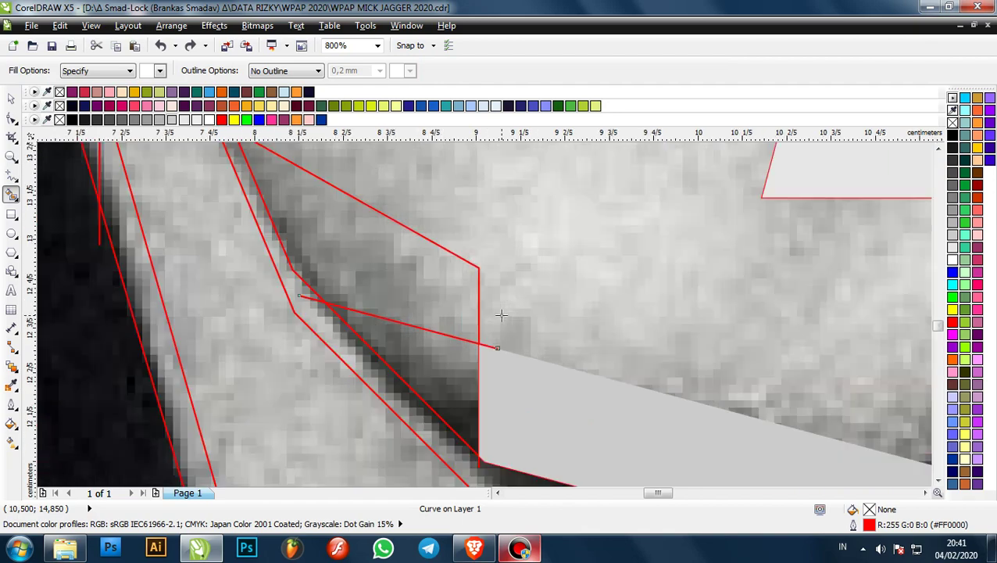
scroll(500, 320, "down", 1)
scroll(493, 336, "up", 1)
scroll(487, 354, "down", 1)
scroll(487, 355, "up", 1)
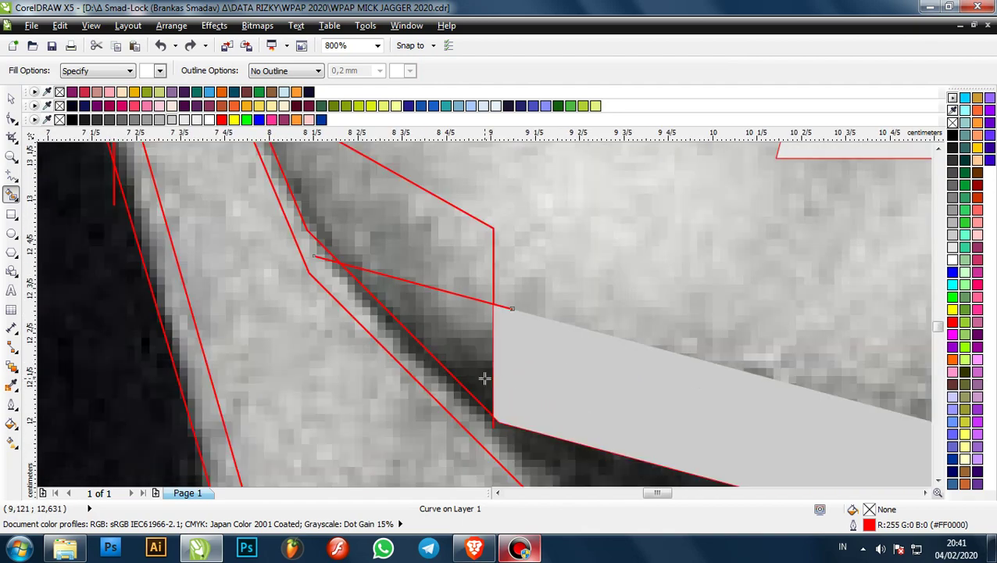
scroll(485, 378, "up", 1)
scroll(494, 396, "down", 1)
left_click(439, 289)
scroll(477, 312, "down", 2)
scroll(472, 299, "up", 1)
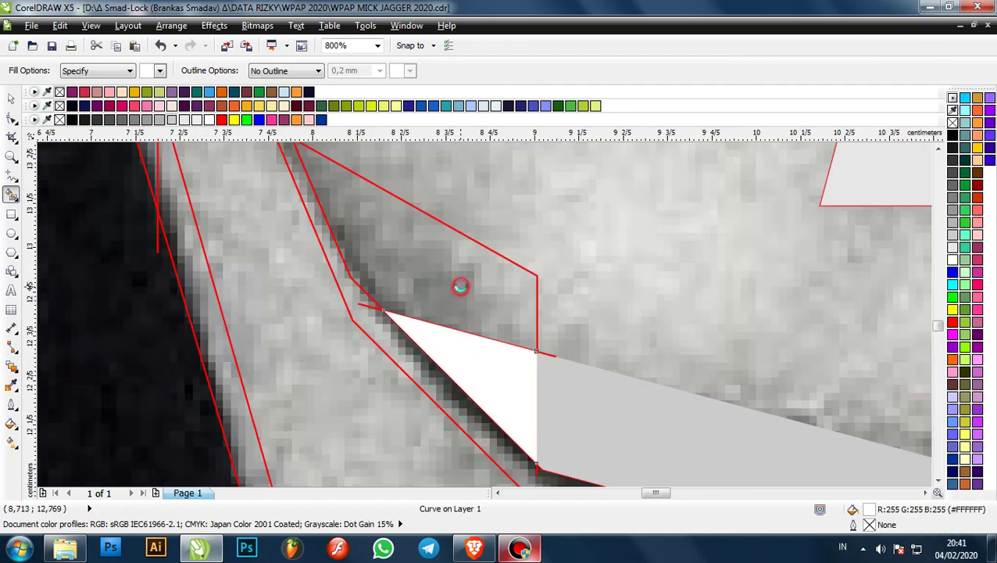
key("ctrl+z")
scroll(594, 234, "down", 3)
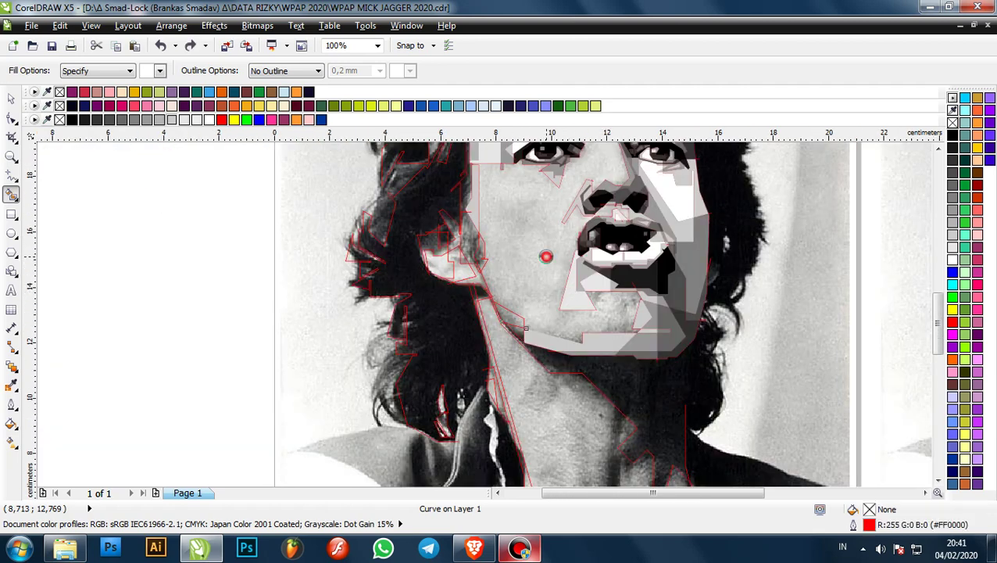
- Smart-fill the large open cheek and chin area of the face with white, deleting the first fill and filling again
left_click(546, 256)
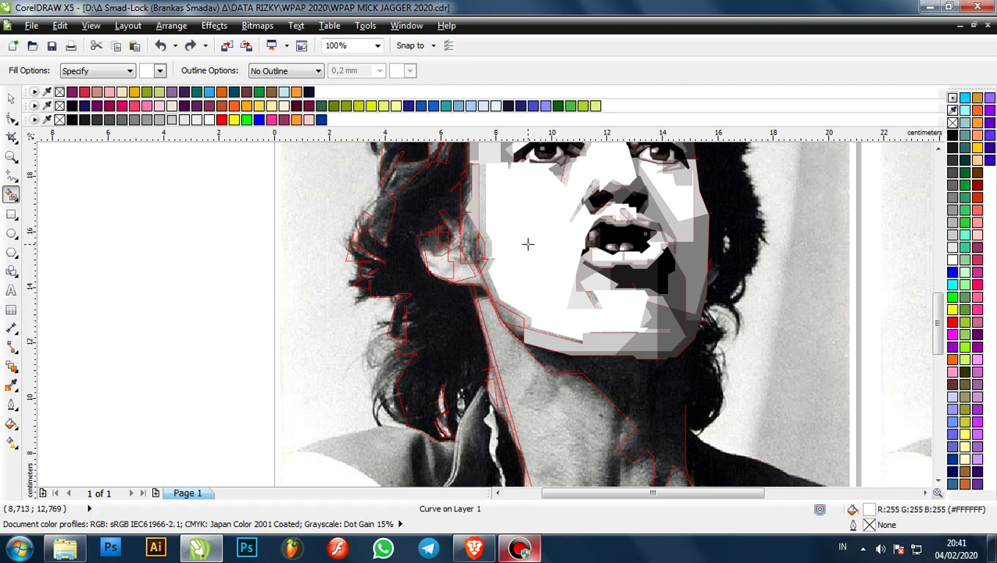
key("ctrl+z")
scroll(536, 211, "up", 1)
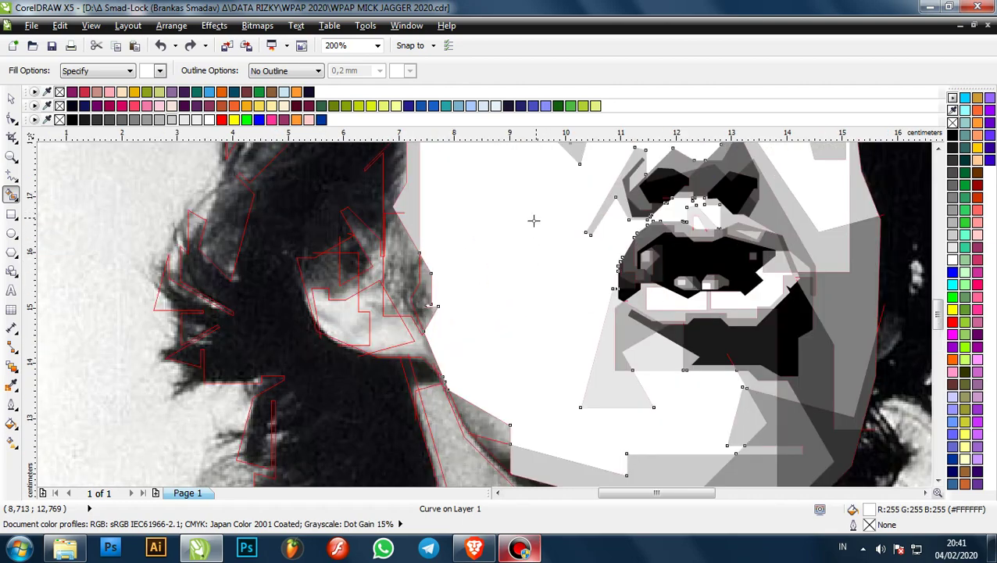
left_click(11, 98)
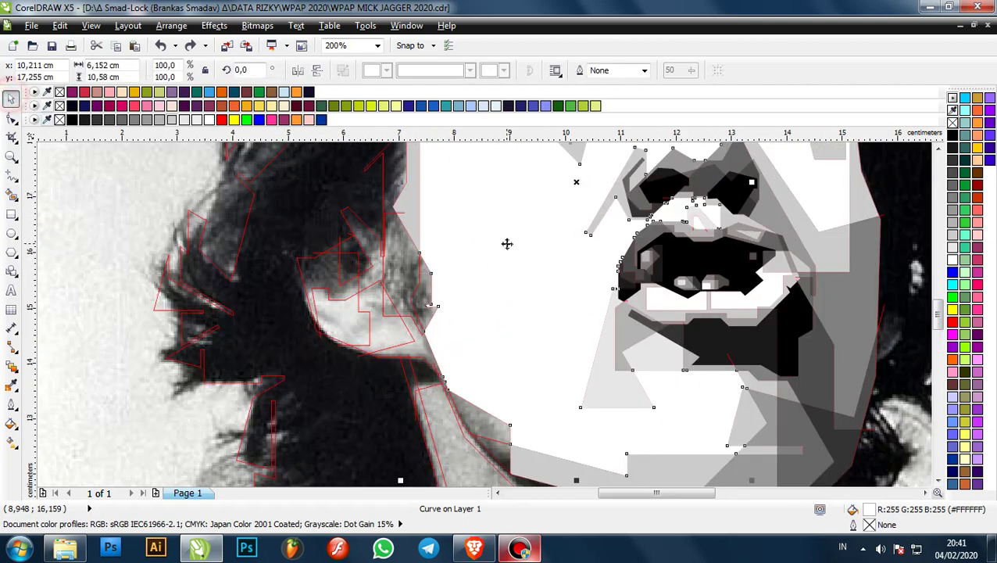
key("Delete")
left_click(11, 194)
left_click(517, 232)
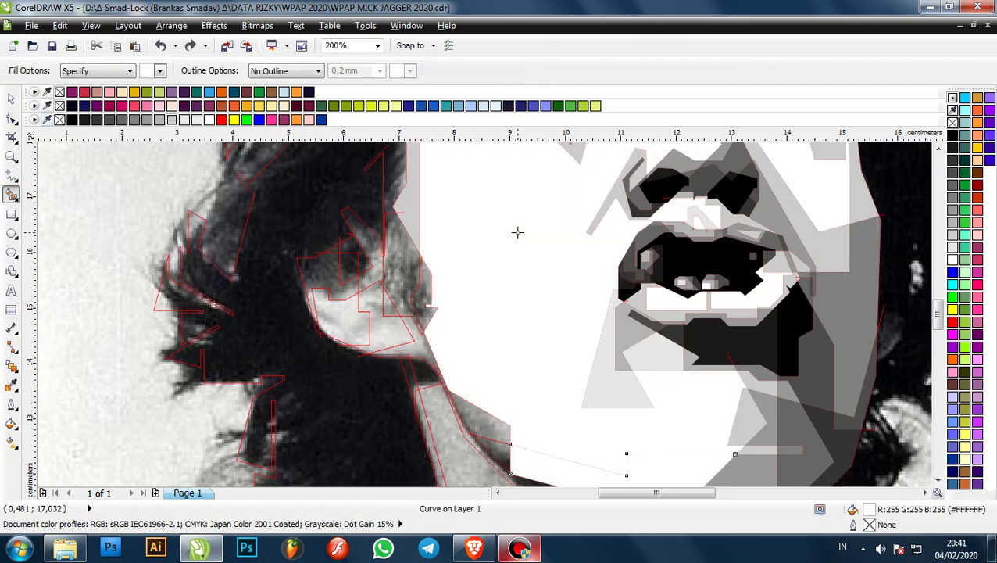
- Redo the last undone change to the face fills
scroll(513, 256, "down", 2)
left_click(548, 351)
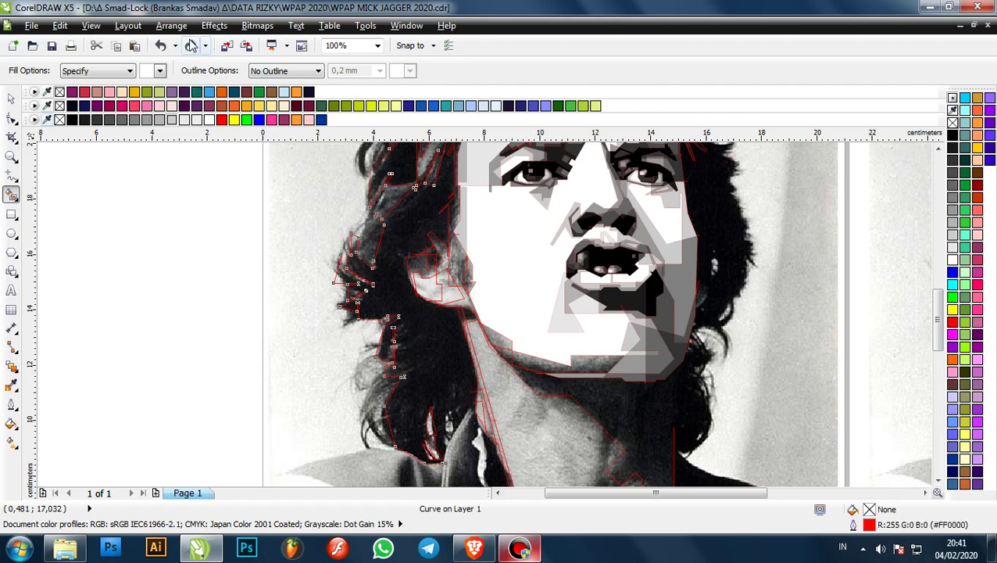
left_click(191, 46)
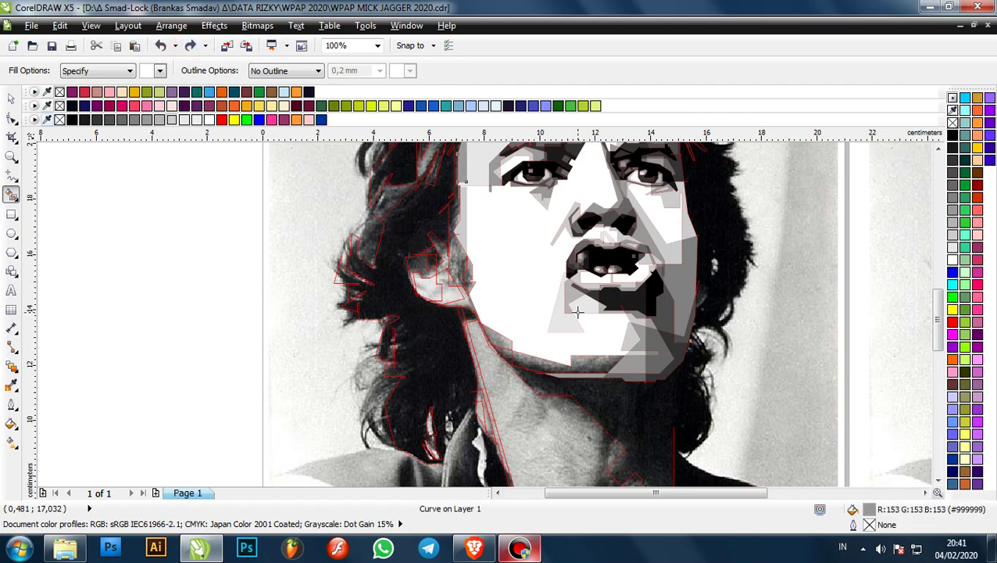
- Smart-fill the upper jaw facet beside the neck edge and colour it light grey #CCCCCC
scroll(574, 314, "down", 1)
scroll(542, 298, "up", 2)
left_click(506, 332)
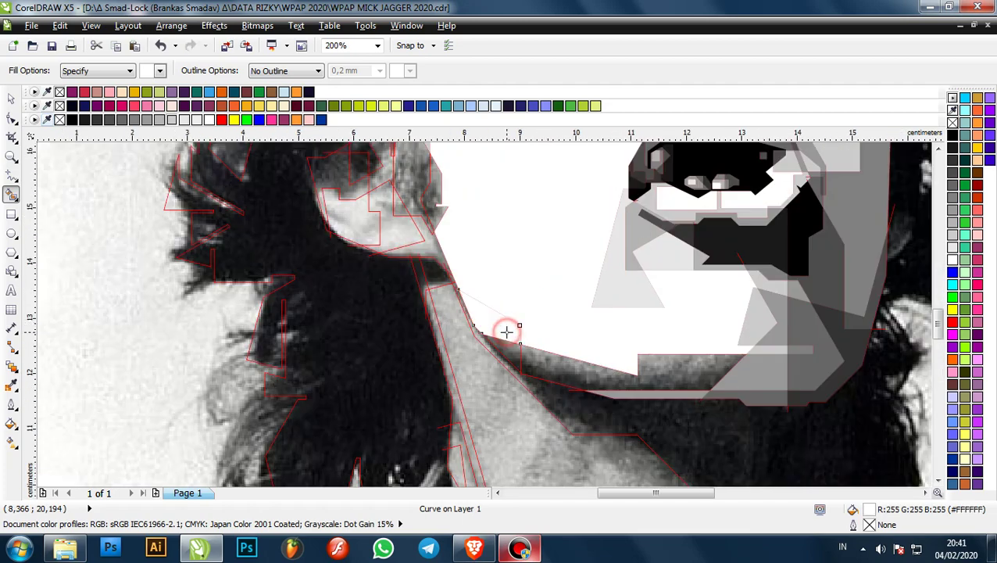
scroll(512, 332, "up", 1)
left_click(172, 120)
scroll(412, 282, "down", 2)
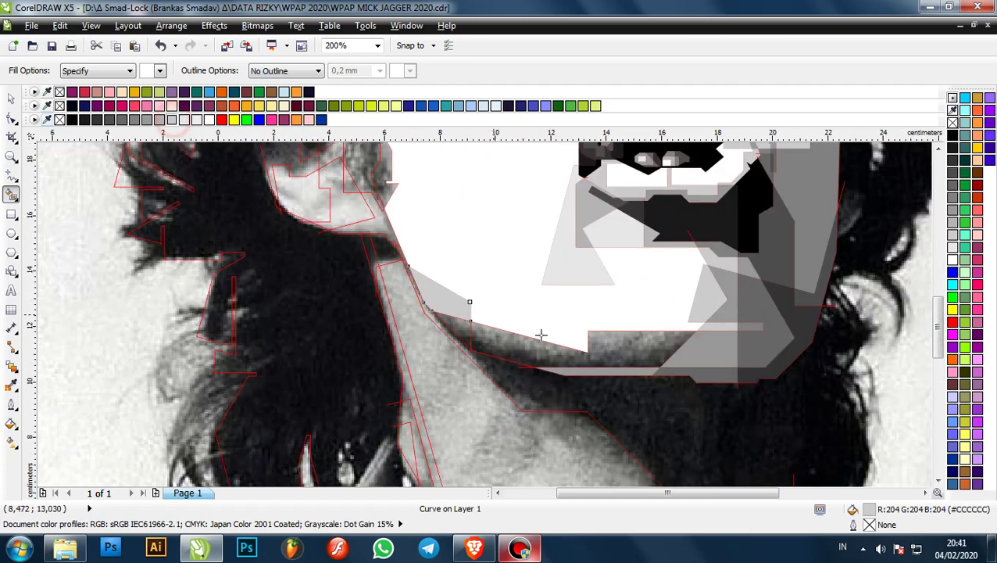
- Smart-fill the band along the chin with #CCCCCC and the small triangular jaw facet with #999999
scroll(622, 345, "up", 1)
left_click(519, 296)
left_click(175, 119)
scroll(346, 271, "up", 1)
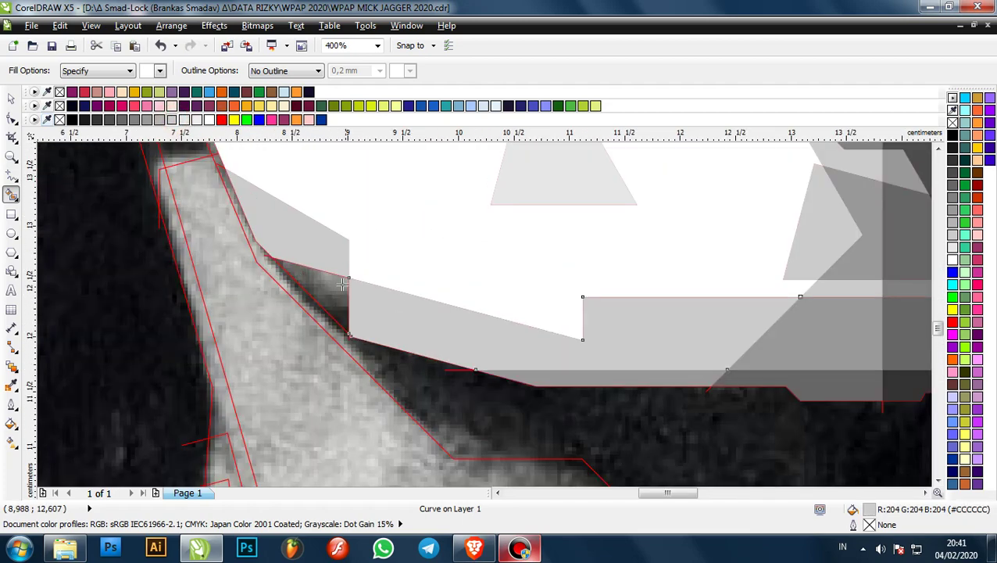
left_click(339, 284)
left_click(153, 121)
scroll(461, 338, "down", 3)
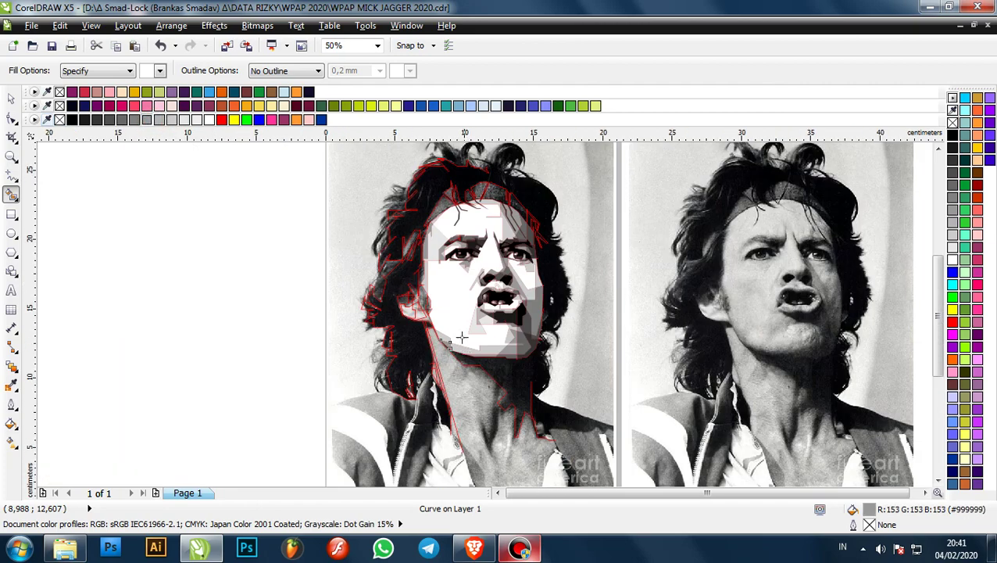
- Recolour the narrow temple facet along the hairline to a lighter grey and deselect it
scroll(426, 222, "up", 2)
scroll(470, 288, "up", 1)
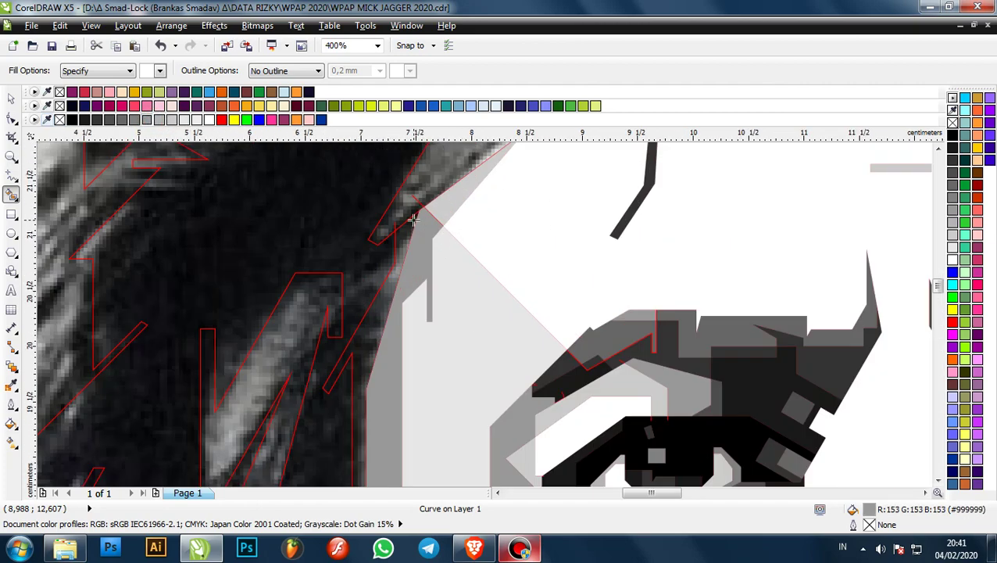
scroll(412, 222, "down", 3)
scroll(439, 276, "up", 2)
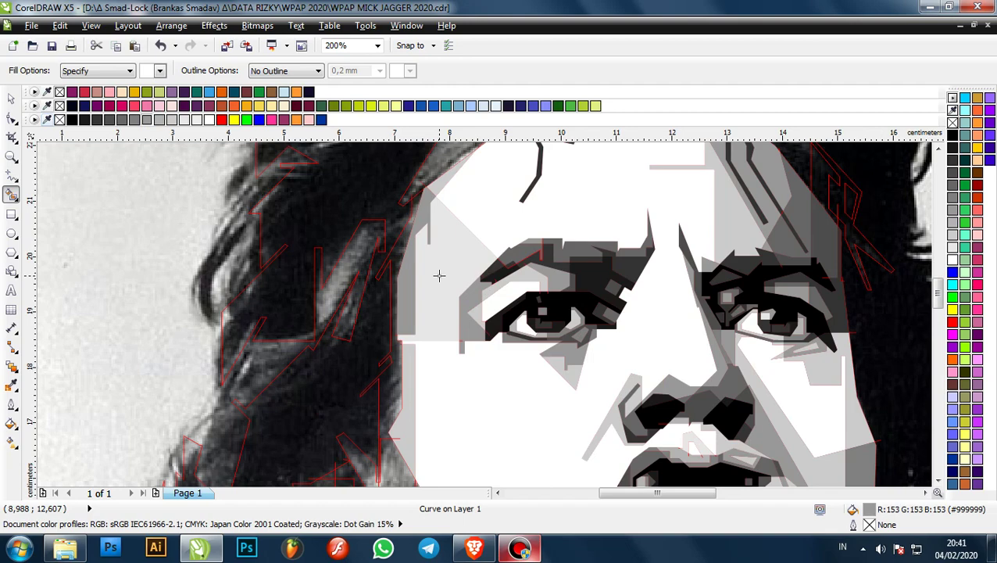
left_click(11, 99)
left_click(432, 200)
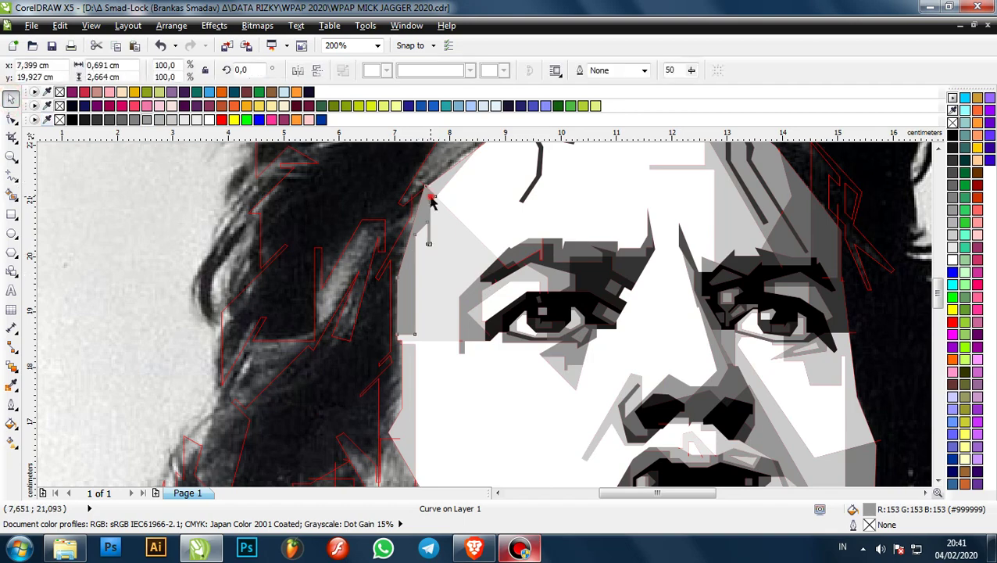
left_click(161, 120)
scroll(547, 312, "down", 2)
left_click(638, 230)
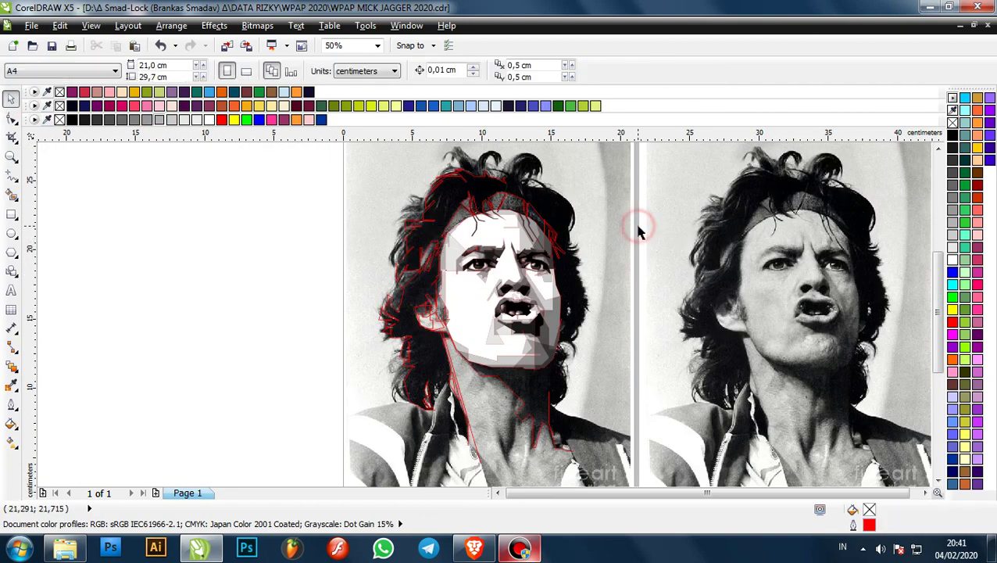
- Examine the neck, headband and hair outlines for parts that still need tracing
scroll(601, 252, "down", 1)
scroll(493, 357, "up", 3)
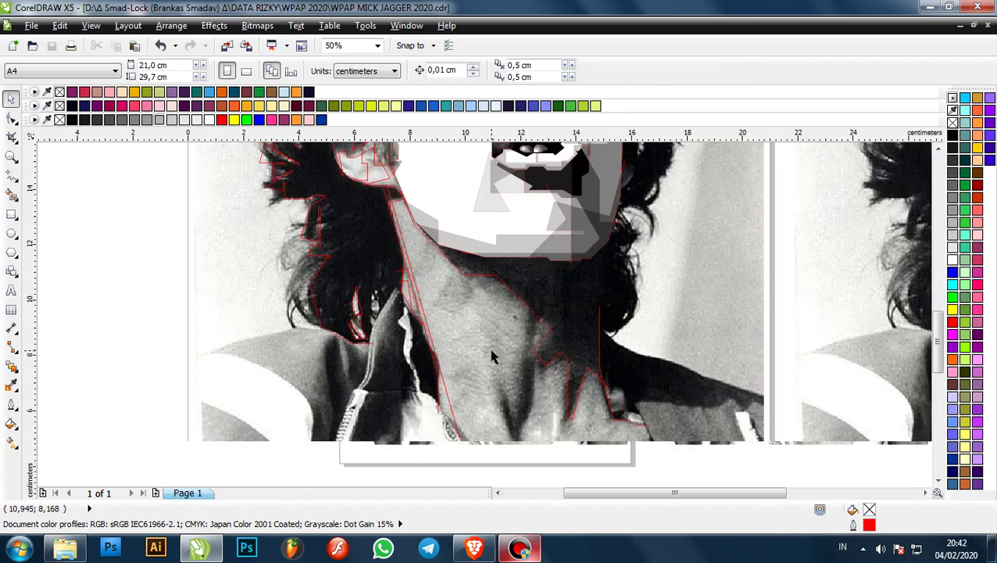
scroll(492, 357, "down", 2)
scroll(264, 225, "up", 4)
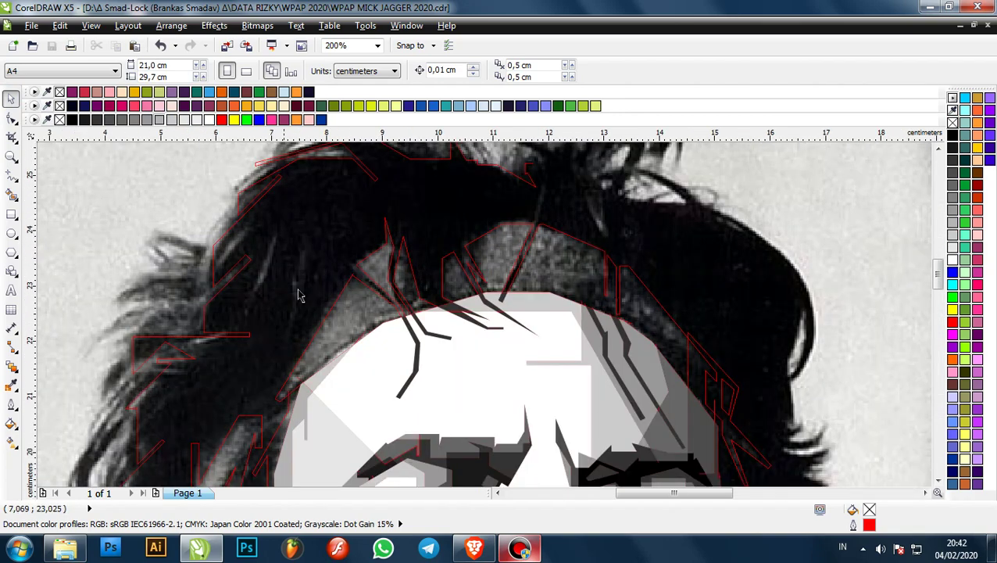
scroll(401, 198, "down", 1)
scroll(385, 240, "down", 1)
scroll(467, 205, "up", 3)
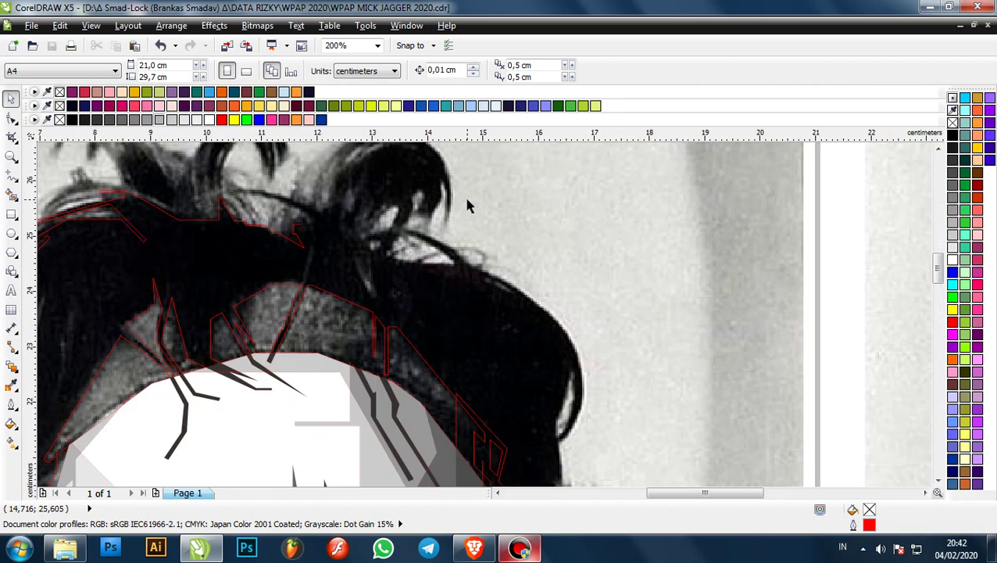
scroll(345, 218, "down", 1)
- Resume the open hair outline with the Pen tool, tracing the small squared notch at the base of the central curls
key("F5")
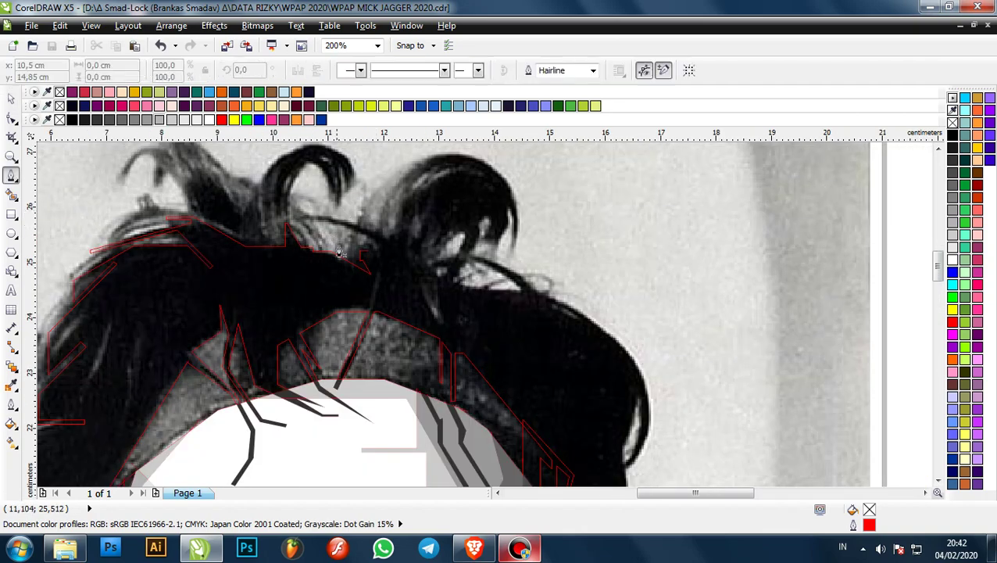
scroll(360, 247, "up", 2)
left_click(386, 249)
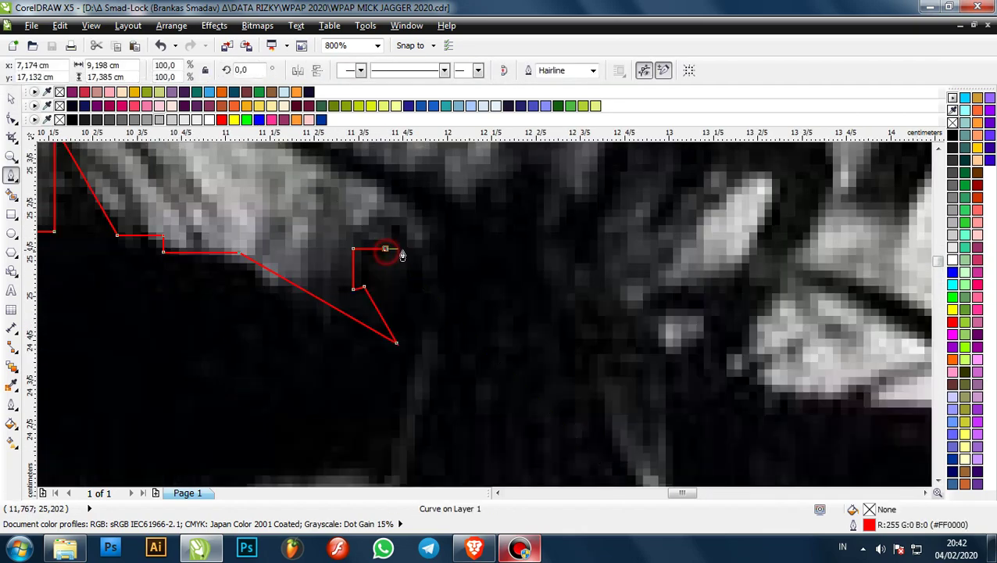
left_click(423, 248)
left_click(423, 352)
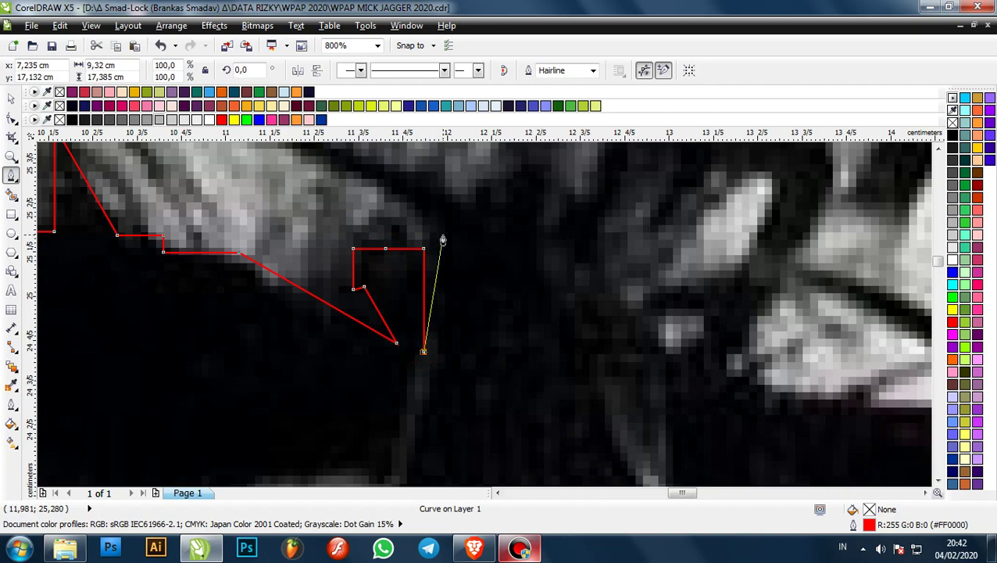
left_click(441, 228)
scroll(437, 329, "down", 1)
scroll(363, 188, "up", 1)
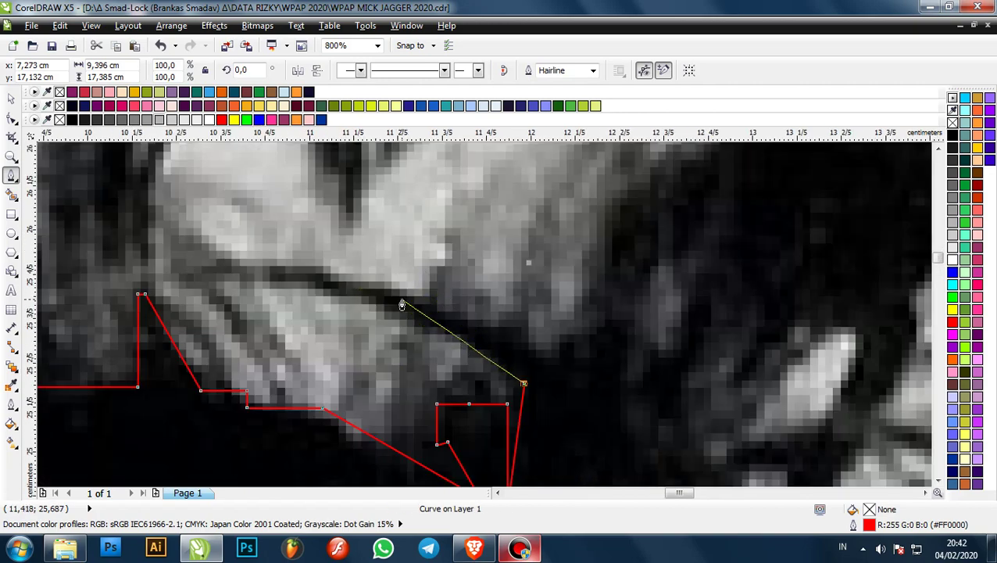
- Trace both edges of the thin dark strand running between the middle curl and the large curl
left_click(358, 289)
left_click(225, 281)
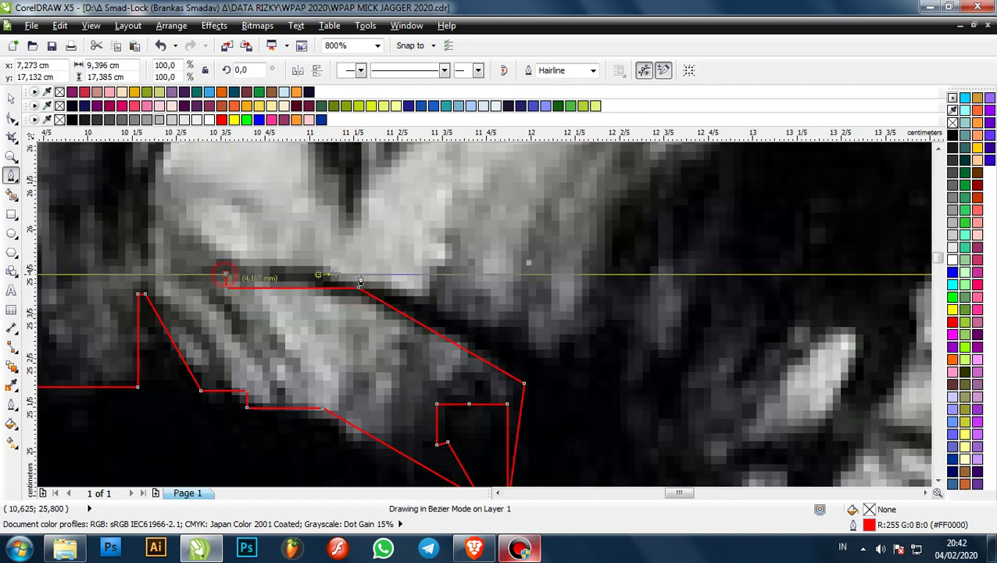
left_click(397, 272)
scroll(396, 272, "down", 3)
scroll(440, 298, "up", 2)
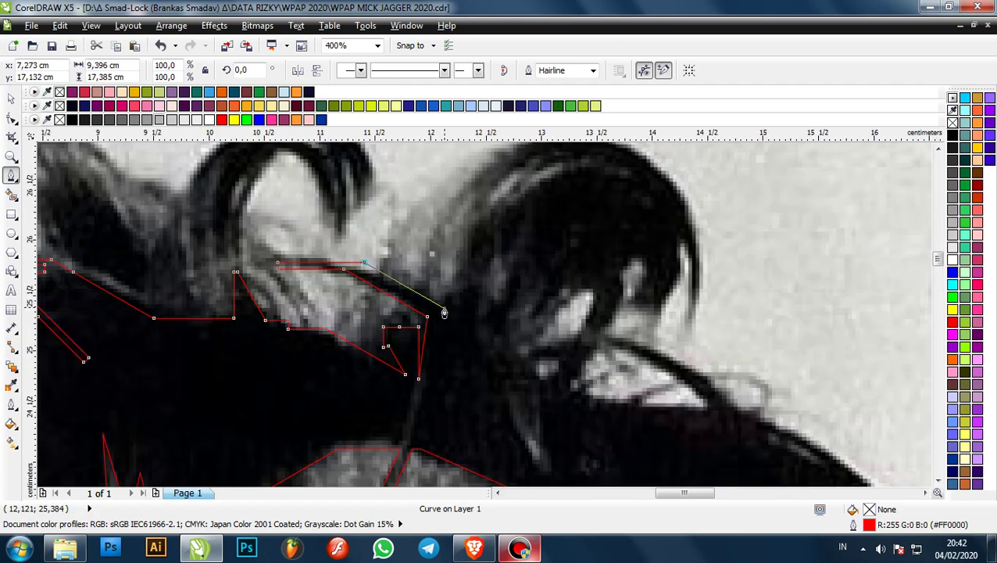
left_click(444, 308)
- Extend the hair outline up the inner side of the large curl and along the lower edge of its highlight
left_click(472, 206)
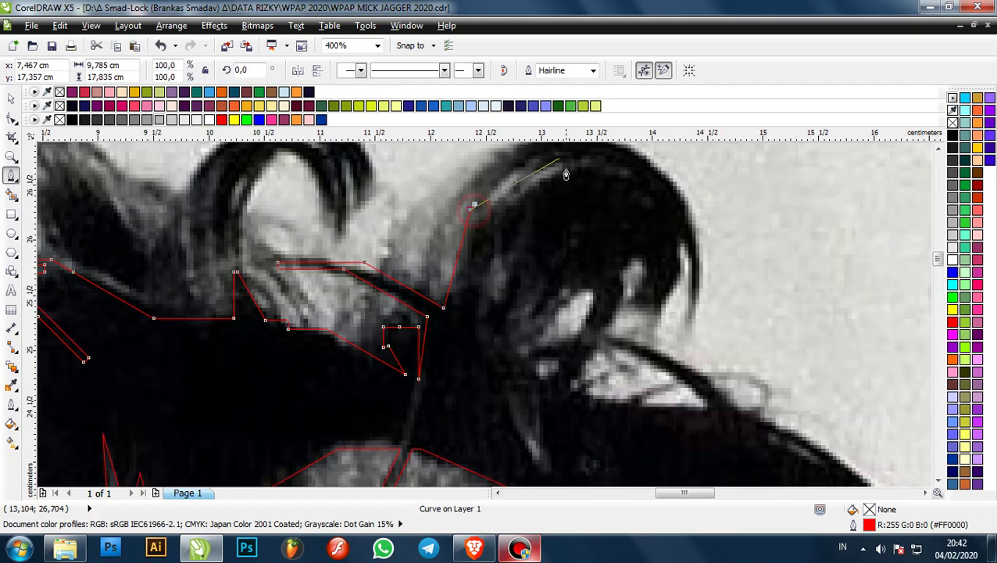
left_click(597, 179)
left_click(639, 180)
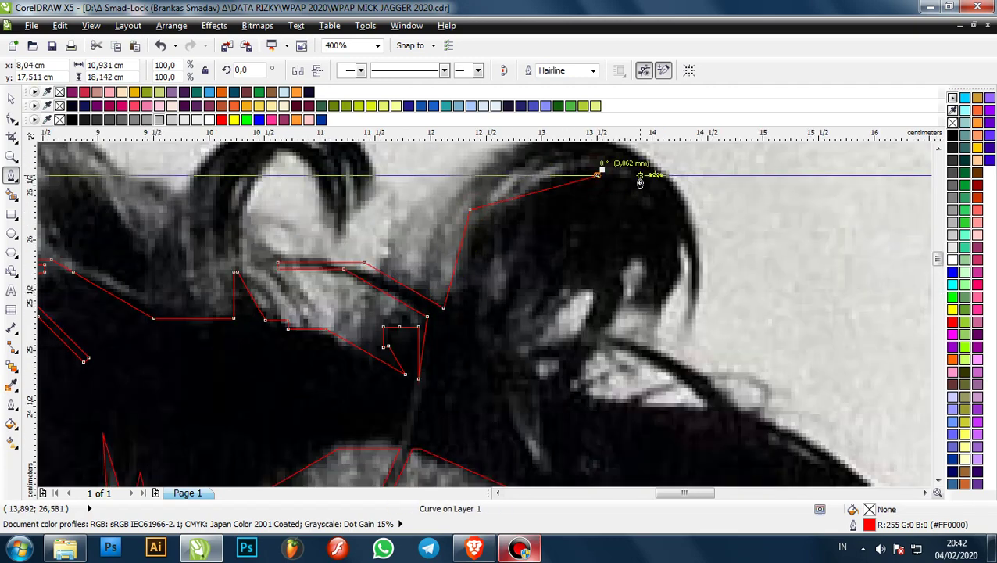
scroll(642, 177, "up", 2)
left_click(627, 165)
scroll(612, 267, "down", 1)
scroll(531, 182, "up", 1)
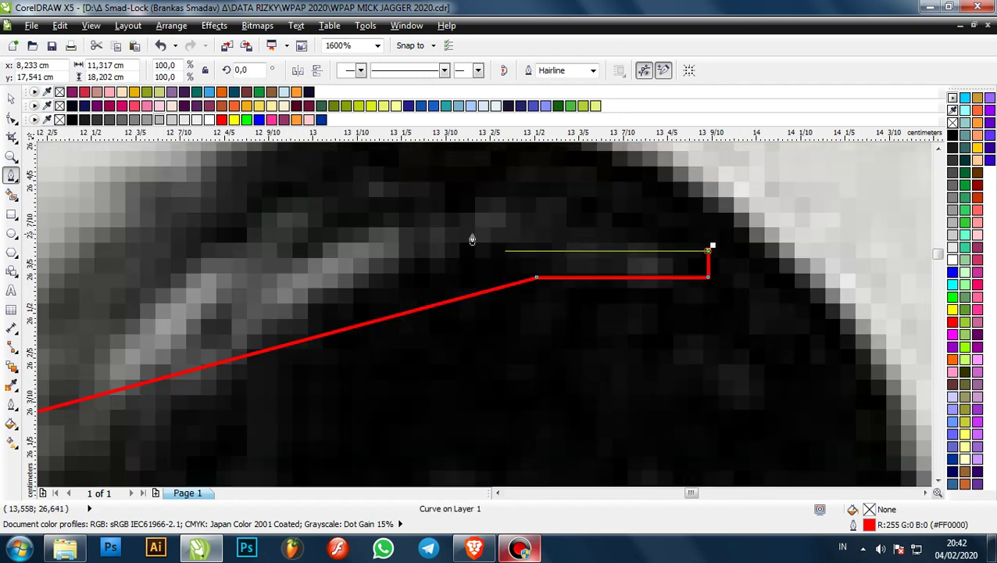
- Close off the large curl's highlight band and trace the outline over the curl's crown to its outer shoulder
left_click(152, 261, "shift")
scroll(153, 263, "down", 1)
left_click(153, 228)
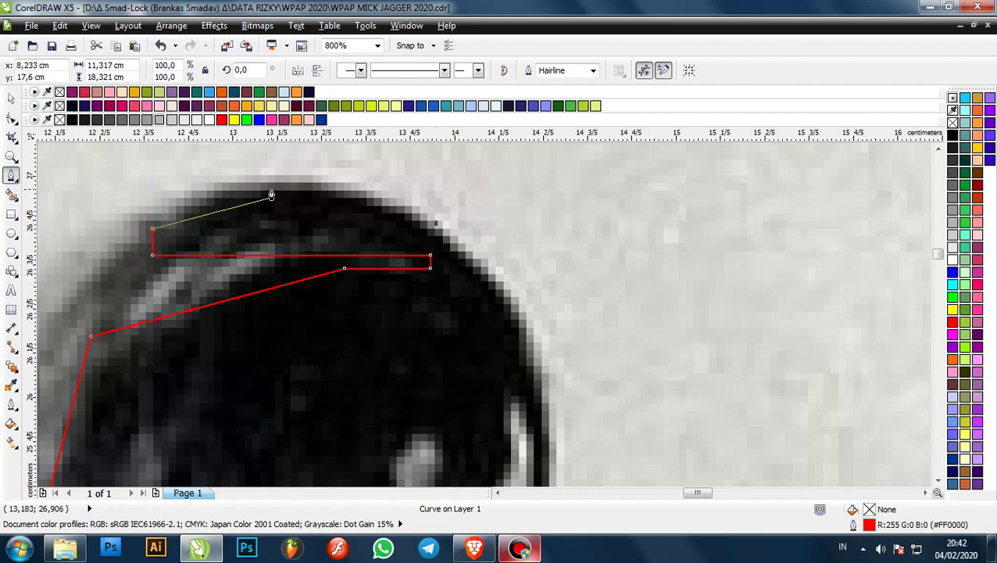
left_click(244, 179)
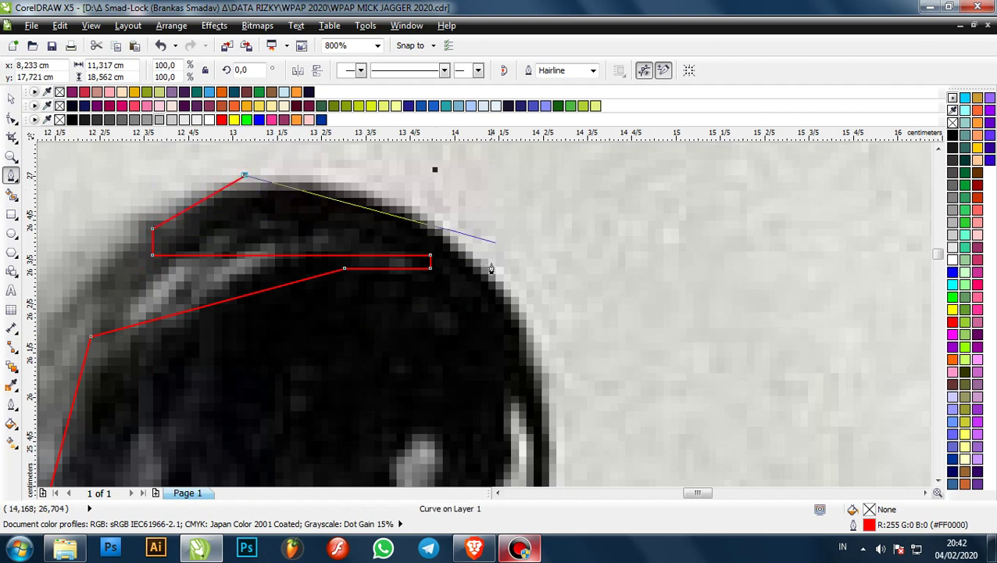
left_click(500, 270)
scroll(500, 269, "down", 1)
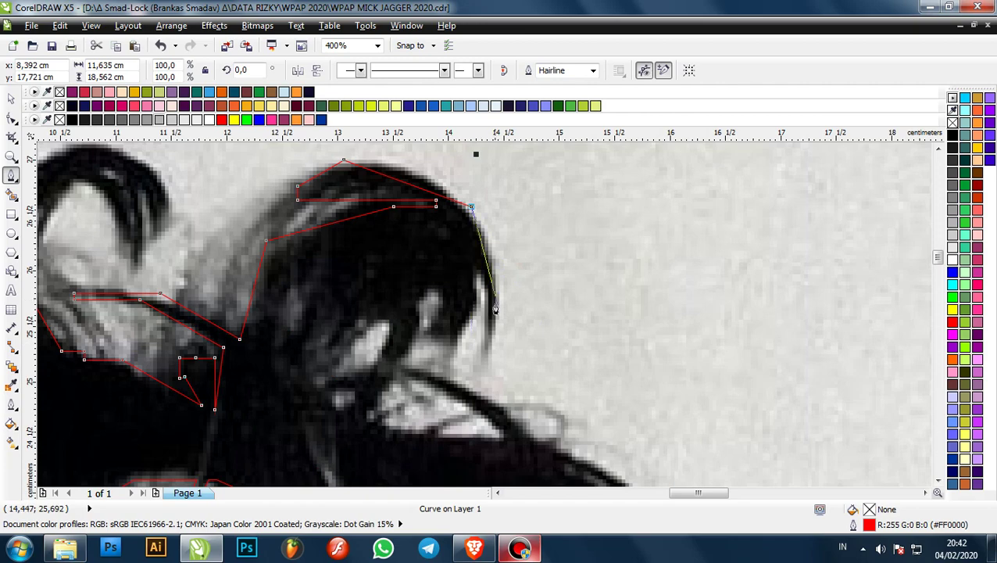
- Trace the large curl's outer side down to its pointed tip and back around the narrow light sliver inside it
left_click(500, 311)
left_click(484, 356)
scroll(485, 356, "up", 1)
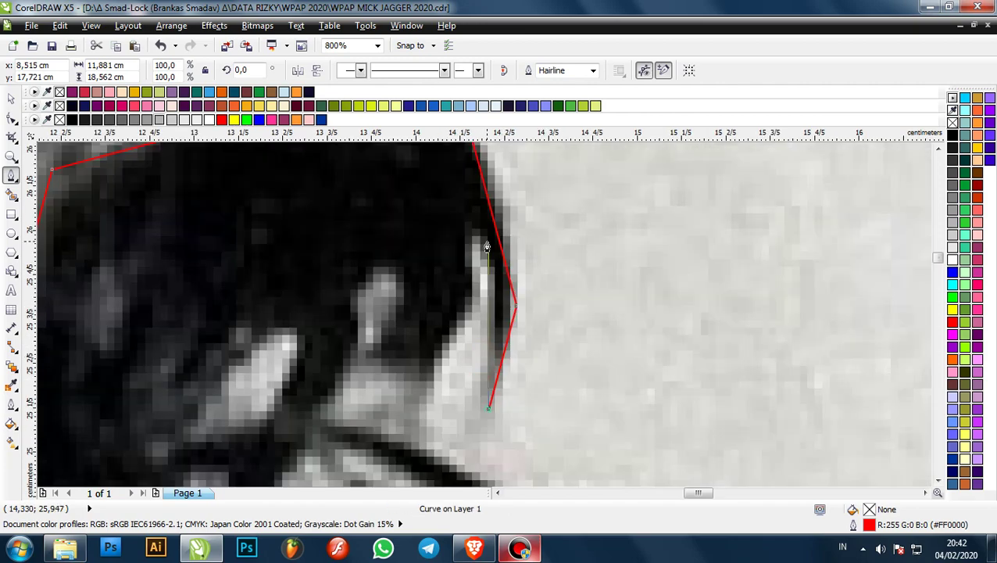
left_click(485, 271)
left_click(469, 240)
left_click(469, 308)
scroll(481, 287, "down", 2)
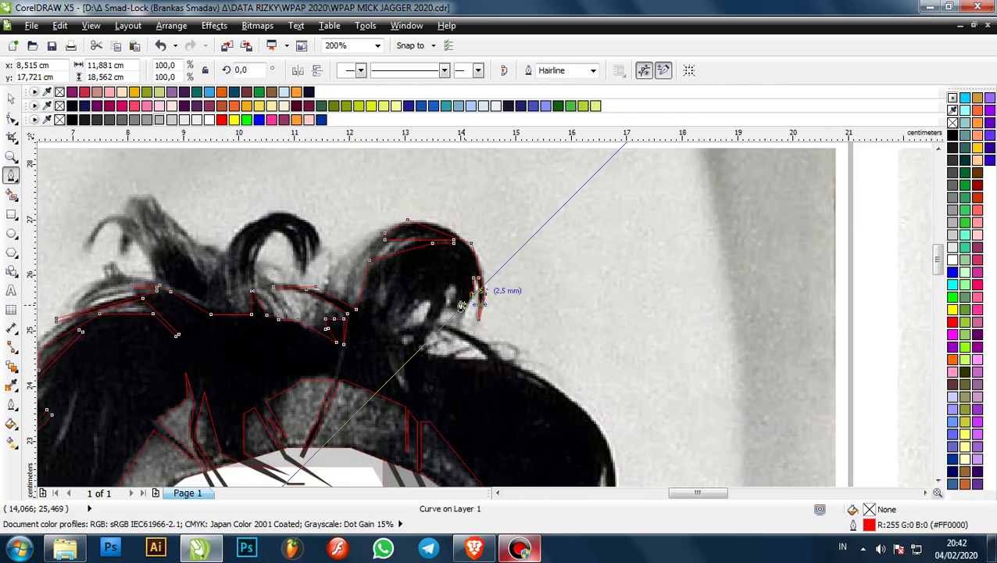
scroll(468, 297, "up", 2)
- Outline the underside of the large curl around its light gaps, down to the curl's base
left_click(412, 336)
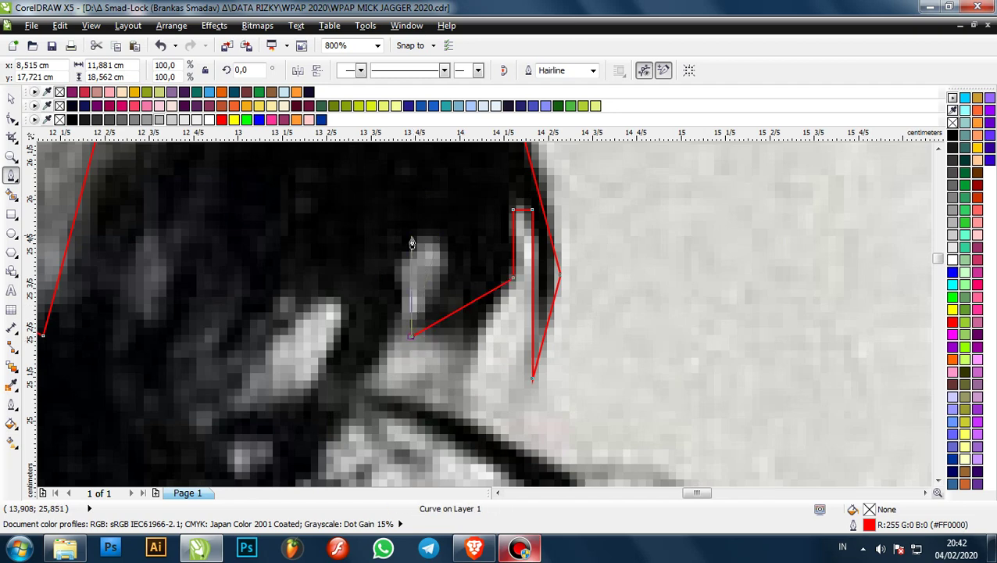
left_click(412, 237)
left_click(396, 238)
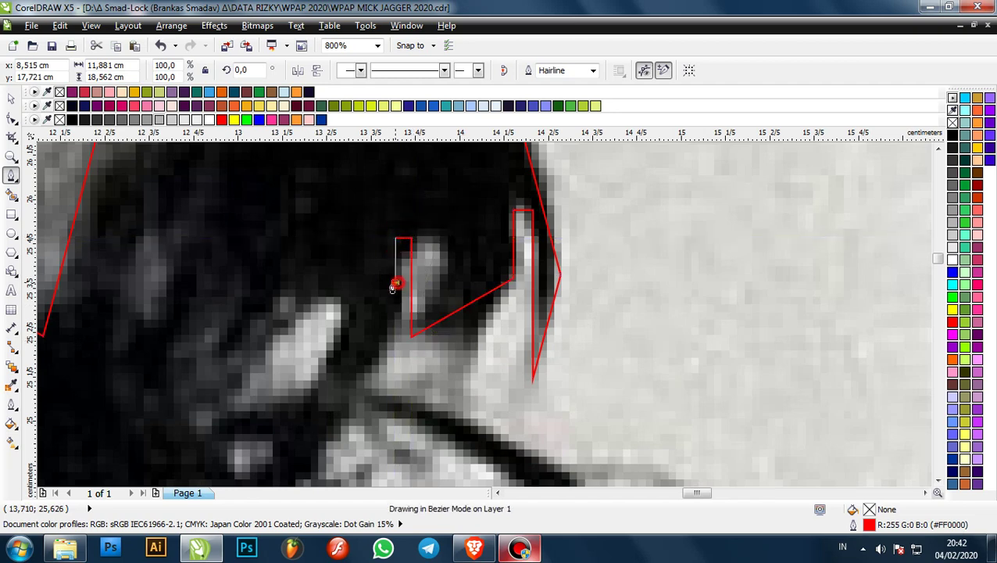
left_click(396, 283)
left_click(285, 285)
scroll(285, 285, "down", 2)
scroll(259, 337, "up", 2)
left_click(275, 278)
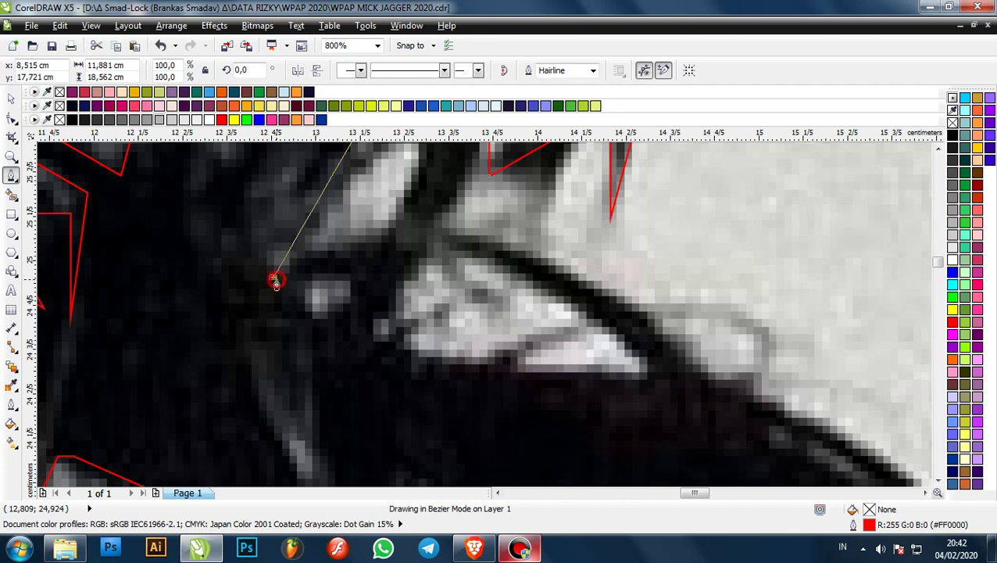
- Trace the small angular notch below the large curl's base and return up to the dark strand beside it
scroll(276, 278, "down", 1)
scroll(311, 311, "up", 1)
left_click(311, 317)
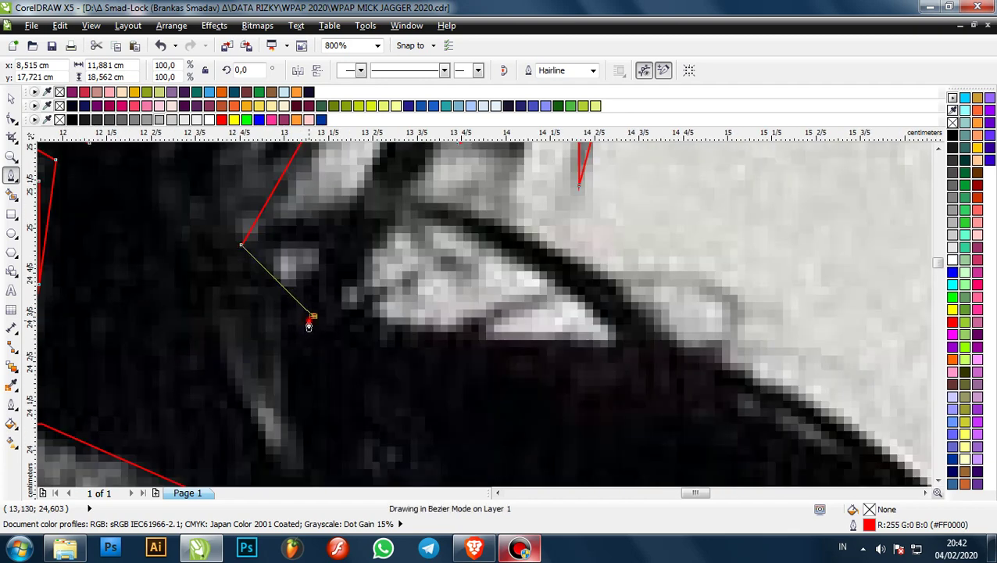
left_click(312, 246)
scroll(329, 283, "down", 1)
left_click(341, 252)
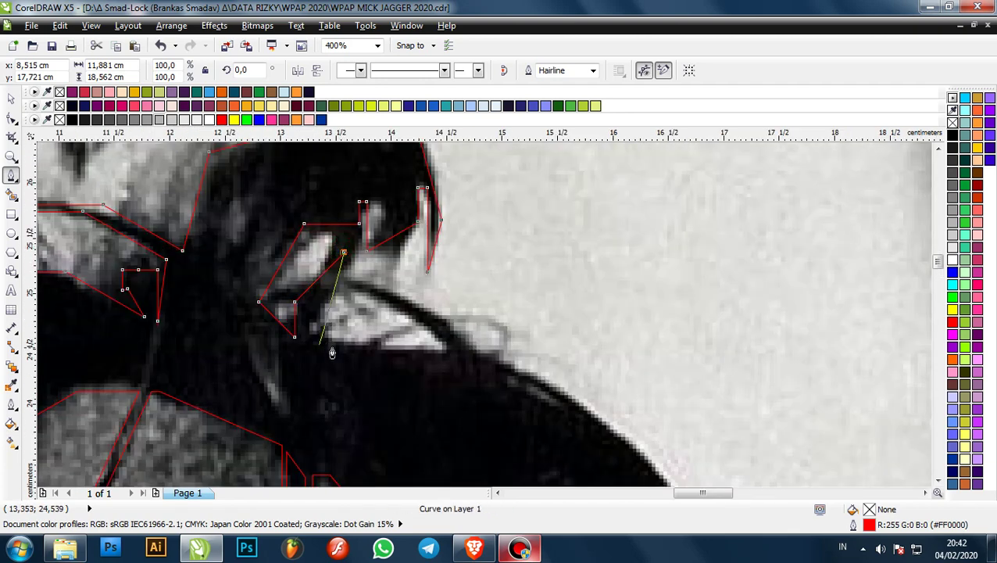
- Outline the light wedge-shaped gap beneath the large curl, up to the start of the long overhanging strand
scroll(339, 360, "up", 1)
left_click(343, 354)
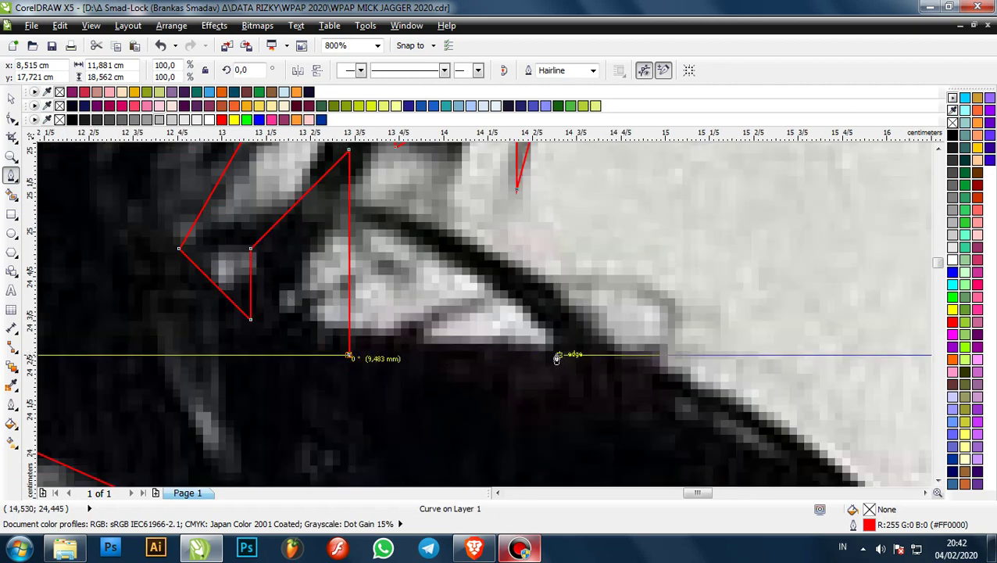
left_click(448, 354)
left_click(447, 345)
left_click(393, 226)
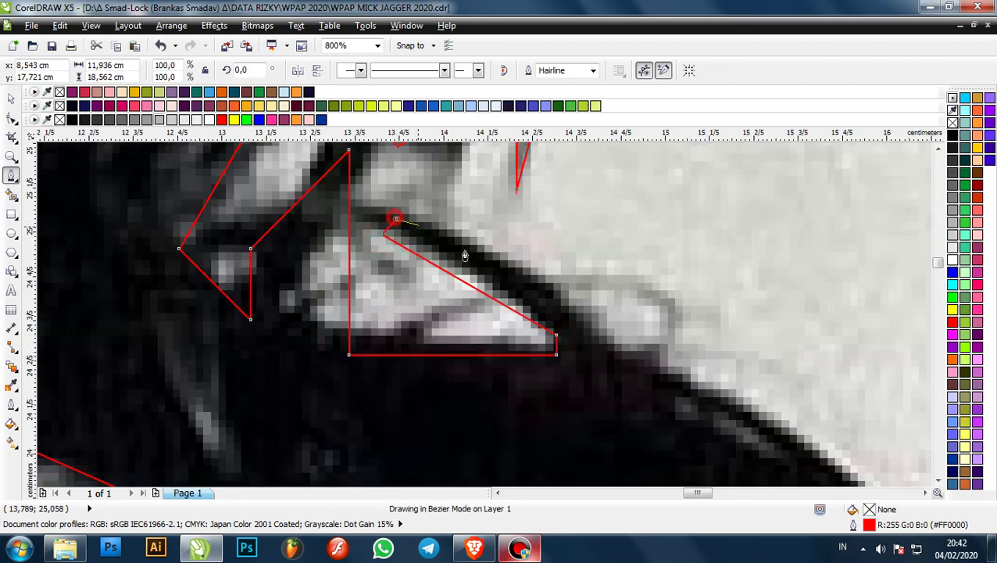
- Trace the outer contour of the rounded hair mass from the overhanging strand down to its lower tip
scroll(575, 355, "down", 1)
scroll(441, 262, "down", 1)
scroll(641, 478, "up", 1)
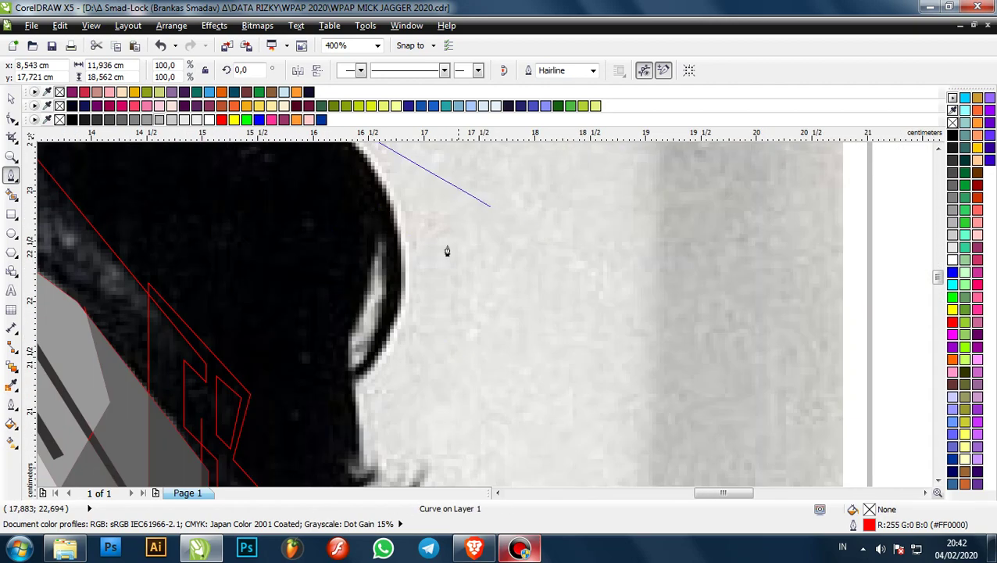
scroll(485, 251, "down", 1)
scroll(454, 209, "up", 1)
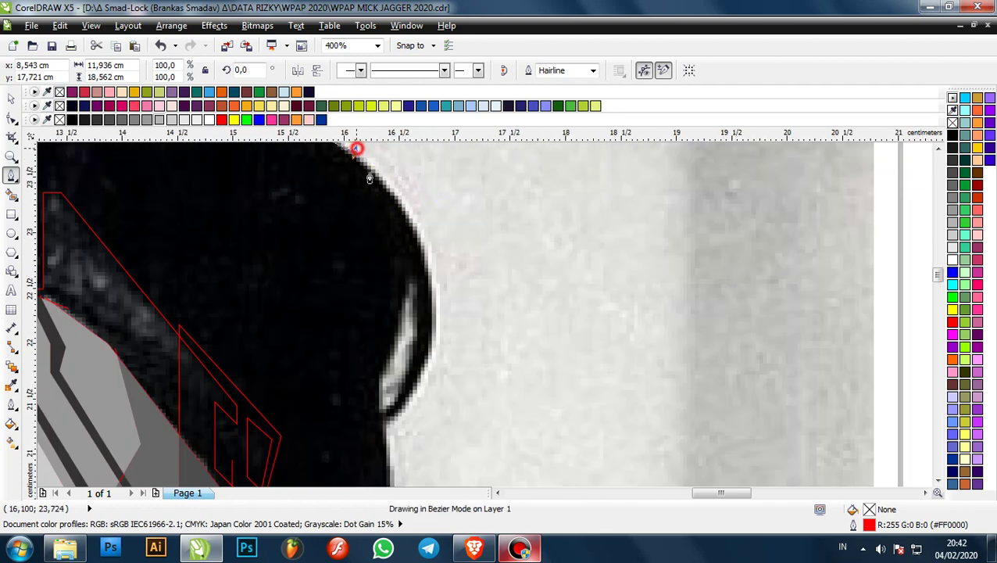
left_click(441, 302)
left_click(407, 431)
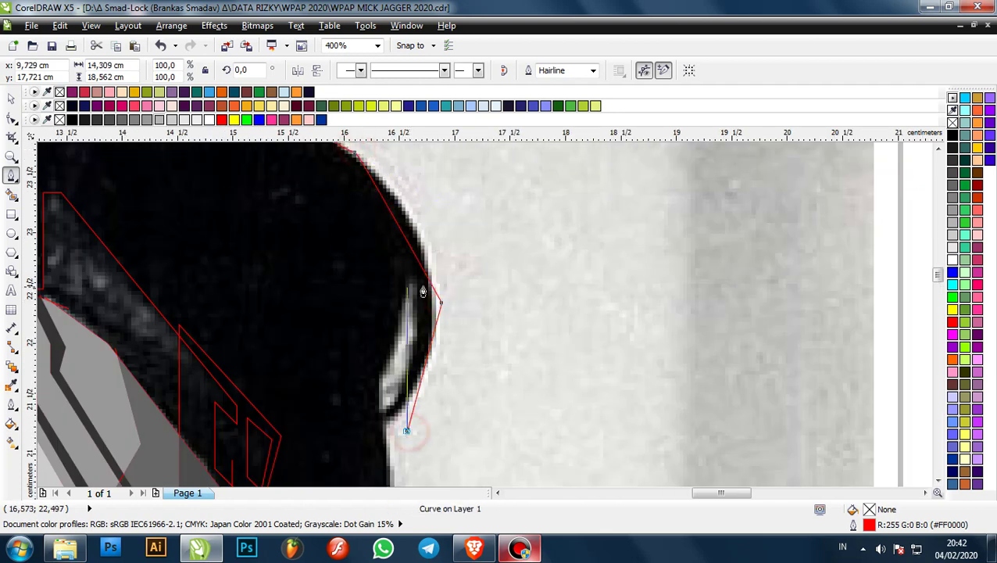
- Outline the light crescent sliver inside the rounded hair mass and continue the hair edge down to the flicked strands
left_click(406, 284)
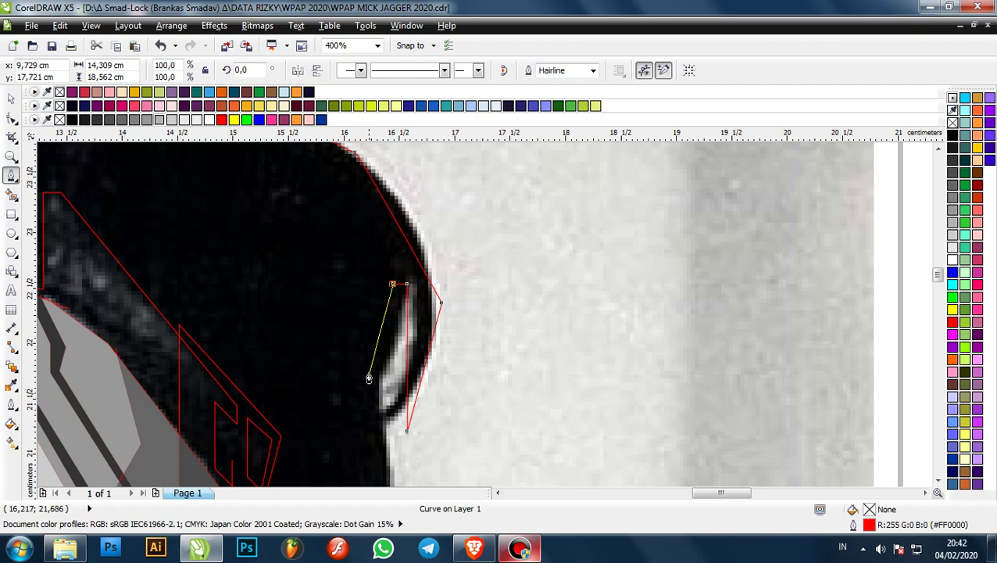
left_click(369, 374)
scroll(402, 246, "down", 2)
scroll(408, 328, "up", 2)
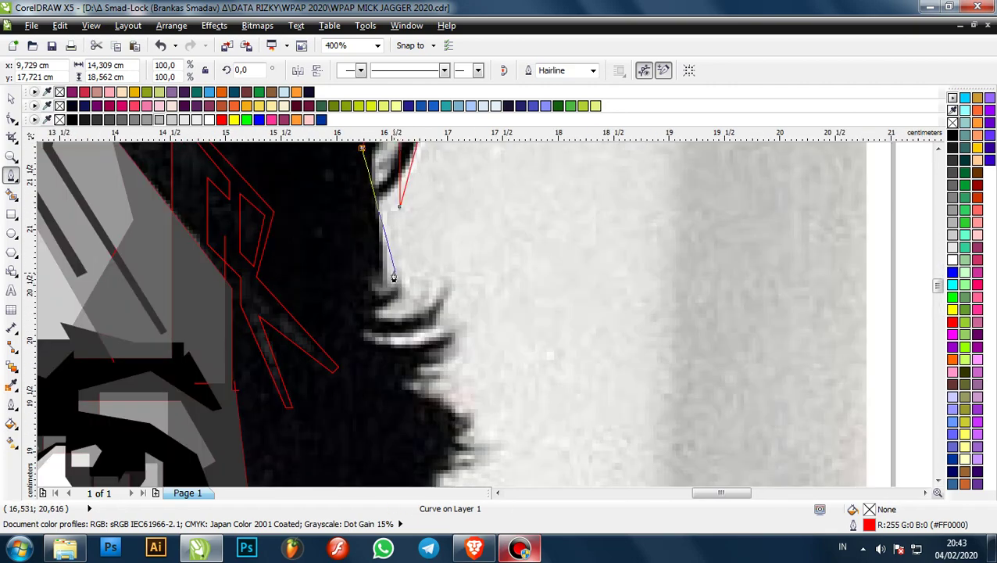
scroll(395, 273, "up", 2)
left_click(376, 284)
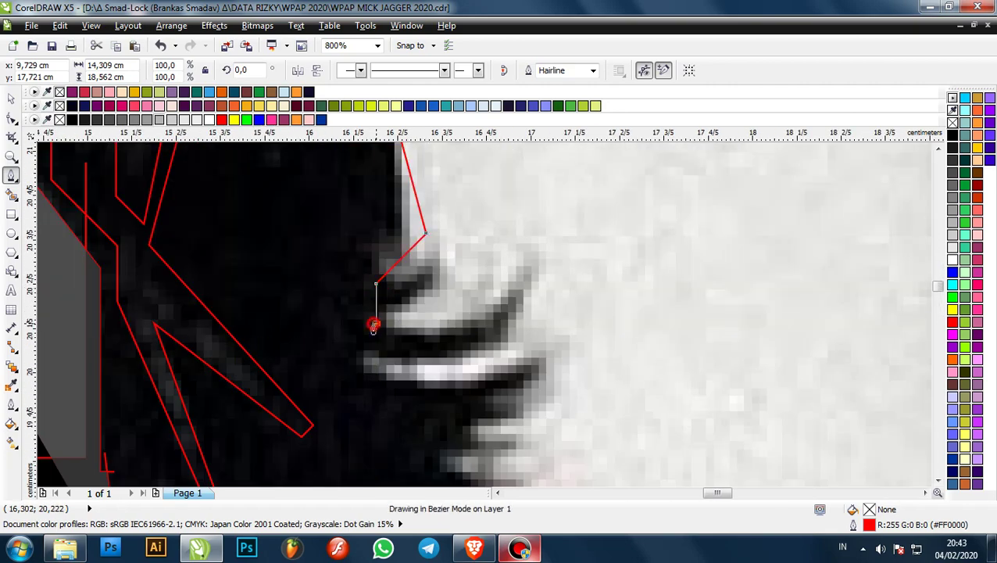
- Trace the upturned flicked strand and the squared light gap below it on the outer hair edge
left_click(376, 322)
left_click(487, 322)
left_click(536, 234)
left_click_drag(505, 352, 406, 357)
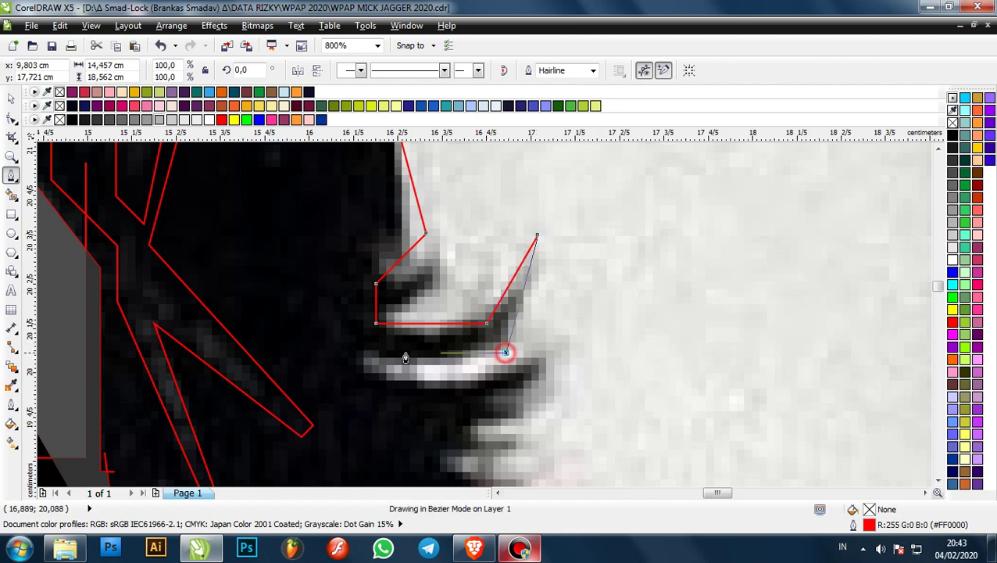
left_click(419, 352)
left_click(419, 392)
left_click(487, 392)
scroll(480, 315, "down", 1)
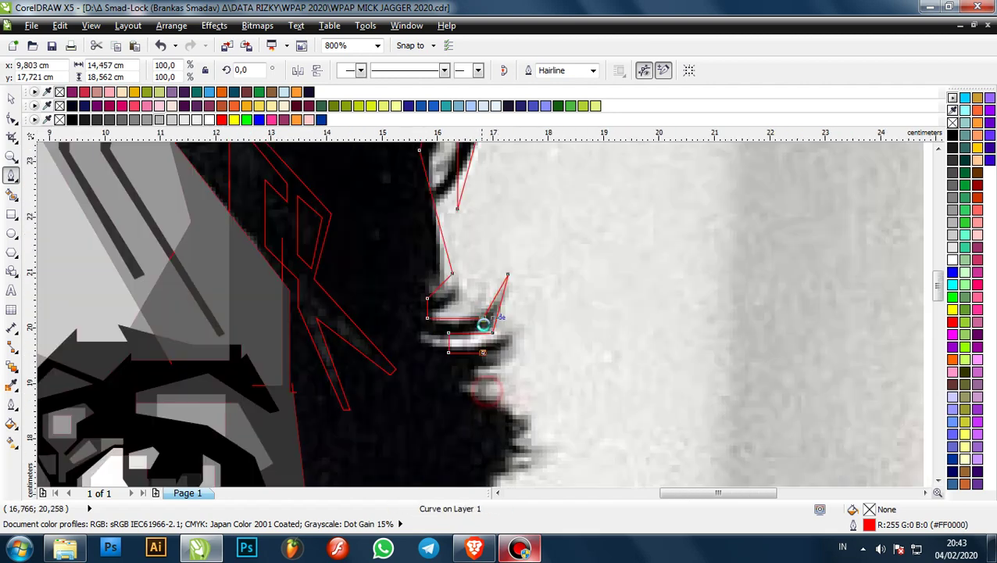
- Trace the stepped notch below the flicked strands and the pointed hair tuft beside the eye
scroll(484, 324, "up", 3)
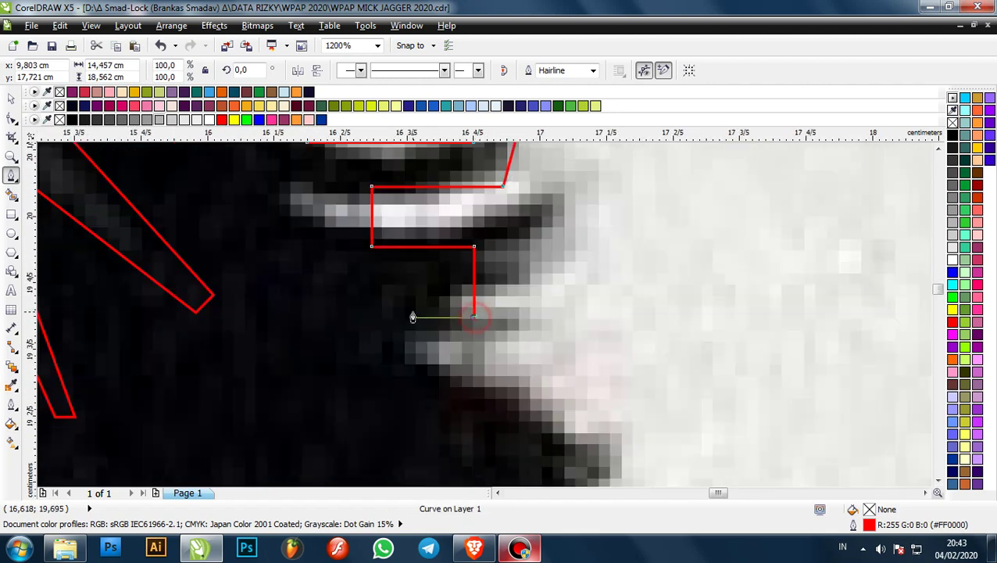
left_click(413, 317)
left_click(412, 364)
scroll(465, 316, "down", 2)
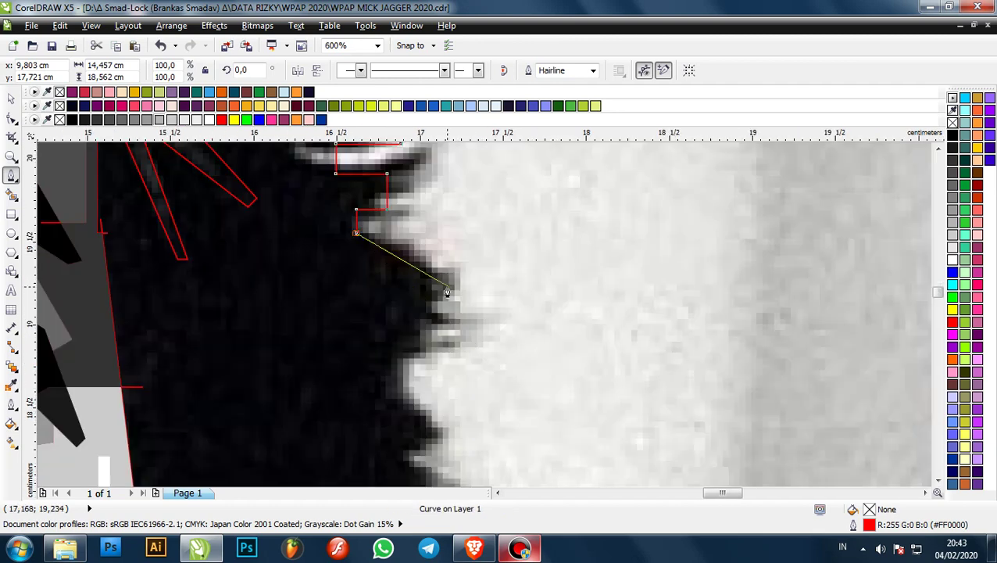
left_click(467, 272)
left_click(401, 350)
scroll(413, 341, "down", 3)
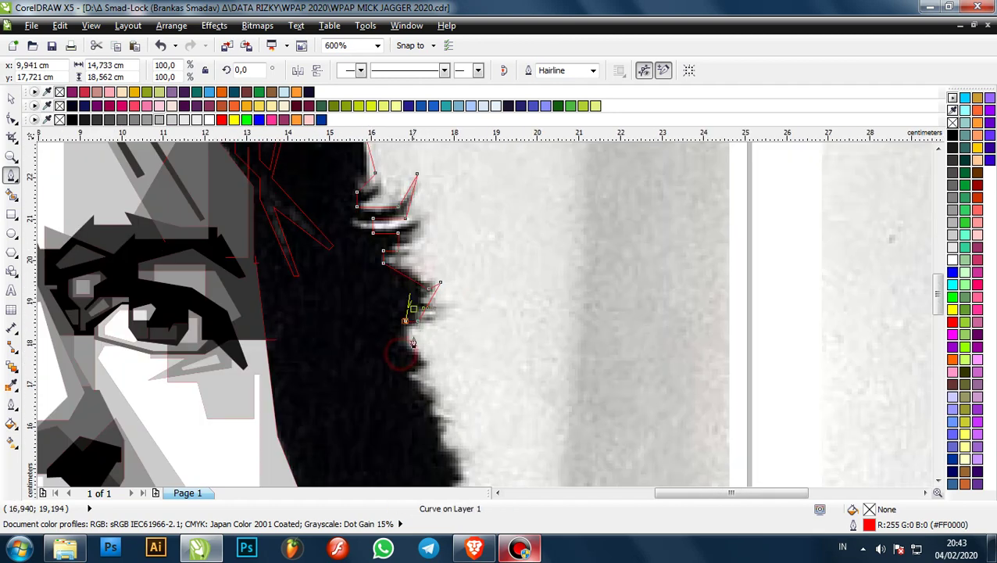
- Trace the shallow recess and the small pointed tuft directly below the pointed hair tuft on the outer hair edge
scroll(413, 375, "up", 3)
left_click_drag(387, 229, 392, 294)
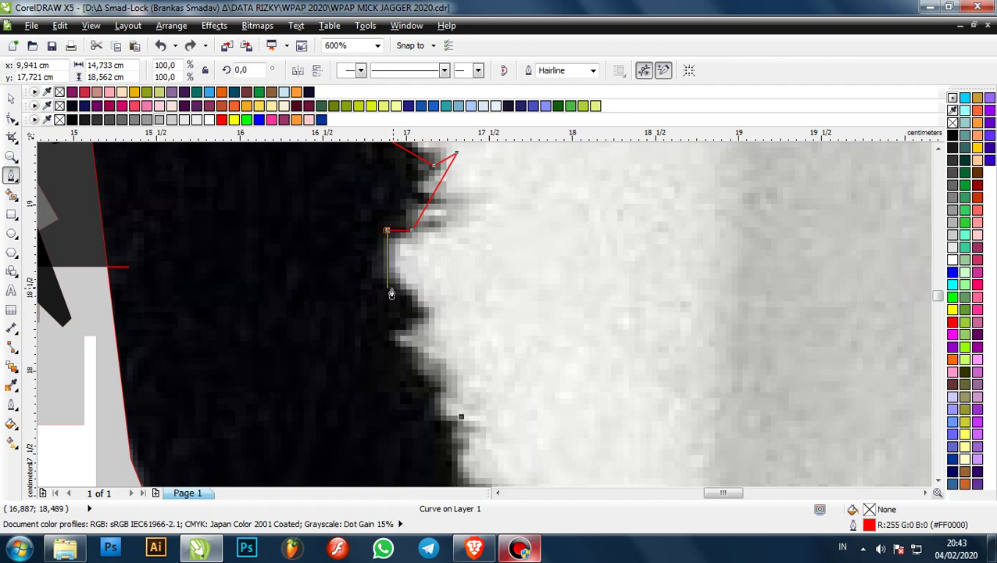
left_click(388, 287)
left_click(427, 310)
left_click(392, 343)
scroll(387, 314, "down", 2)
scroll(390, 394, "up", 1)
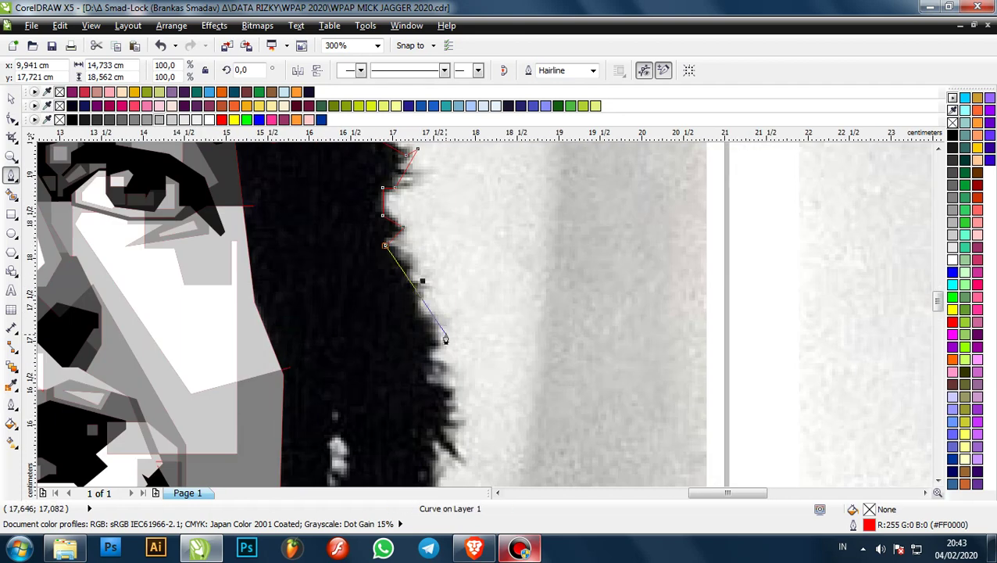
- Continue the outer hair edge diagonally downward and trace the squared light notch where the hair bulges out
left_click(438, 339)
scroll(438, 344, "up", 2)
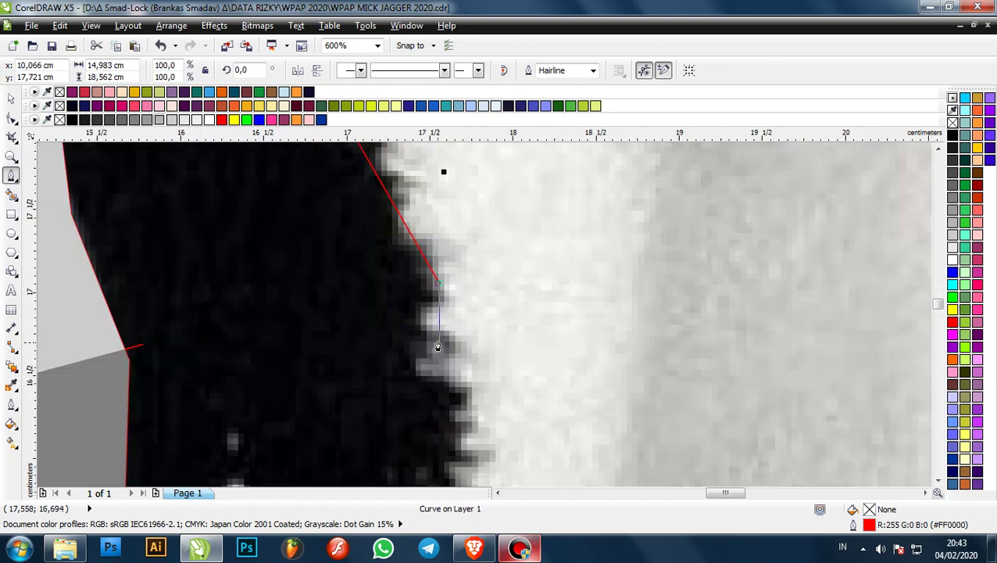
left_click(462, 344)
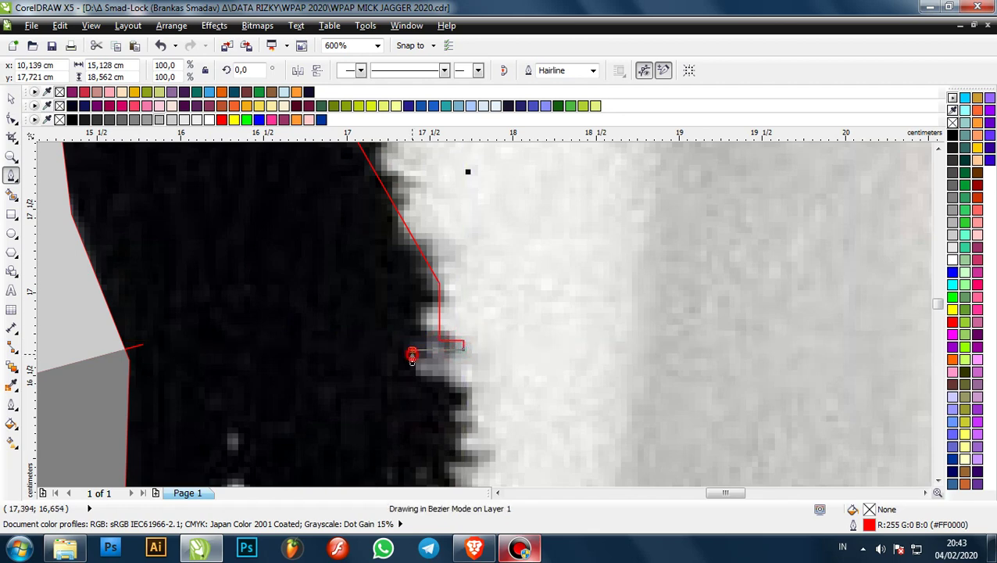
left_click_drag(412, 349, 412, 385)
scroll(412, 386, "down", 2)
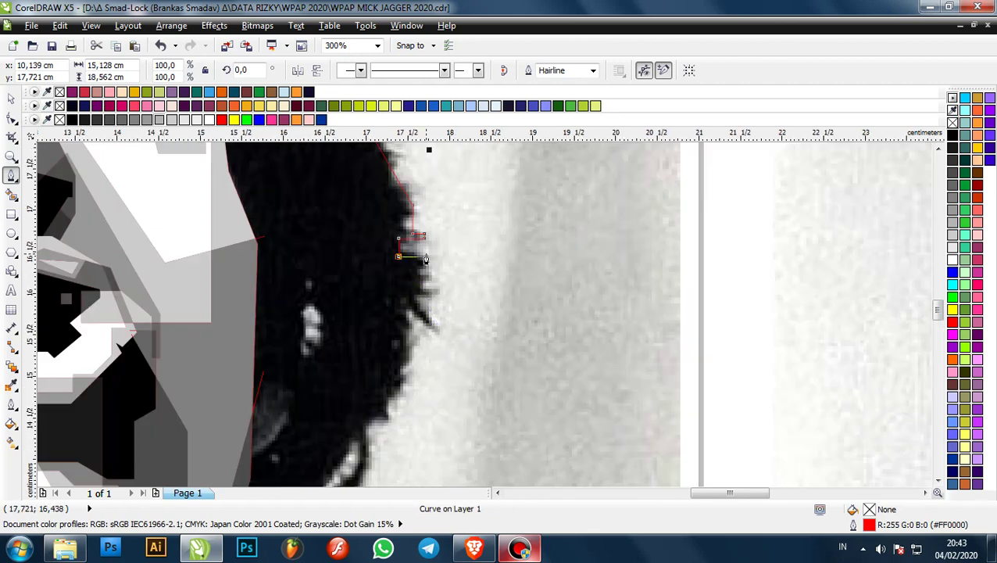
left_click(424, 257)
- Trace the thin diagonal stray strand sticking out of the hair edge below the squared notch
scroll(423, 351, "up", 2)
left_click(421, 198)
left_click(529, 311)
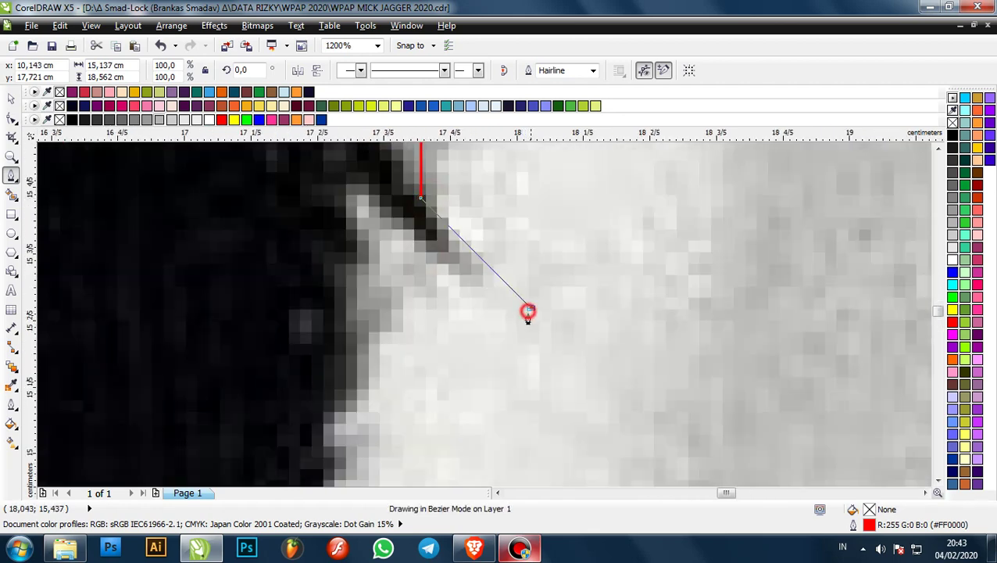
left_click(521, 324)
left_click(359, 163)
scroll(367, 201, "down", 1)
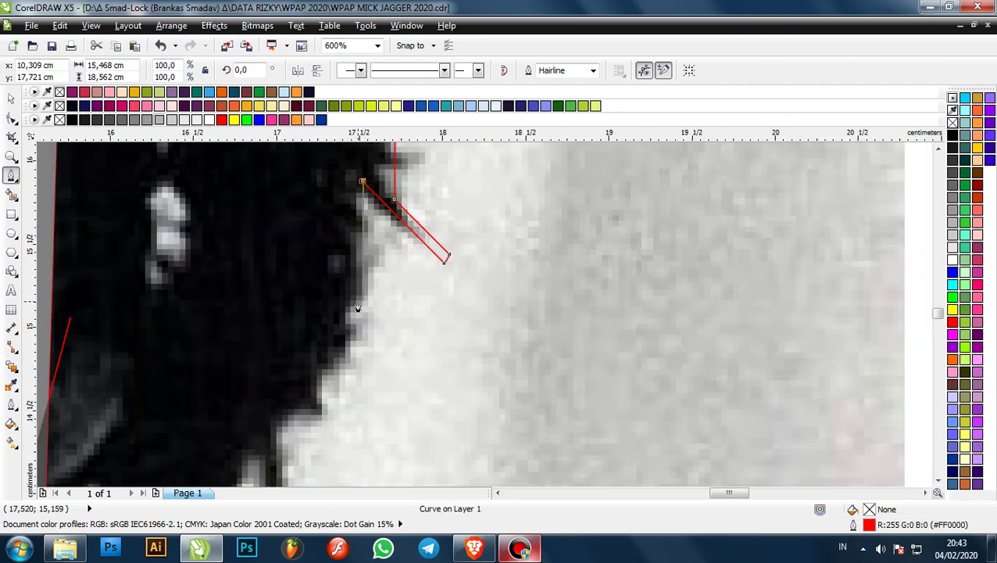
- Trace the hair edge below the stray strand with a small angular notch, redoing the notch's last node
left_click(362, 294)
left_click(340, 317)
left_click(346, 328)
left_click(373, 314)
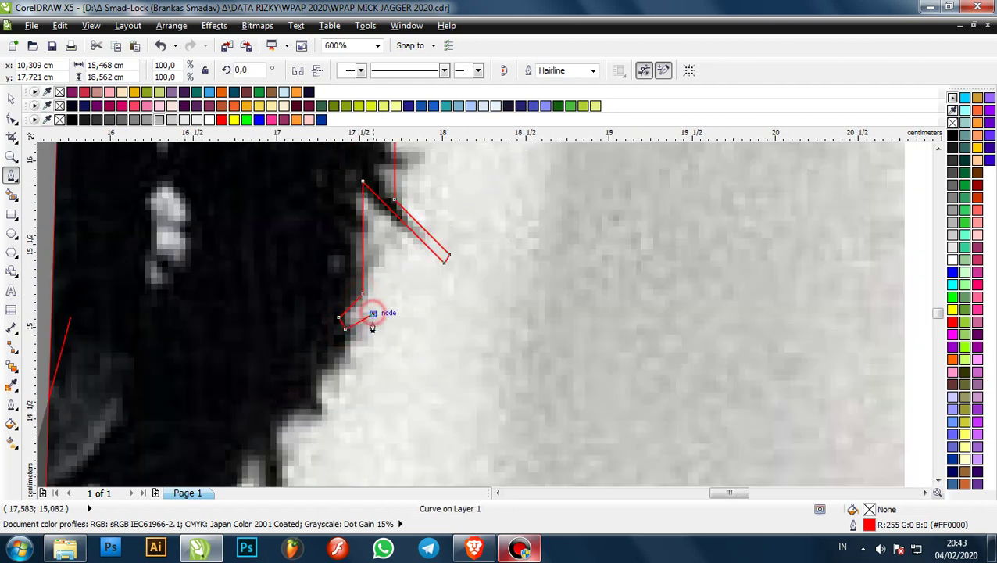
scroll(356, 326, "up", 2)
key("ctrl+z")
left_click(376, 274)
scroll(379, 277, "down", 1)
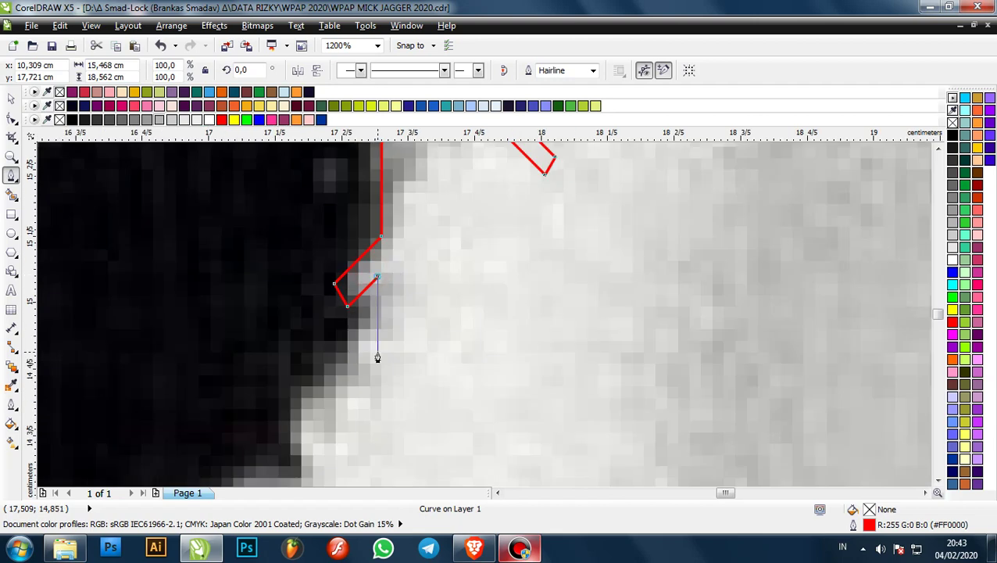
- Trace the small step below the angular notch and the slanted hair edge down to the curl with the light sliver
scroll(378, 357, "down", 3)
scroll(399, 275, "up", 2)
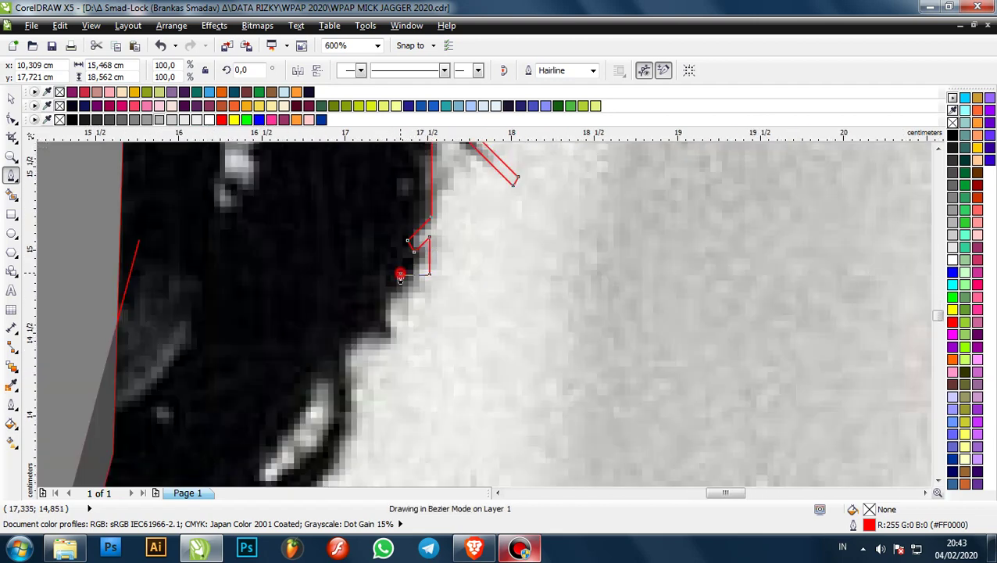
left_click(399, 275)
left_click(341, 338)
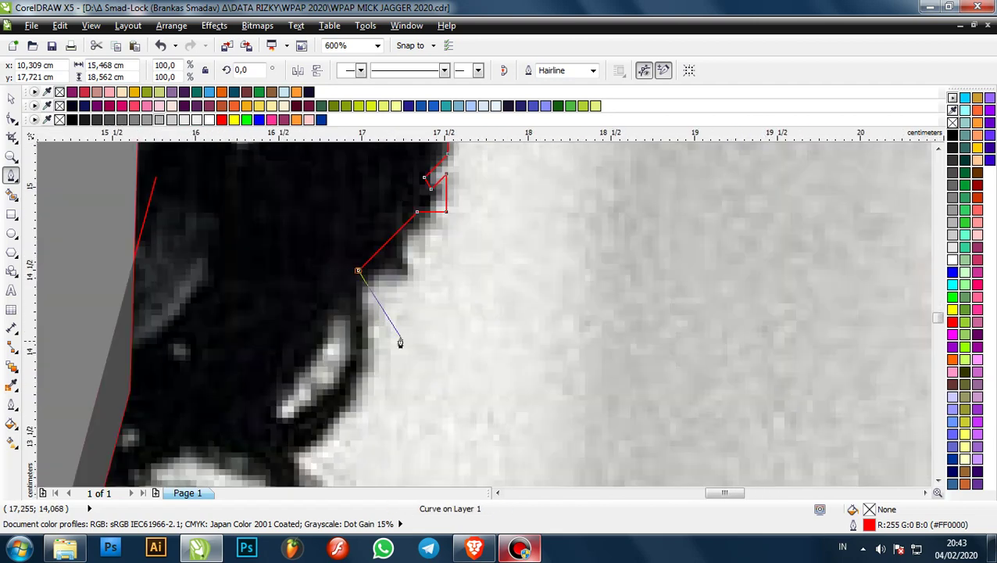
- Outline the curled strand enclosing the light sliver as a narrow faceted band along the outer hair edge
left_click(381, 360)
scroll(382, 359, "down", 1)
scroll(344, 365, "up", 1)
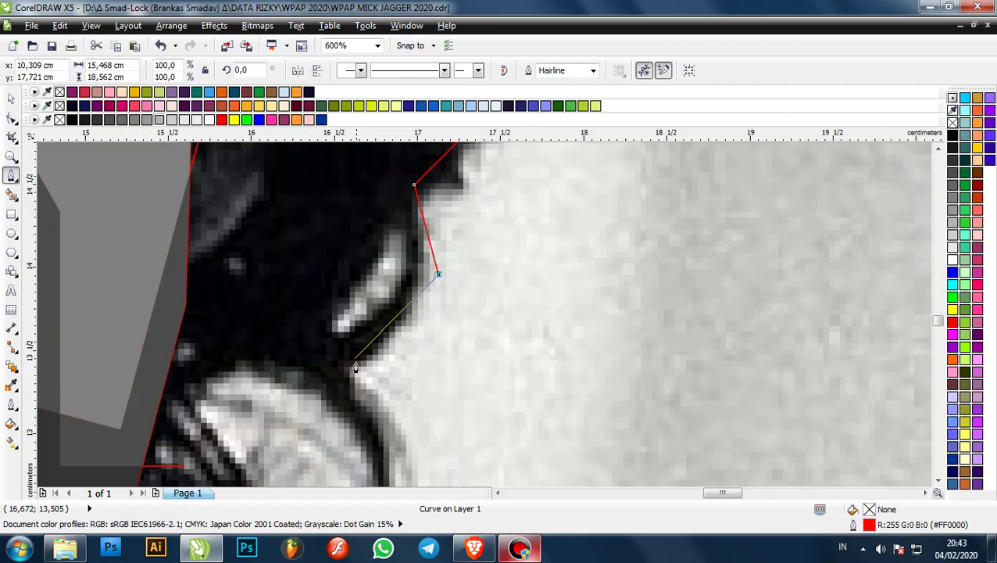
left_click(350, 362)
left_click(413, 283)
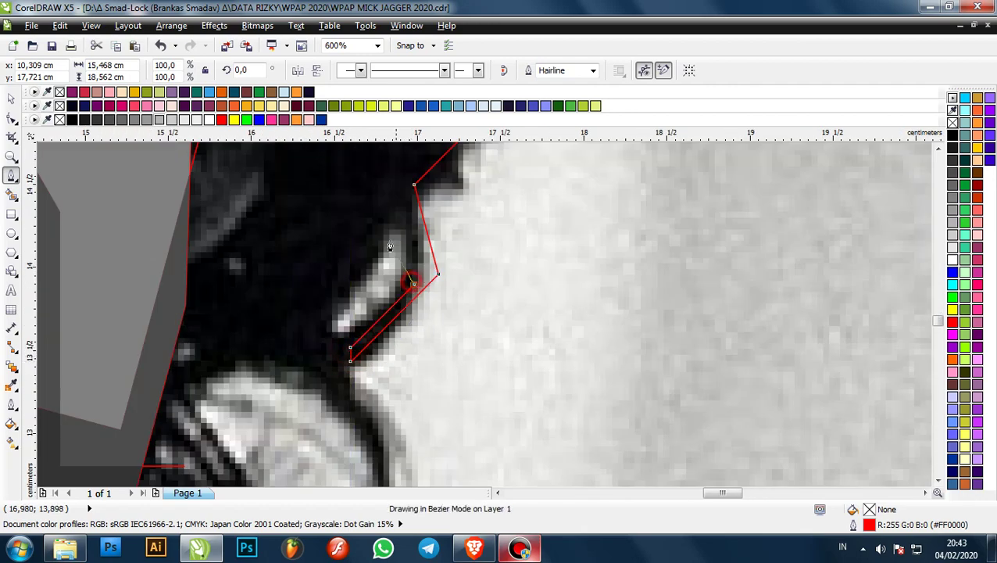
left_click(386, 233)
left_click(325, 335)
scroll(390, 291, "down", 2)
scroll(384, 362, "up", 1)
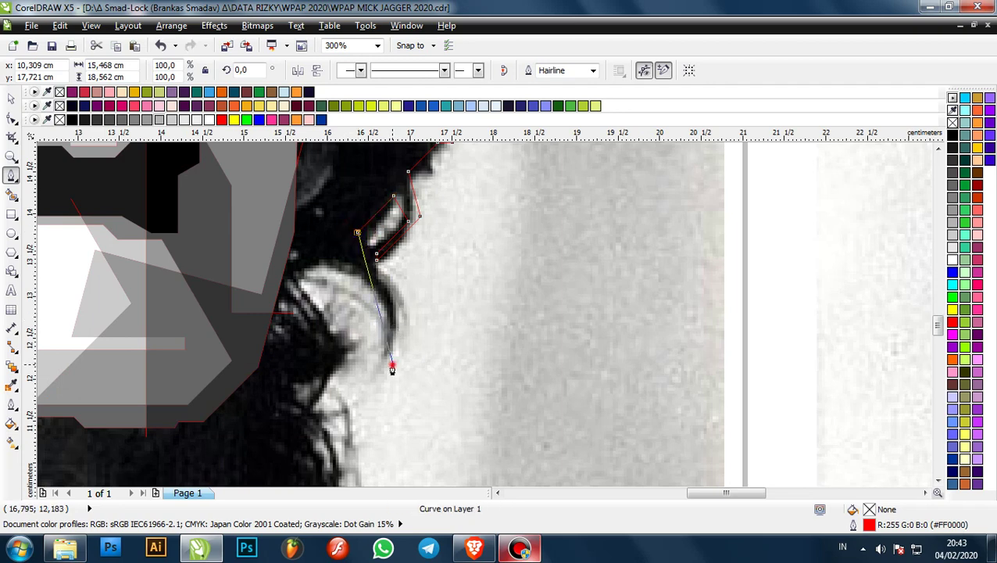
- Trace the long pointed strand beside the jaw and the flat upper edge of the light gap inside it
left_click(393, 364)
scroll(354, 268, "up", 1)
left_click_drag(346, 263, 206, 264)
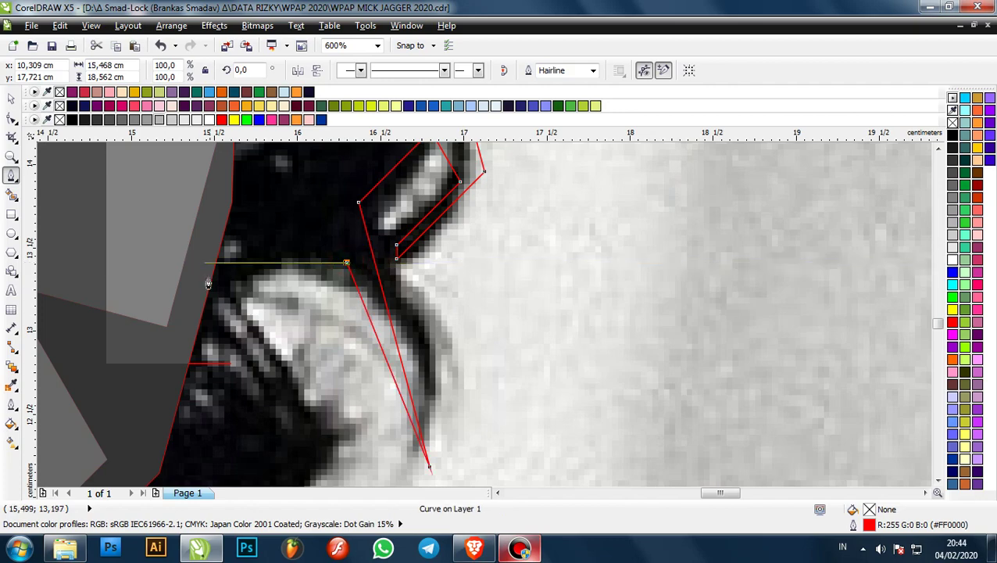
left_click(261, 263)
scroll(260, 263, "down", 3)
scroll(258, 275, "up", 2)
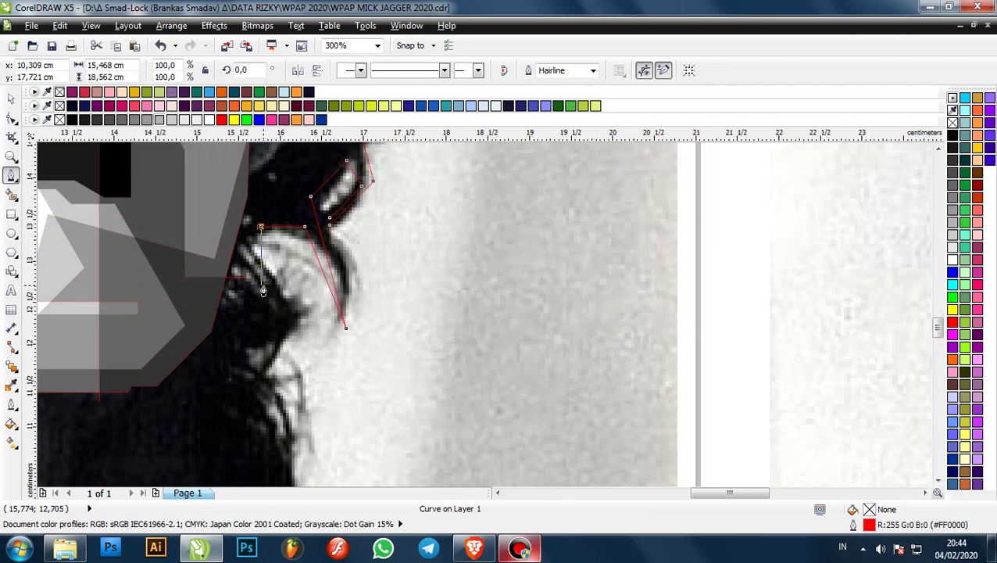
- Trace the inner side of the light gap with its narrow dark spike, pointed tuft and inward notch below
left_click(262, 286)
left_click(287, 285)
scroll(288, 287, "up", 1)
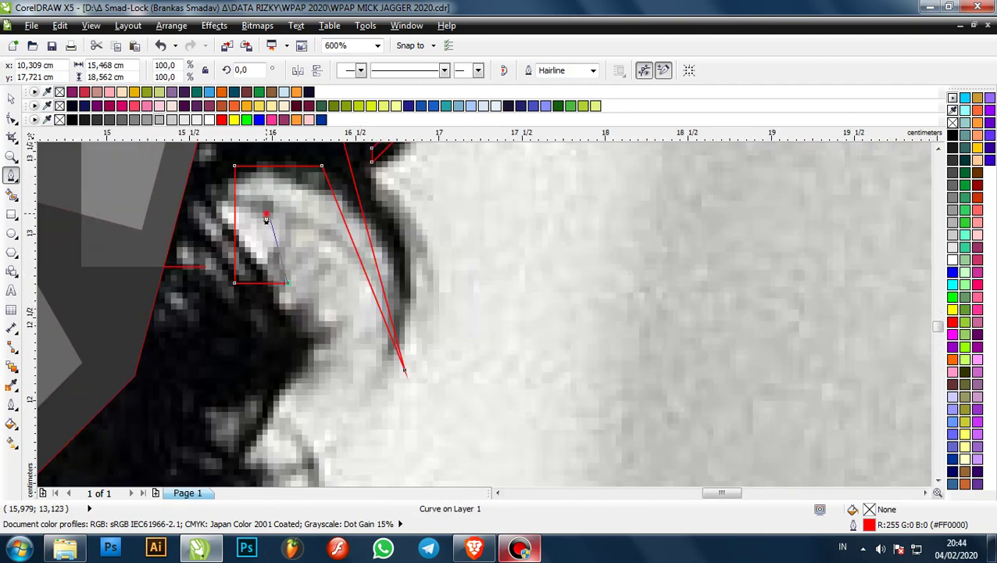
left_click(266, 214)
left_click(336, 332)
scroll(336, 332, "down", 2)
scroll(292, 368, "up", 3)
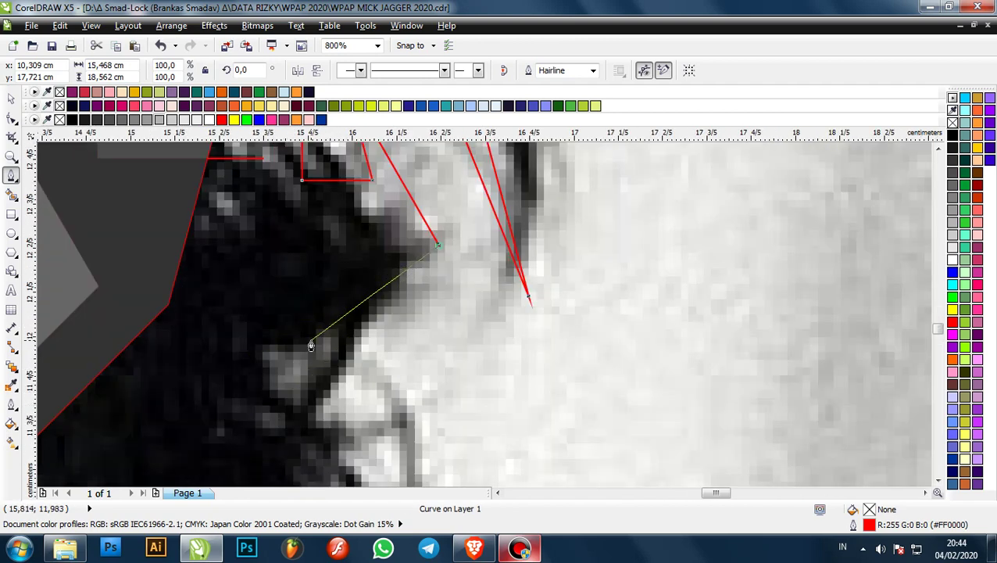
scroll(252, 377, "down", 2)
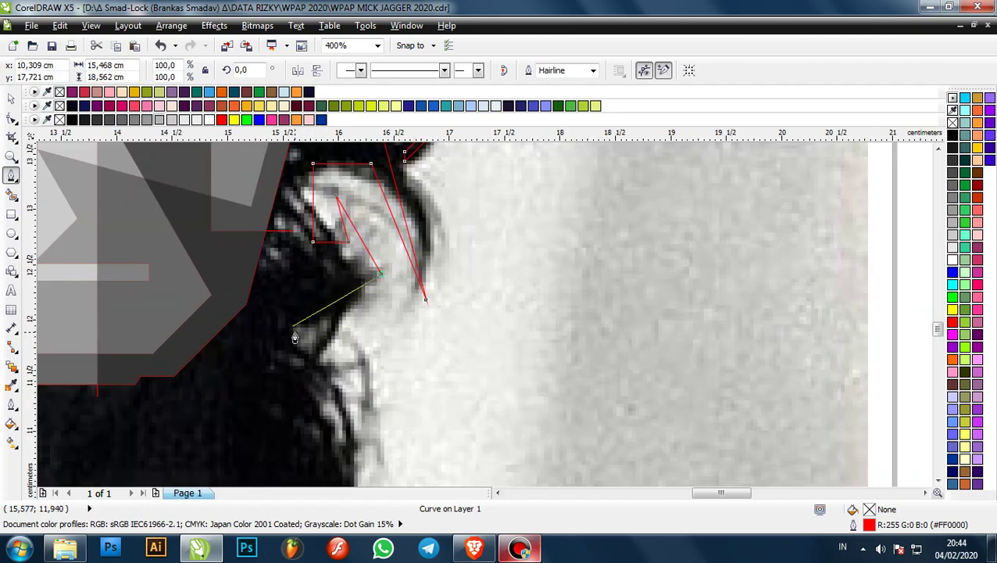
left_click(293, 326)
scroll(295, 337, "down", 2)
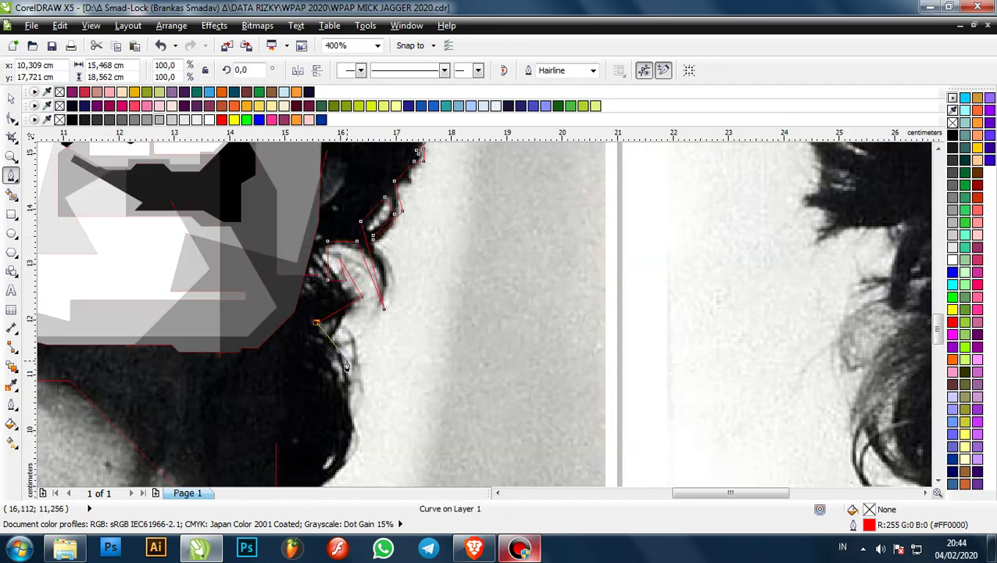
- Trace the light wedge between the fine looped strands below the jaw-level notch on the outer hair edge
scroll(346, 382, "up", 2)
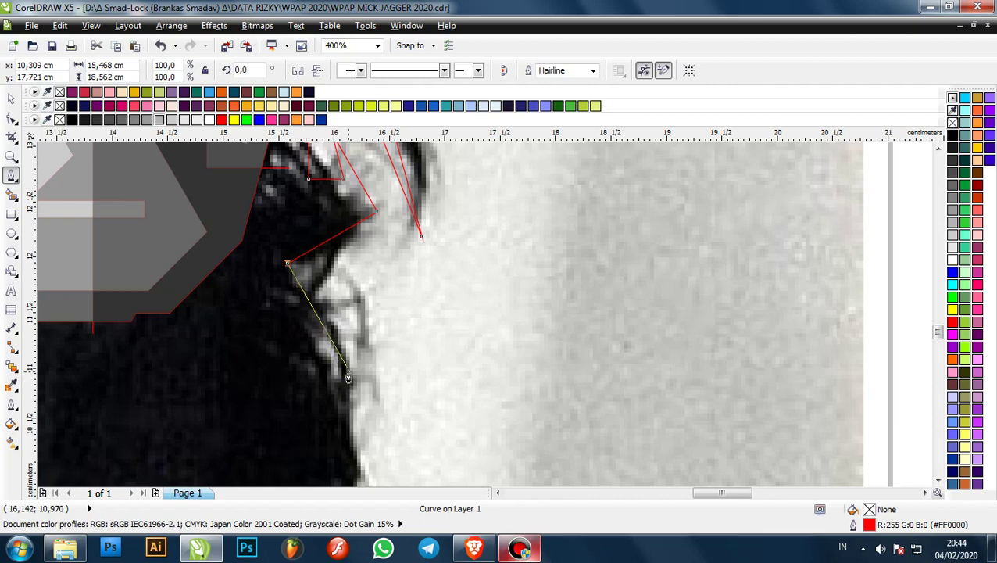
left_click(349, 373)
left_click(348, 299)
left_click(358, 299)
scroll(359, 305, "down", 2)
scroll(361, 389, "up", 2)
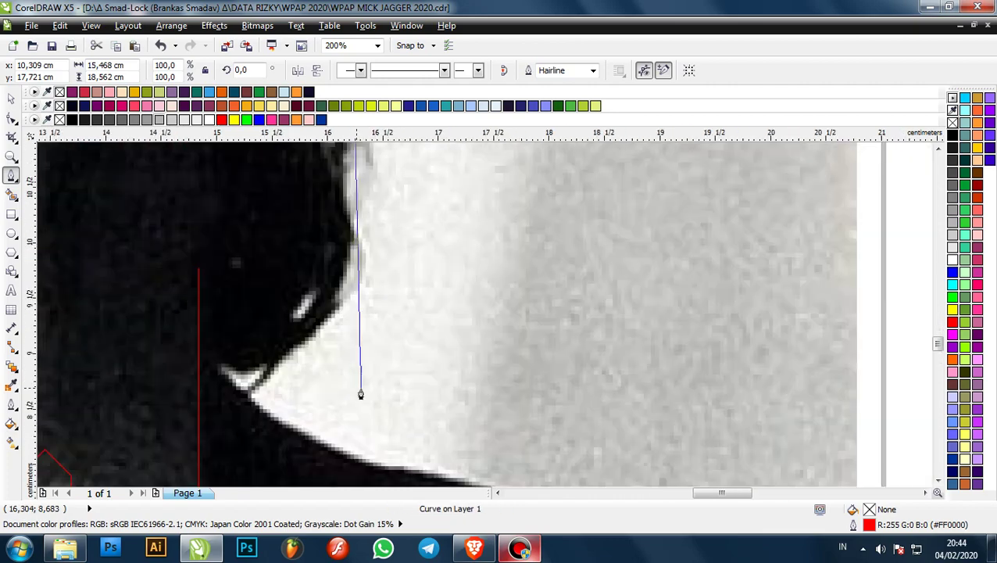
- Trace the outer edge of the lowest hair mass down along its slanted underside
left_click(352, 227)
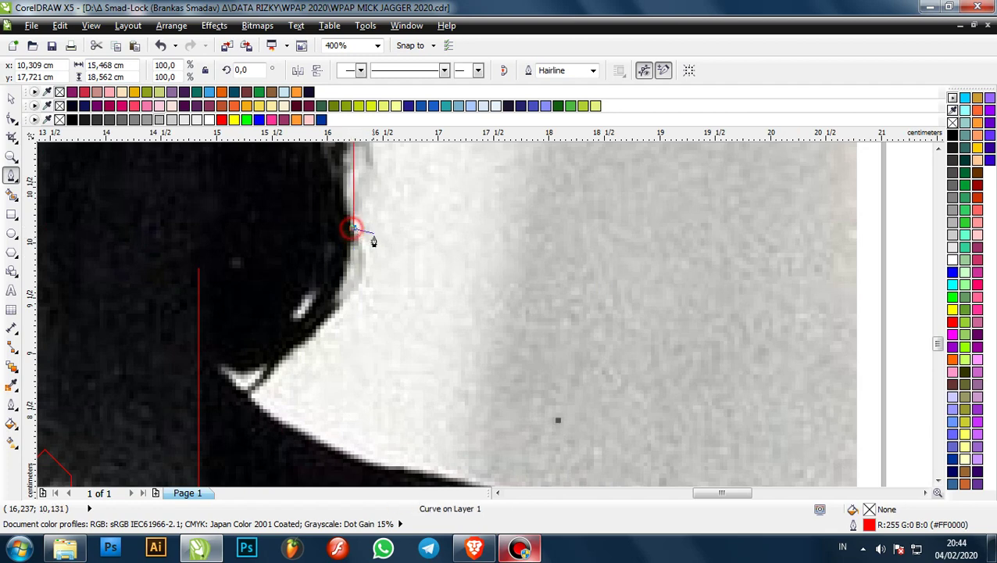
scroll(297, 363, "up", 1)
left_click(307, 356)
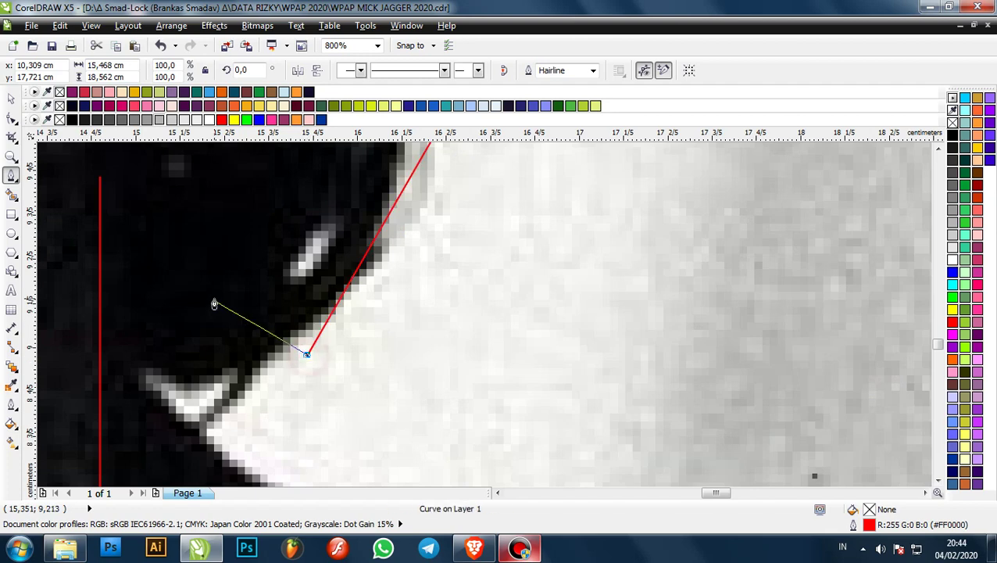
- Trace a narrow slanted slot into the underside of the lowest hair mass below its small highlight
left_click(211, 301)
scroll(208, 310, "up", 1)
left_click(208, 305)
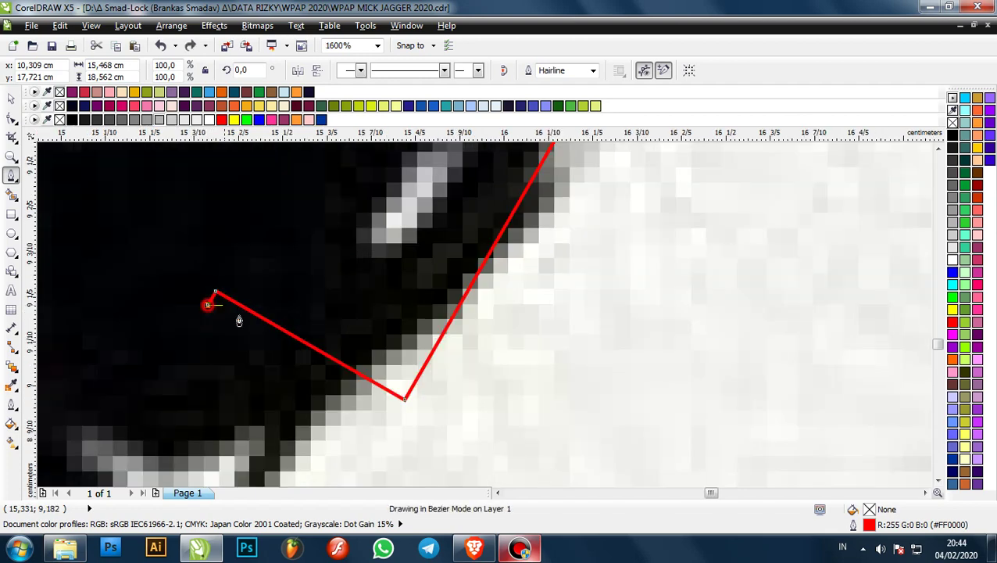
left_click(327, 379)
scroll(326, 379, "down", 2)
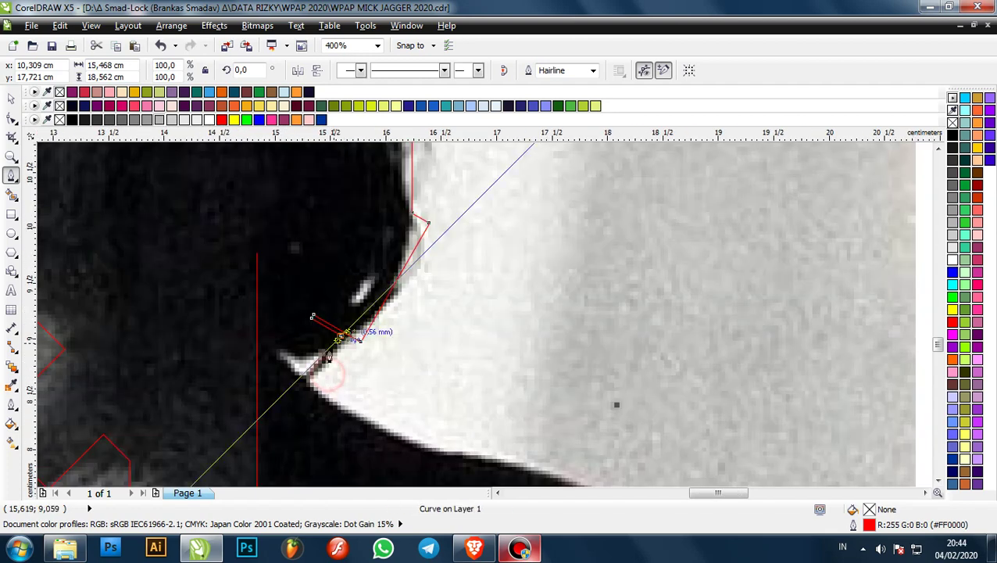
- Trace the lowest hair tip down to the shoulder and the inner end of the light gap beside it
scroll(315, 380, "up", 1)
left_click(316, 389)
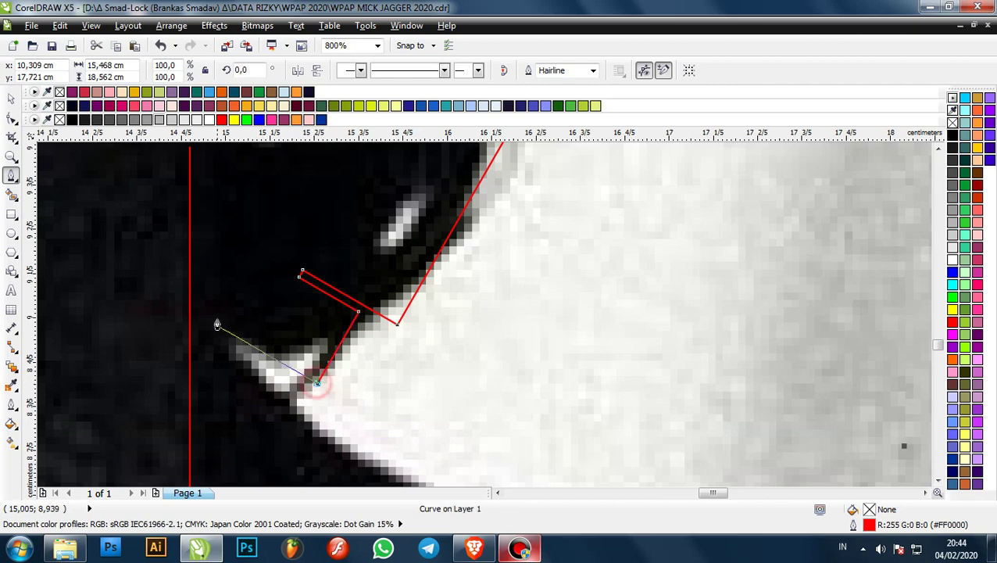
left_click(220, 327)
scroll(219, 327, "down", 2)
scroll(301, 379, "up", 1)
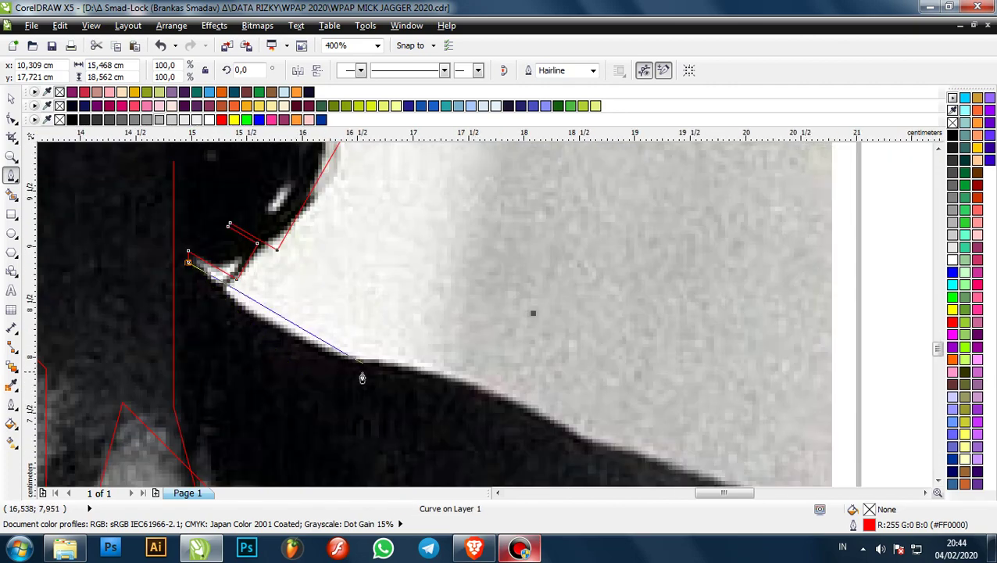
- Trace the first straight segments of the dark jacket's upper shoulder edge outward from the hair tip
left_click(366, 374)
scroll(372, 356, "down", 1)
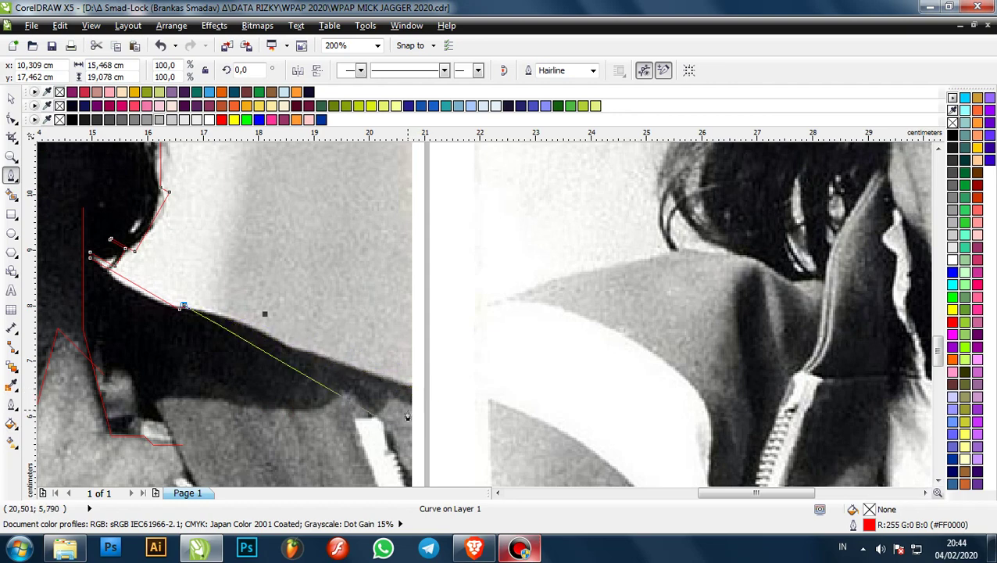
scroll(260, 350, "up", 3)
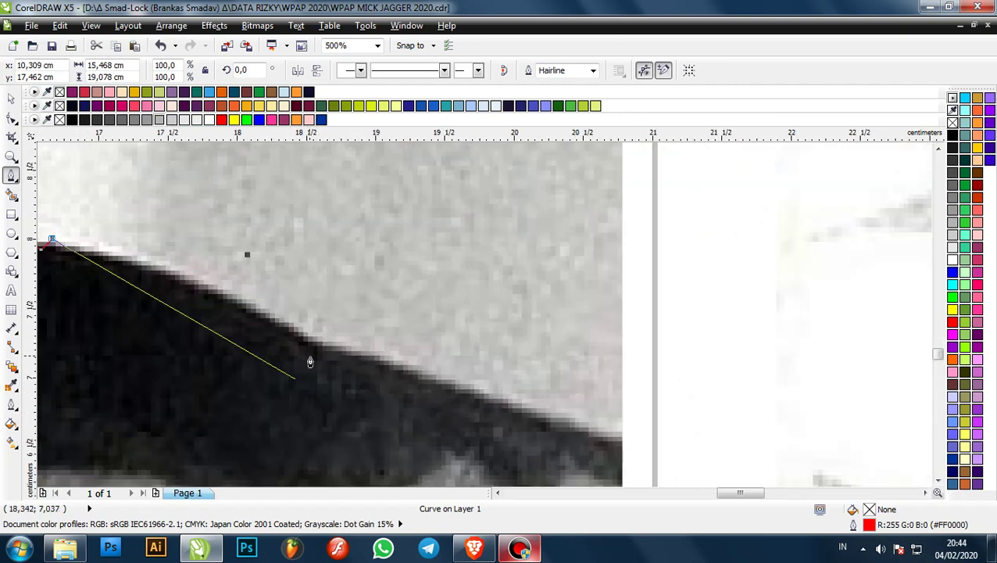
scroll(289, 347, "down", 2)
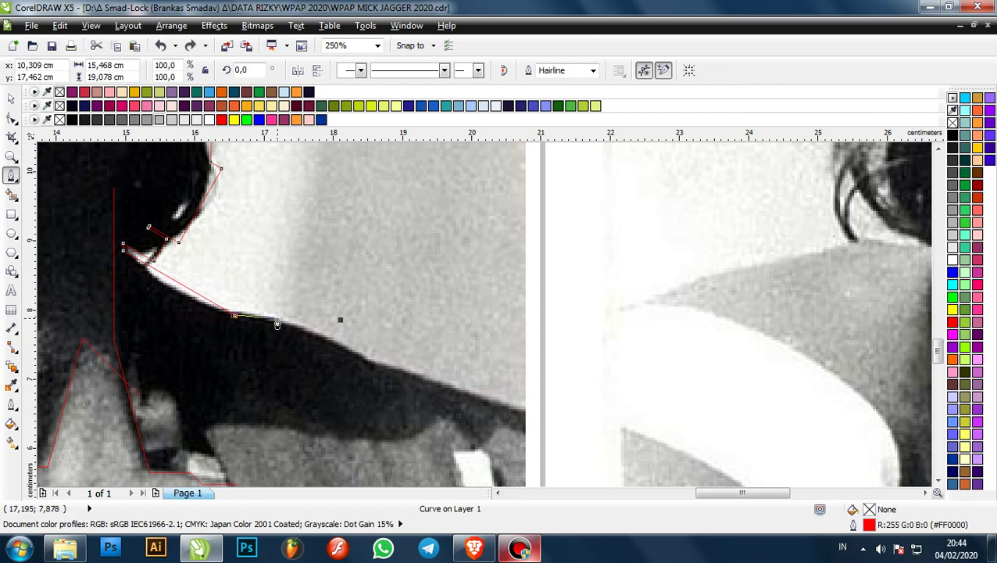
scroll(278, 319, "up", 2)
left_click(268, 313)
scroll(269, 313, "down", 2)
scroll(356, 364, "up", 2)
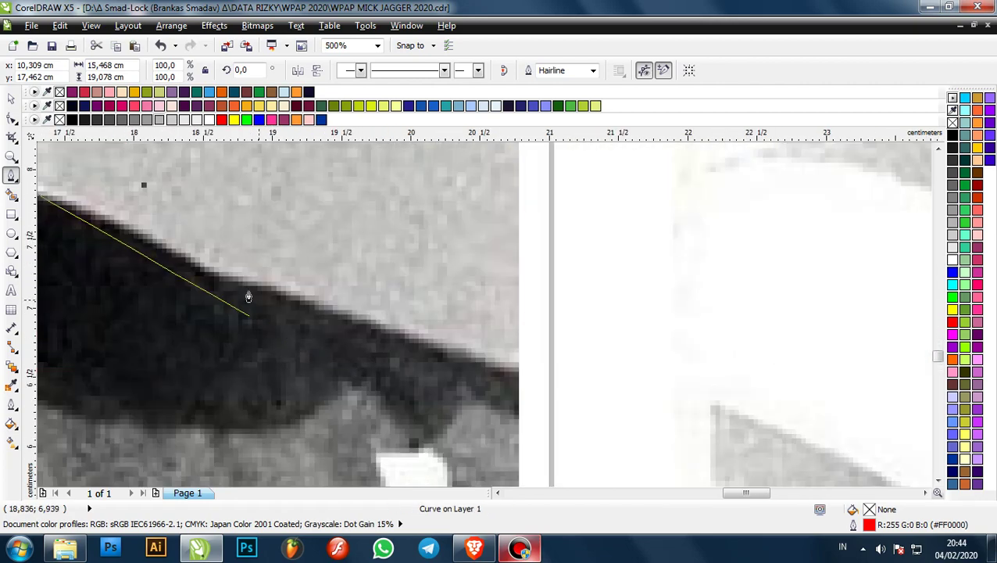
- Continue the jacket's shoulder outline with straight segments down to the outer edge of the photo
left_click(205, 292)
left_click(283, 290)
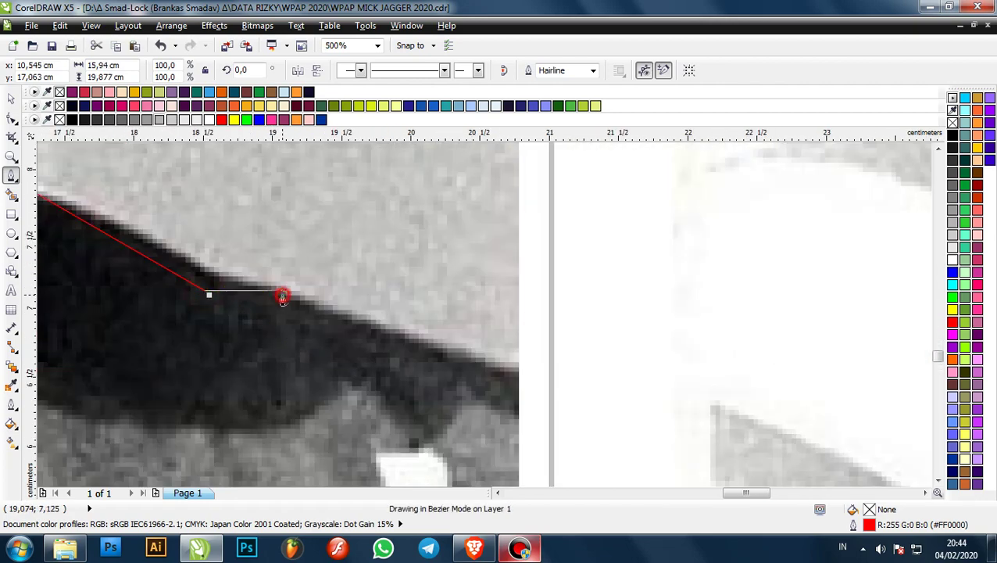
left_click(521, 381)
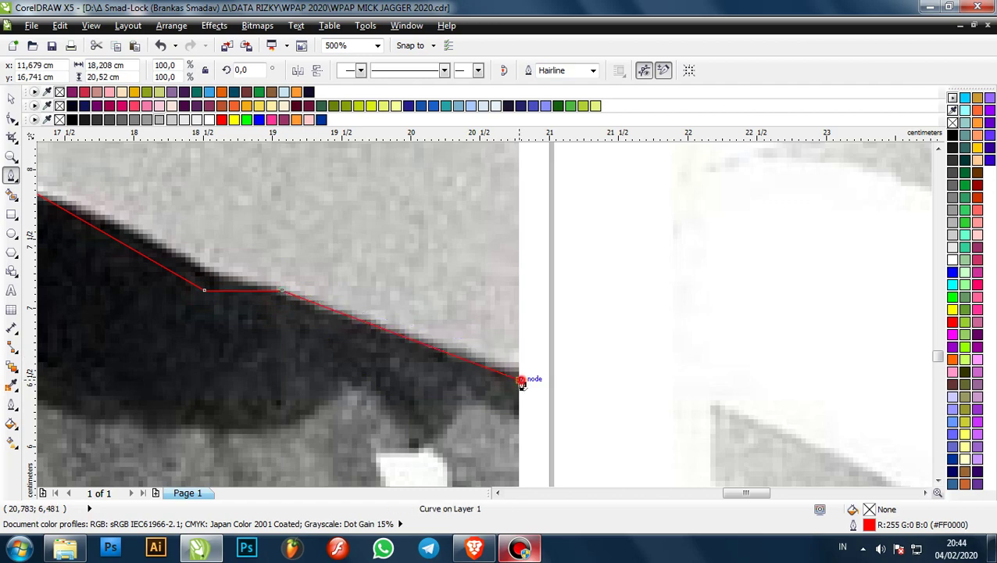
scroll(521, 381, "down", 2)
scroll(465, 281, "left", 1)
scroll(514, 321, "down", 1)
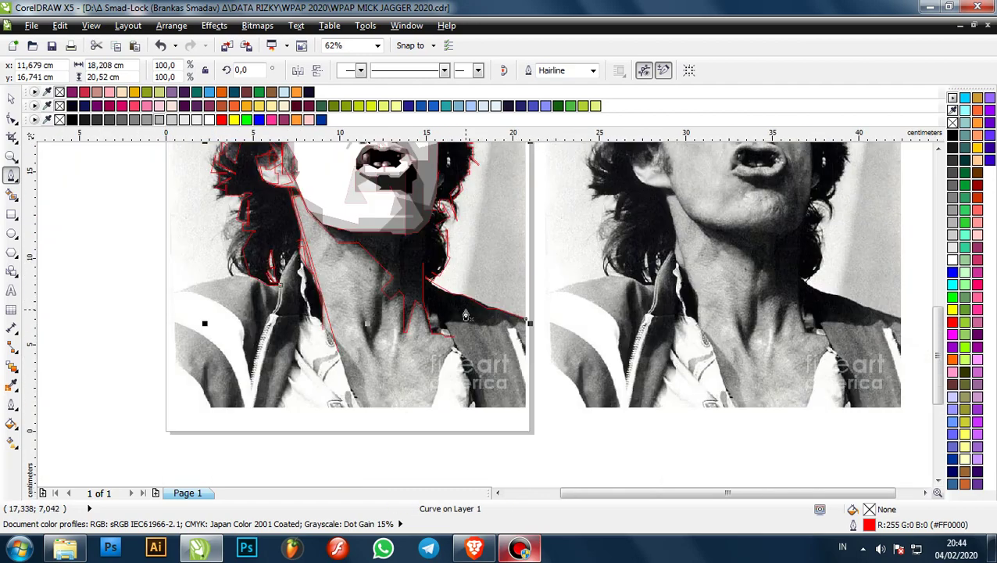
- Examine the filled facets around the eyes, nose and mouth together with the traced hair, neck and jacket outlines
scroll(468, 312, "down", 1)
scroll(406, 218, "up", 1)
scroll(457, 289, "down", 1)
scroll(457, 232, "up", 1)
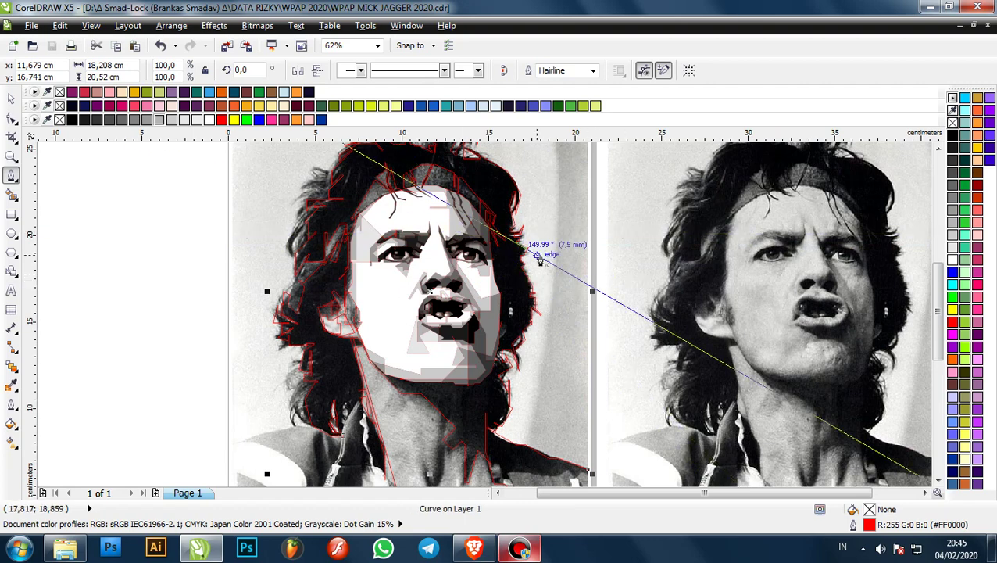
scroll(600, 254, "down", 1)
scroll(548, 249, "up", 1)
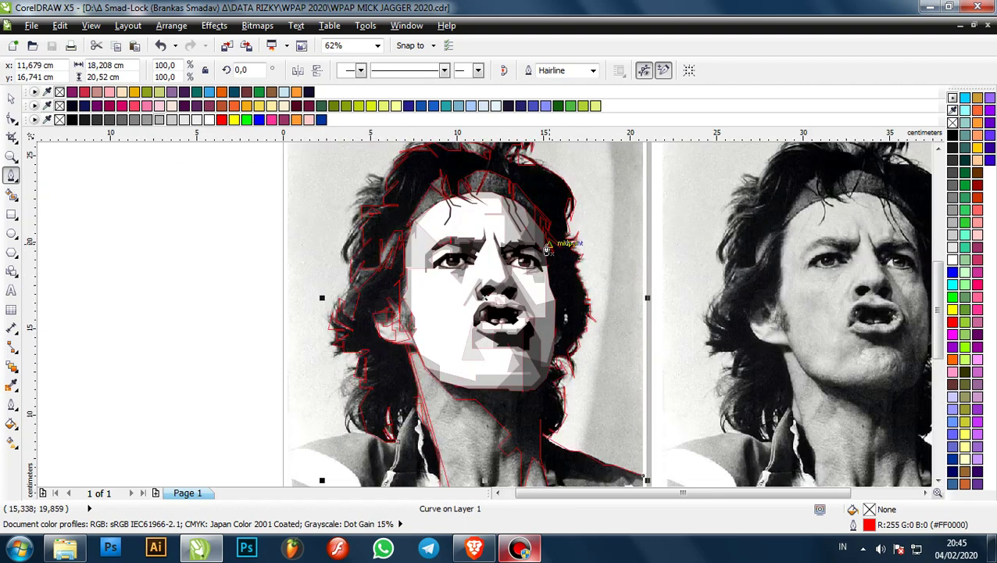
scroll(547, 248, "up", 1)
scroll(485, 254, "up", 4)
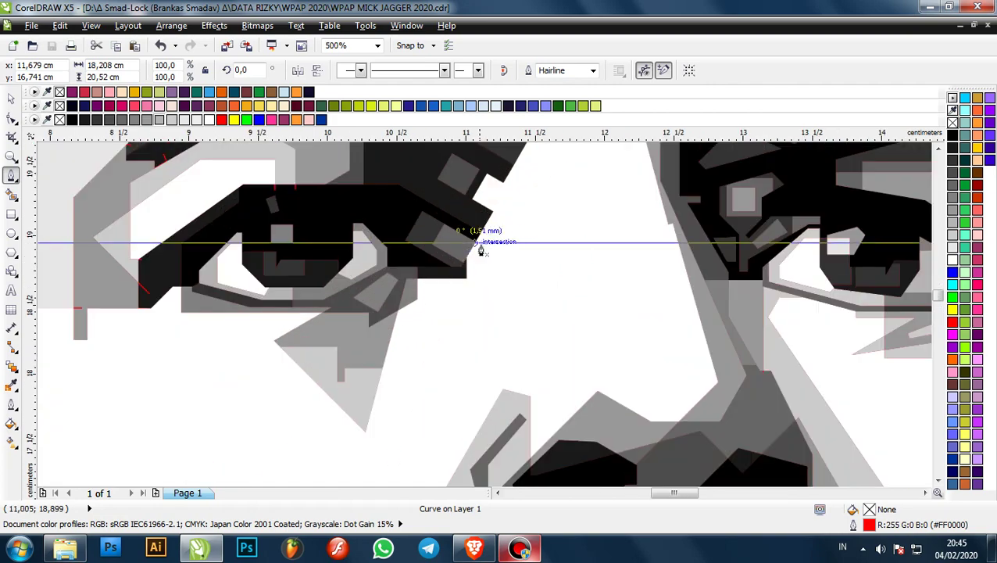
scroll(625, 280, "down", 4)
scroll(639, 375, "up", 4)
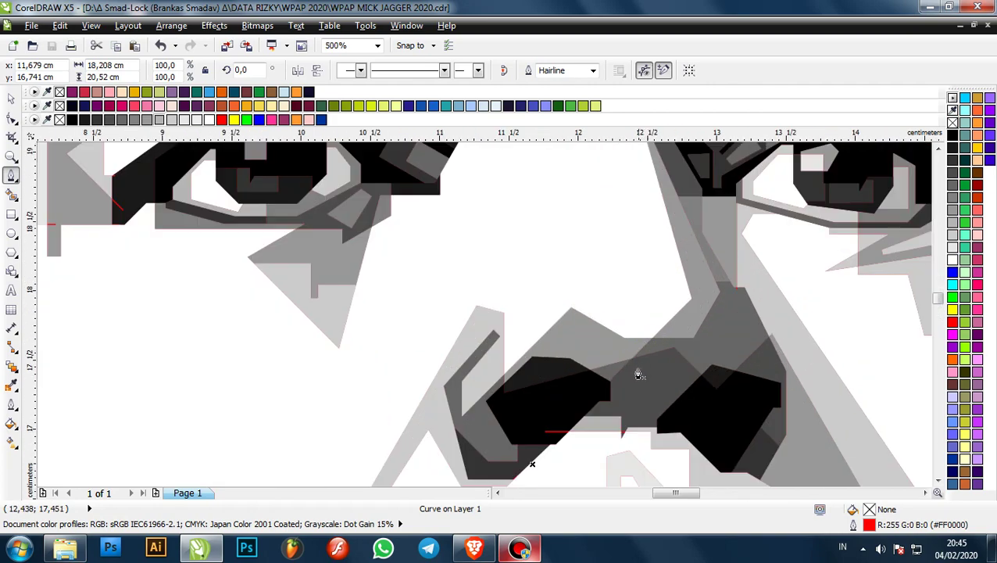
scroll(638, 375, "up", 3)
scroll(486, 252, "down", 5)
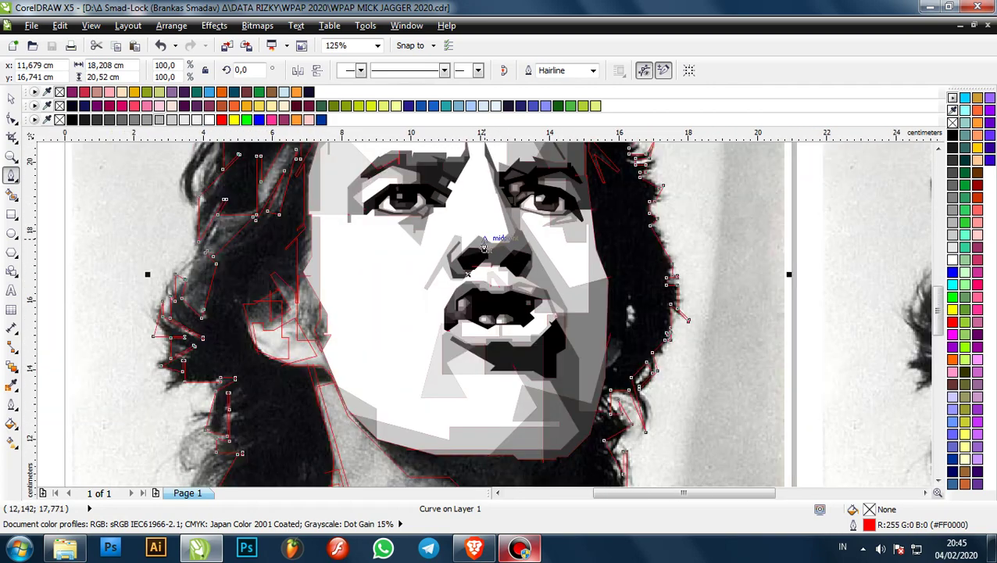
scroll(485, 247, "down", 2)
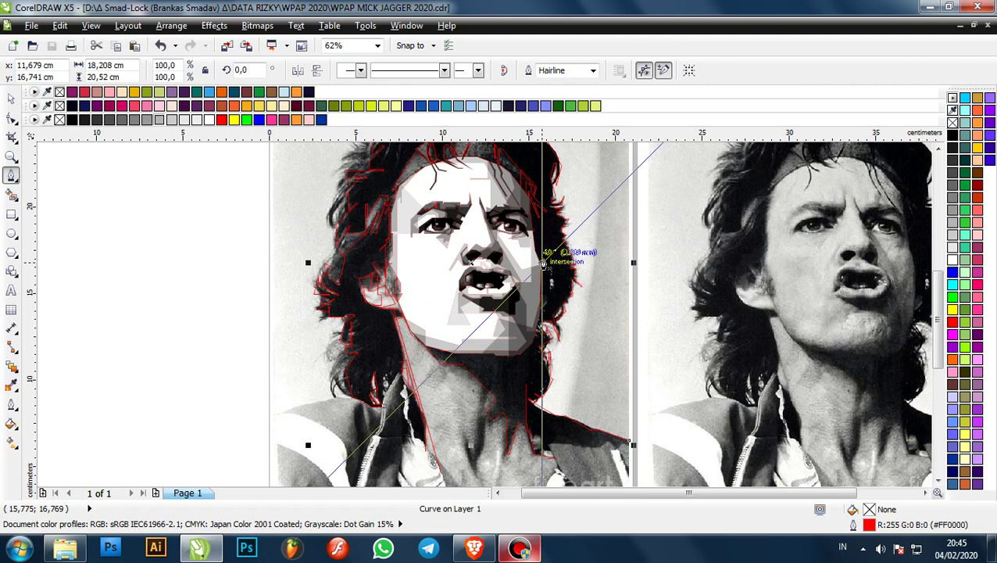
scroll(515, 252, "up", 8)
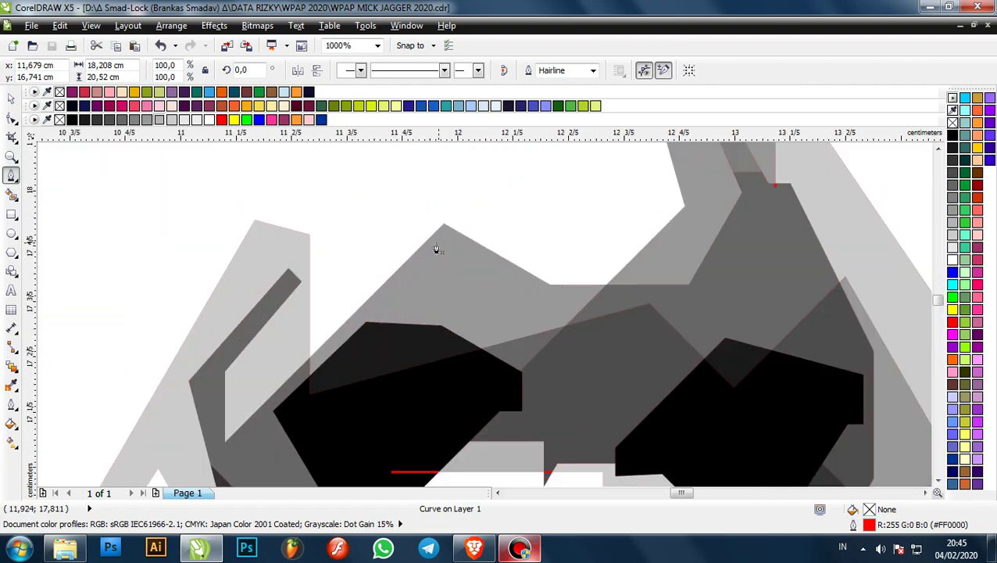
- Check the white face facet and the traced hair outline by selecting them near the nose
key("space")
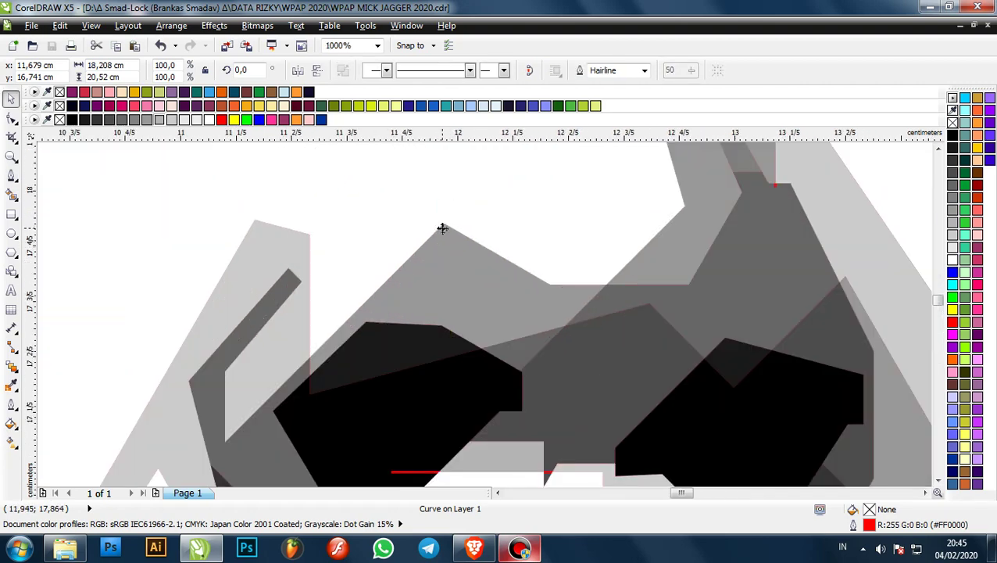
left_click(446, 225)
scroll(453, 234, "down", 4)
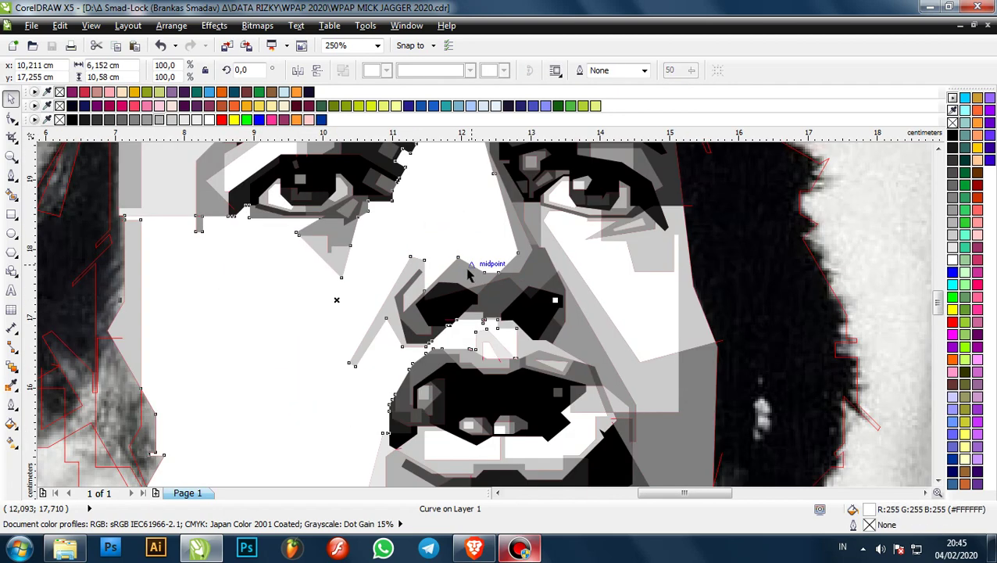
left_click(465, 273)
left_click(463, 263)
left_click(443, 275)
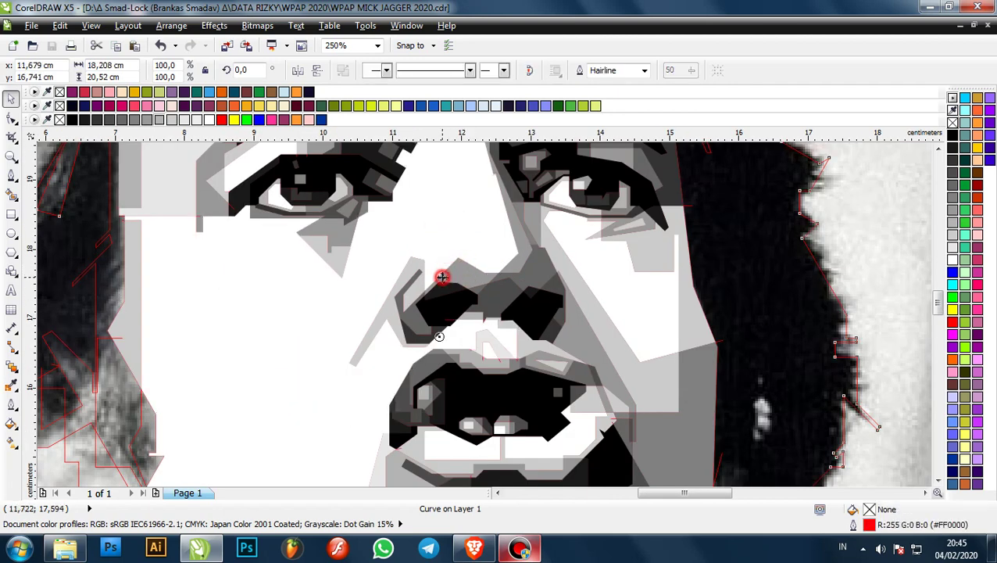
scroll(441, 277, "down", 2)
key("F5")
scroll(427, 175, "up", 2)
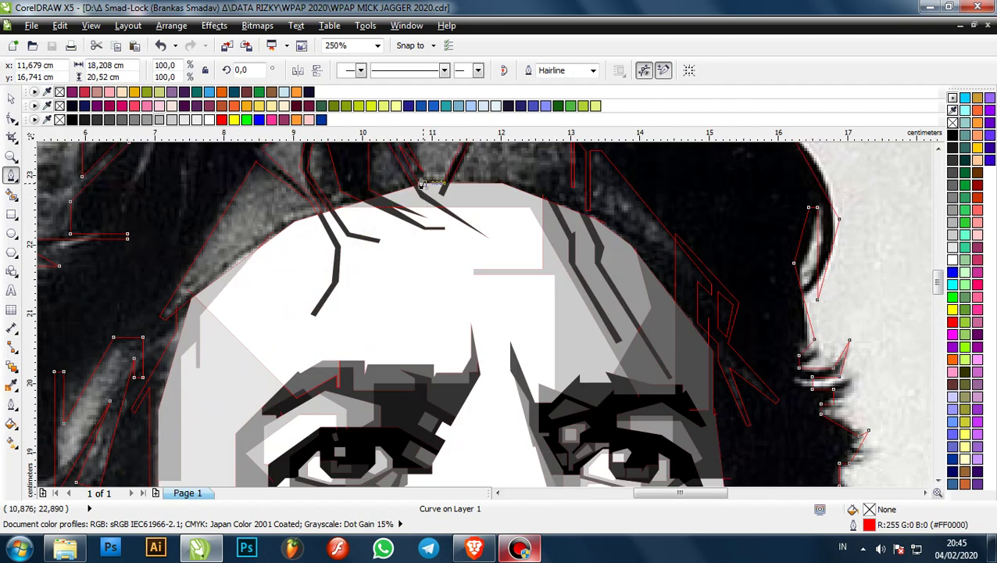
scroll(427, 174, "down", 1)
scroll(413, 176, "up", 2)
scroll(296, 160, "up", 2)
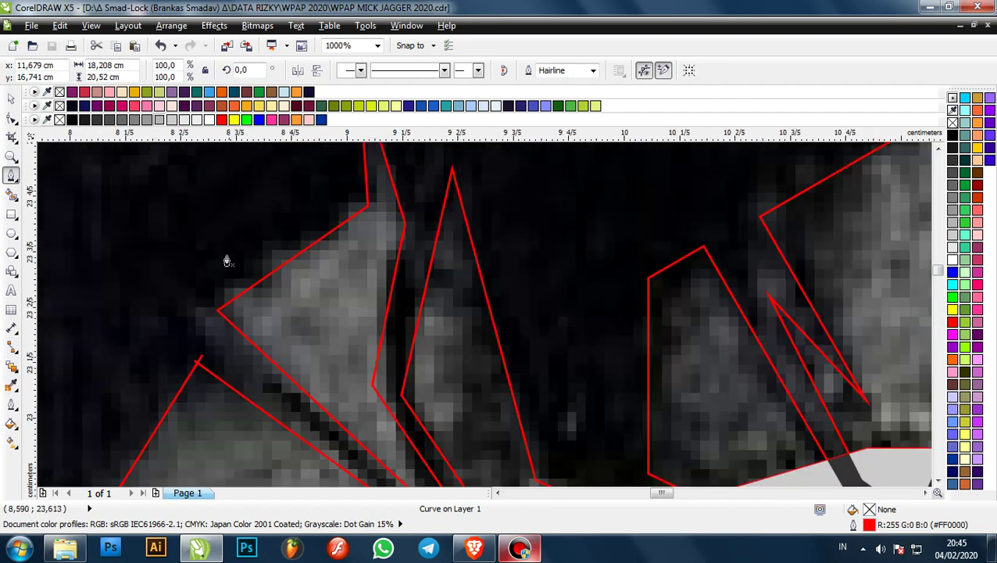
left_click(226, 256)
scroll(545, 240, "up", 2)
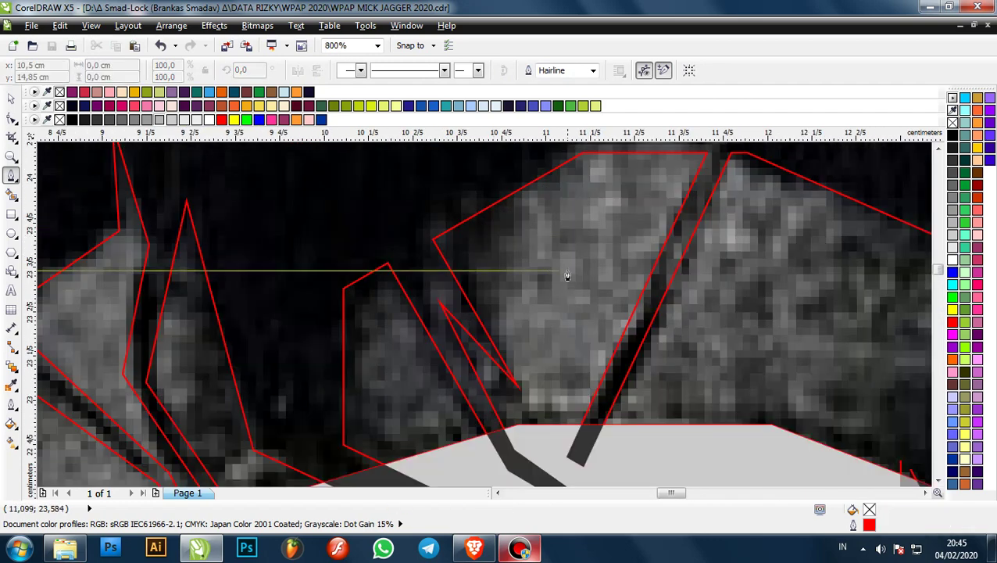
left_click(564, 273)
scroll(564, 273, "down", 2)
key("ctrl+z")
scroll(316, 222, "up", 2)
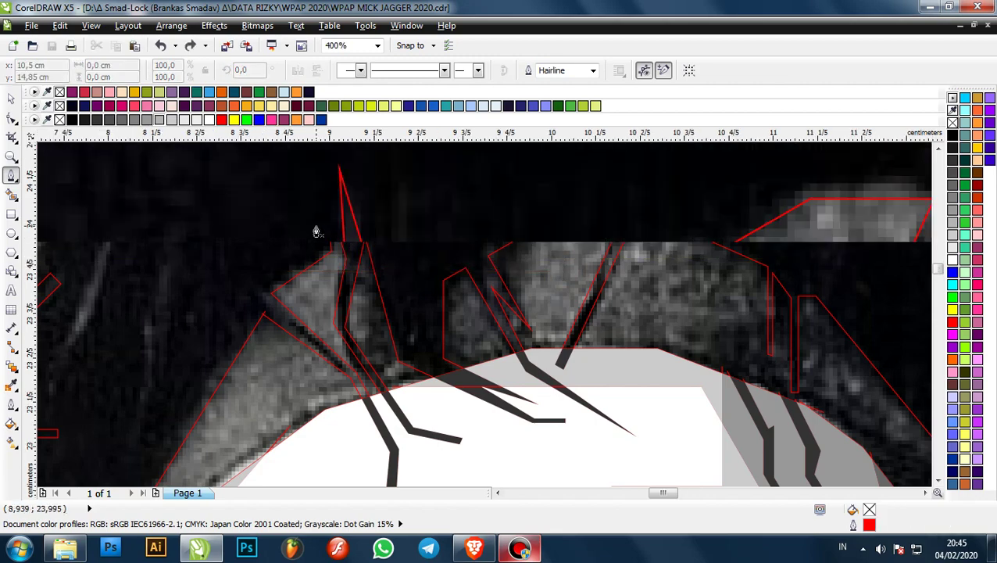
left_click(294, 227)
scroll(294, 228, "down", 2)
left_click(592, 226)
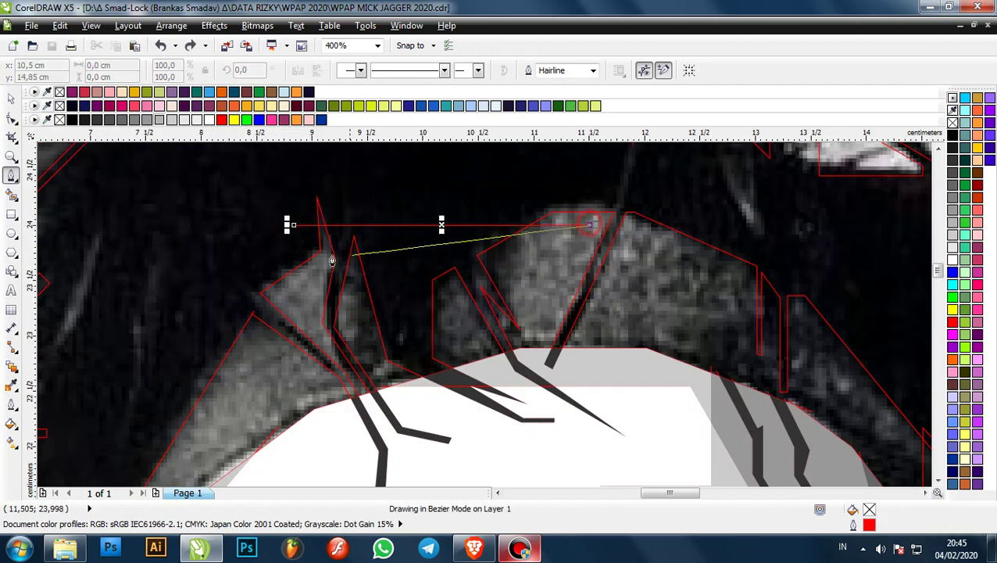
key("ctrl+z")
- Draw a horizontal dividing line about 3.25 cm long across the upper headband and continue it down about 1.13 cm into the forehead
left_click(288, 239)
left_click(466, 238)
scroll(466, 238, "down", 2)
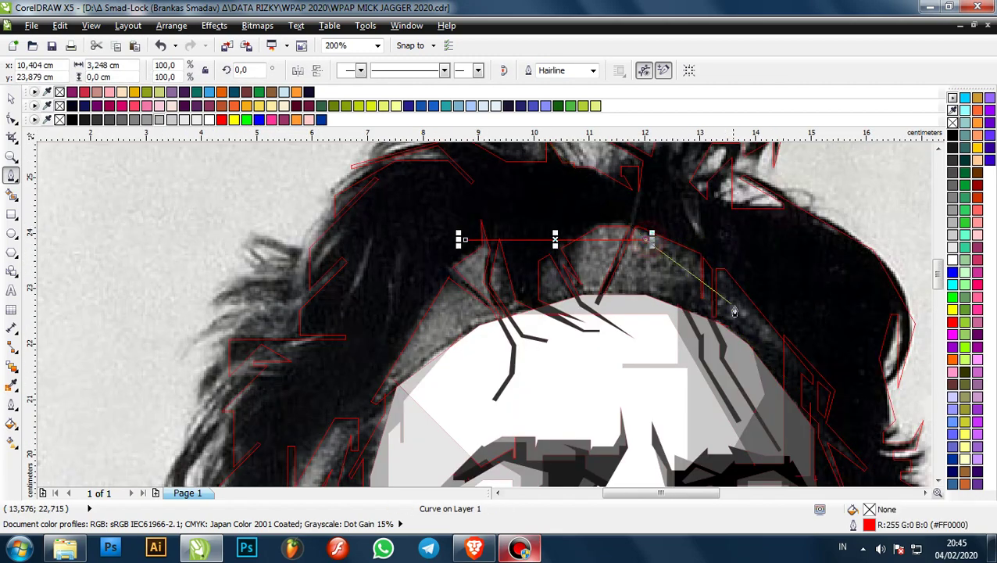
scroll(649, 238, "up", 2)
left_click(652, 239)
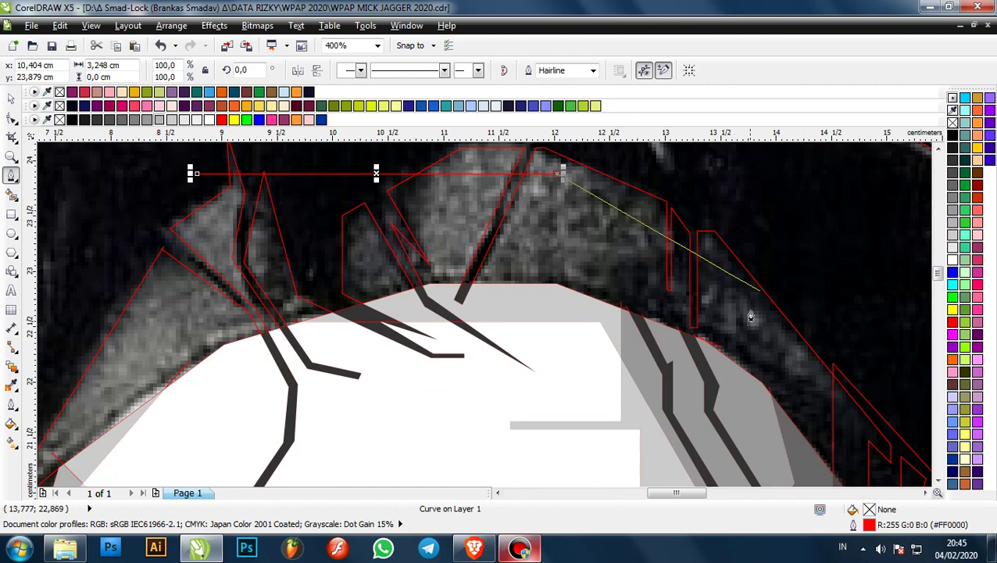
left_click(555, 305)
- Draw a second, lower dividing line about 4.43 cm long across the headband and continue it down about 1 cm to the forehead edge
scroll(165, 223, "up", 4)
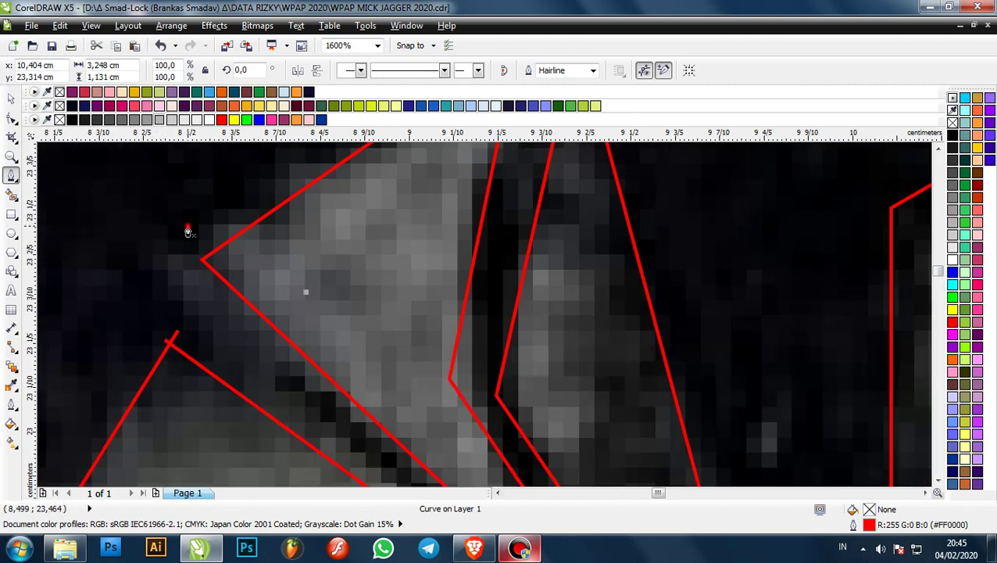
scroll(187, 231, "down", 5)
scroll(422, 226, "up", 1)
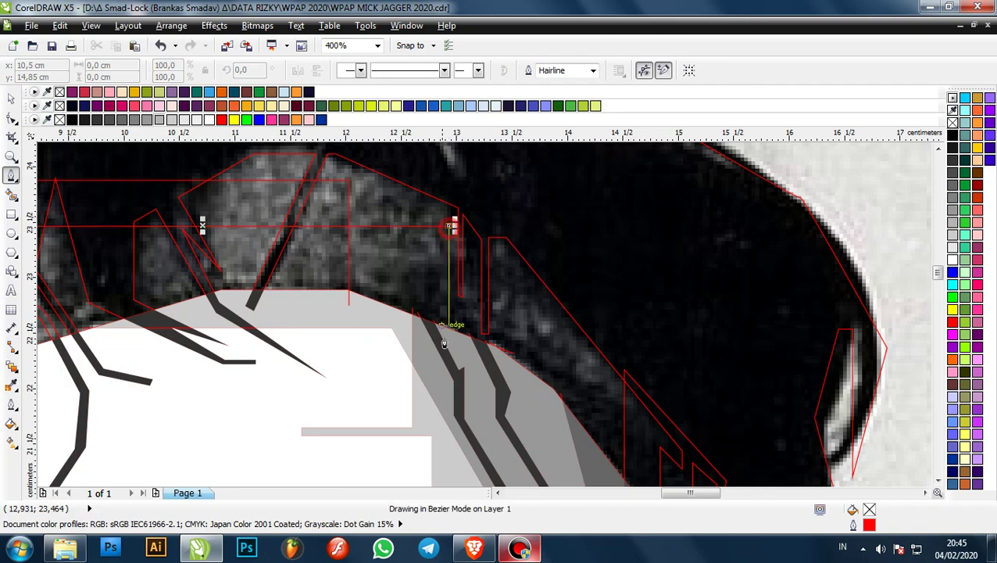
scroll(444, 344, "up", 4)
left_click(448, 315)
scroll(447, 313, "down", 5)
scroll(446, 312, "up", 1)
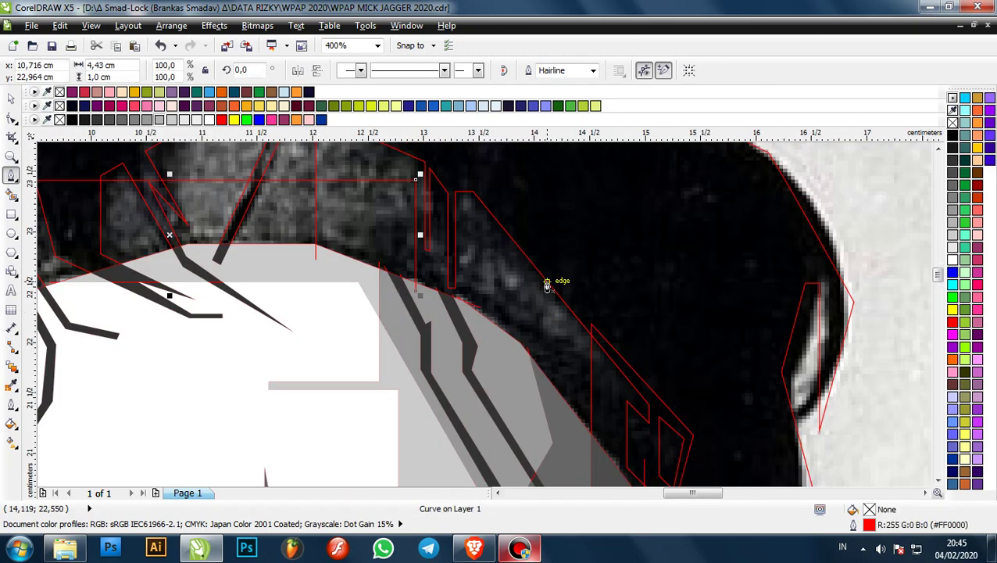
scroll(518, 237, "down", 2)
scroll(529, 242, "up", 2)
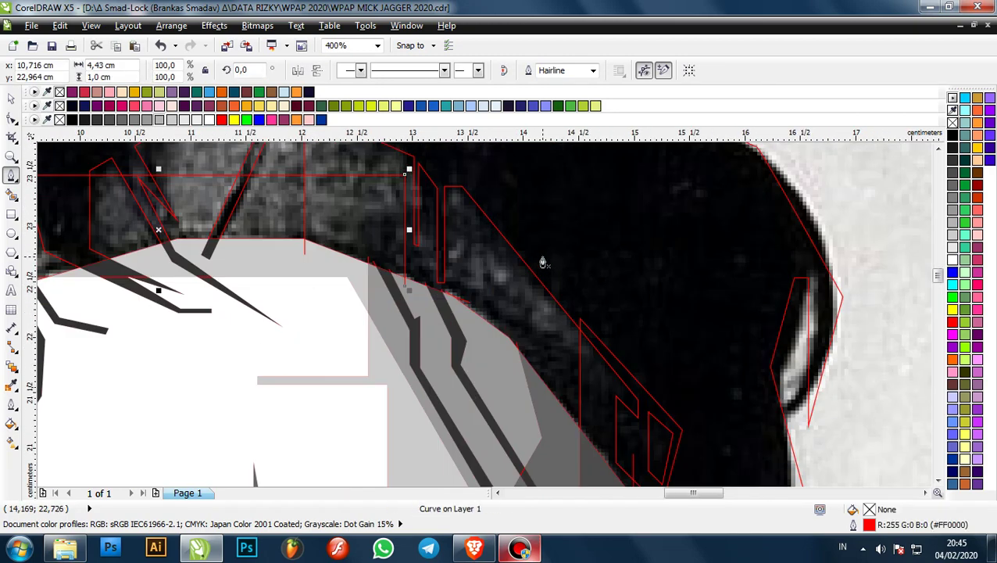
scroll(524, 251, "down", 1)
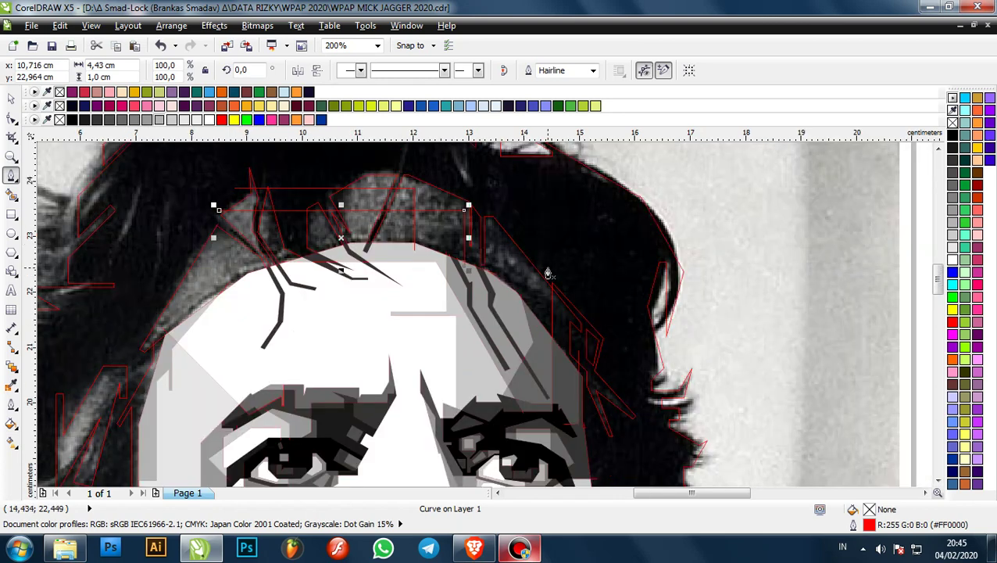
scroll(546, 283, "up", 1)
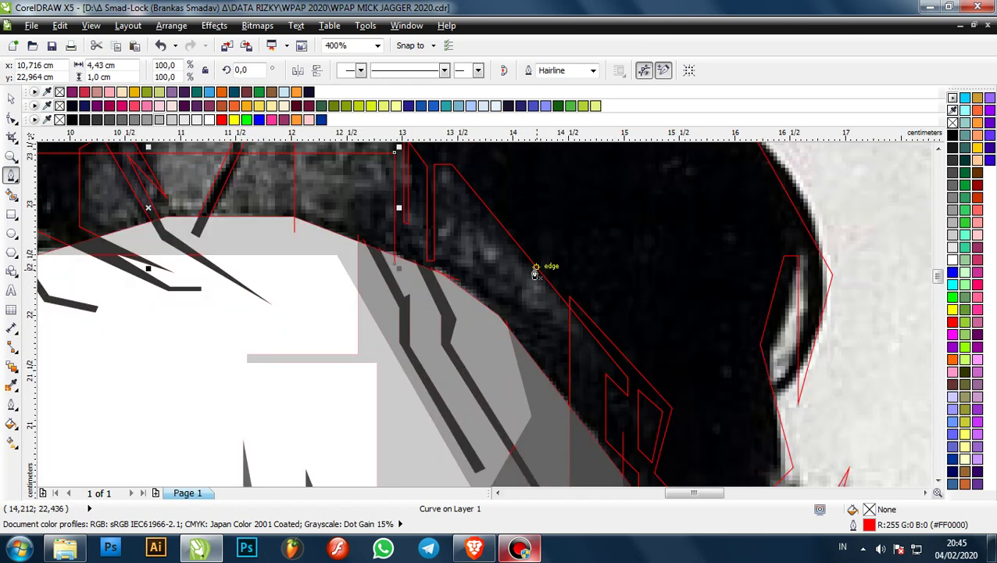
- Draw an angled two-segment dividing line across the right side of the headband, about 0.42 cm wide and 1.2 cm high
left_click(482, 172)
left_click(516, 296)
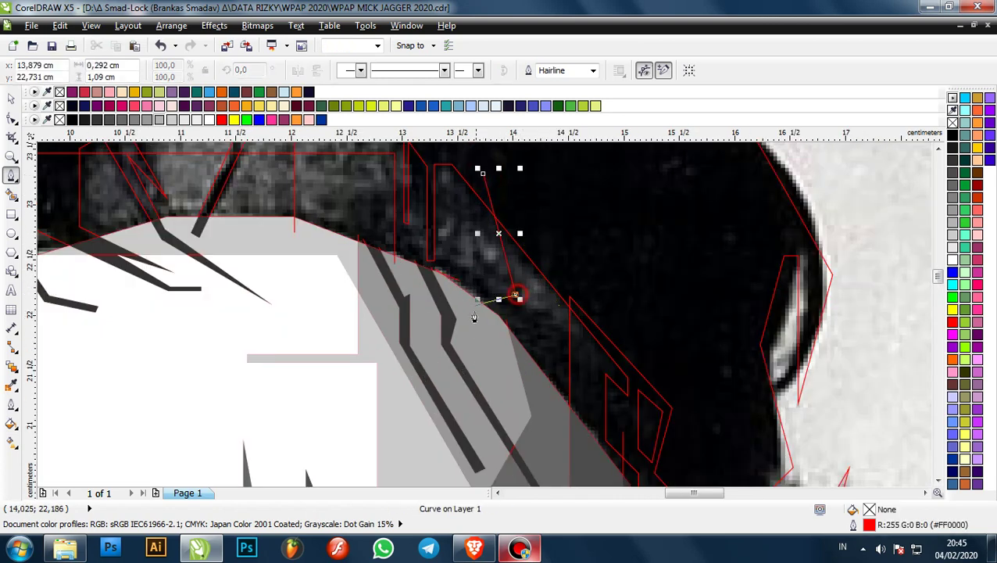
scroll(603, 278, "down", 1)
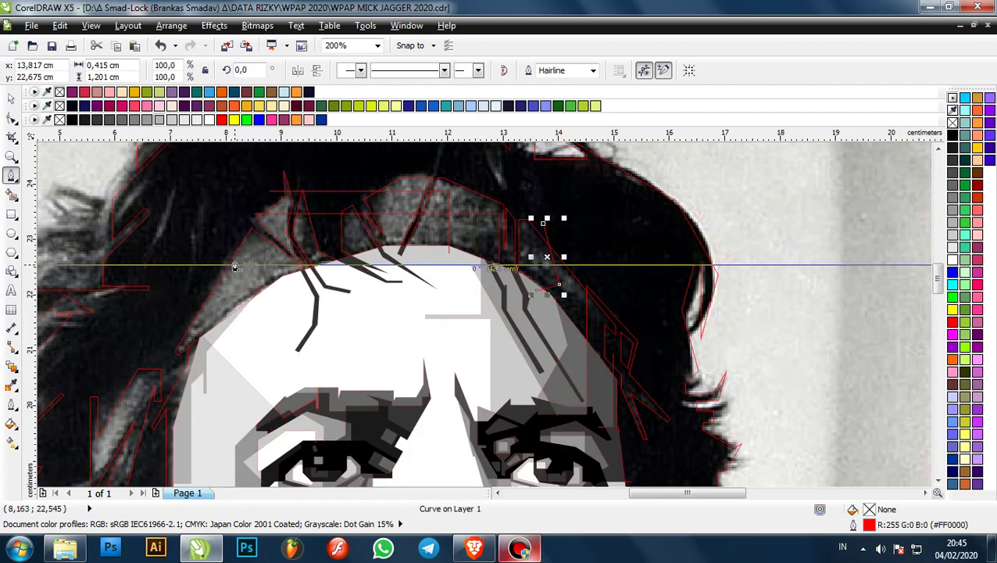
- Draw an L-shaped dividing line across the headband's lower left end, about 0.51 cm wide and 1.66 cm high
scroll(234, 266, "up", 1)
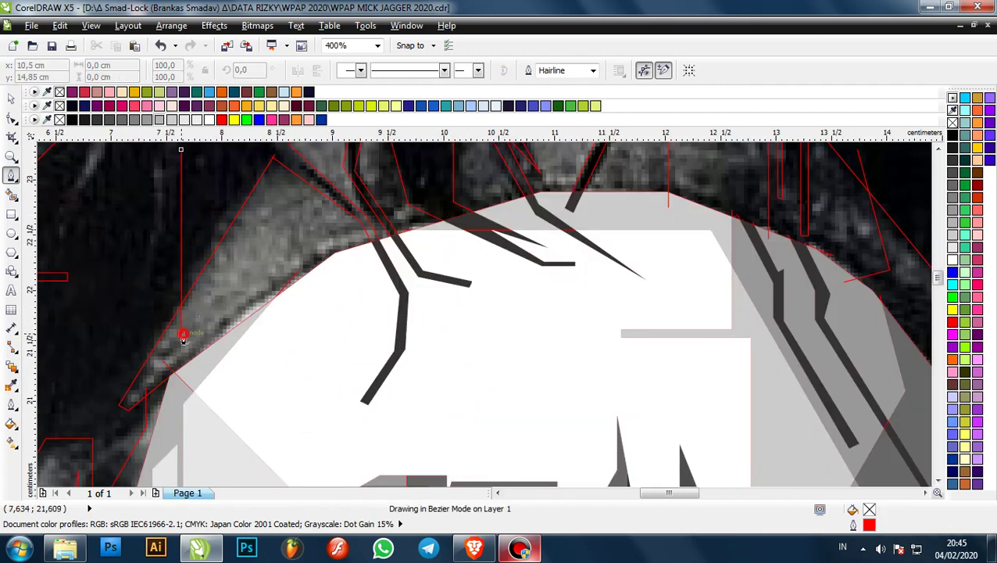
scroll(234, 339, "up", 1)
left_click(236, 335)
- Draw a second L-shaped dividing line on the headband's left side, about 0.93 cm wide and 0.9 cm high
scroll(297, 290, "down", 2)
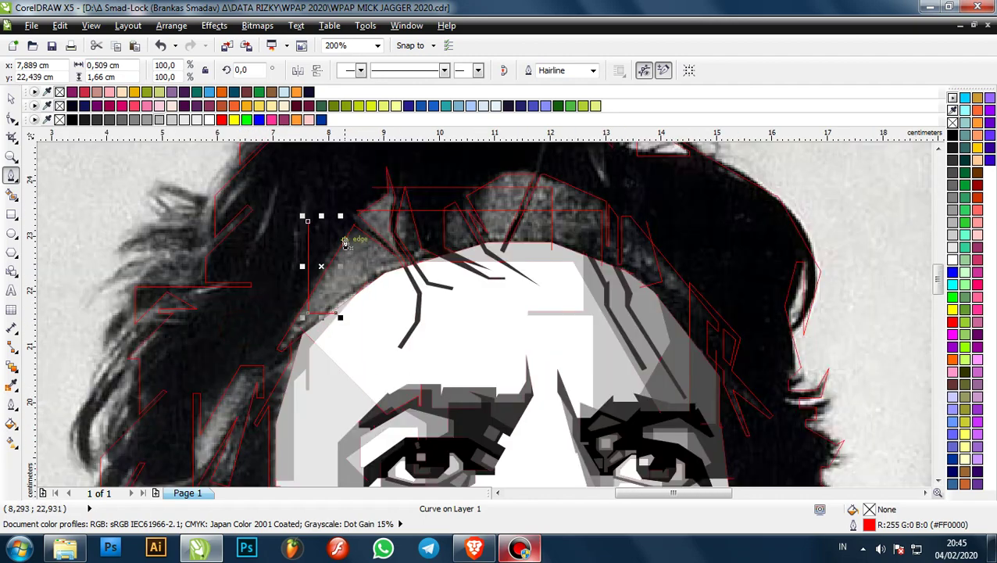
scroll(345, 243, "up", 1)
left_click(349, 216)
left_click(350, 317)
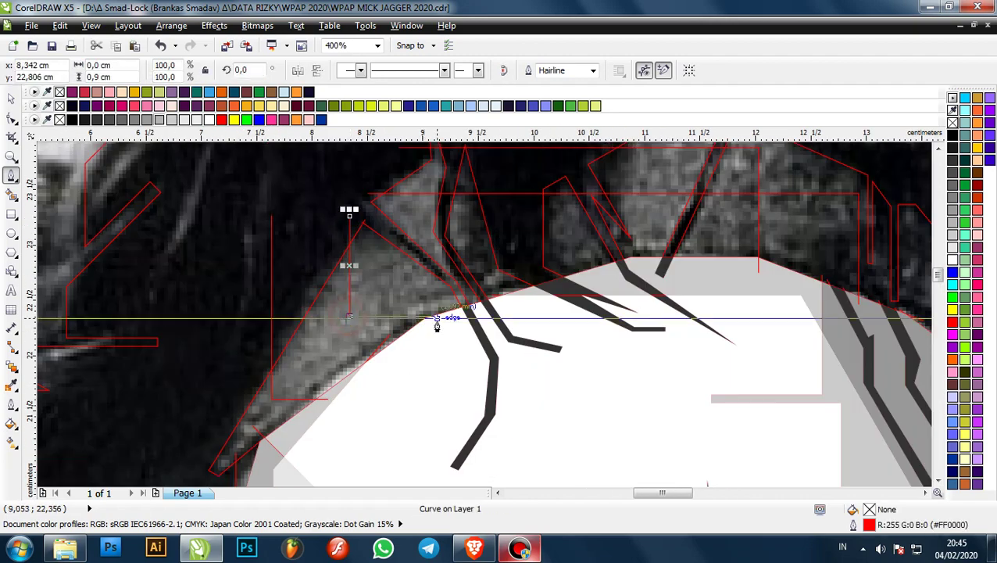
left_click(452, 317)
- Fill the forked hair strand at the right end of the headband with dark grey #333333 using Smart Fill
scroll(388, 294, "down", 1)
scroll(511, 297, "up", 1)
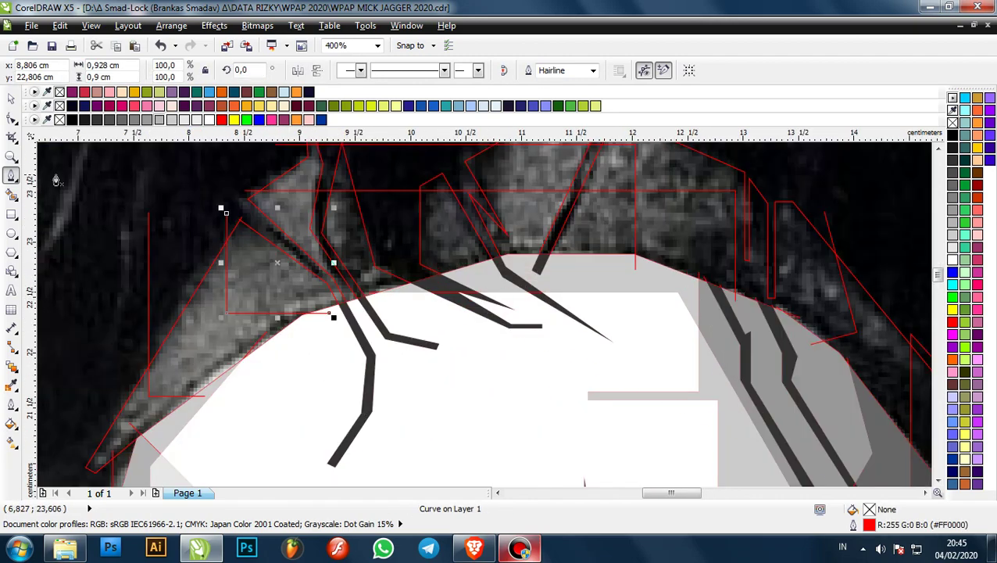
scroll(56, 181, "down", 2)
left_click(12, 194)
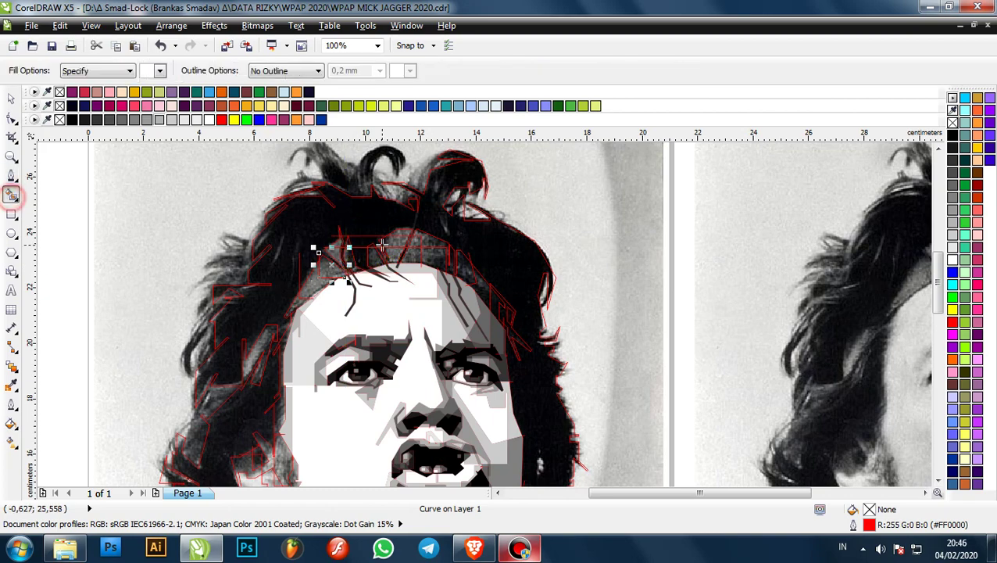
scroll(381, 245, "up", 1)
scroll(381, 246, "up", 1)
scroll(471, 228, "down", 2)
scroll(471, 228, "up", 1)
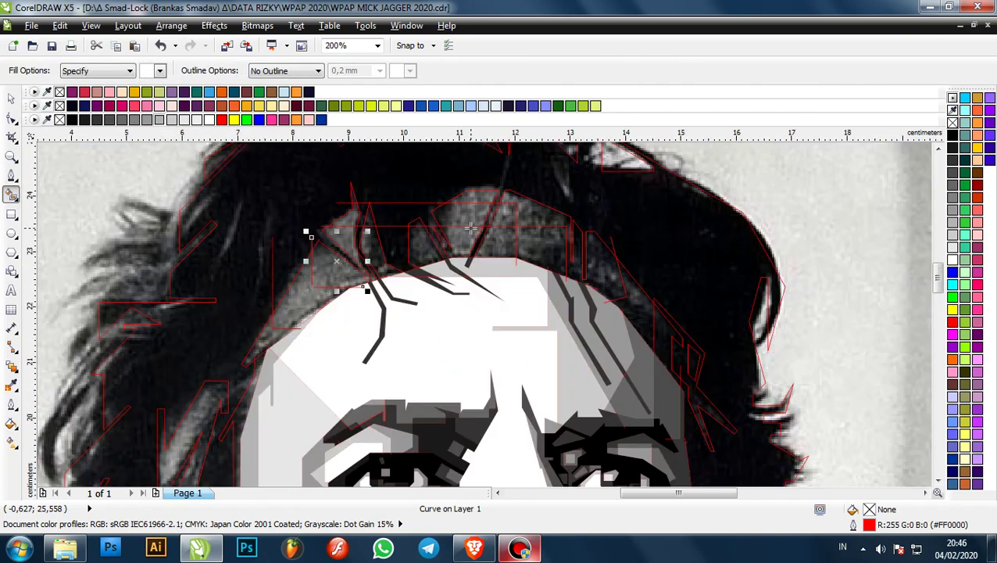
scroll(530, 241, "down", 1)
scroll(521, 257, "up", 1)
scroll(564, 304, "down", 1)
scroll(573, 298, "up", 2)
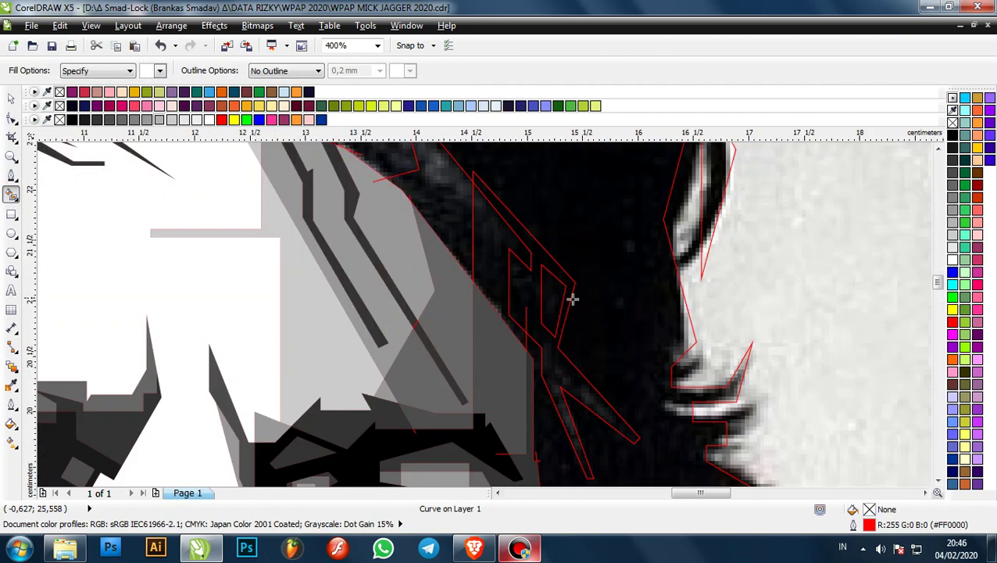
left_click(537, 294)
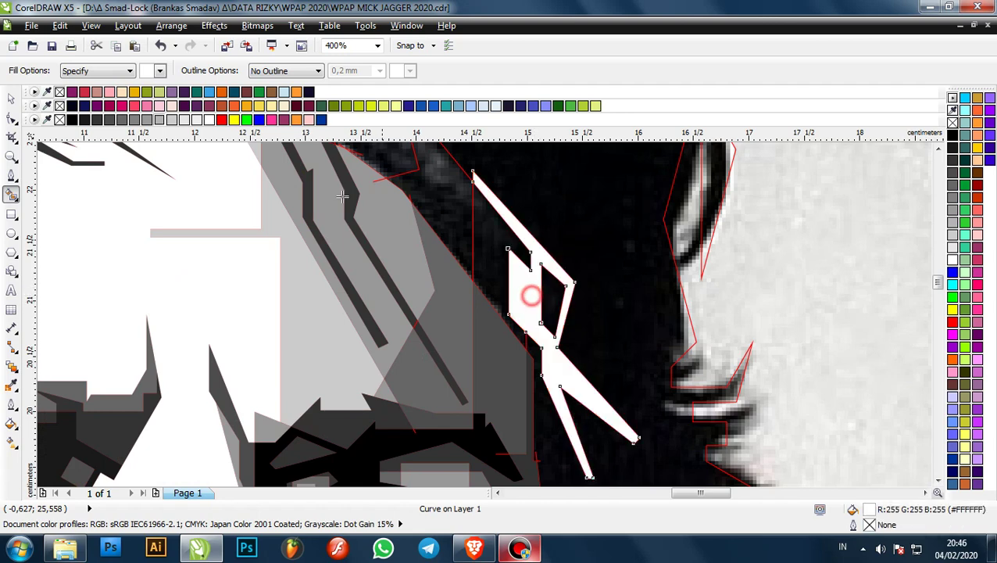
left_click(97, 120)
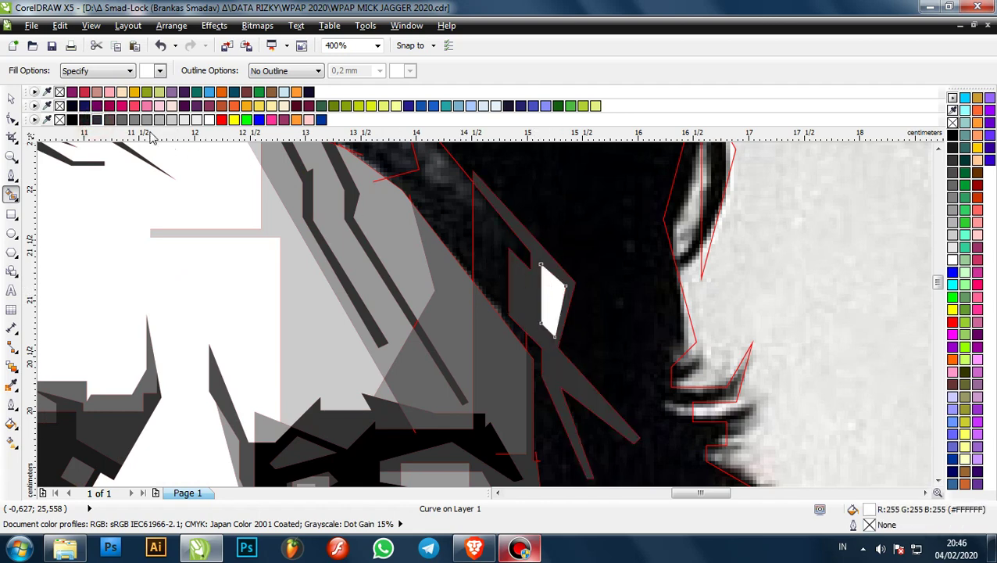
- Smart Fill the headband area beside the forked strand with #1A1A1A and the adjoining section up the band with #333333
left_click(508, 230)
left_click(97, 119)
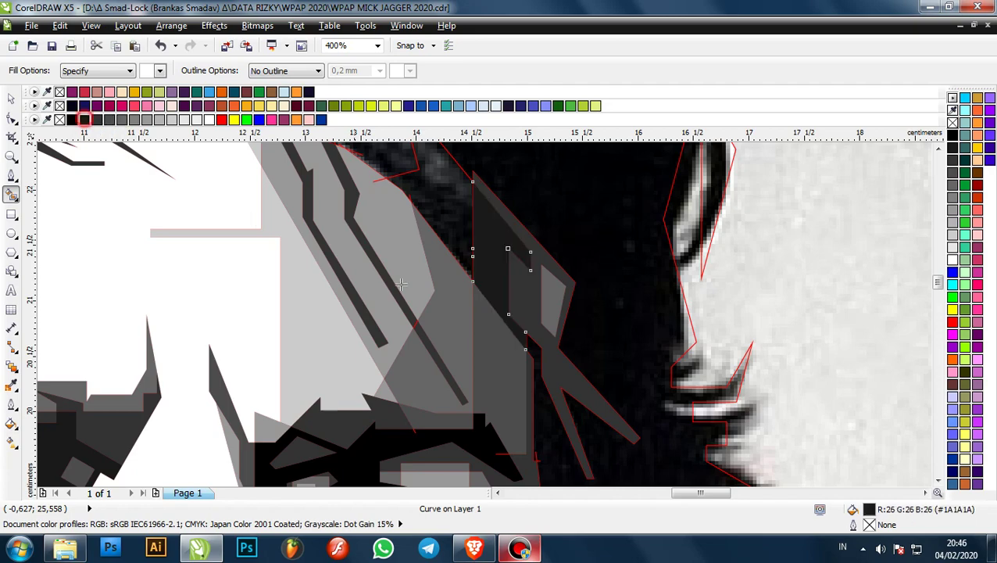
scroll(430, 224, "up", 1)
left_click(456, 260)
left_click(98, 121)
- Smart Fill the outlined upper right headband section with #4D4D4D and the inner block beside it with #666666
scroll(468, 293, "down", 1)
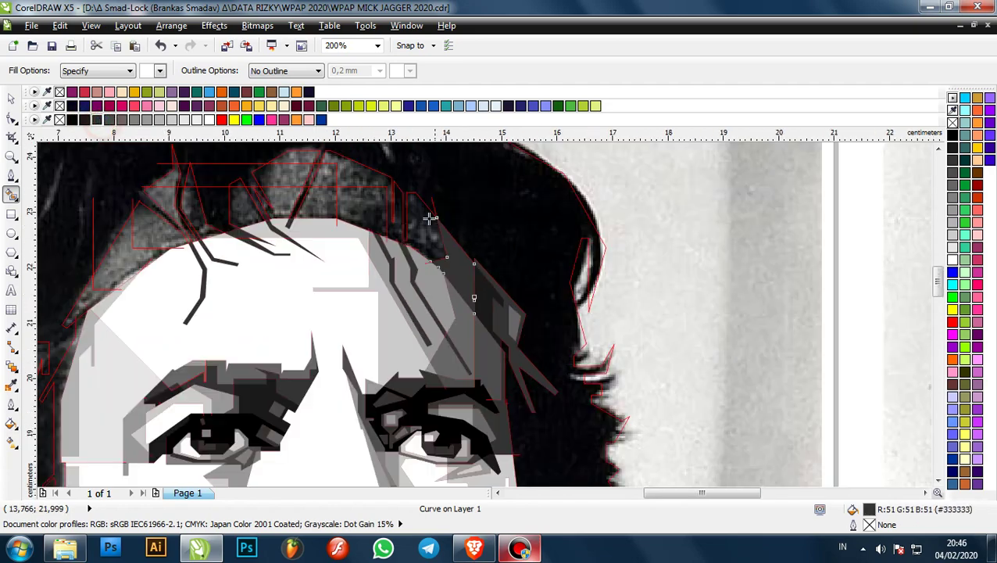
scroll(430, 219, "up", 1)
left_click(438, 240)
left_click(108, 120)
scroll(389, 223, "down", 1)
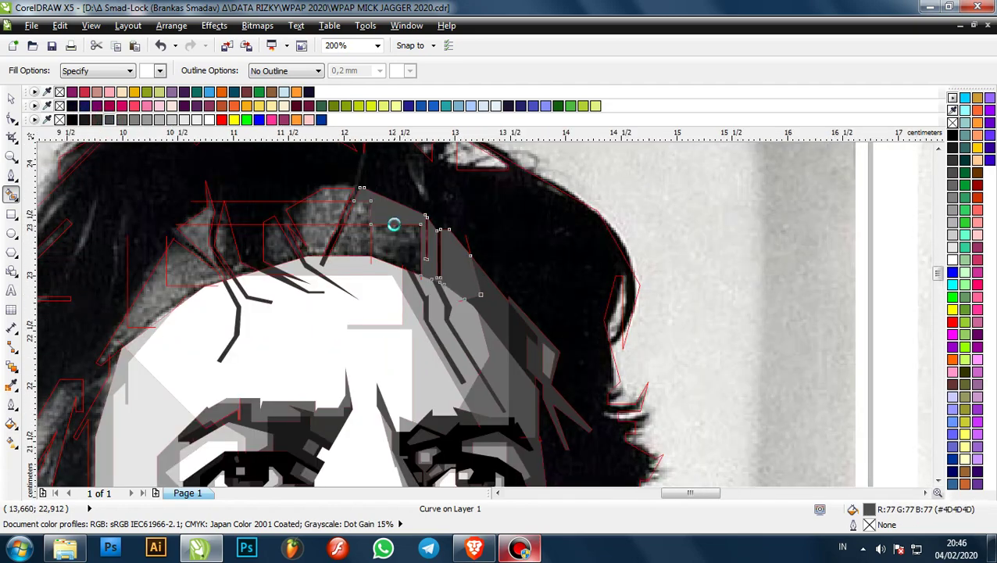
scroll(408, 258, "up", 1)
left_click(412, 252)
scroll(491, 231, "down", 2)
scroll(453, 228, "up", 2)
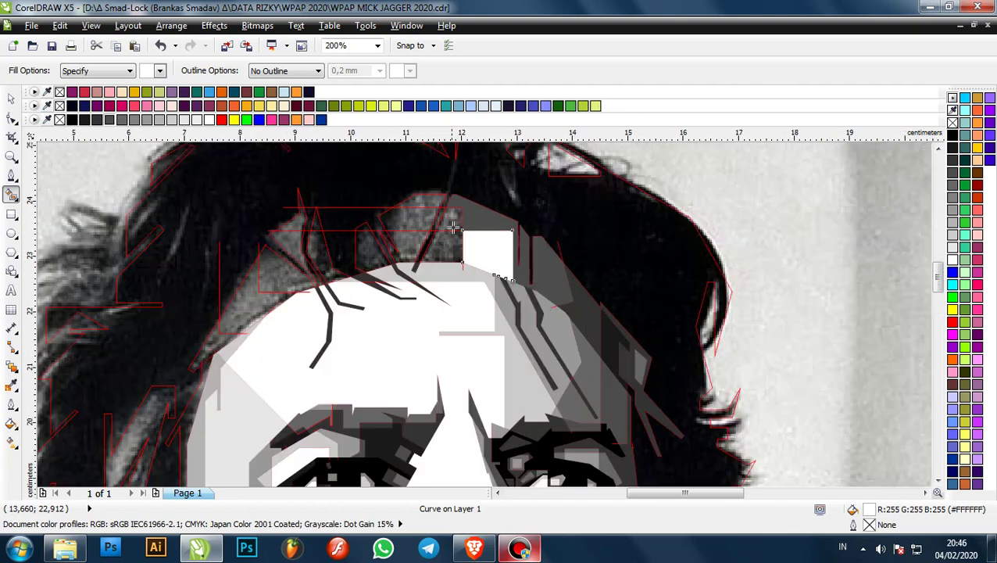
left_click(122, 119)
- Fill the four headband pieces between the two horizontal dividing lines with mid grey #666666
scroll(400, 223, "up", 2)
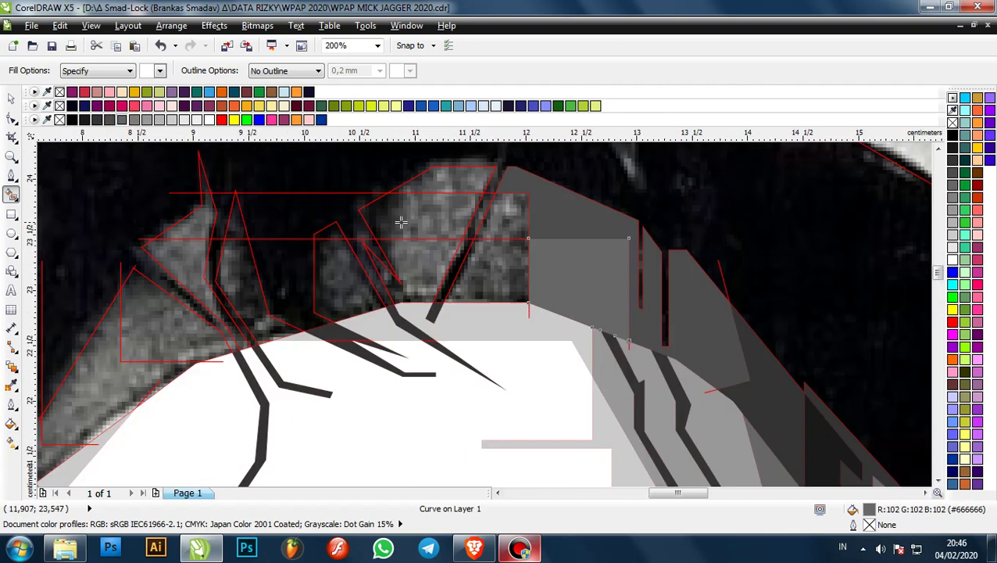
left_click(510, 221)
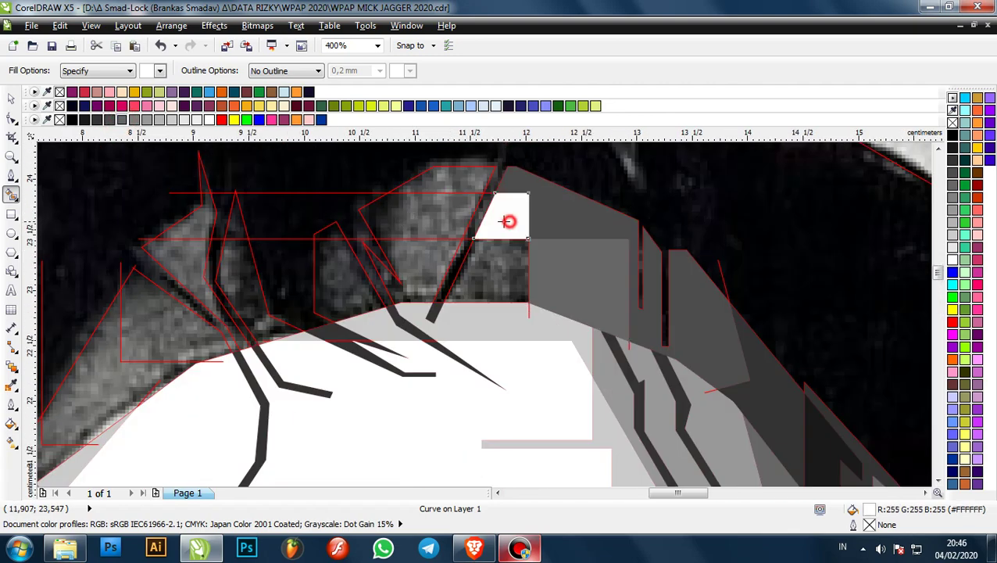
left_click(122, 118)
left_click(420, 214)
left_click(122, 119)
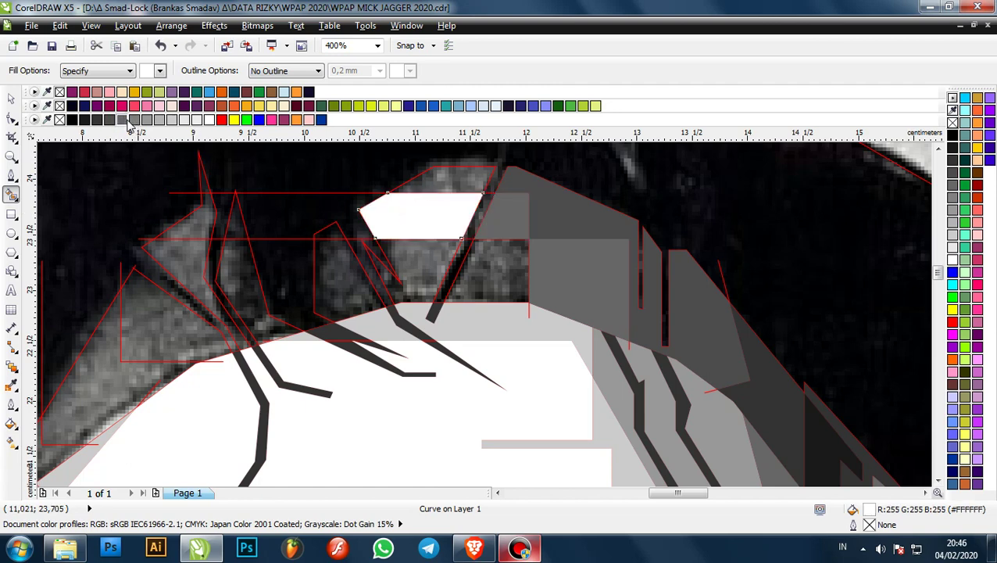
left_click(237, 214)
left_click(122, 120)
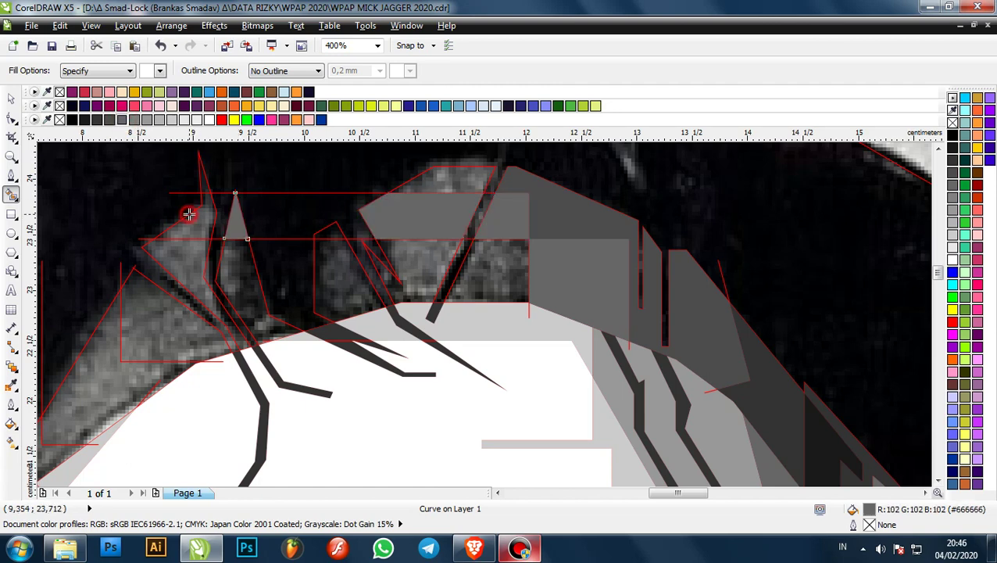
left_click(200, 221)
left_click(122, 119)
- Fill the two central headband pieces on either side of the slanted hair strand, below the lower dividing line, with #808080
scroll(395, 247, "down", 2)
scroll(405, 252, "up", 2)
left_click(456, 252)
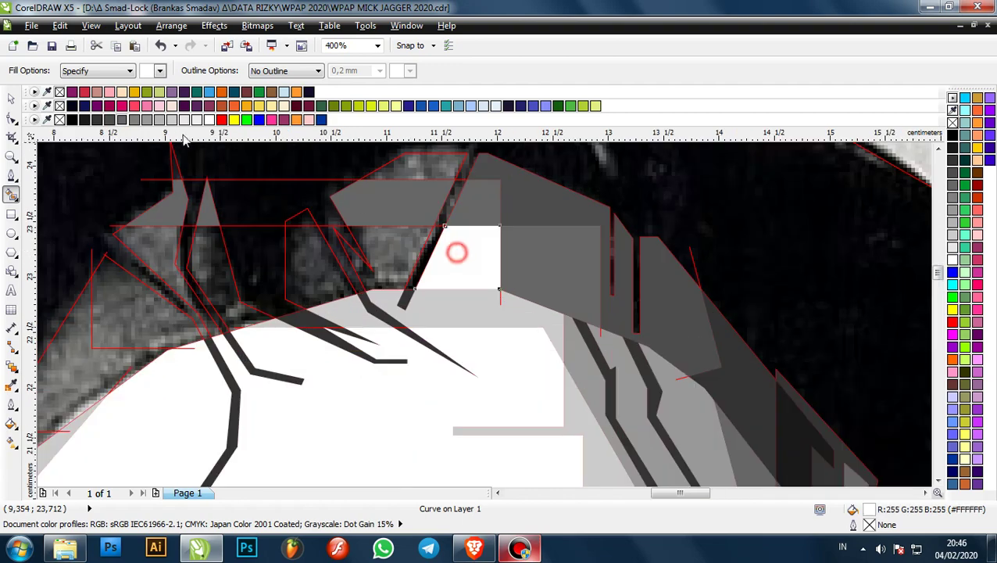
left_click(135, 120)
left_click(147, 119)
left_click(135, 119)
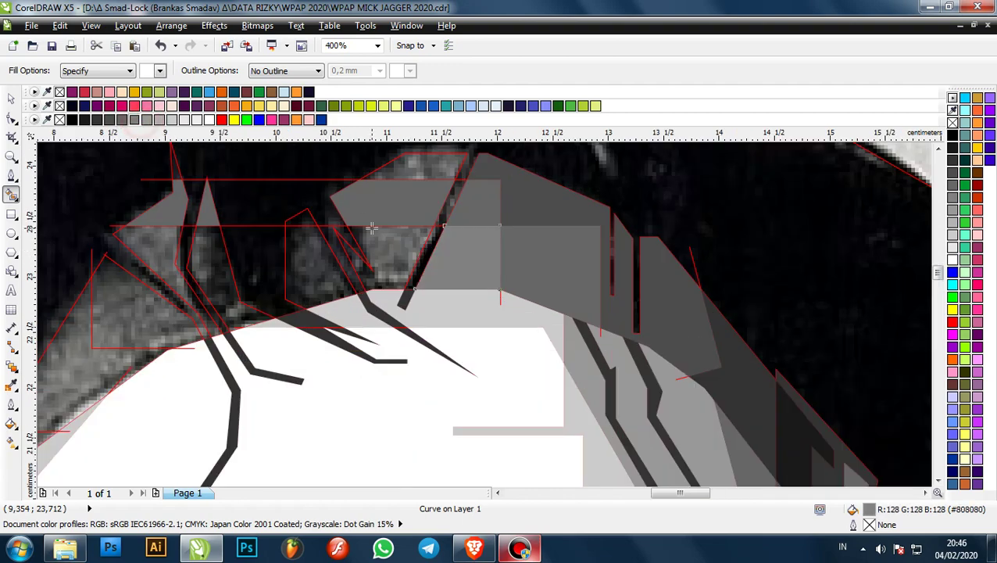
left_click(396, 248)
left_click(136, 120)
- Fill the three remaining headband pieces between the left hair strands, below the lower dividing line, with #808080
left_click(293, 239)
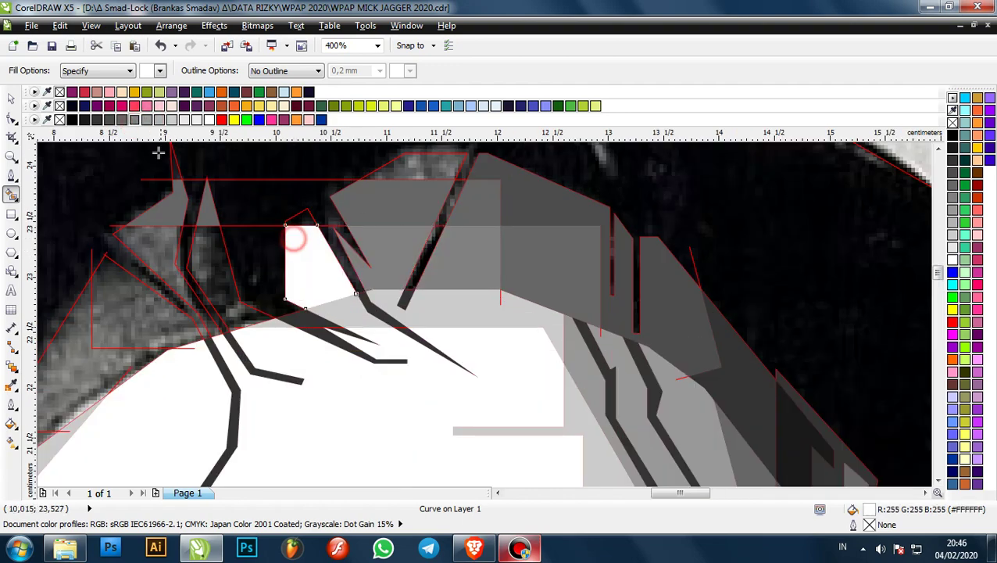
left_click(134, 120)
left_click(209, 250)
left_click(134, 120)
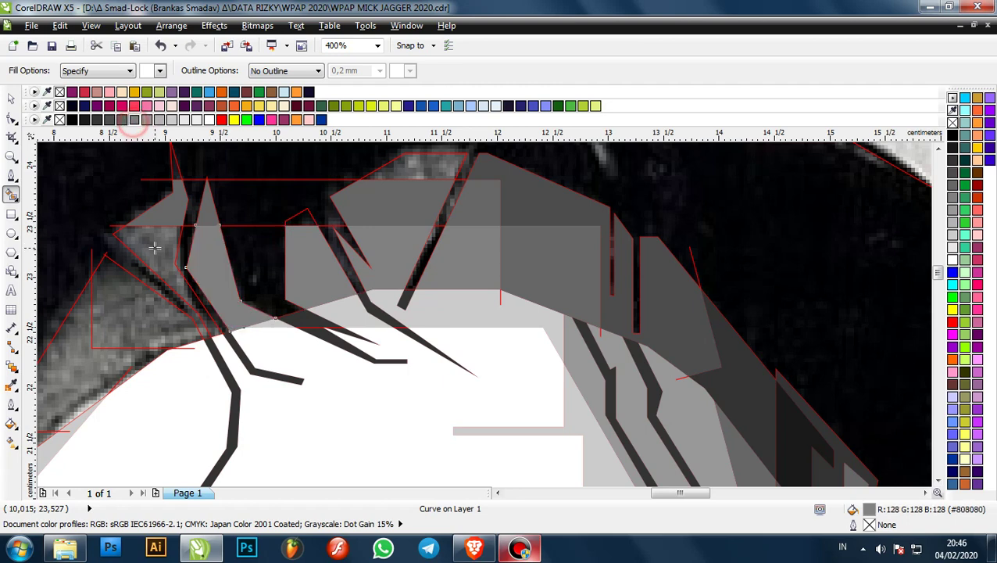
left_click(153, 245)
left_click(134, 120)
- Fill the headband piece left of the hair strands with #808080 and the section below it with #4D4D4D
scroll(302, 215, "down", 1)
scroll(223, 251, "up", 1)
left_click(221, 251)
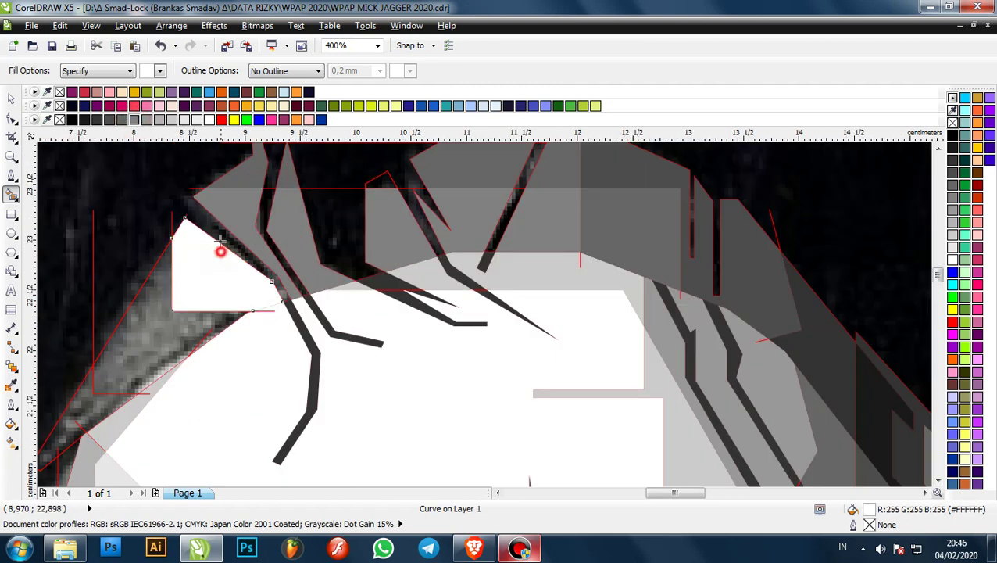
left_click(134, 120)
left_click(150, 335)
left_click(110, 121)
scroll(307, 155, "down", 1)
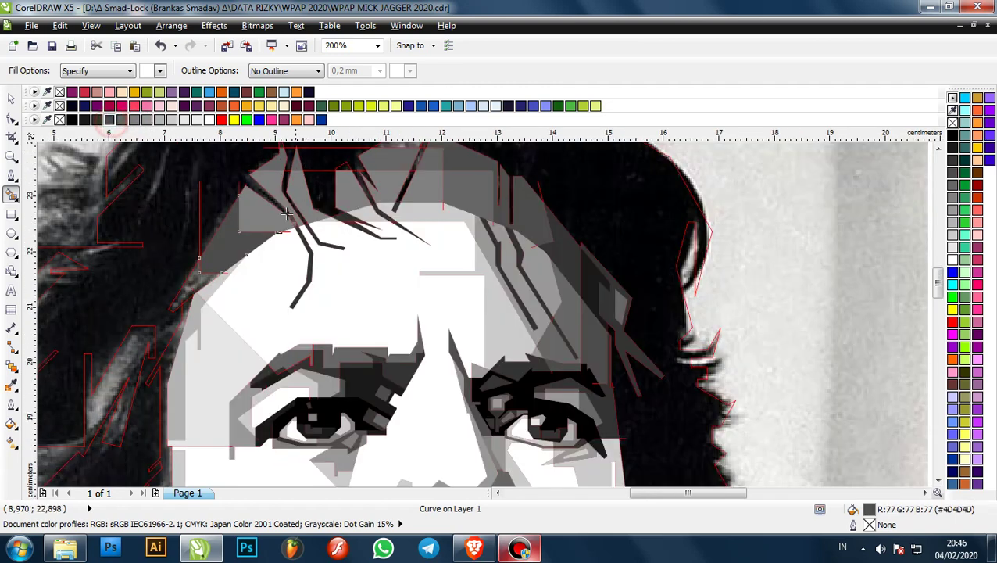
scroll(219, 257, "up", 1)
left_click(117, 120)
- Fill the pointed lower left tip of the headband with #333333 and refill the section above it with #666666
left_click(179, 301)
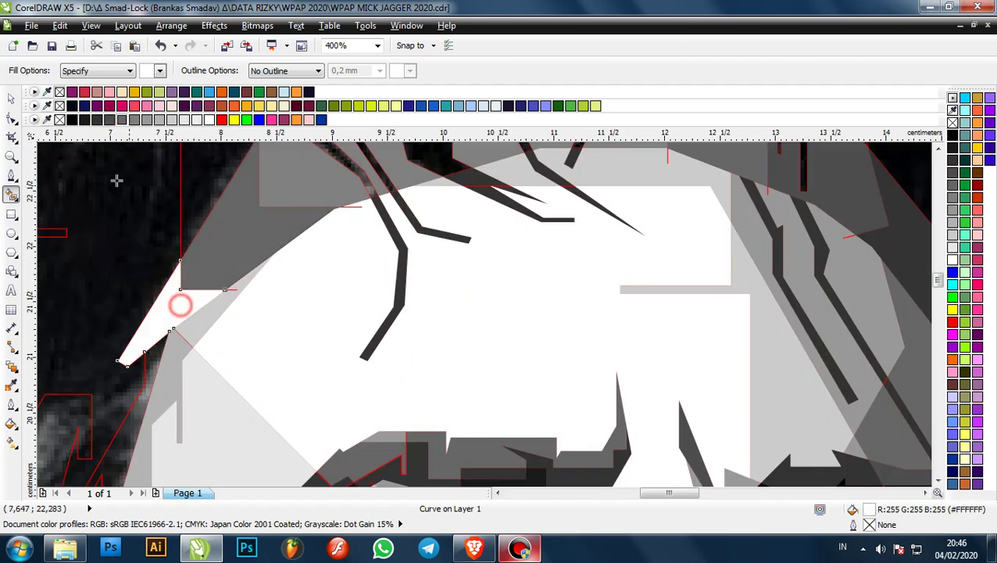
left_click(100, 120)
left_click(99, 120)
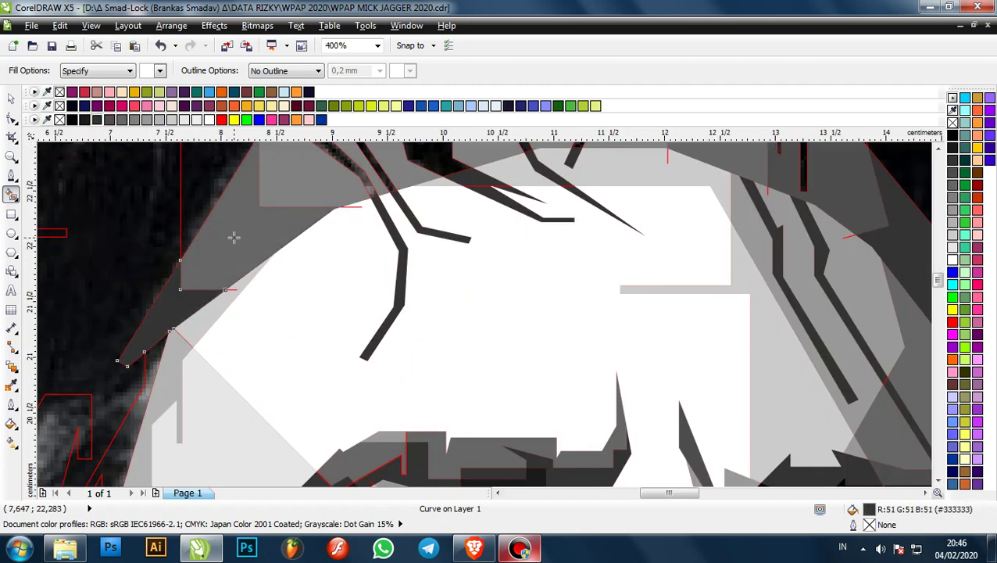
left_click(243, 233)
left_click(110, 120)
scroll(231, 251, "down", 2)
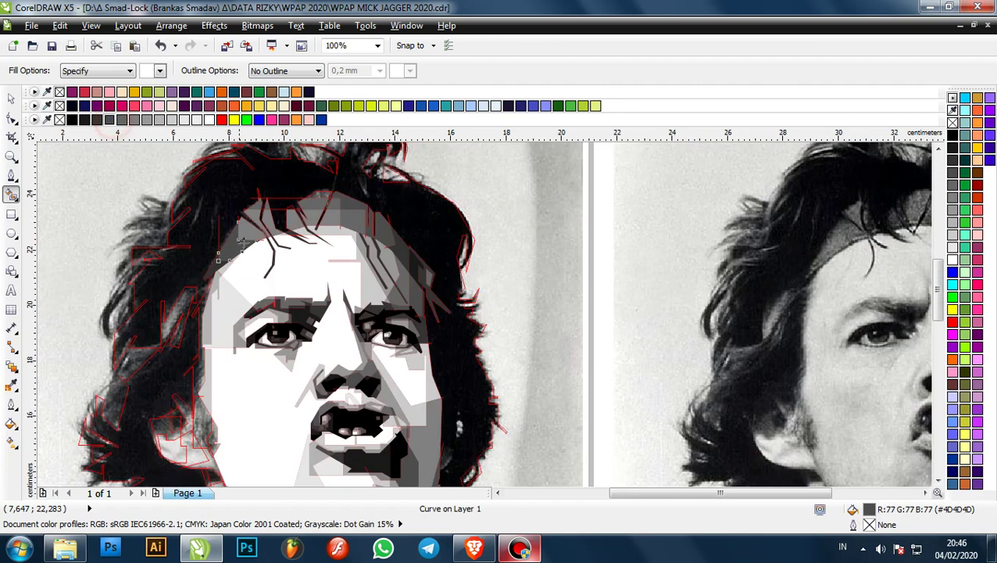
scroll(266, 189, "up", 1)
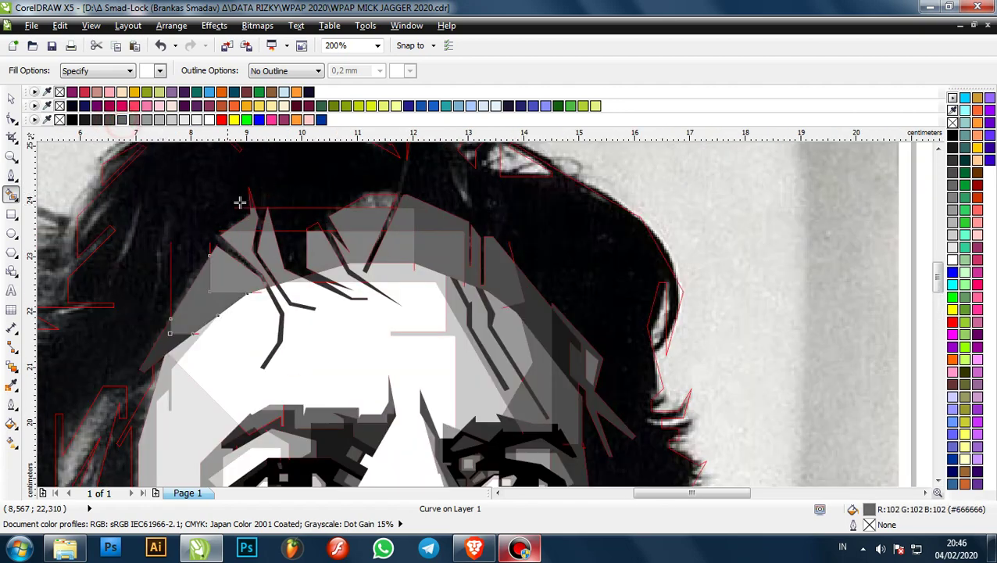
- Fill the small peak on top of the headband piece between the middle hair strands with #666666
scroll(289, 213, "up", 1)
scroll(345, 241, "up", 1)
left_click(344, 243)
left_click(139, 120)
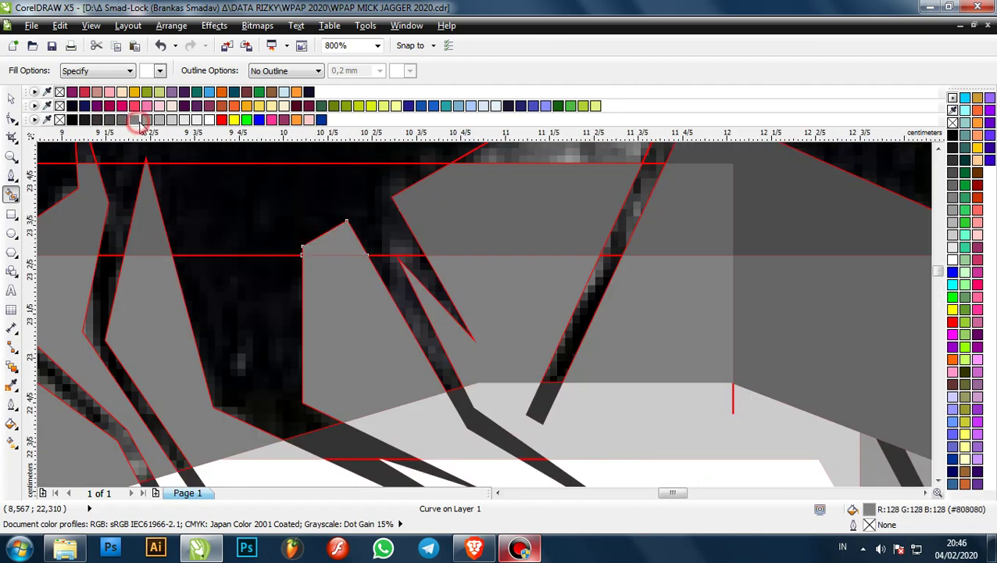
left_click(123, 120)
- Fill the top edge of the central headband piece and the thin spike on the left with #4D4D4D
scroll(298, 224, "down", 1)
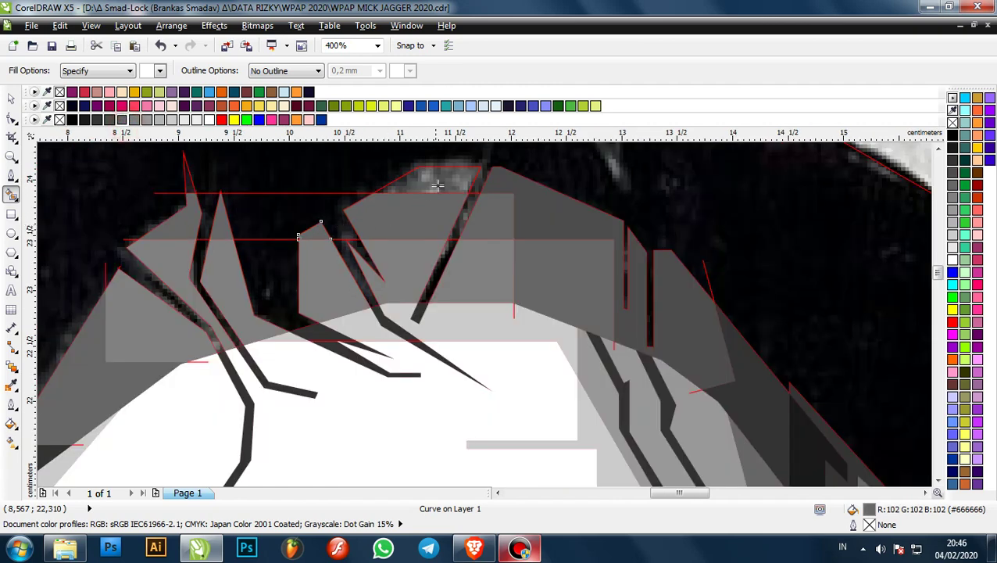
left_click(439, 183)
left_click(110, 120)
left_click(187, 189)
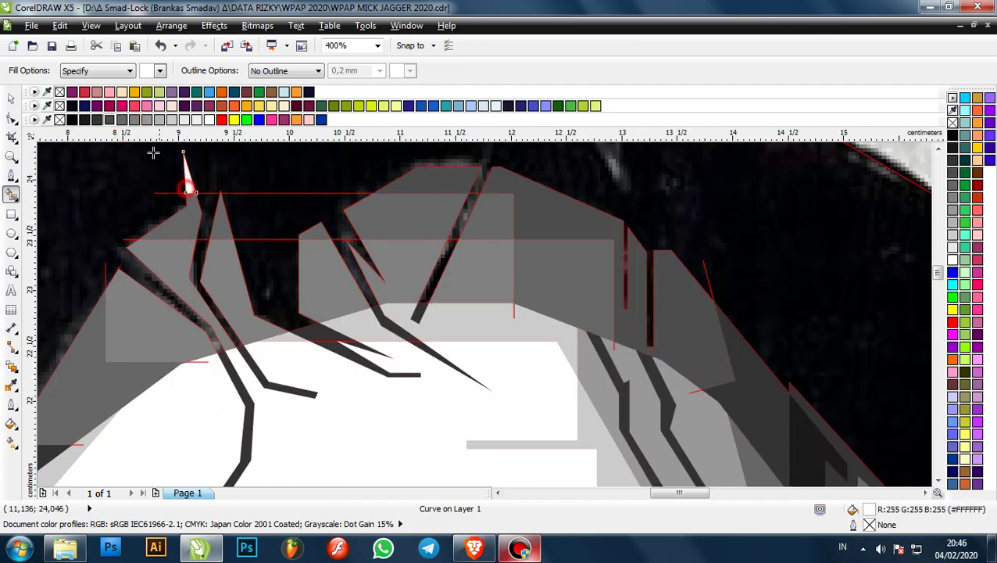
left_click(110, 120)
- Try to fill the dark hair area beside the headband with white
scroll(321, 230, "down", 1)
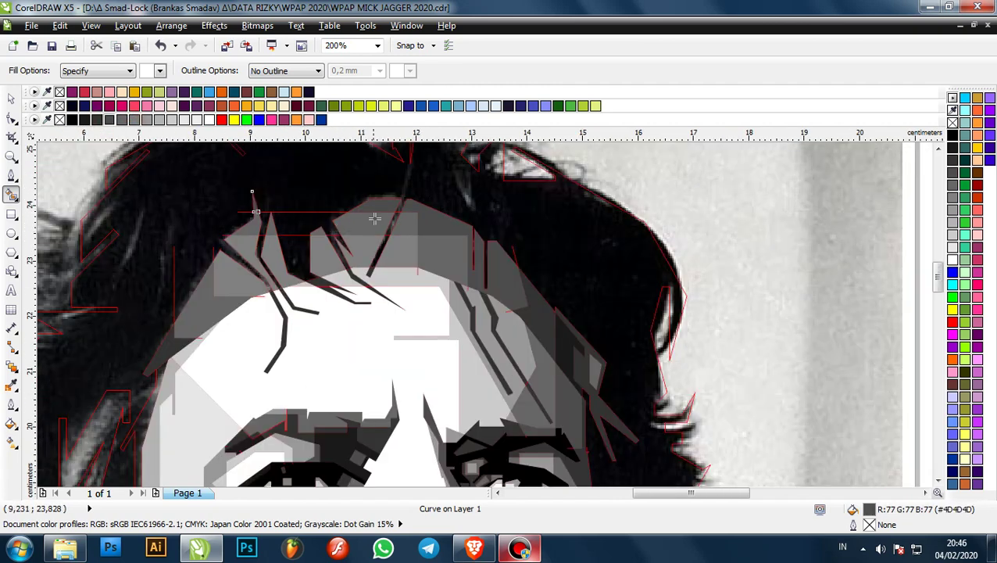
scroll(474, 233, "down", 2)
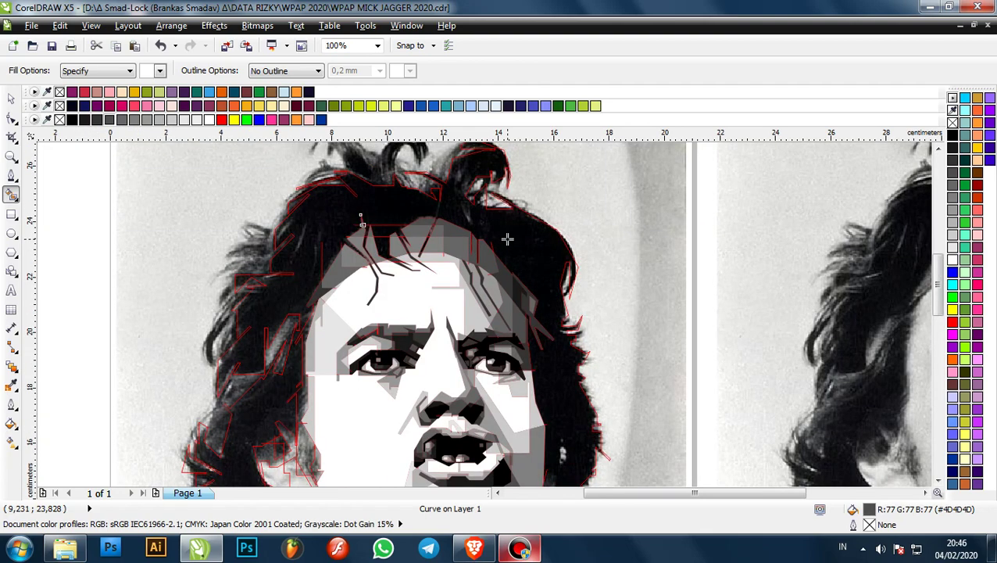
left_click(524, 235)
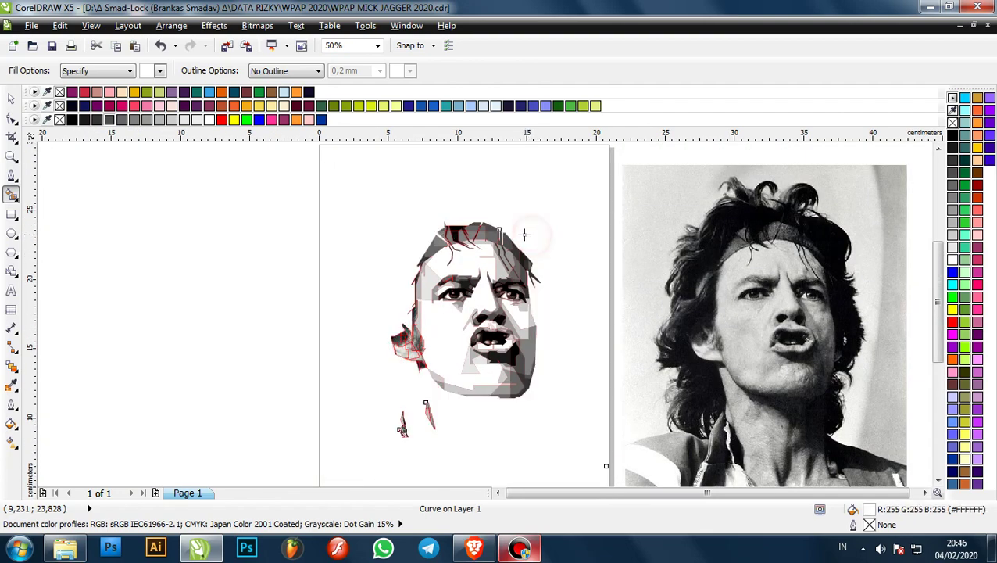
- Examine the traced hair, headband, face and neck outlines against the reference photo
scroll(573, 300, "up", 1)
scroll(503, 378, "up", 2)
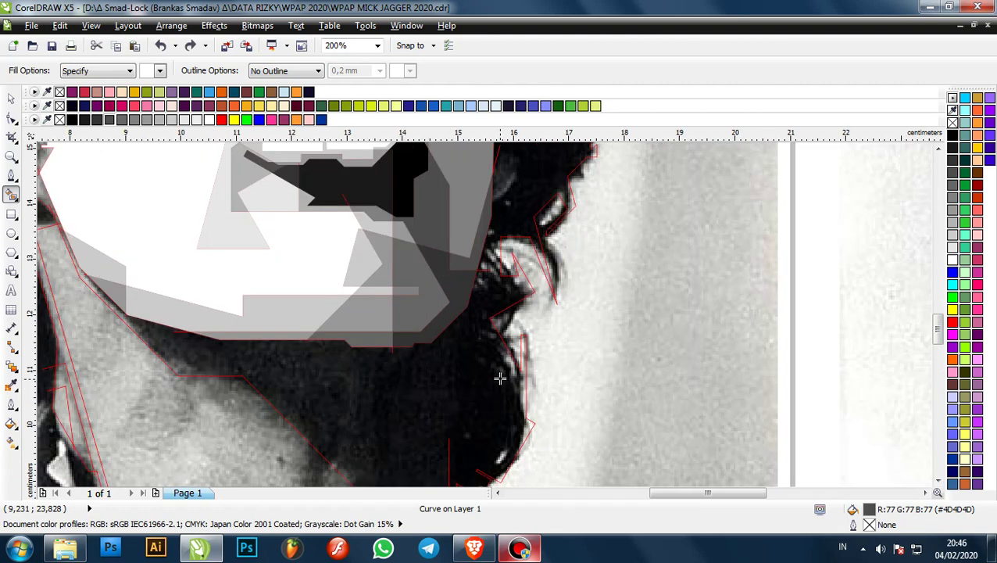
scroll(496, 270, "down", 1)
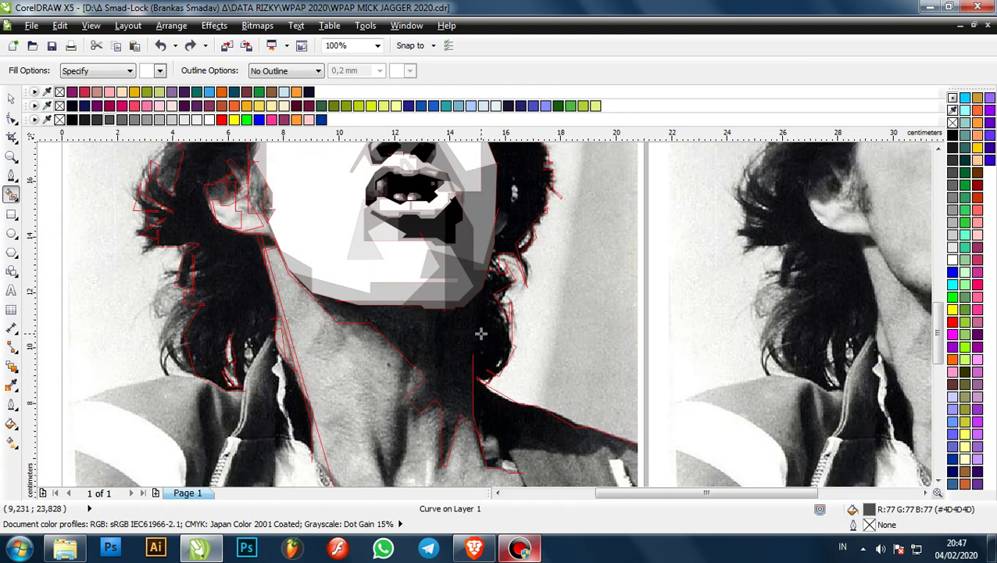
scroll(485, 331, "down", 1)
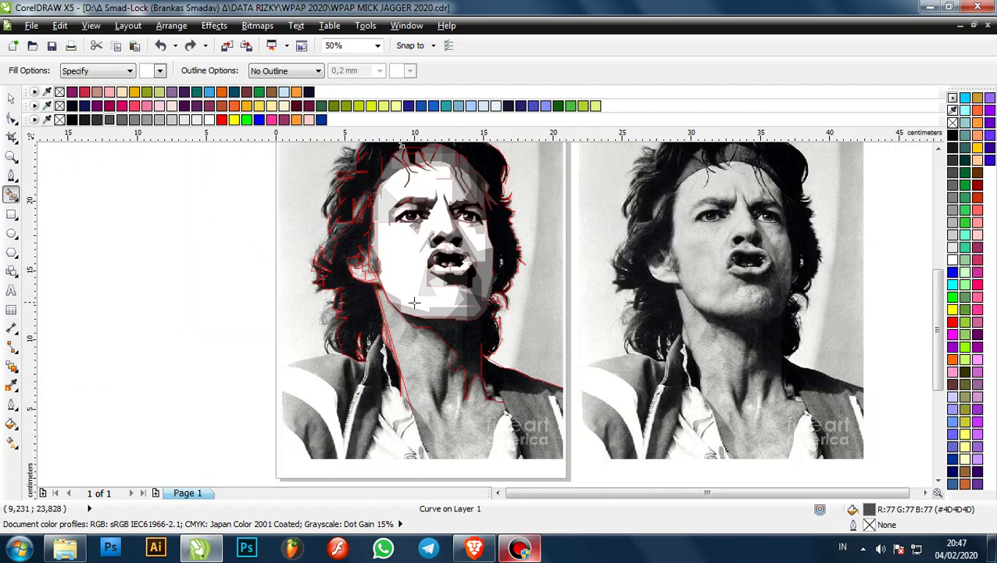
scroll(415, 303, "down", 2)
scroll(421, 249, "up", 2)
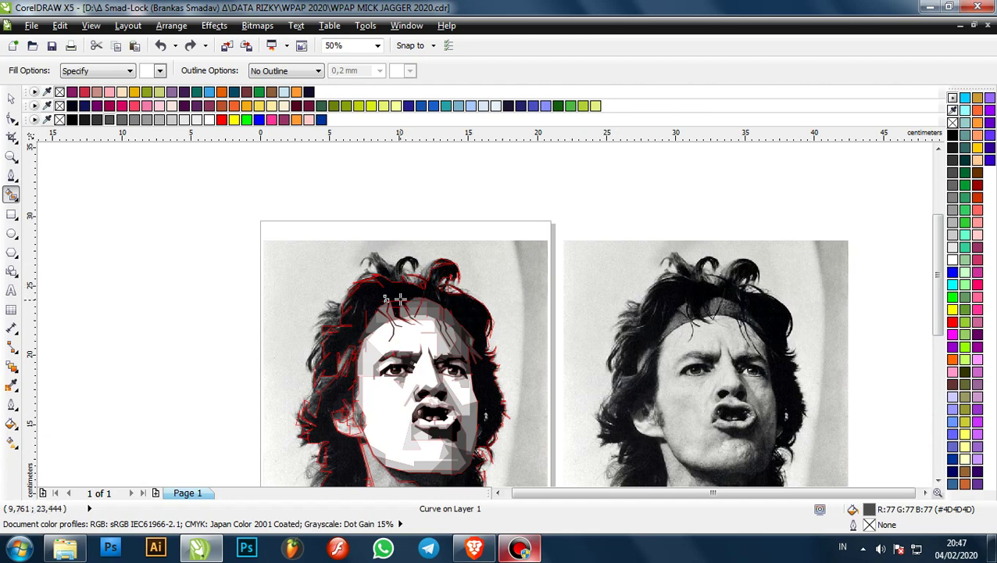
scroll(399, 298, "up", 3)
scroll(419, 286, "down", 1)
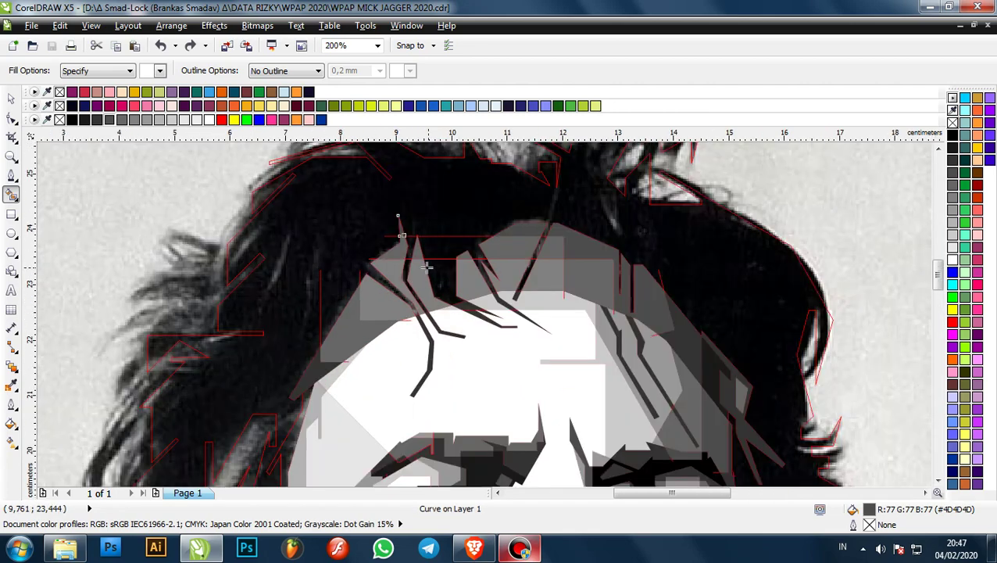
scroll(427, 267, "down", 2)
scroll(534, 299, "up", 2)
scroll(534, 299, "down", 1)
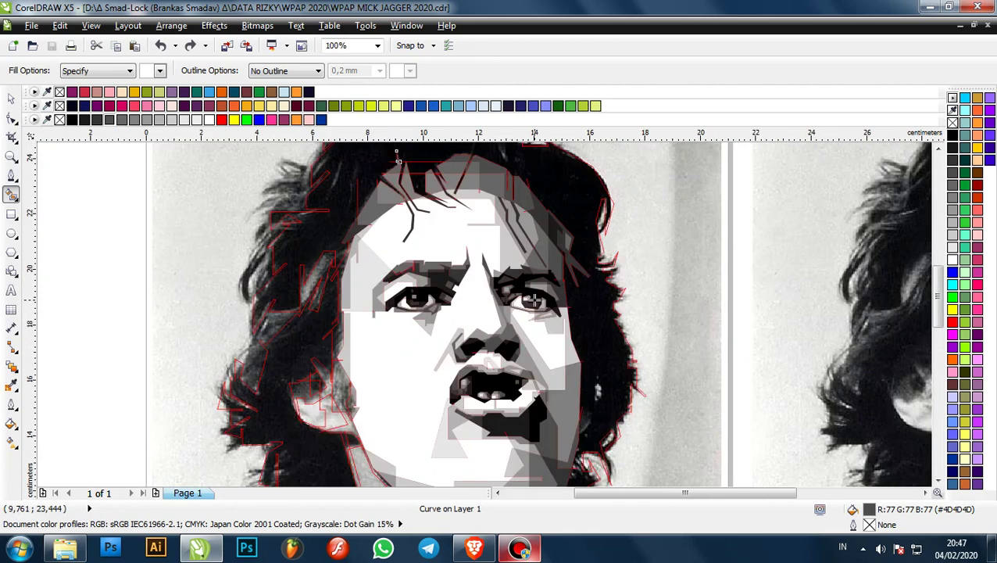
scroll(534, 299, "up", 1)
scroll(519, 242, "down", 2)
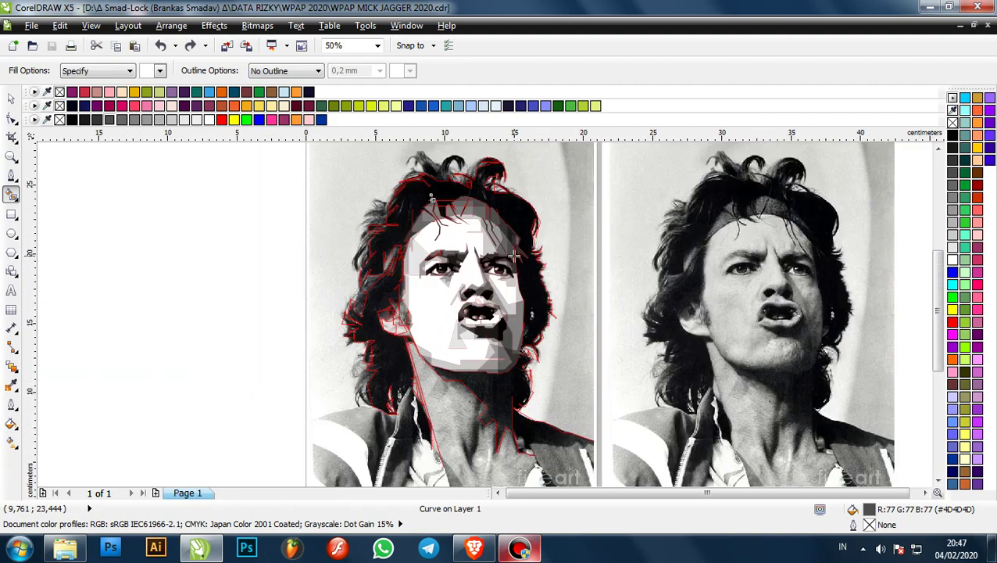
scroll(487, 295, "up", 1)
- Begin a neck shadow outline with a vertical line about 3.36 cm long running down from the chin's lower edge
key("F5")
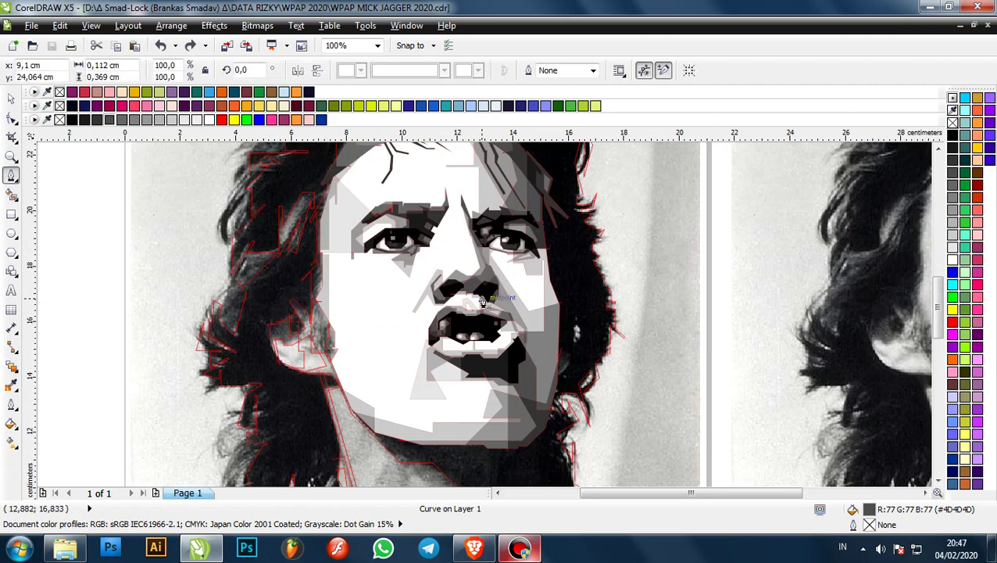
scroll(410, 367, "down", 1)
scroll(426, 360, "up", 1)
scroll(461, 290, "down", 1)
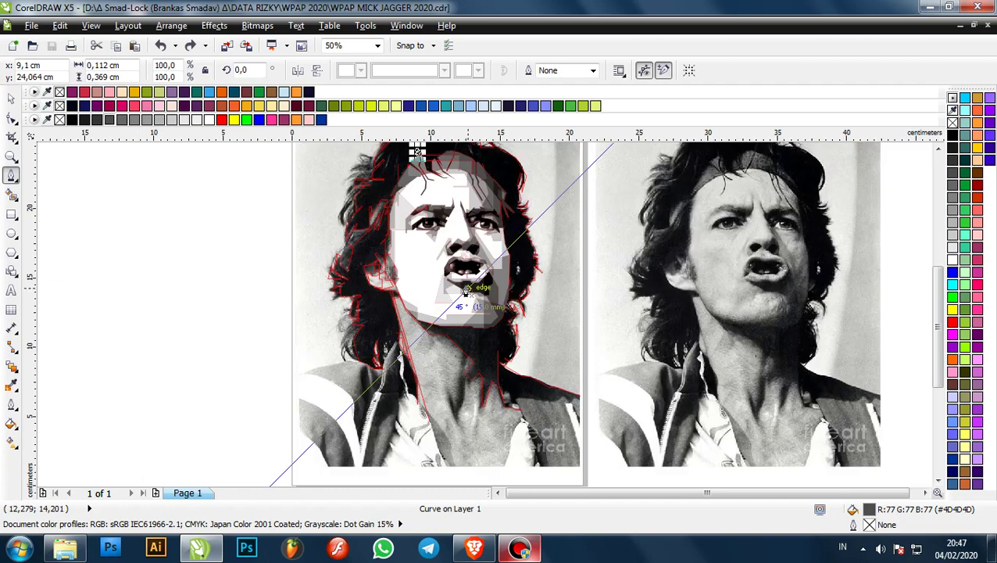
scroll(415, 324, "up", 1)
scroll(416, 323, "up", 1)
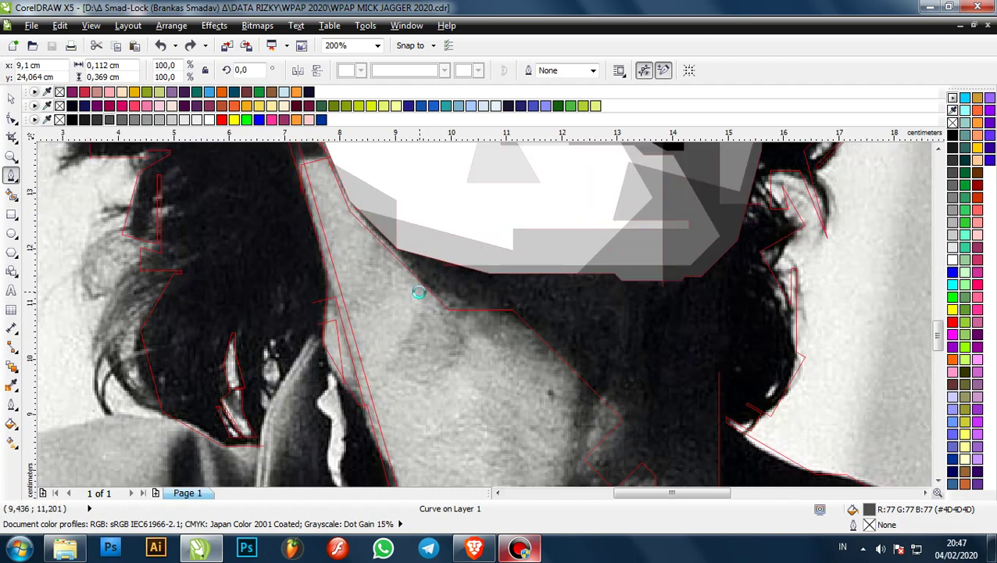
scroll(419, 292, "down", 1)
scroll(429, 277, "up", 1)
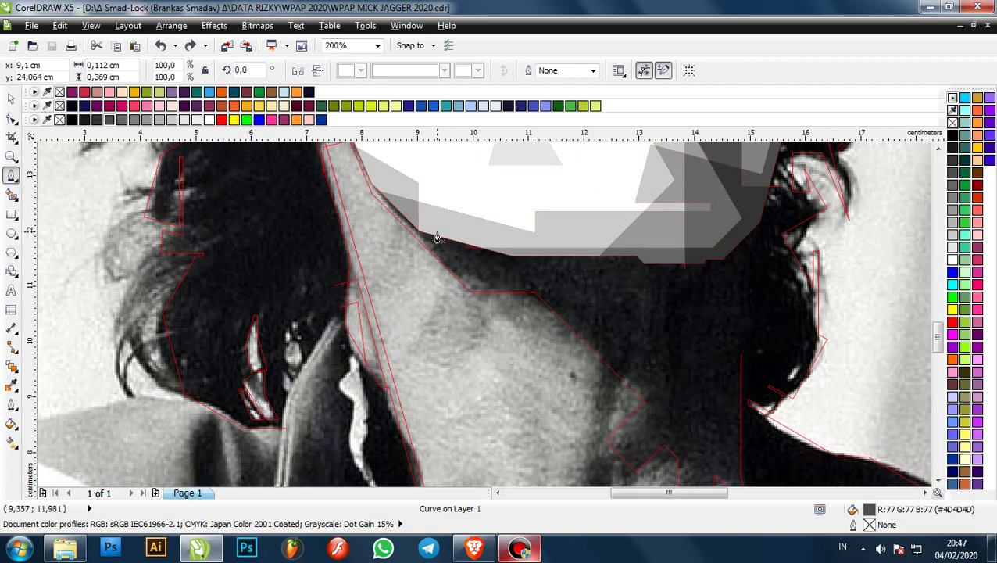
scroll(437, 237, "down", 1)
scroll(493, 257, "up", 3)
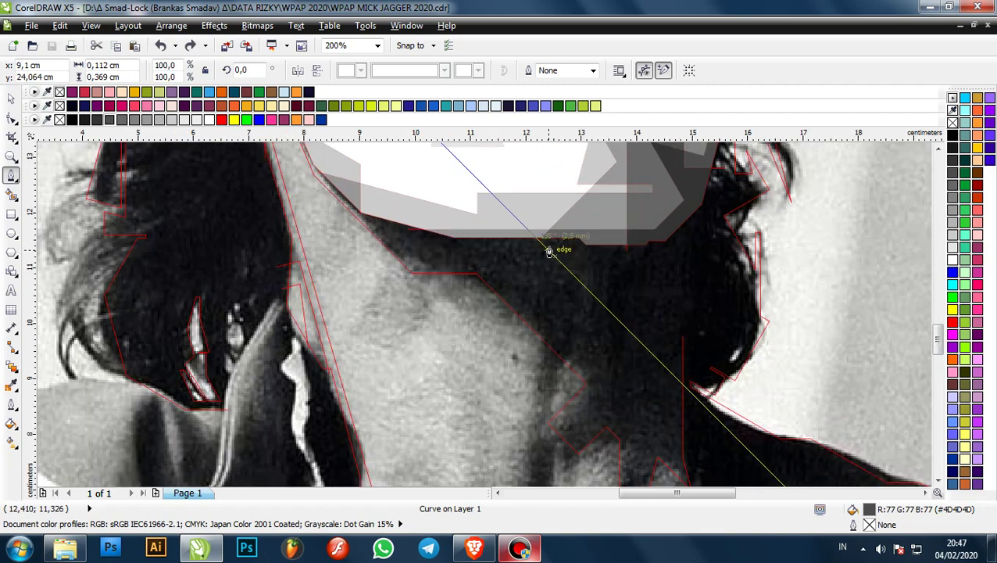
scroll(508, 221, "down", 3)
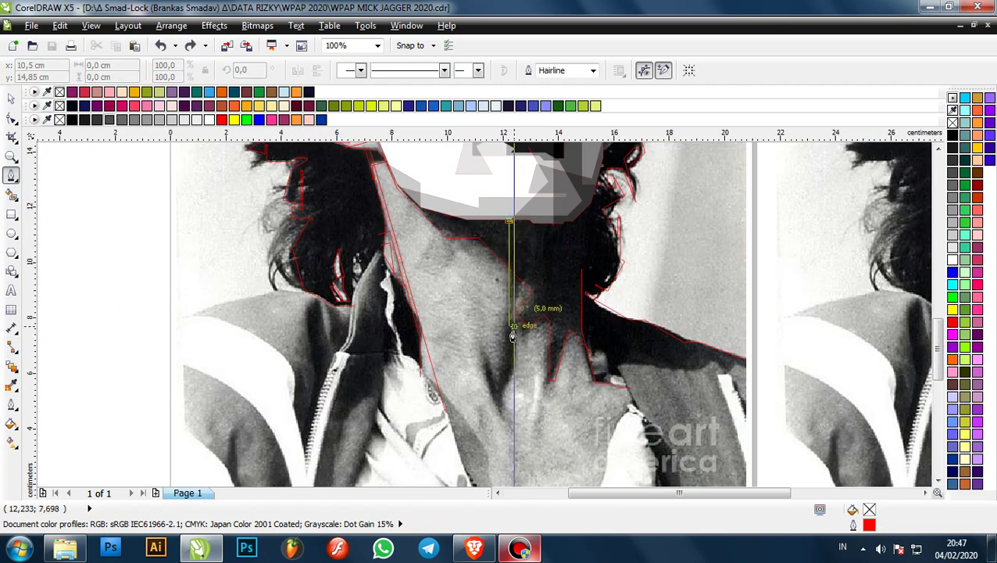
scroll(516, 376, "up", 1)
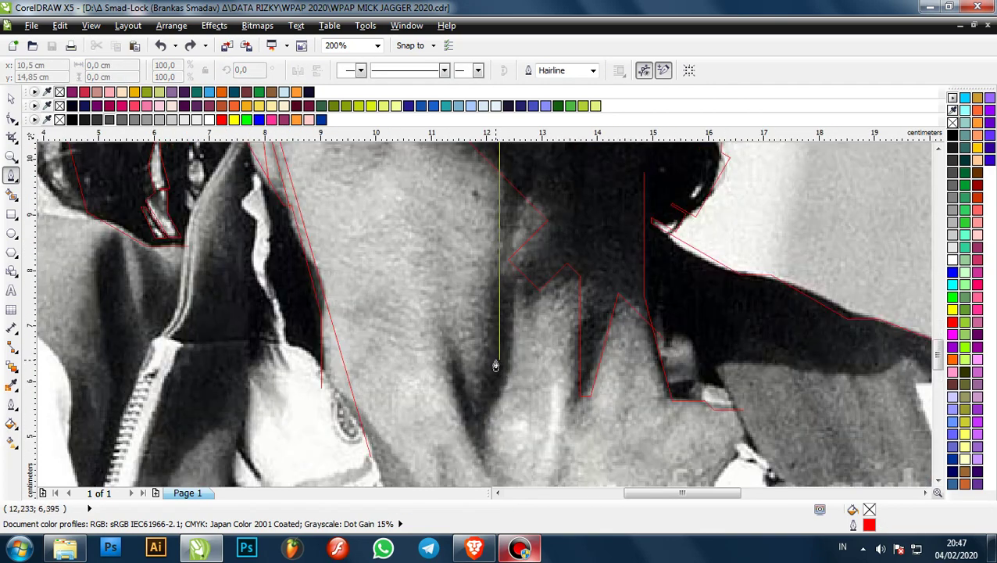
scroll(499, 268, "up", 1)
left_click(499, 267)
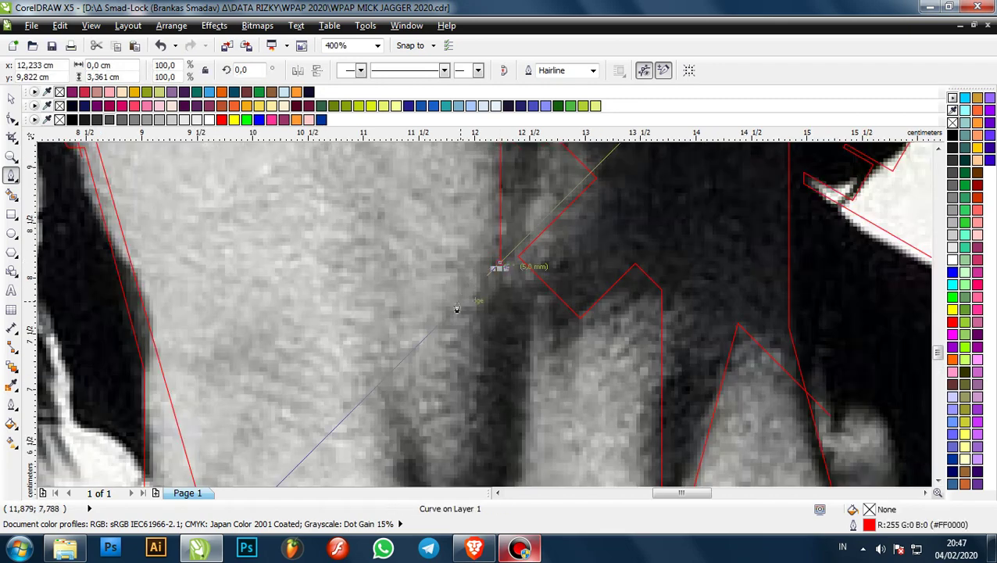
- Continue the neck outline down the inner side of the dark crease and back up to the pointed top of its left branch
scroll(456, 305, "up", 1)
scroll(460, 311, "down", 4)
scroll(463, 316, "up", 3)
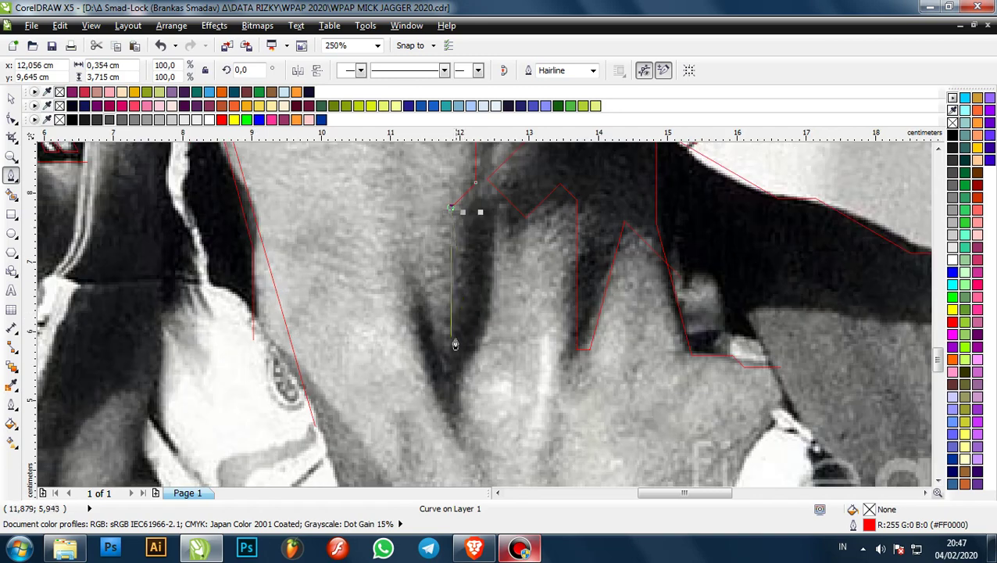
left_click(446, 355)
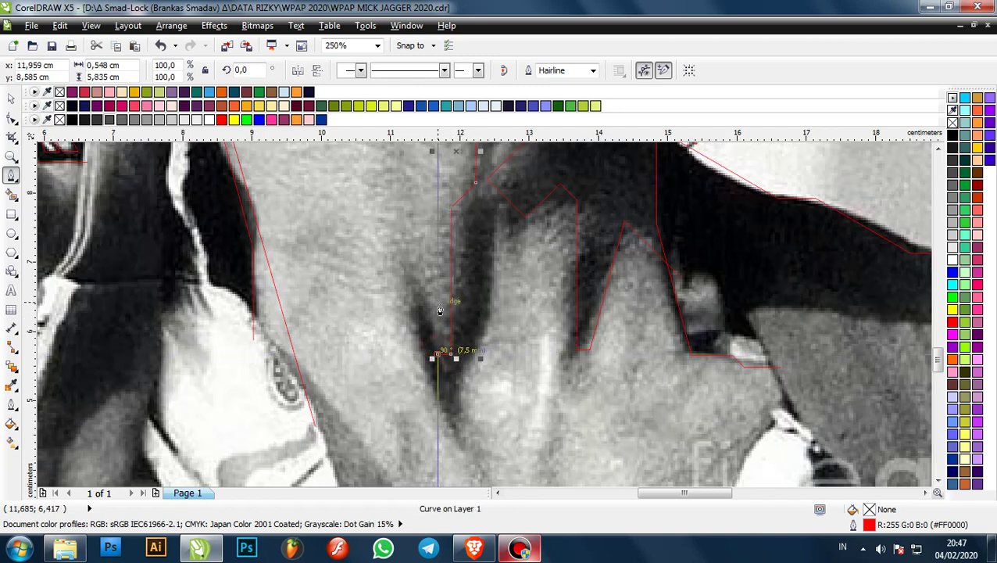
left_click(396, 260)
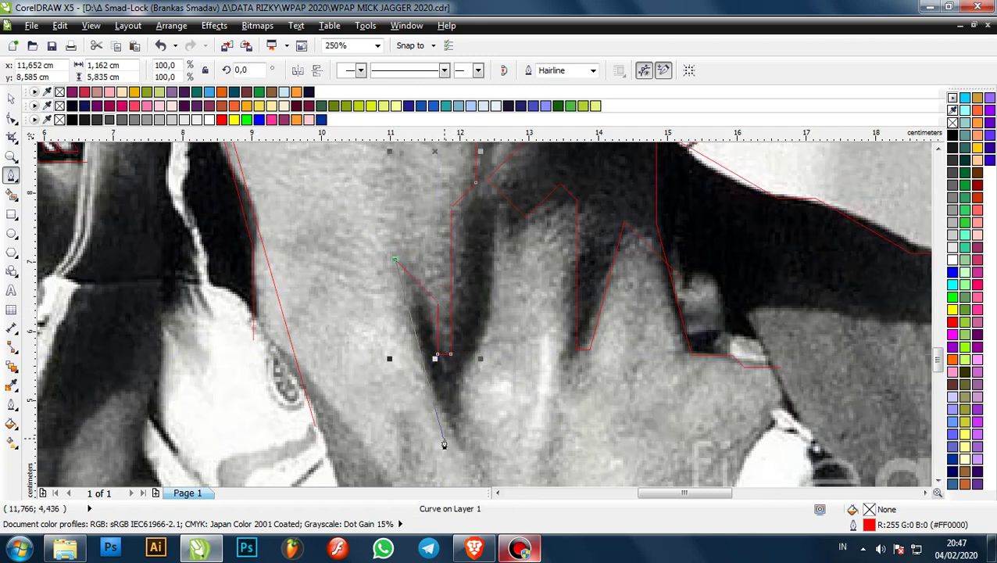
- Trace the left branch down to the crease's narrow lower tip, then bring the outline back up along the crease's right side
scroll(444, 444, "down", 2)
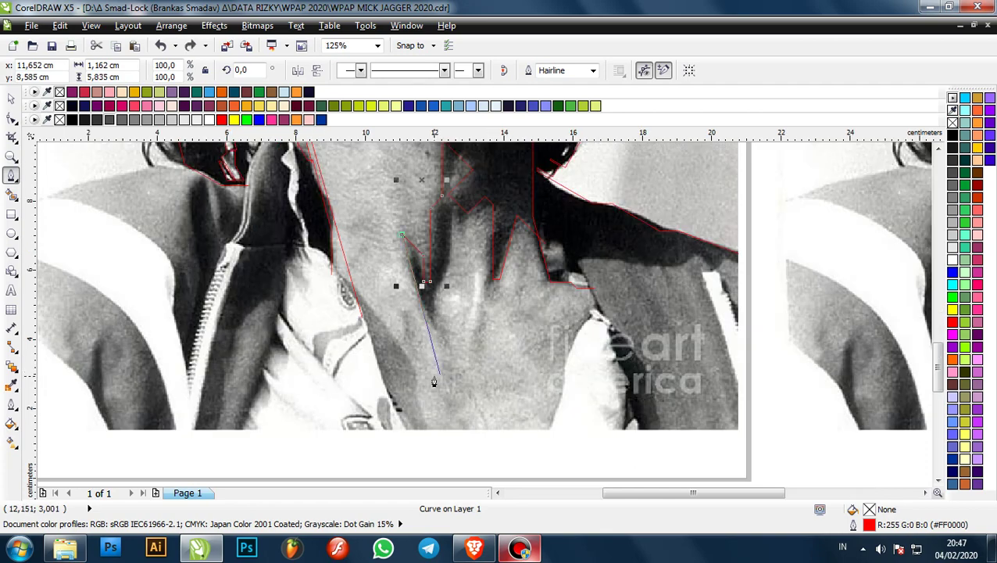
scroll(426, 355, "up", 2)
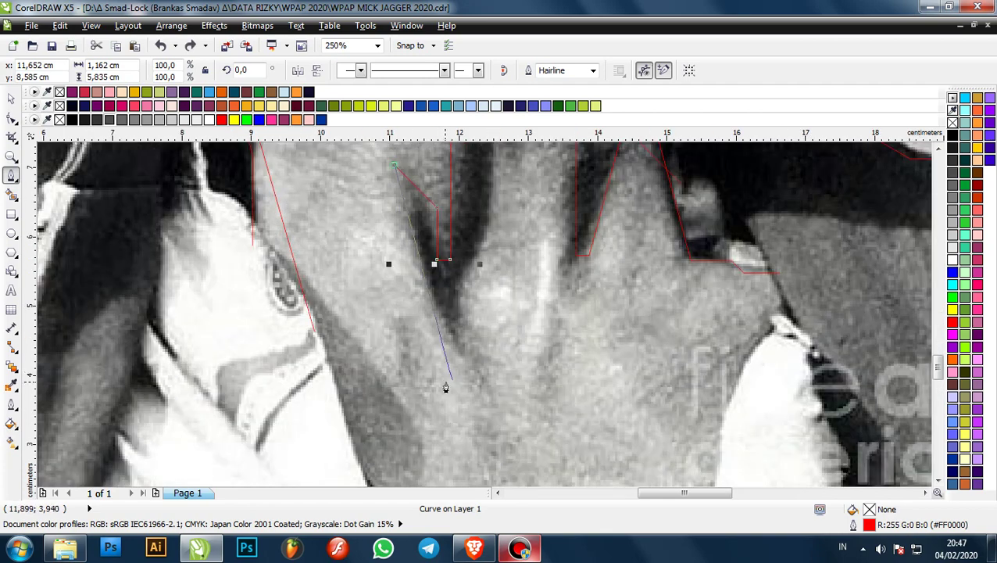
left_click(448, 381)
left_click(461, 380)
scroll(474, 264, "up", 1)
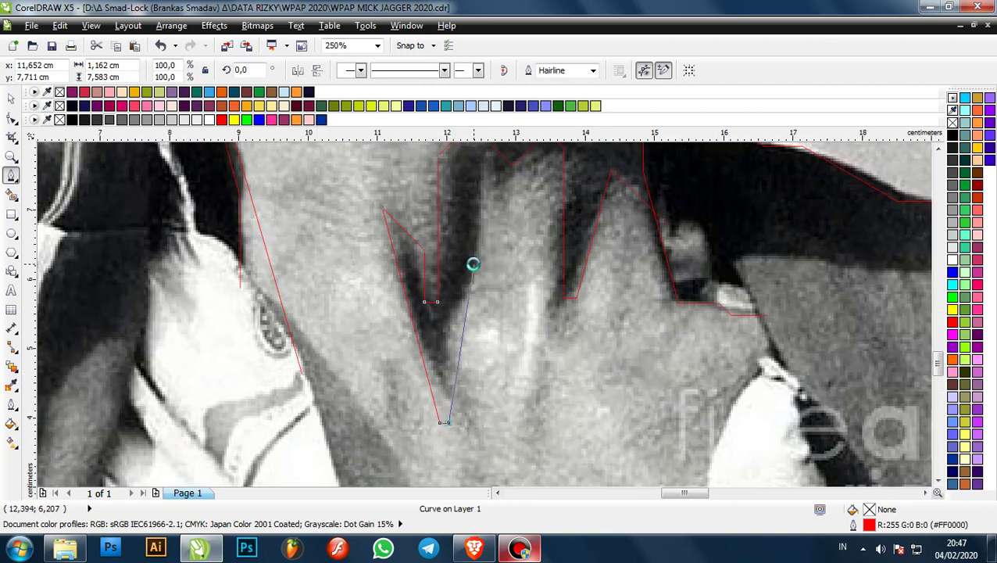
scroll(472, 265, "up", 1)
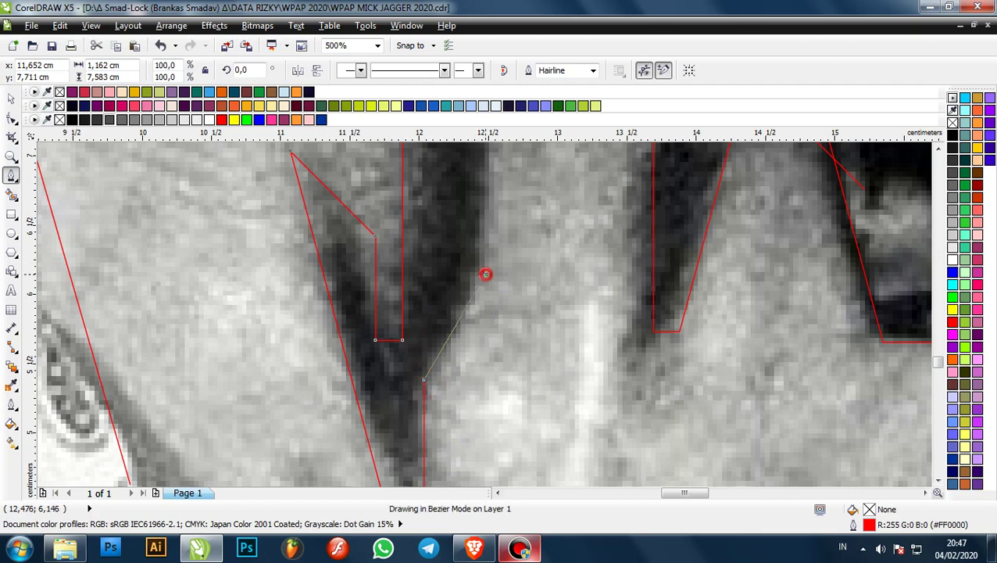
scroll(479, 274, "down", 2)
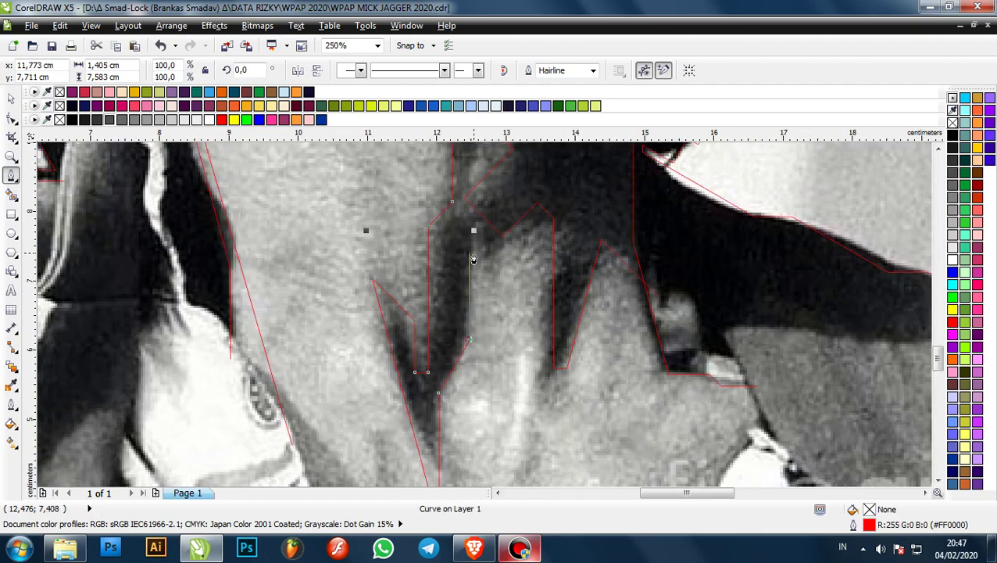
scroll(466, 264, "down", 1)
scroll(529, 241, "up", 1)
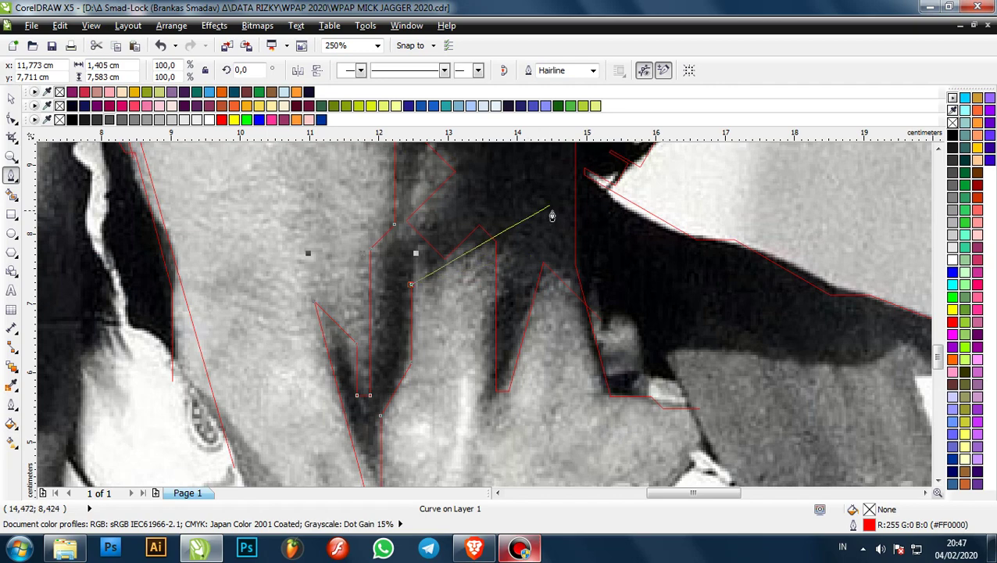
left_click(412, 299)
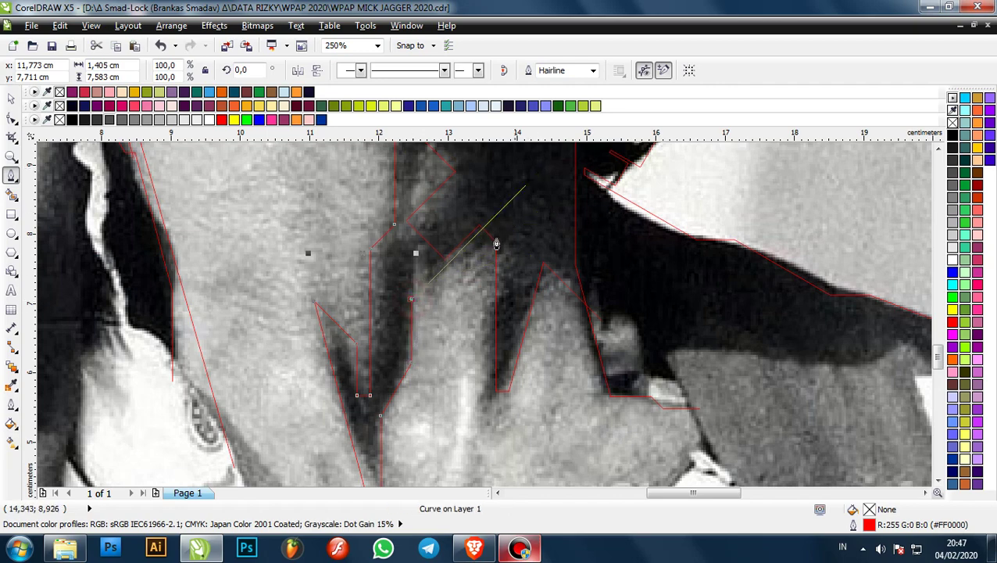
- Finish the neck shadow outline with a diagonal up to a peak and another down to the vertical line on the neck's right side
scroll(461, 355, "down", 1)
scroll(501, 264, "up", 1)
left_click(473, 291)
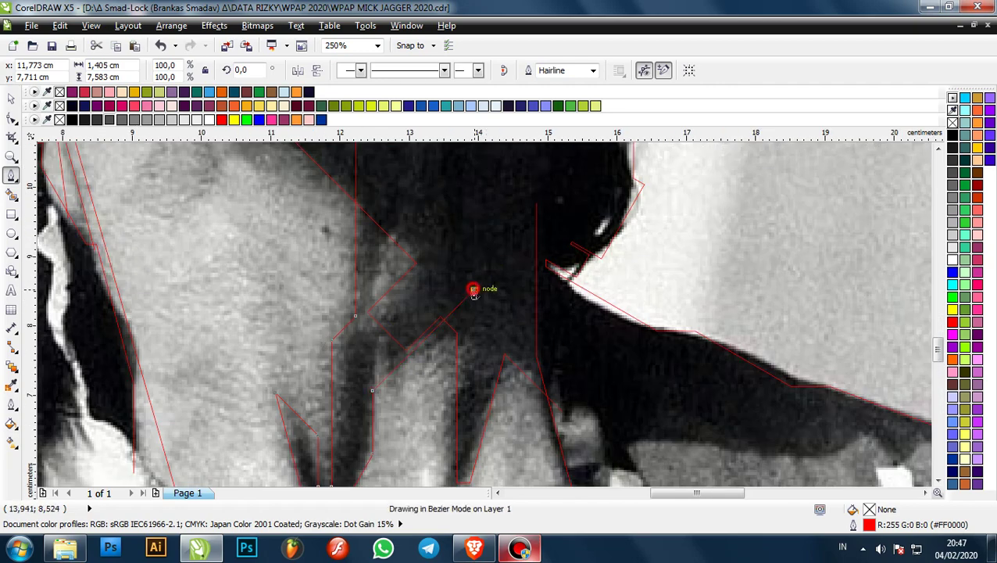
double_click(548, 363)
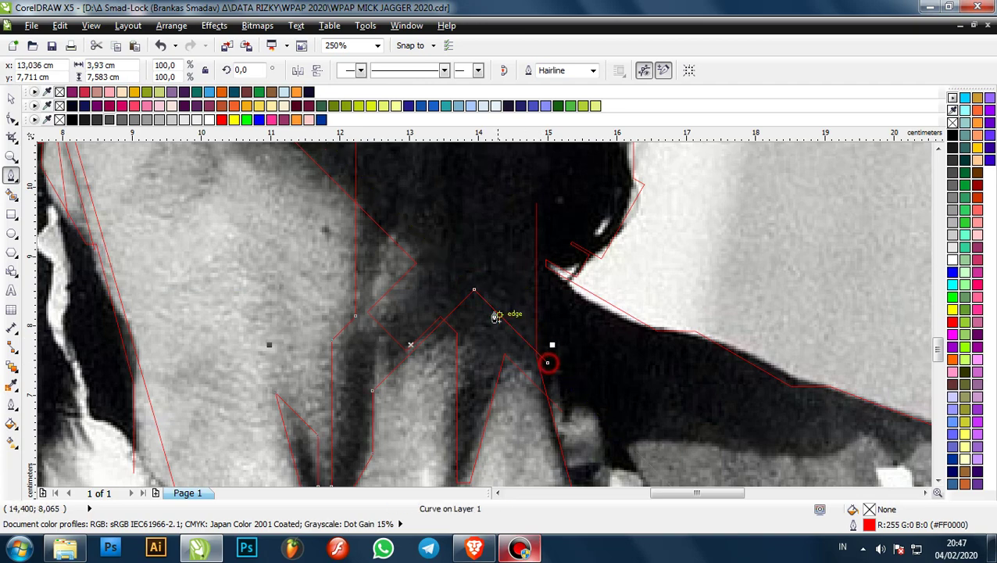
- Draw a stepped outline about 1.77 by 2.3 cm from the chin's lower edge through the neck shadow into the right-hand hair
scroll(496, 313, "down", 1)
scroll(517, 230, "up", 1)
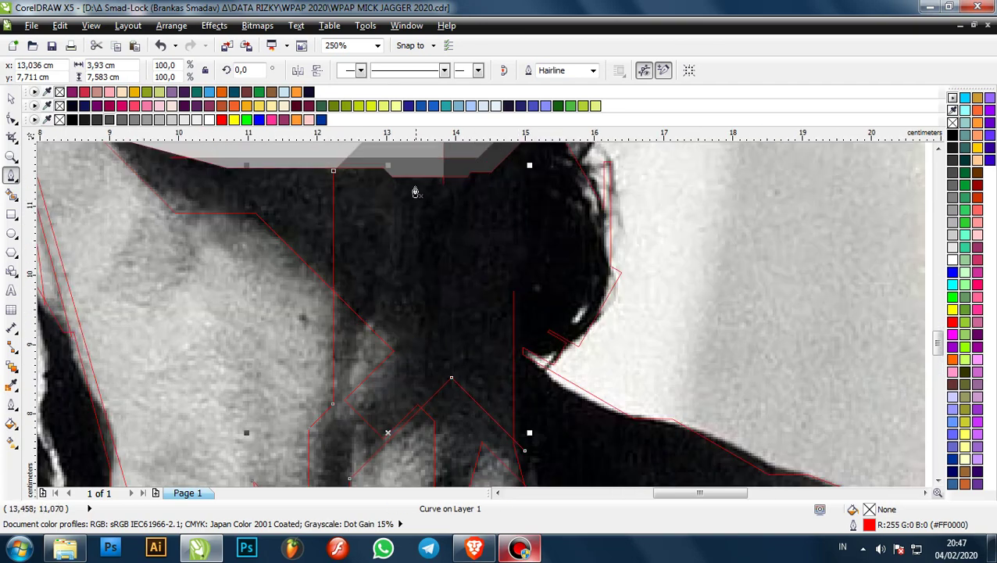
scroll(414, 180, "up", 2)
left_click(403, 167)
scroll(403, 169, "down", 2)
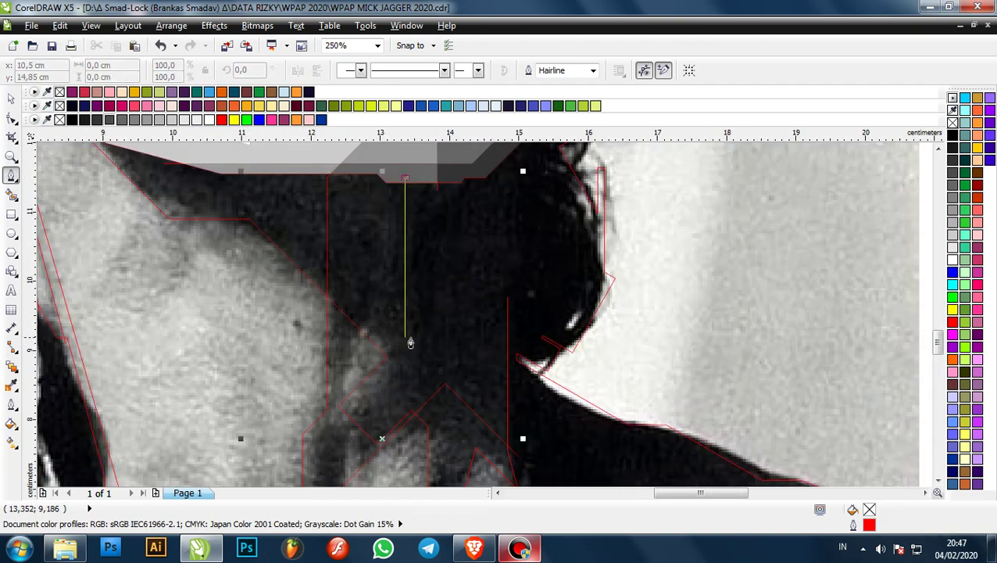
left_click(408, 341)
left_click(430, 342)
left_click(429, 241)
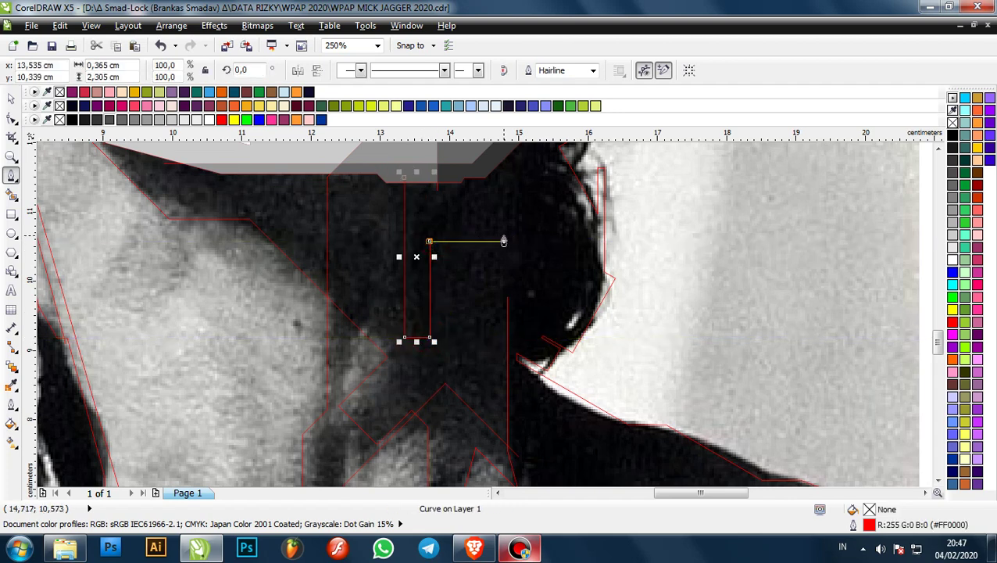
left_click(527, 240)
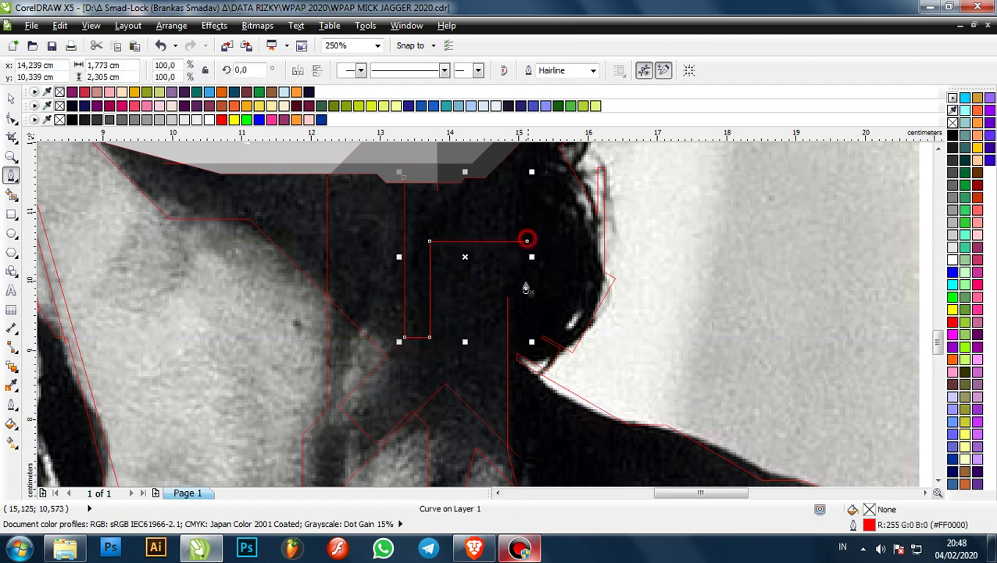
left_click(507, 298)
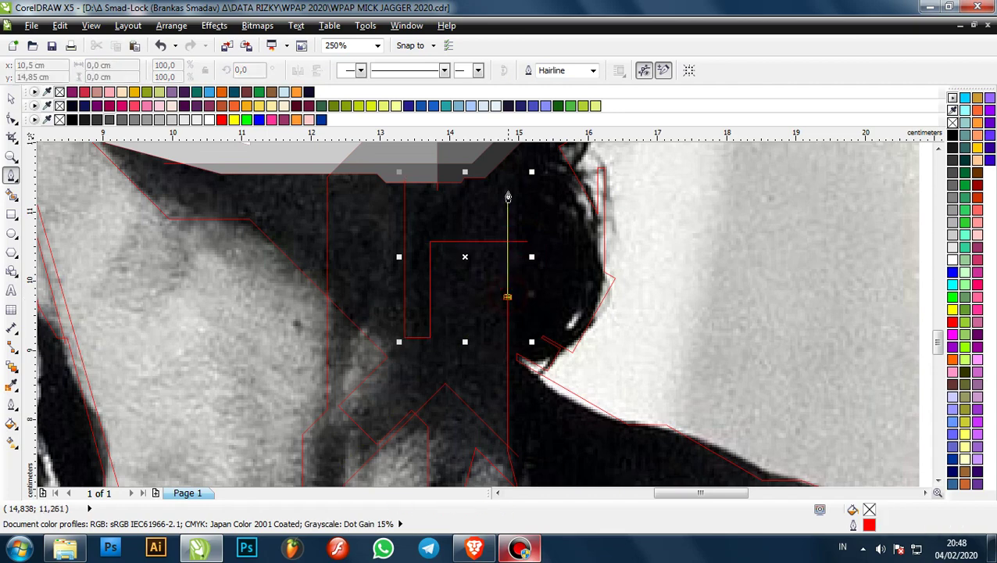
left_click(509, 189)
scroll(494, 222, "down", 2)
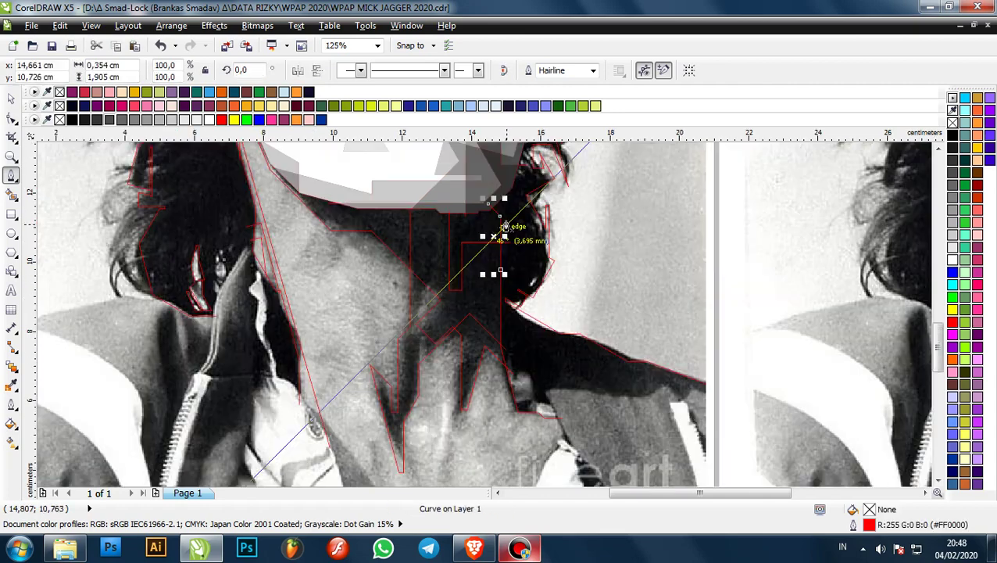
scroll(507, 224, "up", 2)
scroll(509, 228, "down", 2)
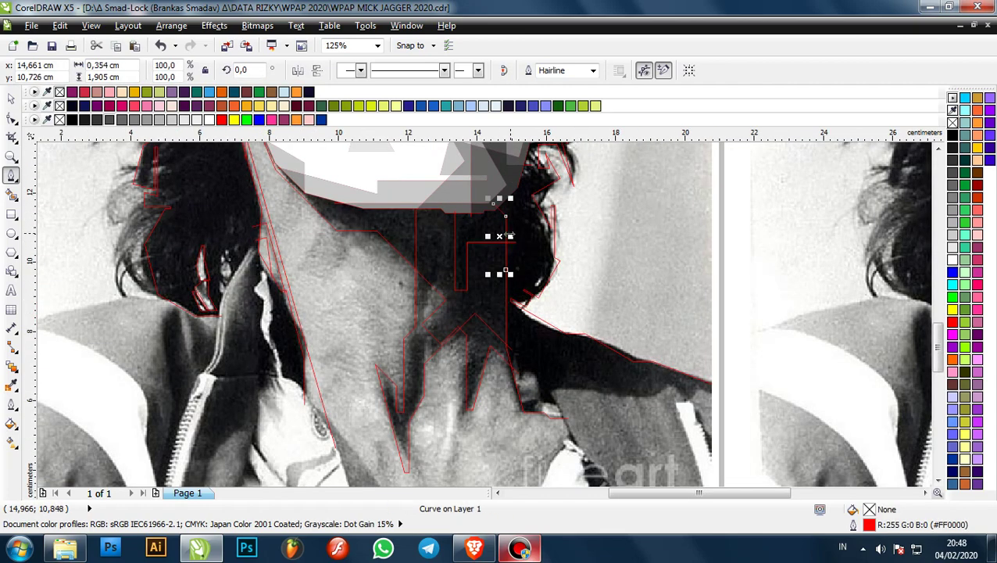
scroll(512, 234, "up", 2)
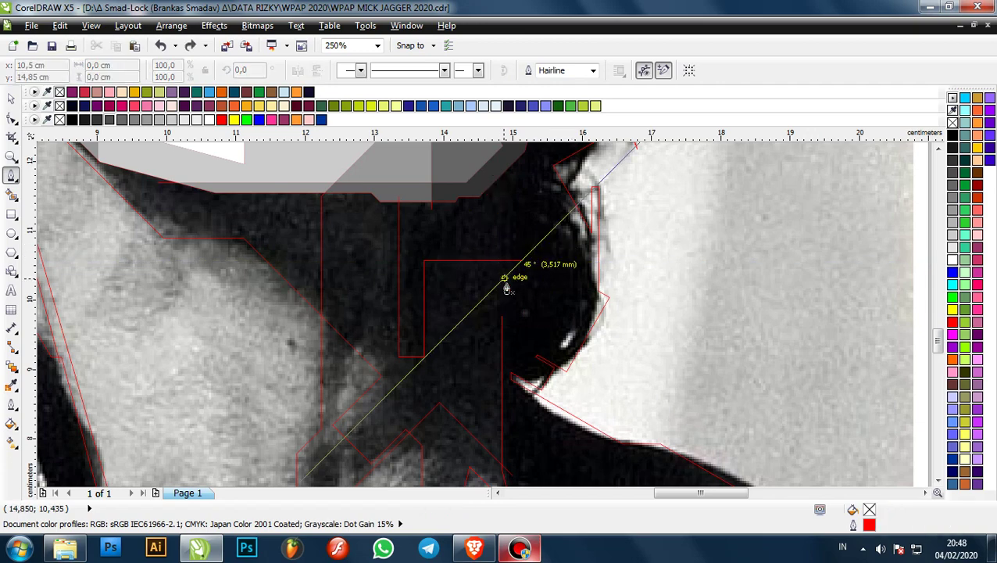
- Extend the vertical line on the neck's right side upward, just past the horizontal line of the stepped outline
left_click(501, 316)
scroll(503, 251, "down", 4)
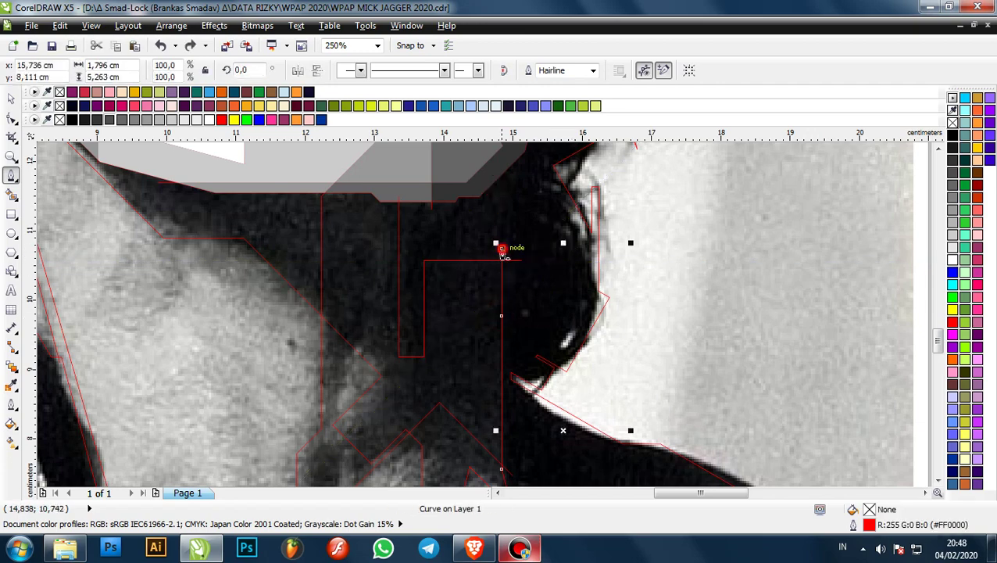
- Draw an angular outline about 2.18 by 2.48 cm from the chin's lower left edge down onto the neck and back up through the shadow
scroll(373, 247, "up", 3)
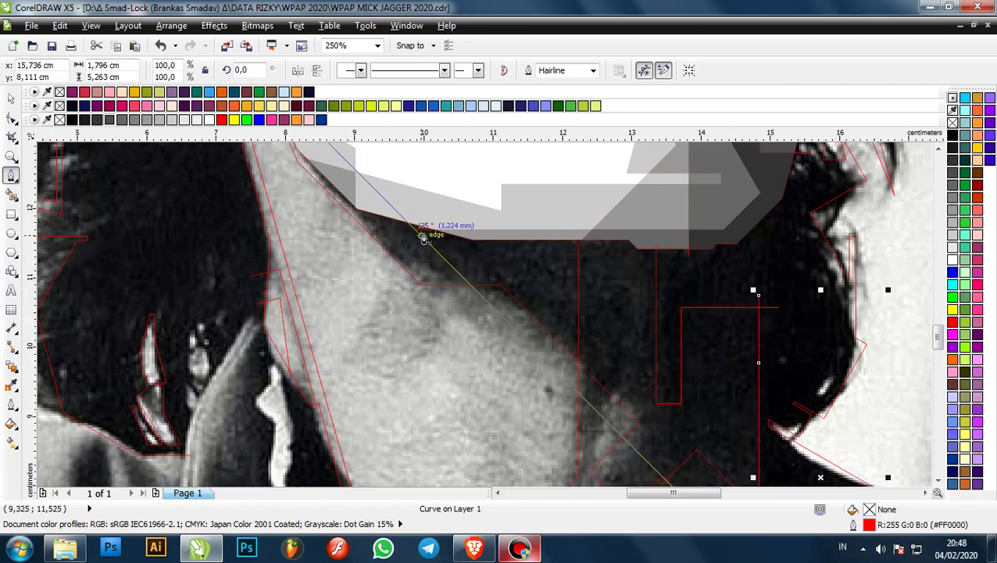
scroll(412, 221, "down", 1)
left_click(380, 177)
scroll(380, 177, "down", 1)
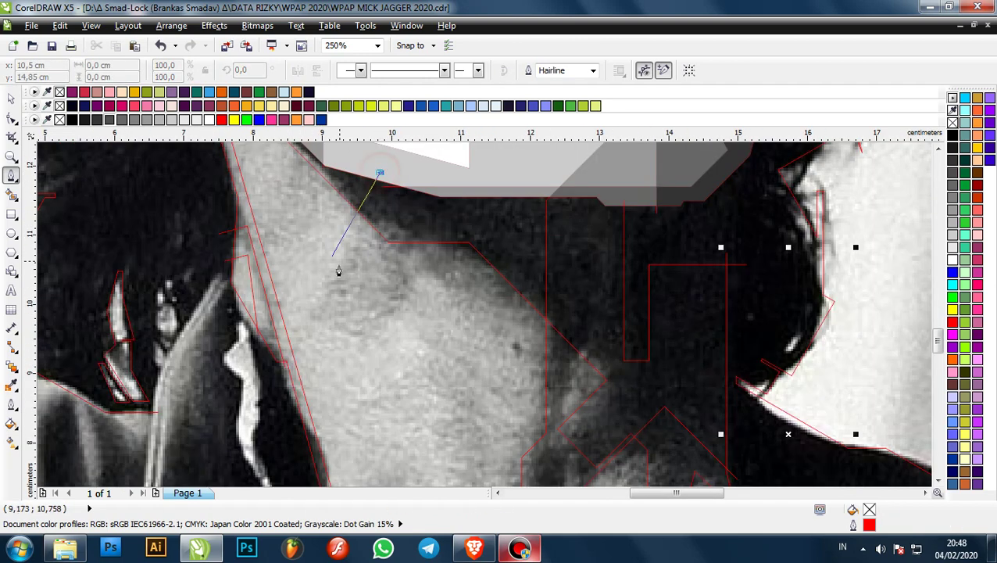
left_click(305, 303)
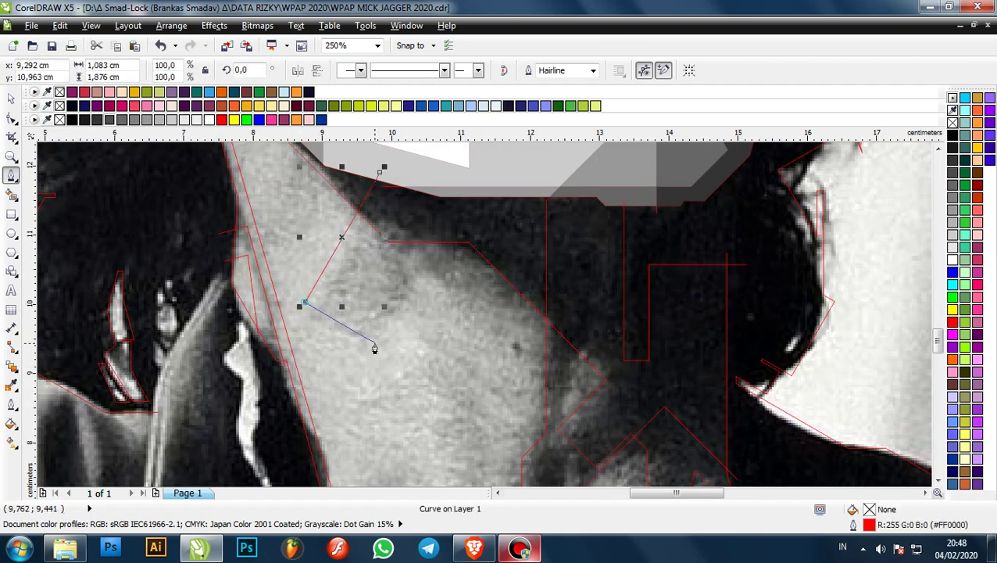
left_click(376, 345)
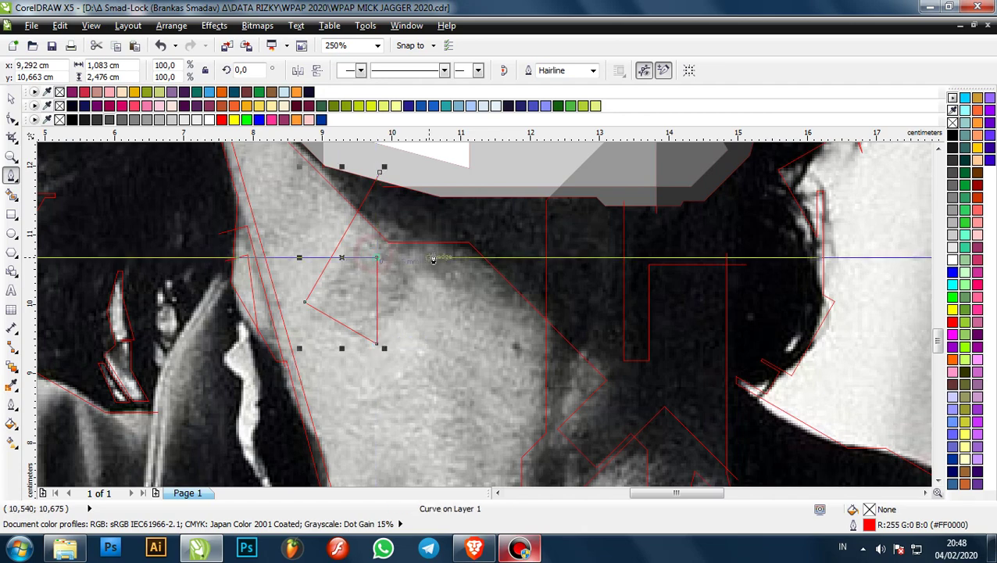
left_click(377, 258)
left_click(456, 259)
scroll(456, 252, "up", 1)
left_click(458, 178)
scroll(458, 178, "down", 1)
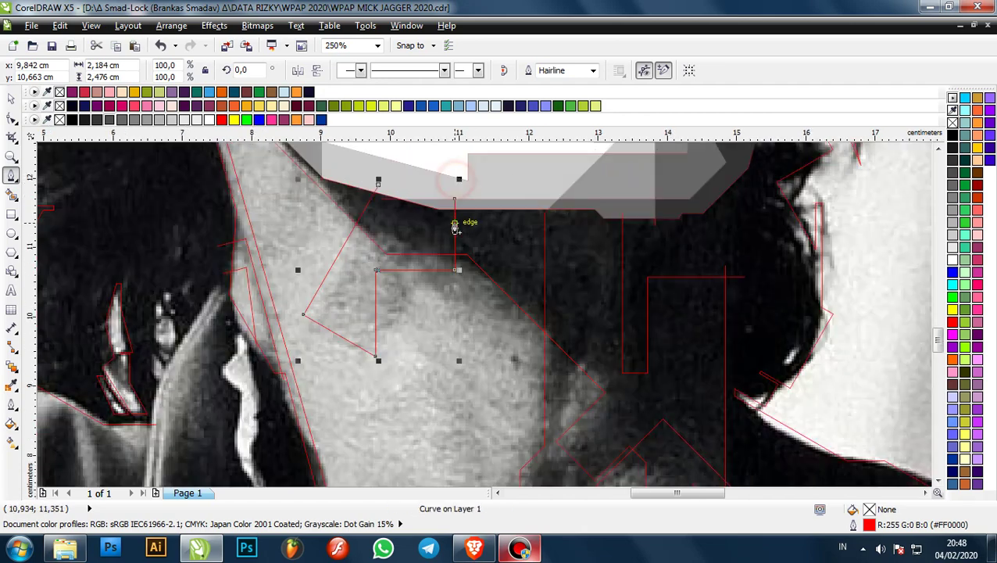
- Start an outline at the left hair's inner edge, rising to a peak near the jaw and slanting down to the middle of the neck
scroll(455, 226, "down", 2)
scroll(407, 189, "up", 2)
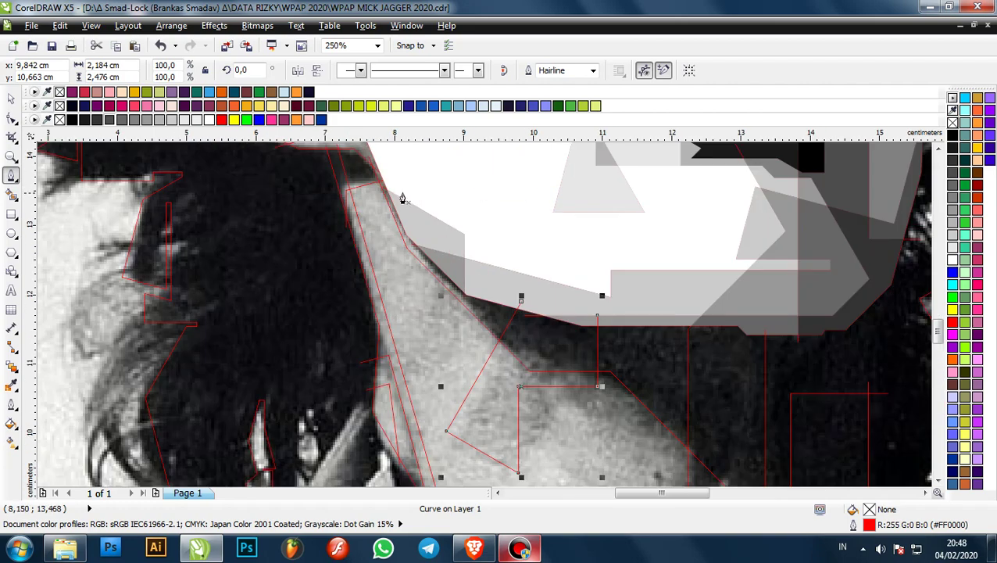
scroll(402, 198, "down", 2)
scroll(467, 284, "up", 1)
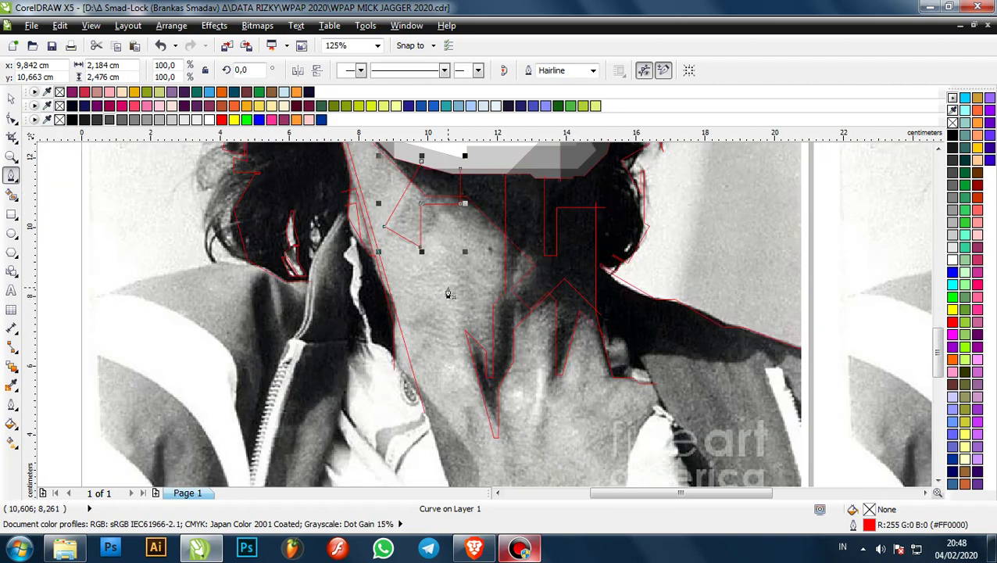
scroll(448, 294, "down", 1)
scroll(407, 233, "up", 4)
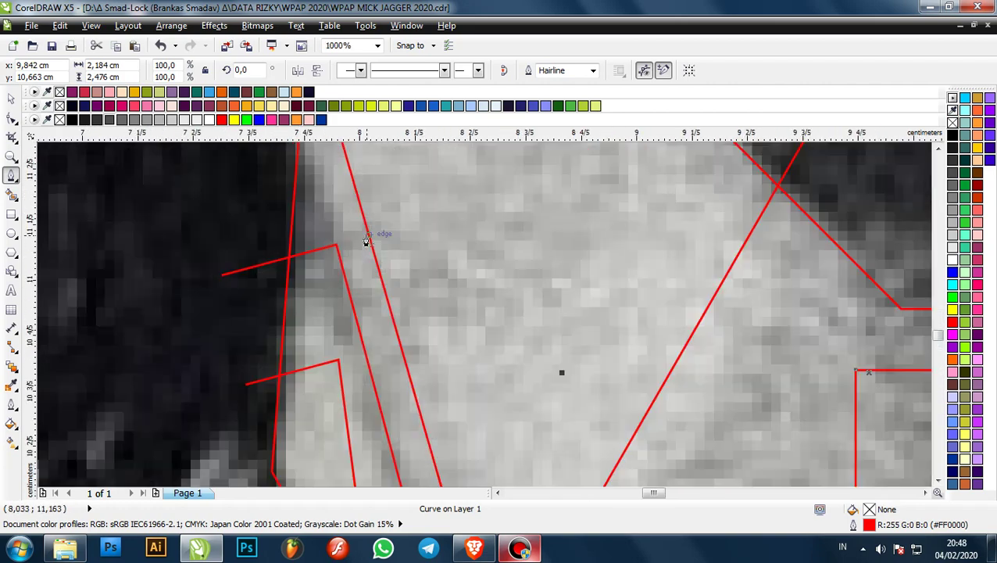
scroll(347, 247, "down", 3)
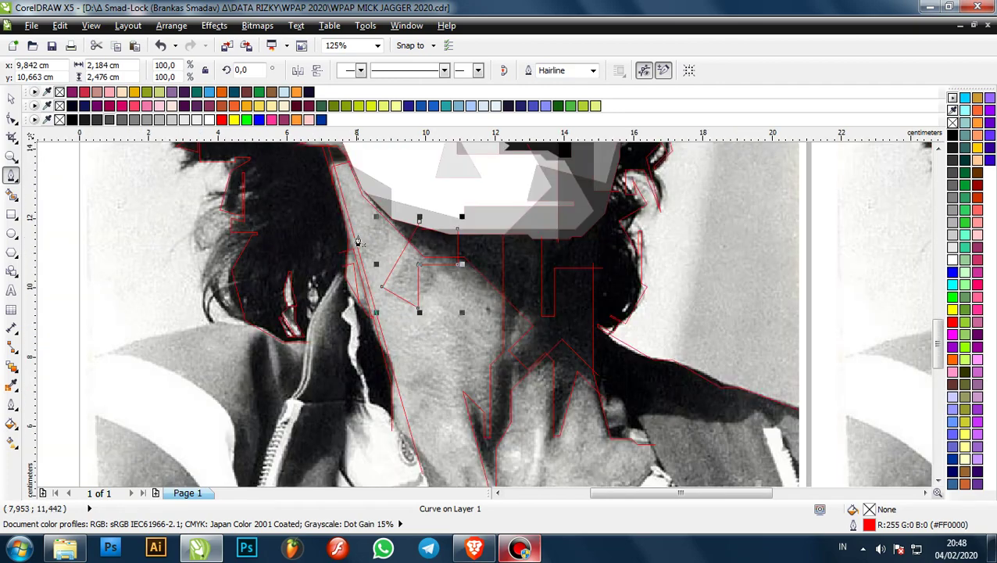
scroll(350, 238, "up", 2)
left_click(327, 264)
scroll(327, 264, "down", 1)
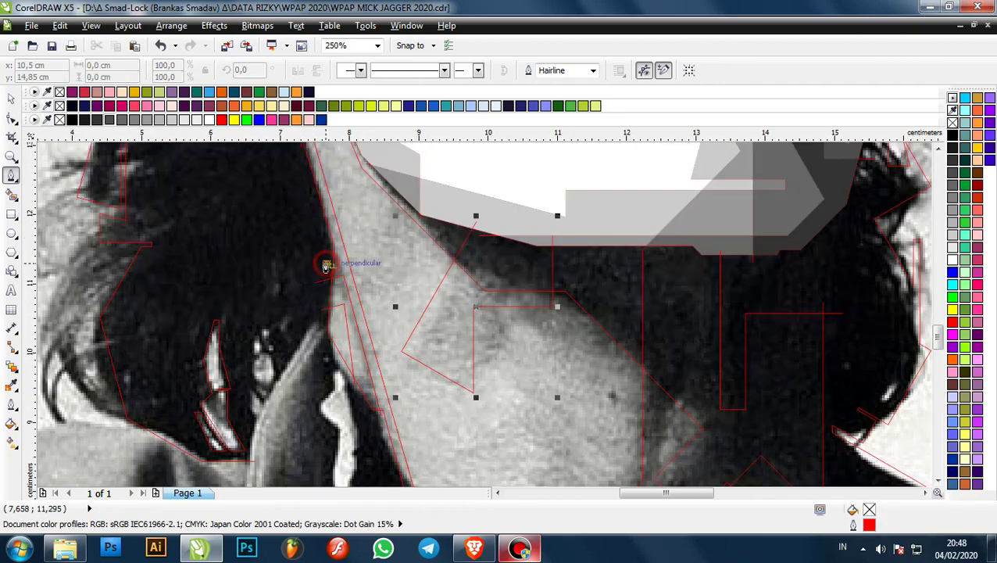
left_click(392, 228)
scroll(391, 227, "down", 1)
left_click(491, 333)
- Bring the outline back down-left to the neck's left edge beside the collar, making it about 3.95 by 6.44 cm
scroll(491, 333, "down", 1)
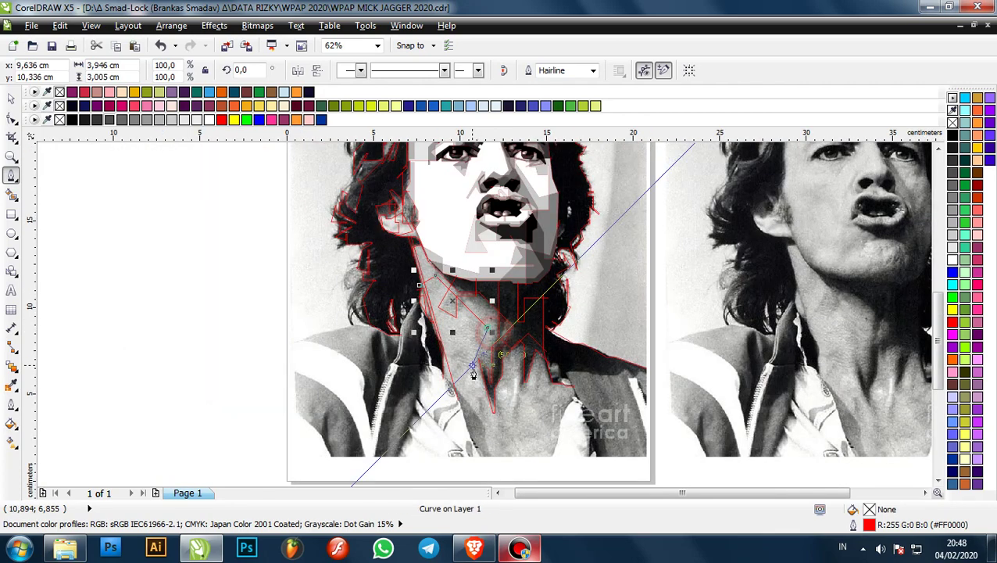
scroll(438, 395, "up", 1)
scroll(456, 334, "down", 1)
scroll(457, 333, "up", 1)
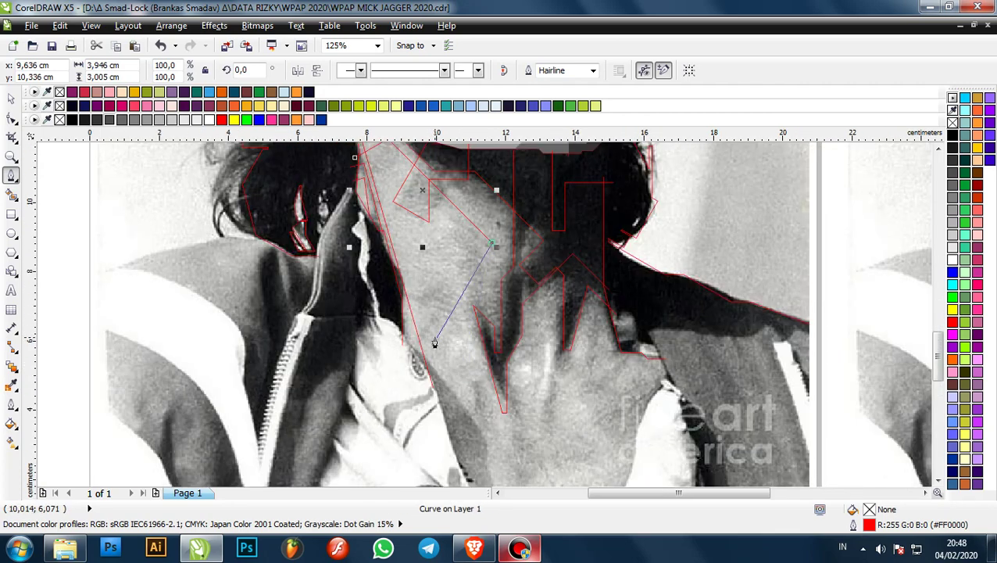
scroll(431, 357, "up", 2)
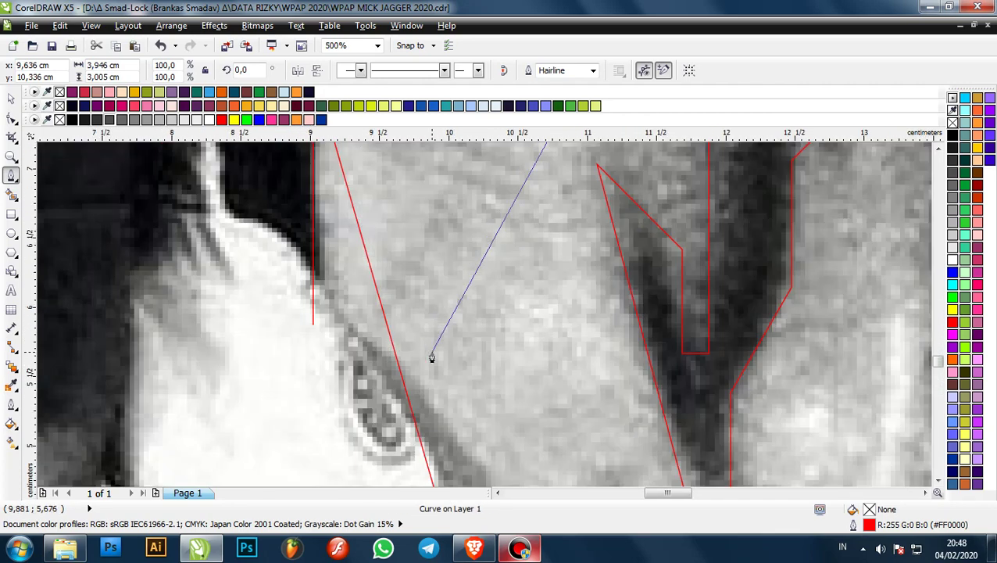
left_click(395, 397)
scroll(394, 397, "down", 2)
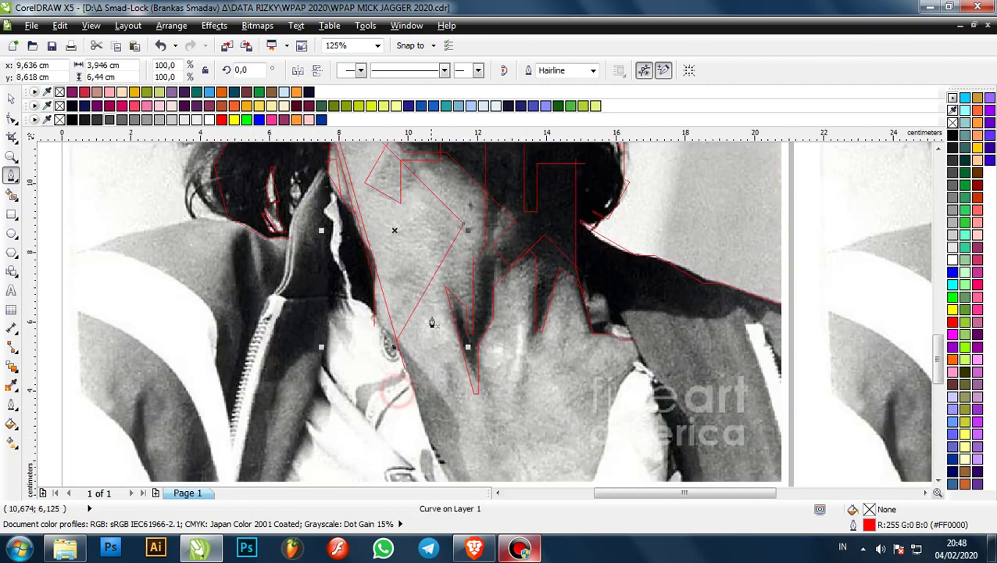
- Try a horizontal line about 6.08 cm long across the neck creases from the left edge, and undo it
scroll(453, 328, "down", 1)
scroll(474, 292, "up", 1)
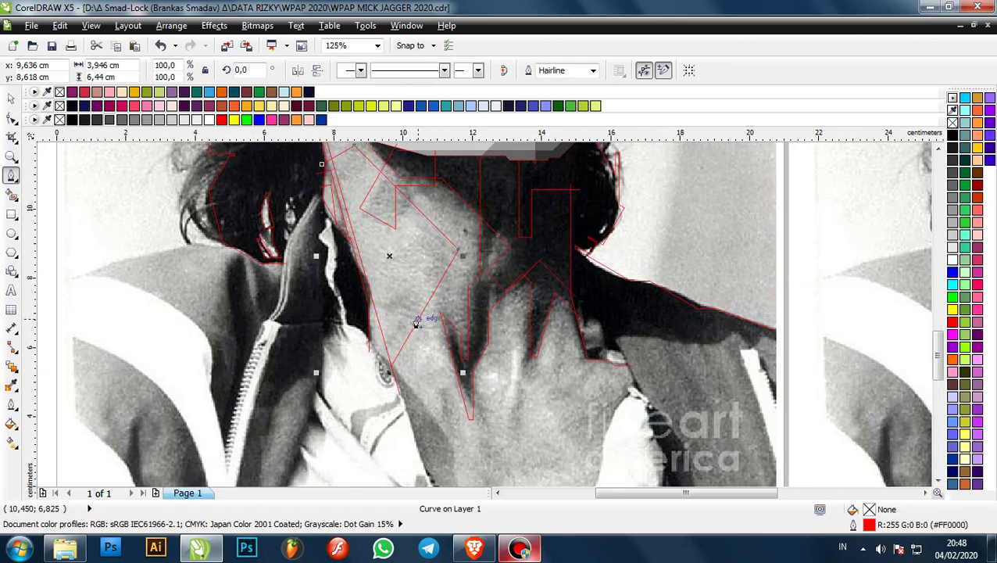
scroll(422, 286, "down", 1)
scroll(472, 326, "up", 1)
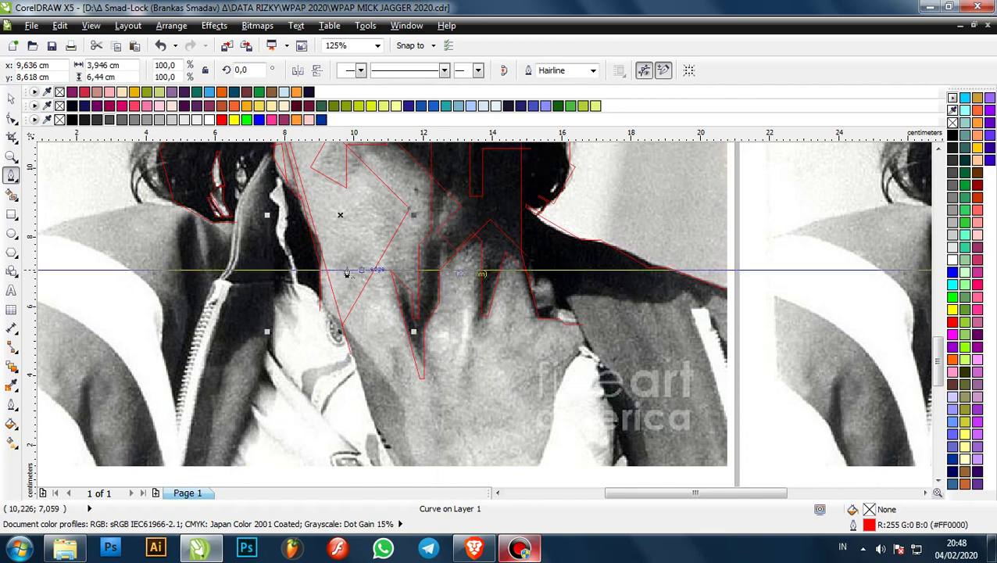
scroll(336, 249, "up", 4)
scroll(328, 296, "up", 1)
scroll(356, 291, "down", 4)
scroll(352, 309, "up", 4)
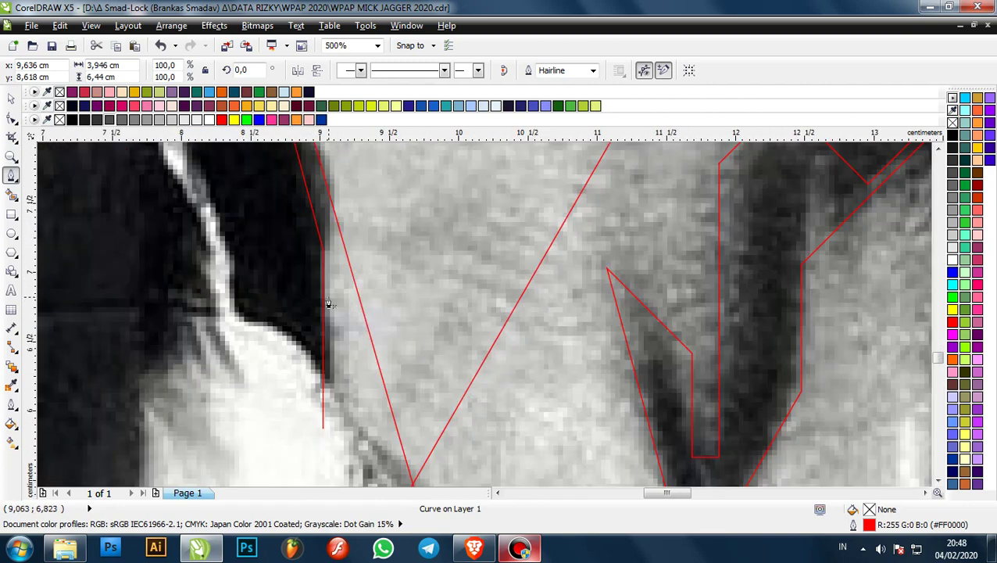
left_click(333, 298)
scroll(333, 298, "down", 4)
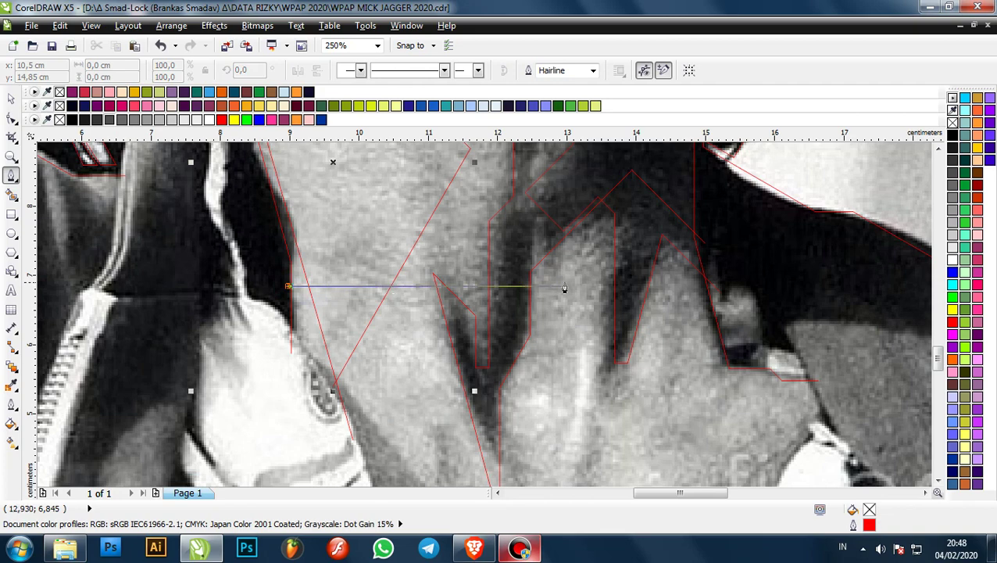
scroll(700, 293, "up", 4)
left_click(703, 278)
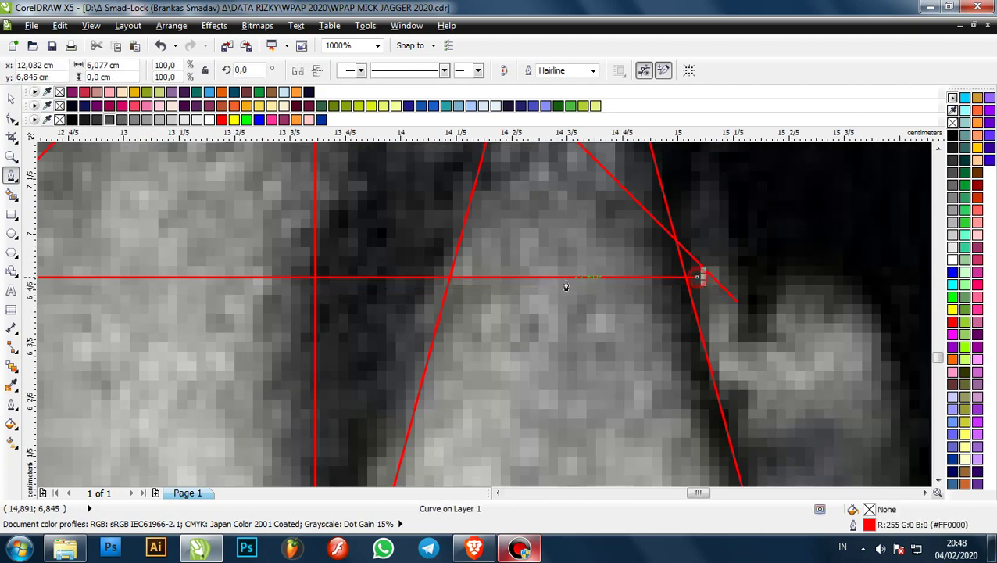
scroll(703, 277, "down", 5)
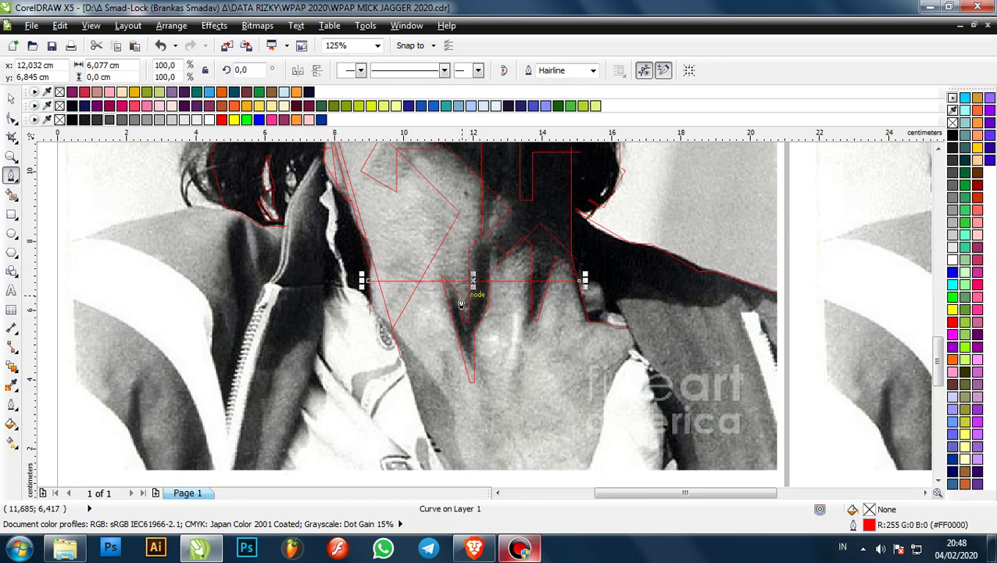
key("ctrl+z")
- Draw a line sloping down across the neck creases from the left collar, ending in a short upstroke past the right outline, about 6.29 by 1.6 cm
scroll(461, 304, "down", 1)
scroll(443, 238, "up", 1)
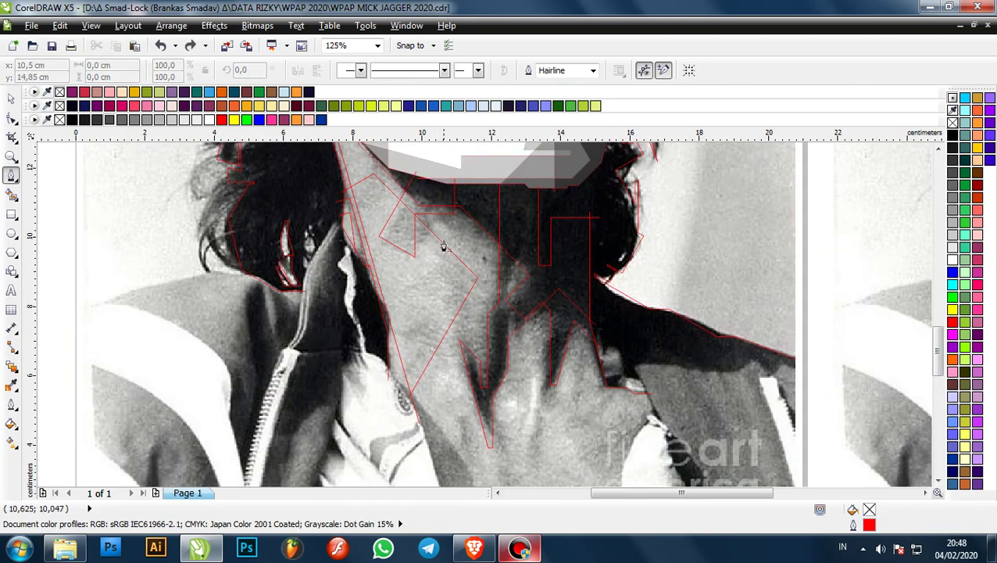
scroll(438, 340, "up", 3)
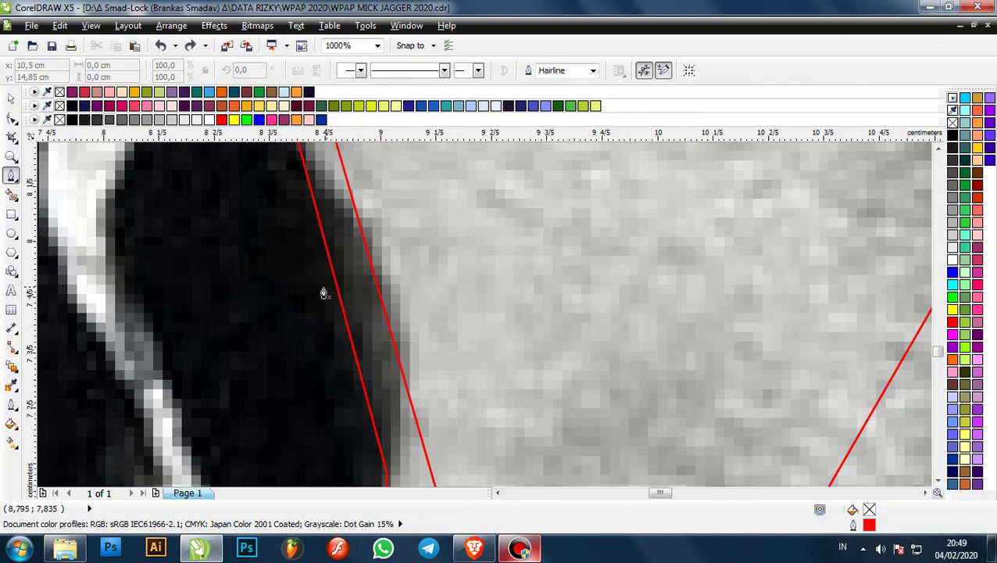
left_click(324, 288)
scroll(323, 288, "down", 3)
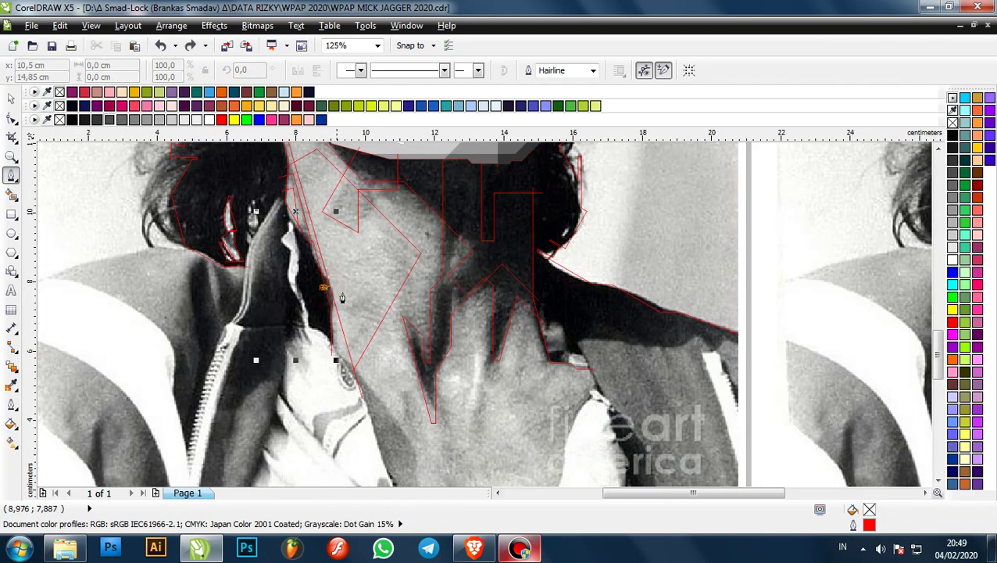
scroll(465, 329, "up", 2)
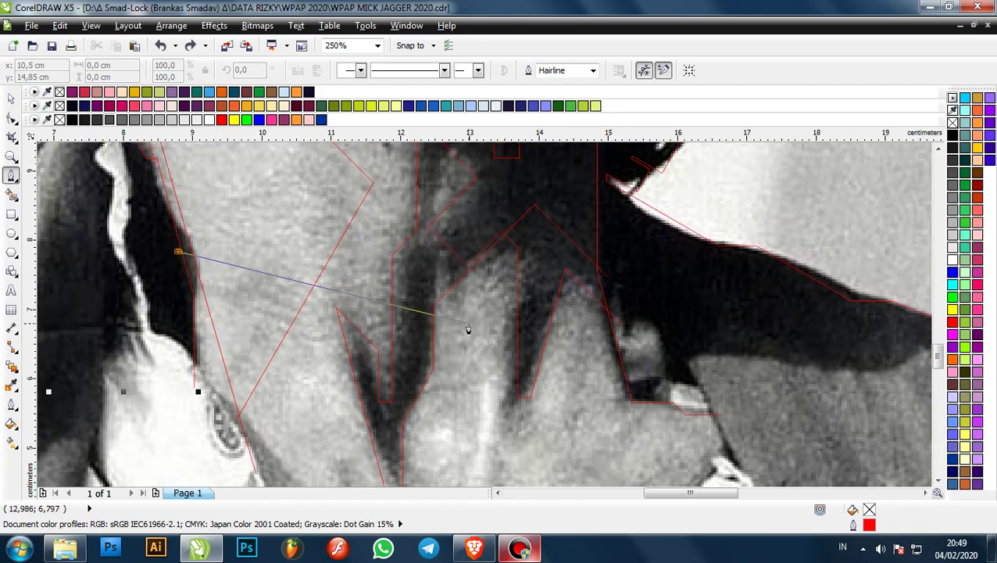
left_click(588, 365)
scroll(614, 329, "up", 4)
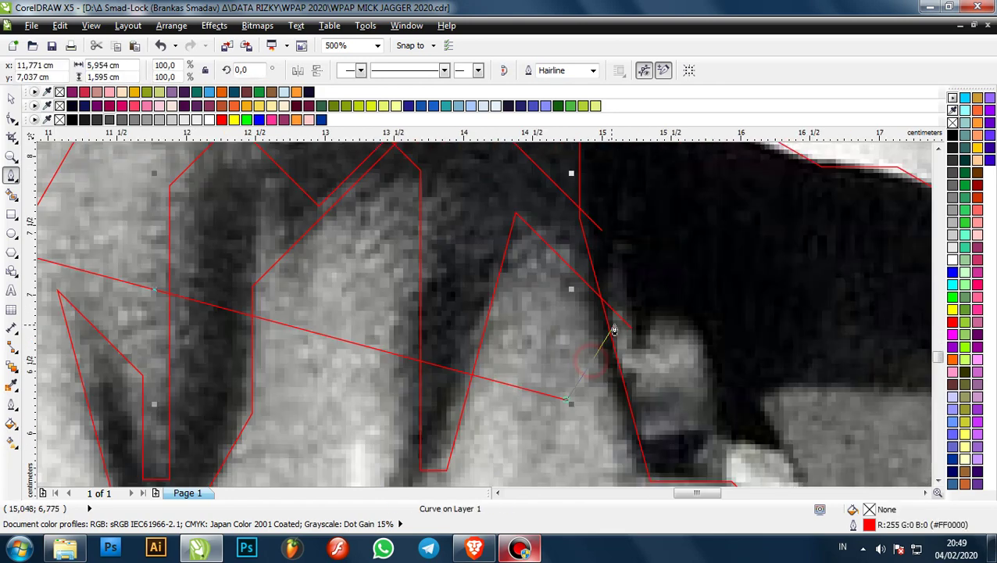
scroll(522, 291, "down", 6)
scroll(523, 291, "up", 2)
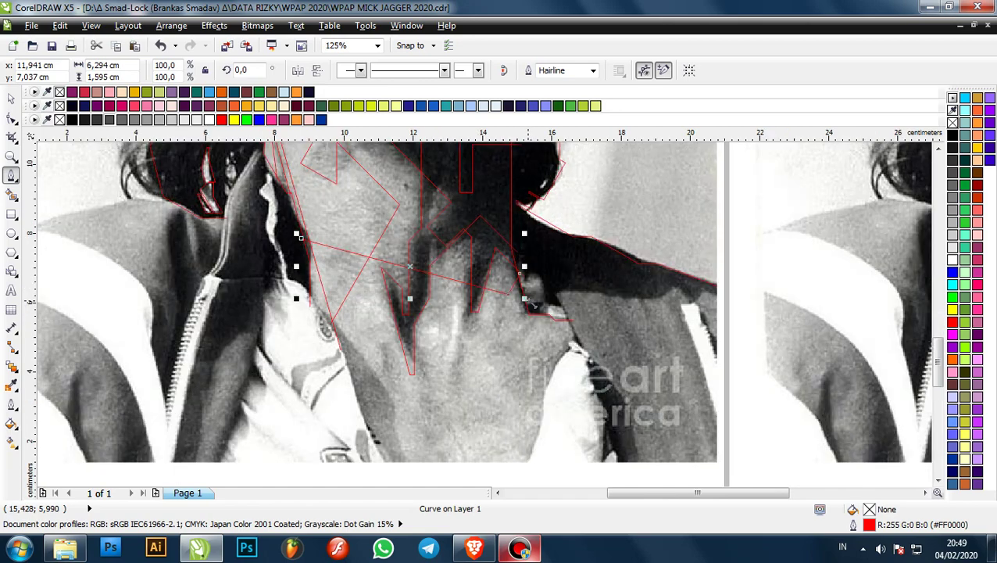
scroll(381, 301, "down", 1)
scroll(467, 329, "down", 2)
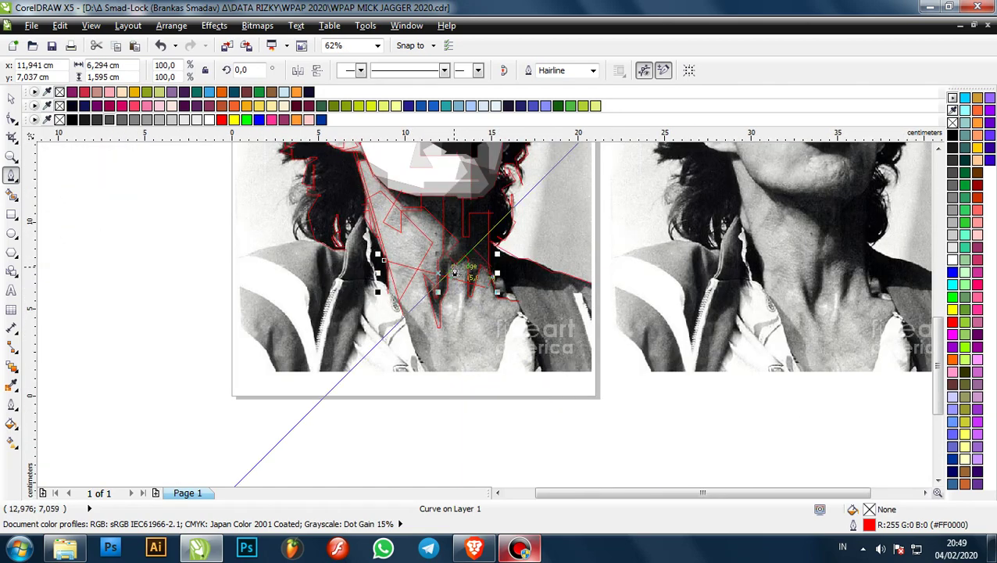
scroll(453, 237, "up", 2)
scroll(443, 258, "down", 2)
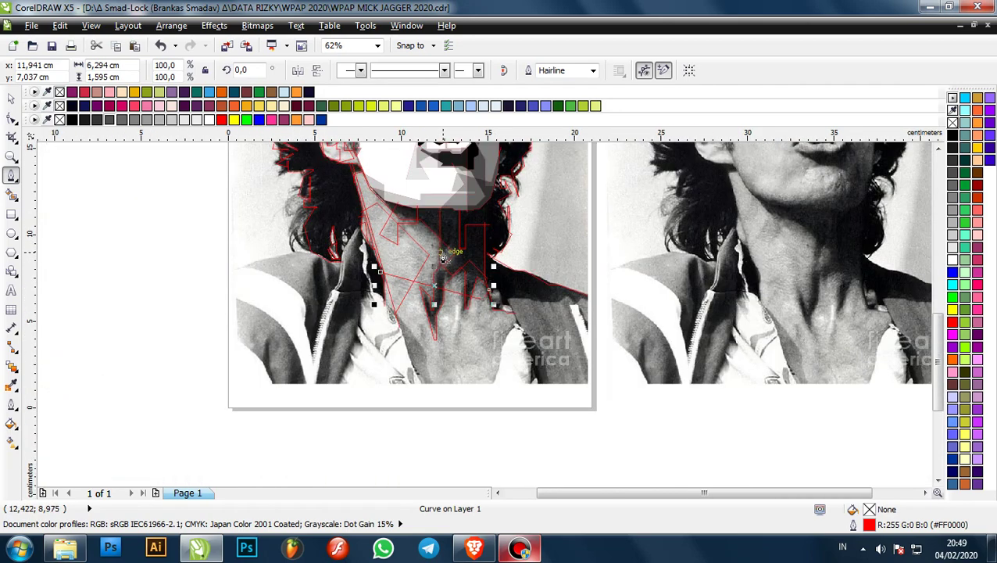
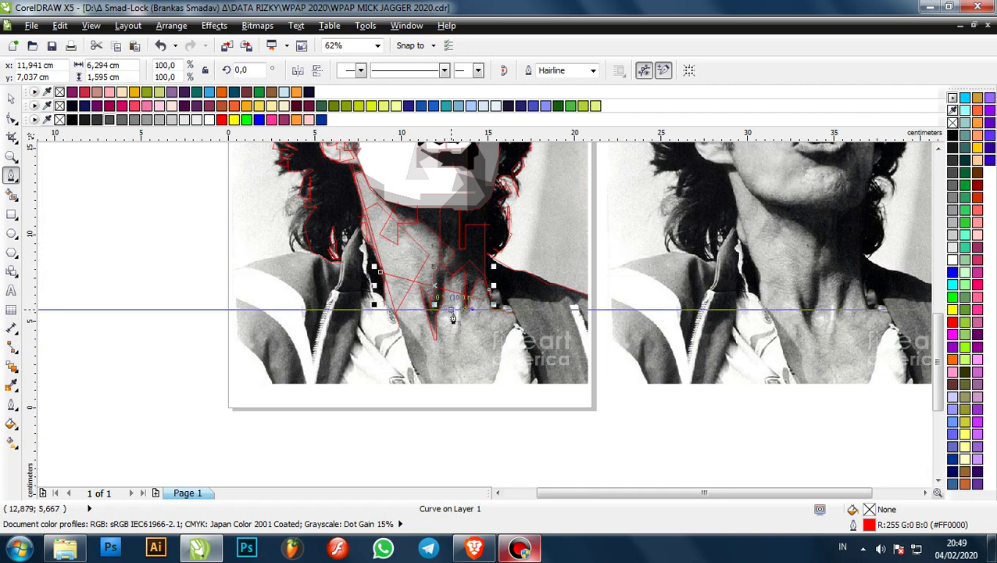
scroll(454, 316, "up", 2)
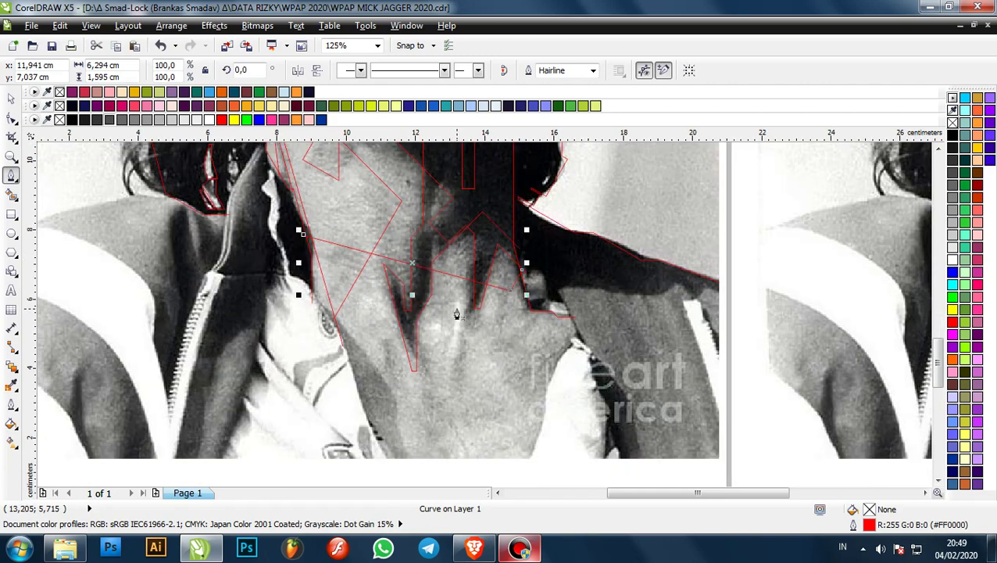
- Start an outline at the jacket's upper corner right of the neck and slope it down to the collar tip, about 1.0 by 1.97 cm
scroll(425, 277, "down", 1)
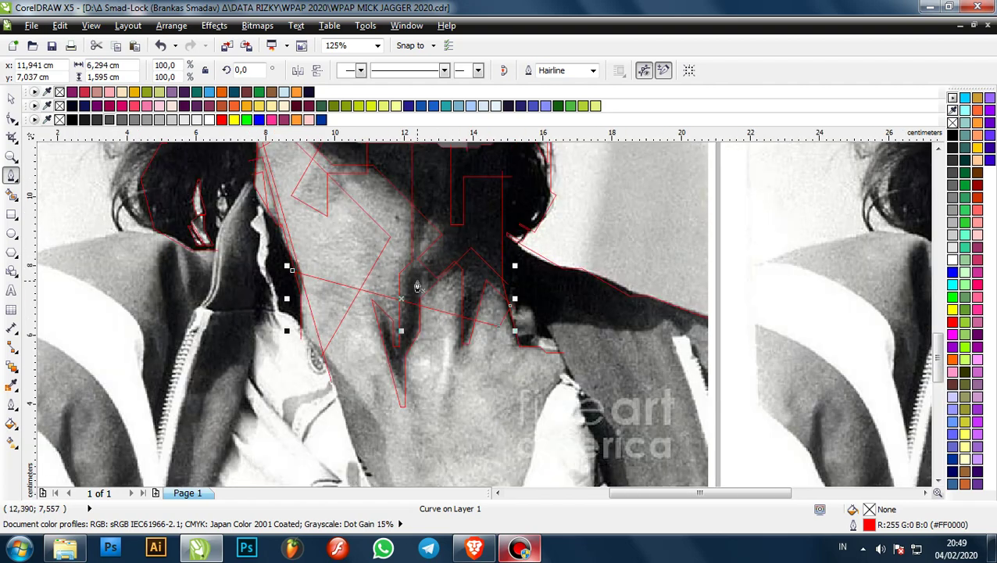
scroll(413, 298, "down", 1)
scroll(415, 350, "up", 1)
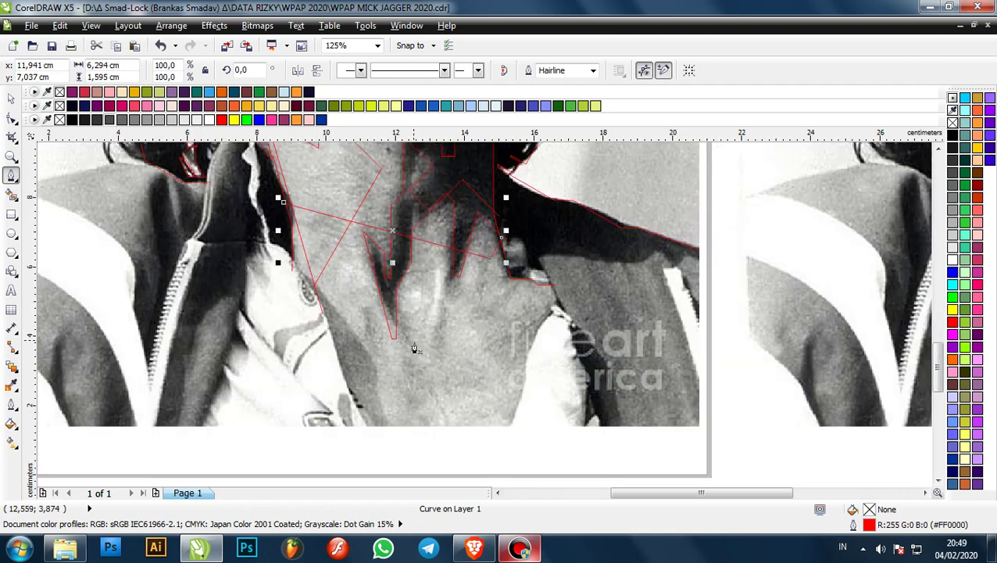
scroll(534, 283, "up", 1)
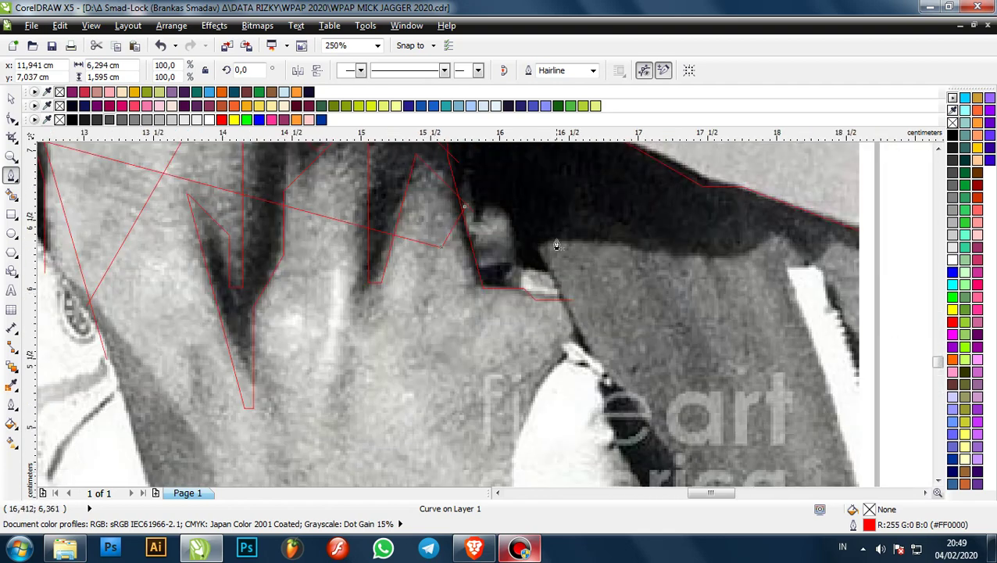
scroll(476, 269, "up", 2)
scroll(476, 268, "down", 3)
scroll(521, 341, "up", 1)
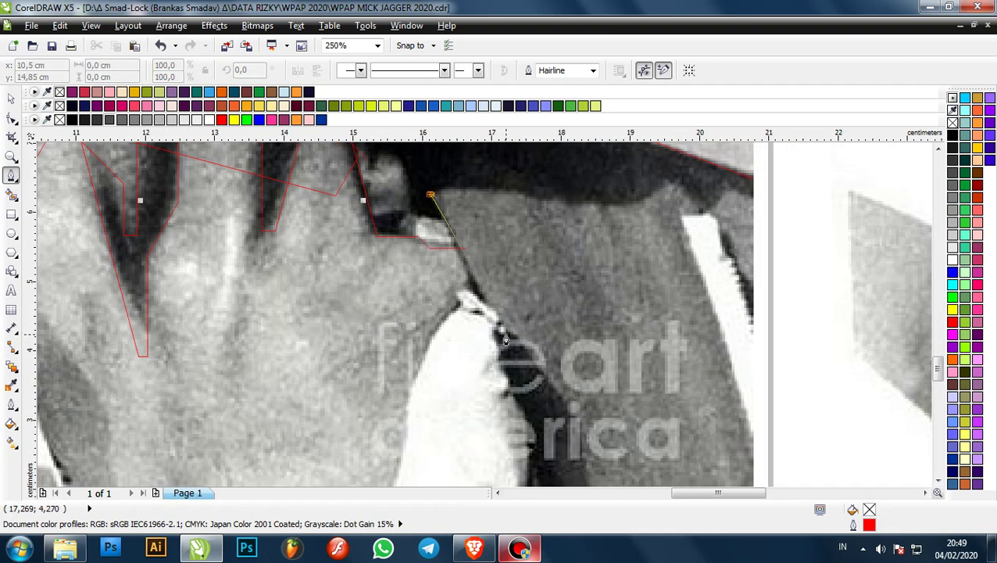
scroll(501, 325, "up", 1)
left_click(494, 313)
scroll(475, 323, "down", 1)
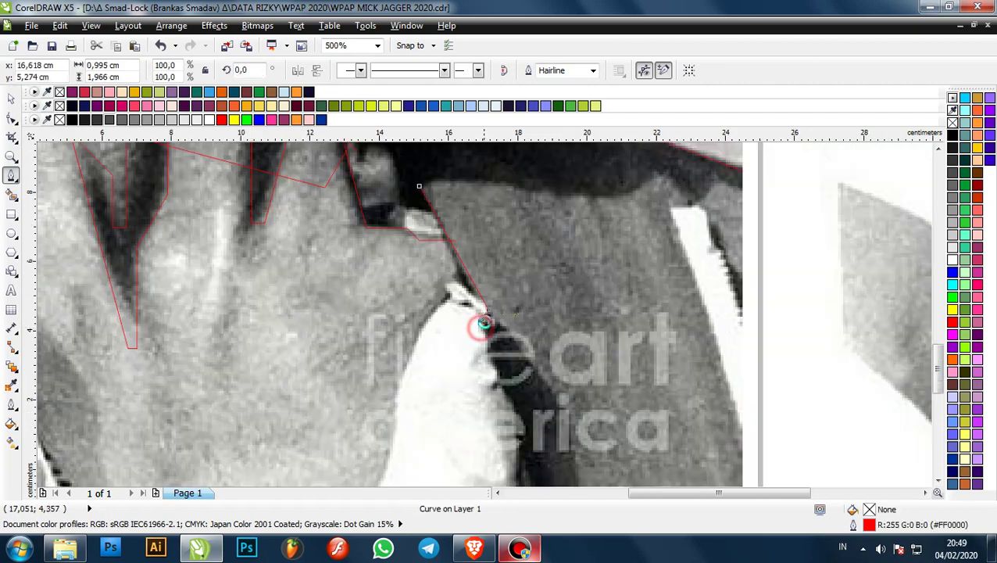
- Continue the outline down the right collar's dark edge to the photo's bottom with a small zigzag, making it about 1.89 by 4.87 cm
left_click(505, 367)
scroll(497, 450, "up", 1)
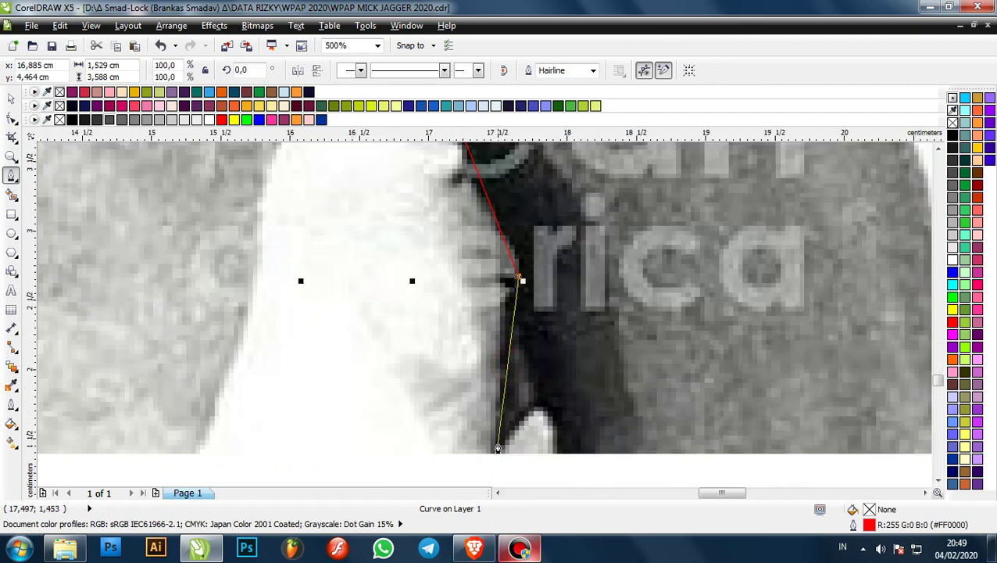
left_click(498, 445)
left_click(537, 403)
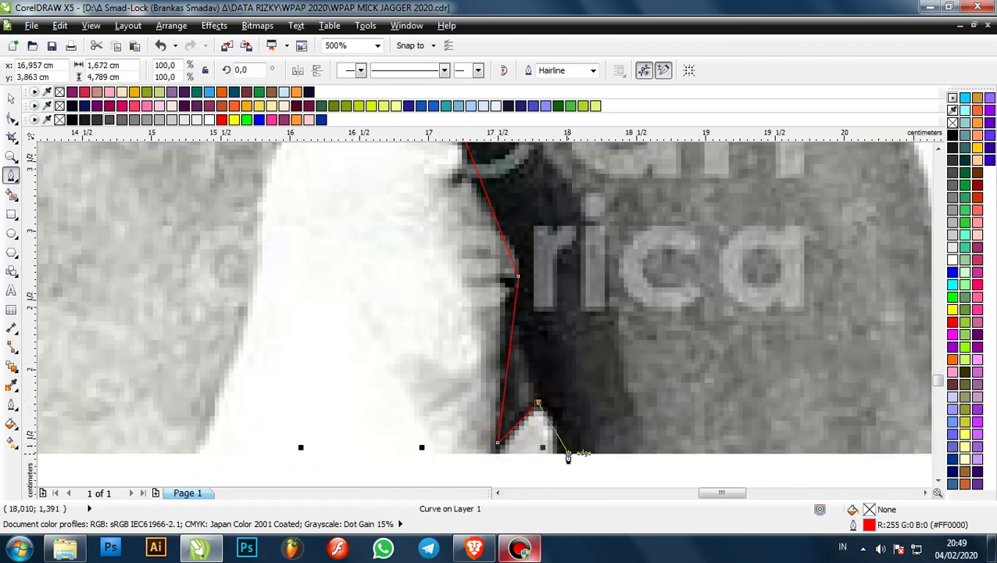
left_click(569, 457)
scroll(509, 395, "down", 2)
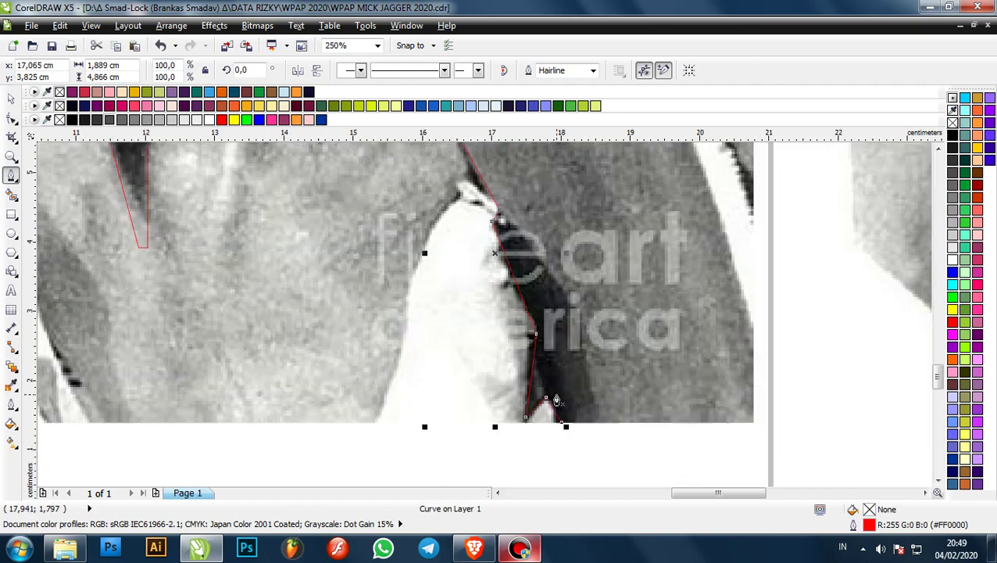
- Outline the white right collar from its tip over the peak and down the neck's edge to the photo's bottom, about 1.9 by 3.57 cm
scroll(512, 301, "up", 3)
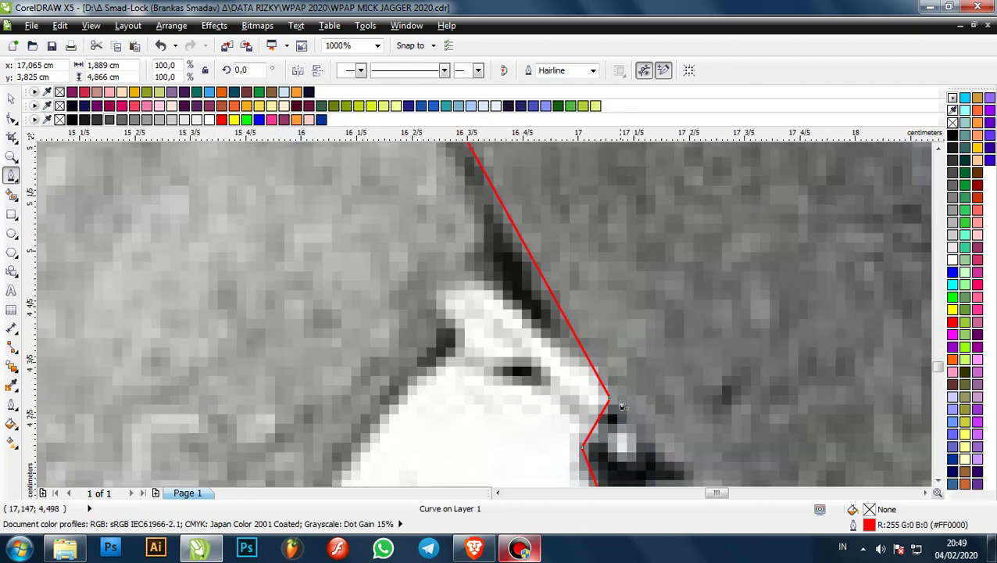
left_click(477, 268)
left_click(428, 311)
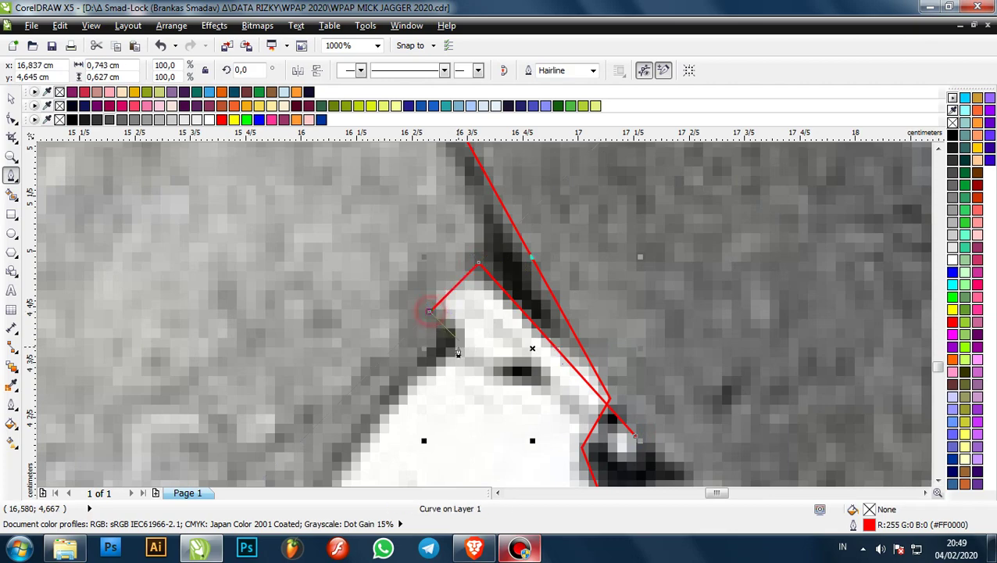
scroll(459, 352, "down", 3)
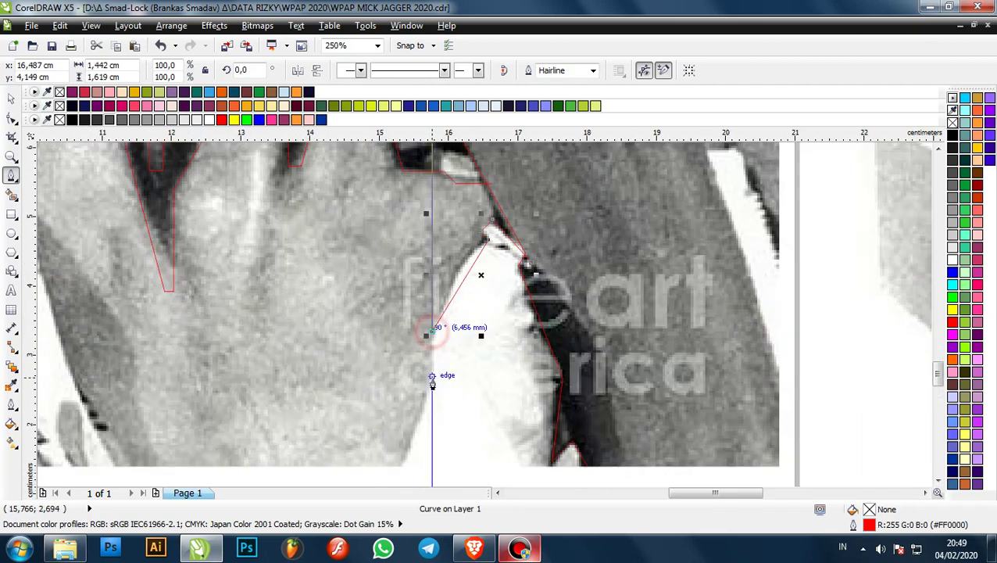
left_click(432, 386)
scroll(422, 399, "down", 1)
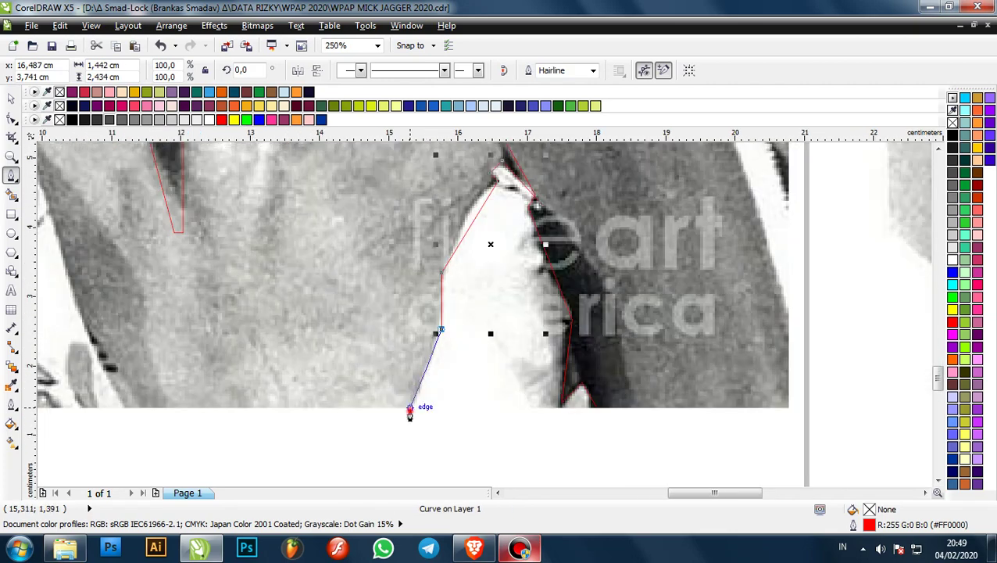
double_click(410, 408)
- Draw a line from the left collar's upper edge down the neck's left side to the photo's bottom, about 2.24 by 5.09 cm
scroll(410, 410, "down", 2)
scroll(365, 325, "up", 3)
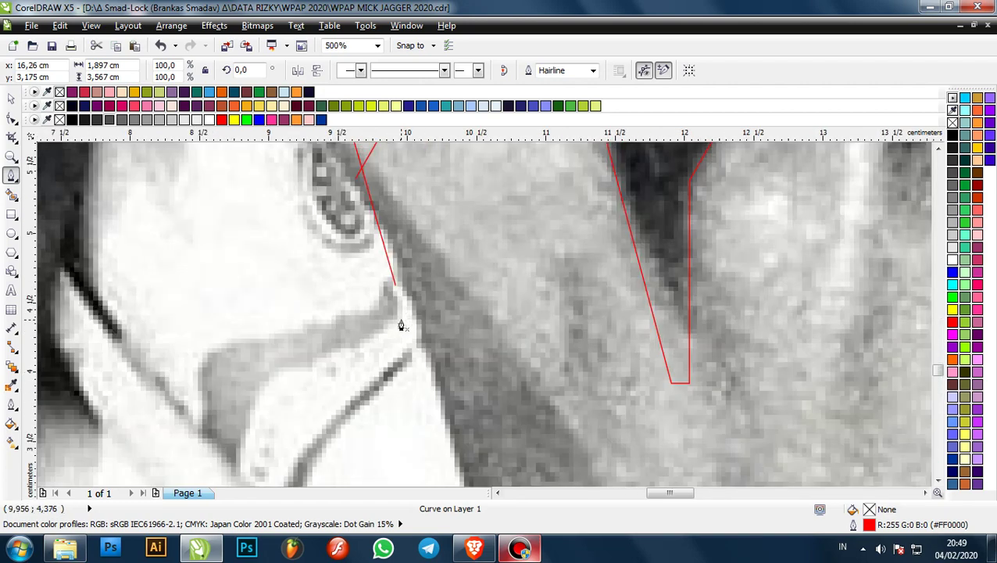
scroll(426, 333, "down", 1)
scroll(341, 182, "up", 2)
left_click(330, 175)
scroll(389, 238, "down", 2)
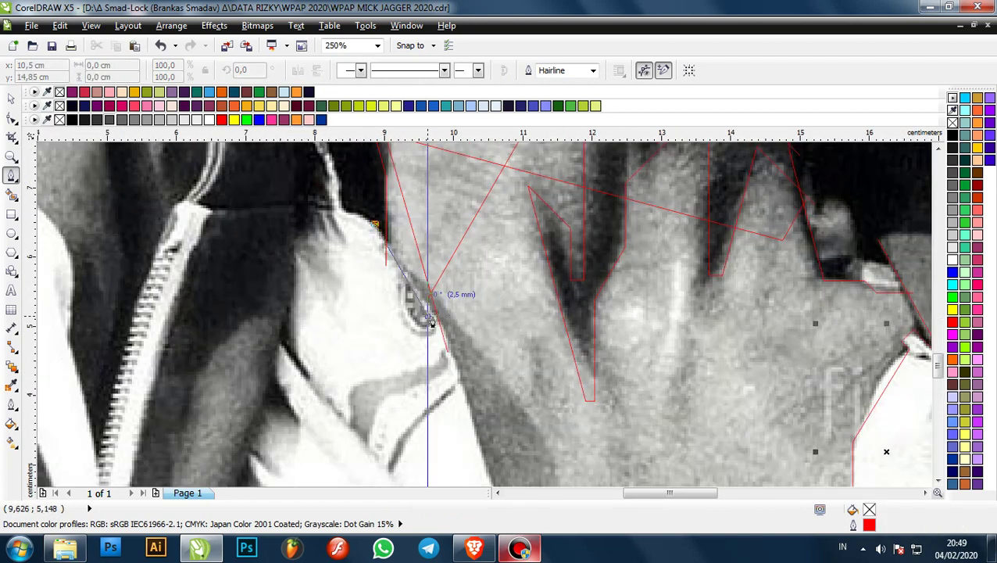
scroll(431, 322, "up", 3)
double_click(485, 399)
scroll(472, 404, "down", 3)
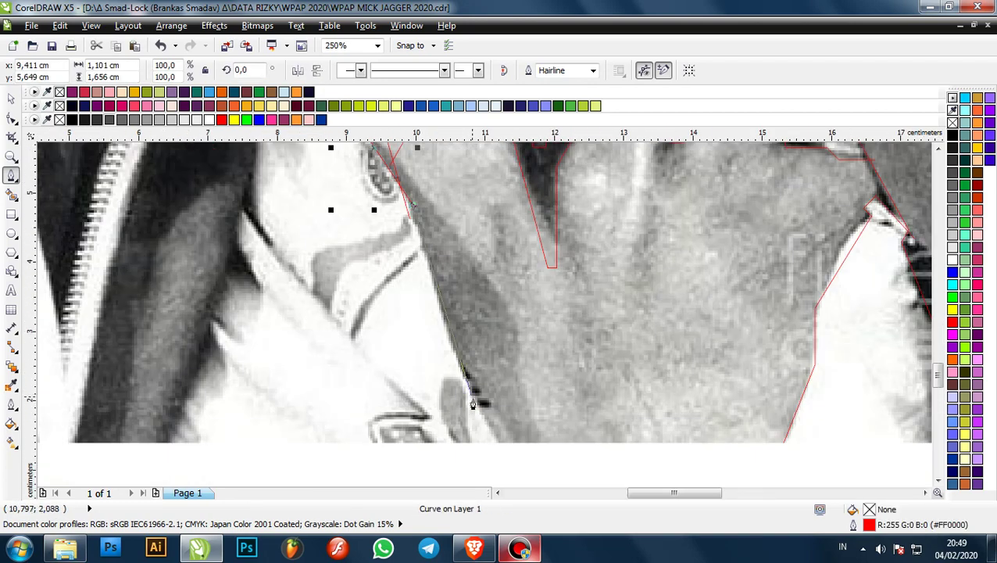
double_click(493, 443)
scroll(429, 367, "down", 1)
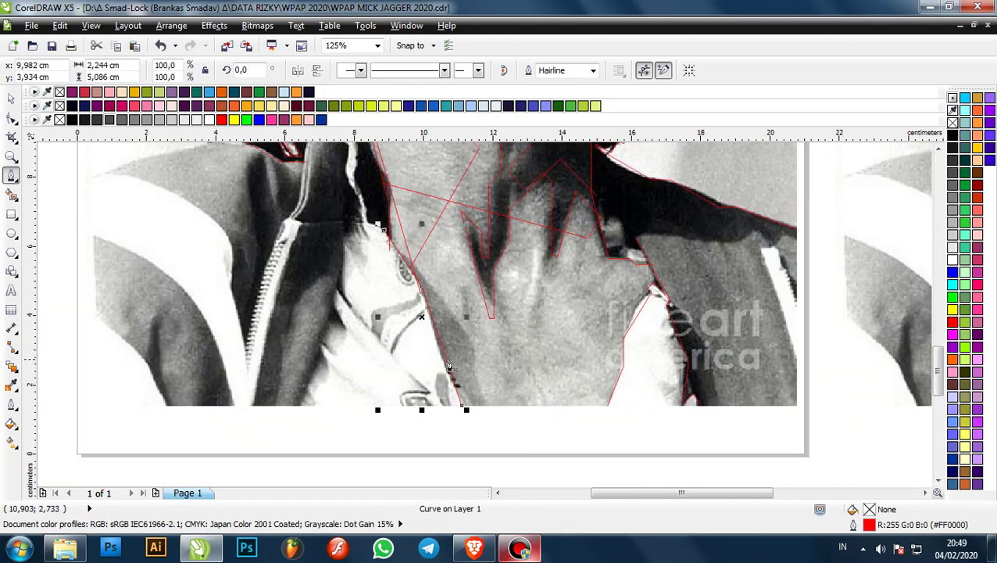
- Move the slanted neck outline's lower end up-left to the collar's upper edge, making the outline about 3.95 by 5.42 cm
scroll(419, 285, "up", 1)
left_click(419, 283)
scroll(426, 297, "down", 1)
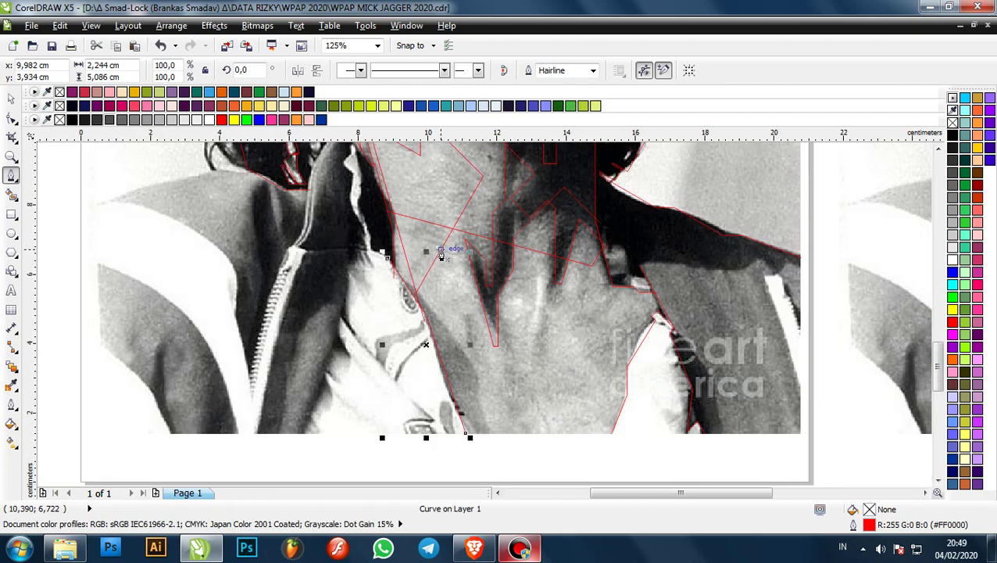
scroll(442, 254, "up", 1)
key("F10")
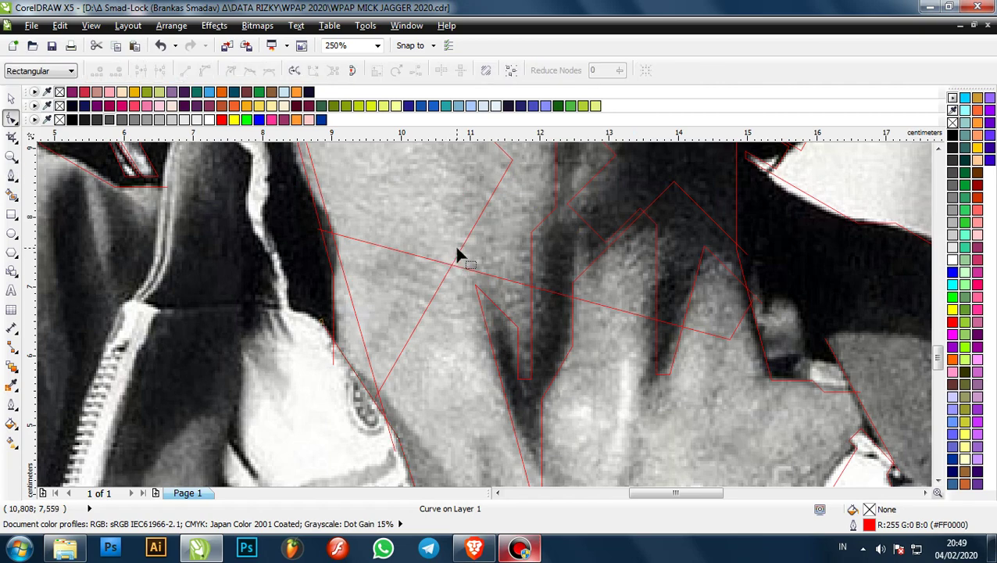
scroll(457, 256, "down", 1)
left_click_drag(408, 377, 385, 334)
scroll(395, 357, "up", 2)
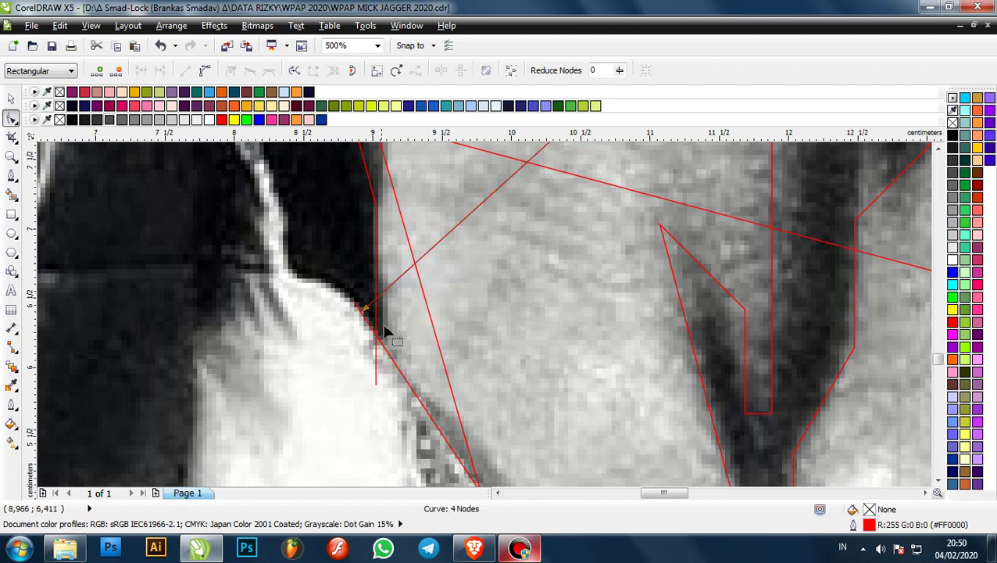
scroll(386, 333, "down", 2)
scroll(405, 331, "up", 1)
scroll(369, 279, "down", 1)
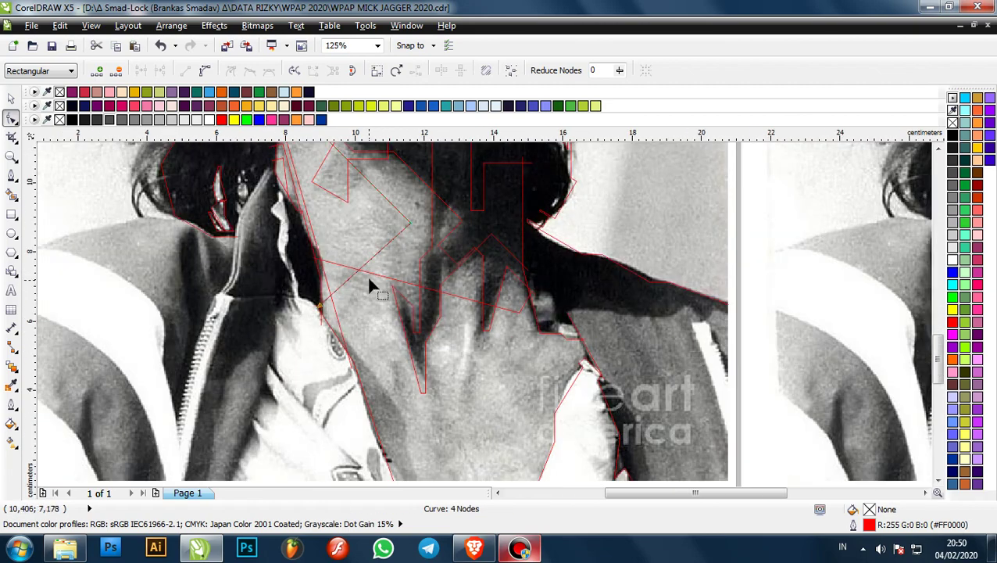
key("F5")
scroll(406, 294, "down", 1)
scroll(418, 338, "up", 1)
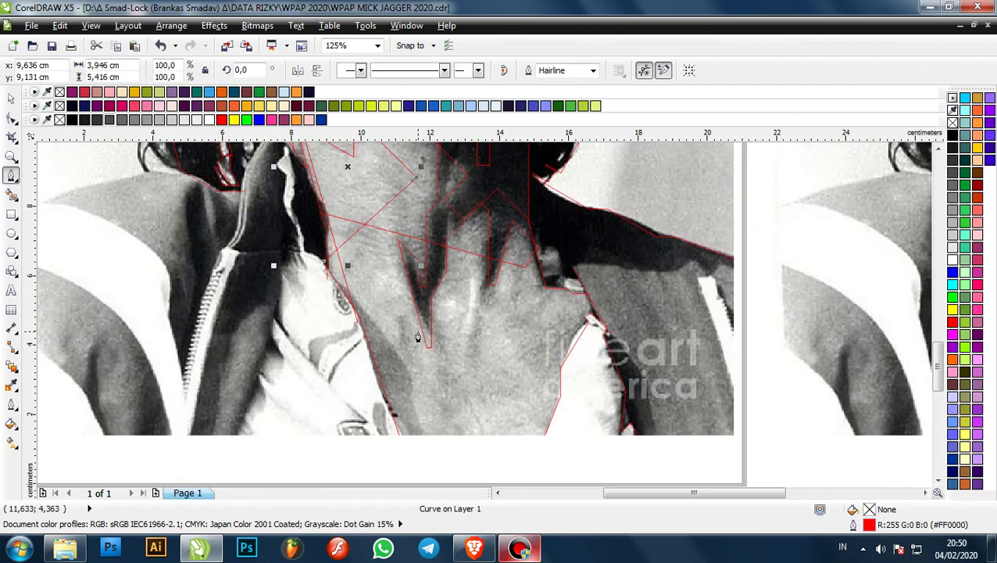
scroll(409, 358, "up", 1)
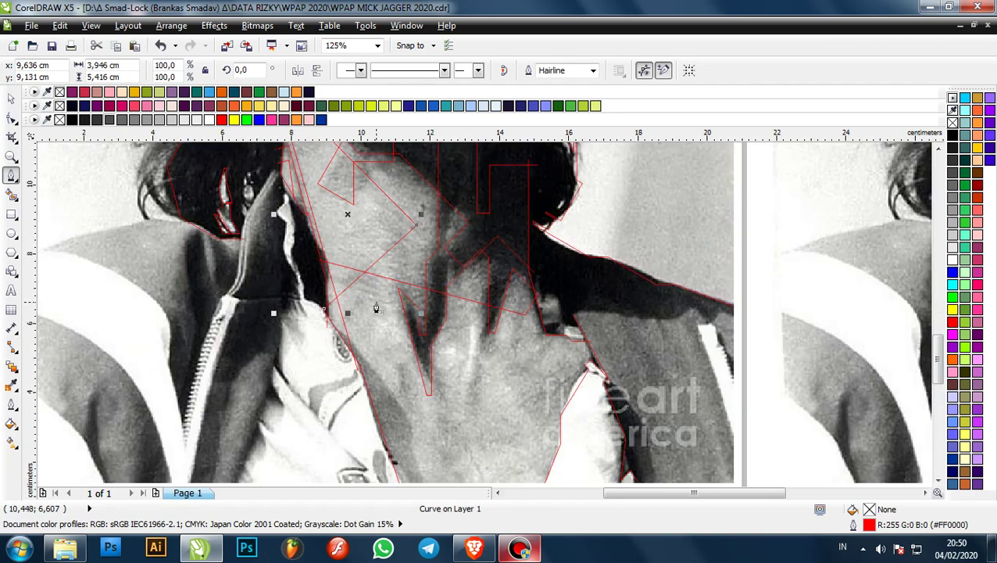
- Delete the line sloping across the neck creases from the left collar
key("F10")
left_click(339, 267)
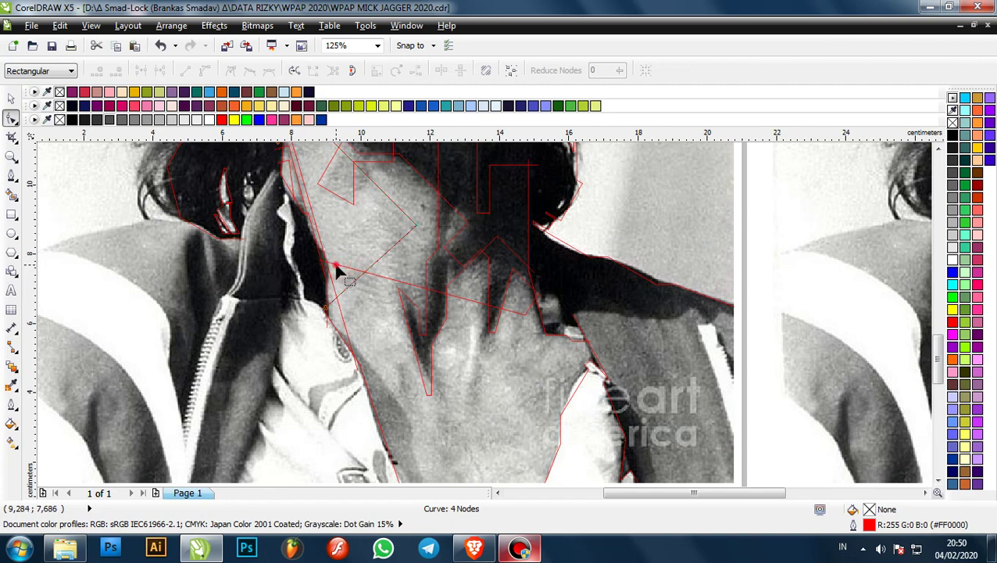
key("space")
key("Delete")
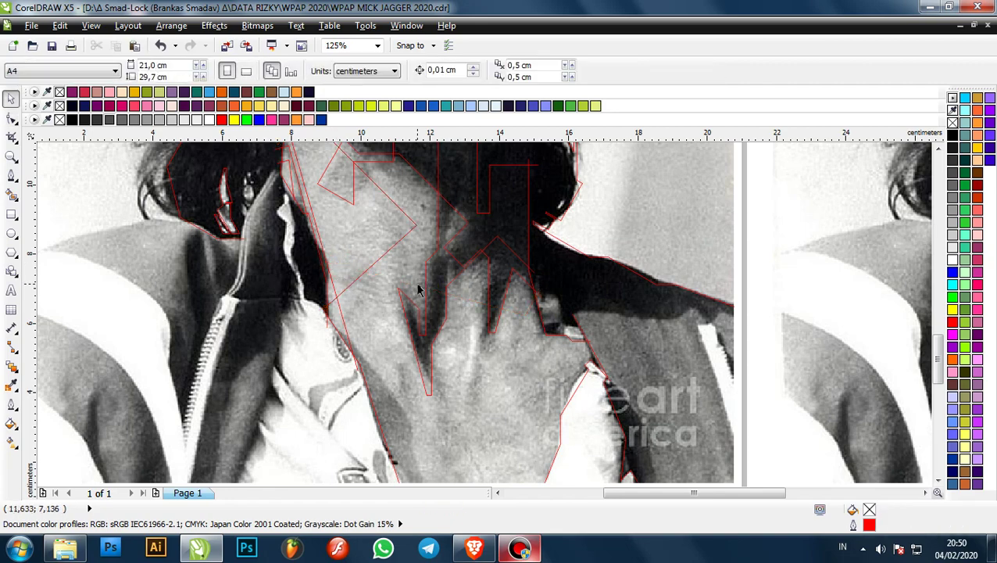
- Draw a peaked line from the left collar up to the neck creases and diagonally down to the right collar, about 6.85 by 4.69 cm
left_click(12, 178)
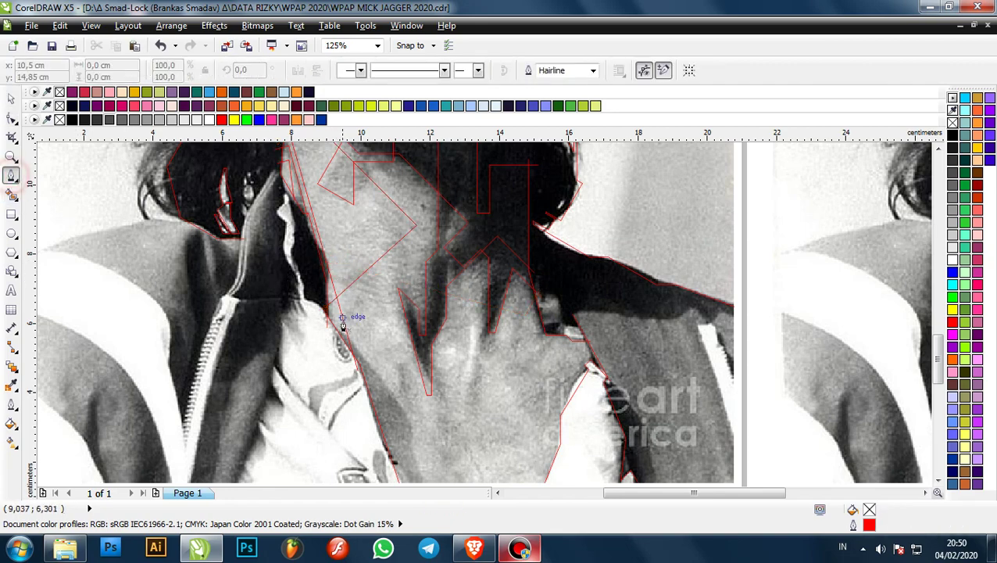
scroll(342, 318, "up", 3)
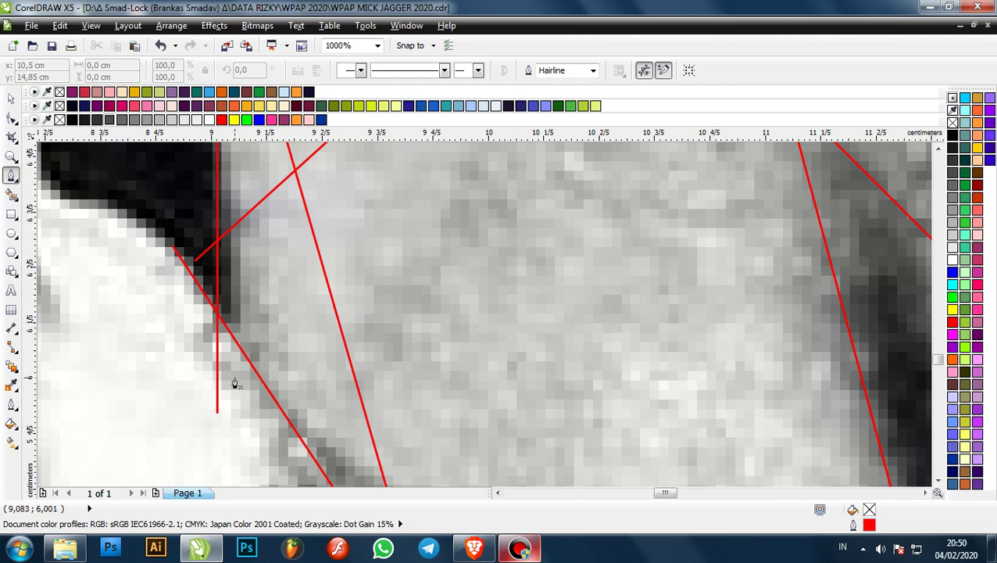
scroll(235, 383, "down", 2)
left_click(233, 378)
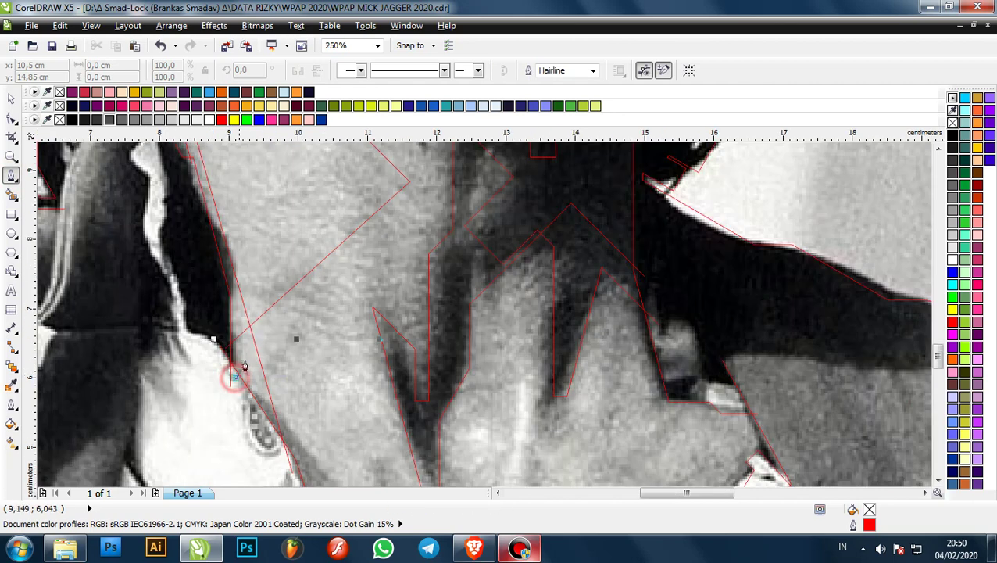
left_click(386, 235)
scroll(389, 226, "down", 1)
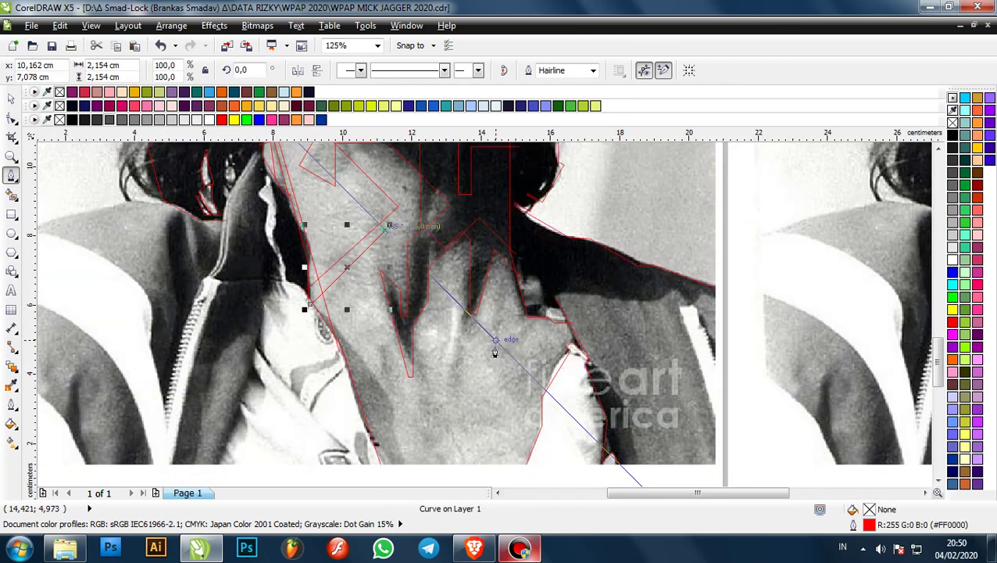
scroll(541, 393, "up", 2)
left_click(523, 383)
scroll(524, 383, "down", 2)
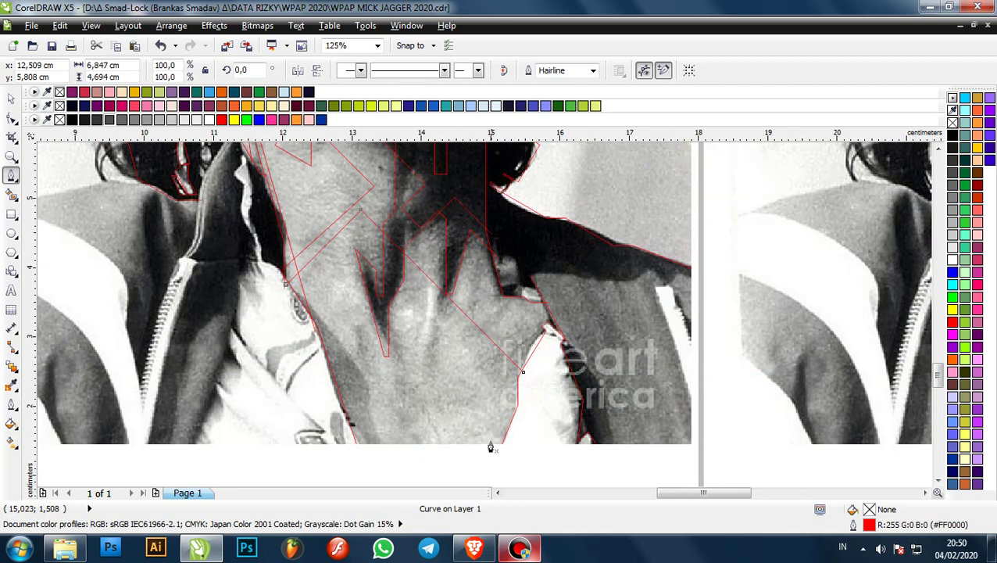
- Draw a line from the photo's bottom beside the right collar, slanting up-right and rising vertically to the dark collar shadow, about 0.64 by 4.34 cm
scroll(492, 443, "up", 1)
left_click(490, 449)
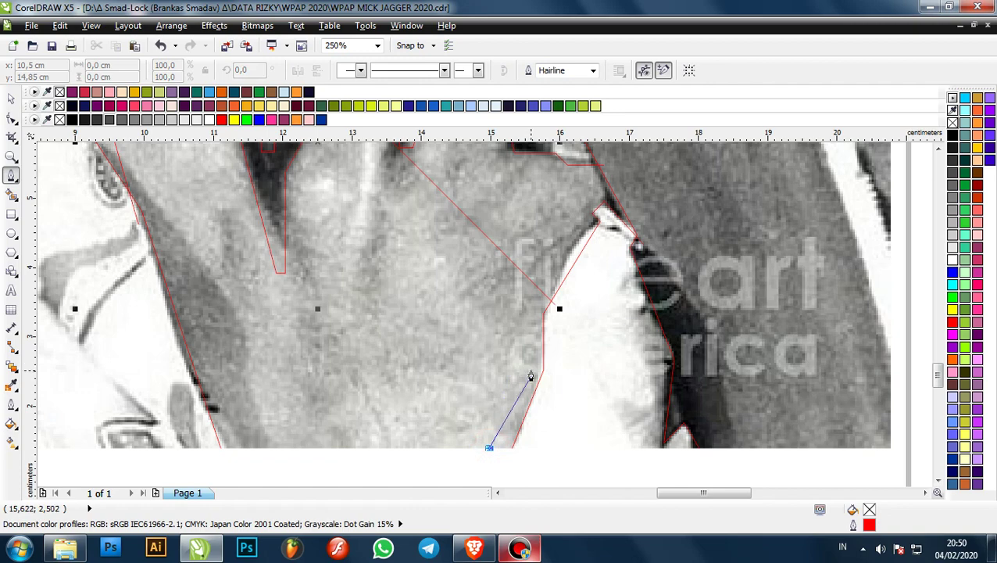
left_click(531, 376)
scroll(527, 223, "up", 1)
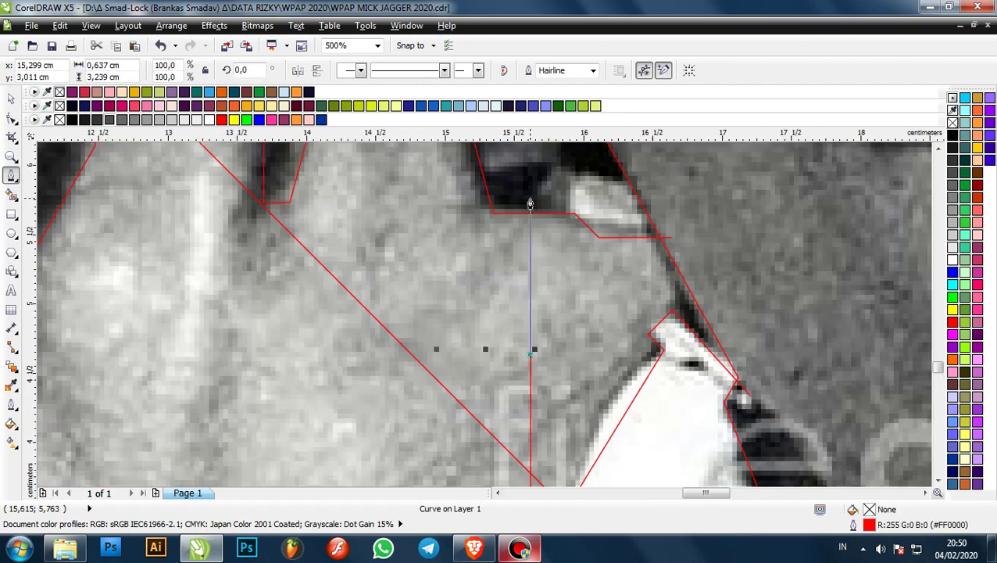
scroll(528, 204, "down", 2)
scroll(535, 328, "up", 2)
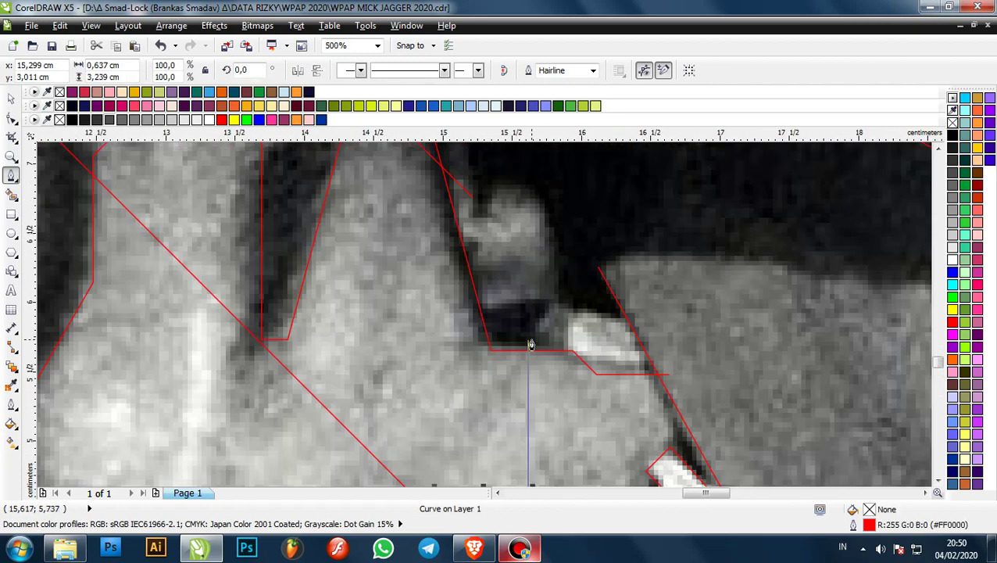
left_click(531, 345)
scroll(531, 345, "down", 3)
scroll(452, 338, "up", 1)
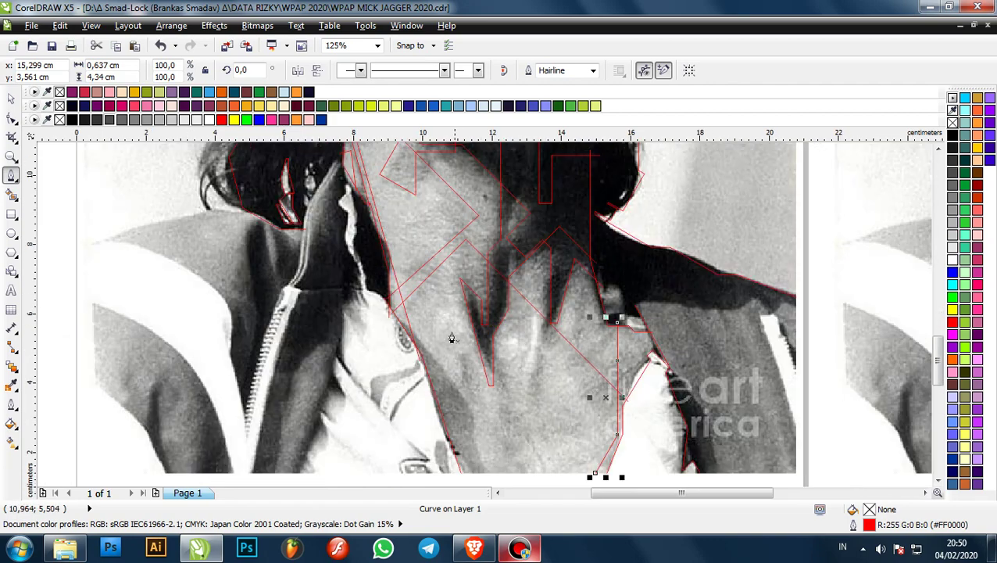
- Draw a kinked line from the left collar's upper edge down across the lower neck to the photo's bottom, about 3.09 by 4.52 cm
scroll(434, 328, "down", 1)
scroll(412, 327, "up", 1)
scroll(363, 311, "up", 2)
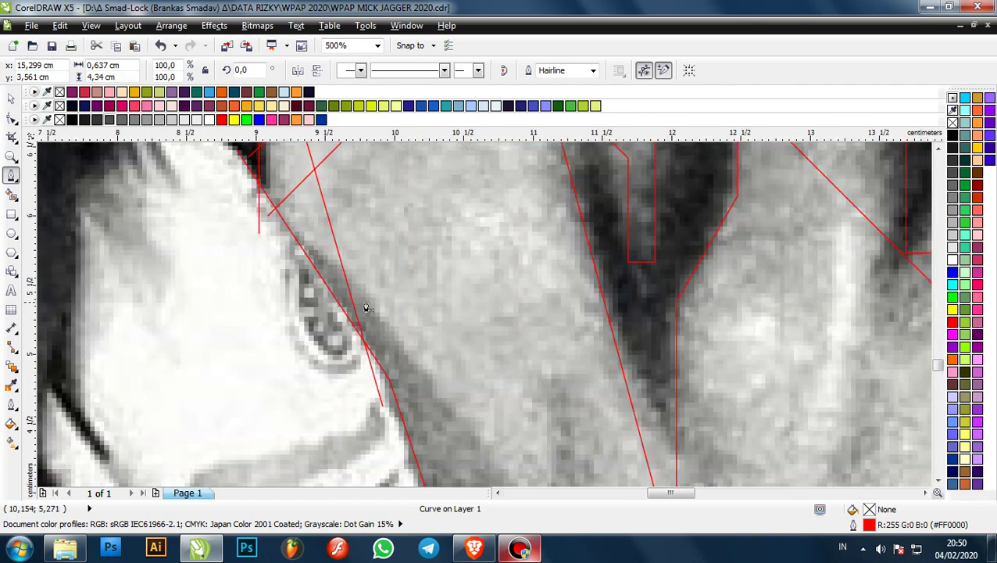
scroll(412, 292, "down", 2)
scroll(407, 290, "up", 2)
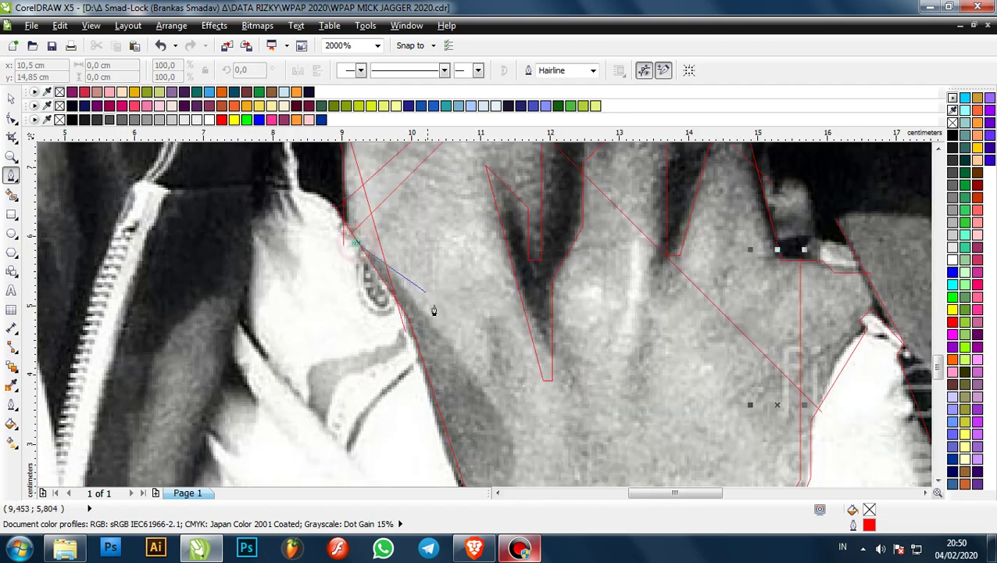
scroll(499, 381, "down", 1)
scroll(499, 381, "up", 1)
left_click(502, 373)
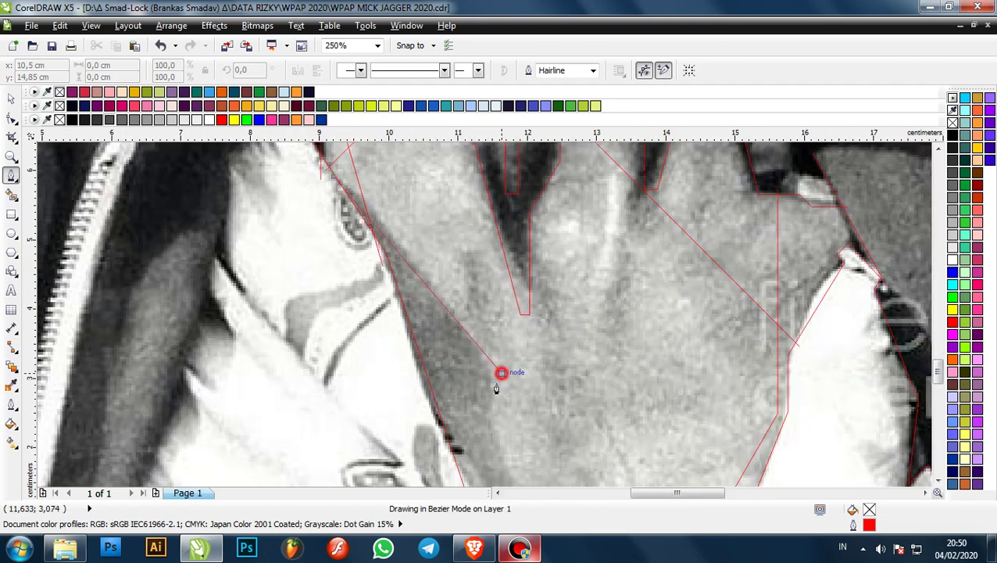
scroll(478, 426, "down", 1)
scroll(478, 426, "up", 1)
left_click(475, 418)
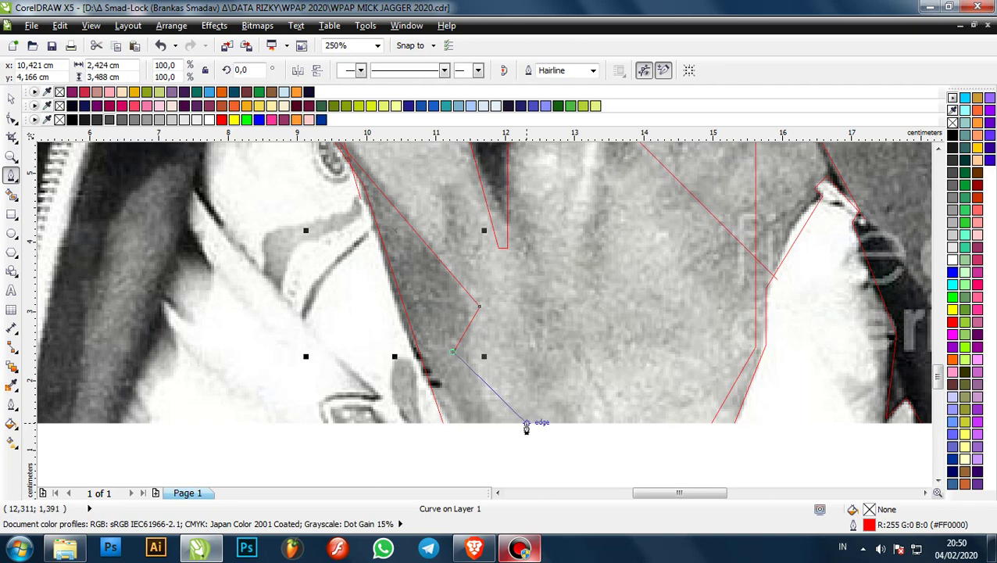
left_click(525, 421)
scroll(530, 347, "down", 2)
scroll(552, 319, "up", 1)
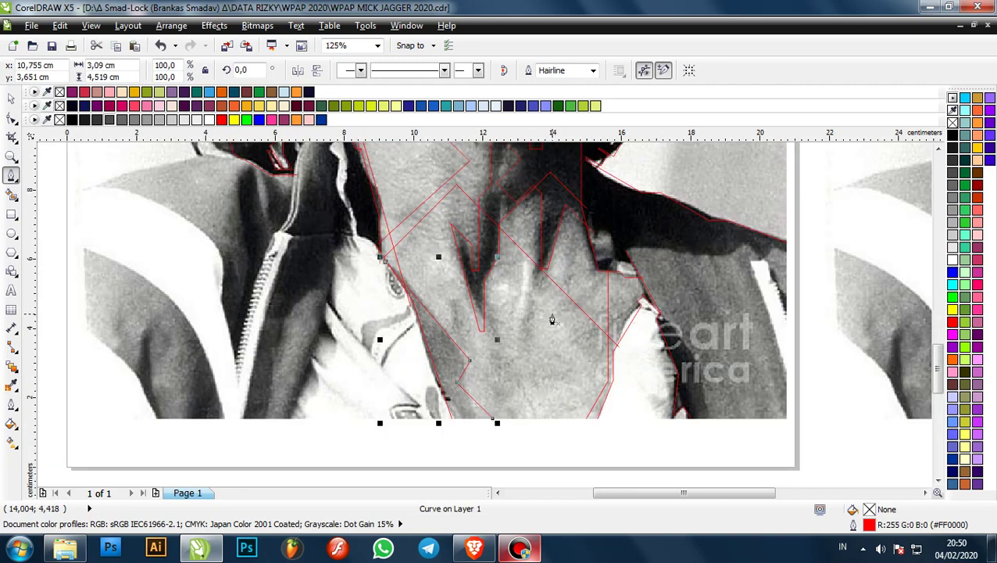
- Draw a peaked line from the photo's bottom up beside the right collar, over the mid-neck and diagonally down to the left collar, about 4.42 by 4.6 cm
left_click(576, 425)
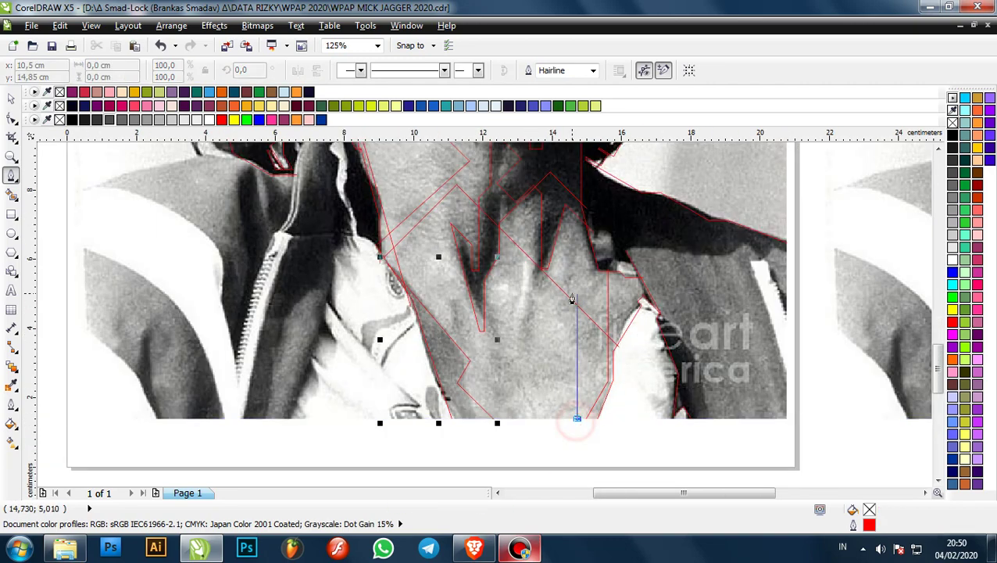
scroll(574, 263, "up", 1)
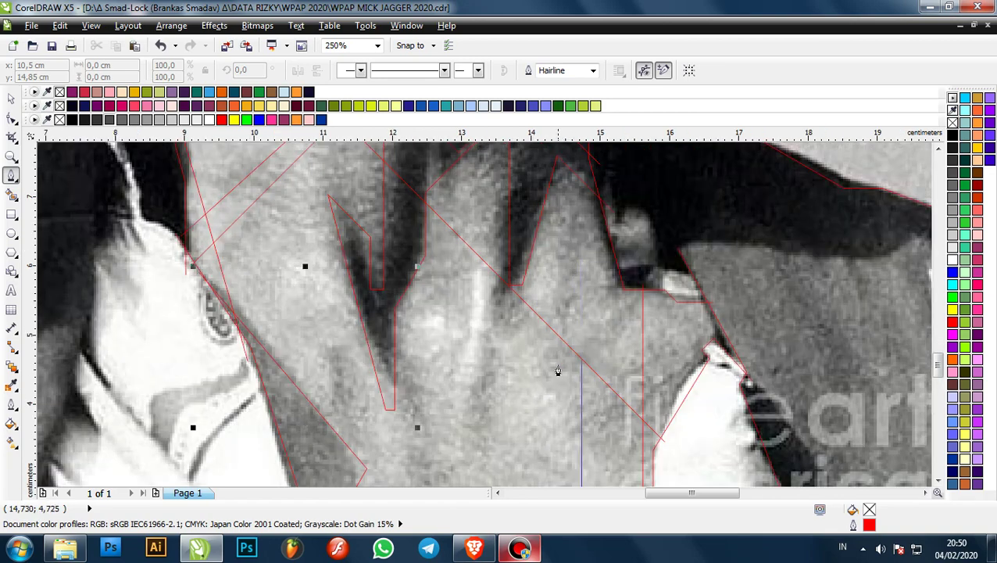
scroll(579, 364, "down", 1)
left_click_drag(578, 369, 505, 291)
left_click(506, 289)
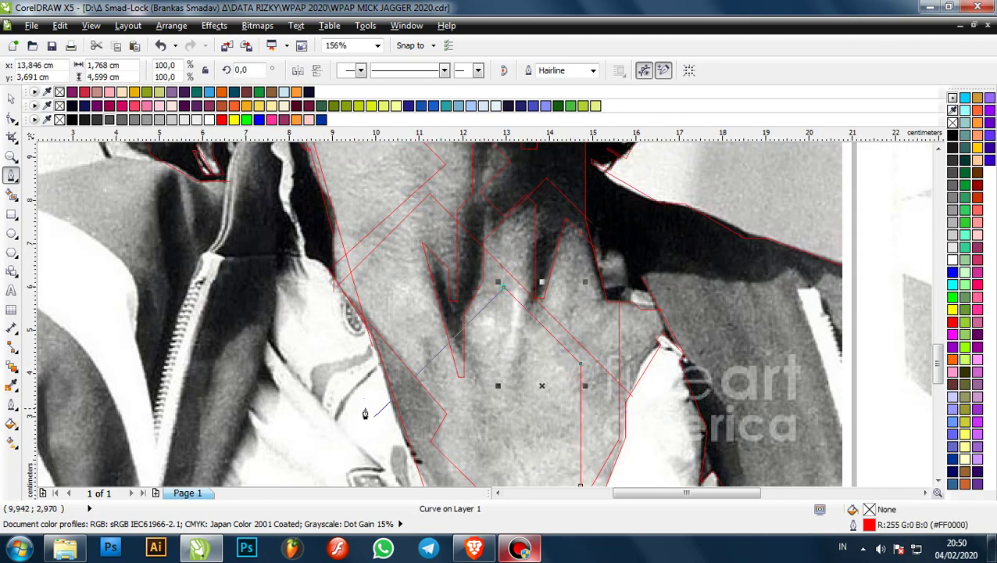
- Move the lower-left node of the right neck crease outline up above the diagonal line and shift its neighbouring tip node slightly up
scroll(529, 291, "up", 2)
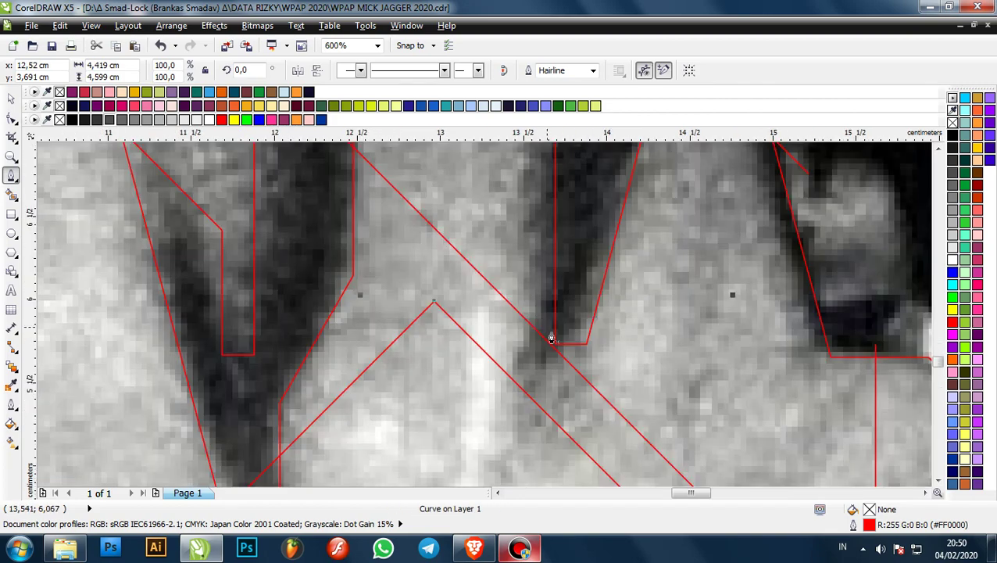
key("F10")
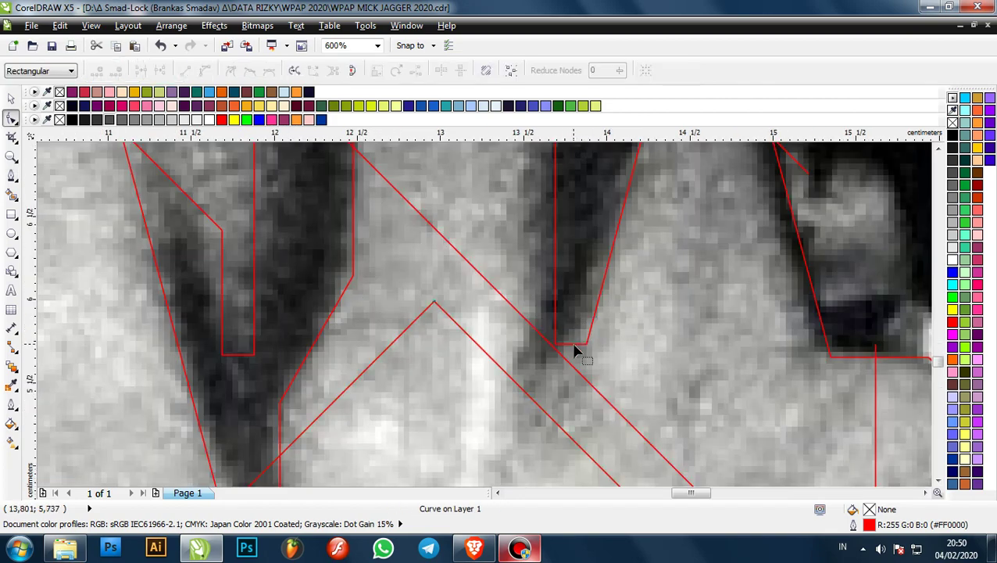
left_click_drag(556, 350, 556, 312)
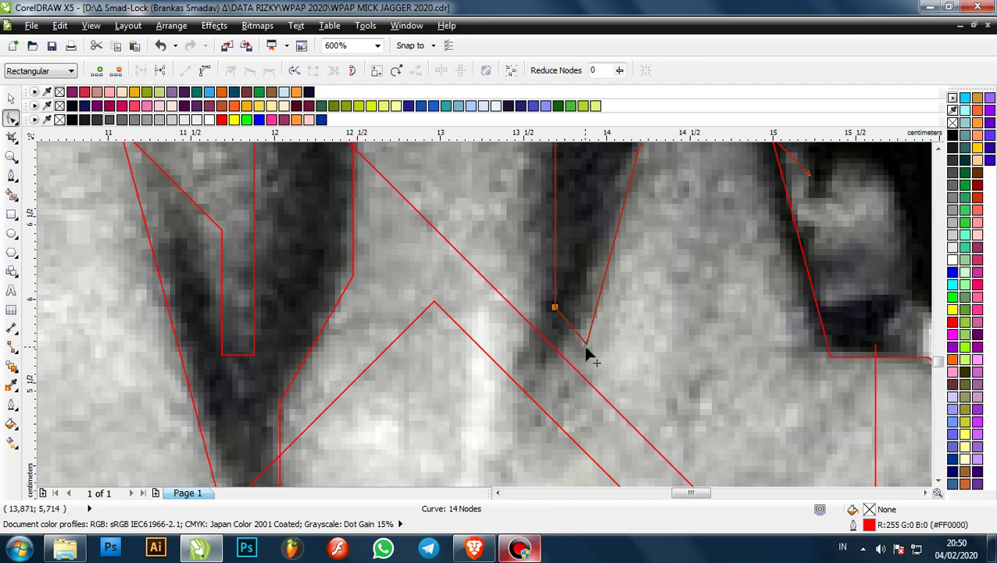
left_click_drag(585, 348, 589, 337)
scroll(591, 341, "down", 4)
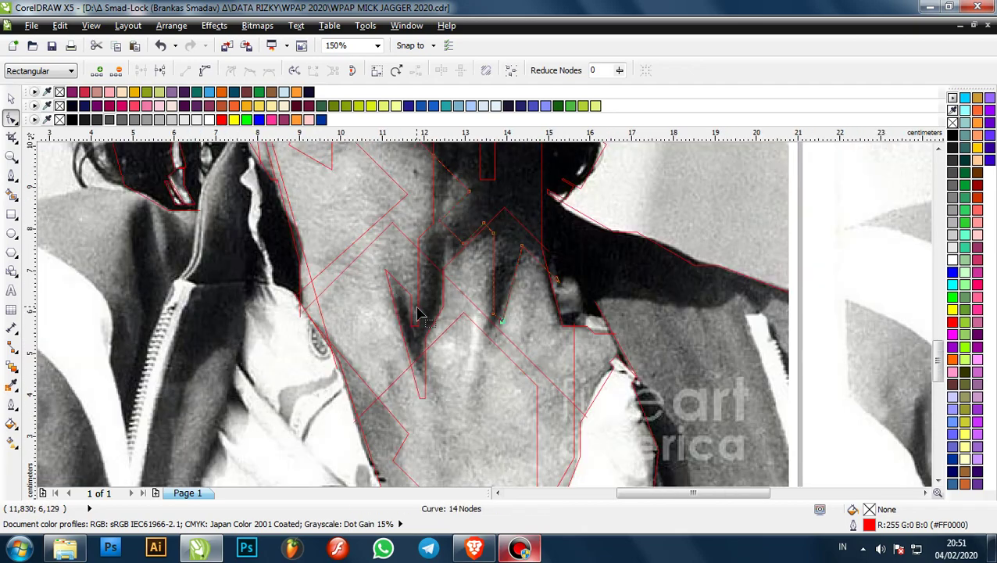
key("F5")
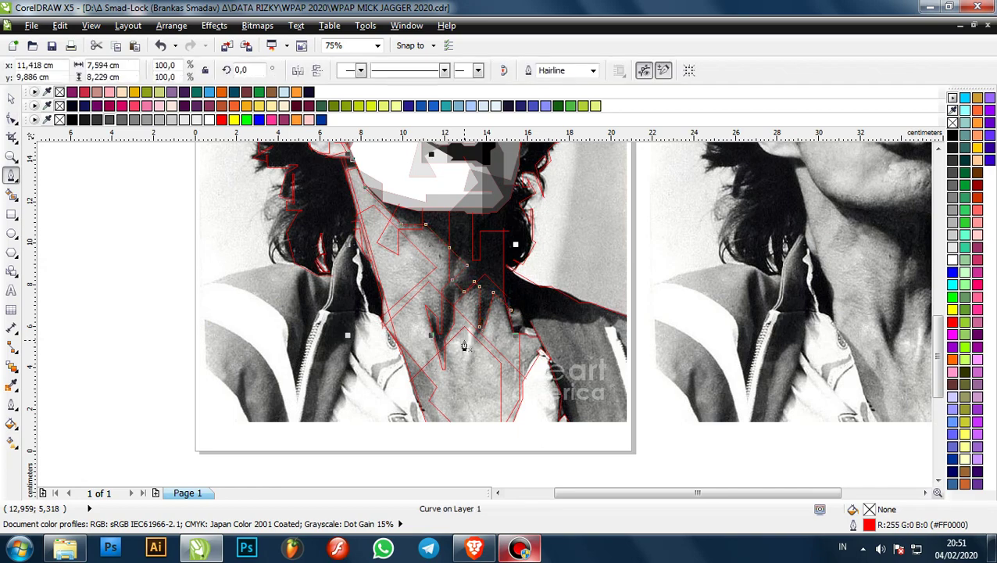
scroll(467, 346, "up", 1)
scroll(422, 195, "up", 1)
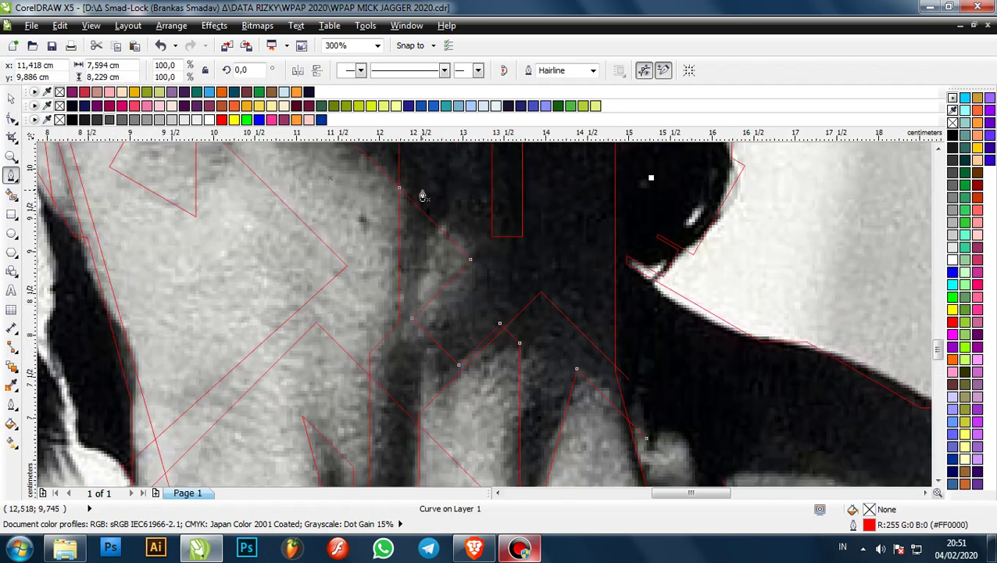
scroll(473, 232, "down", 2)
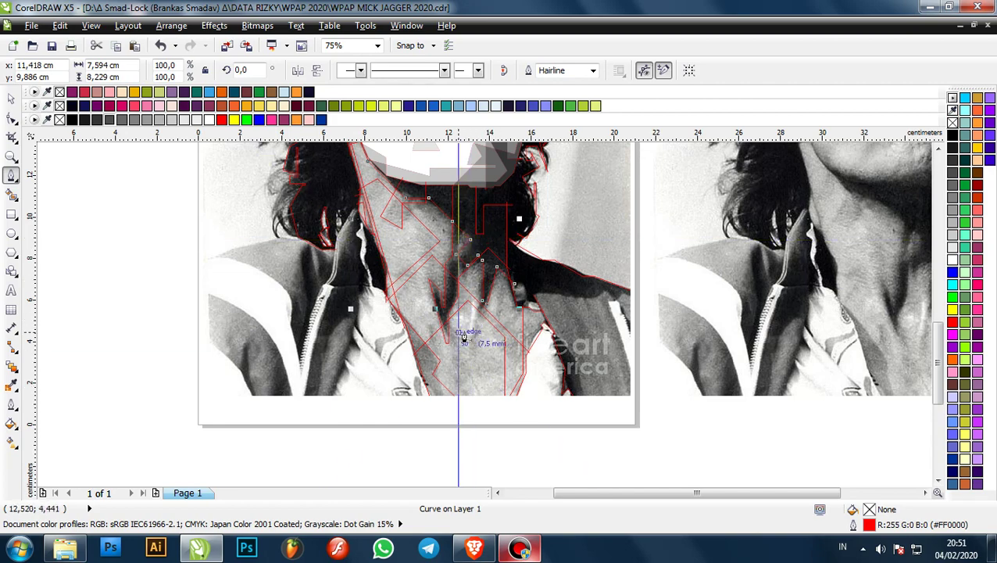
scroll(487, 335, "down", 2)
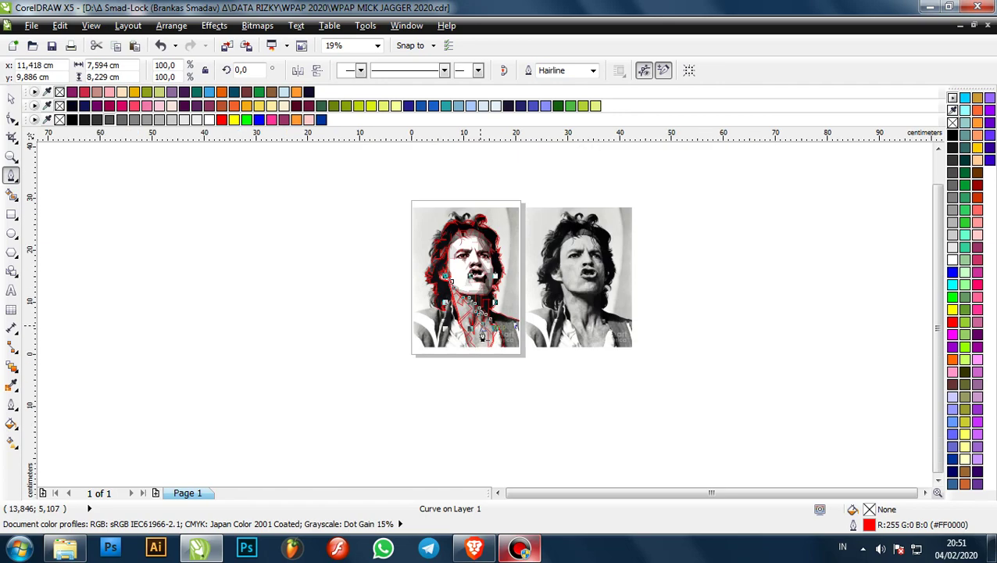
scroll(493, 332, "up", 3)
scroll(448, 334, "down", 1)
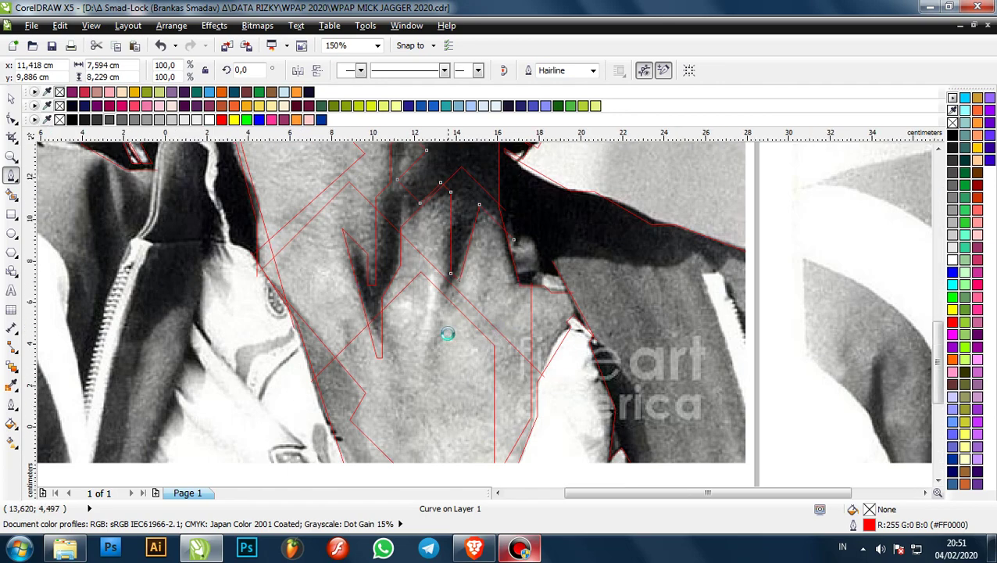
- Smart-fill the large left neck facet and the peaked lower neck facet with white and no outline
key("s")
scroll(418, 331, "down", 1)
scroll(397, 264, "up", 1)
scroll(392, 283, "up", 2)
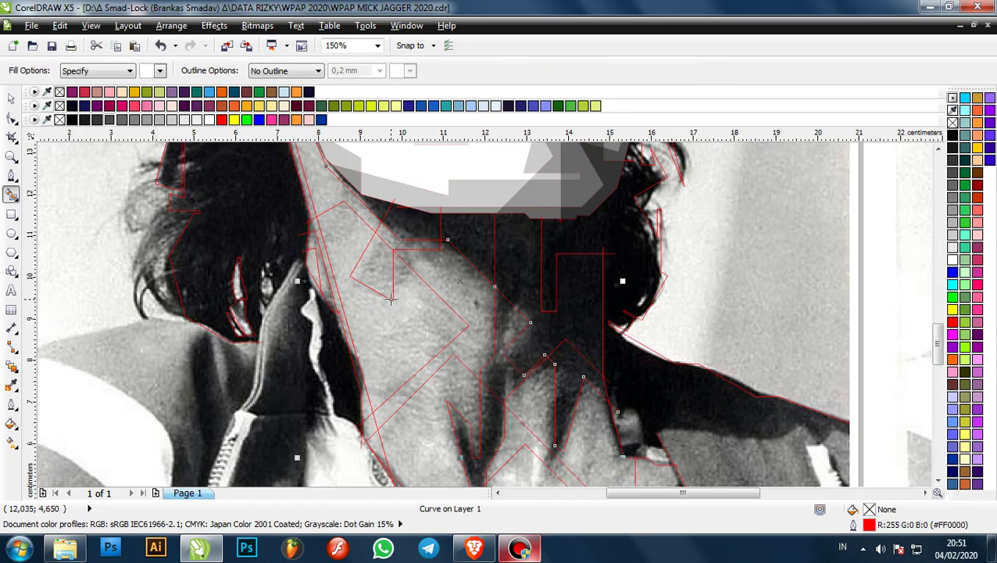
left_click(415, 308)
scroll(414, 308, "down", 1)
left_click(468, 394)
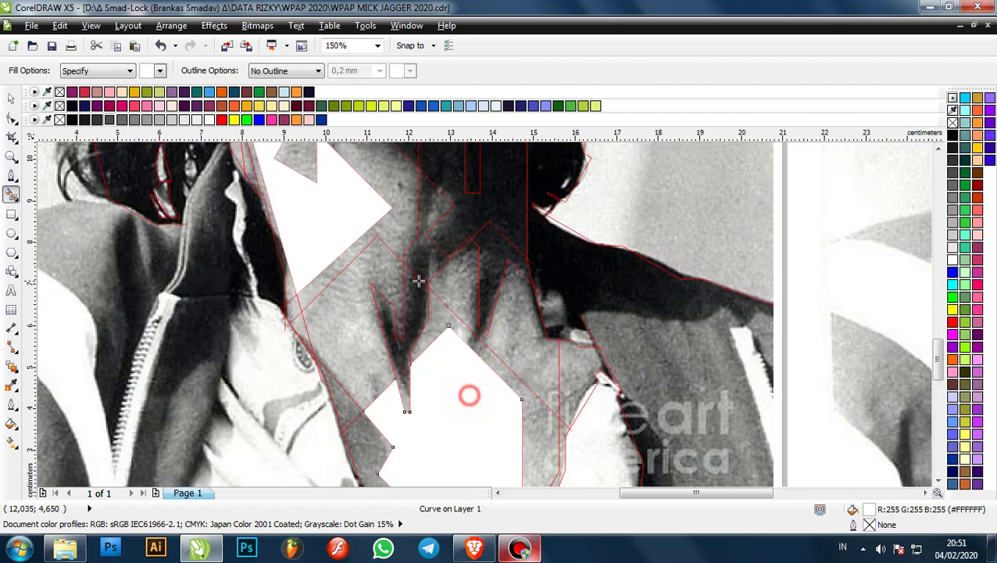
- Fill the small notch facet inside the white upper neck facet, just below the jaw, with light grey #CCCCCC
scroll(414, 278, "down", 1)
scroll(410, 274, "up", 2)
scroll(399, 302, "down", 2)
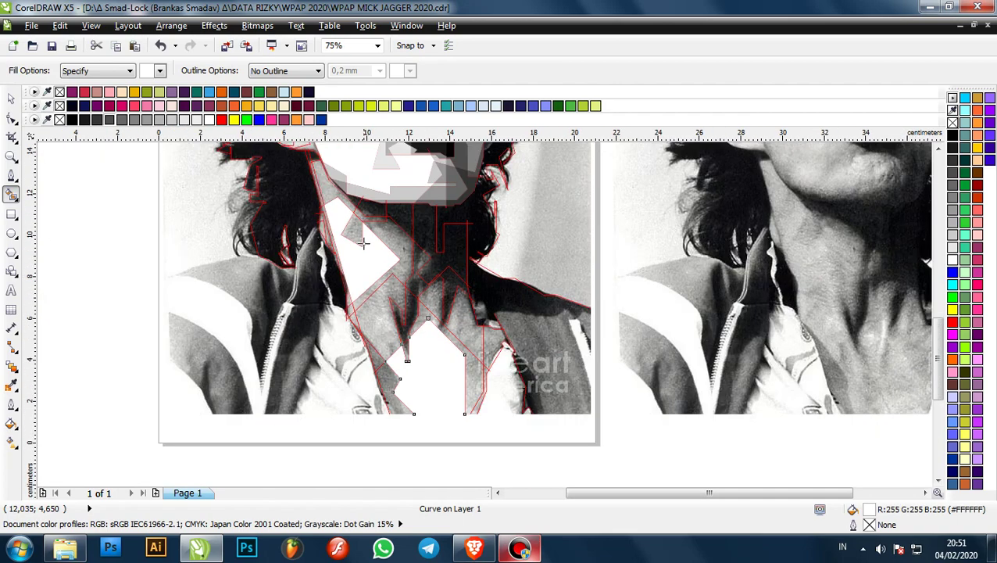
scroll(347, 199, "up", 2)
left_click(379, 260)
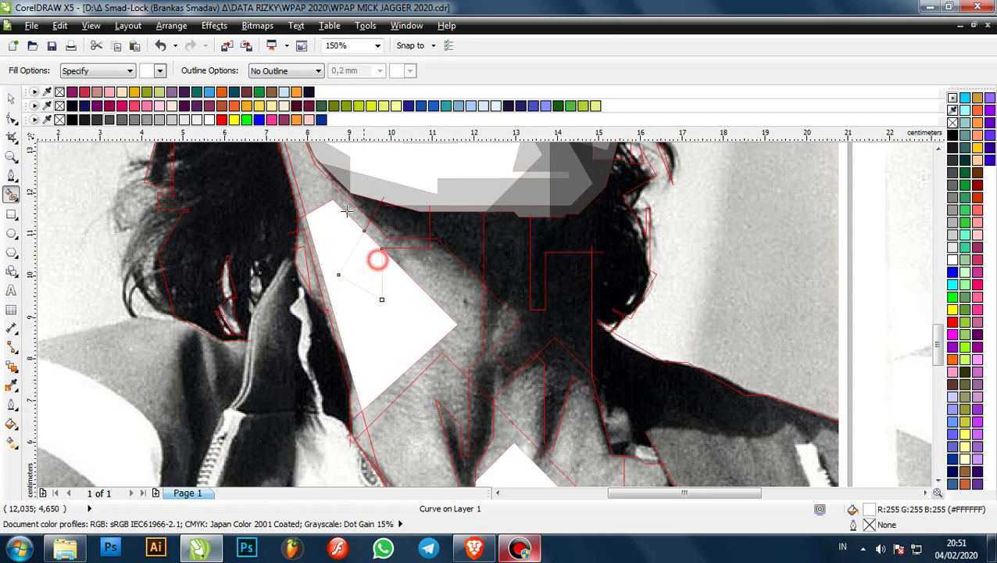
left_click(183, 120)
scroll(323, 221, "down", 2)
scroll(334, 192, "up", 2)
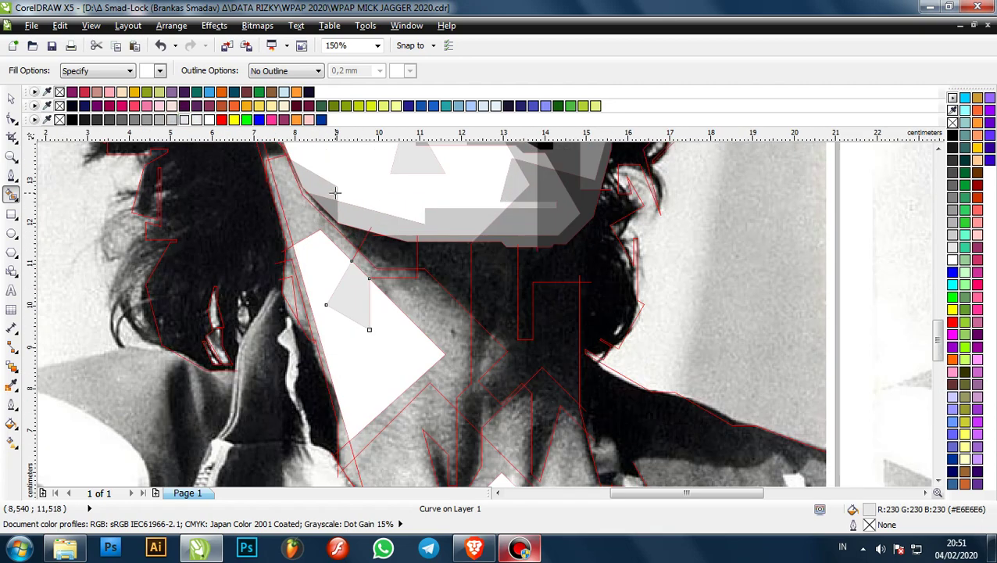
left_click(171, 120)
- Fill the narrow facet between the left hair and the jawline, above the white neck facet, with light grey #CCCCCC
left_click(323, 207)
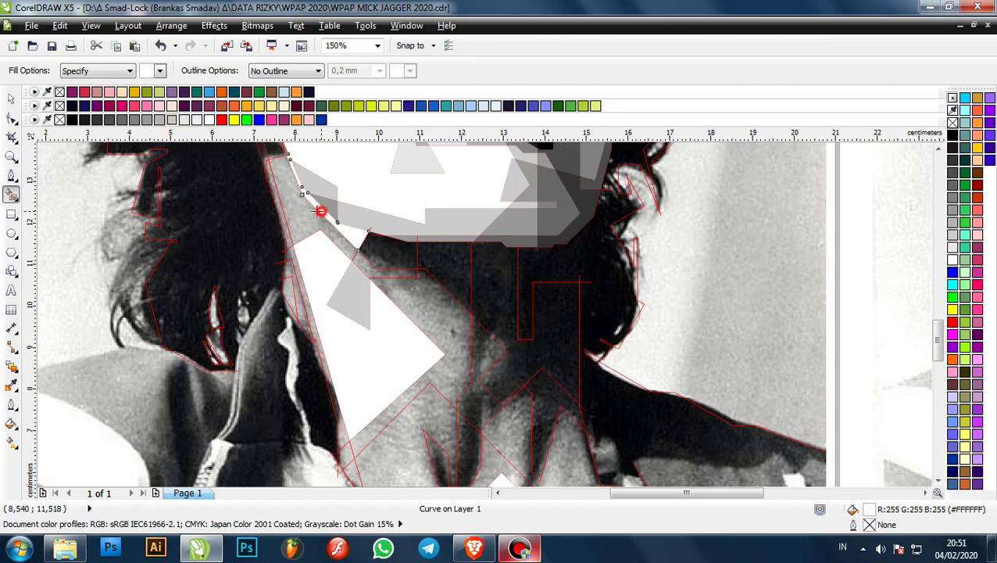
left_click(159, 45)
left_click(297, 196)
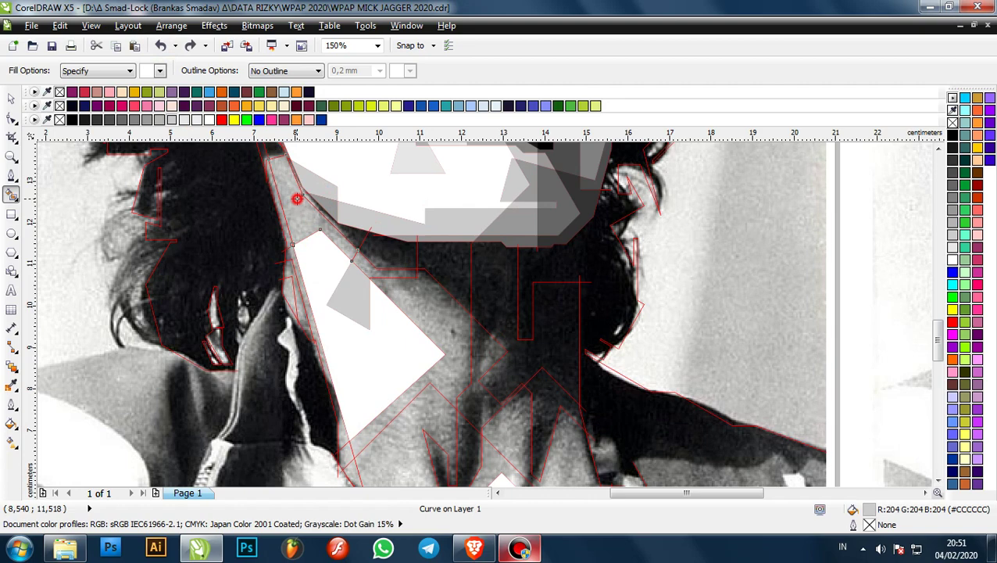
left_click(172, 120)
- Fill the angular facet wrapping the white neck facet with light grey #CCCCCC and the crease facet below it with mid grey #999999
scroll(274, 224, "down", 1)
scroll(384, 295, "up", 1)
left_click(276, 269)
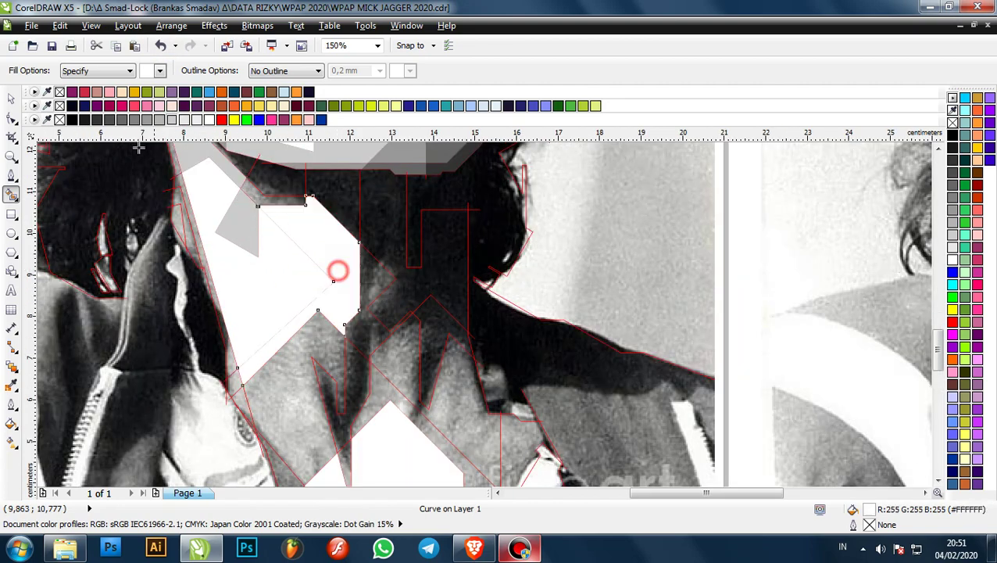
left_click(171, 120)
scroll(313, 258, "down", 2)
scroll(303, 297, "up", 2)
left_click(303, 297)
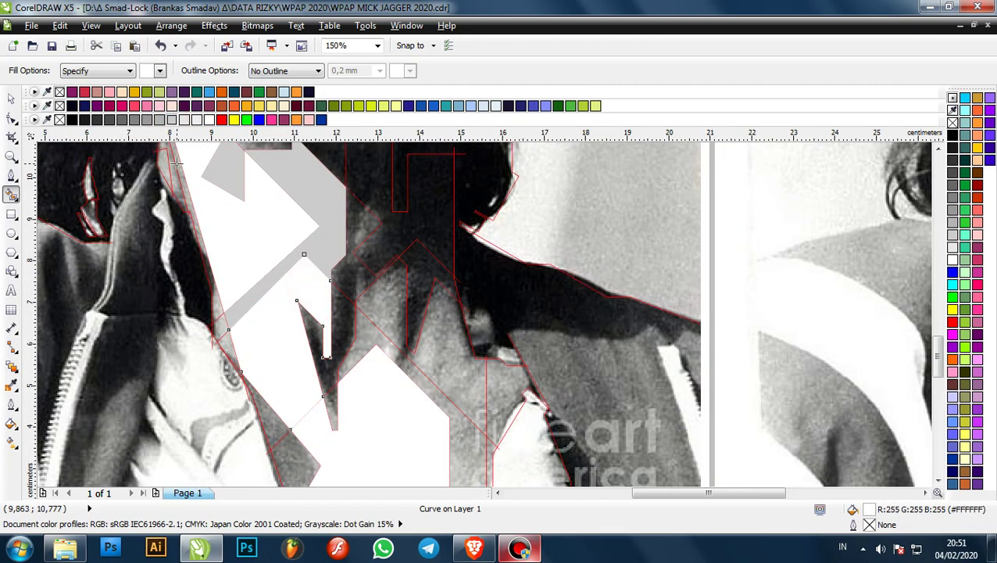
left_click(151, 122)
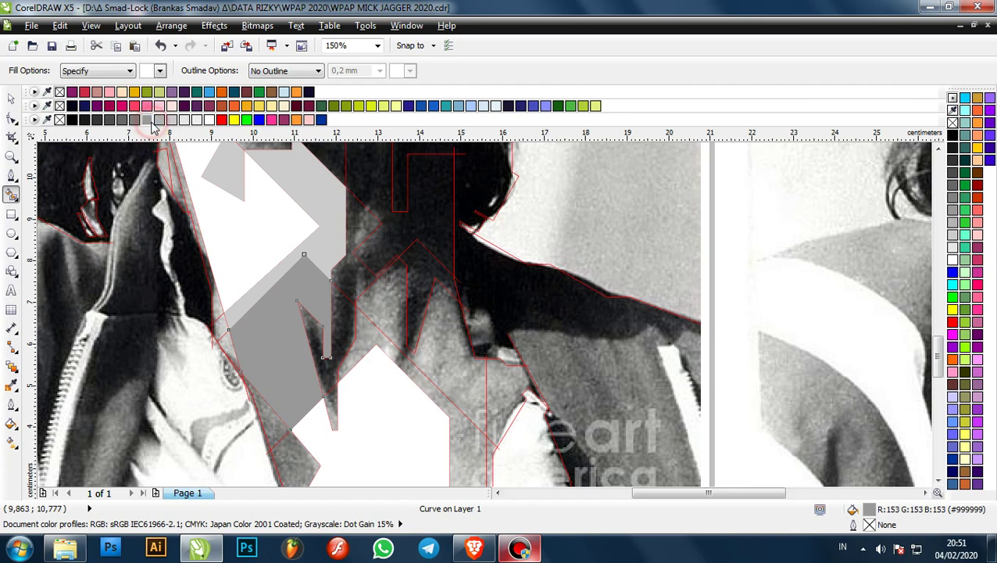
- Delete the white fill shape of the peaked lower neck facet
left_click(13, 100)
left_click(387, 386)
scroll(375, 340, "down", 1)
key("Delete")
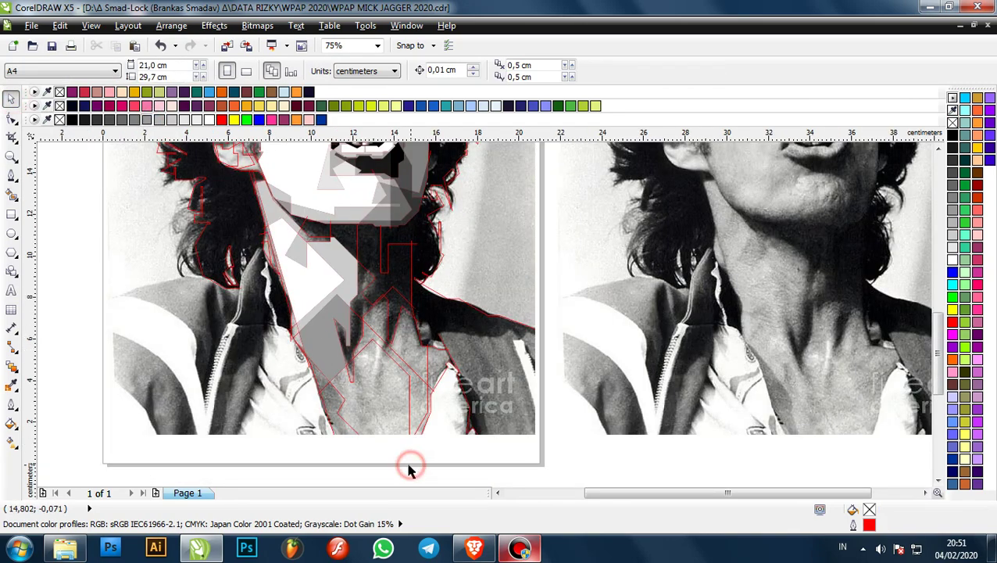
- Smart-fill the small facet below the left ear, at the top of the neck, with mid grey #999999
left_click(12, 195)
scroll(260, 175, "up", 6)
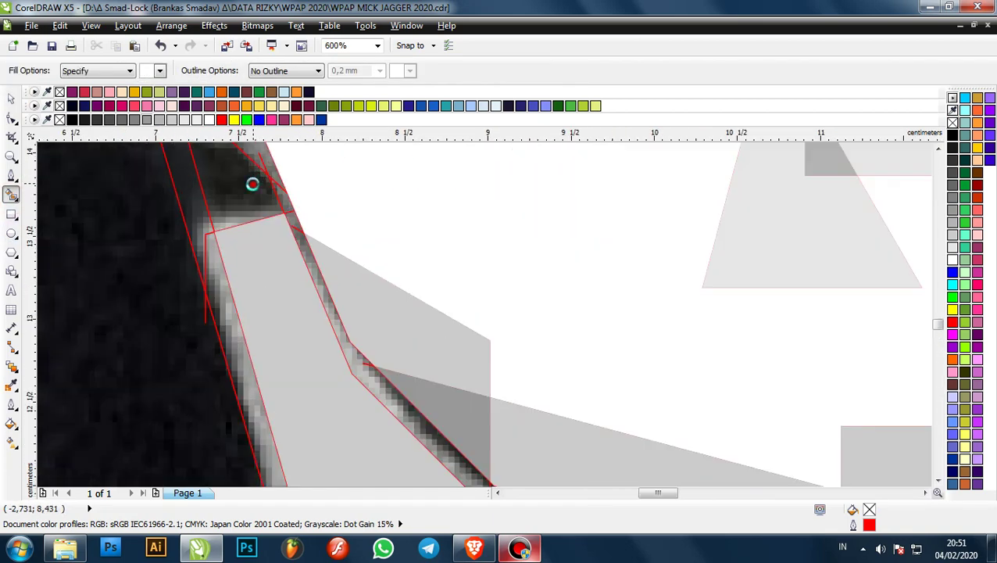
left_click(252, 183)
scroll(222, 201, "down", 4)
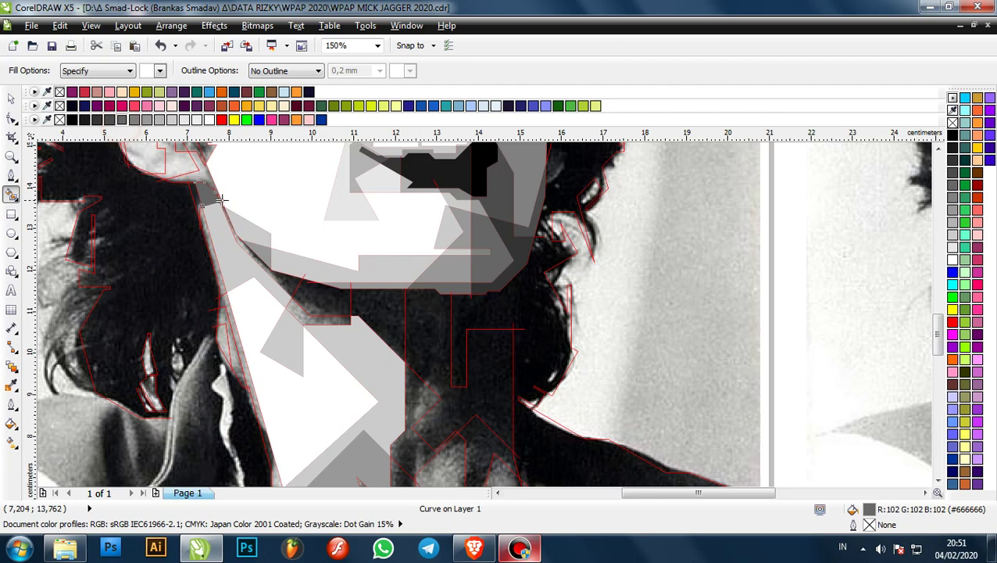
left_click(135, 120)
left_click(146, 120)
- Fill the thin L-shaped facet under the jaw, along the upper edge of the neck facets, with mid grey #999999
scroll(199, 219, "down", 1)
scroll(251, 258, "up", 1)
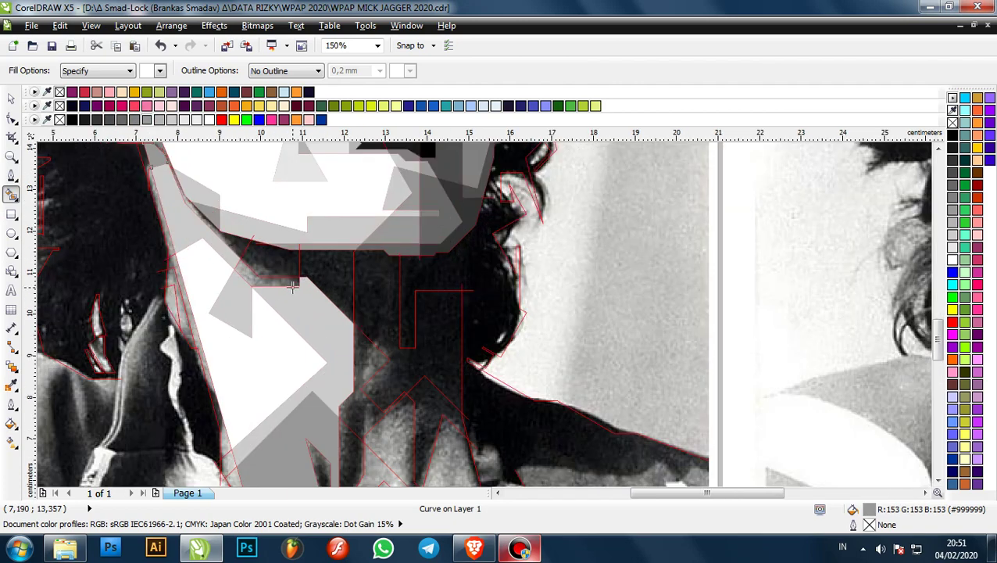
left_click(272, 283)
left_click(148, 120)
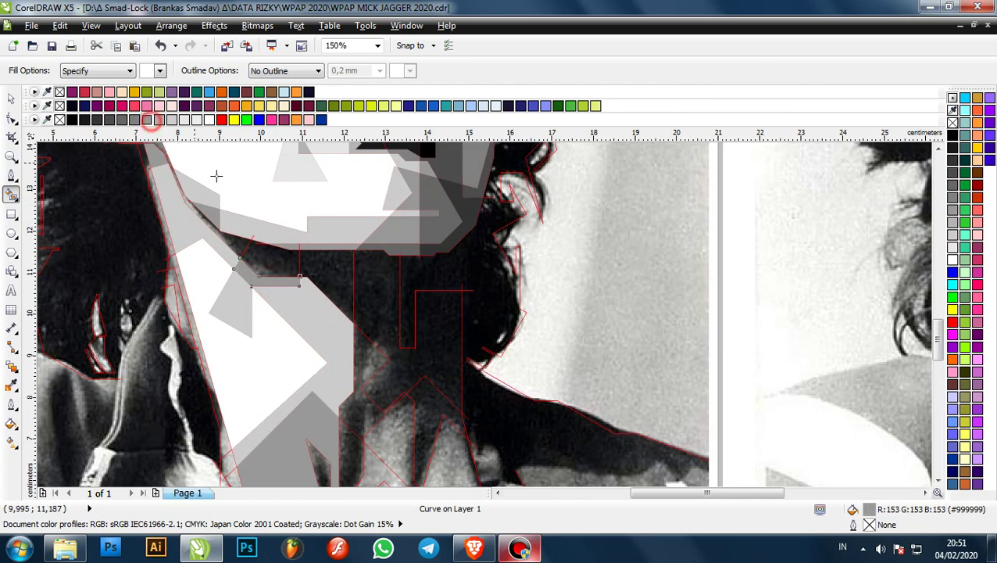
- Fill the narrow shadow strip running along the left jawline down to the neck with dark grey
scroll(224, 233, "up", 2)
left_click(252, 247)
scroll(250, 249, "down", 2)
scroll(248, 247, "up", 2)
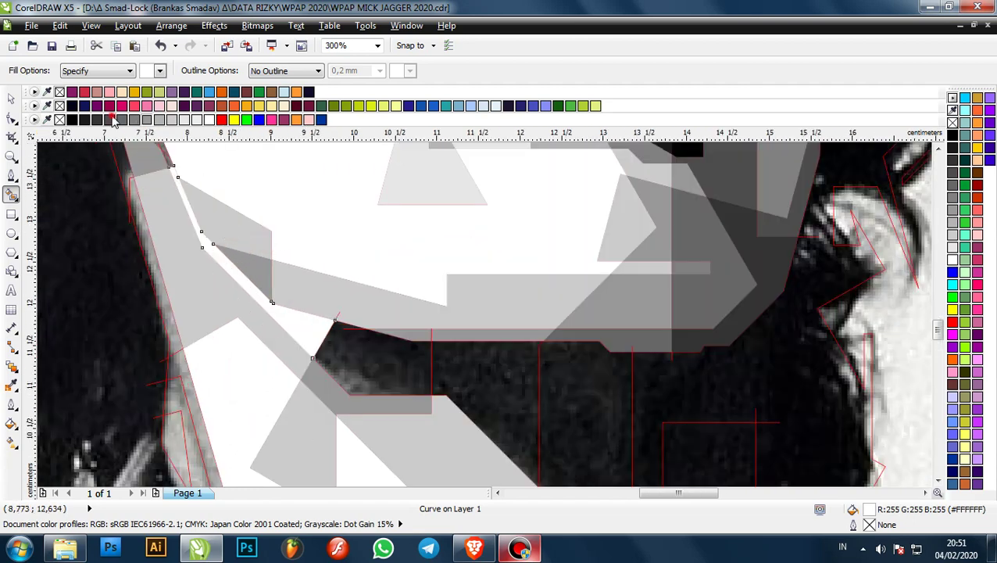
left_click(112, 119)
- Smart-fill the tiny sliver at the upper end of the left jawline shadow strip with dark grey #333333
scroll(160, 184, "up", 2)
left_click(159, 211)
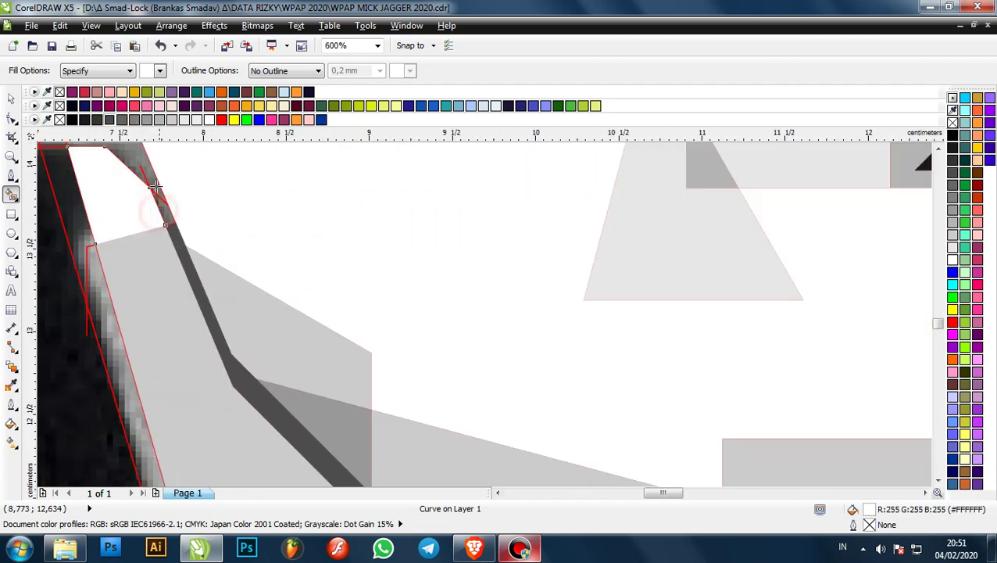
left_click(160, 47)
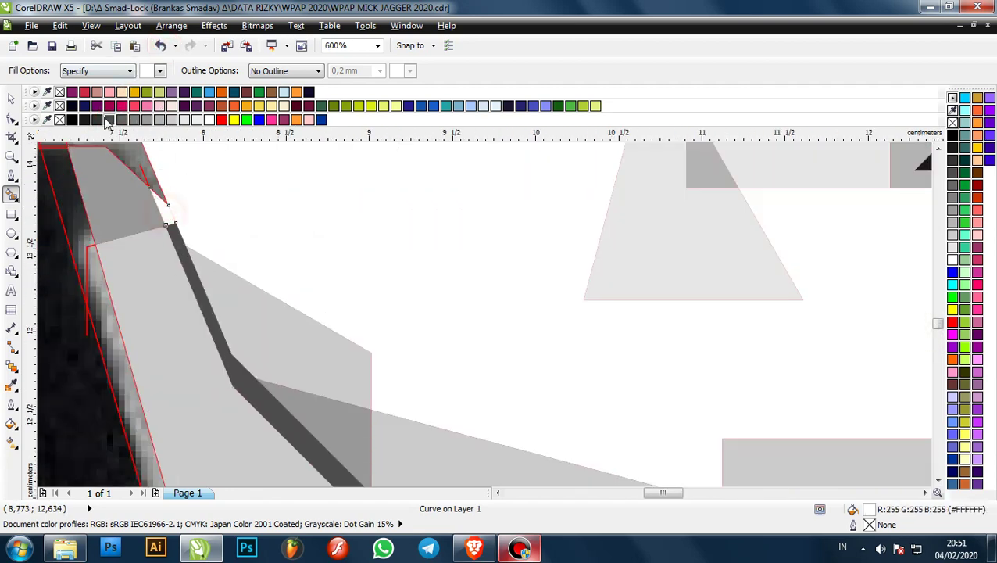
scroll(167, 209, "down", 3)
scroll(209, 228, "down", 1)
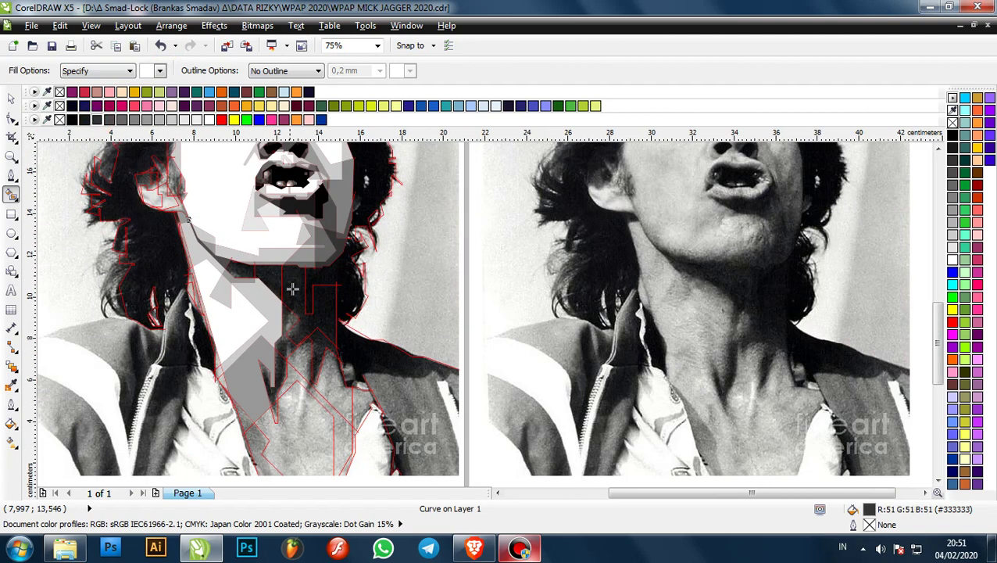
scroll(351, 281, "up", 2)
scroll(347, 275, "down", 2)
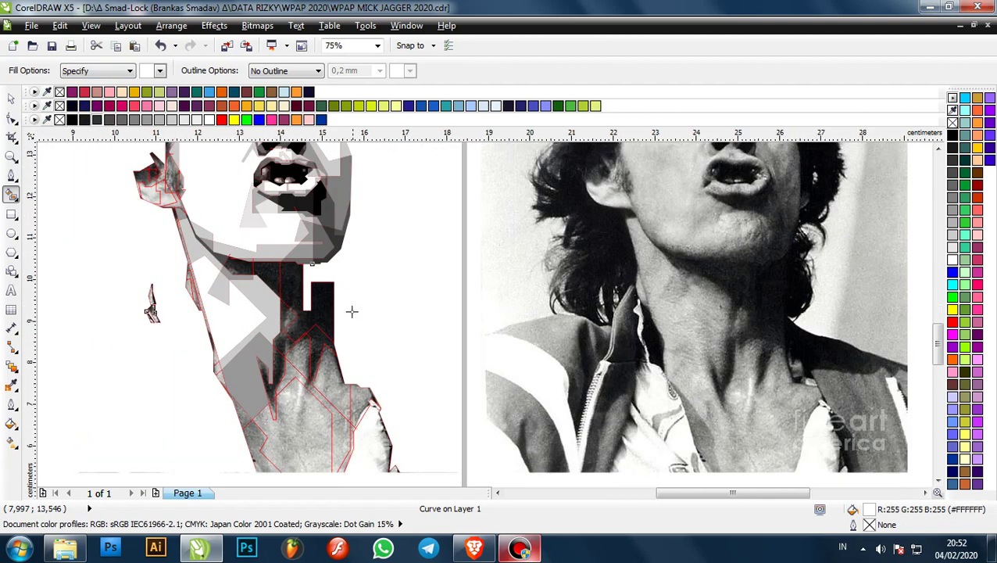
scroll(352, 312, "up", 1)
scroll(378, 306, "down", 1)
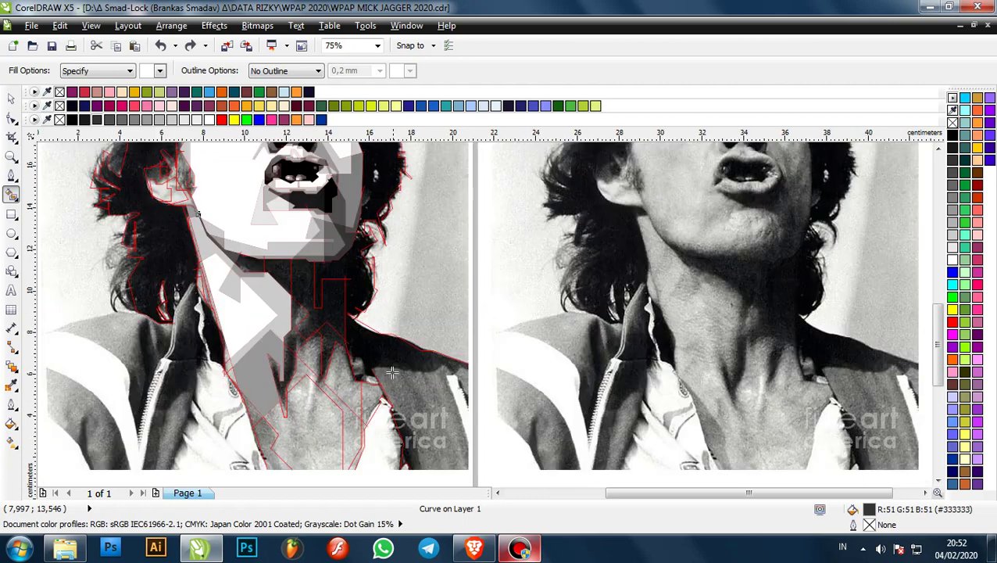
- Draw the notched, stepped upper edge of the small skin facet between the neck's right side and the collar
scroll(394, 376, "up", 2)
key("F5")
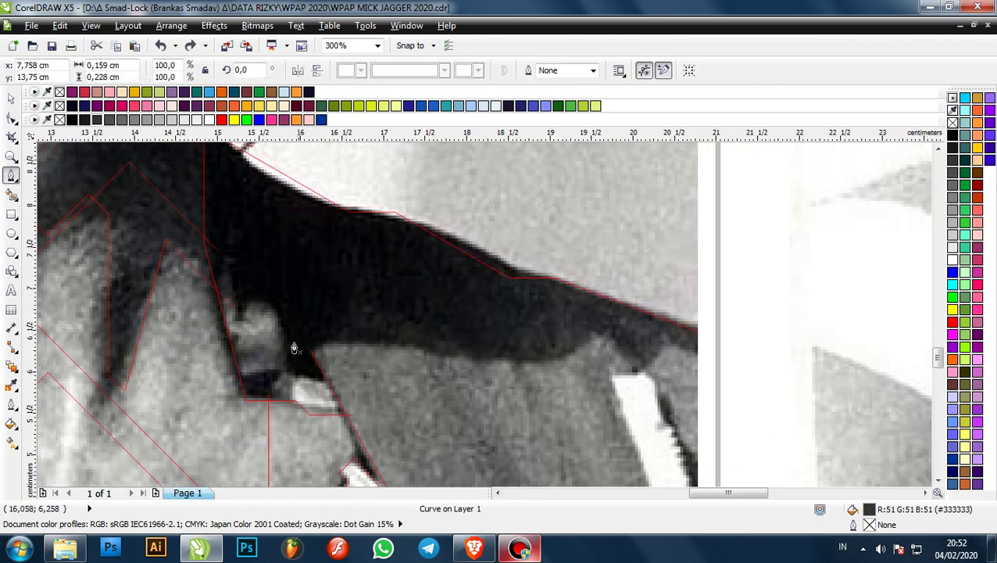
scroll(223, 256, "up", 2)
scroll(228, 262, "down", 1)
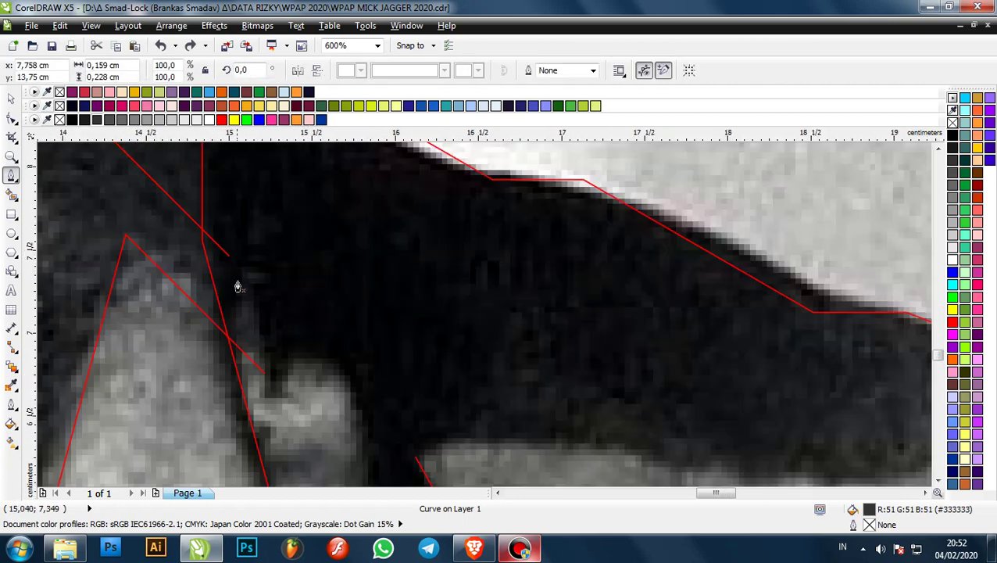
scroll(219, 313, "up", 3)
left_click(216, 317)
scroll(219, 317, "down", 2)
left_click(238, 339)
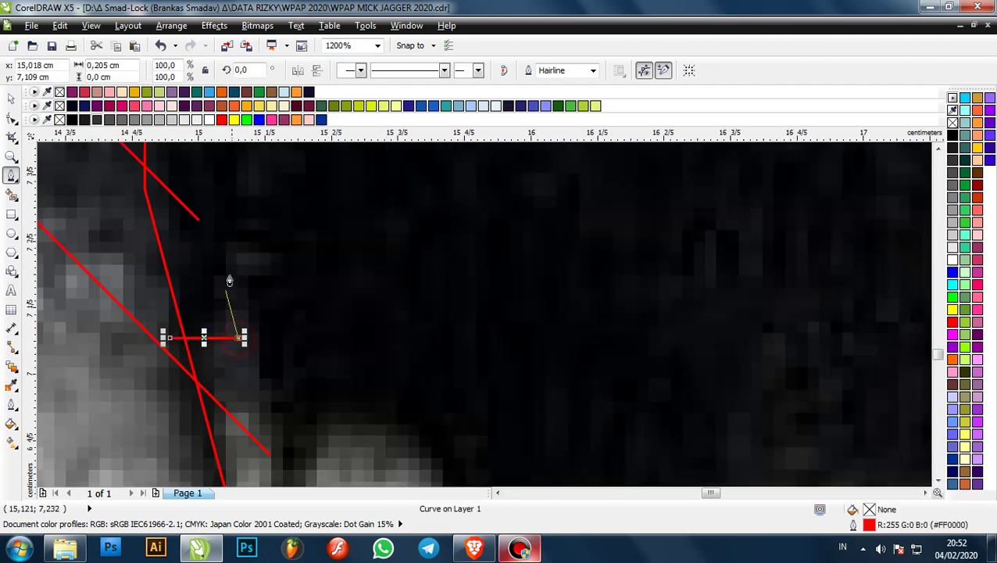
scroll(238, 263, "down", 1)
left_click(242, 225)
left_click(263, 225)
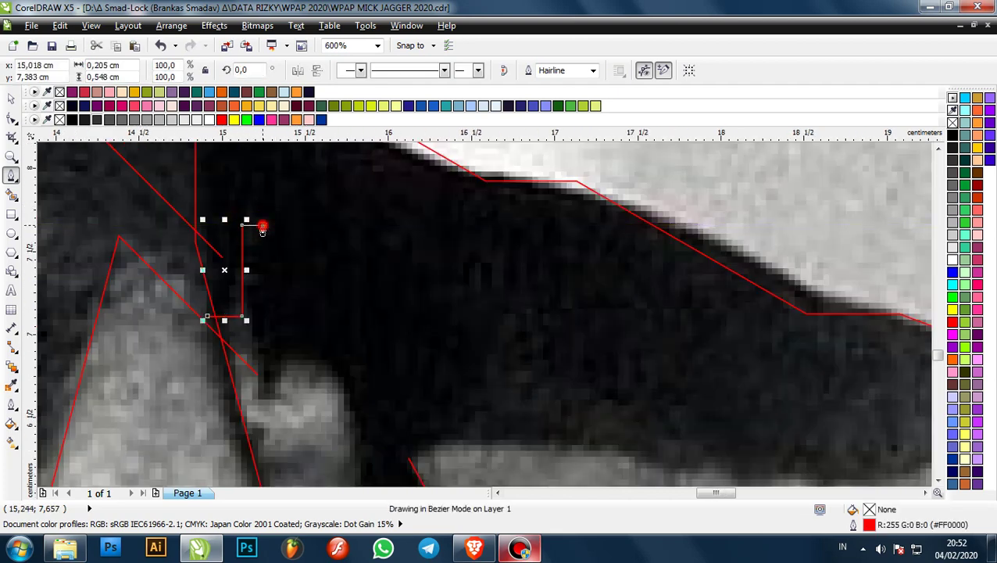
left_click(263, 397)
left_click(283, 397)
left_click(279, 351)
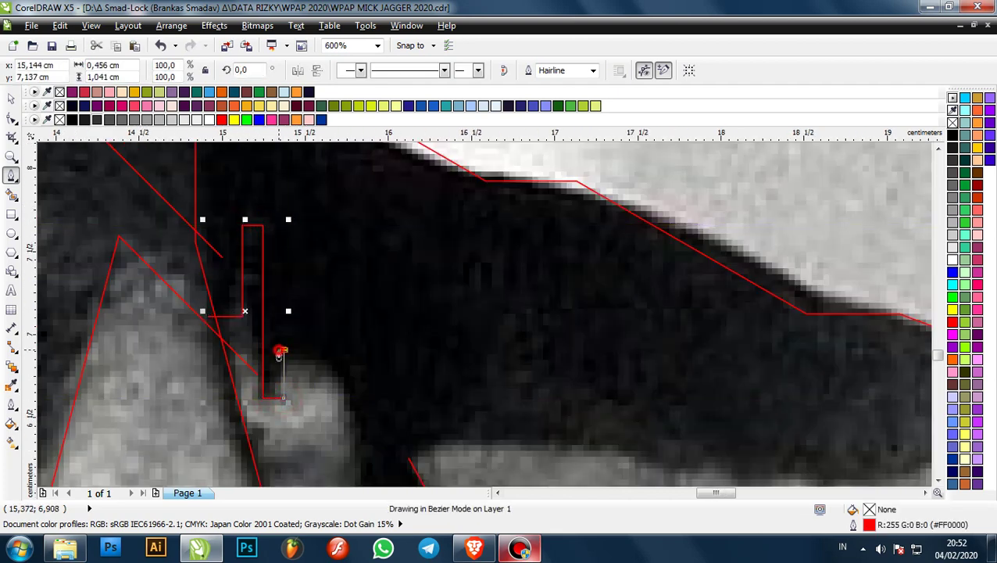
left_click(322, 350)
- Extend the notched outline diagonally down the skin facet's right side and horizontally across to the collar line
scroll(326, 353, "down", 1)
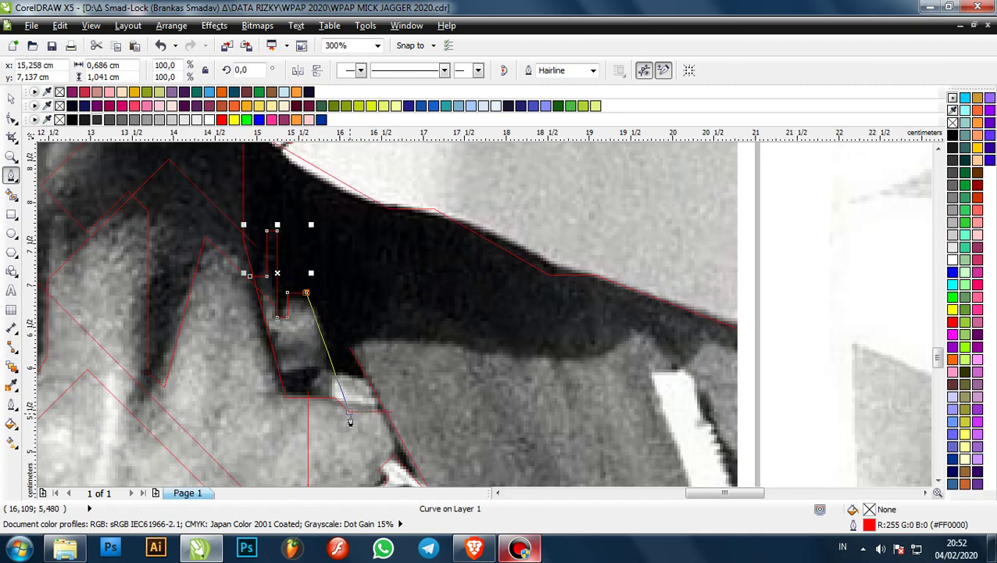
scroll(335, 383, "up", 1)
left_click(316, 366)
left_click(399, 366)
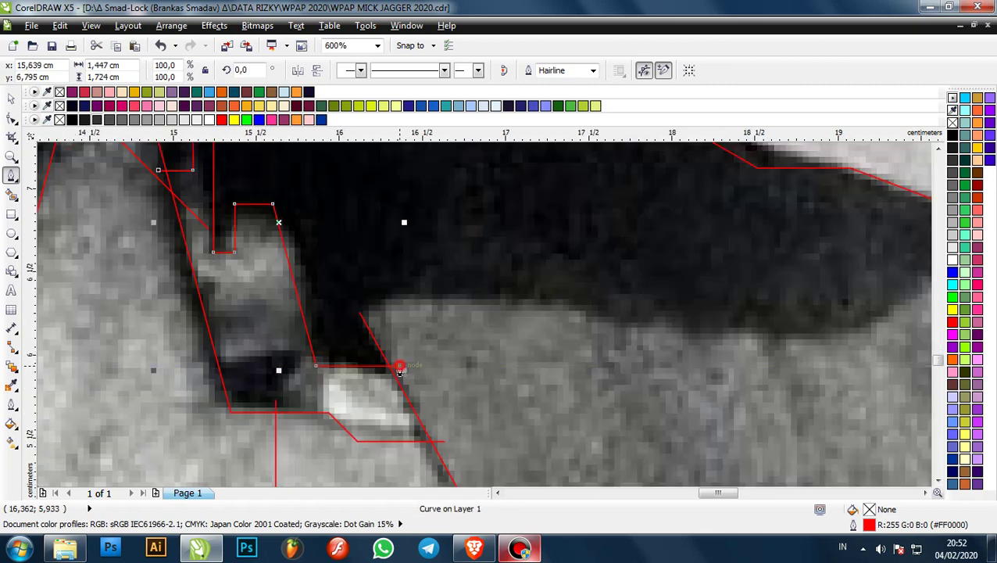
left_click(353, 336)
left_click(399, 290)
scroll(414, 346, "down", 1)
scroll(457, 353, "up", 1)
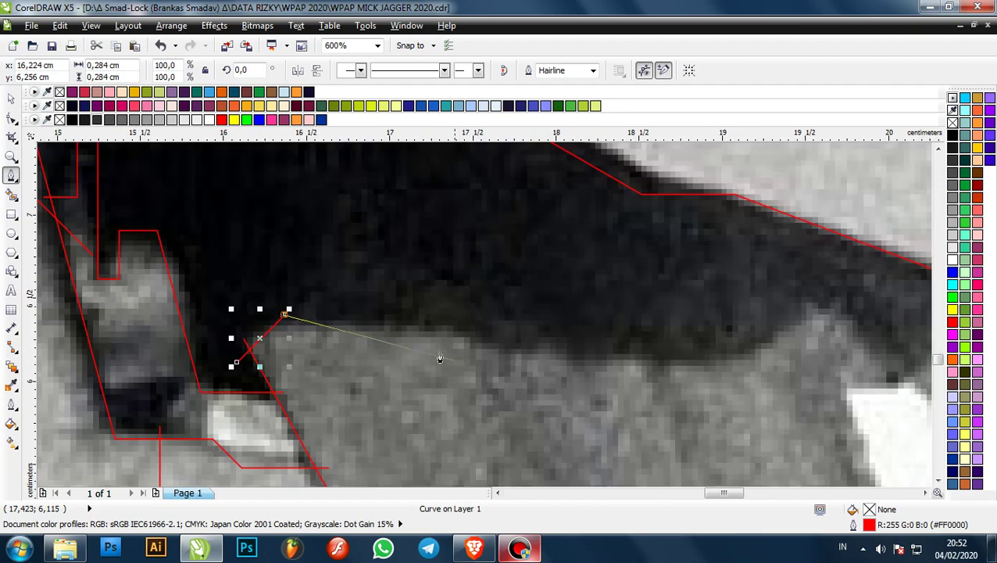
scroll(434, 338, "down", 1)
key("ctrl+z")
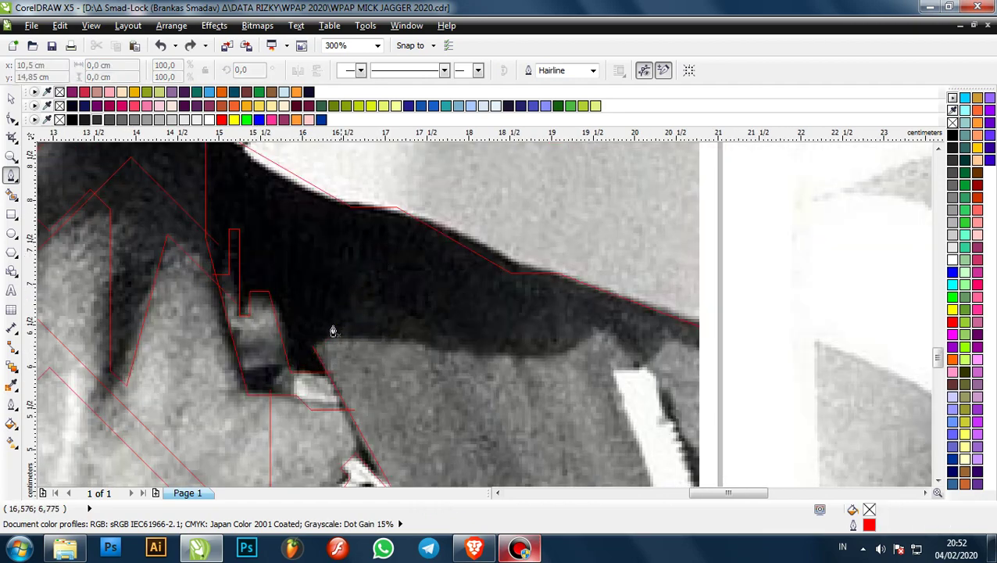
- Draw a line rising diagonally from the right collar tip and running horizontally past the shoulder outline, about 2.1 by 1.5 cm overall
scroll(327, 338, "up", 1)
left_click(298, 388)
scroll(298, 387, "down", 1)
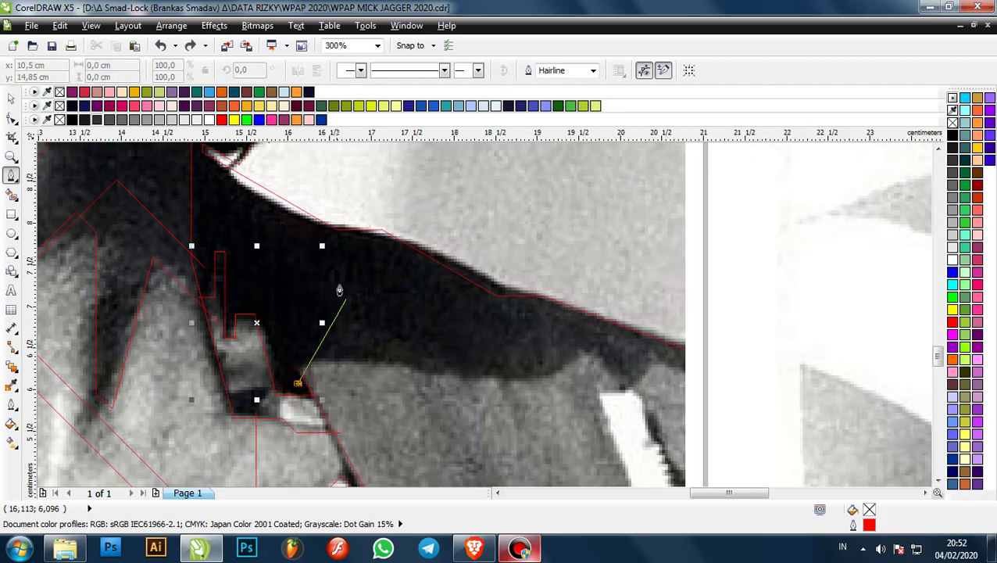
left_click(366, 259)
- Outline the jagged lower edge of the dark right shoulder shadow, from the collar tip to the photo's right edge, about 4.6 cm wide
scroll(324, 362, "up", 2)
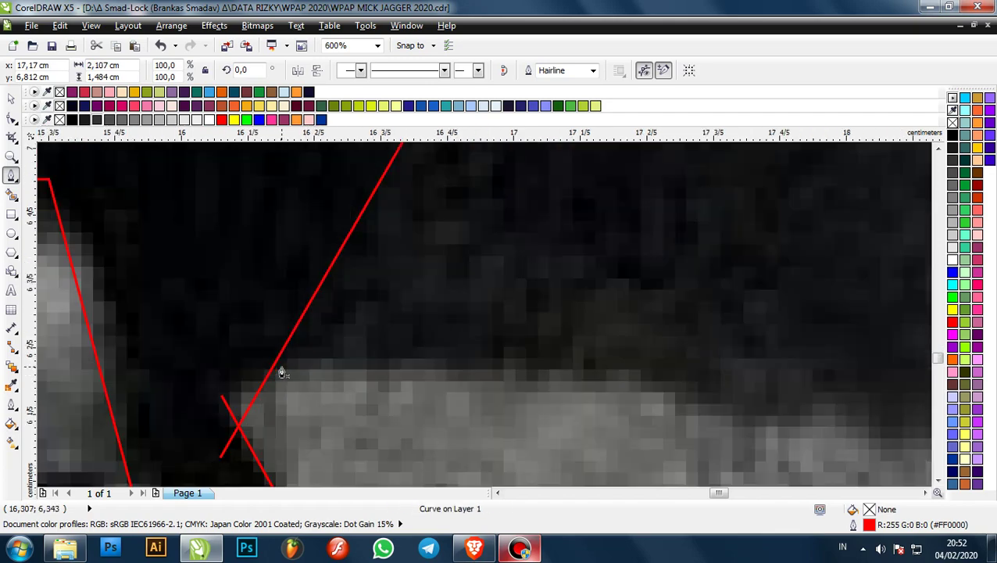
left_click(229, 367)
scroll(231, 368, "down", 1)
left_click(478, 367)
left_click(516, 407)
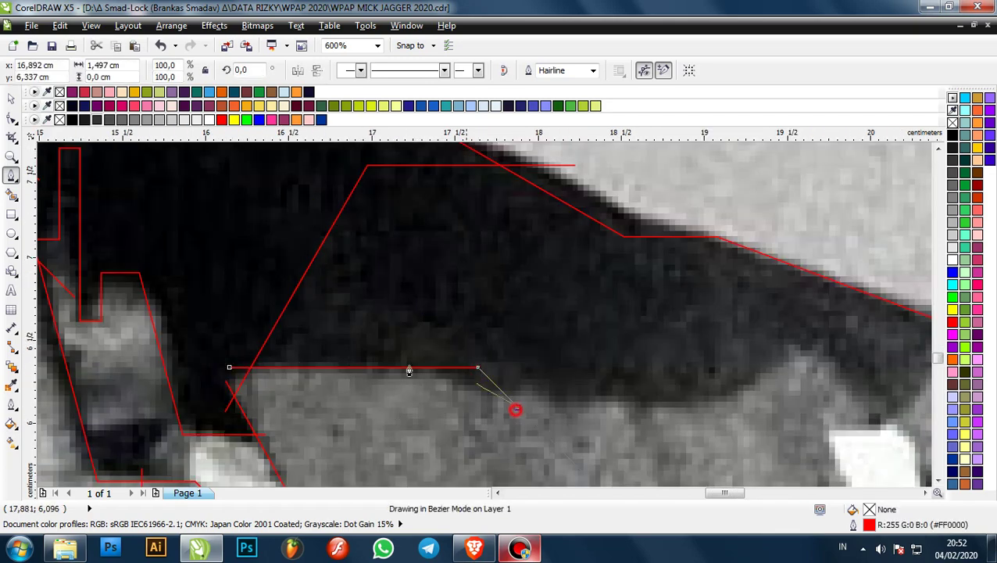
scroll(409, 370, "down", 2)
scroll(531, 387, "up", 1)
left_click(348, 360)
left_click(382, 324)
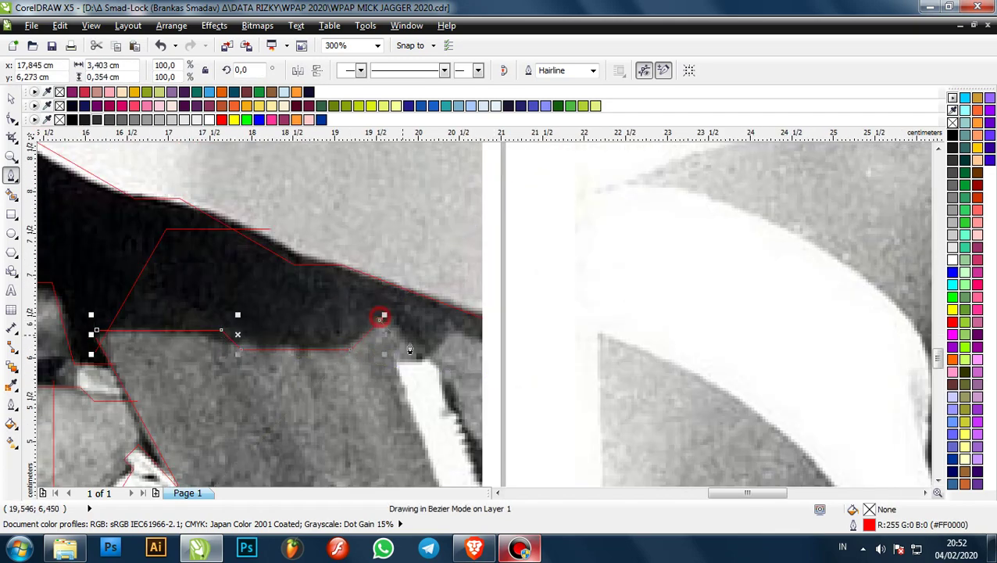
scroll(439, 364, "up", 1)
left_click(432, 348)
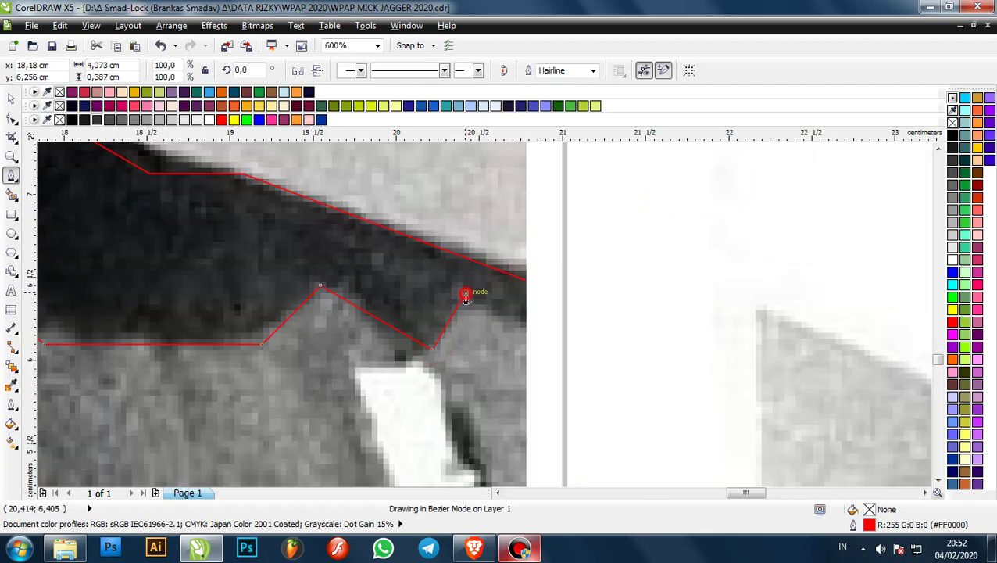
left_click(465, 293)
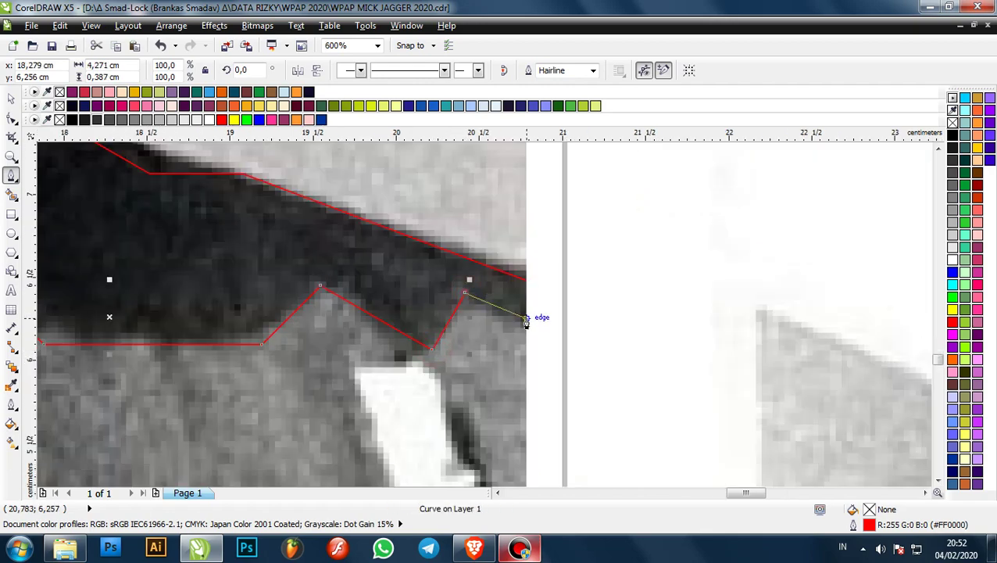
left_click(526, 321)
scroll(526, 321, "down", 1)
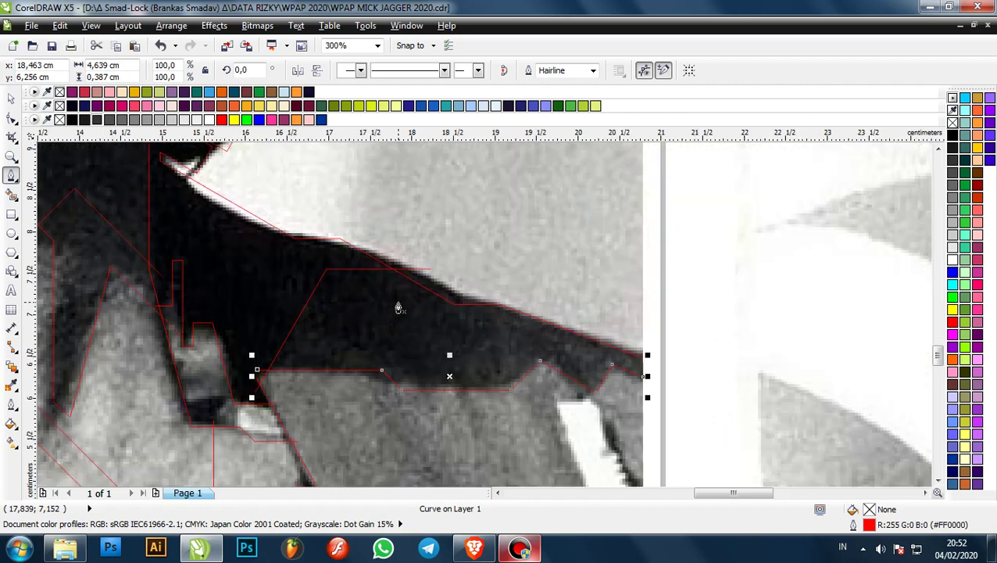
- Examine the neck, hair and shoulder outlines against the reference photo
scroll(407, 308, "down", 1)
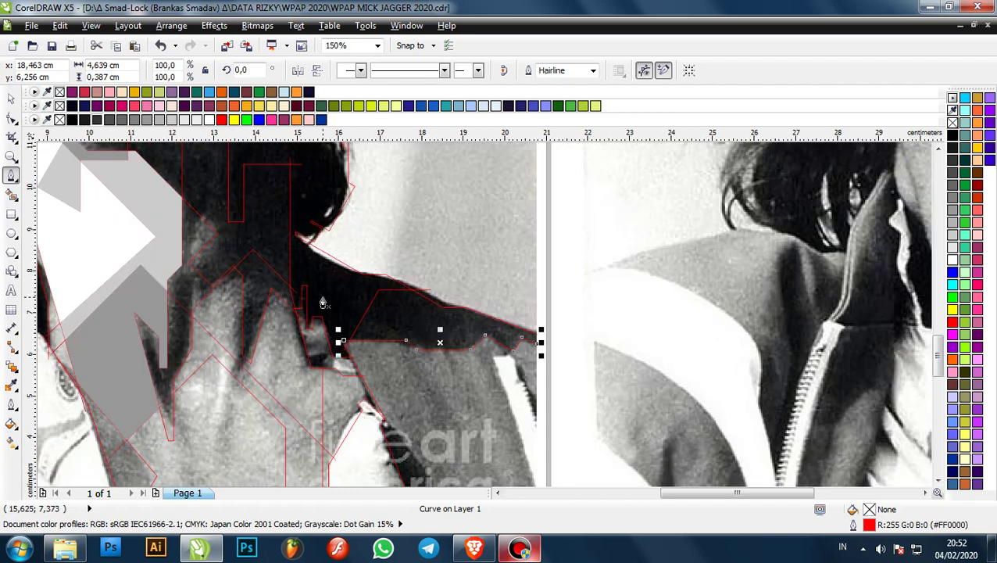
scroll(323, 303, "up", 1)
scroll(395, 305, "down", 1)
scroll(330, 219, "down", 2)
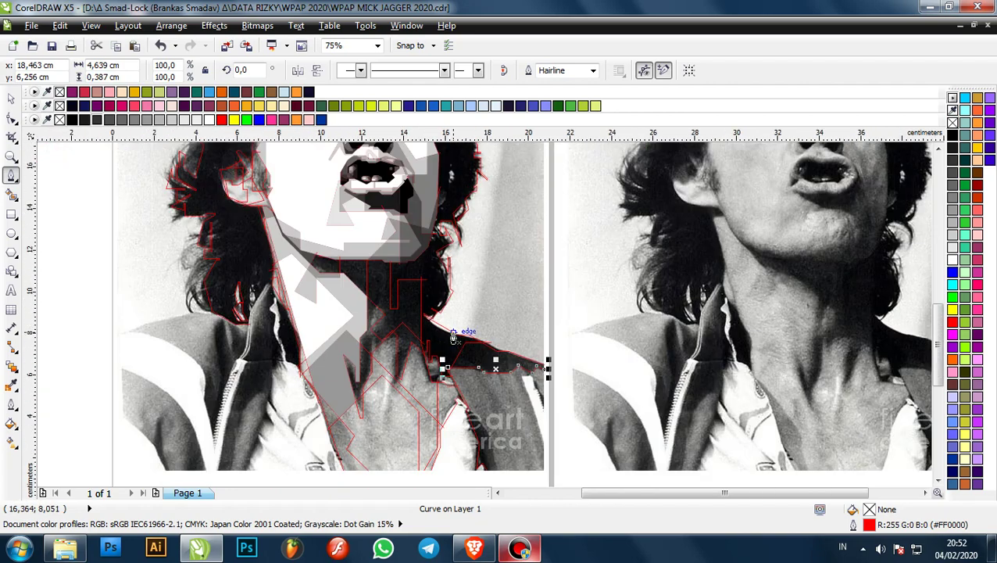
scroll(438, 293, "up", 2)
scroll(428, 302, "down", 1)
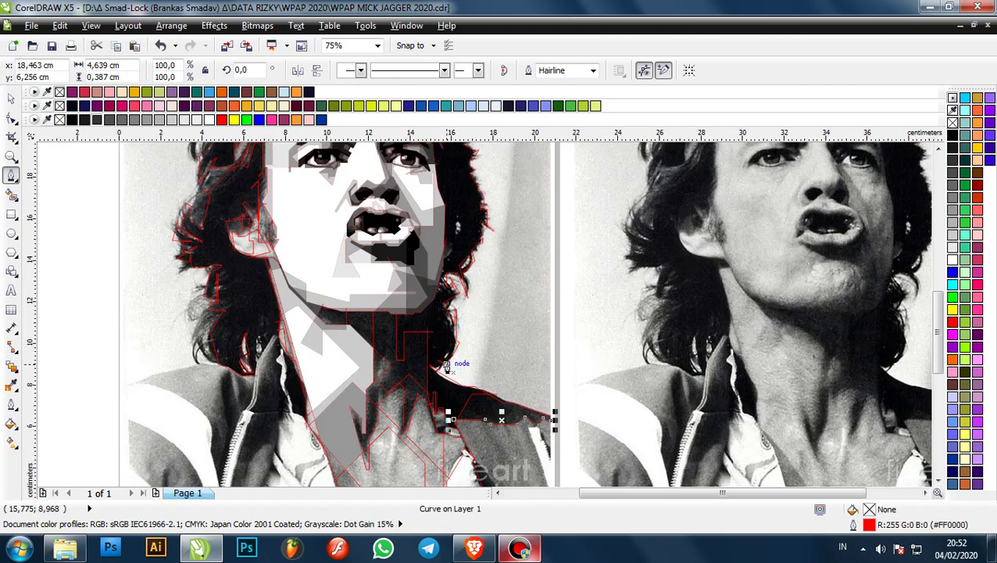
scroll(450, 363, "up", 1)
scroll(410, 274, "down", 1)
scroll(360, 325, "up", 1)
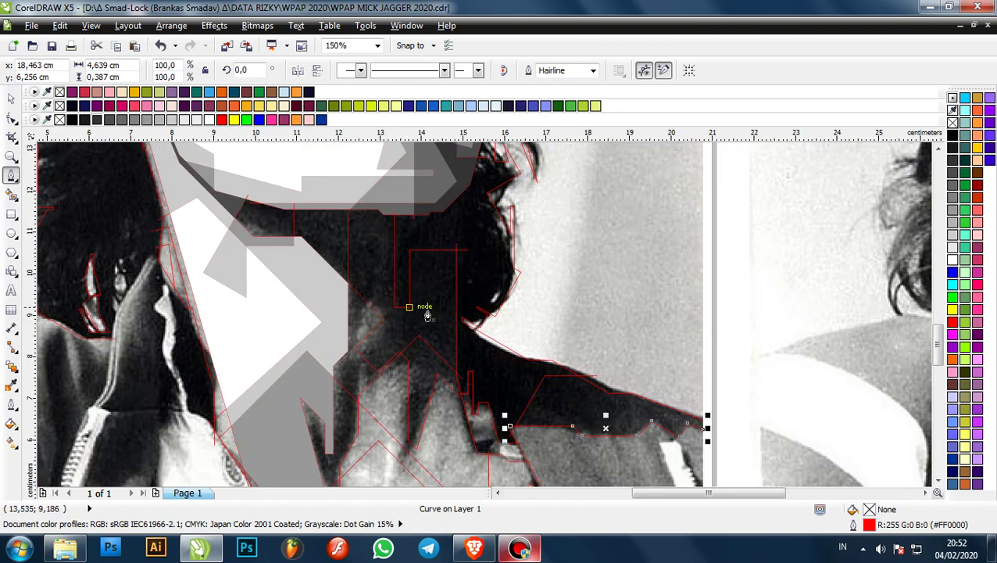
- Smart-fill the shadow facet under the jaw, beside the dark jawline strip, with grey #666666
scroll(423, 312, "down", 1)
scroll(396, 277, "up", 2)
left_click(323, 227)
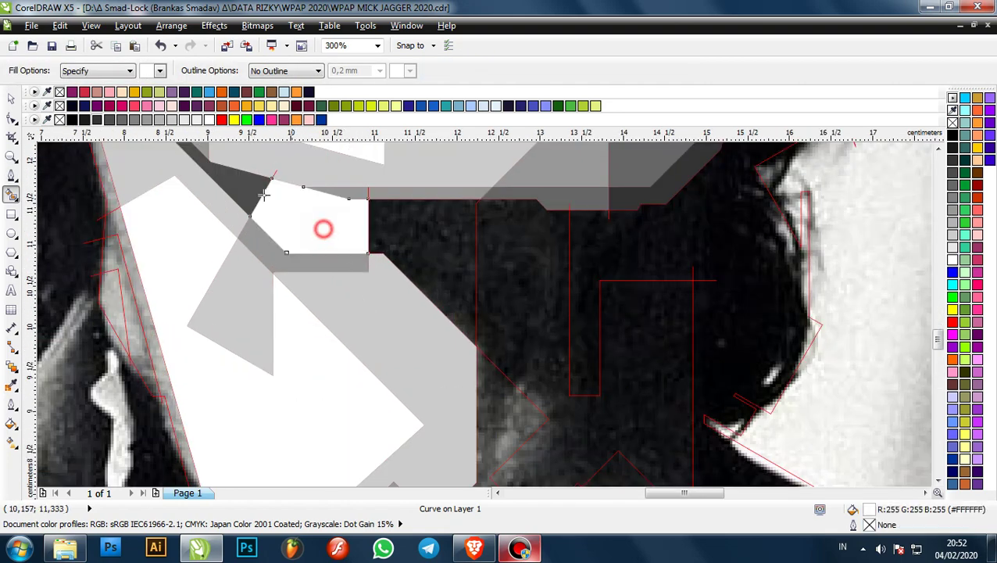
left_click(110, 118)
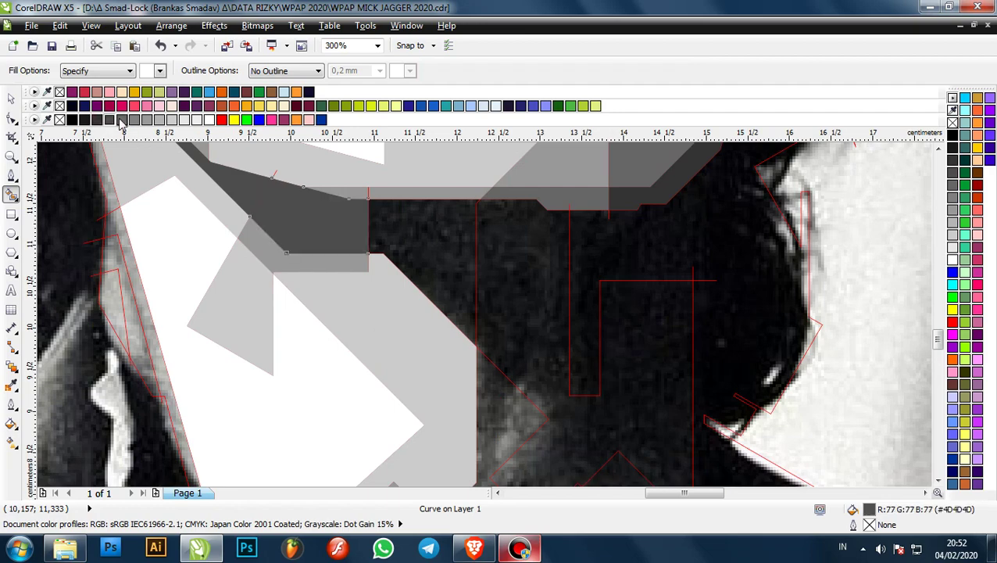
left_click(121, 119)
- Smart-fill the adjoining wedge-shaped shadow facet under the chin with dark grey #4D4D4D
scroll(145, 196, "down", 1)
scroll(289, 265, "down", 1)
scroll(332, 258, "up", 1)
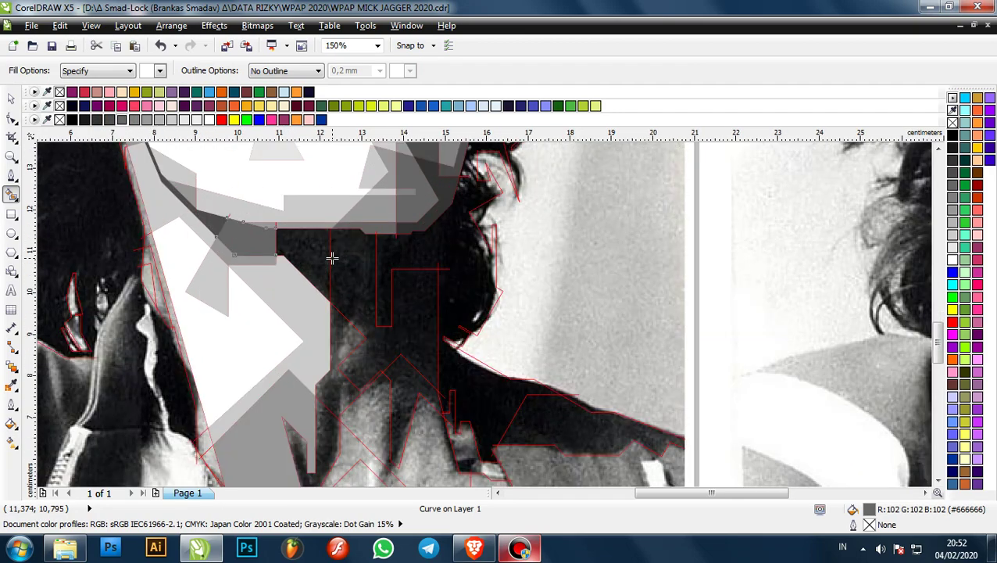
left_click(318, 259)
left_click(109, 120)
- Smart-fill the angular mid-neck facet beside the light grey facets with dark grey #4D4D4D
scroll(359, 276, "down", 1)
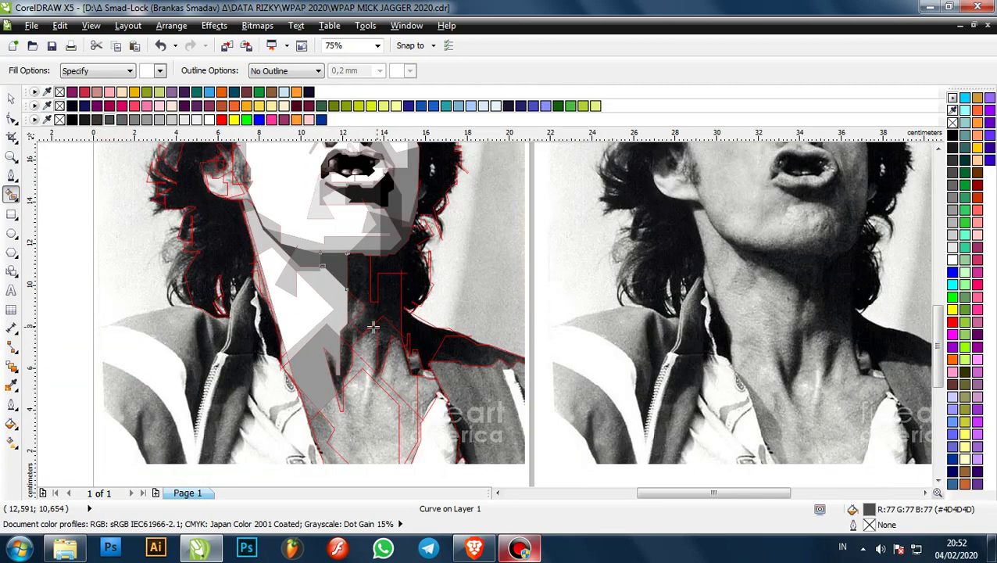
scroll(372, 327, "up", 1)
left_click(329, 286)
left_click(107, 119)
- Smart-fill the shadow facet directly below it, tapering down the lower neck, with grey #666666
scroll(310, 342, "down", 1)
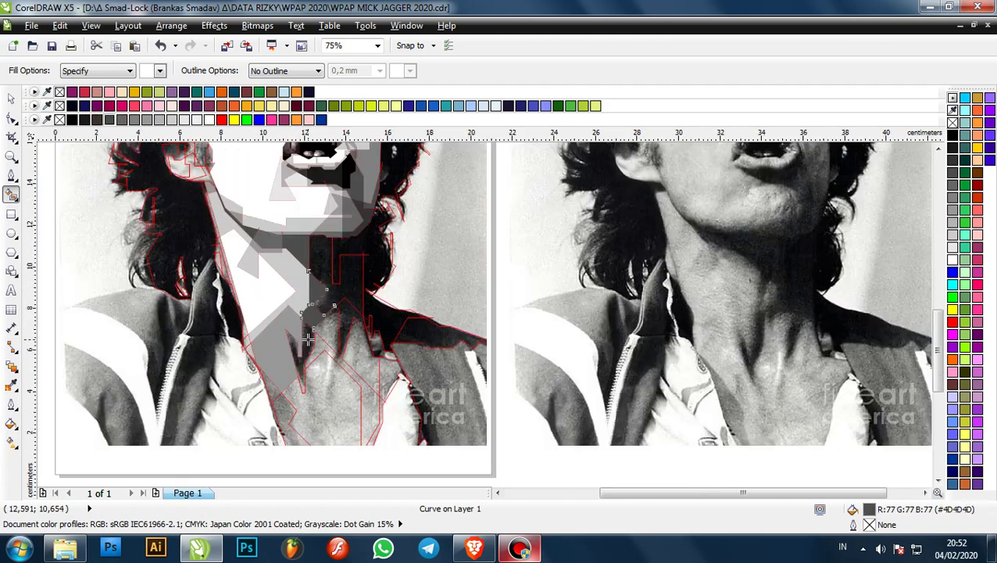
scroll(309, 342, "up", 1)
left_click(310, 342)
left_click(123, 121)
- Smart-fill the narrow spike at the lower end of the tapering neck shadow with grey #808080
scroll(304, 287, "down", 1)
scroll(308, 361, "up", 2)
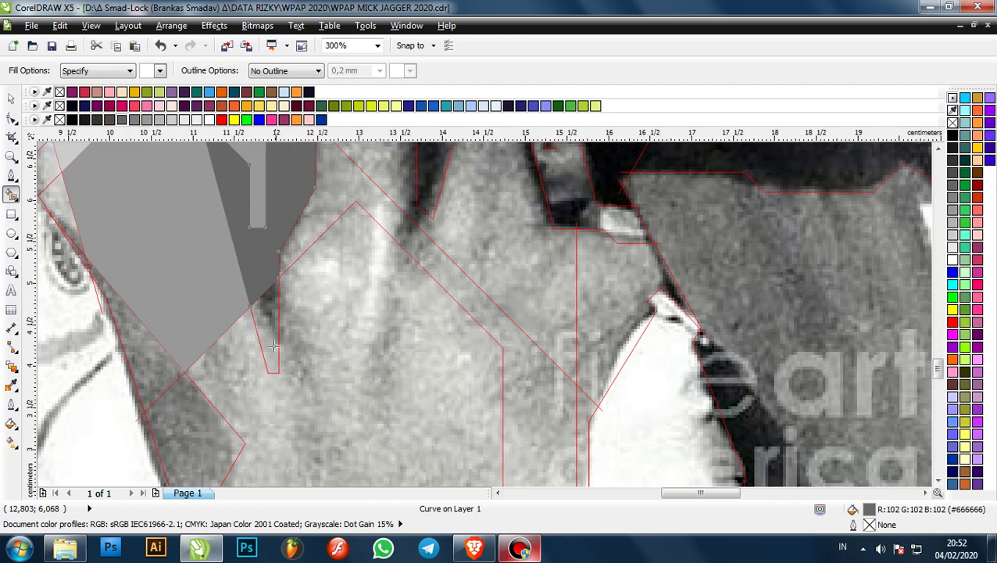
left_click(261, 325)
left_click(135, 121)
- Smart-fill the large central neck shadow facet under the chin with near-black #1A1A1A
scroll(308, 293, "down", 3)
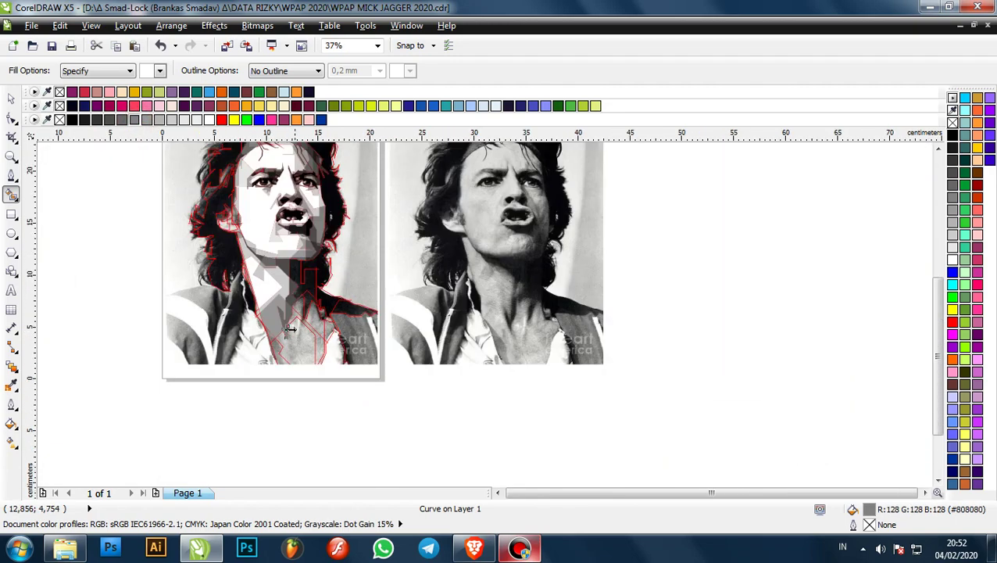
scroll(307, 293, "up", 3)
left_click(282, 257)
left_click(110, 120)
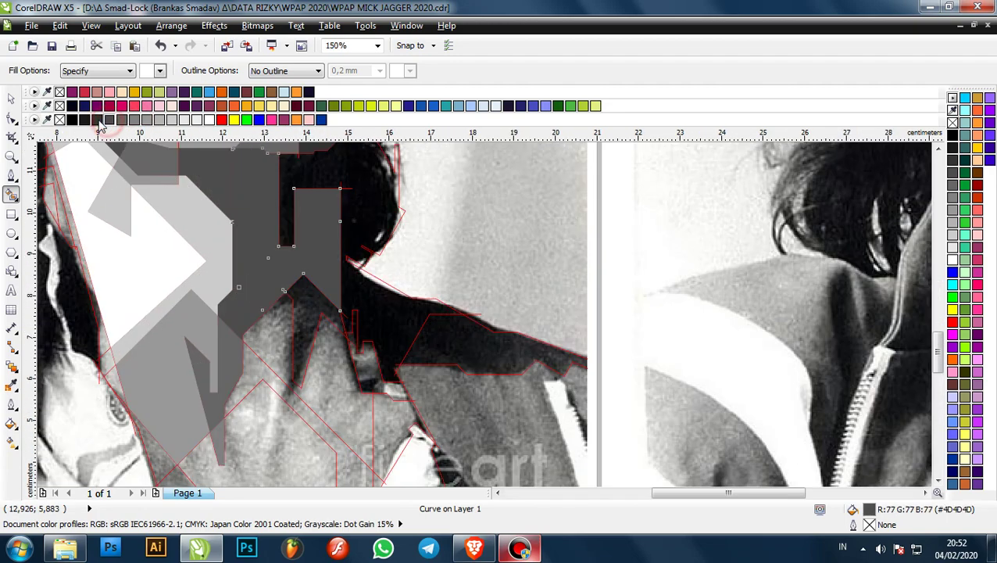
left_click(97, 119)
scroll(275, 251, "down", 1)
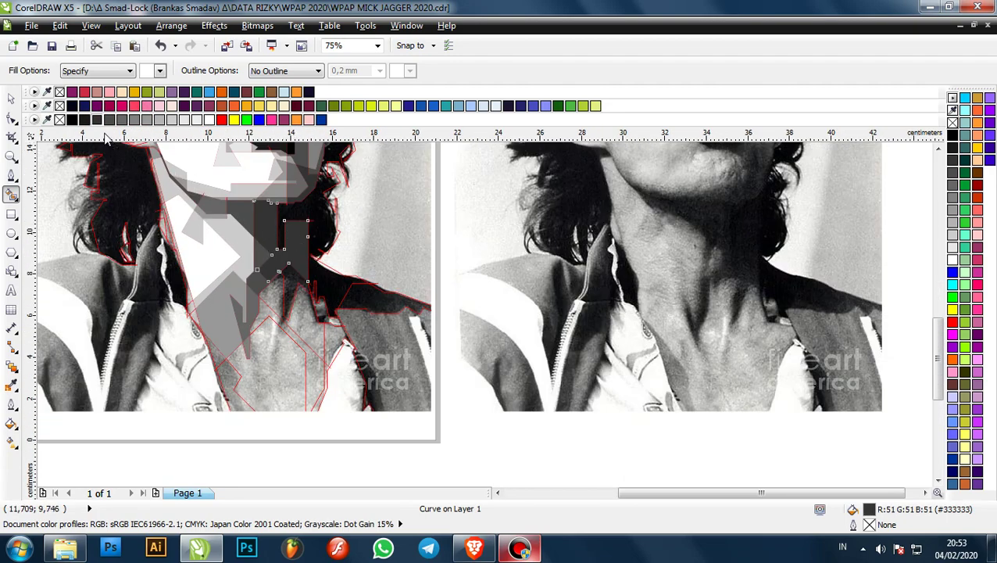
scroll(291, 276, "up", 2)
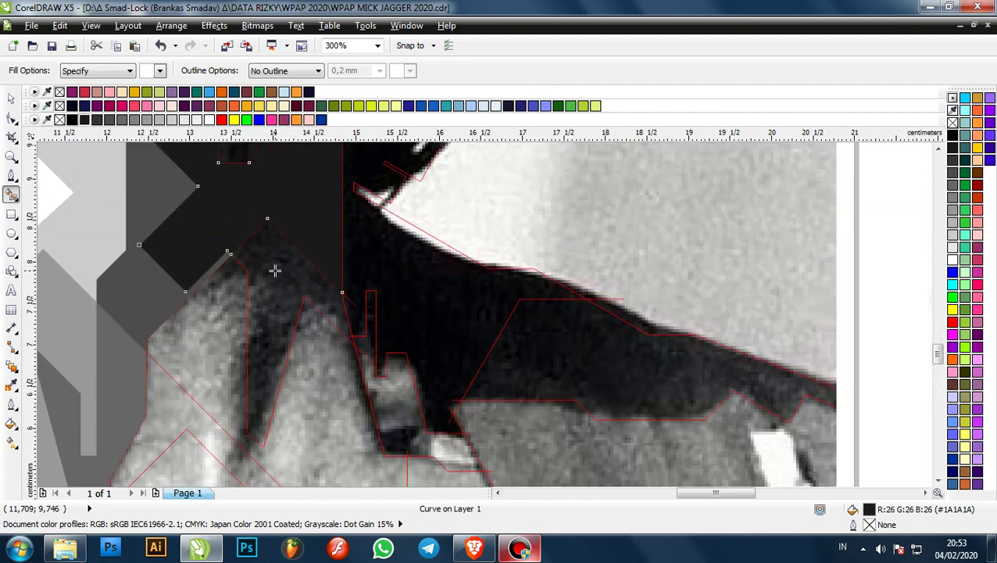
- Smart-fill the forked shadow facet just below the near-black central neck facet with dark grey #333333
left_click(274, 270)
left_click(97, 119)
scroll(320, 255, "down", 2)
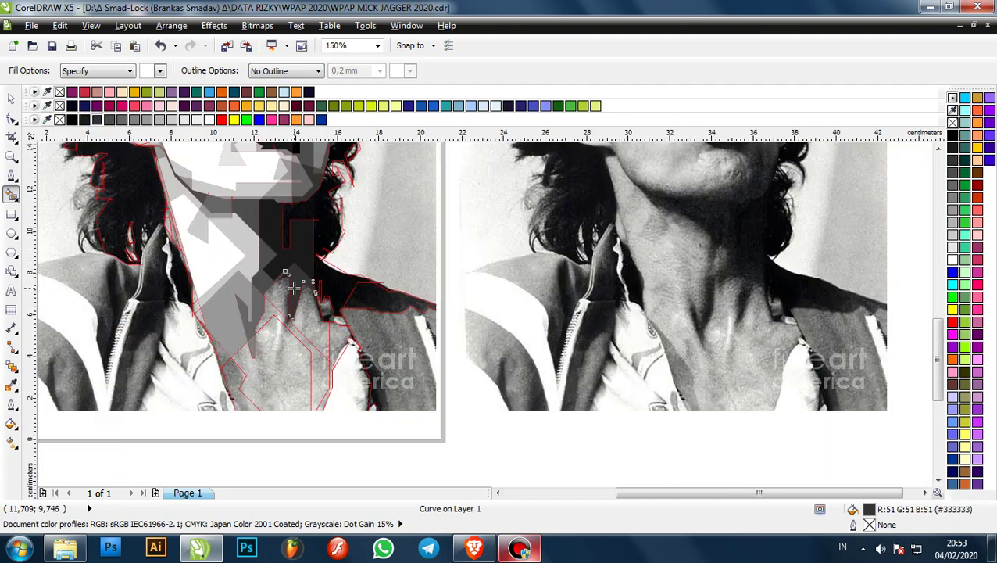
- Recolour the dark angled facet under the chin with #333333 and the small facet on its left along the jaw shadow with #4D4D4D
scroll(261, 227, "up", 1)
left_click(10, 100)
scroll(279, 237, "down", 1)
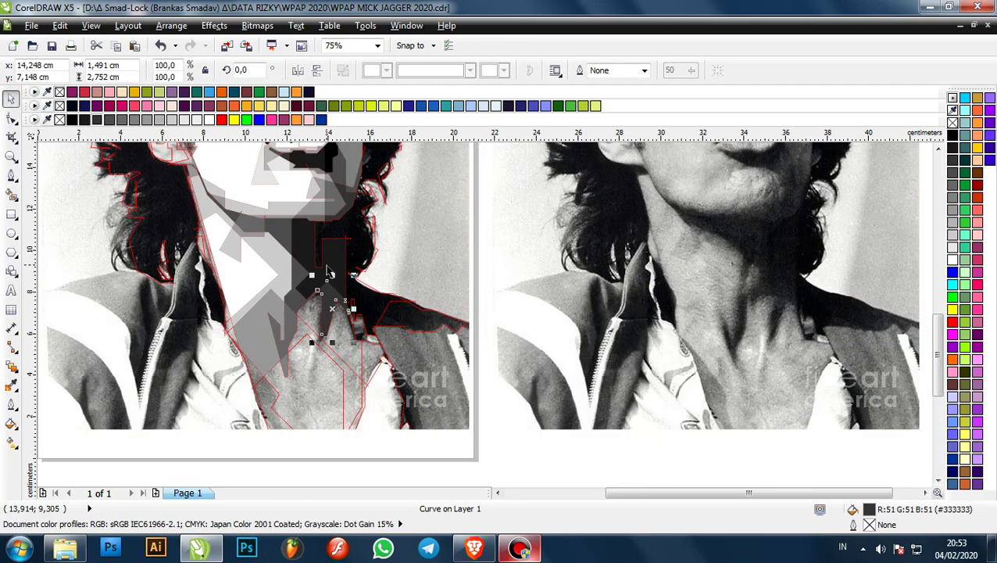
scroll(279, 237, "up", 1)
left_click(281, 228)
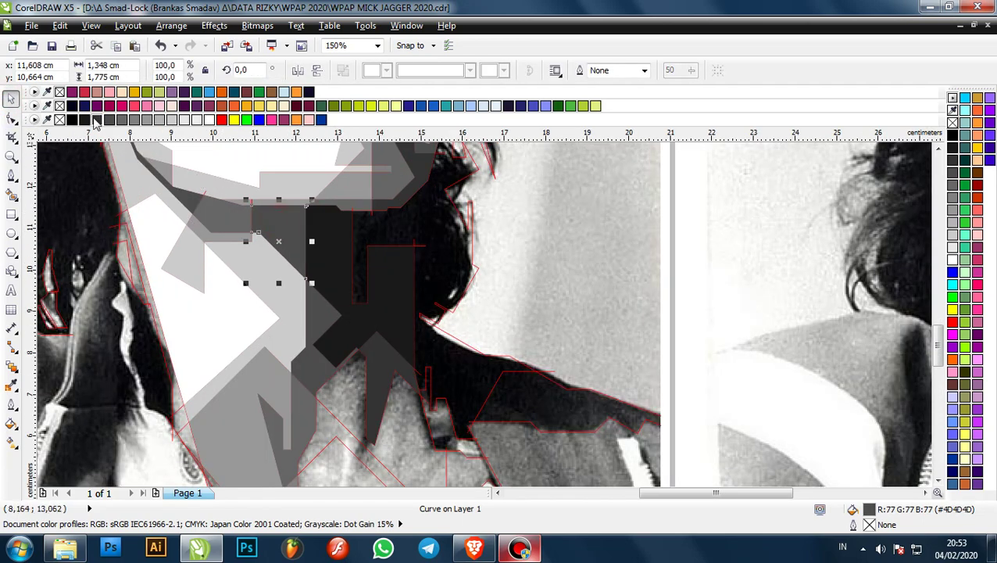
left_click(94, 119)
left_click(215, 212)
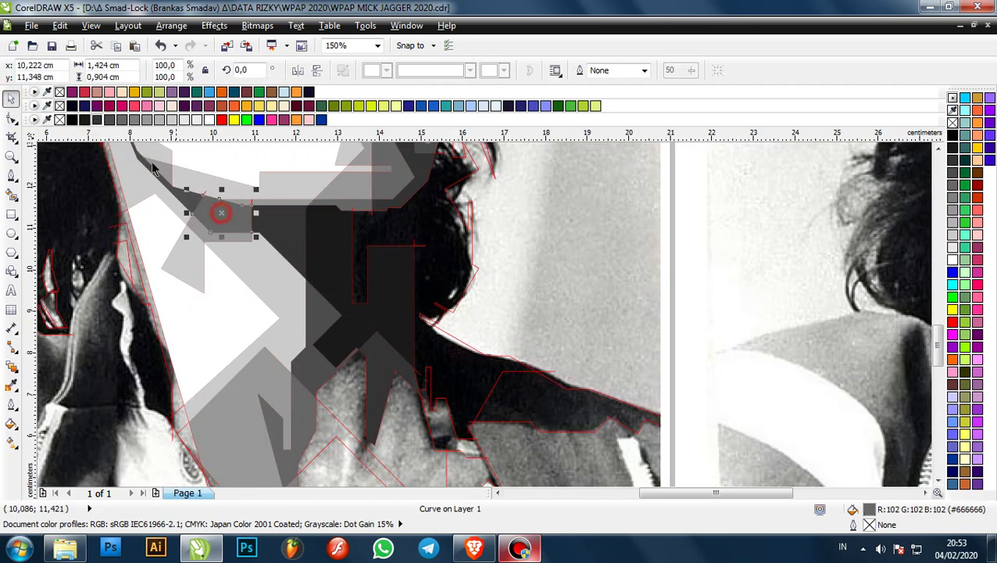
left_click(109, 118)
left_click(190, 201)
left_click(188, 200)
scroll(208, 225, "down", 1)
scroll(177, 171, "up", 1)
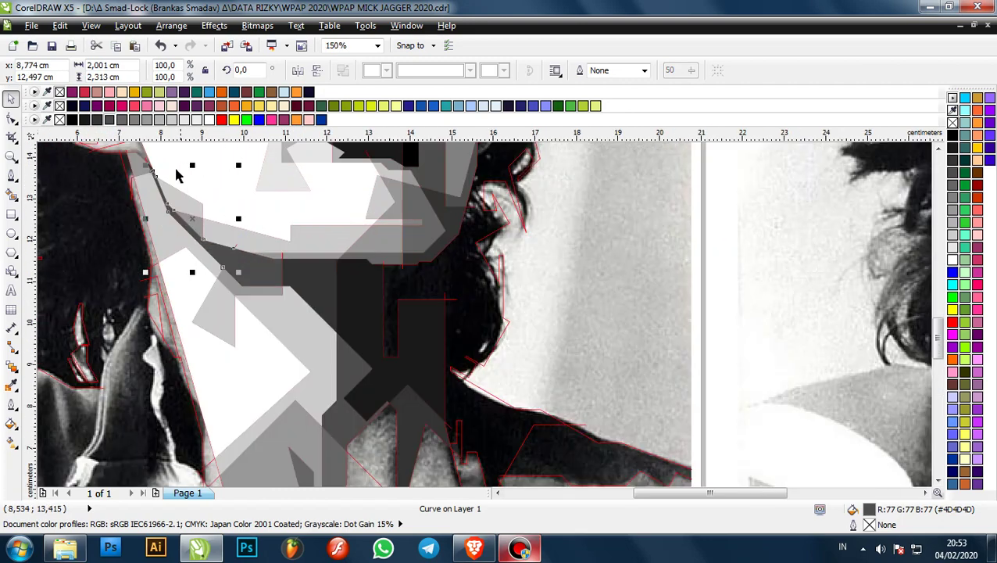
- Clear the selection and save the drawing
scroll(321, 234, "down", 3)
left_click(405, 231)
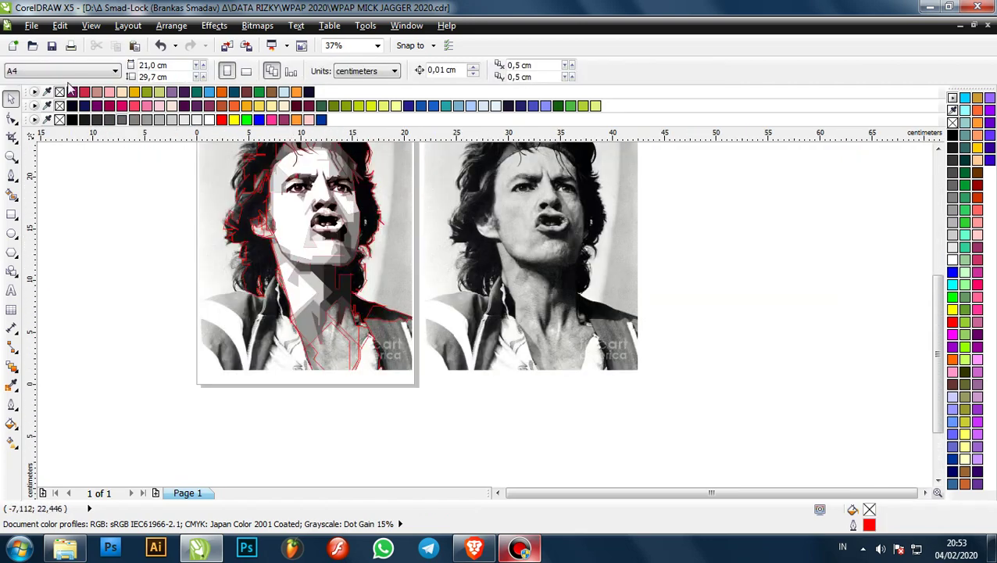
left_click(52, 47)
- Smart-fill the large central chest facet below the neck shadows with light grey #CCCCCC
left_click(10, 175)
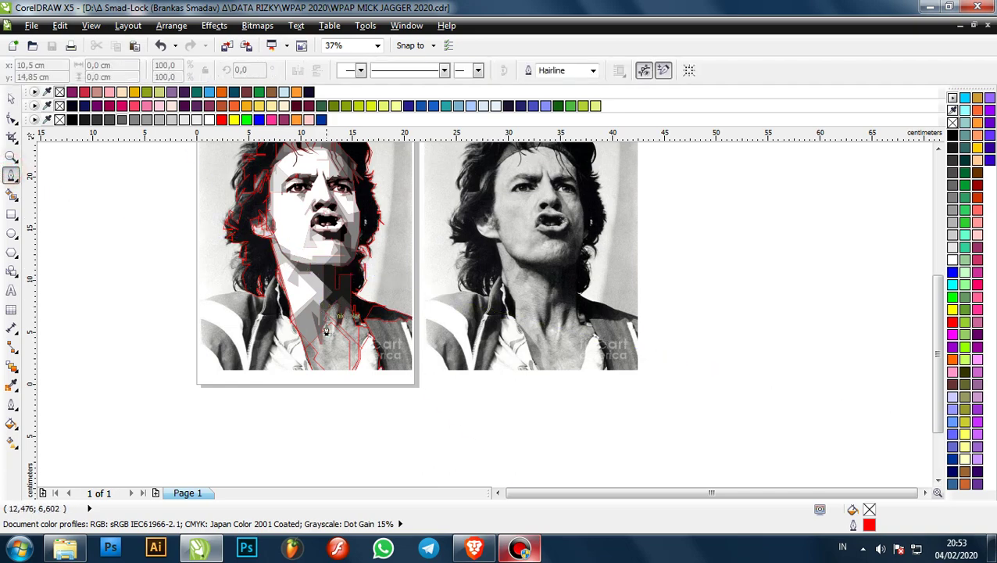
scroll(327, 332, "up", 2)
scroll(397, 266, "down", 1)
scroll(382, 336, "up", 1)
left_click(11, 194)
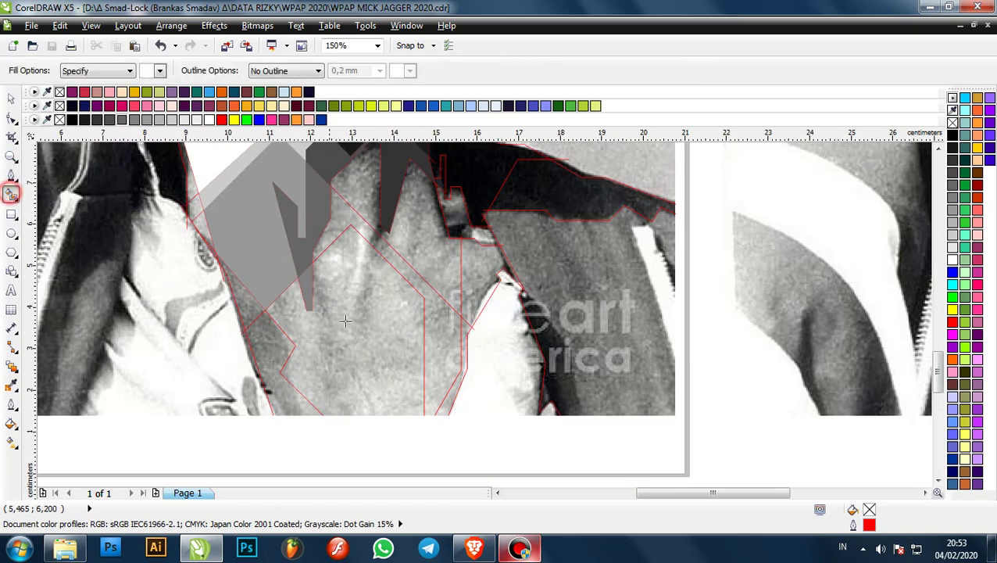
left_click(374, 329)
scroll(372, 294, "up", 1)
left_click(184, 119)
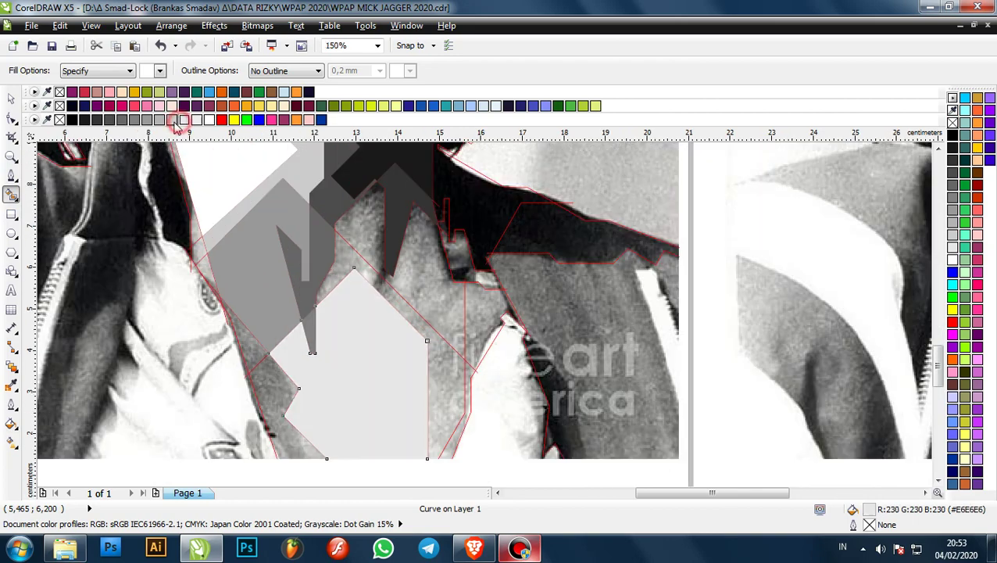
left_click(172, 120)
- Smart-fill the narrow strip along the upper and right edges of the chest facet with mid grey #999999
left_click(347, 250)
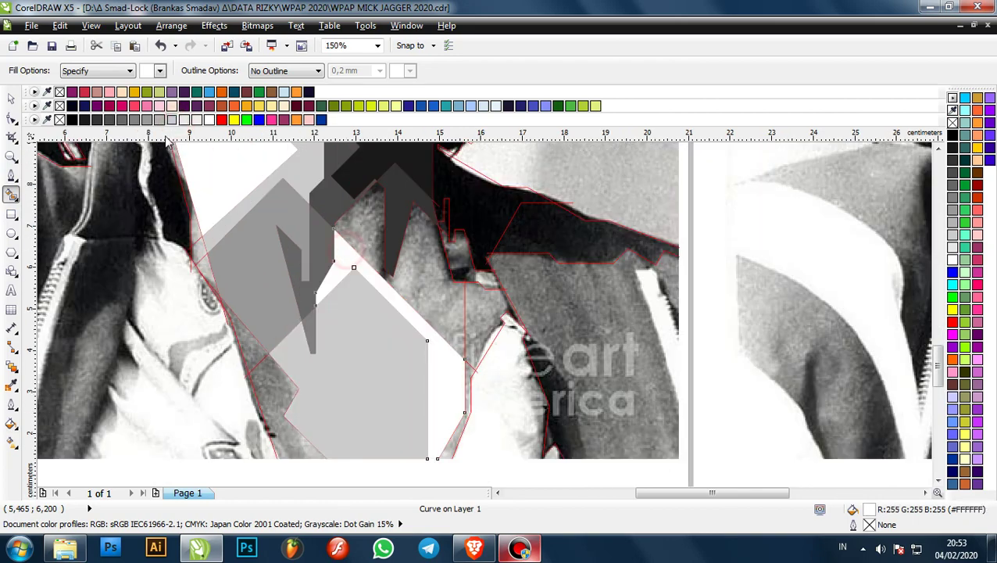
left_click(147, 119)
scroll(302, 264, "down", 1)
scroll(333, 245, "up", 1)
- Smart-fill the jagged lower-neck facet around the dark shadow spike, above the grey strip, with light grey #CCCCCC
left_click(332, 246)
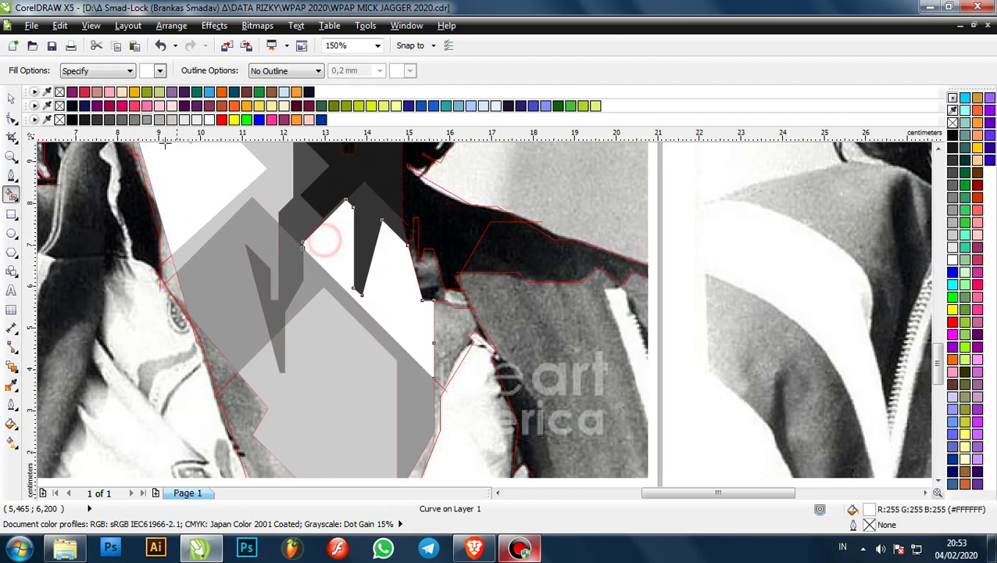
scroll(294, 274, "down", 2)
scroll(319, 282, "up", 2)
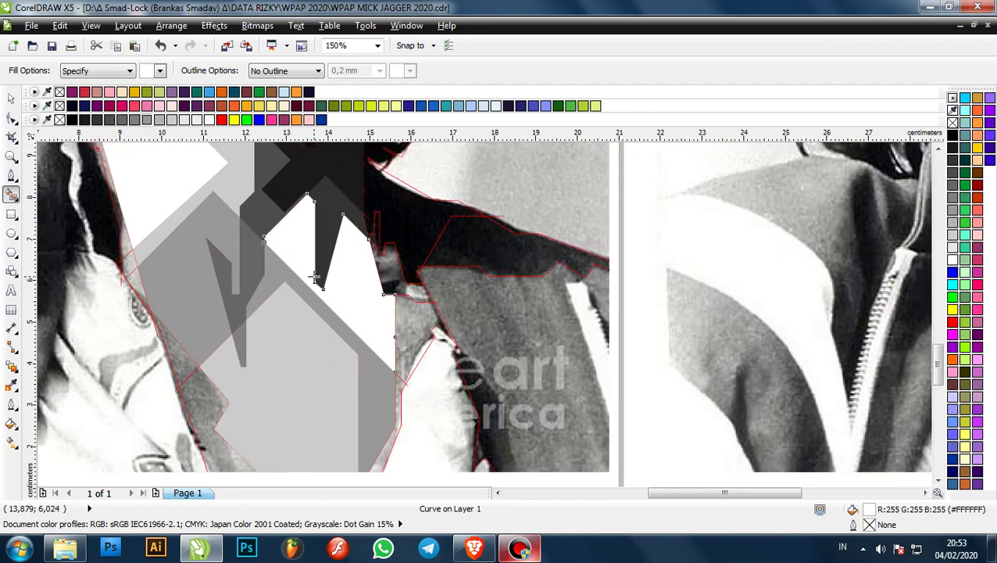
left_click(160, 120)
scroll(323, 258, "down", 2)
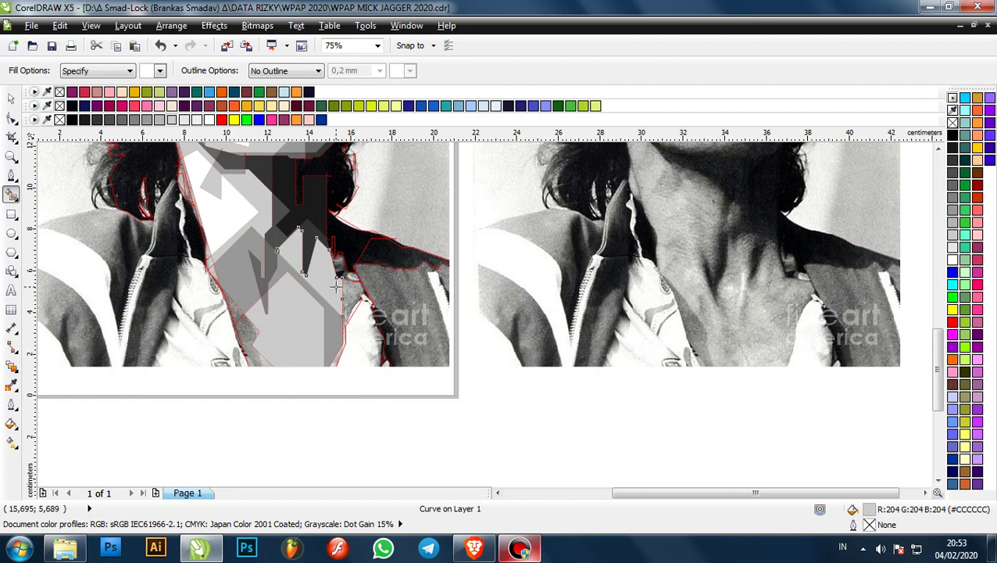
scroll(389, 326, "down", 2)
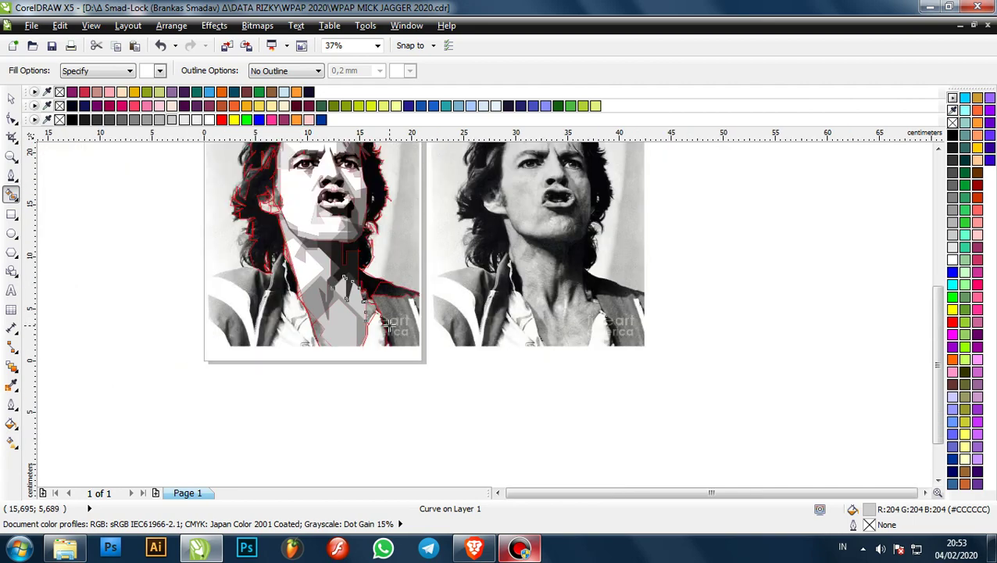
scroll(337, 311, "up", 2)
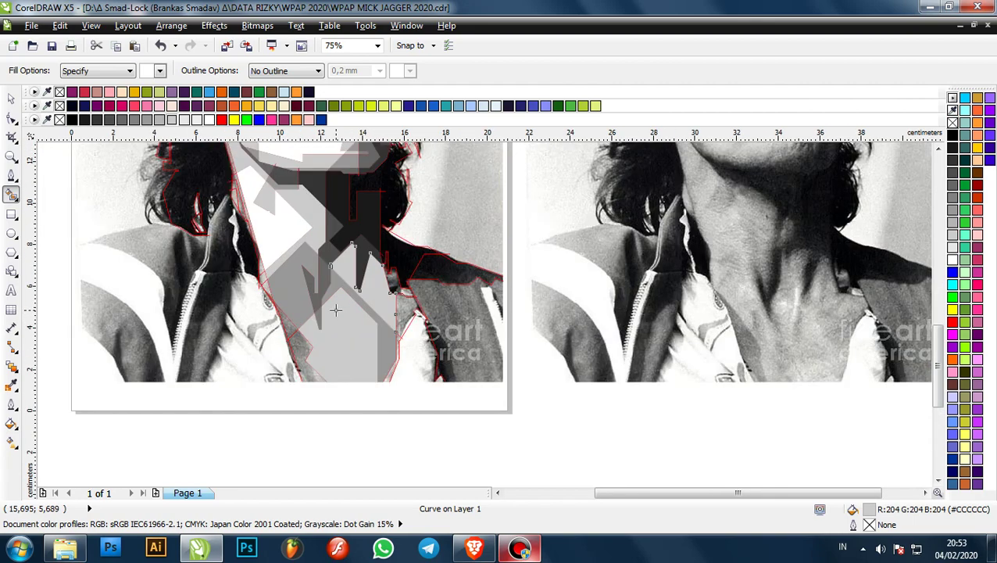
- Delete the light grey jagged neck and chest facets, the mid-grey left neck facet, and the grey strip bordering the chest
left_click(12, 100)
left_click(362, 346)
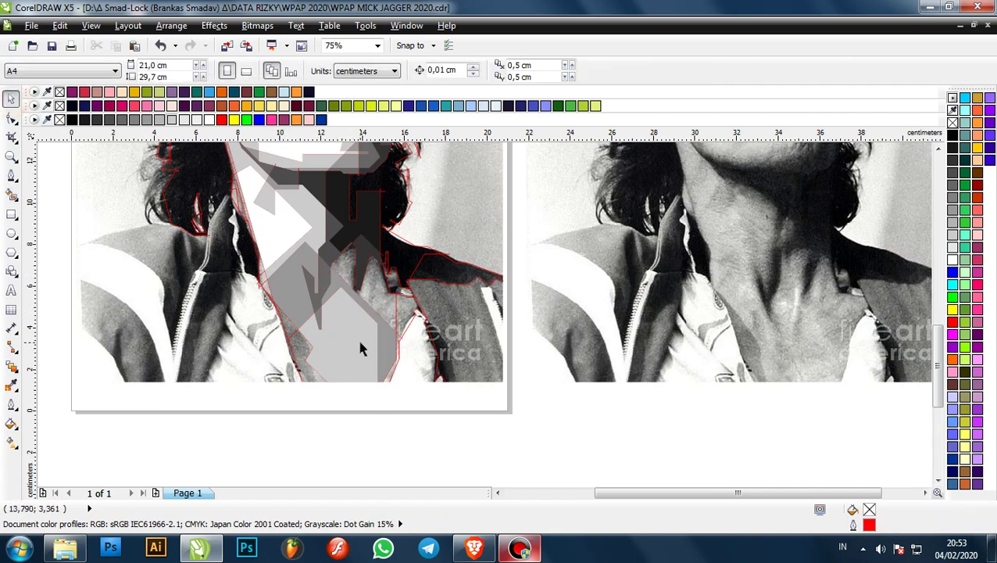
left_click(290, 284)
key("Escape")
scroll(338, 286, "up", 2)
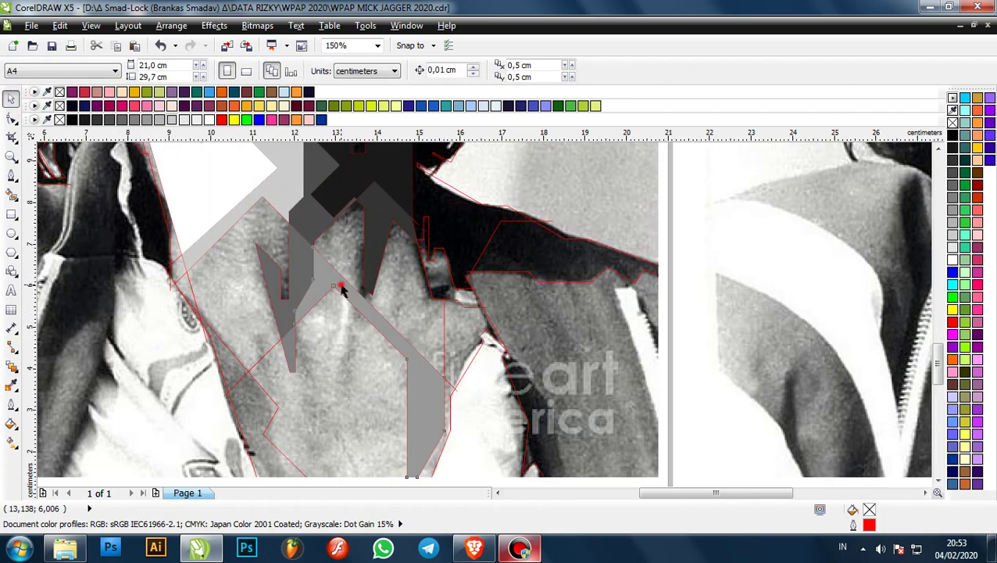
left_click(333, 286)
key("Escape")
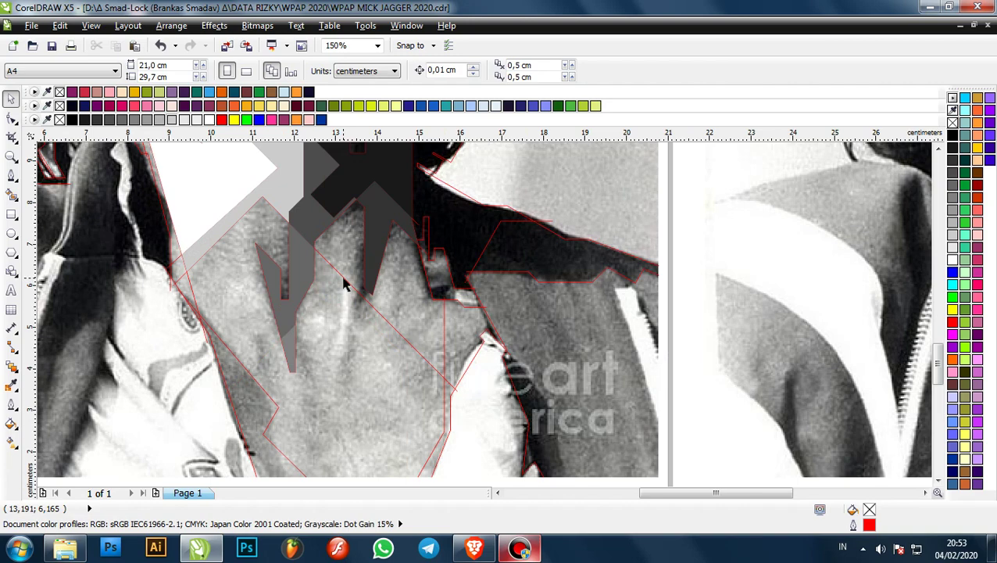
- Delete the old diagonal chest outline and the light grey mid-neck facet beside the white highlight
left_click(343, 277)
key("Escape")
scroll(297, 277, "down", 1)
left_click(292, 231)
key("Escape")
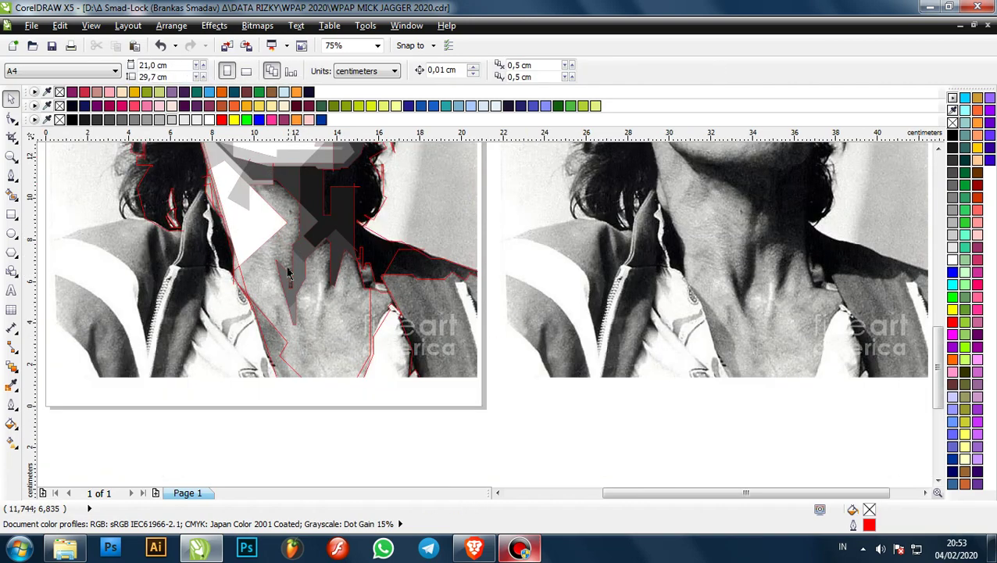
- Outline a tall chest facet with a cut upper-left corner, about 2.1 cm wide and 5 cm high, rising from the photo's bottom edge
scroll(288, 272, "up", 2)
left_click(12, 175)
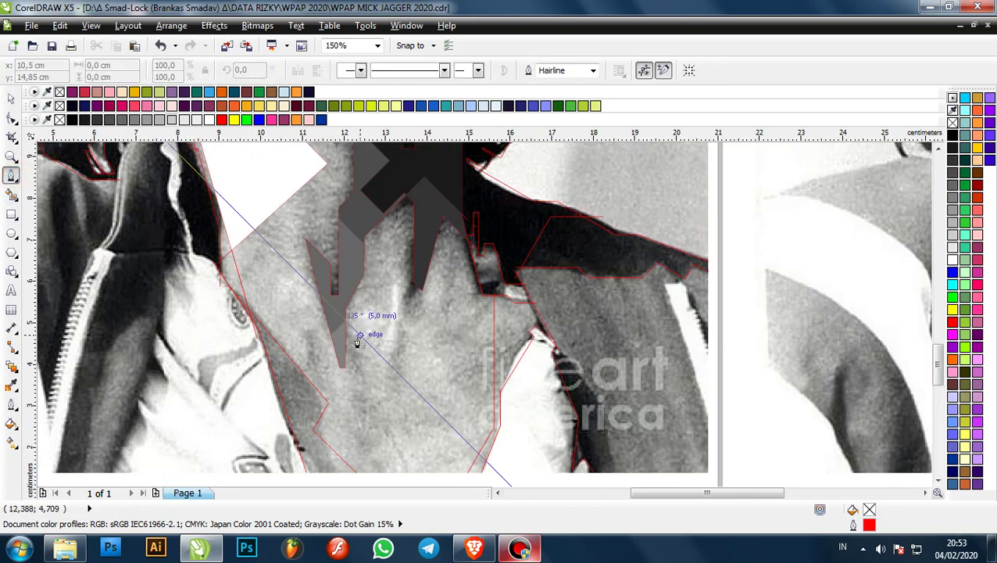
scroll(358, 344, "down", 1)
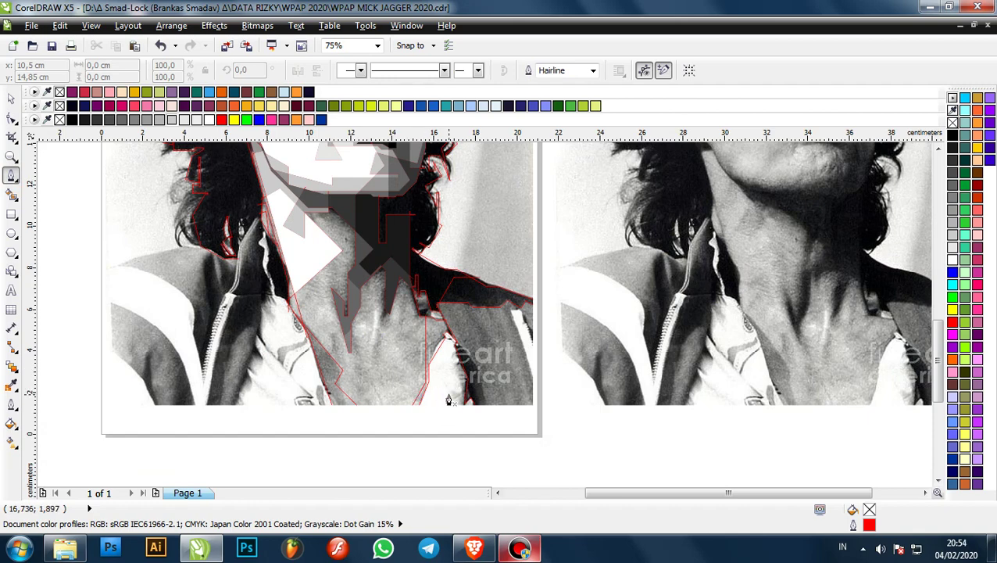
scroll(365, 410, "up", 1)
left_click(359, 412)
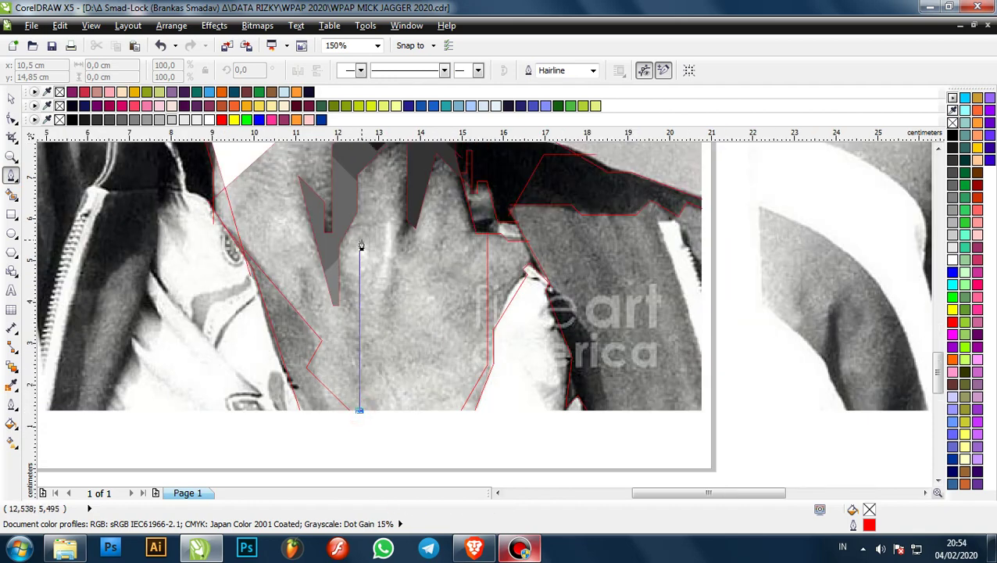
left_click(358, 239)
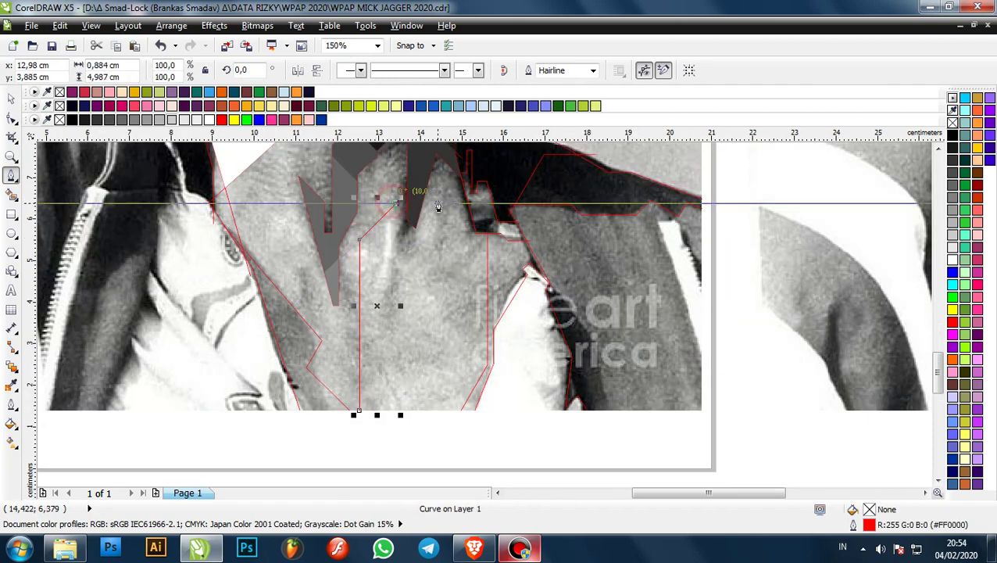
left_click(398, 201)
left_click(450, 201)
double_click(452, 412)
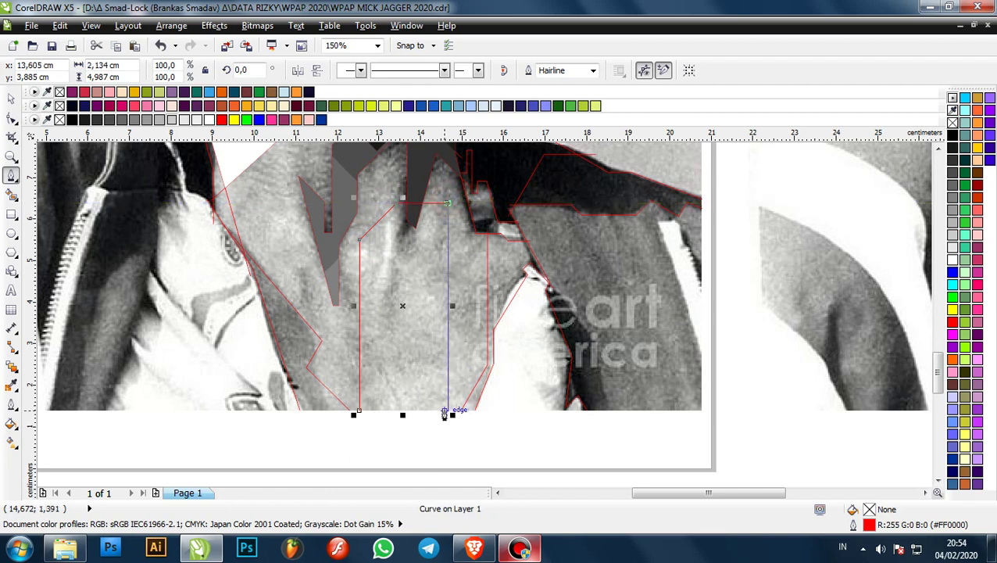
scroll(413, 352, "down", 1)
scroll(413, 313, "up", 1)
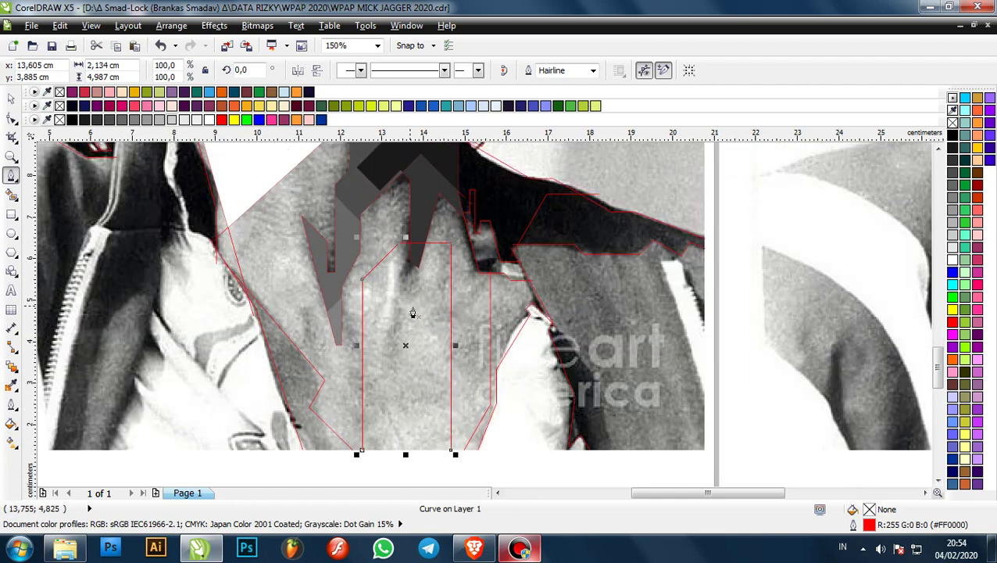
- Draw a peaked dividing line from the right collar up to mid-neck and down to the left neck edge, about 7 by 4.4 cm
scroll(517, 339, "up", 2)
left_click(517, 345)
scroll(517, 345, "down", 2)
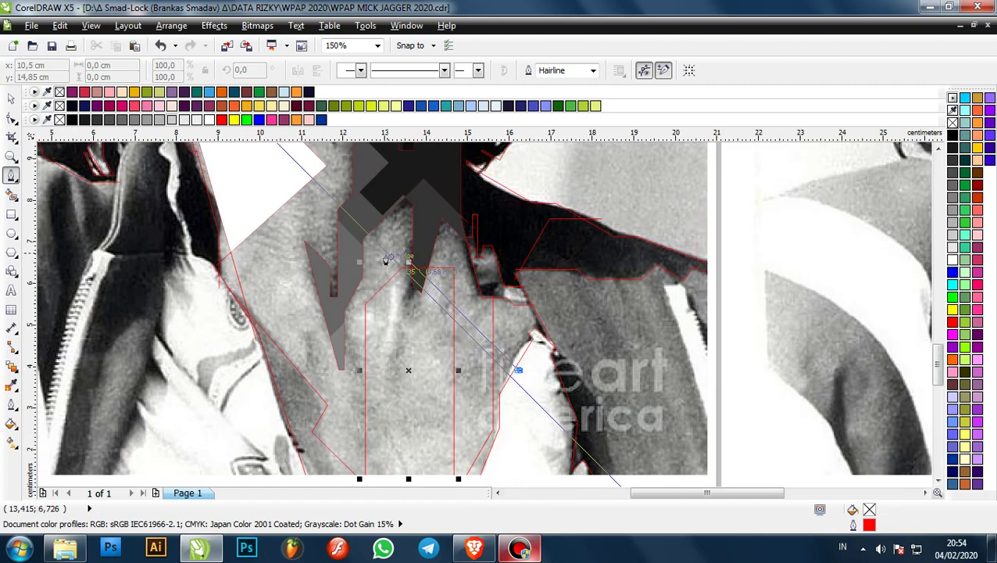
scroll(336, 198, "up", 1)
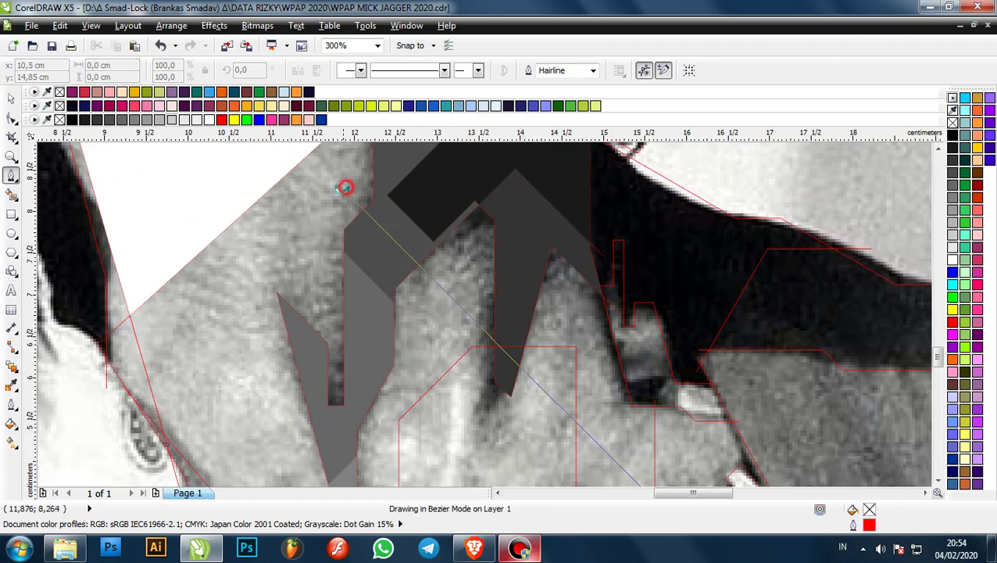
left_click(340, 186)
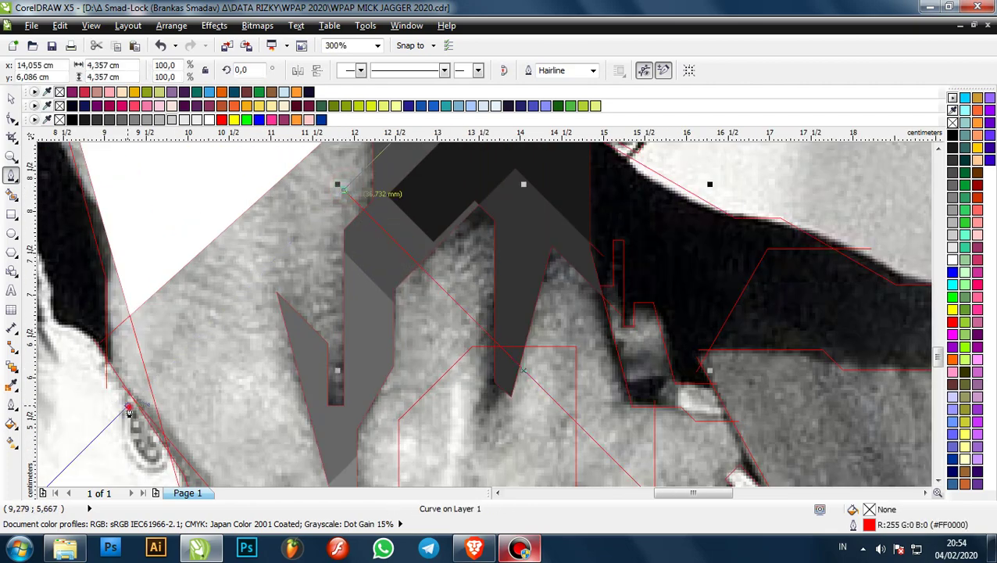
scroll(243, 351, "down", 1)
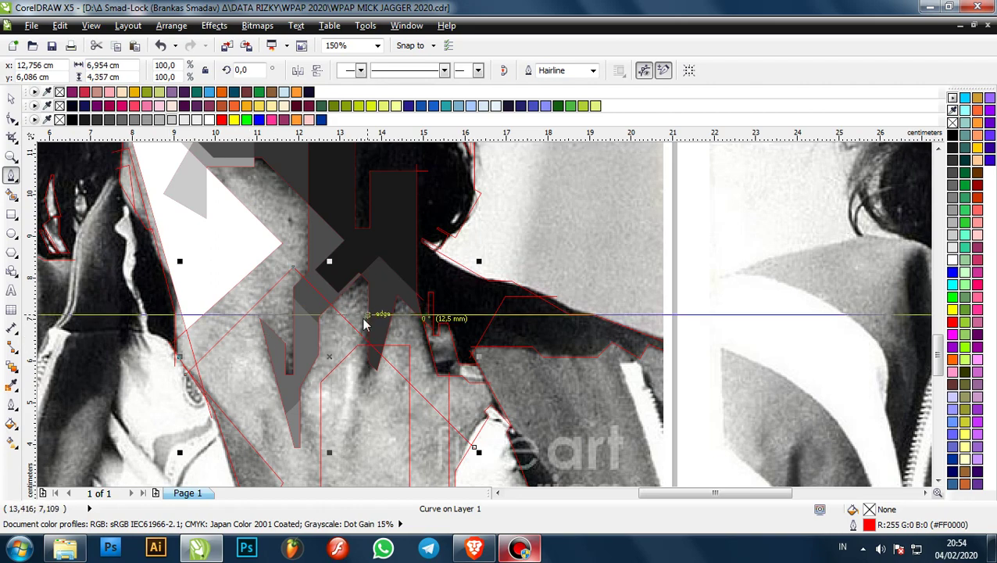
- Smart-fill the mid-neck facet wrapping around the white highlight, above the peaked dividing line, with grey #B3B3B3
scroll(411, 358, "down", 1)
scroll(412, 358, "down", 1)
scroll(364, 349, "up", 1)
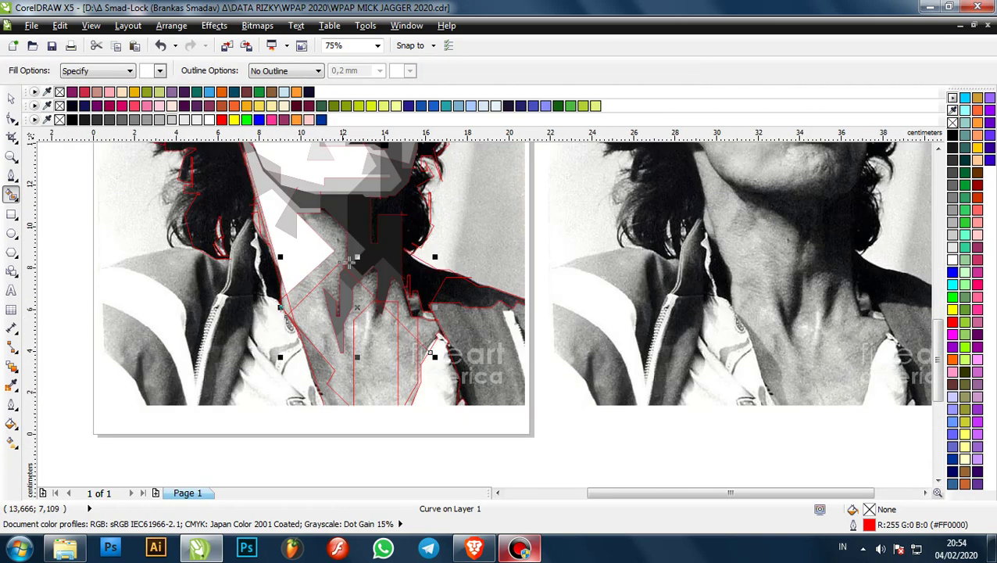
scroll(349, 263, "down", 1)
scroll(329, 258, "up", 1)
scroll(349, 225, "up", 1)
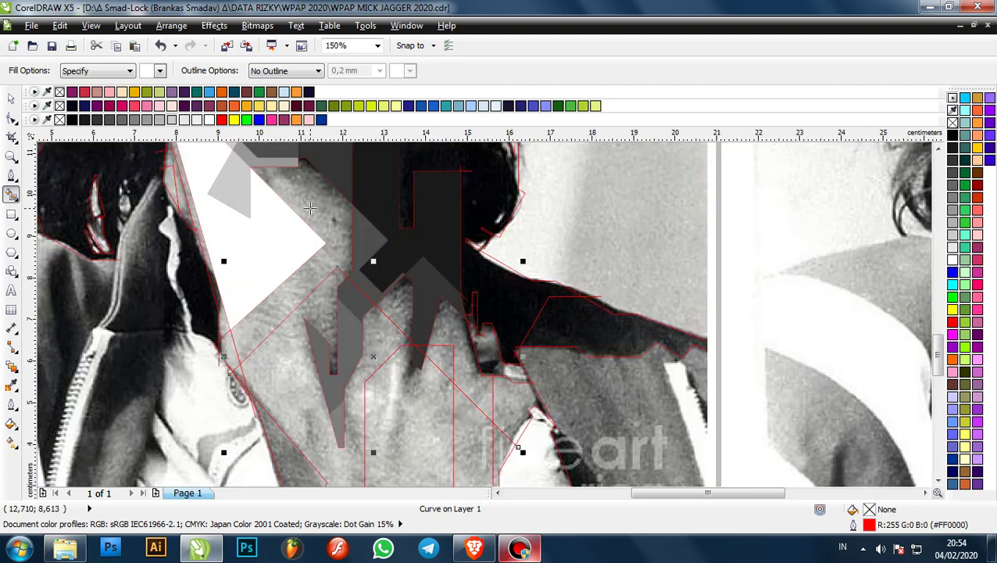
left_click(307, 211)
scroll(292, 222, "down", 1)
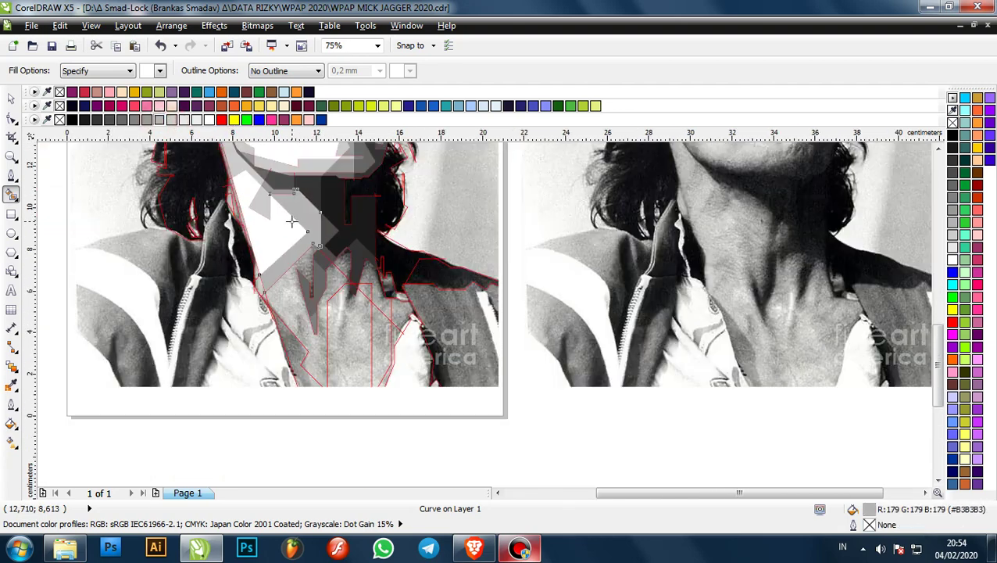
- Smart-fill the large lower-left neck and chest facet around the grey shadow spikes with very light grey #E6E6E6
scroll(312, 279, "up", 1)
left_click(301, 264)
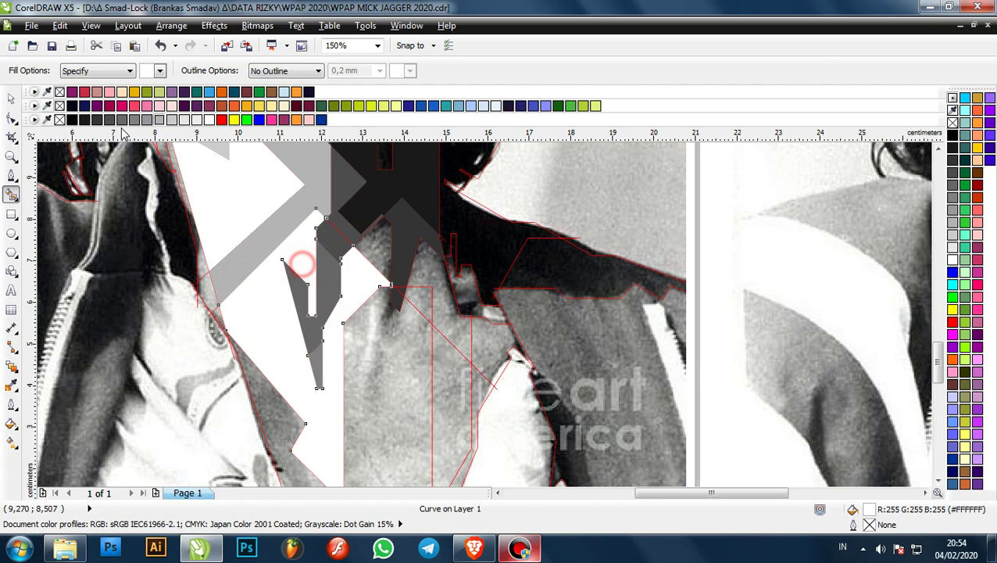
left_click(172, 120)
scroll(194, 181, "down", 1)
left_click(184, 120)
scroll(282, 246, "up", 1)
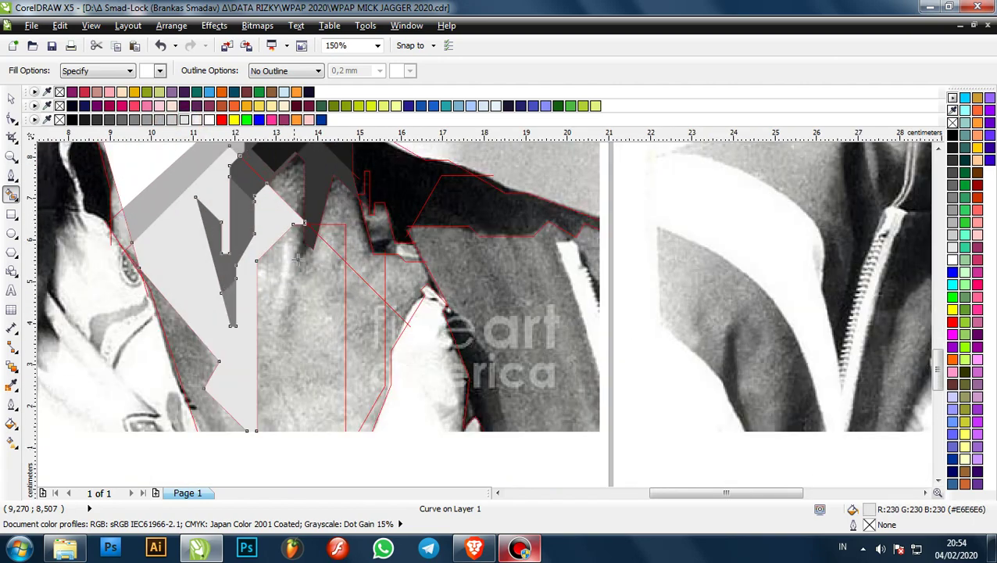
- Smart-fill the tall central chest facet with white and the facet on its right with very light grey #E6E6E6
left_click(306, 268)
left_click(370, 300)
left_click(184, 120)
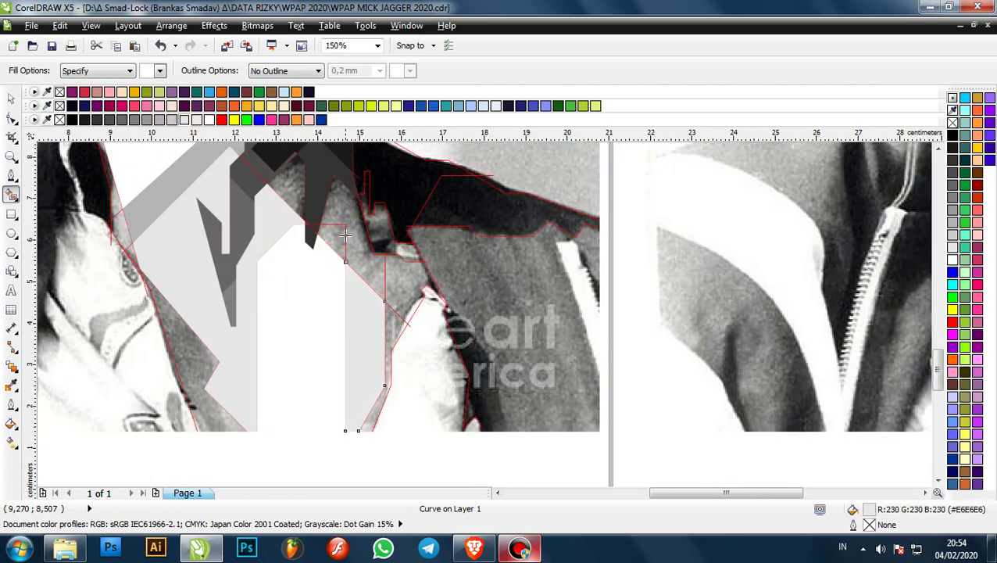
- Smart-fill the highlight's upper-right corner with white and the facets on both sides of the short dark spike with grey #999999
left_click(338, 238)
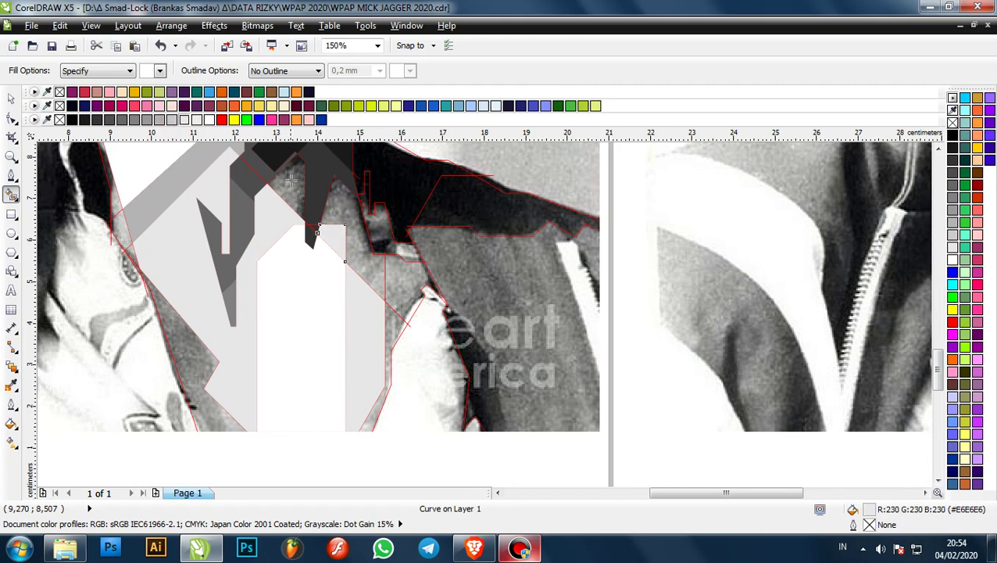
left_click(289, 182)
left_click(147, 119)
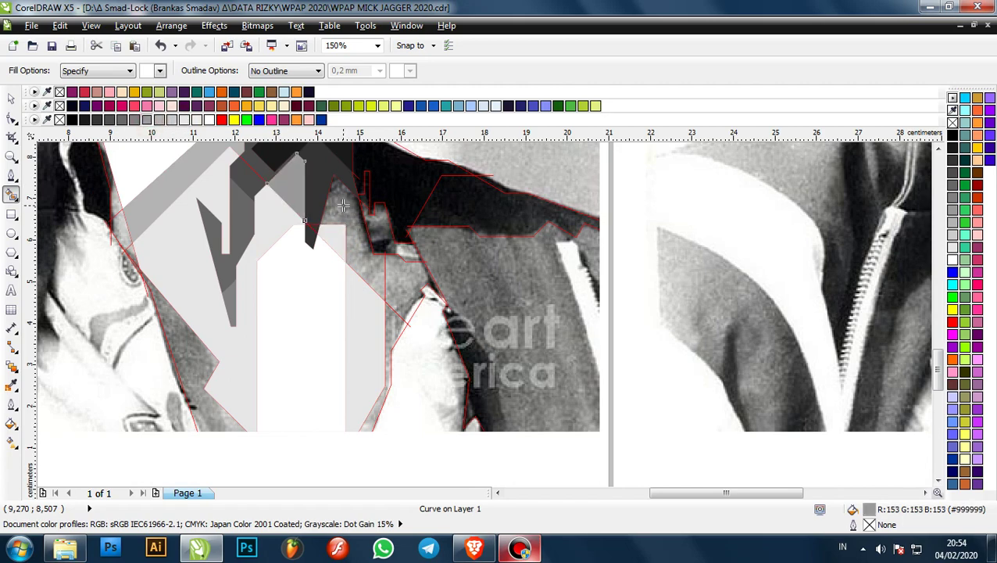
left_click(343, 204)
left_click(147, 119)
- Smart-fill the facet below the right collar notch with grey #666666 and the narrow strip along the right chest edge with #999999
scroll(219, 203, "down", 1)
scroll(318, 235, "up", 1)
left_click(307, 247)
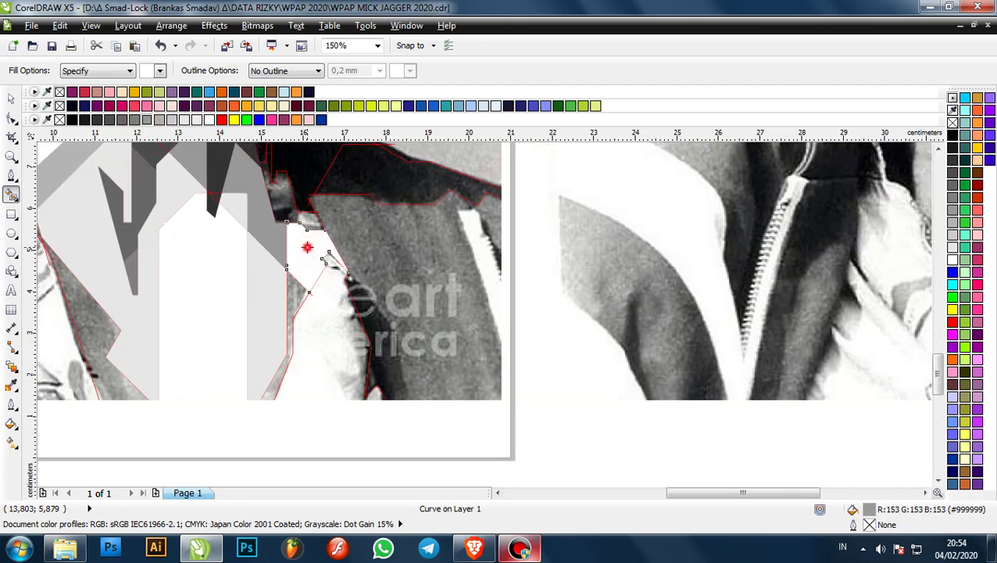
left_click(123, 119)
scroll(286, 275, "up", 1)
left_click(302, 291)
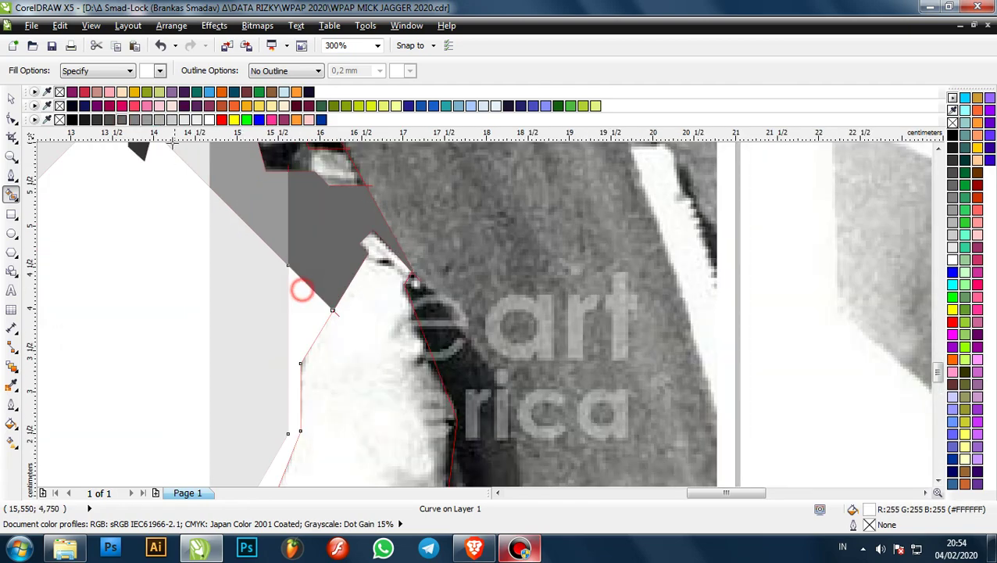
left_click(148, 120)
- Smart-fill the jagged stepped facet along the right collar with dark grey #4D4D4D
scroll(285, 285, "down", 1)
scroll(283, 206, "up", 1)
left_click(277, 204)
scroll(283, 244, "down", 1)
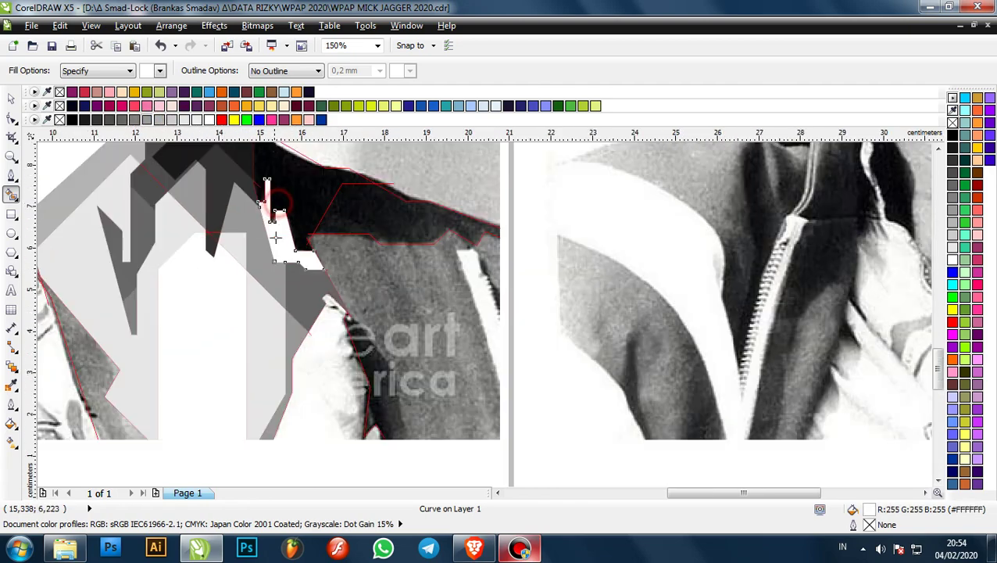
scroll(279, 211, "up", 1)
scroll(283, 246, "down", 1)
scroll(278, 208, "up", 1)
left_click(109, 119)
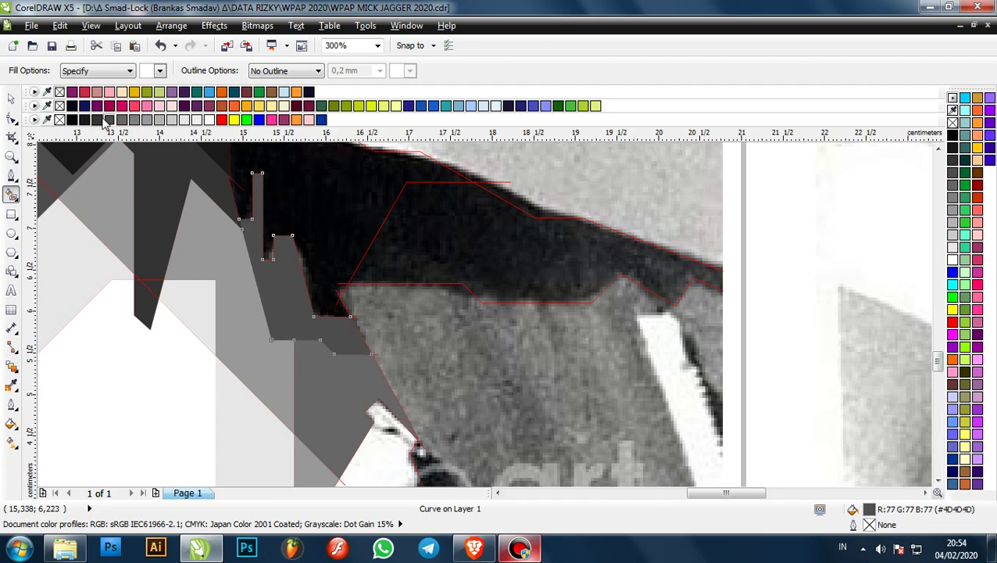
scroll(318, 258, "down", 1)
left_click(318, 232)
scroll(313, 273, "down", 2)
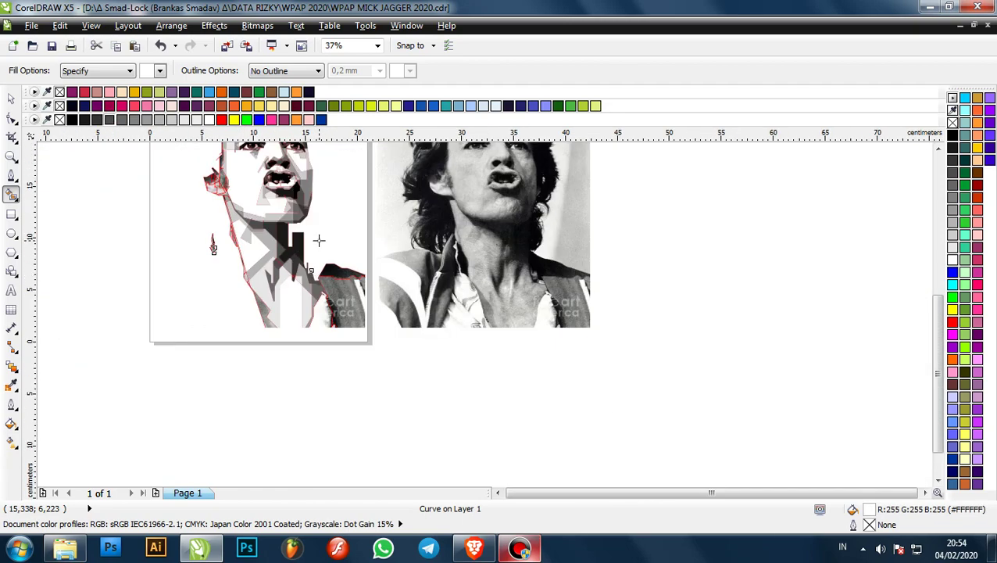
scroll(319, 241, "up", 1)
scroll(346, 315, "down", 1)
scroll(334, 276, "up", 1)
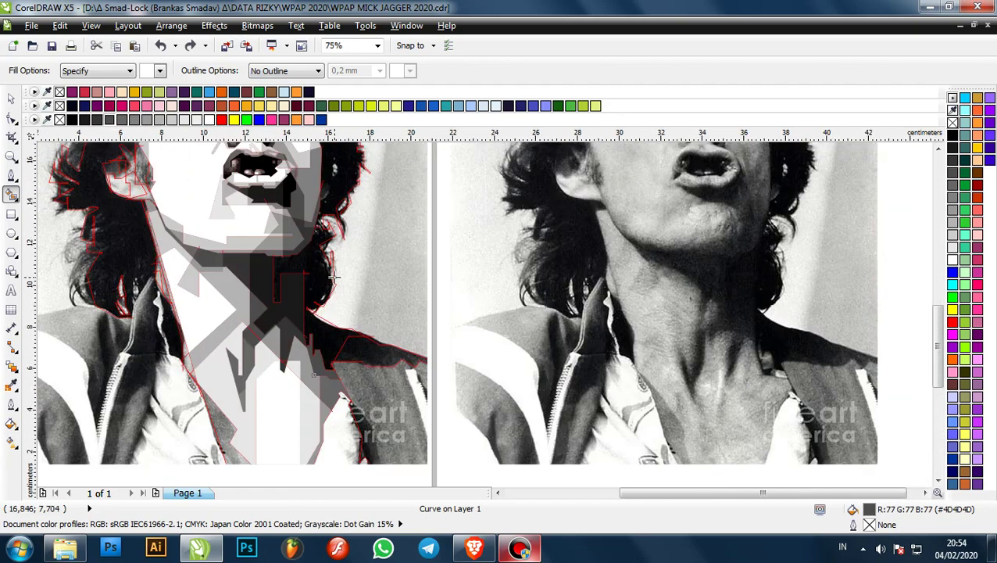
- Smart-fill the facet along the lower-left chest edge, beside the shirt, with grey #B3B3B3
scroll(354, 283, "down", 1)
scroll(350, 262, "up", 2)
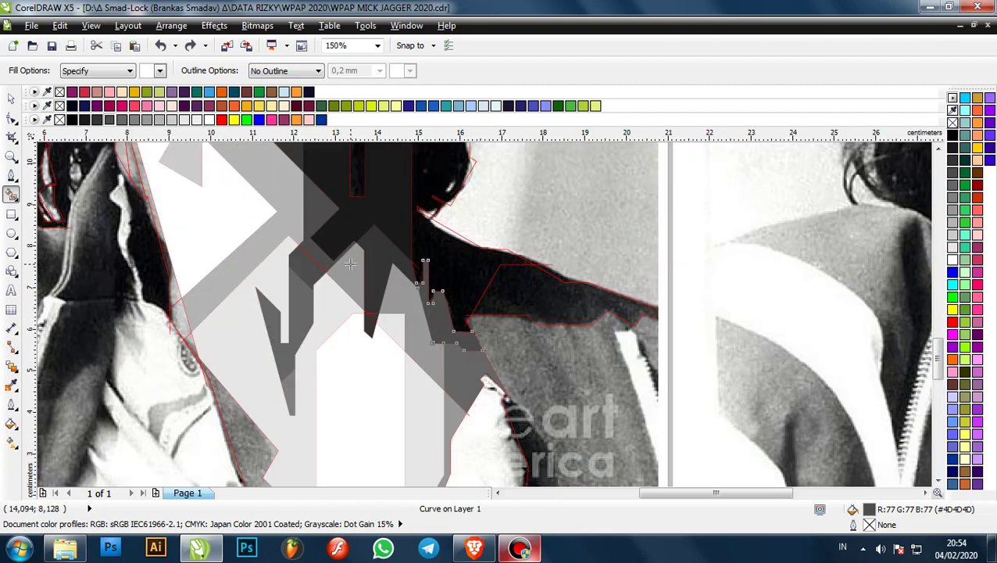
scroll(350, 263, "down", 2)
scroll(367, 303, "up", 2)
scroll(391, 250, "down", 1)
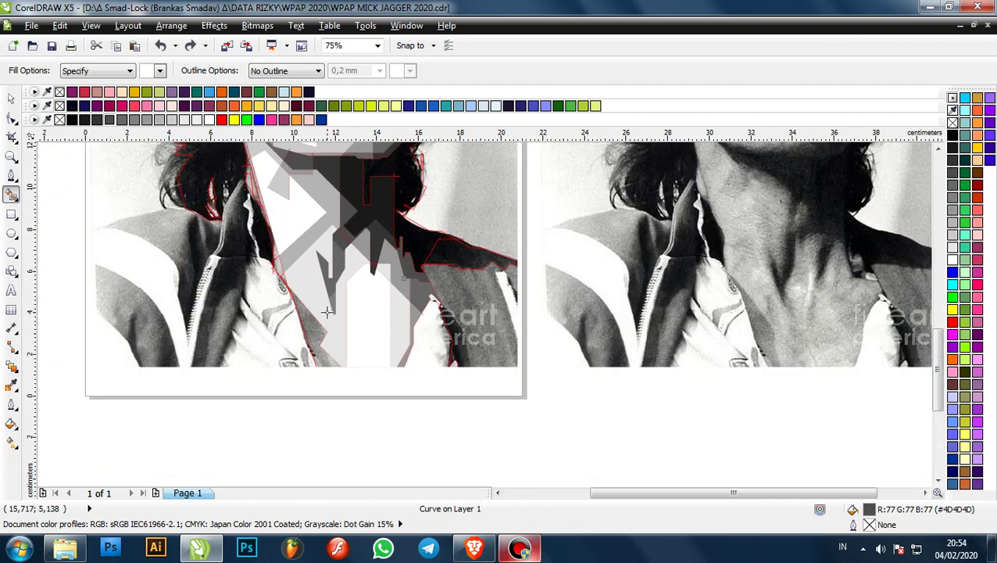
scroll(321, 335, "up", 1)
left_click(299, 320)
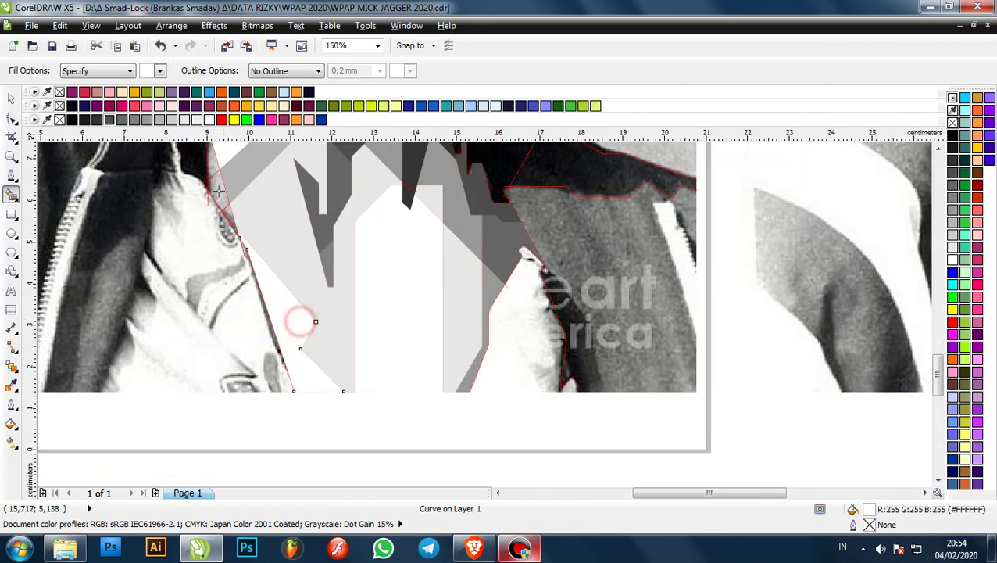
left_click(135, 119)
left_click(147, 120)
left_click(159, 120)
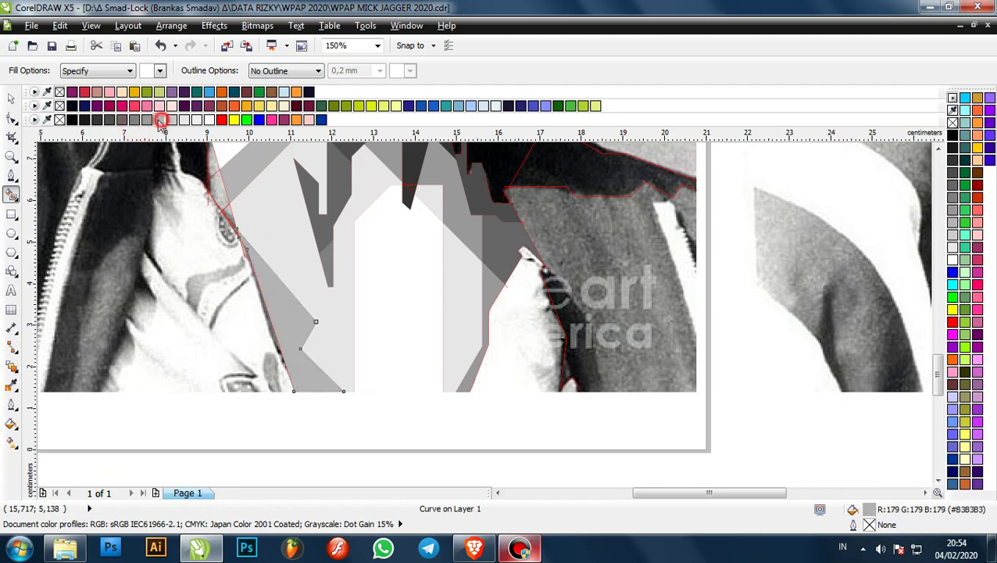
left_click(152, 119)
left_click(159, 120)
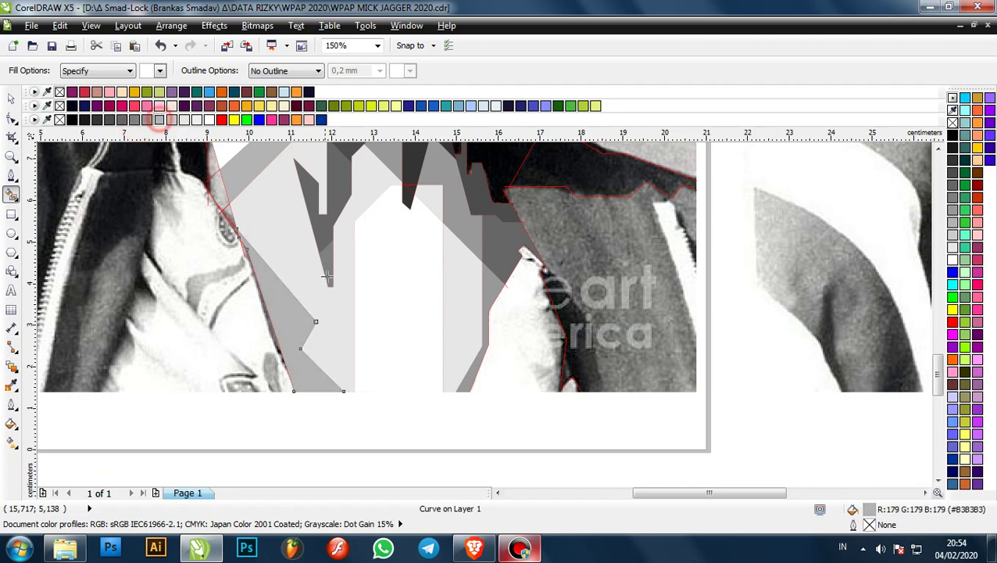
- Smart-fill the long narrow strip down the left neck edge with grey #B3B3B3 and the strip above it with #808080
scroll(325, 276, "down", 1)
scroll(280, 221, "up", 2)
scroll(288, 272, "down", 2)
scroll(252, 181, "up", 3)
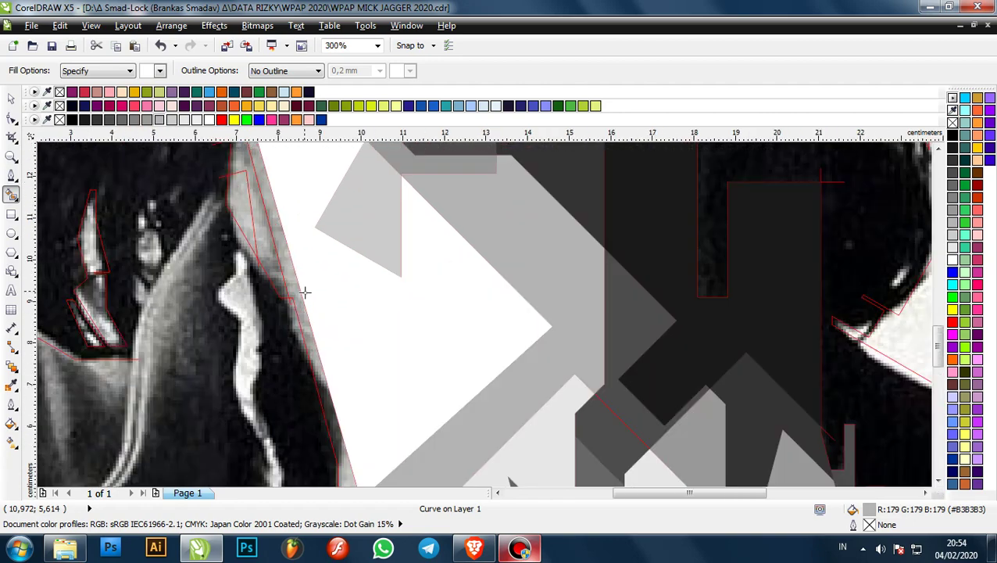
scroll(305, 290, "down", 1)
scroll(330, 308, "down", 1)
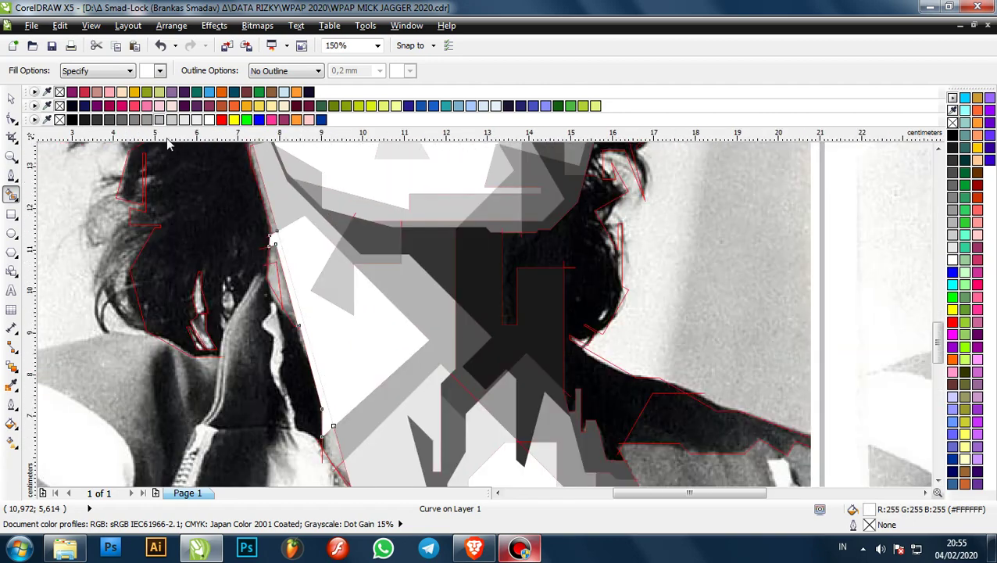
scroll(260, 186, "up", 1)
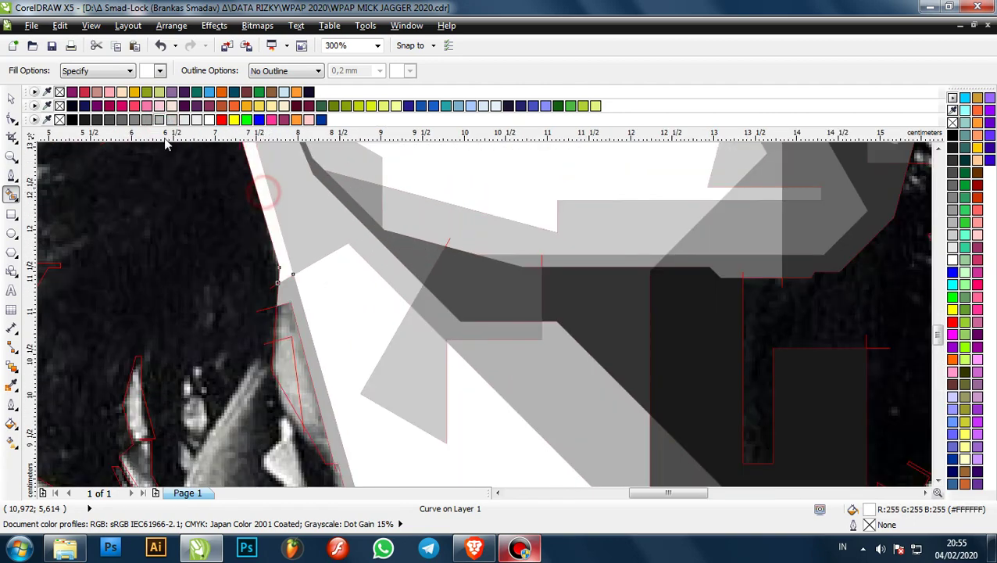
left_click(141, 122)
- Smart-fill the small facets at the left end of the diagonal neck band with greys #808080 and #B3B3B3
scroll(304, 241, "down", 1)
scroll(325, 332, "up", 1)
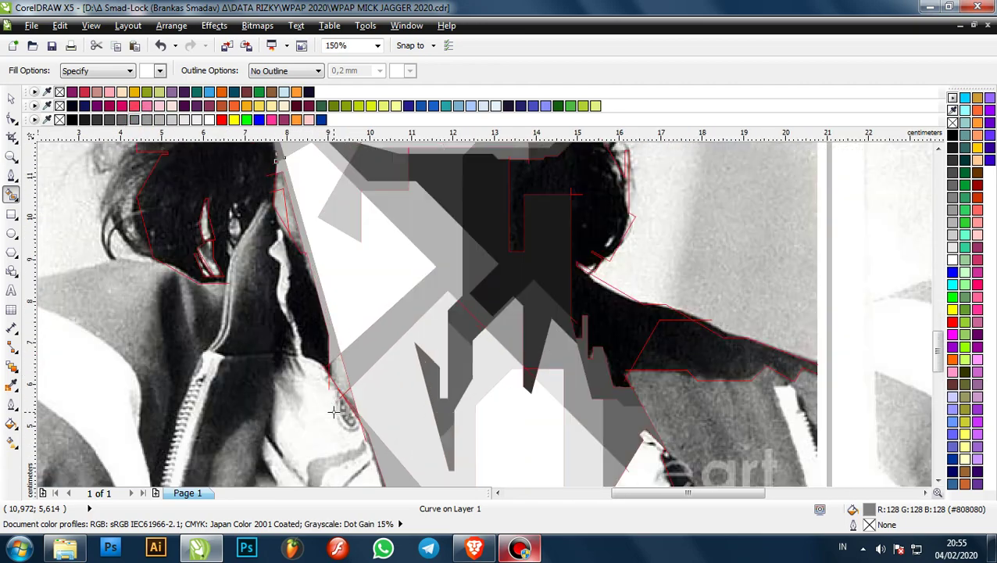
scroll(356, 366, "up", 1)
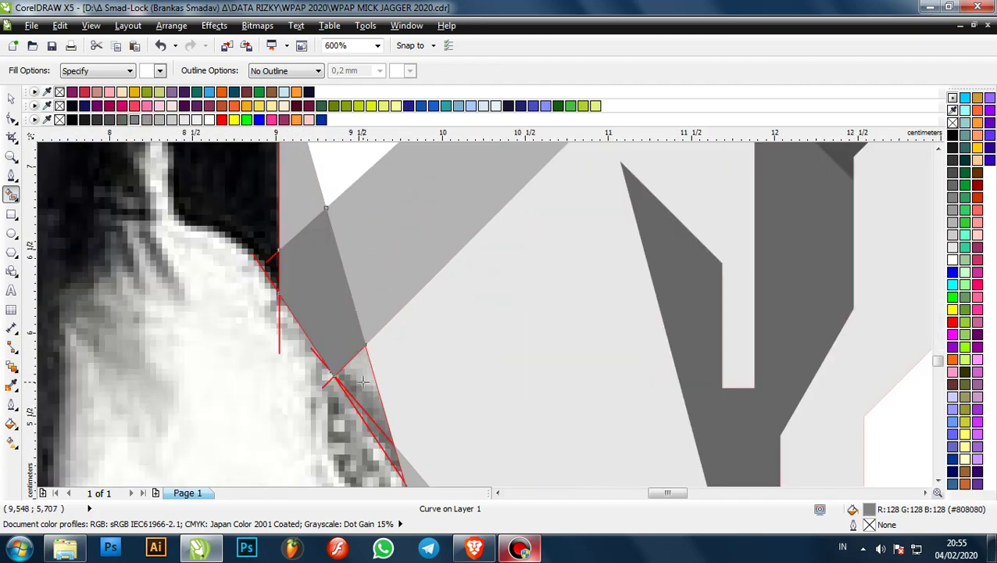
left_click(365, 382)
scroll(373, 382, "up", 1)
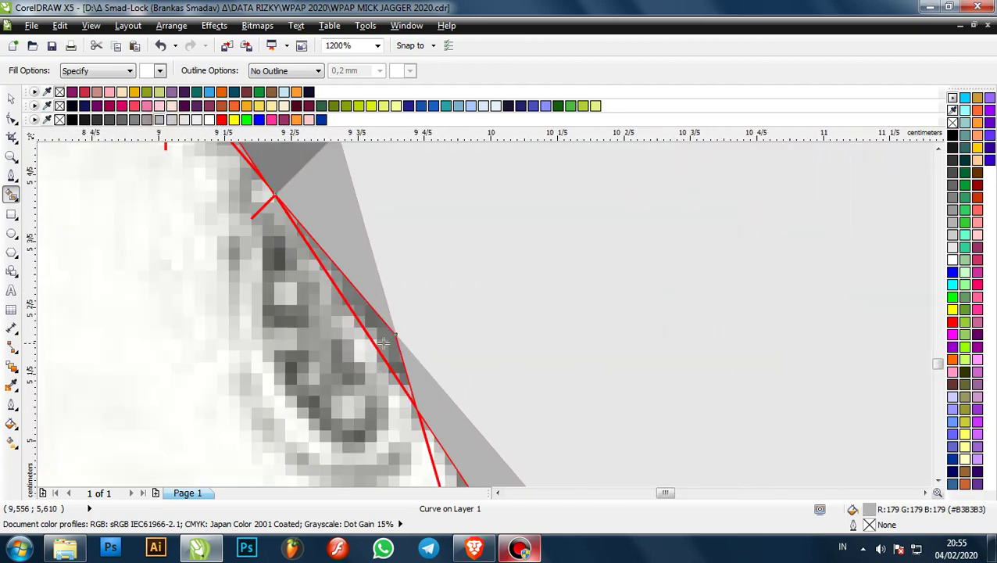
left_click(388, 341)
left_click(135, 120)
- Smart-fill the pointed facet on the upper left neck edge with light grey #CCCCCC and the narrow facet wrapping it with #808080
scroll(399, 333, "down", 5)
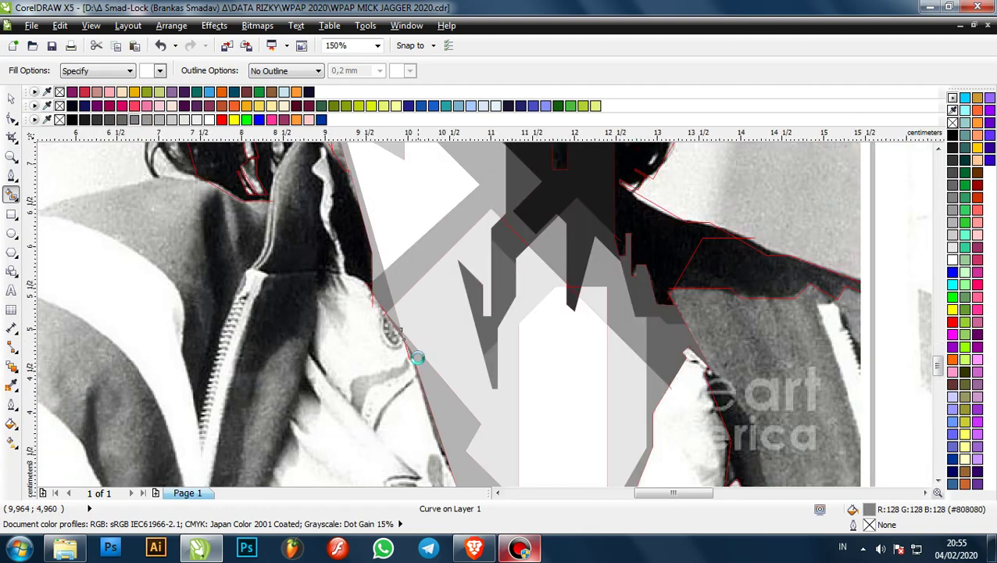
scroll(379, 313, "up", 5)
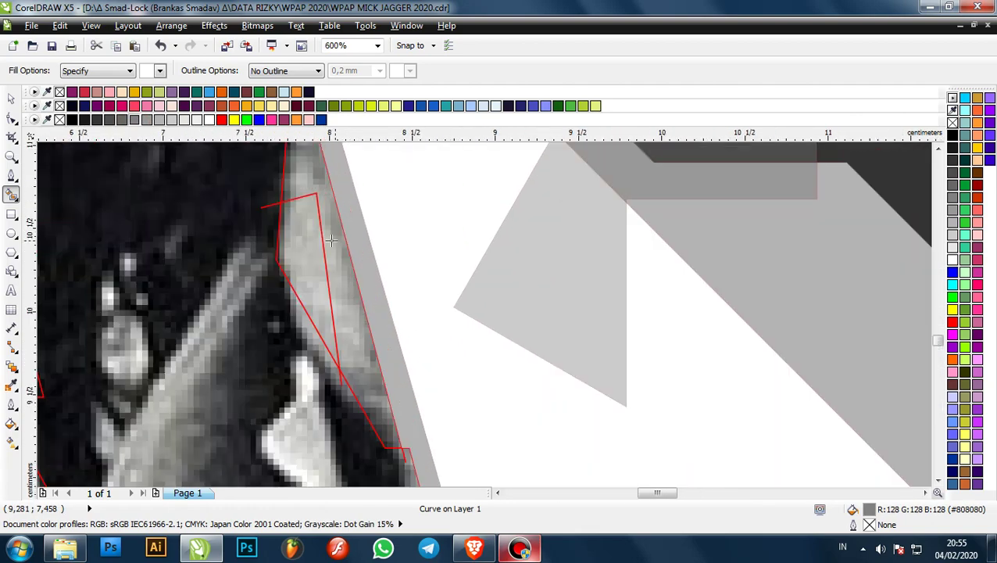
left_click(318, 255)
scroll(319, 257, "down", 1)
scroll(316, 202, "up", 1)
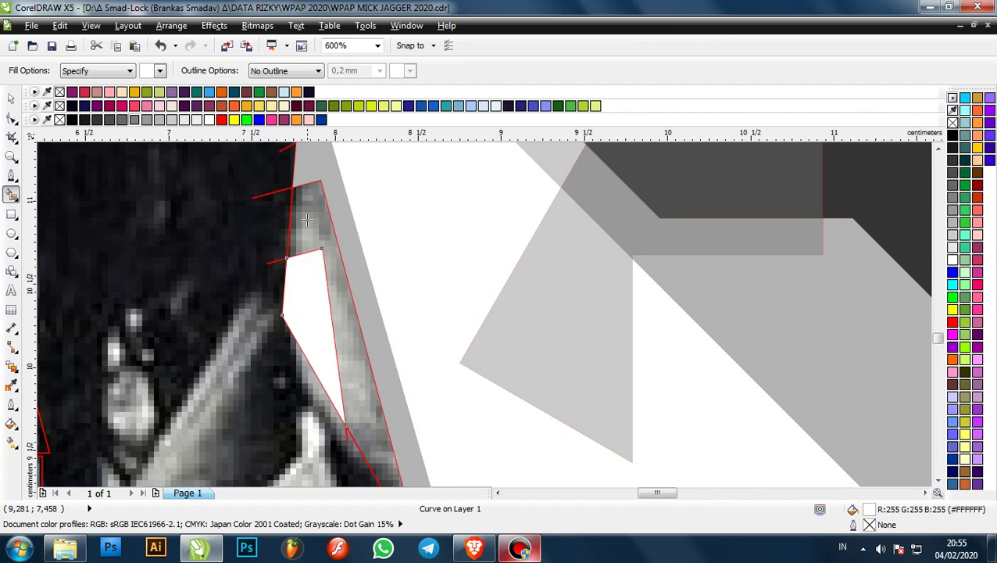
left_click(171, 120)
left_click(318, 207)
left_click(145, 119)
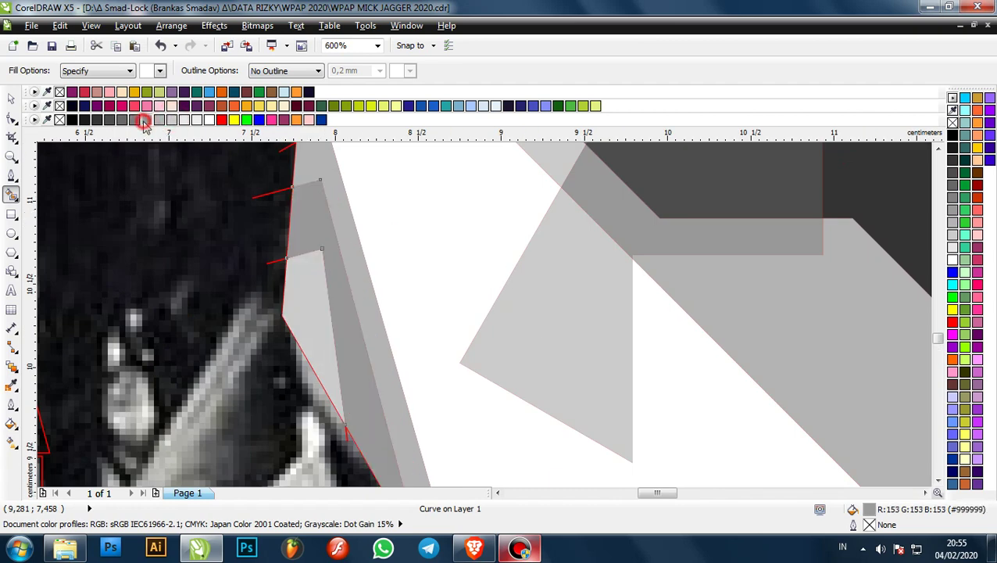
left_click(133, 120)
- Recolour the small pointed facet on the upper left neck edge to grey #B3B3B3 and deselect it
left_click(12, 99)
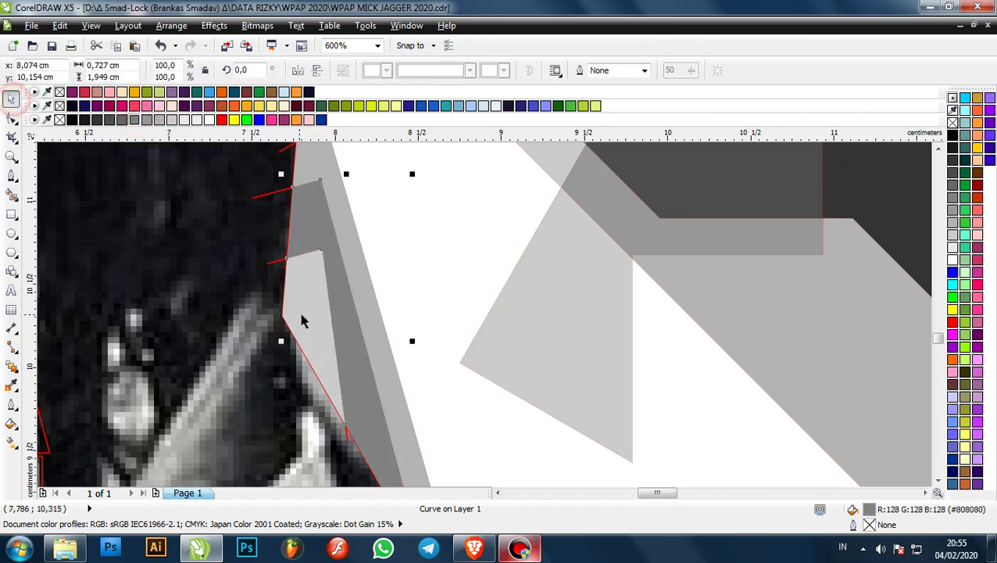
left_click(303, 316)
scroll(305, 316, "down", 3)
scroll(368, 298, "down", 1)
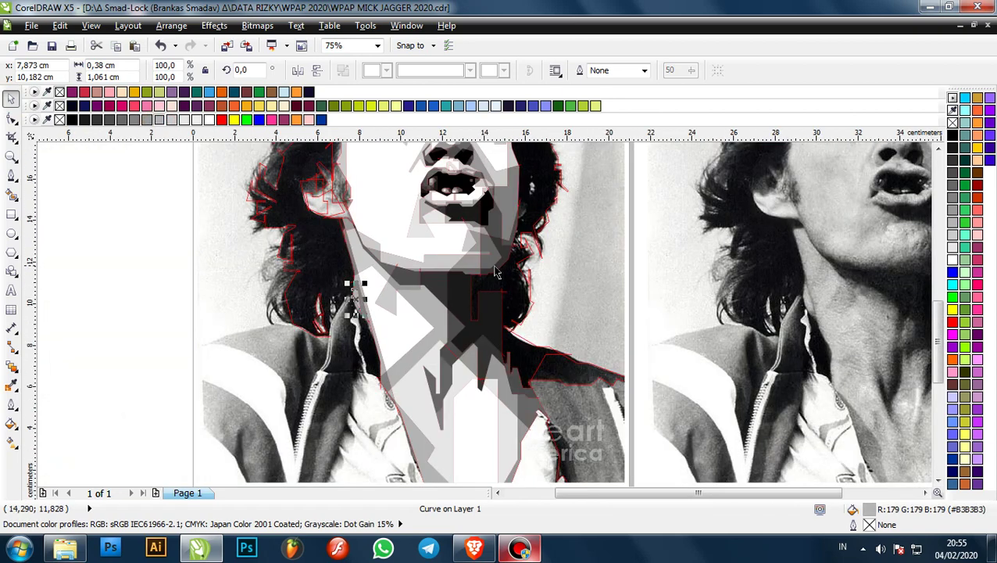
left_click(647, 270)
- Examine the filled neck and chest facets against the reference photo, including the peaked dividing line
scroll(558, 249, "down", 1)
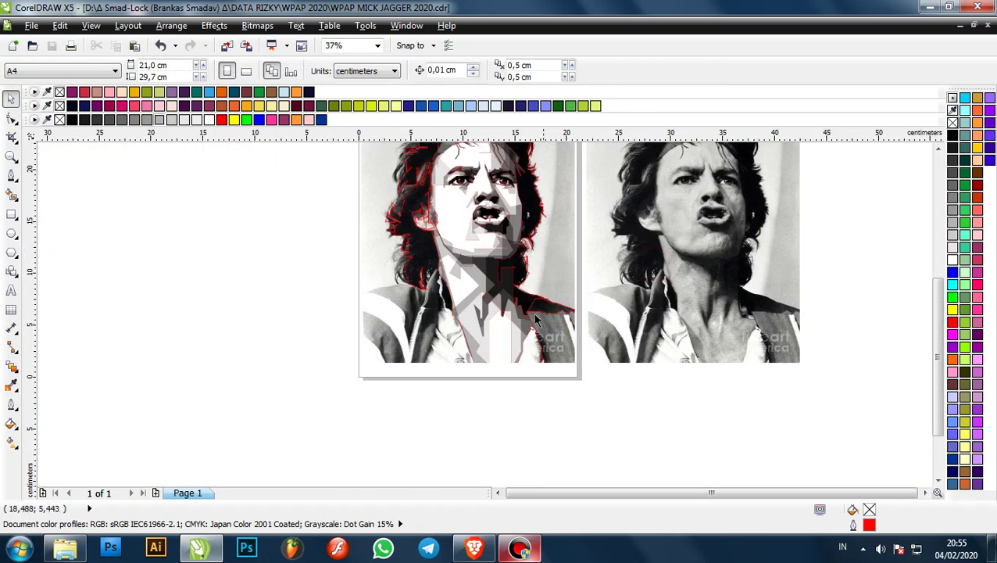
scroll(537, 319, "up", 3)
scroll(498, 323, "down", 2)
scroll(491, 296, "up", 2)
left_click(460, 258)
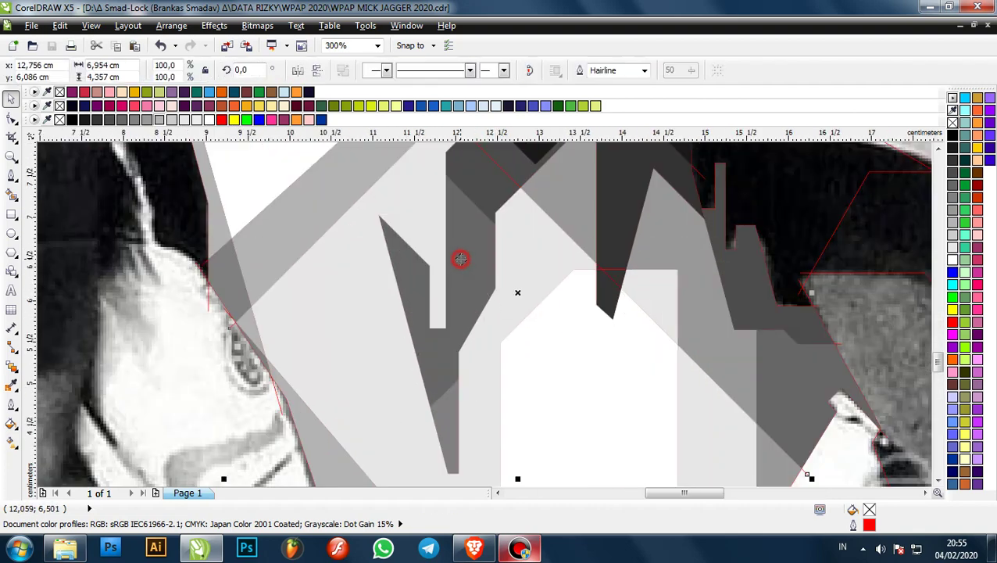
scroll(469, 257, "down", 2)
left_click(606, 409)
scroll(472, 297, "up", 3)
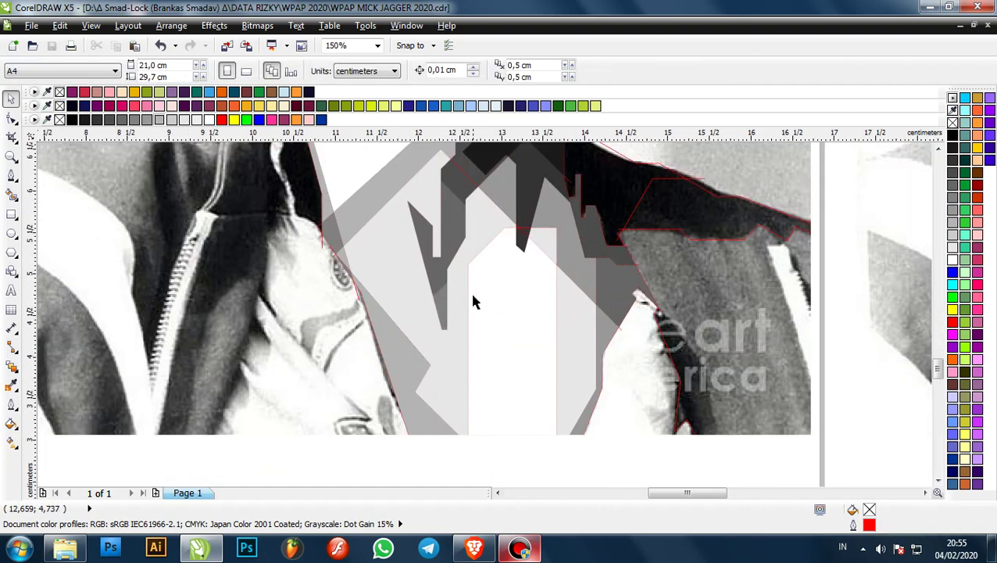
scroll(467, 297, "down", 2)
scroll(461, 299, "down", 1)
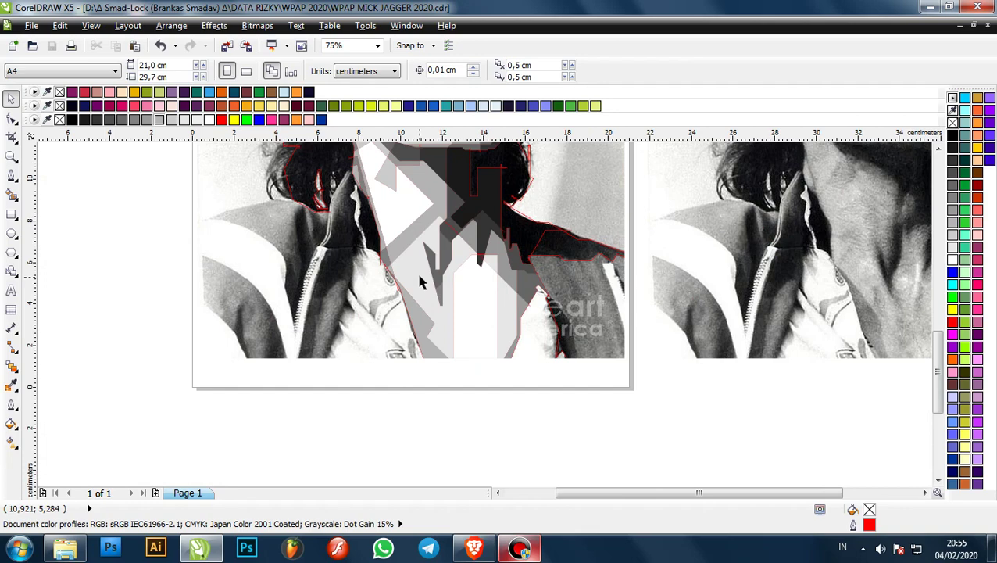
scroll(438, 262, "up", 1)
- Delete the dark grey forked shadow facet left of the white highlight and the #4D4D4D facet adjoining its top
left_click(436, 266)
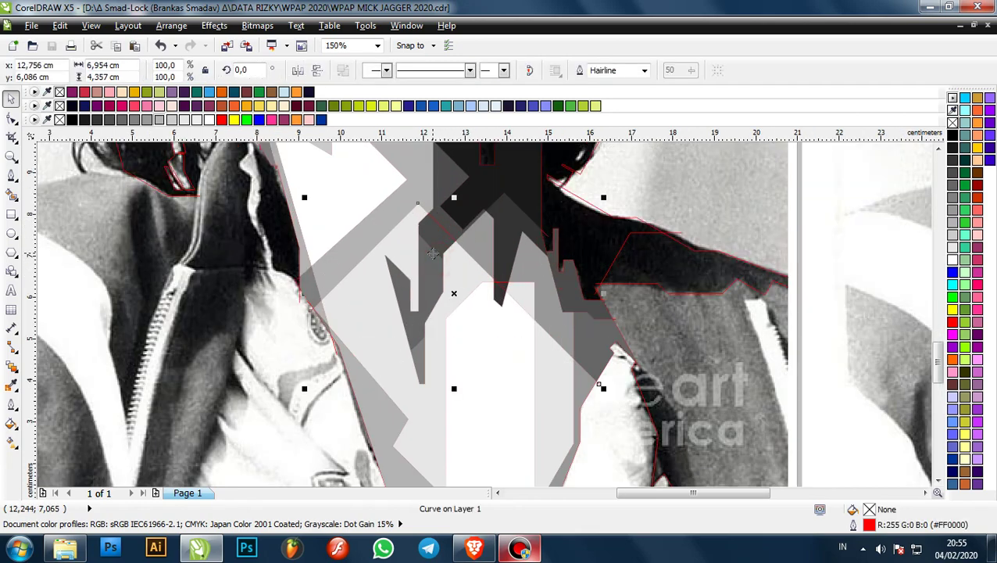
scroll(441, 254, "up", 1)
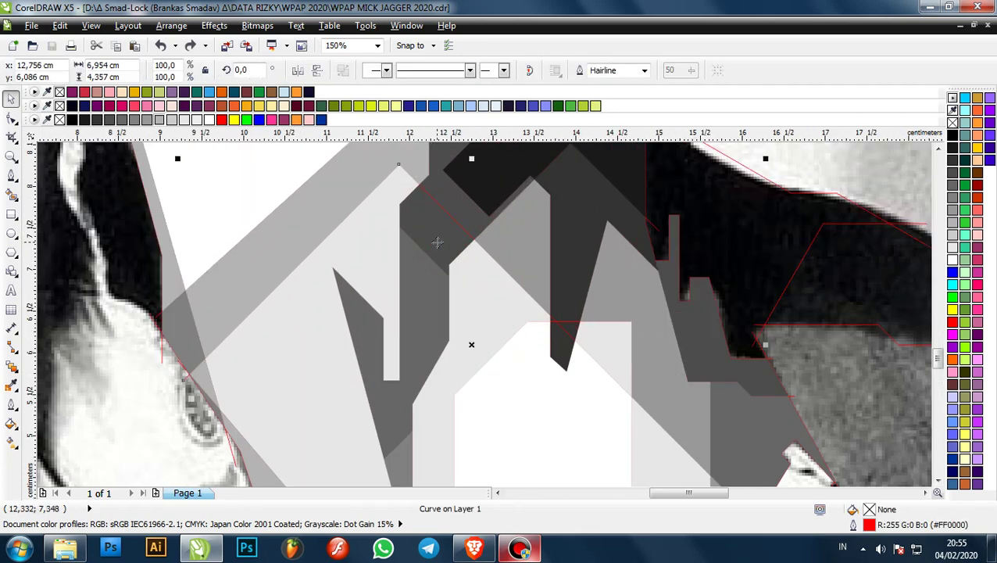
left_click(412, 243)
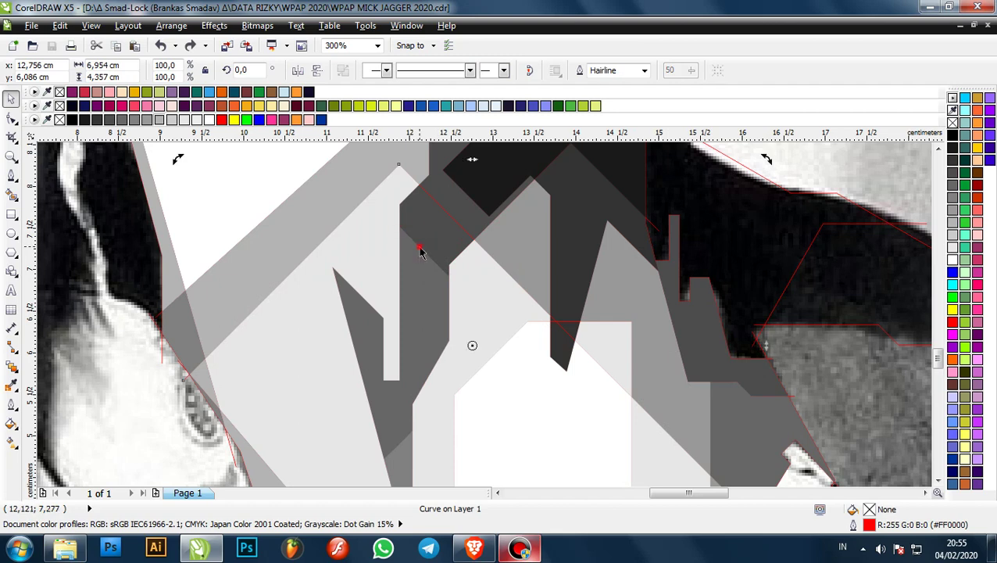
left_click(420, 250)
key("Delete")
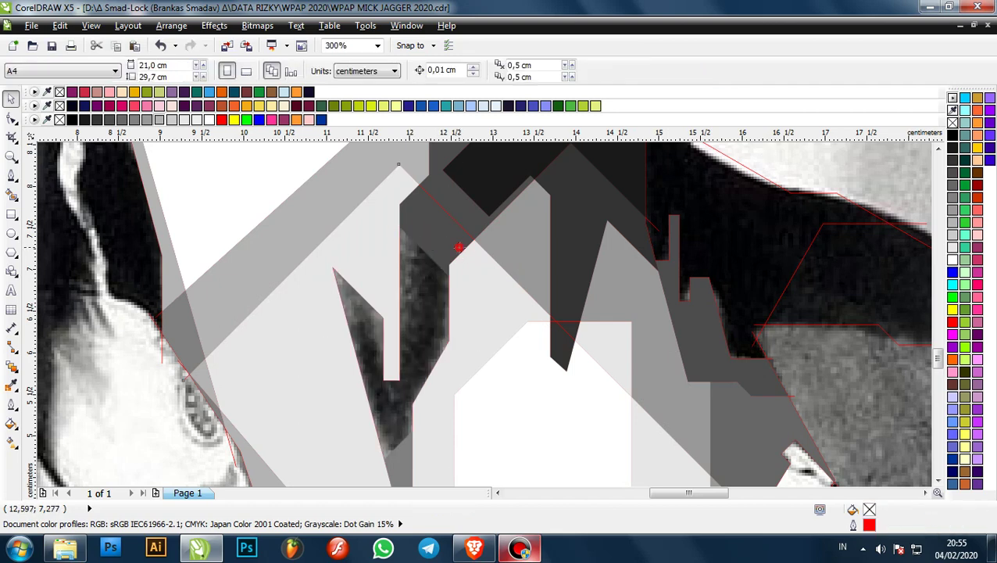
left_click(459, 248)
left_click(447, 273)
key("Delete")
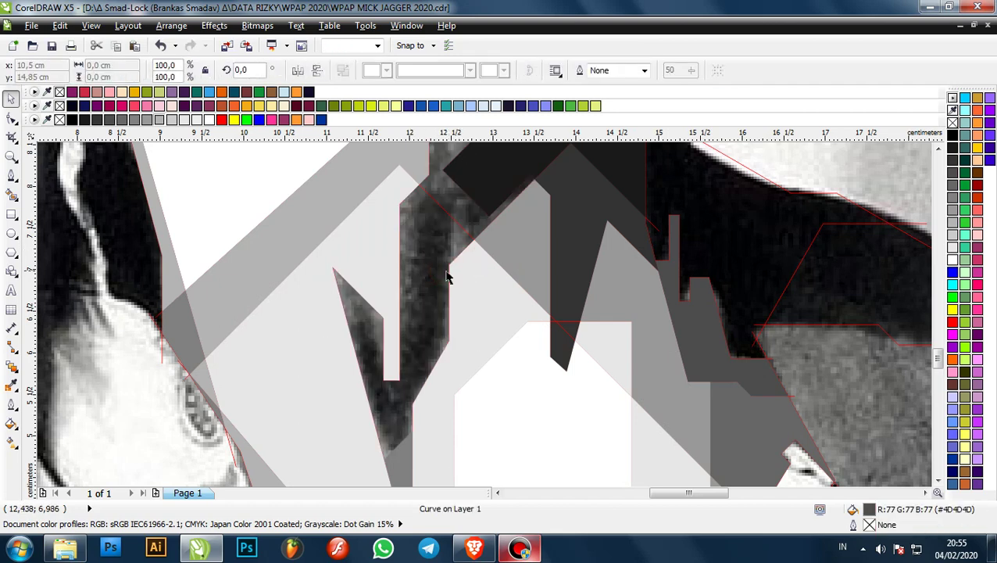
scroll(453, 294, "down", 1)
scroll(436, 364, "up", 2)
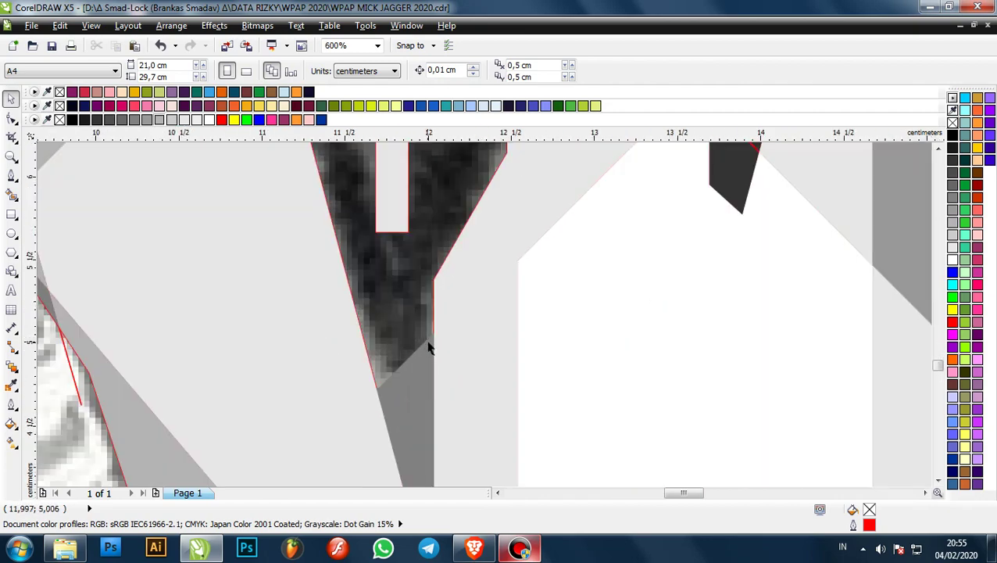
- Delete the #808080 facet at the lower tip of the forked shadow, left of the white highlight
left_click(433, 337)
key("Delete")
scroll(434, 338, "down", 1)
scroll(434, 347, "up", 1)
key("ctrl+z")
left_click(429, 333)
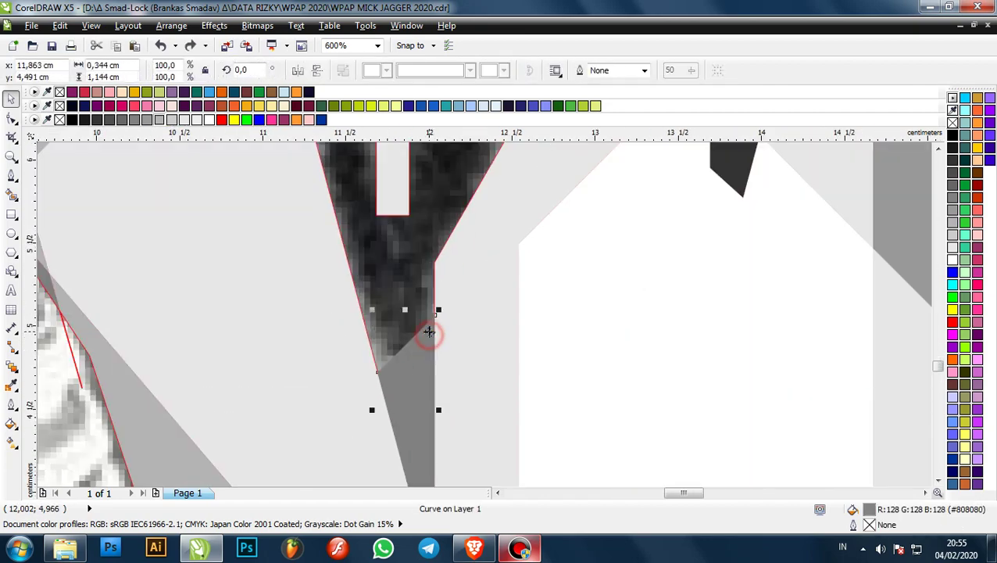
scroll(430, 332, "down", 2)
key("Delete")
scroll(435, 301, "down", 1)
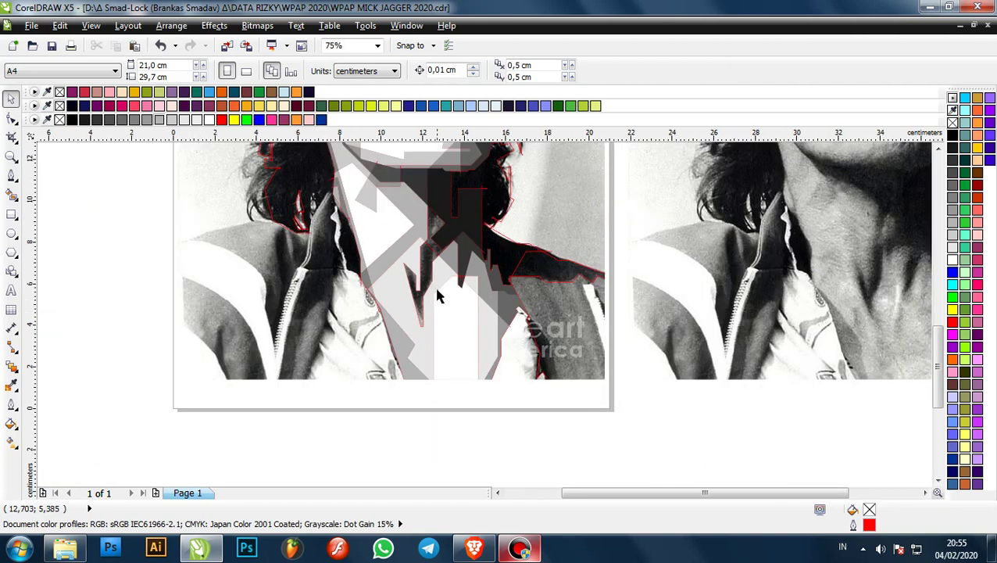
- Smart-fill the whole forked shadow facet left of the white chest highlight with grey #999999
scroll(434, 271, "up", 1)
key("space")
left_click(413, 277)
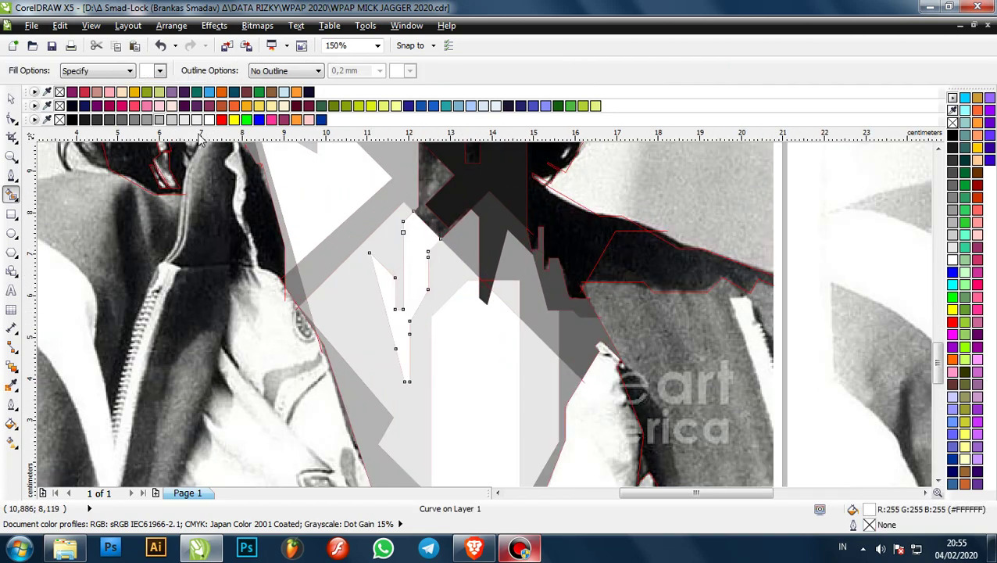
left_click(161, 120)
left_click(147, 120)
scroll(397, 274, "down", 1)
scroll(449, 234, "up", 1)
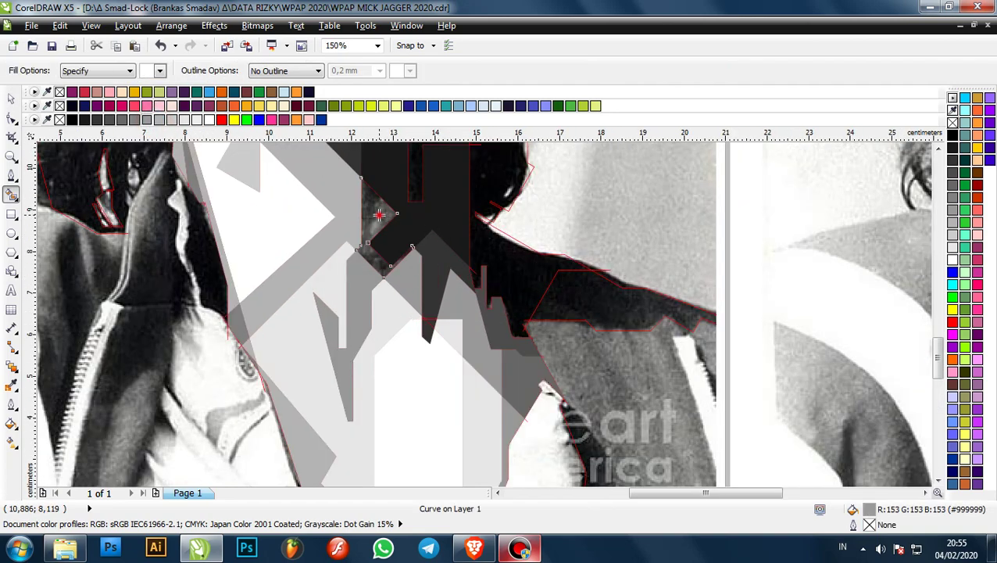
- Smart-fill the small unfilled facet left of the darkest neck shadow with grey #666666 and deselect it
left_click(382, 217)
left_click(122, 120)
scroll(387, 217, "down", 2)
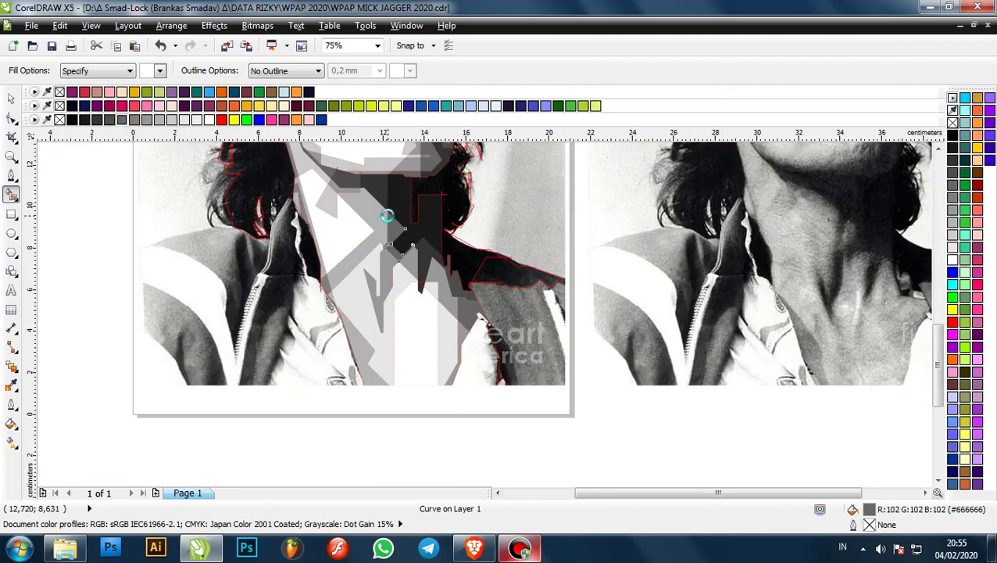
scroll(388, 217, "up", 2)
left_click(110, 119)
left_click(123, 120)
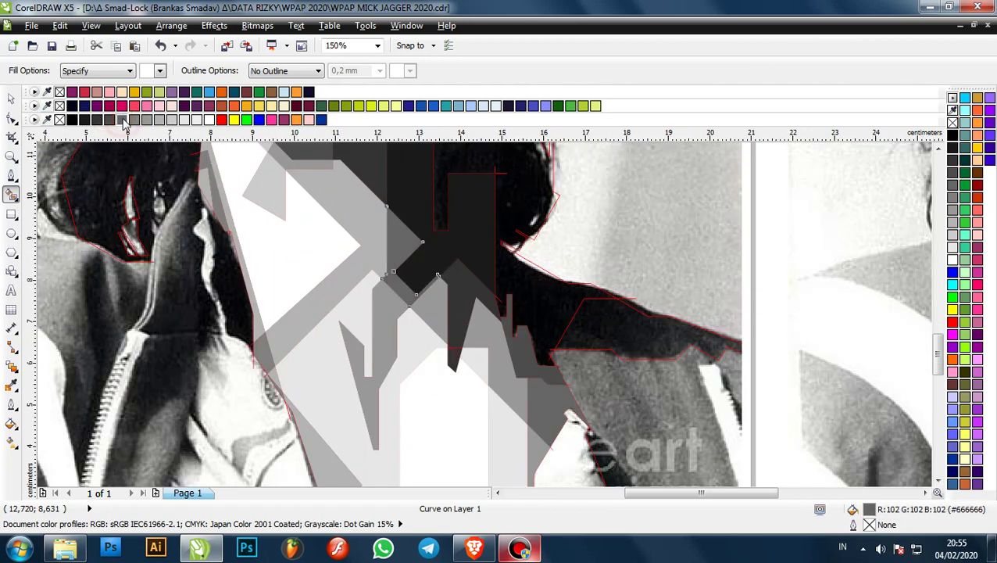
left_click(11, 99)
scroll(503, 251, "down", 2)
left_click(596, 396)
- Start a red outline with the Pen tool from the left neck edge down the jacket collar's light piping to the top of the zip
scroll(491, 230, "up", 3)
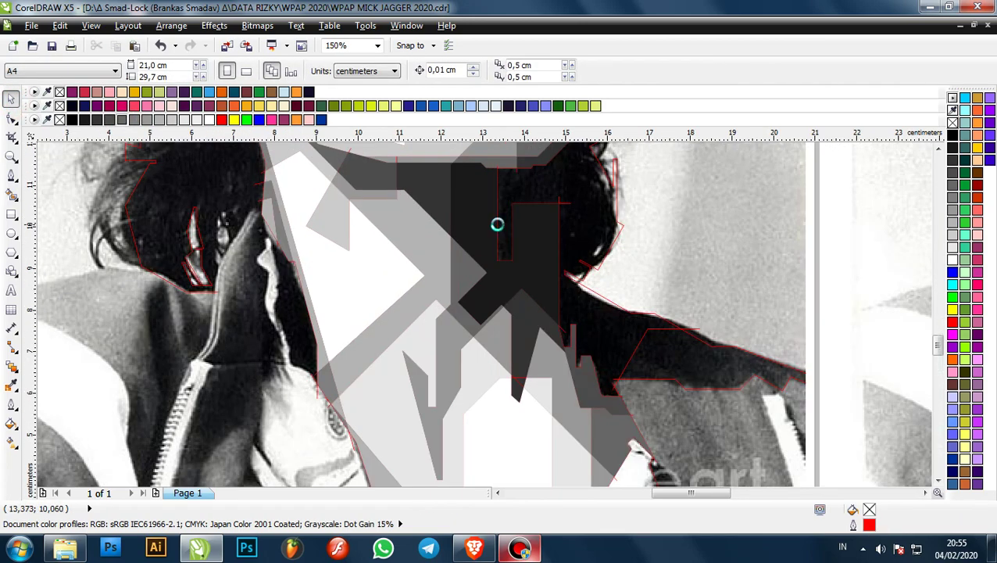
scroll(586, 264, "down", 2)
scroll(582, 277, "down", 1)
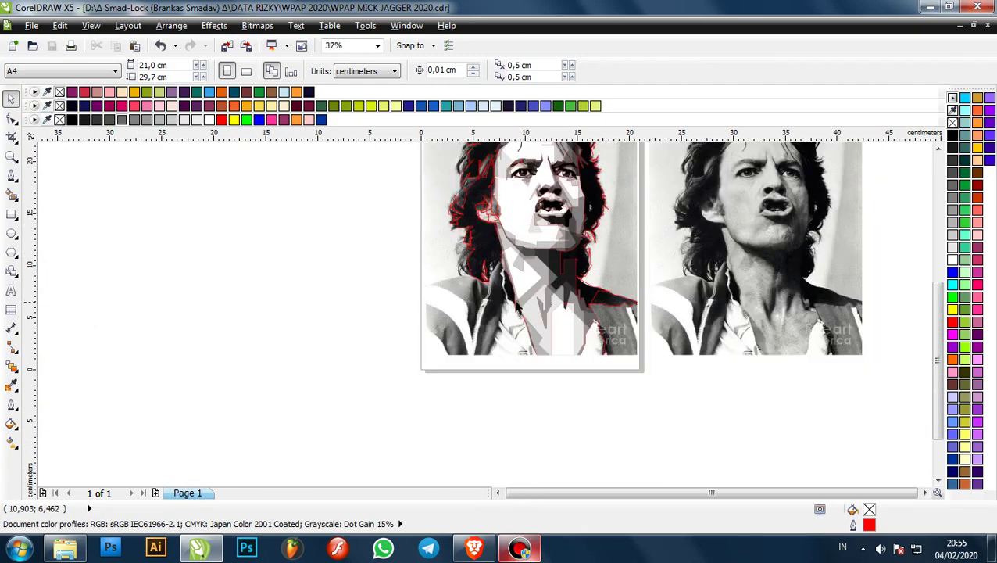
scroll(252, 265, "up", 1)
left_click(8, 176)
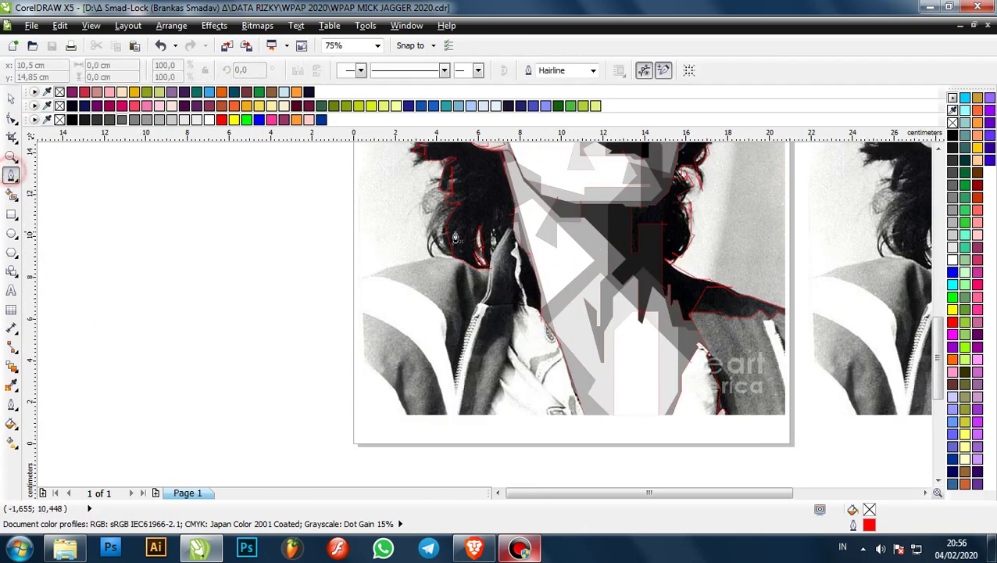
scroll(457, 237, "up", 2)
scroll(545, 283, "down", 1)
scroll(635, 237, "up", 3)
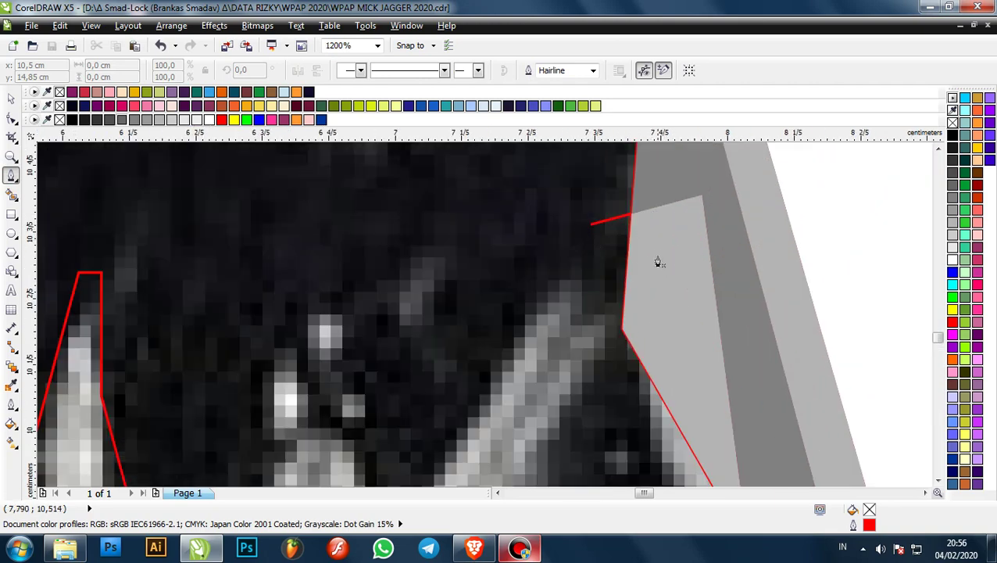
scroll(593, 249, "down", 2)
scroll(512, 391, "up", 1)
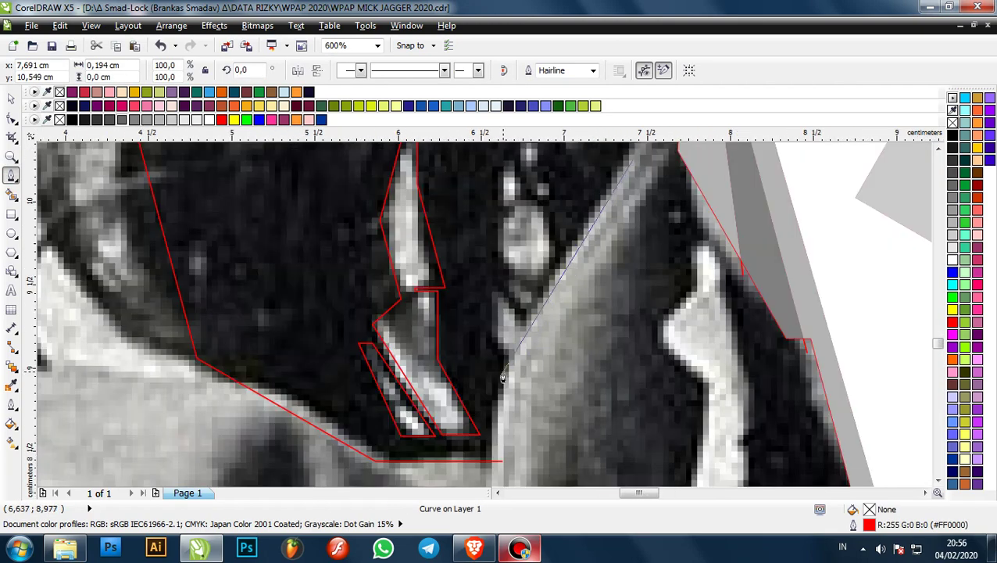
left_click(502, 378)
scroll(503, 379, "down", 2)
scroll(506, 336, "up", 1)
scroll(505, 290, "up", 2)
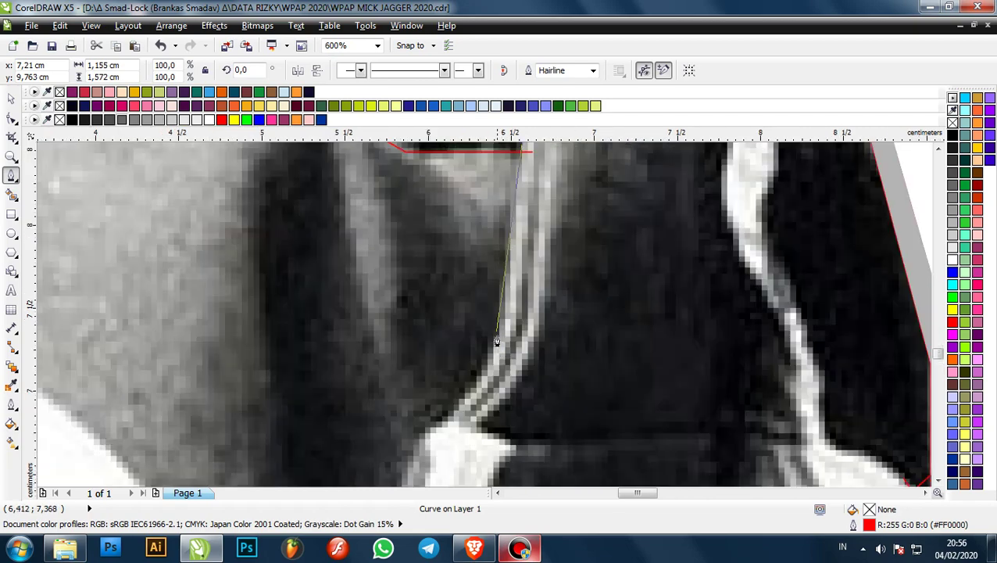
scroll(510, 290, "down", 2)
scroll(516, 291, "up", 1)
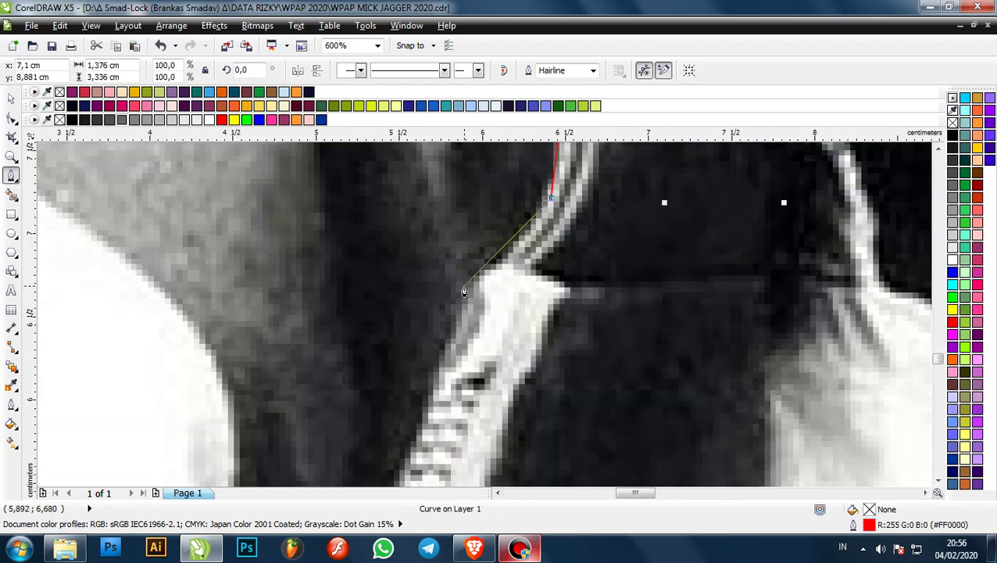
- Continue the collar outline down along the zip's left edge to the lower tip of the dark jacket area
scroll(469, 283, "down", 4)
scroll(493, 296, "up", 1)
scroll(493, 295, "up", 1)
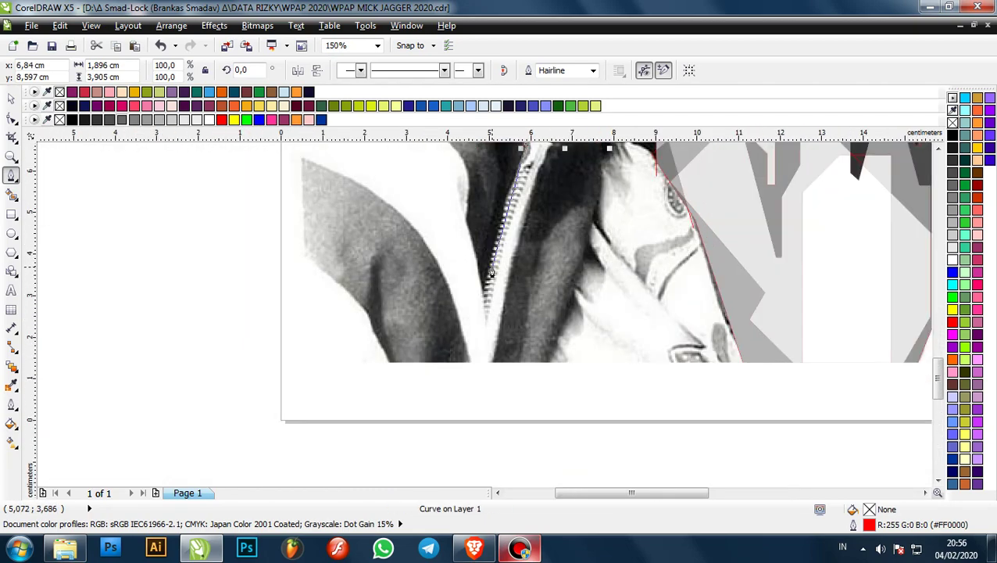
scroll(518, 194, "up", 1)
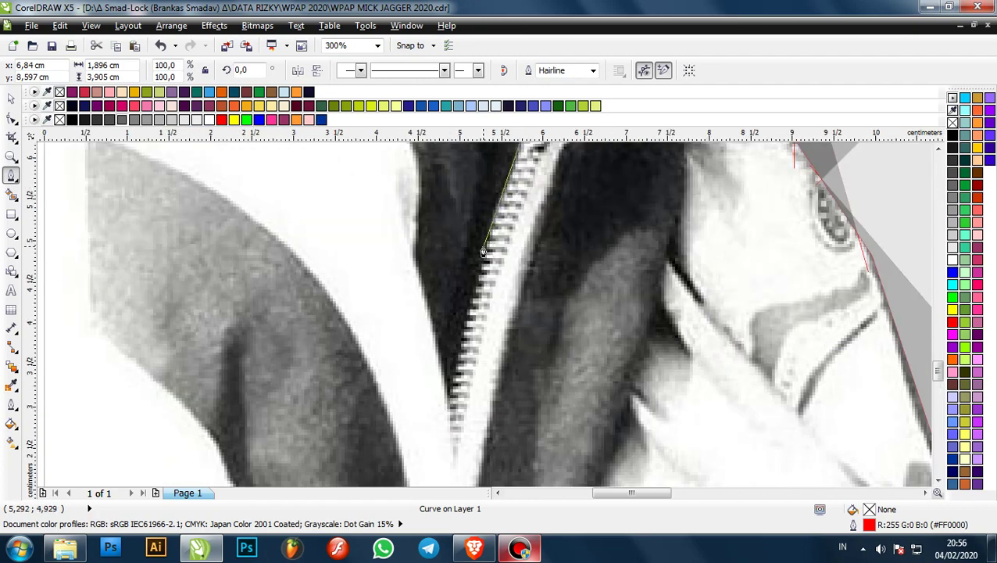
left_click(454, 357)
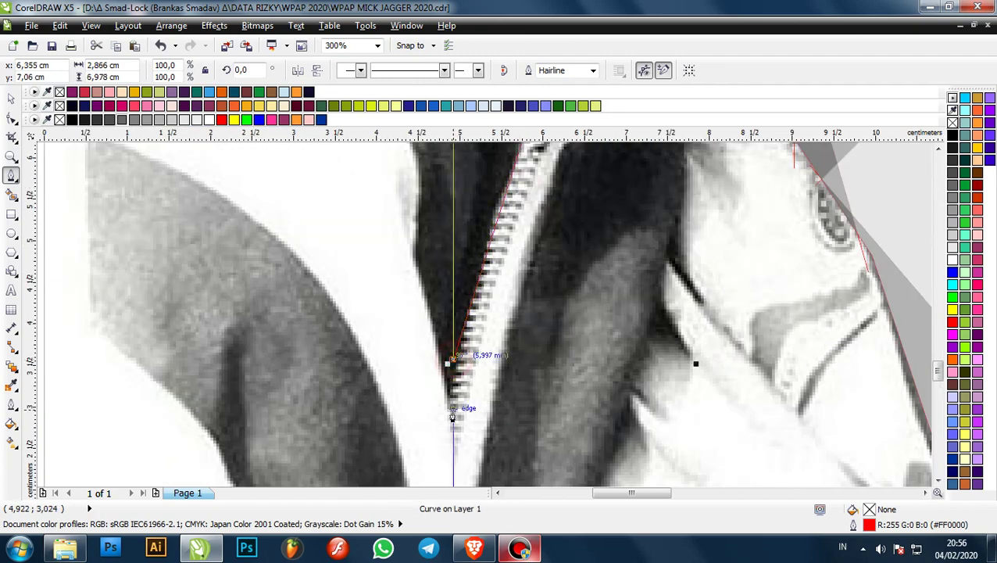
left_click(453, 442)
- Continue the outline up the dark area's left edge and along the white shoulder stripe's upper edge to the photo's left border
scroll(453, 441, "down", 1)
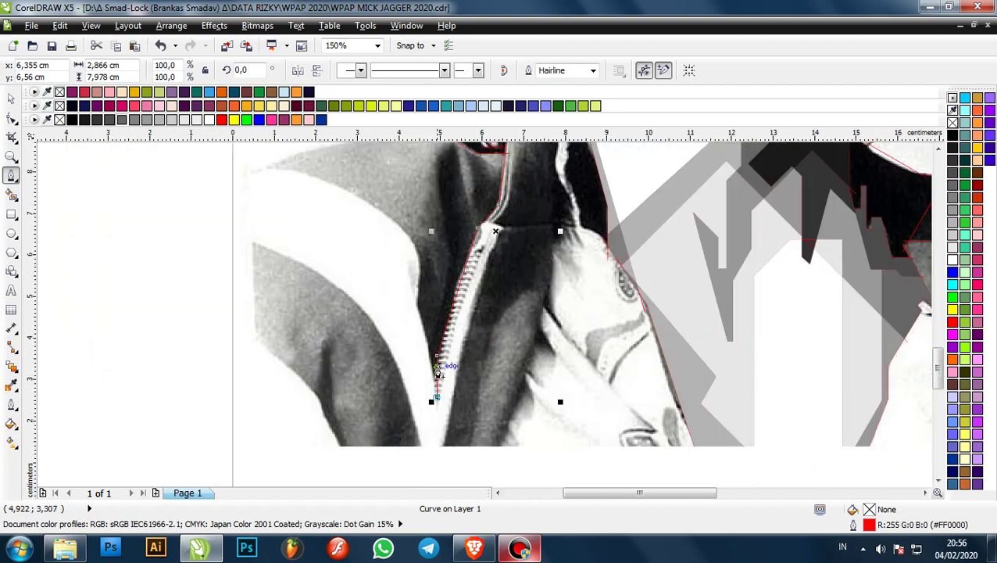
scroll(437, 385, "down", 1)
scroll(423, 367, "up", 2)
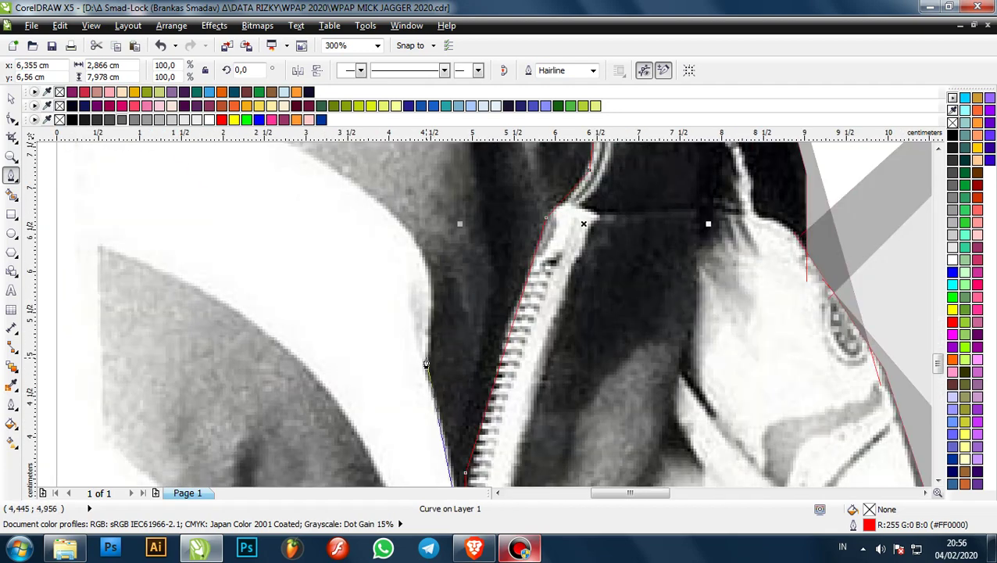
left_click(423, 364)
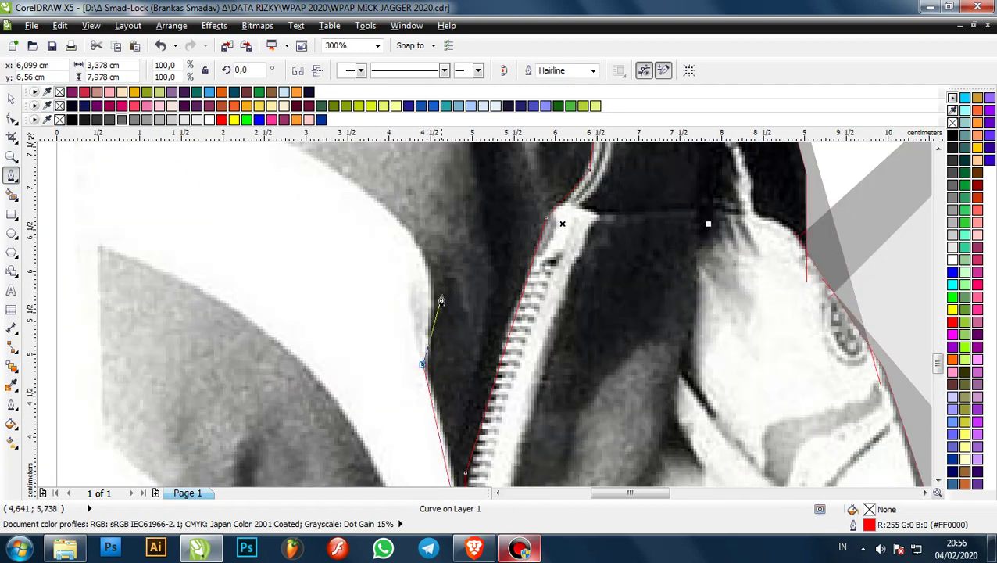
left_click(438, 305)
scroll(438, 306, "down", 1)
scroll(431, 254, "up", 1)
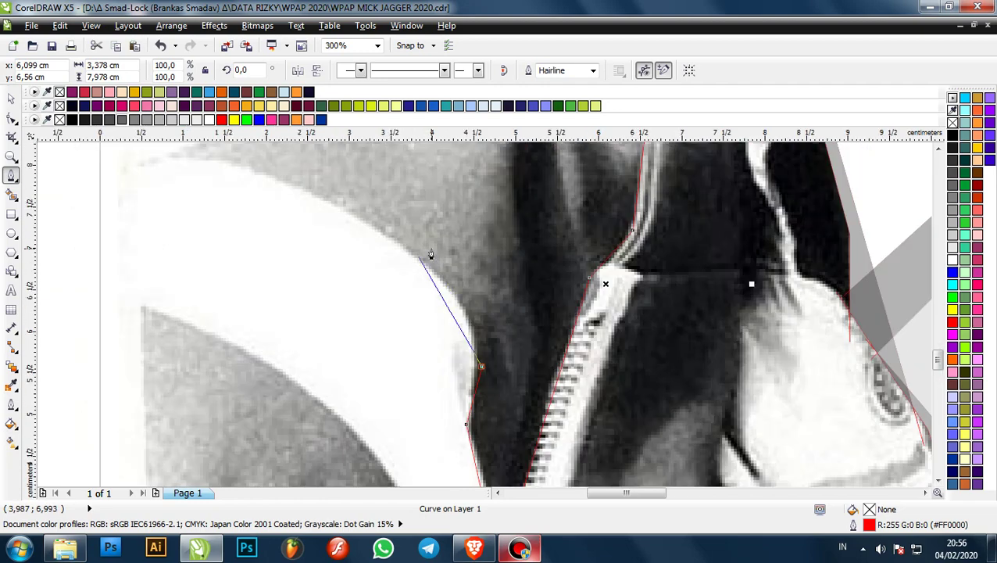
left_click(457, 270)
scroll(456, 270, "down", 1)
scroll(356, 229, "up", 1)
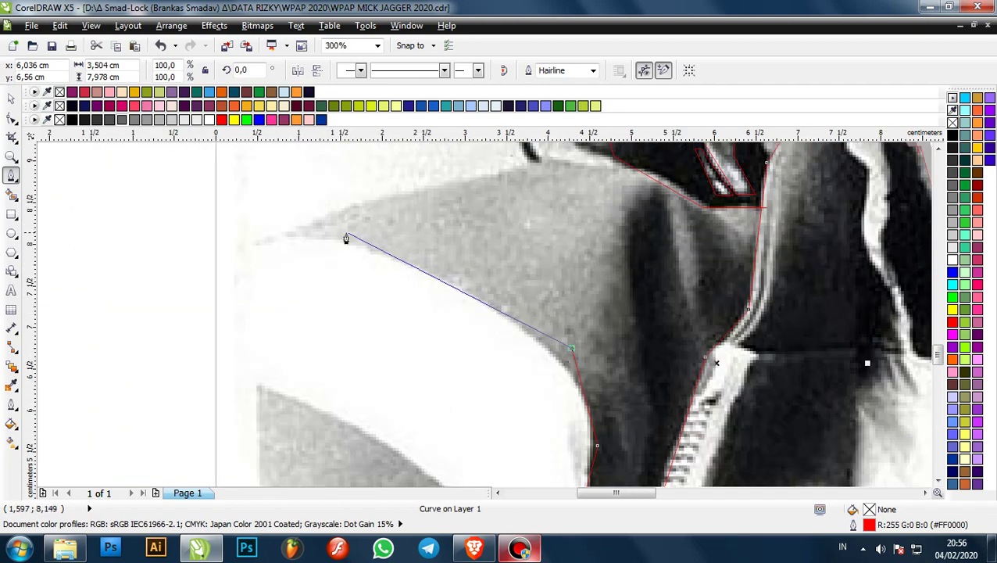
left_click(346, 234)
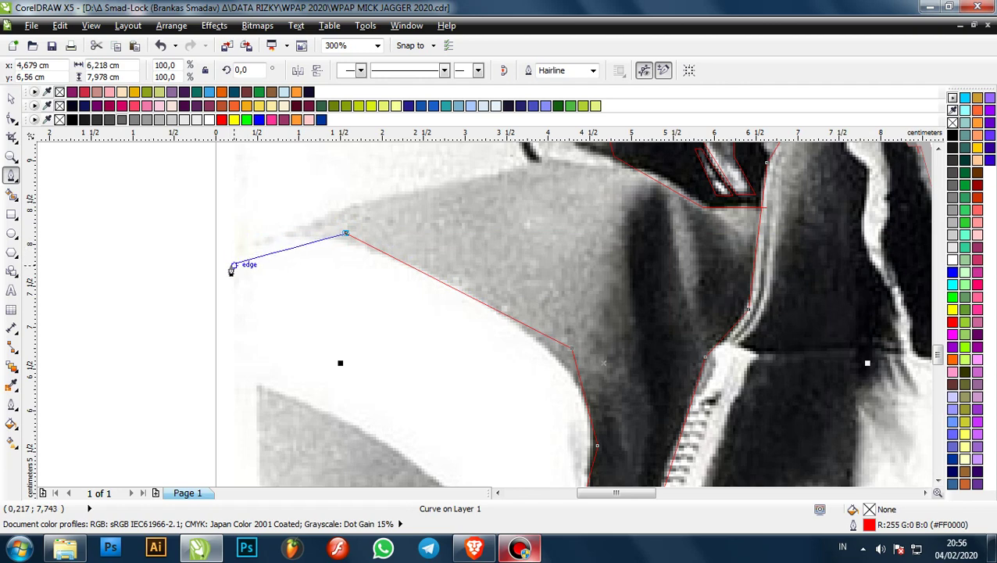
left_click(233, 266)
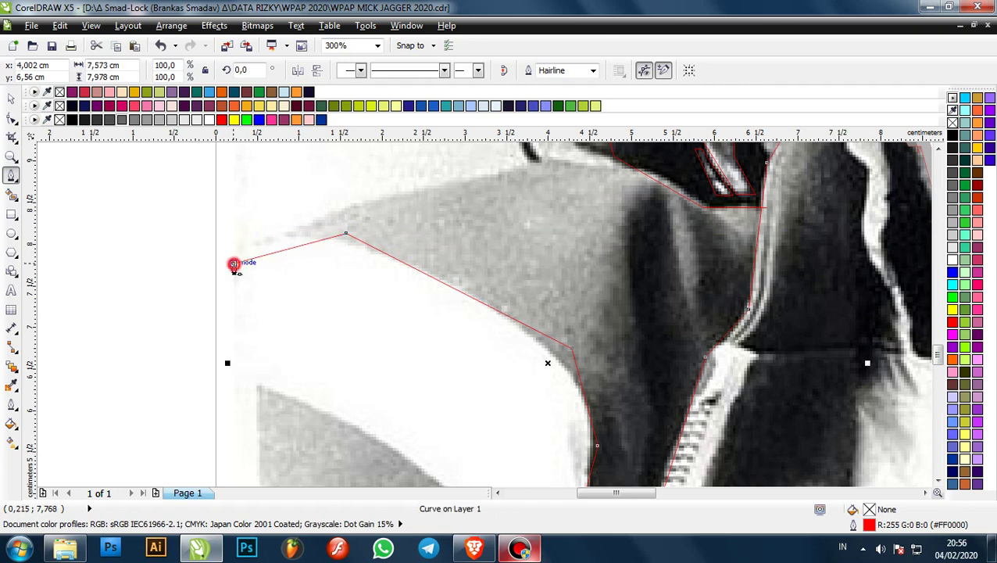
left_click(234, 257)
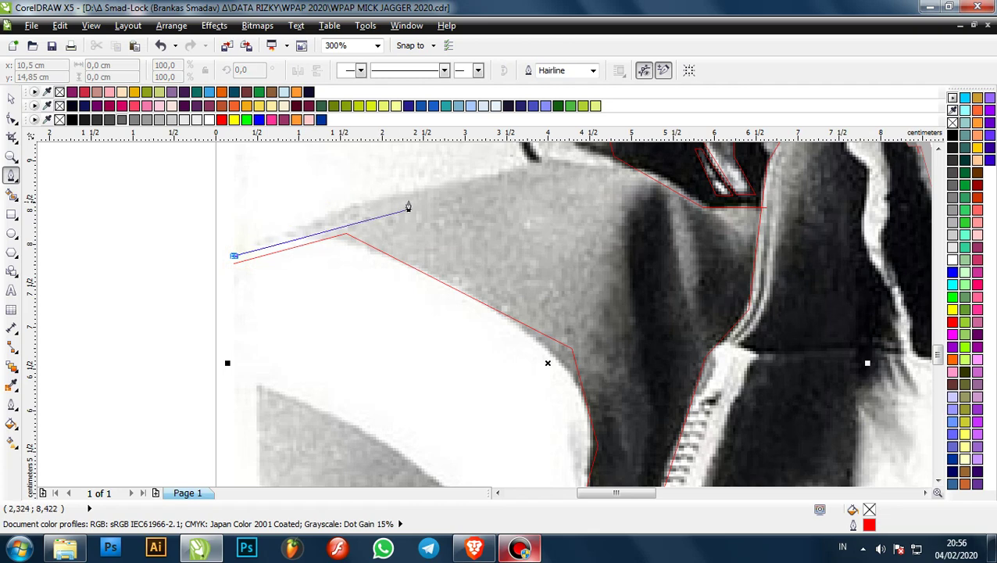
left_click_drag(521, 196, 512, 223)
left_click(508, 214)
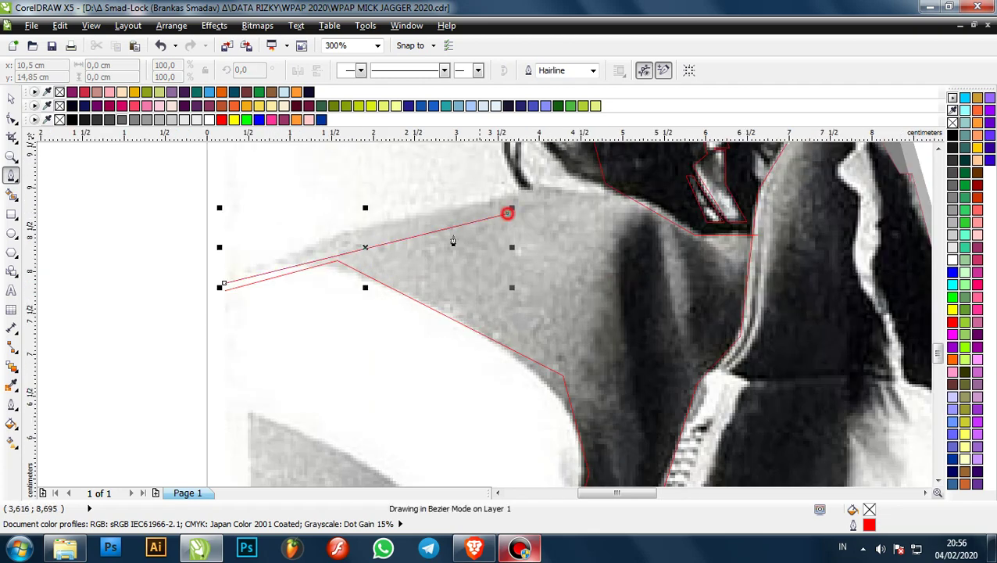
key("ctrl+z")
- Outline the left shoulder's upper edge from the photo's left border to the hair with a two-segment line about 5 cm wide
left_click(225, 279)
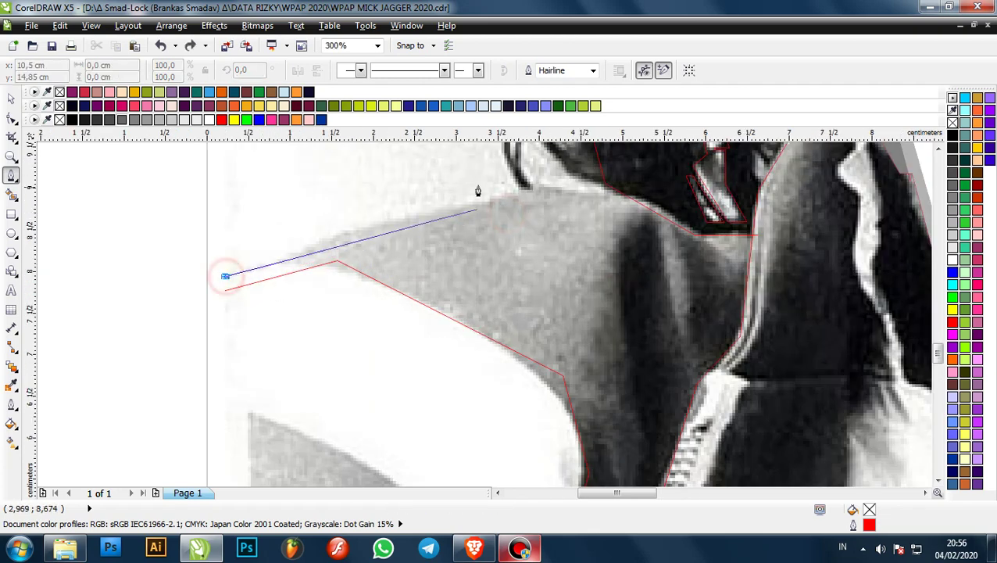
left_click(547, 187)
left_click(641, 199)
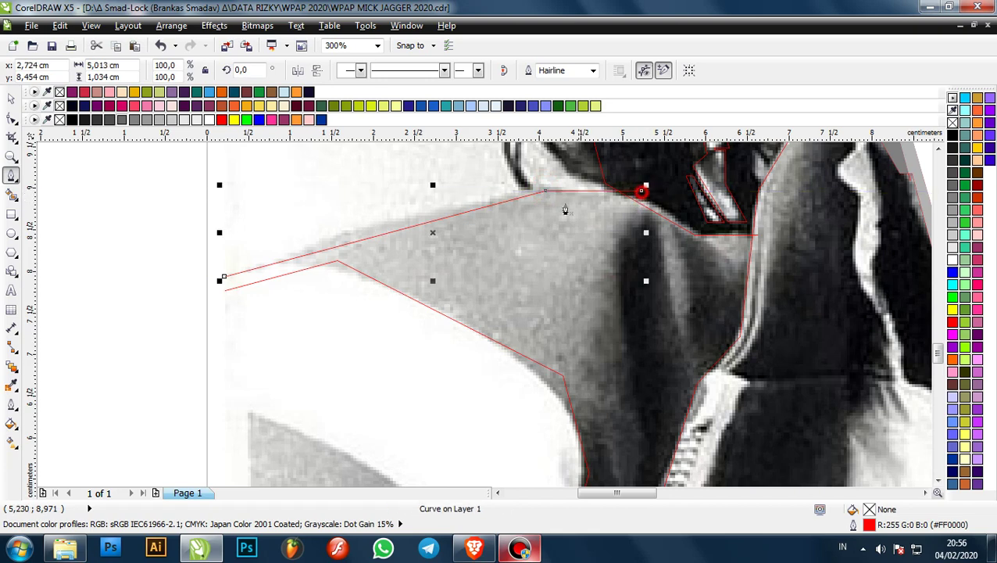
- Outline the white shoulder stripe's lower edge from the photo's left border to its bottom edge, about 4.4 by 5 cm
scroll(561, 227, "down", 2)
scroll(419, 320, "up", 1)
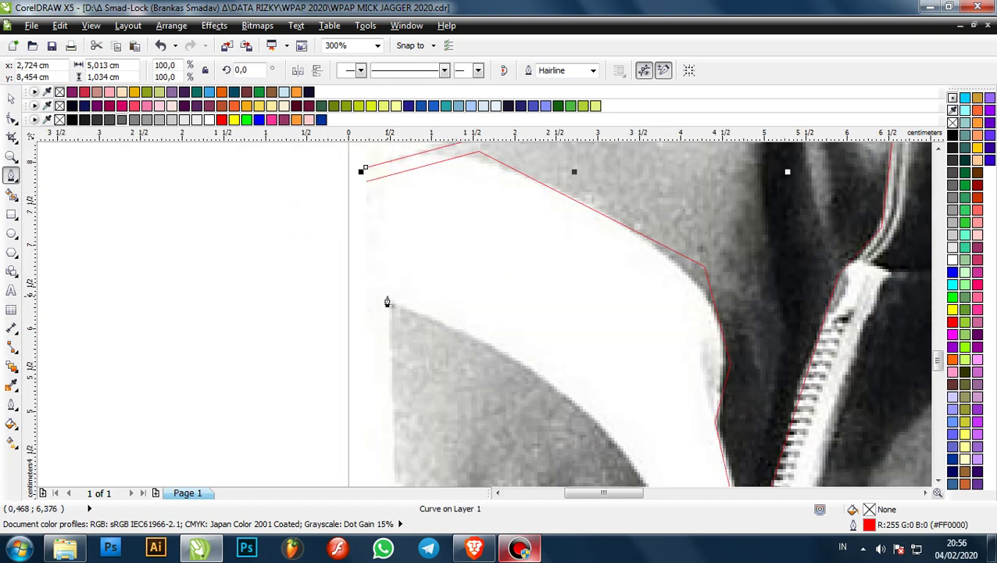
left_click(366, 300)
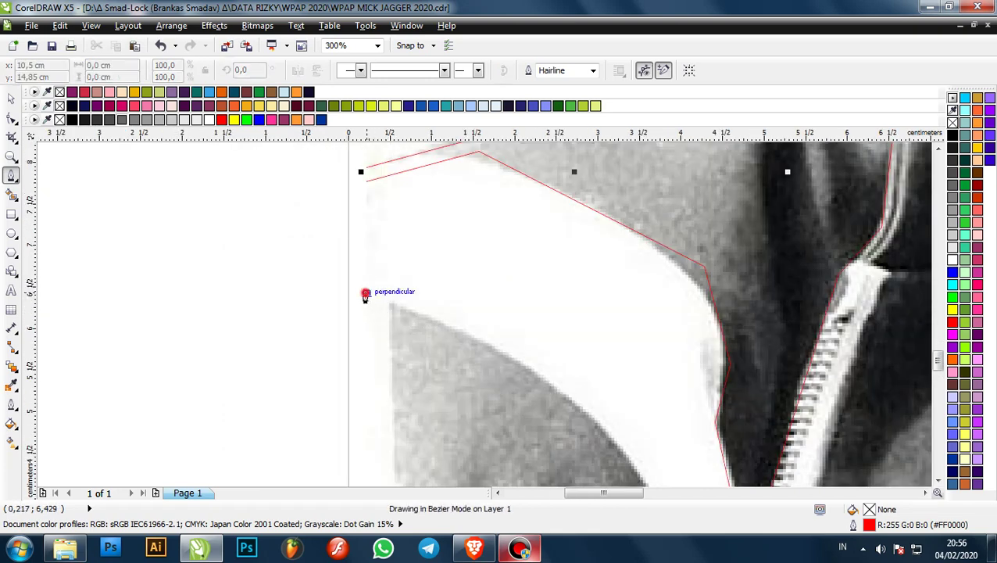
scroll(444, 271, "down", 1)
scroll(501, 350, "up", 1)
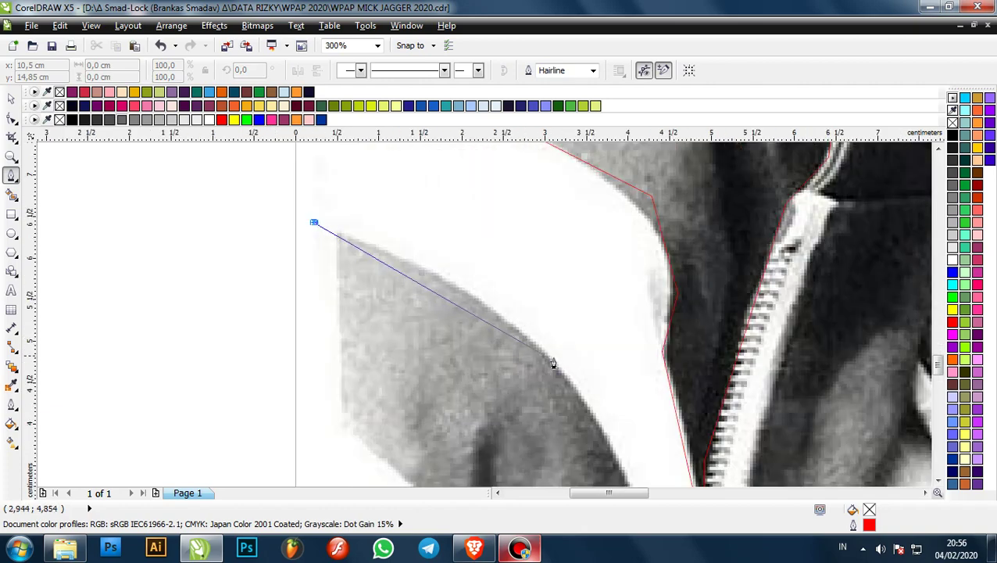
left_click(553, 363)
scroll(525, 292, "down", 2)
scroll(561, 400, "up", 2)
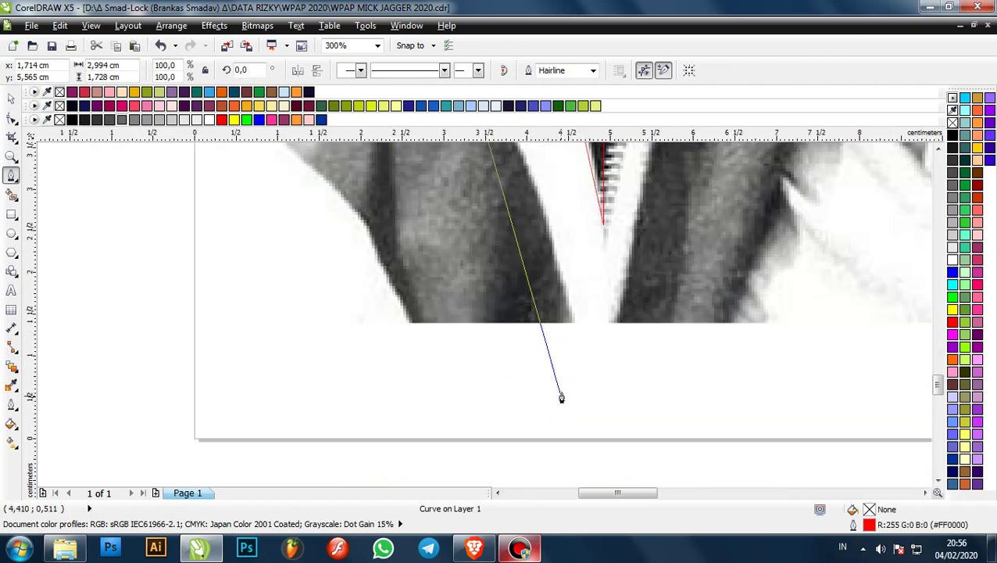
left_click(580, 323)
- Outline the grey sleeve's lower left edge from the photo's left border to its bottom edge, about 2.2 by 2.7 cm
scroll(568, 340, "down", 2)
scroll(529, 303, "up", 1)
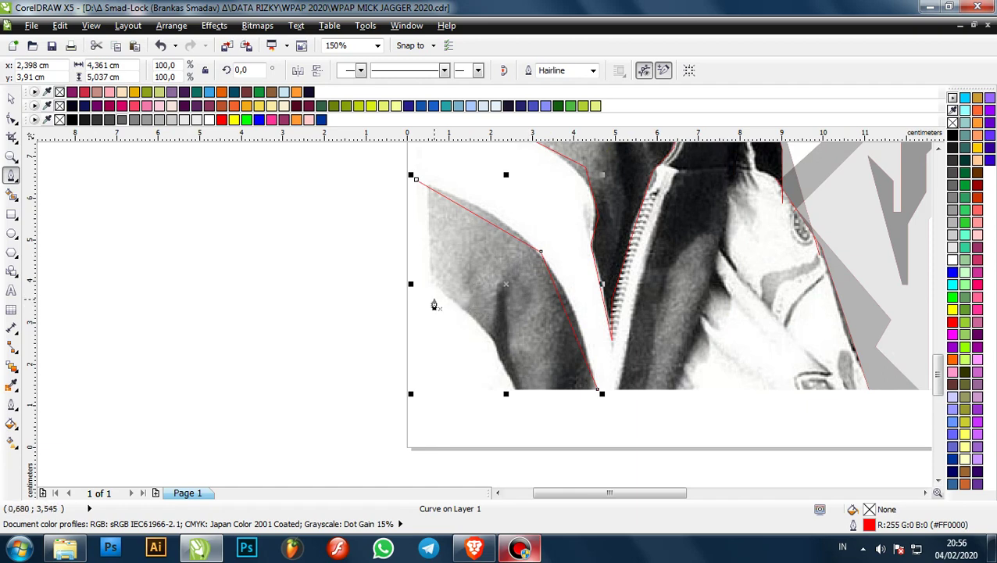
left_click(415, 279)
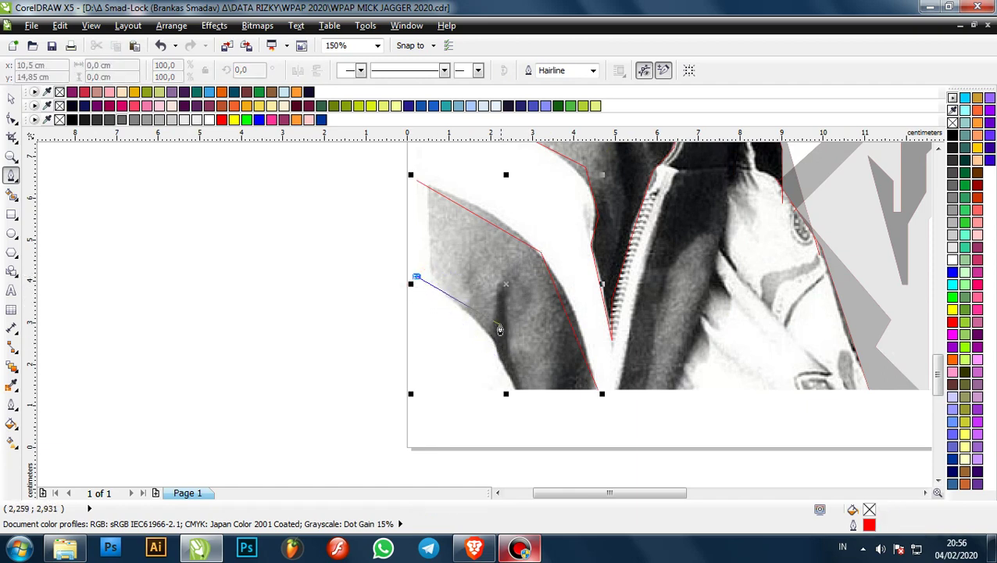
left_click(491, 322)
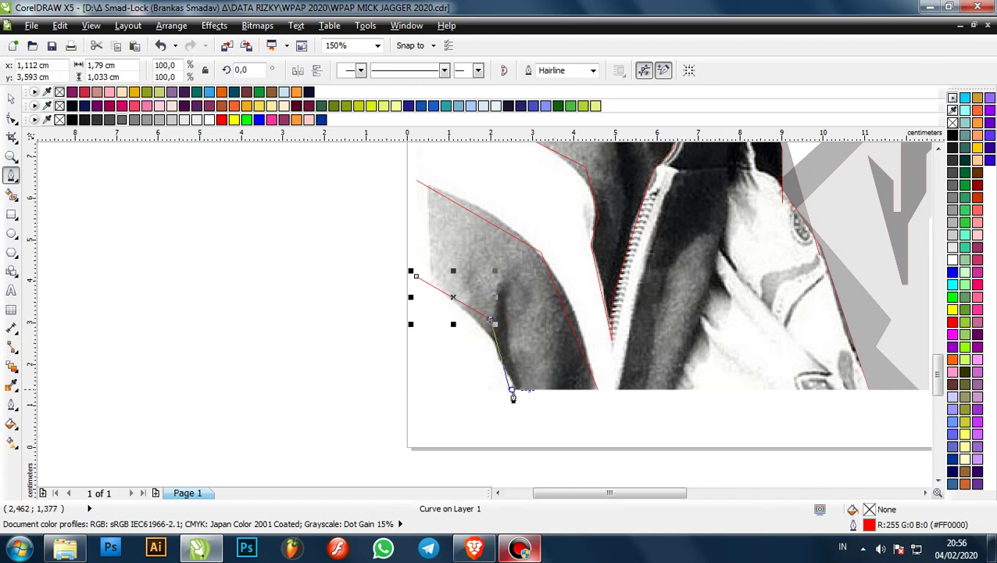
left_click(512, 395)
scroll(490, 352, "down", 2)
scroll(505, 344, "down", 1)
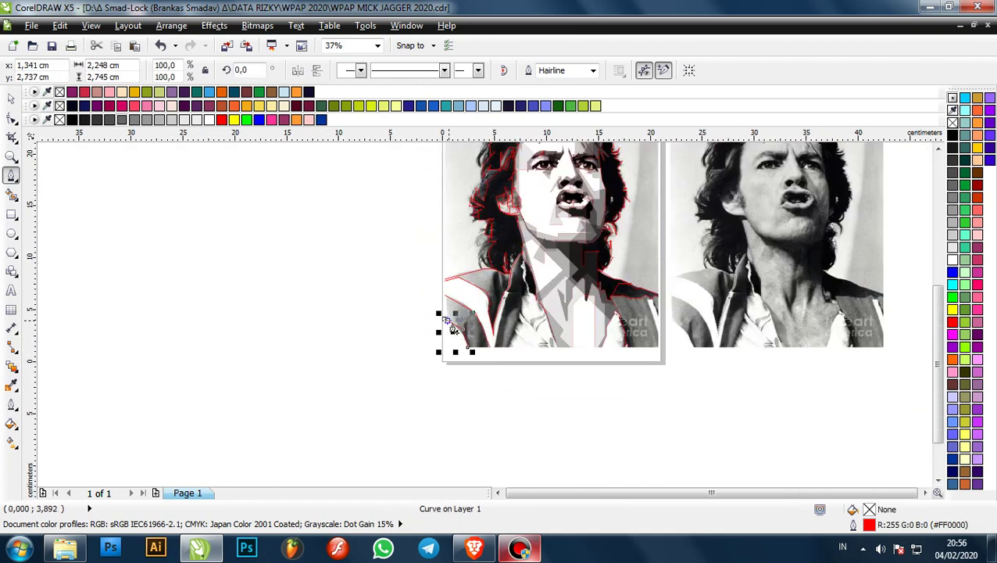
- Outline the right edge of the jacket's white zipper from the photo's bottom edge to the zipper's top, about 1.4 by 5.4 cm
scroll(454, 332, "up", 2)
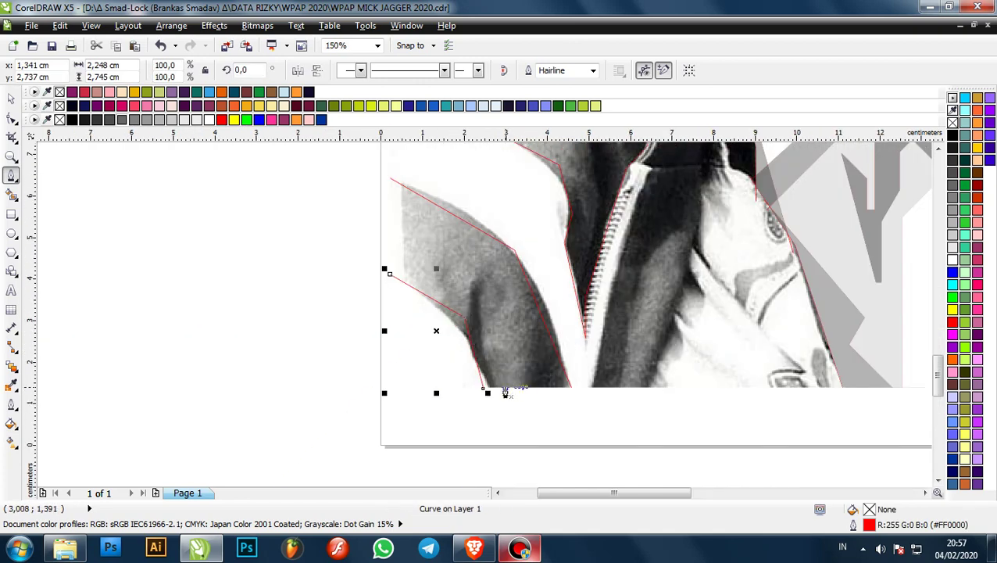
scroll(505, 393, "down", 1)
scroll(578, 325, "up", 1)
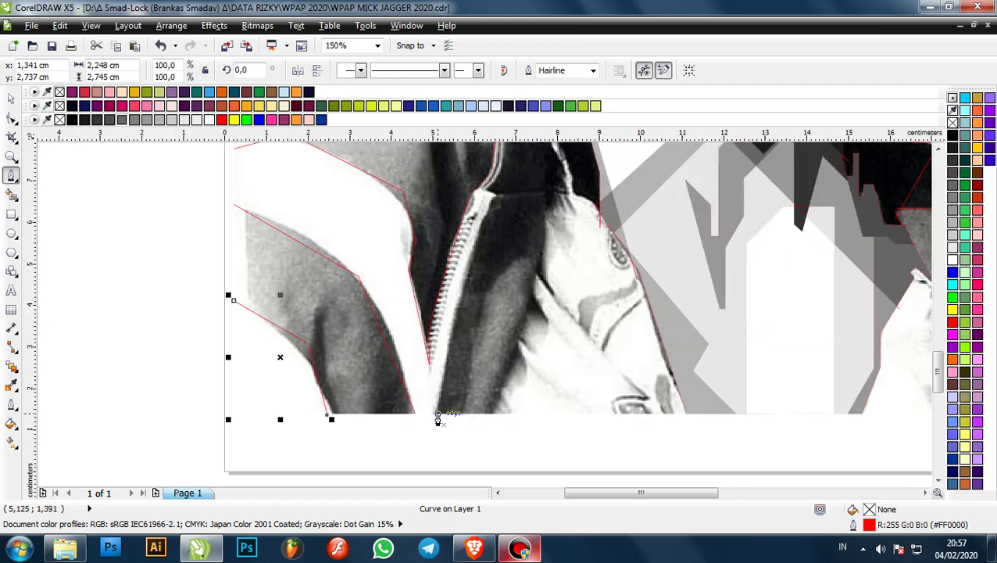
left_click(438, 416)
scroll(507, 197, "up", 2)
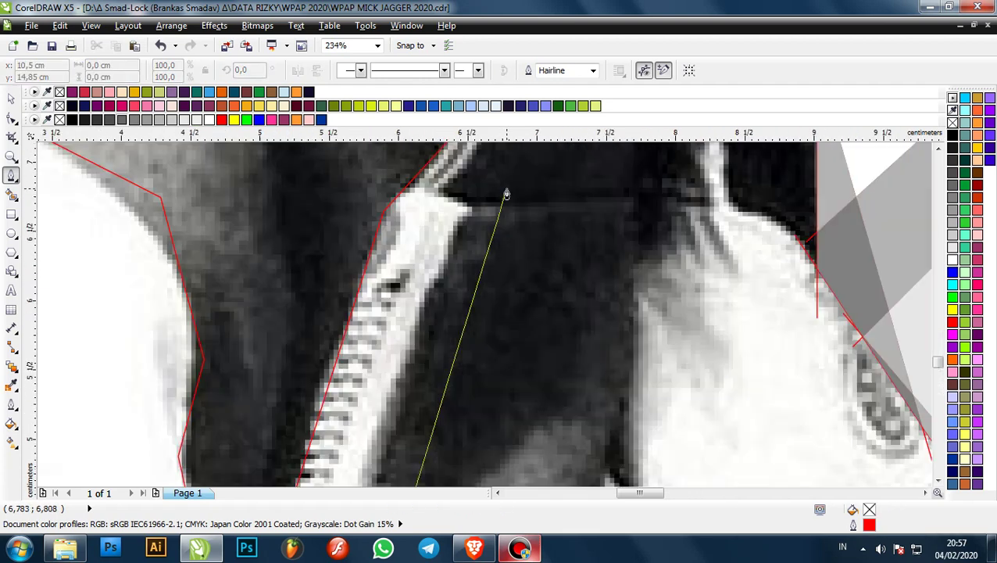
left_click(472, 210)
left_click(440, 192)
- Continue the zipper outline up the right side of the collar's light piping to the start of the grey lapel area
scroll(465, 285, "down", 2)
scroll(478, 225, "up", 2)
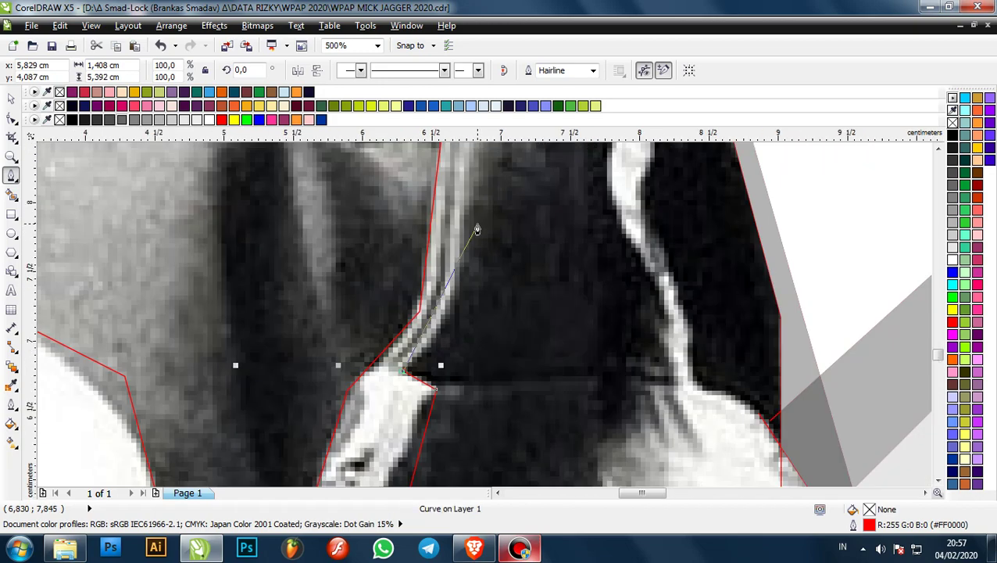
scroll(461, 316, "down", 3)
scroll(461, 269, "up", 2)
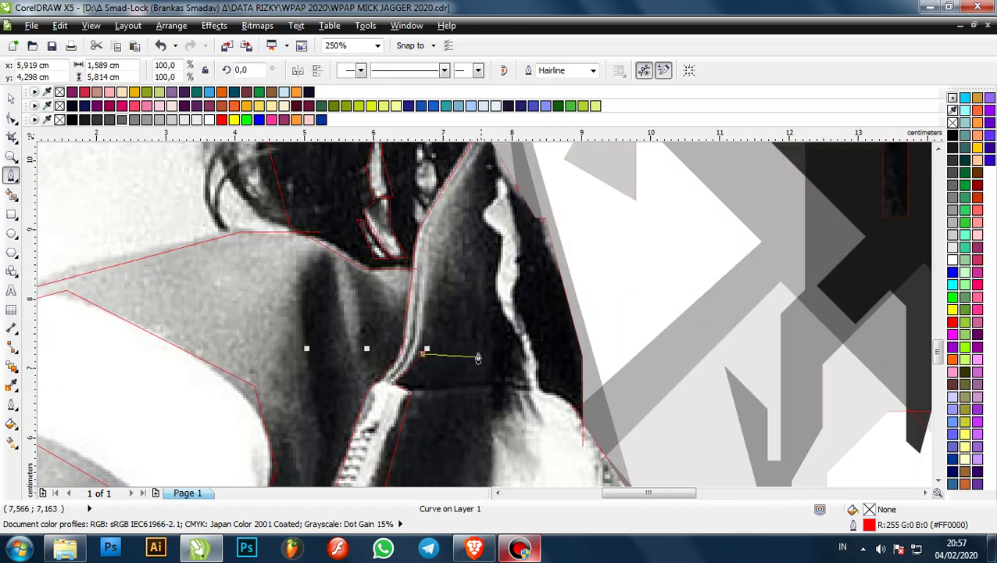
scroll(426, 230, "up", 1)
left_click(421, 347)
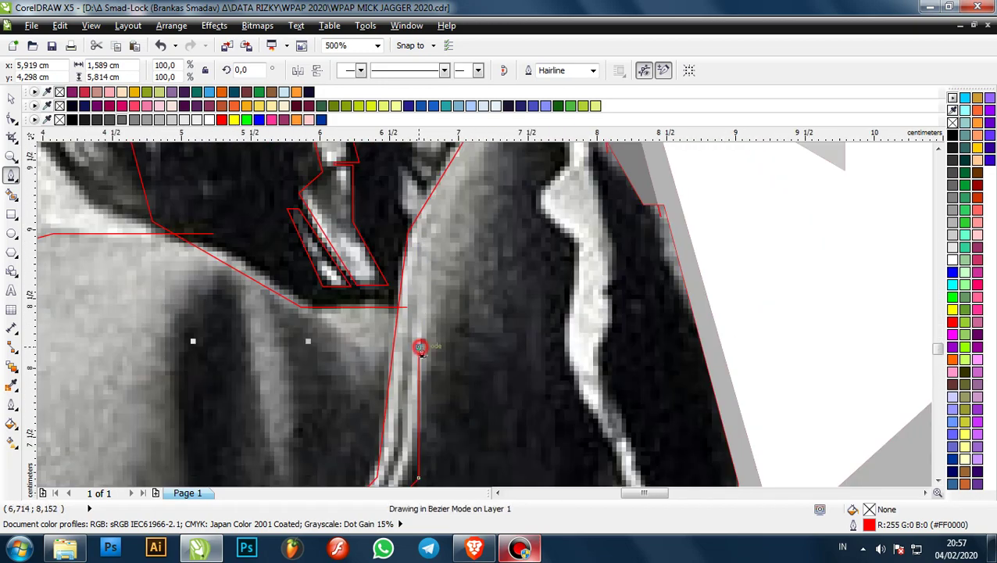
- Extend the outline around the grey lapel area to the collar's tip, making it about 2.6 by 8.9 cm overall
scroll(430, 338, "down", 1)
scroll(469, 290, "up", 1)
left_click(474, 304)
scroll(475, 305, "down", 1)
scroll(477, 235, "up", 1)
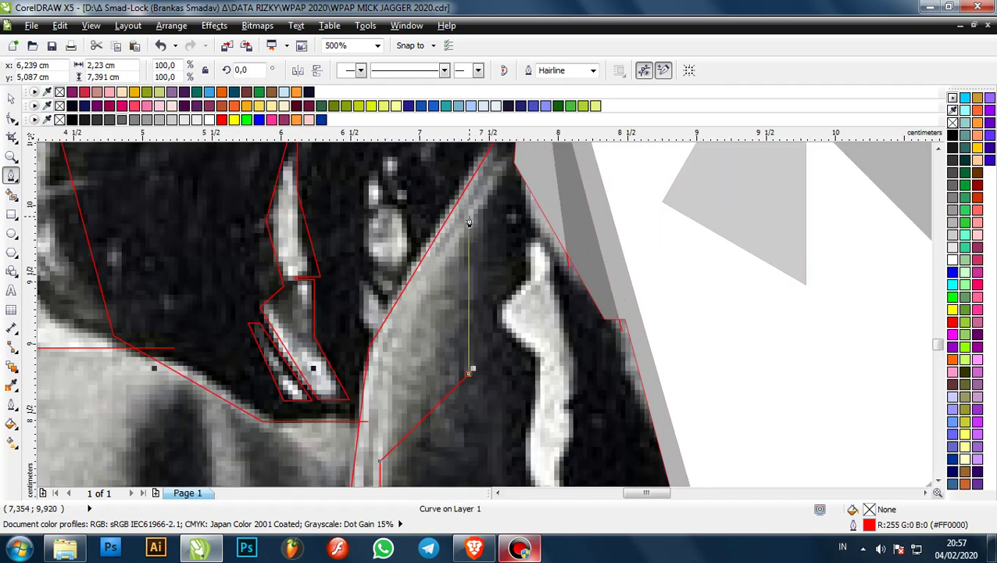
scroll(485, 211, "down", 1)
scroll(506, 215, "up", 1)
scroll(500, 219, "down", 1)
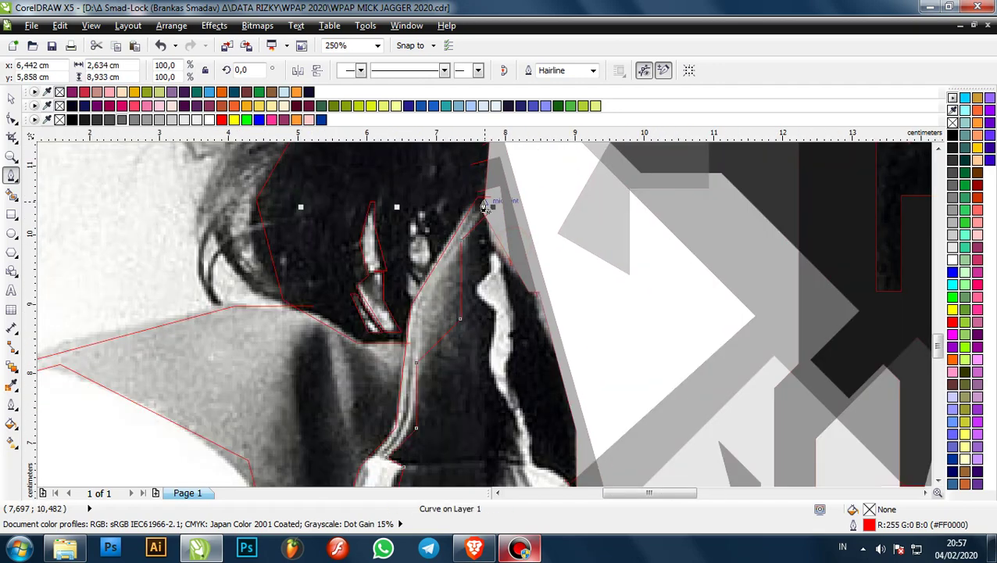
- Outline the dark jacket panel's right edge from the photo's bottom edge up to the white shirt strip, about 1.5 by 6.7 cm
scroll(493, 223, "down", 1)
scroll(475, 222, "up", 1)
scroll(479, 215, "down", 2)
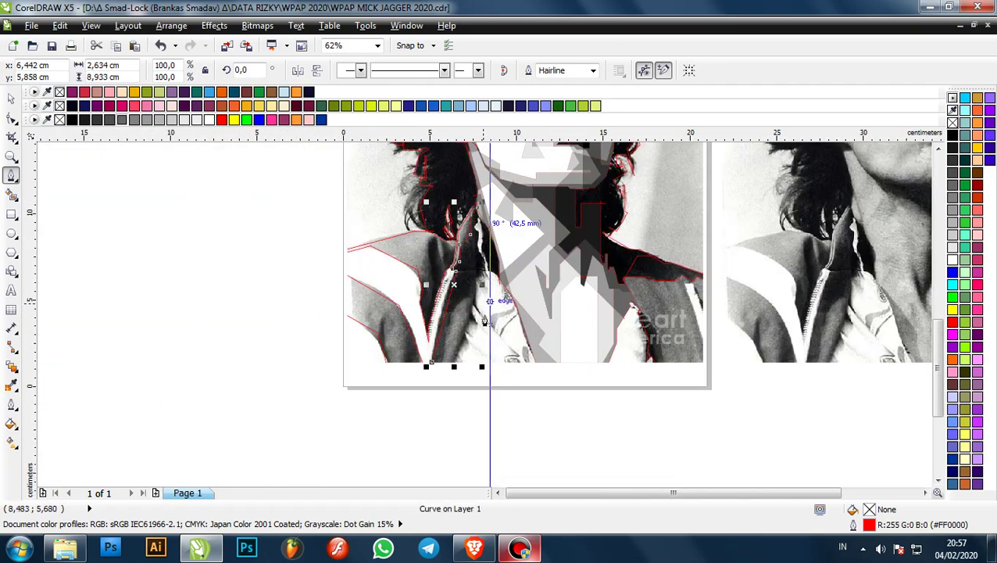
scroll(484, 336, "up", 1)
scroll(447, 386, "up", 1)
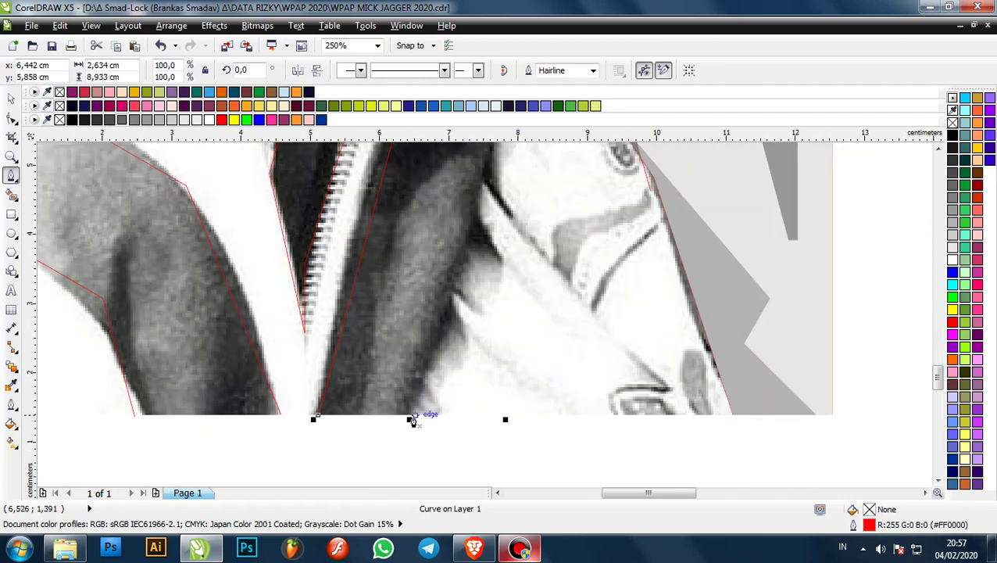
left_click(412, 416)
scroll(412, 415, "down", 1)
scroll(455, 268, "up", 1)
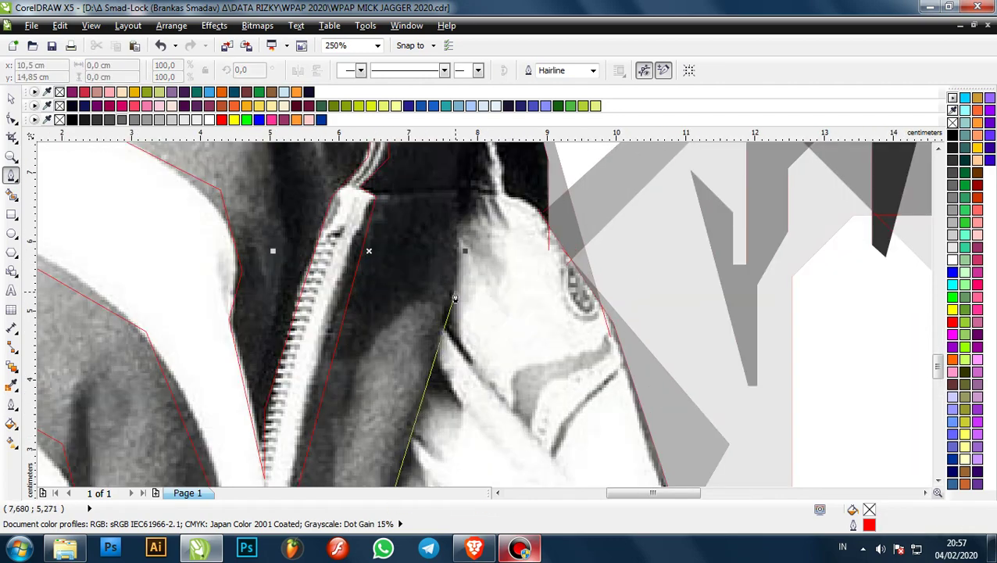
left_click(459, 288)
scroll(458, 288, "down", 2)
scroll(458, 348, "up", 2)
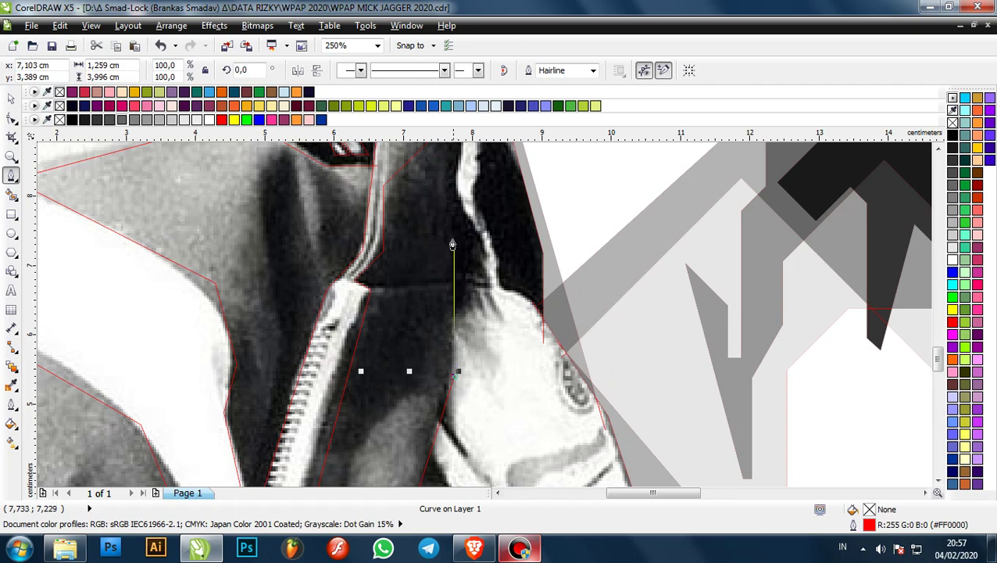
scroll(459, 201, "down", 1)
scroll(461, 244, "up", 2)
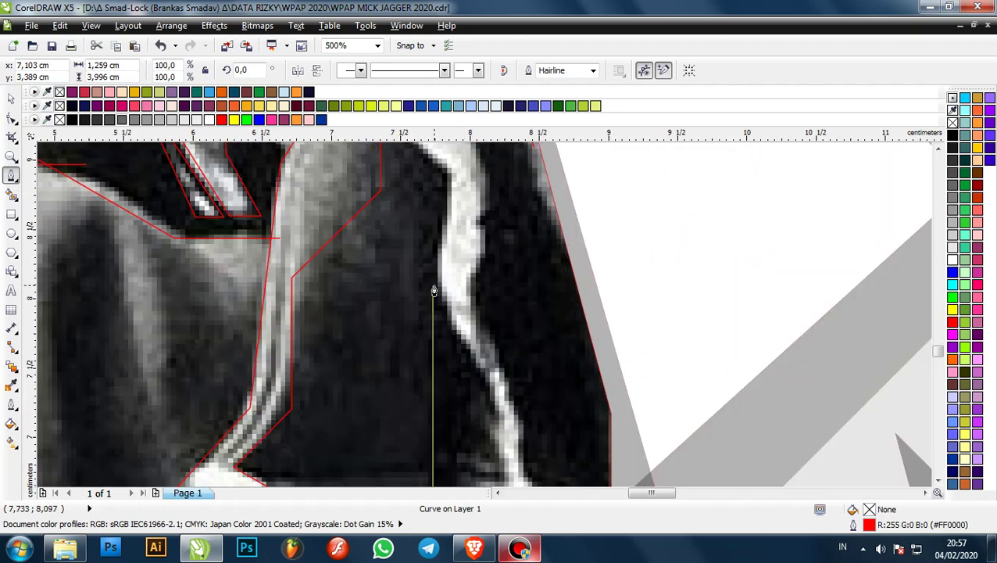
scroll(457, 278, "down", 2)
- Outline the upper left edge of the white shirt strip from the neck border to its leftmost bulge, about 0.4 by 0.75 cm
scroll(457, 244, "up", 3)
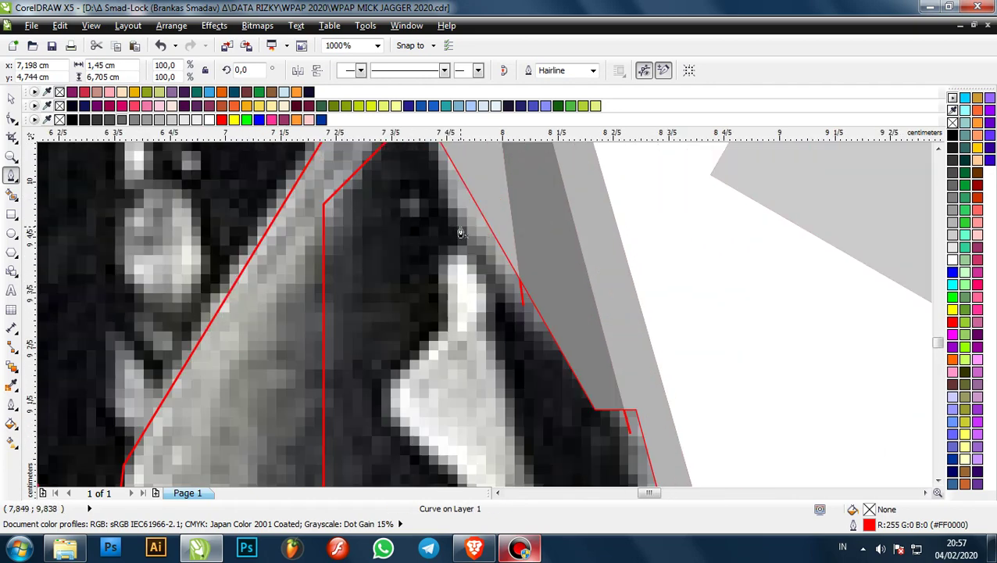
left_click(489, 180)
left_click(441, 255)
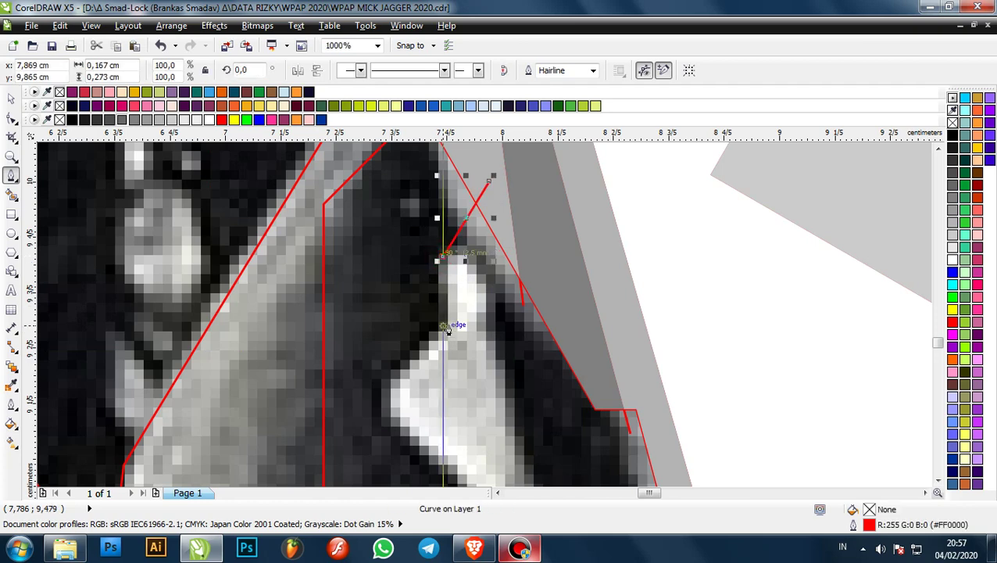
left_click(444, 331)
left_click(383, 388)
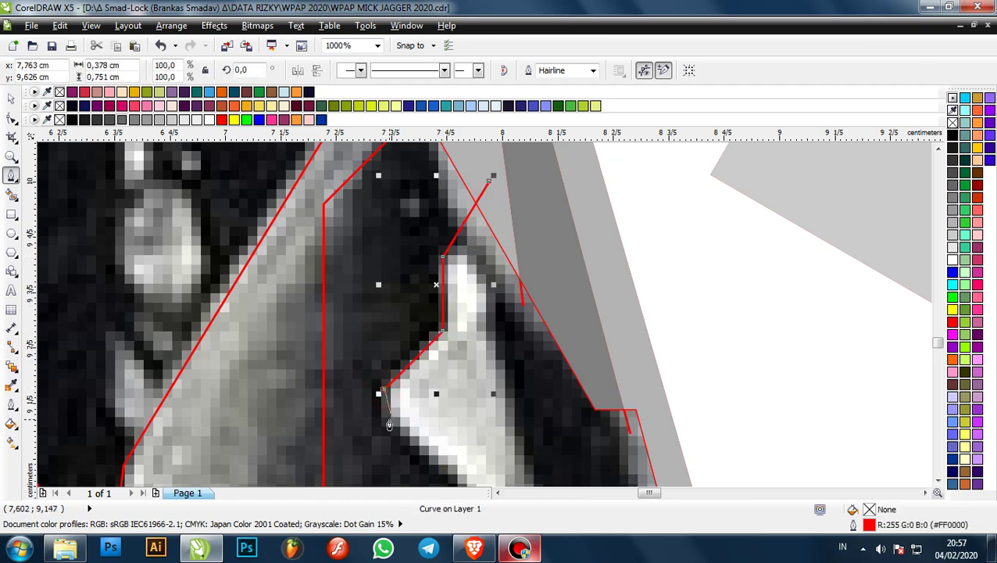
- Continue the outline down the white strip's left edge below the bulge, making it about 2 cm tall
scroll(437, 188, "down", 2)
scroll(434, 203, "up", 2)
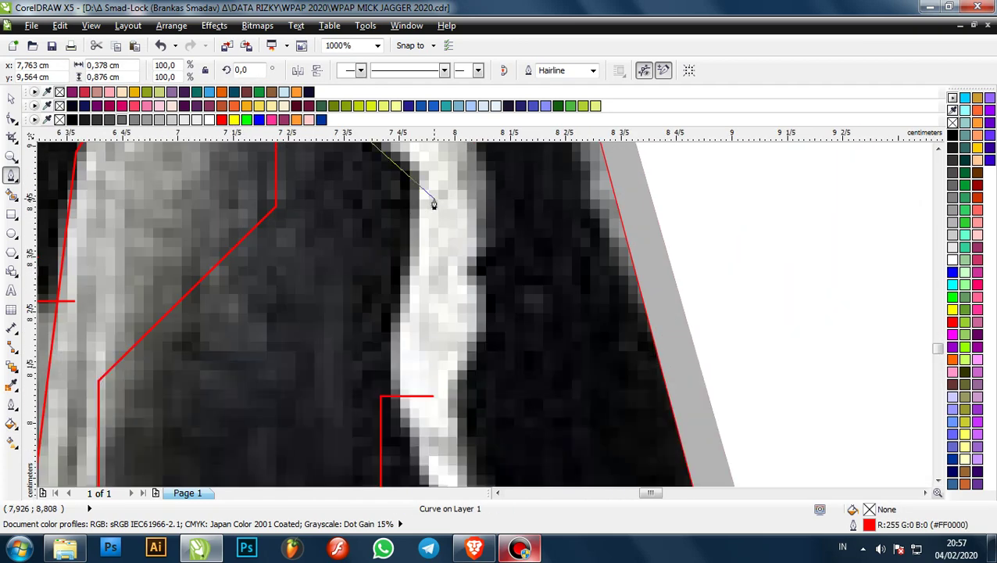
left_click(417, 168)
left_click(417, 305)
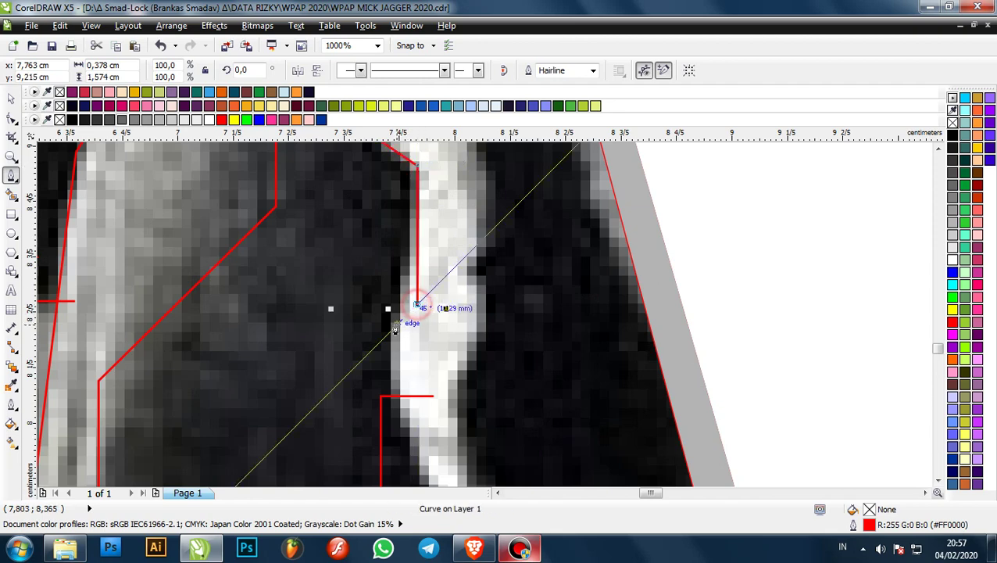
left_click(397, 326)
- Extend the strip's left outline down to where it meets the white shirt, making it about 0.6 by 3.3 cm
scroll(403, 320, "down", 1)
scroll(410, 406, "up", 1)
scroll(392, 291, "down", 1)
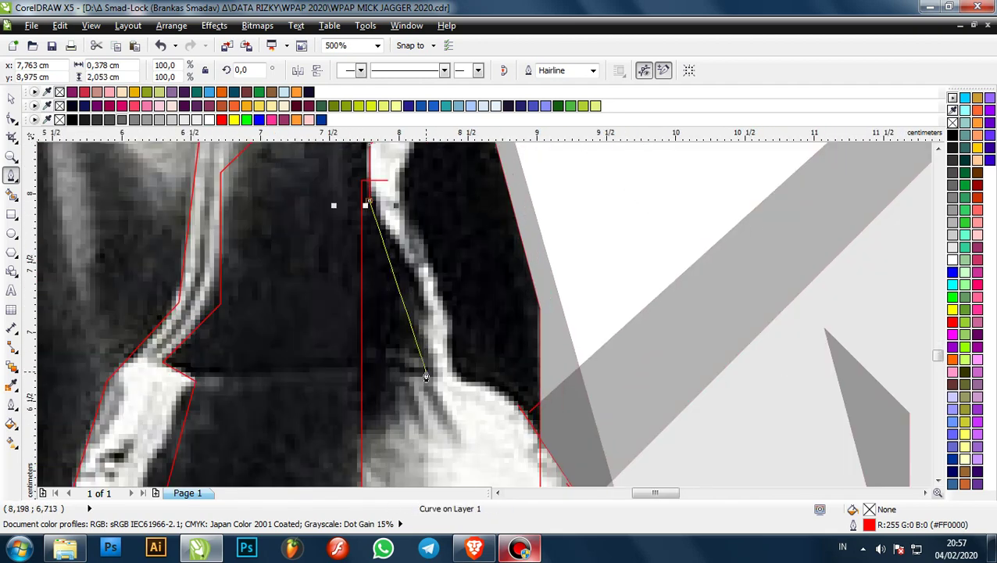
left_click(424, 293)
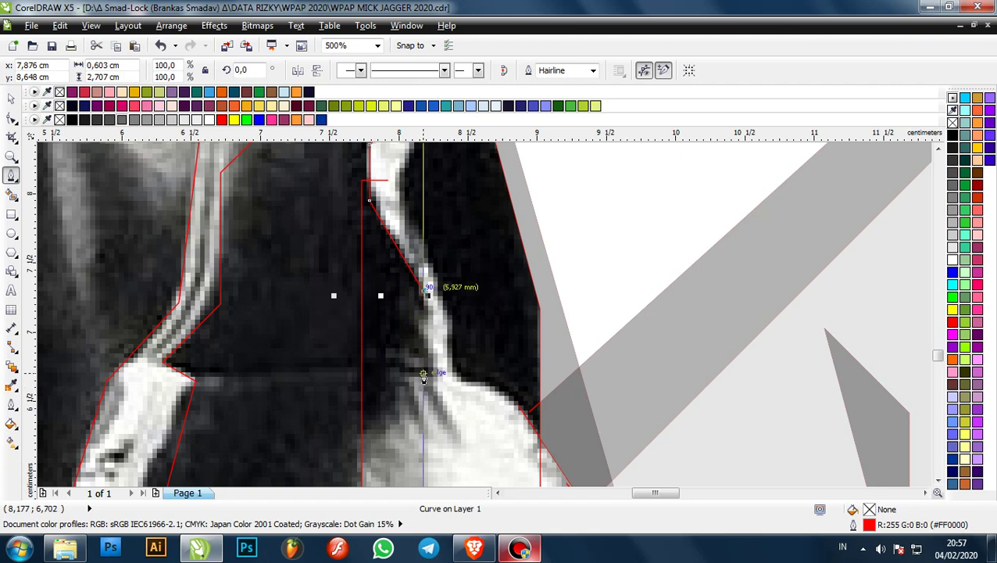
left_click(424, 374)
- Outline the narrow fold spike at the strip's lower end and run it back to the dark panel, about 0.9 by 3.9 cm overall
scroll(440, 328, "down", 1)
scroll(456, 373, "up", 1)
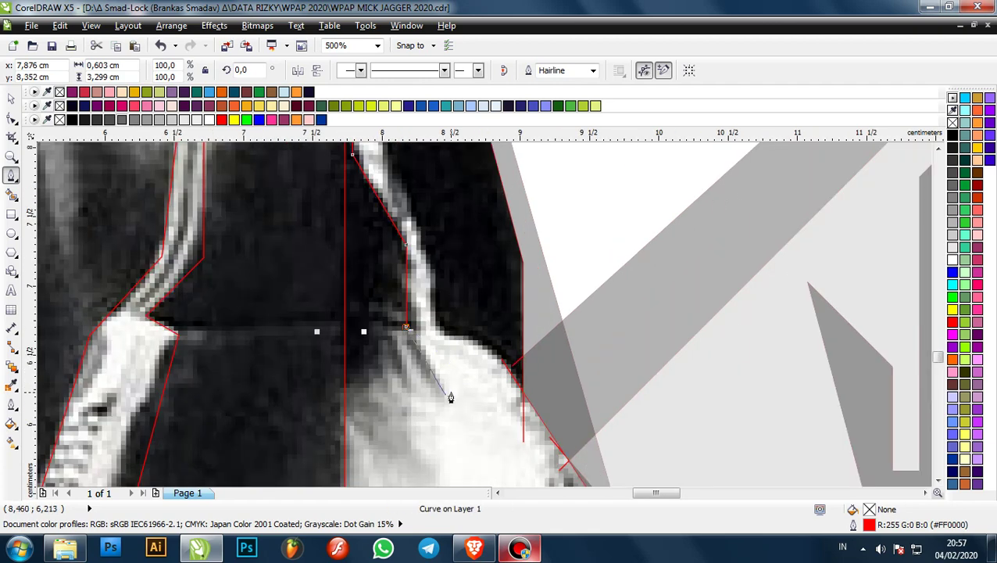
left_click(450, 401)
left_click(449, 403)
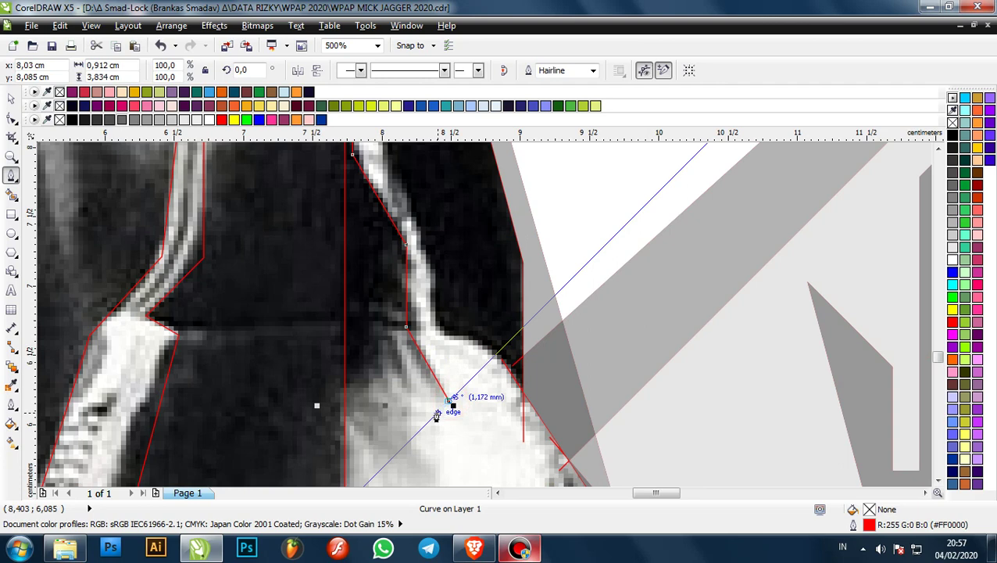
left_click(394, 340)
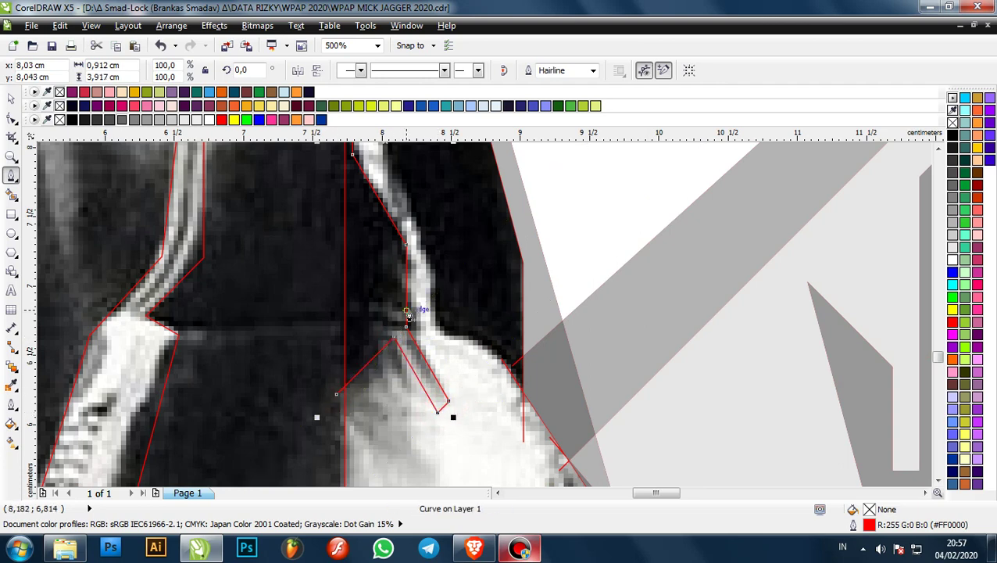
- Extend the dark panel's horizontal top line across the white shirt strip with a segment about 0.26 cm long
scroll(321, 412, "down", 1)
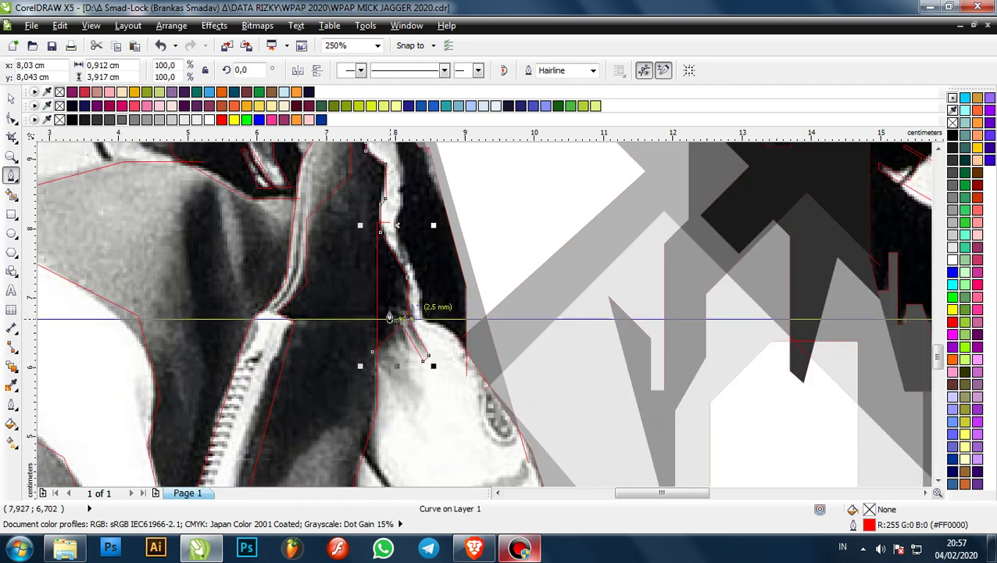
scroll(394, 301, "down", 1)
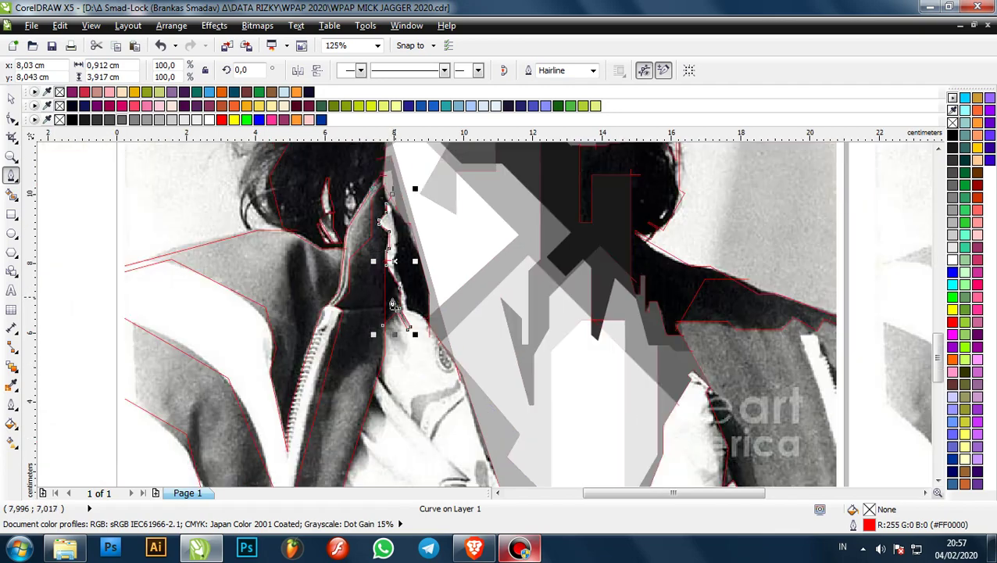
scroll(411, 287, "up", 1)
scroll(410, 287, "up", 2)
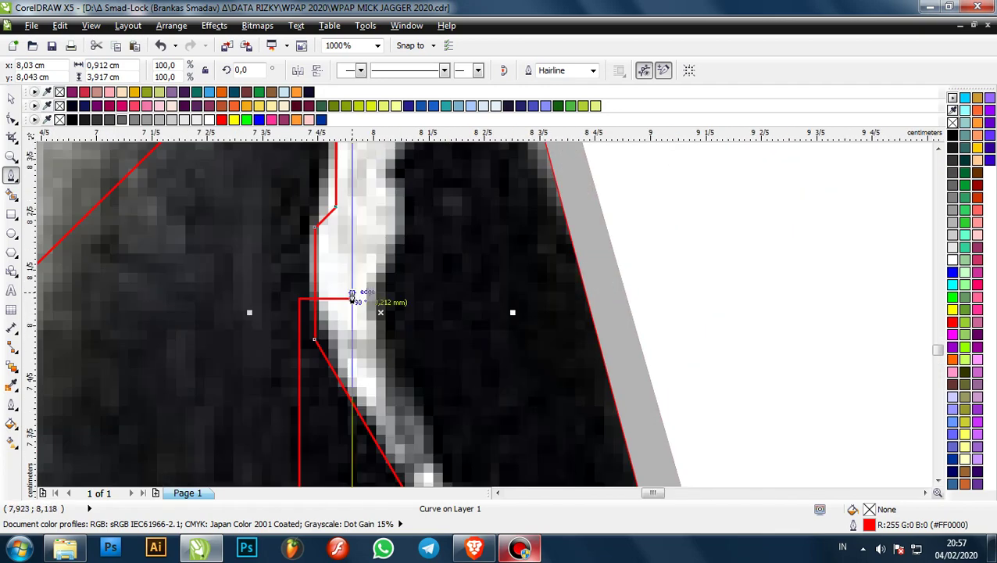
scroll(423, 296, "down", 2)
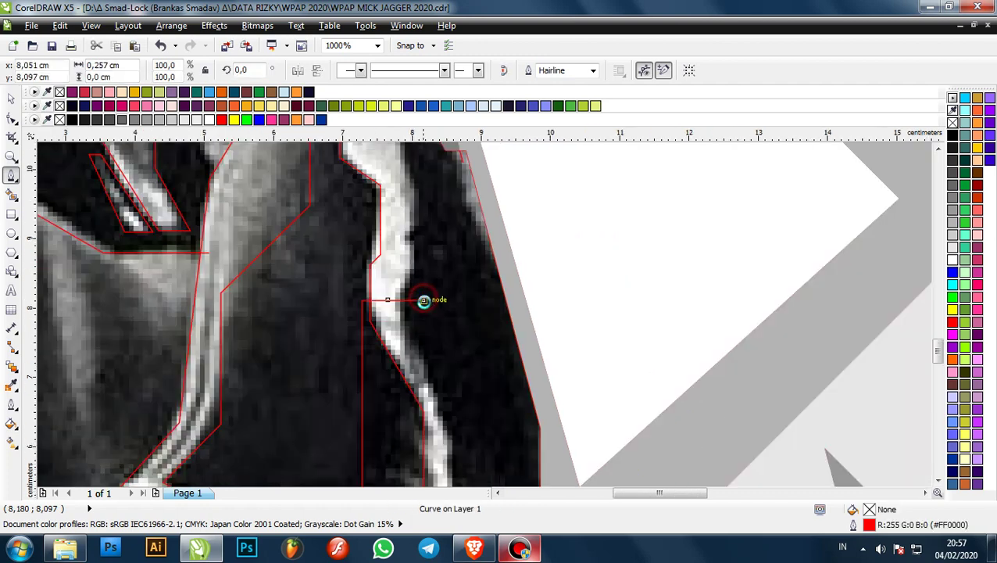
- Outline the upper right edge of the white shirt strip down from the neck border with a stepped line about 0.2 by 1.2 cm
scroll(438, 219, "up", 2)
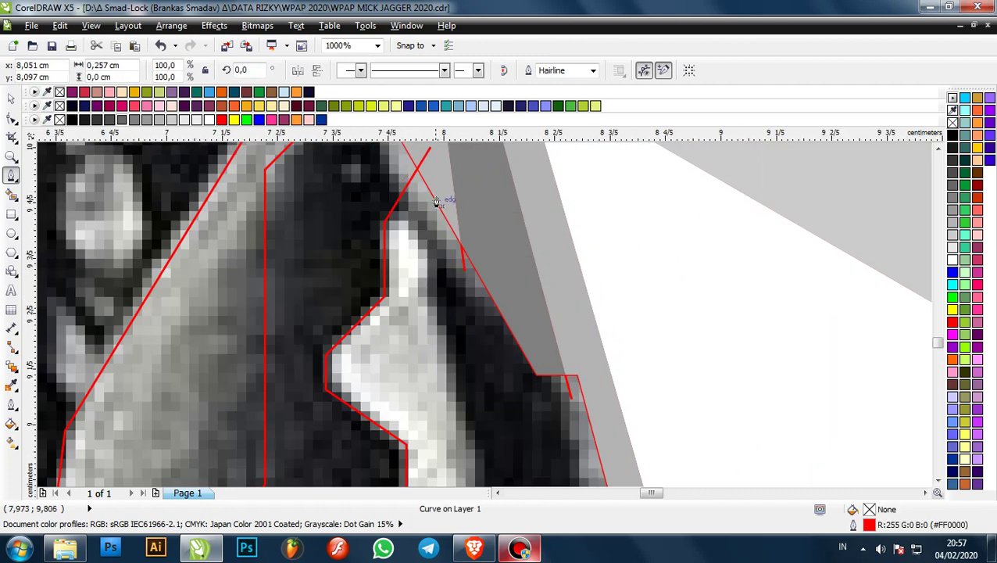
scroll(449, 197, "up", 1)
scroll(458, 195, "down", 1)
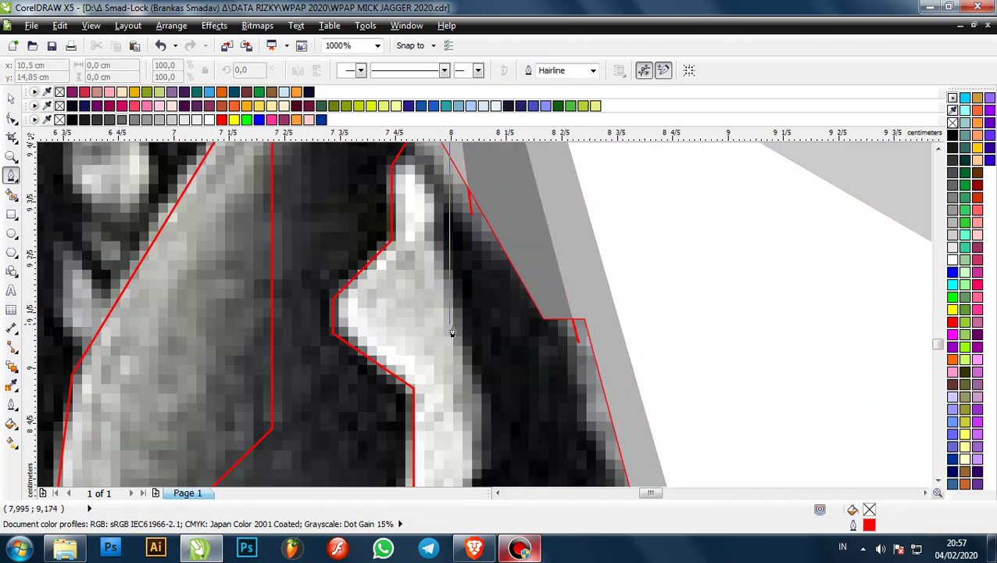
left_click(452, 332)
left_click(469, 338)
scroll(469, 337, "down", 1)
scroll(474, 379, "up", 1)
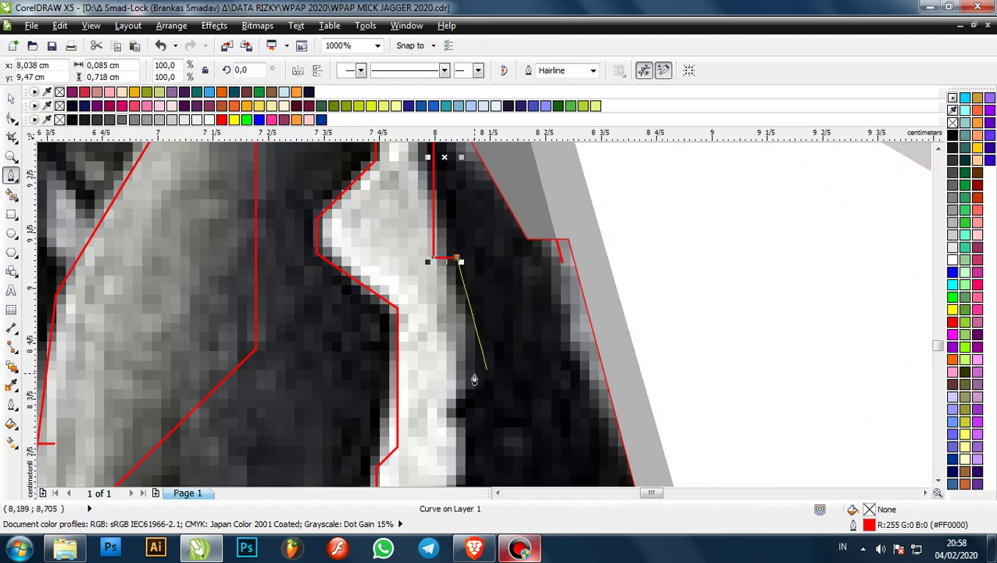
left_click(491, 386)
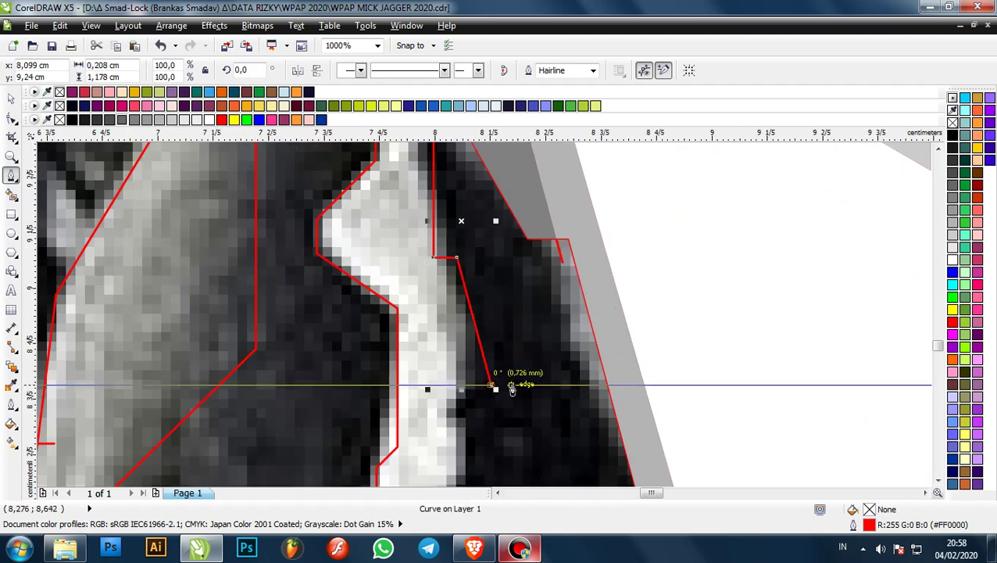
- Extend the white shirt strip's right edge line inward and add a small notch, making the outline about 0.2 by 1.4 cm
scroll(500, 339, "down", 1)
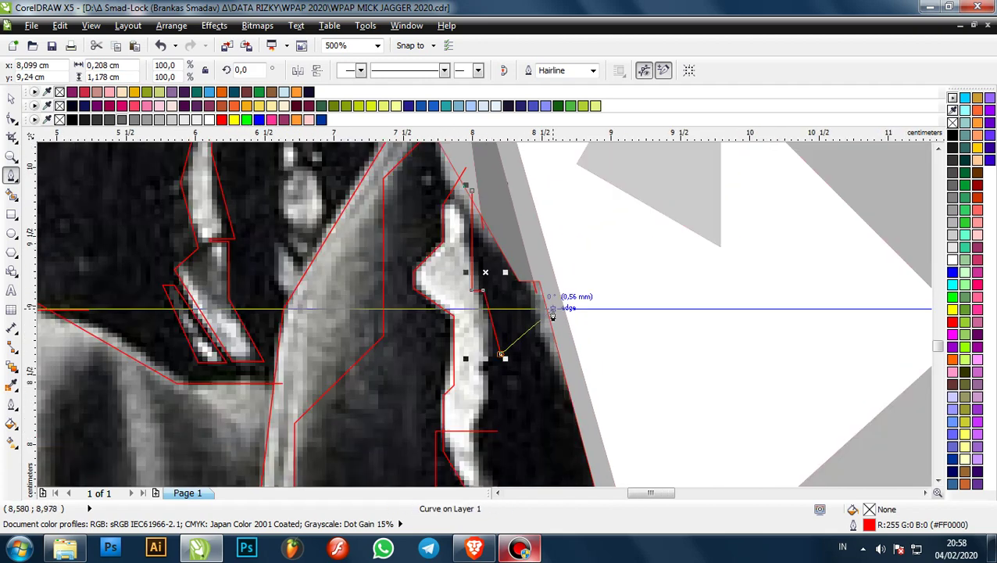
scroll(516, 323, "down", 1)
scroll(604, 340, "up", 1)
scroll(350, 273, "up", 1)
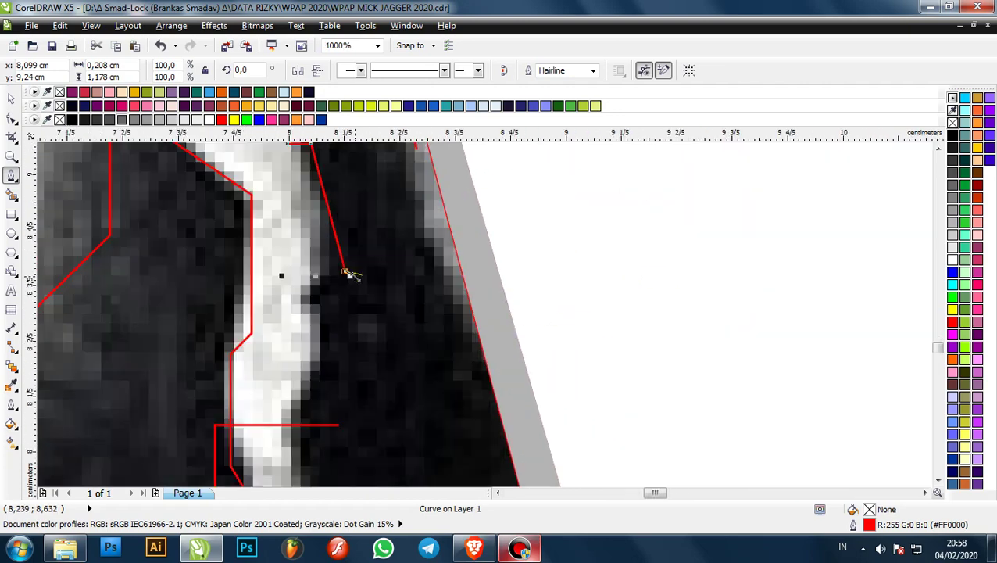
scroll(308, 304, "up", 2)
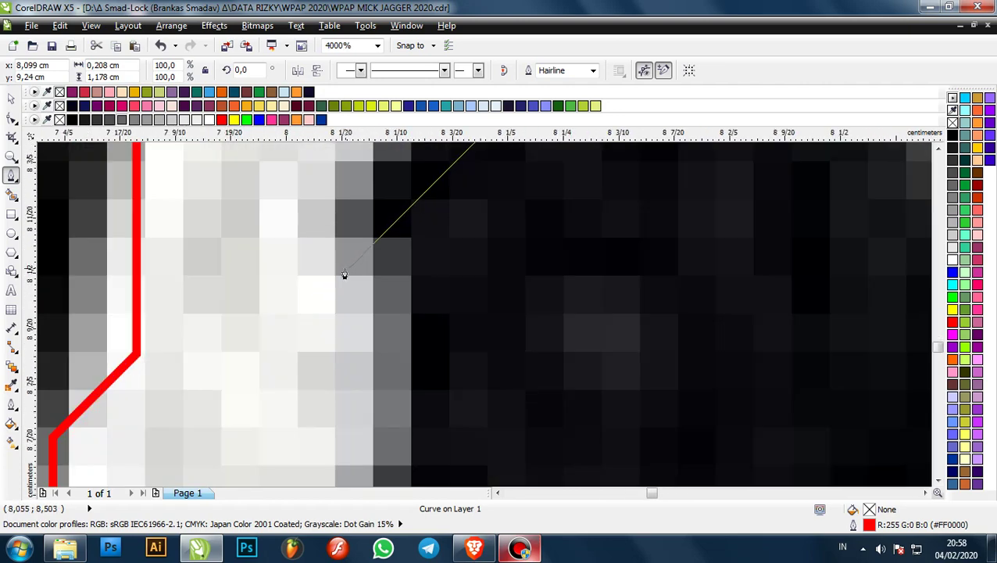
left_click(330, 283)
left_click(351, 304)
left_click(407, 249)
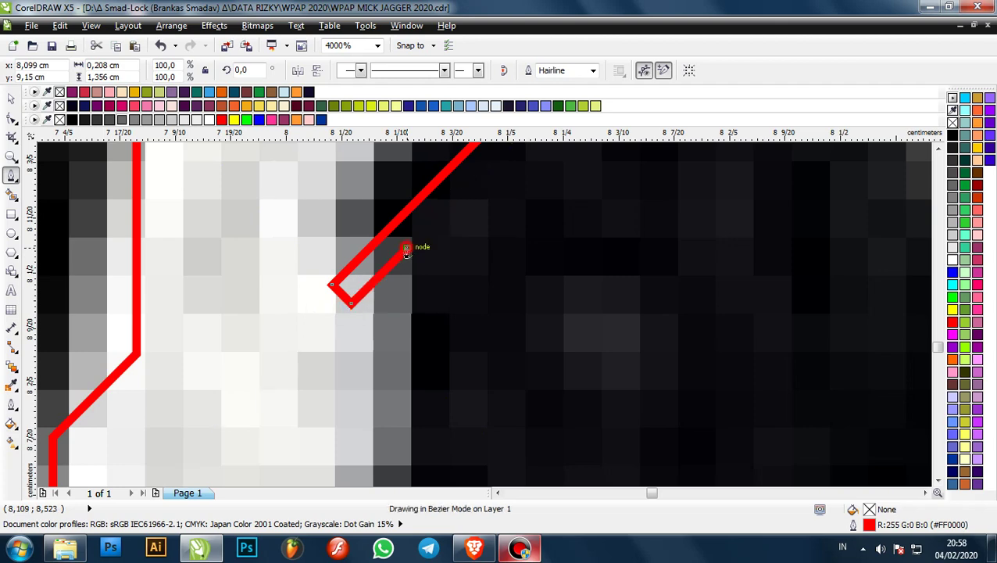
- Continue the right edge line down from the notch, following the strip's inward bend past the short horizontal line
scroll(406, 248, "down", 2)
scroll(423, 323, "up", 1)
left_click(390, 301)
scroll(394, 293, "down", 2)
scroll(375, 331, "up", 1)
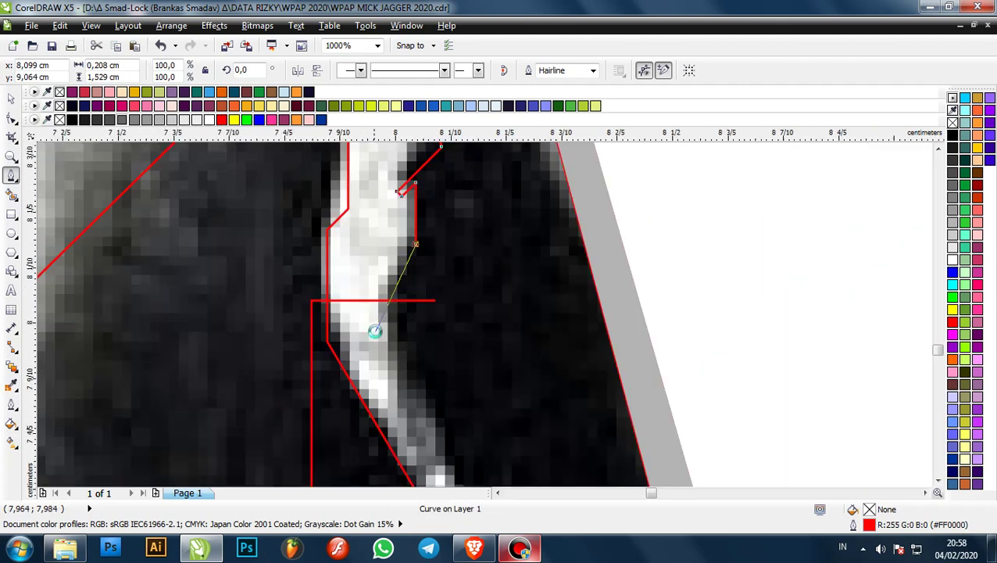
scroll(375, 331, "up", 1)
left_click(401, 249)
scroll(401, 249, "down", 1)
left_click(404, 291)
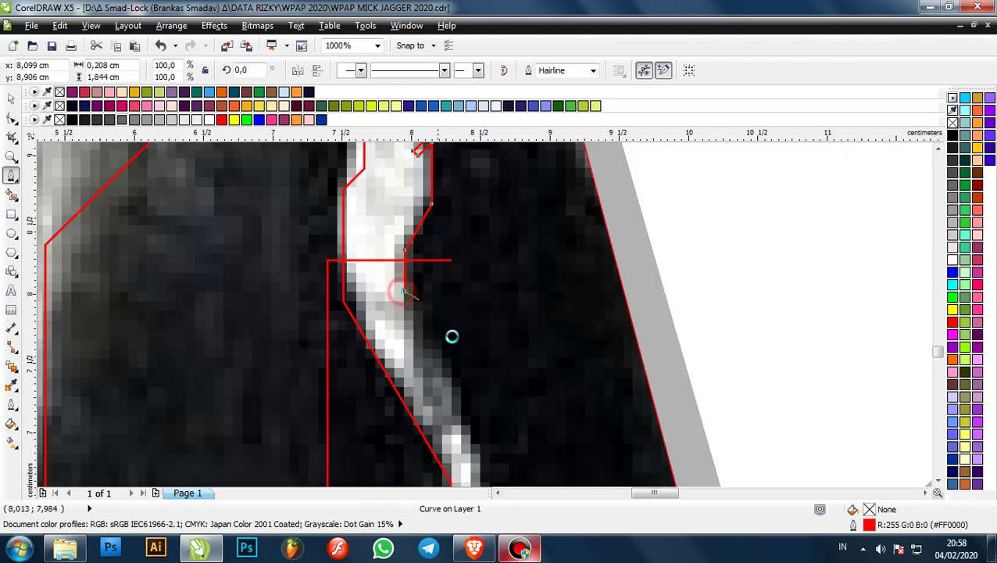
- Run the right edge line down the narrow lower strip to the white shirt, about 0.4 by 3.2 cm overall
scroll(452, 336, "down", 1)
left_click(452, 378)
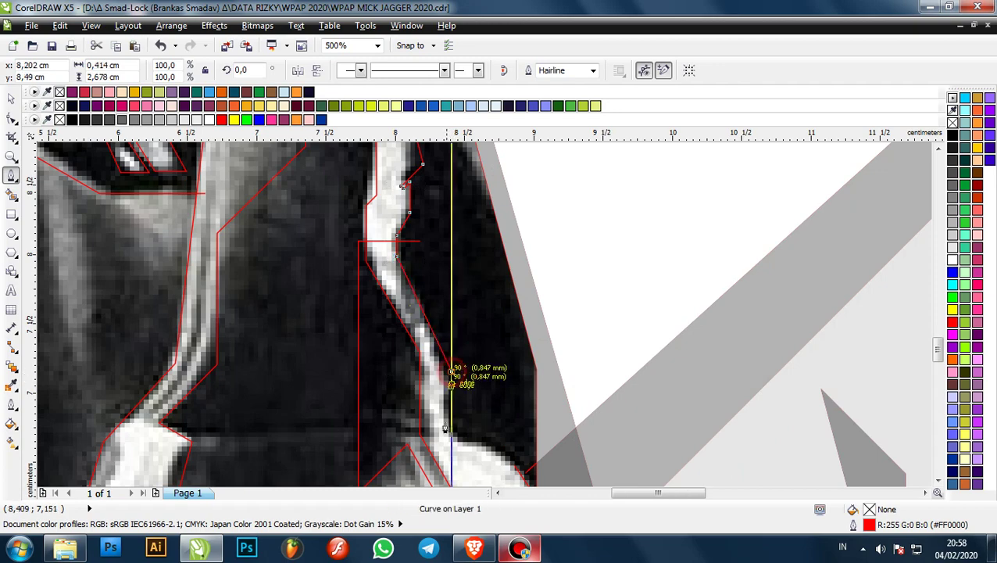
scroll(461, 381, "up", 1)
left_click(474, 384)
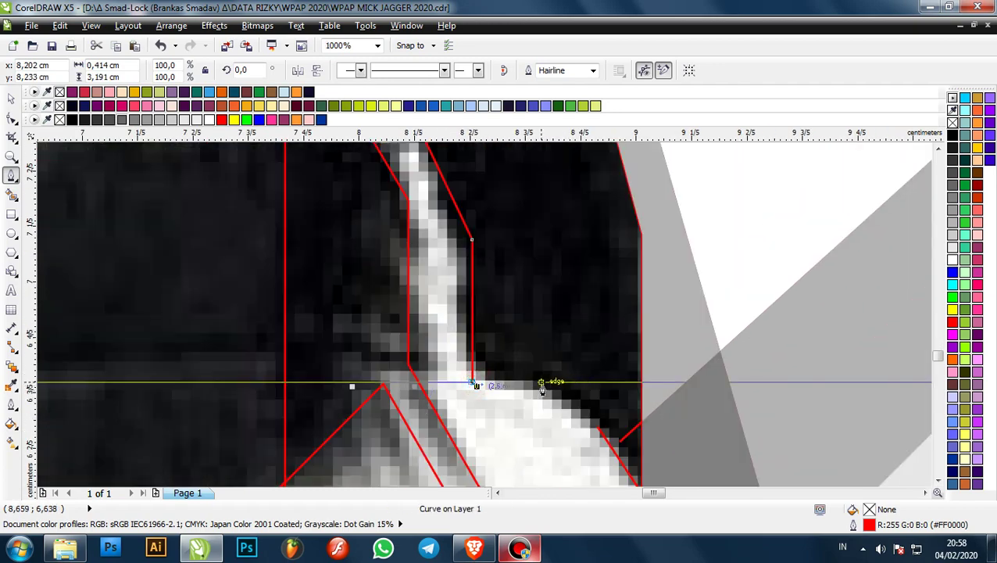
- Carry the line across the white shirt's upper edge and slant it down to the neck border, about 1 by 3.5 cm overall
left_click(542, 385)
scroll(578, 414, "up", 1)
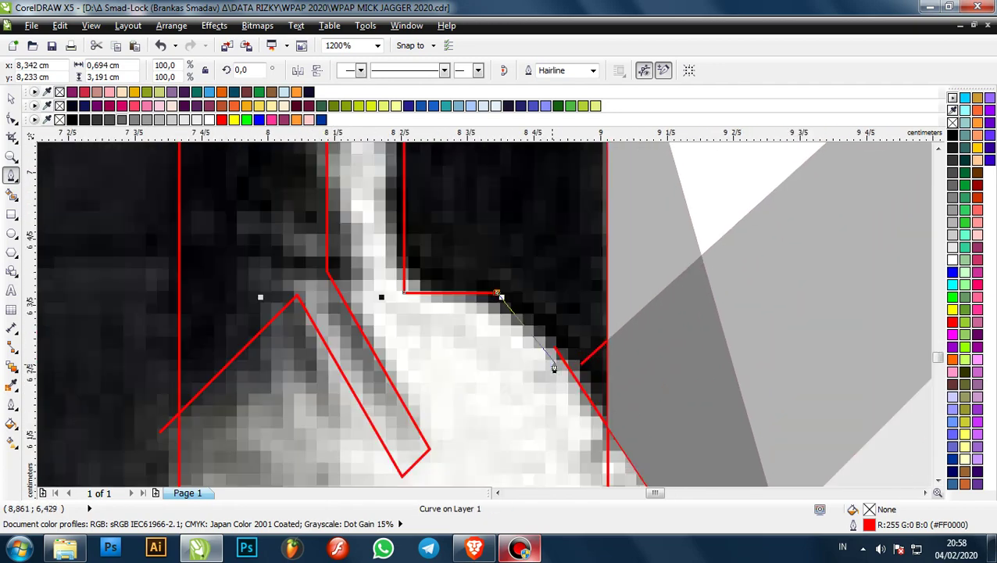
left_click(561, 394)
scroll(489, 278, "down", 3)
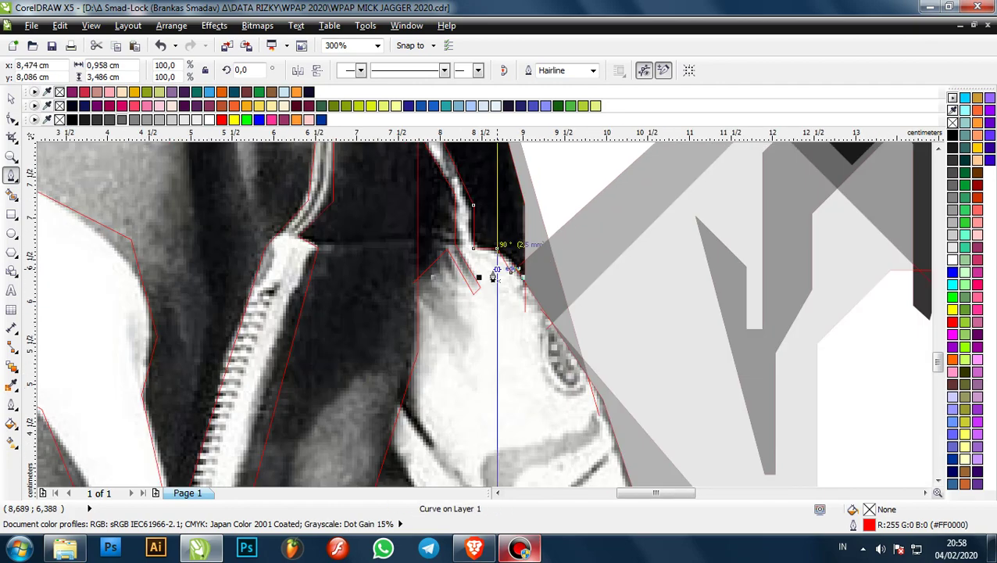
scroll(483, 281, "down", 3)
scroll(477, 328, "up", 3)
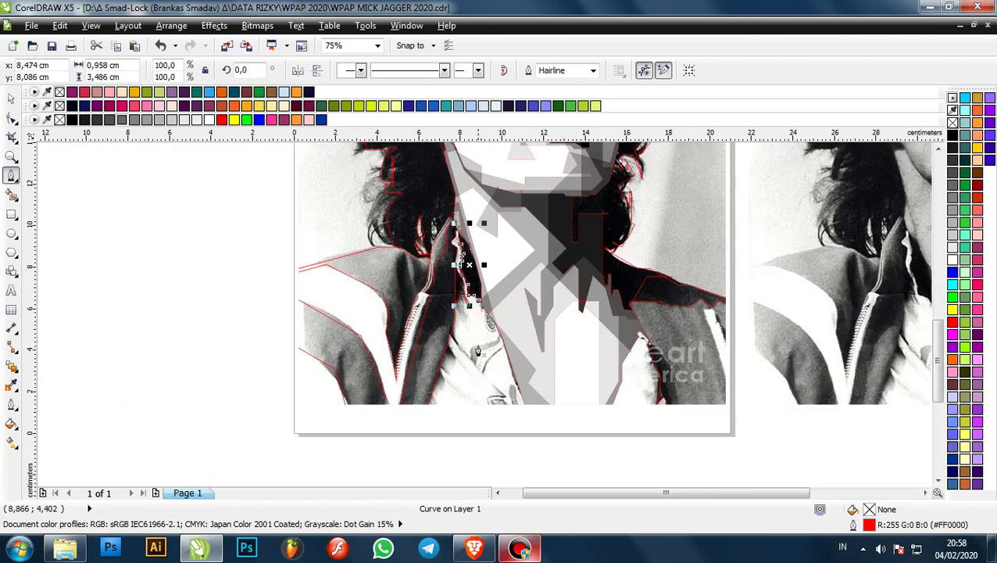
scroll(480, 374, "down", 2)
scroll(509, 360, "up", 1)
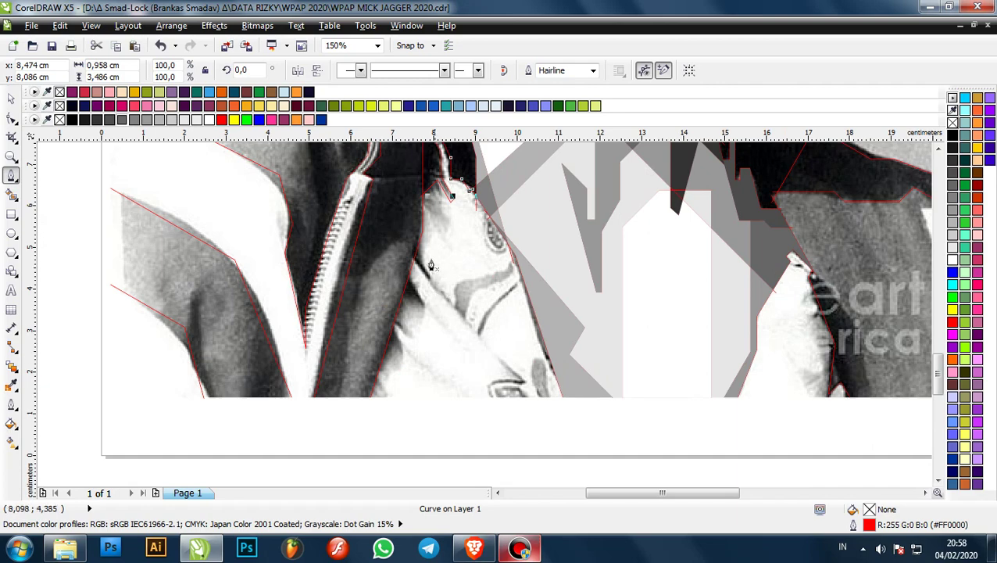
scroll(396, 254, "up", 3)
left_click(347, 204)
scroll(507, 400, "down", 3)
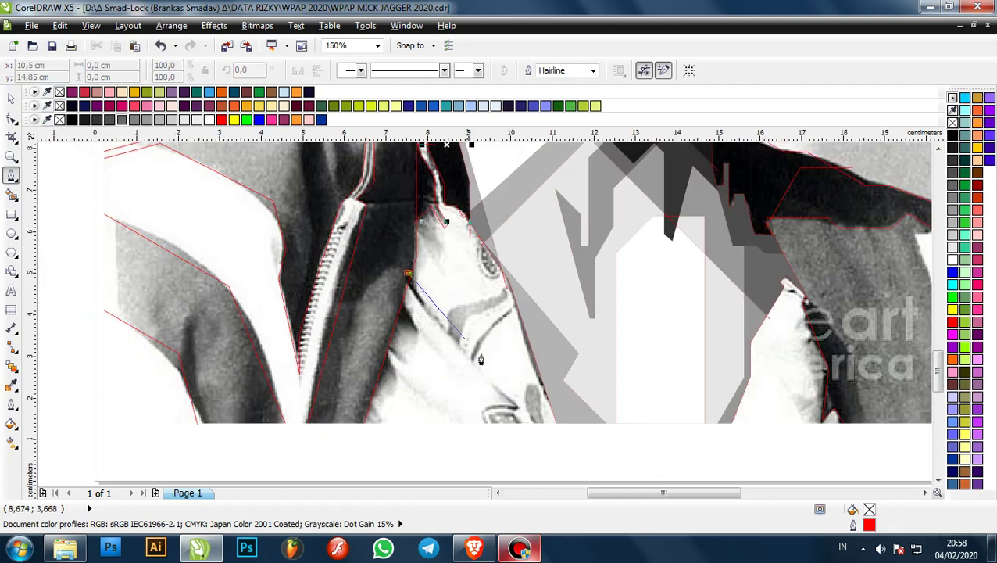
scroll(517, 423, "up", 1)
scroll(561, 457, "up", 1)
scroll(546, 434, "down", 1)
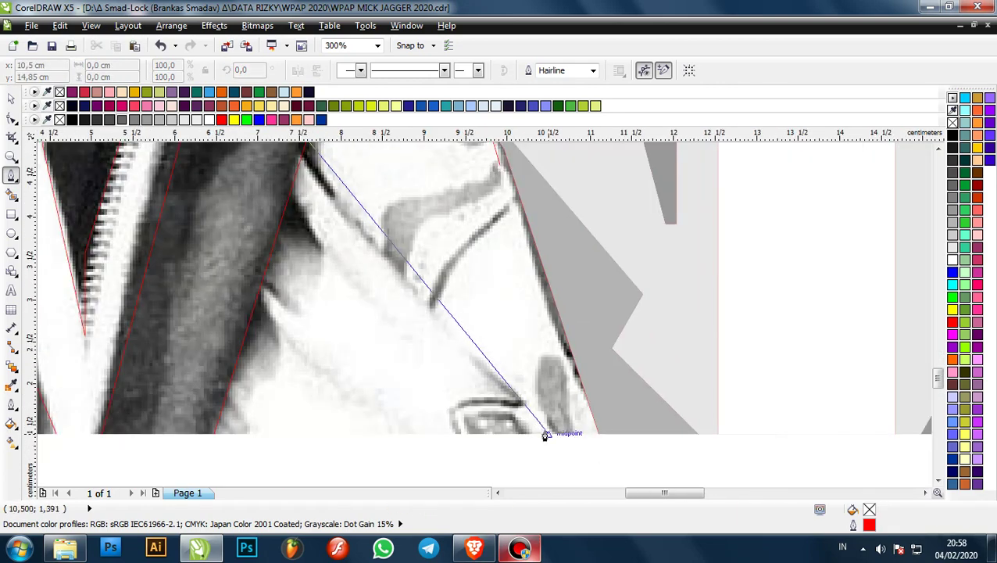
left_click(549, 435)
scroll(539, 422, "down", 3)
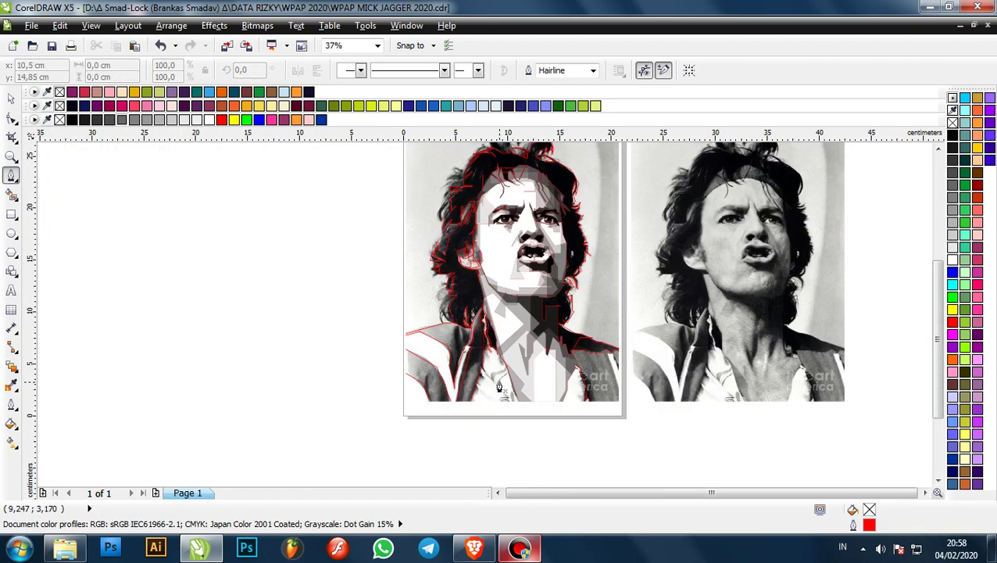
- Check the traced outlines across the portrait and save the drawing
scroll(478, 207, "up", 1)
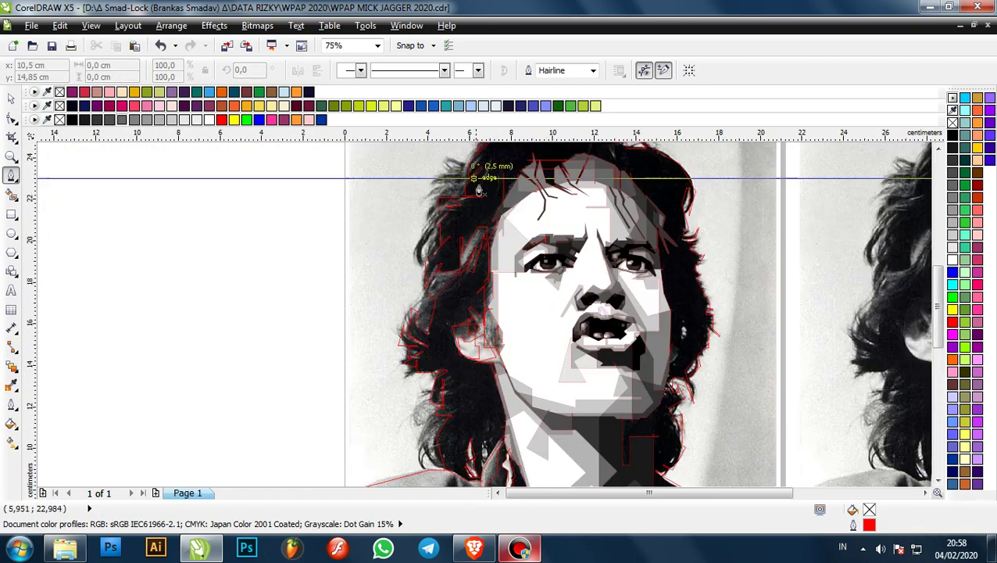
scroll(525, 213, "down", 1)
scroll(573, 307, "up", 1)
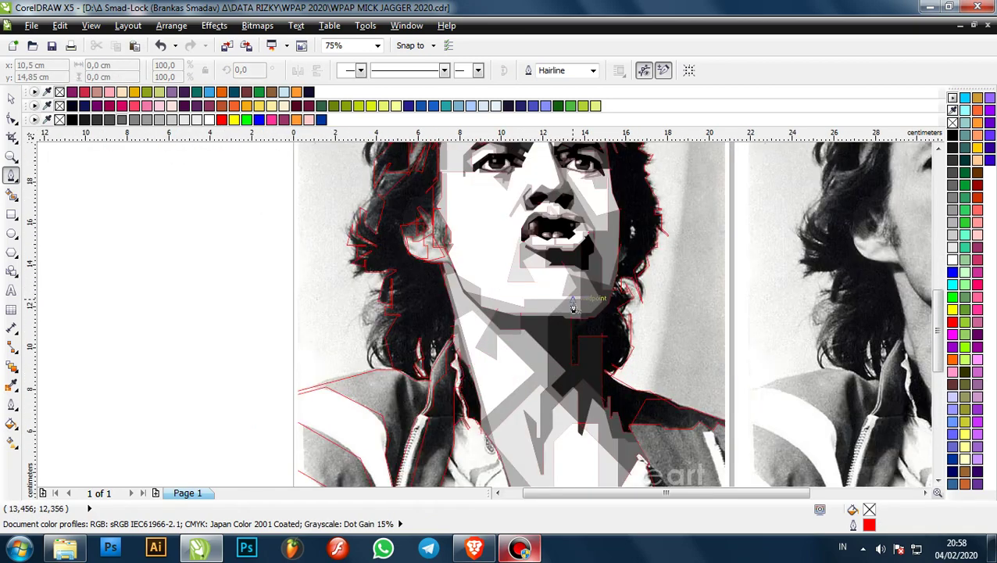
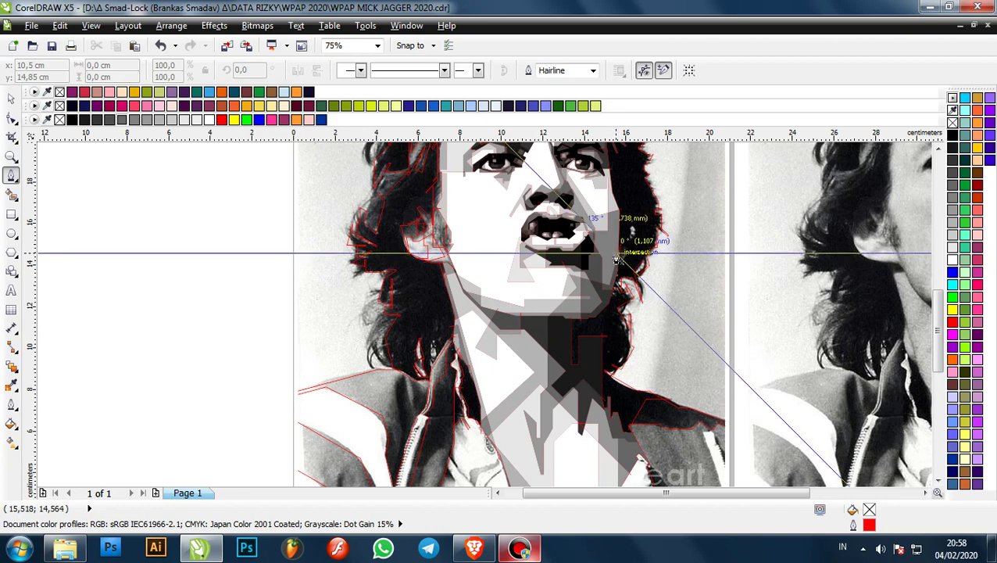
scroll(600, 249, "down", 1)
scroll(586, 302, "up", 1)
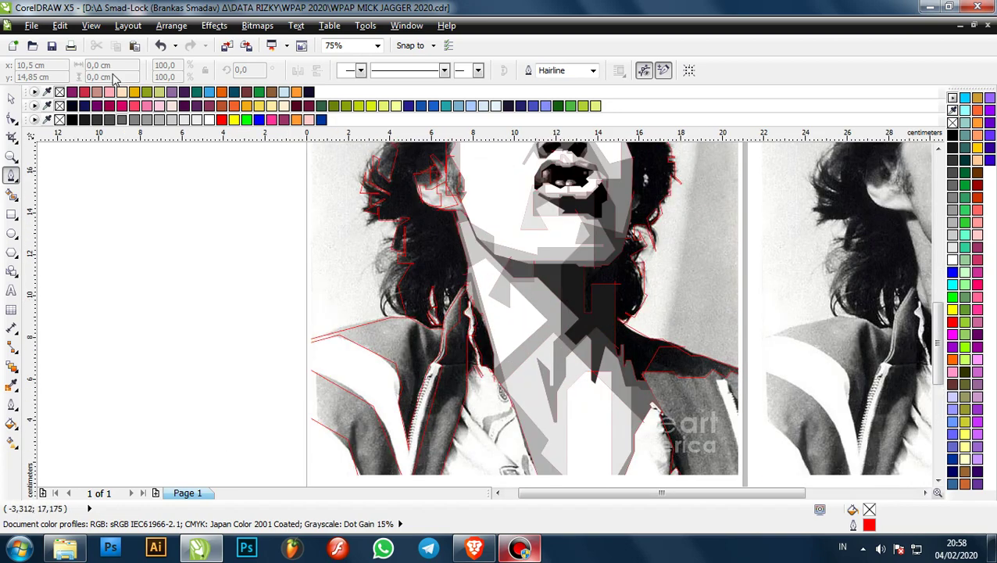
left_click(52, 45)
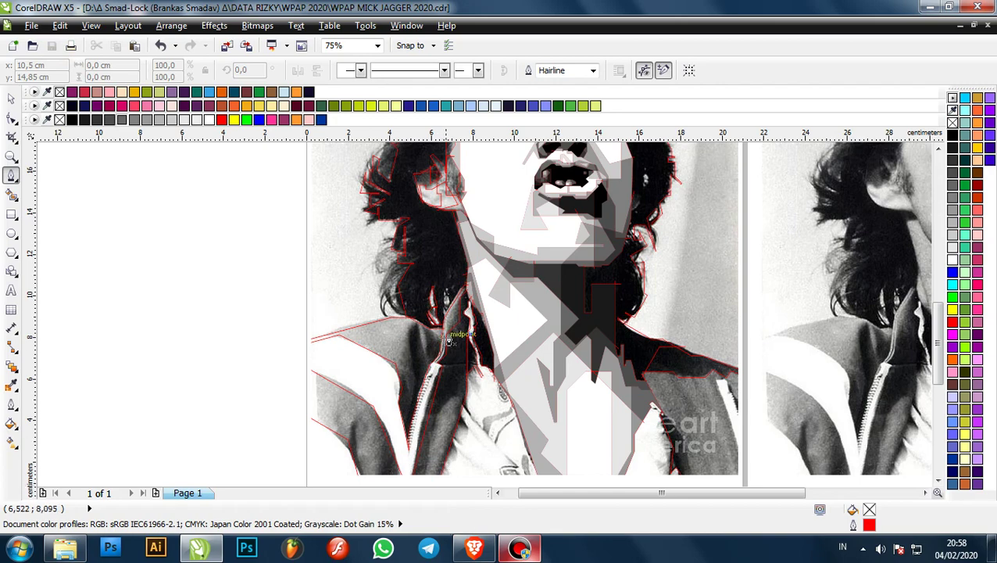
- Draw a bent line across the zipper's top and the dark panel to its right edge, about 1.9 by 0.2 cm
scroll(383, 383, "up", 2)
scroll(406, 335, "down", 2)
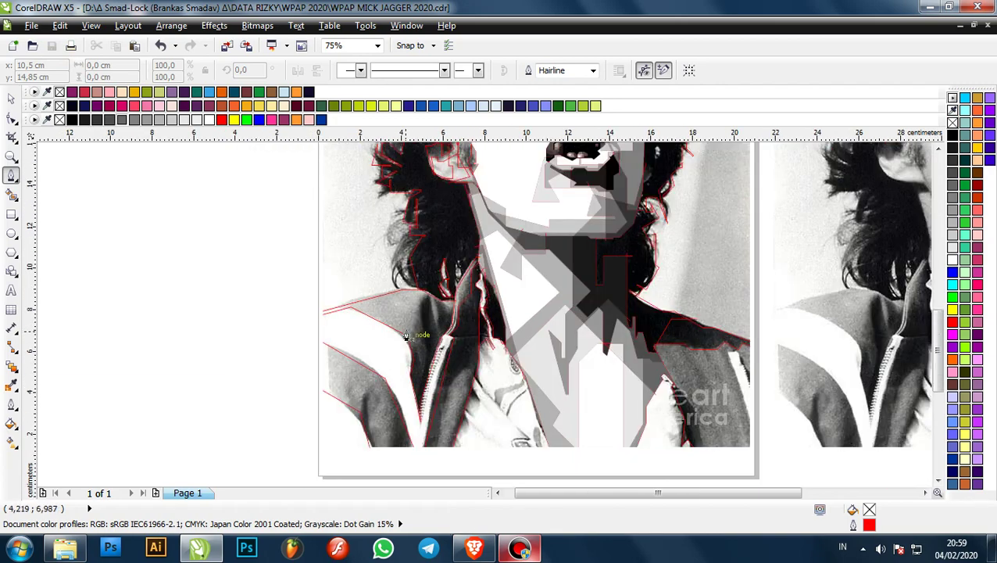
scroll(406, 334, "up", 1)
scroll(434, 352, "down", 2)
scroll(423, 348, "up", 3)
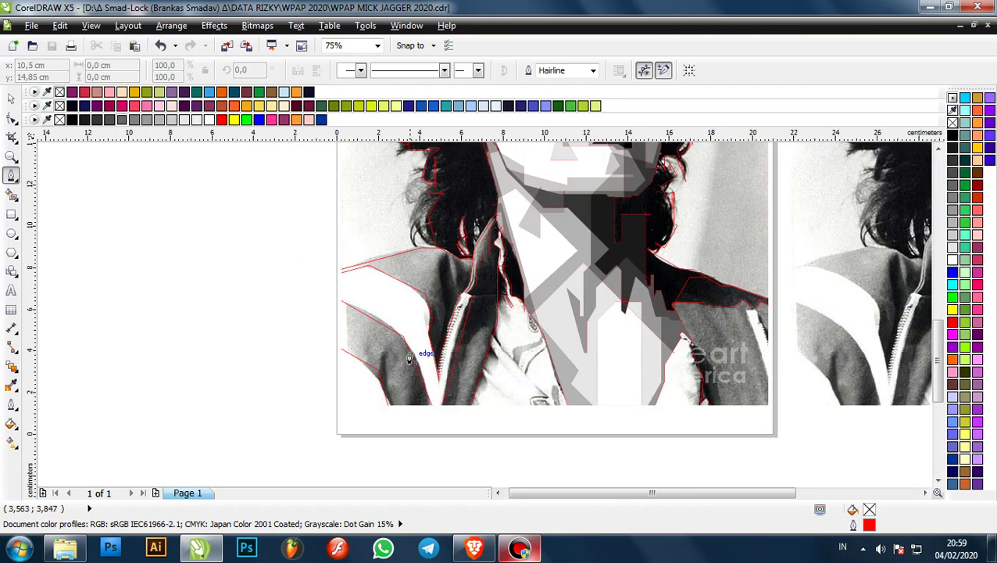
scroll(513, 252, "up", 3)
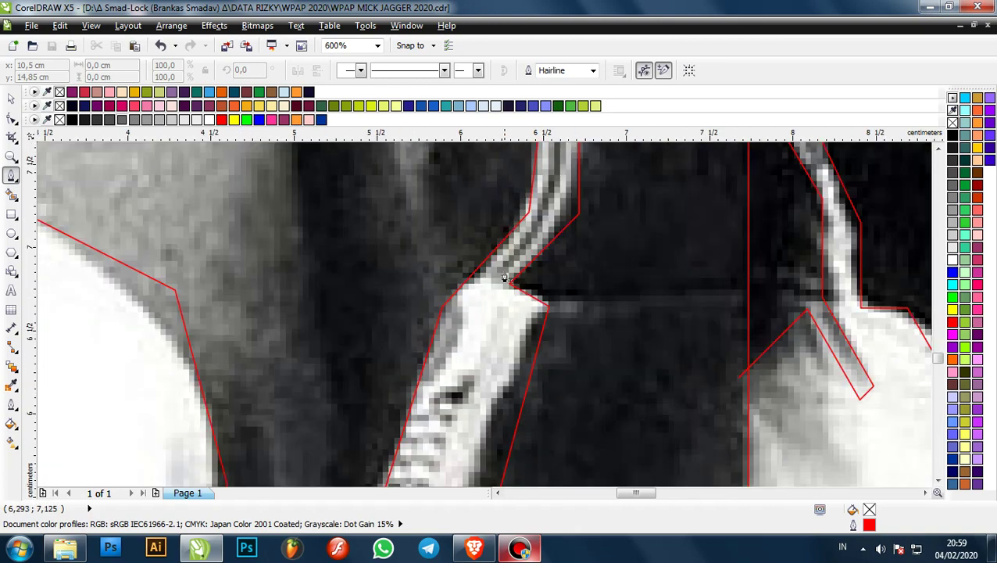
left_click(614, 326)
scroll(580, 338, "down", 1)
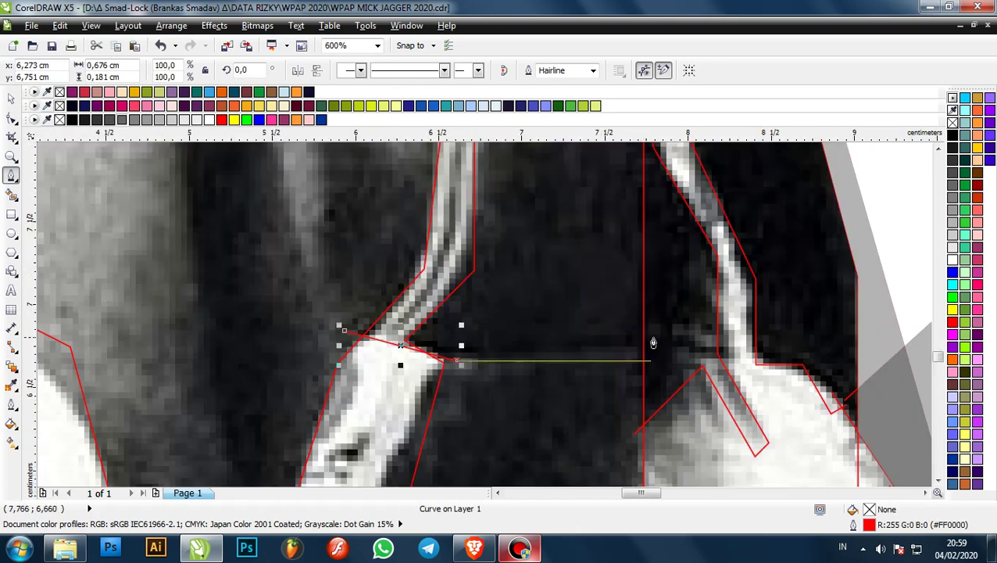
left_click(657, 334)
- Examine the outlines around the collar, the hair tips and the white shirt strip
scroll(476, 319, "down", 1)
scroll(511, 308, "down", 1)
scroll(534, 223, "up", 1)
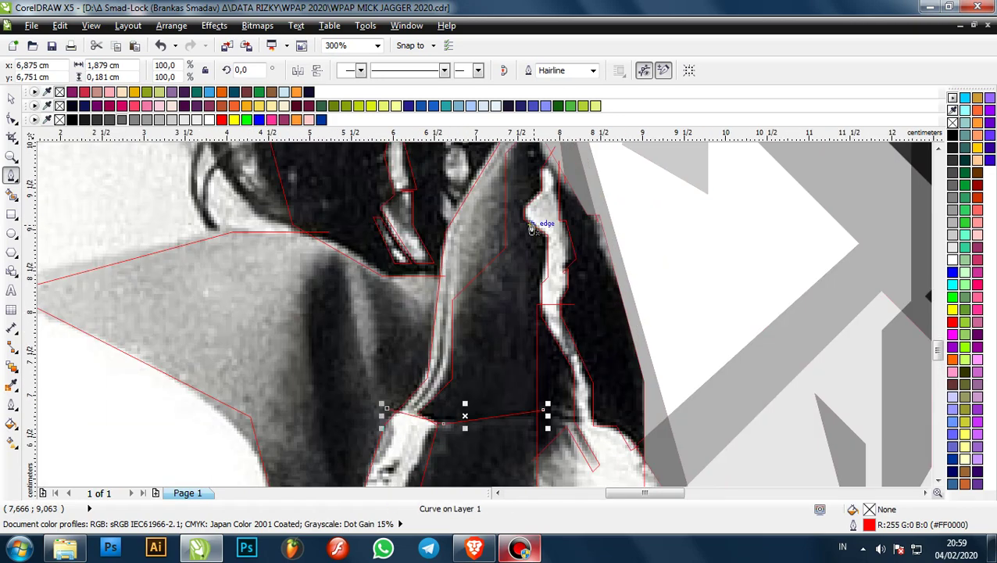
scroll(532, 260, "down", 1)
scroll(535, 189, "up", 1)
scroll(462, 472, "up", 1)
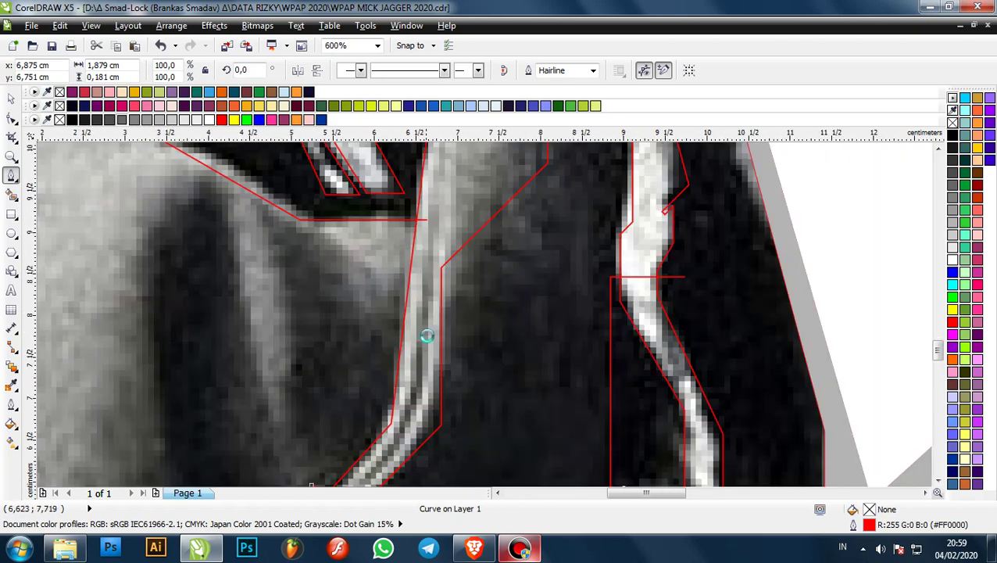
scroll(423, 334, "down", 2)
scroll(533, 233, "up", 1)
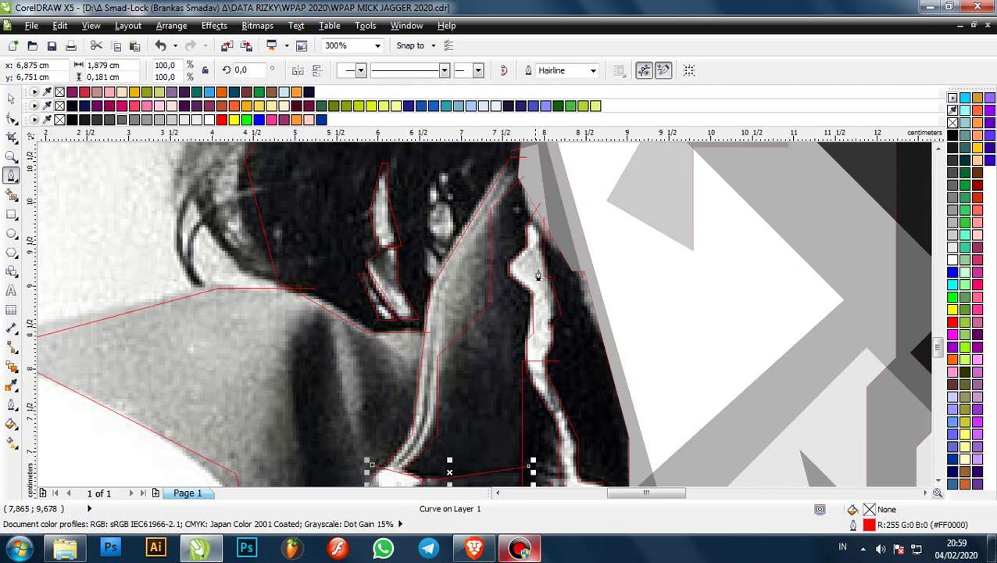
scroll(537, 275, "up", 2)
scroll(508, 251, "down", 2)
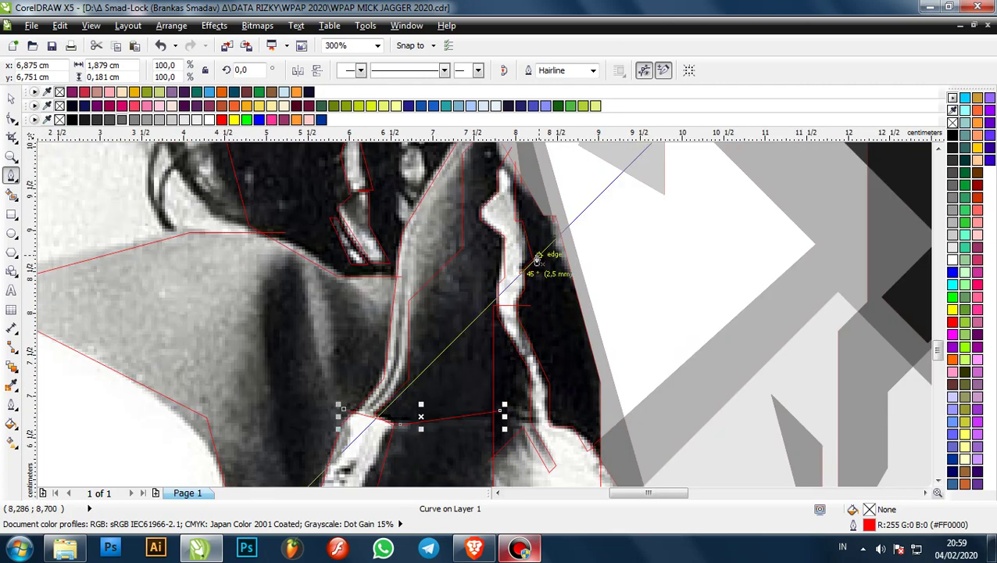
- Outline a stepped facet edge on the white shirt below the strip, running across, down and across again, about 1 by 1.3 cm
scroll(538, 260, "down", 2)
scroll(539, 250, "up", 2)
scroll(552, 236, "up", 1)
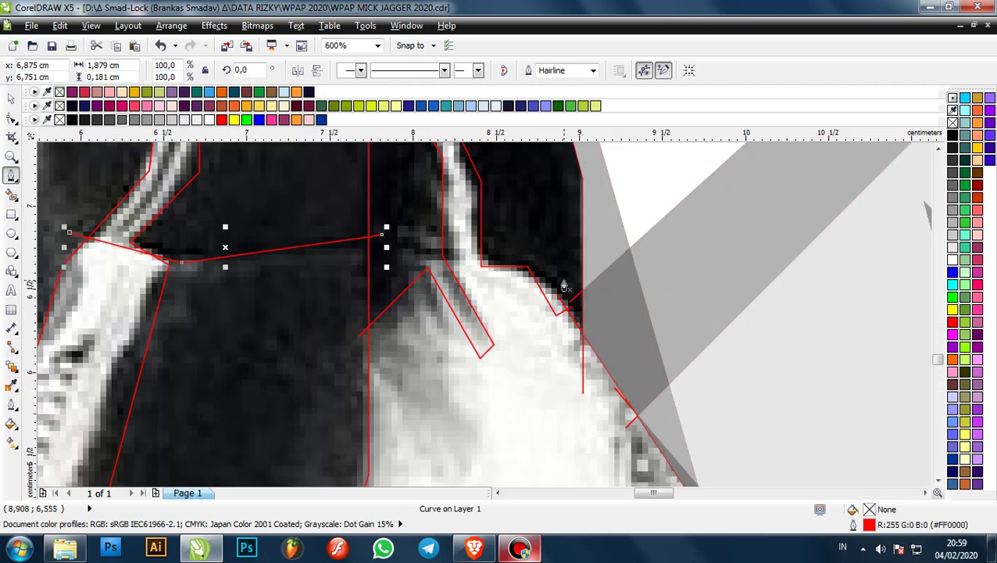
scroll(565, 282, "up", 1)
left_click(548, 287)
left_click(375, 286)
scroll(375, 286, "down", 2)
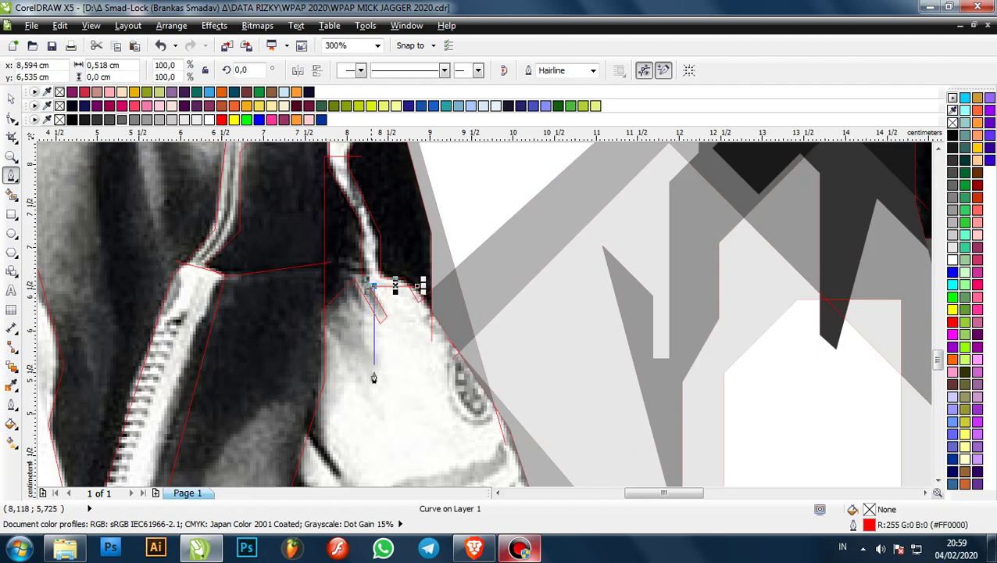
left_click(377, 401)
scroll(359, 377, "up", 1)
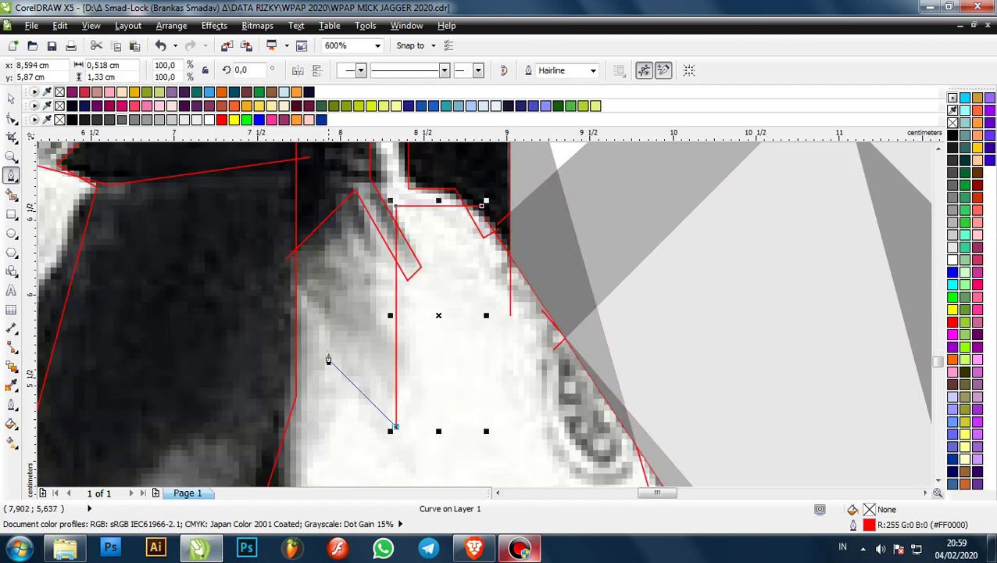
left_click(325, 430)
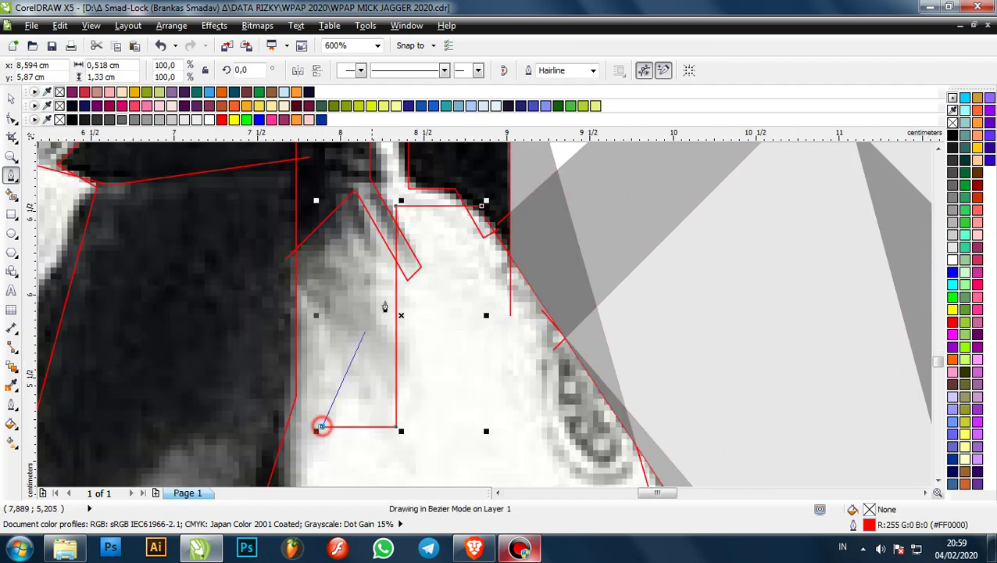
- Extend the stepped facet edge down the white shirt, angling up beside the jacket and straight down to the photo's lower edge, about 1.6 by 5.1 cm overall
scroll(391, 336, "down", 2)
scroll(374, 387, "up", 1)
scroll(426, 273, "down", 1)
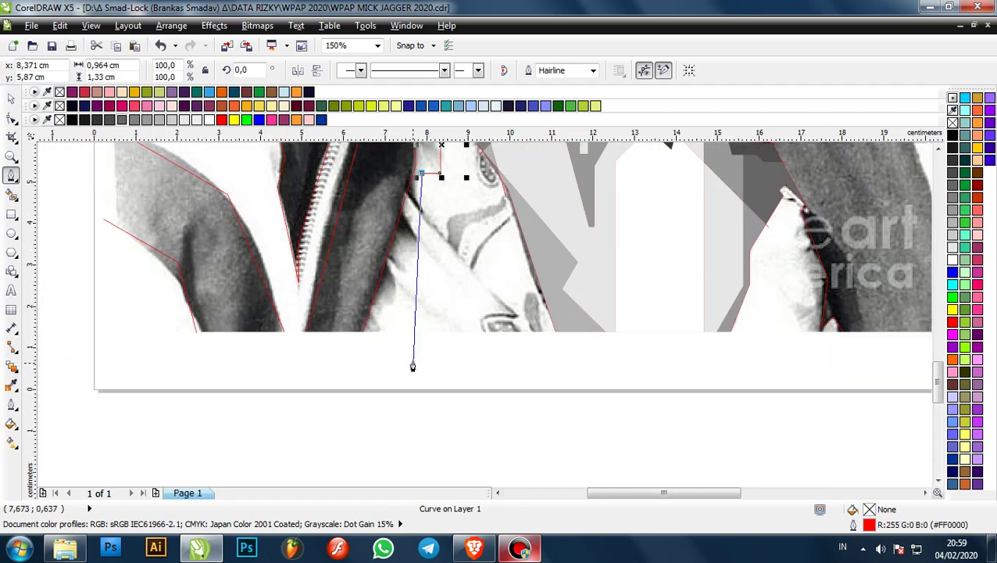
scroll(416, 283, "up", 1)
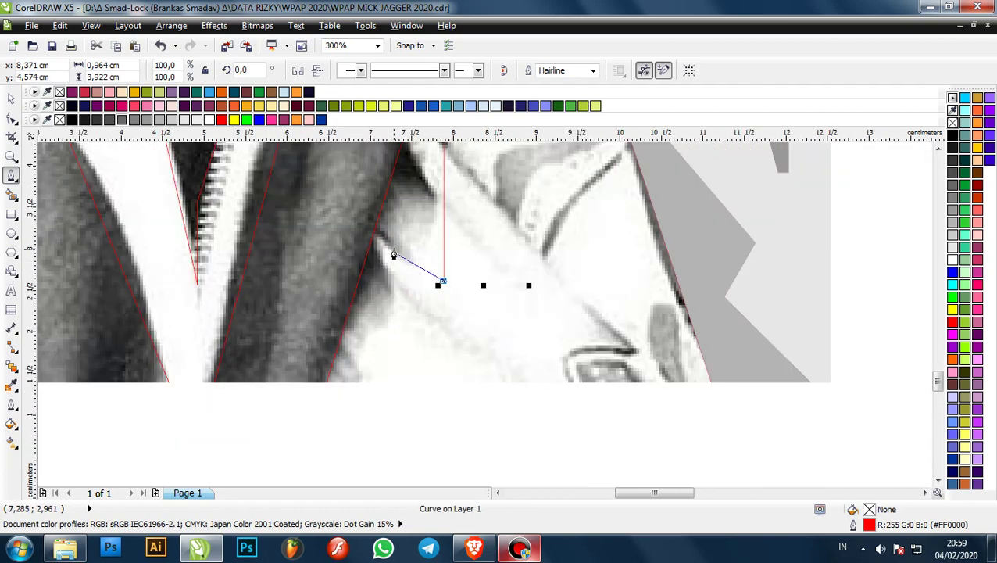
left_click(392, 252)
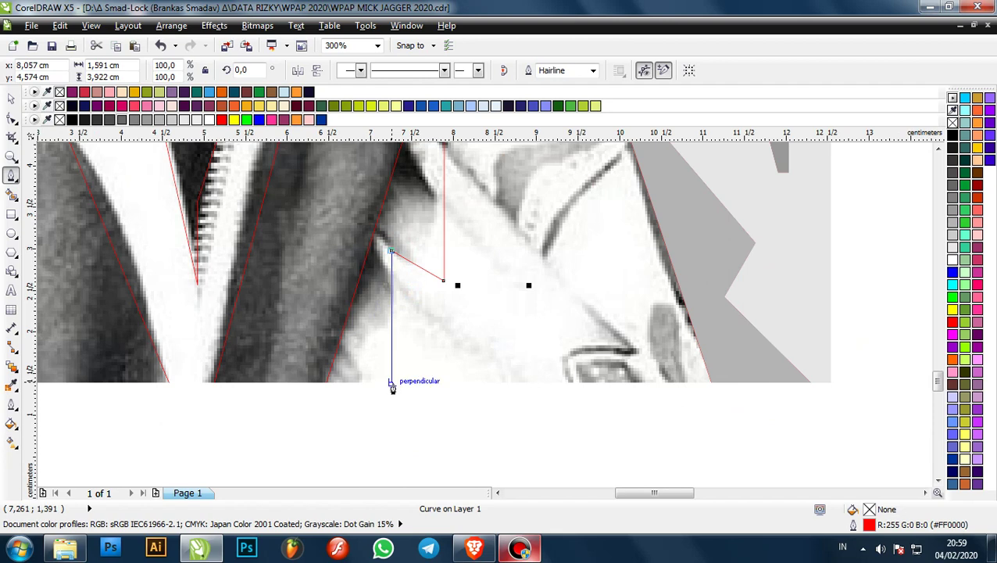
double_click(392, 384)
scroll(457, 369, "down", 1)
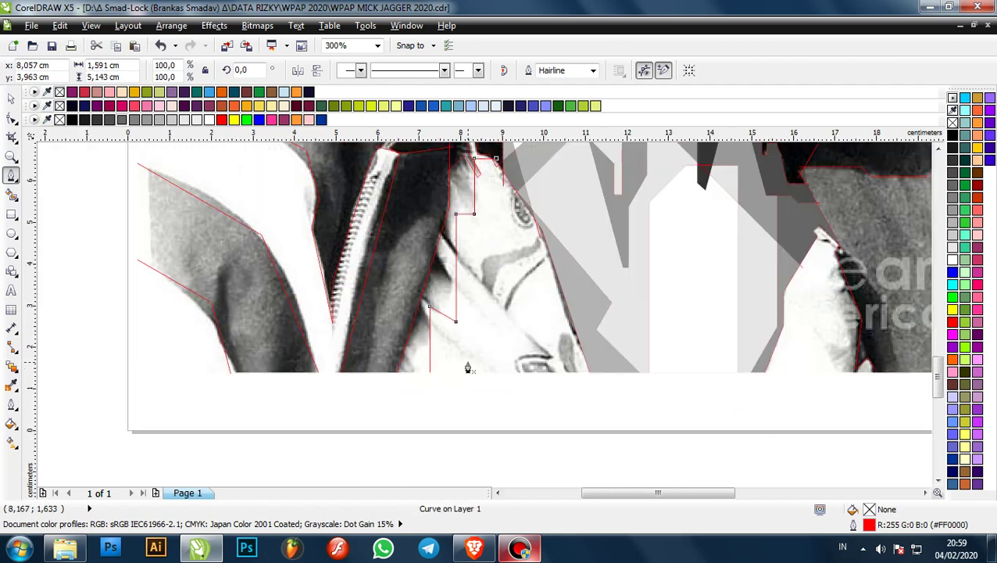
- Outline a zigzag facet from the photo's lower edge up across the white shirt, then down and back along the diagonal fold, about 3.5 by 2.8 cm
scroll(442, 350, "up", 2)
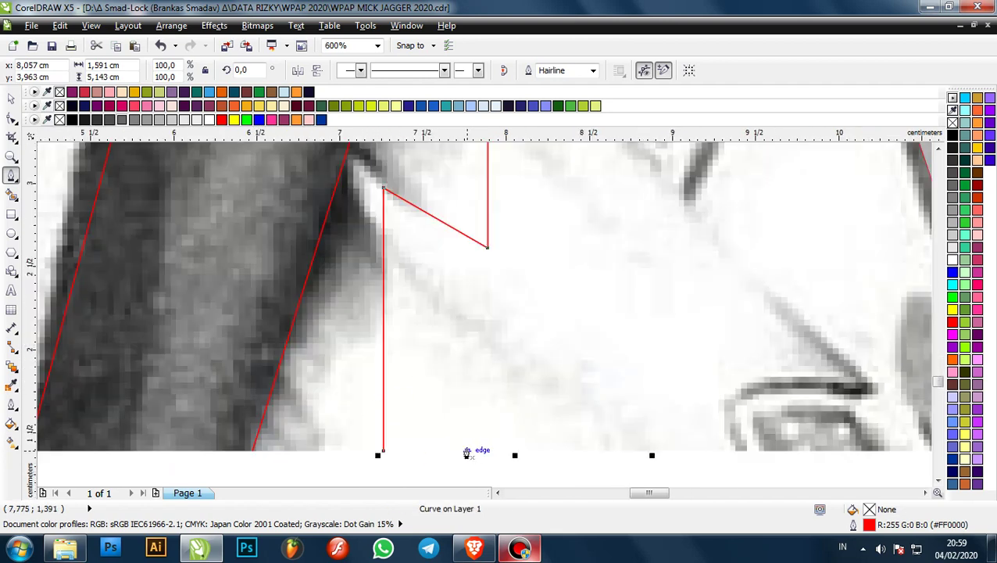
left_click(472, 451)
left_click(314, 367)
scroll(336, 336, "down", 1)
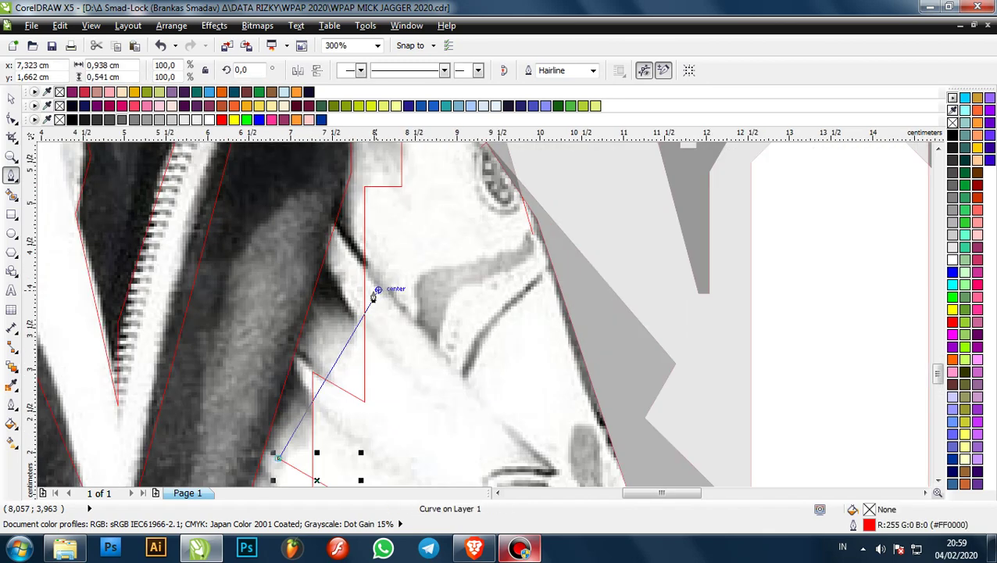
left_click(379, 292)
scroll(391, 330, "down", 1)
scroll(460, 401, "up", 1)
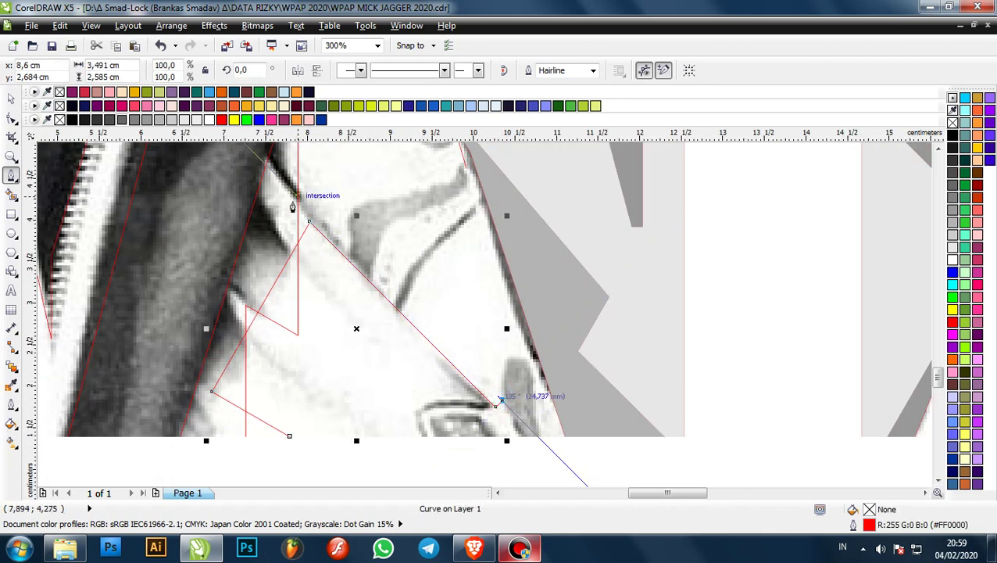
scroll(504, 398, "down", 1)
scroll(340, 244, "up", 1)
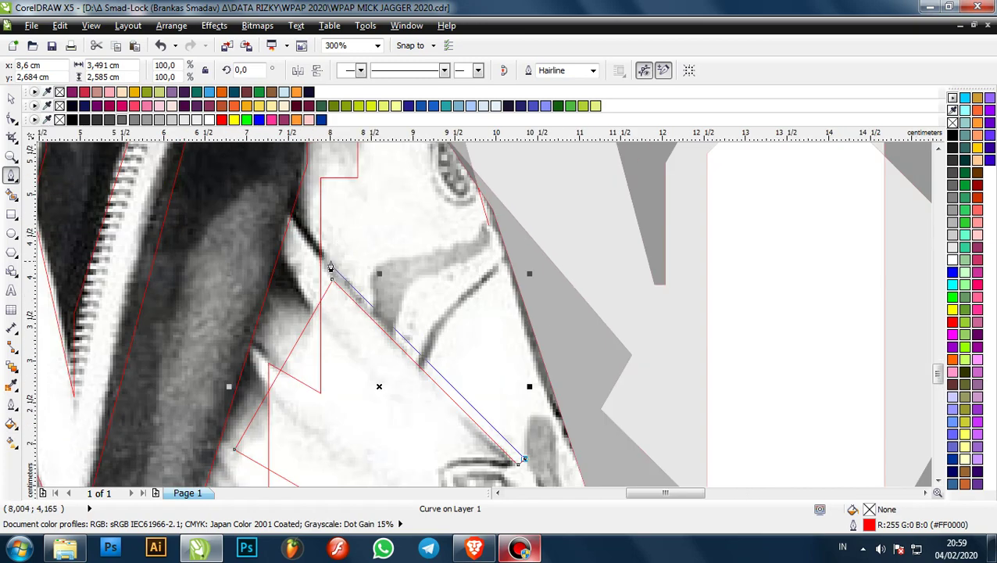
left_click(331, 267)
- Extend the shirt outline up to a peak beside the oval pattern and diagonally down to the shirt's outer edge, about 3.5 by 4.3 cm overall
scroll(331, 267, "up", 2)
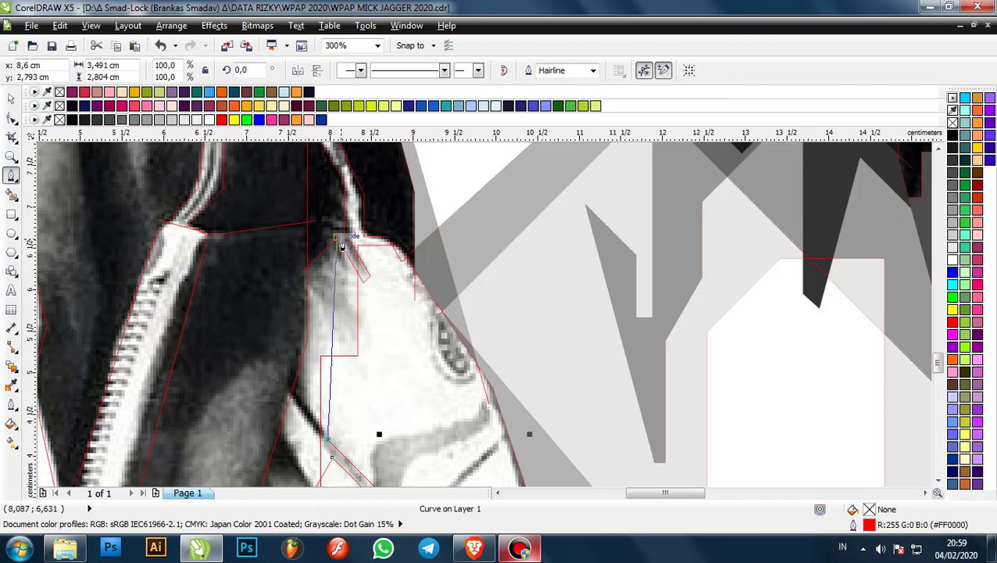
left_click(401, 319)
scroll(457, 318, "up", 1)
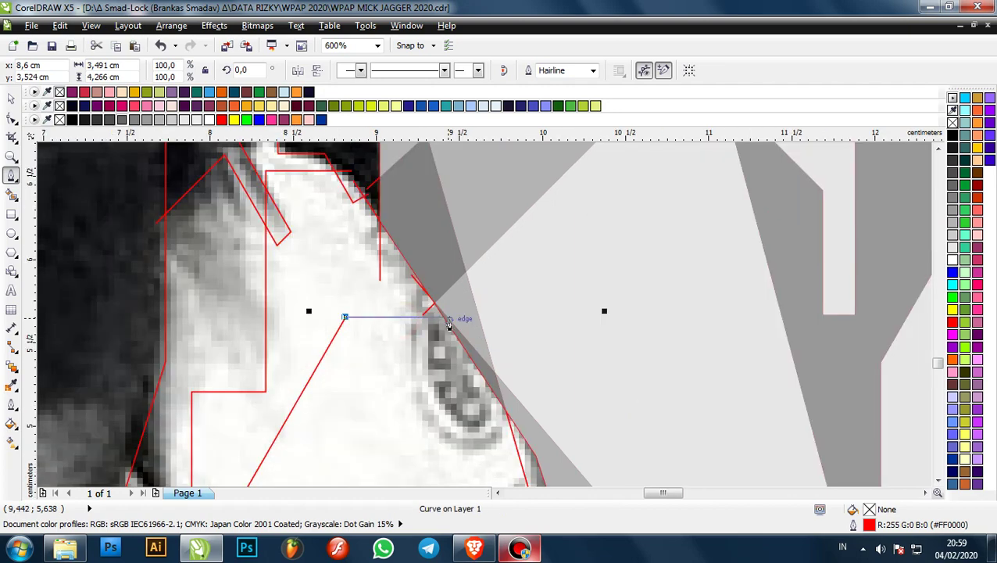
left_click(461, 321)
scroll(462, 309, "down", 2)
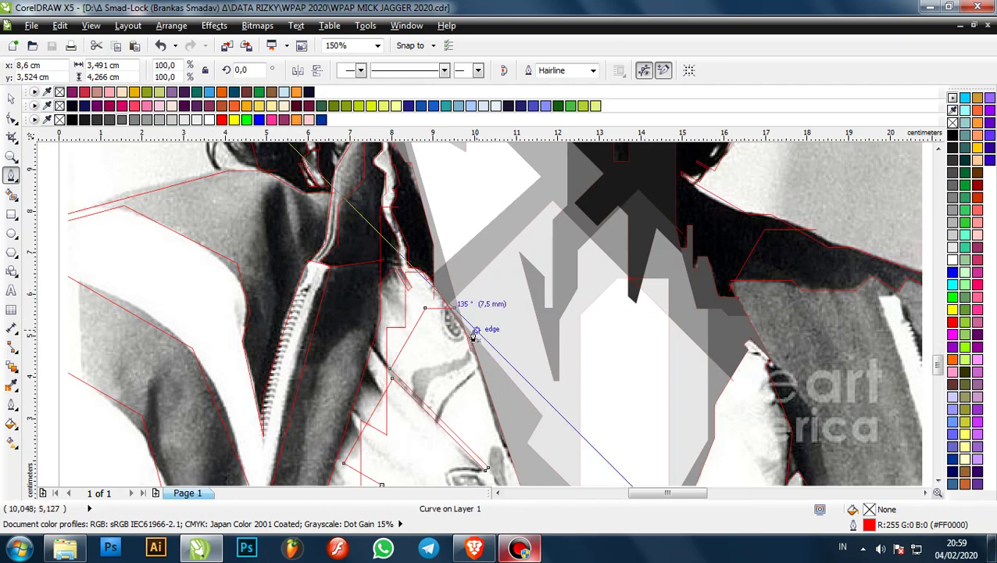
scroll(474, 334, "up", 1)
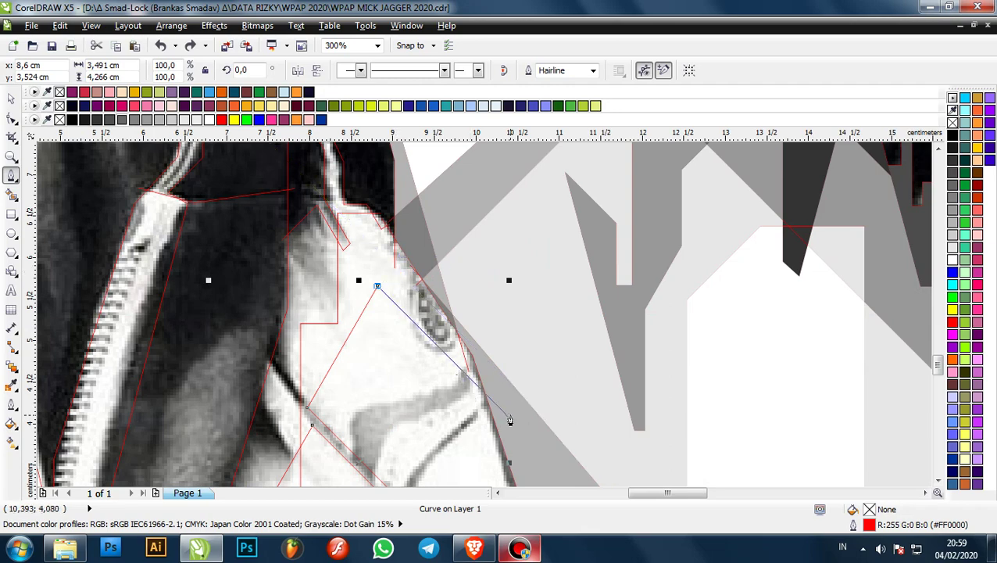
left_click(510, 421)
scroll(481, 312, "down", 2)
scroll(504, 325, "up", 1)
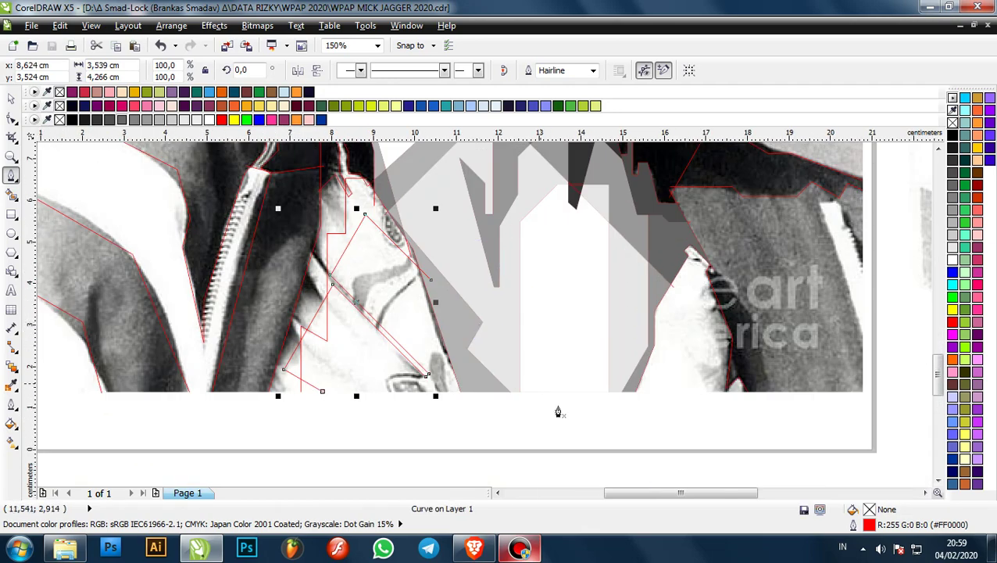
left_click(517, 547)
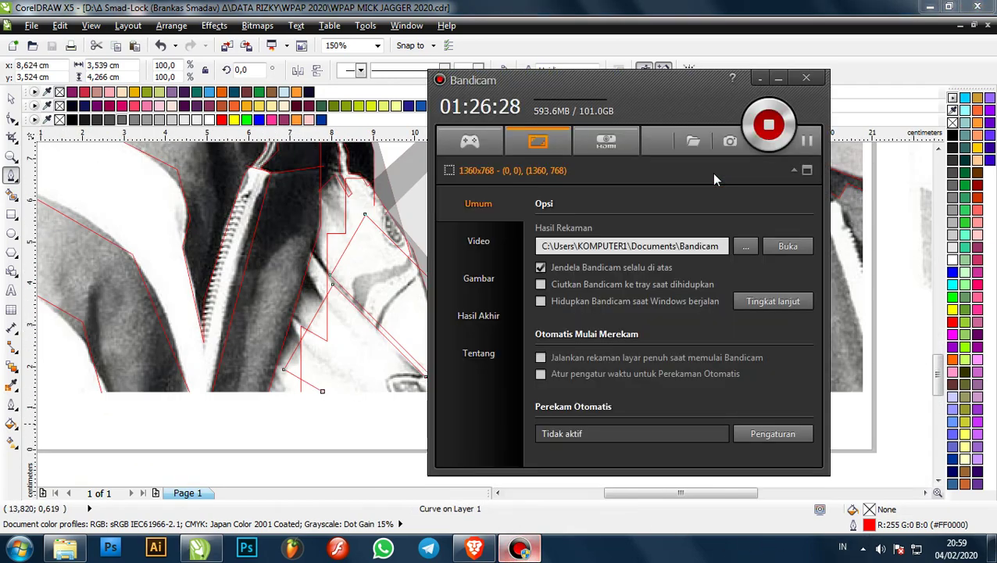
left_click(764, 12)
scroll(607, 250, "down", 2)
left_click(779, 81)
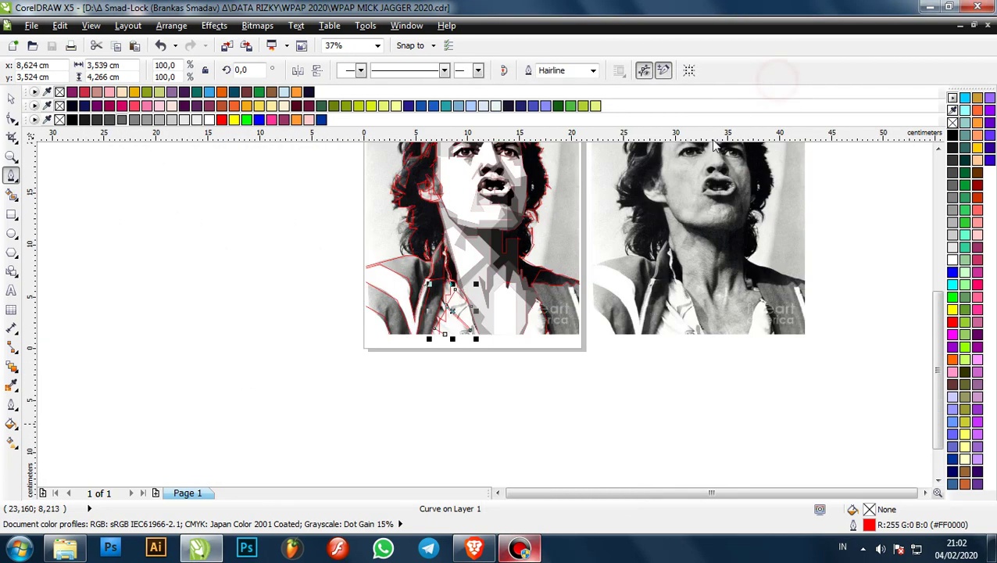
left_click(520, 548)
left_click(520, 549)
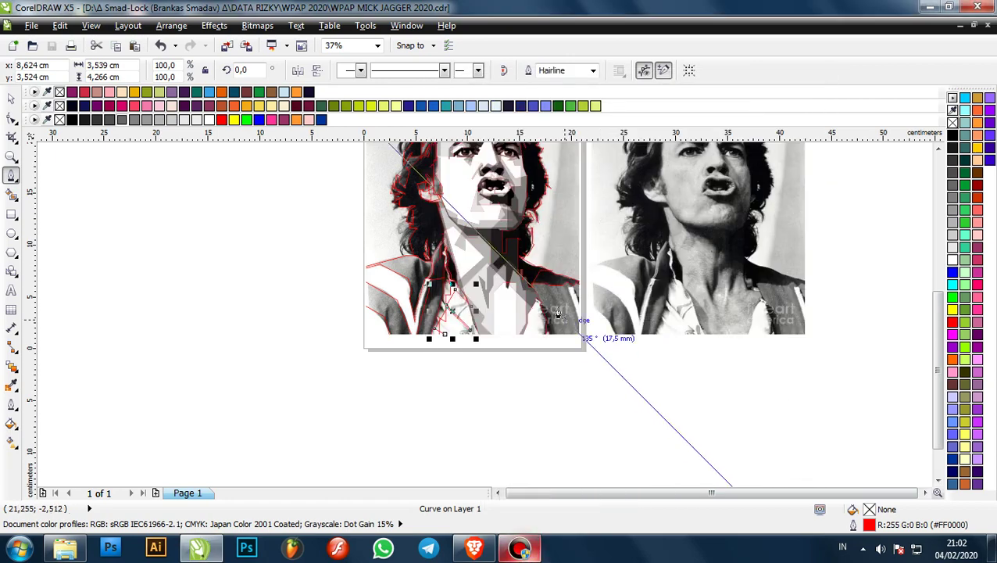
- Examine the outlines around the jacket's shoulder, collar, zipper and the white shirt facets
scroll(467, 262, "up", 3)
scroll(469, 274, "down", 1)
scroll(422, 254, "up", 2)
scroll(422, 254, "up", 1)
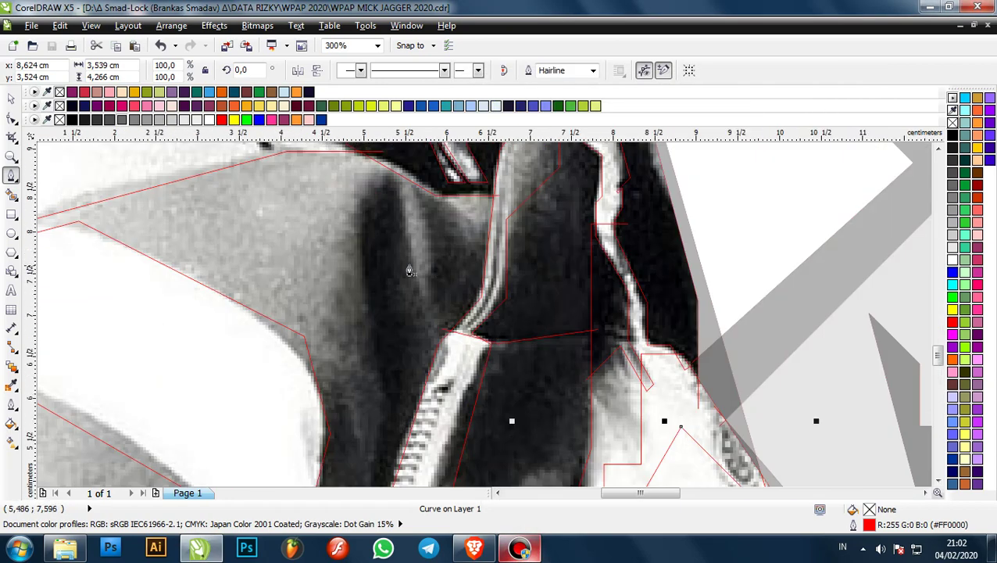
scroll(492, 297, "down", 1)
scroll(527, 289, "down", 2)
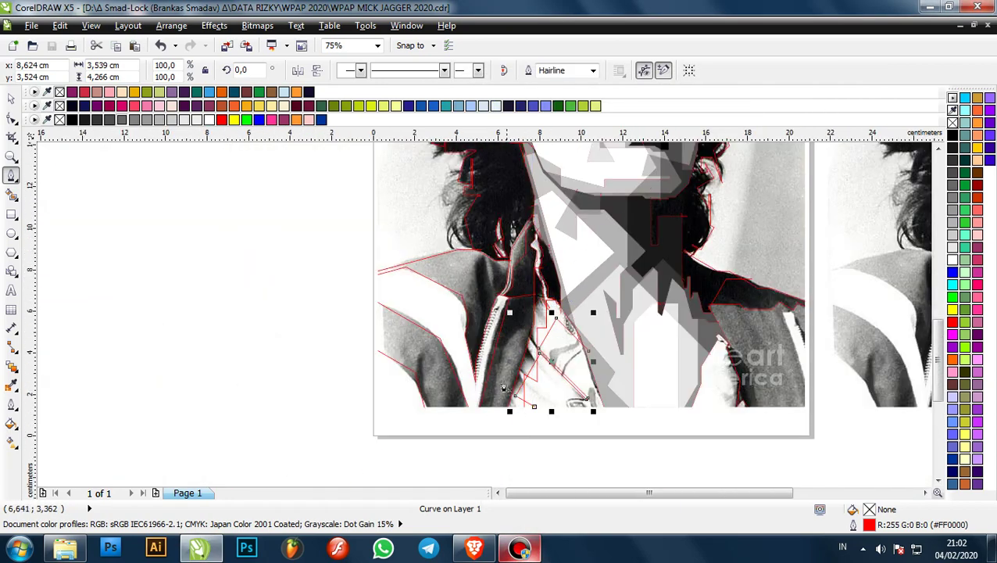
scroll(501, 406, "up", 1)
scroll(493, 410, "down", 1)
scroll(528, 250, "up", 2)
scroll(528, 247, "up", 3)
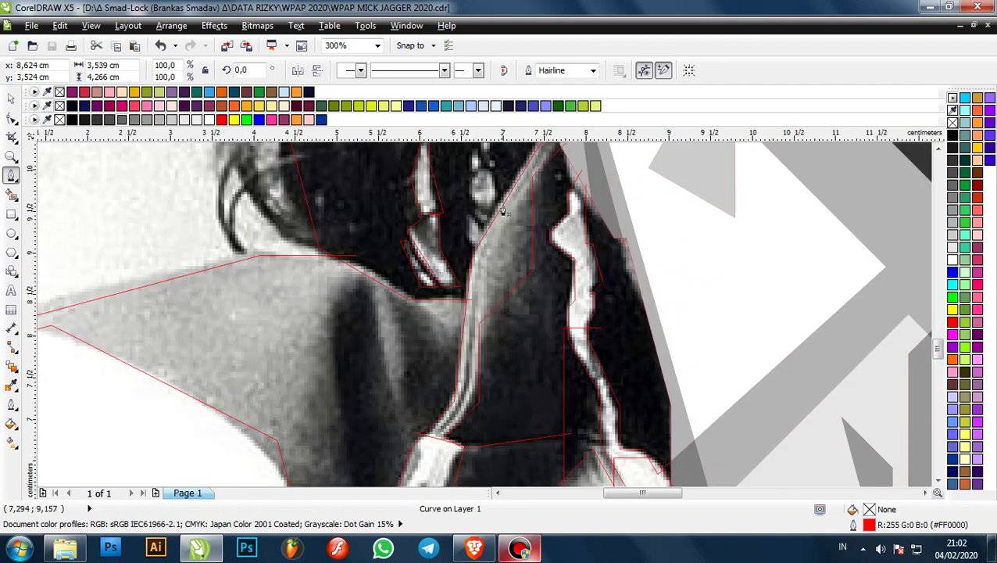
- Outline a stepped facet edge across the upper collar, down through the dark jacket panel and across toward the zipper, about 1 by 4.4 cm
left_click(470, 213)
scroll(581, 215, "down", 3)
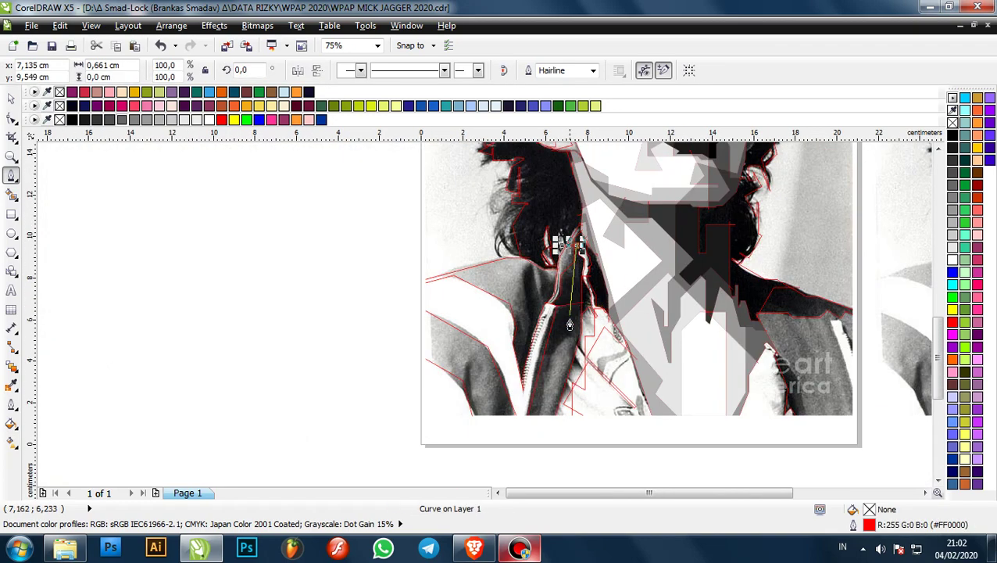
scroll(580, 347, "up", 1)
left_click(579, 350)
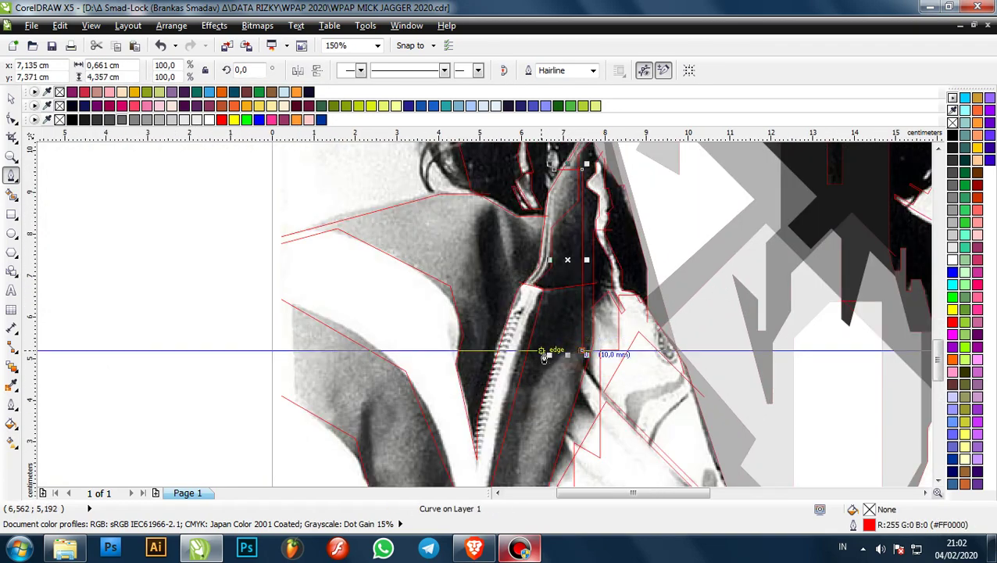
left_click(542, 352)
scroll(544, 391, "down", 3)
scroll(538, 323, "up", 1)
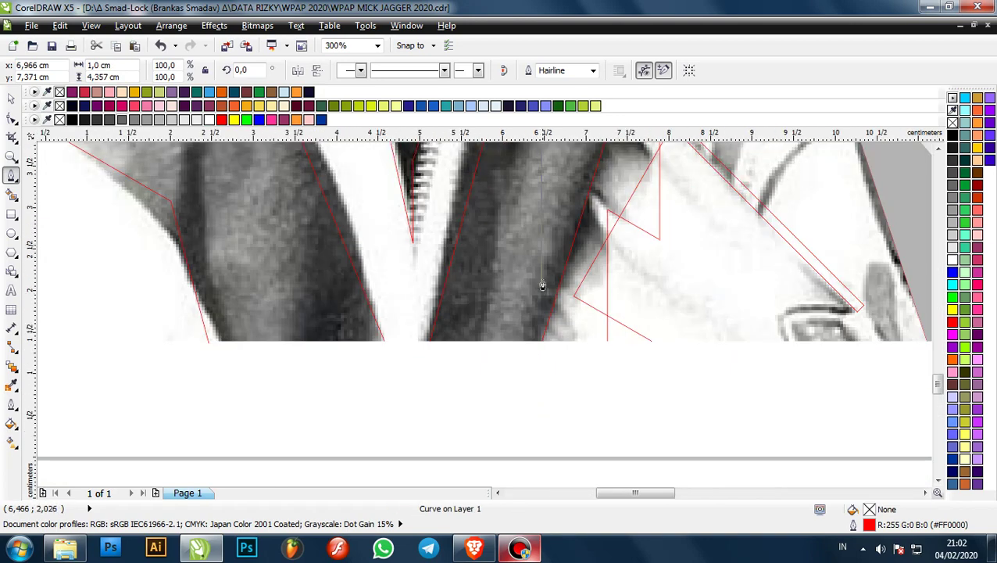
- Continue the lapel's shading curve straight down and finish it with a horizontal segment across to the lapel's zip-side edge
double_click(542, 274)
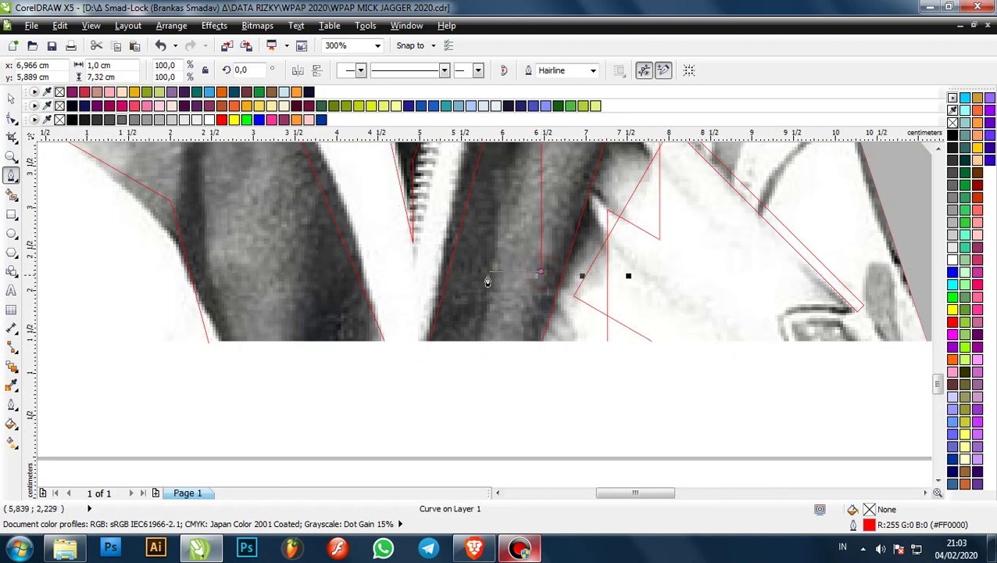
left_click(470, 343)
scroll(506, 338, "up", 1)
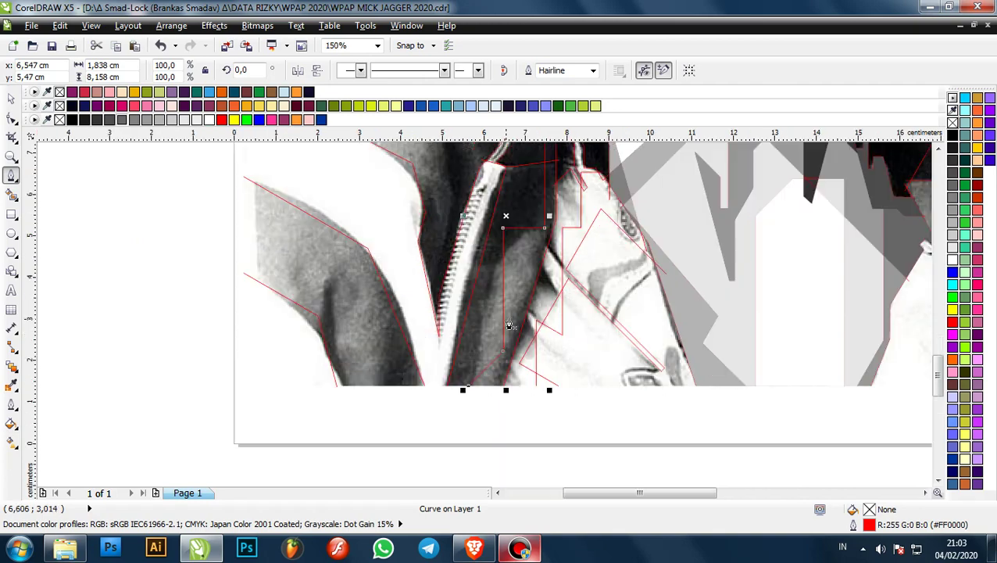
scroll(506, 341, "up", 1)
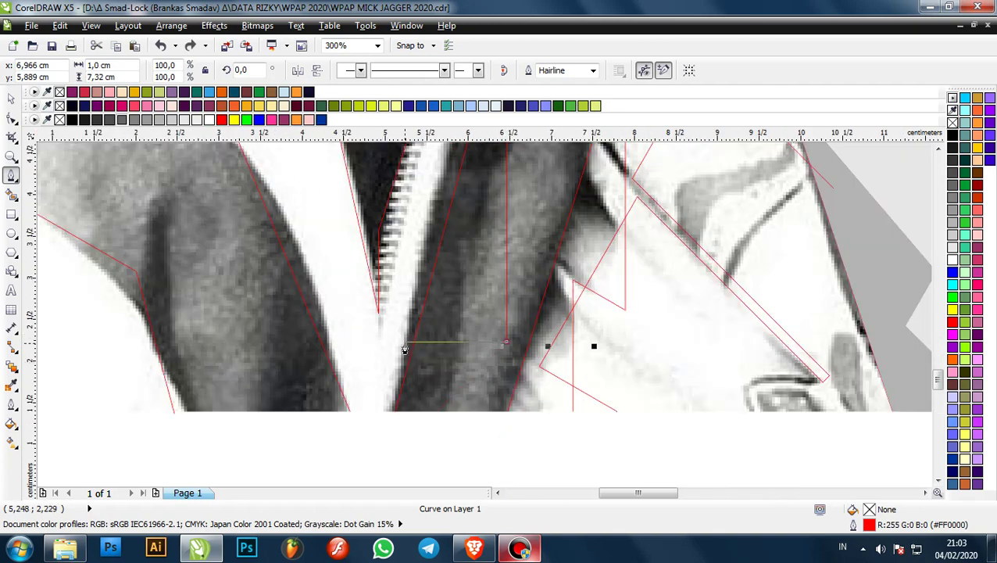
left_click(401, 345)
- Trace a stepped shading curve, about 0.94 cm wide and 5.06 cm tall, from the lapel's lower edge up to the collar seam
left_click(473, 413)
scroll(473, 412, "down", 1)
scroll(473, 353, "up", 1)
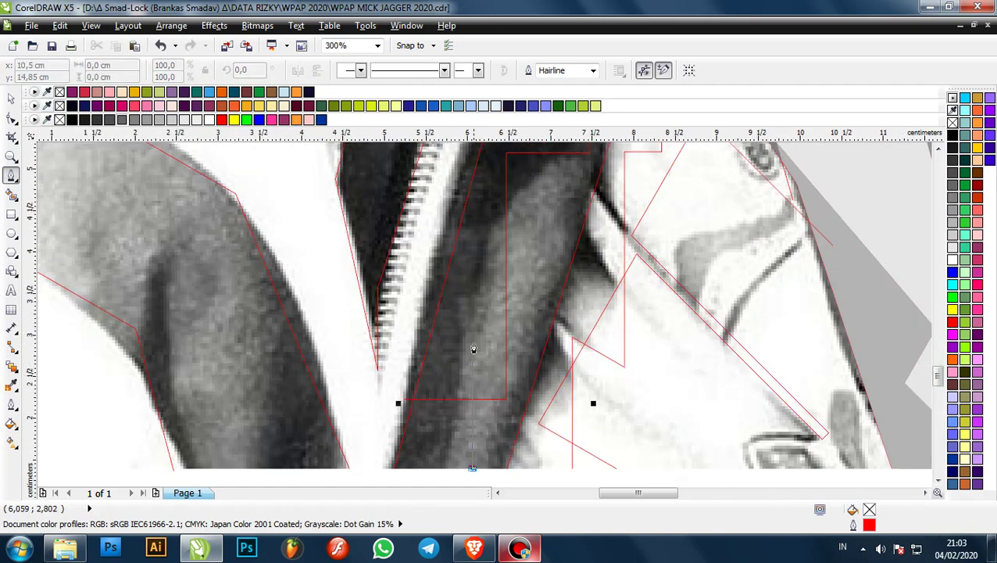
left_click(473, 273)
left_click(551, 273)
scroll(545, 305, "down", 2)
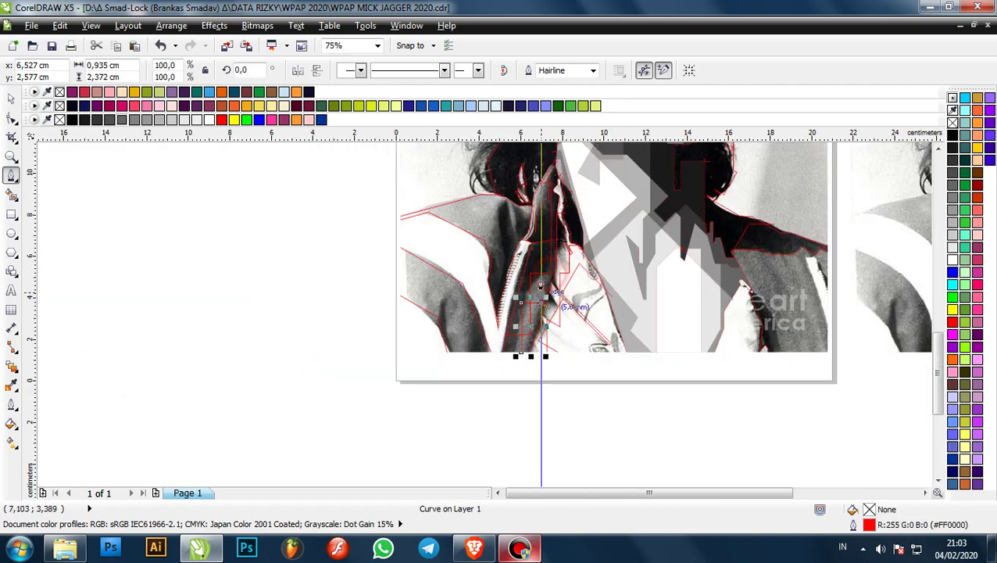
scroll(547, 212, "up", 1)
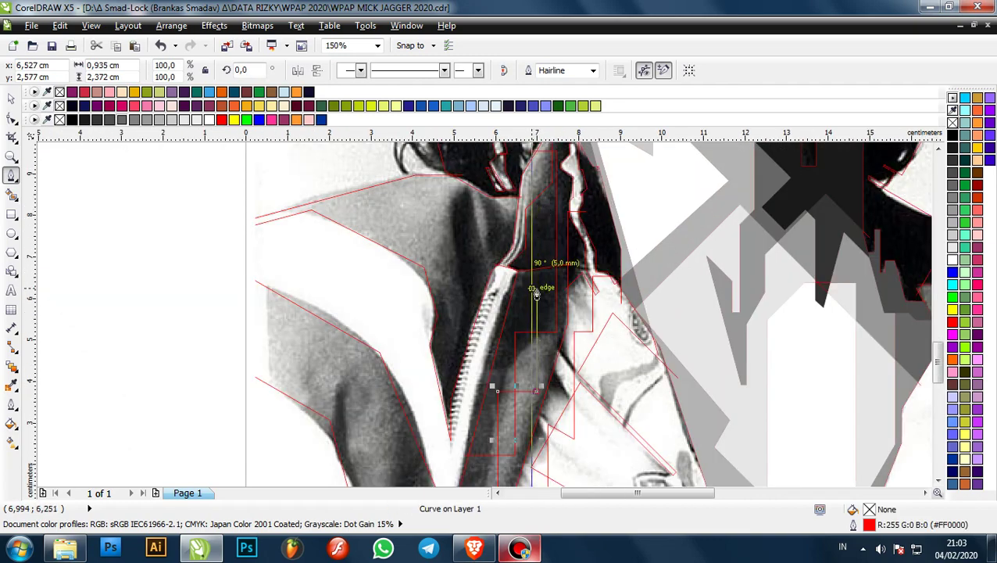
scroll(540, 284, "up", 1)
scroll(537, 285, "up", 4)
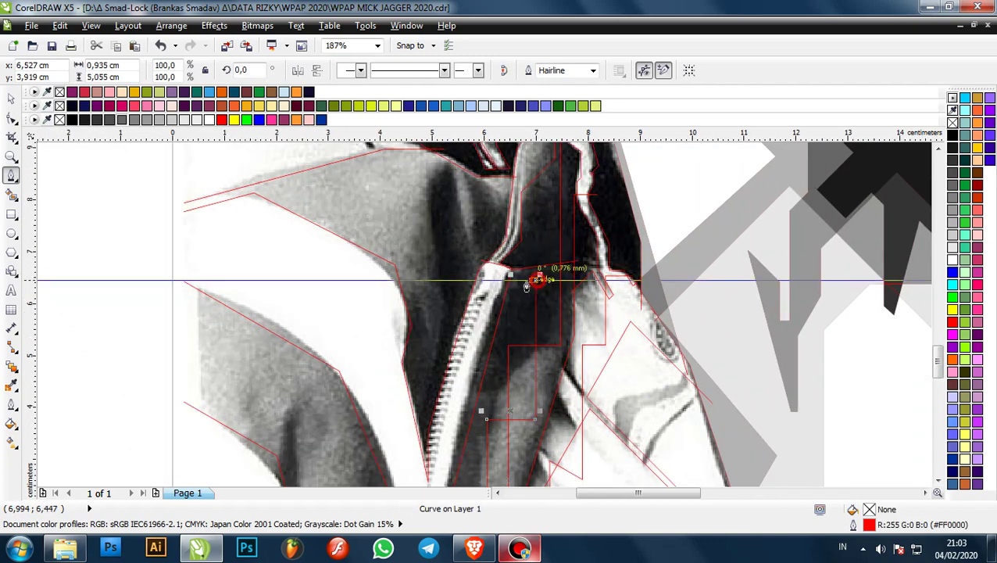
left_click(509, 283)
- Draw an L-shaped shading curve about 1.03 cm wide and 2.66 cm tall through the dark collar above the seam
scroll(509, 286, "down", 2)
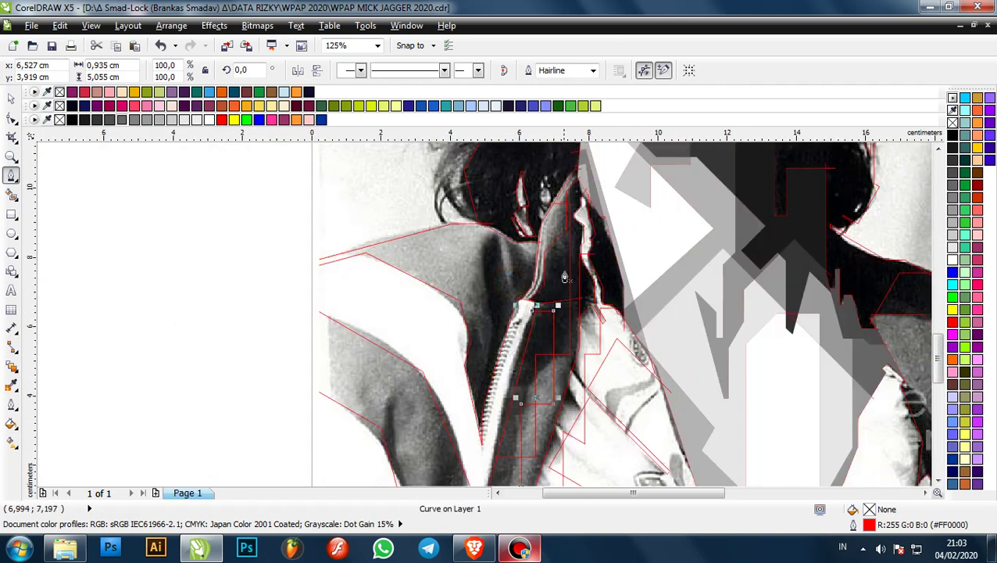
scroll(546, 327, "up", 1)
scroll(558, 321, "down", 1)
scroll(558, 321, "up", 6)
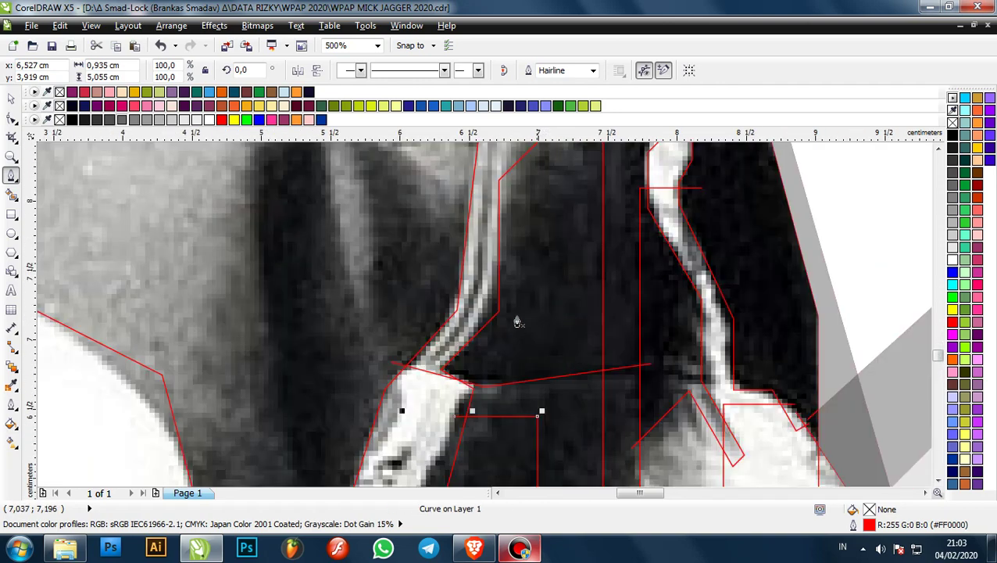
left_click(401, 329)
left_click(541, 329)
scroll(541, 313, "down", 2)
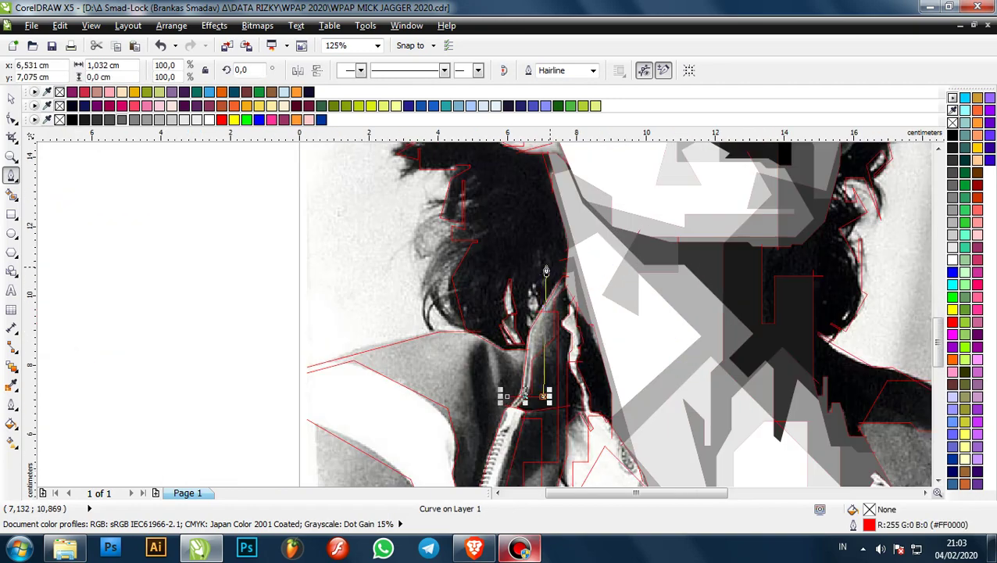
scroll(545, 307, "up", 1)
scroll(545, 307, "up", 2)
left_click(543, 291)
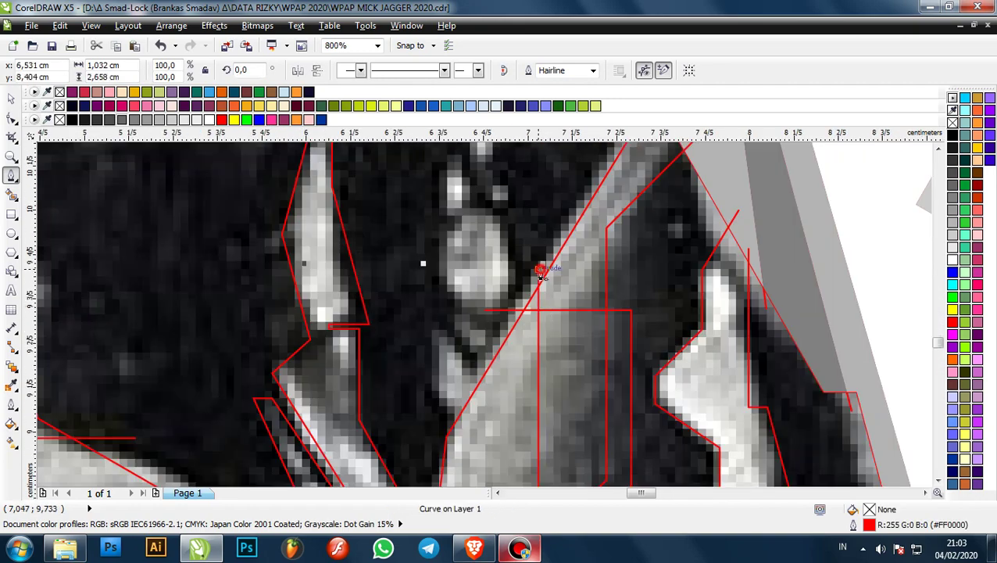
- Examine the traced lapel, collar and zip area for tonal shapes that still lack an outline
scroll(546, 301, "down", 2)
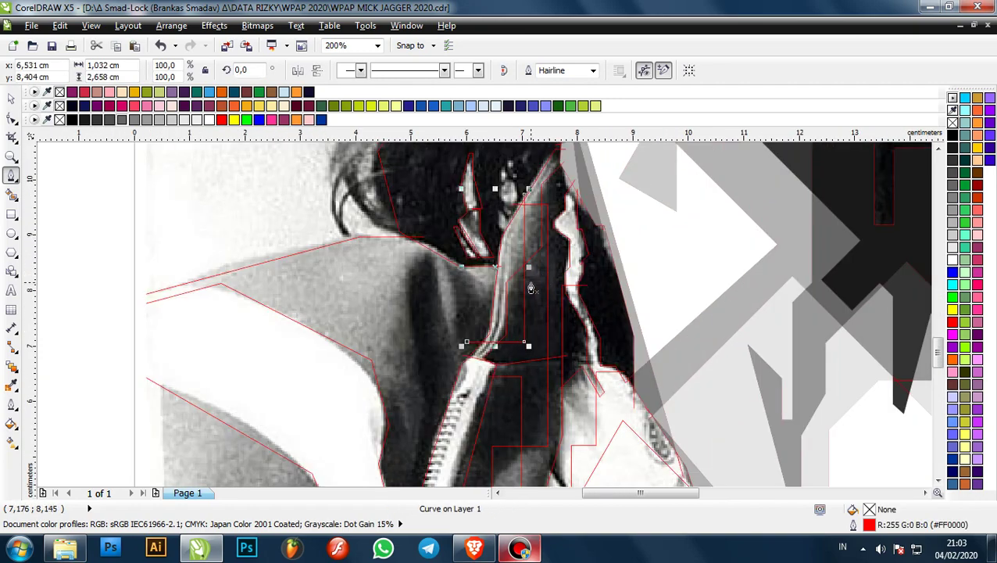
scroll(523, 293, "down", 1)
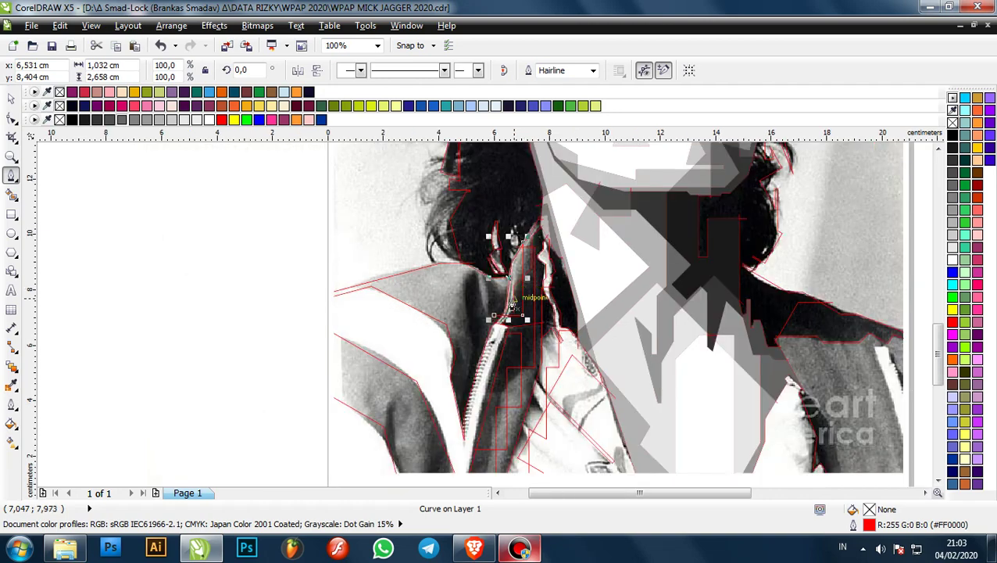
scroll(488, 311, "down", 1)
scroll(500, 297, "up", 1)
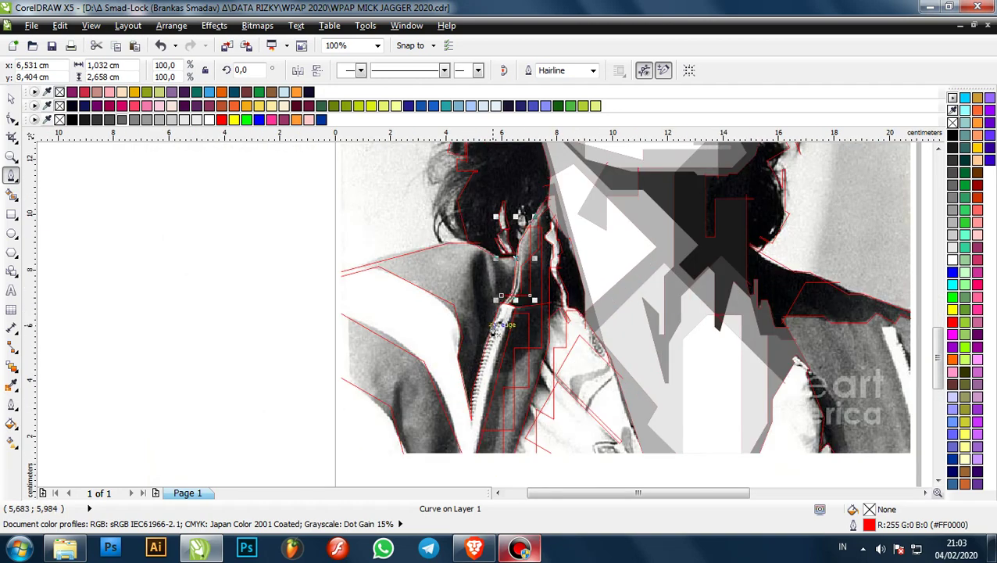
scroll(524, 293, "up", 2)
scroll(512, 329, "down", 1)
scroll(488, 319, "up", 1)
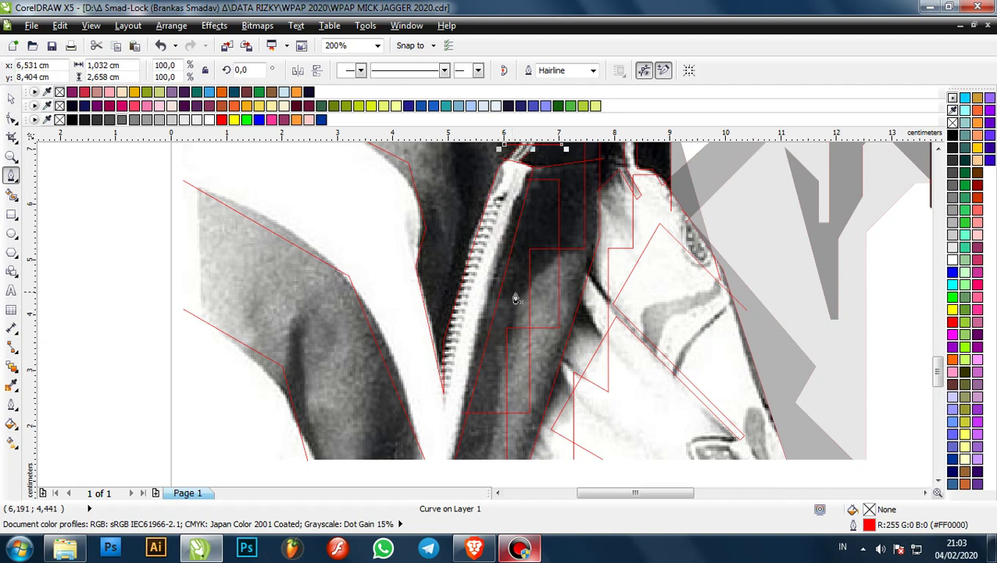
- Trace the inner edge of the jacket's zip teeth down past the zip's lower tip, about 1.29 cm wide and 4.53 cm tall
scroll(515, 298, "down", 1)
scroll(524, 234, "up", 3)
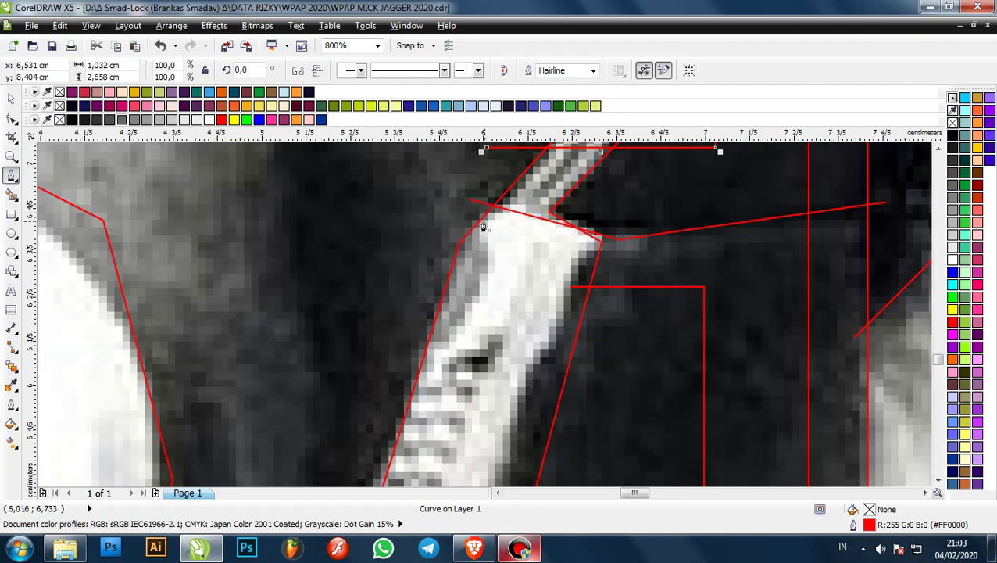
scroll(484, 227, "up", 1)
scroll(562, 190, "down", 3)
scroll(530, 312, "up", 2)
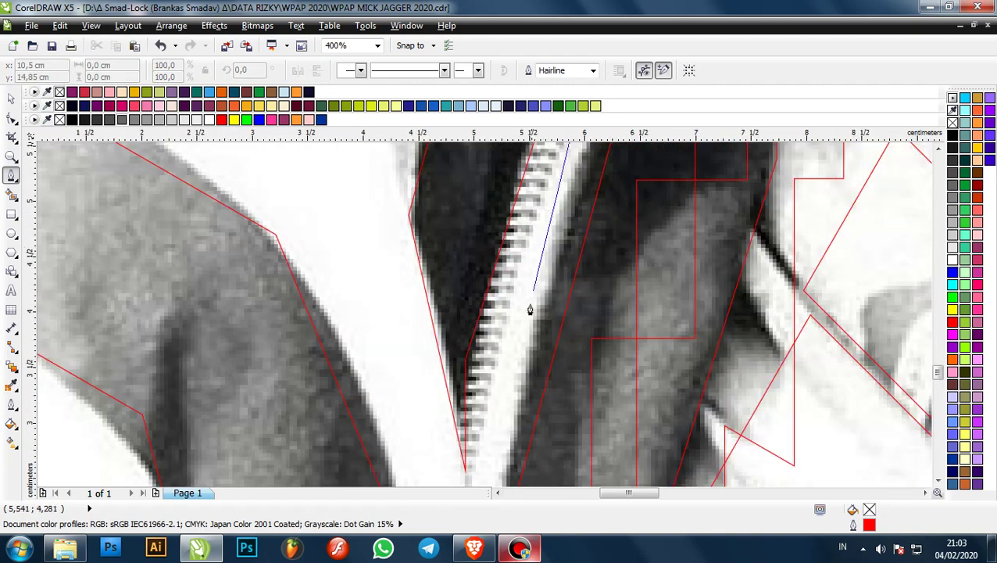
scroll(480, 413, "down", 1)
scroll(480, 413, "down", 1)
scroll(494, 311, "up", 2)
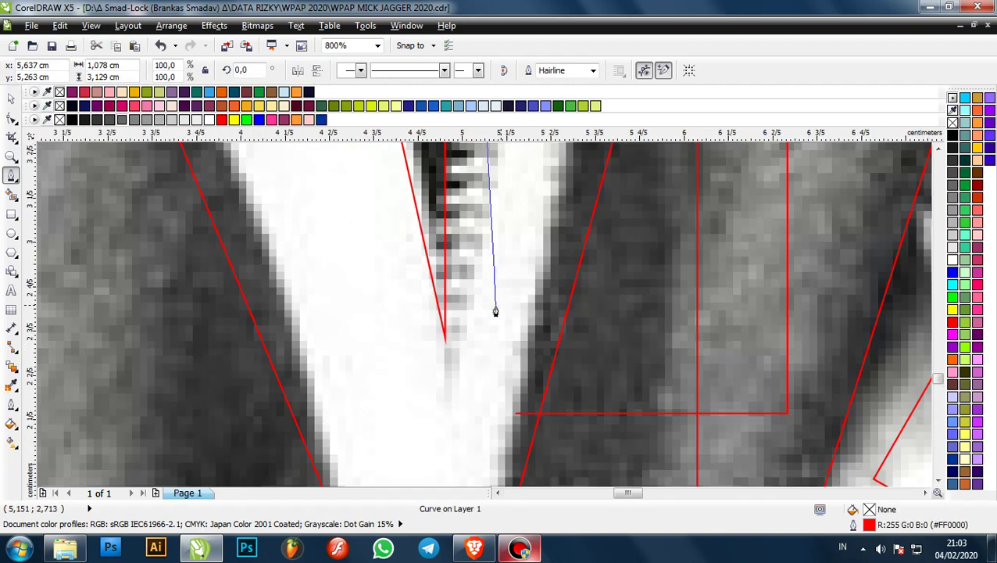
left_click(437, 405)
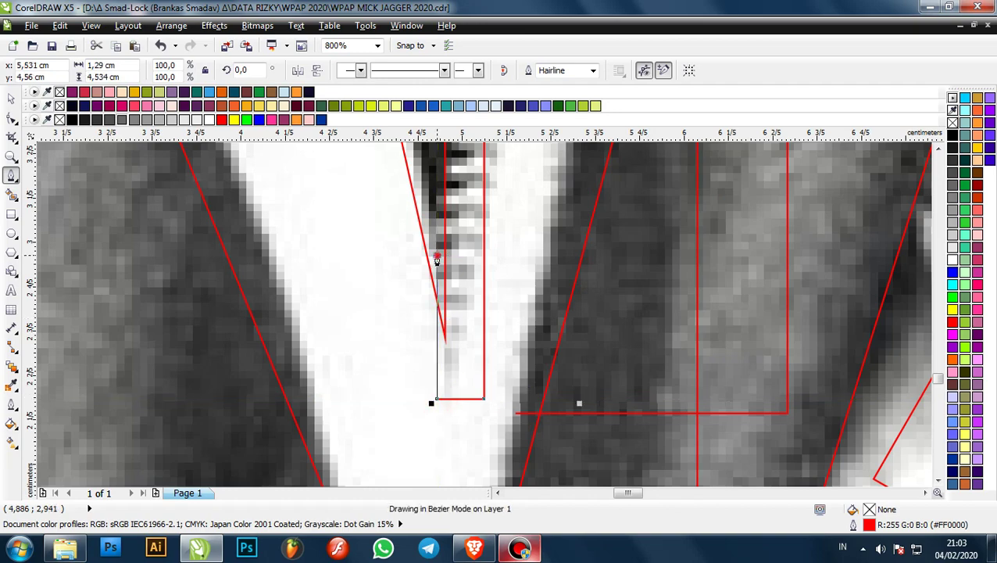
scroll(434, 402, "down", 3)
scroll(520, 235, "up", 3)
scroll(528, 200, "down", 1)
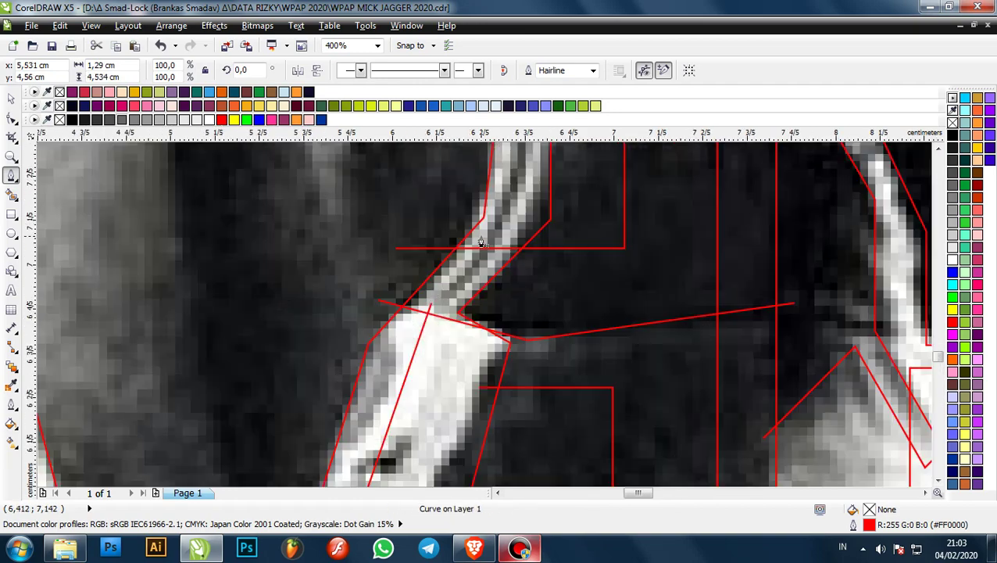
- Extend the zip curve up along the collar piping to the collar's outer edge, making it about 1.88 cm wide and 6.99 cm tall
left_click(431, 309)
scroll(501, 295, "down", 1)
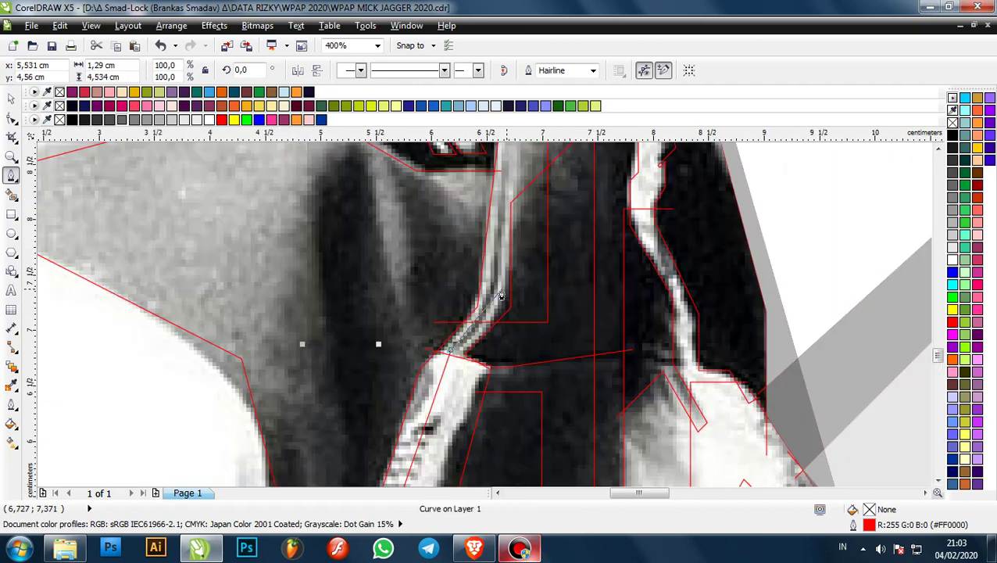
scroll(492, 309, "up", 1)
scroll(490, 321, "down", 3)
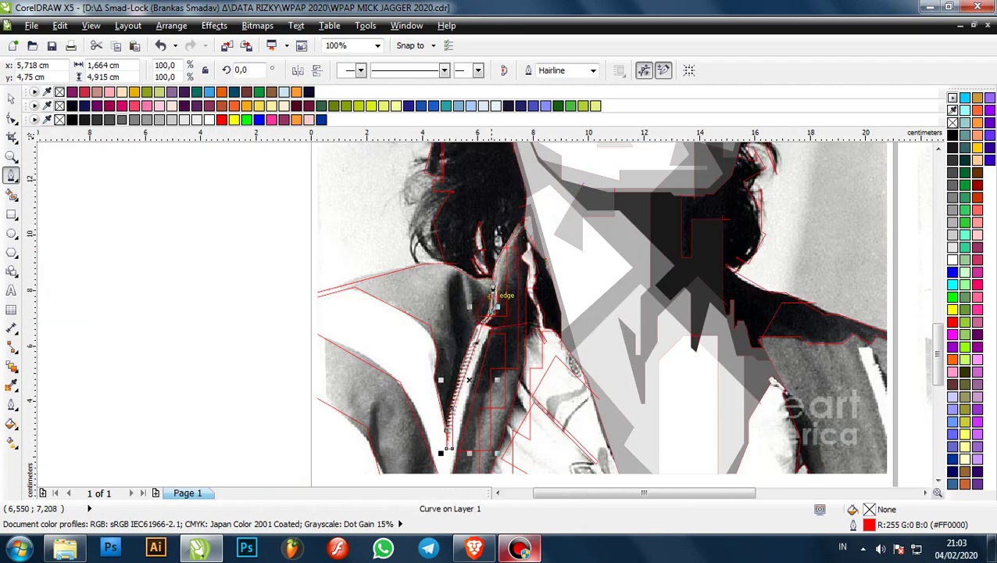
scroll(504, 289, "up", 2)
scroll(506, 397, "up", 2)
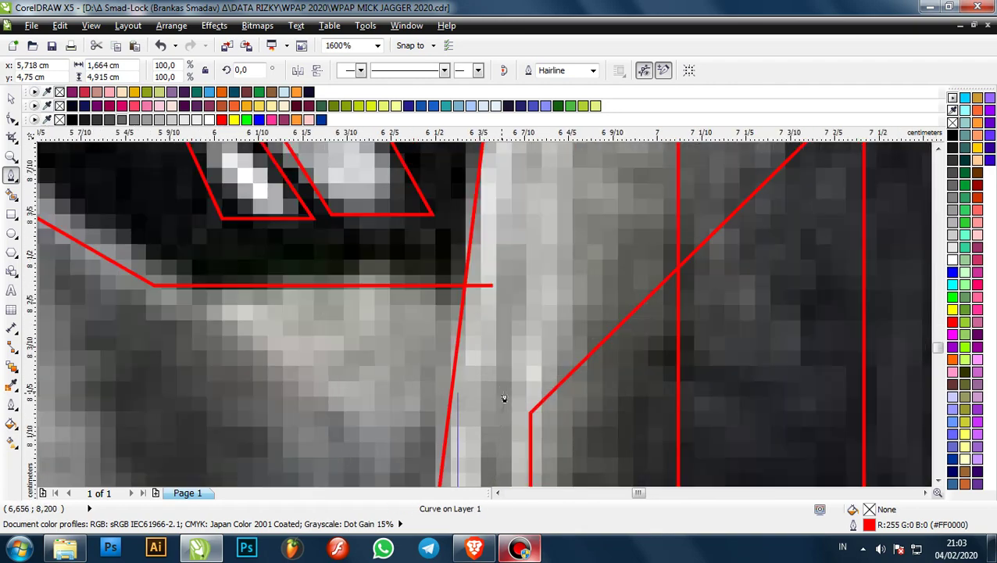
left_click(458, 425)
left_click(552, 332)
scroll(552, 332, "down", 2)
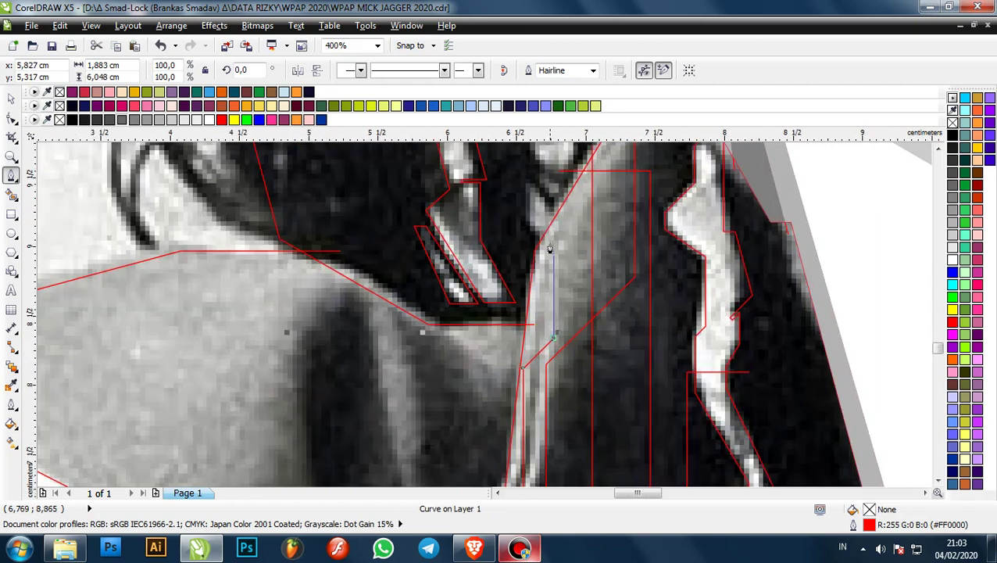
double_click(547, 212)
scroll(530, 224, "down", 2)
scroll(516, 194, "up", 2)
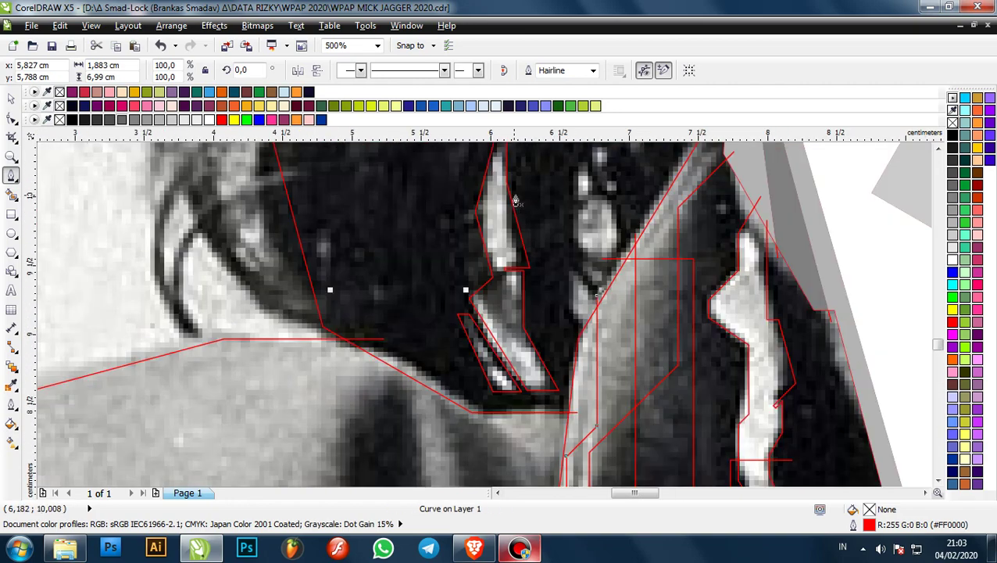
- Outline the left side of the light spots between hair and collar, with a notch near the base and a 45° segment on top
scroll(504, 288, "down", 1)
scroll(504, 301, "down", 1)
scroll(522, 277, "up", 1)
scroll(534, 295, "up", 2)
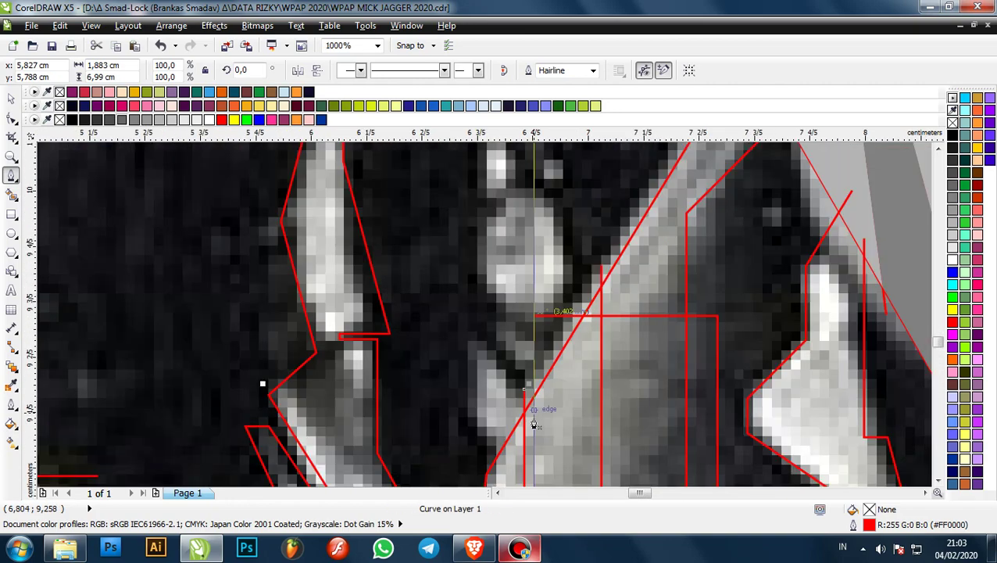
left_click(480, 457)
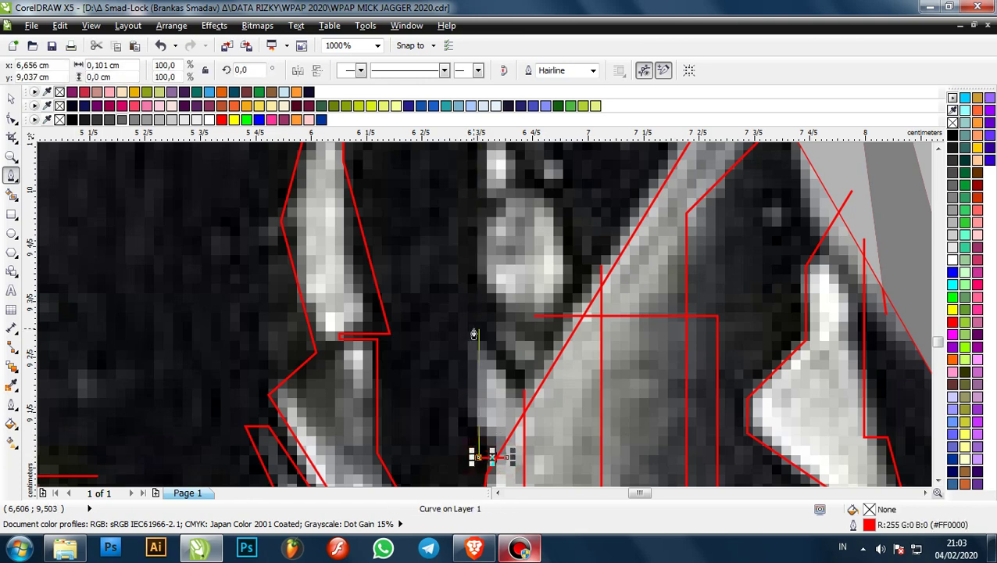
left_click(479, 323)
left_click(520, 367)
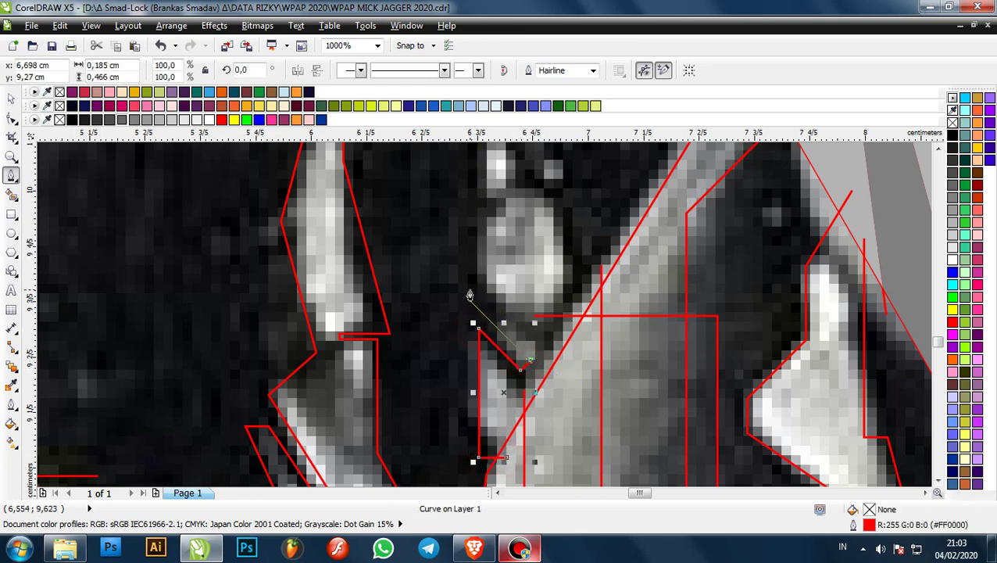
left_click(470, 295)
scroll(474, 232, "up", 3)
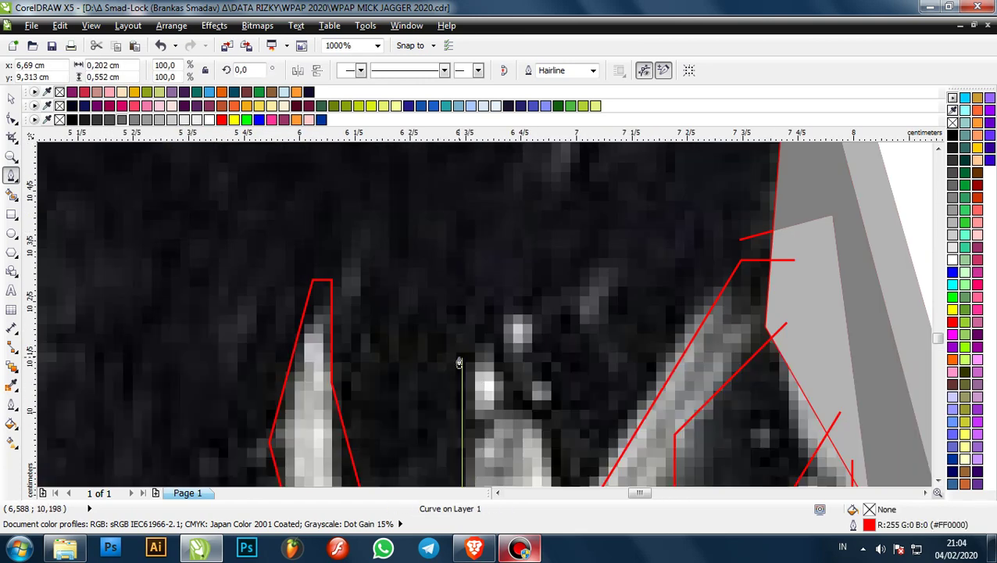
left_click(460, 358)
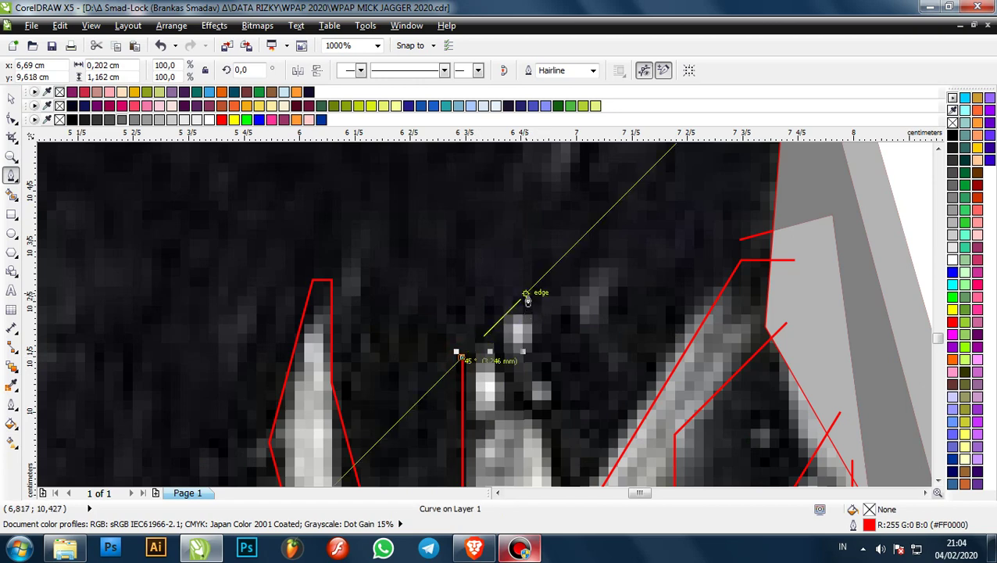
left_click(526, 296)
- Outline the right side of the hair's light spots down to the collar edge, making the shape about 0.4 cm wide and 1.39 cm tall
scroll(526, 296, "down", 2)
scroll(539, 341, "up", 1)
scroll(526, 376, "up", 2)
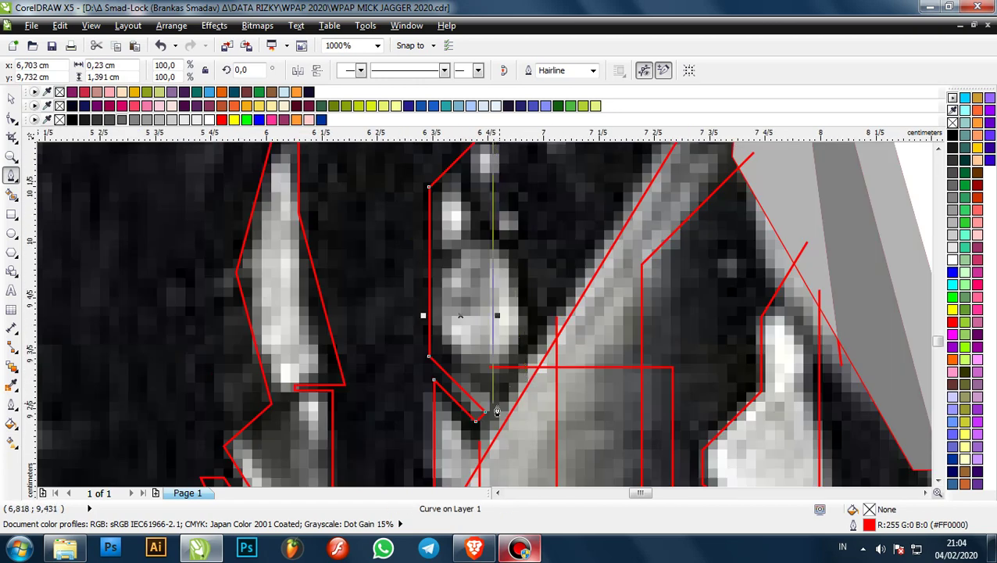
left_click(494, 236)
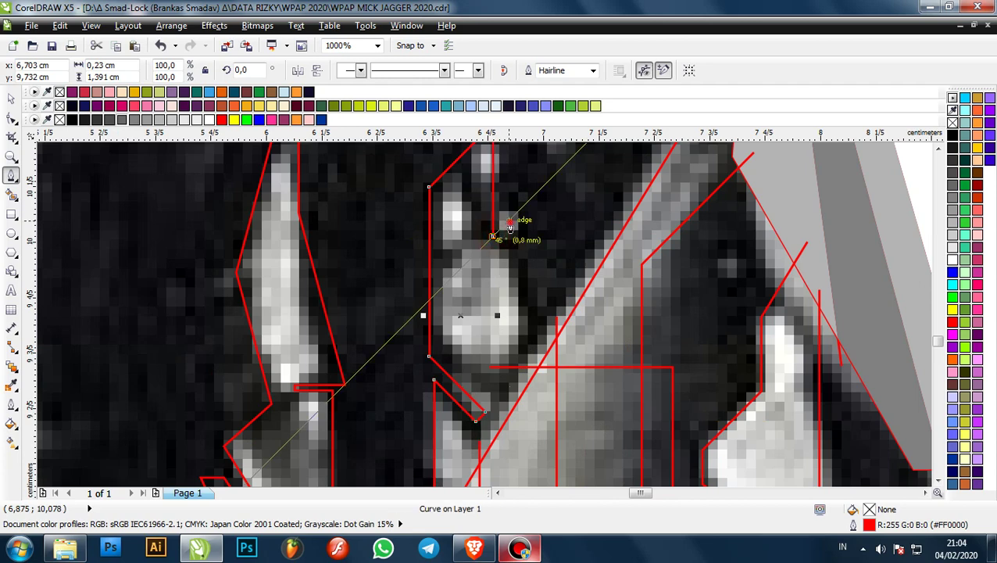
left_click(508, 223)
left_click(541, 340)
scroll(541, 340, "down", 2)
scroll(498, 423, "up", 2)
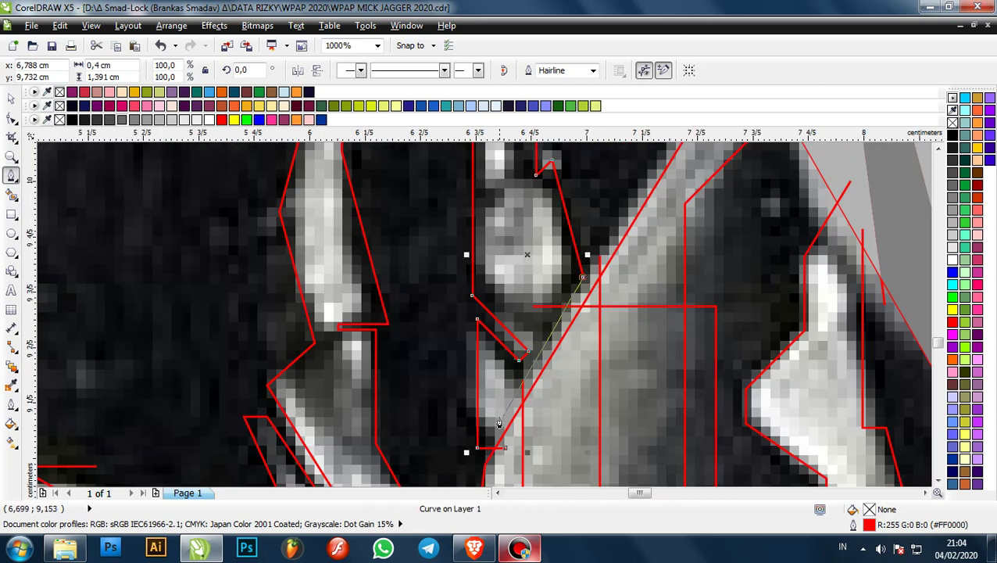
left_click(492, 437)
scroll(501, 442, "up", 2)
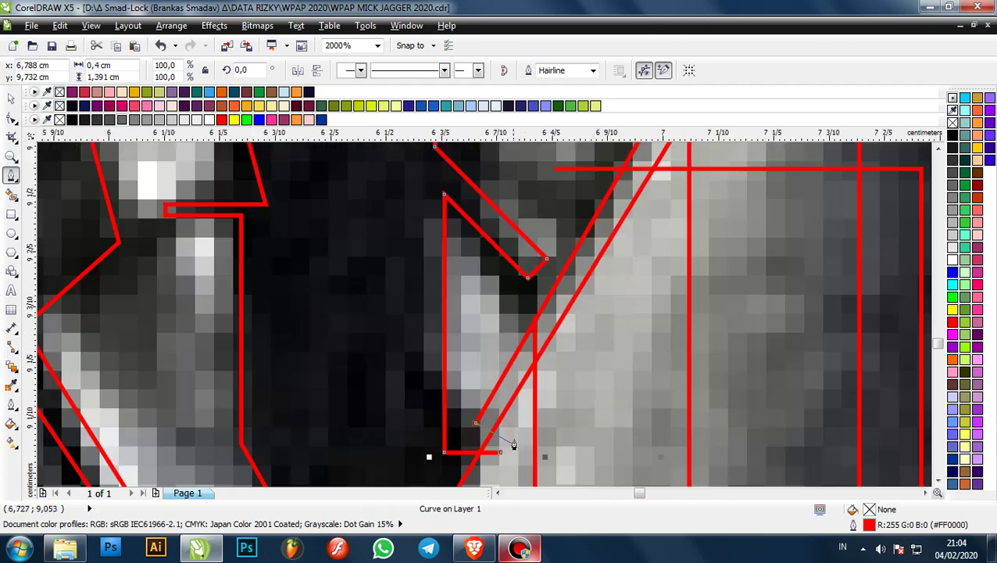
left_click(516, 424)
scroll(517, 425, "down", 2)
scroll(533, 385, "up", 4)
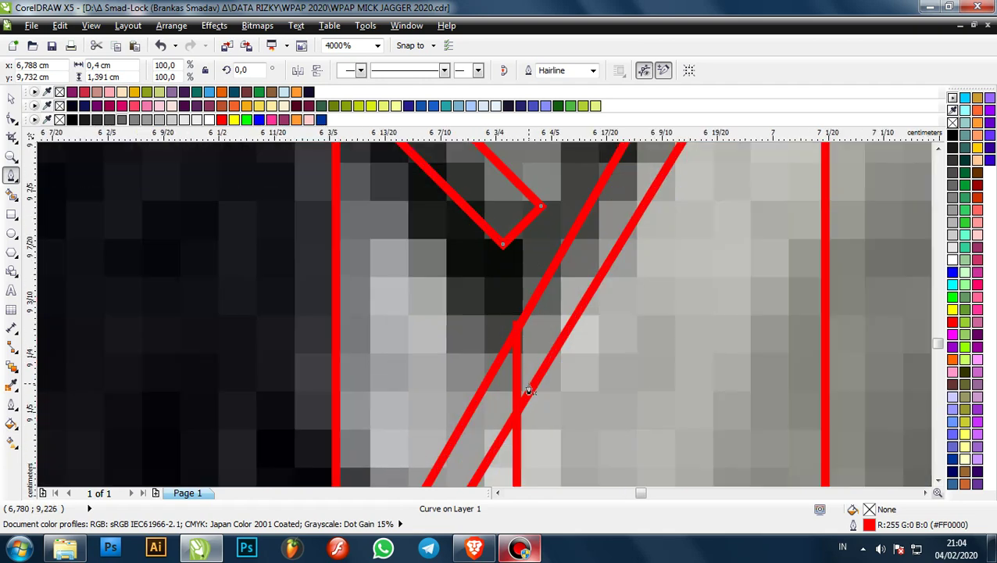
- Trim the horizontal collar line by adding a node at the collar's outer edge and deleting the end node beyond it
key("F10")
left_click_drag(516, 329, 518, 361)
scroll(524, 354, "down", 2)
scroll(565, 277, "up", 2)
left_click(611, 258)
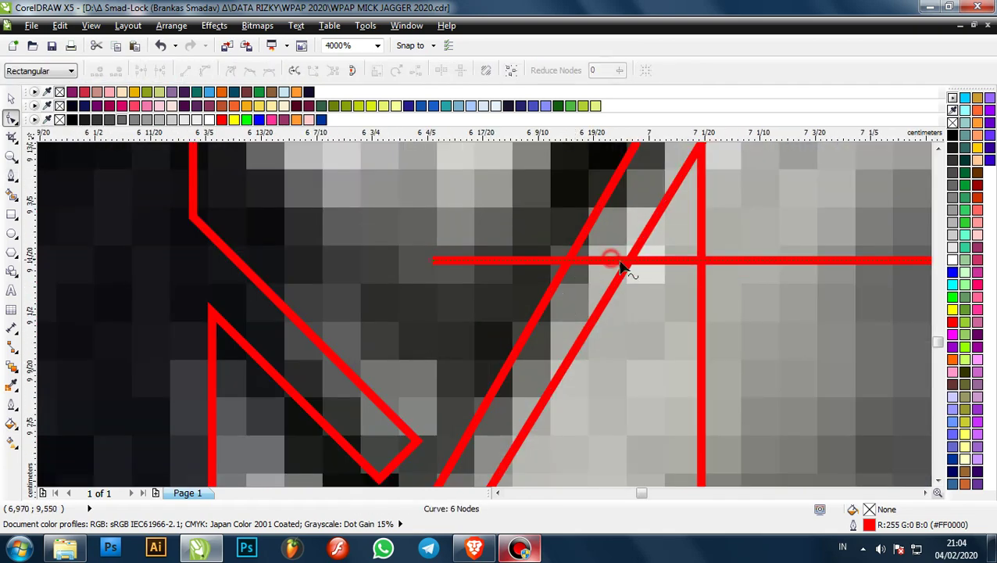
double_click(623, 261)
left_click(426, 260)
scroll(475, 286, "down", 2)
key("Delete")
scroll(507, 293, "down", 1)
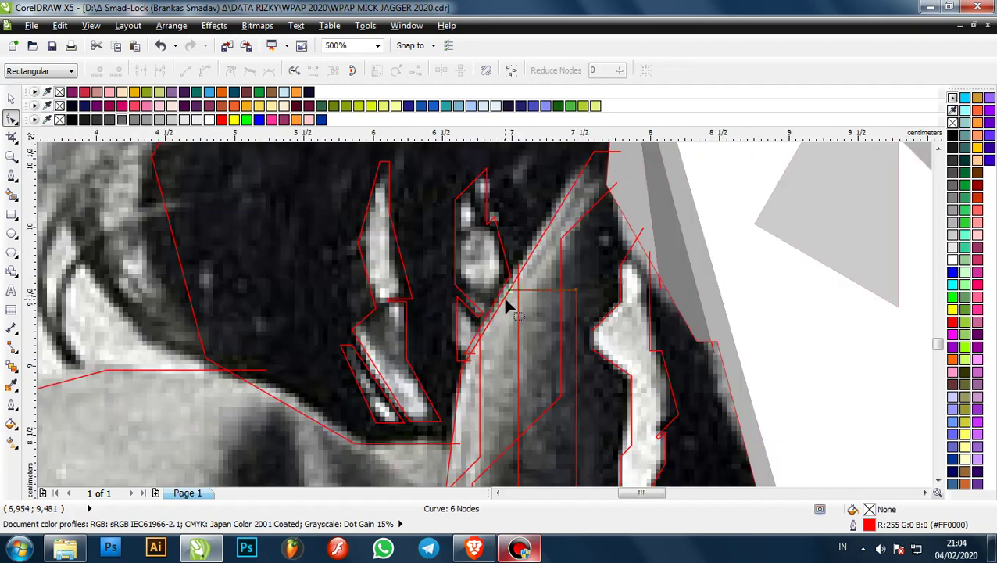
- Divide the light hair spots beside the collar with an L-shaped line about 0.79 cm tall and a horizontal line above its foot
key("F5")
scroll(545, 297, "down", 1)
scroll(518, 249, "up", 2)
scroll(507, 258, "down", 2)
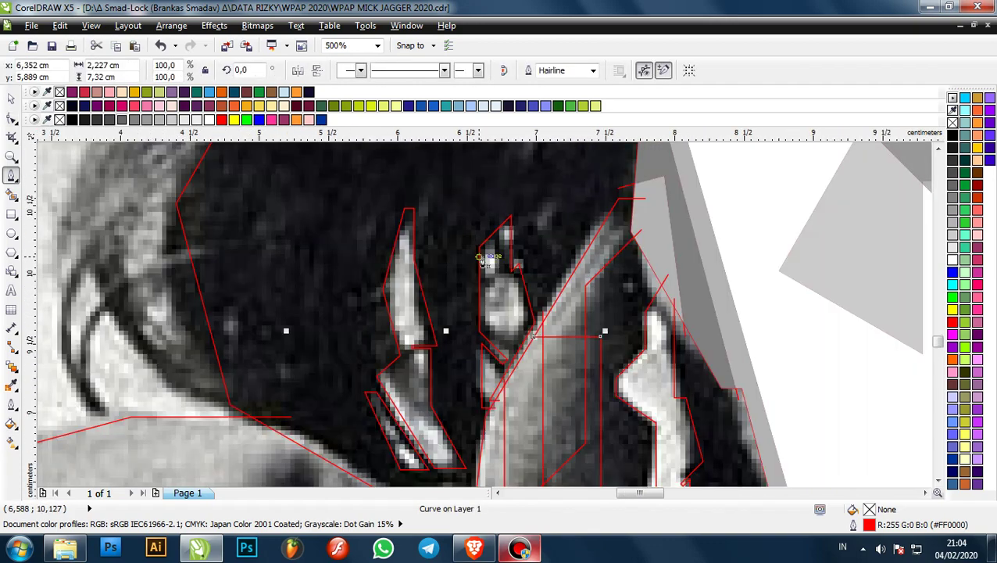
scroll(484, 258, "up", 2)
left_click(501, 173)
left_click(501, 394)
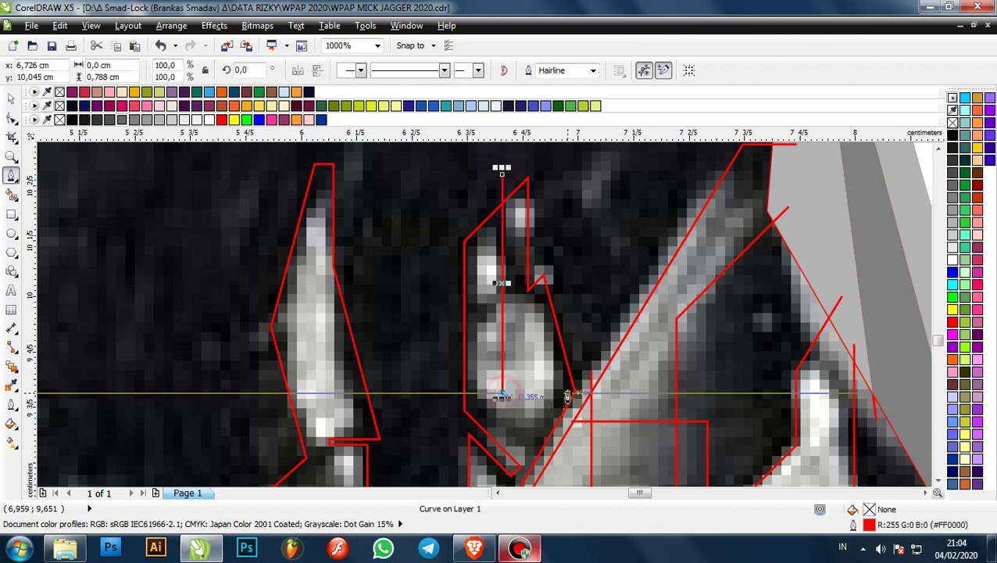
left_click(582, 393)
left_click(583, 343)
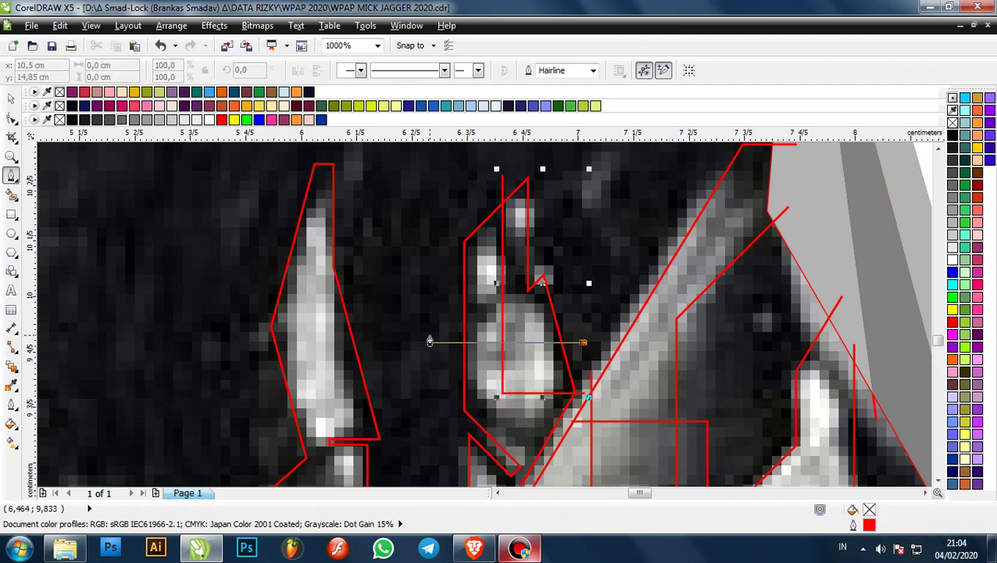
double_click(430, 343)
- Trace a stepped line through the long hair highlight: about 0.39 cm across, 1.14 cm down, then back toward the narrow highlight
scroll(481, 269, "down", 1)
scroll(391, 304, "up", 1)
left_click(303, 233)
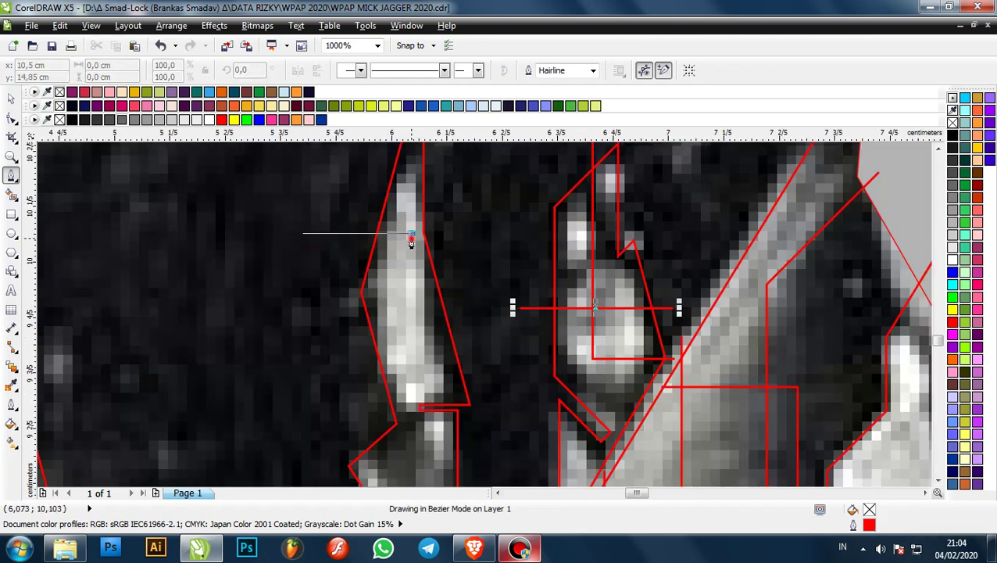
double_click(412, 238)
scroll(417, 390, "down", 4)
scroll(414, 438, "up", 4)
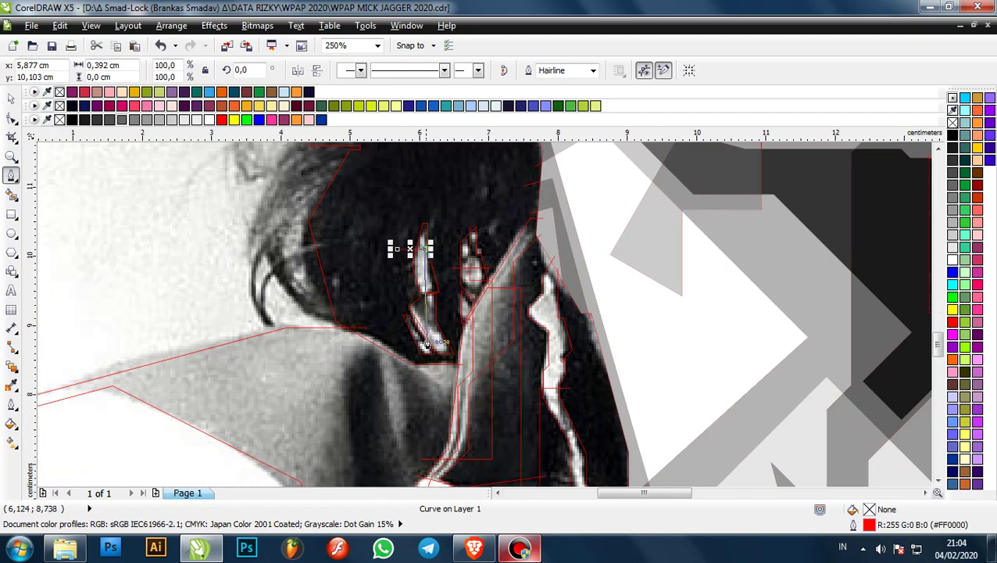
left_click(408, 263)
left_click(260, 261)
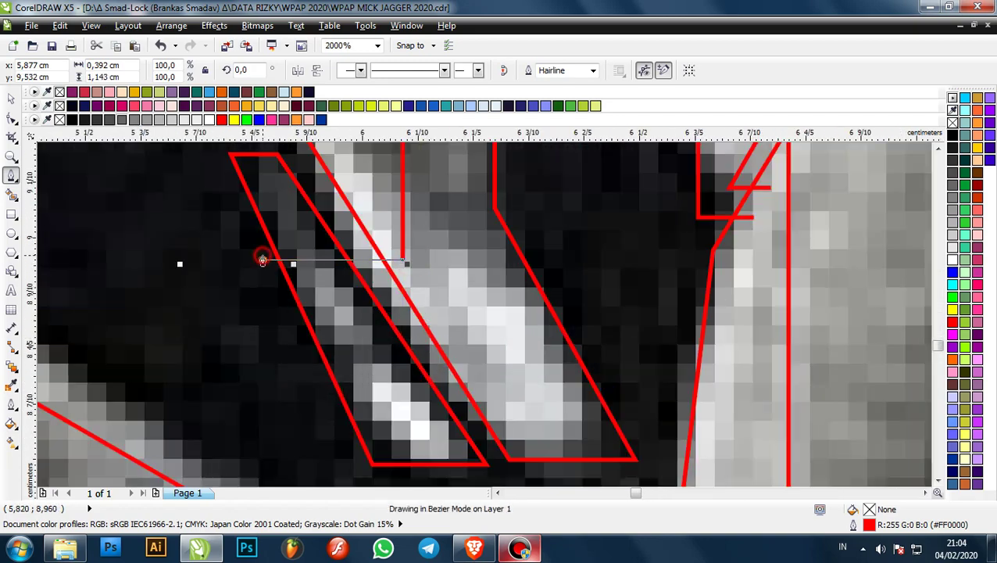
- Cross the lower hair highlight with a diagonal line about 0.65 by 0.57 cm and the upper one with a 0.31 cm horizontal line
scroll(391, 266, "down", 2)
scroll(398, 258, "up", 3)
scroll(395, 275, "down", 2)
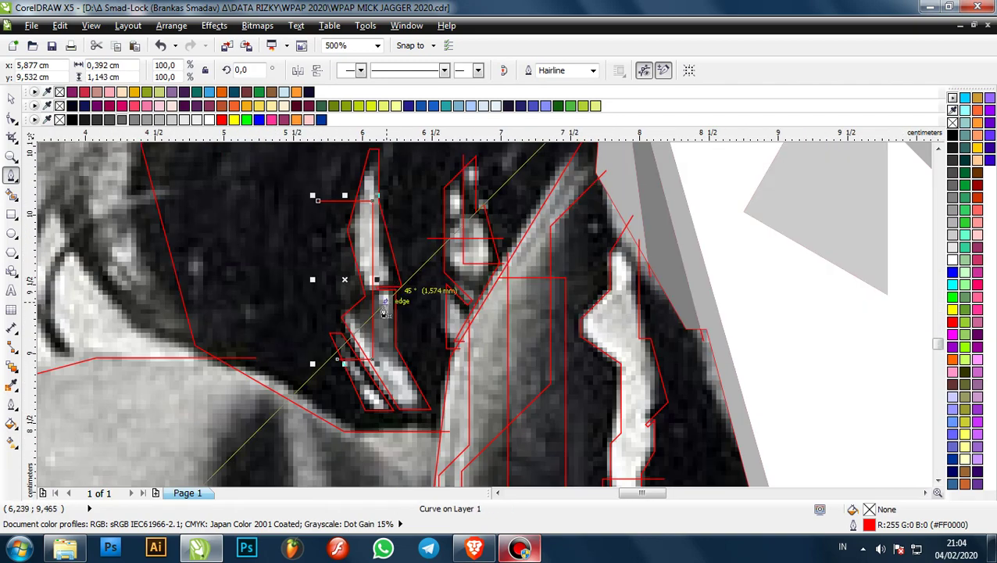
scroll(341, 340, "up", 1)
left_click(308, 246)
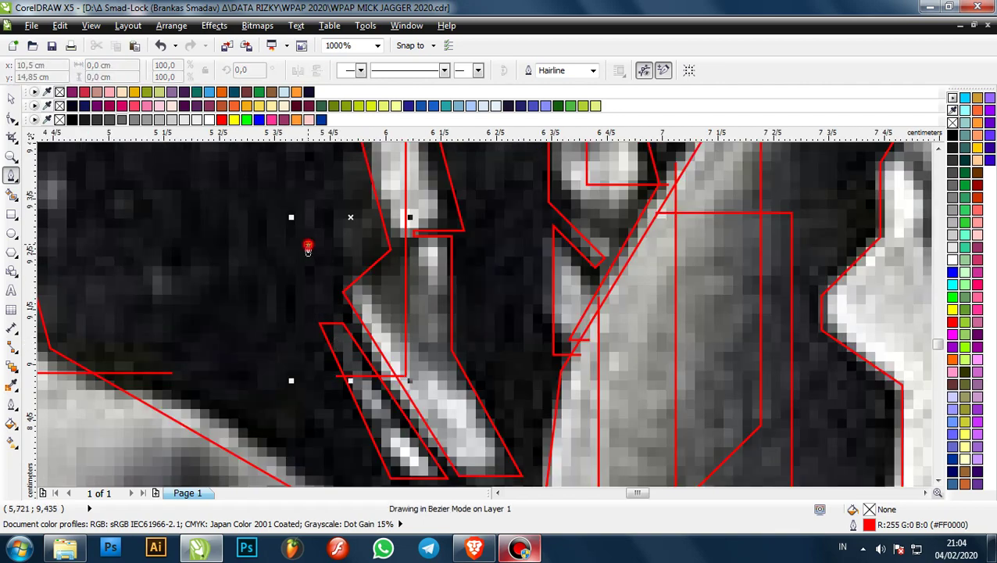
left_click(462, 408)
scroll(486, 390, "down", 2)
scroll(475, 321, "up", 3)
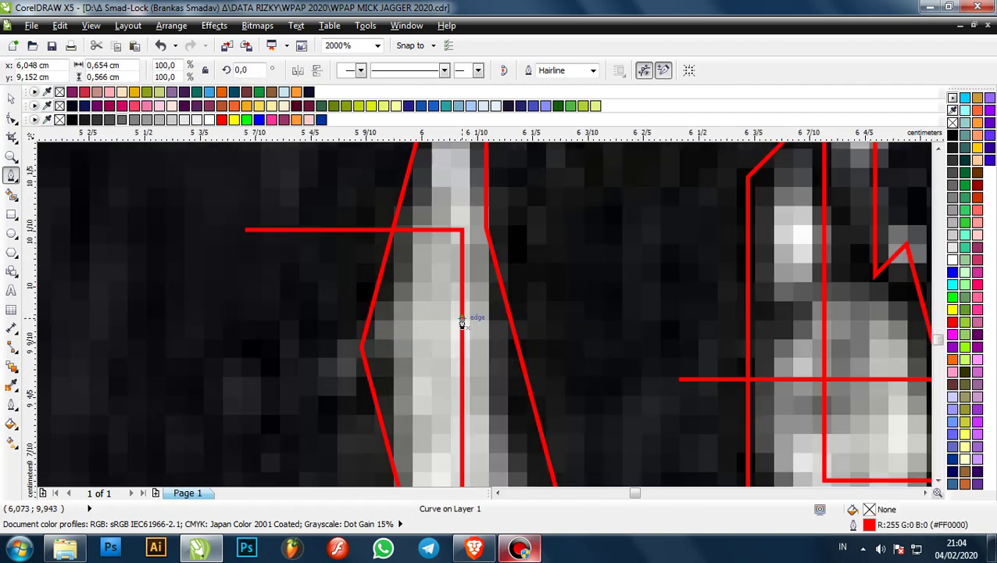
left_click(354, 312)
left_click(523, 309)
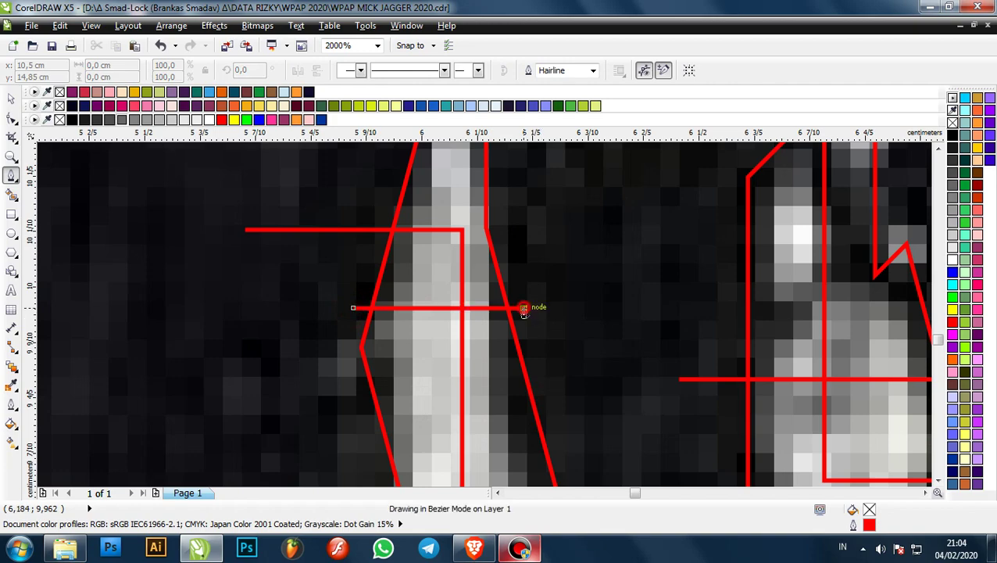
- Examine the jacket's shading between the white sleeve stripe and the zip
scroll(523, 309, "down", 4)
scroll(532, 317, "up", 2)
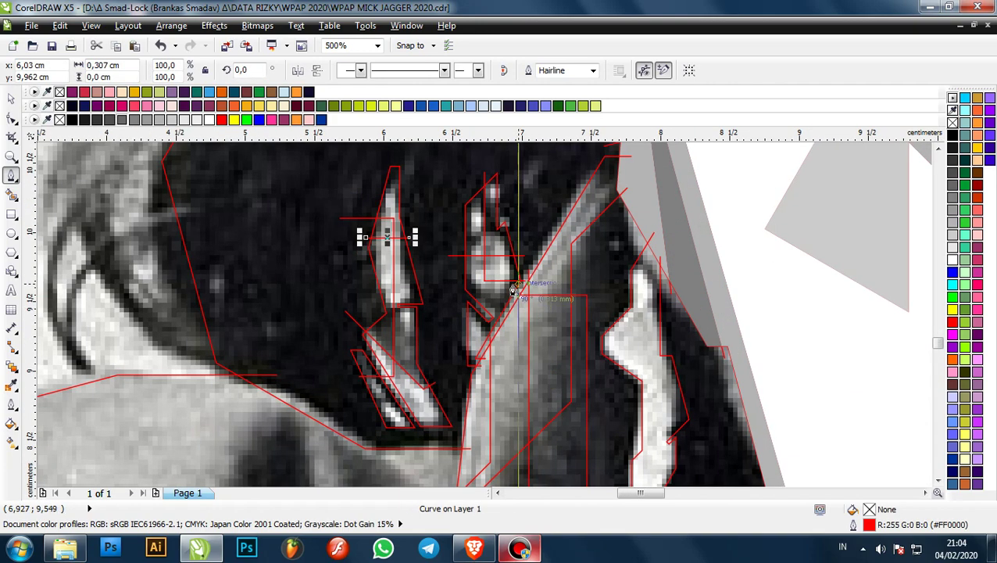
scroll(539, 312, "down", 3)
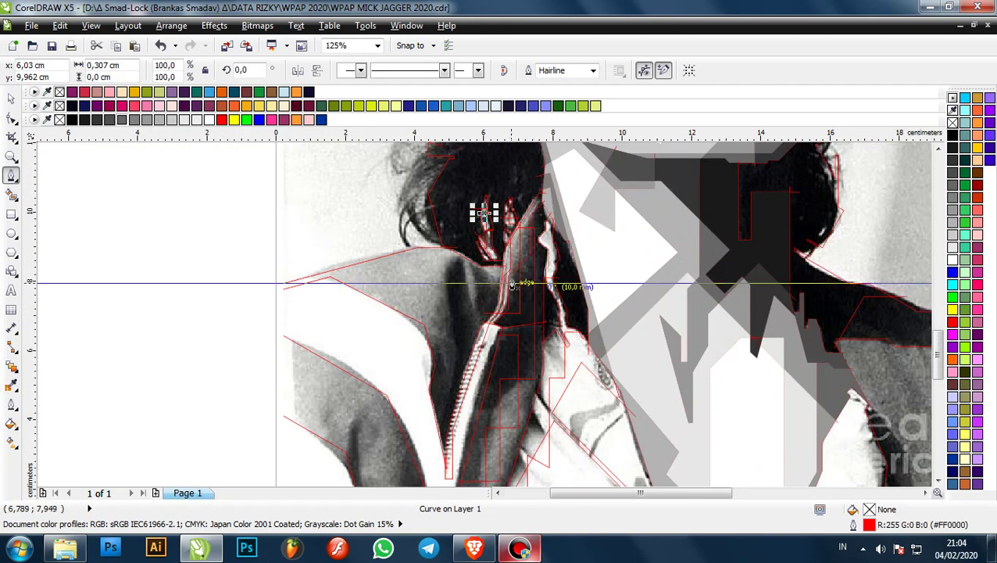
scroll(534, 282, "down", 2)
scroll(590, 251, "up", 1)
scroll(532, 305, "down", 1)
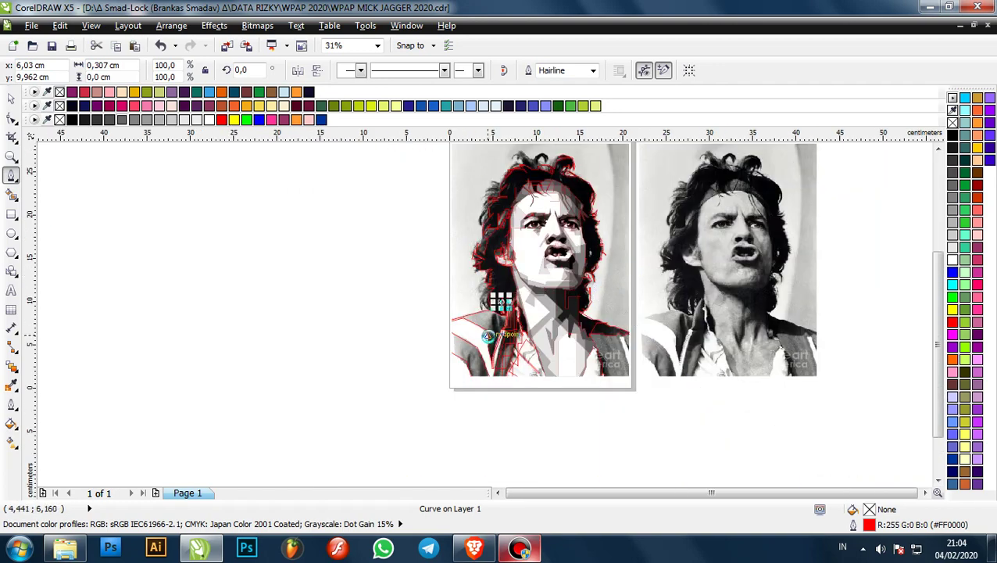
scroll(503, 338, "up", 3)
scroll(493, 358, "up", 1)
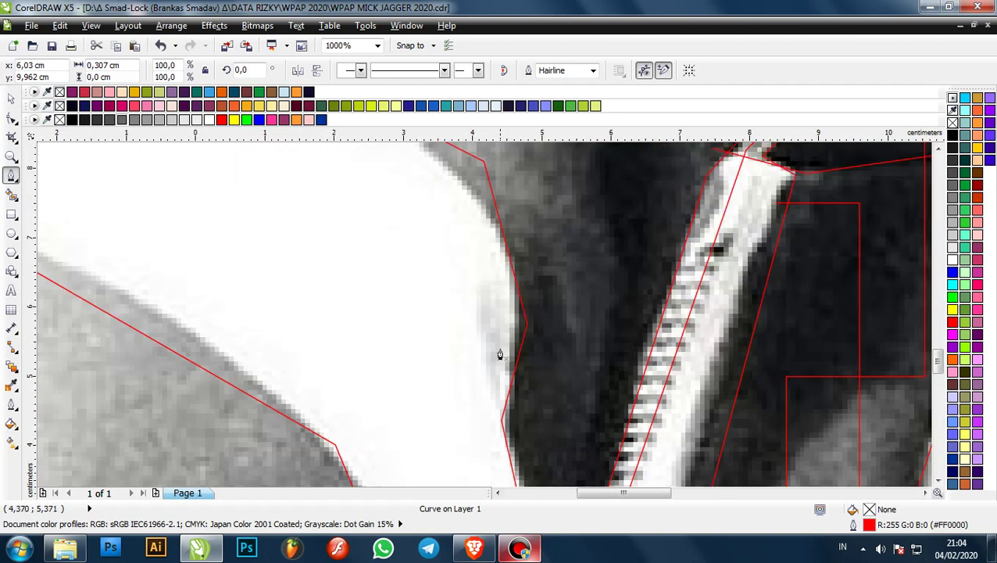
scroll(504, 352, "down", 2)
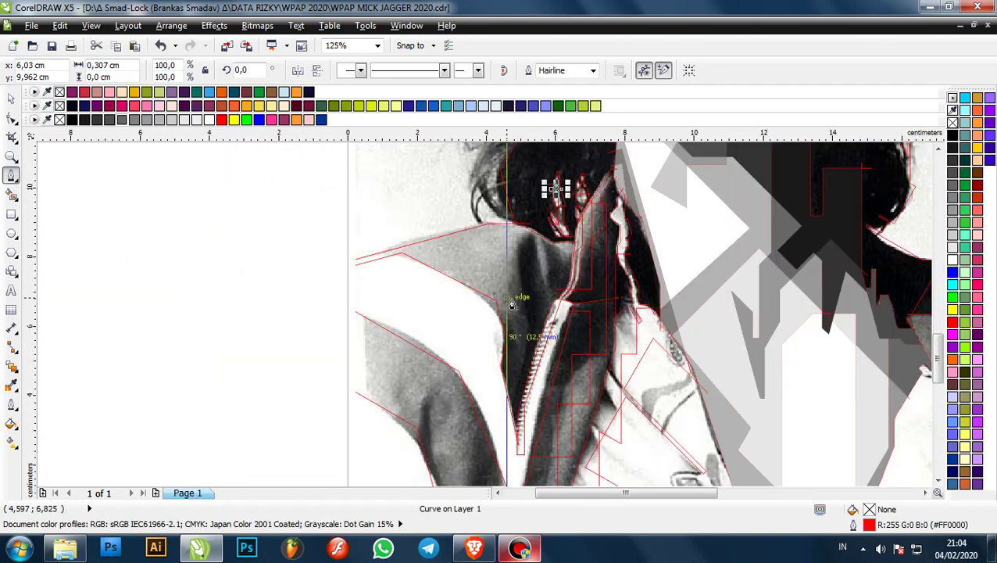
scroll(523, 334, "up", 2)
scroll(508, 339, "down", 1)
scroll(481, 289, "down", 1)
scroll(463, 456, "up", 1)
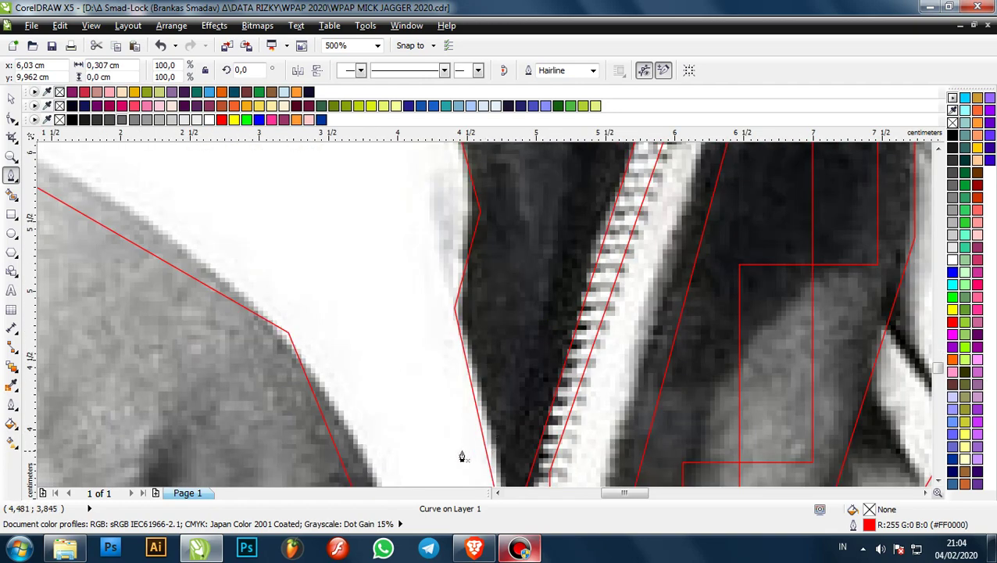
scroll(494, 407, "down", 2)
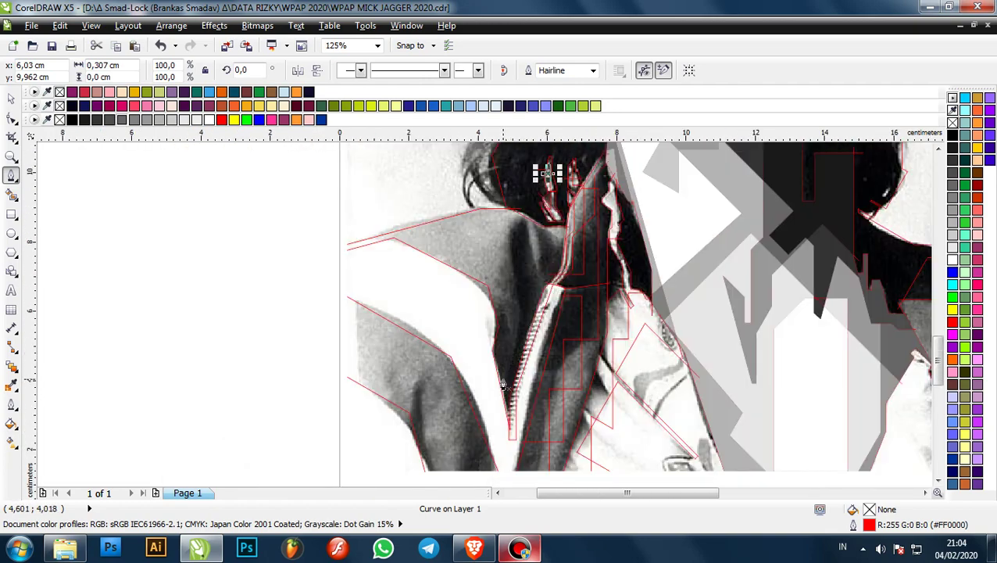
- Outline the jacket's dark fold from the white stripe's lower edge up to the shoulder, about 0.71 cm wide and 5.05 cm tall
scroll(505, 394, "up", 2)
left_click(457, 420)
scroll(459, 419, "down", 3)
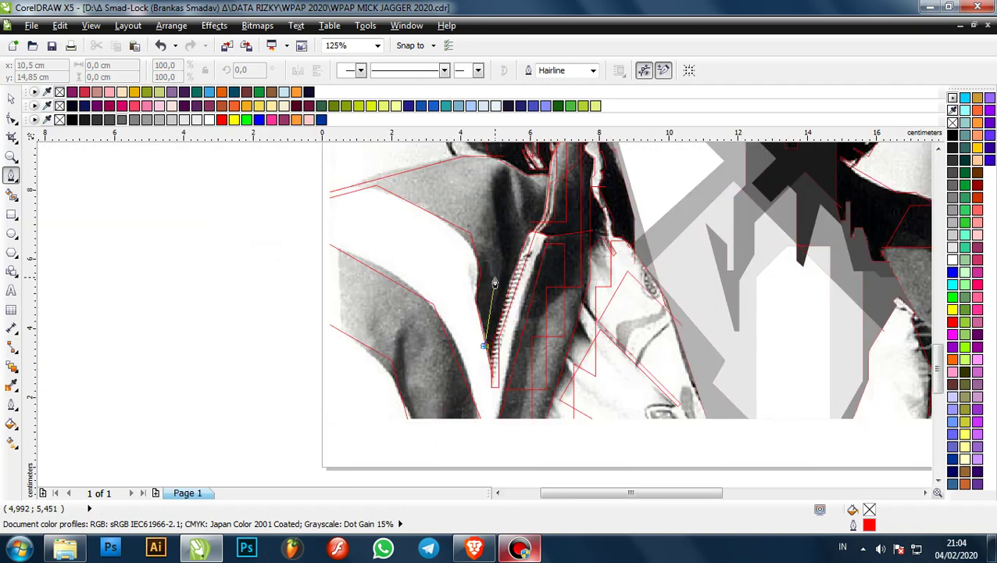
scroll(512, 247, "up", 1)
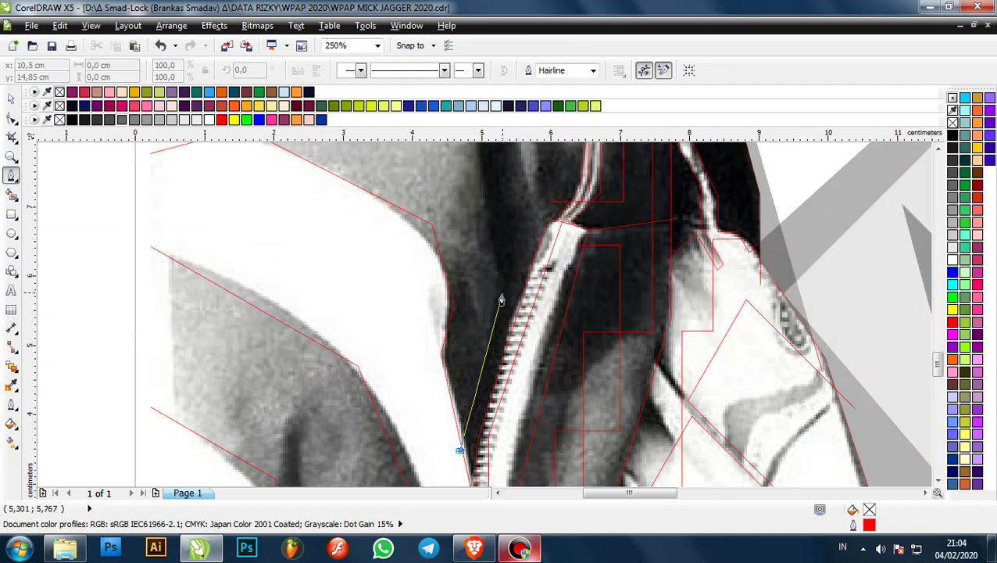
left_click(501, 296)
scroll(512, 434, "down", 1)
scroll(497, 258, "up", 1)
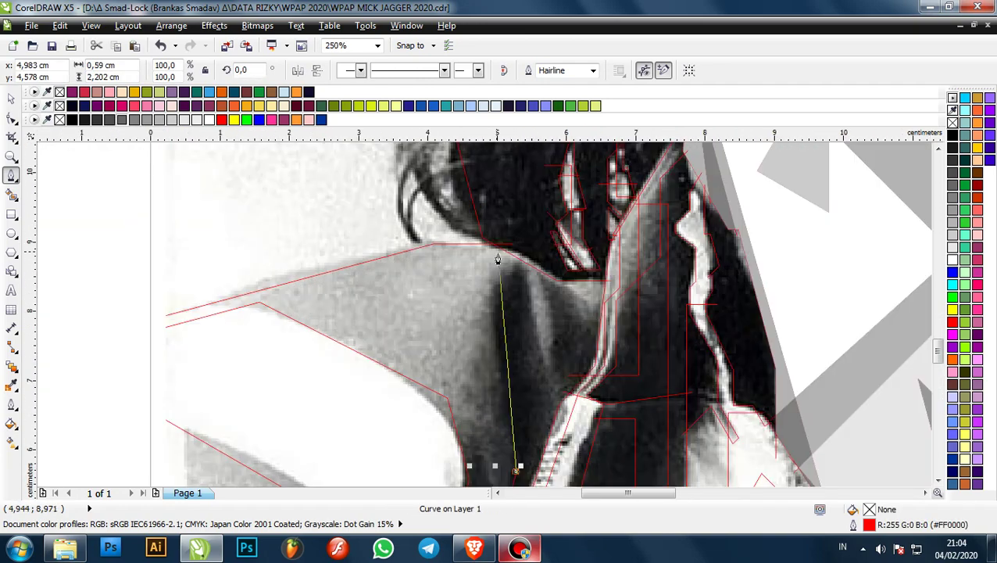
left_click(475, 329)
scroll(516, 279, "up", 1)
left_click(528, 275)
scroll(528, 276, "down", 1)
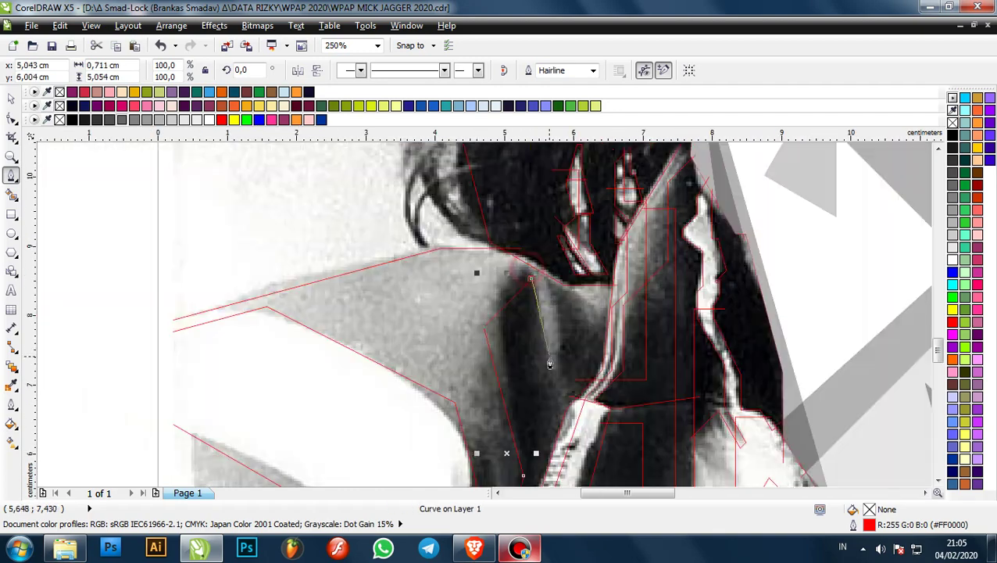
- Extend the dark fold's curve around the thin light crease and back up past the shoulder line, making it about 1.19 cm wide
scroll(539, 393, "up", 1)
left_click_drag(568, 400, 579, 380)
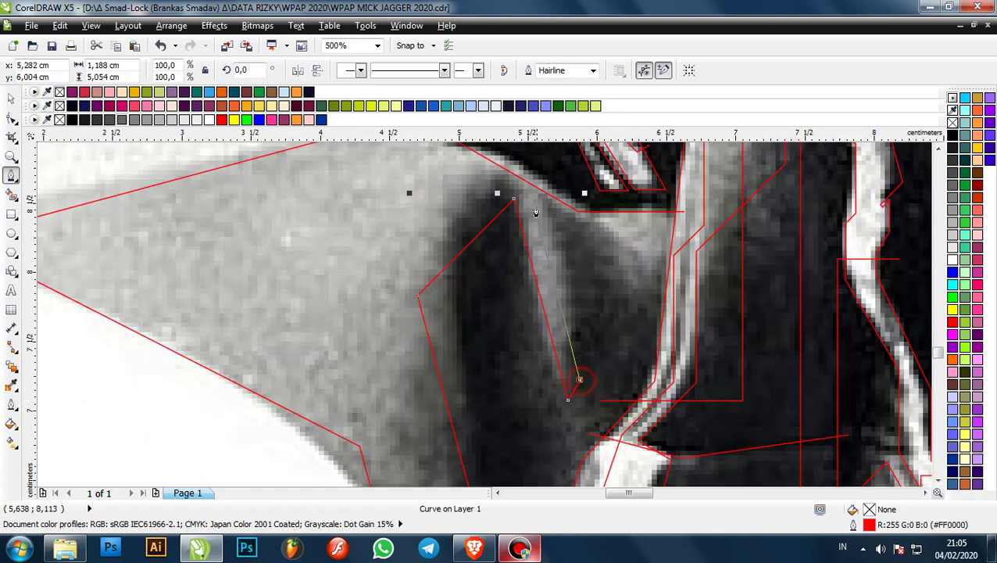
left_click(529, 167)
- Outline the light patch between shoulder and collar with a V-shaped curve about 0.68 cm wide and 0.88 cm tall
left_click(579, 194)
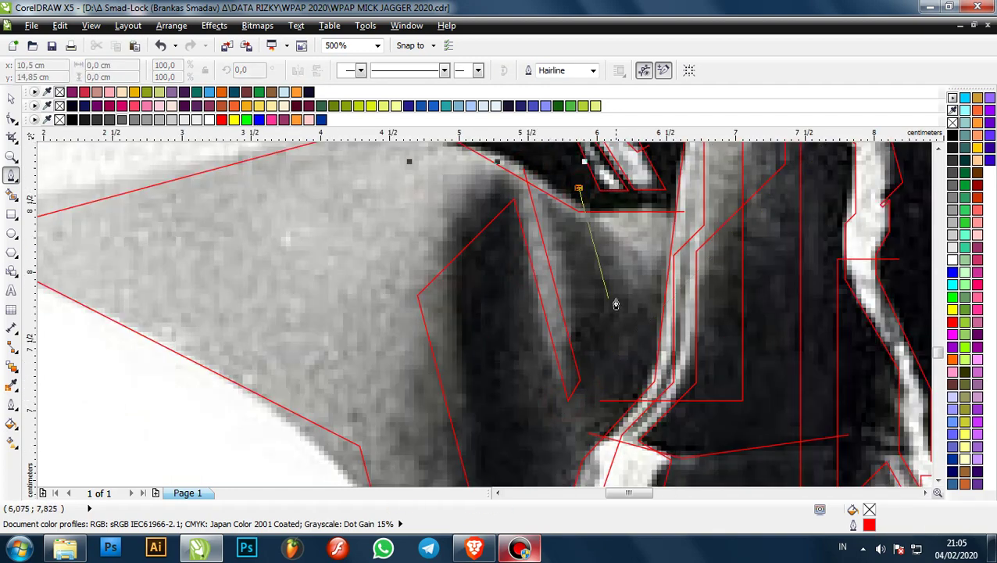
scroll(607, 305, "up", 5)
double_click(664, 220)
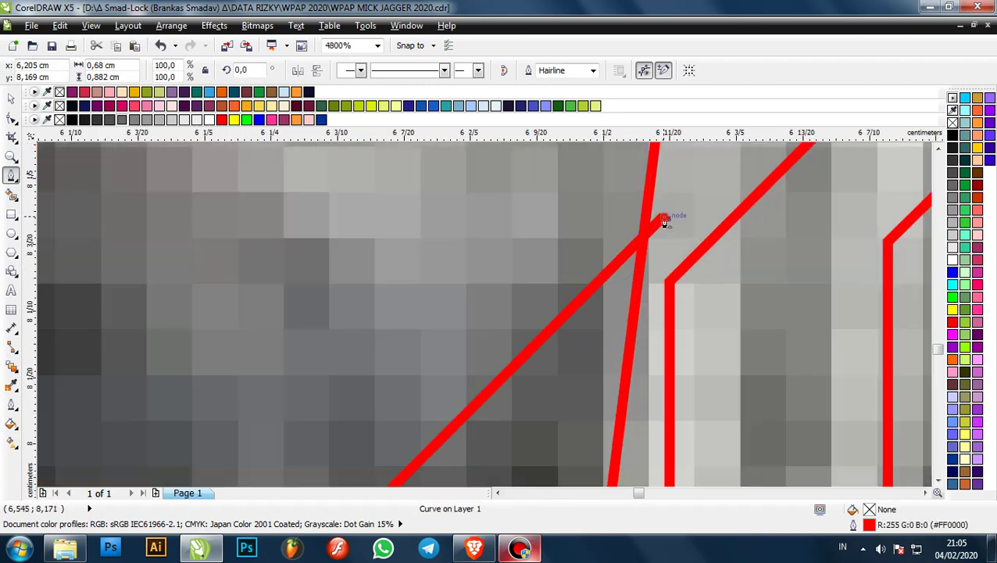
scroll(582, 224, "down", 4)
scroll(569, 202, "up", 3)
- Trace a stepped line from the shoulder edge beside the collar down toward the zip, about 0.94 cm wide and 2.25 cm tall
left_click(590, 169)
scroll(590, 172, "down", 4)
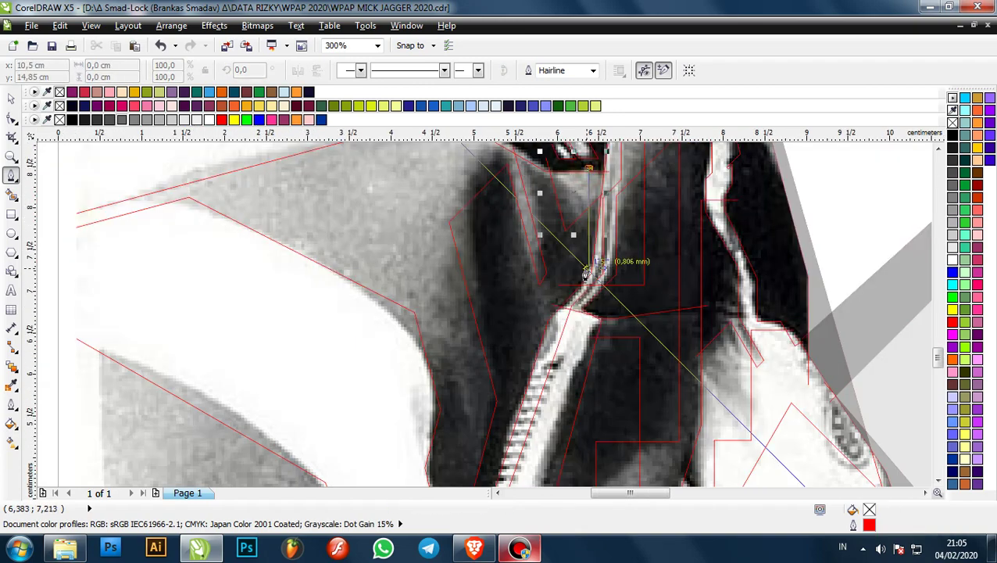
scroll(583, 270, "up", 1)
left_click(589, 263)
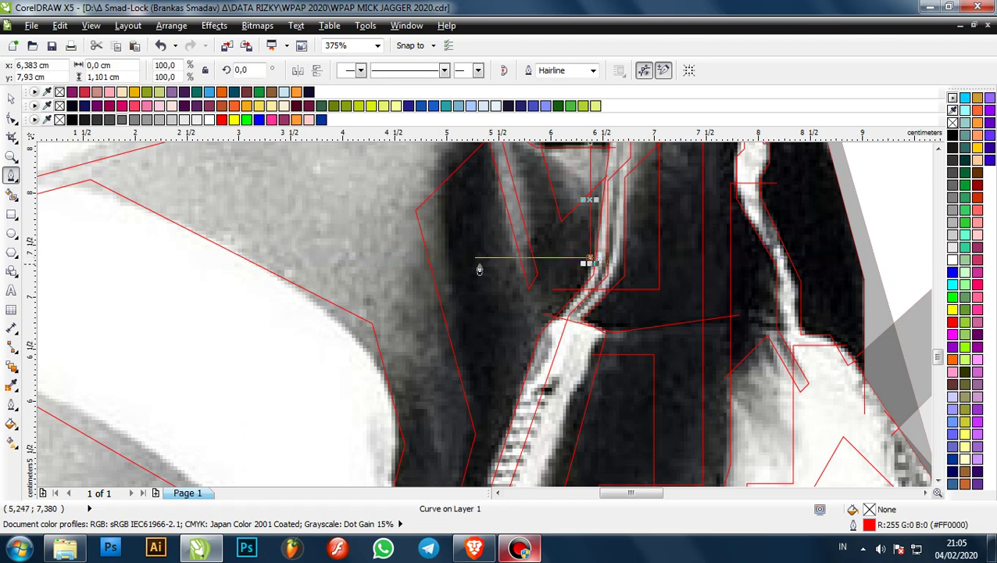
left_click(490, 260)
left_click(493, 378)
left_click(403, 379)
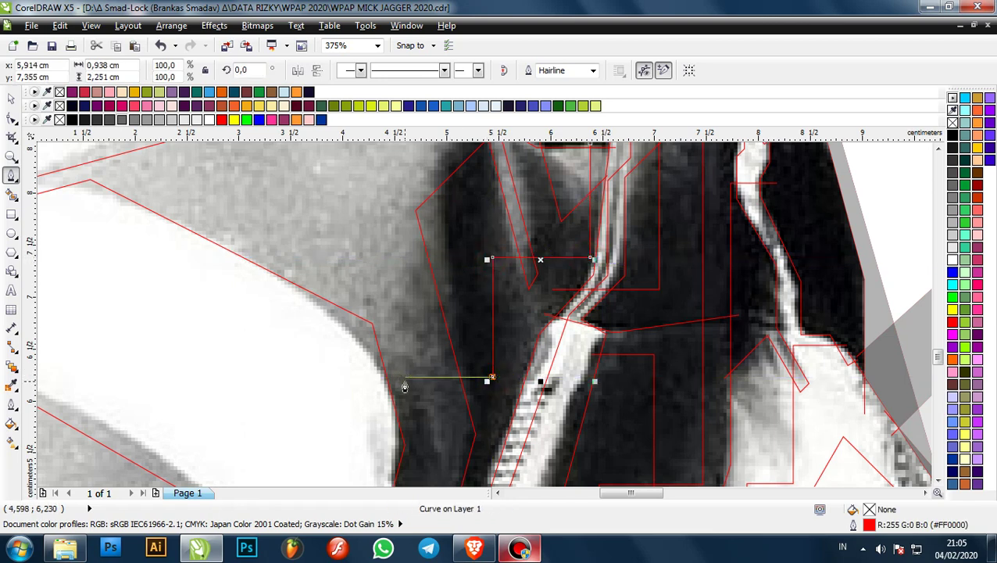
left_click(405, 289)
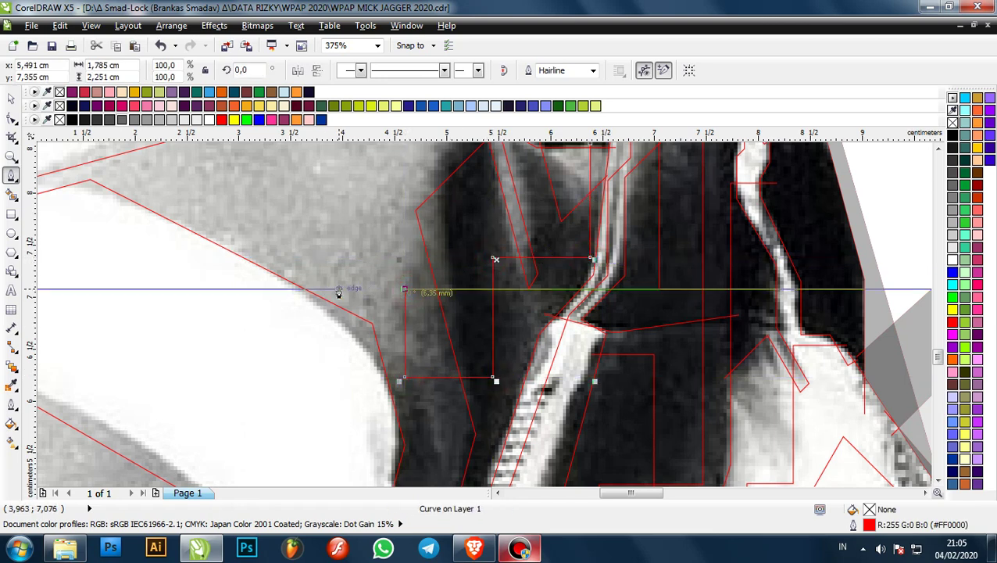
scroll(426, 302, "down", 1)
key("ctrl+z")
scroll(424, 380, "up", 1)
key("ctrl+z")
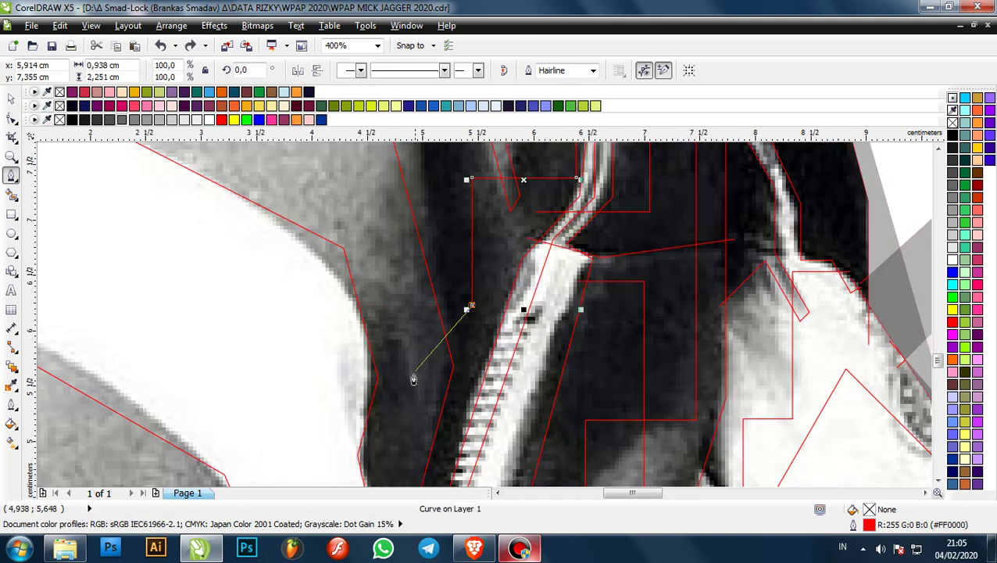
- Extend the stepped line beside the zip up into the grey shoulder and down to its lower edge, about 3.20 cm wide and 2.95 cm tall
left_click(404, 377)
scroll(410, 381, "up", 1)
scroll(383, 274, "down", 2)
scroll(374, 229, "up", 1)
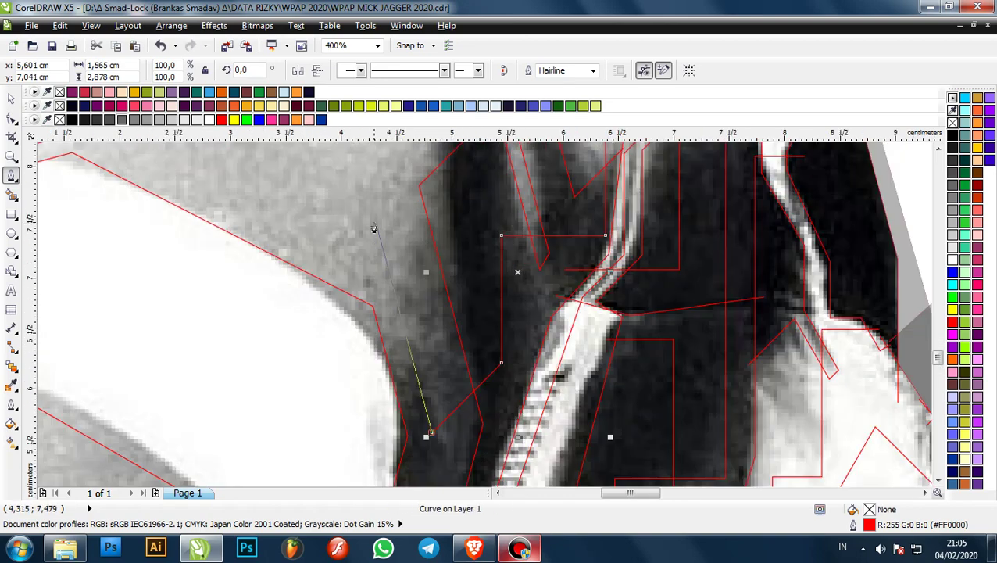
scroll(364, 193, "down", 1)
scroll(383, 176, "up", 1)
left_click(385, 167)
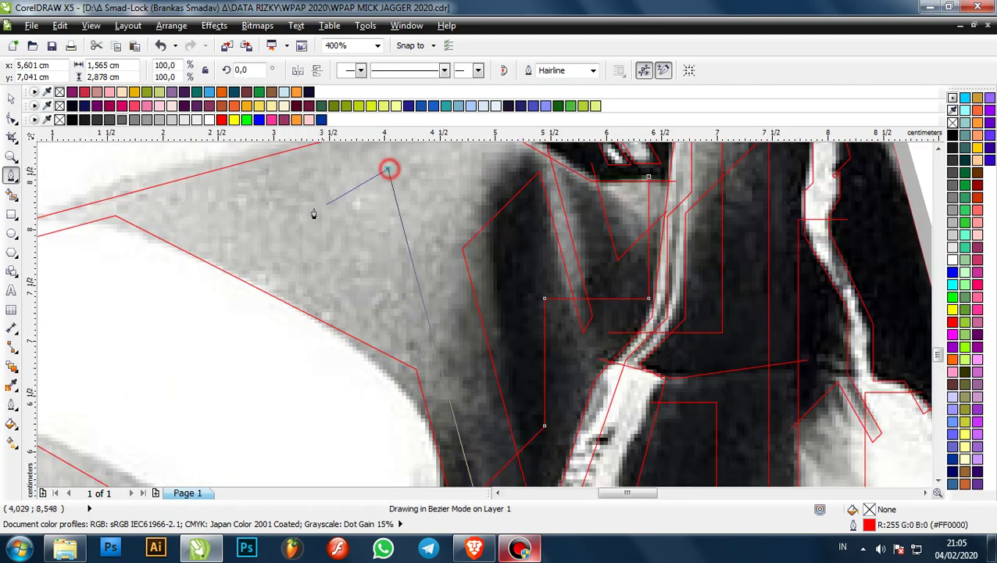
left_click(267, 241)
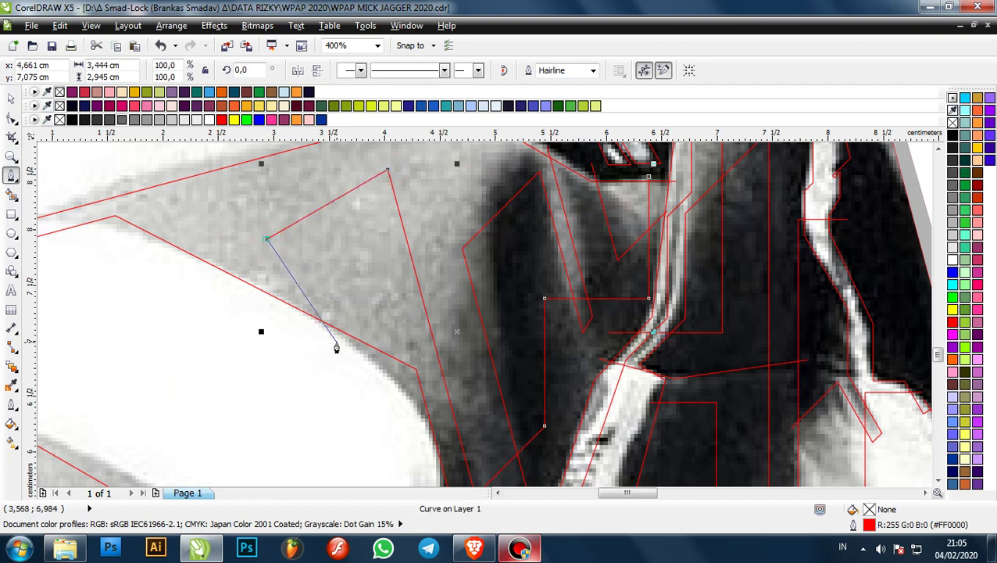
key("ctrl+z")
left_click(293, 263)
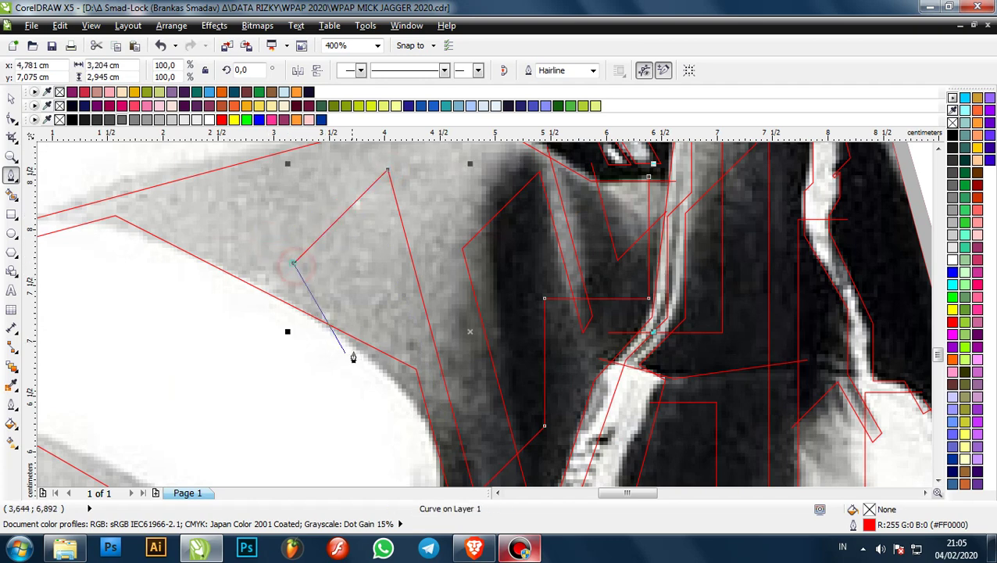
left_click(332, 338)
scroll(391, 242, "down", 2)
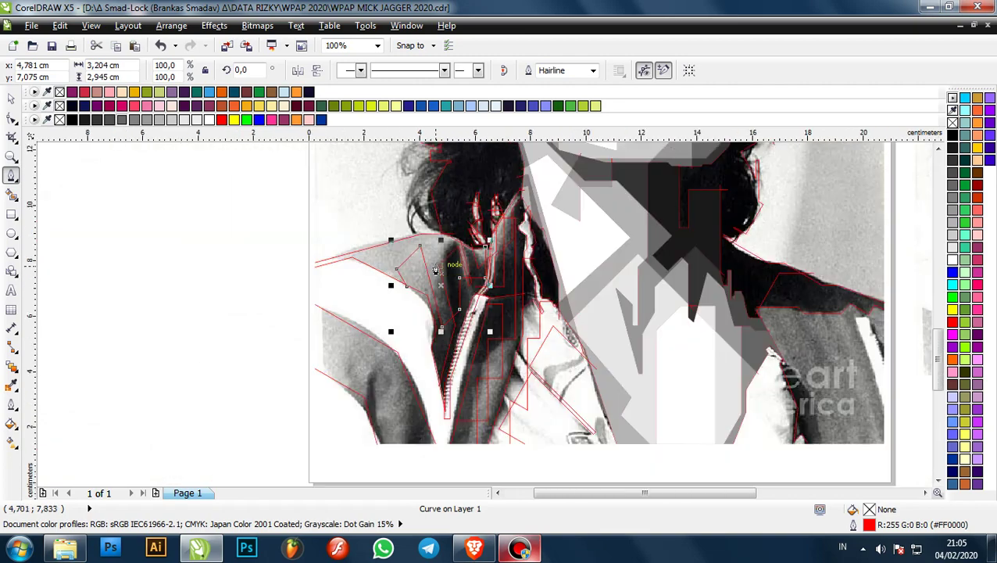
- Trace the sleeve's dark crease from the outer sleeve edge with an angular line about 1.41 cm wide and 1.30 cm tall
scroll(425, 245, "down", 1)
scroll(452, 313, "up", 1)
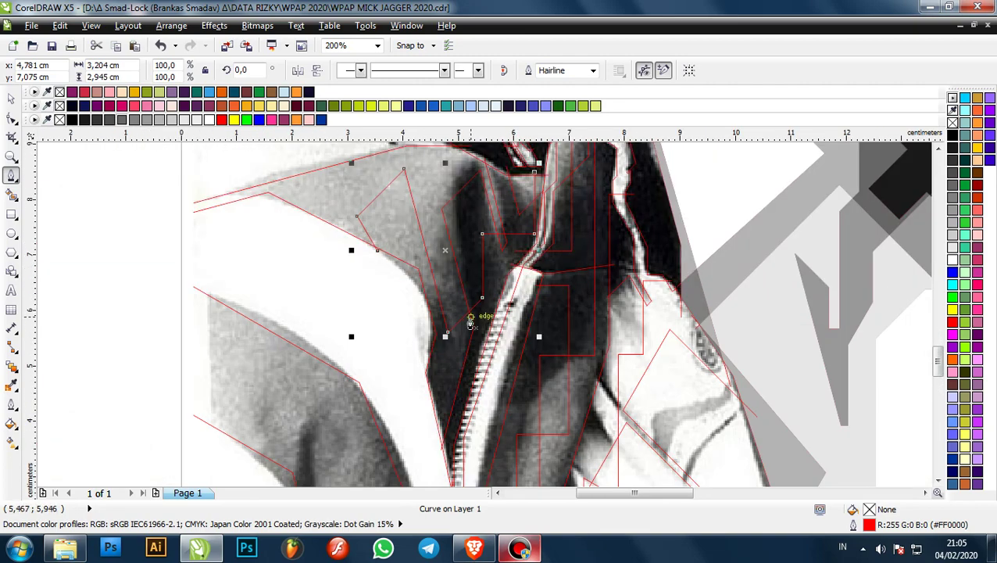
scroll(471, 319, "down", 1)
scroll(483, 262, "up", 1)
scroll(423, 227, "down", 1)
scroll(378, 226, "up", 1)
scroll(426, 225, "down", 1)
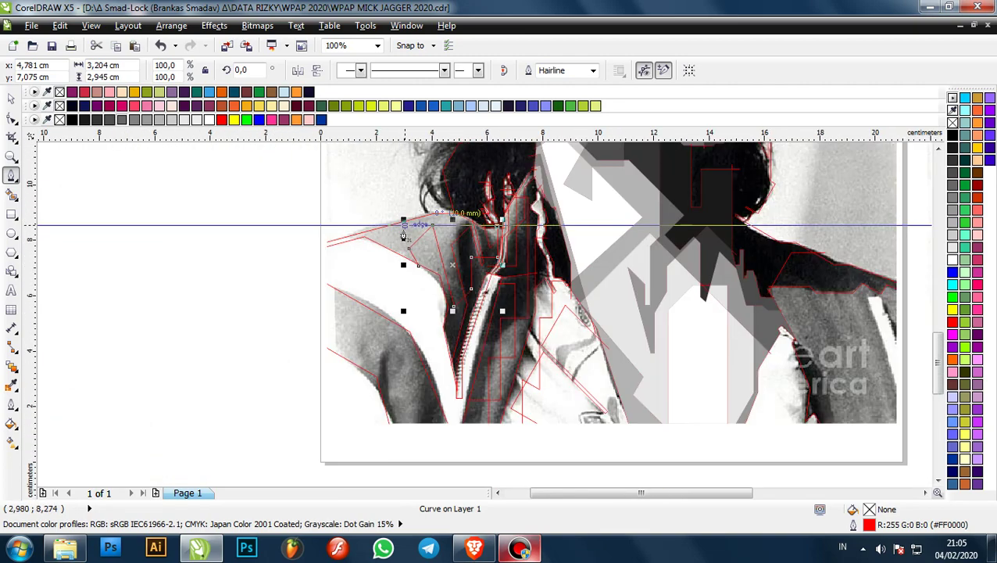
scroll(403, 235, "up", 3)
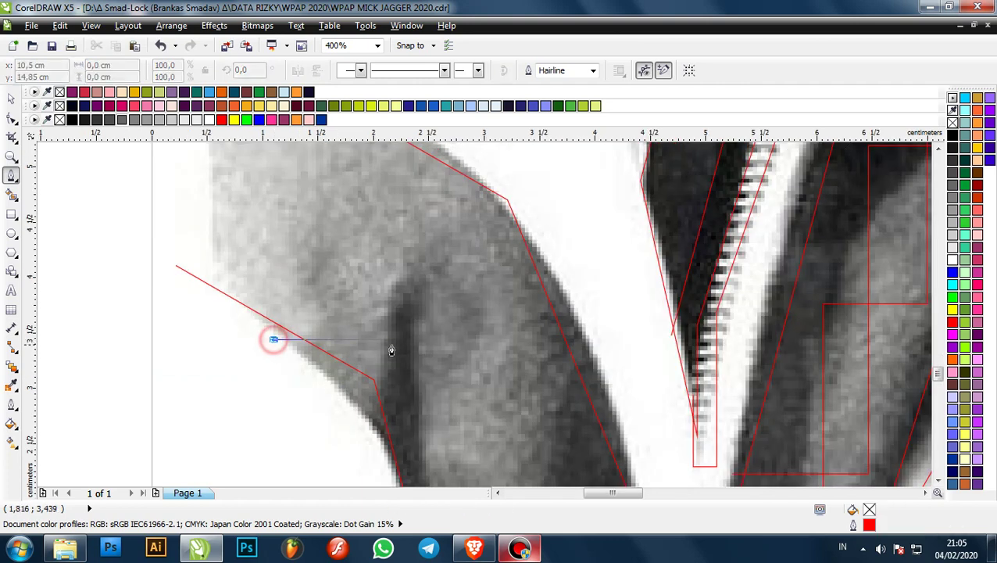
left_click(391, 339)
left_click(390, 412)
left_click(430, 269)
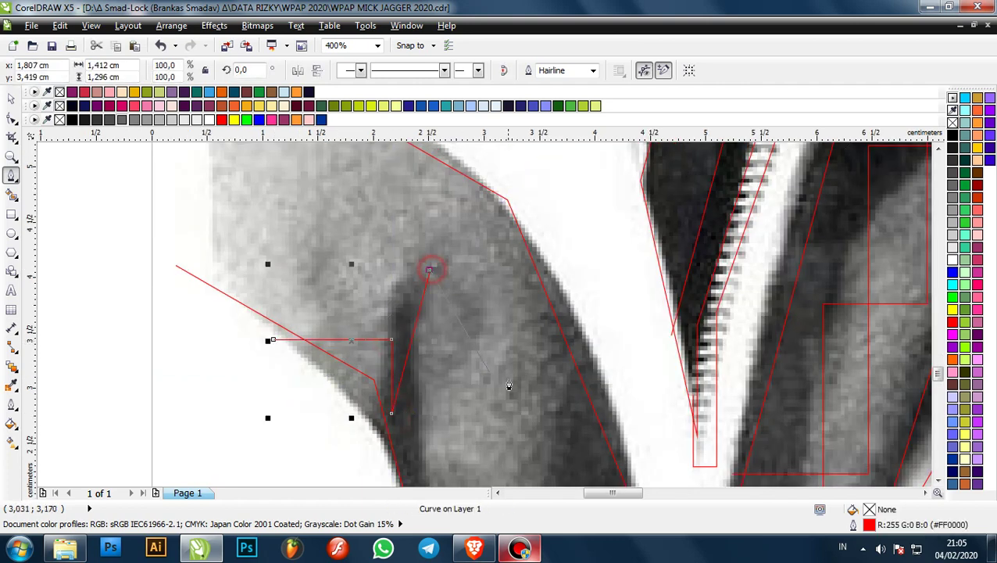
- Extend the crease line around the light patch down to the sleeve's bottom edge, making it about 1.85 cm wide and 2.68 cm tall
left_click(480, 353)
left_click(420, 412)
scroll(414, 418, "down", 1)
scroll(438, 433, "up", 1)
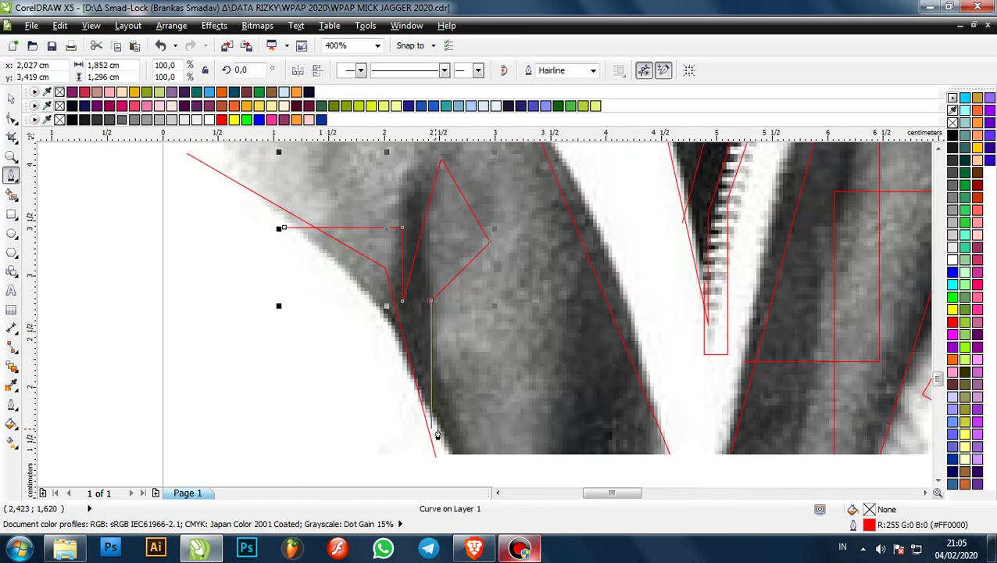
left_click(472, 458)
scroll(565, 414, "down", 1)
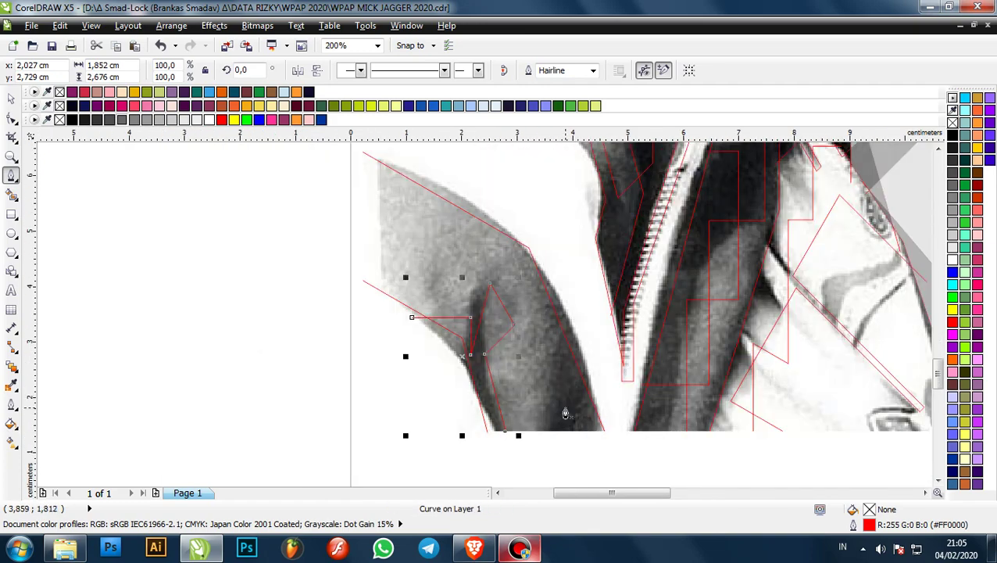
- Trace the sleeve's dark side from its upper edge down and across to the opposite edge, about 1.60 cm wide and 3.31 cm tall
scroll(520, 266, "up", 1)
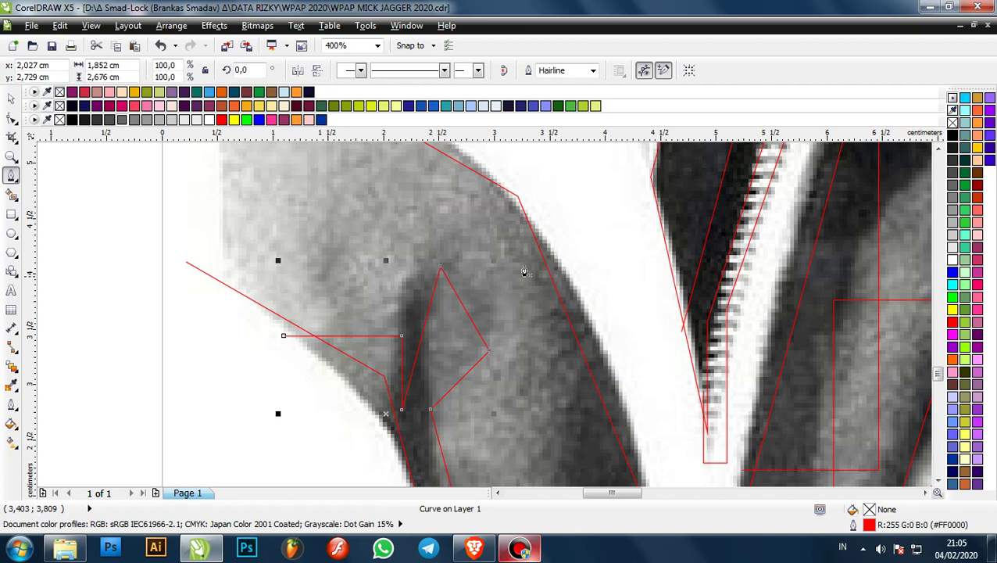
left_click(487, 169)
scroll(511, 211, "down", 1)
left_click(550, 373)
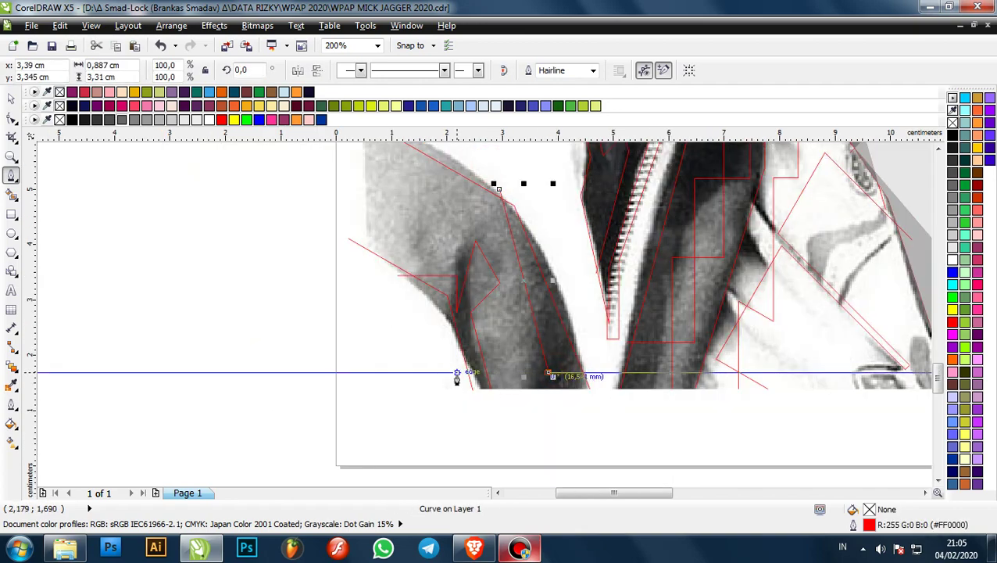
left_click(461, 373)
- Outline the light upper part of the sleeve with a V-shaped line about 1.87 cm wide and 2.72 cm tall
scroll(462, 344, "down", 1)
scroll(465, 329, "up", 3)
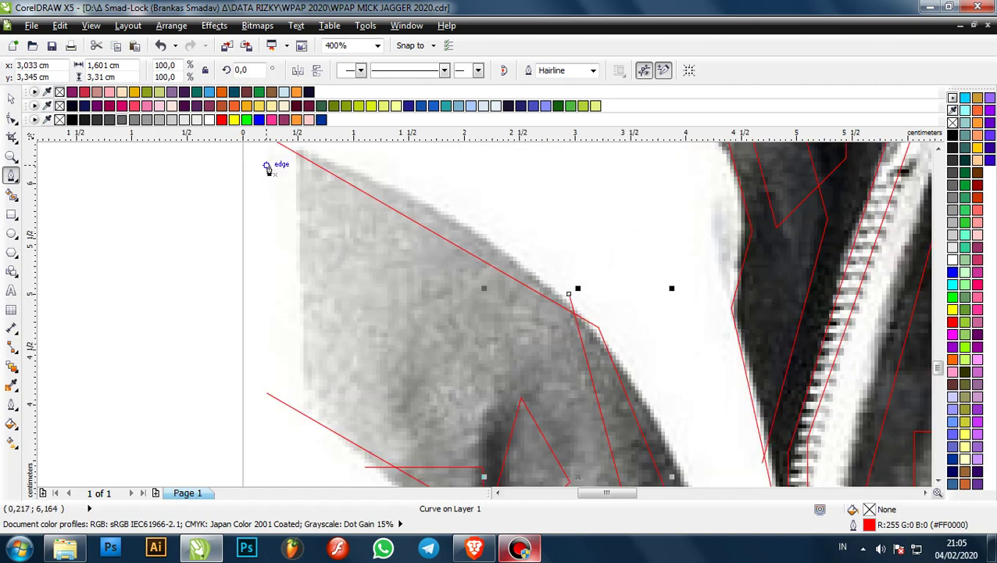
left_click(267, 168)
scroll(270, 166, "down", 1)
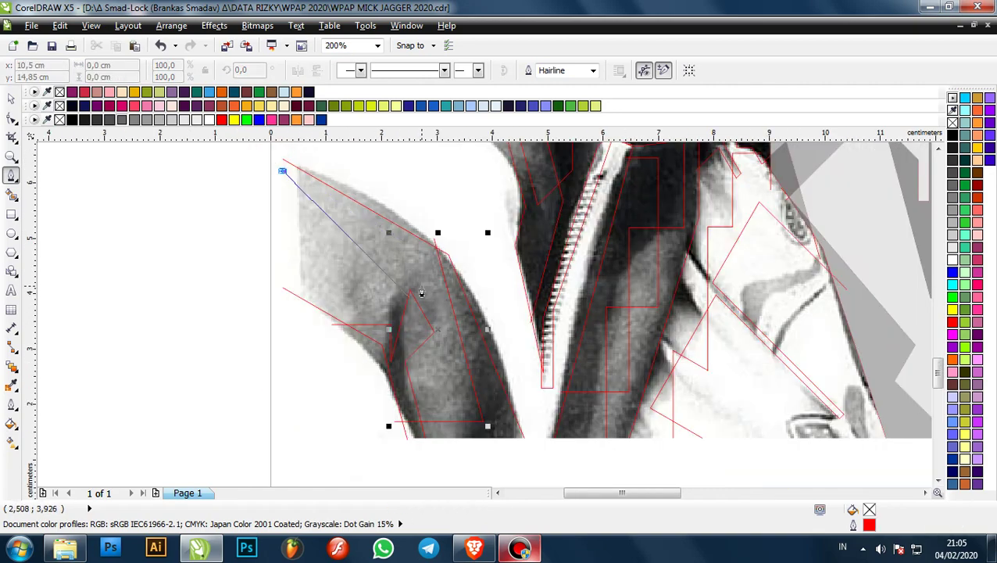
left_click(391, 270)
scroll(353, 316, "up", 2)
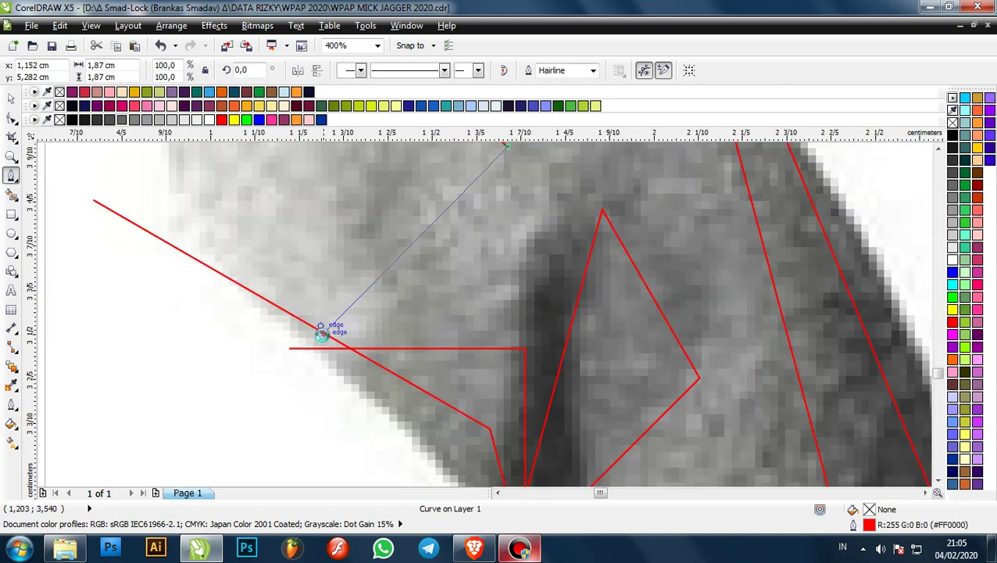
scroll(321, 335, "up", 1)
left_click(314, 336)
scroll(412, 301, "down", 4)
scroll(416, 303, "up", 1)
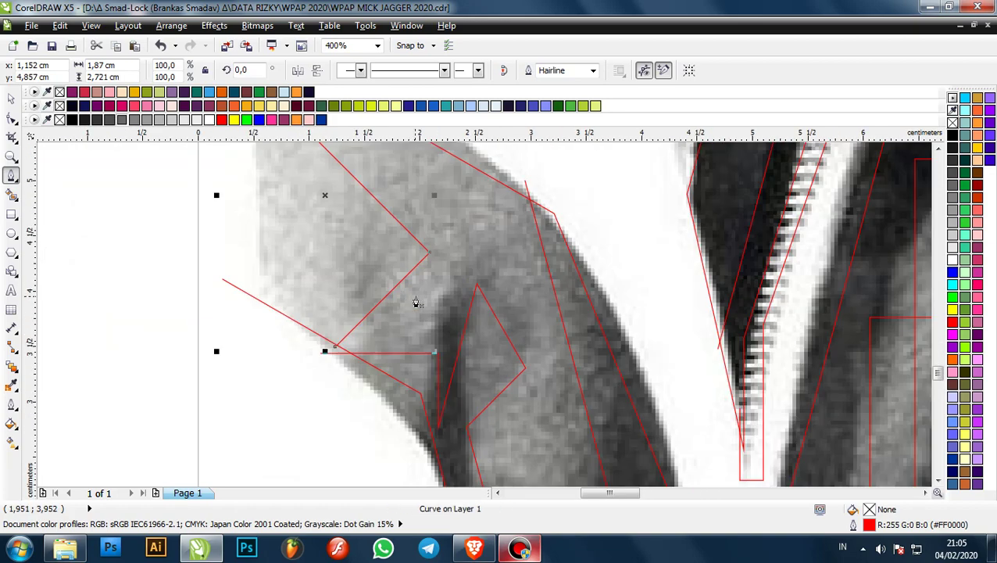
- Trace a bent line along the faint grey shadow beside the jacket's dark edge, about 0.20 cm wide and 1.16 cm tall
scroll(416, 304, "down", 3)
scroll(449, 290, "up", 2)
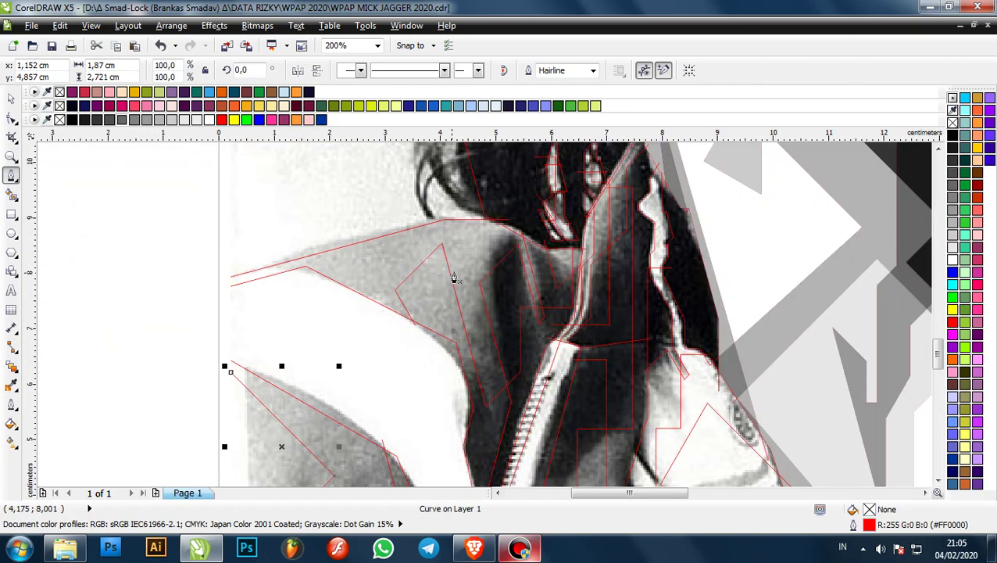
scroll(382, 272, "down", 2)
scroll(352, 312, "up", 2)
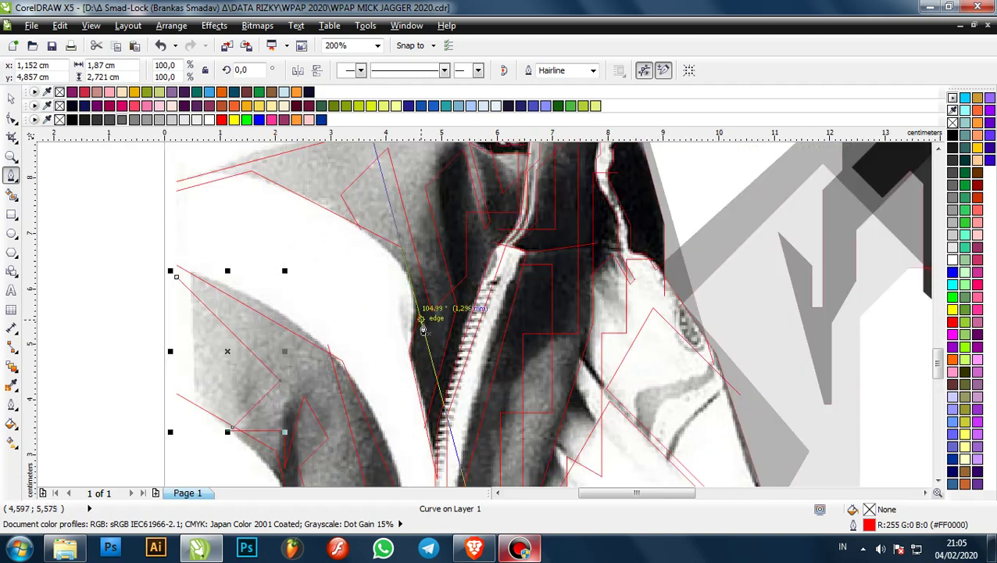
scroll(422, 329, "up", 3)
left_click(357, 183)
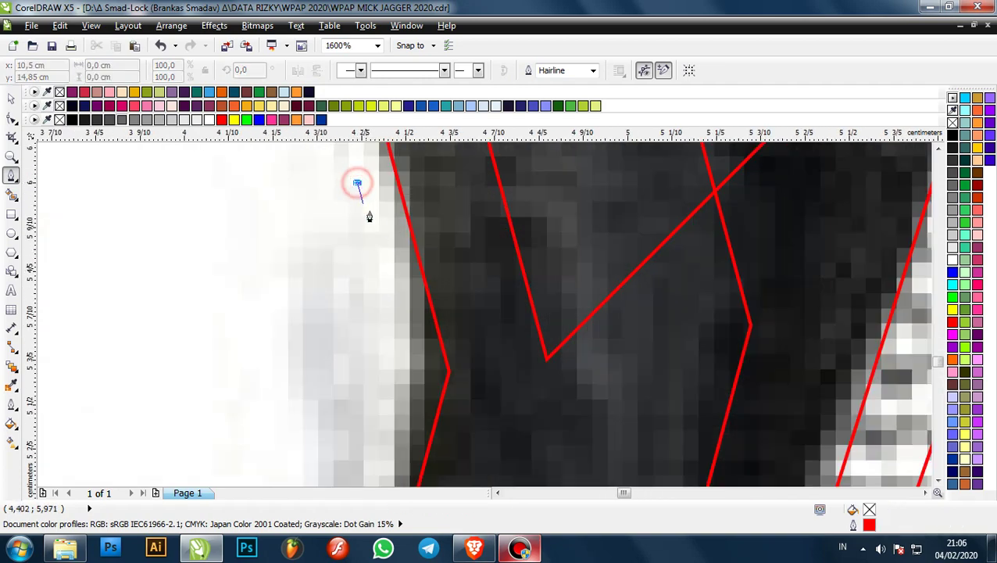
left_click(415, 363)
scroll(415, 362, "down", 2)
left_click_drag(389, 359, 376, 338)
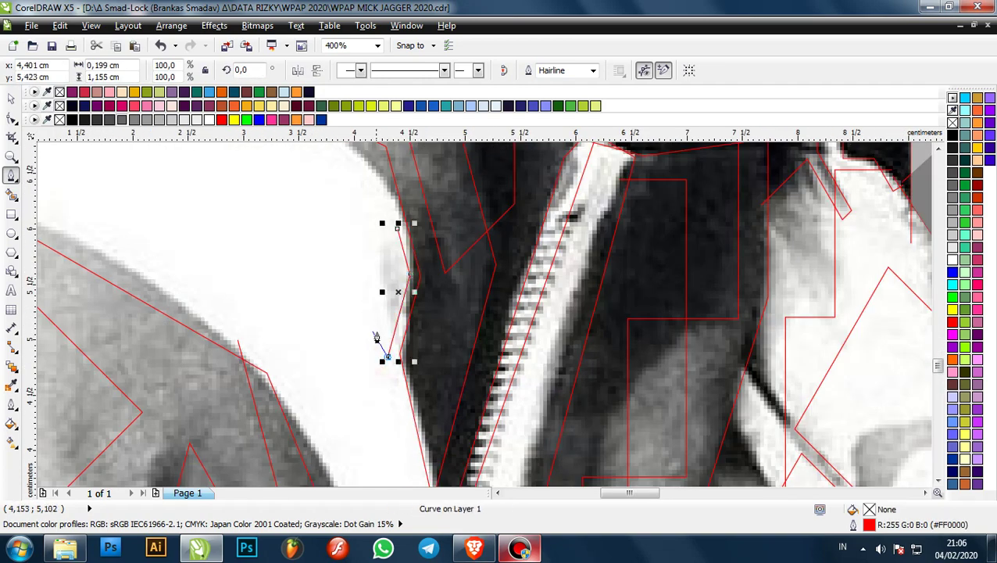
- Close the bent shadow line into a thin sliver about 0.24 cm wide and 1.16 cm tall
left_click(378, 338)
left_click(397, 231)
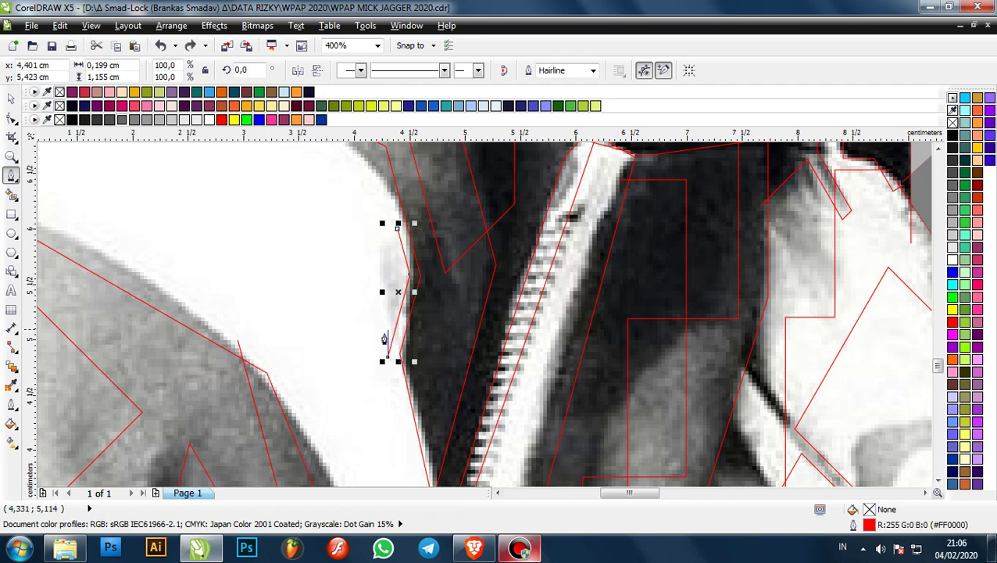
left_click(383, 351)
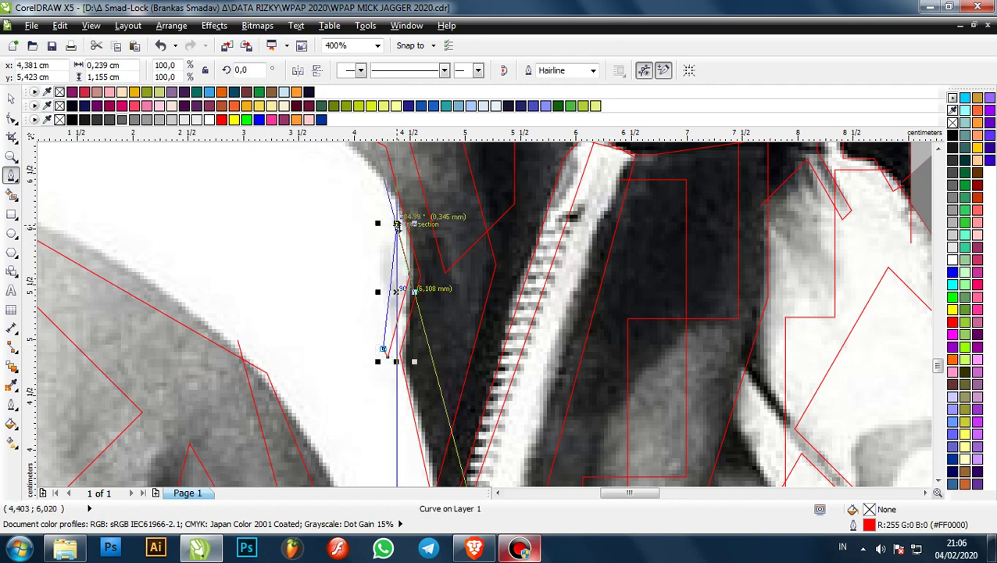
left_click(397, 225)
scroll(397, 227, "up", 1)
scroll(395, 243, "down", 2)
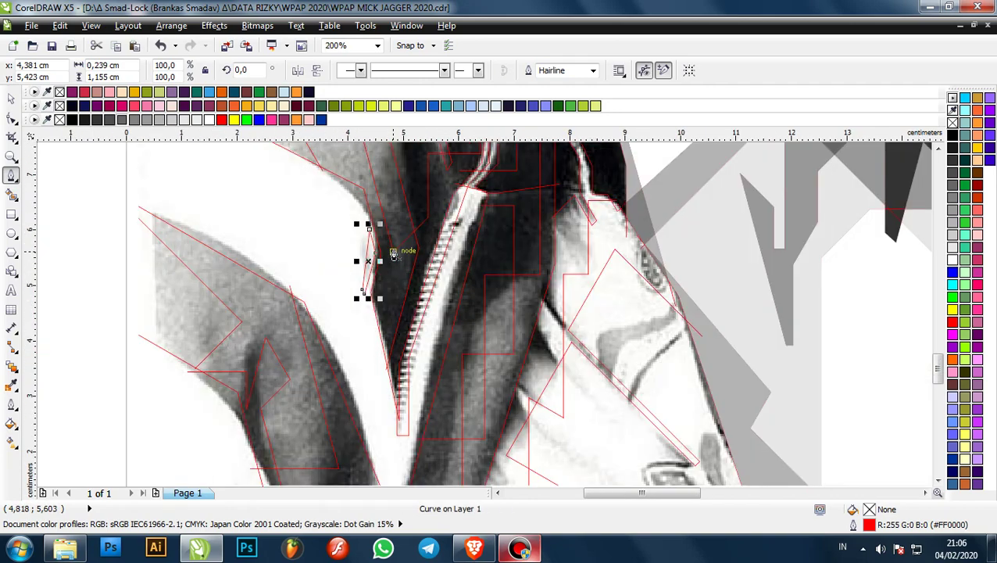
- Start a straight-edged zigzag from the white jacket's bottom edge over the buckle detail, about 0.74 cm wide and 1.07 cm tall
scroll(394, 255, "up", 1)
scroll(396, 256, "down", 2)
scroll(484, 309, "up", 1)
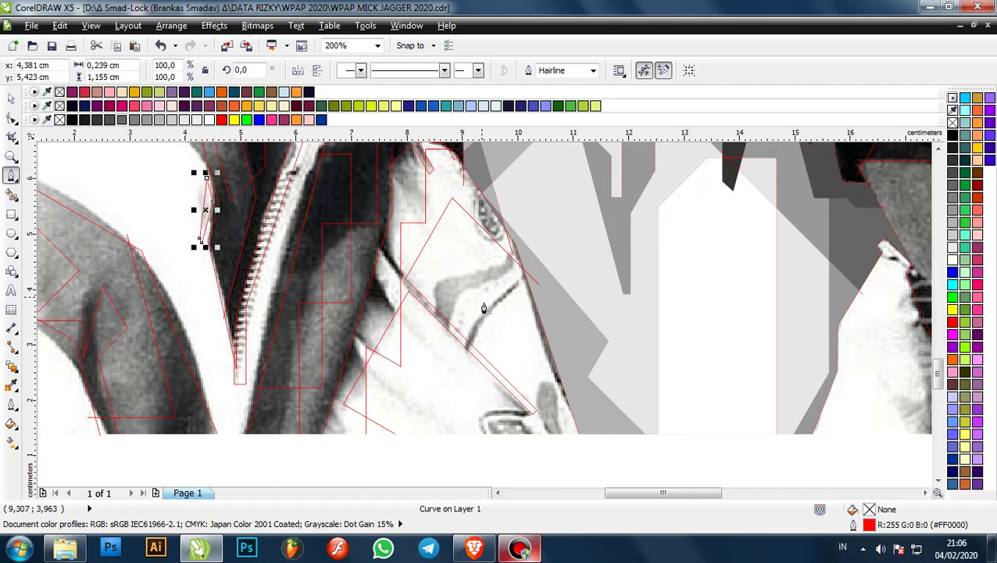
scroll(524, 442, "up", 2)
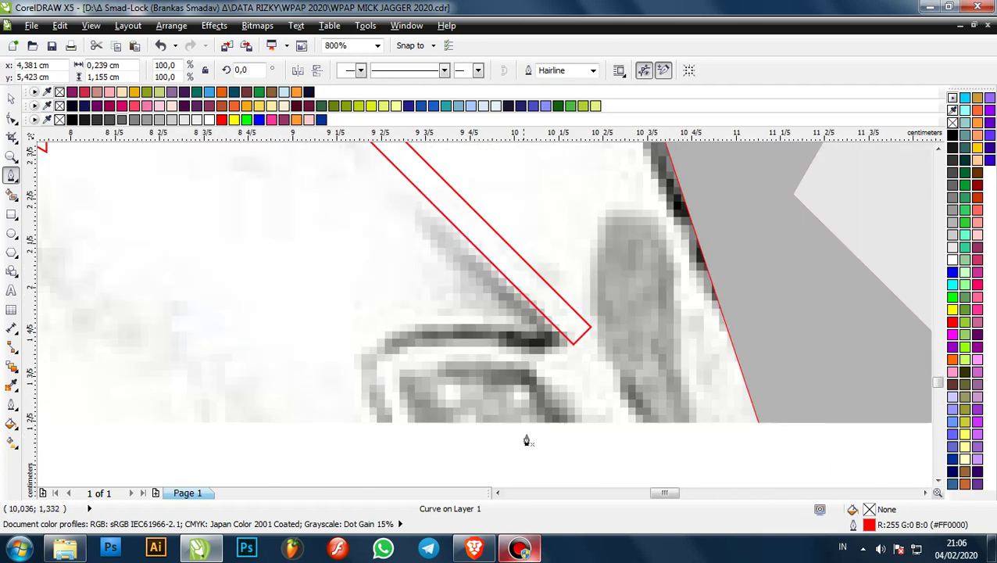
scroll(558, 430, "down", 1)
scroll(508, 423, "up", 1)
left_click(424, 431)
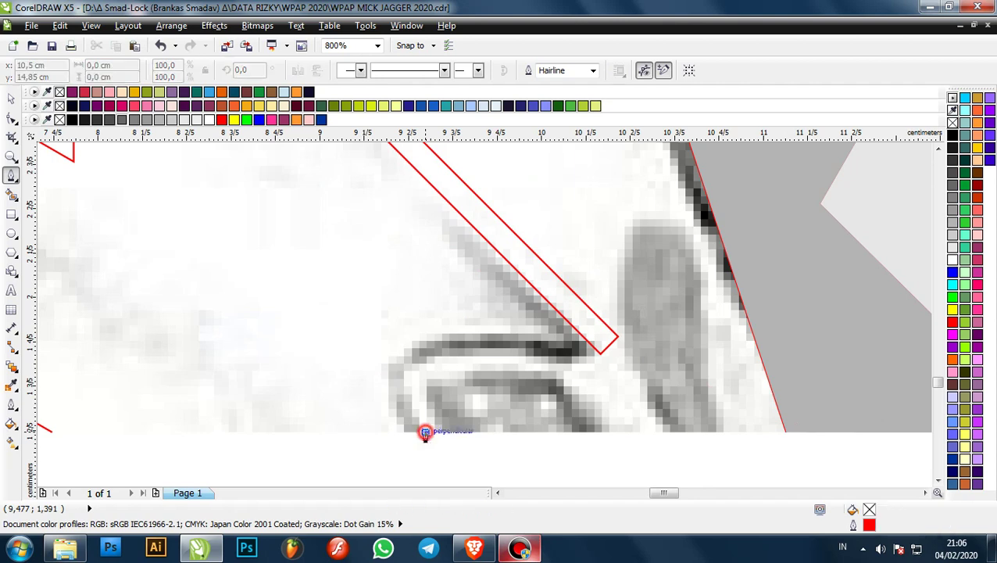
left_click(499, 357)
left_click_drag(347, 206, 362, 190)
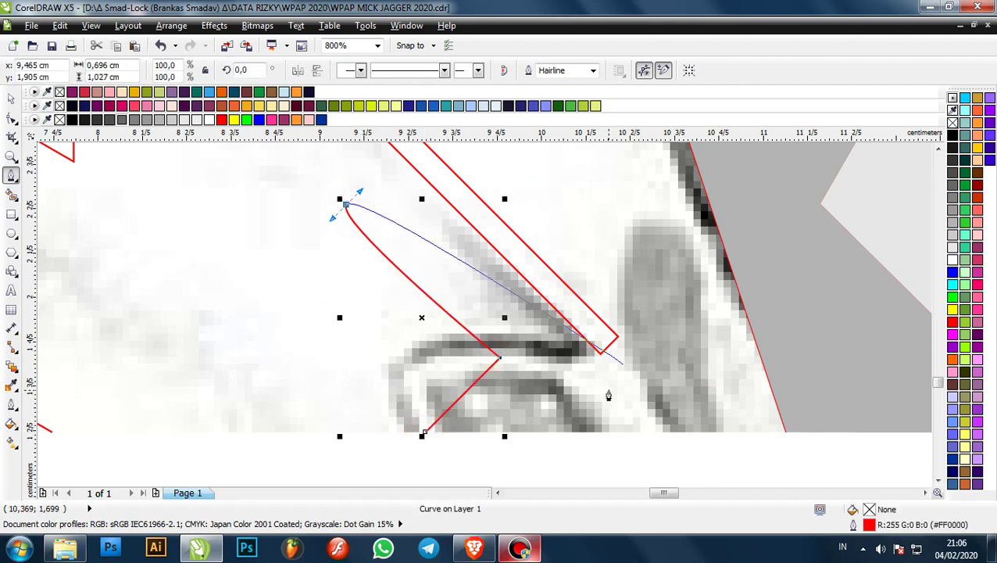
key("ctrl+z")
left_click(336, 193)
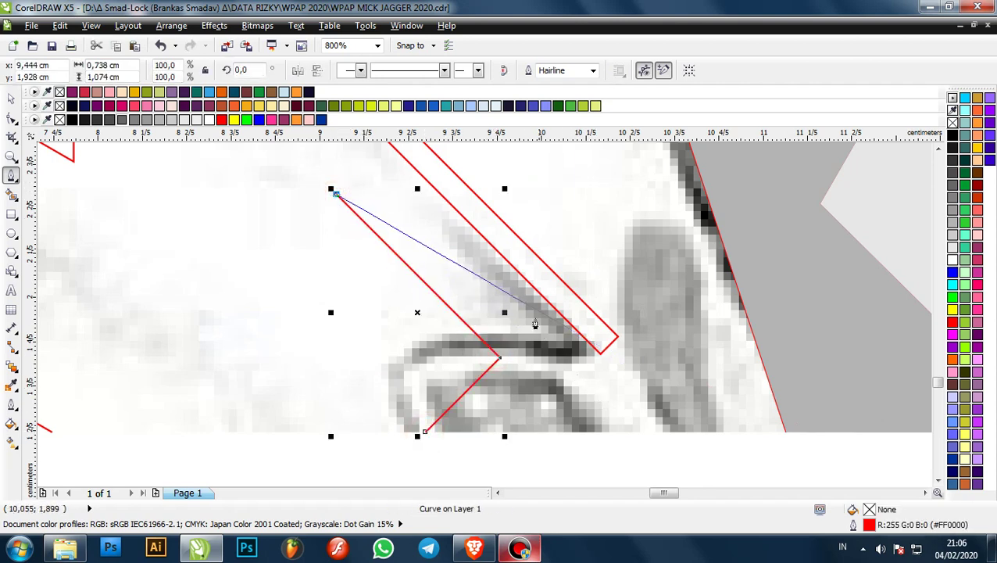
- Extend the zigzag across the diagonal strip and up the white jacket's outer edge, making it about 1.40 cm wide and 3.56 cm tall
scroll(493, 290, "down", 2)
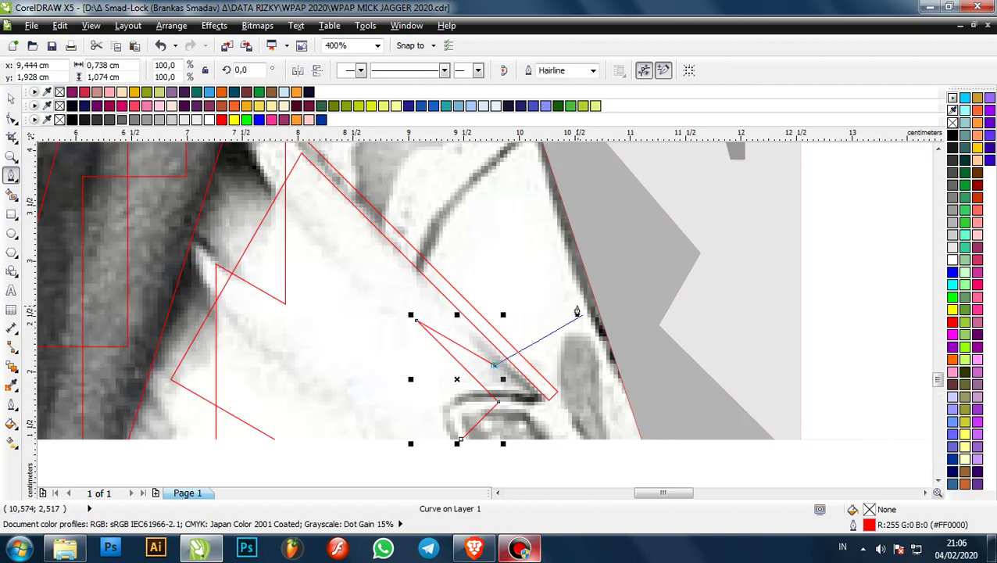
scroll(550, 234, "up", 4)
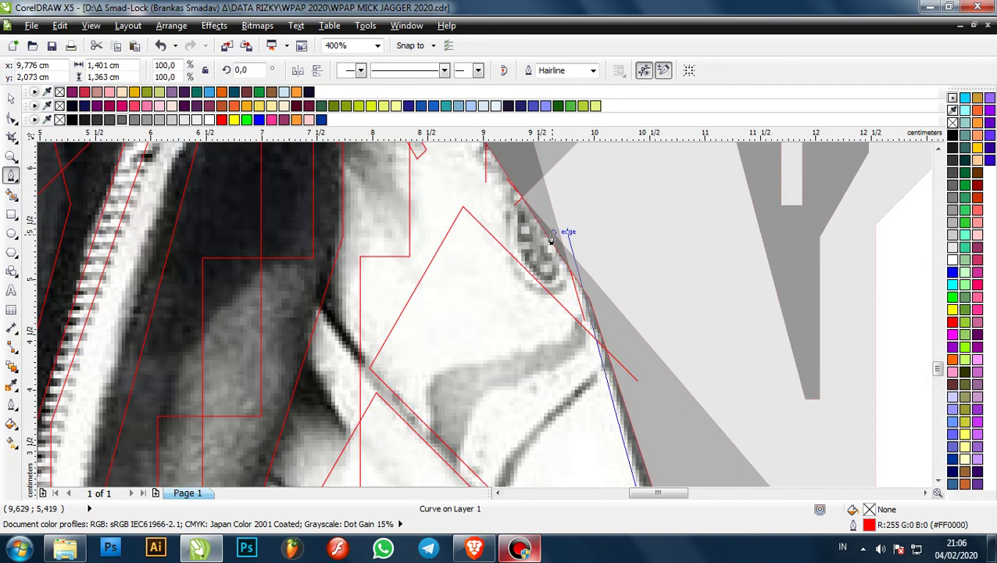
scroll(593, 286, "down", 1)
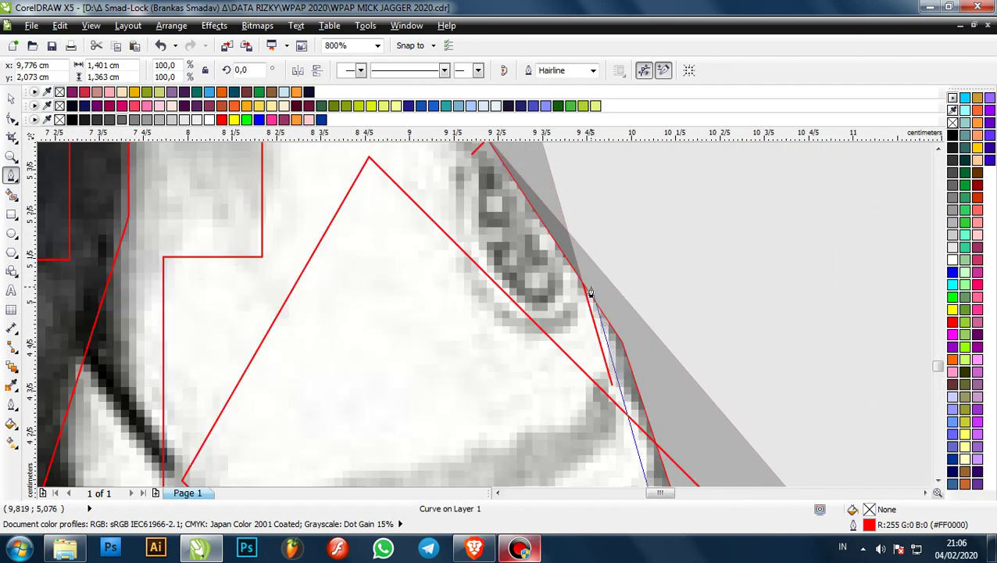
scroll(593, 283, "down", 1)
scroll(592, 297, "up", 1)
left_click(590, 307)
scroll(506, 249, "down", 2)
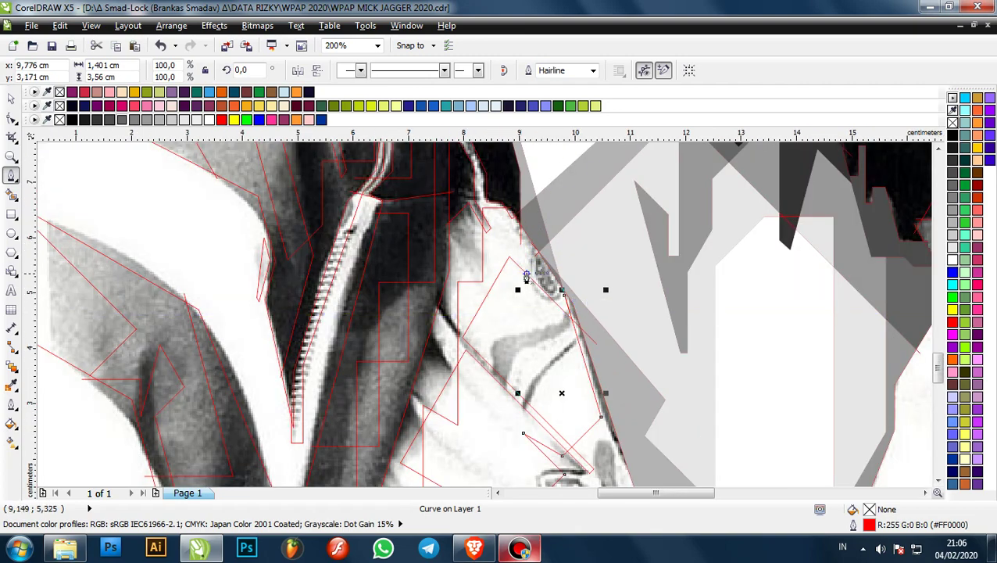
scroll(525, 272, "down", 1)
scroll(560, 356, "up", 1)
scroll(556, 371, "up", 1)
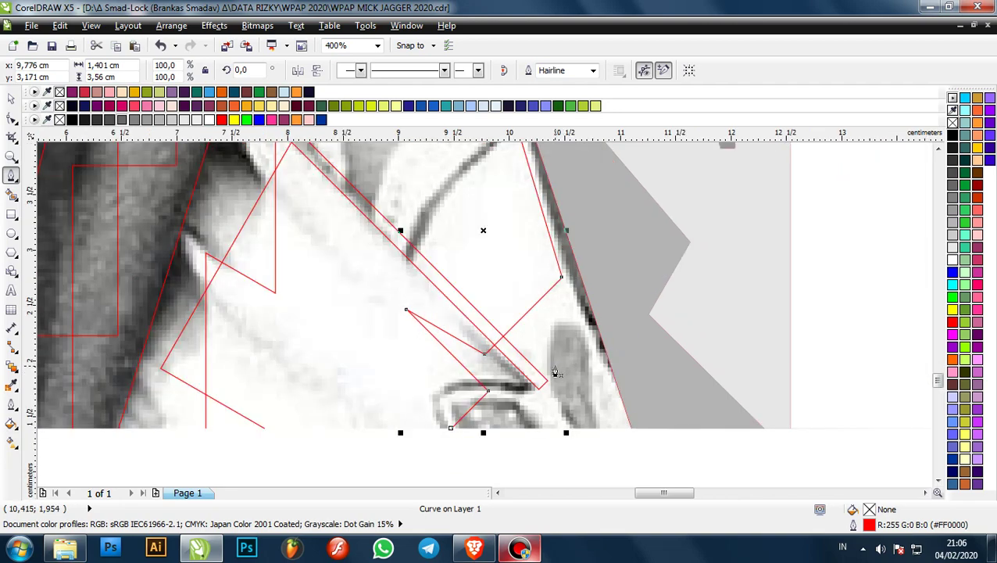
scroll(469, 344, "down", 2)
scroll(596, 345, "right", 2)
scroll(595, 295, "up", 1)
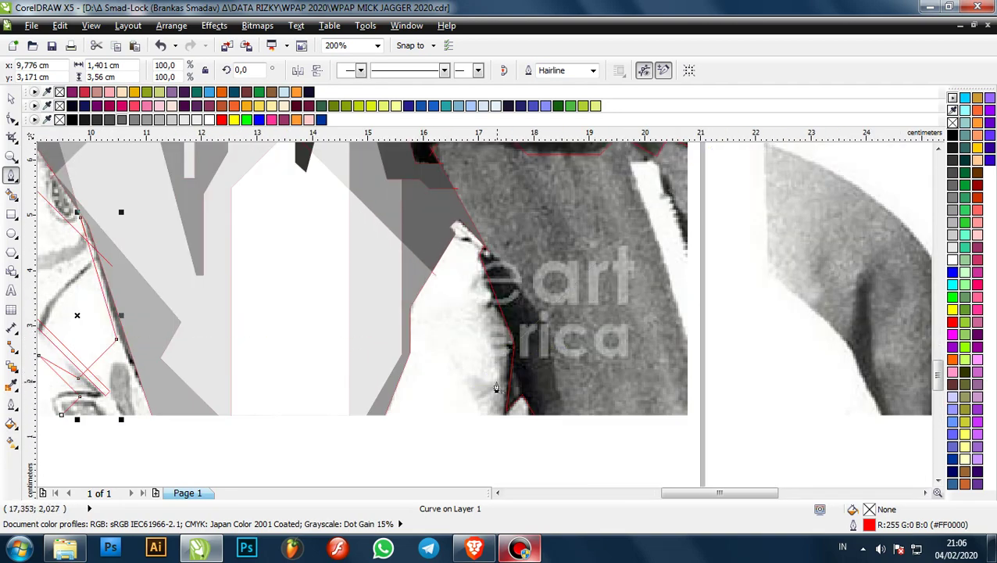
- Trace a right-angled stepped line down from the tip of the white garment beside the jacket, about 0.90 cm wide and 1.20 cm tall
scroll(460, 258, "up", 1)
scroll(460, 257, "up", 1)
left_click(357, 212)
left_click(492, 213)
scroll(492, 212, "down", 1)
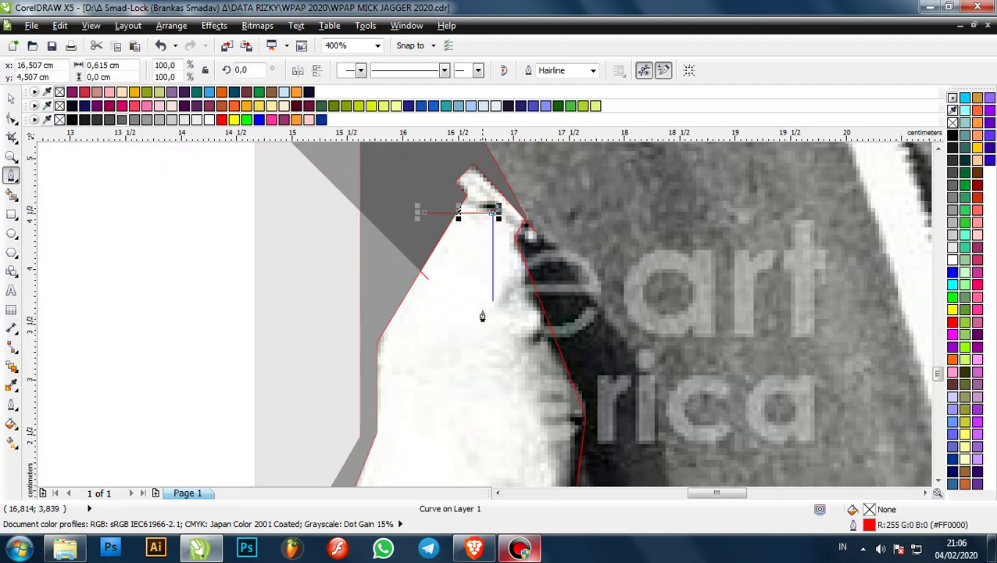
left_click_drag(482, 316, 524, 316)
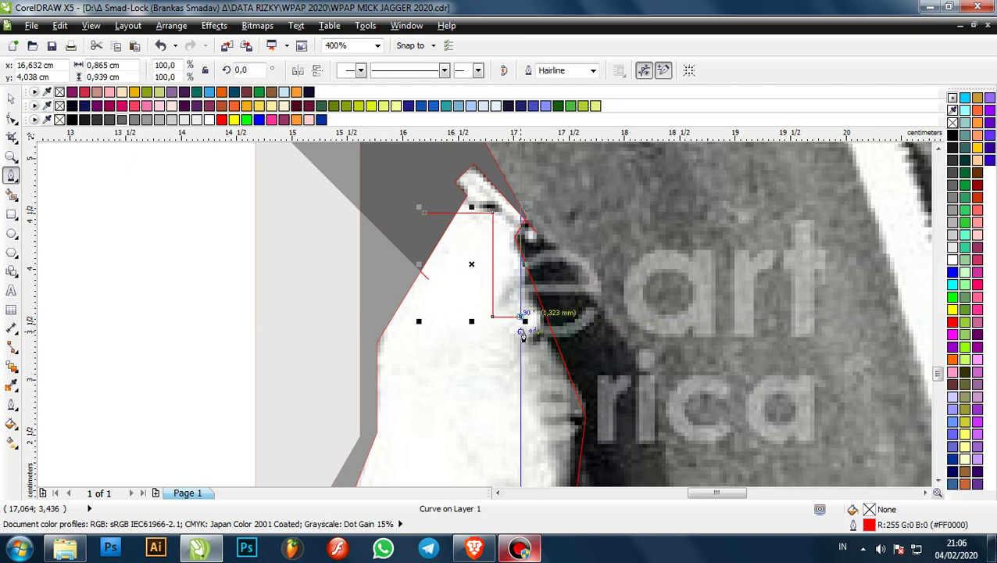
left_click(520, 332)
left_click(420, 331)
left_click(421, 346)
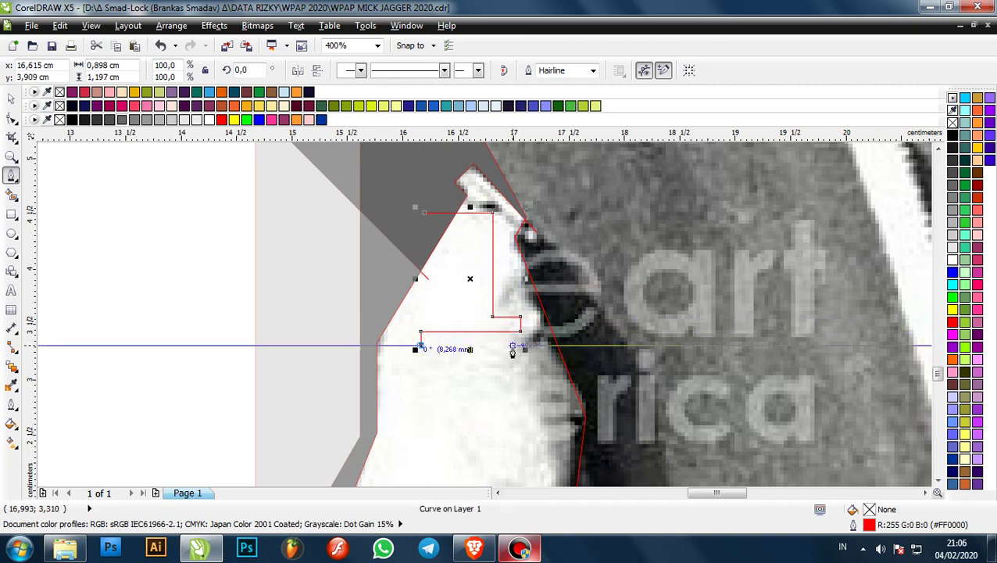
- Extend the stepped line across the white garment and straight down to the photo's bottom edge, making it about 3.12 cm tall
left_click(512, 348)
scroll(512, 352, "down", 2)
scroll(500, 426, "up", 2)
left_click(494, 438)
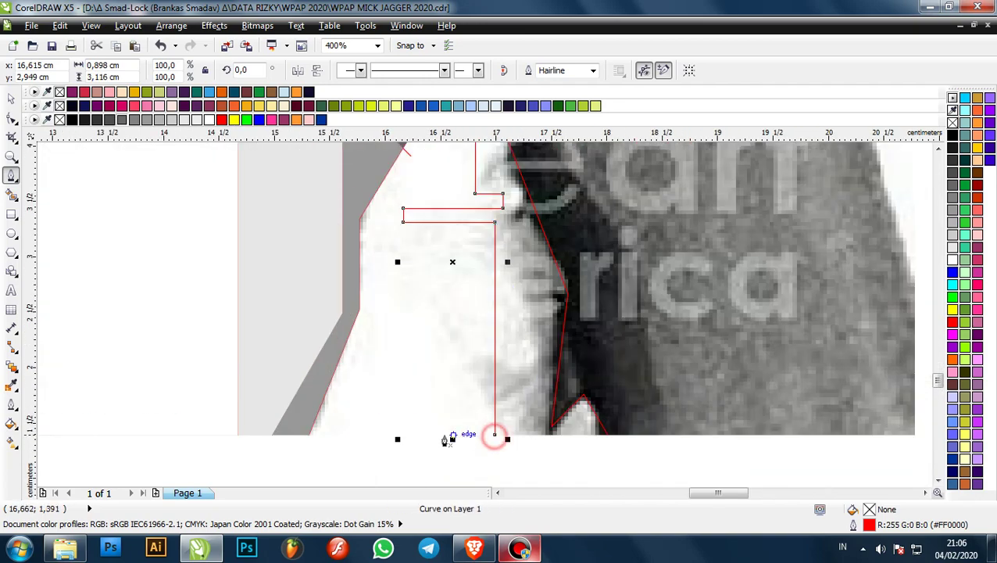
- Trace a zigzag from the photo's bottom edge up across the same white garment, about 1.53 cm wide and 2.37 cm tall
left_click_drag(428, 436, 541, 377)
left_click(541, 373)
scroll(541, 373, "down", 1)
scroll(501, 292, "up", 1)
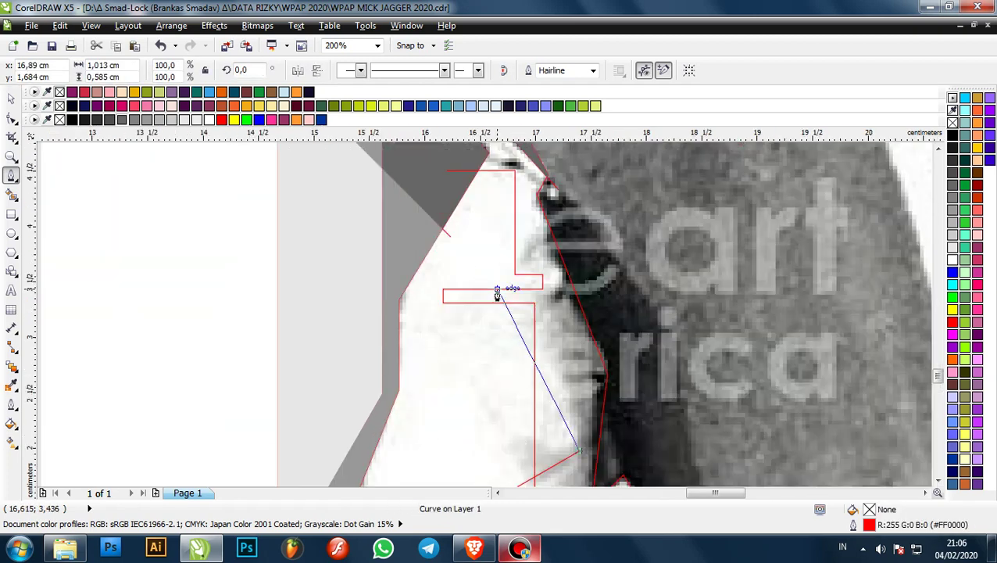
left_click(465, 248)
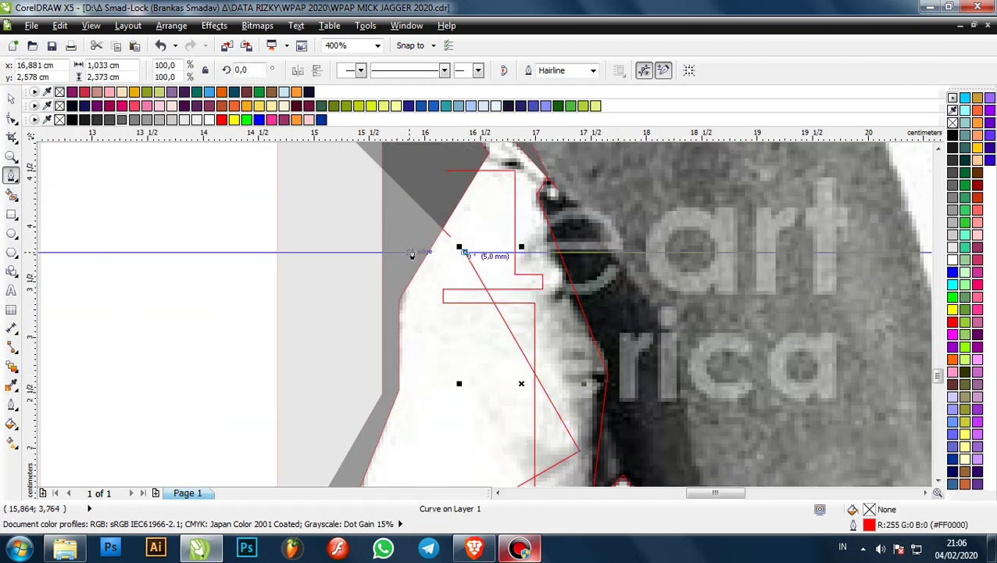
left_click(412, 251)
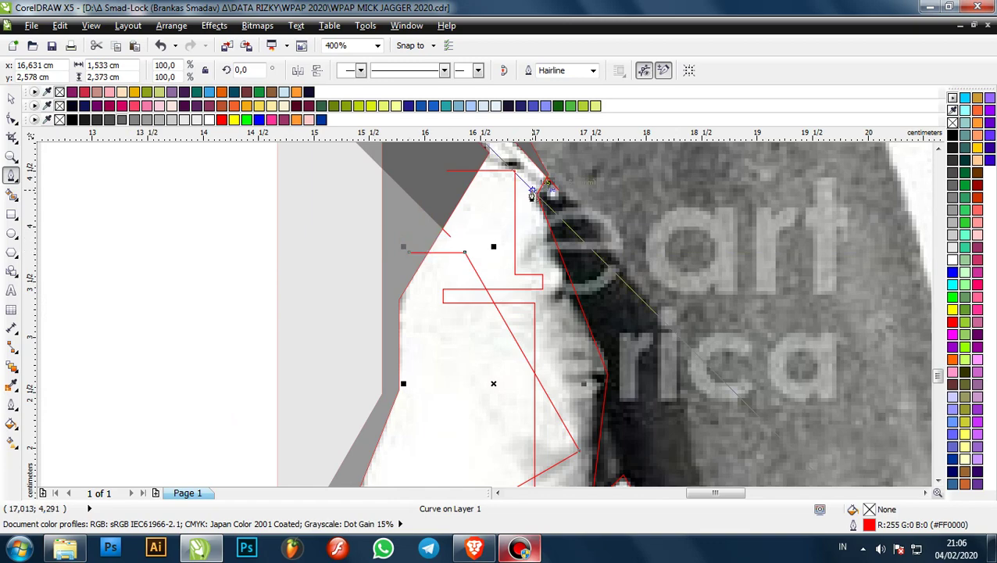
- Trace the outer edge of the jacket's black shadow strip from the garment tip to the photo's bottom edge, about 1.28 cm wide and 3.10 cm tall
scroll(527, 225, "down", 1)
scroll(478, 276, "down", 1)
scroll(505, 287, "down", 1)
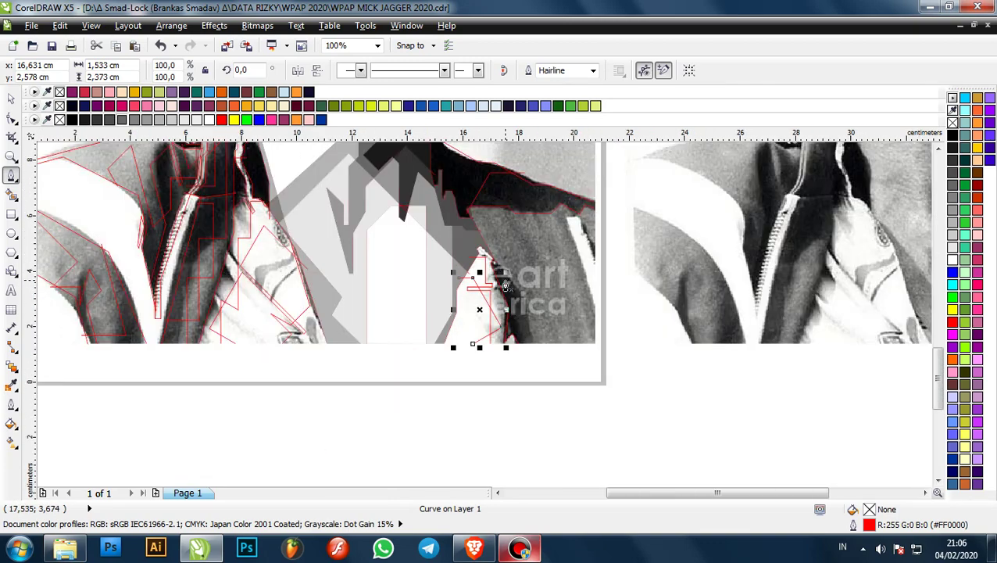
scroll(509, 269, "up", 1)
scroll(508, 290, "up", 1)
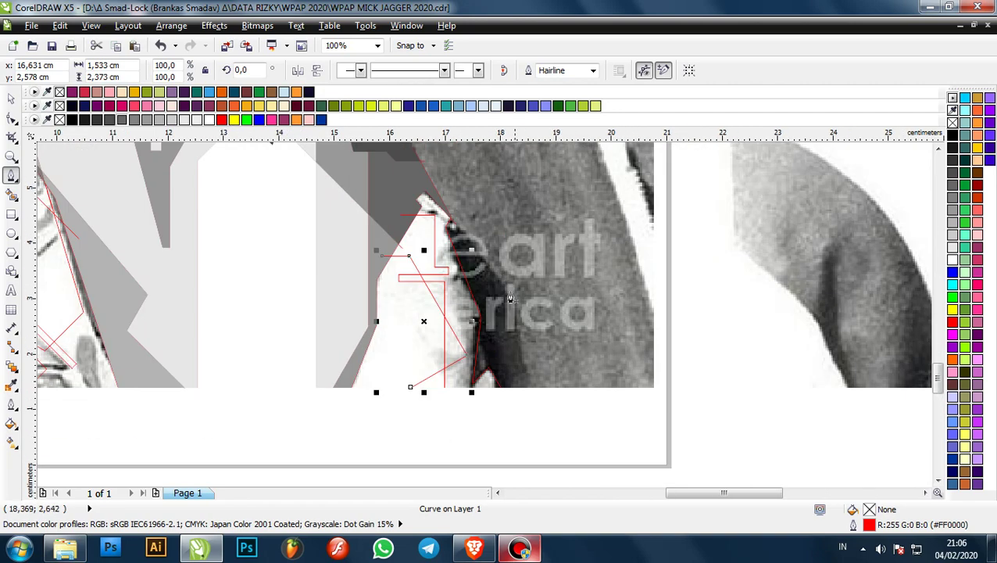
scroll(505, 285, "down", 2)
scroll(505, 286, "up", 2)
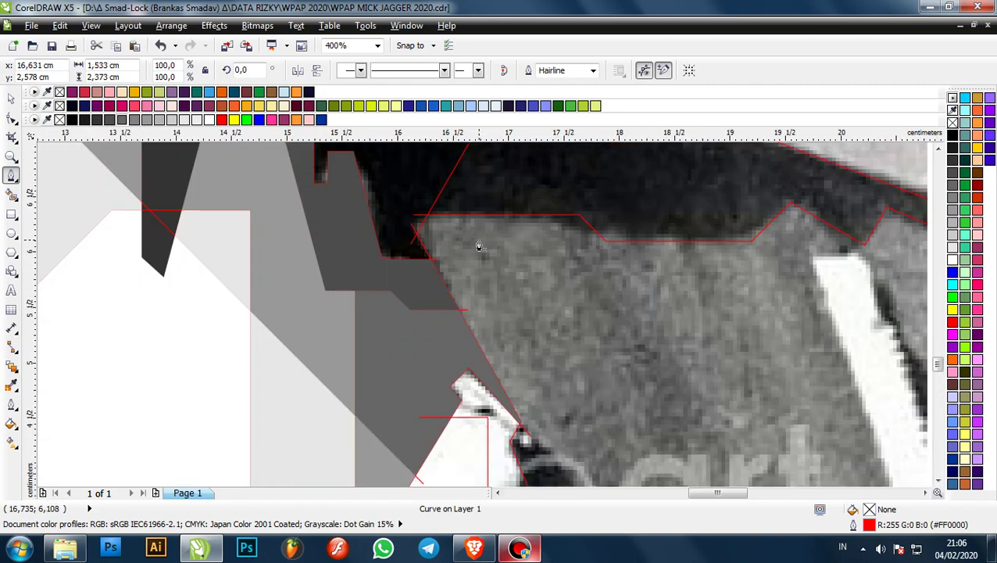
scroll(479, 254, "down", 1)
scroll(509, 320, "up", 1)
scroll(505, 395, "up", 1)
scroll(496, 378, "up", 1)
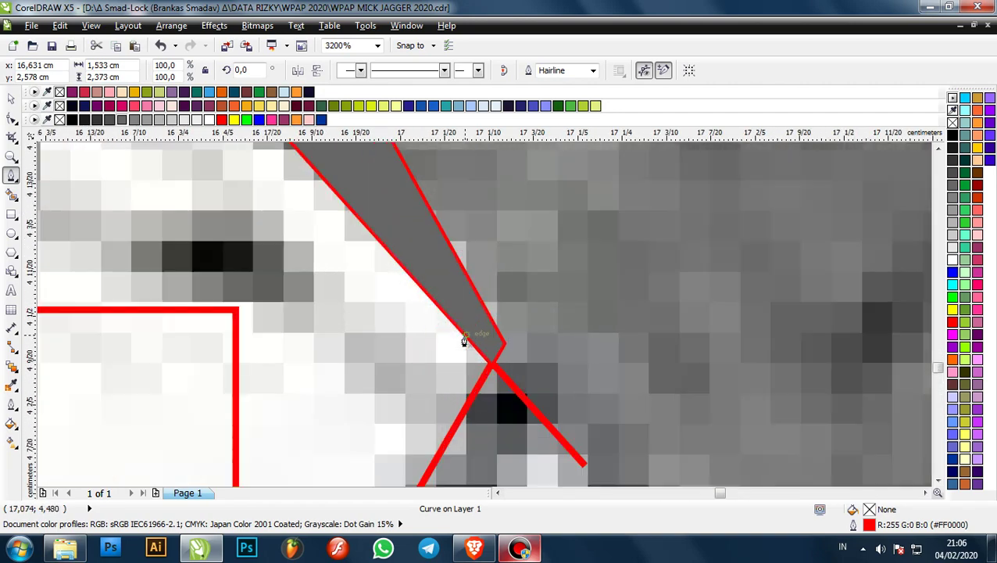
scroll(546, 328, "down", 3)
scroll(546, 332, "up", 1)
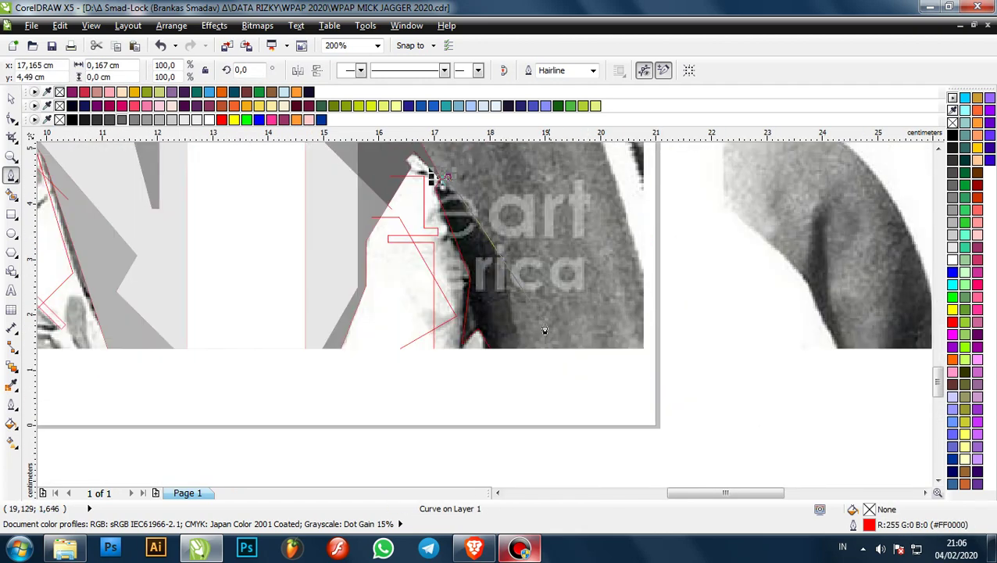
left_click_drag(508, 267, 504, 397)
scroll(506, 397, "down", 1)
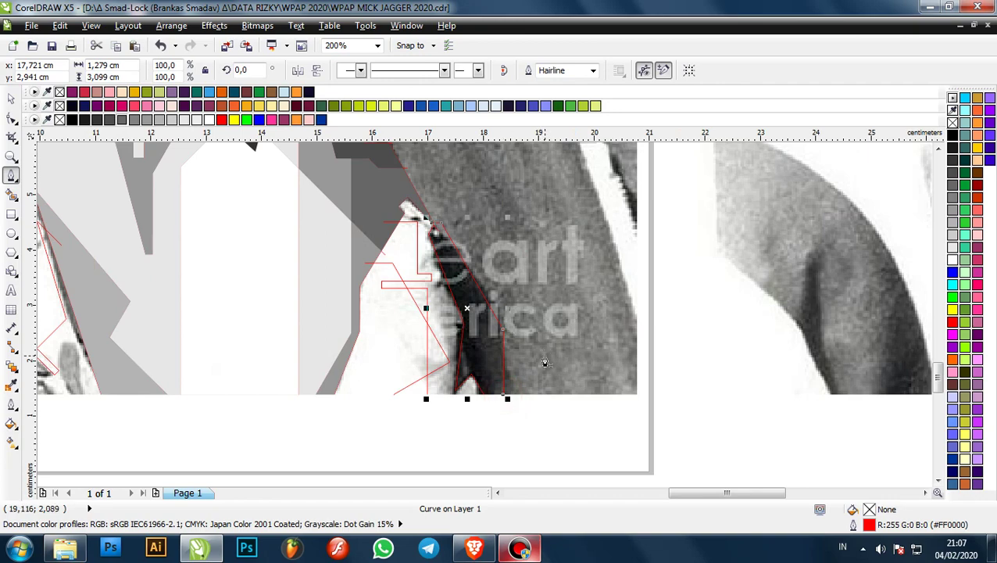
- Trace the white stripe on the grey jacket from the photo's side edge and back, about 1.07 cm wide and 3.27 cm tall
scroll(545, 362, "down", 1)
scroll(586, 319, "up", 1)
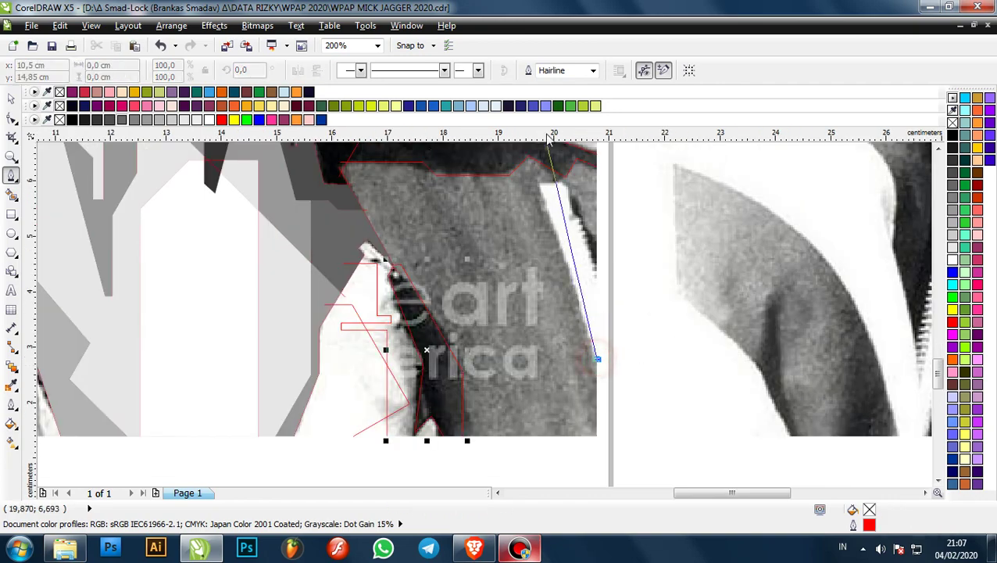
scroll(596, 358, "up", 1)
scroll(708, 401, "down", 2)
scroll(588, 297, "up", 3)
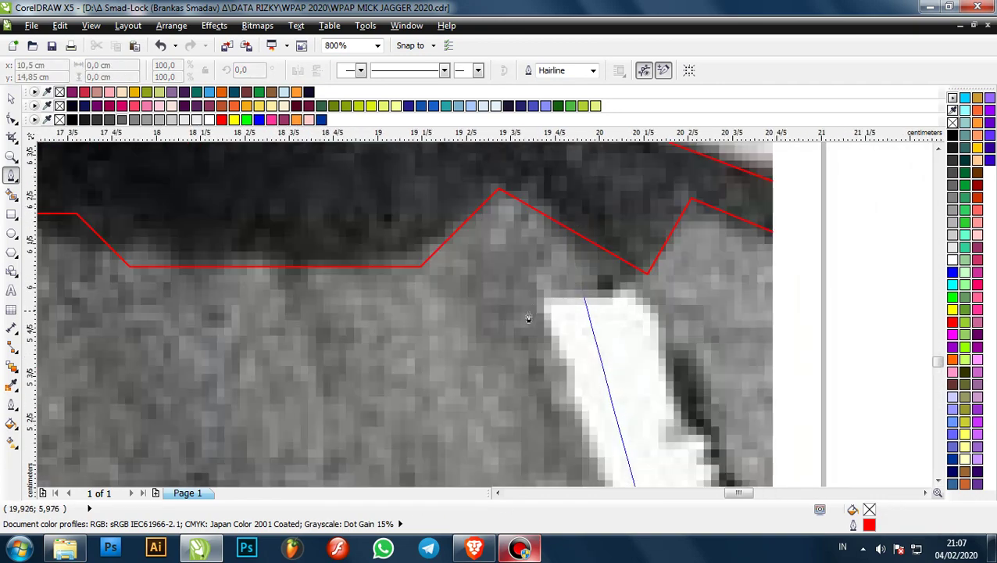
left_click(537, 302)
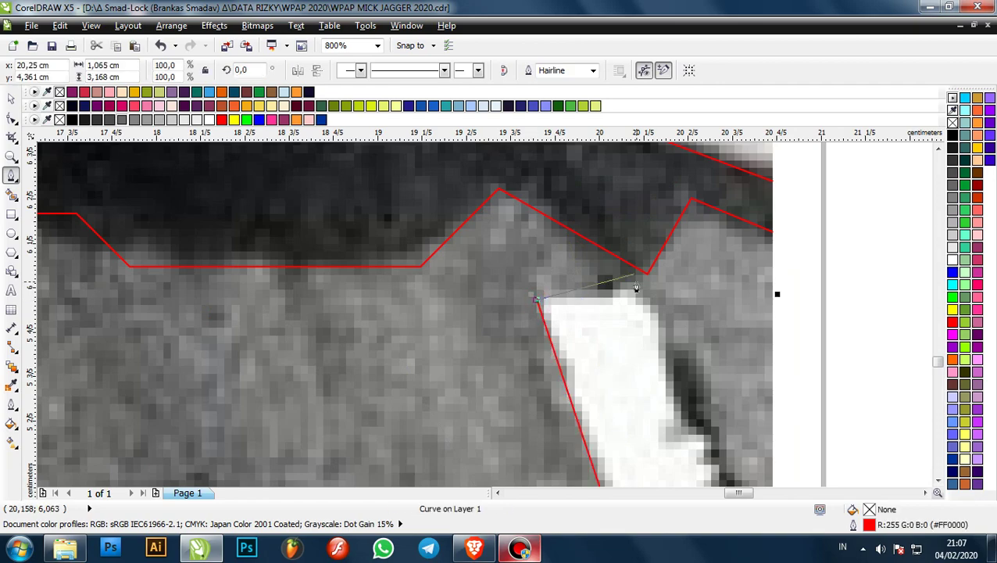
scroll(622, 282, "down", 1)
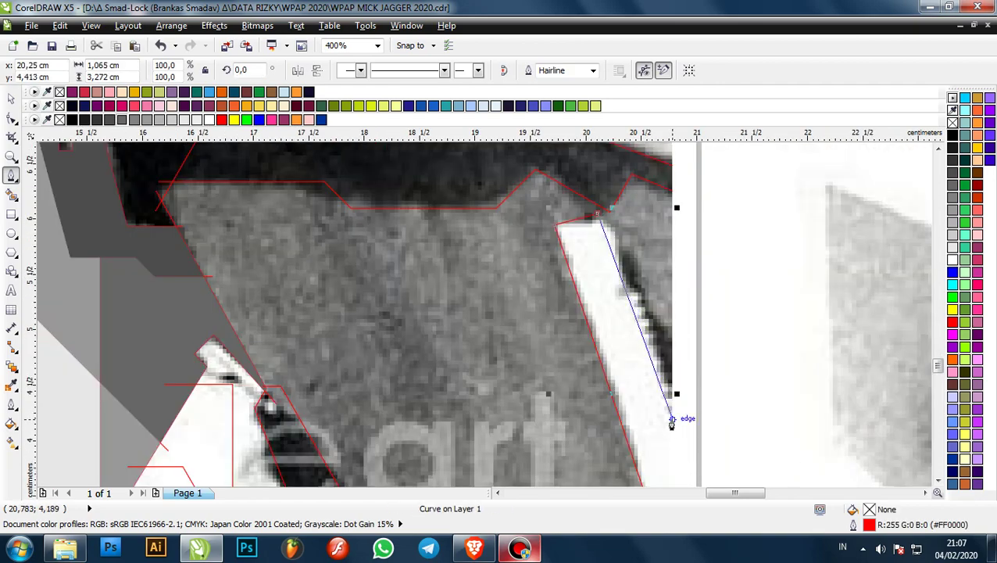
left_click(672, 419)
- Draw an open right-angled outline through the black shoulder area above the white stripe, about 3.0 cm wide and 0.75 cm tall
scroll(547, 279, "down", 1)
scroll(520, 228, "up", 2)
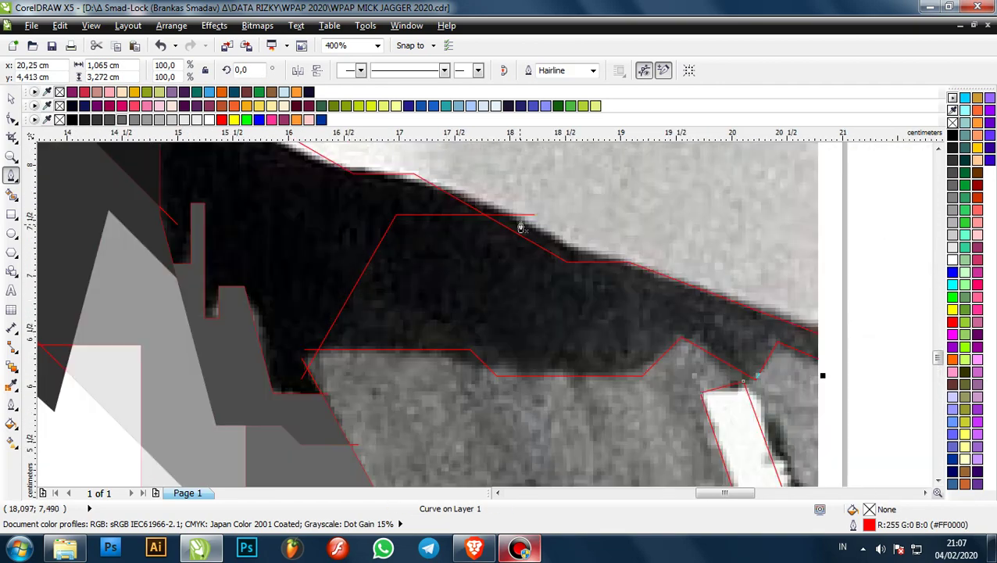
left_click(713, 251)
left_click(417, 251)
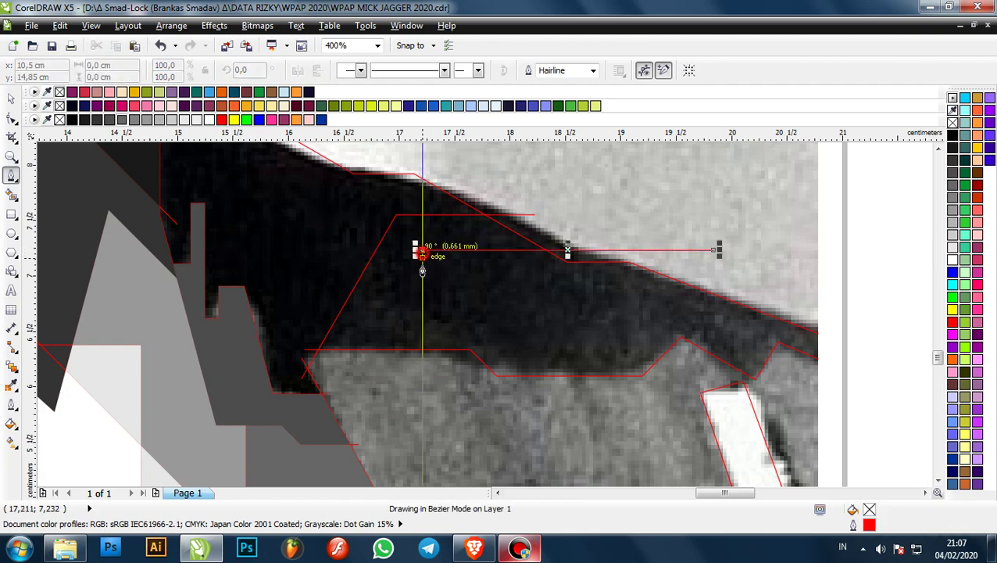
left_click(423, 335)
left_click(756, 334)
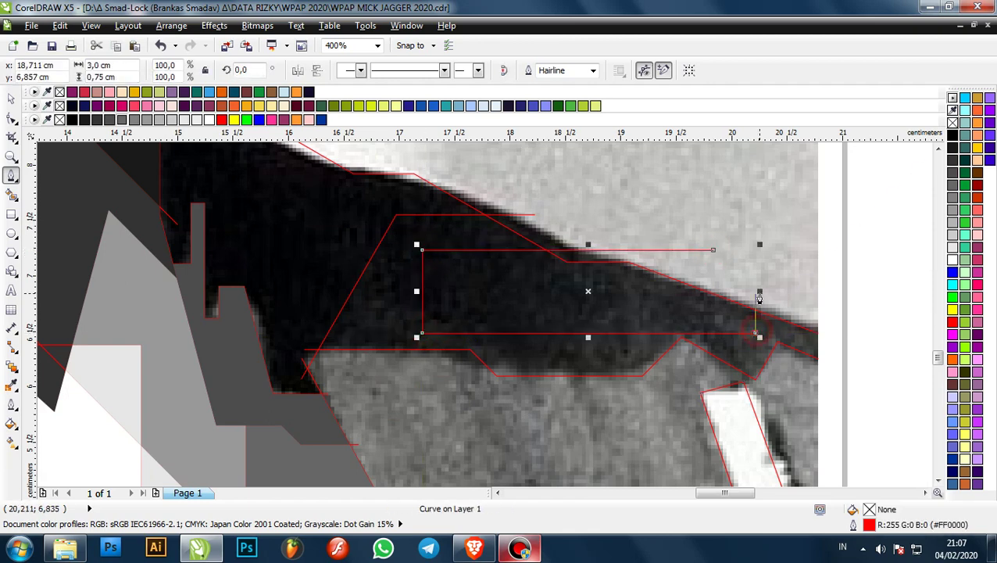
left_click(758, 289)
- Draw a vertical dividing line from the black shoulder's upper edge down into the grey jacket, about 1.51 cm tall
scroll(554, 259, "up", 1)
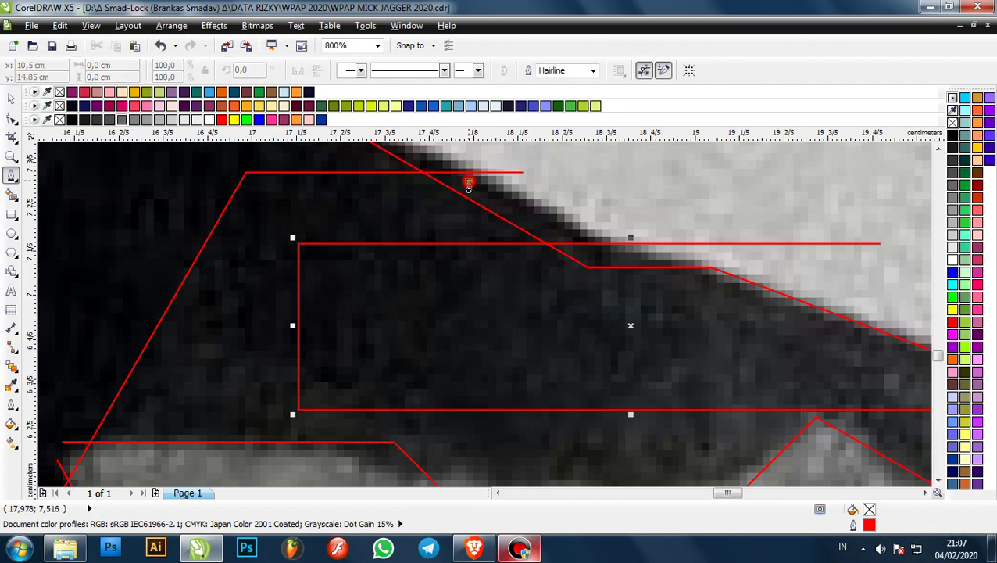
scroll(471, 187, "down", 1)
left_click(472, 358)
scroll(491, 305, "down", 2)
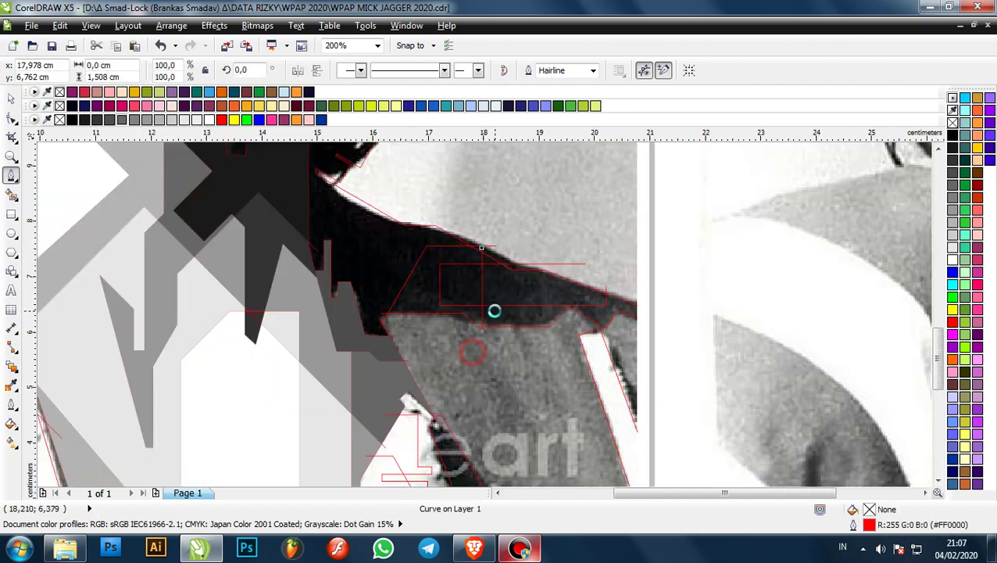
- Draw a line across the grey jacket from the photo's side edge and bend it diagonally downward, about 2.93 cm wide and 2.03 cm tall
scroll(485, 297, "up", 1)
scroll(516, 321, "down", 1)
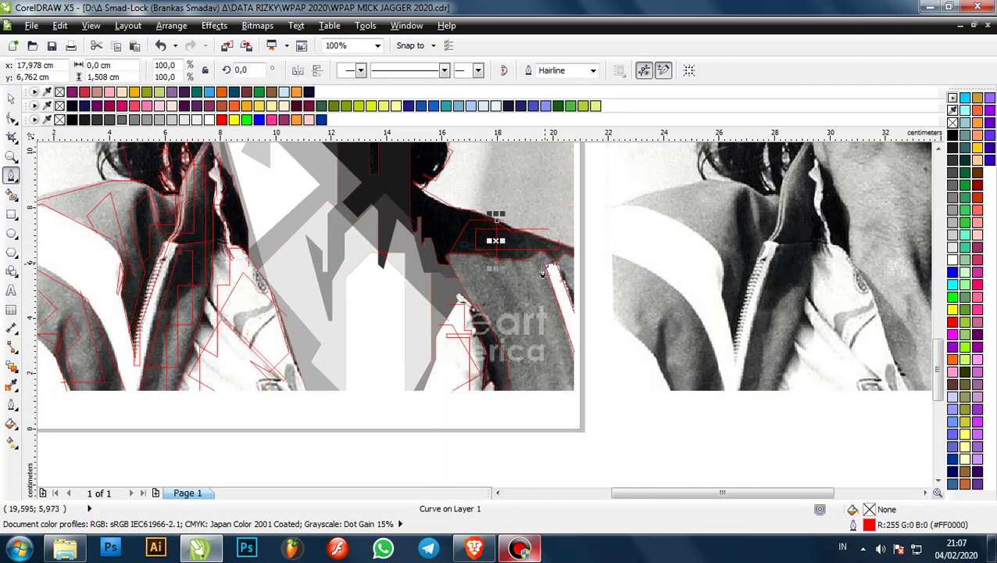
scroll(608, 273, "up", 2)
scroll(594, 272, "down", 1)
scroll(598, 270, "up", 1)
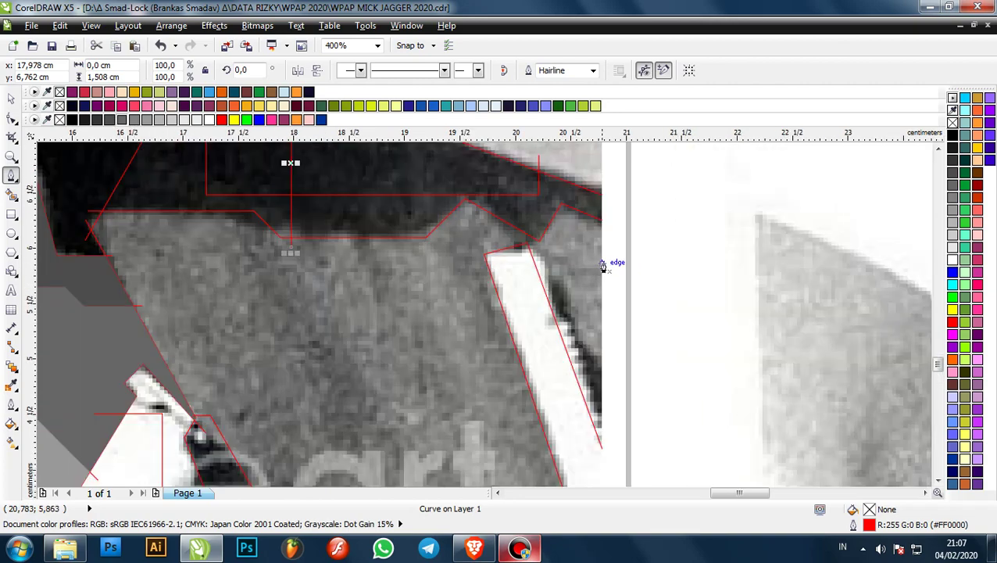
left_click(603, 276)
left_click(278, 283, "ctrl")
scroll(299, 288, "down", 2)
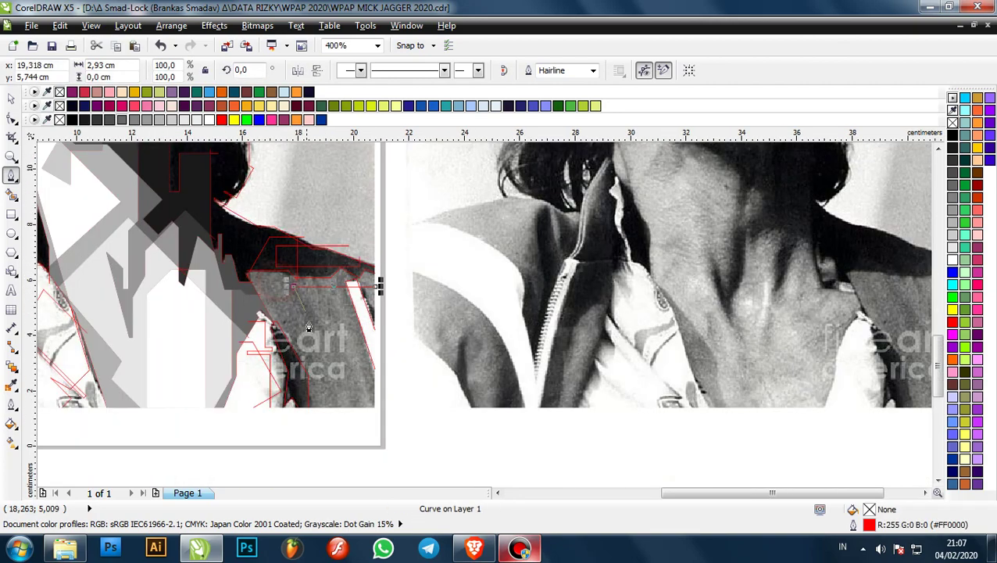
scroll(315, 333, "up", 2)
left_click(351, 374)
- Extend the bent line back up and across to the grey jacket's inner edge, making it about 4.14 cm wide
scroll(336, 348, "down", 1)
scroll(282, 294, "up", 1)
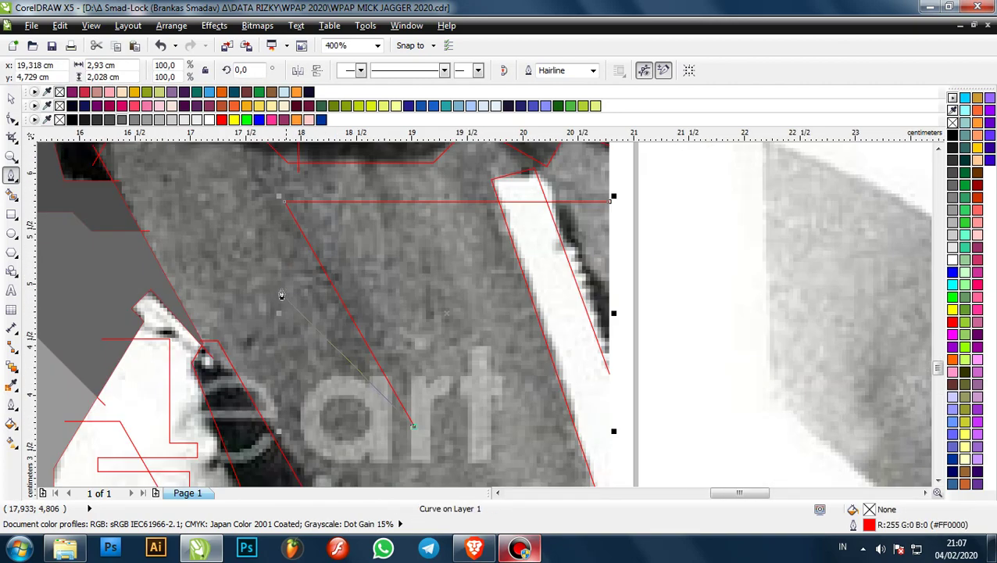
left_click(253, 266)
left_click(141, 266)
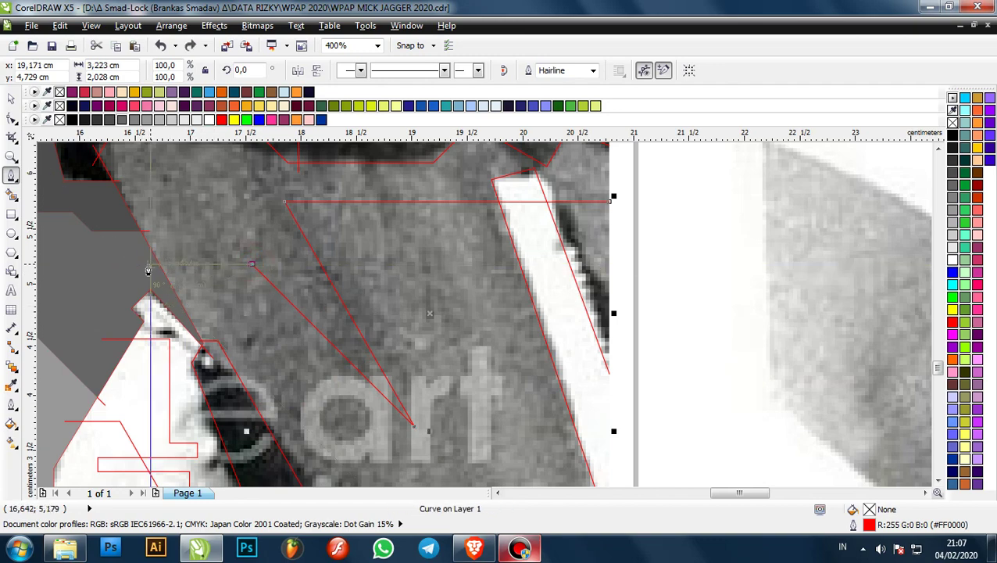
left_click(148, 270)
- Trace a zigzag from the photo's bottom edge through the black shadow strip and across the grey jacket, about 2.97 cm wide and 3.82 cm tall
scroll(281, 262, "down", 2)
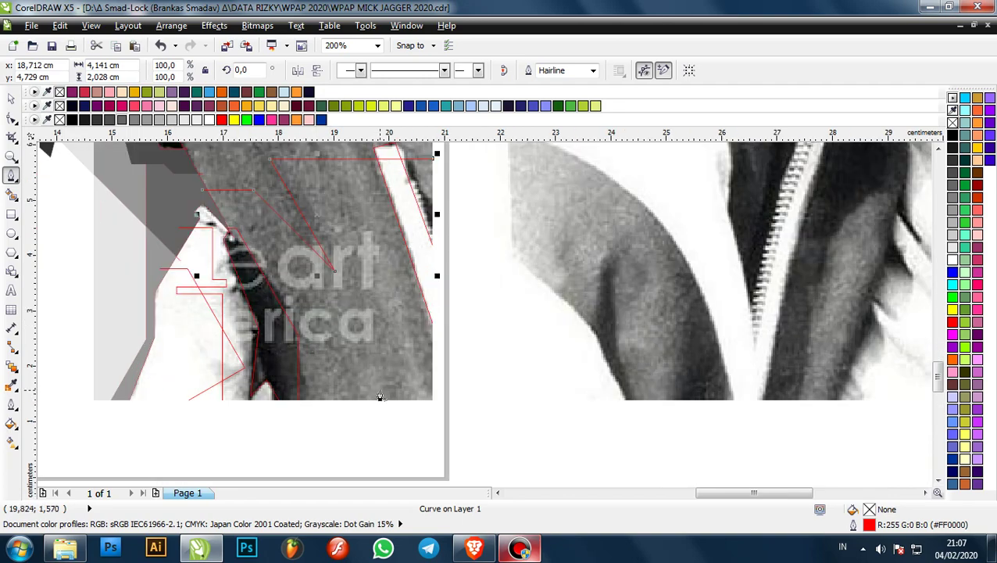
scroll(380, 396, "up", 2)
left_click(356, 411)
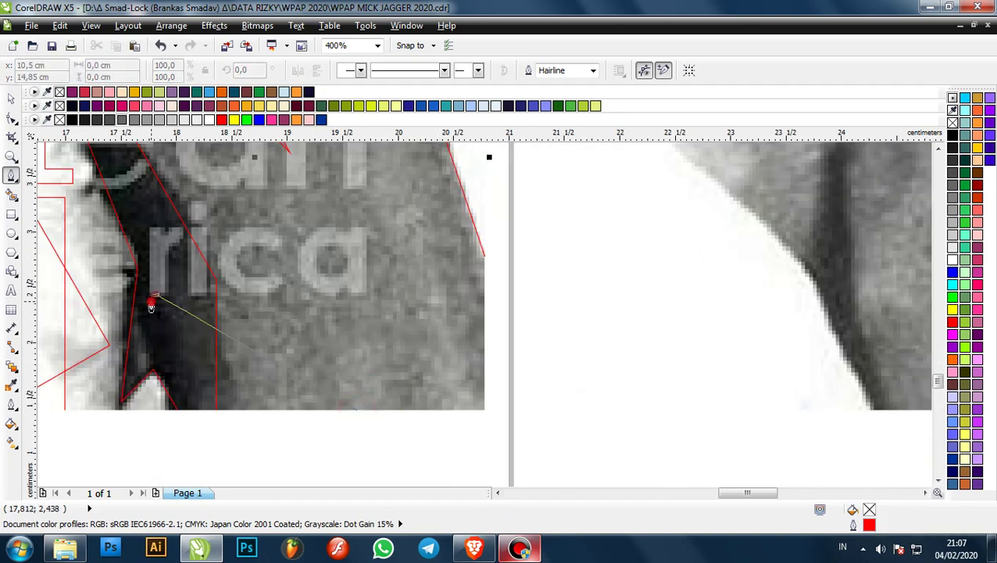
left_click(151, 307)
scroll(151, 307, "down", 4)
left_click(256, 208)
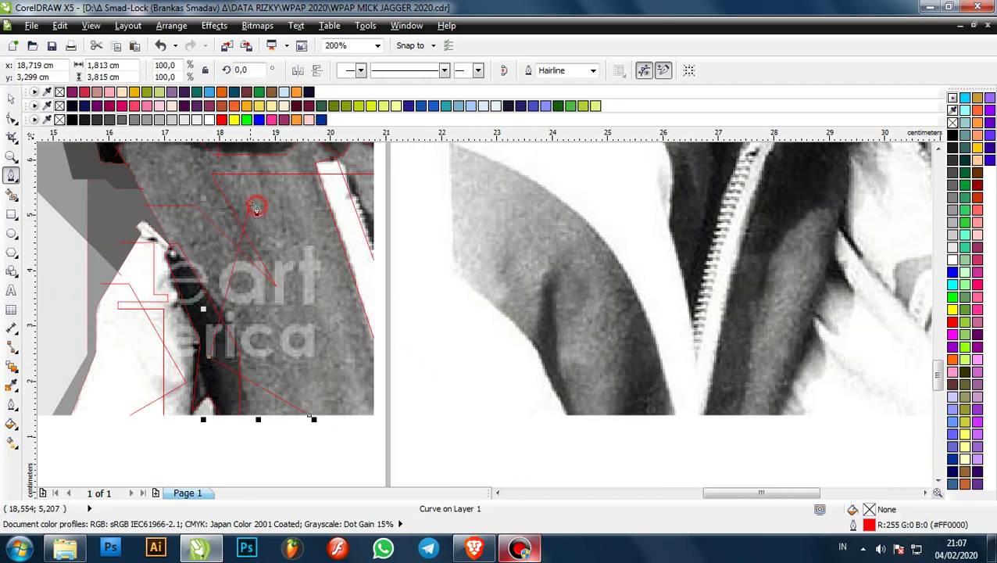
left_click(285, 234)
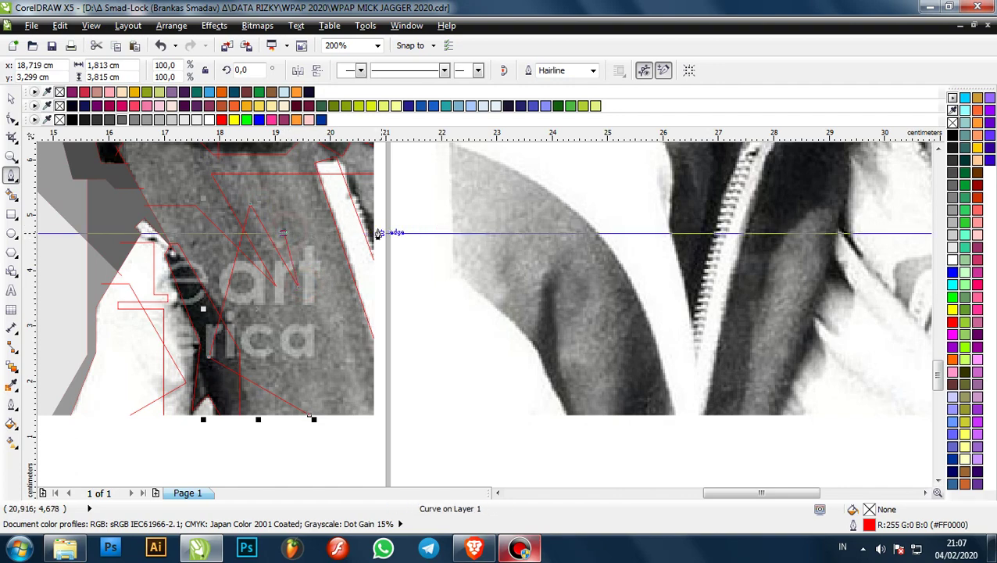
left_click(373, 233)
- Draw a line from the photo's side edge along the white collar band and bend it down into the dark sleeve, about 3.55 cm wide and 3 cm tall
scroll(375, 233, "down", 4)
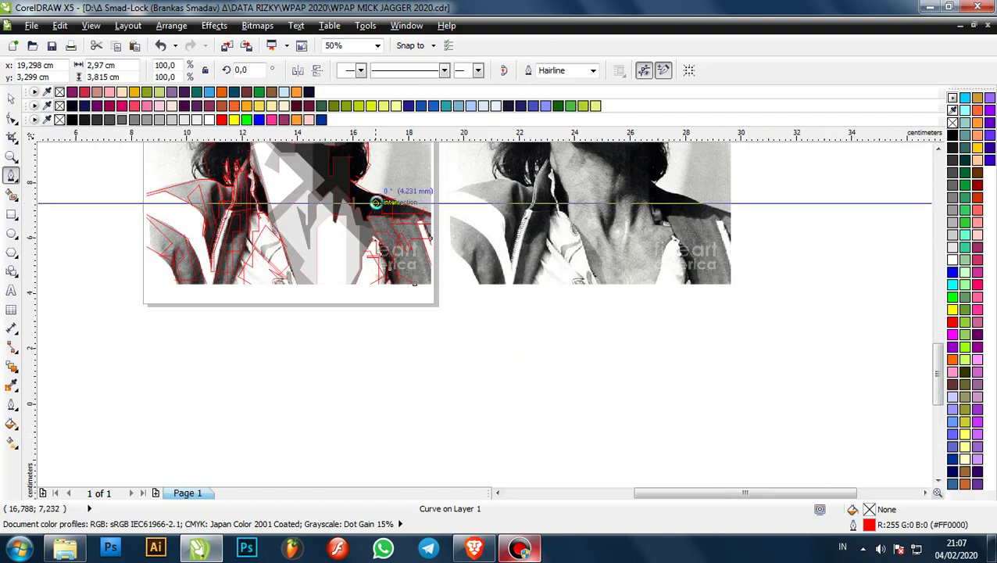
scroll(457, 252, "up", 2)
scroll(458, 252, "down", 4)
scroll(574, 287, "up", 2)
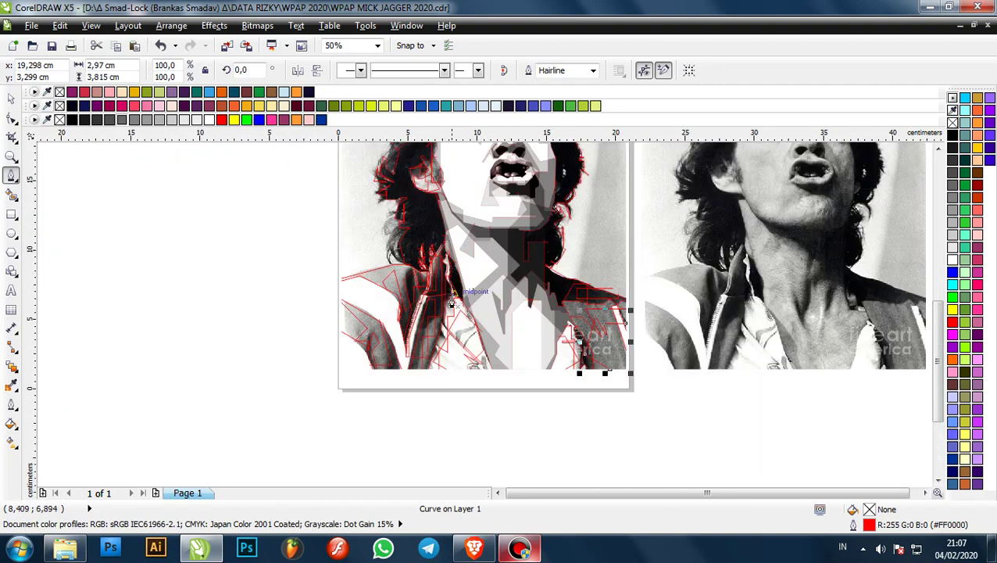
scroll(374, 300, "up", 2)
scroll(391, 289, "up", 1)
scroll(334, 287, "down", 3)
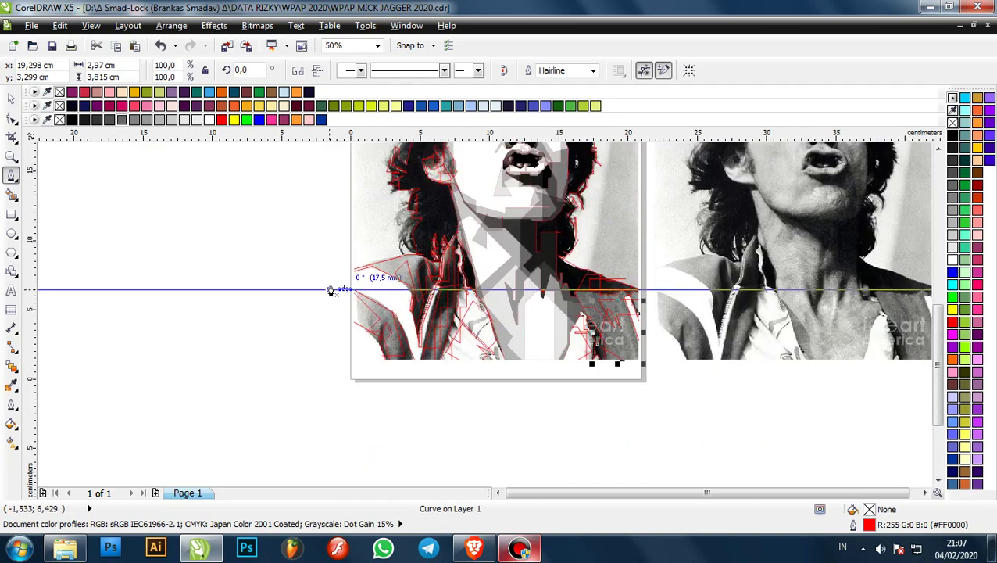
scroll(379, 289, "up", 2)
left_click(375, 296)
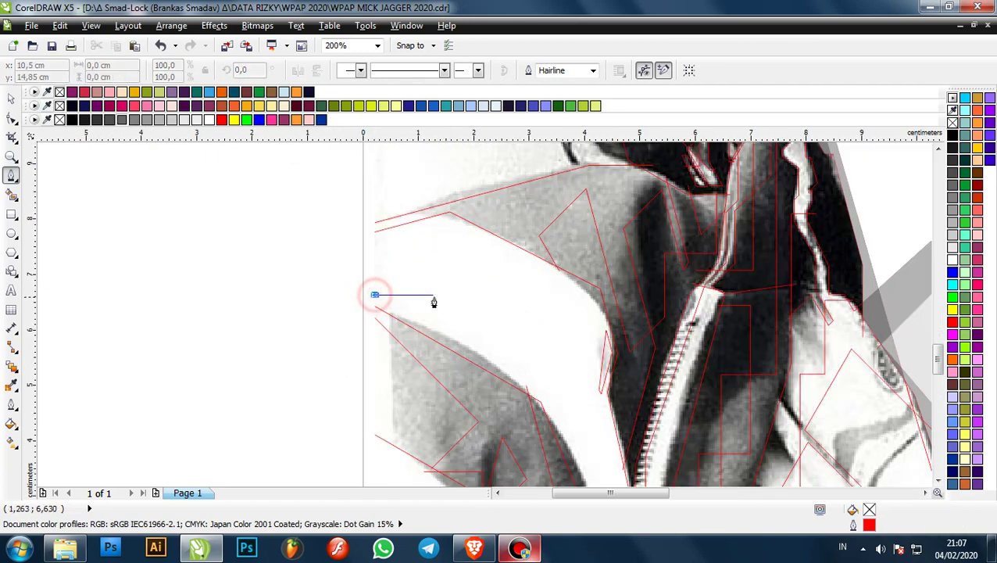
left_click(558, 405)
scroll(572, 407, "up", 1)
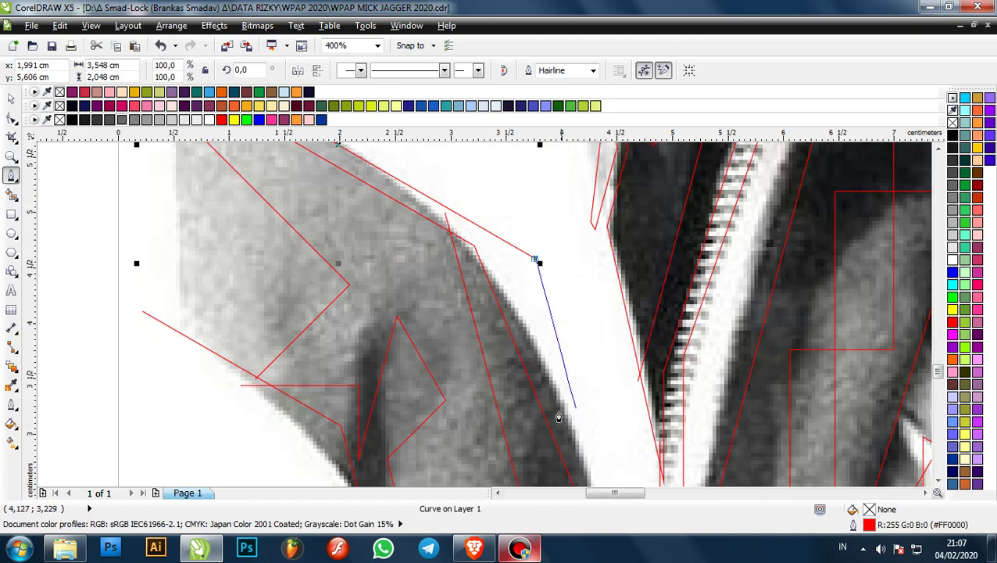
left_click(535, 365)
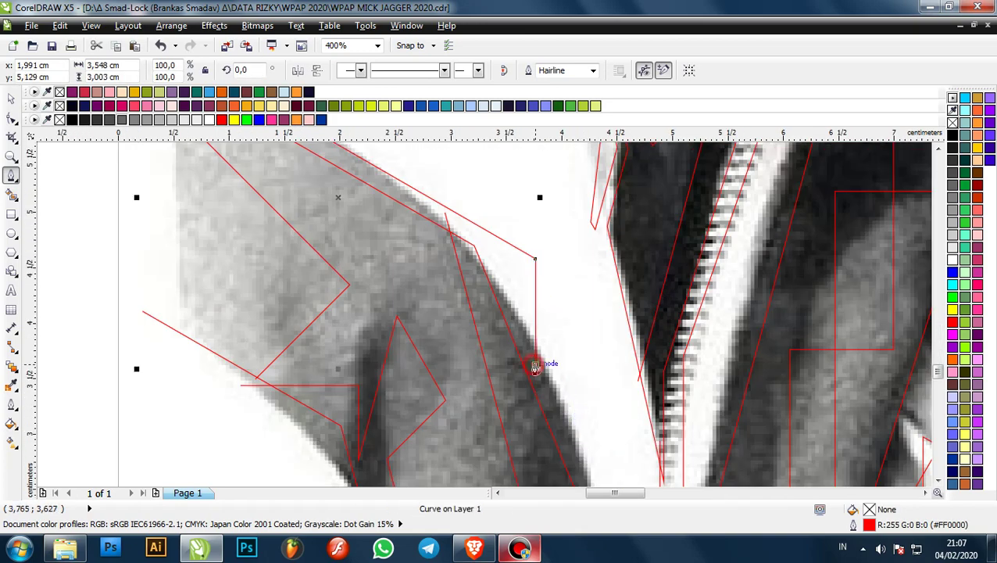
- Extend the line across the white band and up to the dark lapel's edge, making it about 4.23 cm wide
left_click(611, 365)
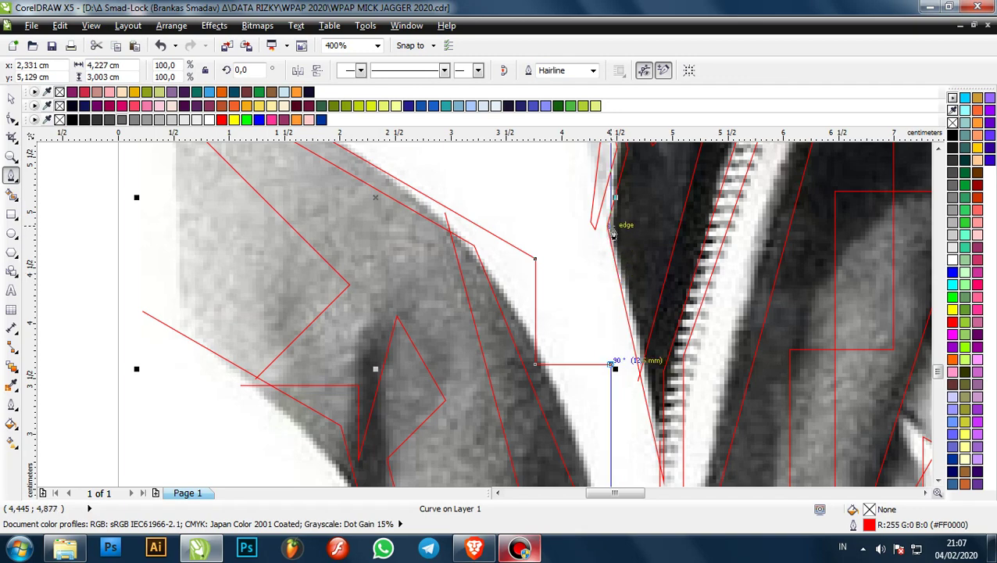
scroll(613, 233, "up", 2)
left_click(611, 223)
- Examine the traced jacket, collar and hair outlines for tonal shapes that still need tracing
scroll(611, 223, "down", 3)
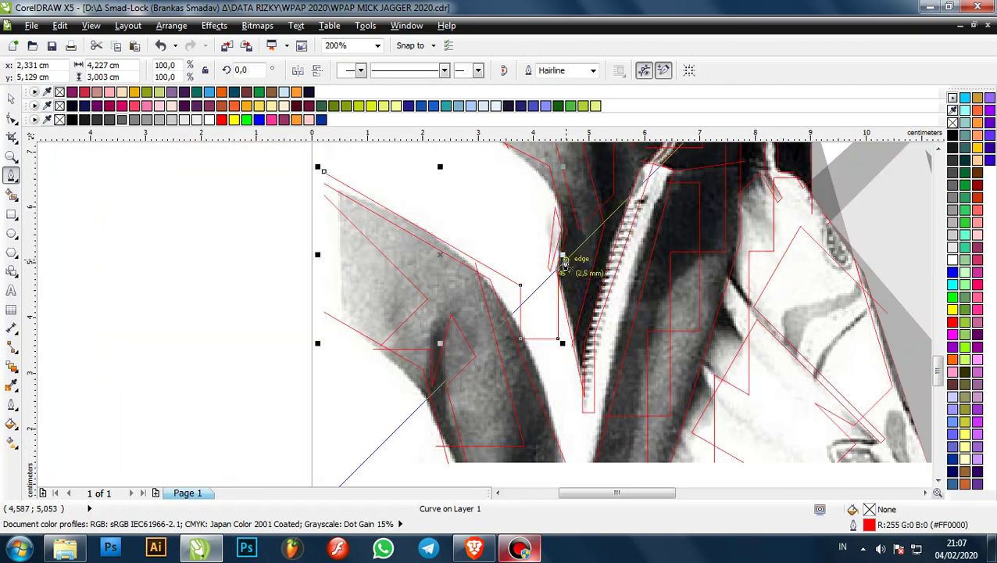
scroll(565, 266, "down", 2)
scroll(480, 265, "up", 1)
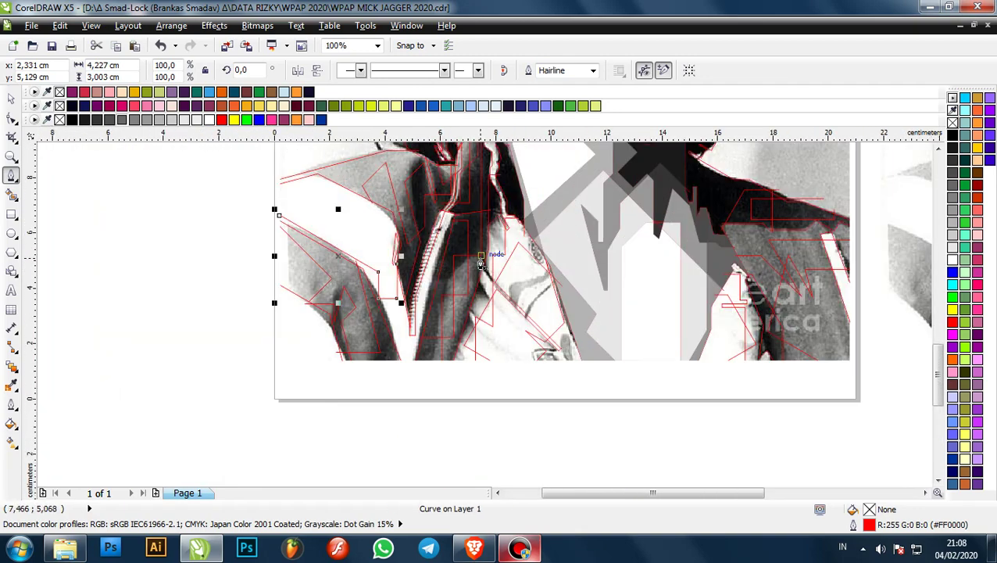
scroll(311, 311, "up", 1)
scroll(329, 295, "up", 1)
scroll(439, 297, "down", 1)
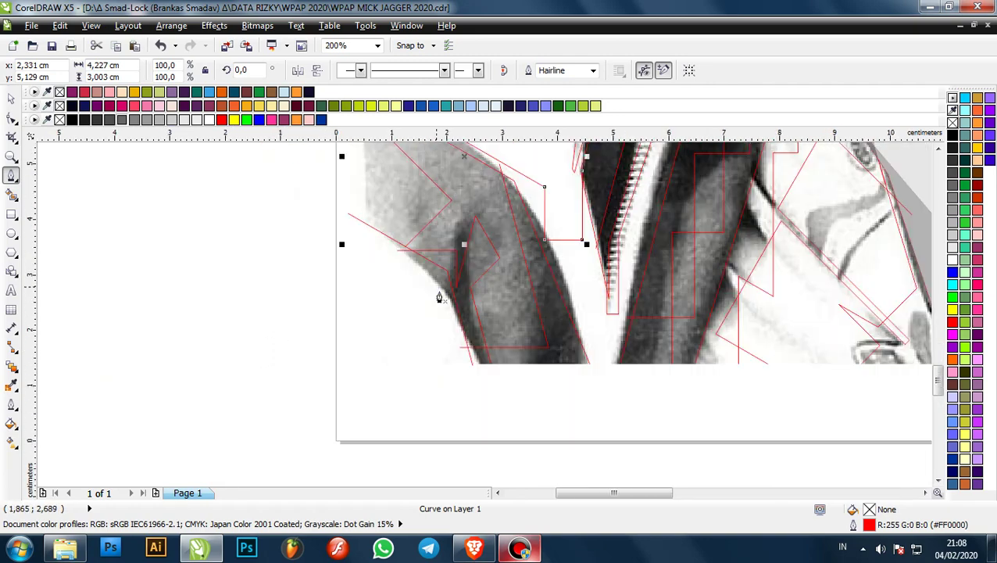
scroll(357, 240, "up", 1)
scroll(359, 242, "down", 4)
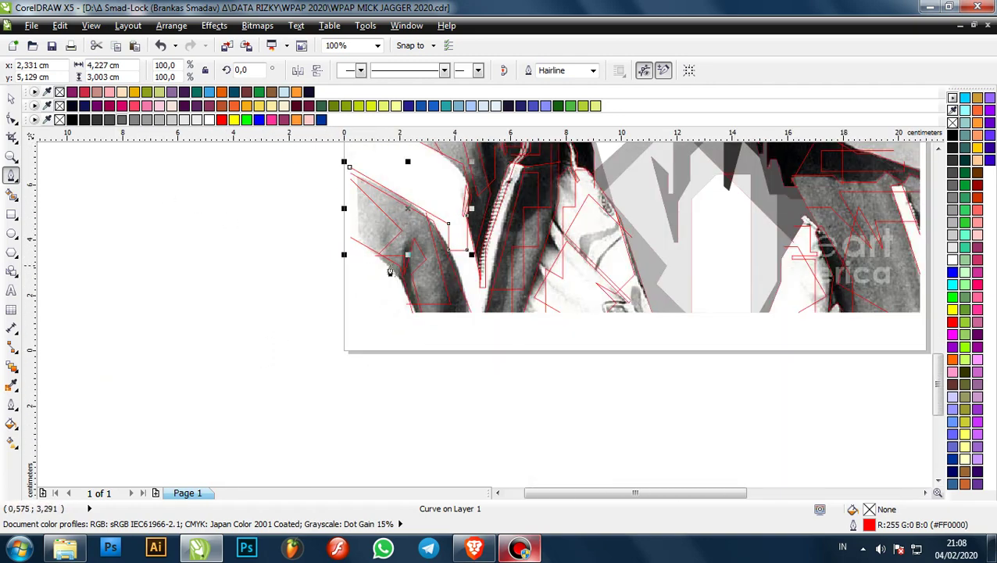
scroll(473, 258, "up", 1)
scroll(478, 269, "down", 1)
scroll(461, 285, "up", 1)
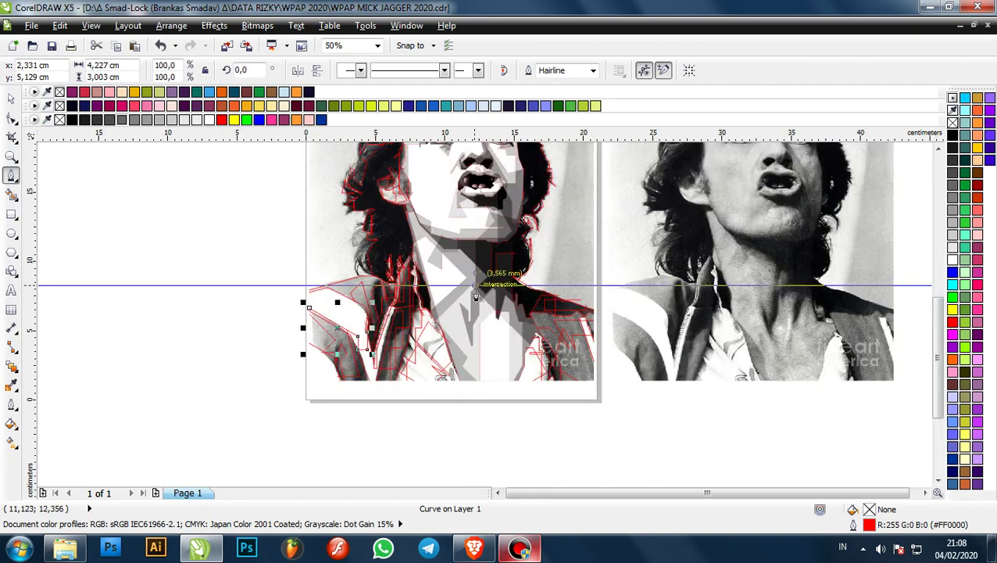
scroll(438, 312, "up", 1)
scroll(399, 289, "up", 1)
scroll(437, 371, "up", 3)
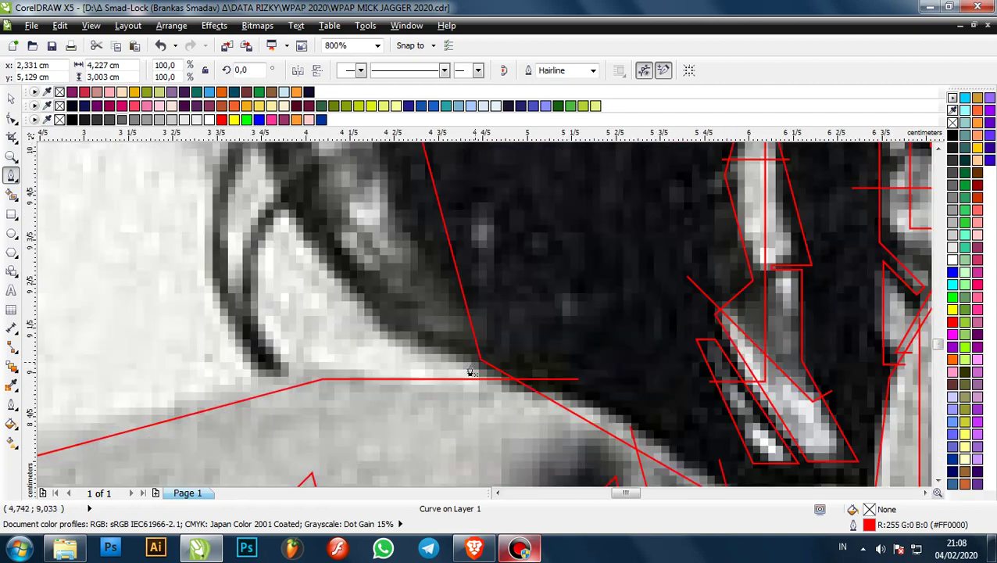
scroll(509, 364, "down", 2)
scroll(500, 366, "down", 2)
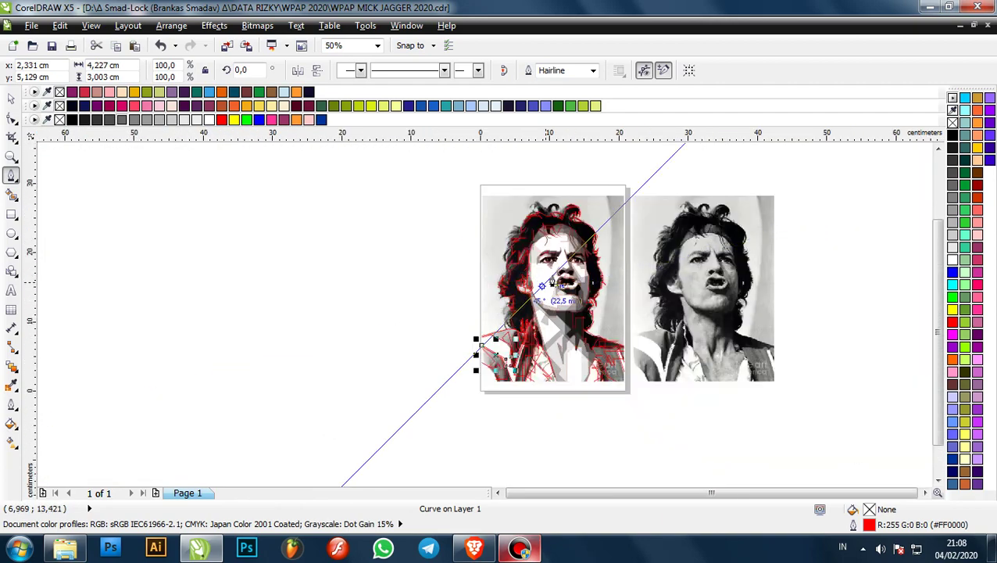
scroll(585, 226, "up", 2)
scroll(510, 261, "down", 1)
scroll(467, 196, "up", 1)
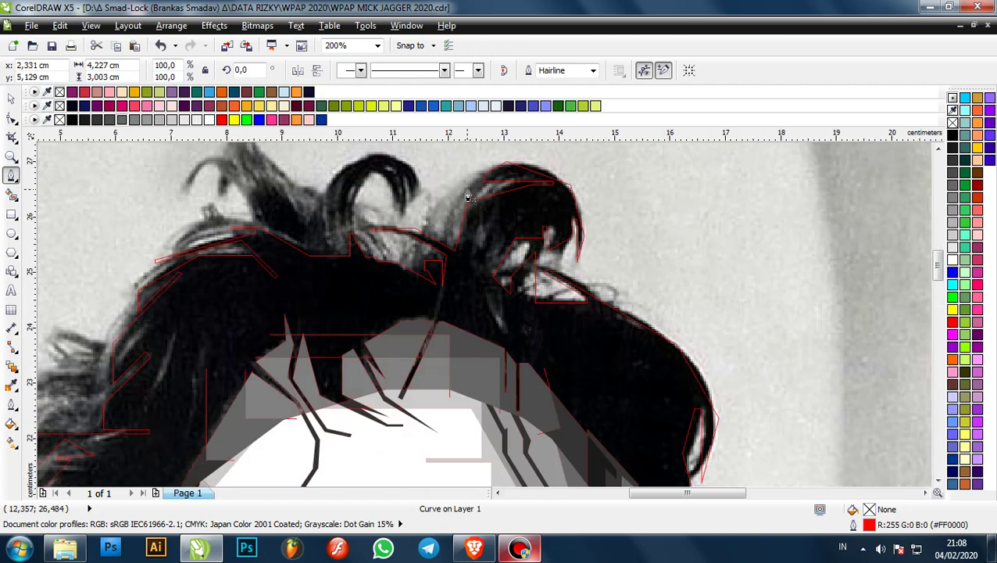
scroll(544, 203, "down", 1)
scroll(405, 239, "up", 2)
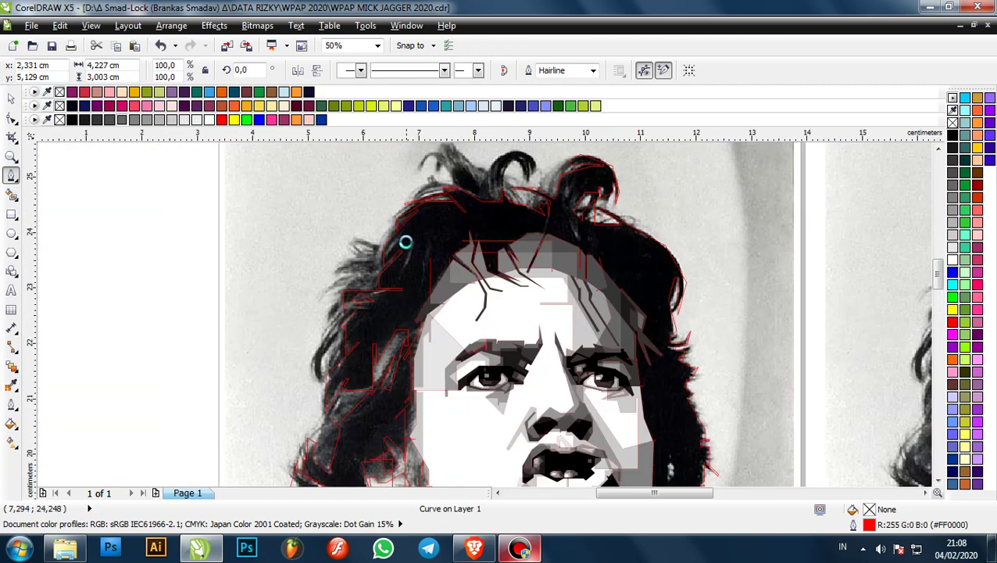
- Start a new outline along the crown of the hair, stepping around the small upright tuft, about 1.32 cm wide and 0.43 cm tall
scroll(414, 229, "down", 2)
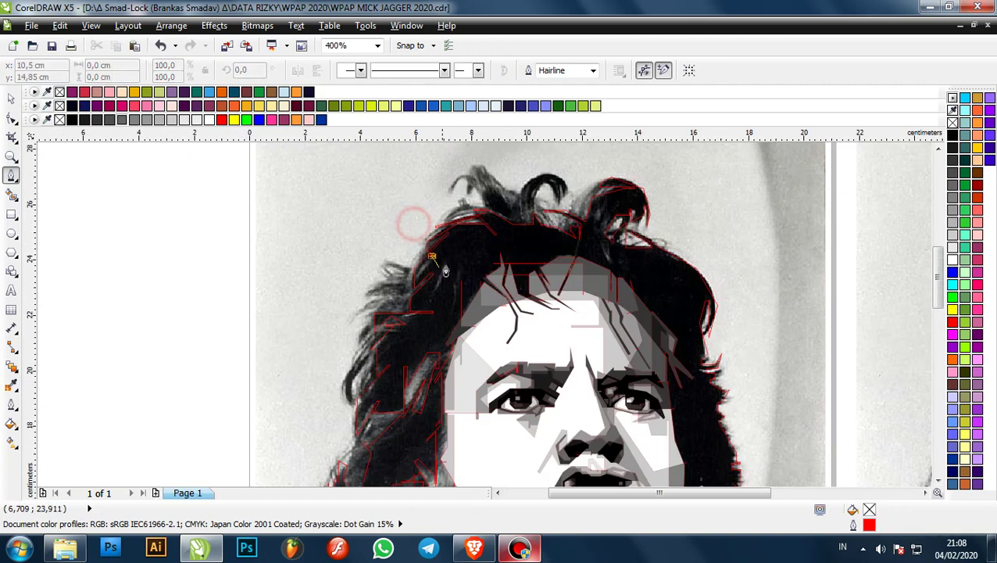
scroll(457, 263, "up", 1)
scroll(473, 200, "up", 2)
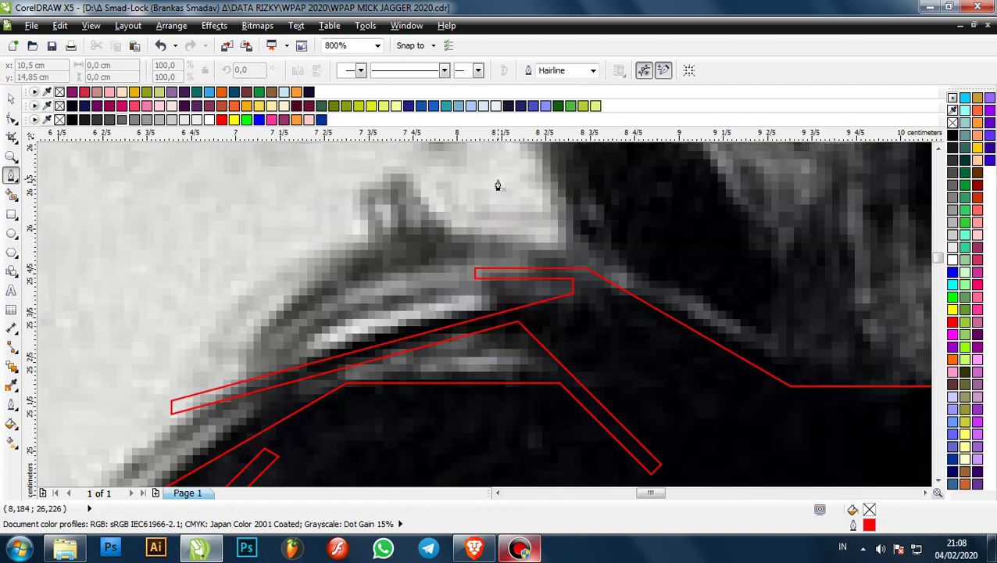
double_click(436, 247)
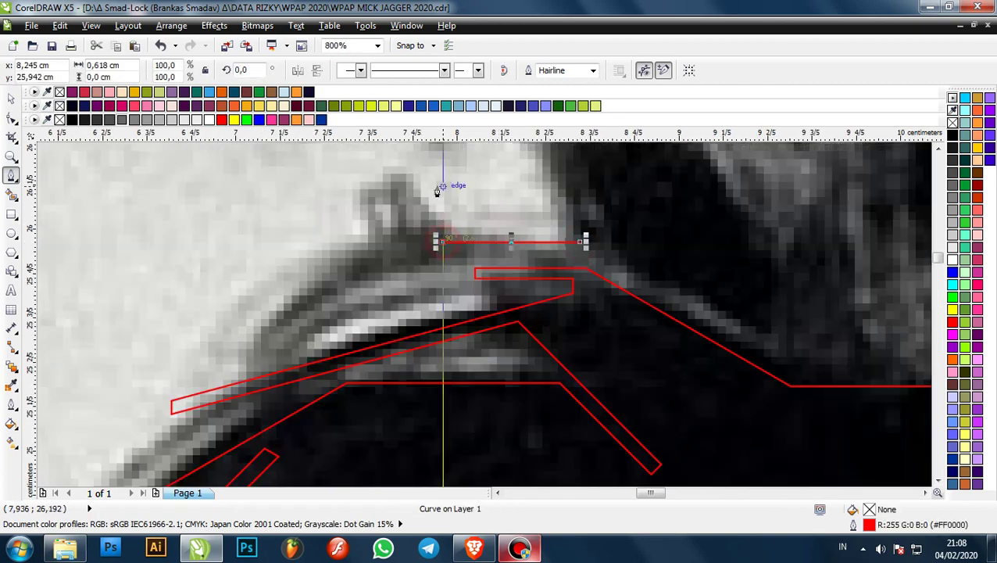
left_click(442, 210)
left_click(375, 167)
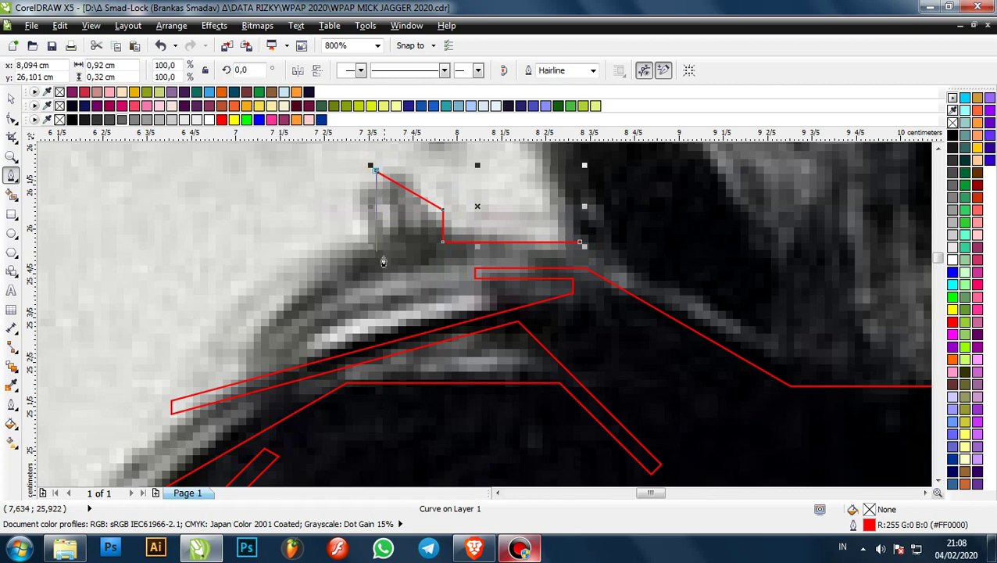
left_click(376, 267)
left_click(286, 266)
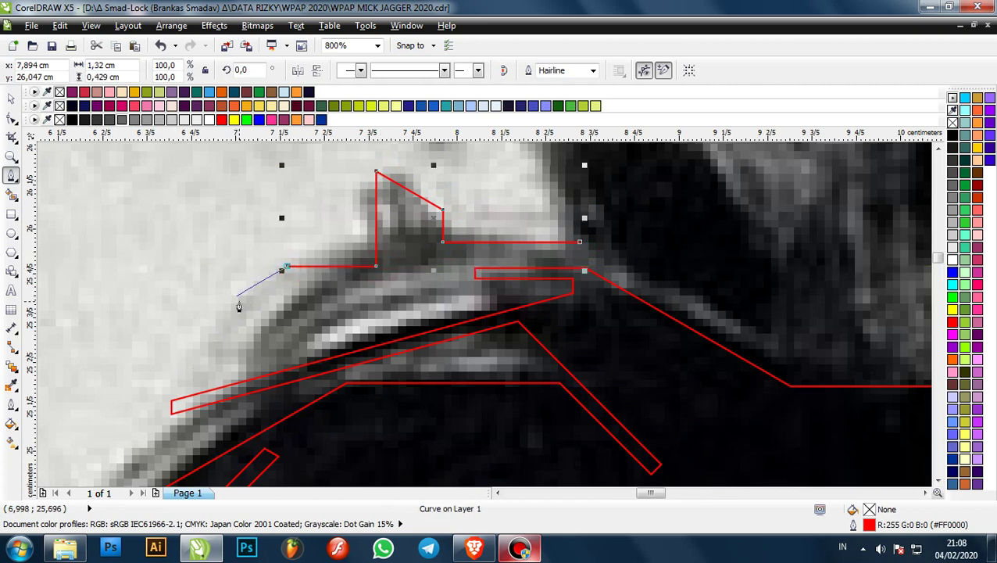
- Continue the crown outline down the hair's outer edge in angular segments, making it about 2.35 cm wide and 2 cm tall
left_click(202, 351)
scroll(300, 268, "down", 2)
scroll(266, 325, "up", 2)
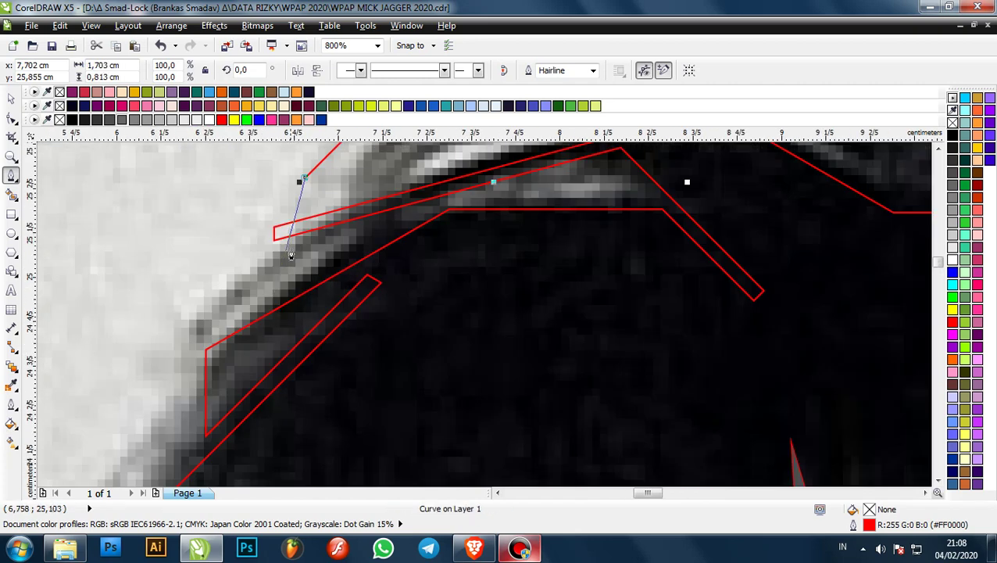
scroll(244, 286, "down", 1)
scroll(225, 312, "up", 1)
scroll(272, 285, "down", 1)
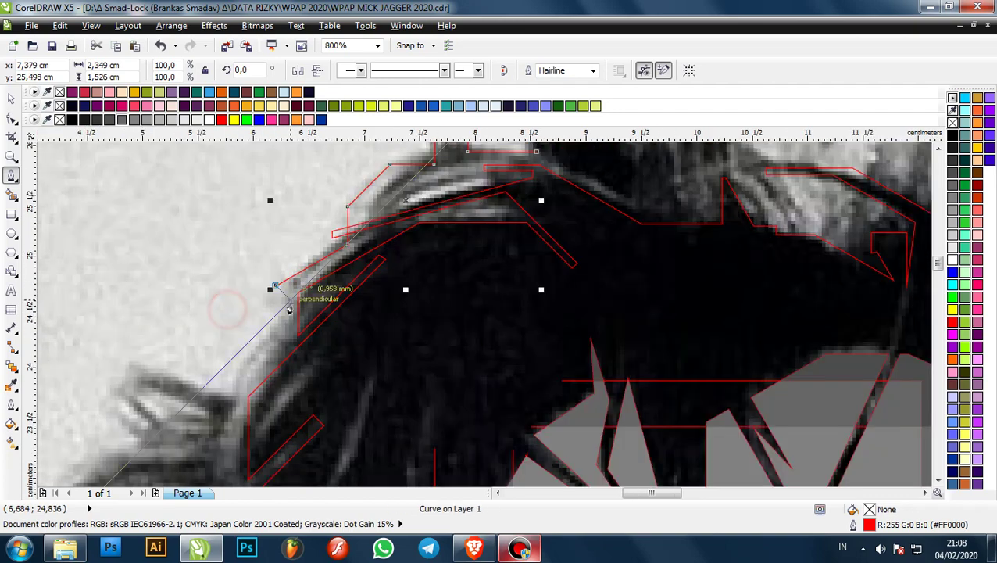
scroll(280, 369, "up", 1)
left_click(263, 375)
scroll(266, 368, "down", 2)
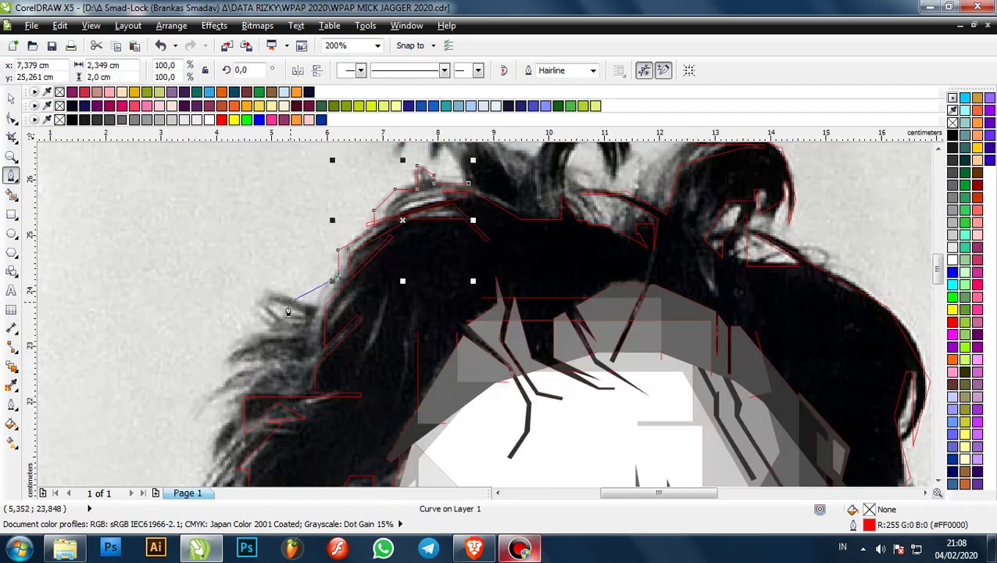
- Extend the outline around the protruding tuft with a narrow pointed end, making it about 4.09 cm wide and 2.91 cm tall
scroll(305, 327, "up", 1)
left_click(333, 302)
left_click(248, 254)
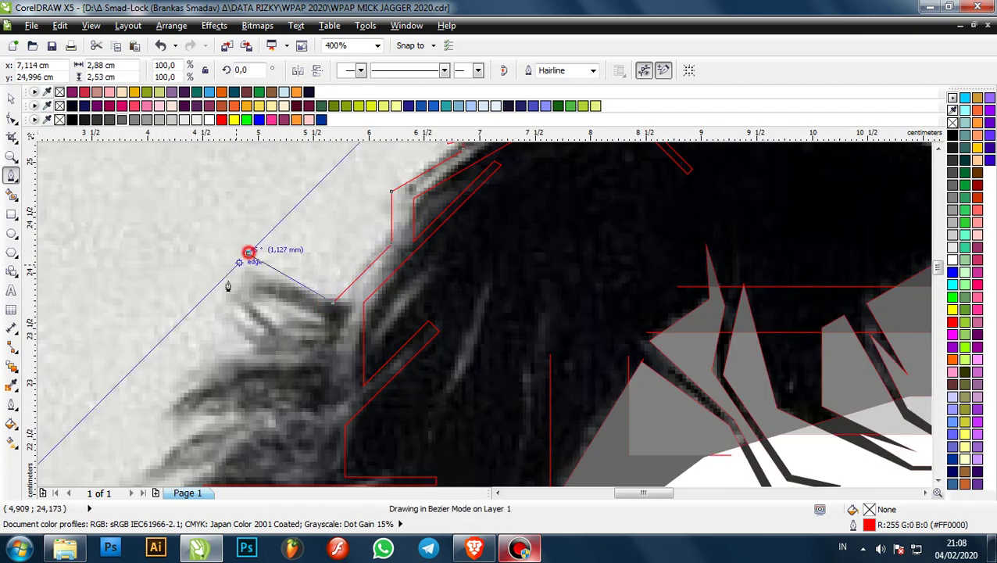
left_click(199, 338)
left_click(211, 344)
left_click(209, 347)
left_click(236, 302)
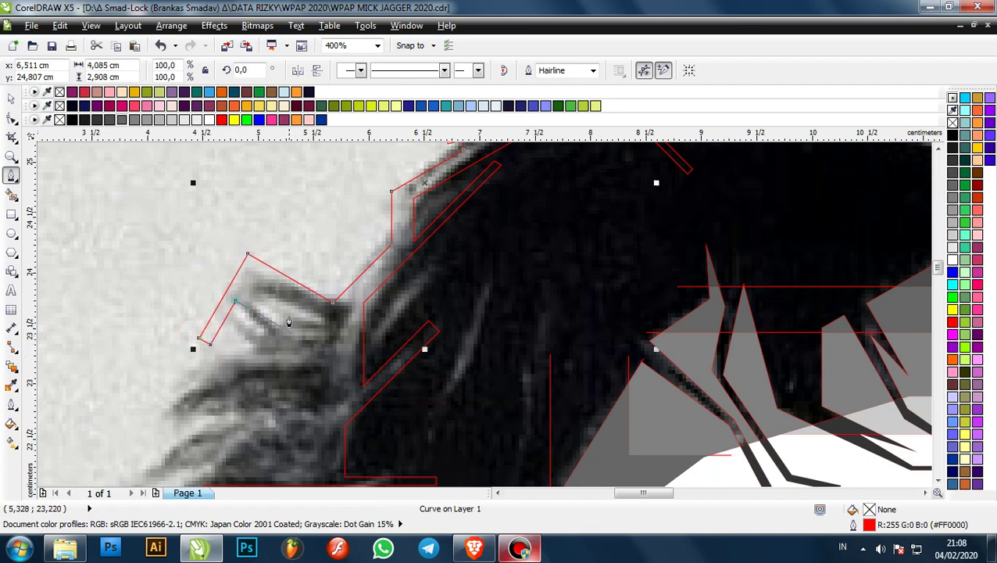
- Trace the notch inside the protruding tuft and return to the hair's outer edge, making the outline about 3.05 cm tall
scroll(341, 209, "down", 1)
scroll(316, 247, "up", 1)
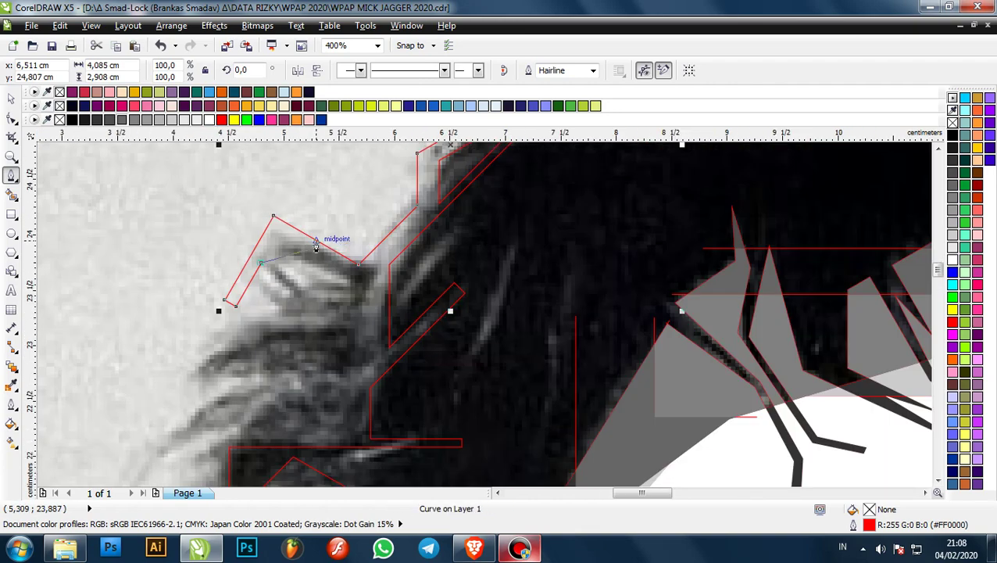
left_click(300, 326)
left_click(225, 322)
- Extend the hair outline down to a sharp outer point and fold it back inward, making it about 4.95 cm wide and 4.56 cm tall
scroll(299, 243, "down", 2)
scroll(295, 257, "down", 1)
scroll(278, 297, "up", 1)
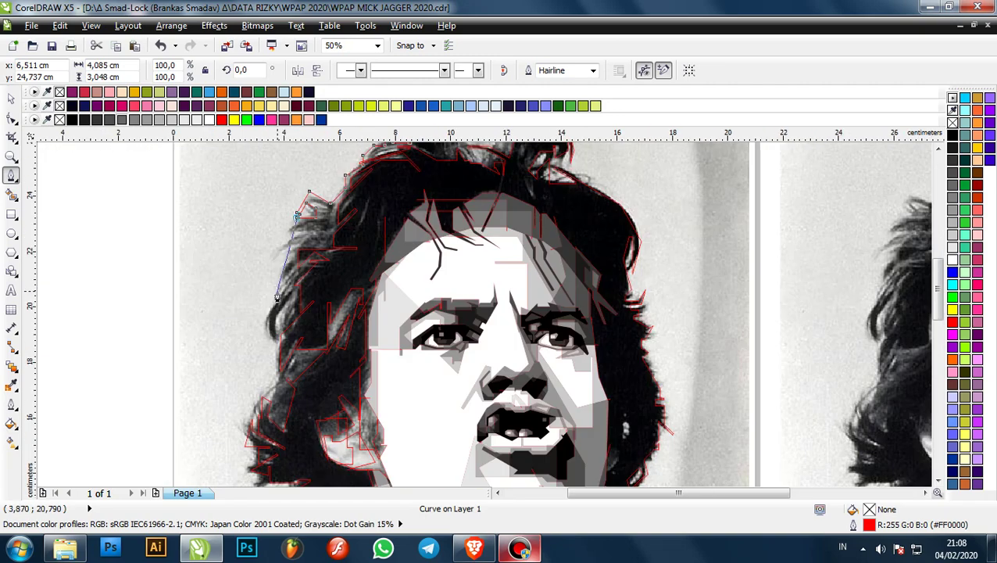
scroll(290, 228, "up", 3)
scroll(283, 309, "down", 3)
scroll(273, 332, "up", 1)
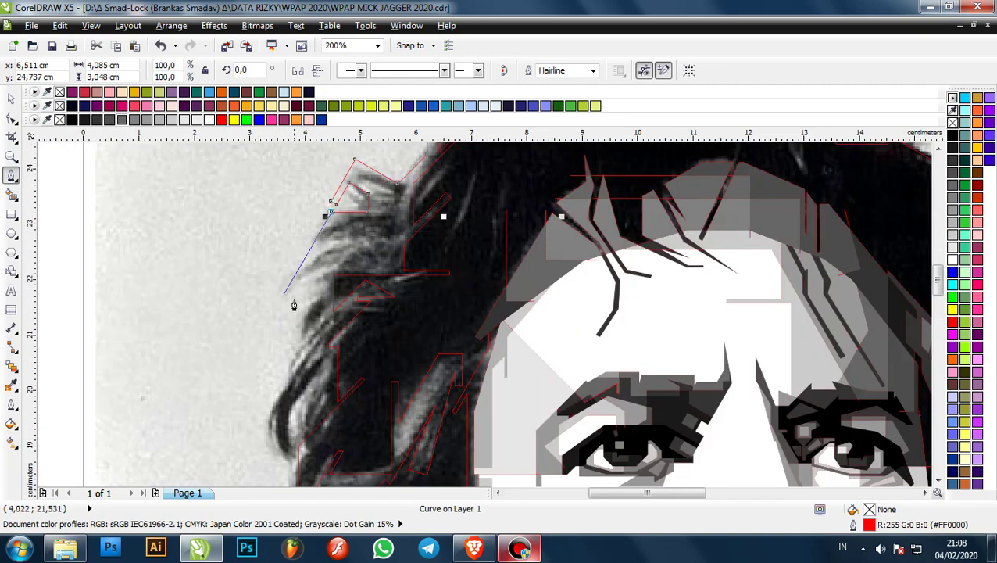
left_click(281, 296)
scroll(313, 274, "up", 1)
left_click(315, 248)
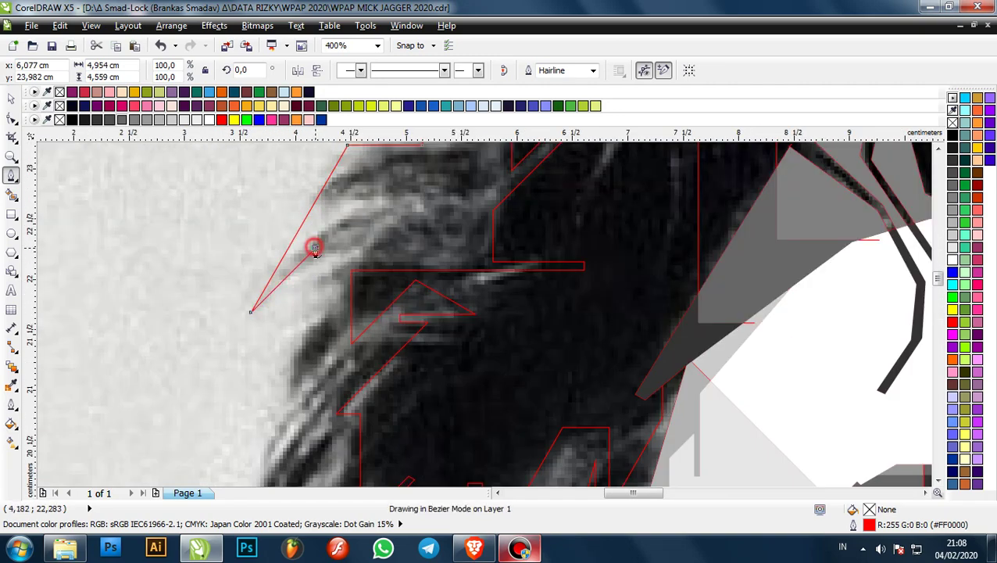
left_click(345, 267)
scroll(343, 272, "up", 1)
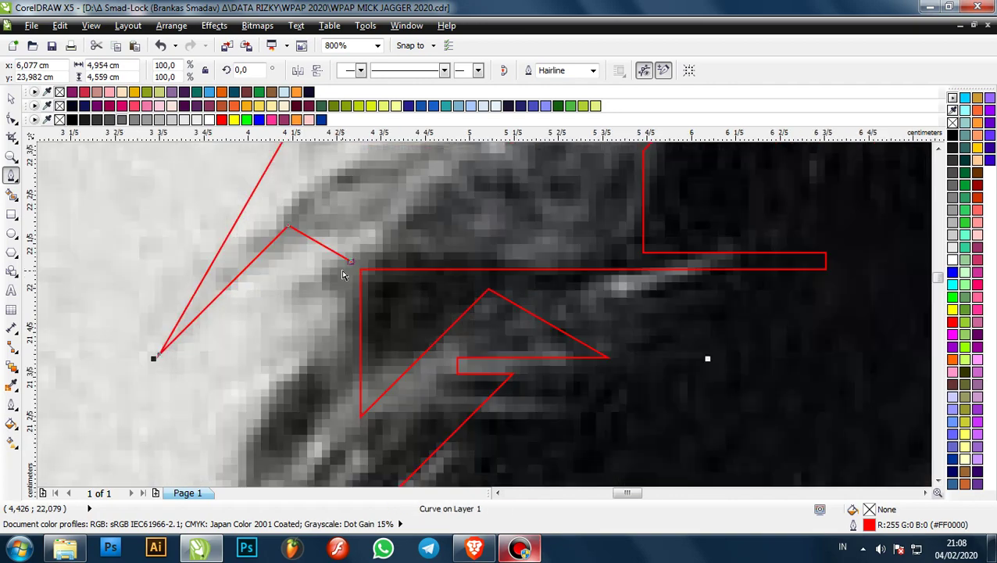
left_click(331, 272)
- Continue the hair outline down to the next strand and fold it back up into a narrow notch, making it about 5.46 cm tall
scroll(332, 275, "down", 2)
scroll(302, 336, "up", 1)
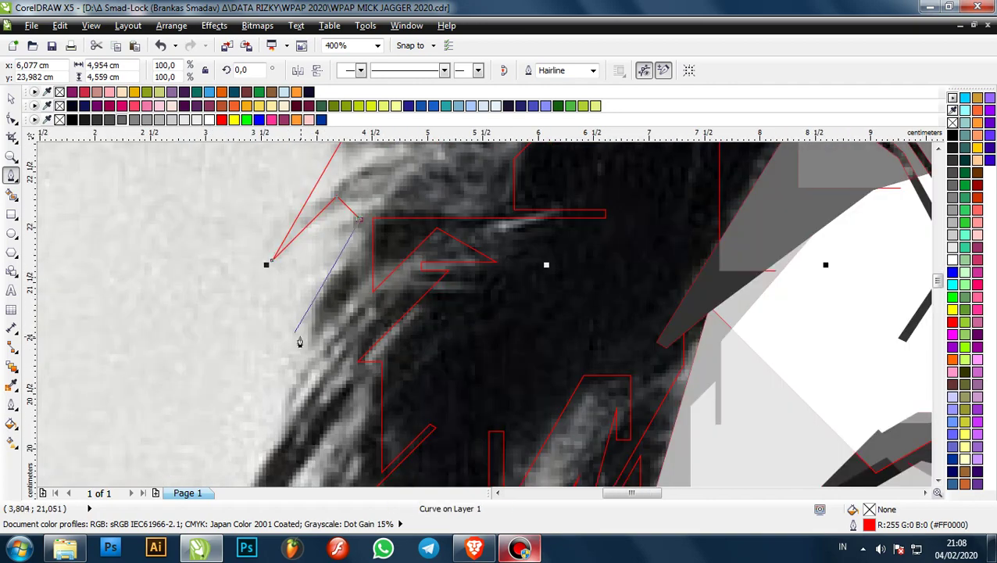
left_click(298, 342)
scroll(301, 344, "up", 1)
left_click(313, 356)
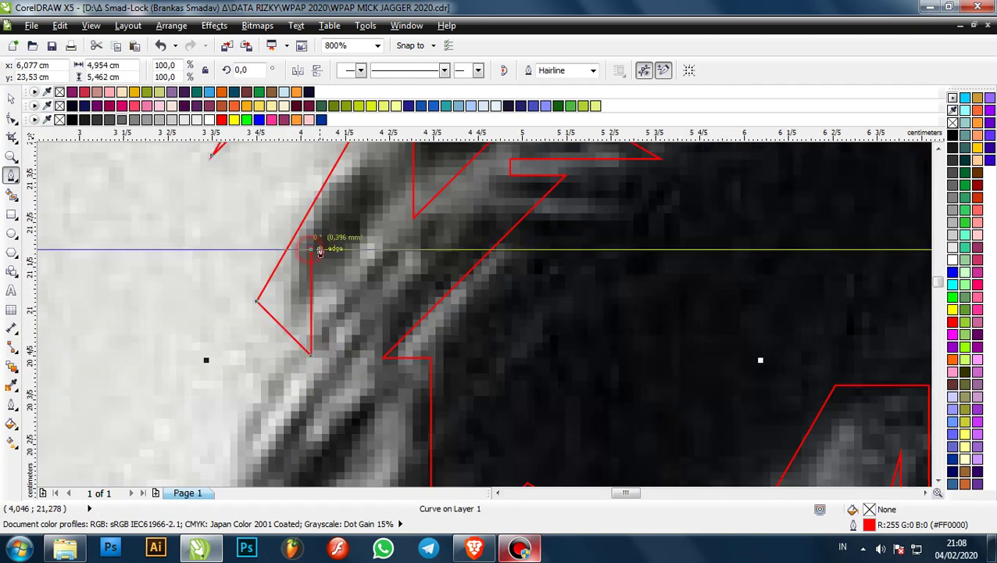
left_click(319, 251)
- Run the outline from the notch down and outward along the curved lower lock, making it about 5.26 cm wide and 6.98 cm tall
scroll(329, 313, "down", 1)
left_click(317, 253)
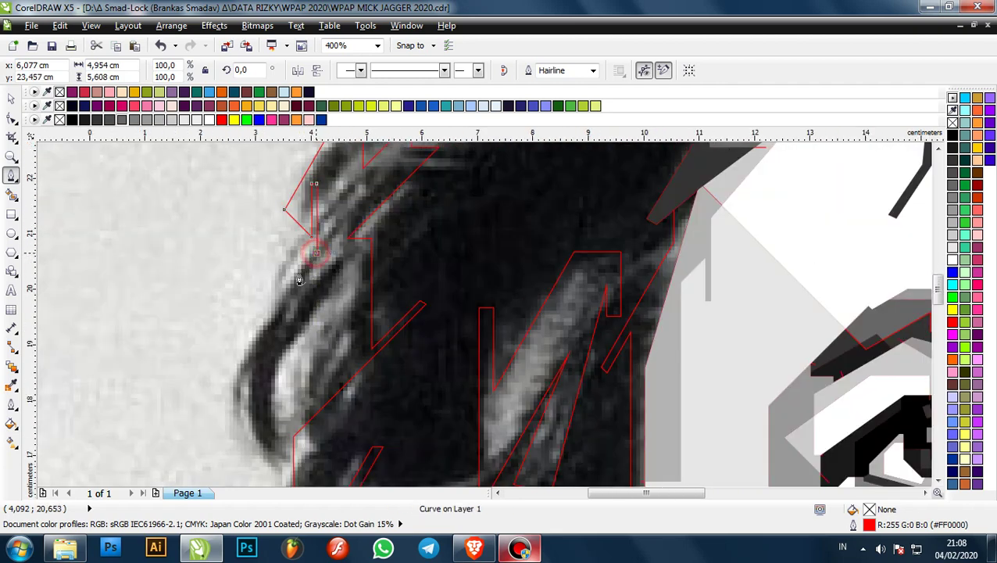
scroll(316, 256, "down", 1)
scroll(267, 338, "up", 1)
left_click(278, 321)
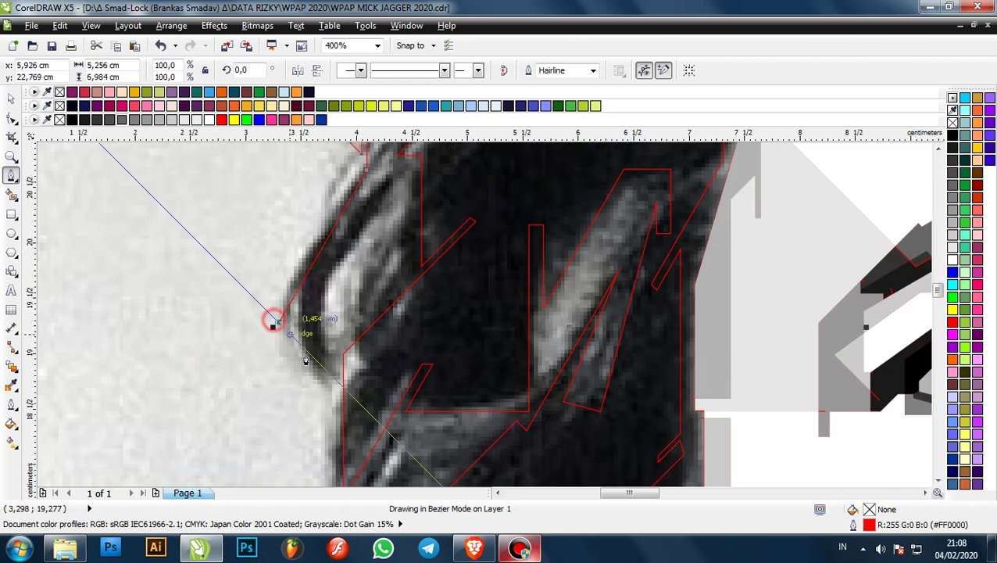
- Run the outline down to the curved lock's lower tip, fold it up along the highlight and back down inside, making it about 8.47 cm tall
left_click(326, 403)
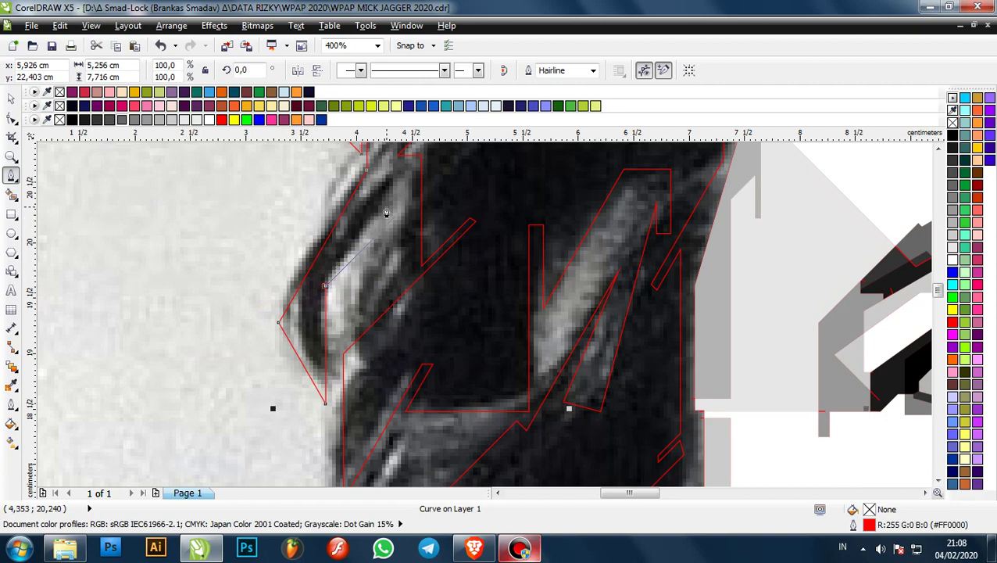
scroll(386, 219, "down", 1)
scroll(388, 245, "up", 1)
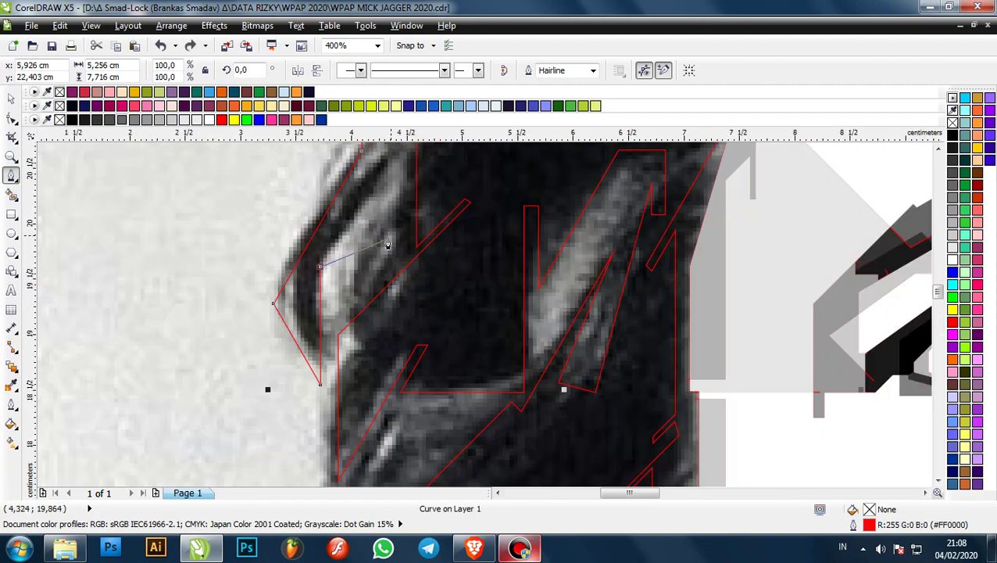
left_click_drag(384, 202, 390, 363)
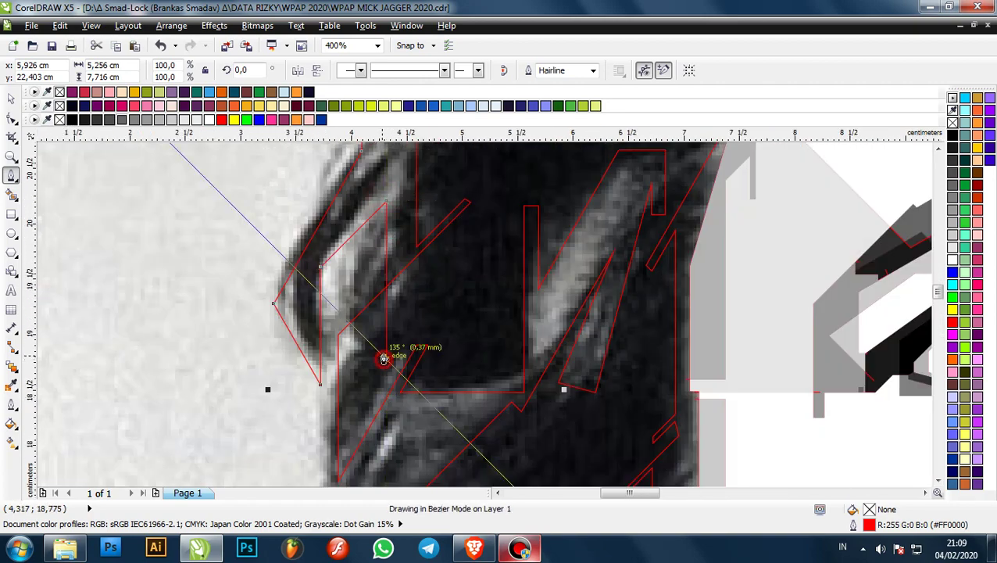
- Extend the outline diagonally down to the hair's outer edge above the next traced lock, making it about 9.27 cm tall
scroll(389, 356, "down", 1)
scroll(361, 329, "up", 1)
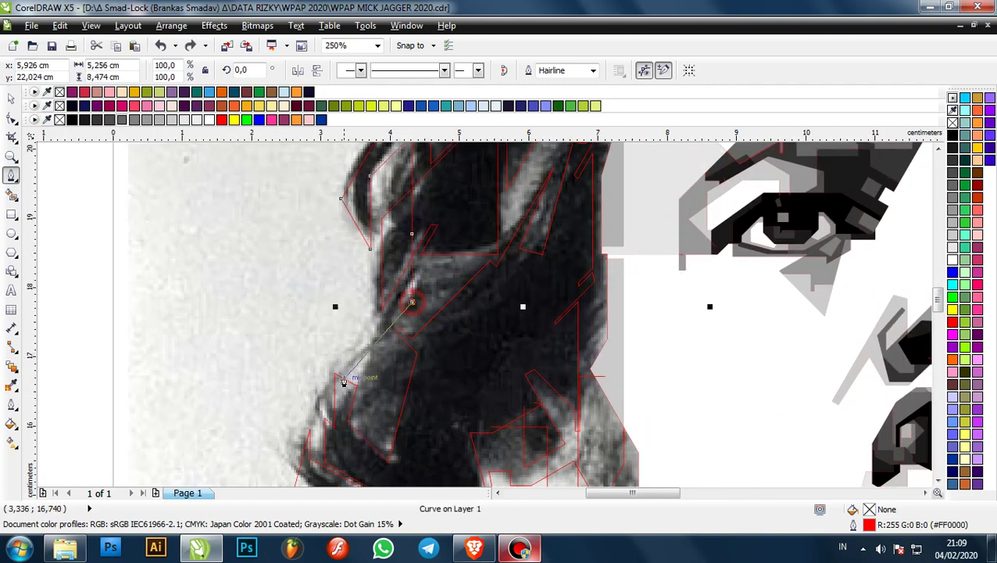
scroll(383, 303, "up", 2)
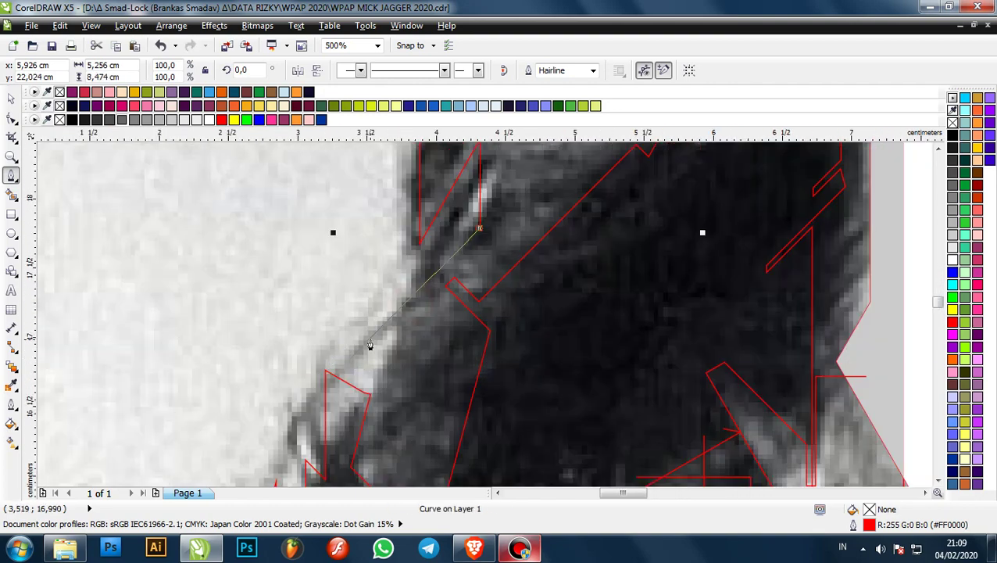
scroll(360, 375, "up", 3)
scroll(406, 313, "down", 5)
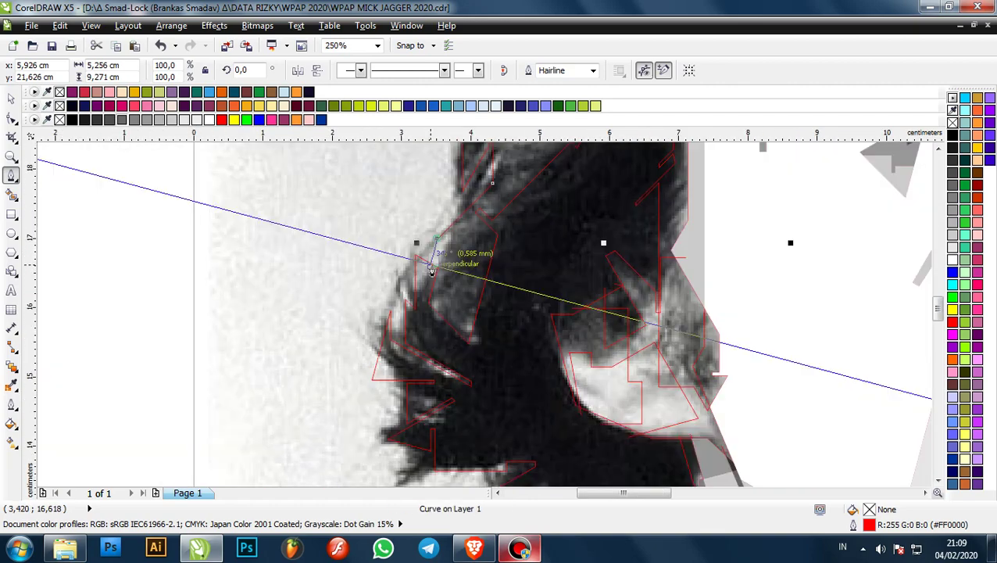
scroll(466, 225, "up", 2)
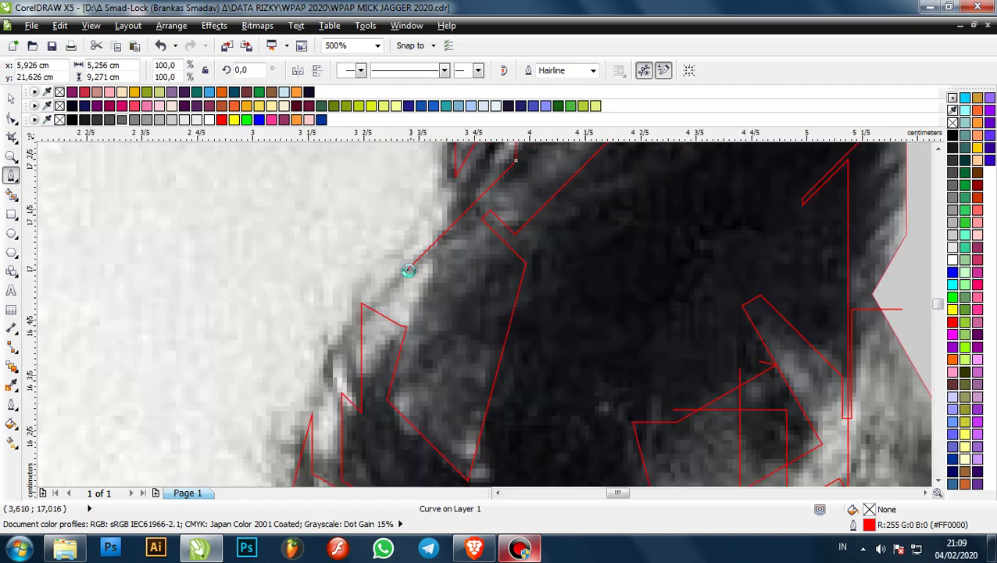
scroll(403, 274, "up", 2)
left_click(400, 274)
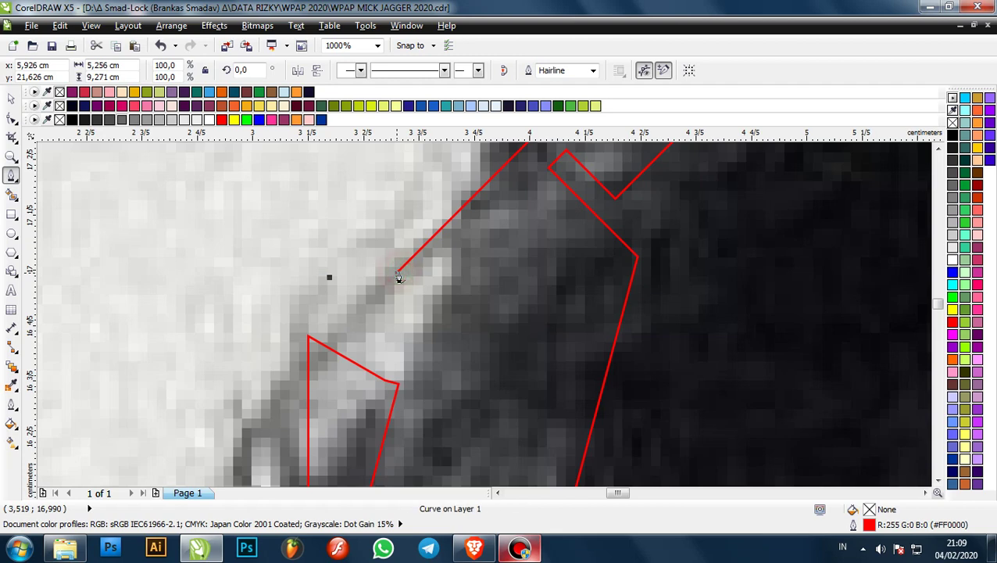
- Delete the surplus node beside the inner upper corner of the traced lock below the open outline end
key("F10")
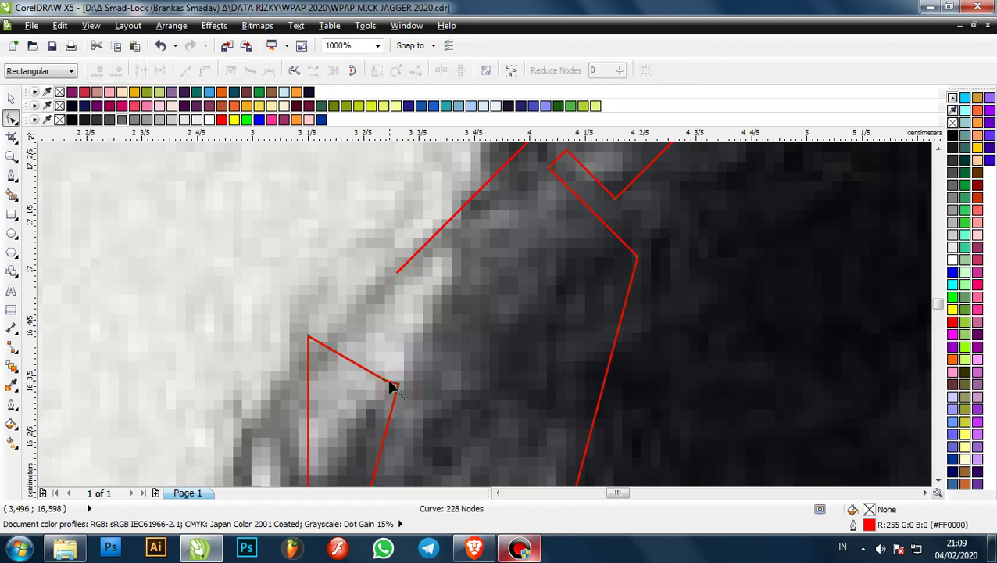
double_click(388, 381)
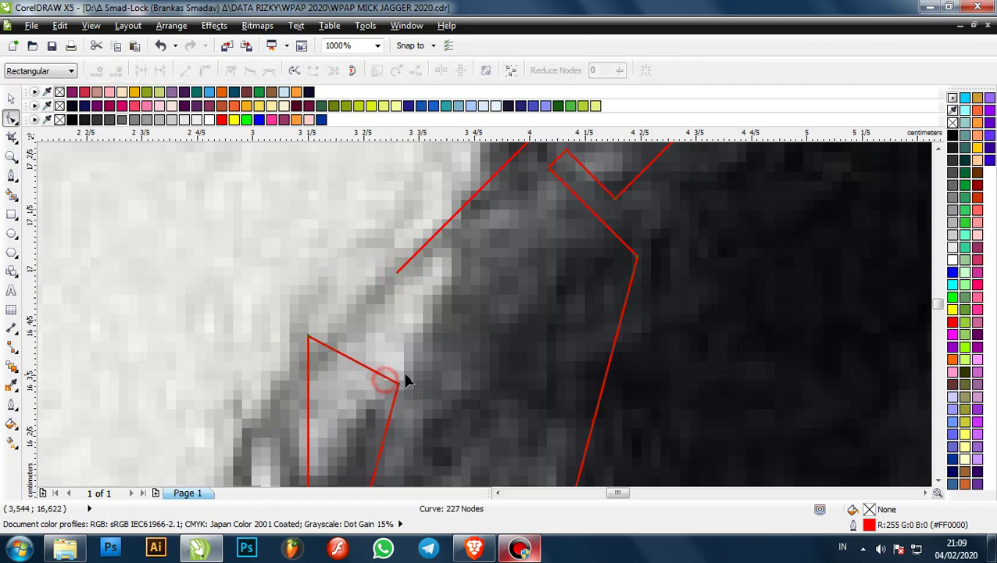
- With the Bezier tool, start from the open outline end a line running inward, down and back outward, about 0.75 cm wide and 0.58 cm tall
left_click(13, 177)
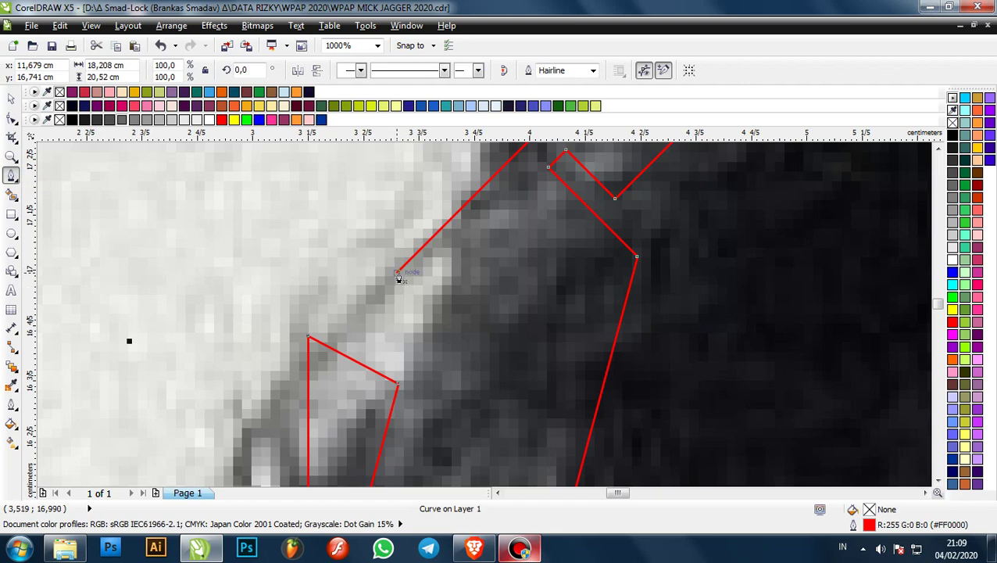
scroll(398, 277, "down", 1)
left_click(449, 274)
scroll(452, 278, "down", 1)
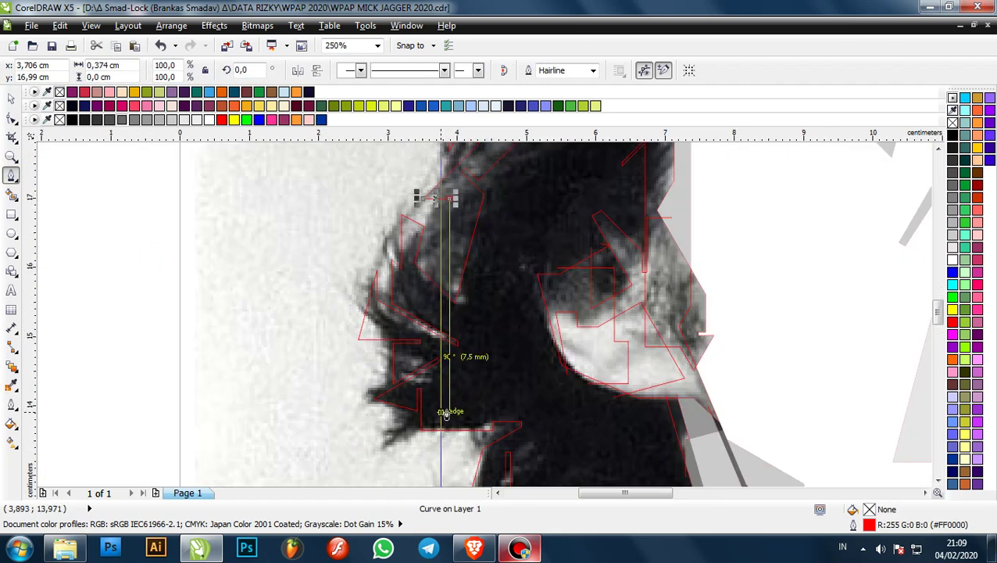
scroll(423, 334, "down", 1)
scroll(423, 344, "up", 2)
scroll(434, 289, "down", 1)
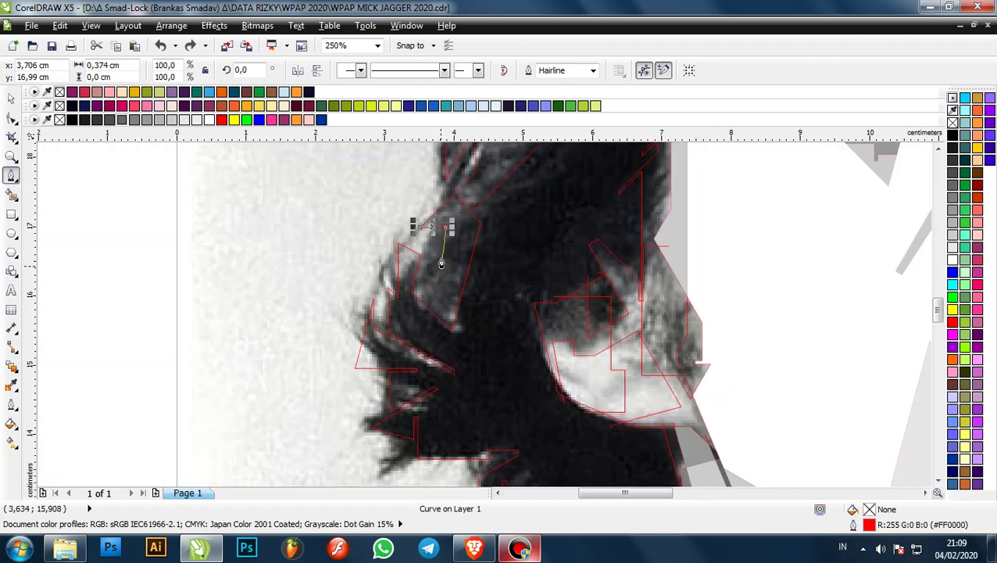
scroll(443, 249, "up", 1)
left_click(448, 285)
left_click(345, 286)
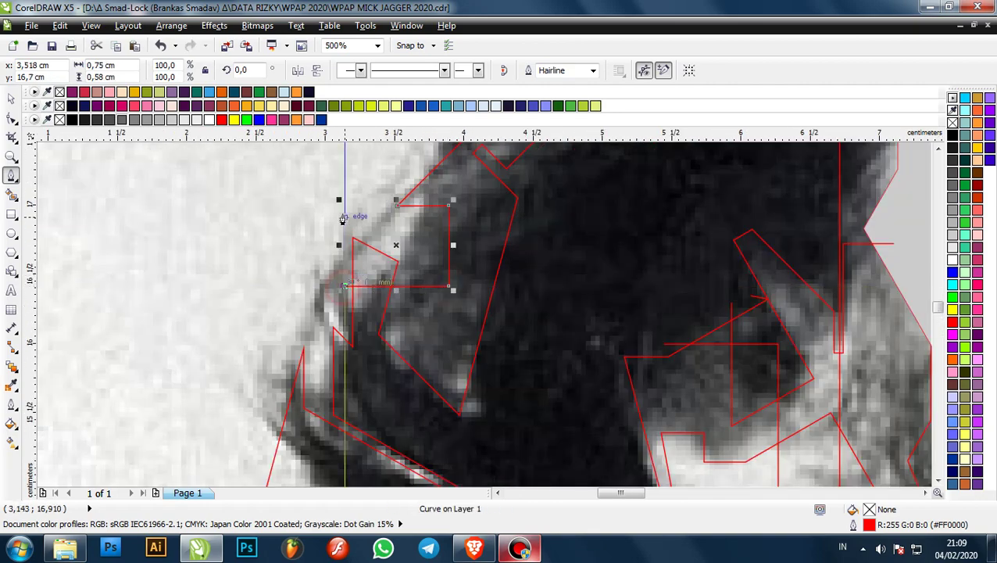
- Trace a narrow upward spike and a small pointed strand on the hair's outer edge, making the line about 1.23 cm wide and 0.79 cm tall
left_click(332, 209)
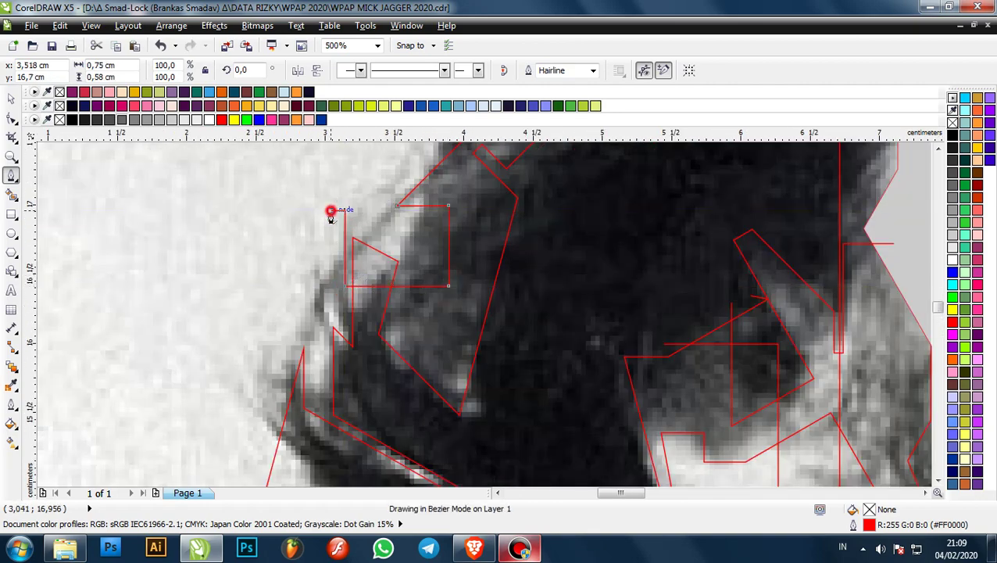
left_click(329, 315)
left_click(301, 275)
left_click(319, 265)
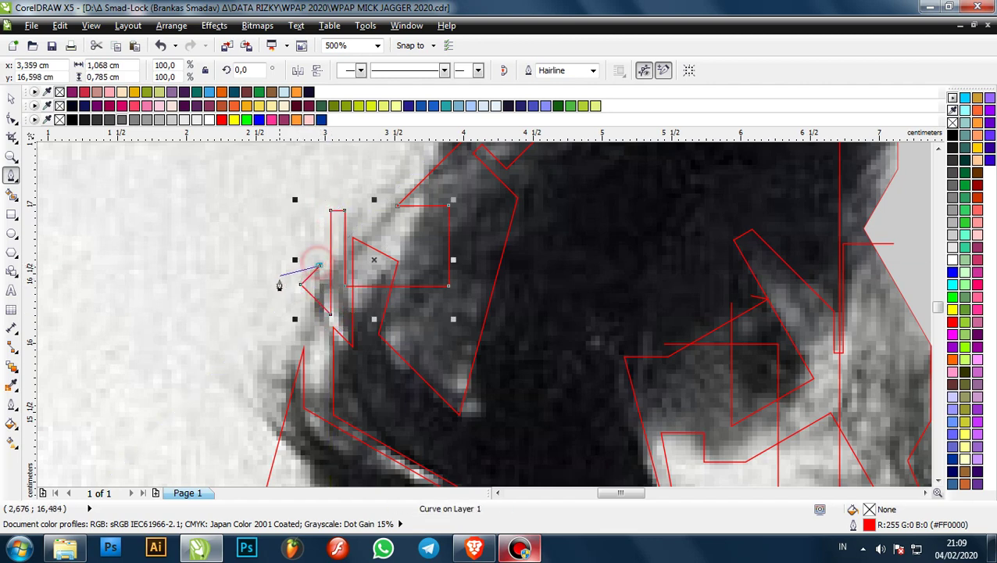
left_click(279, 277)
- Extend the line straight down the hair edge, step it inward and run it to a far outer point, about 1.90 cm wide and 2.69 cm tall
scroll(279, 344, "down", 2)
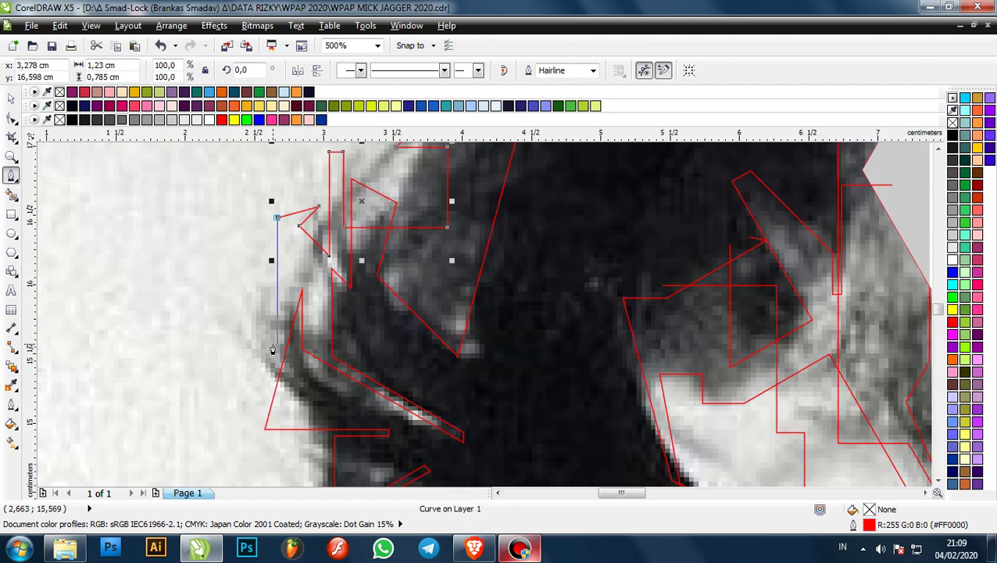
scroll(317, 328, "down", 2)
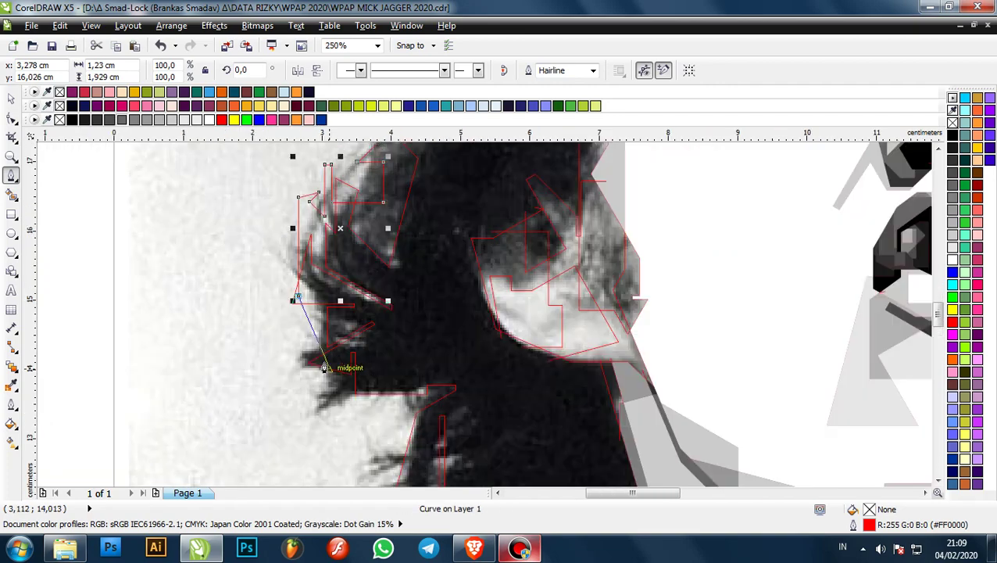
scroll(295, 348, "up", 1)
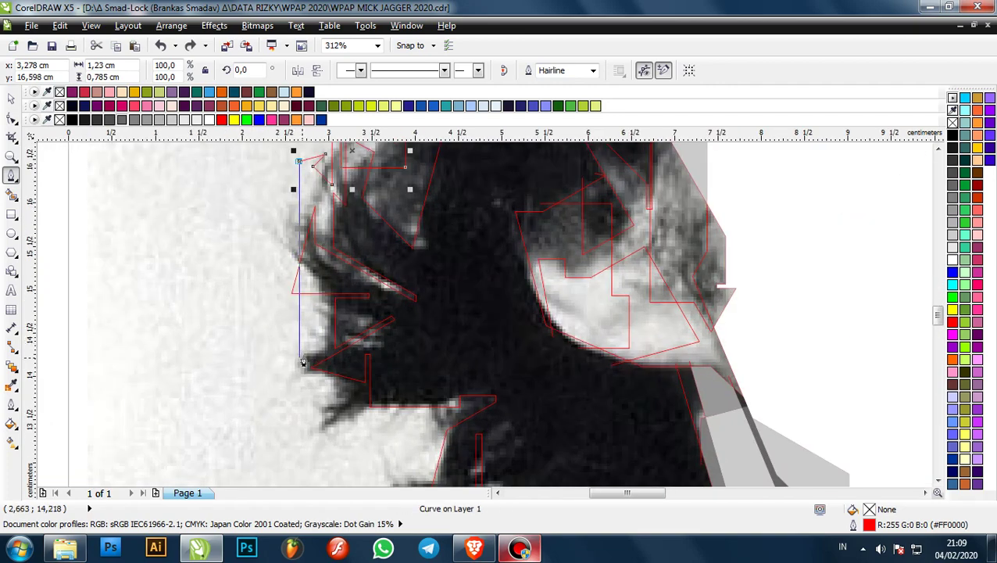
left_click(304, 348)
scroll(303, 349, "up", 3)
left_click(346, 338)
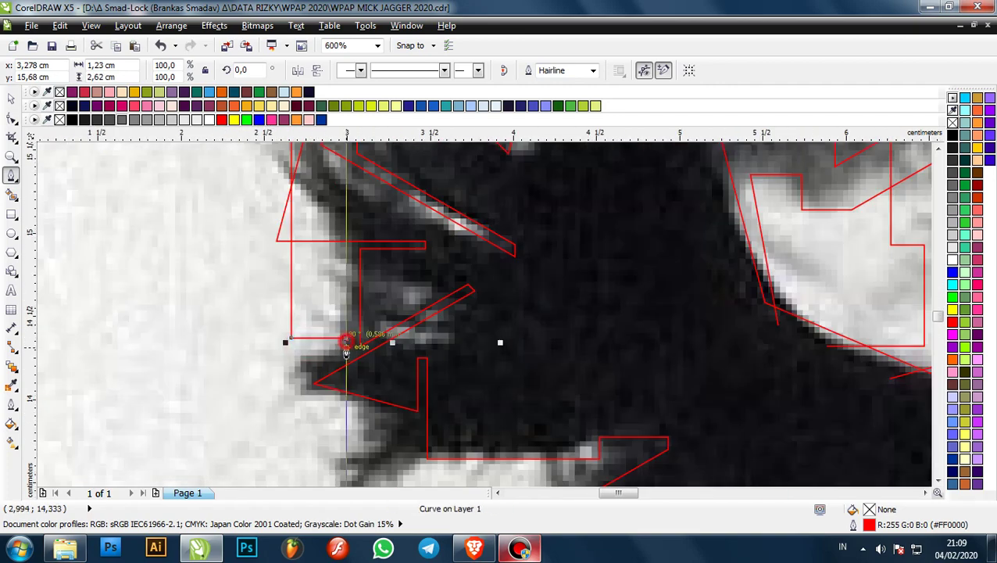
left_click(346, 350)
left_click(179, 350)
- Bring the line back to the lower tuft, down to its tip and up into the dark hair, about 2.01 cm wide and 3.66 cm tall
scroll(179, 350, "down", 1)
scroll(230, 400, "up", 1)
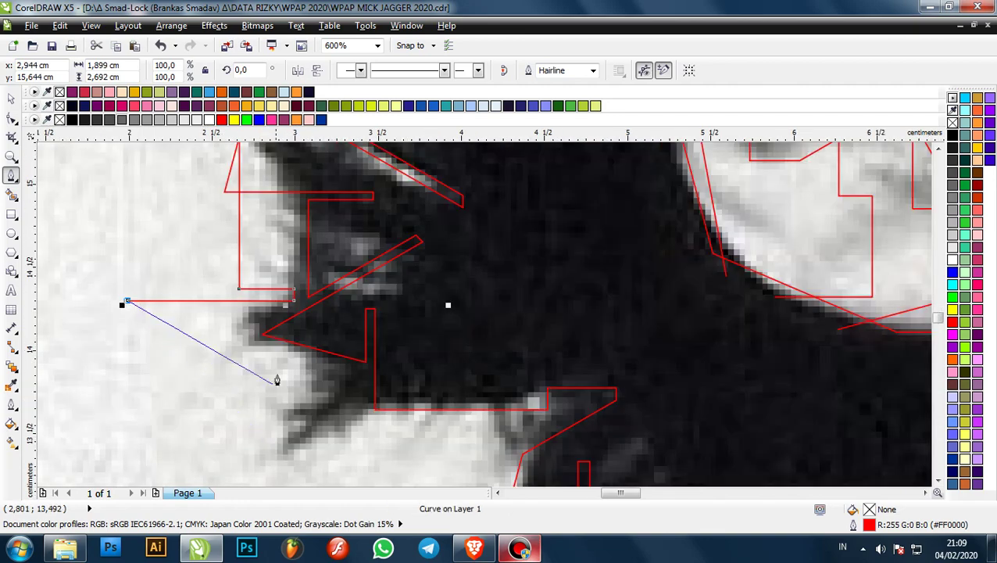
left_click(295, 398)
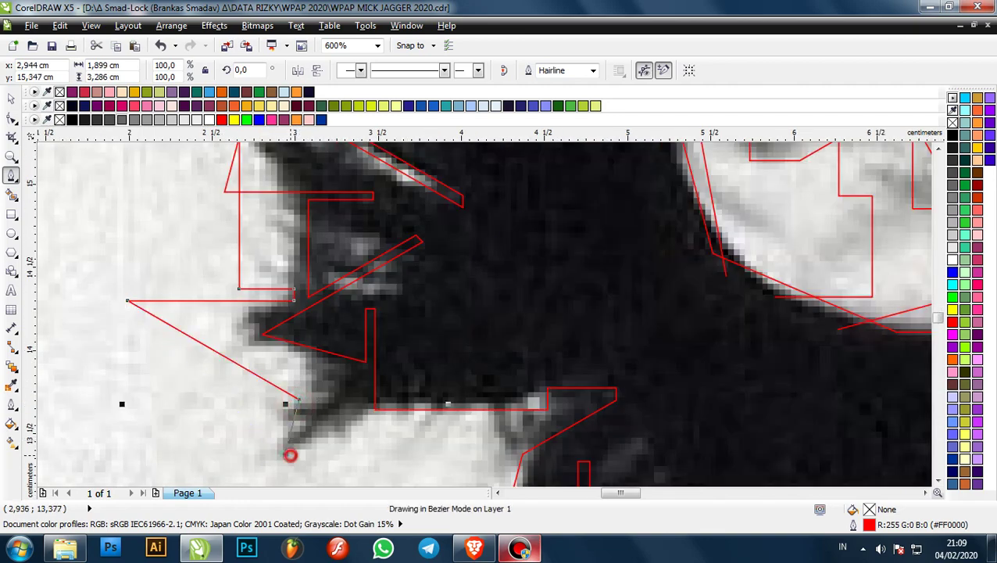
scroll(291, 449, "down", 3)
left_click(296, 296)
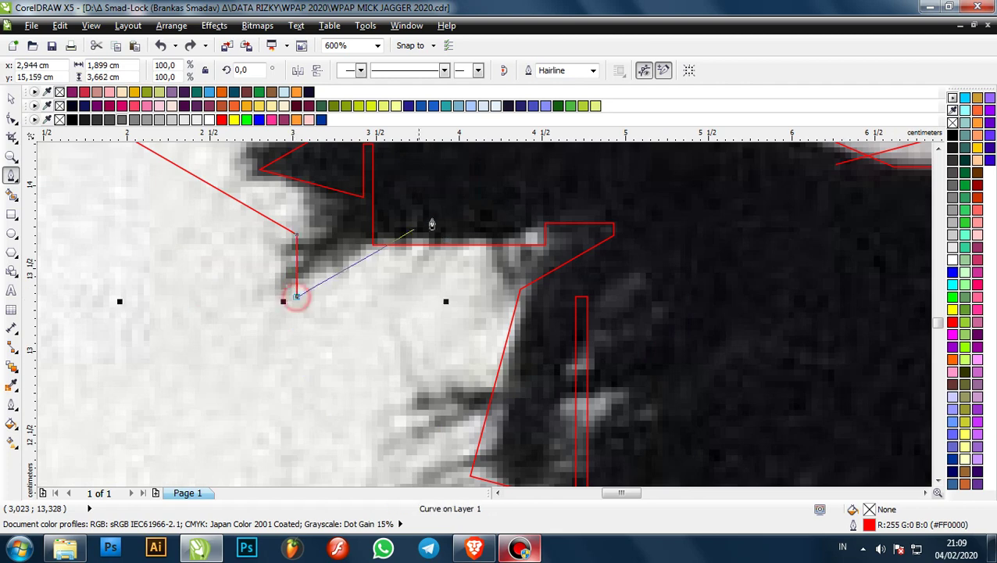
left_click(457, 202)
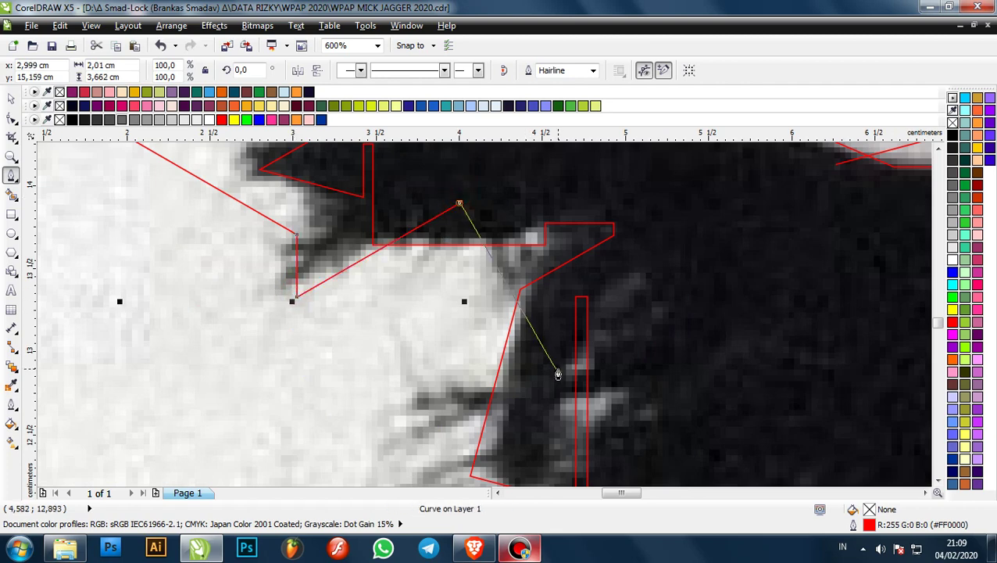
- Cut a notch below the tuft, then trace the pale outer lock with a narrow downward strand, making the line about 2.59 cm wide and 6.32 cm tall
left_click(558, 374)
scroll(522, 328, "down", 2)
scroll(515, 344, "up", 1)
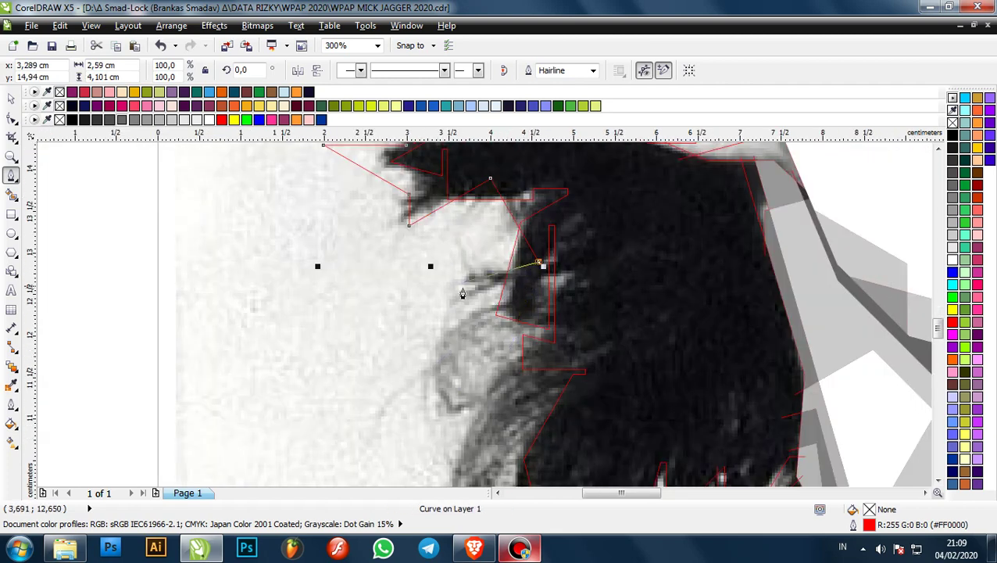
left_click(433, 318)
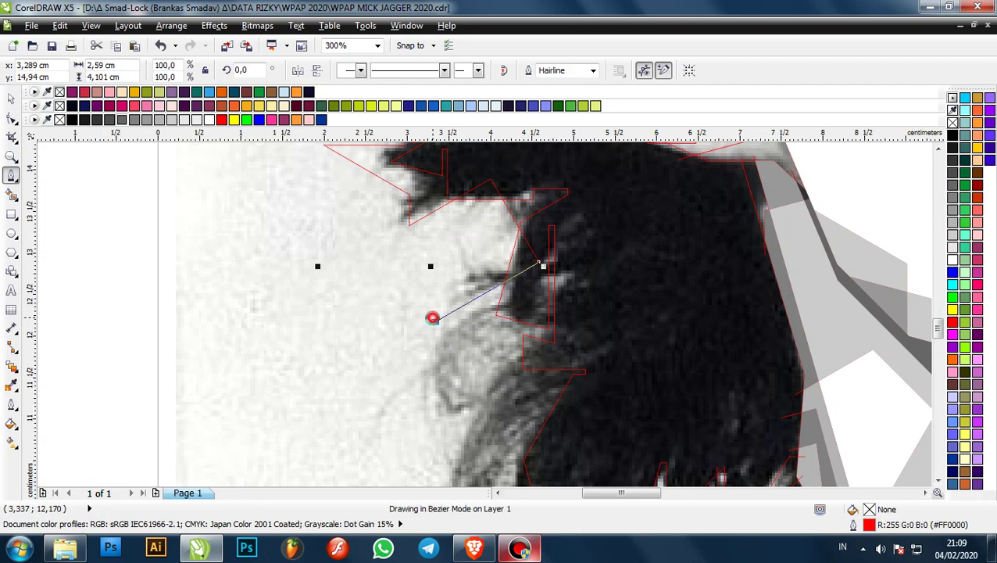
left_click(433, 446)
left_click(444, 446)
left_click(445, 364)
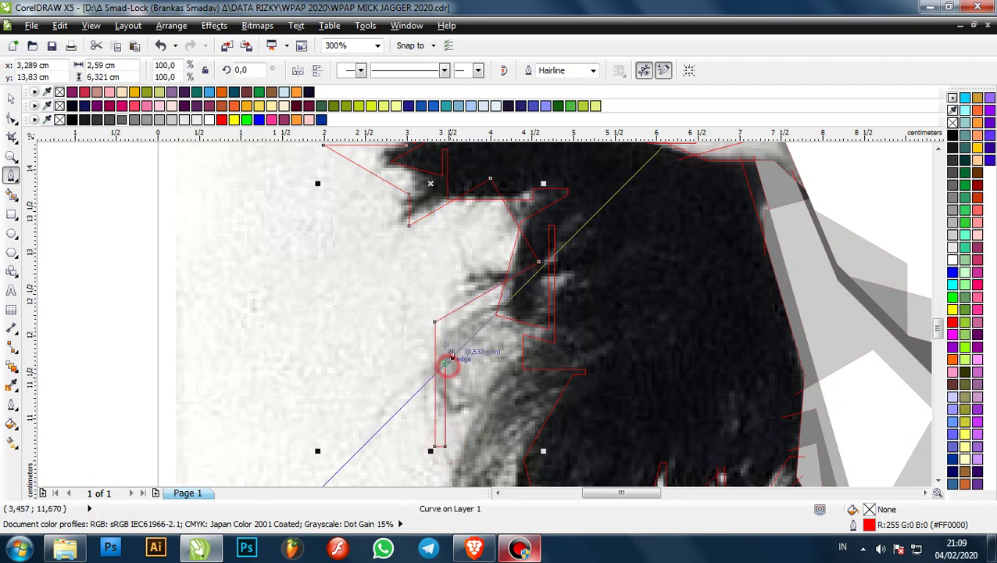
- Run the line inward below the strand and down the outer edge of the bottom curl, making it about 7.77 cm tall
scroll(453, 357, "down", 1)
scroll(474, 415, "up", 1)
left_click(469, 350)
scroll(468, 349, "down", 1)
scroll(450, 455, "up", 1)
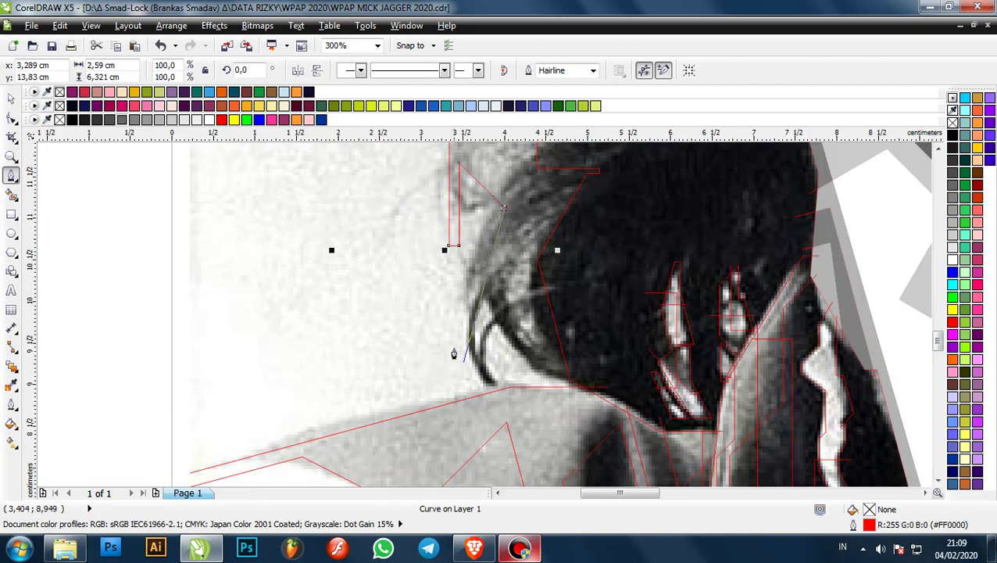
scroll(467, 356, "up", 2)
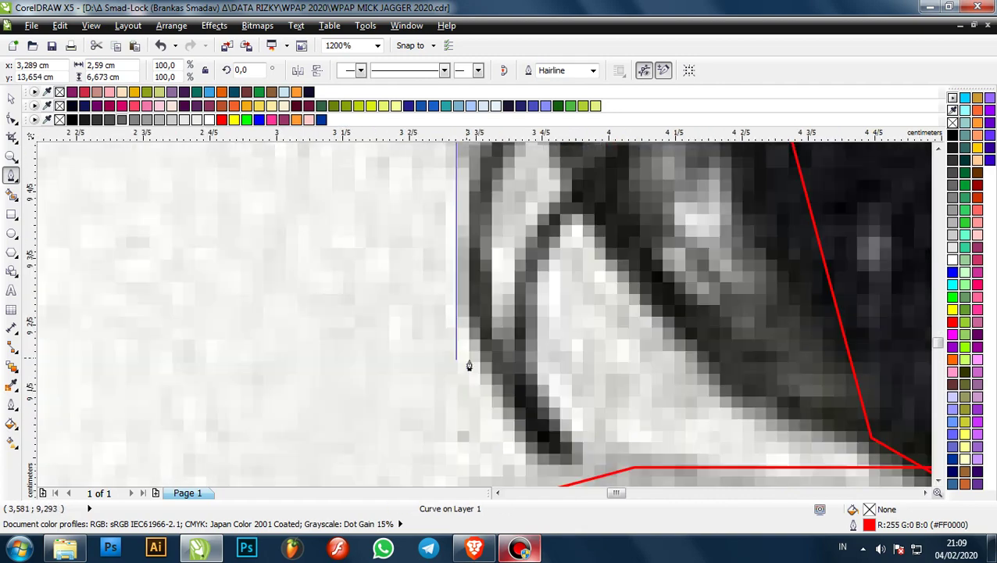
left_click(454, 389)
- Undo the last slanted segment at the bottom curl and redraw it as a short horizontal segment
scroll(520, 445, "down", 1)
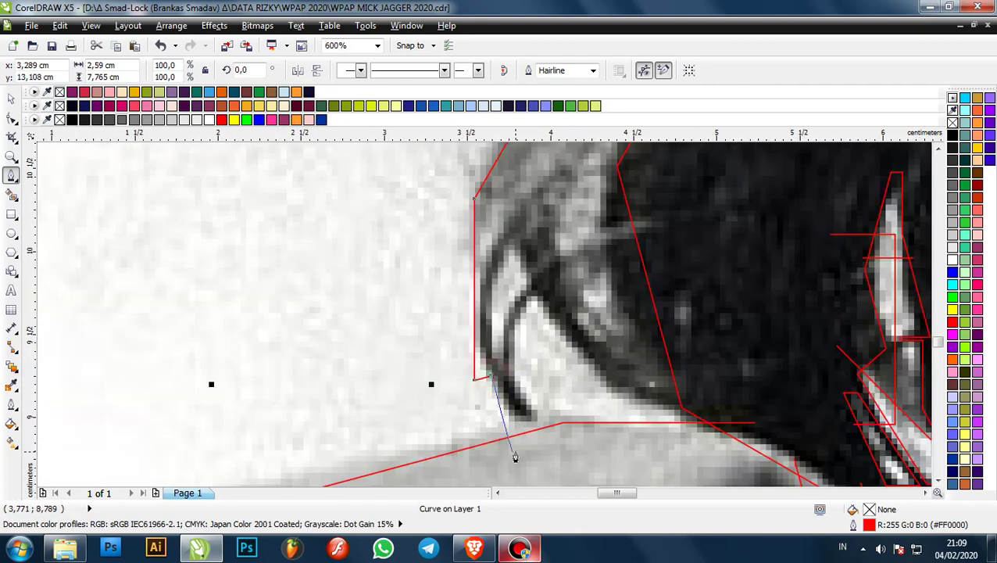
key("ctrl+z")
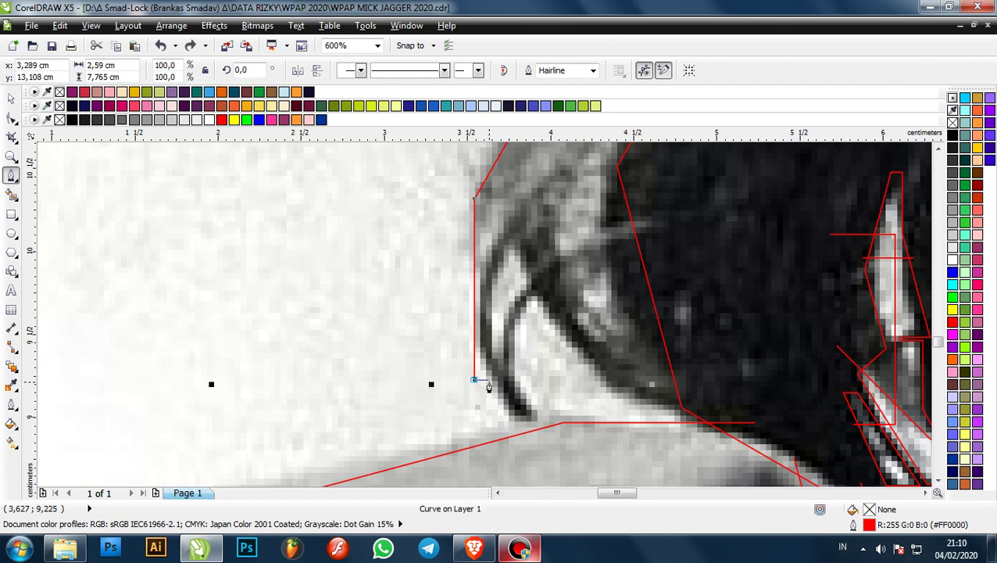
left_click(489, 386)
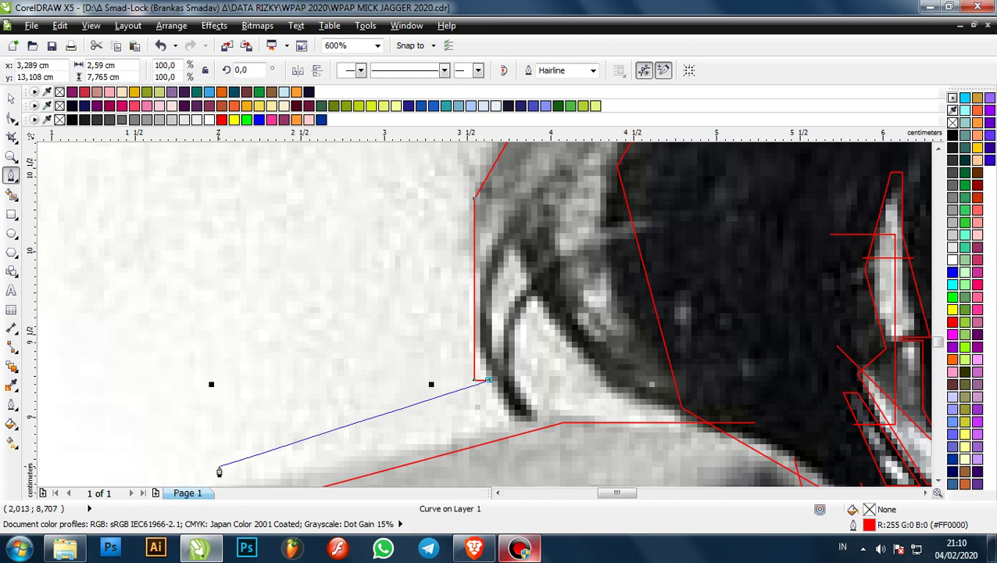
- Trace up the inner edge of the bottom curl, across, and diagonally down into the dark hair, making the line about 2.9 cm wide and 7.89 cm tall
scroll(372, 329, "down", 2)
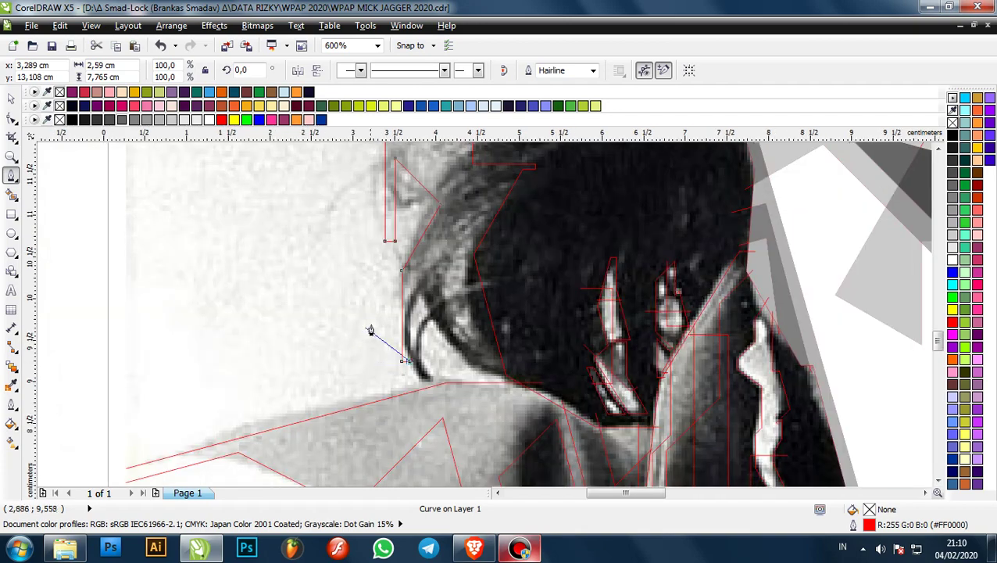
scroll(278, 373, "up", 2)
scroll(361, 302, "down", 3)
scroll(362, 287, "up", 1)
left_click(372, 288)
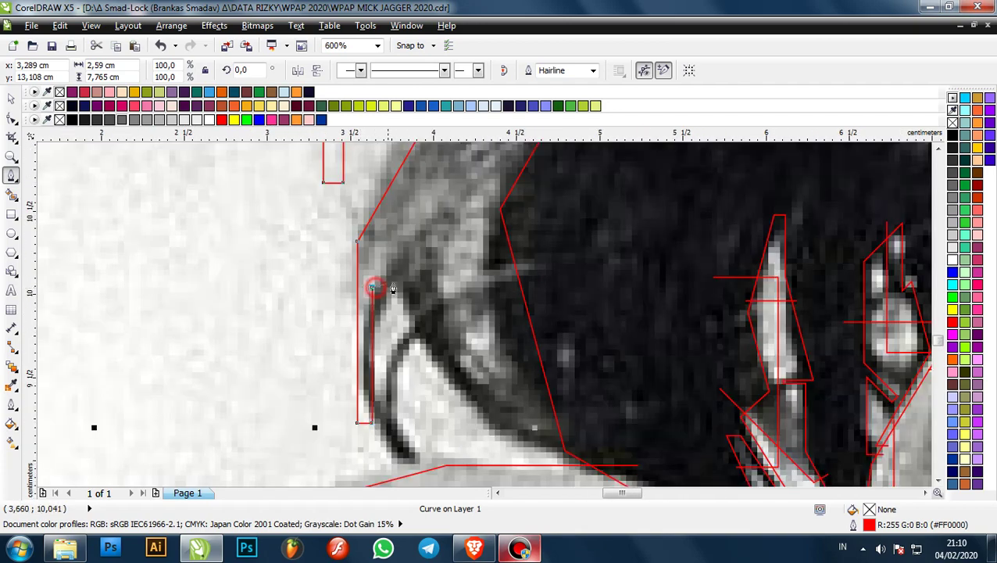
left_click(402, 288)
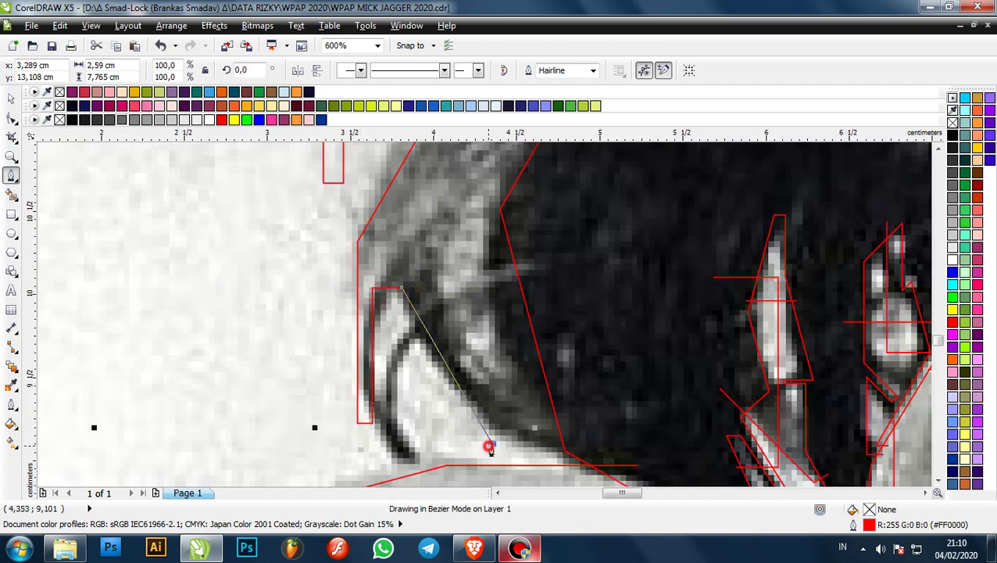
left_click(492, 443)
left_click(582, 446)
scroll(582, 446, "down", 4)
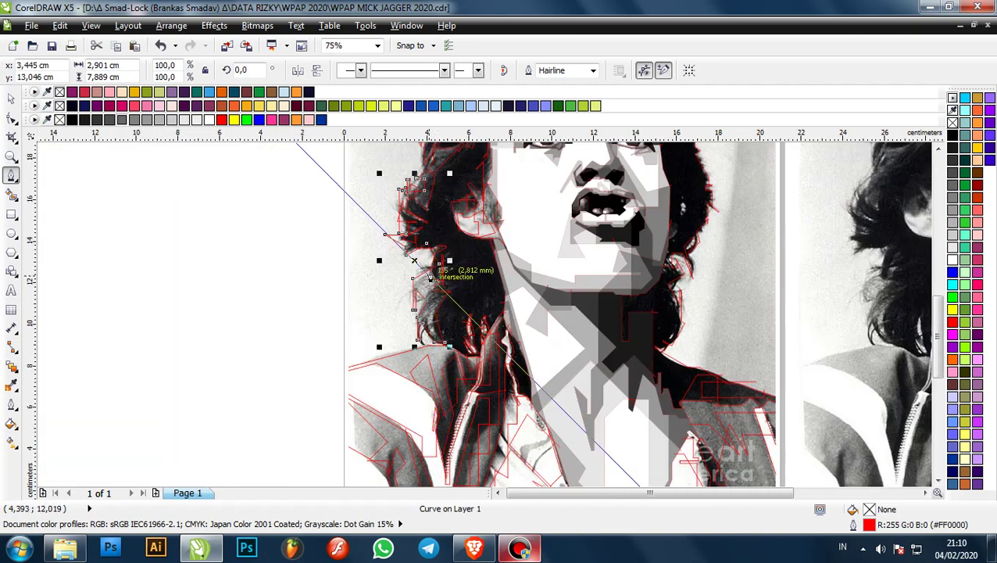
- Examine the traced hair contours around the neck, ear and crown for areas still without an outline
scroll(434, 267, "up", 3)
scroll(457, 270, "down", 1)
scroll(458, 270, "down", 2)
scroll(457, 266, "up", 1)
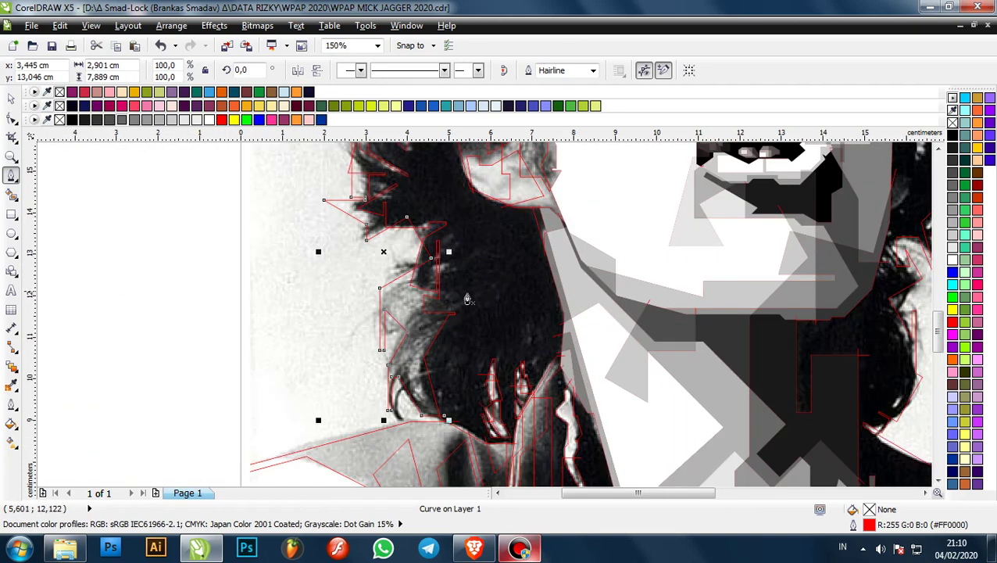
scroll(509, 324, "down", 1)
scroll(508, 324, "up", 1)
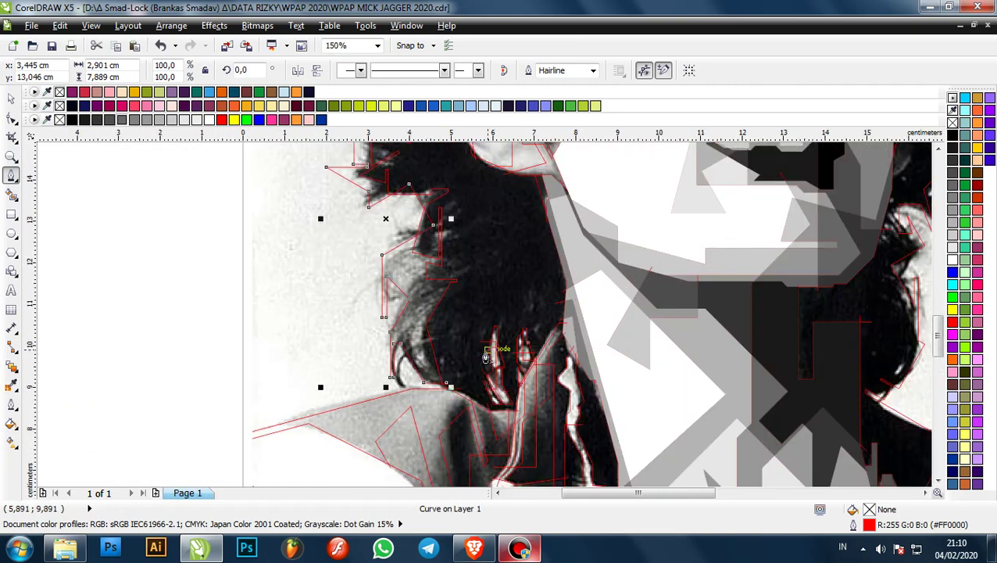
scroll(512, 327, "down", 2)
scroll(516, 329, "up", 1)
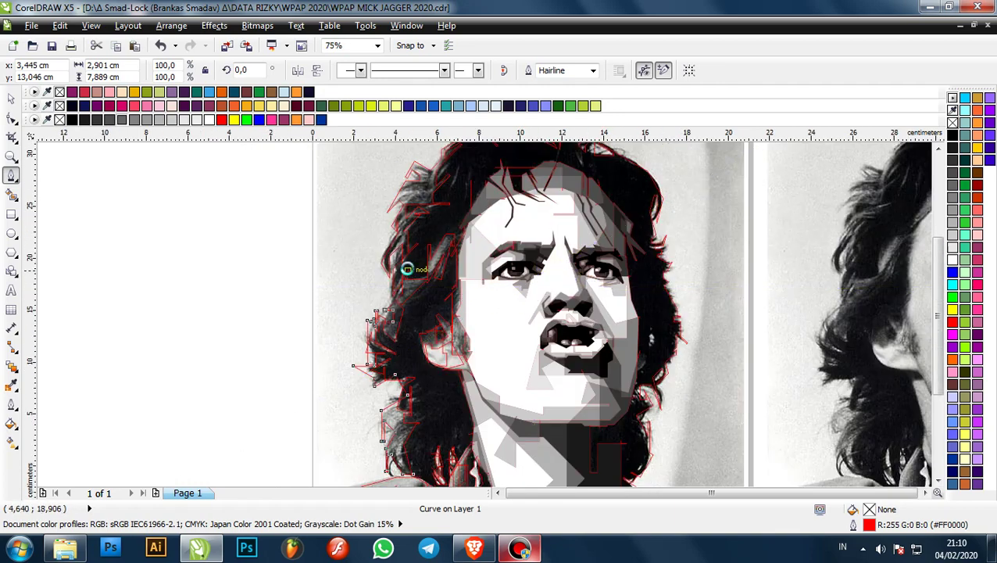
scroll(408, 269, "down", 1)
scroll(456, 232, "up", 1)
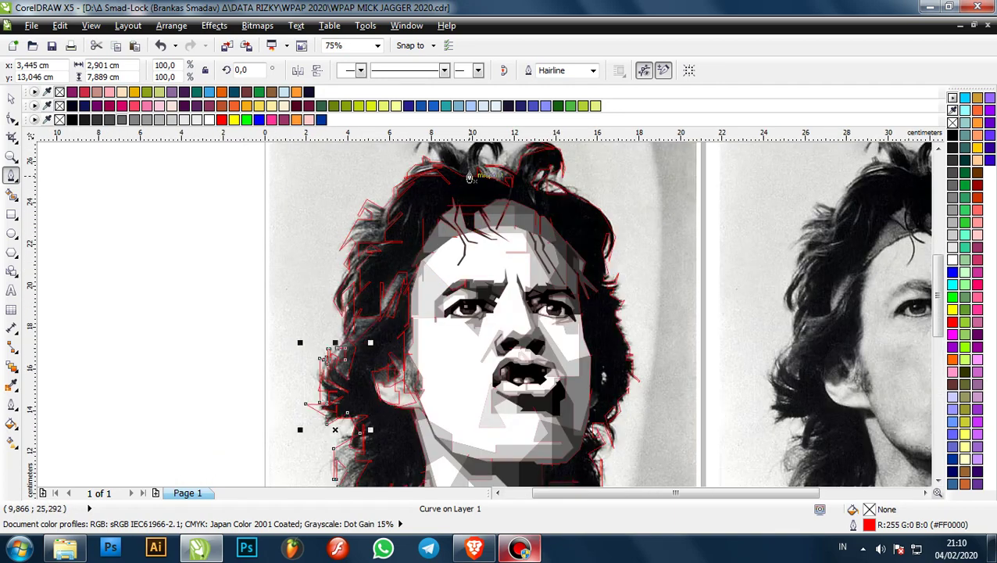
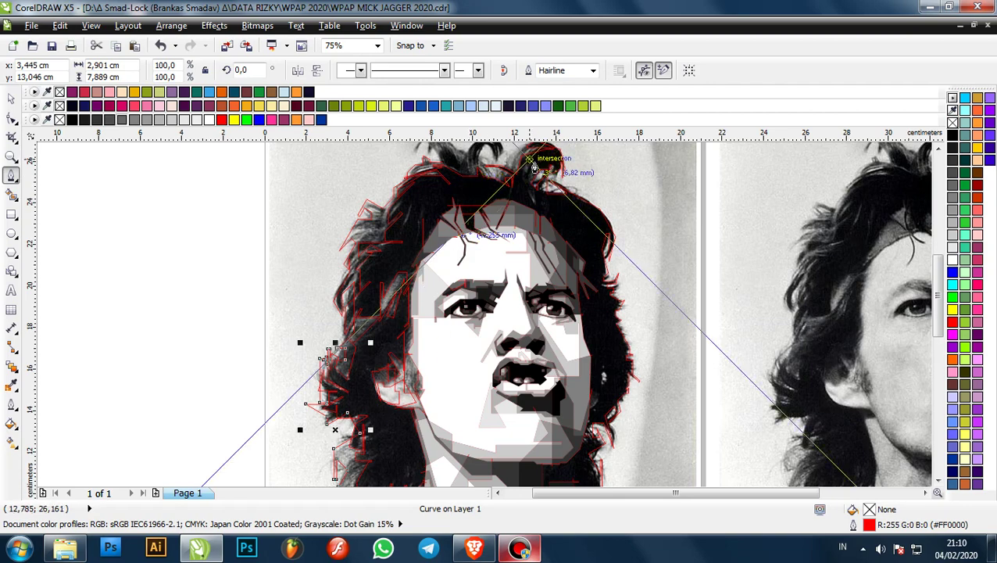
- Start a line at the base of the grey strand above the forehead and trace its outer side and flat tip, about 0.58 cm wide and 0.86 cm tall
scroll(480, 280, "up", 3)
scroll(594, 317, "down", 3)
scroll(616, 225, "up", 2)
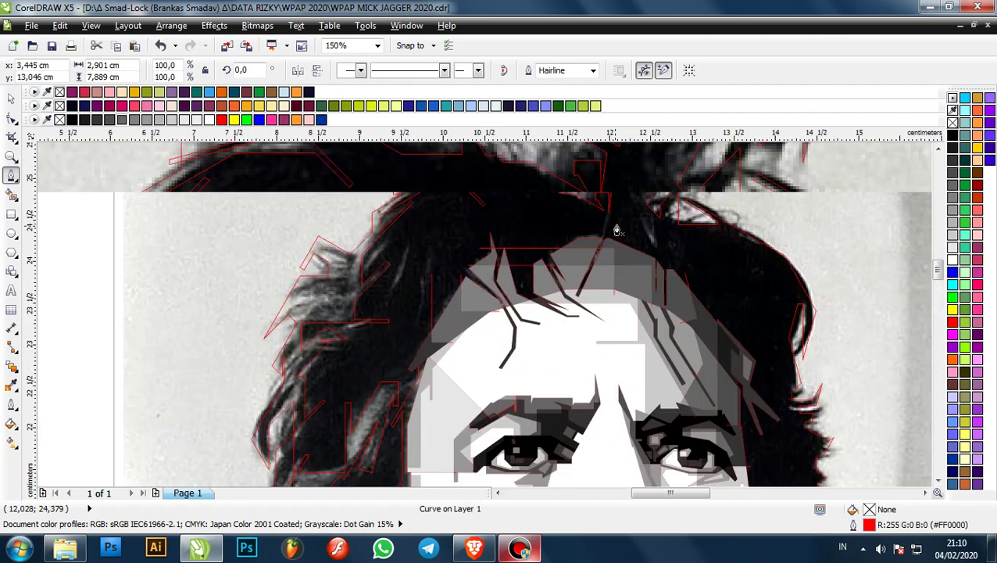
scroll(621, 252, "down", 1)
scroll(657, 266, "up", 3)
left_click(692, 339)
left_click(623, 356)
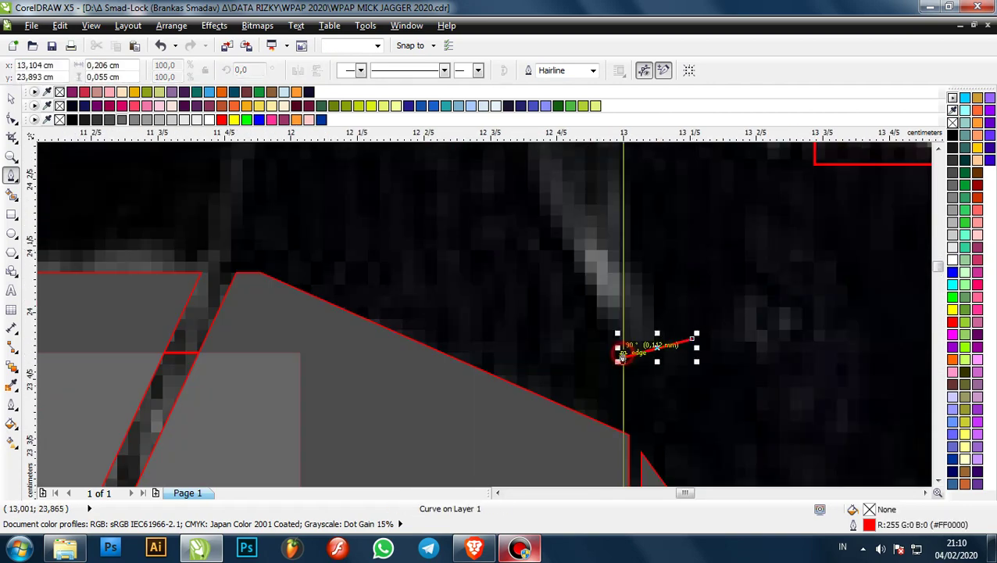
scroll(623, 356, "down", 1)
left_click(562, 213)
left_click(563, 215)
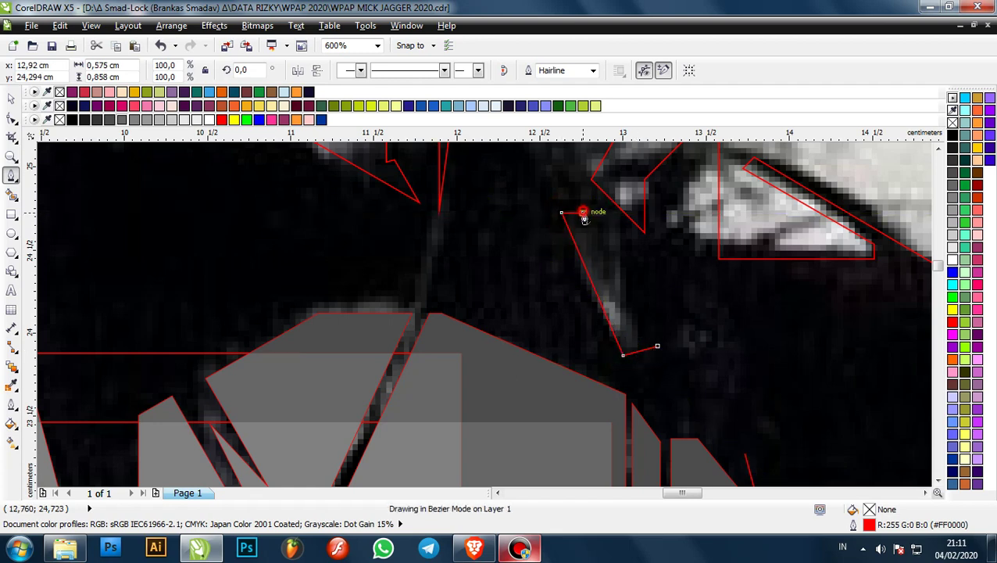
left_click(583, 212)
left_click(658, 347)
- Cut a notch into the grey strand, trace its second tip and inner side, and close the outline at the starting node
scroll(657, 350, "up", 1)
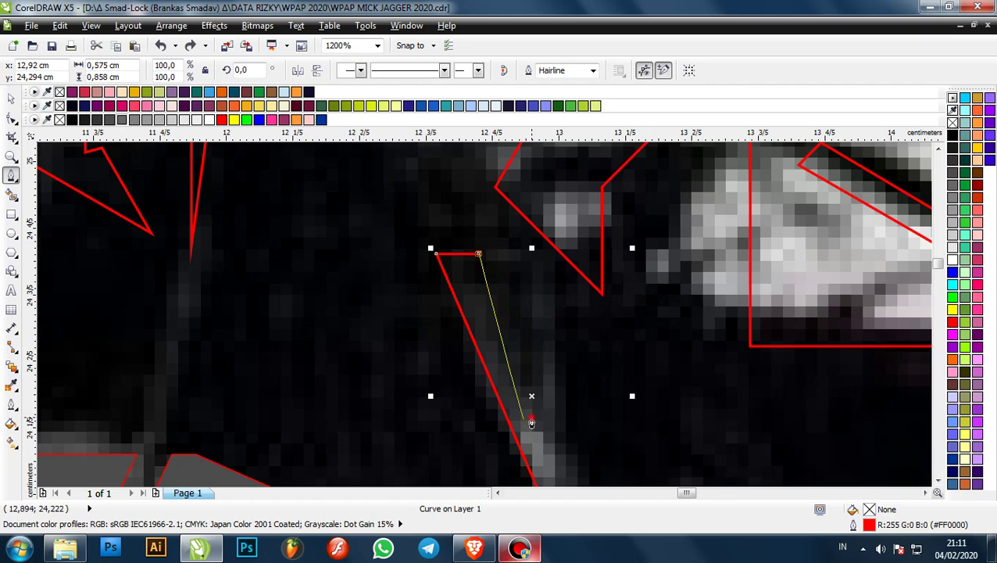
left_click(531, 423)
left_click(530, 287)
scroll(531, 286, "down", 1)
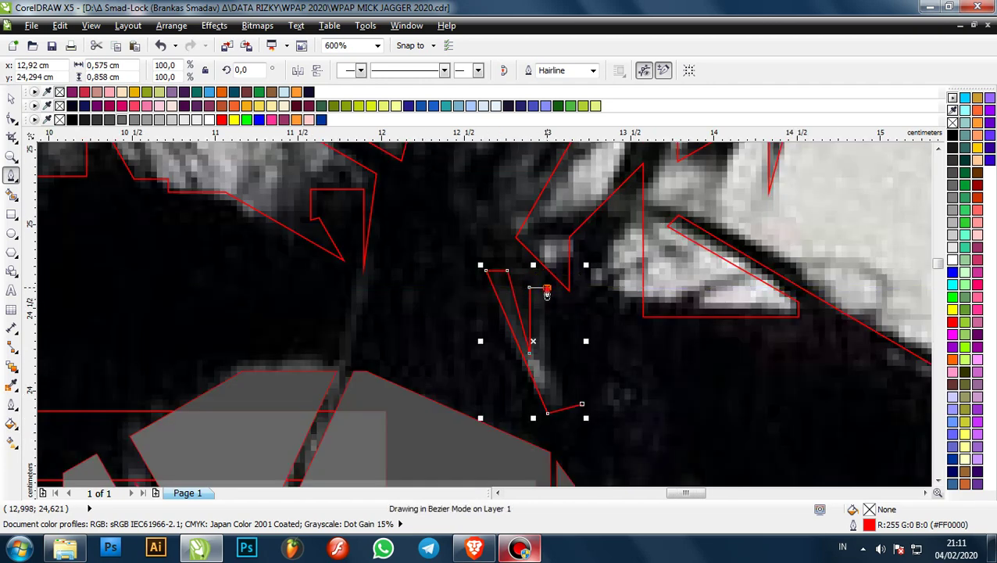
left_click(547, 290)
left_click(583, 405)
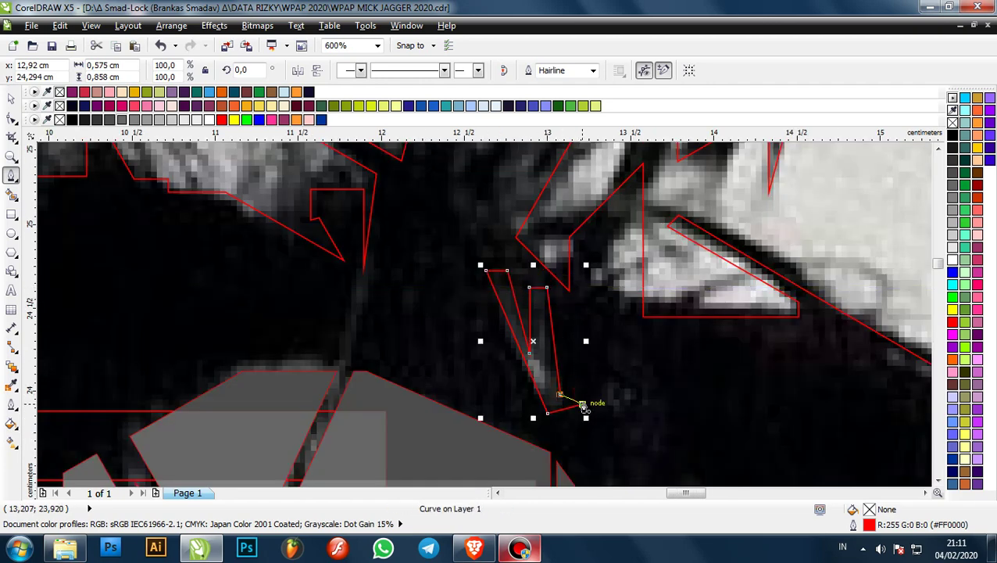
- Extend the crown contour below the left tuft with a horizontal segment about 0.2 cm long and a short vertical segment down into the dark hair
scroll(613, 357, "down", 1)
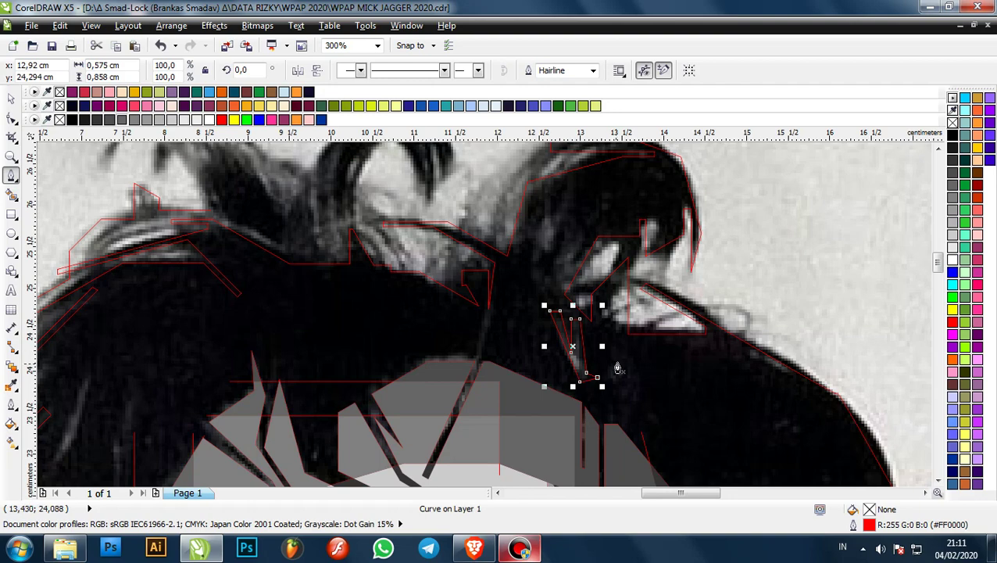
scroll(621, 340, "down", 1)
scroll(625, 335, "up", 1)
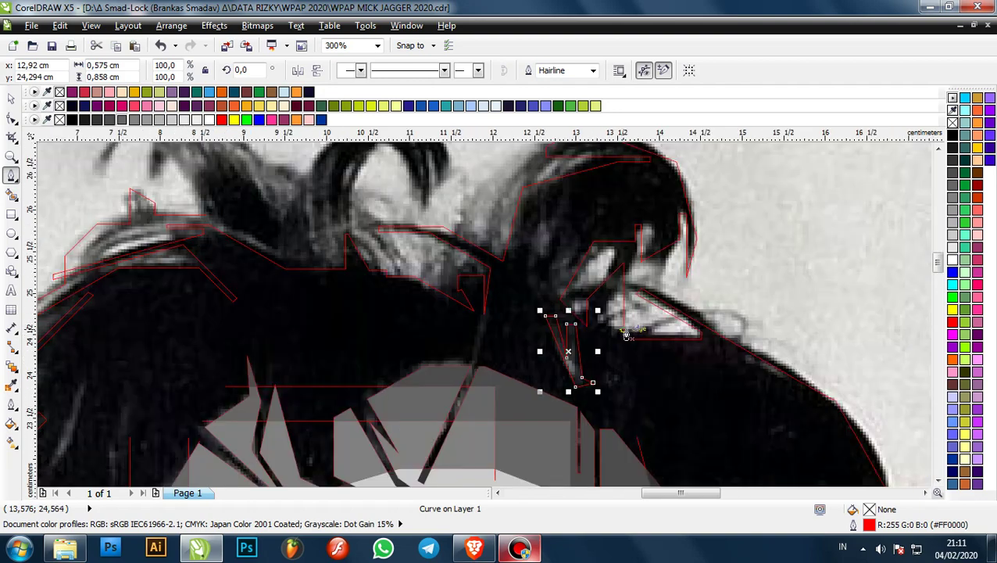
scroll(589, 359, "down", 1)
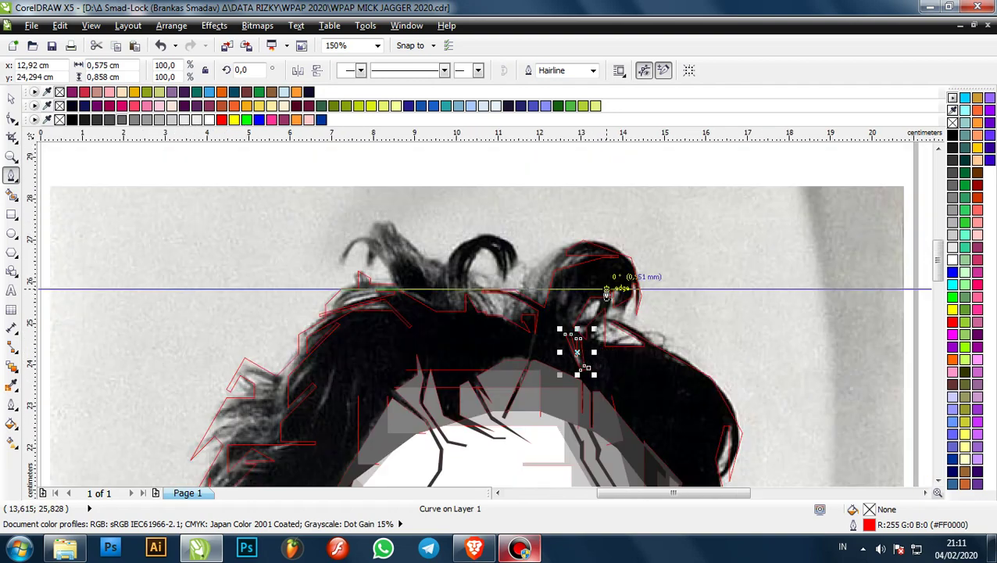
scroll(409, 290, "up", 2)
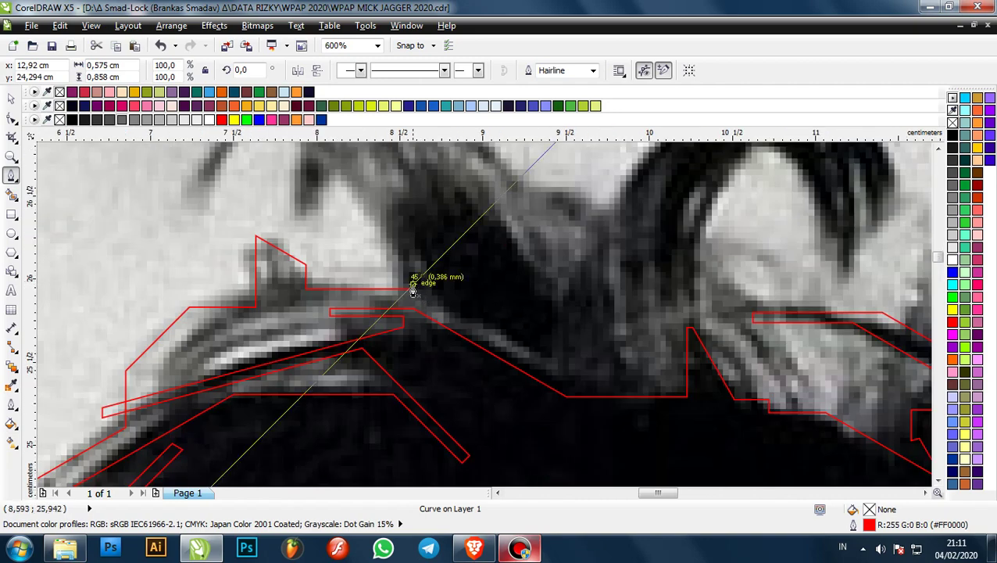
left_click(409, 290)
left_click(441, 291)
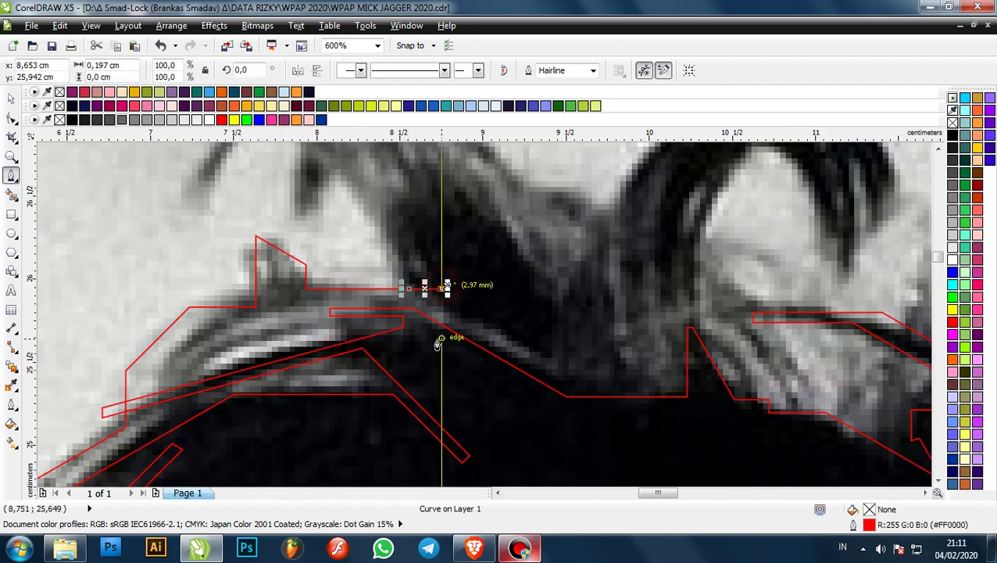
scroll(414, 337, "down", 1)
scroll(383, 240, "up", 1)
- Start a new line in the dark hair and trace the small hanging curl of the left tuft, about 1.37 cm wide and 1.4 cm tall
left_click(371, 258)
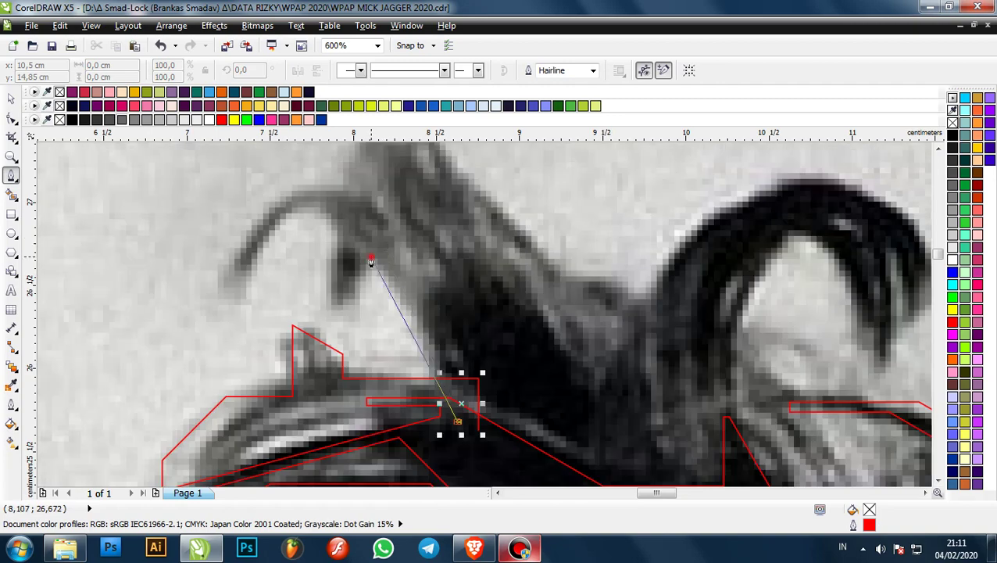
left_click(333, 319)
left_click(335, 213)
left_click(289, 212)
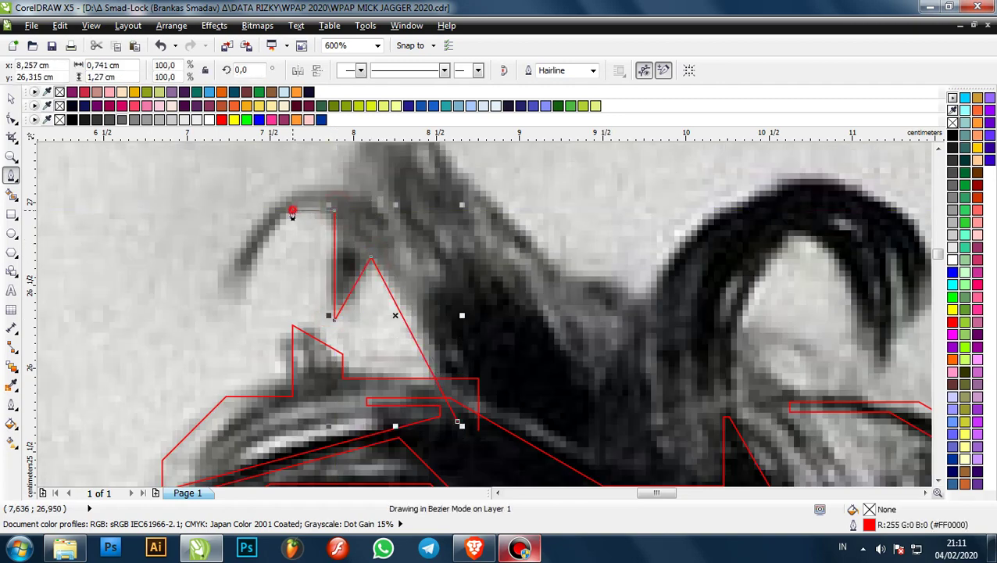
left_click(233, 307)
left_click(285, 192)
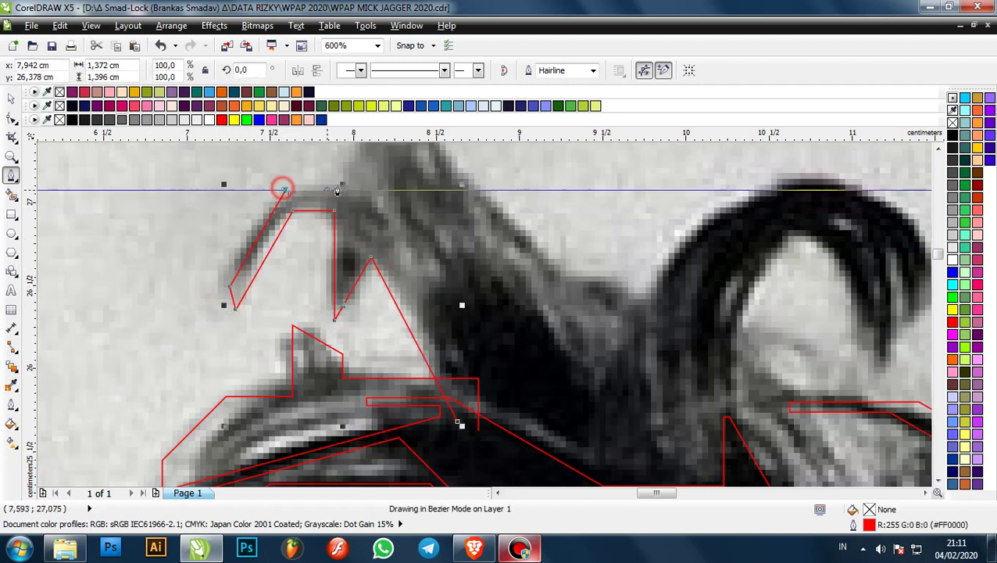
- Redraw the horizontal segment along the curl's top and run the line up to the tuft's top, making it about 1.69 cm tall
left_click(339, 190)
scroll(396, 190, "down", 1)
key("ctrl+z")
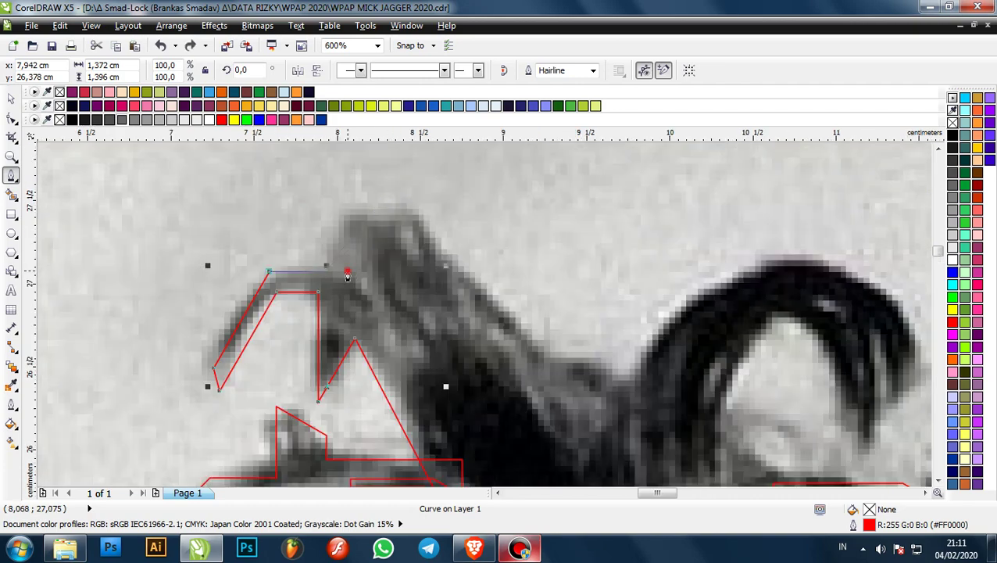
left_click(348, 271)
left_click(357, 214)
key("ctrl+z")
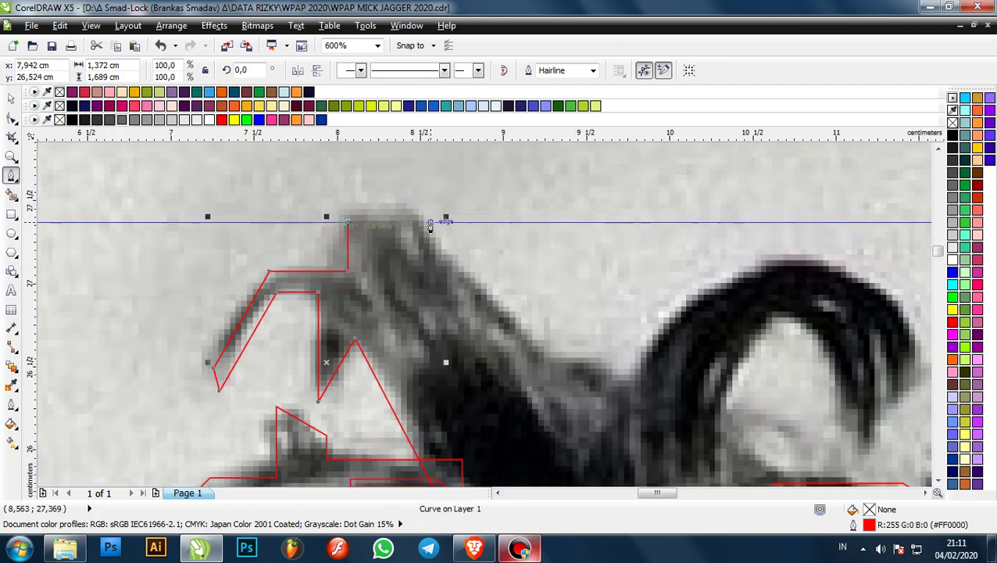
- Run the line diagonally down the tuft, up to its outer edge and down to a flat base, making it about 2.44 cm wide
left_click(429, 223)
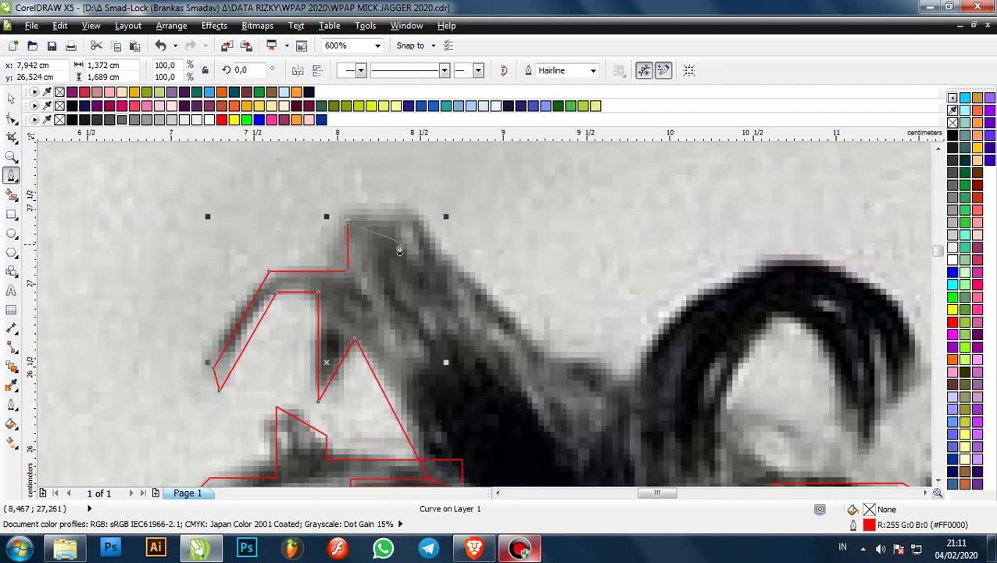
left_click(535, 408)
left_click(508, 310)
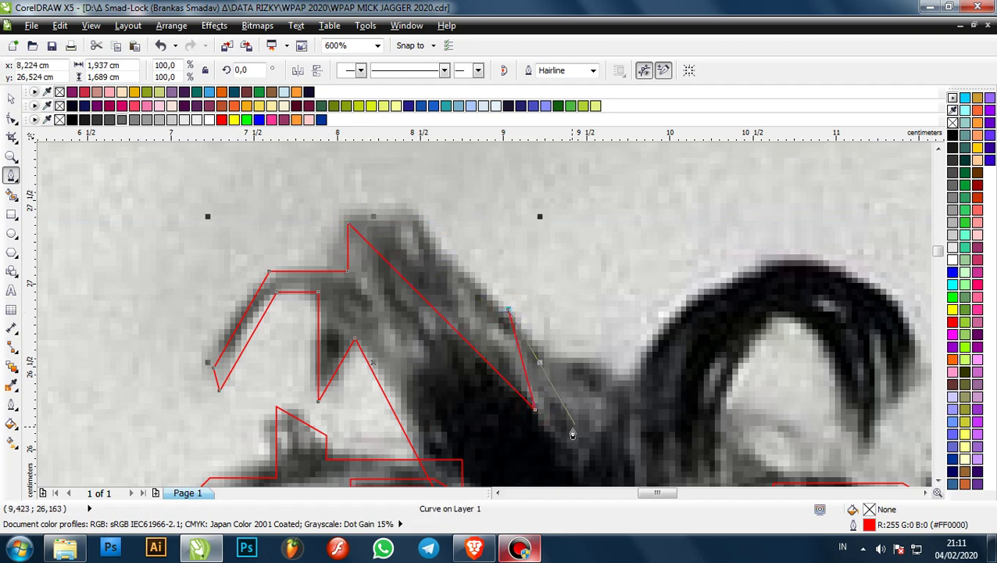
left_click(582, 436)
scroll(618, 443, "down", 5)
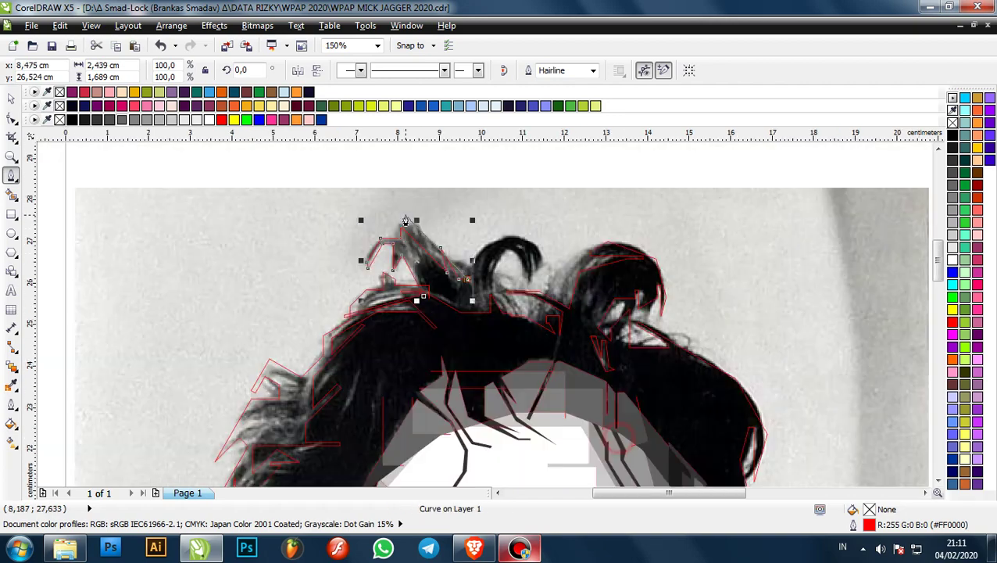
- Trace the outer arc of the middle curl from its base over the peak to its hanging tip, making the line about 4.33 cm wide
scroll(407, 305, "up", 4)
left_click(390, 310)
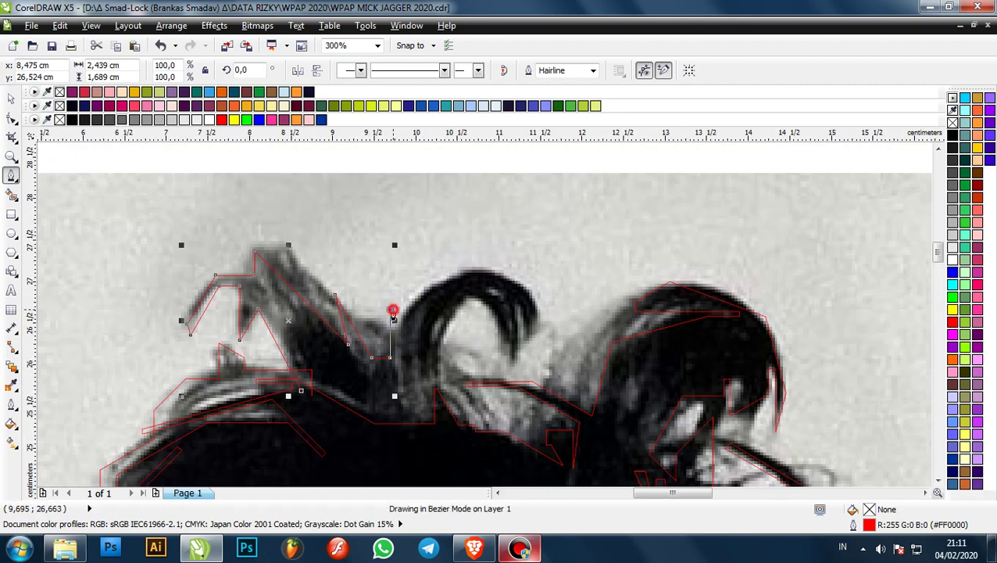
left_click(473, 259)
left_click(548, 301)
scroll(548, 301, "up", 2)
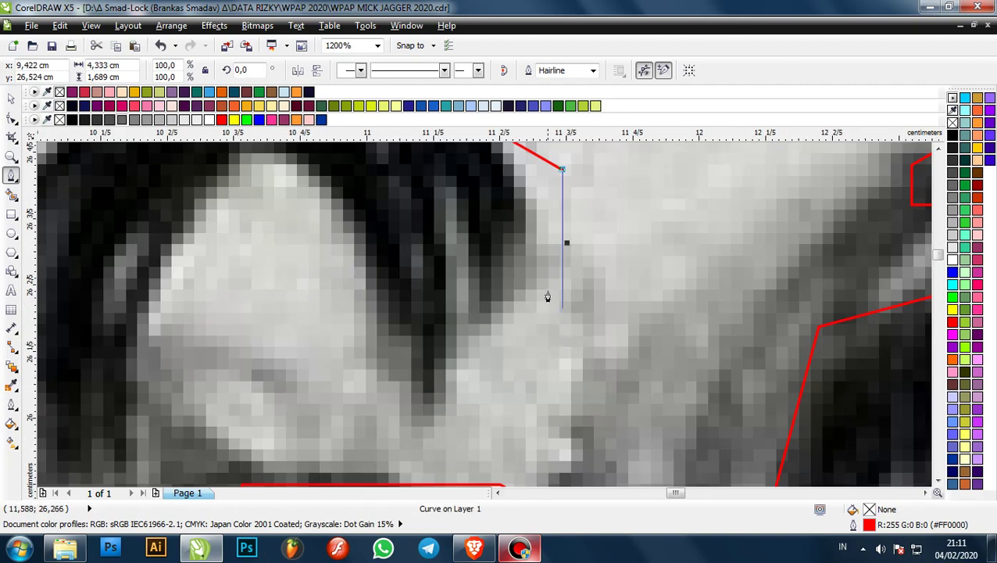
left_click(435, 395)
scroll(435, 395, "down", 1)
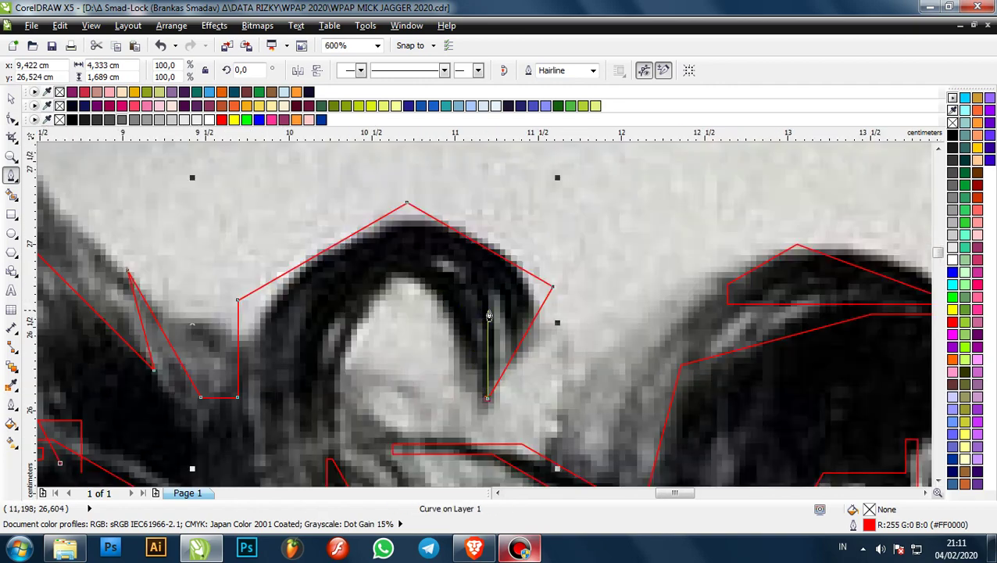
- Trace the middle curl's inner edge from the hanging tip up to the arch and back down to the curl's base
left_click(487, 311)
left_click(391, 270)
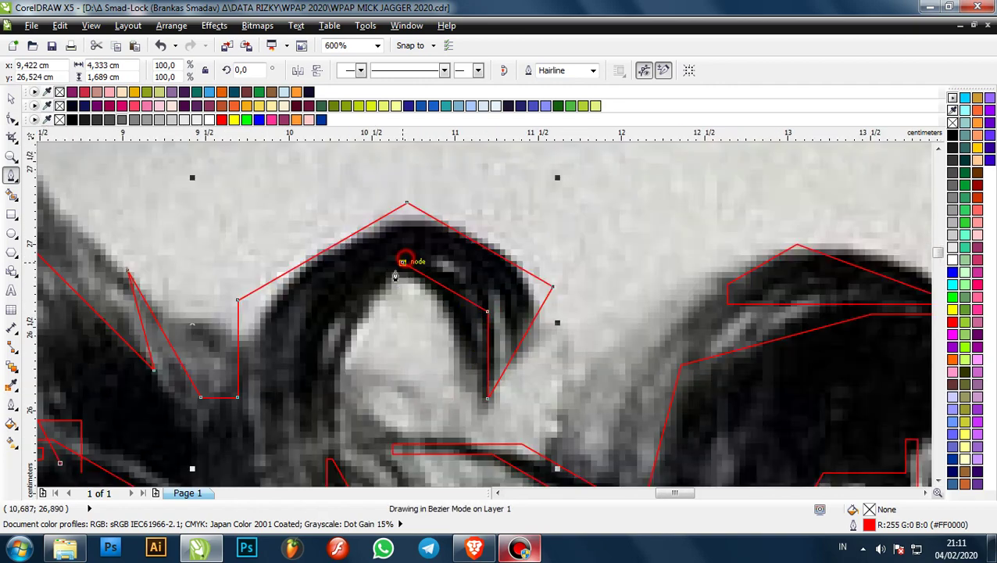
left_click(336, 373)
scroll(383, 349, "down", 1)
scroll(371, 286, "up", 1)
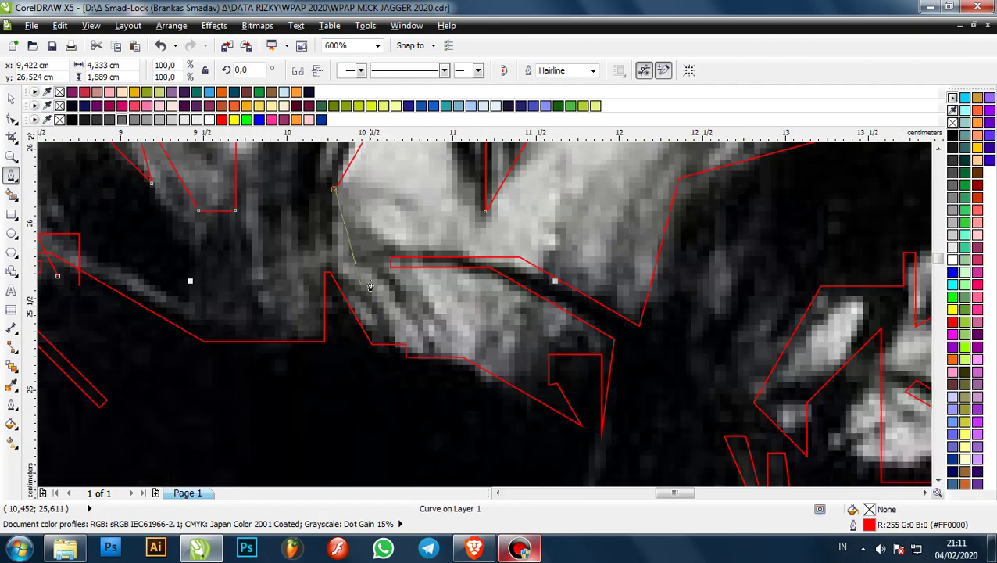
- Extend the line from the middle curl's base up to a peak beside the large curl and slightly down, making it about 4.86 cm wide
left_click(502, 358)
scroll(503, 358, "down", 2)
scroll(528, 299, "up", 1)
left_click(540, 294)
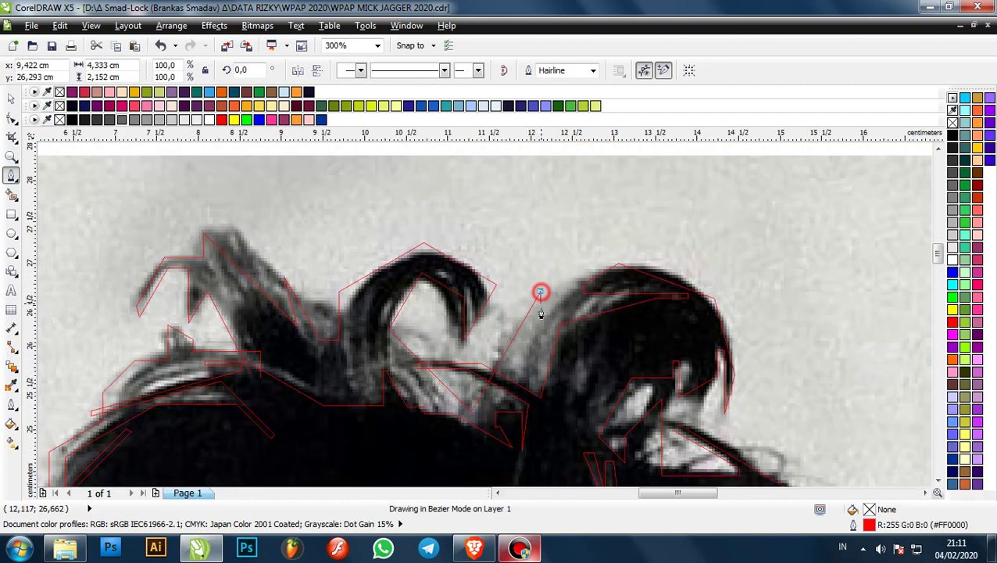
left_click(541, 326)
scroll(541, 328, "up", 1)
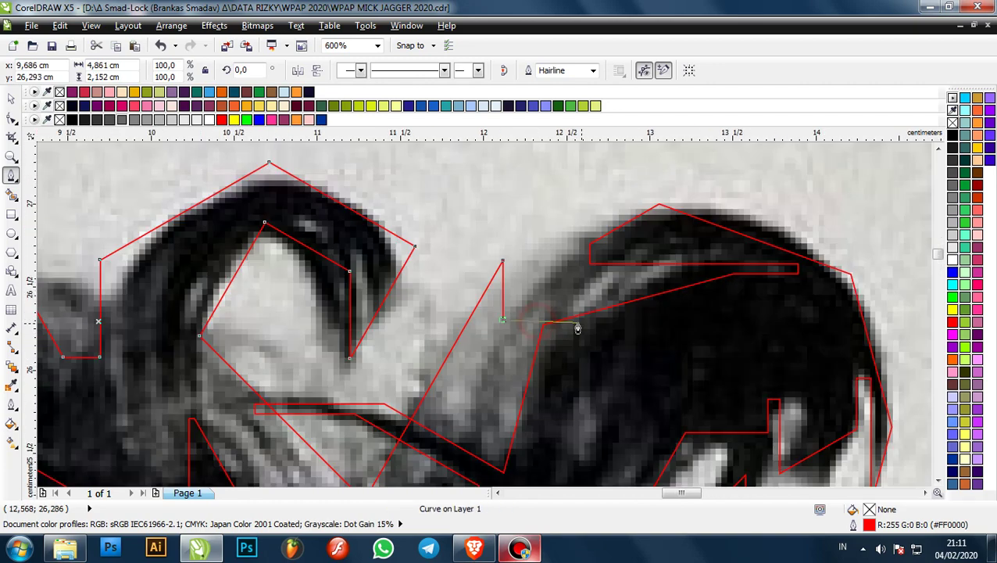
- Run the line straight across the large curl and down to the crown's outer contour, making it about 6.87 cm wide
left_click(837, 324)
scroll(692, 312, "down", 2)
scroll(691, 310, "up", 1)
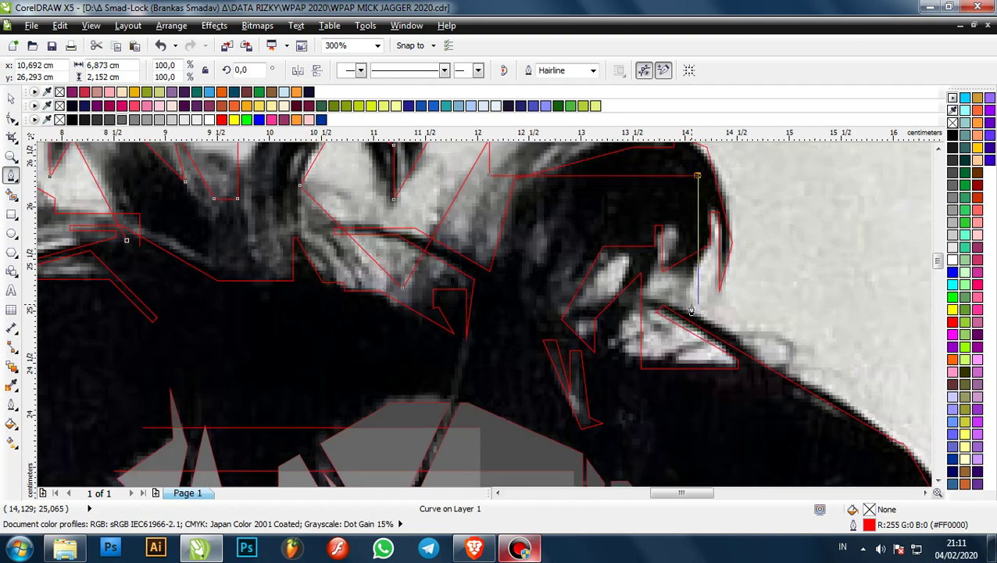
scroll(699, 312, "up", 1)
scroll(470, 302, "down", 2)
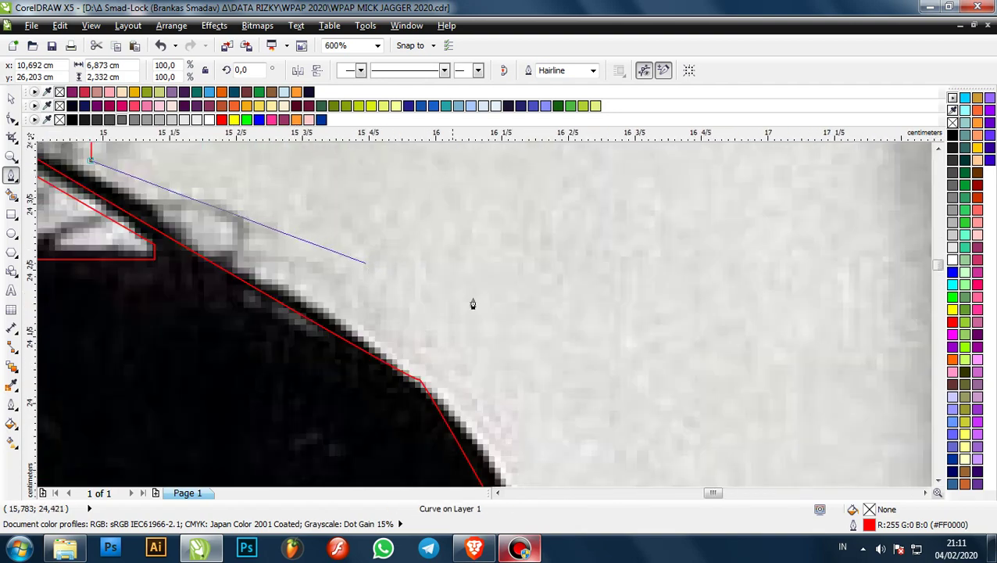
- Continue the line diagonally along the crown, straight down and across to the outer hair edge, making it about 9.24 by 4.14 cm
left_click(485, 351)
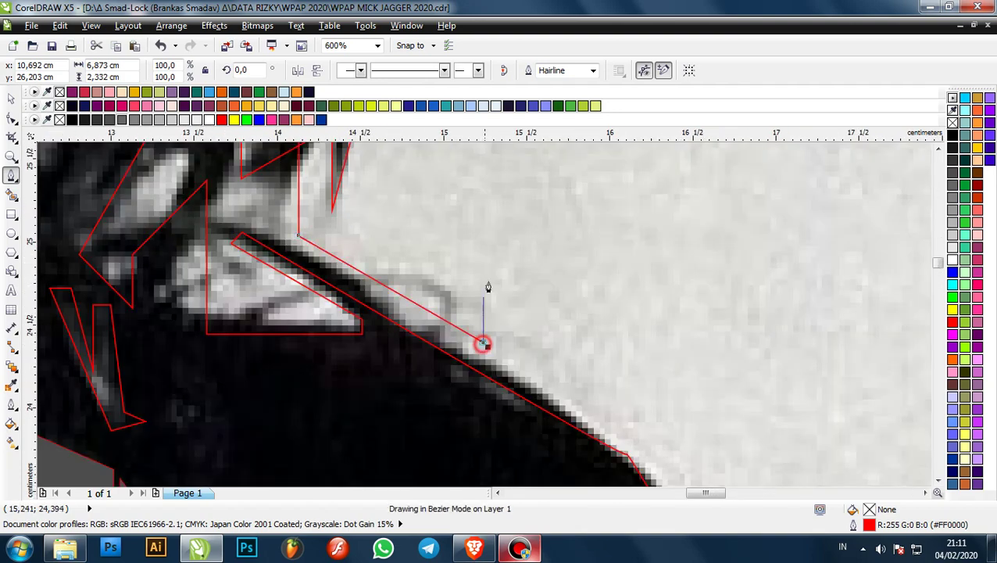
scroll(486, 355, "down", 2)
scroll(490, 307, "up", 2)
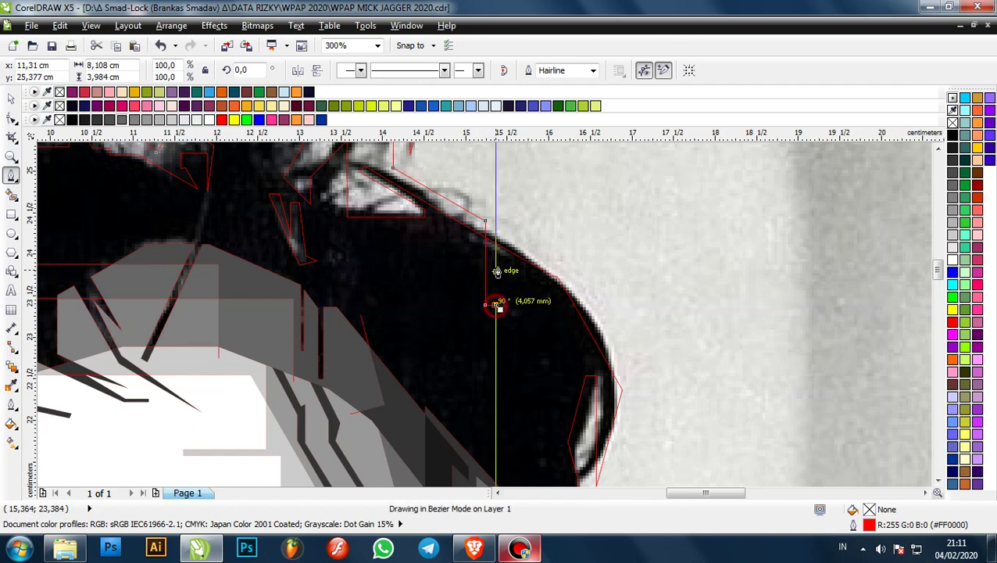
left_click(495, 304)
left_click(495, 263)
scroll(575, 309, "down", 2)
scroll(574, 309, "down", 6)
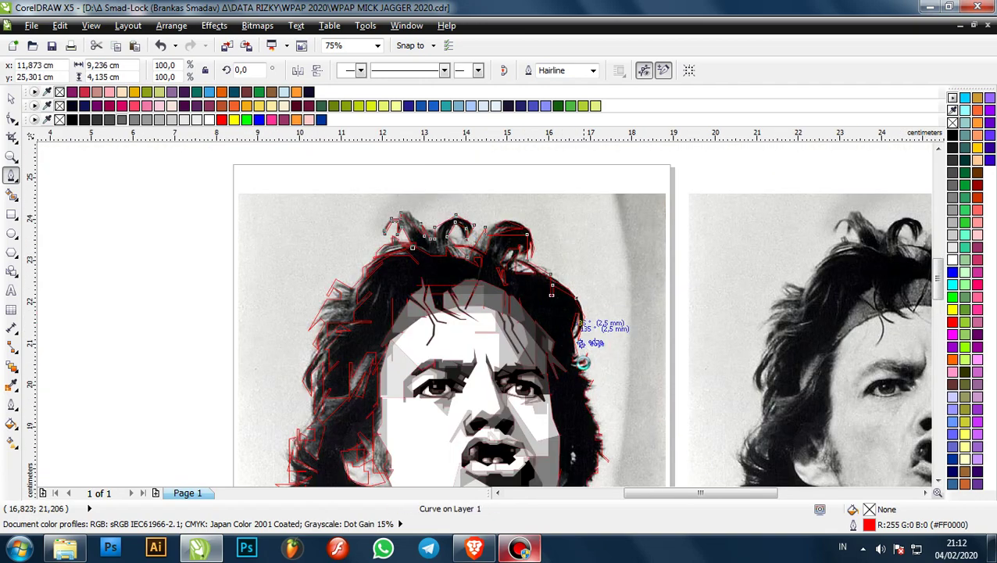
- Start a new line at the outer hair edge level with the brow, stepping inward, down and back out, about 0.61 by 1.12 cm
scroll(596, 300, "up", 4)
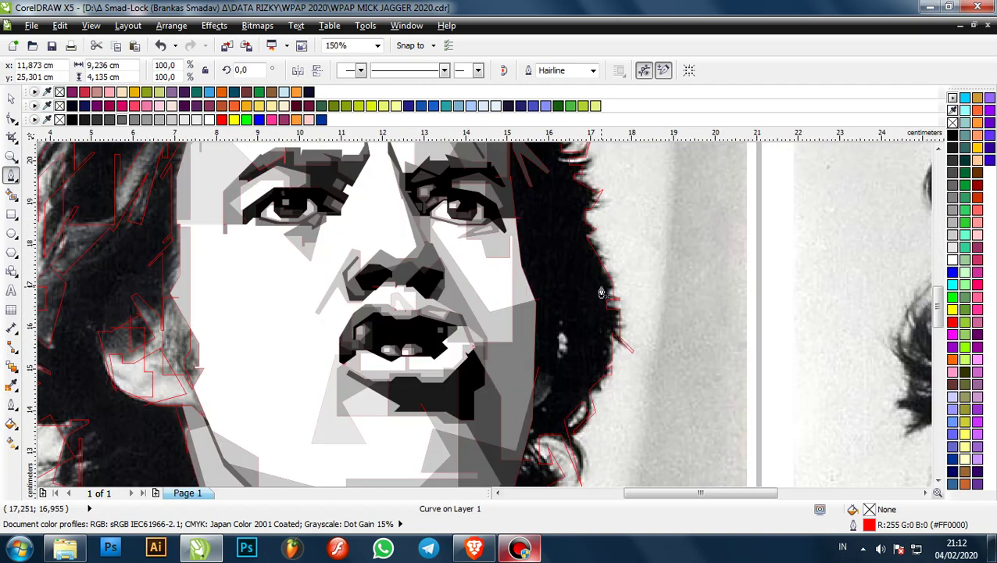
scroll(585, 258, "down", 2)
scroll(594, 328, "up", 4)
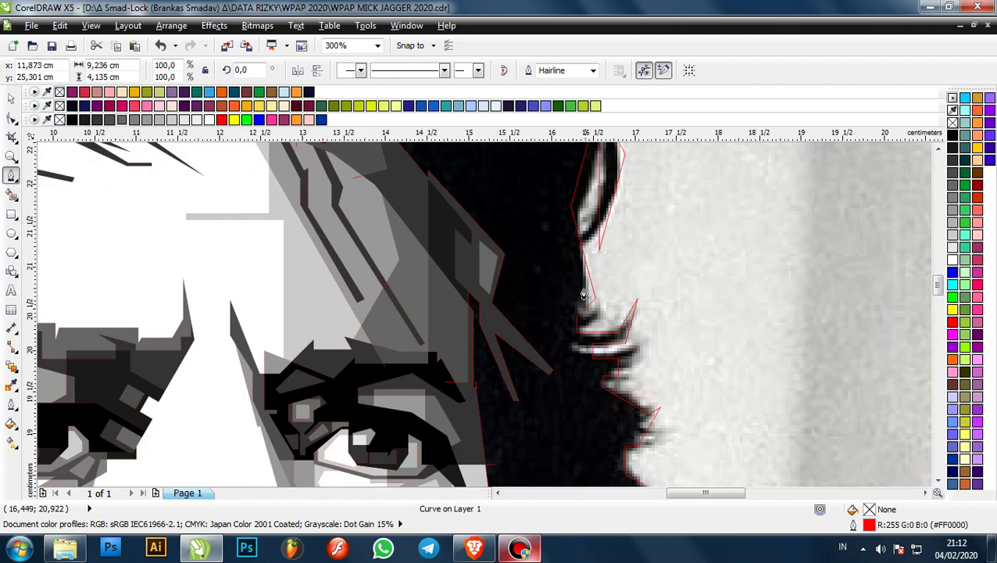
scroll(575, 316, "up", 2)
scroll(588, 313, "down", 2)
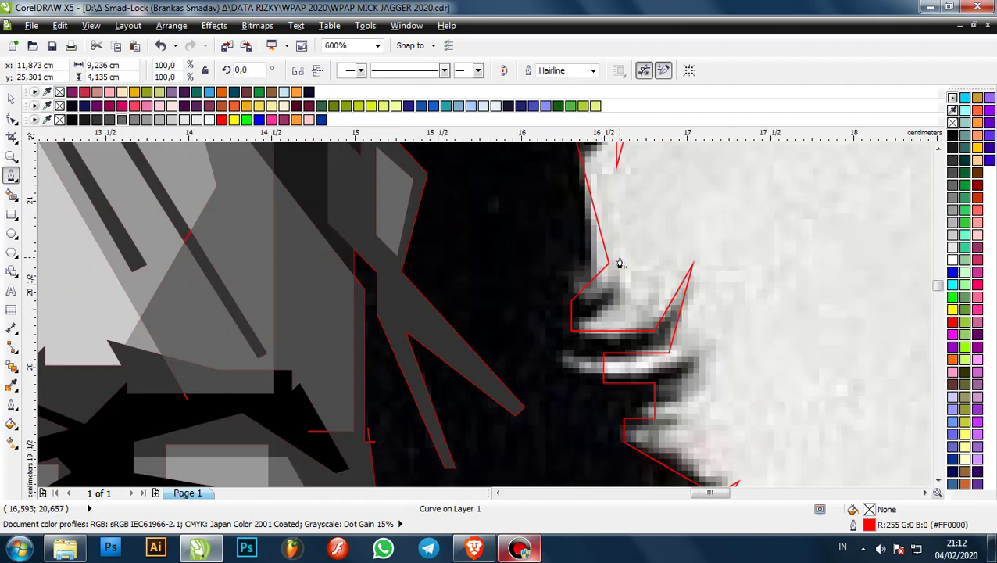
left_click(639, 253)
left_click(575, 252)
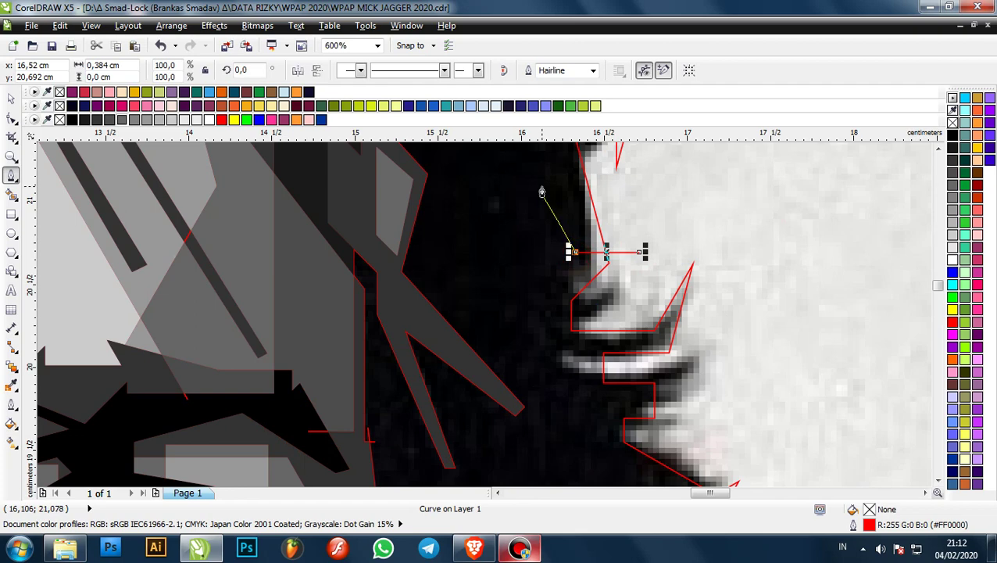
left_click(538, 188)
left_click(539, 378)
scroll(540, 380, "down", 2)
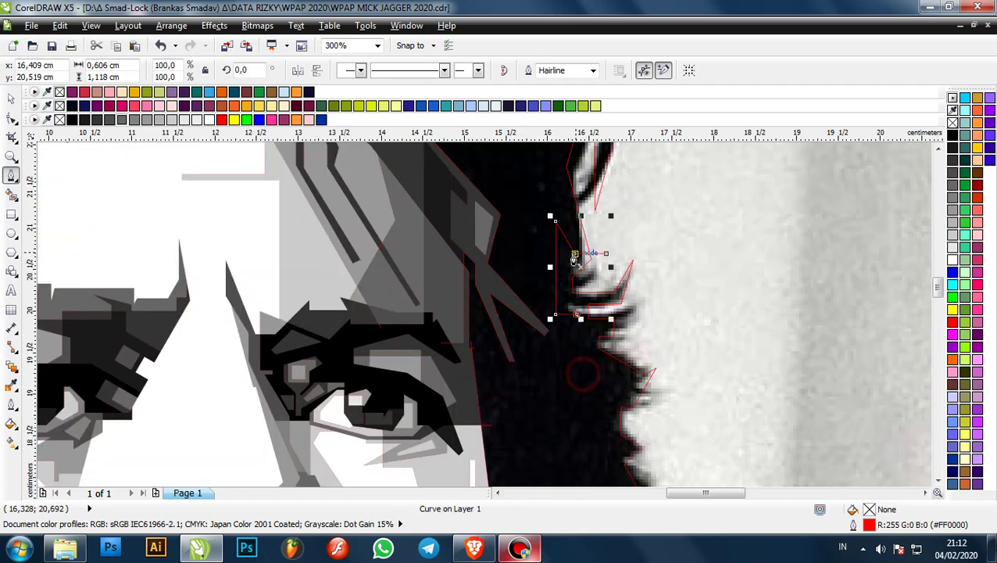
- Extend the line down through the dark side hair to about 3.37 cm tall, then back up and out to the hair edge
scroll(551, 398, "down", 2)
left_click(565, 415)
left_click(576, 415)
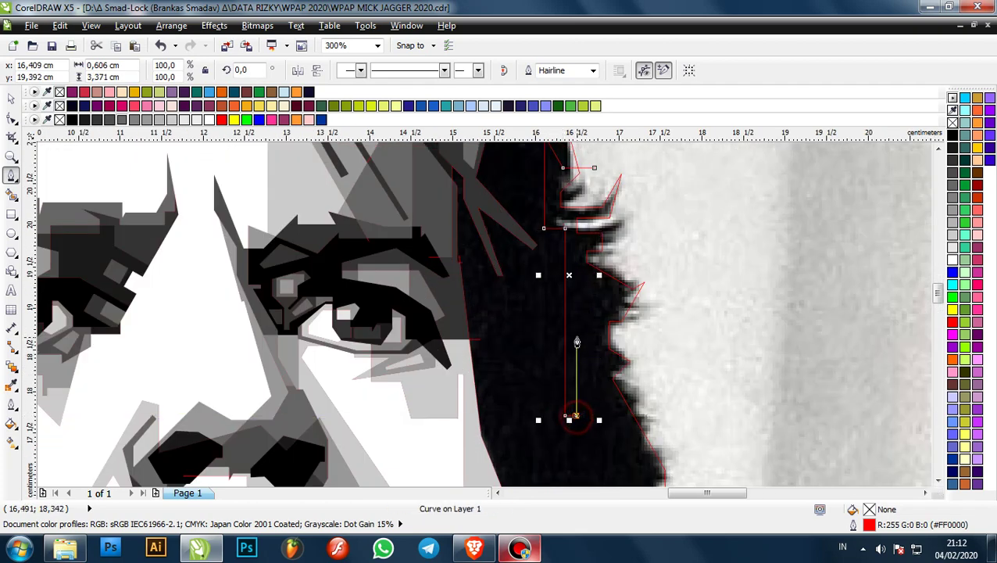
left_click(576, 337)
scroll(587, 256, "up", 2)
- Draw a vertical line about 2.84 cm tall from the strand notch down through the side hair, then a narrow diagonal spike up and outward
left_click(632, 271)
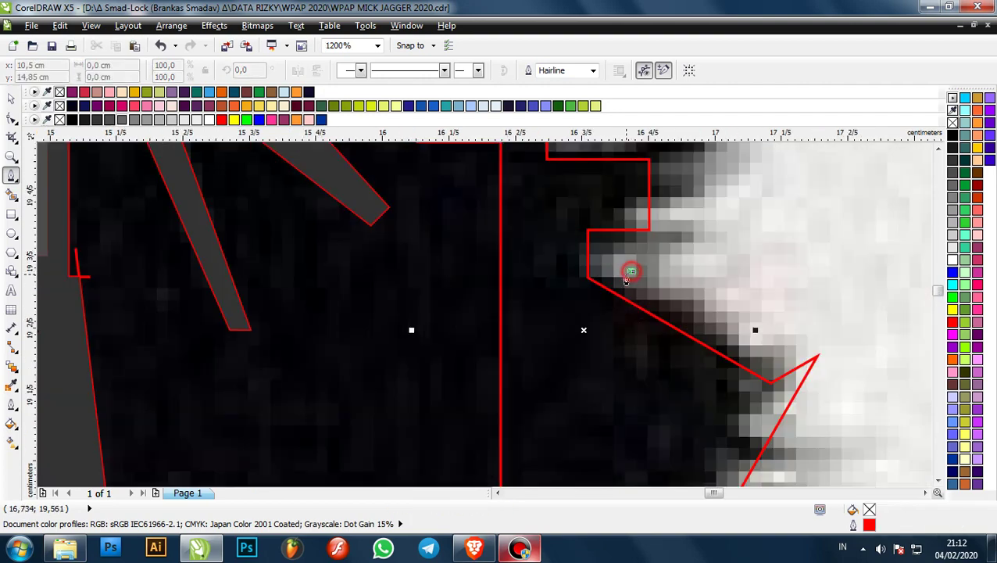
scroll(628, 295, "down", 4)
scroll(636, 357, "up", 2)
left_click(594, 331)
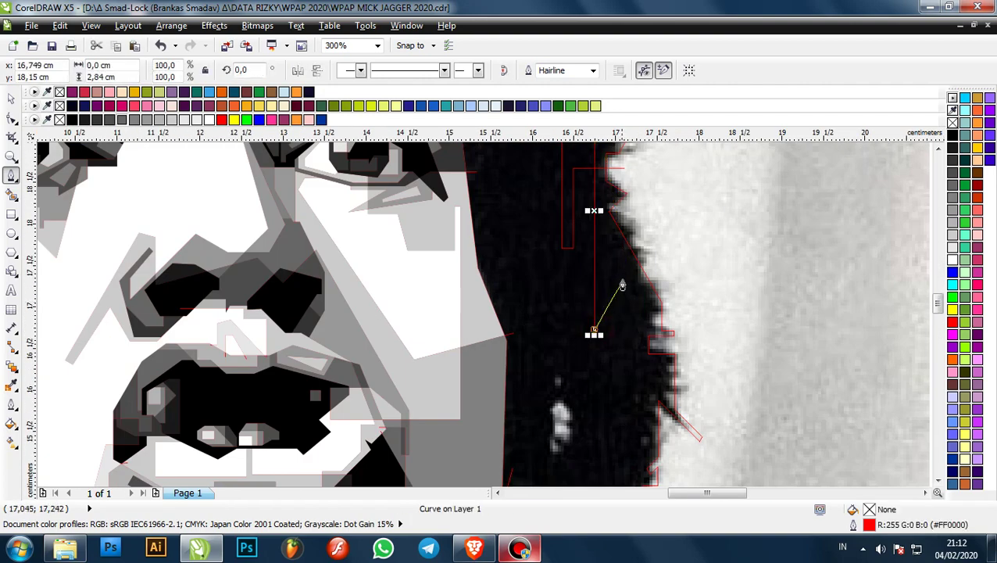
left_click(631, 278)
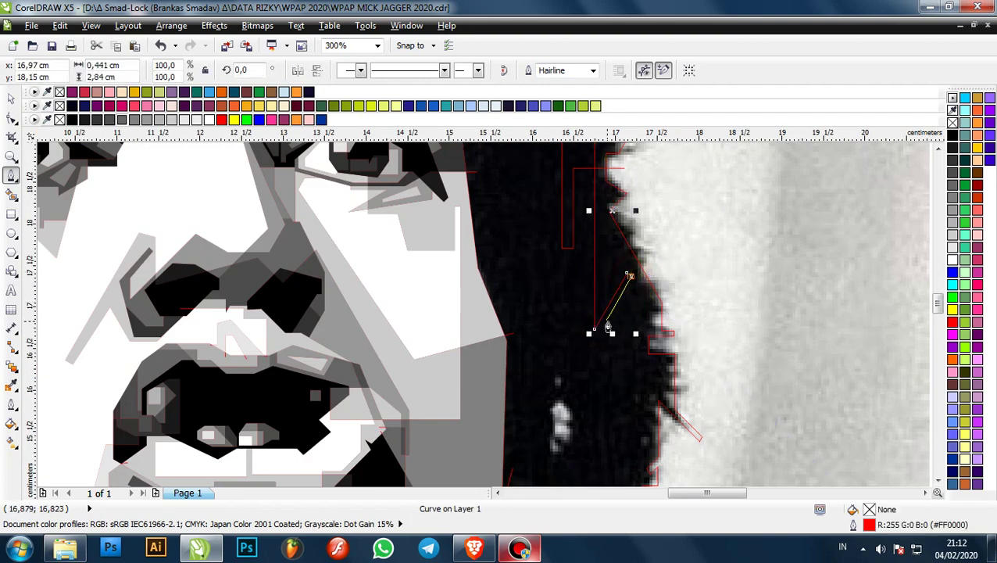
left_click(616, 309)
scroll(623, 300, "up", 1)
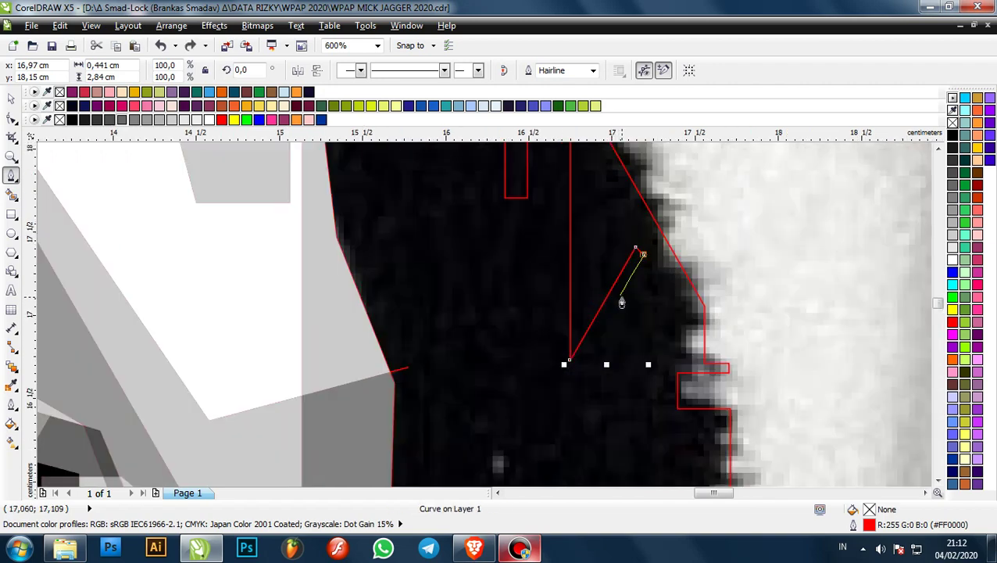
- Continue the line down the side hair and diagonally inward to the lower curl's highlight, making it about 1.04 by 6.36 cm
scroll(623, 290, "down", 3)
scroll(630, 347, "up", 2)
scroll(630, 347, "up", 1)
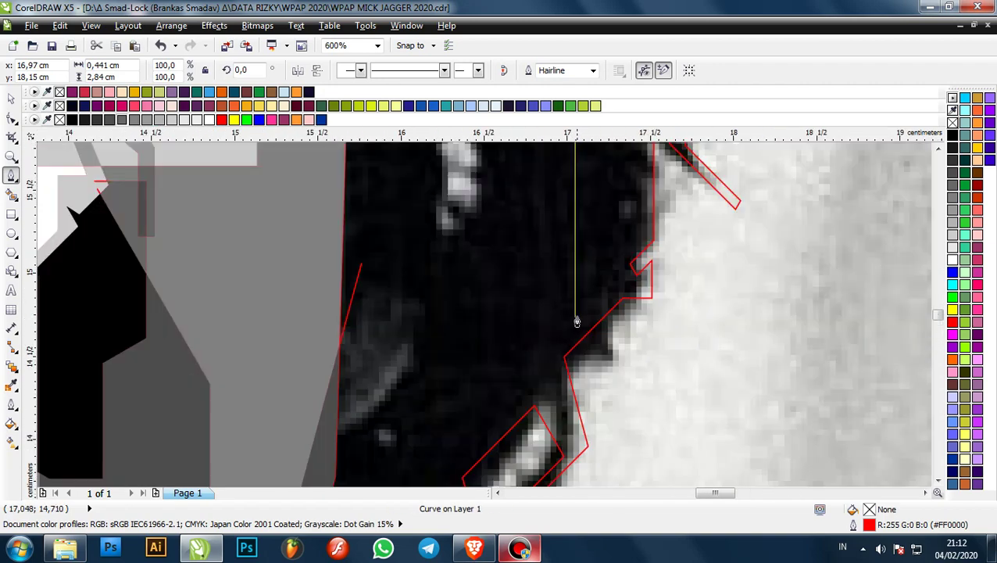
left_click(577, 321)
scroll(523, 352, "down", 2)
scroll(541, 319, "up", 1)
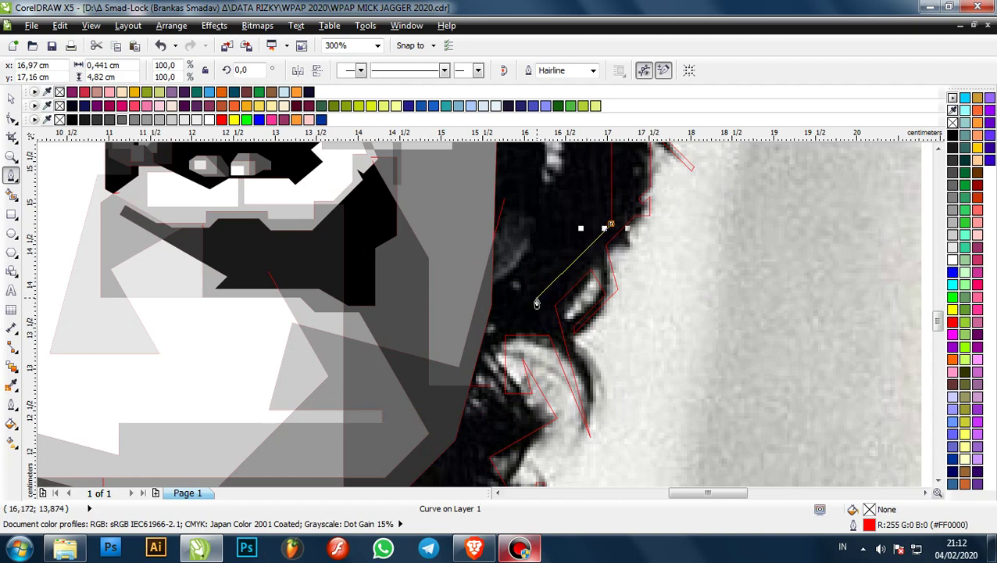
left_click(537, 303)
scroll(540, 353, "up", 1)
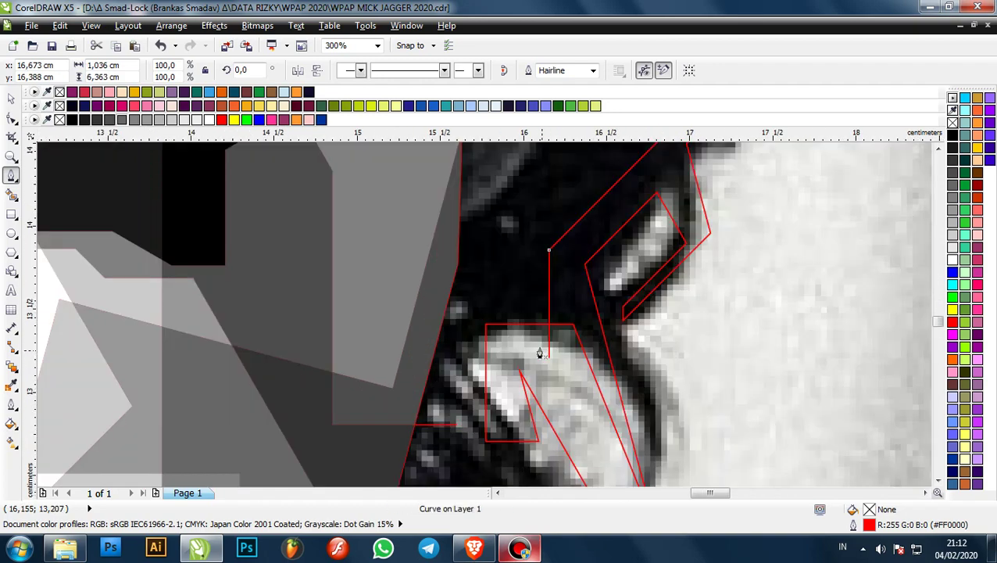
- Draw a narrow line just inside the outer hair edge beside the nose and mouth, ending in an upward spike, about 0.15 by 2.16 cm
scroll(539, 352, "down", 1)
scroll(541, 349, "up", 1)
scroll(546, 290, "down", 1)
scroll(527, 323, "up", 1)
scroll(571, 265, "down", 1)
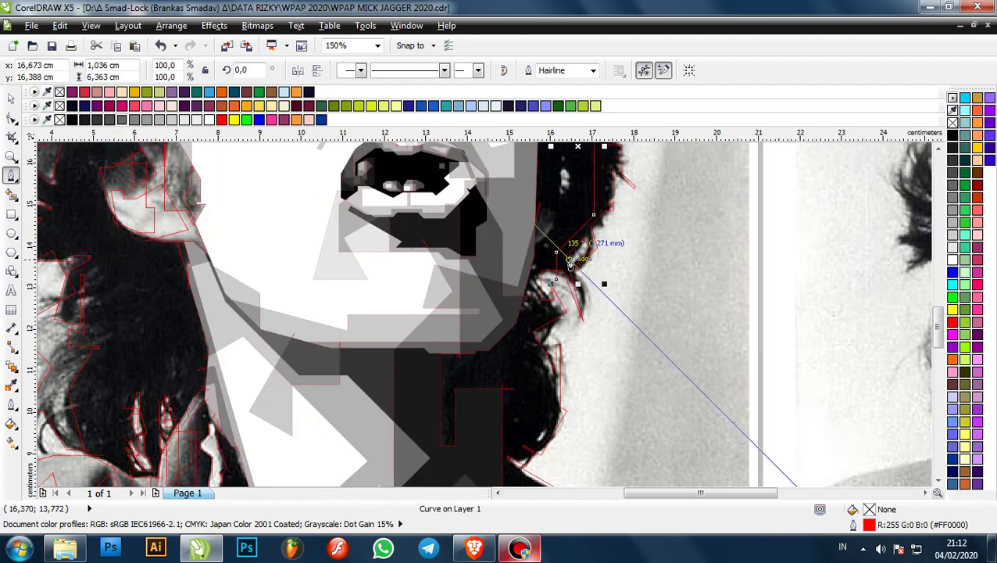
scroll(571, 266, "up", 1)
scroll(547, 235, "down", 1)
scroll(596, 329, "up", 1)
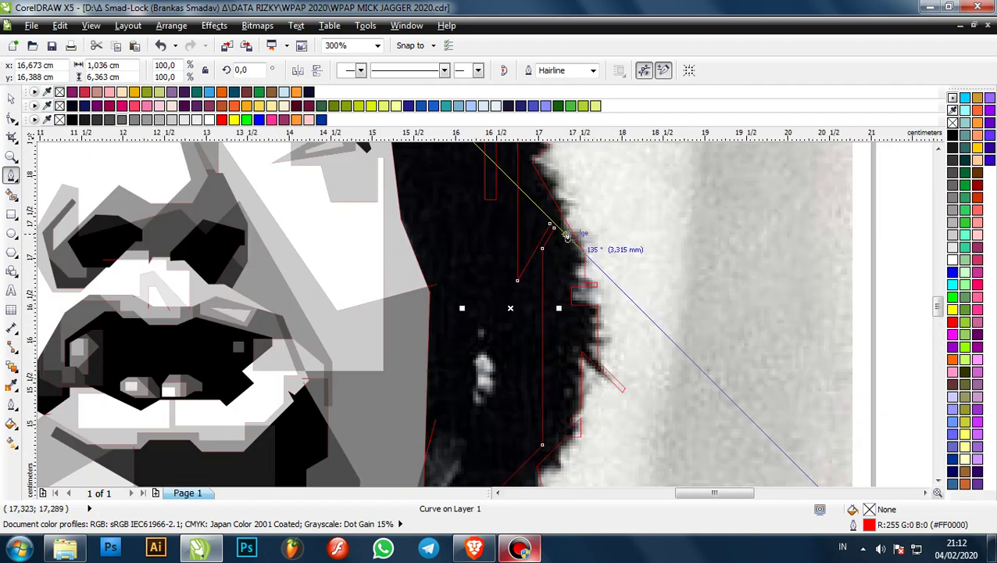
scroll(568, 237, "up", 1)
left_click(565, 187)
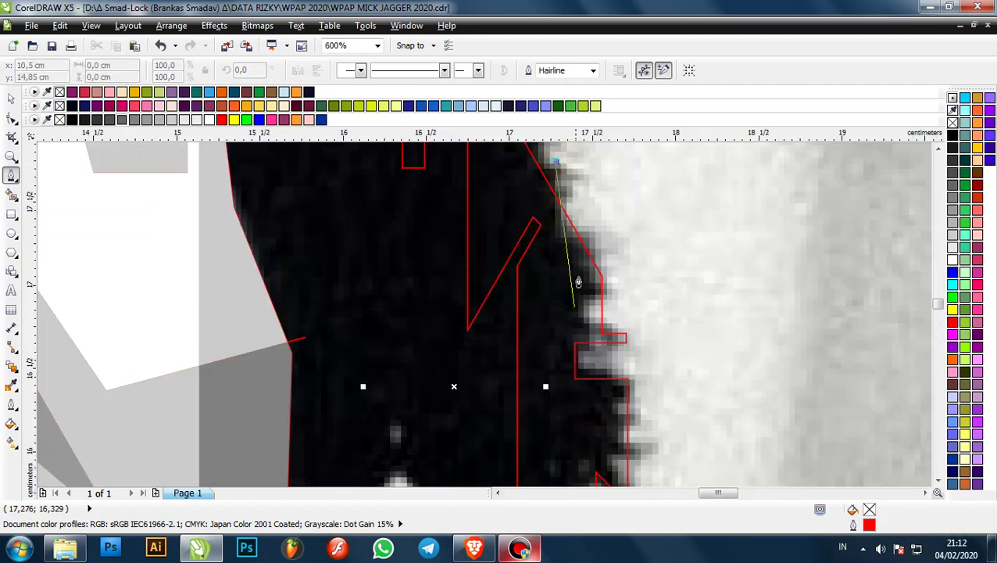
scroll(573, 289, "down", 1)
scroll(567, 356, "up", 1)
left_click(561, 438)
left_click(588, 385)
- Extend the narrow line from the spike straight down and horizontally out past the hair edge, and end it there
scroll(586, 391, "down", 1)
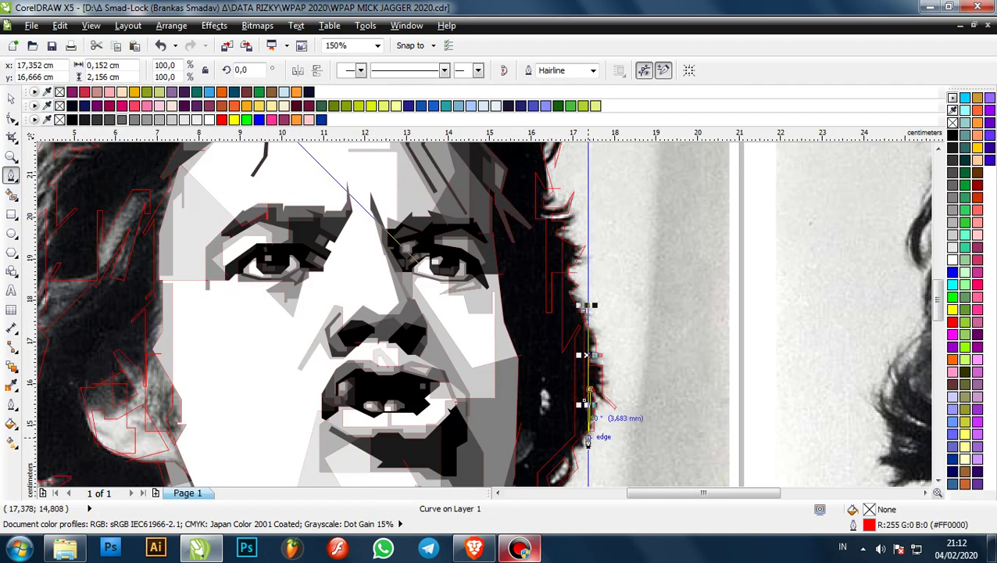
scroll(590, 437, "up", 1)
left_click_drag(596, 323, 641, 326)
double_click(642, 323)
- Trace a closed outline around the small highlight in the side hair, with a slanted tail at its base, about 0.43 by 0.94 cm
left_click(397, 245)
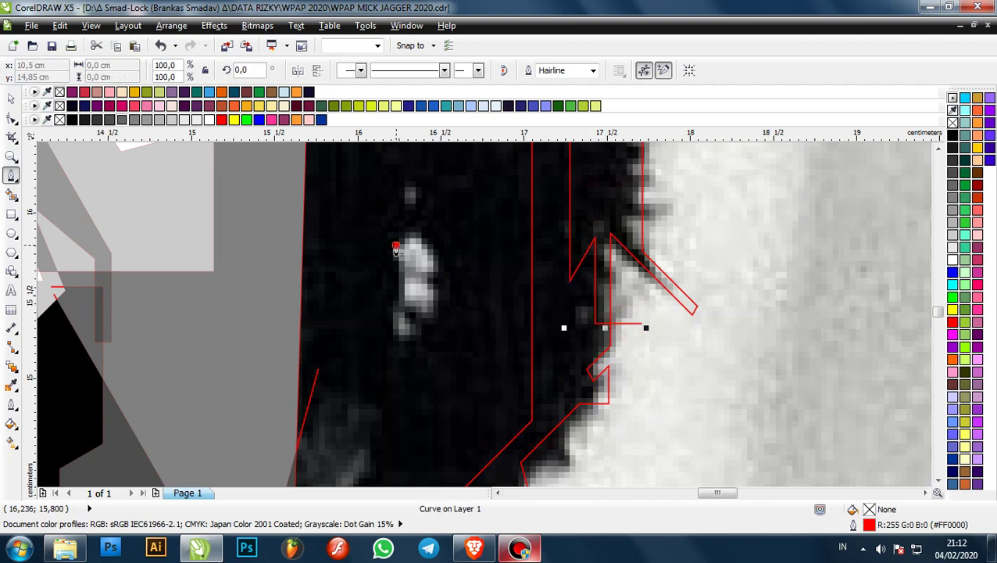
left_click(440, 245)
left_click(439, 331)
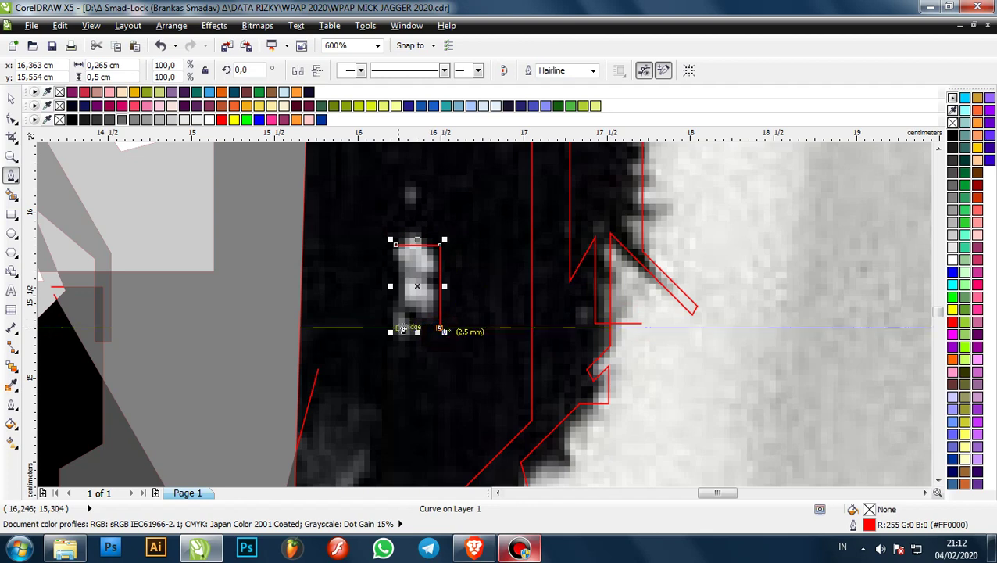
left_click(423, 329)
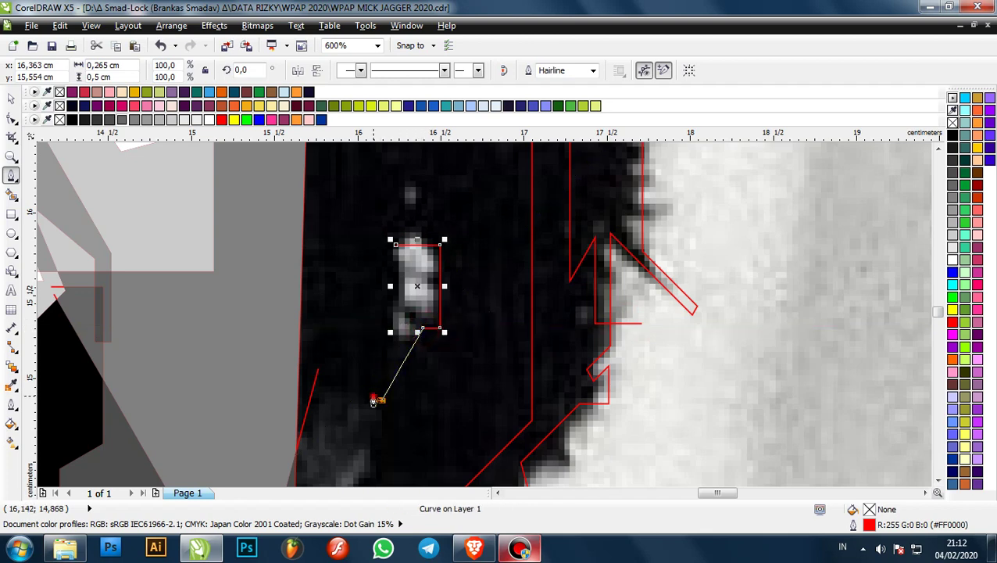
left_click(381, 399)
left_click(368, 388)
left_click(396, 333)
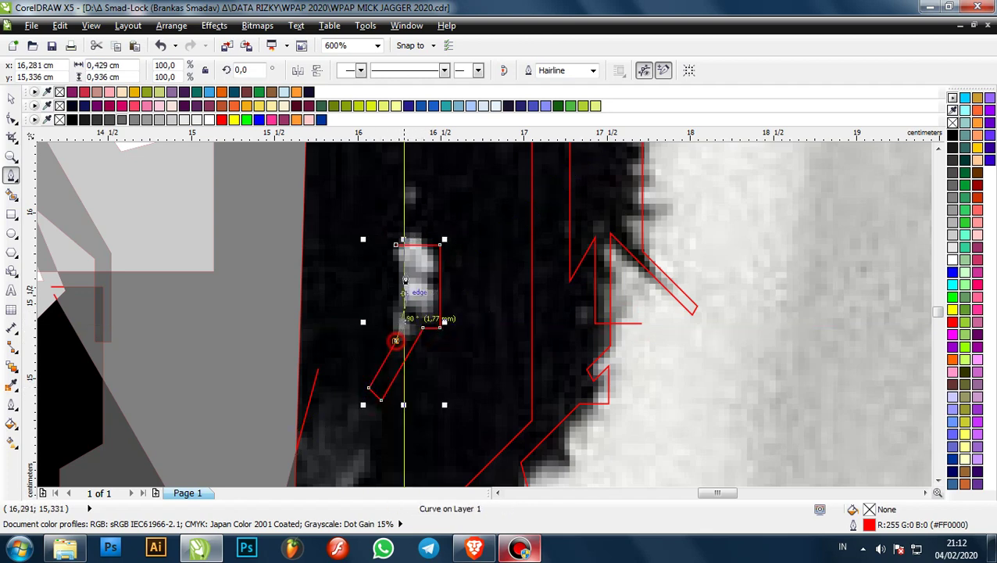
left_click(396, 245)
- Draw an L-shaped line inside the small highlight's outline, about 0.22 by 0.53 cm
scroll(400, 242, "up", 2)
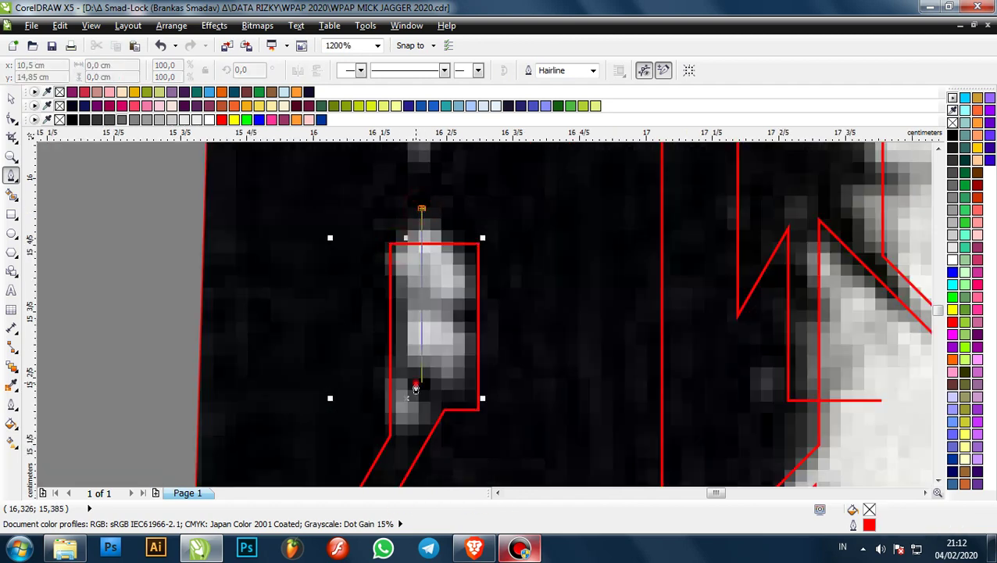
scroll(523, 218, "down", 4)
scroll(505, 283, "up", 1)
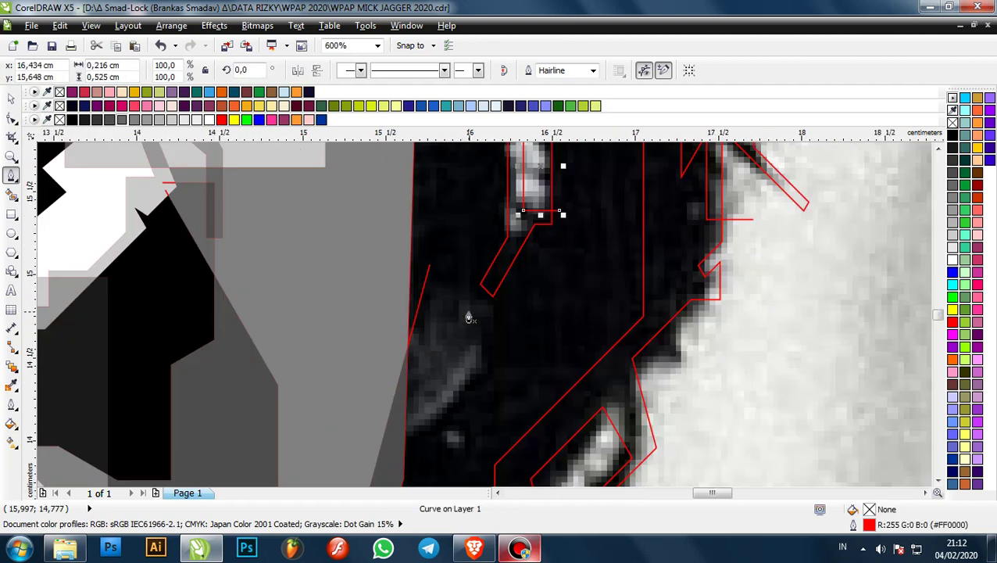
- Trace the top, outer side and base of the faint grey hair patch beside the cheek, about 0.59 by 1.05 cm
scroll(467, 316, "down", 1)
scroll(479, 267, "up", 2)
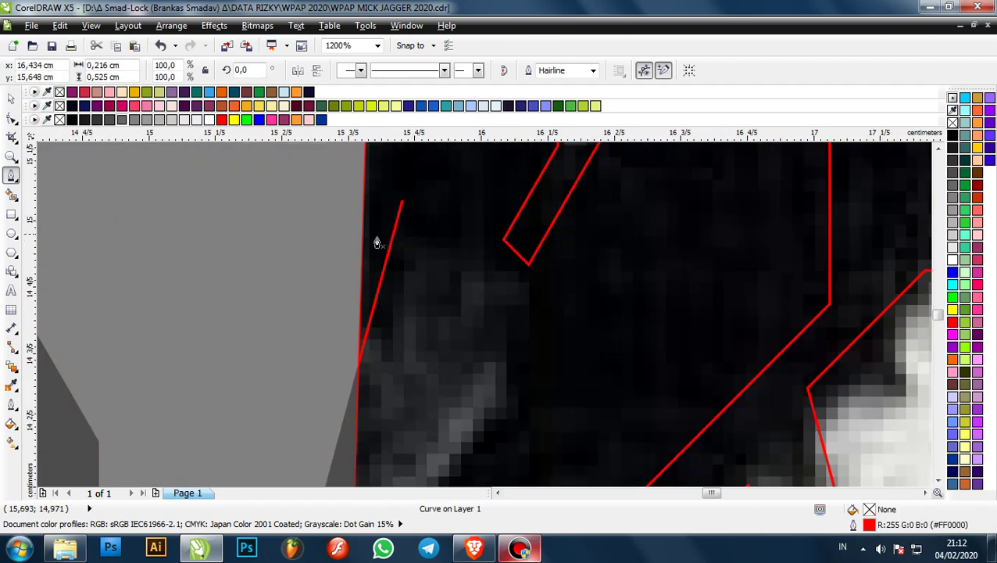
left_click(379, 208)
left_click(539, 294)
scroll(539, 294, "down", 2)
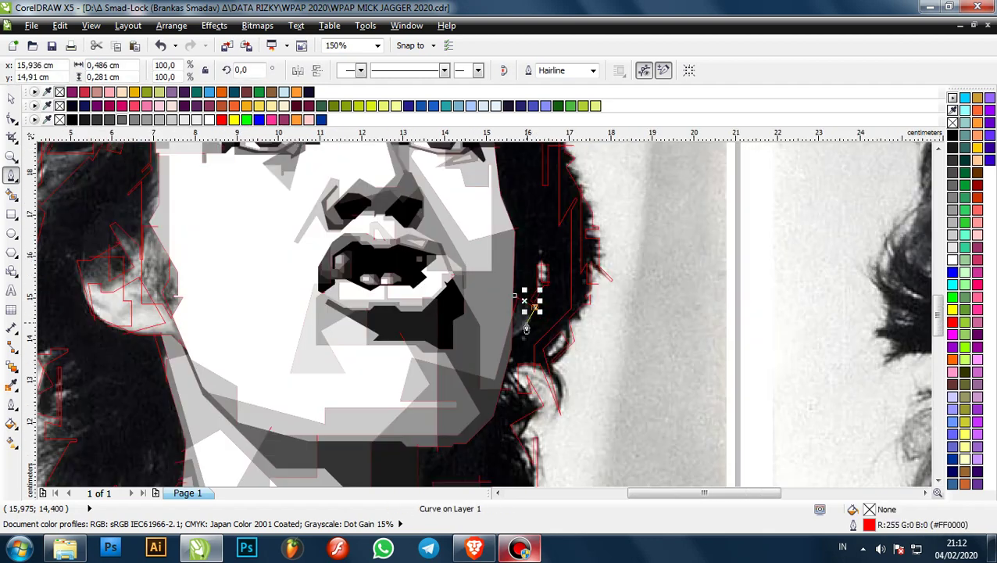
scroll(513, 382, "up", 1)
left_click(486, 387)
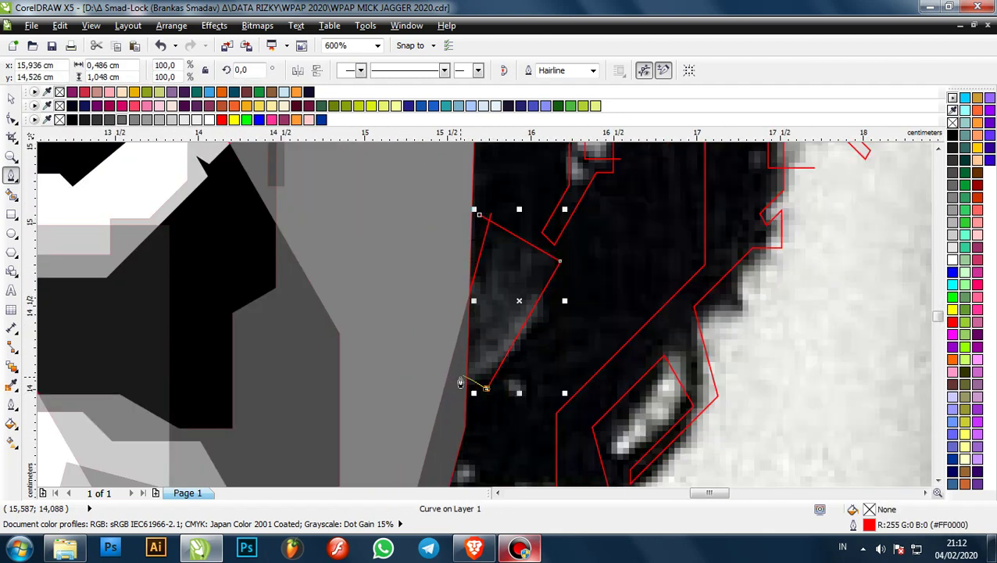
double_click(461, 380)
- Draw a short slanted line across the lower part of the faint grey hair patch, about 0.34 by 0.09 cm
scroll(450, 348, "up", 1)
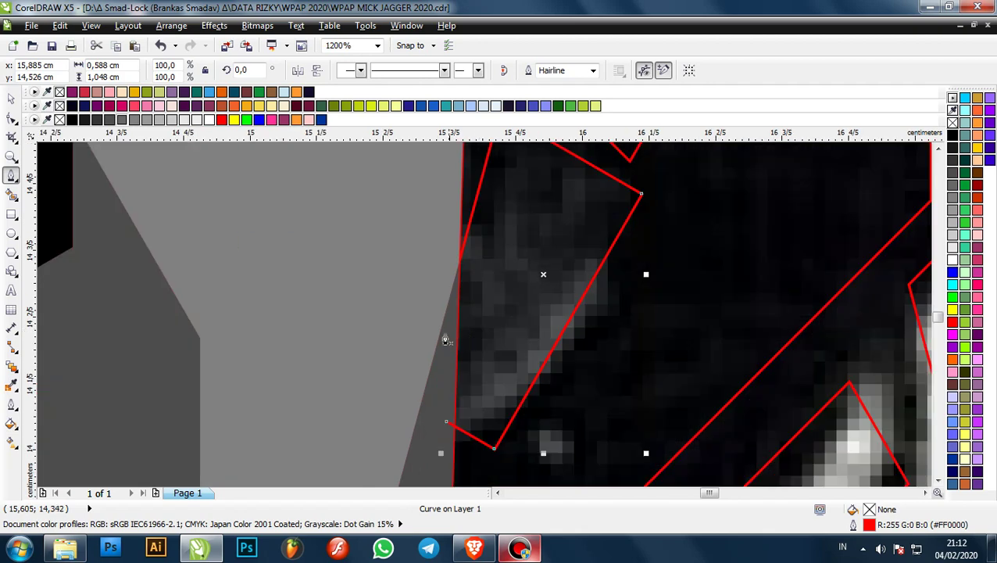
scroll(445, 333, "up", 1)
left_click(443, 364)
scroll(443, 364, "down", 2)
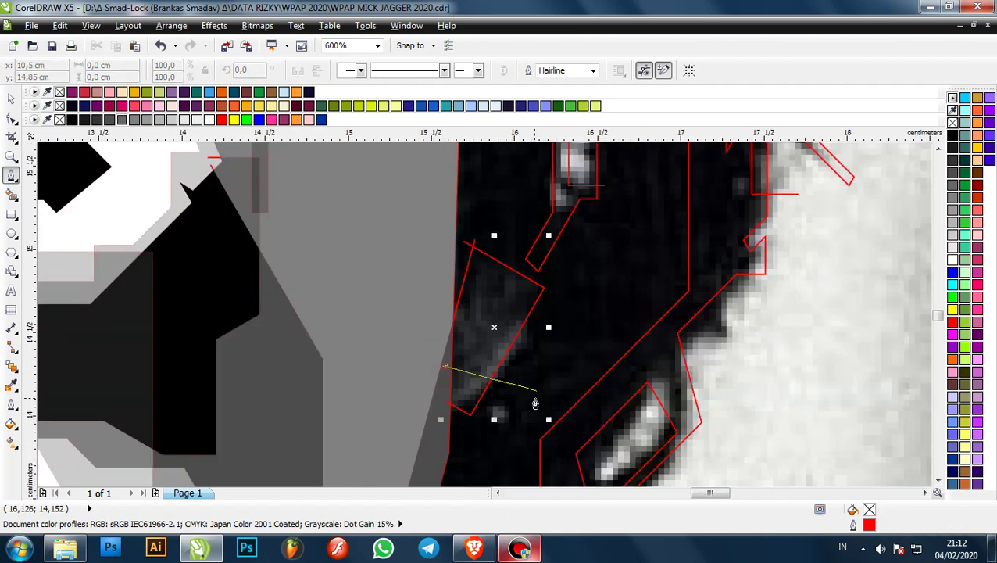
double_click(501, 382)
- Draw a bent line from just below the grey patch up through it and back toward the cheek, about 0.22 by 0.88 cm
scroll(461, 409, "up", 2)
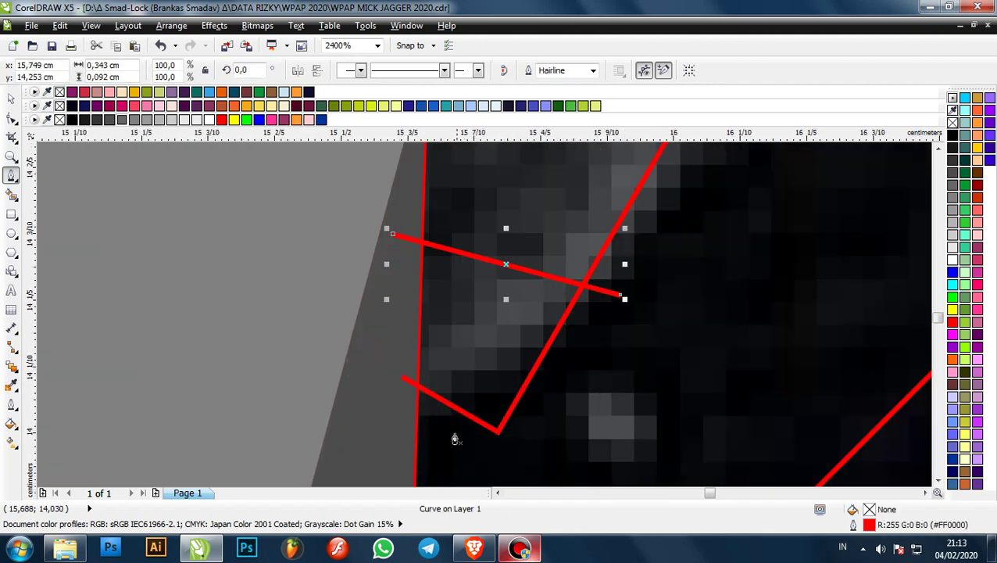
left_click(450, 443)
scroll(467, 433, "down", 3)
scroll(494, 376, "down", 2)
double_click(472, 387)
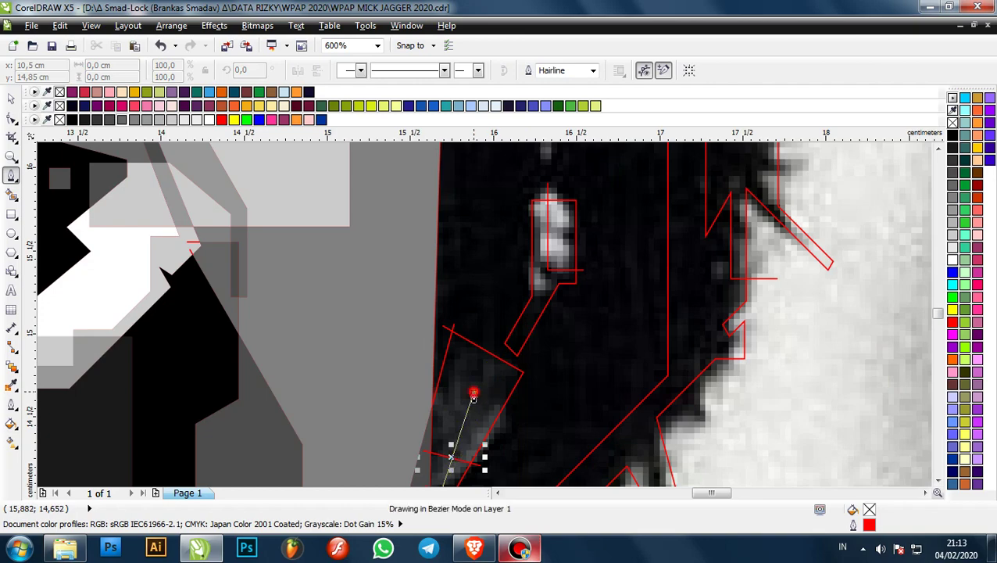
left_click(440, 359)
double_click(440, 359)
- Draw a horizontal line about 1 cm long across the base of the slanted highlight in the hair on the opposite side of the face
scroll(520, 296, "down", 1)
scroll(613, 334, "down", 5)
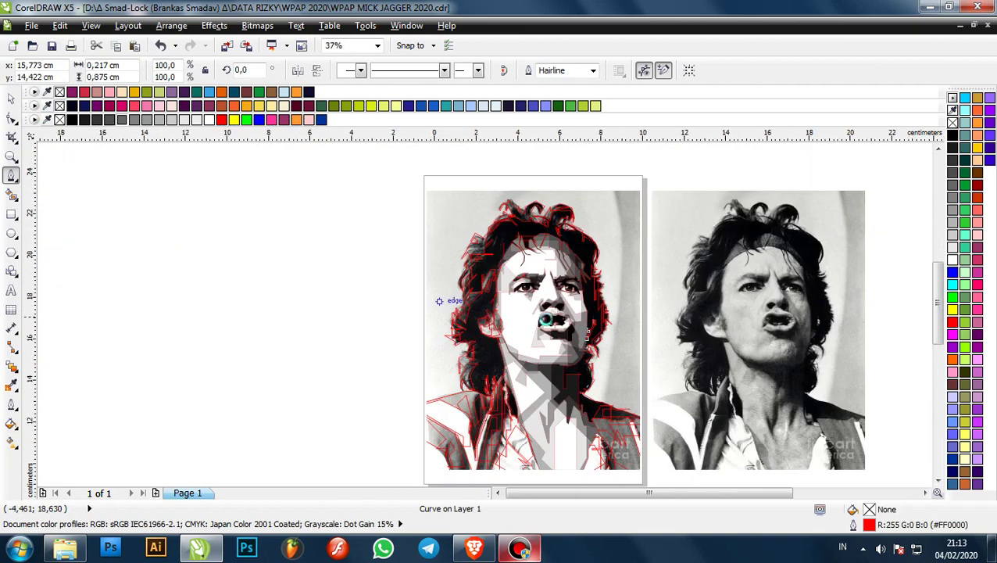
scroll(446, 297, "up", 3)
scroll(574, 249, "down", 1)
scroll(476, 238, "up", 5)
scroll(476, 238, "down", 5)
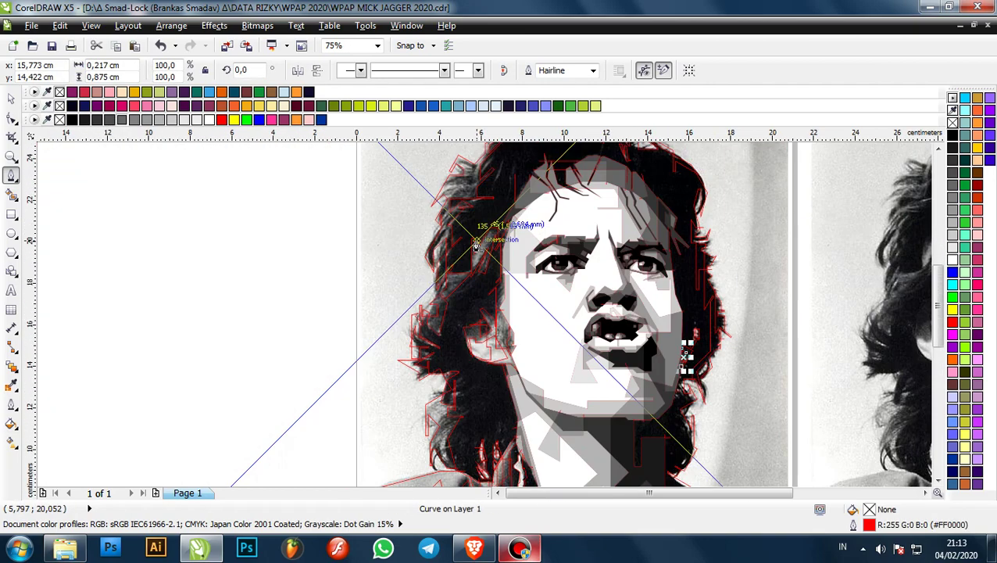
scroll(486, 223, "up", 5)
scroll(472, 261, "down", 2)
scroll(501, 206, "up", 1)
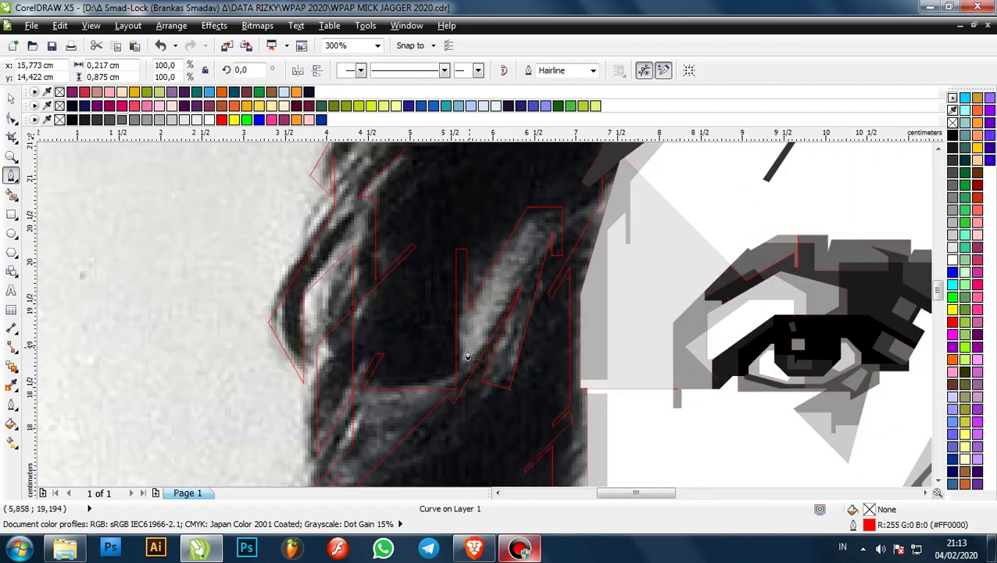
scroll(468, 356, "up", 1)
left_click(409, 378)
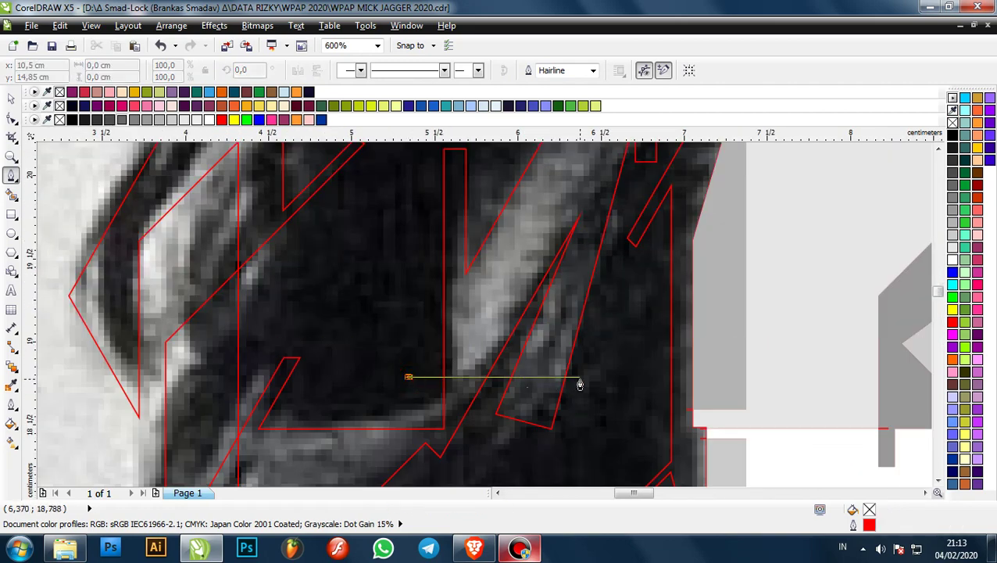
scroll(547, 368, "down", 1)
- Draw an L-shaped line across the top of the slanted highlight and down its inner side, about 0.46 by 1.13 cm
scroll(538, 244, "up", 2)
left_click(604, 244)
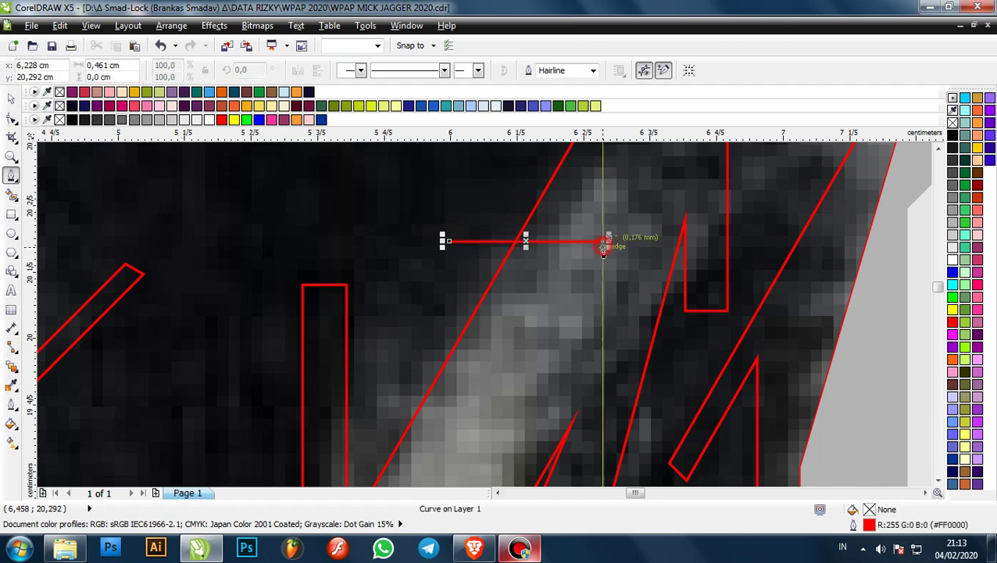
scroll(604, 248, "down", 2)
left_click(603, 344)
- Trace a closed slanted four-sided shape around the bright core of the highlight, about 0.73 by 1.08 cm
scroll(569, 311, "up", 1)
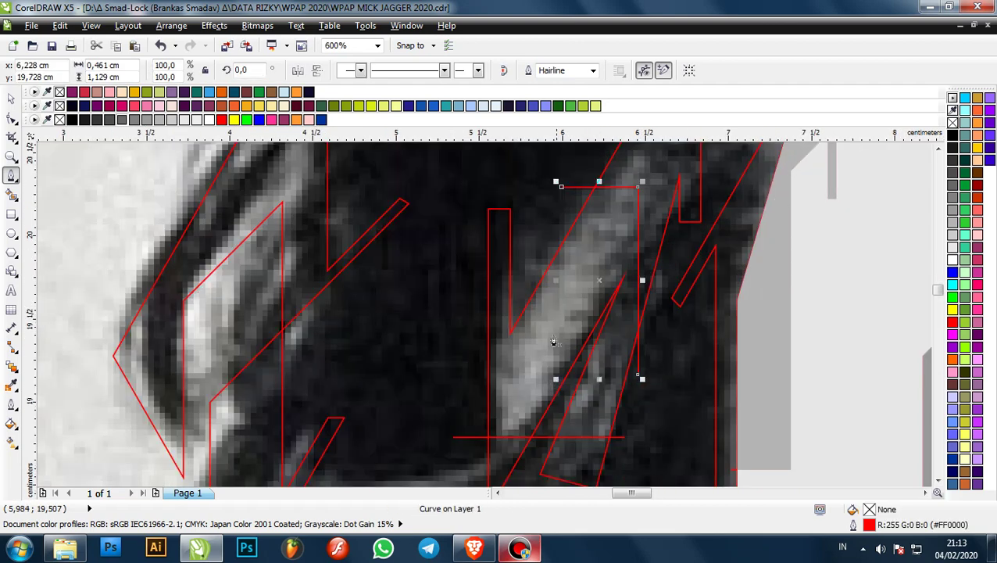
left_click(501, 379)
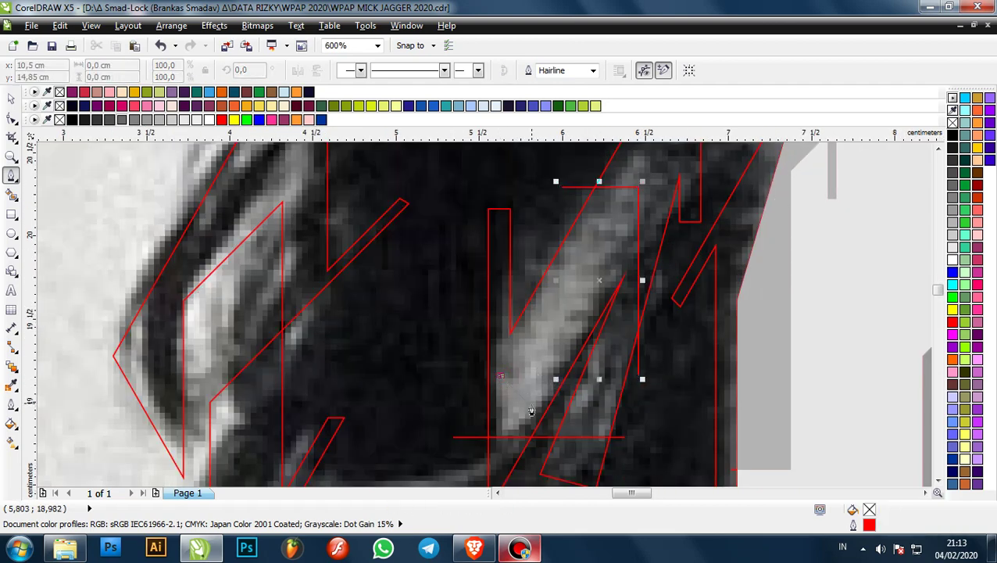
left_click(532, 406)
left_click(623, 247)
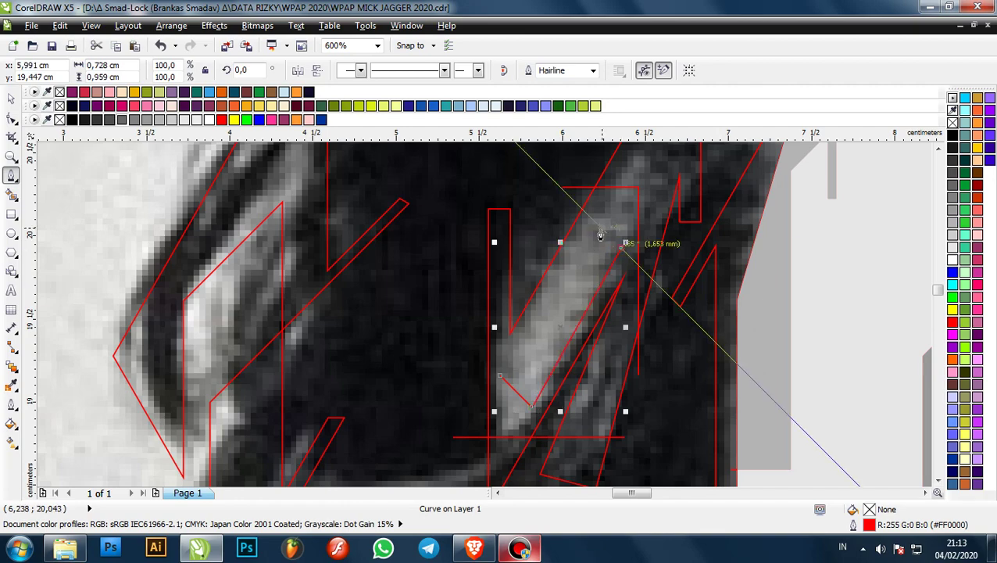
left_click(600, 229)
left_click(500, 375)
- Start a zigzag line outside the upper hair edge, running straight down, diagonally up and straight down again, about 0.35 by 2.59 cm
scroll(500, 316, "down", 3)
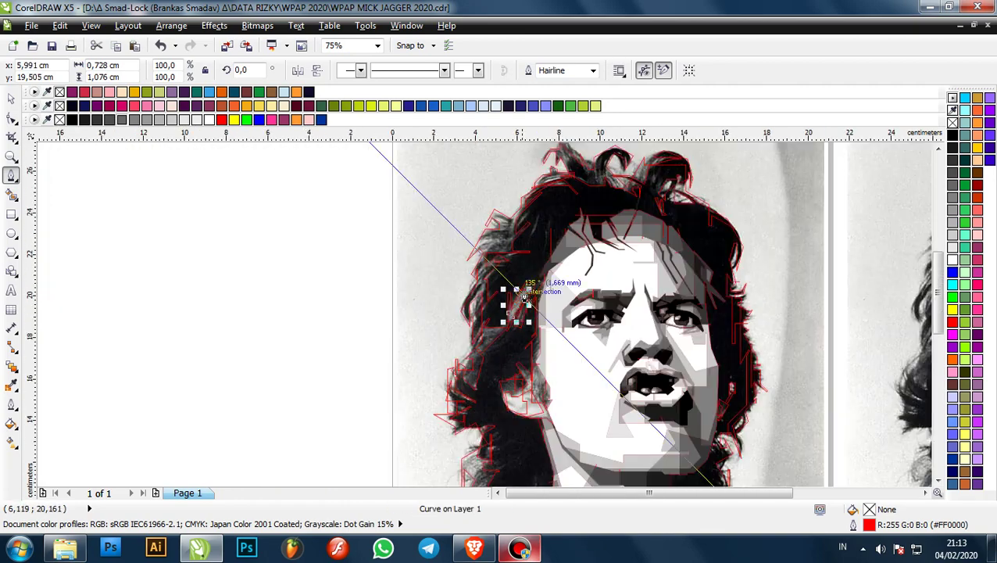
scroll(539, 212, "up", 3)
scroll(489, 242, "down", 5)
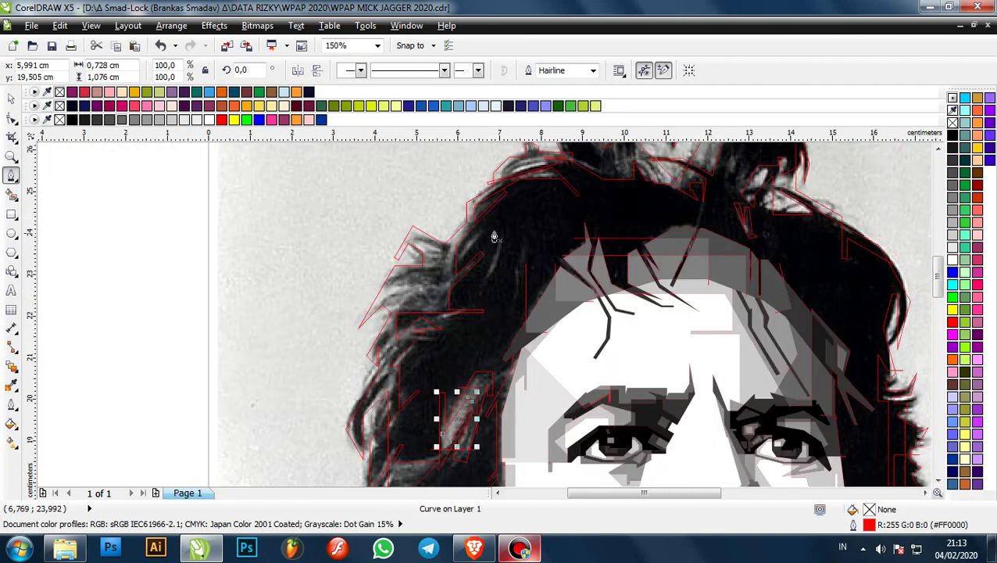
scroll(500, 175, "up", 2)
scroll(512, 220, "down", 1)
scroll(468, 236, "up", 1)
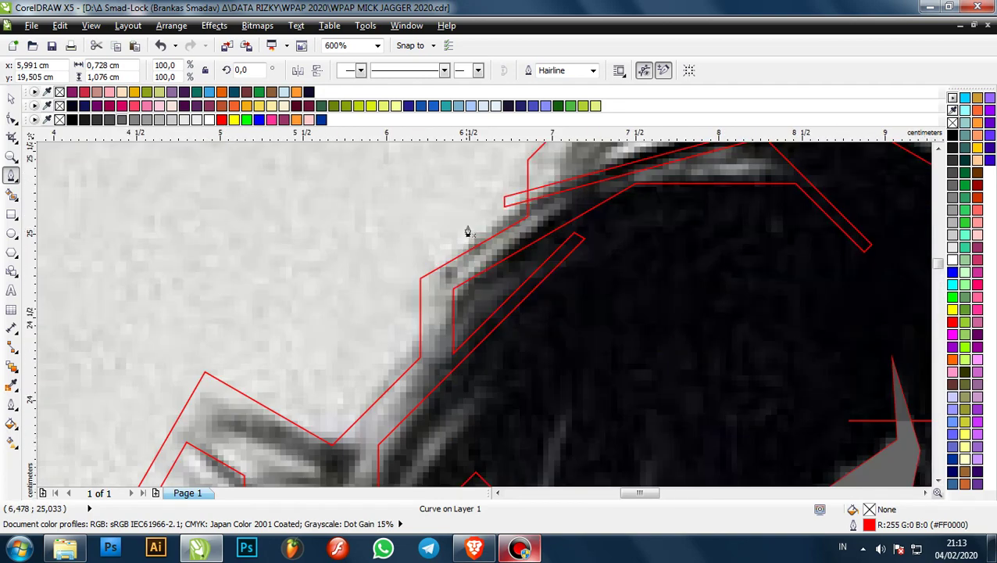
left_click(477, 212)
scroll(482, 250, "down", 2)
left_click(475, 258)
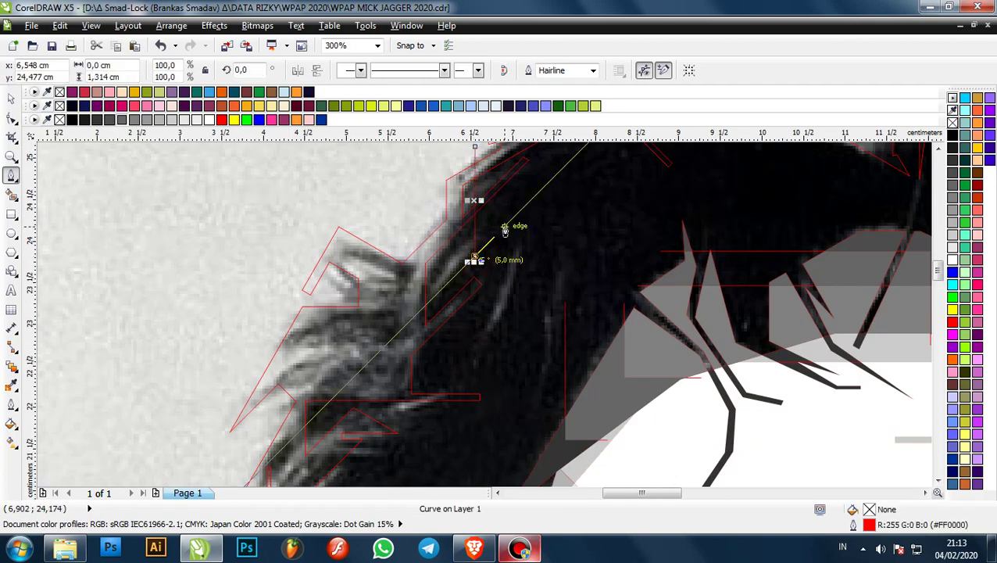
left_click(504, 227)
left_click(505, 365)
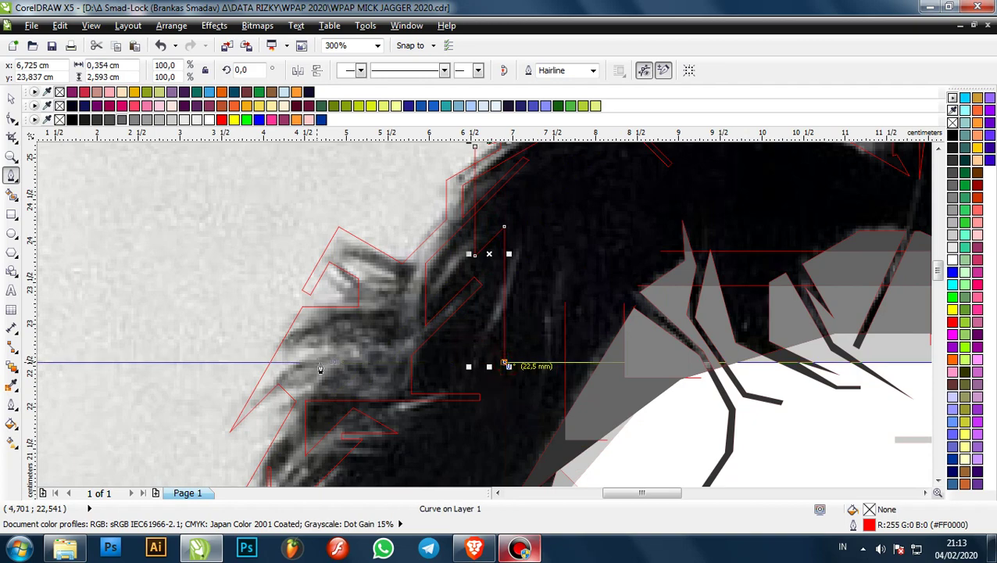
- Extend the zigzag horizontally toward the outer hair, straight down and horizontally out past the hair edge, about 3.46 by 4.73 cm overall
scroll(318, 361, "down", 4)
scroll(437, 289, "up", 4)
left_click(428, 263)
scroll(428, 262, "down", 3)
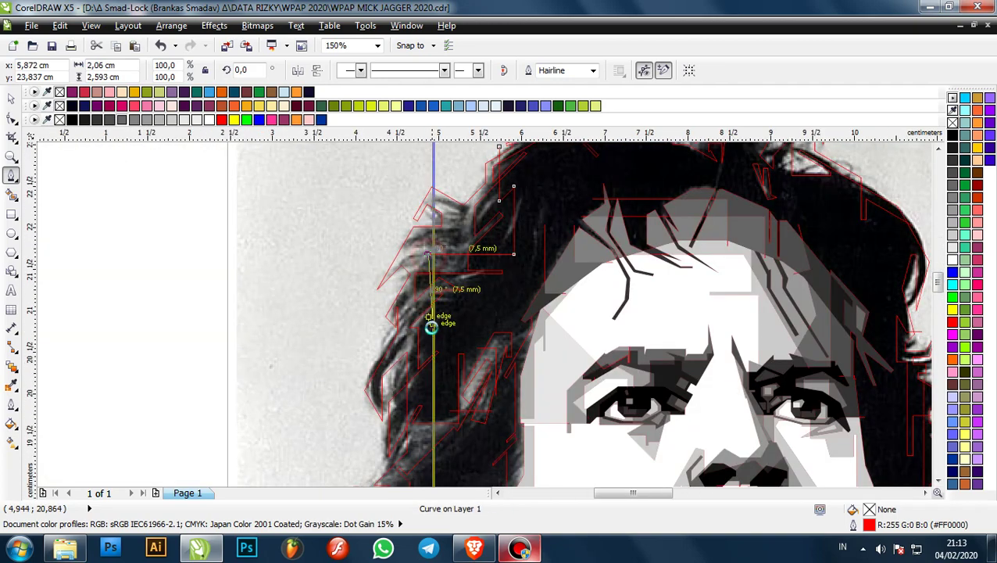
scroll(429, 329, "up", 3)
left_click(424, 362)
left_click(308, 361)
- Draw a line from beside the hair tuft slanting inward, diagonally down through the strands and back out past the edge, about 2.39 by 1.82 cm
scroll(442, 332, "down", 3)
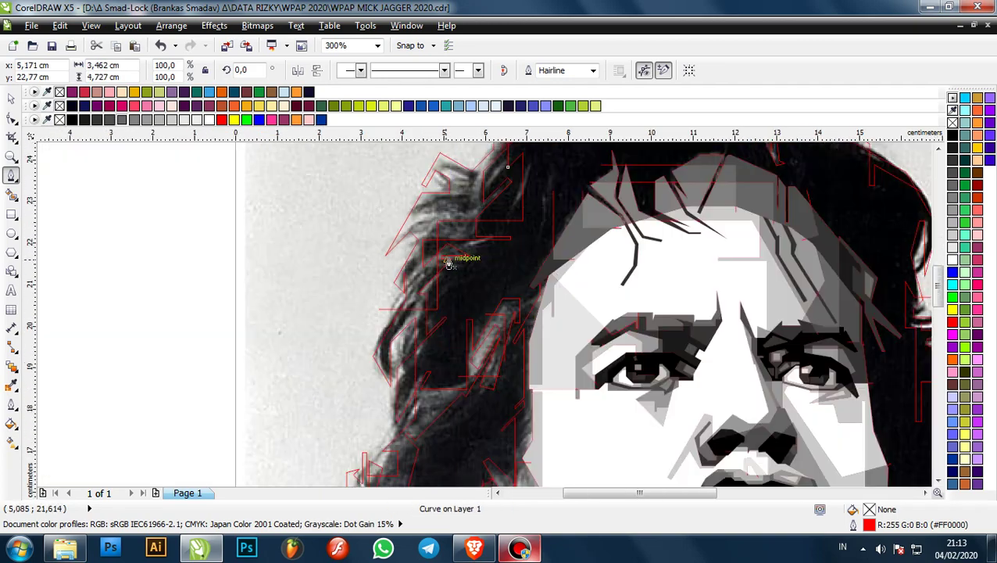
scroll(446, 263, "up", 3)
scroll(469, 328, "down", 3)
scroll(502, 213, "up", 3)
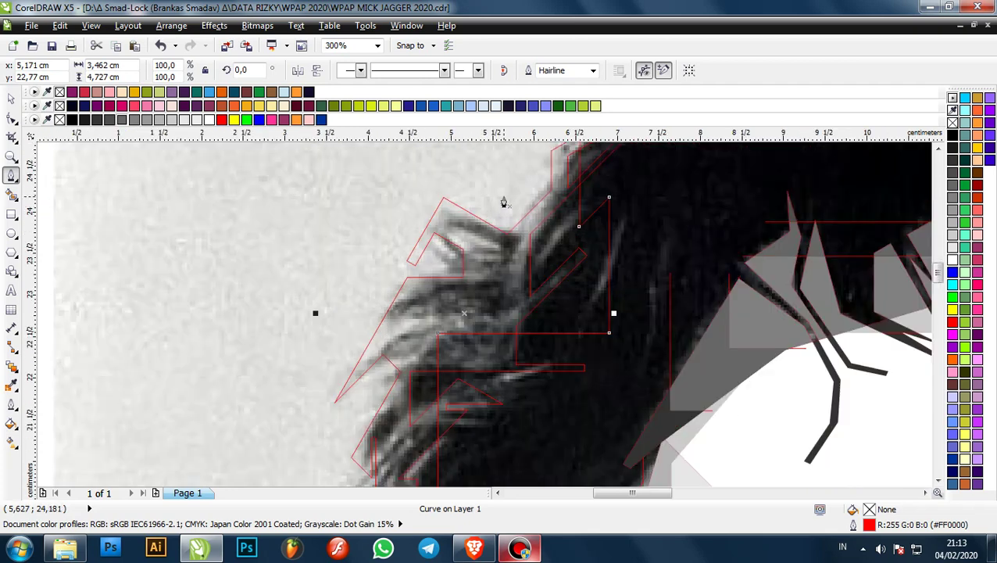
left_click(504, 197)
left_click(564, 235)
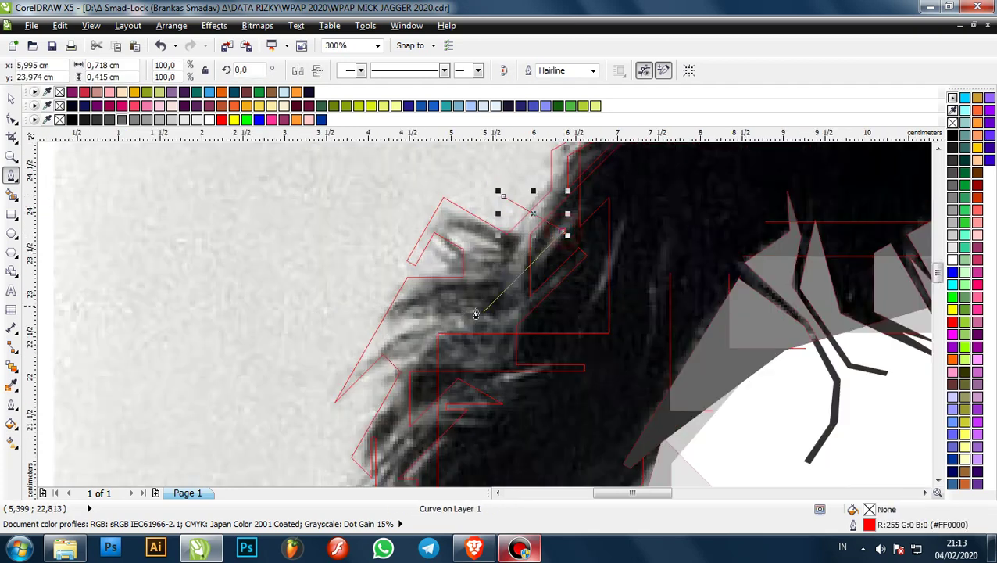
left_click(447, 348)
left_click(364, 302)
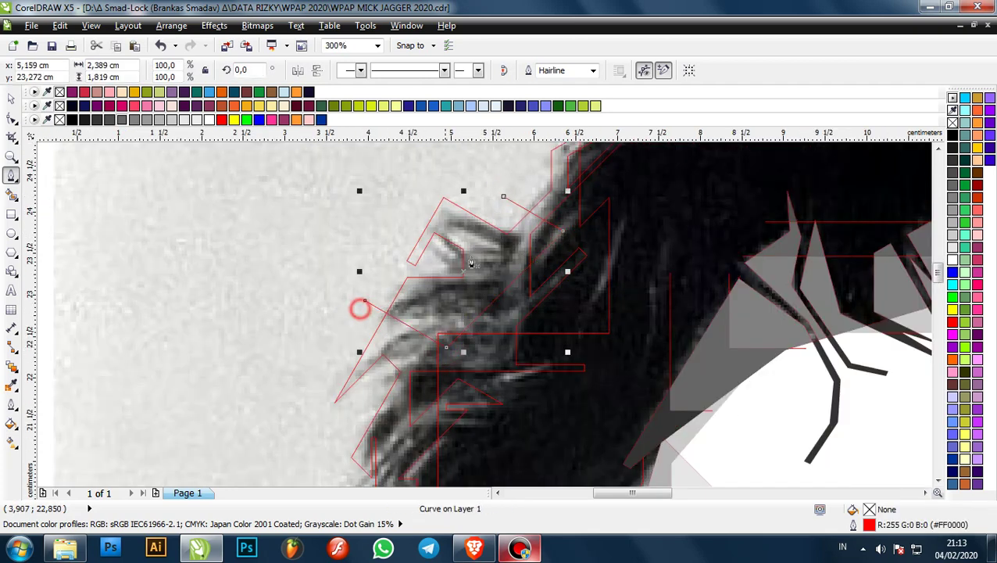
- Shorten the tuft line's last slanted segment, then add a narrow horizontal notch ending outside the hair edge, about 2.21 by 1.82 cm overall
scroll(525, 238, "down", 1)
scroll(517, 234, "up", 2)
scroll(518, 235, "down", 1)
scroll(518, 236, "down", 1)
scroll(502, 292, "up", 1)
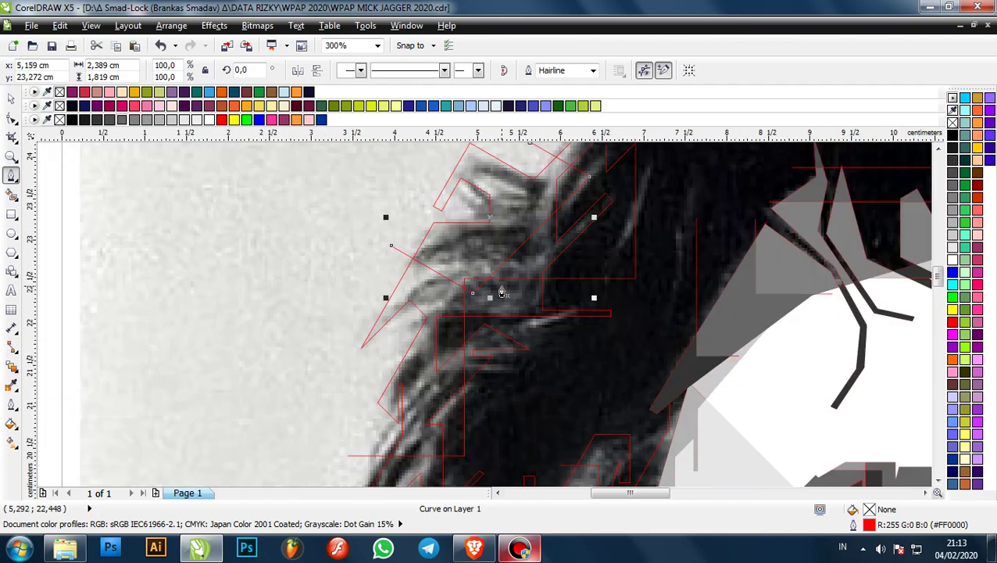
left_click(423, 272)
scroll(478, 259, "up", 1)
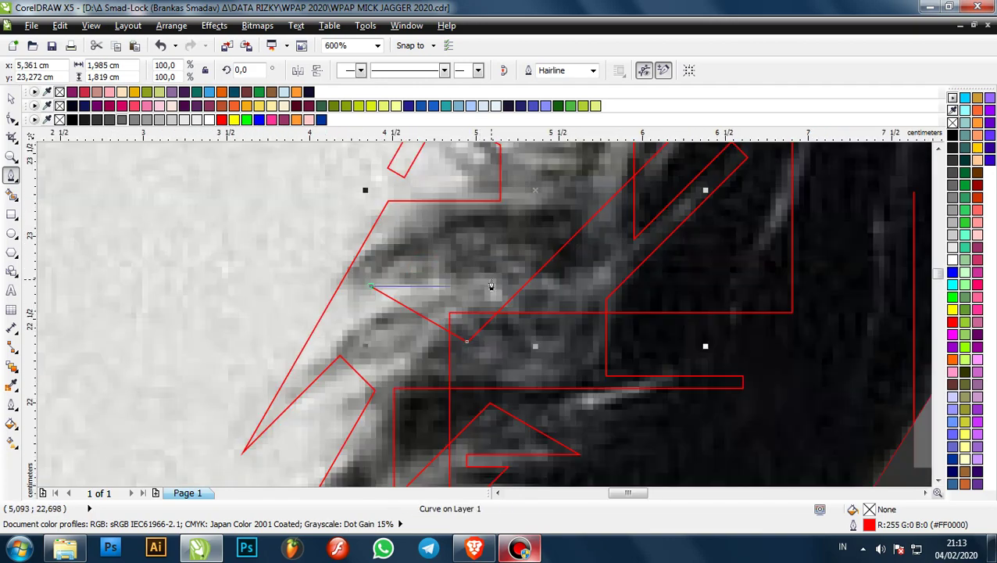
left_click(489, 286)
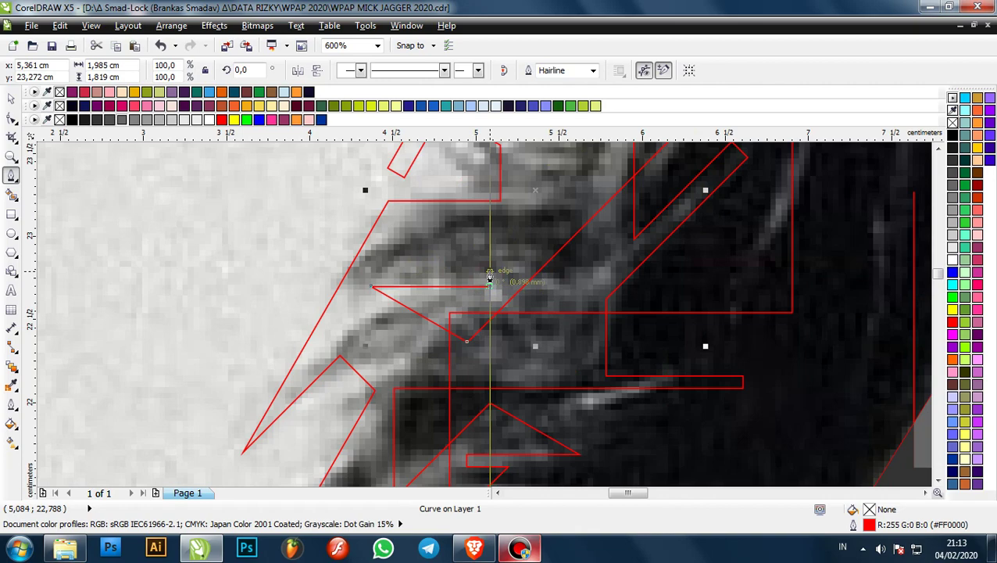
scroll(490, 277, "up", 1)
left_click(179, 279)
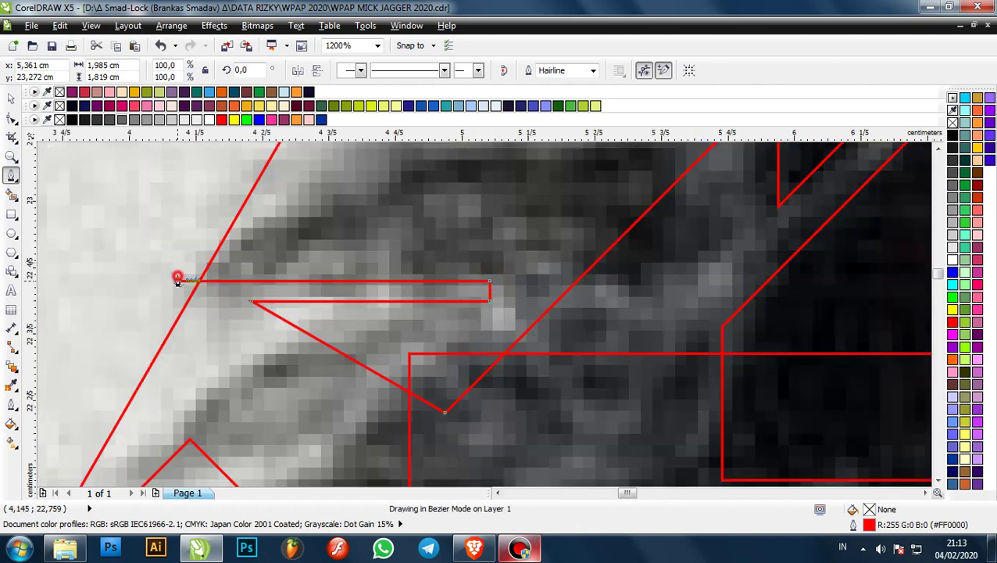
scroll(179, 275, "down", 3)
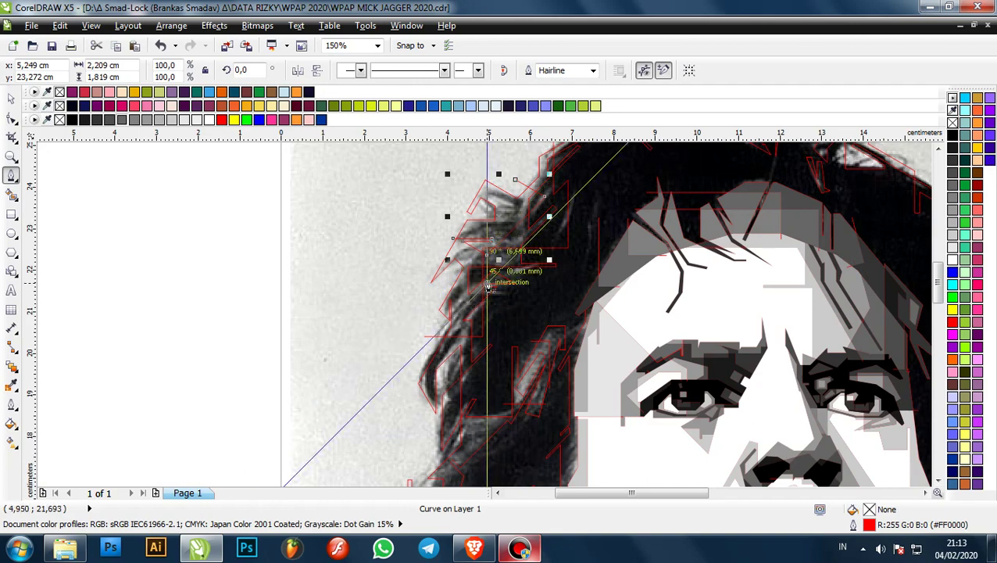
- Draw a horizontal line about 1.53 cm long from outside the side hair edge into the dark area above the slanted highlight
scroll(486, 313, "up", 1)
scroll(437, 290, "down", 1)
scroll(473, 283, "up", 1)
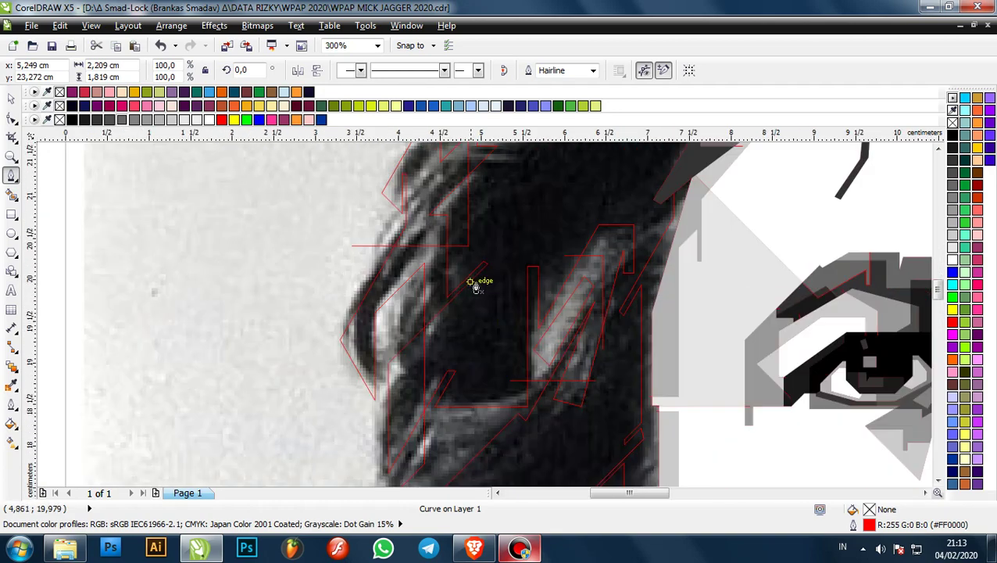
scroll(475, 283, "down", 1)
scroll(485, 280, "up", 2)
scroll(452, 287, "up", 2)
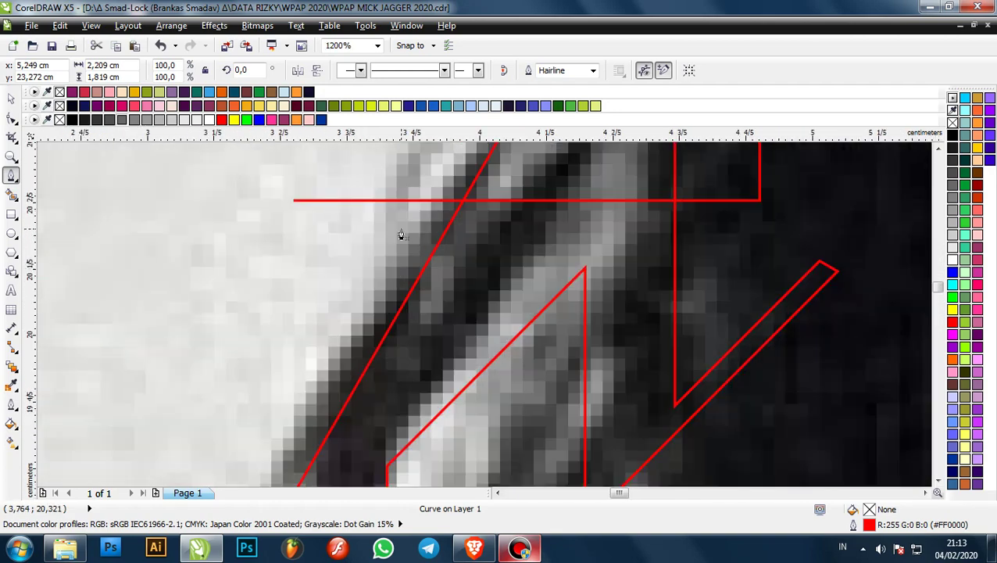
scroll(401, 234, "down", 1)
left_click(655, 233)
- Extend the line straight down into the dark hair, diagonally back up and straight down, about 1.53 by 1.64 cm overall
scroll(655, 233, "down", 2)
scroll(652, 267, "up", 1)
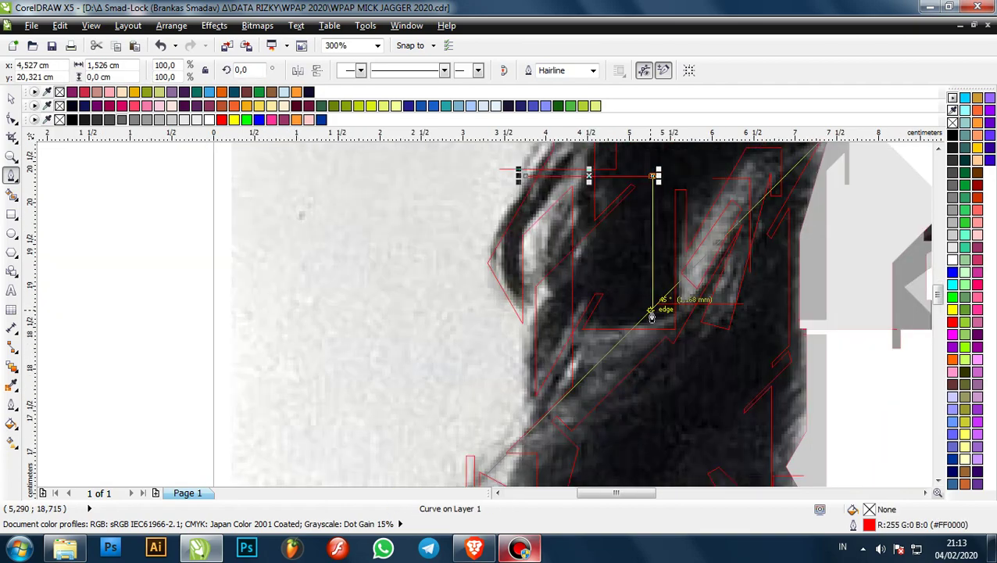
scroll(638, 307, "down", 1)
scroll(634, 156, "up", 1)
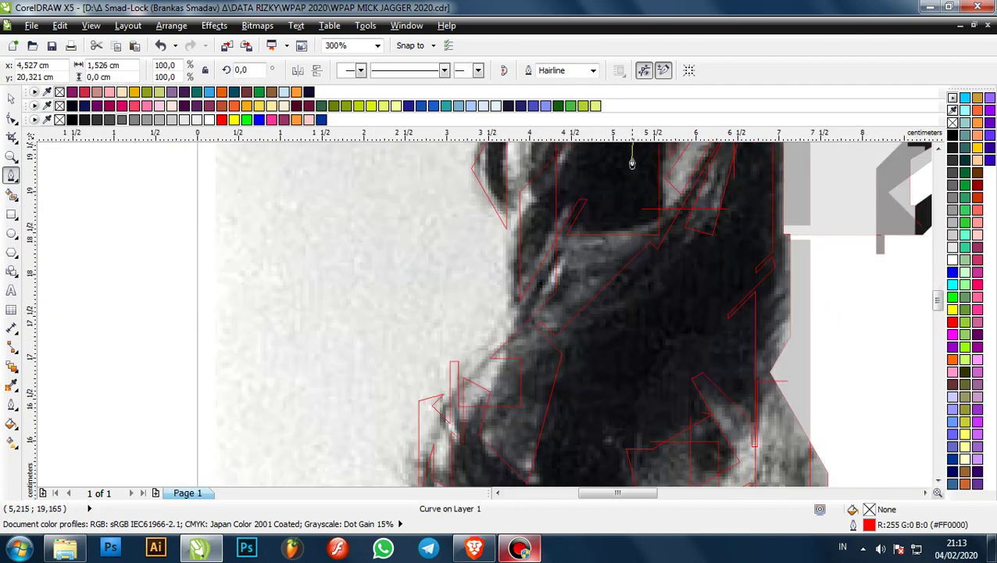
scroll(637, 199, "down", 1)
scroll(637, 200, "up", 1)
left_click(631, 272)
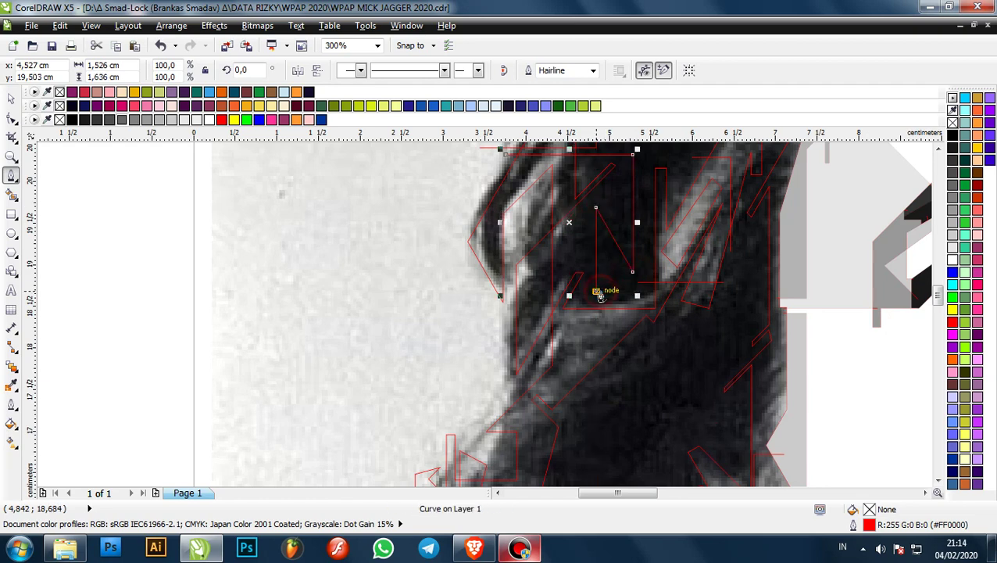
- Extend the dark-hair line down to the neighbouring horizontal line's level and join it there, about 1.53 by 1.53 cm overall
scroll(601, 288, "up", 2)
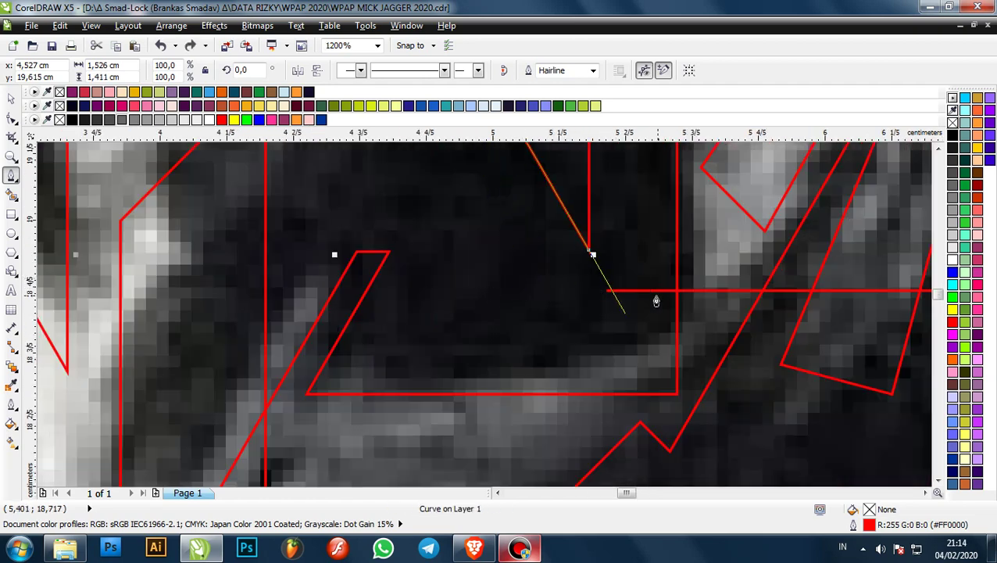
left_click(439, 295)
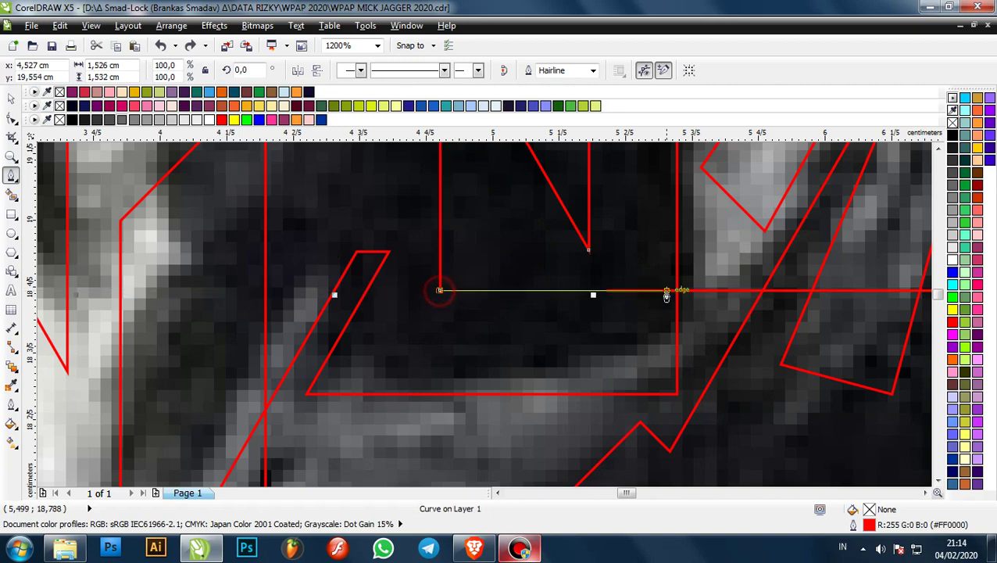
scroll(617, 292, "down", 2)
scroll(617, 297, "up", 1)
- Connect the end of that horizontal line to the vertical line above with an L-shaped line about 0.08 by 0.44 cm
left_click(615, 293)
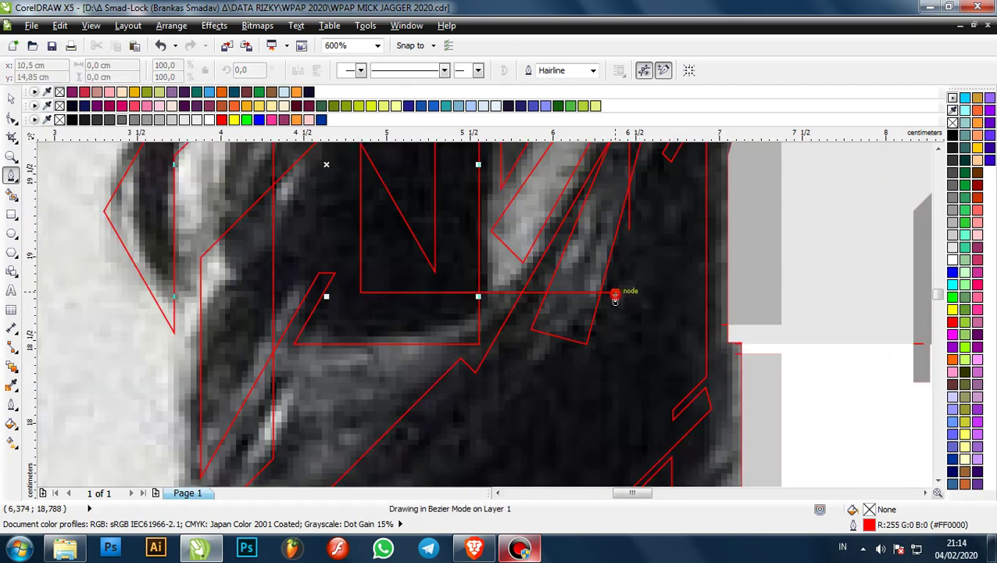
scroll(615, 293, "down", 2)
scroll(631, 283, "up", 1)
scroll(609, 315, "up", 1)
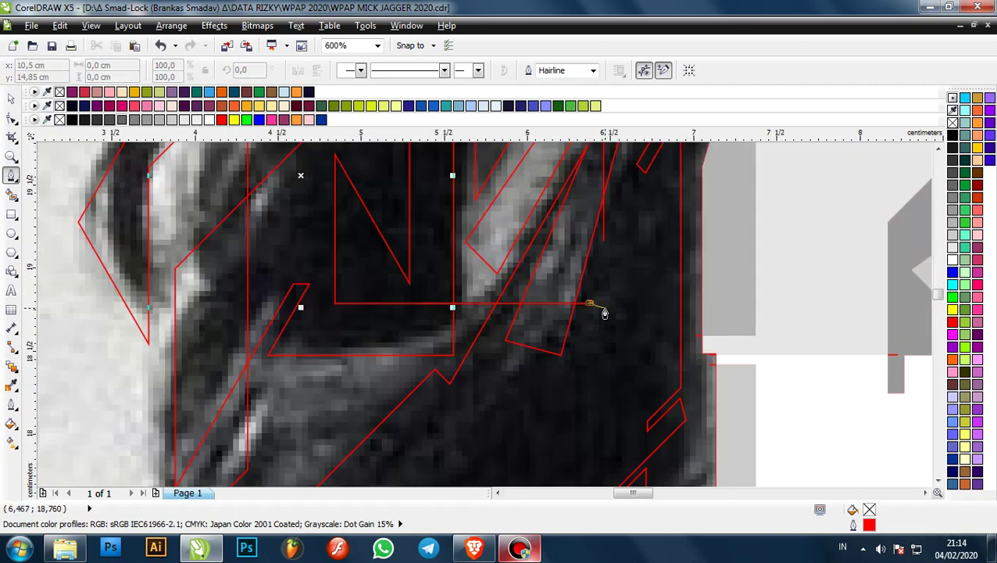
scroll(604, 321, "down", 1)
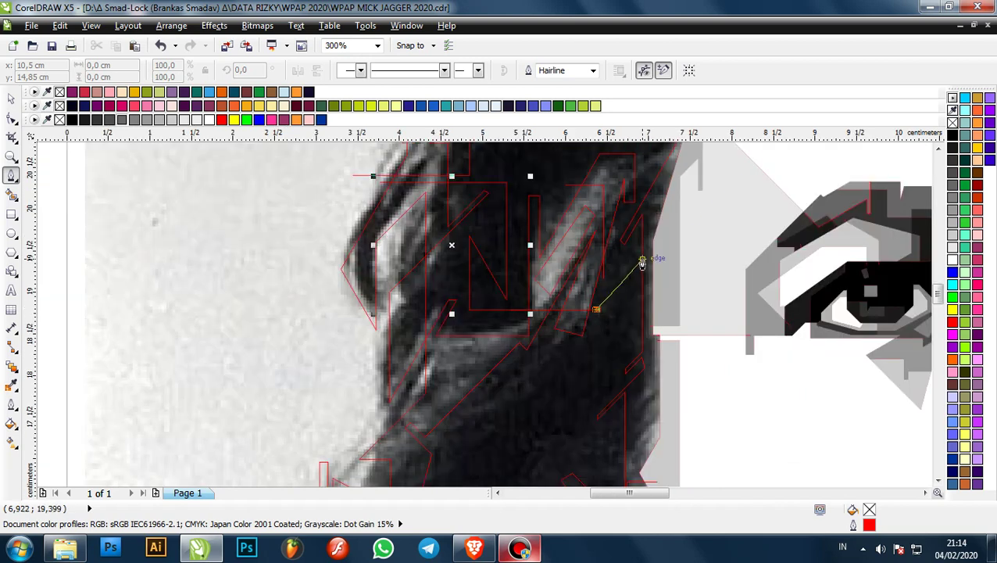
scroll(641, 263, "up", 1)
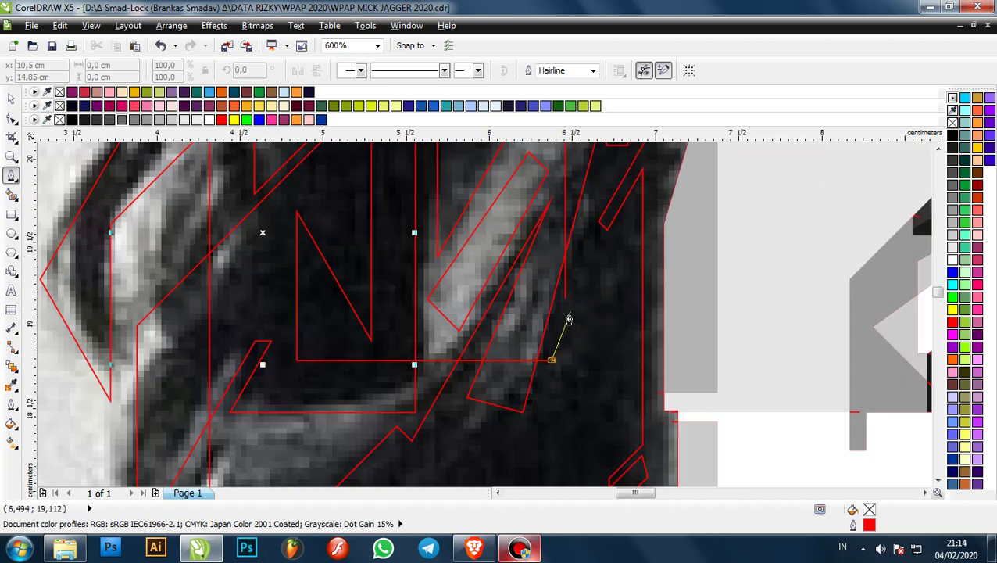
left_click(566, 366)
scroll(571, 286, "up", 1)
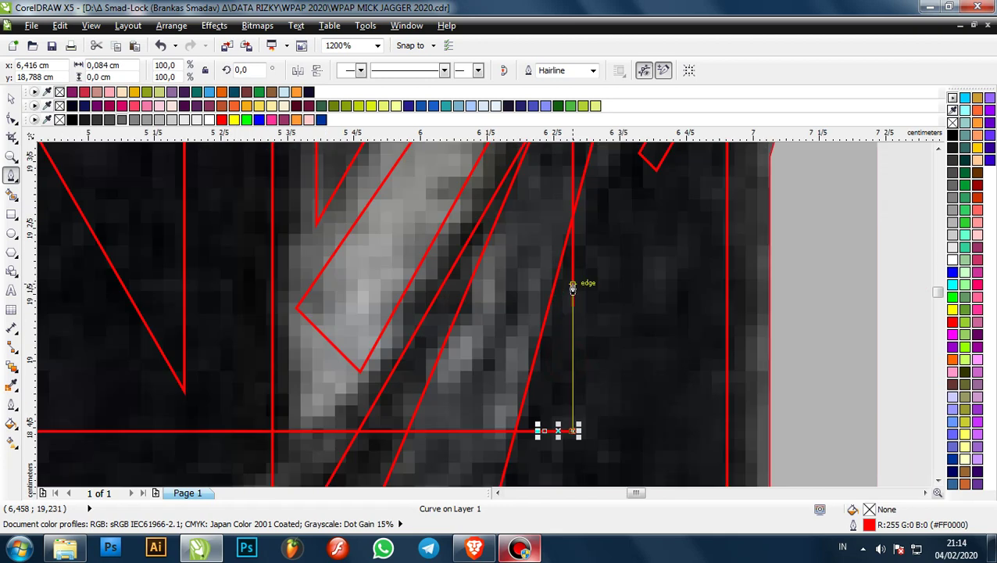
left_click(573, 288)
scroll(598, 383, "down", 1)
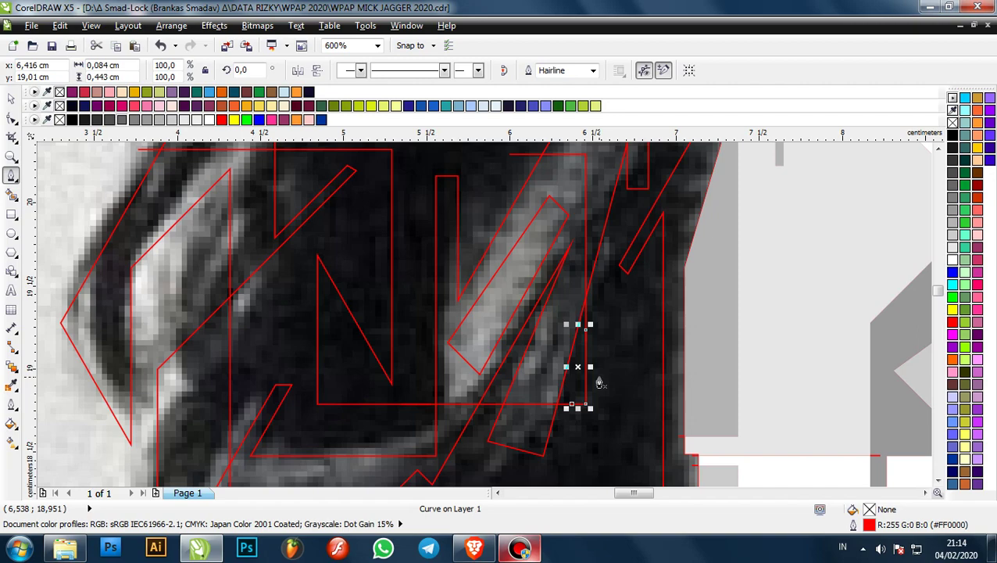
- Trace the faint slanted strand beside the upper side-hair tuft as a closed narrow triangle about 0.75 by 1.19 cm
scroll(554, 419, "down", 5)
scroll(539, 297, "up", 5)
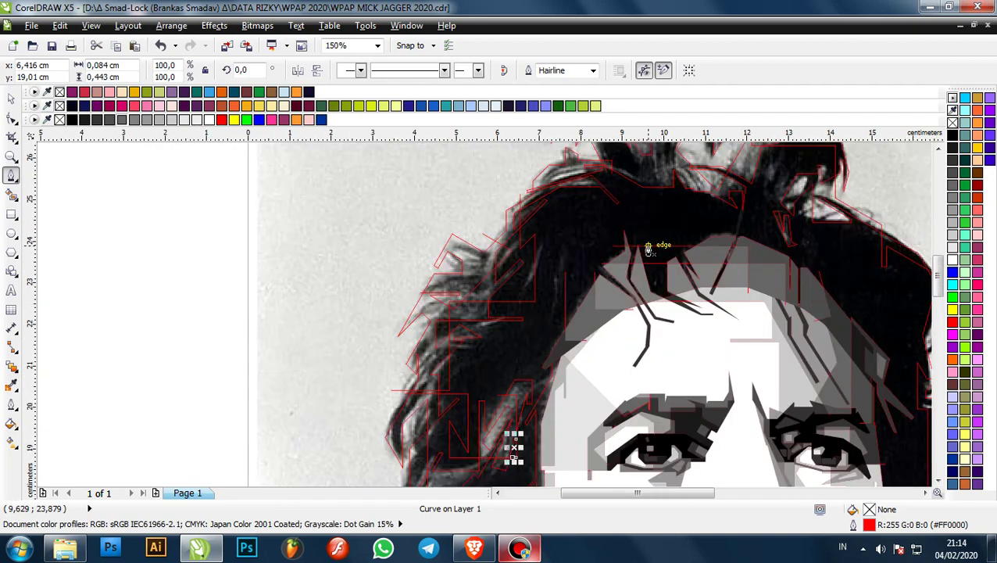
scroll(524, 321, "down", 1)
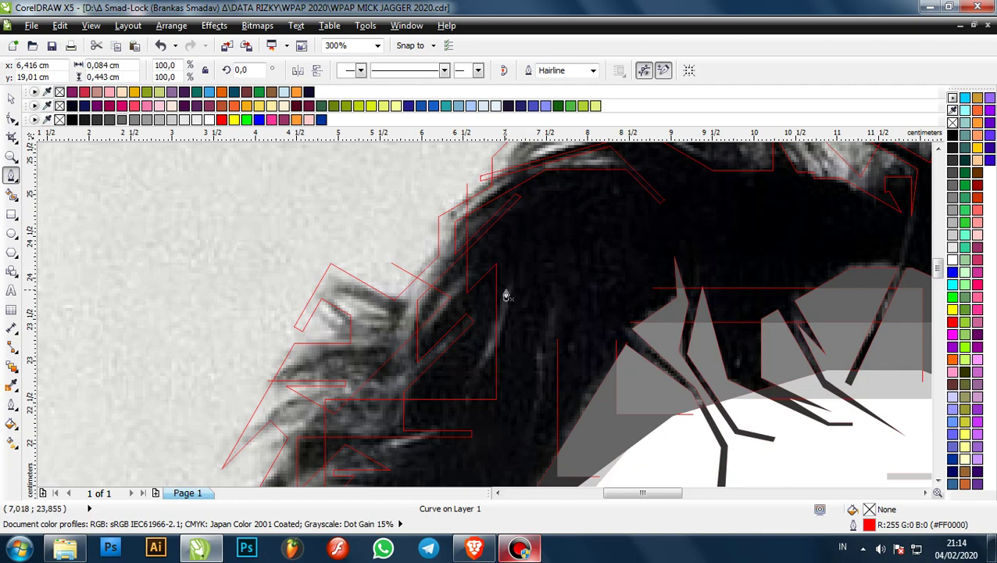
scroll(506, 291, "up", 1)
left_click(507, 287)
left_click(547, 308)
scroll(546, 308, "down", 1)
scroll(489, 375, "up", 1)
left_click(479, 417)
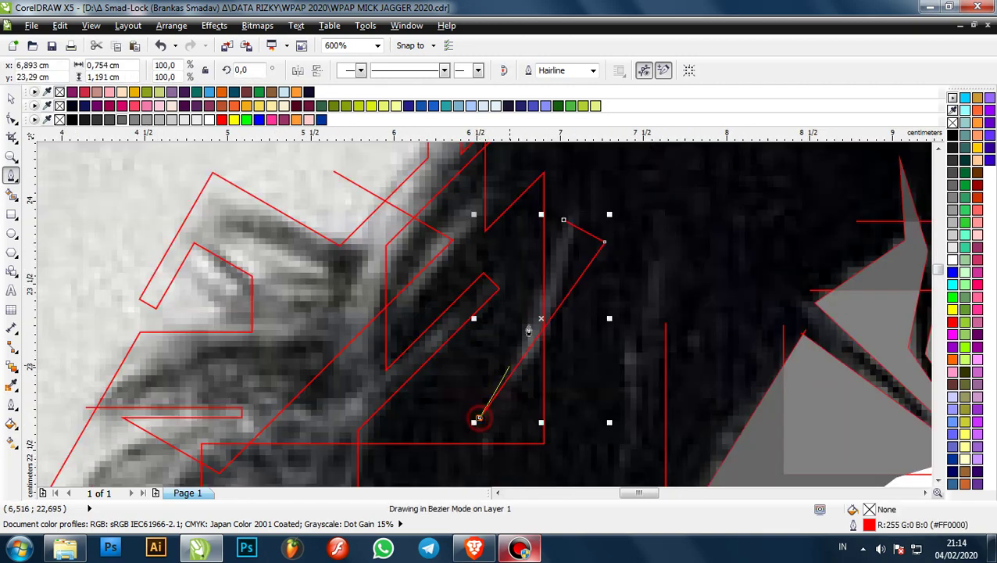
left_click(564, 221)
- Trace the adjacent faint strand in the dark hair as a closed four-sided sliver about 0.47 by 1.34 cm
left_click(632, 274)
left_click(675, 273)
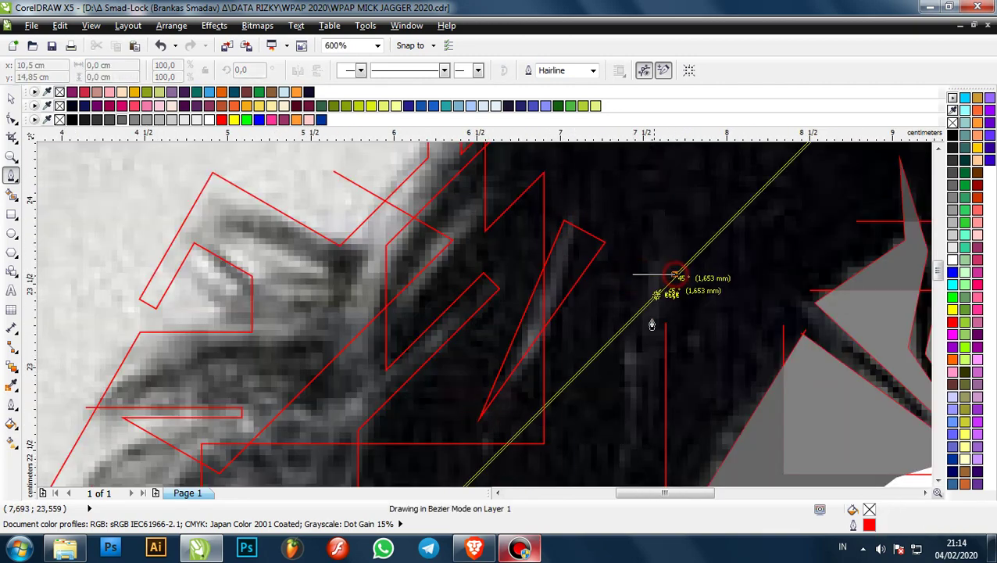
scroll(653, 315, "down", 1)
scroll(641, 367, "up", 1)
left_click(623, 444)
left_click(609, 445)
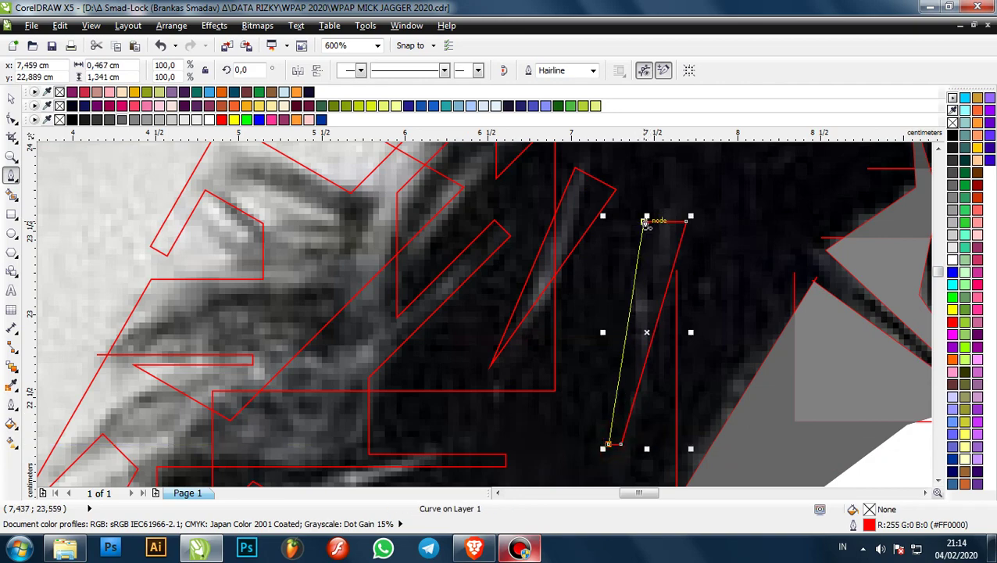
left_click(644, 222)
- Draw a line down through the crown highlights, across, straight up and diagonally down into the dark hair, about 2.16 by 1.05 cm
scroll(474, 257, "down", 3)
scroll(582, 237, "up", 4)
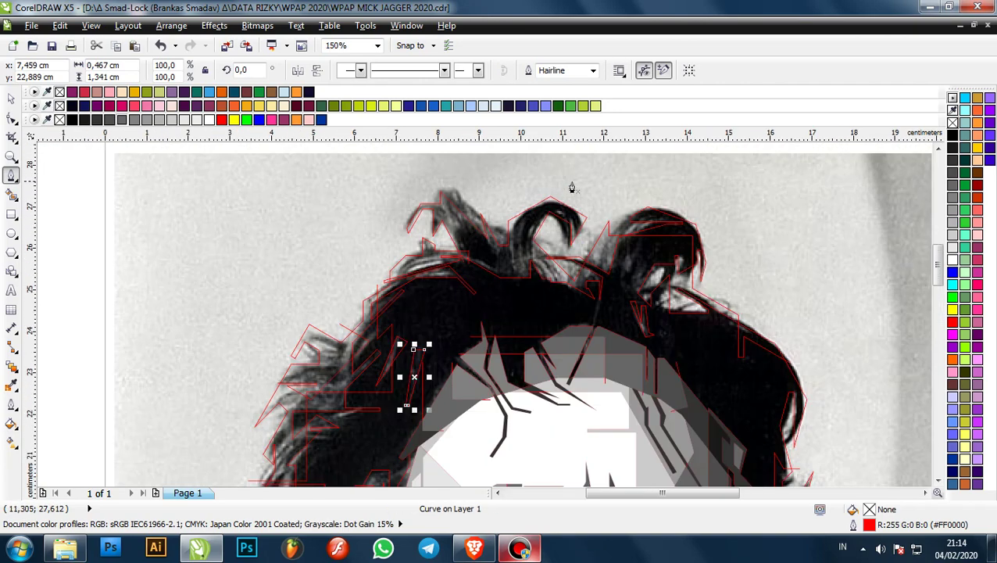
scroll(452, 246, "down", 1)
scroll(469, 251, "up", 1)
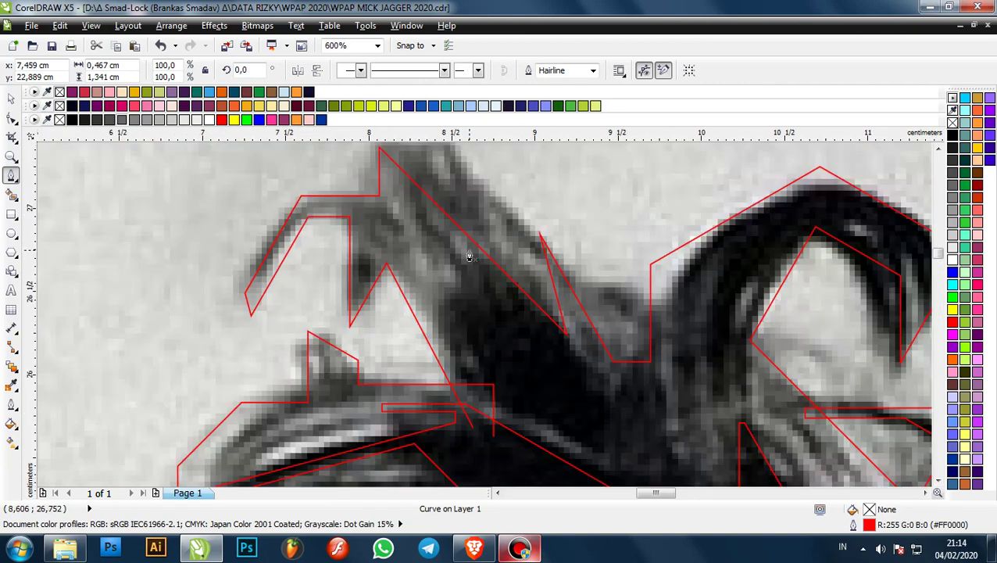
scroll(454, 258, "down", 2)
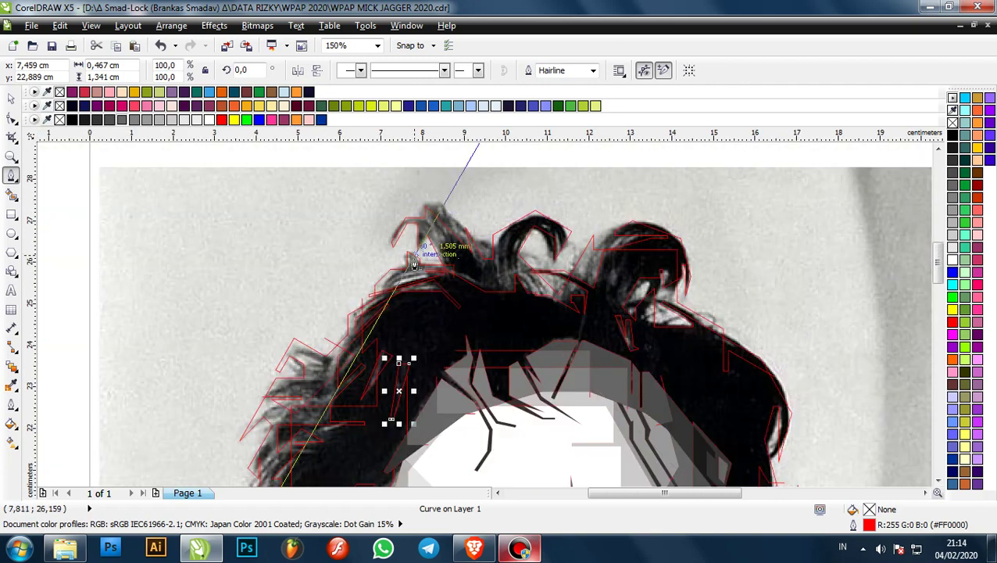
scroll(410, 270, "up", 2)
scroll(408, 275, "down", 1)
scroll(395, 265, "up", 1)
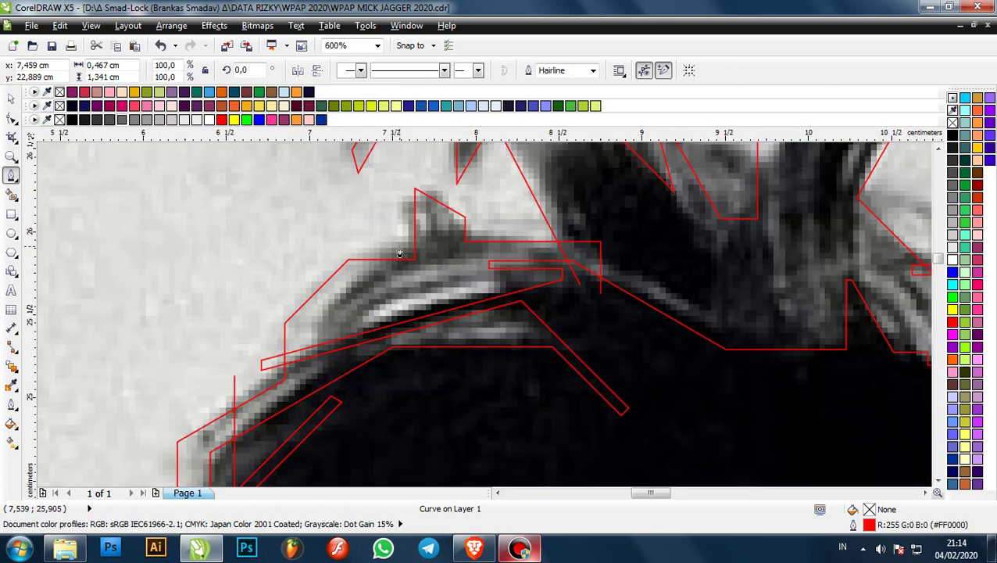
left_click(388, 228)
left_click(388, 372)
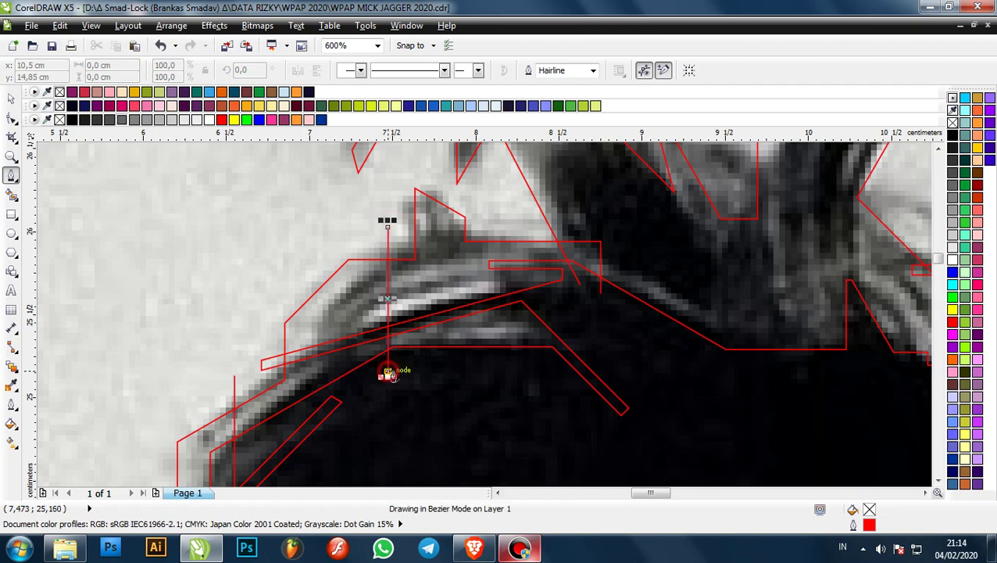
left_click(640, 372)
left_click(637, 198)
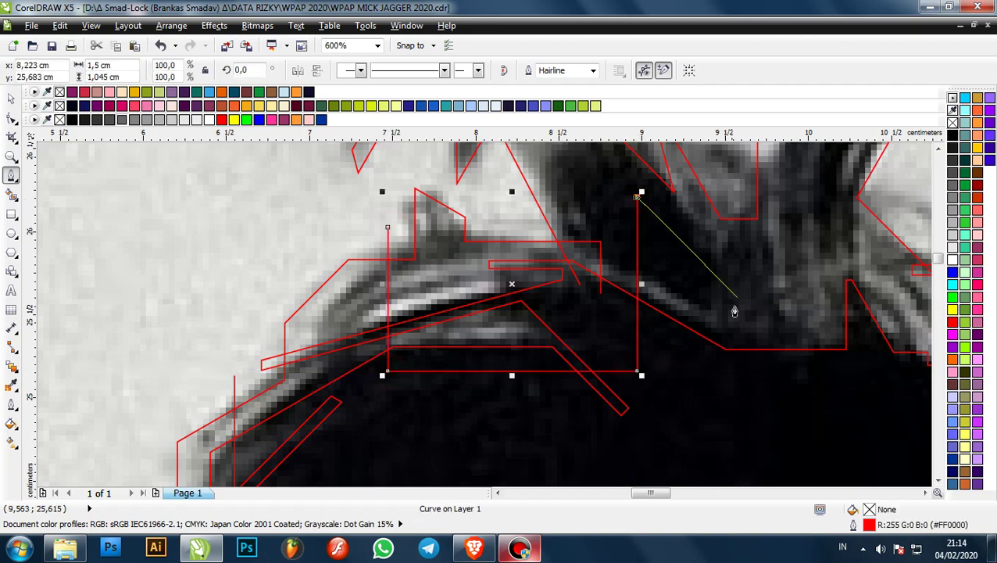
left_click(749, 308)
- Extend the crown line horizontally, straight up and across the middle curl, about 4.06 by 1.42 cm overall
scroll(503, 299, "down", 2)
scroll(606, 278, "up", 2)
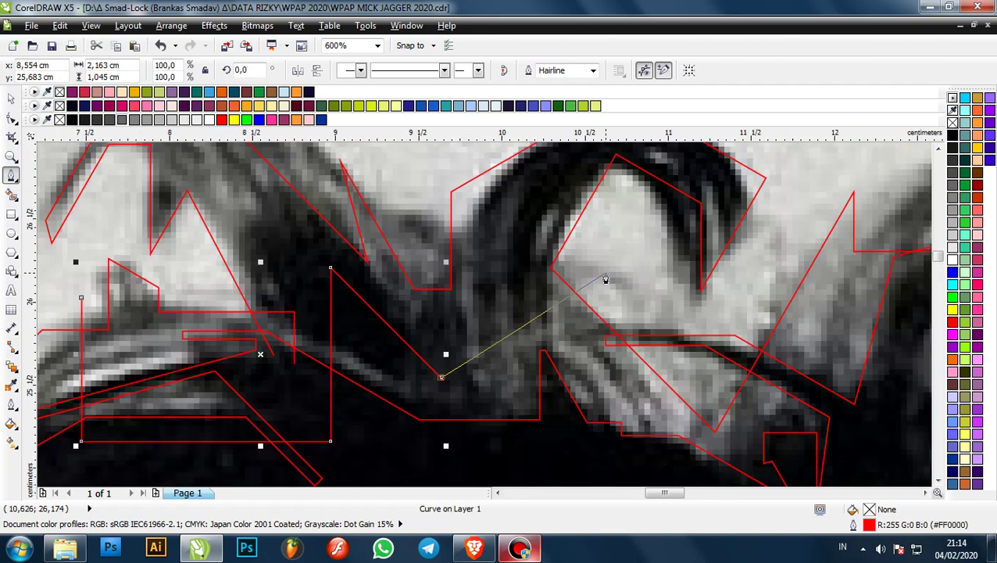
left_click(495, 378)
left_click(495, 205)
left_click(756, 206)
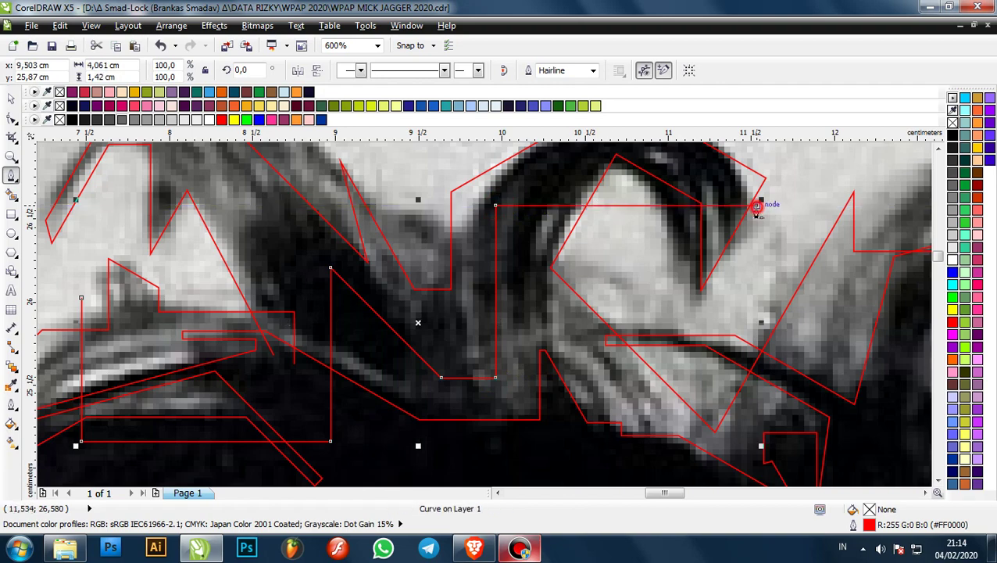
- Draw a line diagonally down through the upright hair tuft and back up at its far edge, about 1.17 by 0.97 cm
scroll(757, 206, "down", 1)
scroll(598, 215, "up", 1)
scroll(598, 214, "down", 1)
scroll(391, 203, "up", 1)
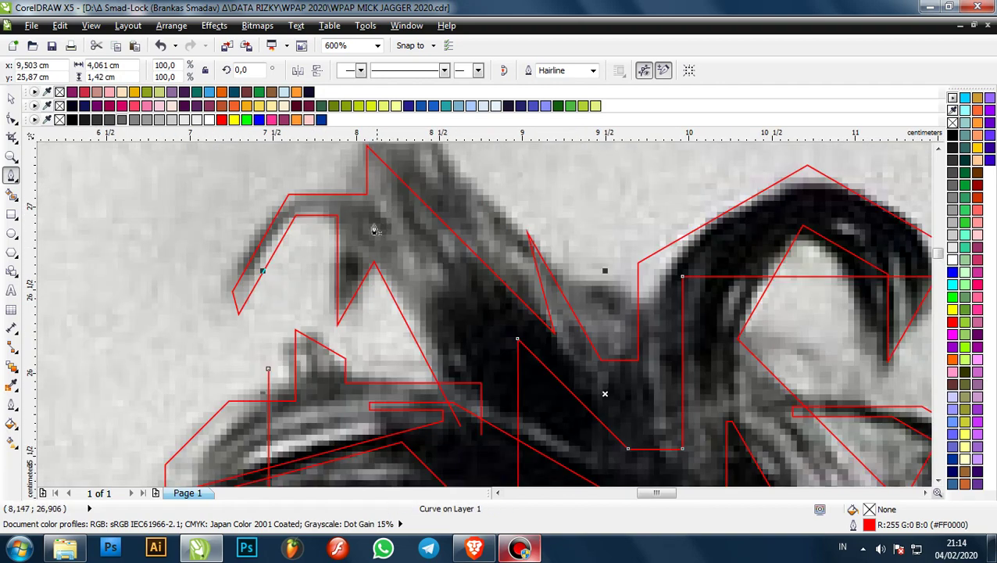
left_click(328, 160)
left_click(488, 321)
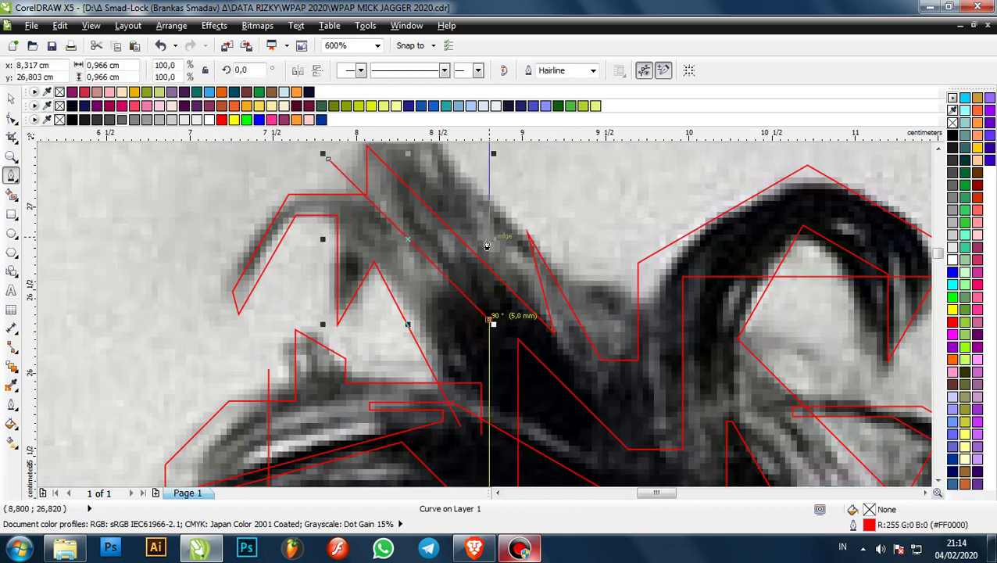
left_click(523, 285)
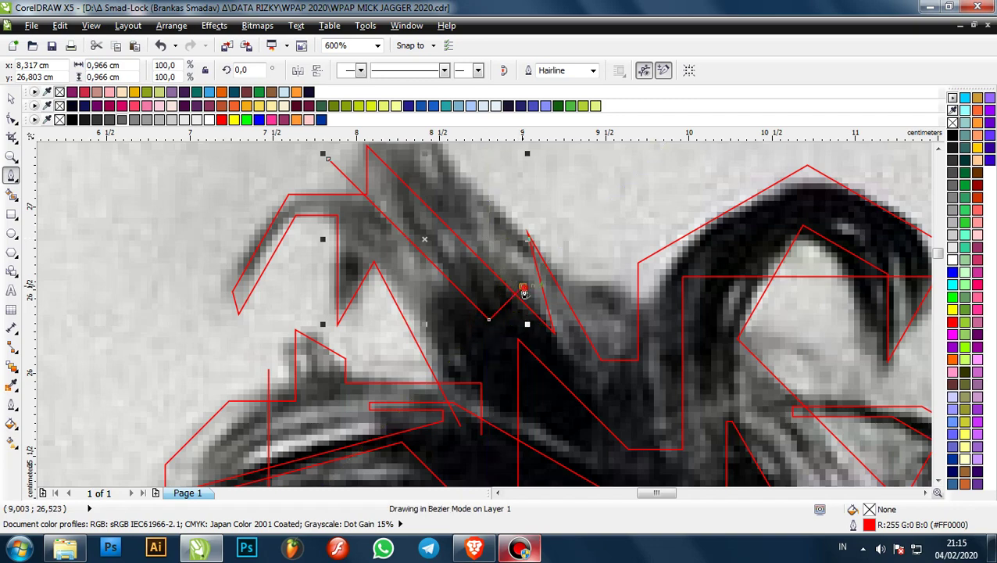
- Trace the faint strand in the dark base of the large curl as a closed slanted quadrilateral about 0.66 by 1.18 cm
scroll(517, 279, "down", 1)
scroll(574, 236, "down", 1)
scroll(708, 245, "up", 1)
scroll(588, 232, "down", 1)
scroll(710, 271, "up", 1)
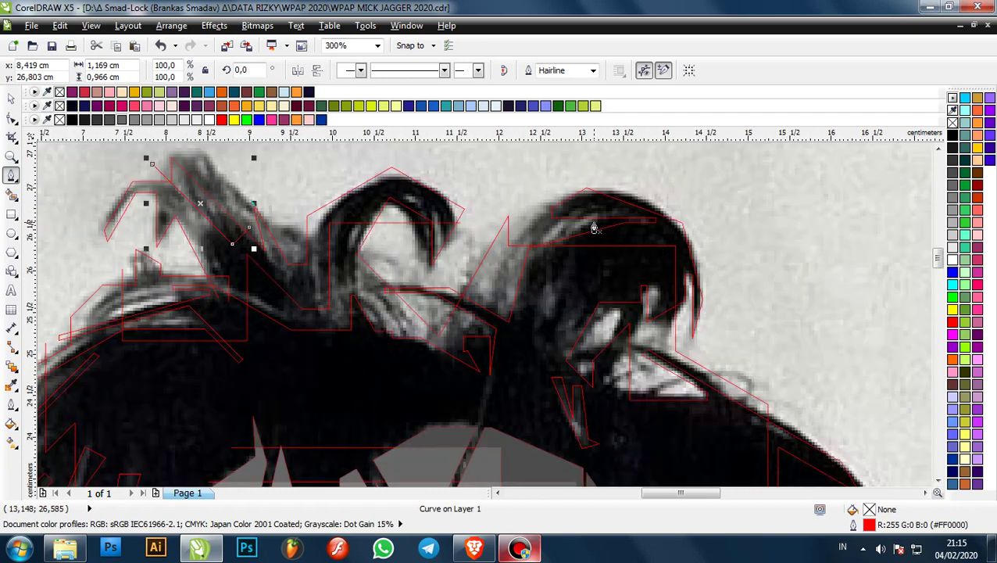
scroll(602, 226, "up", 2)
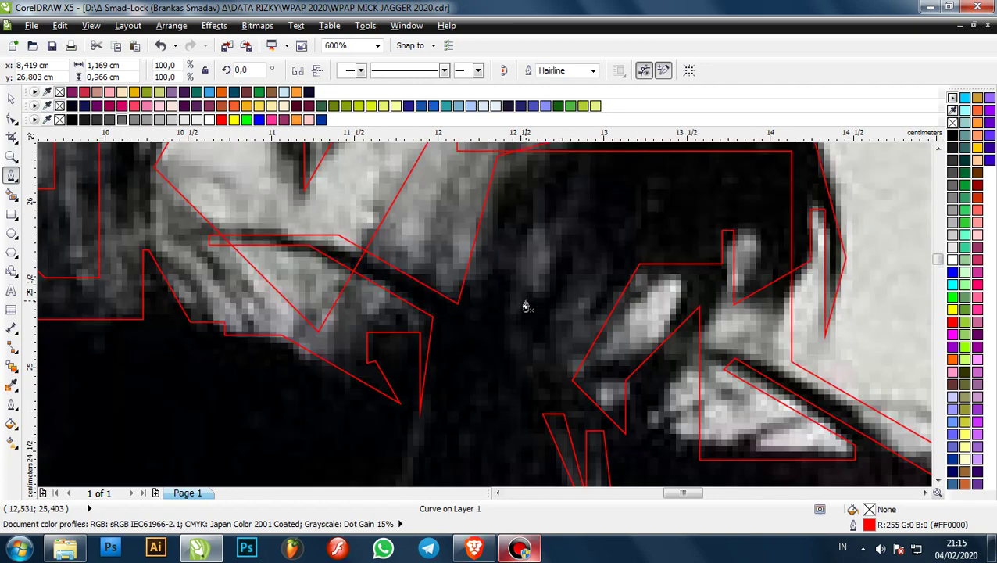
left_click(456, 369)
left_click(513, 381)
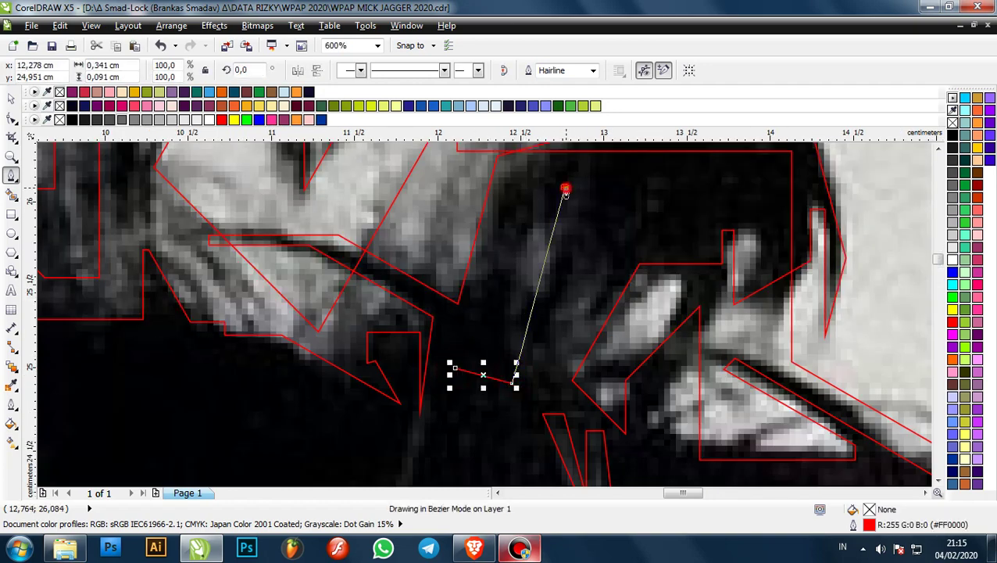
left_click(565, 189)
left_click(540, 186)
left_click(456, 368)
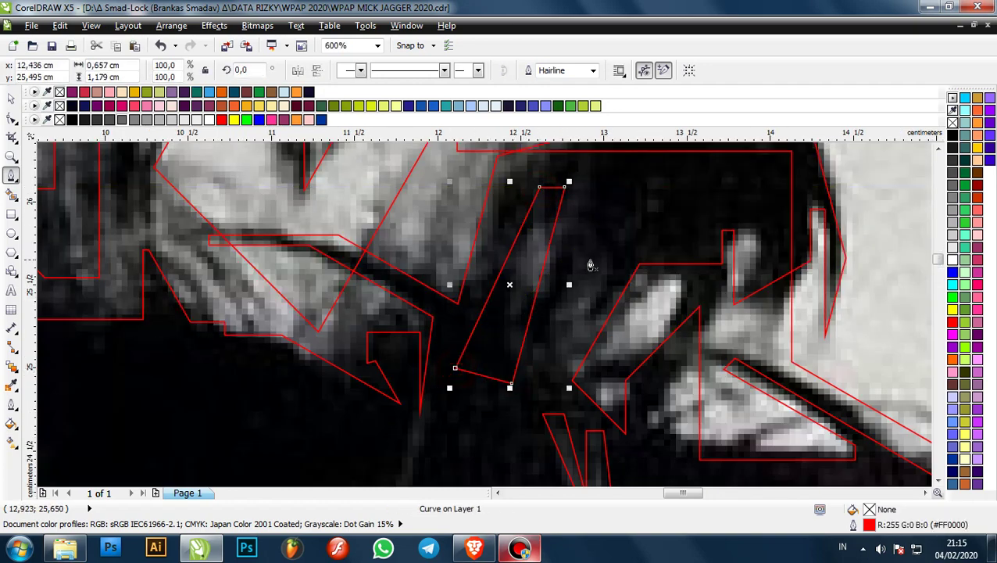
- Trace the neighbouring strand in the large curl as a closed slim triangle about 0.62 by 0.77 cm
left_click(546, 328)
left_click(649, 206)
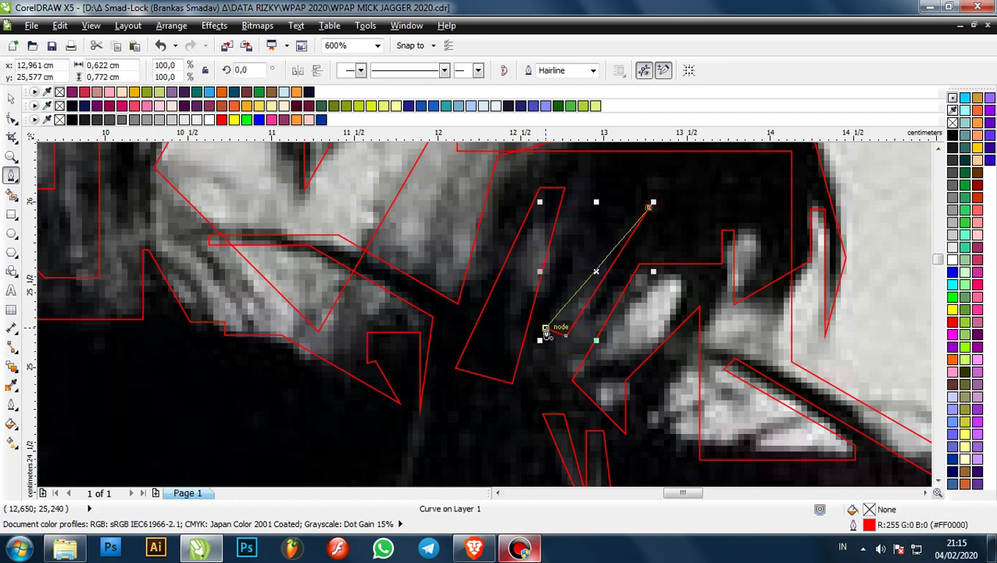
scroll(545, 332, "down", 2)
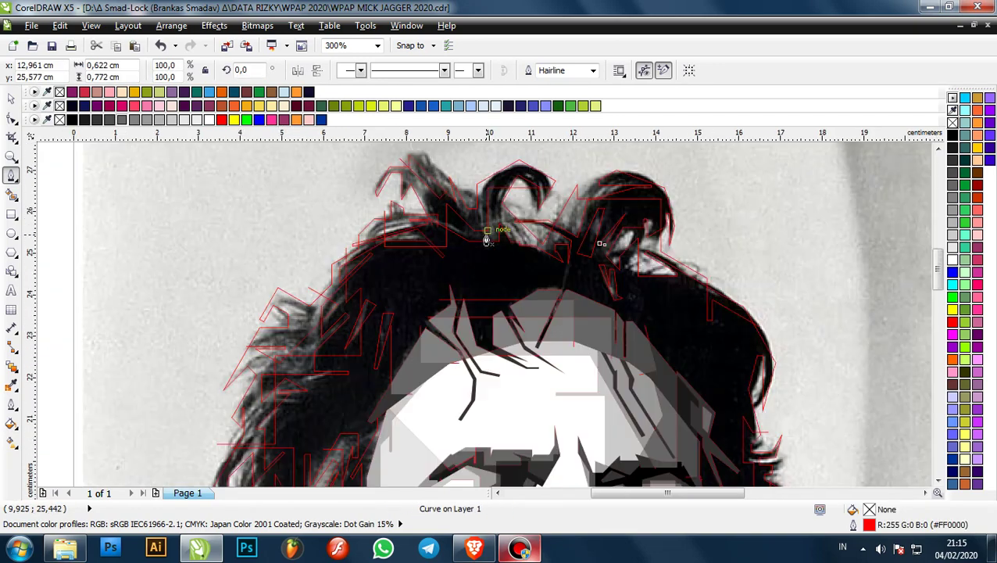
- Draw a closed triangle about 0.89 by 0.51 cm in the dark hair below the large curl's bright highlight
scroll(631, 274, "up", 2)
left_click(756, 285)
left_click(683, 293)
left_click(854, 386)
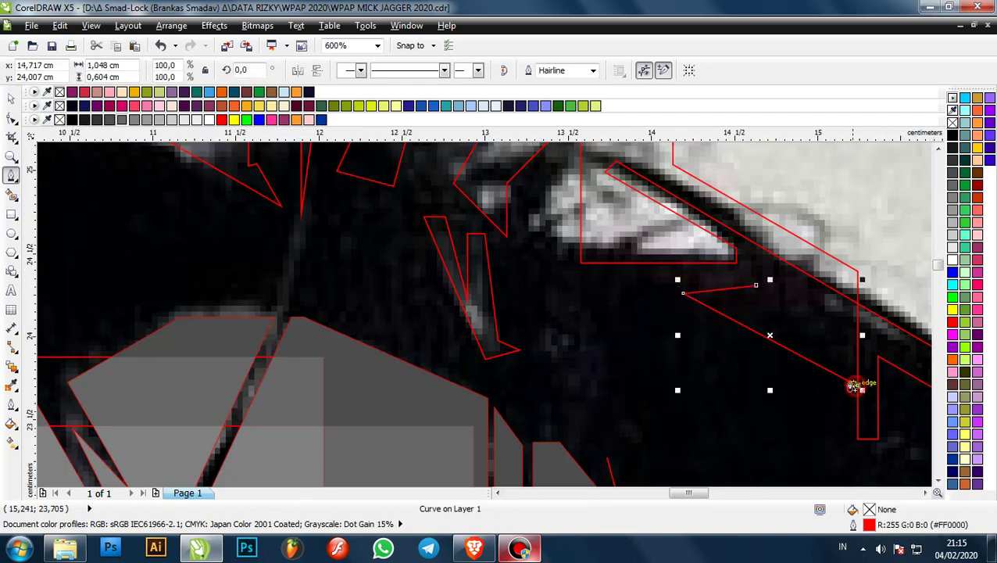
left_click(831, 368)
left_click(756, 285)
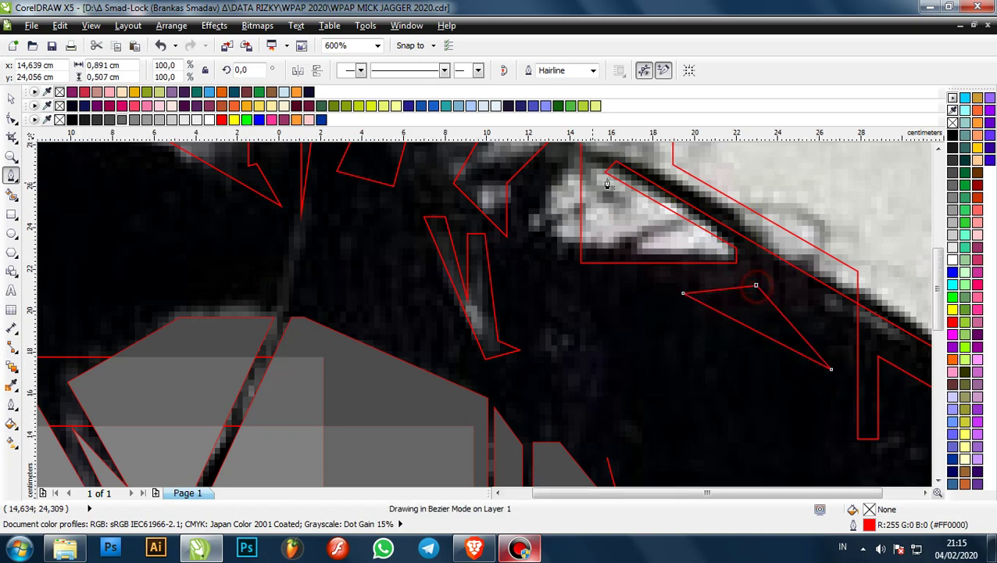
- Draw a small rectangle about 0.14 by 0.20 cm around the isolated highlight in the dark hair beside the cheek
scroll(608, 184, "down", 8)
scroll(626, 215, "up", 8)
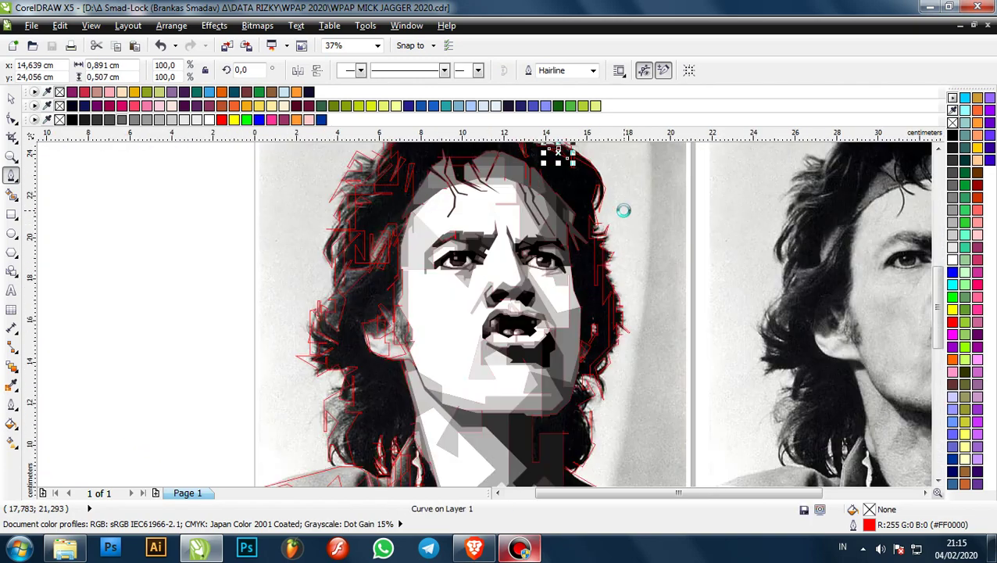
scroll(552, 293, "up", 2)
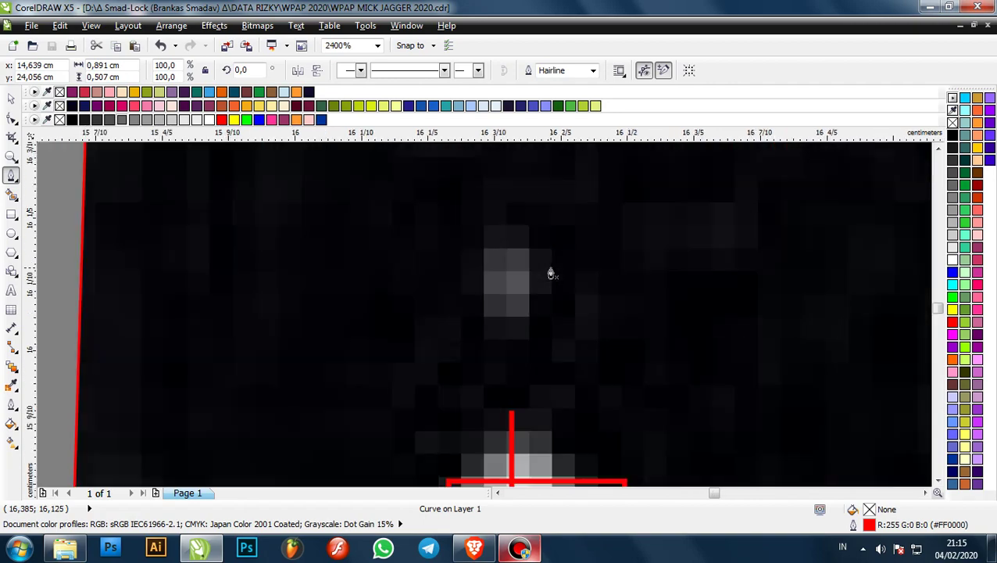
key("F6")
left_click_drag(468, 211, 563, 352)
scroll(633, 307, "down", 1)
key("F5")
scroll(635, 303, "down", 5)
scroll(650, 391, "up", 3)
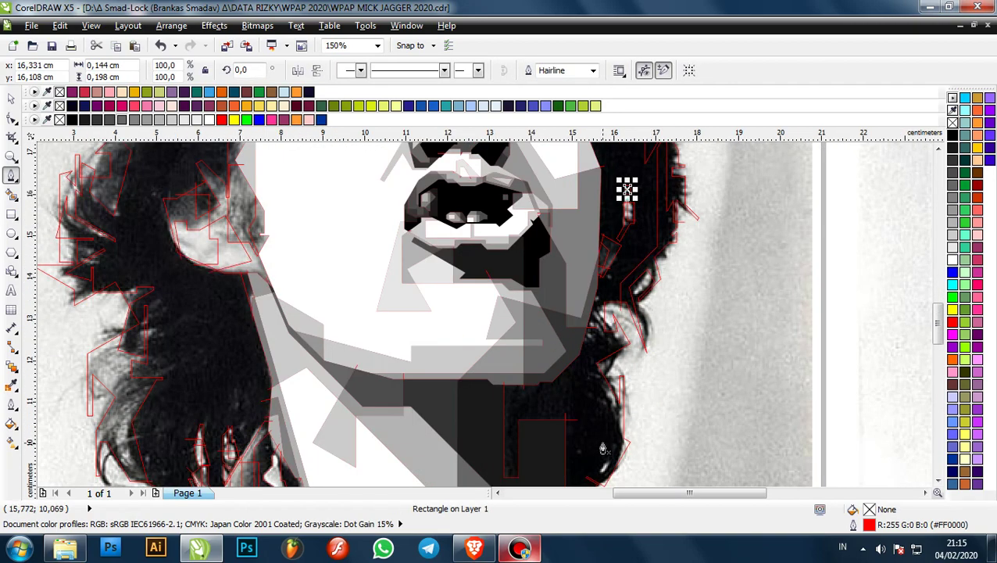
- Trace the tonal edge inside the hair tip above the shoulder with an open angular path about 0.68 by 2.92 cm
scroll(590, 320, "down", 1)
scroll(603, 436, "up", 2)
scroll(627, 276, "down", 1)
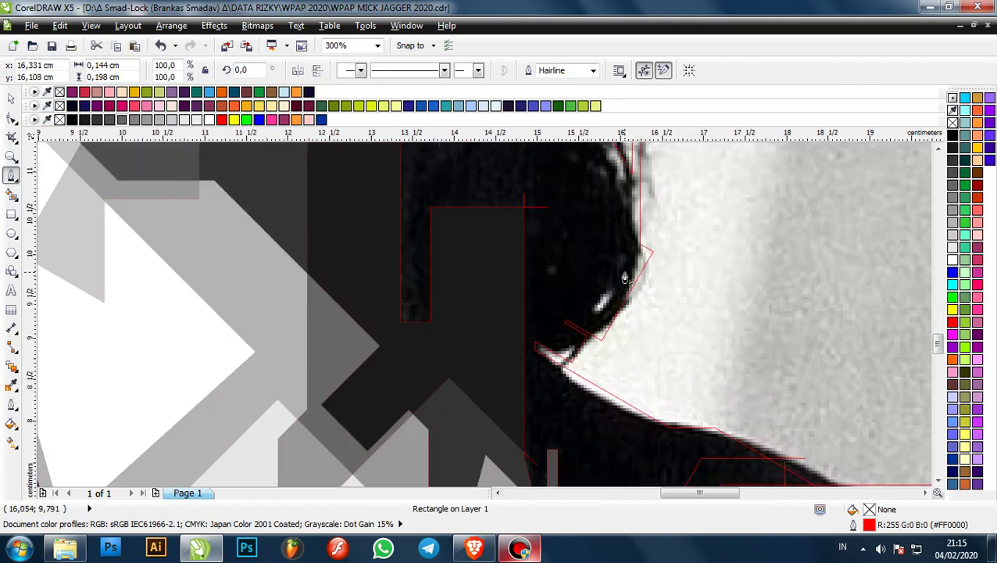
scroll(622, 305, "down", 1)
scroll(624, 311, "up", 1)
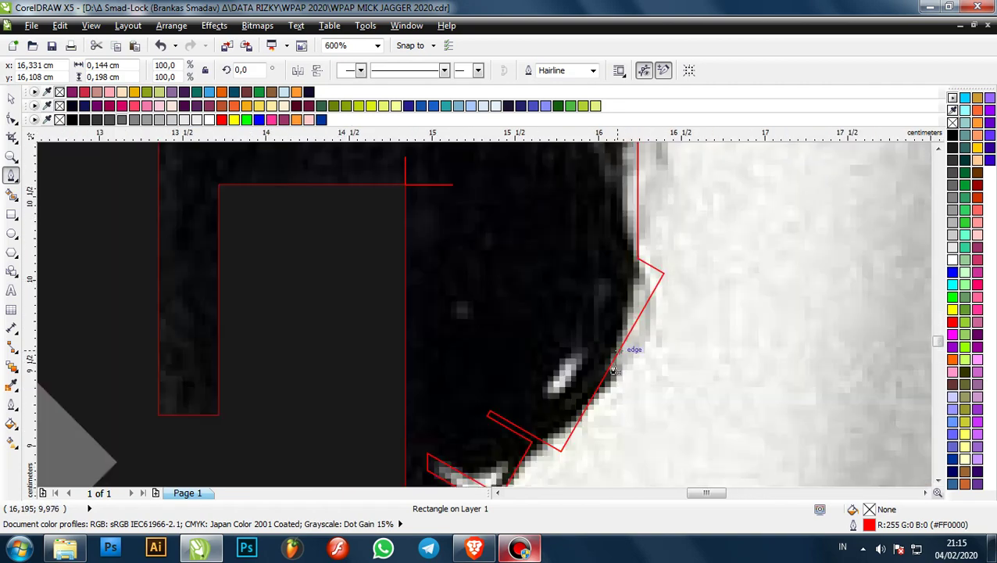
scroll(533, 460, "down", 1)
scroll(552, 423, "up", 3)
scroll(531, 408, "down", 2)
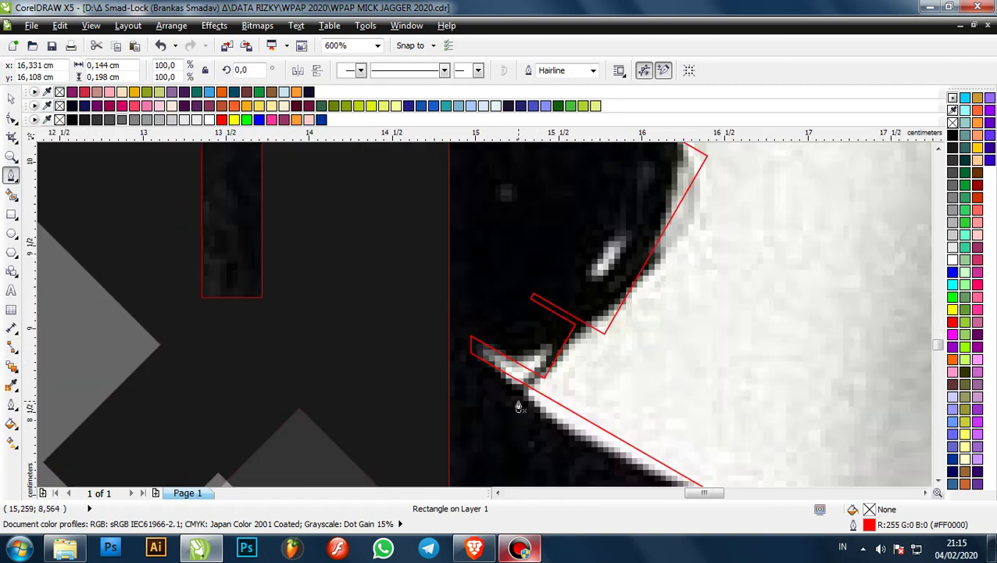
scroll(533, 401, "up", 1)
left_click(533, 402)
scroll(533, 402, "down", 2)
scroll(539, 318, "up", 1)
left_click(526, 266)
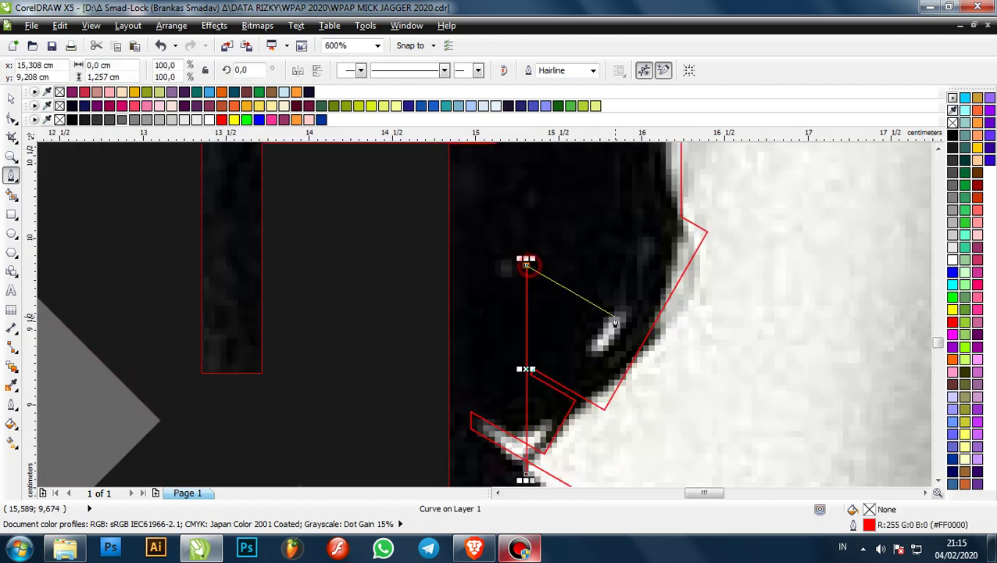
left_click(618, 316)
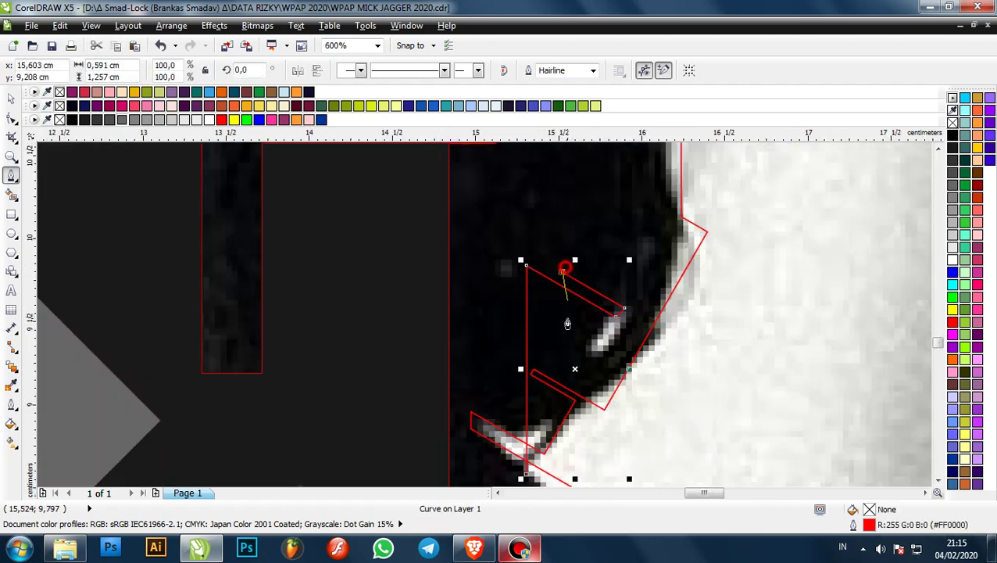
scroll(568, 323, "down", 2)
scroll(575, 246, "up", 2)
left_click(545, 241)
left_click(621, 240)
scroll(626, 241, "down", 2)
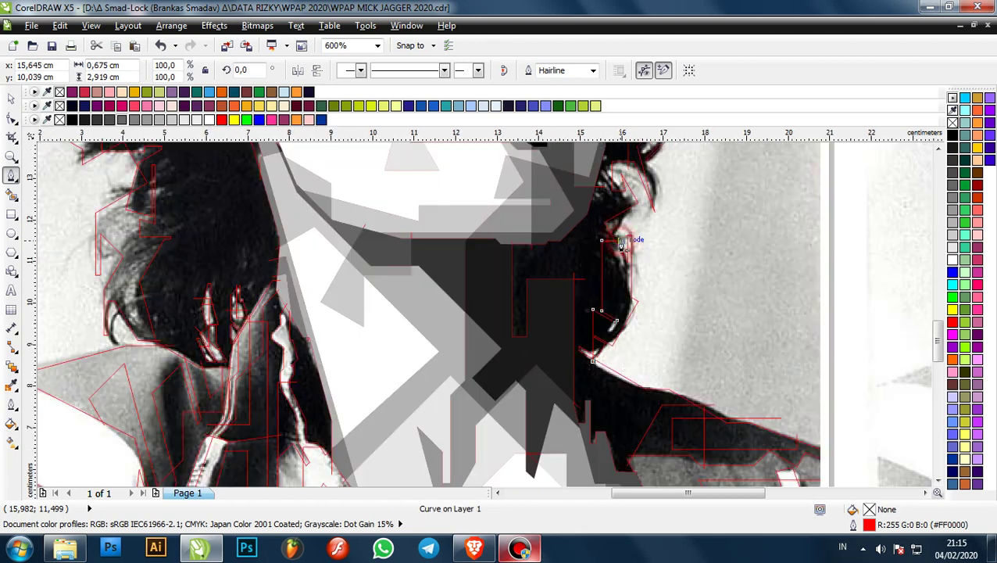
- Draw a closed triangle about 0.46 by 1.12 cm around the faint strands in the dark hair above the shoulder tip
scroll(632, 262, "up", 1)
scroll(627, 286, "down", 1)
scroll(618, 261, "up", 1)
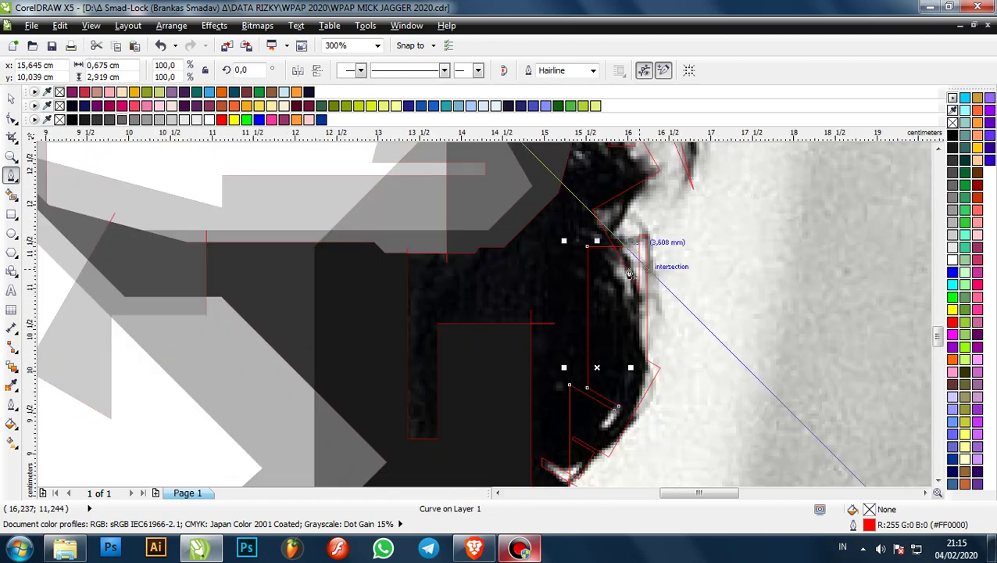
scroll(657, 315, "up", 1)
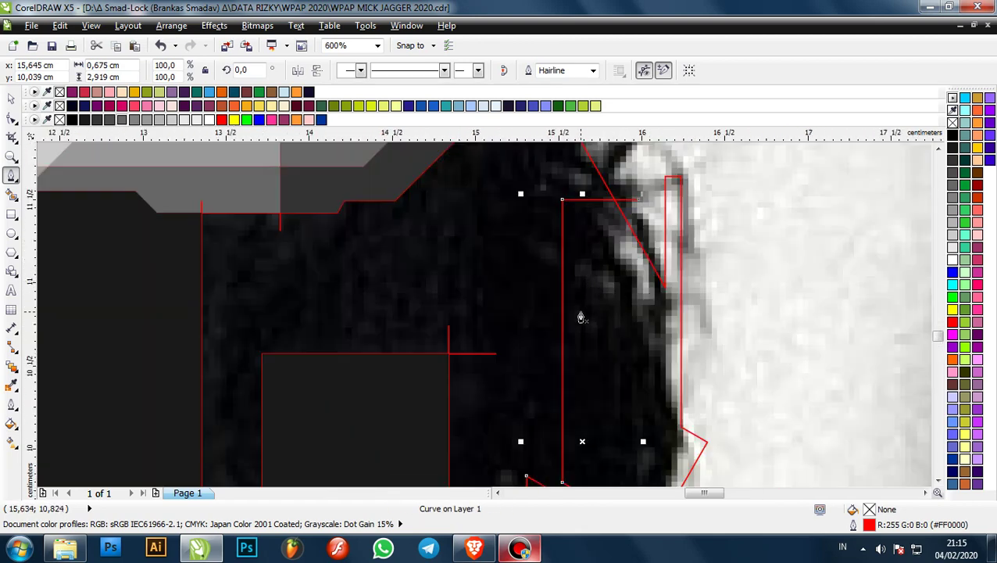
left_click(581, 313)
left_click(629, 282)
left_click(657, 471)
left_click(580, 313)
scroll(601, 355, "down", 2)
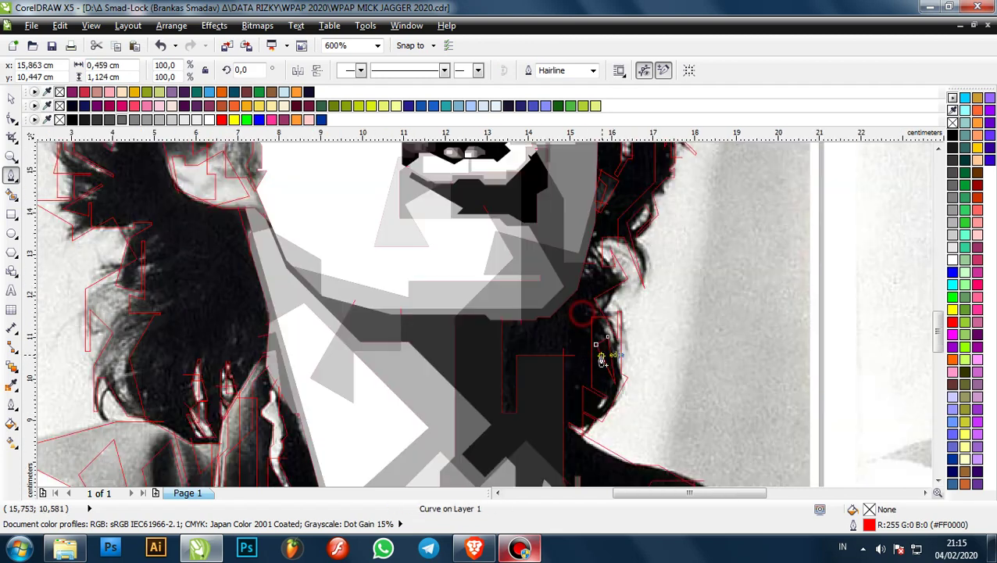
- Draw a flat closed quadrilateral about 0.86 by 0.30 cm in the dark hair beside the jaw, below the light curl
scroll(601, 360, "up", 3)
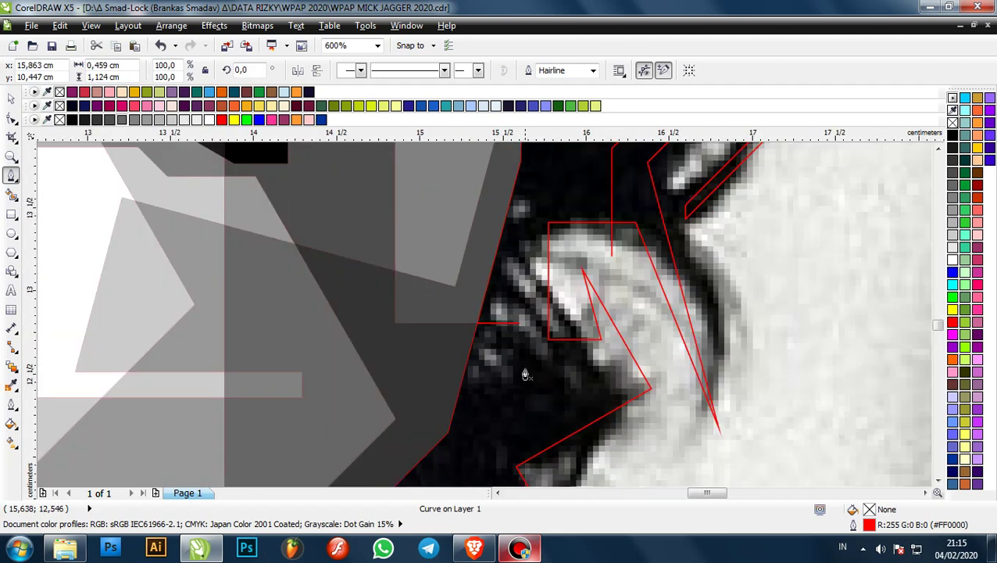
scroll(526, 375, "up", 1)
left_click(519, 319)
left_click(440, 419)
left_click(727, 405)
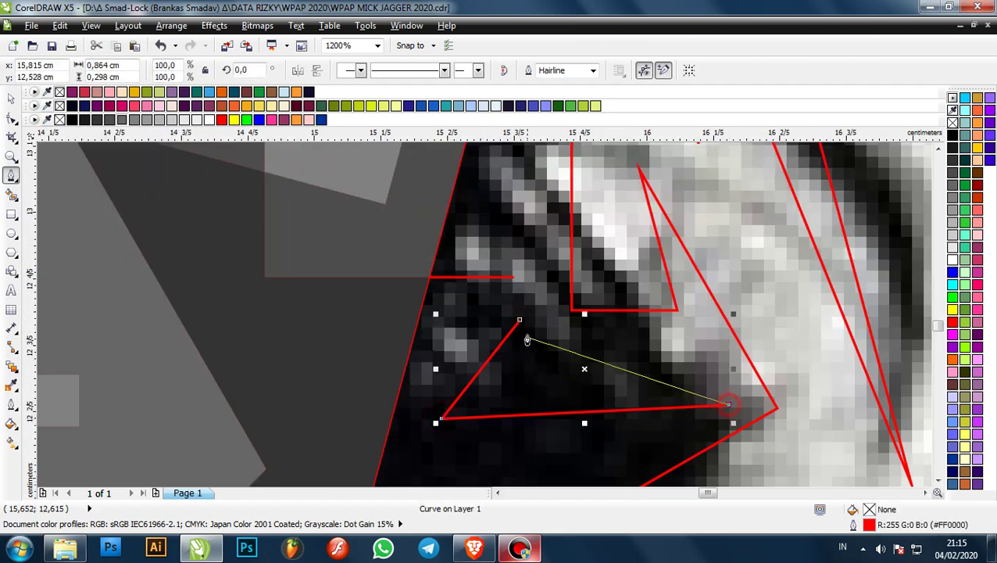
left_click(529, 367)
left_click(520, 320)
scroll(710, 368, "down", 4)
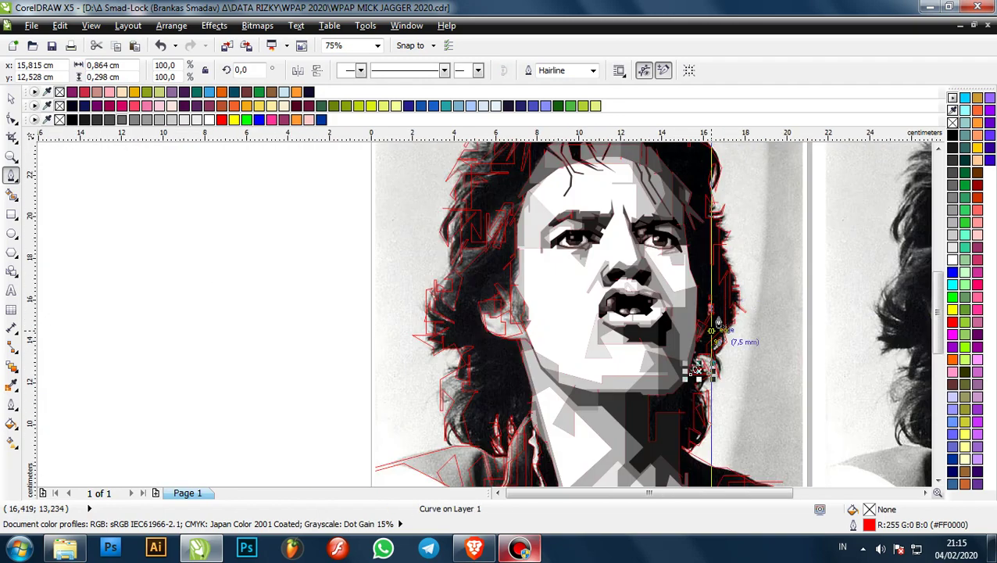
- Trace the dark edge of the lower hair on the ear side with an open angular path about 2.28 by 2.52 cm
scroll(730, 292, "up", 1)
scroll(730, 292, "down", 1)
scroll(450, 366, "up", 1)
scroll(528, 307, "up", 4)
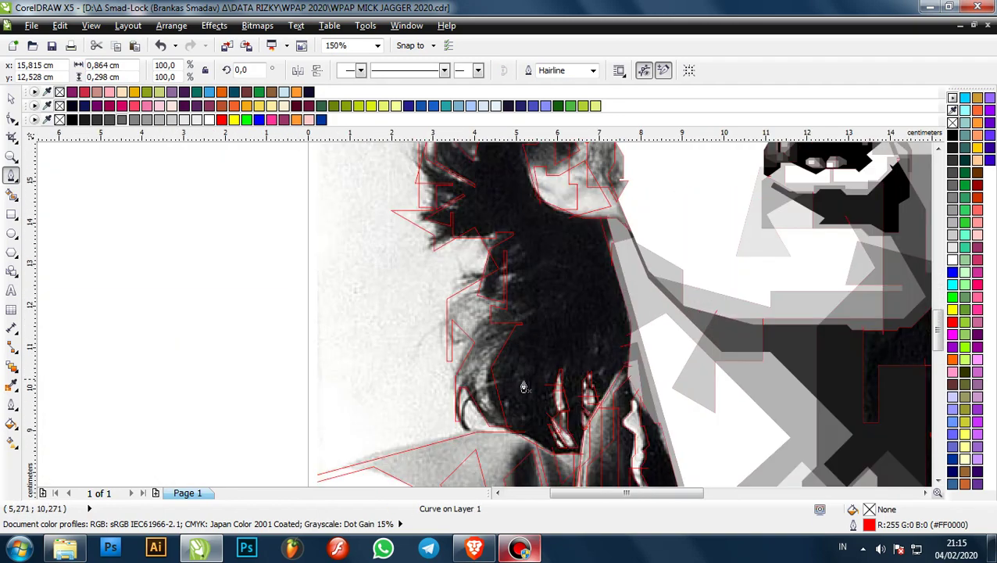
left_click(459, 402)
left_click(661, 401)
scroll(660, 402, "down", 2)
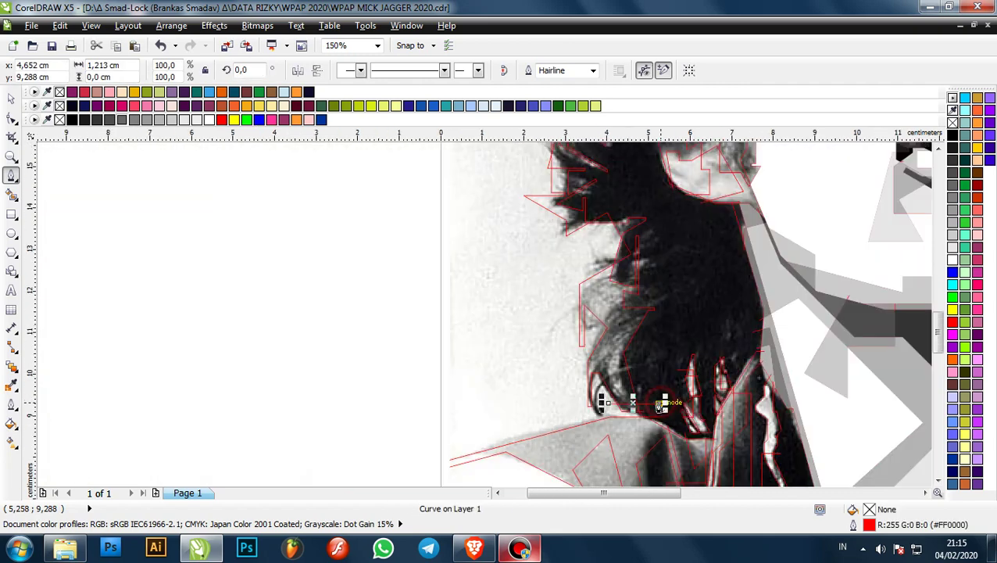
scroll(659, 354, "up", 1)
left_click(660, 307)
left_click(650, 308)
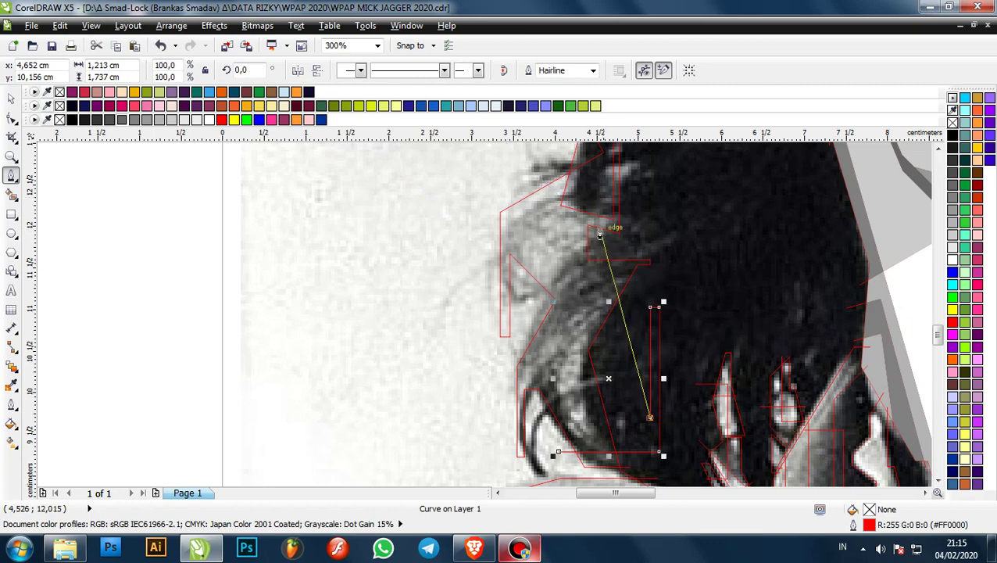
left_click(603, 242)
left_click(469, 242)
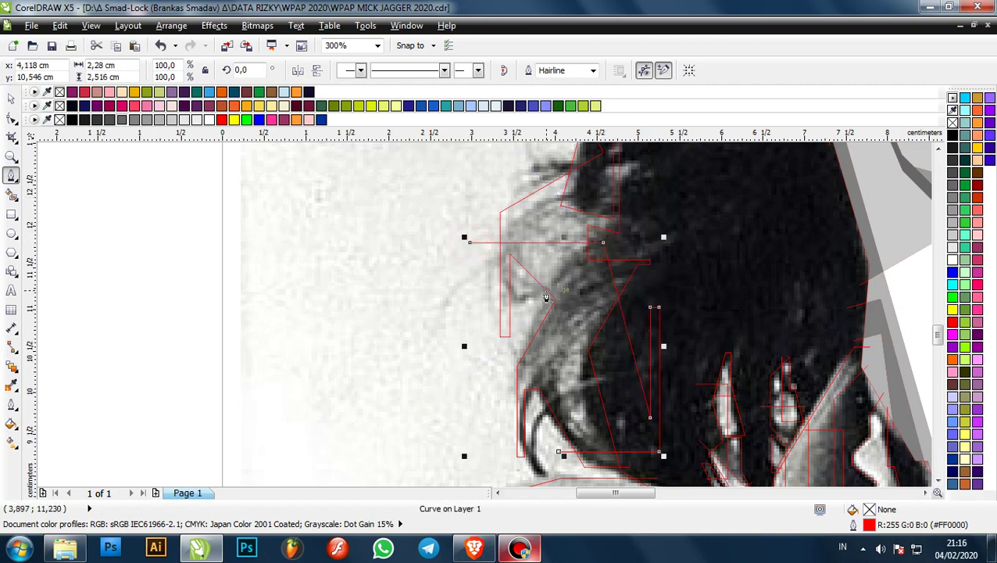
scroll(547, 297, "up", 2)
left_click(392, 379)
left_click(624, 379)
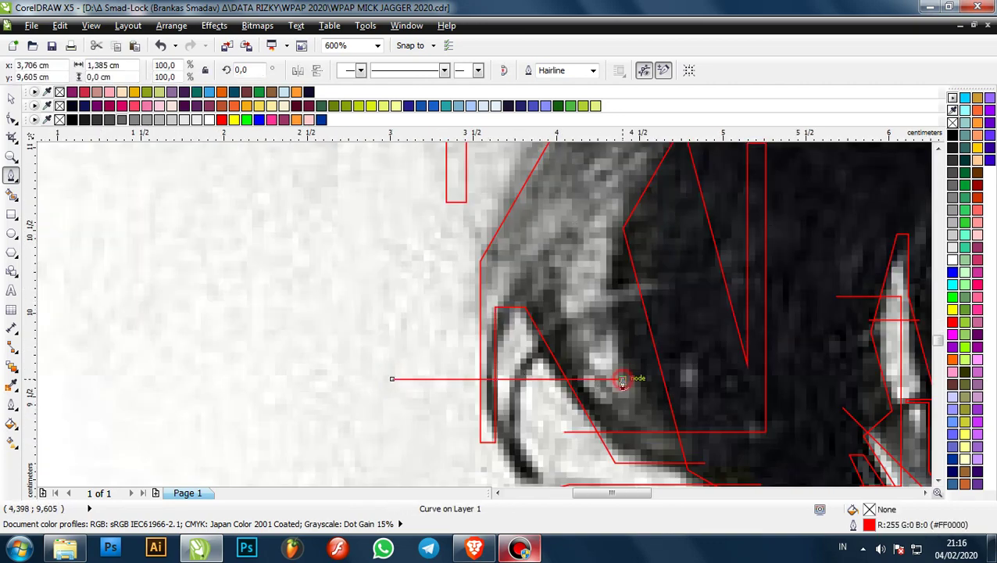
scroll(618, 281, "up", 2)
scroll(610, 295, "down", 2)
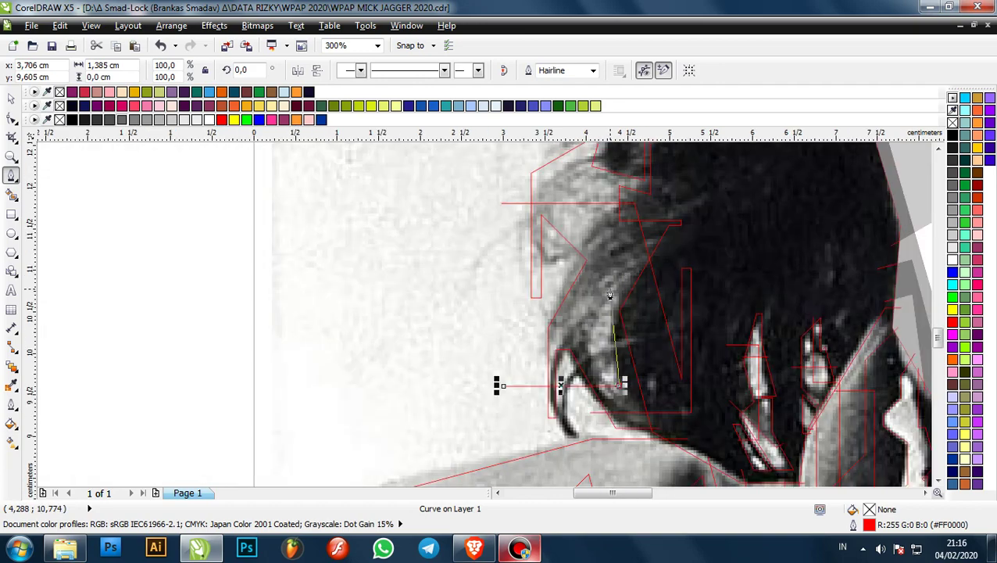
key("ctrl+z")
scroll(587, 382, "up", 2)
left_click(407, 389)
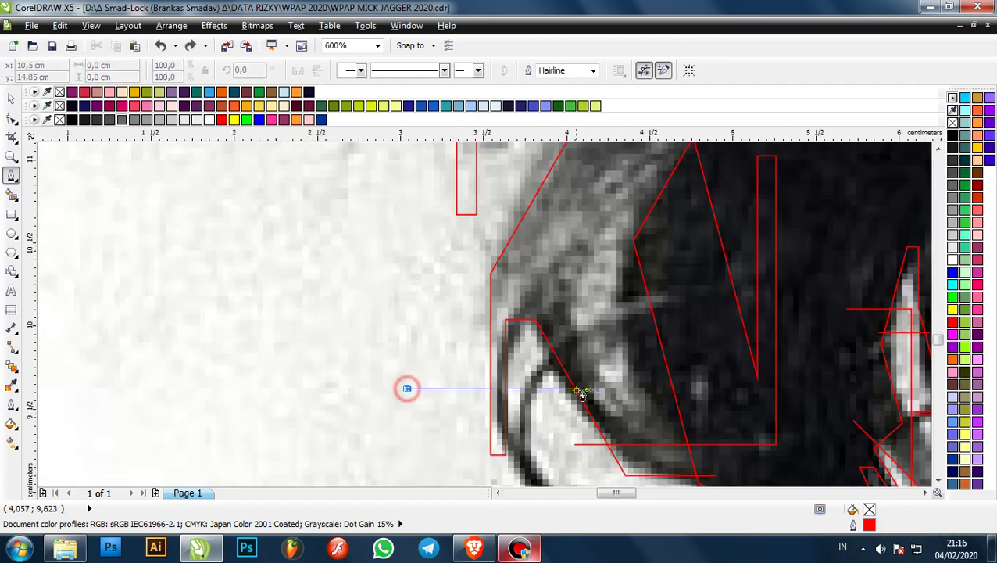
left_click(630, 395)
scroll(617, 294, "up", 2)
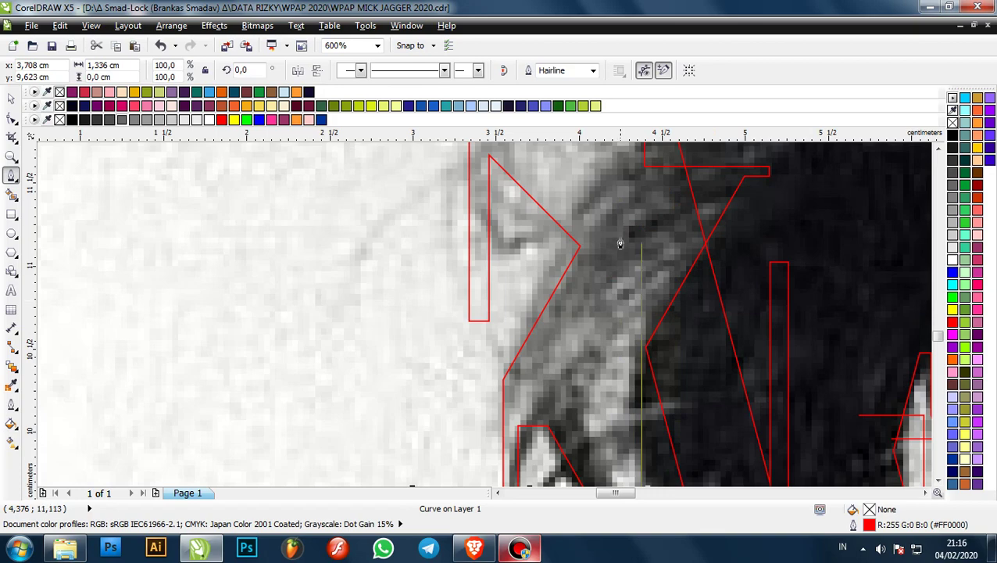
scroll(620, 243, "down", 2)
scroll(633, 293, "up", 2)
scroll(633, 296, "down", 2)
scroll(485, 413, "up", 2)
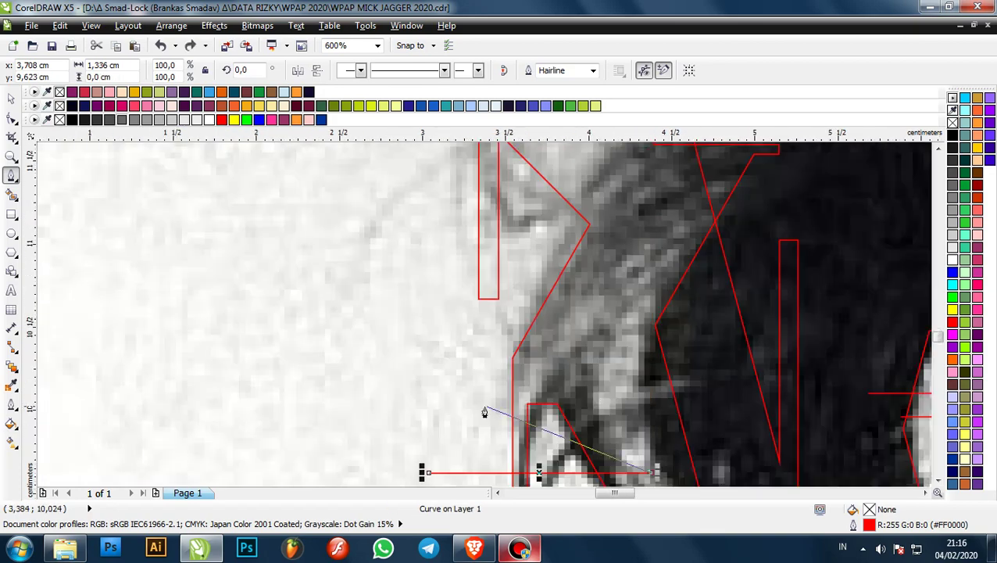
key("ctrl+z")
- Divide the grey outer strands of the lower ear-side hair with an open stepped path about 1.26 by 1.65 cm
scroll(492, 411, "down", 1)
scroll(480, 440, "up", 1)
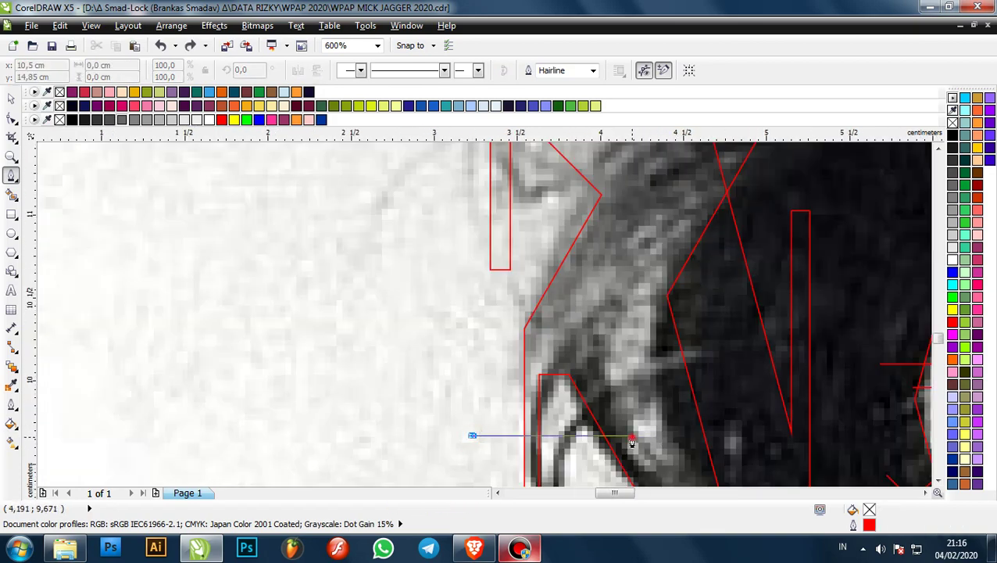
left_click(632, 441)
scroll(630, 340, "down", 1)
left_click(634, 394)
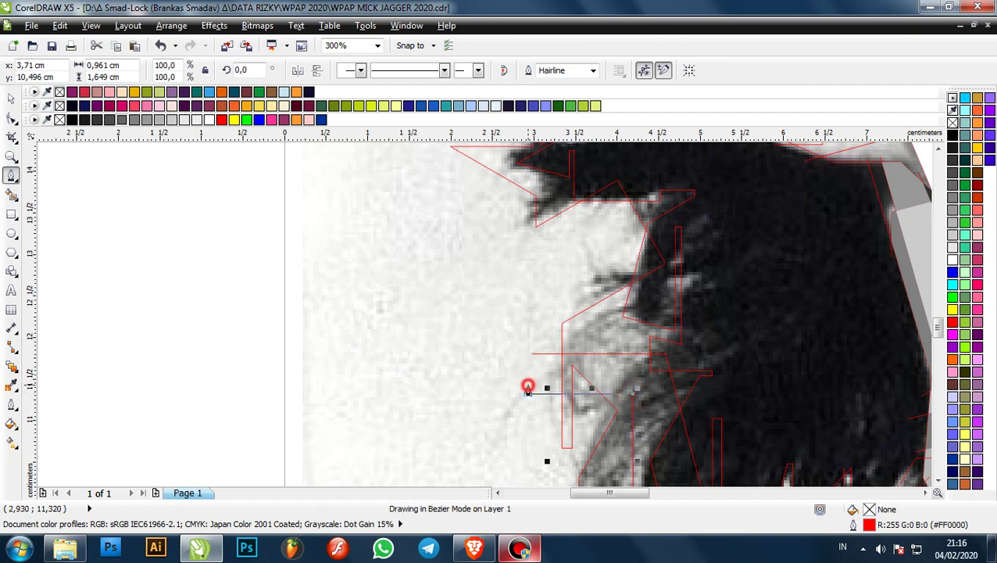
double_click(528, 392)
- Draw a closed triangle about 0.87 by 0.81 cm over the faint strand in the dark hair beside the neck
scroll(547, 344, "down", 1)
scroll(656, 354, "down", 1)
scroll(701, 352, "up", 1)
scroll(665, 428, "up", 1)
scroll(646, 339, "up", 1)
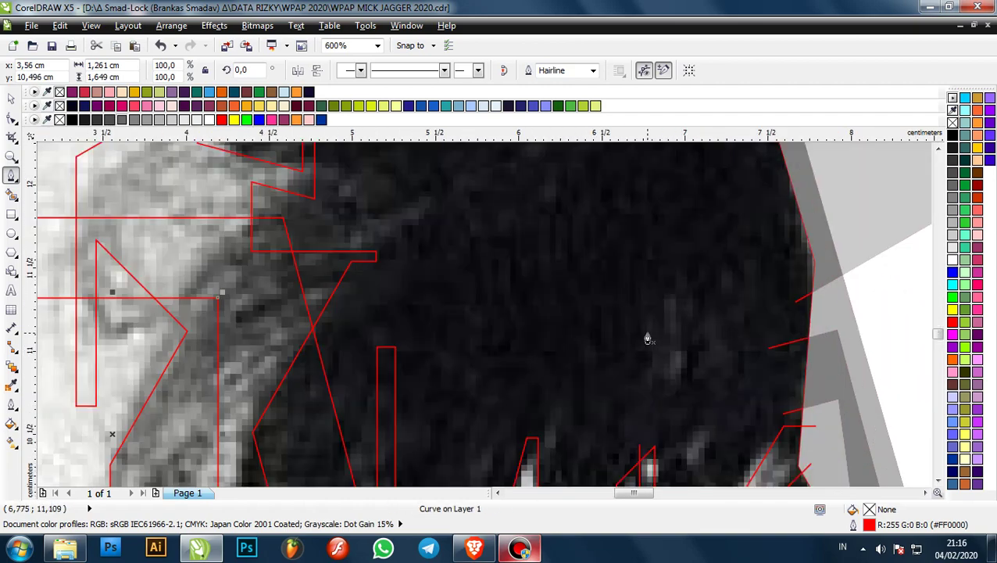
left_click(673, 325)
left_click(720, 347)
left_click(584, 461)
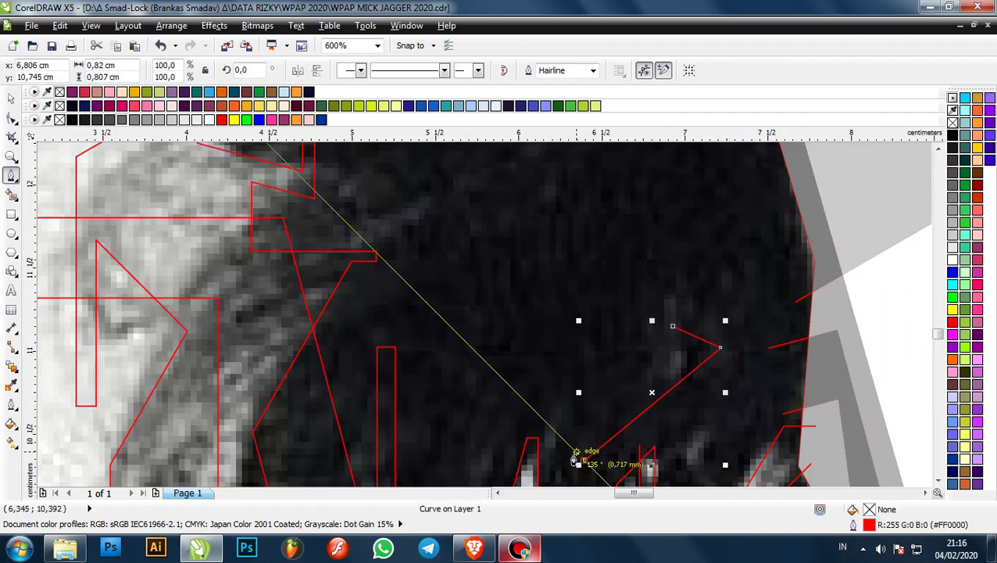
left_click(673, 326)
scroll(584, 380, "down", 2)
- Trace the faint strands in the dark hair below the ear as a closed slim quadrilateral about 0.21 by 1.67 cm
scroll(522, 285, "up", 2)
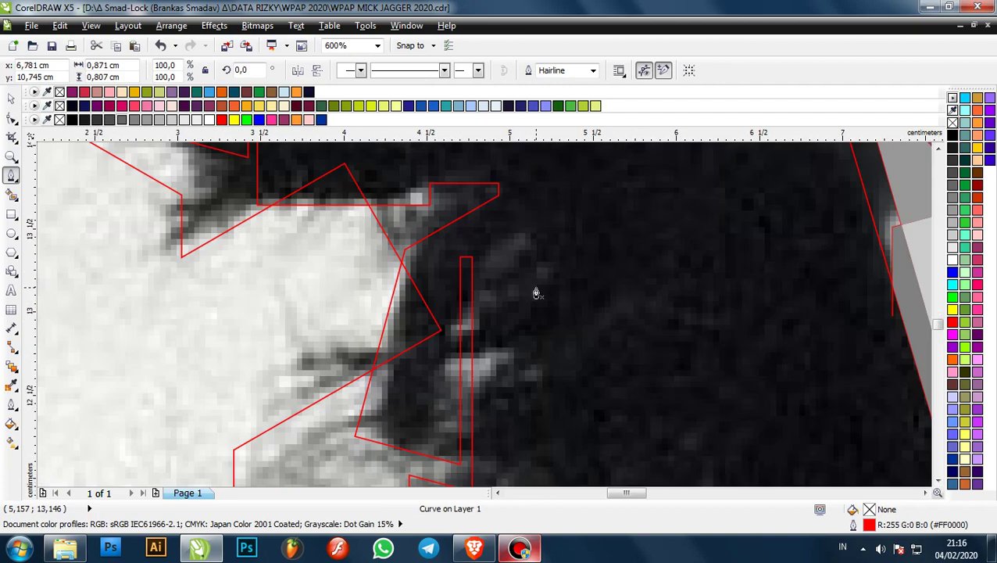
left_click(500, 243)
scroll(500, 243, "down", 1)
left_click(530, 237)
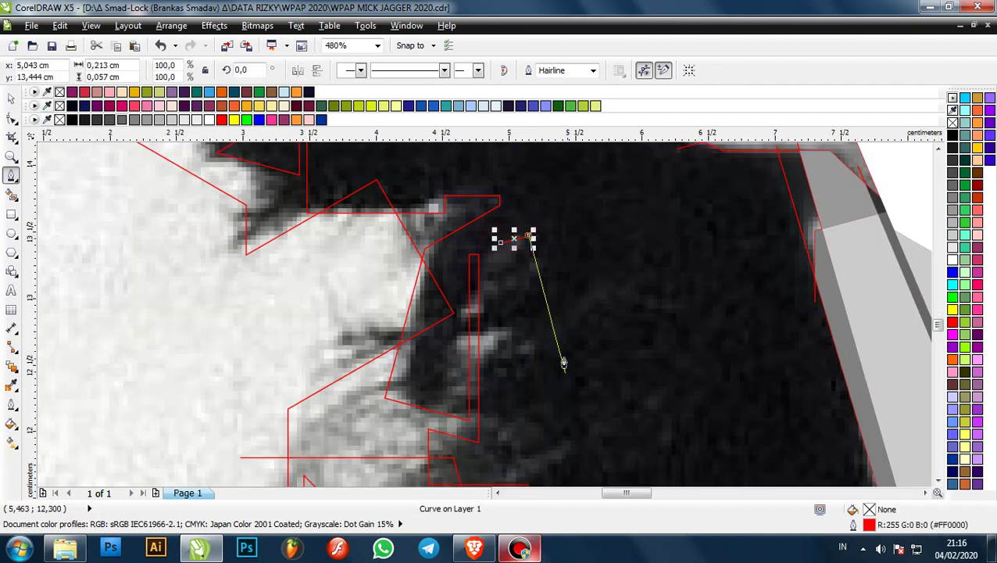
scroll(564, 362, "down", 1)
left_click(515, 410)
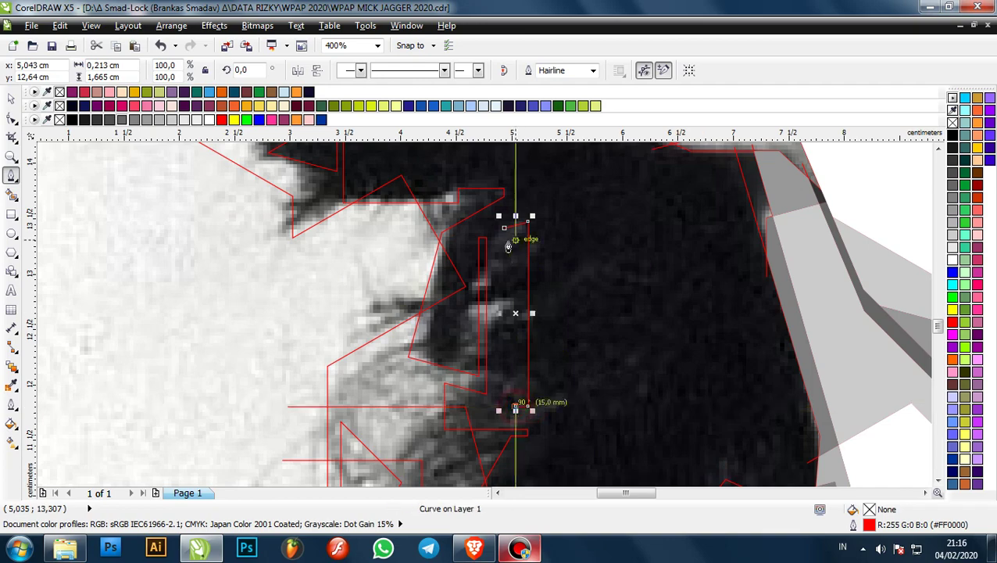
scroll(568, 311, "down", 2)
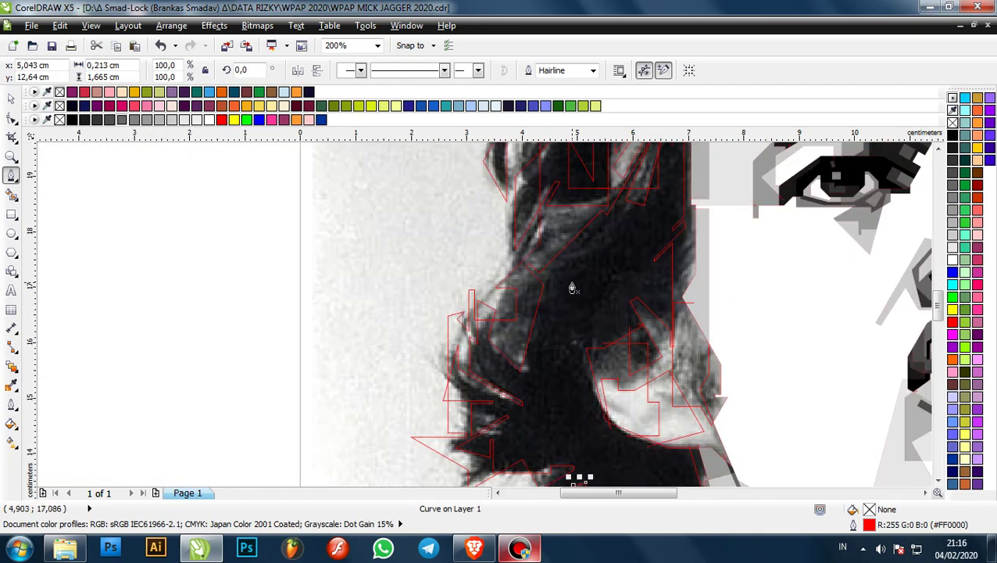
- Draw a small closed triangle about 0.39 by 0.55 cm around the faint highlight in the dark hair beside the ear
scroll(561, 278, "down", 1)
scroll(575, 311, "up", 3)
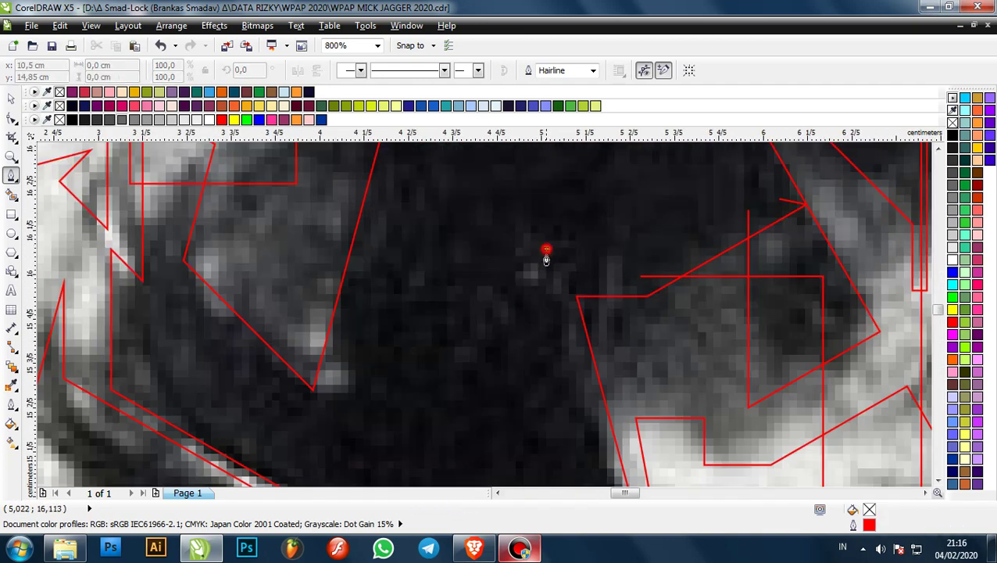
left_click(547, 250)
left_click(547, 319)
left_click(459, 370)
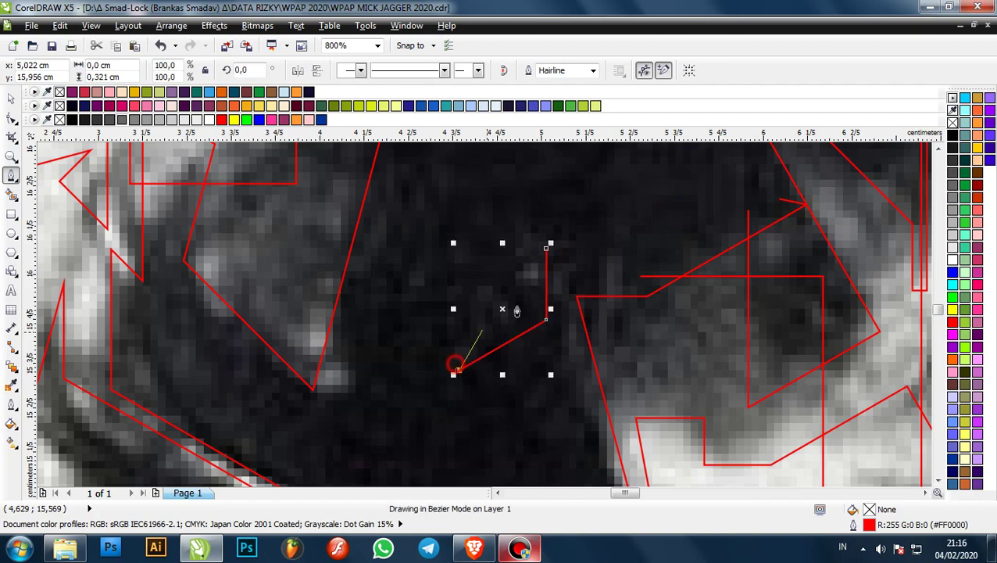
left_click(550, 250)
scroll(551, 252, "down", 3)
- Save the drawing with nothing selected and activate the Smart Fill tool
scroll(577, 207, "up", 1)
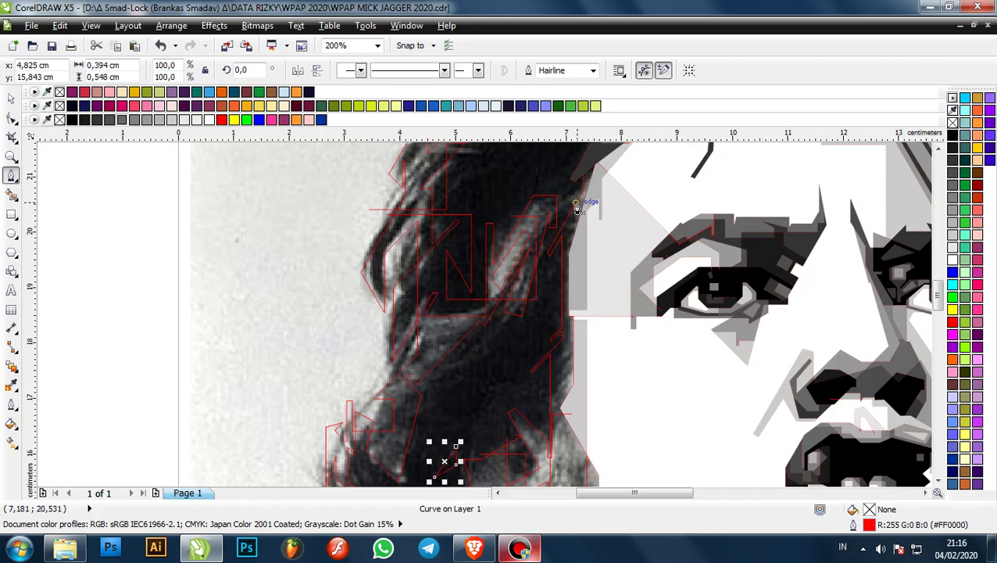
scroll(576, 207, "down", 3)
scroll(611, 302, "up", 2)
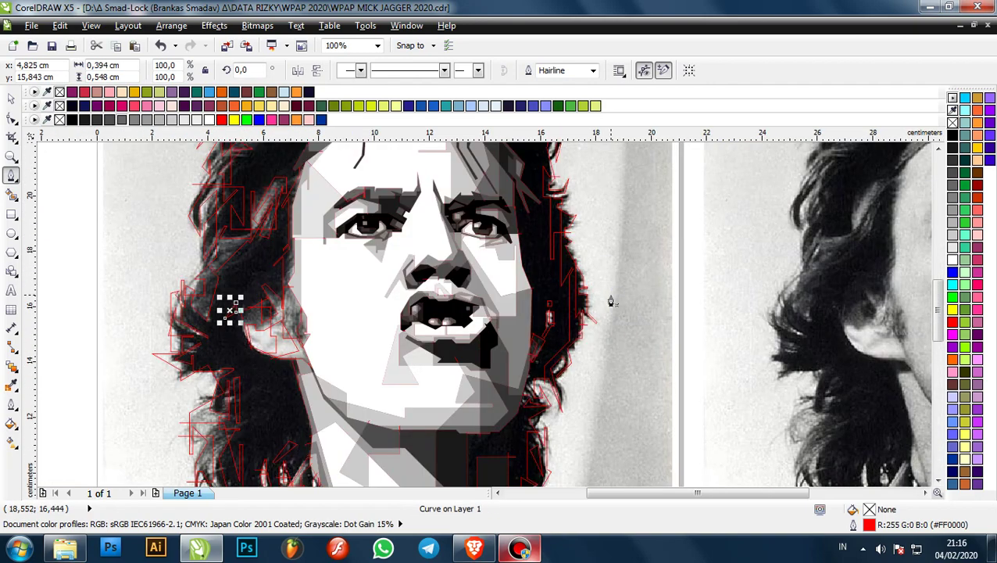
scroll(611, 302, "down", 1)
left_click(12, 99)
left_click(219, 200)
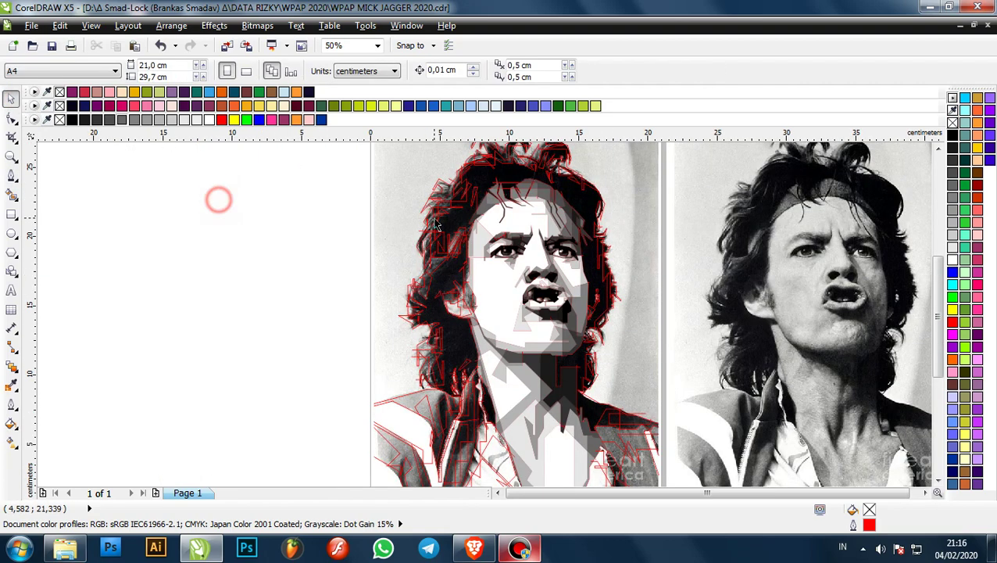
key("ctrl+s")
key("space")
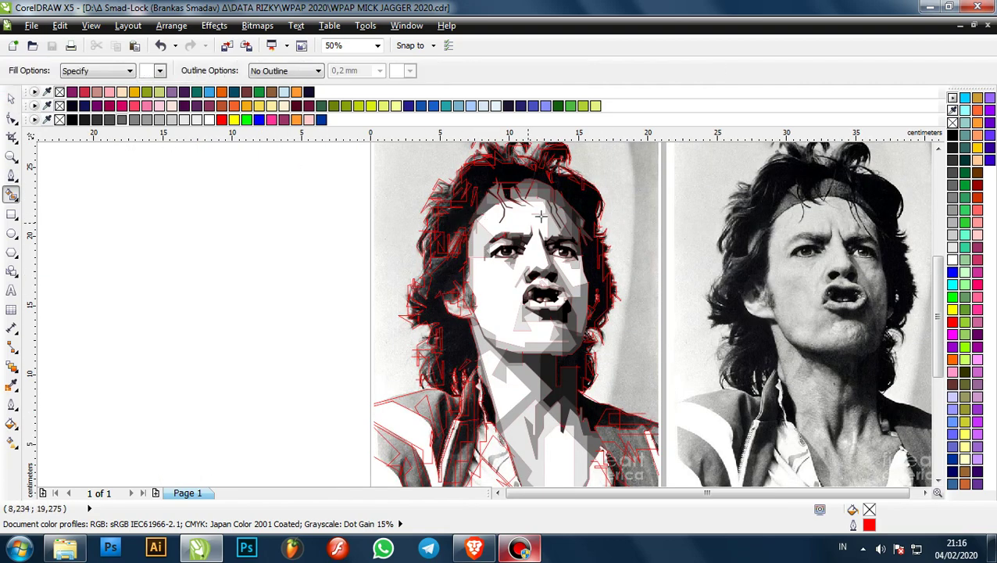
- Fill the large dark hair area surrounding the face with black, without an outline
left_click(581, 201)
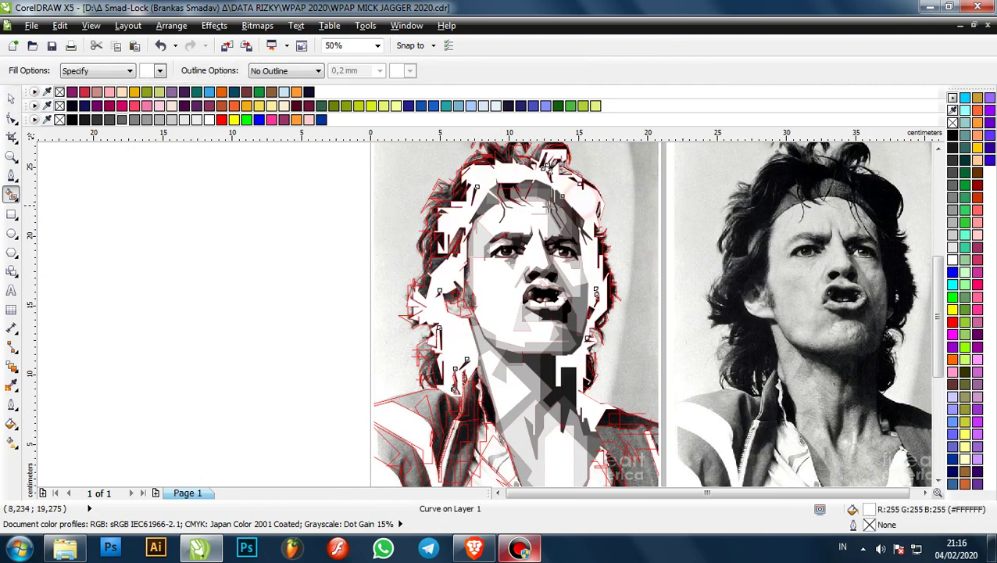
left_click(72, 120)
scroll(610, 254, "right", 1)
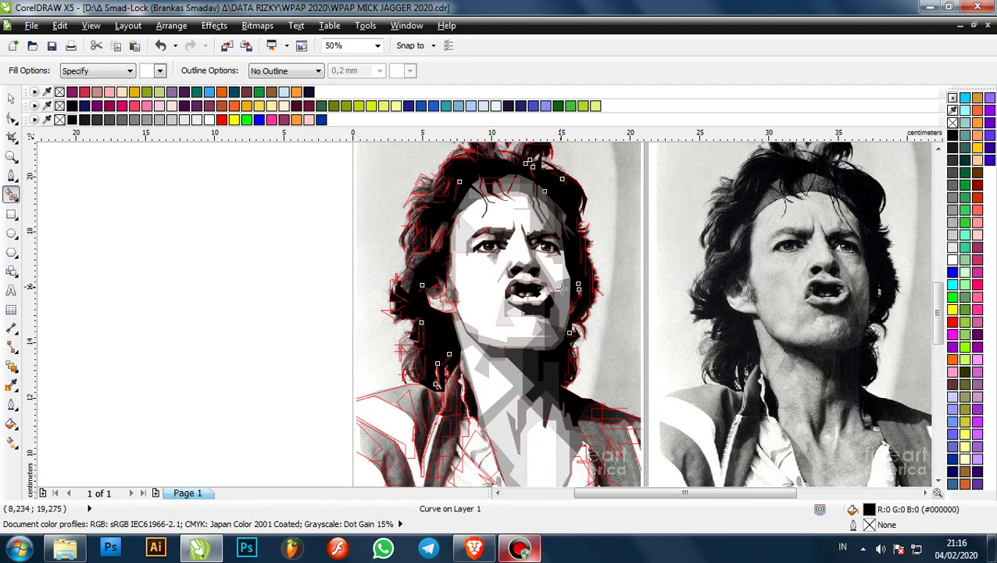
scroll(602, 245, "up", 1)
scroll(582, 332, "down", 1)
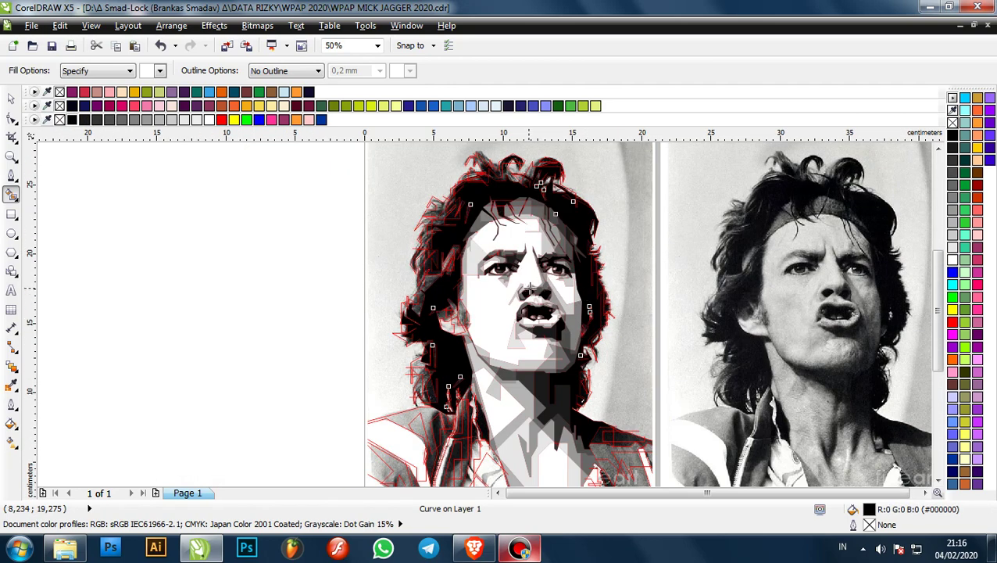
scroll(530, 289, "down", 1)
- Fill the narrow dark area between the white collar edging and the neck with black
scroll(581, 311, "up", 3)
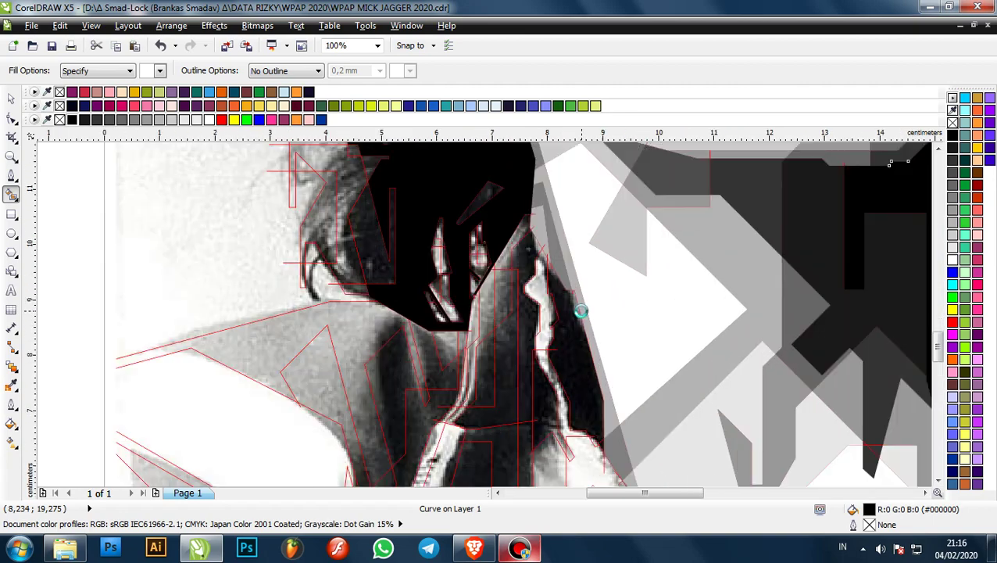
scroll(581, 311, "up", 1)
scroll(559, 333, "down", 1)
scroll(522, 310, "up", 1)
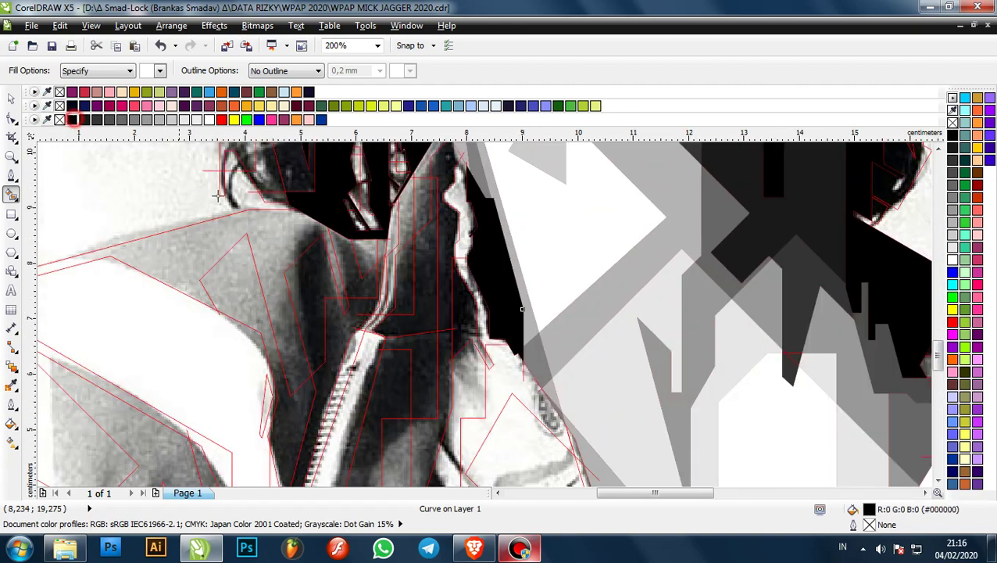
scroll(521, 310, "down", 2)
scroll(626, 274, "up", 2)
scroll(644, 318, "down", 1)
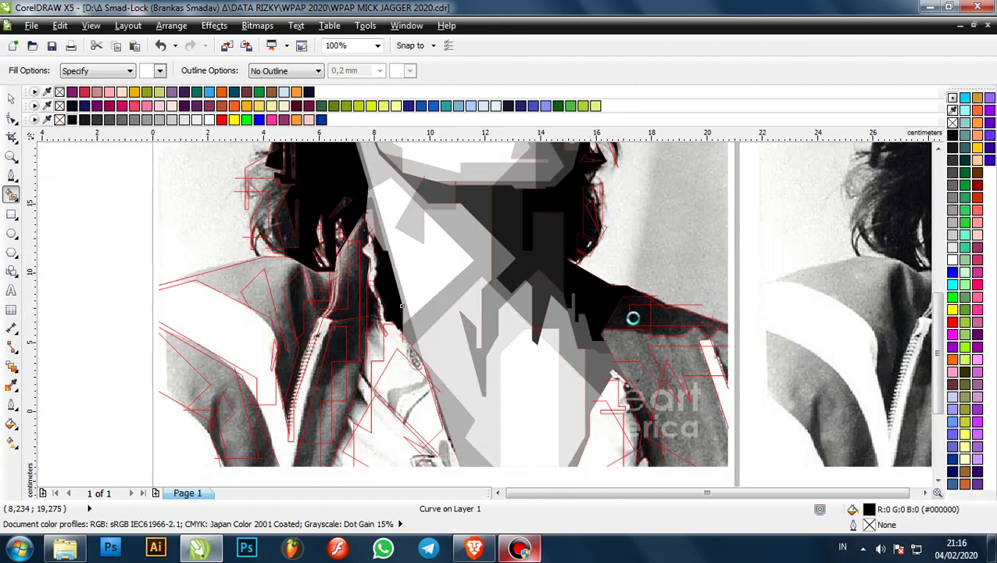
- Recolor the narrow area between the collar edging and the neck to dark gray #1A1A1A
scroll(633, 318, "up", 1)
scroll(454, 219, "up", 1)
left_click_drag(454, 219, 406, 203)
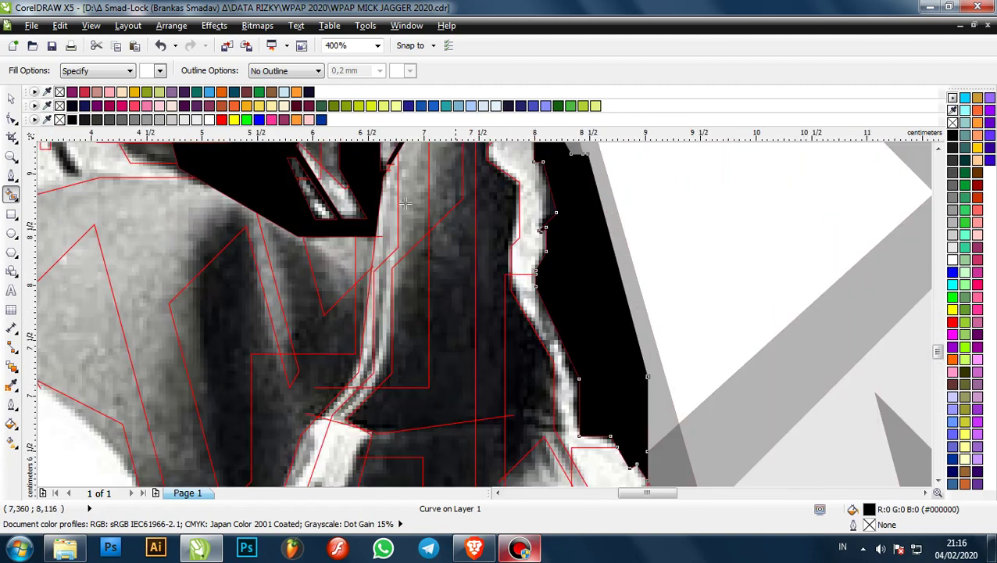
left_click(102, 118)
scroll(415, 260, "down", 2)
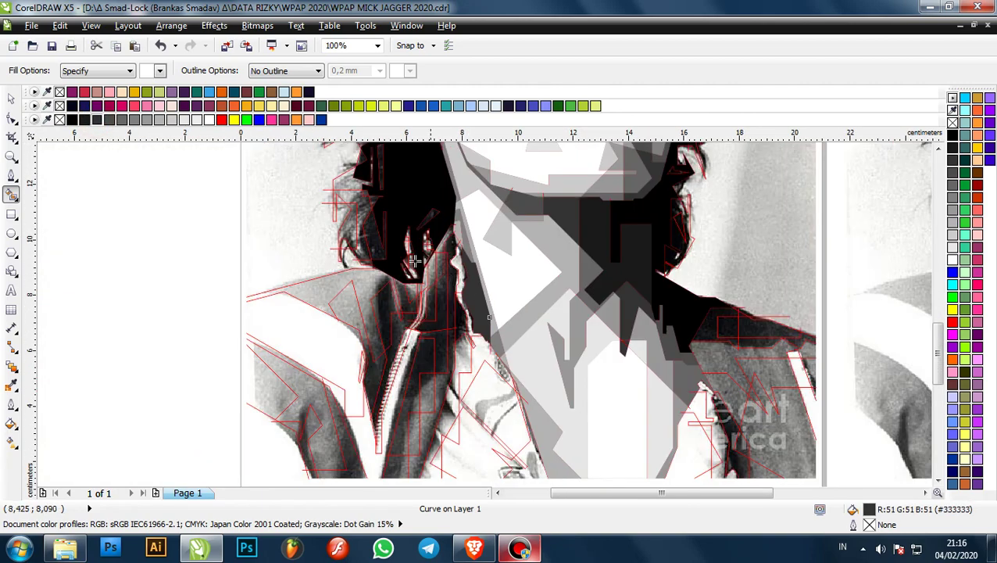
left_click(84, 119)
- Fill the traced hair area along the top of the crown with dark gray #333333
scroll(469, 274, "down", 2)
scroll(549, 201, "up", 3)
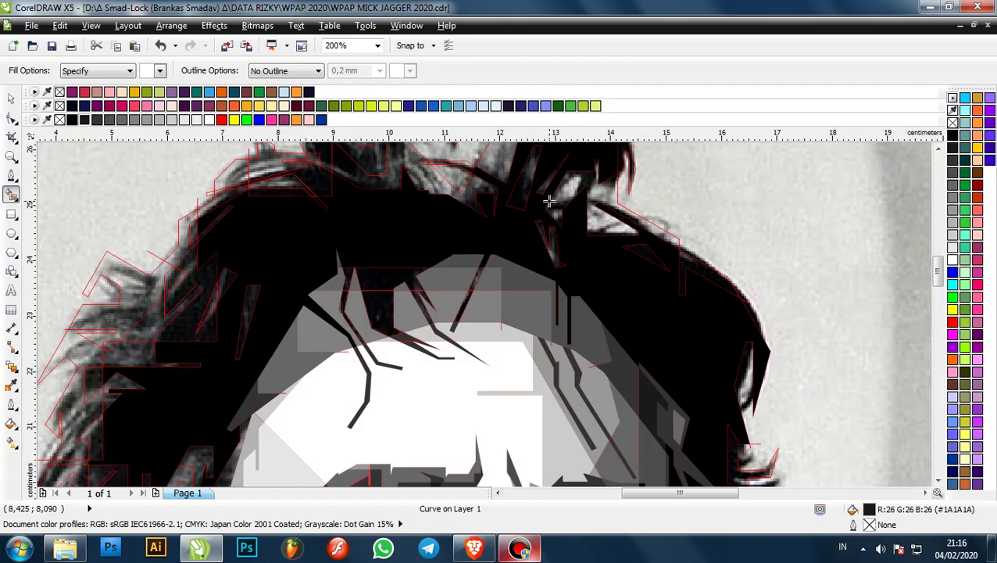
scroll(551, 256, "down", 1)
scroll(467, 227, "up", 2)
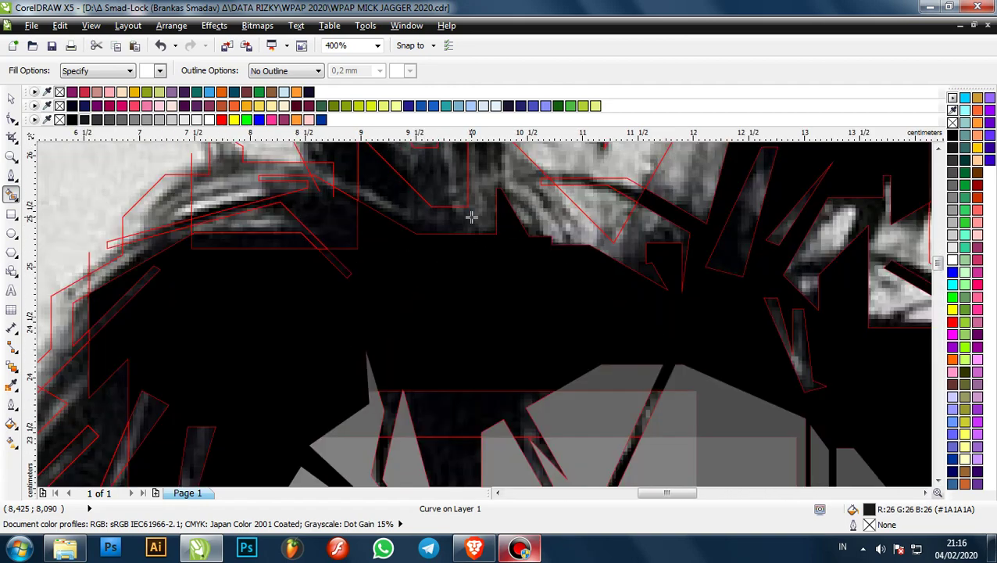
left_click(472, 215)
scroll(508, 254, "down", 1)
scroll(530, 200, "up", 1)
left_click(97, 119)
scroll(495, 241, "down", 2)
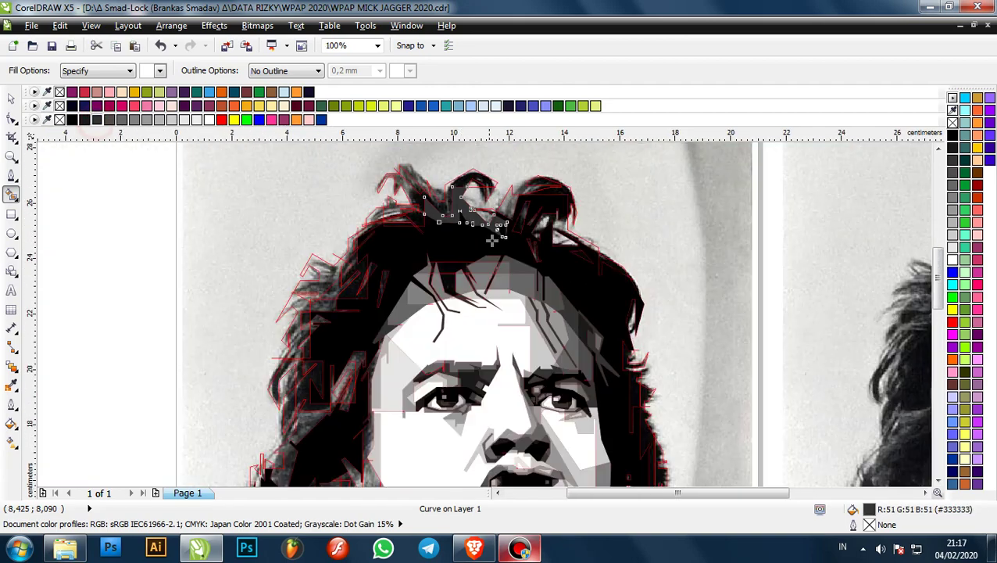
- Fill the inner hair shape beside the larger crown curl and the curl's outer band with dark gray #333333
scroll(456, 216, "up", 2)
scroll(509, 209, "down", 3)
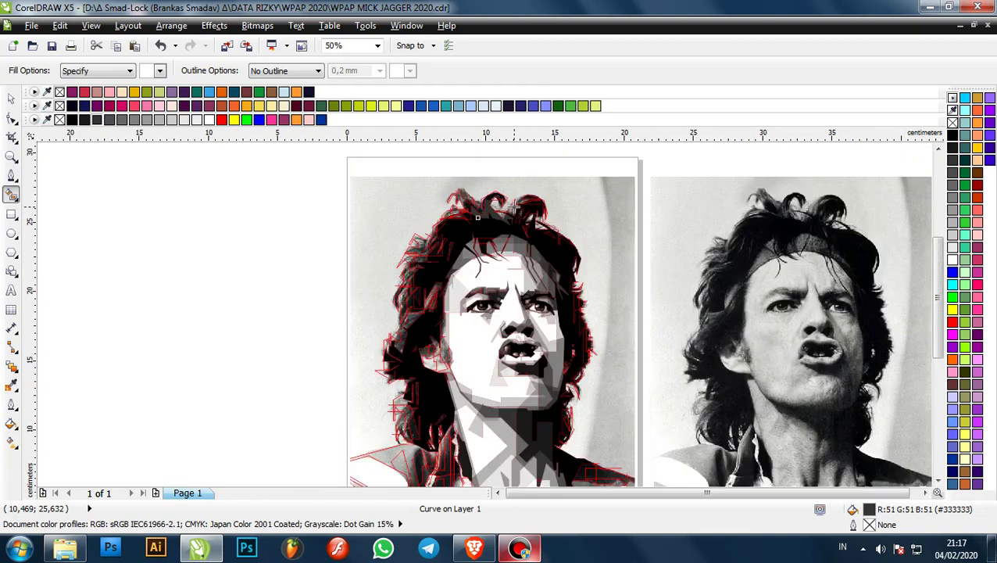
scroll(516, 206, "up", 3)
scroll(493, 235, "down", 1)
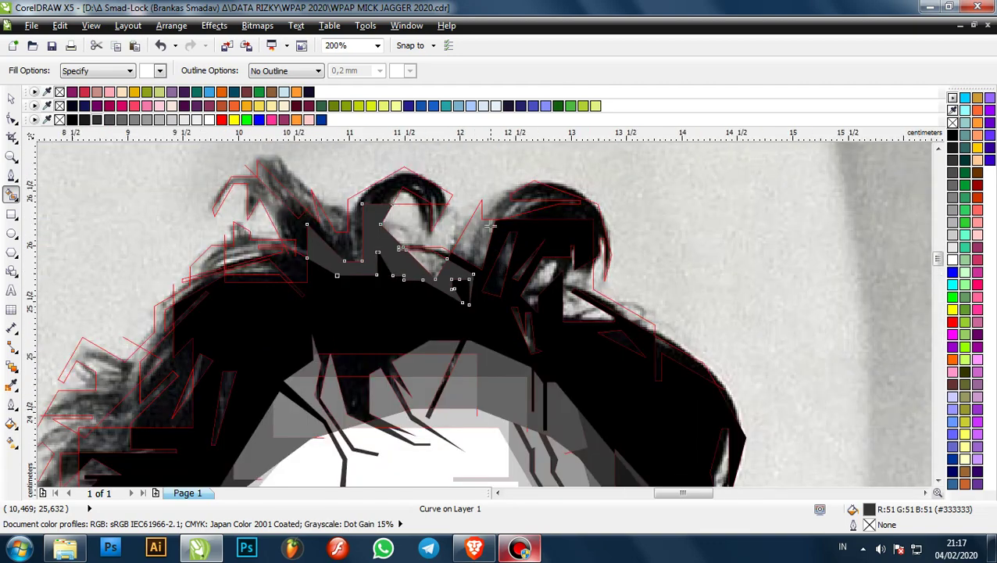
scroll(491, 227, "up", 1)
left_click(481, 233)
left_click(97, 118)
left_click(639, 197)
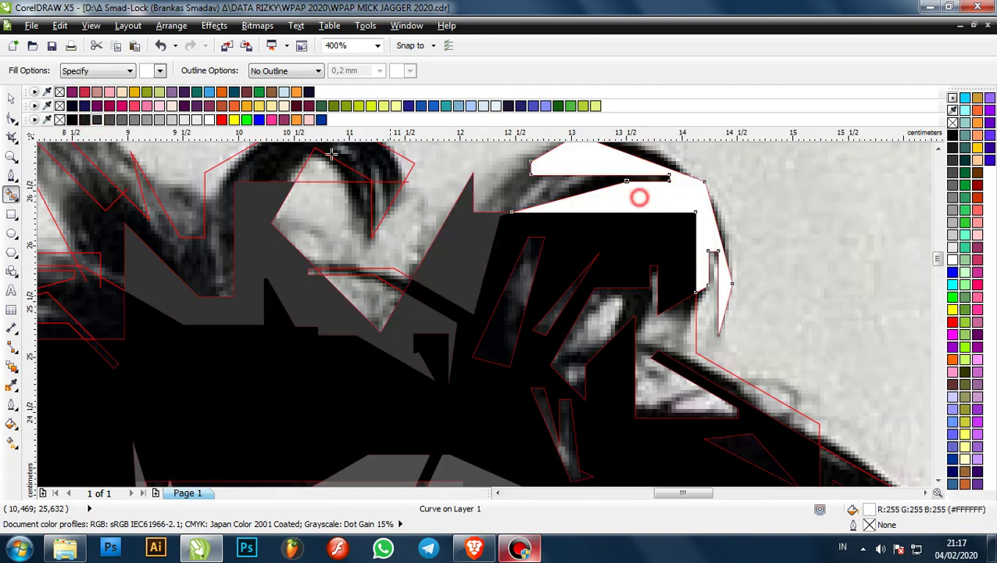
left_click(97, 118)
scroll(485, 222, "down", 1)
scroll(546, 295, "up", 1)
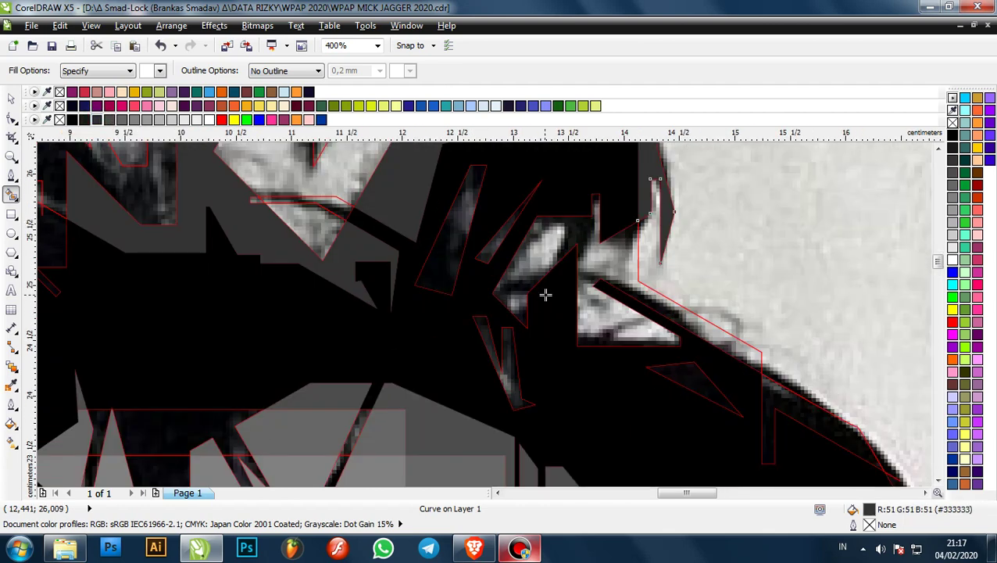
- Fill the forked highlight area under the large curl with #333333 and the slanted four-sided strand beside it with #4D4D4D
key("ctrl+z")
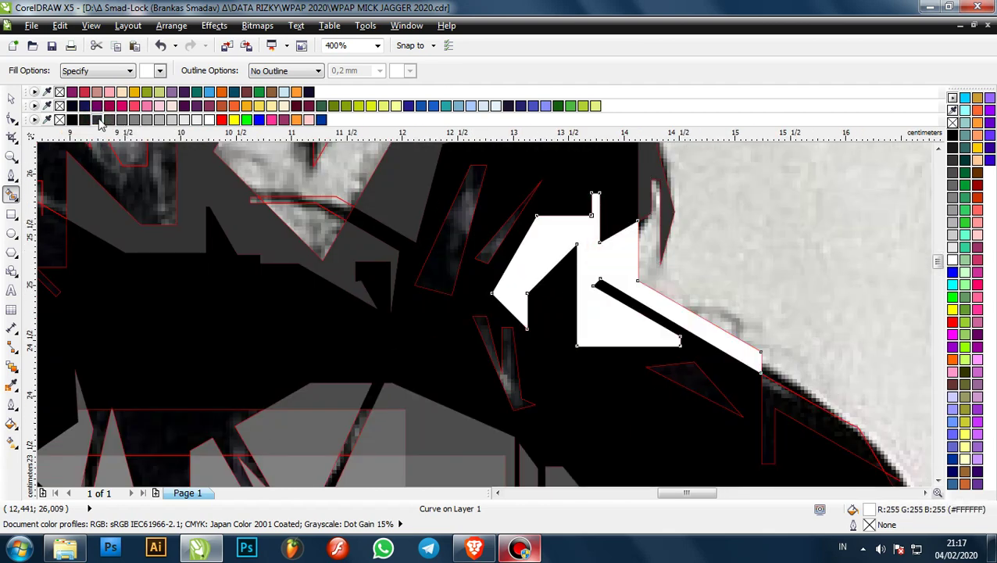
left_click(99, 121)
left_click(452, 244)
left_click(109, 118)
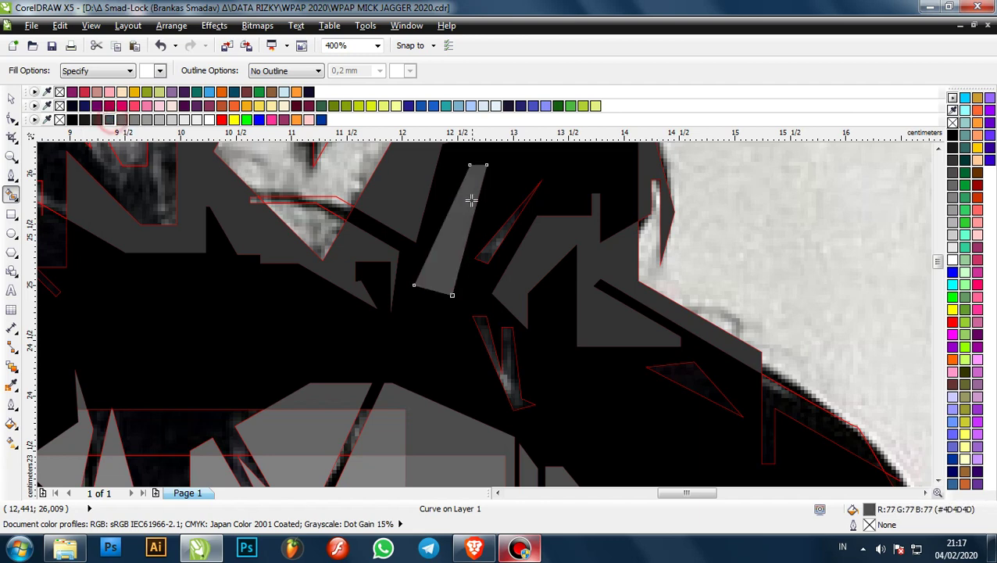
- Fill the slim triangular strand under the curl with #808080 and the V-shaped strand below it with #4D4D4D
left_click(488, 250)
left_click(135, 119)
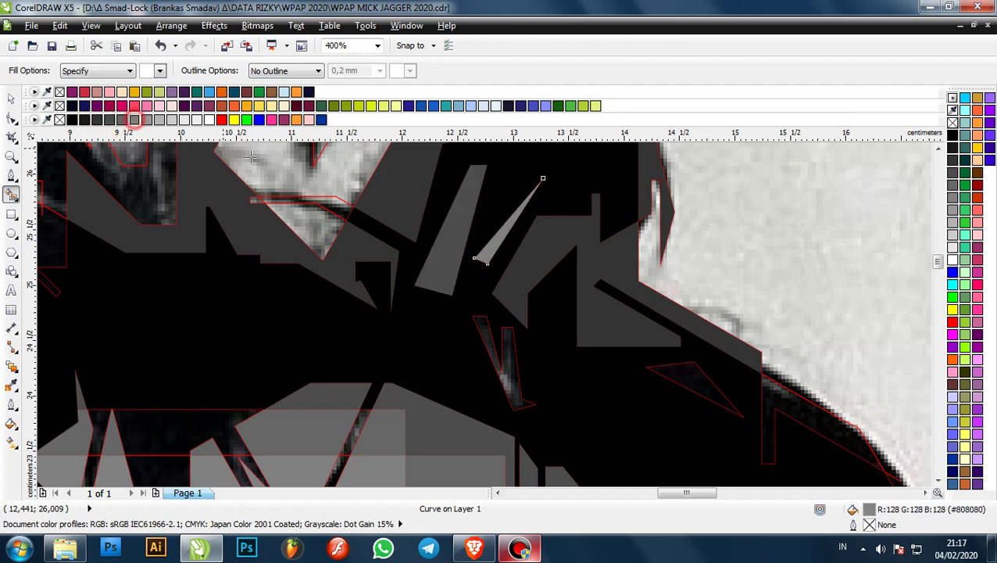
scroll(475, 321, "down", 2)
left_click(462, 318)
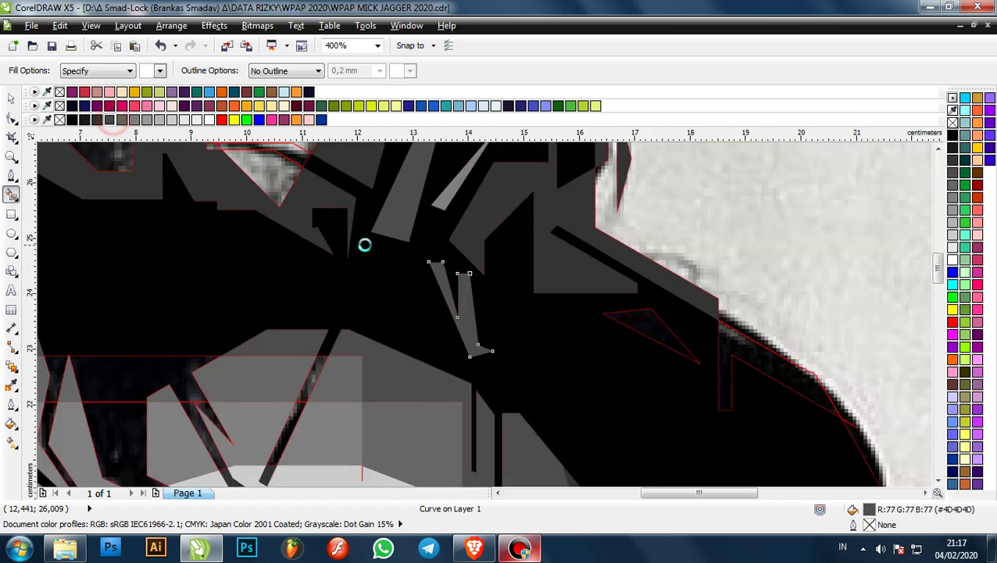
- Fill the small triangle in the black hair with gray and the angular band along the upper hair edge with #333333
scroll(364, 244, "down", 2)
scroll(601, 284, "up", 2)
scroll(391, 263, "up", 1)
scroll(297, 227, "up", 1)
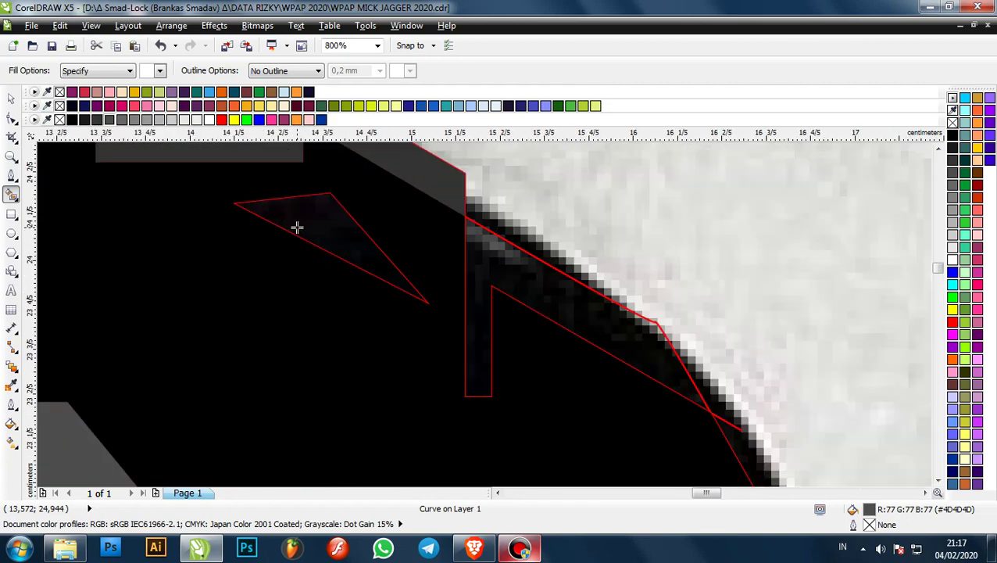
left_click(299, 227)
left_click(519, 283)
scroll(234, 161, "down", 1)
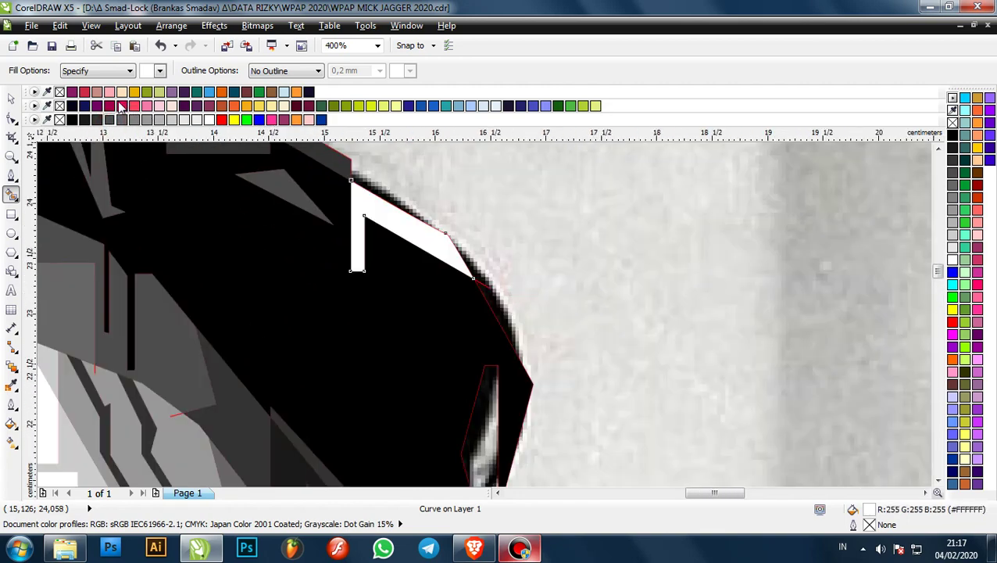
scroll(401, 201, "down", 1)
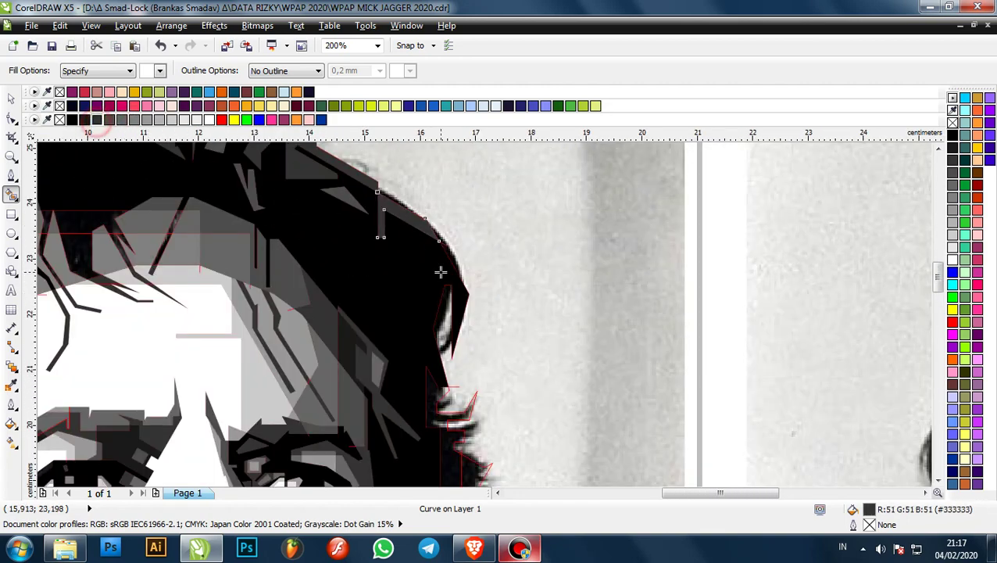
- Fill the jagged hair-edge area level with the eye, including its long vertical strip, with dark gray #333333
scroll(441, 268, "up", 1)
scroll(470, 229, "down", 2)
scroll(426, 251, "up", 1)
scroll(411, 243, "up", 1)
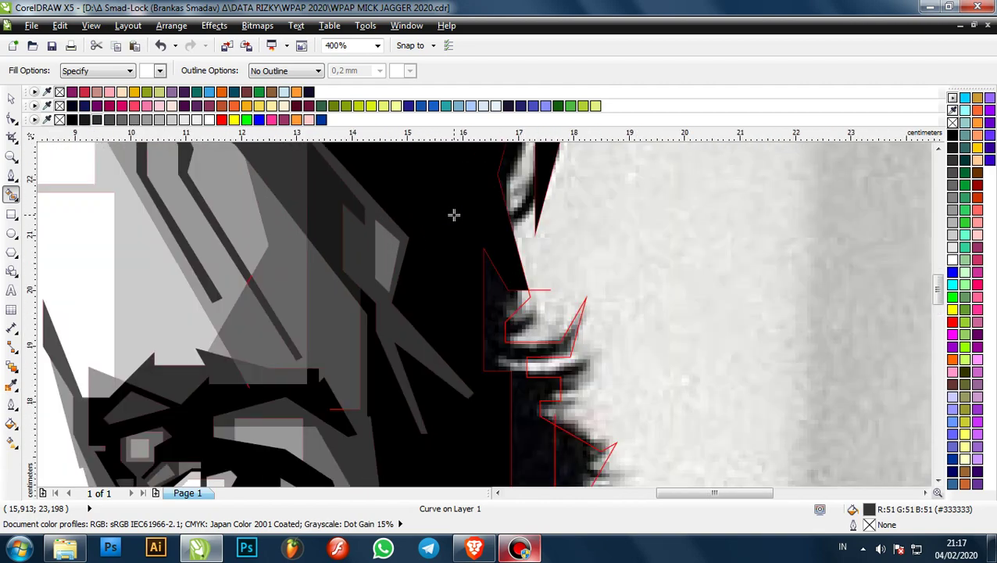
scroll(454, 214, "down", 1)
scroll(494, 327, "up", 2)
left_click(494, 327)
scroll(323, 206, "down", 1)
left_click(93, 120)
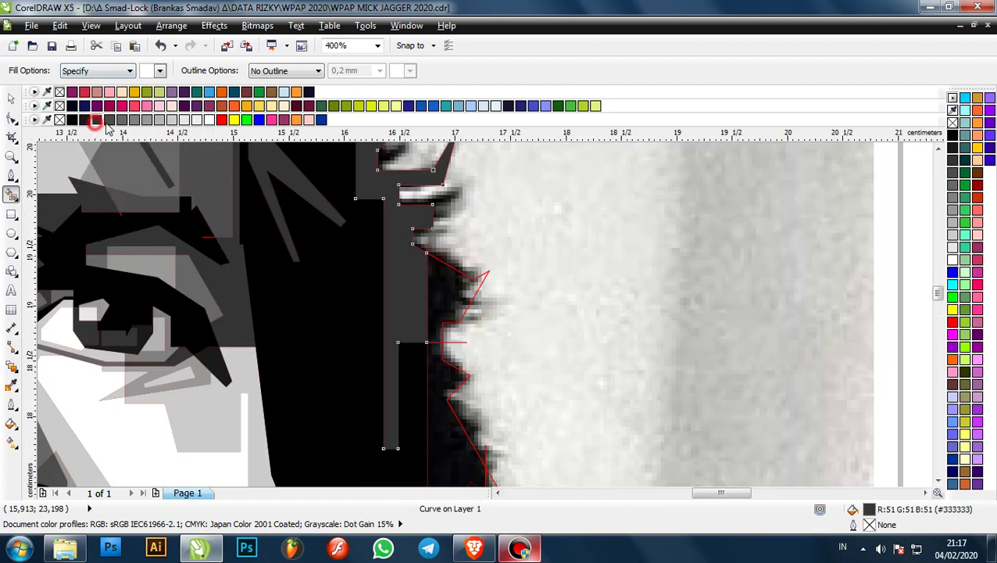
- Fill the long jagged piece further down the hair edge with #333333 and create a fill in the small pointed piece above it
scroll(390, 227, "down", 1)
scroll(411, 262, "up", 1)
left_click(416, 305)
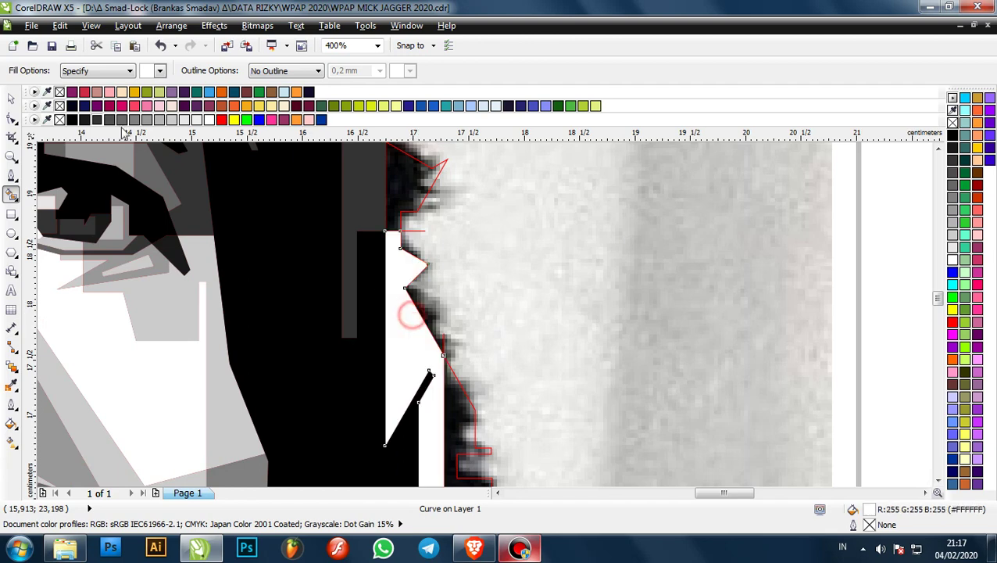
left_click(95, 120)
left_click(424, 180)
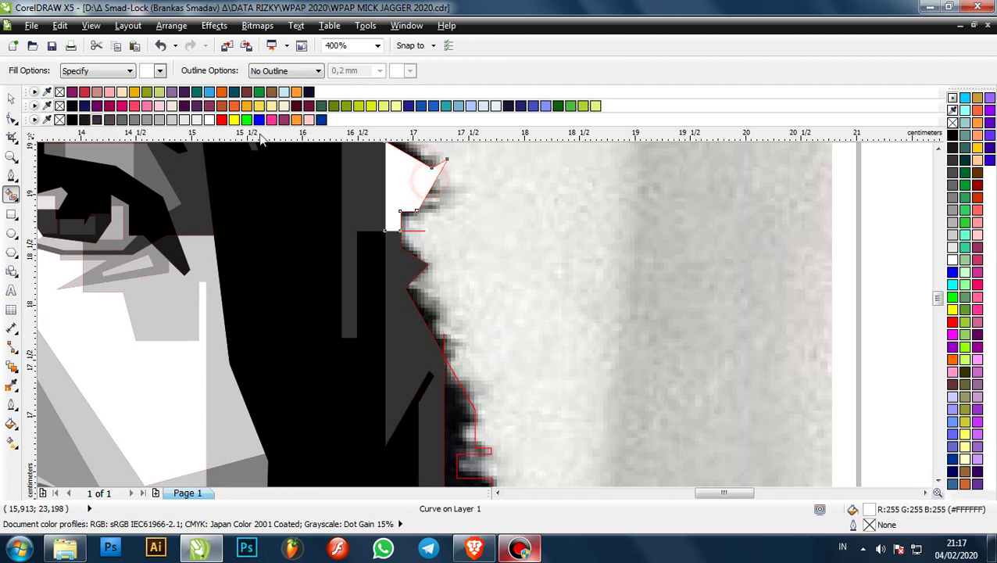
- Fill the jagged shapes along the right outer edge of the hair, beside the face, with grey #666666
left_click(122, 120)
scroll(438, 176, "down", 2)
scroll(455, 258, "up", 2)
left_click(454, 253)
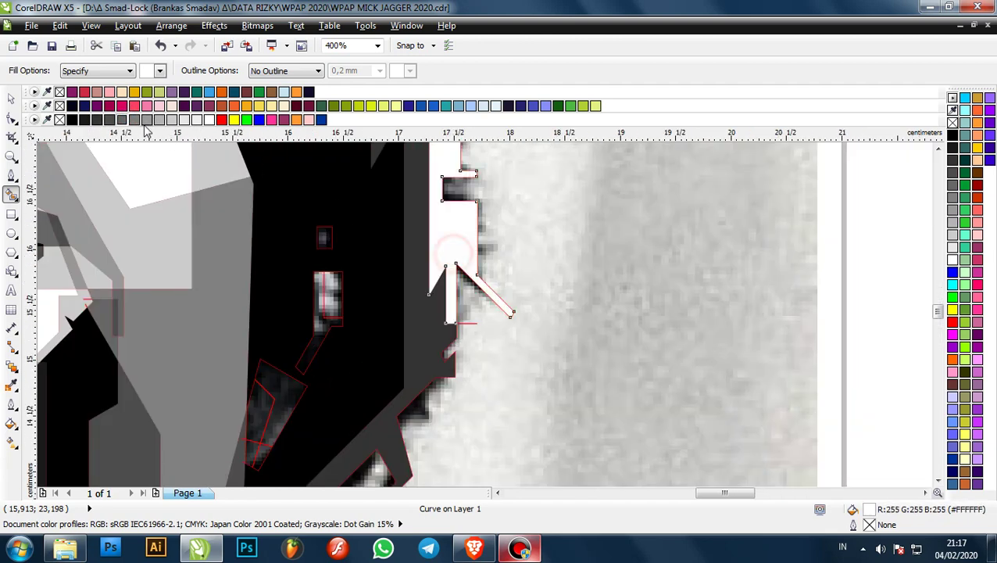
left_click(122, 119)
- Fill the small highlights in the right-hand hair: the inner rectangle #B3B3B3, the strip around it and the small rectangle above #666666
scroll(424, 216, "down", 1)
scroll(409, 281, "up", 2)
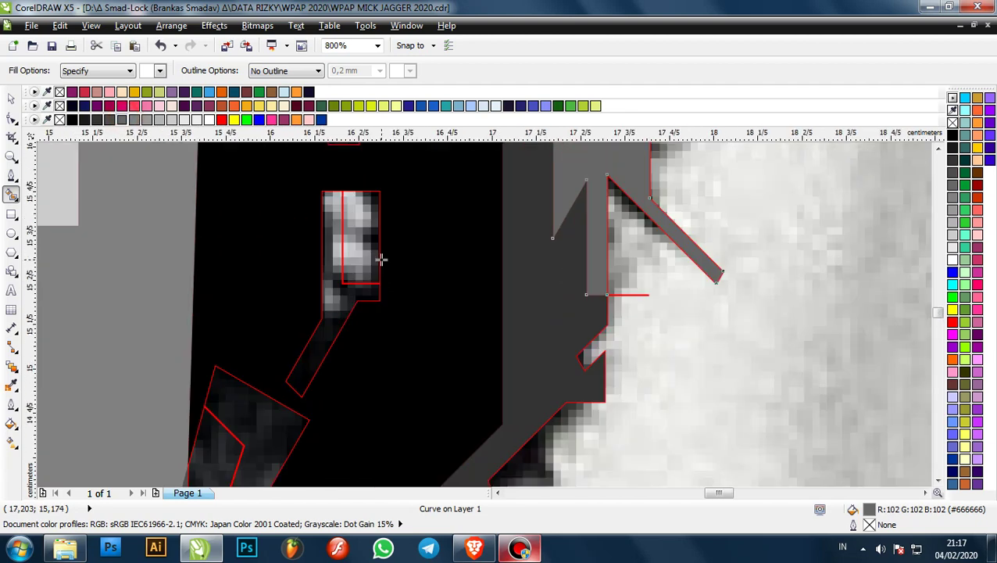
left_click(357, 245)
scroll(331, 209, "up", 1)
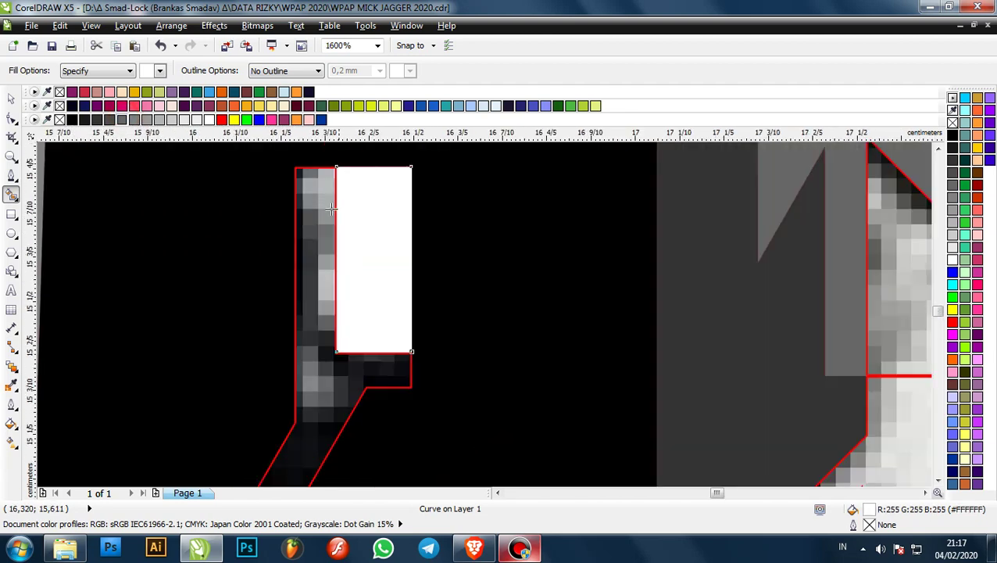
left_click(146, 120)
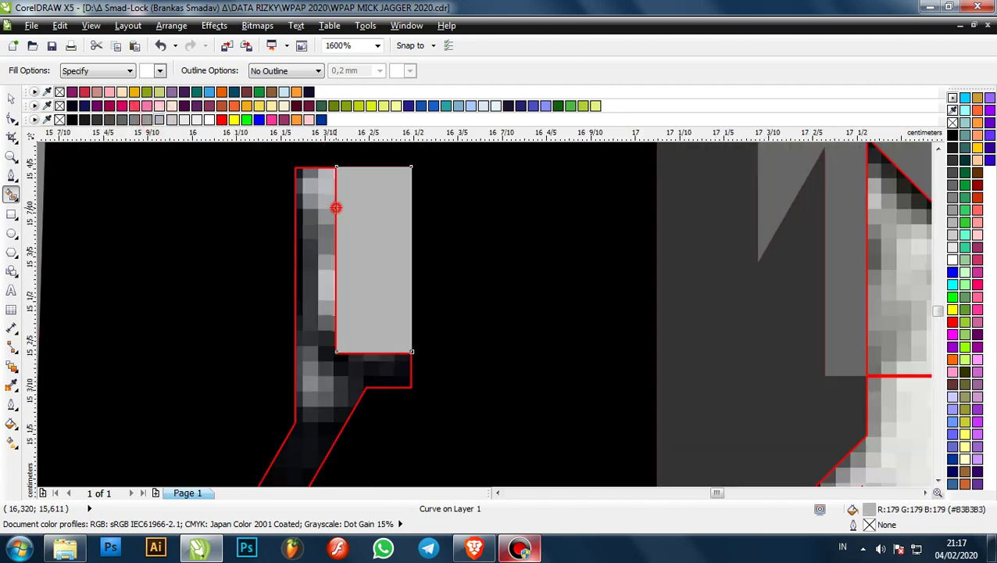
left_click(297, 188)
left_click(122, 120)
key("F3")
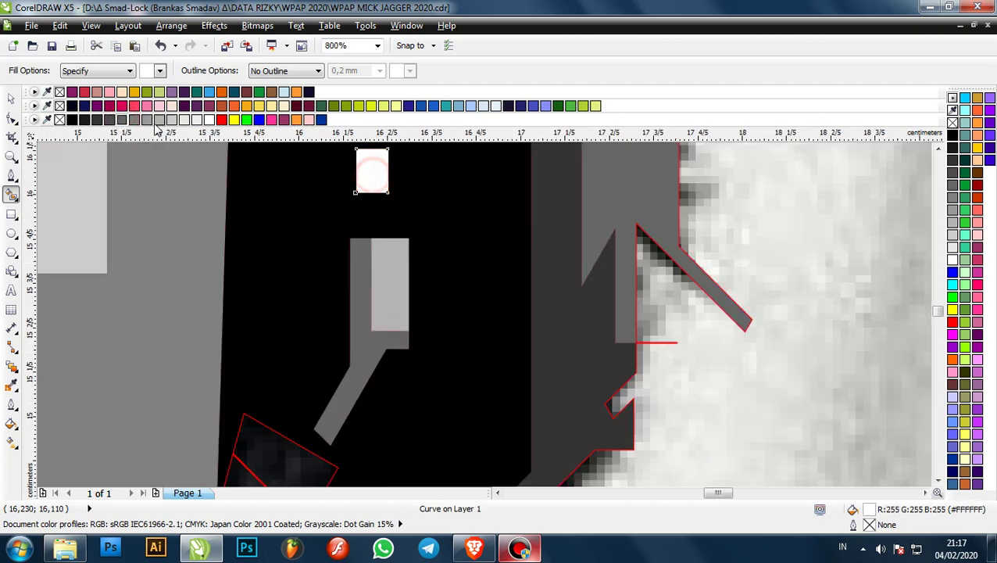
left_click(121, 120)
key("F3")
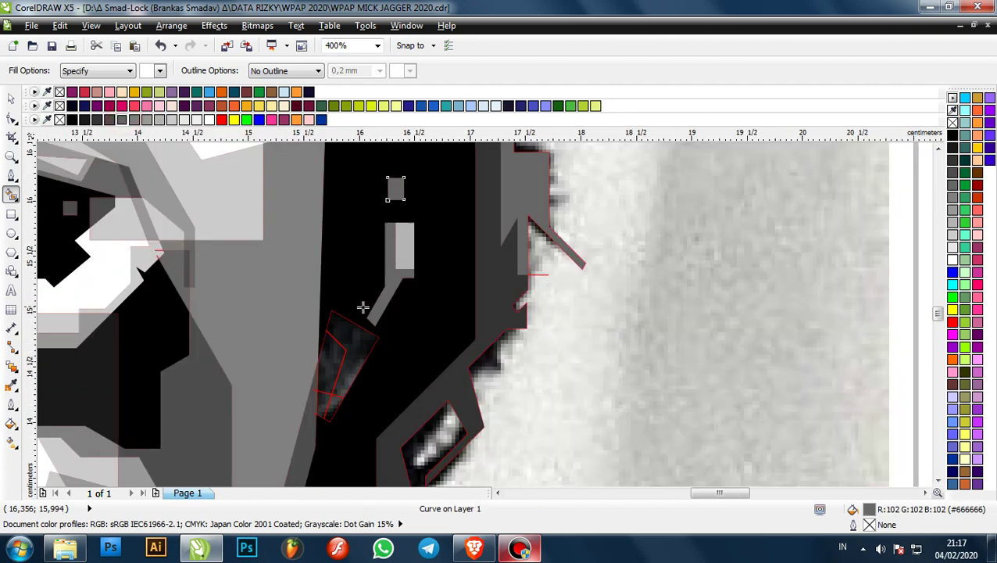
- Fill the tapered four-part patch below those highlights: lower-left piece white, lower-right and upper-left pieces light grey #B3B3B3, upper-right piece #666666
scroll(332, 405, "up", 2)
left_click(312, 384)
left_click(357, 384)
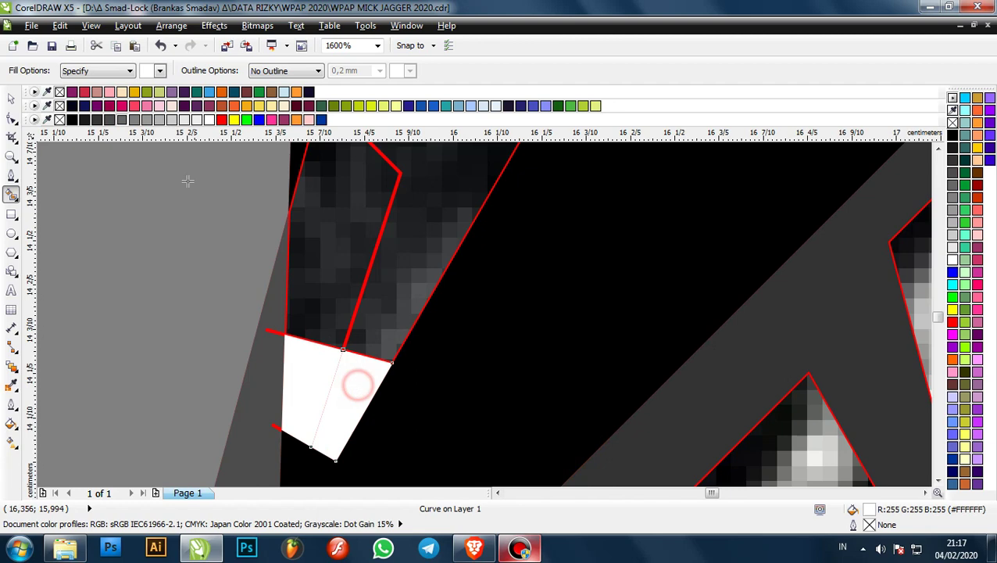
left_click(159, 120)
left_click(338, 285)
left_click(154, 119)
left_click(422, 209)
key("F3")
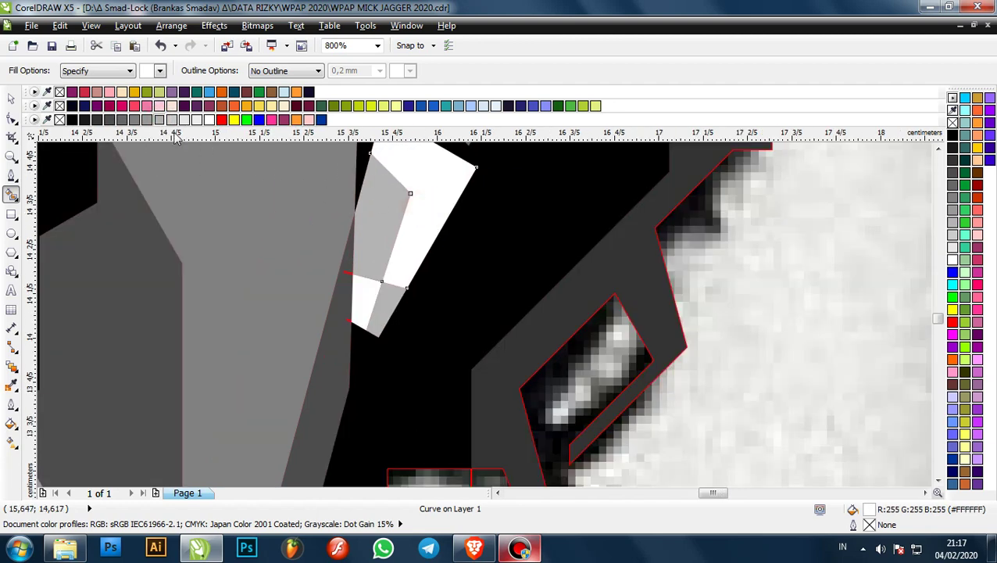
left_click(121, 120)
- Fill the small pointed shape in the black hair beside the right side of the jaw with grey #666666
scroll(463, 236, "down", 3)
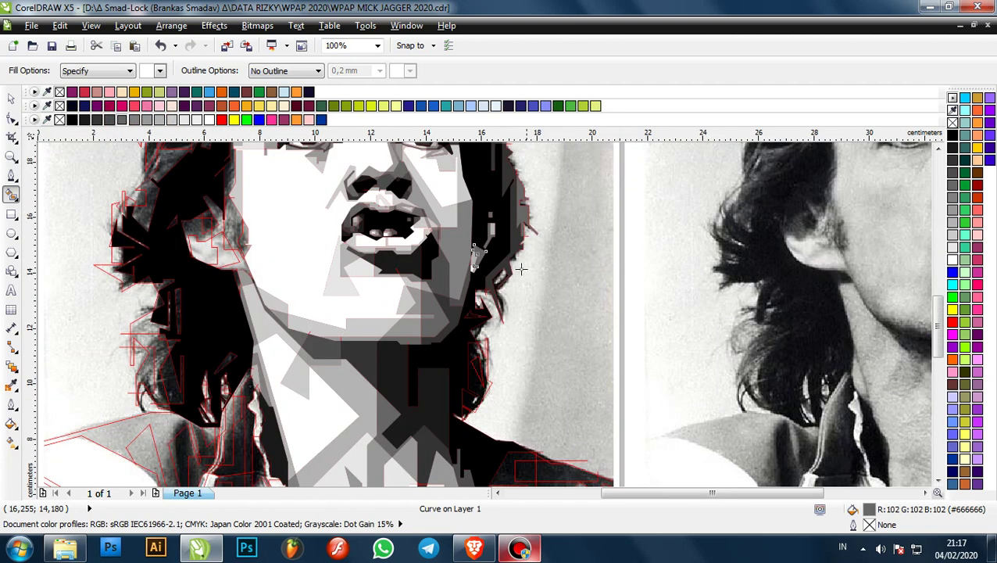
scroll(486, 293, "up", 2)
key("F3")
scroll(479, 282, "up", 1)
left_click(489, 202)
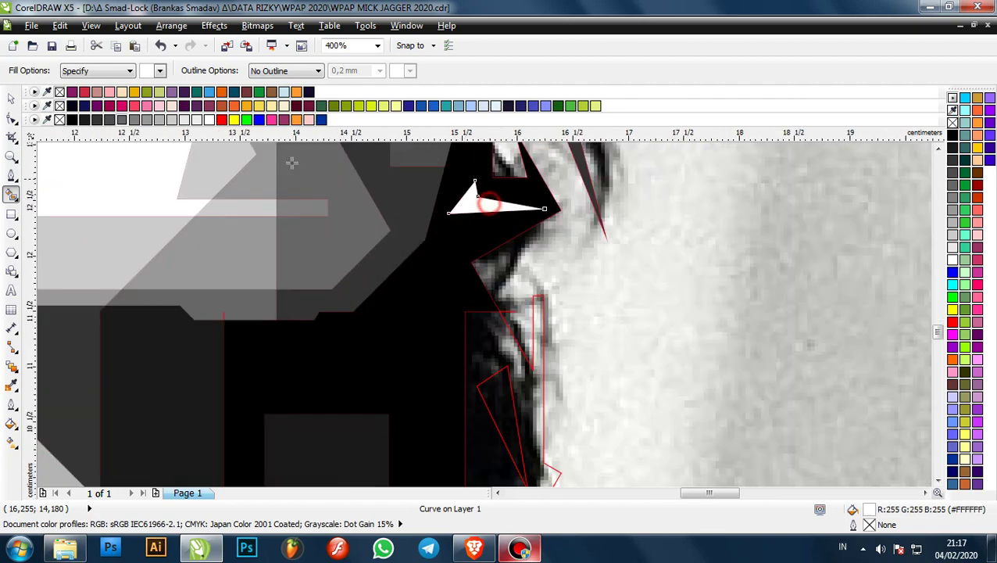
left_click(121, 119)
- Fill the lower hair shape above the right shoulder dark grey and the thin triangle inside it #808080
key("F3")
scroll(436, 222, "up", 2)
key("F3")
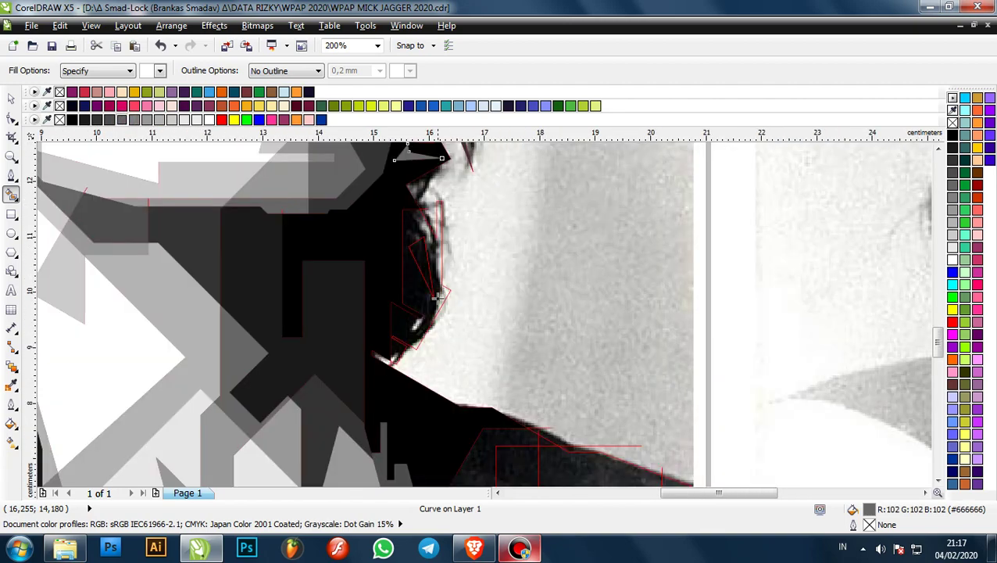
scroll(440, 309, "up", 1)
left_click(409, 308)
left_click(122, 119)
left_click(395, 195)
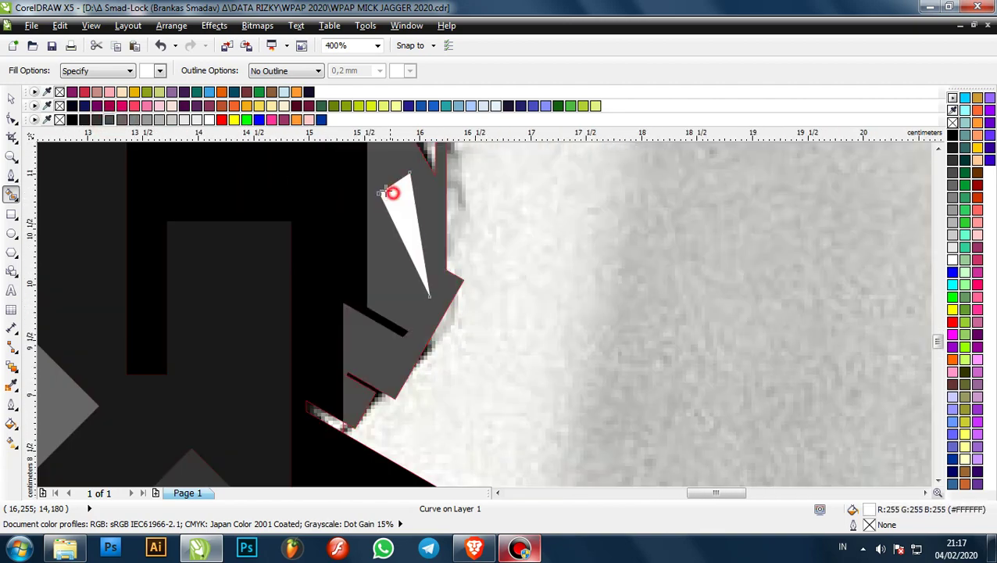
left_click(135, 119)
scroll(367, 234, "down", 1)
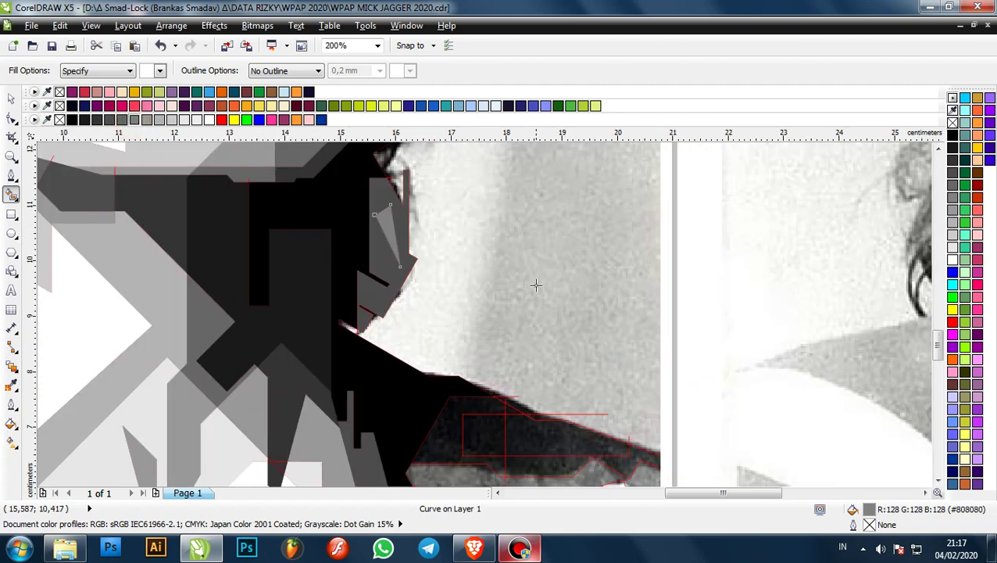
- Fill the left ear's inner area white and the ear shapes around it light grey
scroll(536, 285, "down", 1)
scroll(530, 260, "down", 1)
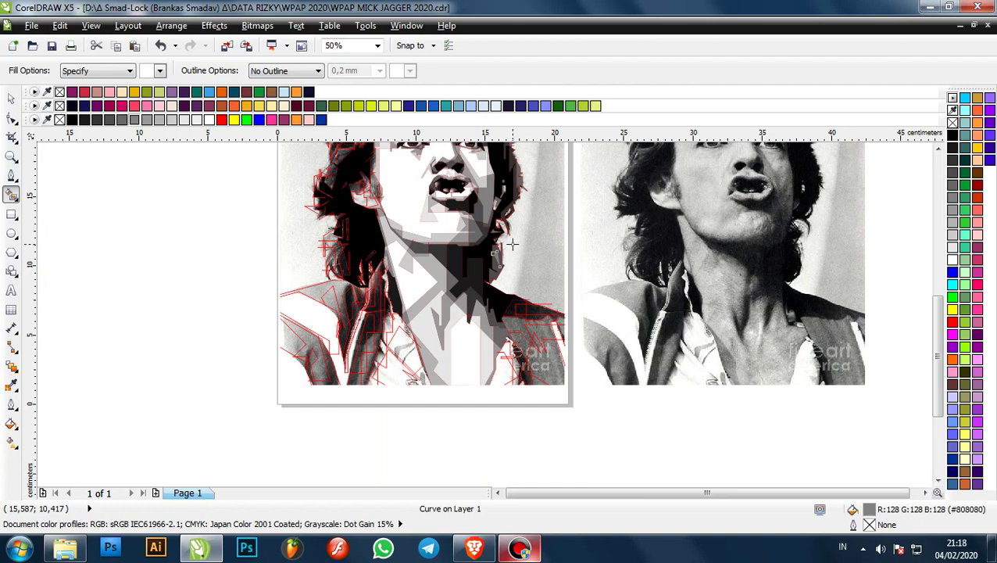
scroll(512, 245, "up", 3)
scroll(542, 320, "down", 2)
scroll(418, 237, "up", 3)
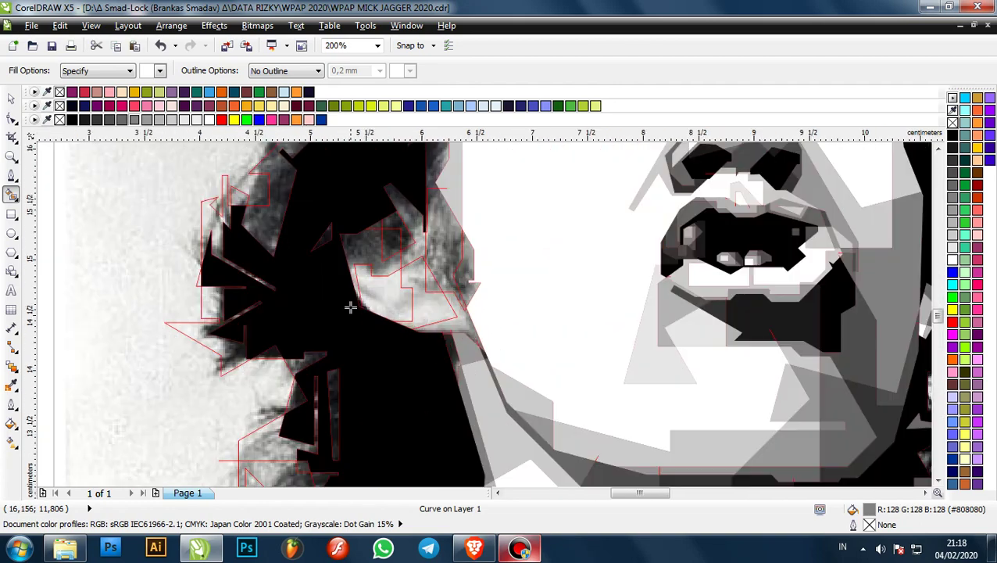
left_click(414, 289)
left_click(481, 345)
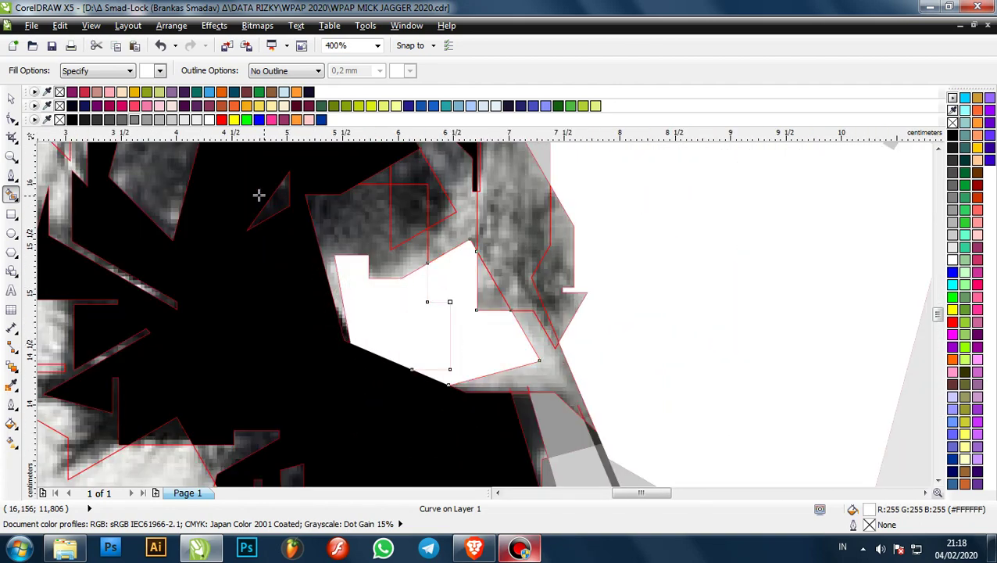
left_click(173, 119)
left_click(380, 231)
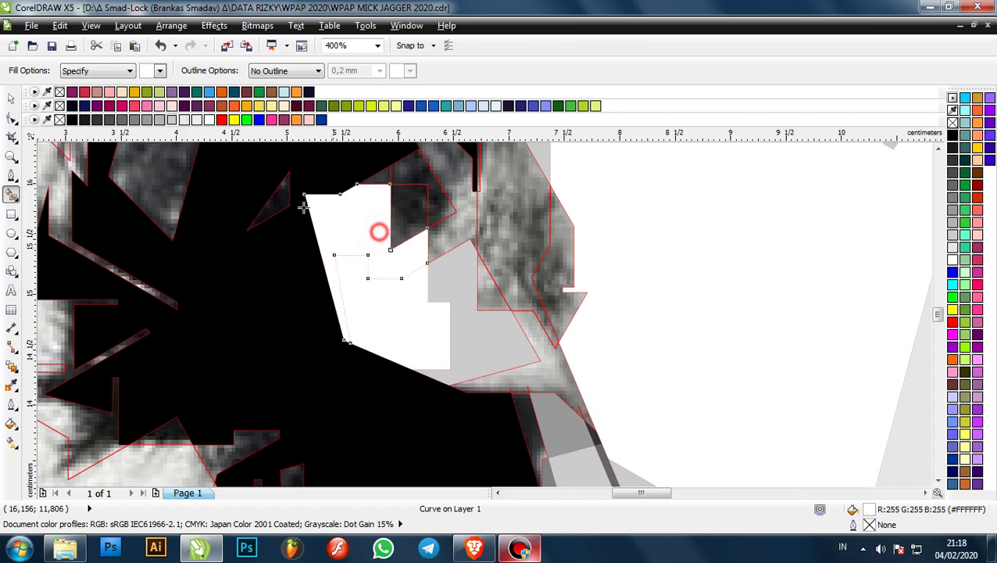
left_click(170, 118)
- Fill the shadow shape under the earlobe and the small triangle above it with grey #808080
scroll(472, 279, "down", 1)
scroll(472, 279, "up", 1)
left_click(474, 359)
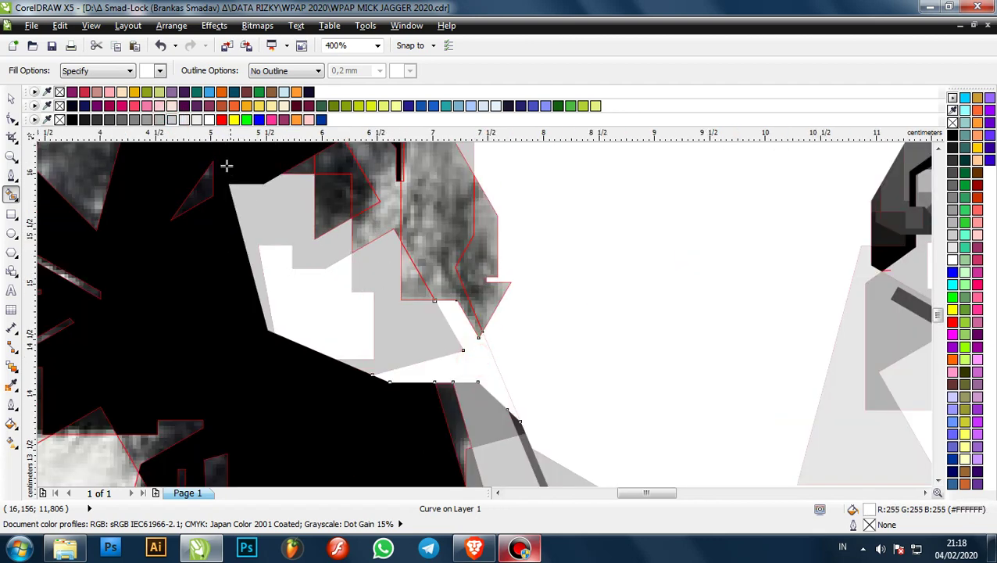
left_click(147, 119)
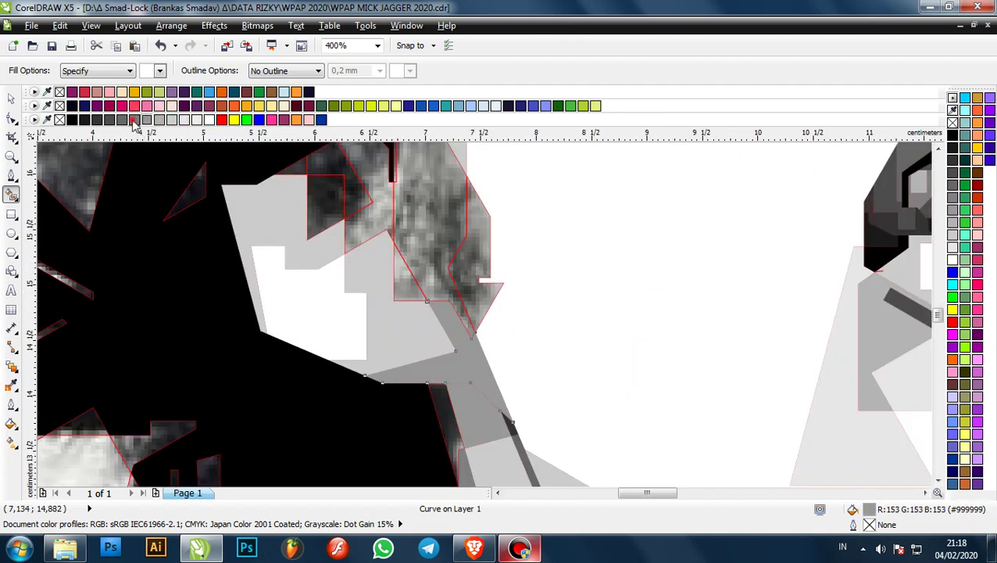
left_click(407, 285)
left_click(135, 119)
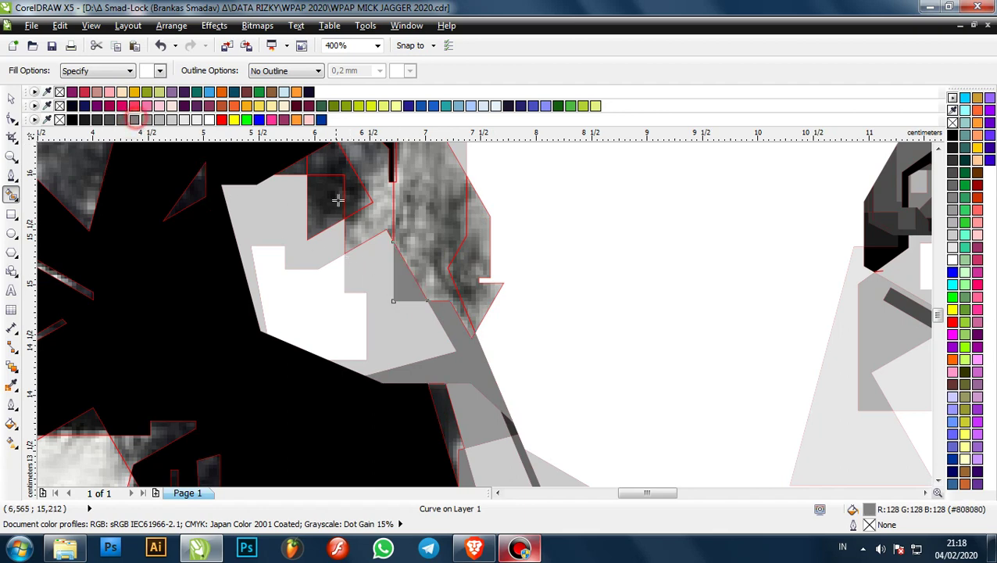
- Fill the dark patch in the upper ear and the small triangle at the ear's top edge with grey #808080
left_click(321, 211)
left_click(135, 119)
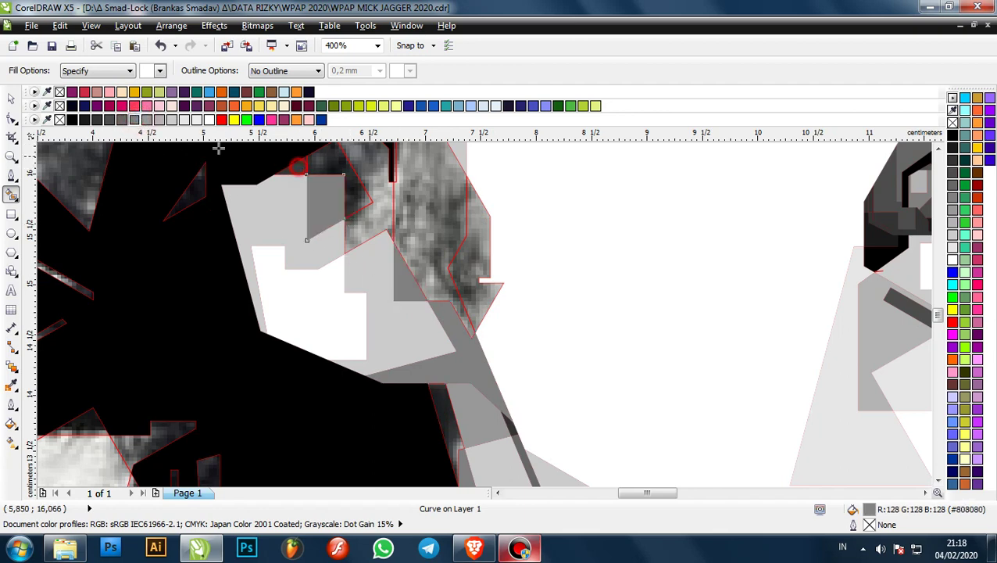
left_click(294, 166)
left_click(133, 118)
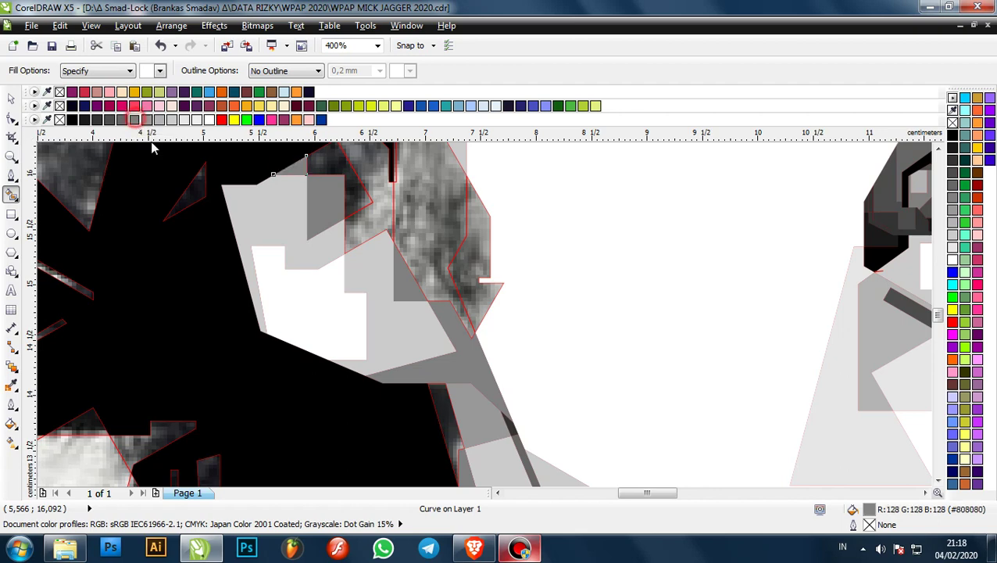
- Fill the slanted patch at the top of the ear dark grey and the long strip beside it medium grey
scroll(361, 203, "up", 2)
left_click(333, 232)
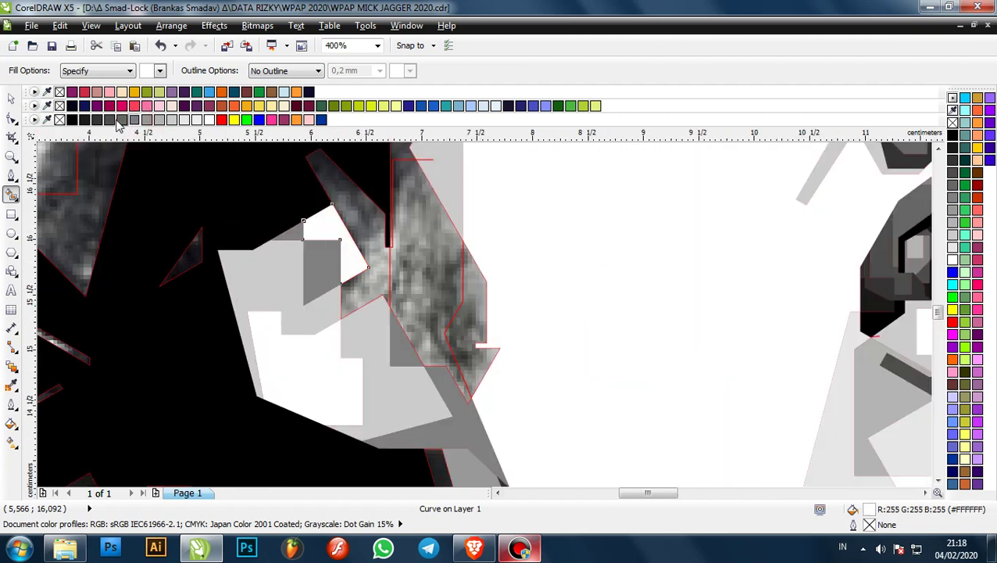
left_click(120, 120)
scroll(256, 229, "right", 2)
left_click(321, 228)
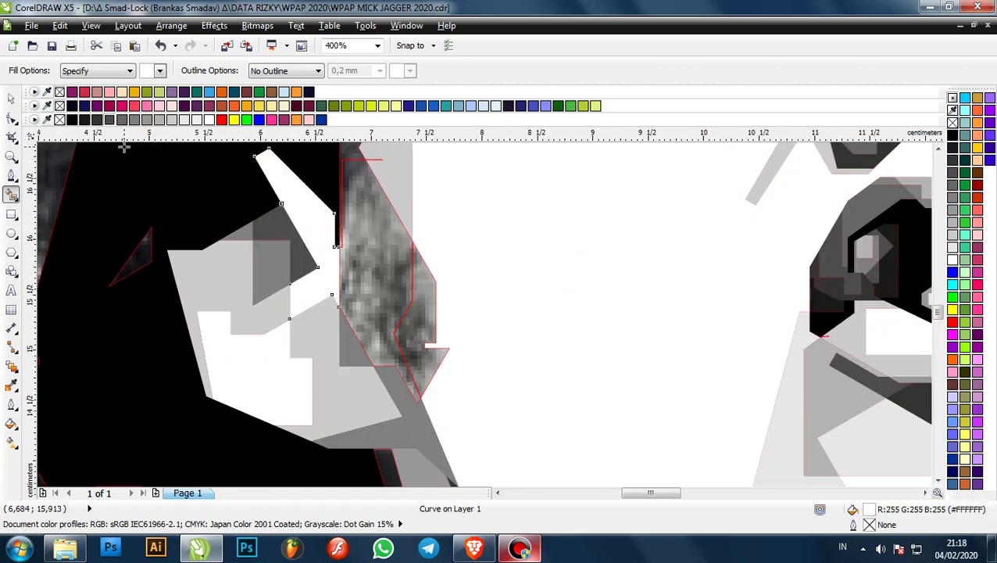
left_click(134, 120)
- Fill the sideburn in front of the ear with #4D4D4D and the narrow shape between it and the cheek with #999999
left_click(360, 246)
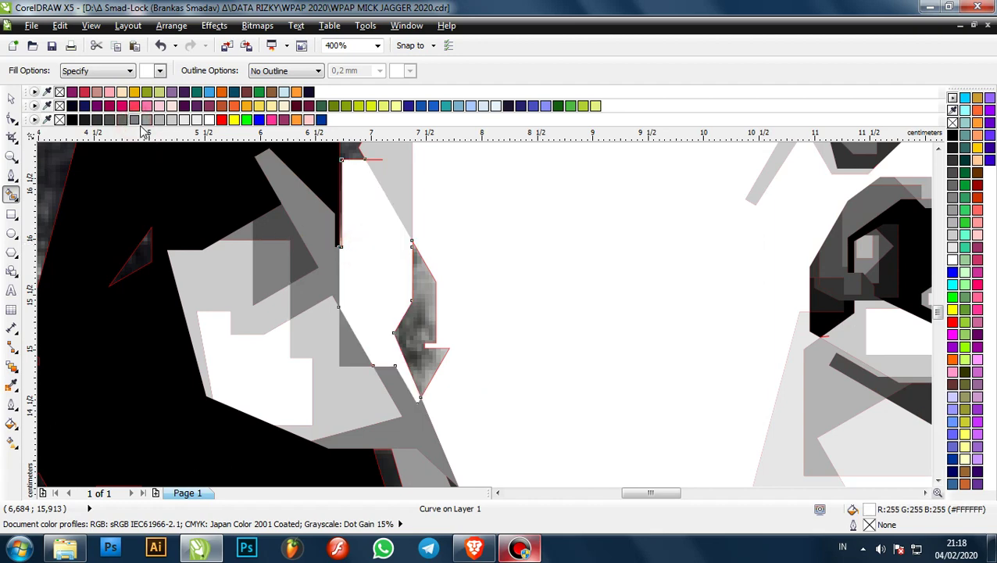
left_click(111, 120)
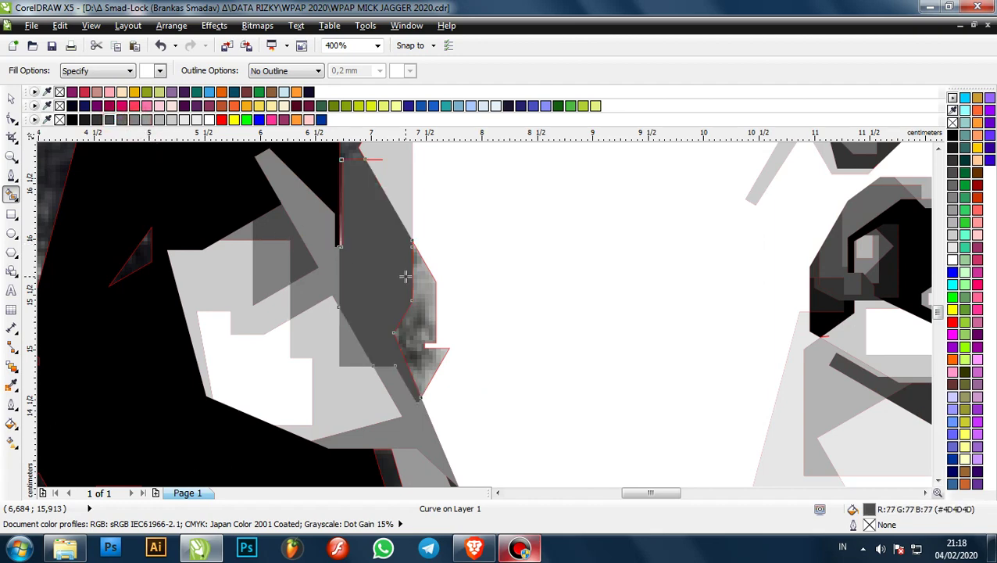
left_click(427, 286)
left_click(134, 119)
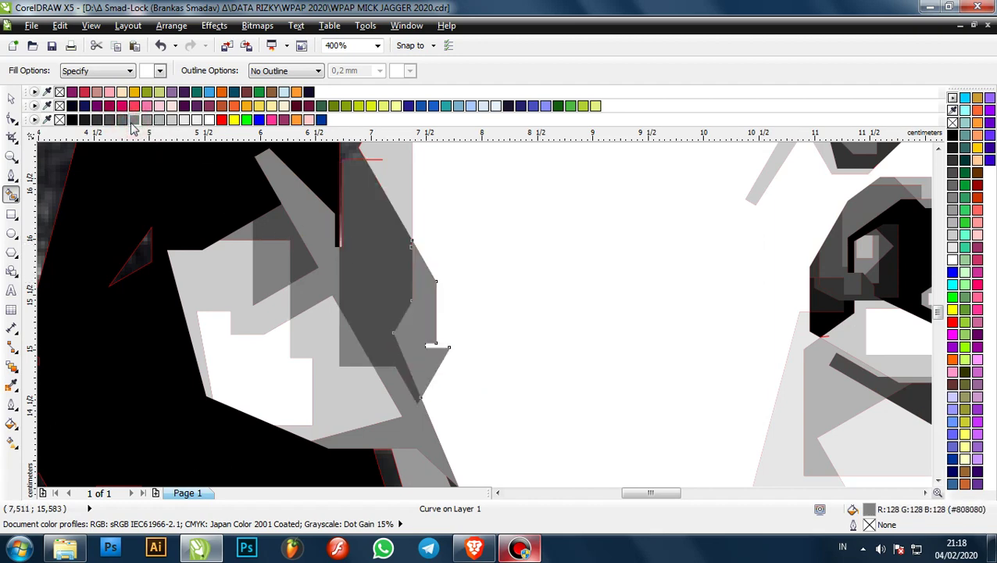
scroll(398, 277, "down", 1)
left_click(147, 120)
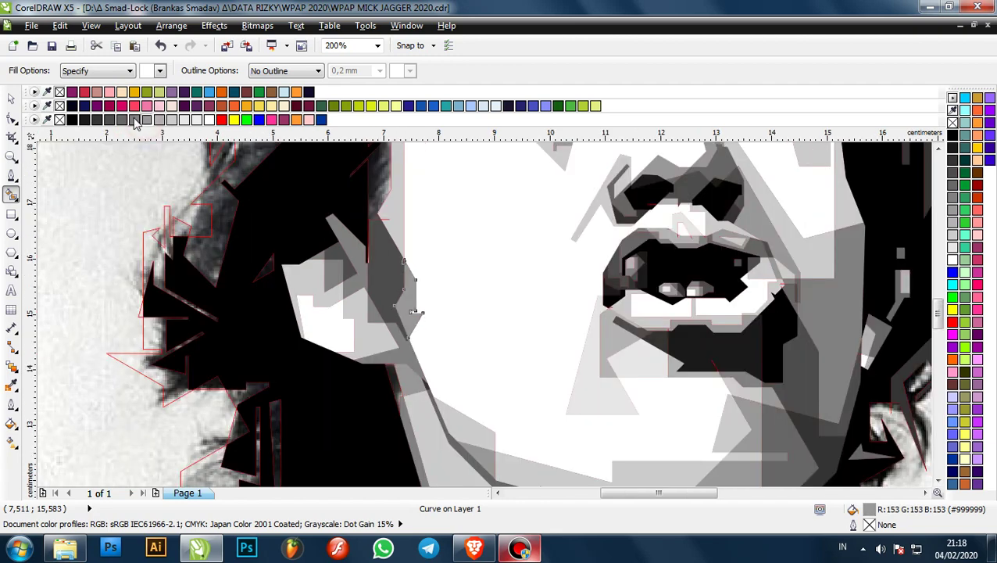
- Fill the narrow hairline strip running along the left temple above the sideburn with grey #808080
scroll(496, 329, "down", 1)
scroll(441, 238, "up", 2)
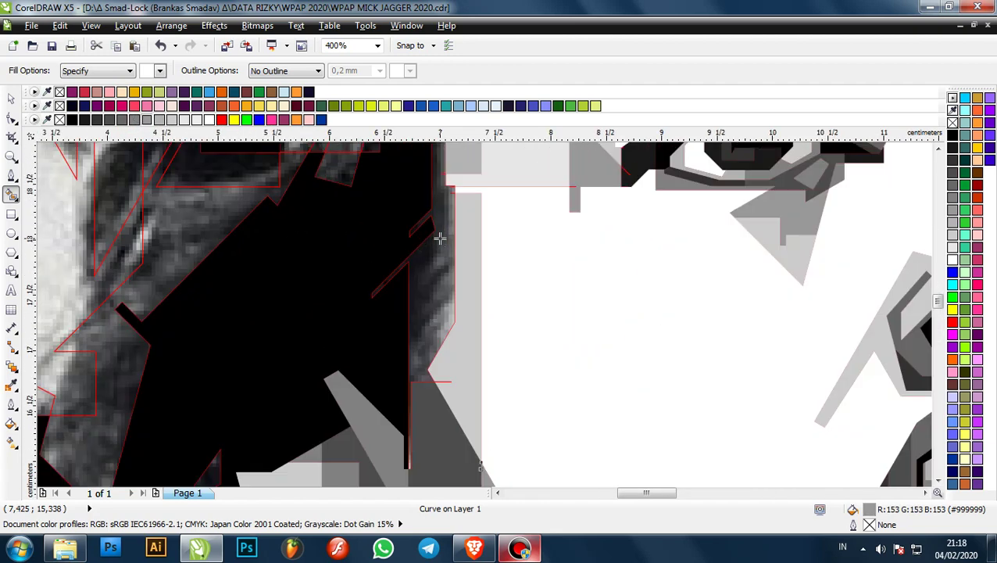
scroll(440, 313, "down", 1)
left_click(442, 295)
left_click(146, 121)
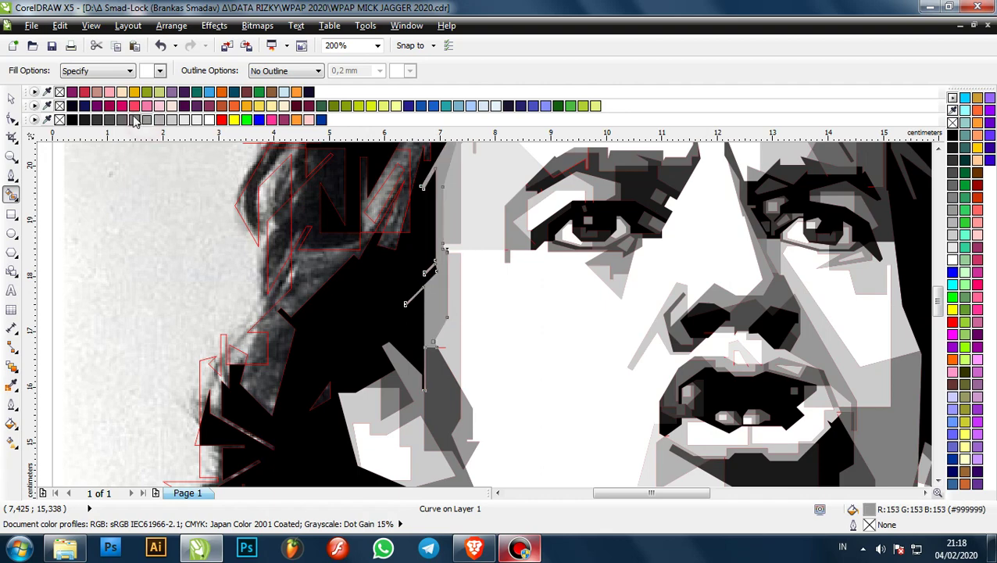
left_click(134, 119)
- Examine the filled face, ear and hair areas of the portrait against the reference photo
key("F3")
scroll(482, 206, "up", 1)
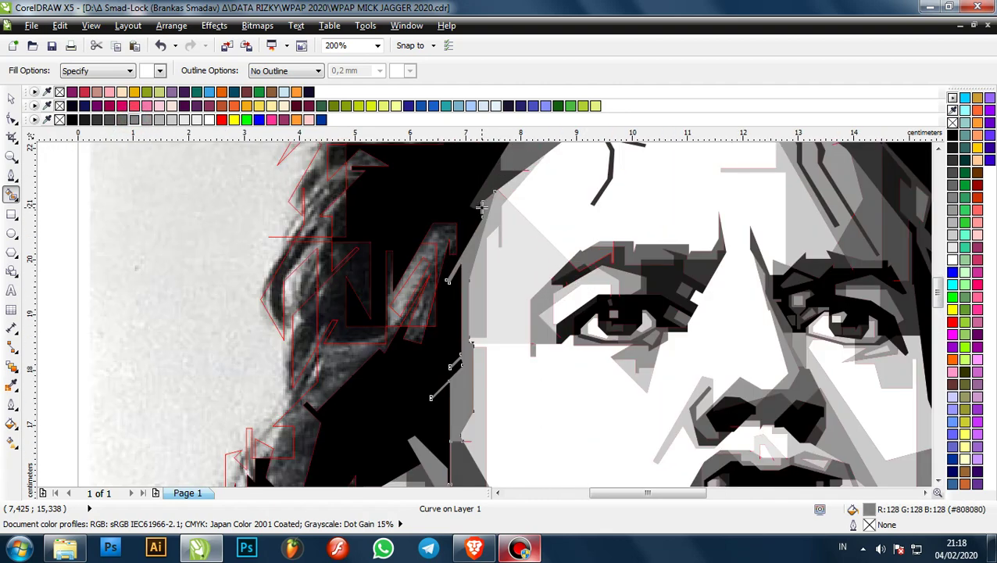
key("F3")
scroll(574, 240, "up", 1)
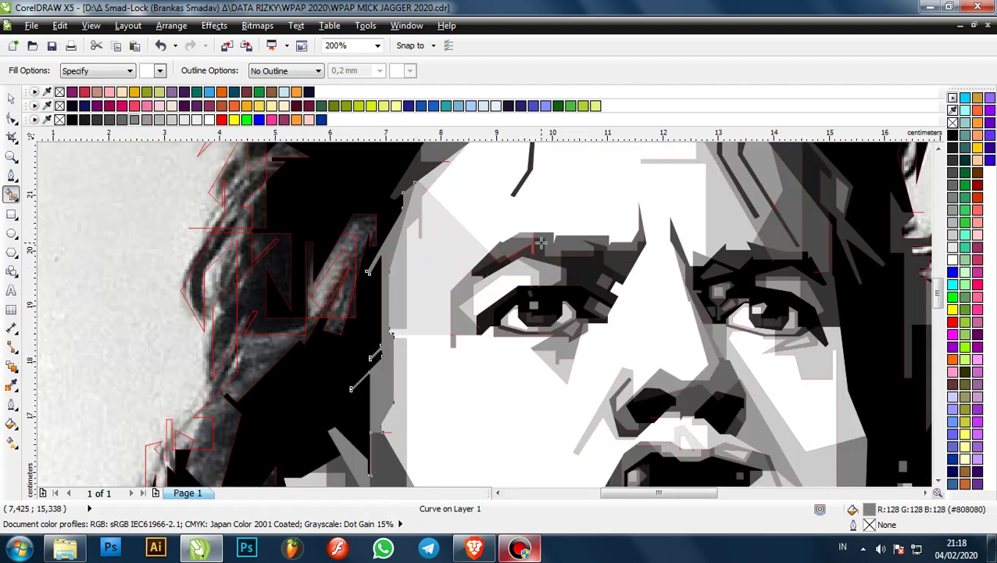
scroll(578, 251, "down", 2)
scroll(656, 313, "up", 3)
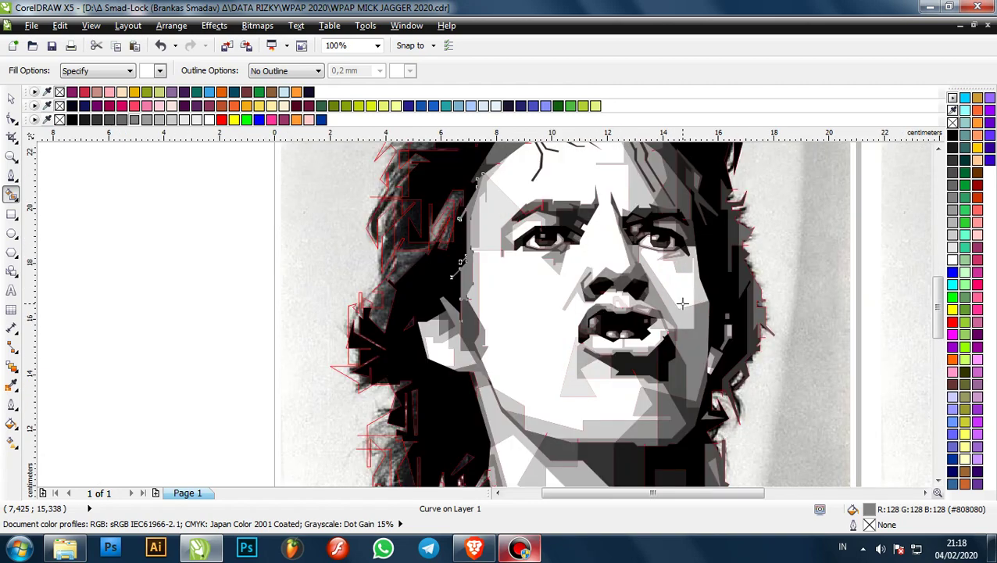
scroll(491, 302, "down", 3)
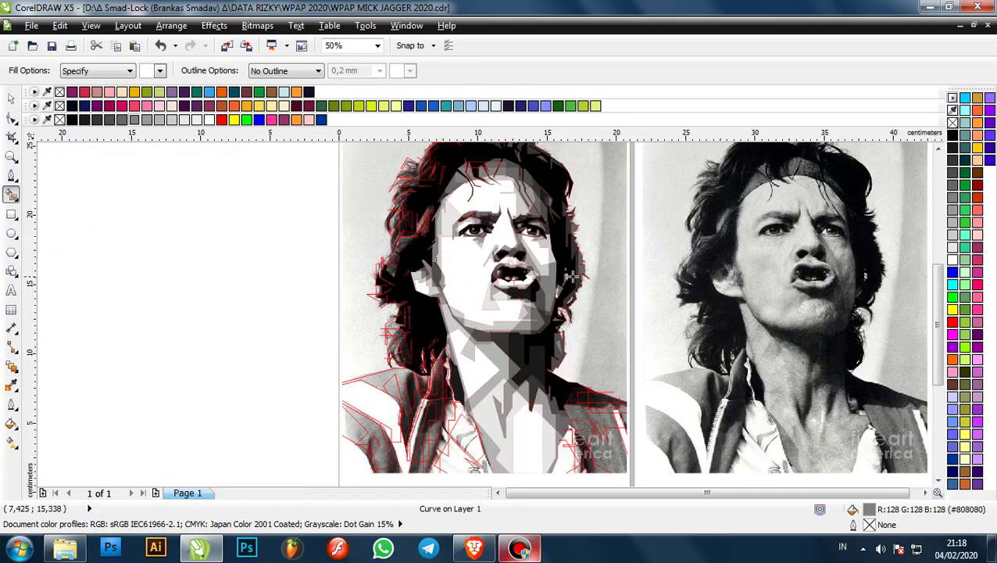
scroll(573, 275, "up", 3)
scroll(571, 271, "down", 3)
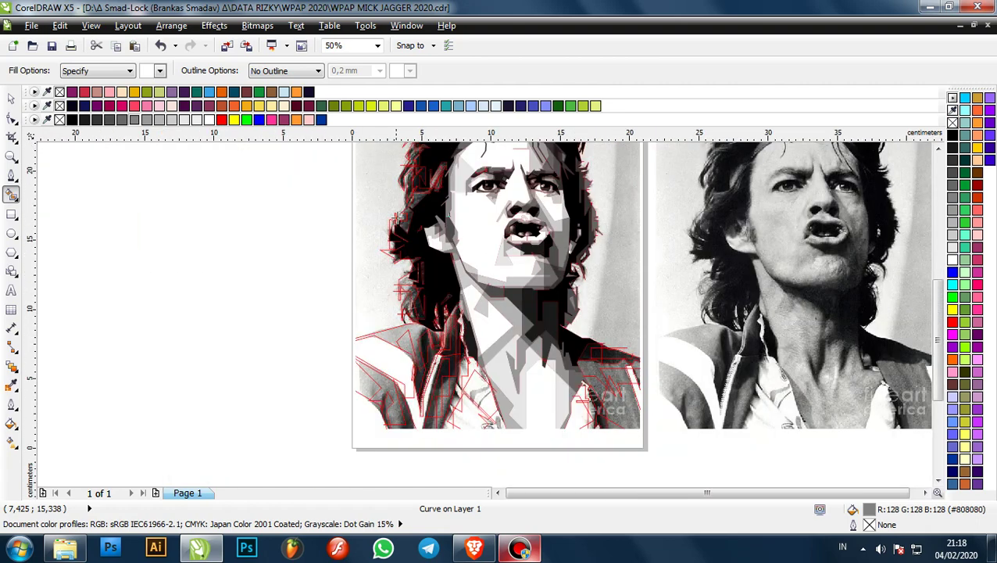
- Examine the unfilled hair shapes beside the temple and the strands above the forehead
scroll(475, 251, "down", 1)
scroll(434, 234, "up", 4)
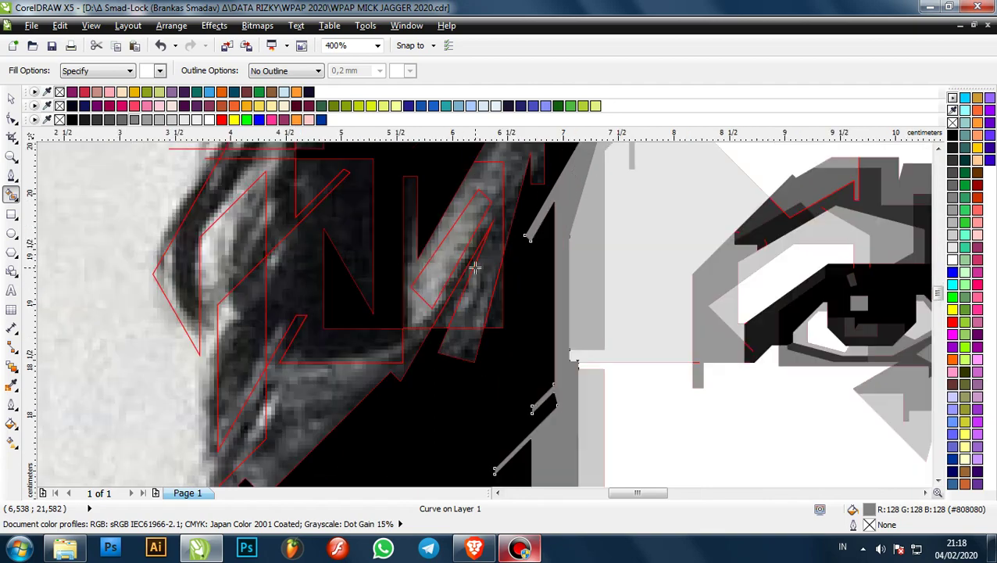
scroll(343, 251, "down", 2)
scroll(344, 252, "down", 1)
scroll(342, 252, "up", 4)
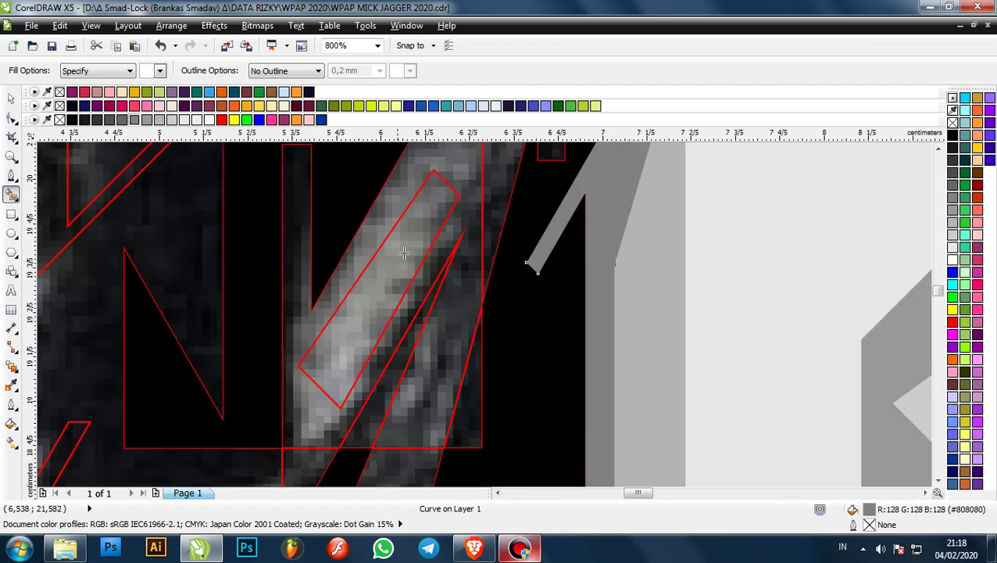
scroll(415, 254, "down", 4)
scroll(414, 254, "up", 3)
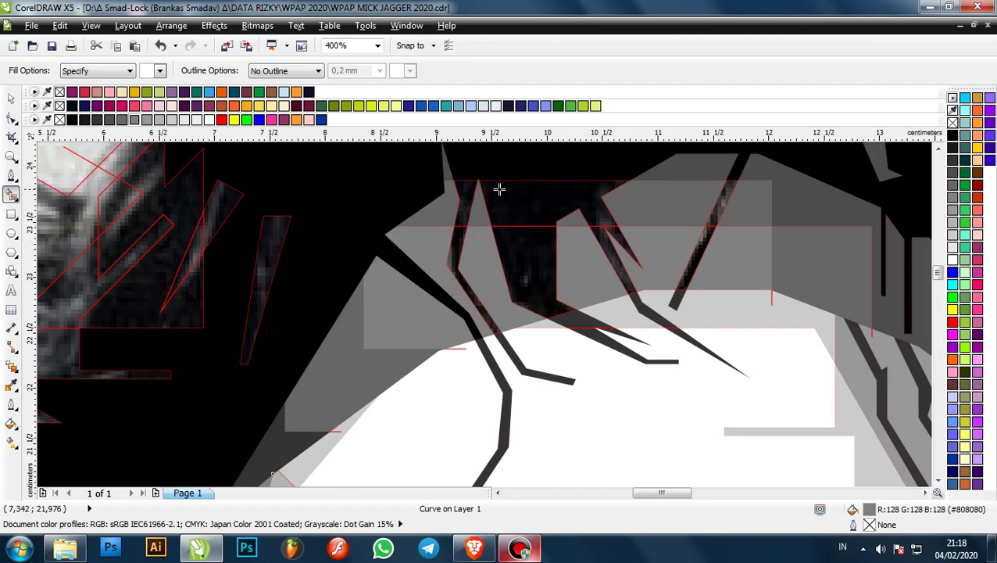
scroll(516, 196, "down", 1)
scroll(559, 195, "up", 1)
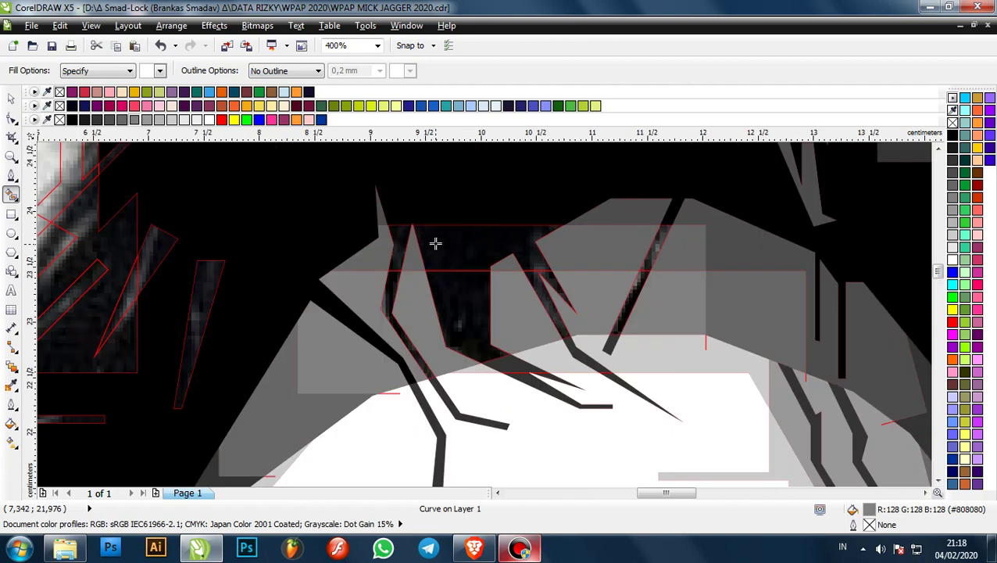
- Delete the two red construction lines that cross the hair strands above the forehead
left_click(11, 98)
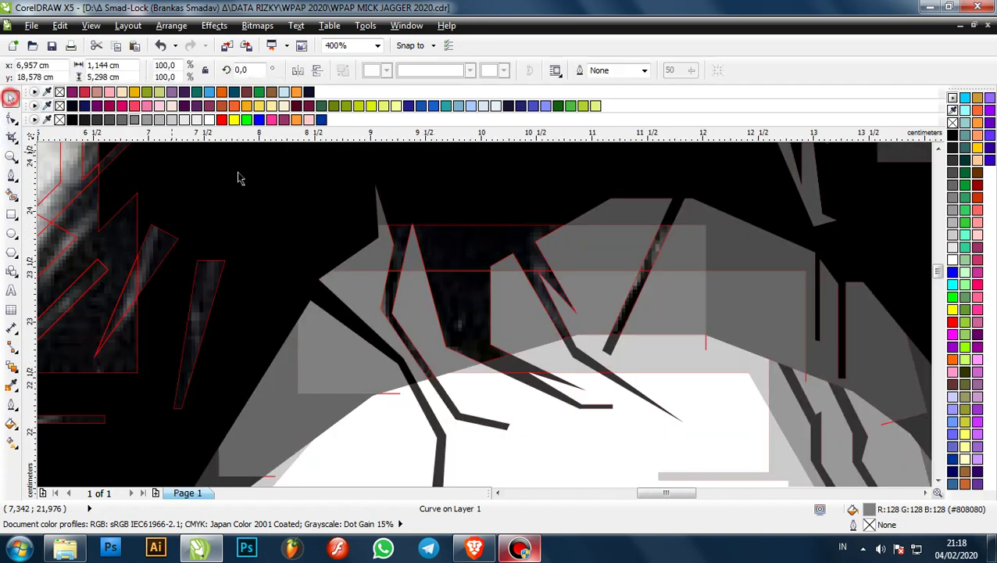
scroll(417, 223, "down", 1)
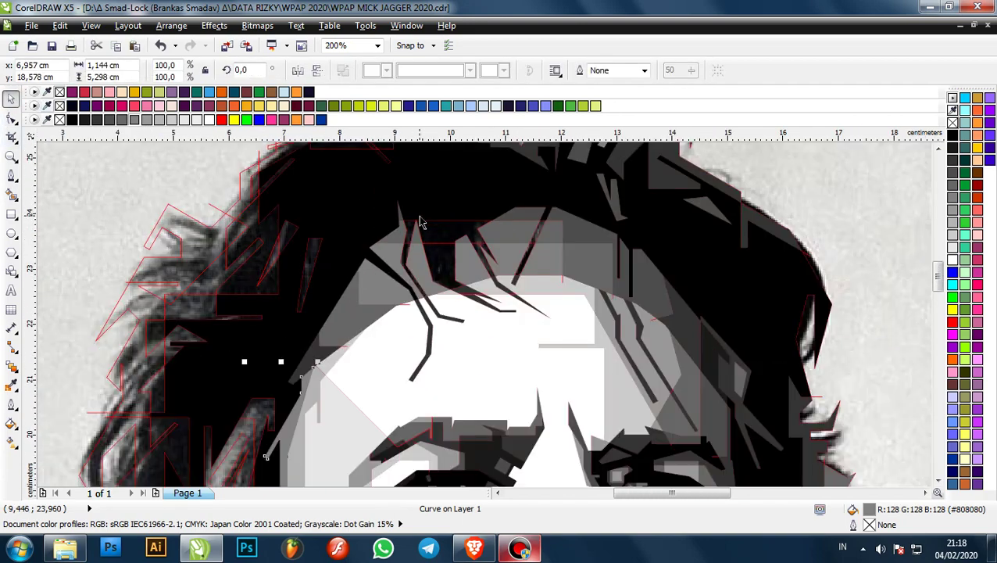
scroll(422, 222, "up", 5)
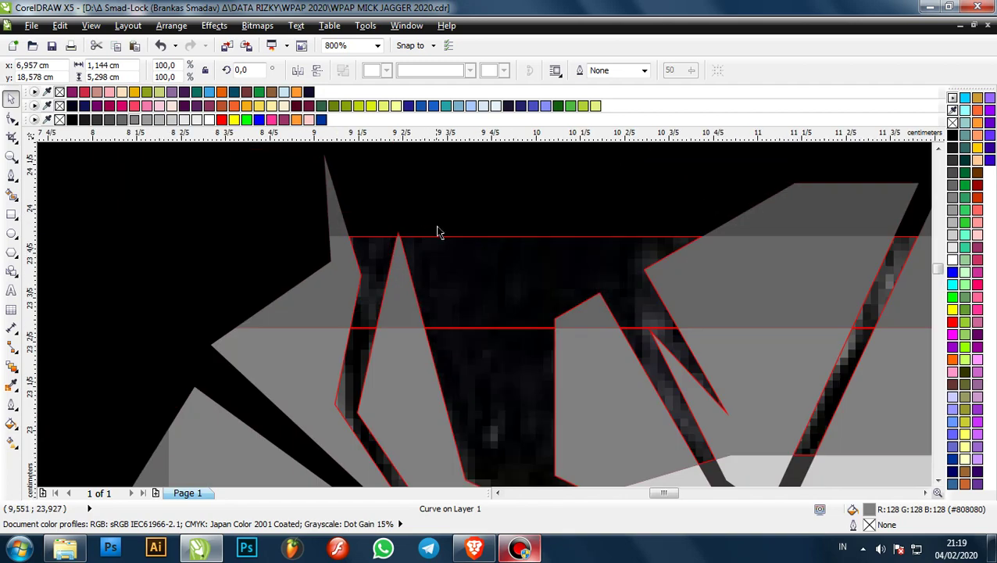
scroll(422, 227, "down", 4)
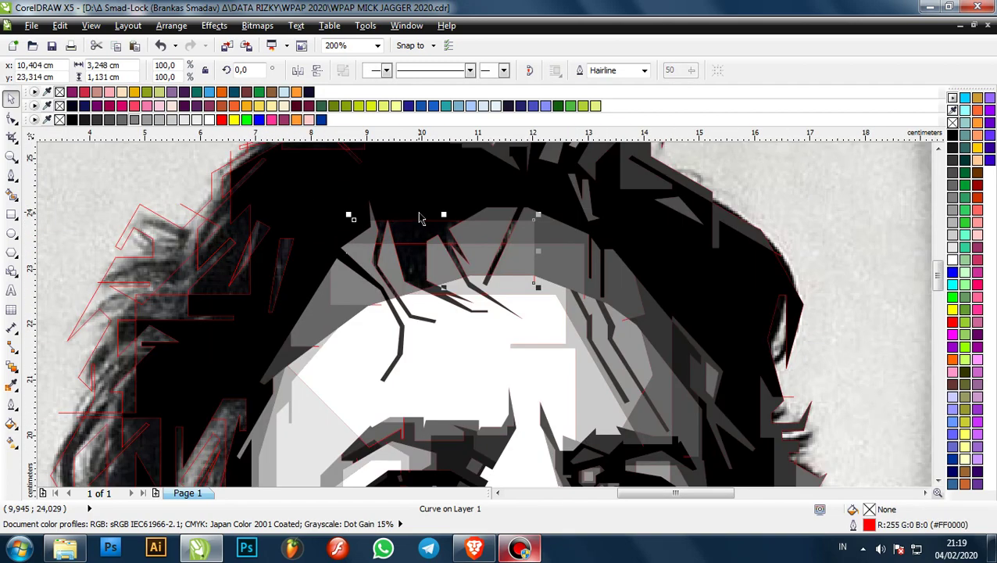
key("Escape")
scroll(418, 235, "up", 2)
scroll(414, 229, "up", 1)
left_click(412, 226)
scroll(361, 223, "down", 2)
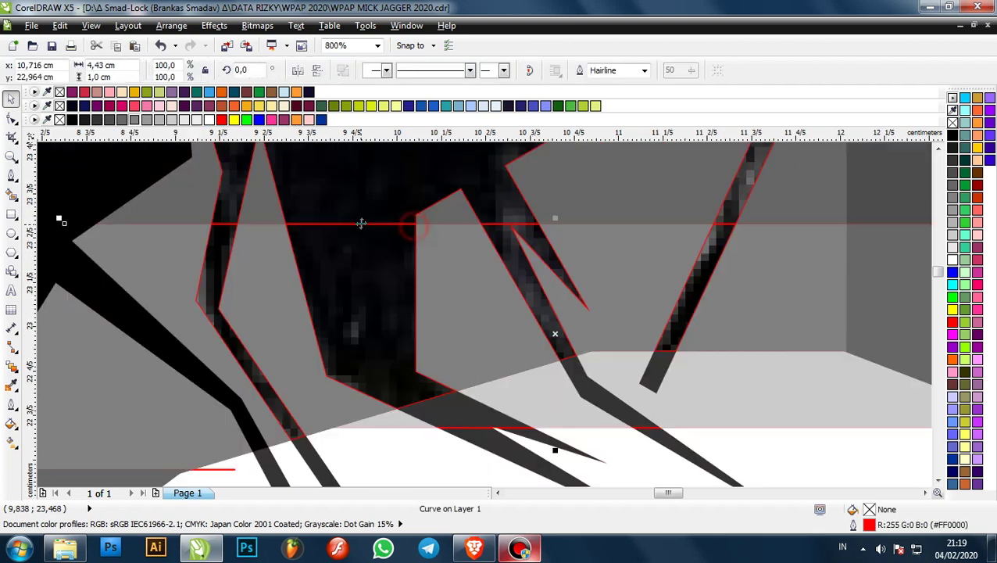
key("Delete")
scroll(368, 222, "down", 1)
scroll(395, 237, "down", 1)
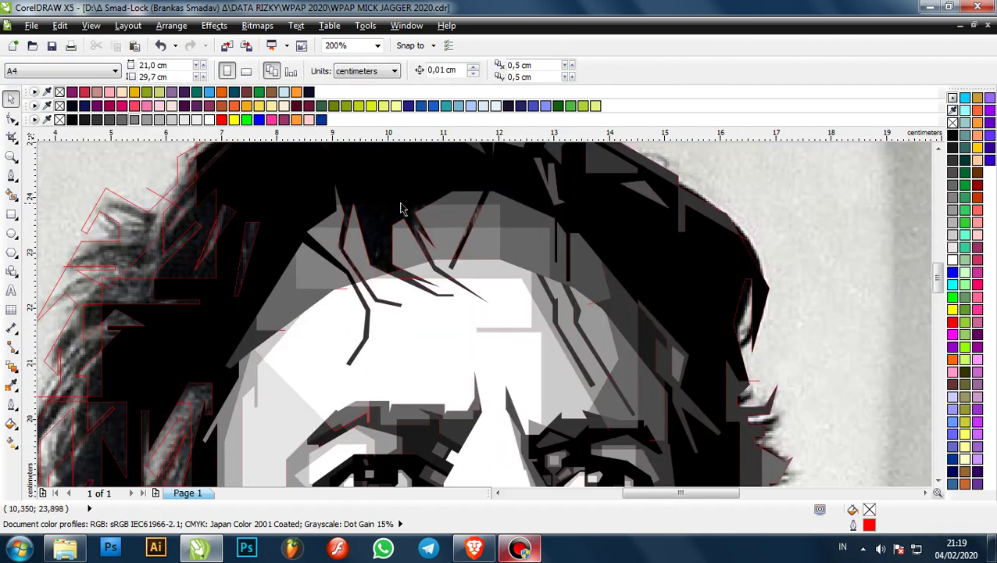
- Fill the wide central hair lock above the forehead and the thin strand to its left with #1A1A1A
key("s")
left_click(377, 228)
scroll(398, 199, "up", 1)
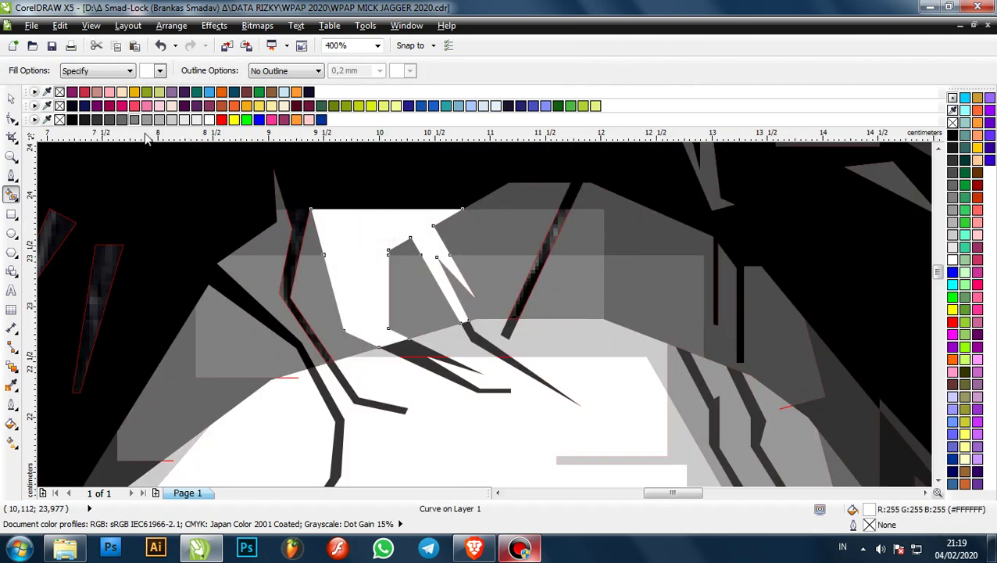
left_click(85, 120)
scroll(263, 204, "up", 1)
scroll(366, 251, "down", 1)
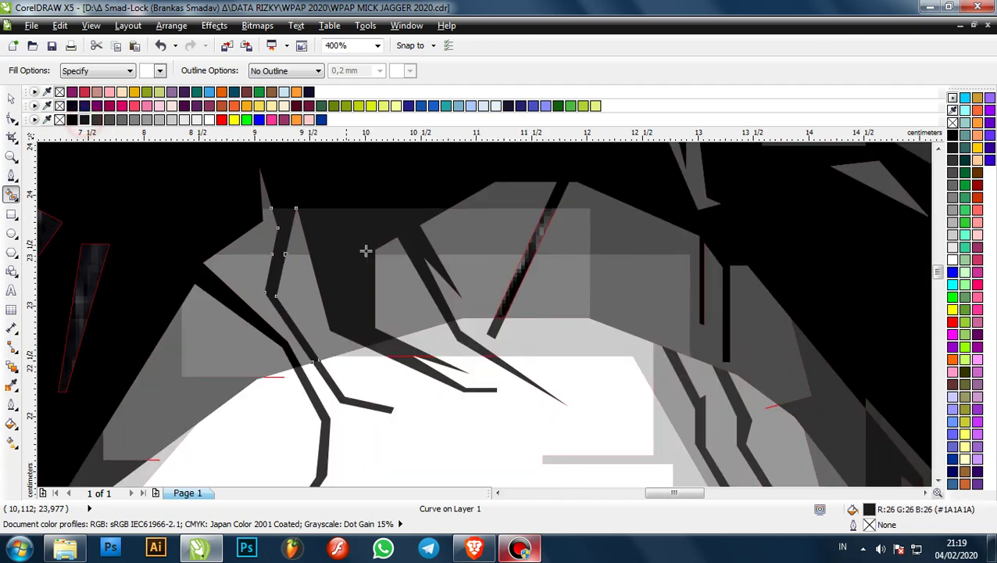
- Fill the straight slanted strand over the right part of the forehead with #1A1A1A
left_click(540, 244)
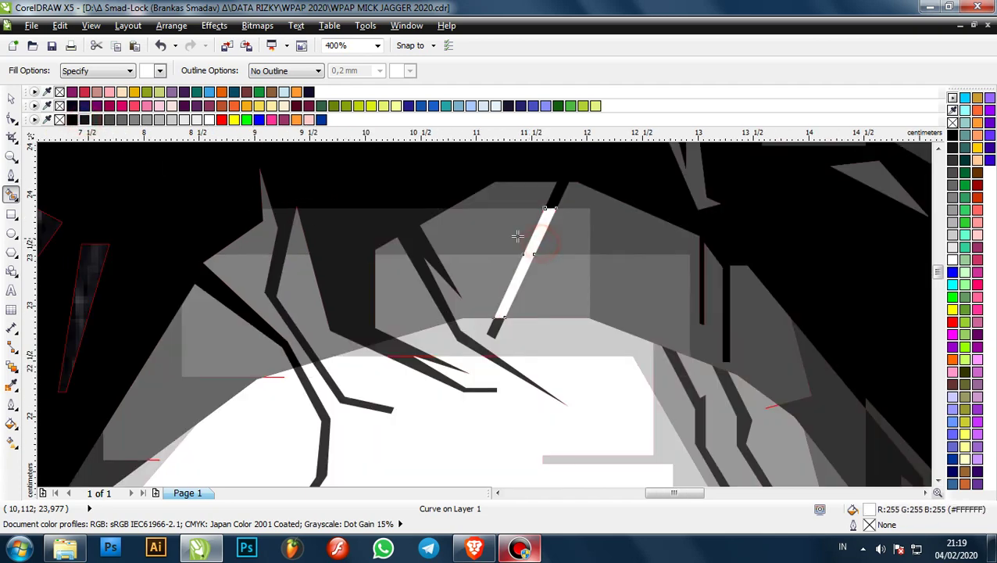
left_click(88, 120)
scroll(633, 265, "down", 2)
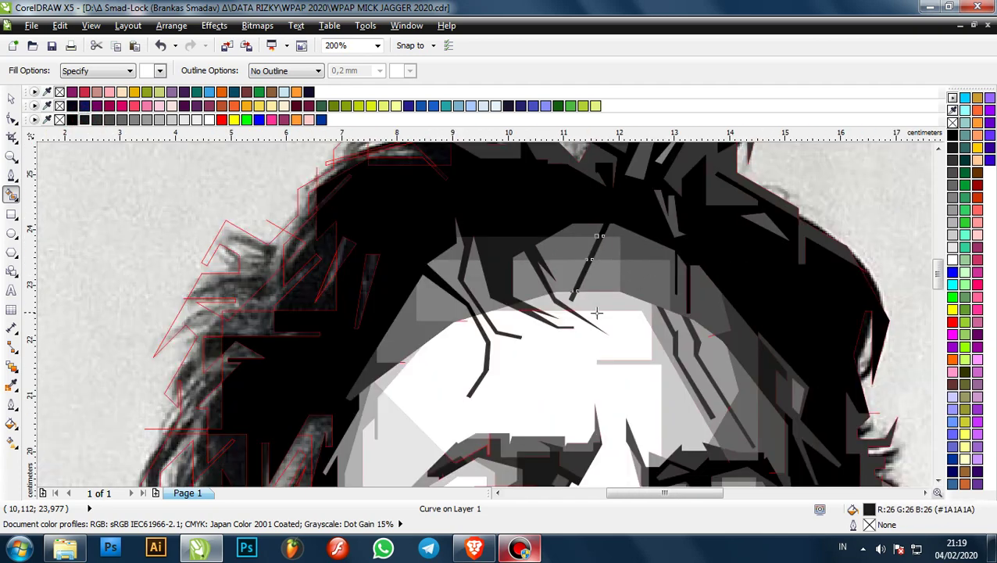
scroll(534, 266, "down", 1)
scroll(519, 262, "up", 1)
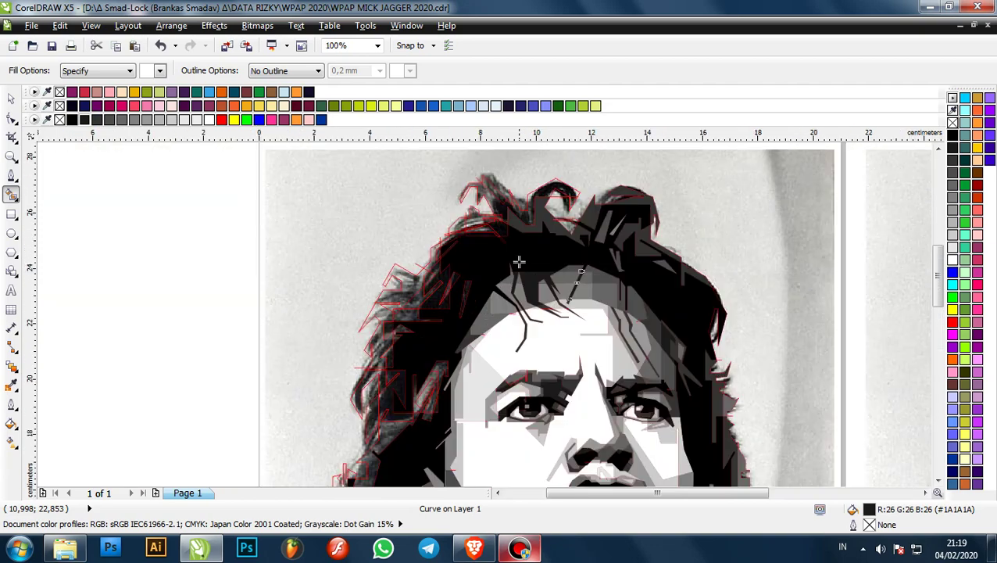
- Fill the narrow sliver in the hair left of the forehead dark grey and the jagged shape beside it #333333
scroll(428, 306, "up", 1)
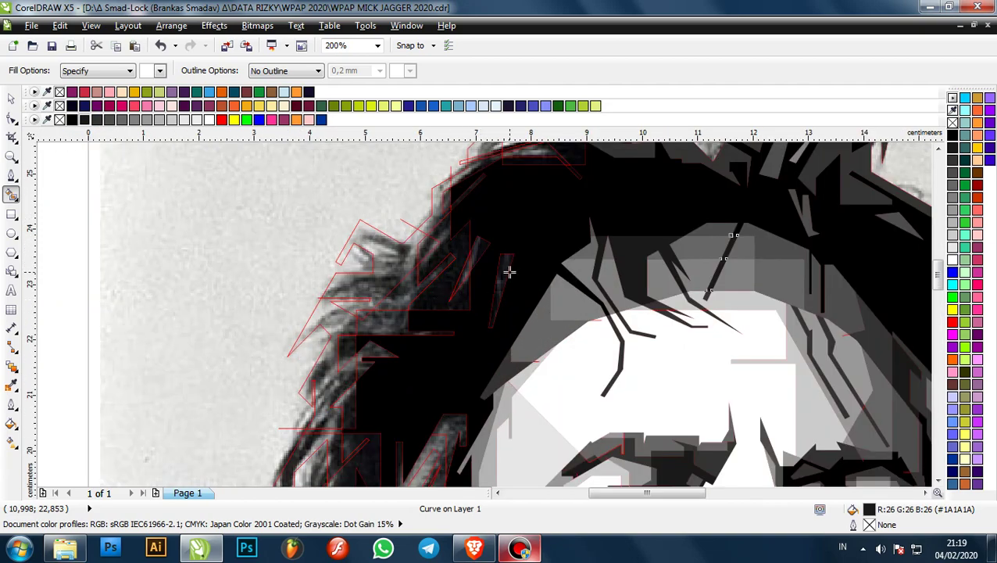
left_click(505, 265)
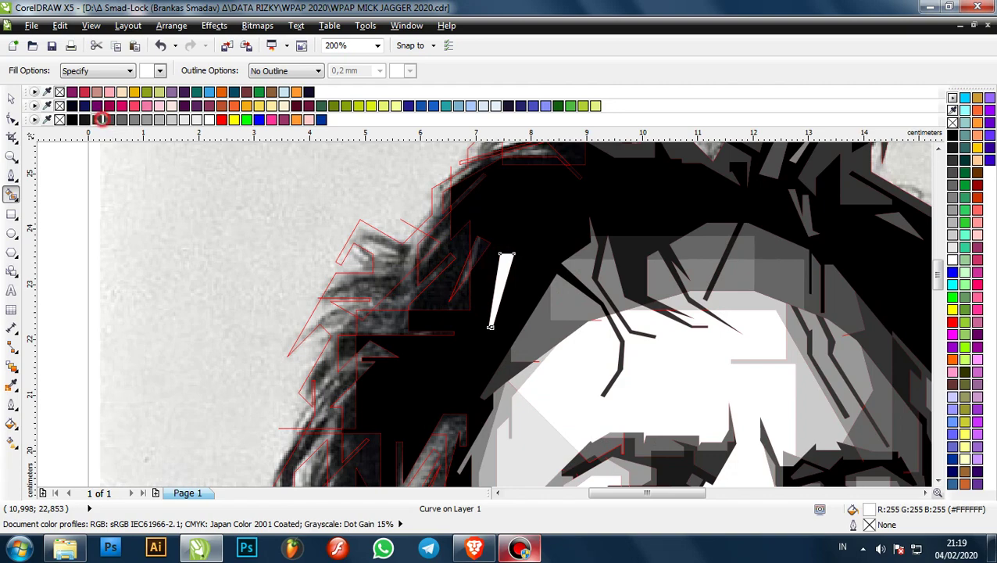
left_click(100, 120)
scroll(474, 252, "up", 2)
scroll(436, 252, "down", 2)
left_click(429, 246)
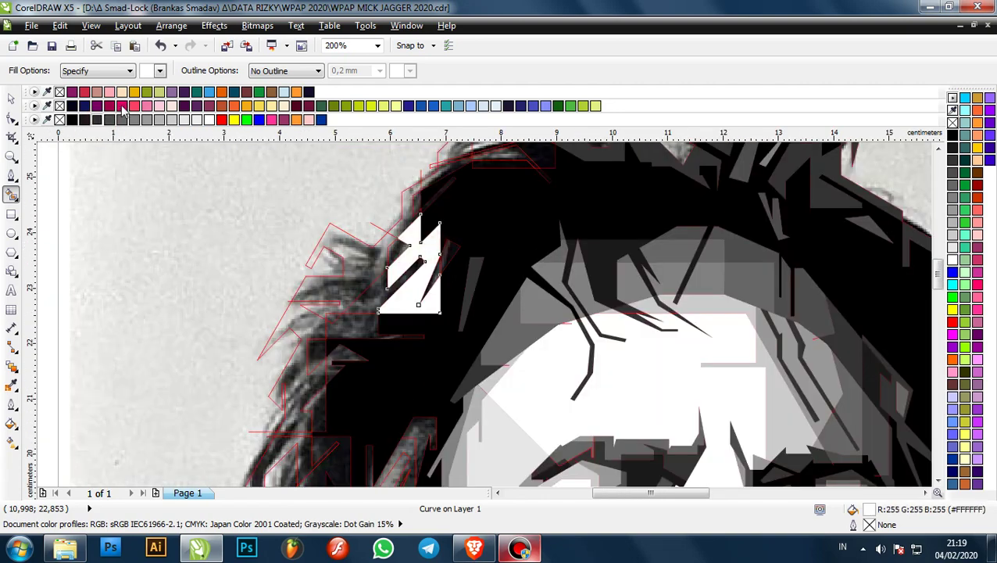
left_click(97, 120)
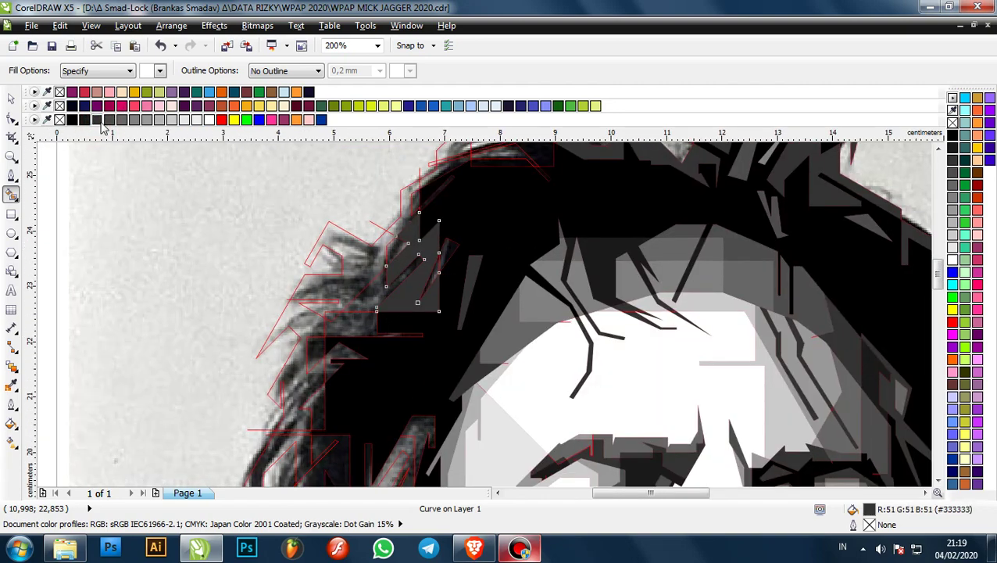
- Fill the angular patch at the upper-left crown of the hair and its short diagonal tip with #333333
scroll(393, 267, "down", 1)
scroll(488, 191, "up", 2)
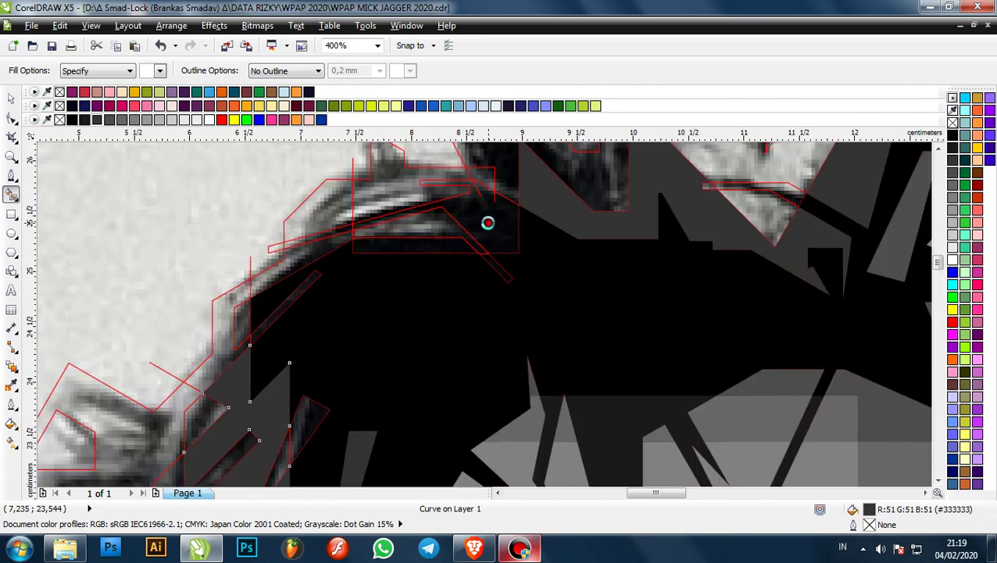
left_click(488, 223)
key("ctrl+z")
scroll(491, 263, "up", 1)
left_click(508, 273)
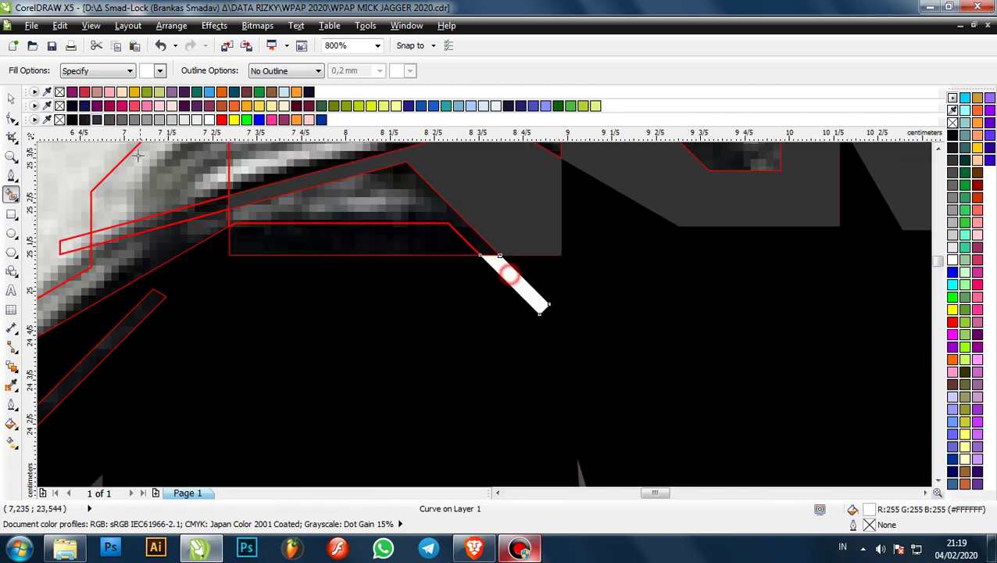
left_click(98, 121)
- Fill the flat strip along the lower edge of the upper-left crown patch with #333333
left_click(336, 239)
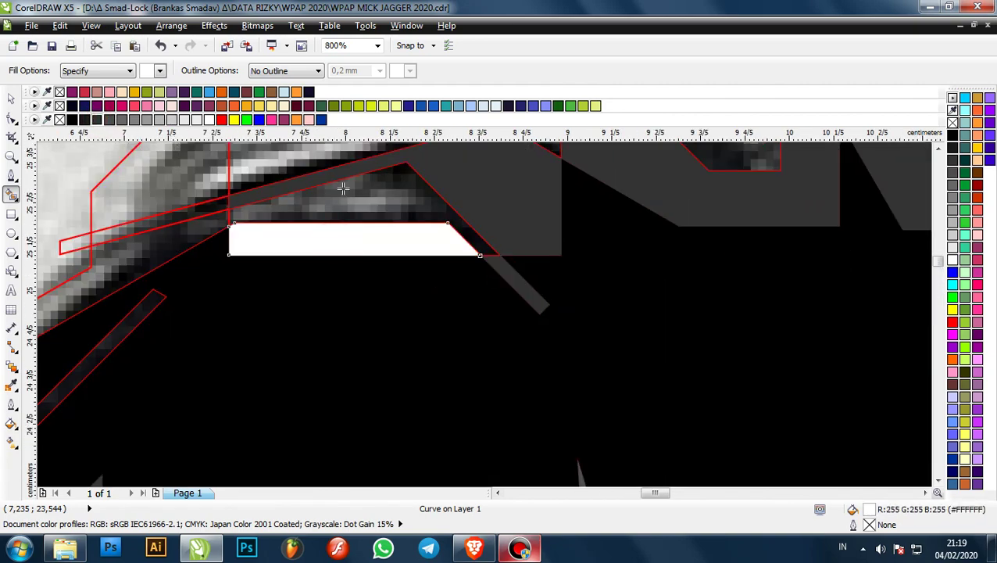
scroll(529, 247, "down", 1)
scroll(493, 230, "down", 1)
scroll(469, 222, "up", 1)
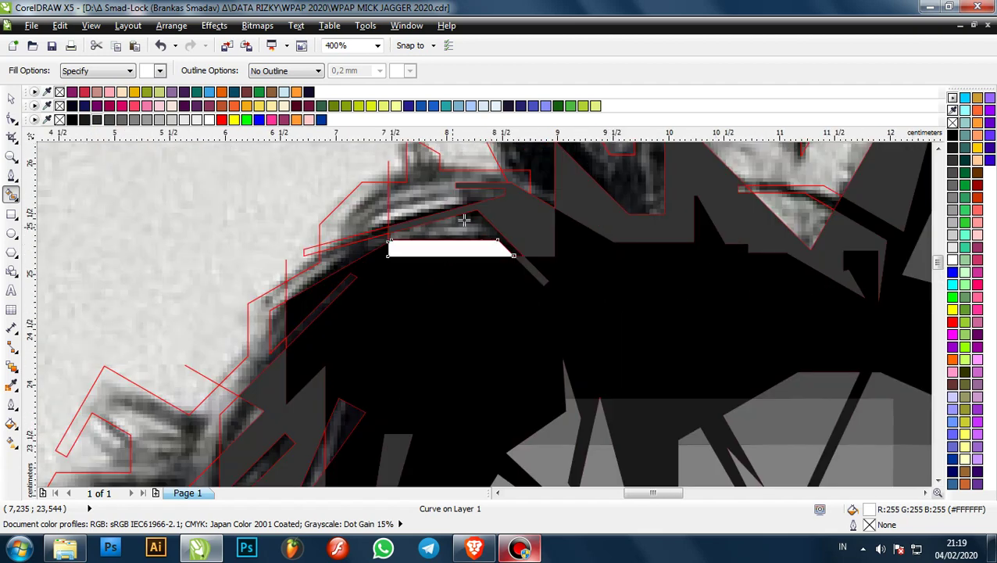
left_click(100, 121)
scroll(437, 226, "down", 1)
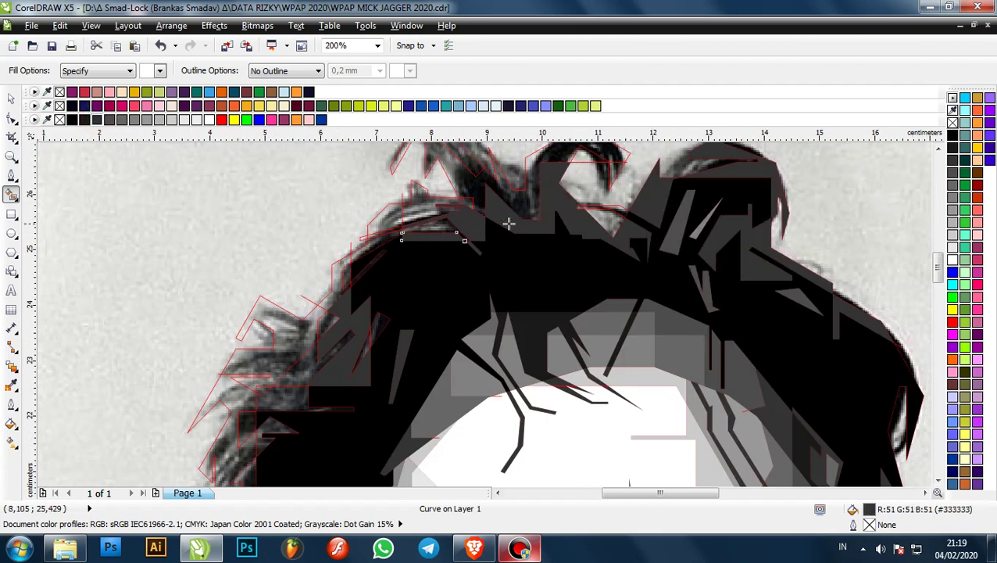
- Fill the thin diagonal strip and the small adjoining piece on the hair's upper-left edge with #333333
scroll(373, 269, "up", 2)
left_click(363, 258)
left_click(96, 120)
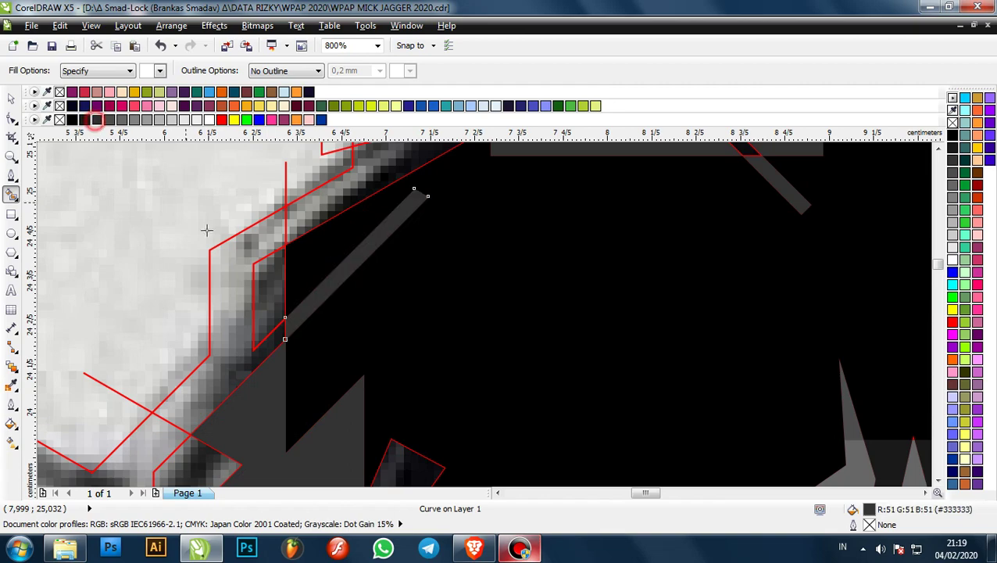
left_click(274, 291)
left_click(97, 119)
scroll(433, 291, "down", 2)
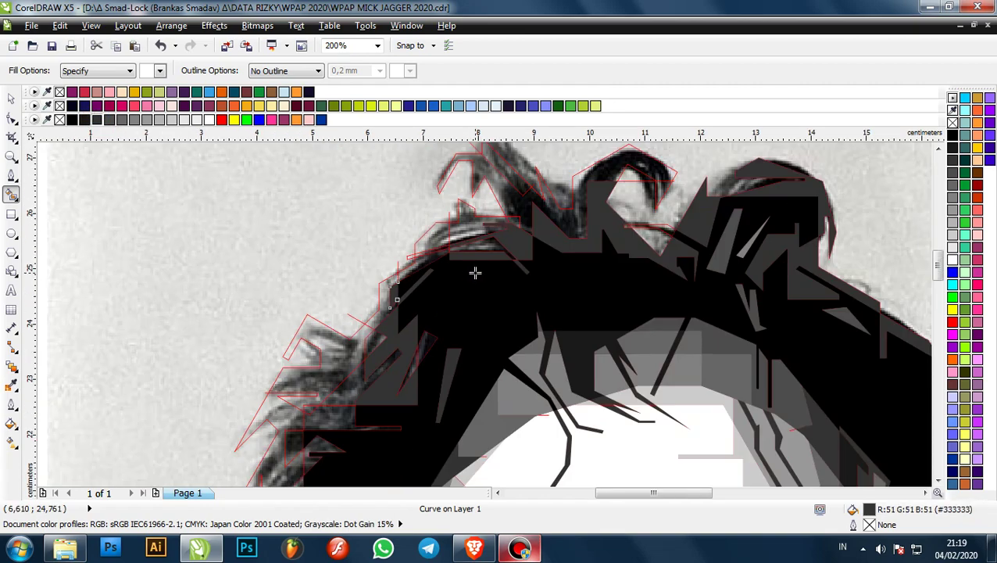
- Fill the thin strand crossing the light gap between the top curls, including its short left end, with #1A1A1A
scroll(476, 272, "down", 1)
scroll(437, 311, "up", 2)
scroll(465, 279, "down", 2)
scroll(490, 251, "up", 1)
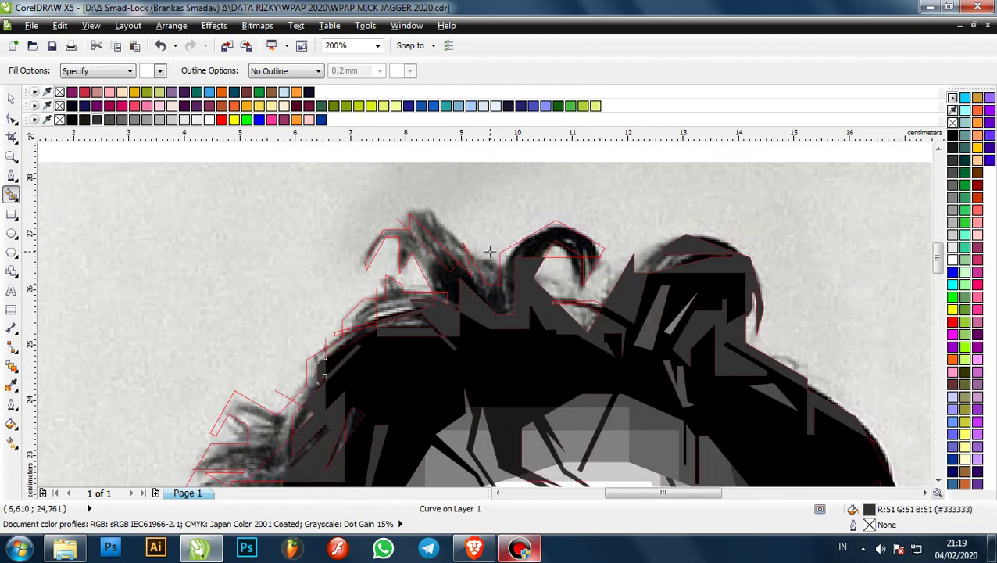
scroll(490, 251, "up", 1)
scroll(438, 285, "up", 1)
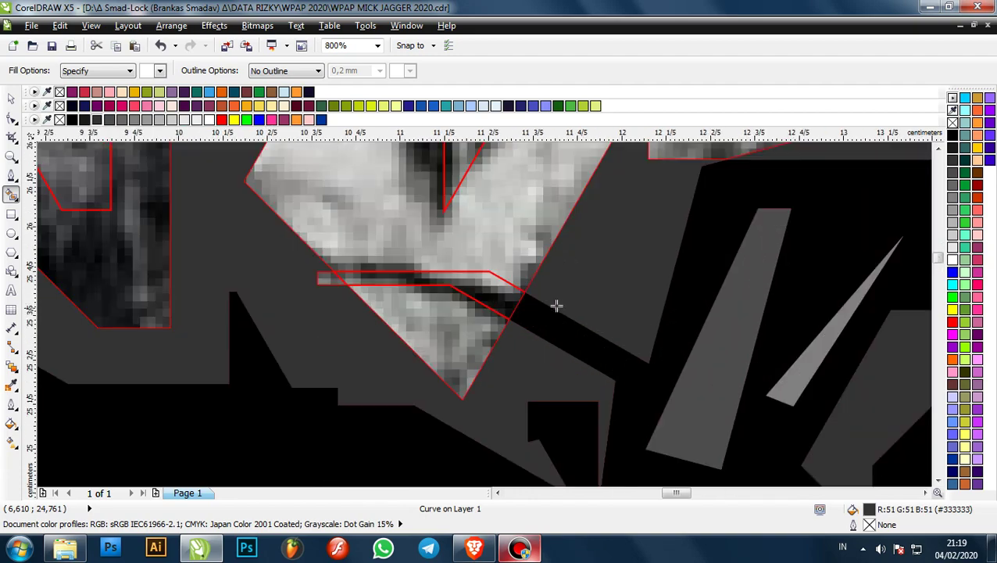
left_click(517, 291)
scroll(341, 282, "up", 1)
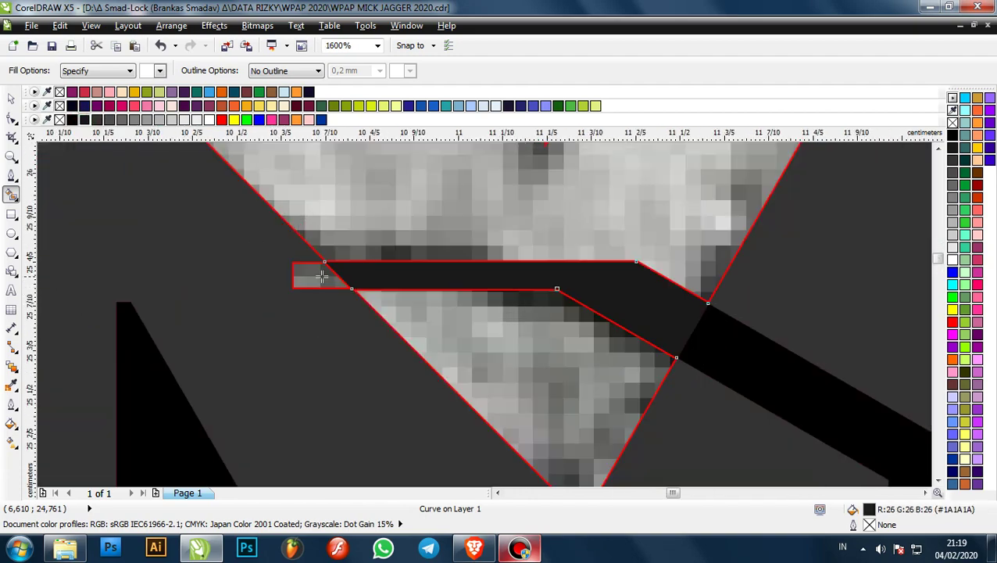
left_click(322, 276)
left_click(97, 120)
scroll(391, 281, "down", 2)
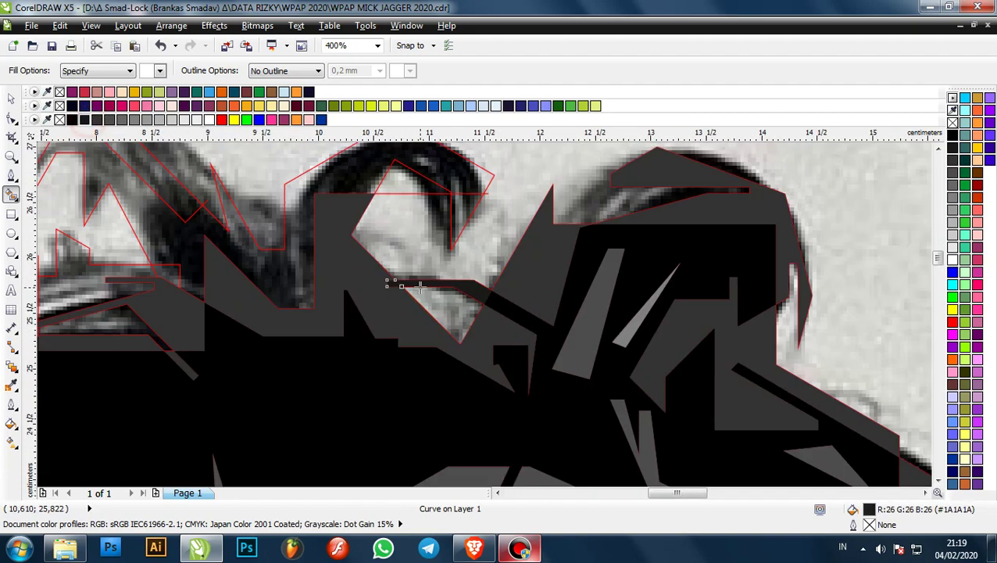
- Fill the large shape joining the left and middle top curls with #666666 and the slanted sliver above it with #999999
left_click(344, 219)
left_click(95, 120)
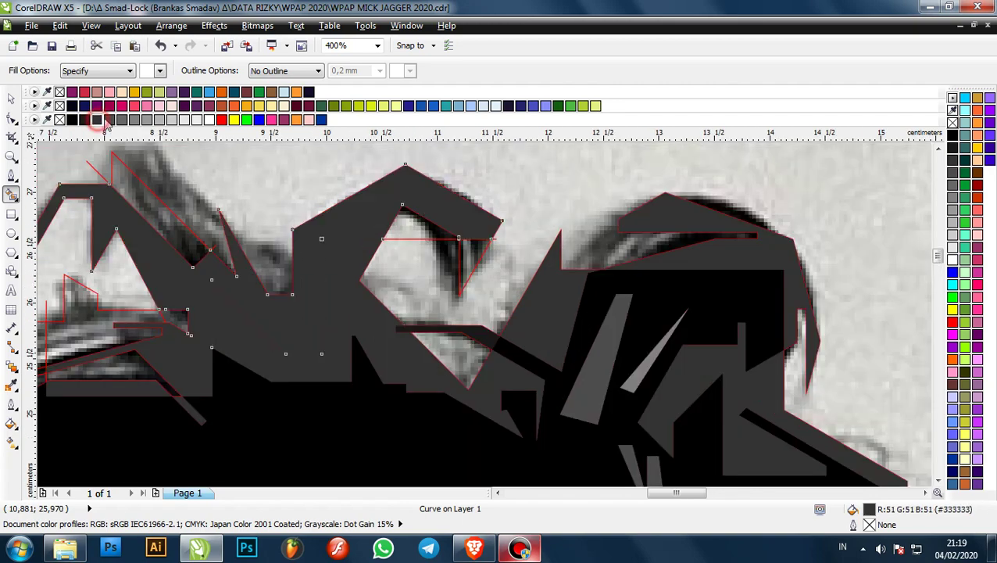
left_click(109, 120)
left_click(125, 120)
scroll(378, 215, "down", 1)
scroll(252, 197, "up", 1)
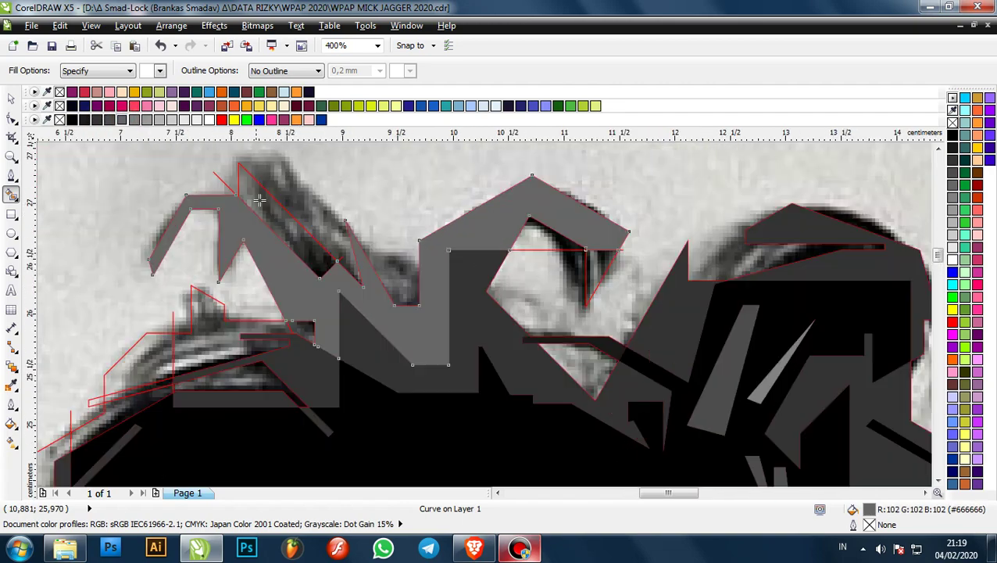
left_click(257, 197)
left_click(147, 119)
scroll(397, 229, "down", 2)
scroll(571, 244, "up", 1)
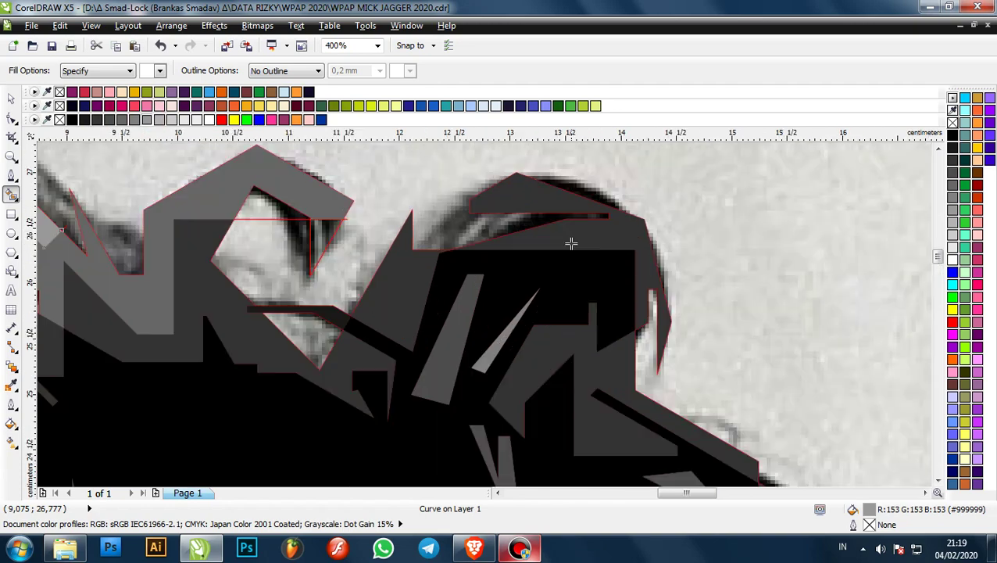
scroll(528, 200, "down", 2)
scroll(663, 312, "up", 2)
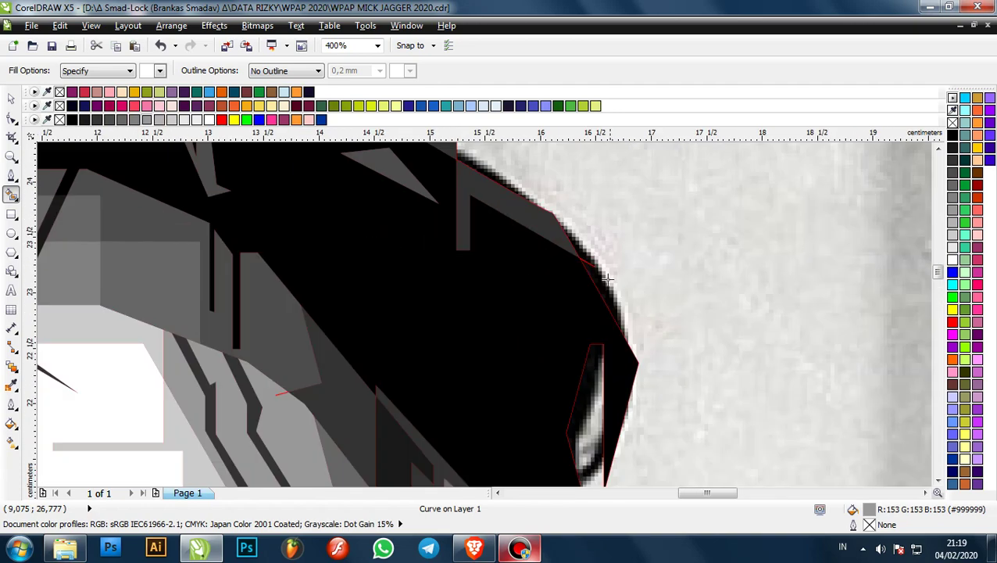
scroll(612, 279, "down", 2)
scroll(359, 207, "up", 2)
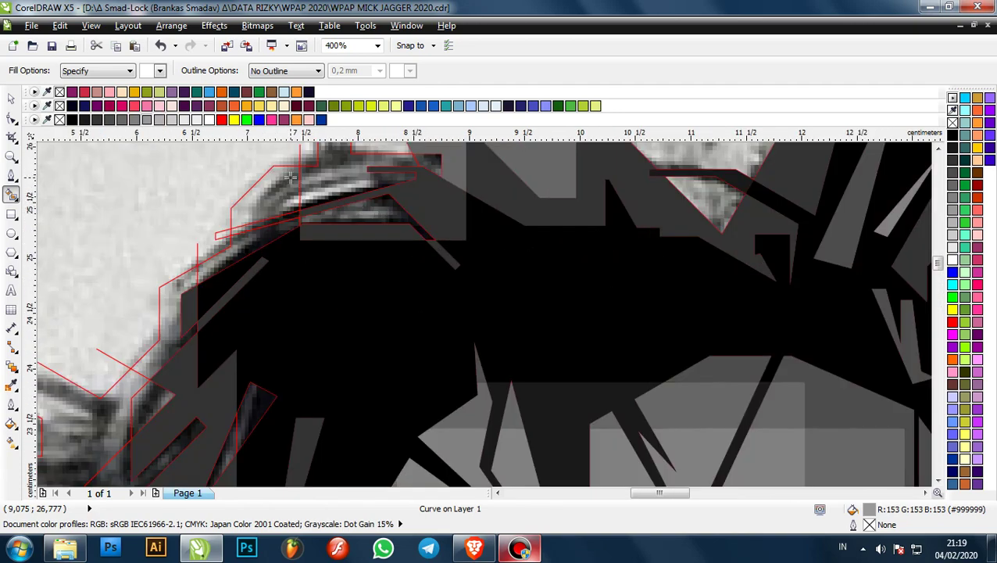
scroll(291, 177, "up", 1)
scroll(481, 291, "down", 1)
scroll(460, 223, "up", 1)
left_click(603, 228)
scroll(423, 223, "down", 1)
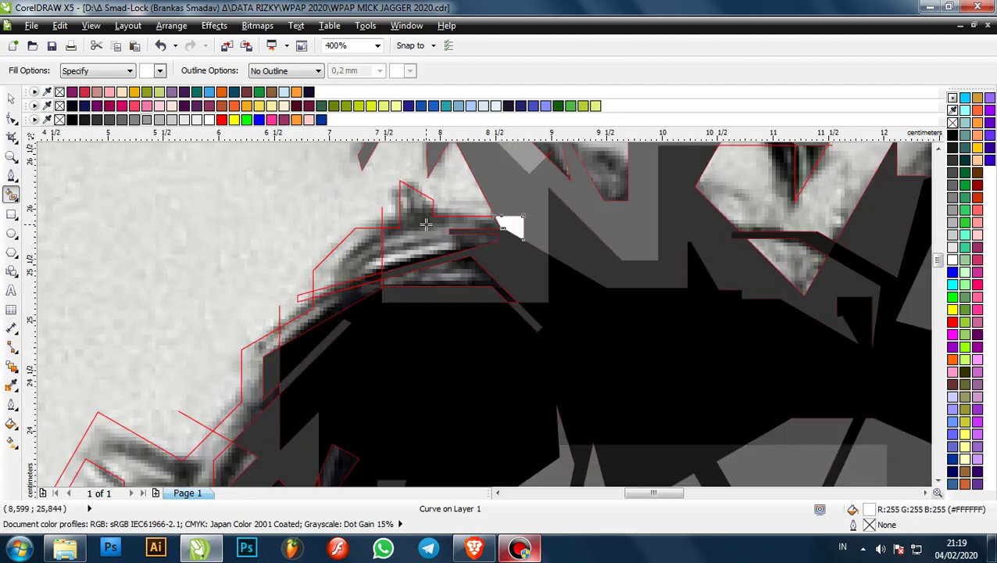
scroll(480, 257, "up", 1)
key("ctrl+z")
- Fill the bent shape below the thin slanted strand and the large notched shape above it with #666666
left_click(439, 286)
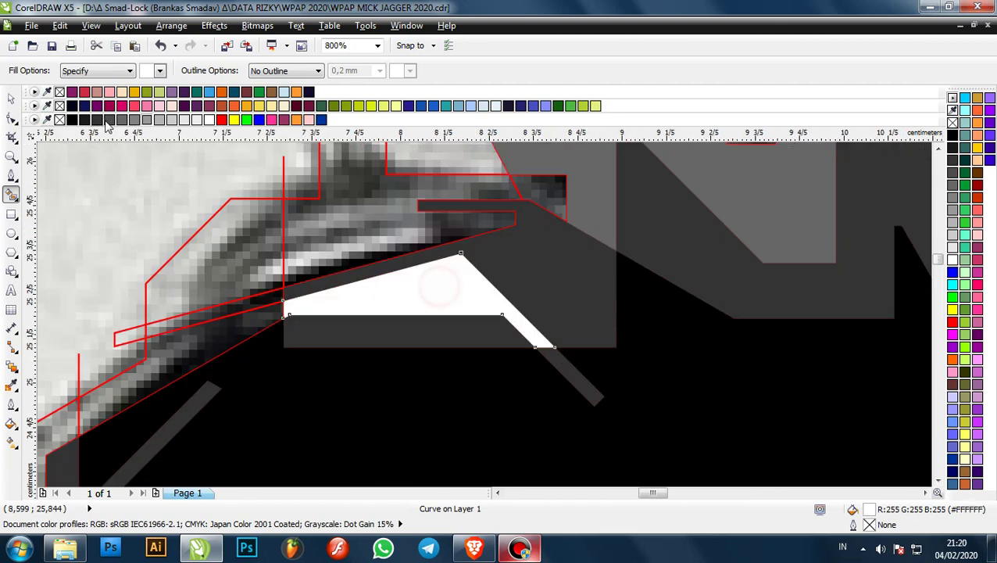
left_click(97, 120)
left_click(110, 120)
left_click(122, 120)
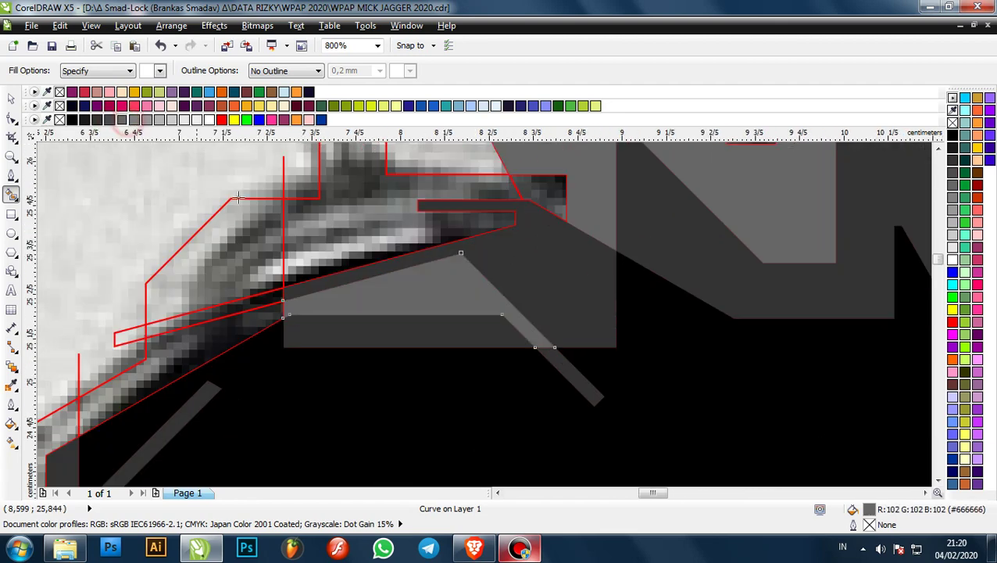
scroll(397, 232, "down", 1)
left_click(396, 232)
left_click(122, 120)
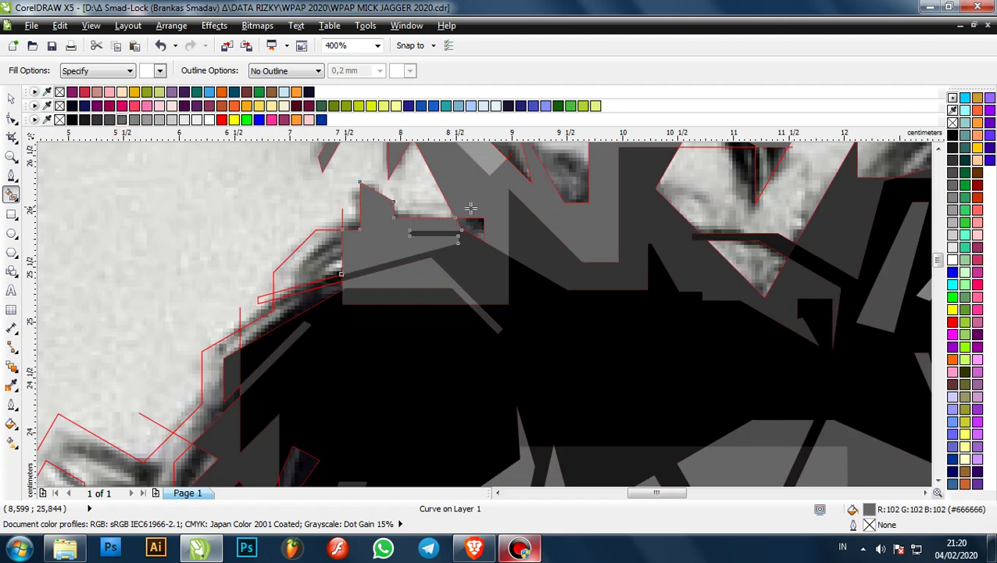
- Fill the small unfilled piece at the right end of the large notched shape with #666666
scroll(469, 212, "up", 1)
left_click(484, 244)
left_click(97, 121)
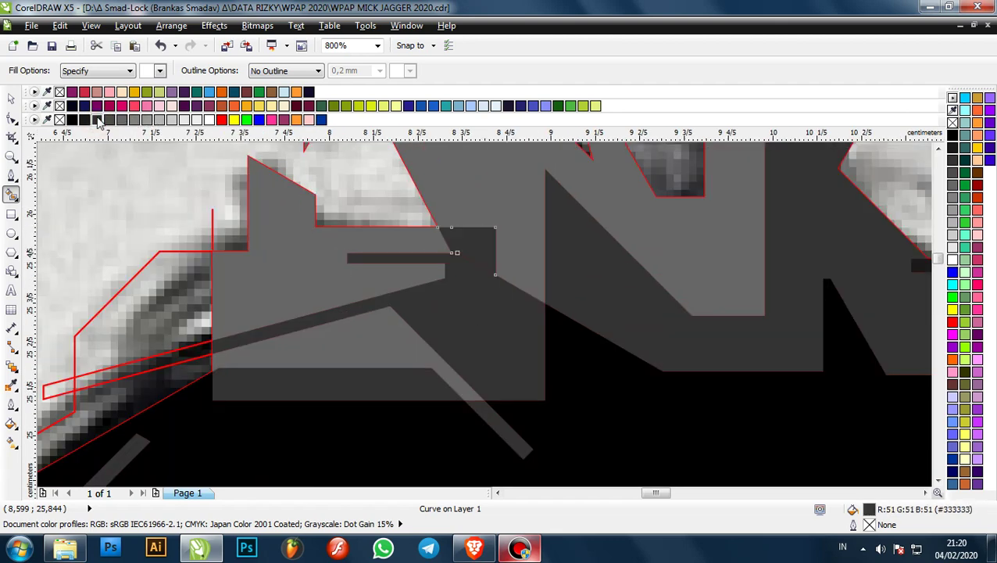
left_click(134, 121)
left_click(147, 120)
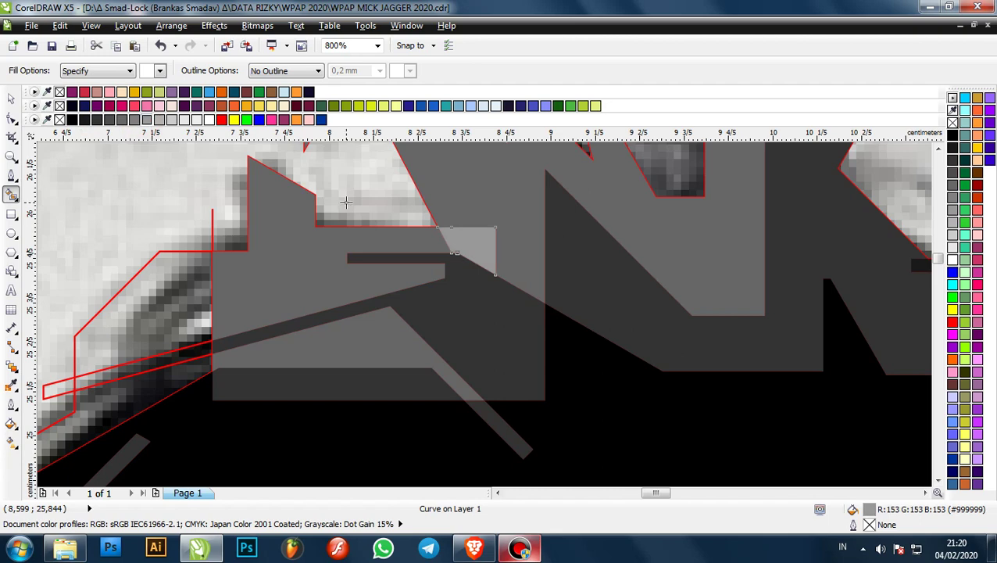
left_click(84, 119)
left_click(97, 119)
left_click(122, 119)
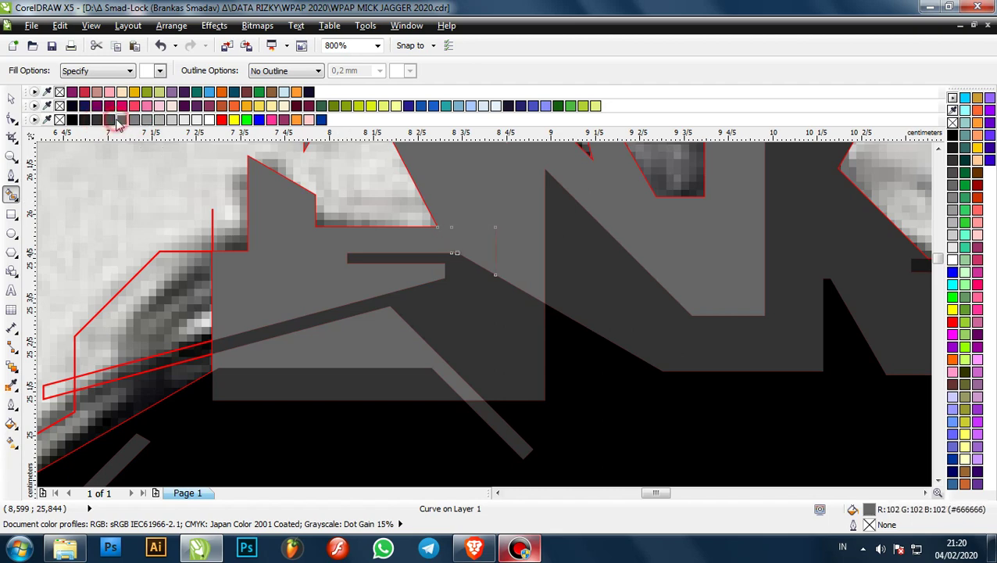
- Fill the rounded patch on the hair's upper-left edge and the slanted wedge below it with #999999
scroll(485, 223, "down", 2)
scroll(406, 240, "up", 1)
left_click(402, 241)
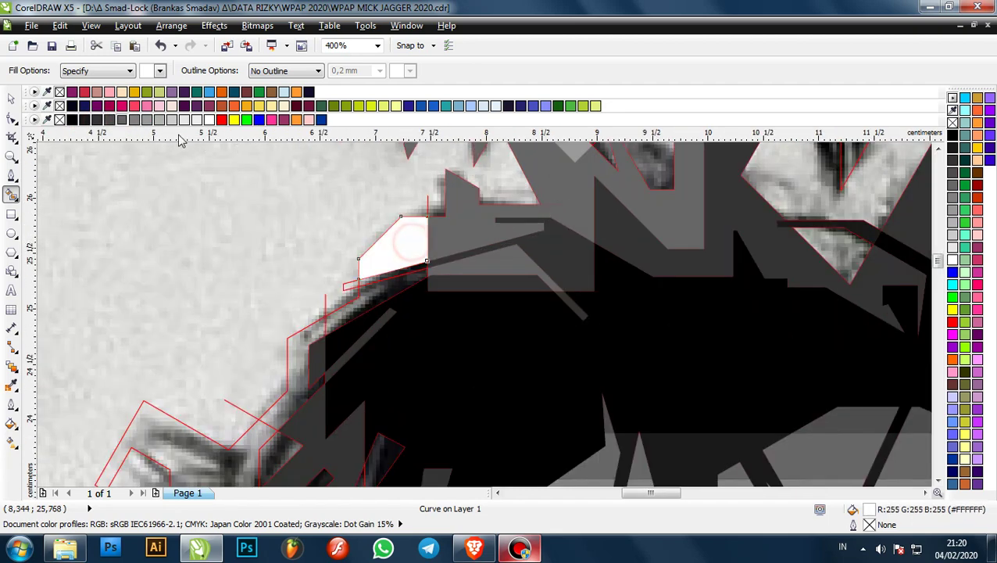
left_click(147, 120)
scroll(383, 258, "down", 1)
scroll(383, 258, "up", 1)
left_click(367, 252)
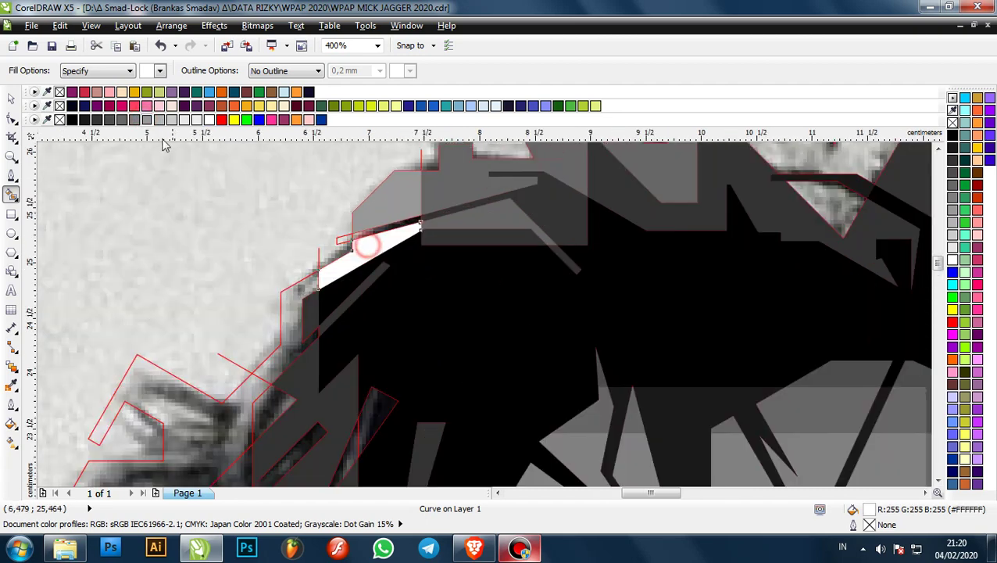
left_click(159, 119)
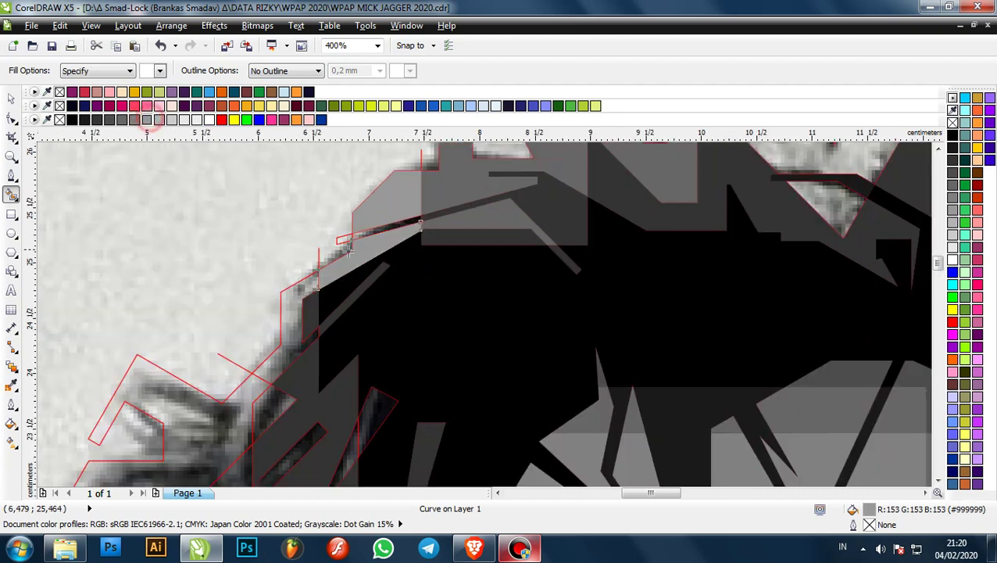
- Fill the thin strand between the two light edge shapes with #666666 and its short left end with #999999
scroll(382, 247, "up", 3)
left_click(381, 247)
left_click(110, 119)
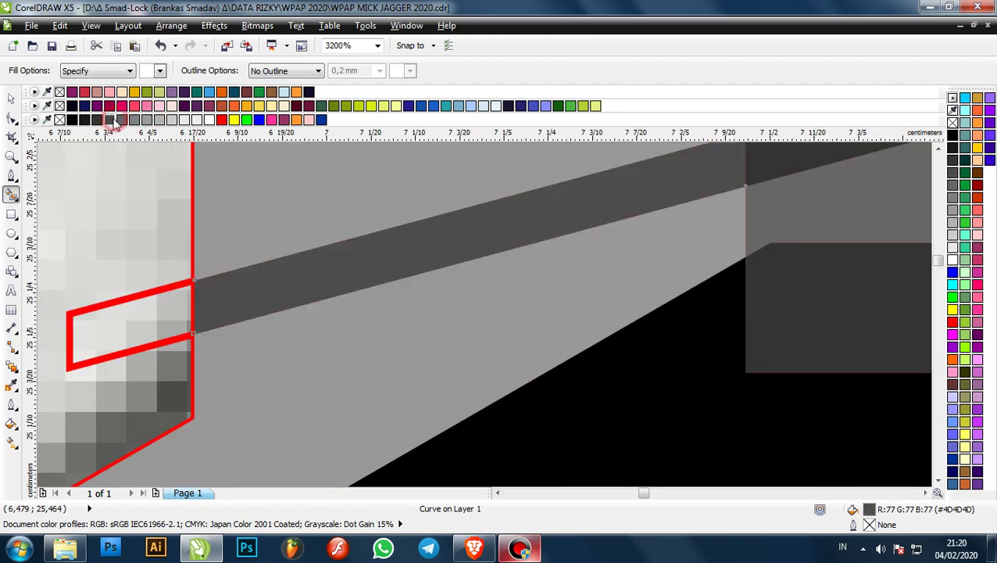
left_click(122, 120)
left_click(151, 322)
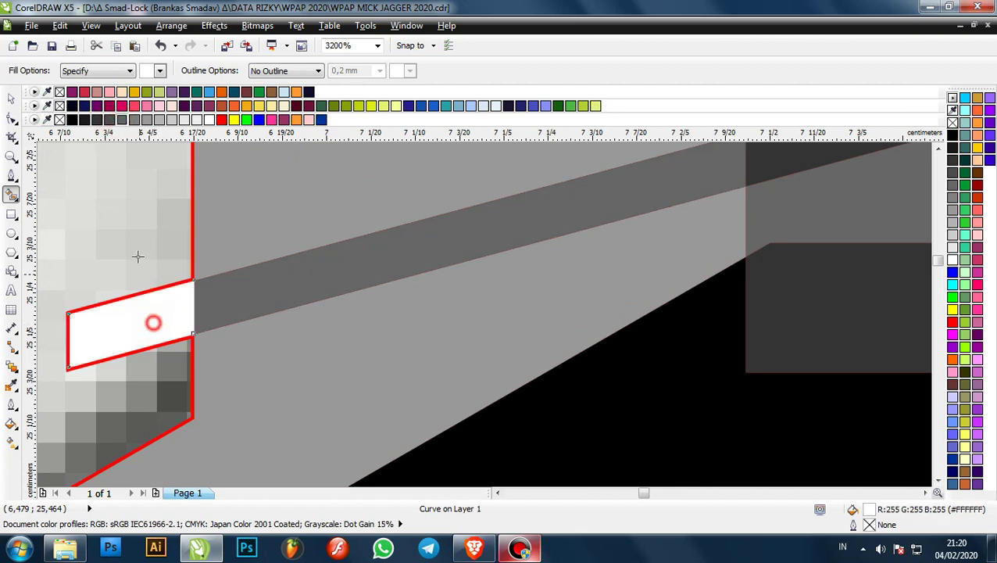
left_click(149, 120)
scroll(456, 233, "down", 4)
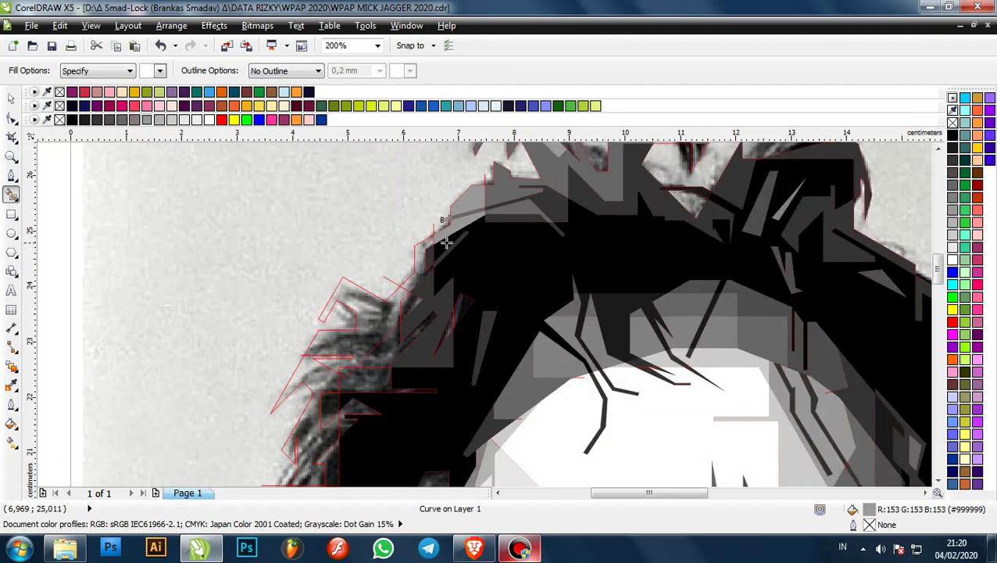
- Fill the angular edge shape wrapping the small dark patch on the hair's upper-left side with #666666
scroll(412, 249, "up", 2)
left_click(454, 260)
scroll(338, 211, "down", 1)
scroll(417, 245, "up", 1)
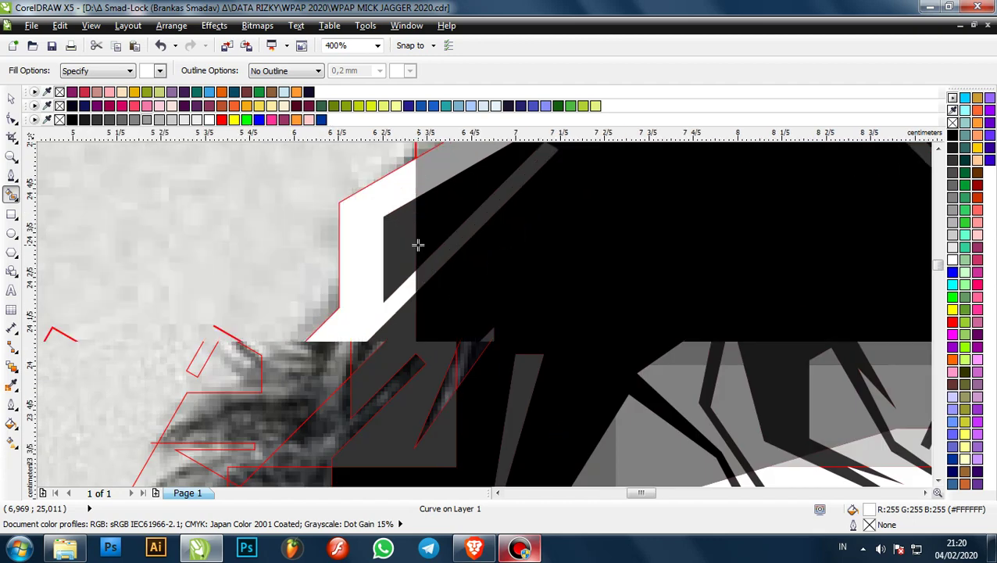
left_click(148, 120)
left_click(122, 119)
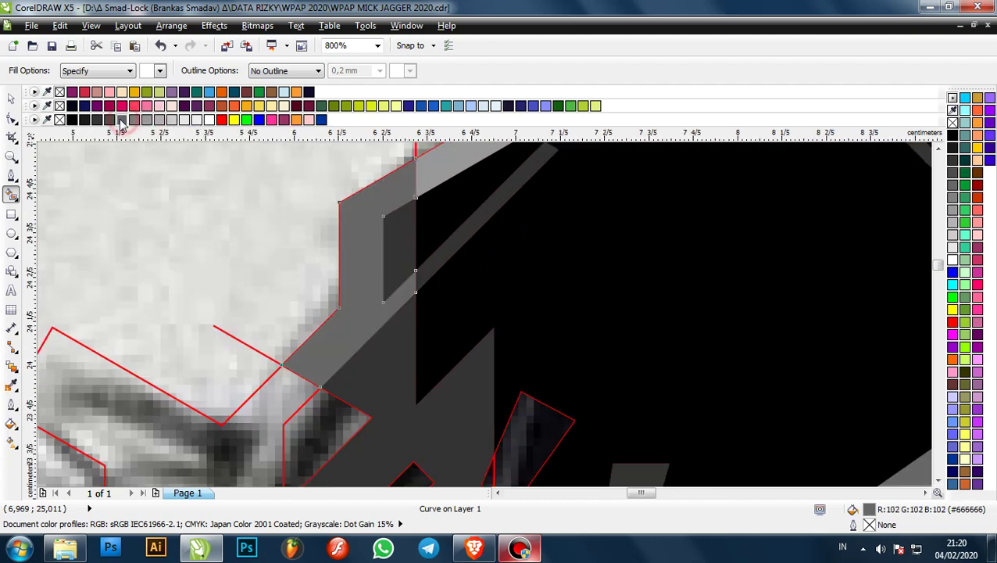
left_click(110, 120)
scroll(329, 205, "down", 2)
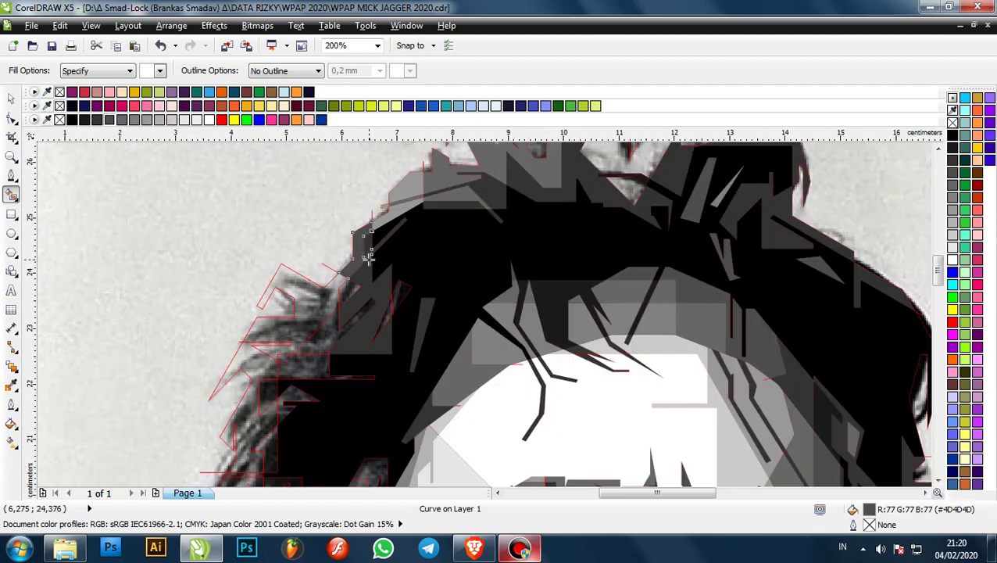
left_click(123, 121)
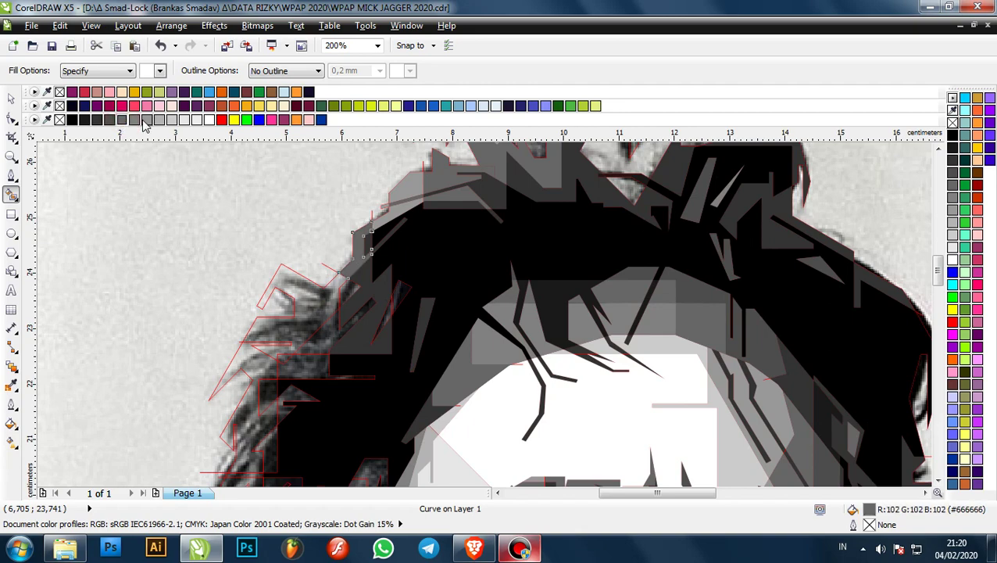
left_click(145, 121)
left_click(122, 120)
scroll(329, 310, "down", 1)
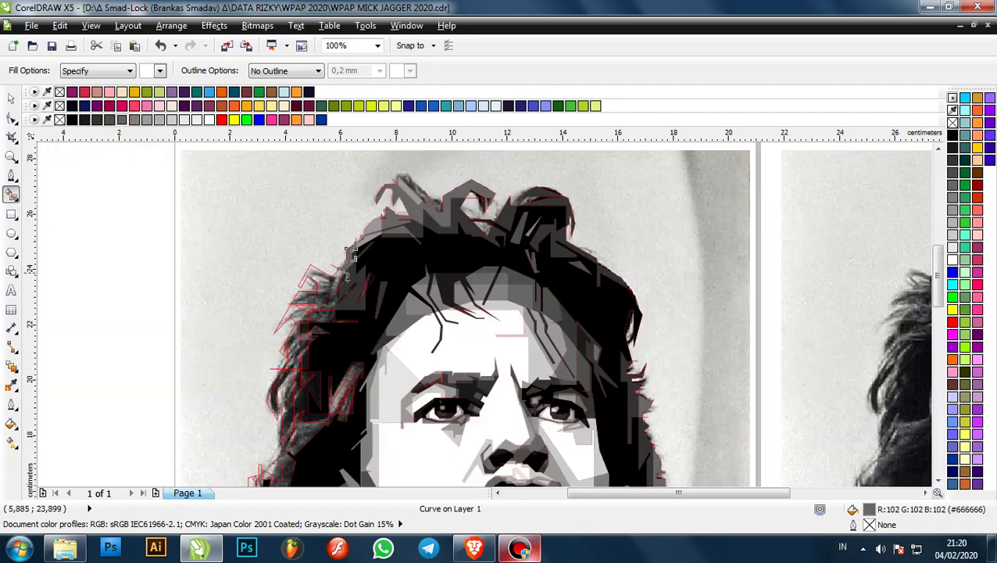
- Fill the small patch below the angular edge shape and the adjoining long diagonal strand with #666666
scroll(342, 307, "up", 2)
left_click(332, 273)
left_click(124, 121)
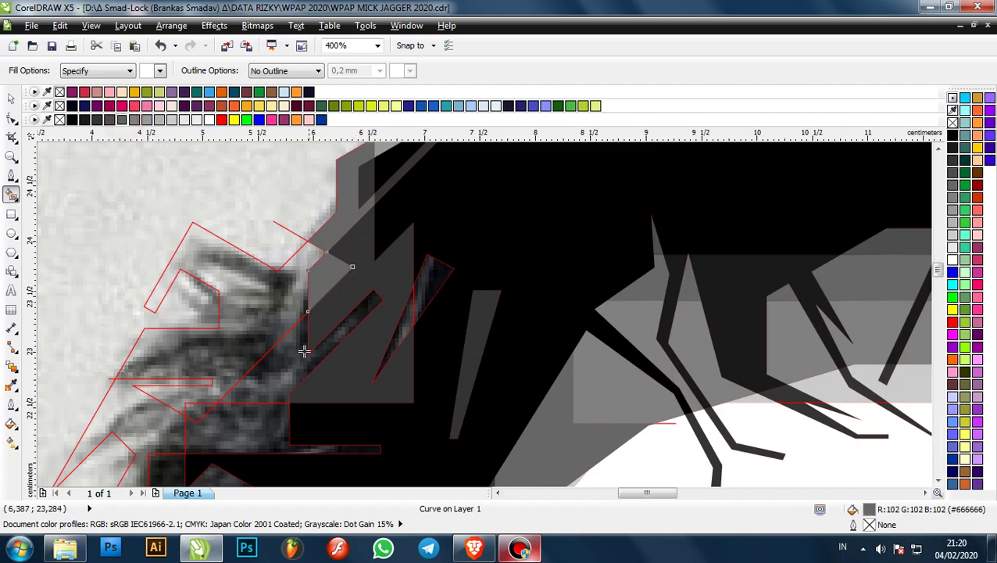
left_click(306, 351)
scroll(323, 263, "down", 1)
scroll(323, 263, "up", 1)
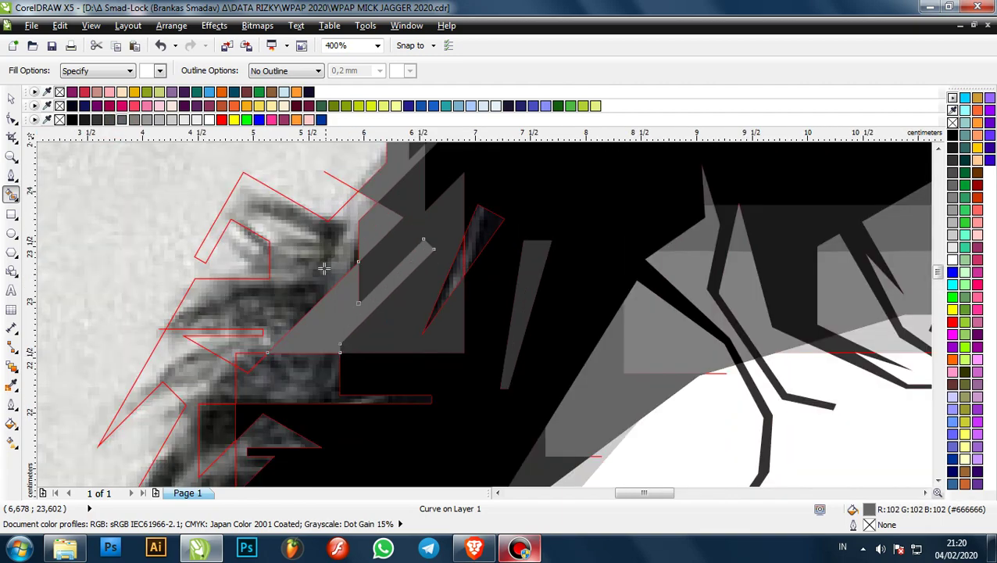
- Fill the large protruding curl shape on the hair's left edge with #999999
left_click(323, 262)
left_click(147, 120)
scroll(399, 219, "down", 8)
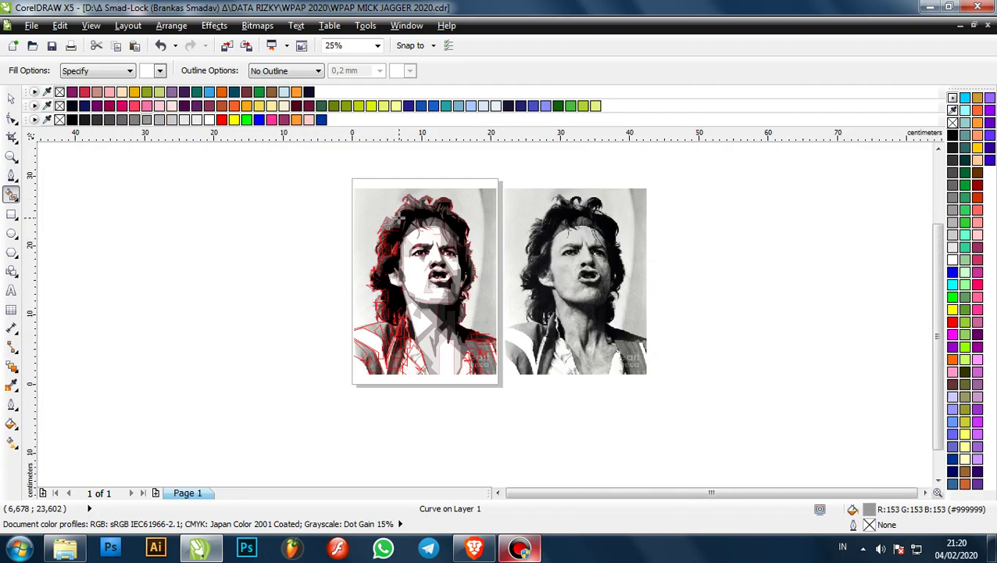
- Fill the block with the thin horizontal strand below the left curl with #333333
scroll(399, 219, "up", 2)
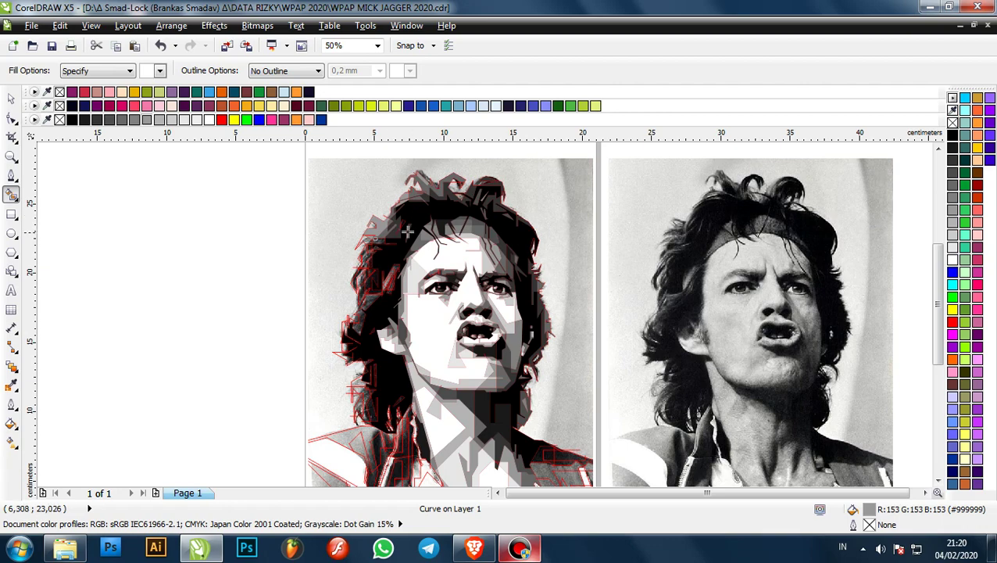
scroll(389, 250, "up", 3)
left_click(367, 270)
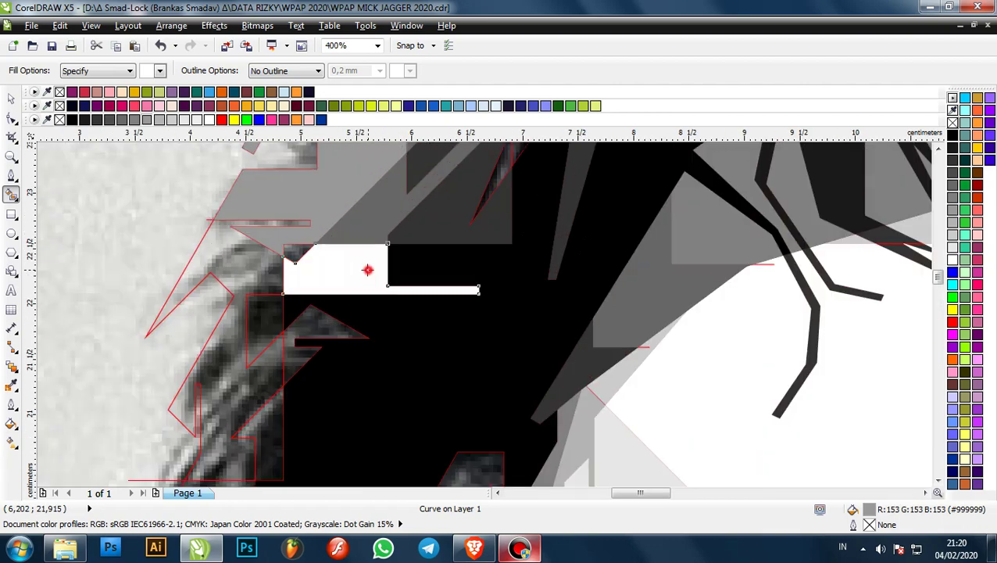
left_click(122, 120)
left_click(109, 120)
left_click(97, 120)
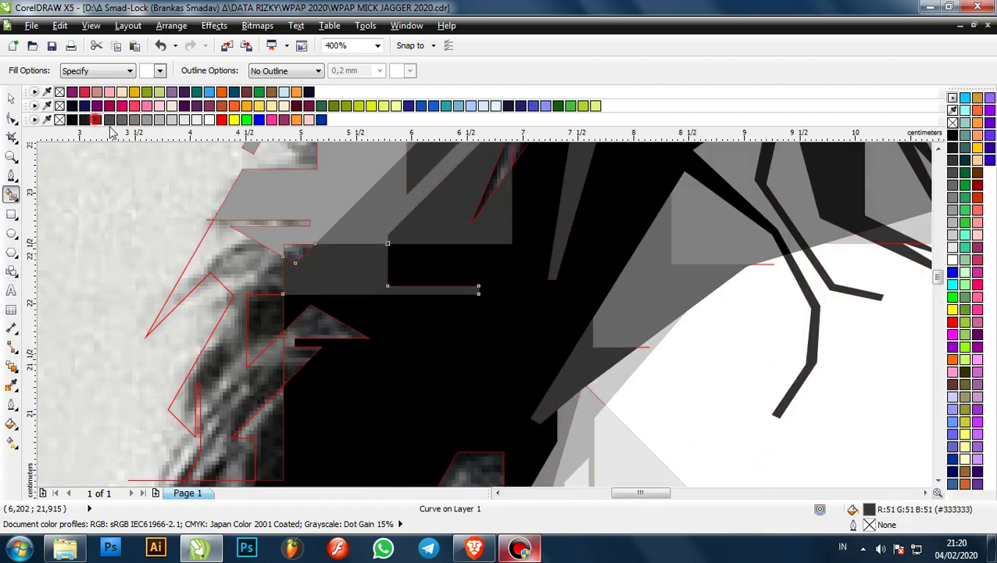
- Fill the tiny triangle at the upper-left corner of the dark block with #666666
scroll(301, 236, "up", 1)
left_click(297, 264)
left_click(124, 120)
left_click(121, 120)
scroll(308, 256, "down", 1)
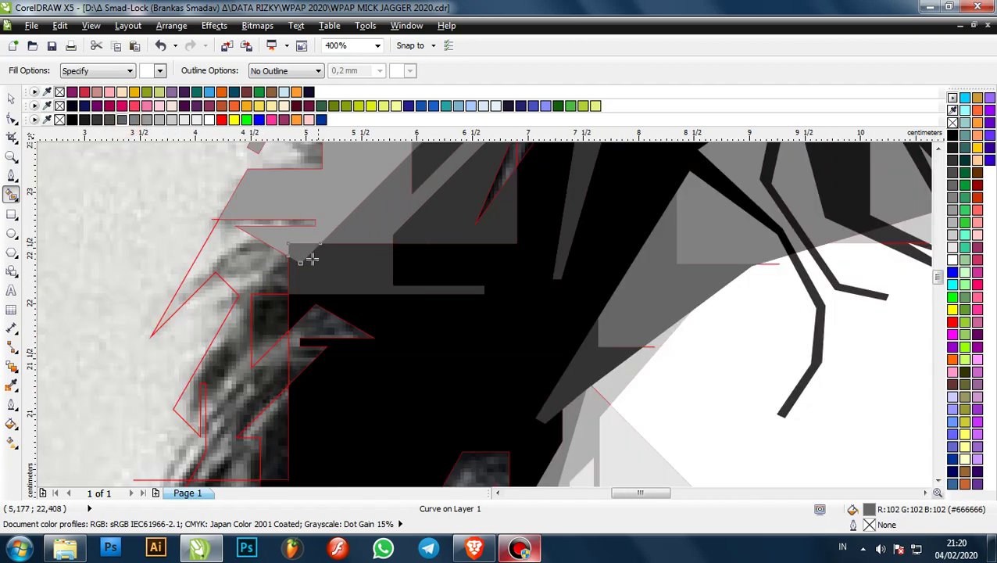
- Fill the large jagged outer lock on the hair's left edge, including its thin horizontal strand, with #666666
left_click(270, 274)
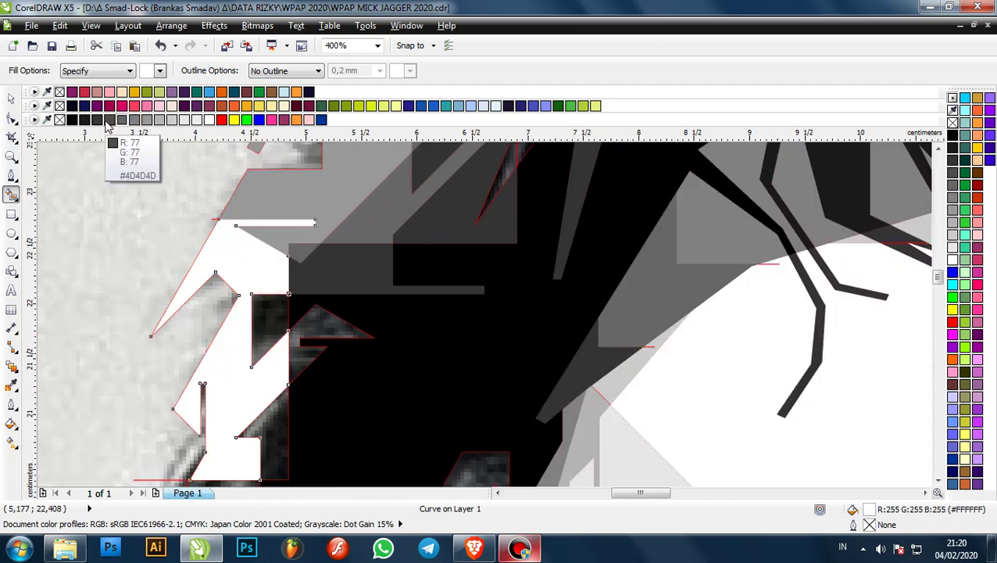
left_click(107, 121)
left_click(96, 121)
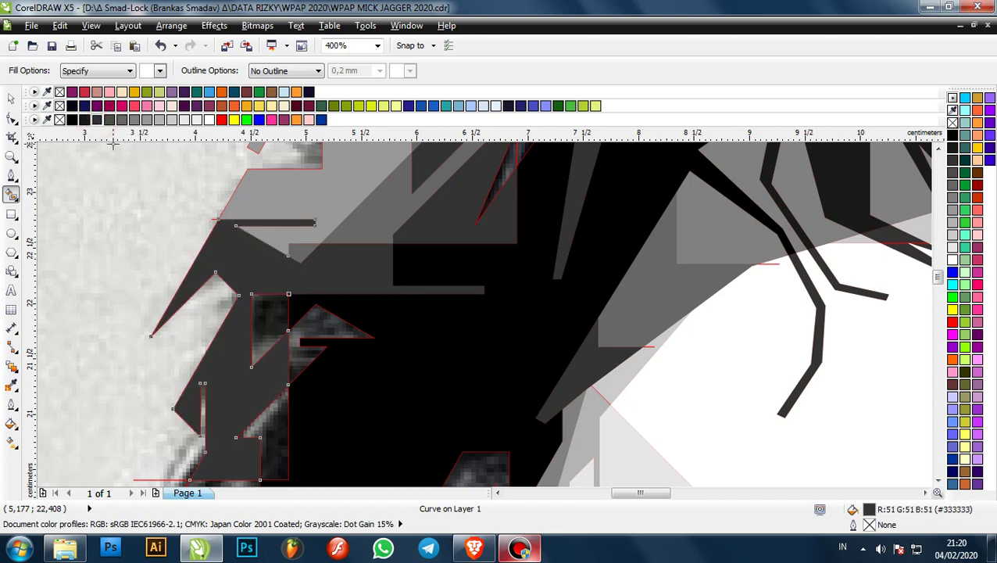
left_click(121, 121)
- Fill the notch inside the jagged lock, the forked strand beside it and the piece along its lower right side with #333333
scroll(259, 199, "down", 1)
scroll(270, 262, "up", 1)
left_click(257, 259)
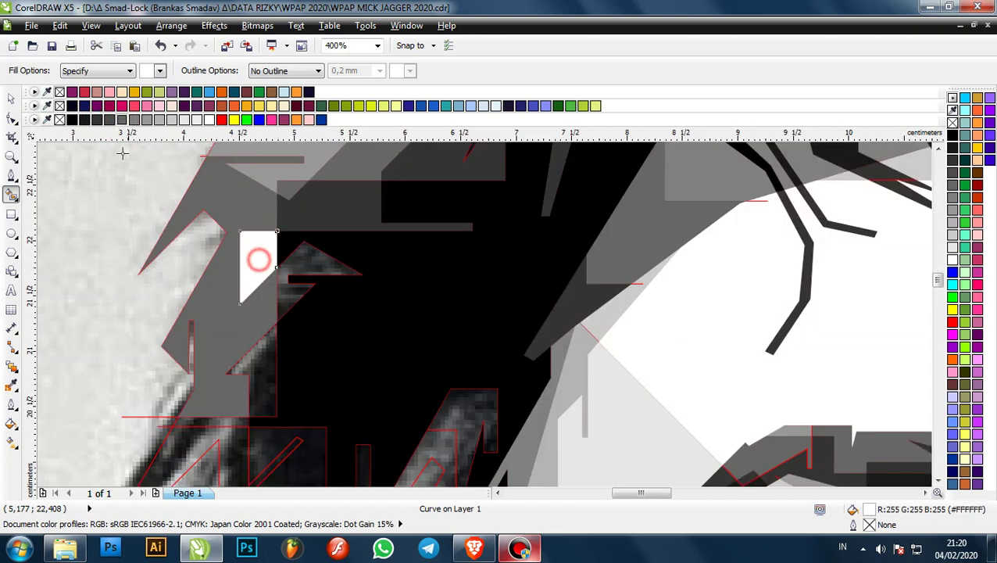
left_click(100, 121)
left_click(305, 256)
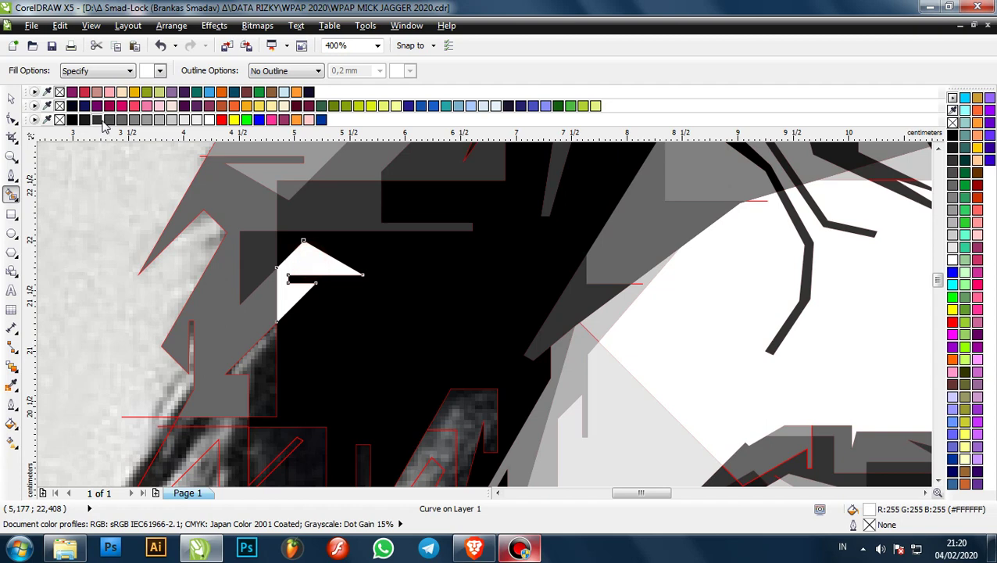
left_click(98, 121)
scroll(272, 266, "down", 1)
left_click(250, 297)
left_click(97, 119)
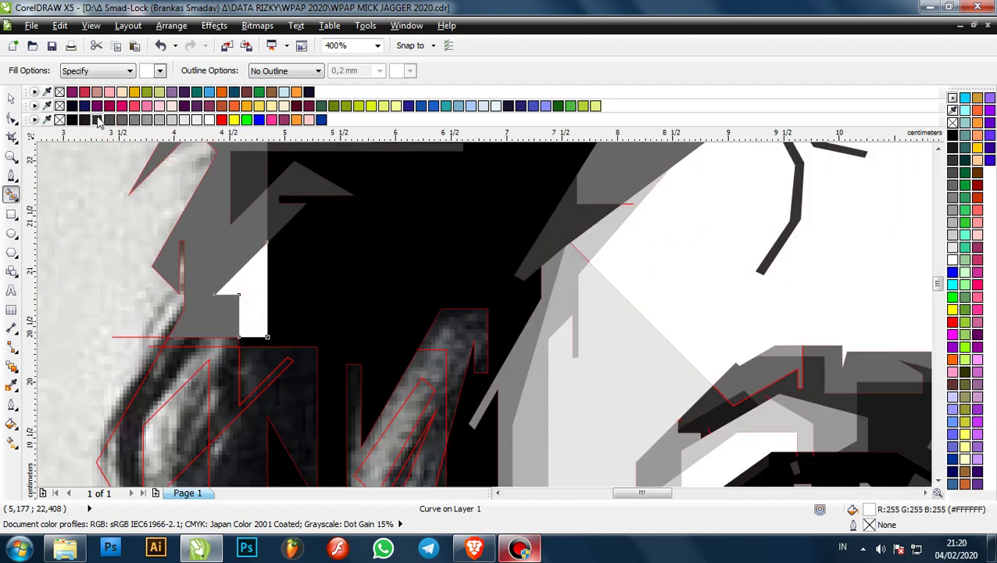
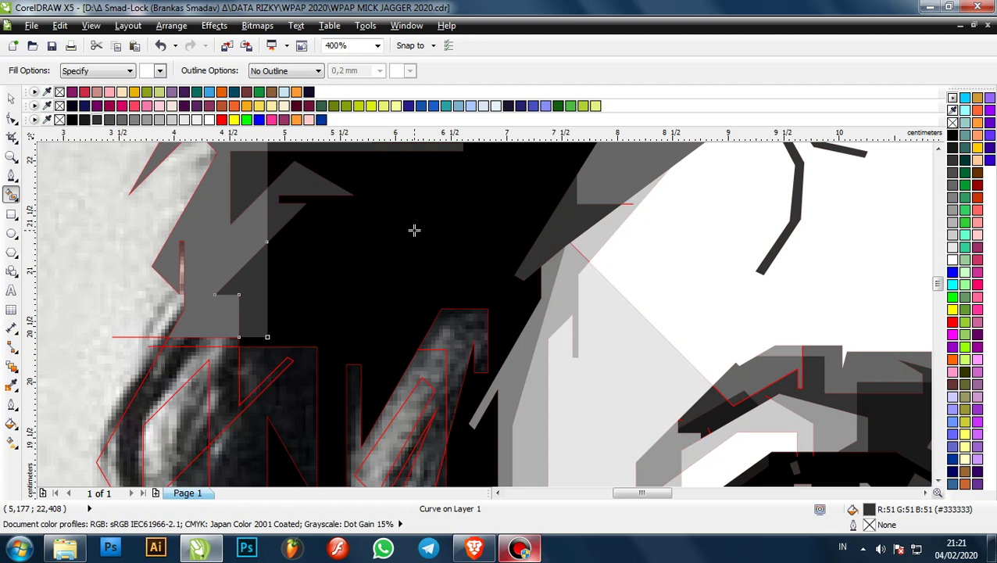
- Fill the thin diagonal wedge in the upper-left hair, using #808080 for its lower tip and a darker grey for its upper part
scroll(513, 247, "down", 1)
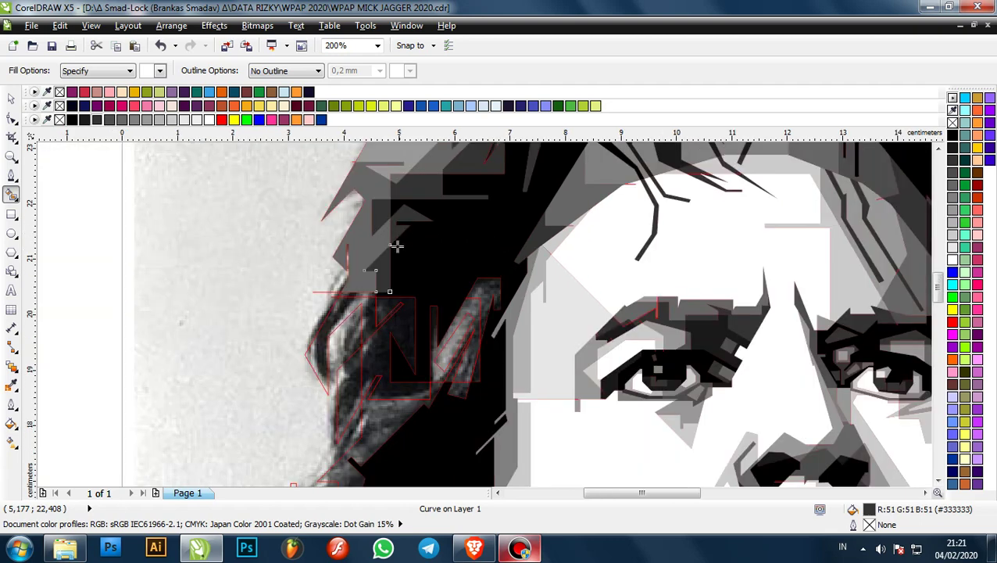
scroll(477, 175, "up", 1)
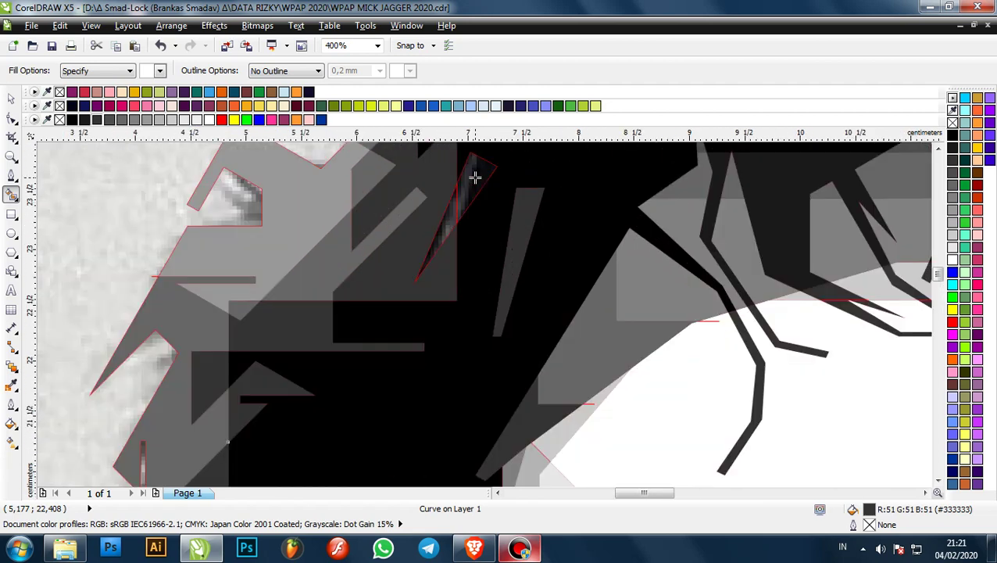
left_click(475, 178)
left_click(97, 119)
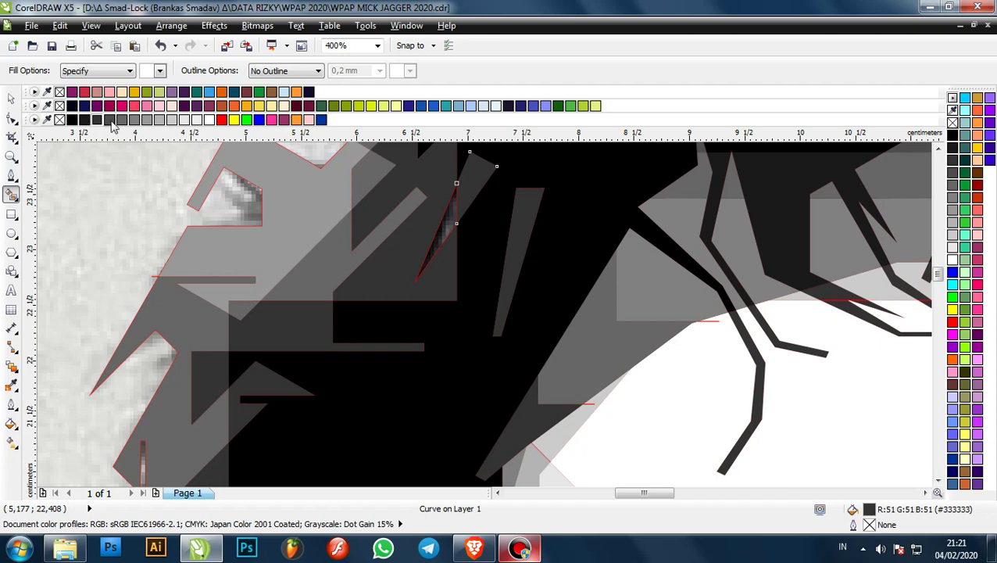
left_click(444, 229)
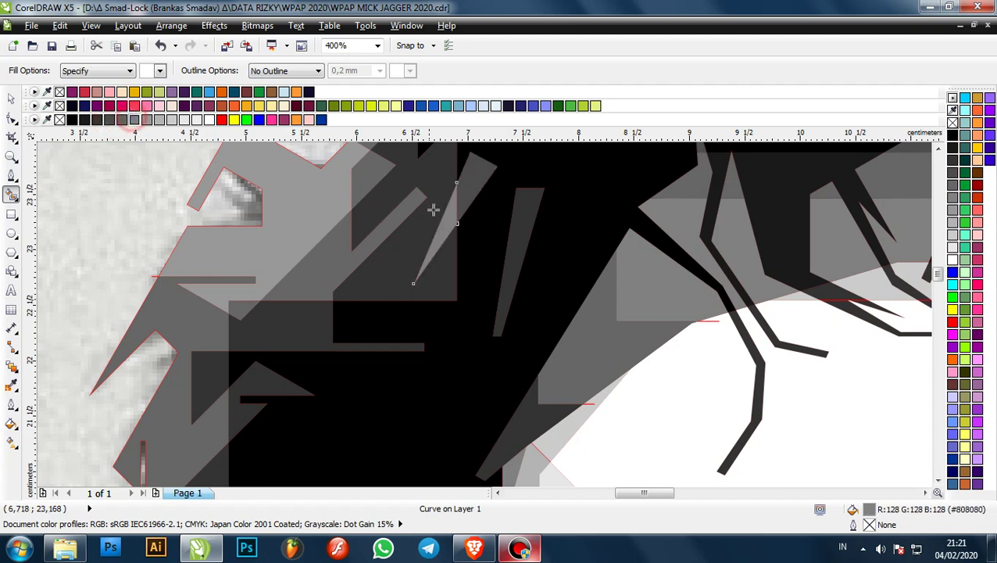
- Fill the hooked strand top, the strip along its right side and the small tip below it with #333333
scroll(434, 210, "down", 2)
scroll(446, 234, "up", 2)
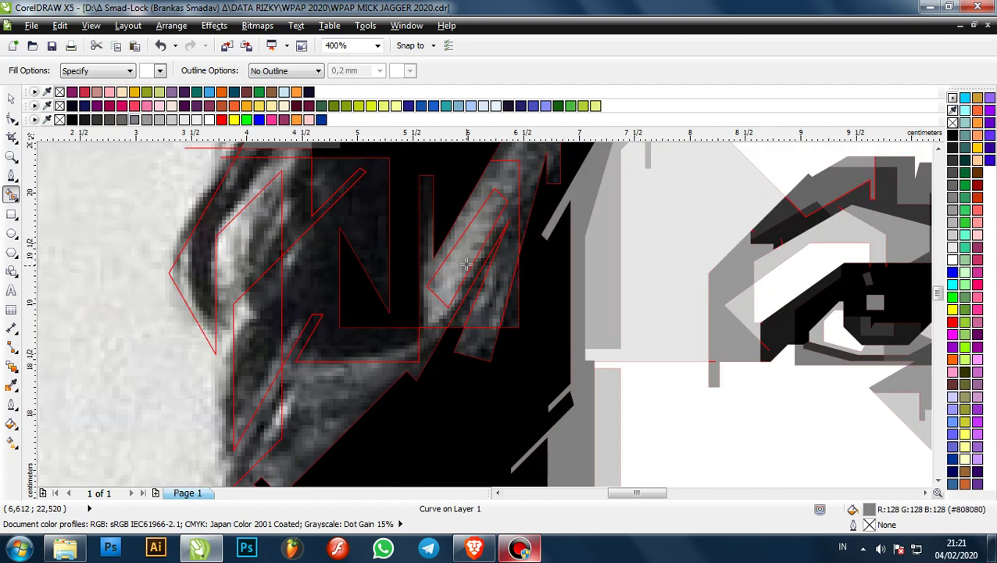
scroll(389, 278, "down", 1)
scroll(460, 225, "up", 1)
left_click(459, 217)
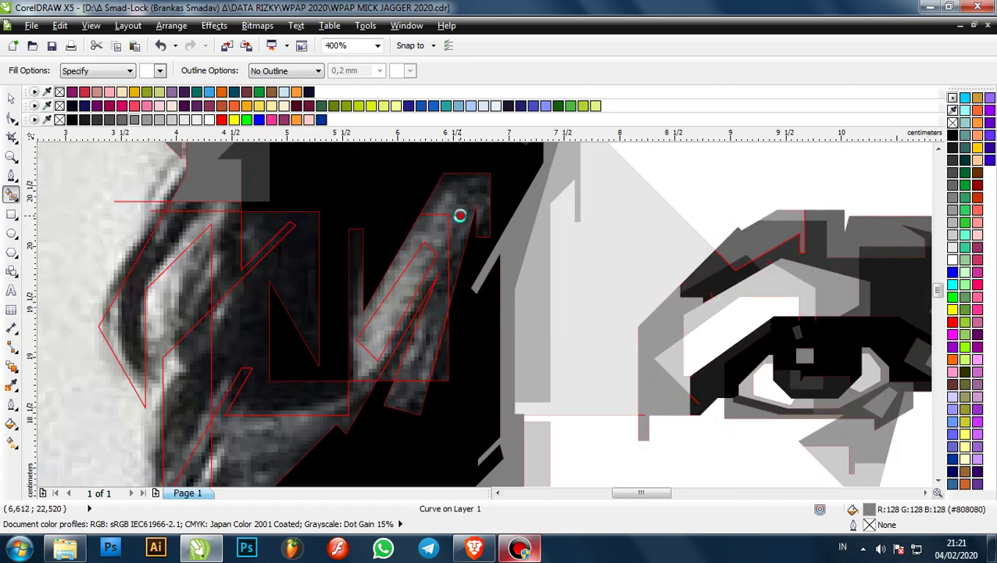
left_click(97, 120)
scroll(437, 240, "down", 1)
scroll(447, 264, "up", 1)
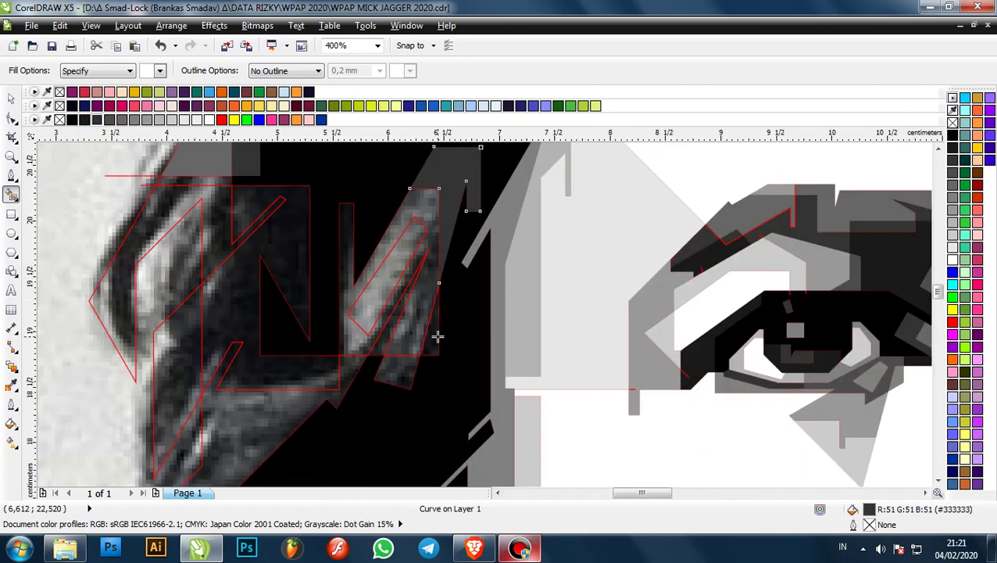
left_click(437, 336)
left_click(97, 121)
left_click(402, 374)
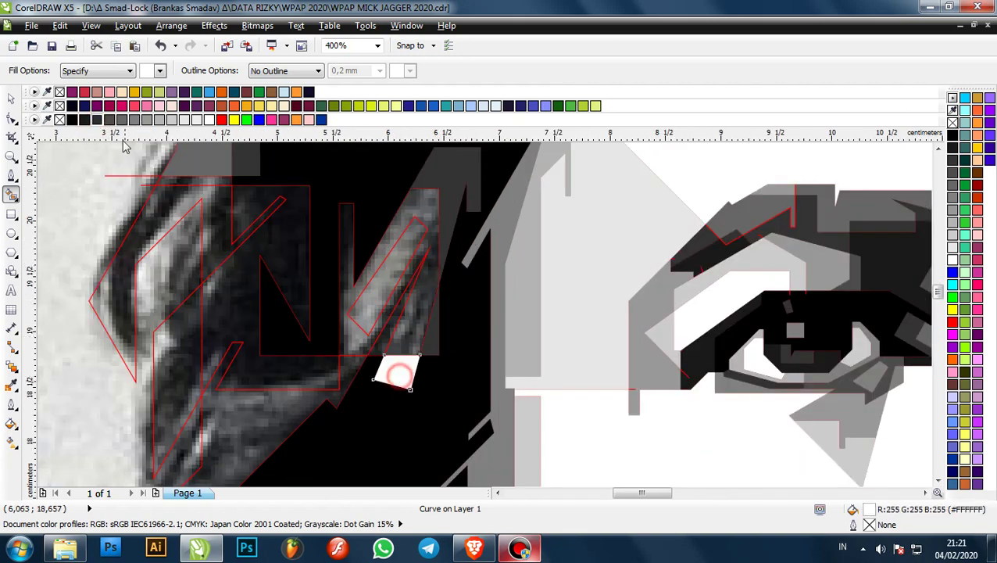
left_click(98, 122)
- Fill the narrow wedge between the hair strands and the large diagonal lock at their lower left with #333333
left_click(385, 332)
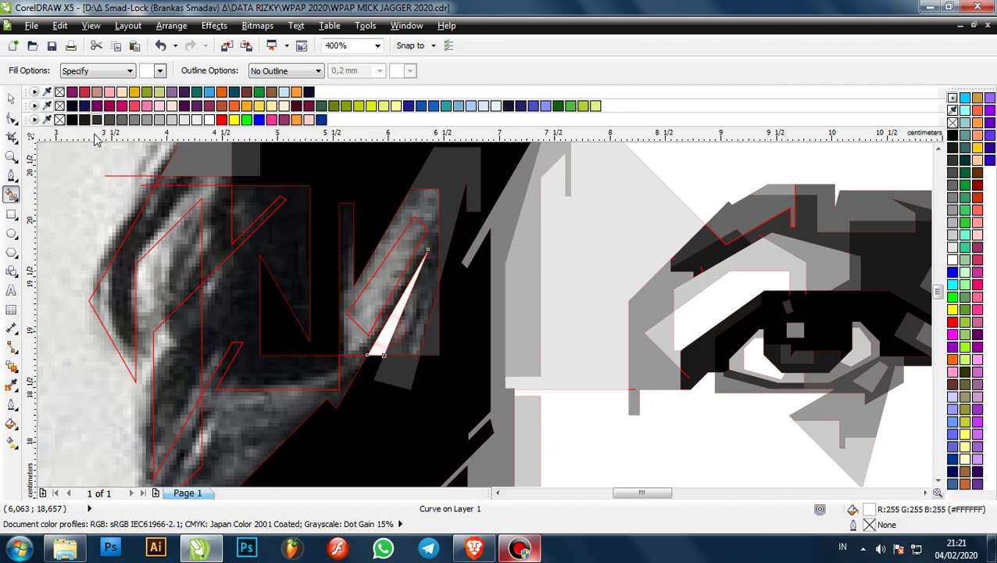
left_click(99, 121)
left_click(303, 391)
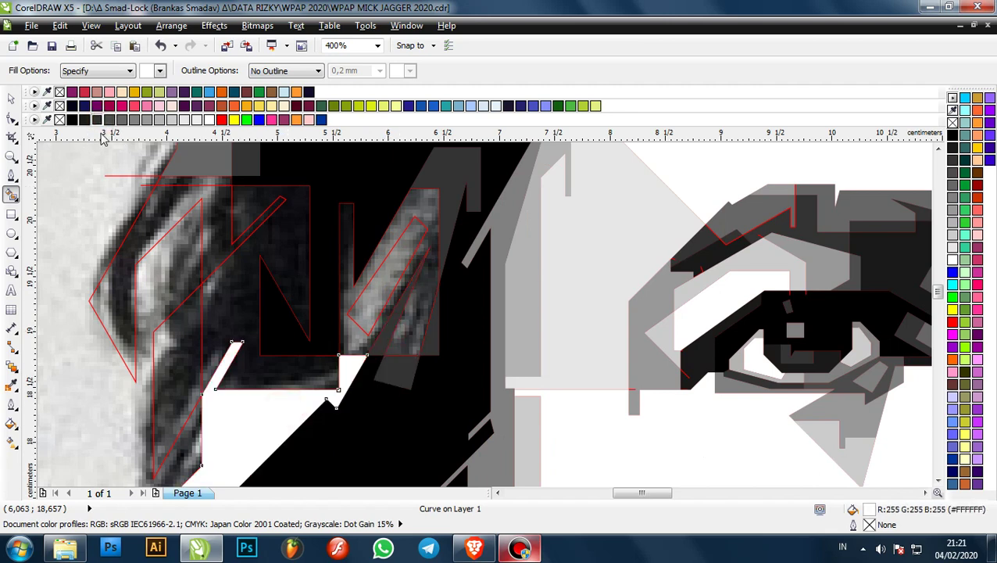
left_click(99, 121)
- Fill the M-shaped strand beside the temple with #666666 and the slanted sliver inside it with #999999
left_click(359, 279)
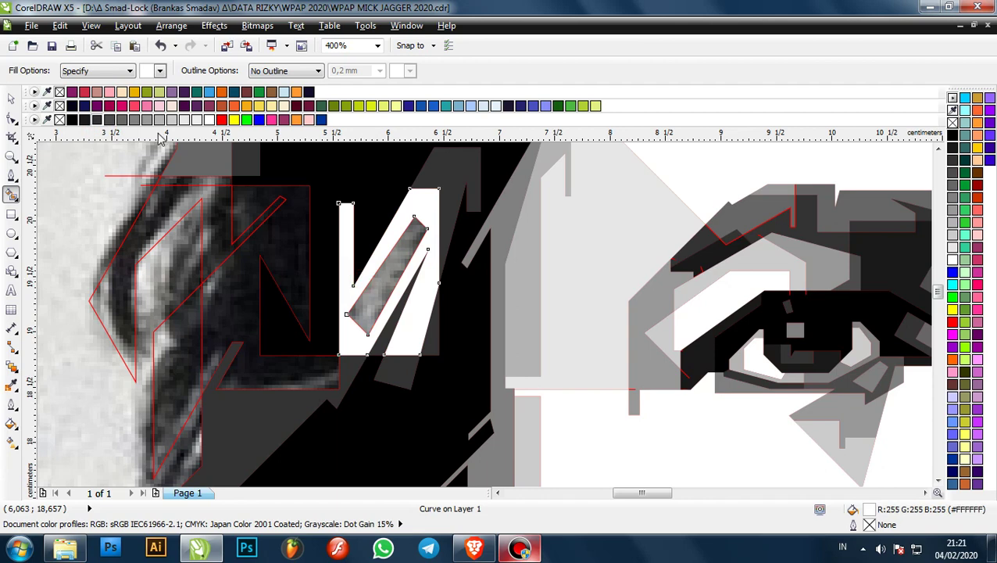
left_click(123, 120)
left_click(389, 278)
left_click(146, 119)
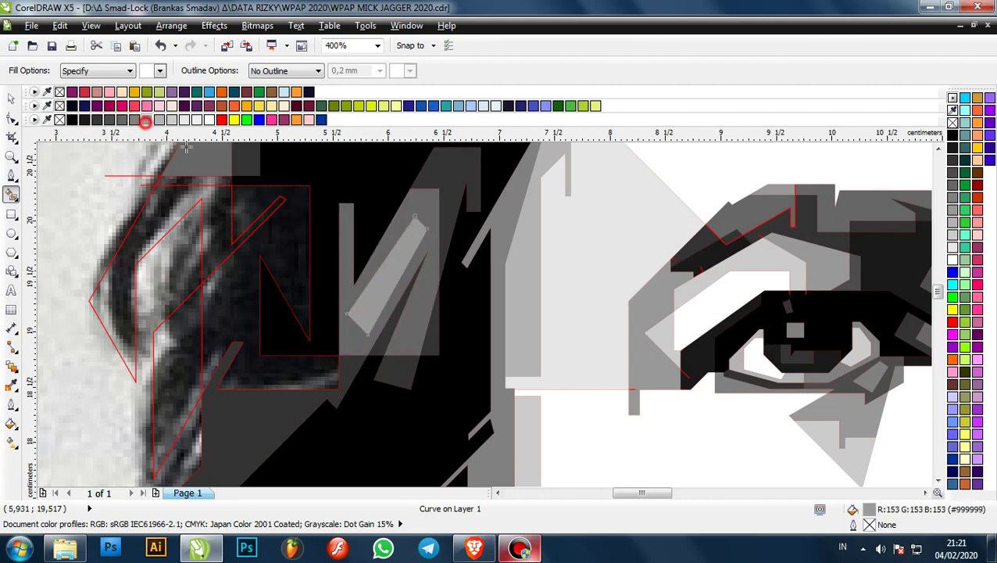
- Fill the notched dark block left of the M-shaped strand with #1A1A1A
scroll(497, 289, "down", 2)
left_click(387, 266)
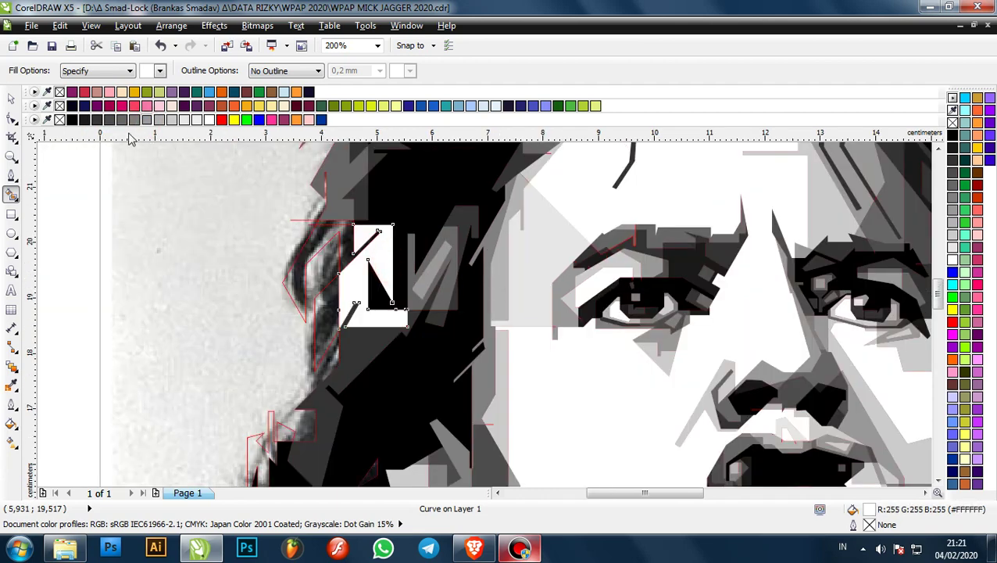
left_click(97, 119)
left_click(85, 119)
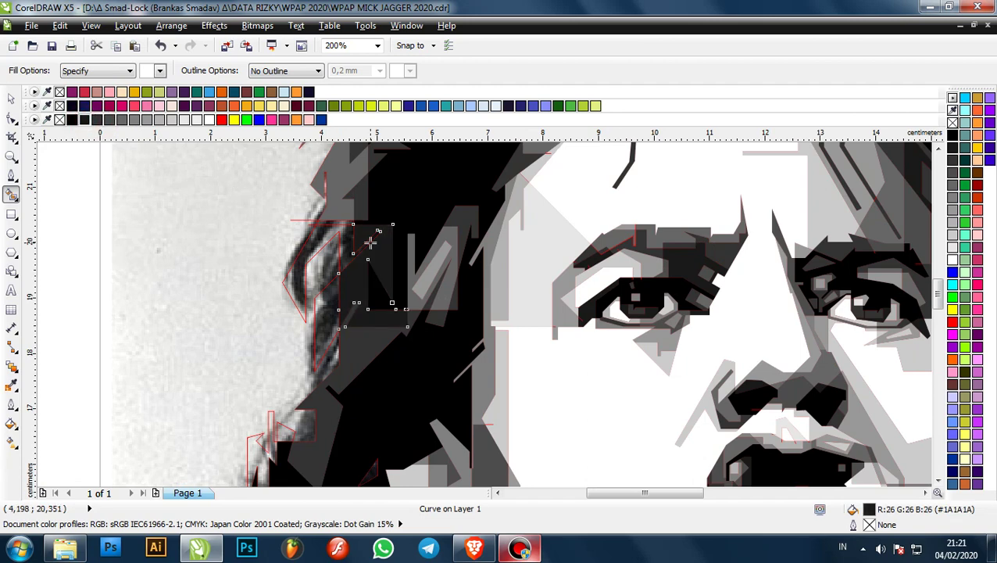
- Fill the pointed outer lock on the hair's left edge with #4D4D4D and the thin strip above it with #333333
scroll(330, 243, "up", 1)
left_click(330, 242)
left_click(109, 119)
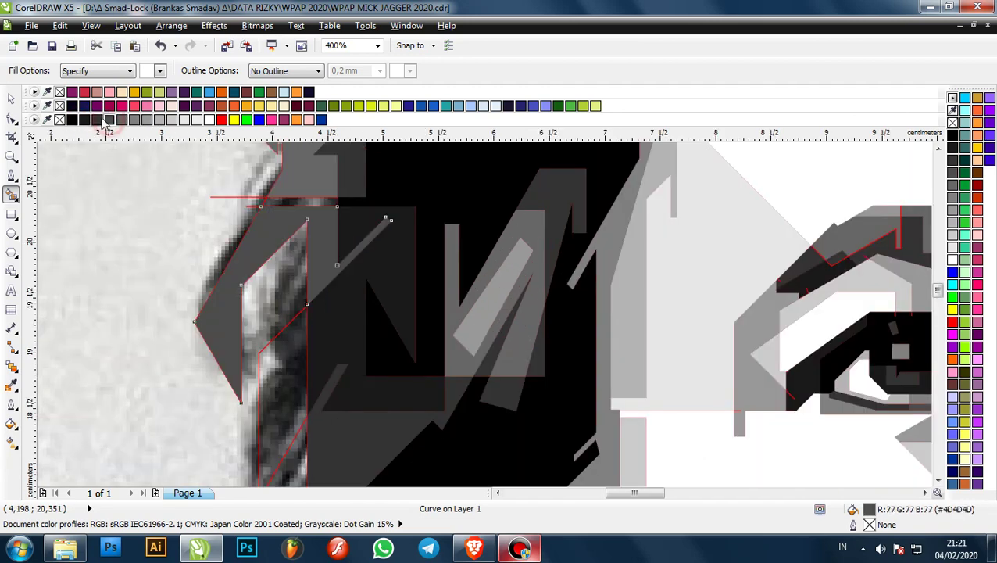
left_click(96, 120)
left_click(112, 120)
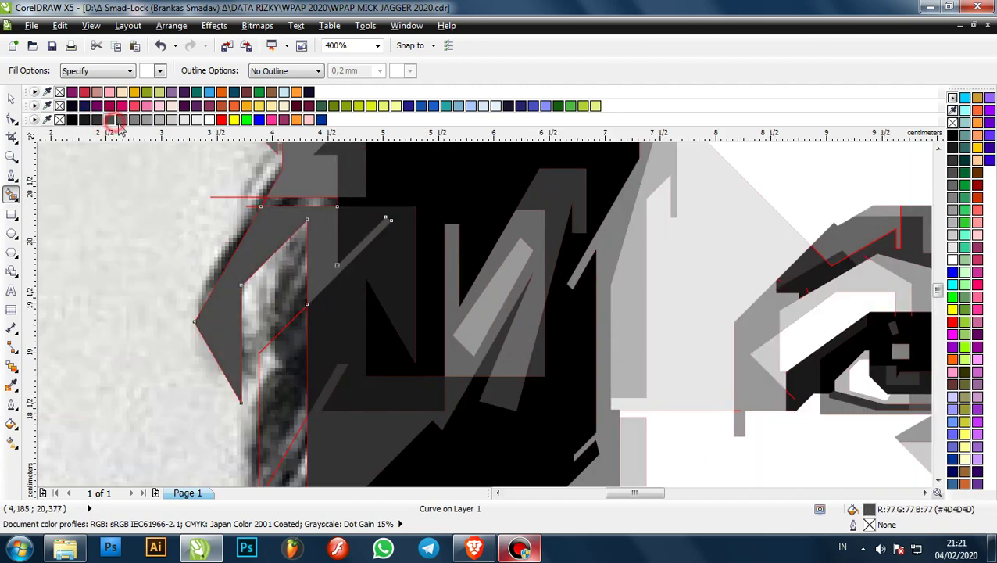
left_click(311, 202)
left_click(97, 119)
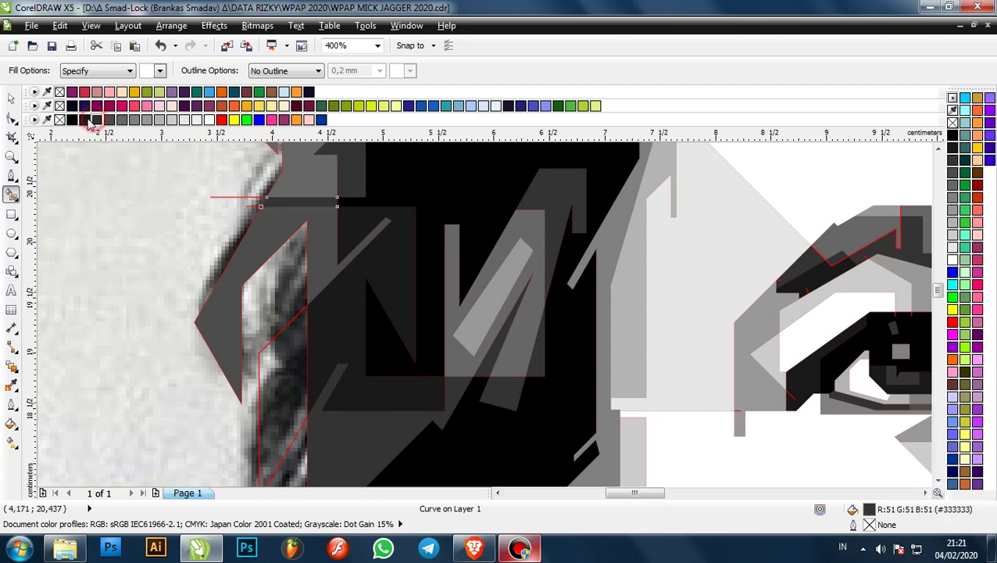
- Fill the slanted four-sided piece below the pointed outer lock on the hair's left edge with #333333
scroll(334, 210, "down", 2)
scroll(310, 270, "up", 1)
left_click(333, 254)
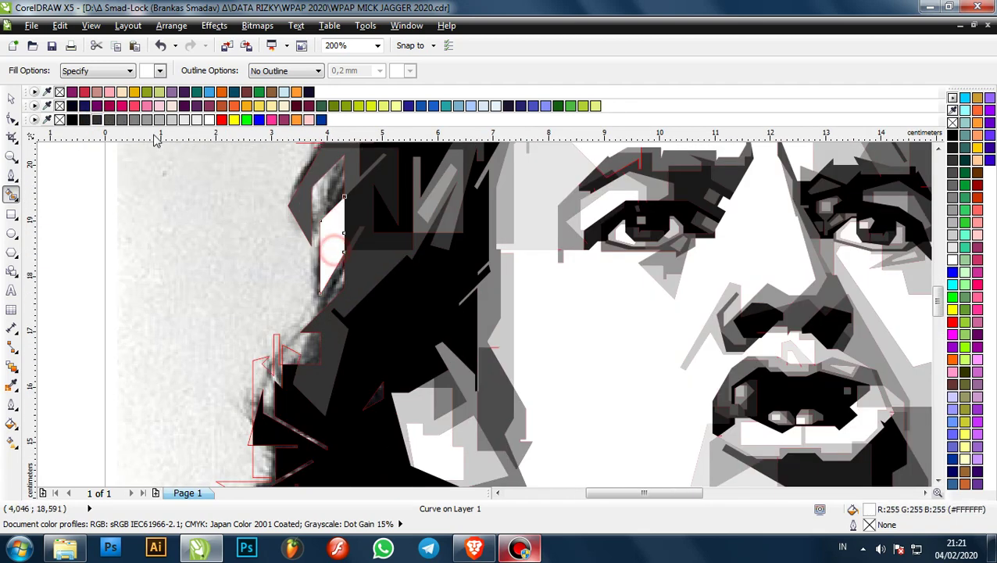
left_click(98, 120)
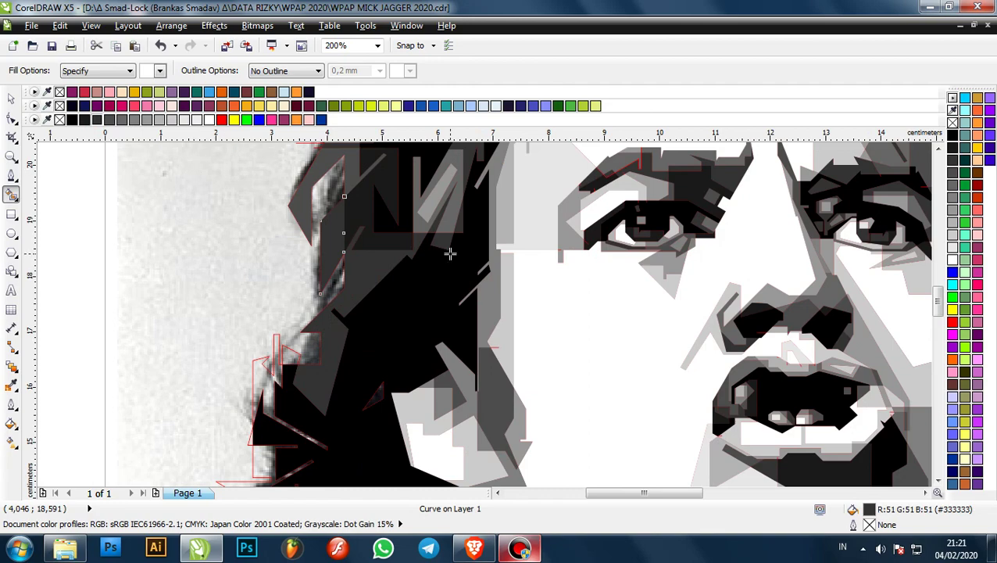
- Fill the small triangular tip of the curl at the top of the hair with #333333
scroll(450, 252, "down", 1)
scroll(451, 253, "up", 2)
scroll(420, 262, "down", 3)
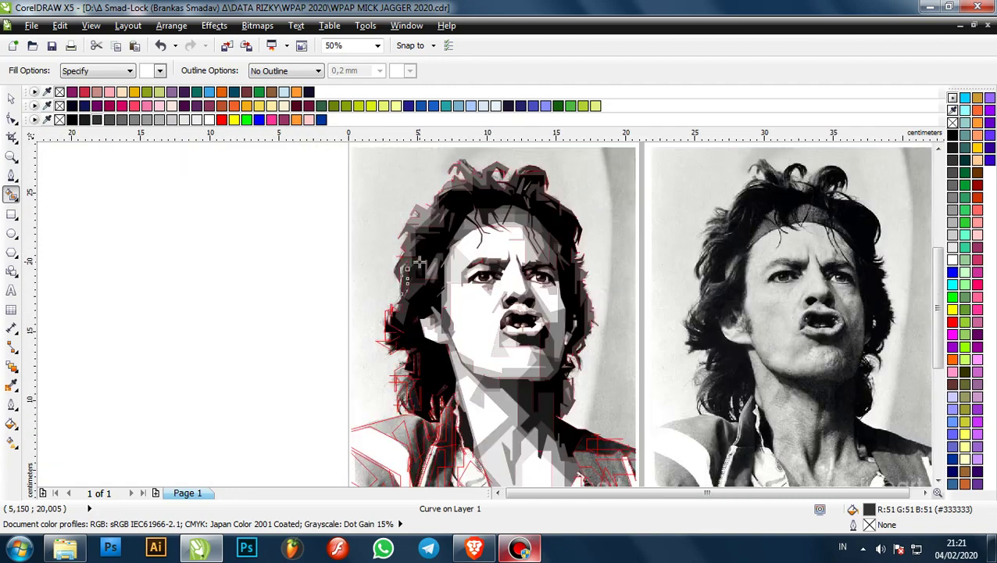
scroll(576, 174, "up", 2)
scroll(586, 227, "down", 1)
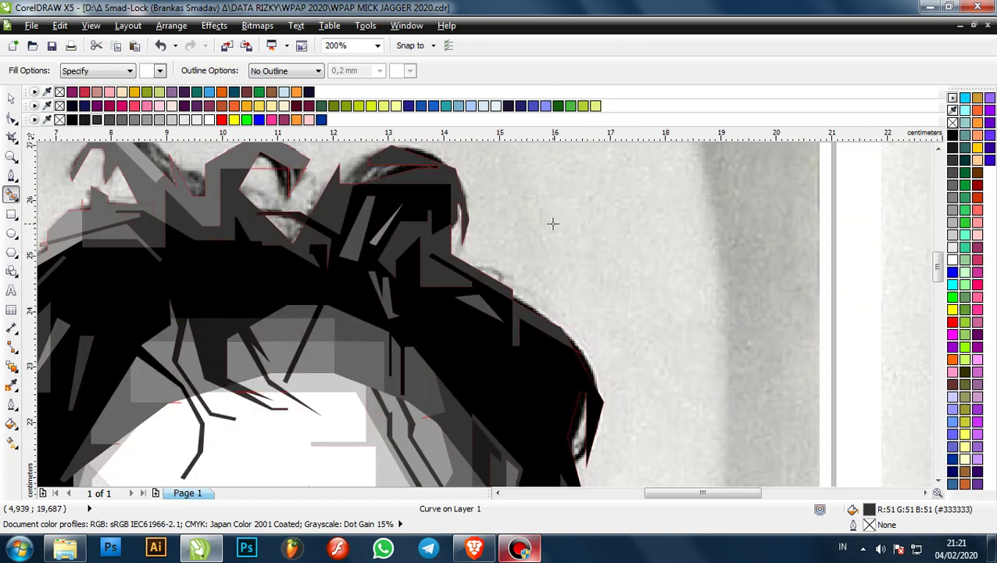
scroll(553, 223, "up", 3)
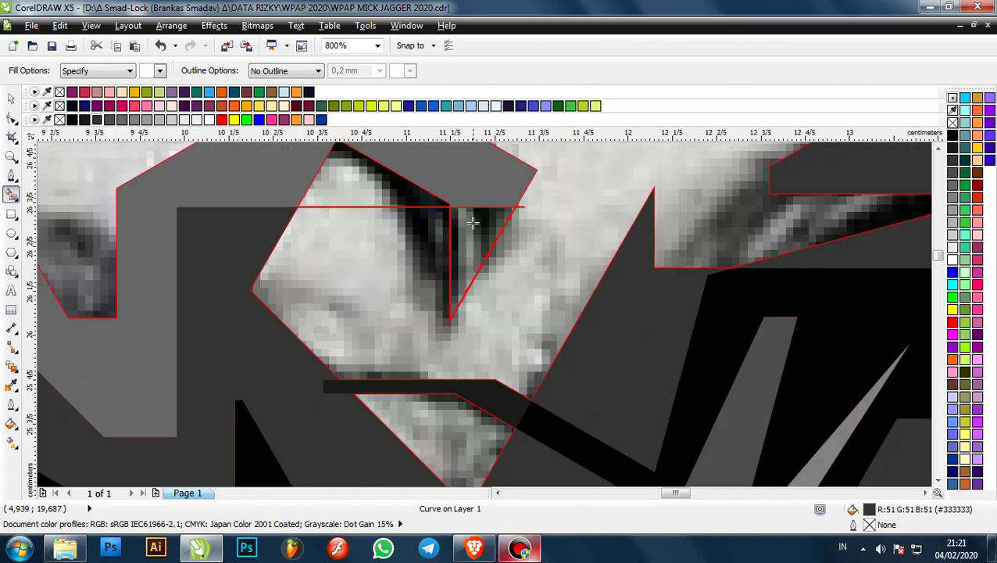
left_click(473, 225)
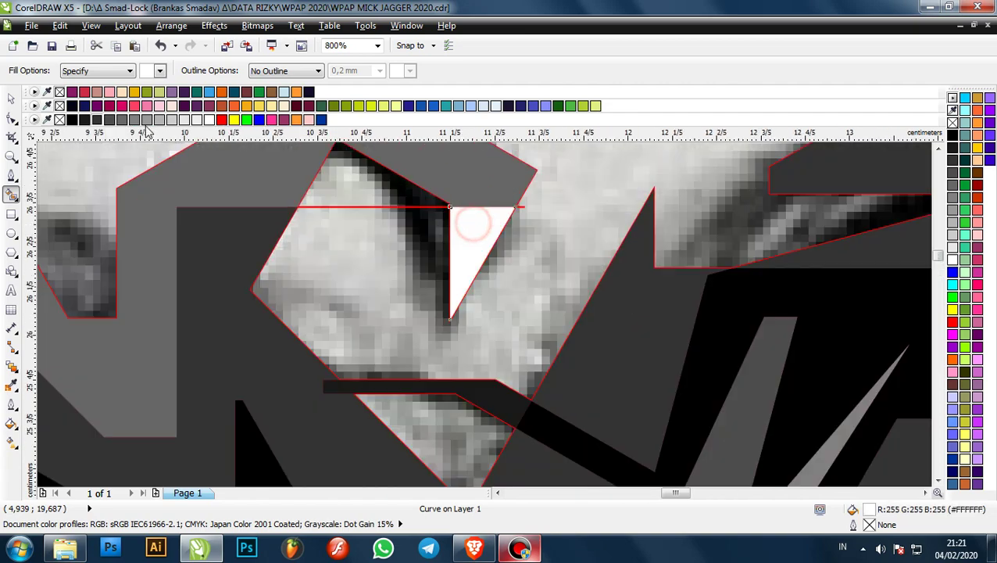
left_click(109, 119)
left_click(123, 119)
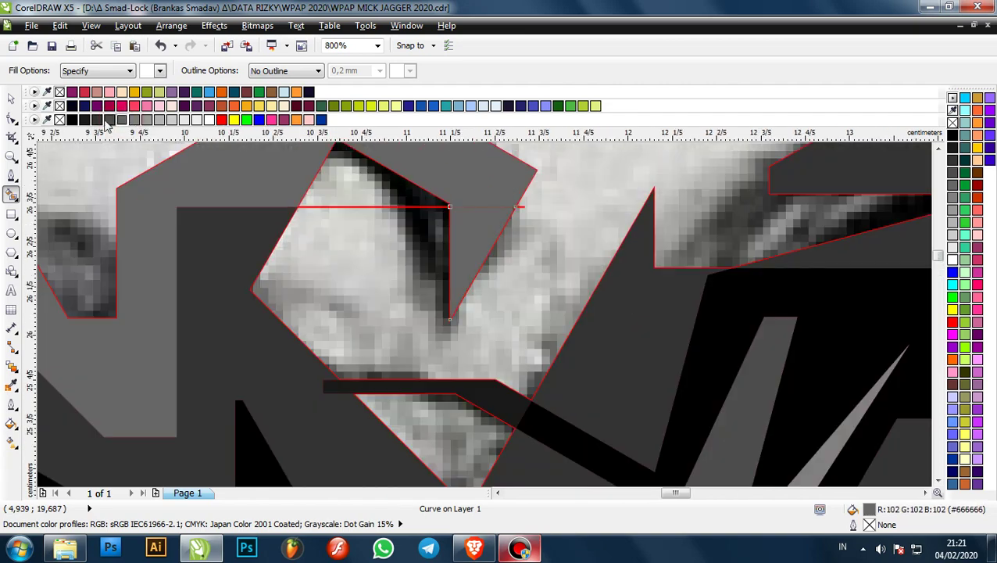
left_click(97, 119)
scroll(490, 237, "down", 2)
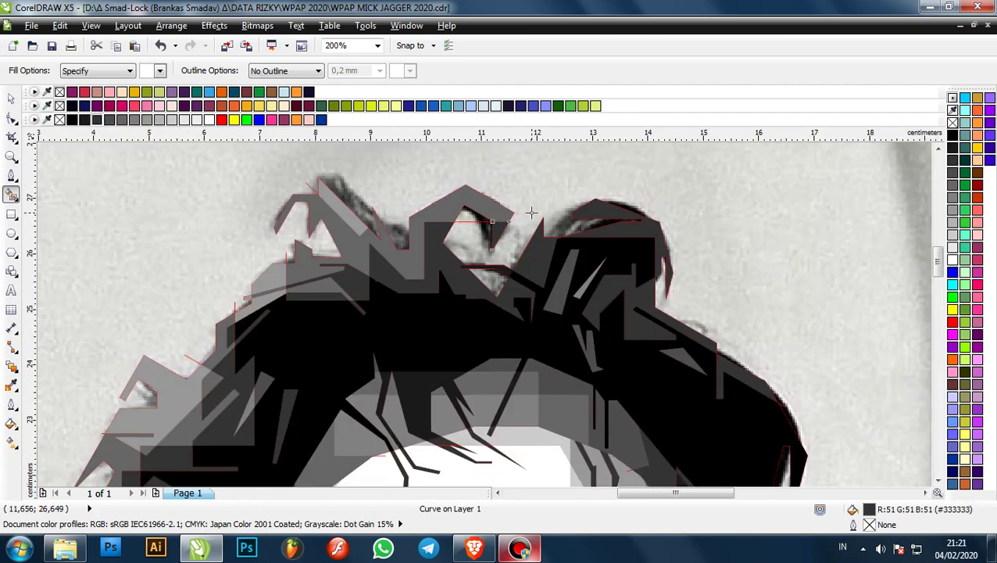
- Fill the small isolated triangle in the black hair beside the ear with #4D4D4D
scroll(549, 206, "down", 1)
scroll(338, 302, "up", 1)
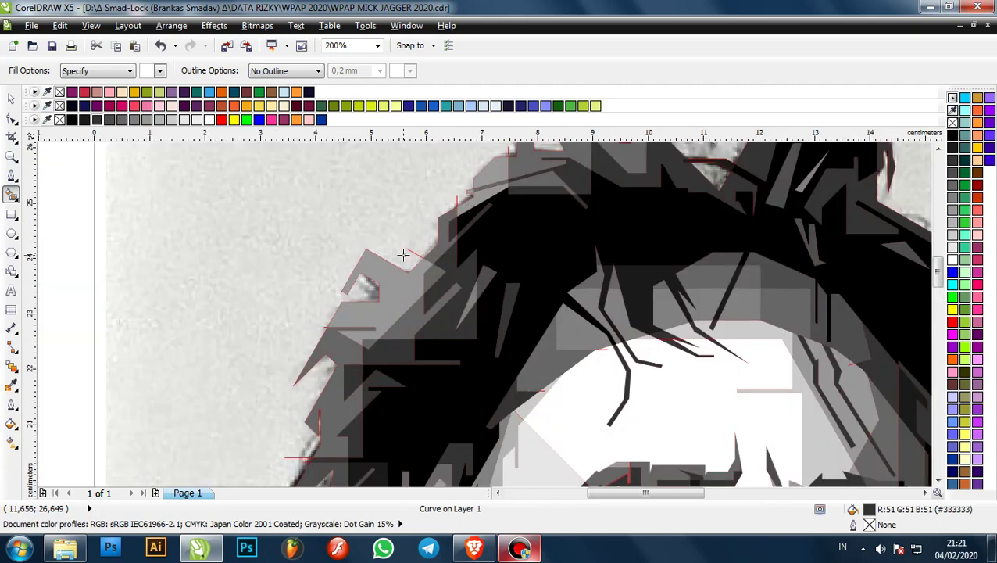
scroll(469, 227, "down", 2)
scroll(473, 321, "up", 3)
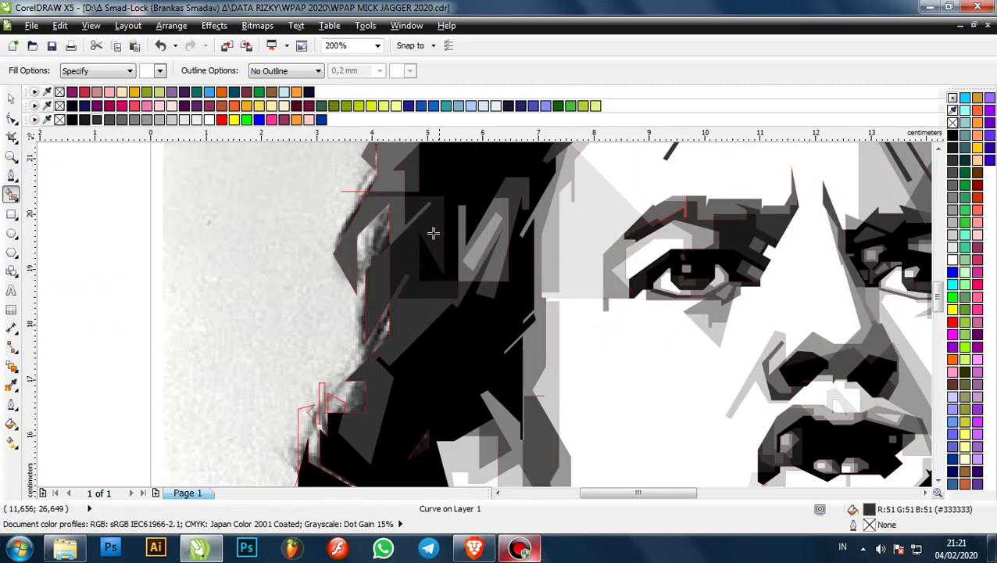
scroll(430, 219, "down", 1)
scroll(422, 312, "up", 1)
scroll(433, 241, "up", 1)
left_click(432, 241)
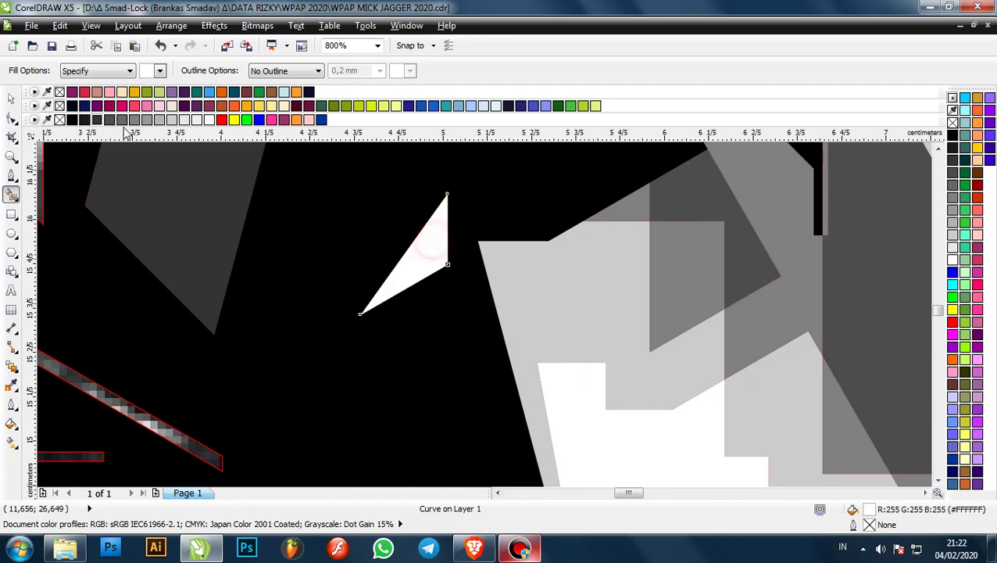
left_click(109, 120)
scroll(436, 199, "down", 2)
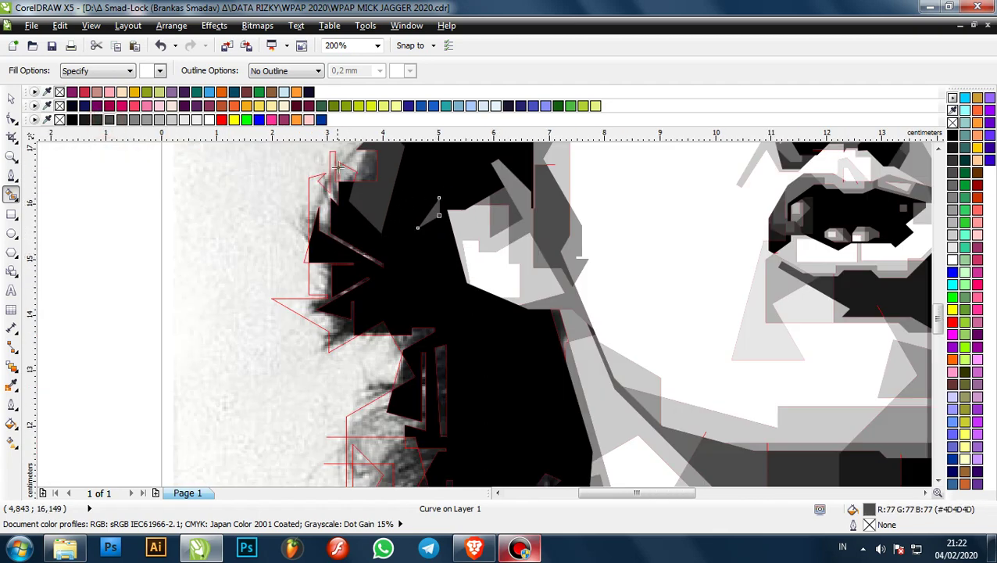
- Fill the small four-sided piece on the left hair edge and the adjoining shape with the long diagonal strand with #333333
scroll(343, 163, "up", 1)
left_click(353, 184)
left_click(96, 122)
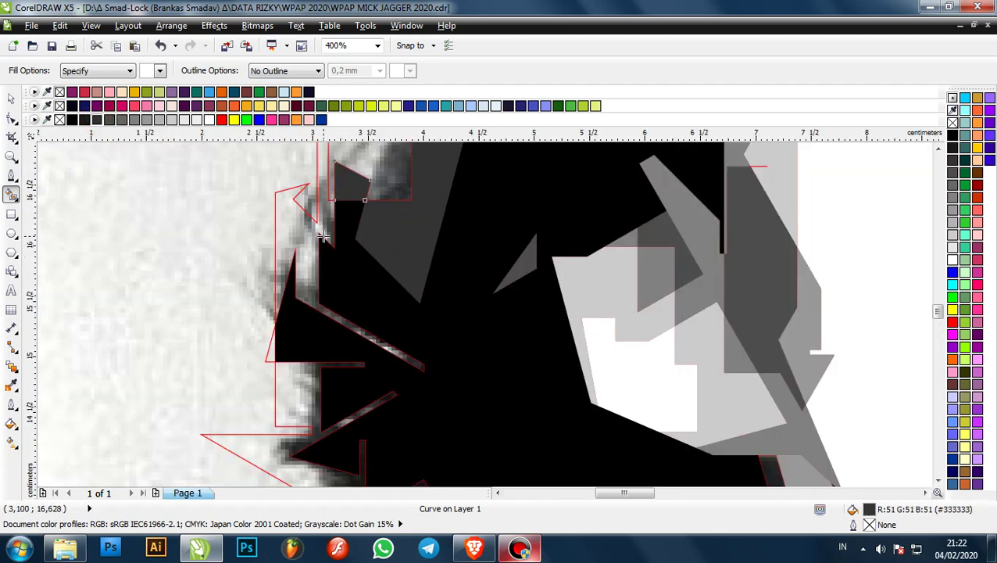
left_click(321, 226)
left_click(98, 122)
- Fill the large spiky lock on the lower-left hair edge and the tiny triangle protruding above it with #333333
scroll(247, 182, "down", 1)
scroll(255, 272, "up", 1)
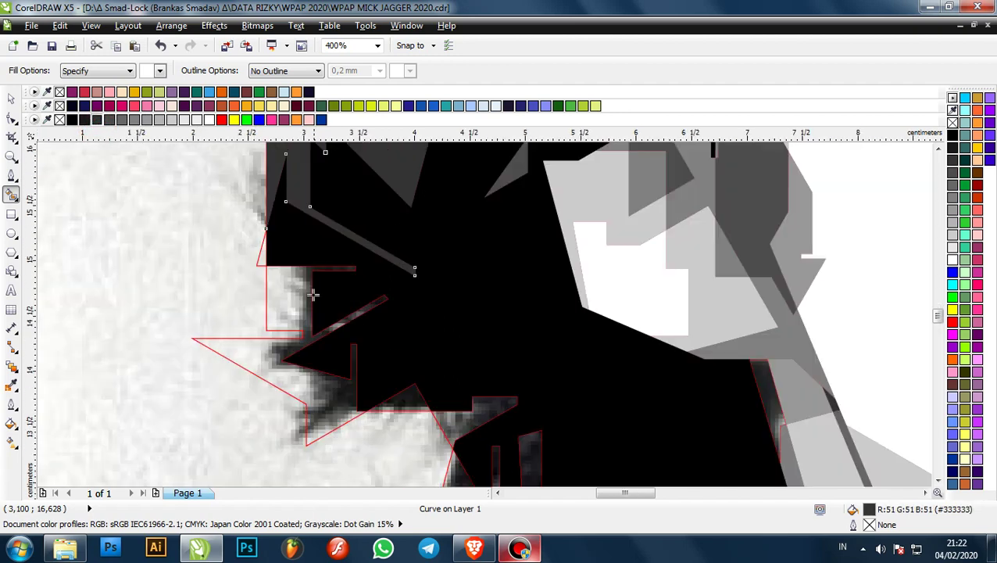
left_click(292, 283)
left_click(97, 119)
scroll(286, 245, "up", 1)
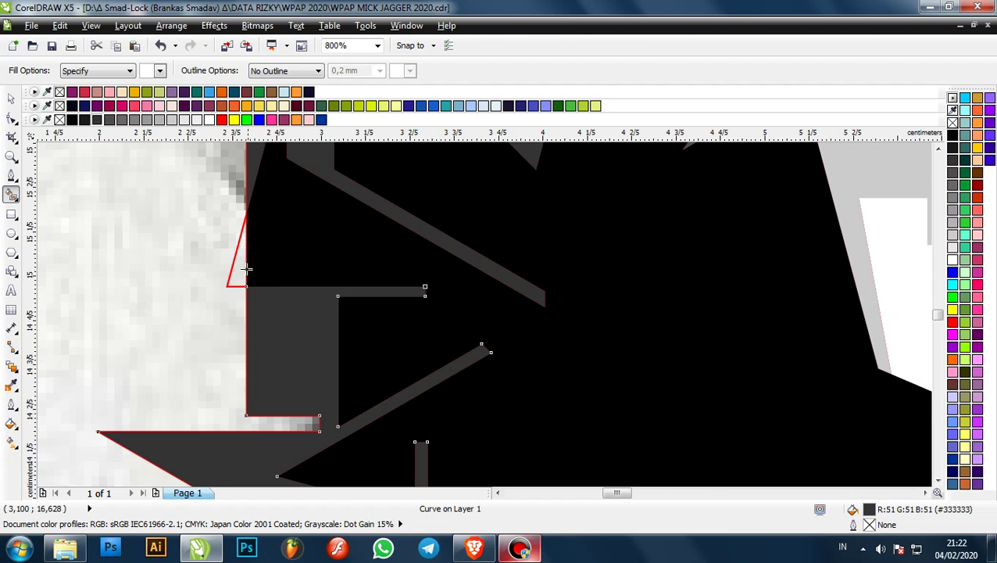
left_click(242, 270)
left_click(97, 120)
scroll(307, 225, "down", 2)
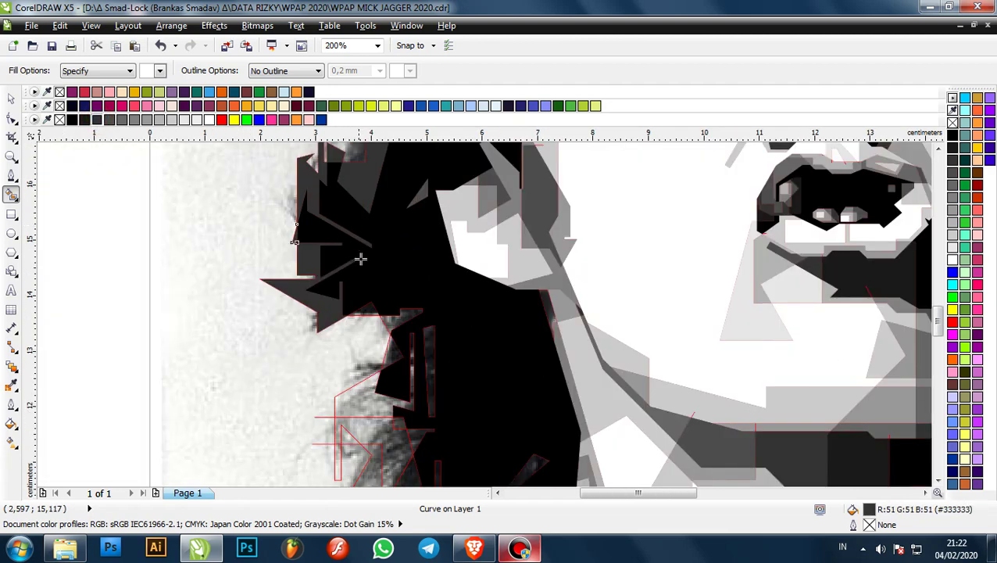
- Fill the triangular tip beside the spiky lock, the piece adjoining it and the triangle below them with #333333
scroll(402, 344, "up", 2)
left_click(221, 155)
left_click(98, 119)
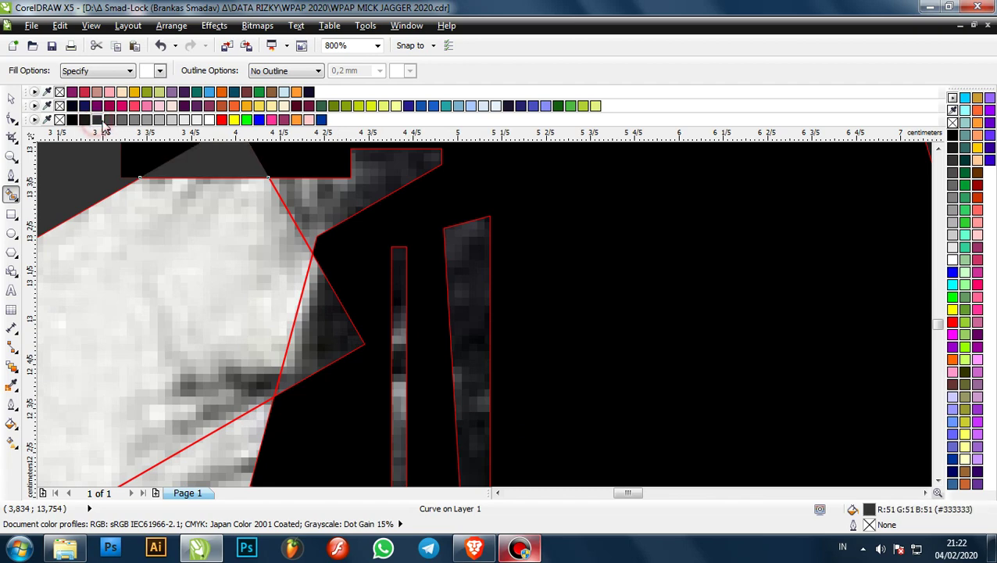
scroll(329, 272, "down", 1)
left_click(348, 218)
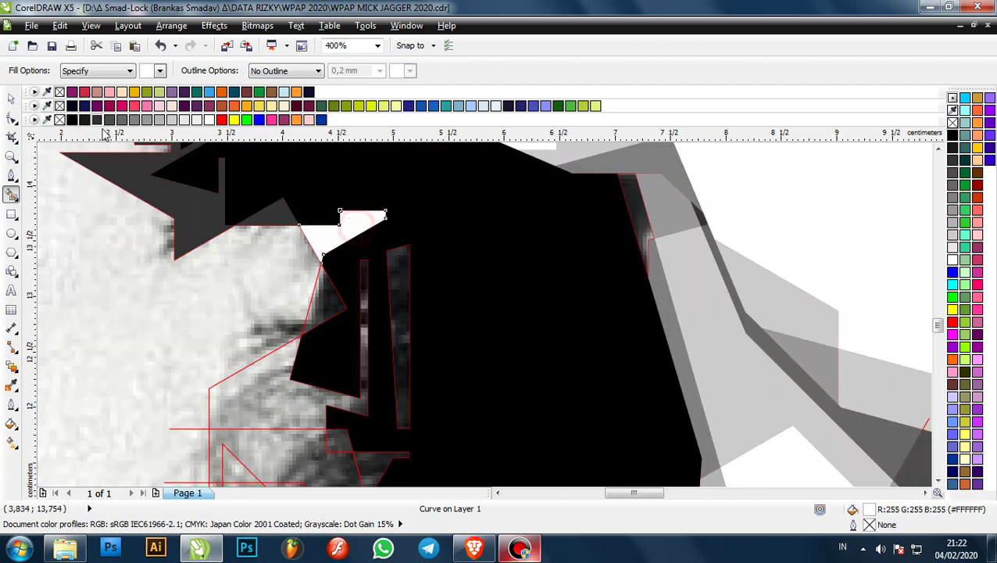
left_click(97, 119)
left_click(329, 301)
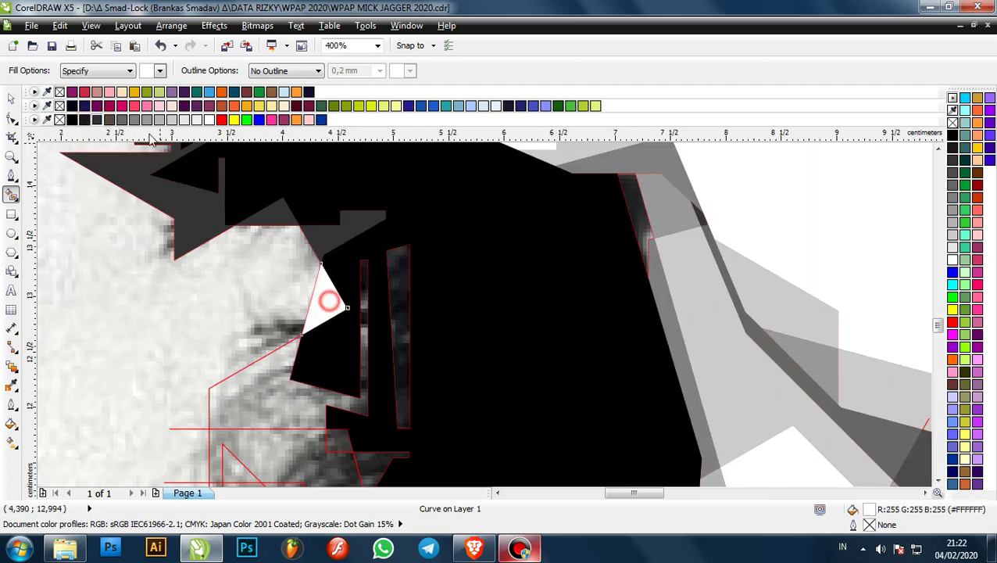
left_click(97, 120)
- Fill the lower-left hair piece with its thin upright strand and the separate vertical strand beside it with #333333
scroll(323, 240, "down", 2)
scroll(316, 314, "up", 1)
left_click(309, 270)
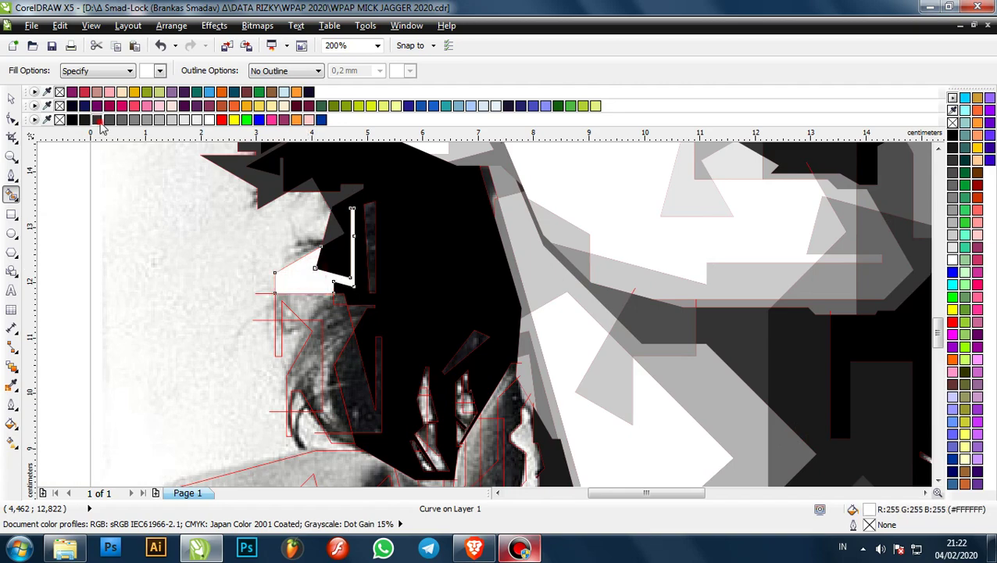
left_click(98, 122)
scroll(346, 210, "up", 1)
left_click(387, 214)
left_click(96, 119)
scroll(427, 236, "down", 1)
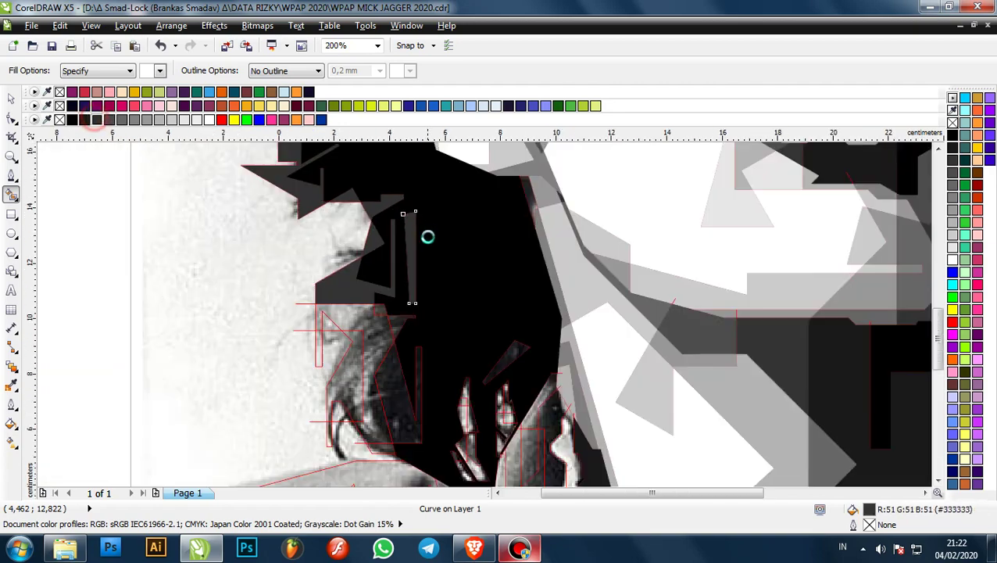
- Fill the small four-sided piece on the lower-left hair edge, the wedge beside it and the large pointed lock below with #333333
scroll(426, 252, "up", 1)
left_click(373, 202)
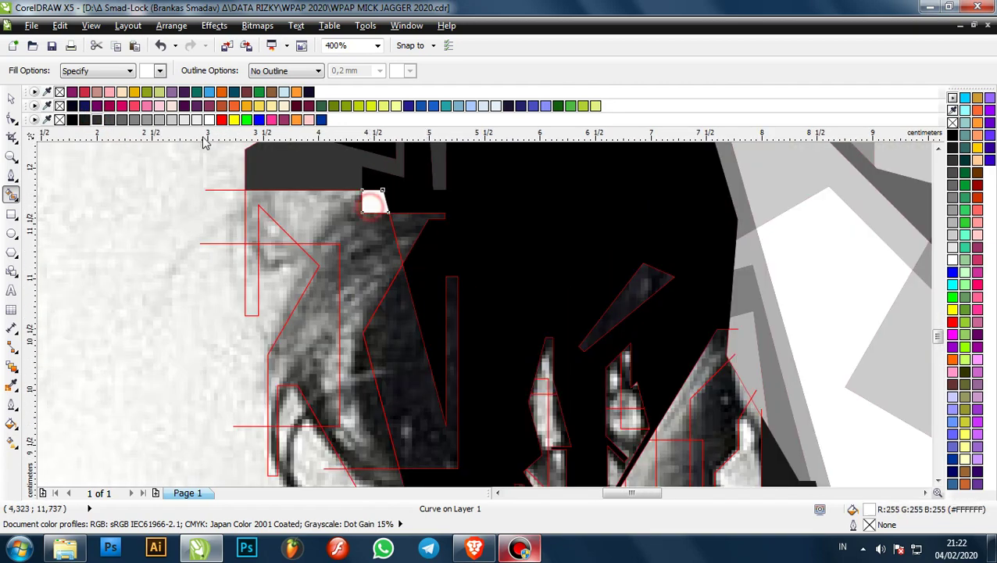
left_click(97, 119)
left_click(406, 223)
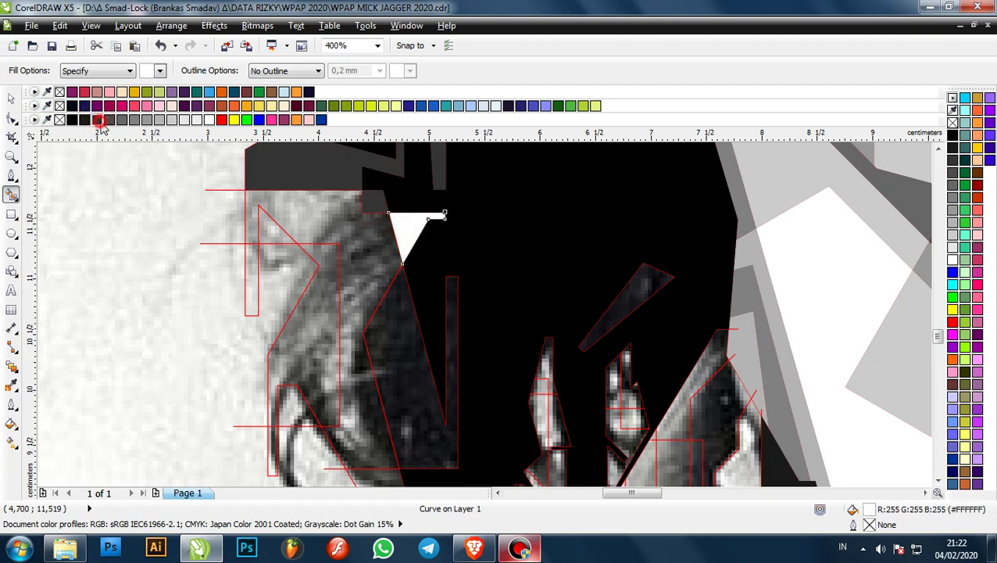
left_click(97, 118)
left_click(404, 361)
left_click(97, 119)
- Fill the large lock adjoining the dark pointed lock on the lower-left hair edge with #666666
left_click(353, 230)
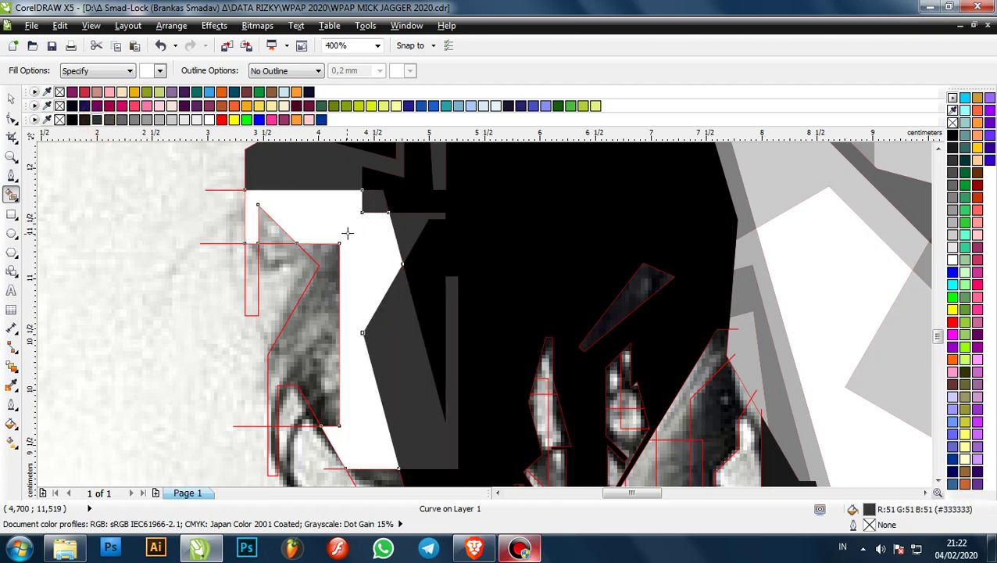
left_click(122, 121)
key("ctrl+z")
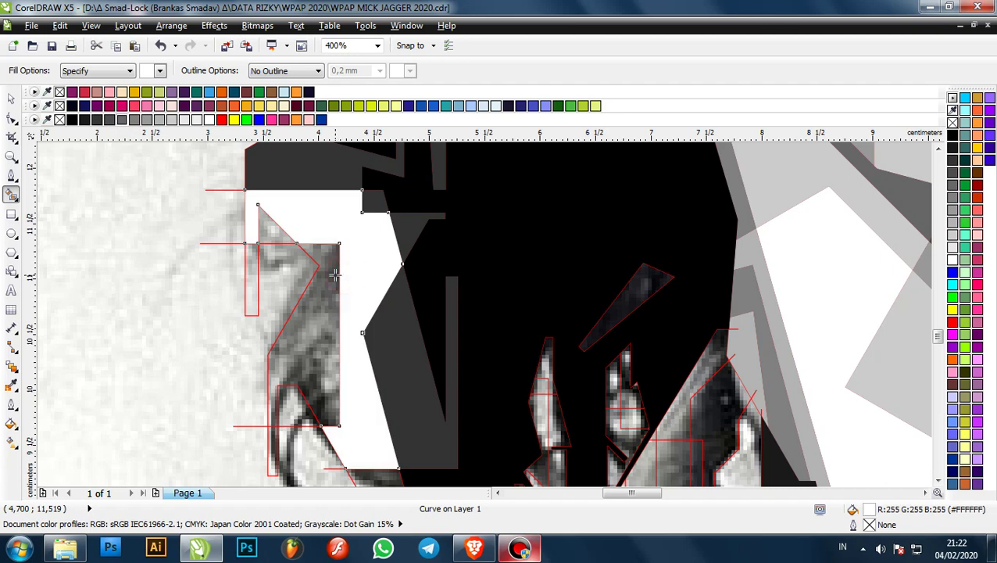
key("ctrl+z")
- Fill the notched outer lock on the lower-left hair edge and the thin upright strand beside it with #999999
left_click(333, 275)
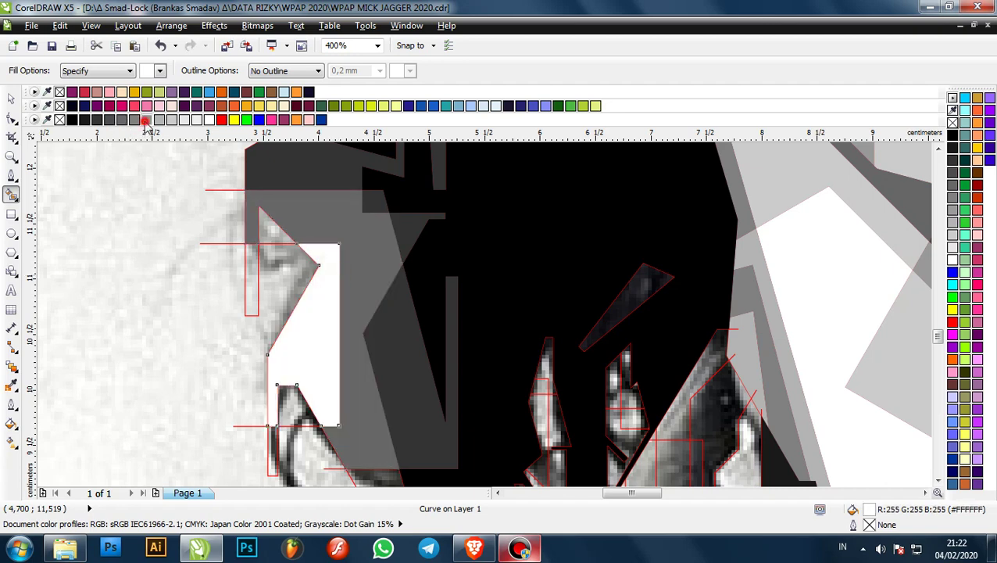
left_click(146, 120)
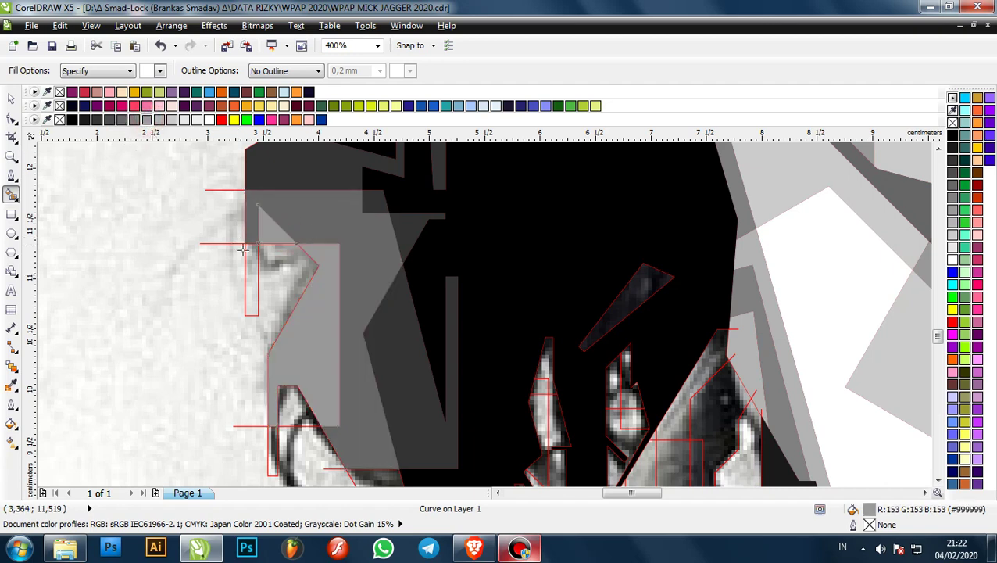
left_click(250, 256)
left_click(146, 120)
- Fill the short strip hanging below the outer left lock with #666666 and the small four-sided piece at the hair's lower edge with #333333
scroll(320, 230, "down", 3)
scroll(316, 257, "up", 3)
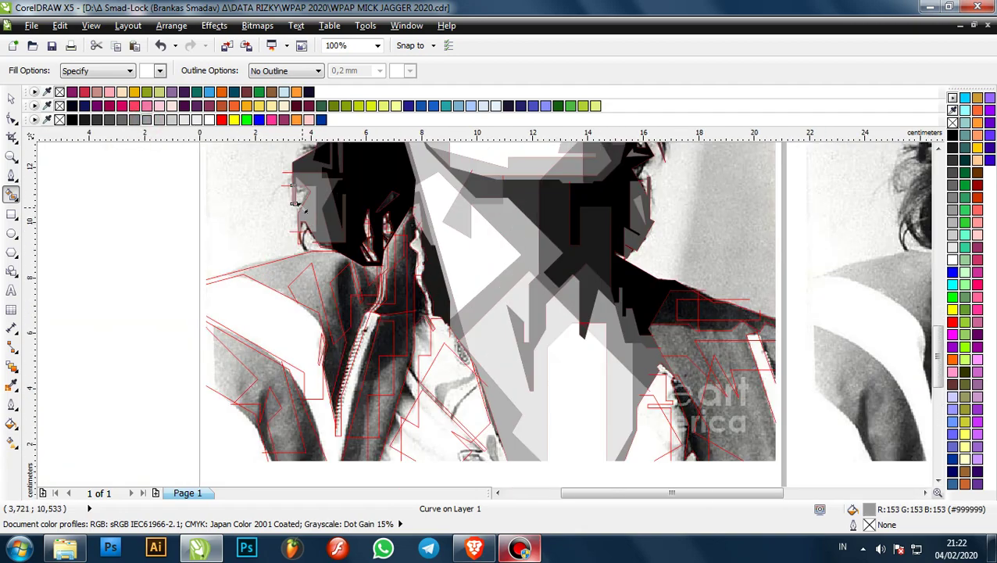
scroll(313, 270, "up", 1)
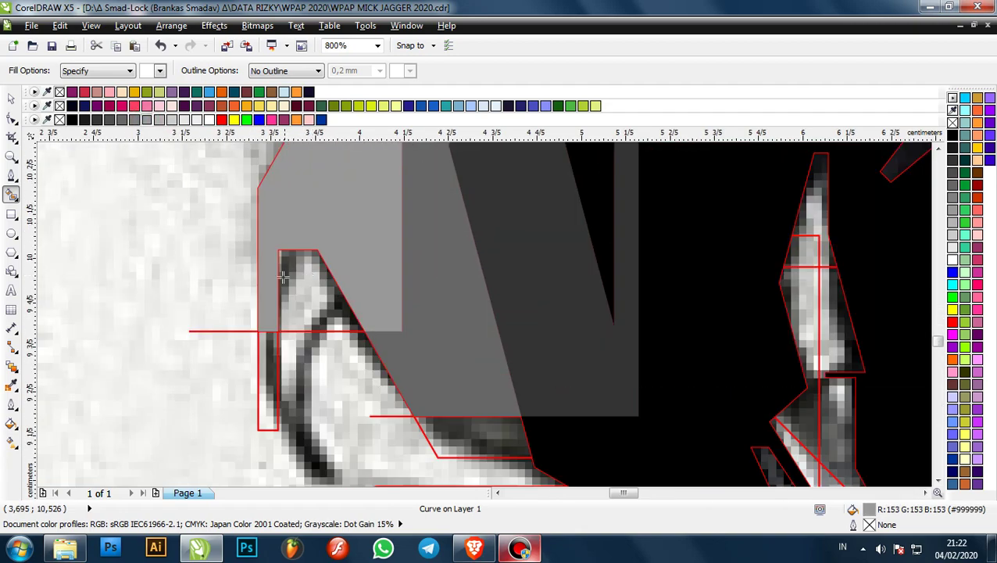
left_click(134, 119)
left_click(122, 119)
scroll(208, 215, "down", 2)
scroll(314, 277, "up", 1)
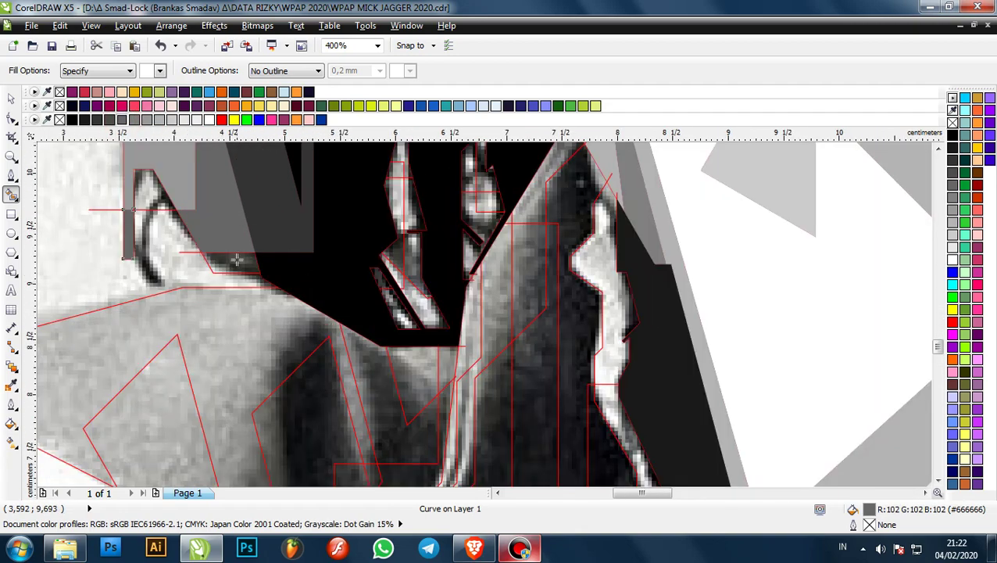
left_click(110, 119)
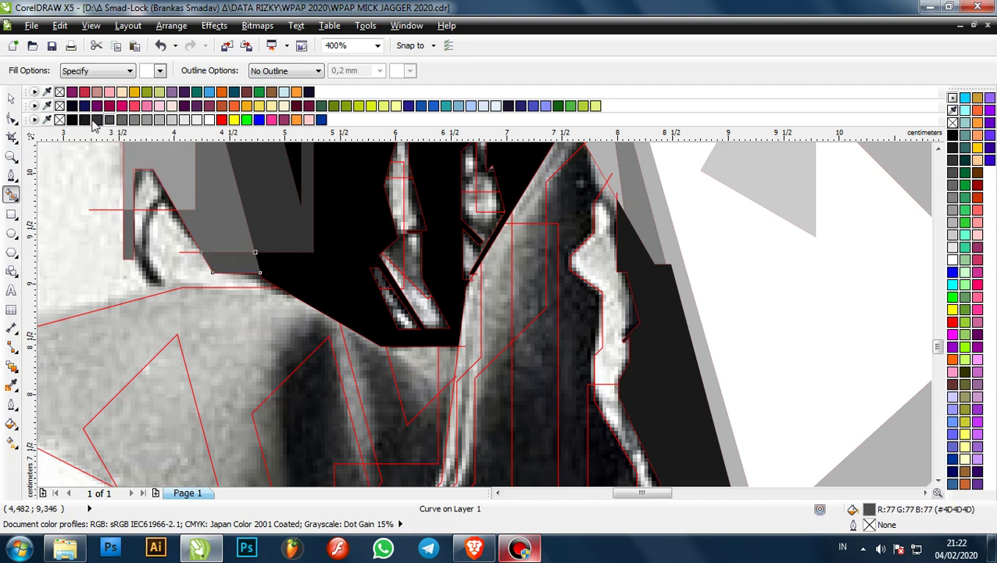
left_click(97, 120)
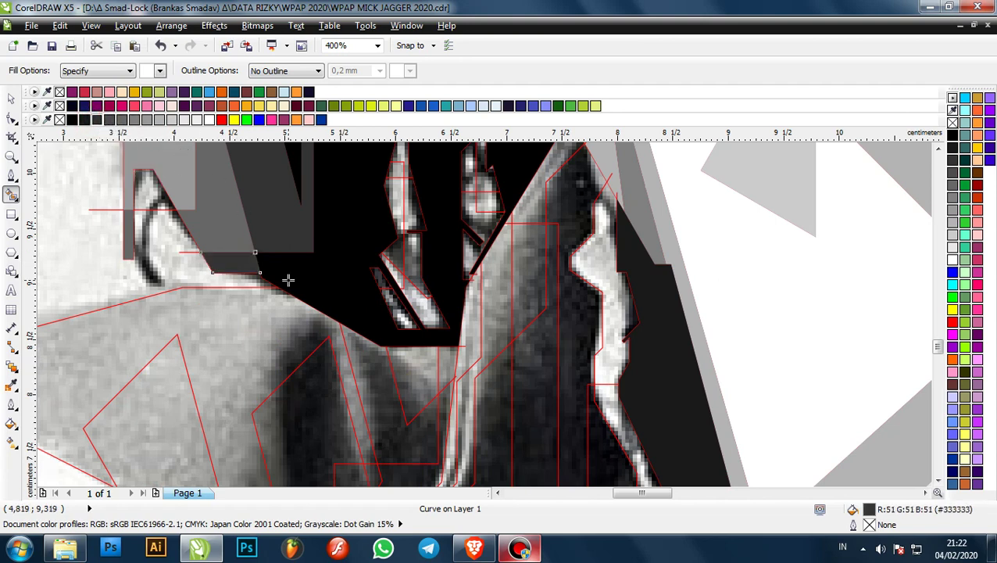
- Examine the portrait beside the reference photo for hair pieces that are still unfilled
scroll(368, 309, "down", 1)
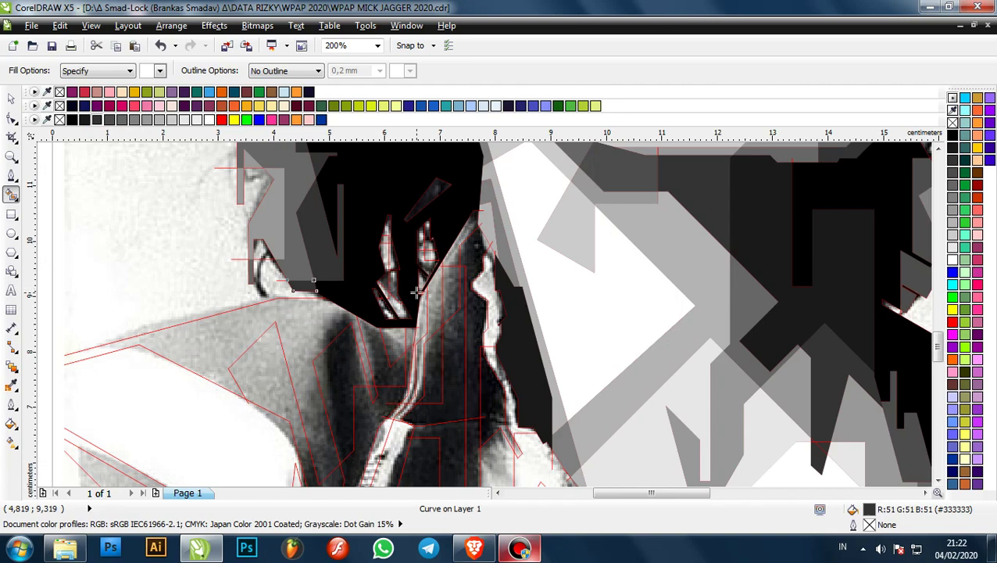
scroll(417, 293, "down", 1)
scroll(402, 269, "down", 2)
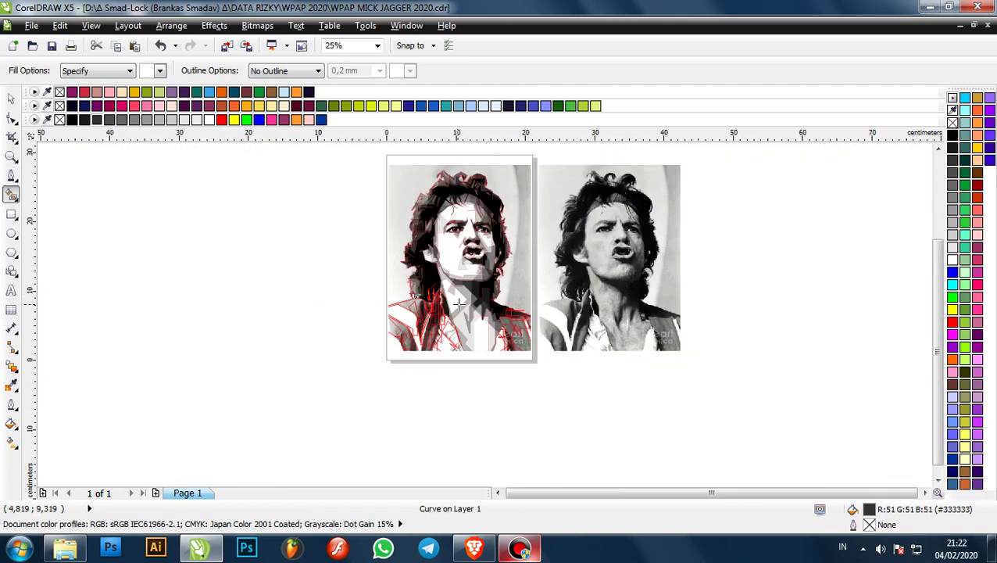
scroll(504, 301, "up", 2)
scroll(473, 232, "up", 2)
scroll(514, 260, "down", 2)
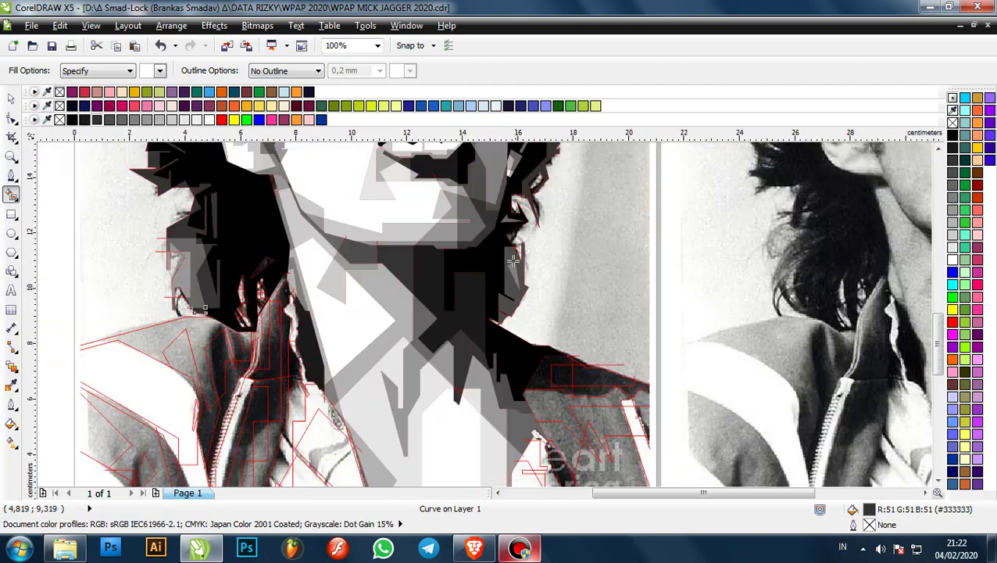
scroll(508, 264, "down", 2)
scroll(461, 278, "up", 3)
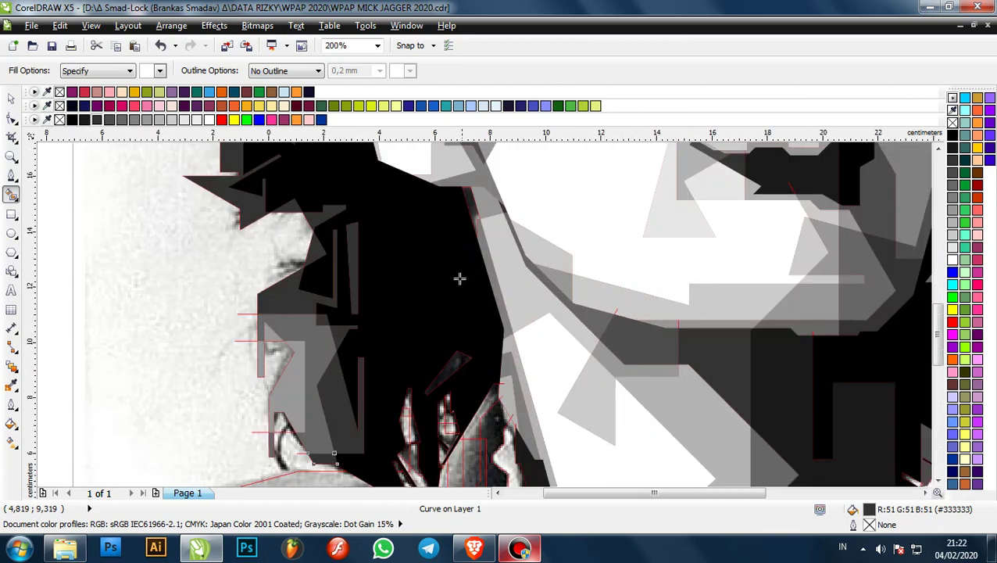
scroll(467, 295, "down", 2)
- Fill the diagonal sliver inside the black hair above the jacket collar with #333333
scroll(468, 295, "up", 3)
left_click(433, 278)
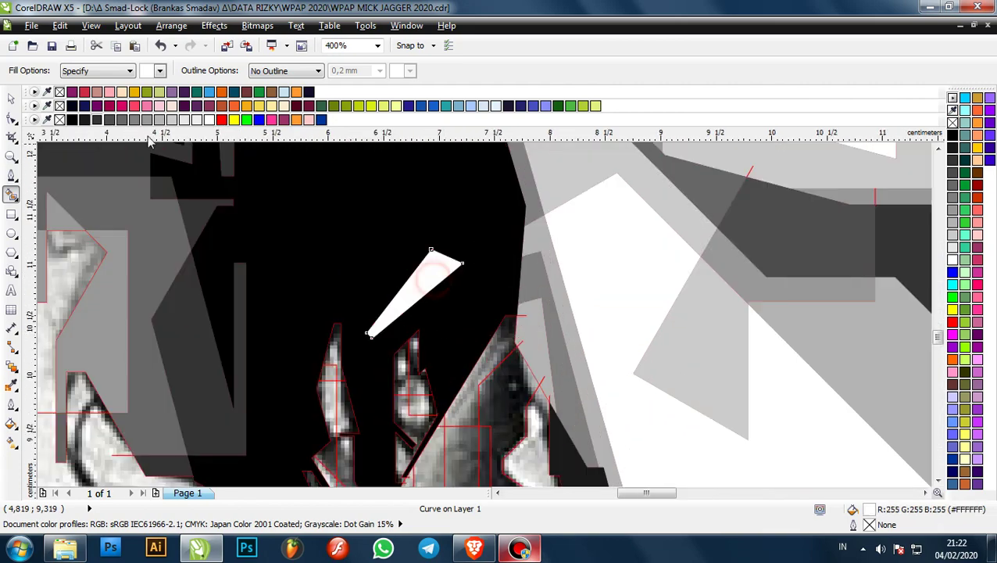
left_click(98, 122)
- Try to fill the long left piece of the gap in the hair near the collar with #CCCCCC, along with the small piece above it
scroll(298, 249, "down", 1)
scroll(333, 322, "up", 1)
scroll(299, 266, "down", 1)
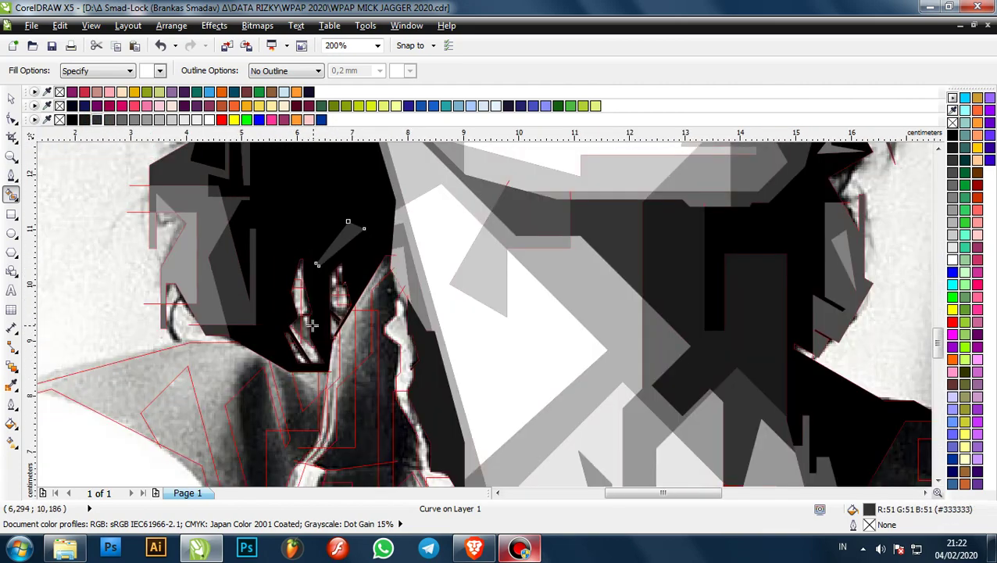
scroll(311, 326, "up", 2)
left_click(283, 263)
left_click(172, 119)
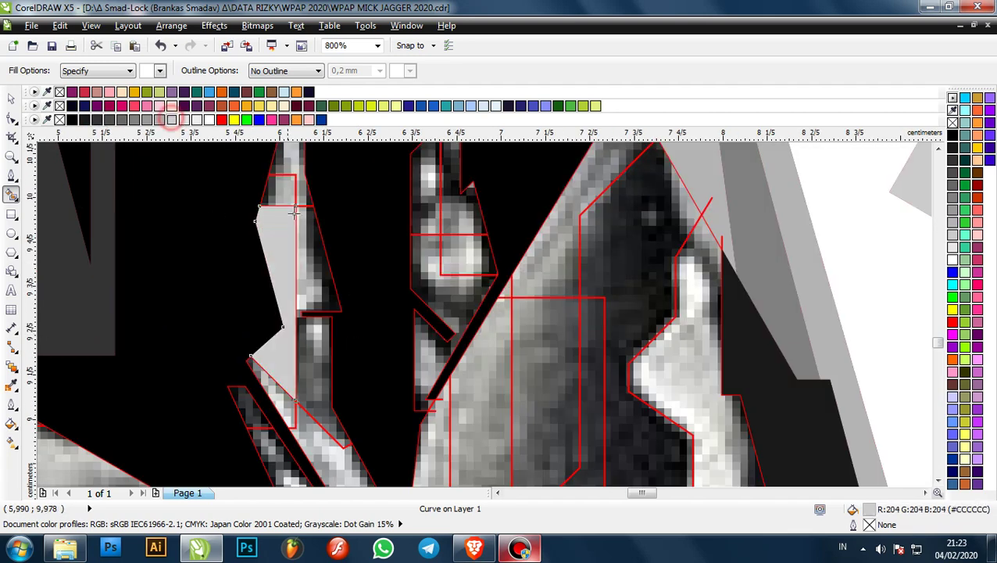
left_click(282, 192)
scroll(367, 262, "down", 1)
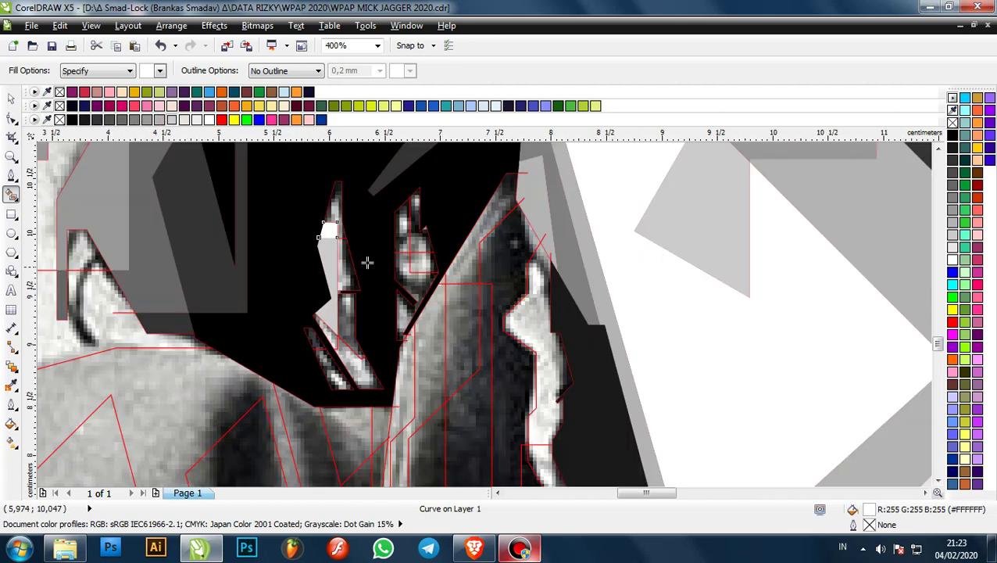
key("ctrl+z")
key("ctrl+z")
- Fill the tapering top of the left strand near the collar with #333333 and the small piece beneath it with #666666
left_click(345, 188)
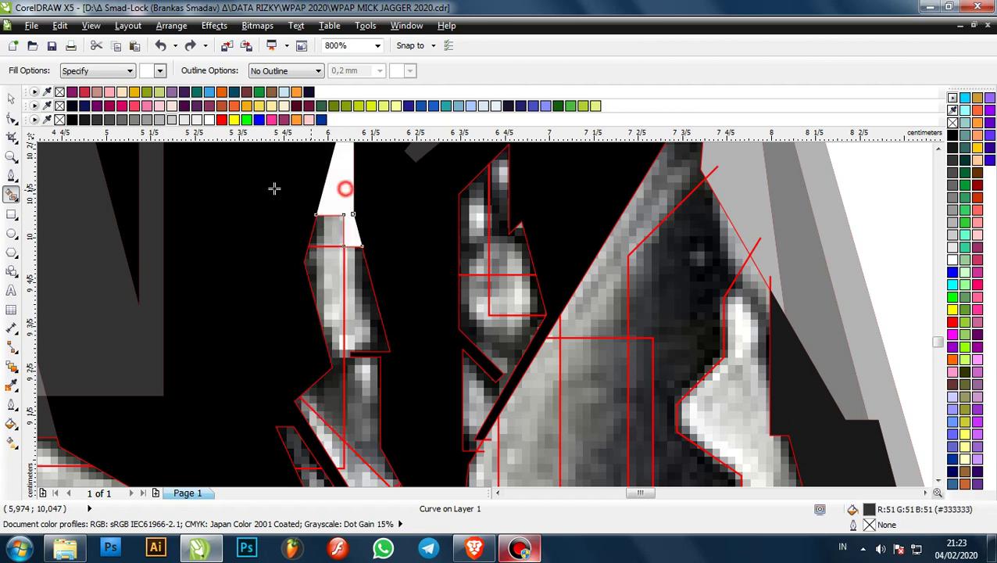
left_click(97, 121)
scroll(329, 238, "down", 1)
scroll(361, 305, "up", 1)
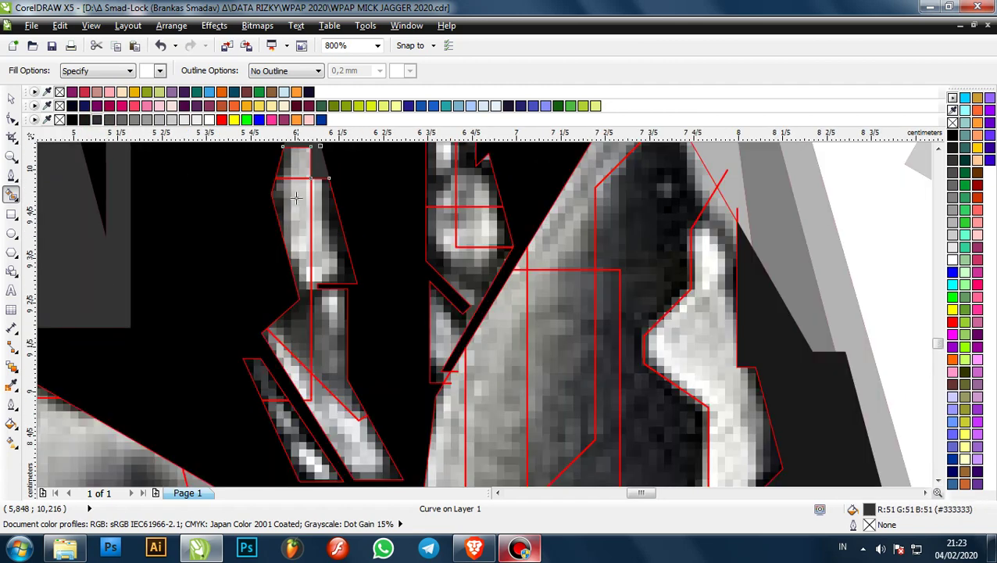
left_click(289, 165)
left_click(122, 119)
- Fill the right half of the same strand's middle section with #666666 and its left half with #999999
left_click(330, 216)
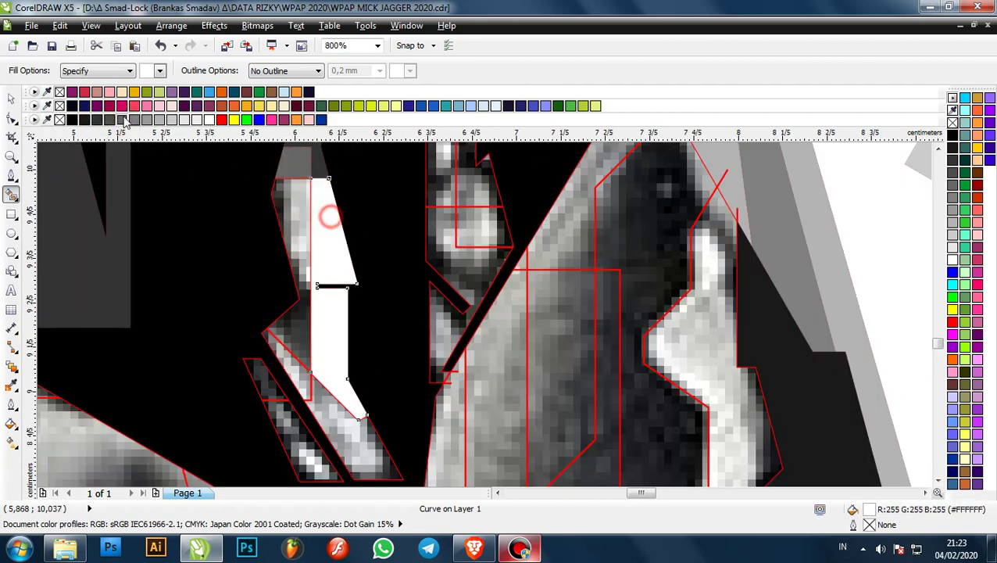
left_click(290, 196)
left_click(146, 119)
- Fill the narrow sliver on the strand's lower-left edge with #CCCCCC and the diagonal tip below it with #999999
scroll(326, 286, "down", 1)
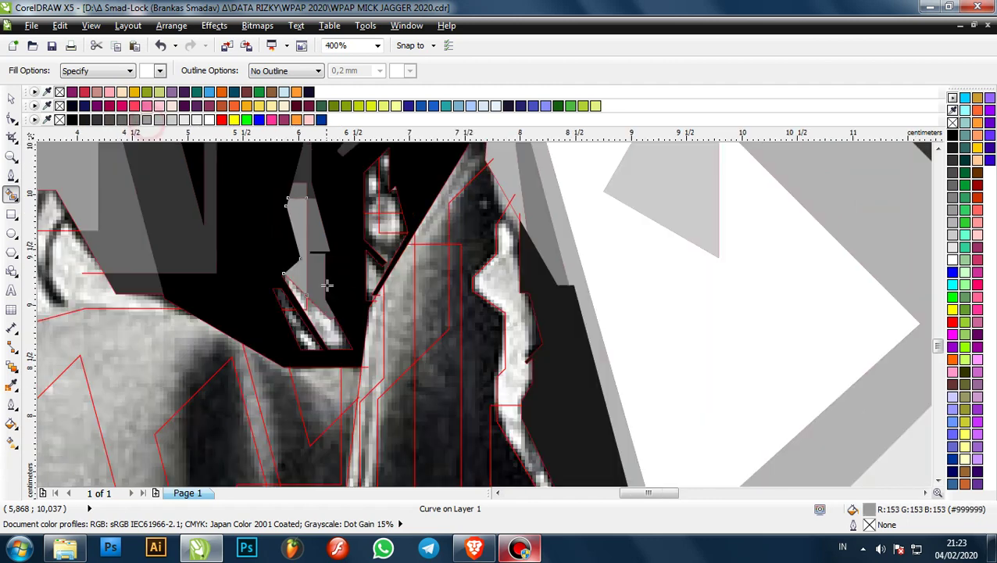
scroll(326, 285, "up", 1)
left_click(275, 276)
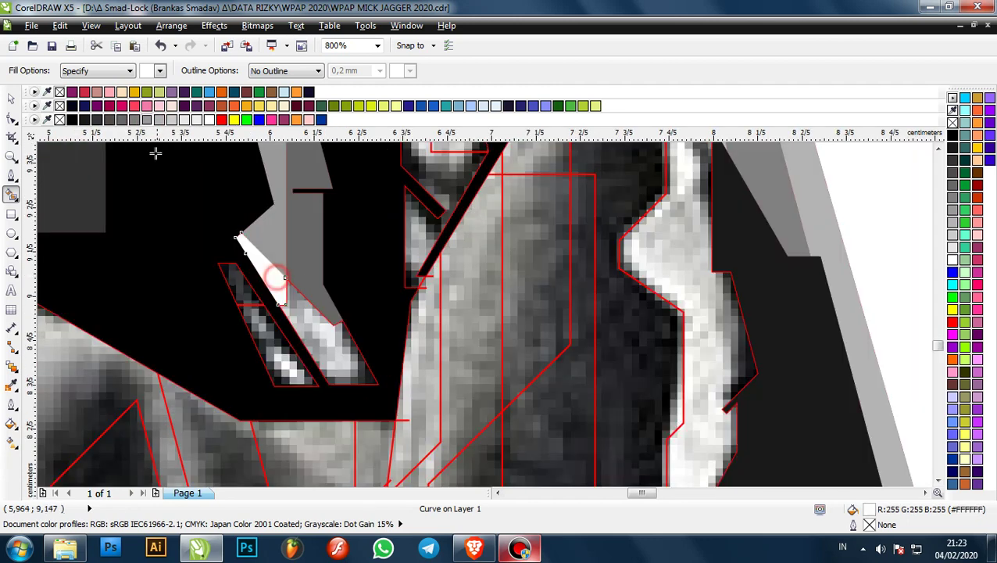
left_click(175, 119)
left_click(323, 329)
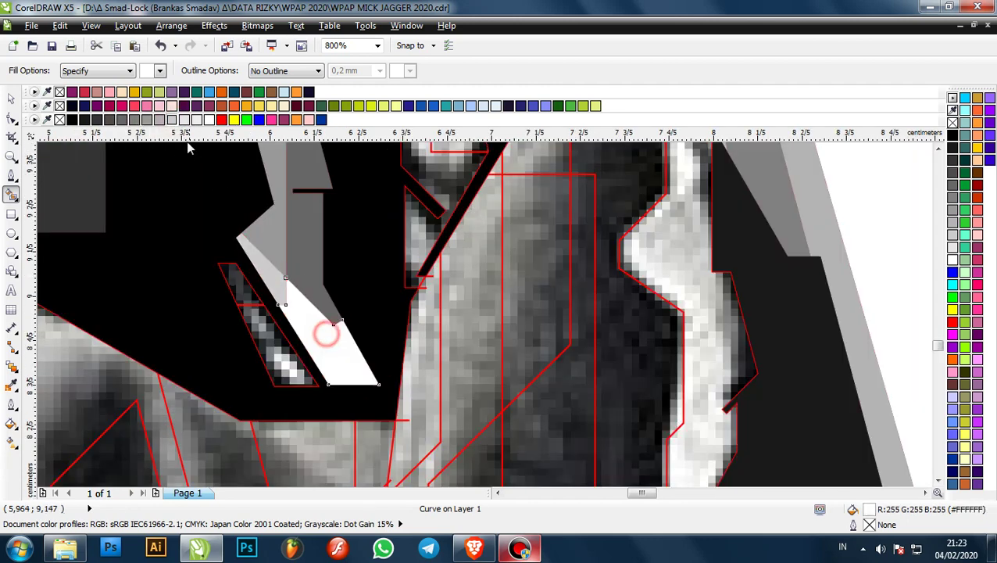
left_click(145, 120)
- Fill the upper part of the separate slanted strand beside the tip with a mid grey and its lower part with #4D4D4D
scroll(221, 335, "up", 1)
left_click(268, 225)
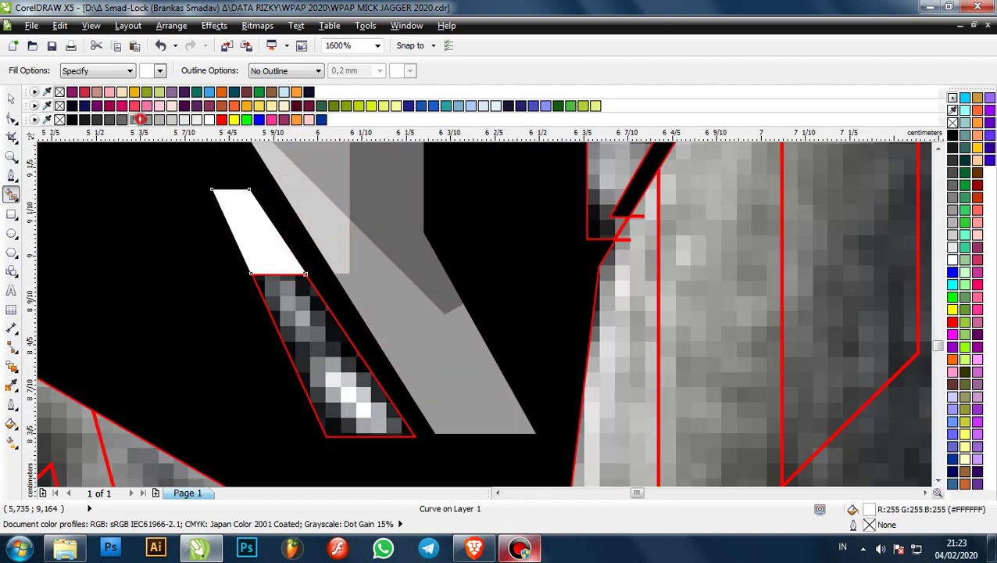
left_click(139, 119)
left_click(286, 319)
left_click(109, 120)
- Fill the notched upper-right piece of the strand nearest the collar with #B3B3B3 and the piece directly below it with #808080
scroll(318, 300, "down", 2)
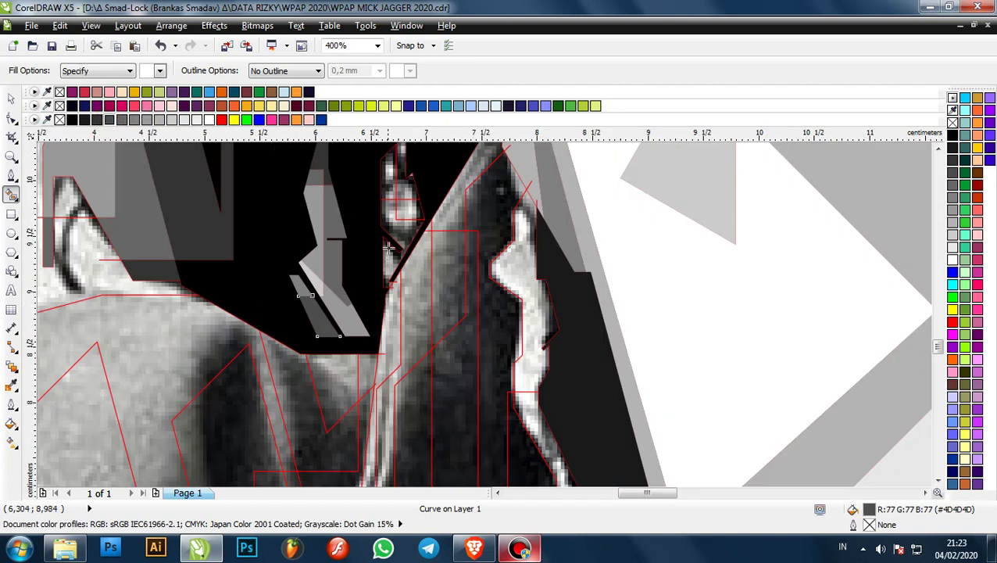
scroll(388, 248, "down", 2)
scroll(369, 236, "up", 2)
scroll(280, 369, "up", 1)
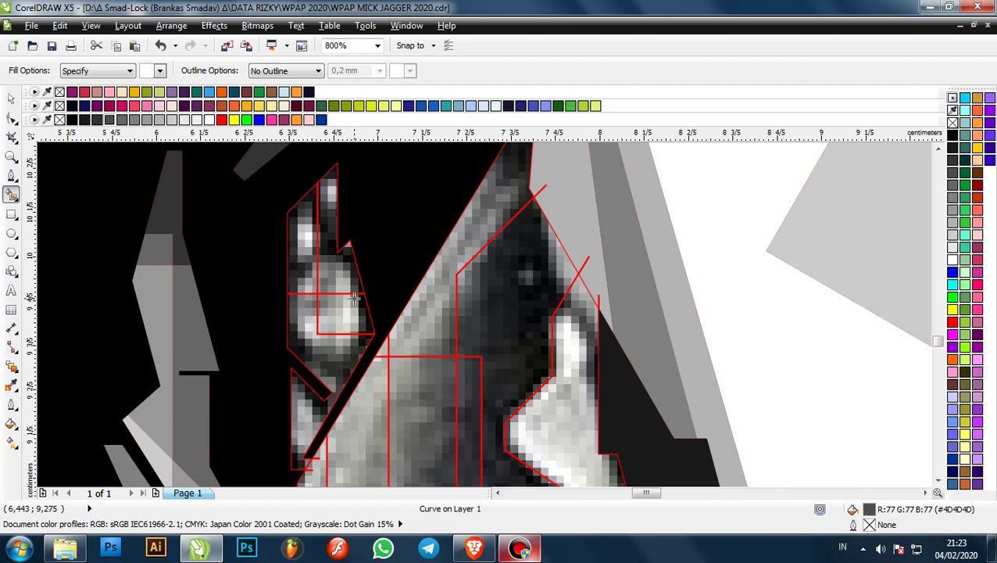
left_click(347, 284)
left_click(159, 120)
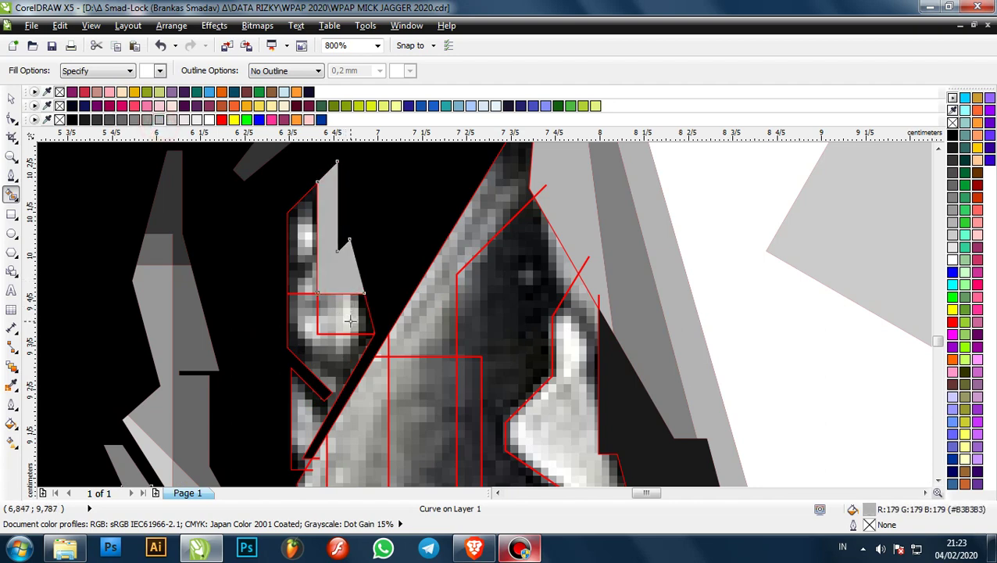
left_click(350, 320)
left_click(134, 119)
- Fill the upper-left piece of the strand nearest the collar with #808080 and the remaining lower piece with #4D4D4D
left_click(293, 235)
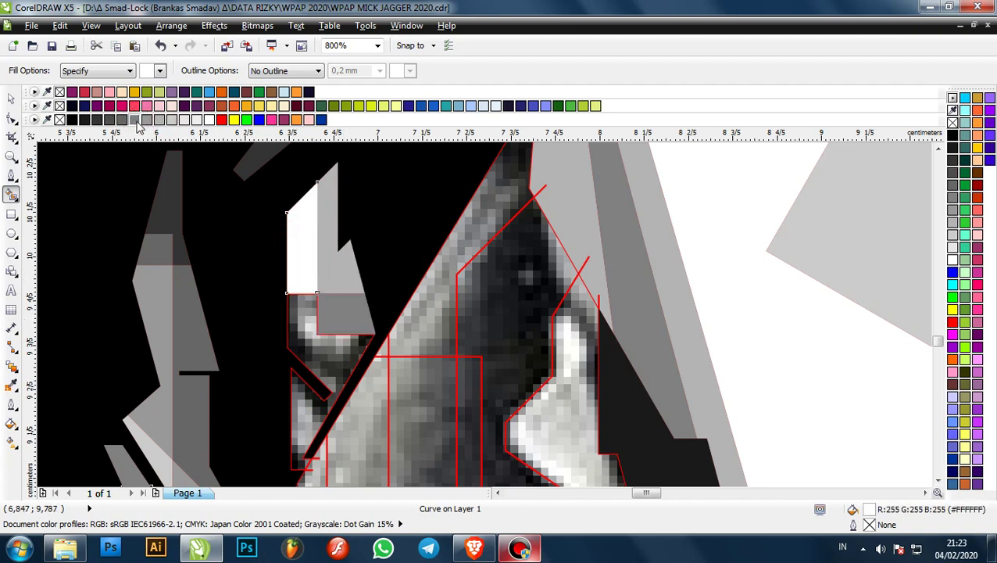
left_click(134, 119)
left_click(303, 310)
left_click(109, 120)
- Fill the broad stripe across the jacket's left shoulder with white
scroll(316, 234, "down", 2)
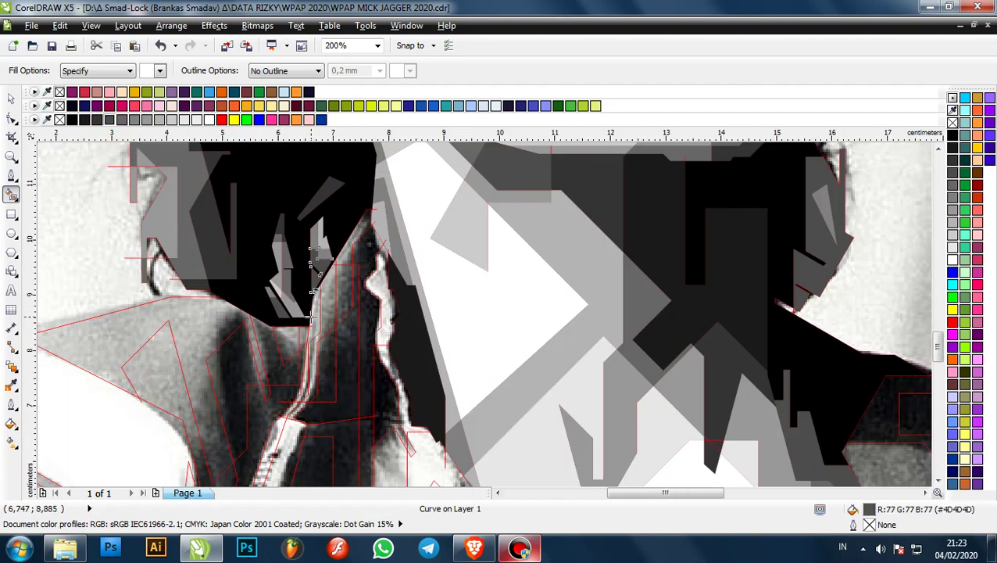
scroll(311, 316, "up", 2)
scroll(329, 311, "down", 2)
scroll(356, 270, "down", 1)
scroll(303, 282, "up", 1)
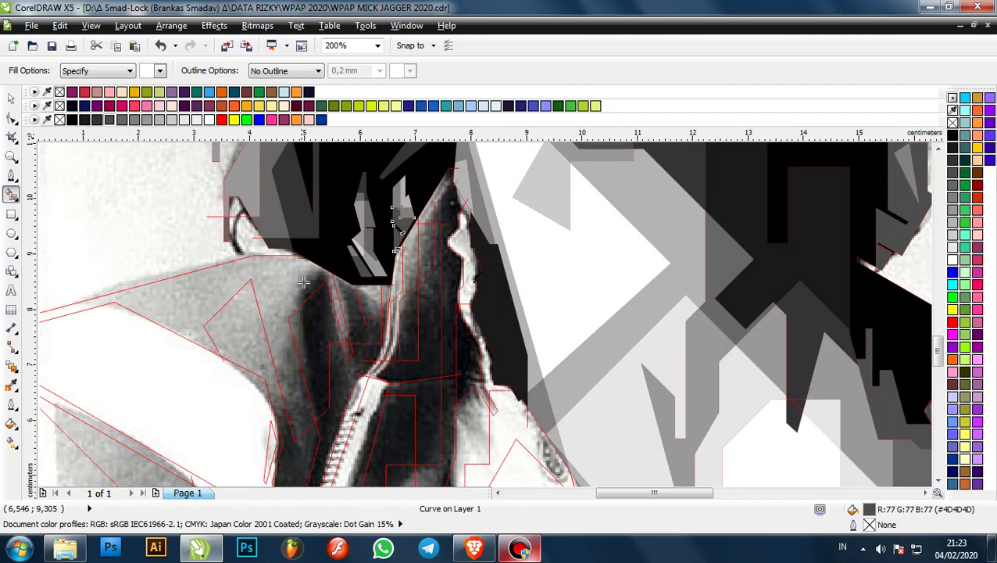
scroll(304, 282, "down", 1)
scroll(257, 359, "up", 1)
left_click(253, 344)
- Fill the shaded band below the white shoulder stripe, running down beside the zipper, with #E6E6E6
scroll(327, 263, "down", 1)
scroll(303, 359, "up", 1)
scroll(270, 295, "down", 1)
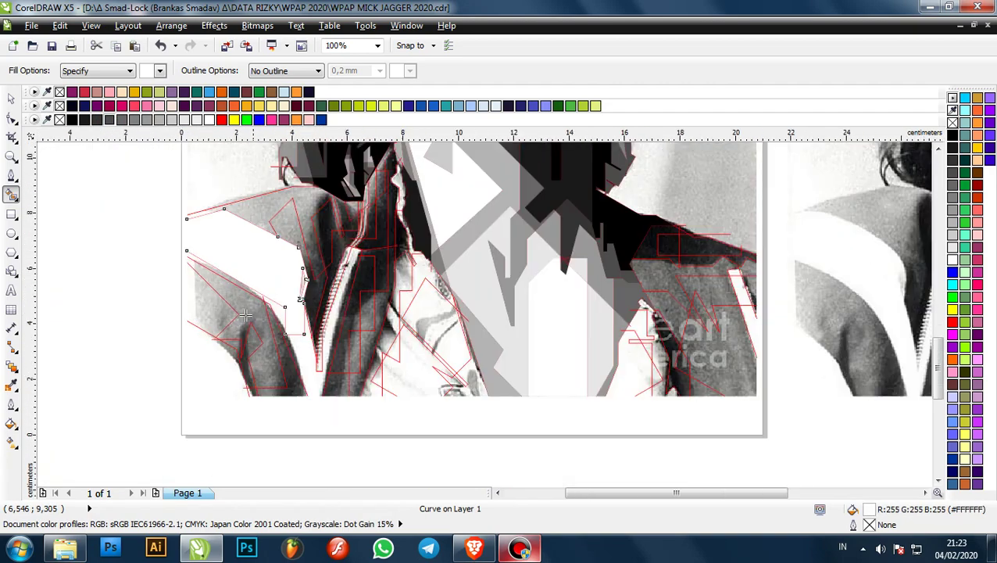
scroll(246, 315, "up", 1)
scroll(283, 399, "down", 1)
scroll(323, 349, "up", 1)
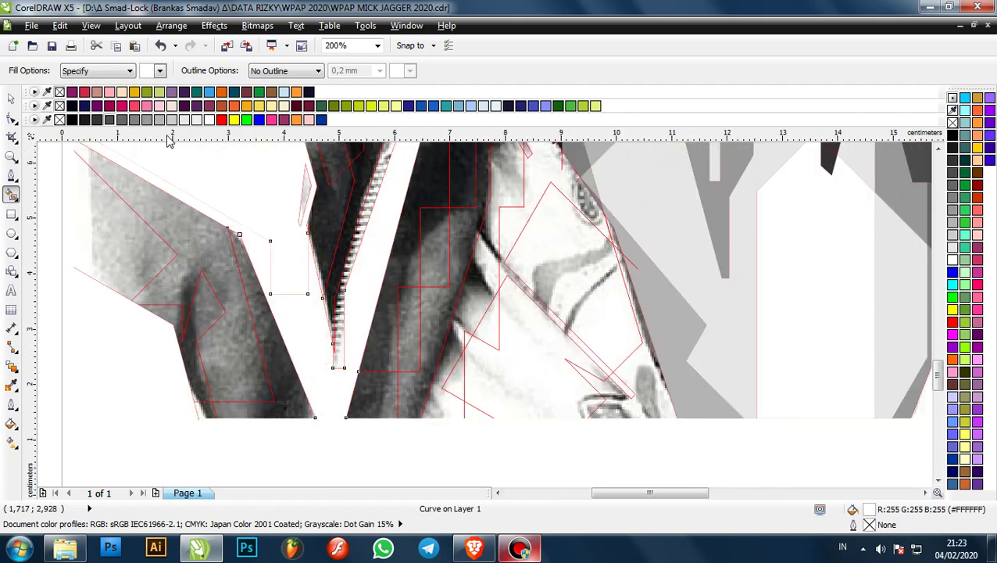
scroll(289, 258, "down", 1)
scroll(296, 260, "up", 1)
scroll(280, 257, "up", 1)
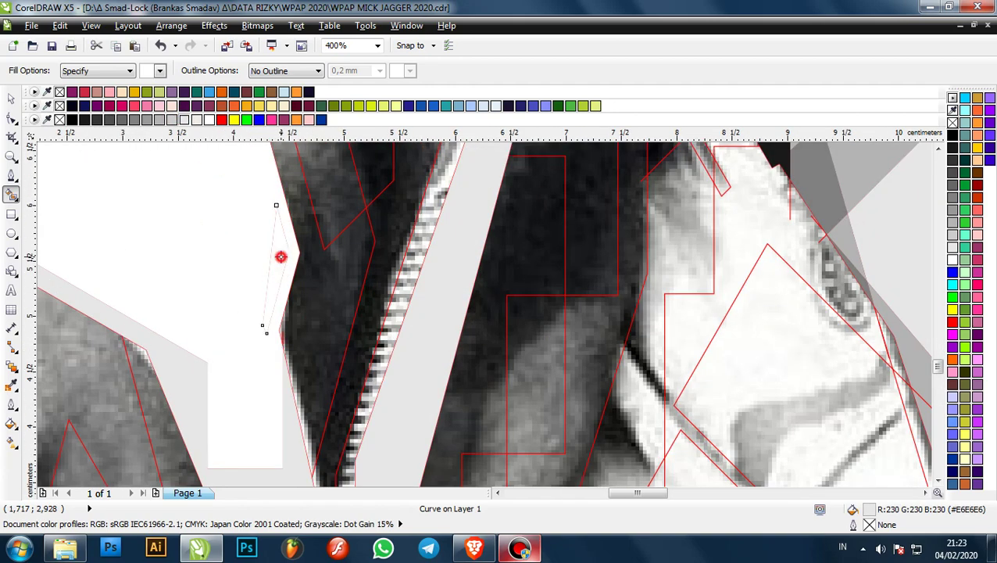
- Fill the thin sliver at the white stripe's inner edge with #CCCCCC and the large shoulder shape above the stripe with #E6E6E6
left_click(175, 120)
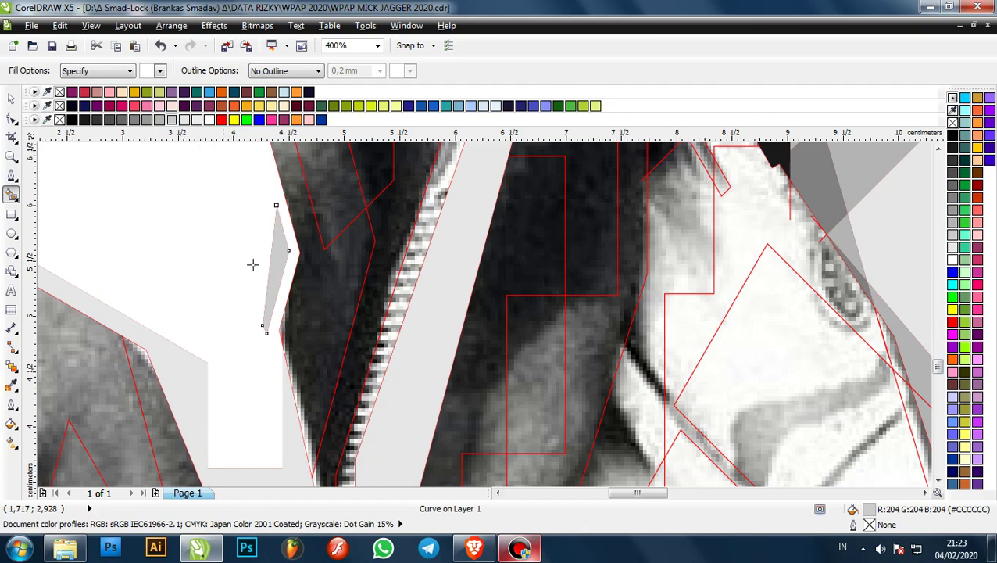
scroll(252, 265, "down", 1)
scroll(345, 293, "down", 2)
scroll(359, 254, "up", 1)
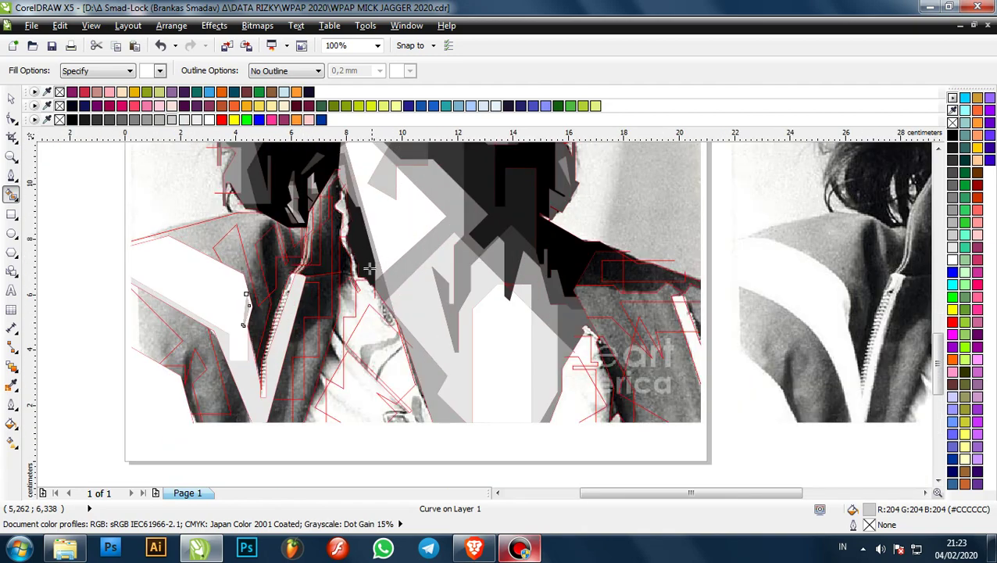
scroll(303, 323, "down", 1)
scroll(258, 274, "up", 2)
scroll(262, 274, "down", 1)
scroll(260, 283, "up", 1)
left_click(255, 283)
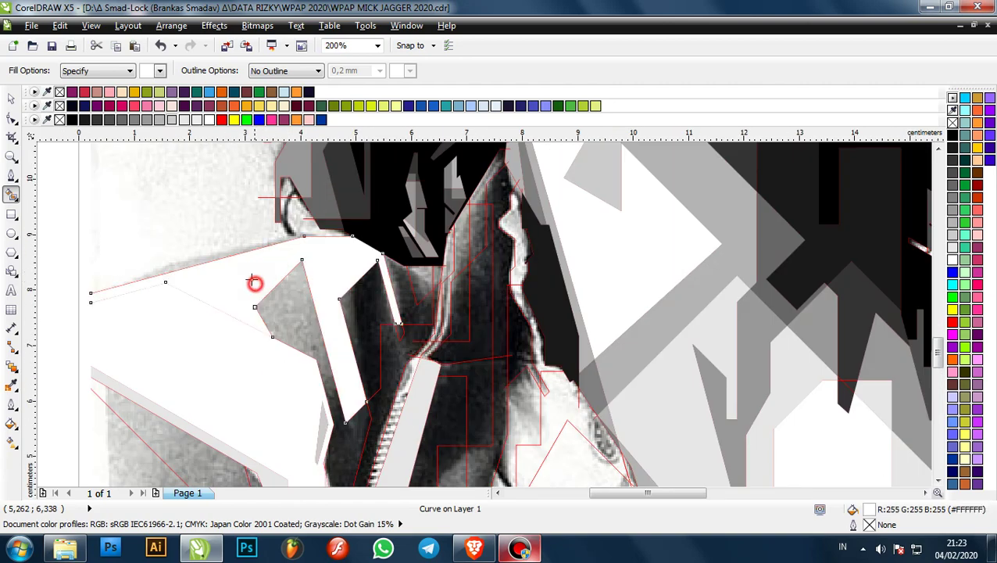
left_click(168, 121)
scroll(338, 294, "down", 1)
scroll(338, 294, "up", 1)
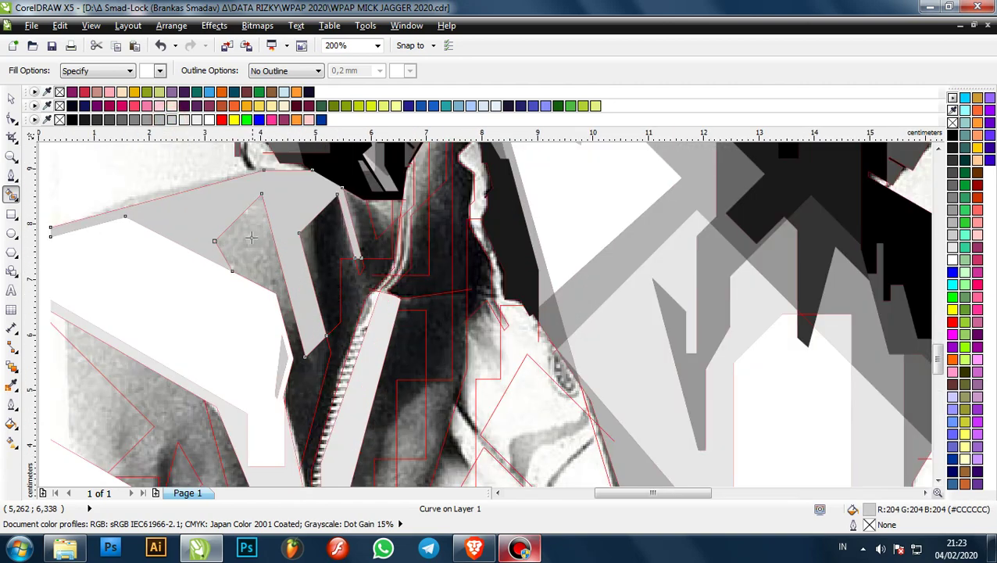
left_click(183, 120)
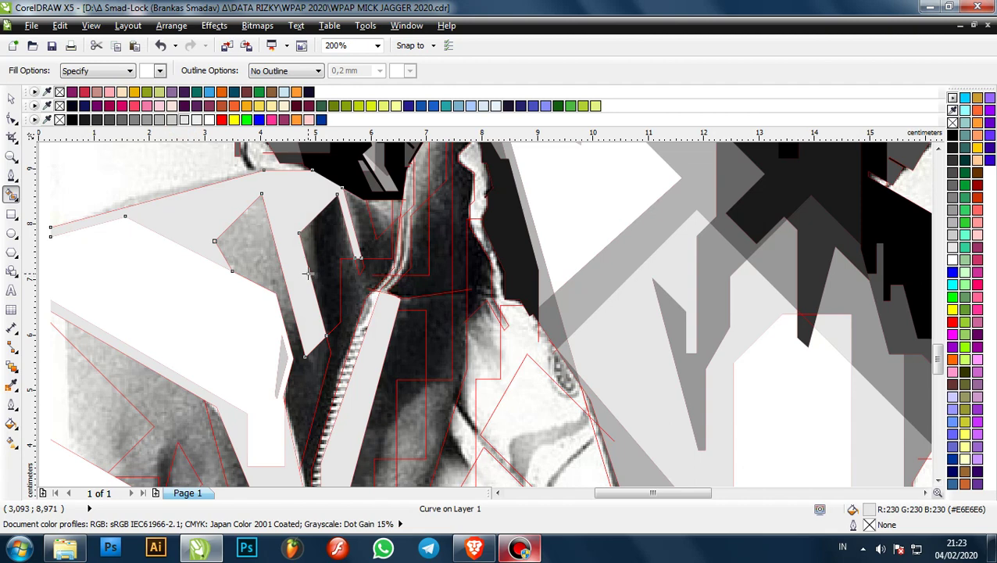
- Fill the two angular fold shapes on the jacket shoulder, between the white stripe and the collar, with #B3B3B3
left_click(259, 252)
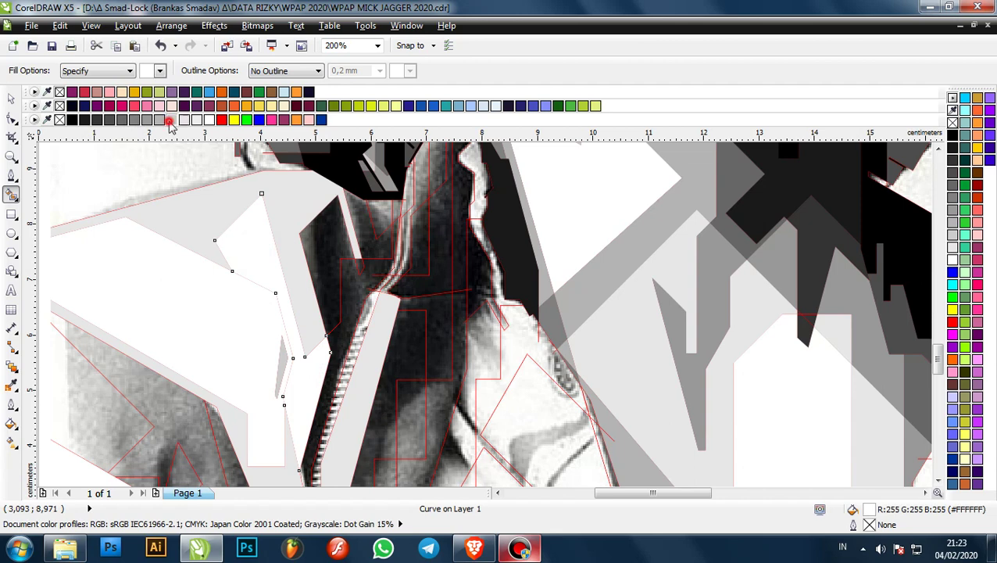
left_click(162, 121)
left_click(148, 120)
left_click(329, 235)
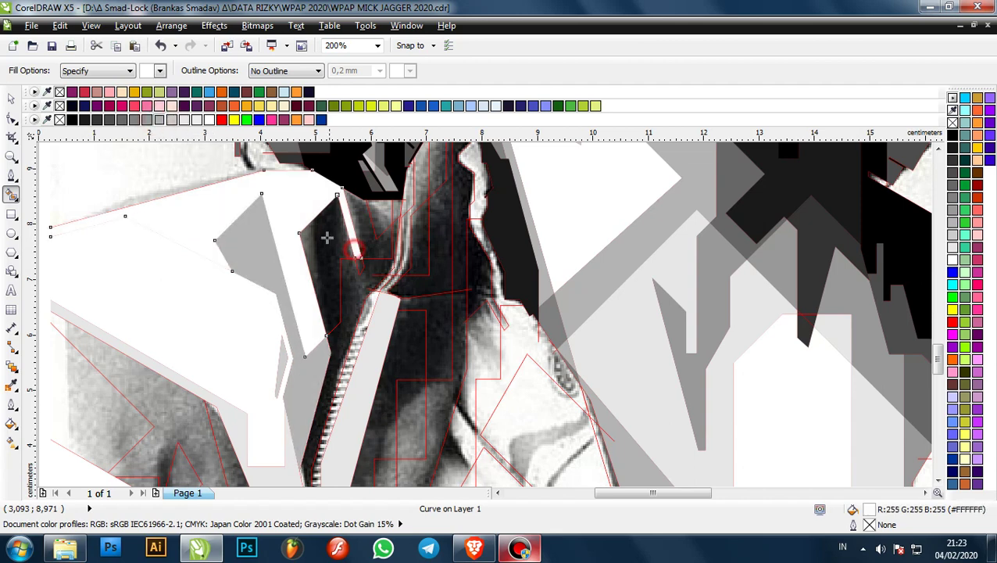
key("ctrl+z")
left_click(335, 241)
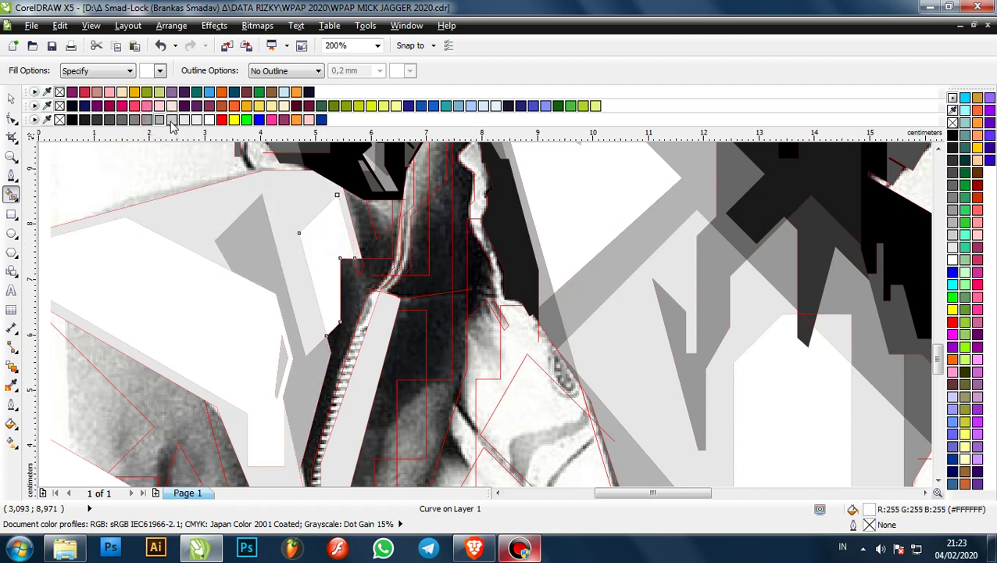
left_click(159, 121)
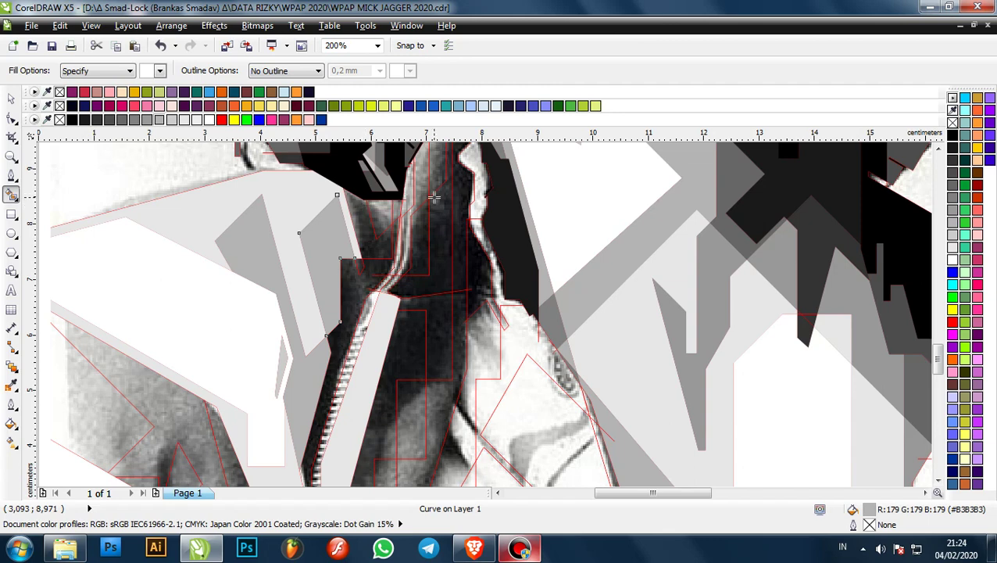
- Fill the shoulder piece directly below the hair, beside the collar, with #B3B3B3 and the wedge cutting into it with #808080
scroll(373, 222, "up", 1)
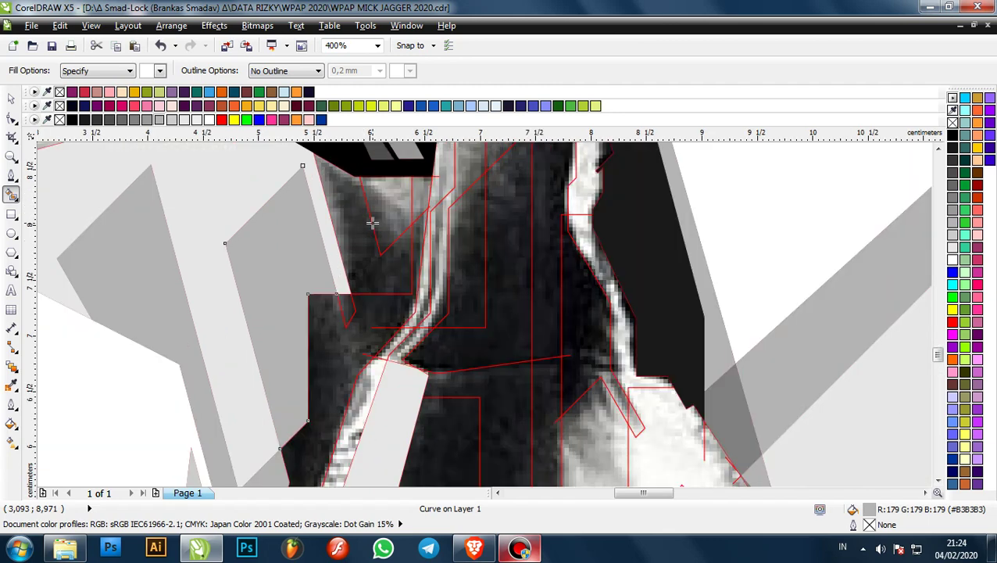
left_click(351, 227)
left_click(159, 120)
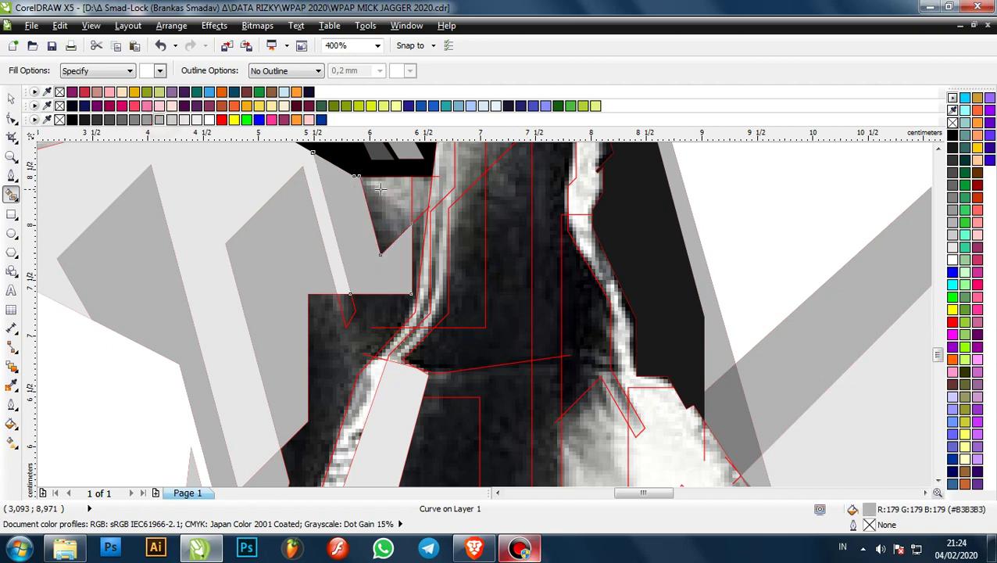
left_click(381, 189)
left_click(136, 121)
- Fill the long shape running down beside the zipper with #808080 and the small pointed strip tip inside it with #B3B3B3
scroll(371, 201, "down", 1)
left_click(355, 279)
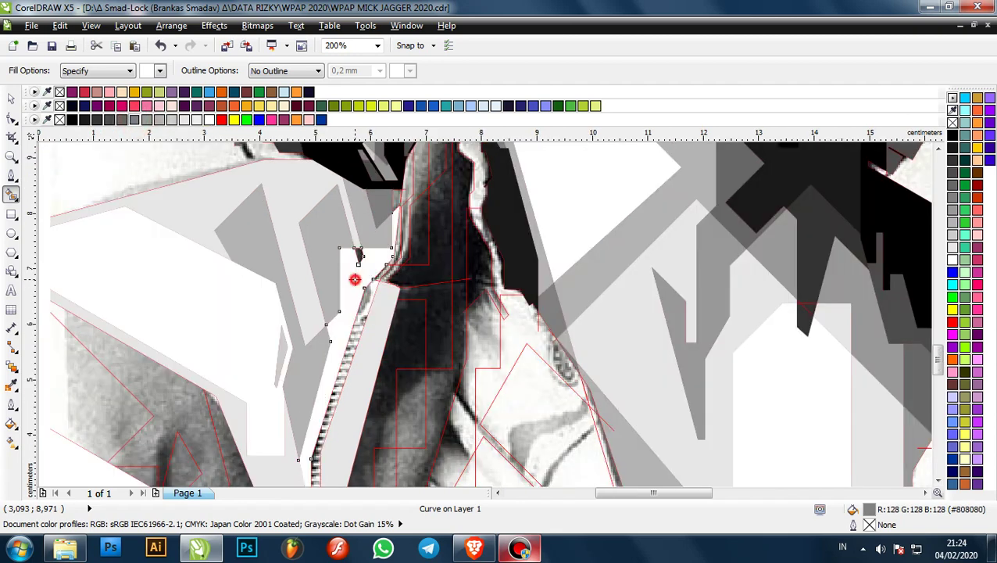
left_click(135, 119)
scroll(358, 254, "up", 2)
left_click(359, 250)
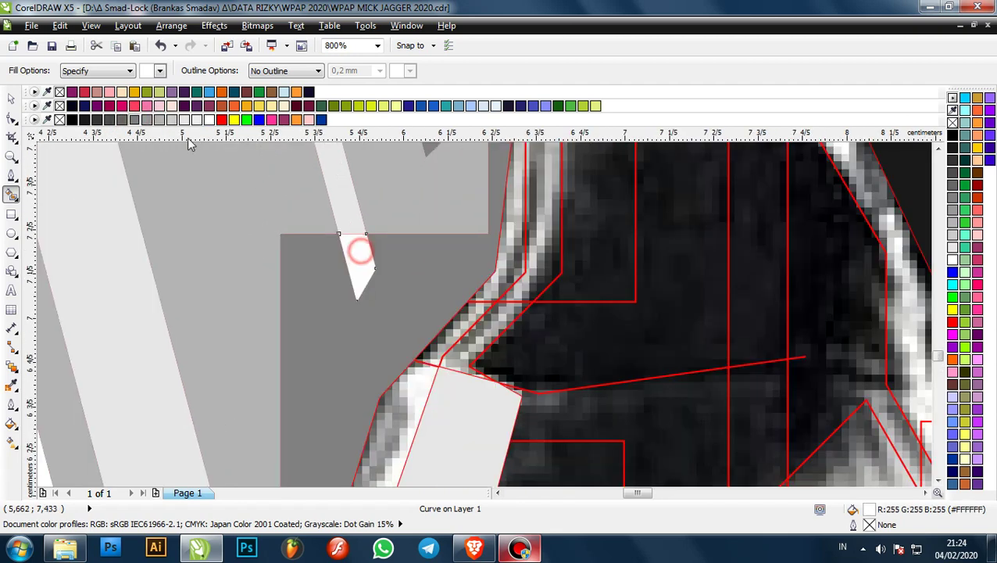
left_click(159, 119)
- Recolour the long shape beside the zipper to #4D4D4D
scroll(353, 268, "down", 1)
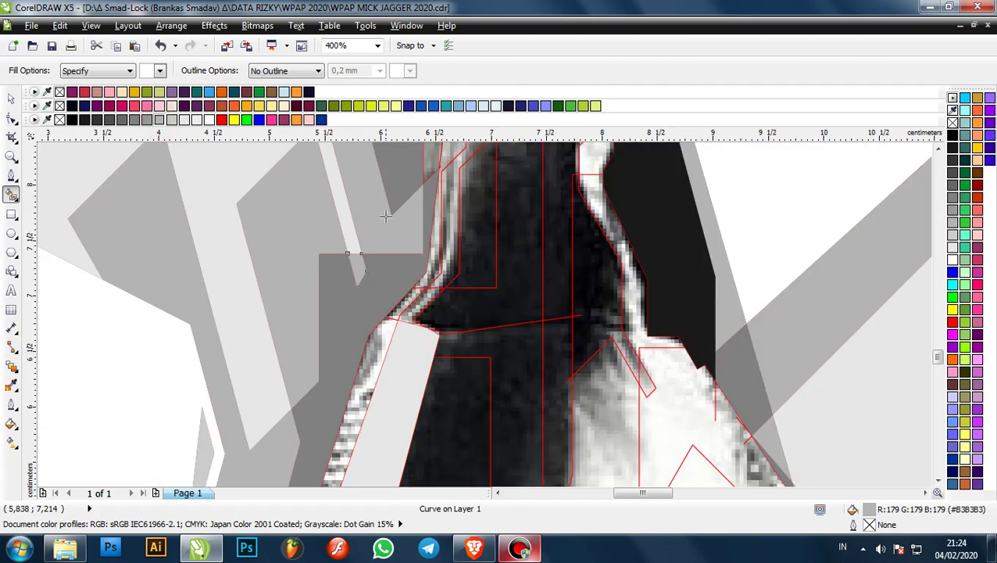
scroll(346, 247, "down", 3)
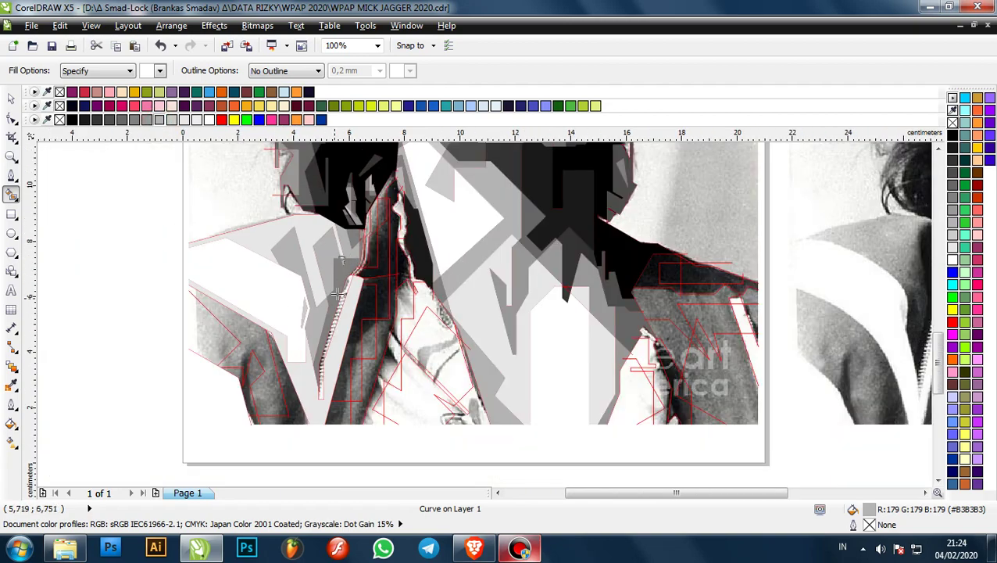
scroll(372, 263, "up", 2)
scroll(372, 263, "down", 1)
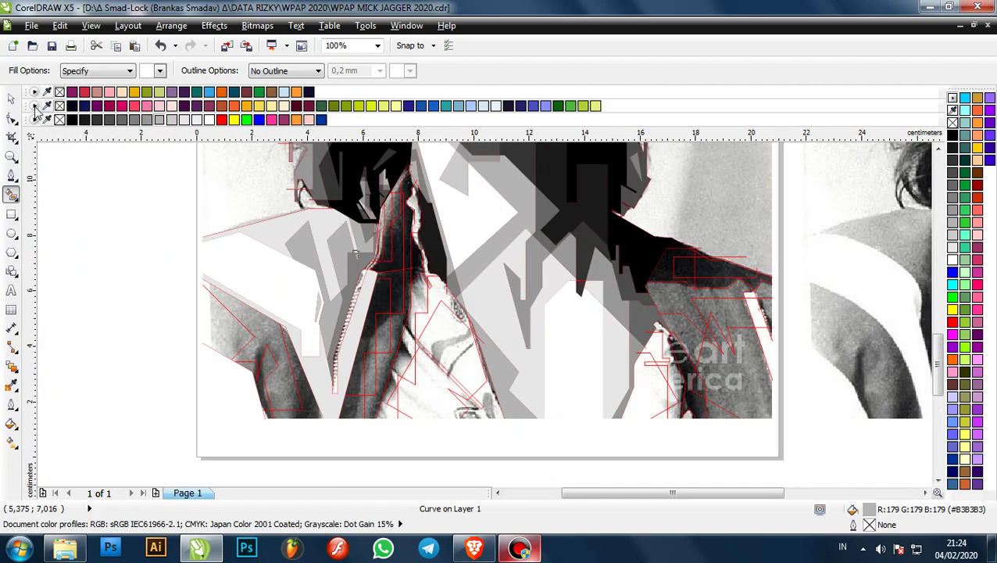
left_click(10, 98)
scroll(324, 283, "up", 2)
scroll(447, 326, "down", 1)
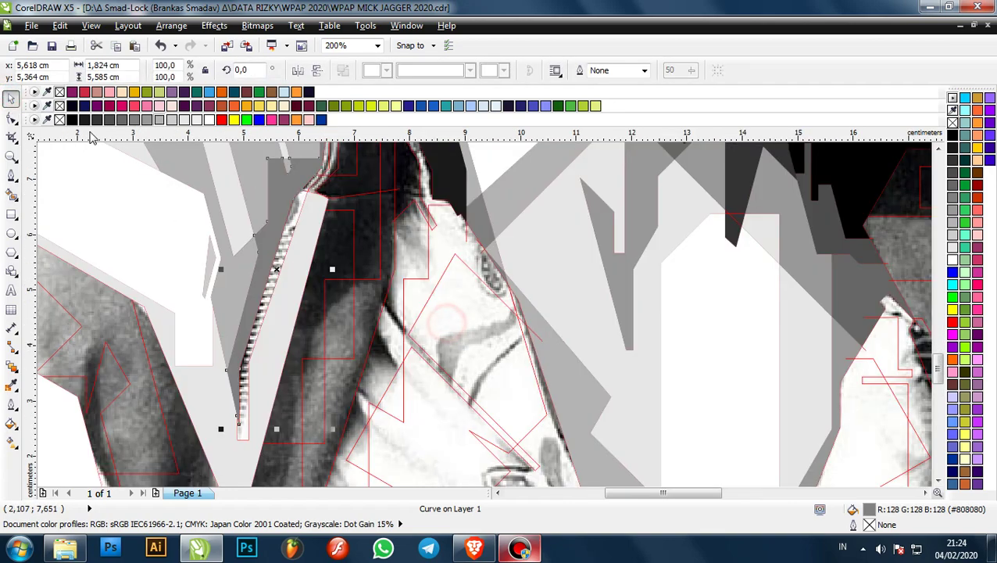
- Recolour the two angular fold shapes on the jacket shoulder to #808080
left_click(239, 270)
left_click(134, 119)
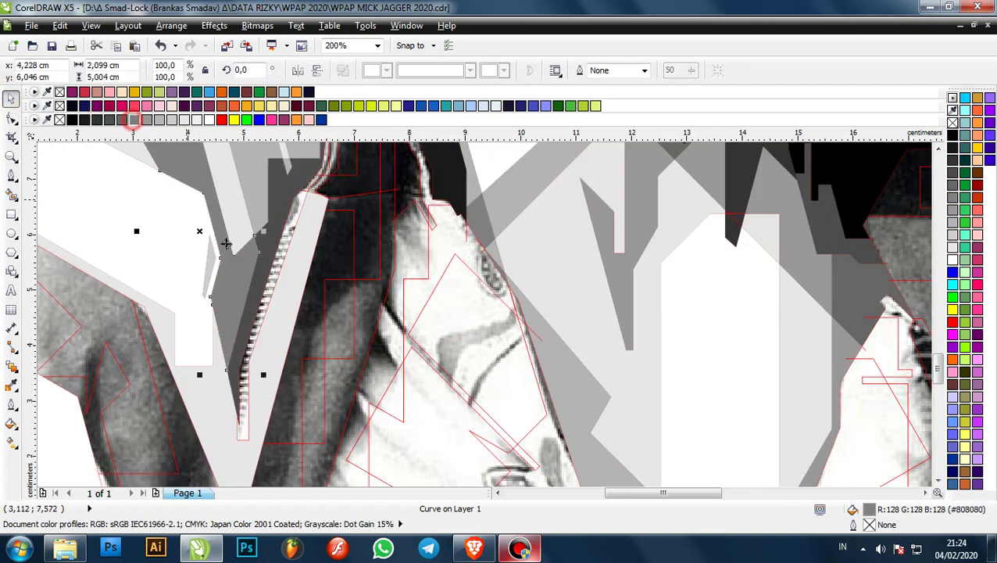
scroll(282, 300, "down", 1)
scroll(276, 229, "up", 1)
left_click(262, 198)
scroll(307, 258, "down", 2)
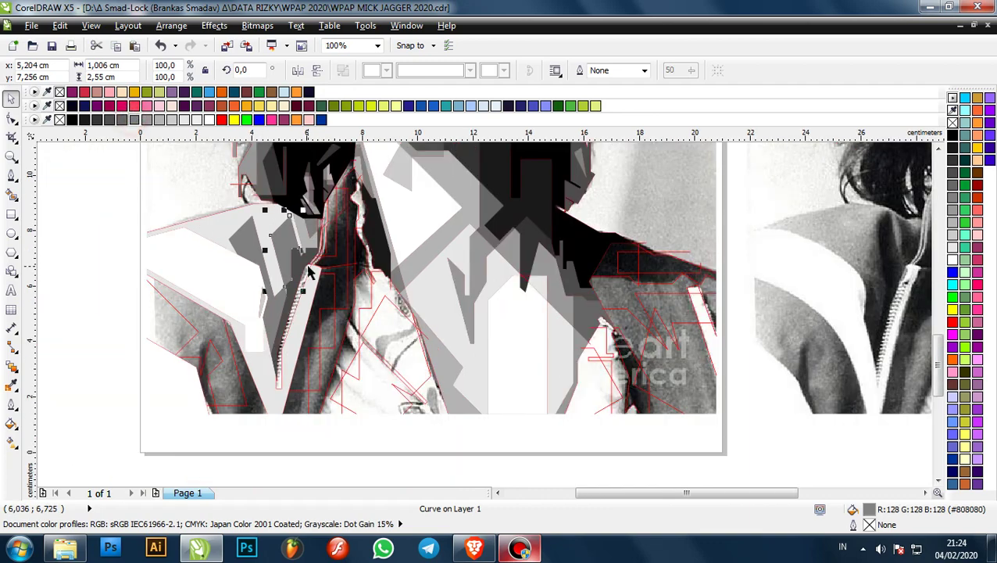
scroll(306, 242, "up", 3)
left_click(327, 250)
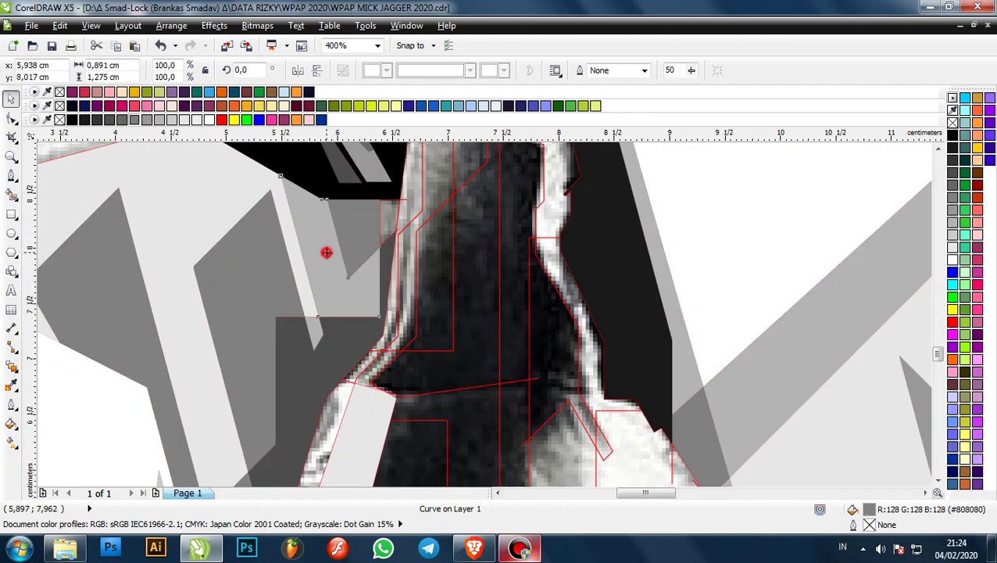
scroll(314, 255, "down", 1)
scroll(360, 230, "up", 1)
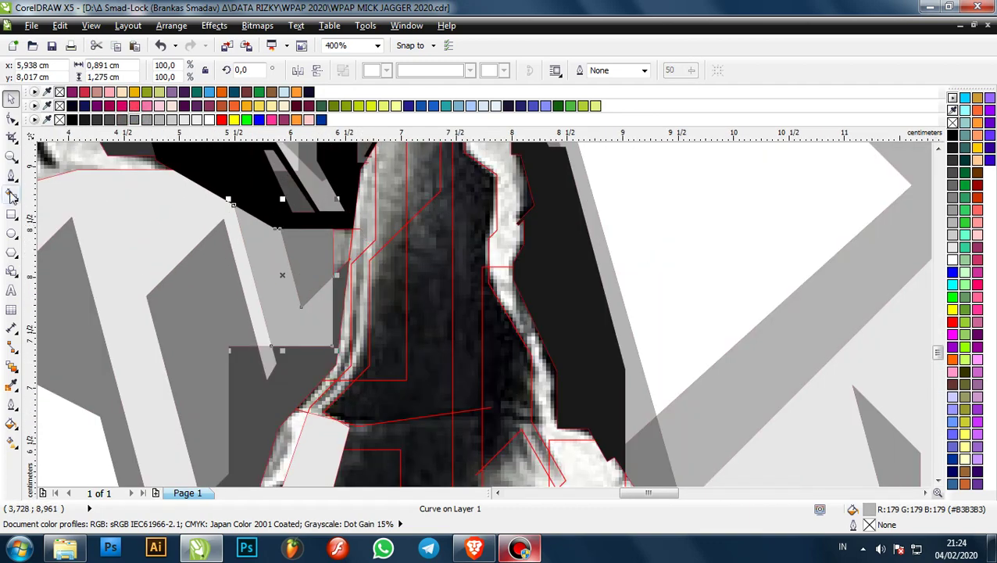
- Fill the small corner piece between the collar edge and the shoulder wedge, just below the hair, with #333333
left_click(11, 195)
scroll(363, 249, "up", 1)
left_click(330, 237)
left_click(133, 120)
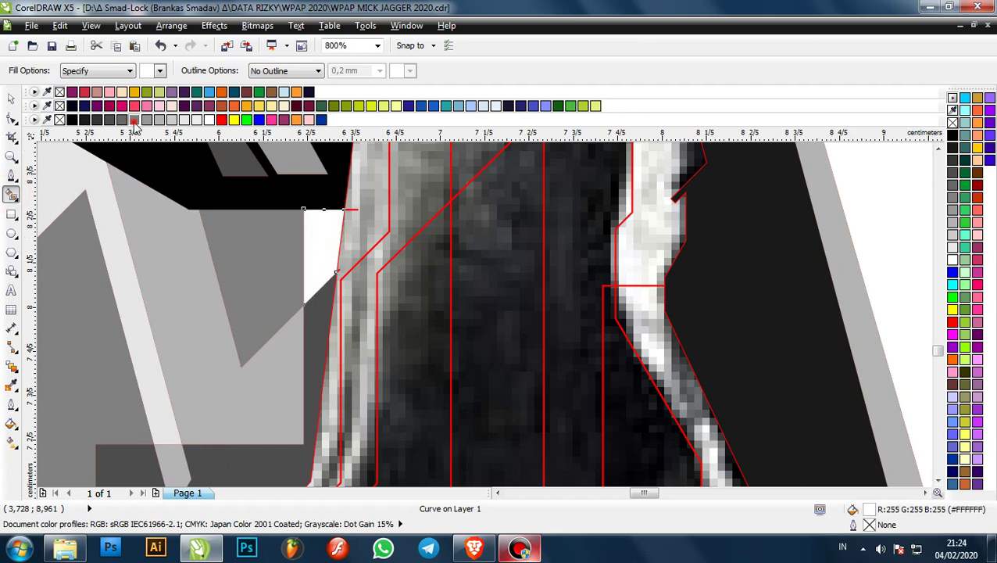
left_click(133, 121)
left_click(110, 120)
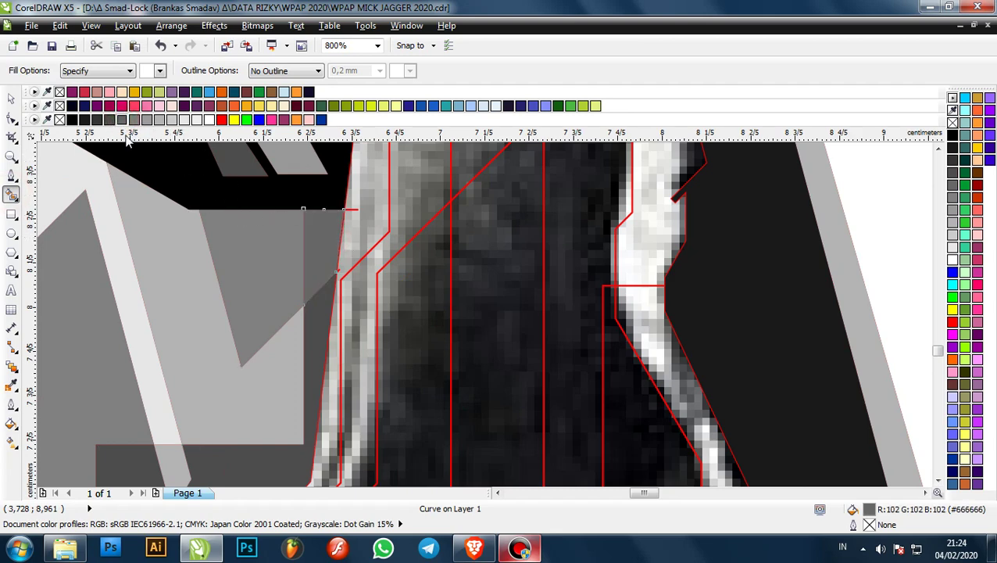
left_click(97, 120)
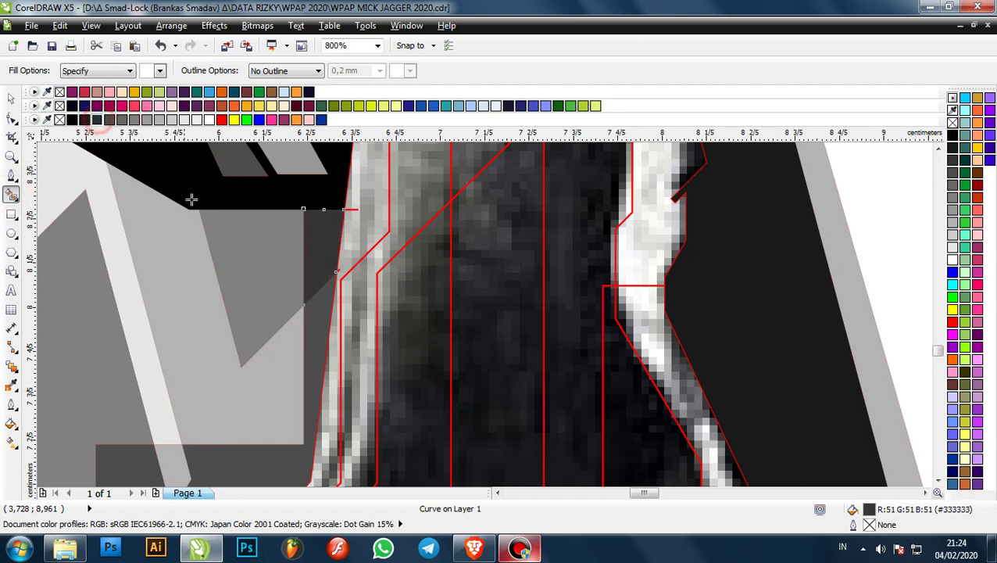
- Fill the narrow zipper strip along the left edge of the light band with #B3B3B3
scroll(311, 244, "down", 2)
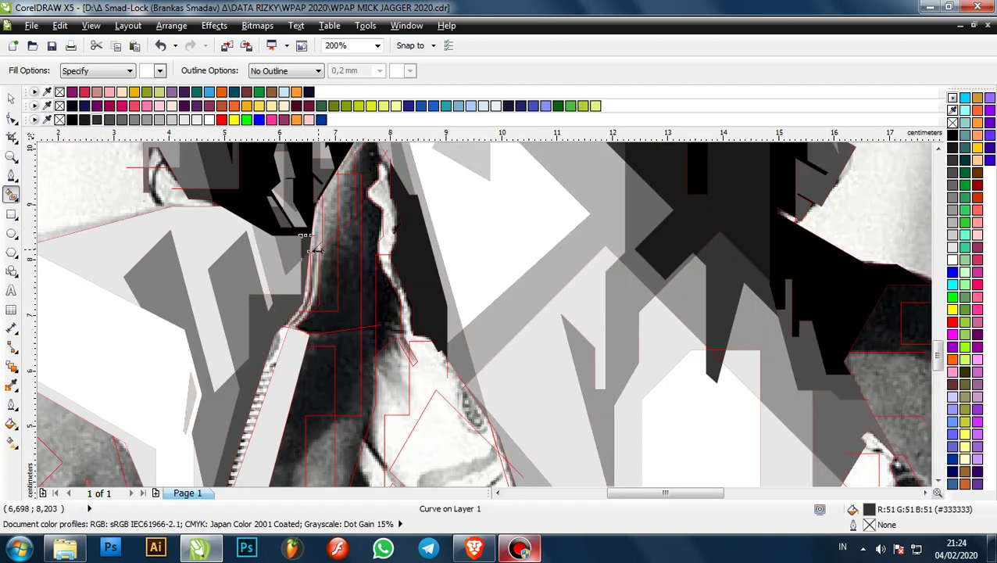
scroll(311, 248, "down", 1)
scroll(279, 352, "up", 2)
scroll(279, 351, "down", 2)
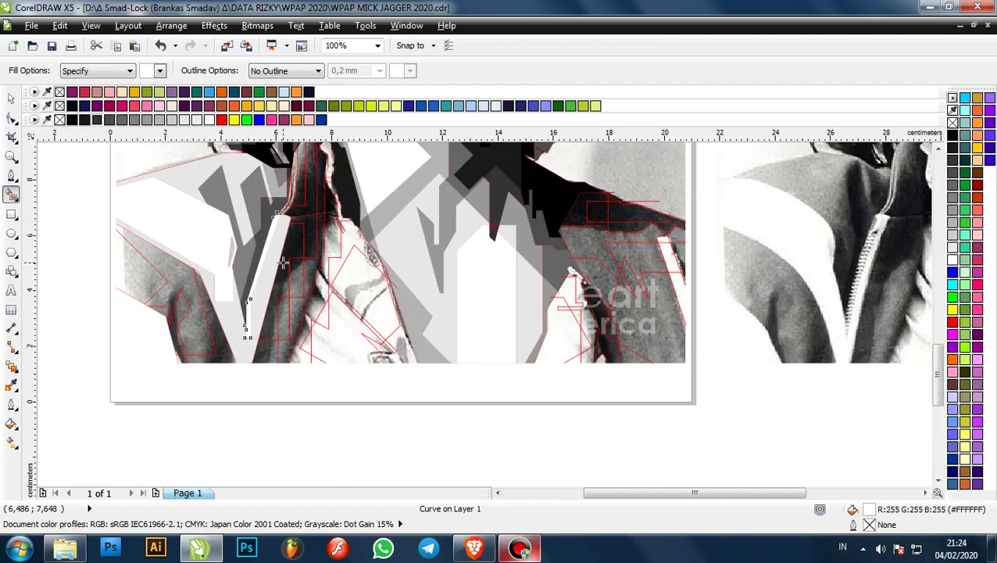
scroll(283, 264, "down", 1)
scroll(283, 264, "up", 1)
left_click(165, 119)
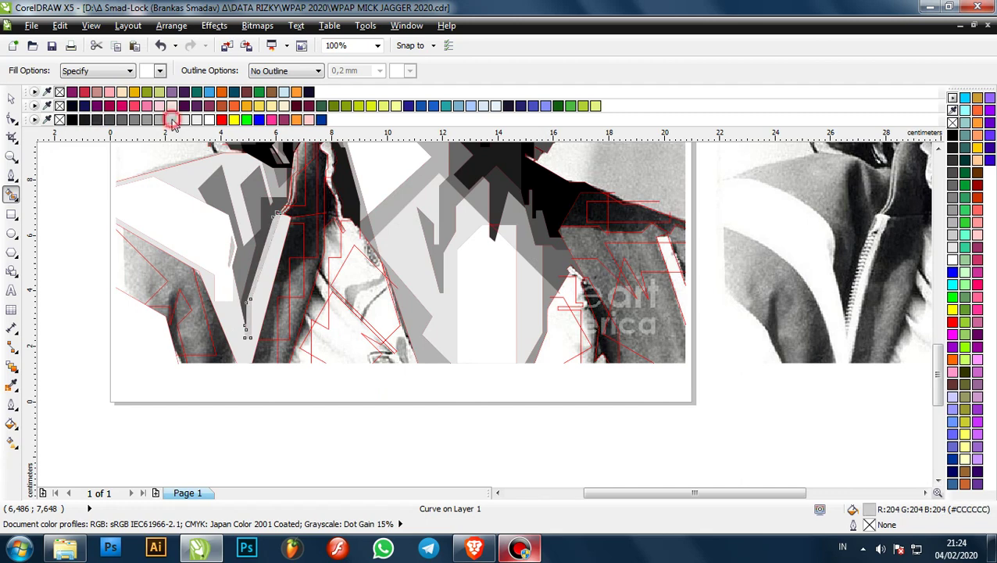
left_click(153, 119)
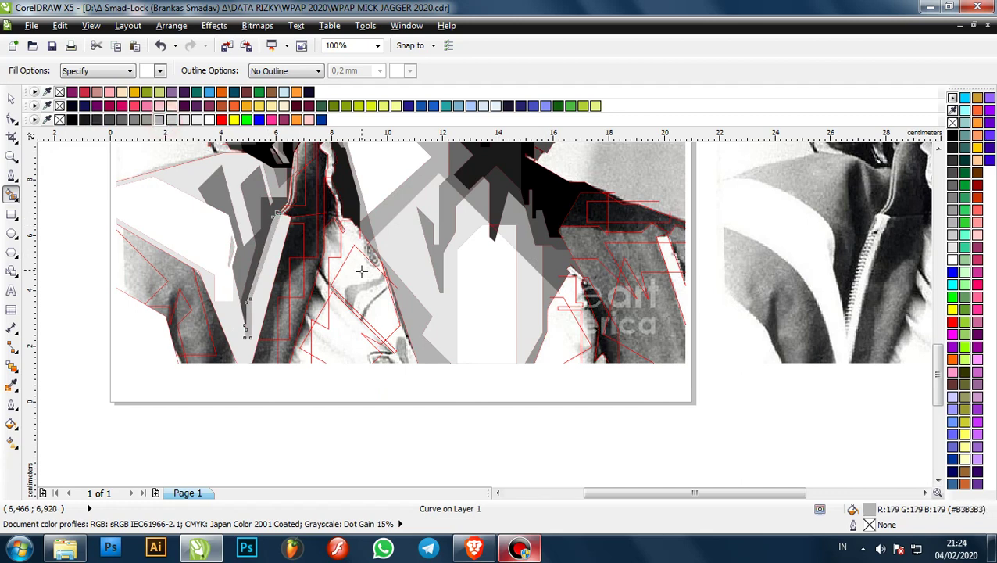
- Fill the outer left piece of the sleeve below the white stripe with #B3B3B3 and the sleeve's main middle shape with #808080
scroll(140, 276, "up", 1)
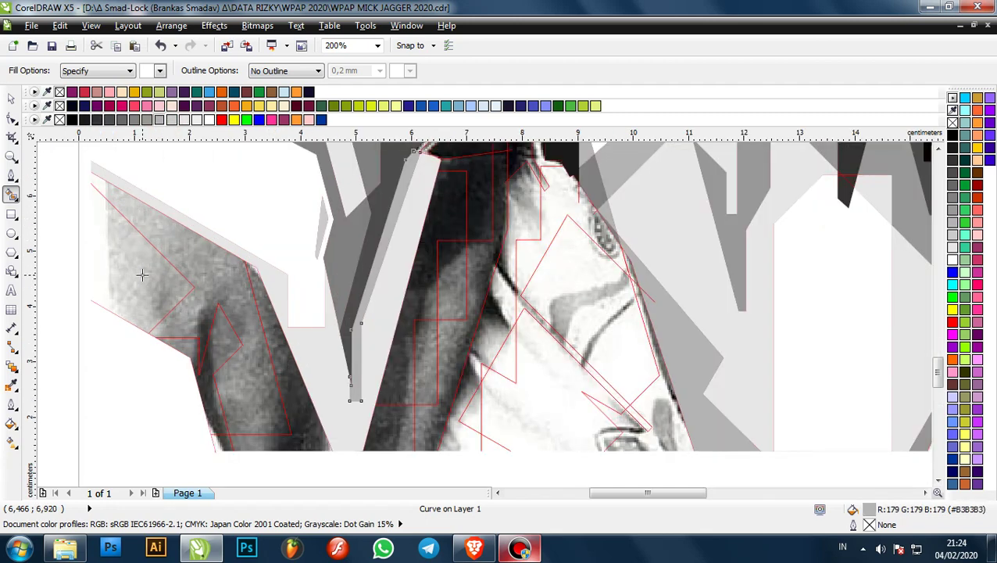
scroll(187, 271, "down", 1)
left_click(162, 268)
scroll(162, 269, "up", 2)
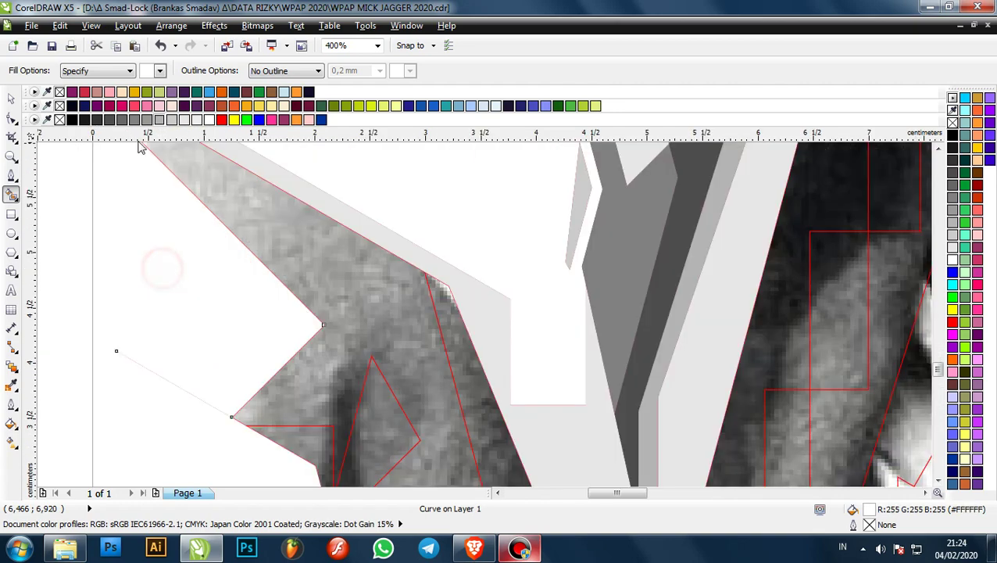
left_click(159, 120)
left_click(330, 252)
scroll(107, 158, "down", 1)
left_click(134, 120)
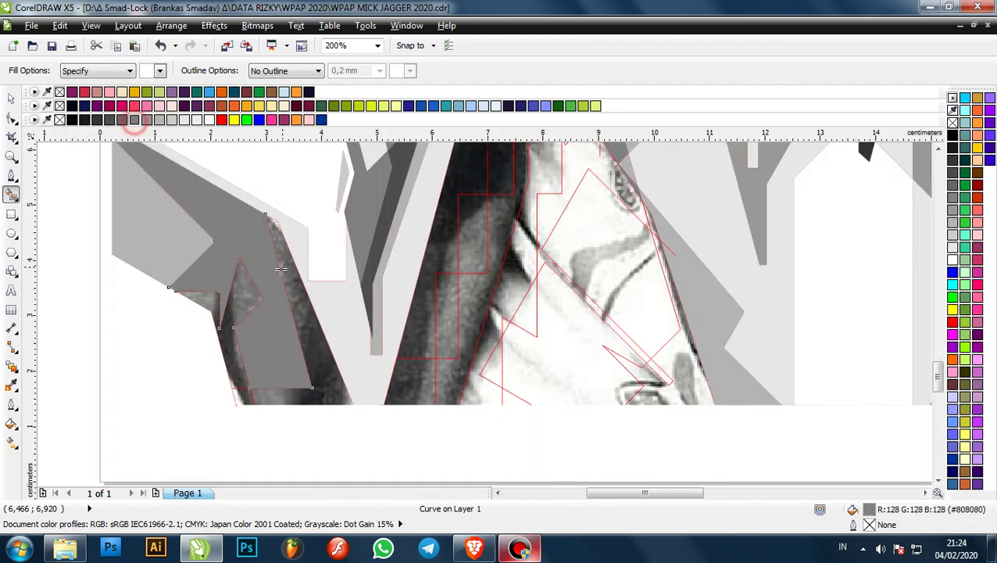
- Fill the sleeve's right edge and bottom strip and the jagged shadow shape along its left edge with #4D4D4D
left_click(299, 287)
left_click(108, 121)
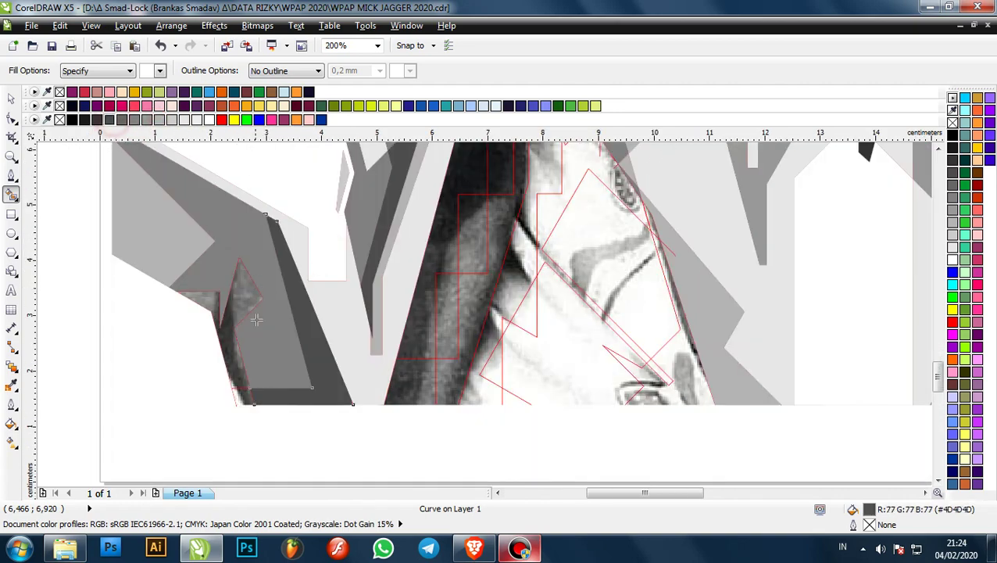
scroll(261, 306, "up", 1)
left_click(245, 294)
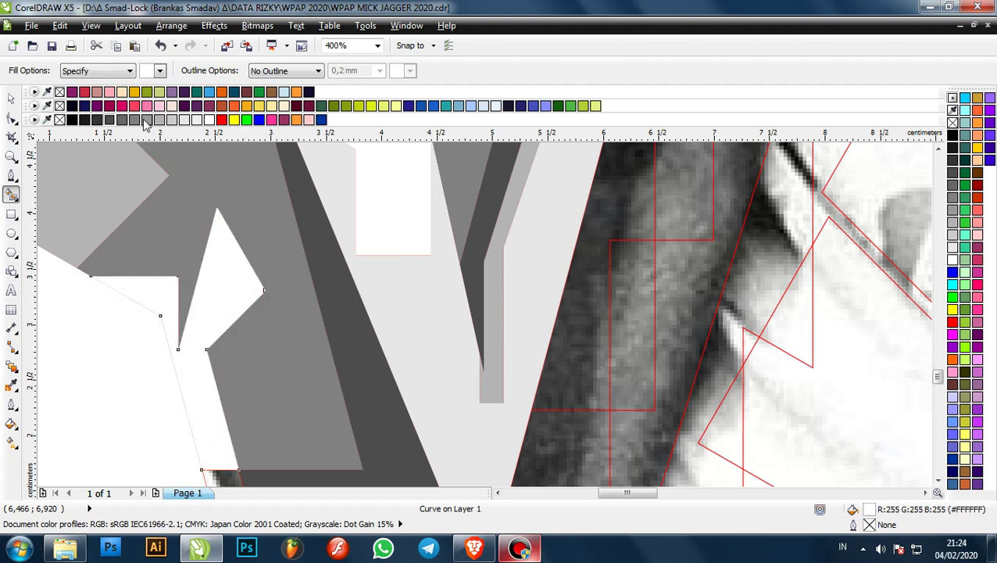
left_click(116, 119)
- Fill the small corner piece at the bottom edge of the dark sleeve with #333333
scroll(321, 302, "down", 2)
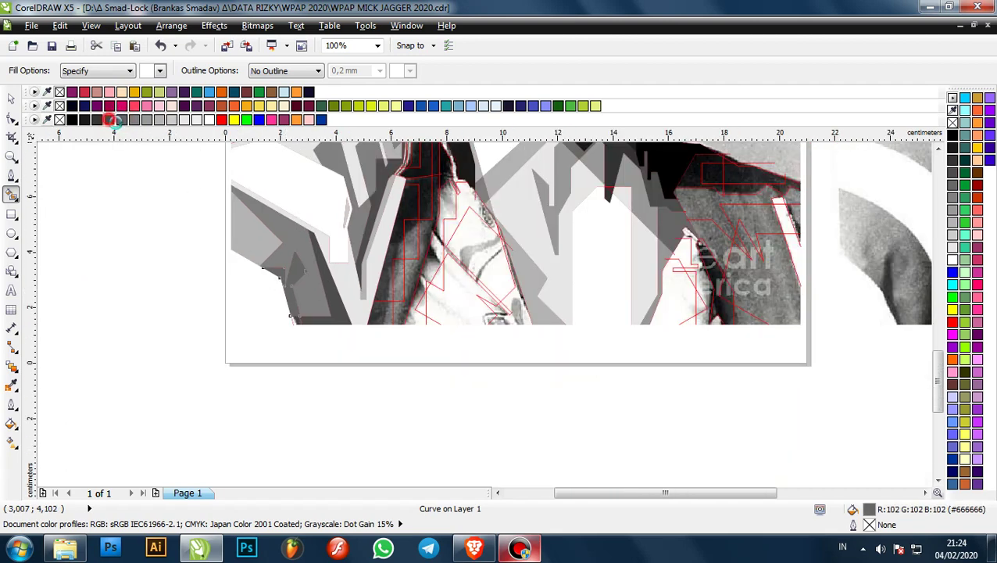
scroll(279, 289, "up", 2)
left_click(344, 383)
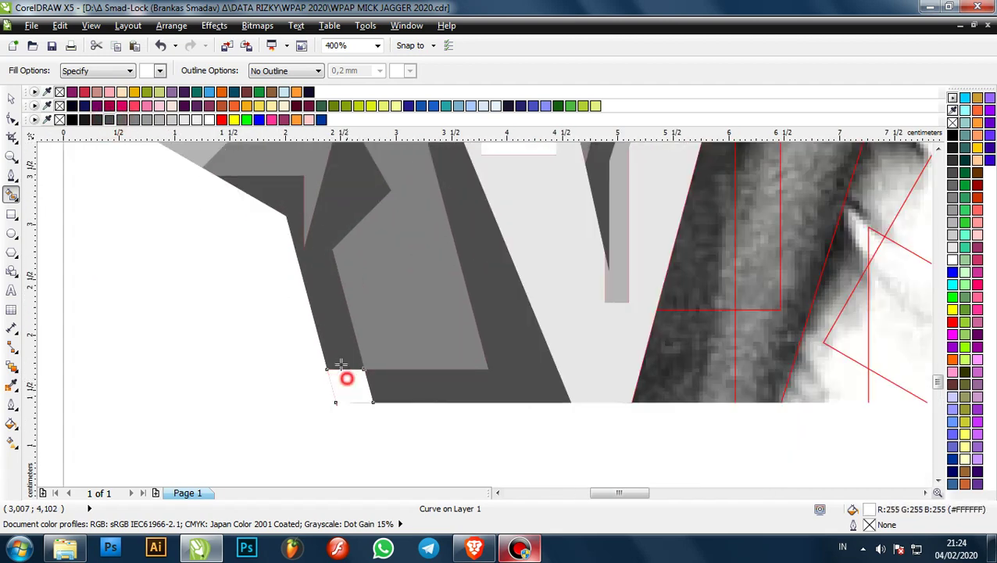
left_click(97, 121)
- Fill the two large shirt panels on either side of the diagonal fold strip with white
scroll(290, 321, "down", 4)
scroll(415, 305, "up", 2)
scroll(415, 306, "up", 2)
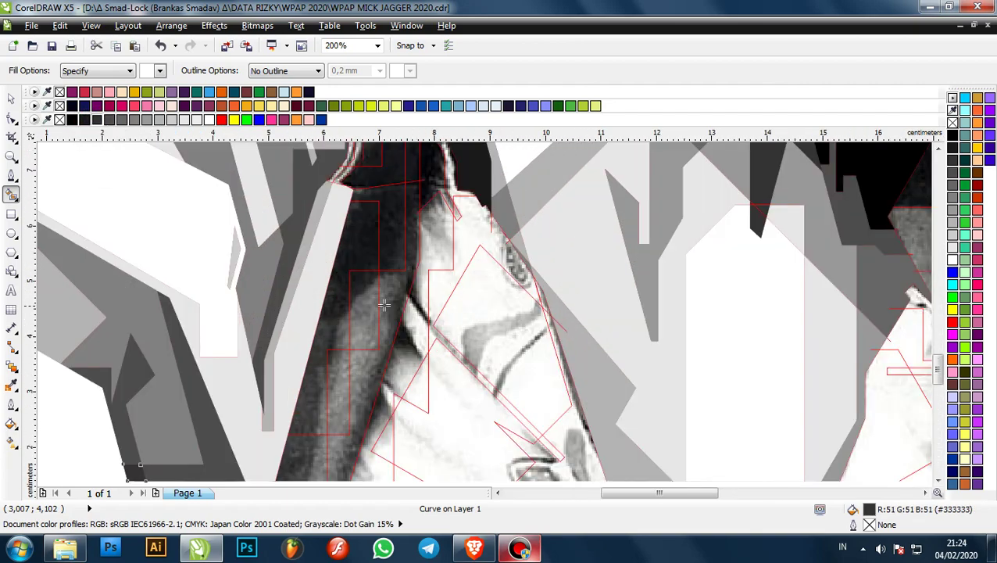
scroll(382, 305, "down", 3)
scroll(378, 303, "up", 2)
scroll(401, 293, "down", 1)
scroll(437, 343, "up", 1)
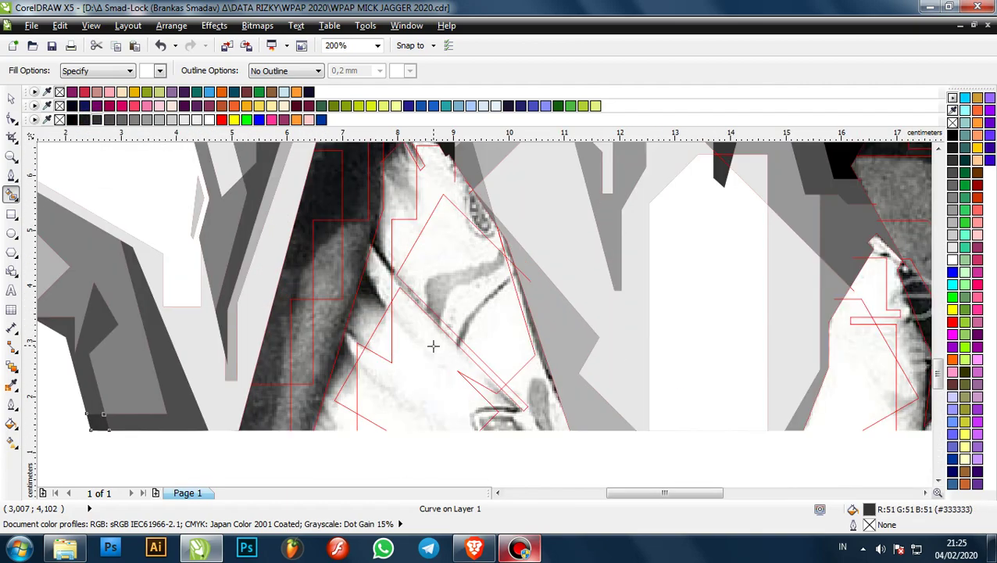
left_click(432, 345)
left_click(472, 301)
- Fill the shirt area around the lower end of the diagonal fold, along the shirt's right edge, with #E6E6E6
scroll(480, 353, "down", 1)
scroll(499, 378, "up", 1)
scroll(486, 363, "up", 2)
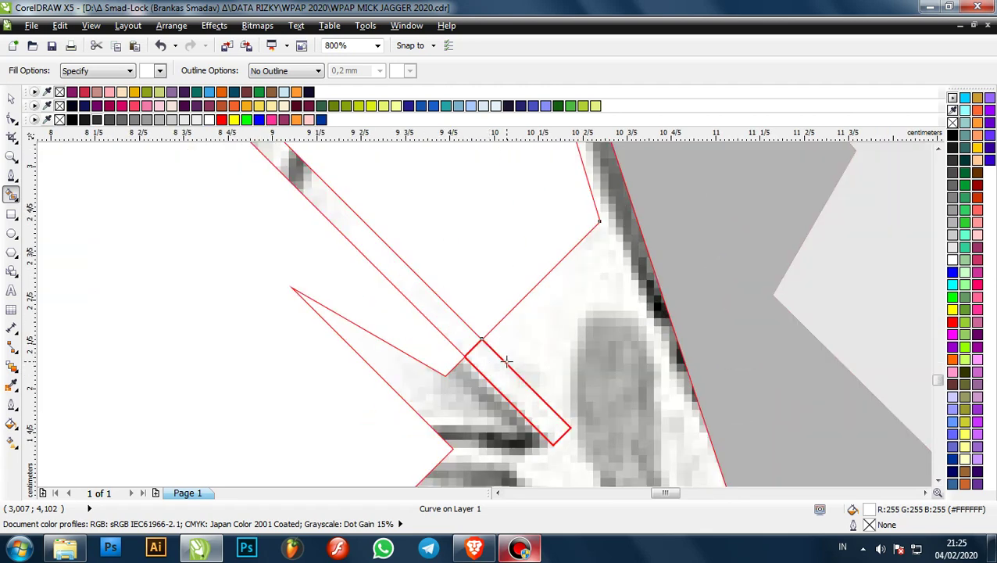
left_click(569, 352)
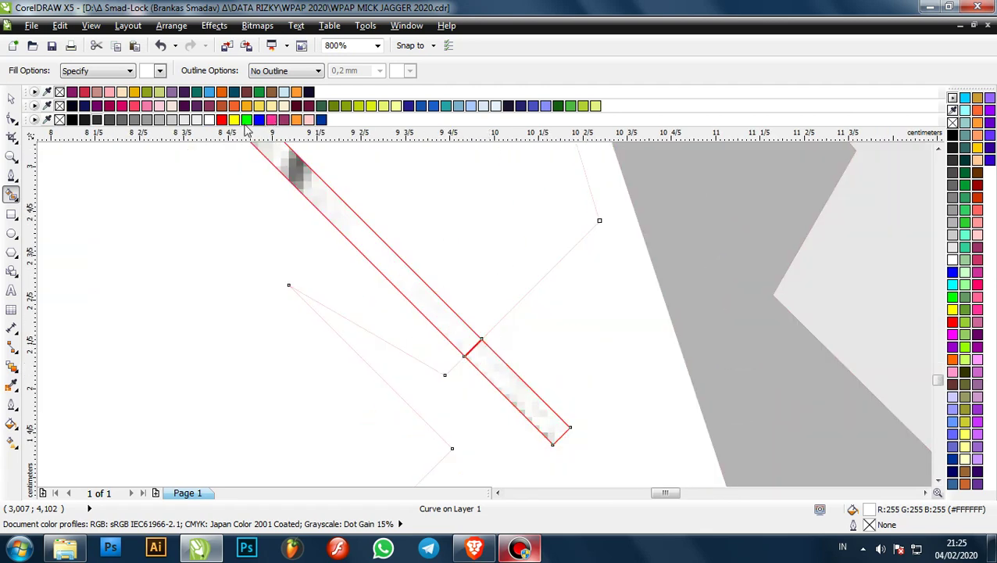
left_click(171, 120)
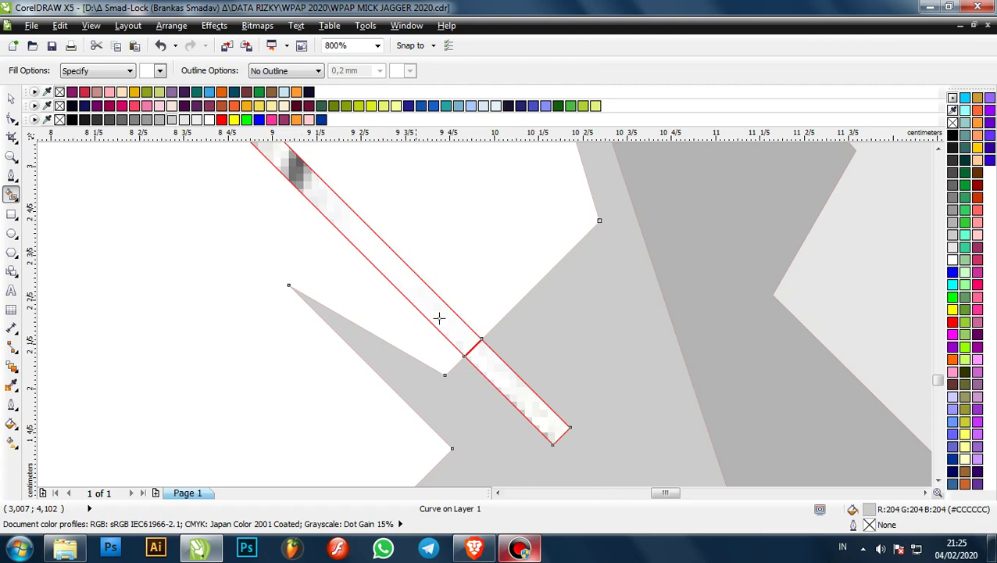
scroll(486, 348, "down", 2)
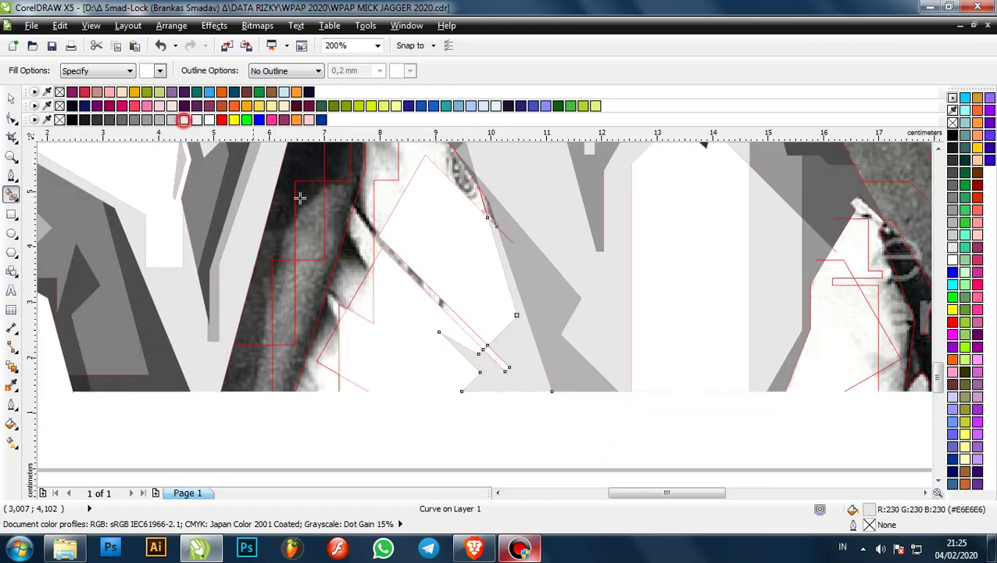
- Fill the short lower end of the diagonal shirt fold with #B3B3B3 and its long upper strip with #E6E6E6
scroll(504, 355, "up", 1)
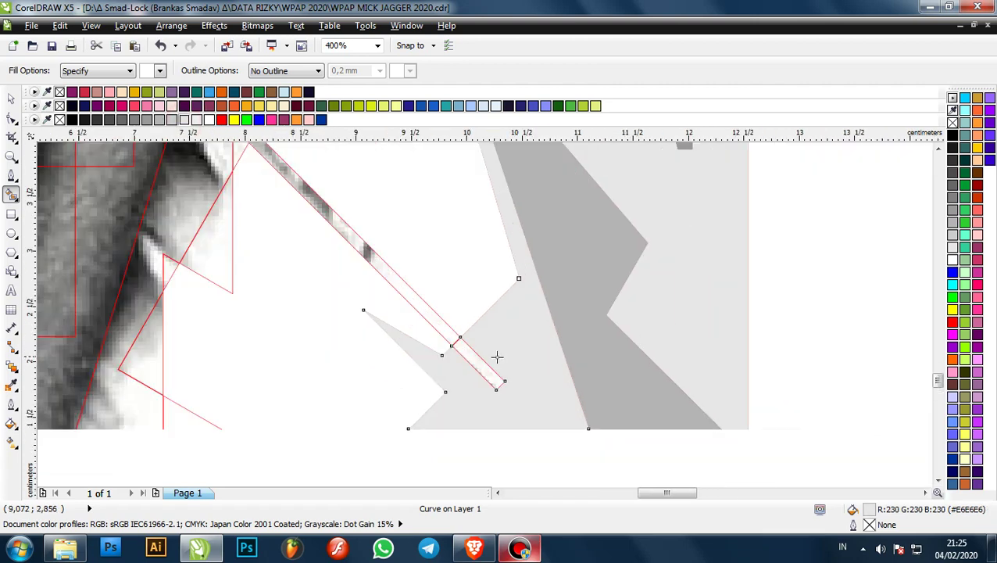
left_click(164, 120)
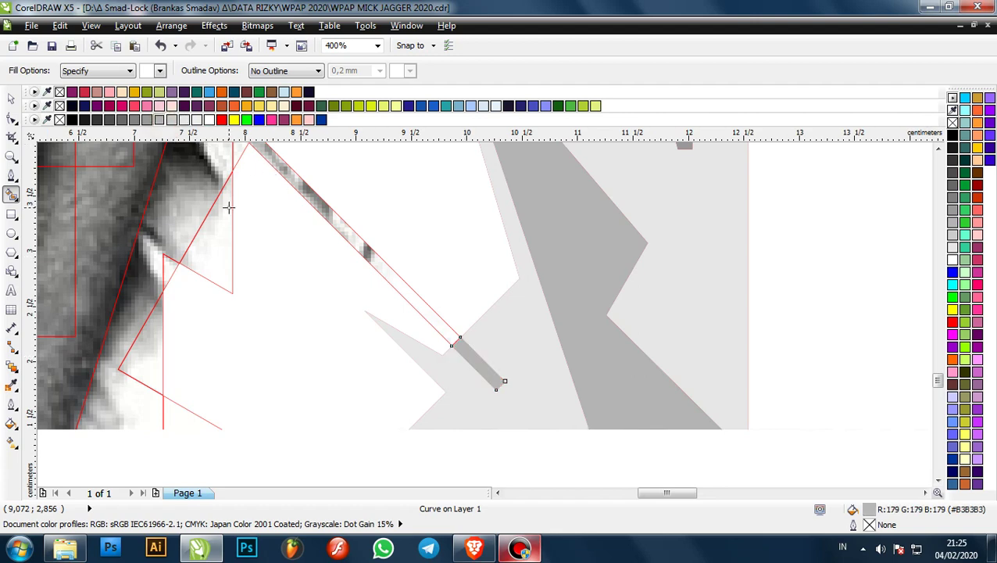
left_click(288, 170)
left_click(281, 168)
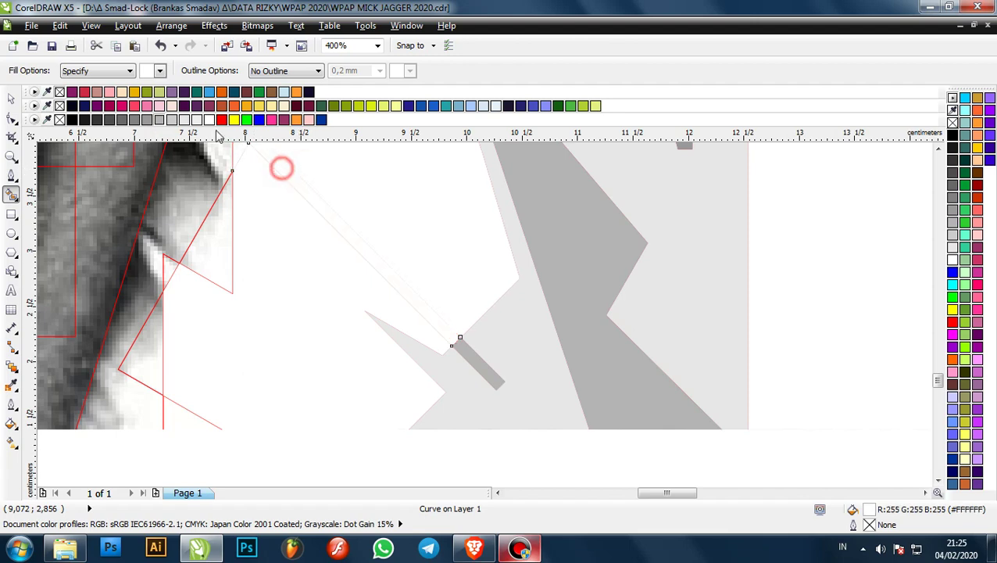
scroll(350, 249, "down", 3)
scroll(350, 249, "up", 1)
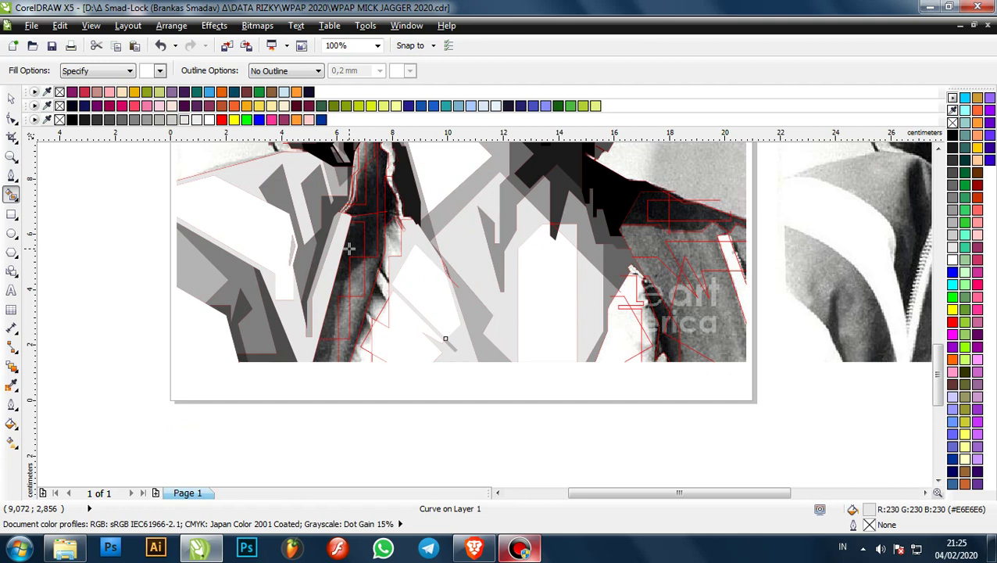
- Fill the long shadow shape on the shirt beside the dark lapel with #B3B3B3
left_click(436, 290)
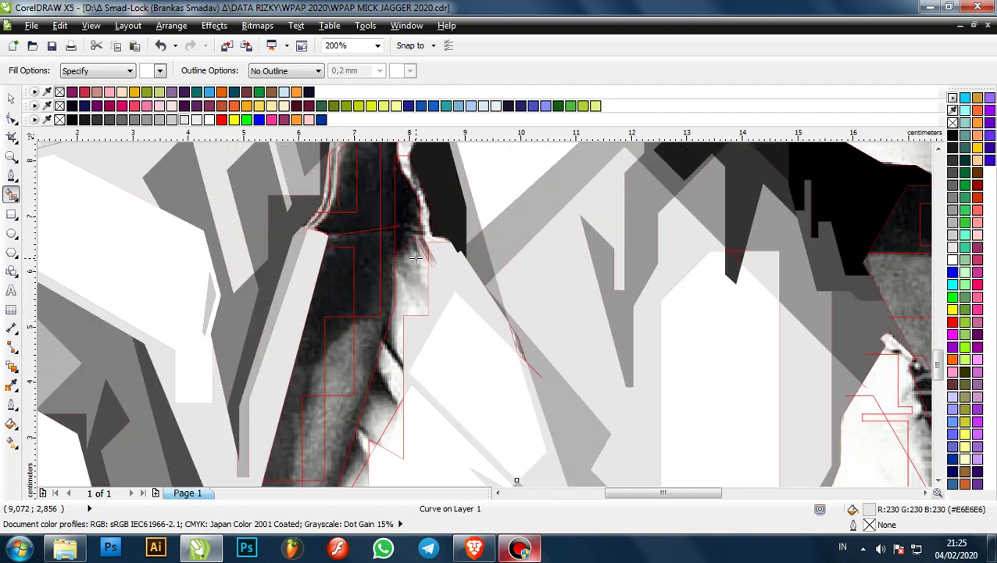
scroll(414, 279, "down", 2)
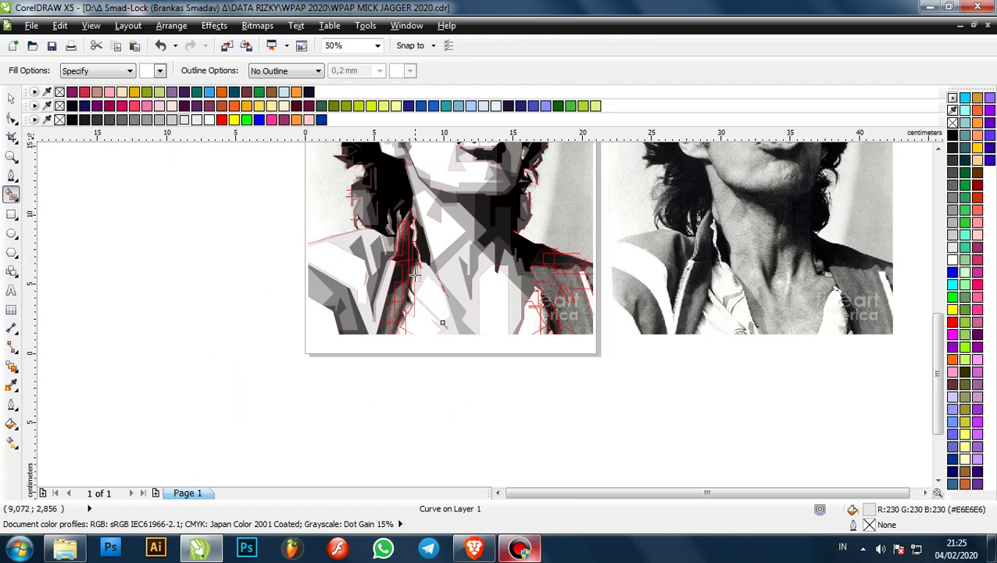
left_click(416, 273)
scroll(418, 274, "up", 1)
left_click(159, 120)
scroll(415, 259, "up", 1)
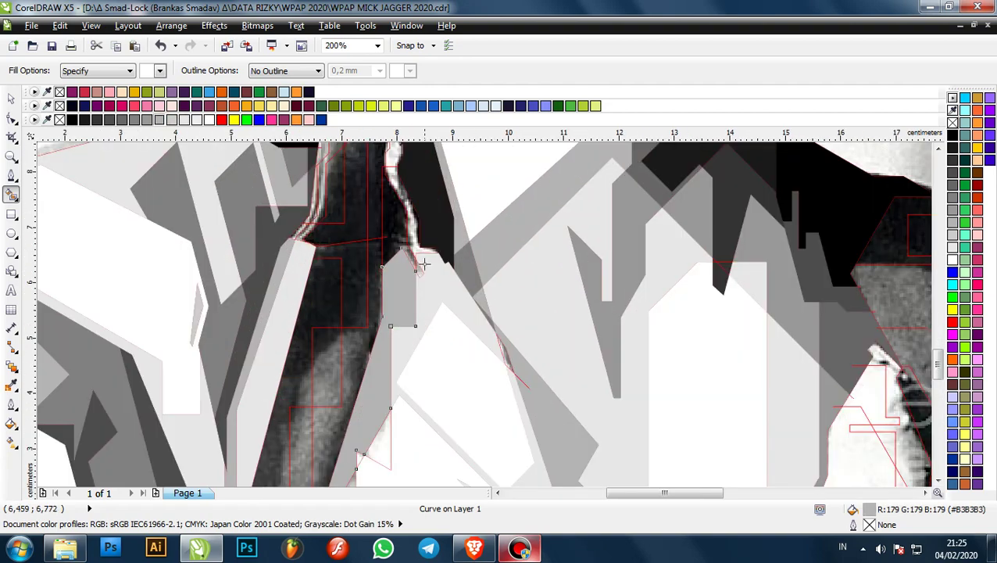
- Fill the small angular pieces between the lapel-side shadow and the lower shirt panel with #E6E6E6
scroll(419, 266, "down", 1)
scroll(397, 370, "up", 2)
left_click(410, 329)
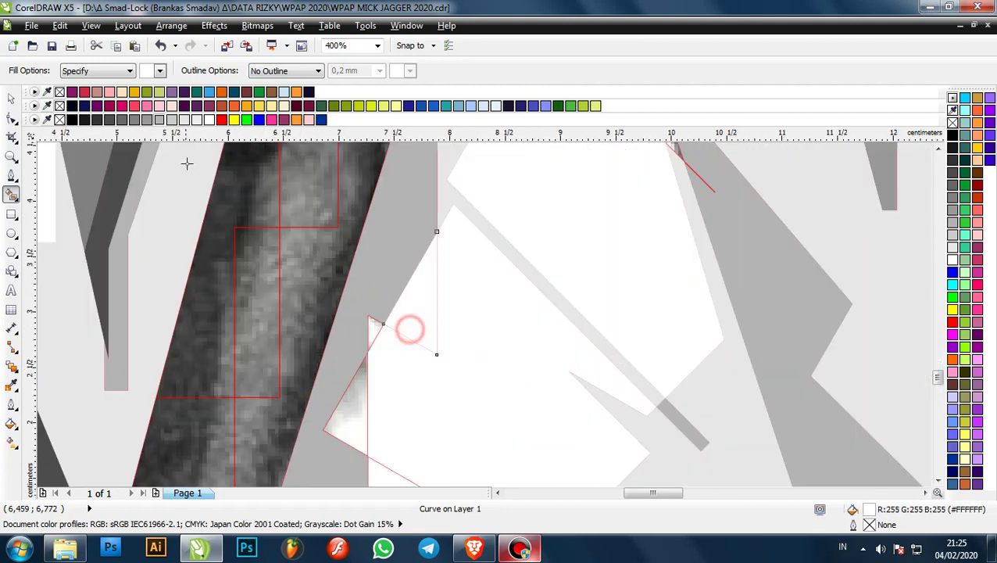
left_click(185, 122)
left_click(376, 329)
left_click(185, 121)
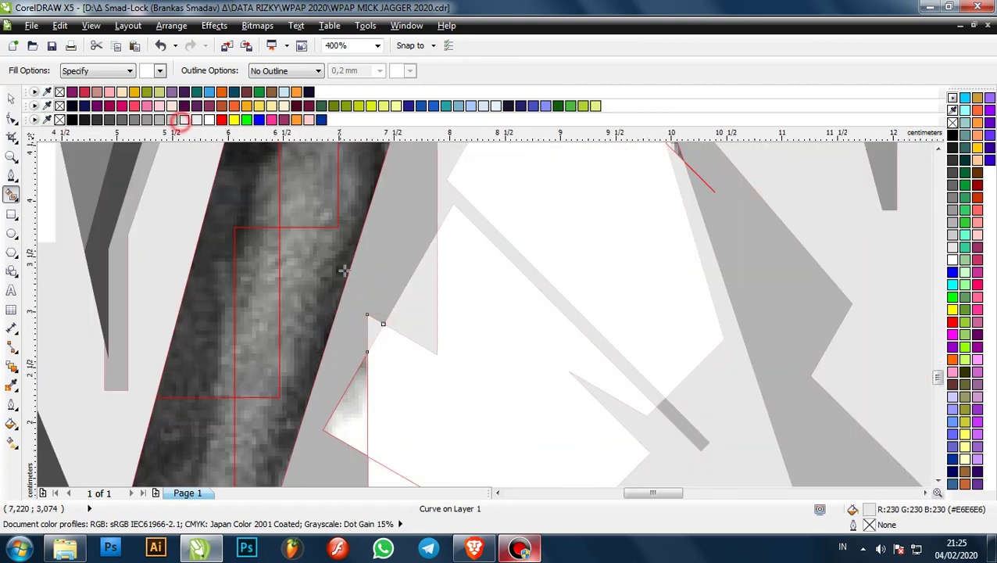
scroll(345, 272, "down", 1)
scroll(351, 331, "up", 1)
left_click(354, 333)
left_click(185, 121)
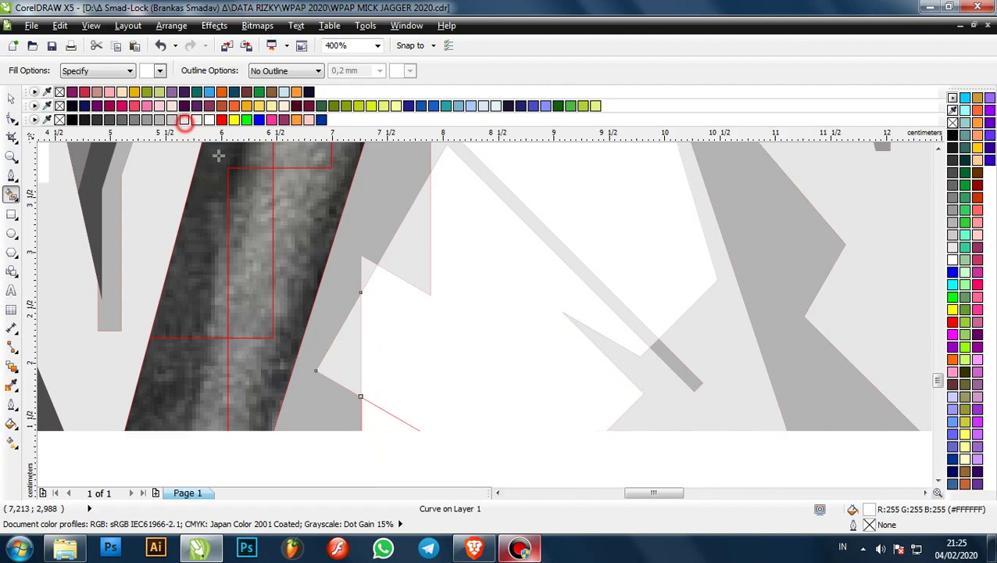
left_click(383, 412)
- Fill the jagged shirt collar edge between the lapel and the neck with white and a small adjoining piece with #E6E6E6
scroll(414, 262, "down", 2)
scroll(415, 261, "up", 2)
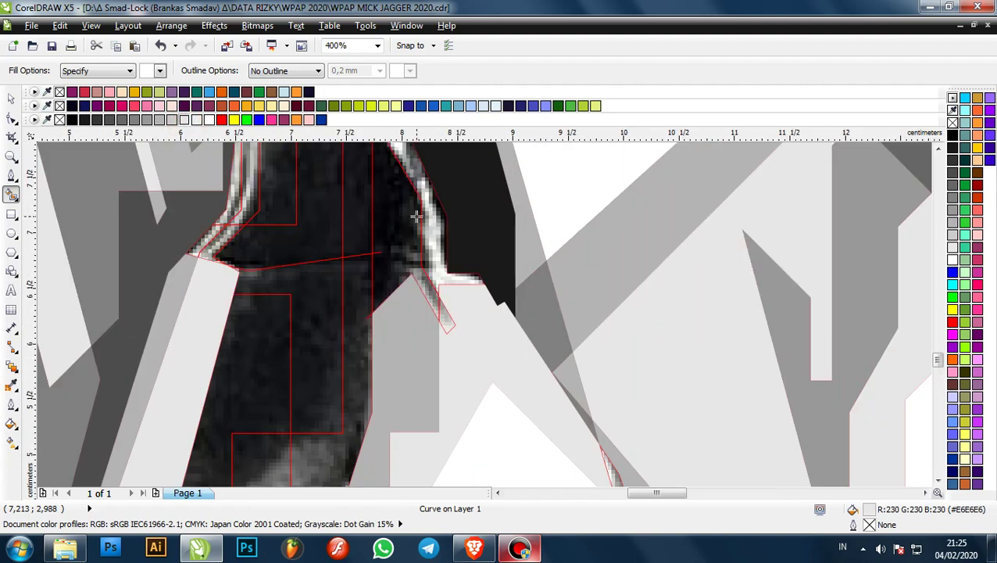
scroll(413, 263, "down", 1)
scroll(413, 262, "up", 1)
left_click(398, 399)
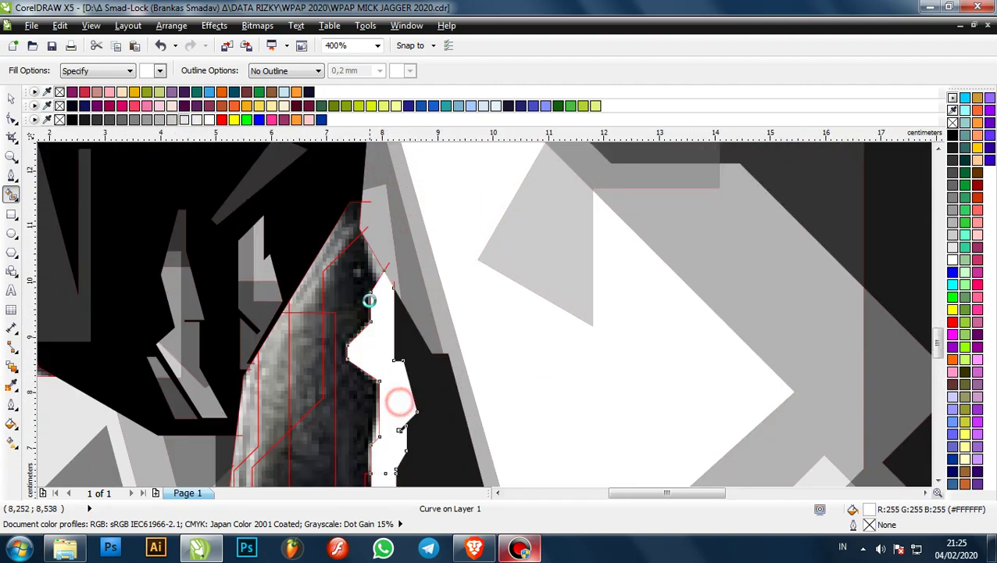
scroll(341, 262, "down", 1)
scroll(356, 326, "up", 1)
left_click(185, 119)
scroll(381, 251, "down", 1)
scroll(380, 251, "down", 1)
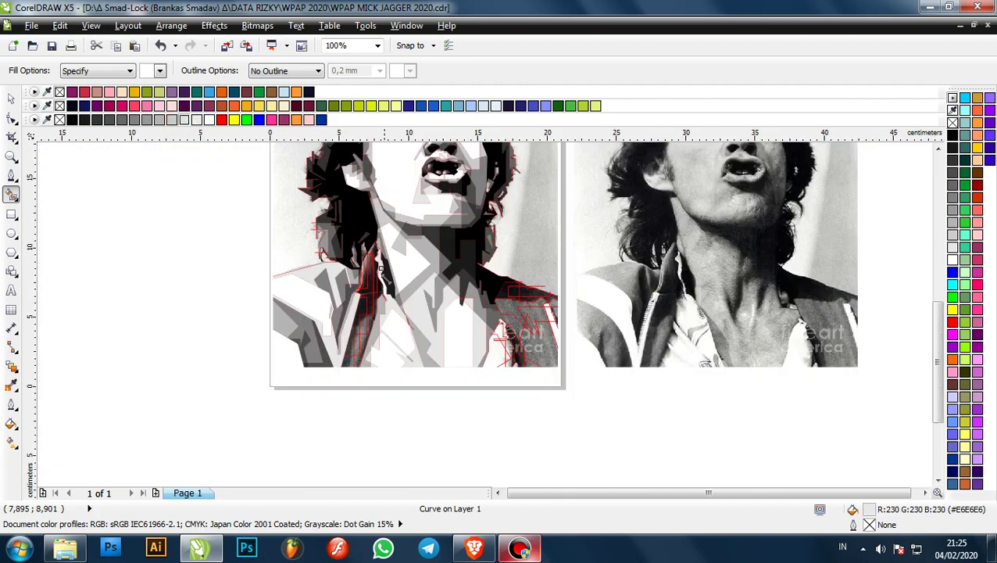
- Fill the thin sliver on the shirt's right edge, where it meets the chest shadow, with #CCCCCC
scroll(408, 310, "up", 1)
scroll(374, 311, "up", 1)
scroll(335, 277, "up", 1)
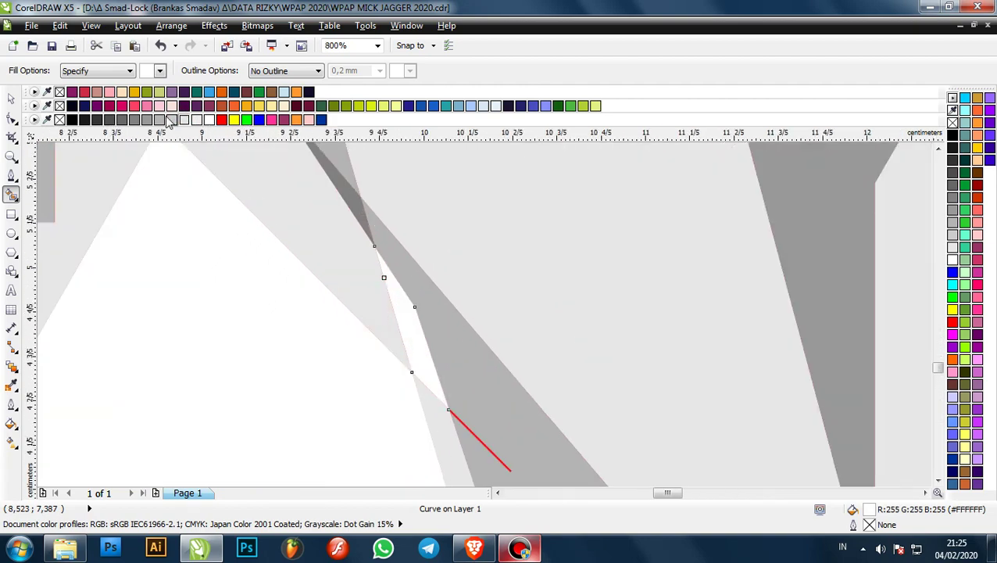
left_click(159, 120)
left_click(172, 119)
scroll(448, 316, "down", 2)
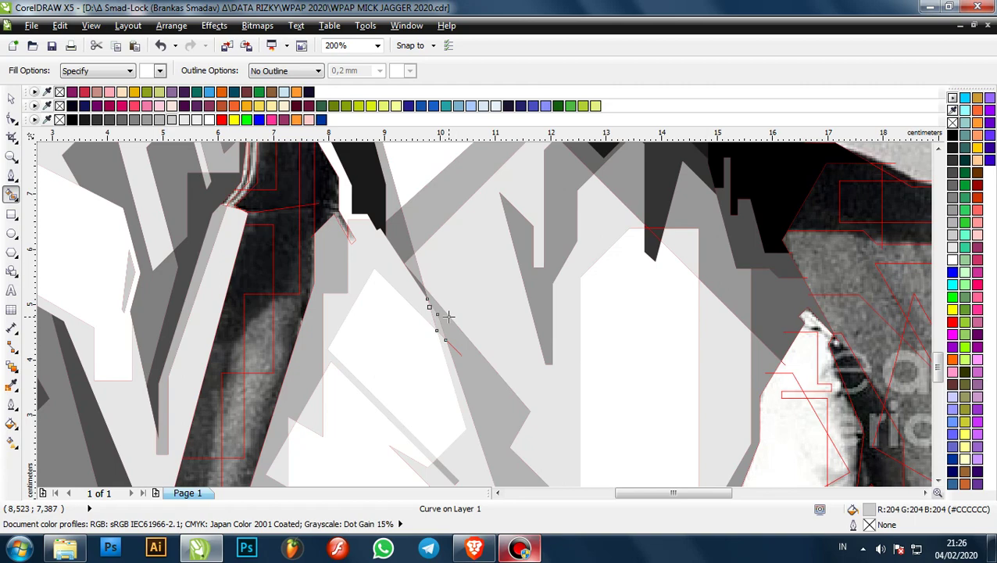
- Try filling the stepped strip along the right edge of the dark lapel with #999999
scroll(363, 221, "up", 2)
scroll(392, 274, "down", 5)
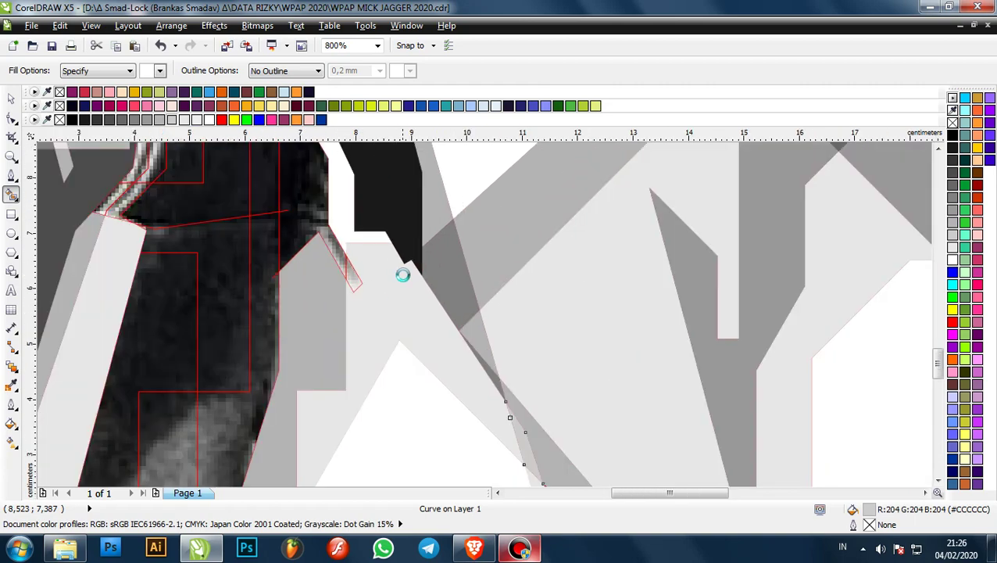
scroll(341, 244, "up", 3)
left_click(367, 274)
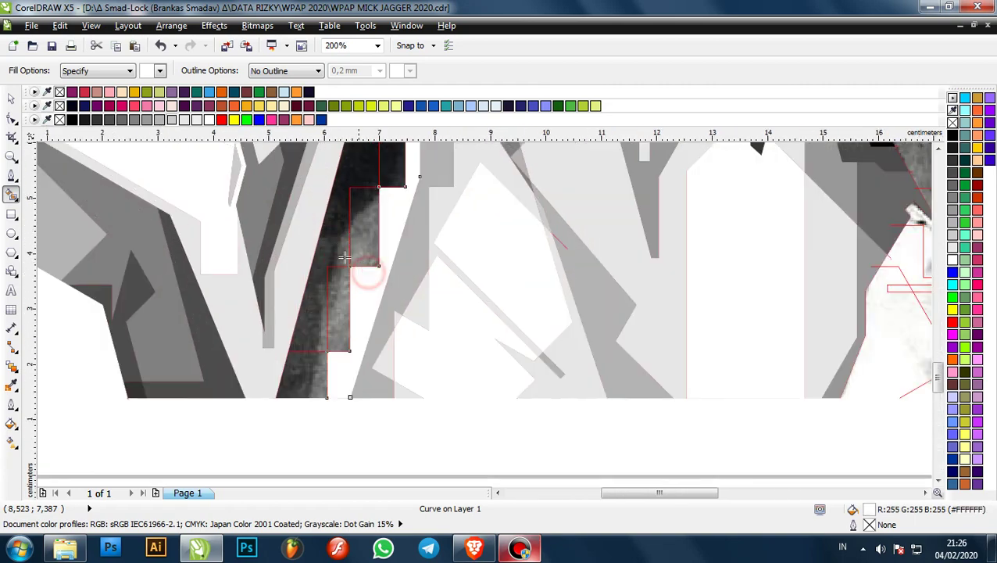
left_click(147, 120)
scroll(340, 278, "down", 1)
scroll(351, 228, "up", 1)
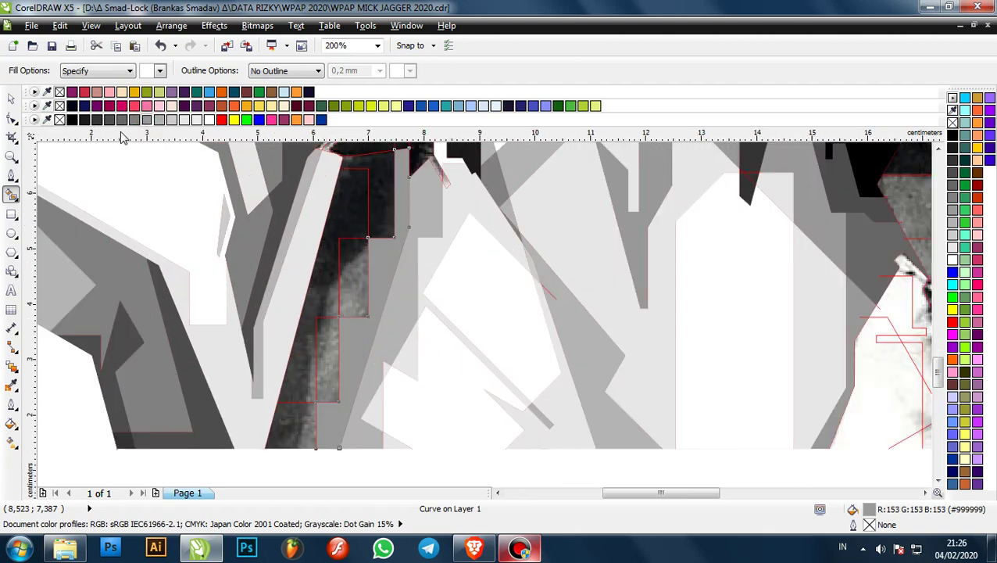
- Try filling the rectangular pieces along the lapel's stepped middle and its bottom piece with #4D4D4D
left_click(354, 275)
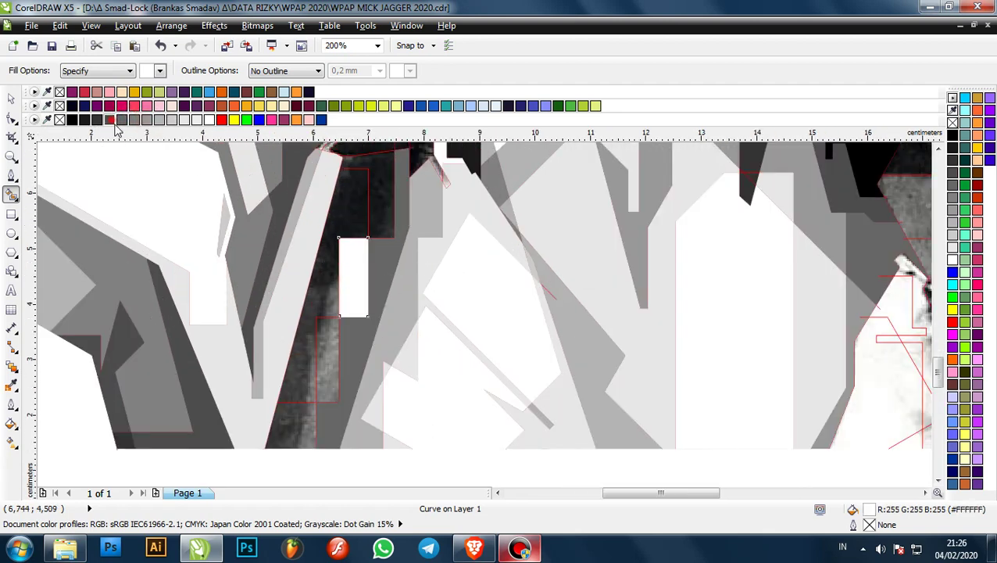
left_click(110, 121)
left_click(328, 335)
left_click(110, 121)
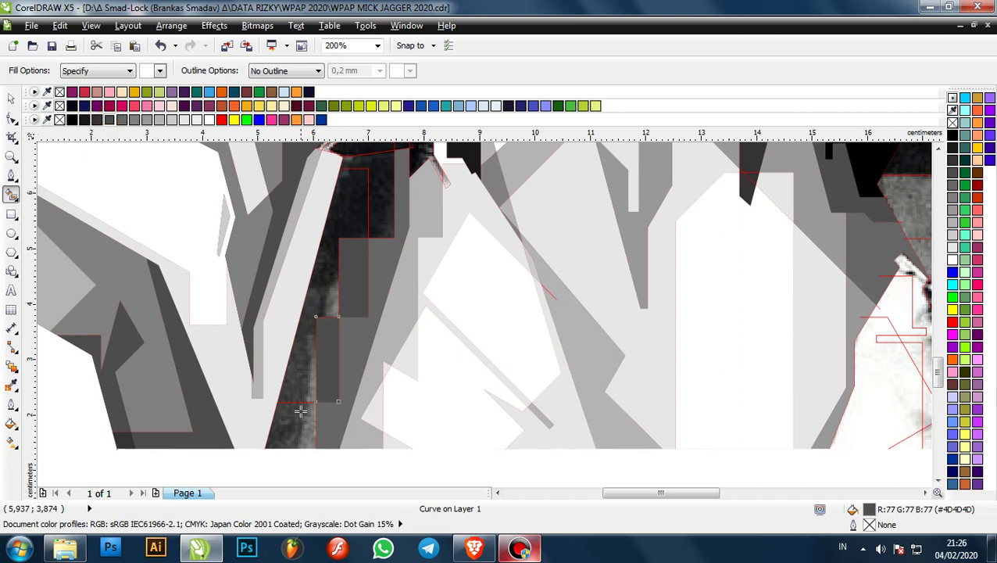
scroll(285, 285, "down", 2)
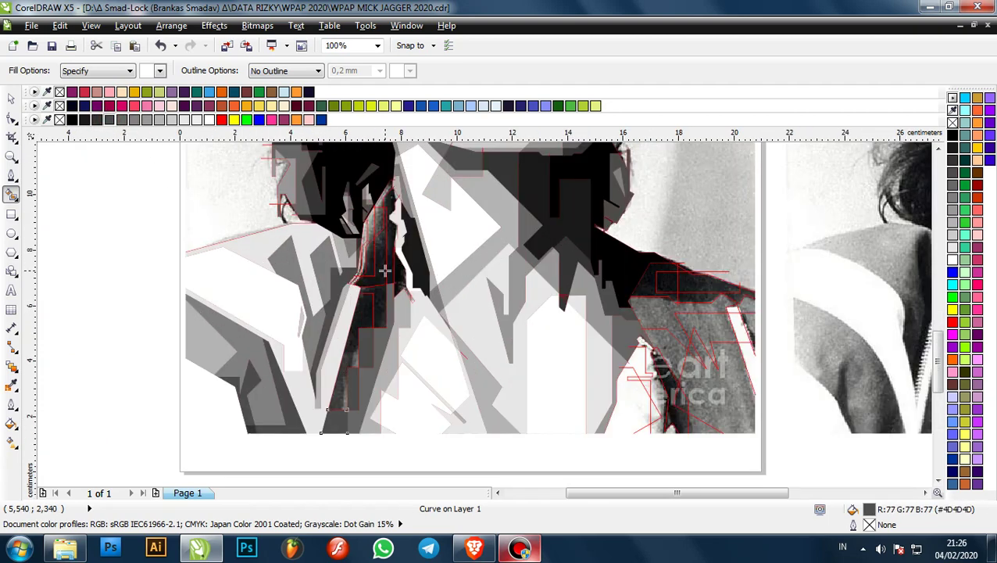
scroll(384, 271, "down", 1)
scroll(383, 283, "up", 2)
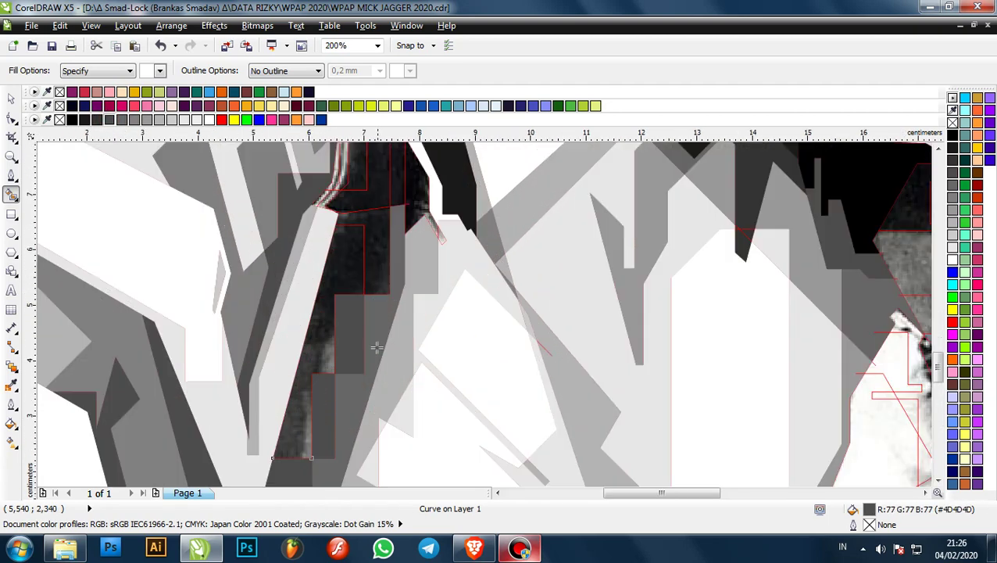
- Undo all the trial fills on the dark lapel
key("ctrl+z")
key("ctrl+z")
scroll(367, 251, "down", 1)
scroll(357, 316, "up", 1)
key("ctrl+z")
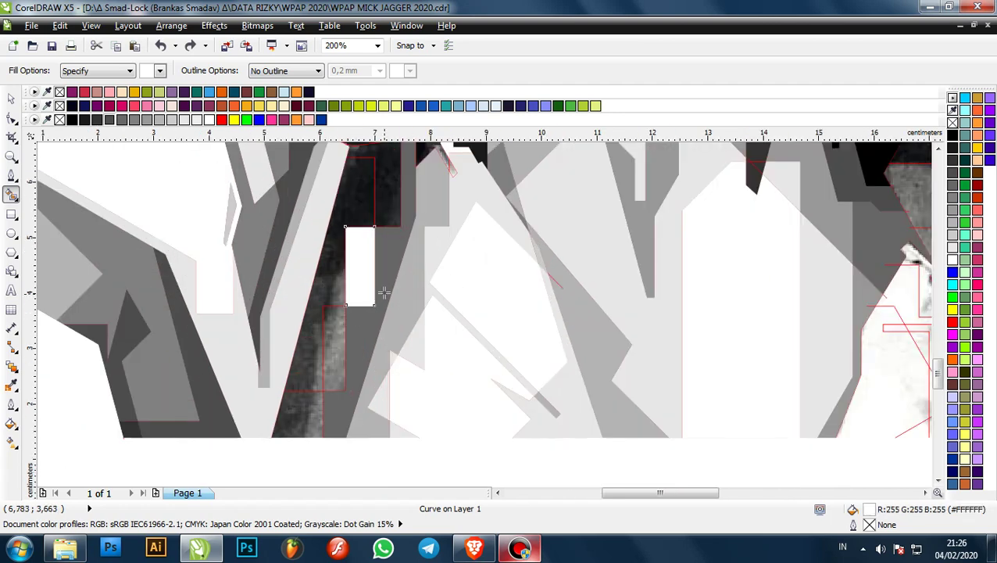
key("ctrl+z")
key("ctrl+z")
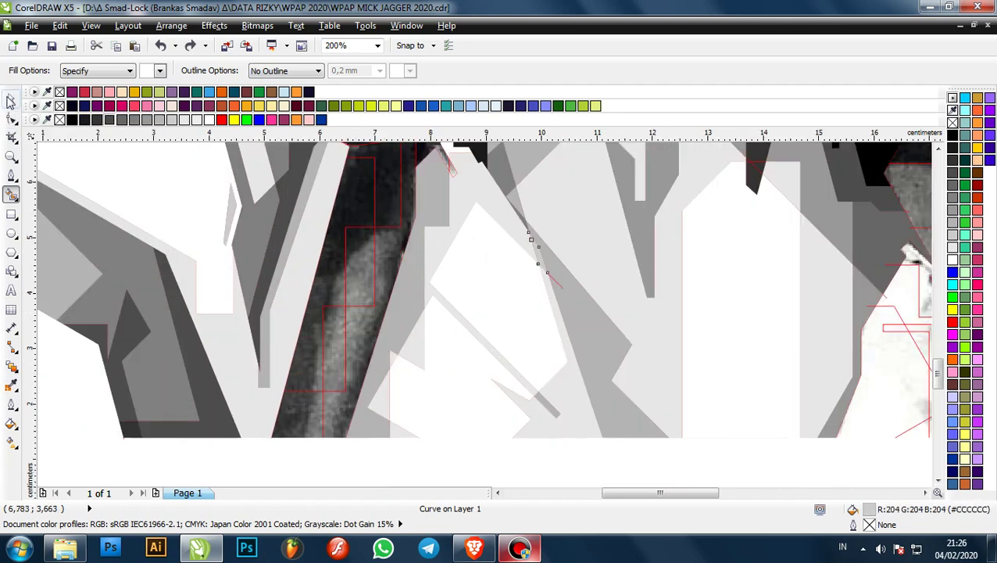
- Delete the stepped trace line that runs down the middle of the dark lapel to its bottom edge
left_click(11, 99)
left_click(322, 419)
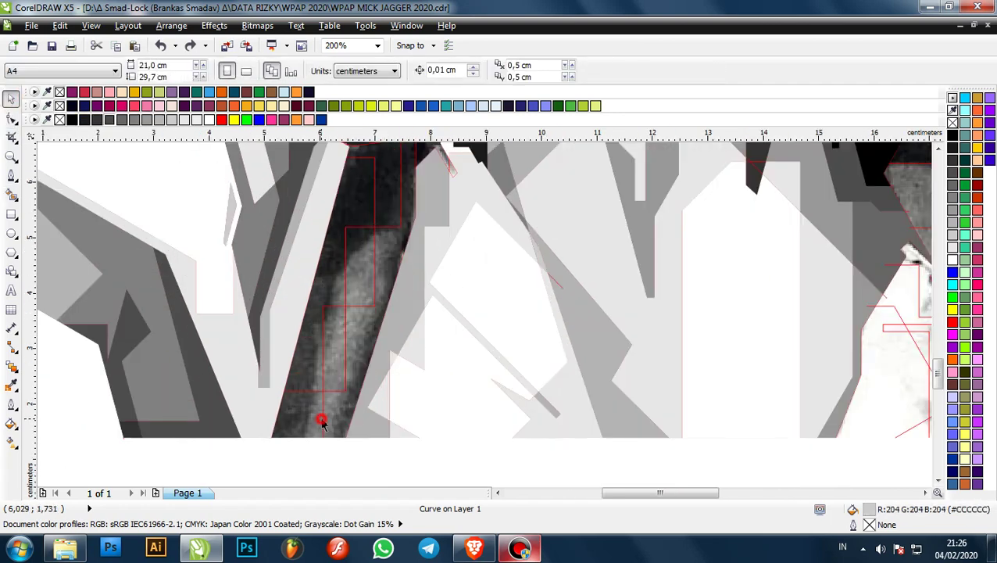
left_click(329, 377)
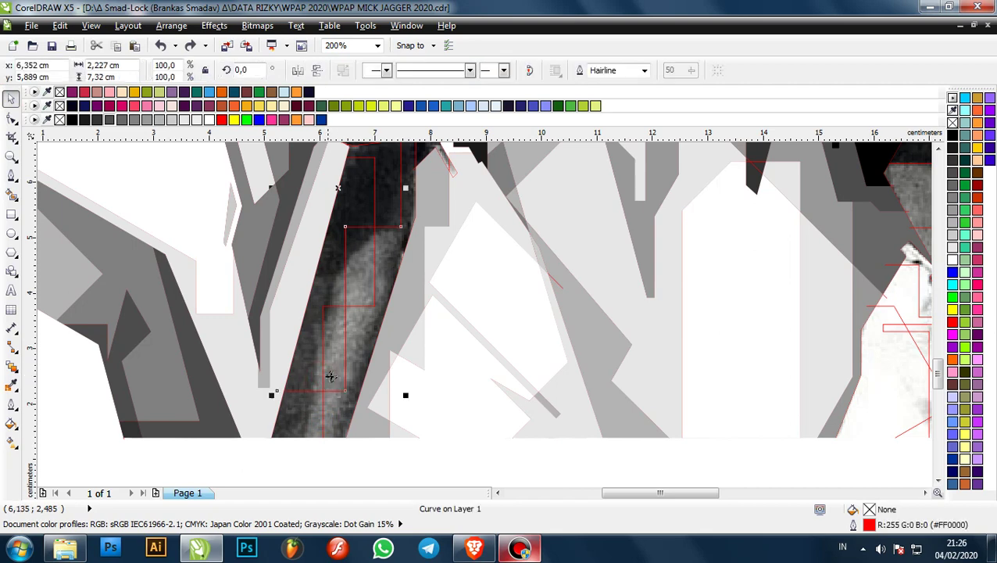
left_click(324, 422)
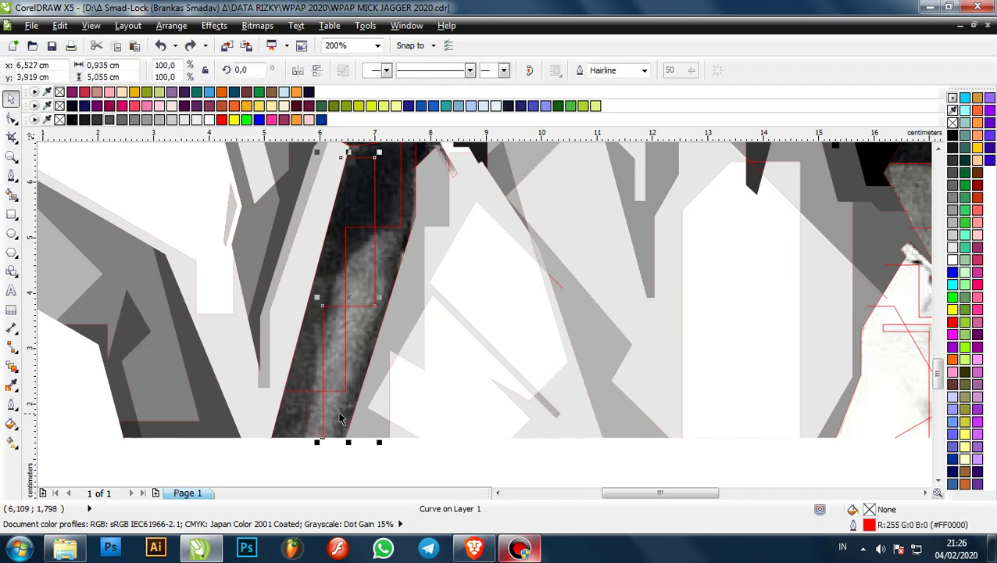
scroll(361, 382, "up", 1)
key("Delete")
scroll(364, 382, "down", 1)
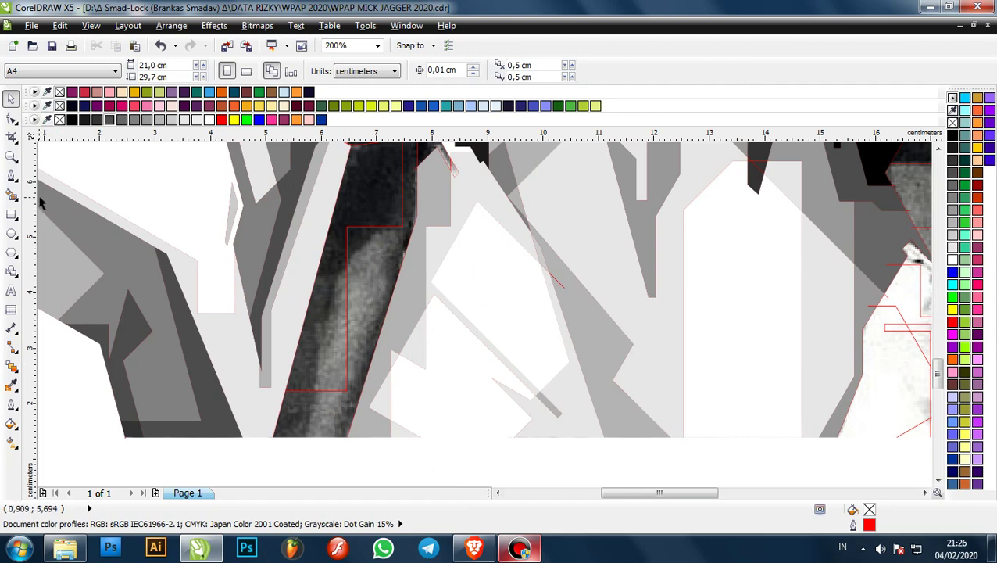
- Draw an angled Pen line about 1.6 cm wide and 5.1 cm tall down the dark lapel, bending right midway and ending at the bottom edge
left_click(12, 178)
scroll(395, 258, "down", 1)
scroll(368, 210, "up", 2)
left_click(366, 210)
scroll(368, 210, "down", 2)
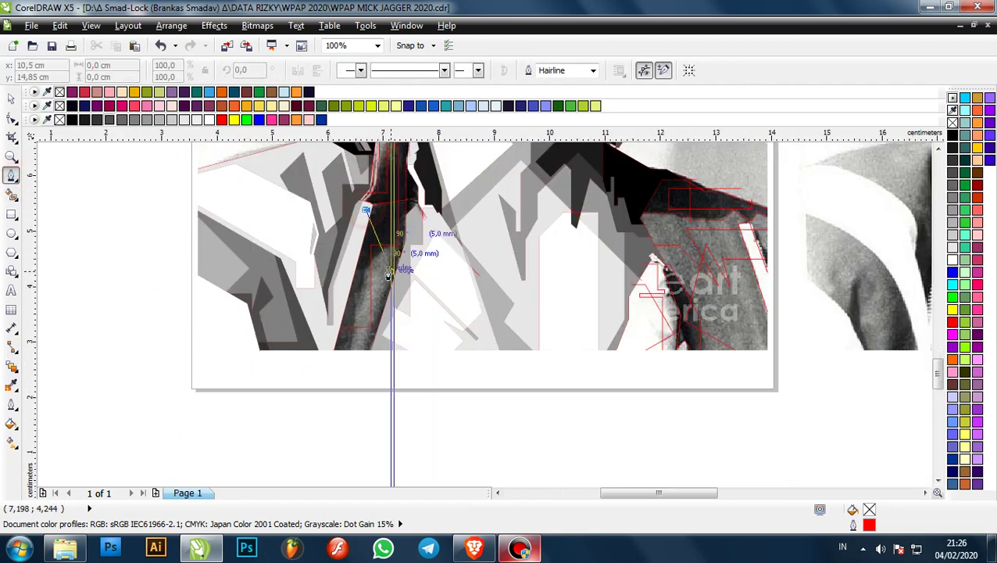
scroll(389, 266, "up", 1)
left_click(383, 268)
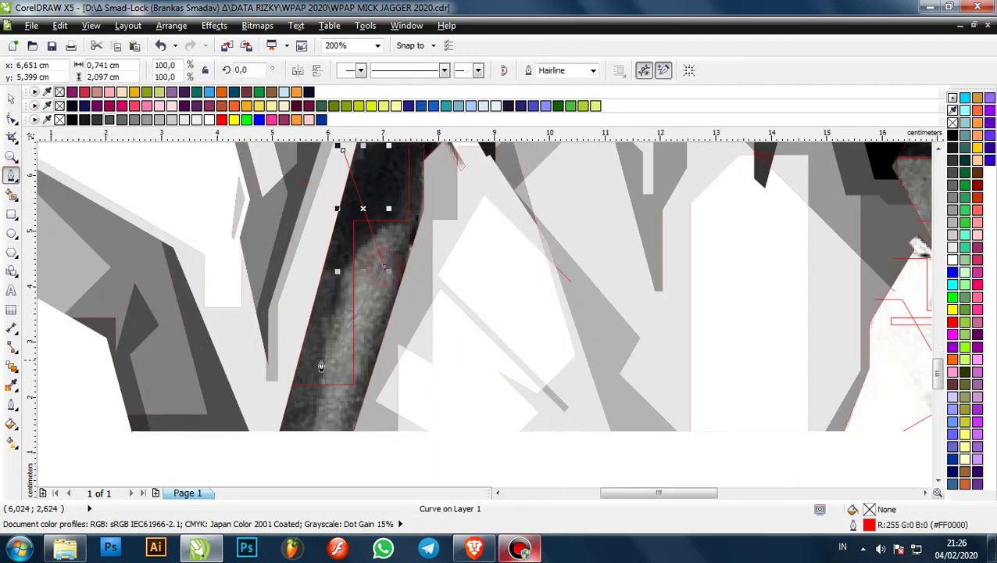
left_click(293, 432)
scroll(364, 368, "up", 1)
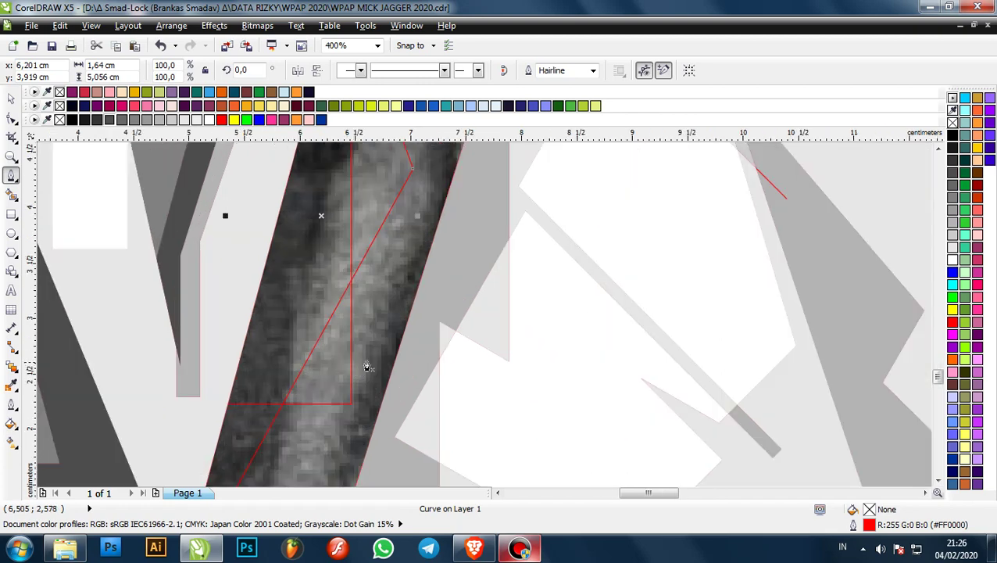
- Fill the strip along the right edge of the dark lapel, beside the new angled line, with #808080
left_click(376, 336)
scroll(376, 336, "up", 1)
scroll(389, 274, "down", 2)
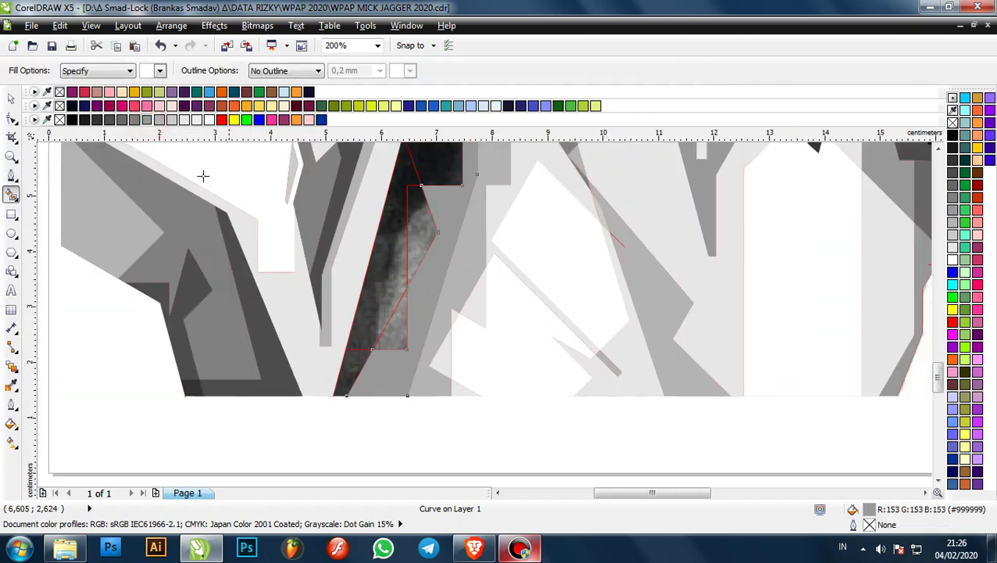
left_click(135, 121)
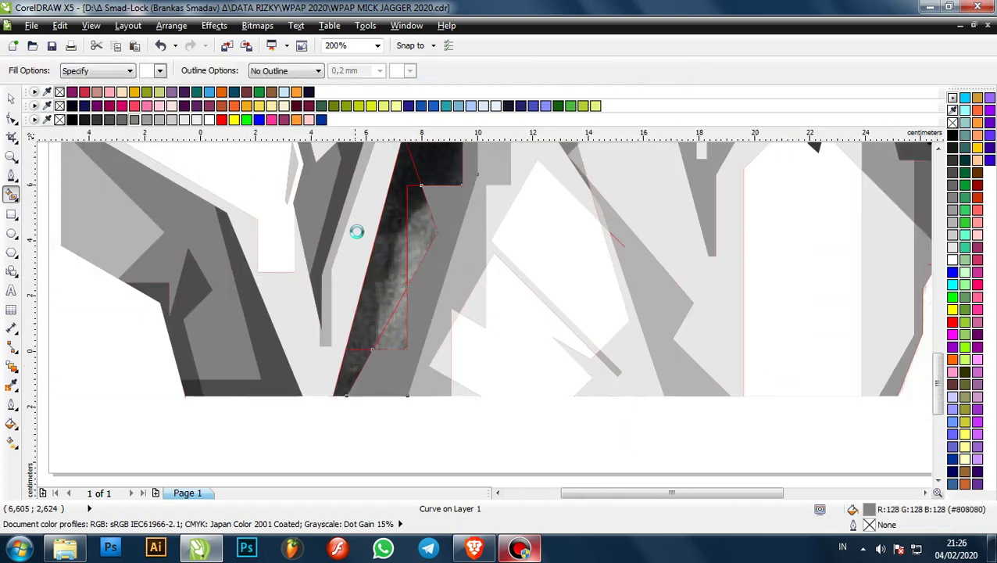
scroll(351, 231, "down", 1)
scroll(412, 224, "up", 1)
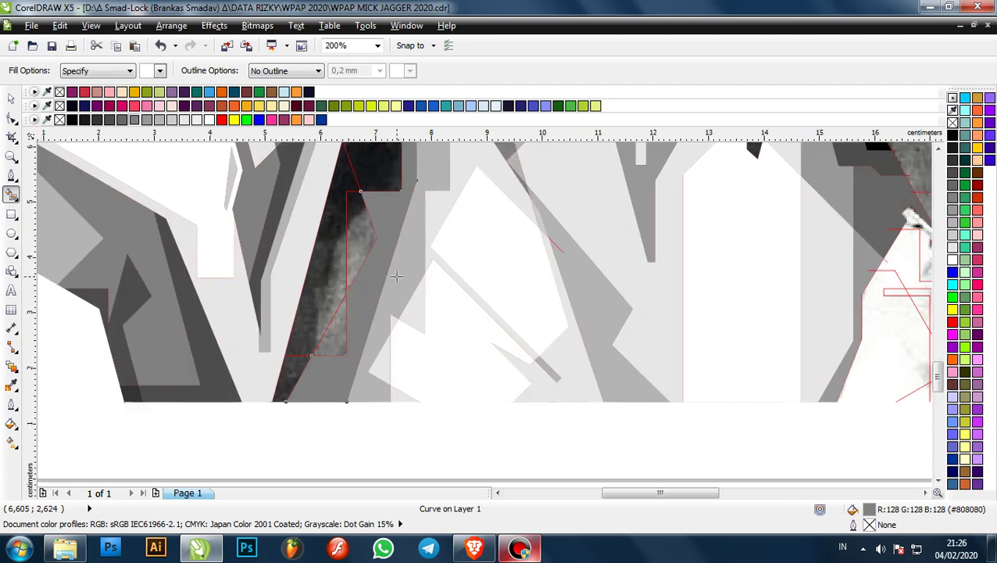
scroll(397, 276, "up", 1)
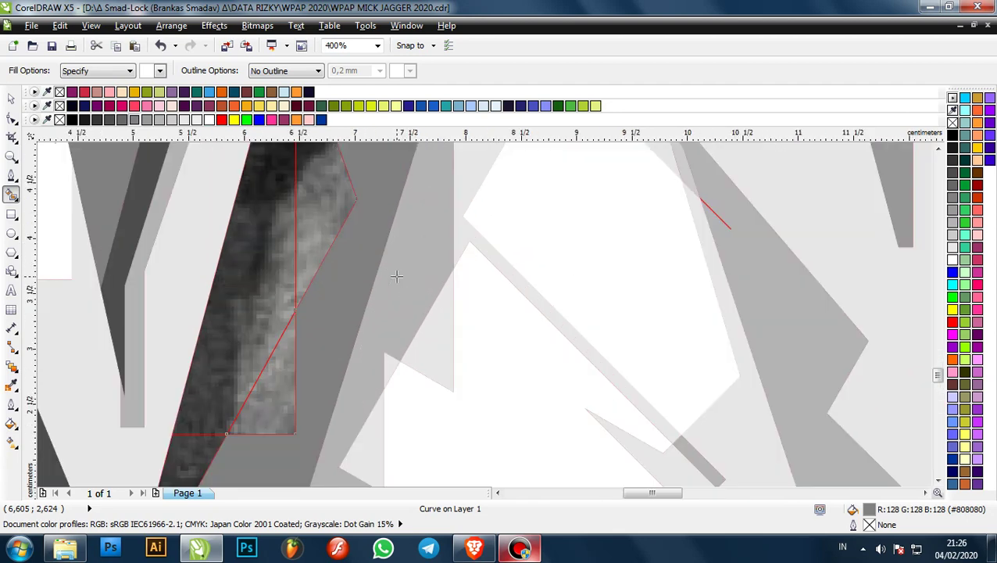
scroll(383, 312, "down", 1)
- Fill the lapel's bottom piece, the two pieces beside the angled line and the block above them with #4D4D4D
left_click(293, 390)
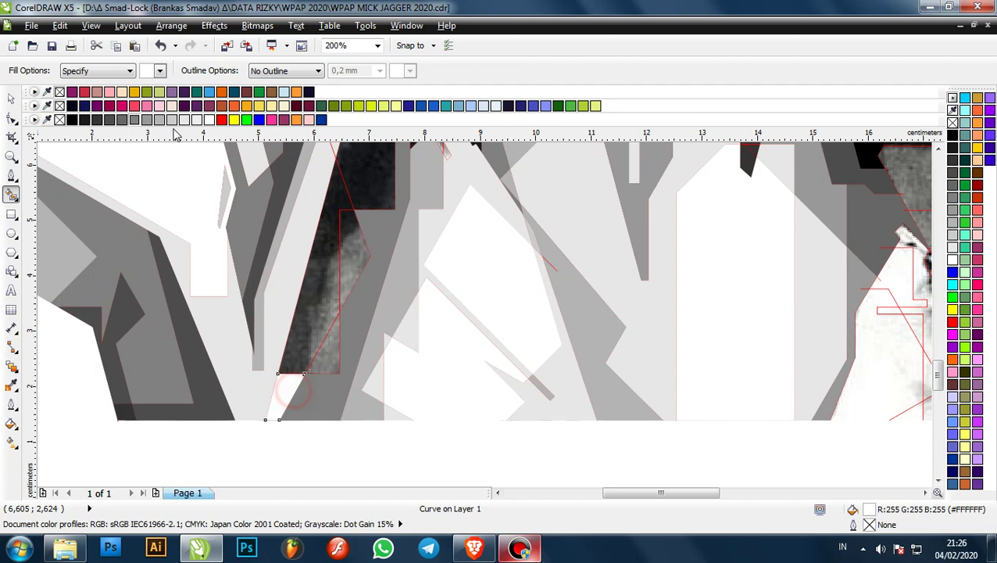
left_click(110, 119)
left_click(332, 342)
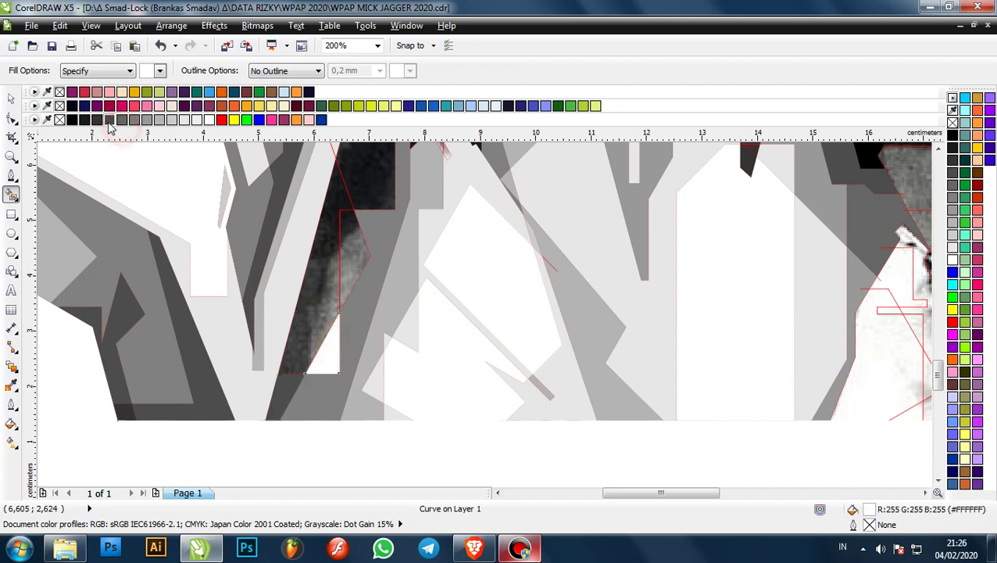
key("ctrl+z")
left_click(352, 242)
left_click(110, 120)
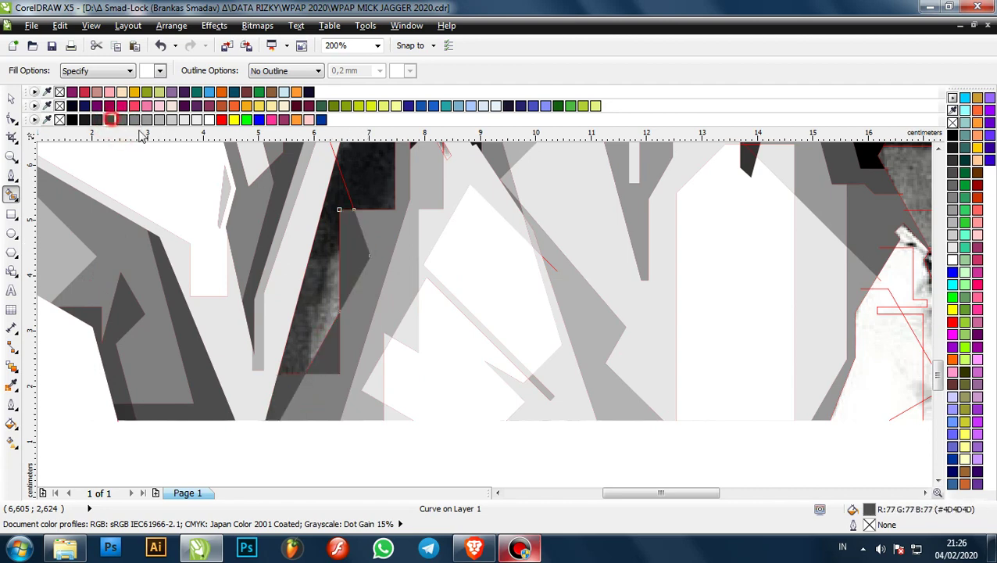
left_click(358, 178)
left_click(110, 120)
- Fill the long remaining strip on the left side of the lapel with #1A1A1A
left_click(324, 242)
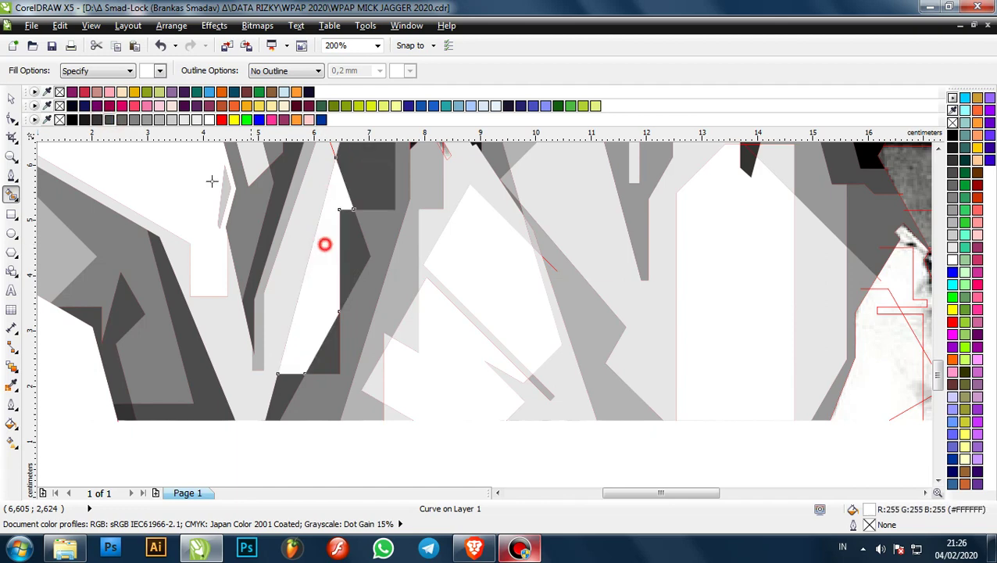
scroll(336, 244, "down", 2)
scroll(342, 244, "up", 2)
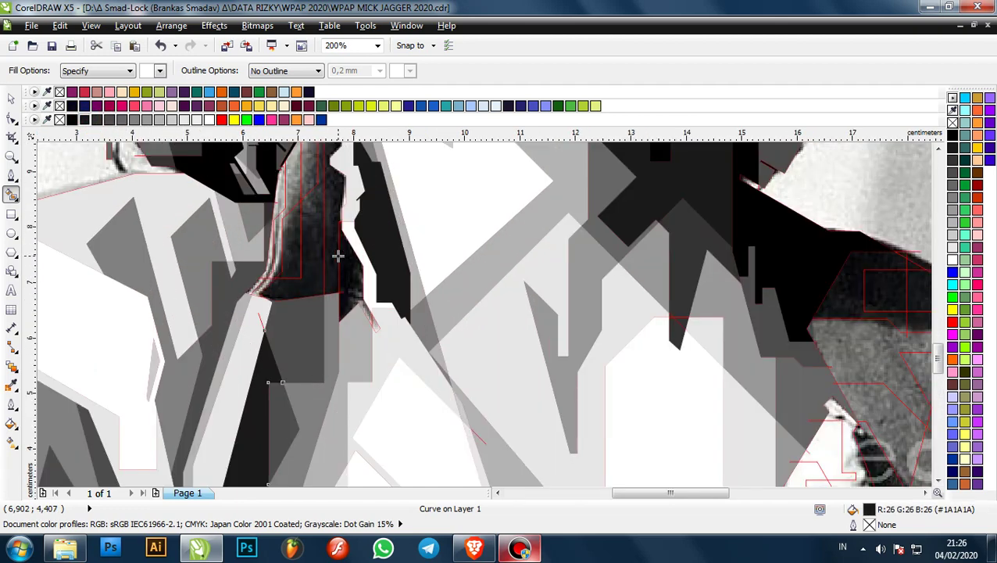
- Fill the collar's vertical right-hand strip with #4D4D4D and the L-shaped band beside it with #1A1A1A
left_click(334, 220)
left_click(122, 120)
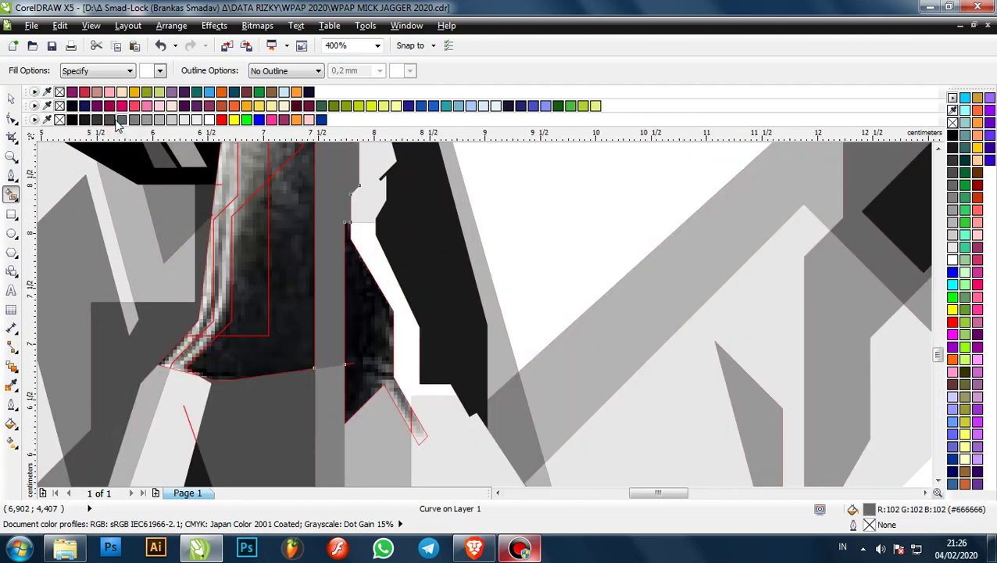
left_click(301, 254)
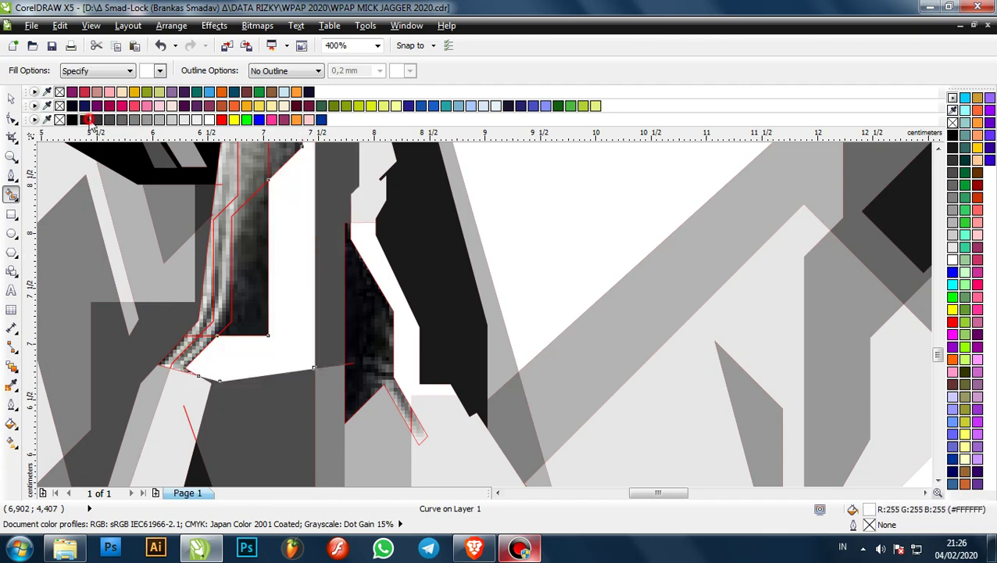
left_click(90, 121)
scroll(341, 297, "down", 2)
scroll(341, 297, "up", 2)
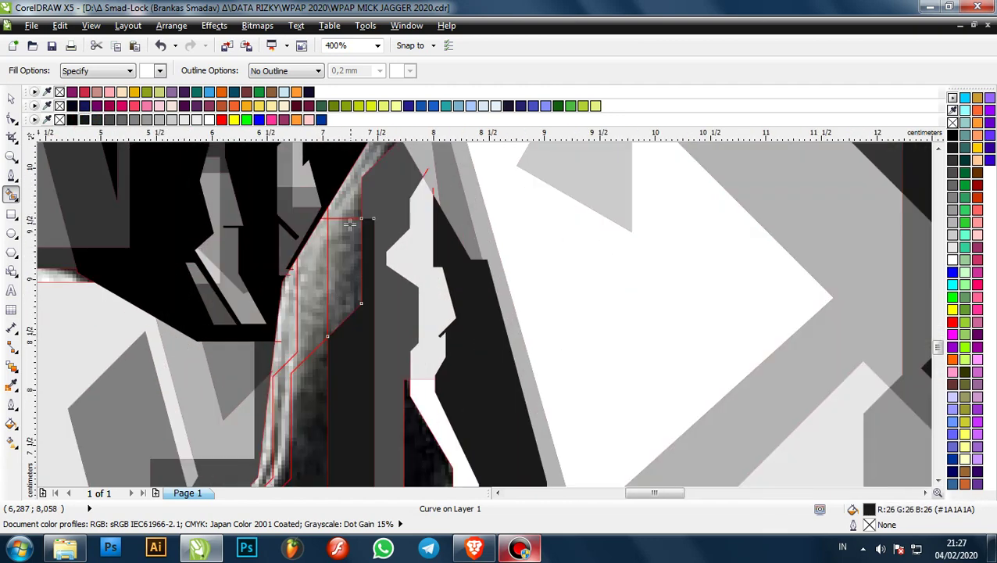
- Fill the collar's small lower sliver and inner rectangle with dark grey, and the piece above the rectangle with #4D4D4D
scroll(305, 342, "down", 2)
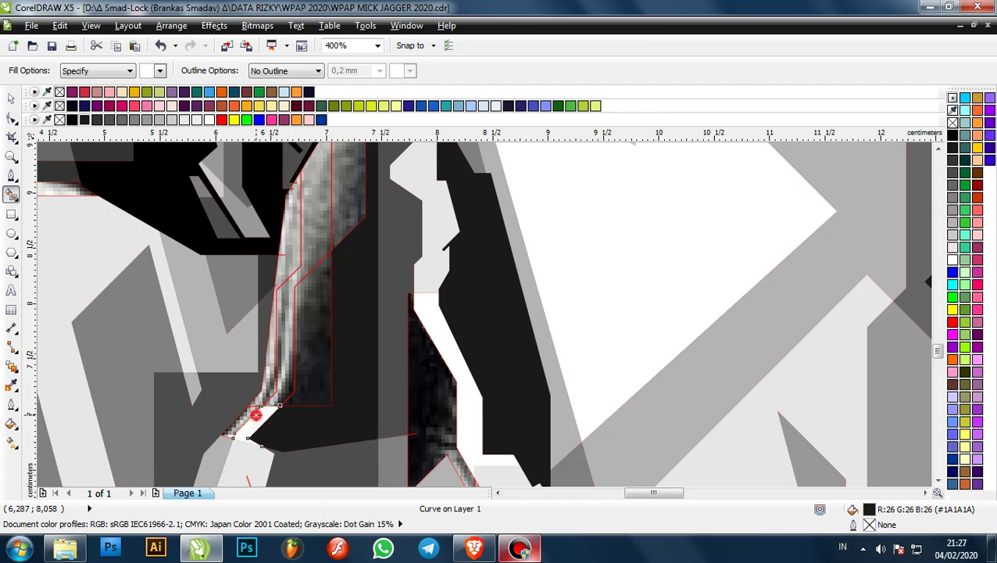
left_click(327, 318)
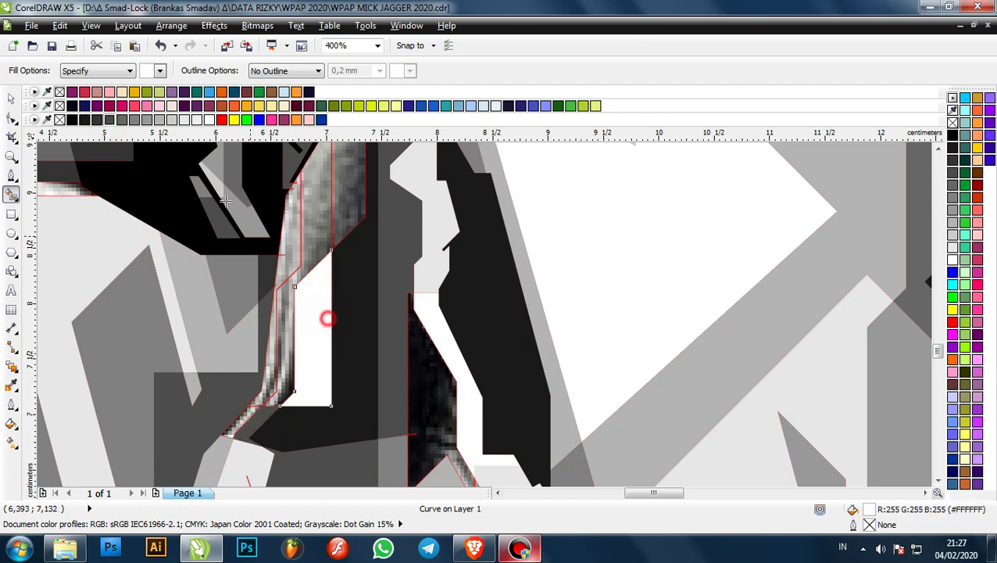
left_click(97, 120)
left_click(349, 184)
left_click(110, 120)
scroll(324, 281, "down", 1)
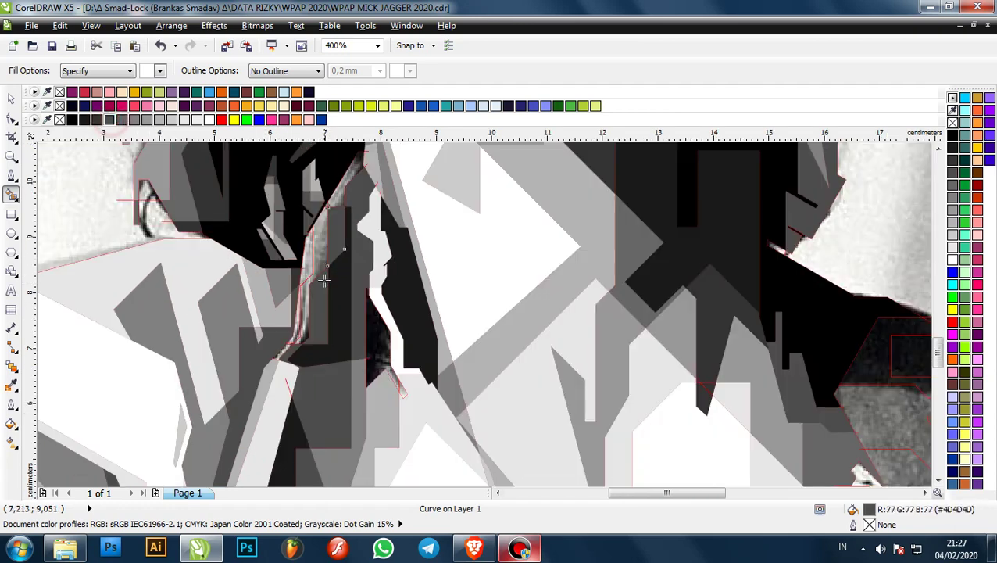
- Fill the long strip on the collar's left side with #808080 and the thin outermost edge beside it with #B3B3B3
scroll(324, 253, "up", 1)
left_click(325, 253)
left_click(134, 118)
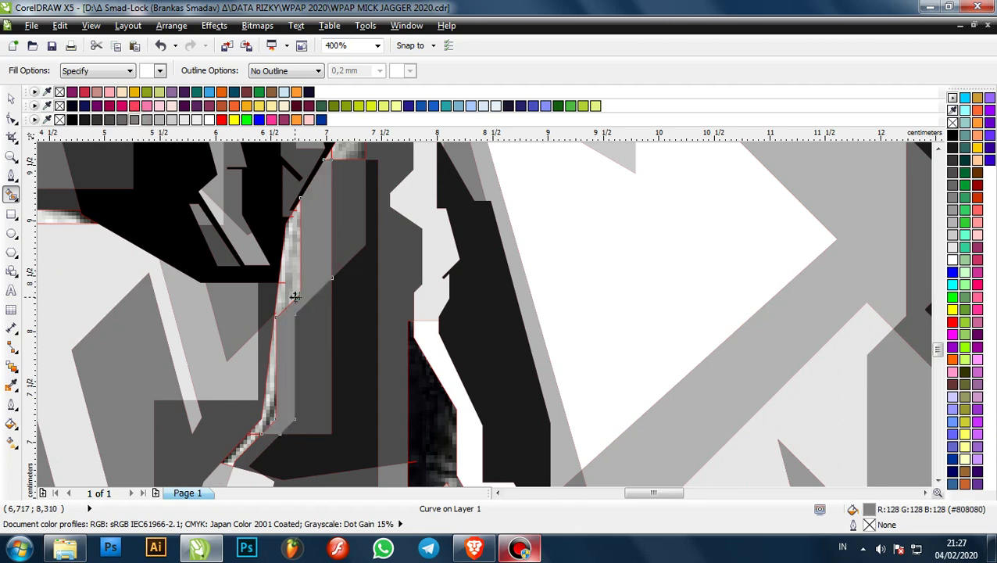
left_click(293, 276)
left_click(160, 119)
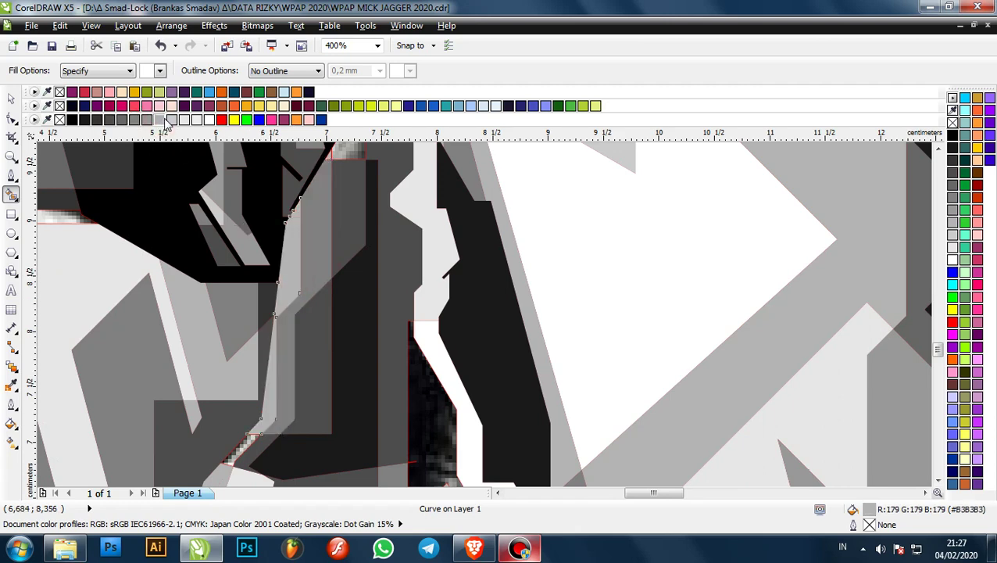
- Fill the short diagonal sliver at the lower end of the collar's left edge with #808080
scroll(244, 279, "down", 1)
scroll(254, 338, "up", 2)
left_click(255, 296)
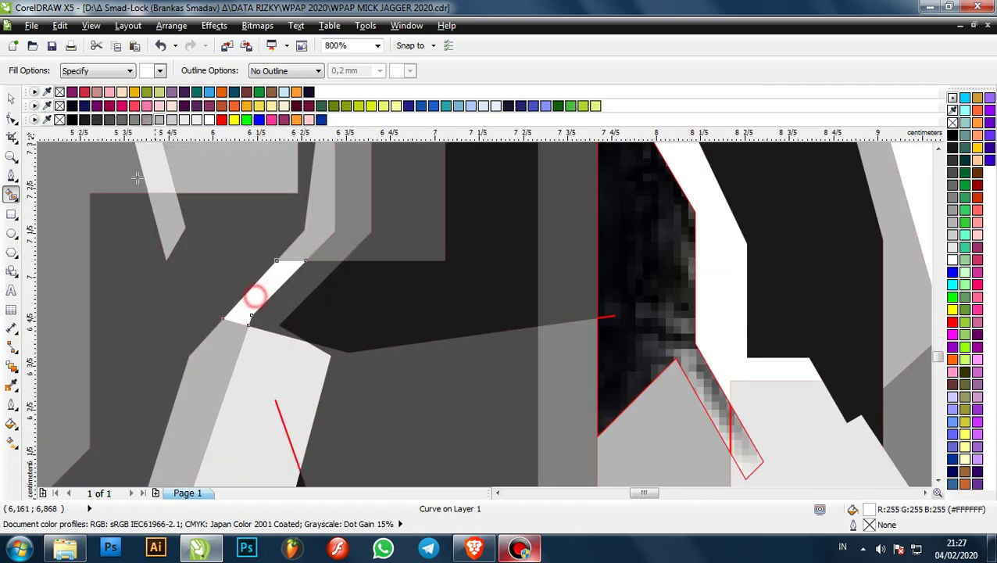
left_click(135, 119)
scroll(341, 250, "down", 2)
scroll(341, 249, "up", 1)
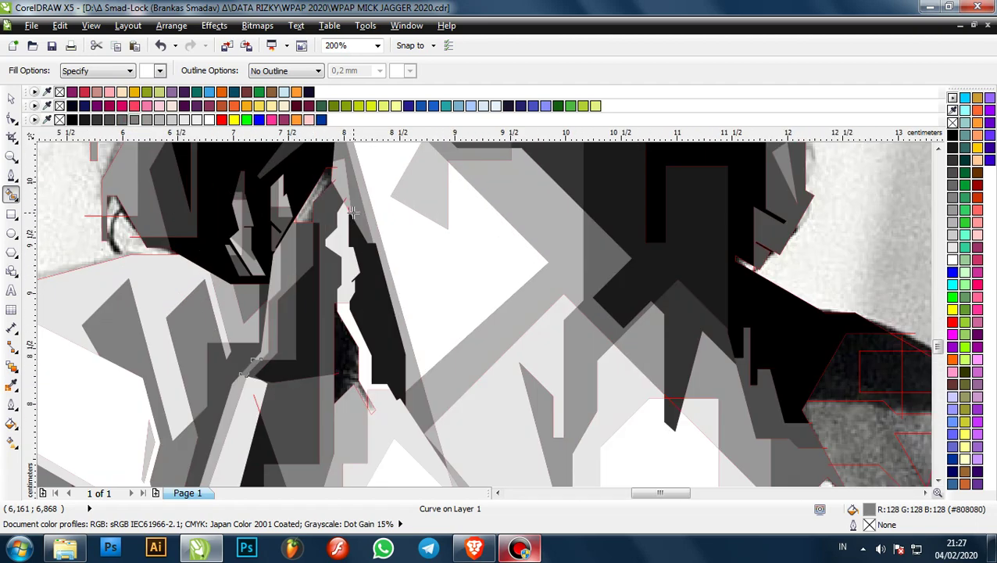
- Fill the collar's upper piece below the hair with #666666 and the tiny triangle beneath it with #999999
scroll(260, 190, "down", 1)
scroll(259, 211, "up", 1)
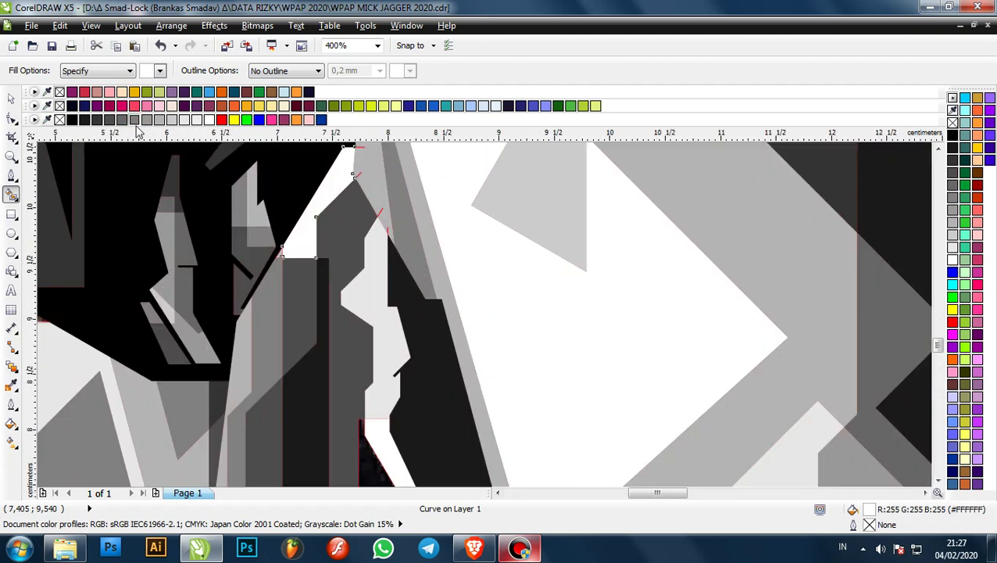
left_click(123, 119)
scroll(281, 247, "up", 2)
left_click(276, 283)
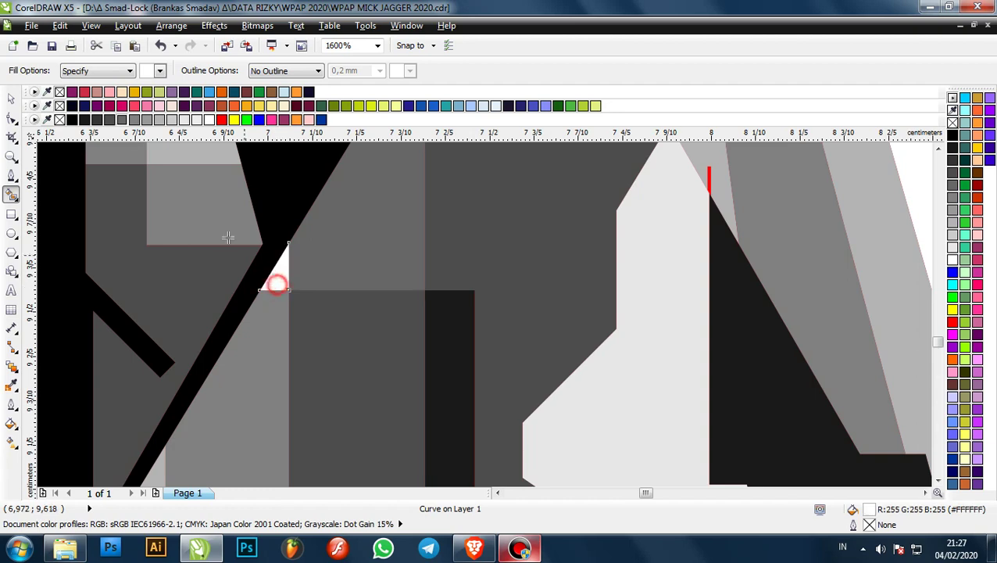
left_click(147, 119)
scroll(269, 231, "down", 2)
scroll(334, 298, "up", 1)
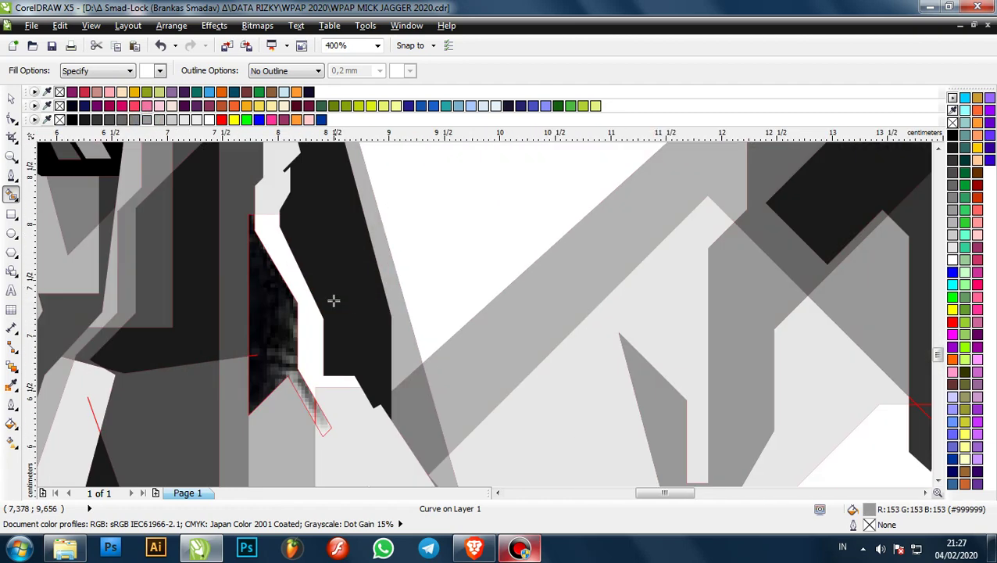
- Fill the remaining dark shape on the collar's right side with #666666 and its small pointed tip over the shirt with #999999
left_click(266, 324)
left_click(110, 120)
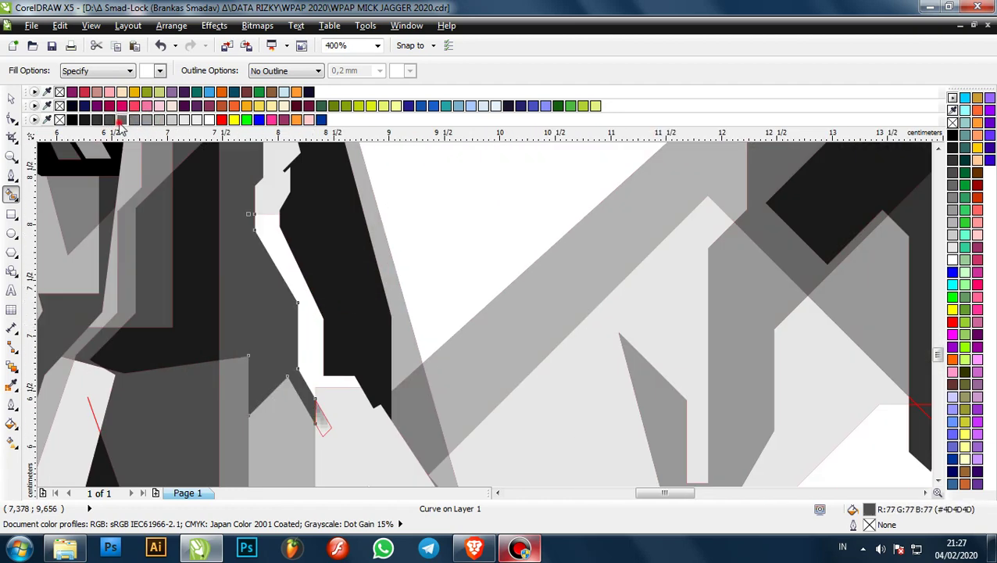
scroll(316, 352, "down", 1)
scroll(316, 352, "up", 2)
left_click(318, 350)
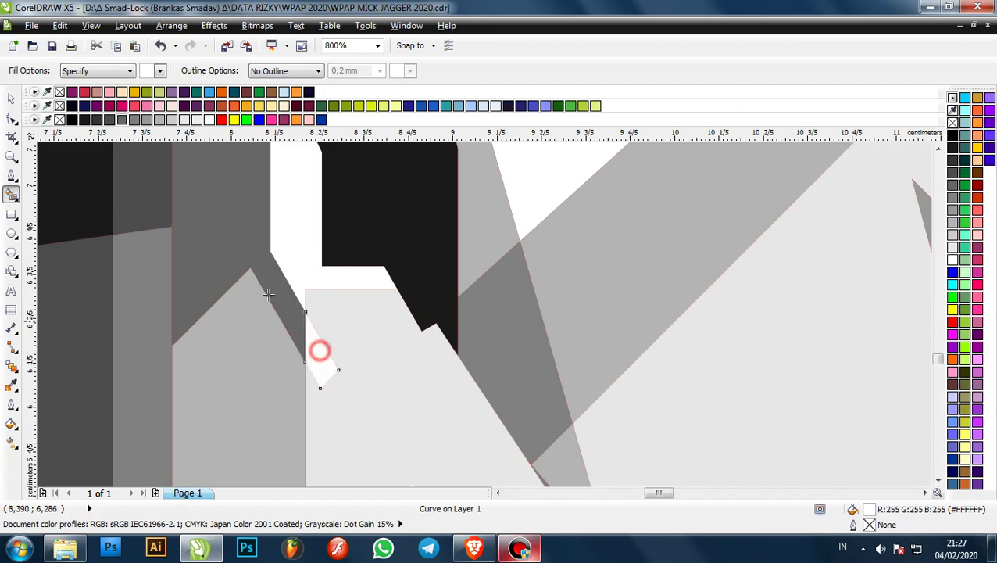
left_click(142, 120)
- Compare the filled collar and the remaining unfilled hair-edge and jacket shapes with the reference photo
scroll(361, 293, "down", 4)
scroll(254, 232, "up", 3)
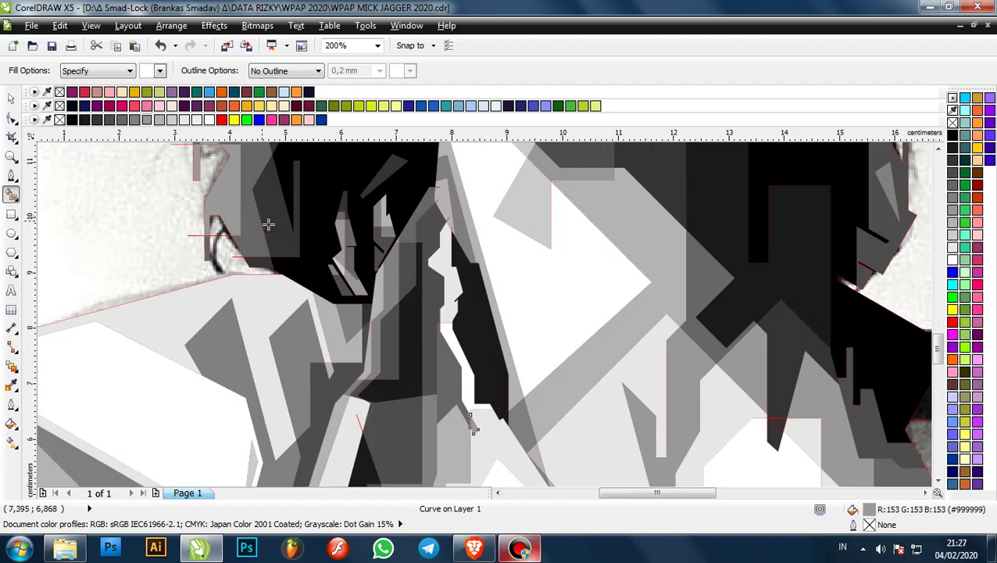
scroll(267, 222, "up", 1)
scroll(267, 235, "down", 2)
scroll(267, 260, "up", 1)
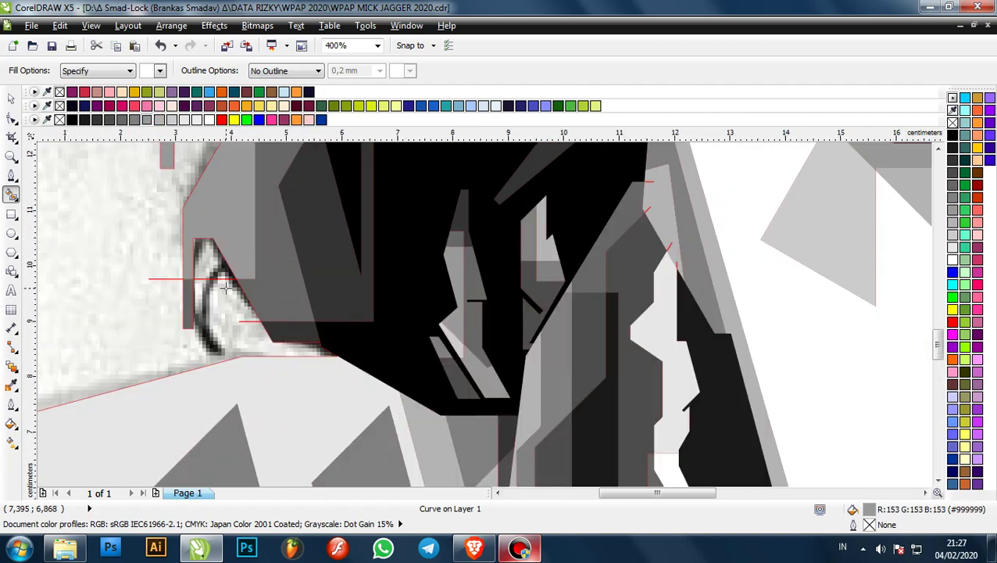
scroll(252, 258, "down", 3)
scroll(424, 334, "down", 1)
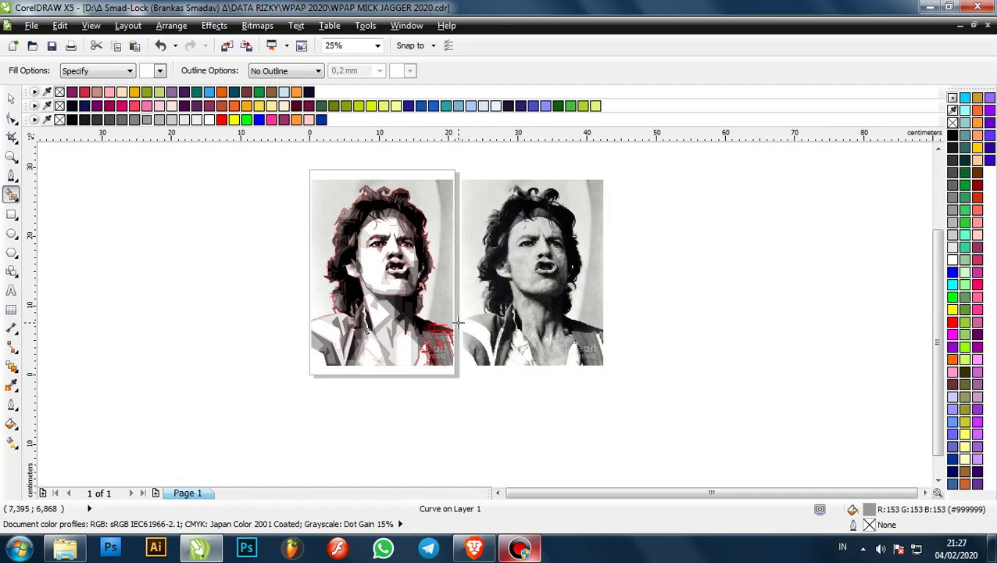
scroll(422, 331, "up", 1)
scroll(456, 403, "up", 1)
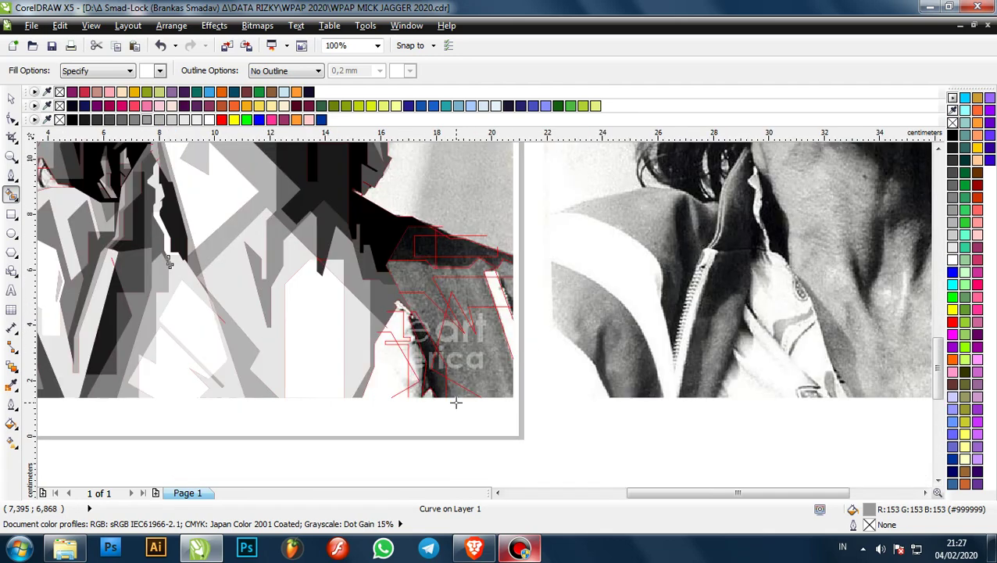
- Fill the small triangle at the bottom edge of the unfilled pale jacket area with #E6E6E6
scroll(456, 403, "up", 1)
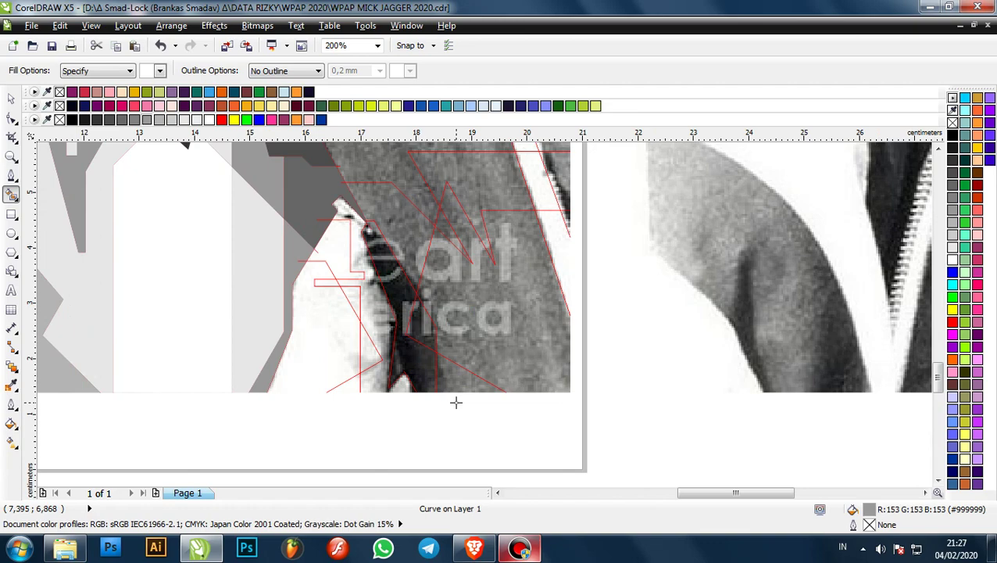
scroll(512, 440, "down", 1)
scroll(514, 326, "up", 1)
scroll(487, 323, "down", 1)
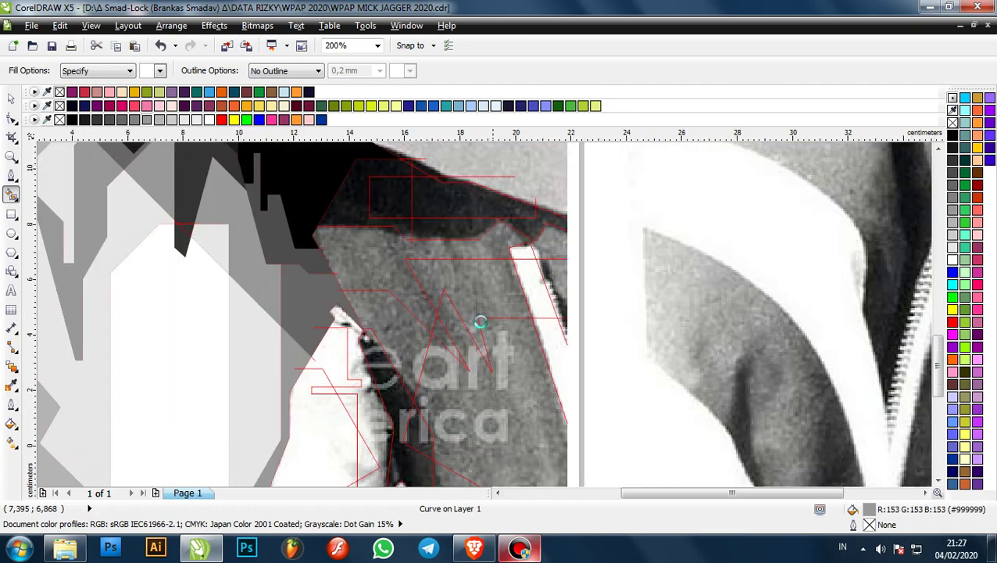
scroll(391, 407, "up", 1)
scroll(428, 358, "up", 1)
scroll(439, 453, "up", 1)
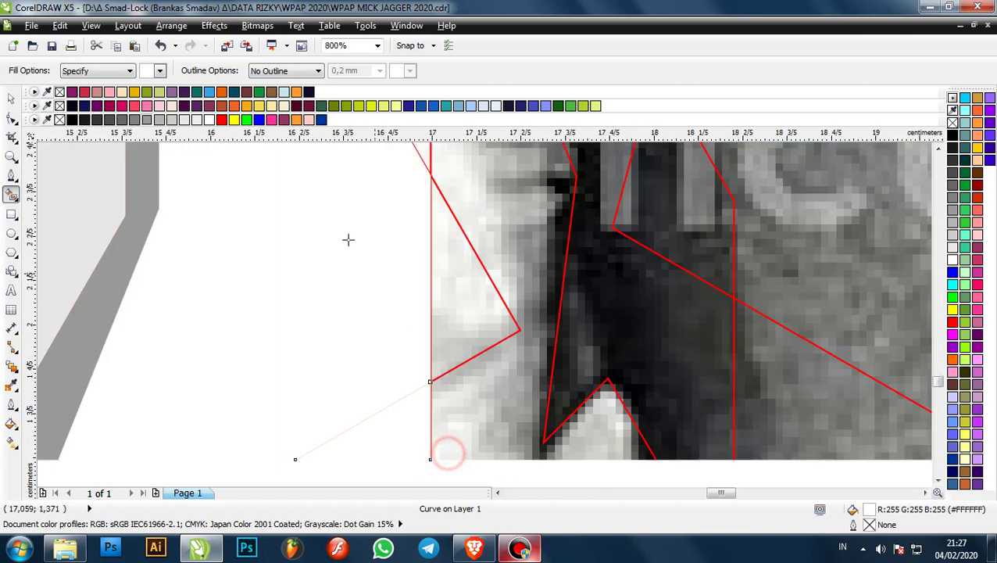
left_click(442, 456)
scroll(438, 391, "down", 1)
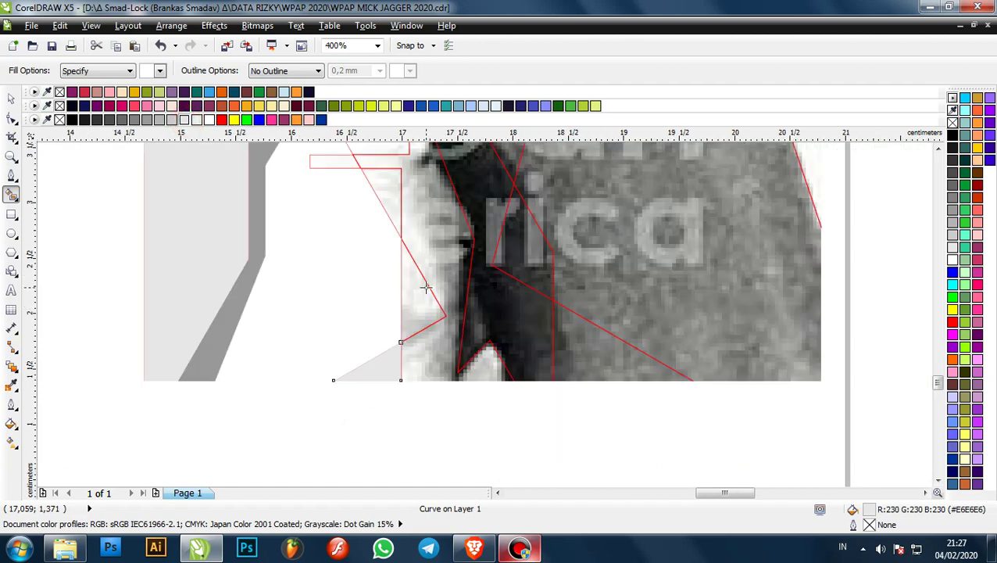
- Fill the two pale triangles above the bottom one and the thin horizontal strip over them with #E6E6E6
left_click(423, 288)
left_click(182, 118)
left_click(389, 178)
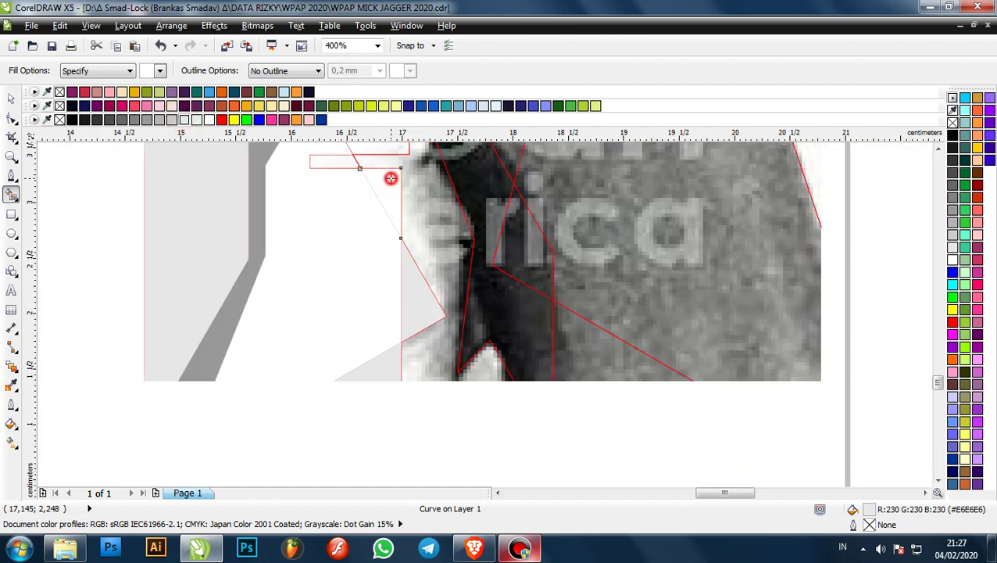
left_click(185, 121)
left_click(338, 164)
left_click(186, 120)
- Fill the stepped pale shape above the strip with #E6E6E6 and the long jagged shape beside it with #B3B3B3
scroll(361, 249, "down", 1)
scroll(362, 187, "up", 1)
left_click(361, 186)
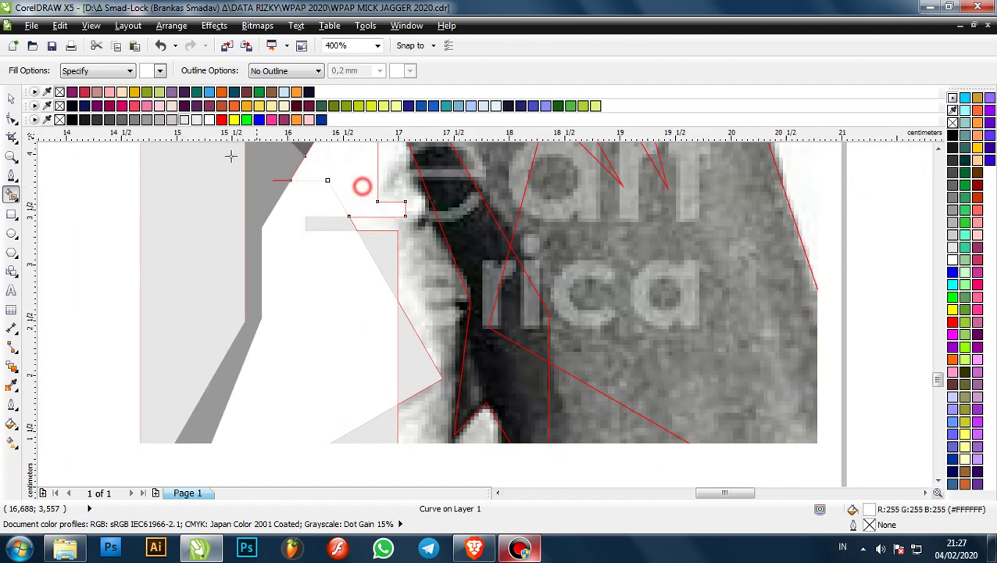
scroll(195, 149, "down", 1)
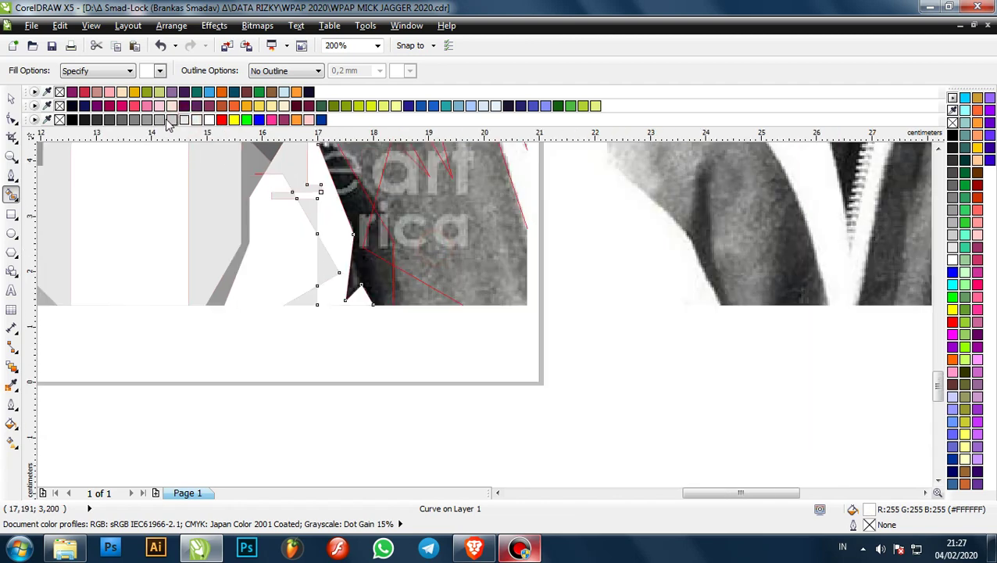
scroll(400, 292, "down", 1)
scroll(359, 222, "up", 1)
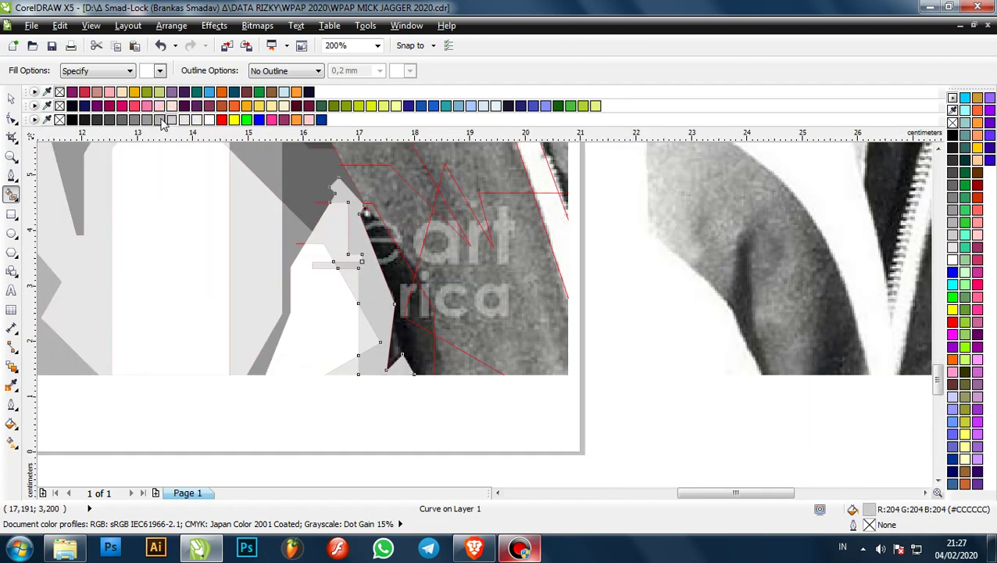
scroll(381, 260, "down", 1)
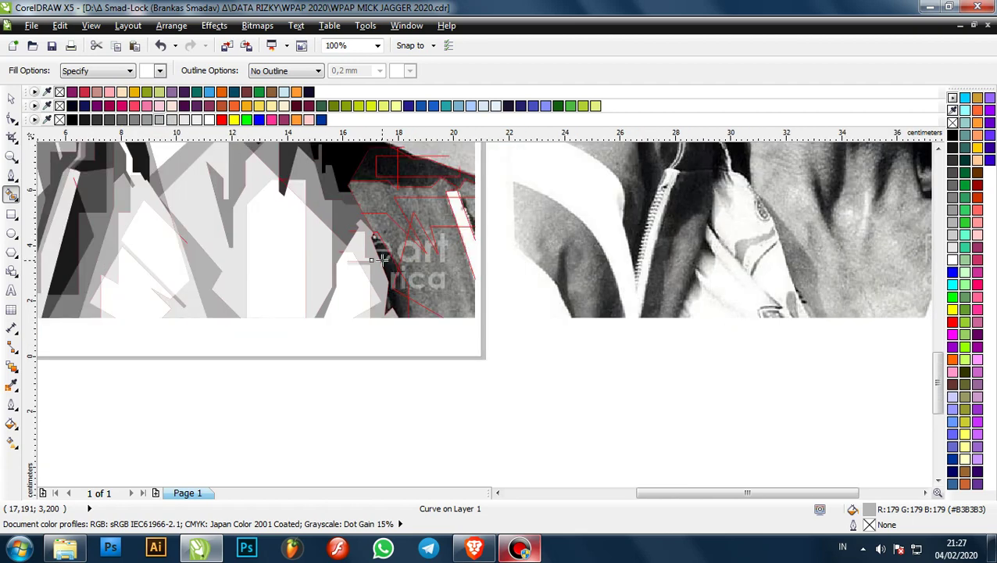
- Fill the long dark fold beside the jagged shape with near-black grey and the small wedge on its right with #4D4D4D
scroll(382, 260, "up", 1)
left_click(397, 271)
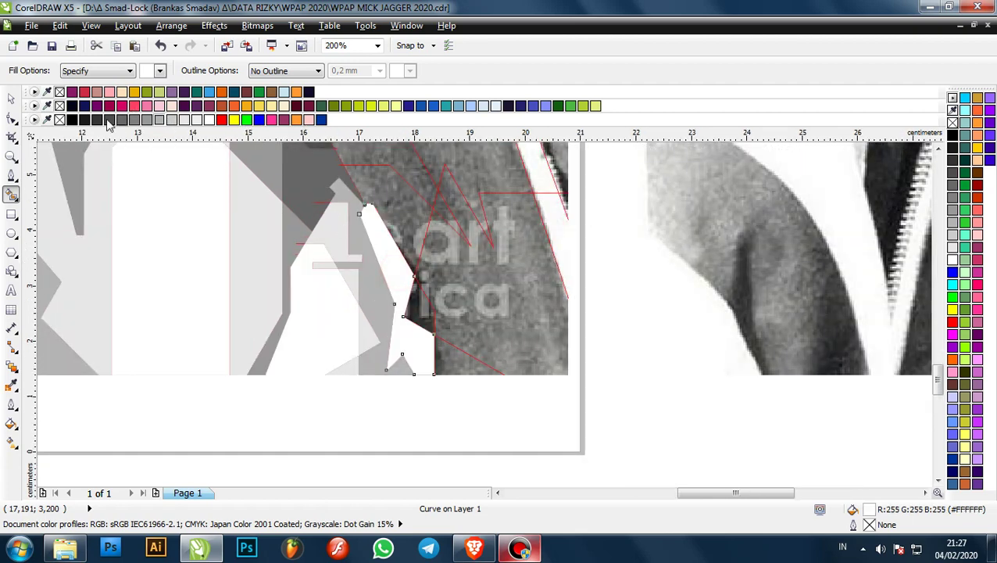
left_click(94, 120)
left_click(419, 307)
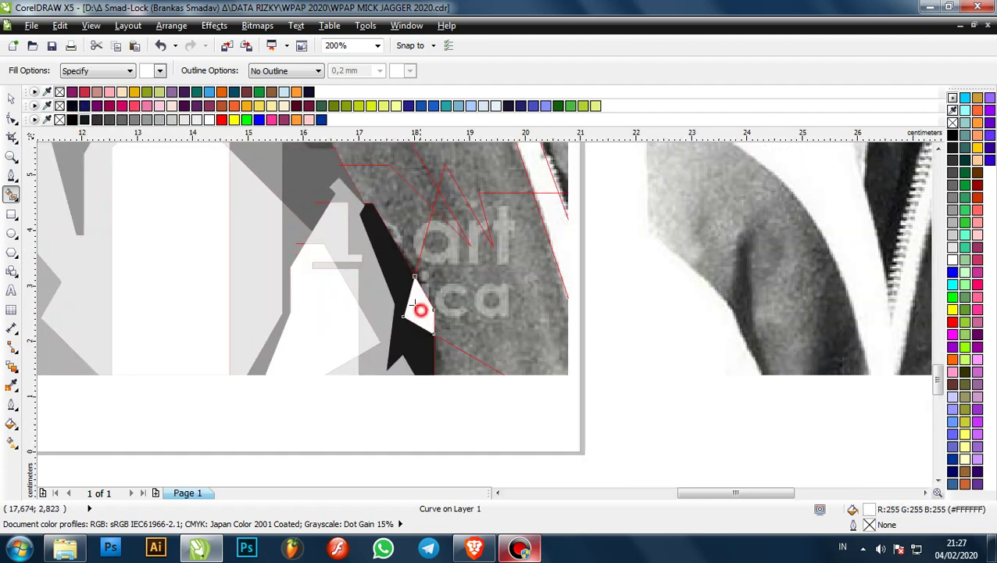
left_click(109, 120)
- Fill the dark shape where the shoulder meets the neck with #333333 and the small triangle on the shoulder edge with #666666
scroll(313, 297, "down", 1)
scroll(341, 169, "up", 2)
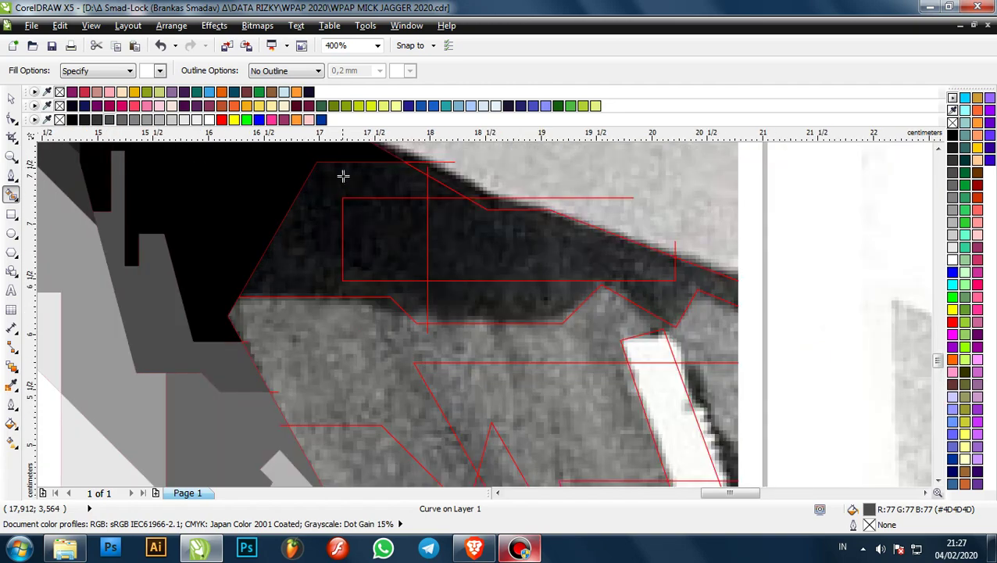
left_click(346, 182)
left_click(97, 120)
scroll(291, 287, "down", 1)
scroll(378, 248, "up", 2)
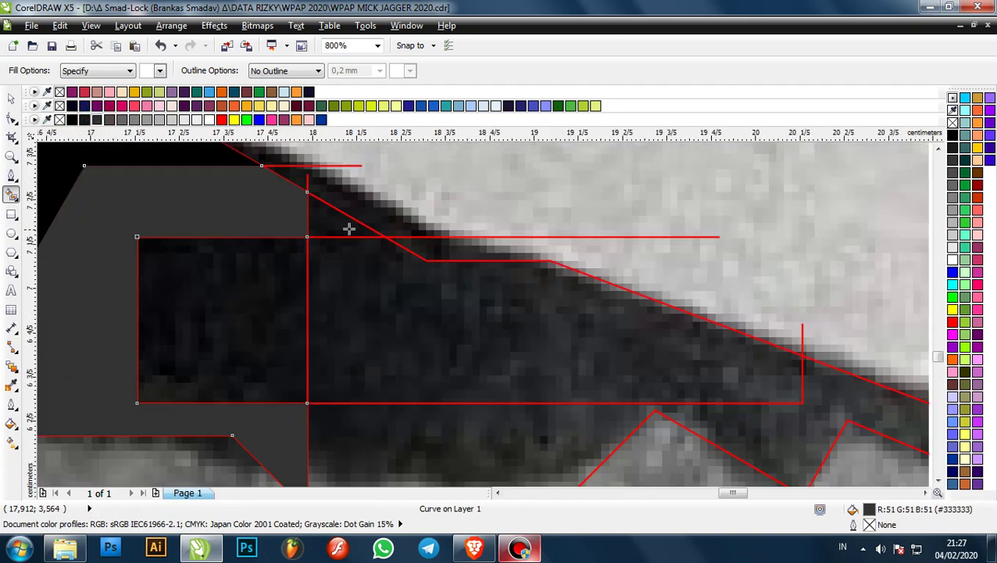
left_click(330, 223)
left_click(123, 120)
- Fill the shoulder's inner rectangle and the zigzag band below it with #666666, and the long piece between them with #999999
left_click(239, 307)
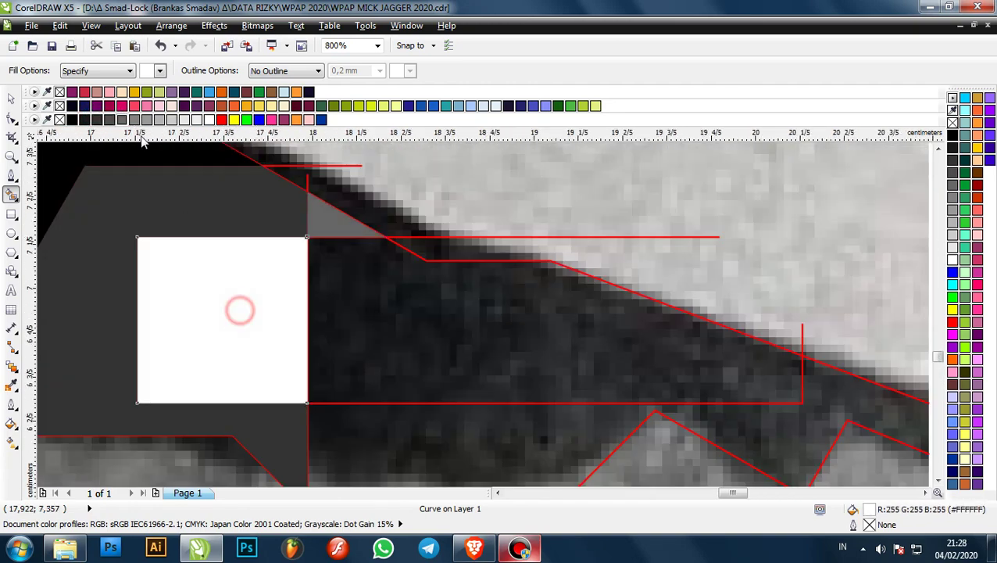
left_click(122, 119)
left_click(379, 383)
left_click(123, 119)
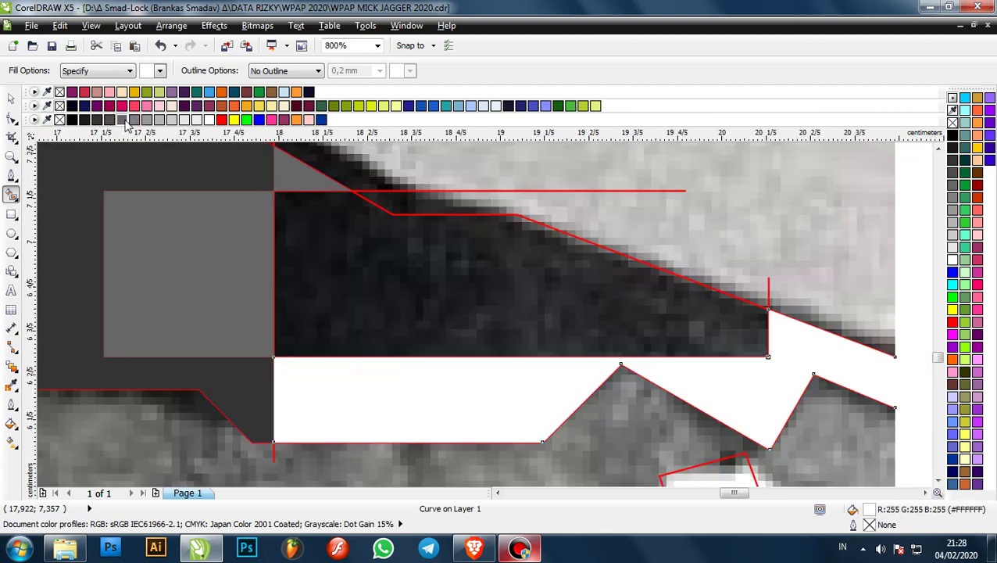
left_click(390, 276)
left_click(147, 119)
- Fill the large angular jacket shape directly below the dark shoulder band with #808080
scroll(400, 224, "down", 1)
scroll(400, 224, "down", 2)
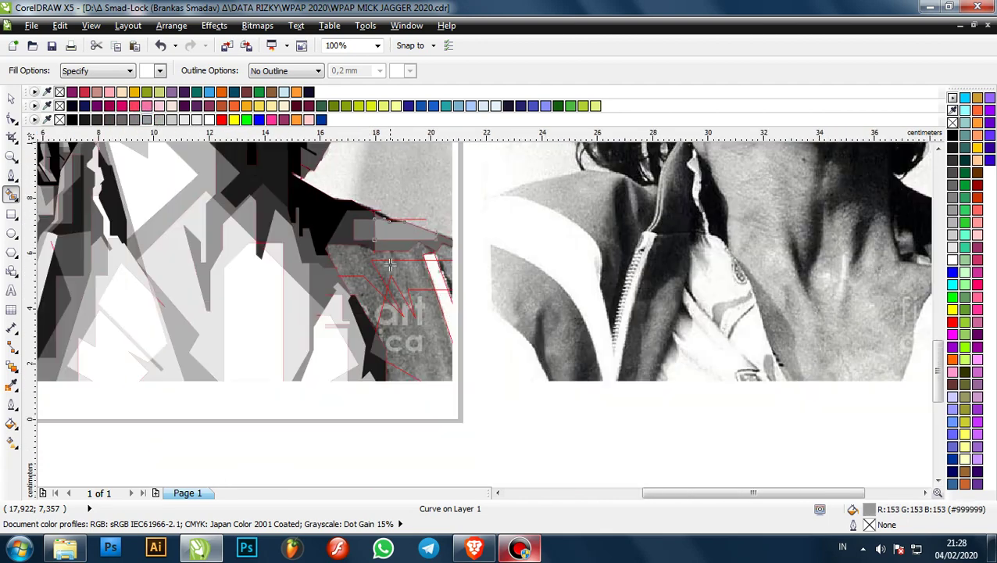
scroll(395, 268, "up", 1)
left_click(321, 241)
left_click(147, 120)
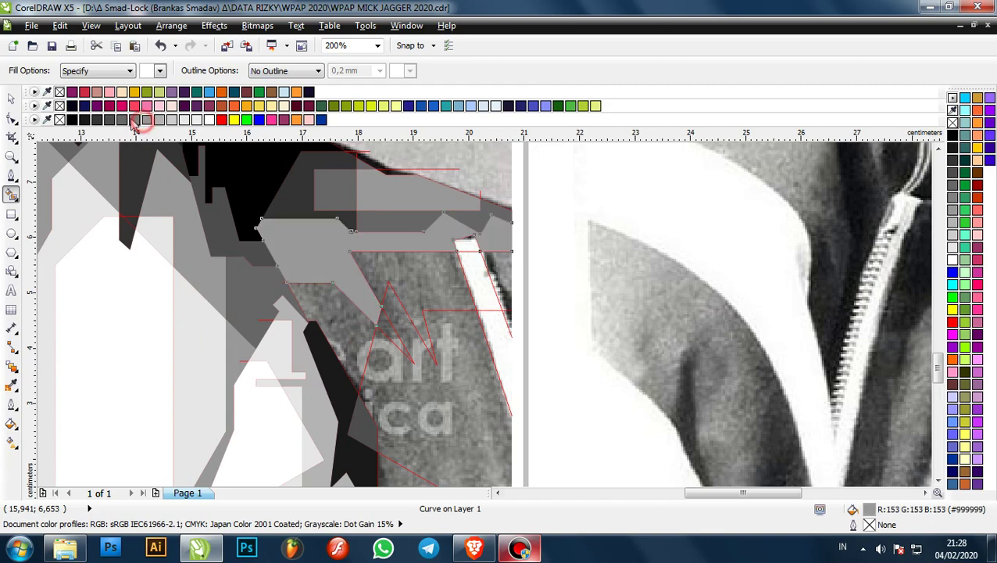
left_click(134, 120)
- Fill the pointed jacket shape left of the white stripe and the angular piece above the dark fold with #B3B3B3
scroll(259, 179, "down", 1)
scroll(346, 241, "up", 1)
left_click(353, 214)
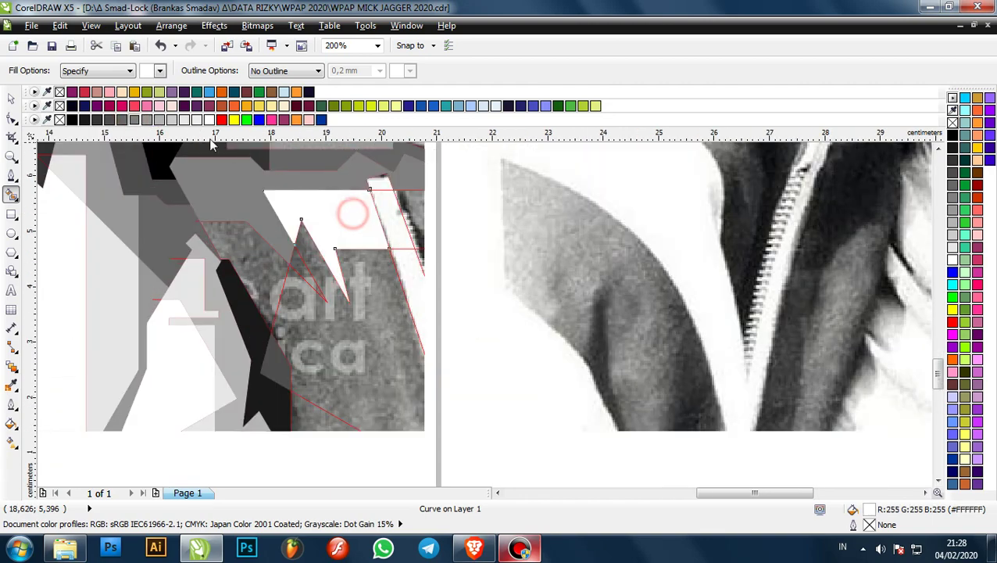
left_click(147, 120)
left_click(159, 119)
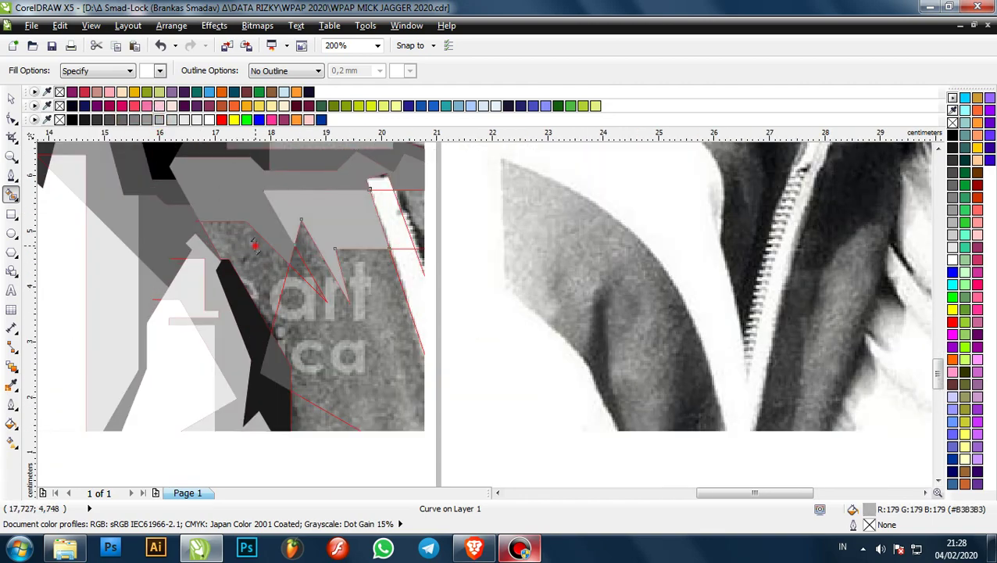
left_click(233, 232)
left_click(158, 119)
- Fill the triangle at the jacket's bottom edge with #999999 and the large jacket piece above it with #CCCCCC
scroll(274, 214, "down", 1)
scroll(300, 259, "up", 1)
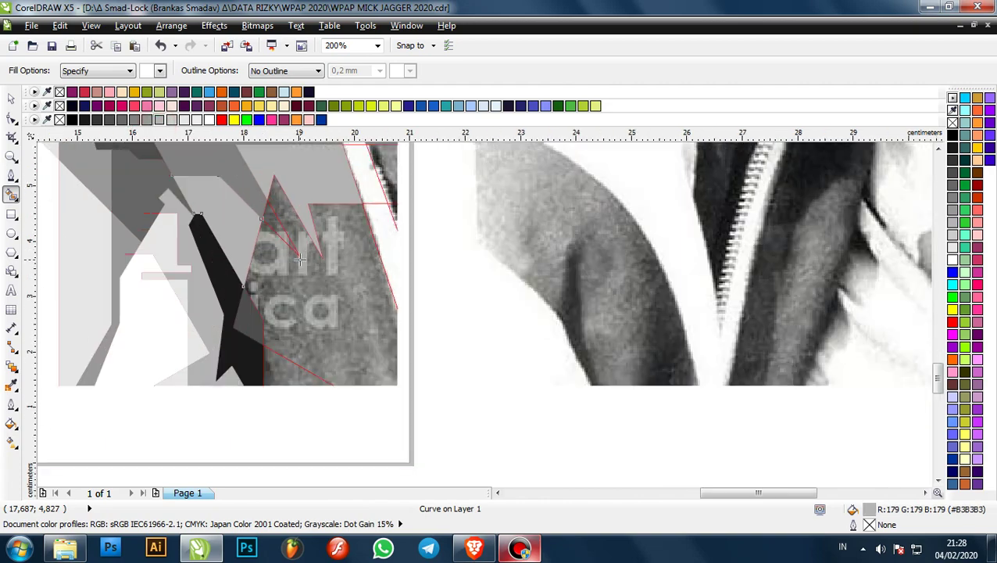
left_click(279, 363)
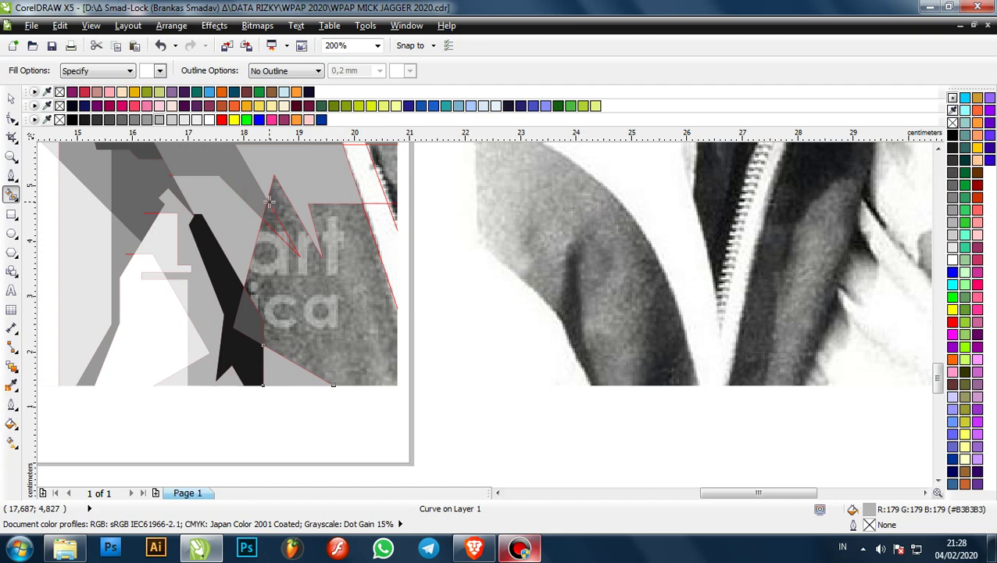
left_click(148, 119)
left_click(325, 299)
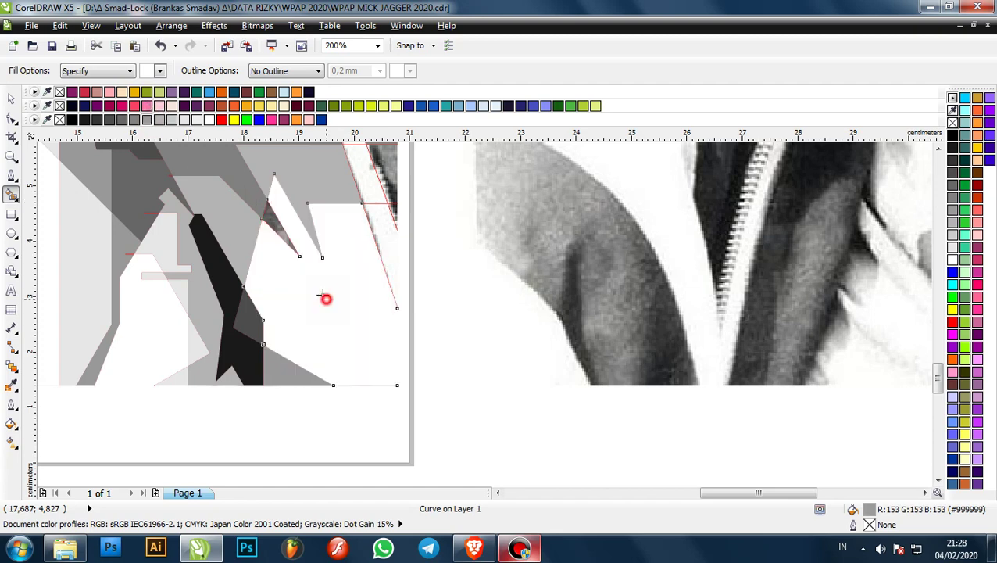
left_click(181, 119)
left_click(160, 120)
- Fill the narrow pointed sliver at the upper left of the large jacket piece with #999999
scroll(277, 220, "up", 2)
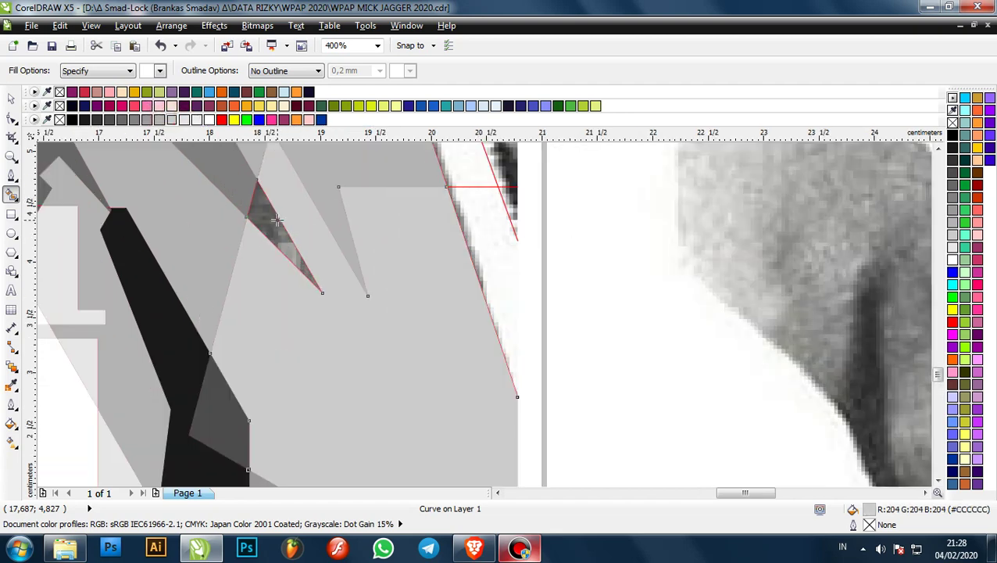
left_click(268, 220)
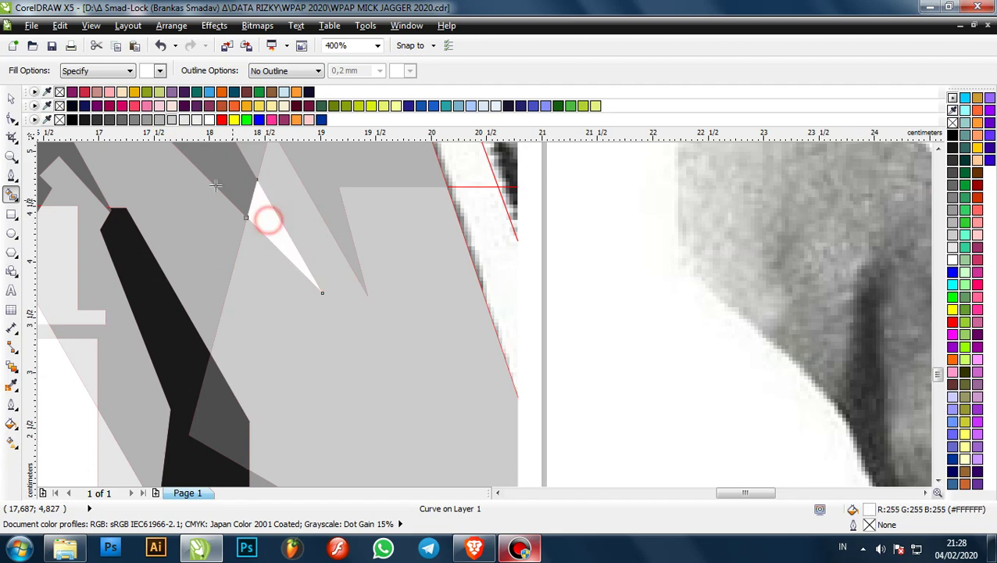
left_click(137, 120)
scroll(370, 281, "down", 2)
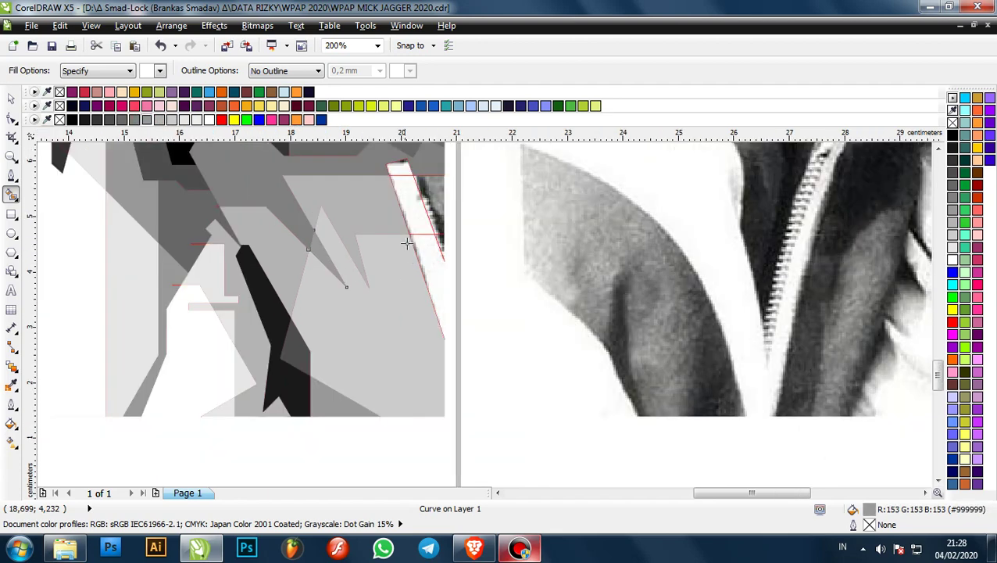
- Fill the jacket's diagonal stripe with white on its lower segment, #E6E6E6 on the middle one and #CCCCCC on the top end
scroll(447, 285, "down", 1)
scroll(438, 245, "up", 1)
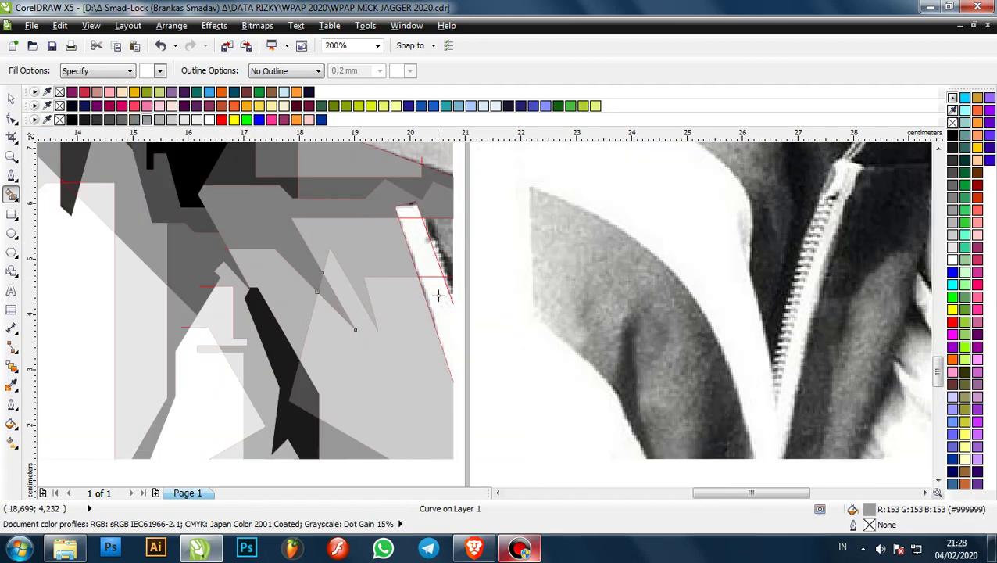
left_click(438, 294)
left_click(423, 252)
scroll(414, 202, "up", 1)
left_click(184, 119)
left_click(402, 220)
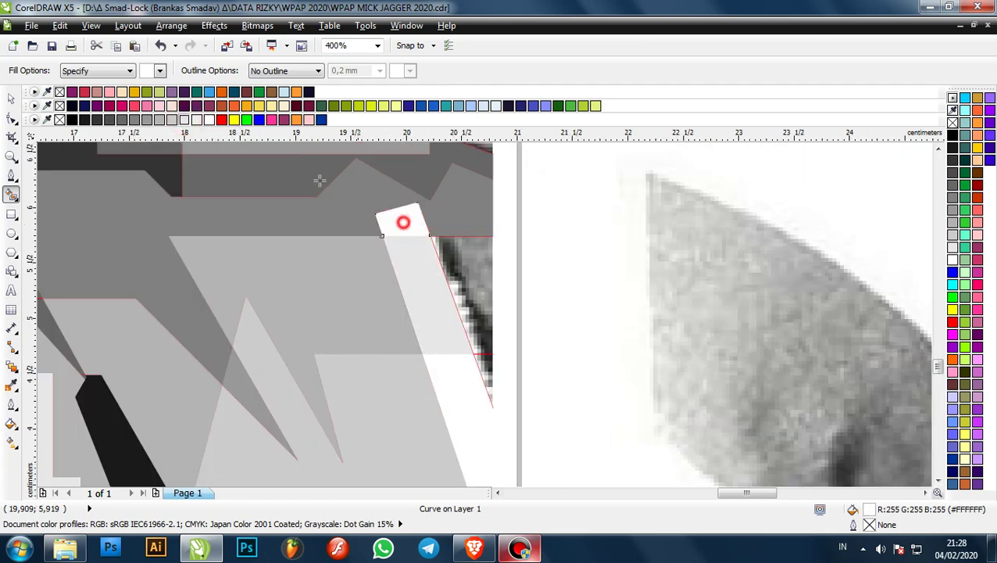
left_click(171, 124)
- Fill the shape between the stripe and the right edge with #B3B3B3 and the tiny triangle beneath it with #E6E6E6
left_click(467, 259)
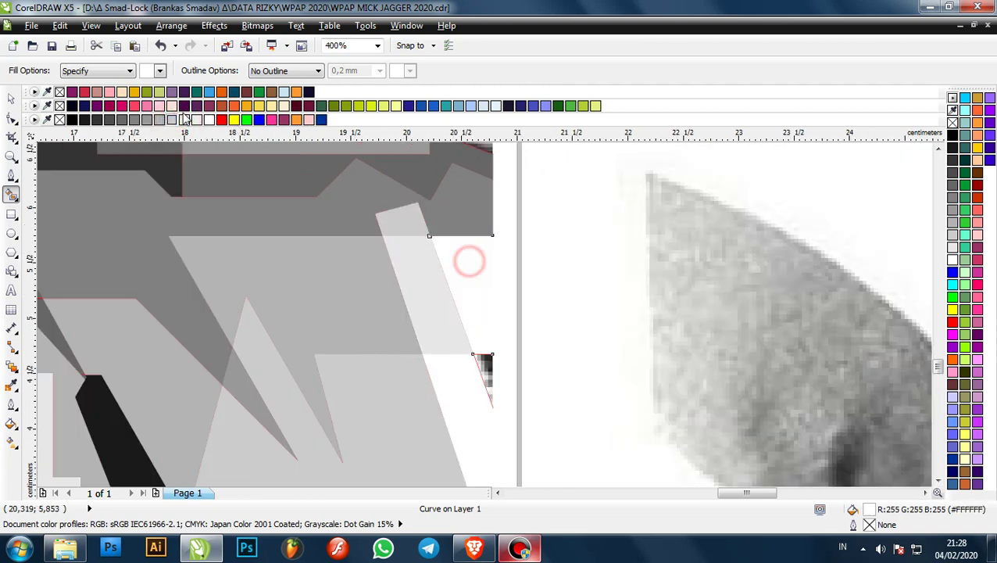
left_click(147, 120)
left_click(158, 119)
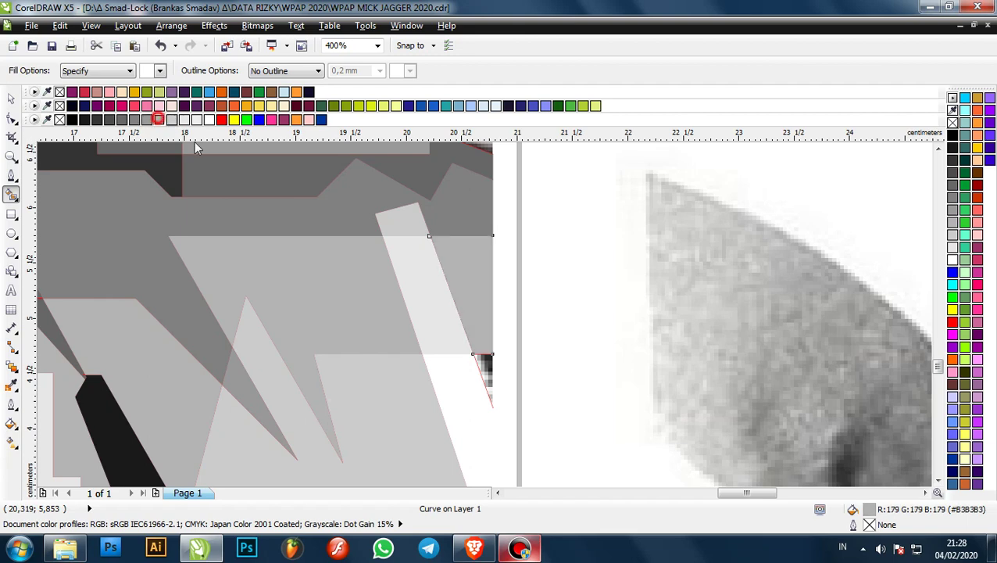
left_click(485, 359)
left_click(173, 120)
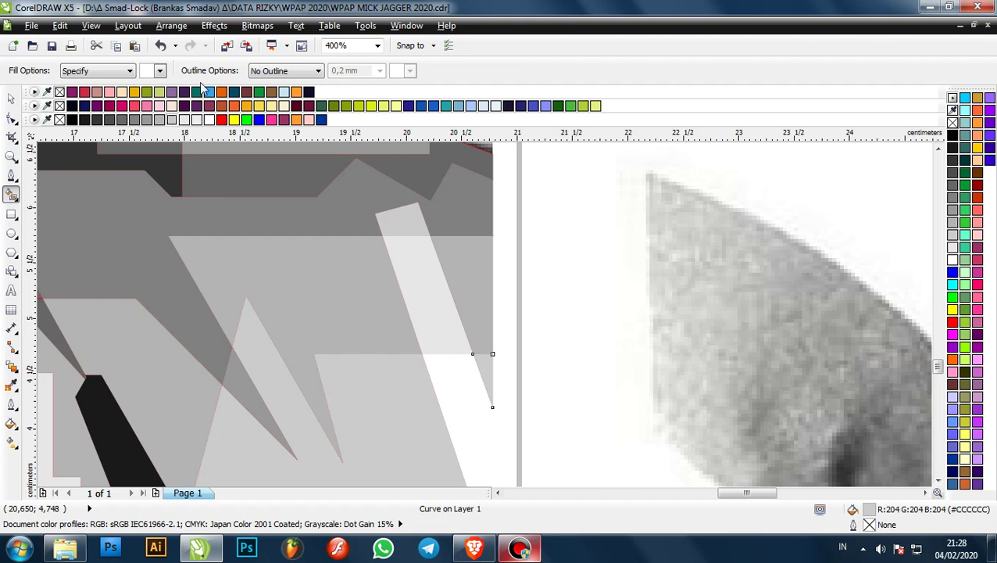
left_click(185, 119)
- Examine the finished jacket area and the remaining unfilled shapes along the hair's right edge
scroll(565, 265, "down", 2)
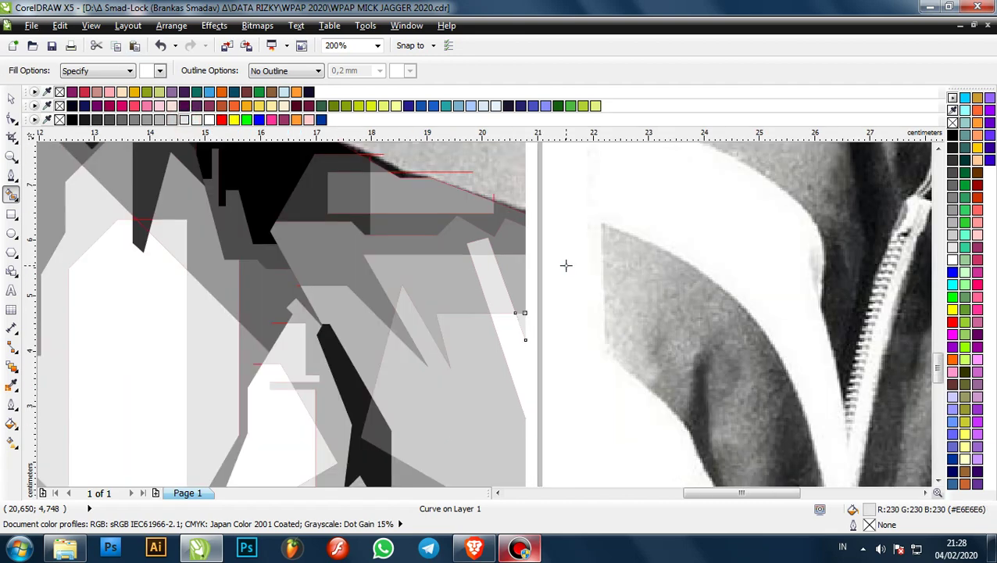
scroll(488, 276, "down", 2)
scroll(487, 238, "up", 2)
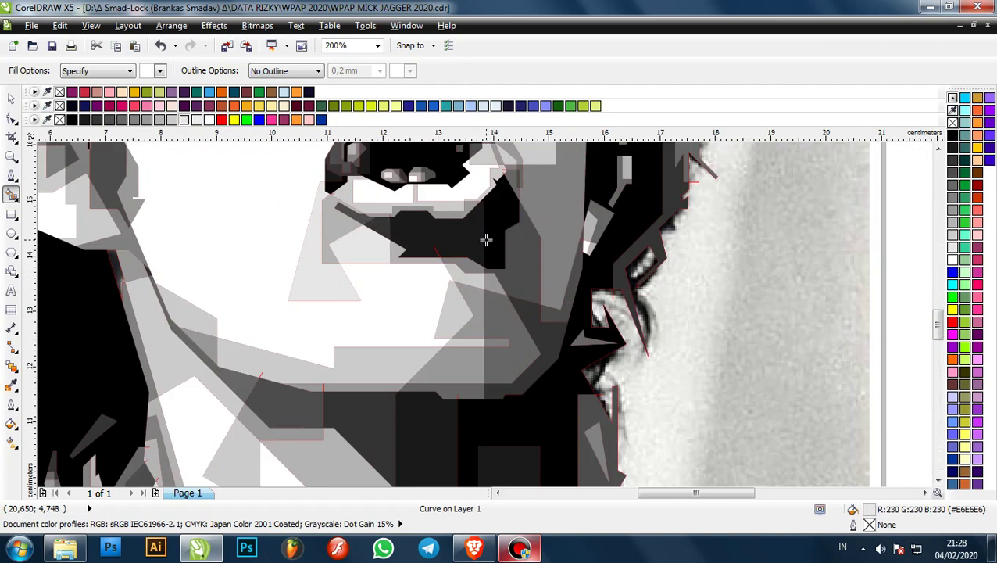
scroll(543, 273, "up", 2)
scroll(525, 297, "down", 3)
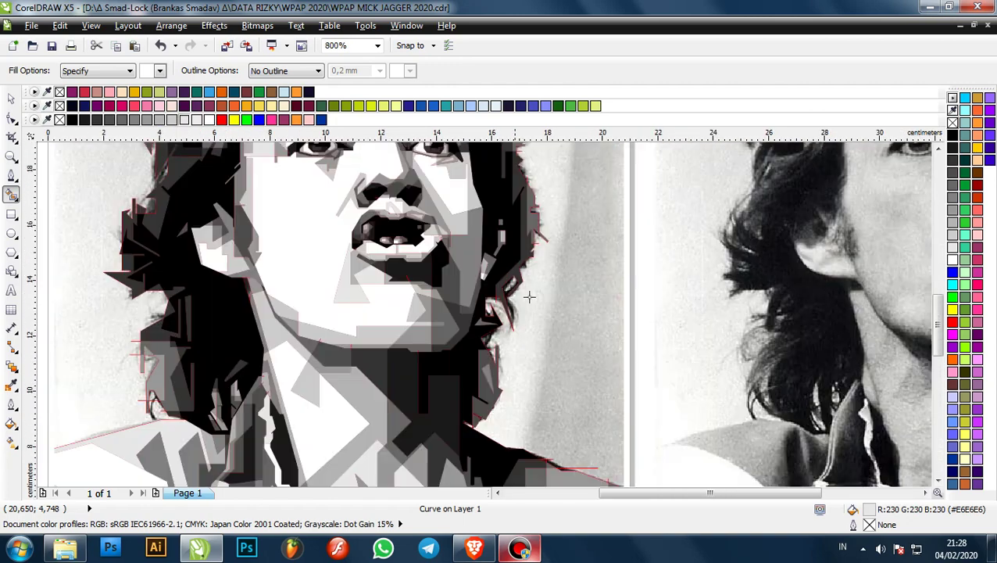
scroll(524, 216, "up", 2)
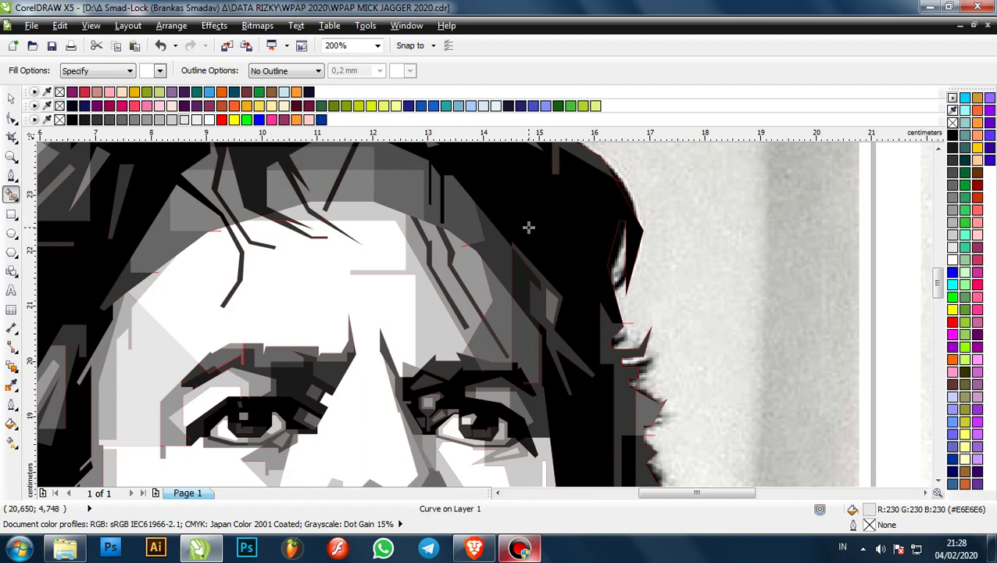
scroll(528, 226, "down", 2)
scroll(539, 244, "up", 3)
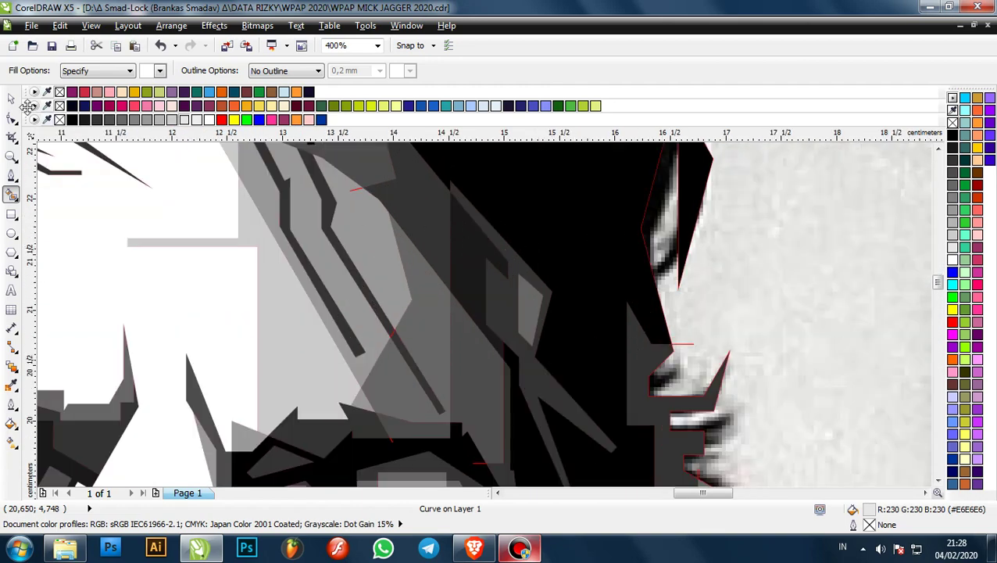
- Try a #1A1A1A fill on the forked strand shape beside the headband's right end
left_click(11, 98)
scroll(199, 205, "down", 1)
left_click(533, 215)
scroll(355, 239, "up", 1)
left_click(345, 258)
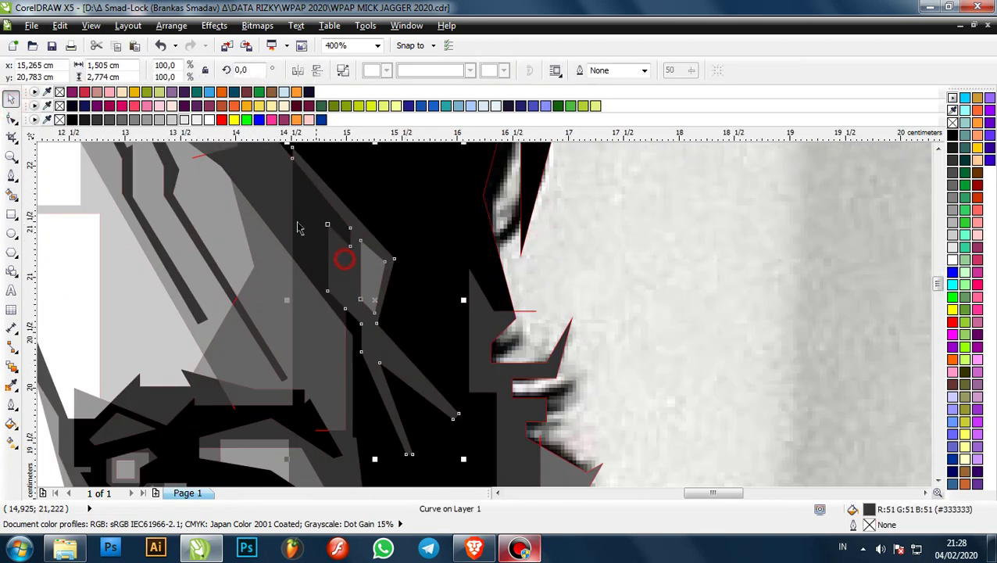
- Try black on the dark headband facet beside the forked strand, and set its fill back to #1A1A1A
left_click(307, 212)
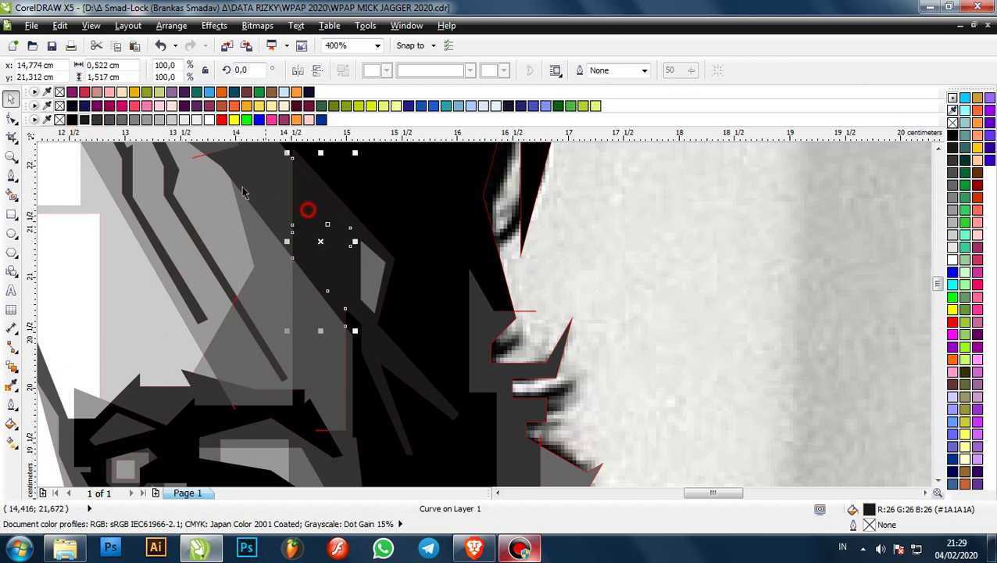
left_click(93, 121)
left_click(71, 119)
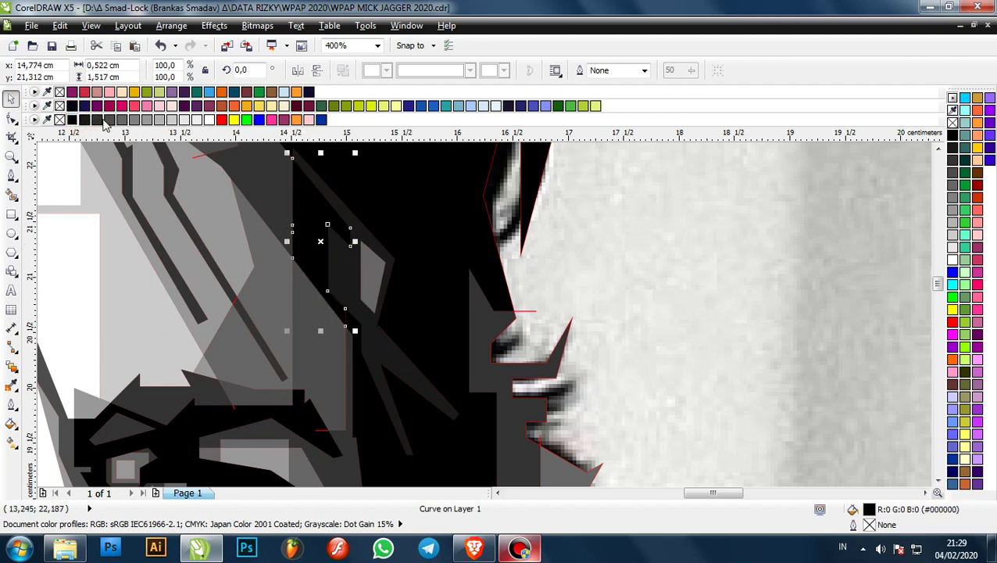
left_click(84, 120)
- Set the forked strand's fill to #333333 and deselect it
left_click(345, 273)
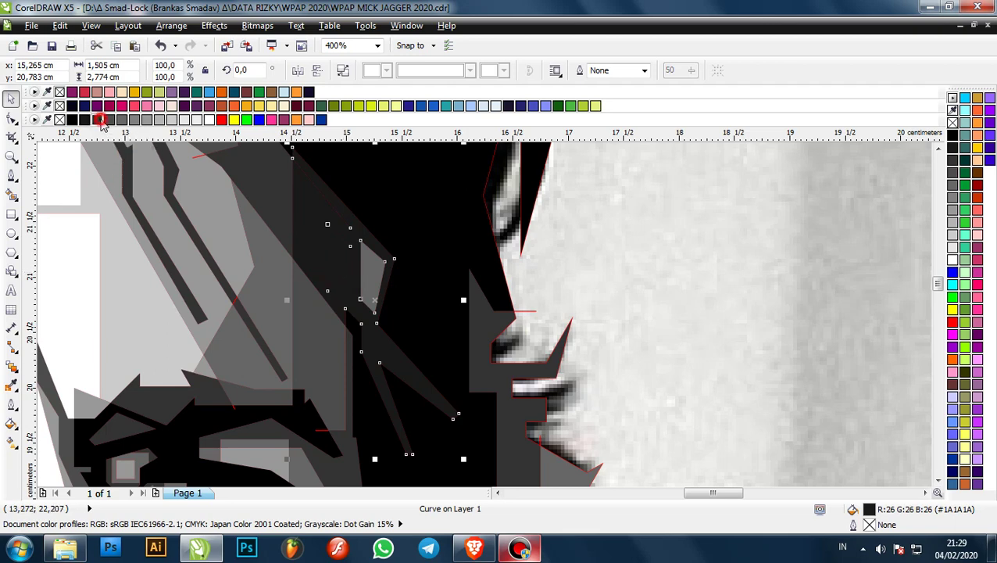
left_click(101, 122)
scroll(258, 190, "down", 1)
left_click(533, 194)
scroll(361, 212, "up", 2)
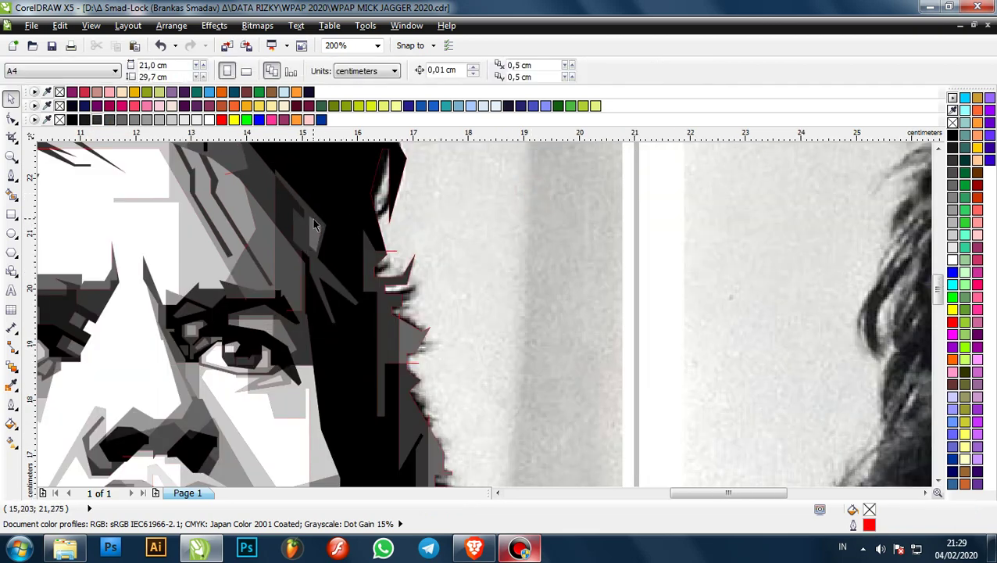
- Try a lighter #808080 fill on the forked strand and compare the area with the reference photo
left_click(286, 236)
left_click(132, 119)
scroll(485, 245, "down", 2)
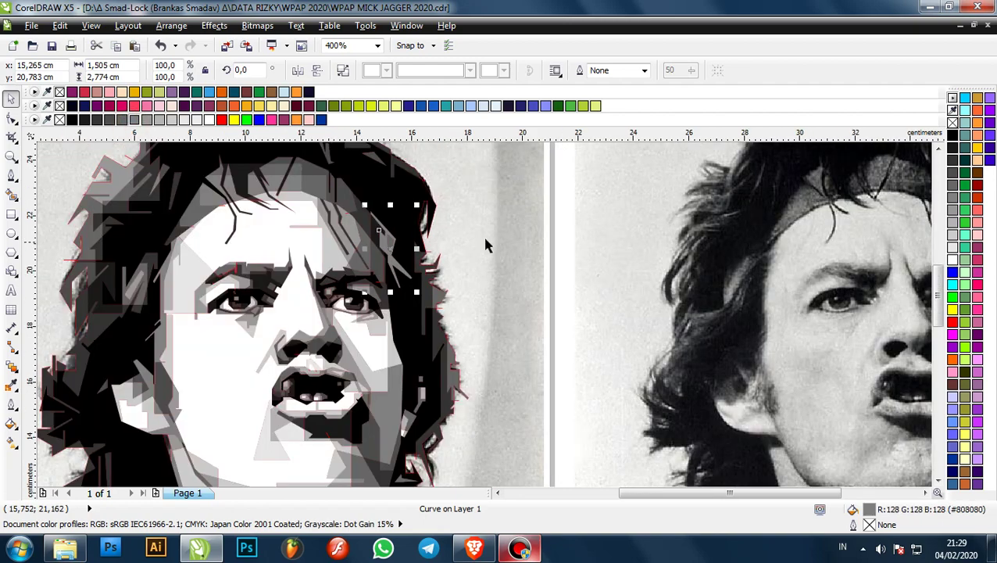
left_click(515, 239)
scroll(539, 231, "down", 2)
scroll(525, 223, "up", 2)
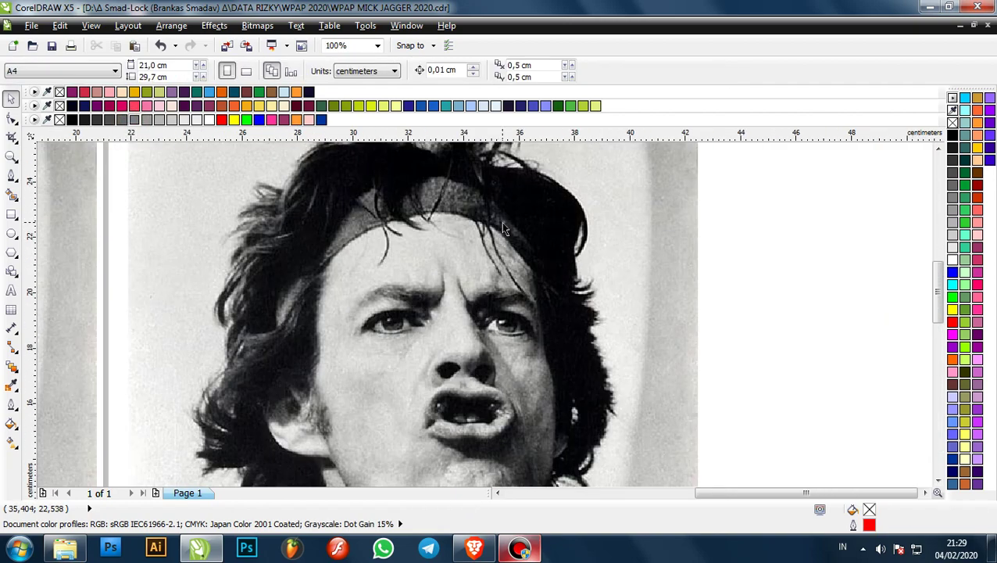
scroll(578, 257, "down", 1)
scroll(284, 286, "up", 3)
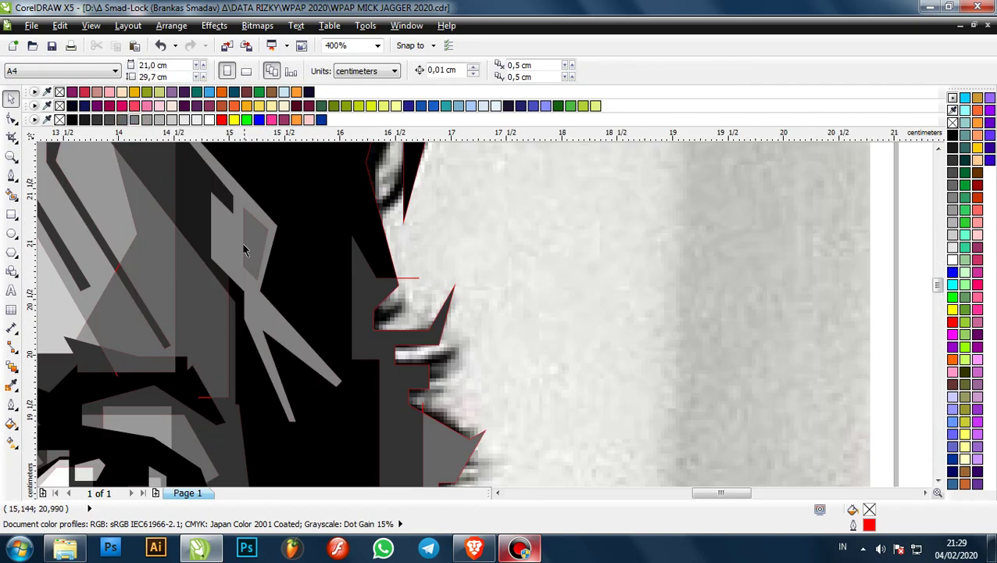
- Darken the forked strand by the headband from mid grey to #333333
left_click(228, 235)
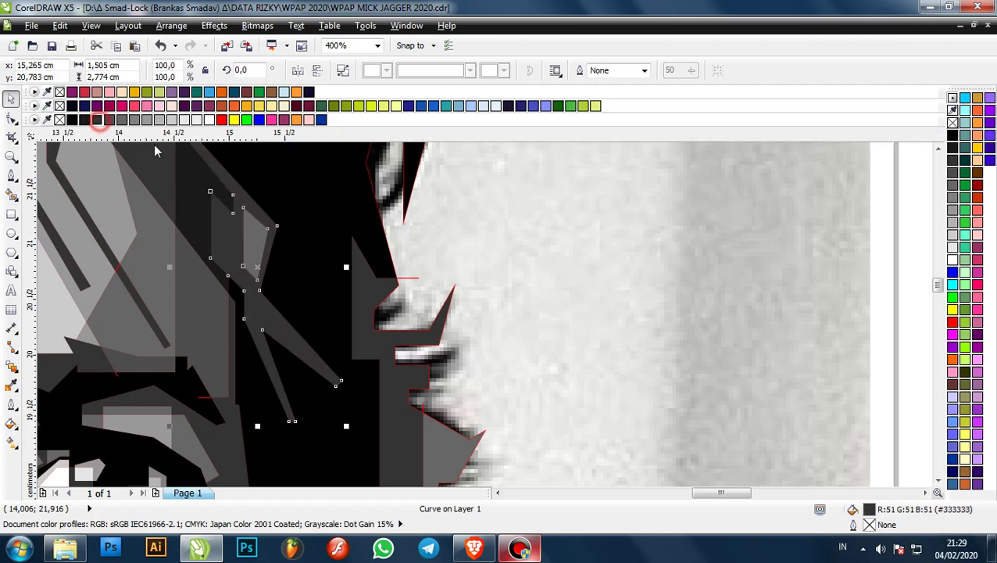
left_click(567, 231)
scroll(407, 219, "down", 3)
scroll(404, 221, "up", 2)
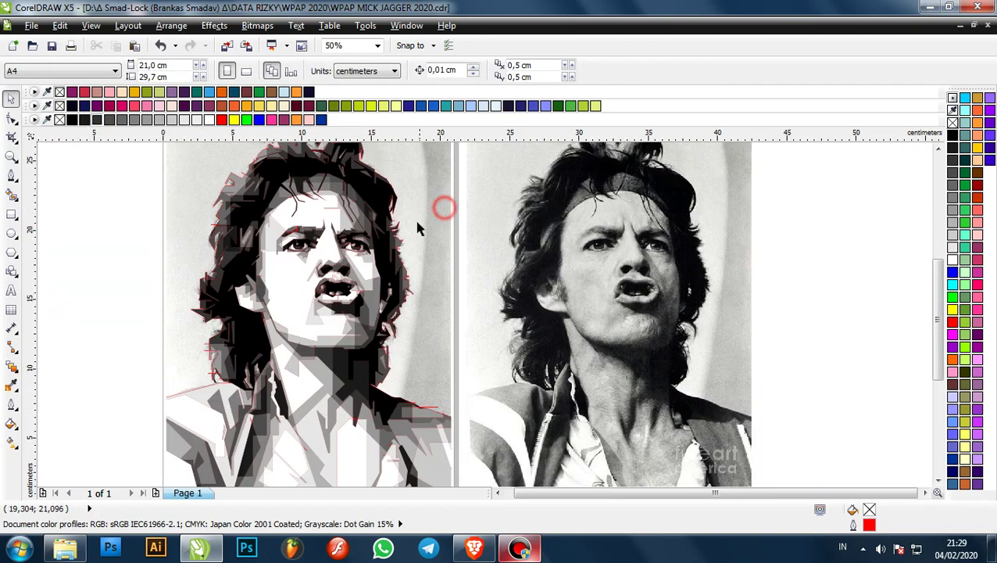
left_click(365, 219)
scroll(512, 220, "down", 2)
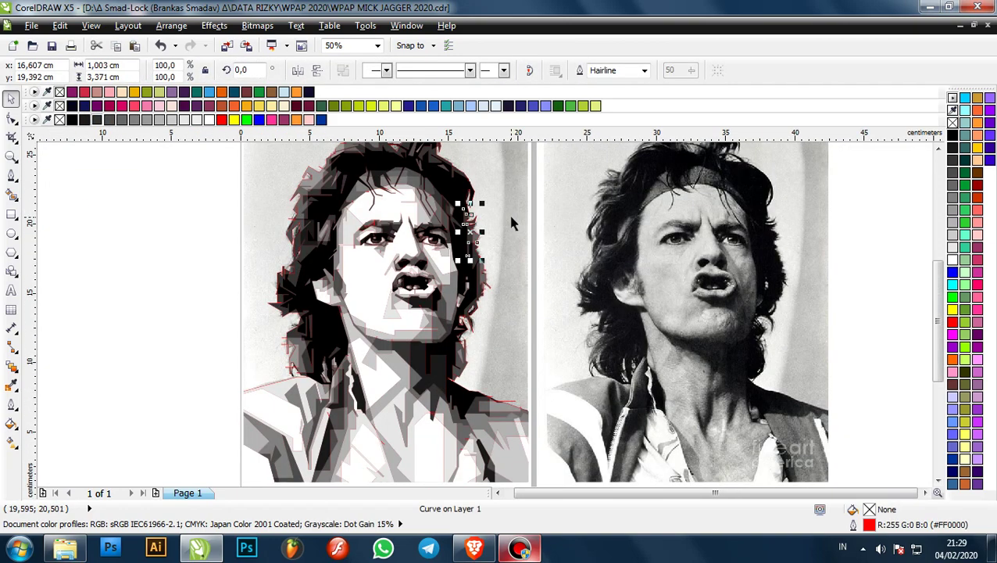
left_click(510, 216)
scroll(484, 207, "down", 2)
scroll(473, 200, "up", 3)
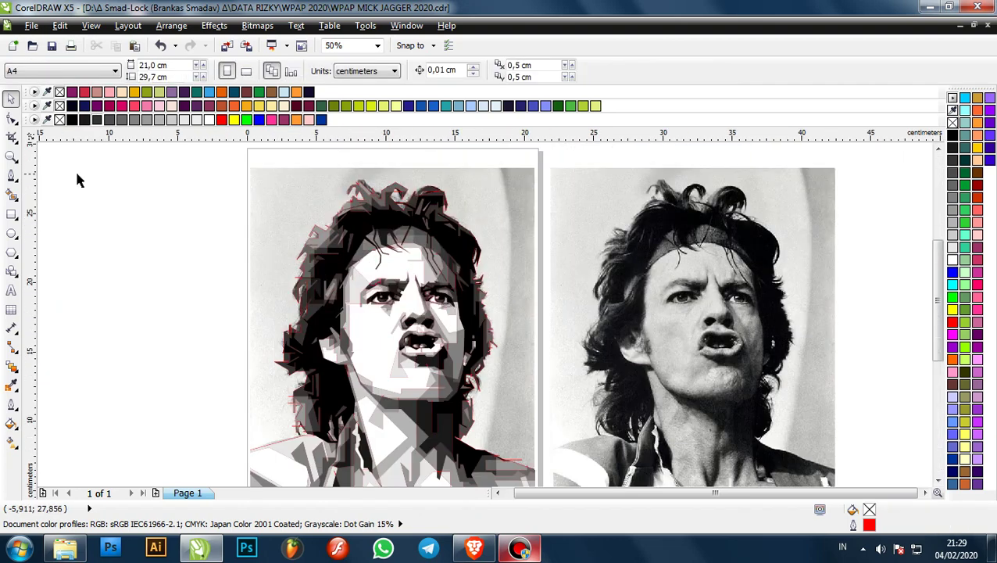
- Draw a straight Pen line rising across the whole portrait from outside the page's left edge to its upper right corner, about 23.7 by 13.7 cm
left_click(9, 175)
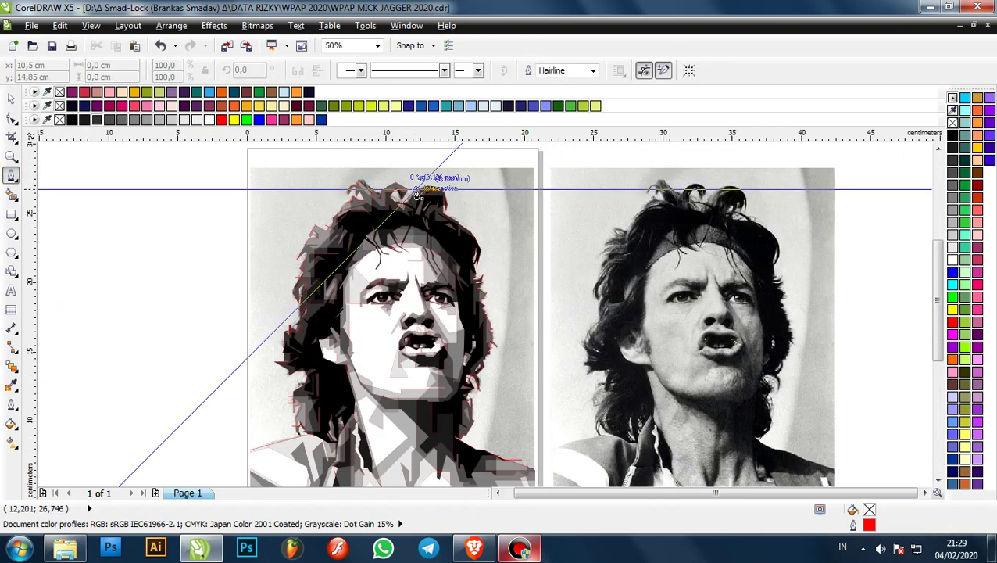
scroll(362, 247, "down", 1)
scroll(416, 302, "up", 1)
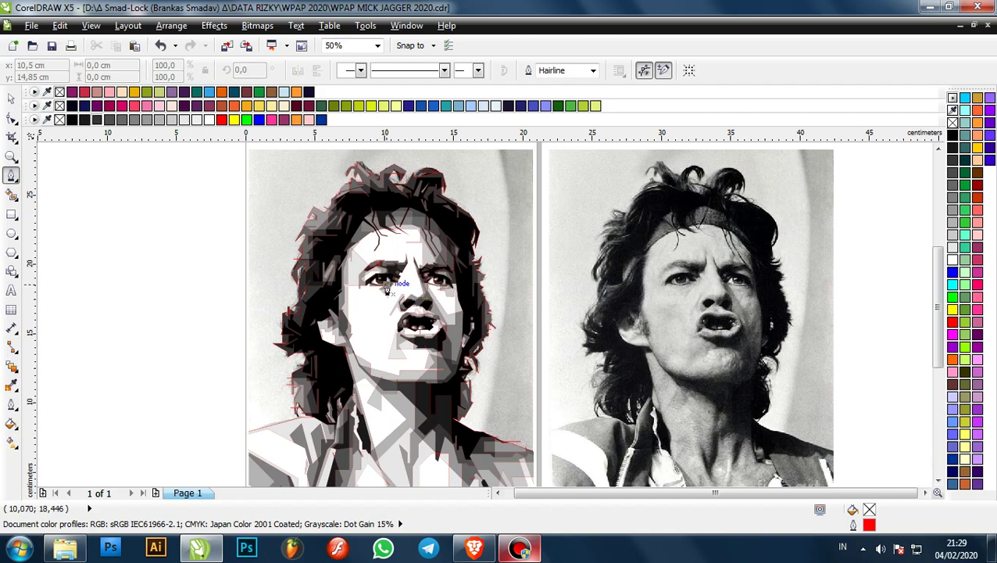
scroll(265, 322, "up", 1)
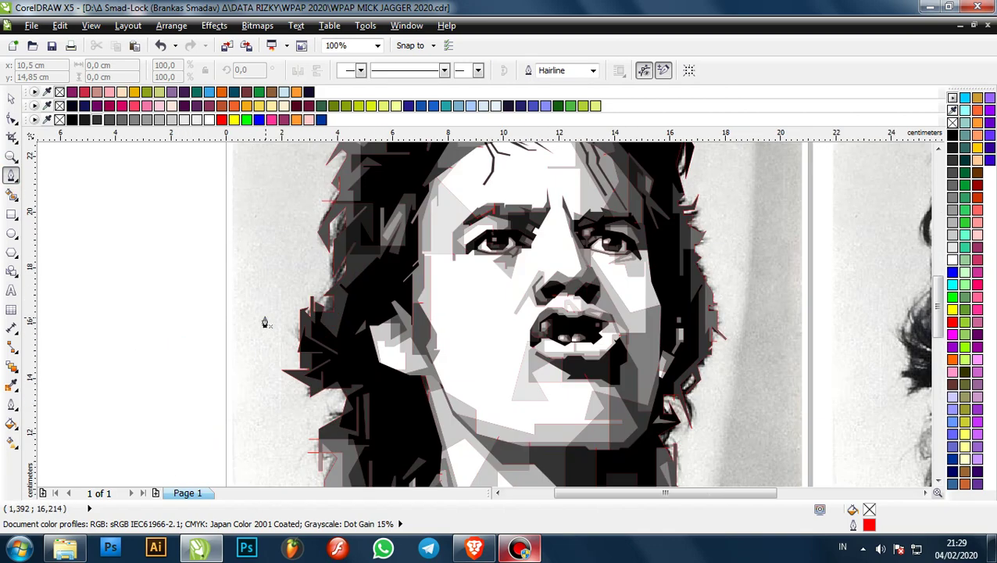
scroll(161, 361, "down", 1)
left_click(159, 354)
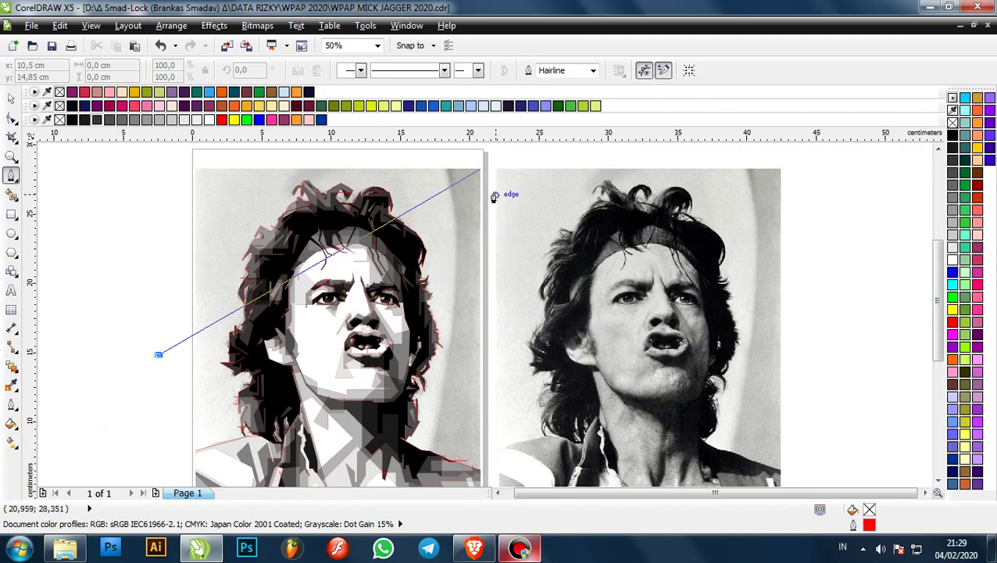
scroll(485, 156, "up", 1)
left_click(488, 162)
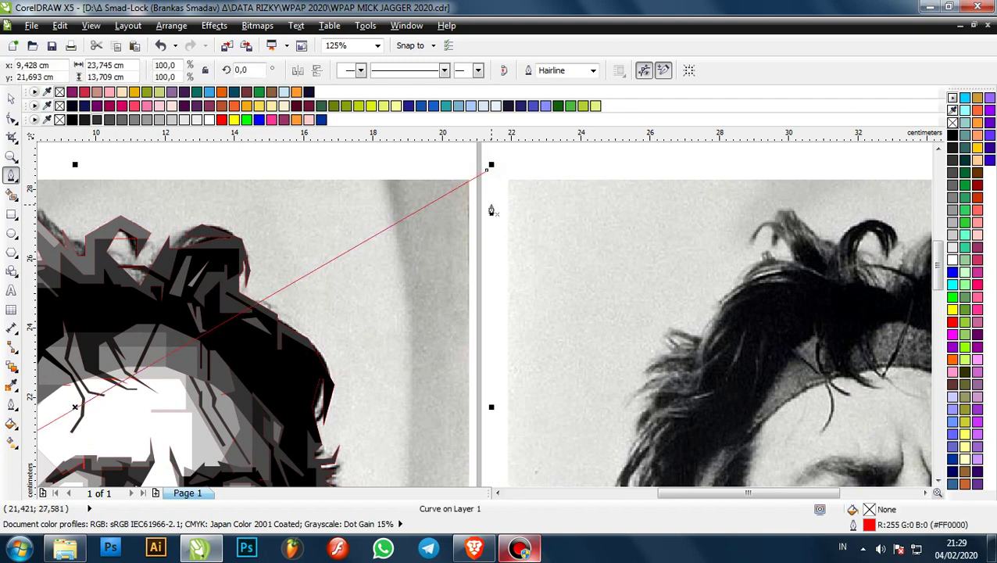
- Draw two near-parallel lines rising left to right across the face below the first diagonal, the lower one spanning about 21.7 by 8.2 cm
scroll(490, 205, "down", 2)
scroll(481, 230, "up", 1)
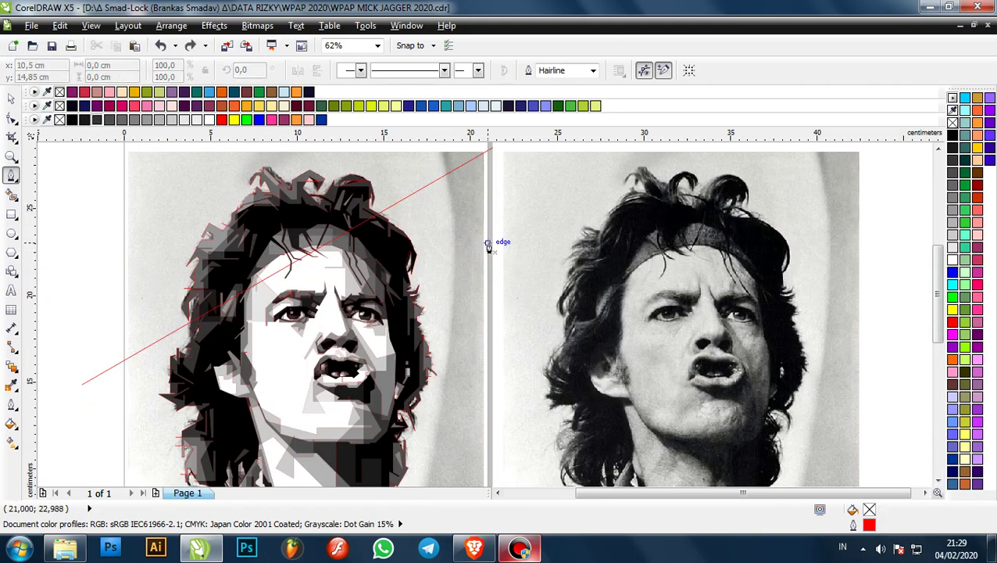
left_click(488, 244)
scroll(492, 238, "up", 2)
scroll(383, 289, "down", 3)
scroll(315, 320, "up", 3)
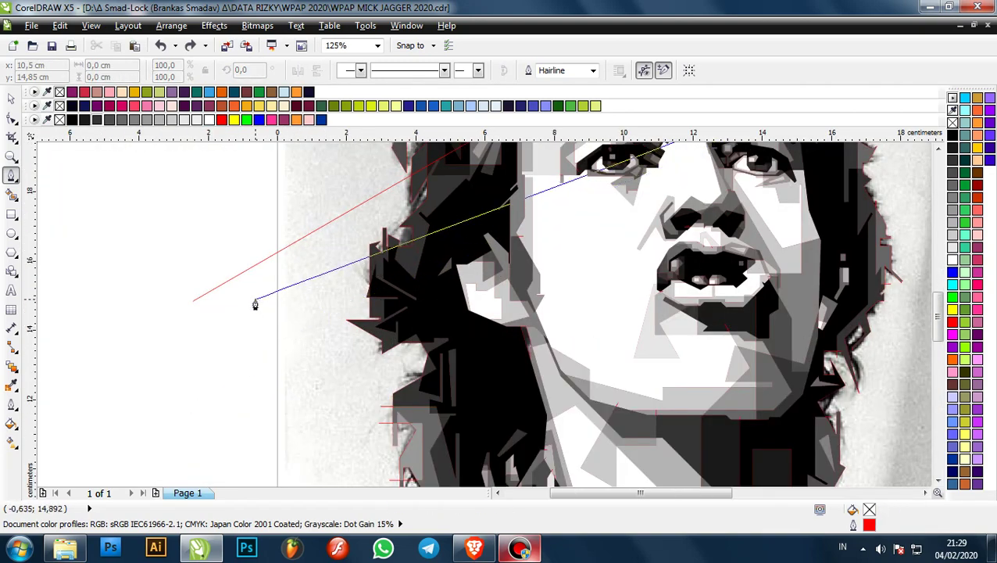
left_click(255, 304)
scroll(254, 312, "down", 2)
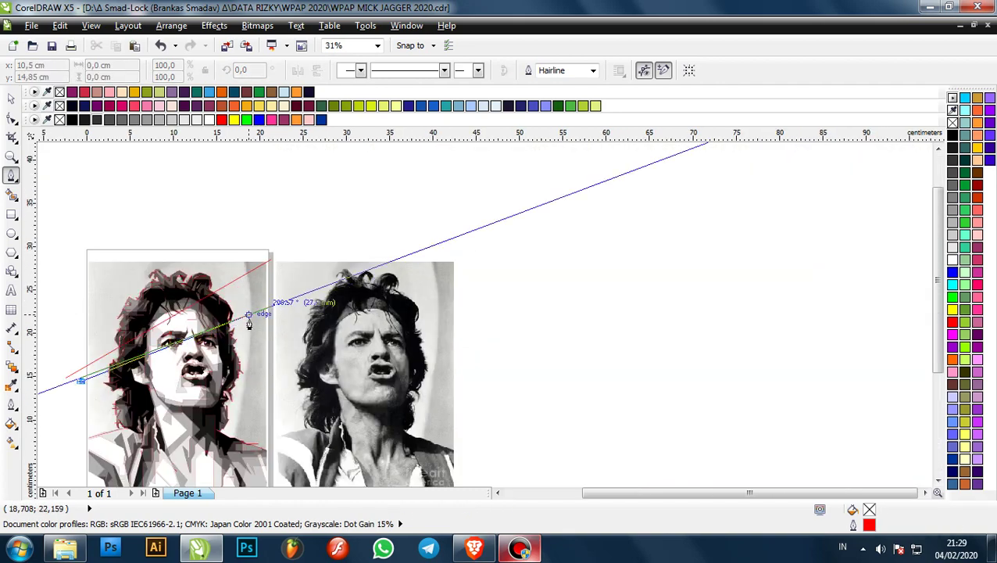
scroll(248, 323, "up", 2)
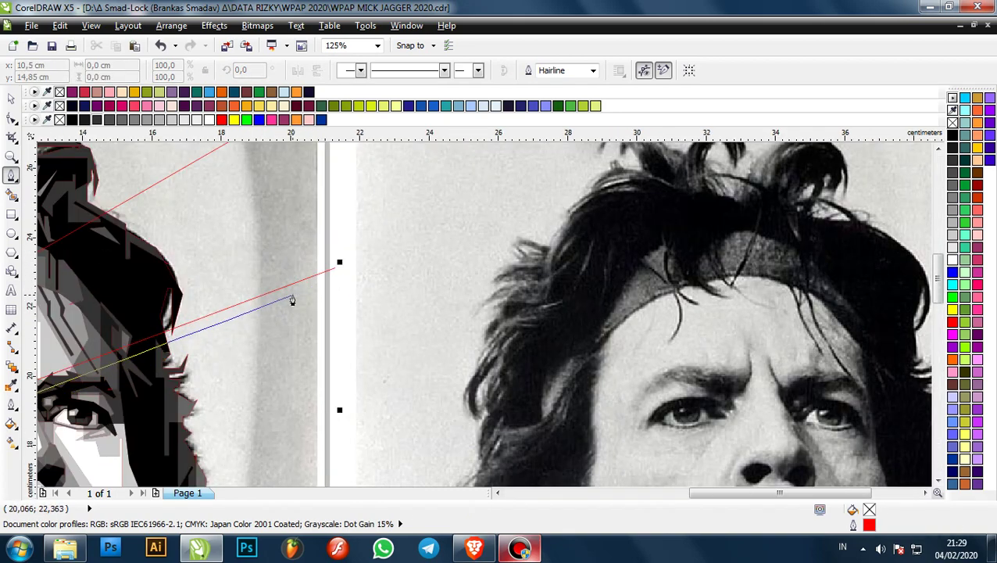
left_click(329, 284)
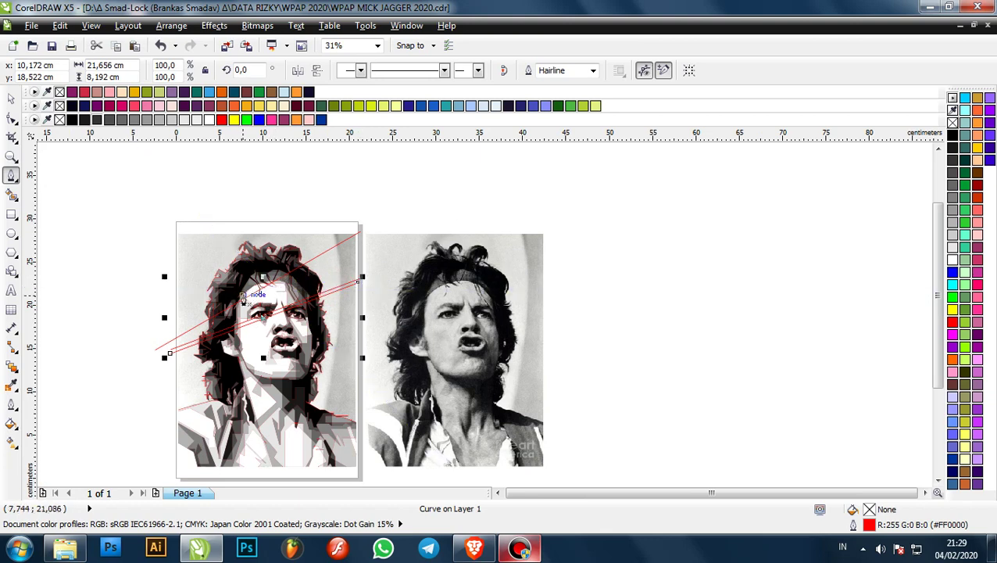
scroll(243, 297, "up", 2)
left_click(130, 232)
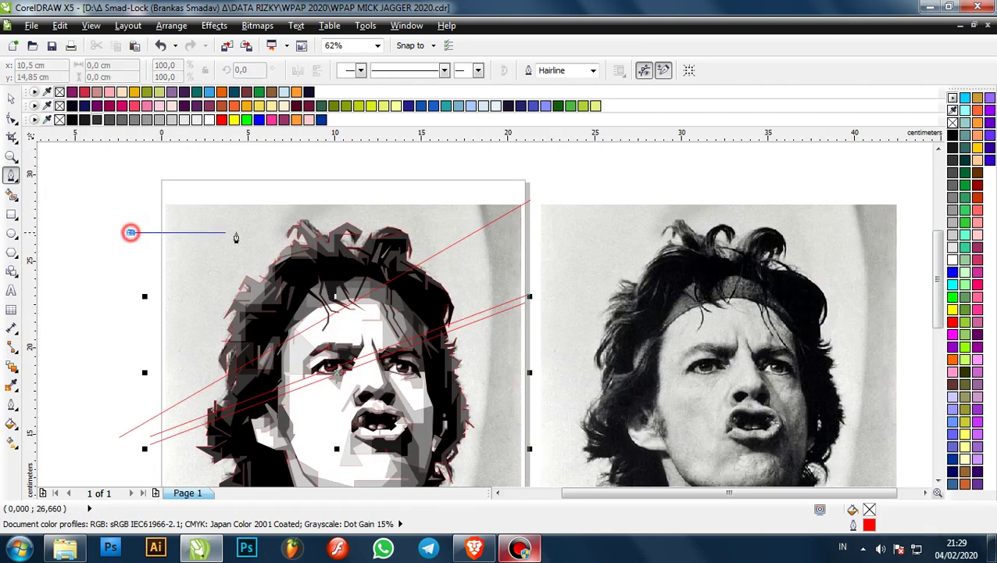
left_click(236, 232)
left_click(223, 247)
left_click(450, 205)
key("Delete")
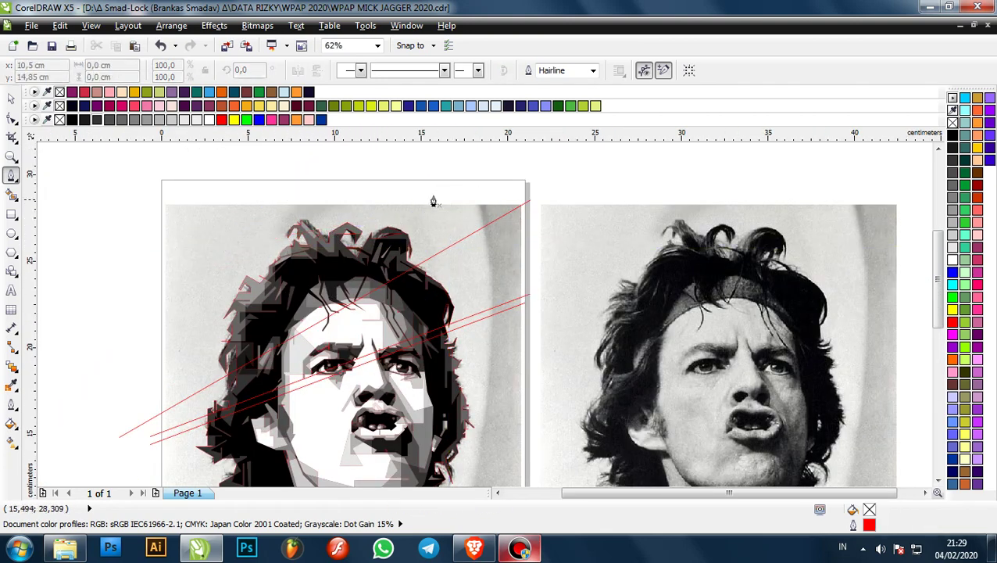
- Draw two diagonals across the page's upper left background, one about 13.3 by 11.3 cm and a steeper one about 8.8 by 9.2 cm
left_click(354, 181)
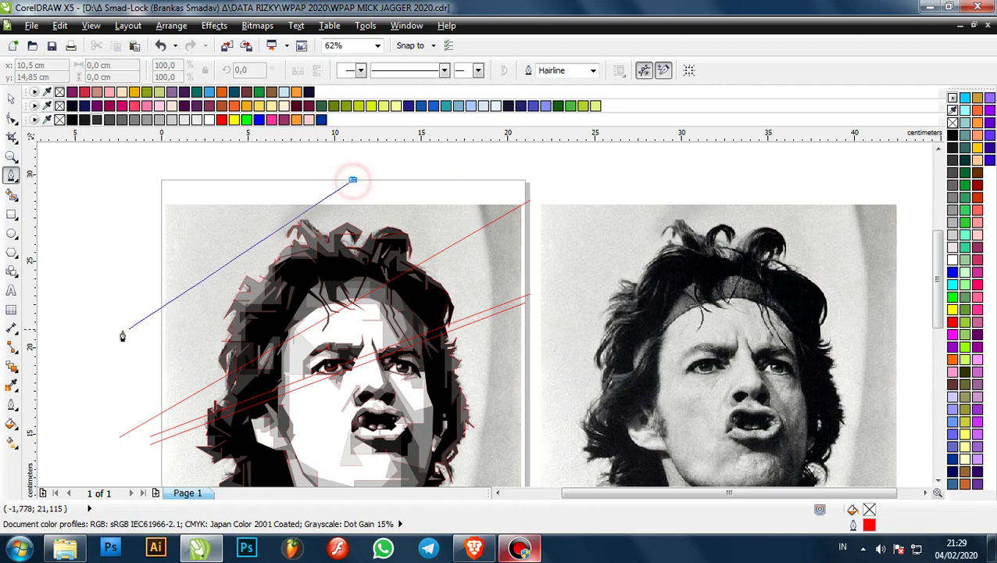
left_click(122, 381)
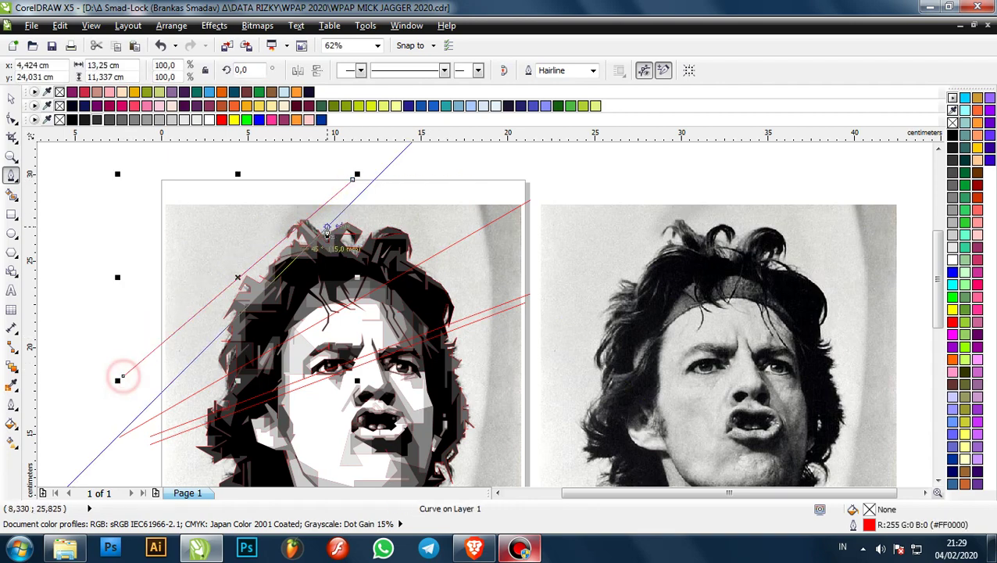
scroll(285, 200, "up", 2)
scroll(196, 285, "down", 4)
scroll(207, 297, "up", 5)
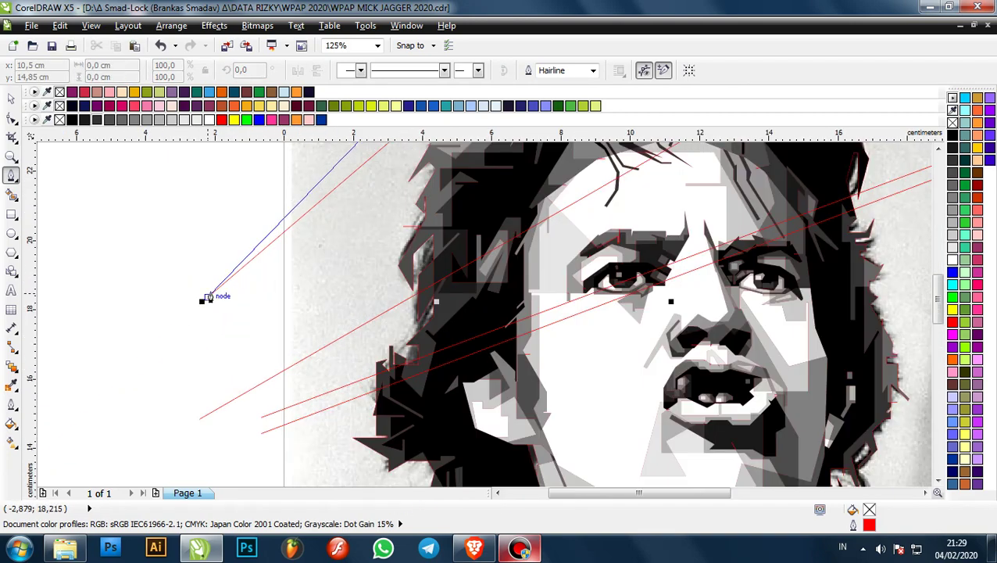
double_click(262, 242)
- Try a gently sloping line from beyond the page's right edge across the neck to the left shoulder, and undo it
scroll(260, 242, "down", 3)
scroll(458, 242, "up", 1)
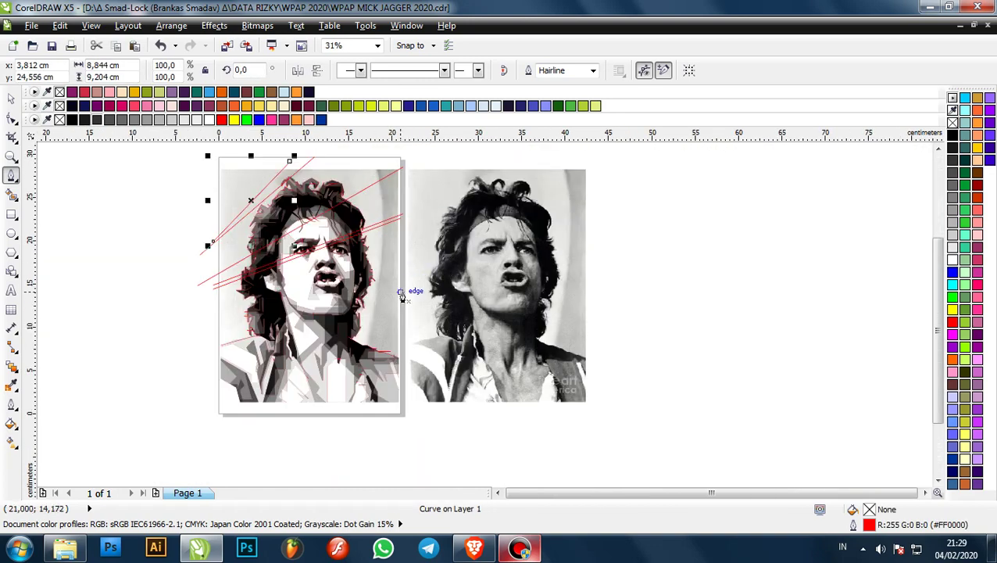
scroll(402, 293, "up", 1)
left_click(418, 334)
scroll(418, 334, "down", 1)
scroll(280, 355, "up", 1)
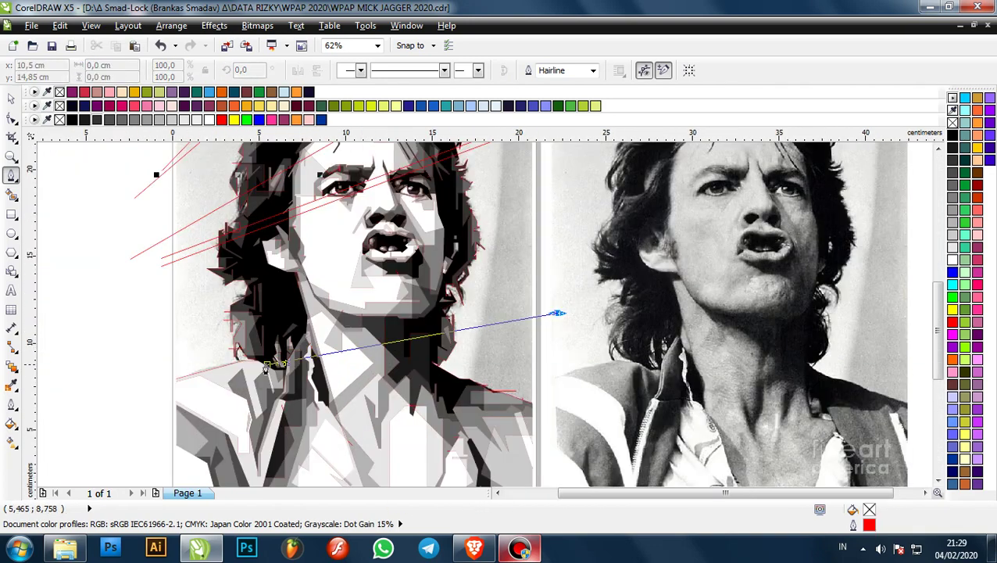
double_click(177, 403)
key("ctrl+z")
- Draw a diagonal from beyond the page's right edge at chin height down past the left shoulder, about 24.7 by 8.3 cm
left_click(552, 235)
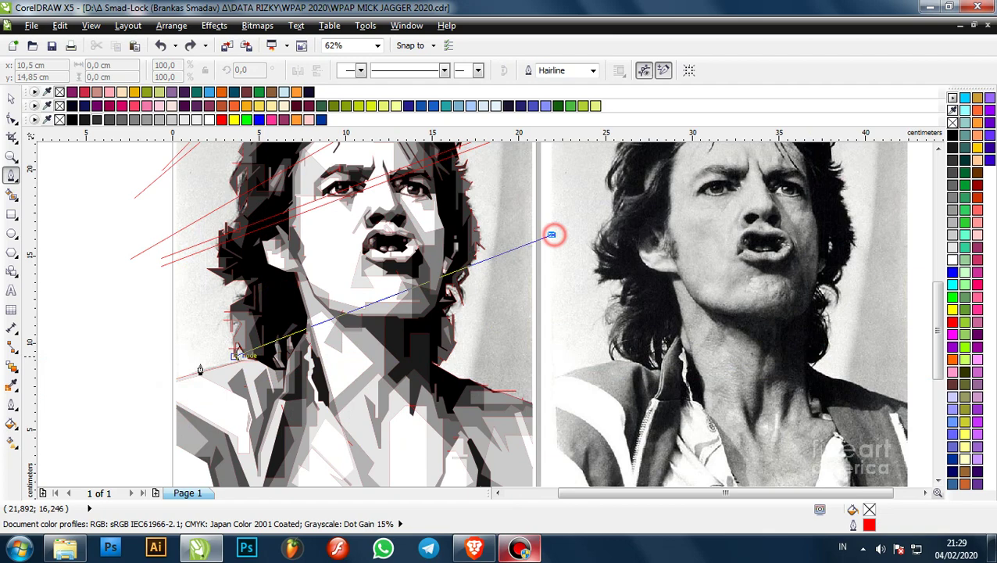
left_click(124, 380)
scroll(401, 330, "down", 1)
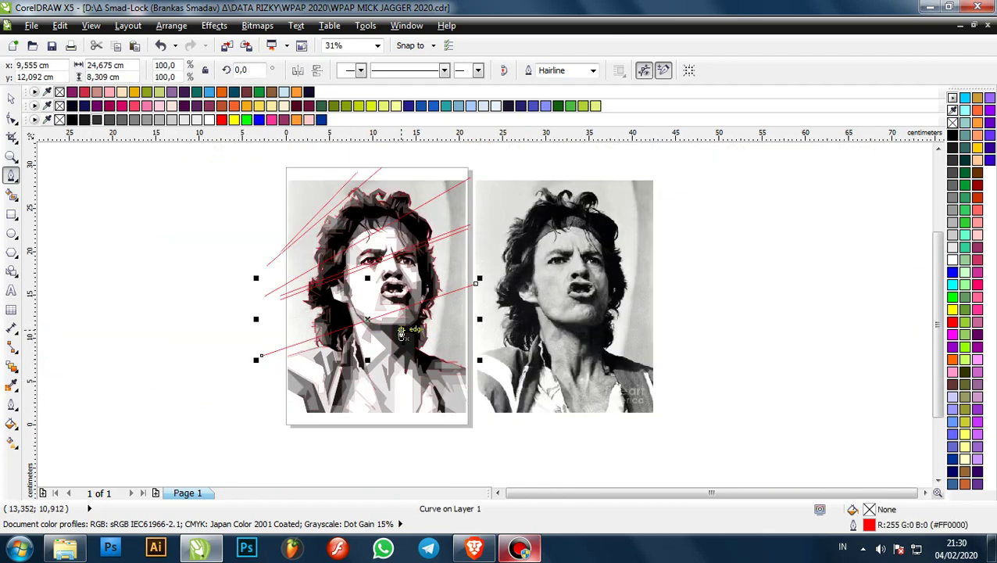
- Try a white Smart Fill on the background strip between the two upper left diagonals, and undo it
left_click(11, 193)
scroll(349, 180, "up", 1)
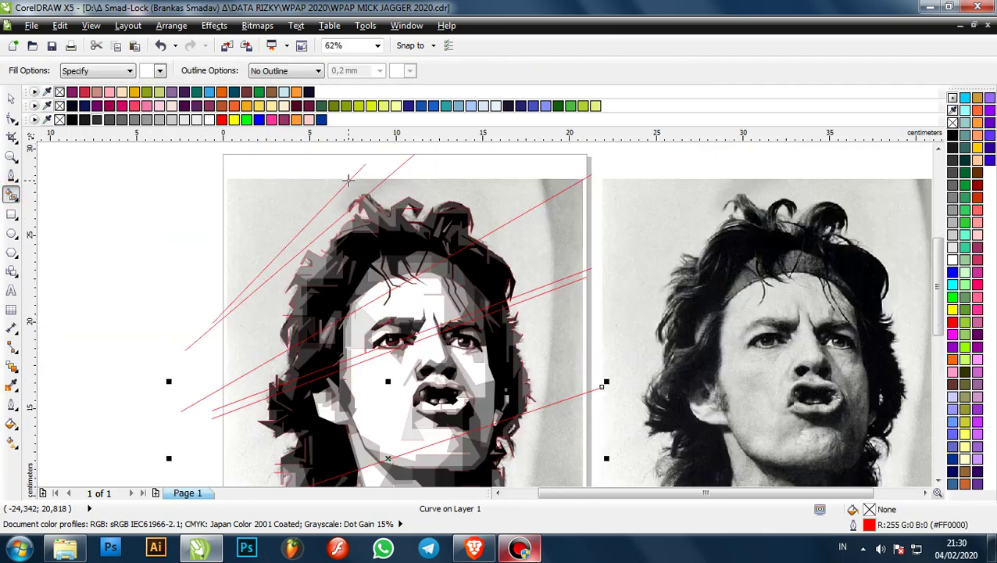
left_click(352, 190)
scroll(348, 193, "down", 1)
scroll(344, 191, "up", 1)
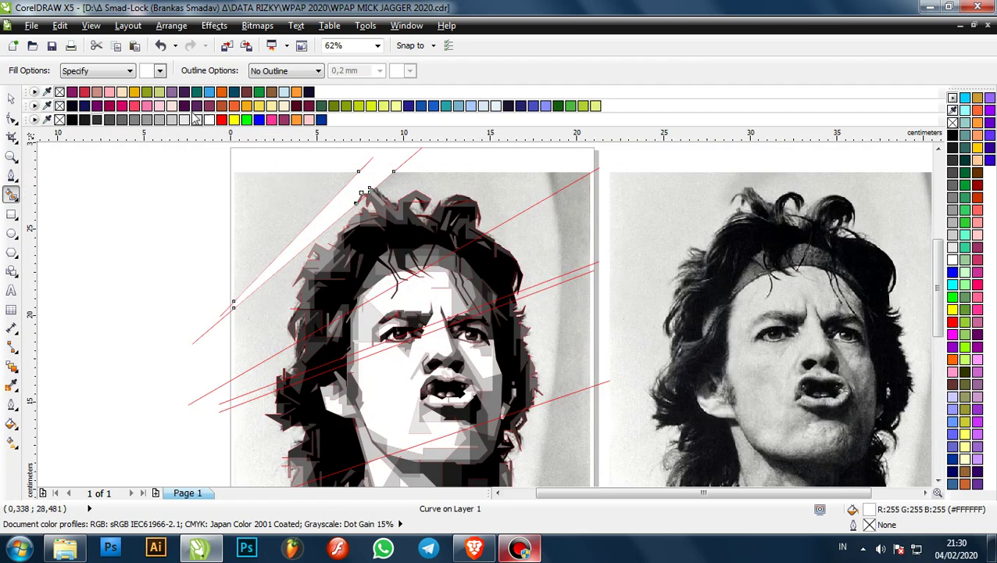
left_click(11, 98)
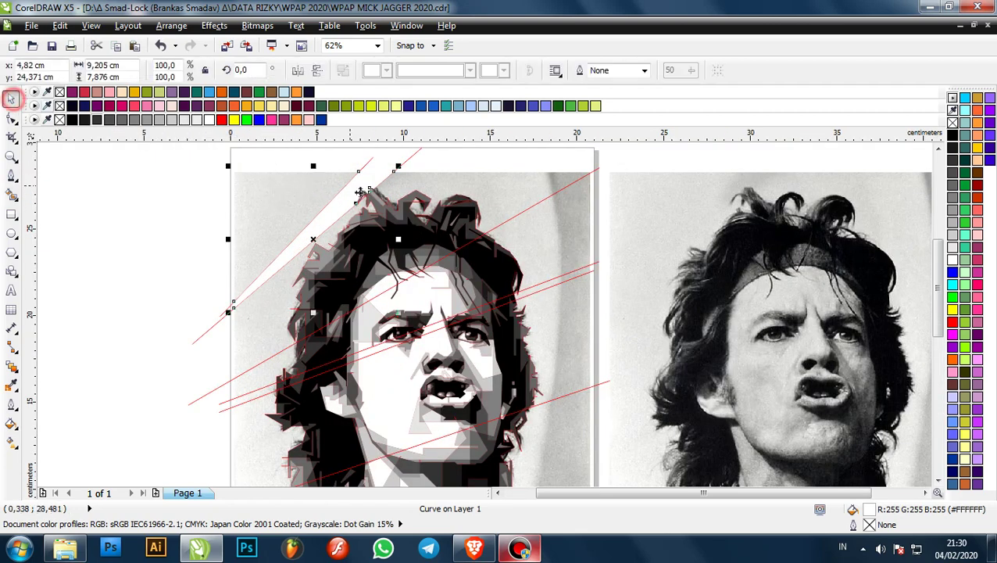
scroll(362, 194, "down", 1)
key("ctrl+z")
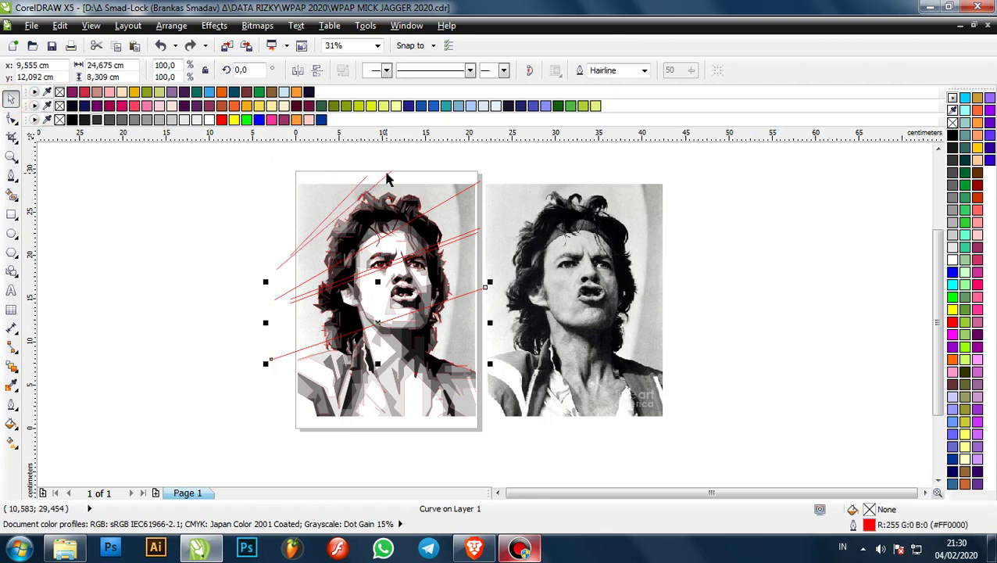
- Undo the diagonal lines drawn across the portrait's background
key("ctrl+z")
key("ctrl+z")
key("ctrl+z")
key("ctrl+z")
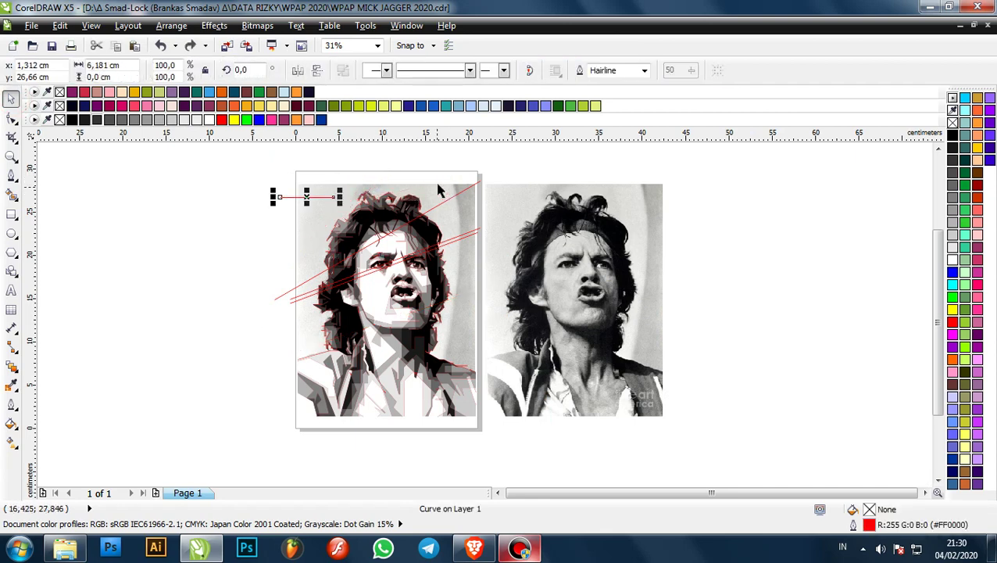
- Draw a vertical line about 8 cm long above the forehead and centre it on the page
left_click(11, 174)
scroll(383, 185, "up", 3)
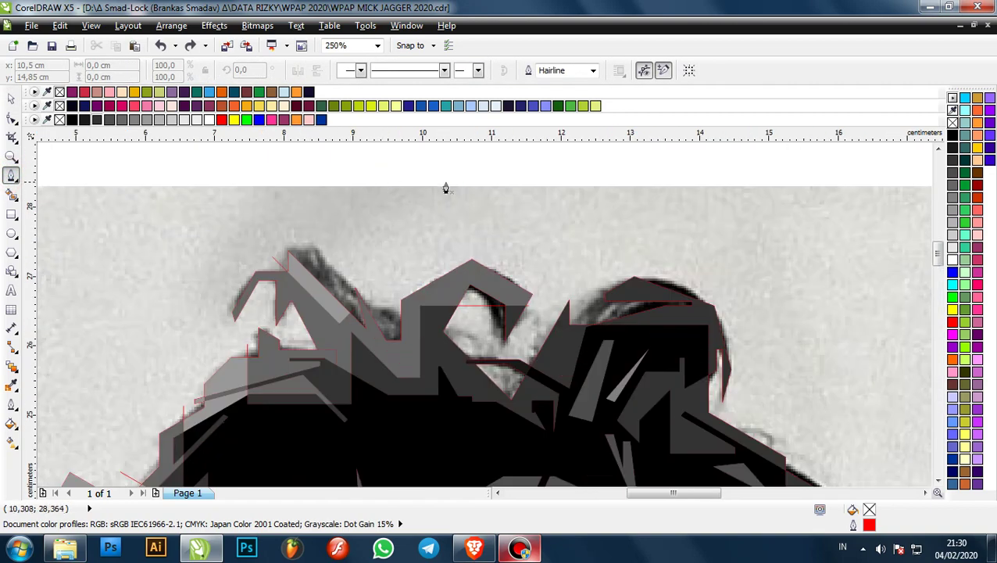
left_click(446, 188)
scroll(447, 184, "down", 3)
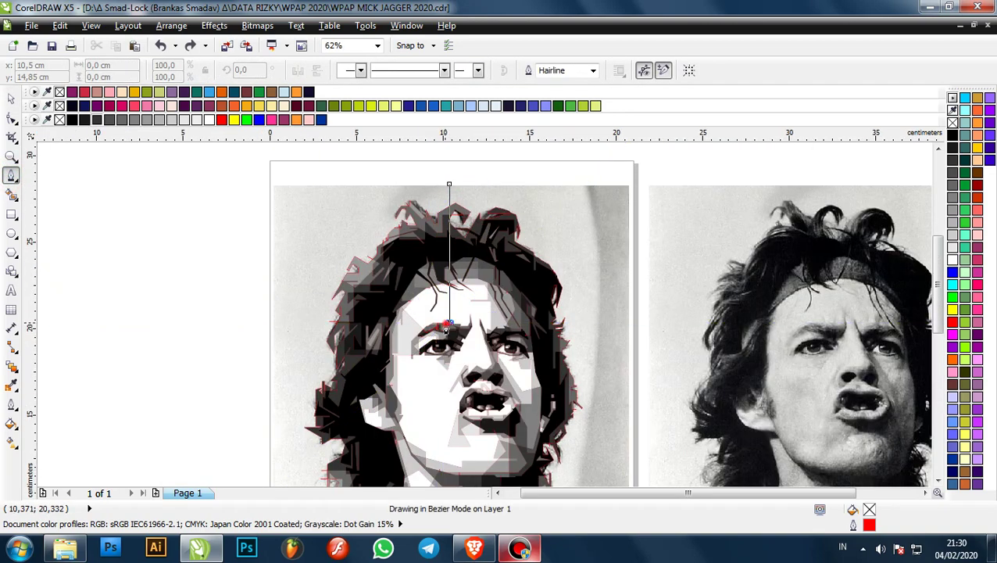
left_click(449, 323)
scroll(429, 223, "down", 1)
scroll(444, 229, "up", 1)
key("p")
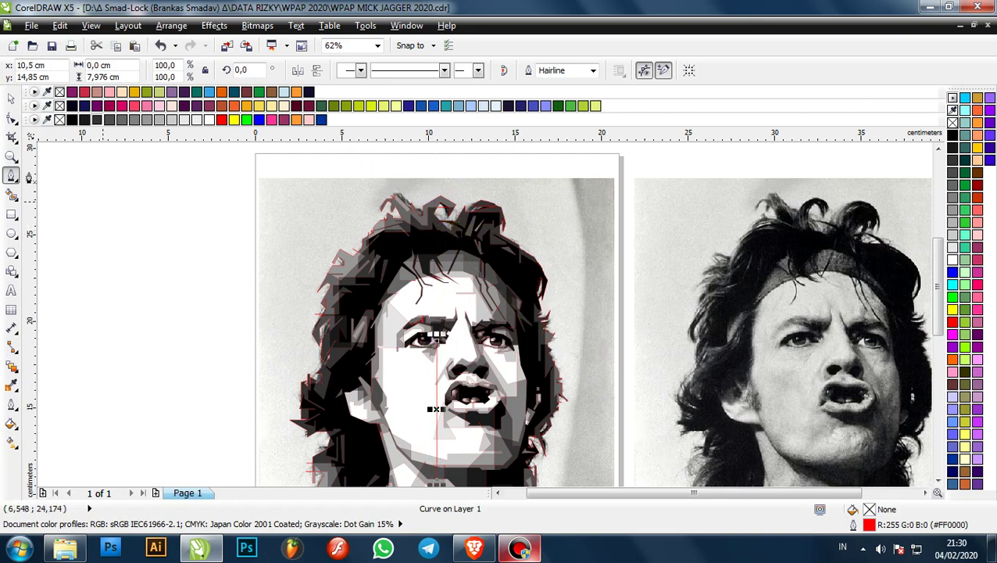
- Move the vertical line straight up so it runs from above the page's upper edge down to the forehead
left_click(12, 101)
left_click_drag(435, 408, 436, 214)
scroll(426, 205, "down", 1)
scroll(440, 246, "up", 1)
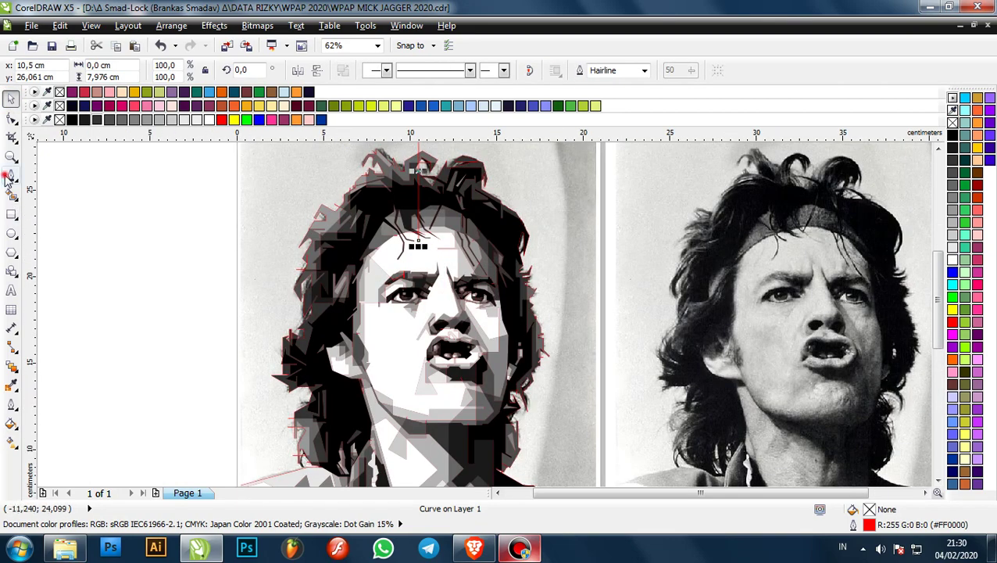
- Draw a horizontal line about 30.9 cm long across the whole page width and centre it on the page
left_click(10, 177)
left_click(70, 230)
left_click(517, 230)
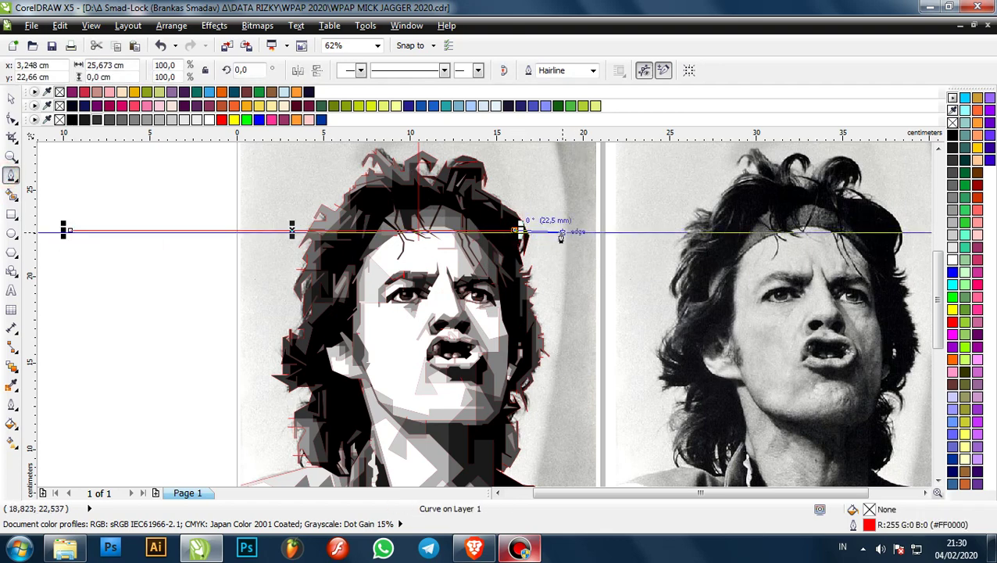
left_click(606, 231)
scroll(643, 248, "down", 1)
key("p")
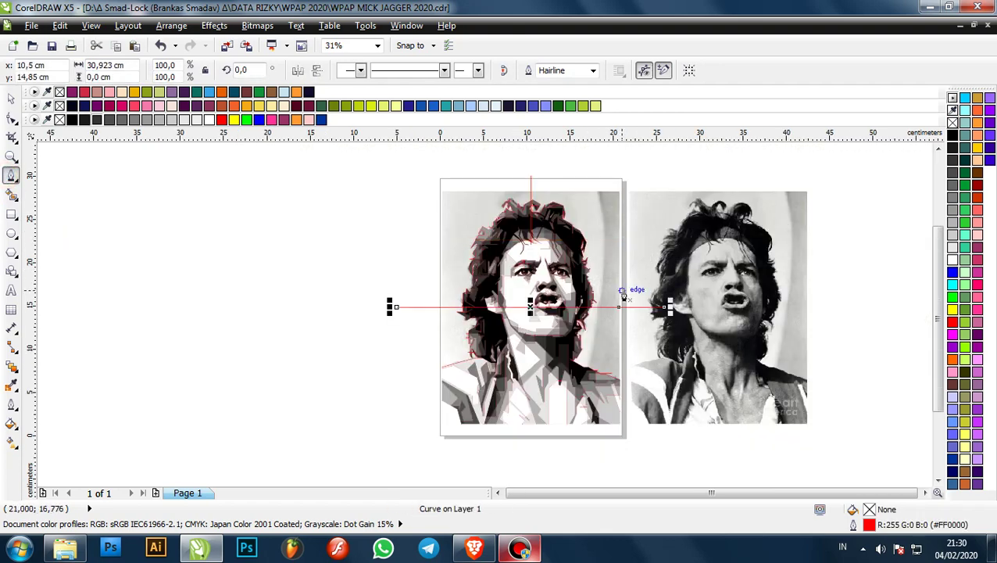
- Move the horizontal line straight up to nose level and deselect it
scroll(622, 292, "up", 1)
left_click(10, 102)
scroll(613, 335, "down", 1)
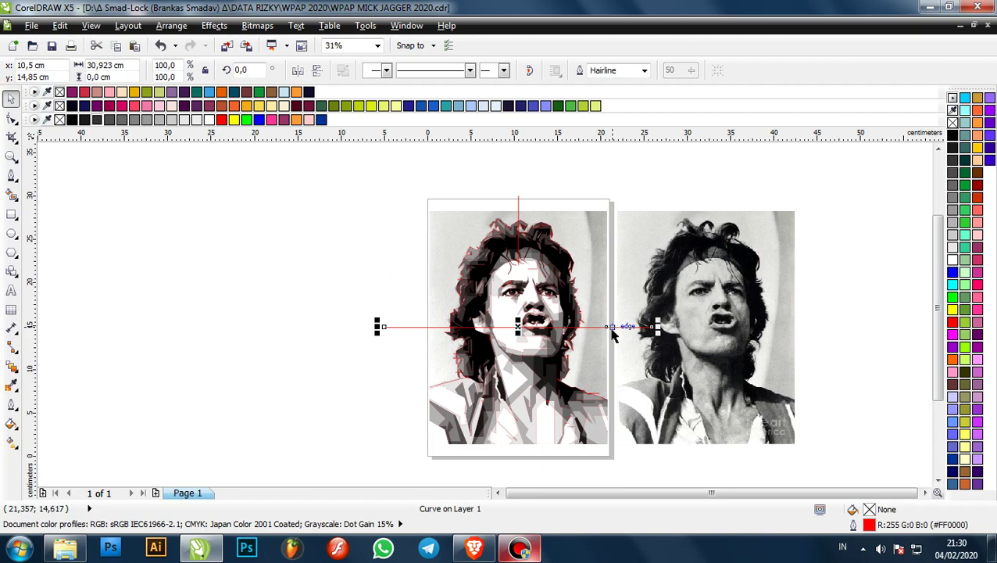
left_click_drag(613, 327, 613, 306)
left_click(297, 303)
- Smart Fill the upper left background quadrant with light grey #E6E6E6 and the upper right quadrant with #CCCCCC
scroll(581, 303, "up", 1)
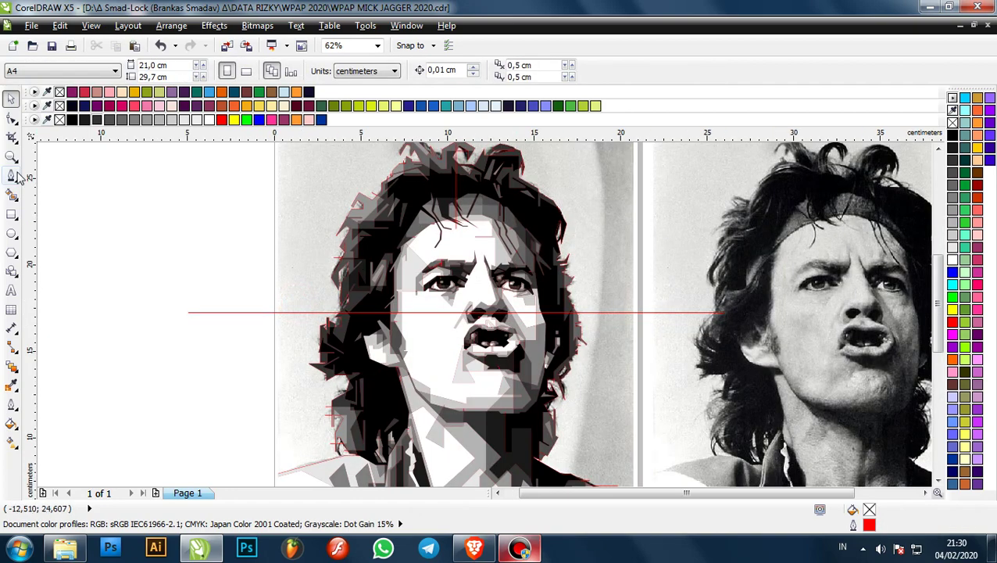
left_click(10, 191)
scroll(323, 190, "down", 1)
scroll(345, 205, "up", 1)
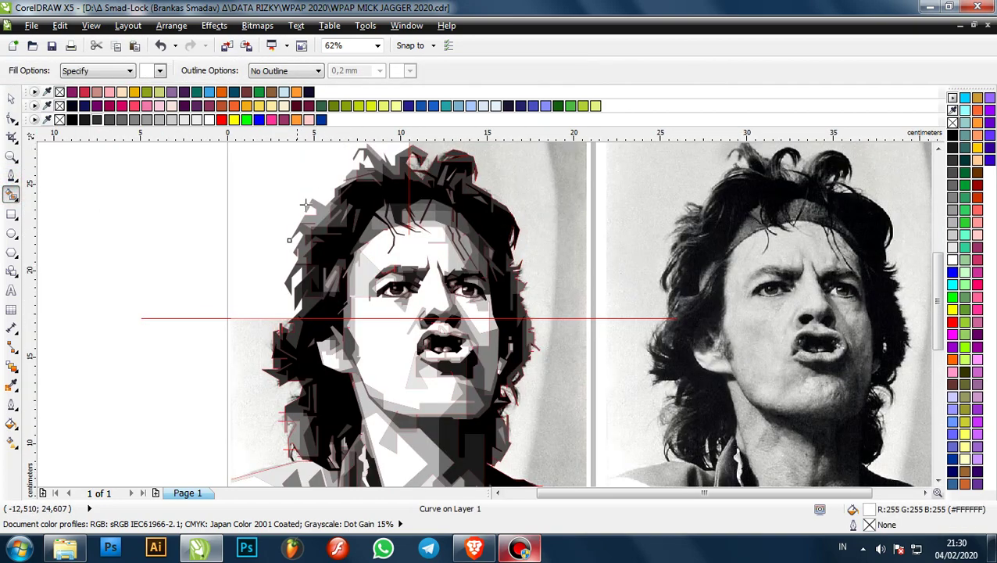
scroll(350, 213, "down", 1)
left_click(184, 122)
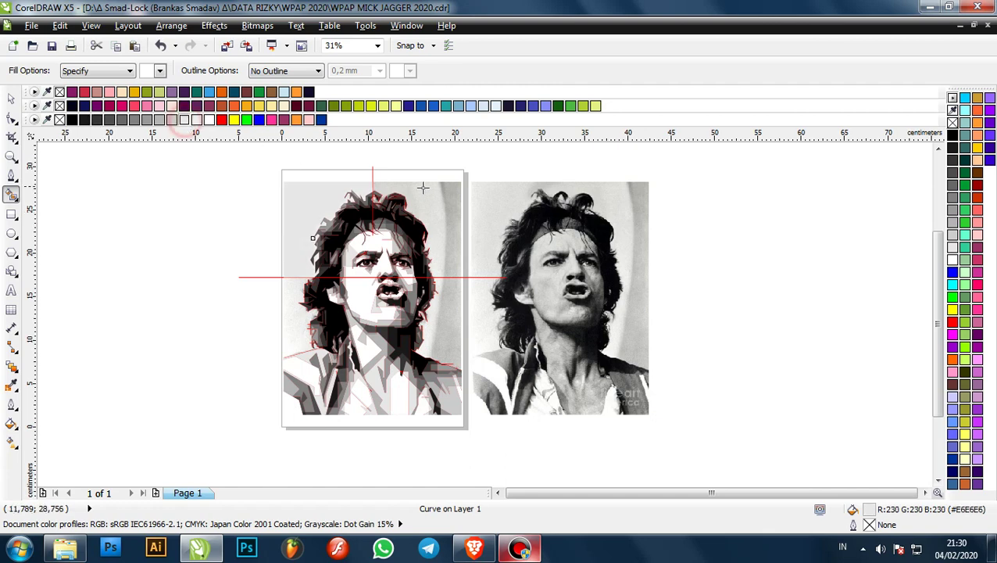
left_click(430, 196)
scroll(375, 282, "up", 1)
left_click(171, 120)
left_click(514, 227)
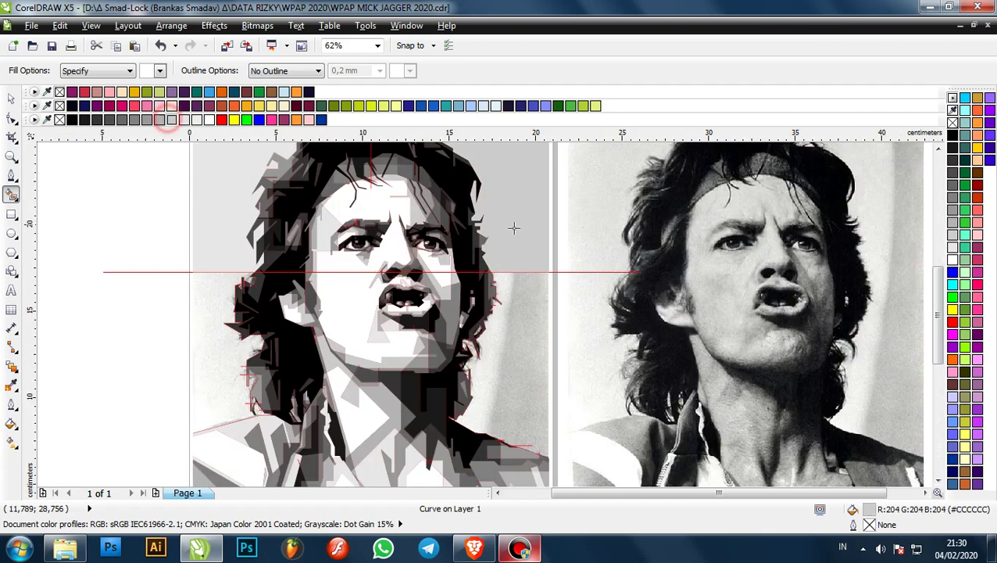
- Smart Fill the lower left background quadrant with #CCCCCC and the lower right quadrant with #B3B3B3
scroll(525, 274, "down", 1)
left_click(369, 323)
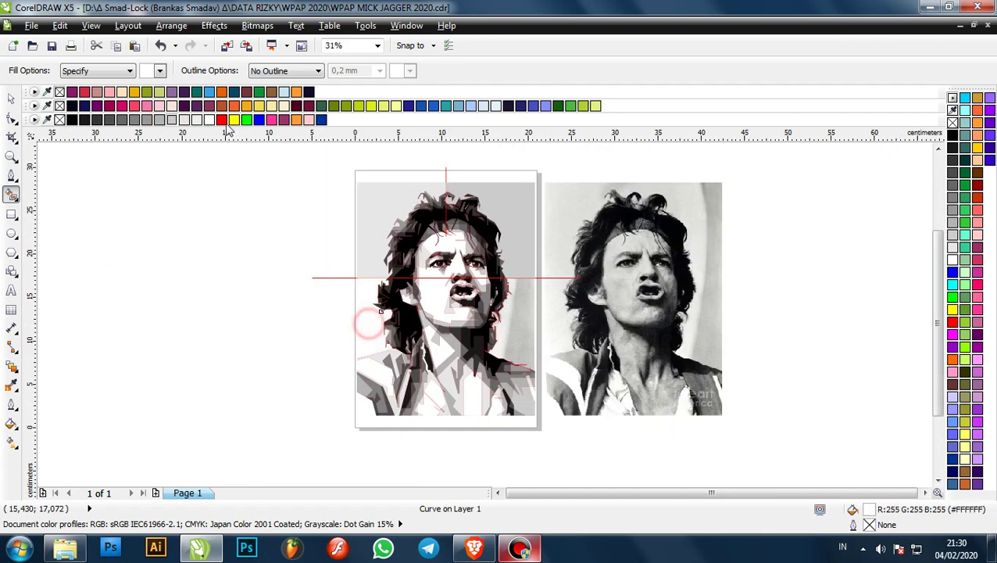
key("ctrl+z")
left_click(519, 310)
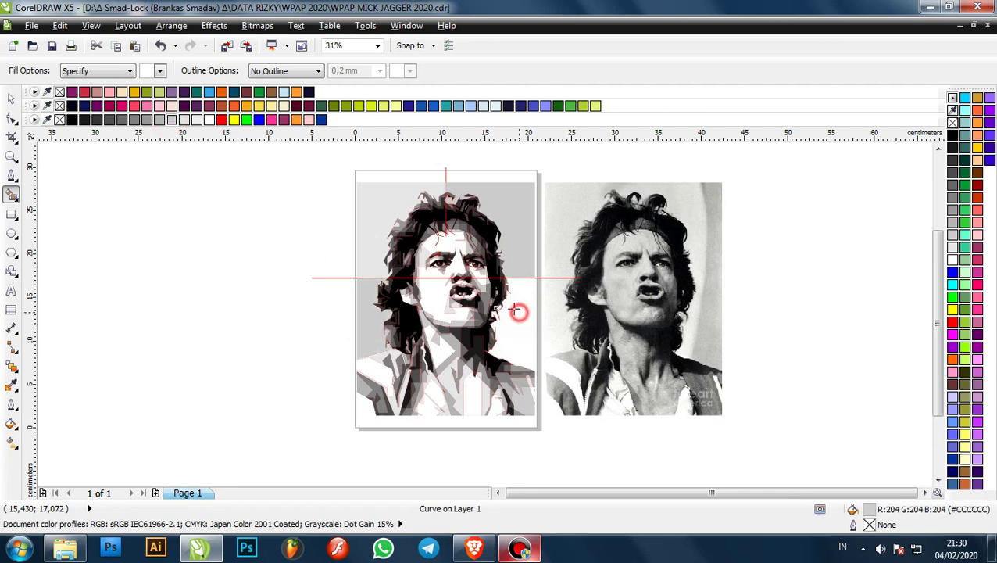
left_click(160, 120)
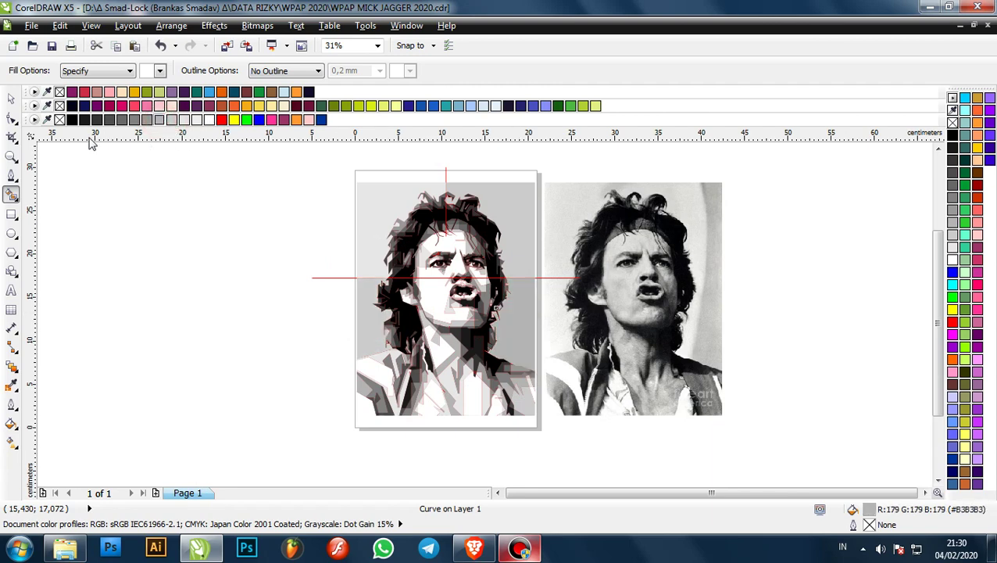
- Delete the horizontal and vertical red dividing lines from the background
left_click(11, 102)
left_click(152, 216)
left_click(327, 277)
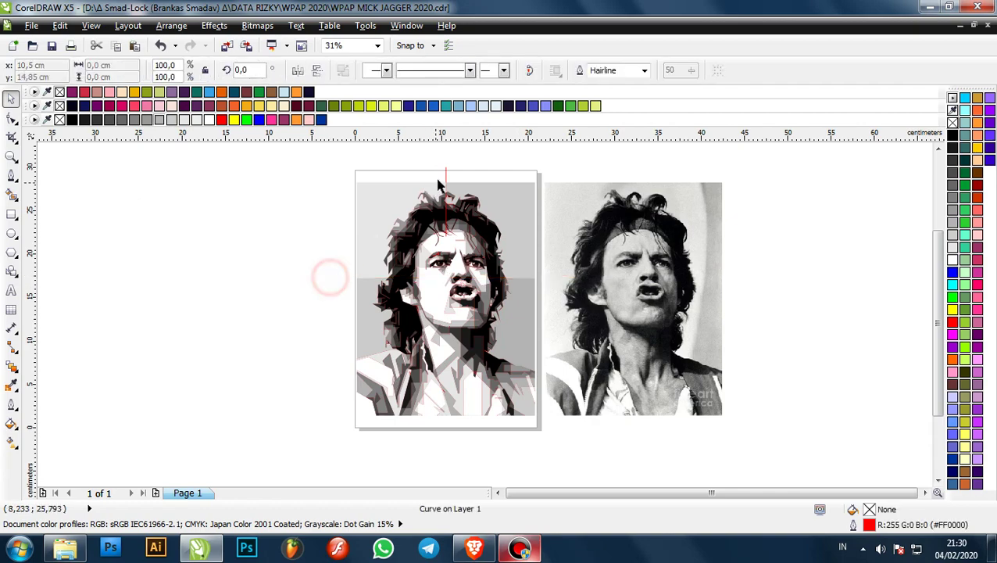
key("Delete")
scroll(484, 187, "up", 3)
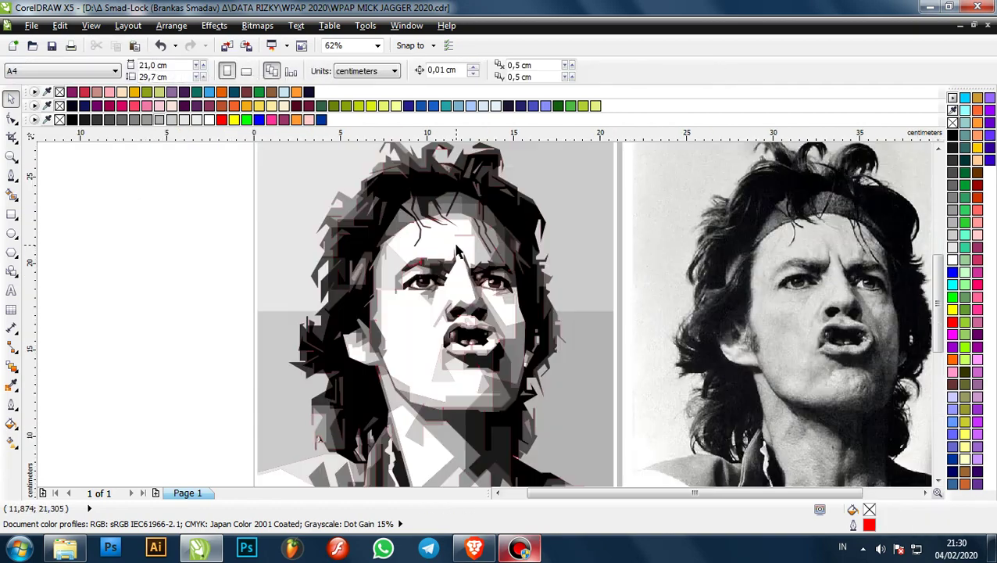
scroll(471, 238, "down", 3)
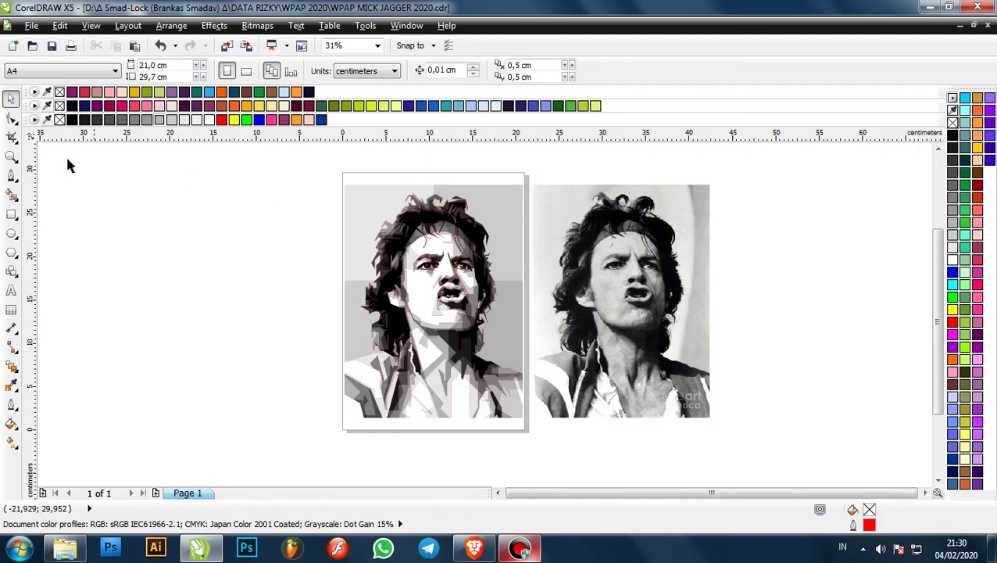
- Draw an open V-shaped line about 2.9 by 7.7 cm in the upper right background, both ends reaching past the page edges
left_click(11, 177)
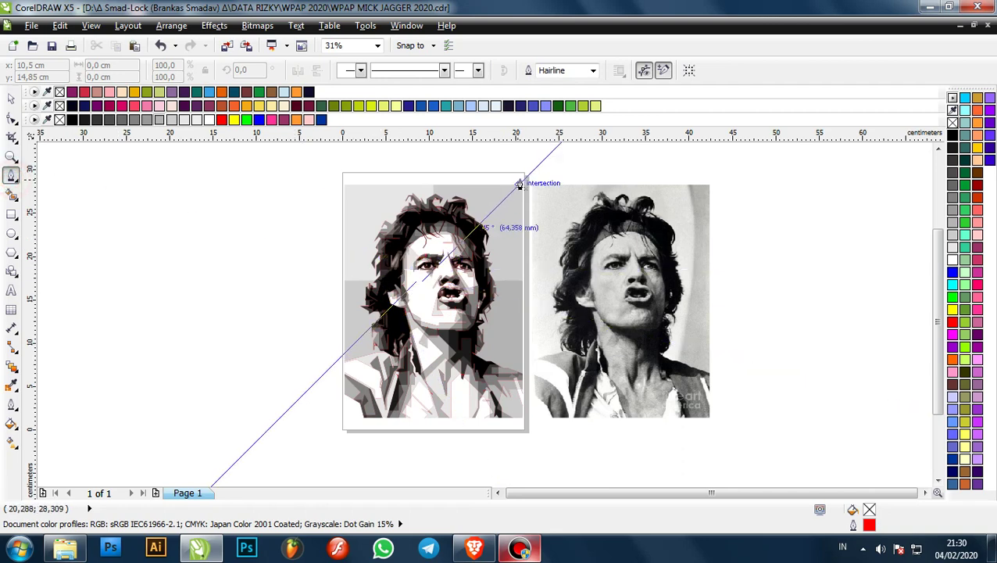
scroll(523, 182, "up", 4)
scroll(501, 197, "down", 2)
left_click(468, 317)
scroll(525, 258, "up", 2)
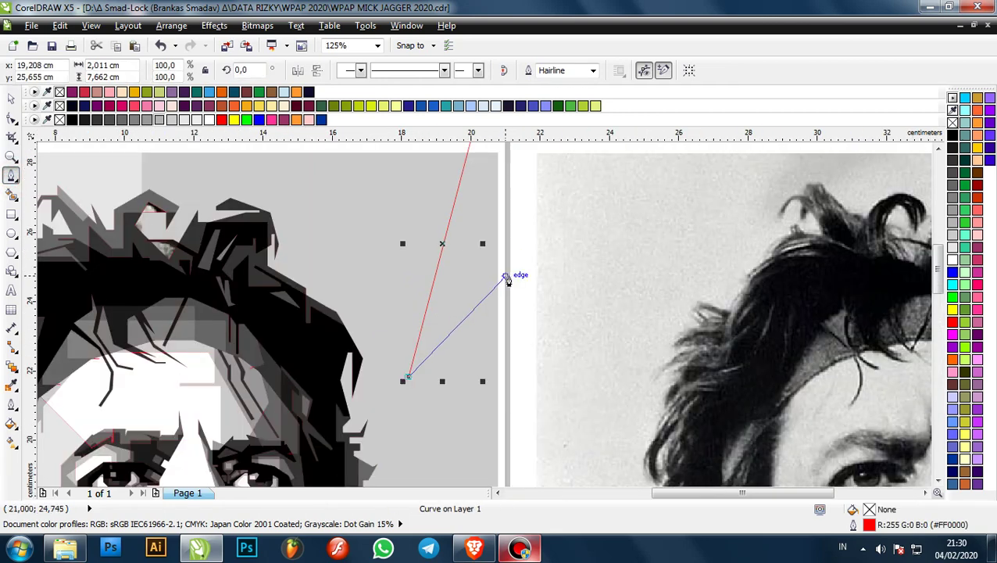
scroll(507, 280, "up", 1)
left_click(507, 280)
scroll(508, 280, "down", 3)
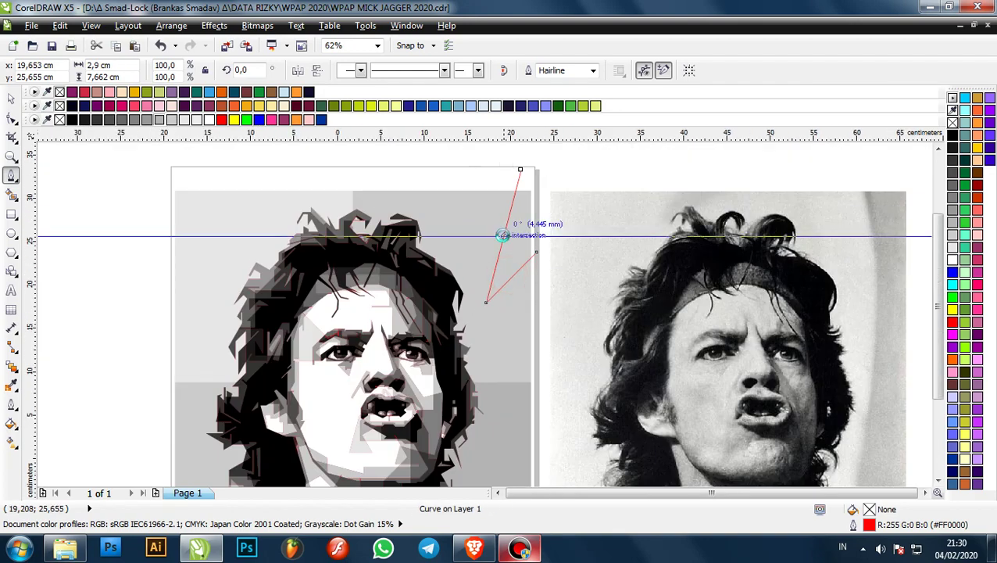
- Draw an angled line about 3.9 by 4.9 cm from beyond the page's left edge to beside the hair and down into the shoulder
scroll(343, 356, "up", 1)
left_click(298, 401)
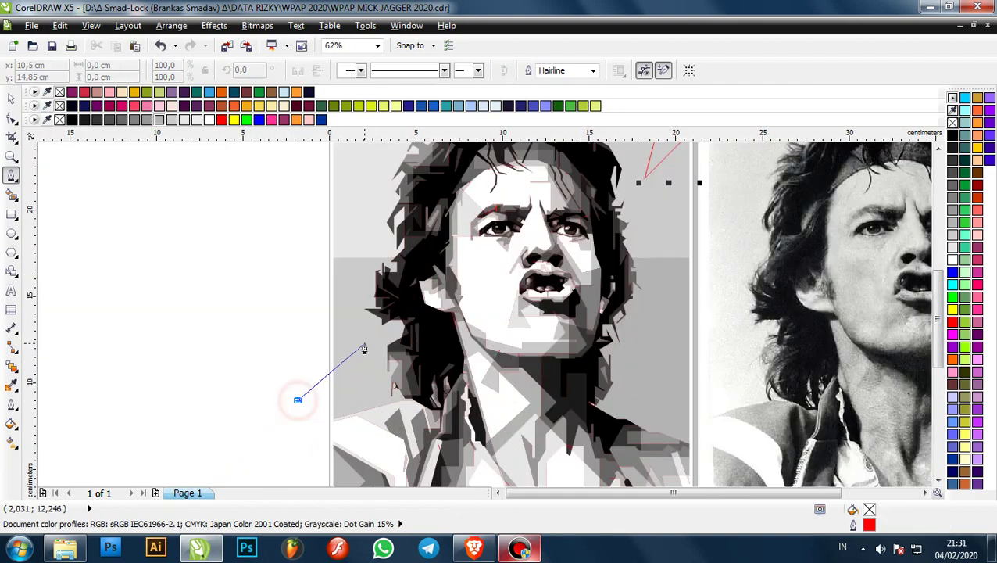
left_click(365, 344)
scroll(349, 434, "up", 2)
left_click(356, 414)
scroll(367, 407, "down", 2)
scroll(530, 352, "down", 1)
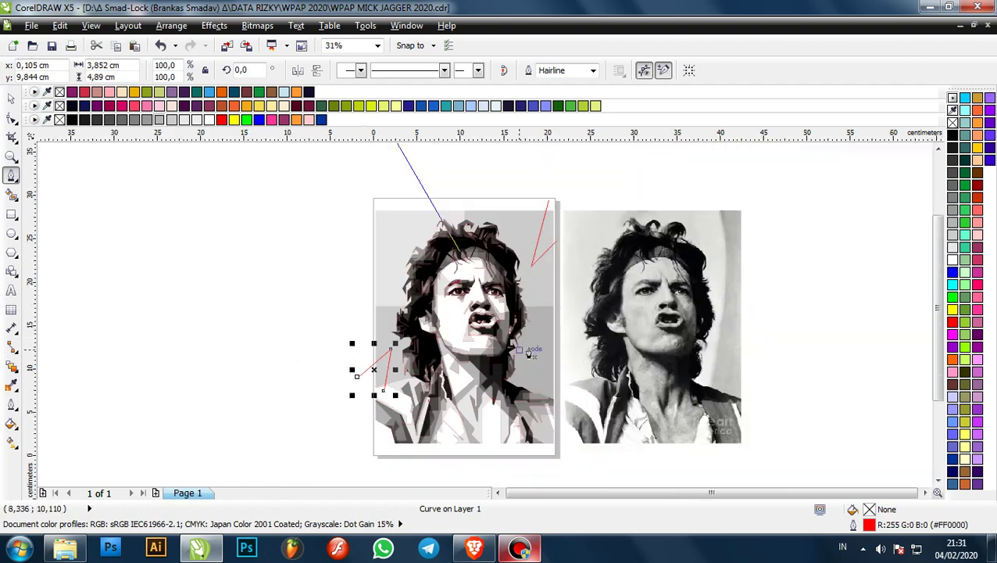
- Draw an angled line about 2.1 by 7.5 cm from beyond the page's right edge, peaking beside the hair and ending in the shoulder
scroll(574, 391, "up", 1)
scroll(574, 395, "up", 1)
left_click(584, 407)
left_click(512, 241)
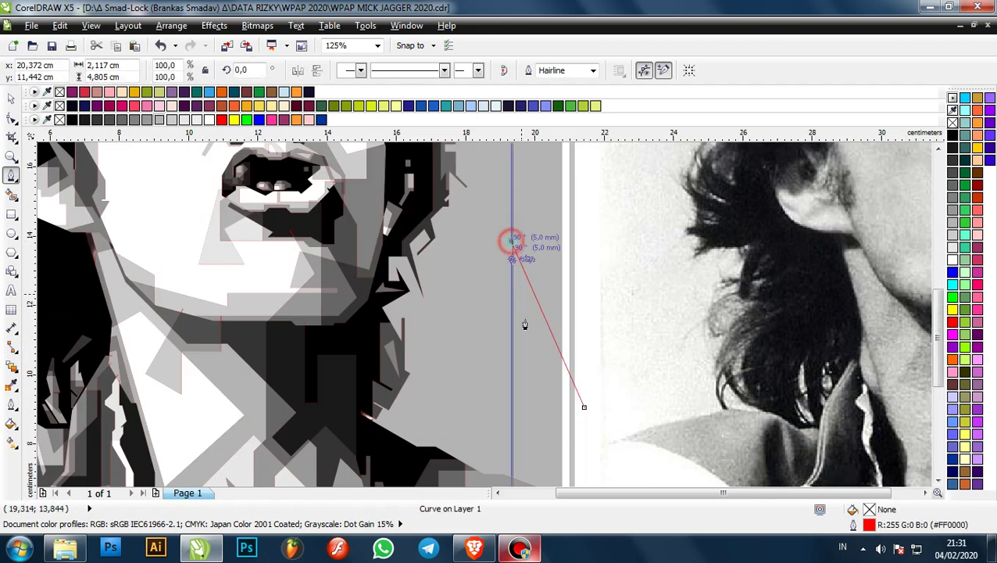
scroll(526, 394, "down", 1)
scroll(526, 395, "up", 1)
scroll(528, 383, "up", 1)
left_click(536, 393)
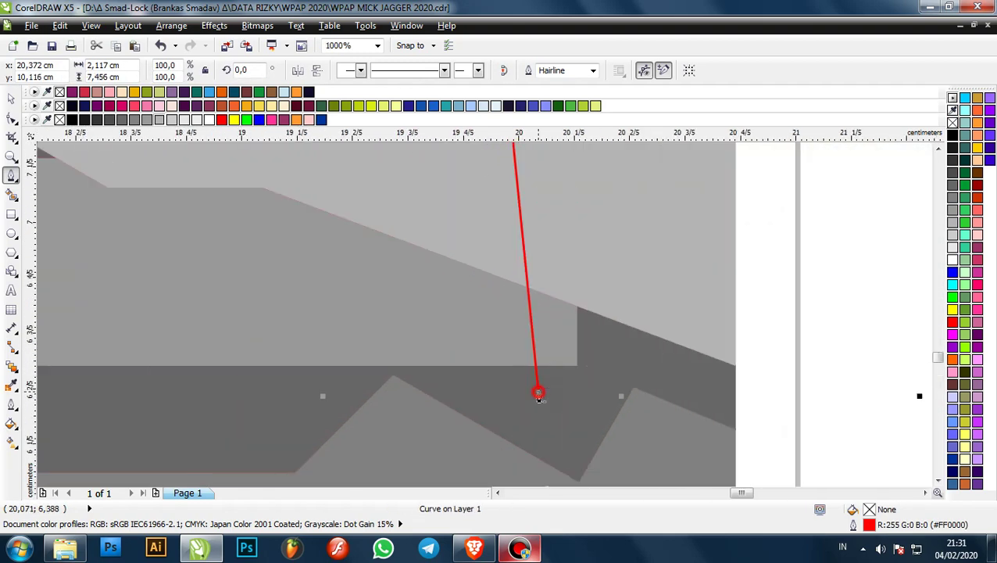
scroll(536, 393, "down", 3)
- Draw a closed narrow triangle about 1.7 by 5 cm in the upper left background
scroll(375, 213, "up", 2)
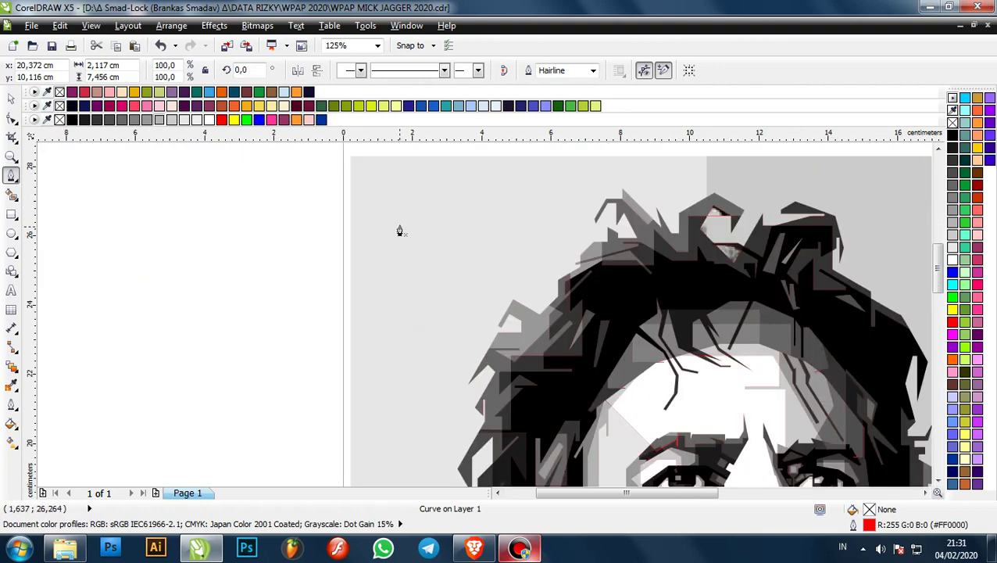
scroll(363, 209, "up", 1)
left_click(461, 199)
scroll(461, 198, "down", 1)
left_click(469, 370)
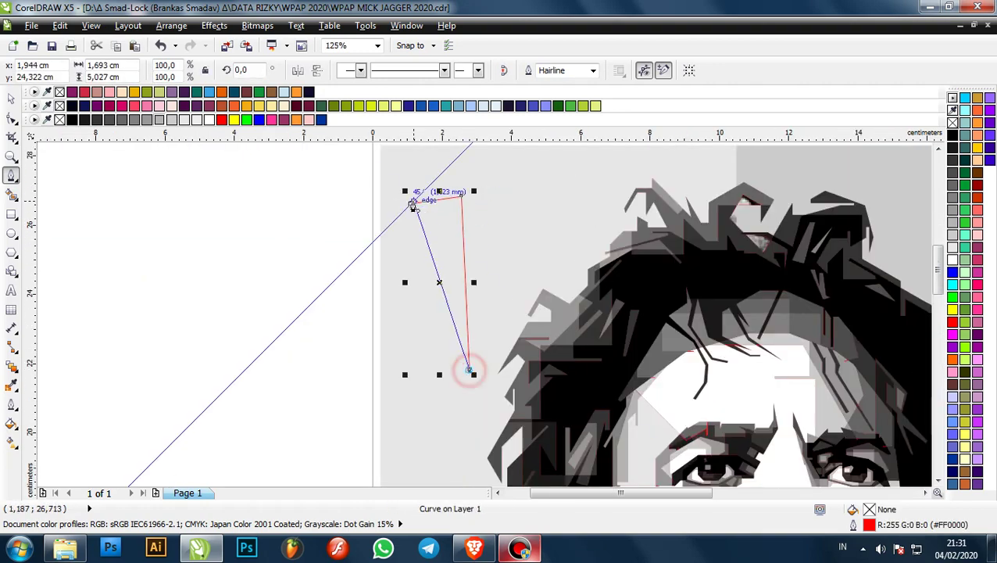
left_click(411, 202)
scroll(414, 205, "down", 3)
scroll(422, 223, "up", 1)
scroll(451, 224, "down", 1)
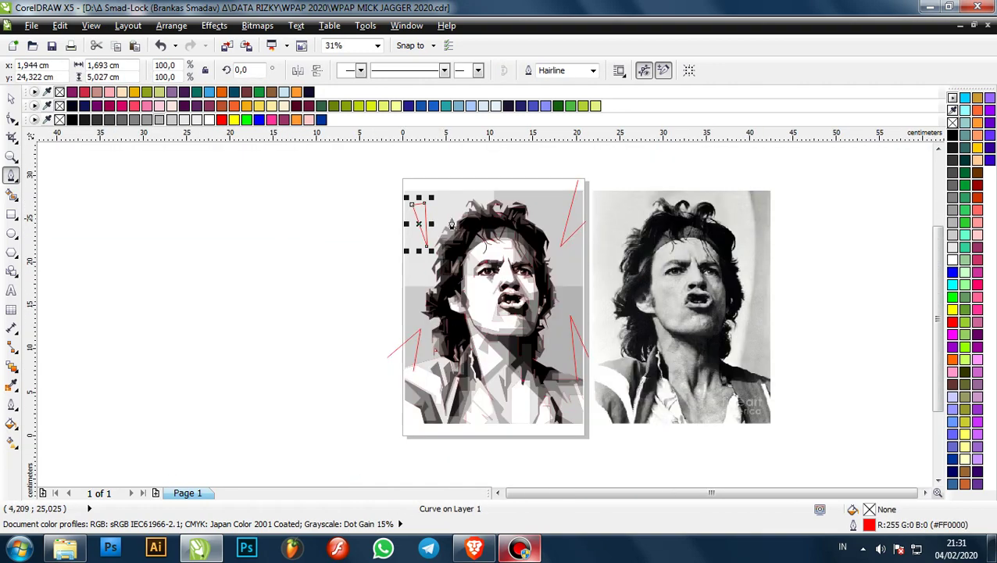
- Smart Fill the upper left triangle with white and the upper right V-shaped facet with light grey #E6E6E6
left_click(11, 99)
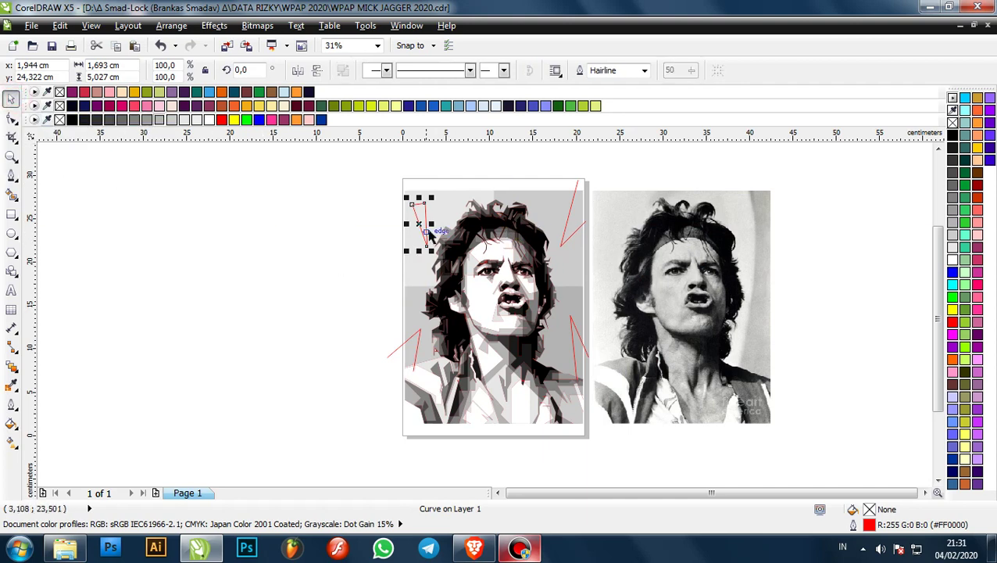
scroll(366, 234, "up", 1)
key("s")
left_click(415, 189)
scroll(508, 203, "down", 1)
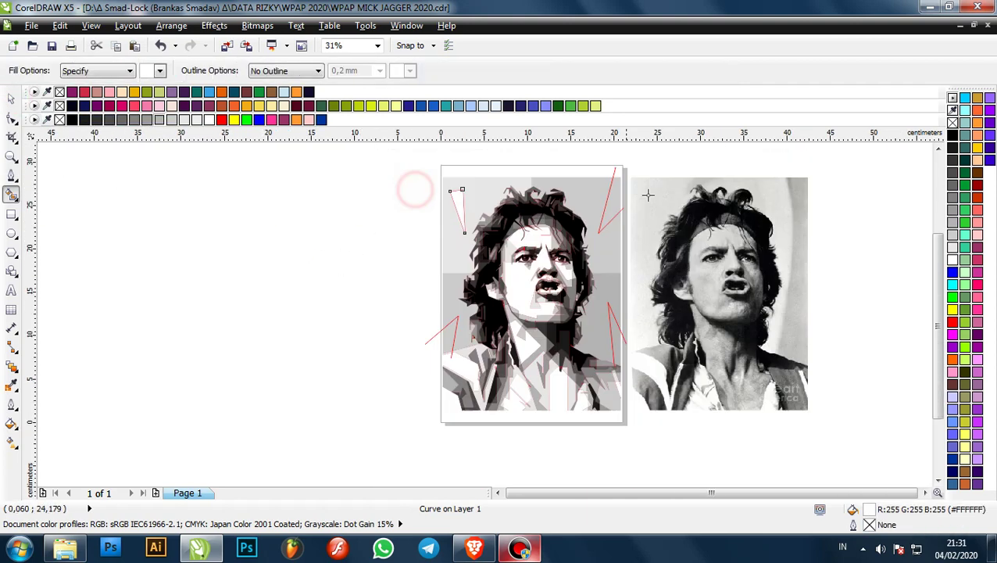
scroll(657, 196, "up", 1)
scroll(727, 187, "down", 1)
scroll(686, 178, "up", 1)
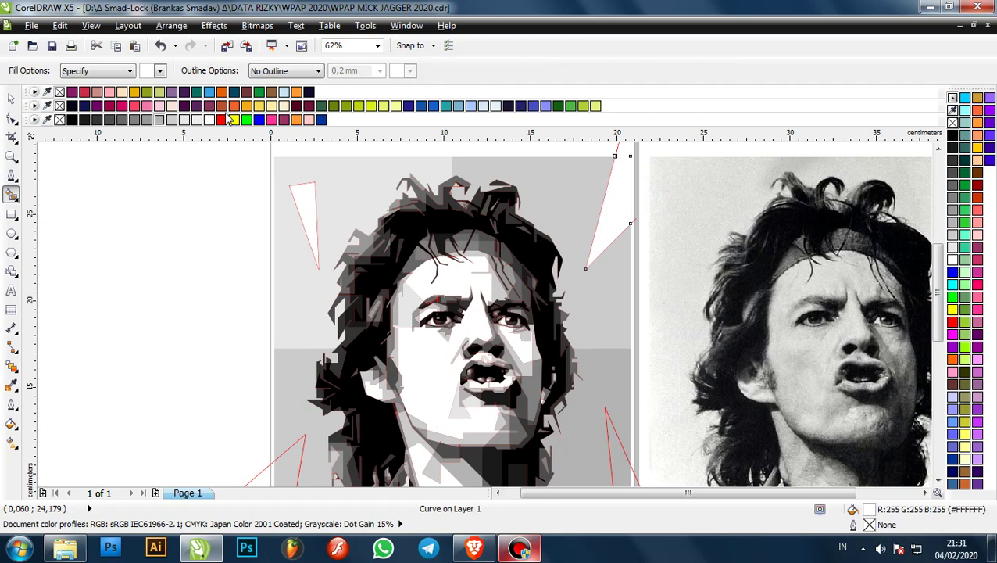
left_click(186, 119)
- Smart Fill the facets above the two shoulders at the page's right and left edges with light grey #CCCCCC
scroll(578, 231, "down", 2)
scroll(591, 332, "up", 1)
scroll(581, 236, "up", 1)
left_click(581, 236)
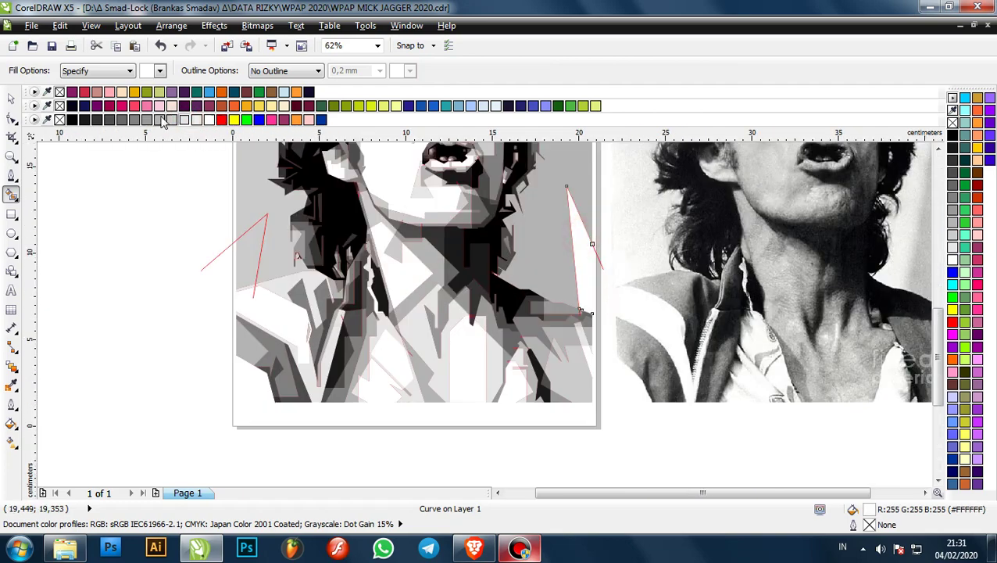
left_click(166, 121)
left_click(171, 119)
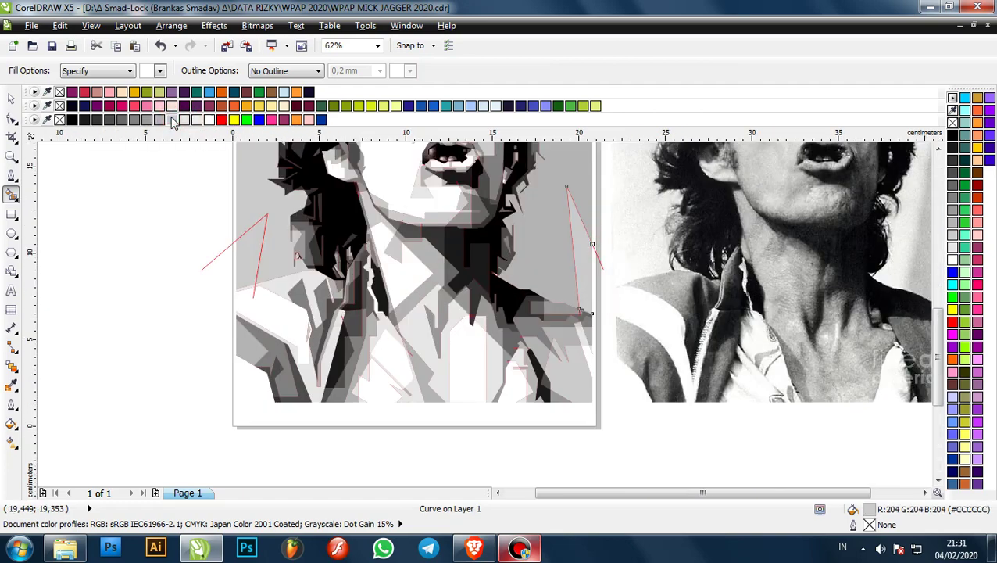
scroll(423, 341, "down", 1)
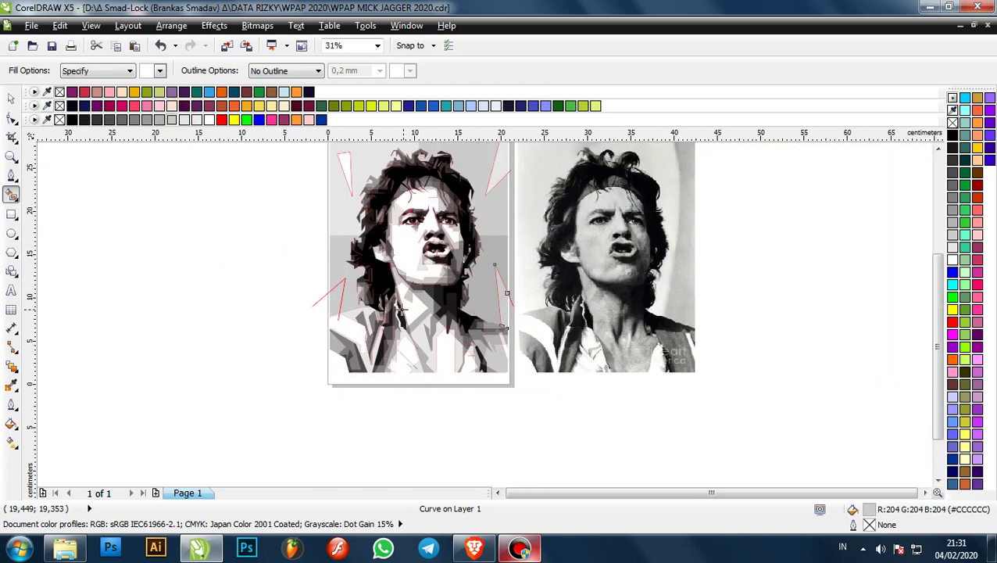
scroll(345, 306, "up", 1)
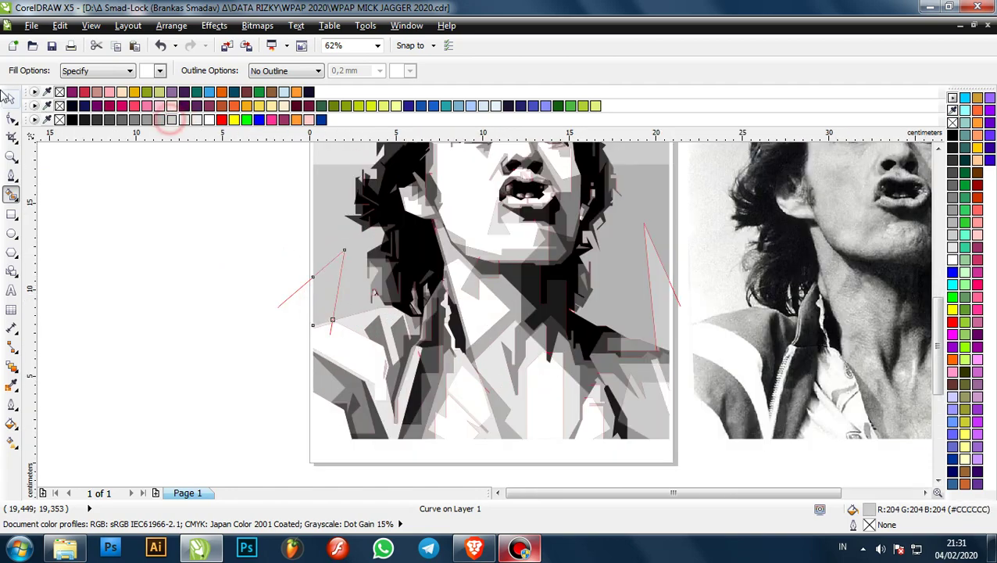
- Fill the facet above the shoulder at the page's left edge with light grey #E6E6E6 and delete its red construction line
left_click(182, 121)
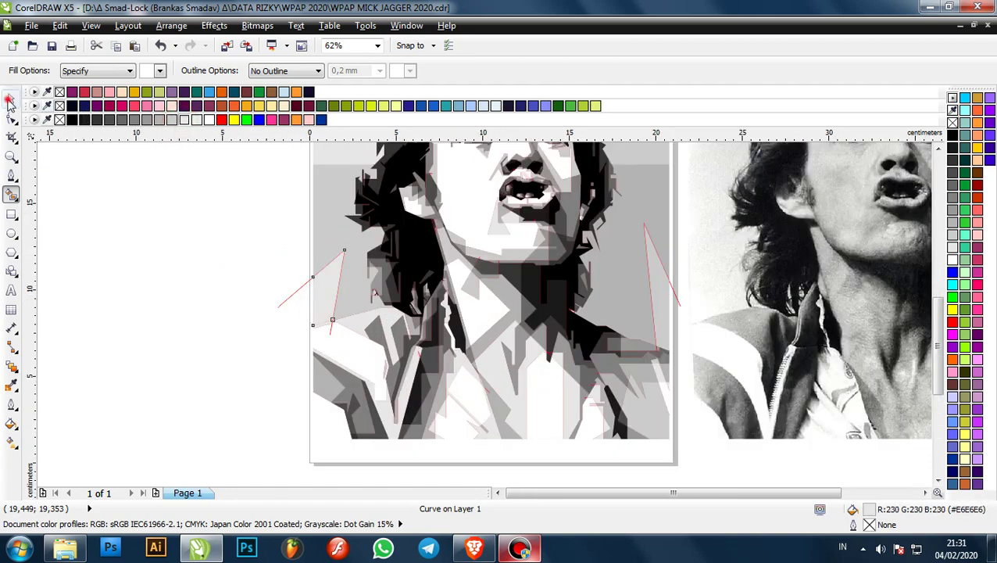
left_click(9, 102)
left_click(178, 307)
left_click(298, 289)
key("Delete")
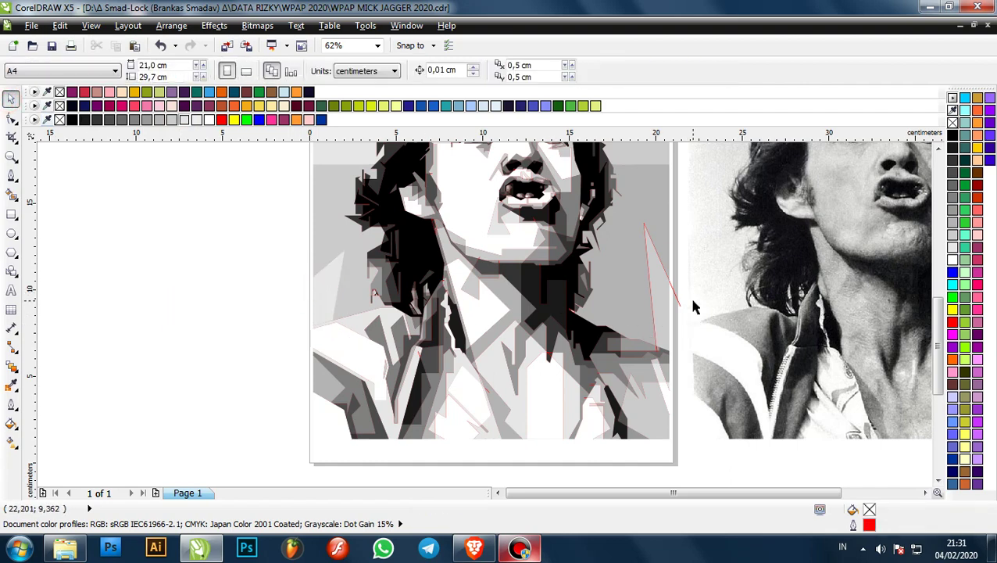
- Delete the remaining red construction lines of the two background facets along the page's right edge
left_click(682, 304)
double_click(677, 297)
scroll(679, 330, "down", 1)
left_click(11, 99)
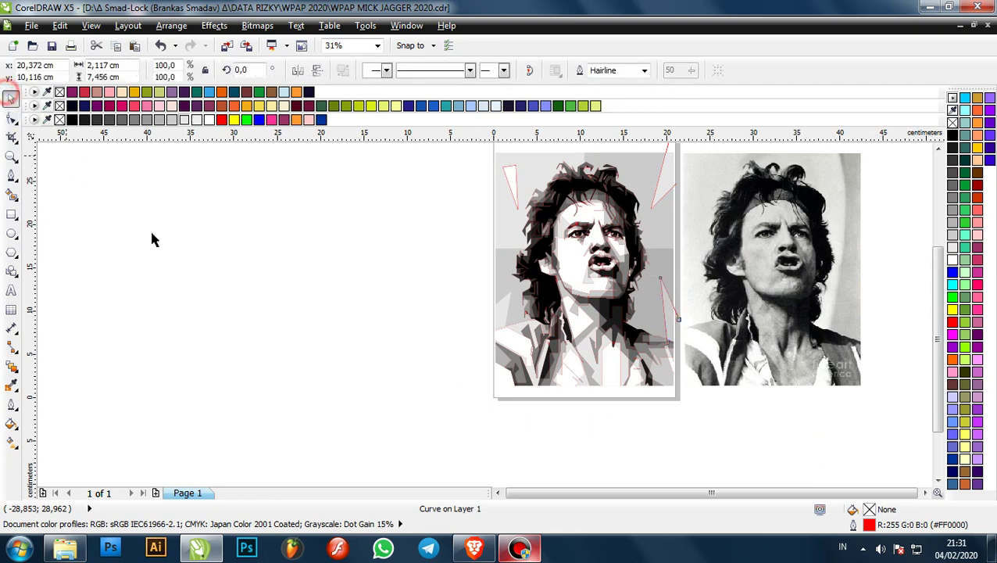
left_click(276, 291)
scroll(400, 305, "down", 1)
scroll(497, 254, "up", 1)
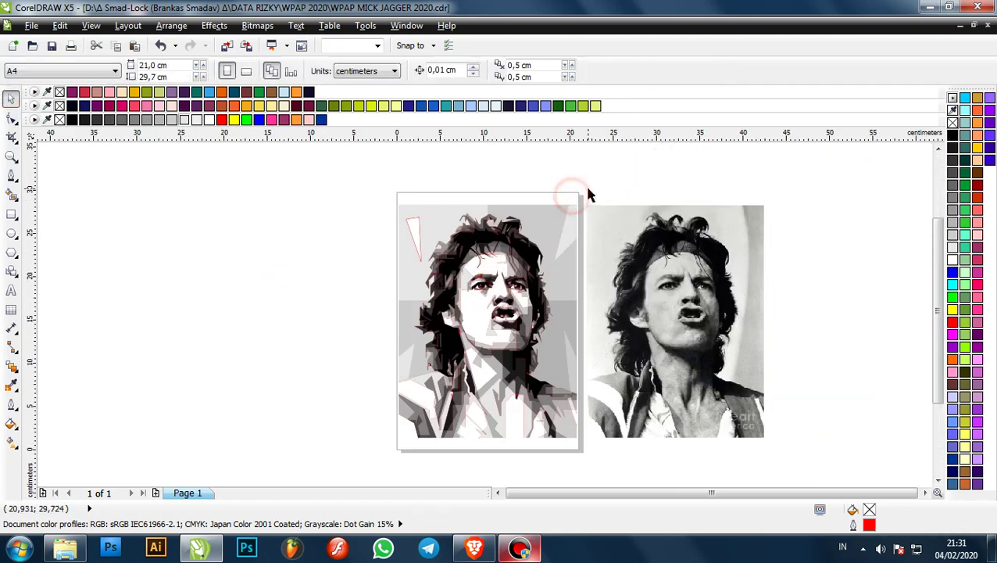
- Remove the red outline from the white triangle in the upper left background
left_click(408, 225)
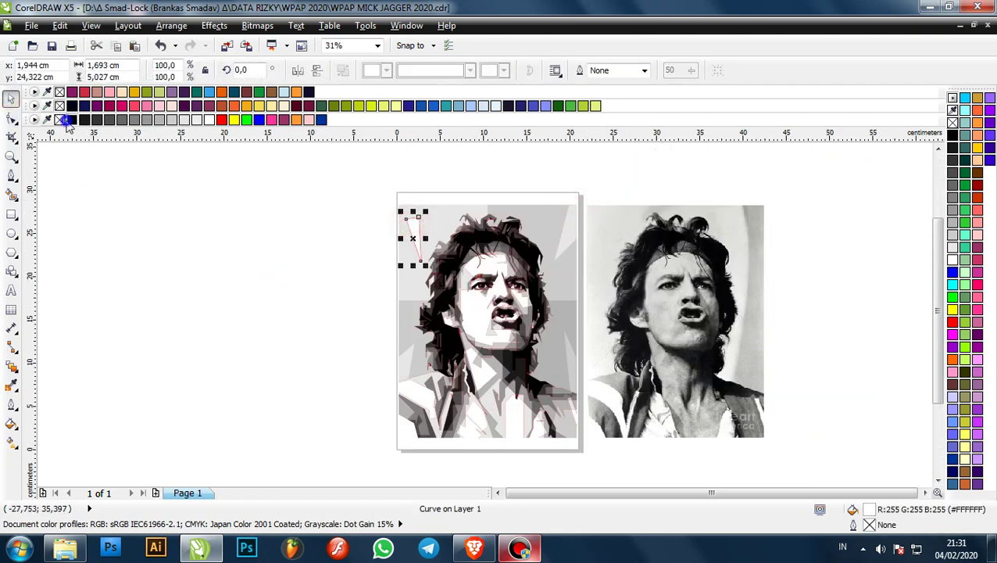
left_click(200, 203)
scroll(494, 242, "down", 1)
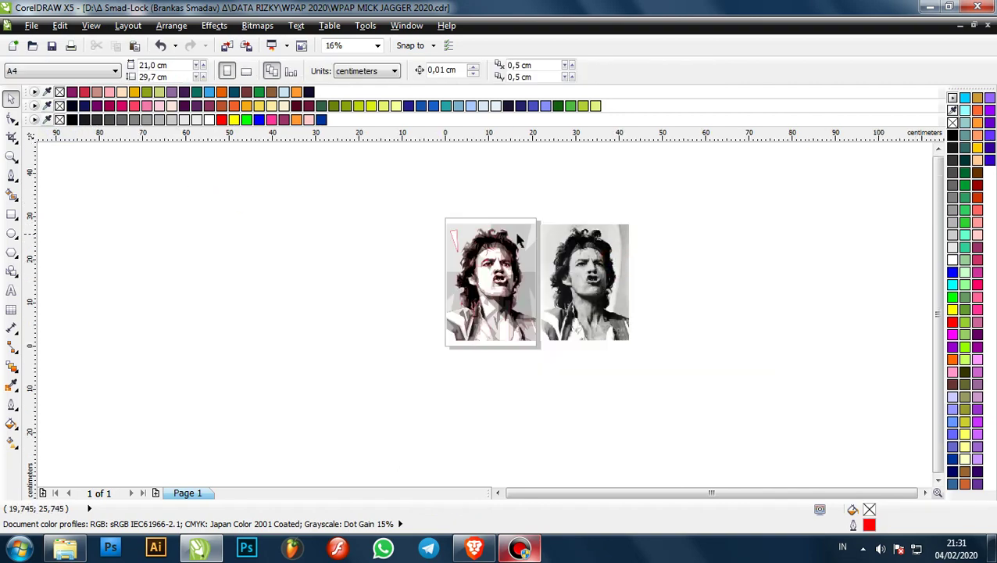
scroll(486, 247, "up", 2)
left_click(285, 201)
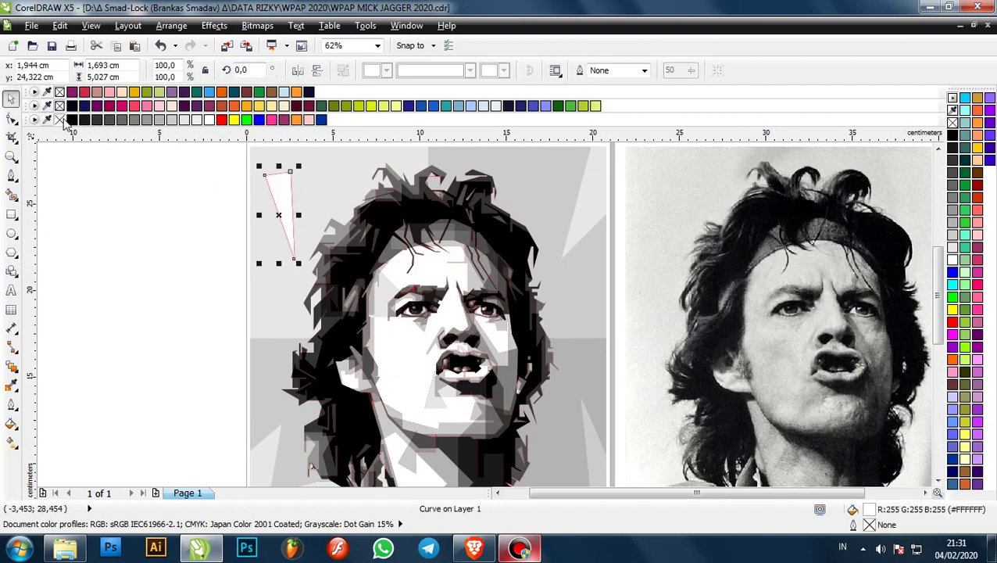
right_click(63, 121)
- Remove the red outlines from the facets in the face and hair of the portrait
left_click(146, 231)
scroll(379, 209, "down", 2)
scroll(380, 209, "up", 2)
scroll(421, 254, "up", 1)
left_click_drag(421, 258, 396, 244)
key("ctrl+z")
right_click(58, 120)
mouse_move(197, 173)
left_mouse_down()
mouse_move(432, 356)
mouse_move(447, 418)
left_mouse_up()
right_click(59, 121)
left_click(197, 259)
scroll(433, 216, "down", 2)
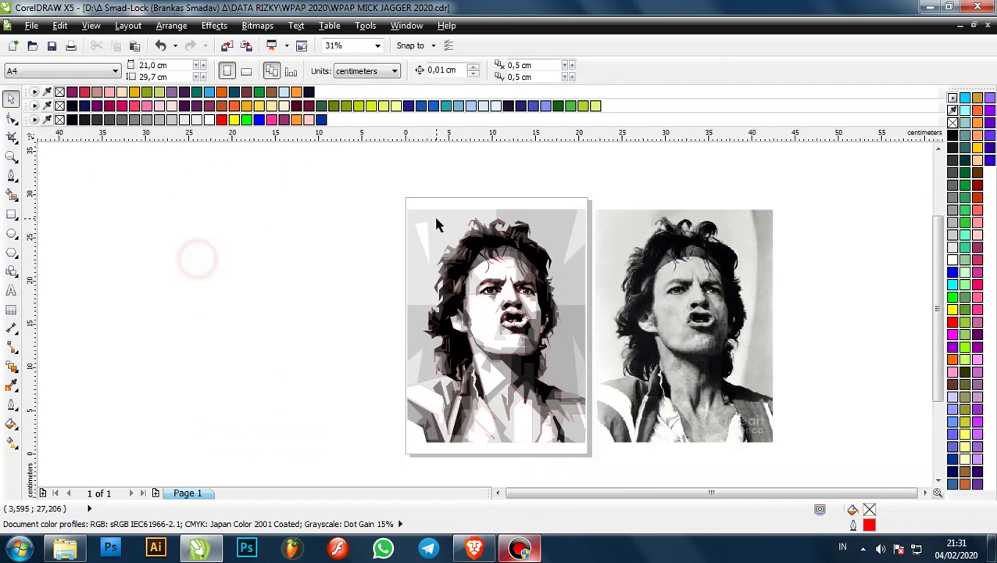
- Remove the outlines from all objects of the vector portrait and group them
left_click_drag(351, 168, 653, 482)
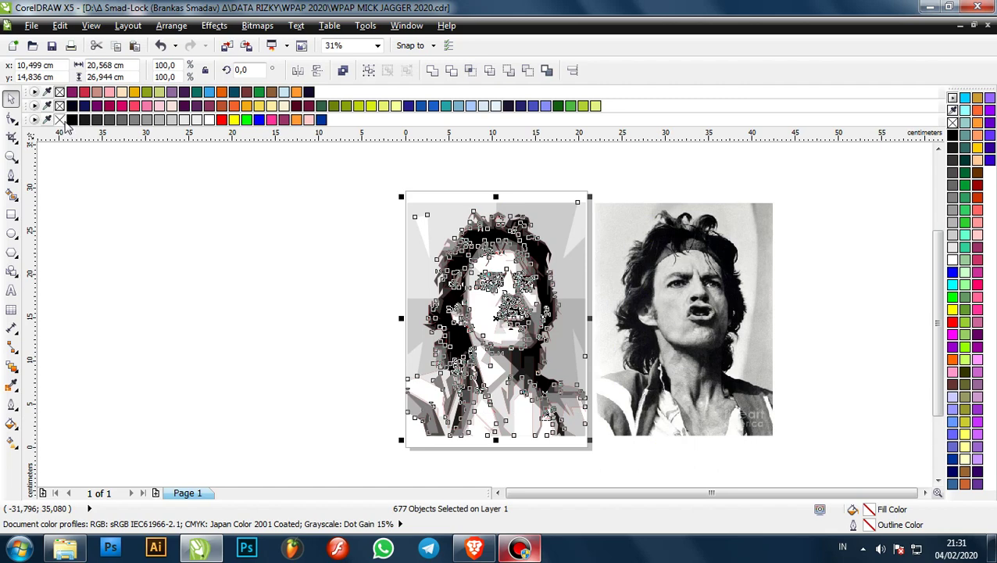
left_click(236, 250)
left_click_drag(327, 162, 633, 464)
key("ctrl+g")
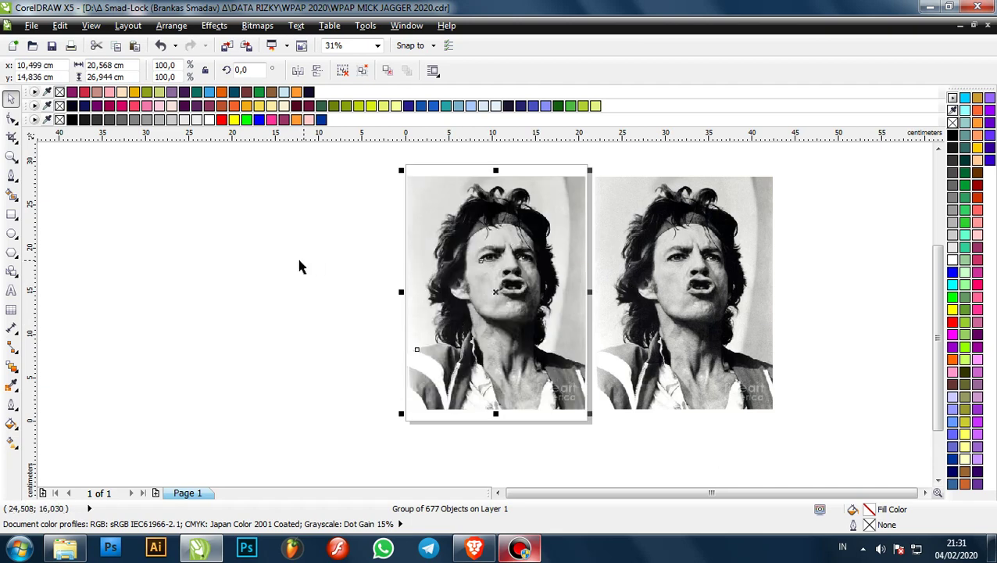
- Send the page's photo behind the grouped portrait and place a grouped copy of both about 27 cm to the left
right_click(516, 229)
left_click(562, 243)
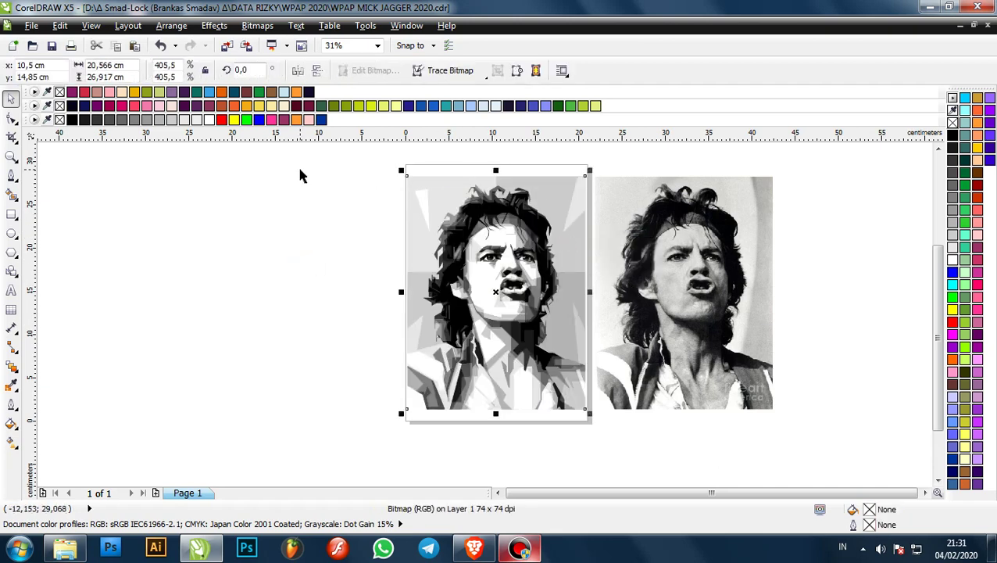
left_click_drag(323, 152, 652, 423)
left_click_drag(540, 341, 326, 311)
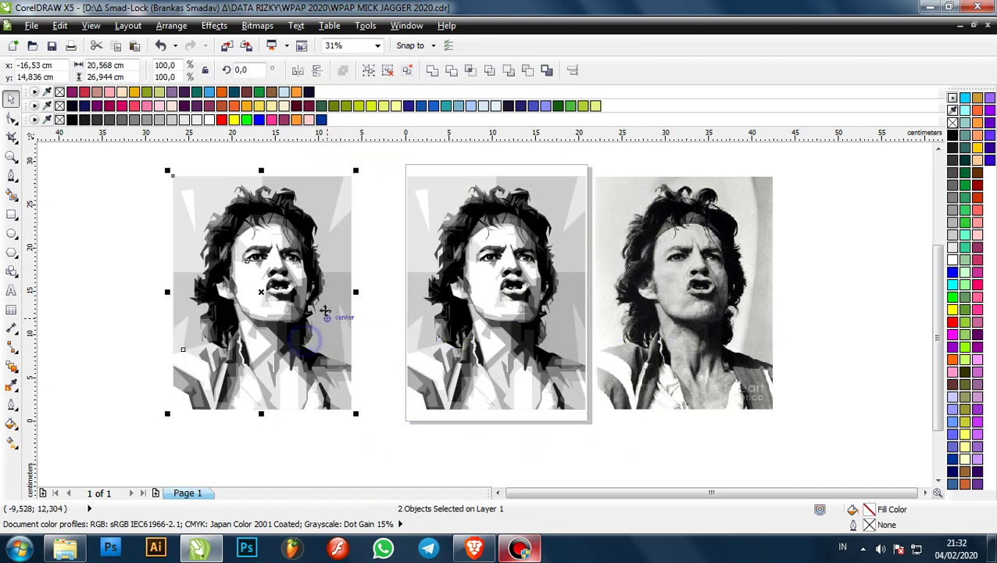
key("ctrl+g")
- Ungroup all objects of the original portrait on the page
left_click(534, 262)
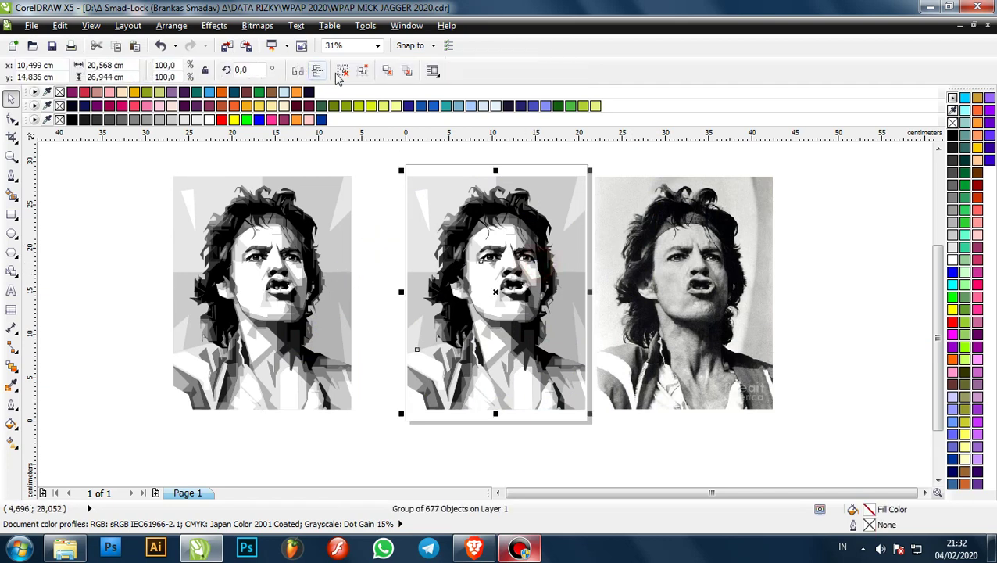
left_click(365, 70)
left_click(589, 160)
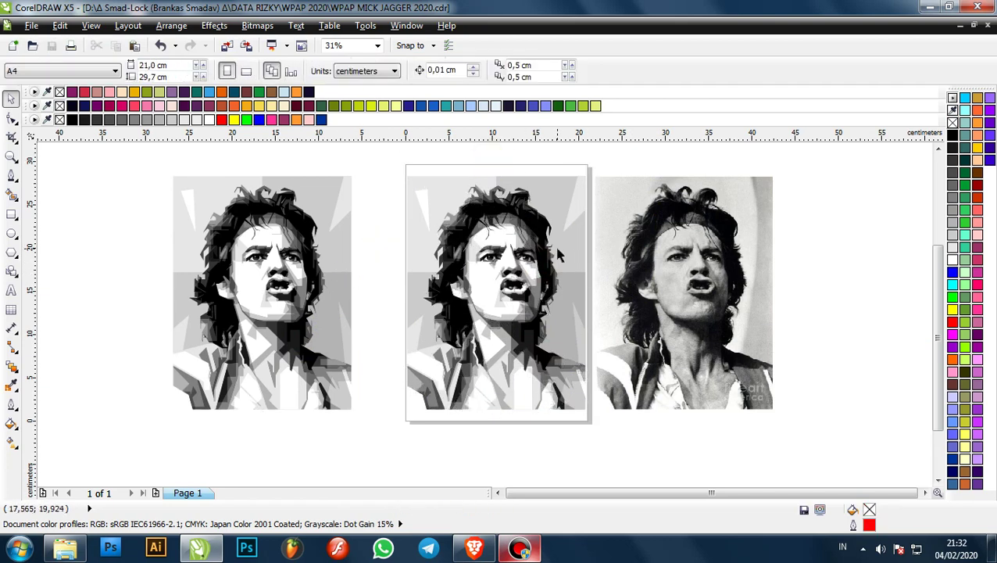